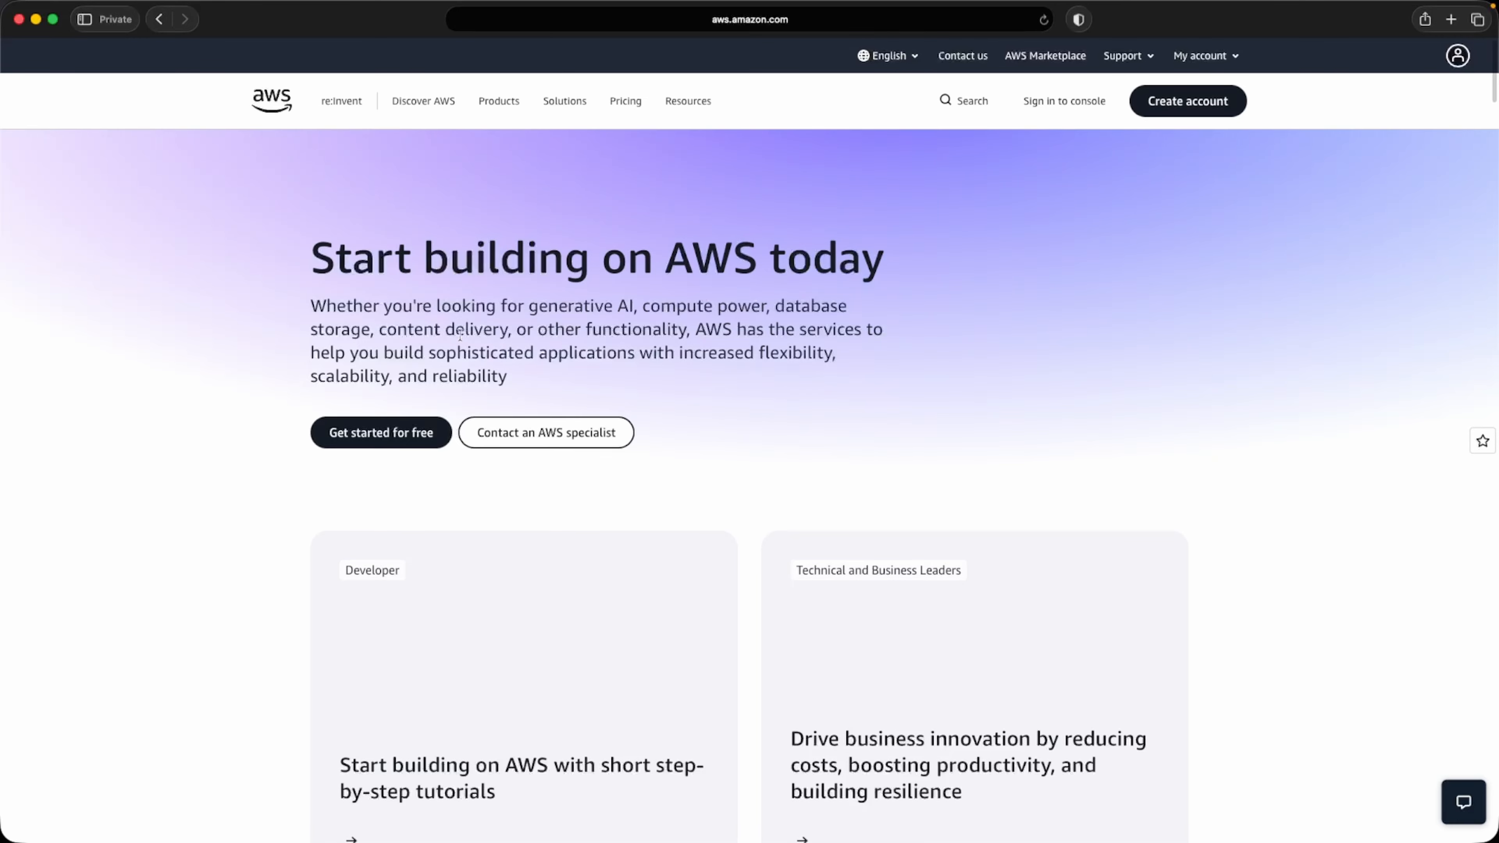
Scroll up to the 'Start building on AWS today' banner on the aws.amazon.com home page.
scroll(452, 339, "up", 5)
Choose 'Get started for free' on the AWS home page to reach the Free Tier page.
scroll(452, 338, "up", 2)
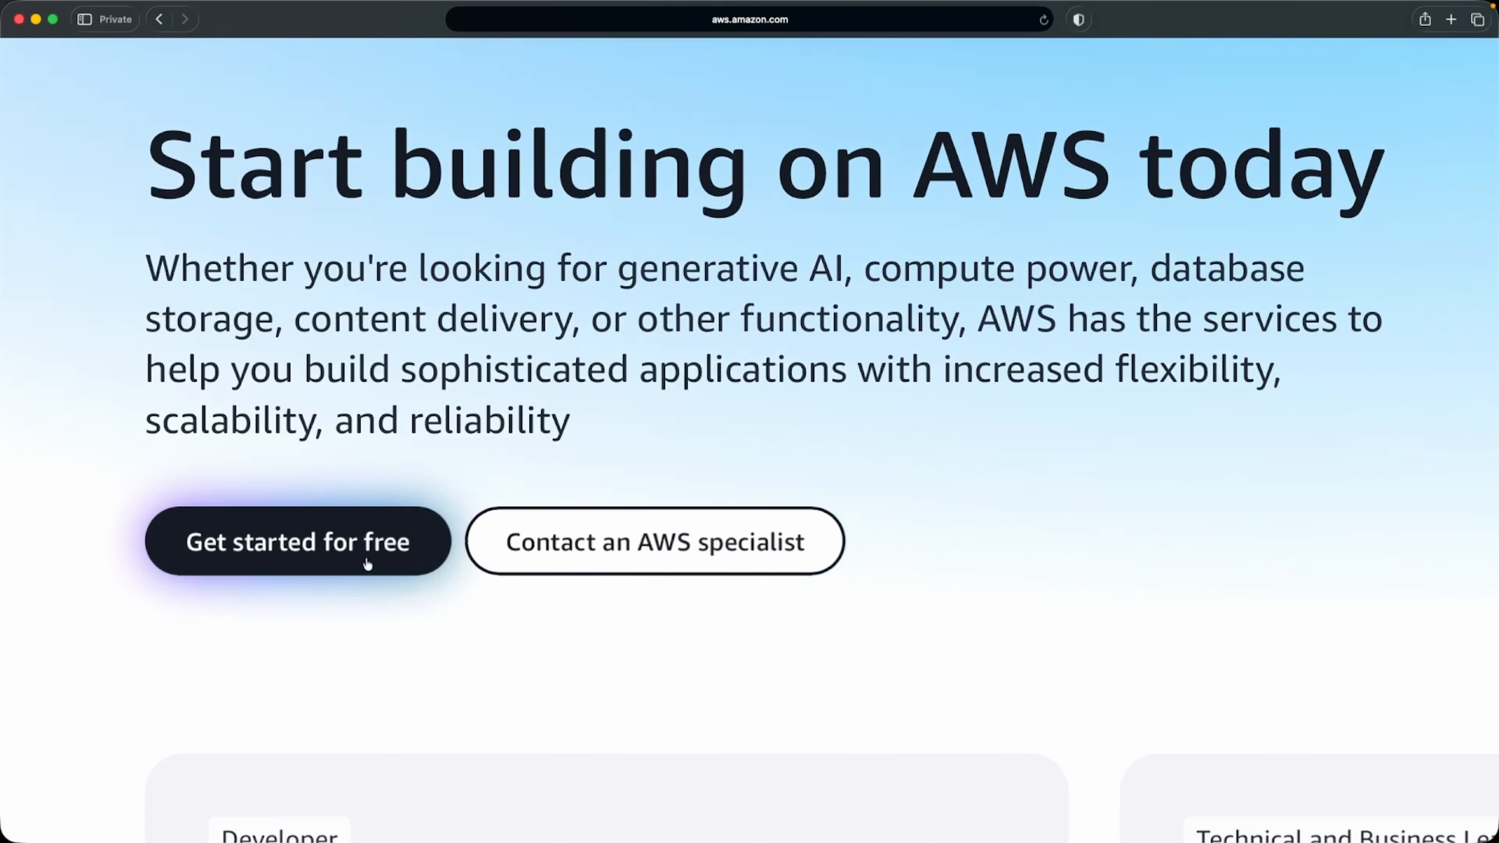
scroll(413, 564, "down", 3)
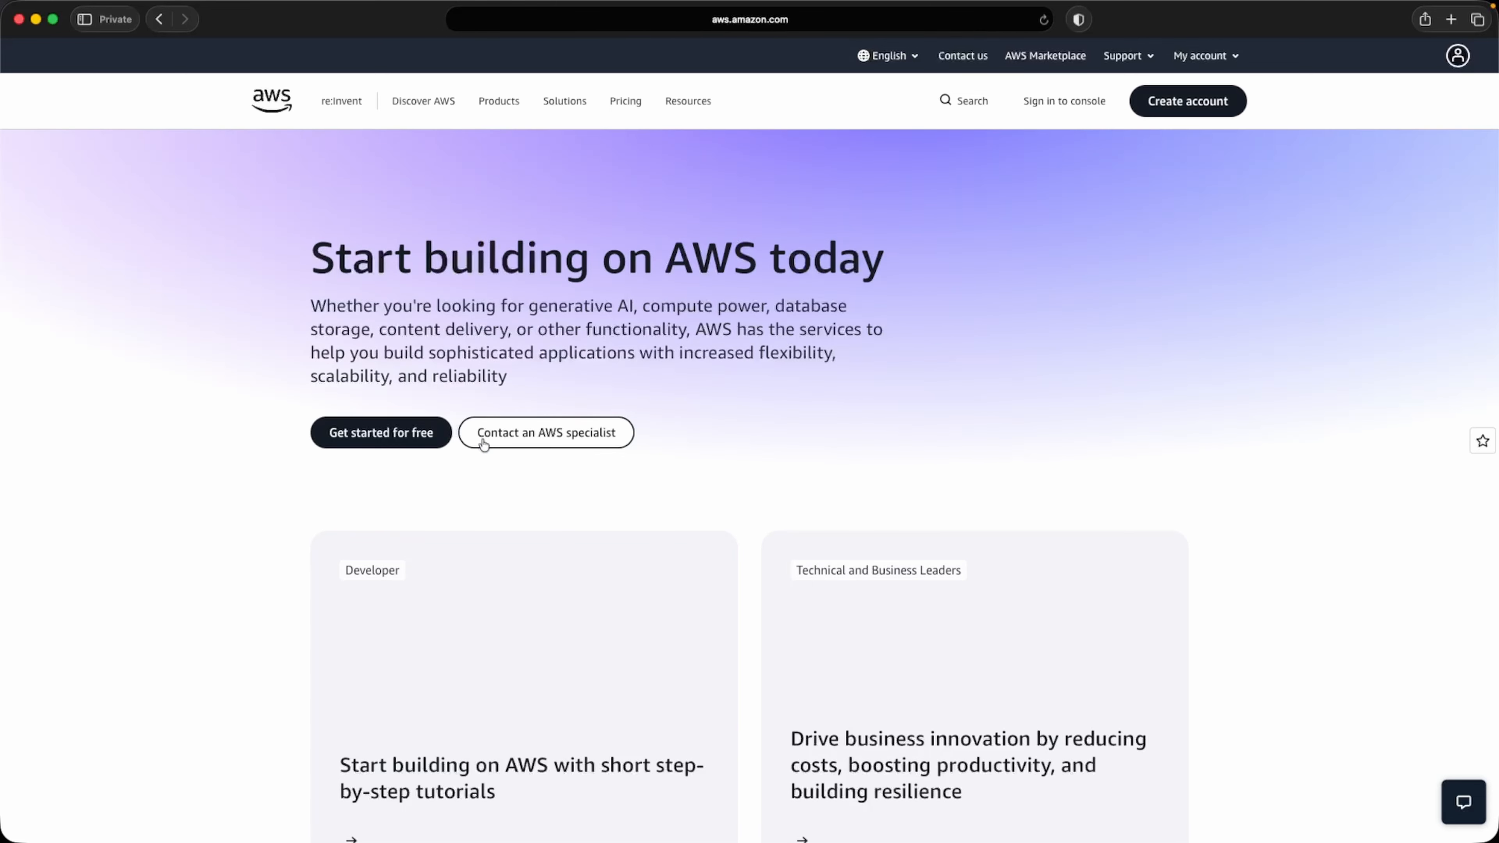
left_click(380, 434)
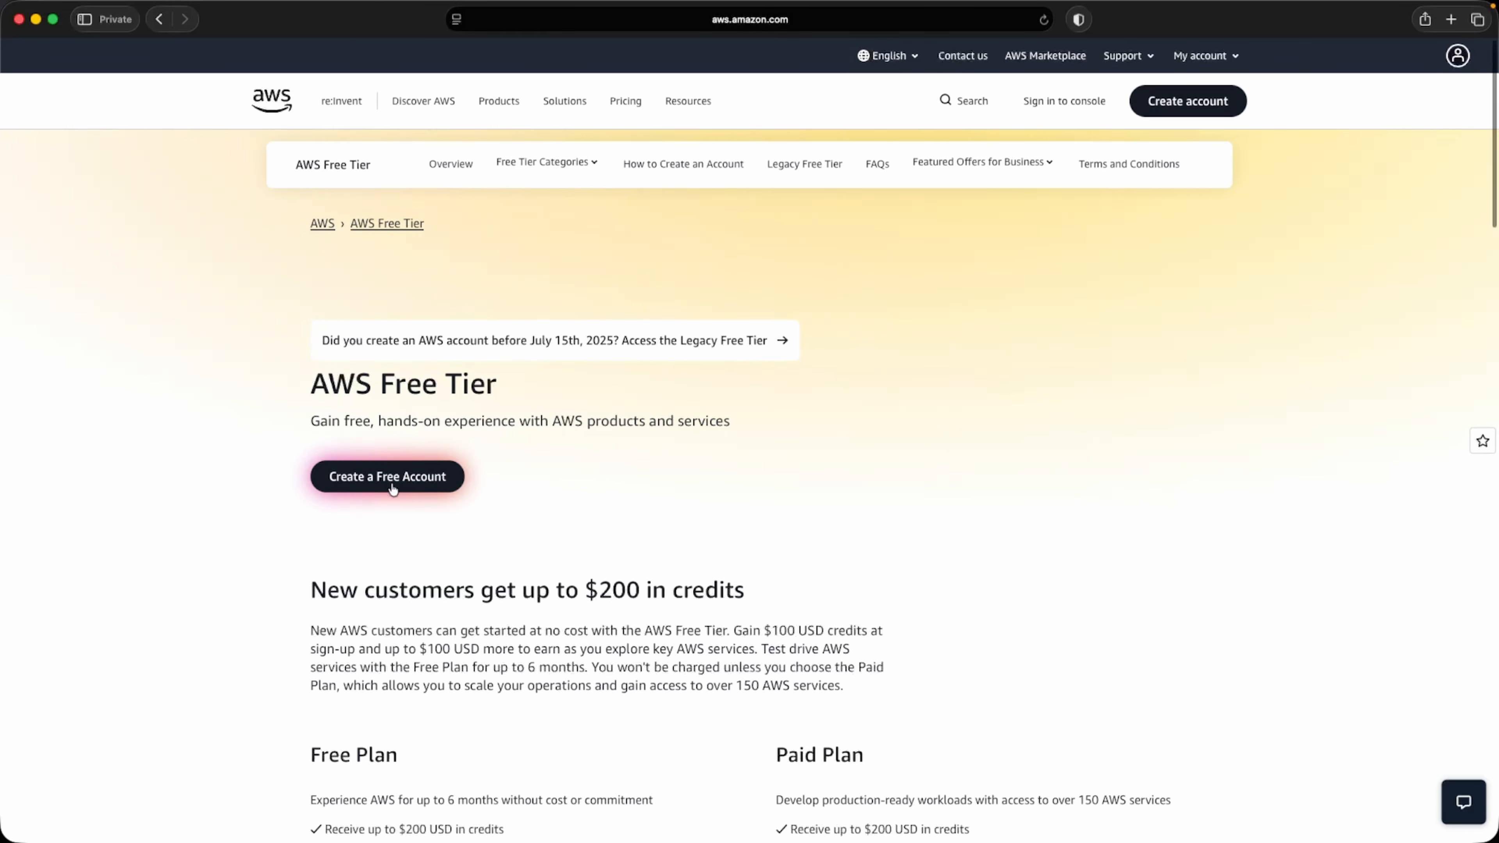
Open 'Create a Free Account' sign-up in a new tab.
scroll(394, 489, "up", 5)
scroll(394, 489, "up", 2)
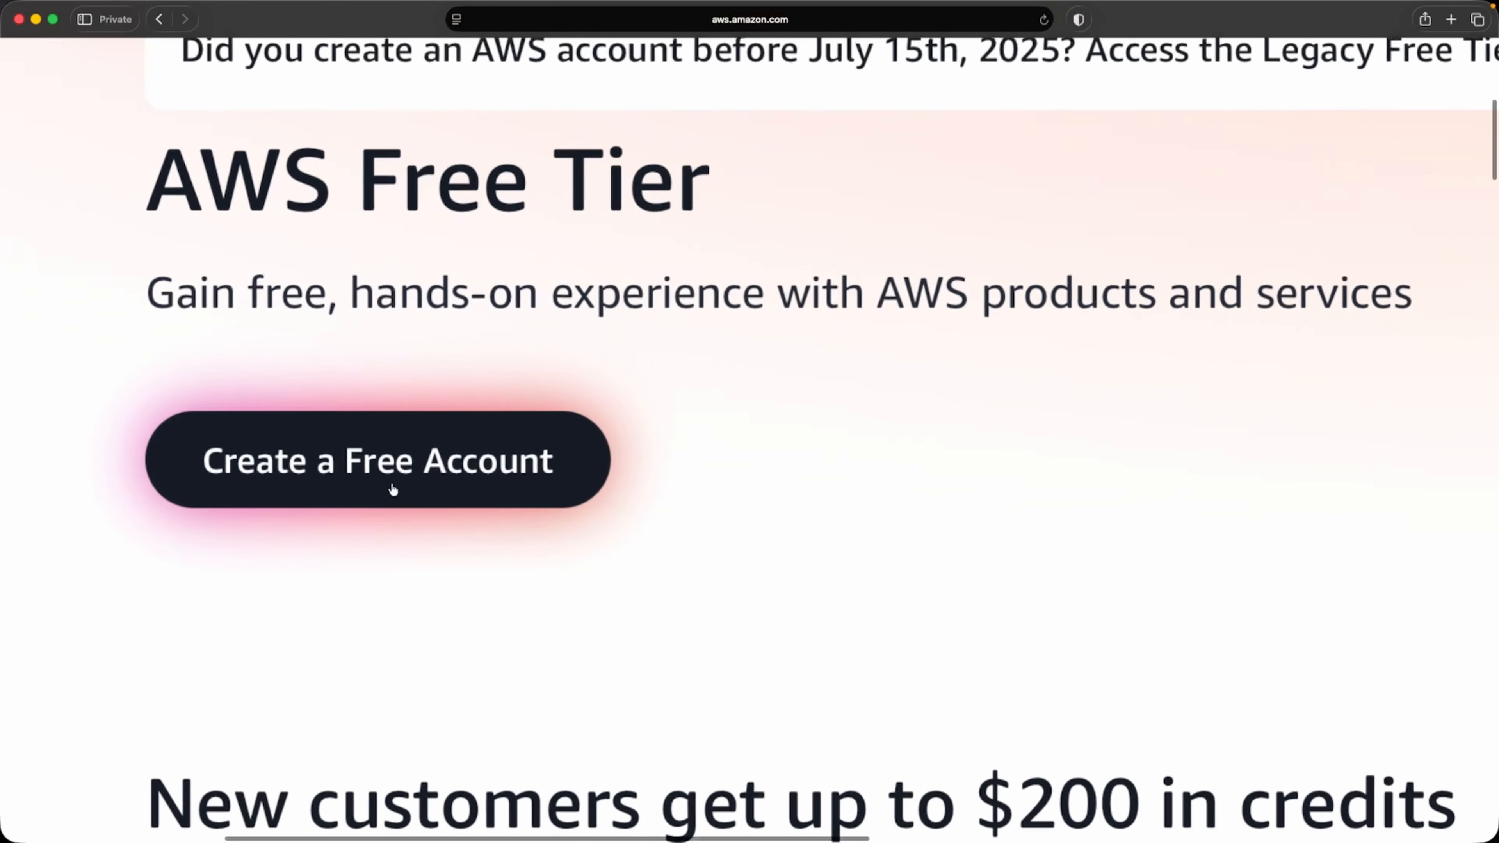
left_click(322, 467)
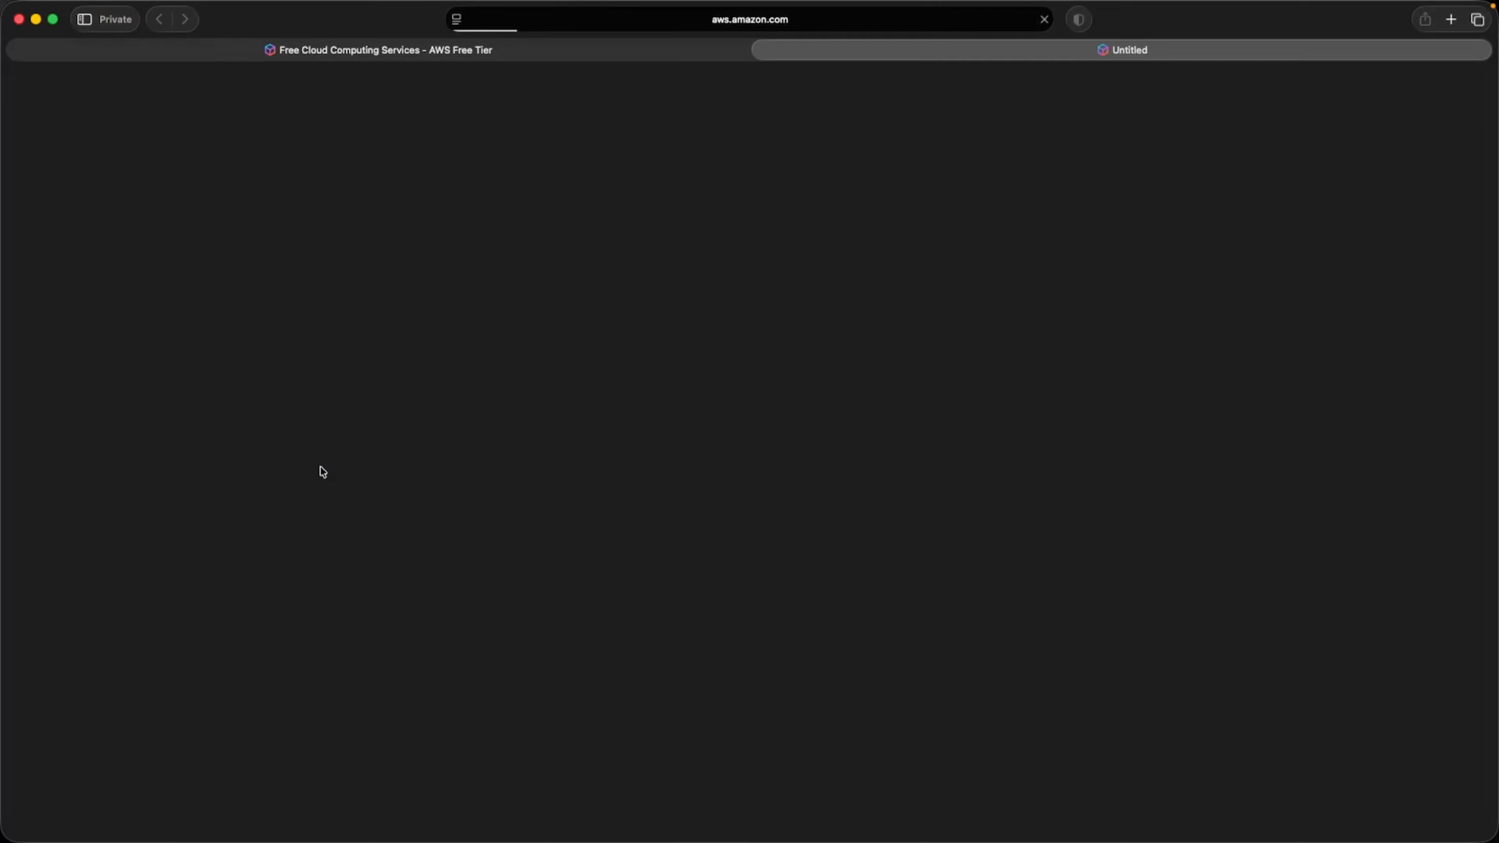
Return to the Free Tier tab and scroll to the Free Plan and Paid Plan options.
key("ctrl+Tab")
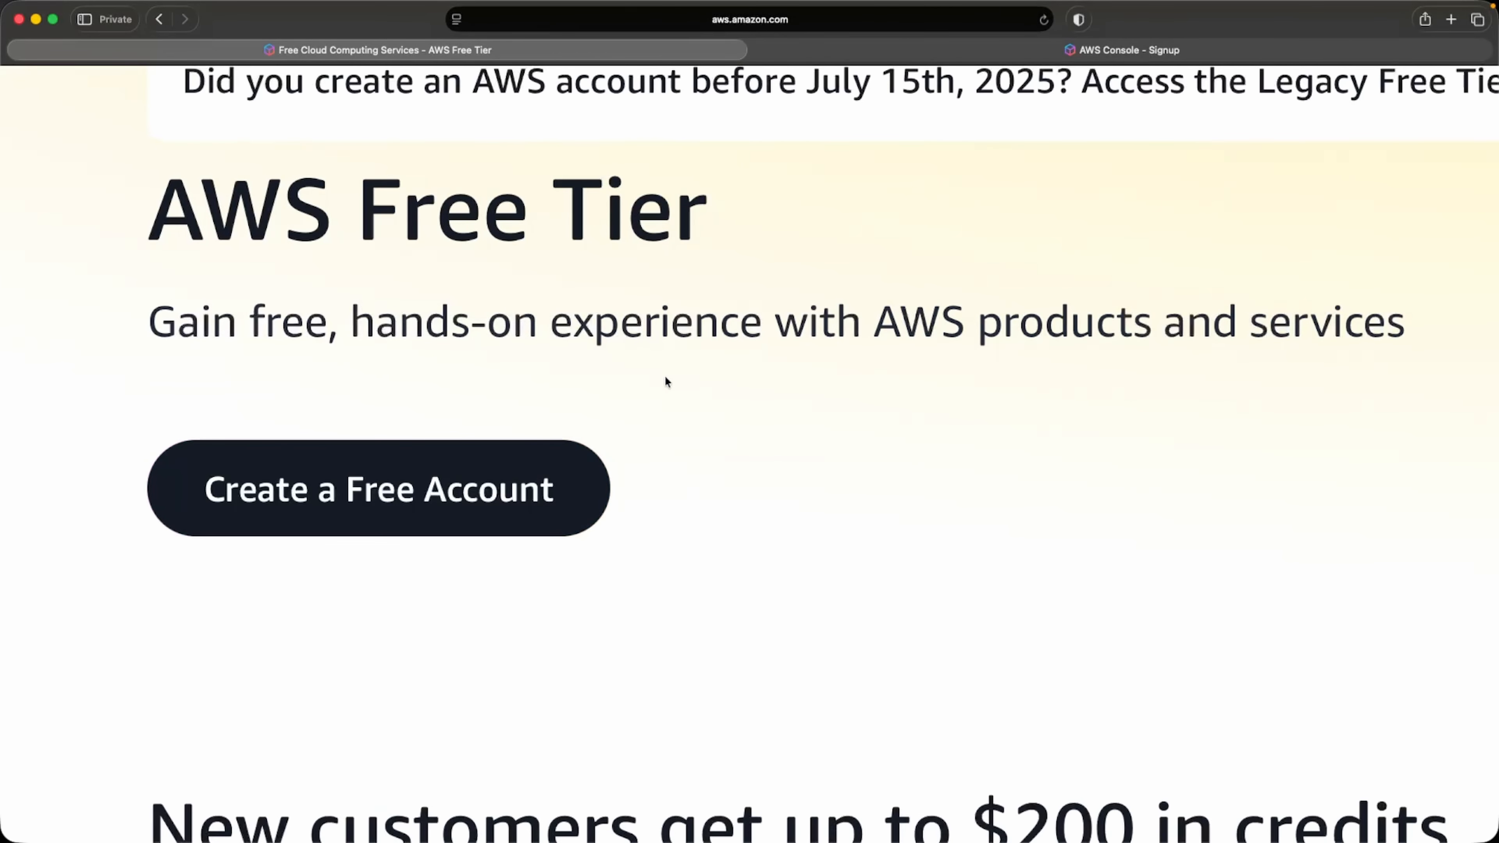
scroll(665, 377, "down", 4)
scroll(665, 377, "down", 4)
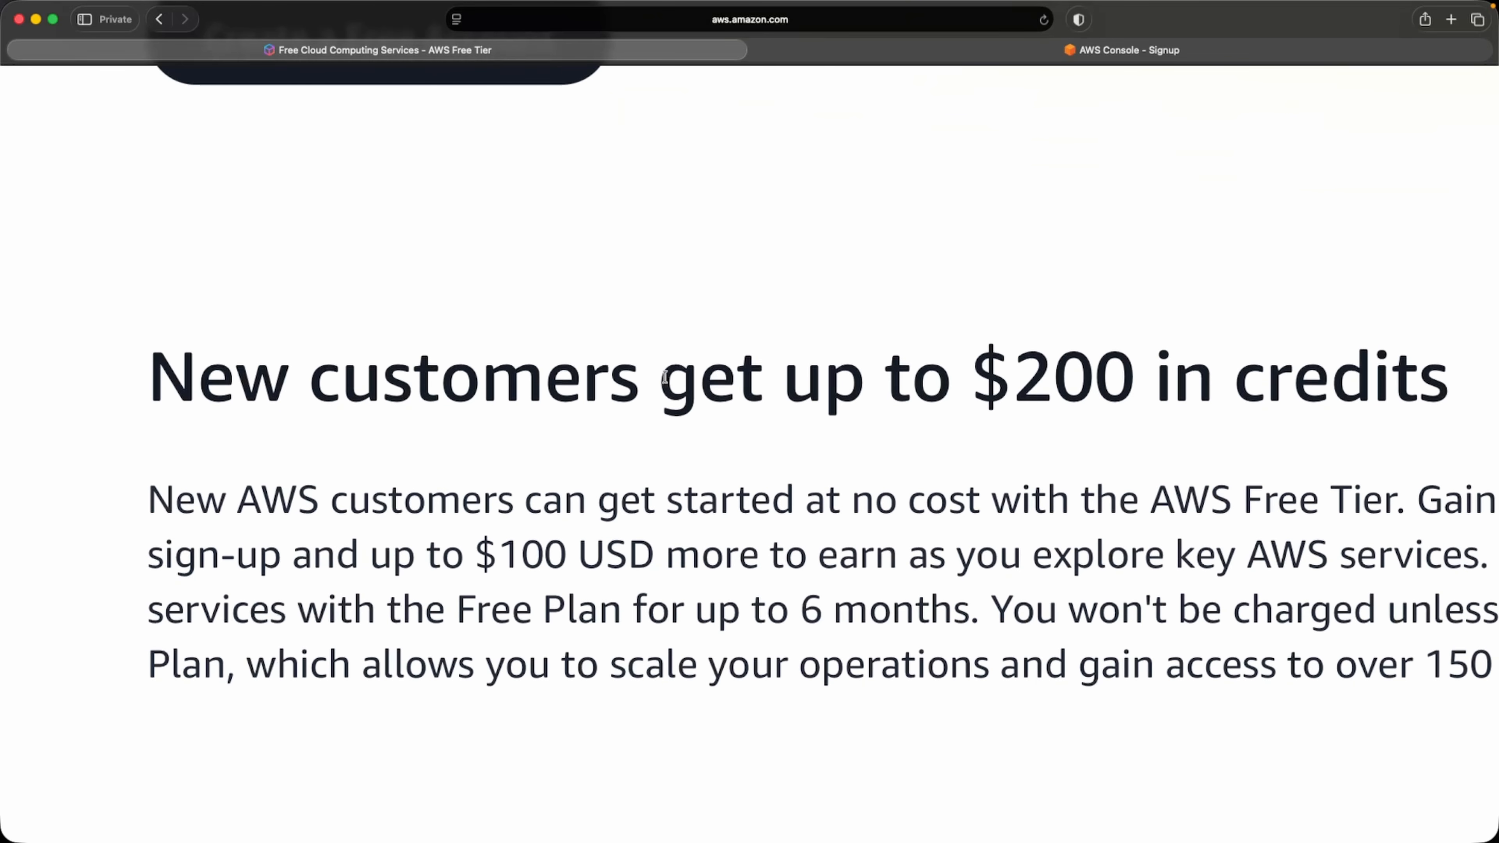
scroll(665, 376, "down", 3)
scroll(666, 377, "down", 3)
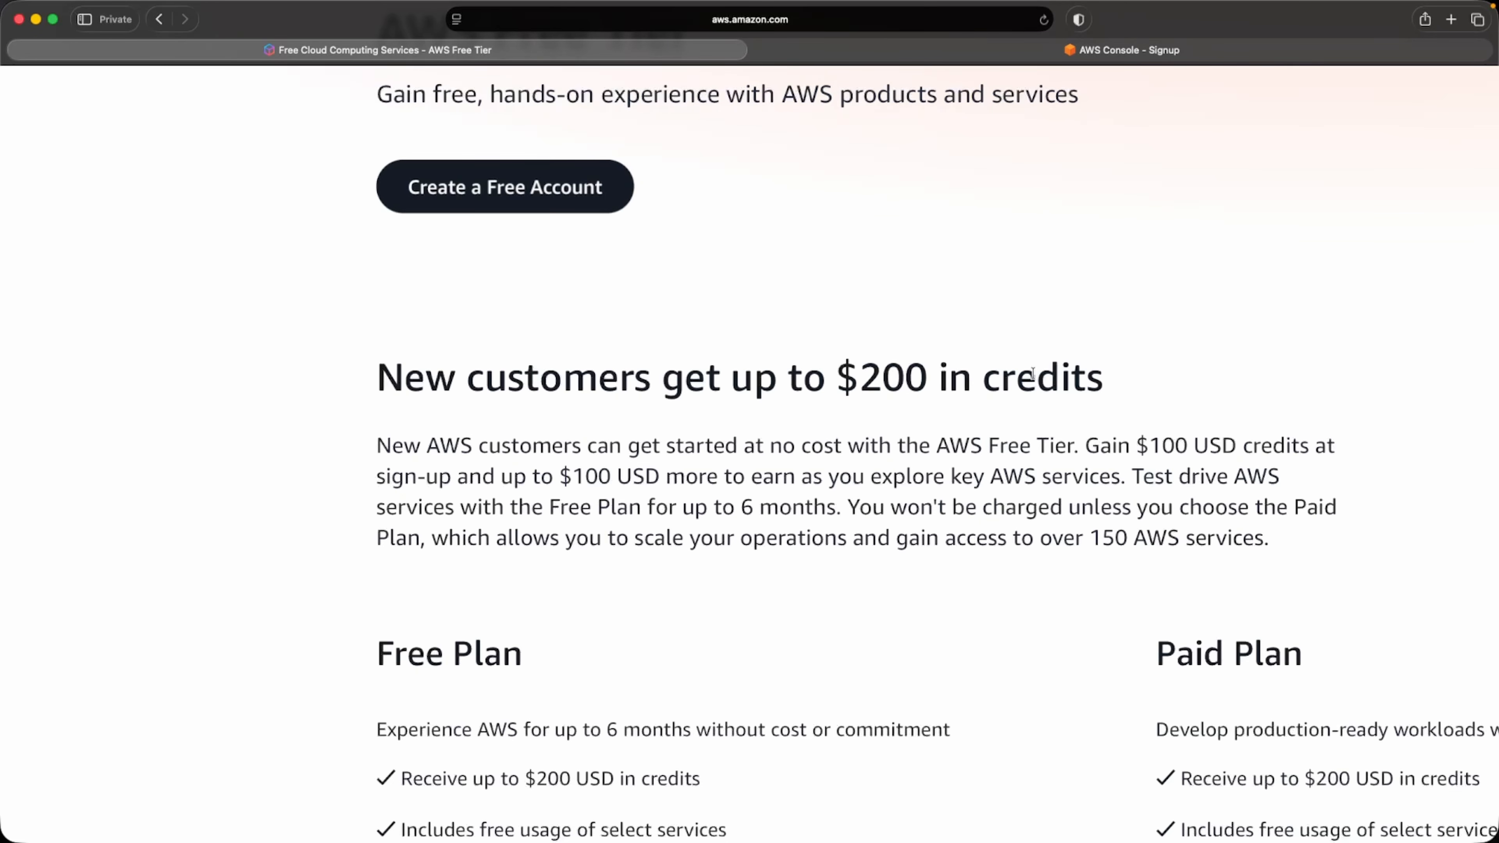
left_click_drag(1104, 375, 370, 380)
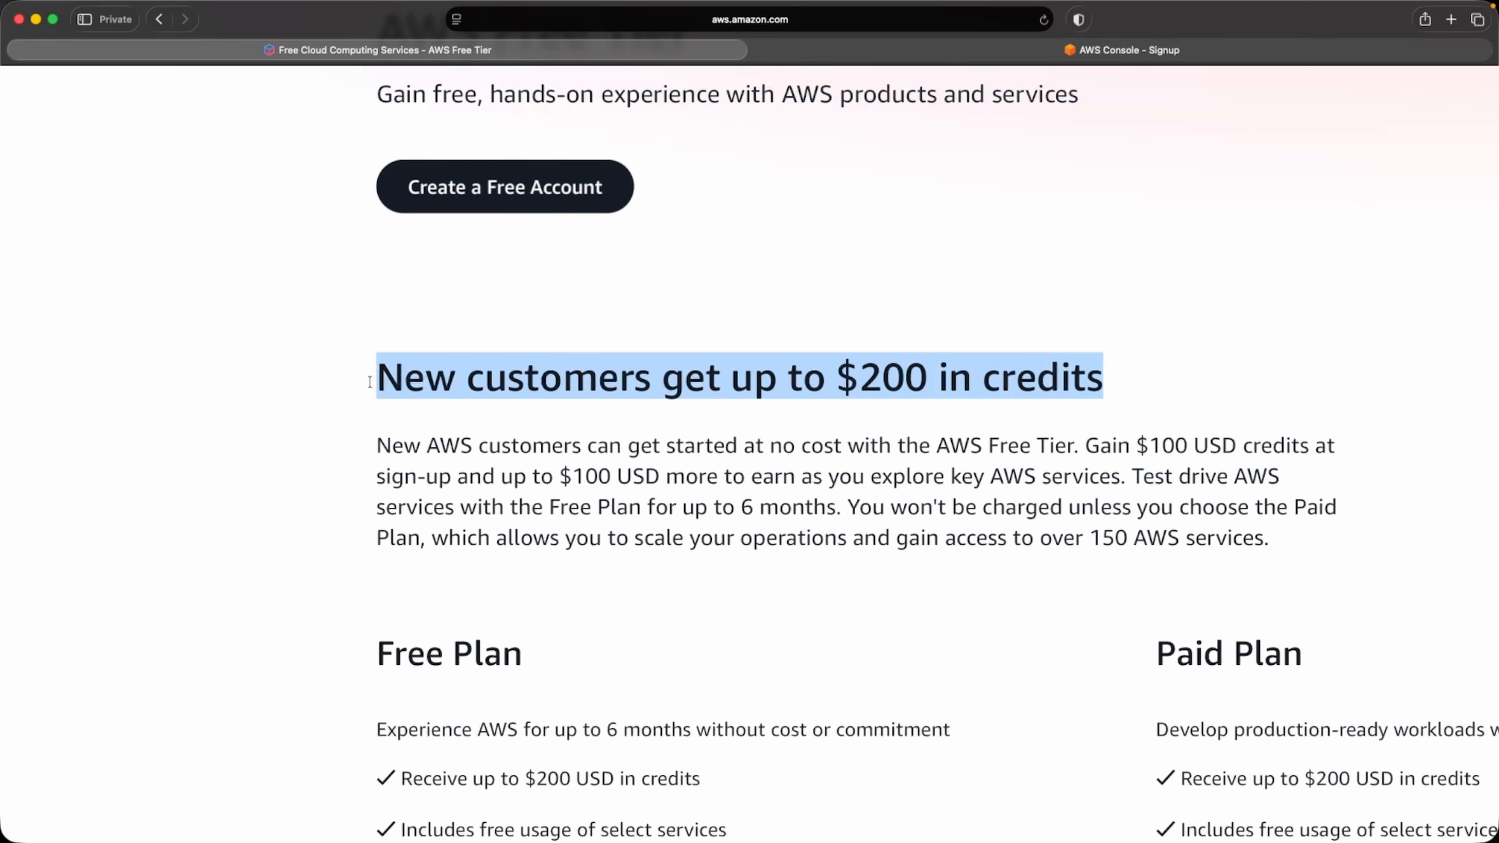
left_click(861, 381)
left_click_drag(732, 381, 930, 360)
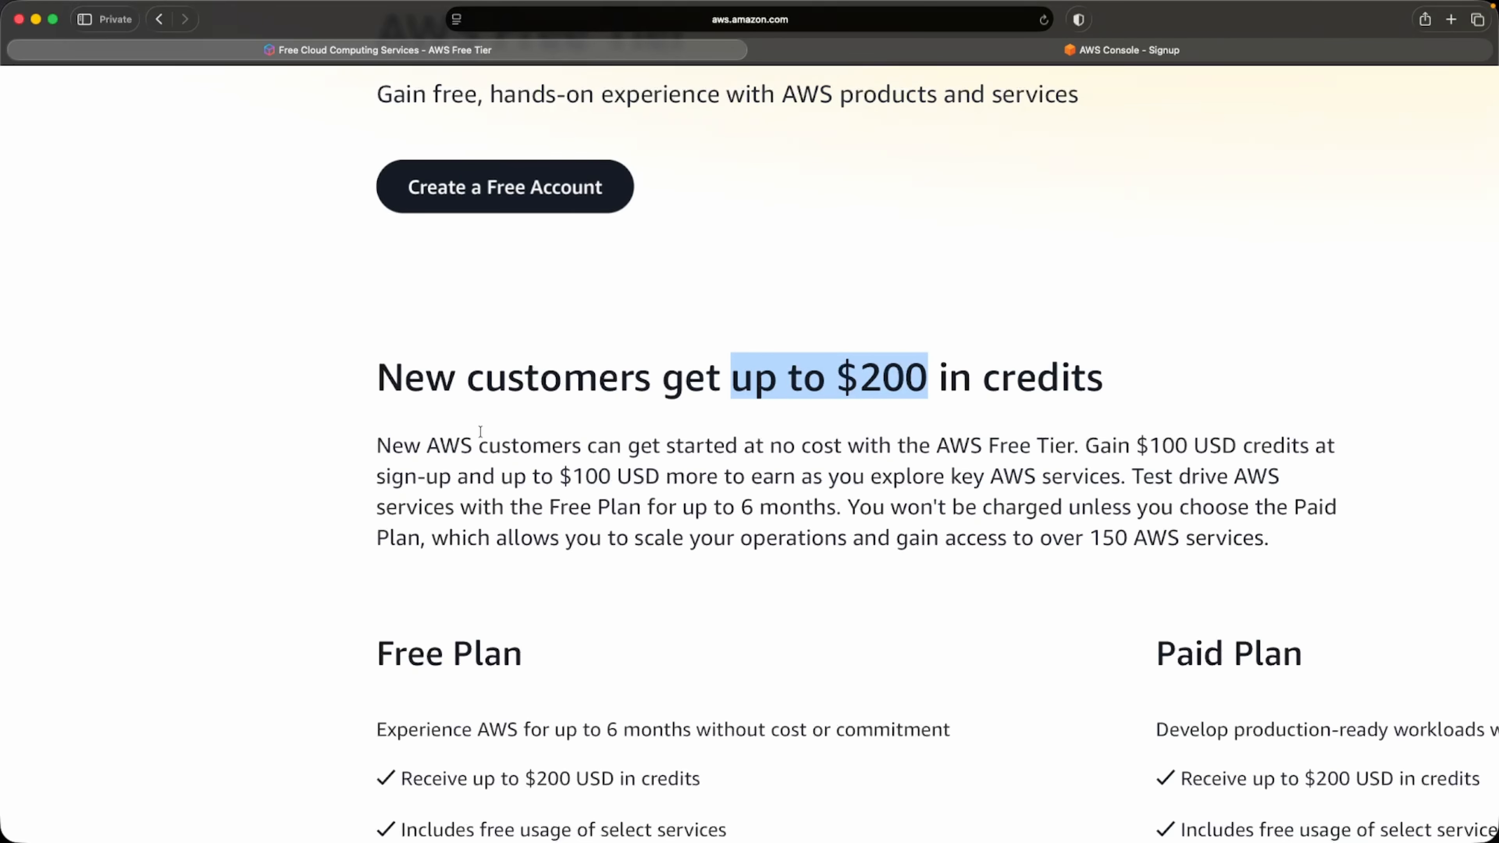
left_click_drag(378, 449, 560, 447)
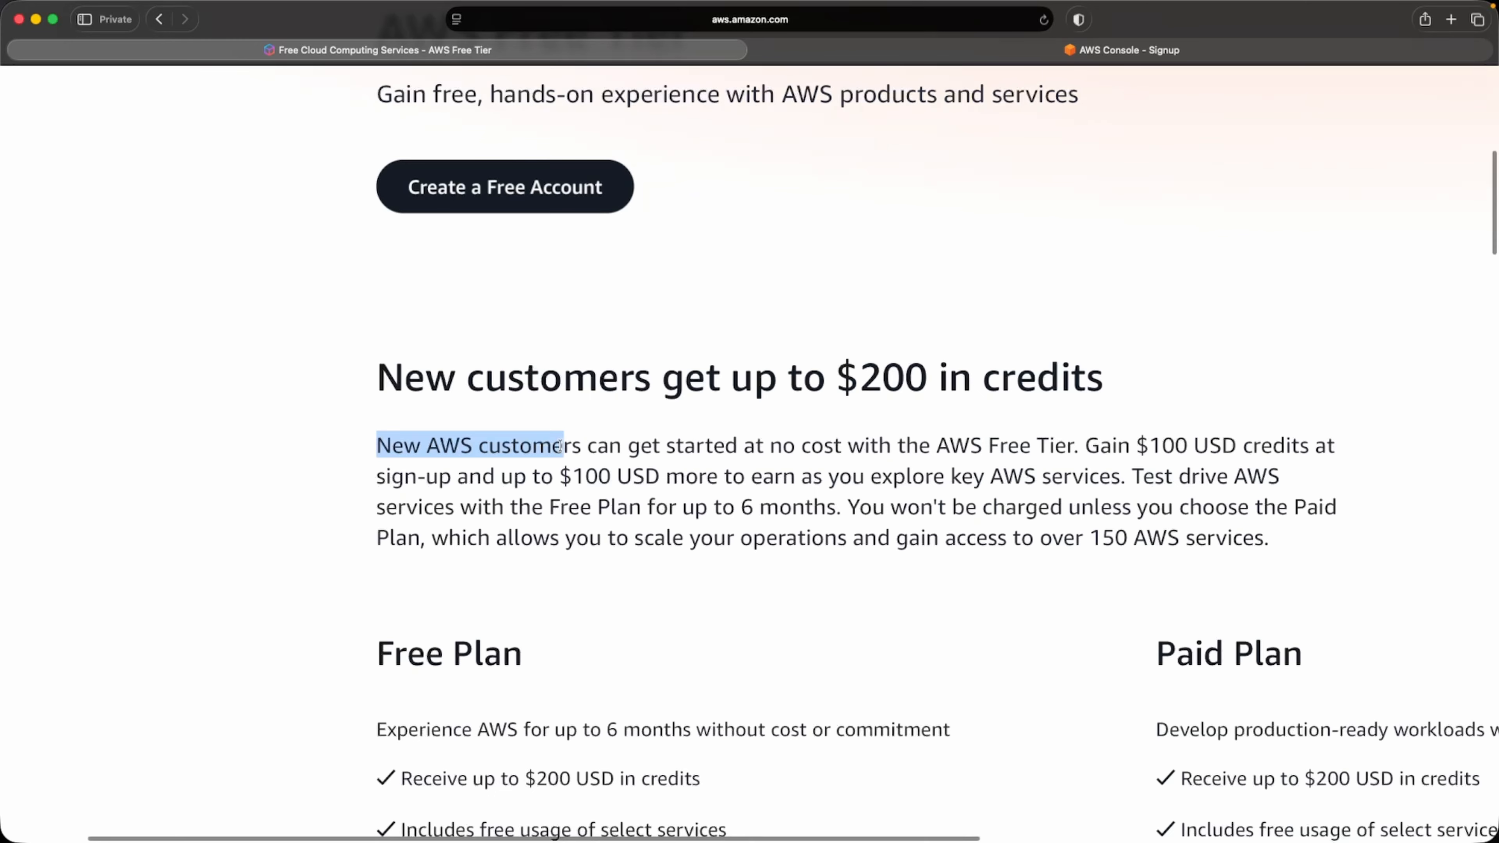
left_click(543, 415)
scroll(544, 415, "up", 5)
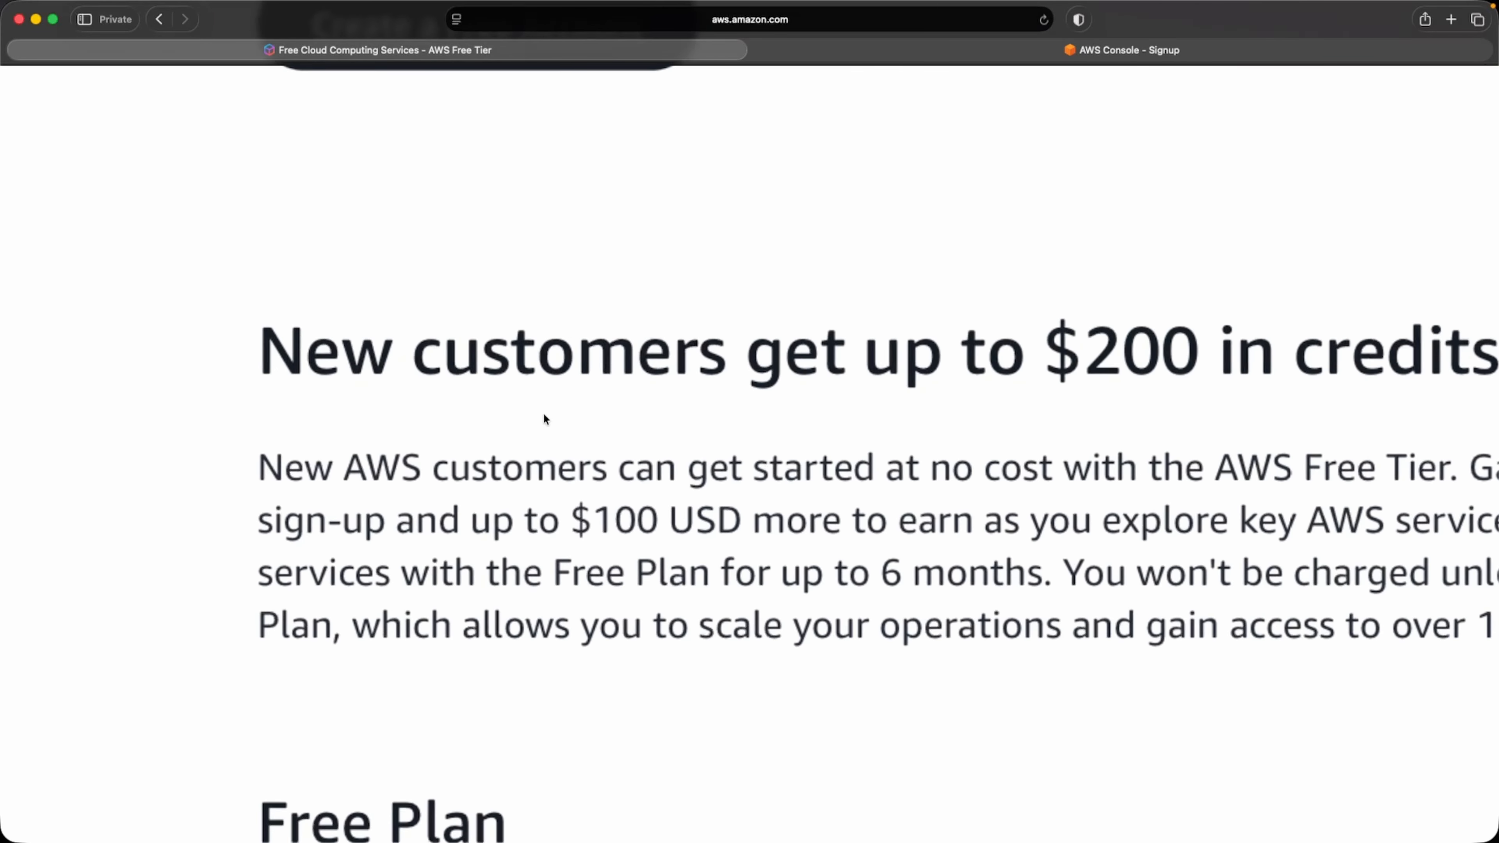
scroll(544, 415, "down", 3)
scroll(654, 395, "right", 2)
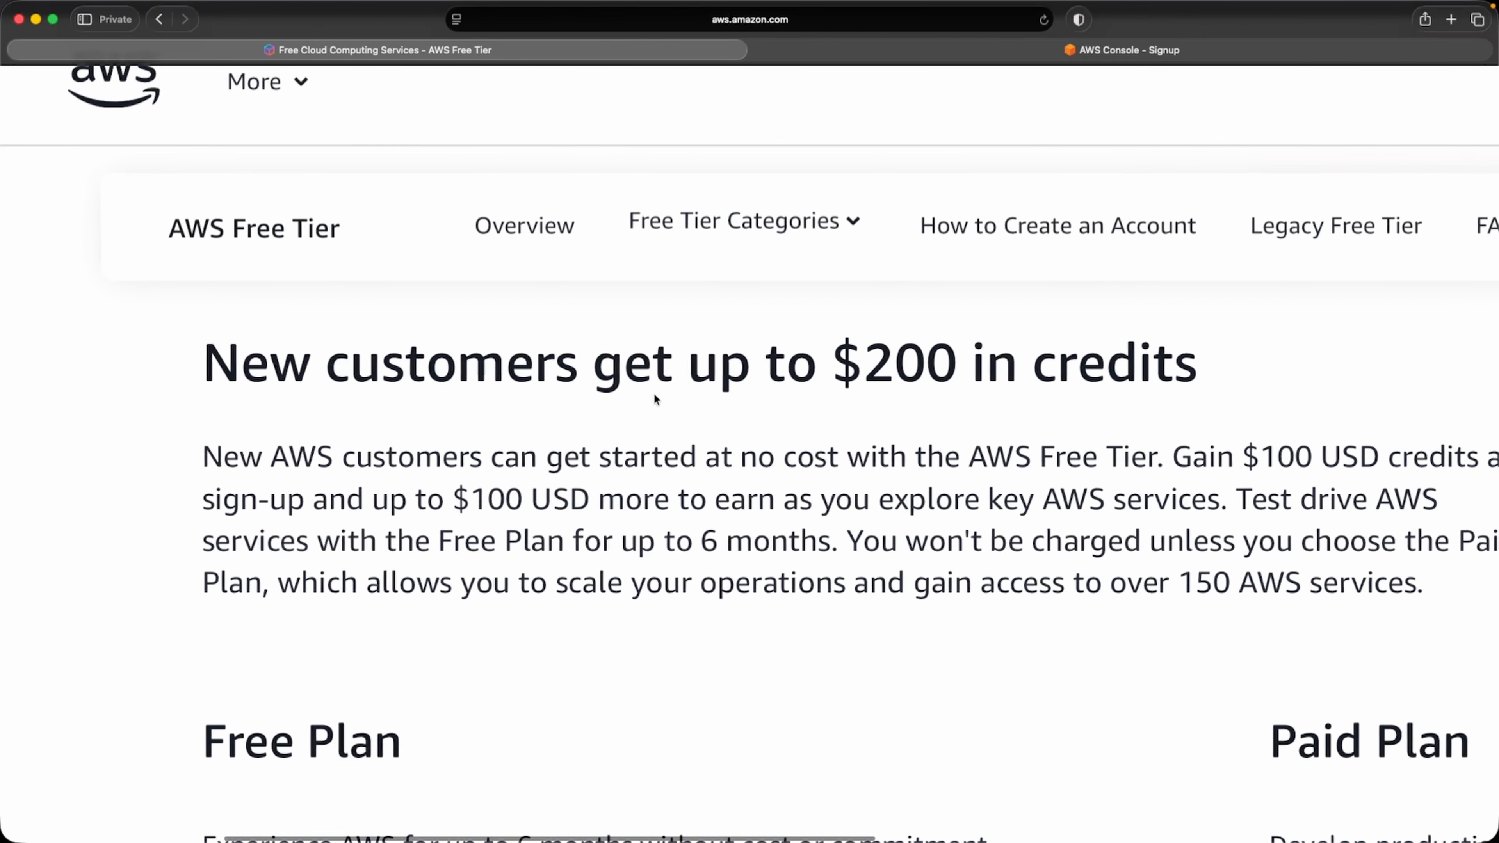
scroll(653, 393, "right", 2)
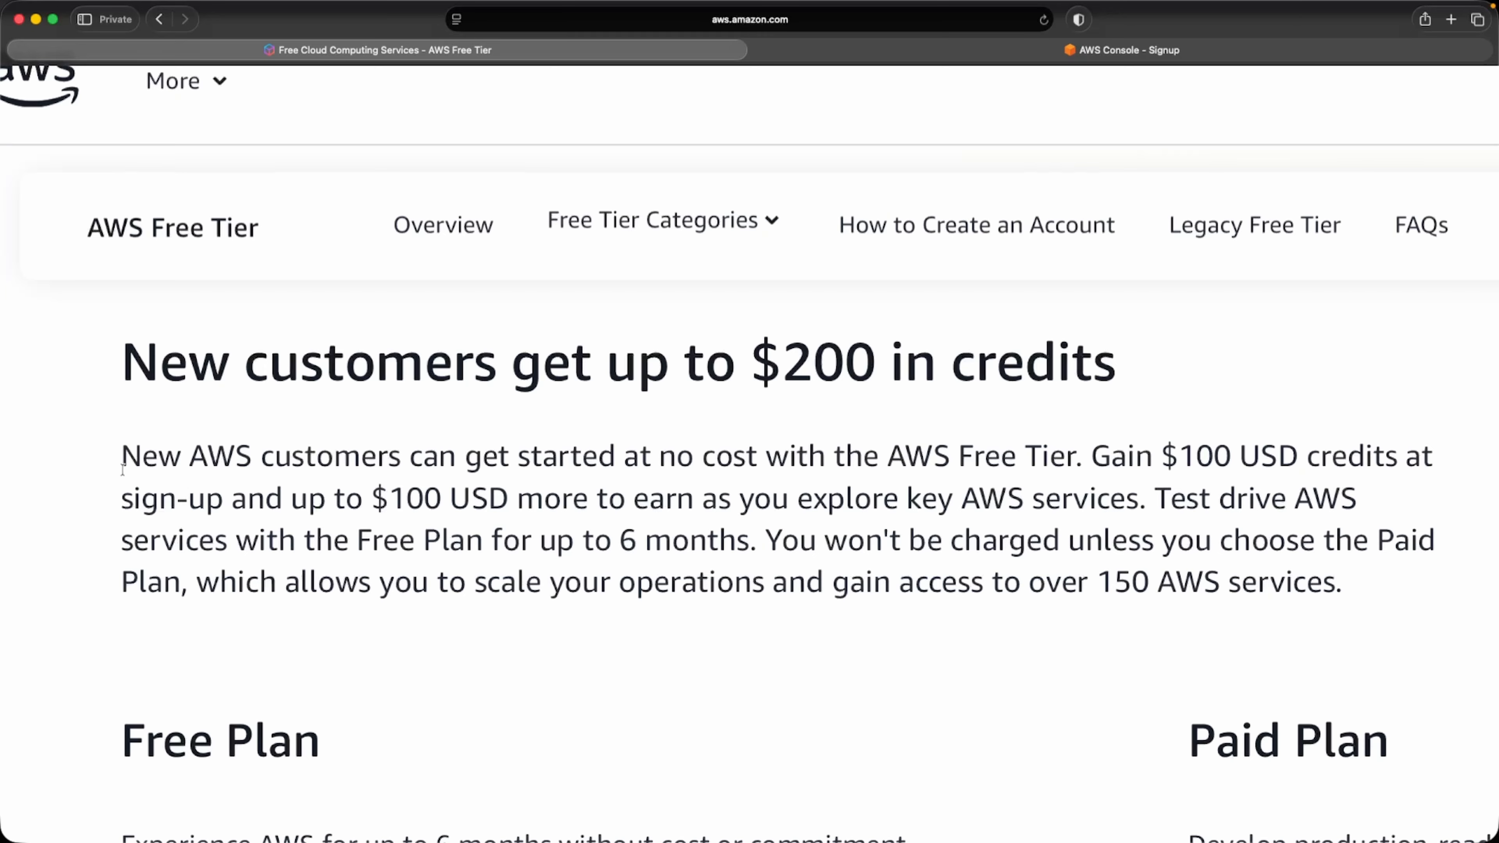
left_click_drag(122, 470, 1317, 446)
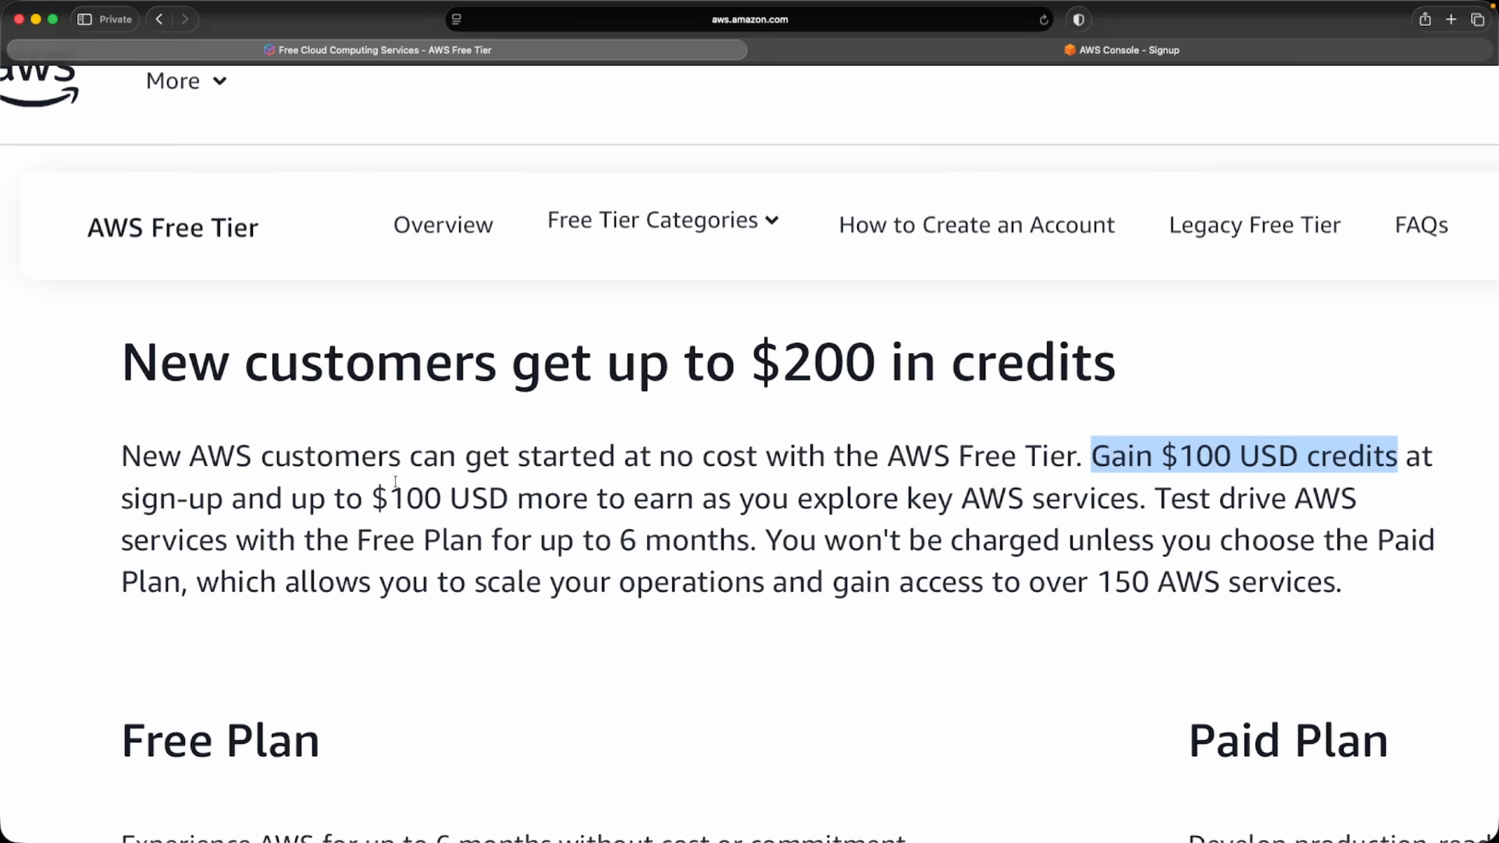
left_click(362, 505)
left_click_drag(362, 505, 514, 489)
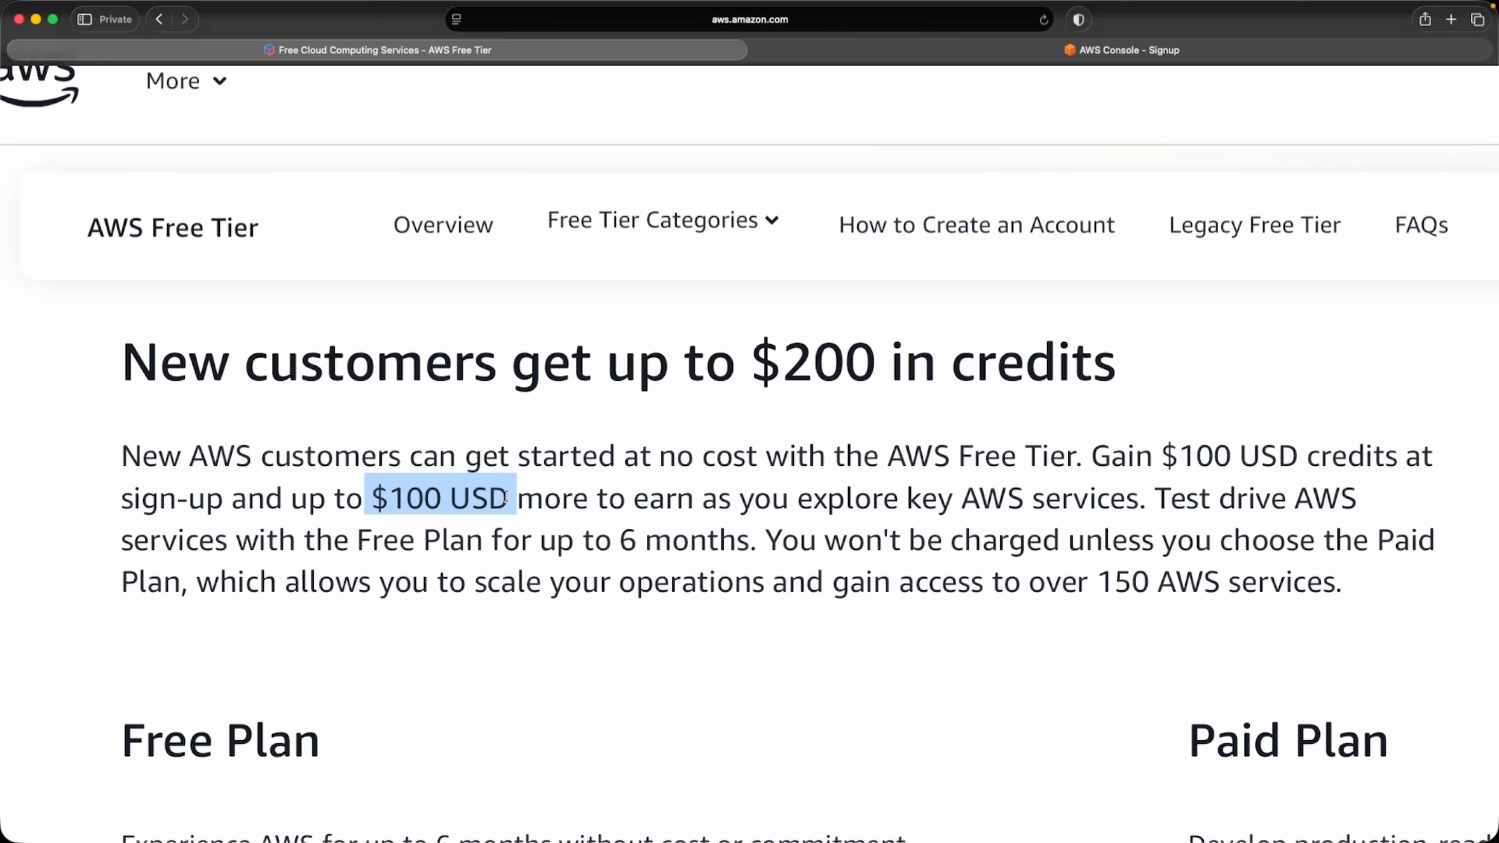
left_click(454, 495)
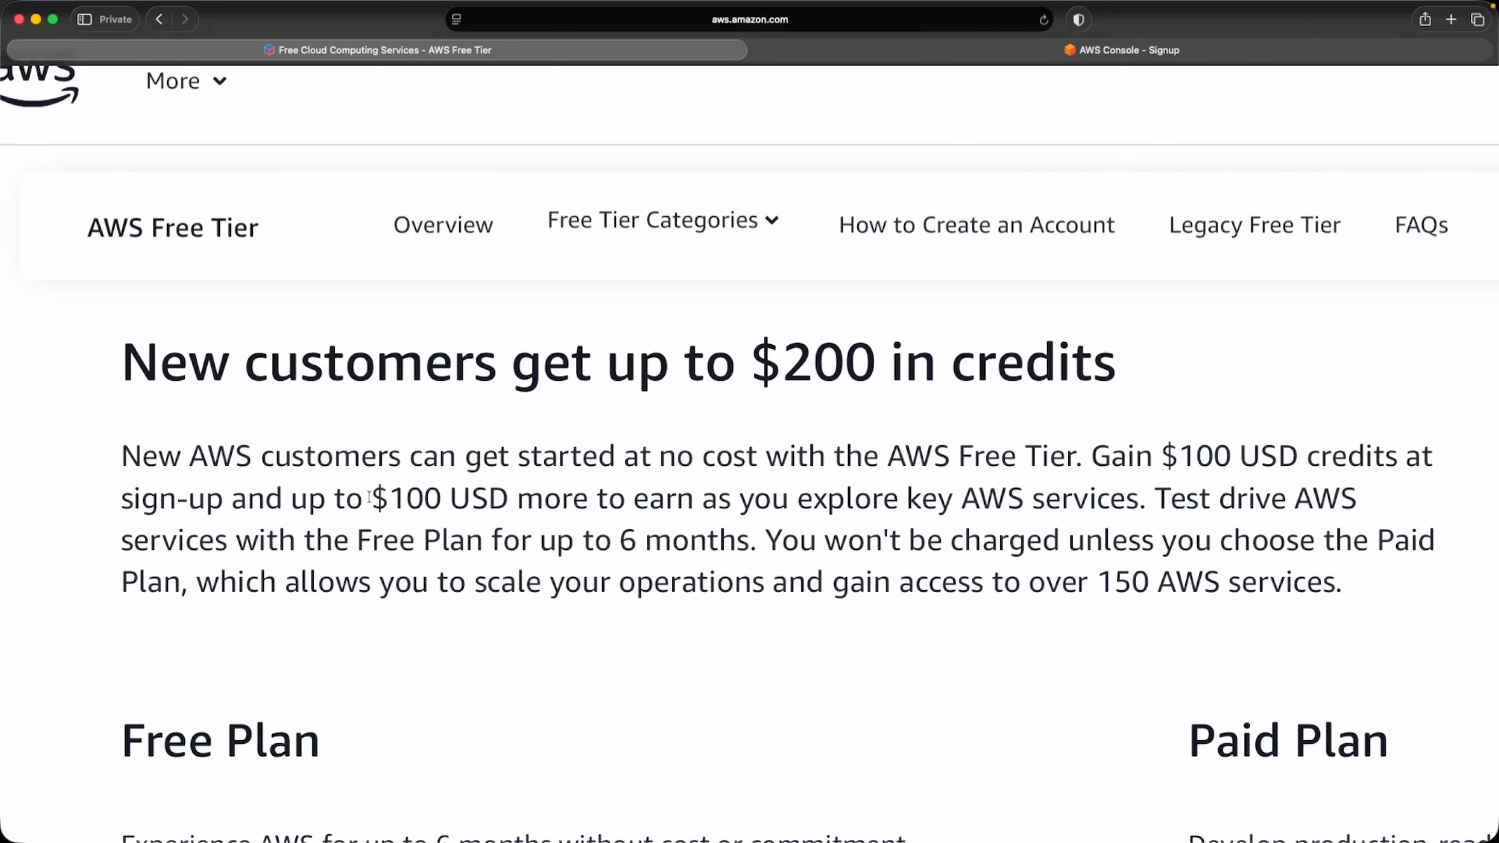
left_click_drag(369, 498, 437, 497)
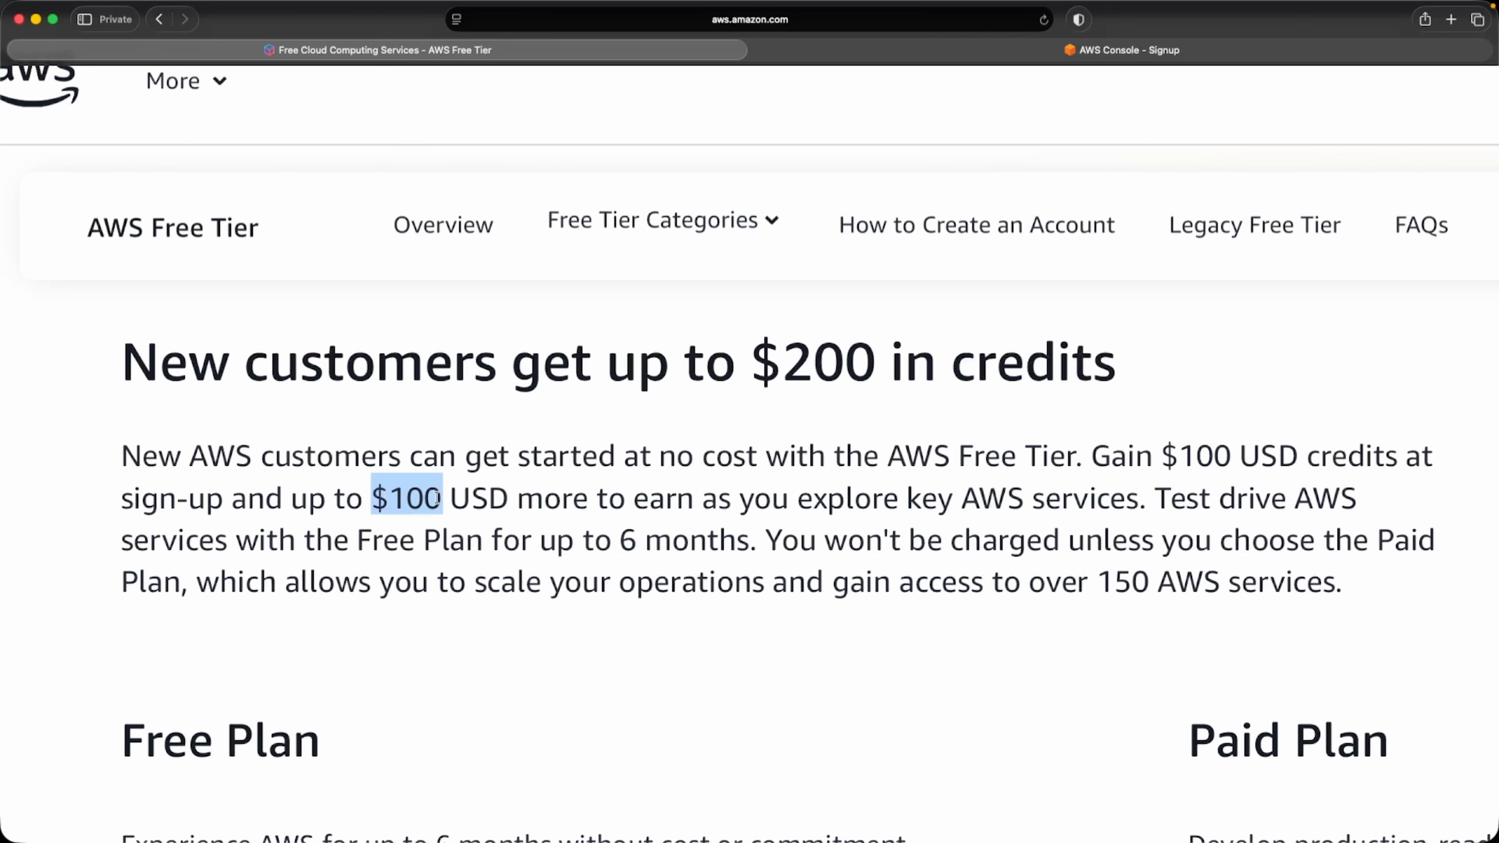
scroll(437, 498, "down", 3)
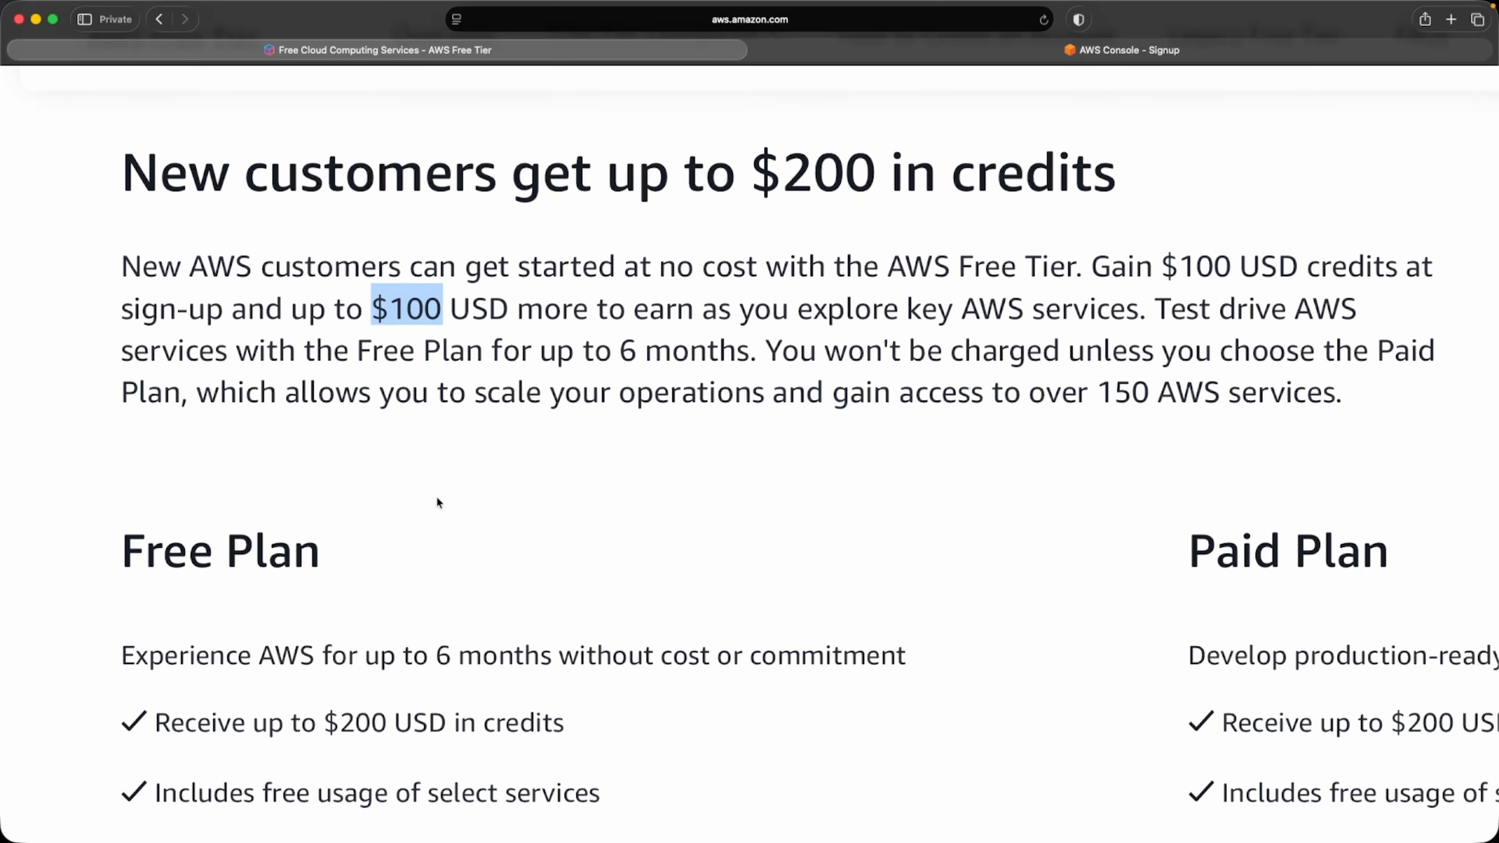
scroll(436, 498, "down", 5)
scroll(436, 499, "up", 1)
scroll(437, 503, "up", 2)
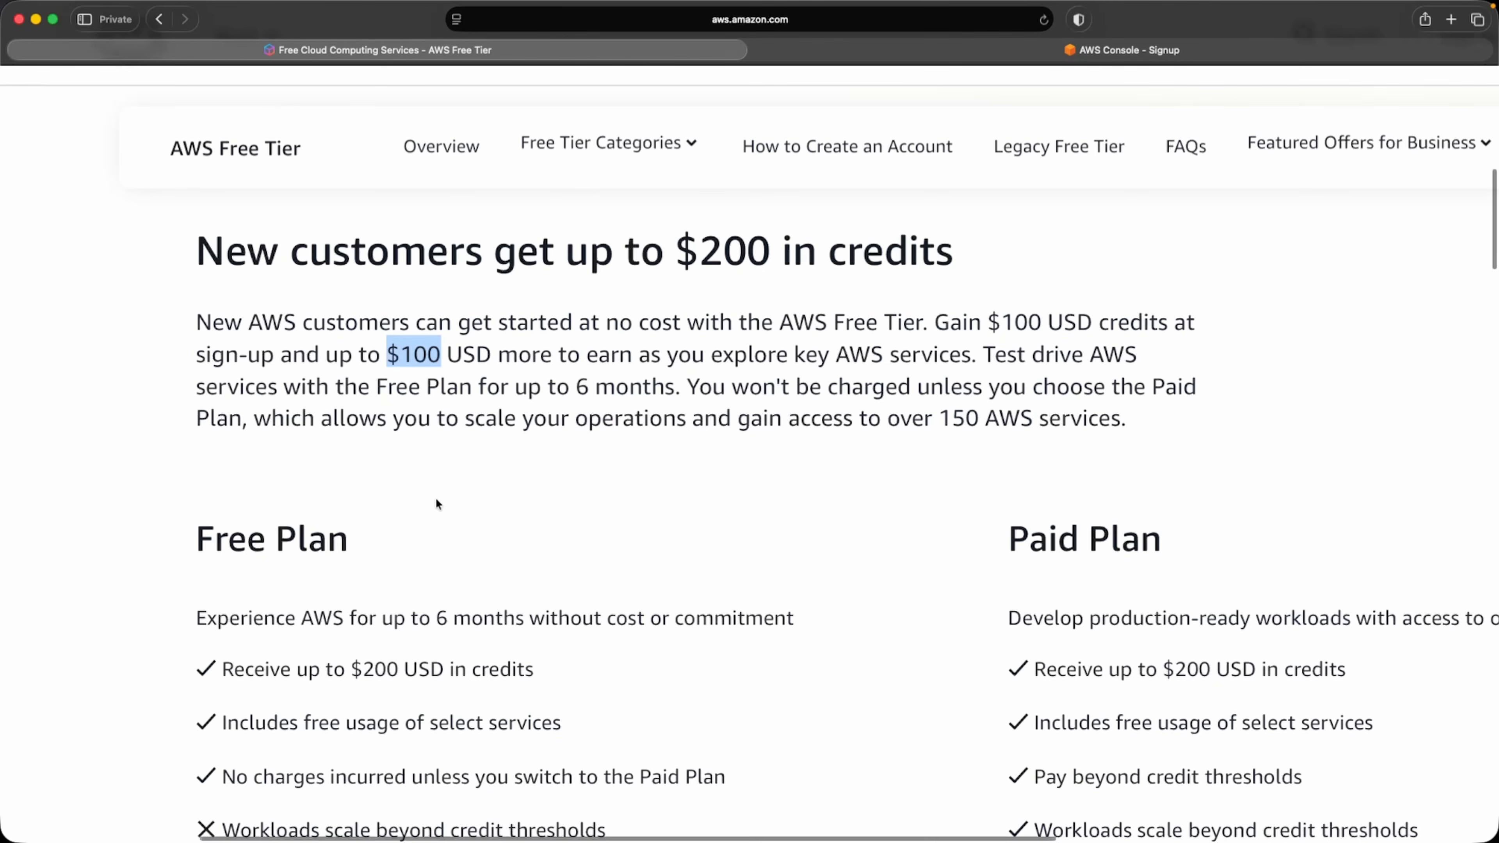
scroll(437, 503, "down", 5)
scroll(437, 503, "right", 2)
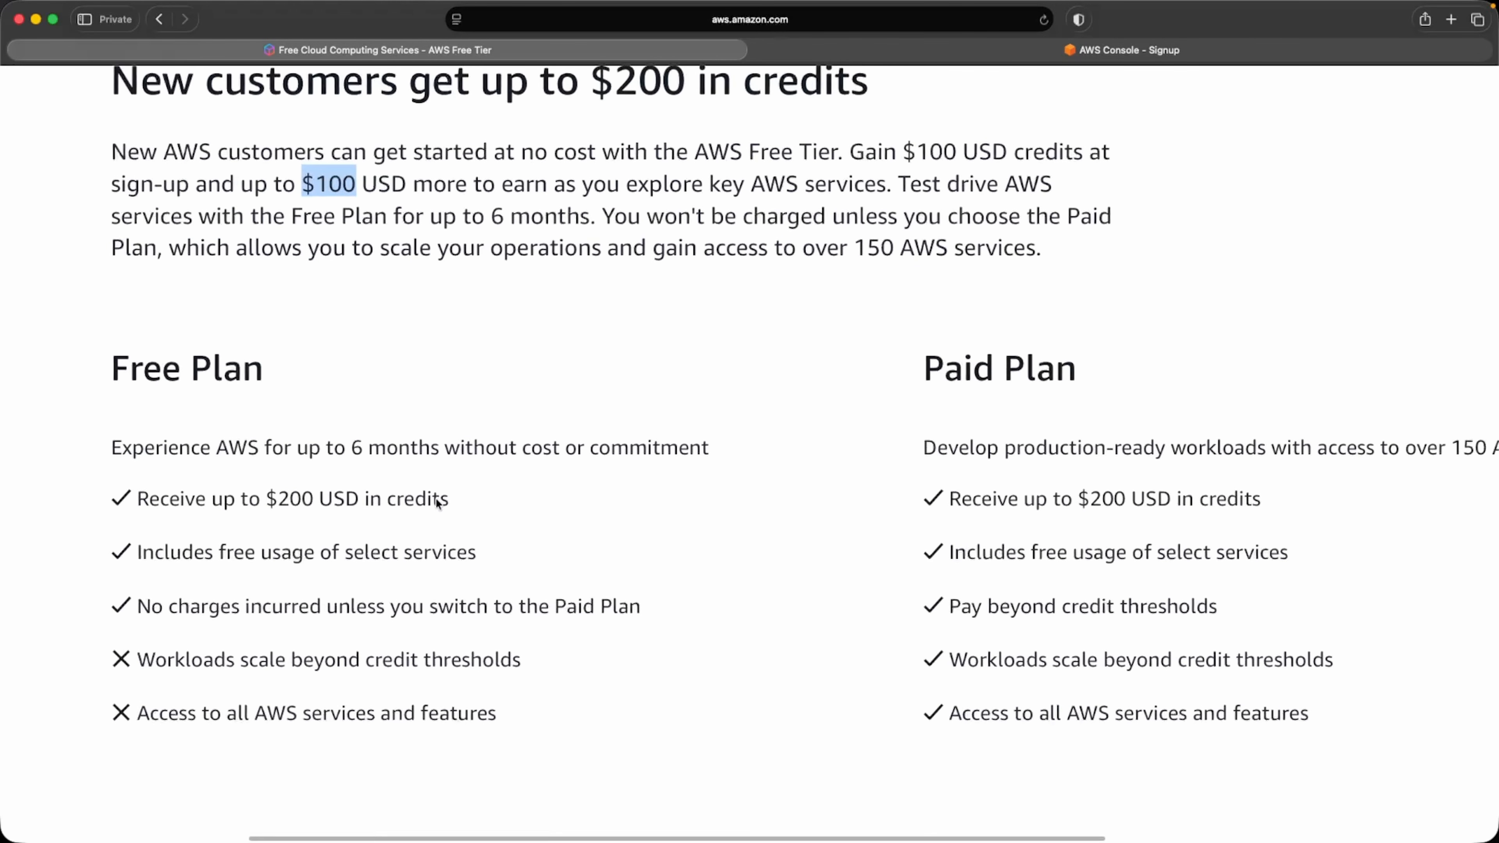
left_click_drag(108, 378, 1055, 376)
left_click(1004, 379)
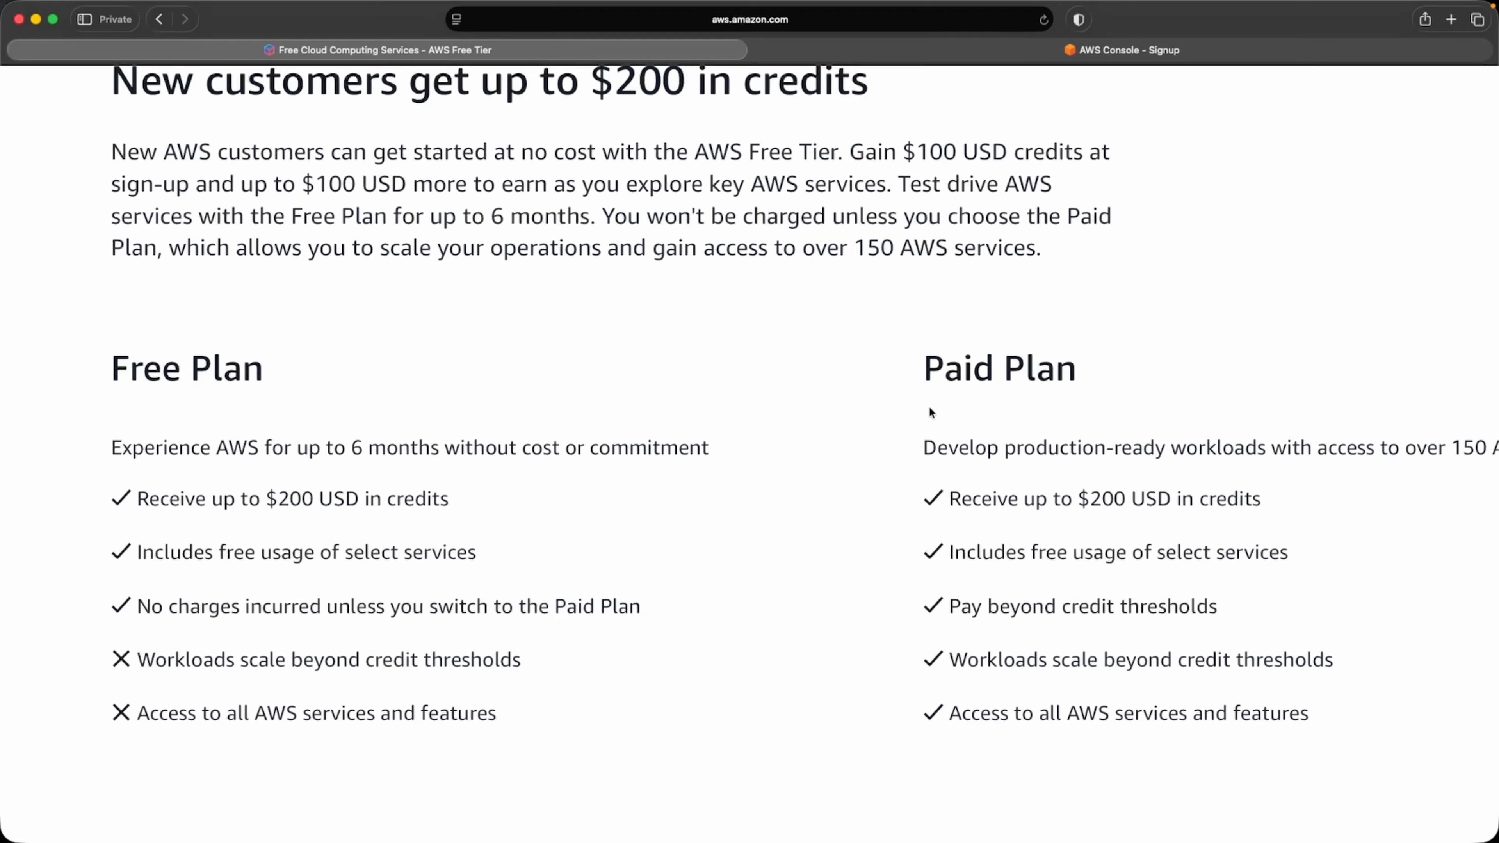
scroll(939, 396, "right", 6)
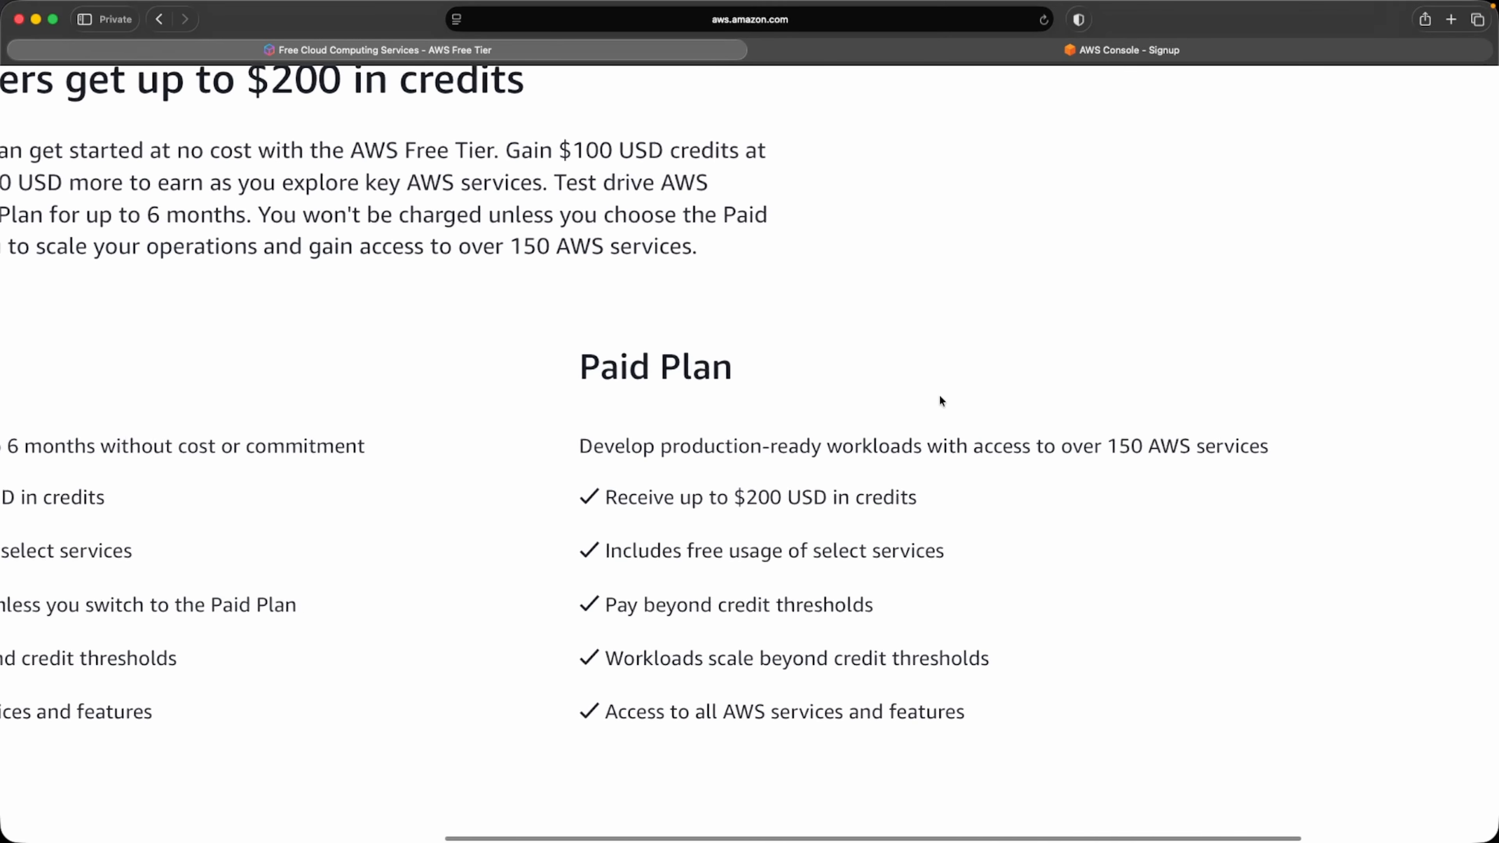
scroll(939, 398, "down", 5)
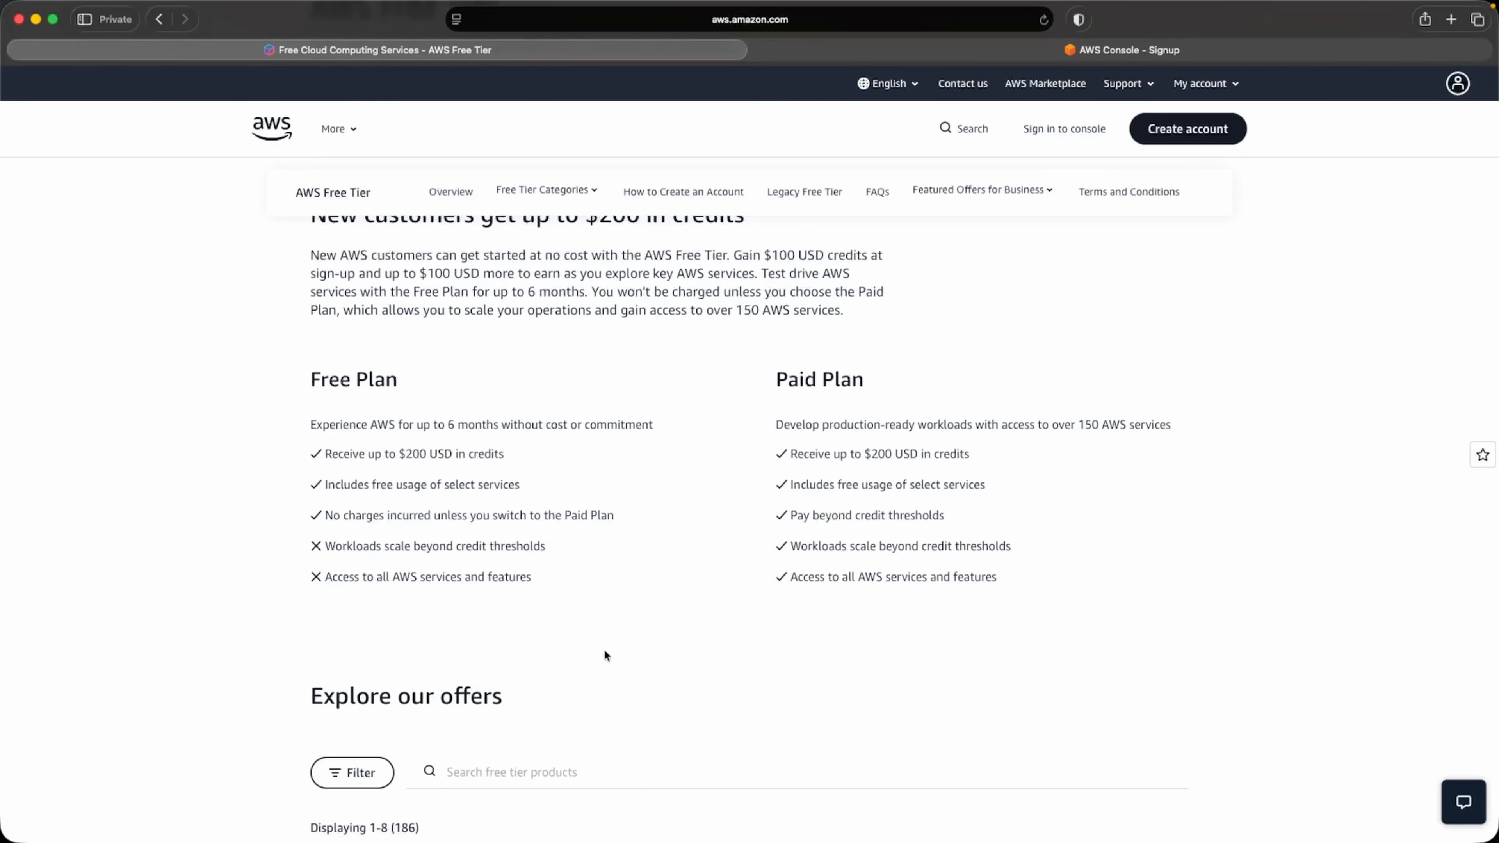
scroll(604, 649, "down", 3)
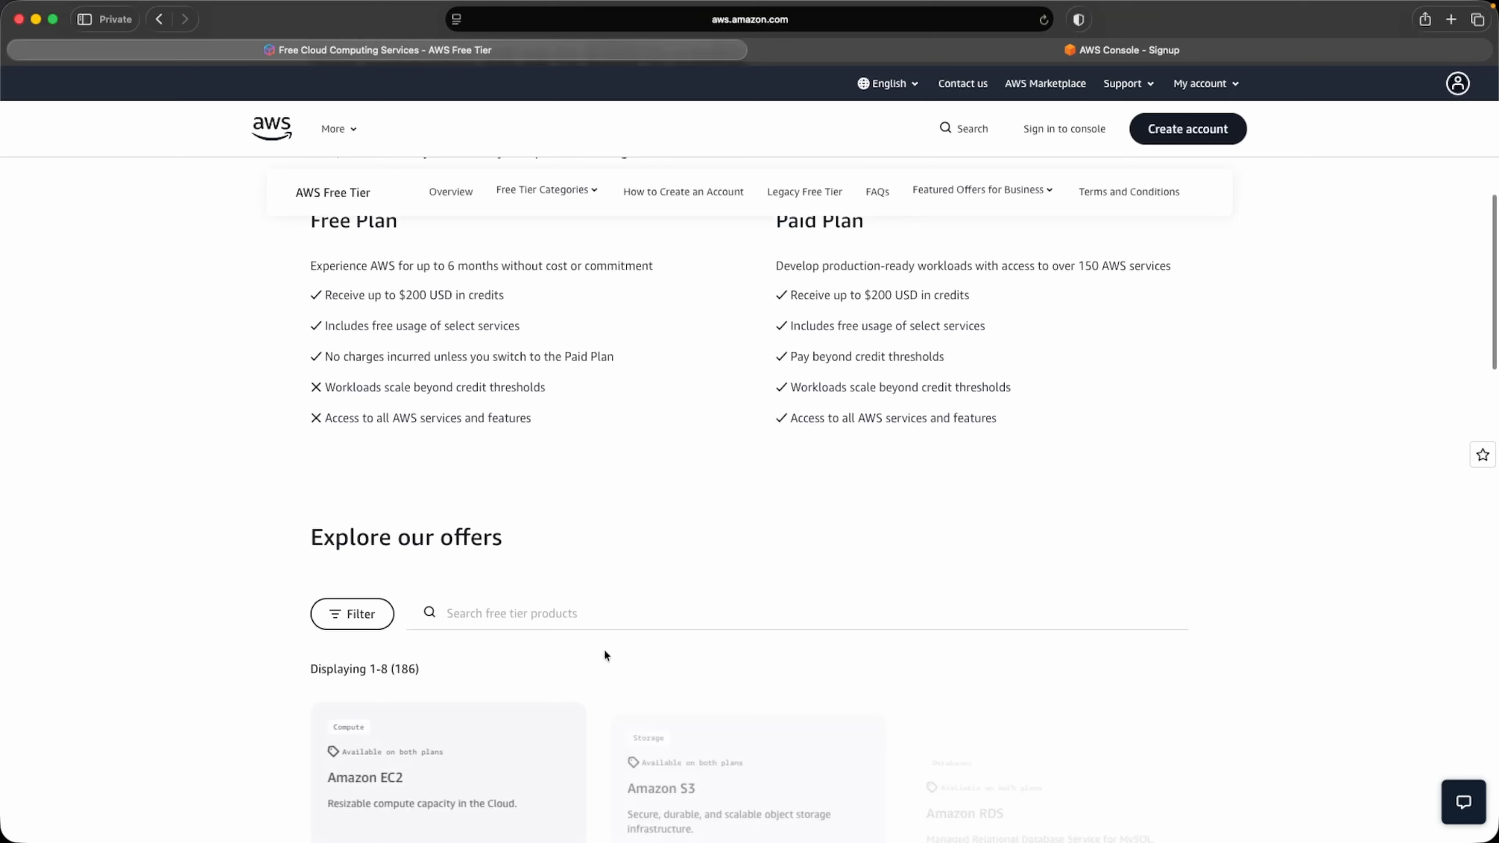
In the free tier offers filter, tick Free Plan as the plan type.
left_click(366, 614)
type("fr")
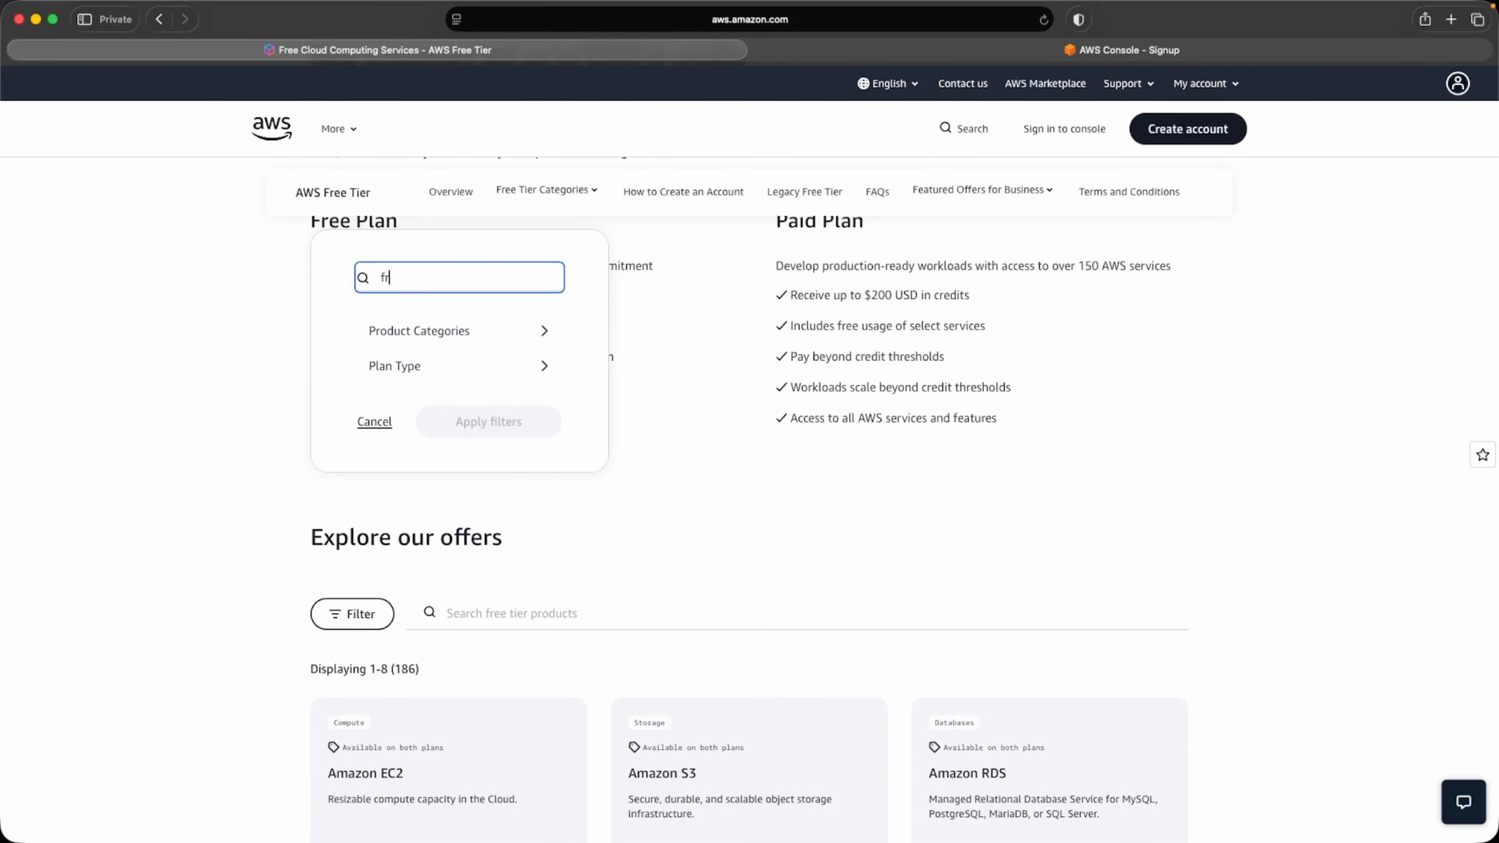
type("e")
left_click(467, 349)
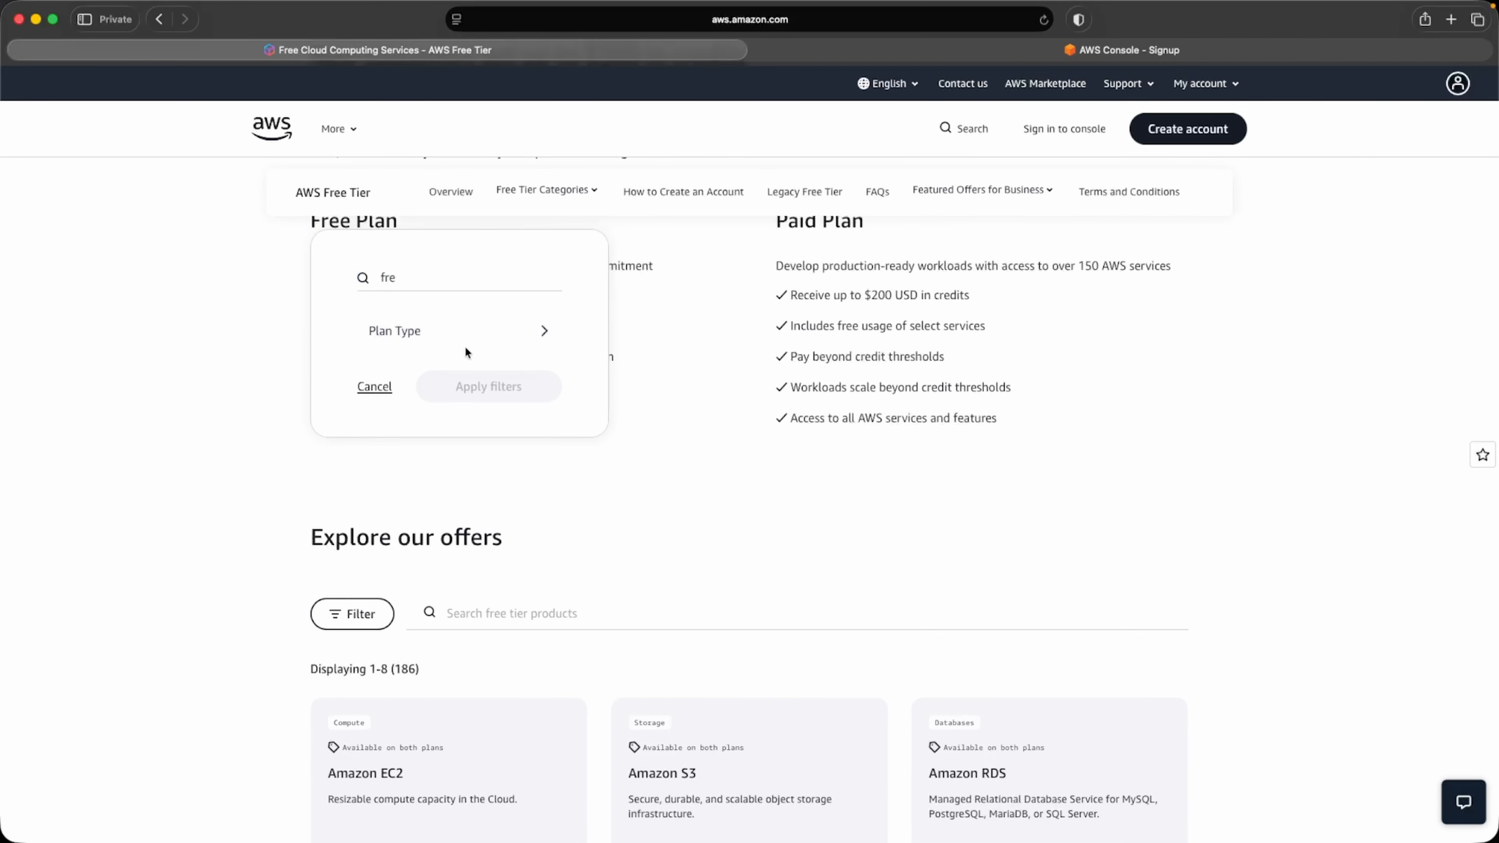
left_click(485, 325)
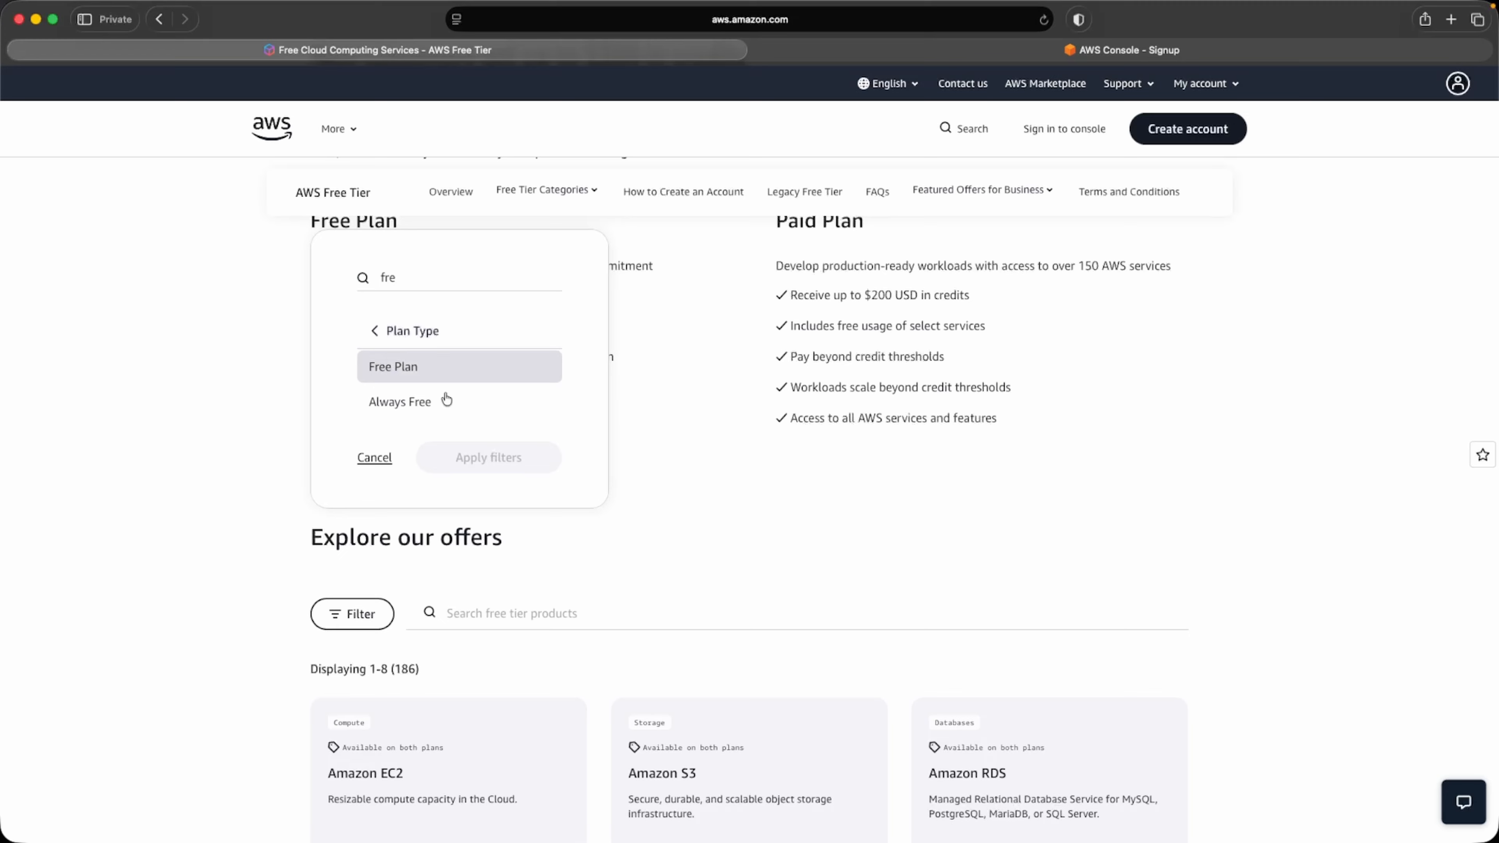
left_click(429, 375)
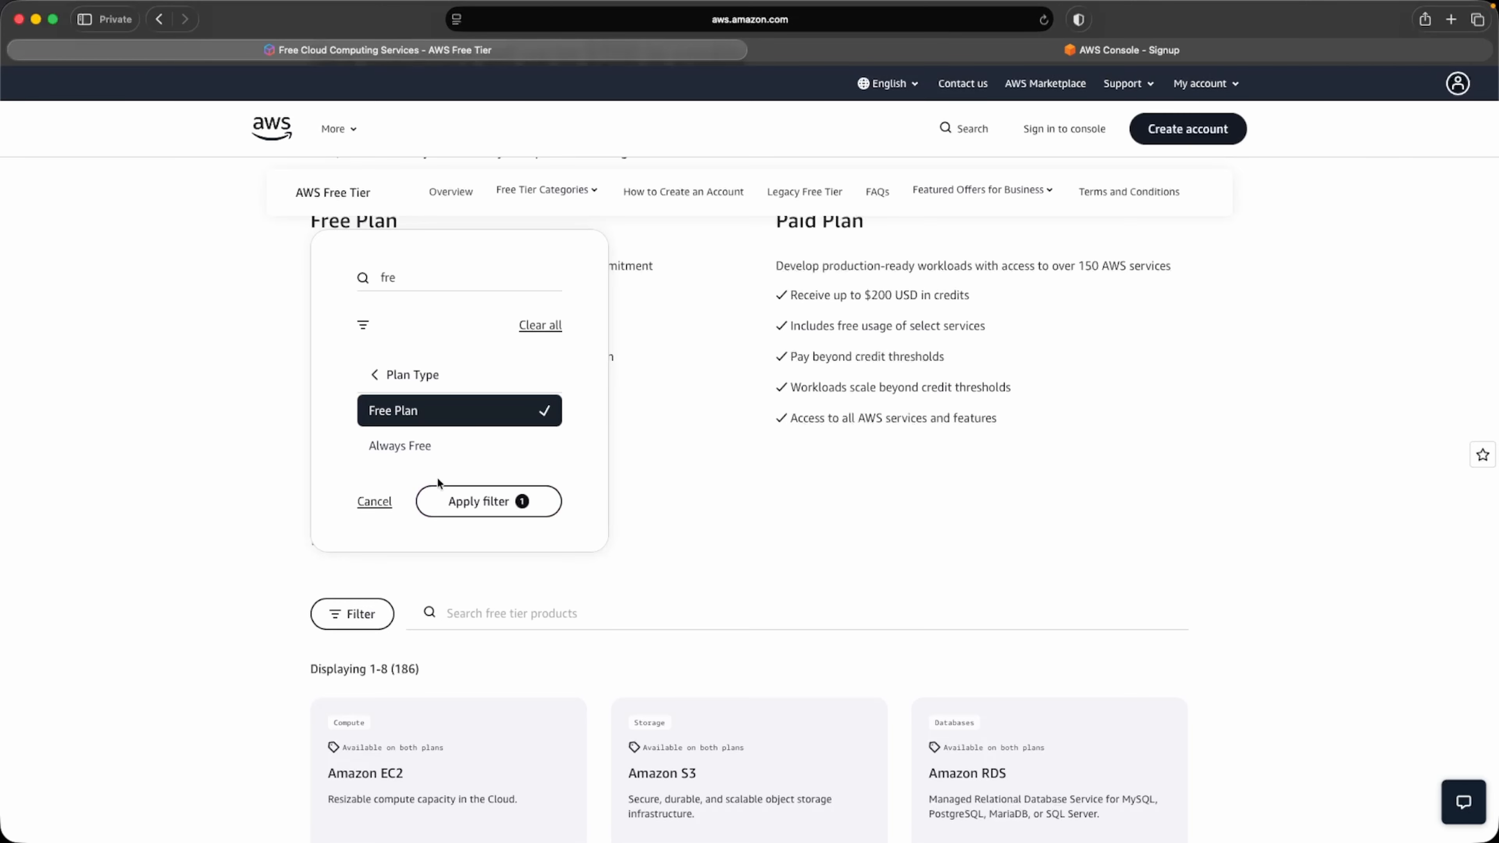
Dismiss the filter unapplied and scroll back to the Free Plan versus Paid Plan section.
left_click(678, 489)
scroll(683, 596, "down", 5)
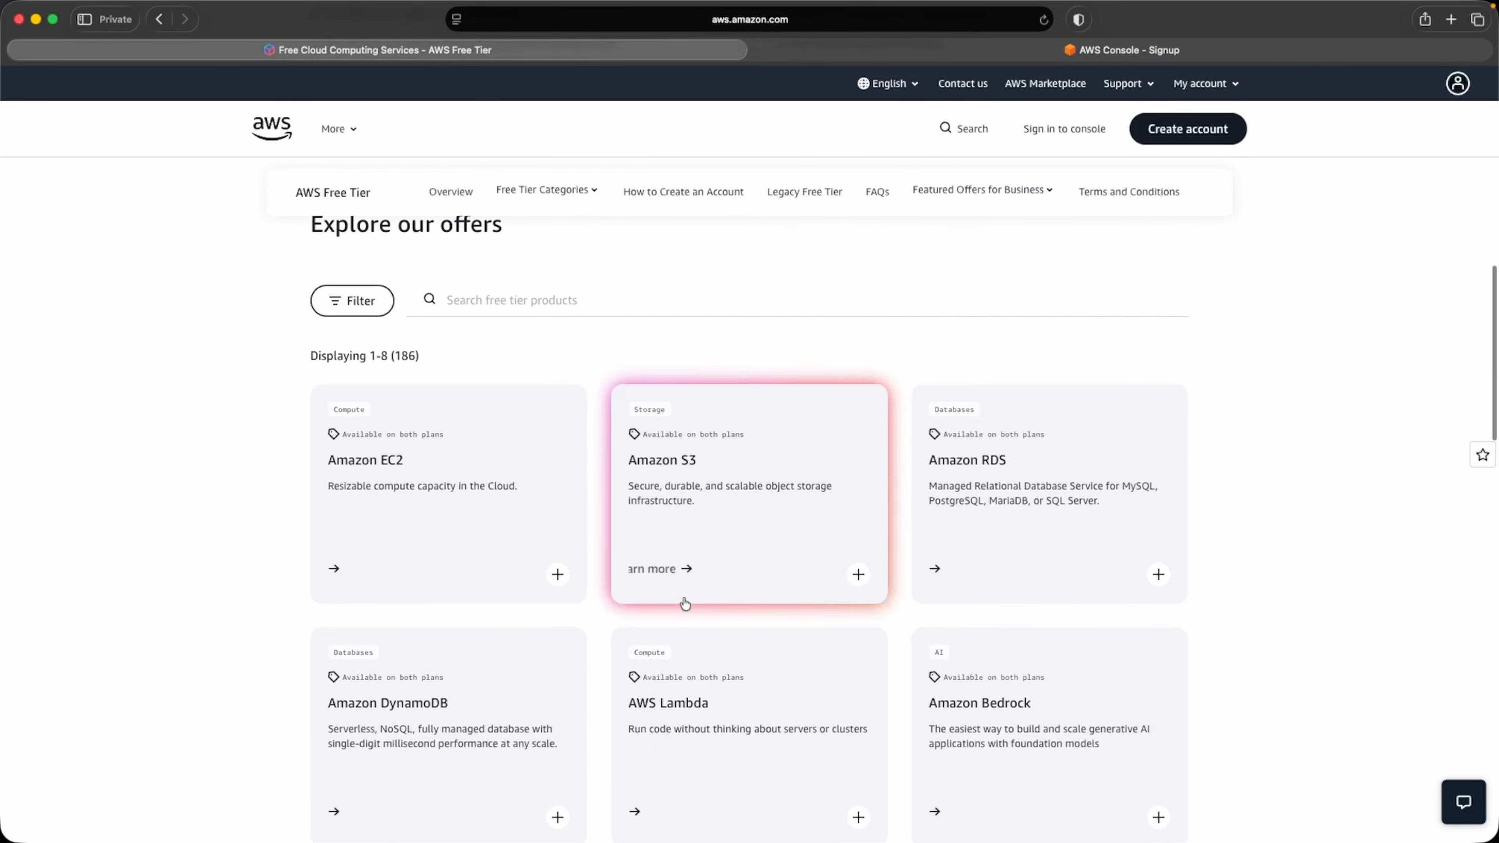
scroll(733, 605, "up", 12)
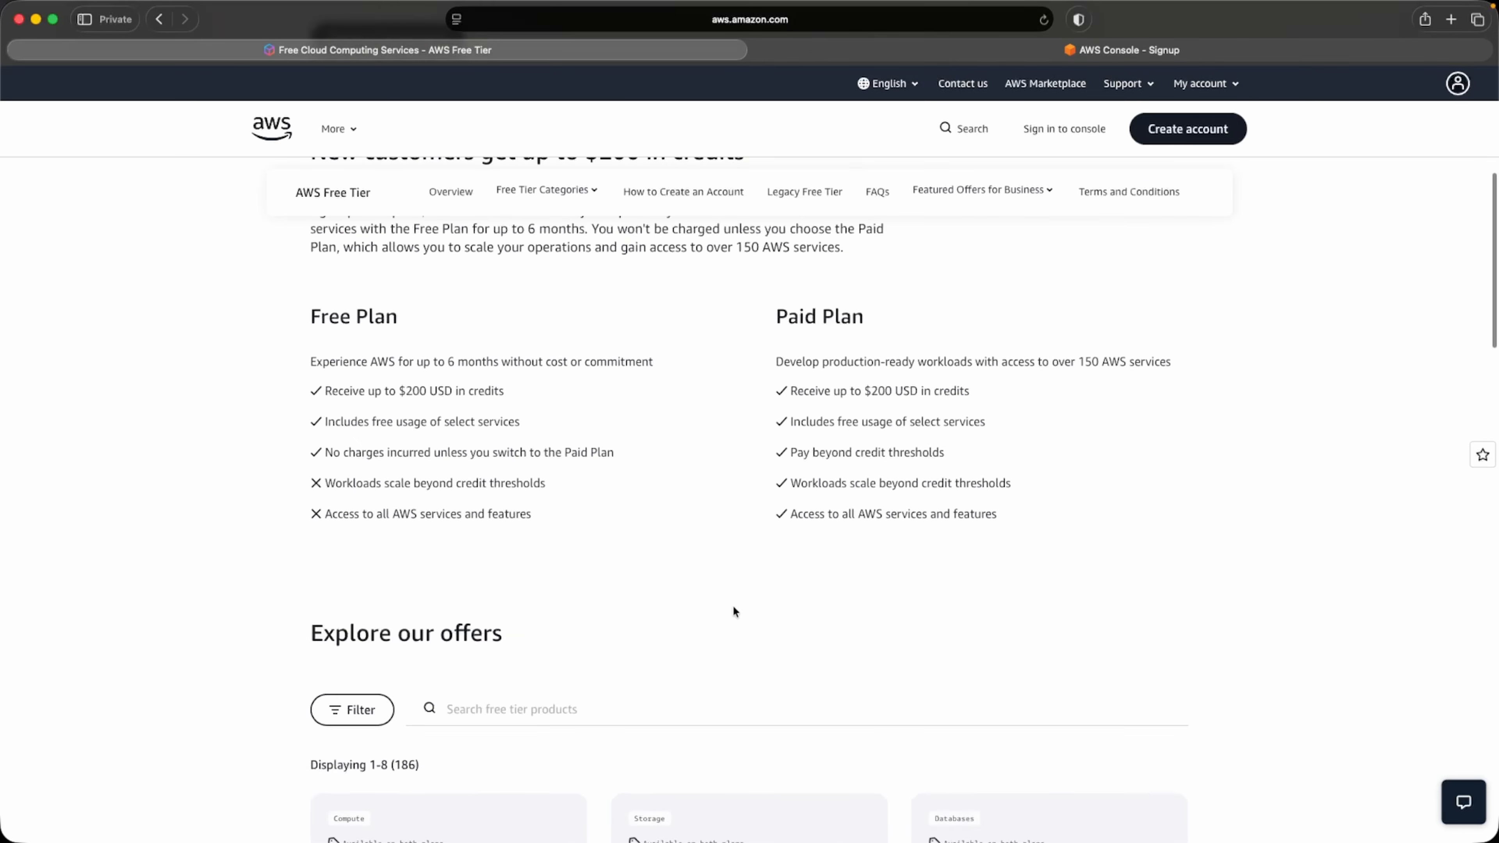
scroll(734, 611, "down", 1)
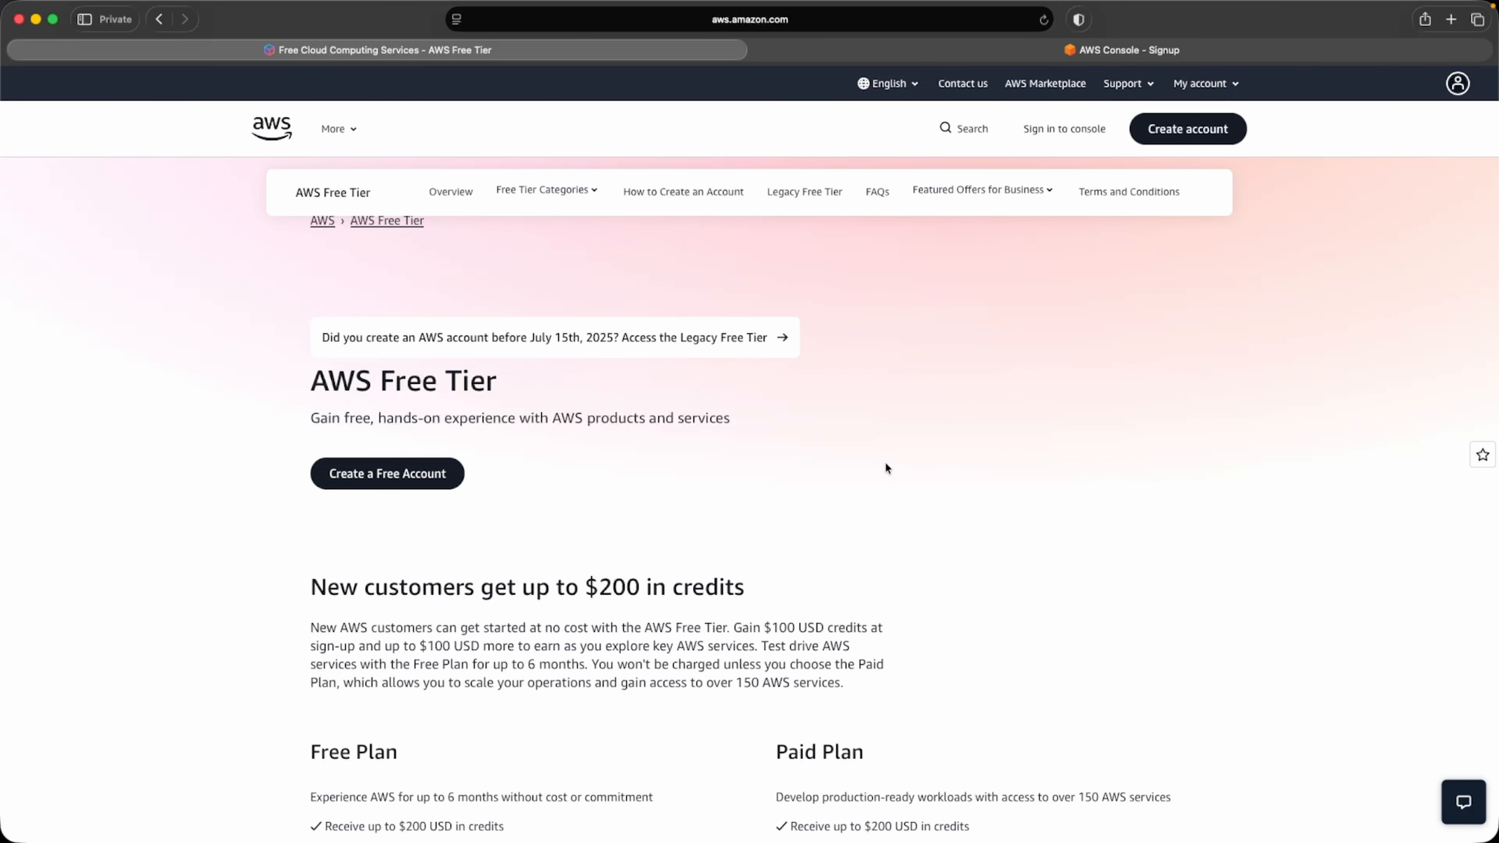
scroll(886, 463, "down", 8)
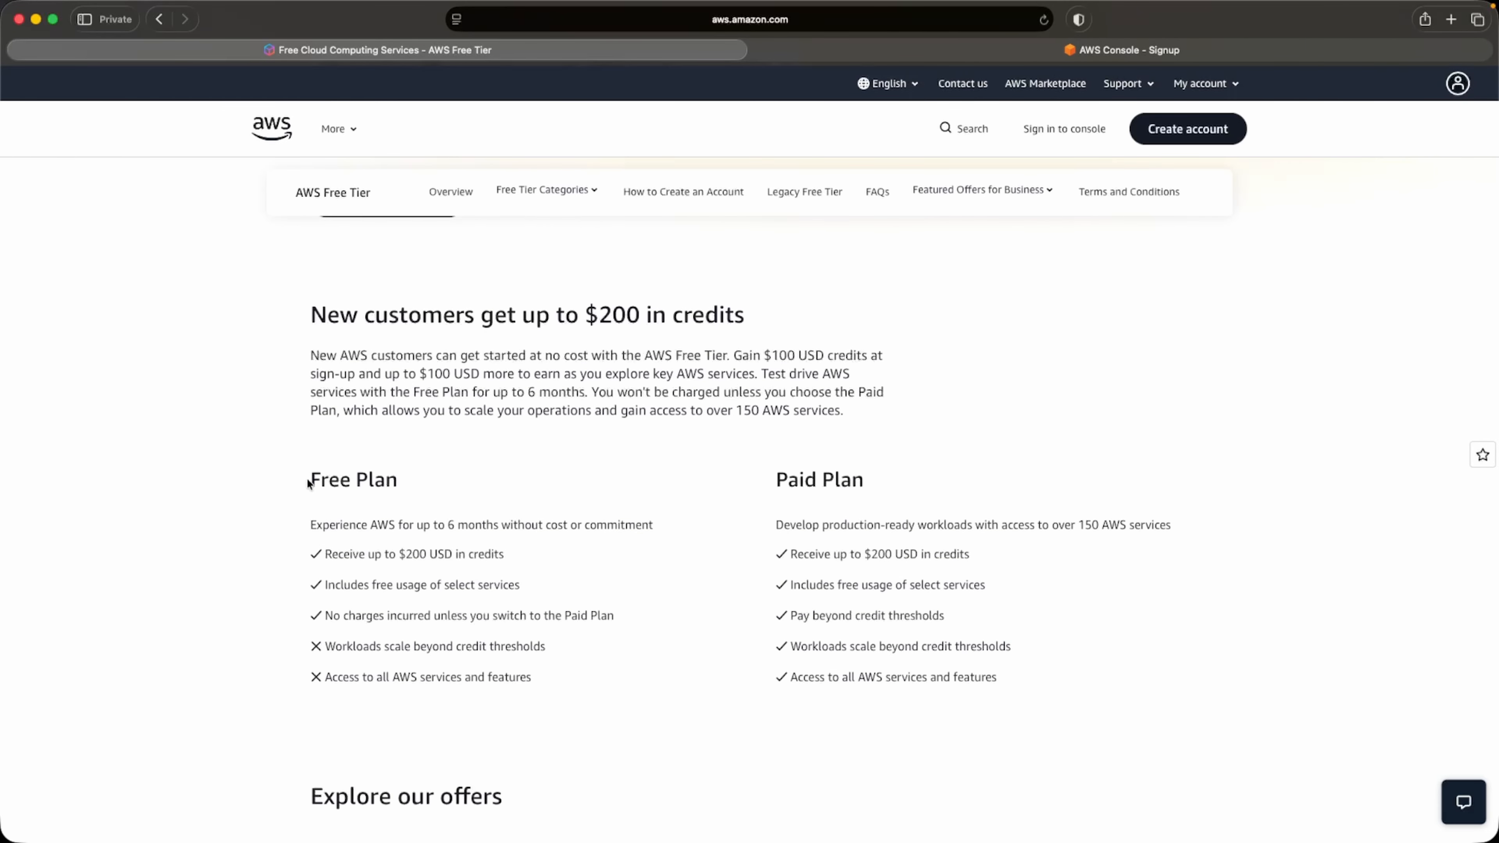
left_click_drag(308, 482, 423, 475)
Clear the heading selection and switch to the AWS sign-up tab.
left_click(431, 478)
key("ctrl+Tab")
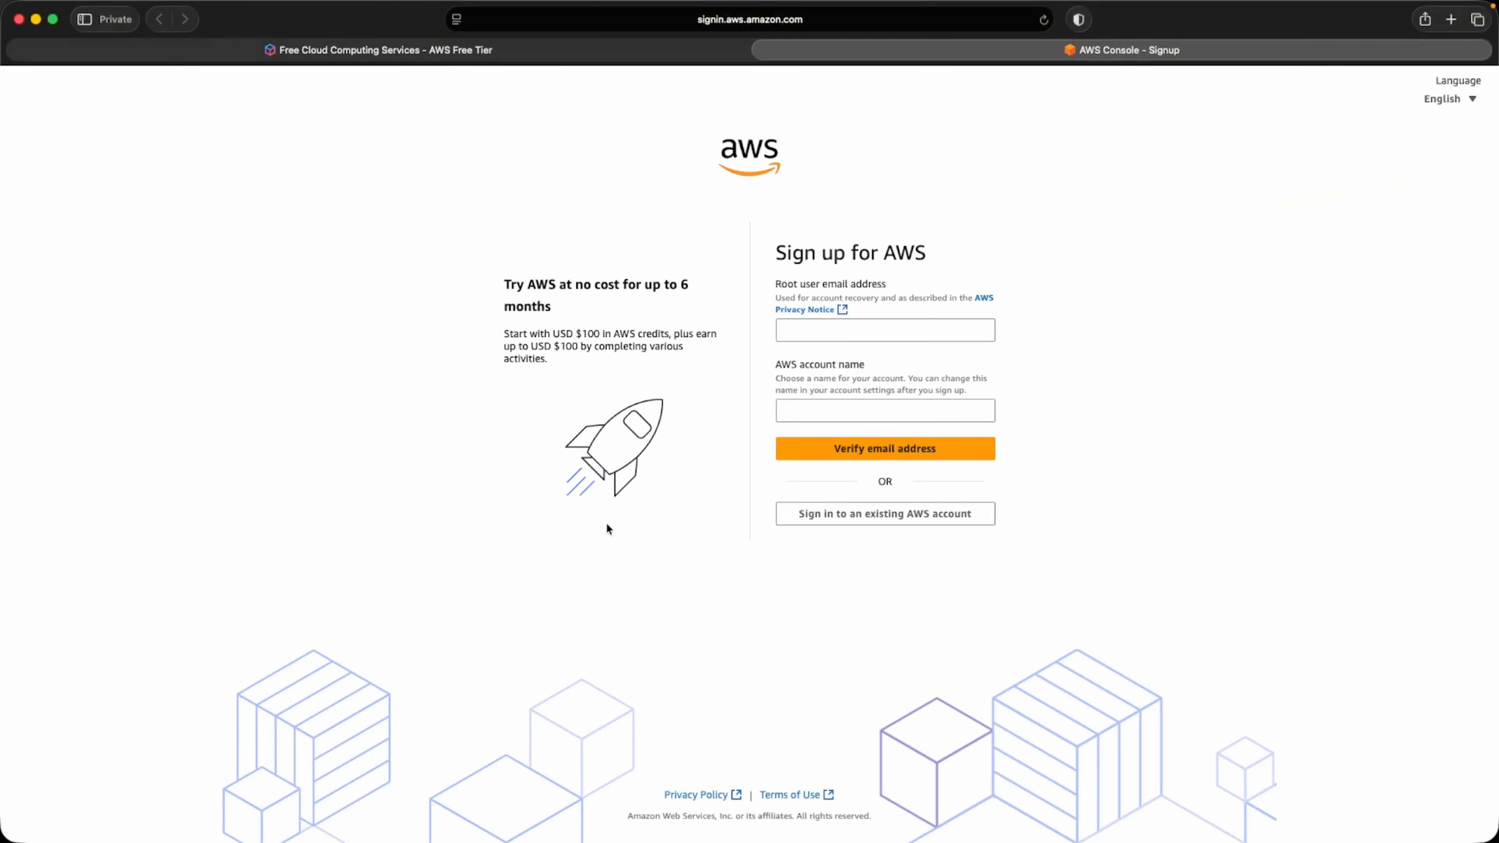
scroll(885, 298, "up", 10)
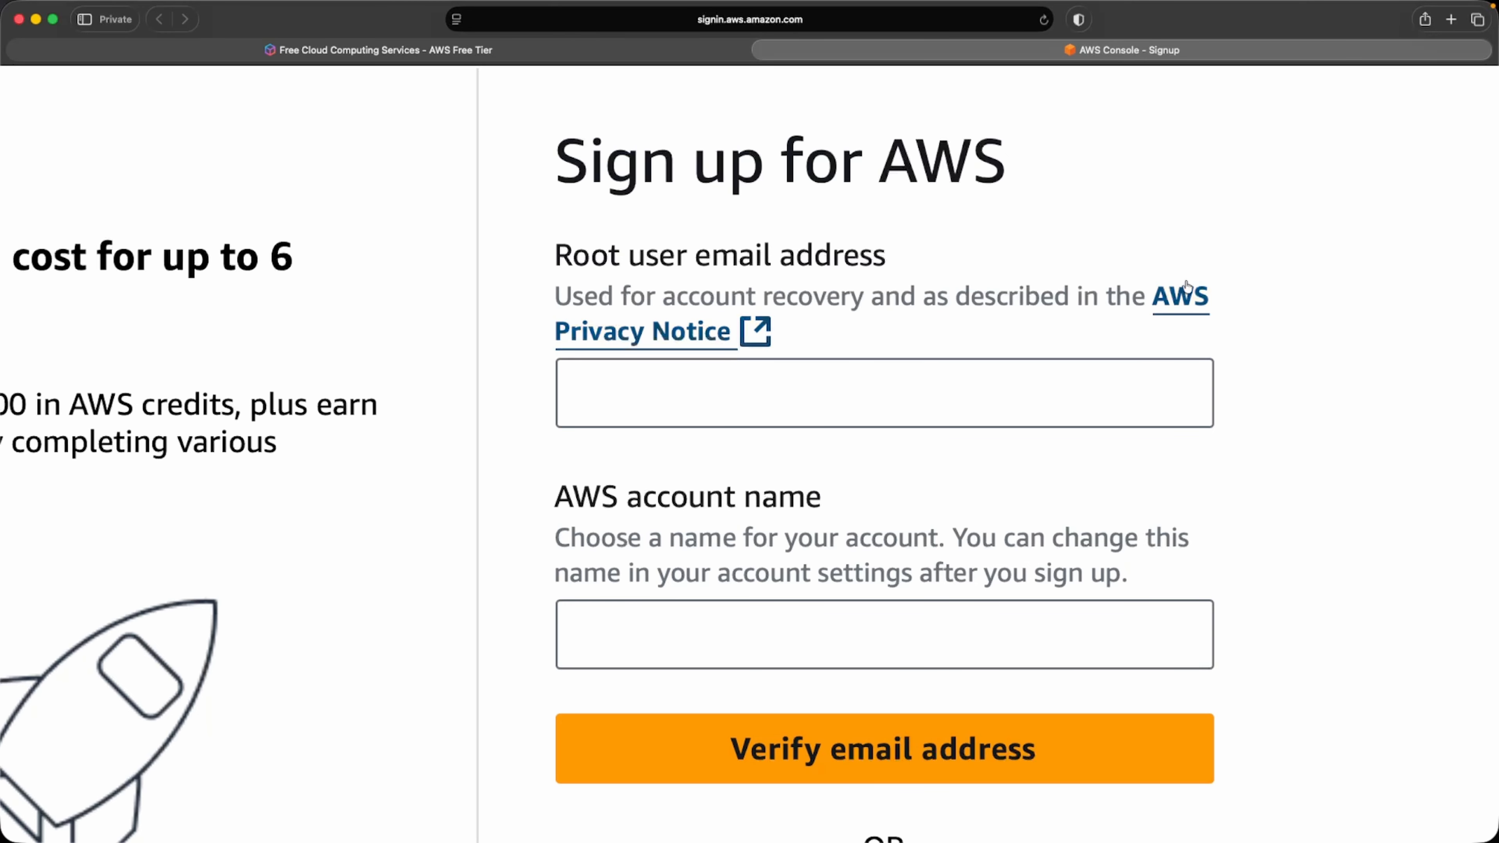
Leave root email and account name empty so both error, then choose signing in to an existing account.
left_click(913, 402)
scroll(914, 401, "down", 2)
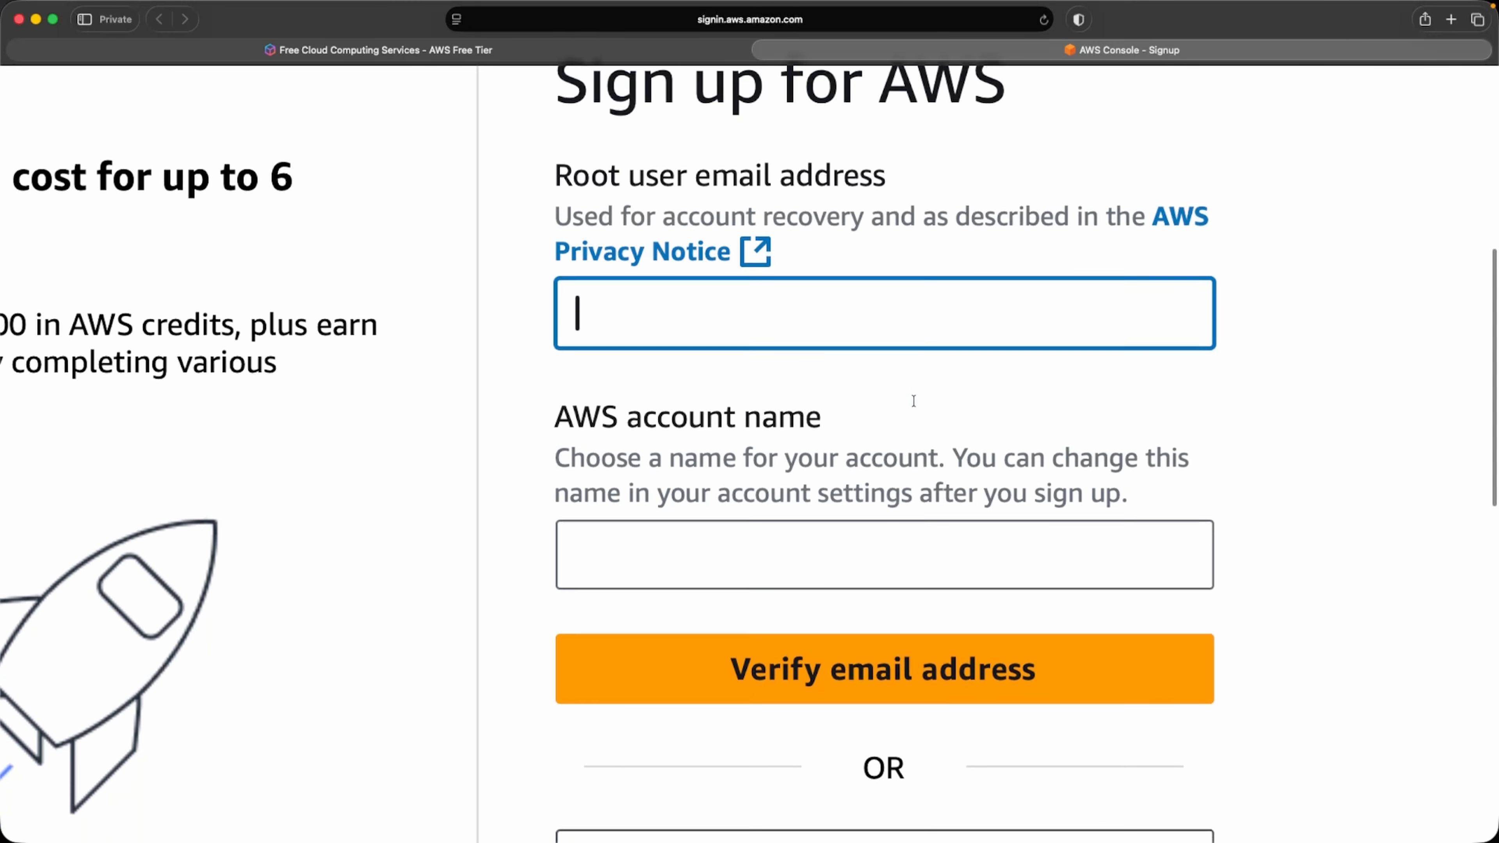
left_click(806, 540)
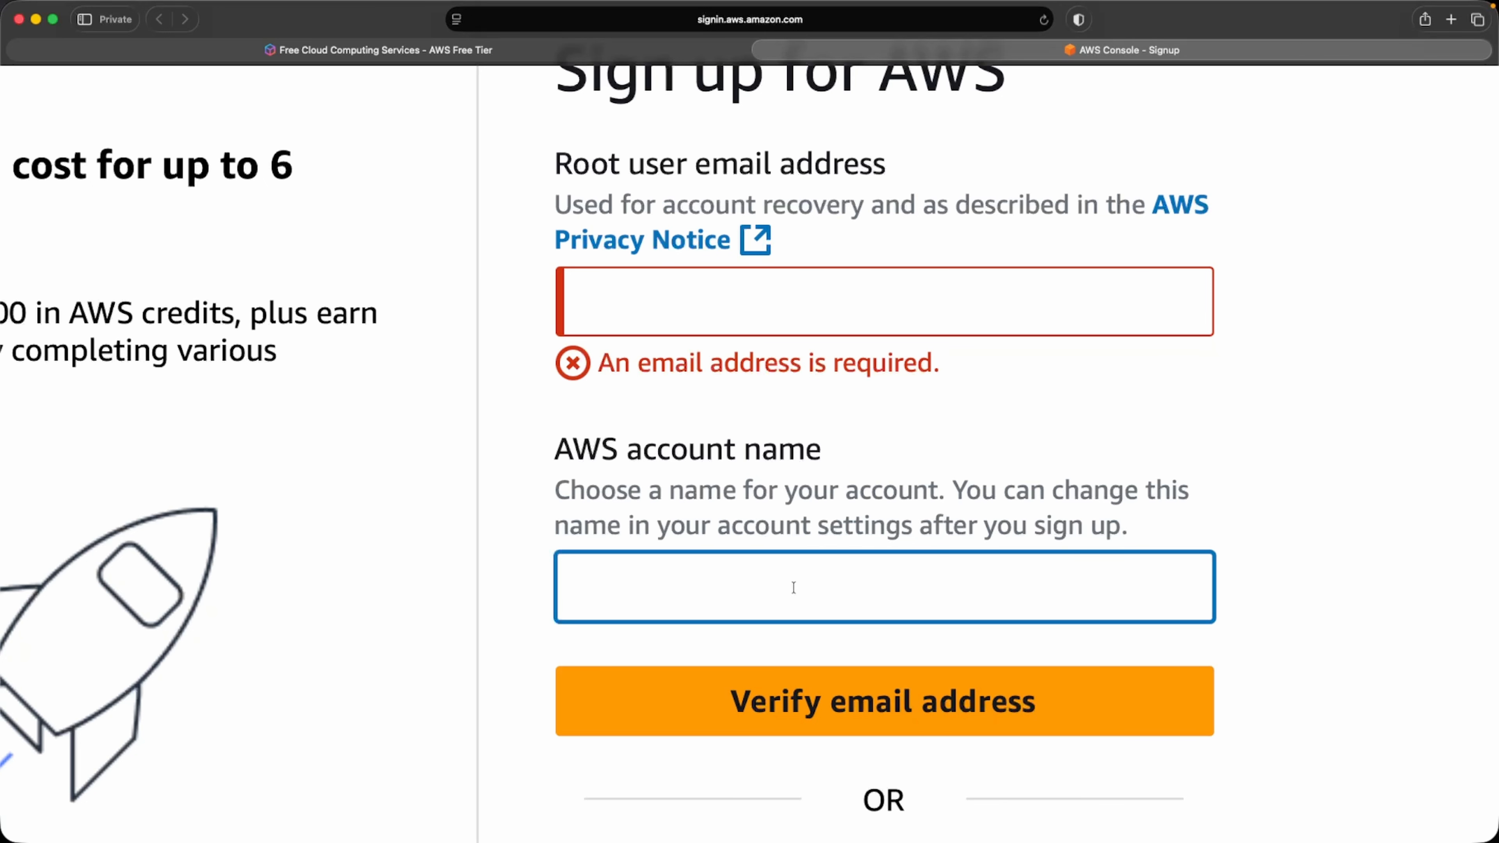
scroll(925, 517, "down", 5)
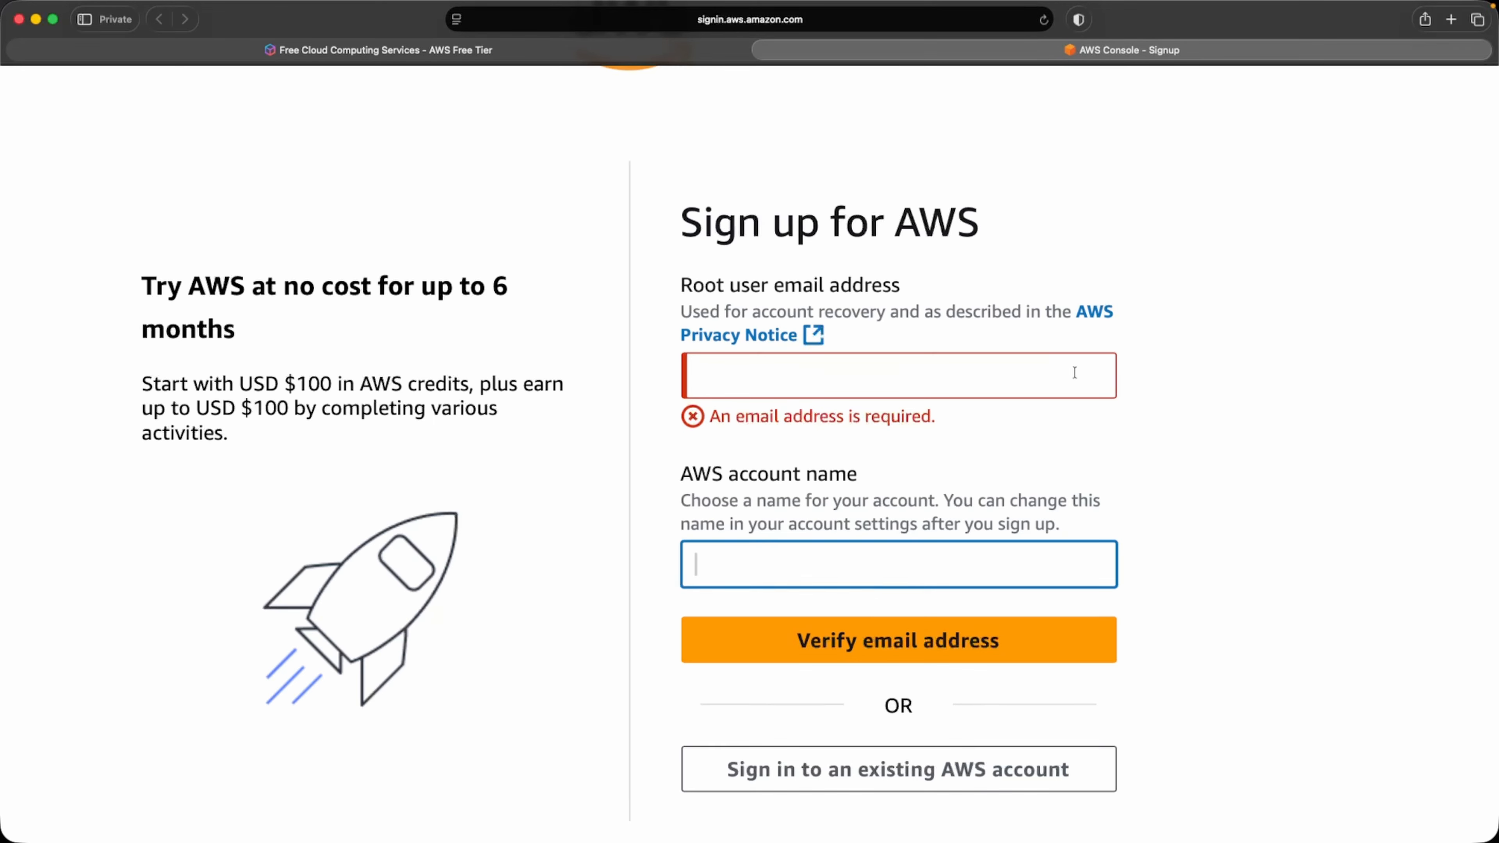
left_click(1160, 422)
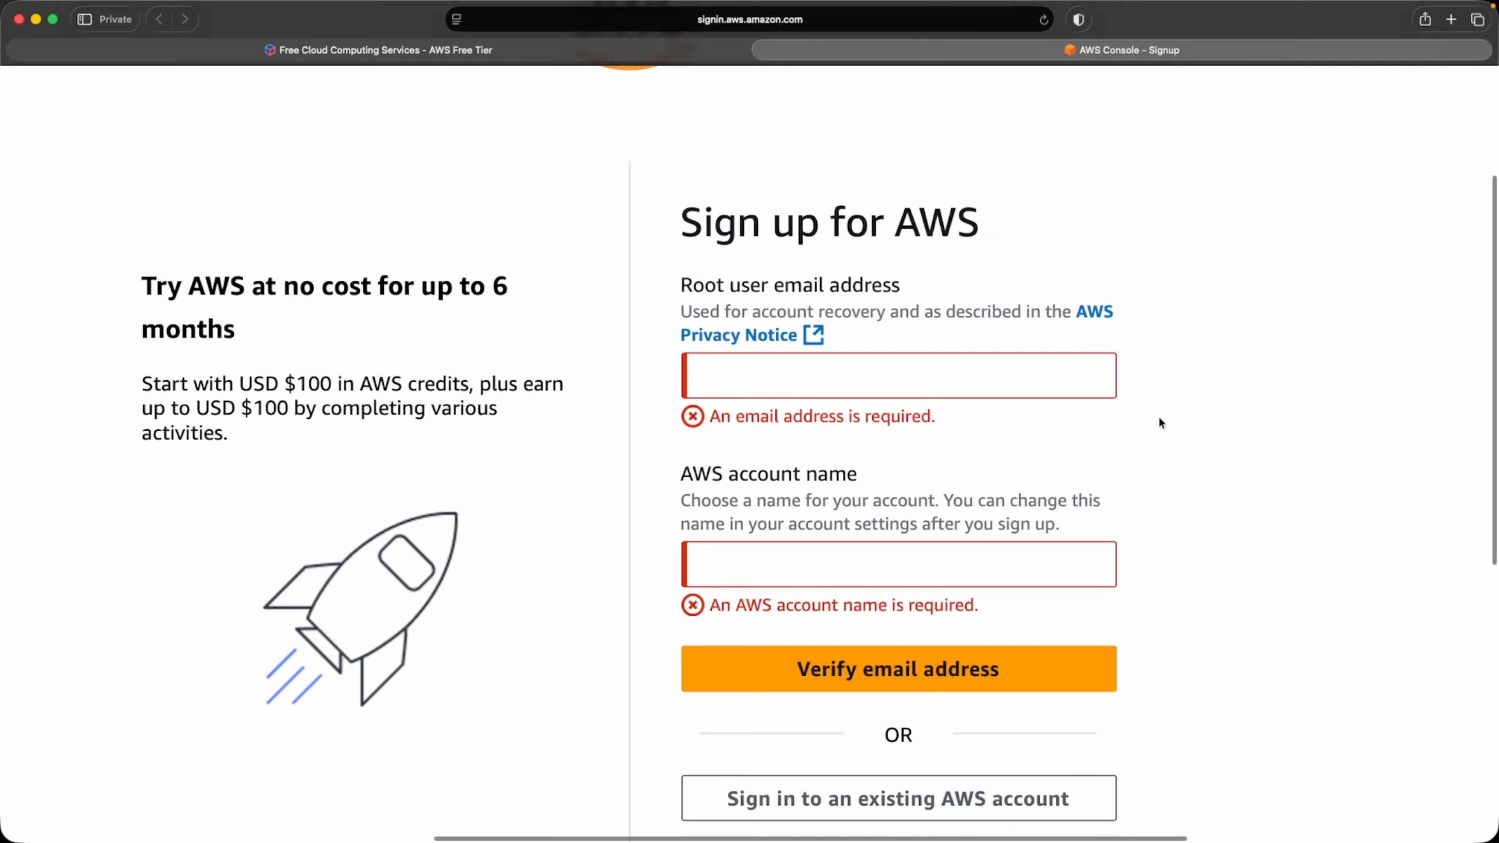
scroll(1160, 421, "down", 5)
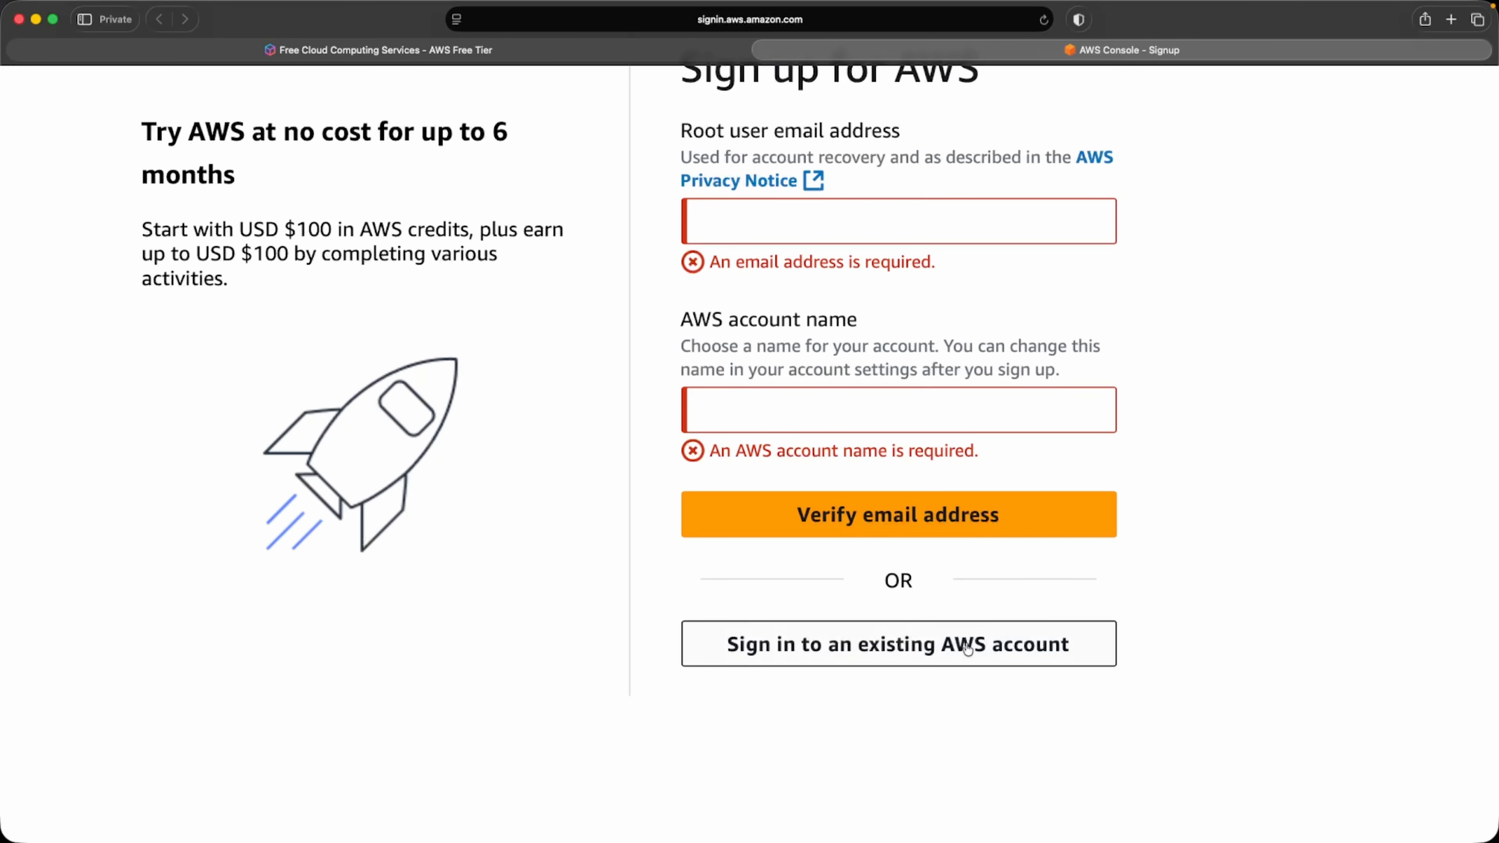
left_click(881, 656)
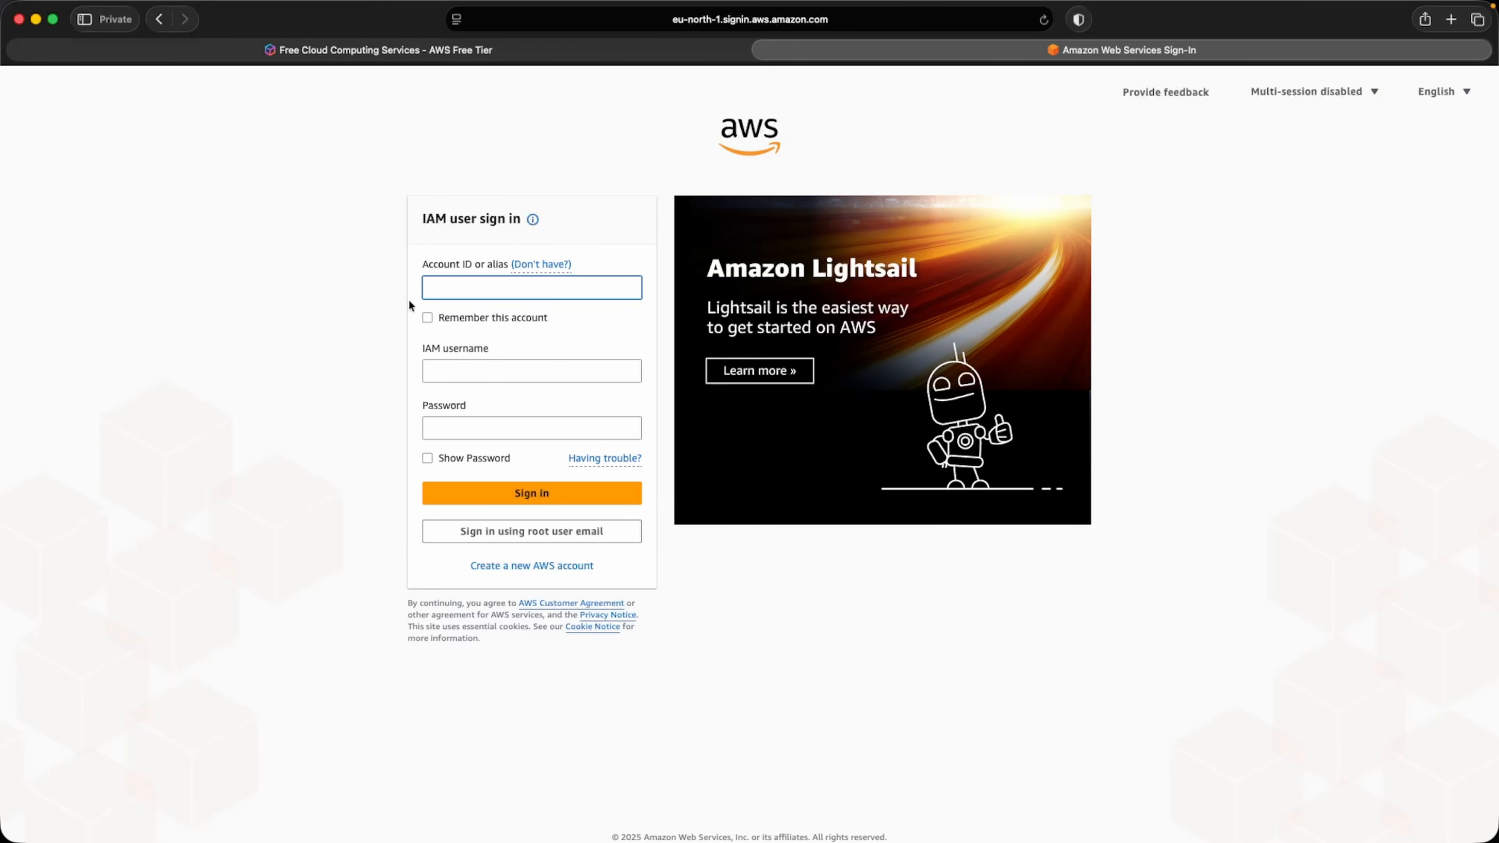
Switch back to the 'Free Cloud Computing Services - AWS Free Tier' tab.
scroll(374, 265, "up", 5)
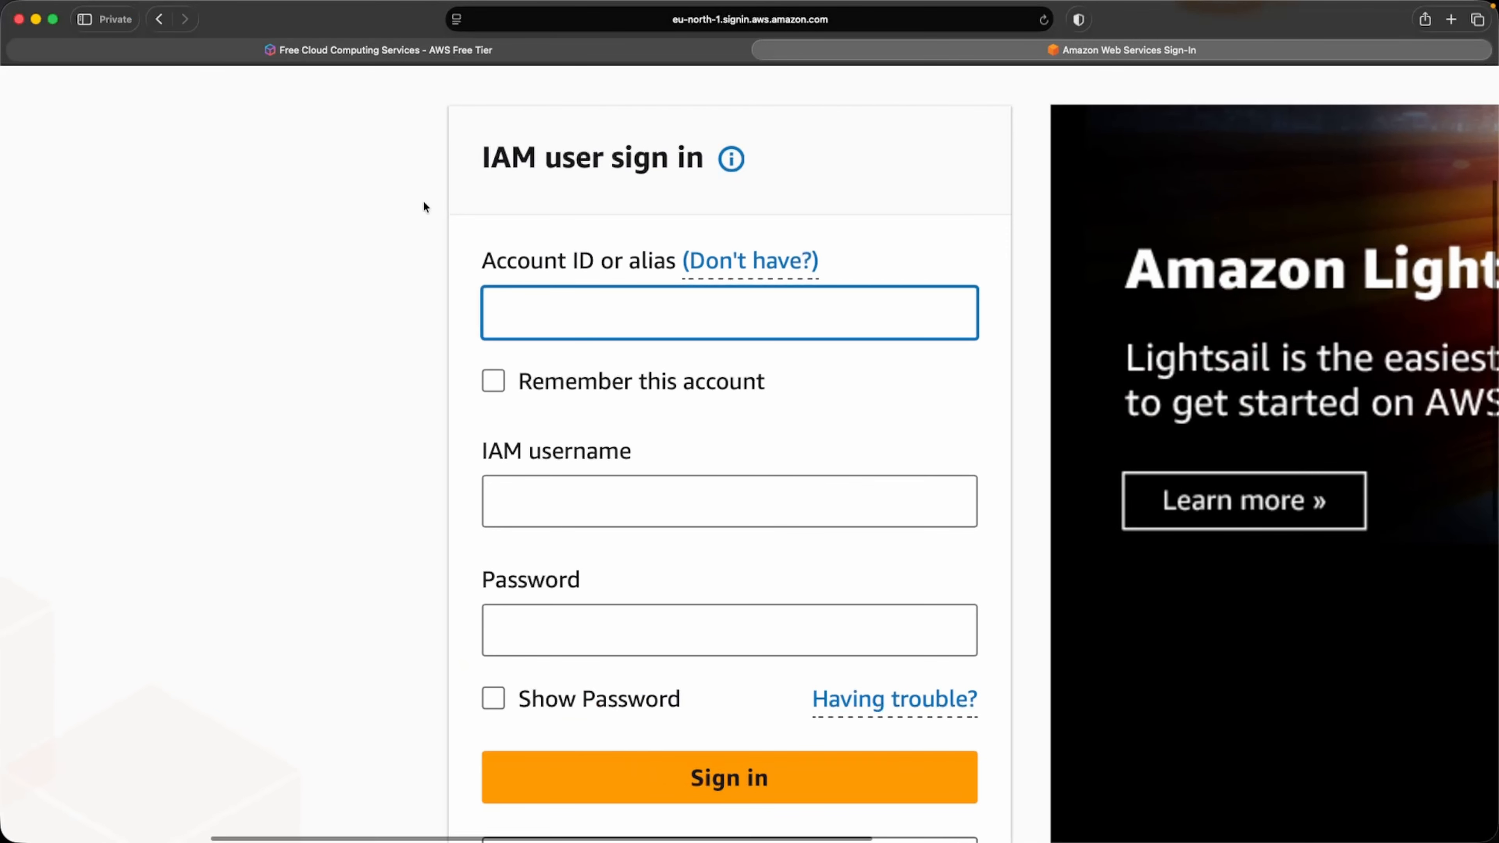
scroll(440, 335, "down", 2)
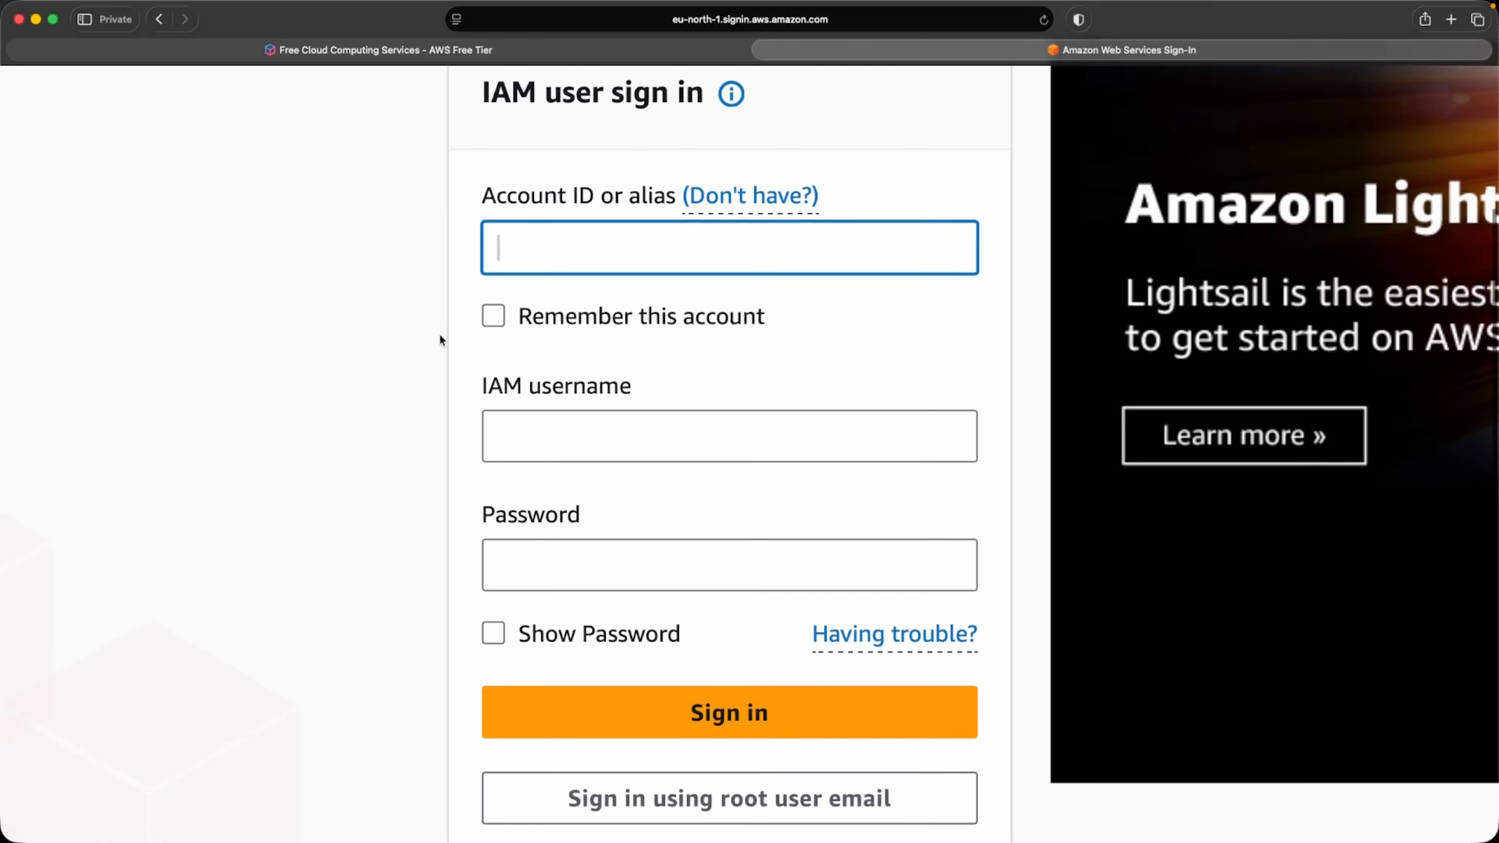
scroll(439, 334, "down", 2)
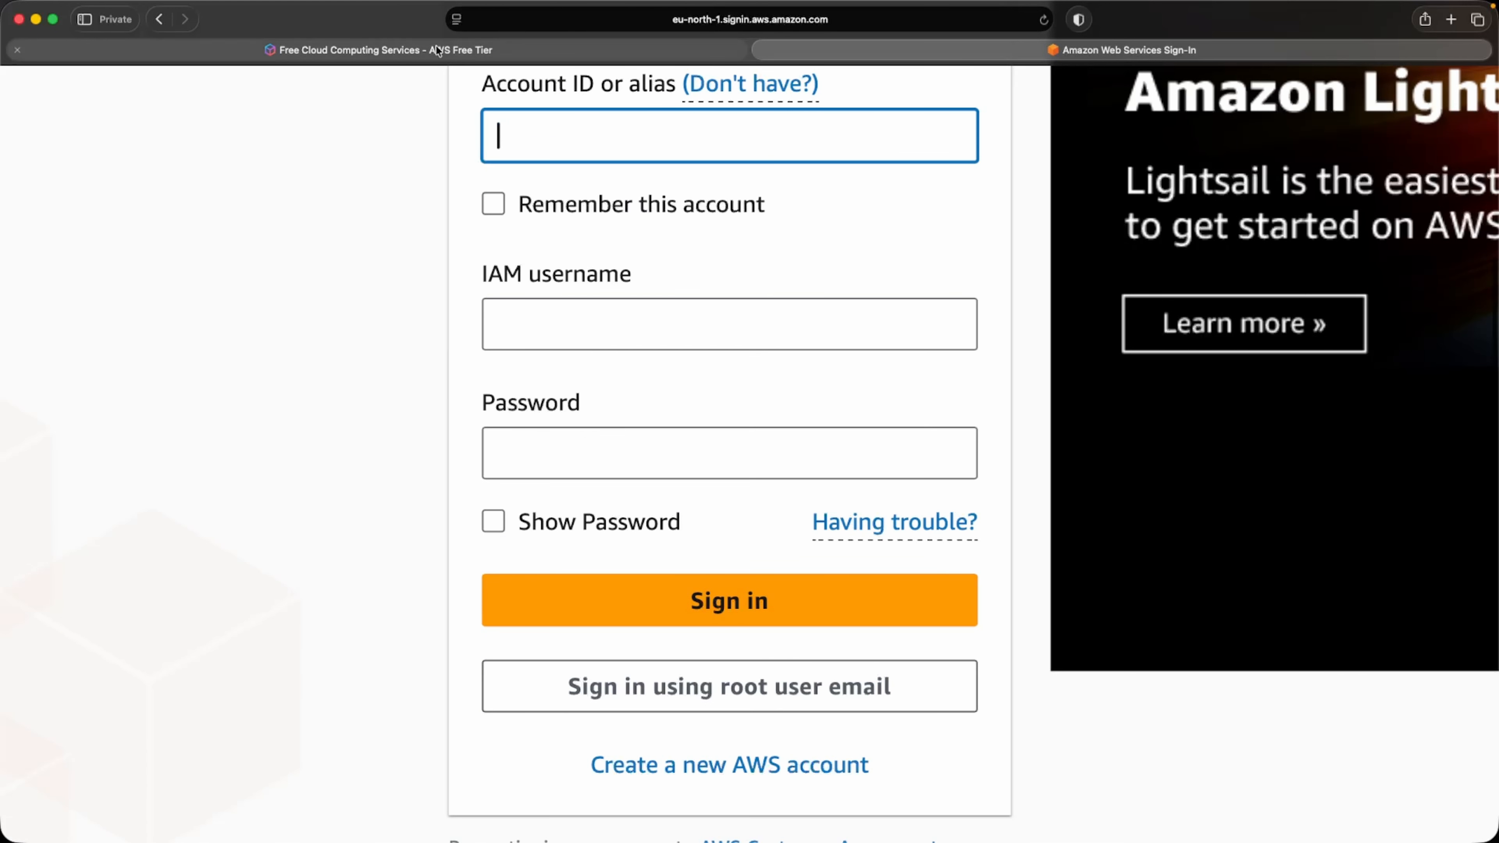
left_click(437, 51)
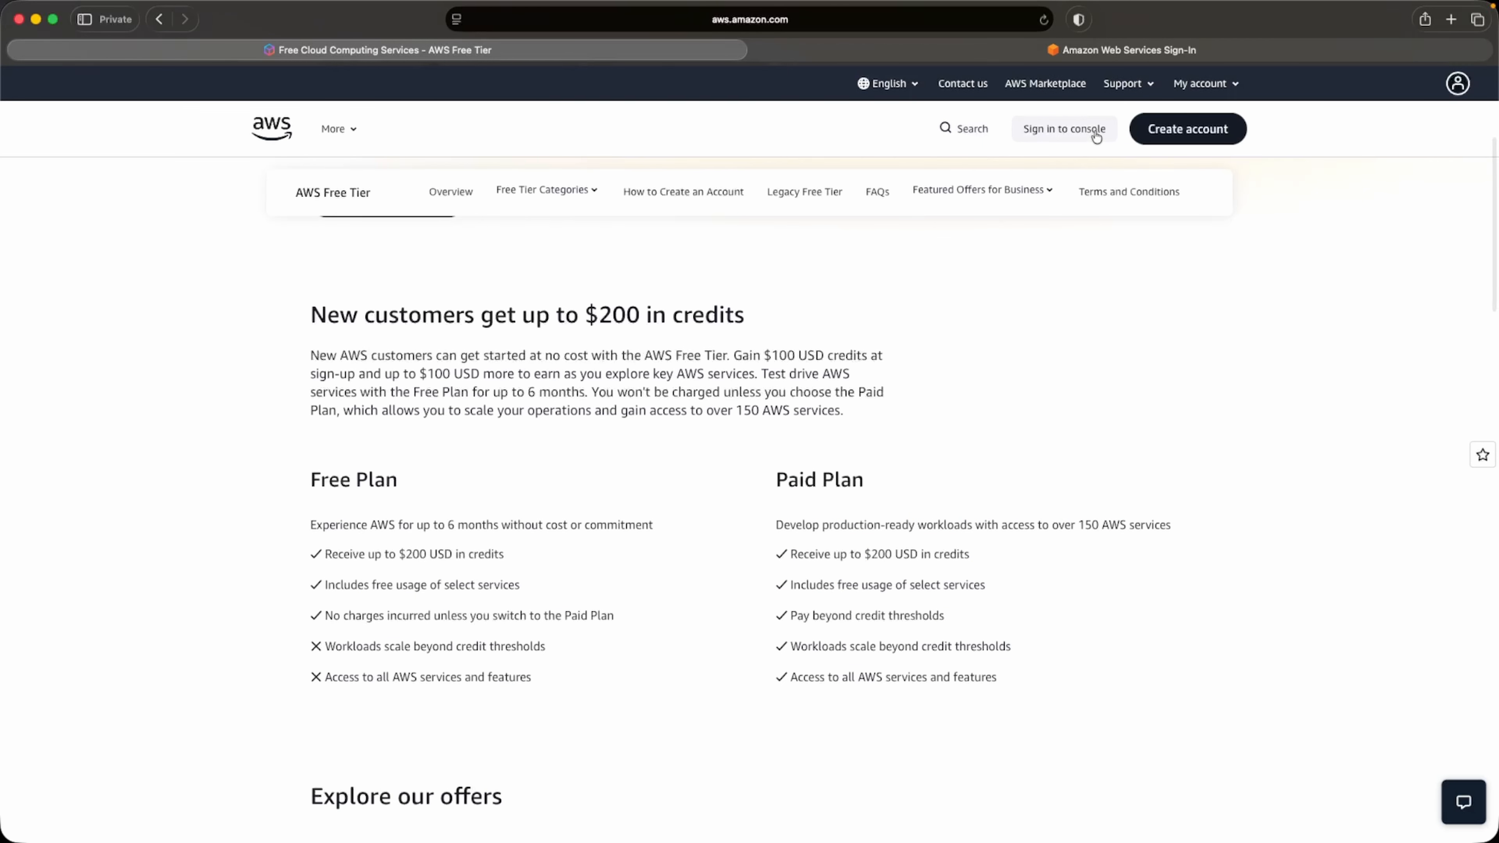
scroll(1096, 136, "up", 5)
Load console.aws.com in the first tab to get a second console sign-in page.
scroll(1030, 144, "down", 5)
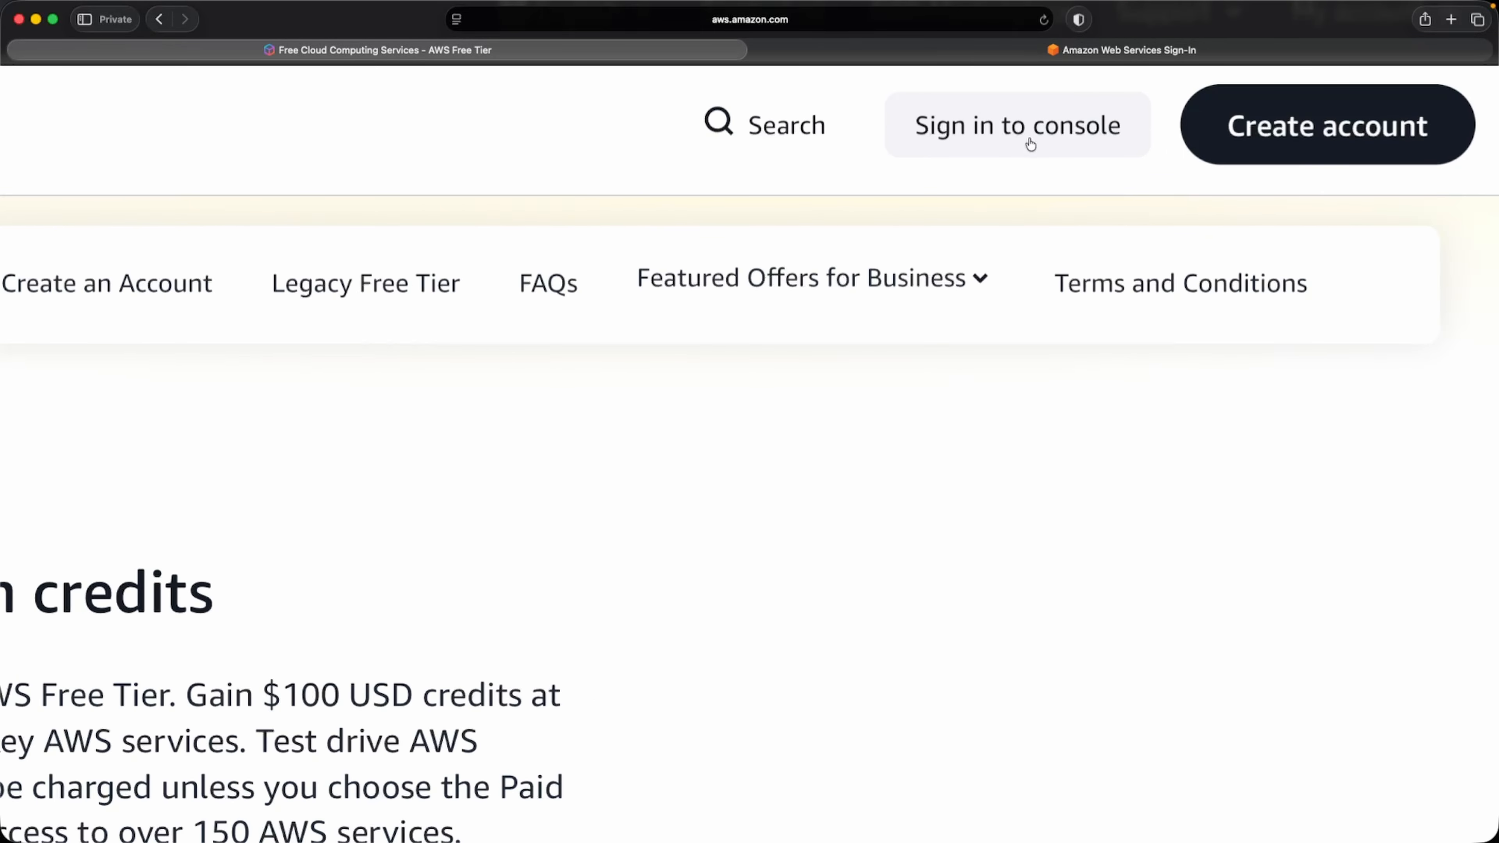
left_click(1030, 144)
key("super+l")
type("co")
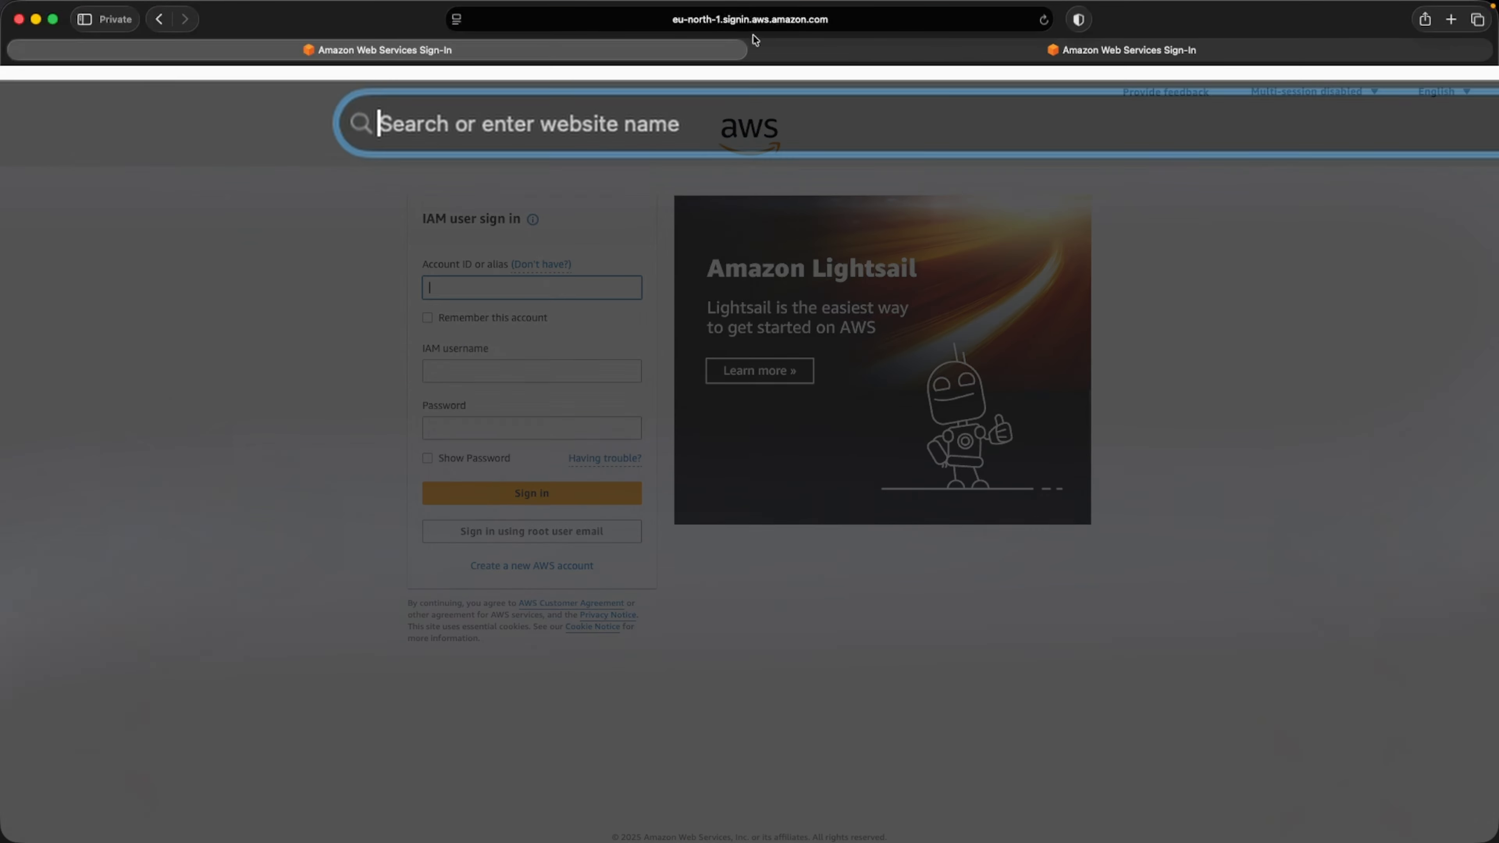
type("http://console.aws.com/")
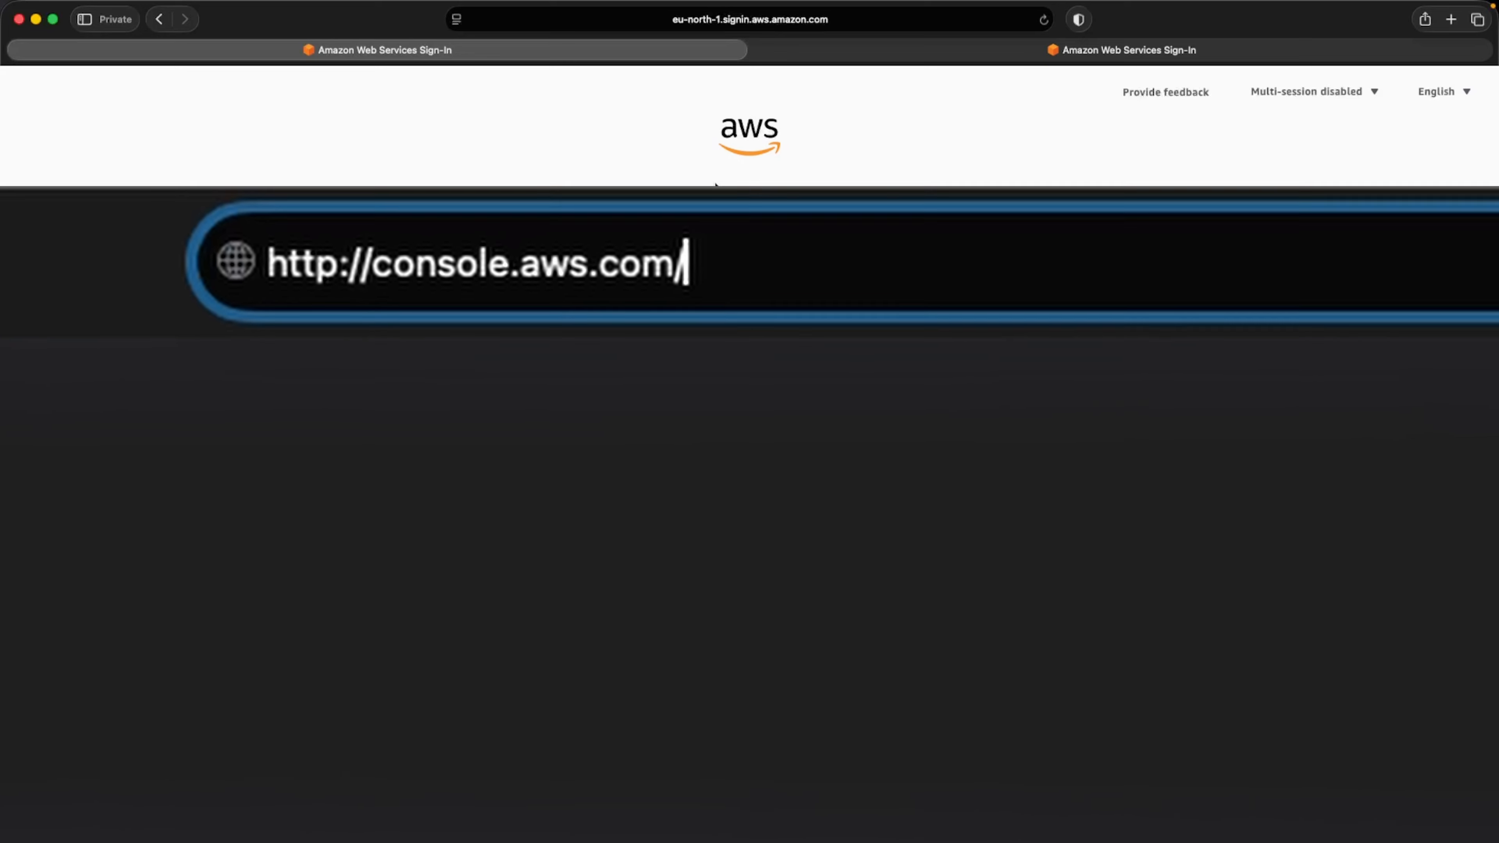
scroll(798, 188, "up", 5)
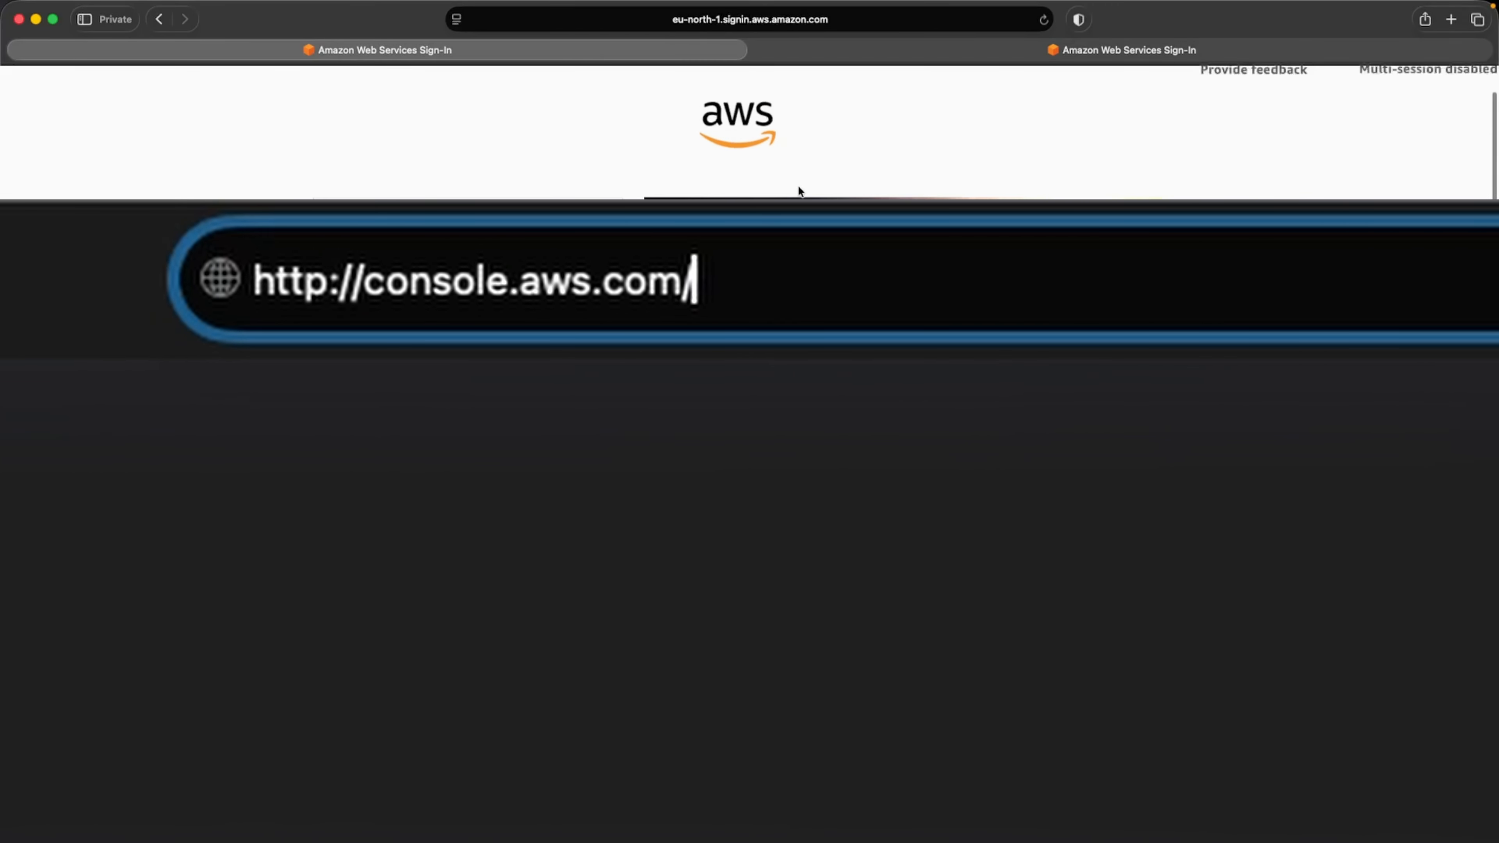
key("Return")
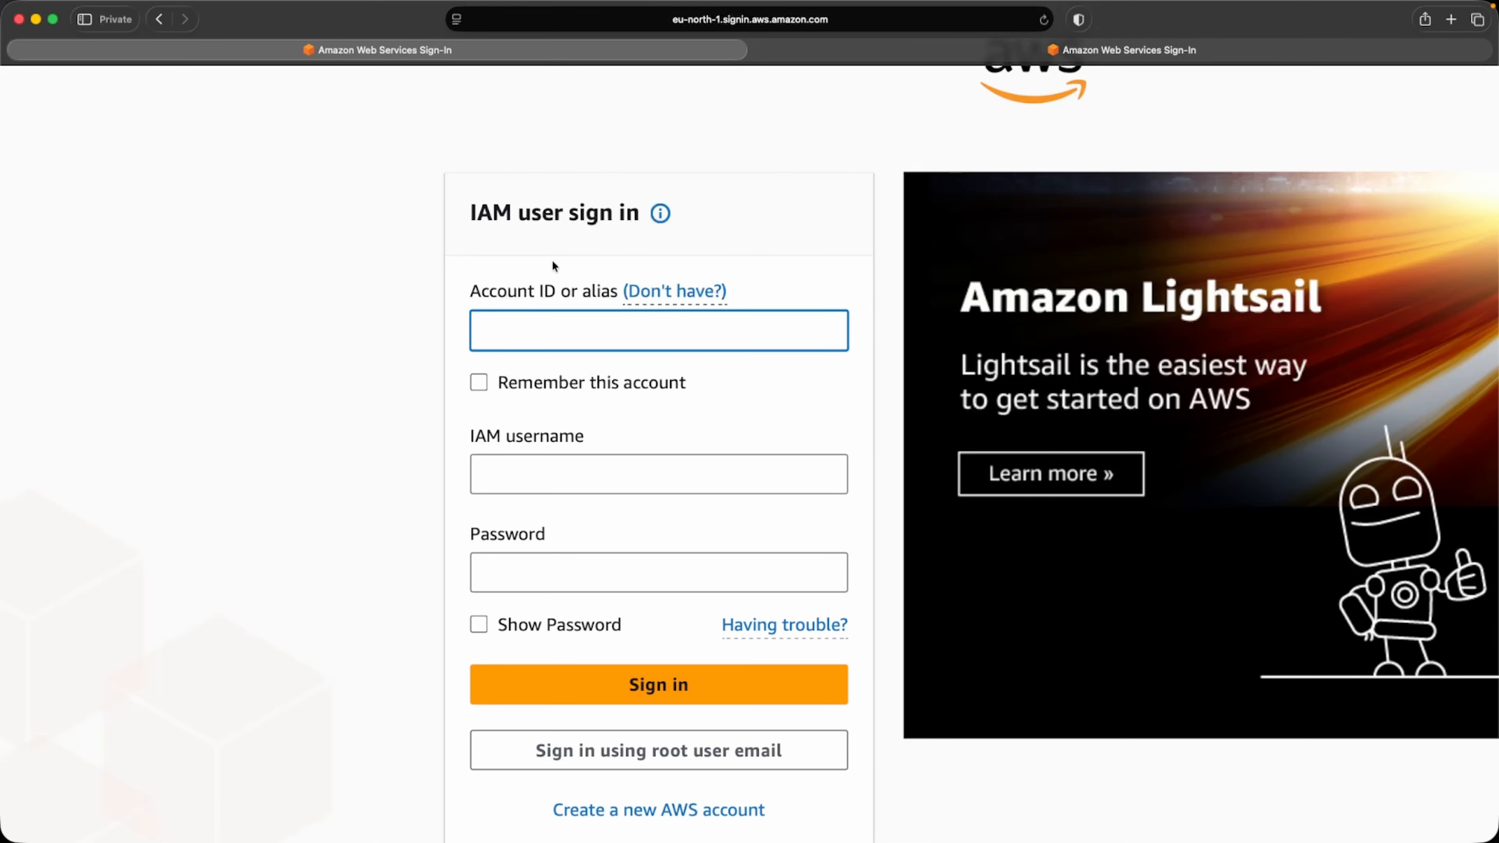
Flip between the two sign-in tabs to compare them.
key("ctrl+Tab")
scroll(553, 265, "up", 2)
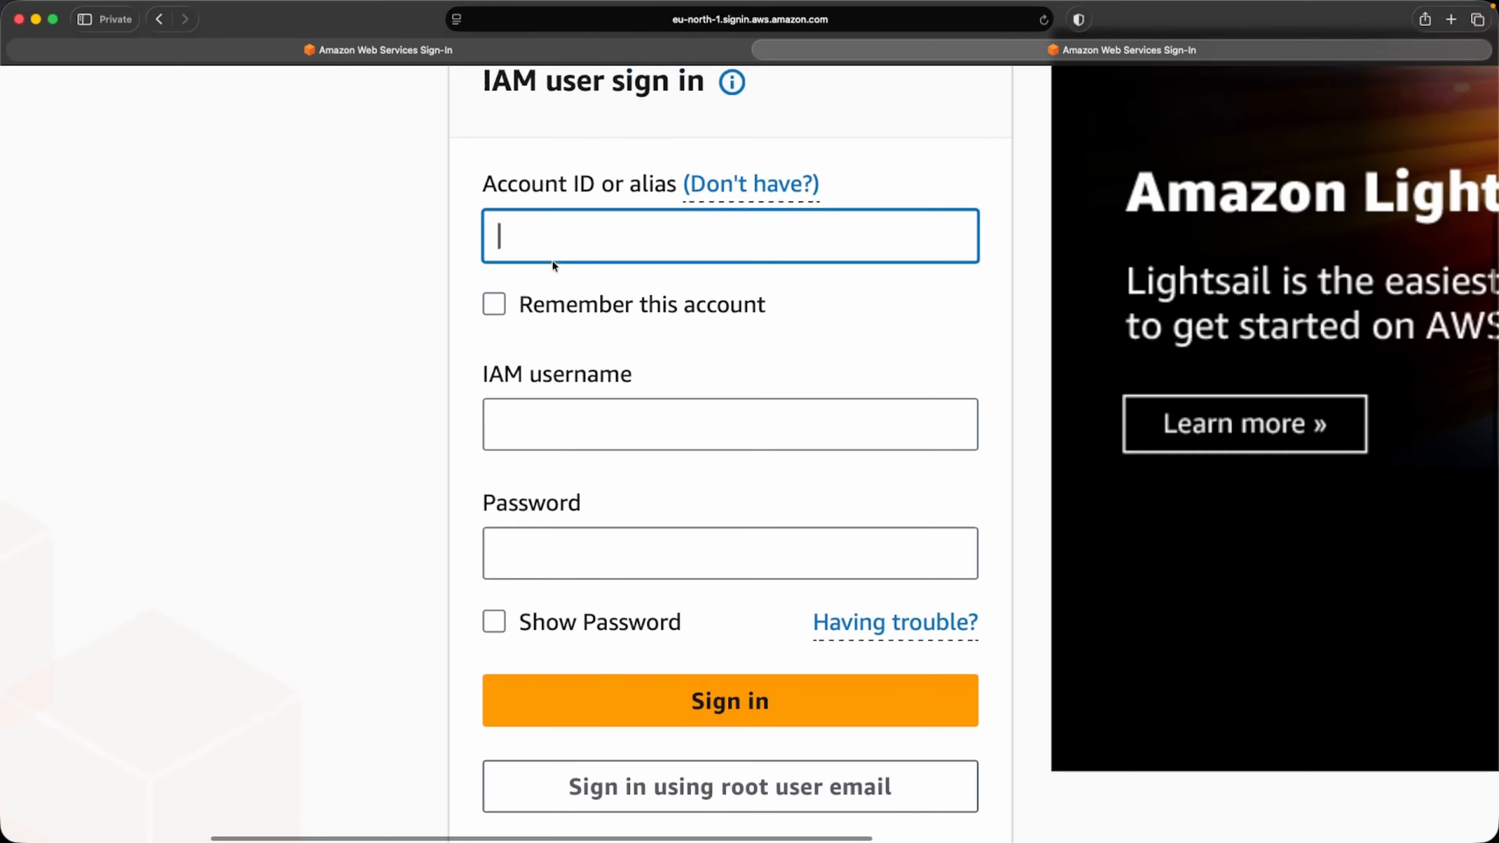
scroll(553, 265, "down", 3)
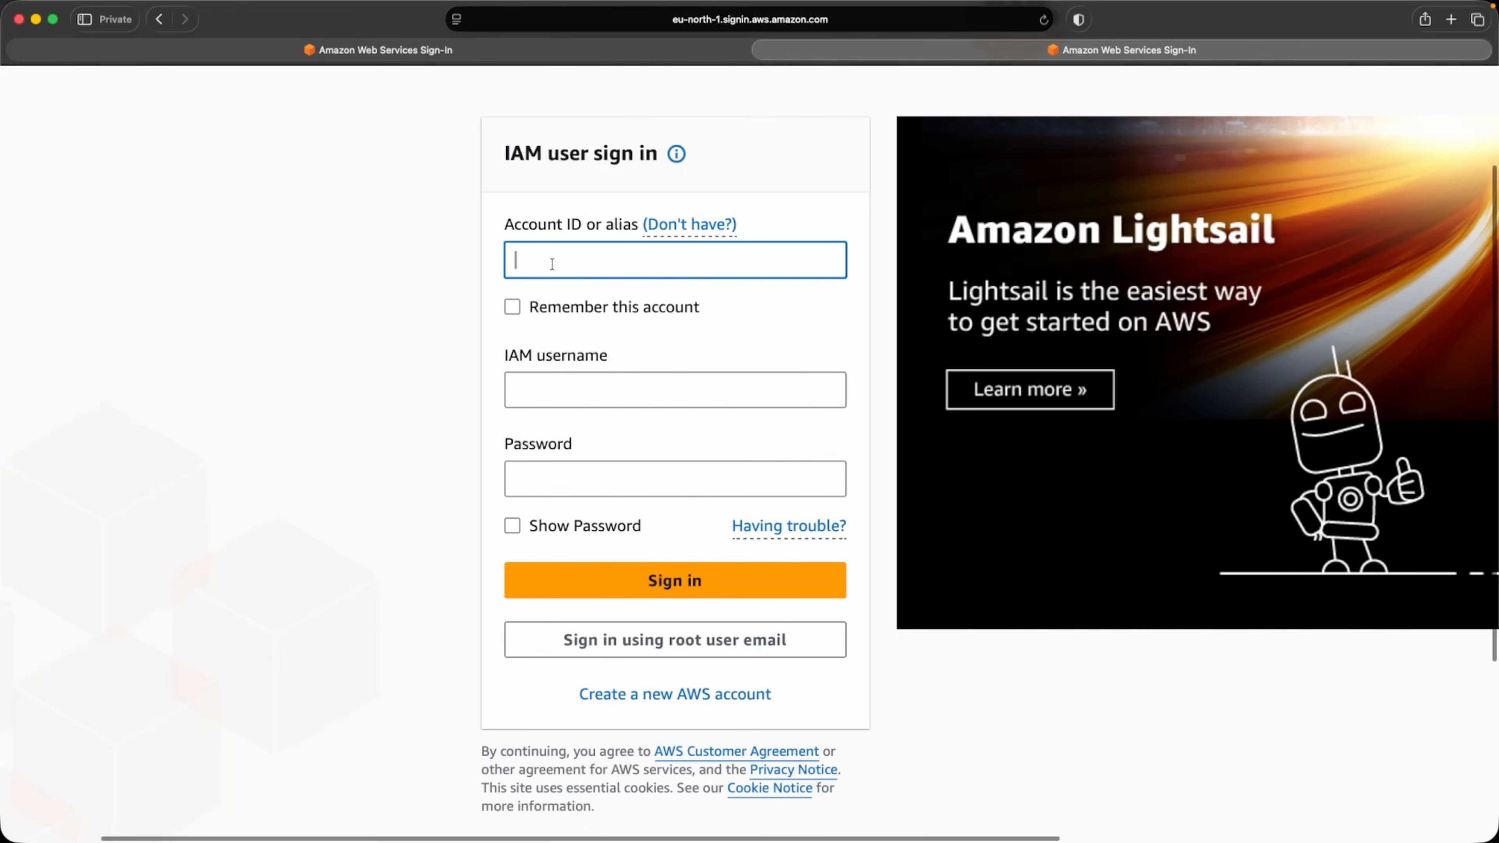
key("ctrl+shift+Tab")
key("ctrl+Tab")
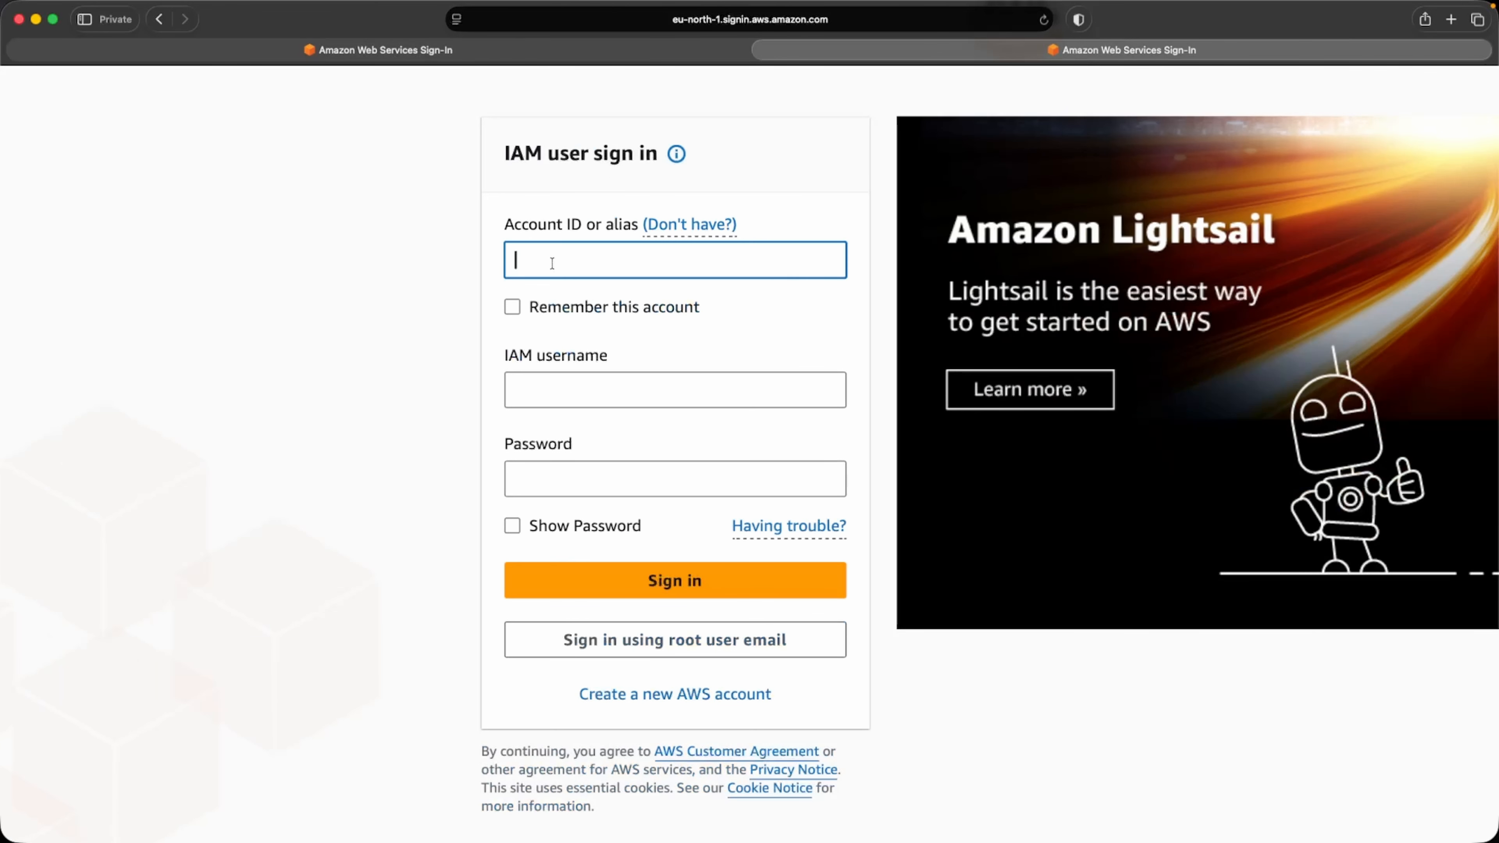
key("ctrl+shift+Tab")
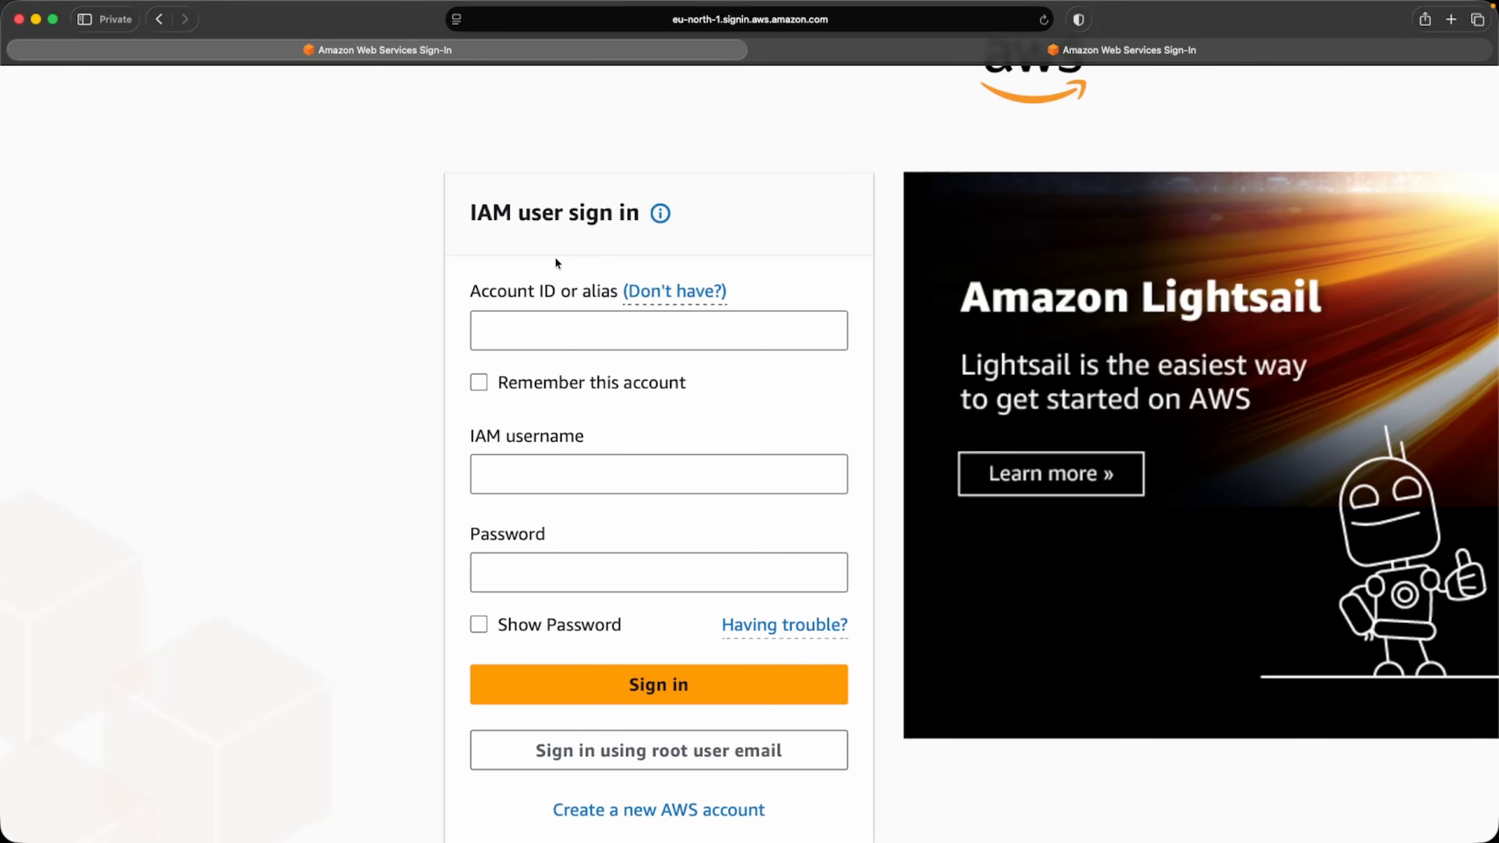
key("ctrl+Tab")
key("ctrl+shift+Tab")
key("ctrl+Tab")
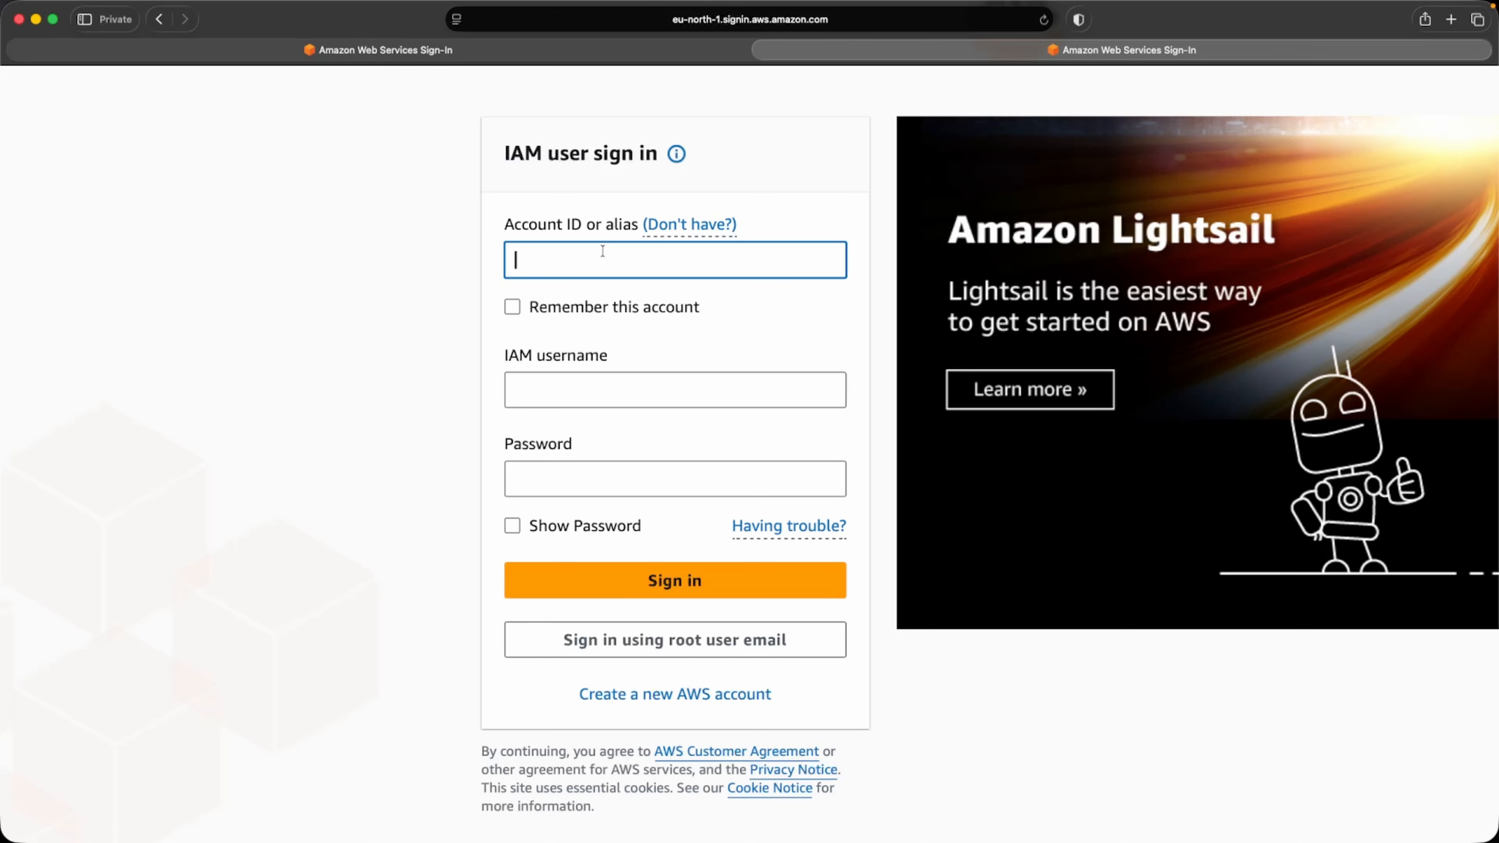
Open the '(Don't have?)' Account ID help and follow 'sign in as root user'.
left_click(702, 227)
left_click(702, 227)
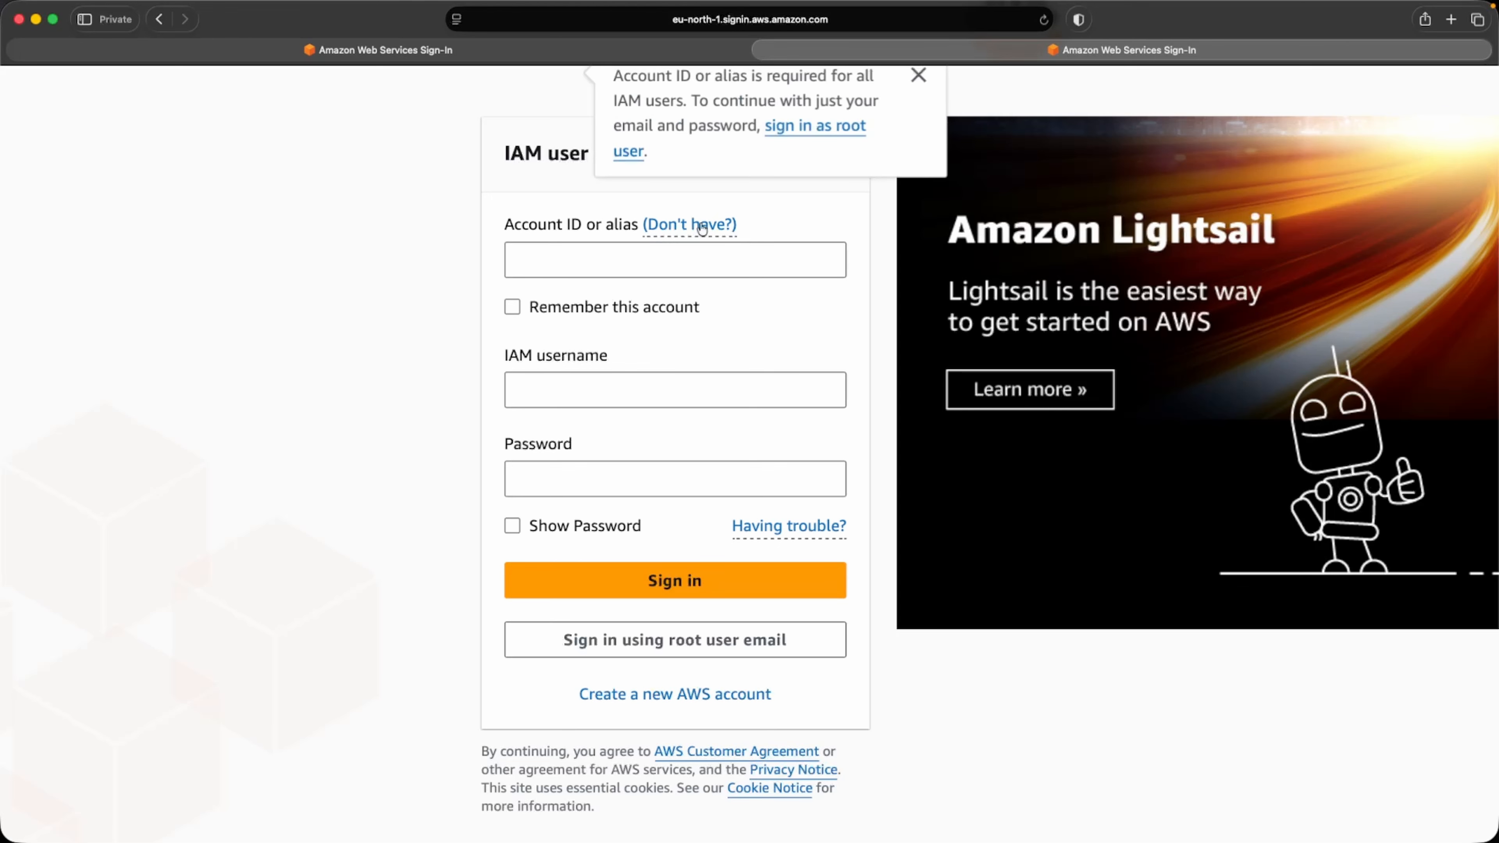
scroll(621, 351, "up", 2)
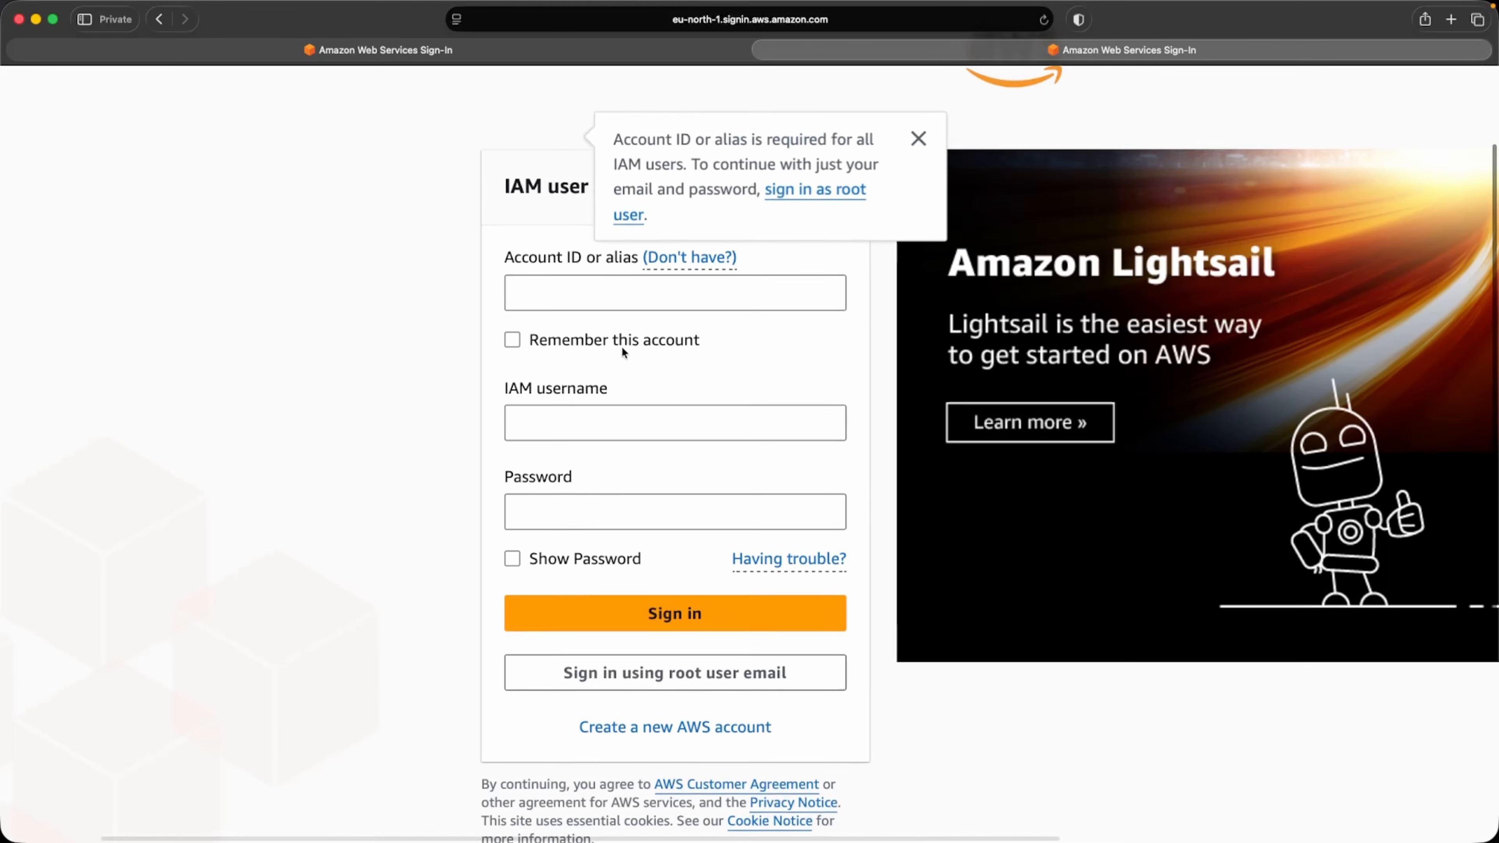
left_click(829, 254)
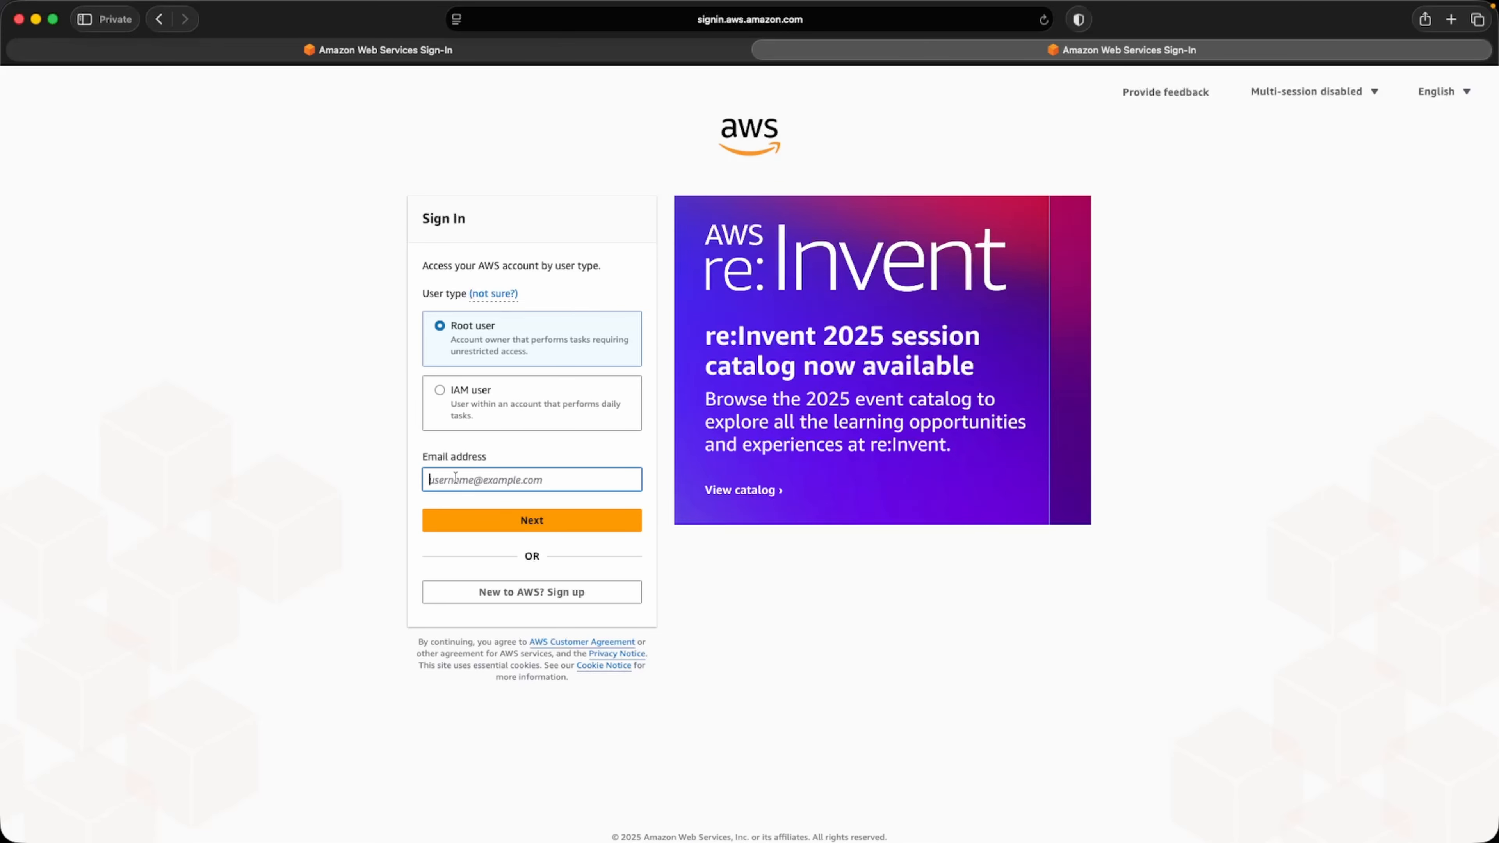
Try the IAM user option, clicking through the account ID, username and password fields.
scroll(455, 478, "up", 5)
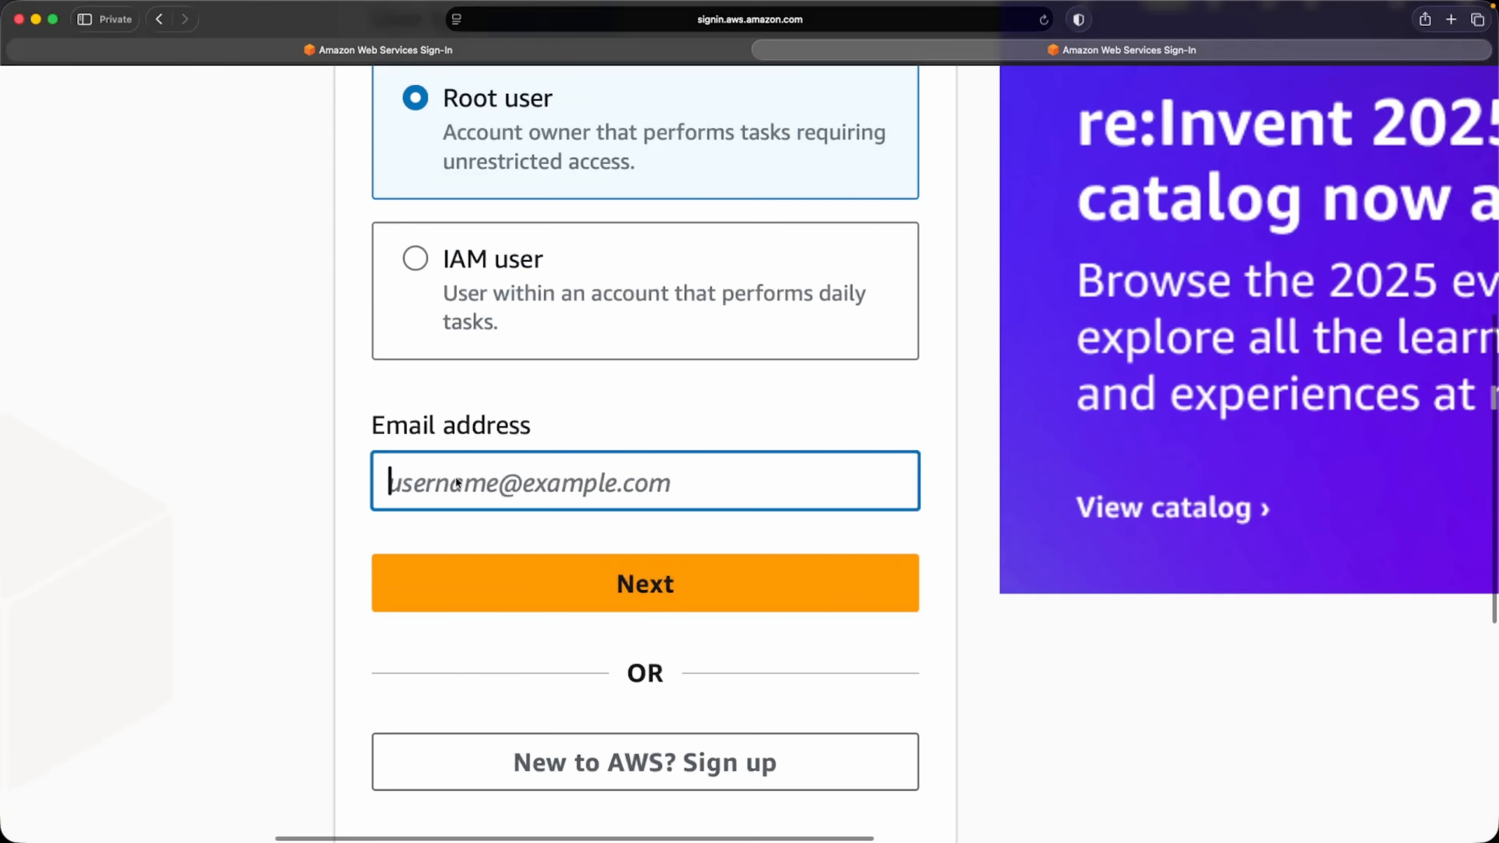
left_click(412, 275)
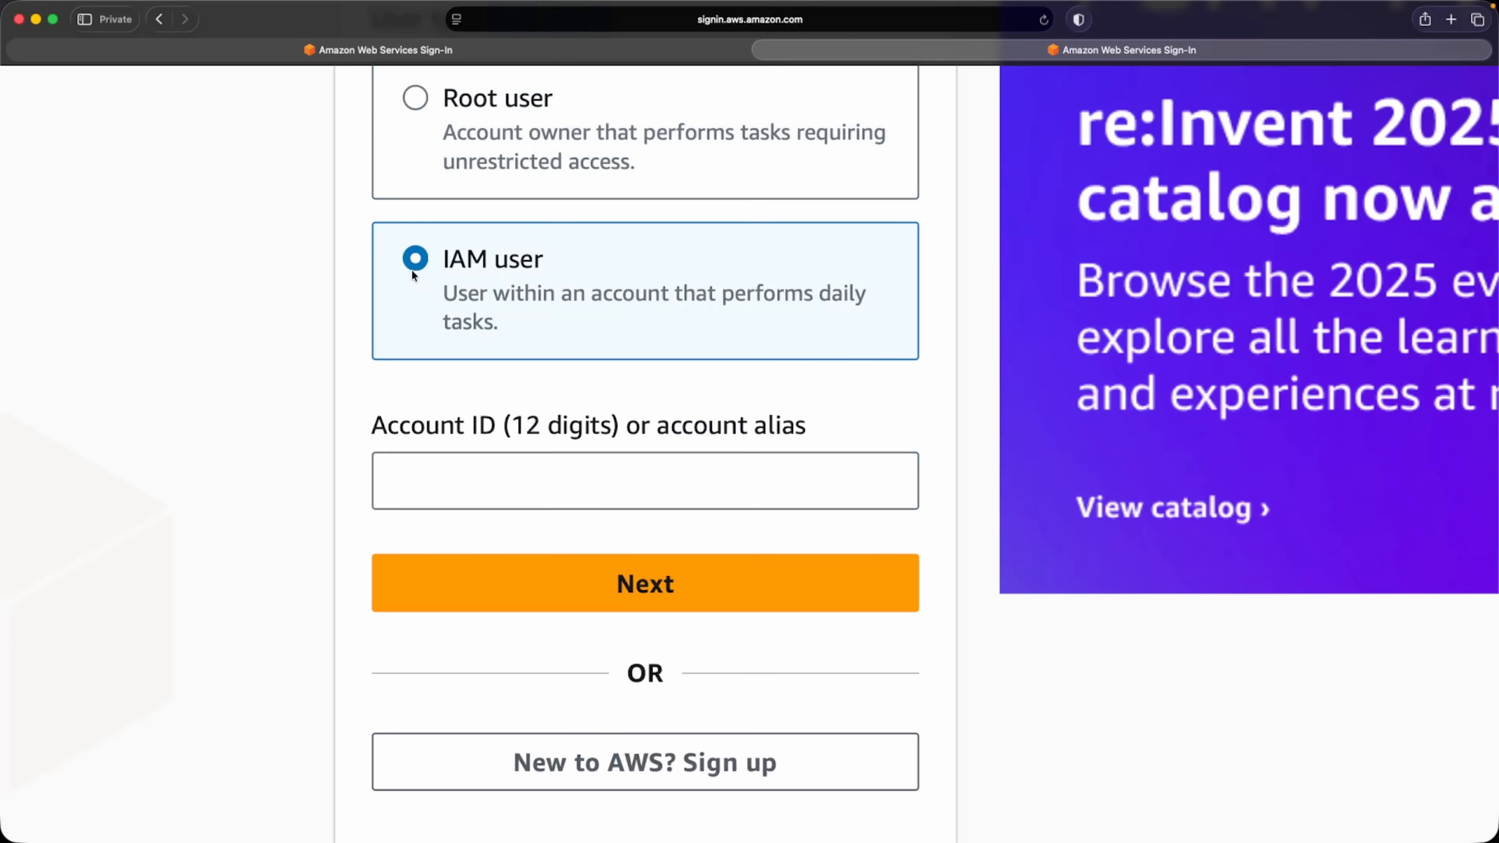
scroll(412, 274, "down", 1)
scroll(412, 272, "down", 1)
scroll(412, 272, "up", 2)
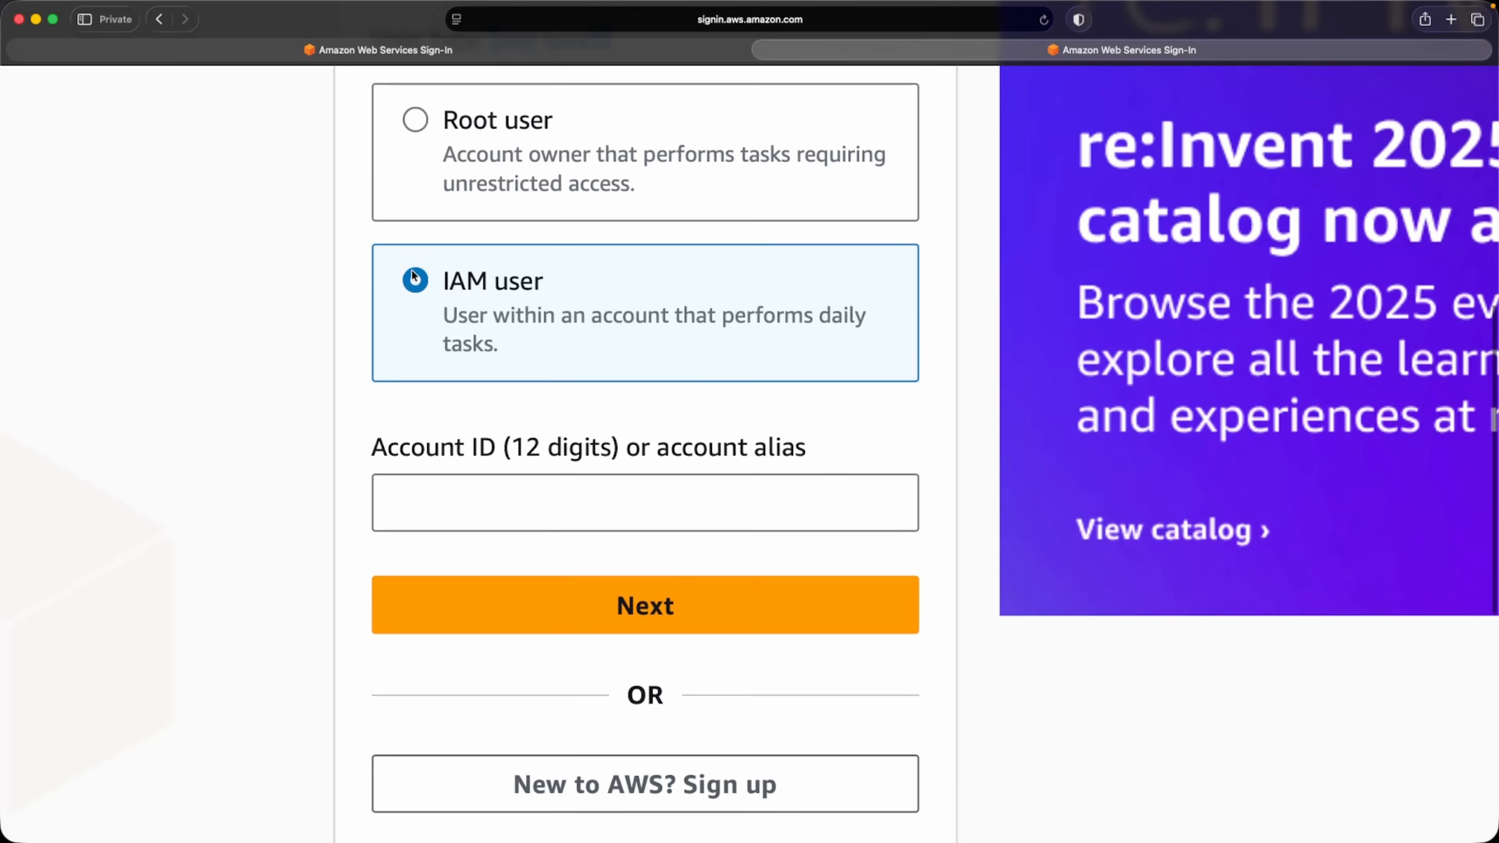
key("ctrl+shift+Tab")
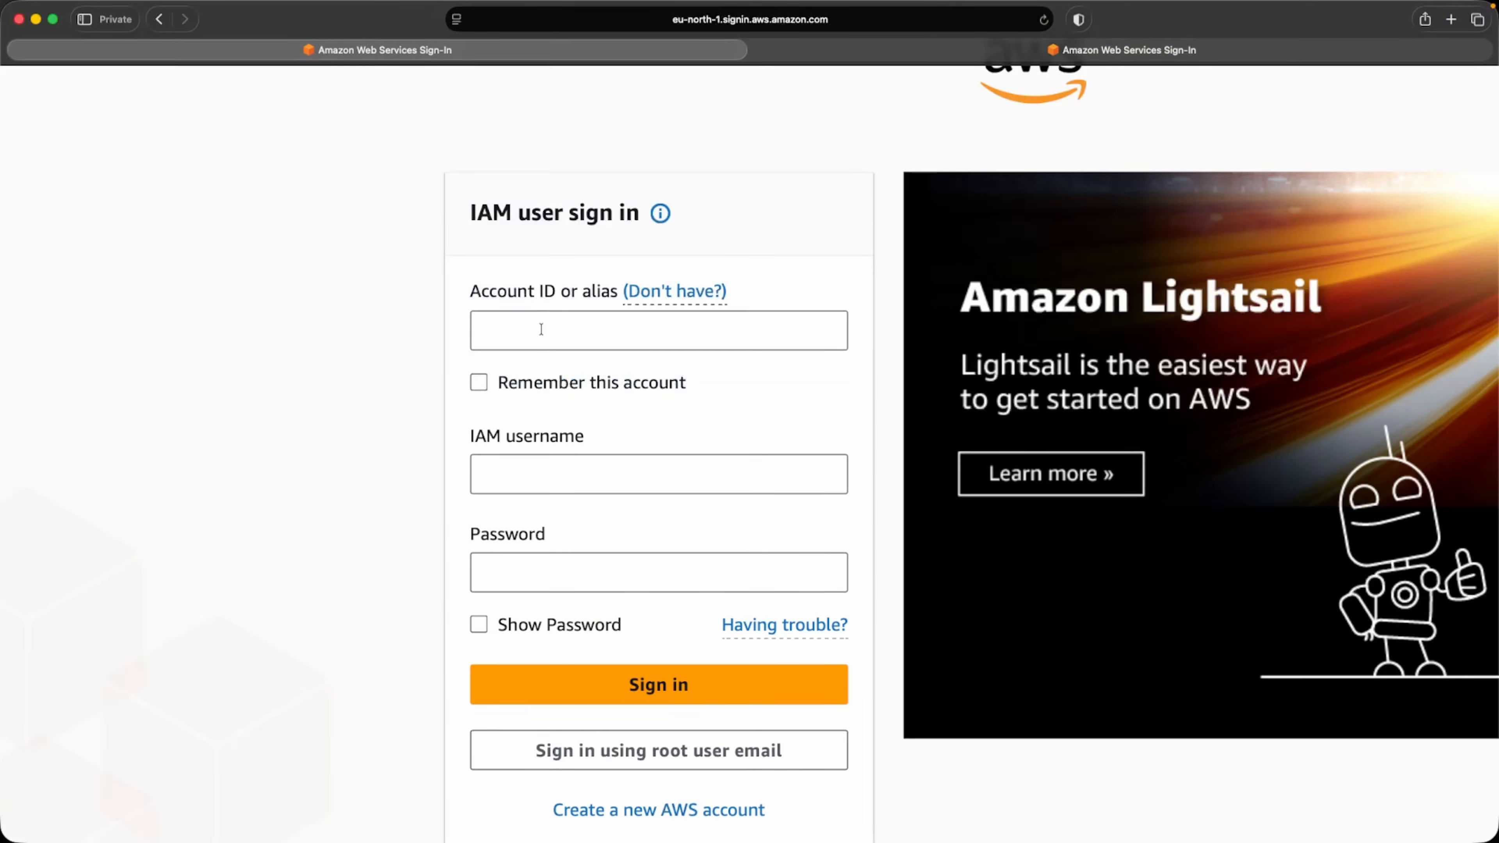
left_click(576, 326)
left_click(522, 465)
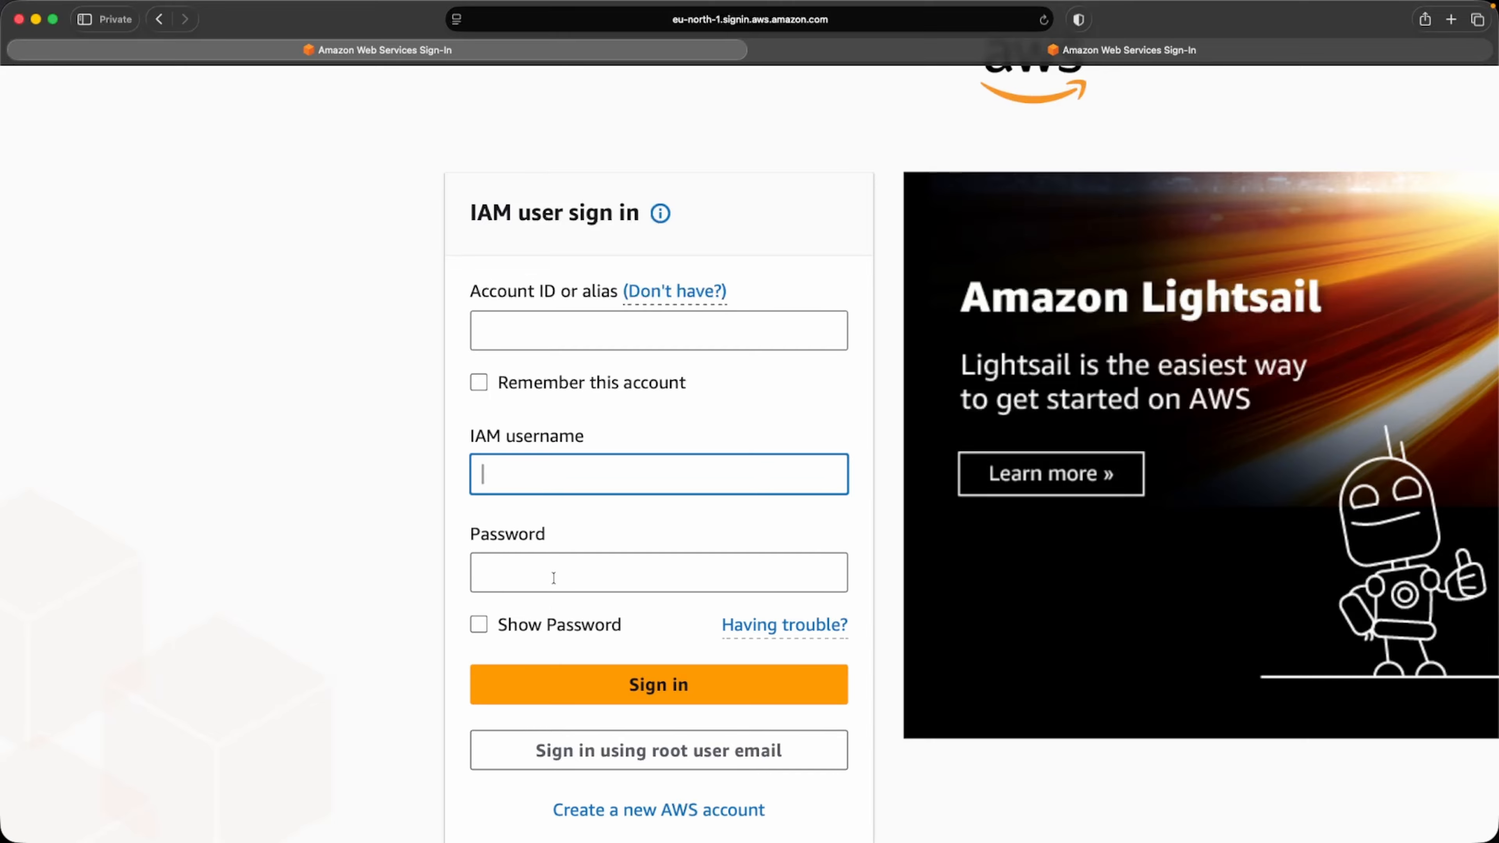
left_click(566, 563)
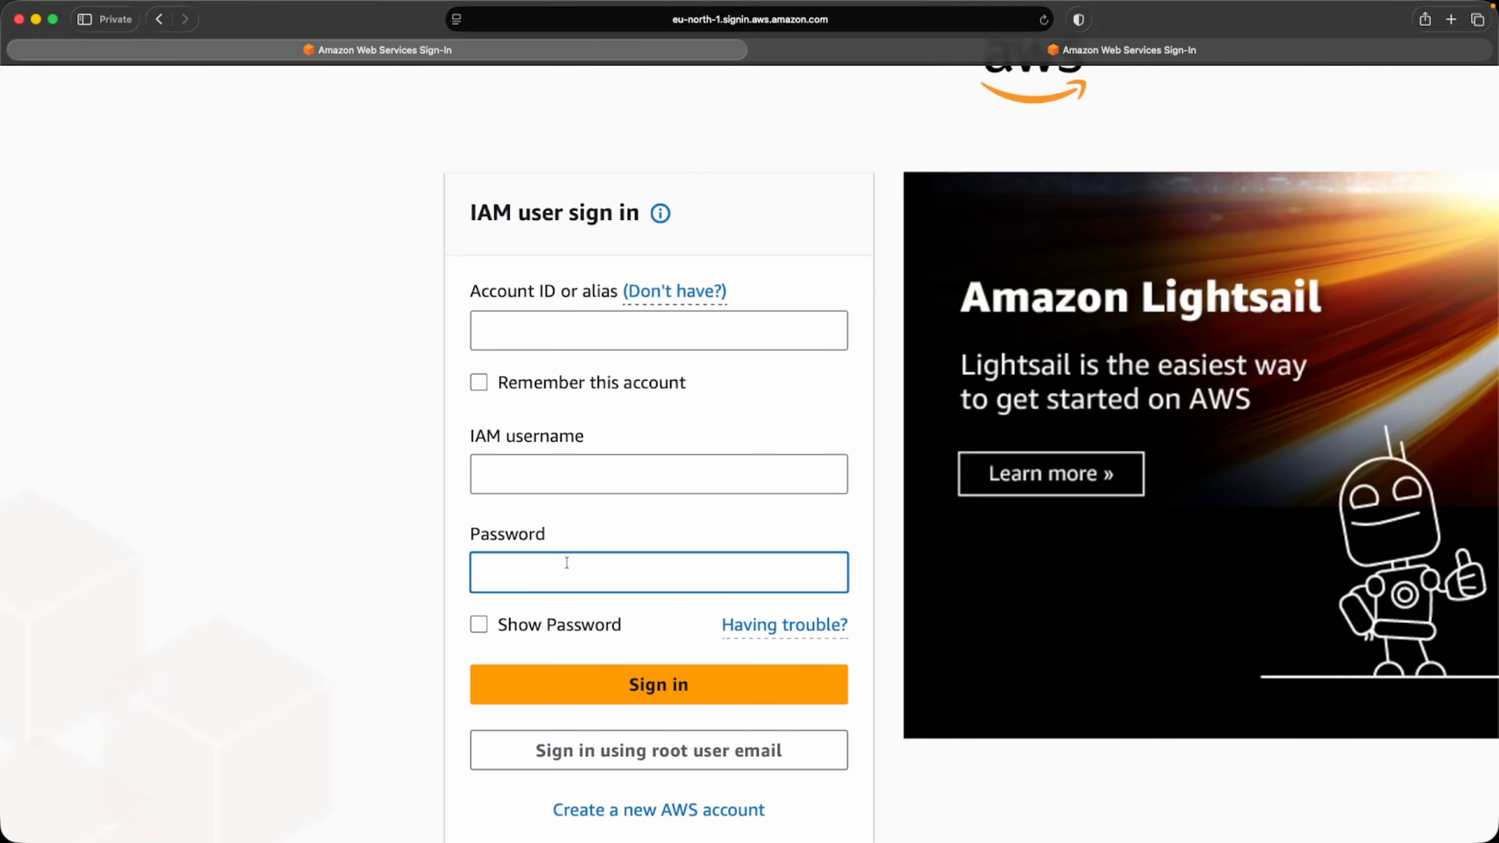
Choose Root user, enter the account e-mail and continue to the password step.
key("ctrl+Tab")
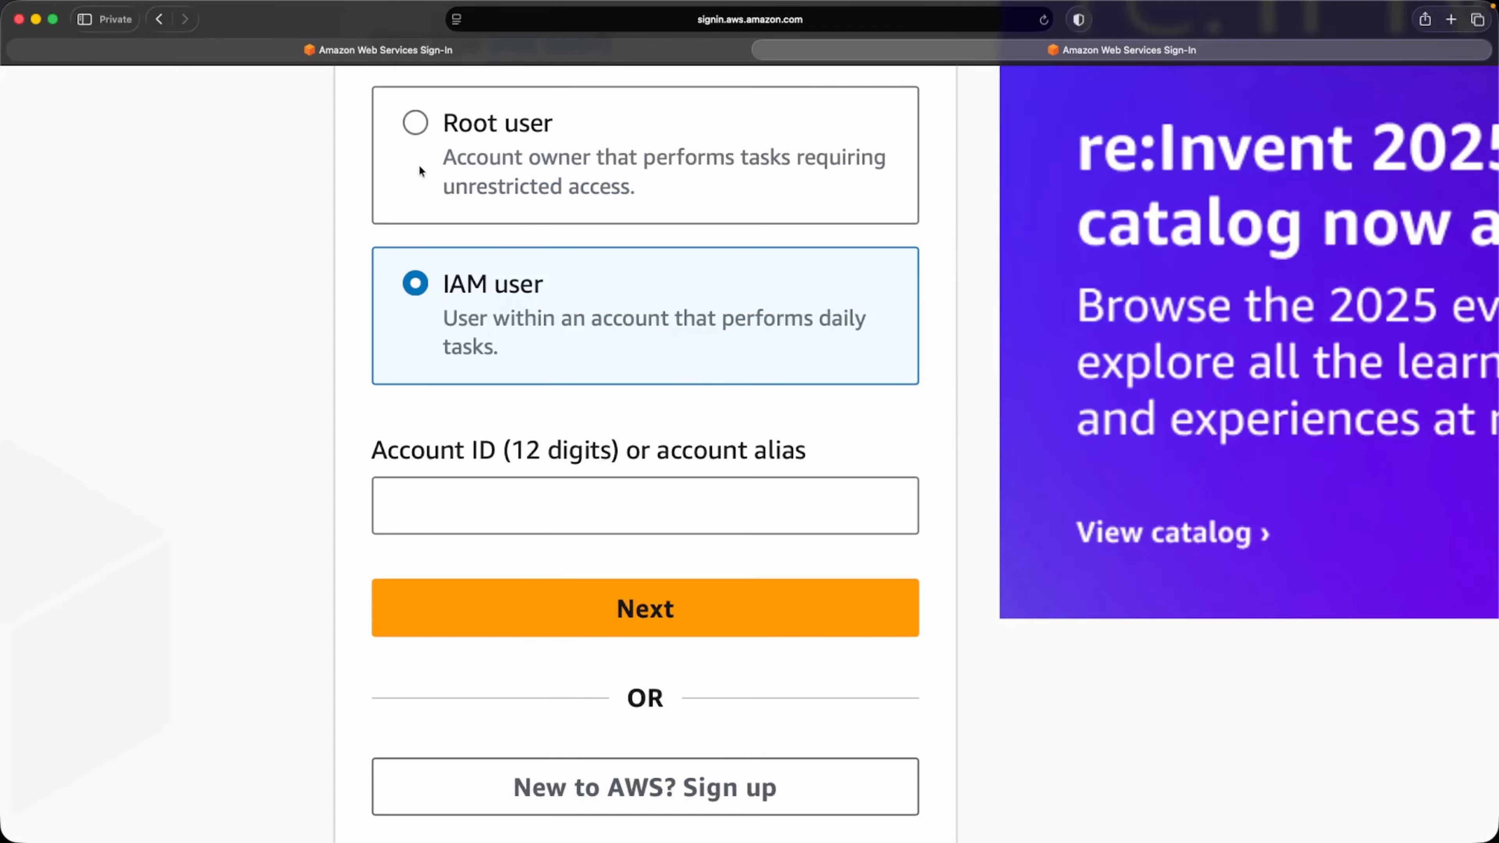
left_click(419, 134)
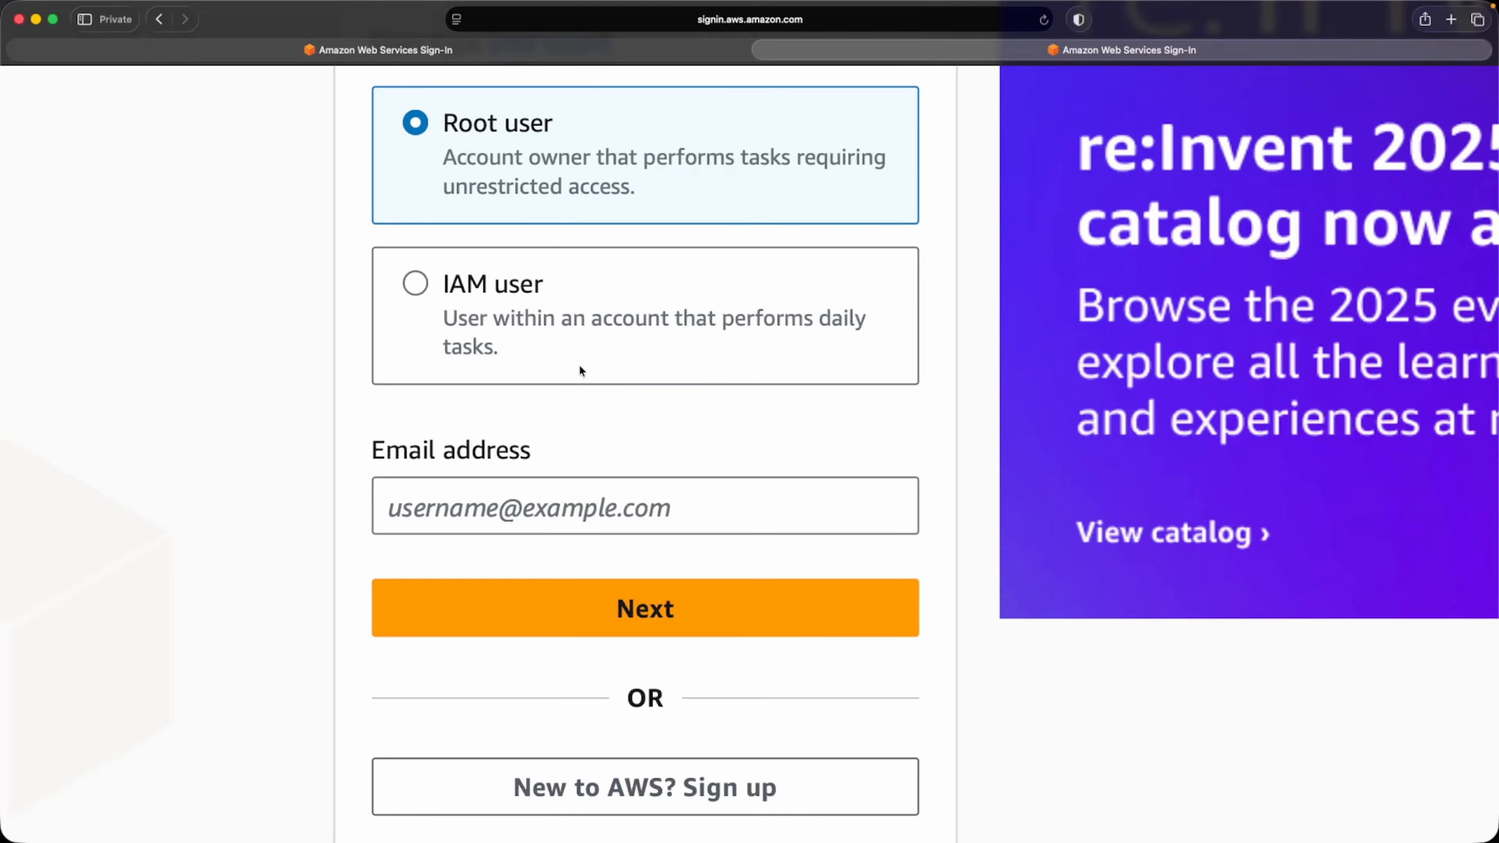
left_click(437, 541)
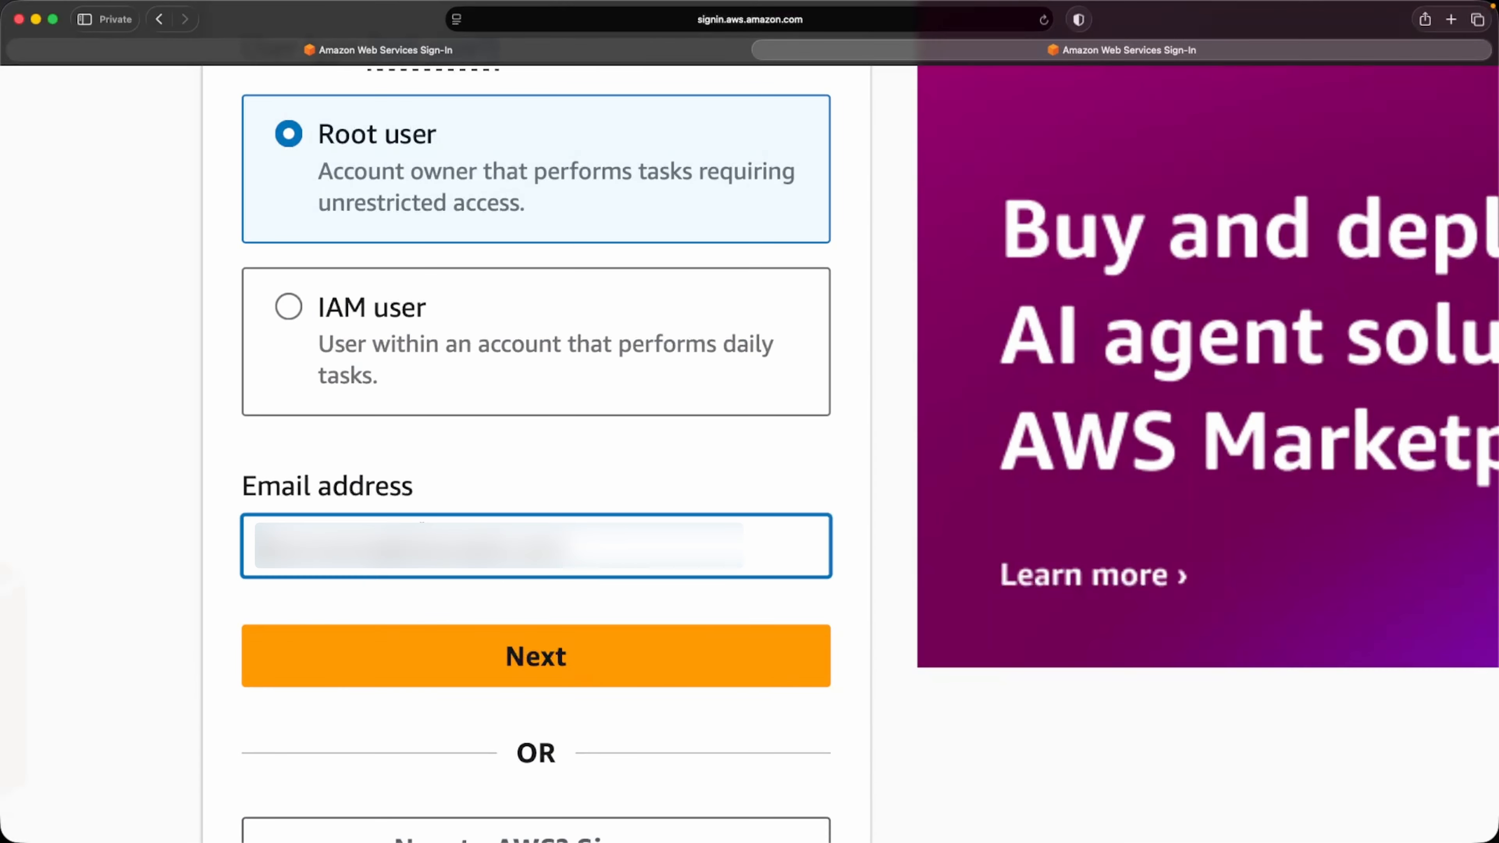
type("...")
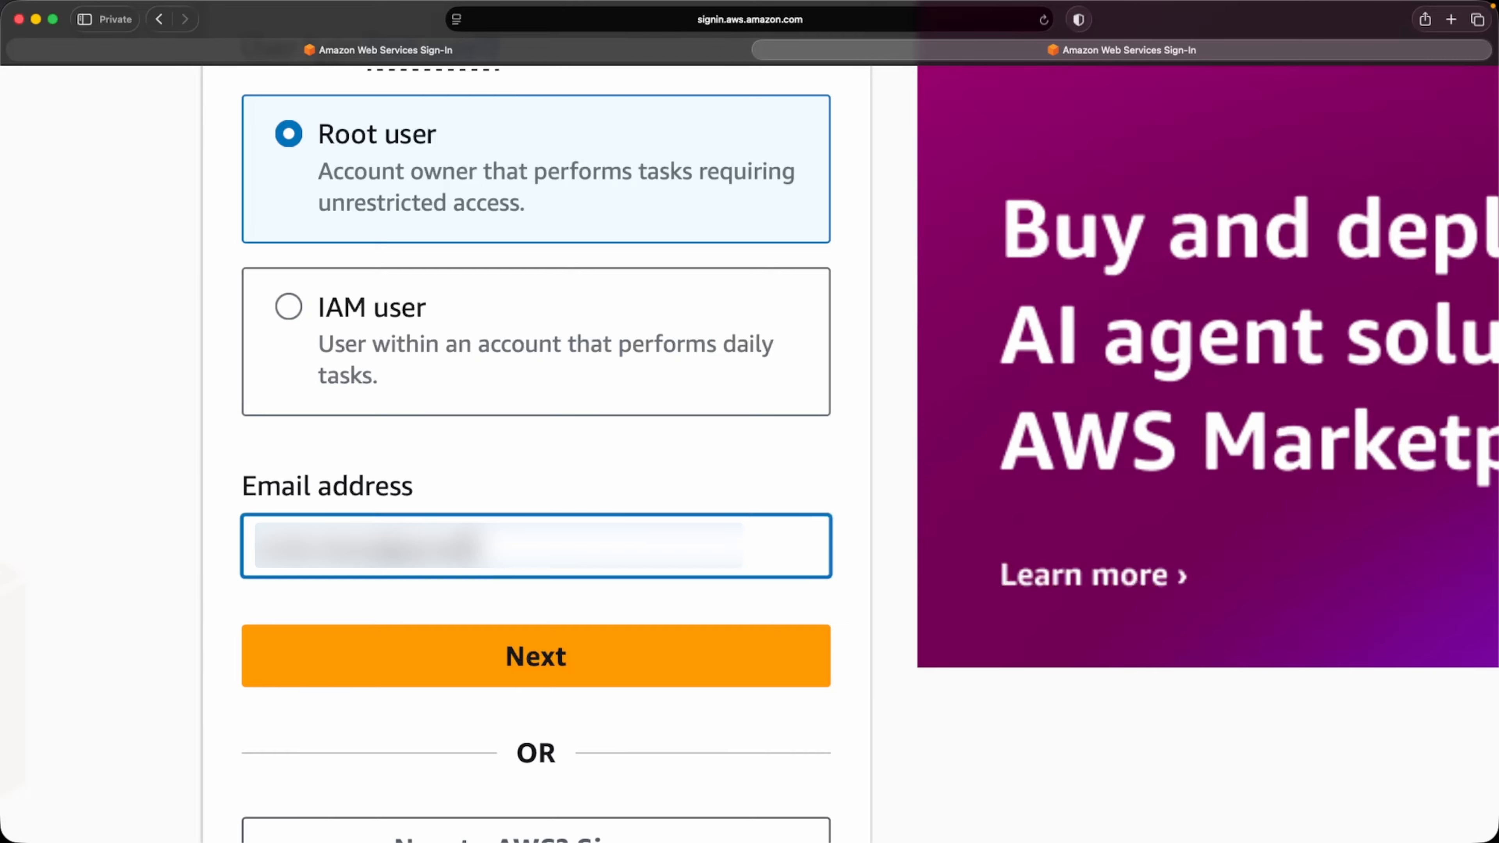
key("Return")
key("Return")
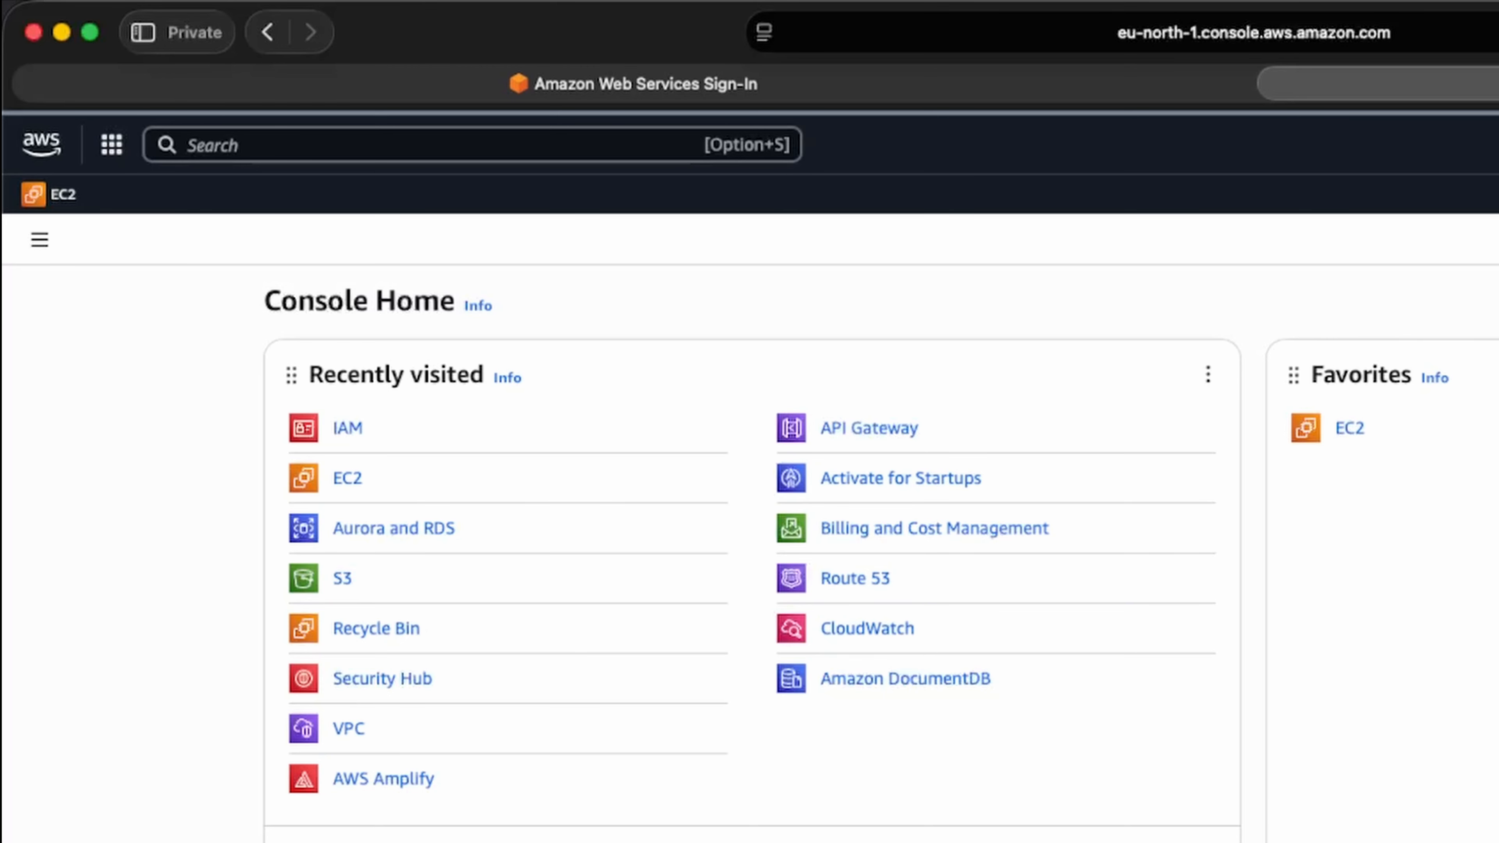
Search 'ec' and unstar EC2 to remove it from Favorites.
left_click(211, 144)
type("ec")
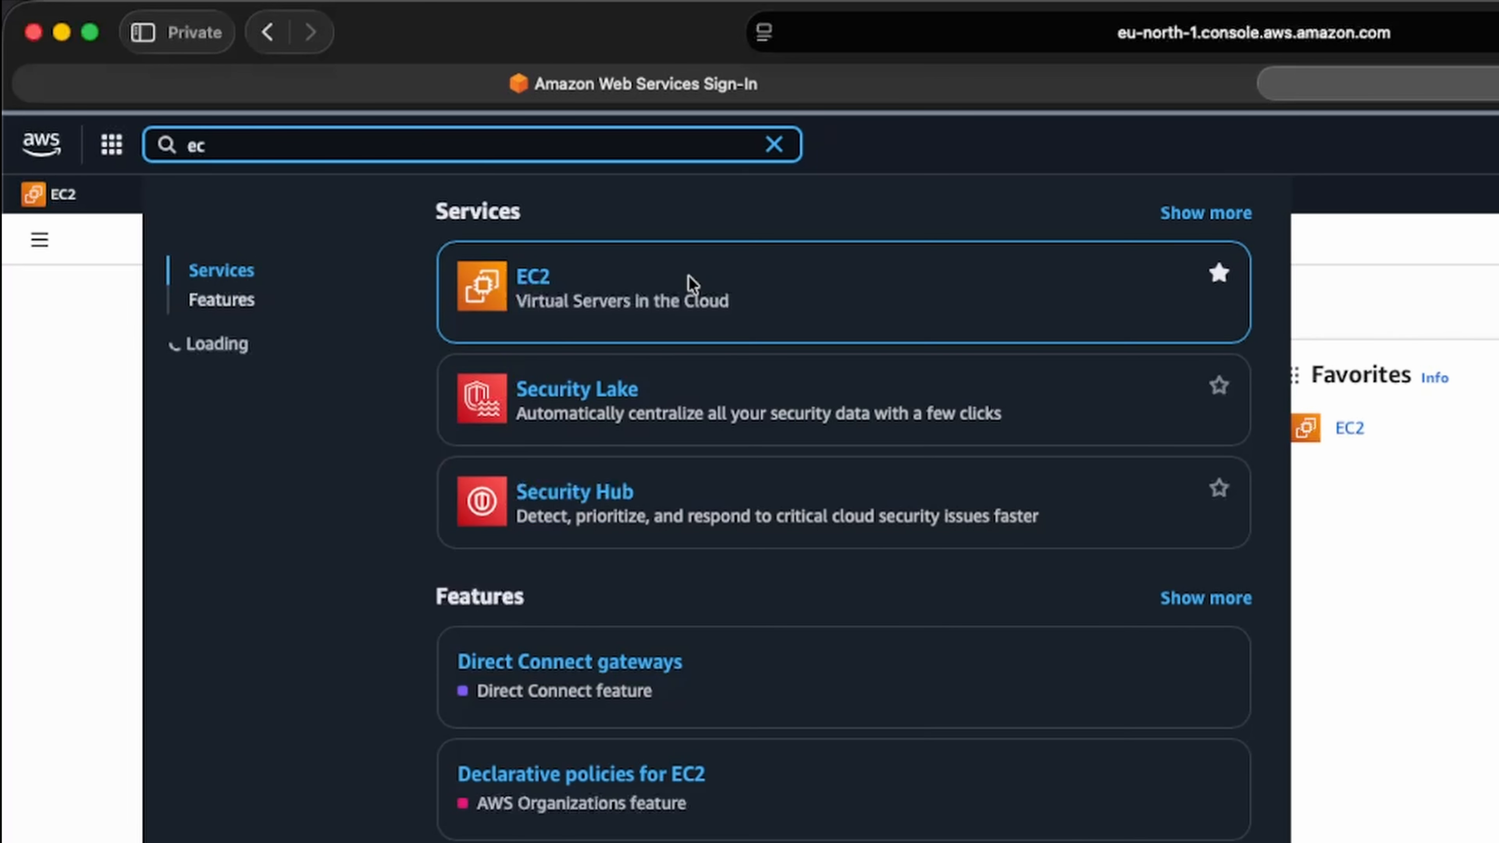
left_click(1219, 275)
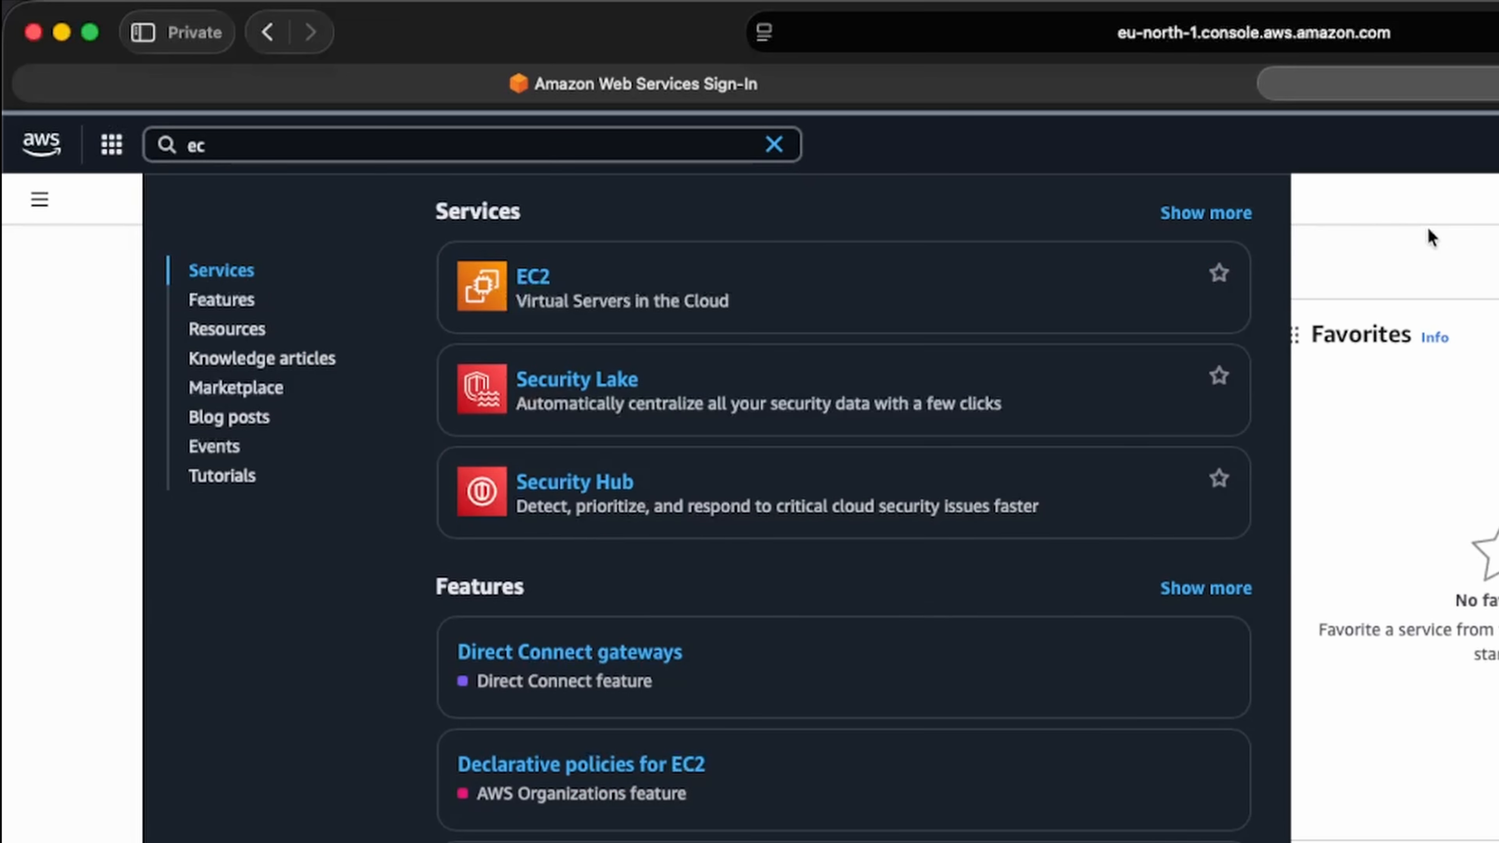
left_click(1431, 237)
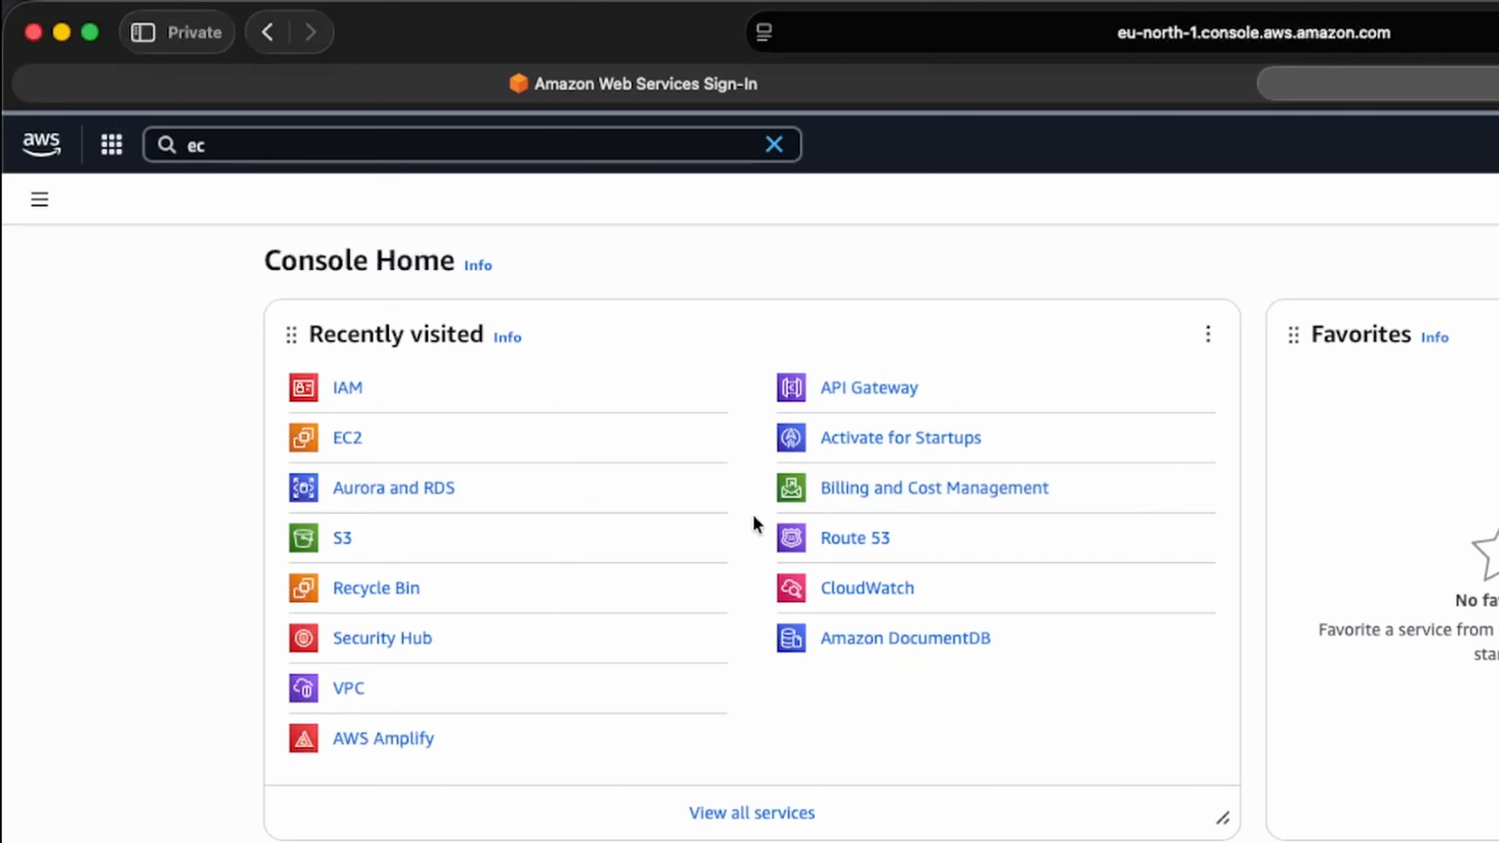
Return to Console Home via the AWS logo.
scroll(506, 448, "up", 1)
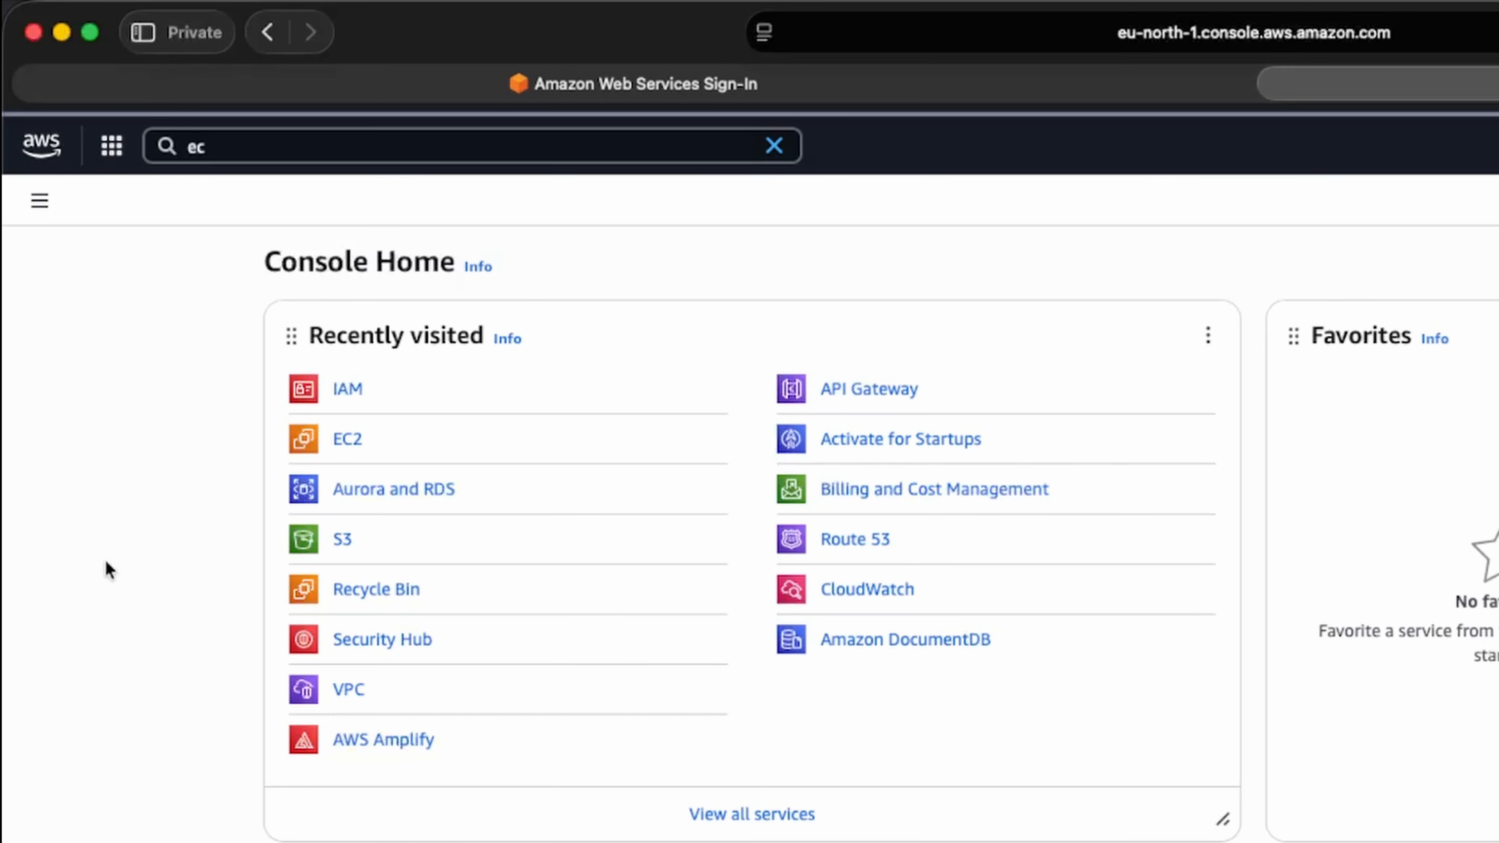
scroll(92, 409, "up", 5)
scroll(93, 409, "up", 6)
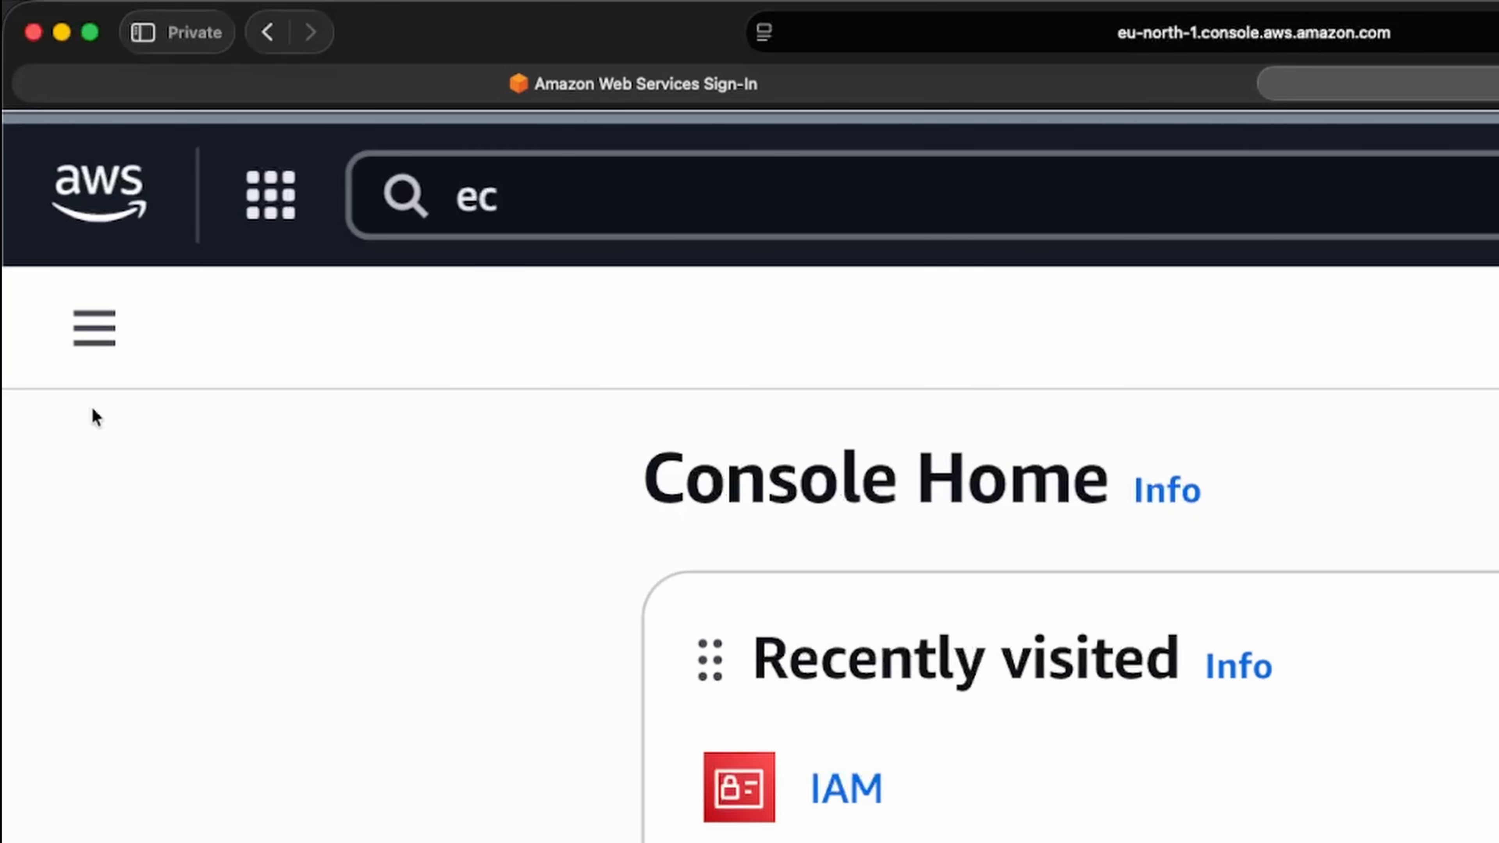
left_click(114, 222)
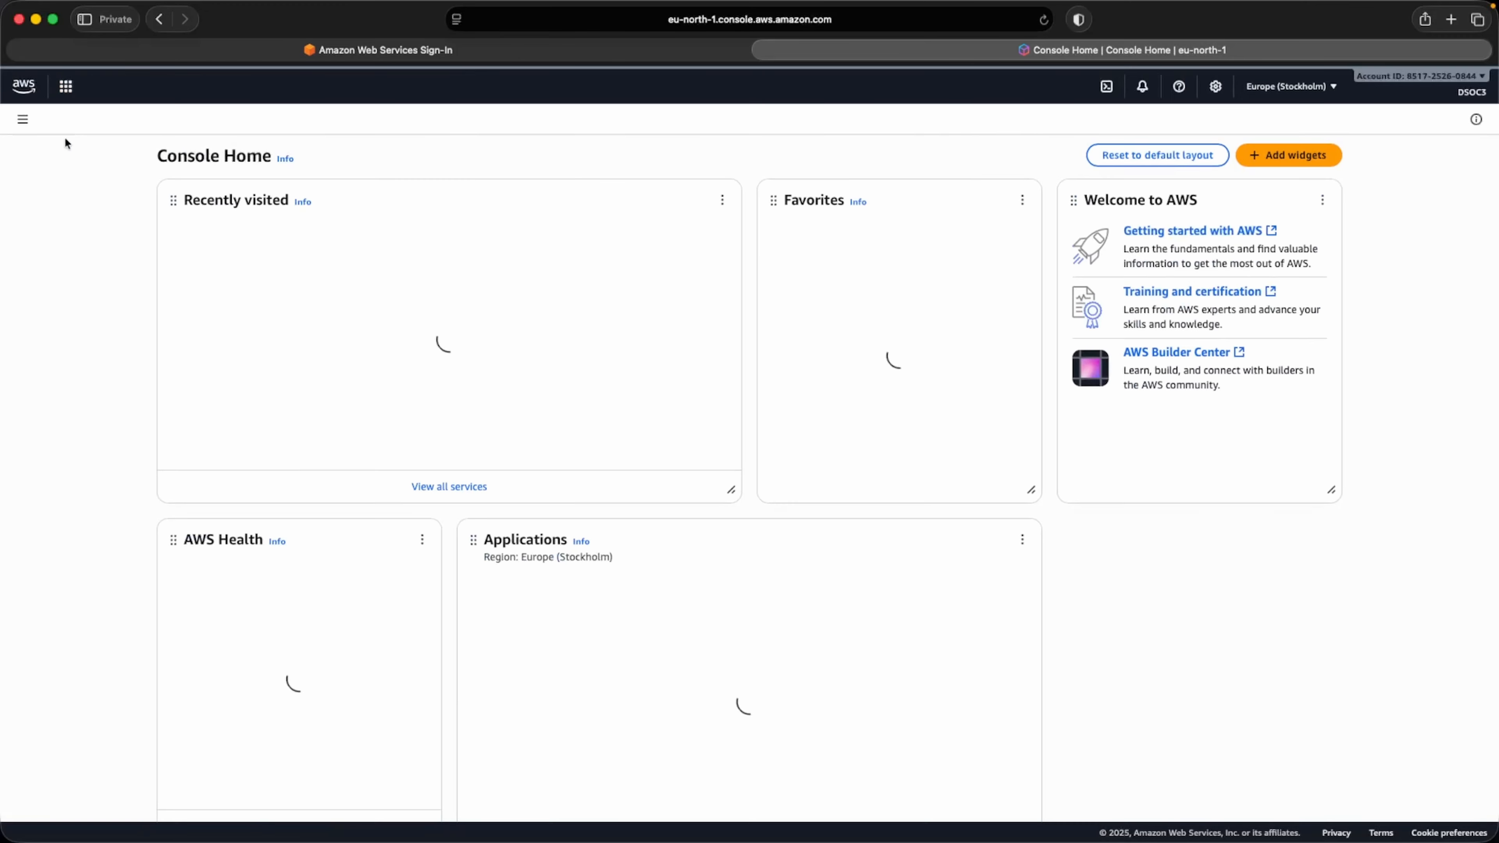
Toggle the side nav, then open the services grid listing Console Home, IAM, EC2, Aurora and RDS.
scroll(87, 230, "up", 6)
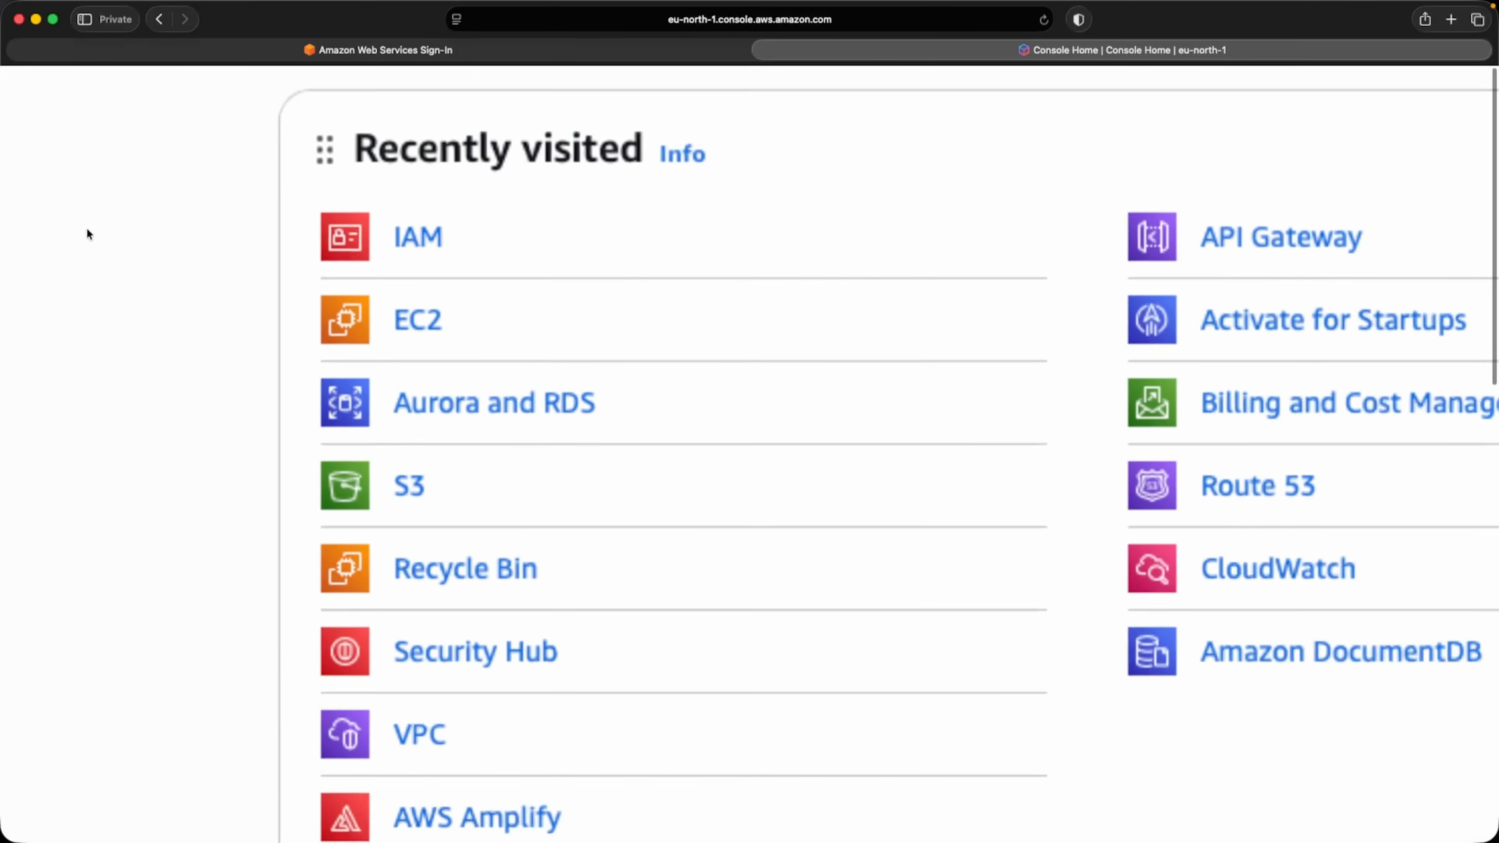
scroll(87, 235, "down", 6)
left_click(74, 244)
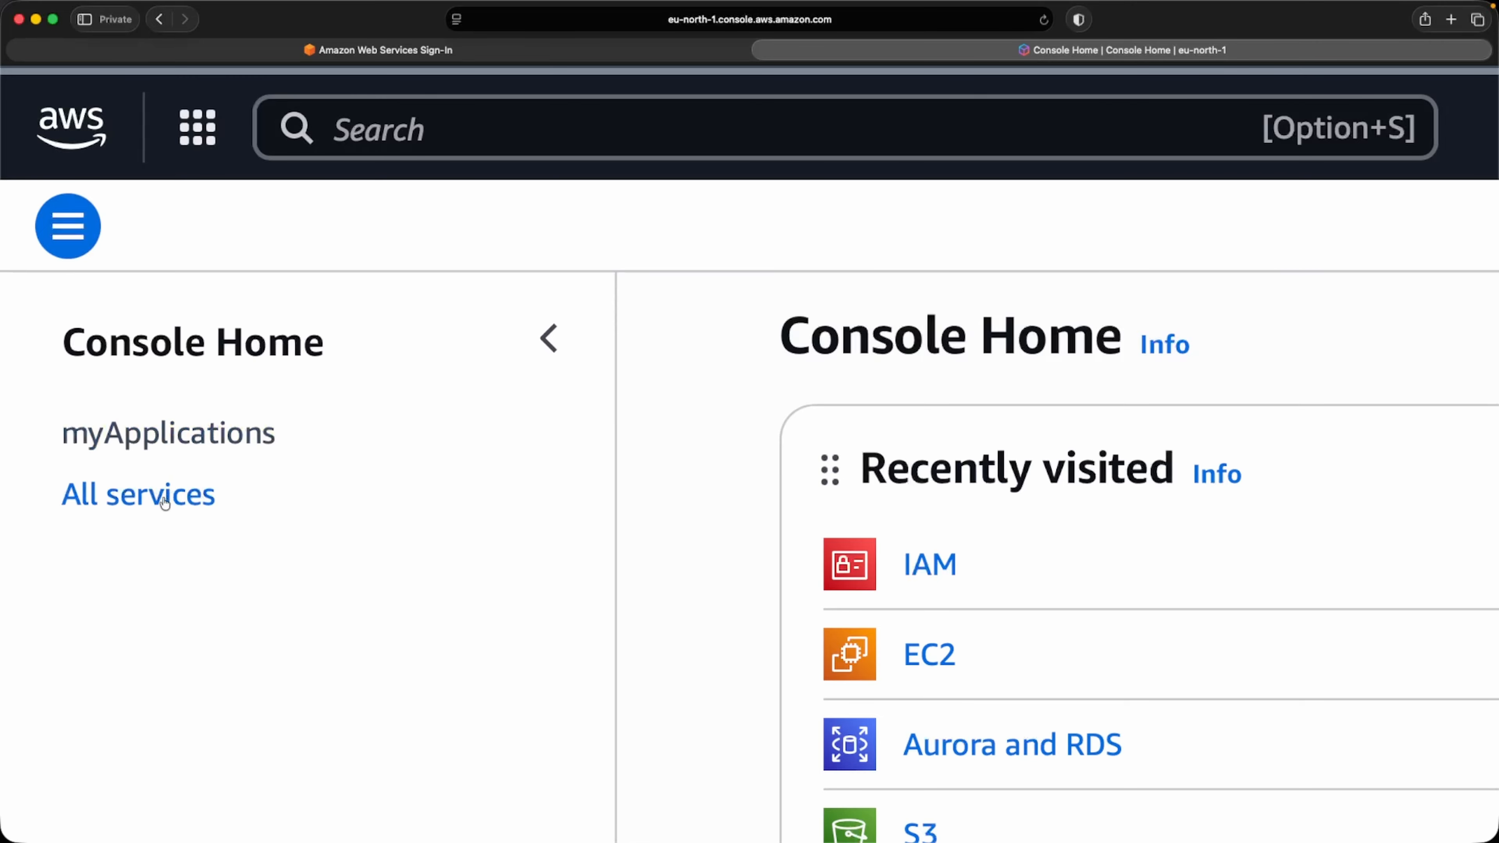
scroll(164, 499, "down", 1)
scroll(164, 502, "down", 2)
scroll(354, 399, "up", 1)
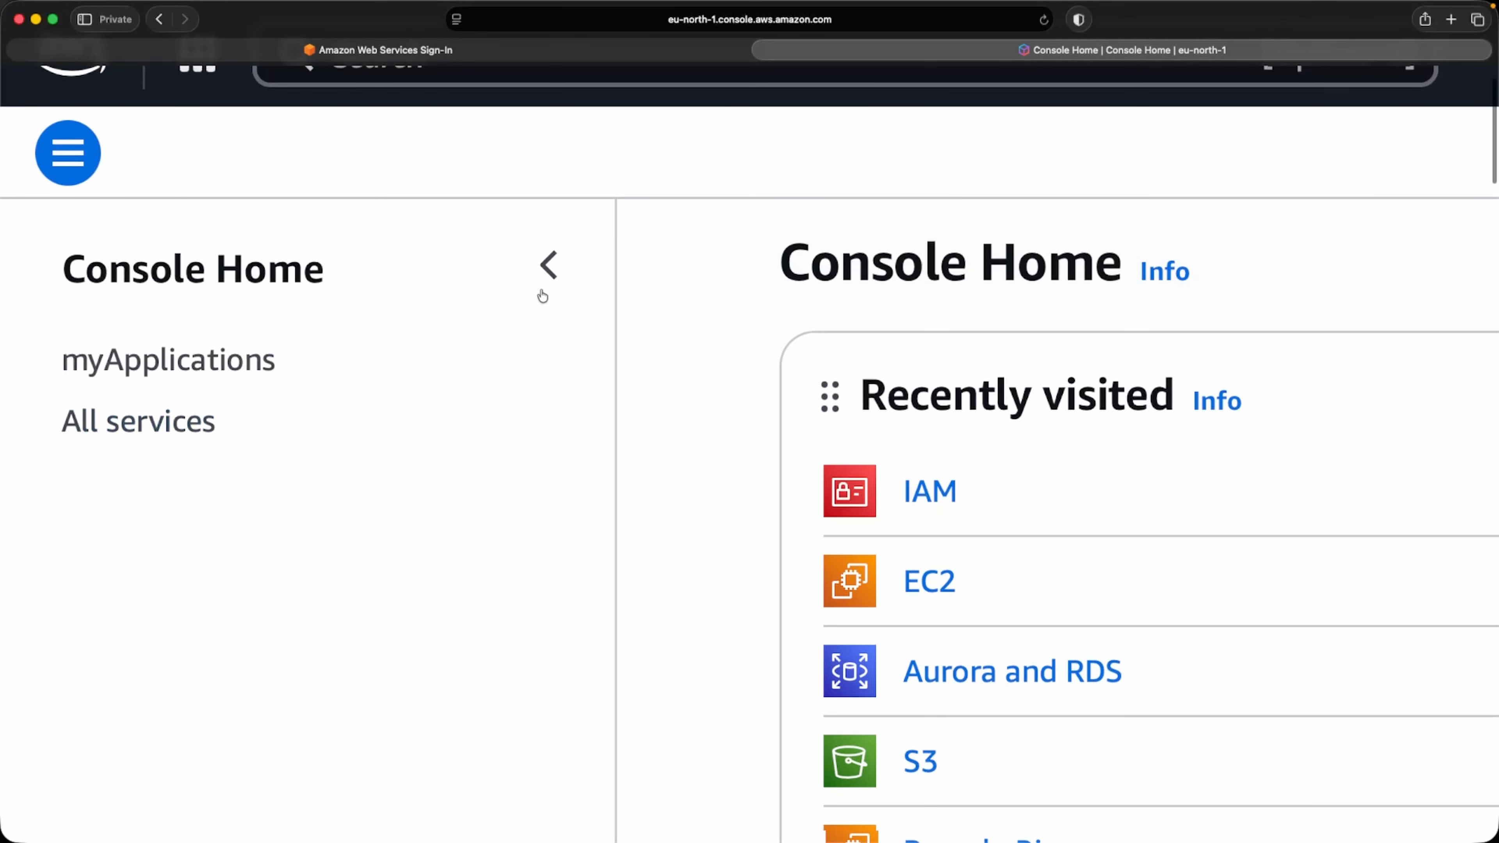
left_click(554, 271)
scroll(311, 217, "up", 2)
left_click(197, 142)
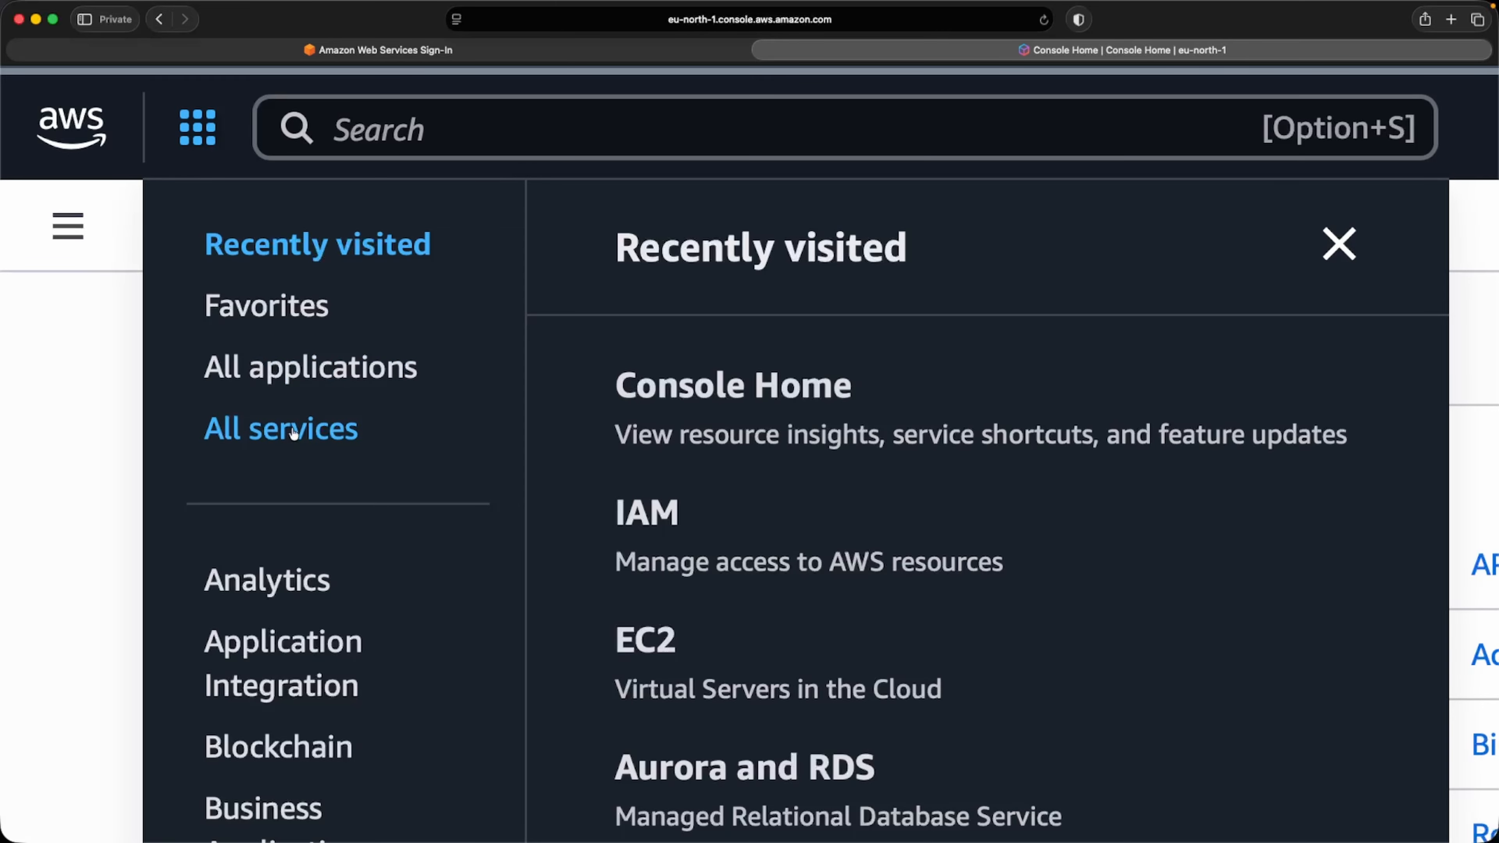
List all AWS services alphabetically in the All services menu.
scroll(711, 431, "down", 5)
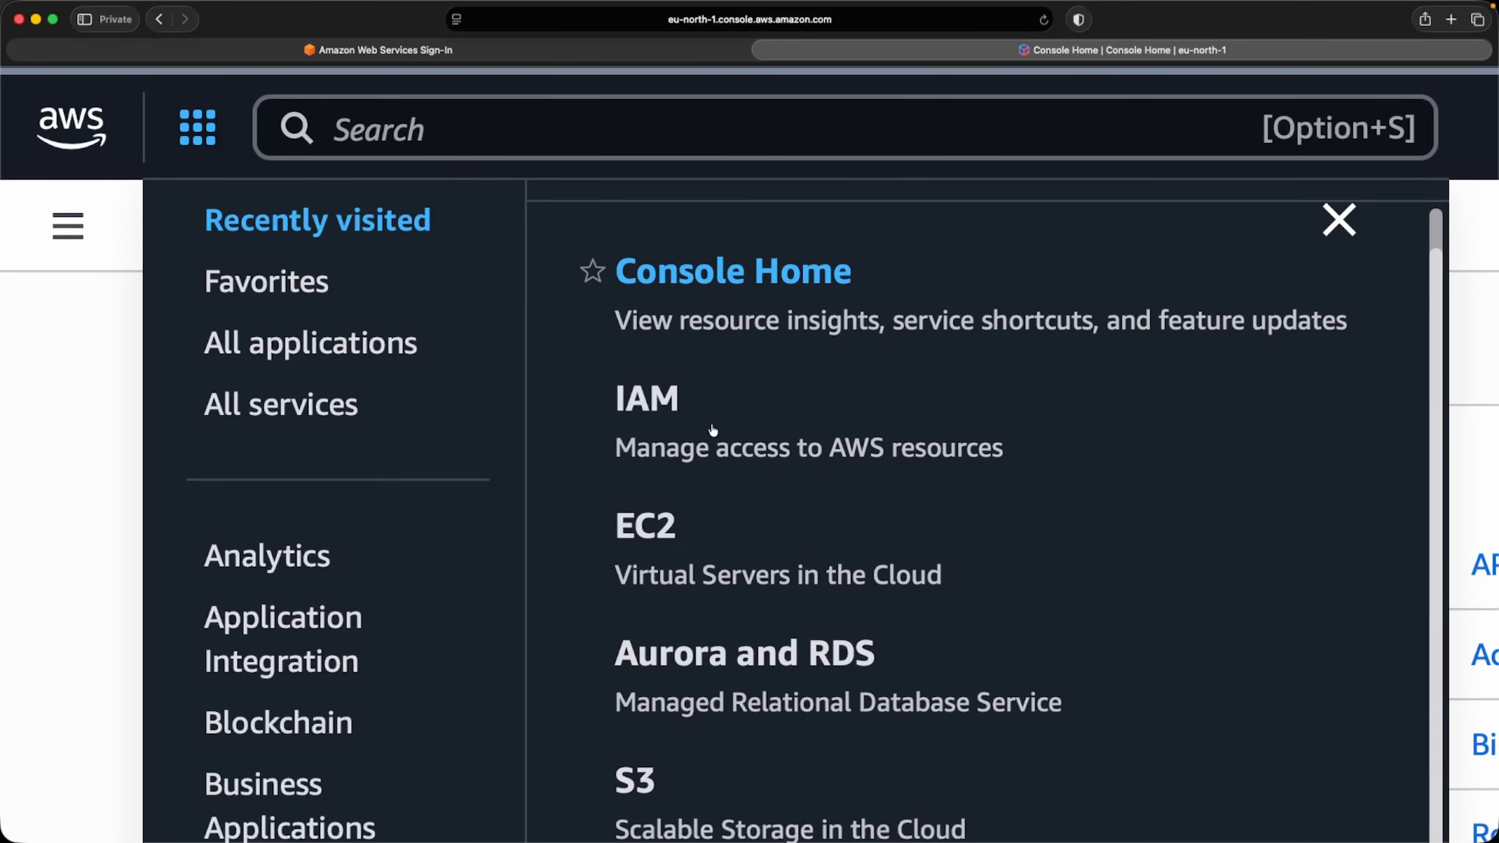
scroll(712, 426, "down", 8)
scroll(711, 425, "up", 5)
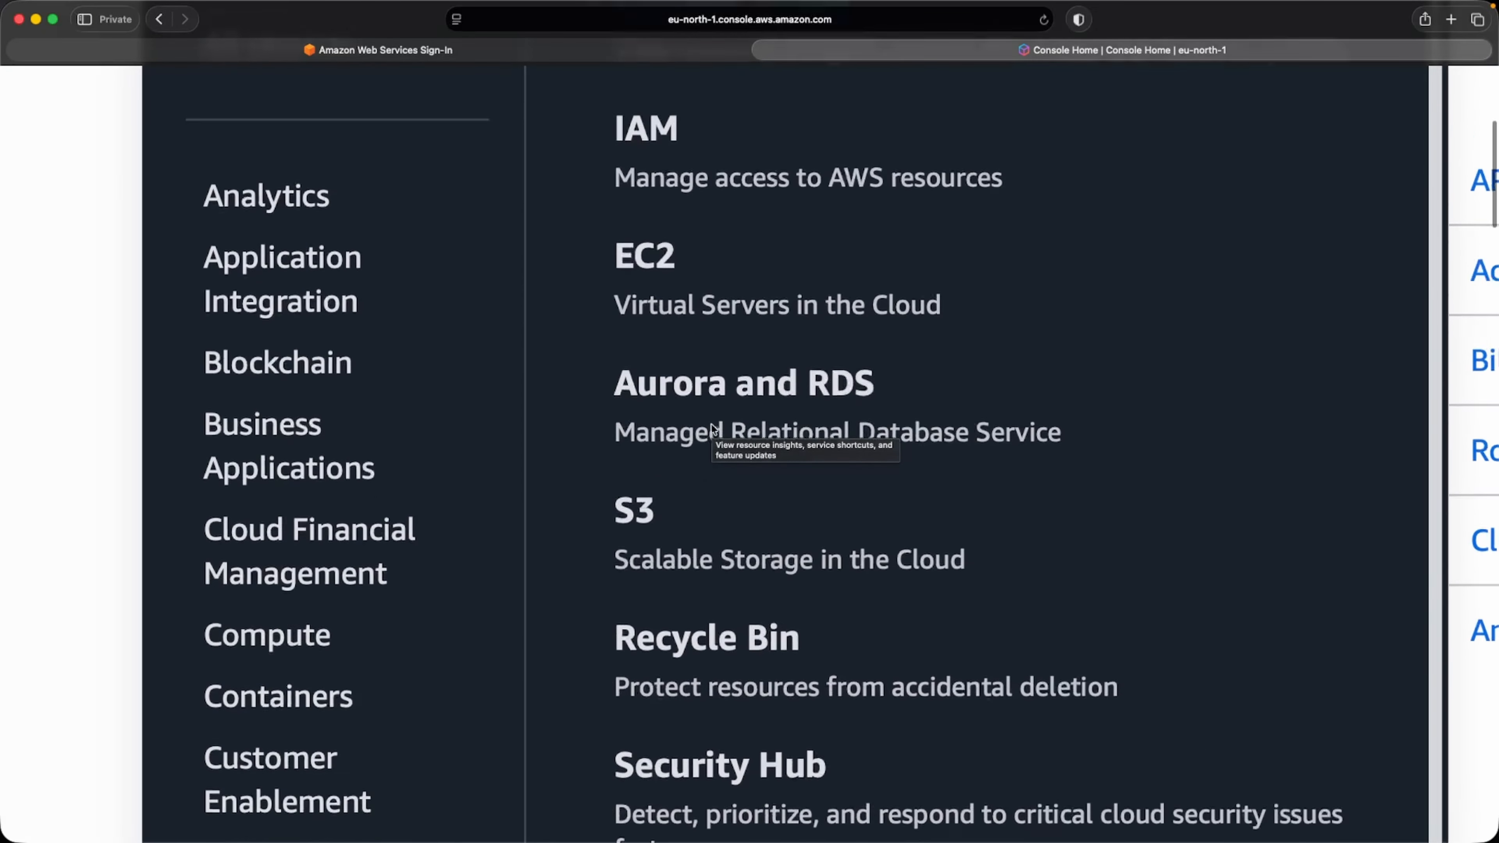
scroll(446, 393, "up", 2)
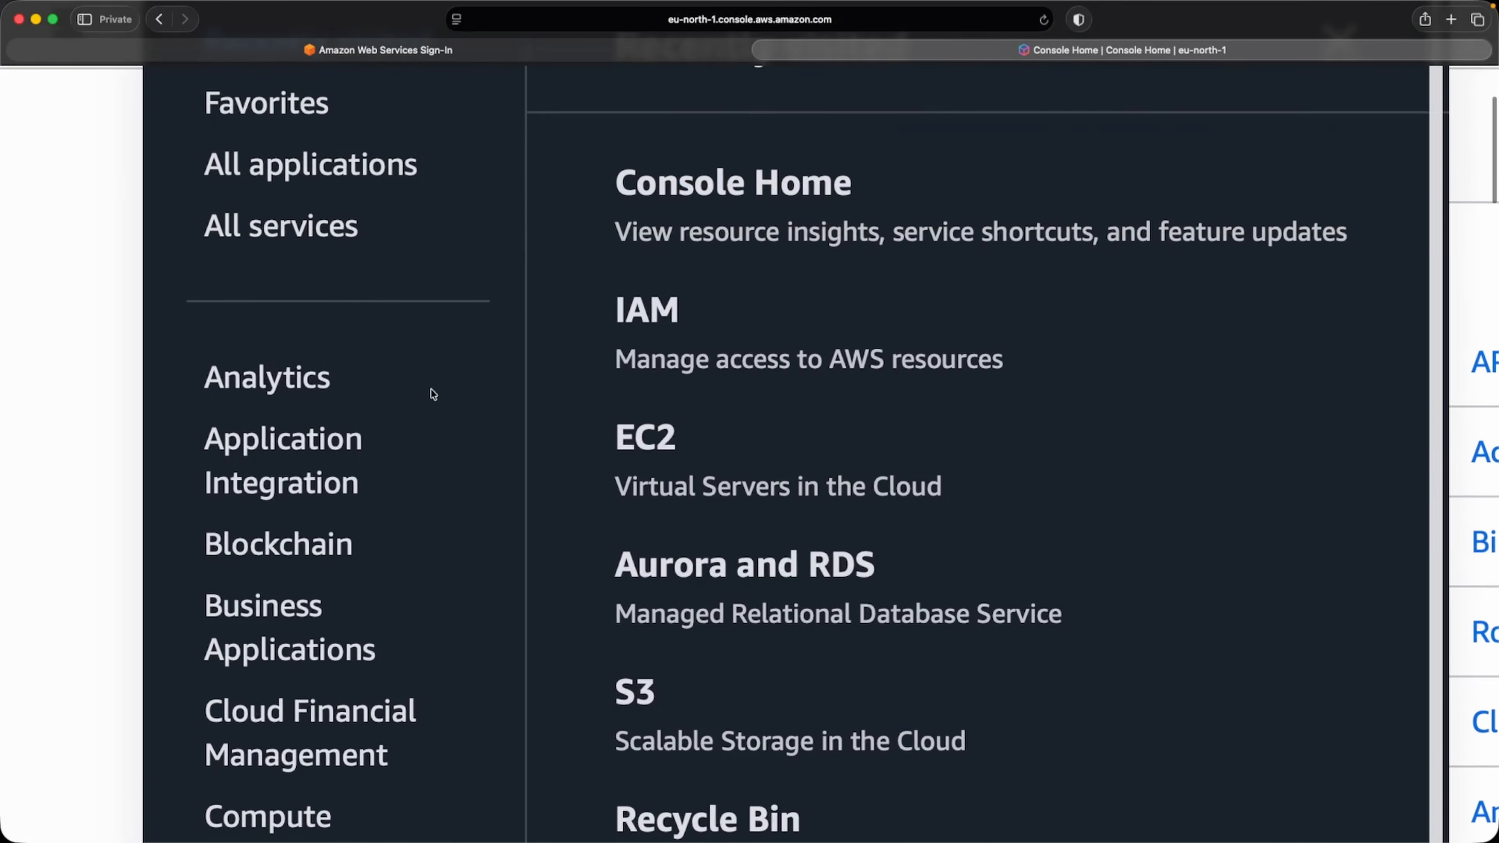
left_click(338, 237)
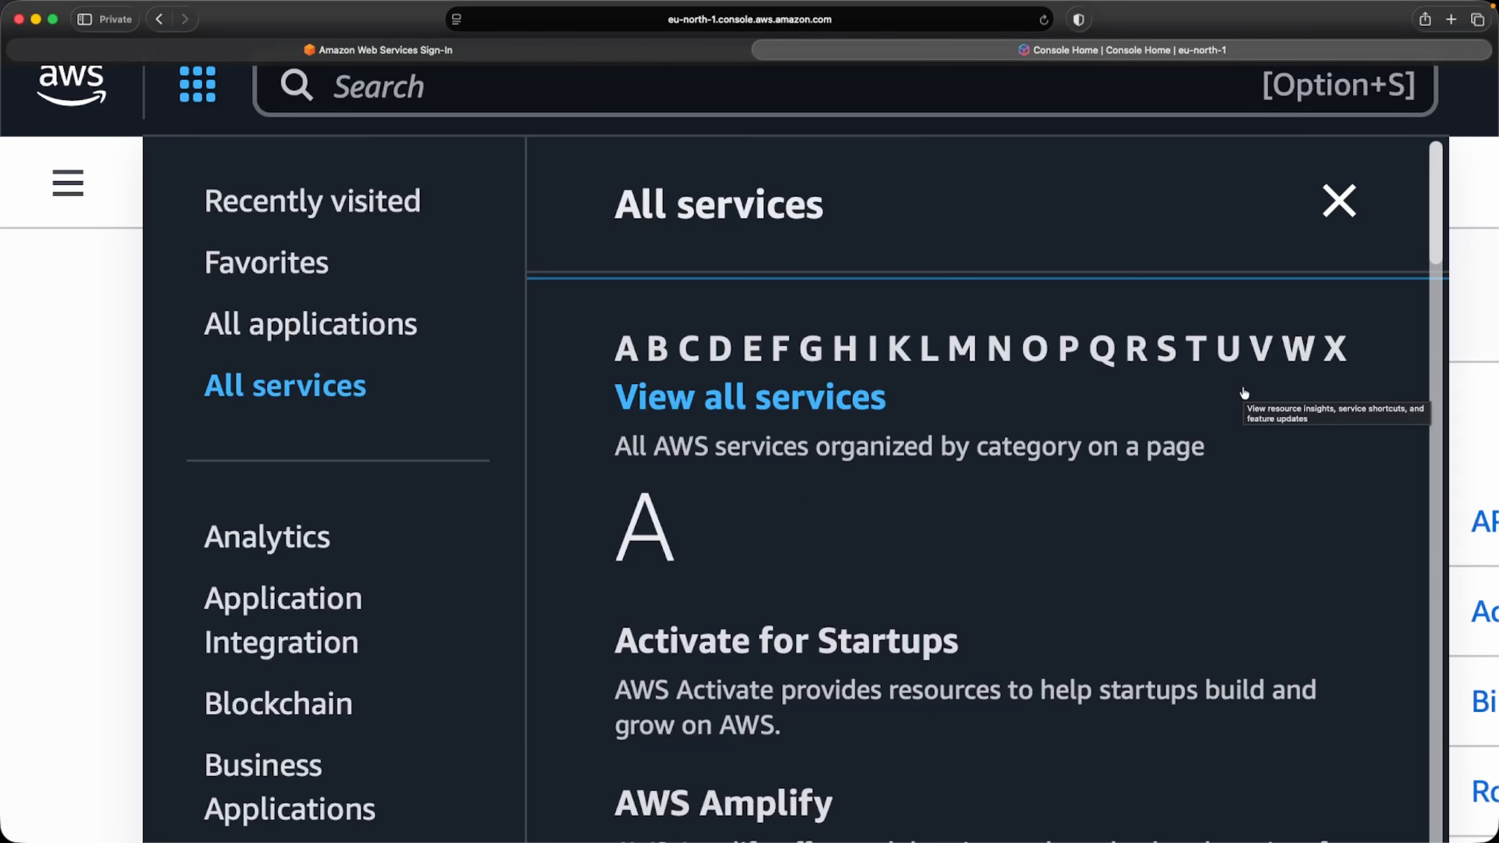
Scroll down the service catalogue and show the Compute category's services.
scroll(921, 602, "down", 5)
scroll(920, 602, "down", 15)
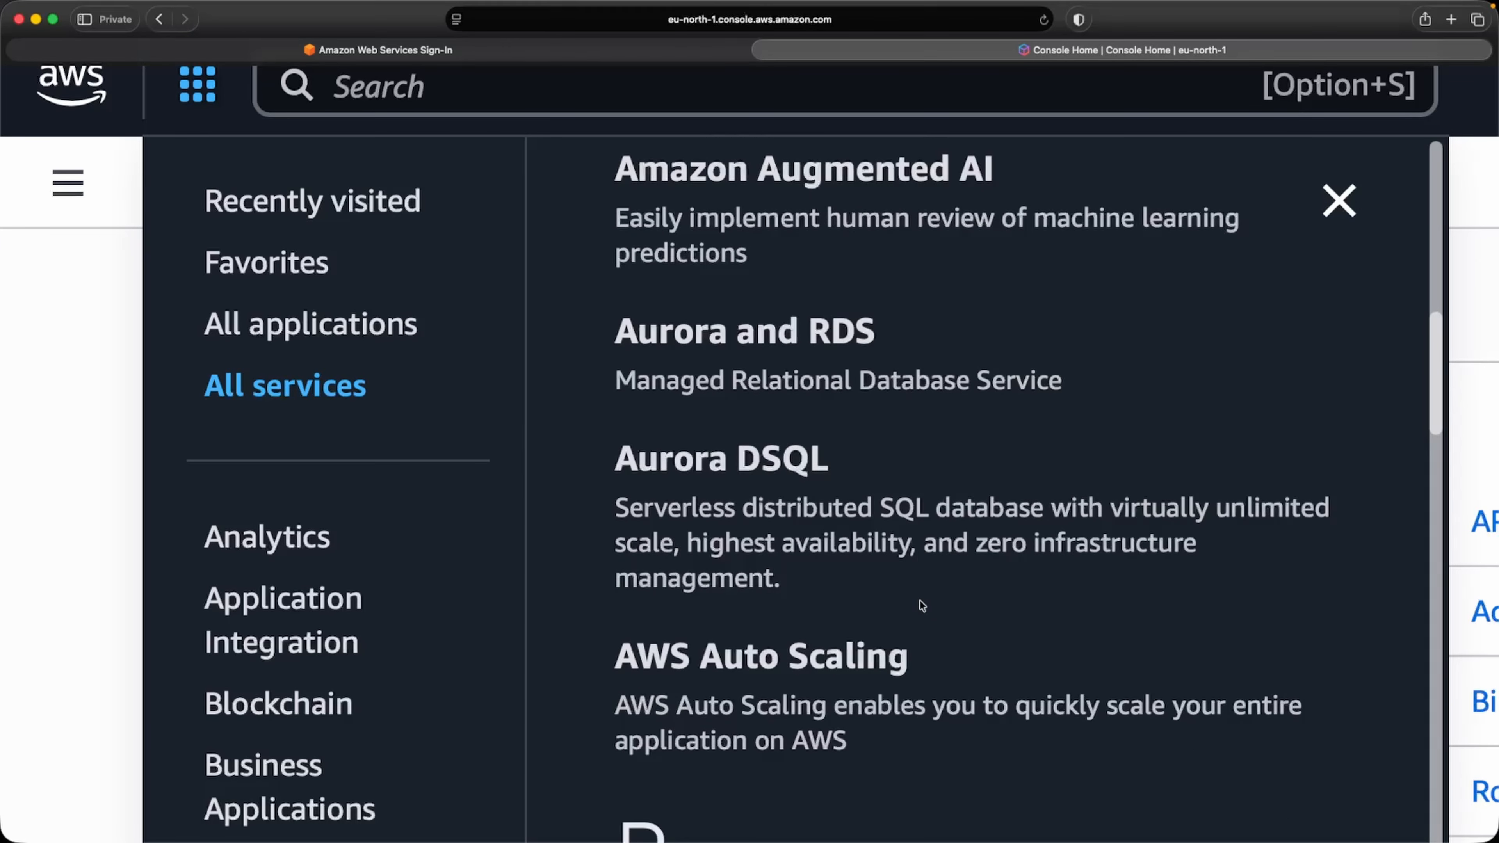
scroll(922, 606, "down", 1)
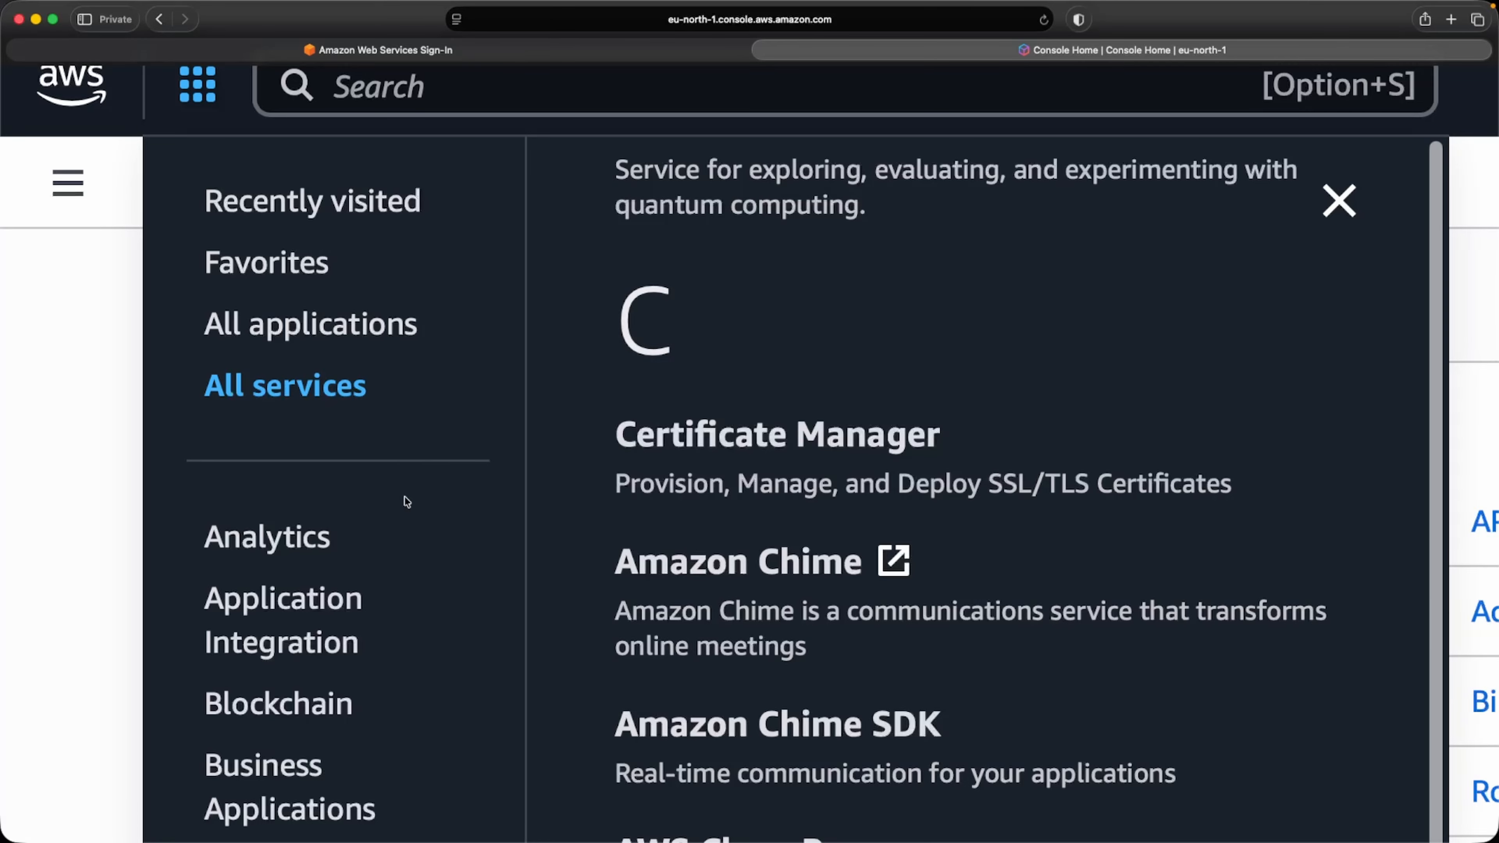
scroll(411, 520, "down", 5)
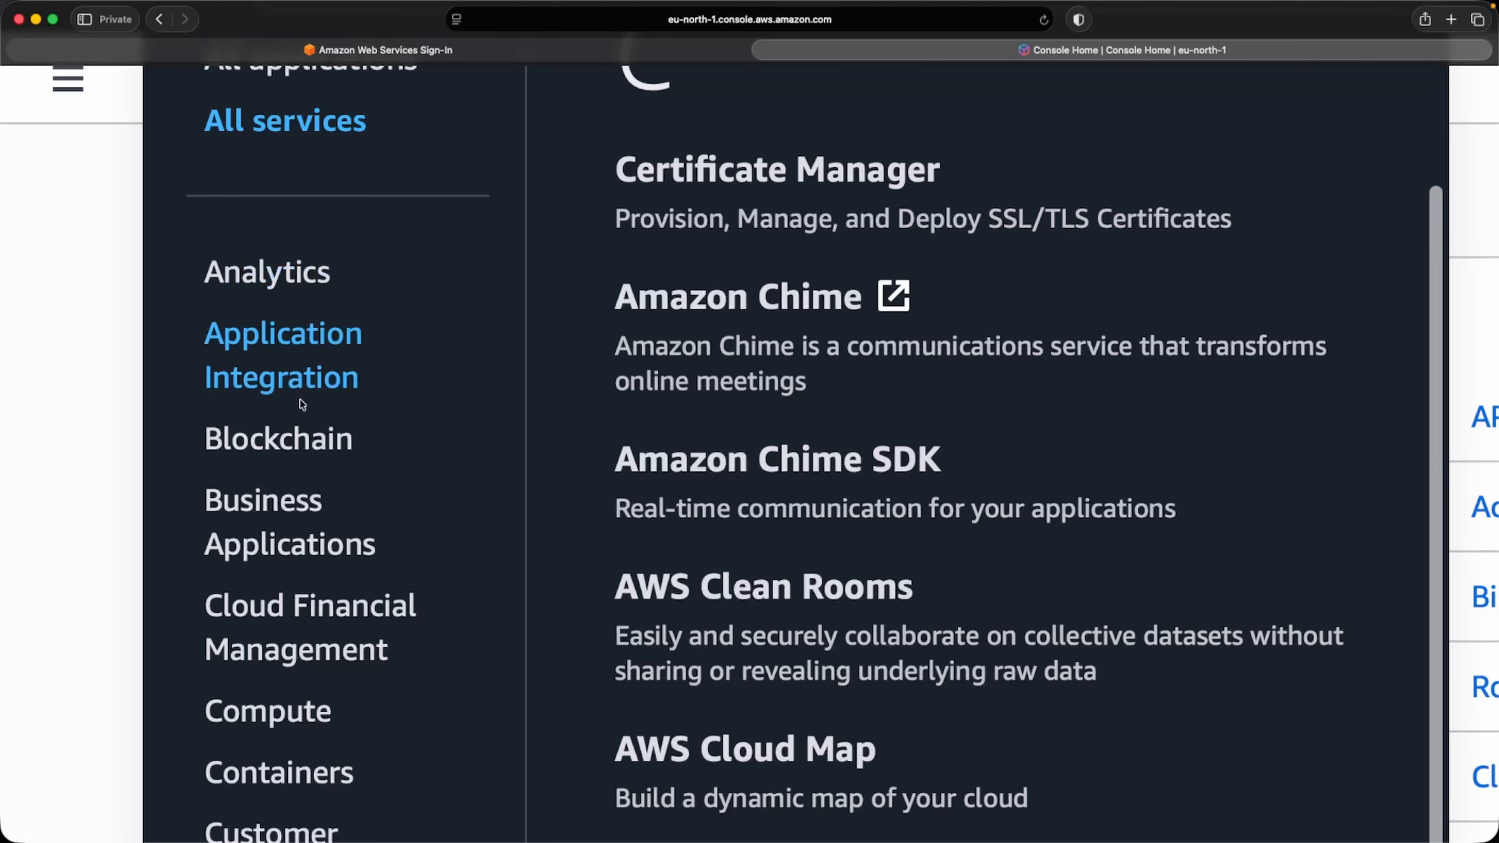
scroll(298, 440, "down", 5)
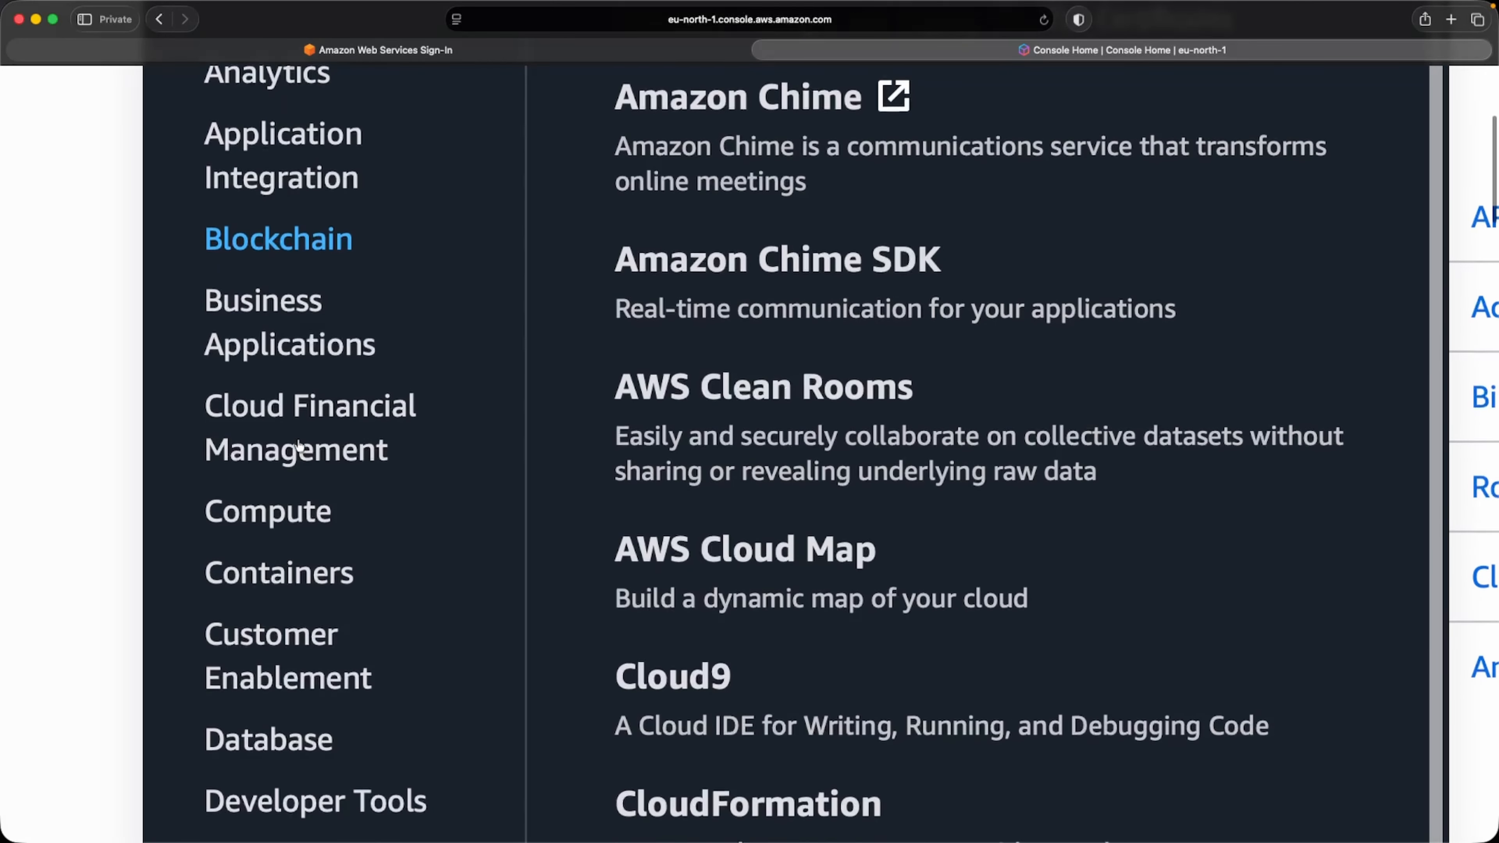
scroll(298, 446, "down", 4)
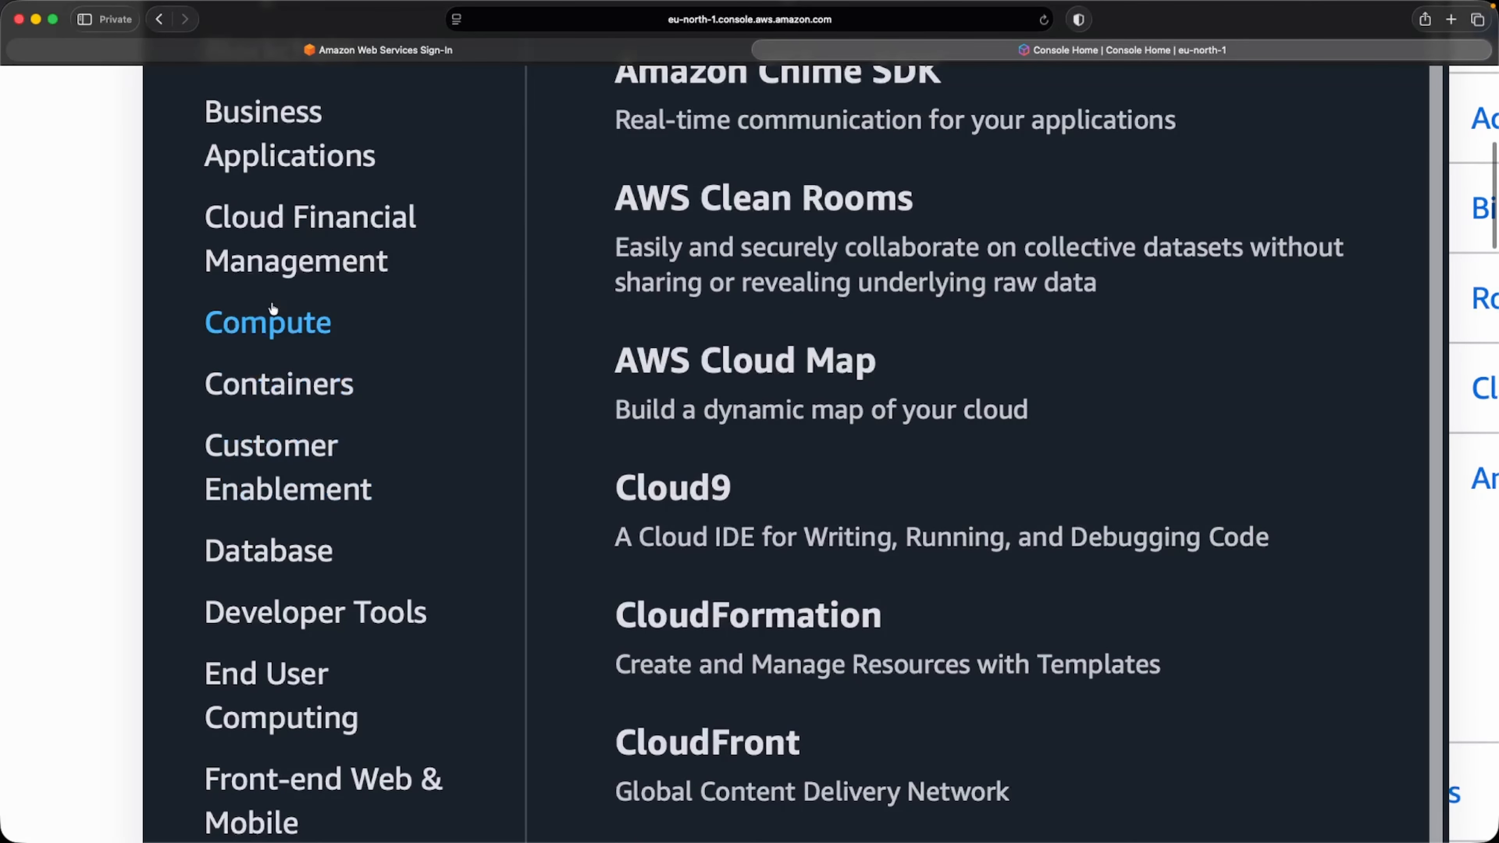
left_click(273, 336)
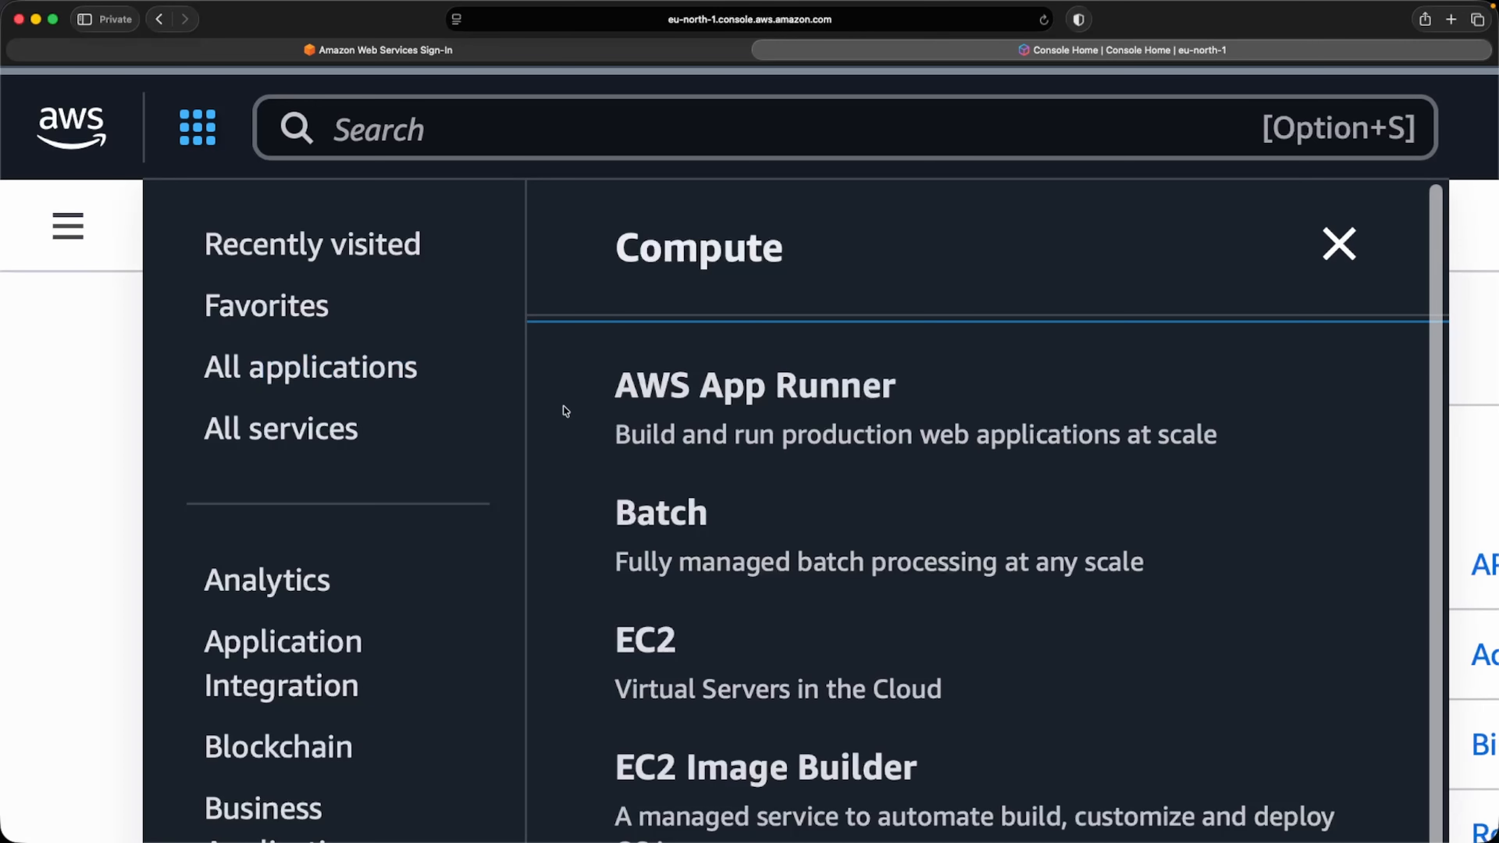
Show and browse the Machine Learning services, then close the services menu.
scroll(563, 409, "down", 3)
scroll(262, 582, "down", 6)
scroll(262, 580, "down", 6)
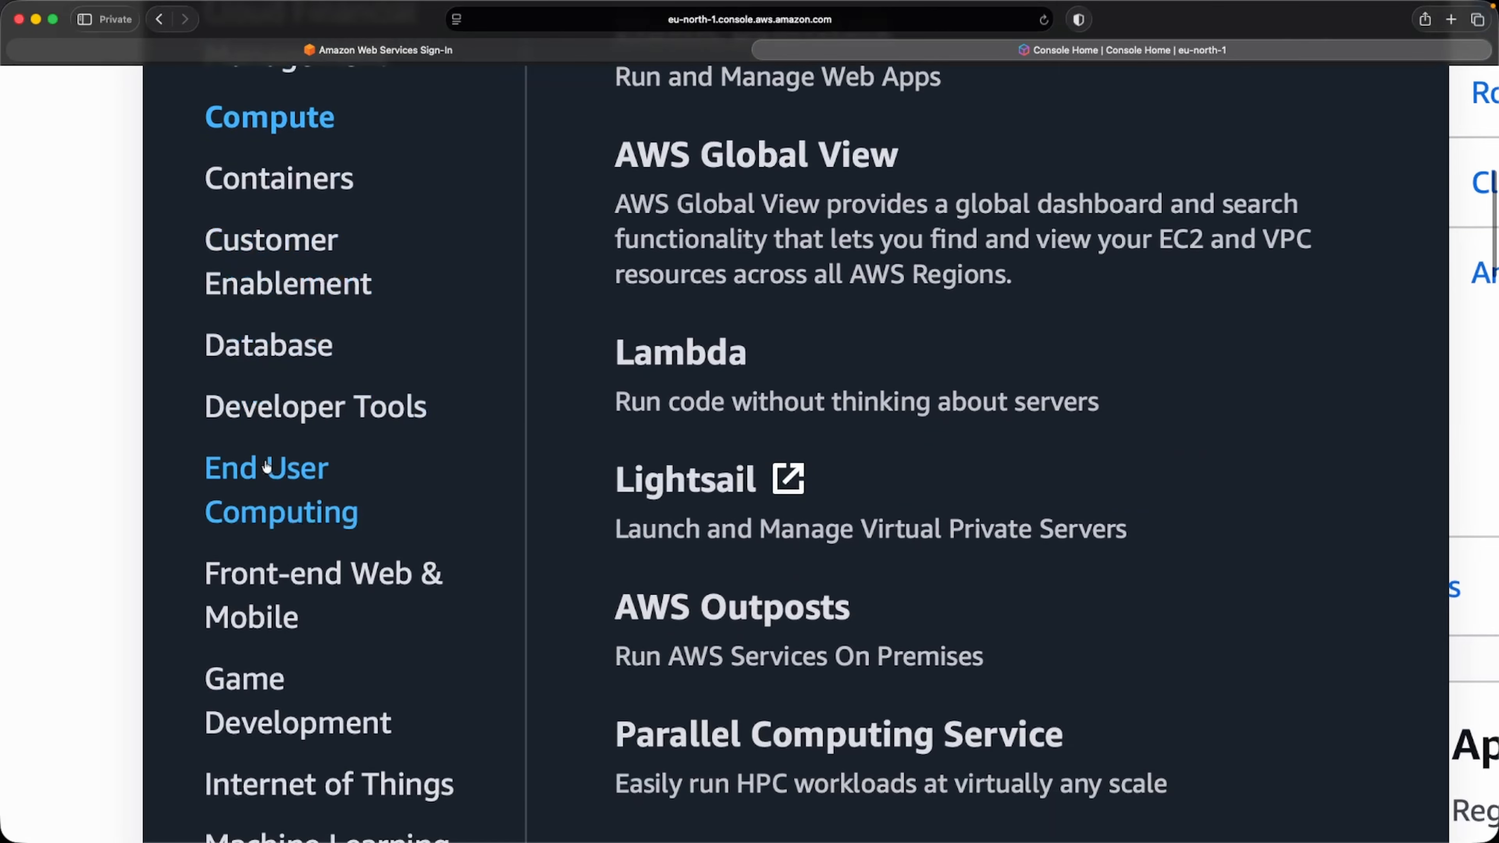
scroll(270, 487, "down", 5)
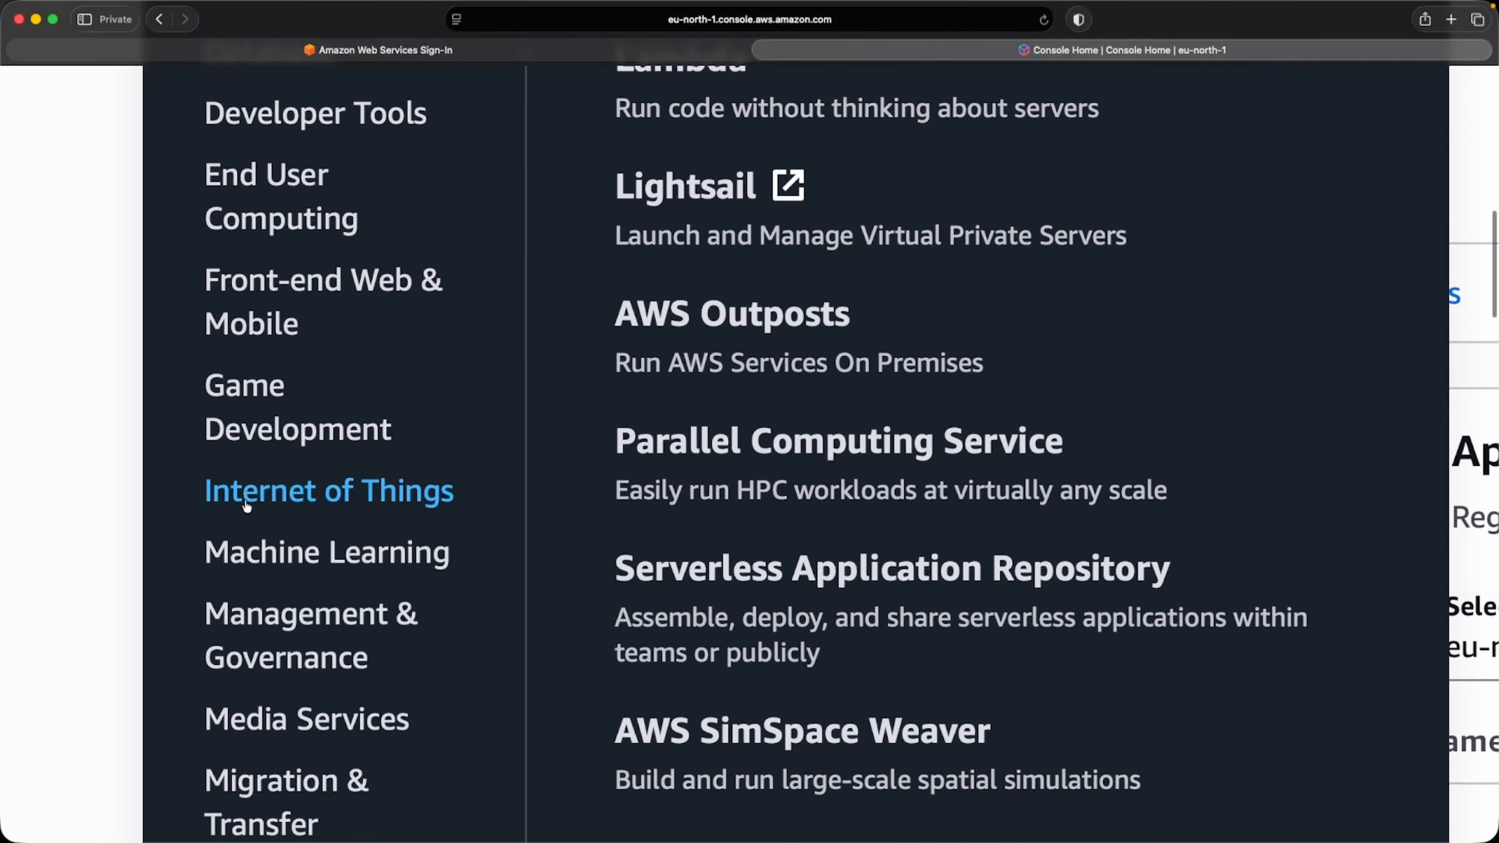
scroll(300, 552, "down", 2)
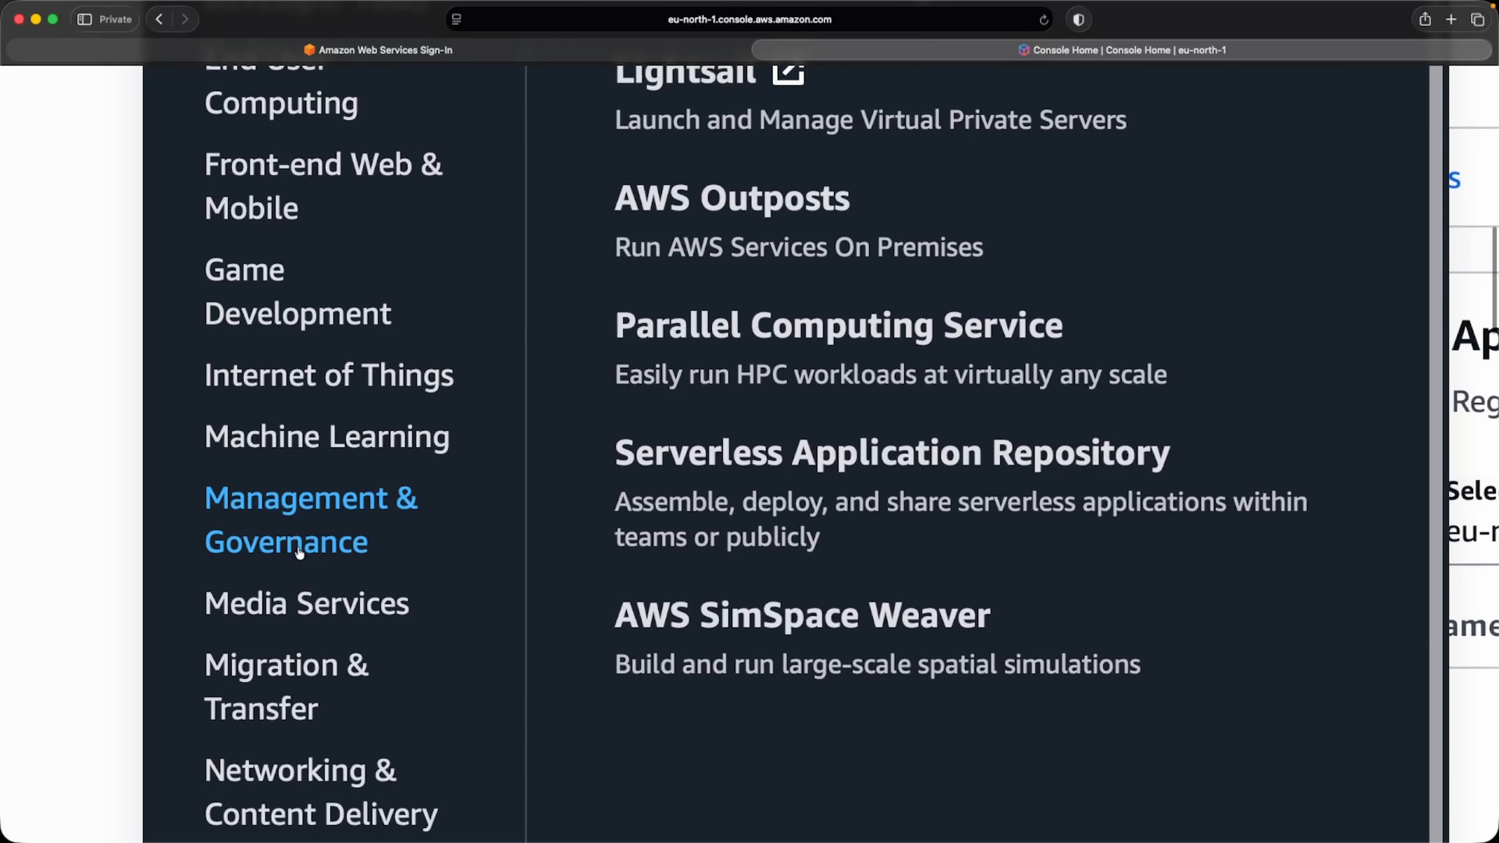
scroll(300, 552, "down", 2)
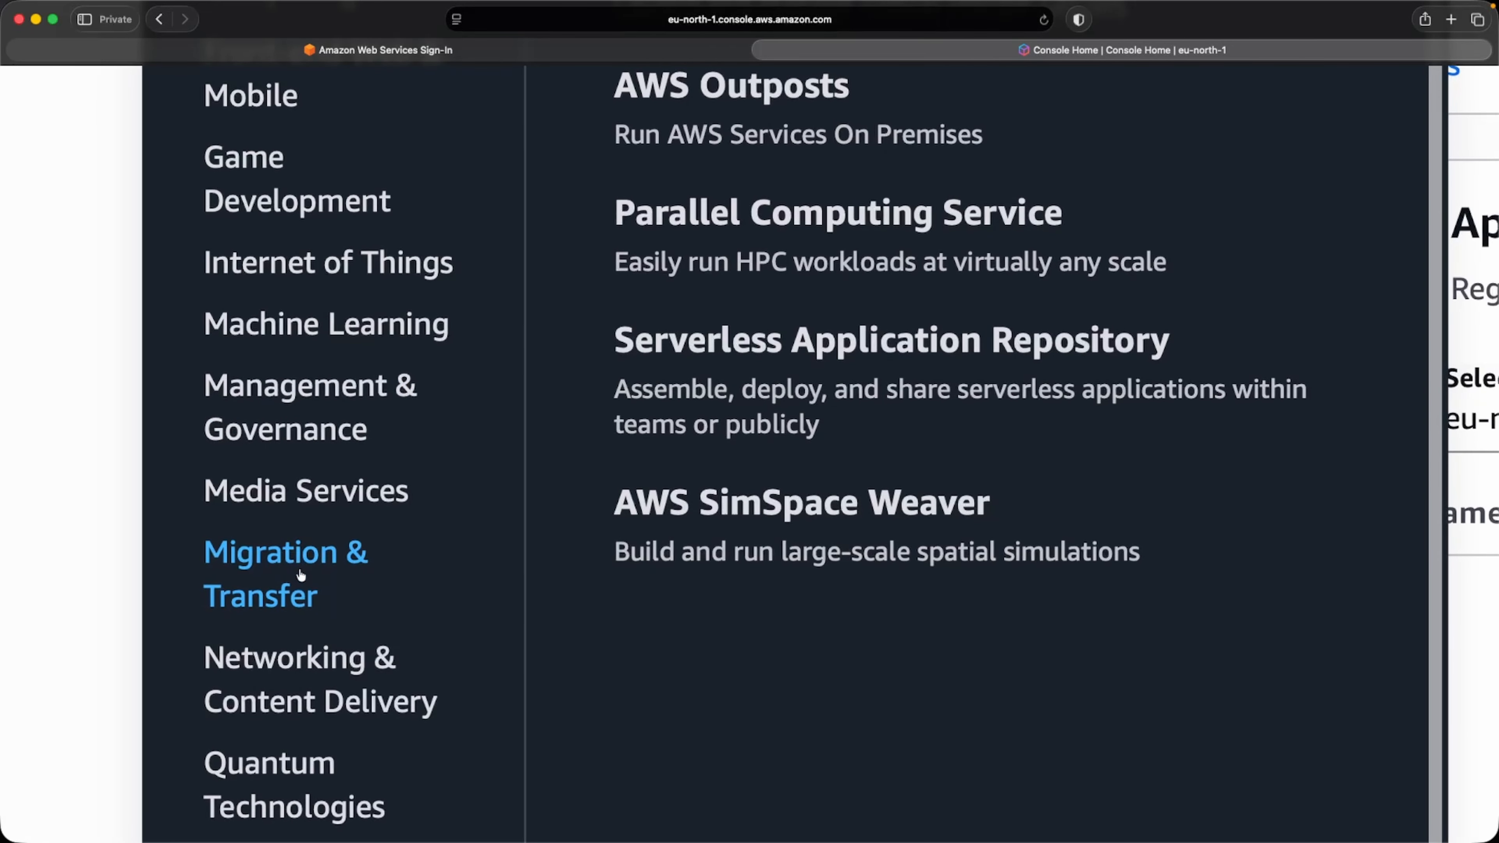
left_click(318, 335)
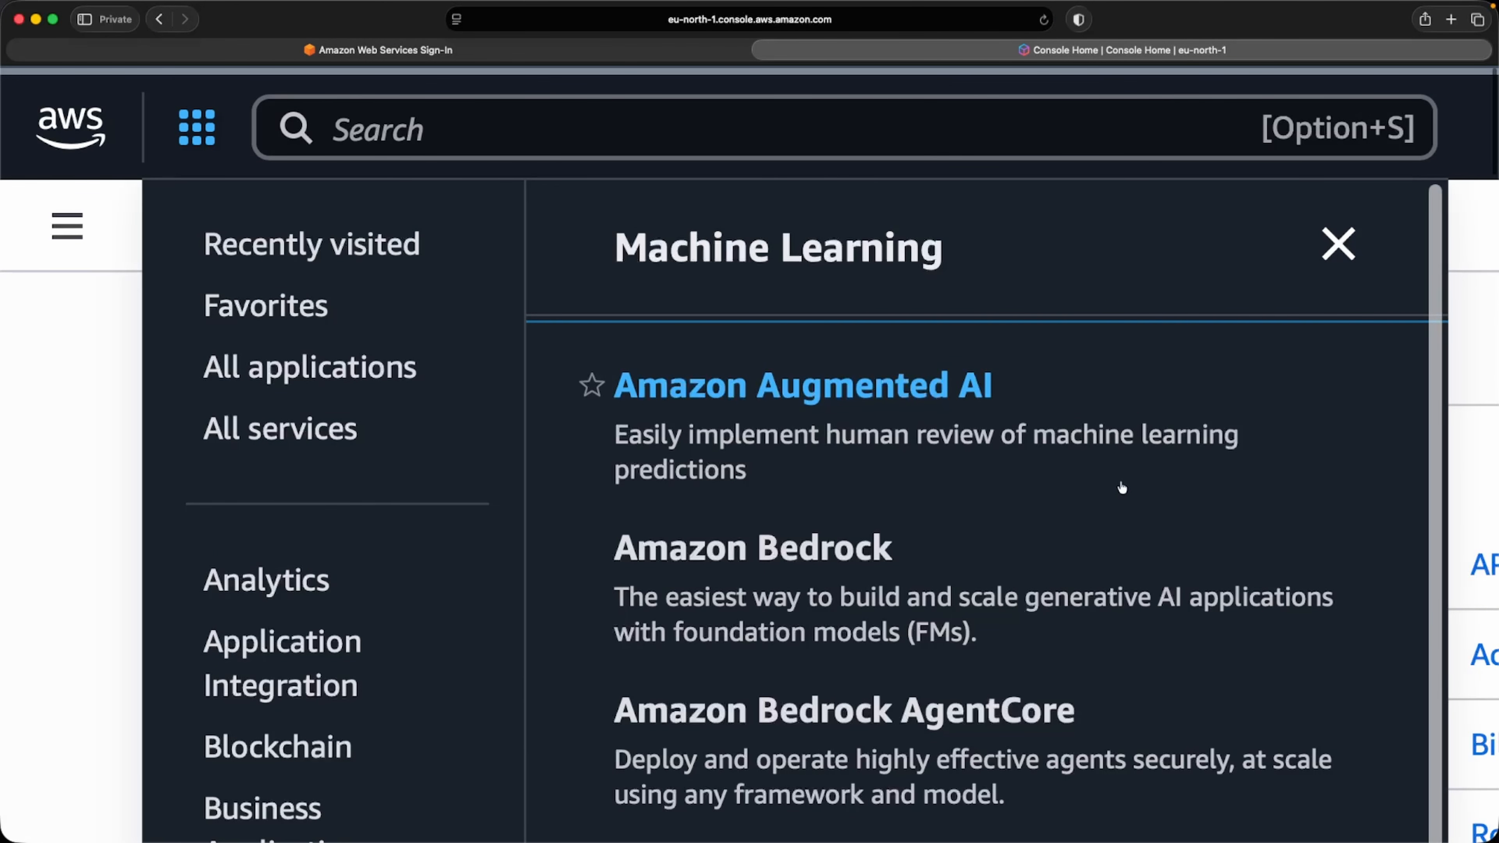
scroll(1122, 488, "down", 10)
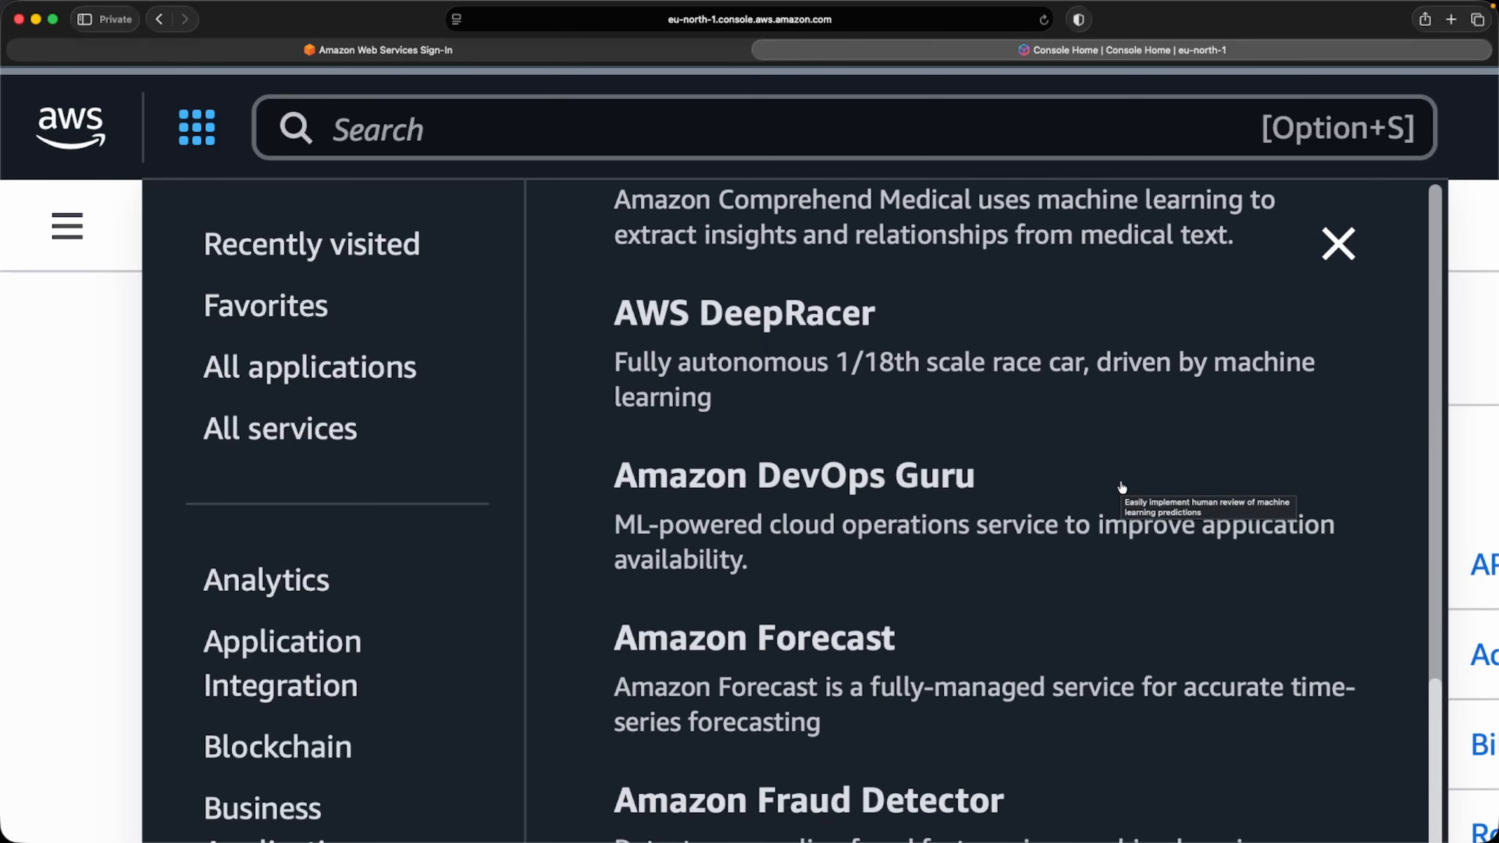
scroll(1121, 488, "up", 12)
scroll(1122, 490, "down", 8)
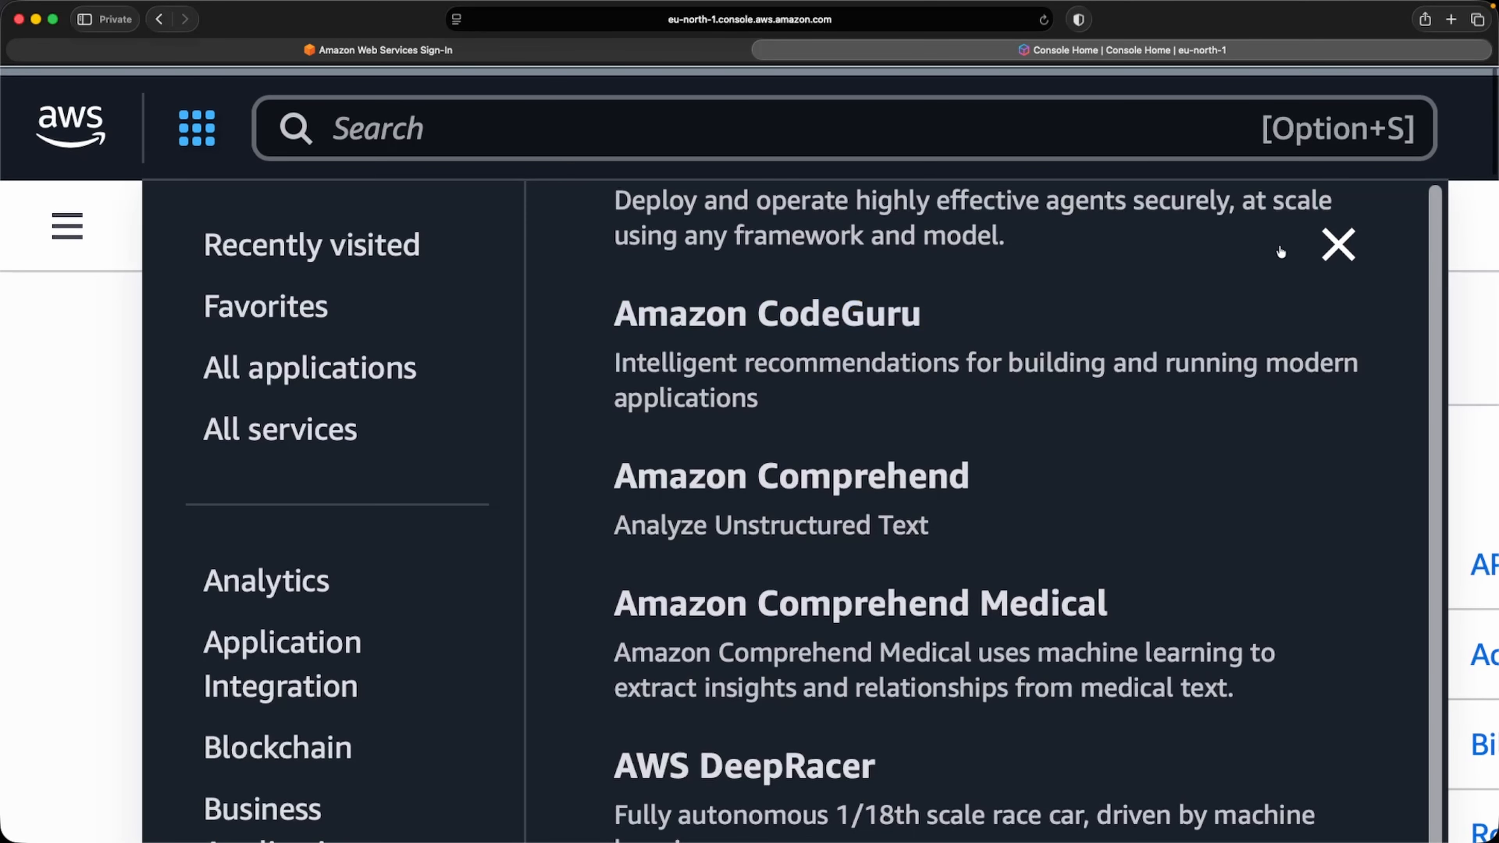
left_click(814, 124)
Search for ec2 and star the EC2 result as a favourite.
type("ec")
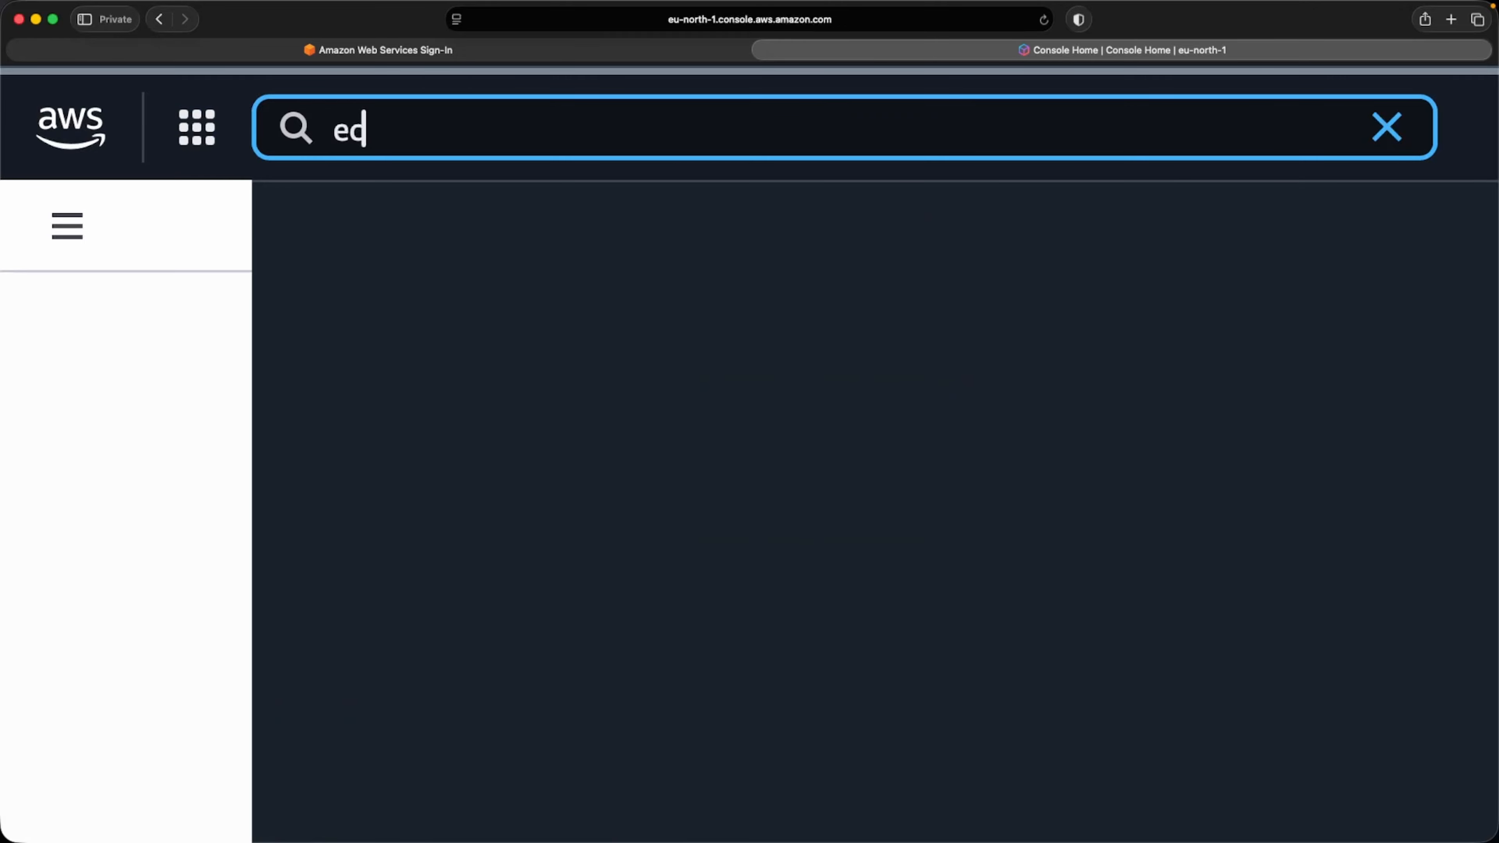
type("2")
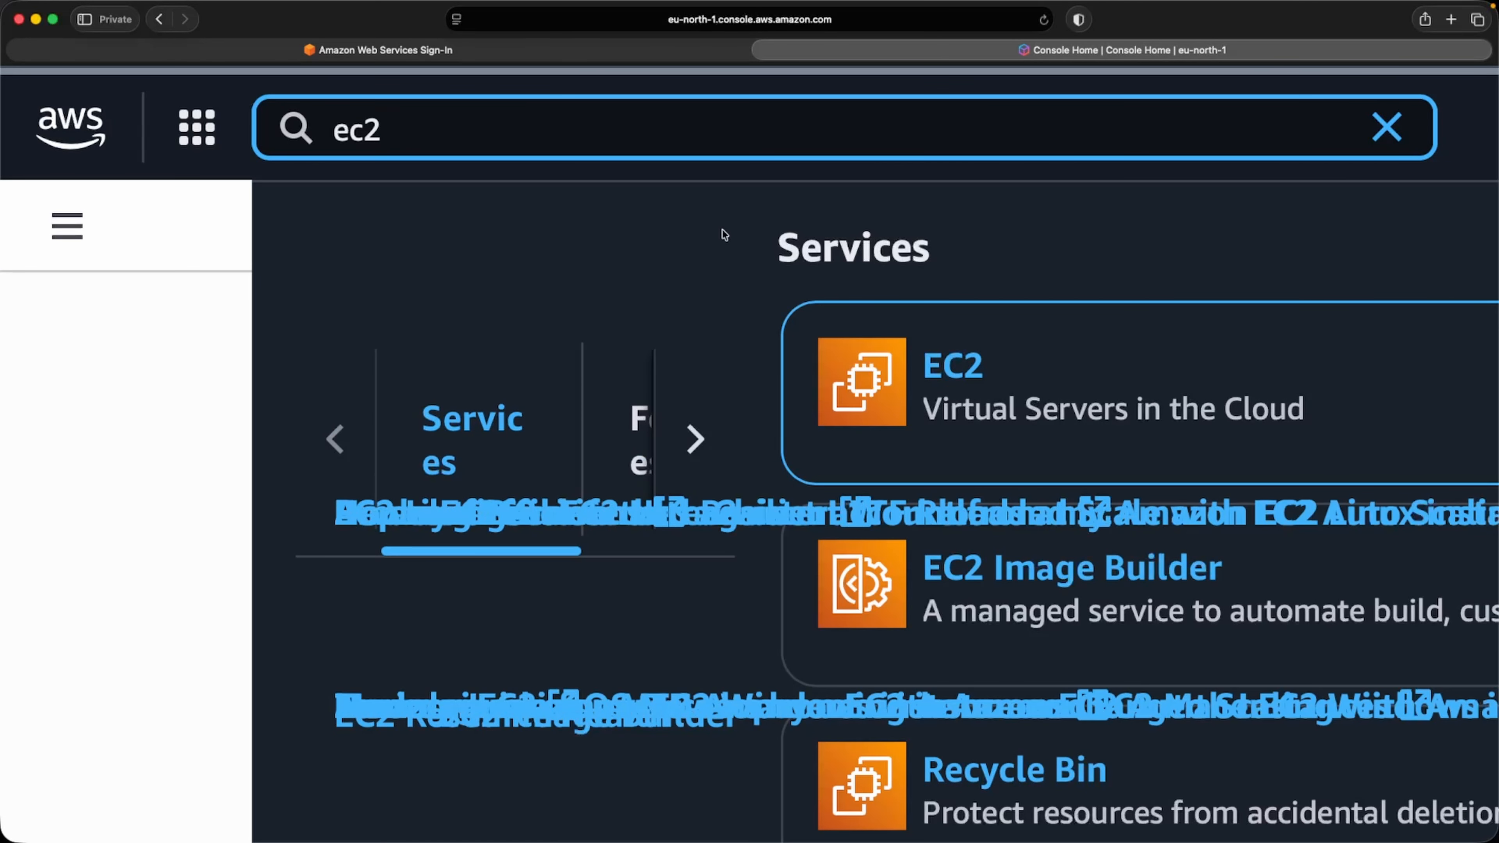
key("BackSpace")
scroll(563, 337, "down", 5)
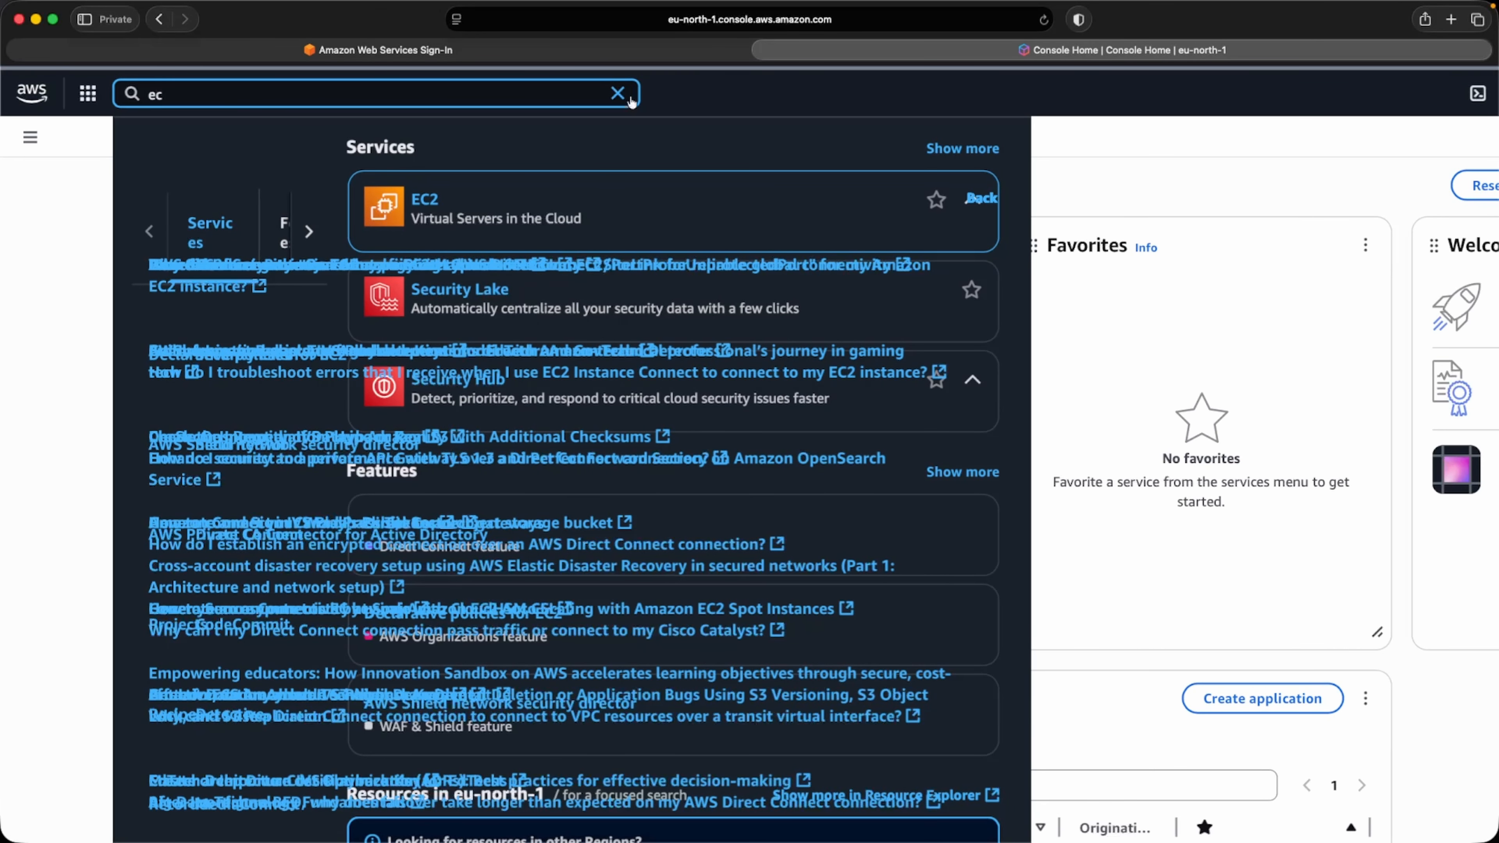
left_click(1141, 154)
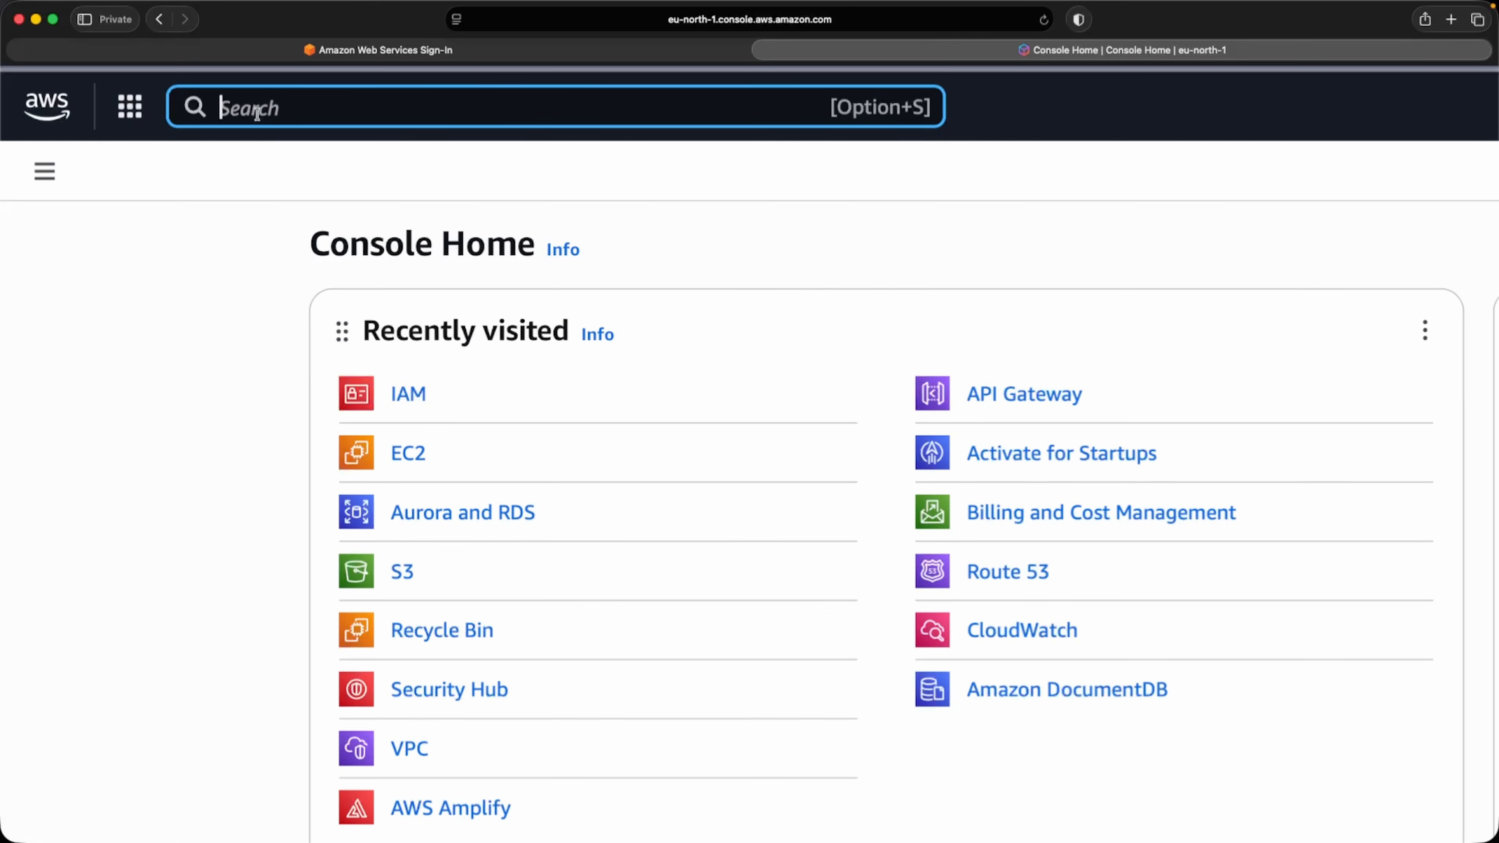
type("e")
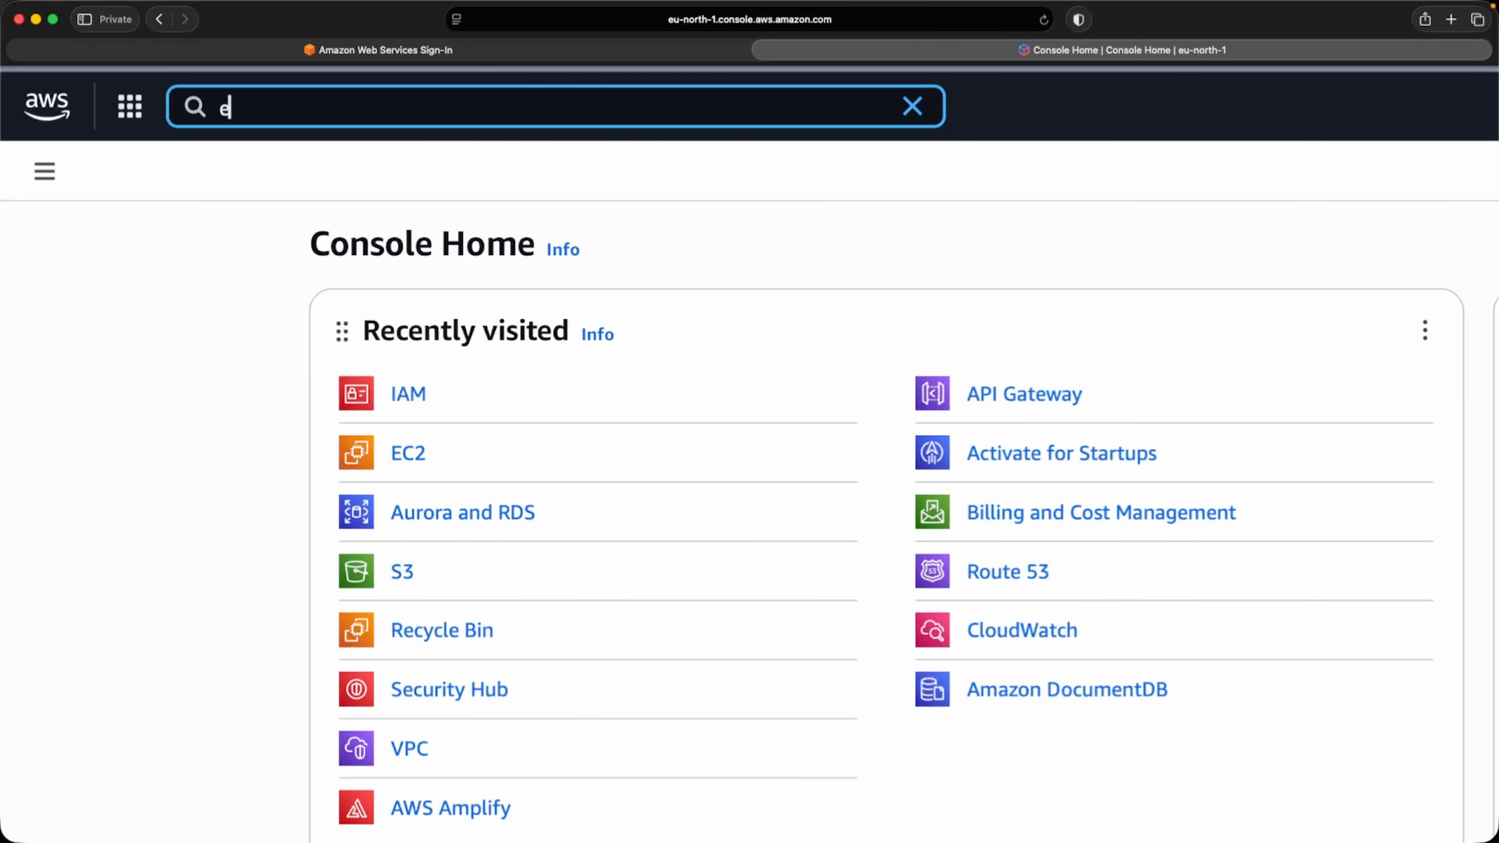
type("c2")
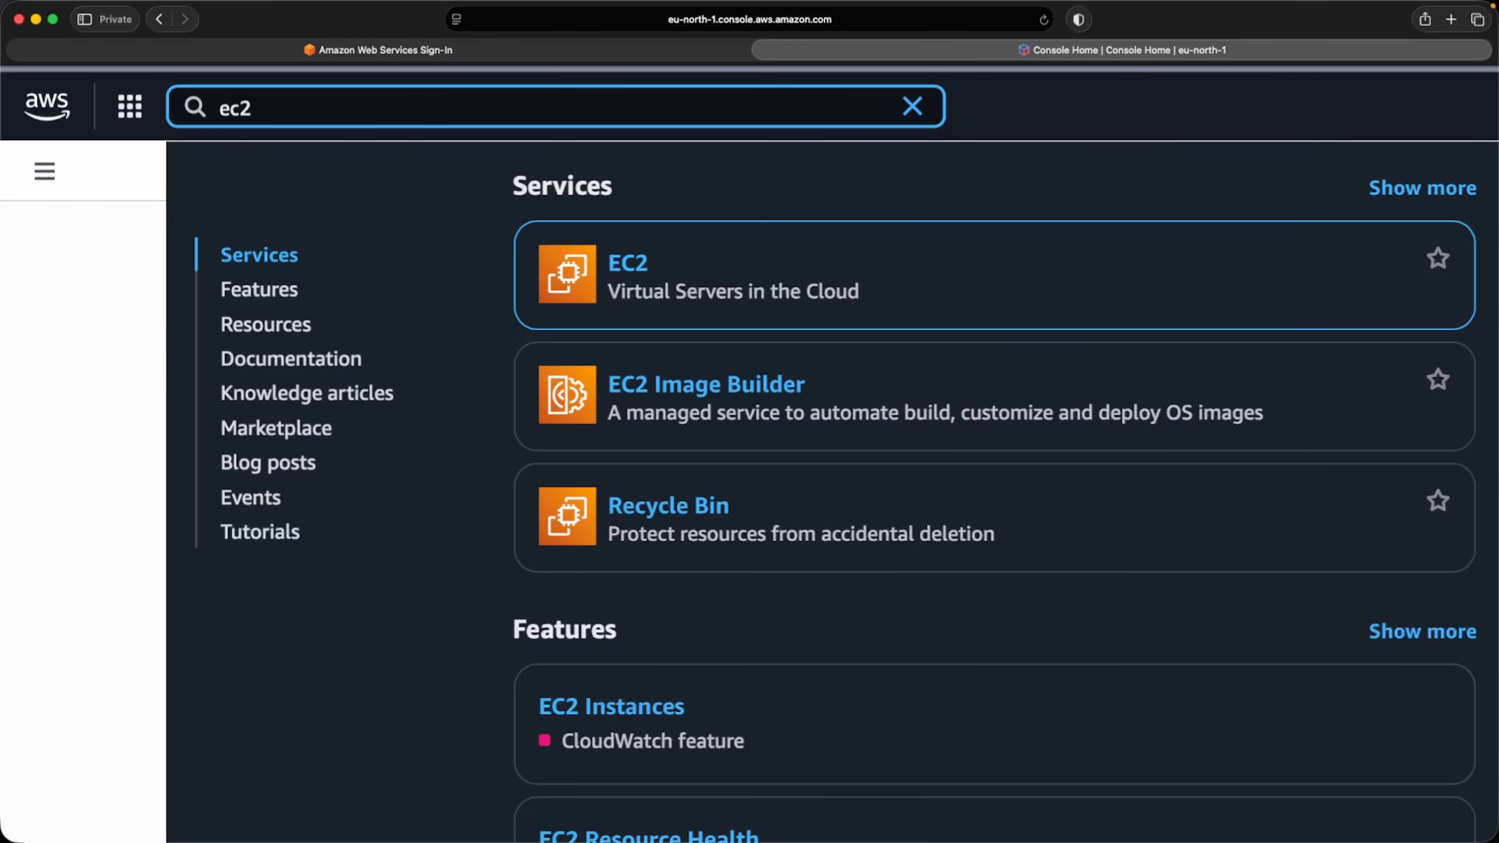
mouse_move(687, 262)
left_click(1438, 261)
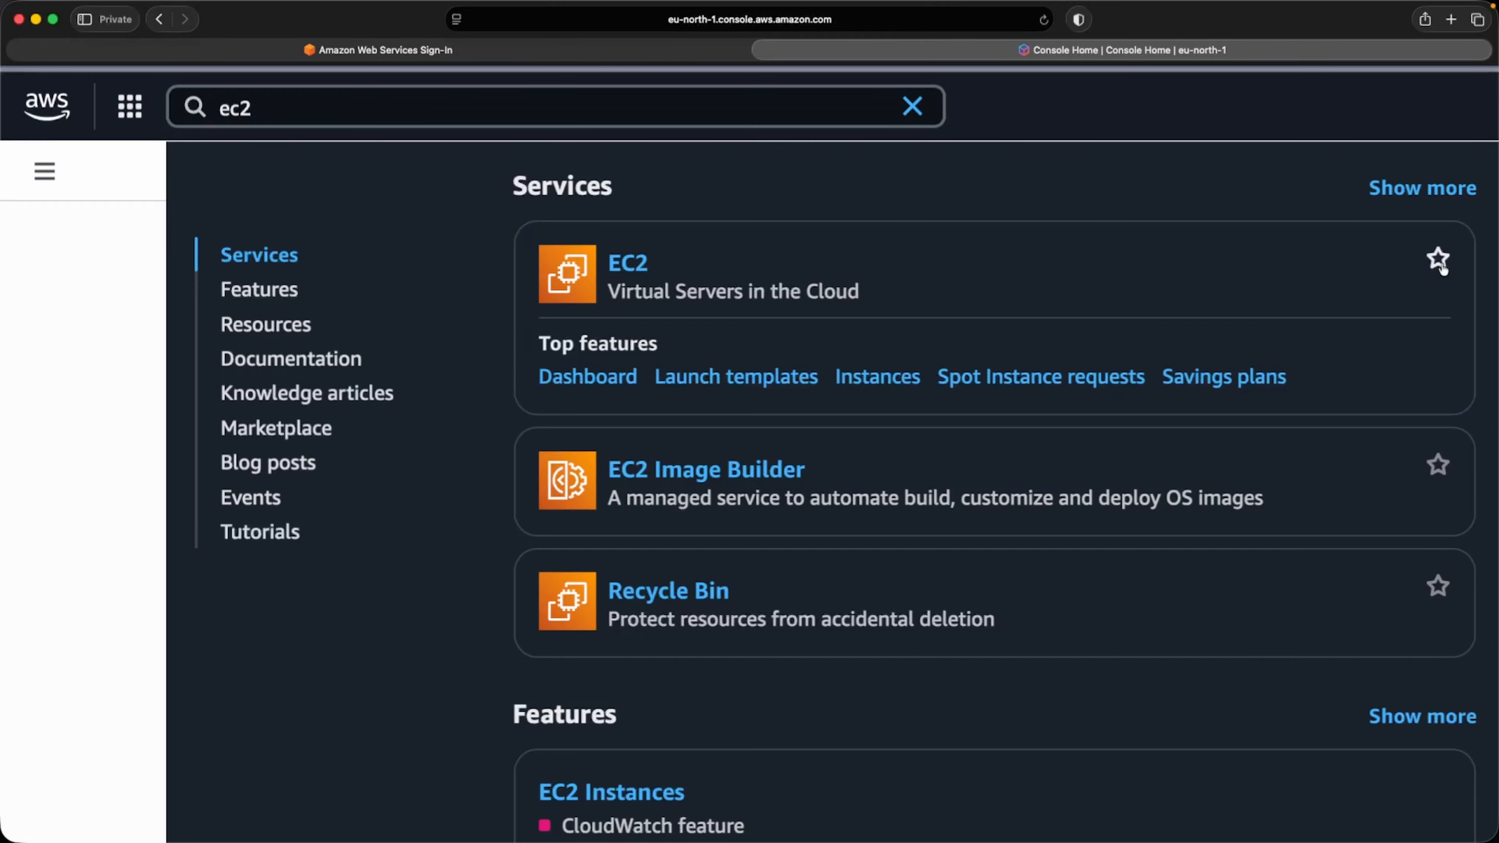
Replace the search with s3 to list the S3 services.
left_click(120, 301)
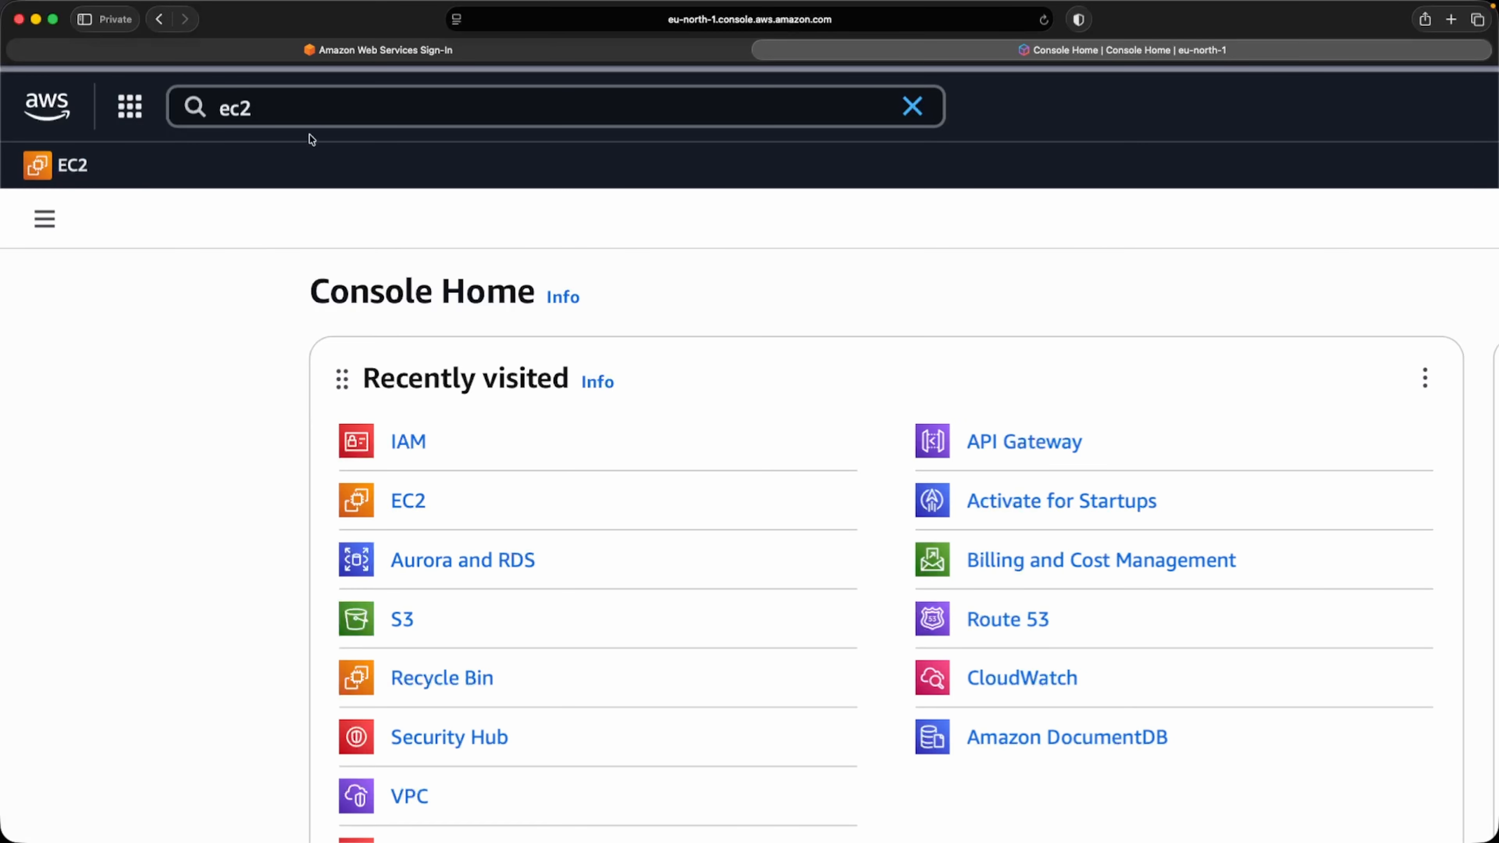
left_click(326, 111)
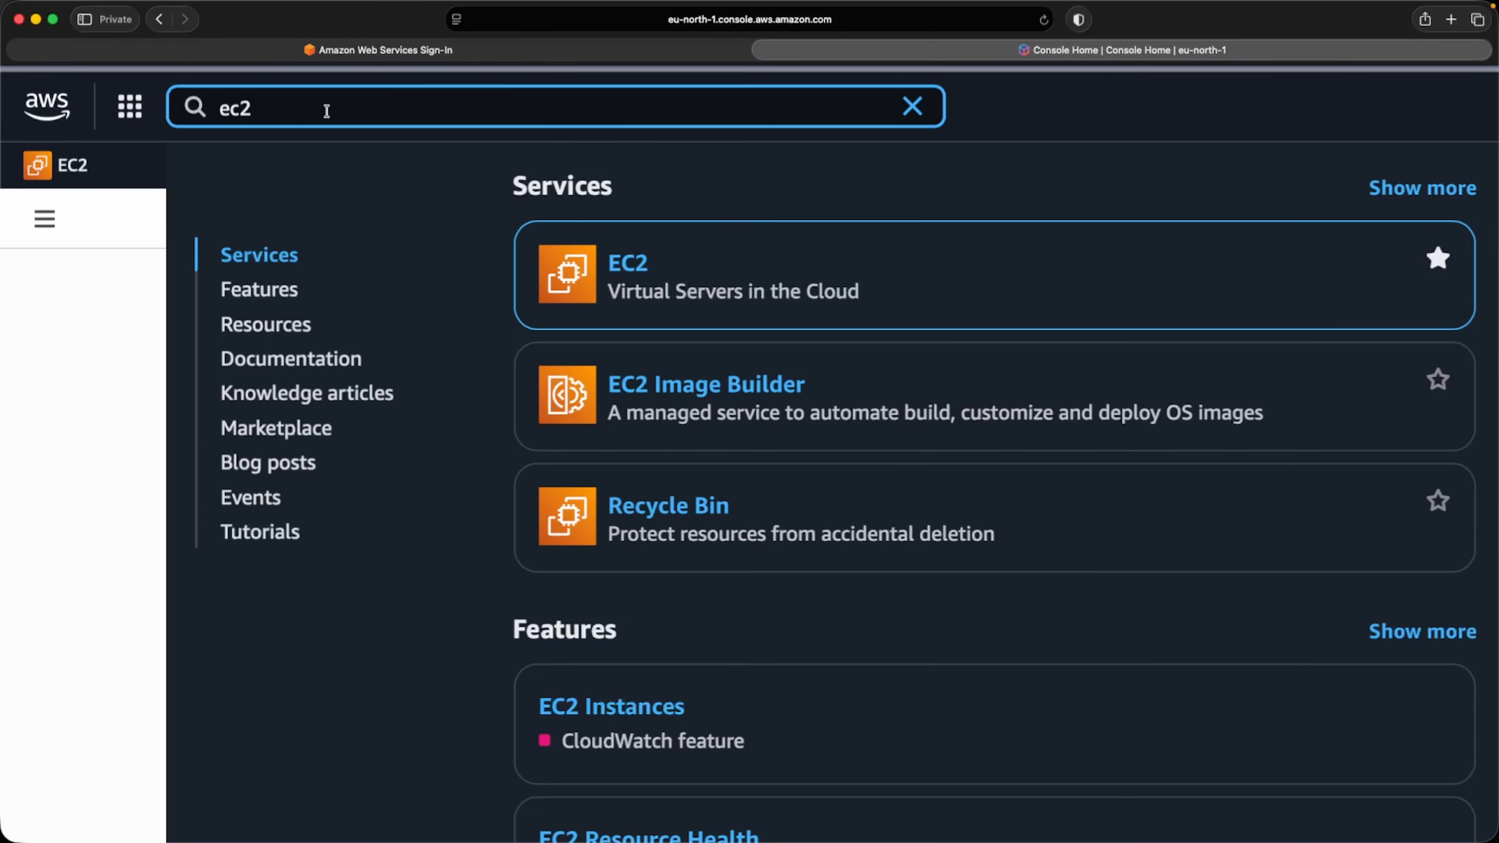
key("BackSpace")
key("BackSpace")
key("BackSpace")
type("s3")
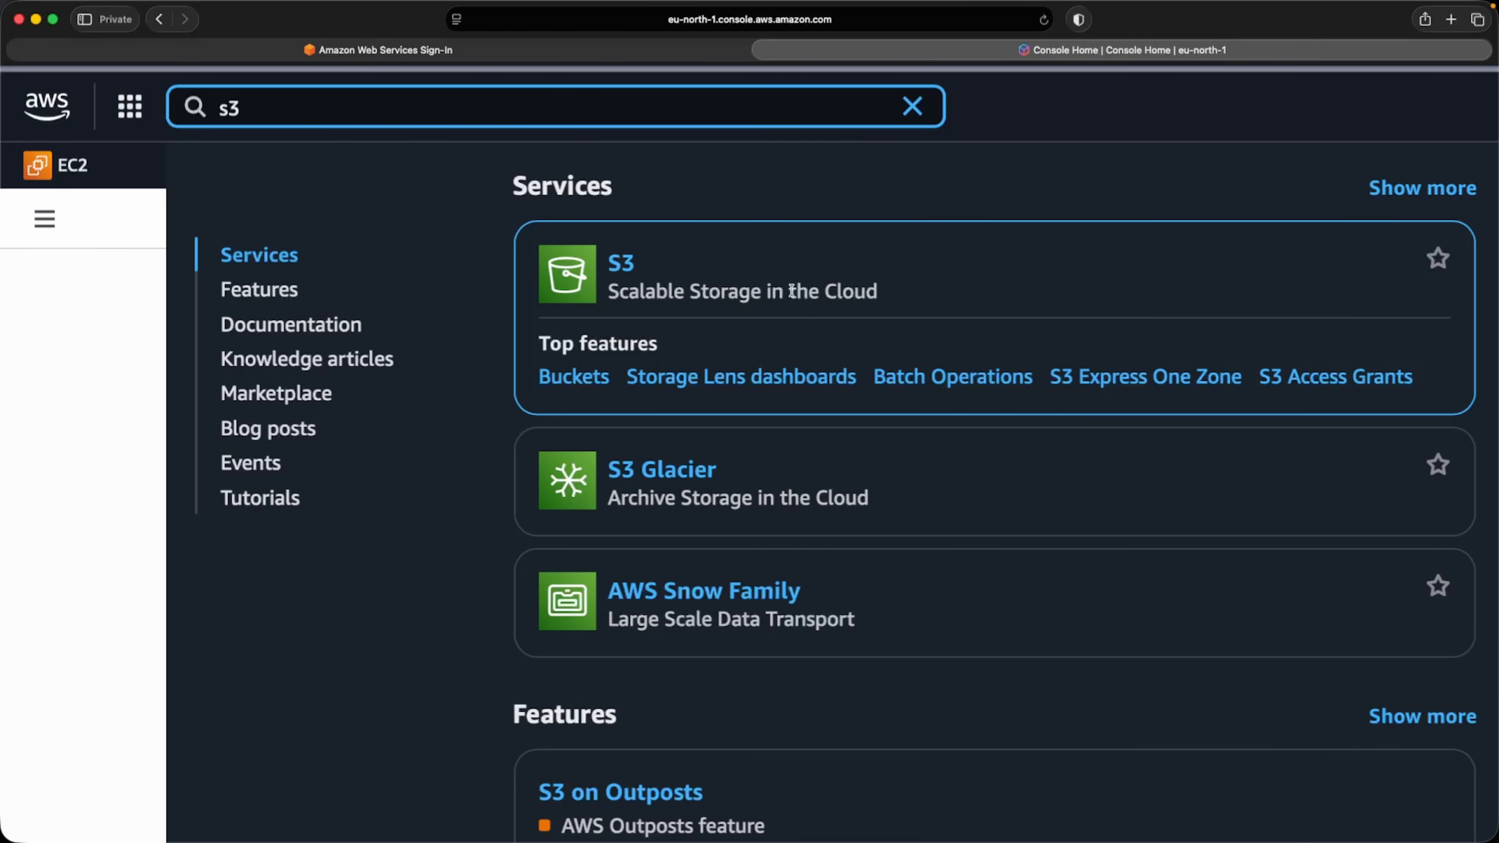
Star S3 as a favourite and clear the search.
left_click(1430, 262)
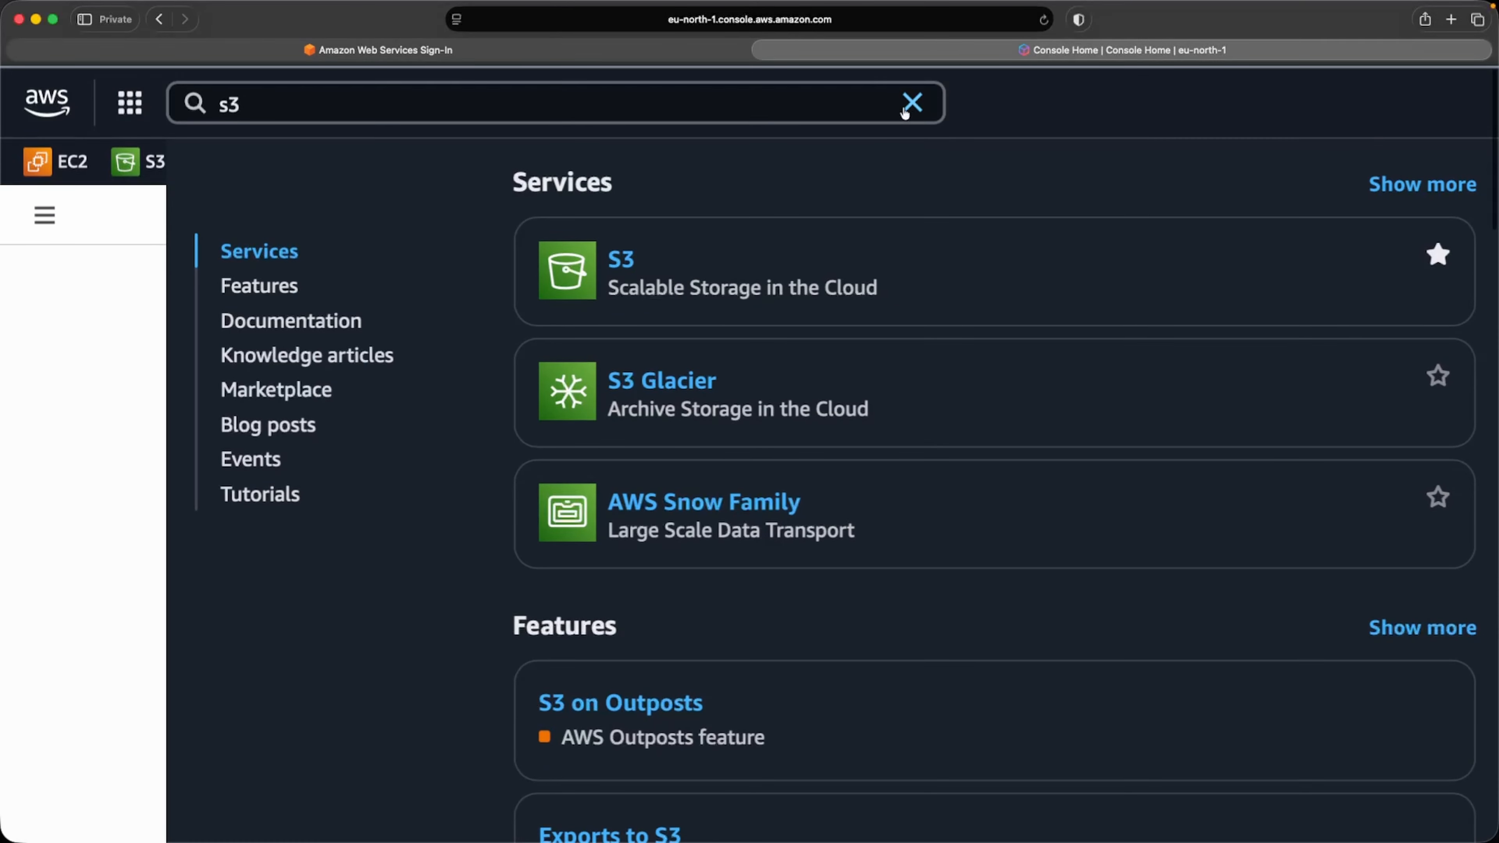
left_click(911, 106)
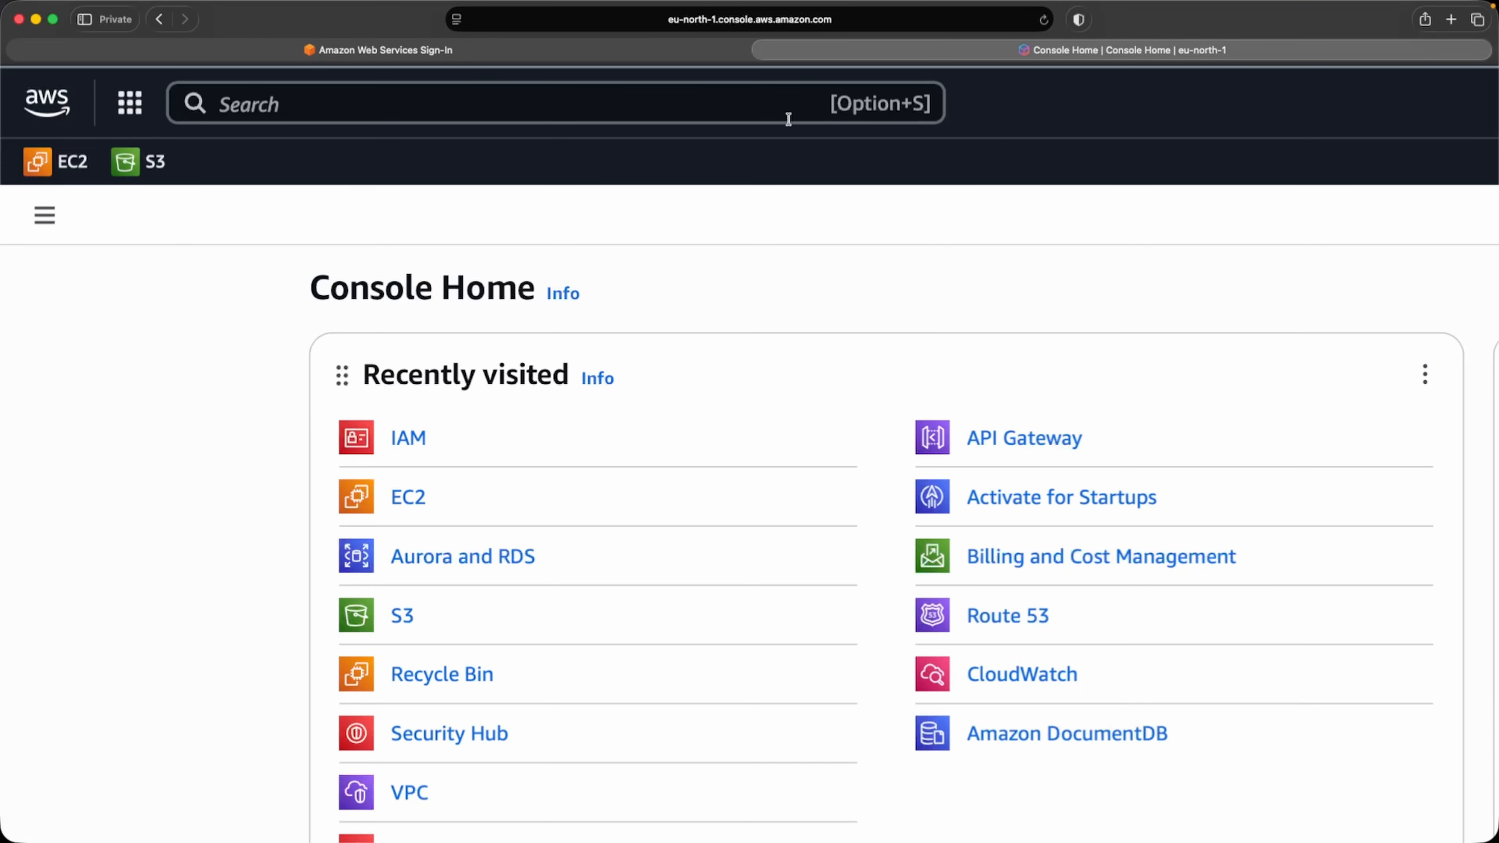
type("d")
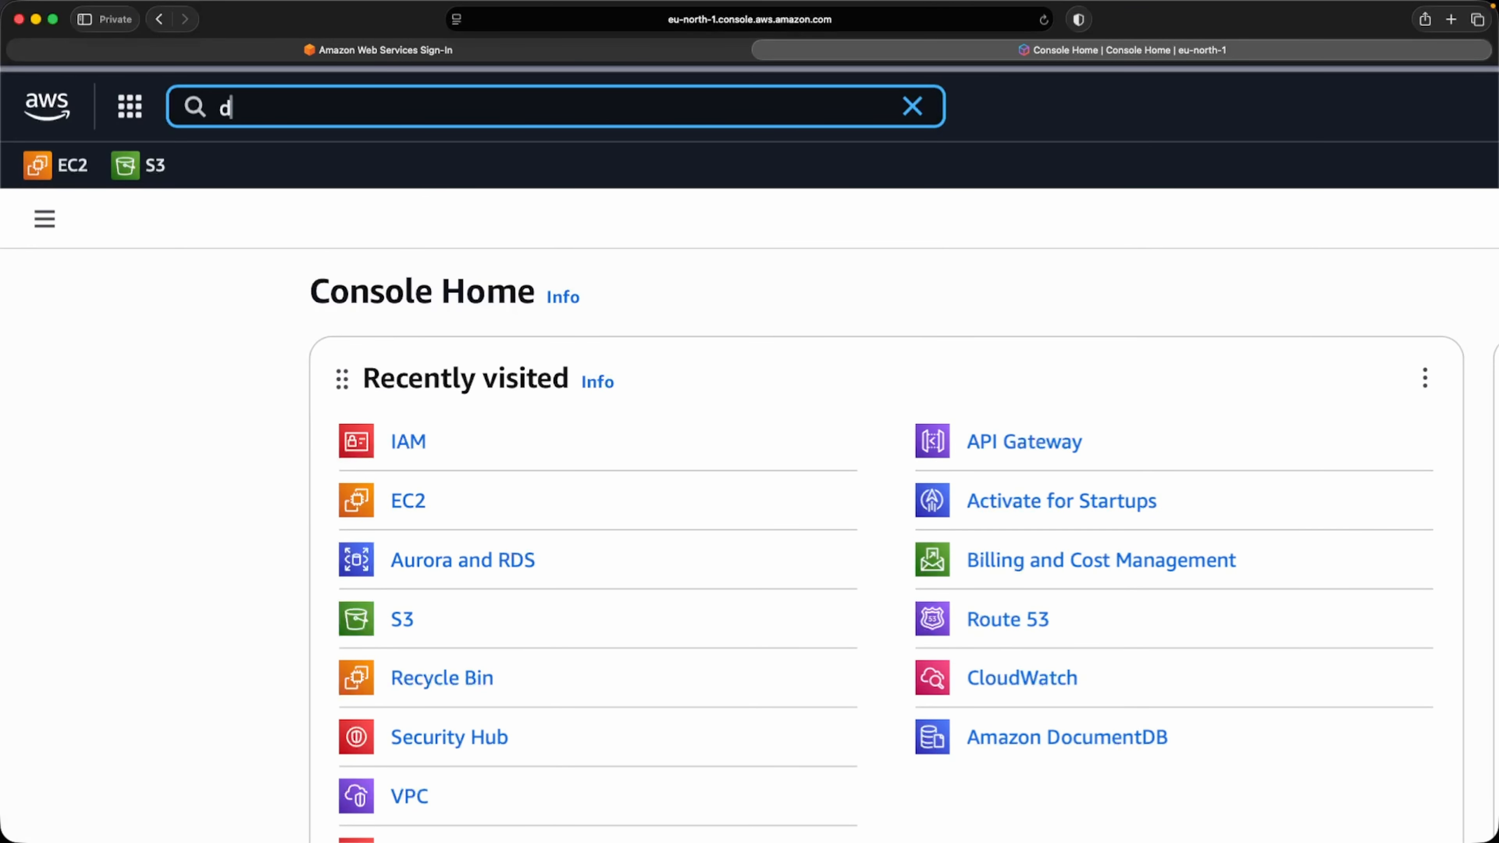
key("BackSpace")
Search for rds, then erase it to return to Console Home.
type("rds")
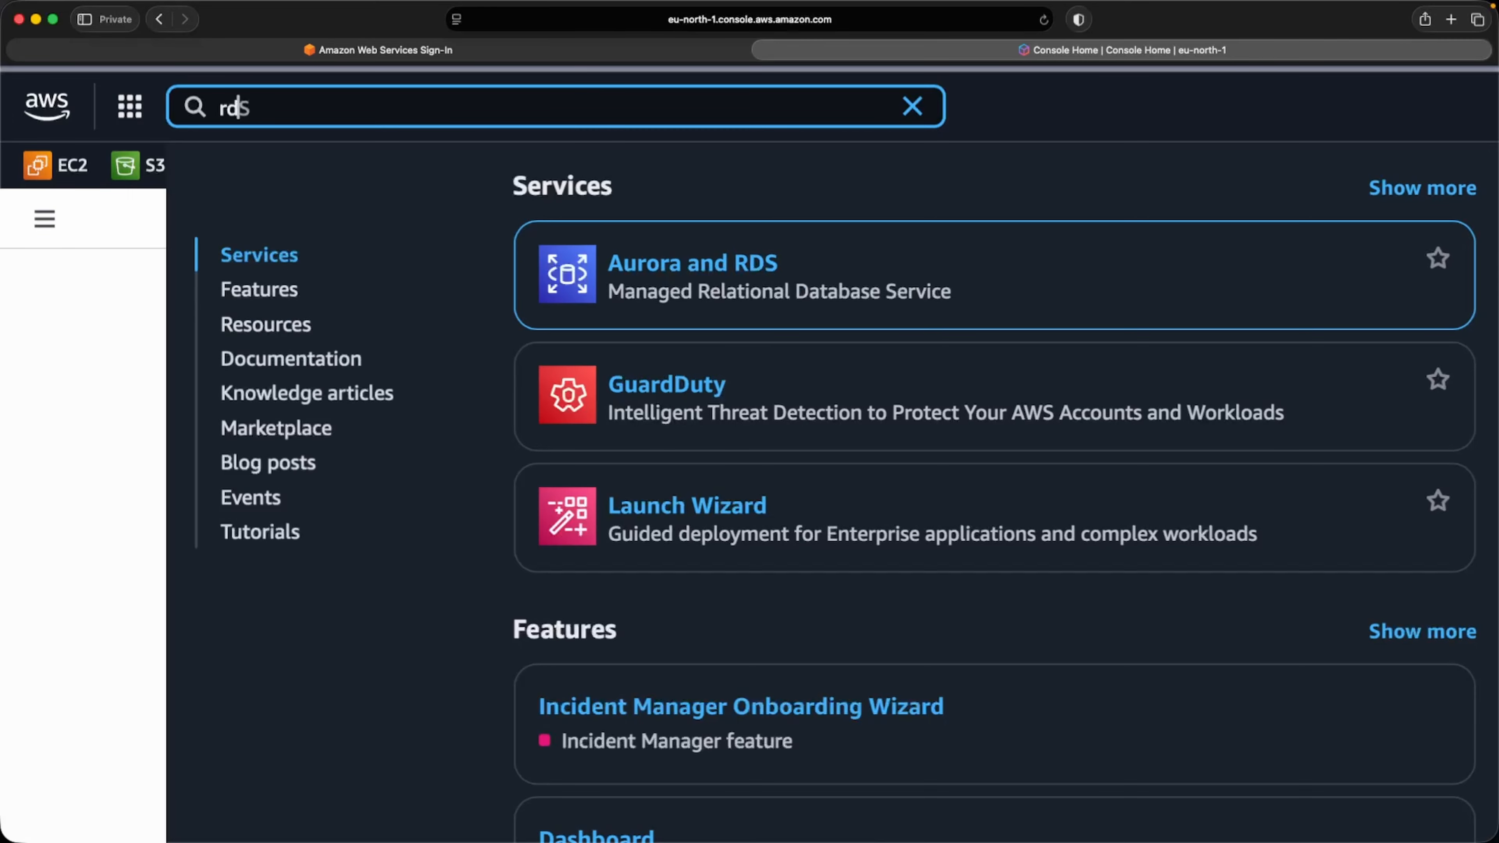
key("BackSpace")
key("BackSpace")
key("BackSpace")
type("rds")
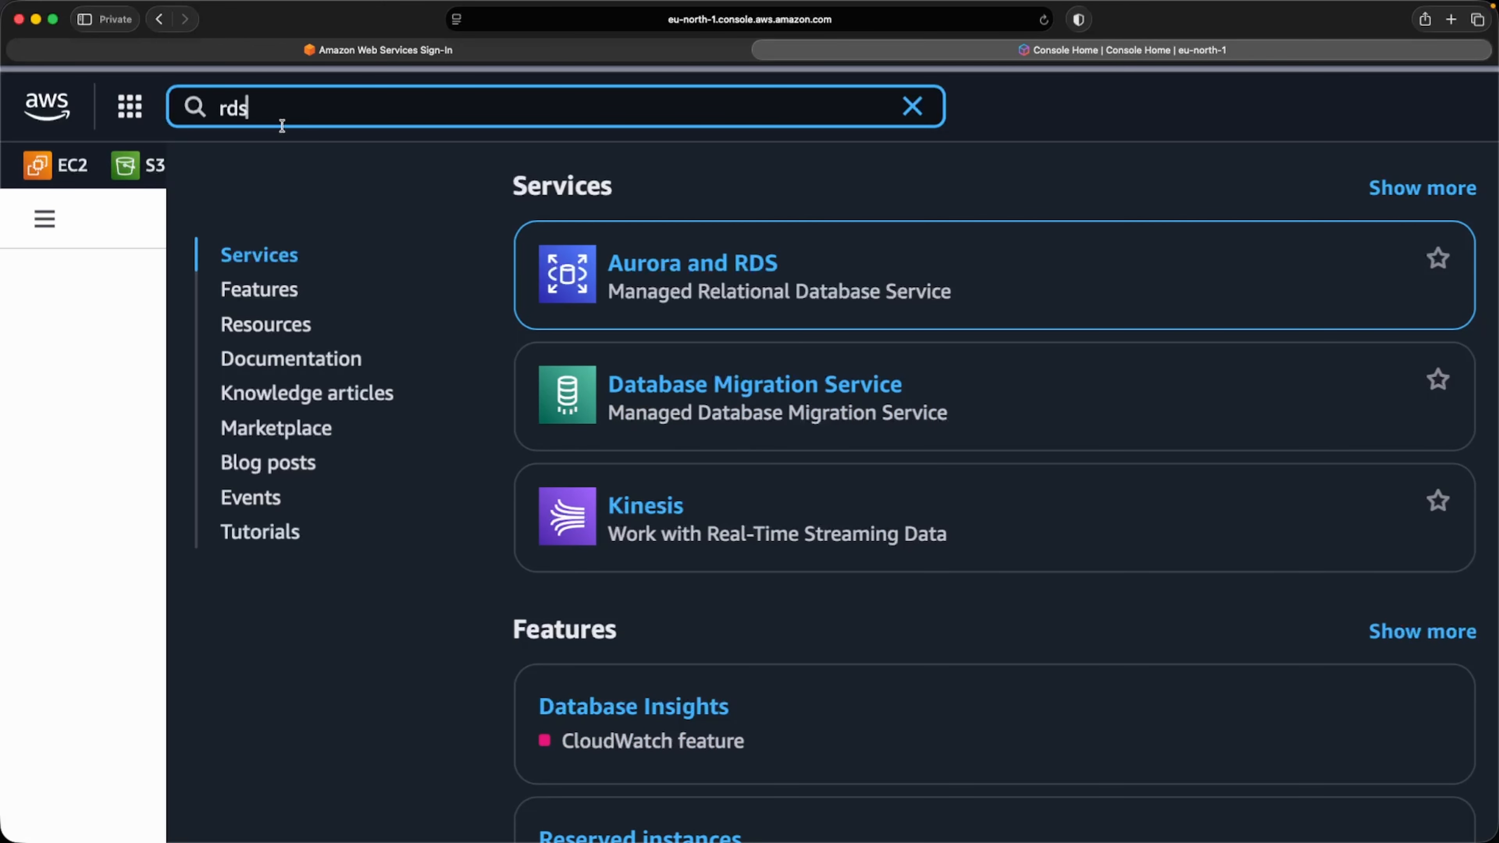
key("BackSpace")
key("BackSpace")
key("BackSpace")
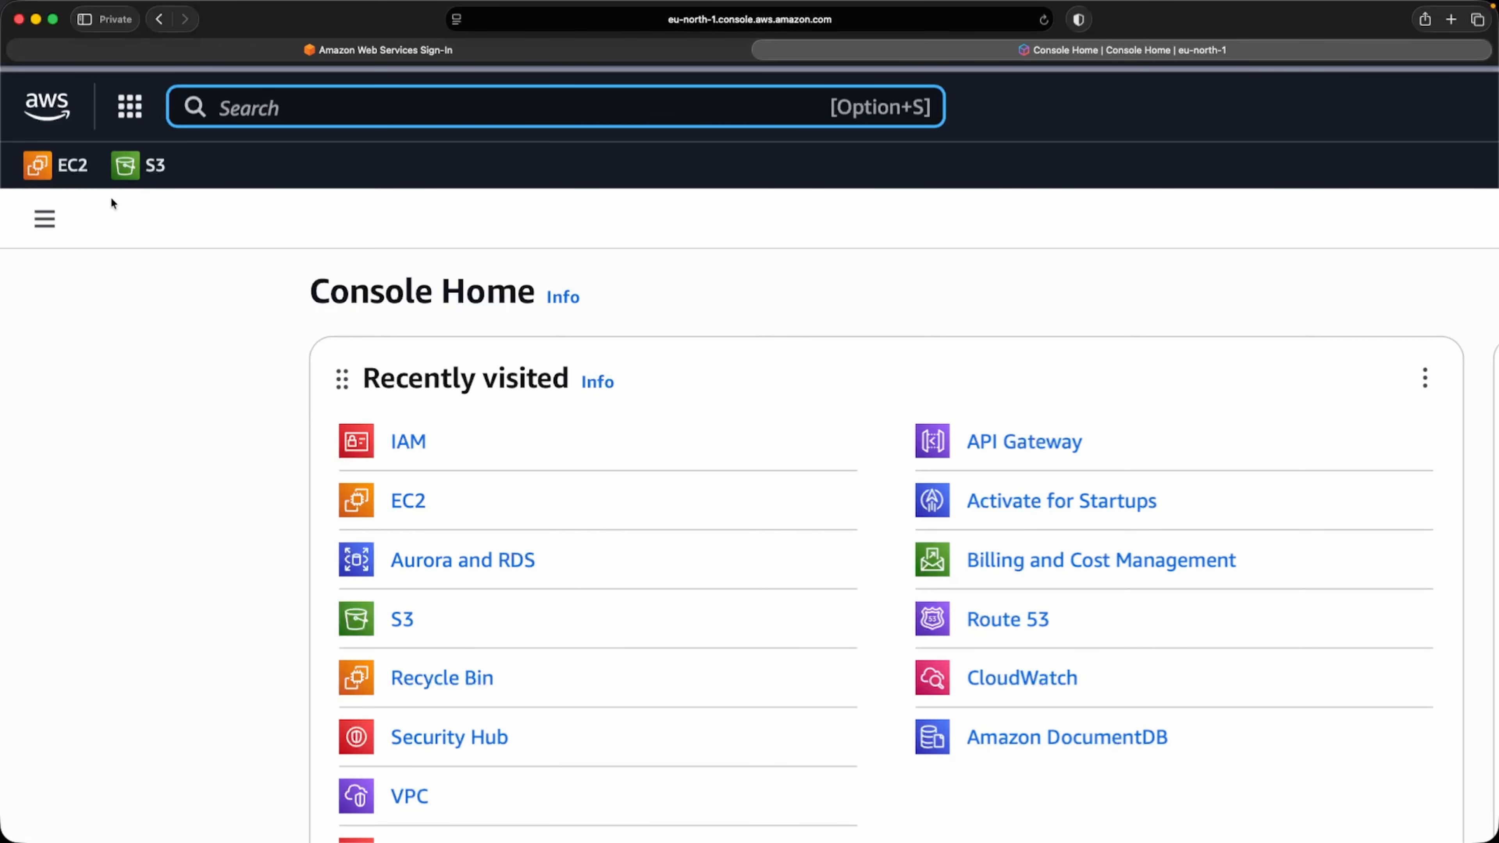
Star Aurora and RDS from the Database category of the services menu.
left_click(130, 106)
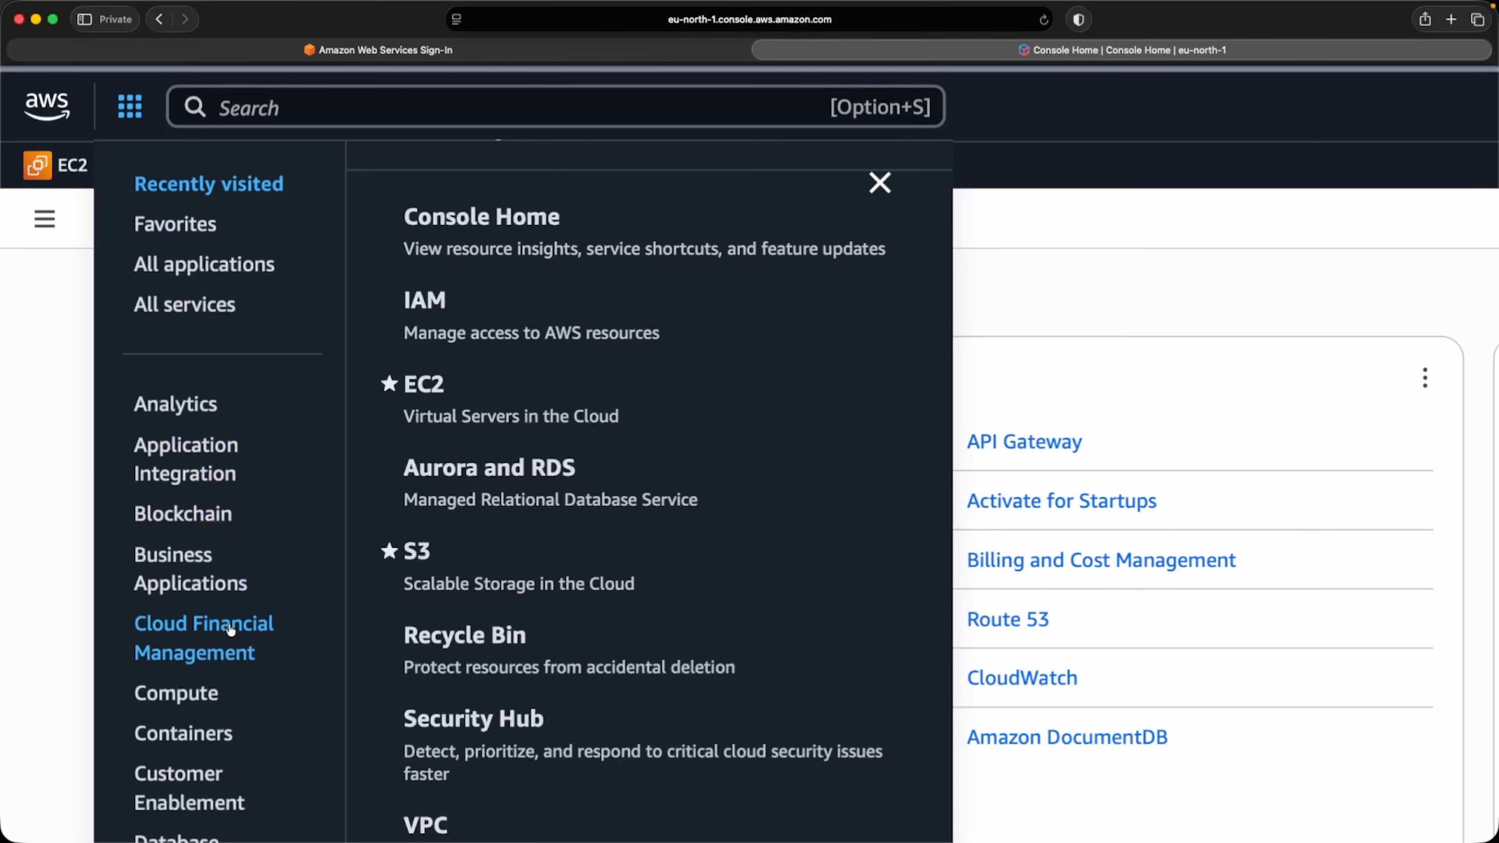
scroll(230, 620, "down", 3)
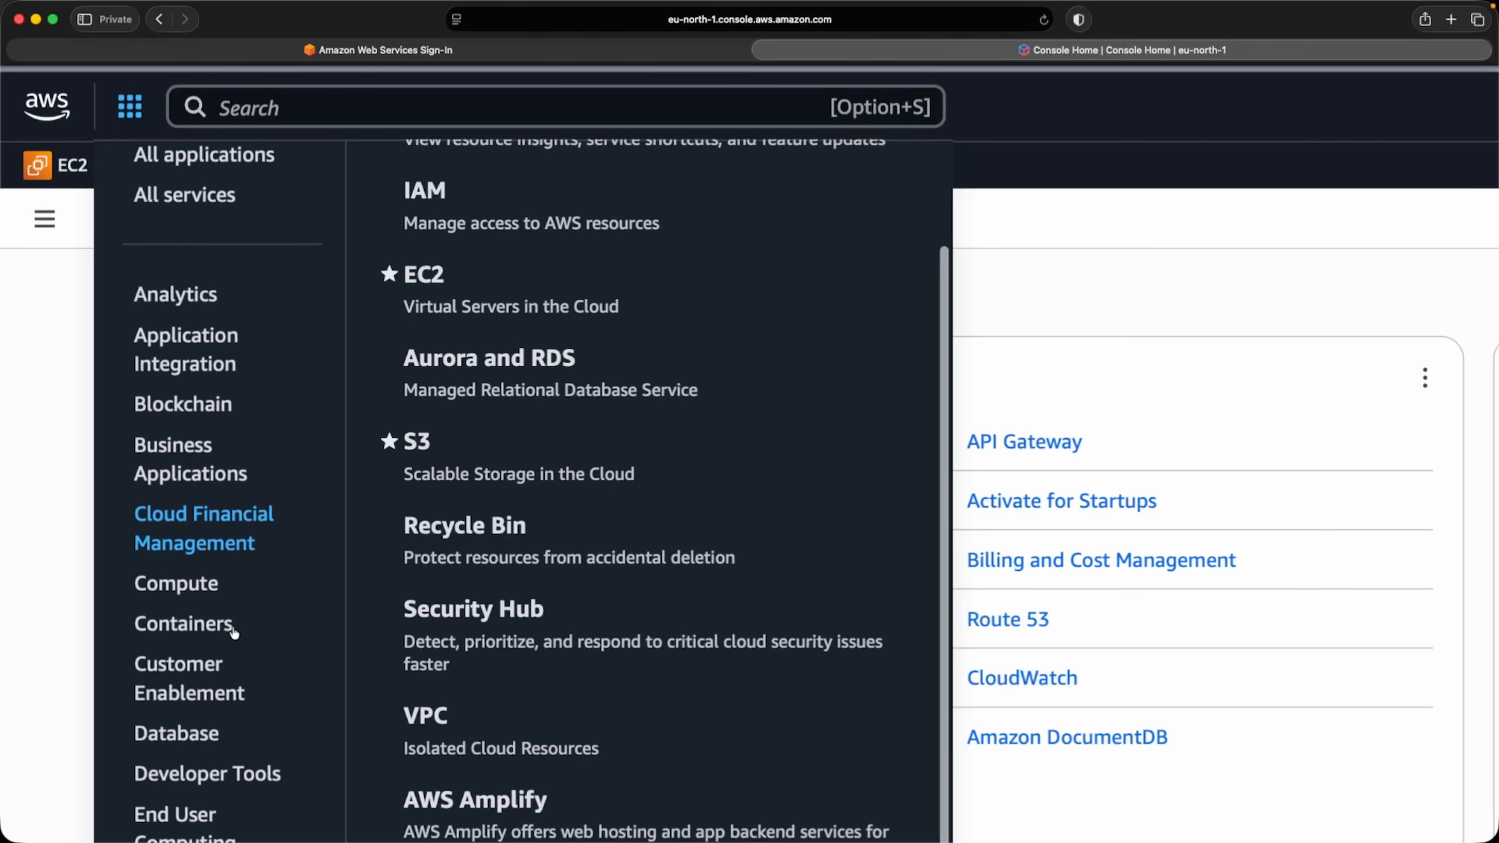
left_click(197, 740)
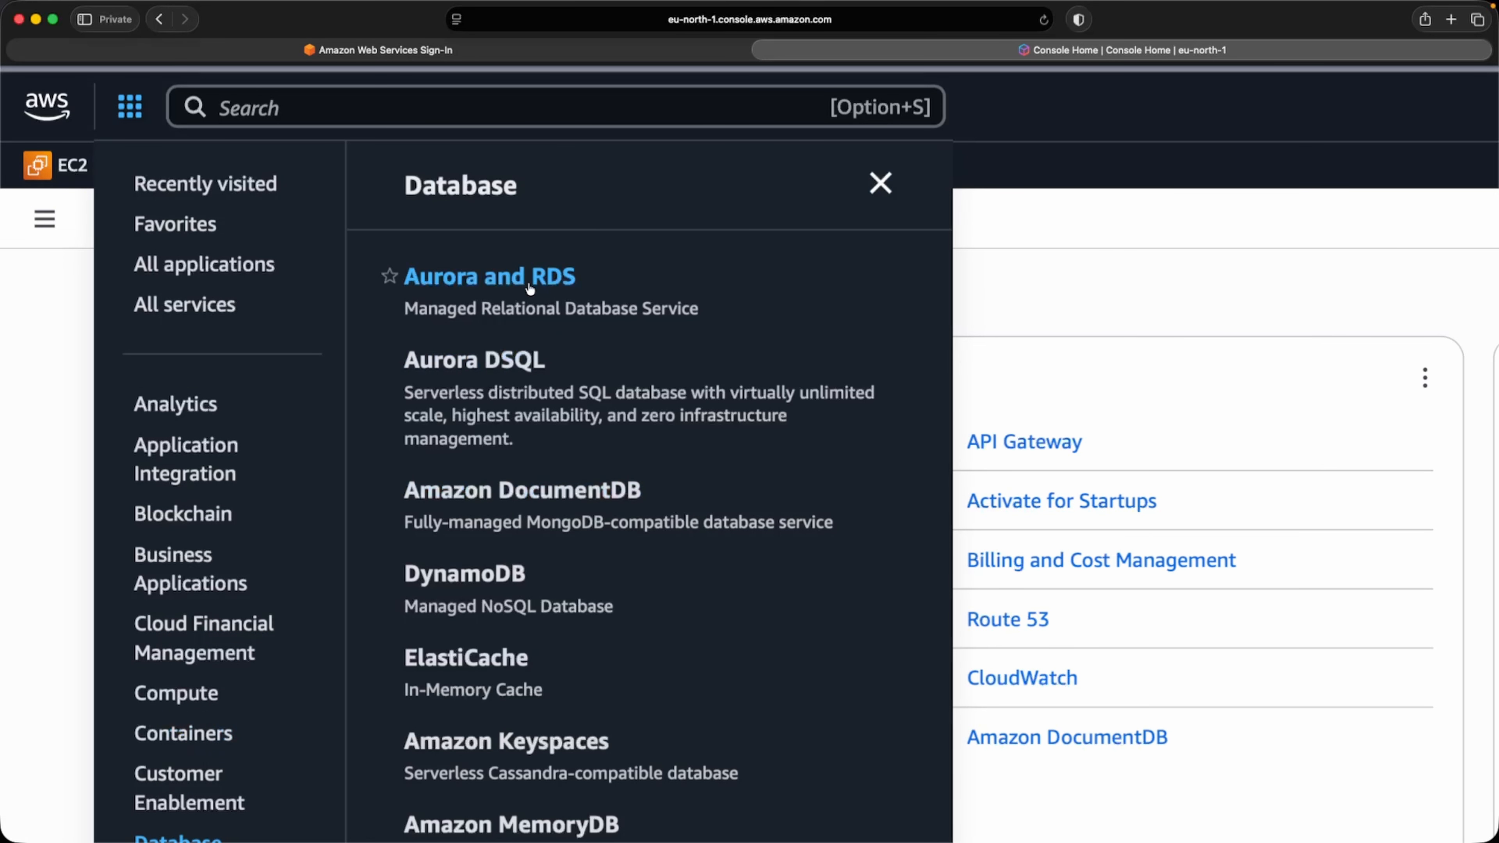
left_click(389, 276)
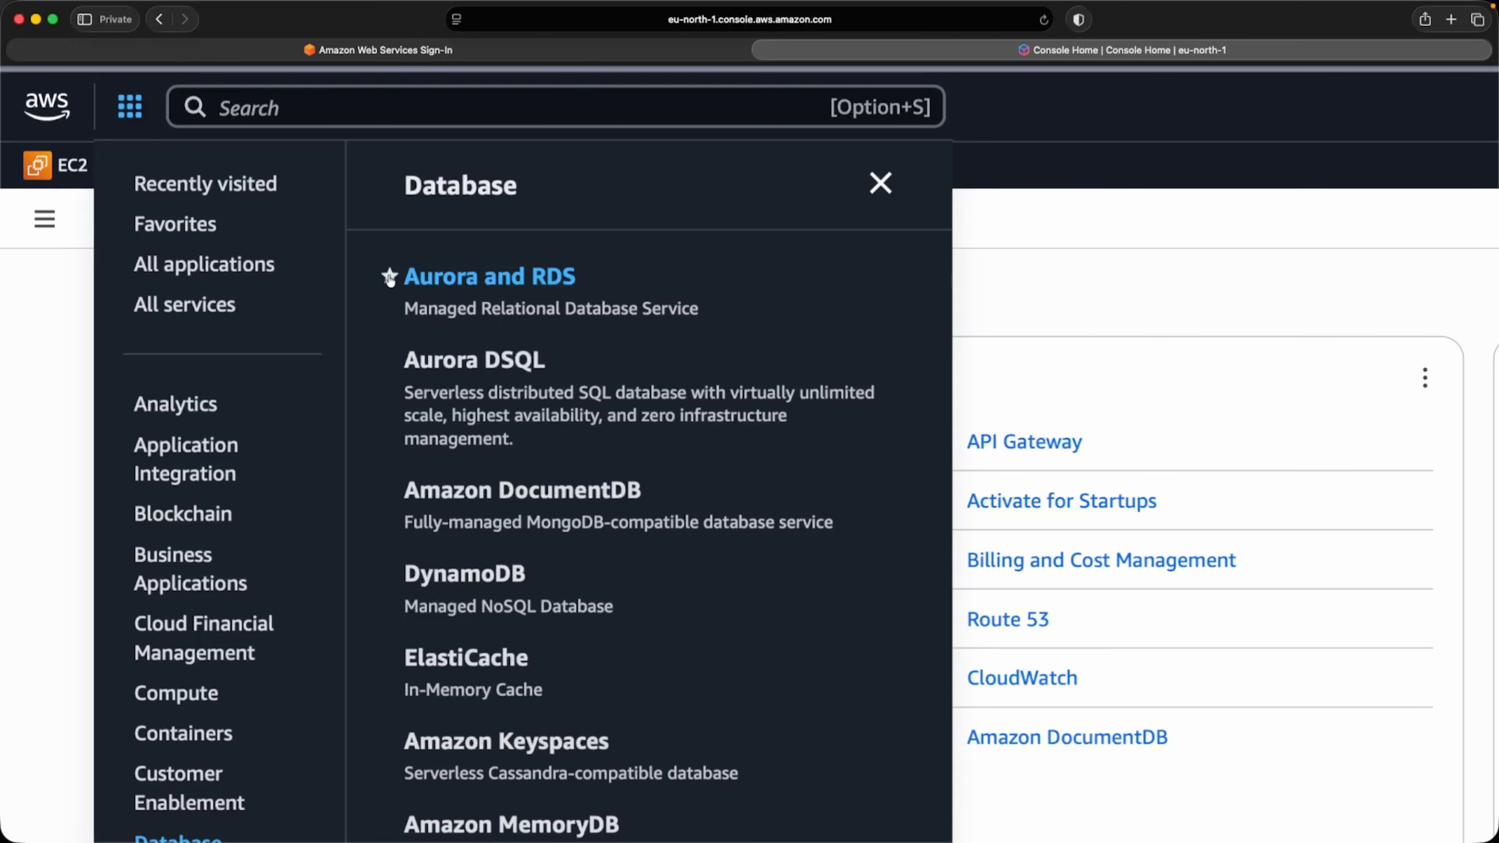
left_click(60, 389)
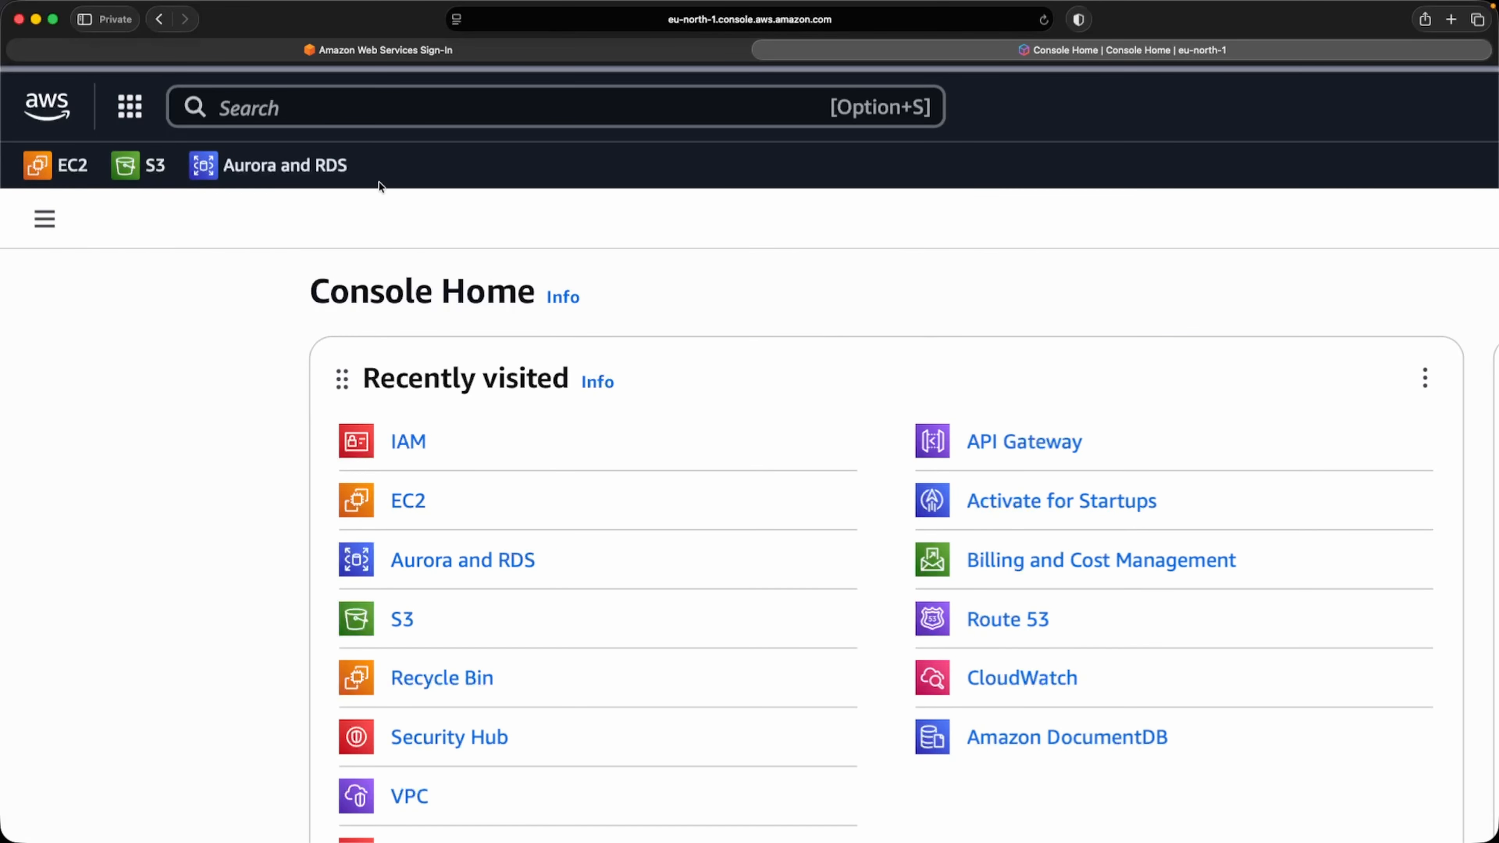
left_click(347, 109)
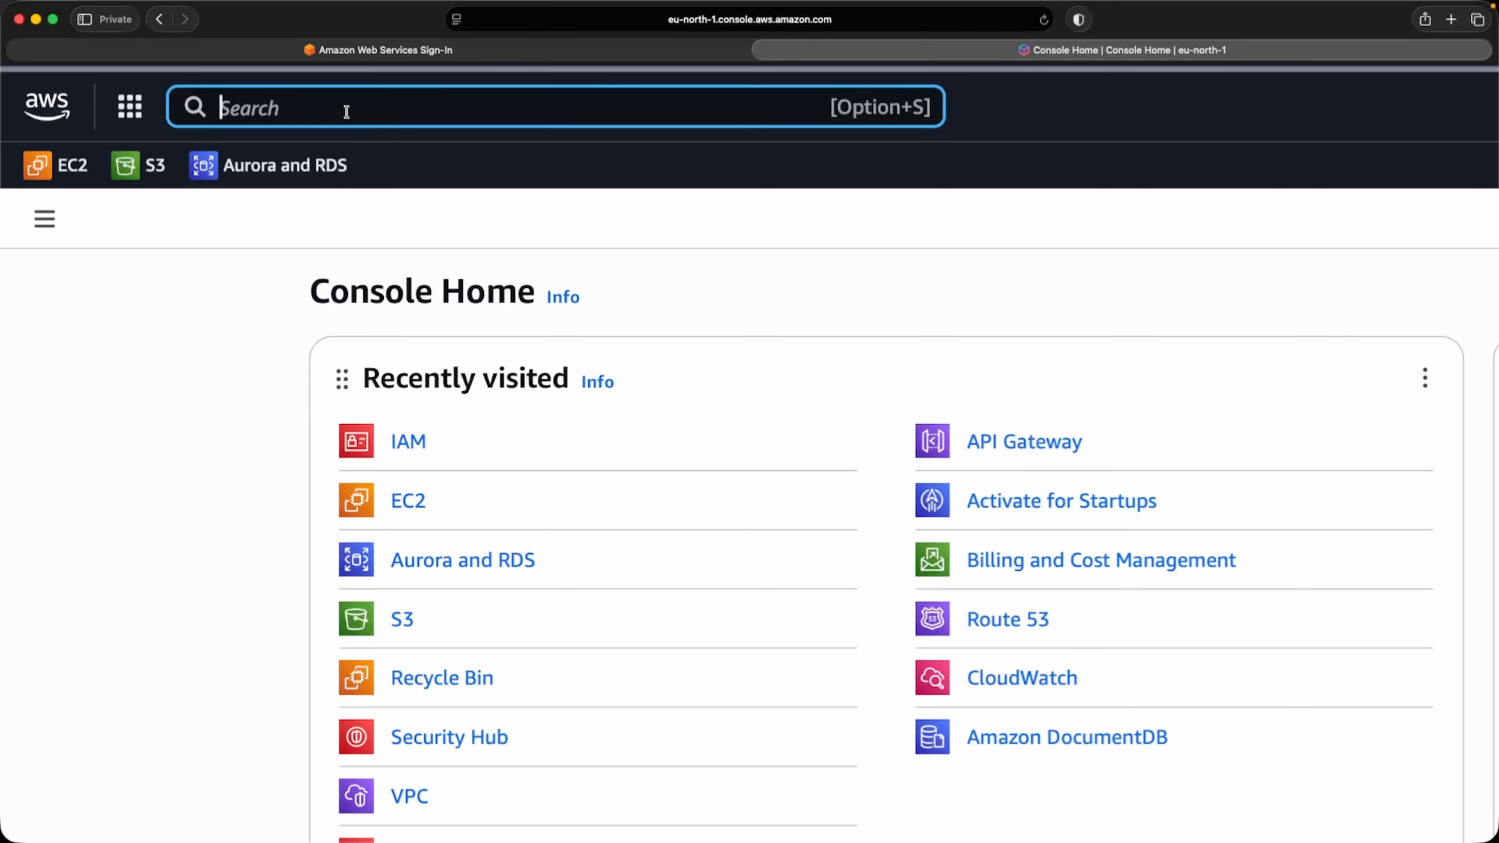
Search 'route53', star Route 53, and view the Favorites widget on Console Home.
type("rot")
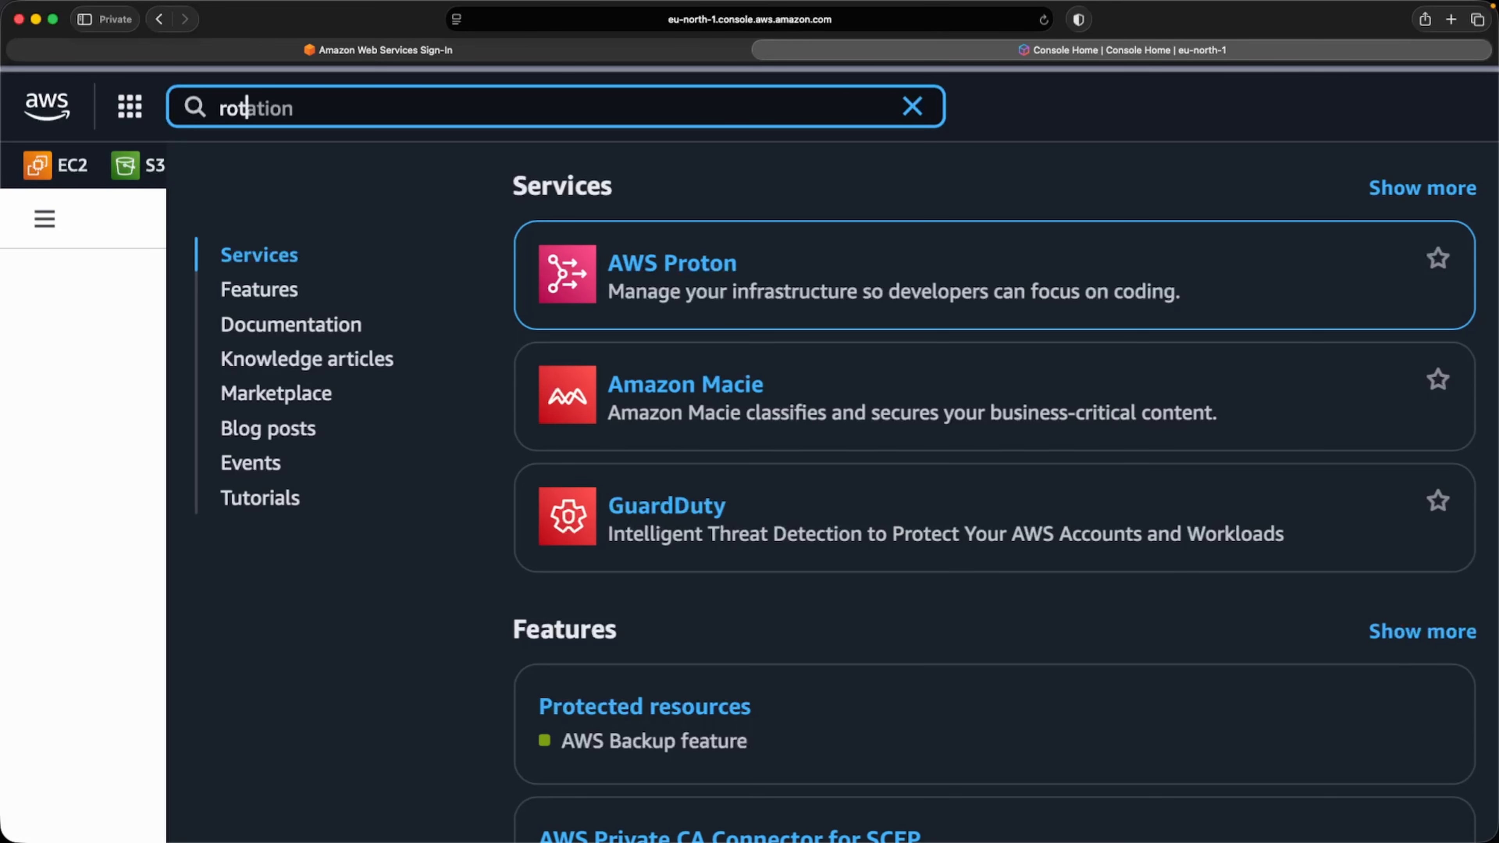
key("BackSpace")
type("ute53")
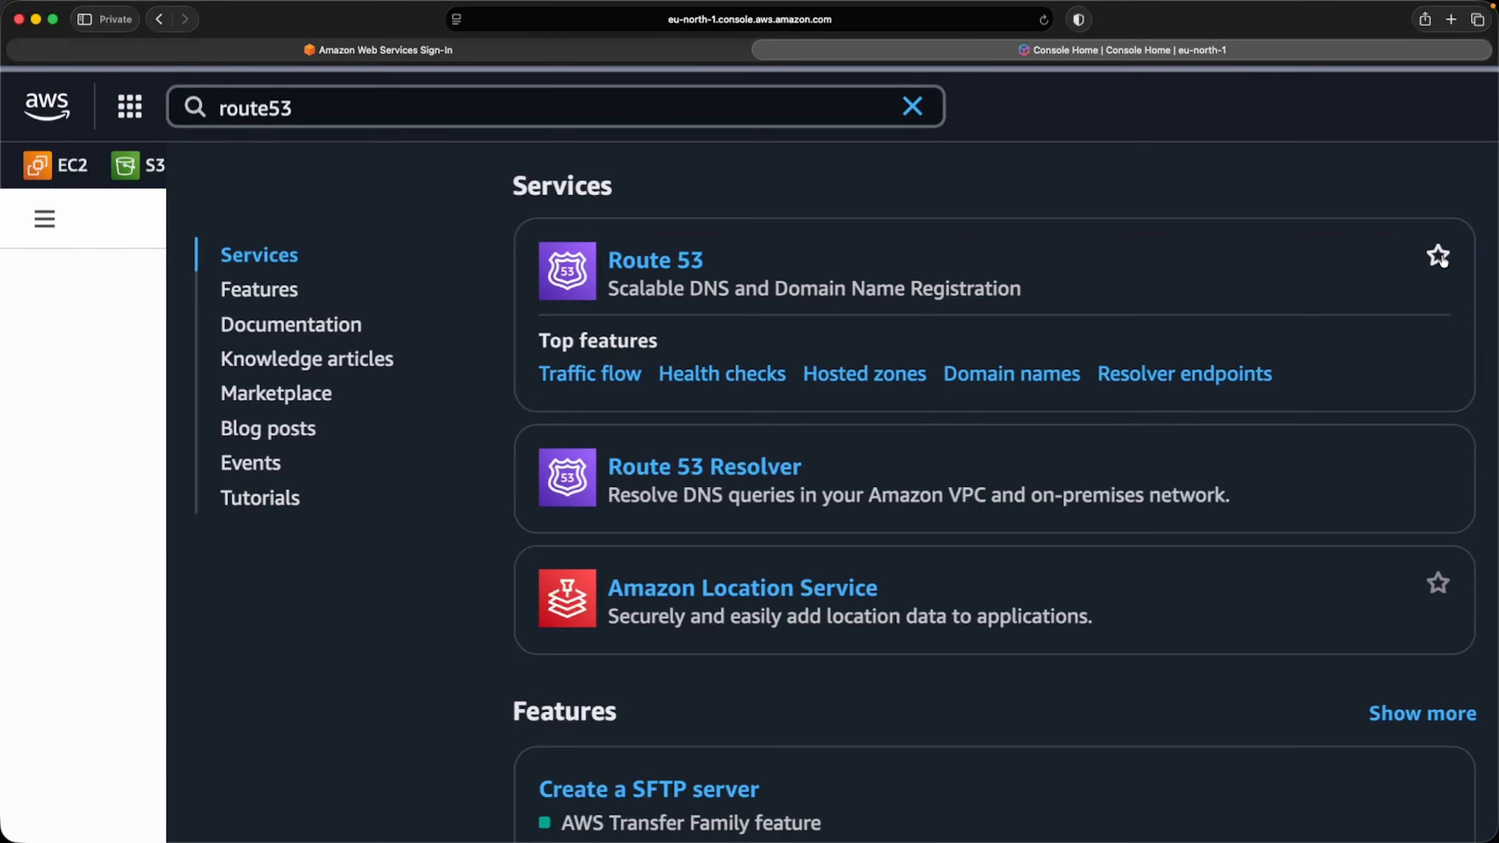
left_click(1438, 256)
left_click(145, 396)
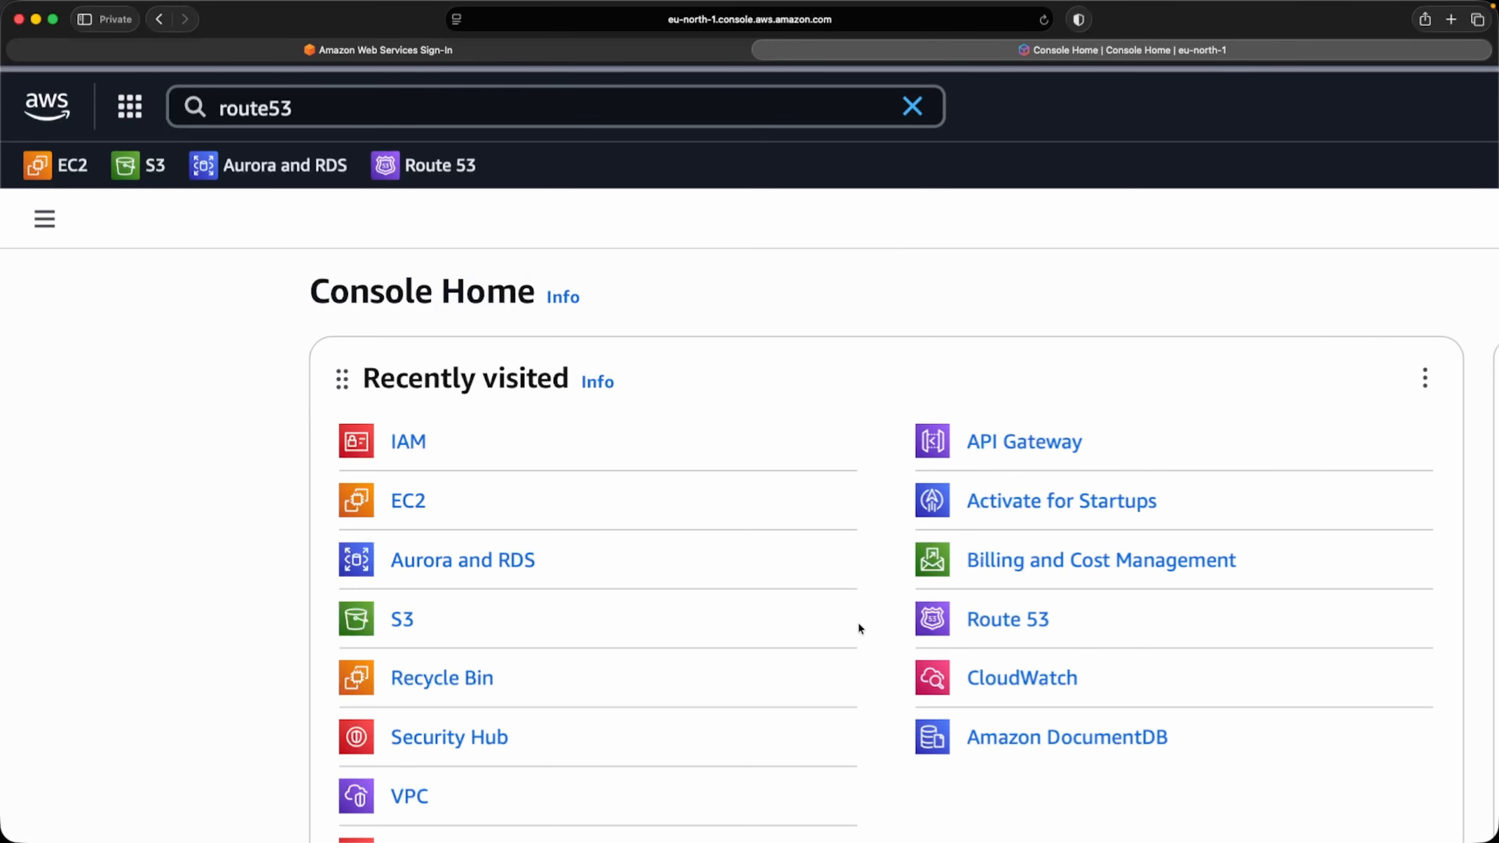
scroll(701, 616, "down", 1)
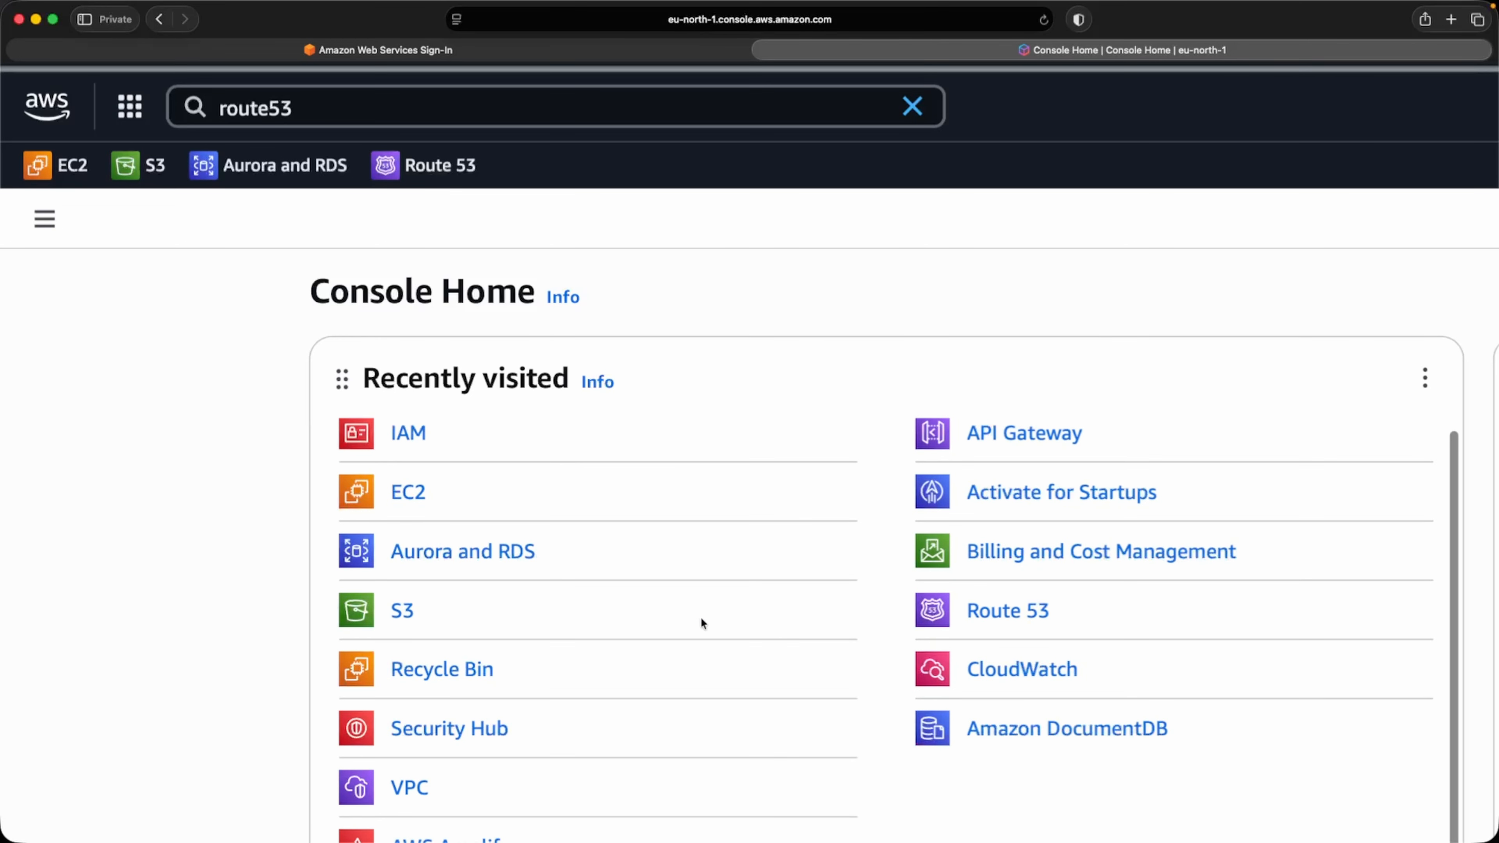
scroll(590, 541, "down", 2)
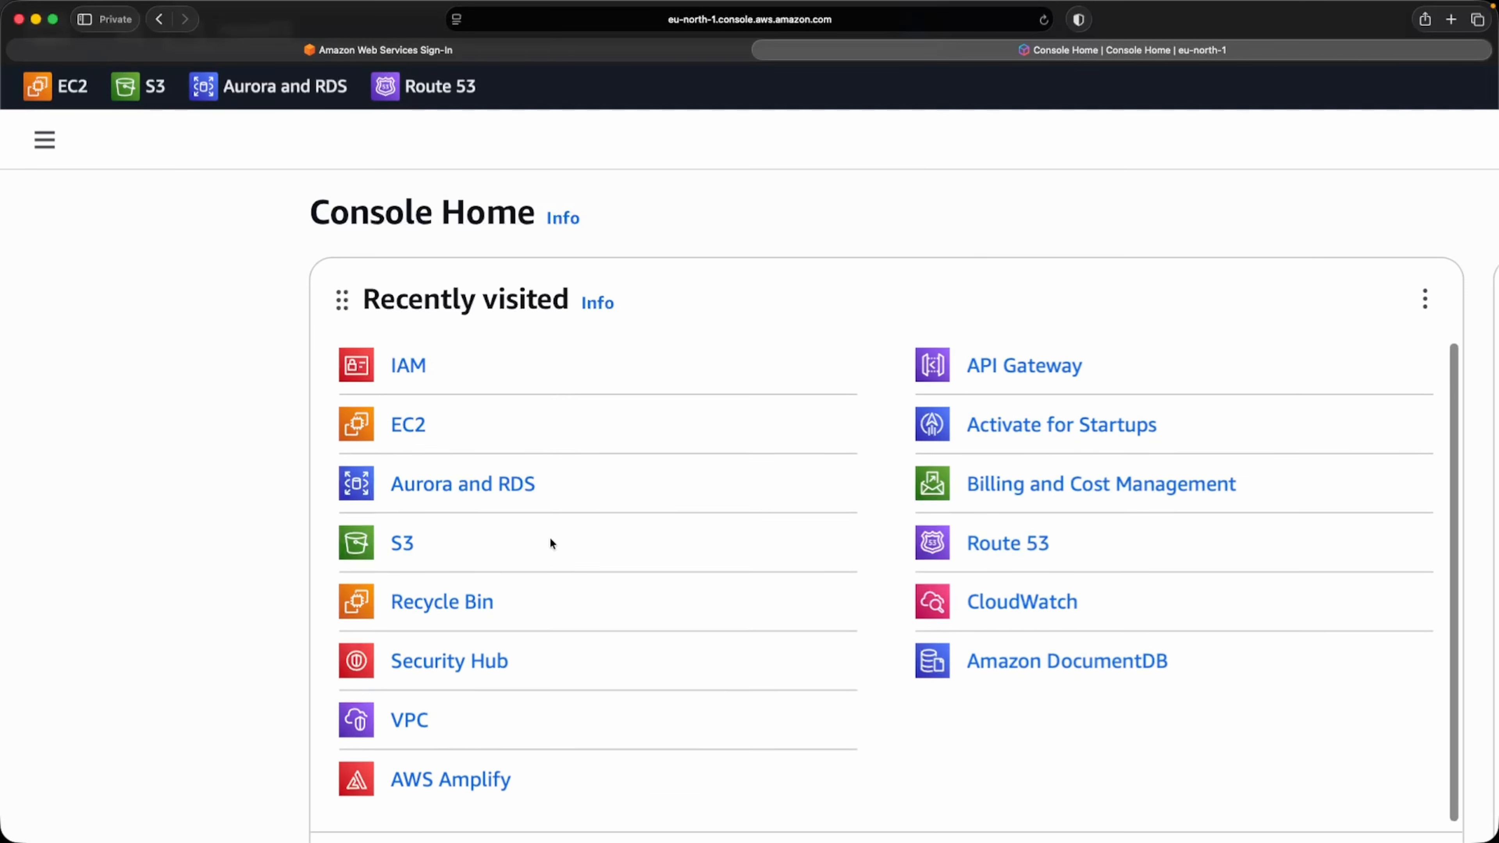
scroll(549, 537, "up", 2)
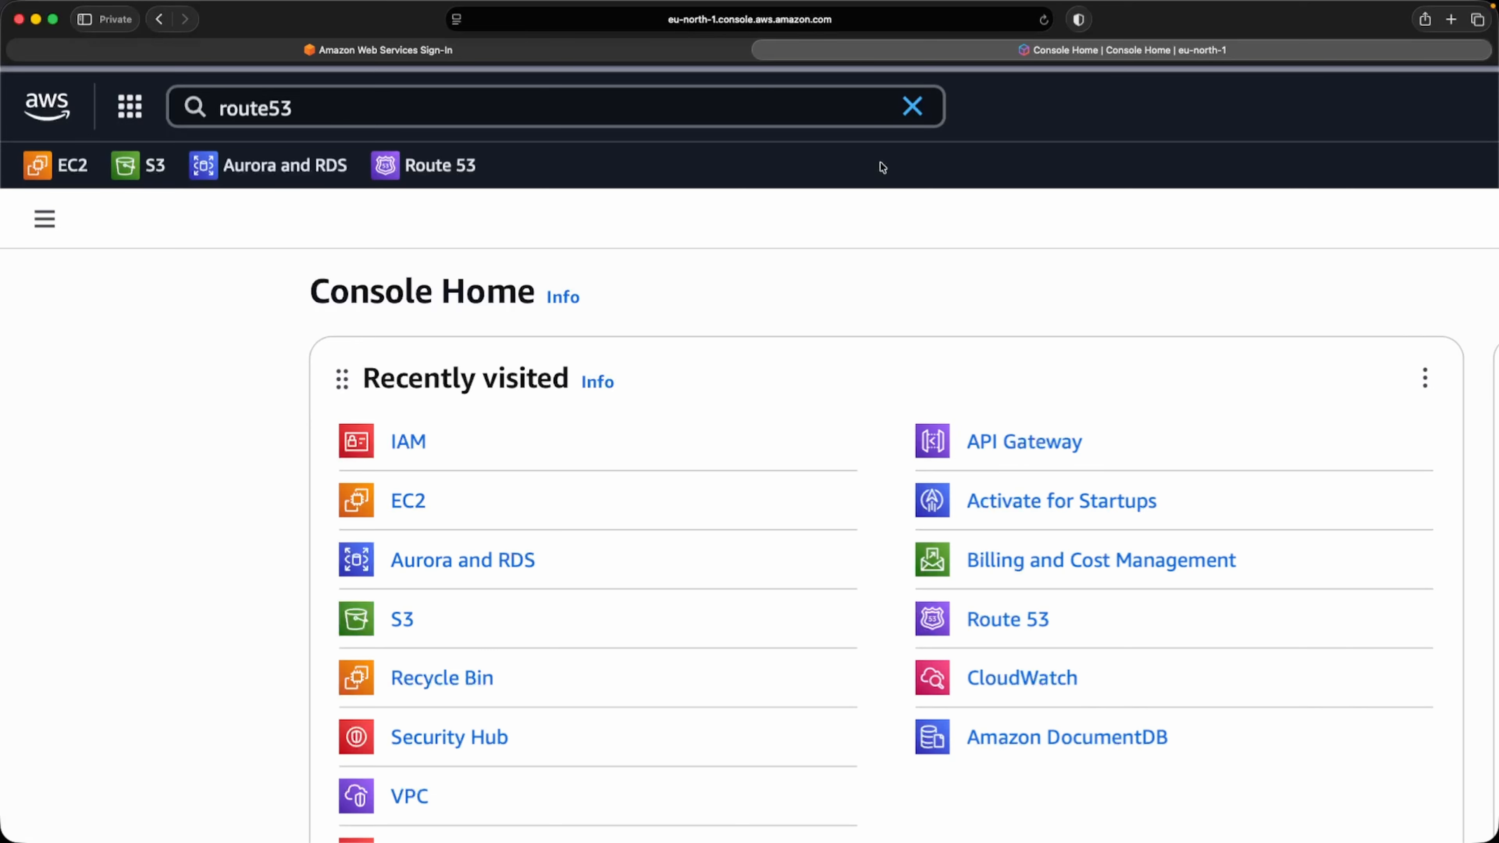
scroll(882, 167, "right", 15)
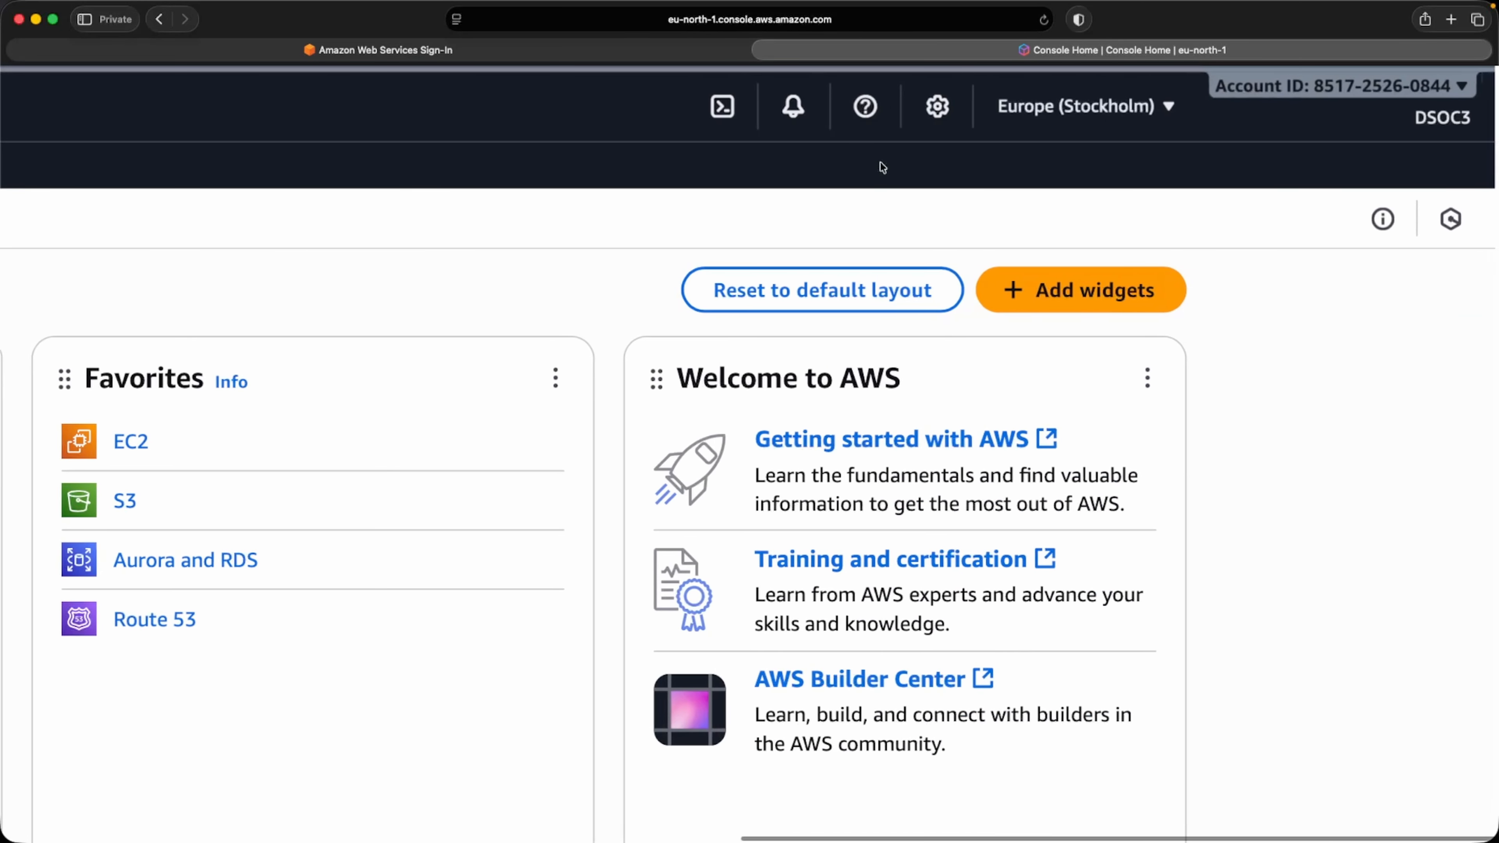
left_click(873, 120)
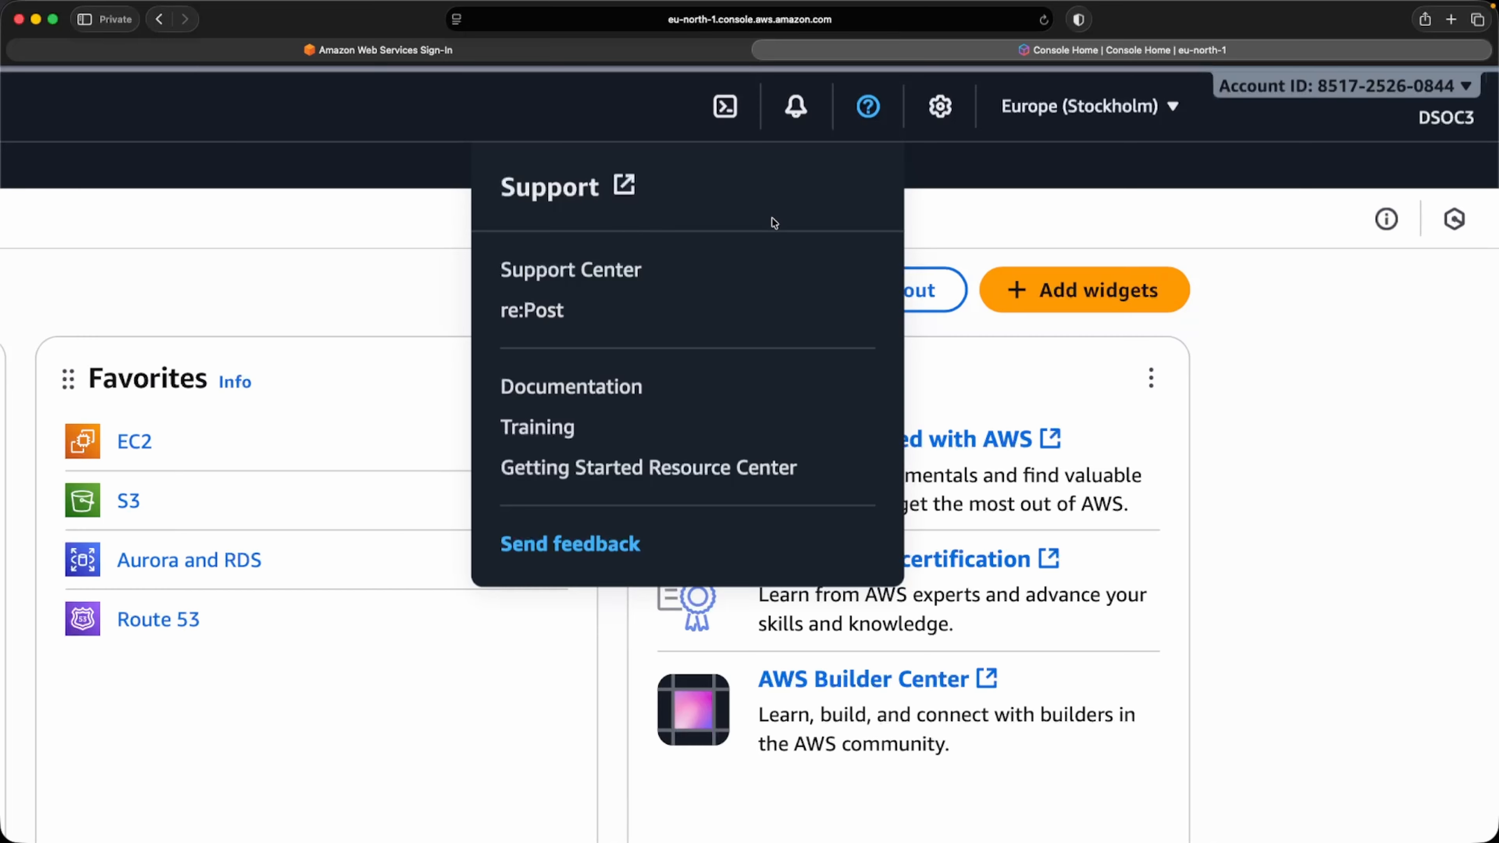
left_click(945, 152)
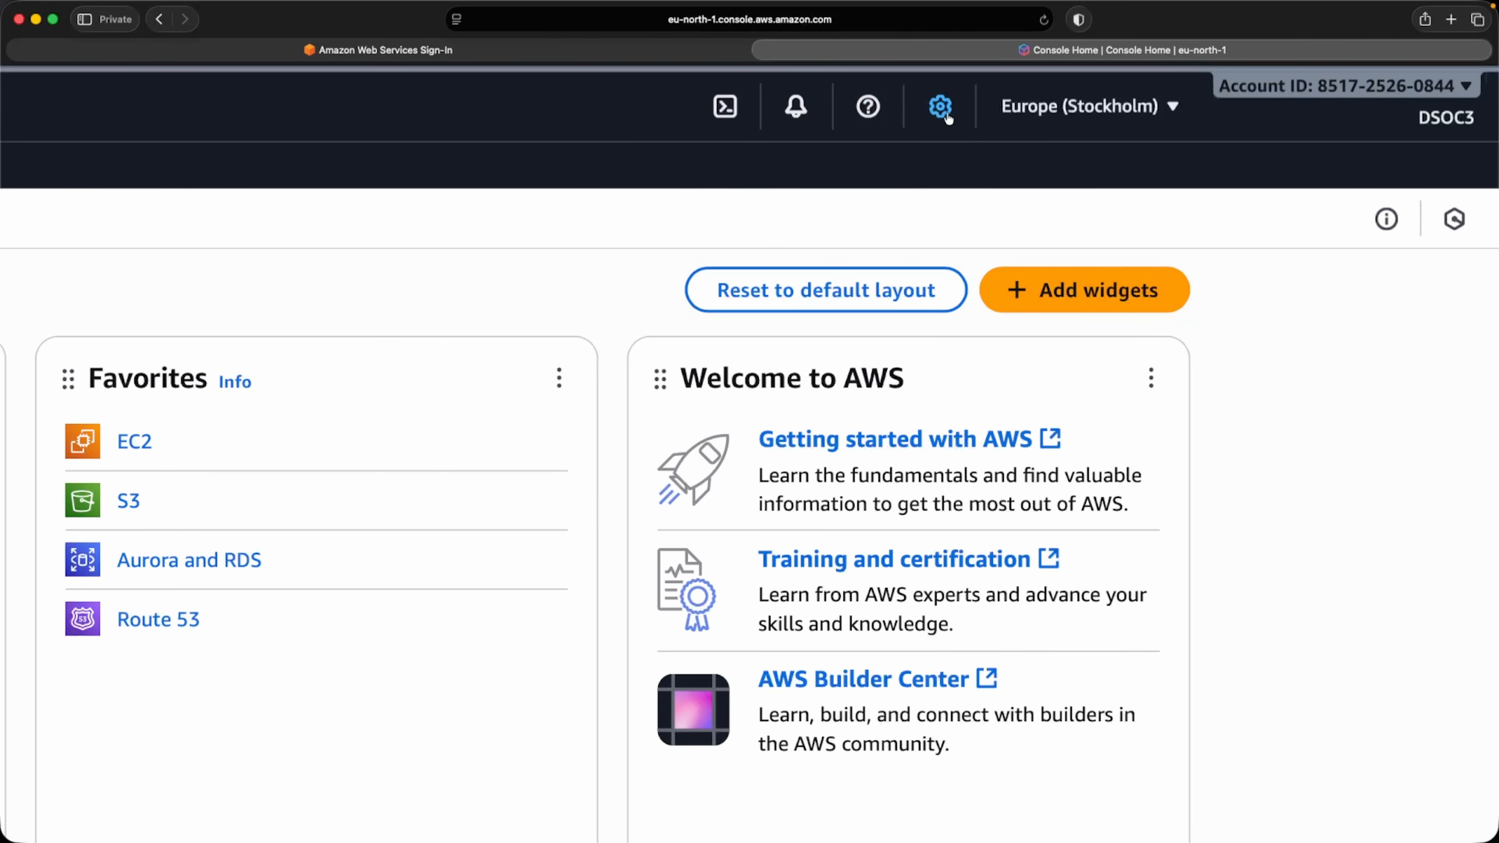
left_click(1468, 96)
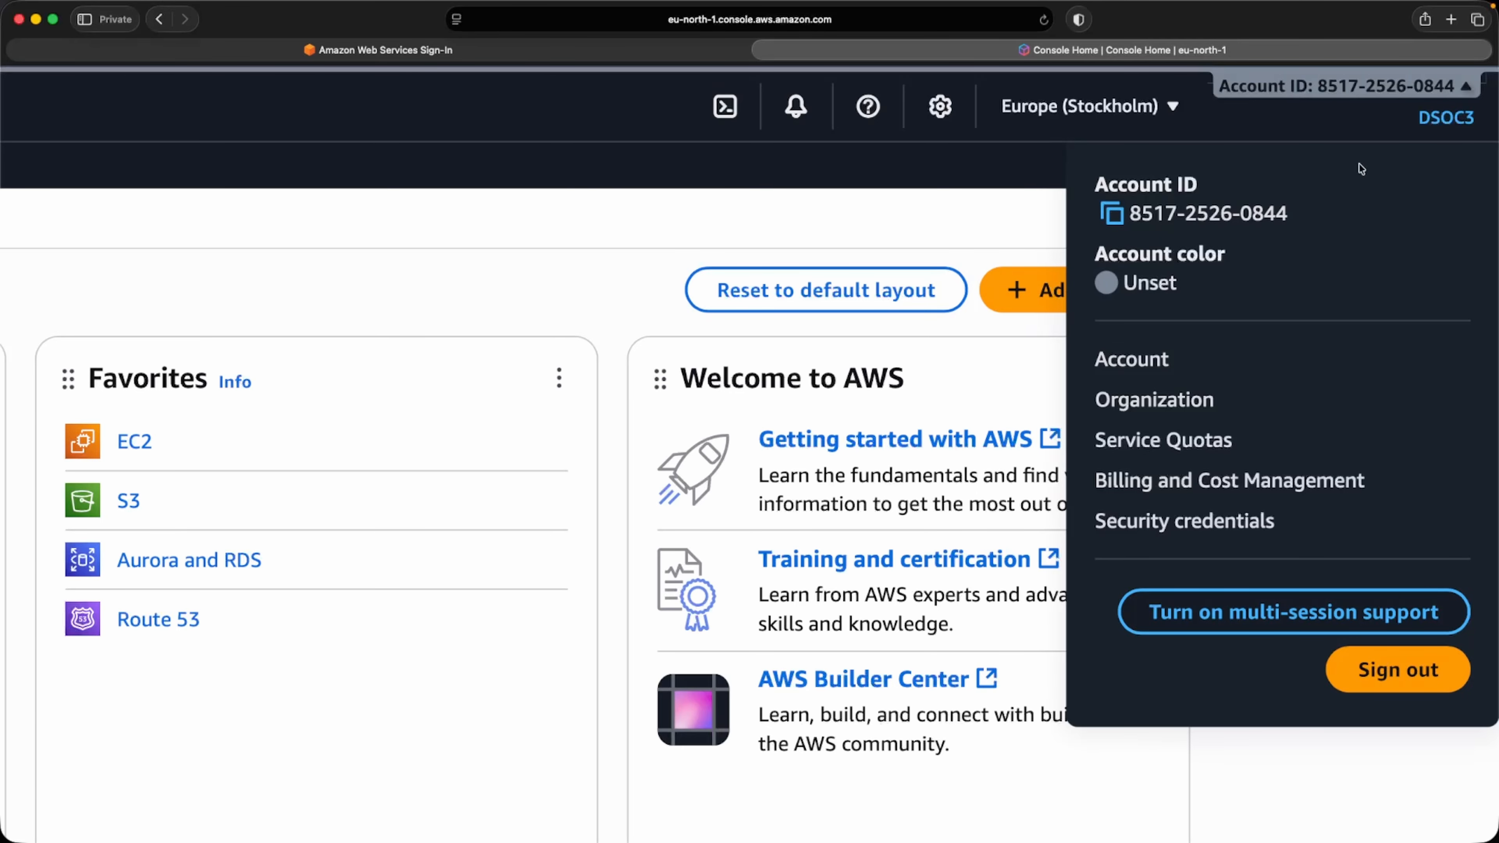
left_click(1002, 187)
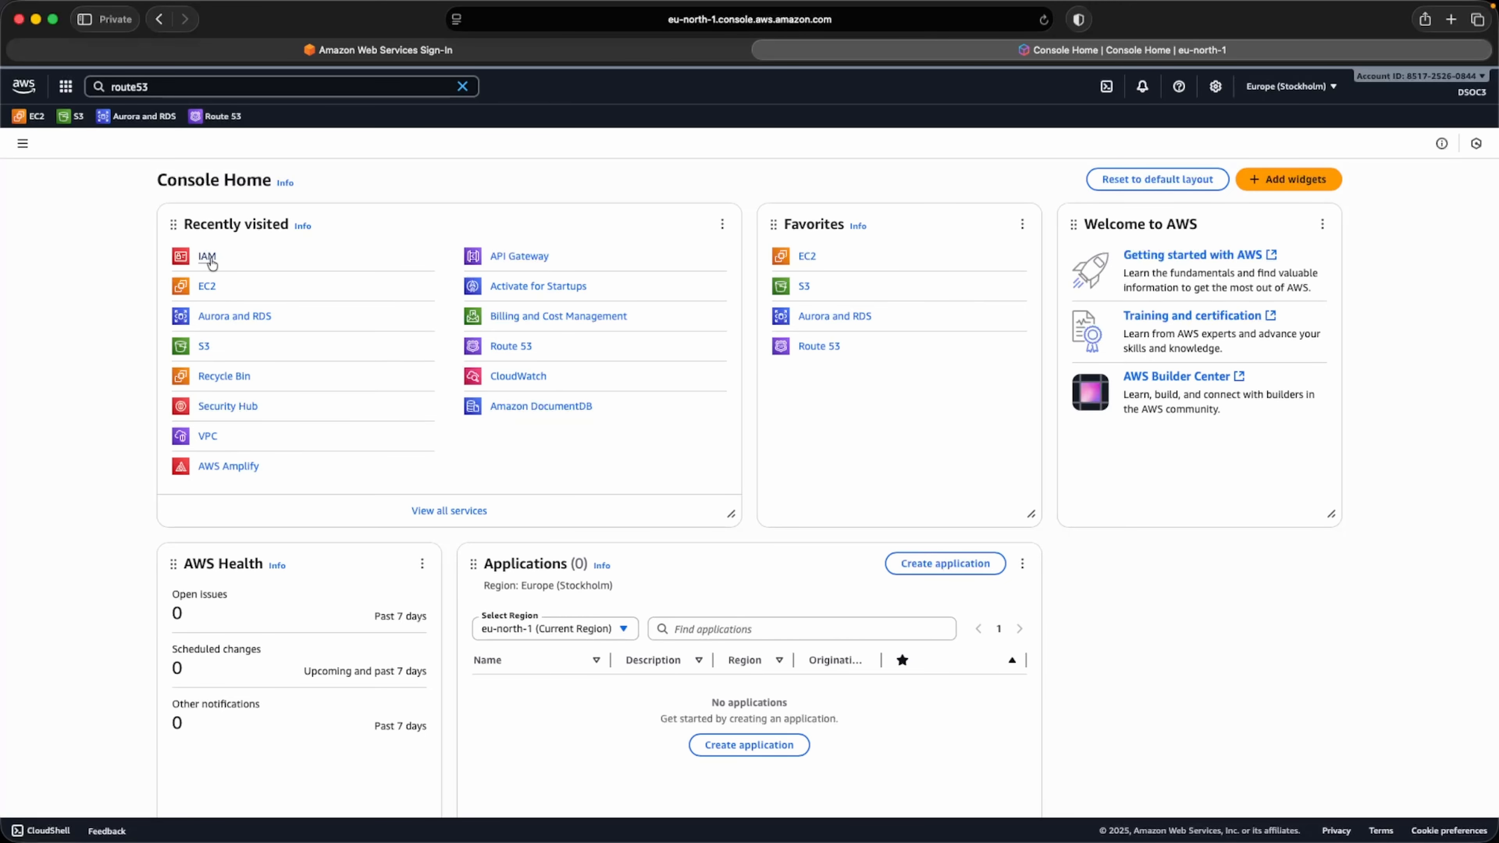
Open IAM from Console Home to reach the IAM Dashboard.
scroll(122, 255, "up", 5)
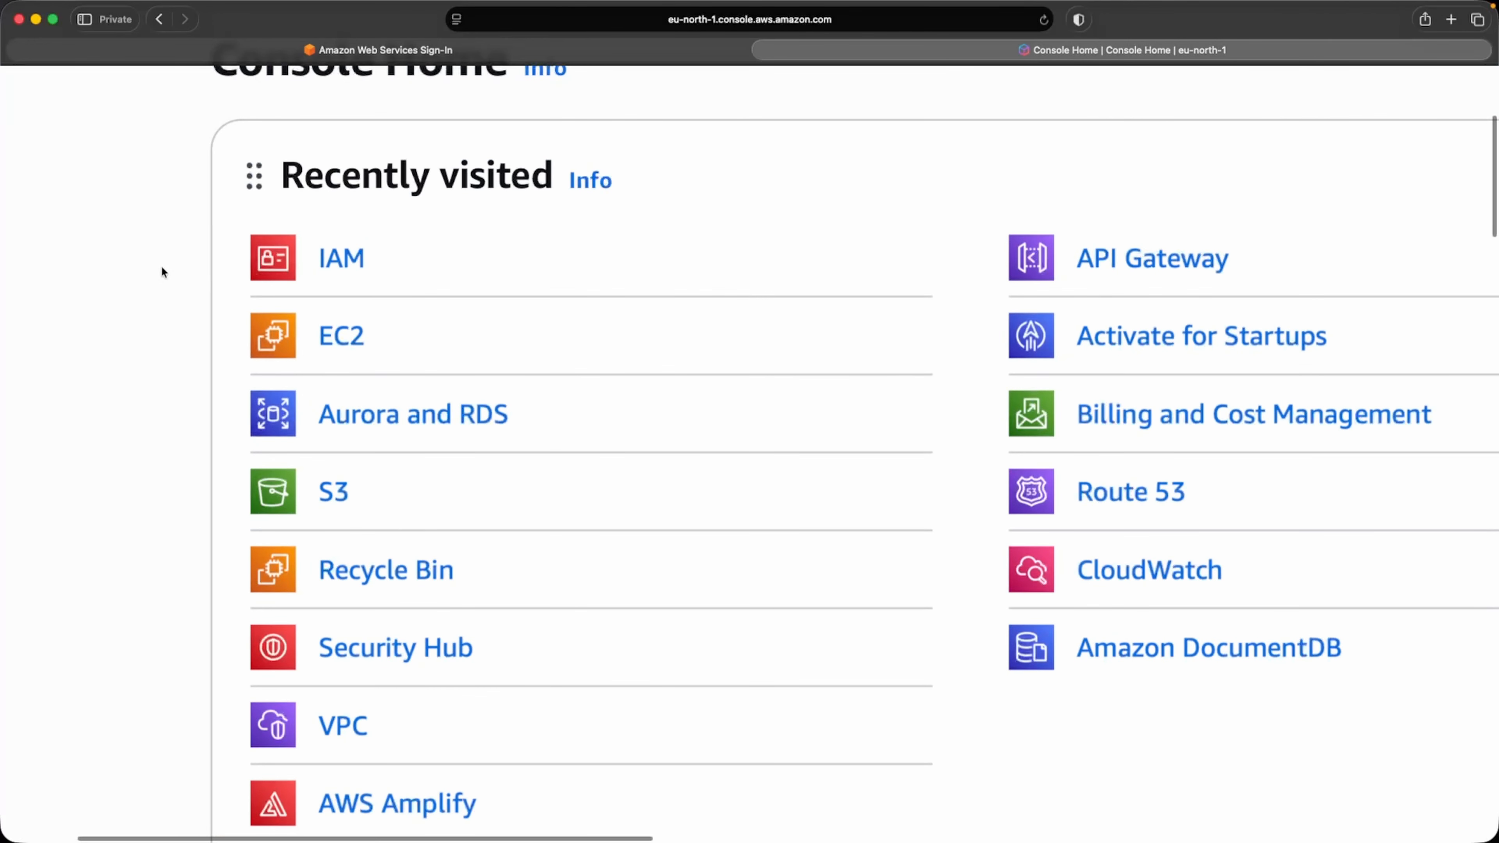
left_click(342, 260)
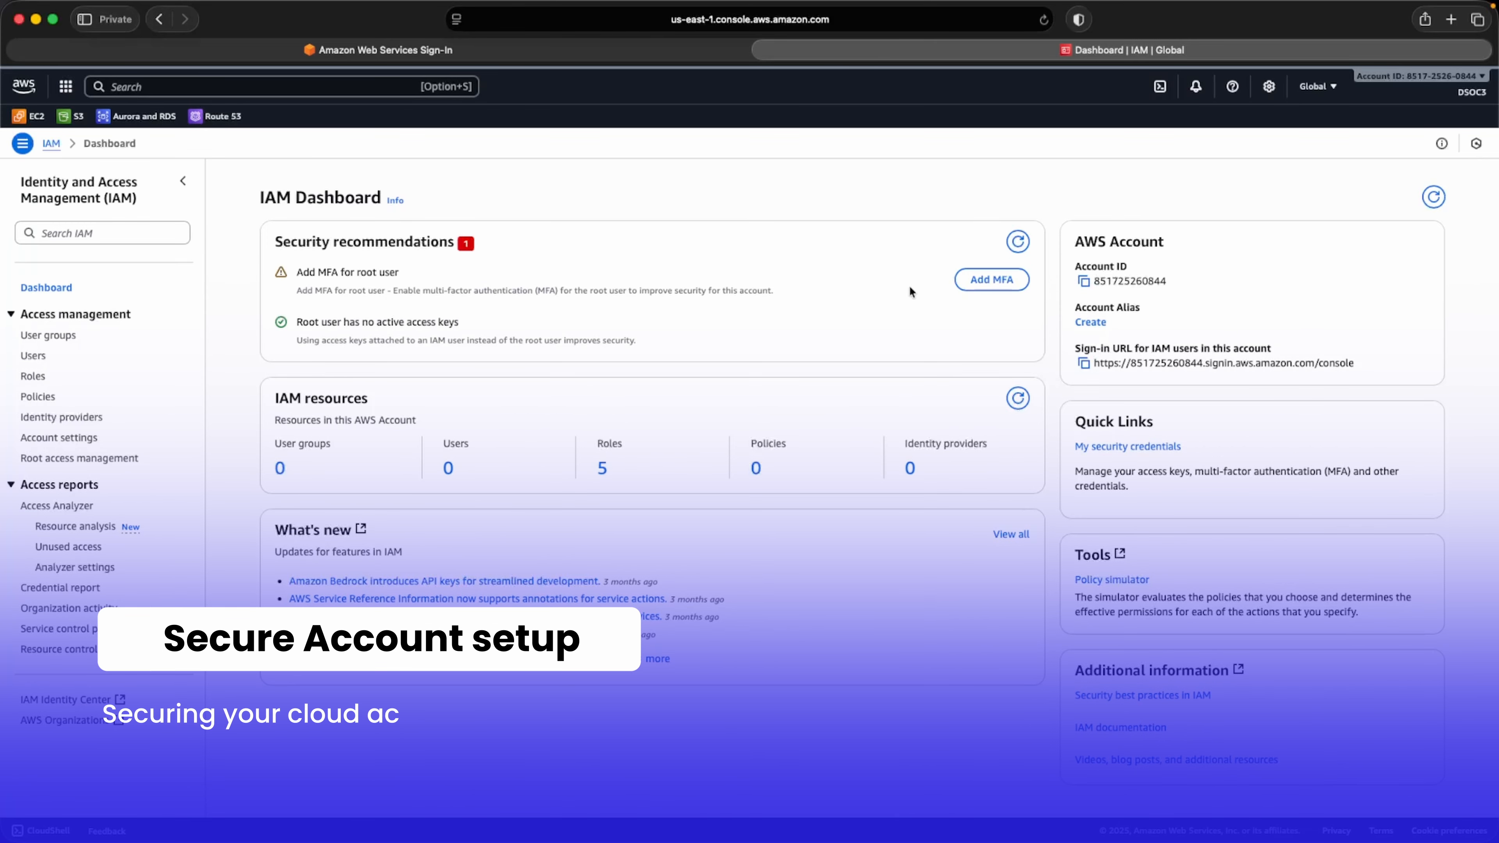
Add a root-user Authenticator app MFA device named 'My-Device' and show its QR code.
left_click(1012, 287)
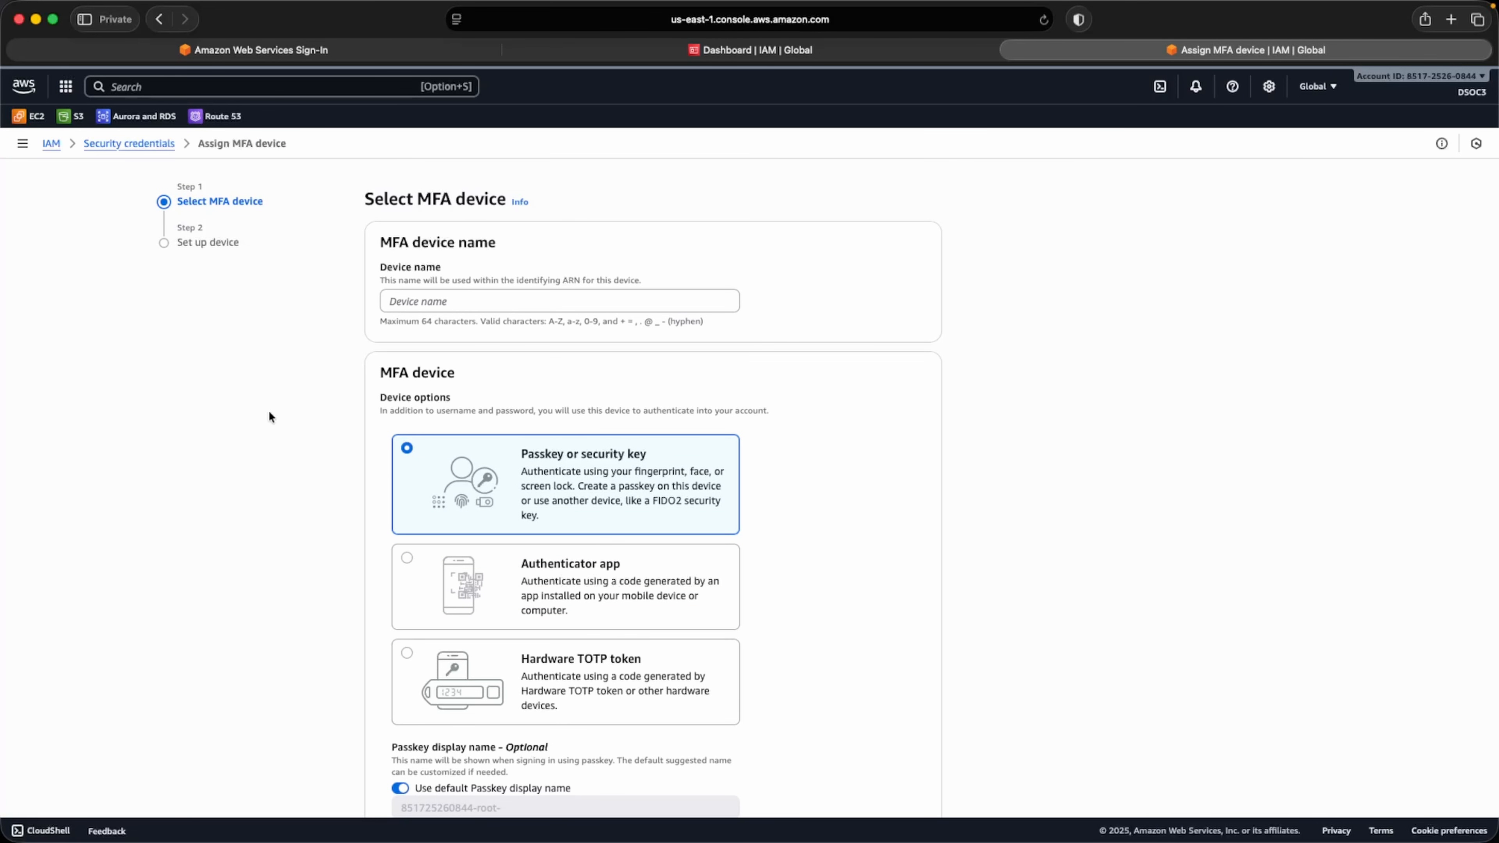
left_click(429, 303)
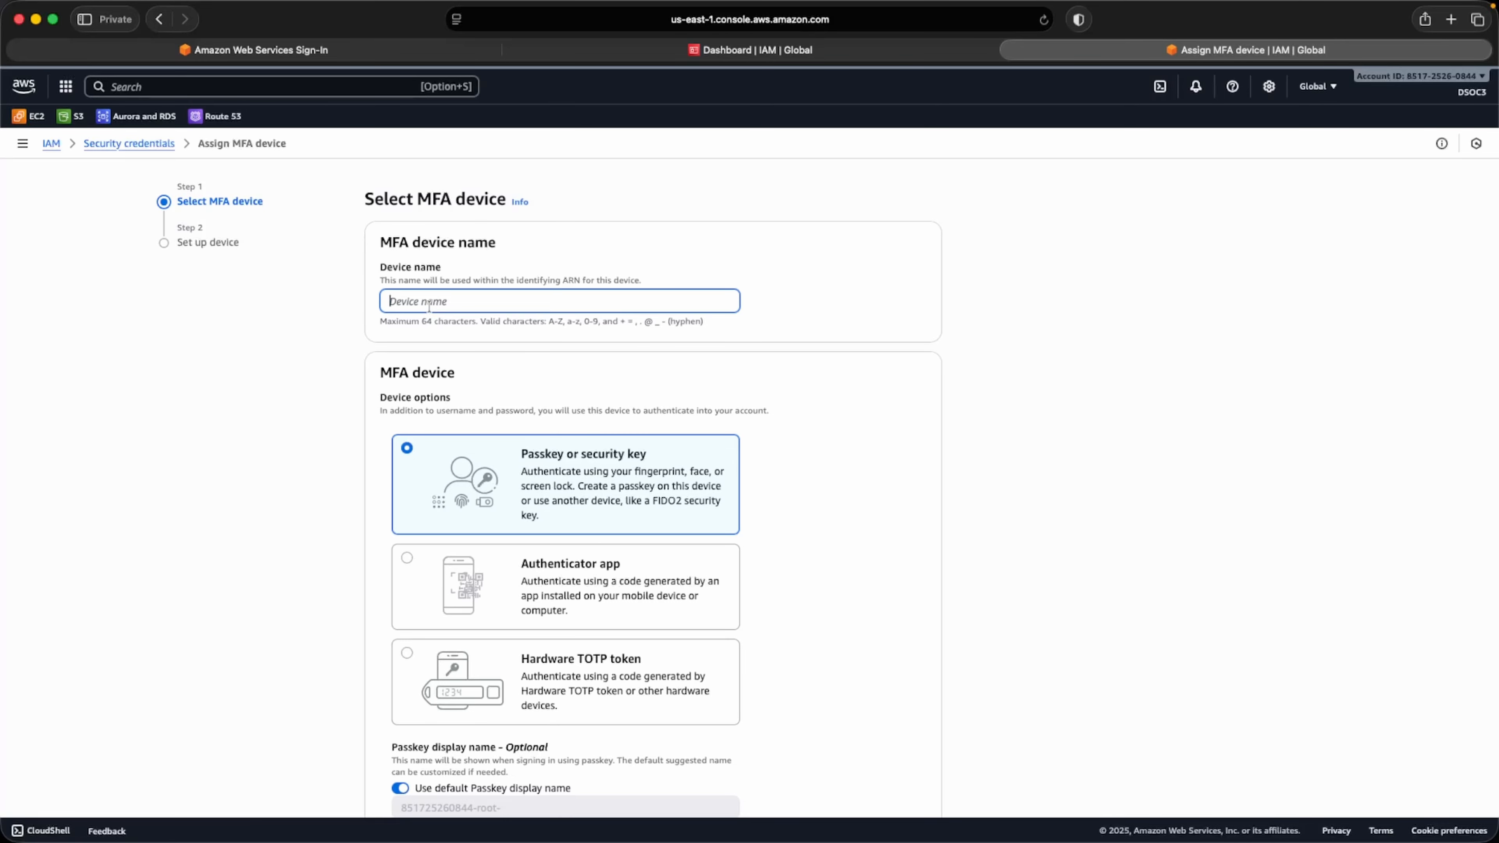
type("My-Device")
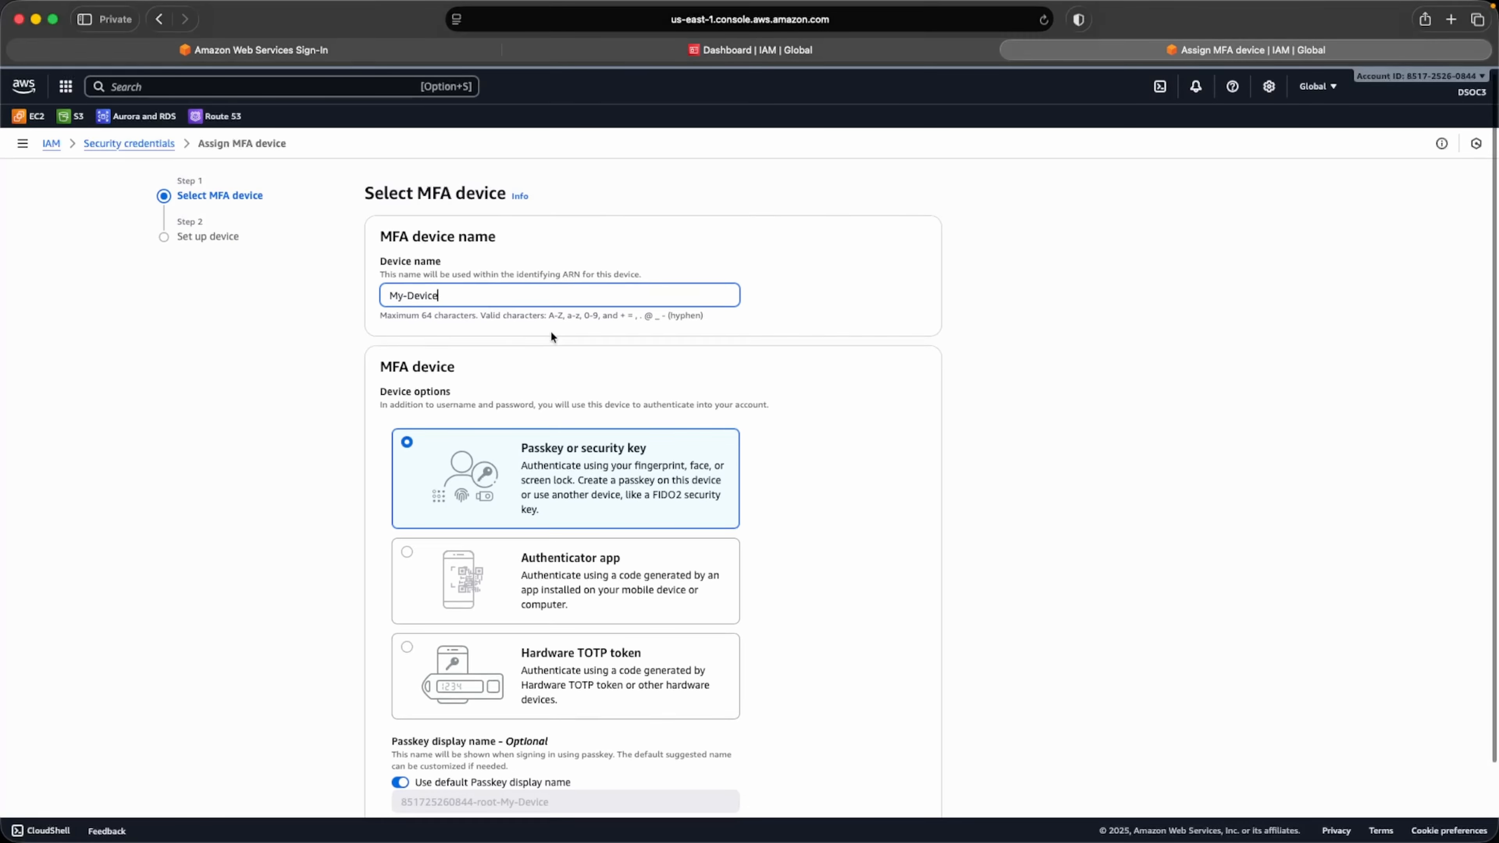
scroll(551, 331, "down", 3)
left_click(418, 481)
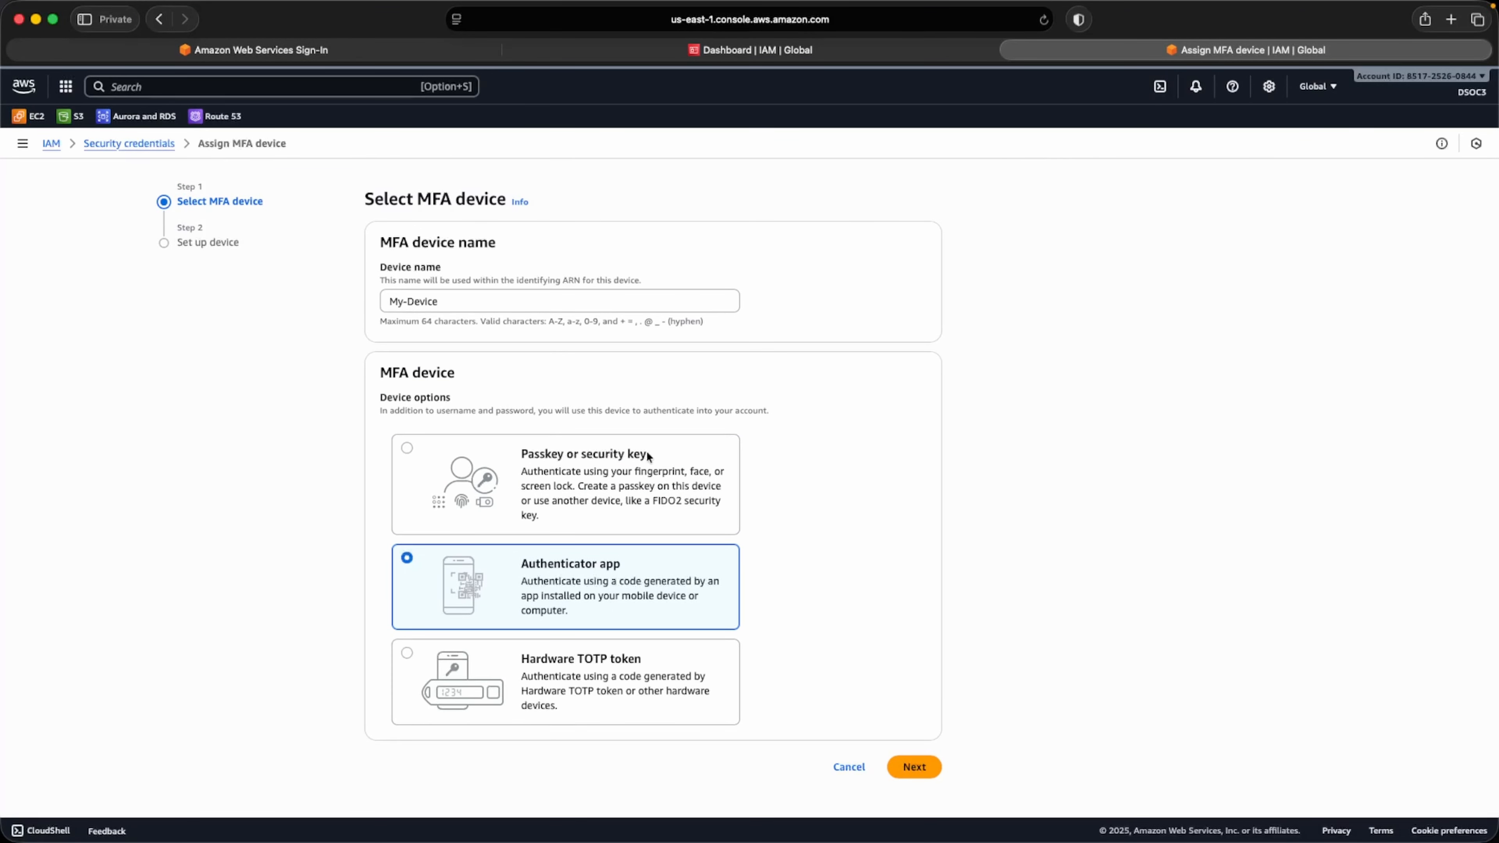
left_click(915, 767)
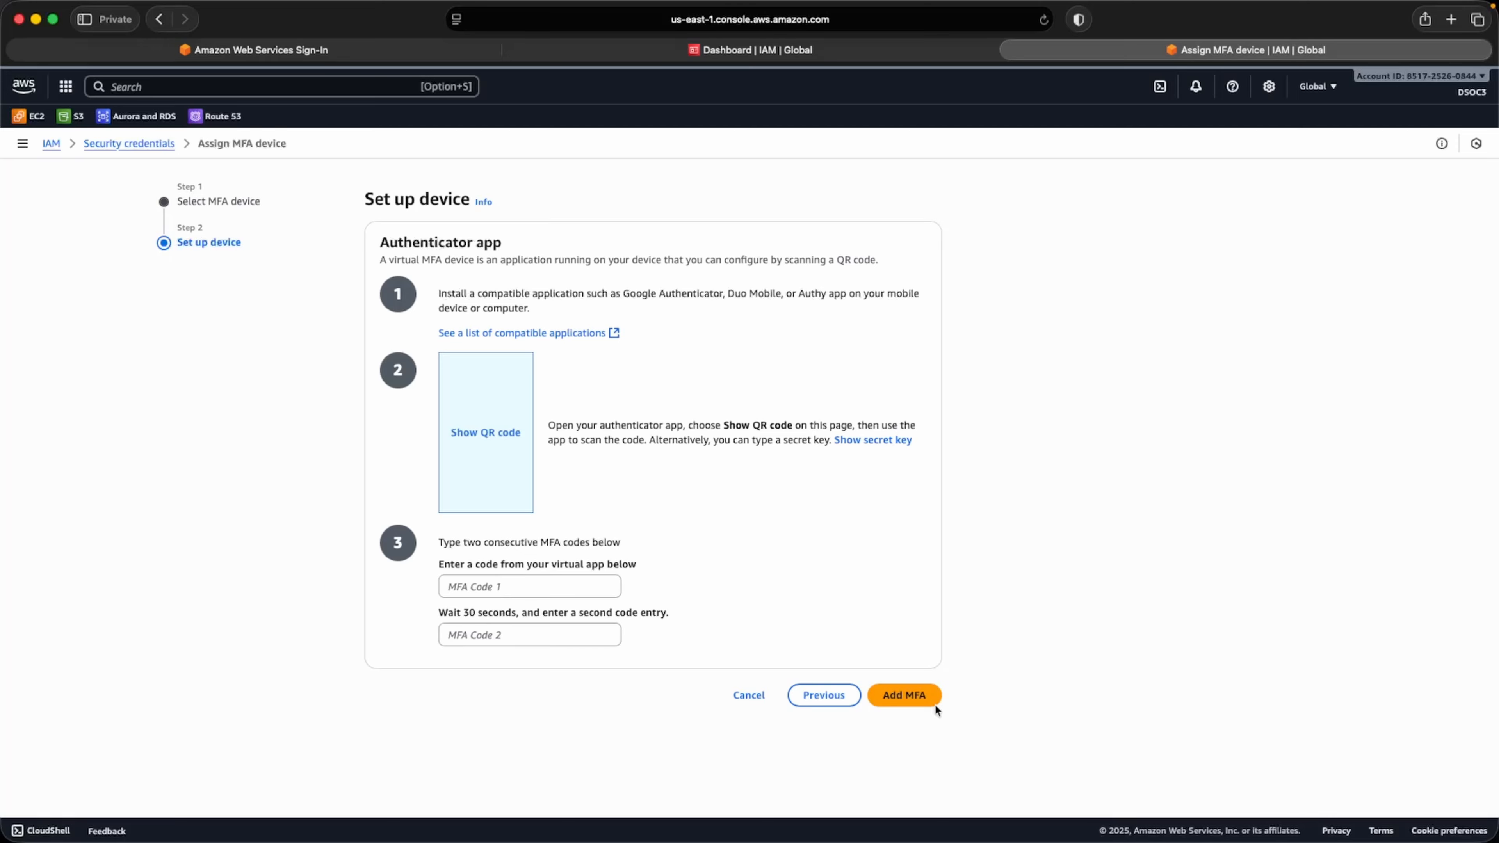
left_click(487, 437)
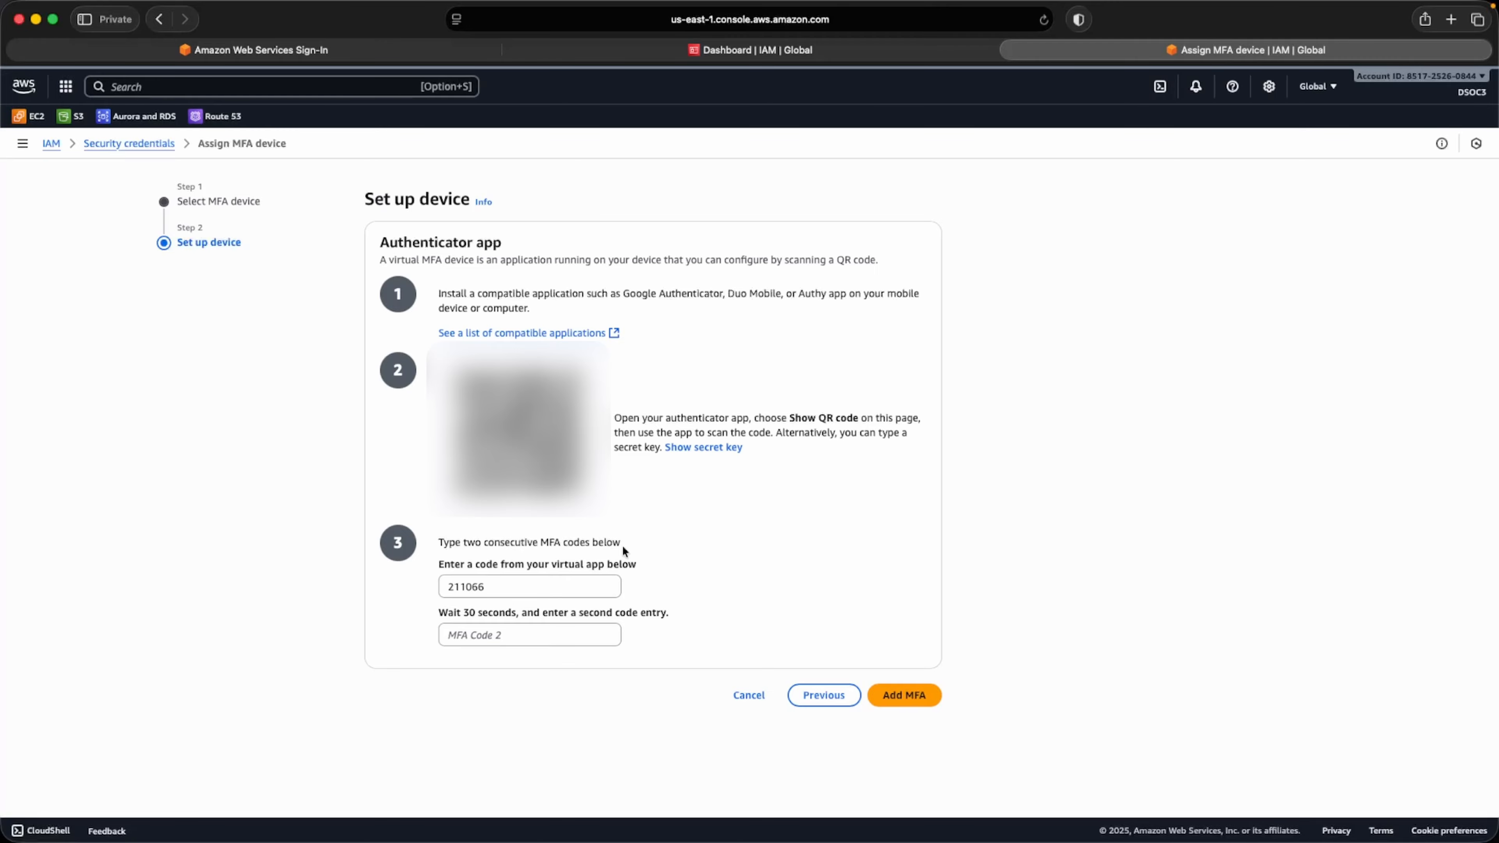
Enter the second MFA code and assign the My-Device virtual MFA device to the root user.
left_click(520, 634)
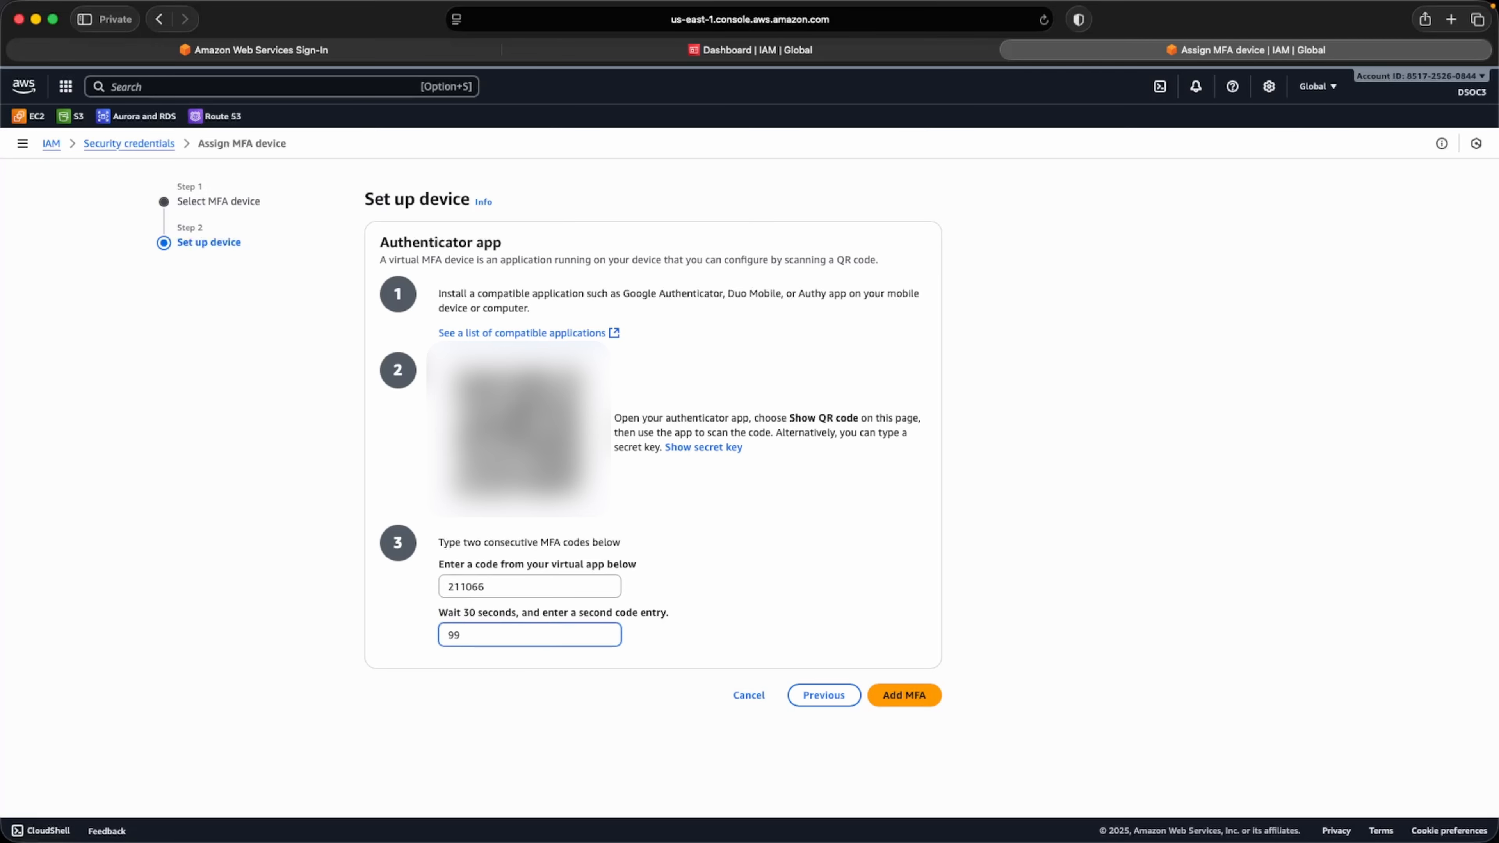
left_click(899, 697)
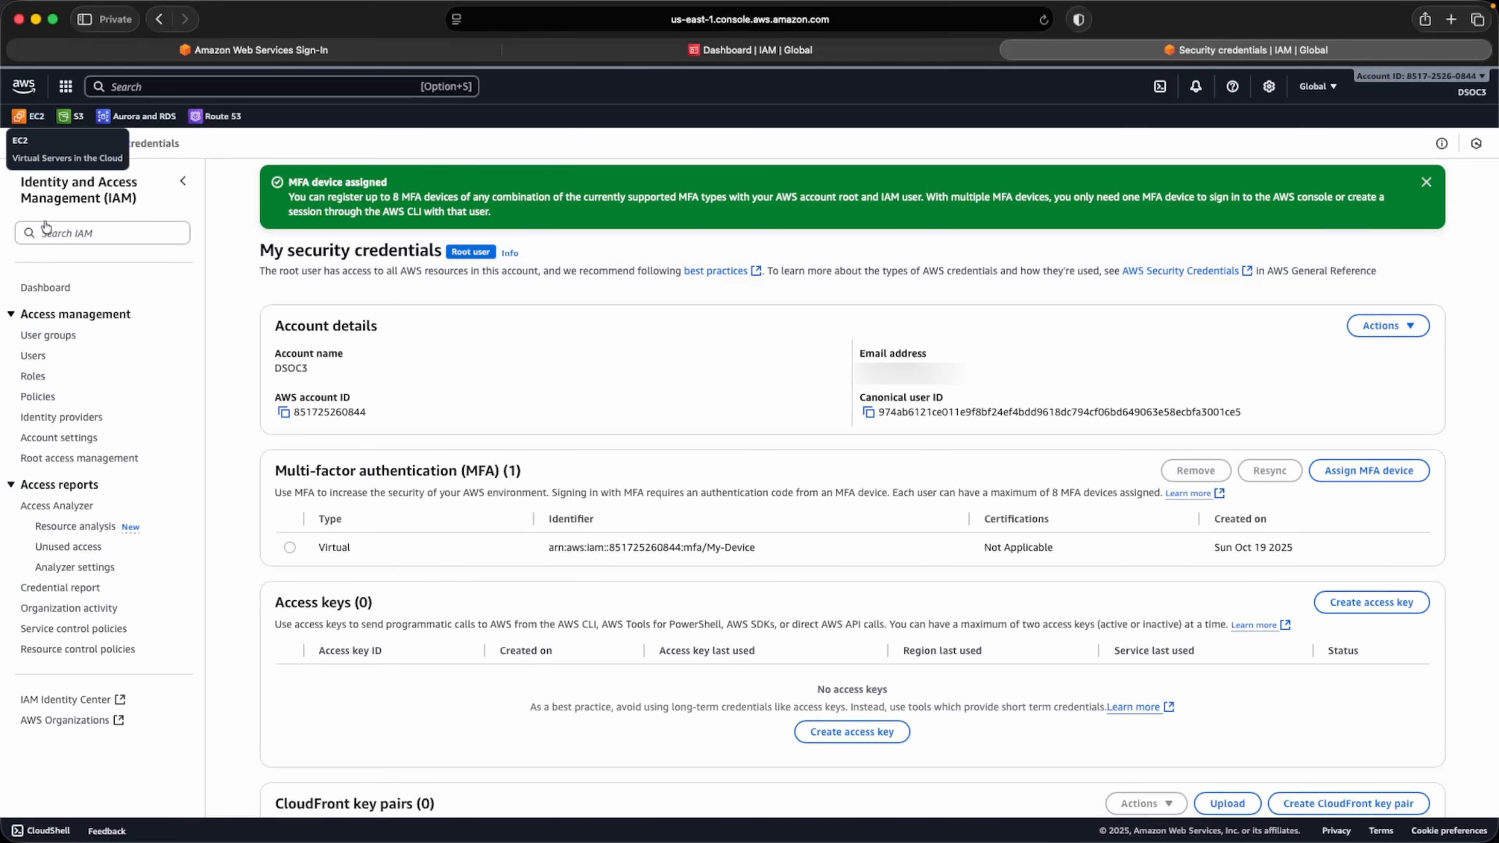
Search the console for 'iam' and star IAM as a favourite.
left_click(34, 357)
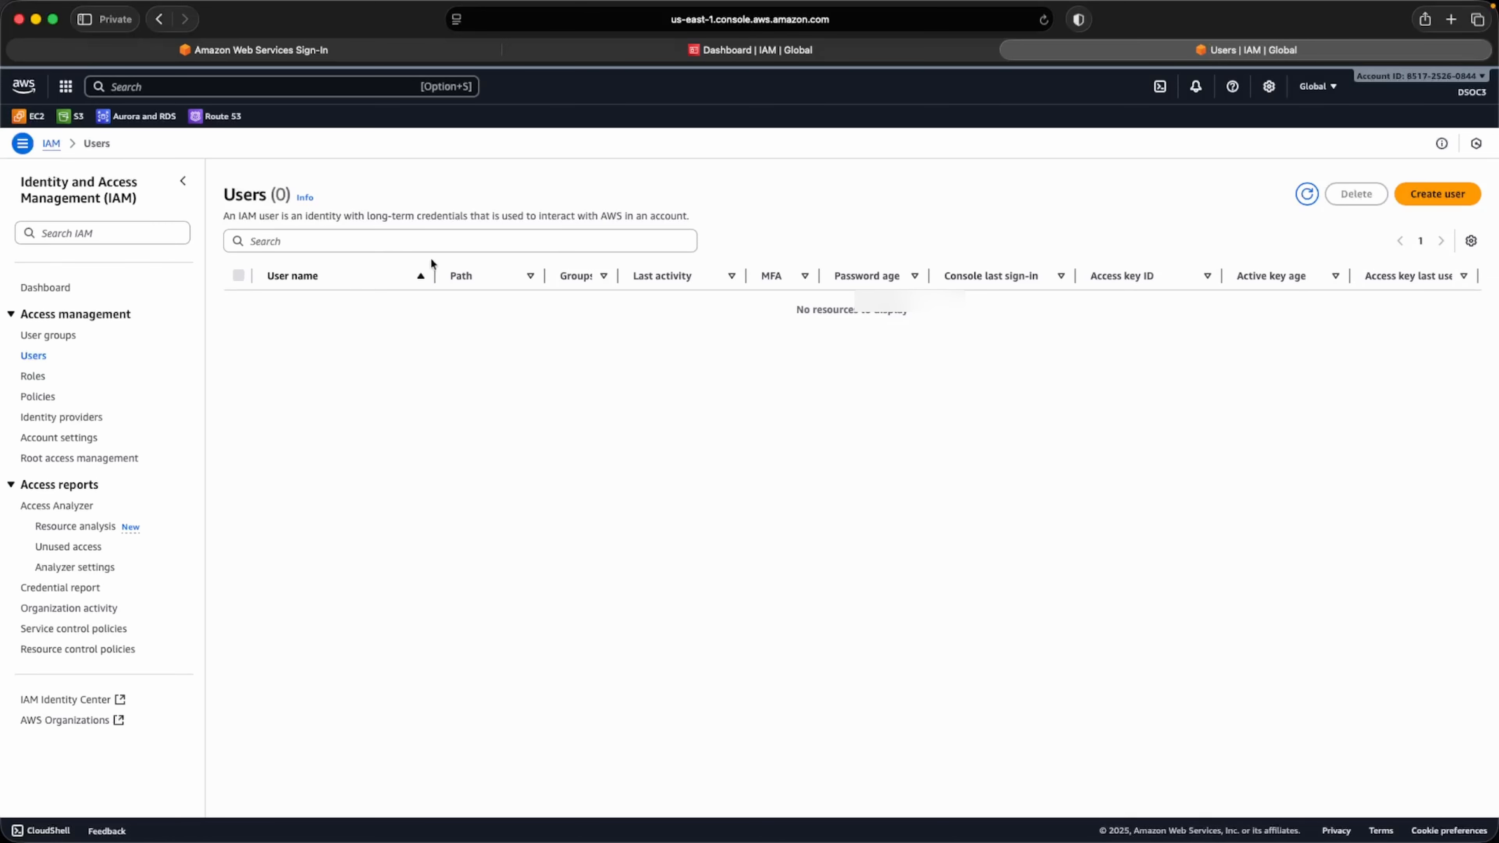
left_click(157, 19)
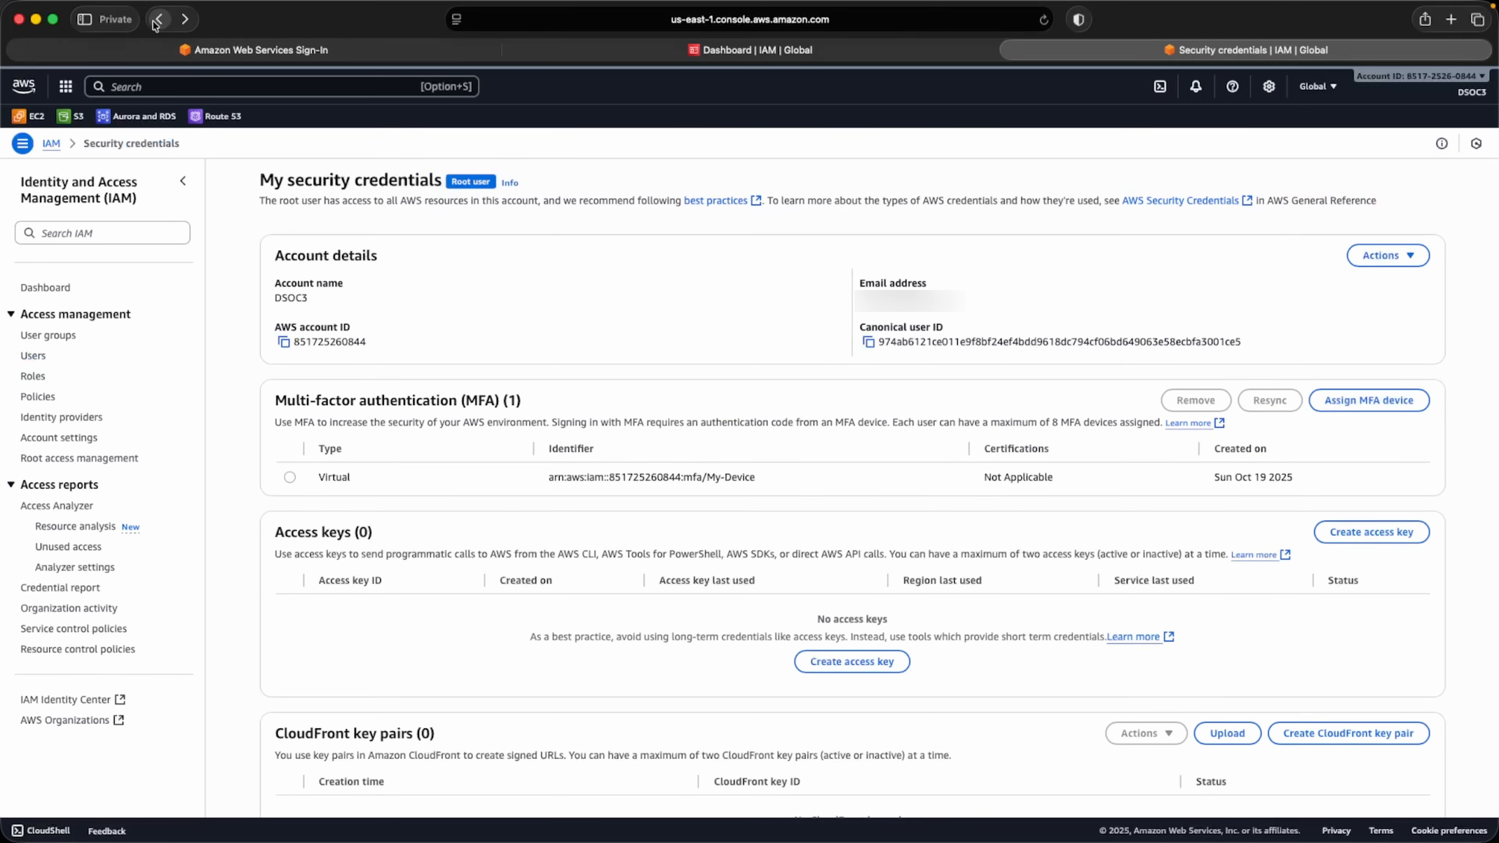
key("alt+s")
type("iam")
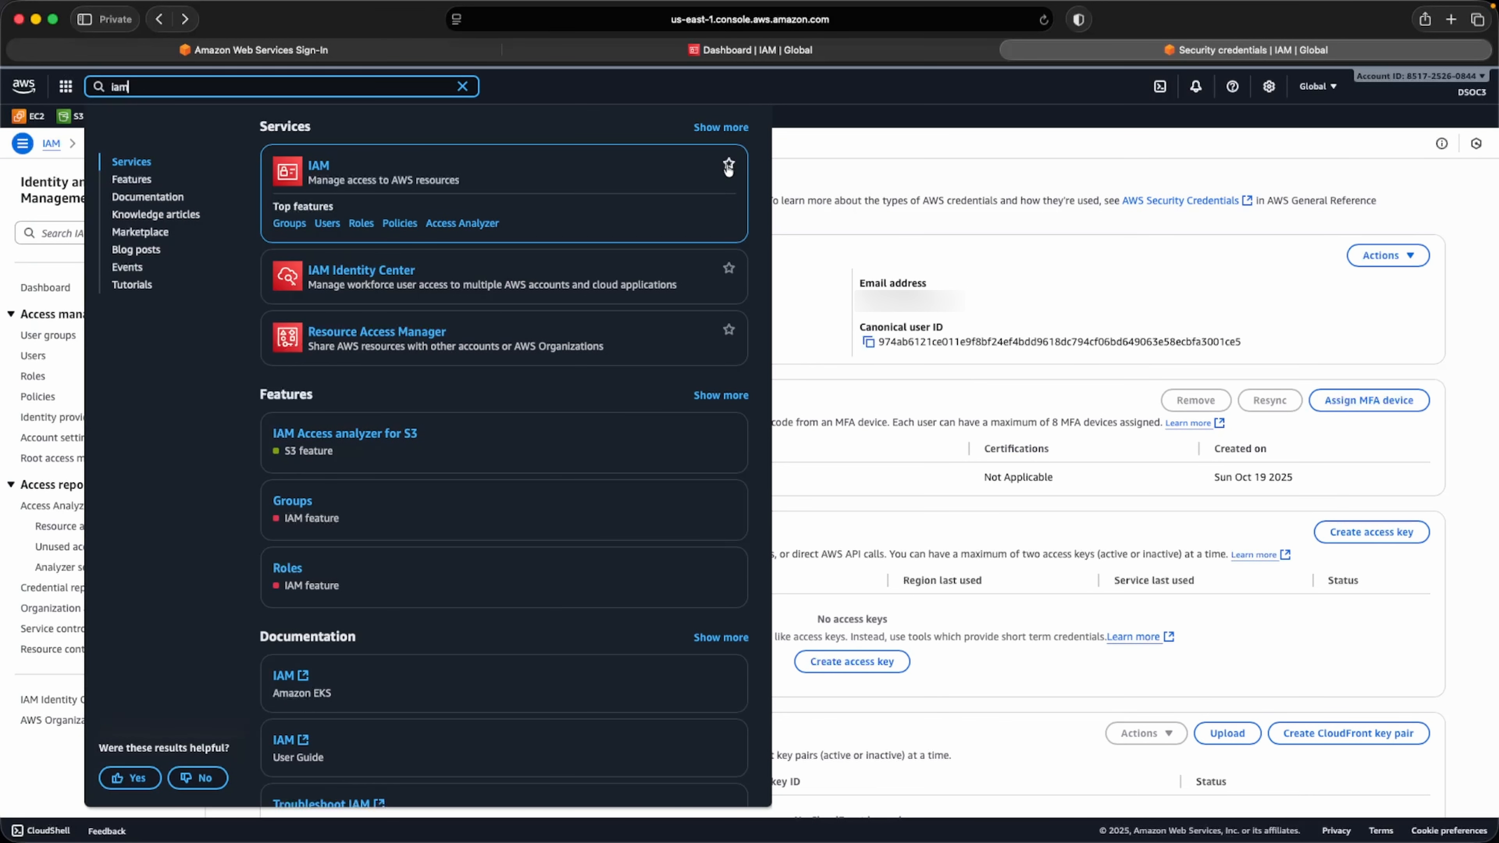
left_click(808, 165)
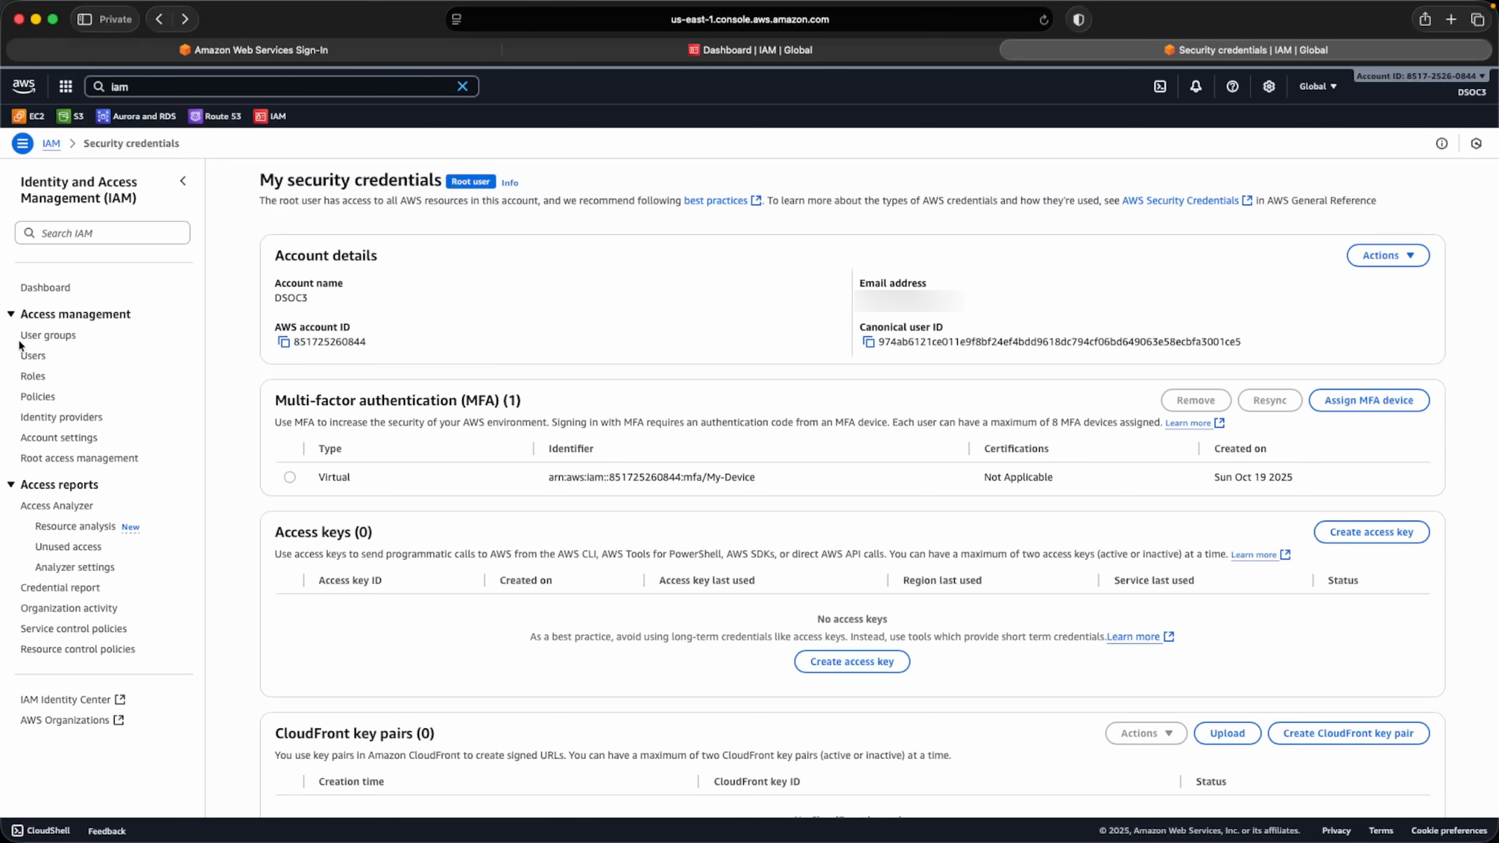
Open the IAM Dashboard and refresh security recommendations to confirm the root user has MFA.
right_click(47, 290)
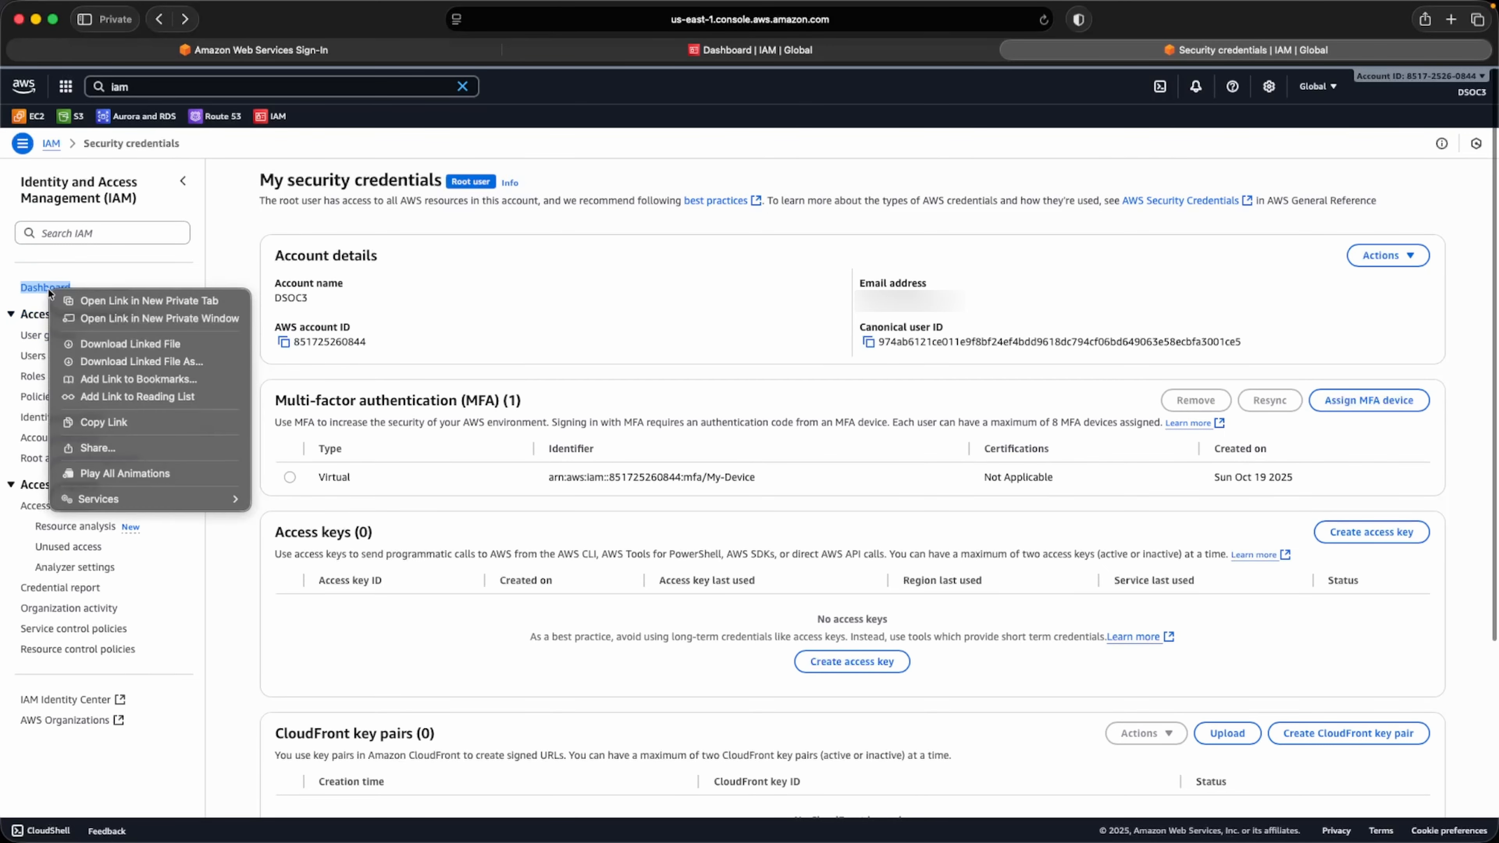
left_click(47, 288)
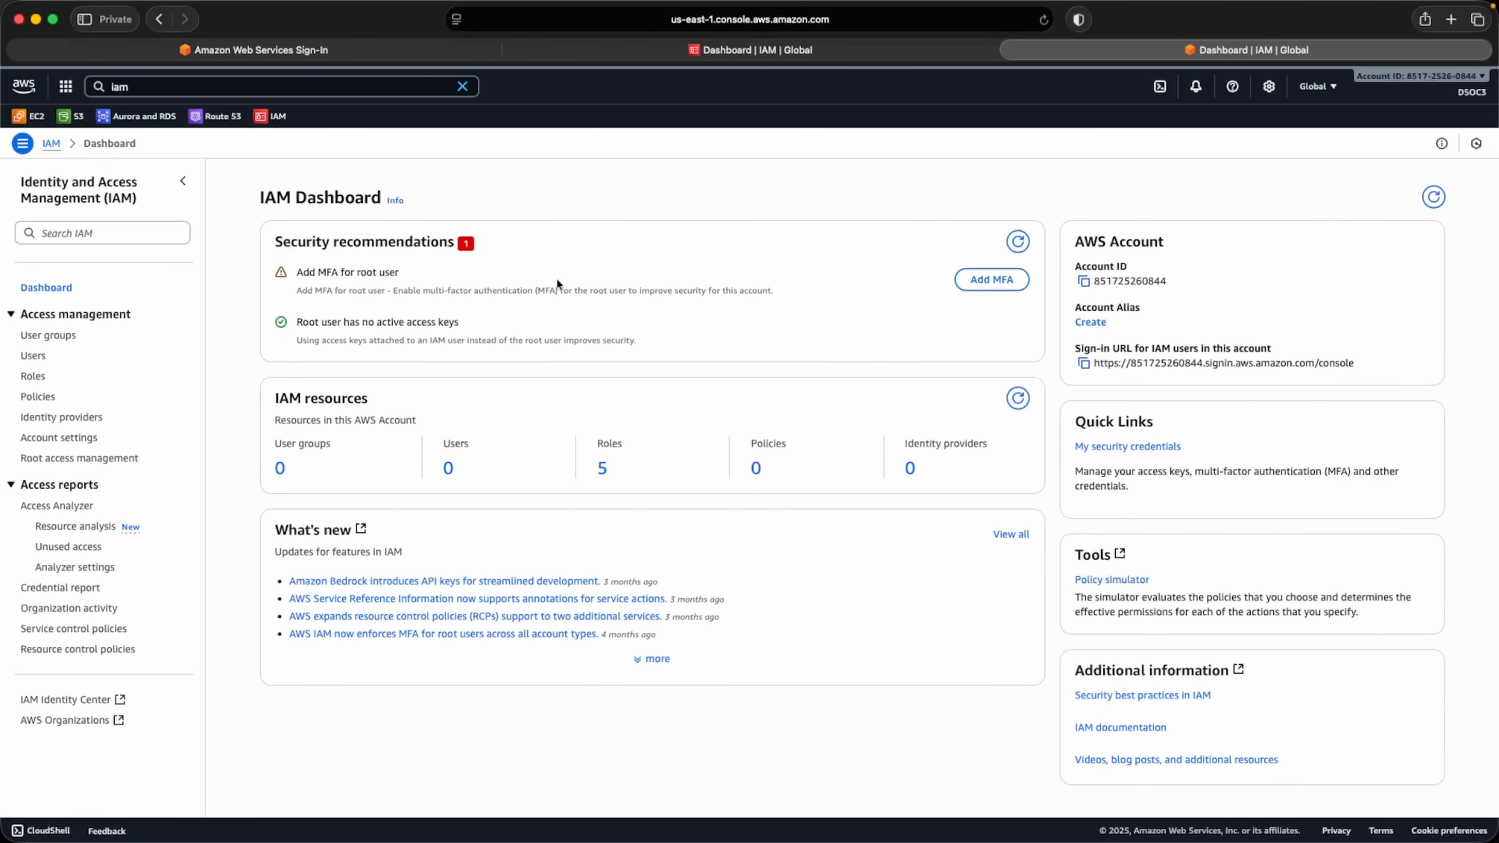
left_click(1015, 247)
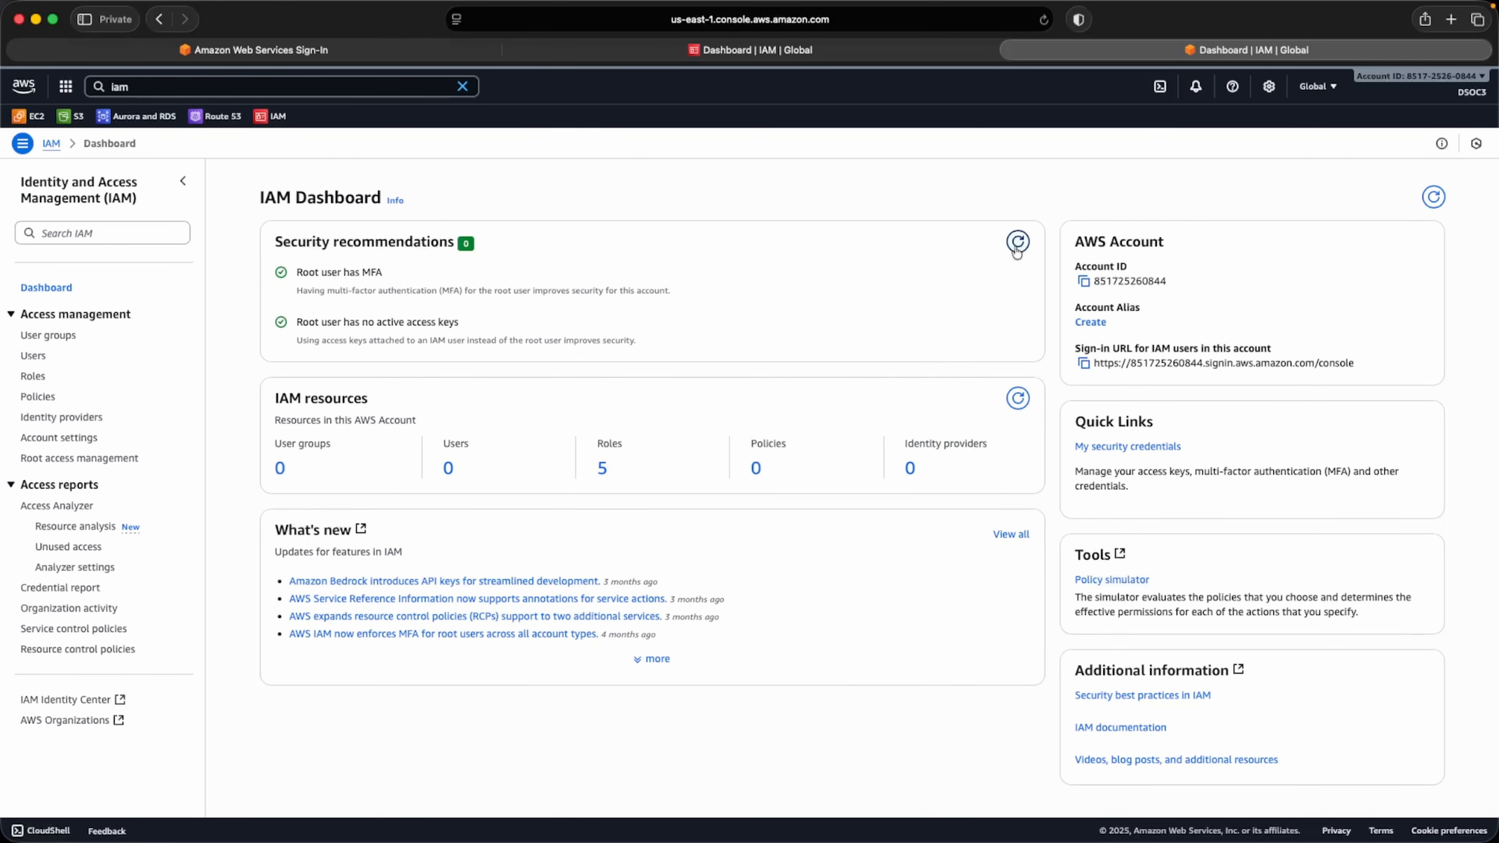
scroll(267, 265, "up", 5)
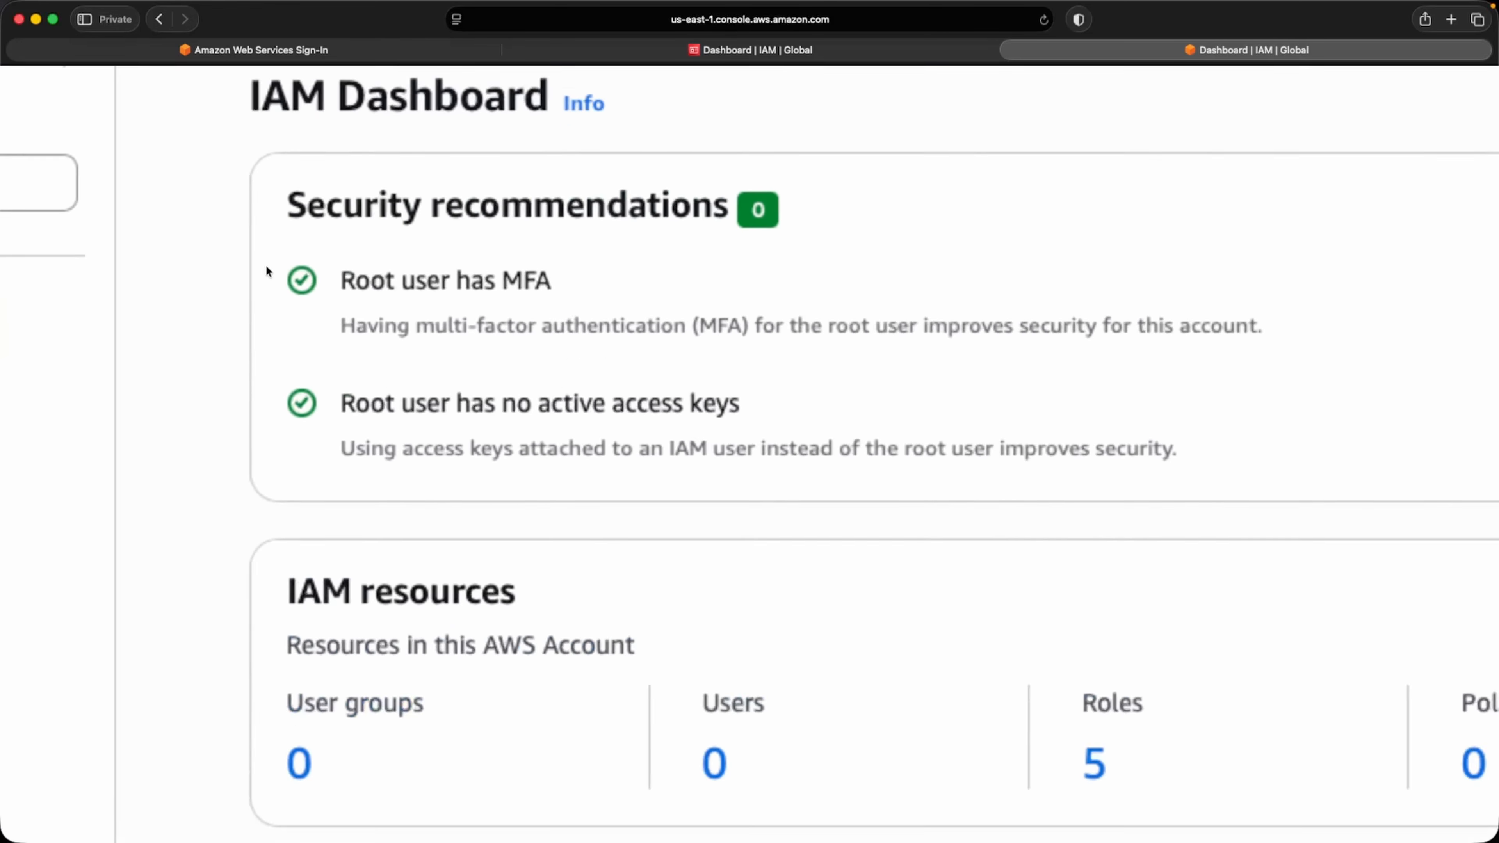
scroll(651, 309, "down", 1)
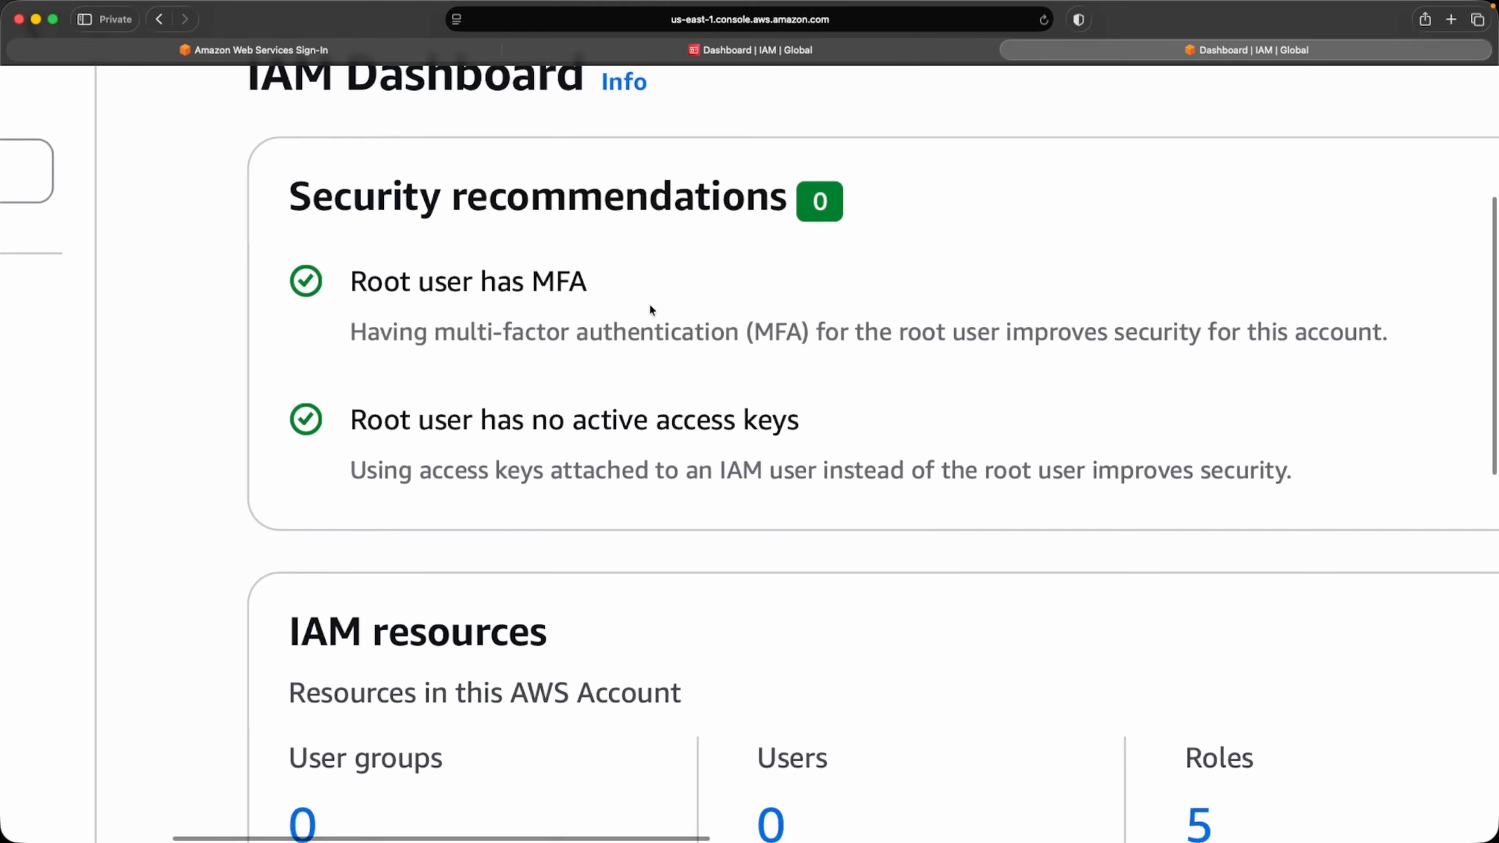
scroll(697, 423, "down", 5)
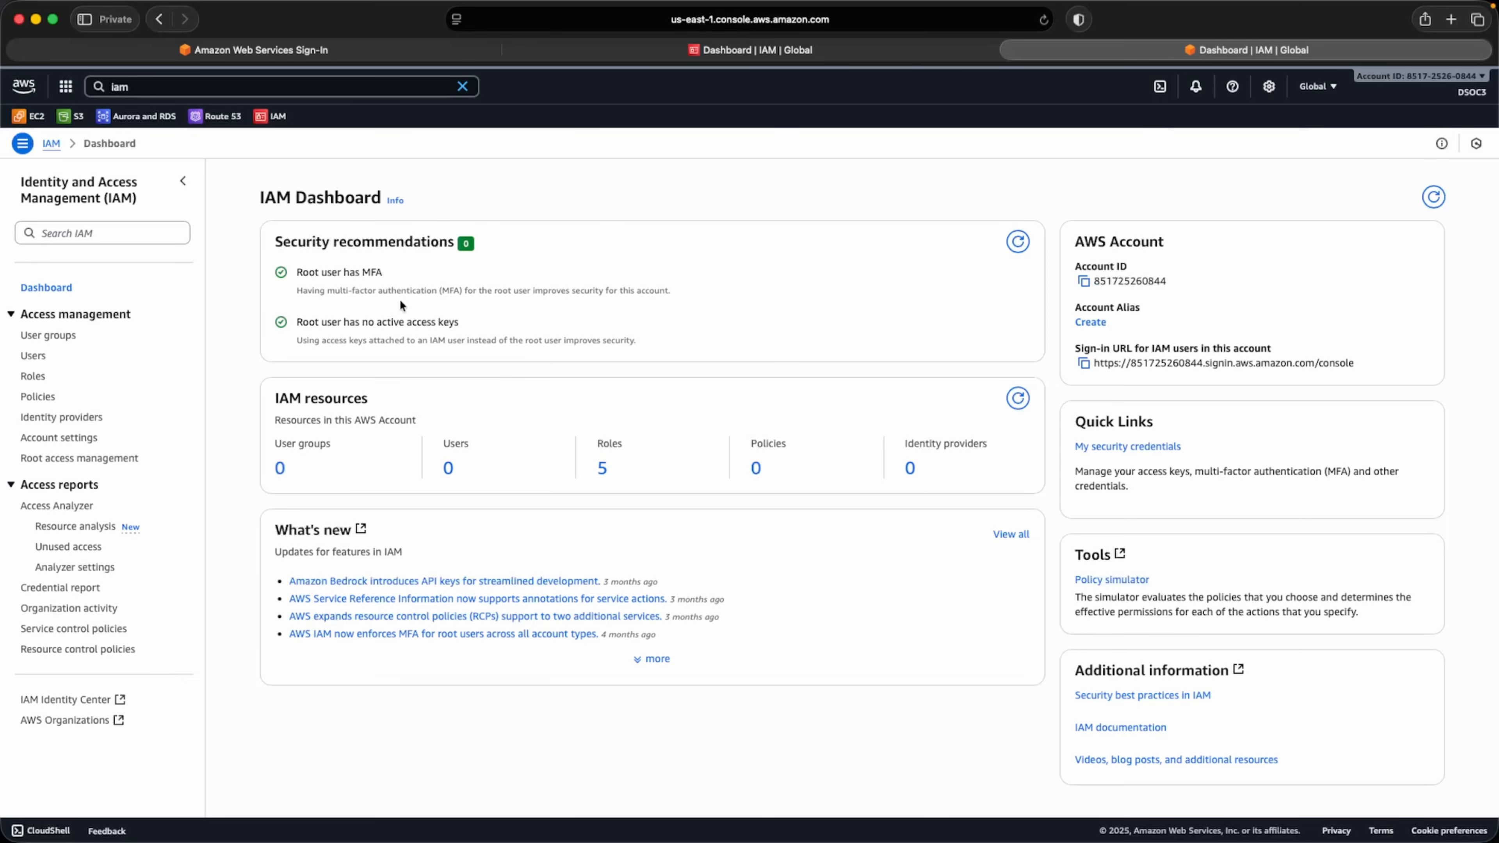
scroll(399, 299, "up", 5)
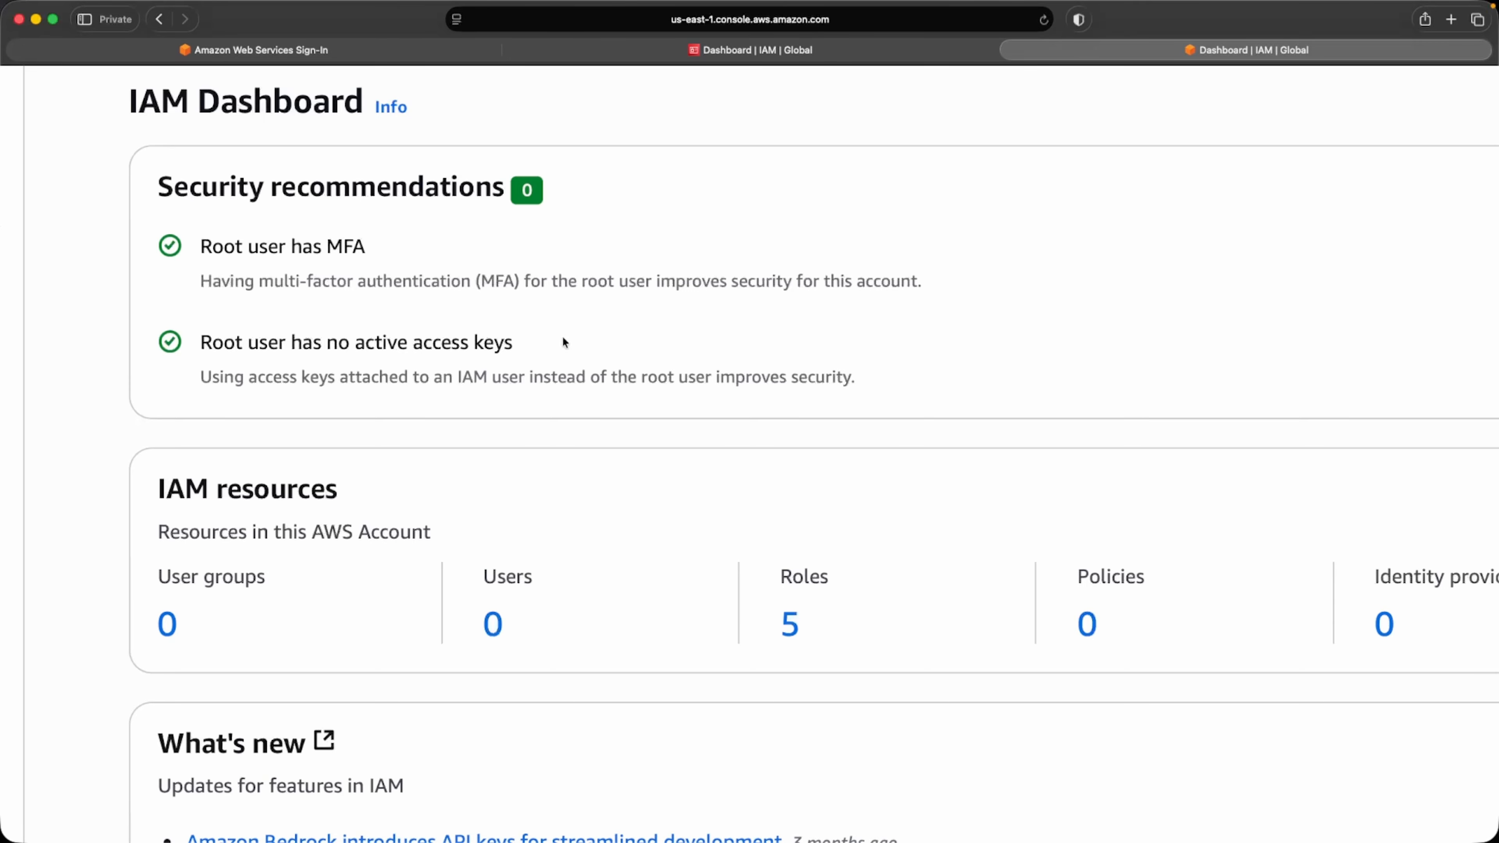
scroll(562, 299, "down", 5)
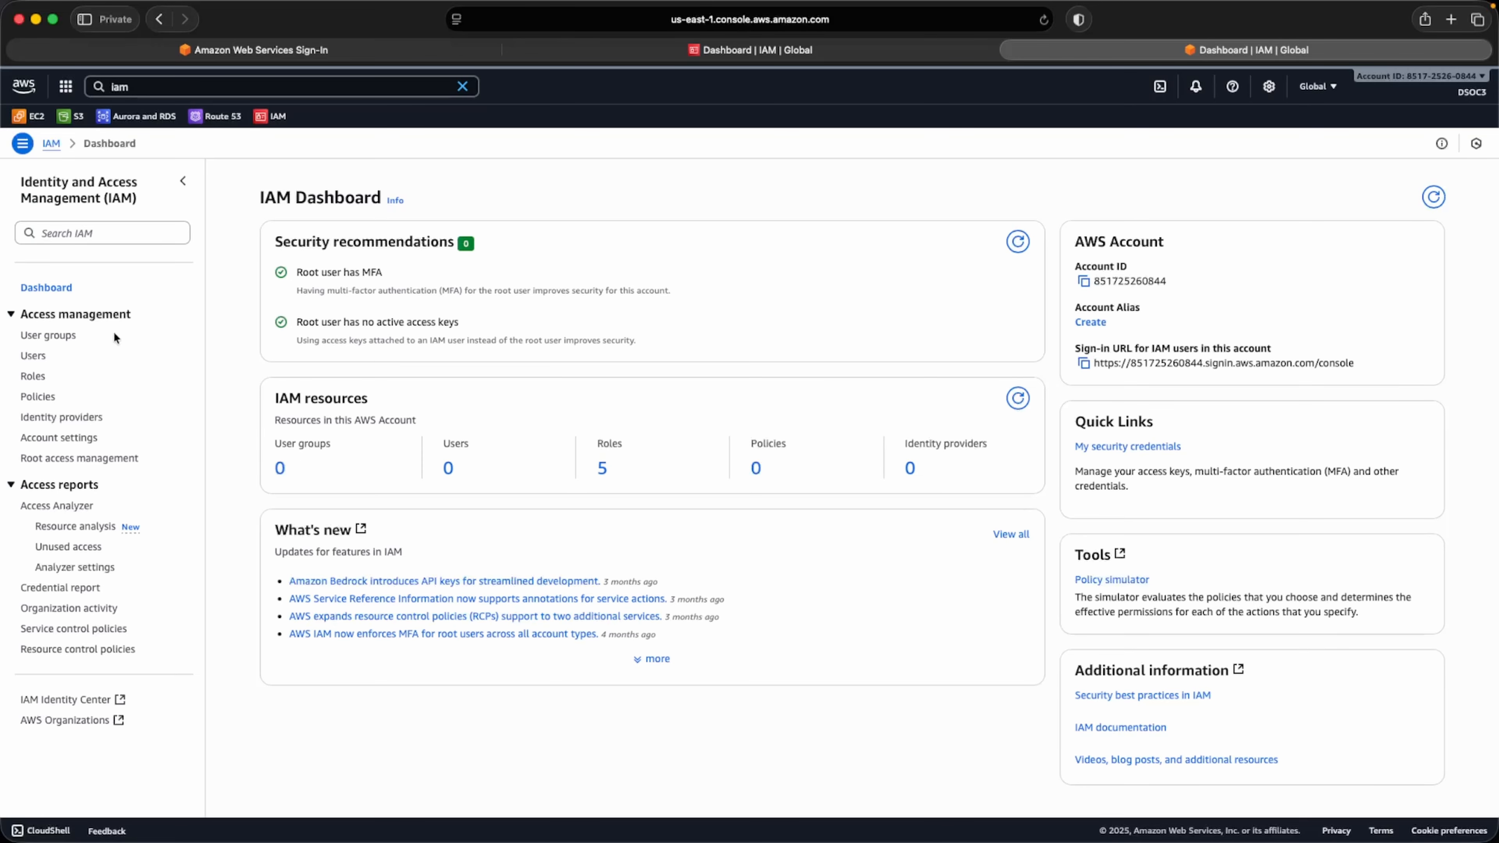
scroll(9, 213, "up", 5)
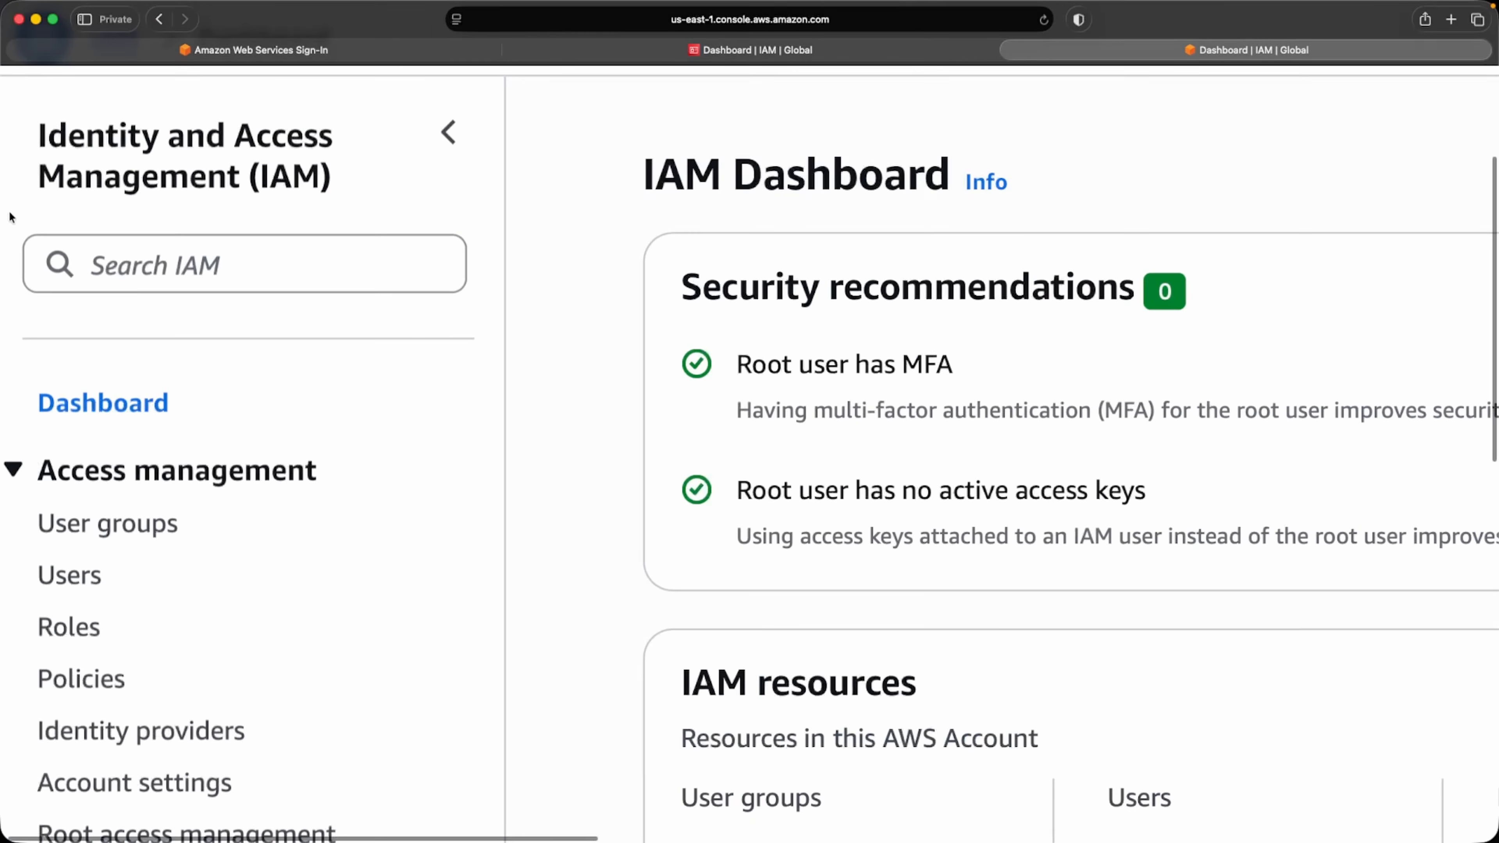
scroll(184, 252, "down", 5)
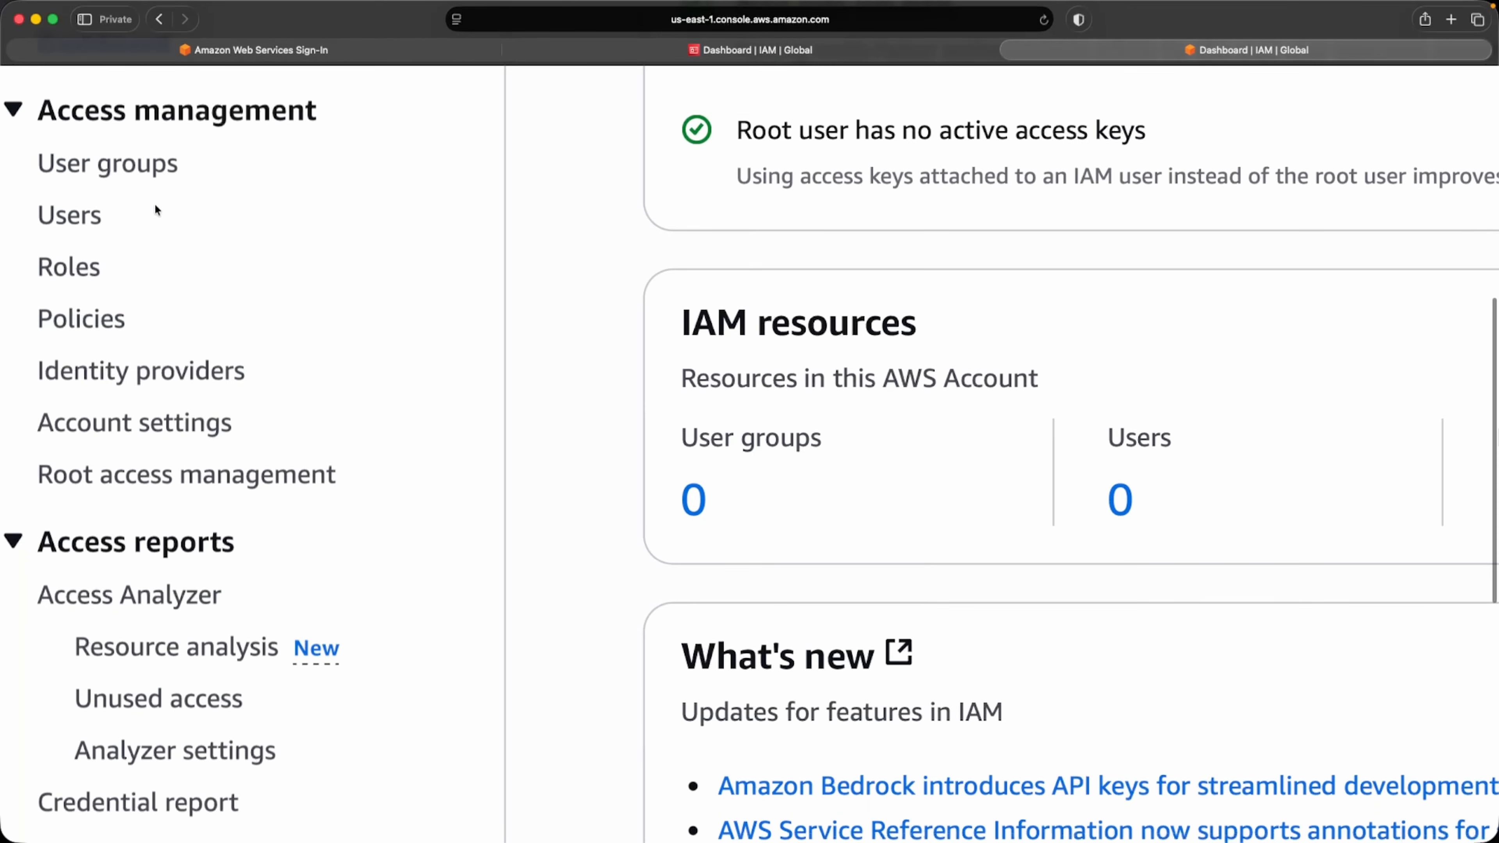
scroll(214, 503, "down", 8)
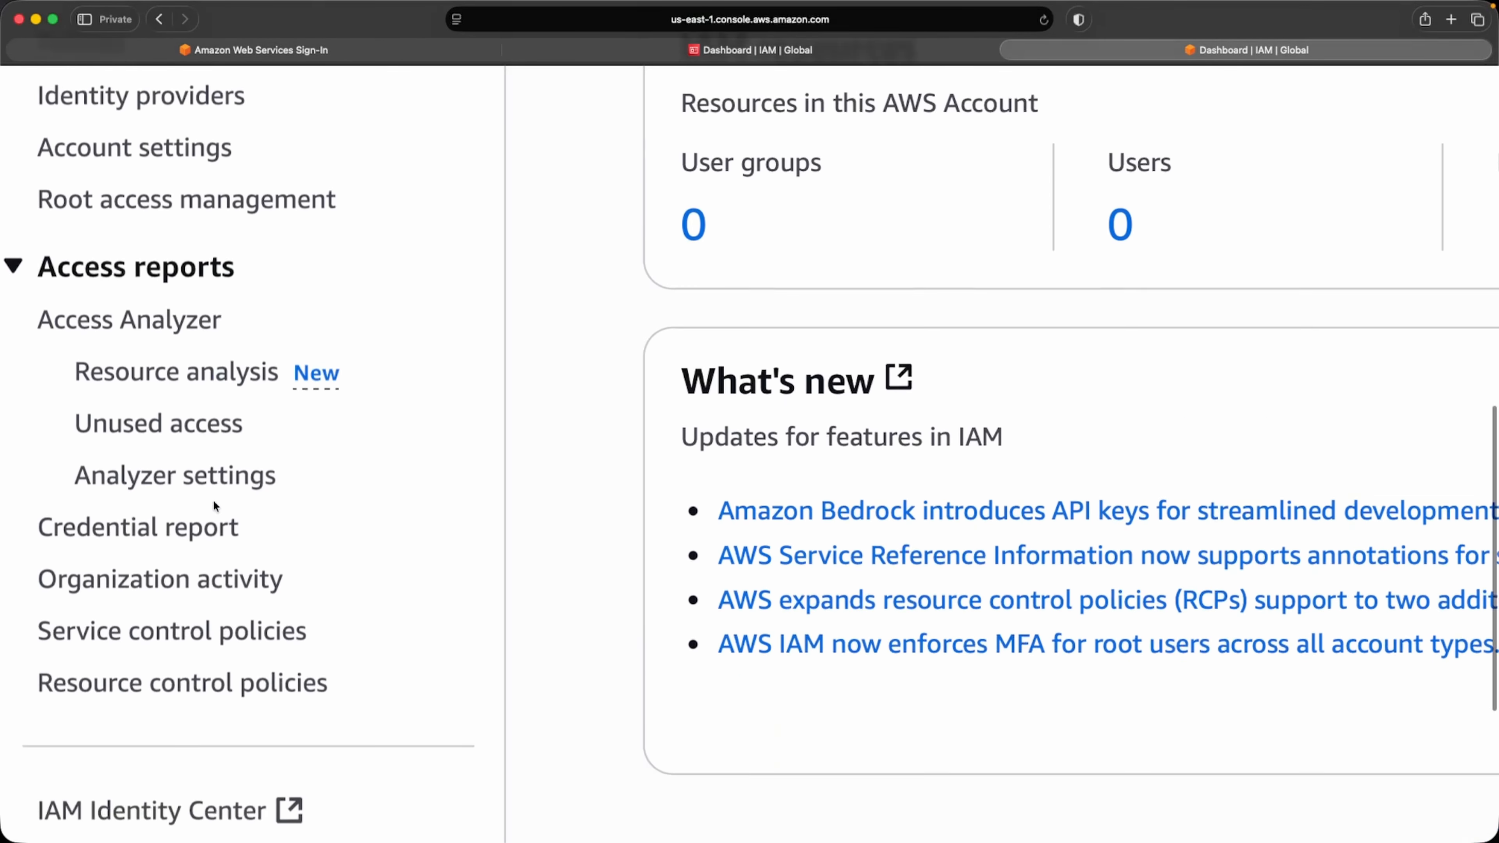
scroll(213, 499, "up", 15)
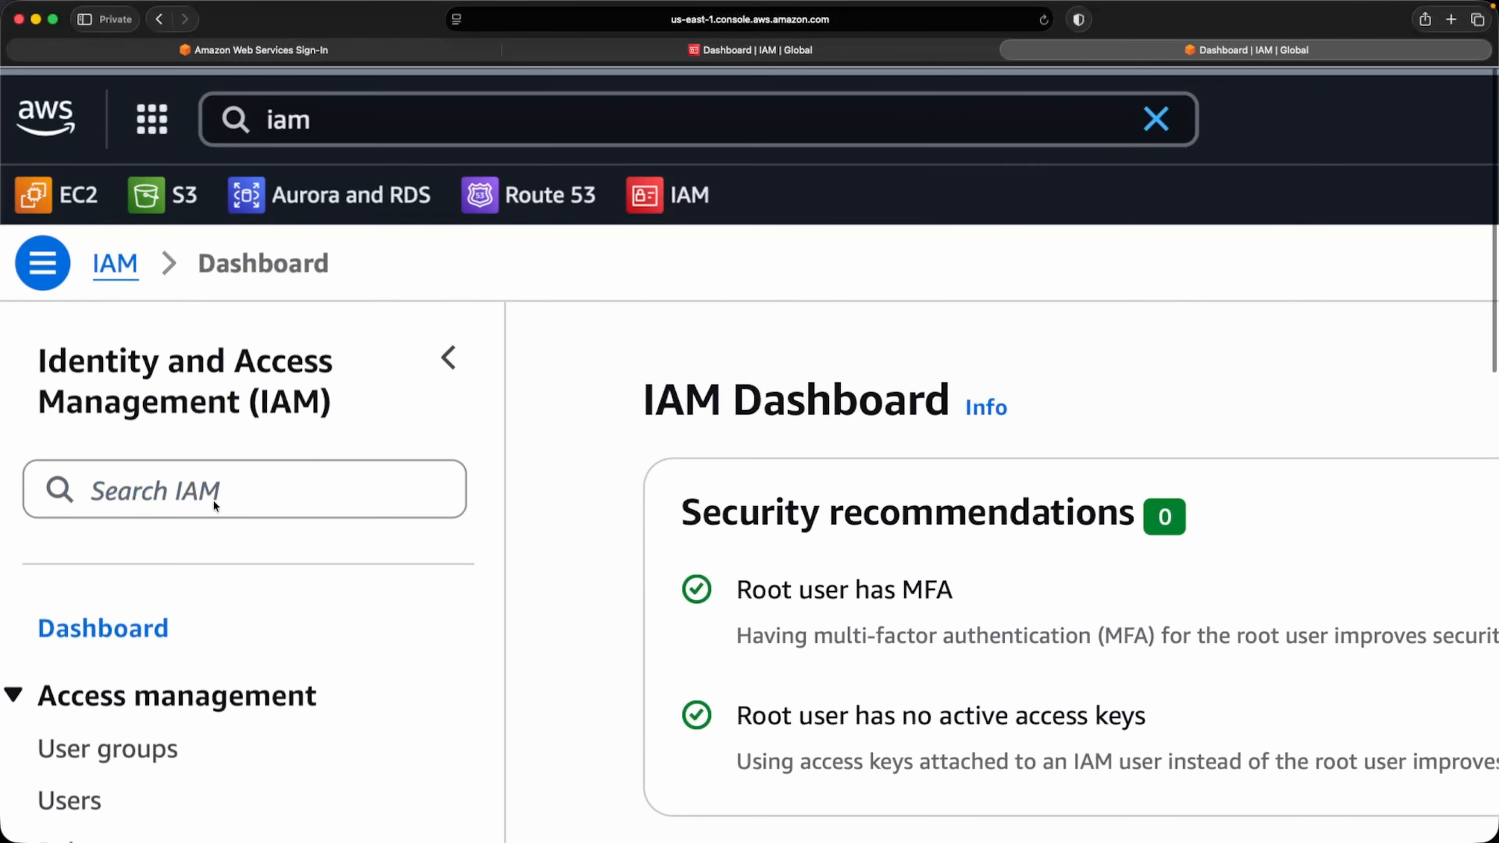
scroll(213, 499, "down", 4)
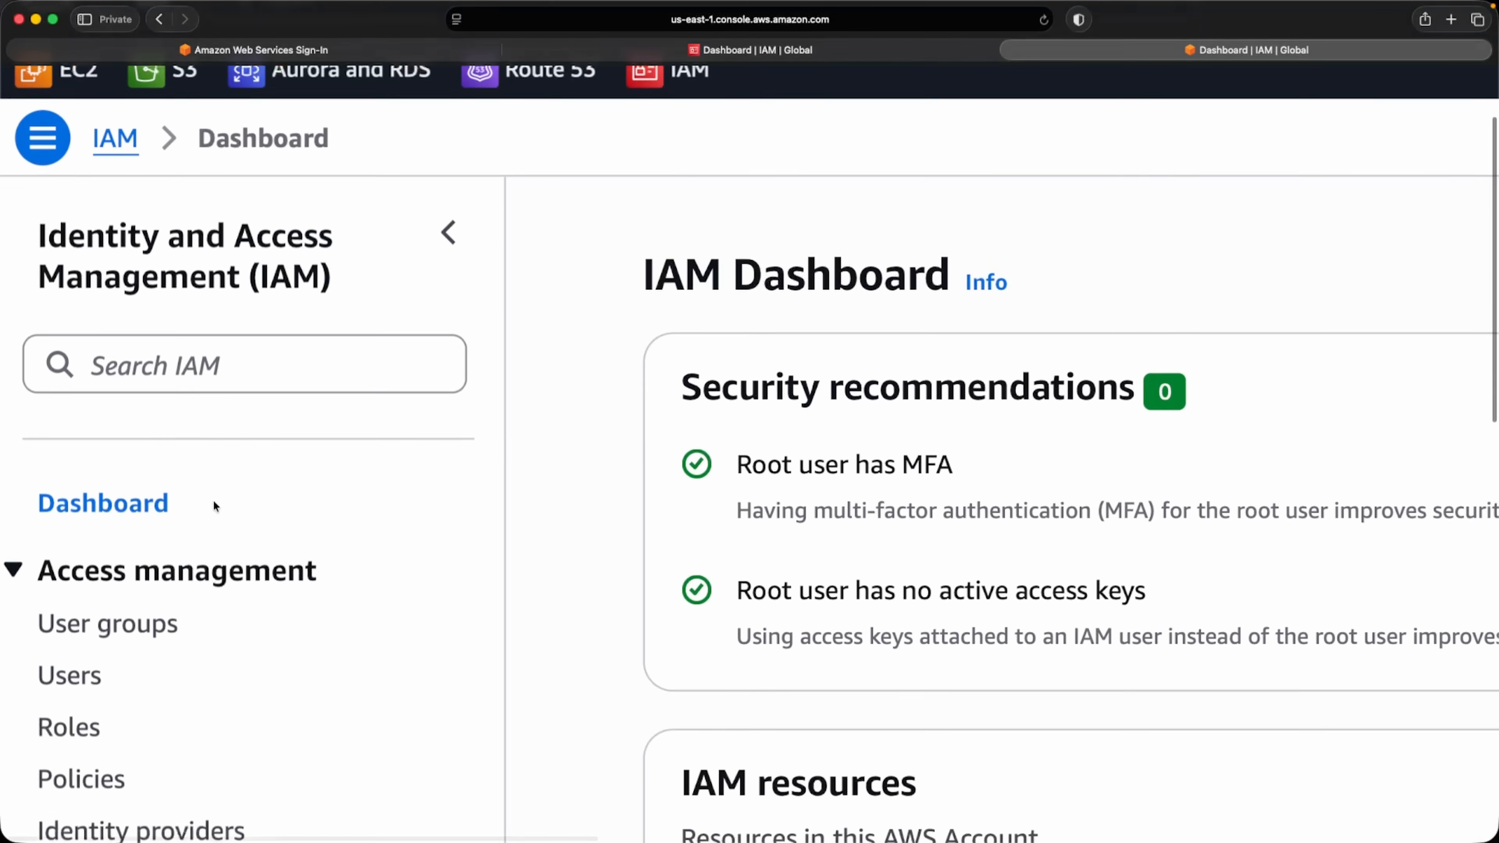
Open the IAM Users list, which shows zero users.
left_click(88, 533)
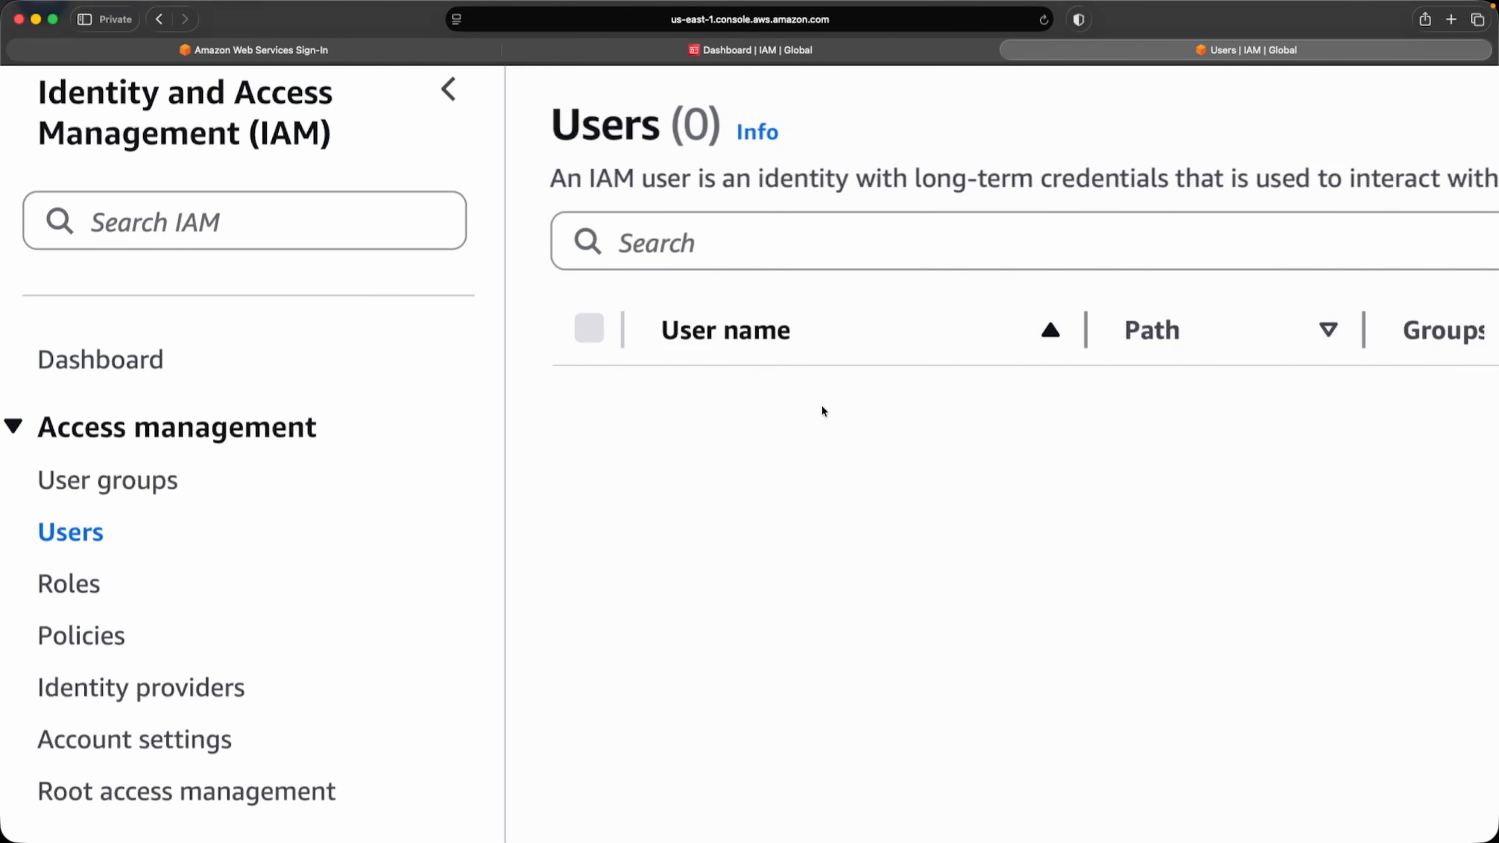
scroll(821, 404, "right", 9)
scroll(821, 405, "left", 9)
scroll(821, 405, "down", 5)
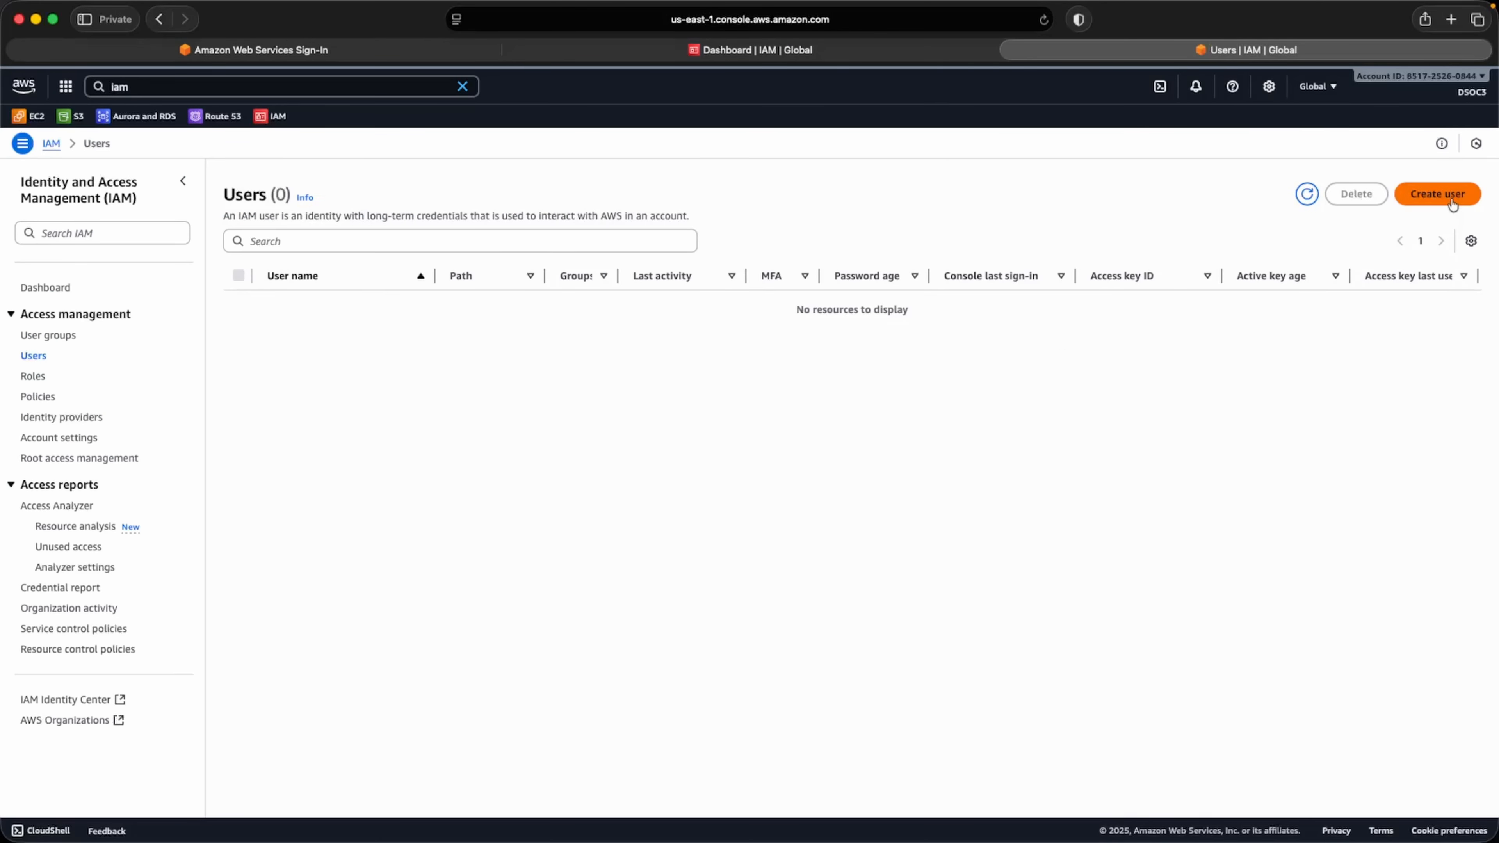
Start creating a new IAM user and enter the user name dsoc3.
scroll(1458, 204, "up", 5)
scroll(1463, 206, "down", 5)
left_click(1335, 191)
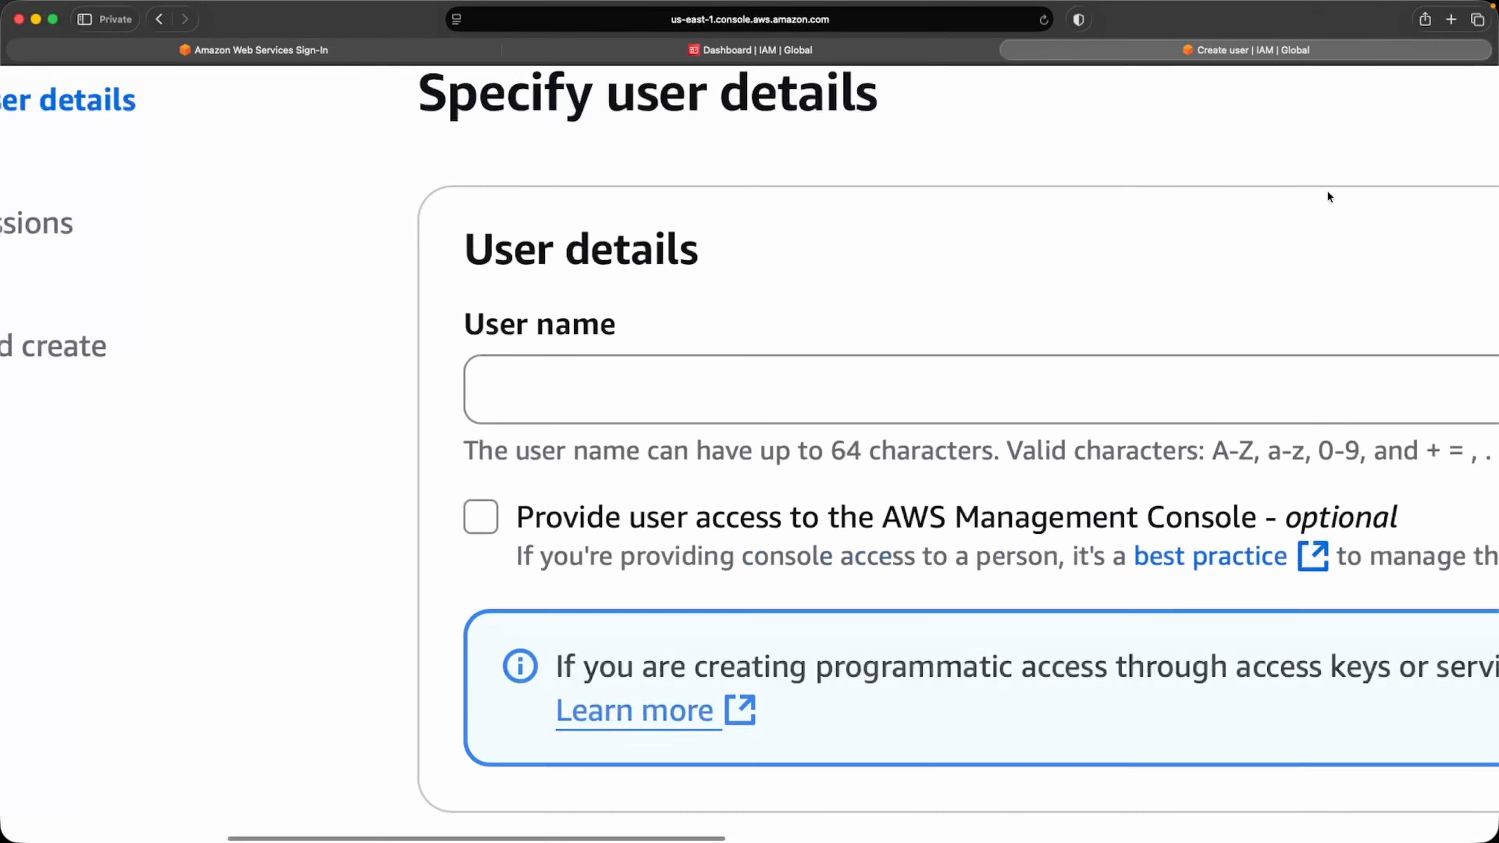
scroll(828, 338, "up", 5)
left_click(749, 373)
type("d")
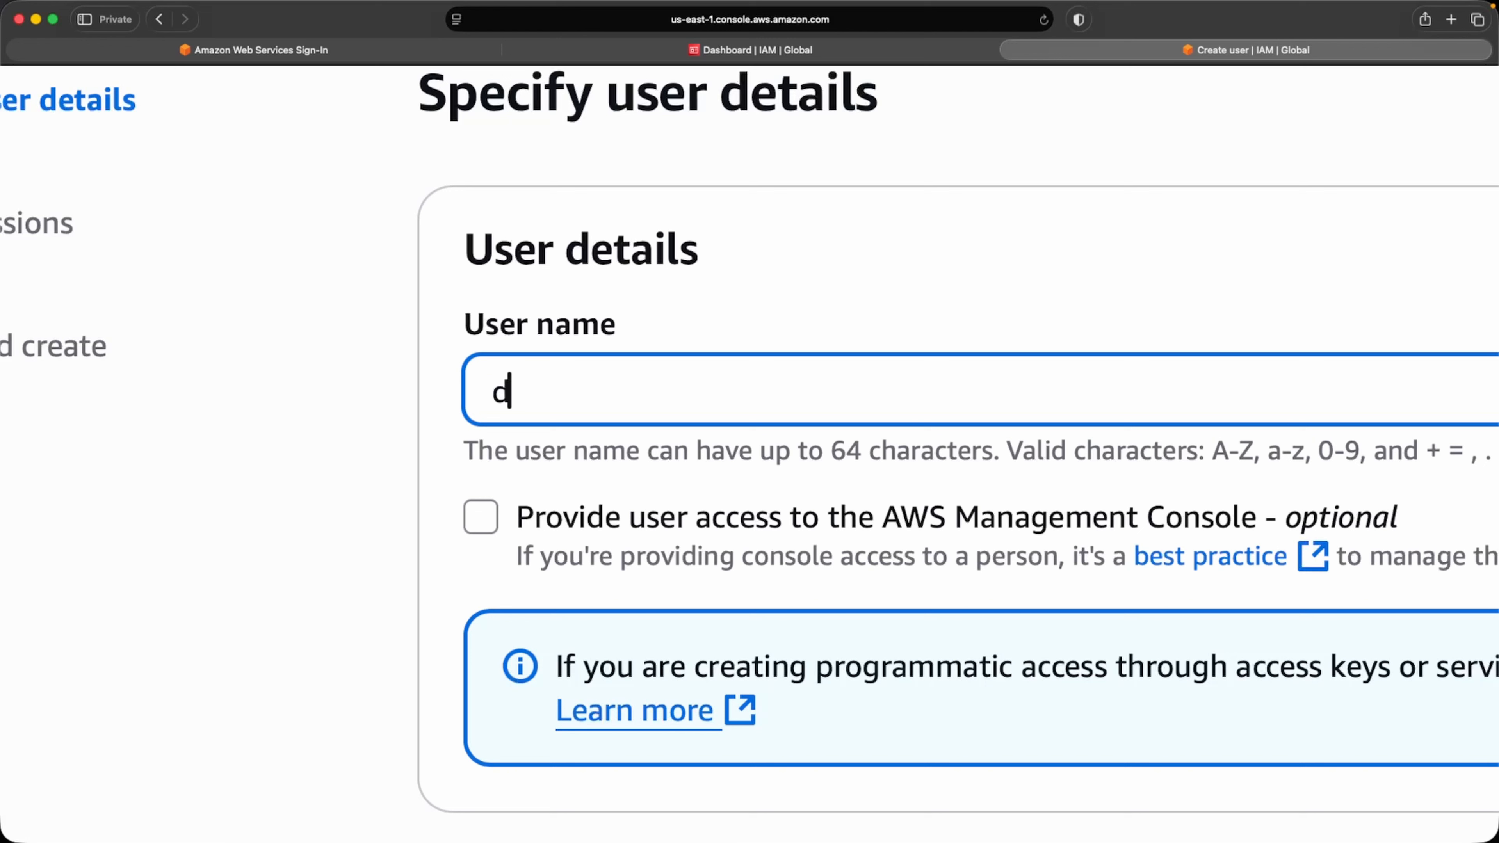
type("soc3-w")
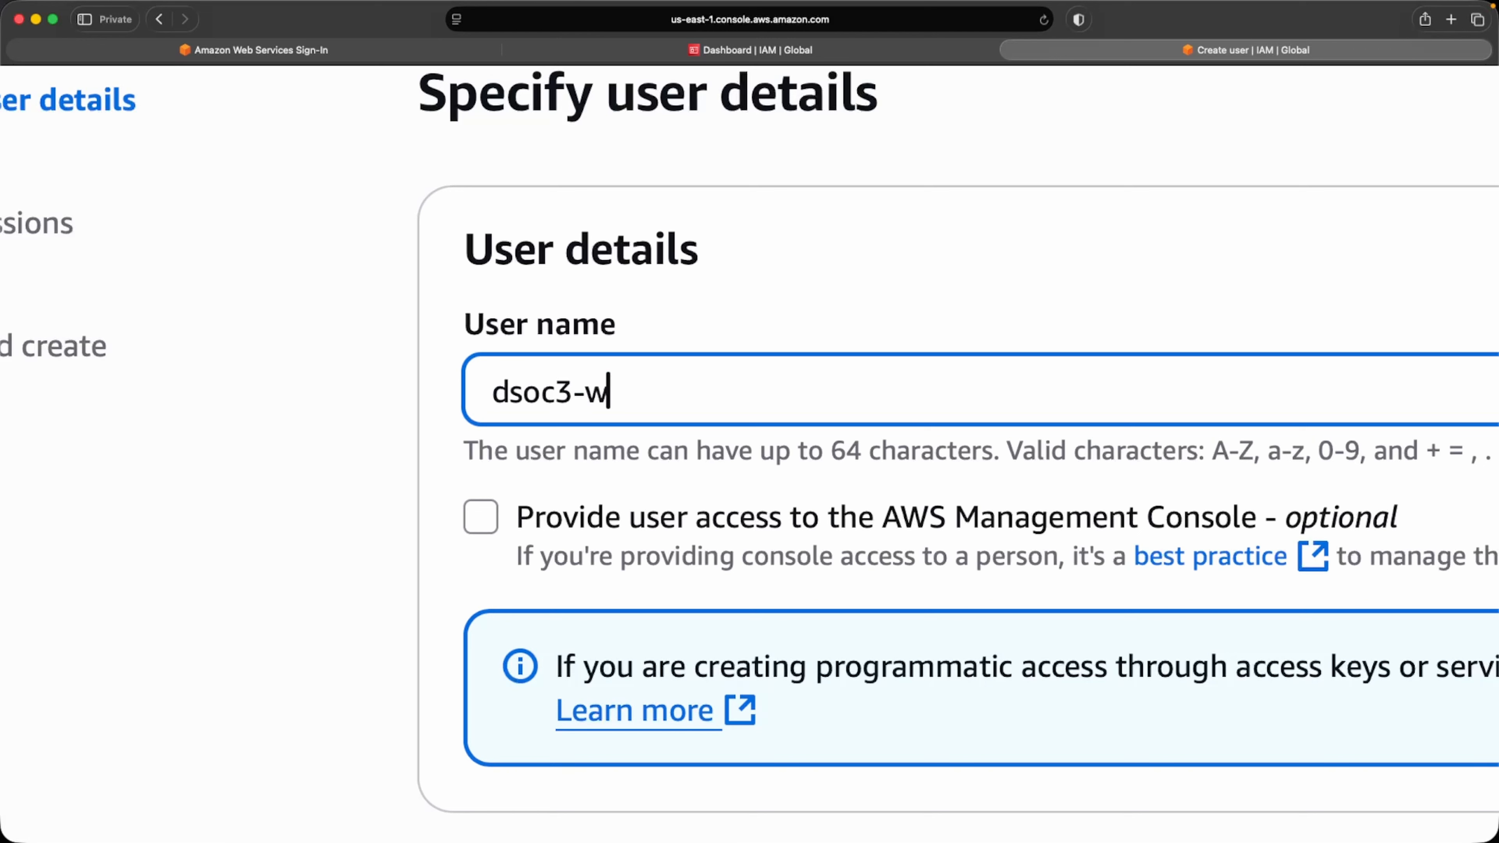
type("eb-app")
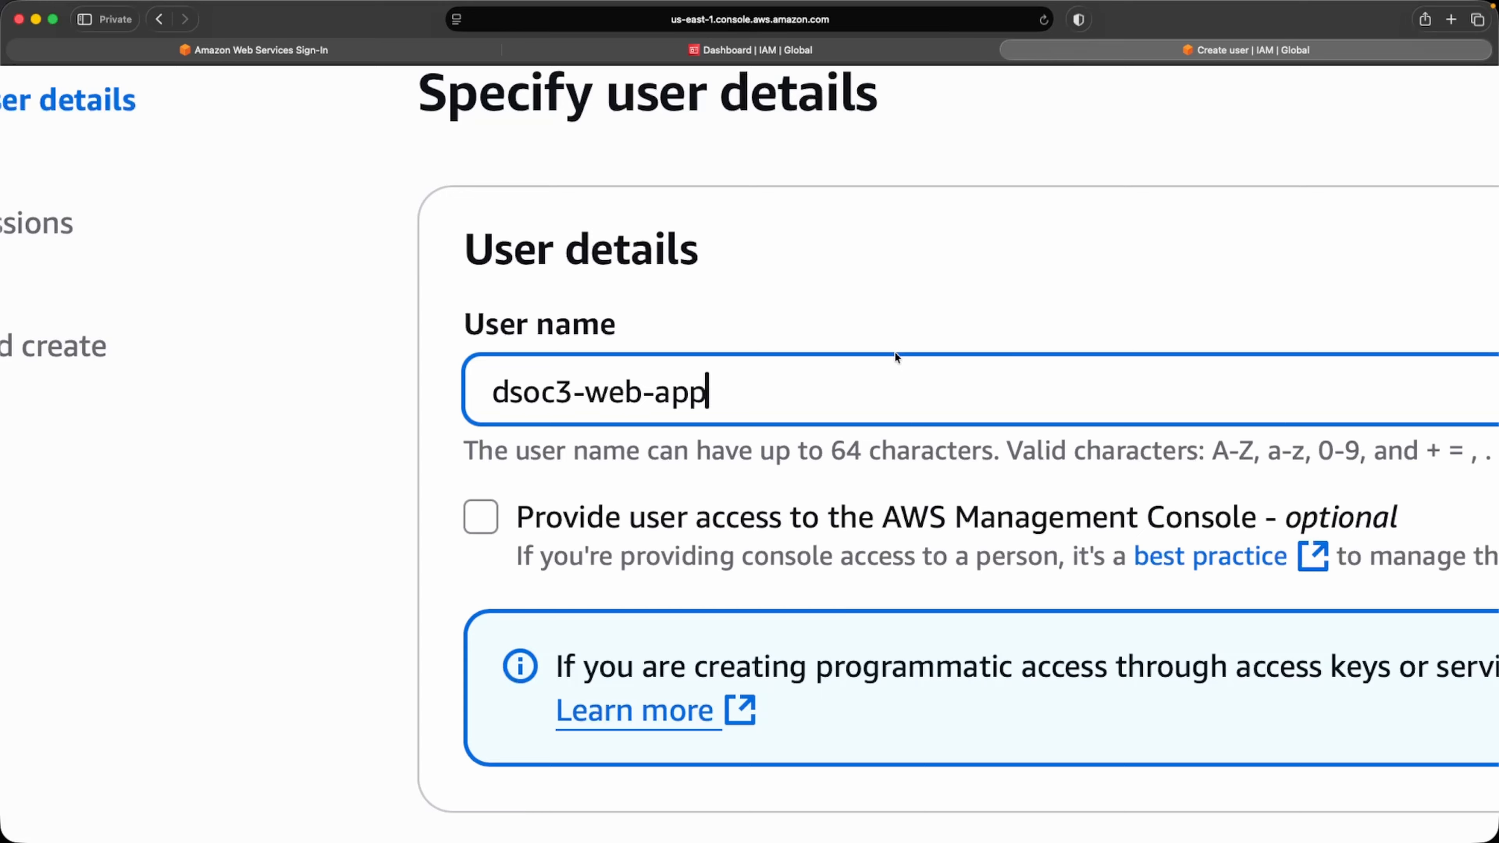
key("BackSpace")
key("BackSpace")
key("BackSpace")
key("BackSpace")
key("BackSpace")
key("BackSpace")
key("BackSpace")
key("BackSpace")
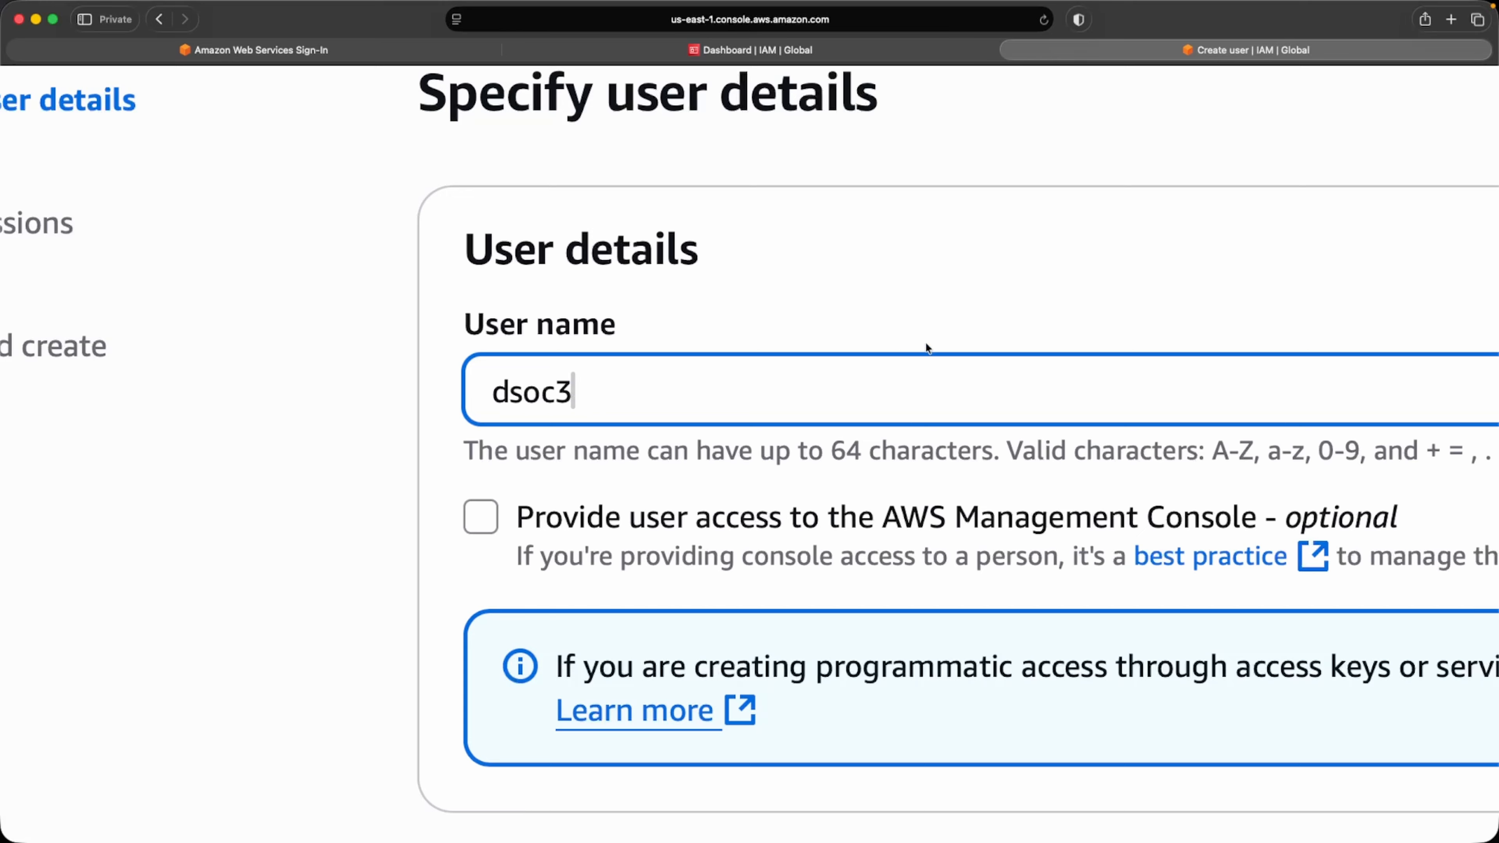
Give dsoc3 console access with an autogenerated password and no forced reset at next sign-in.
scroll(942, 333, "right", 5)
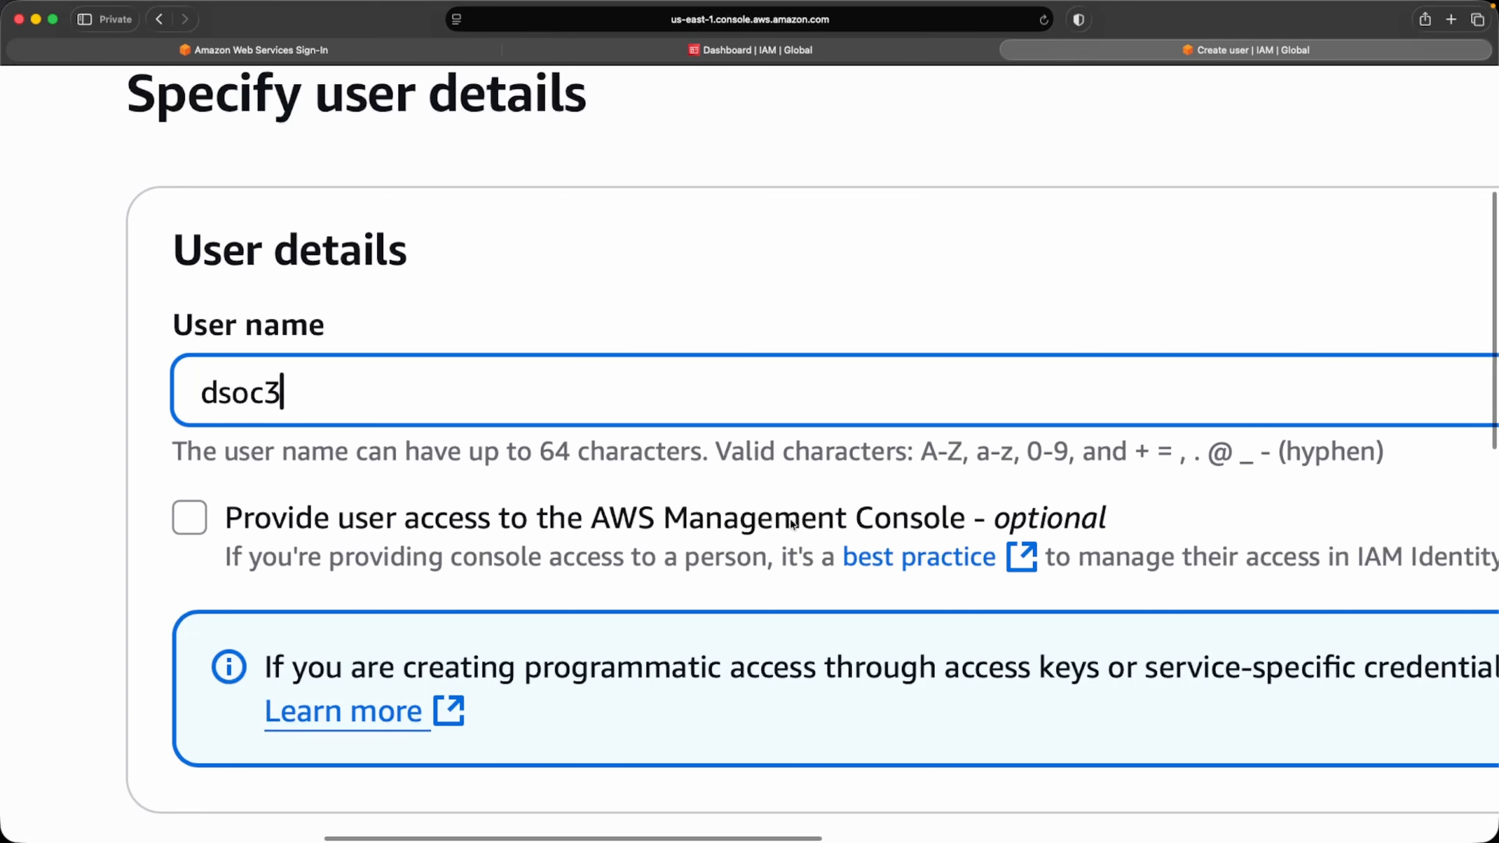
left_click(356, 525)
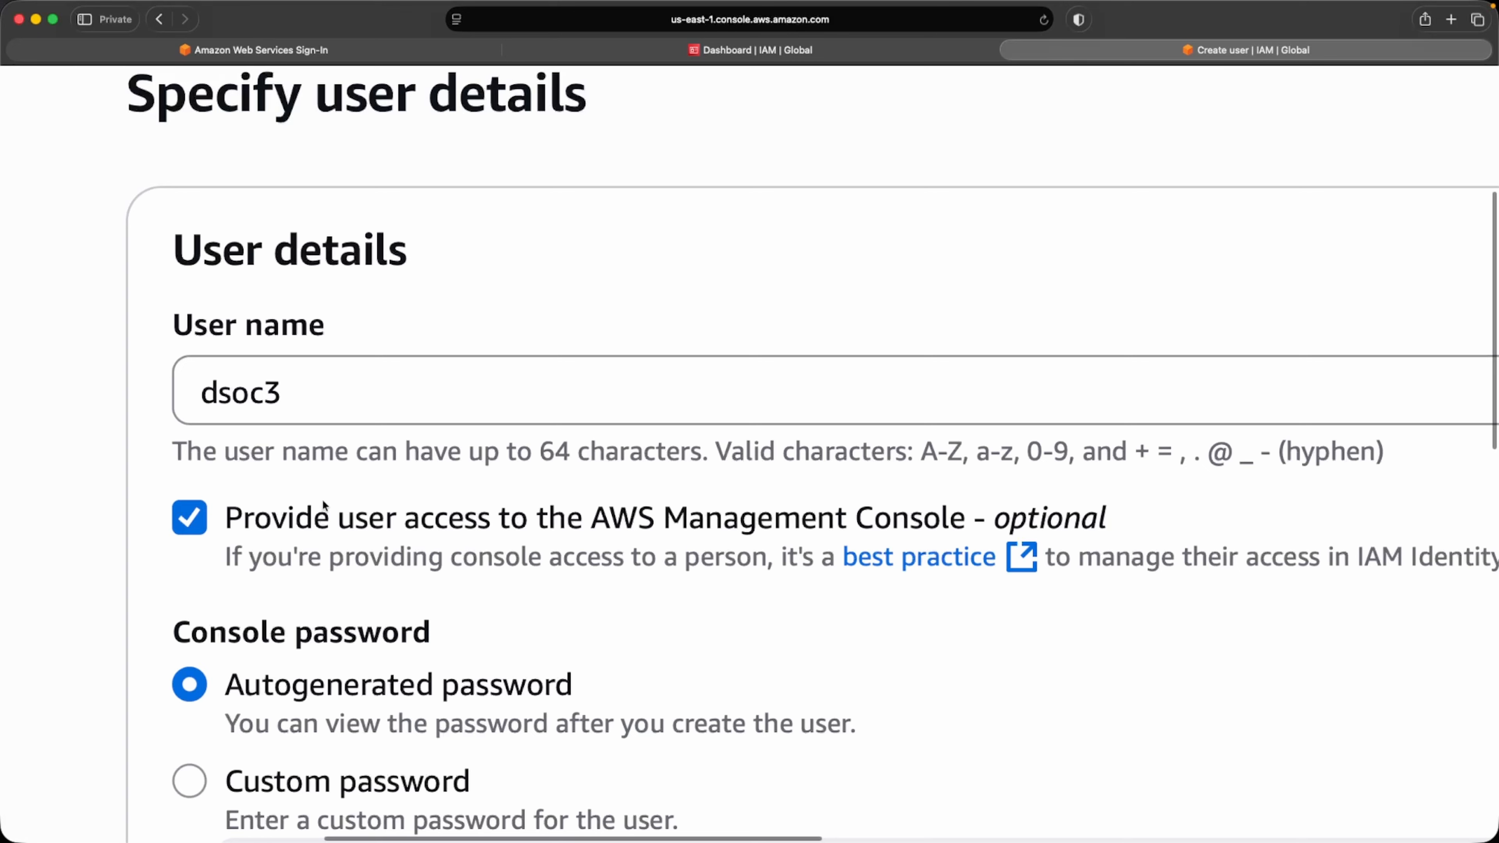
scroll(322, 499, "down", 5)
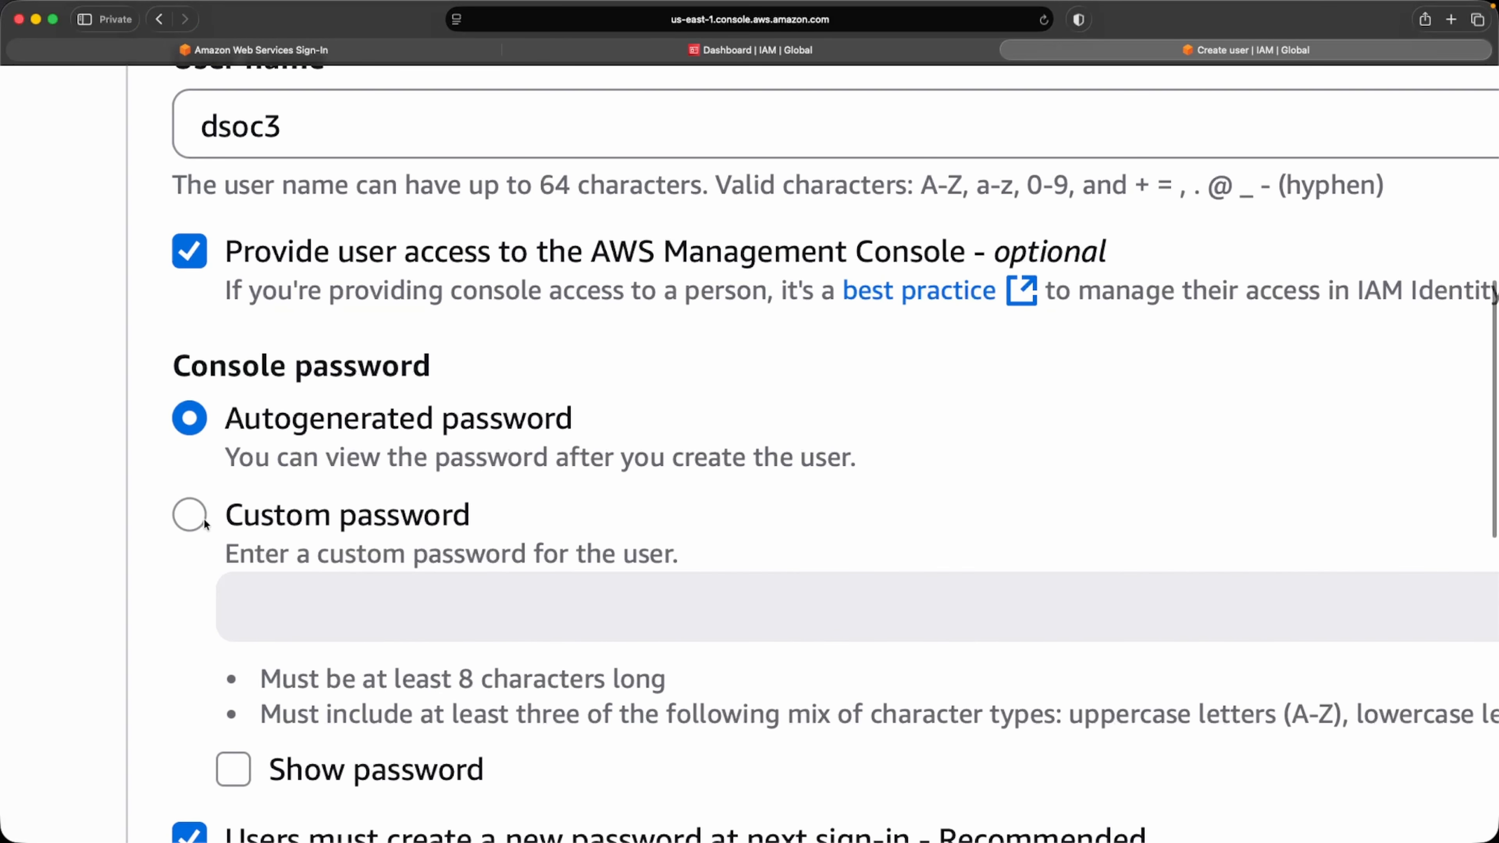
left_click(204, 519)
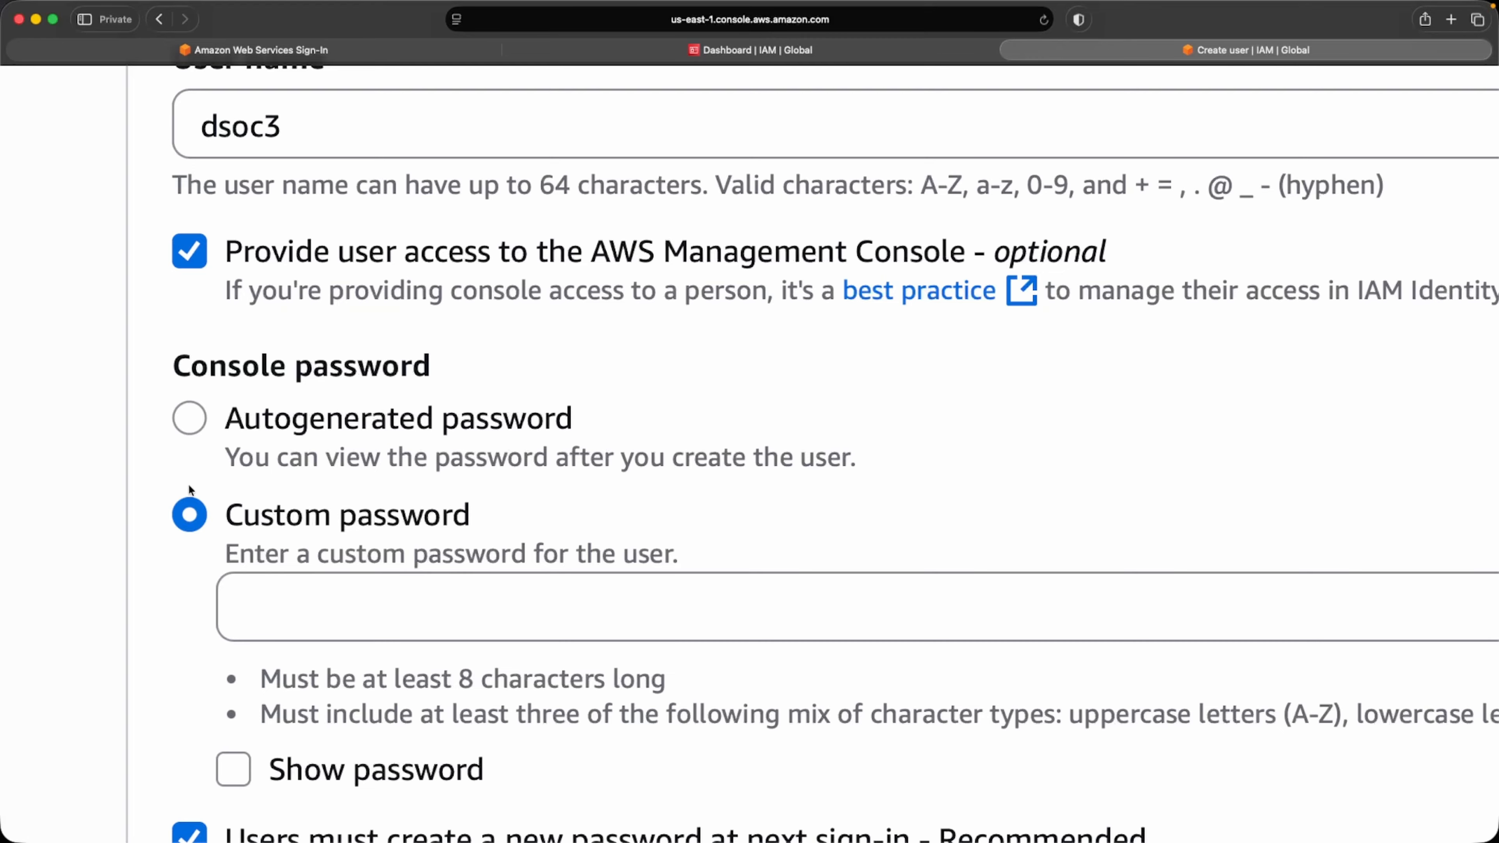
left_click(189, 419)
scroll(390, 467, "down", 3)
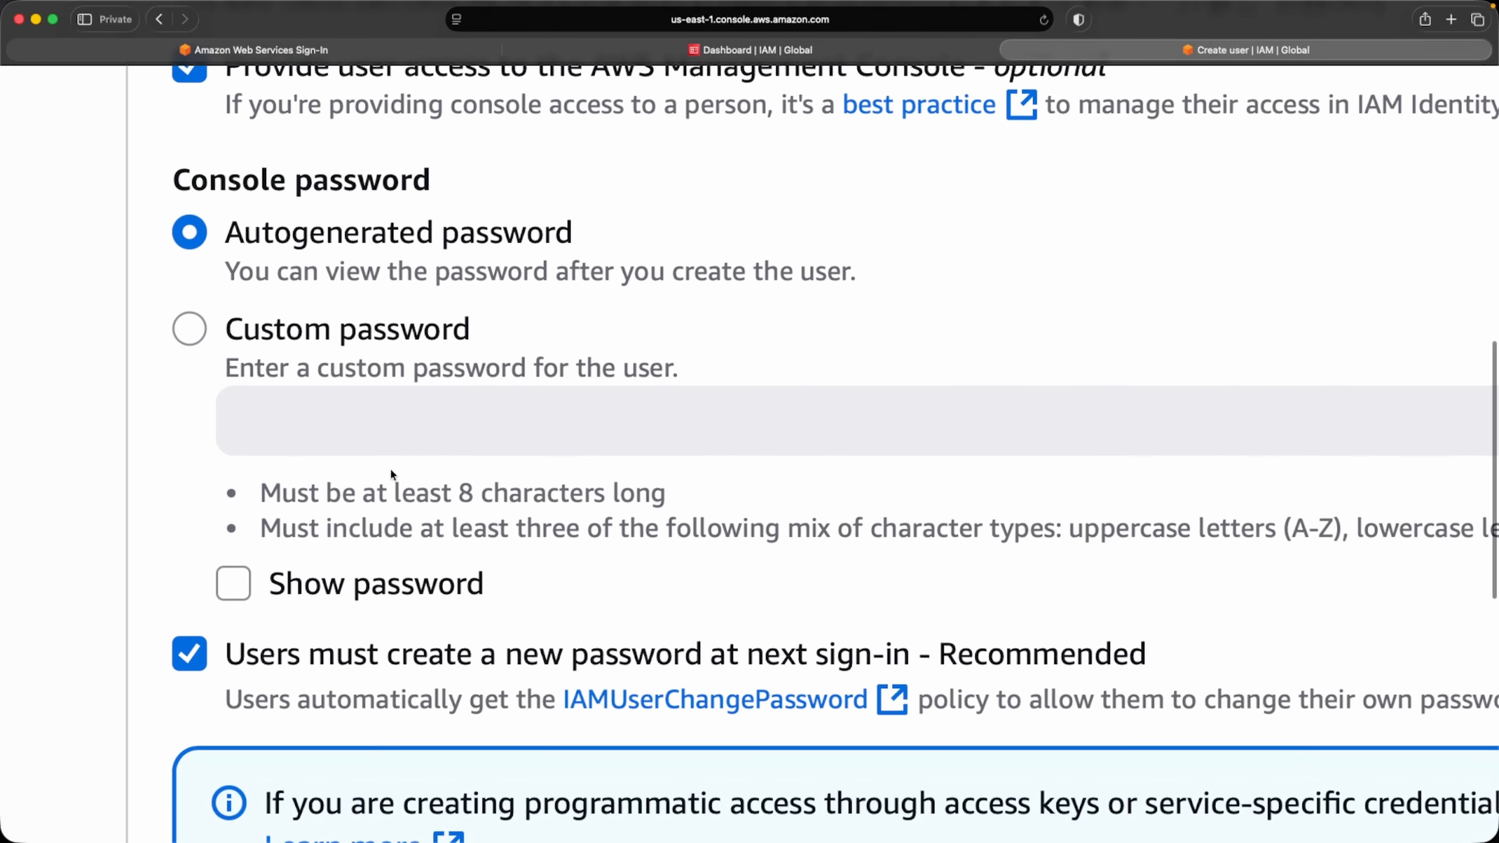
scroll(390, 470, "down", 3)
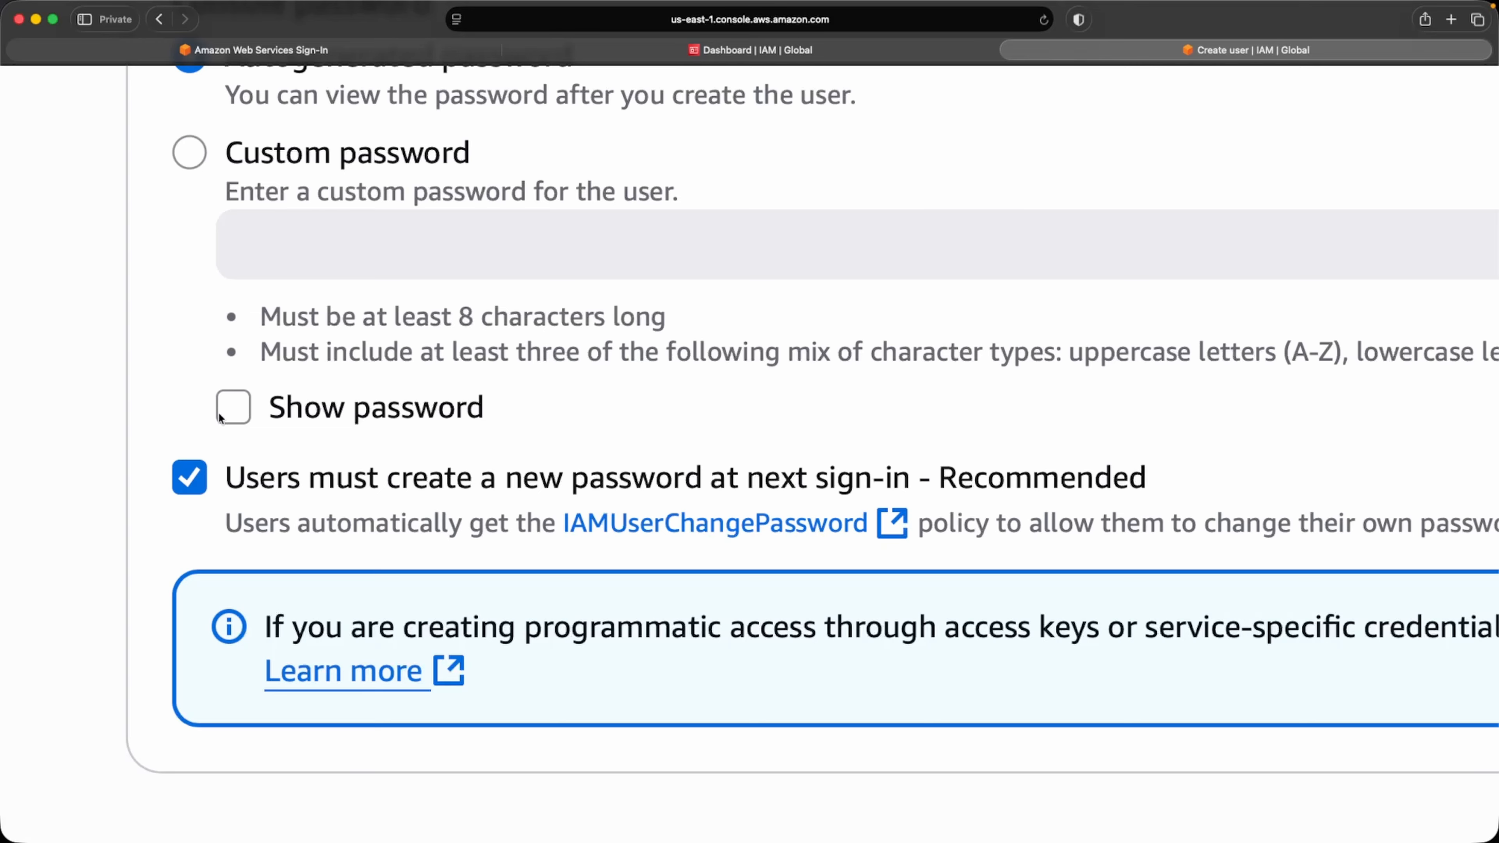
left_click(186, 473)
scroll(257, 388, "up", 3)
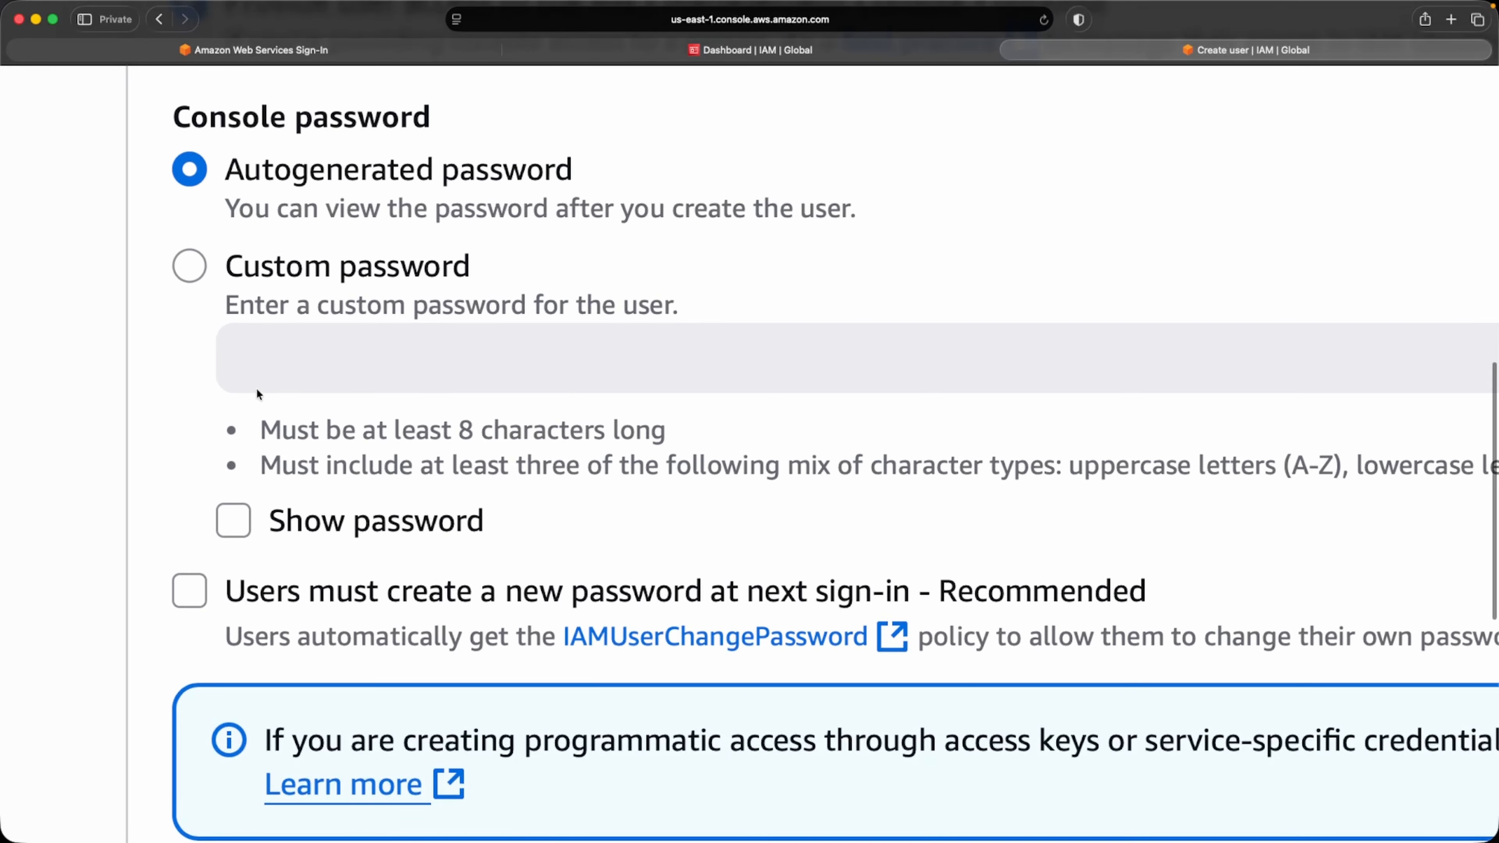
scroll(257, 388, "down", 5)
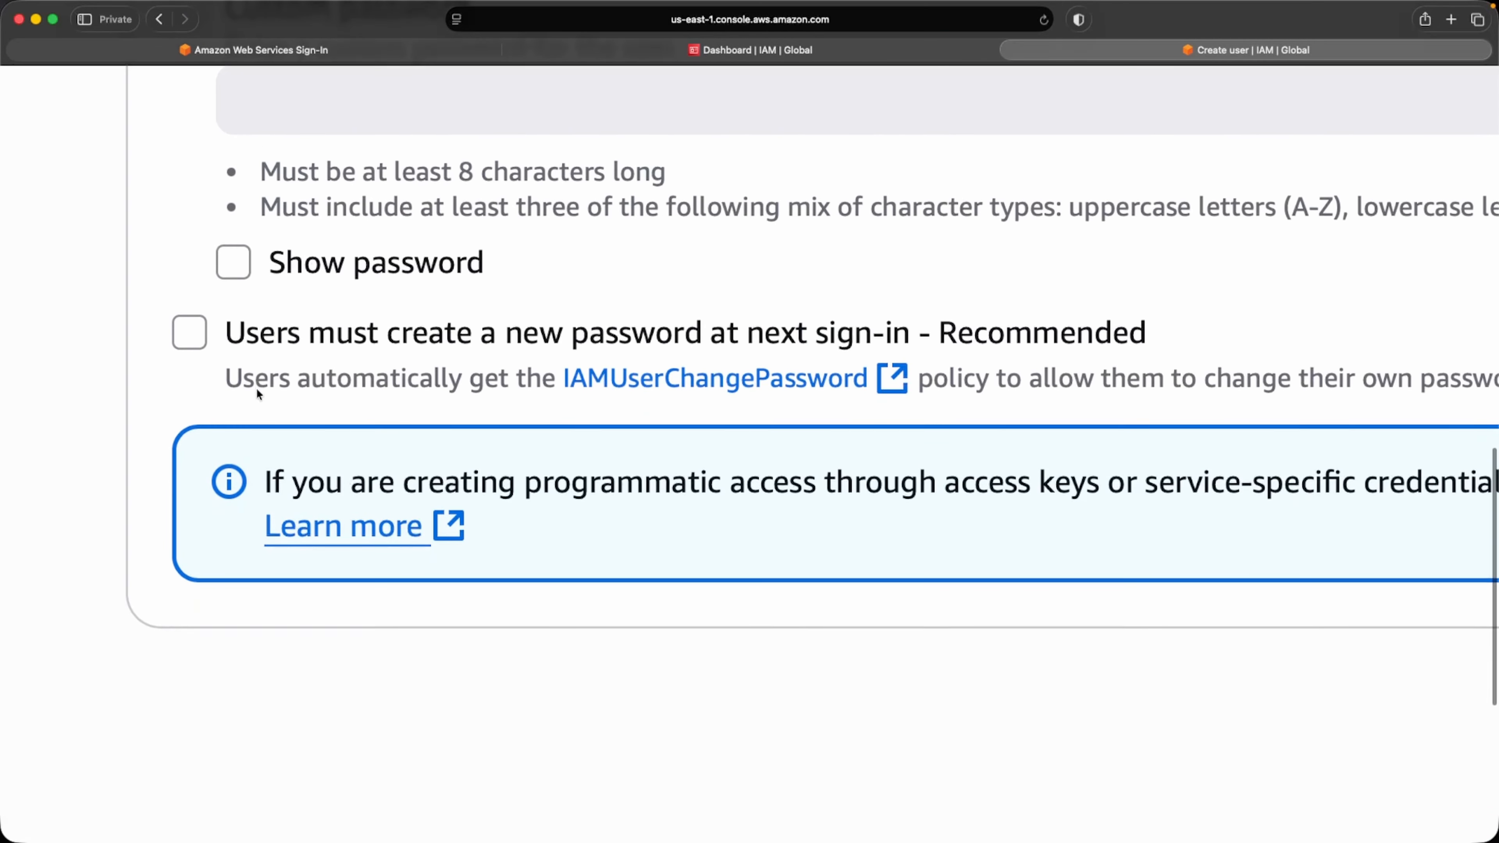
scroll(457, 376, "right", 2)
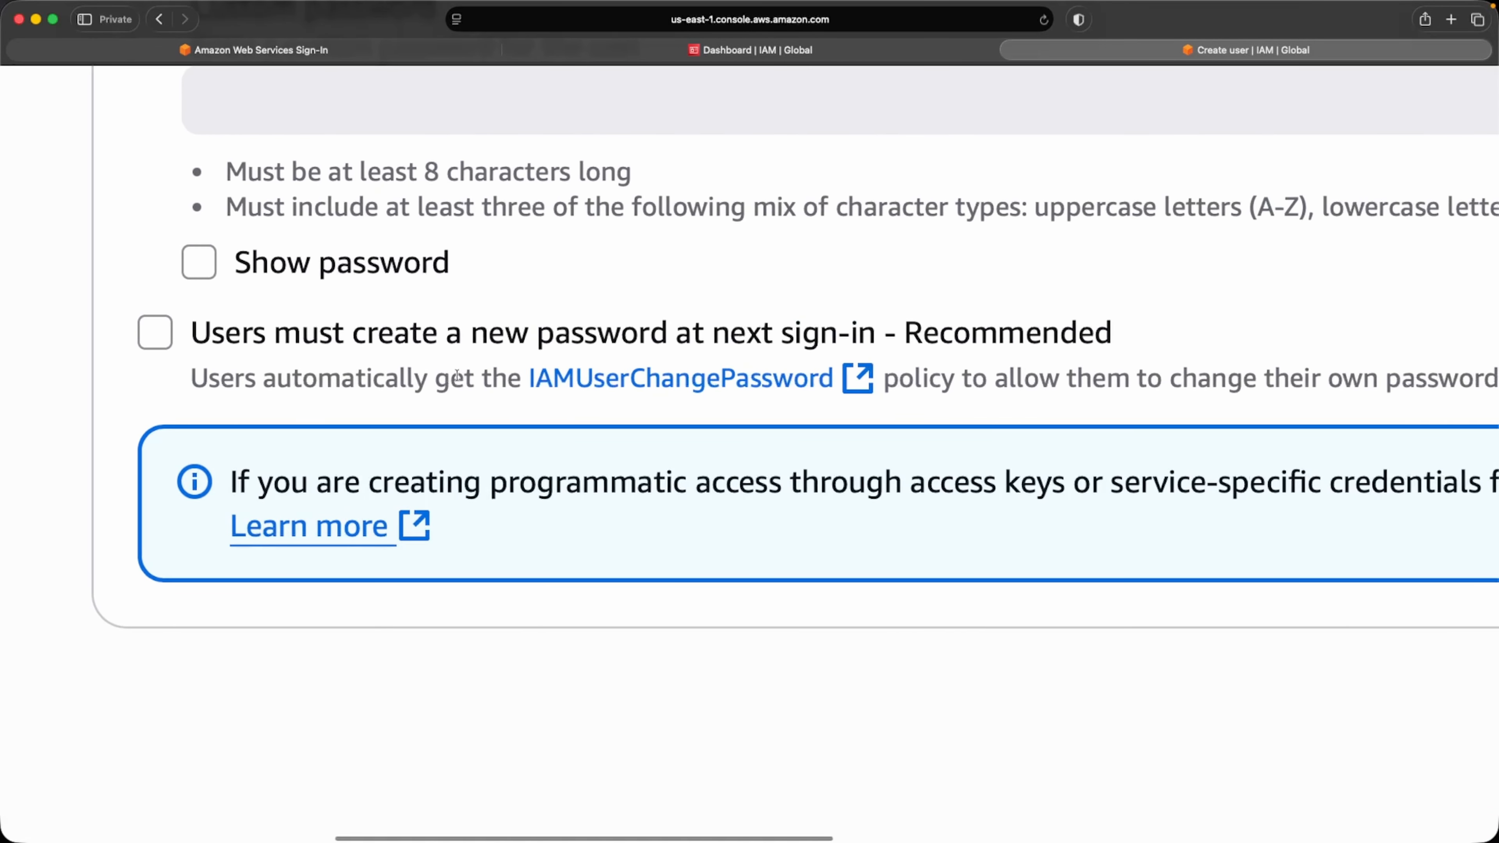
scroll(457, 378, "right", 3)
scroll(455, 392, "down", 5)
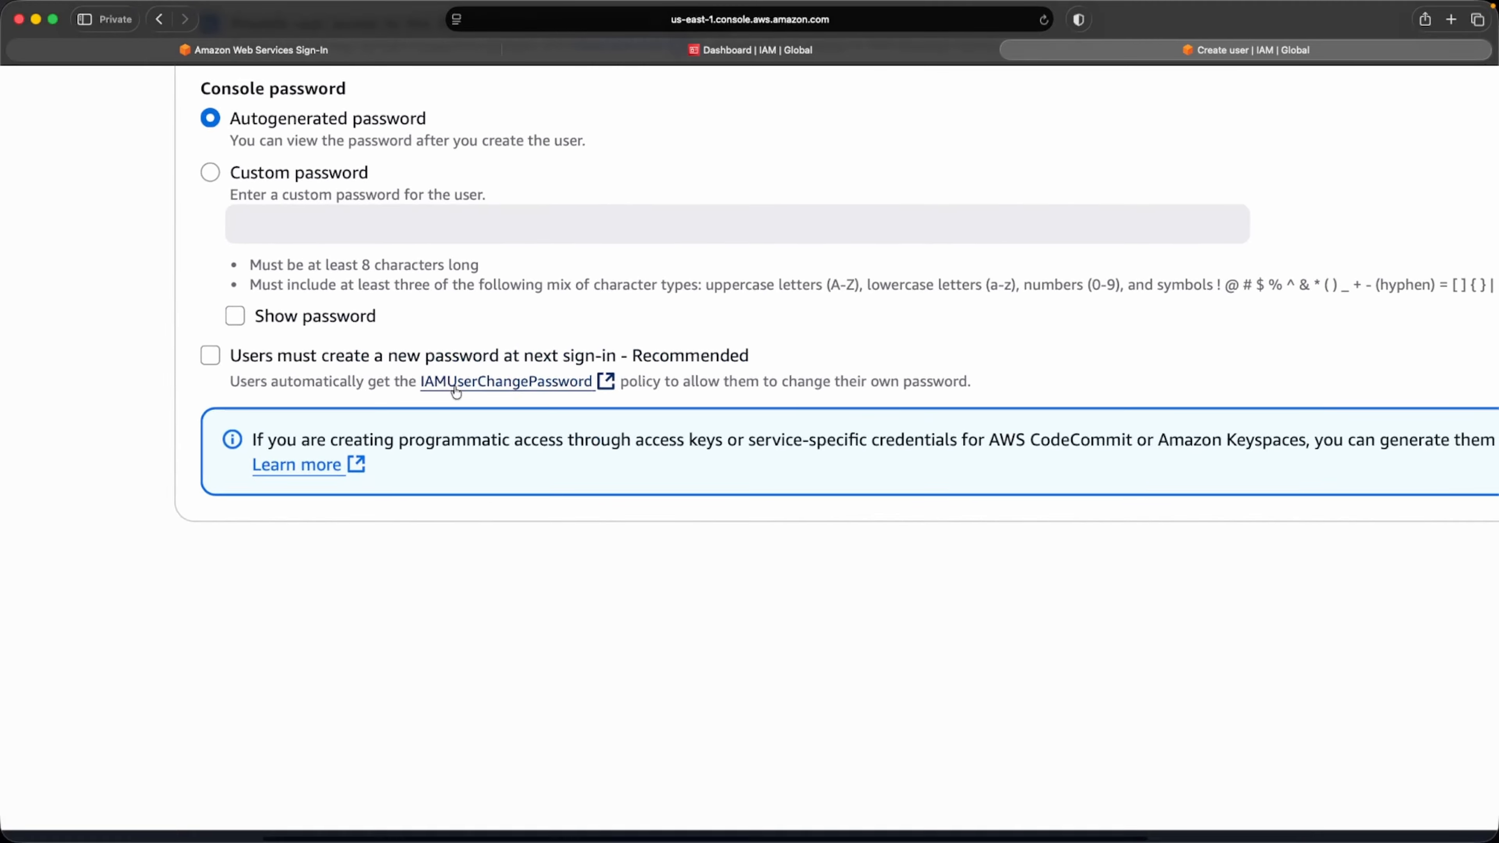
scroll(455, 391, "up", 1)
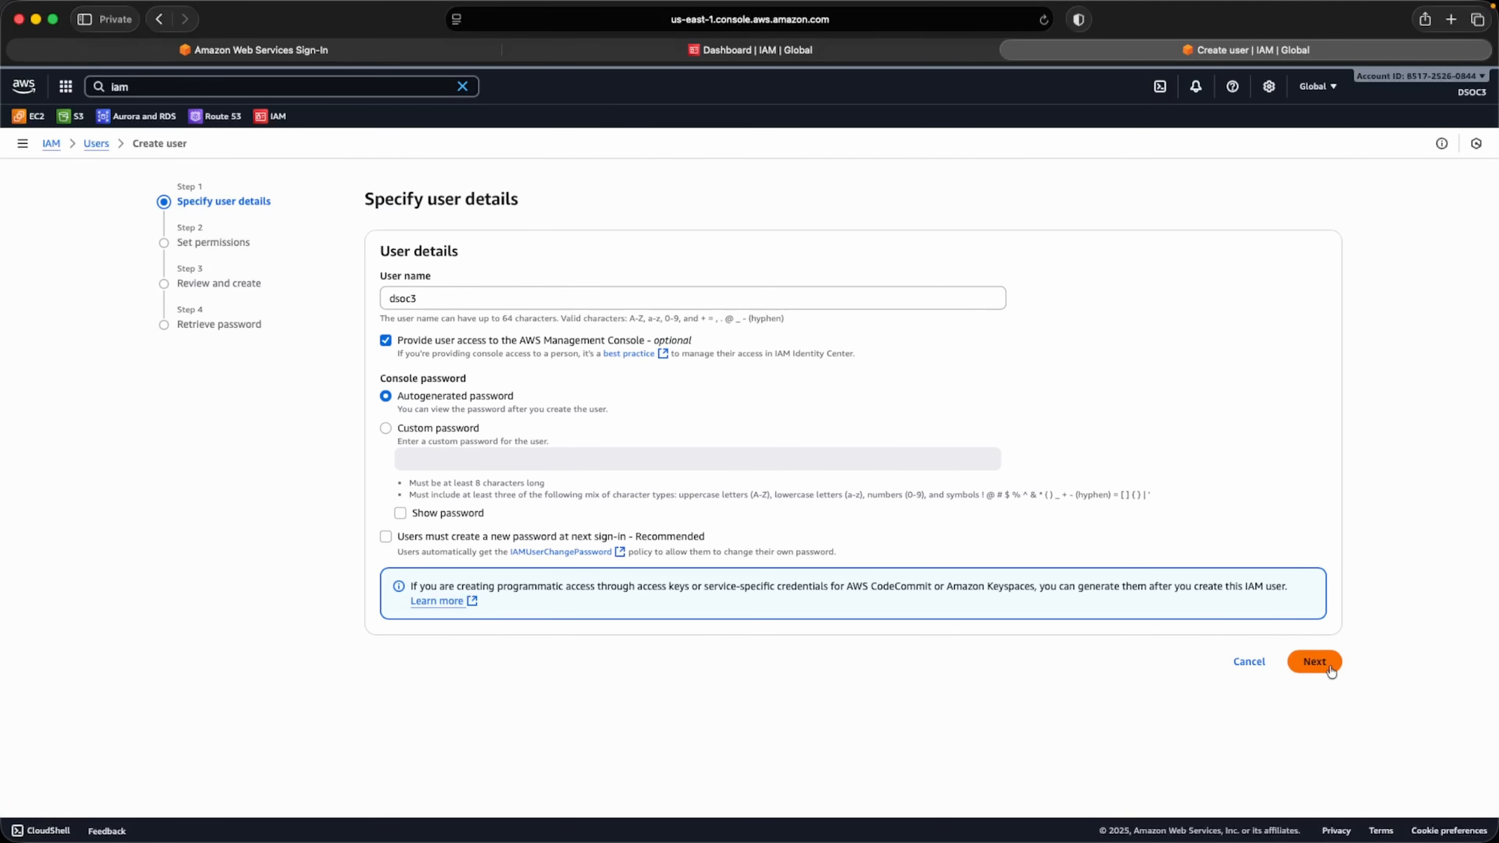
Move to the permissions step and try attaching AdministratorAccess directly to the user.
left_click(1315, 661)
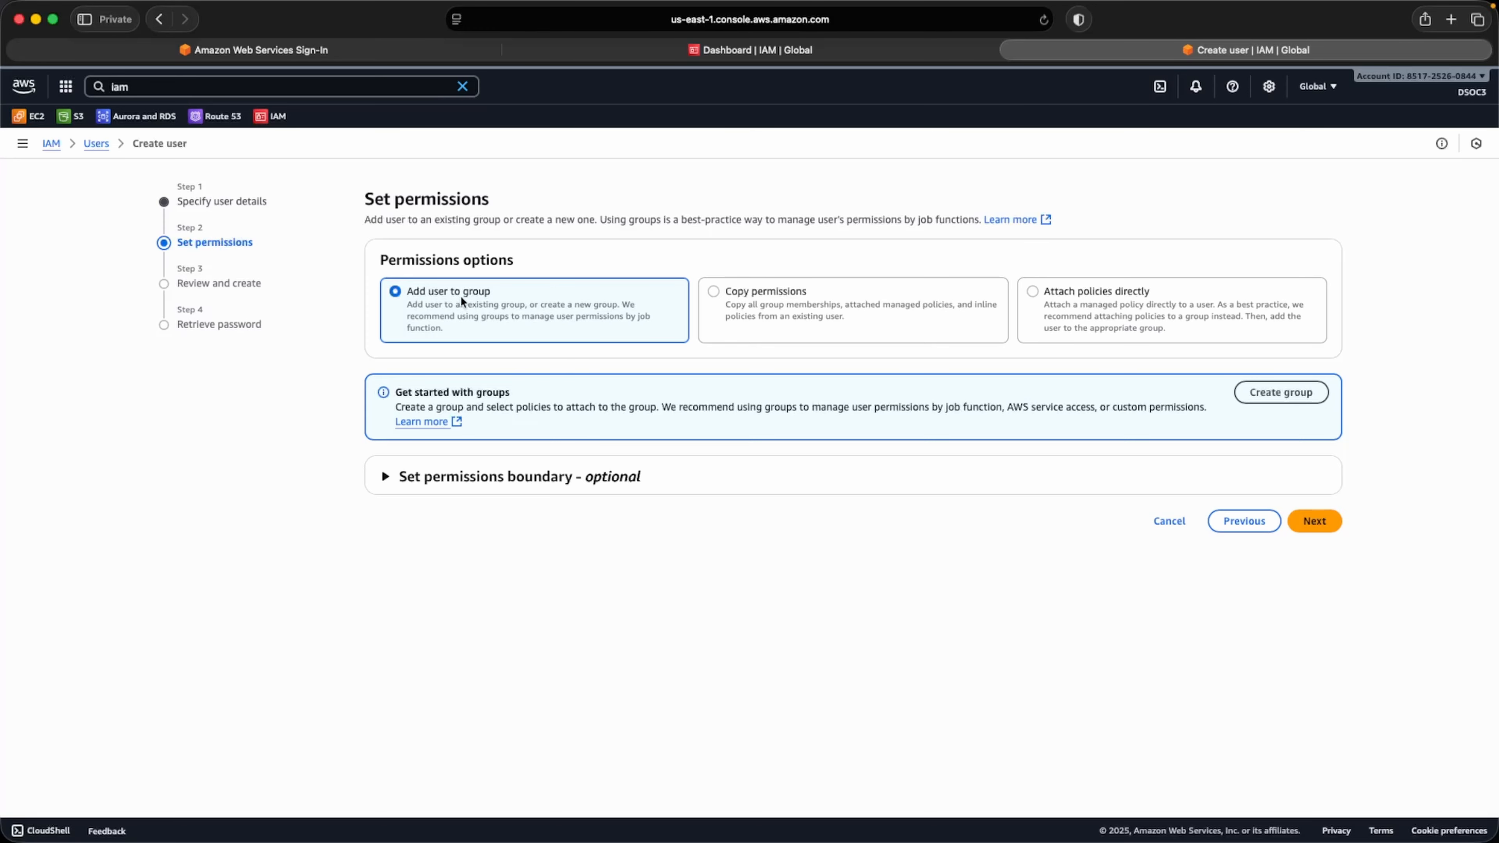
scroll(462, 297, "up", 5)
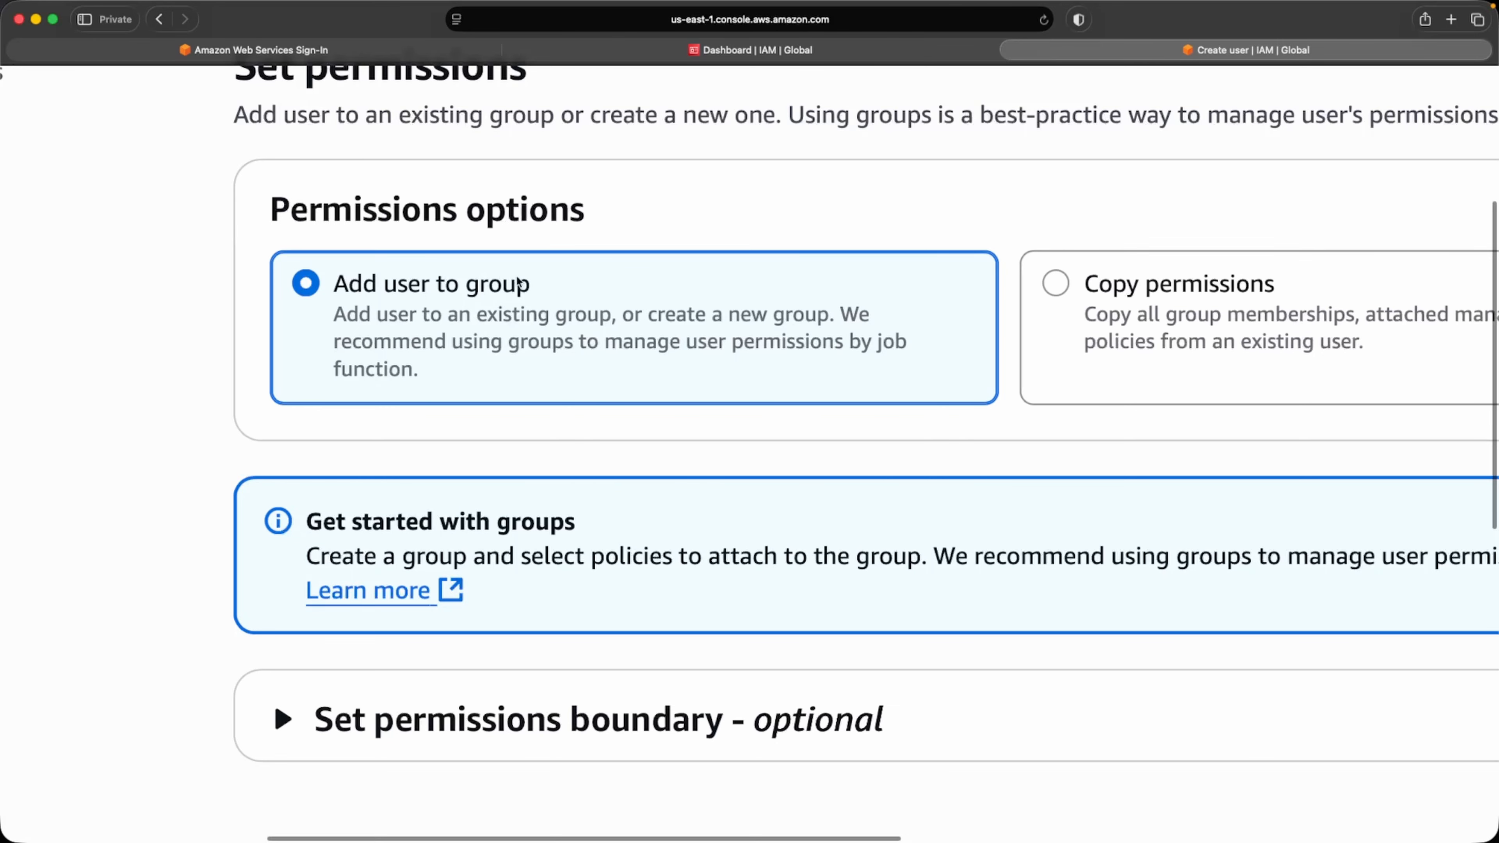
scroll(638, 286, "right", 8)
scroll(637, 285, "right", 8)
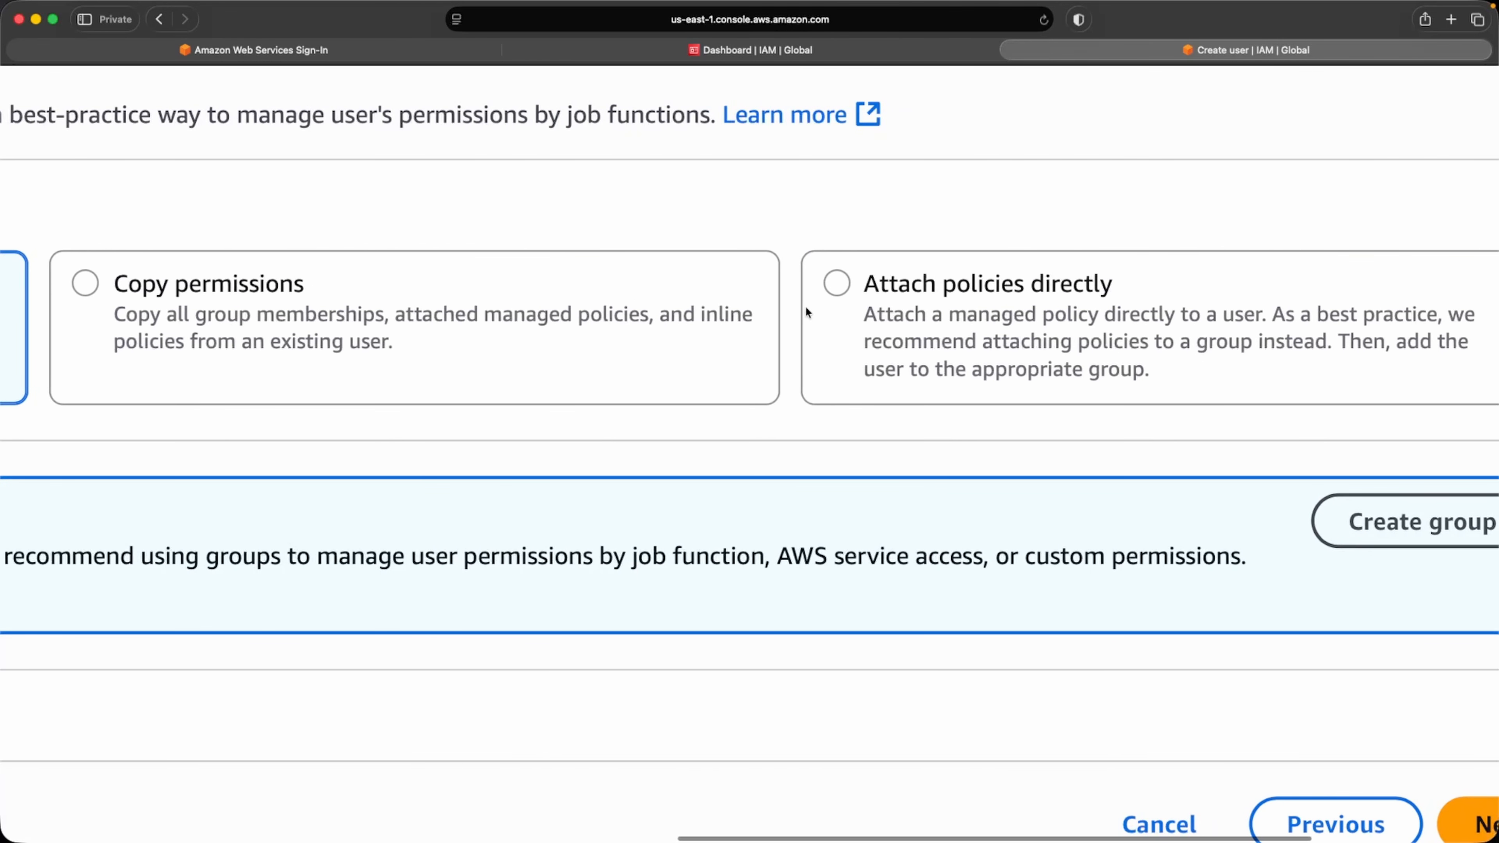
scroll(807, 312, "left", 8)
scroll(807, 311, "left", 7)
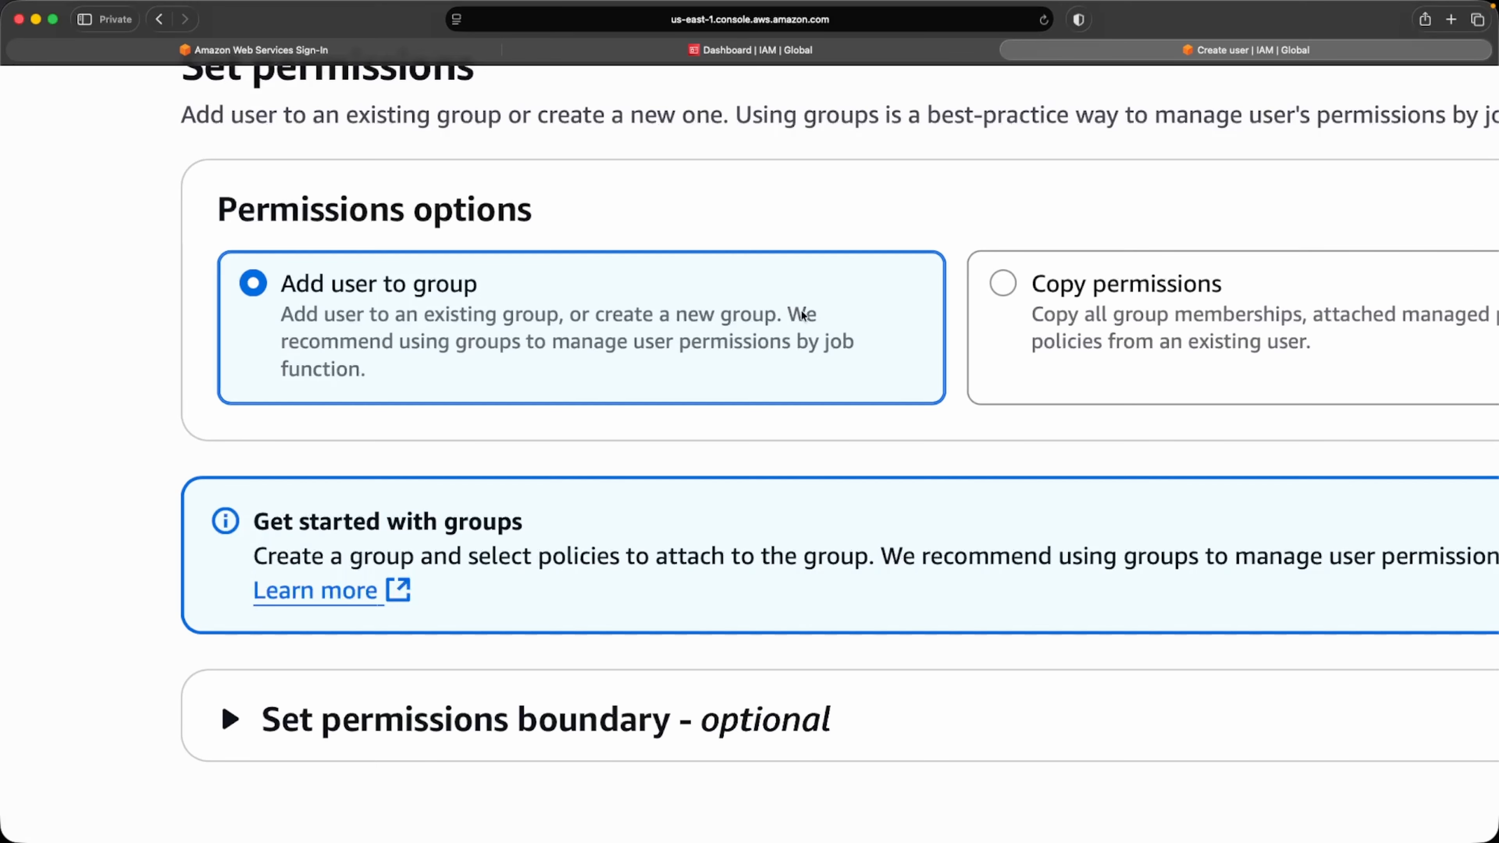
scroll(806, 311, "right", 10)
left_click(686, 284)
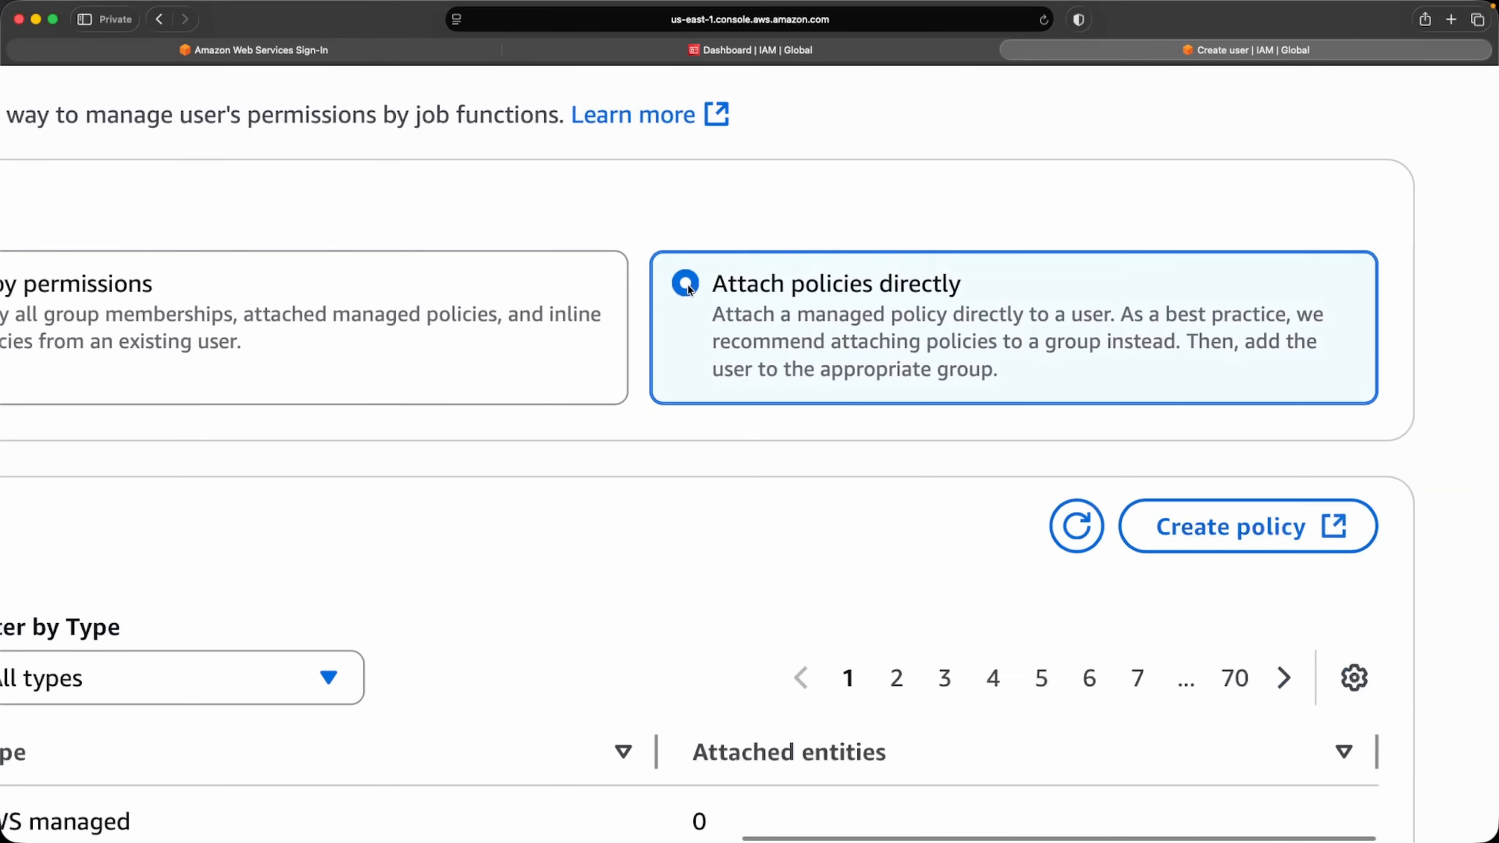
scroll(687, 283, "left", 10)
scroll(654, 451, "down", 5)
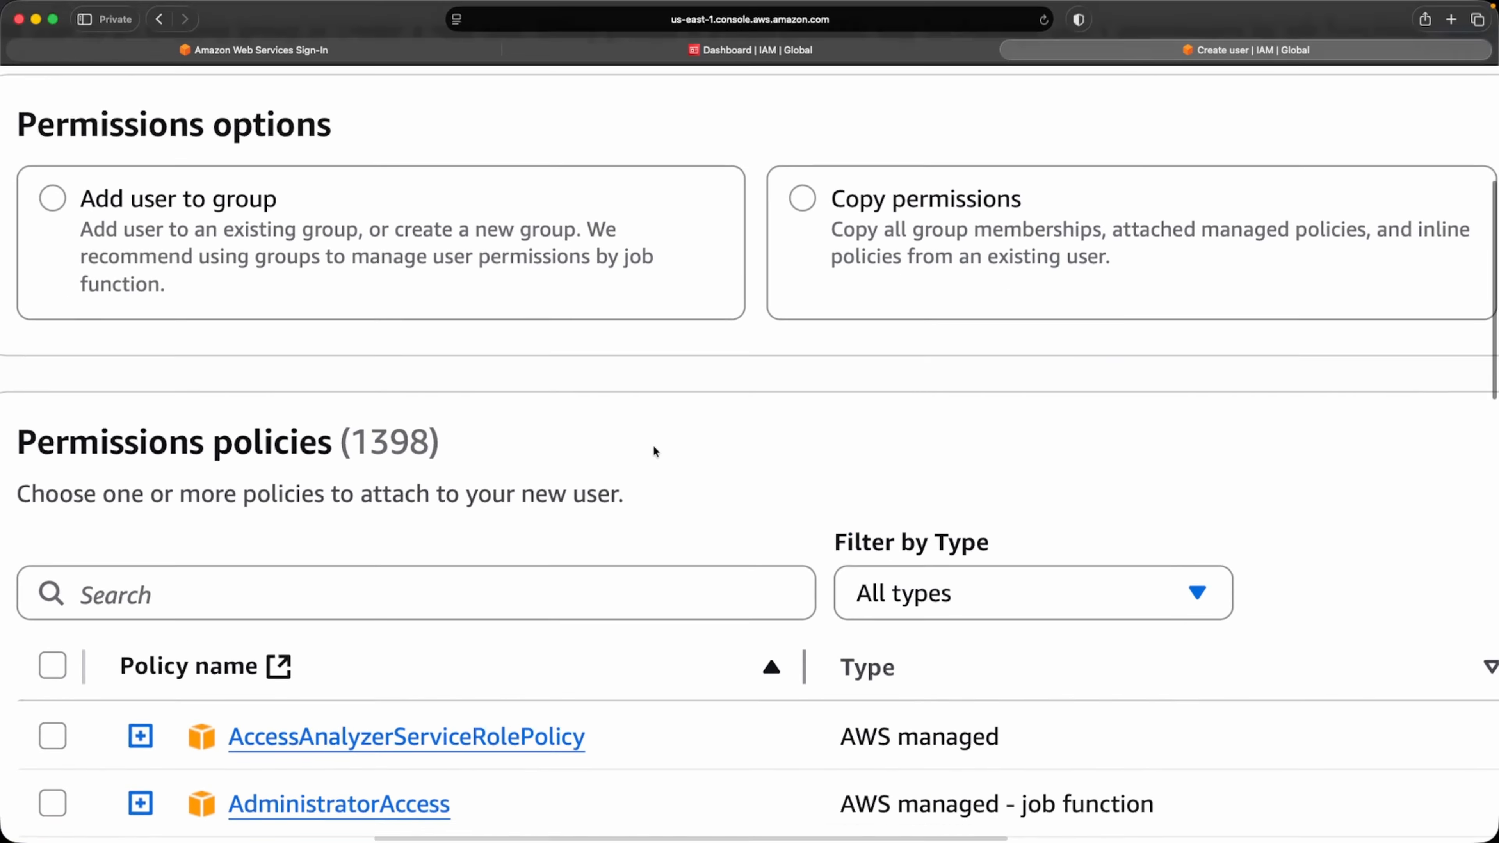
scroll(652, 449, "down", 2)
left_click(52, 679)
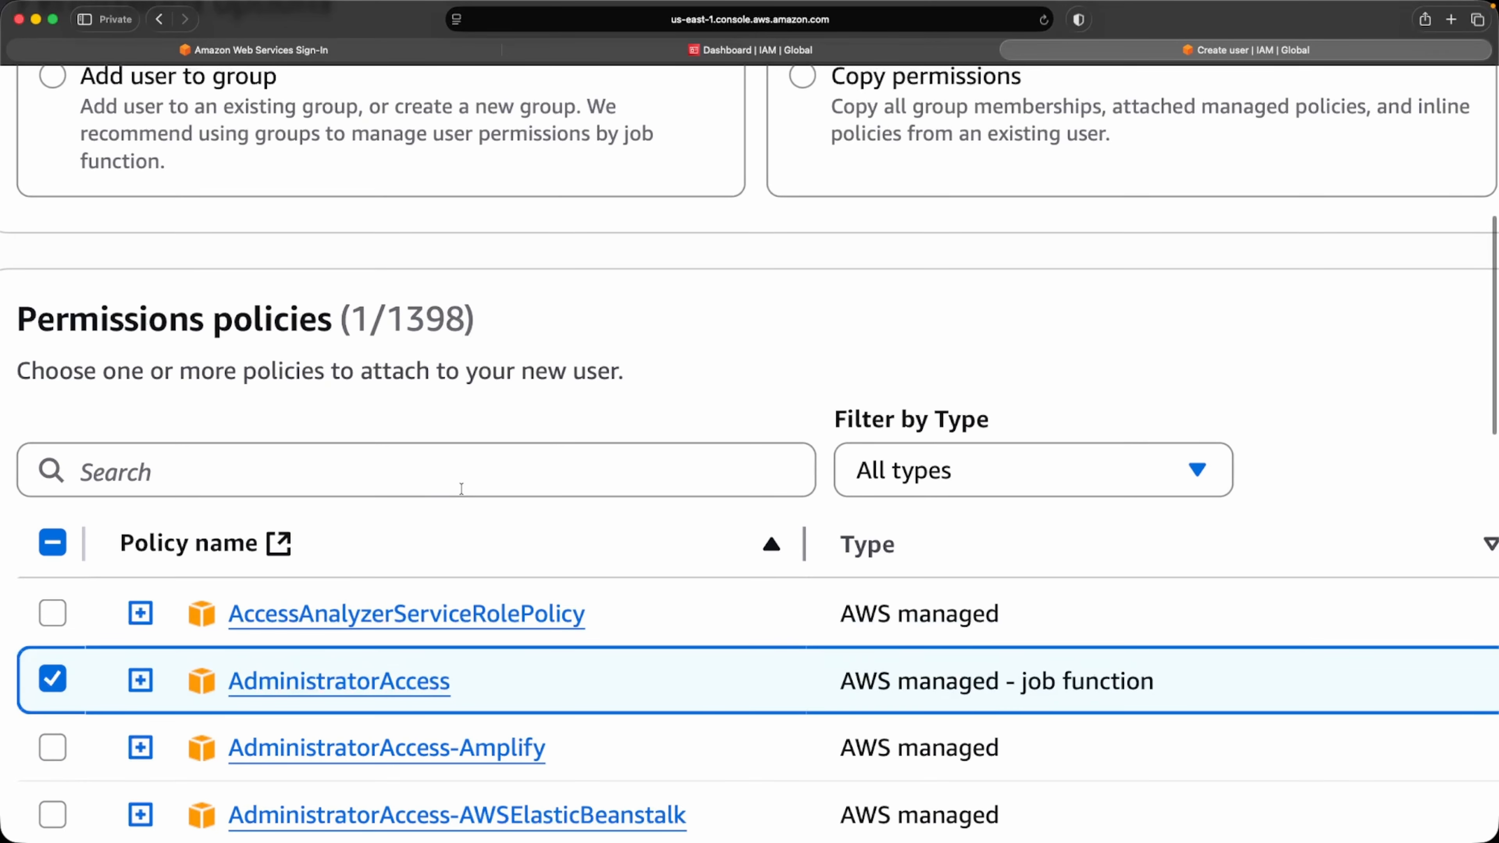
scroll(462, 491, "down", 5)
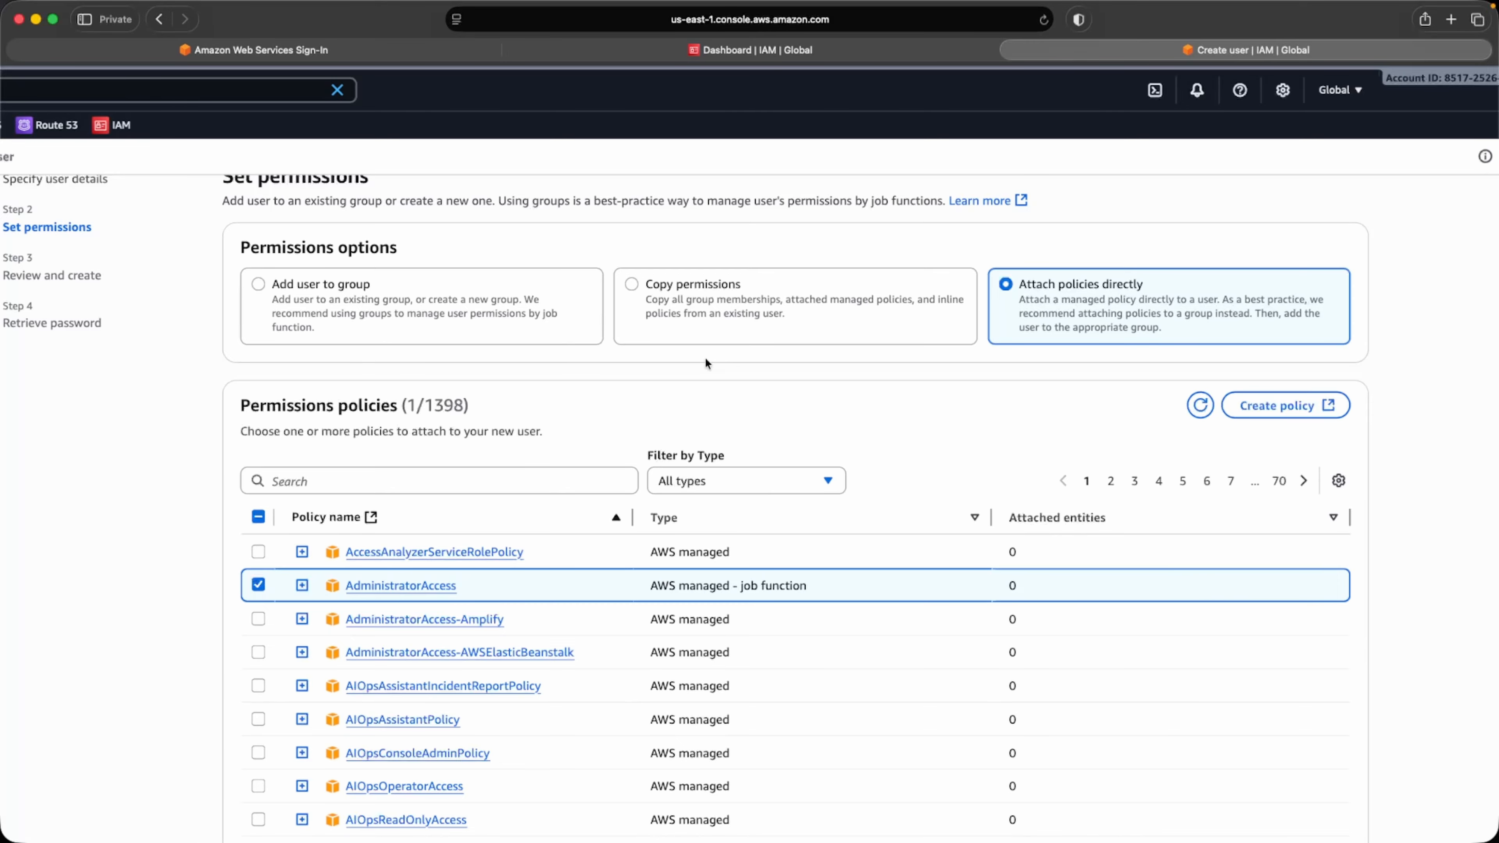
Switch to adding the user to a group and begin creating a new user group.
left_click(258, 286)
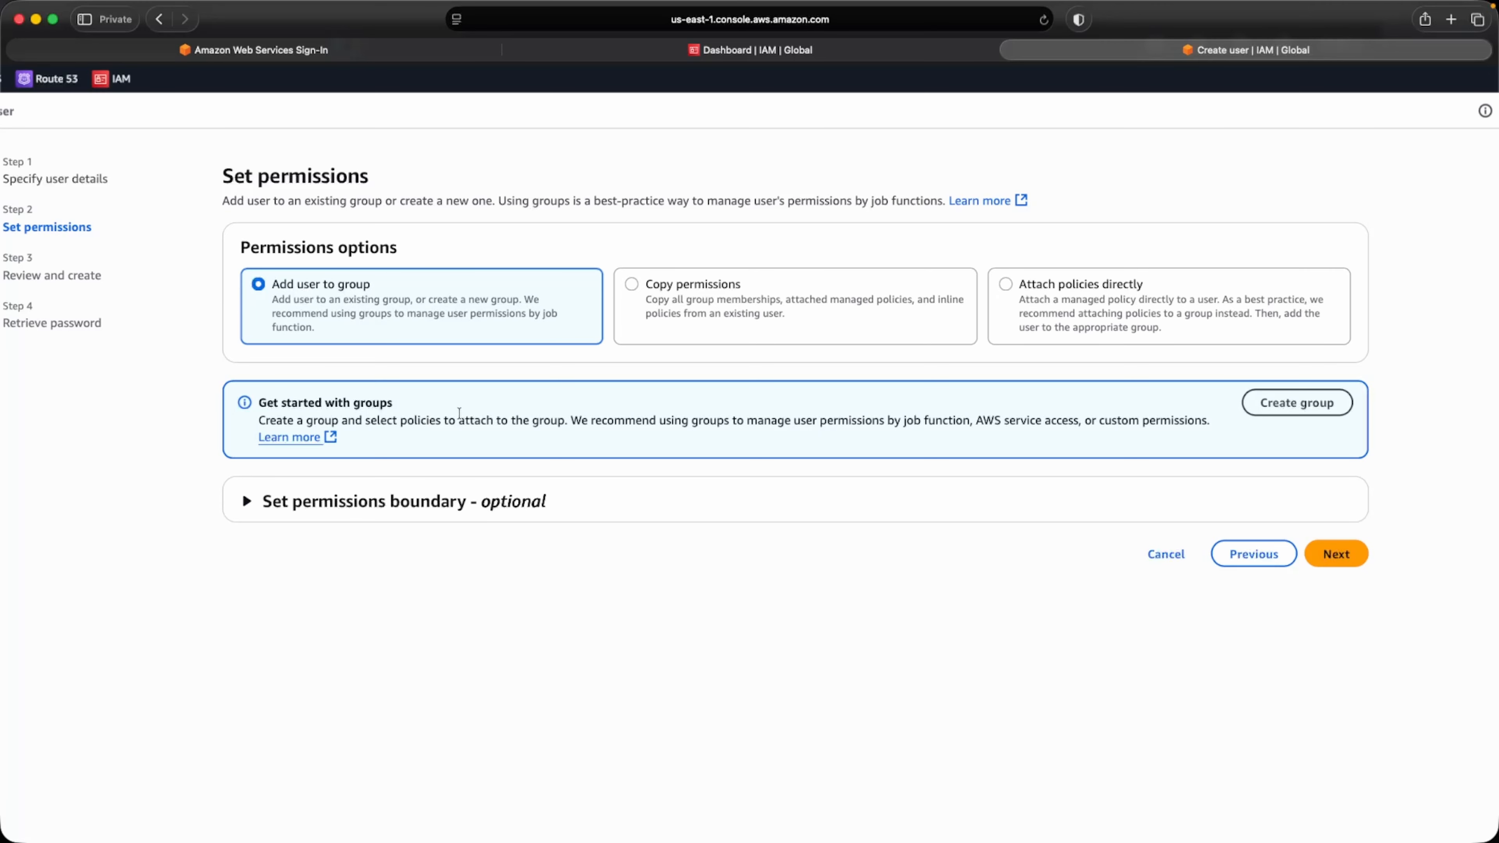
scroll(459, 413, "up", 5)
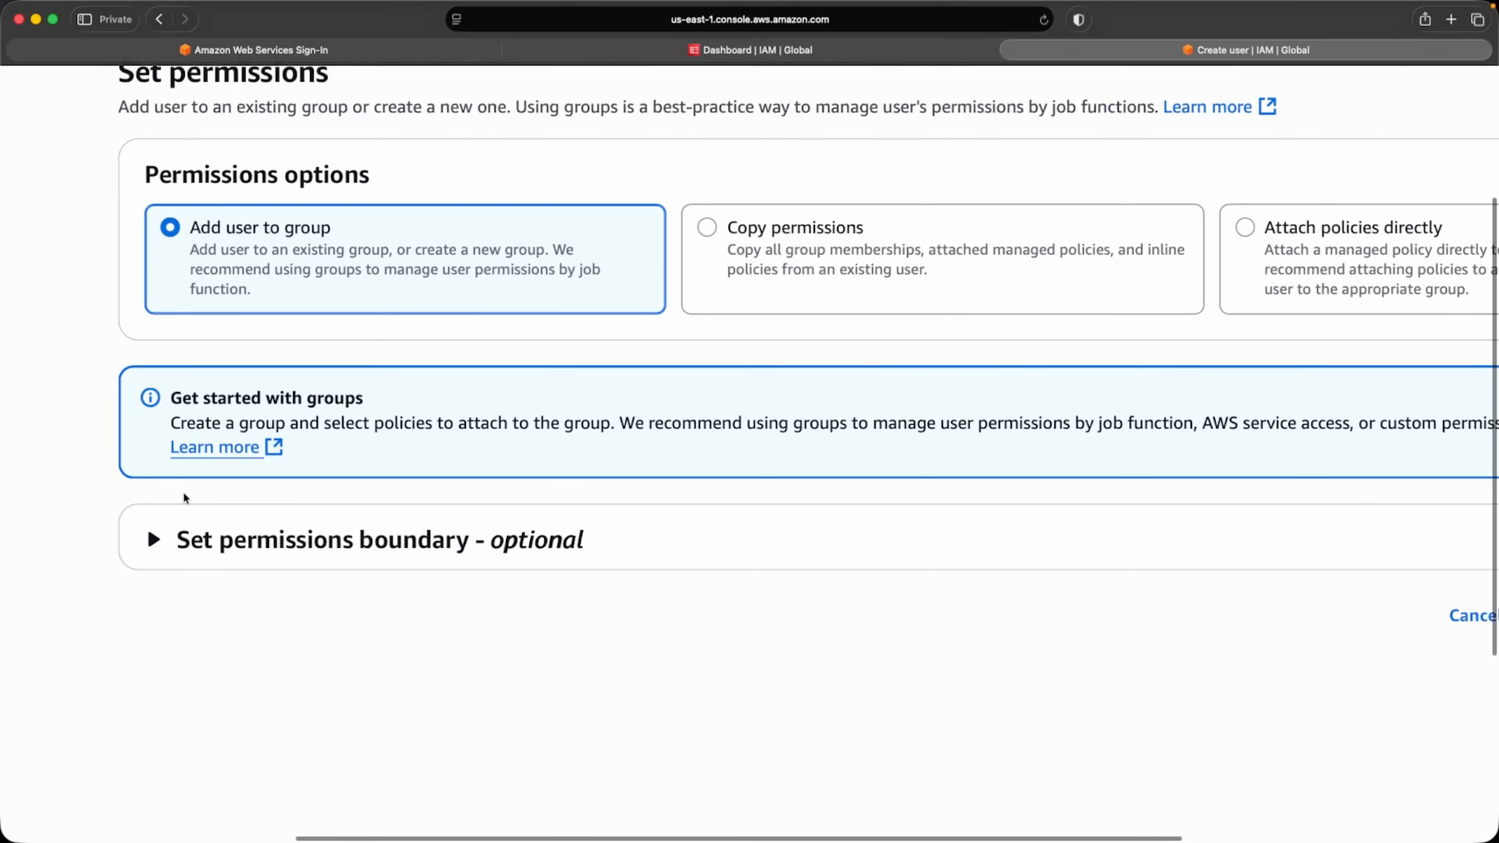
left_click_drag(611, 424, 172, 424)
scroll(176, 423, "right", 8)
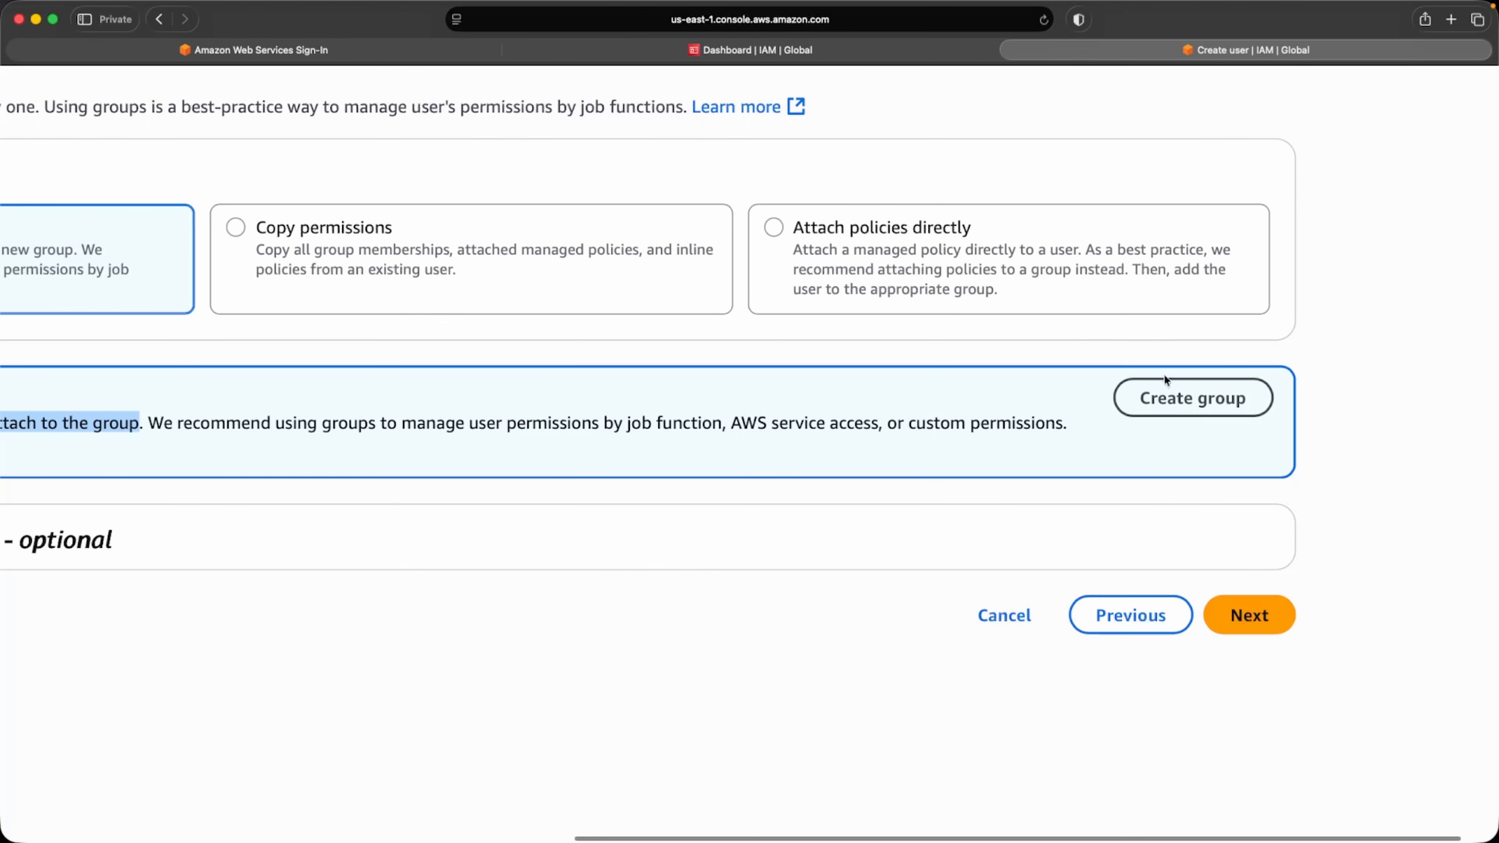
left_click(1166, 393)
scroll(487, 407, "left", 5)
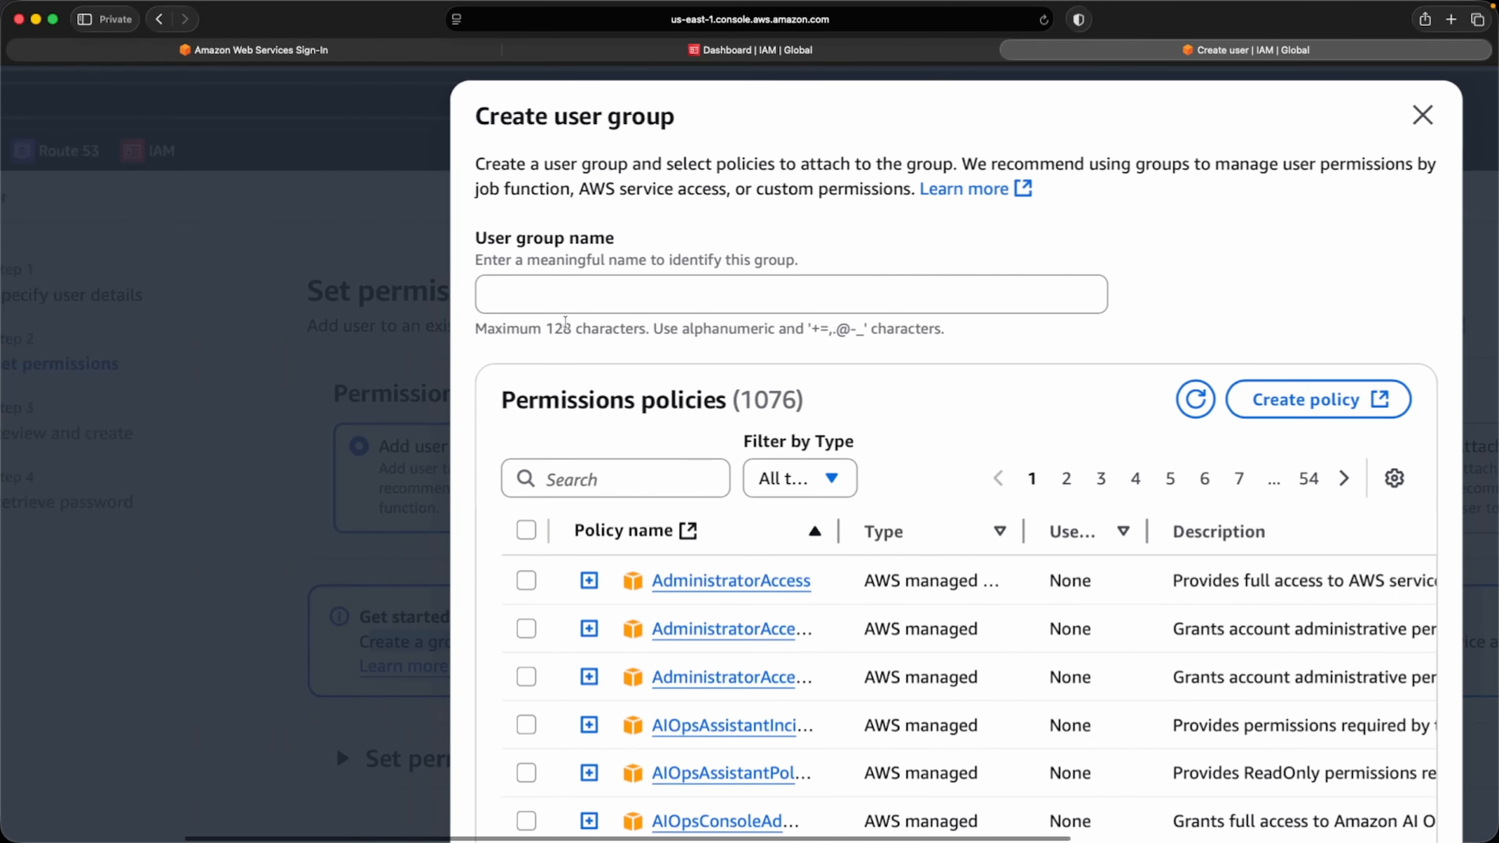
Name the new group ADMIN and tick the AdministratorAccess policy.
left_click(581, 290)
type("ADMIN")
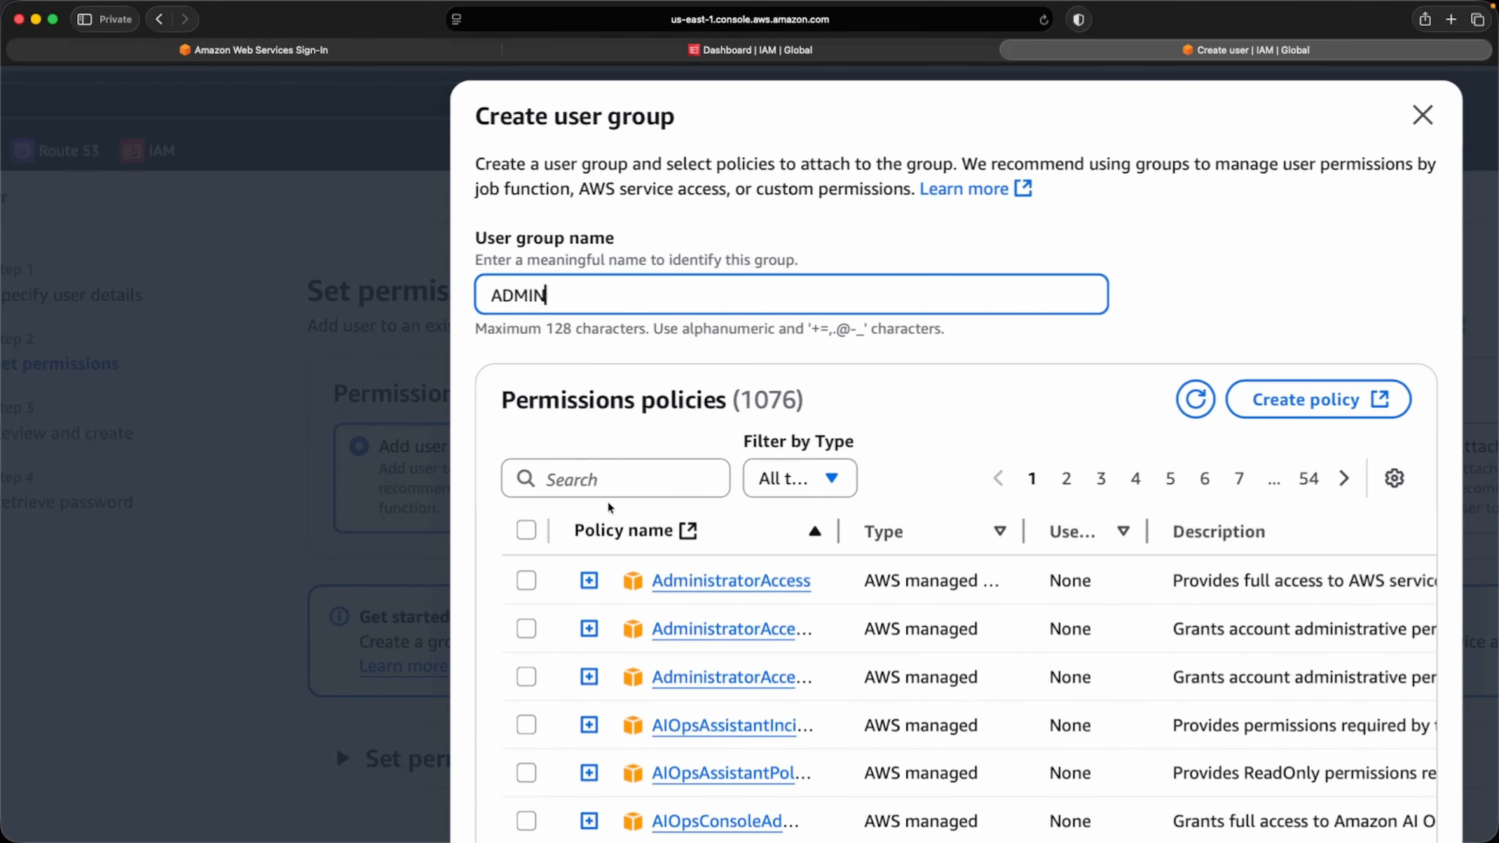
left_click(611, 488)
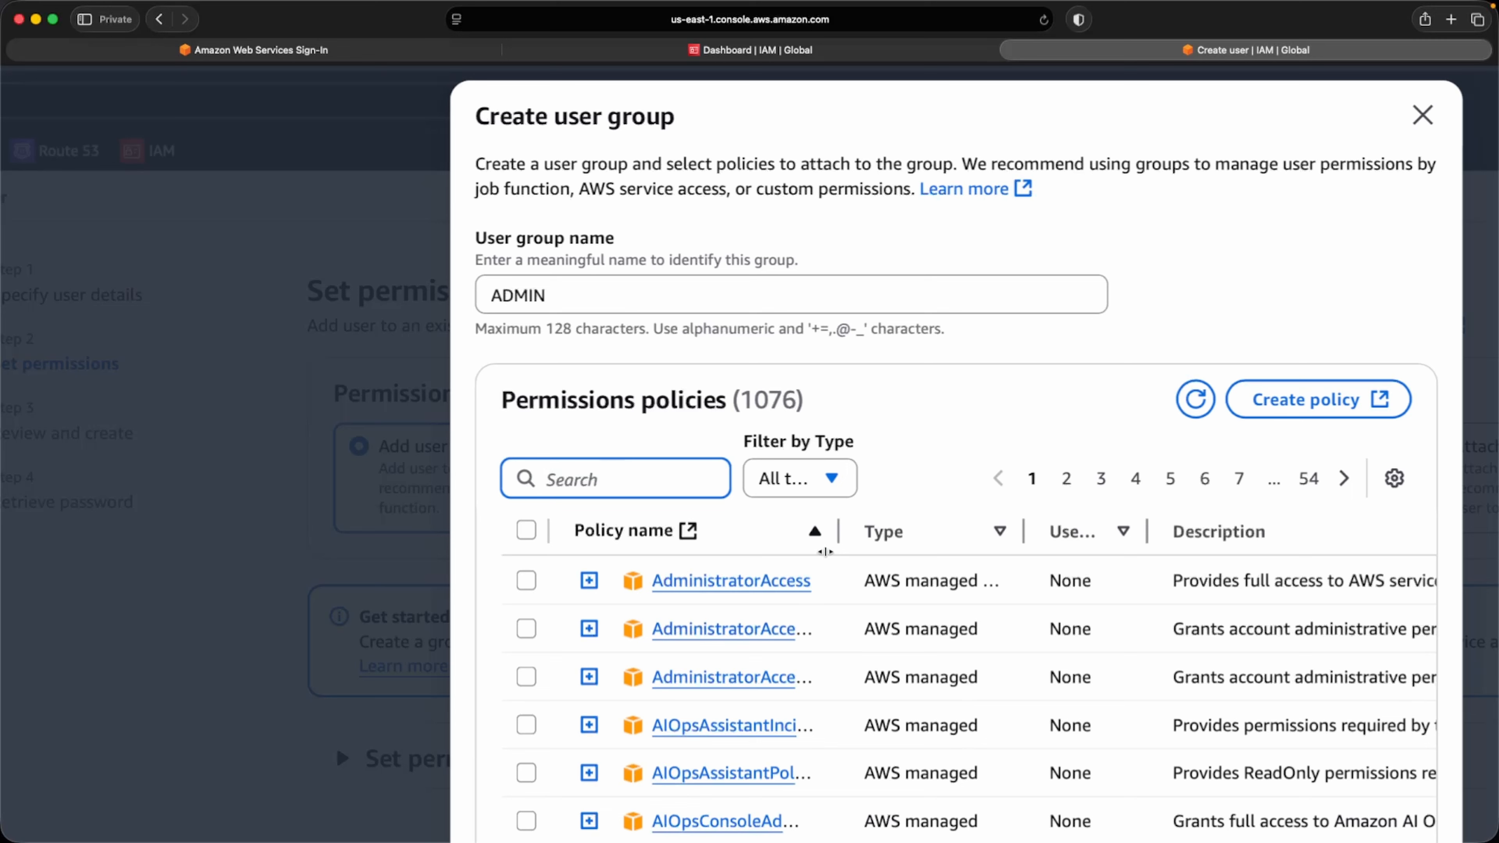
left_click_drag(839, 529, 975, 499)
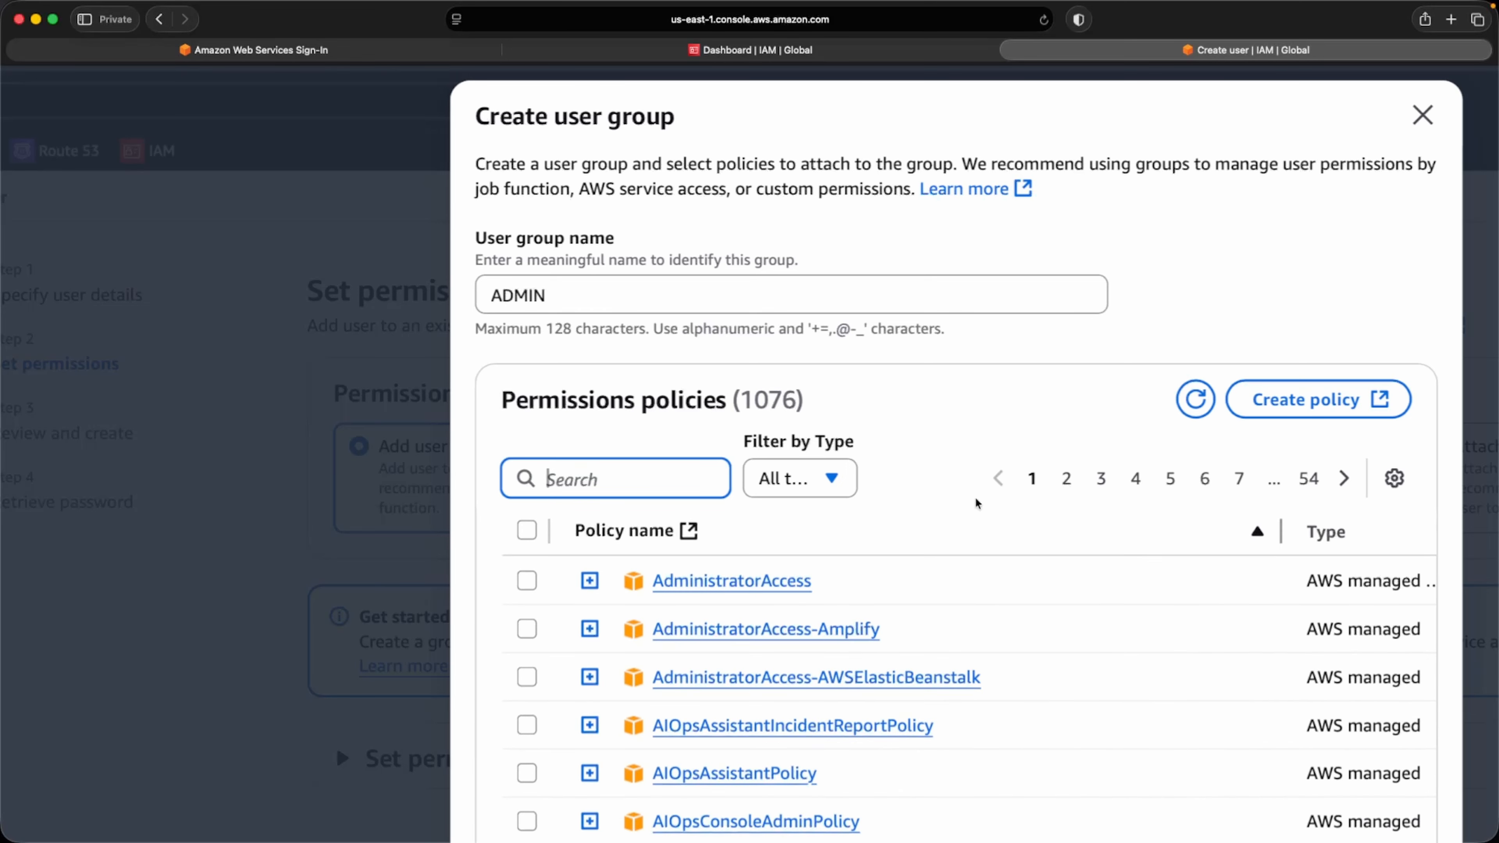
left_click(527, 579)
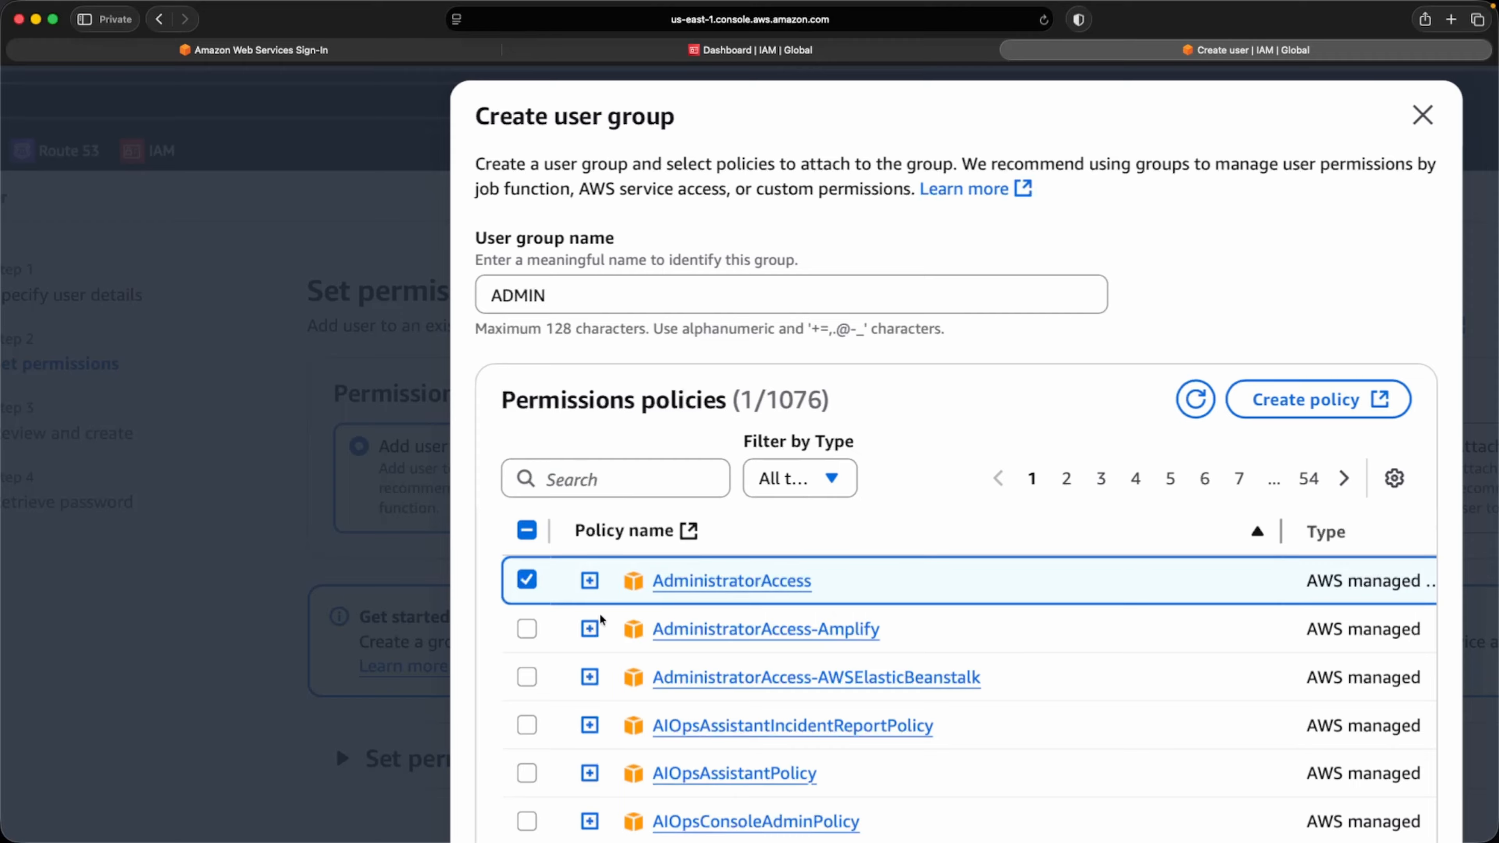
Review the AdministratorAccess JSON (Effect Allow, Action *, Resource *), then collapse it.
left_click(589, 581)
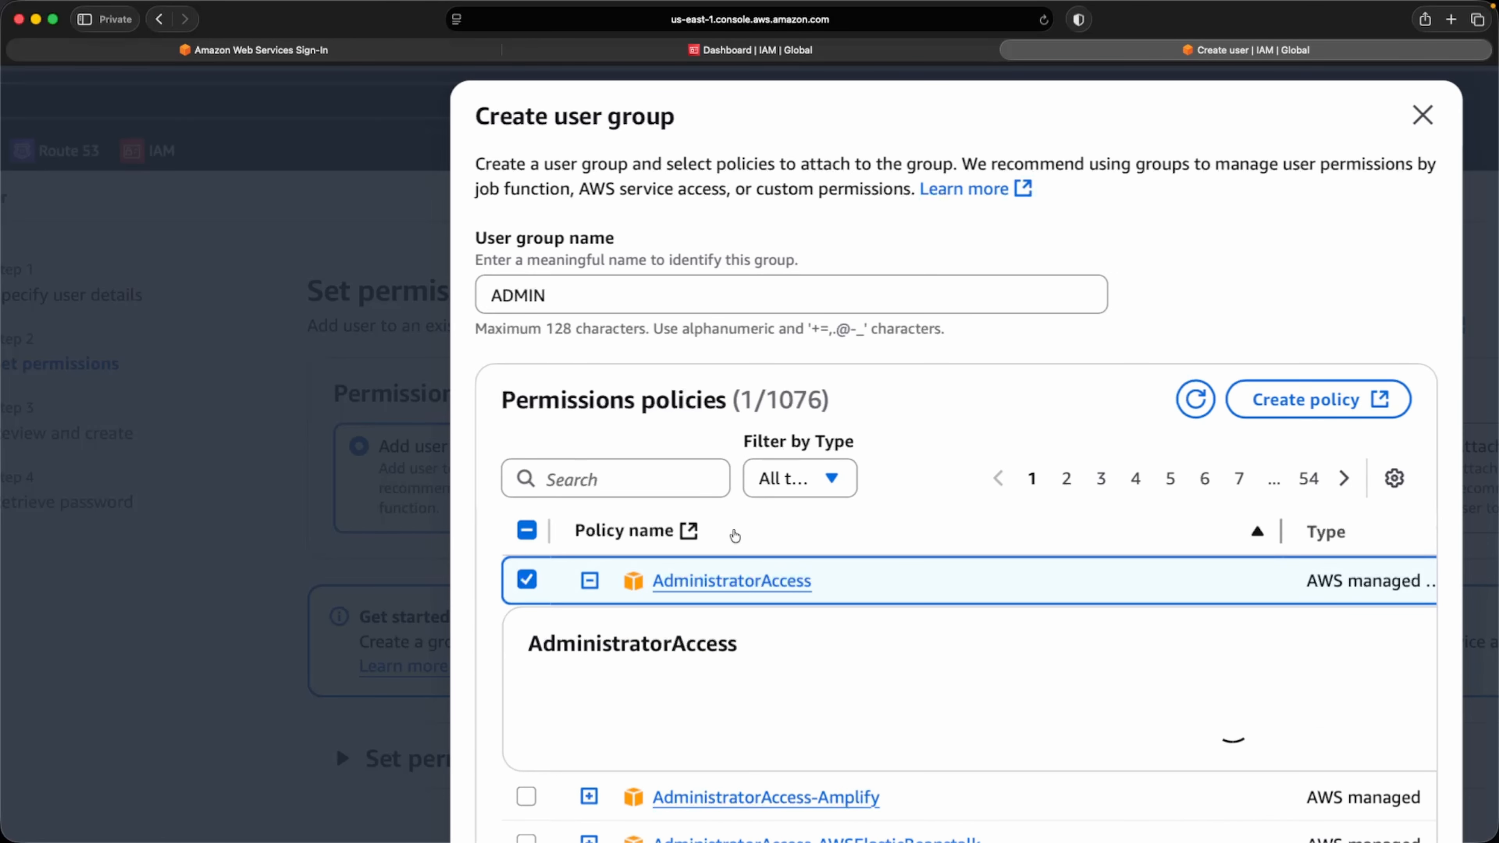
scroll(729, 536, "right", 1)
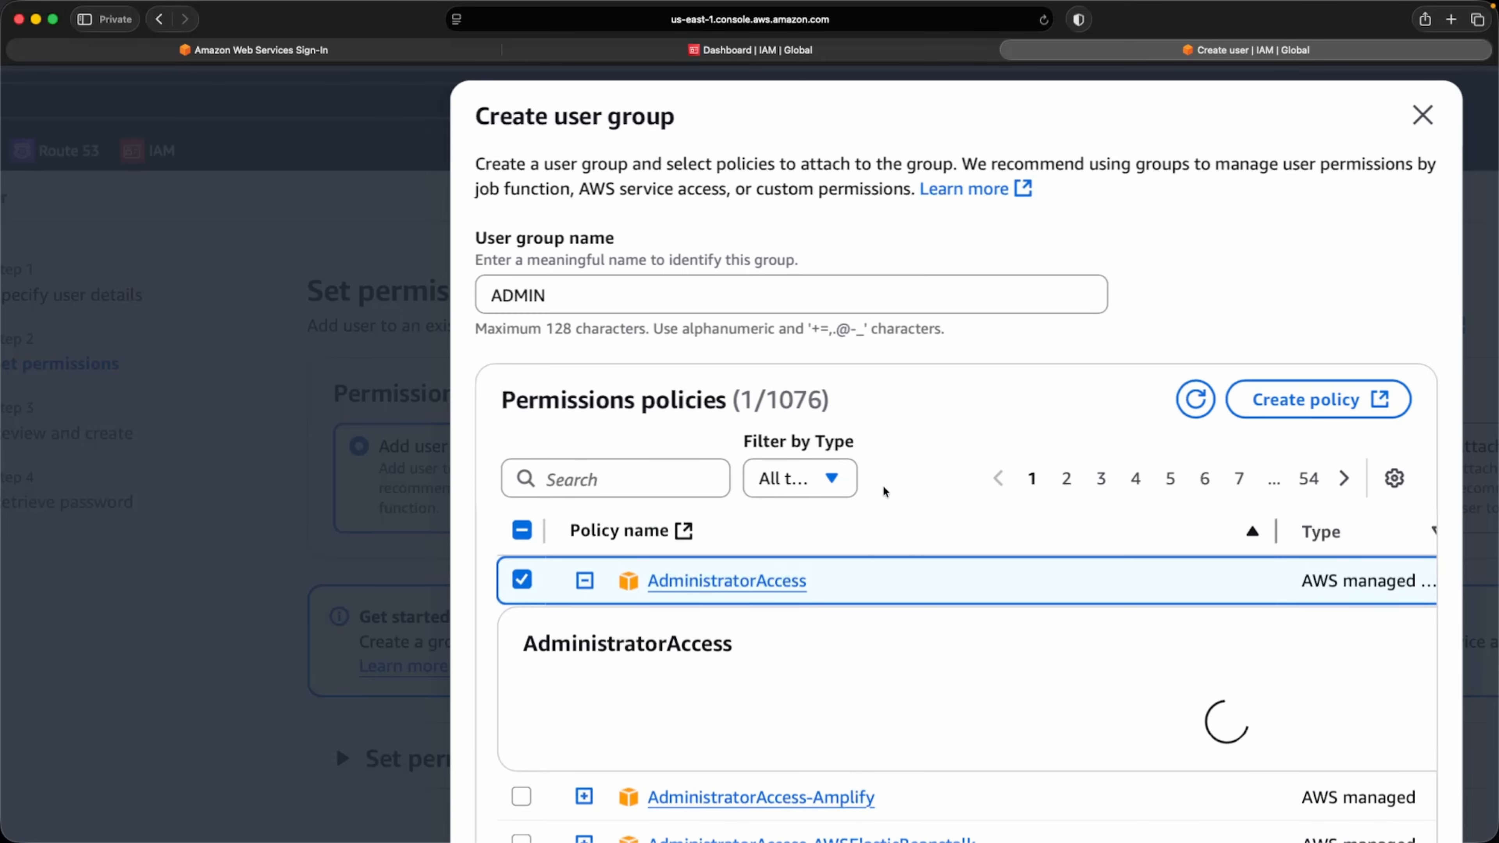
scroll(885, 492, "down", 5)
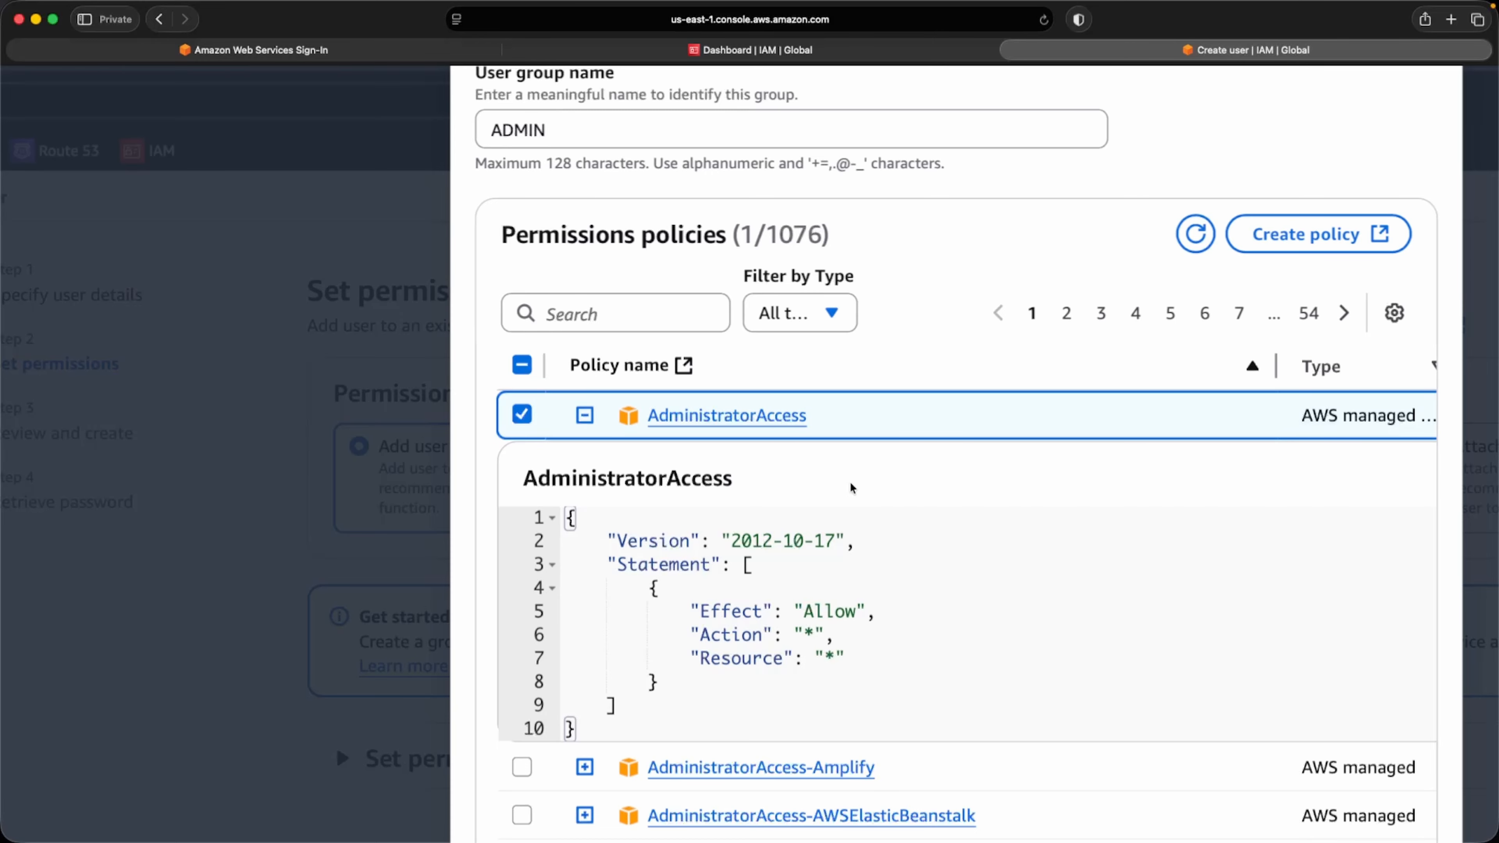
scroll(834, 504, "down", 2)
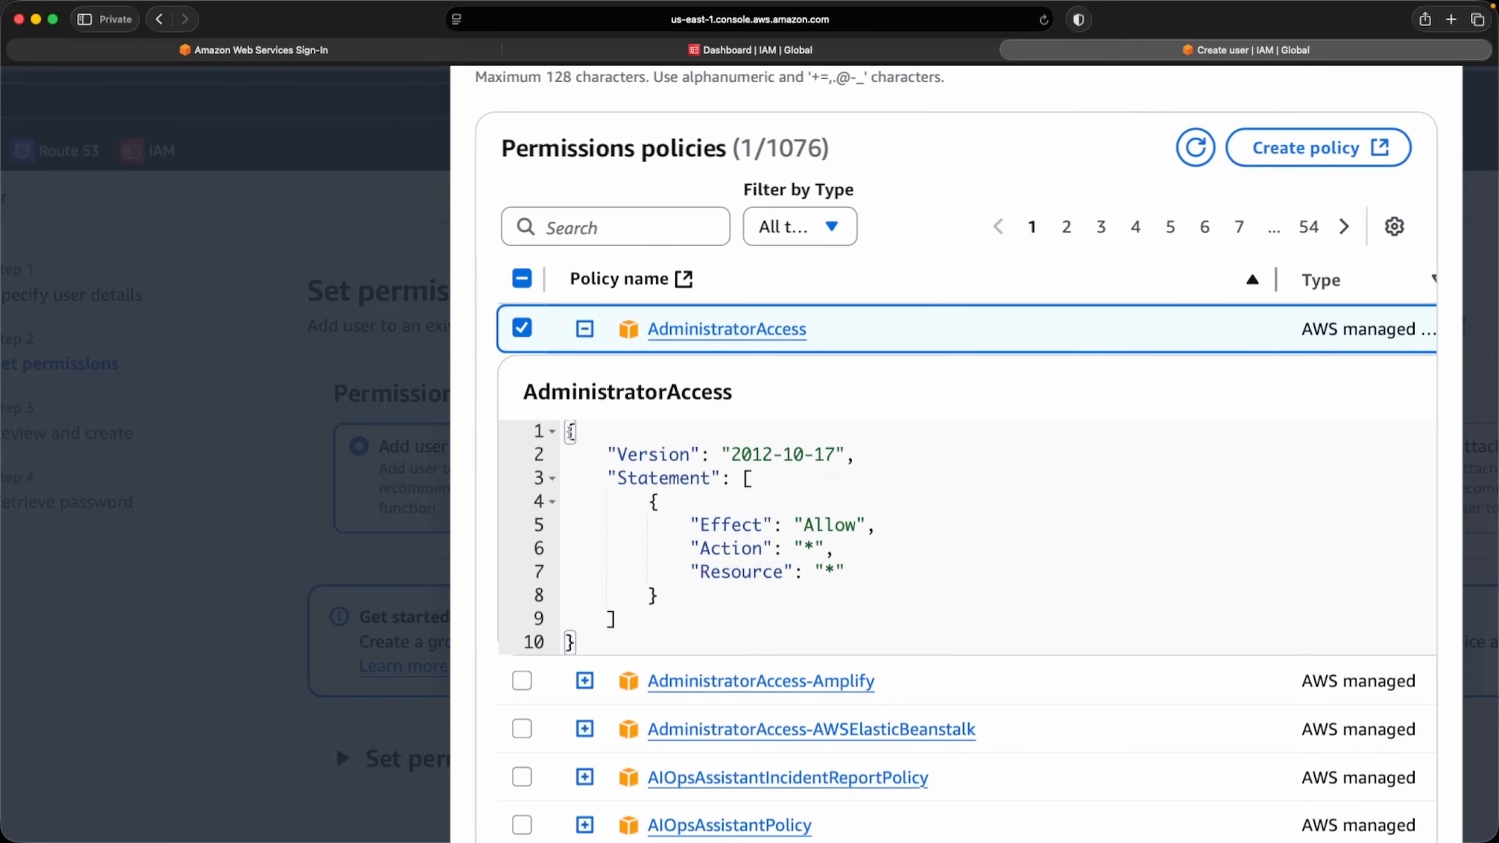
left_click_drag(564, 431, 656, 646)
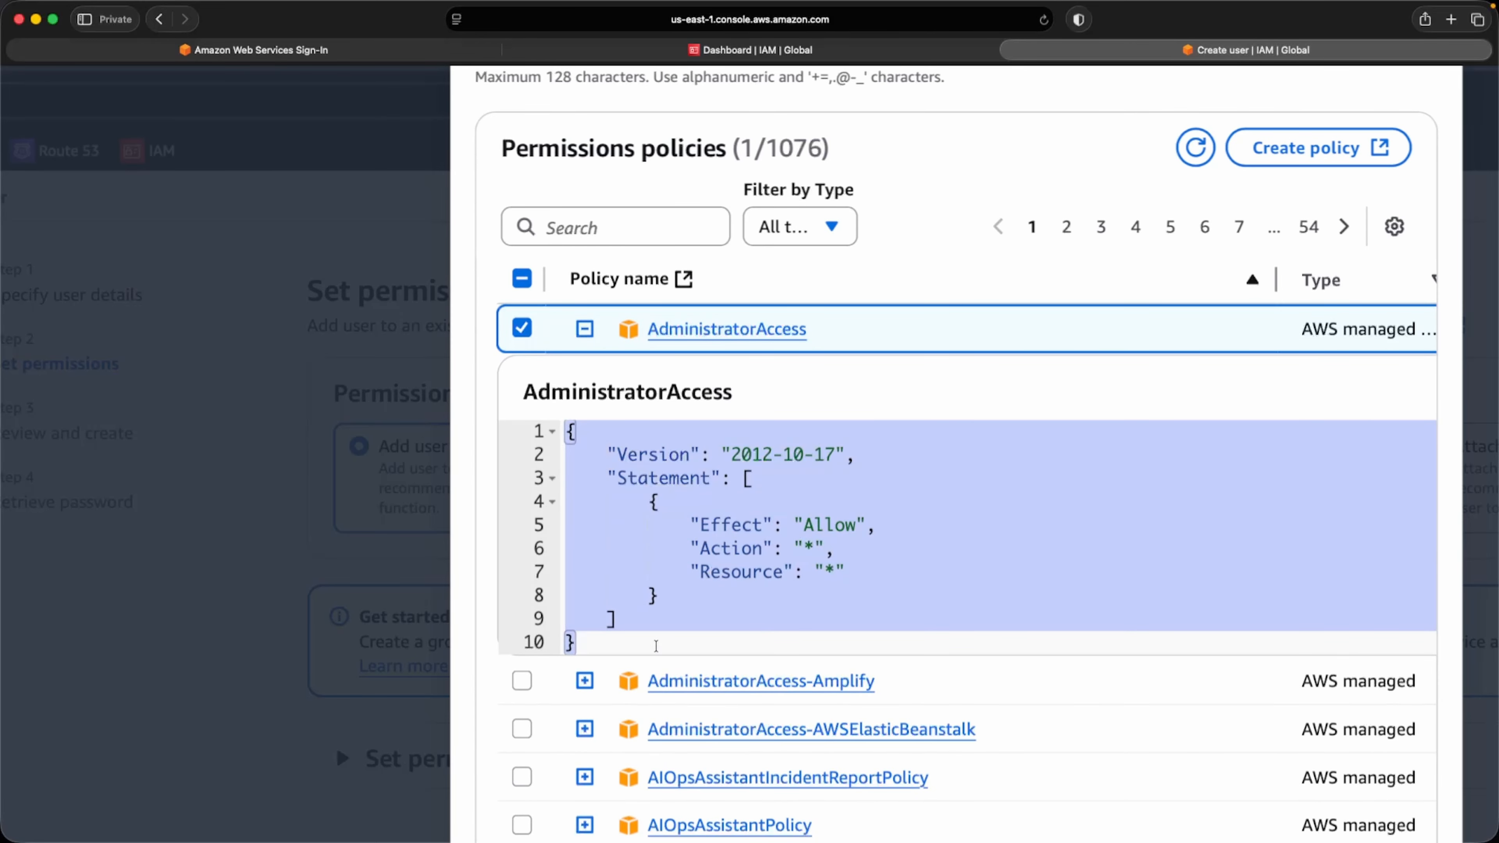
scroll(657, 646, "up", 5)
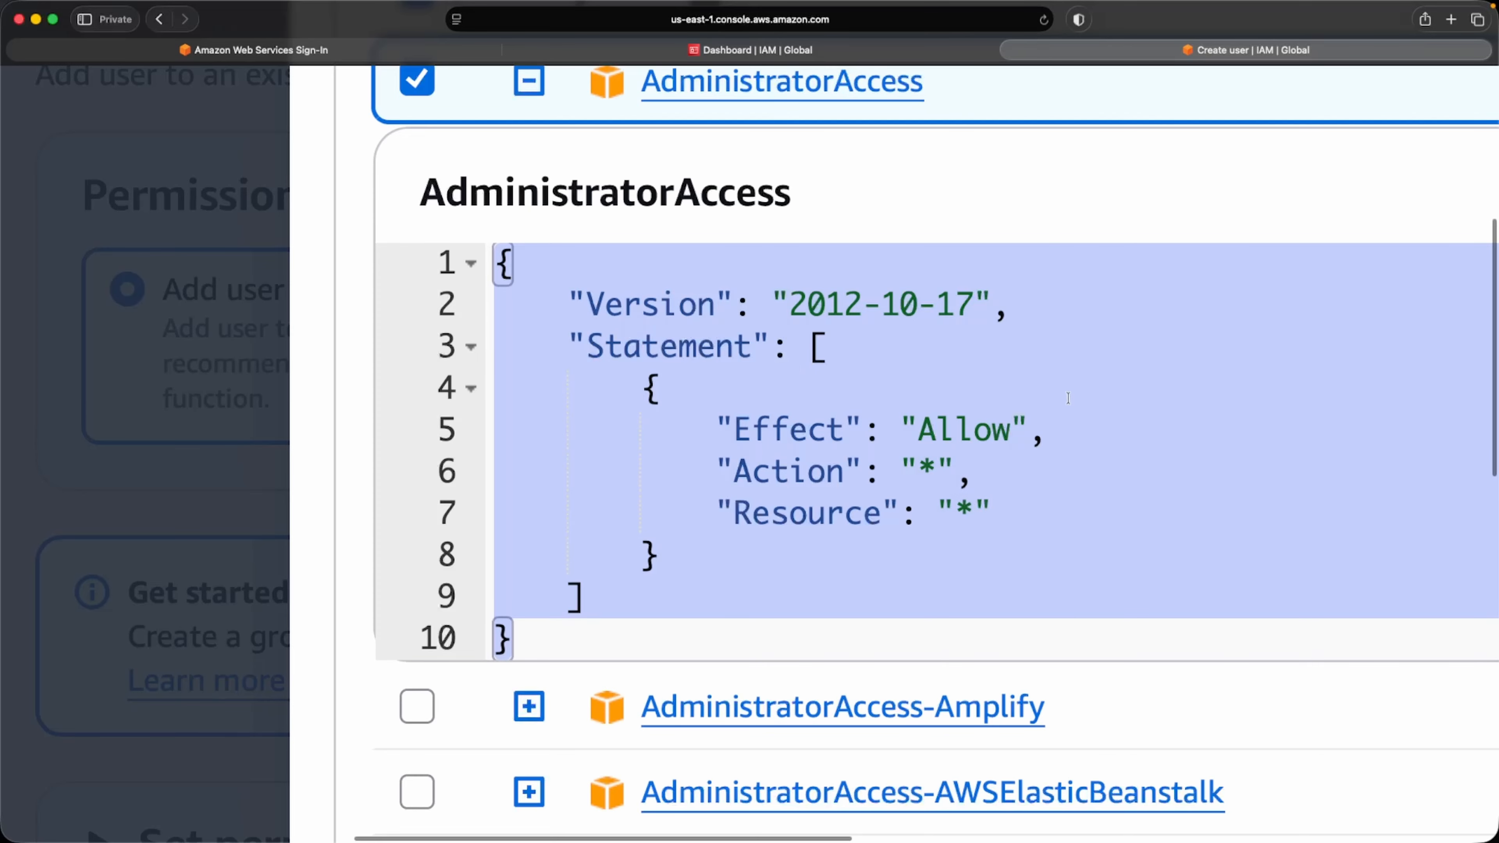
left_click_drag(1046, 435, 759, 446)
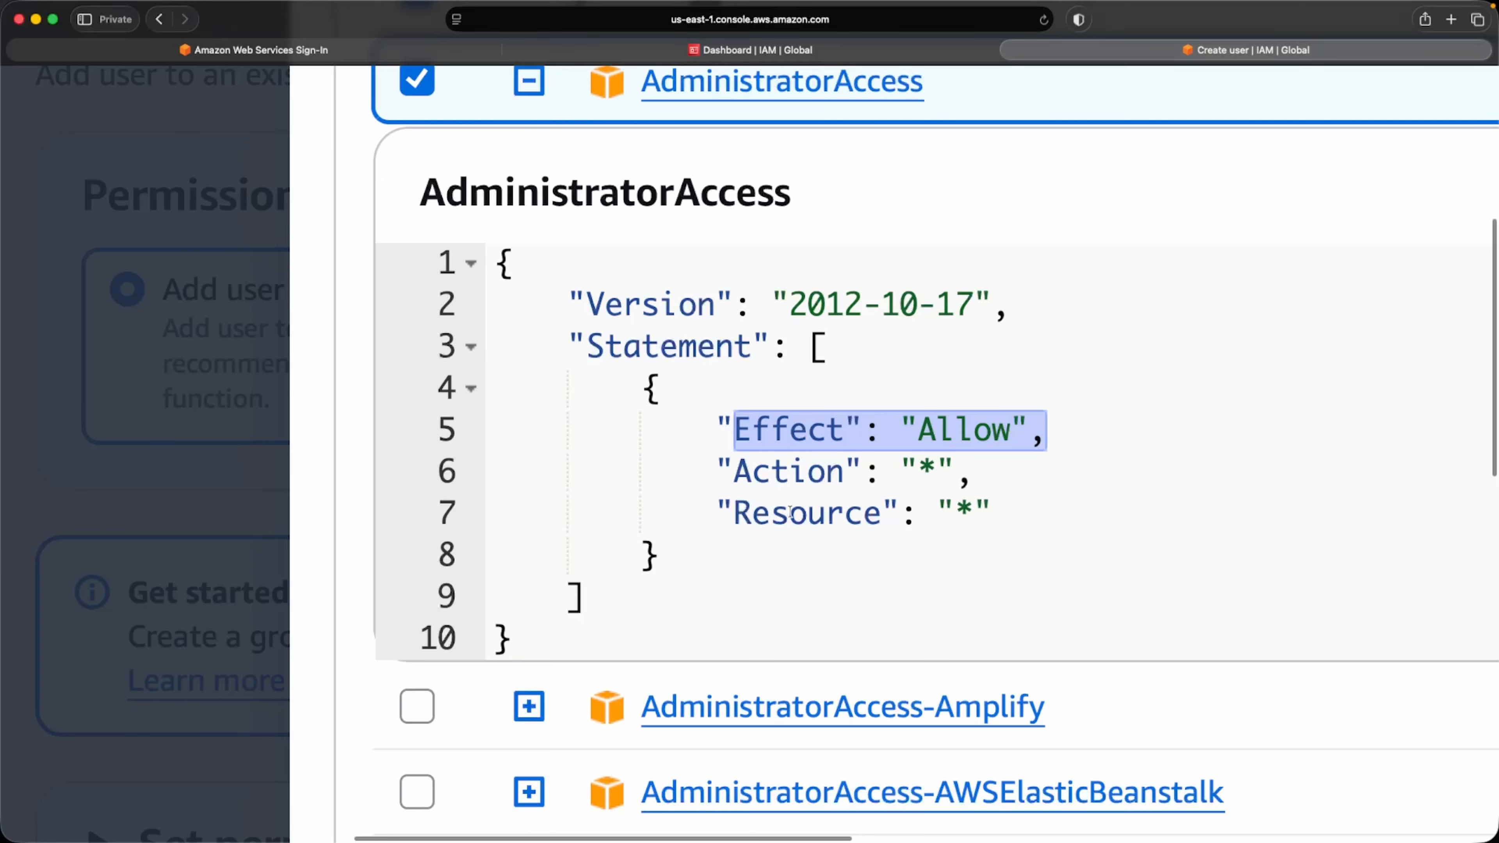
left_click_drag(718, 476, 990, 453)
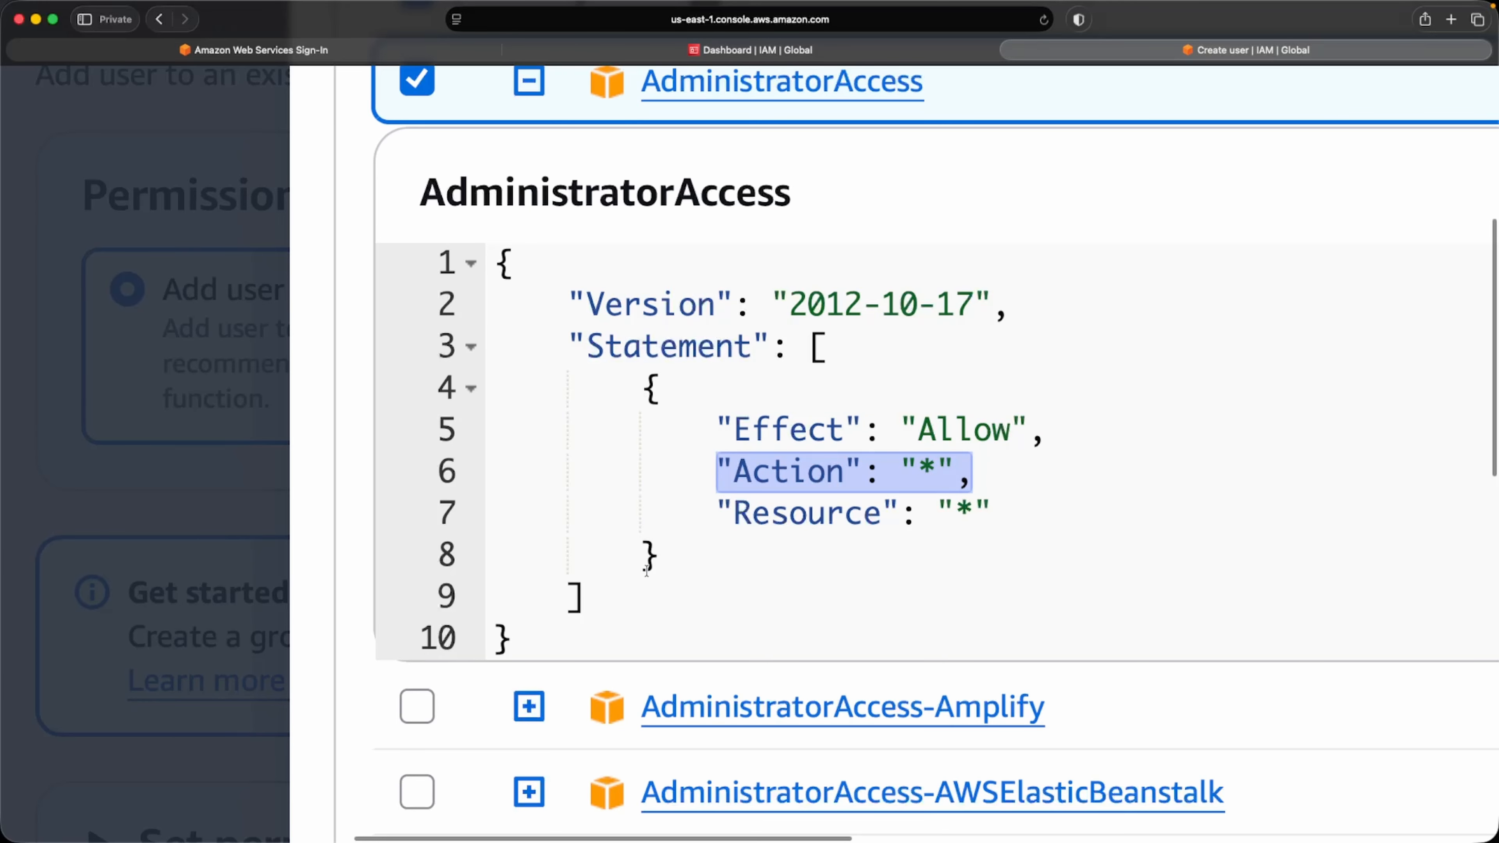
left_click_drag(681, 519, 1037, 515)
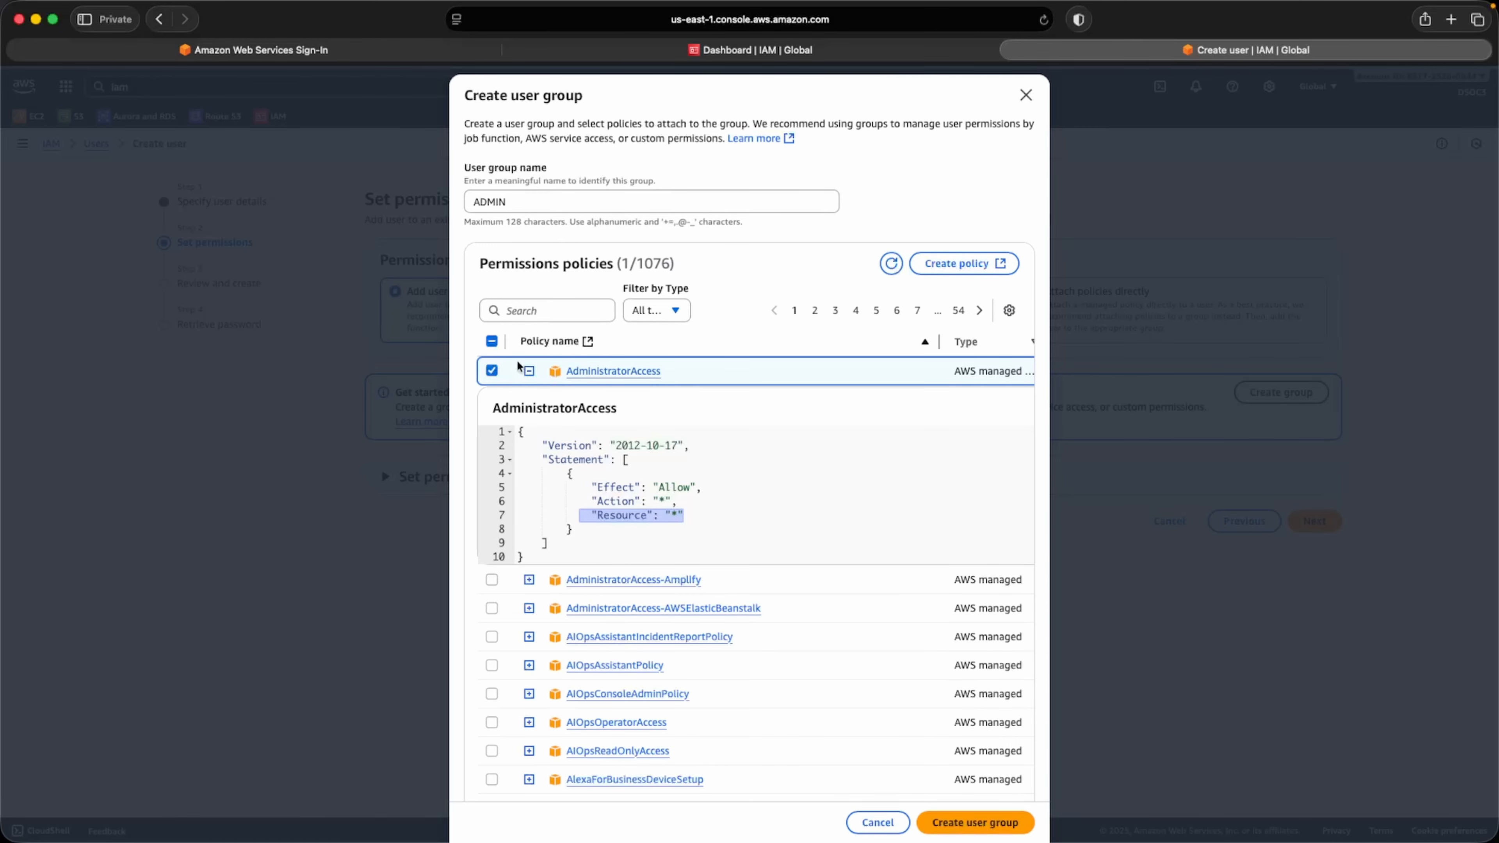
left_click(529, 371)
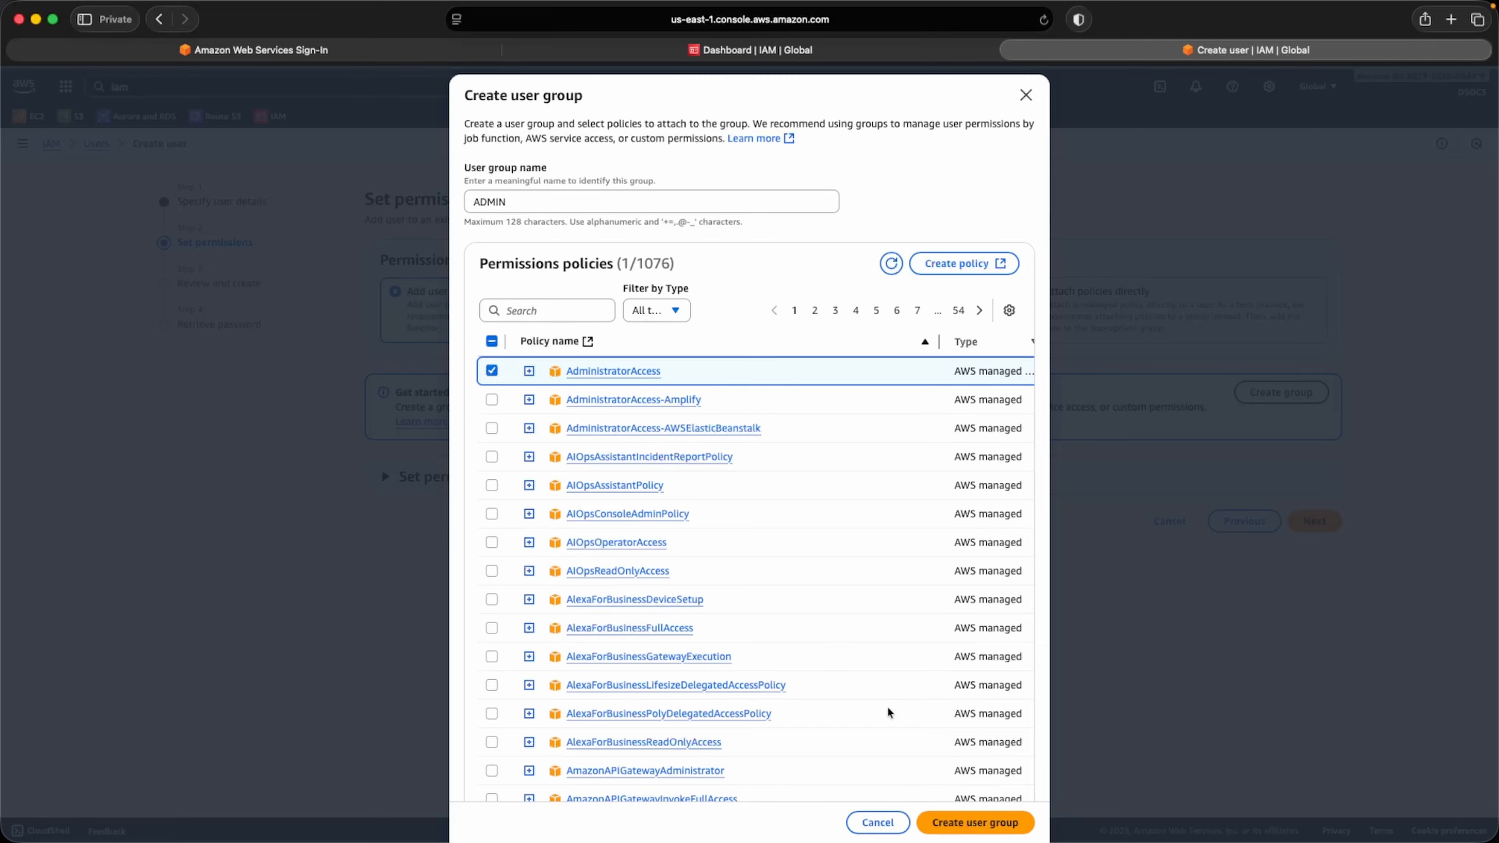
Create the ADMIN user group and add the new user to it.
scroll(990, 825, "up", 5)
scroll(990, 825, "down", 5)
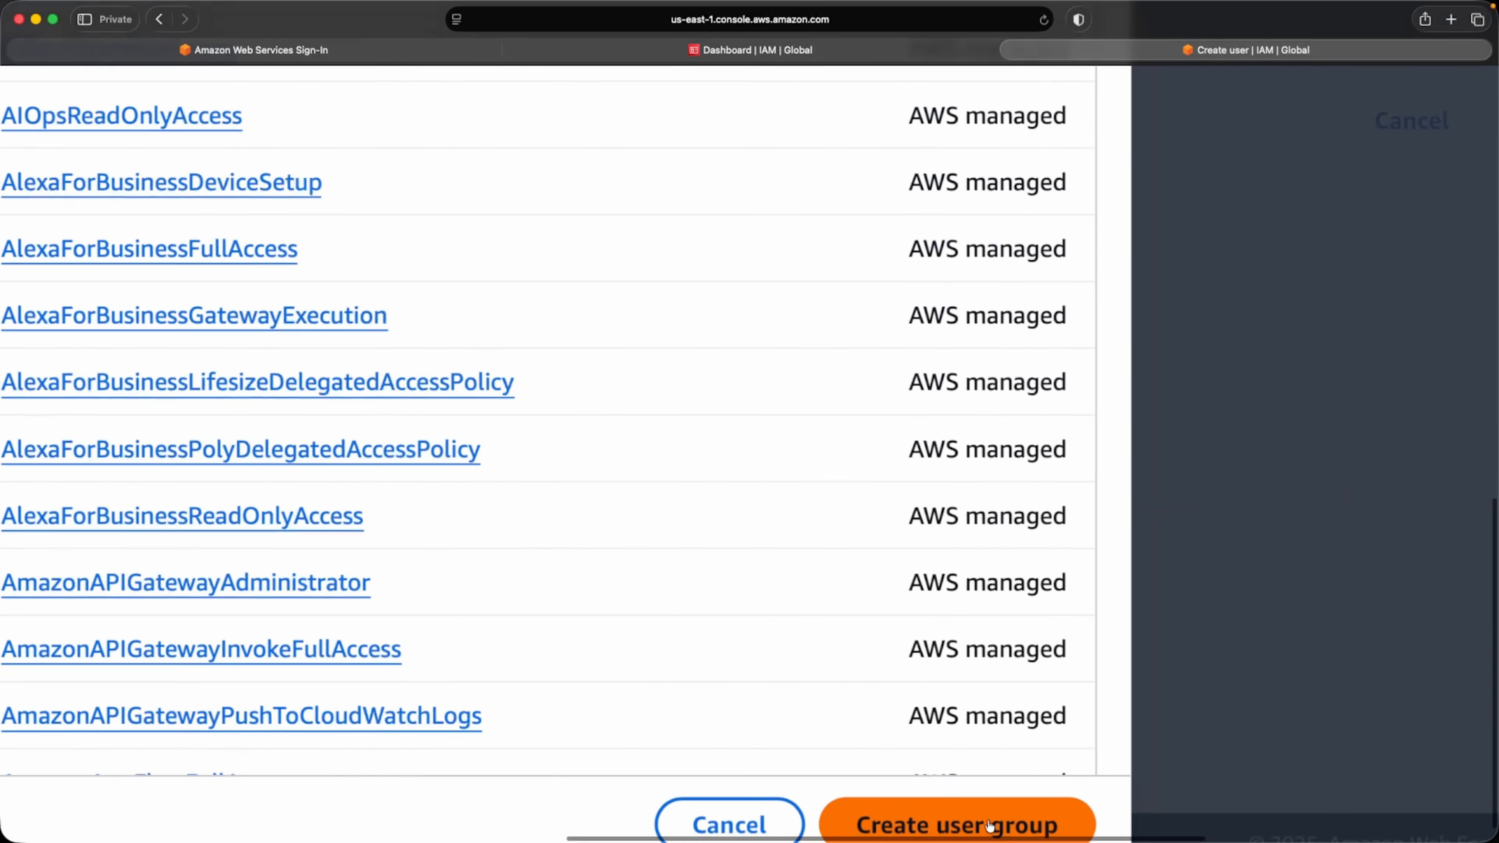
left_click(942, 805)
scroll(941, 804, "up", 12)
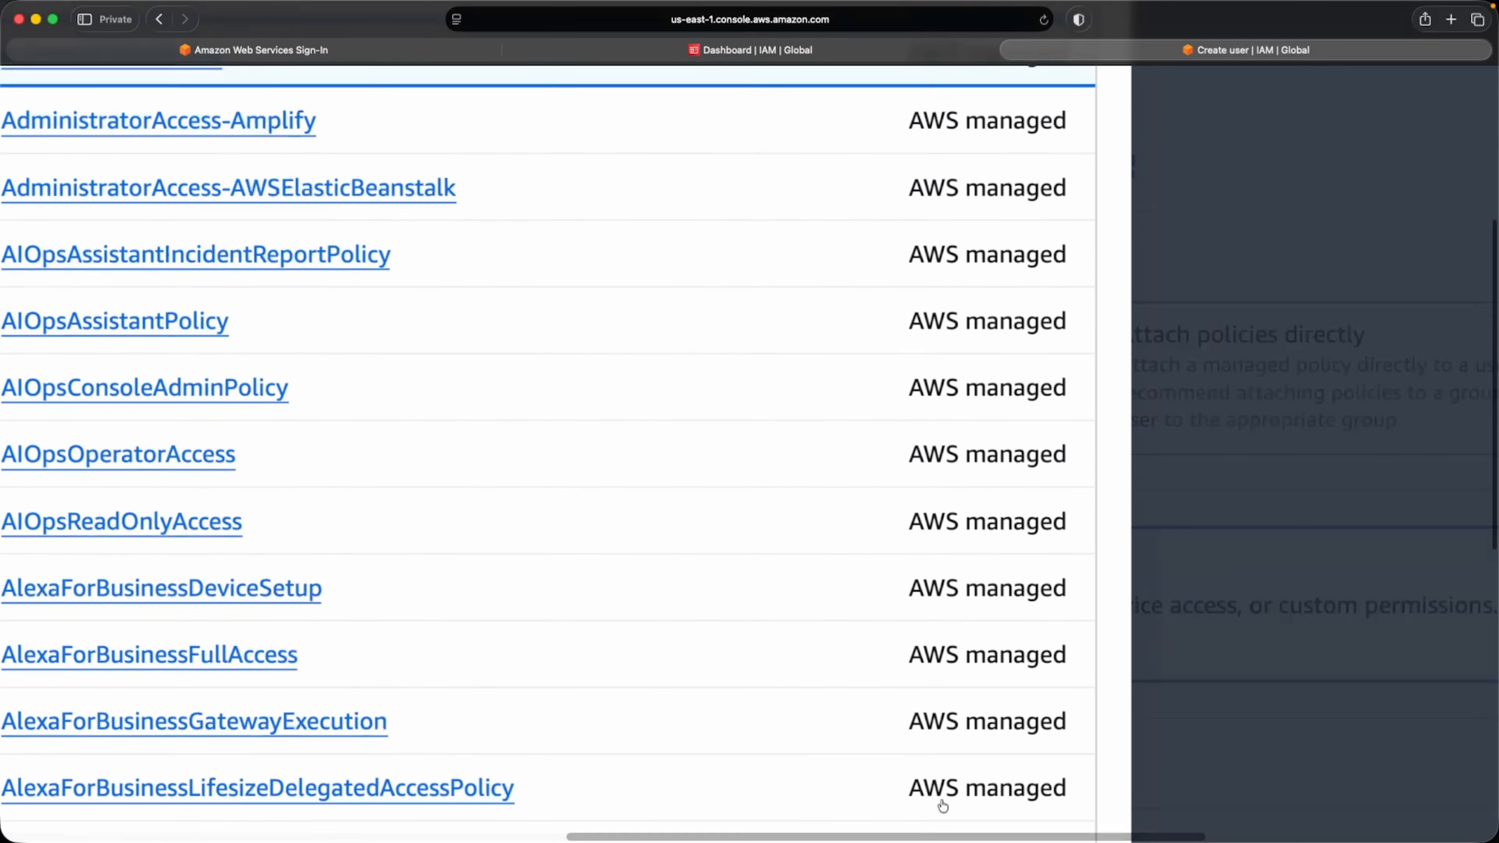
scroll(717, 535, "down", 5)
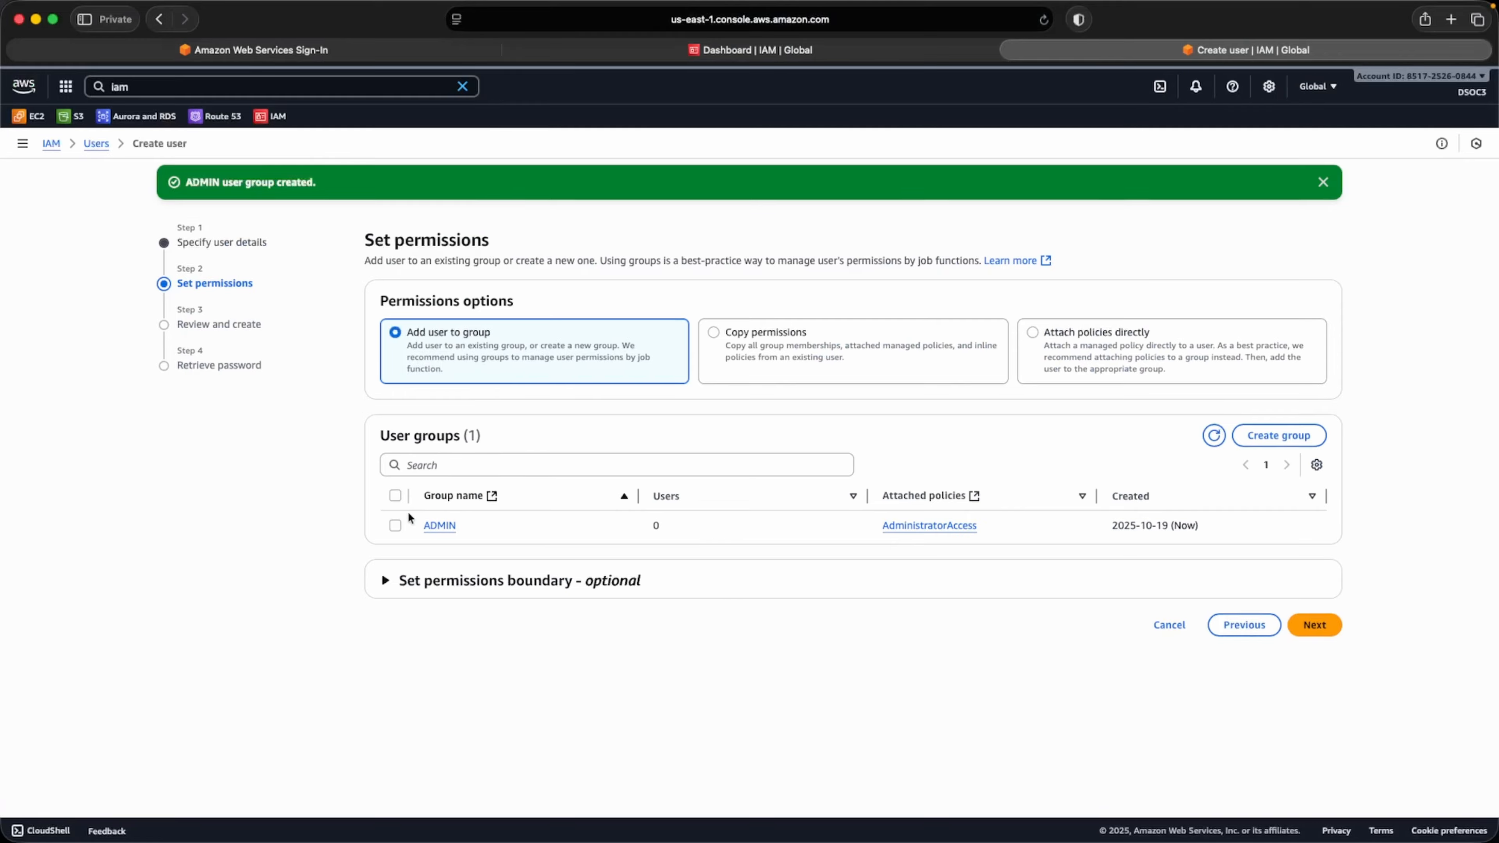
left_click(394, 527)
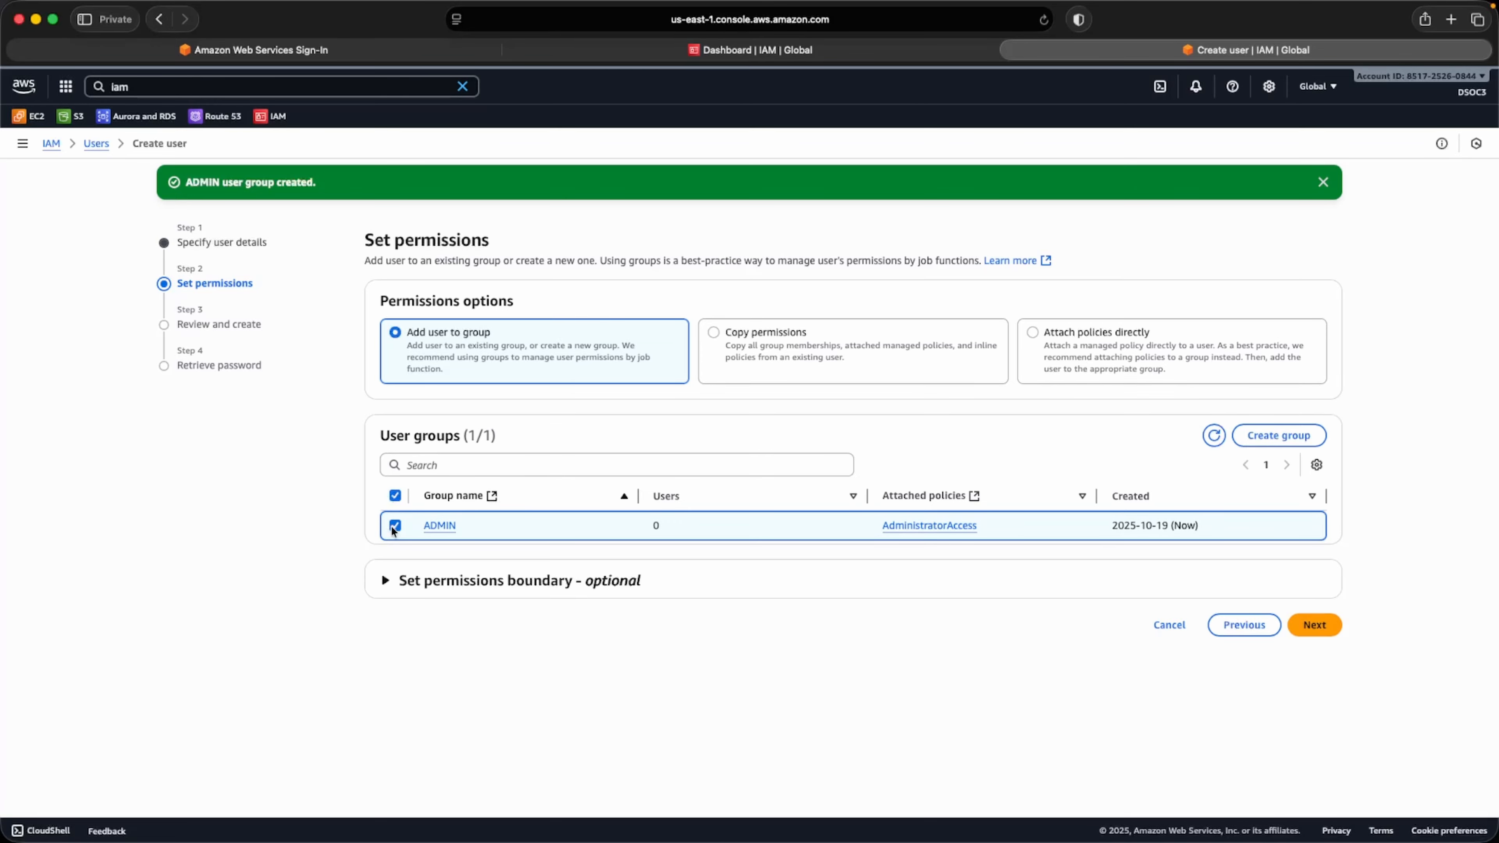
Toggle the permissions boundary on and off, leaving it unset, and continue to Review and create.
left_click(385, 582)
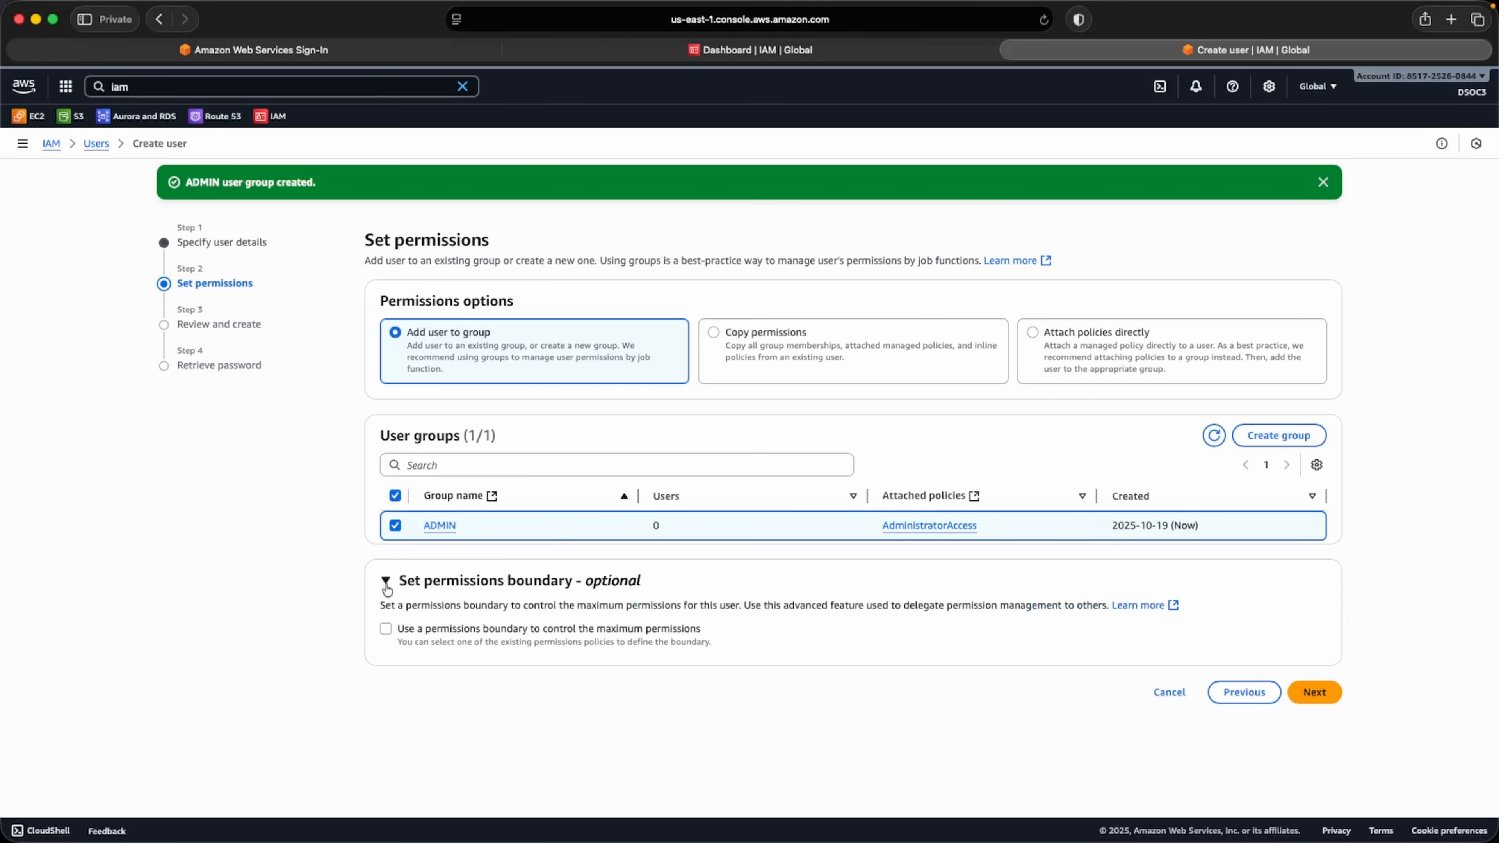
left_click(385, 628)
scroll(385, 629, "down", 6)
scroll(387, 631, "down", 3)
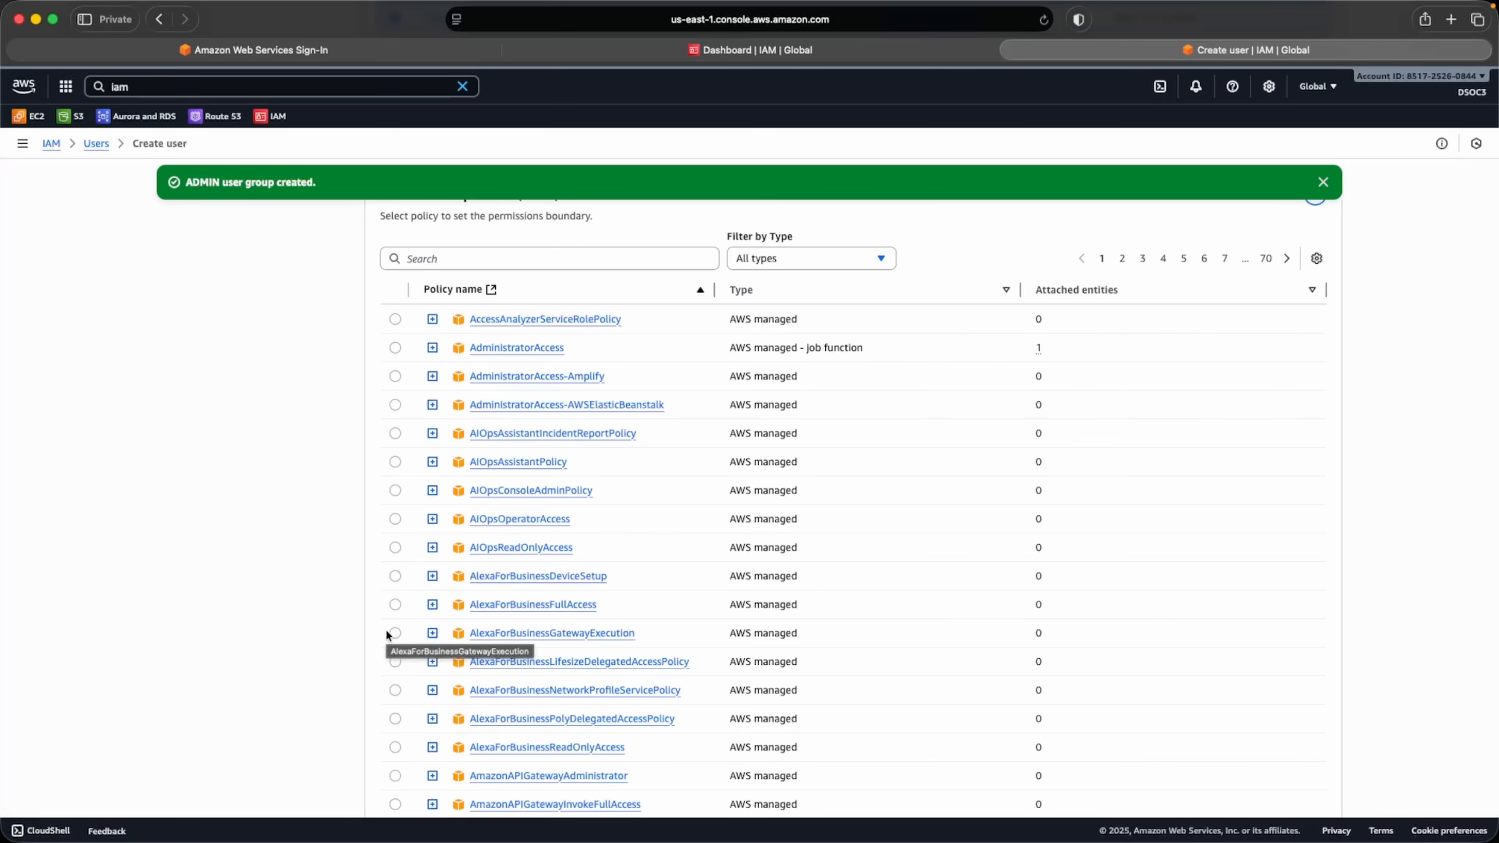
scroll(337, 611, "up", 5)
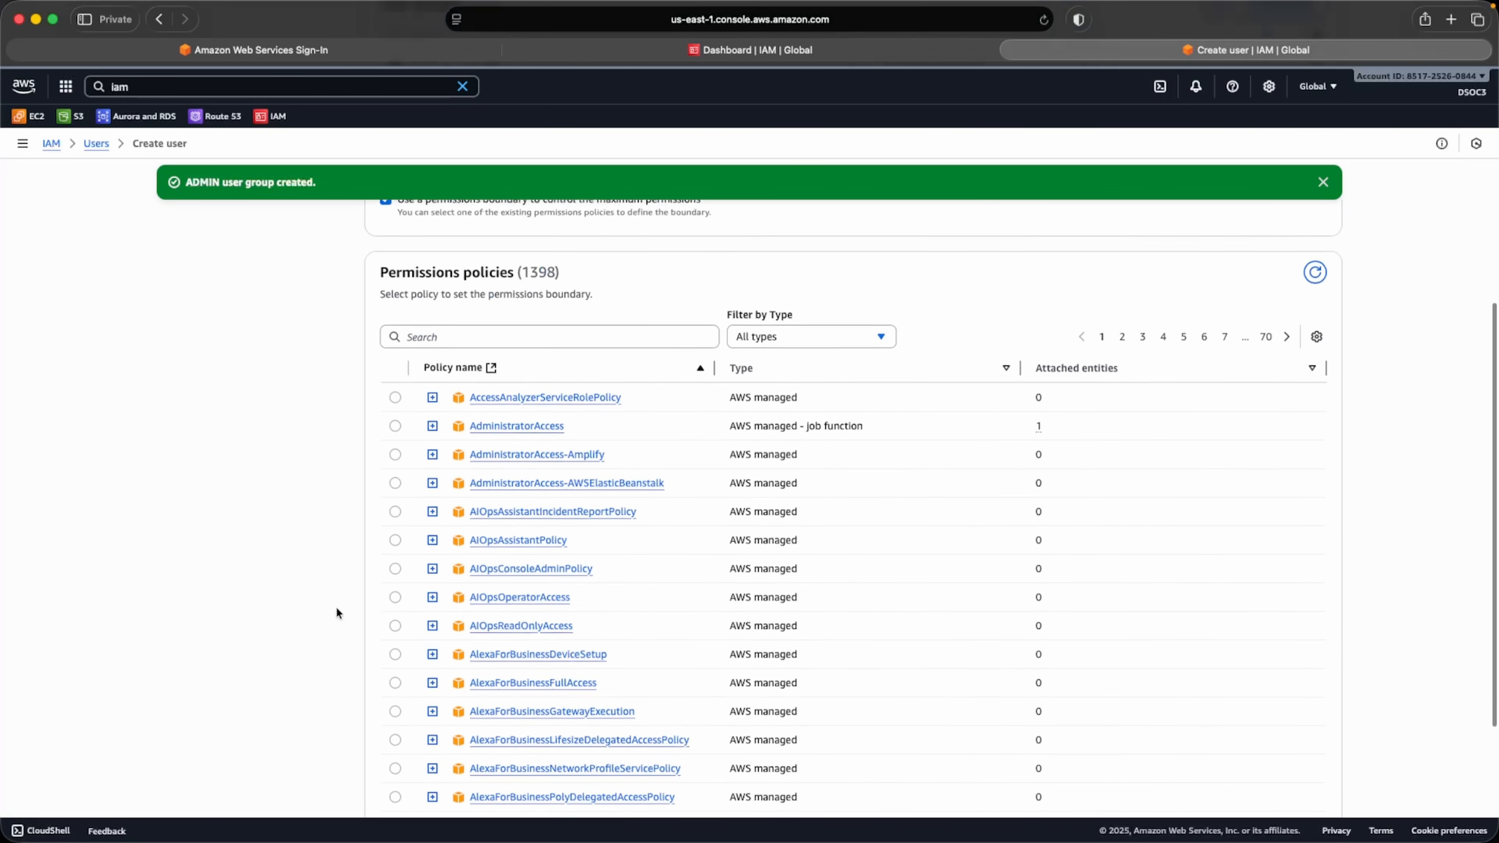
scroll(348, 531, "up", 2)
left_click(385, 419)
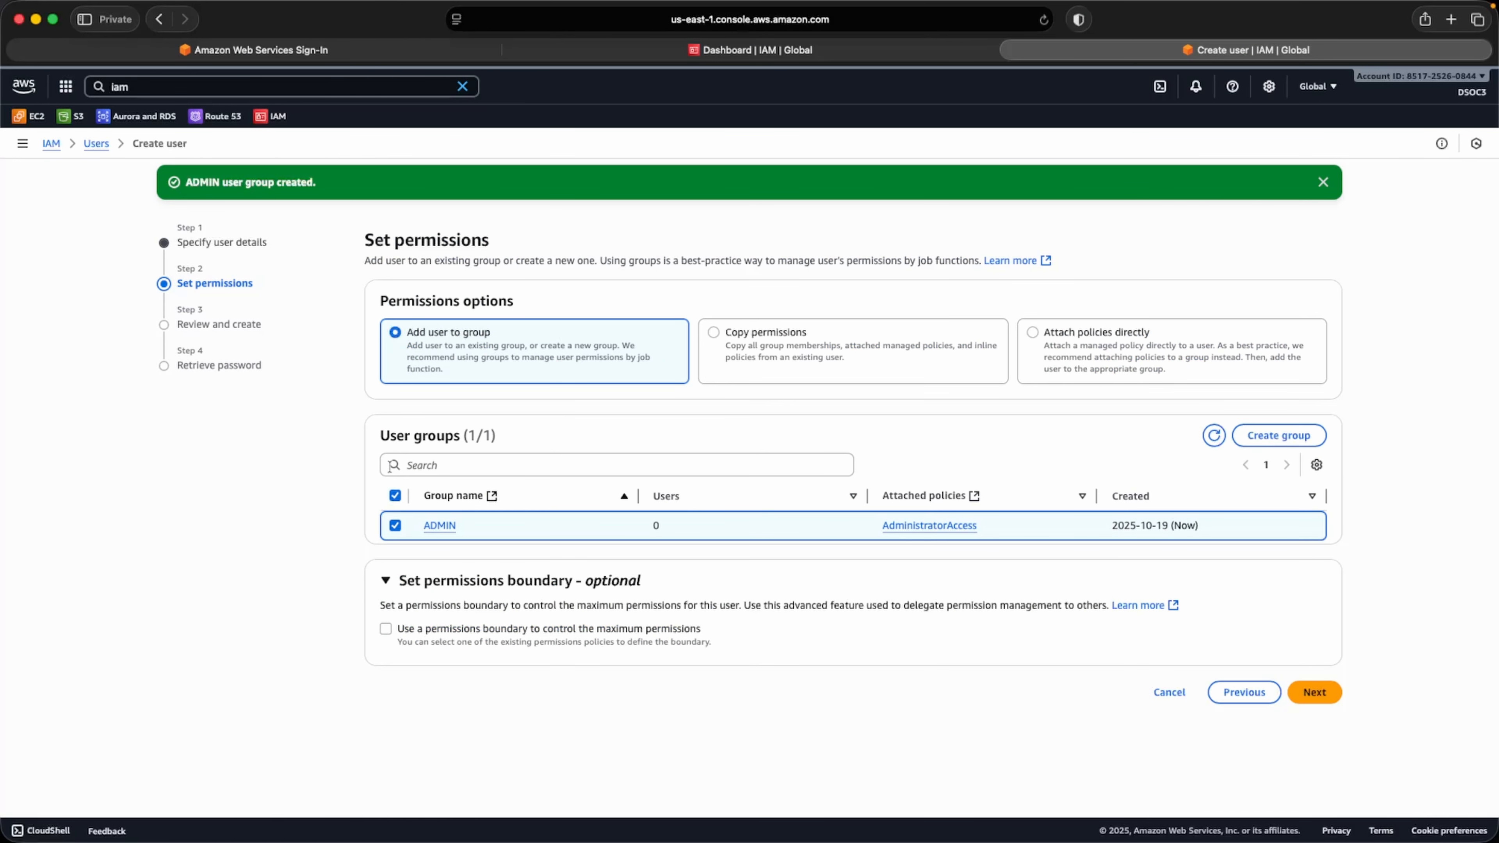
left_click(384, 581)
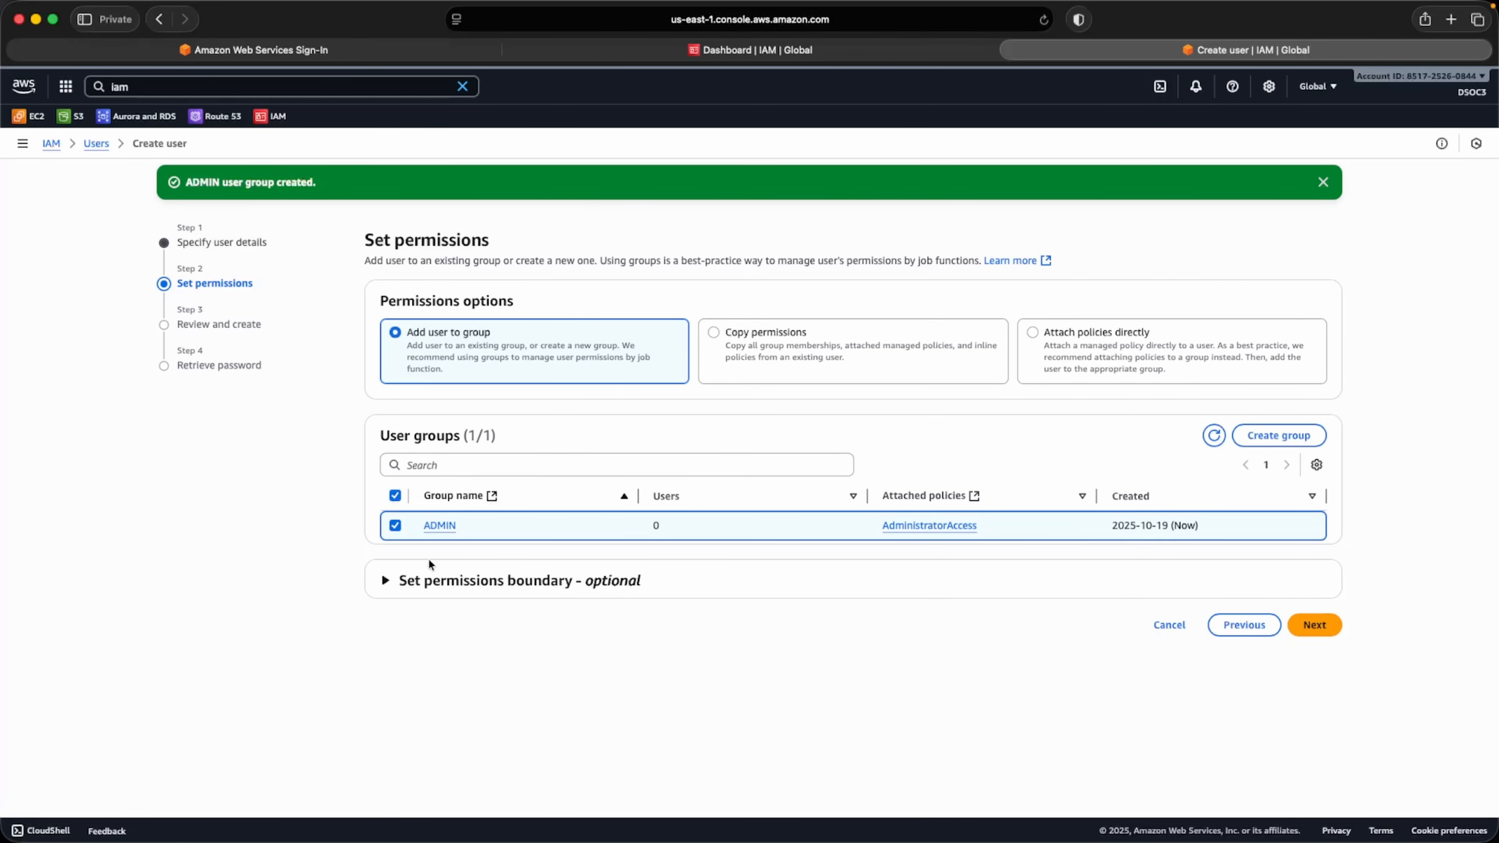
left_click(384, 582)
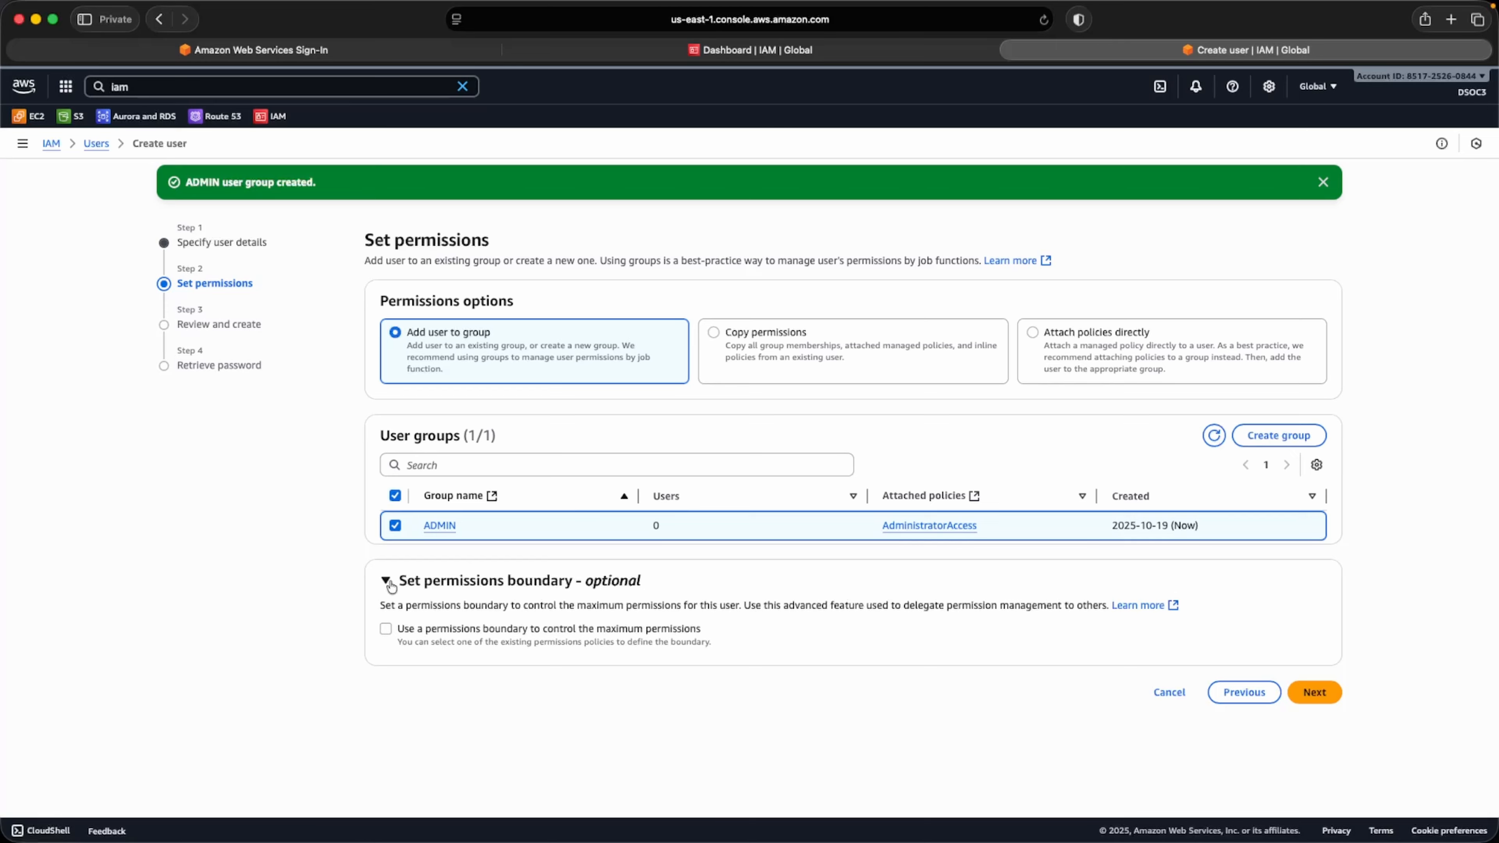
left_click(387, 582)
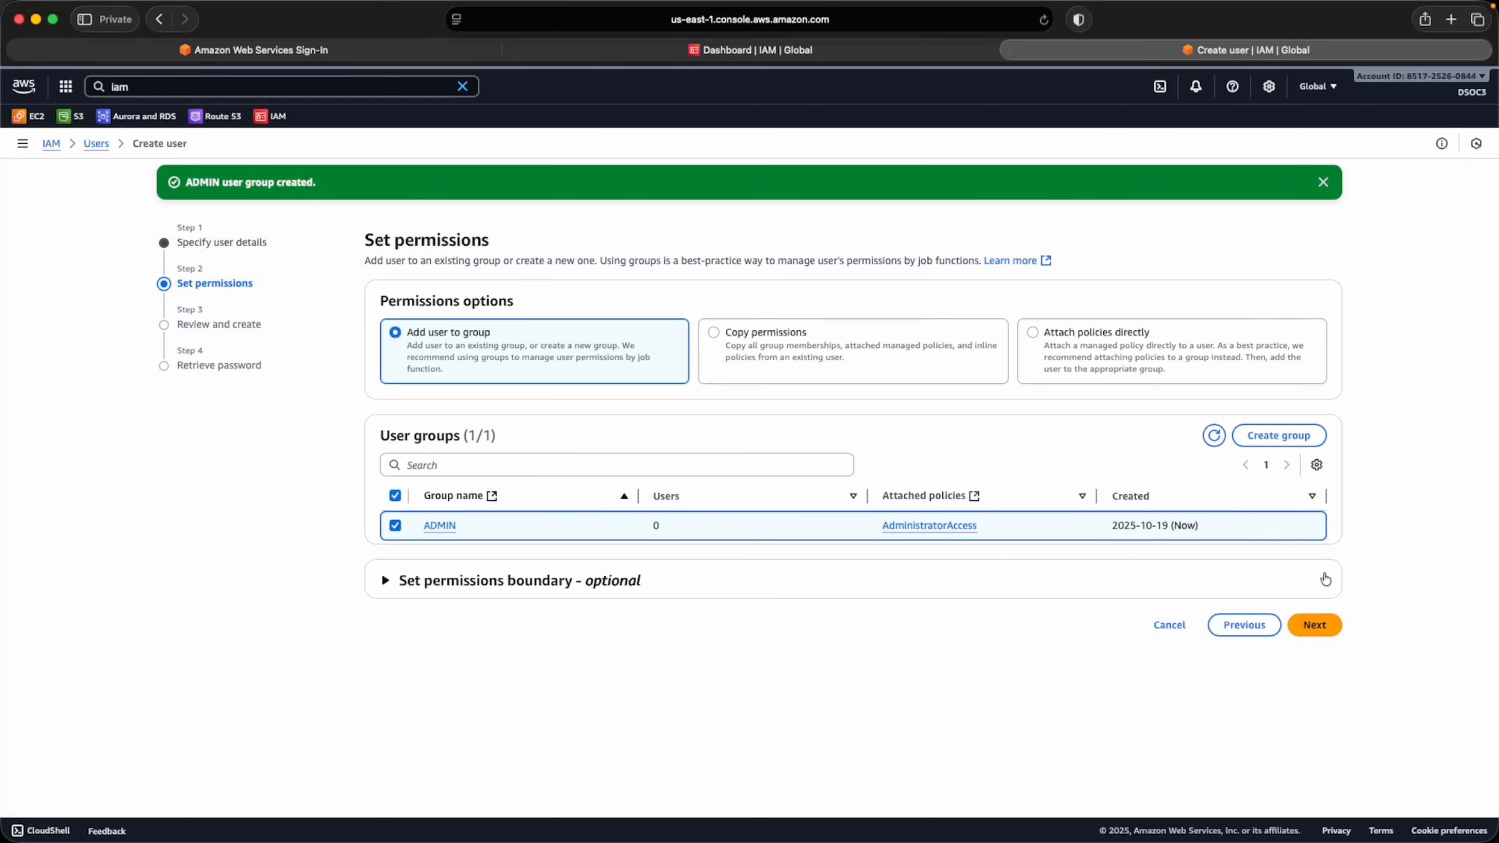
left_click(1314, 625)
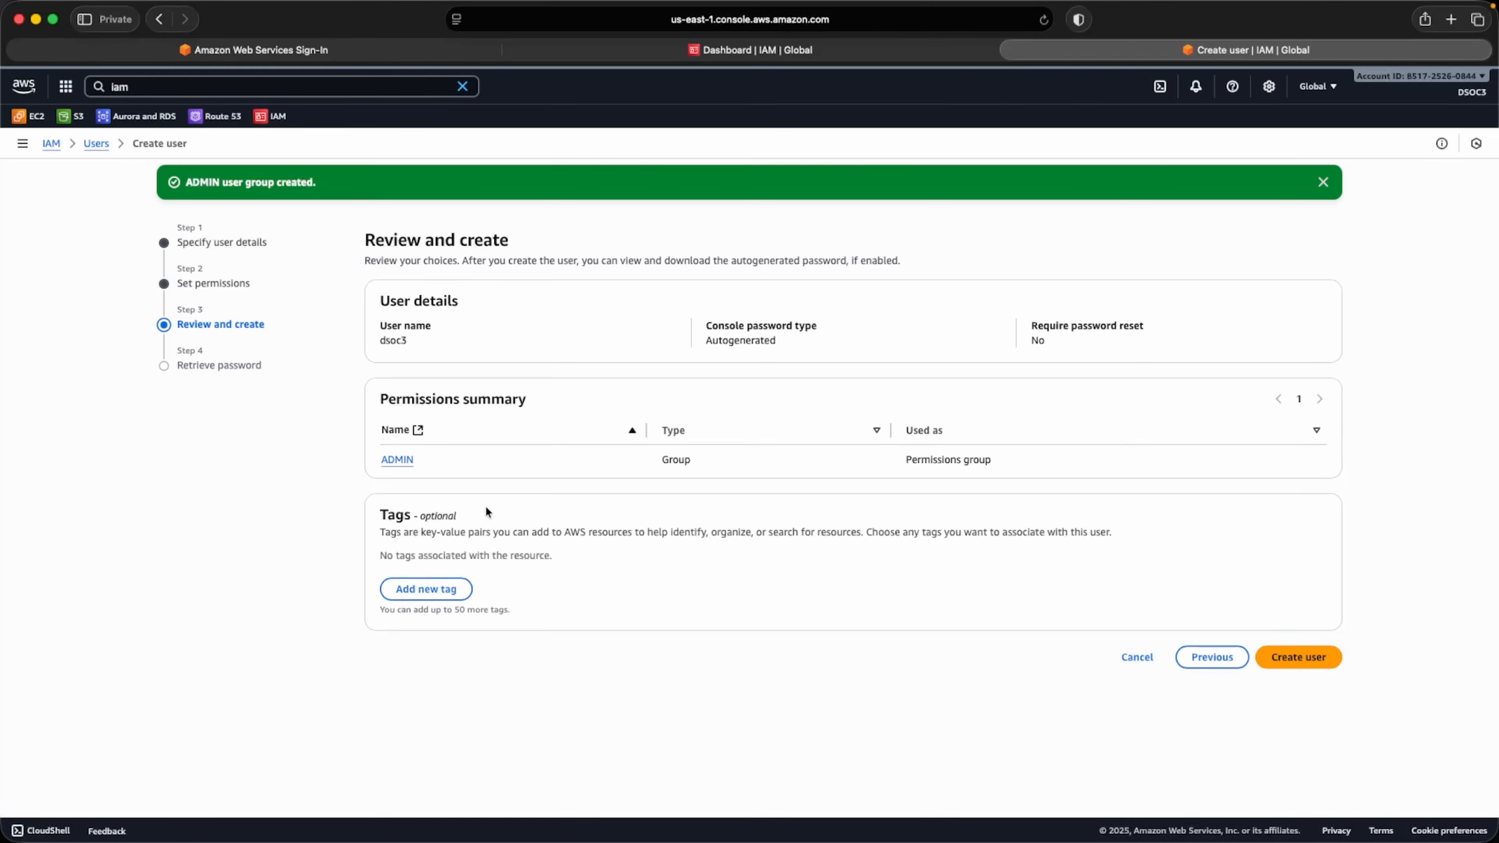
Review dsoc3 with the ADMIN group and create the user.
left_click_drag(455, 515, 390, 516)
left_click(655, 508)
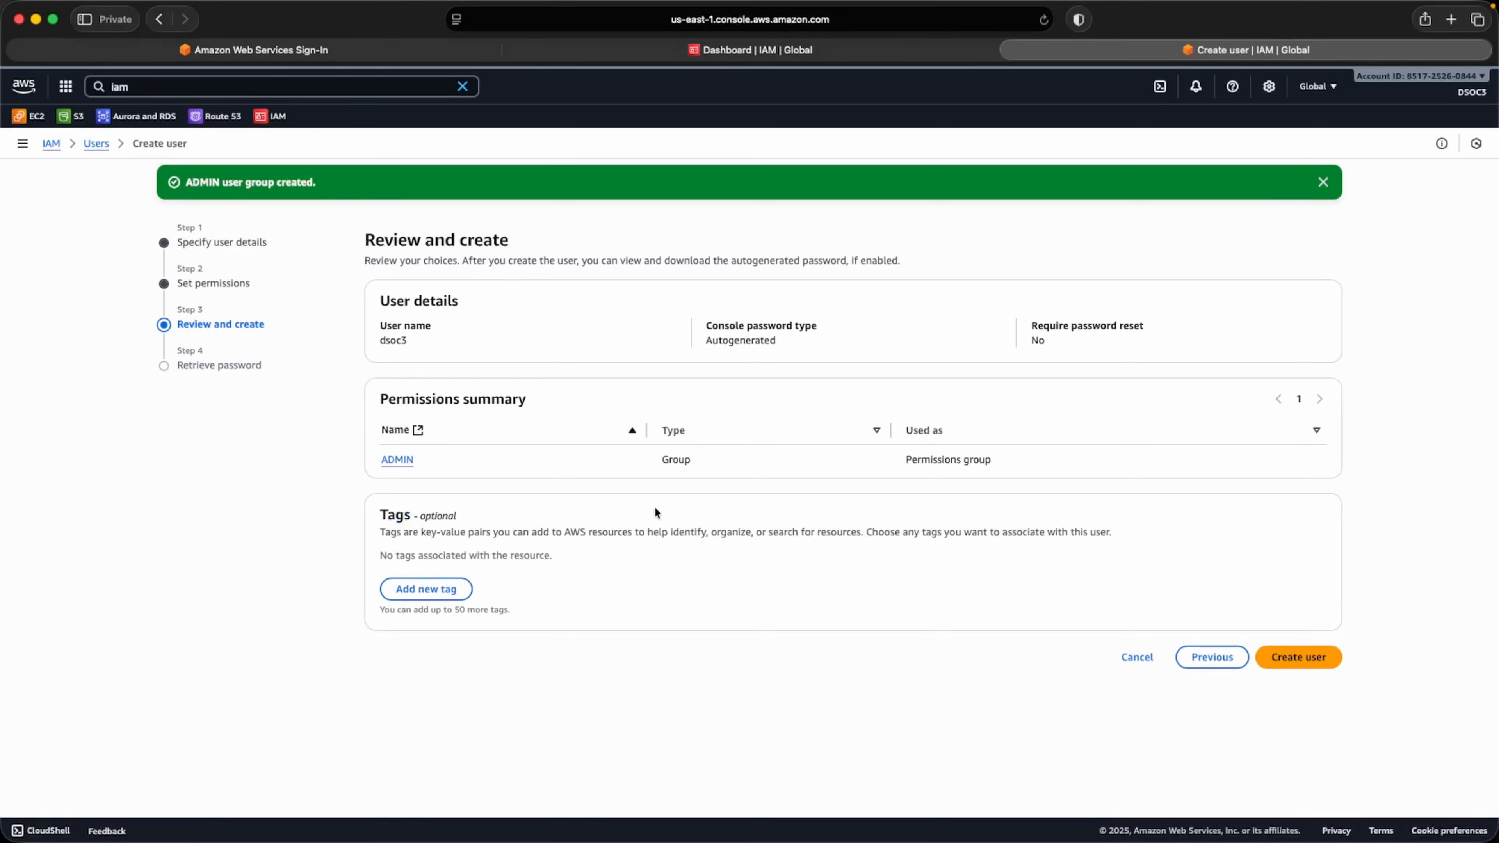
left_click(1302, 657)
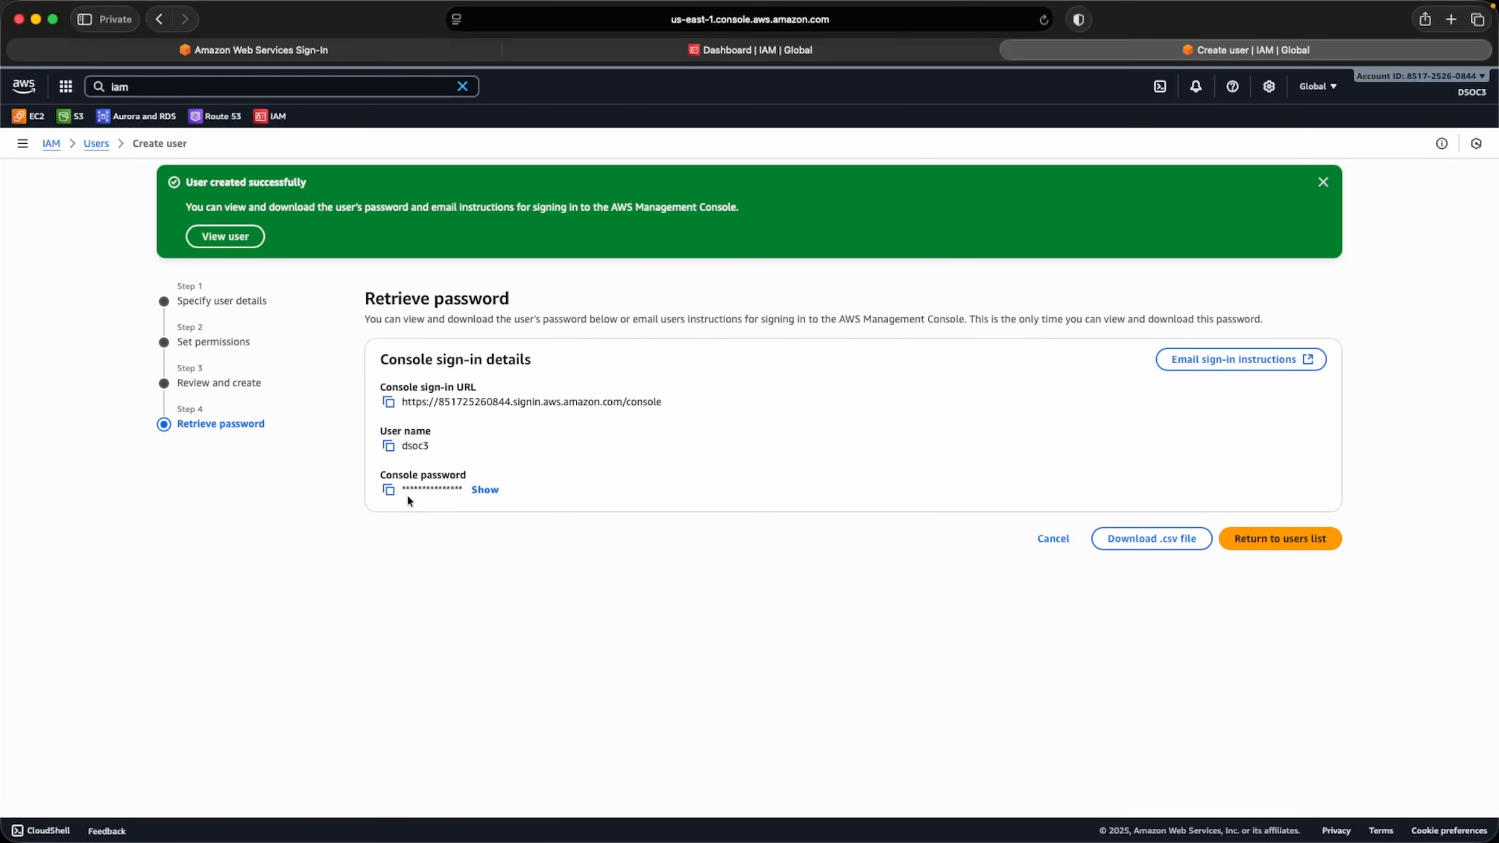
Copy dsoc3's console sign-in URL, user name and password, then head back to the users list.
left_click(388, 402)
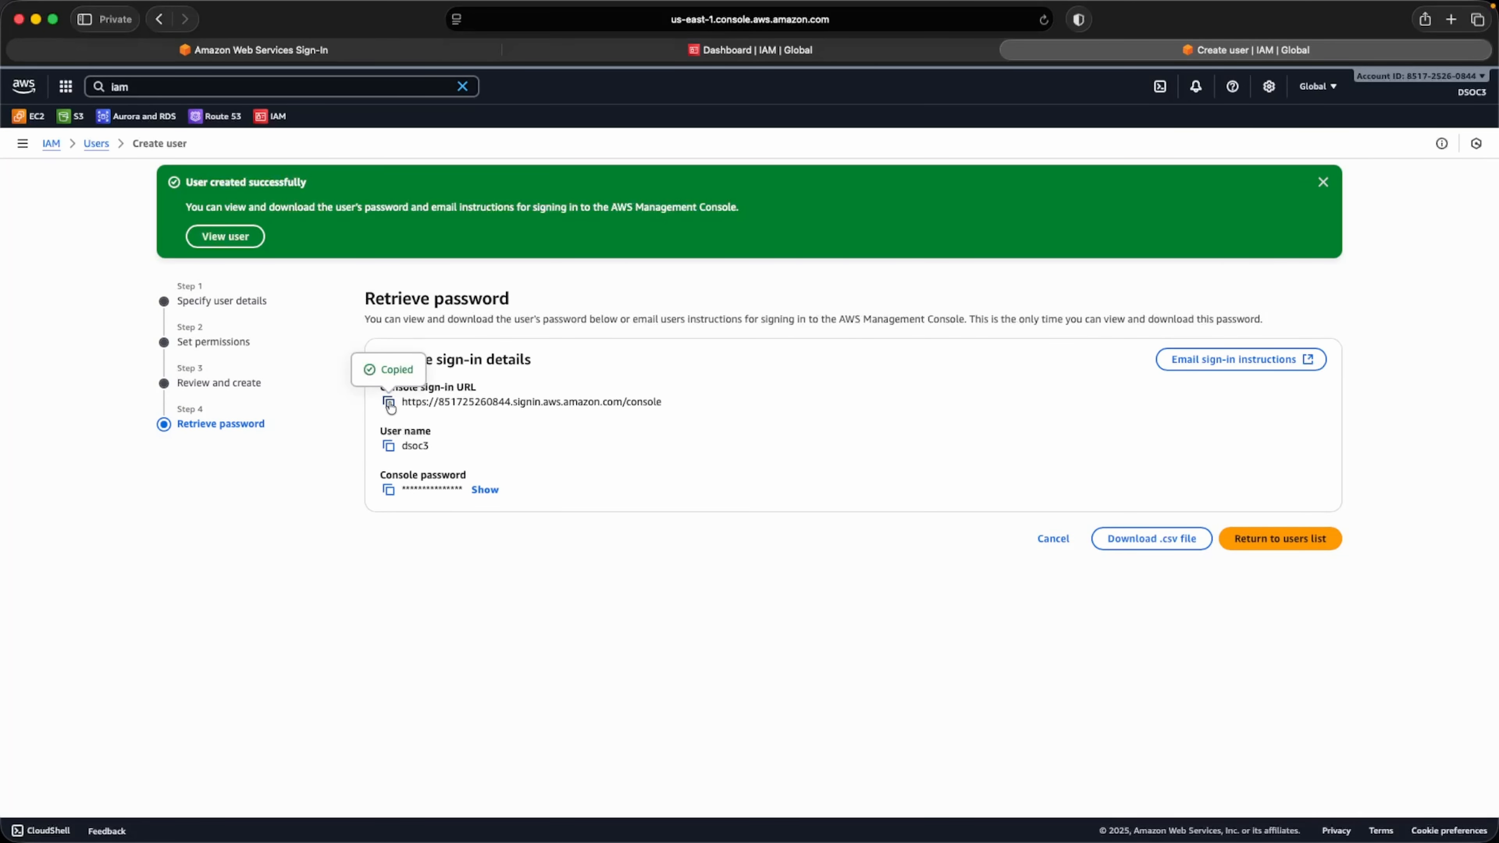
key("super+Tab")
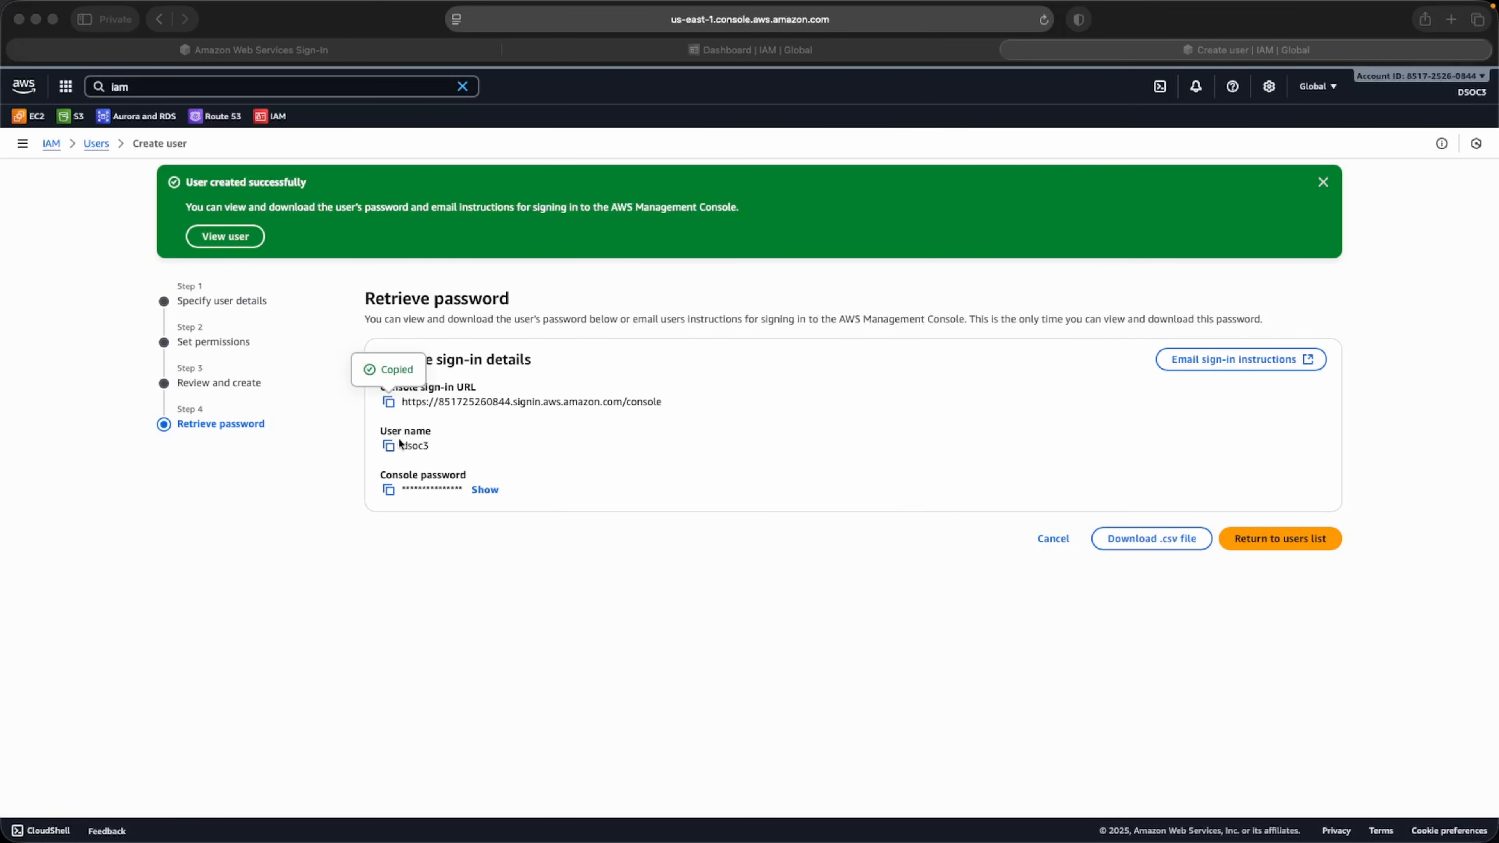
left_click(389, 446)
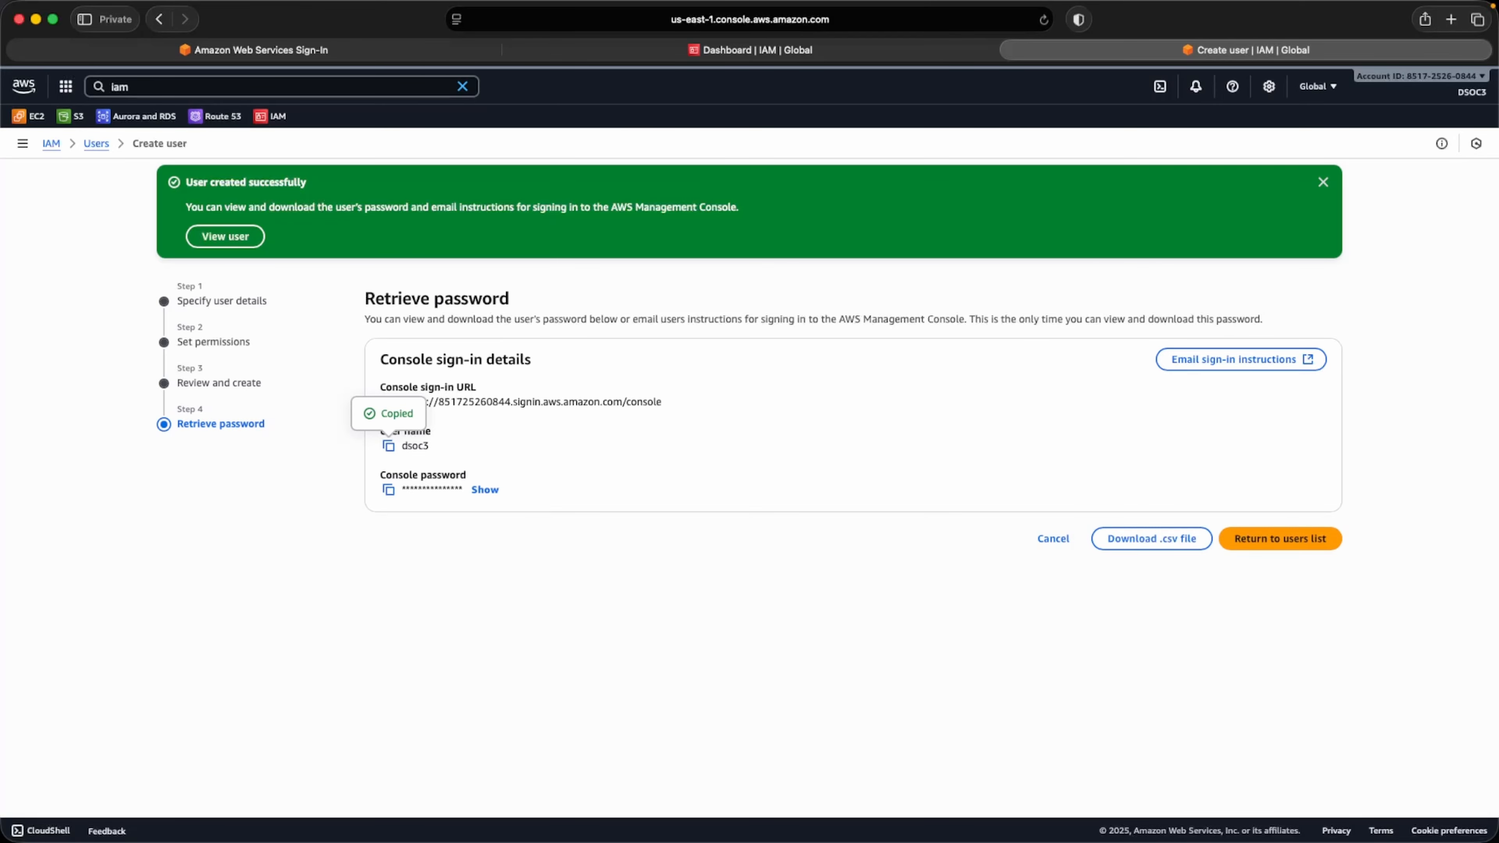
key("super+Tab")
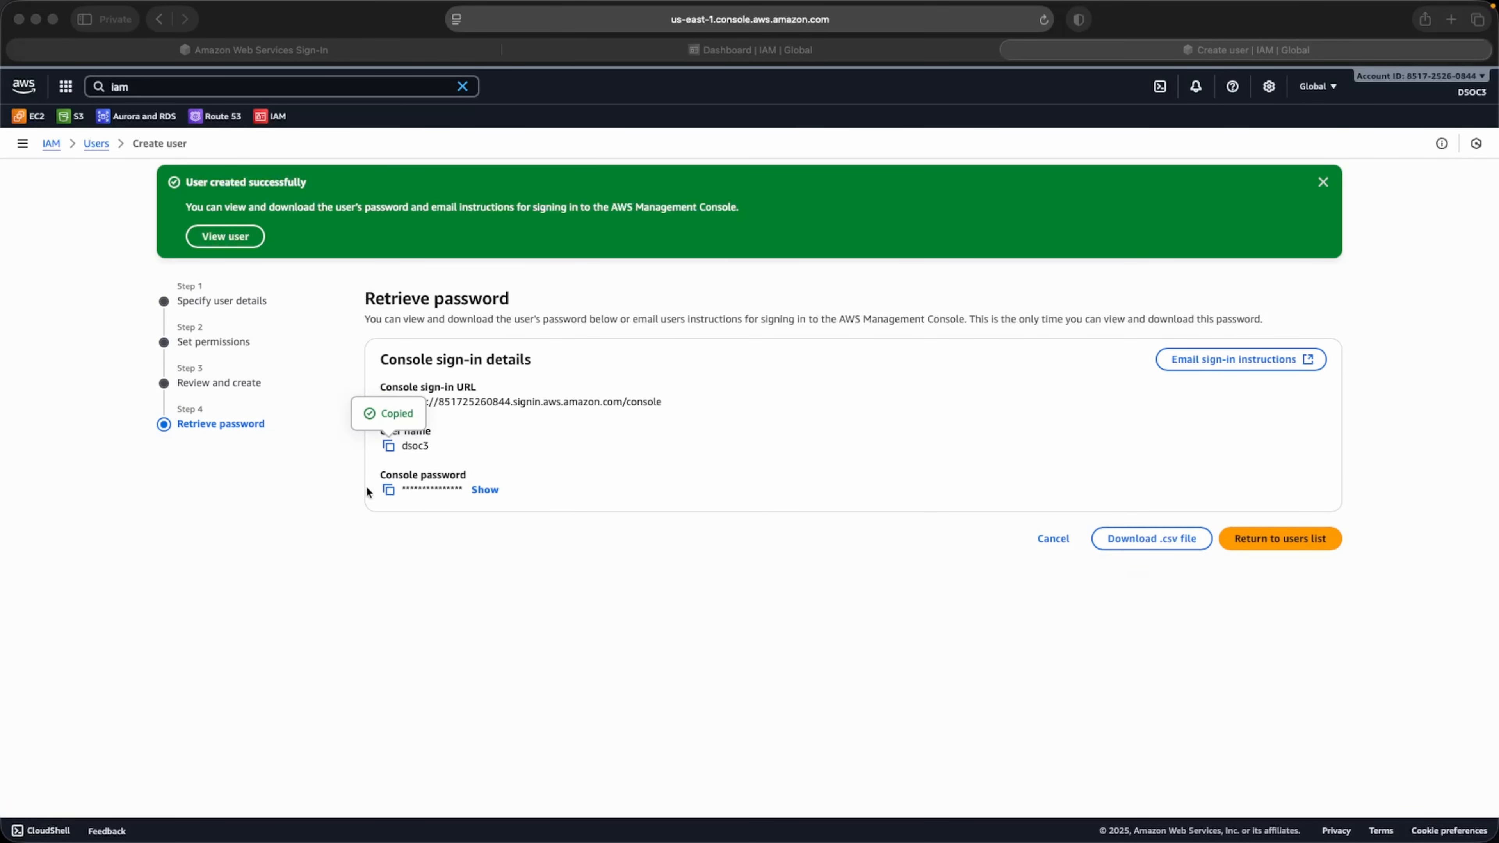
left_click(388, 490)
left_click(388, 490)
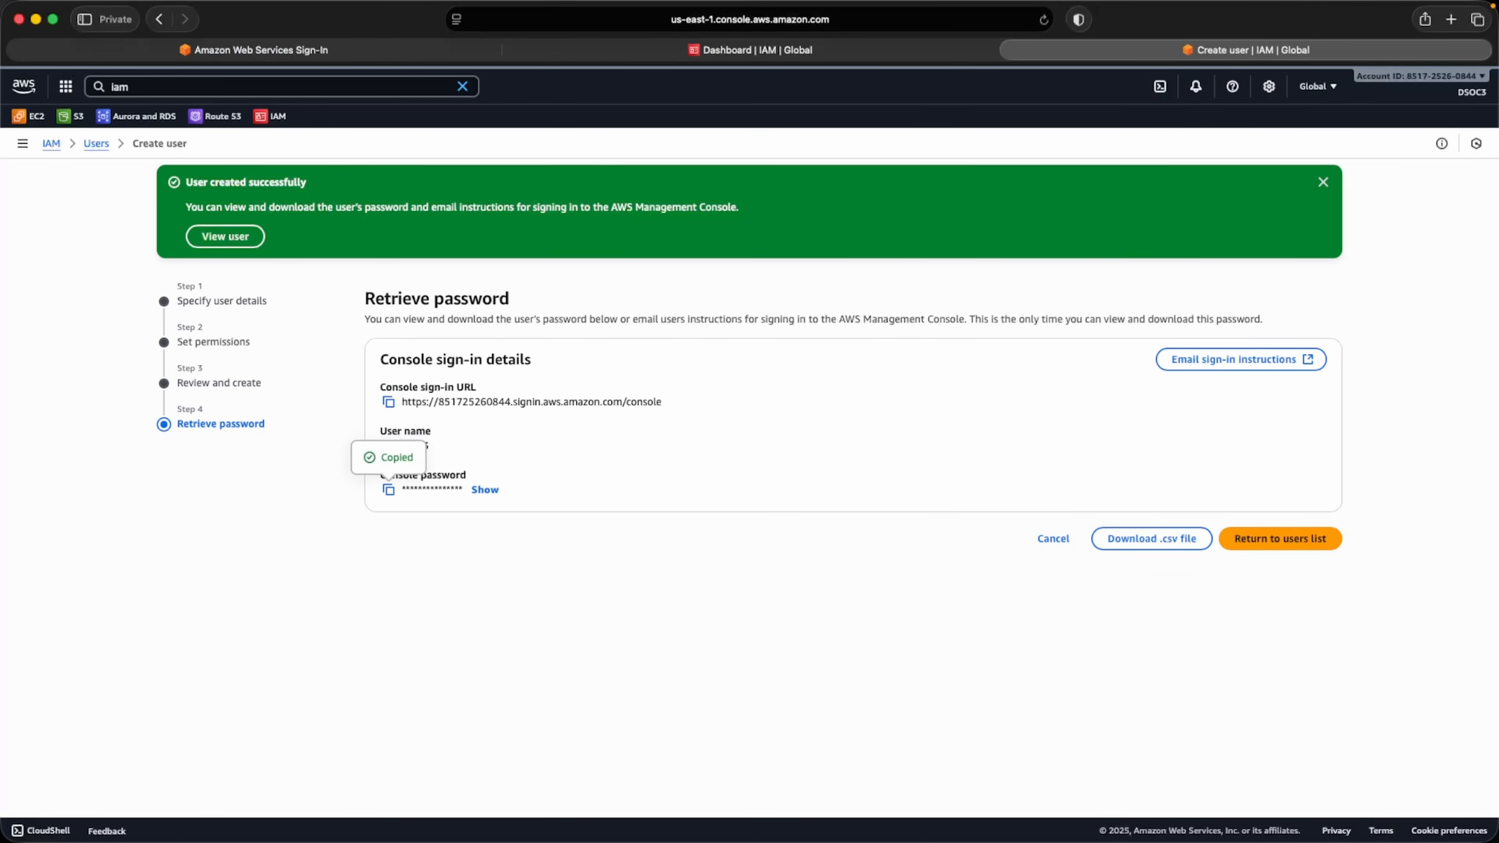
key("super+Tab")
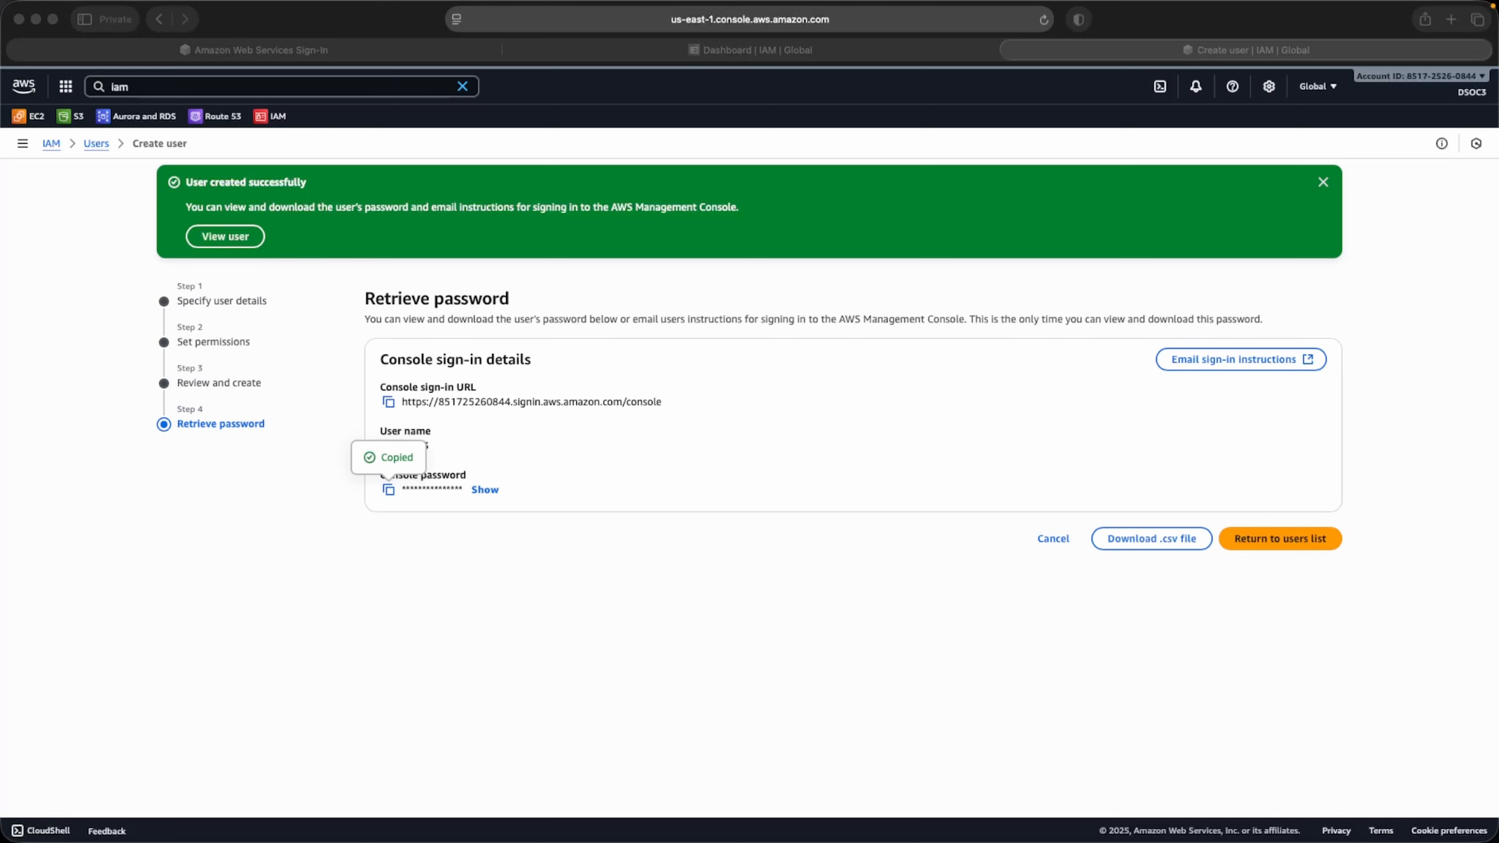
key("super+Tab")
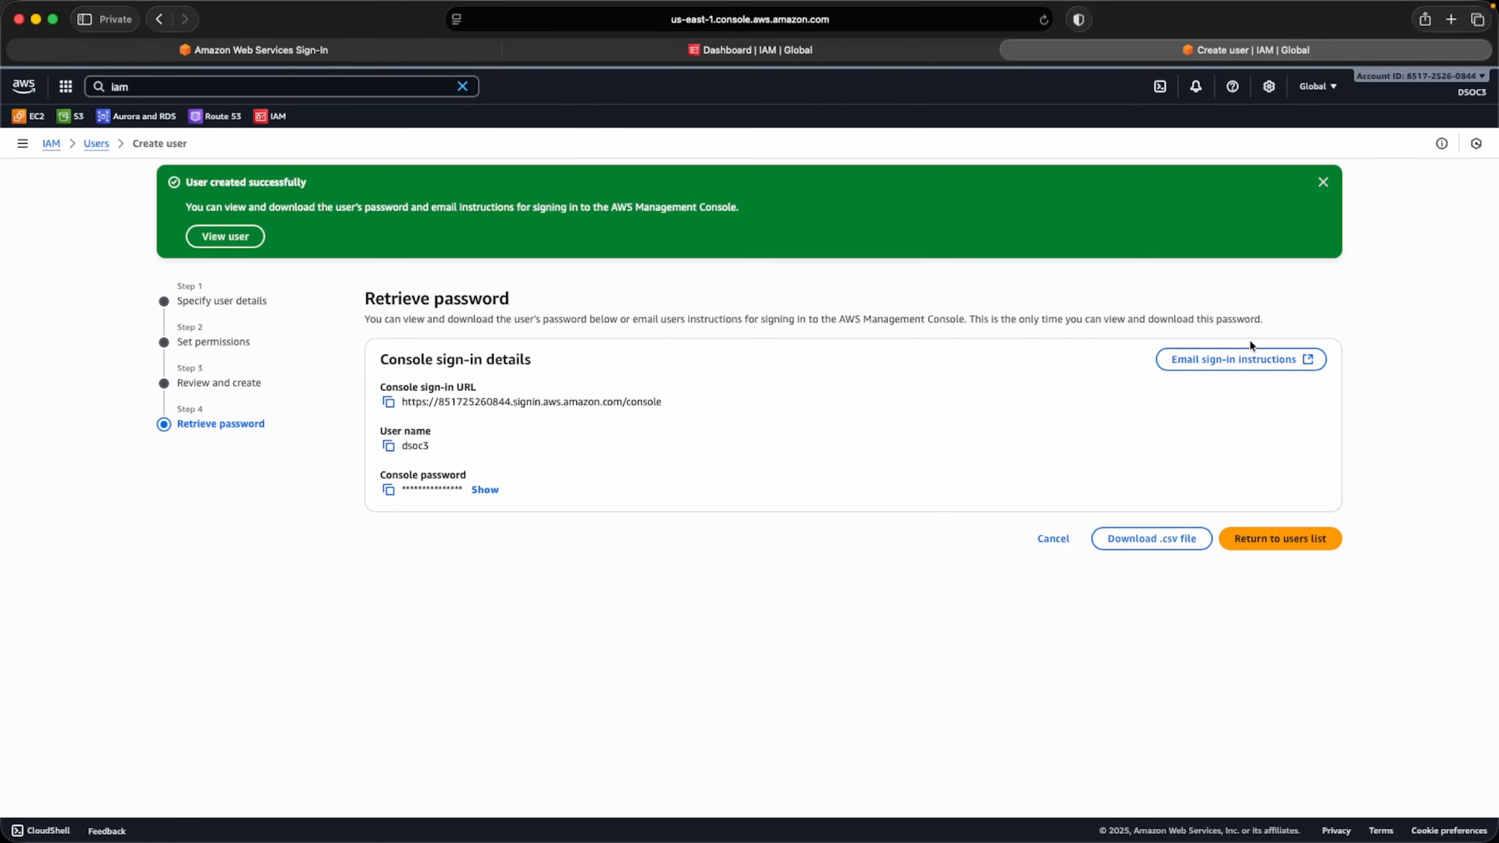
scroll(1249, 338, "up", 5)
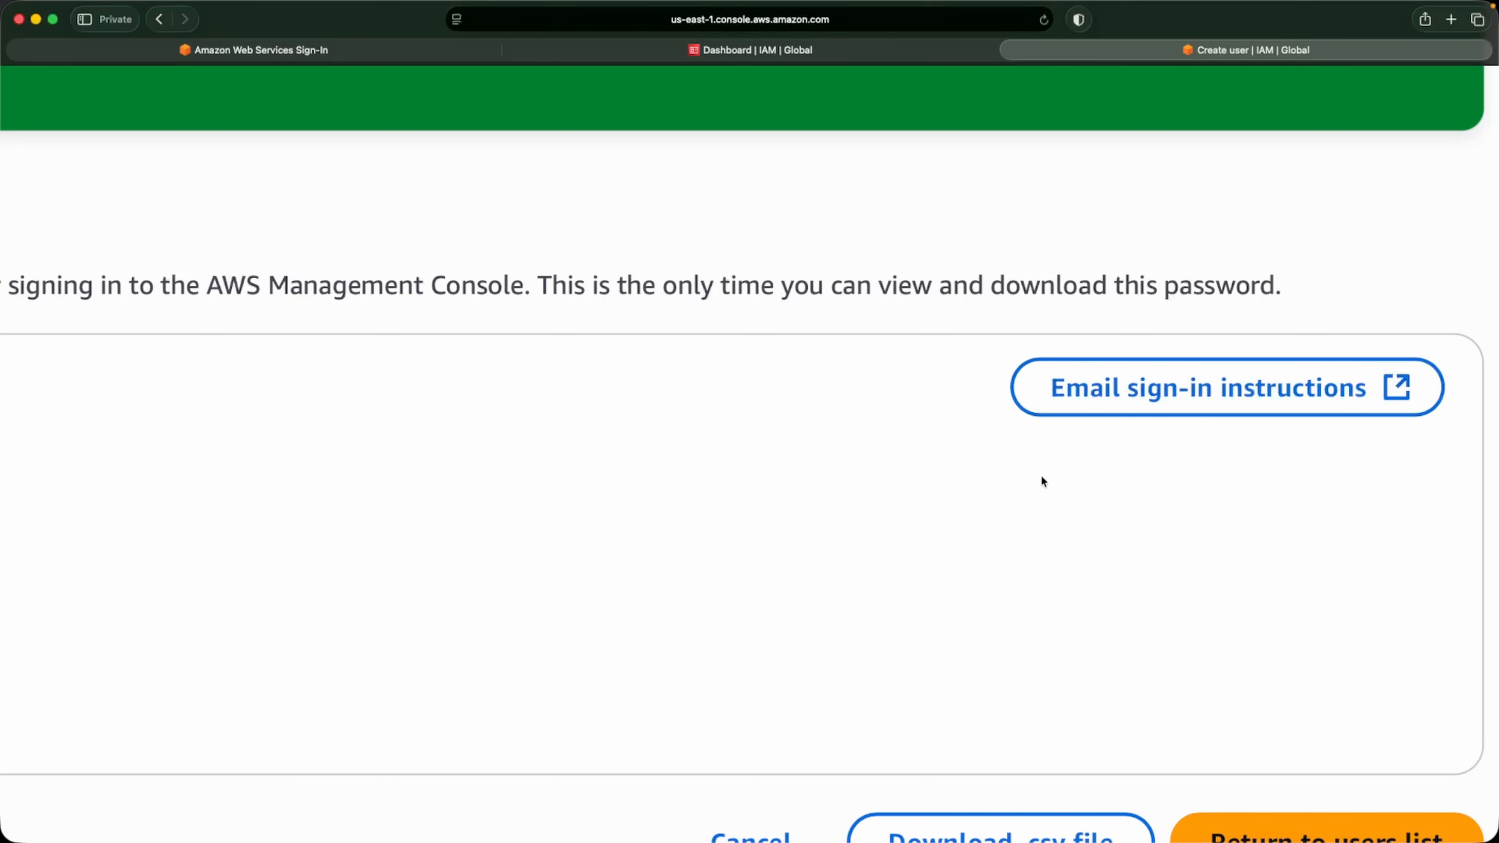
scroll(1042, 476, "down", 5)
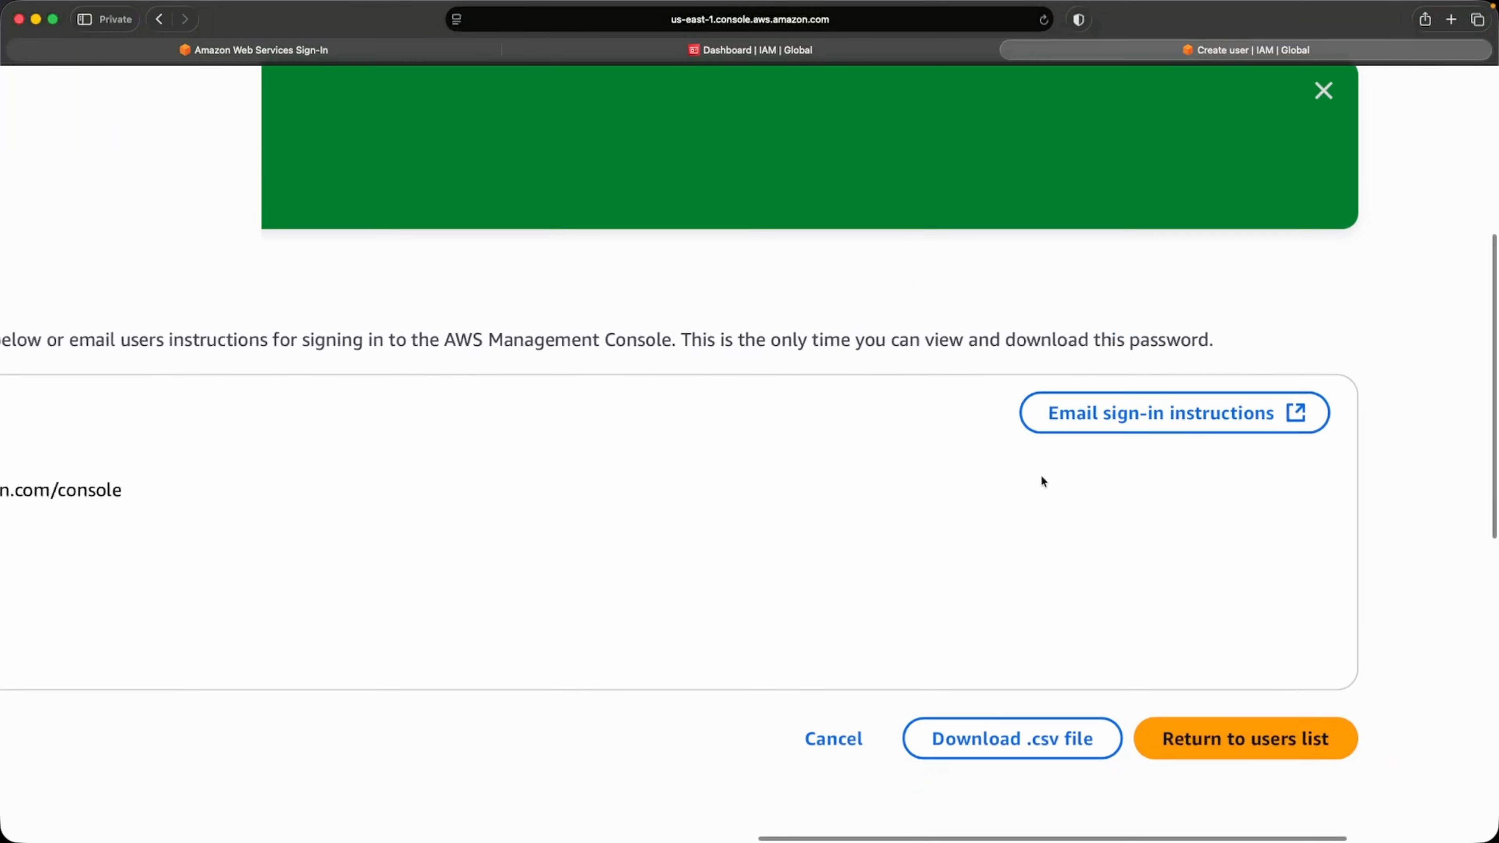
scroll(1067, 514, "down", 5)
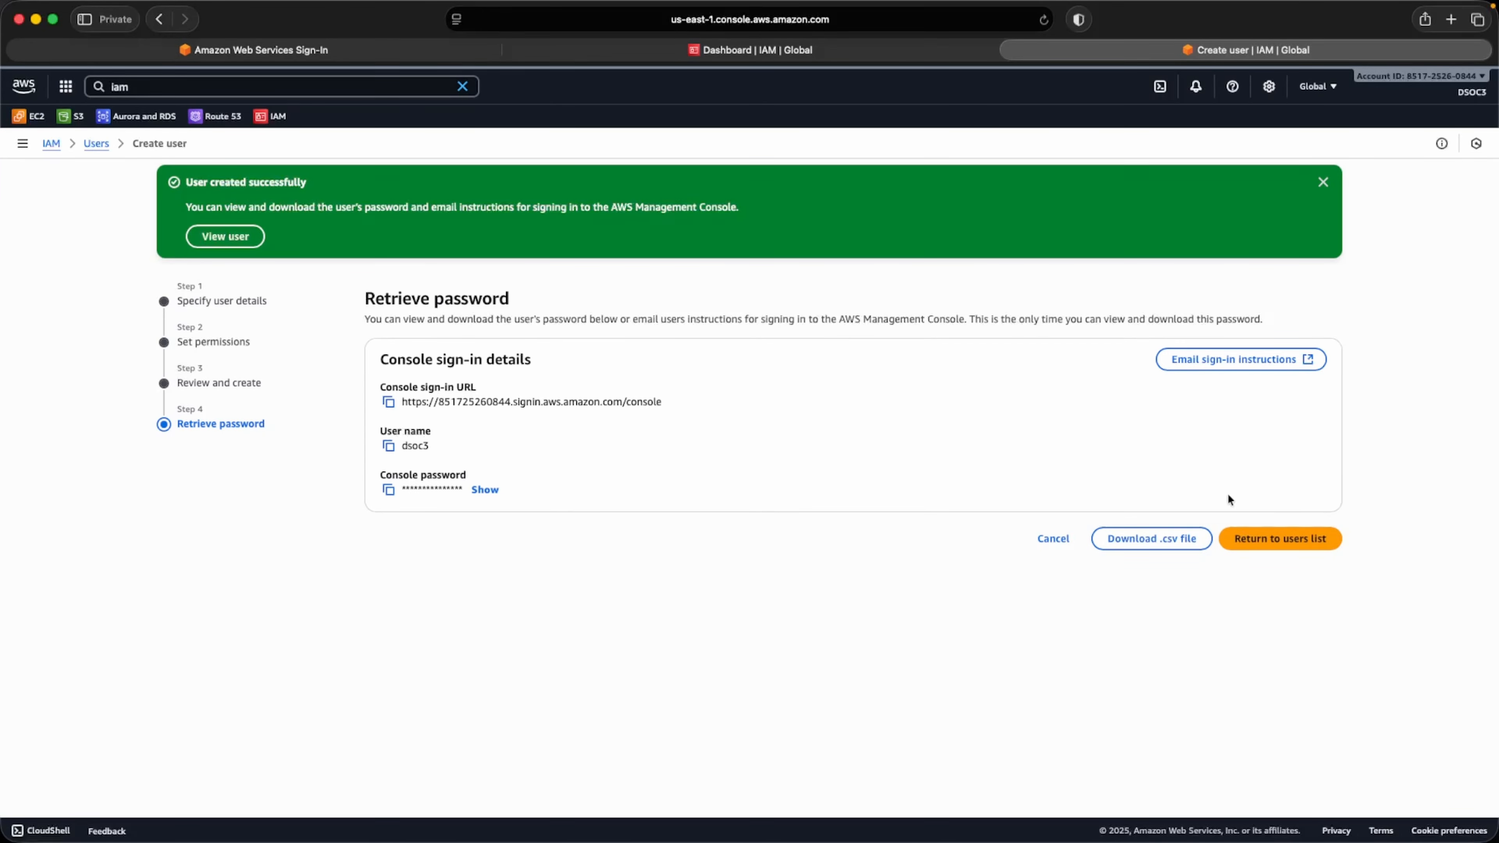
left_click(1303, 539)
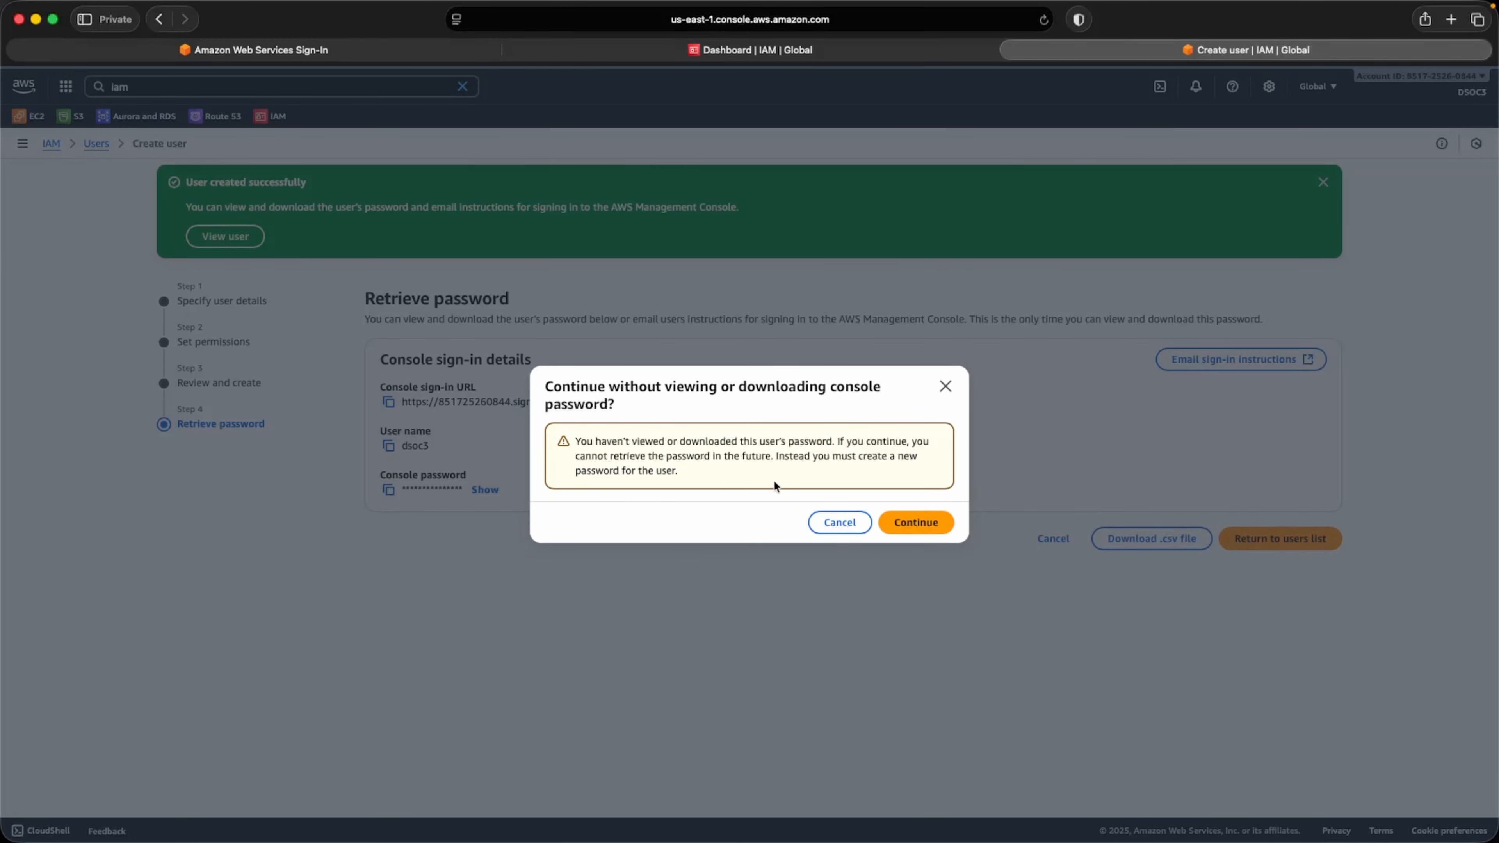
Continue past the password warning to see dsoc3 listed with 1 group.
scroll(773, 479, "up", 5)
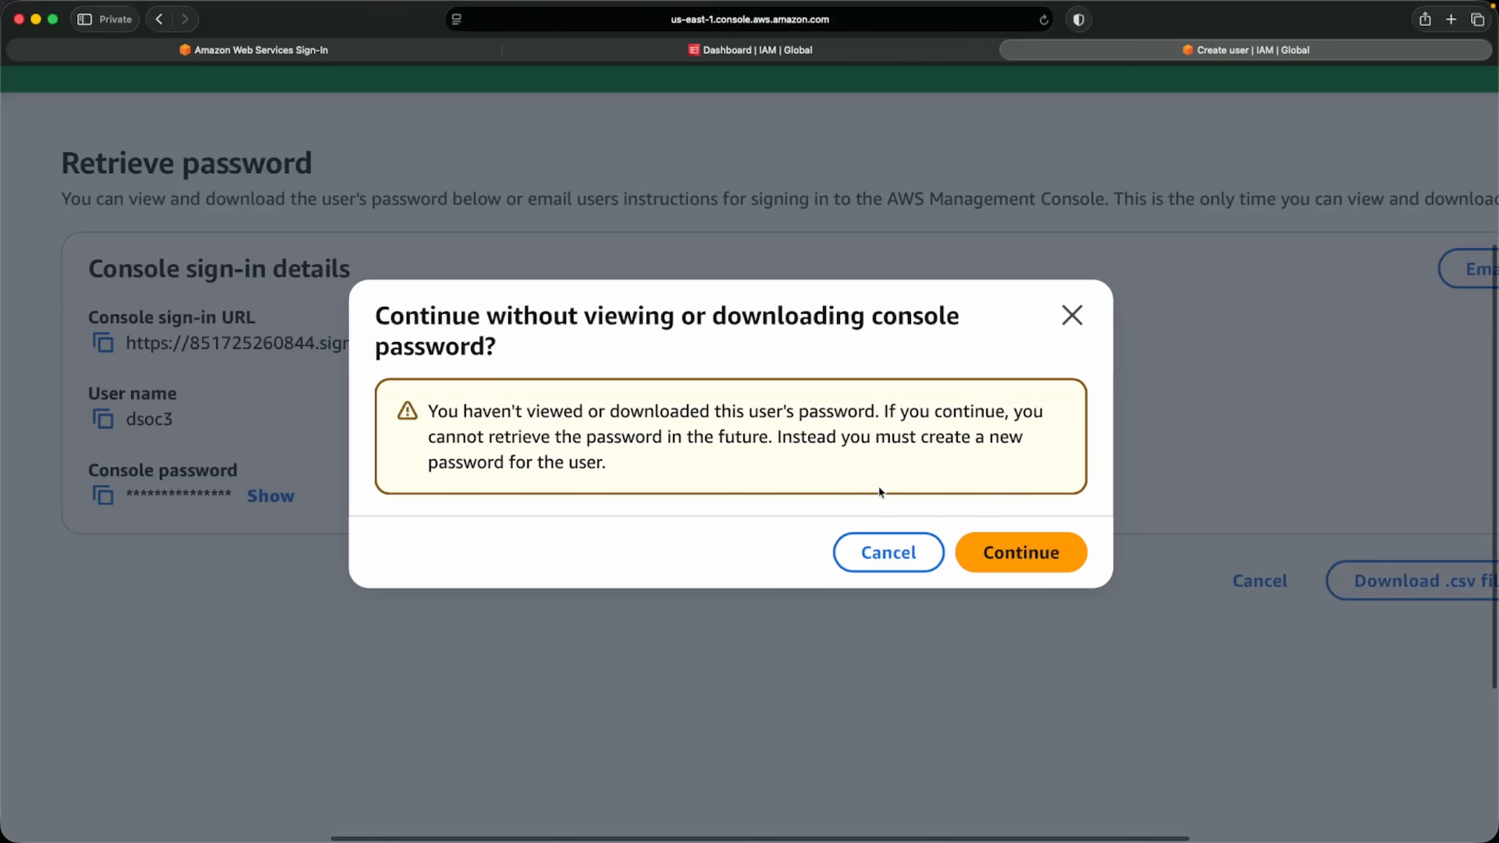
scroll(878, 486, "down", 5)
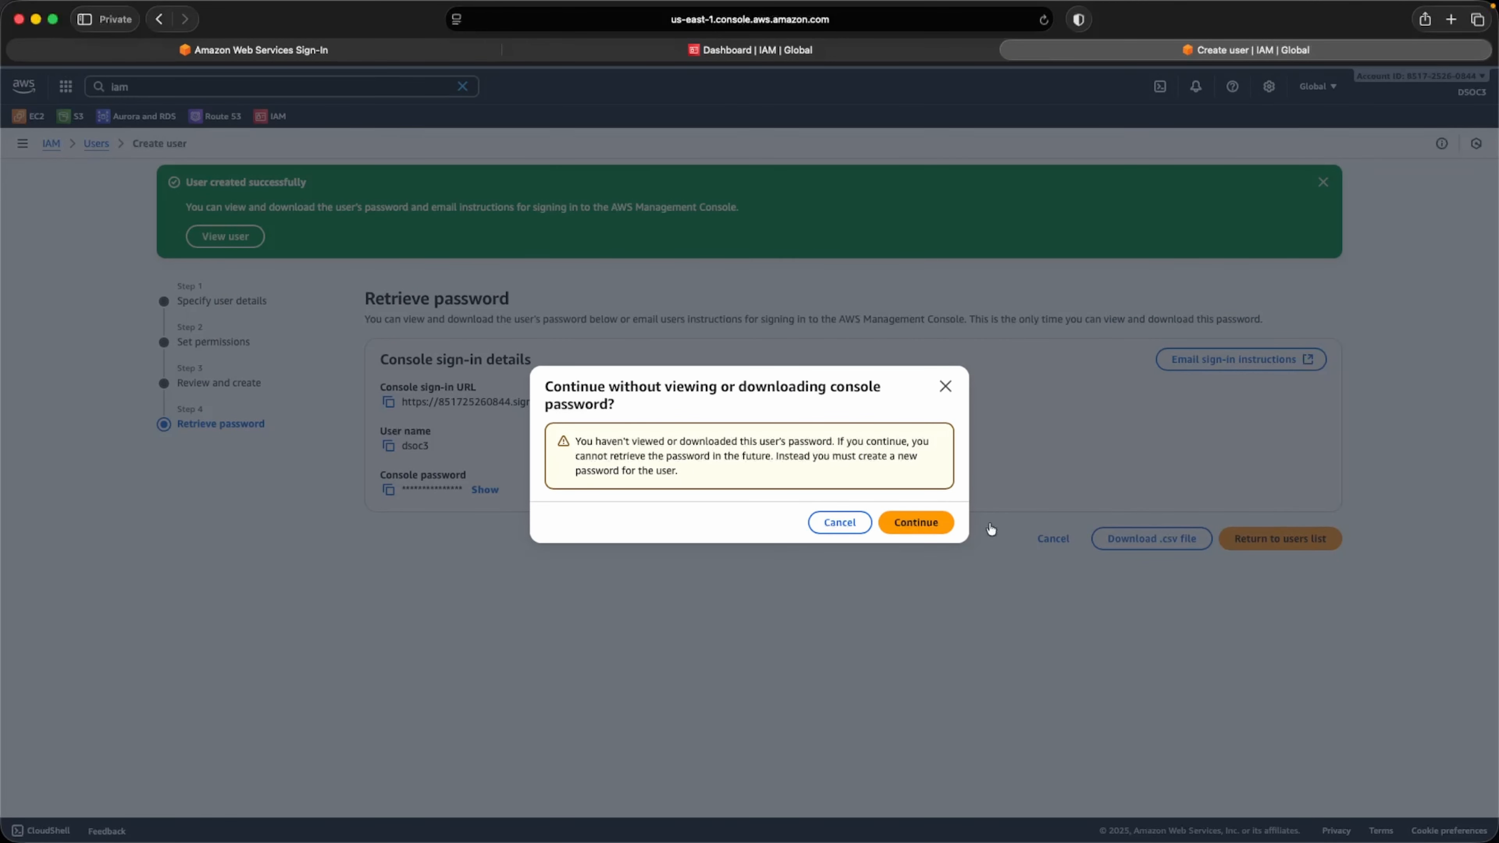
left_click(914, 531)
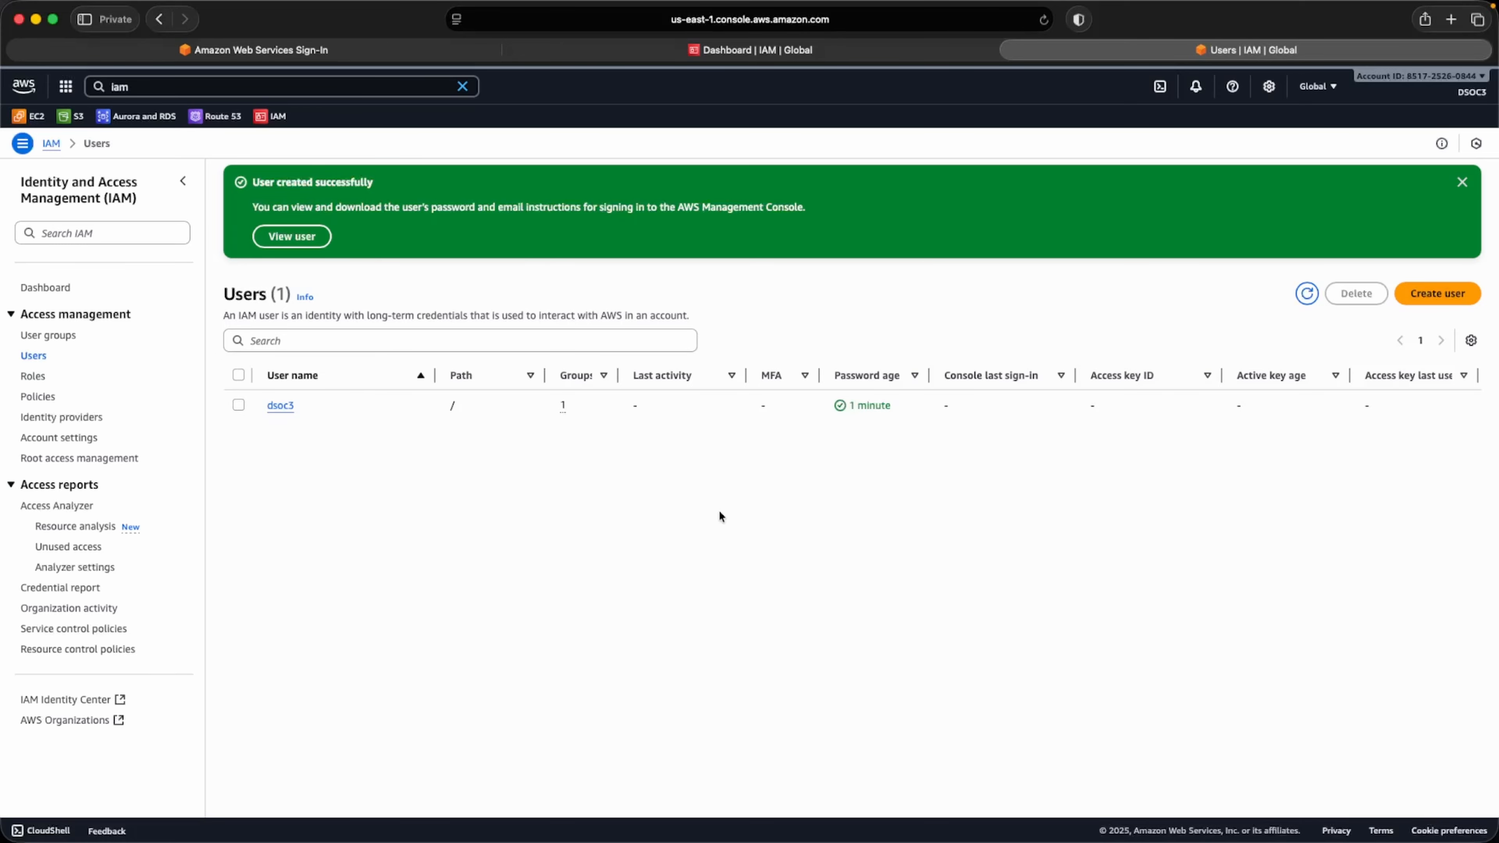
Open dsoc3's page and check AdministratorAccess attached via Group ADMIN, expanding its JSON briefly.
left_click(280, 405)
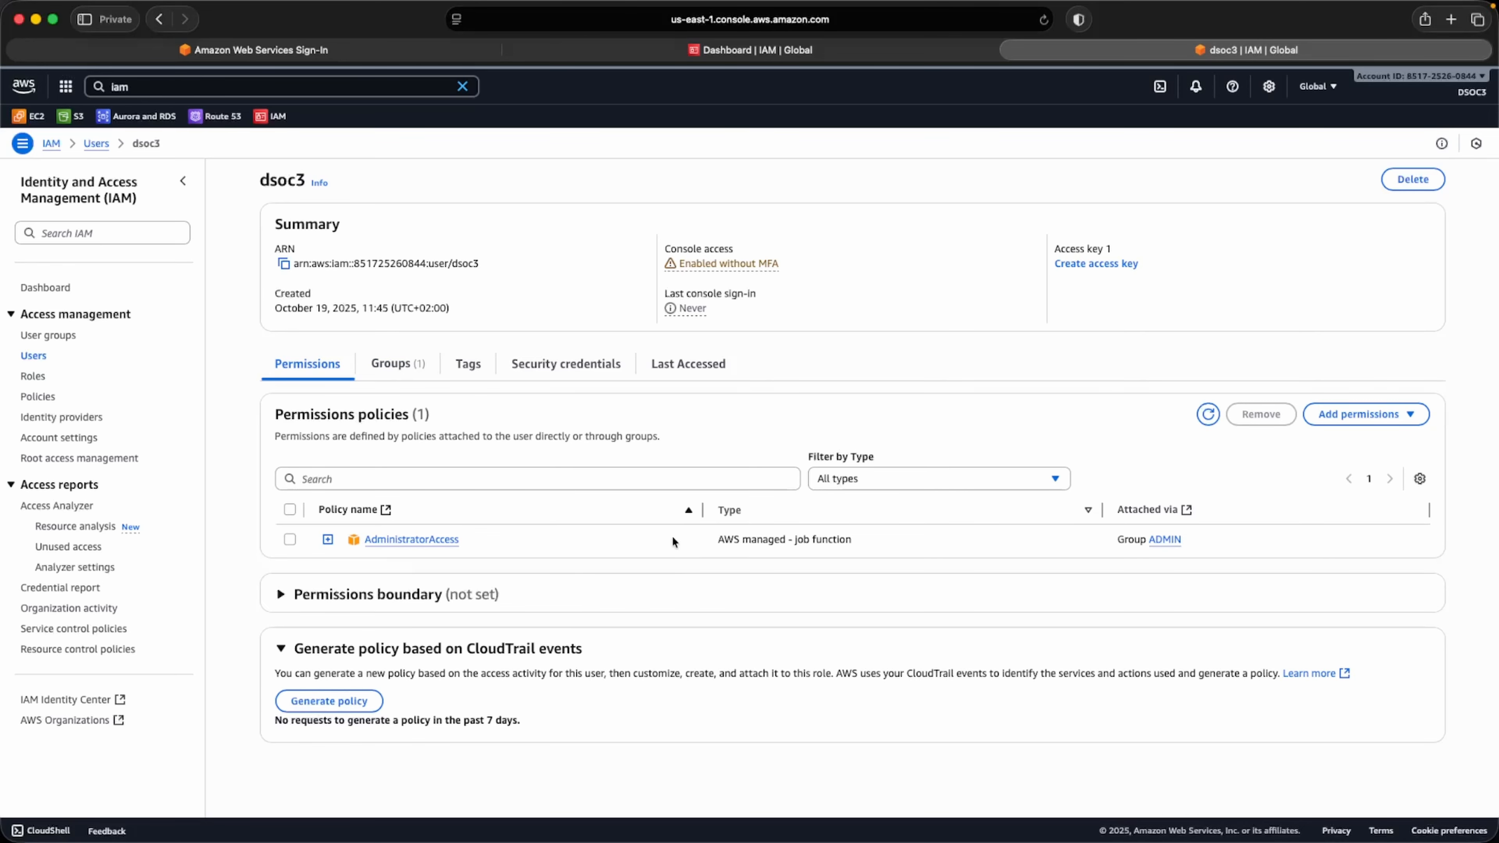
scroll(398, 545, "up", 5)
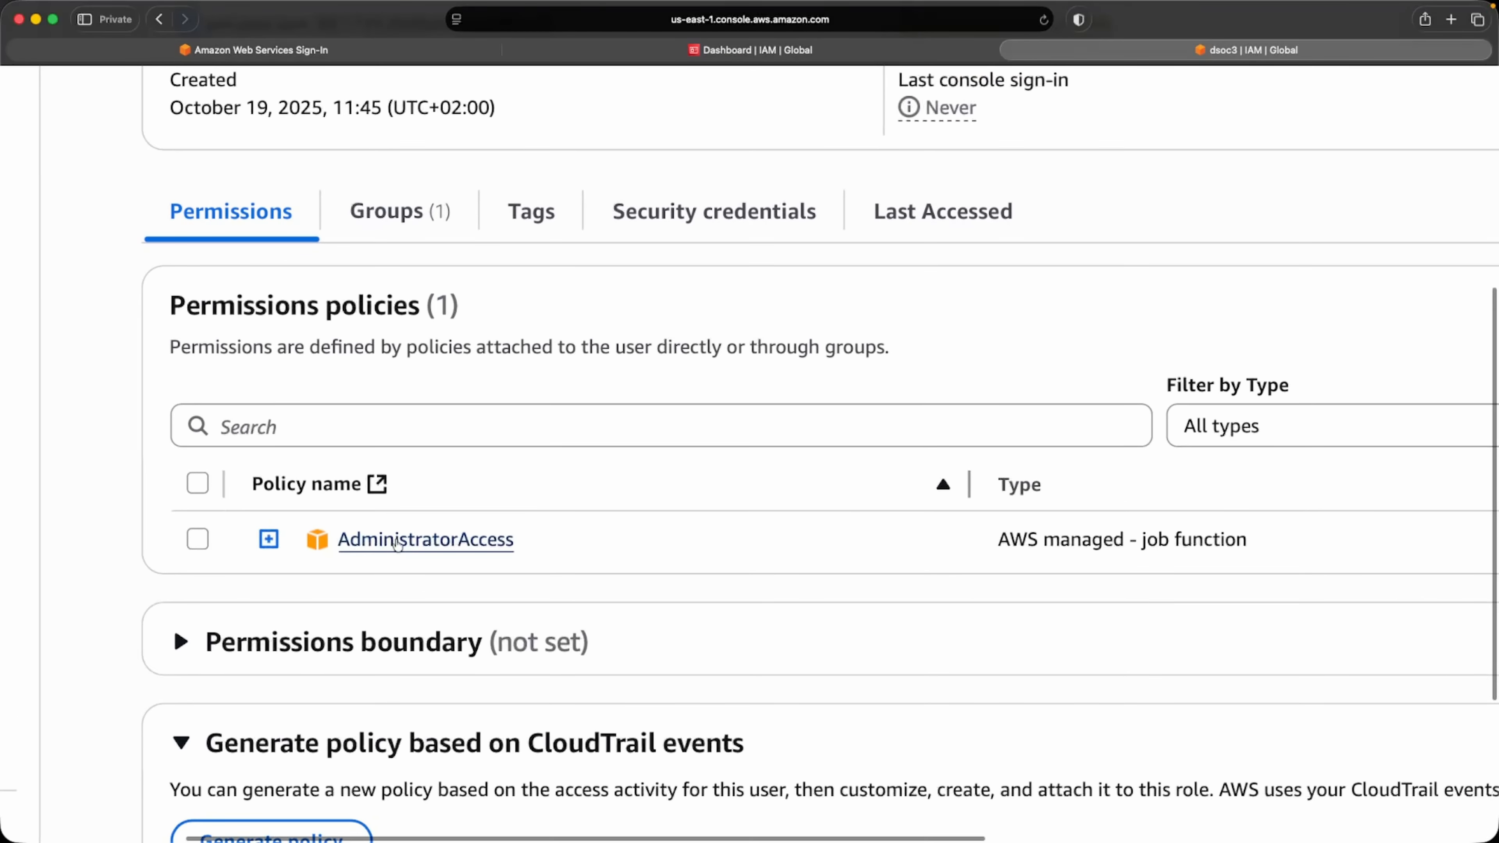
scroll(397, 544, "up", 4)
scroll(397, 545, "up", 2)
scroll(325, 225, "right", 5)
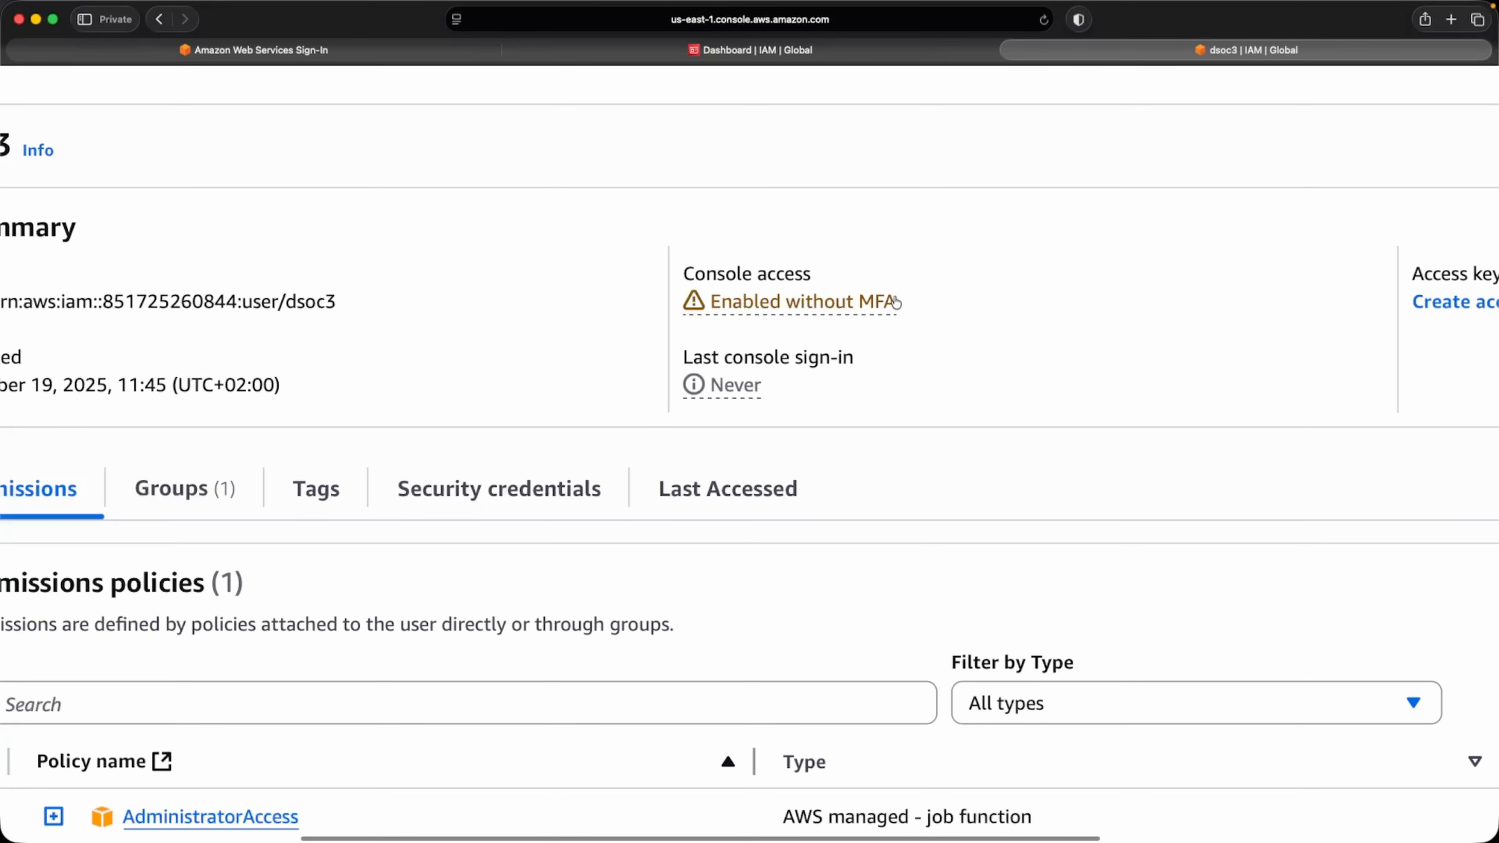
scroll(885, 301, "right", 10)
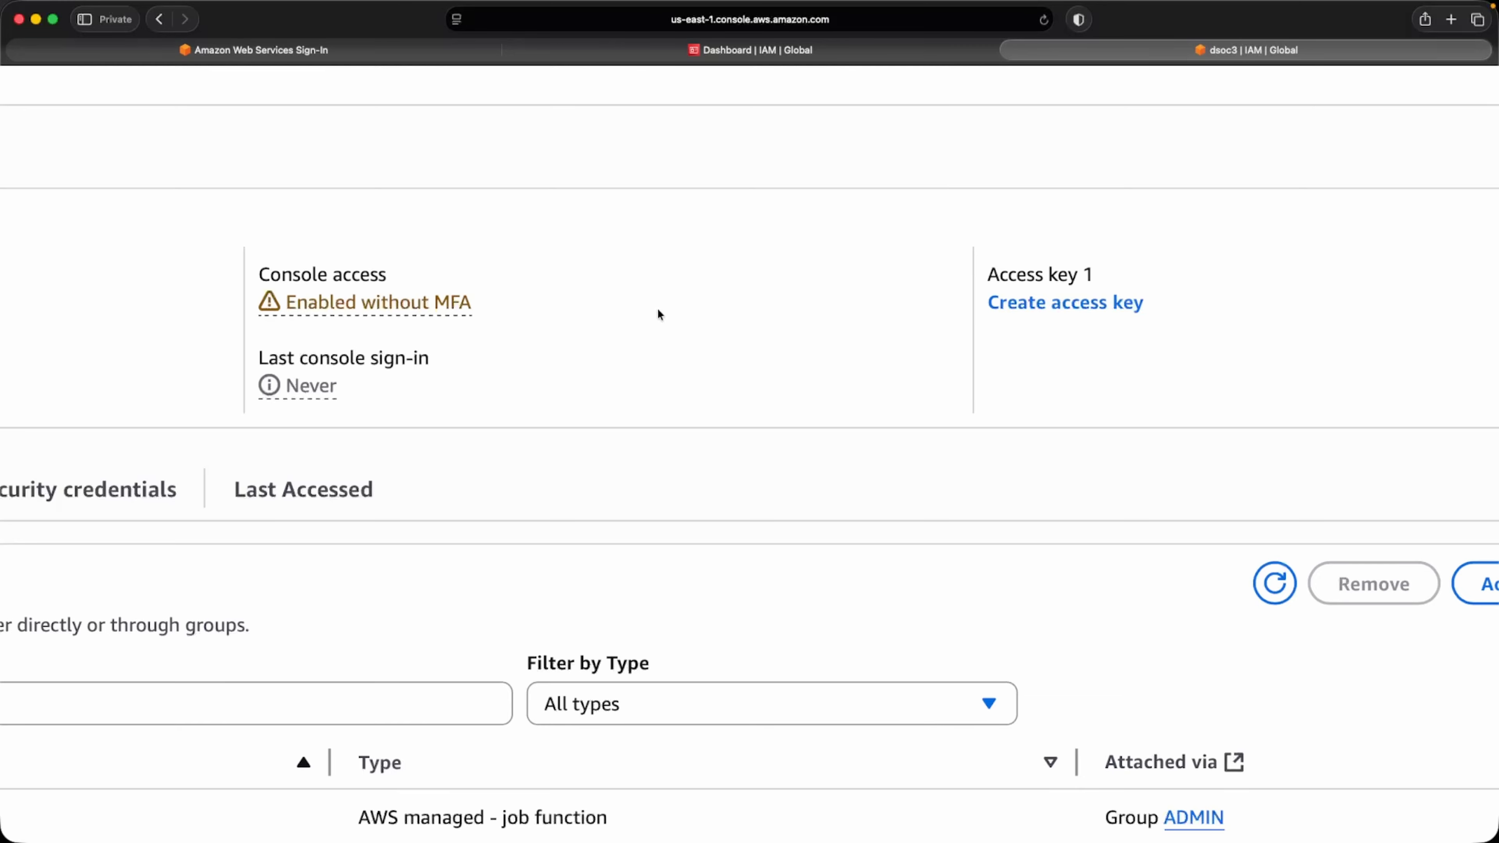
scroll(1084, 327, "right", 7)
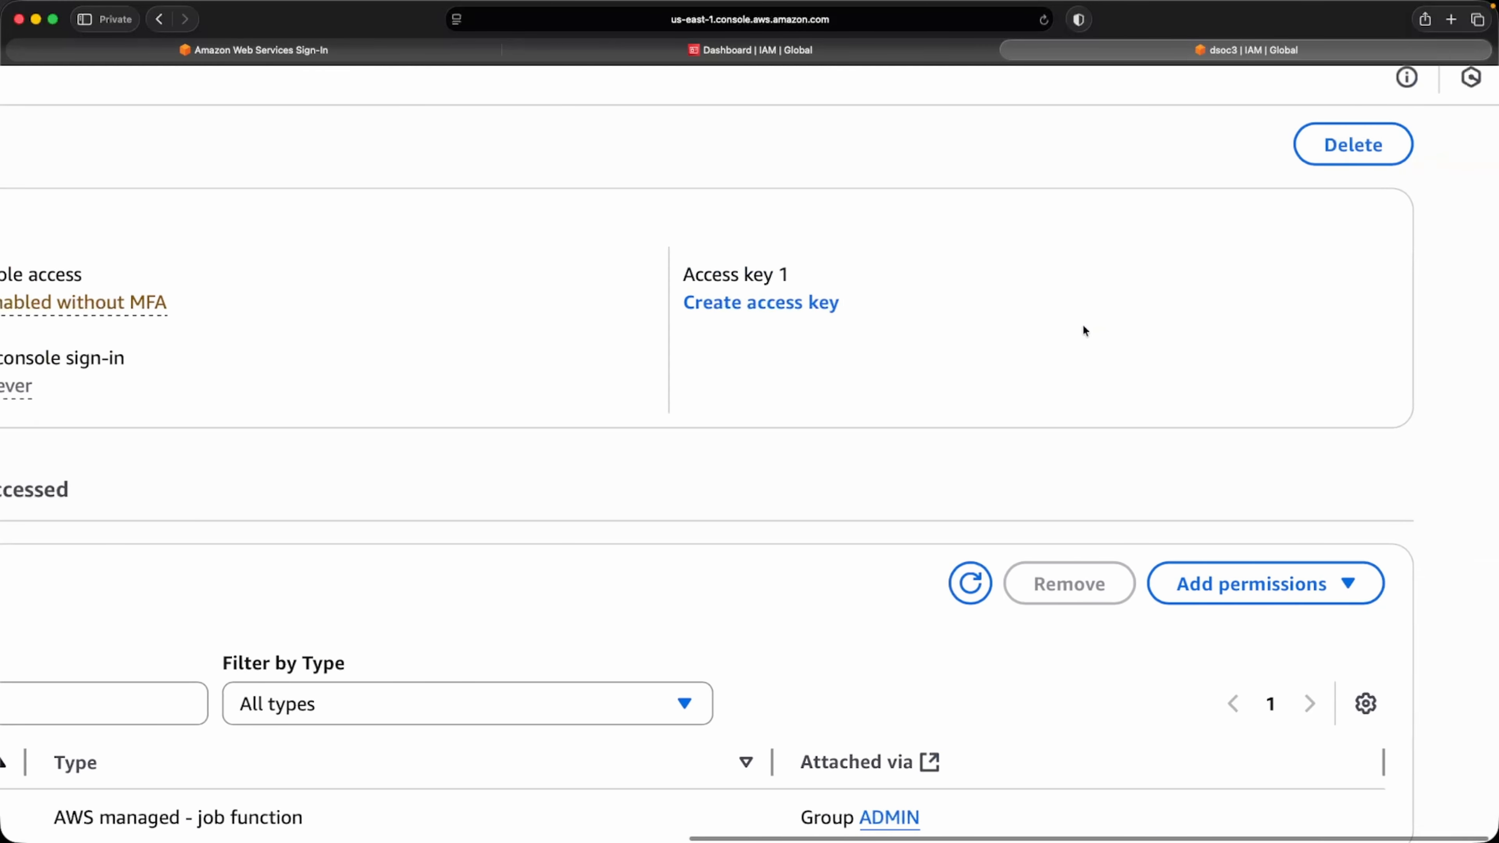
scroll(1084, 328, "left", 12)
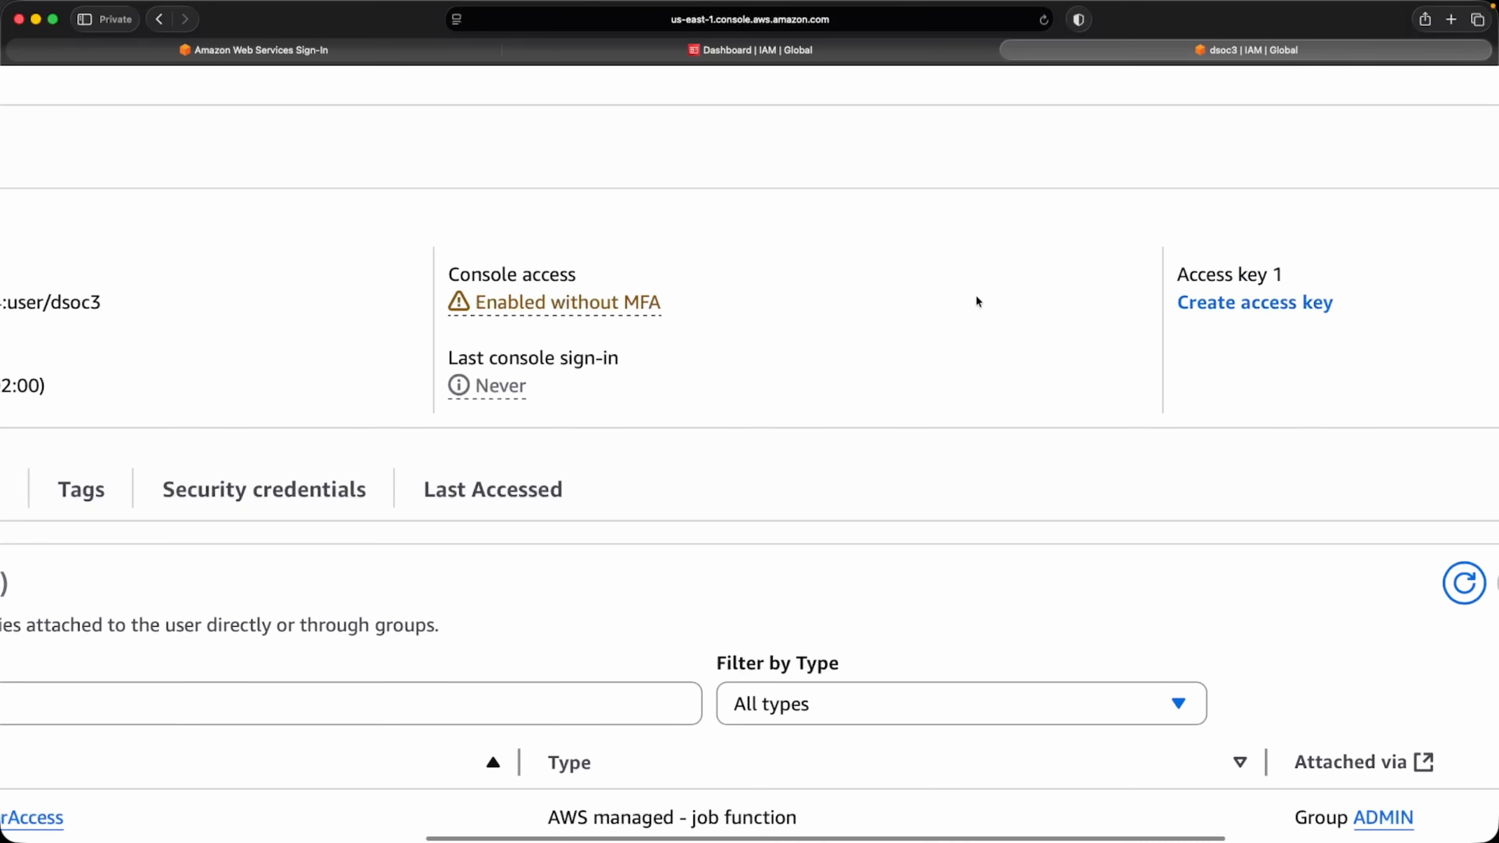
scroll(976, 294, "left", 20)
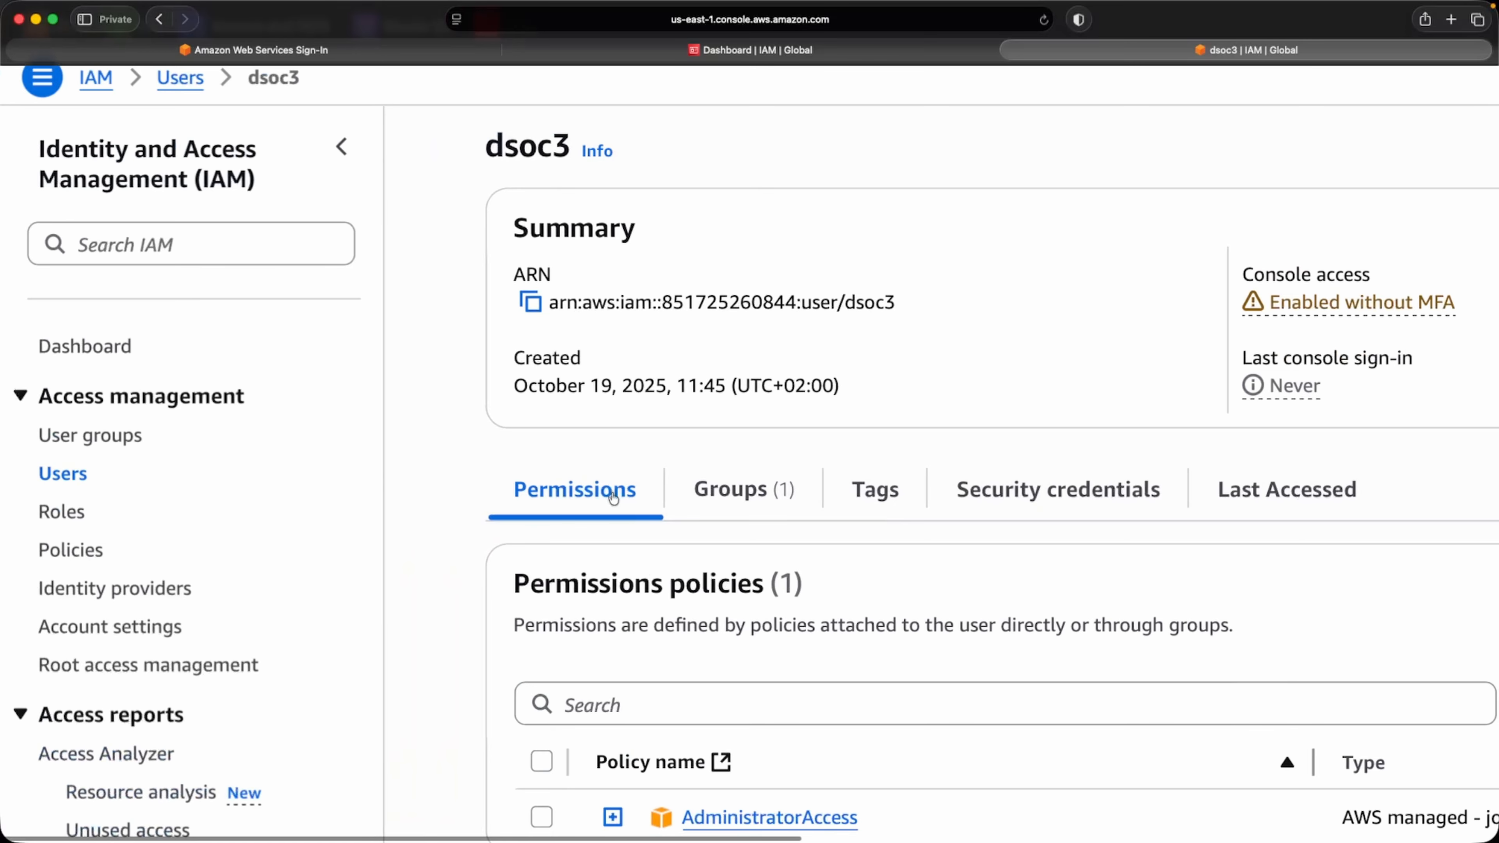
scroll(611, 502, "down", 8)
left_click(608, 519)
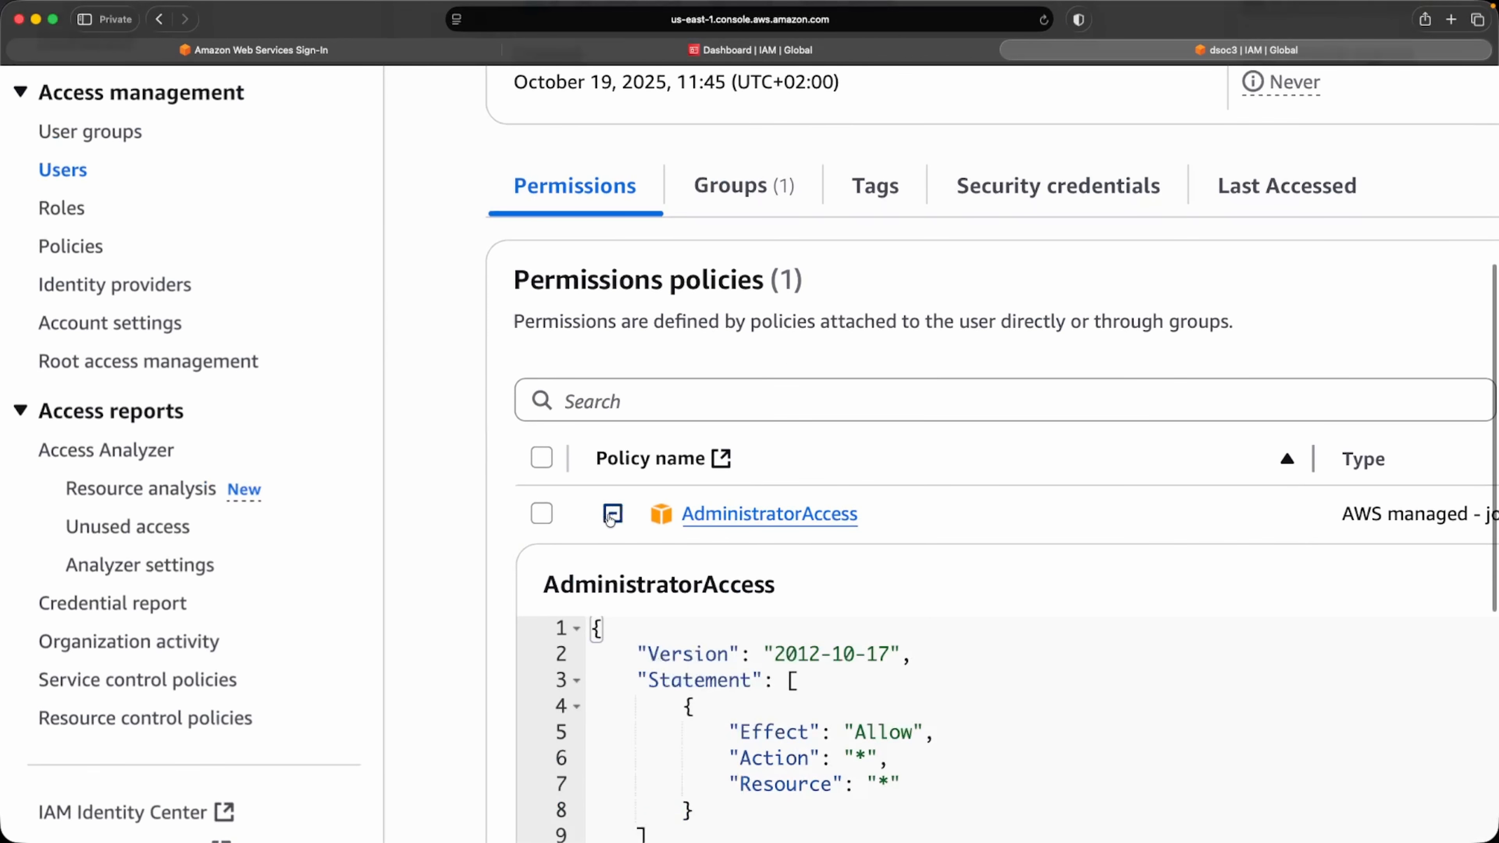
left_click(606, 522)
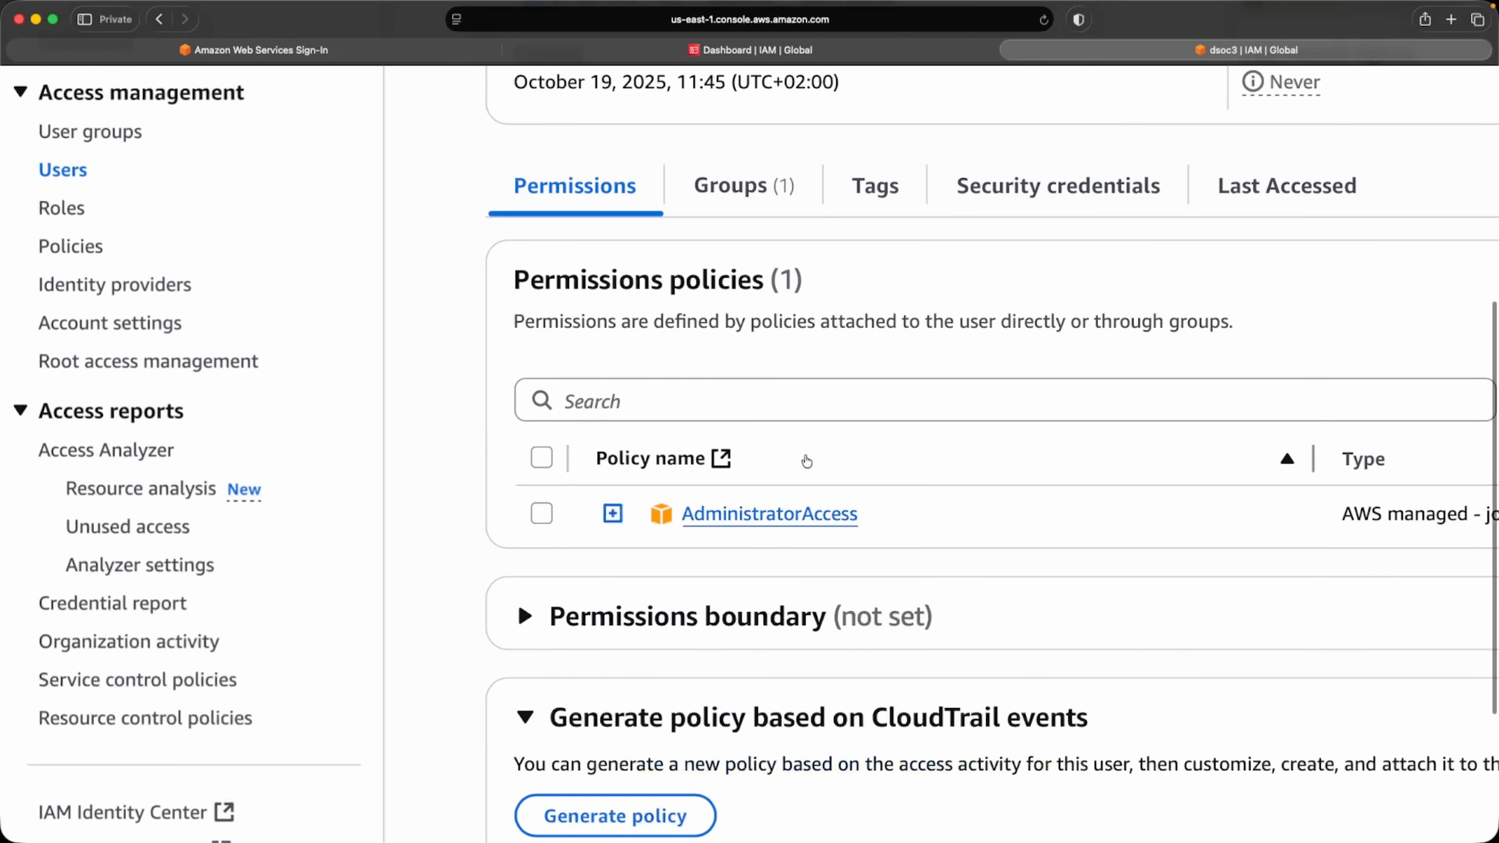
Inspect the ADMIN group link in the permissions table and expand the permissions boundary details.
scroll(614, 515, "right", 15)
scroll(616, 516, "right", 2)
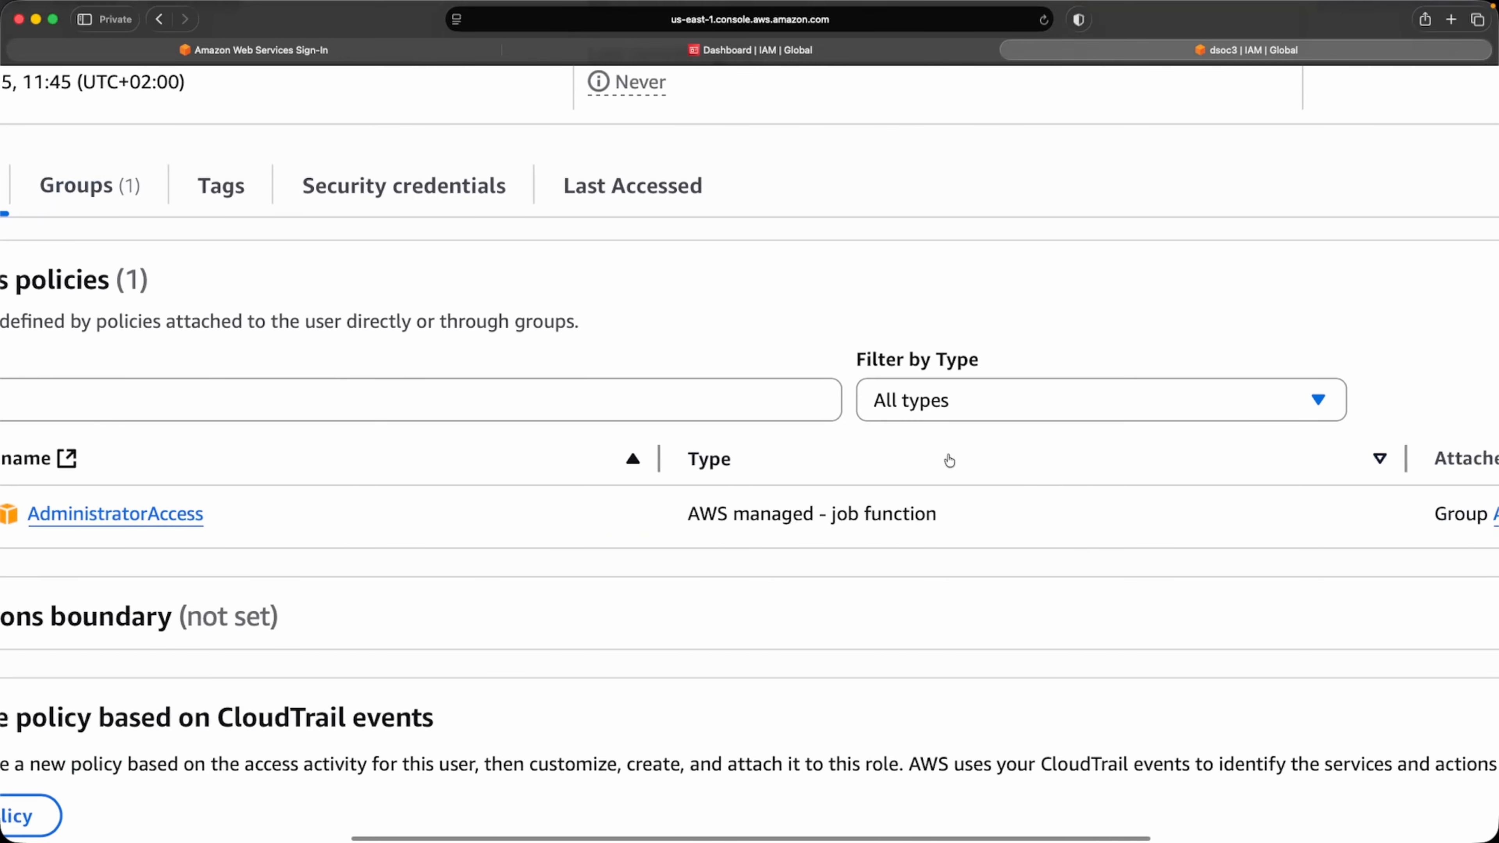
left_click_drag(995, 519, 939, 515)
scroll(1260, 506, "right", 6)
scroll(1260, 506, "right", 4)
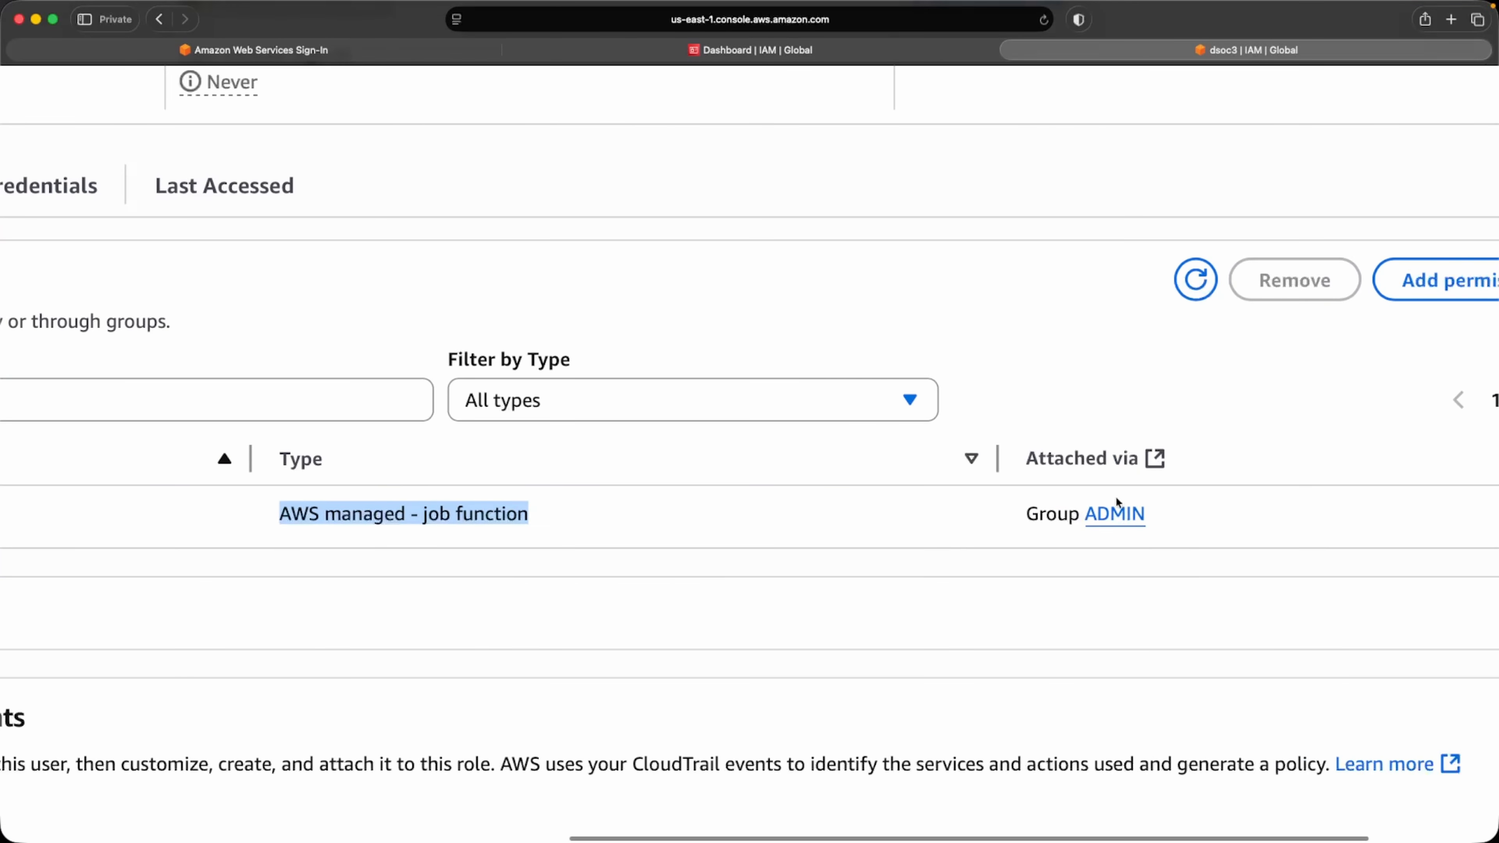
left_click(1023, 521)
right_click(1122, 519)
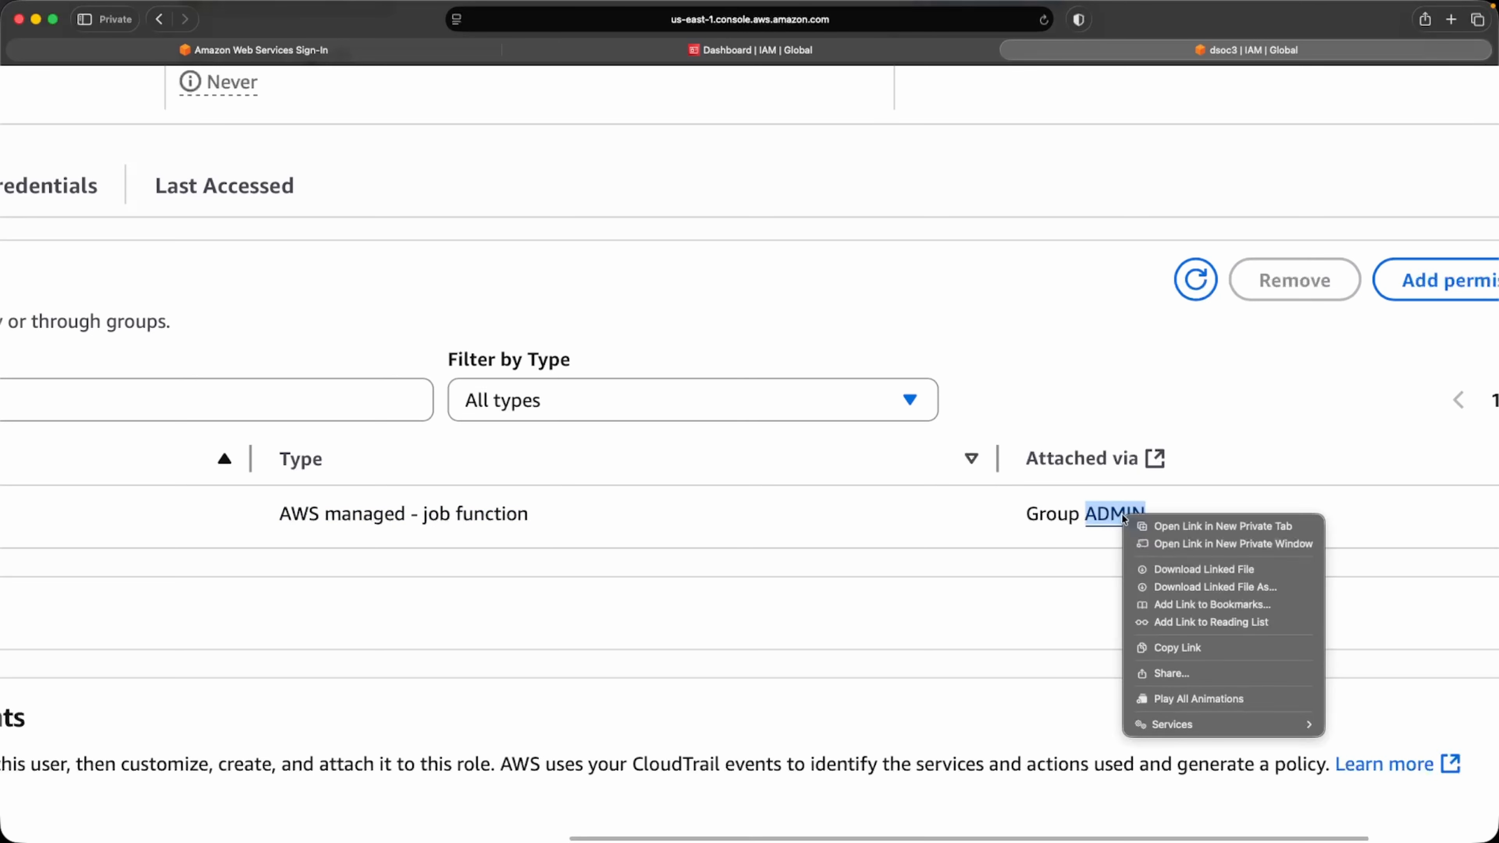
left_click(1100, 368)
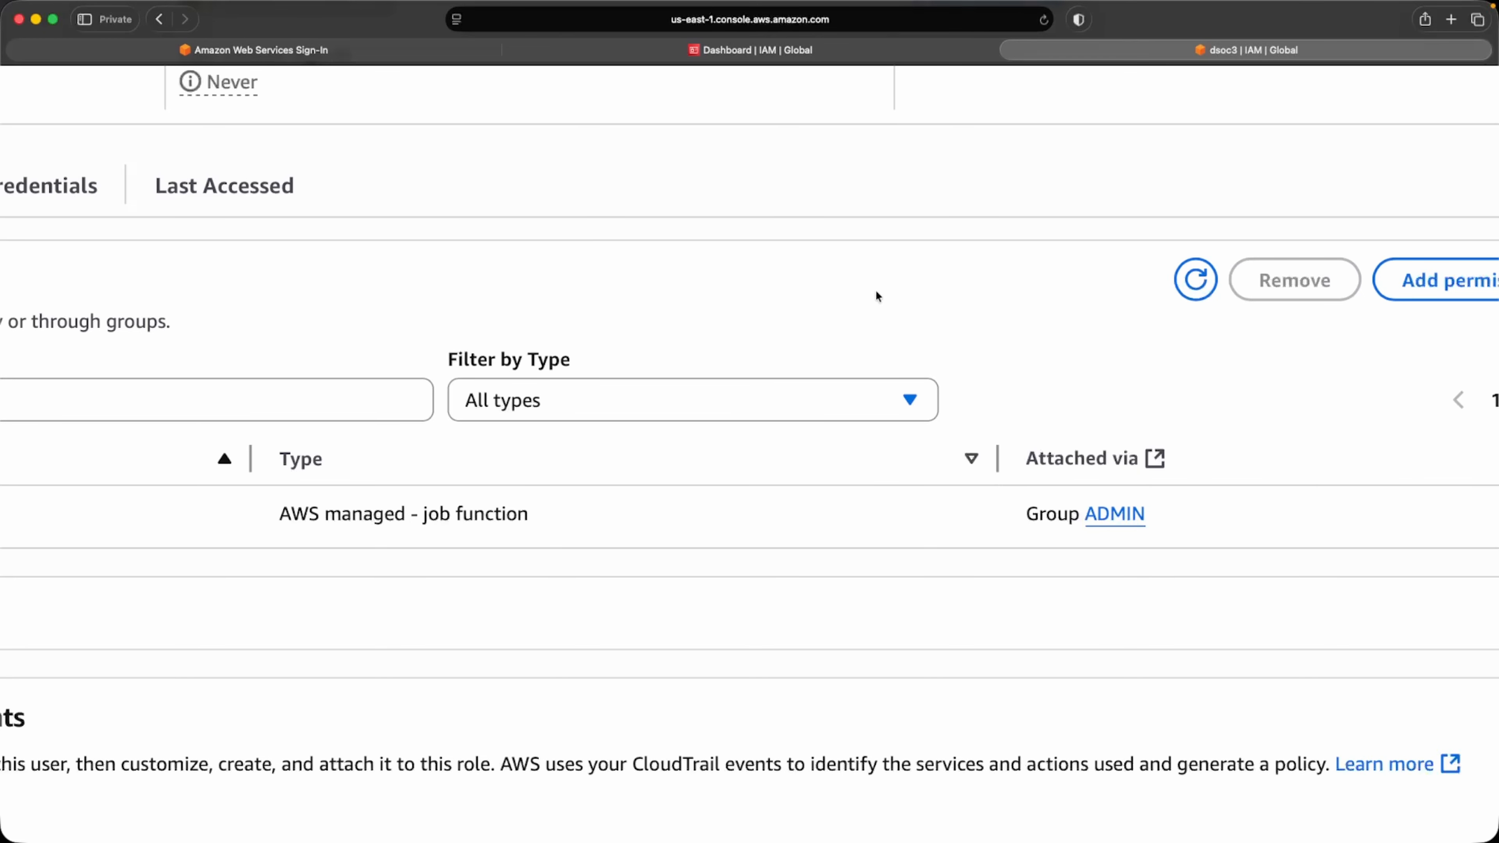
scroll(812, 353, "down", 5)
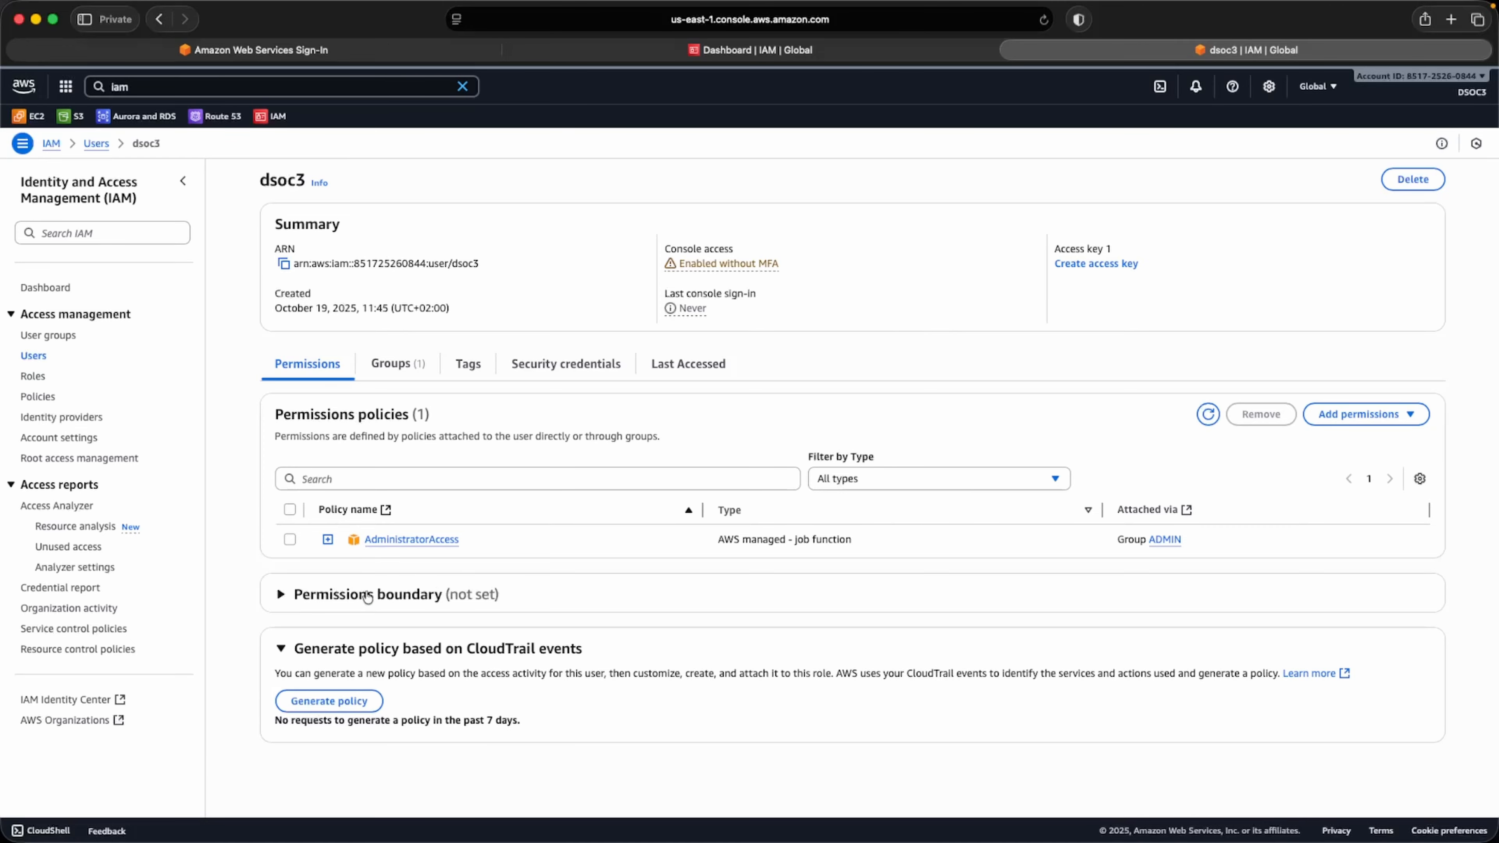
left_click(280, 597)
Collapse the permissions boundary, then go via Roles to Policies and note the 1398 policies total.
left_click(280, 596)
left_click(36, 378)
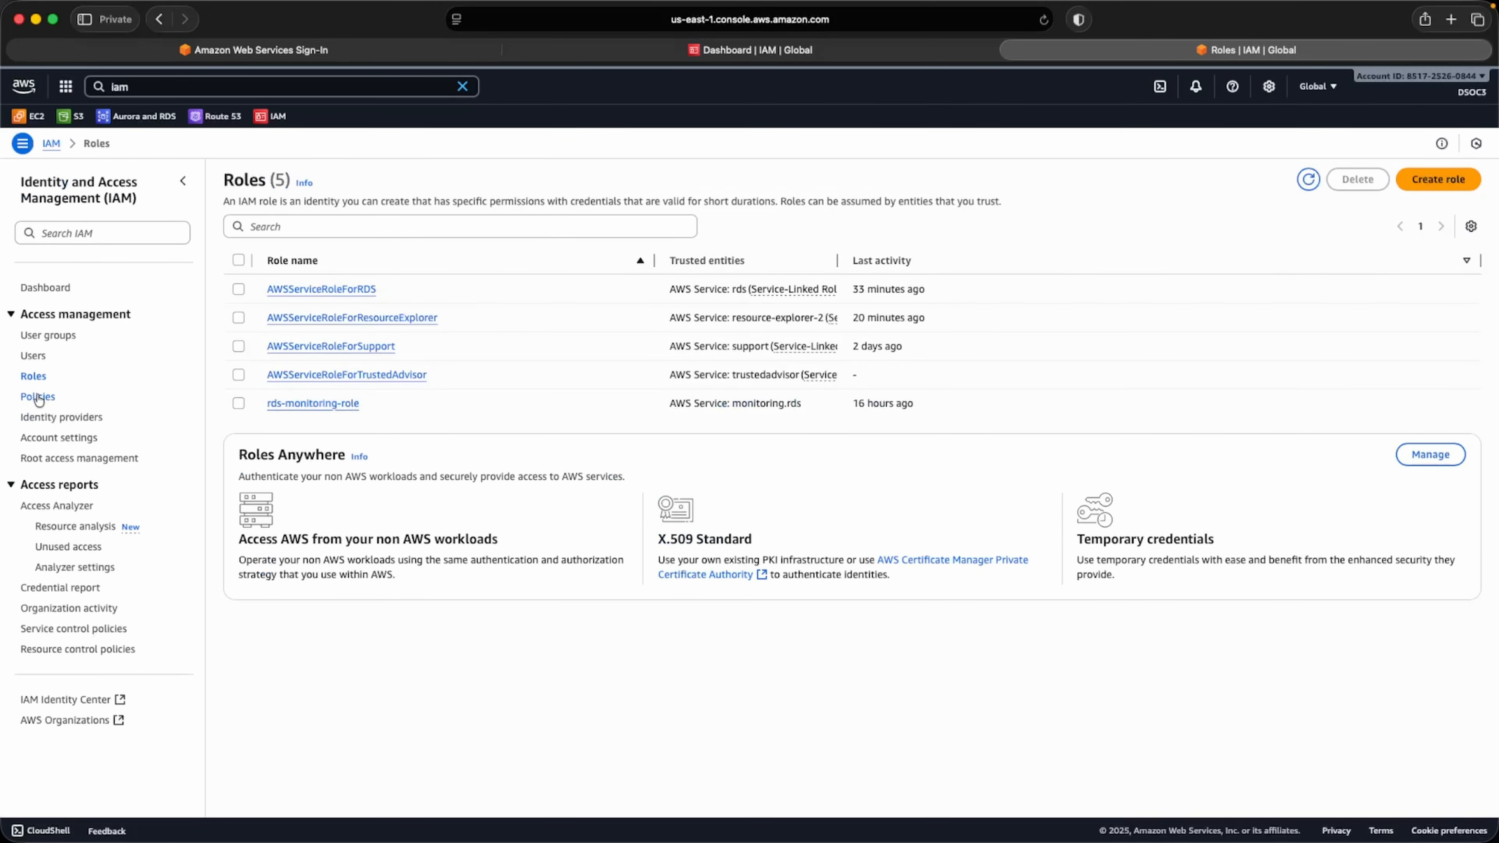
left_click(38, 398)
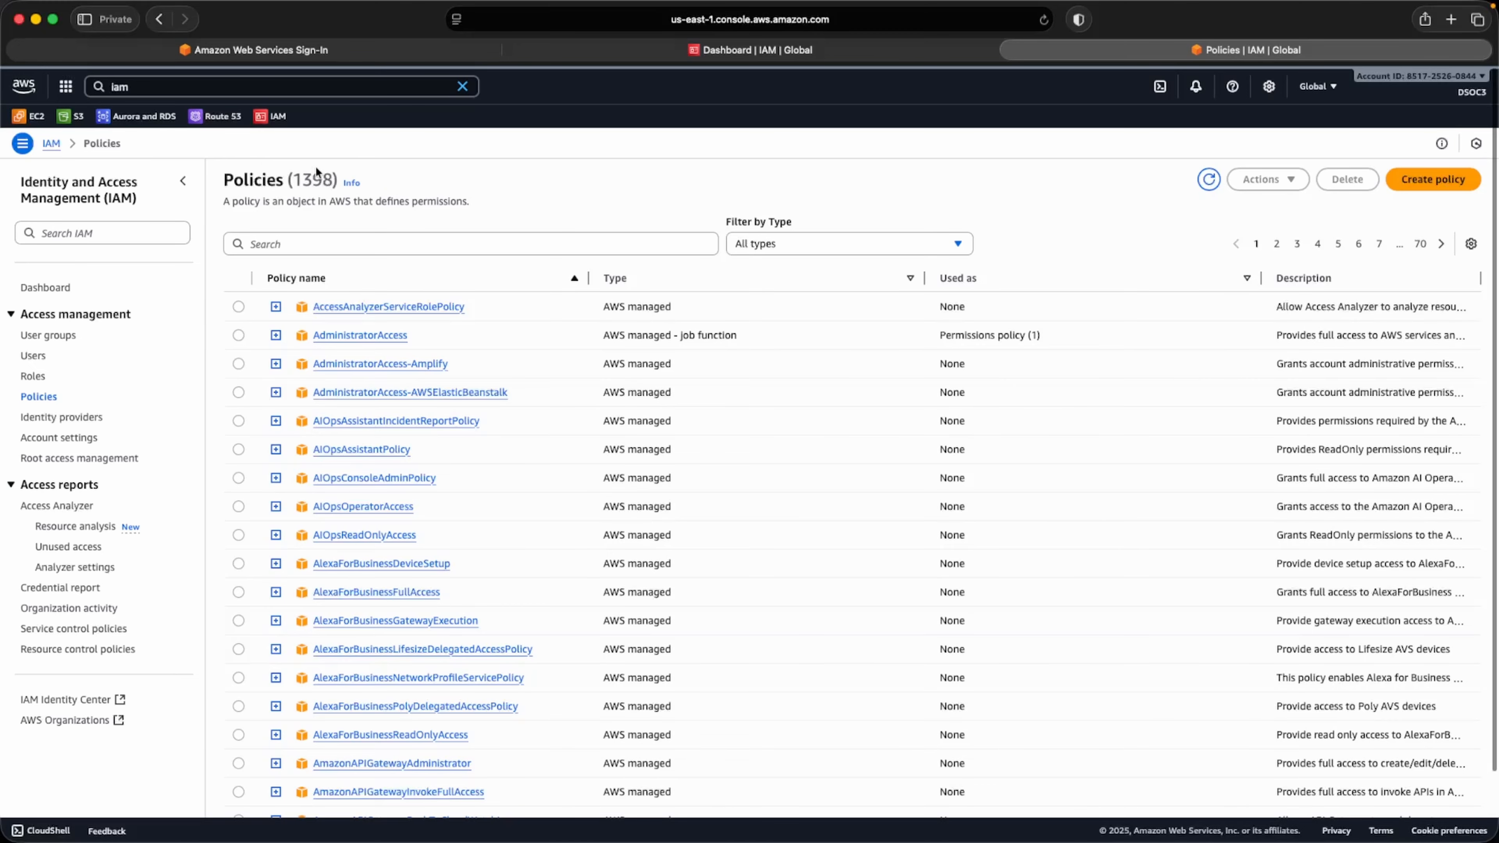
left_click_drag(338, 183, 223, 207)
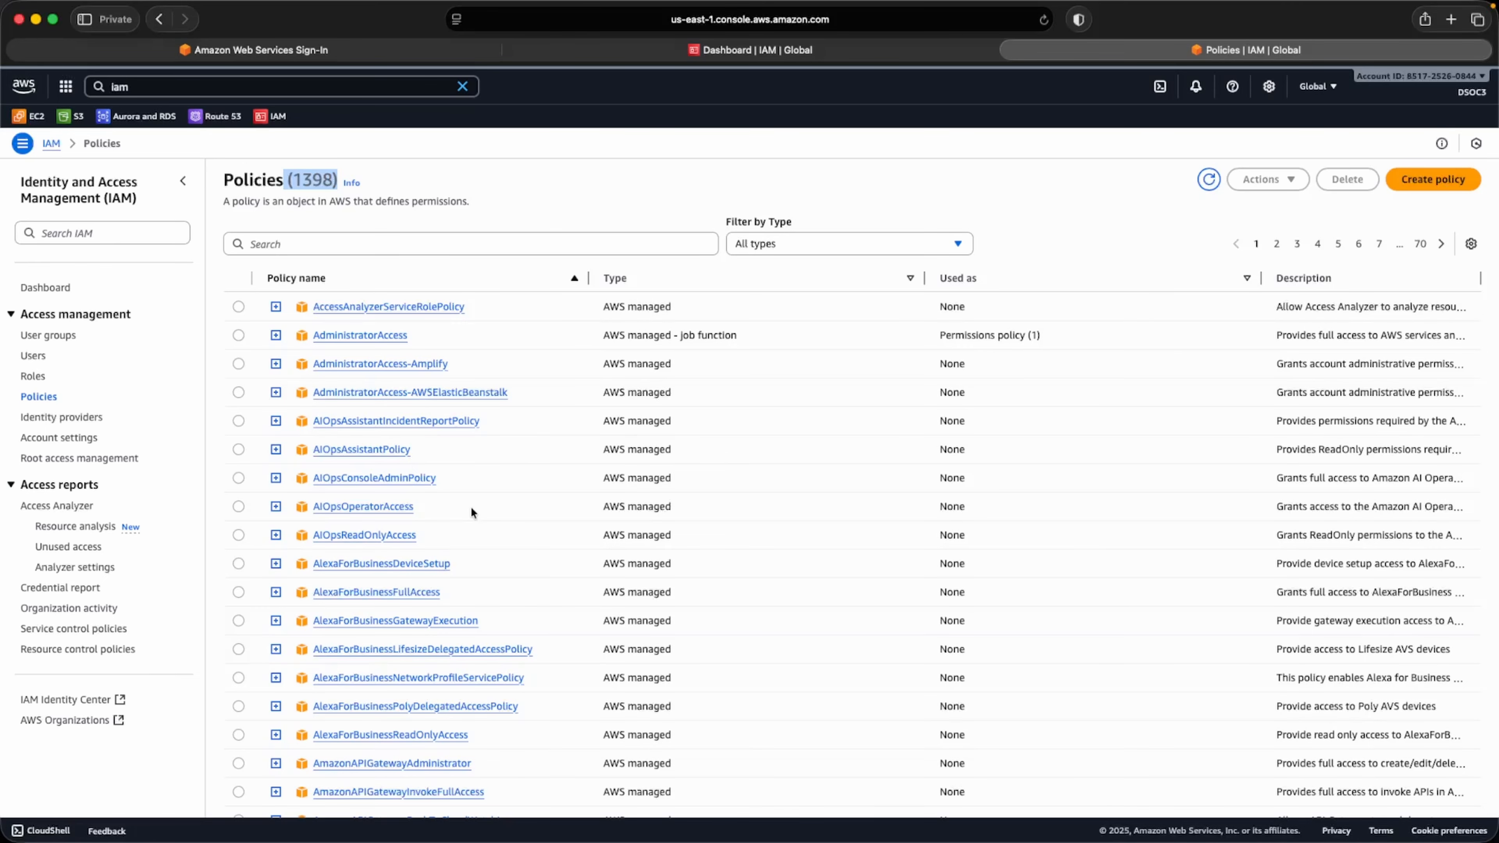
left_click(490, 157)
Sign out of the root account and close the leftover dashboard and sign-in tabs.
left_click(1456, 101)
left_click(1449, 372)
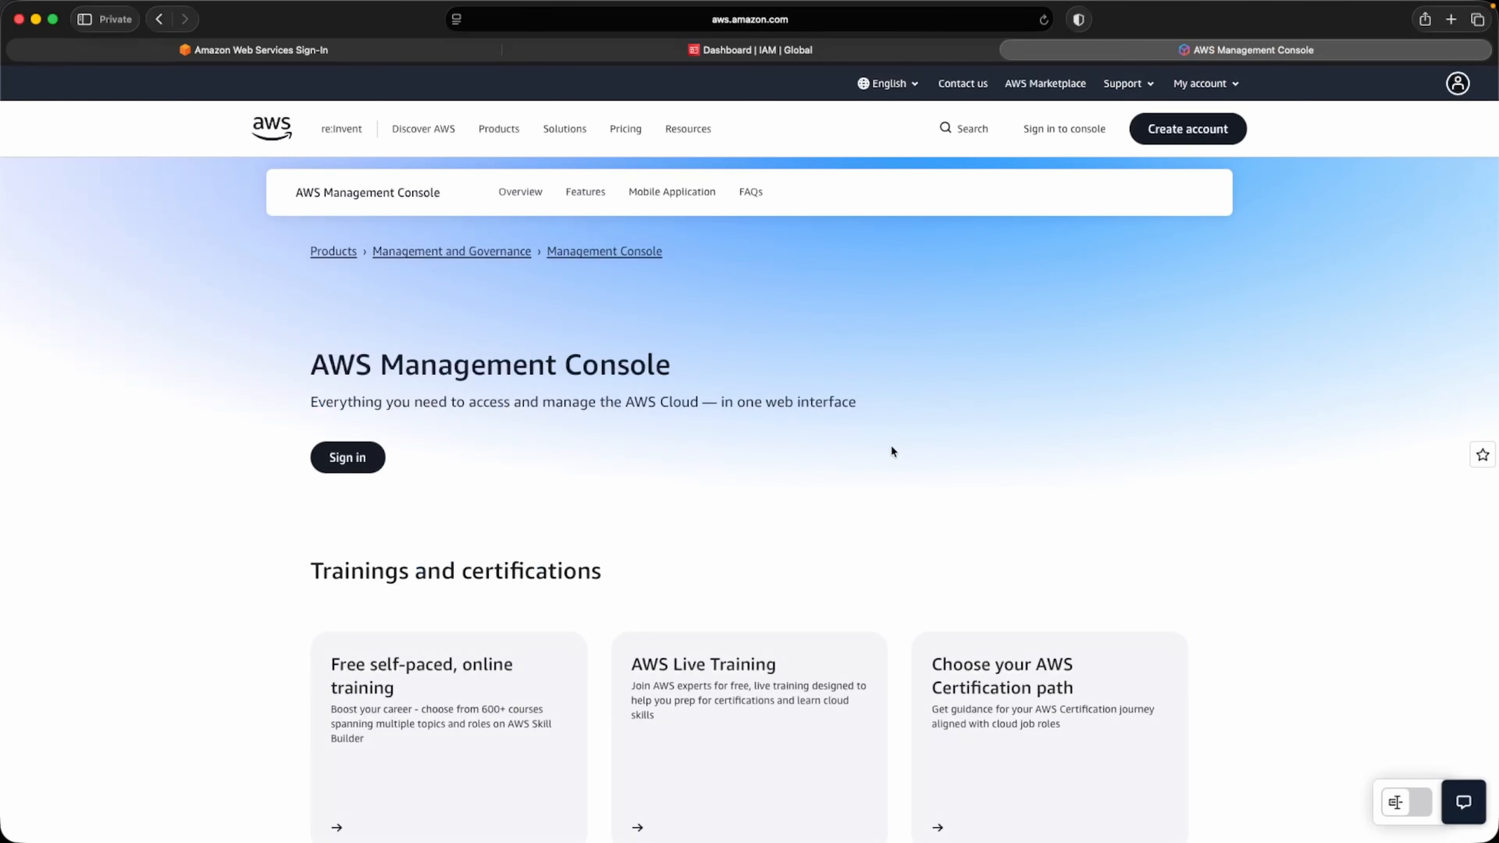
key("ctrl+shift+Tab")
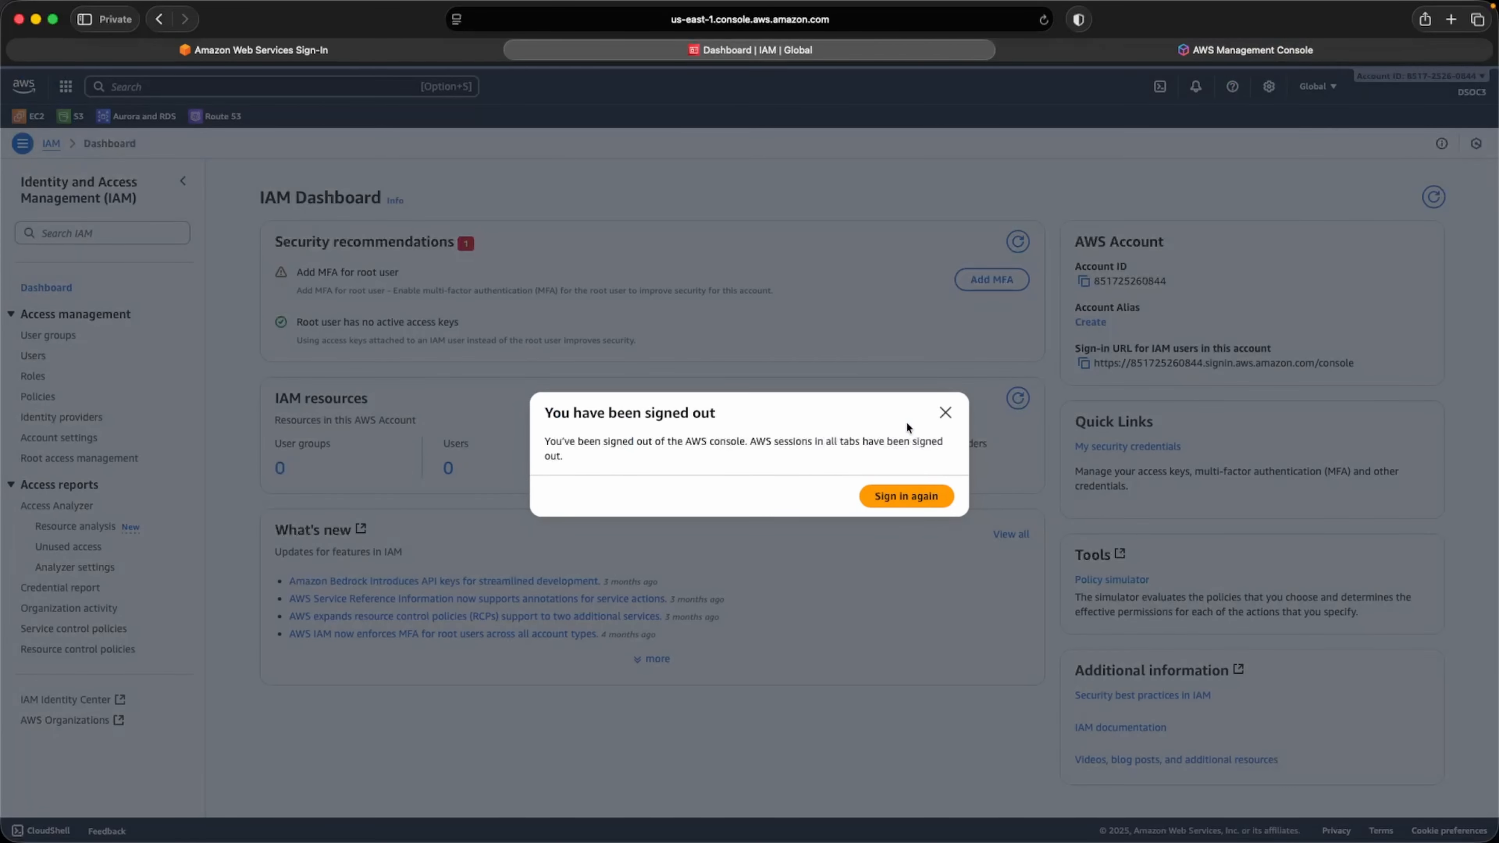
key("super+r")
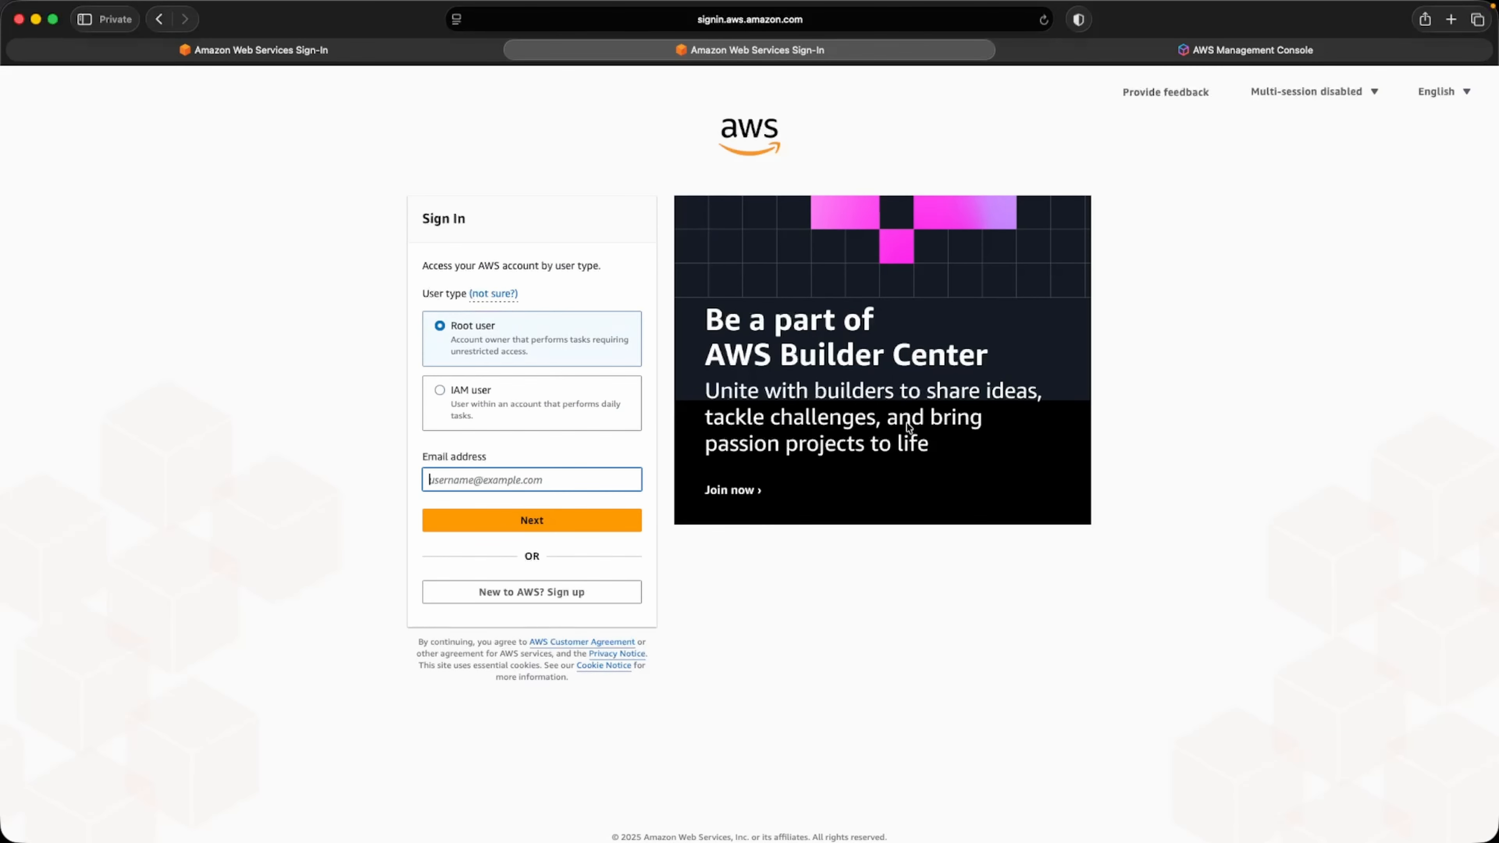
key("super+w")
key("ctrl+shift+Tab")
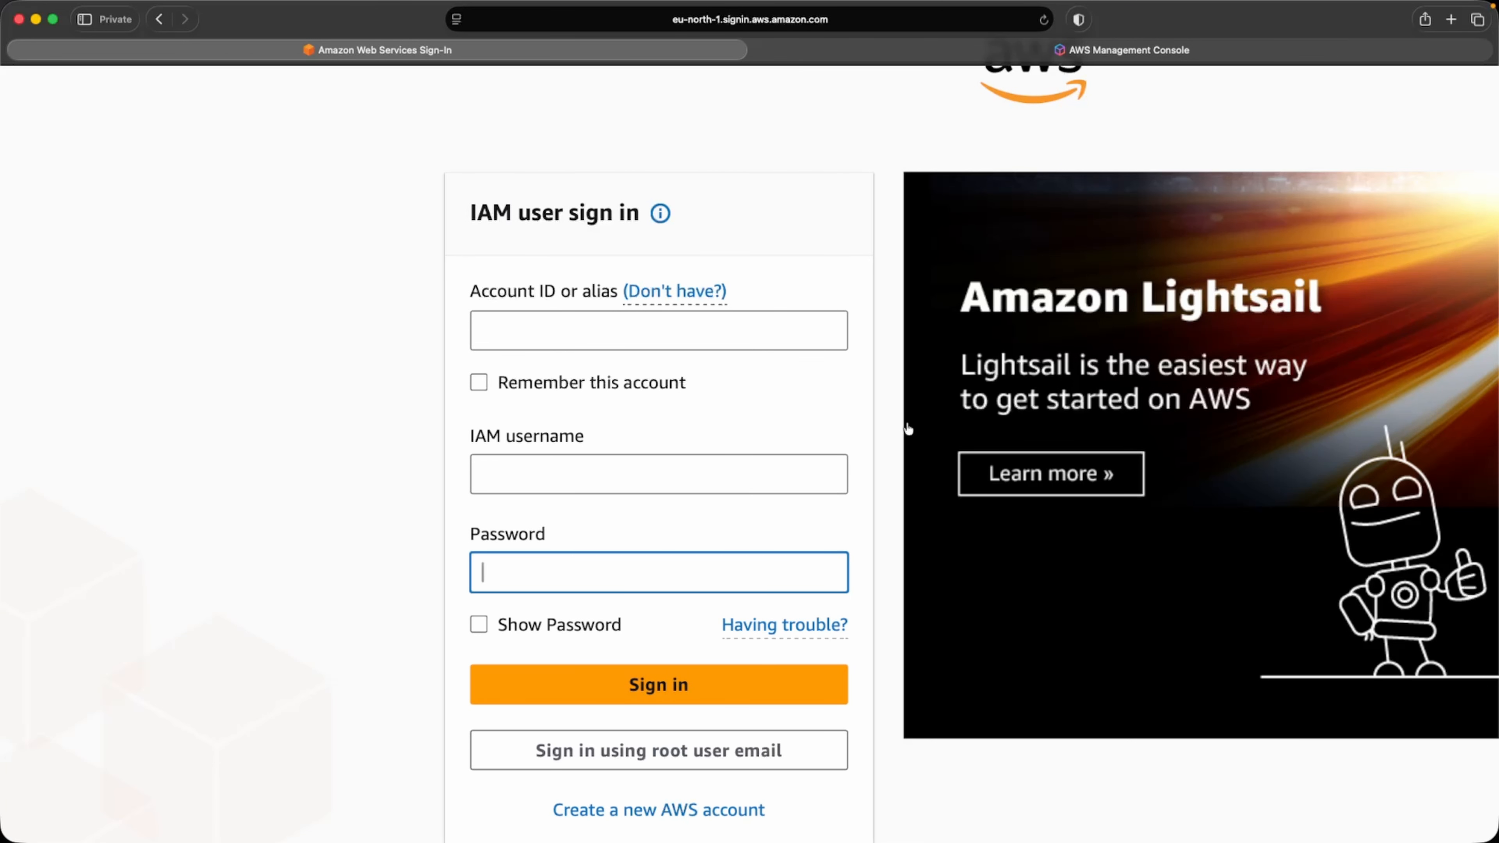
key("super+w")
Open the console sign-in page and choose the IAM user sign-in type.
left_click(351, 433)
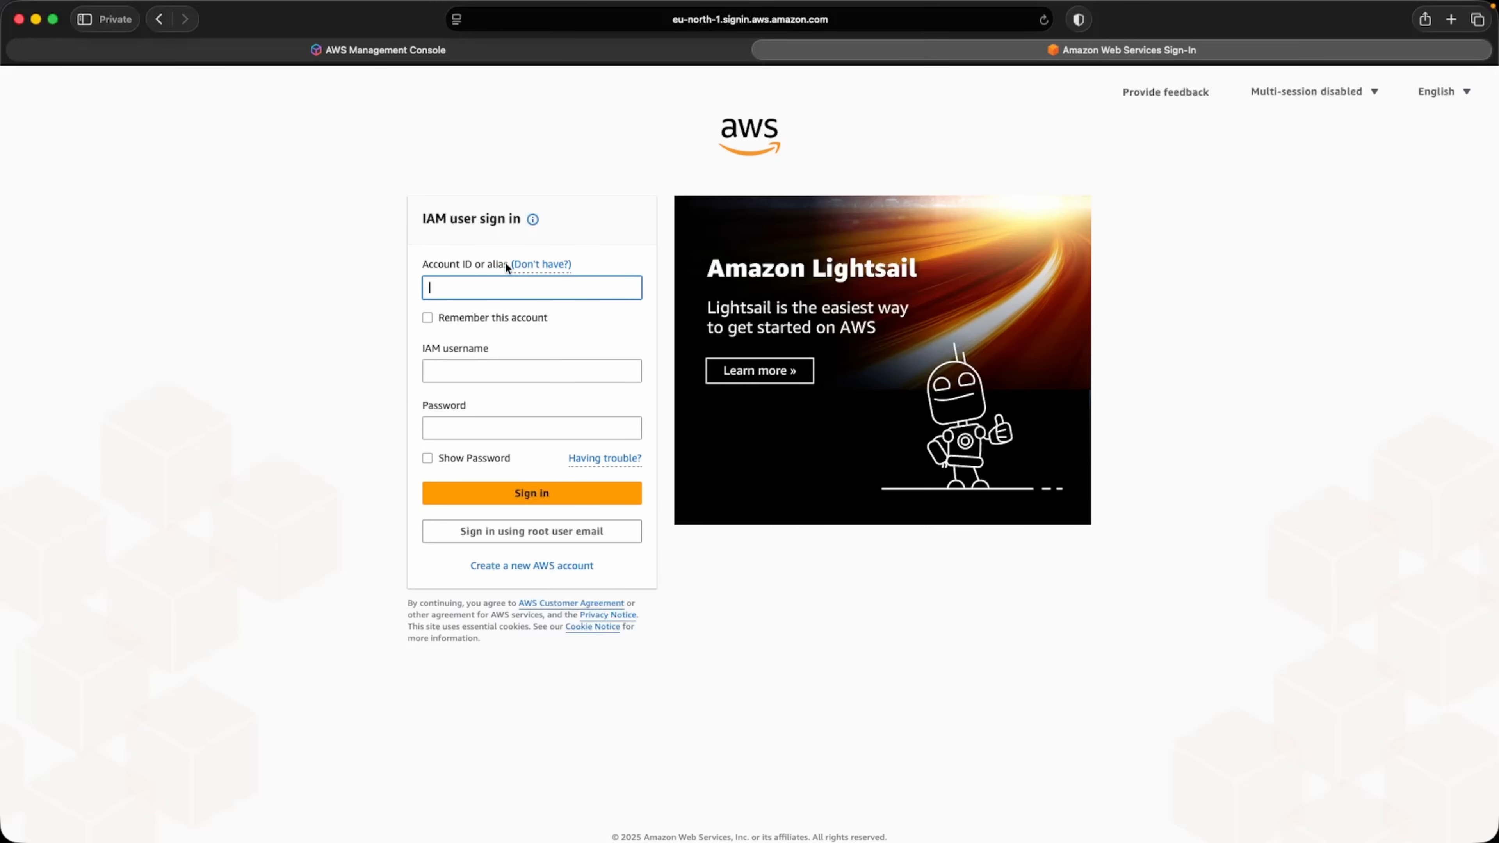
left_click(542, 265)
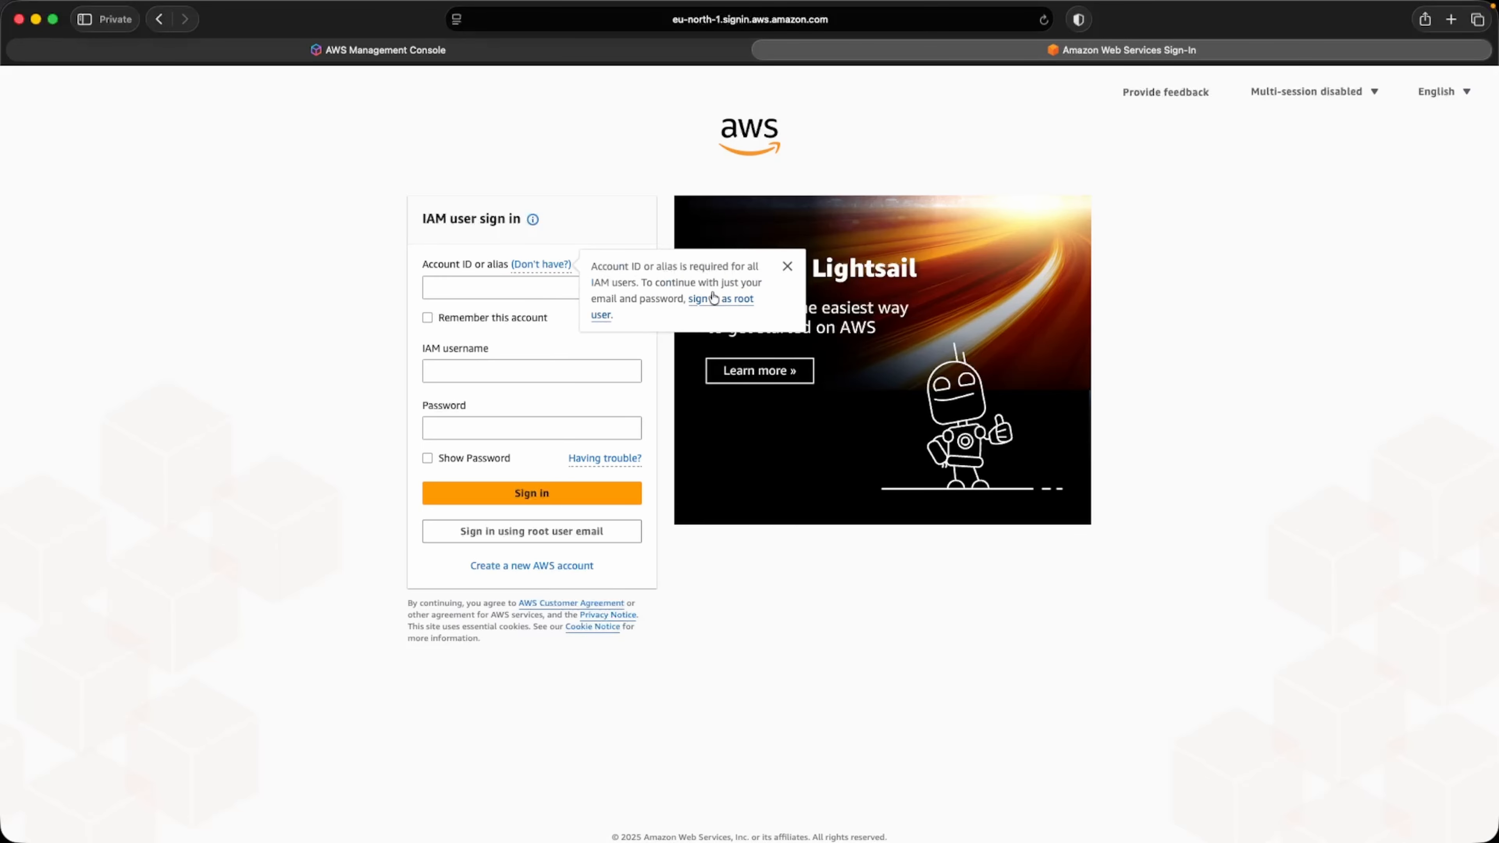
left_click(713, 298)
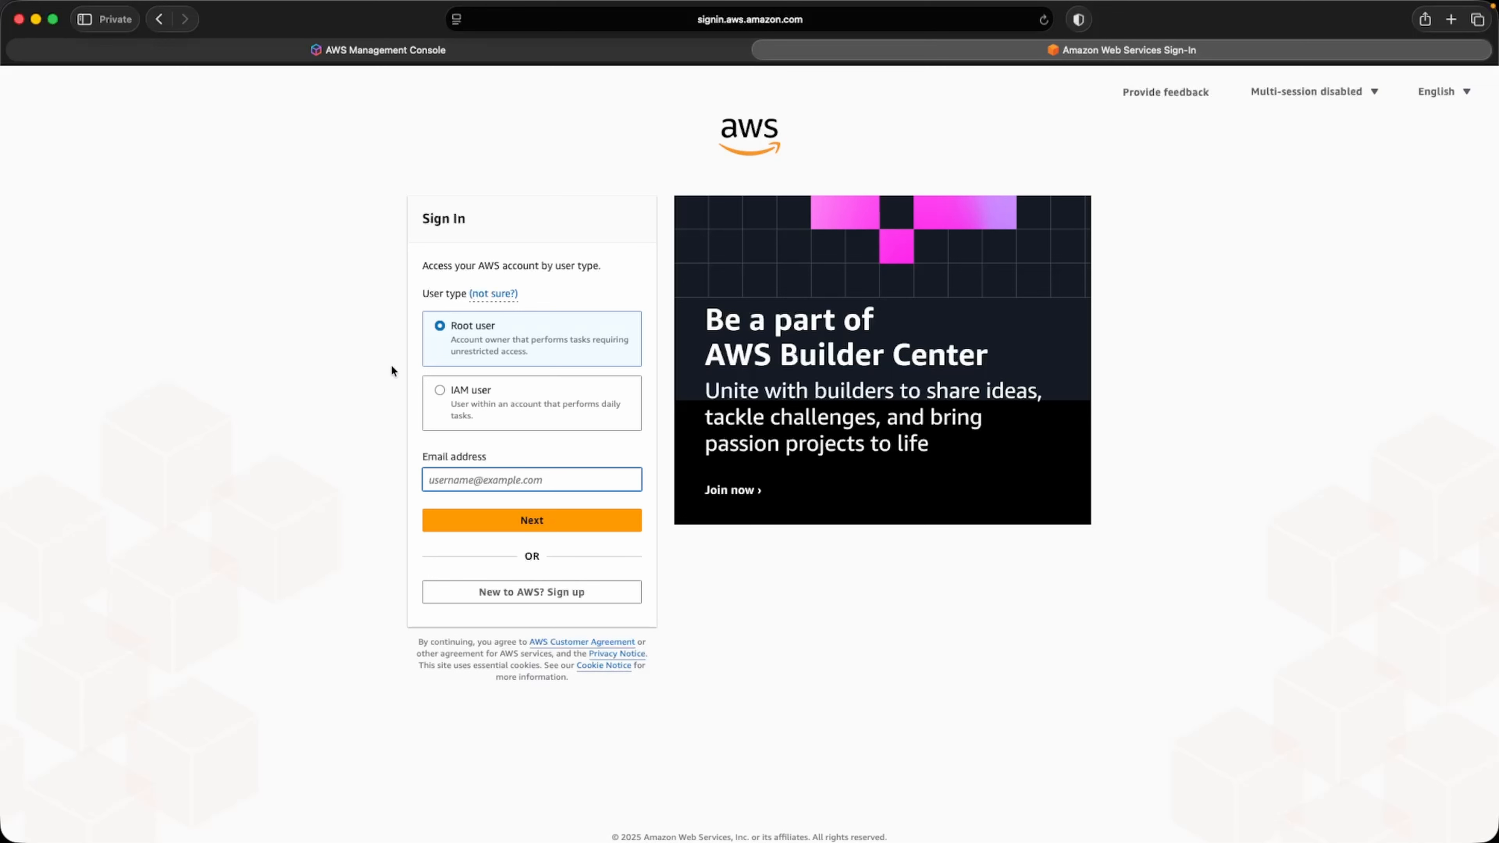
left_click(439, 390)
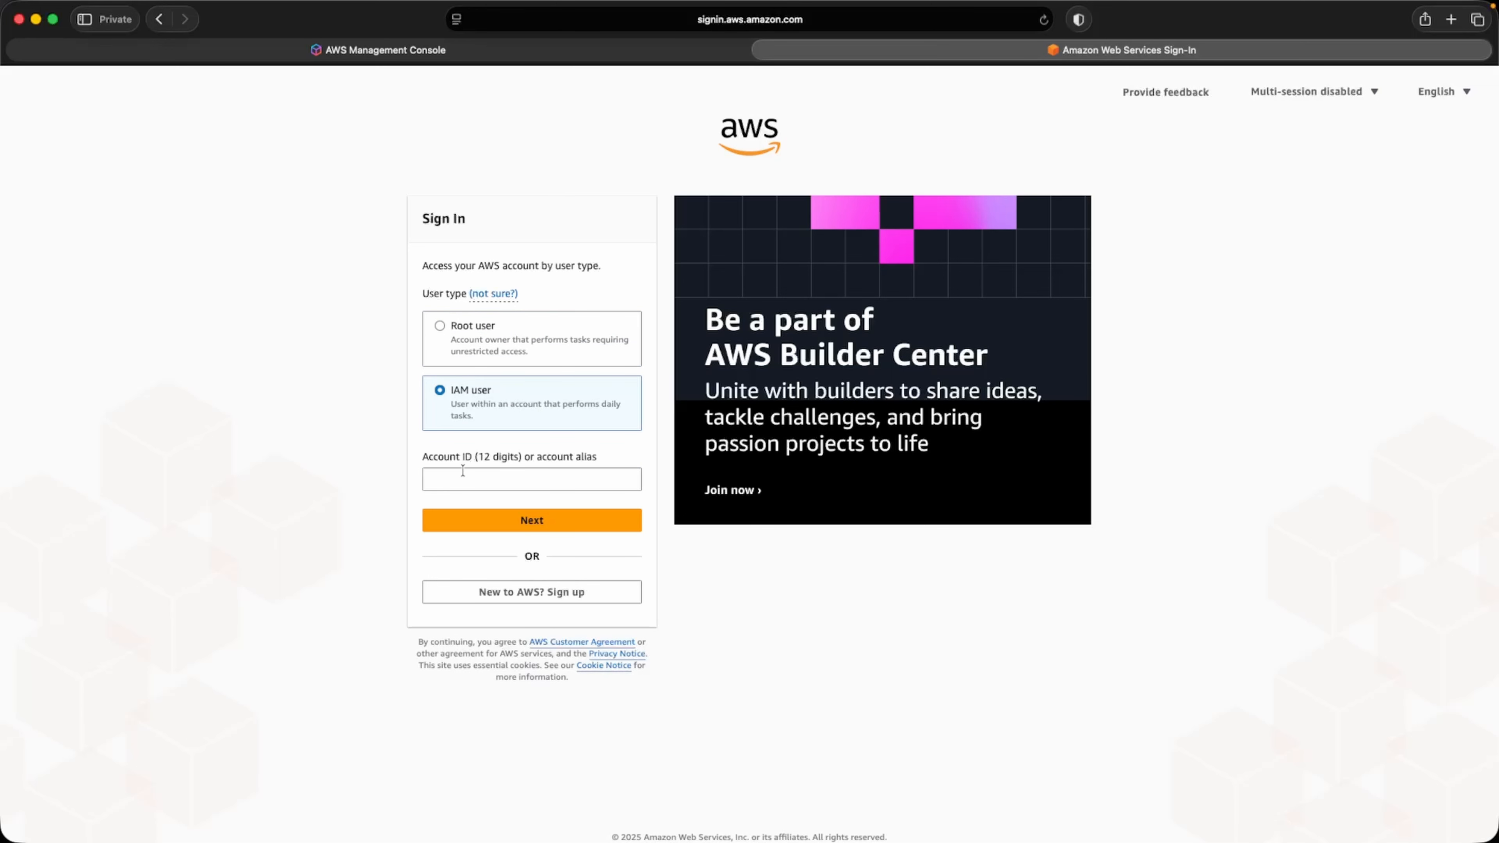
left_click(490, 481)
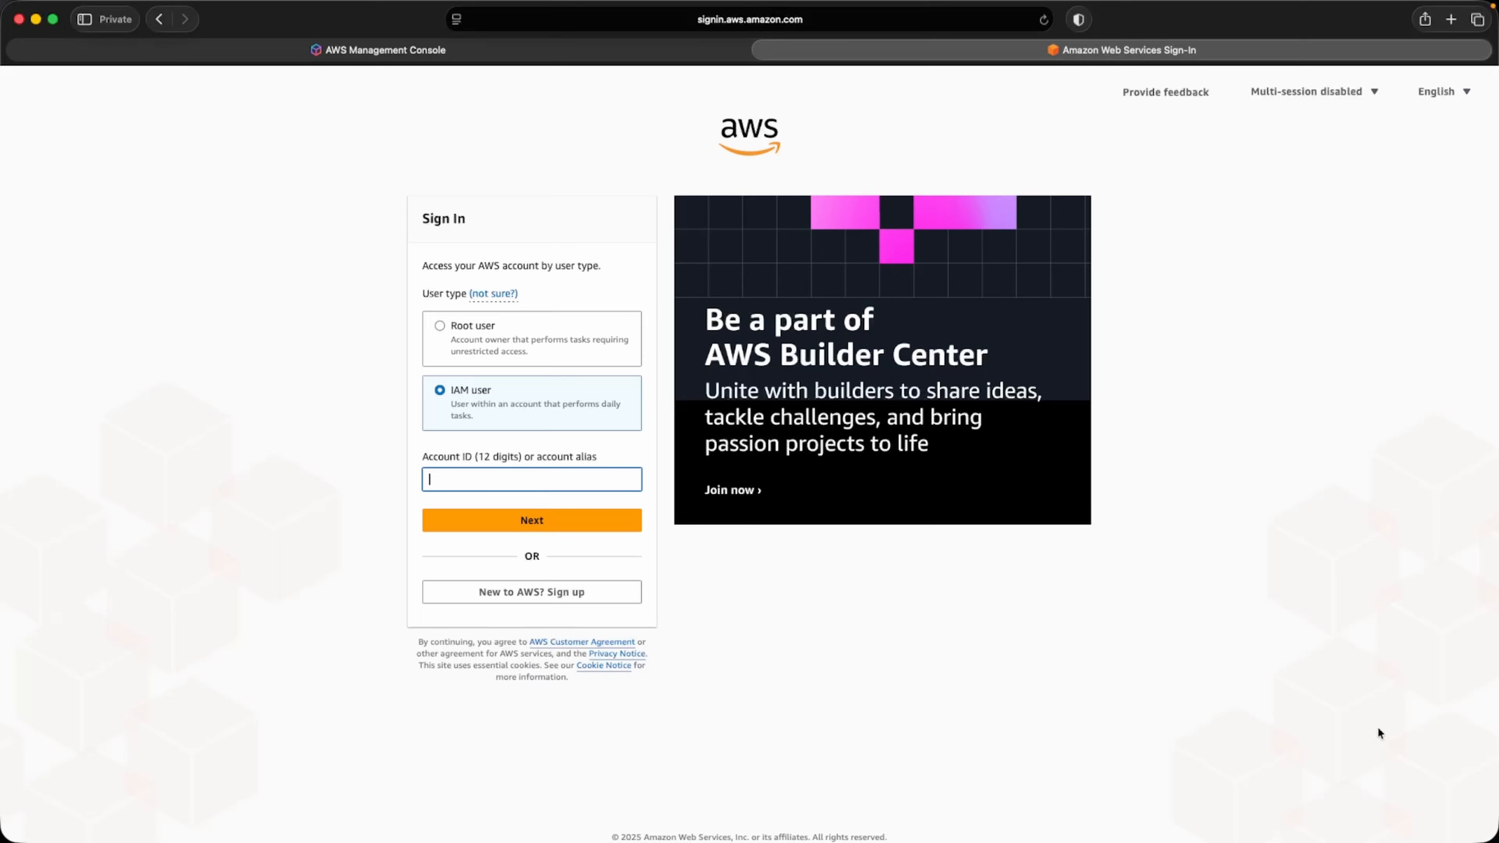
left_click(377, 546)
Reopen the sign-in page in a new tab, close the old console tab, and select the address bar.
key("ctrl+Tab")
key("ctrl+Tab")
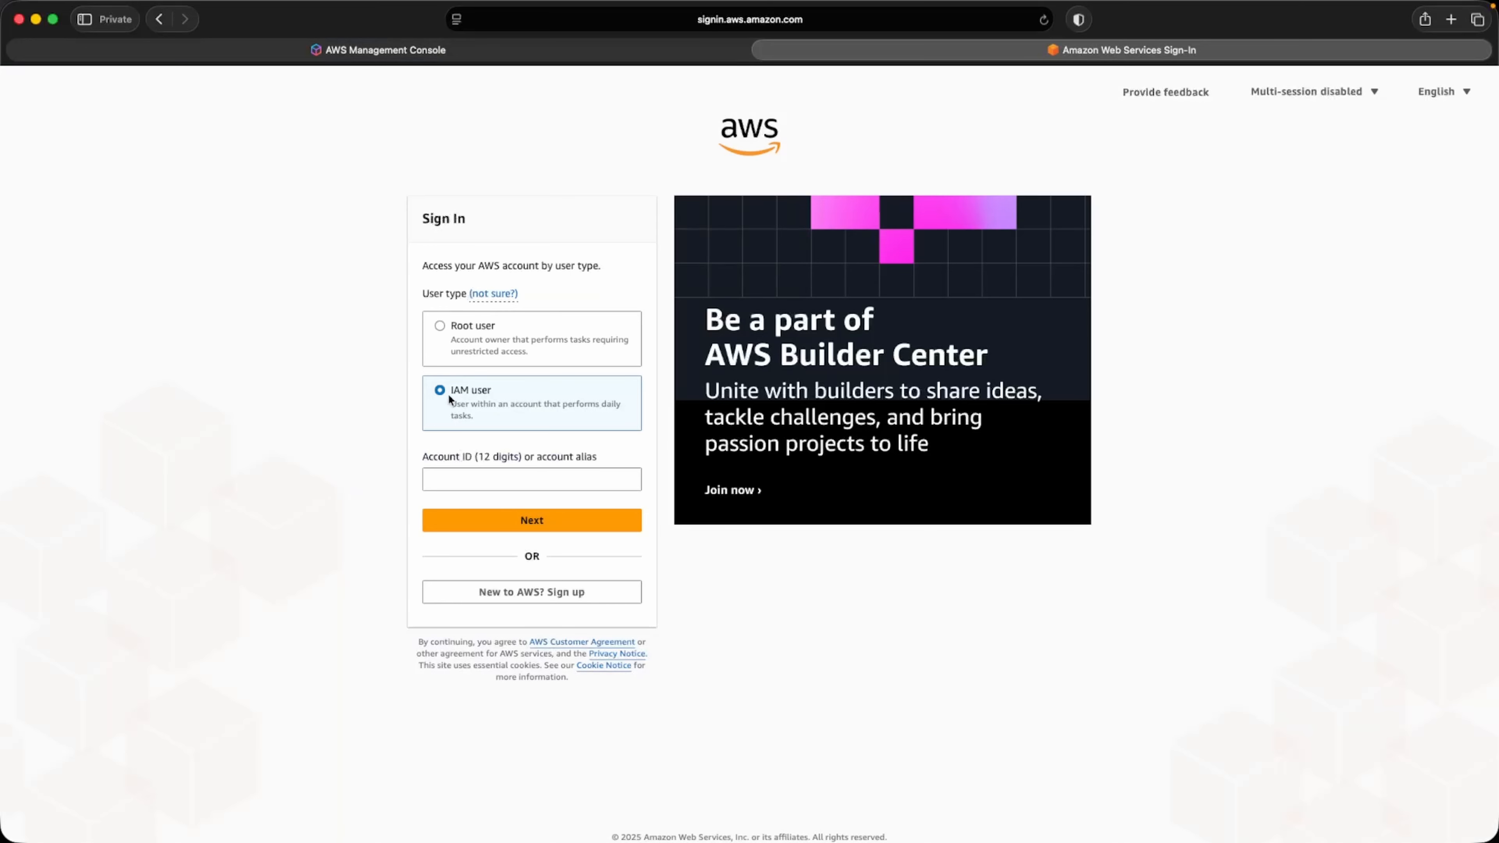
key("ctrl+Tab")
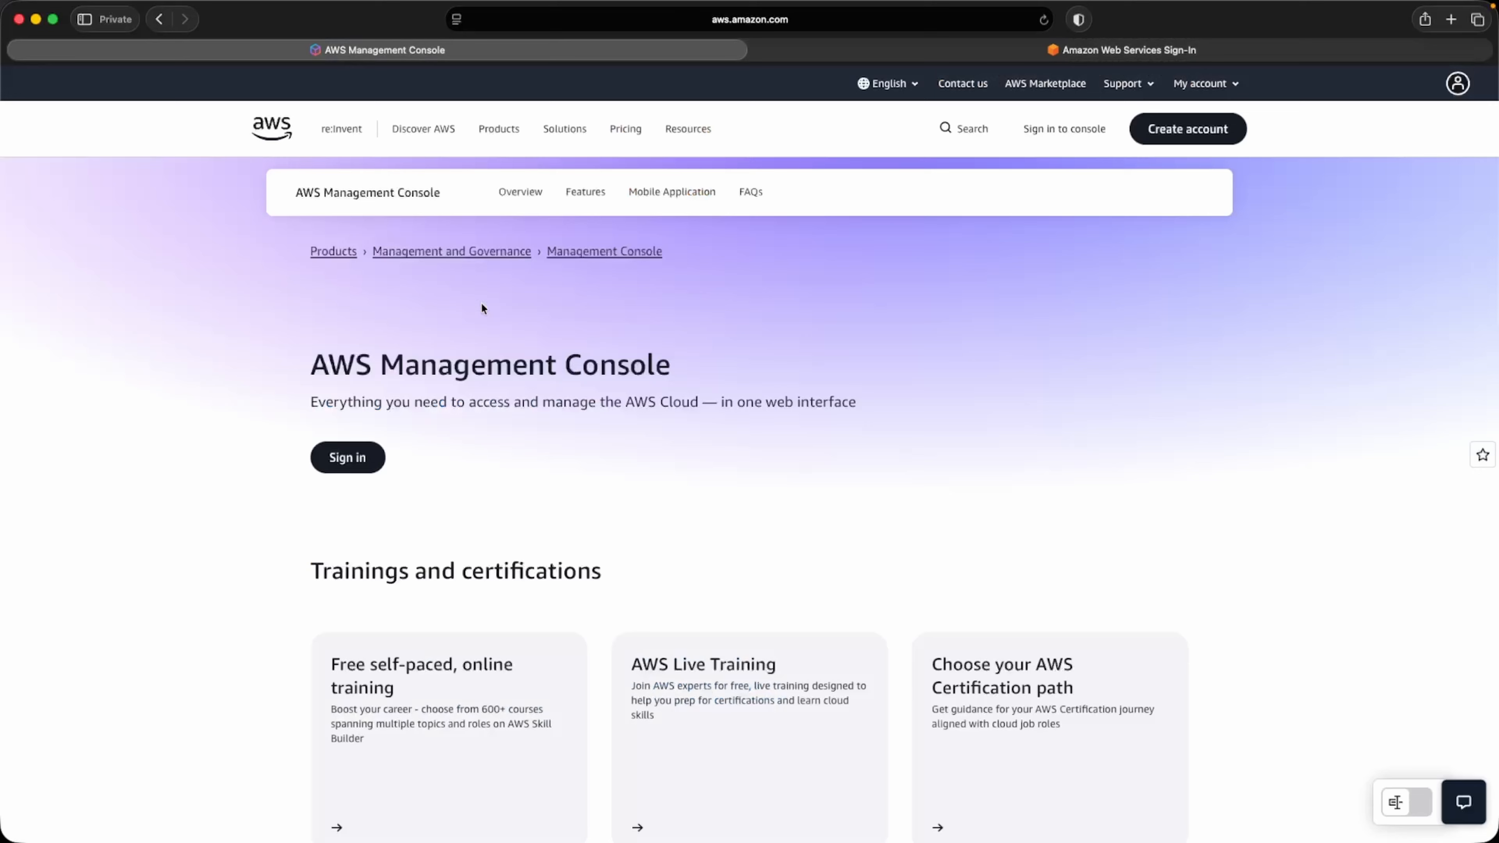
left_click(360, 460)
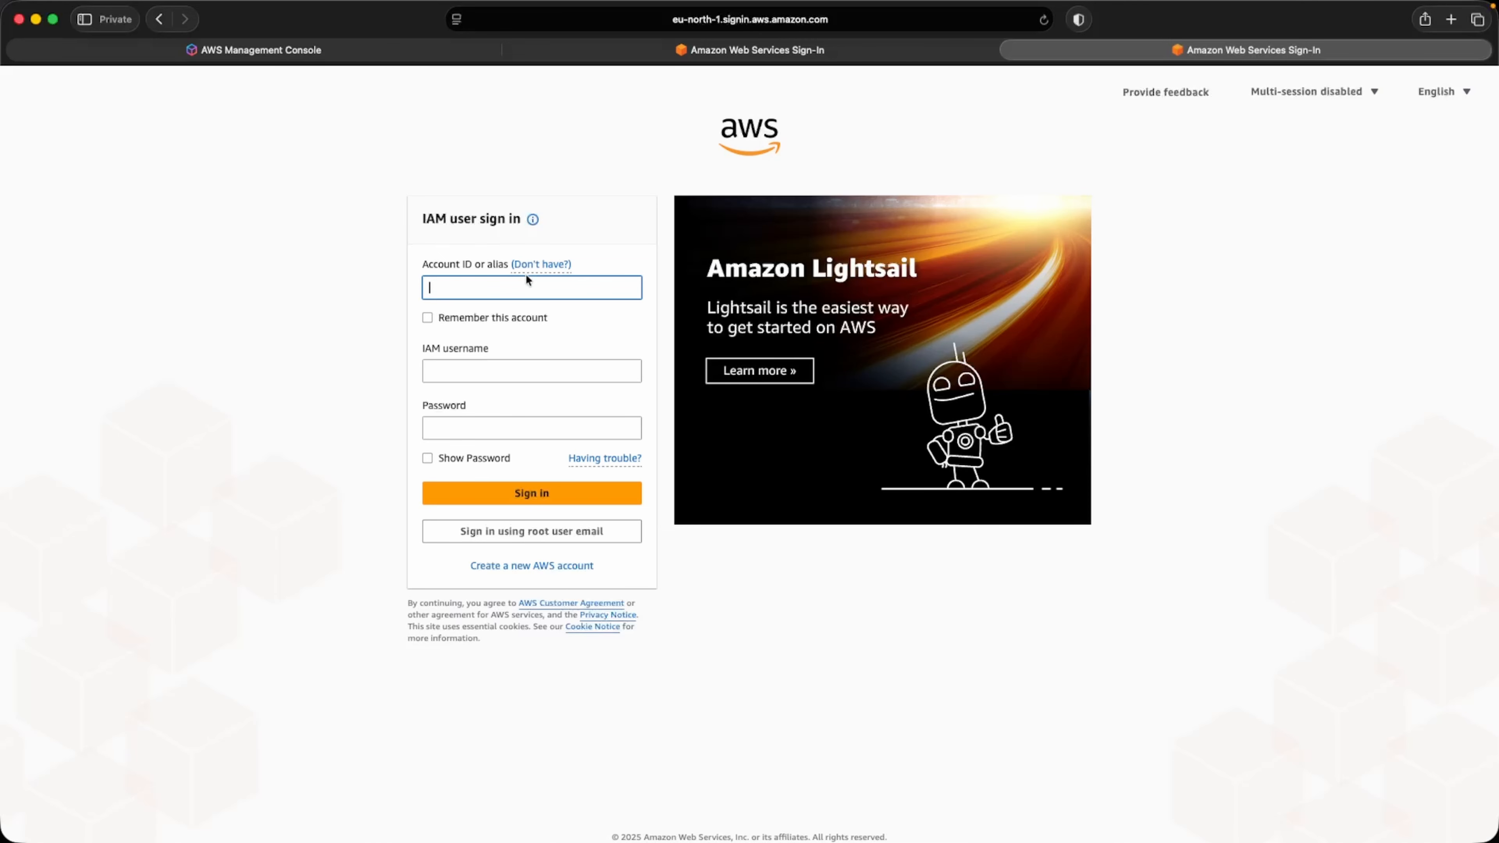
key("ctrl+Tab")
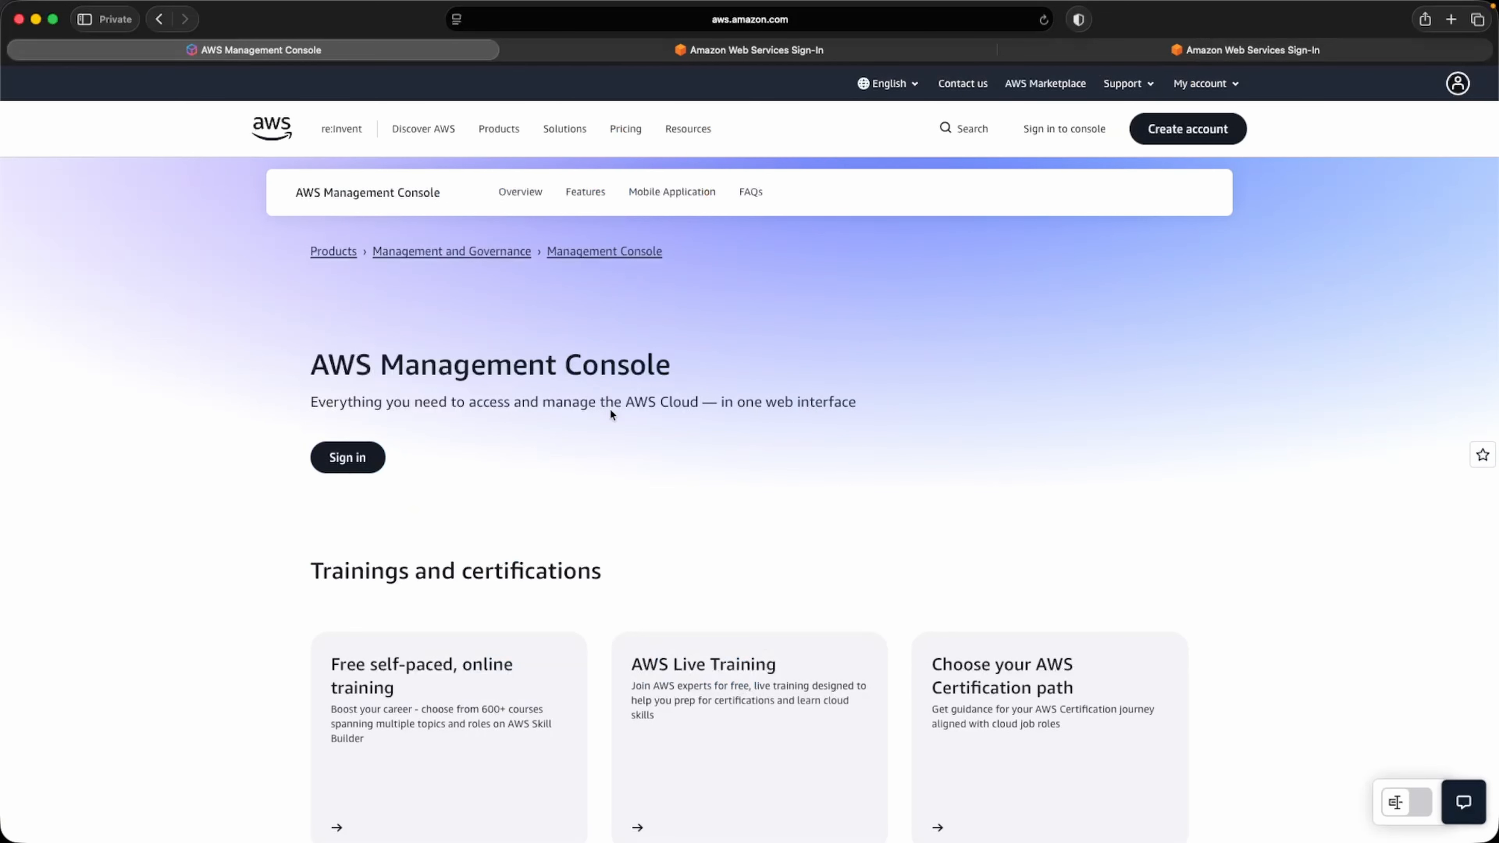
key("super+w")
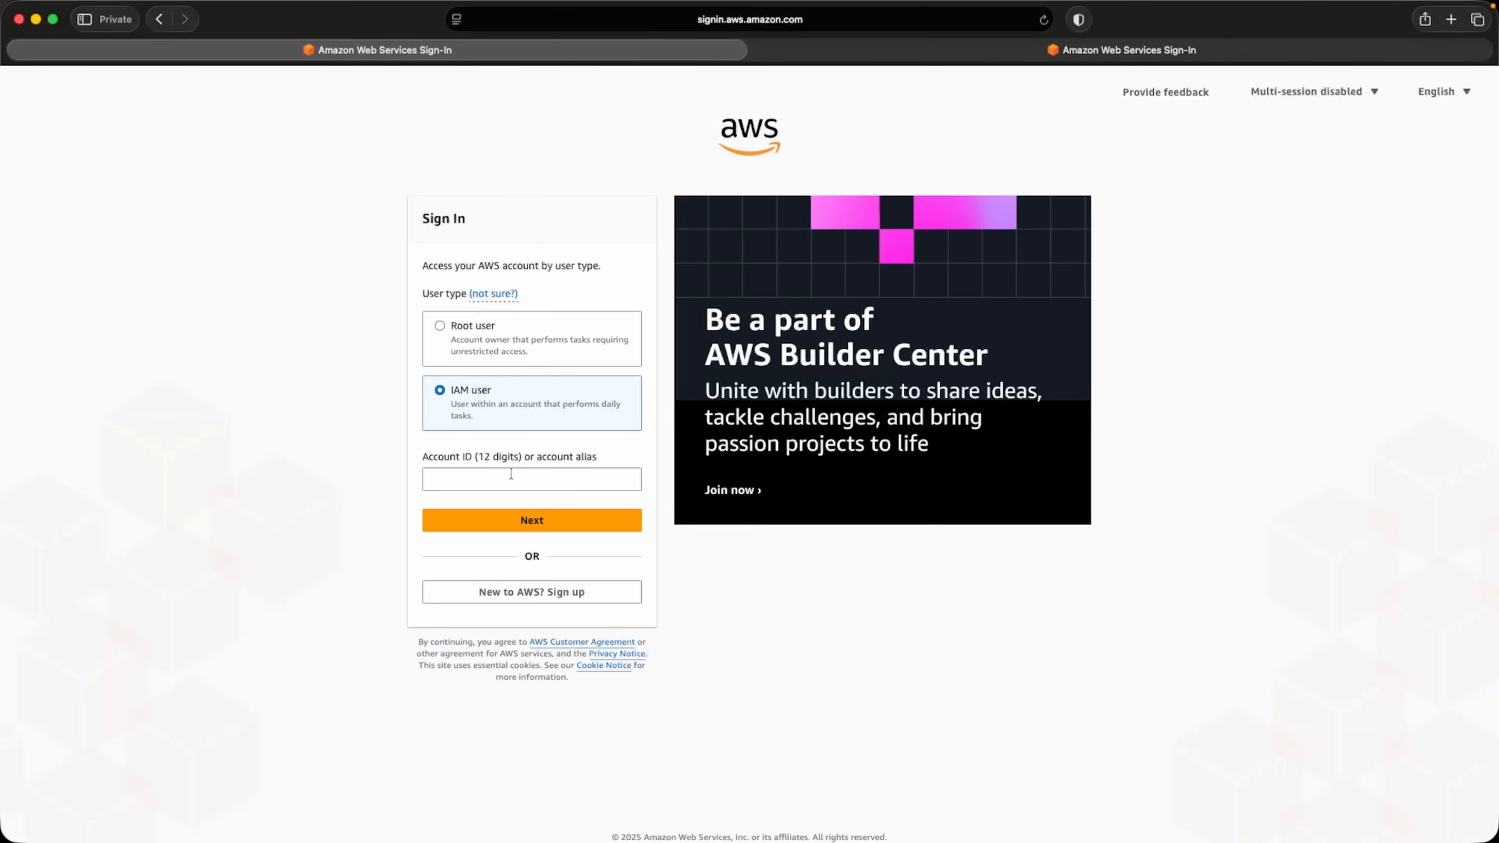
left_click(481, 471)
key("super+Tab")
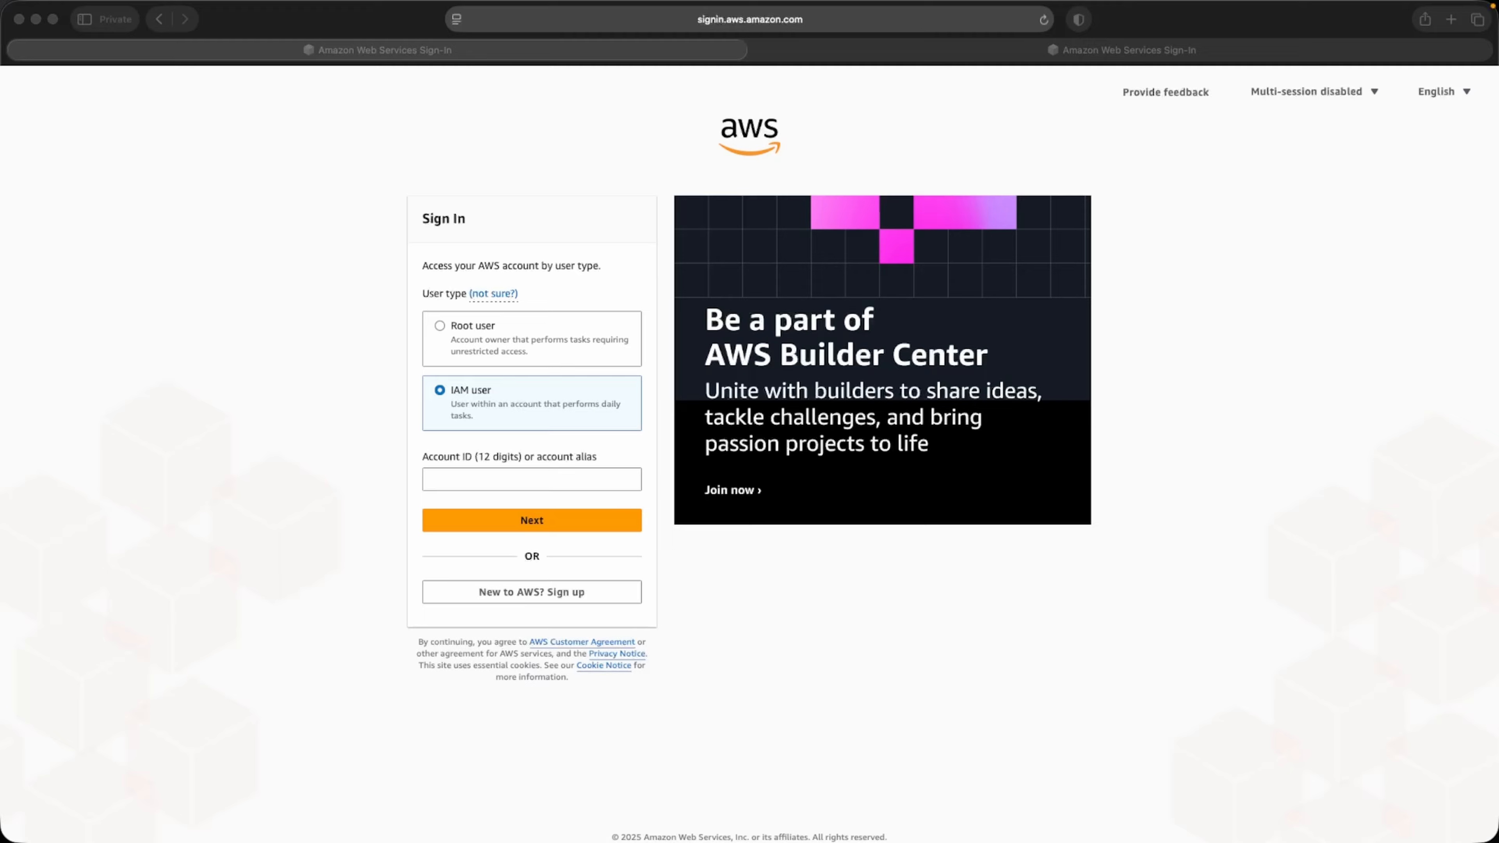
left_click(744, 661)
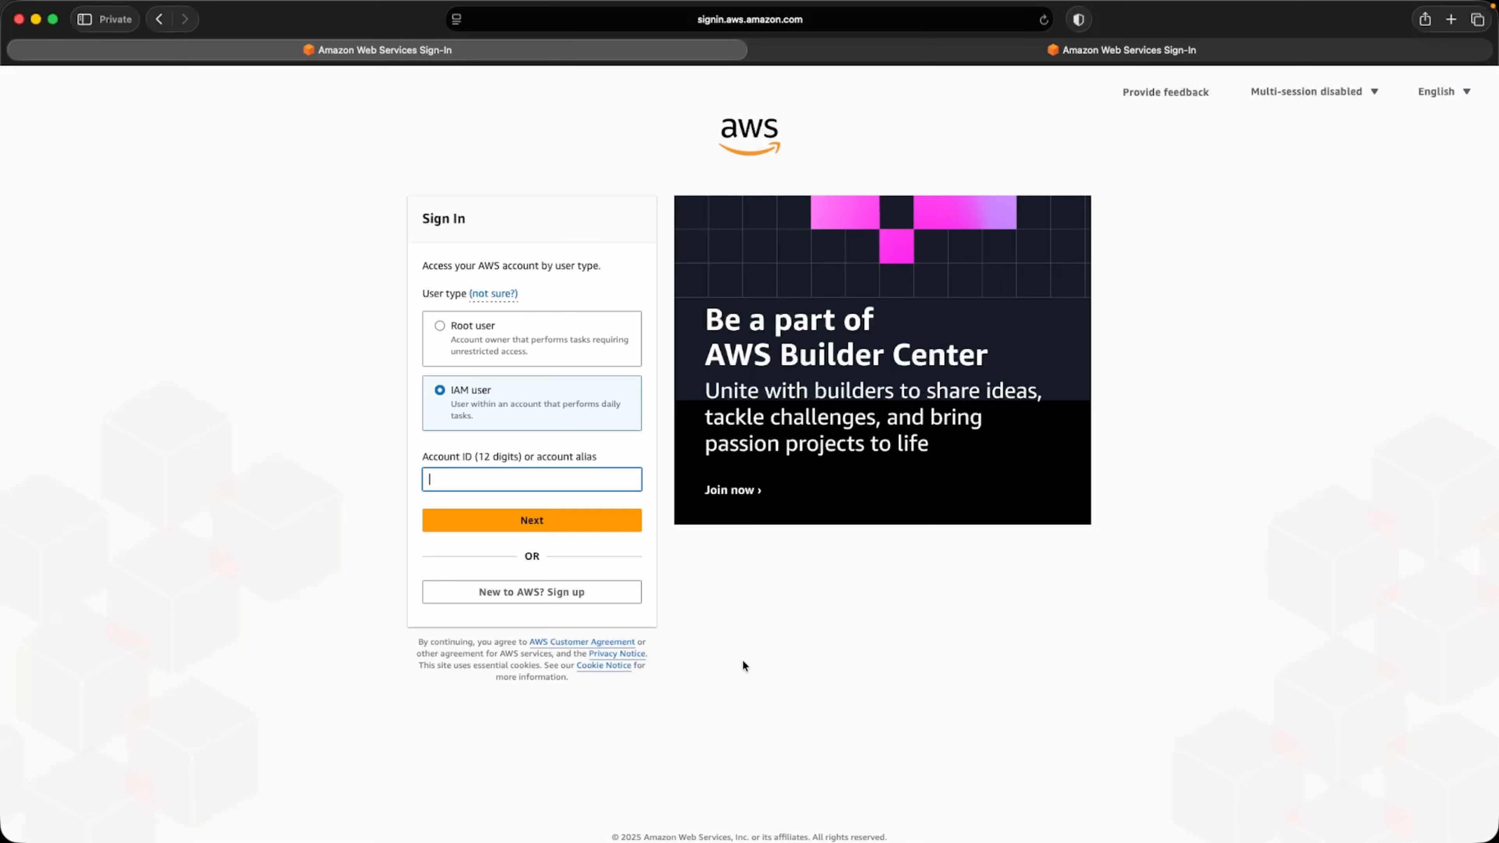
key("super+l")
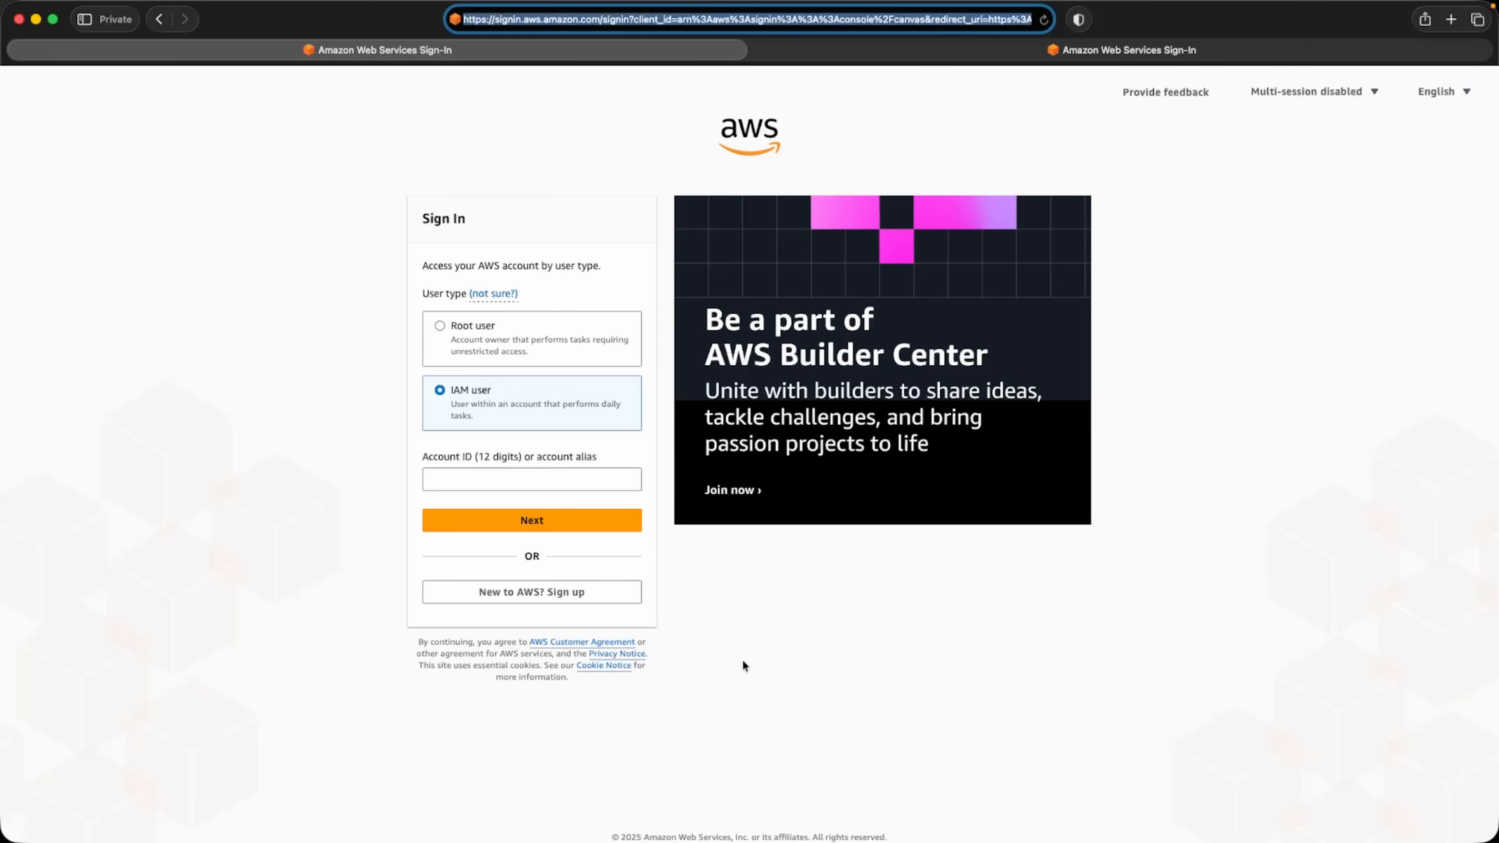
Paste the account's sign-in URL to load the IAM user form with the account ID prefilled.
type("https://851725260844.signin.aws.amazon.com/console")
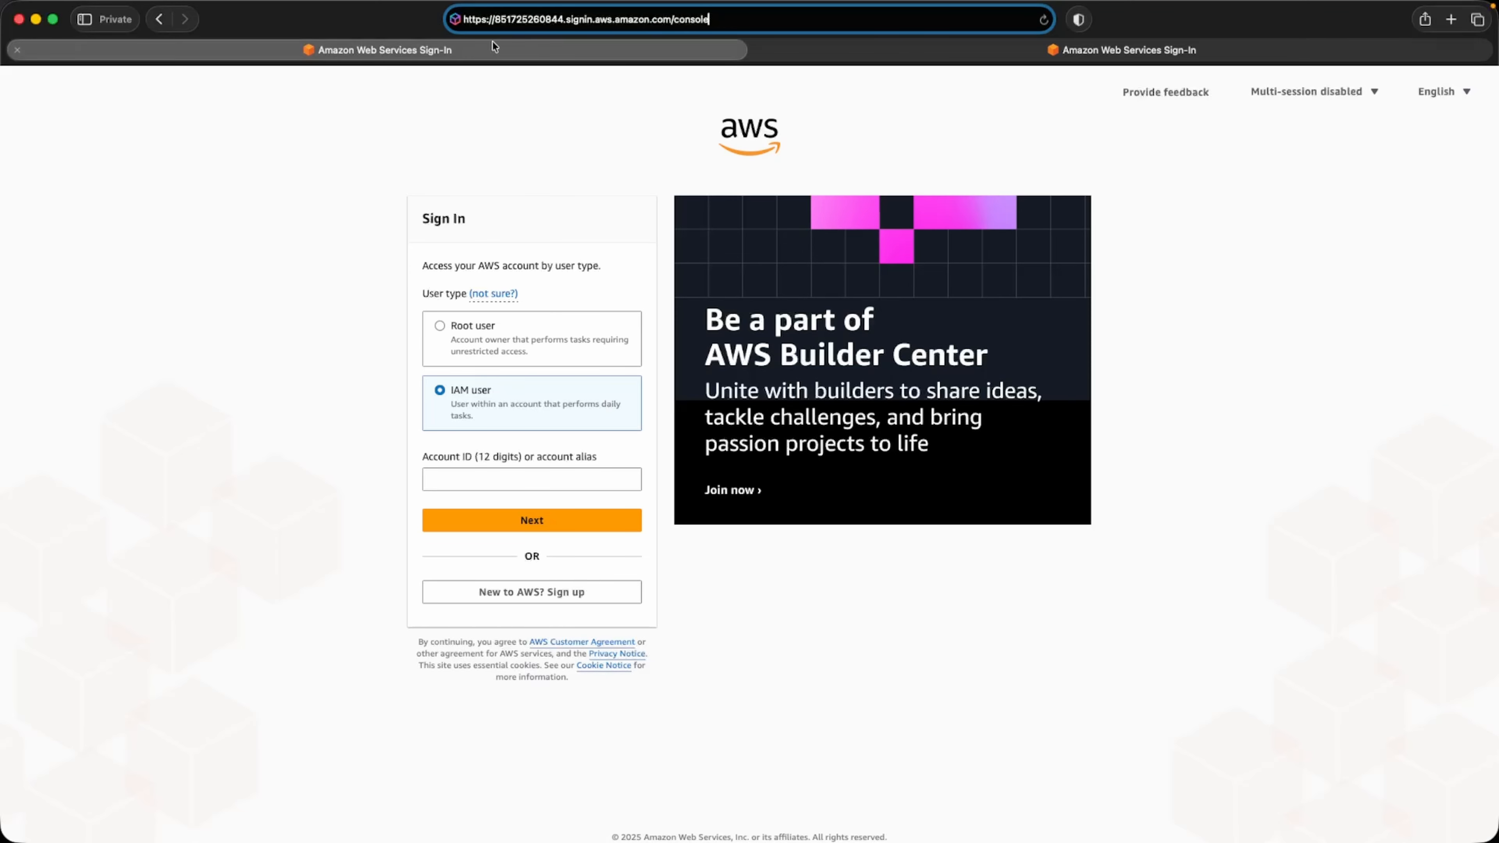
key("Return")
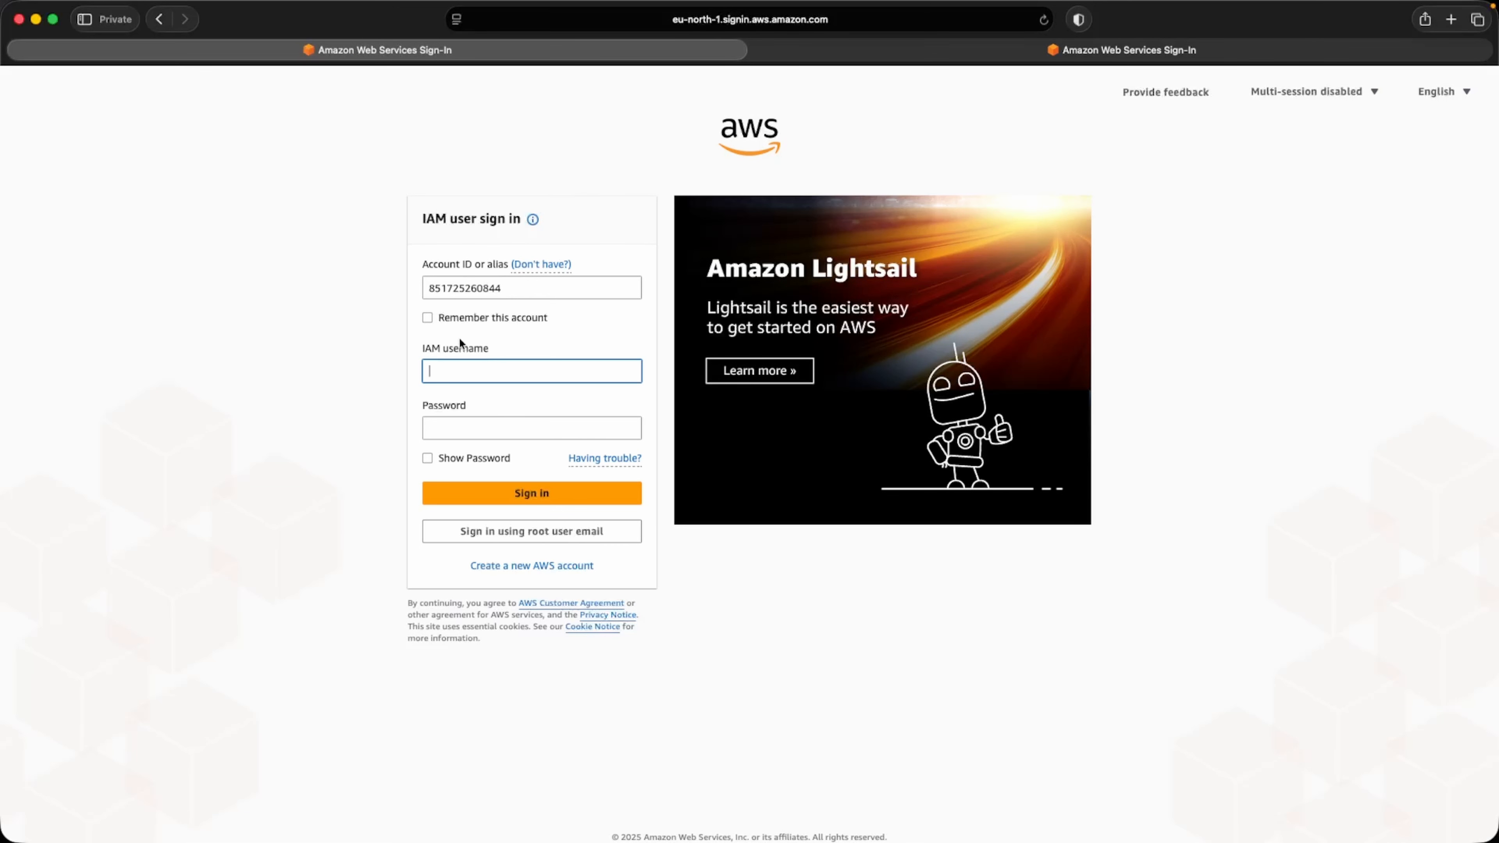
left_click_drag(530, 288, 400, 283)
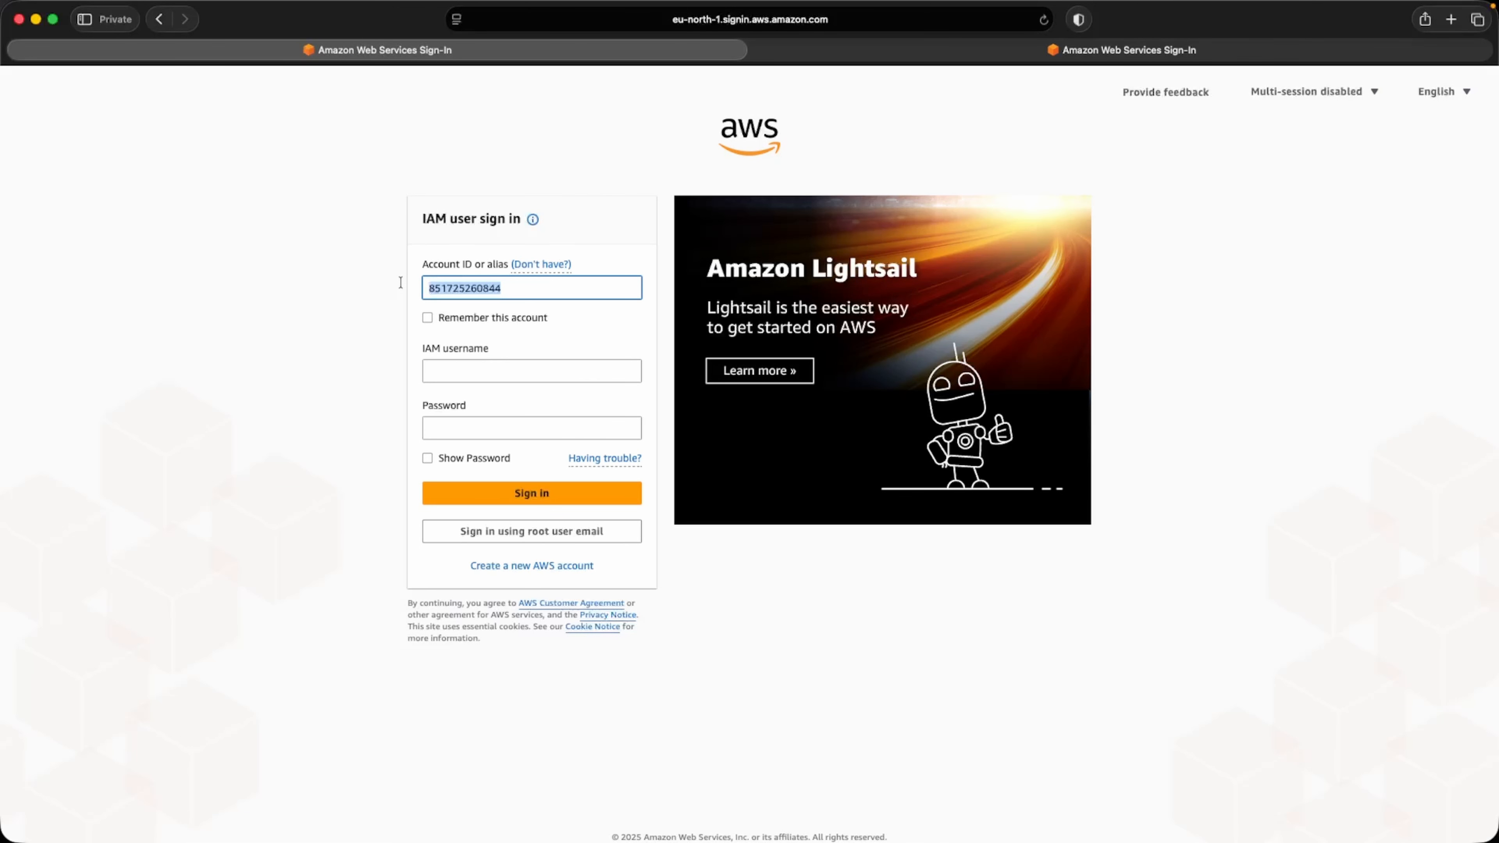
left_click(431, 319)
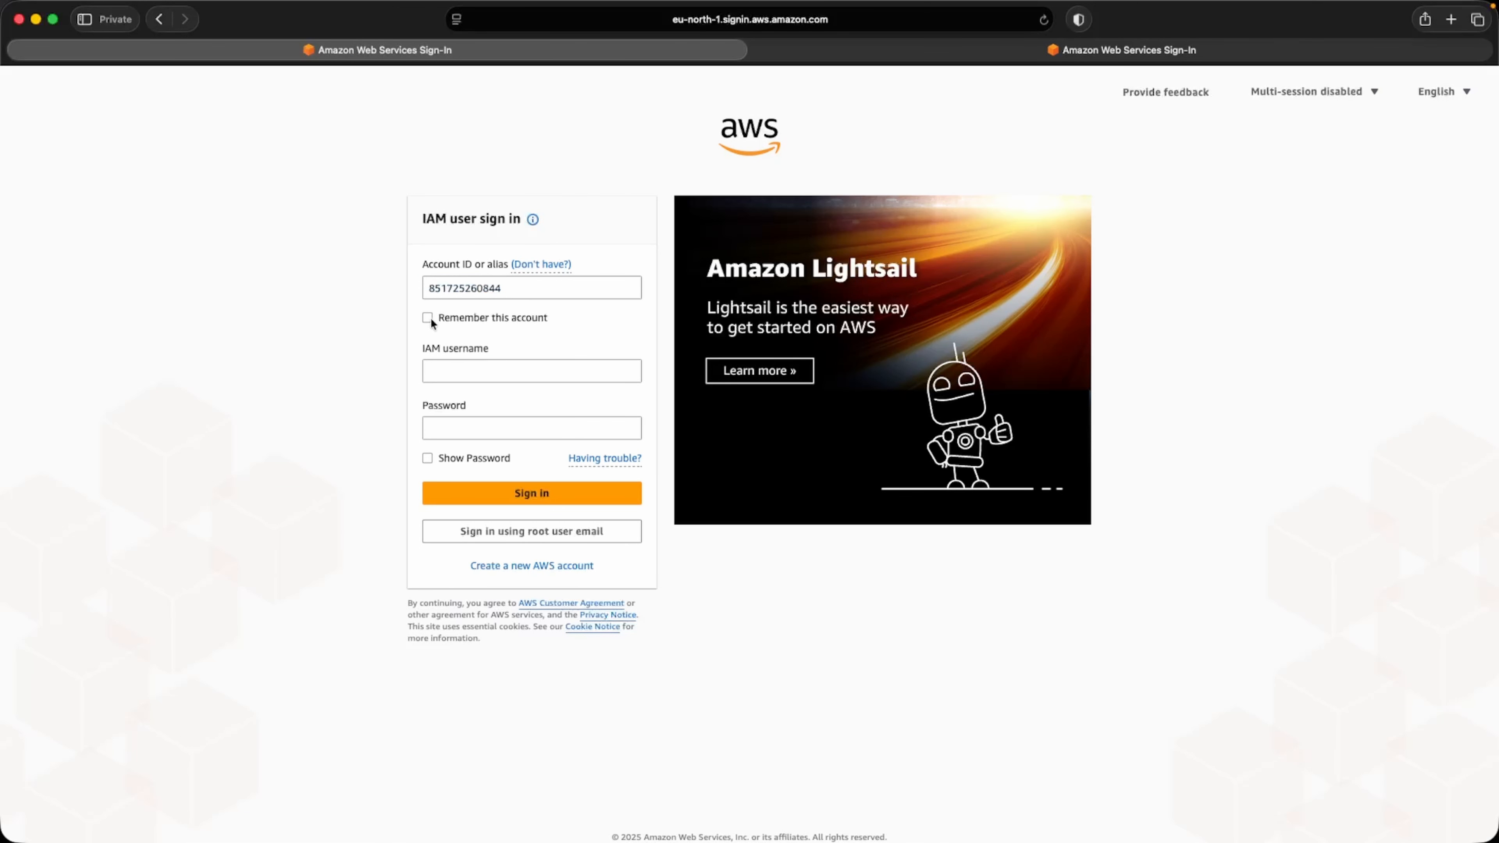
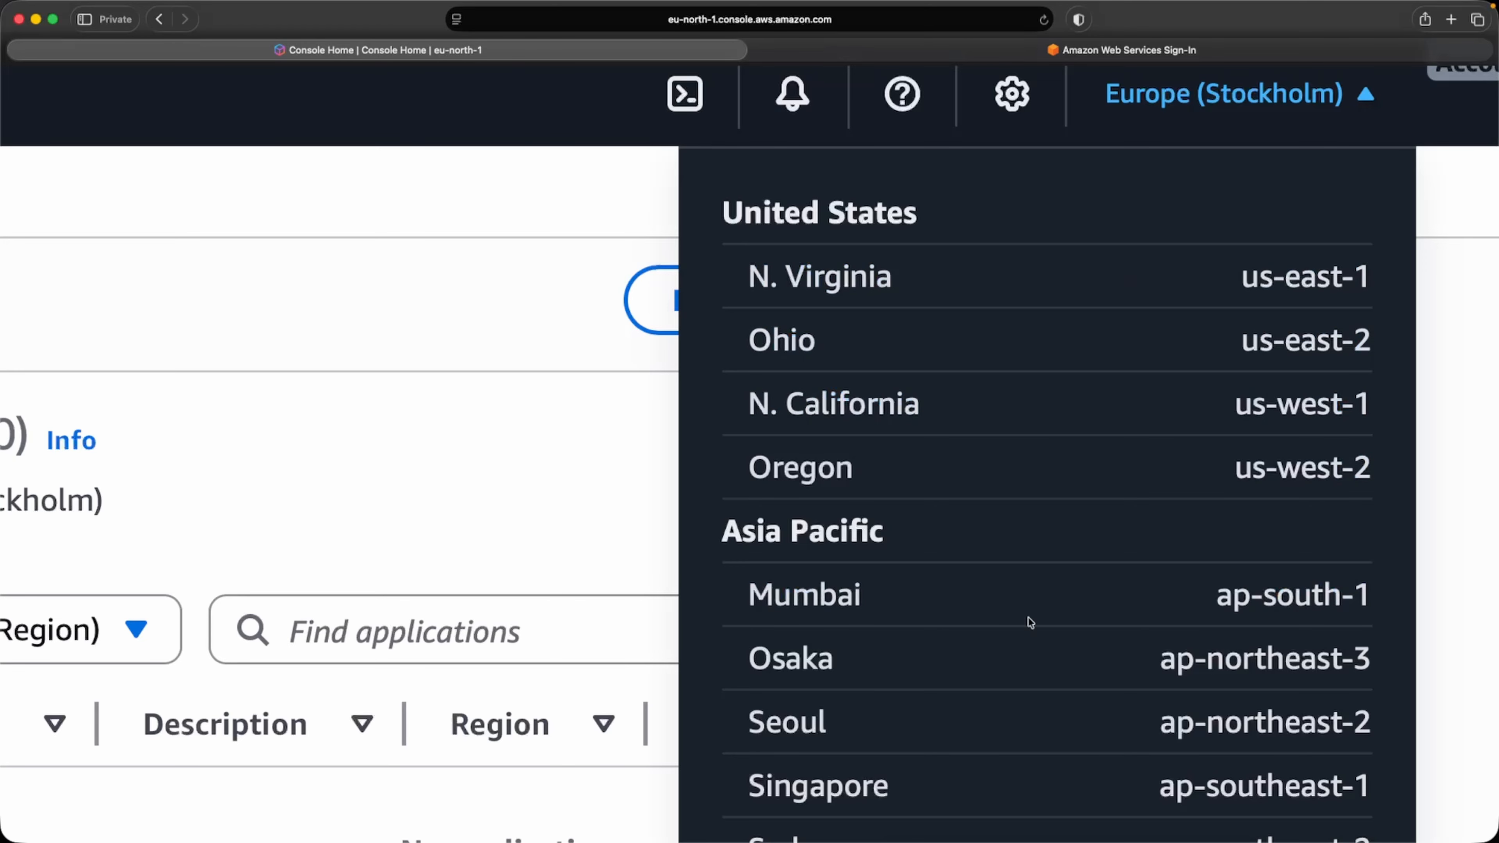
Scroll through the region list on Console Home in Europe (Stockholm).
scroll(1028, 617, "down", 2)
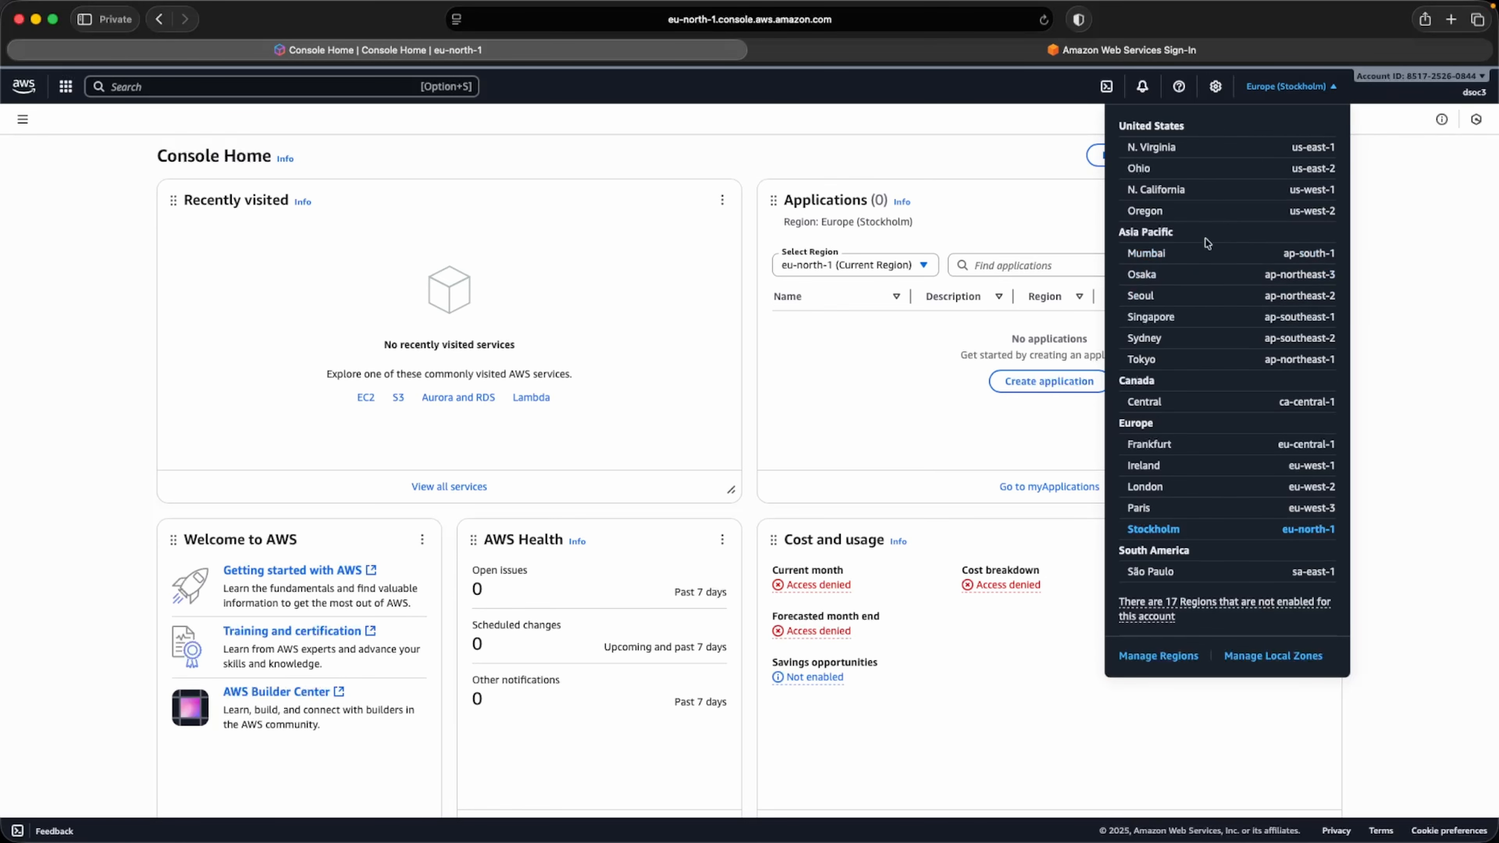
Close the region list, search 'ec', star EC2 as a favourite and open it.
left_click(1033, 145)
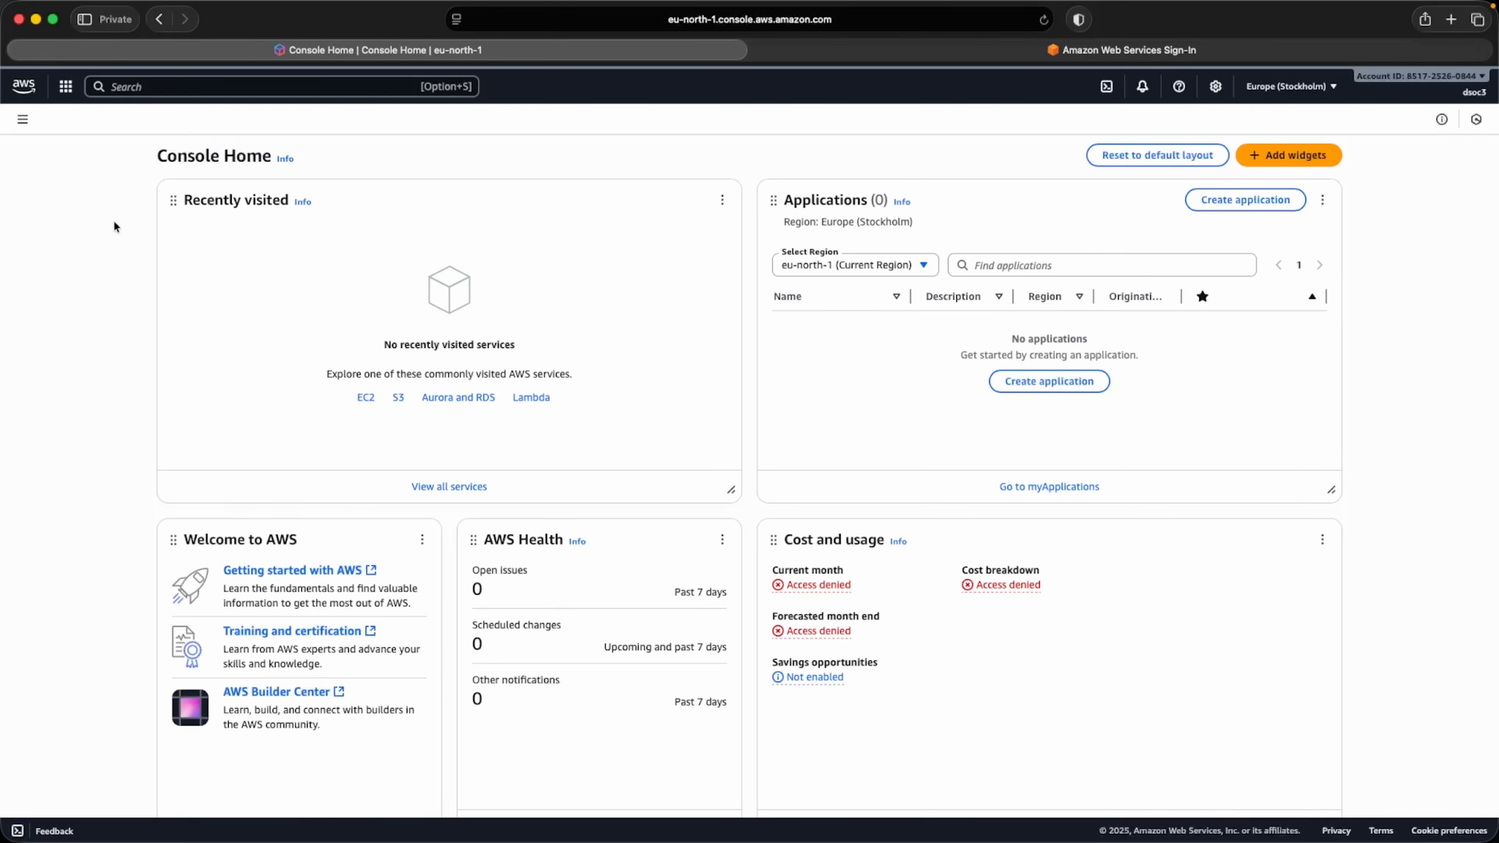
left_click(217, 93)
type("w")
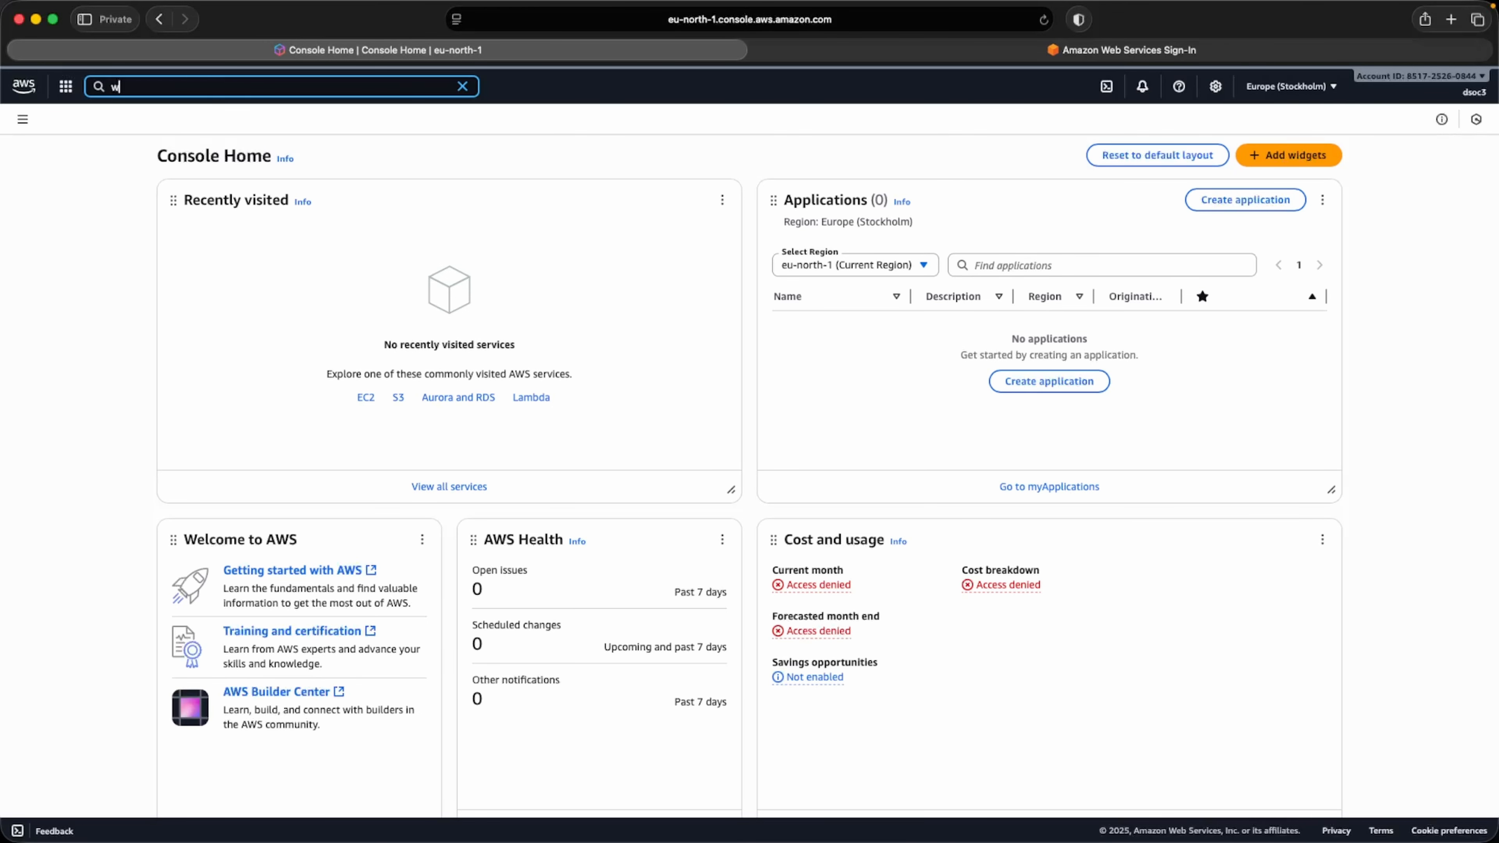
key("BackSpace")
type("ed")
key("BackSpace")
key("BackSpace")
type("ec")
left_click(644, 152)
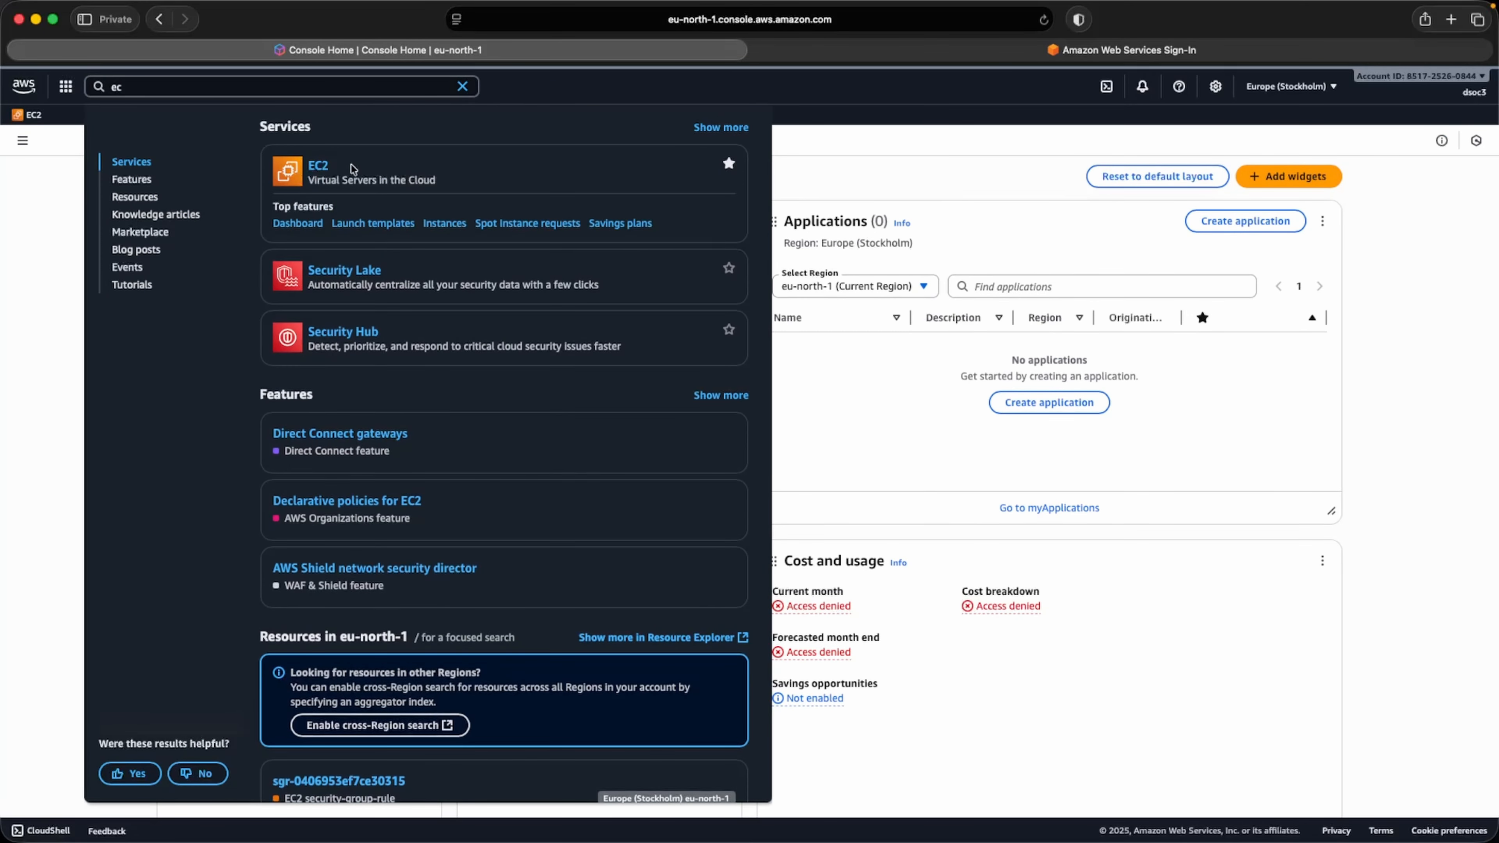
left_click(319, 166)
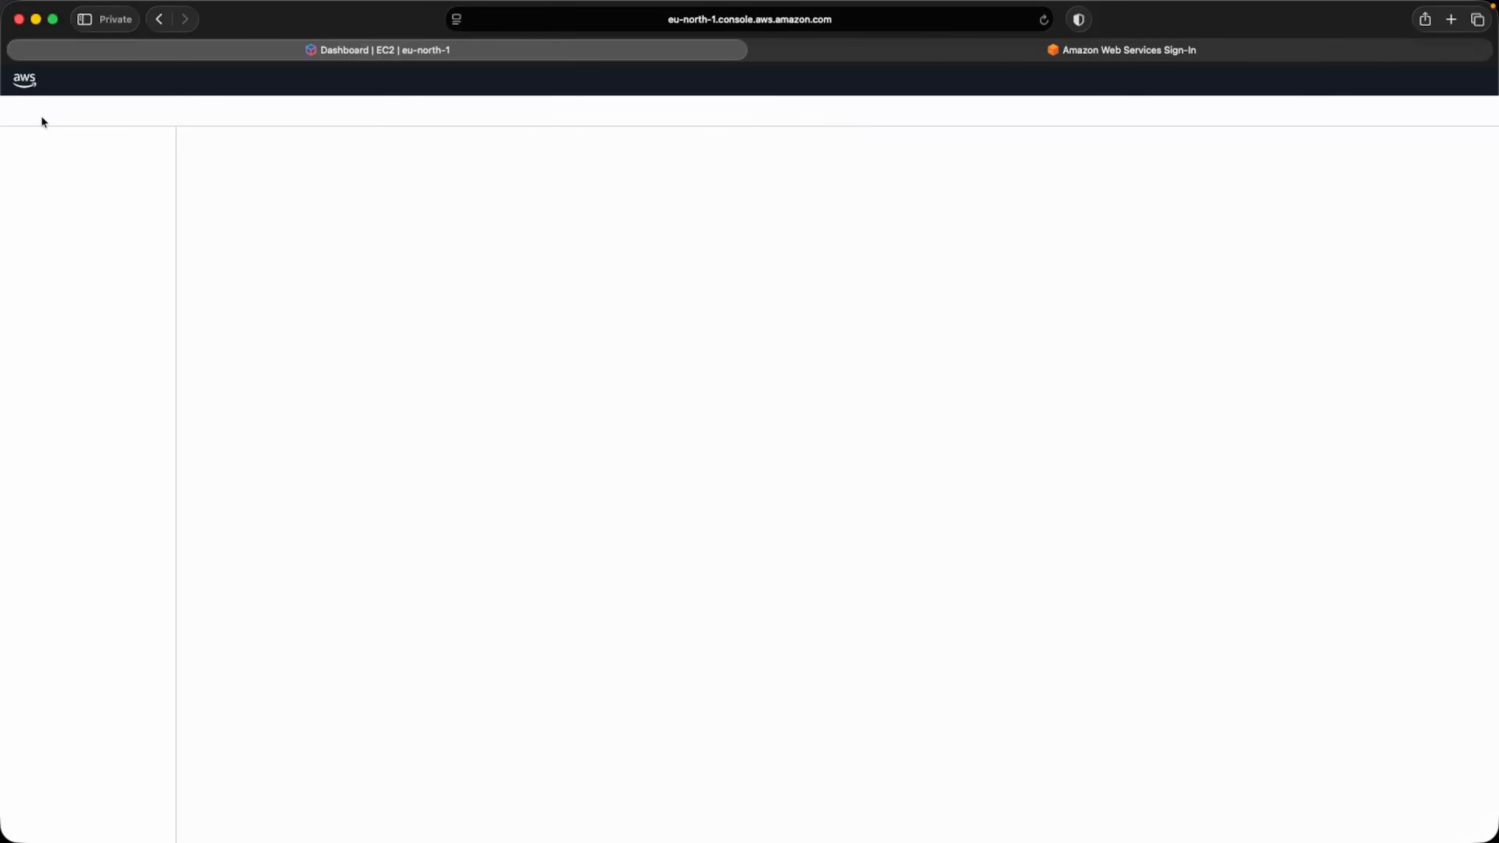
Close the leftover AWS Sign-In tab and browse the EC2 Dashboard and sidebar.
key("ctrl+Tab")
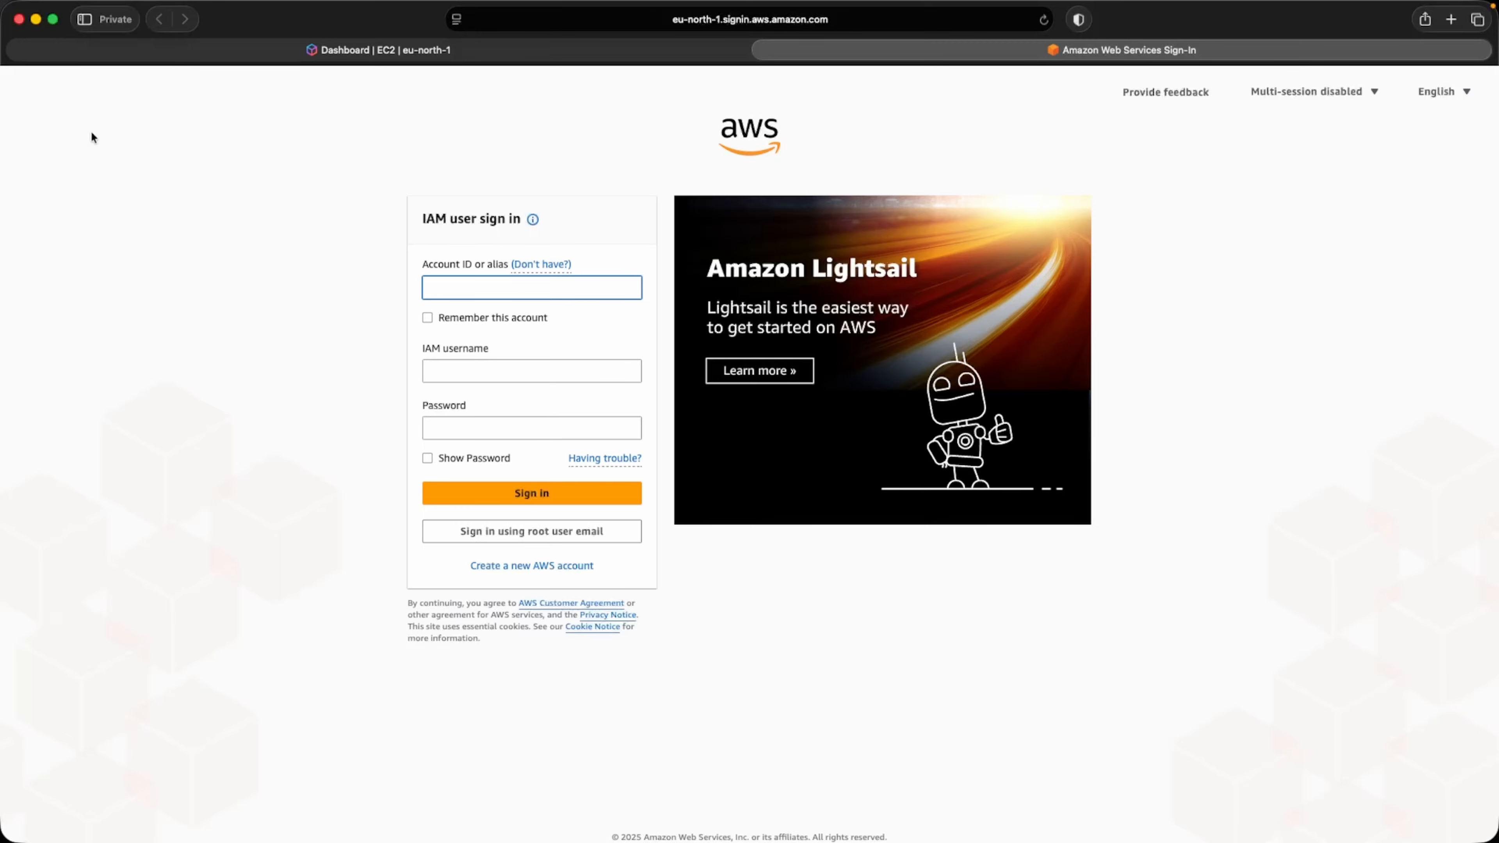
key("super+w")
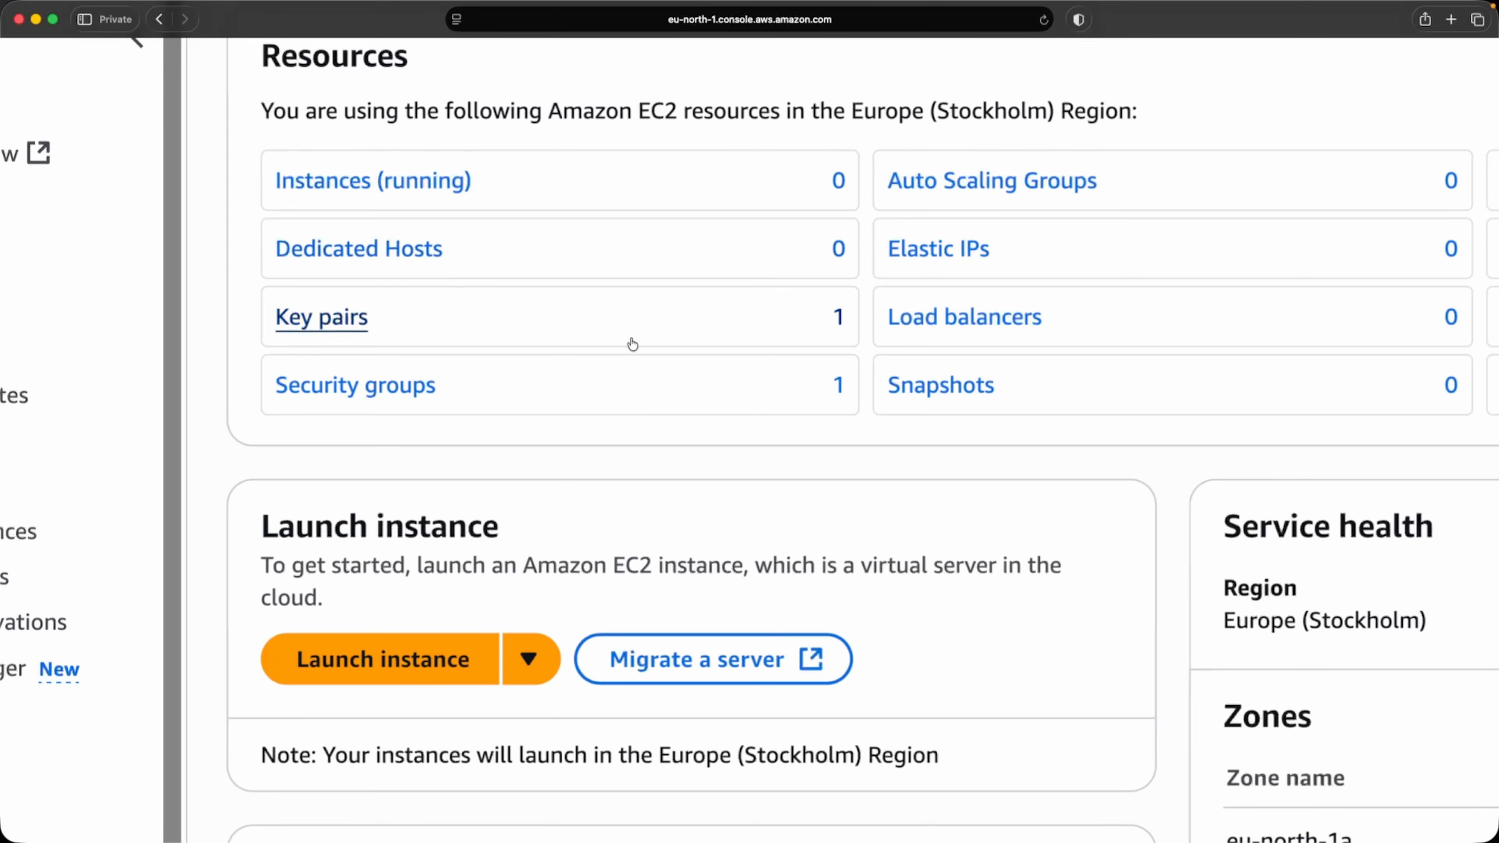
scroll(734, 410, "right", 5)
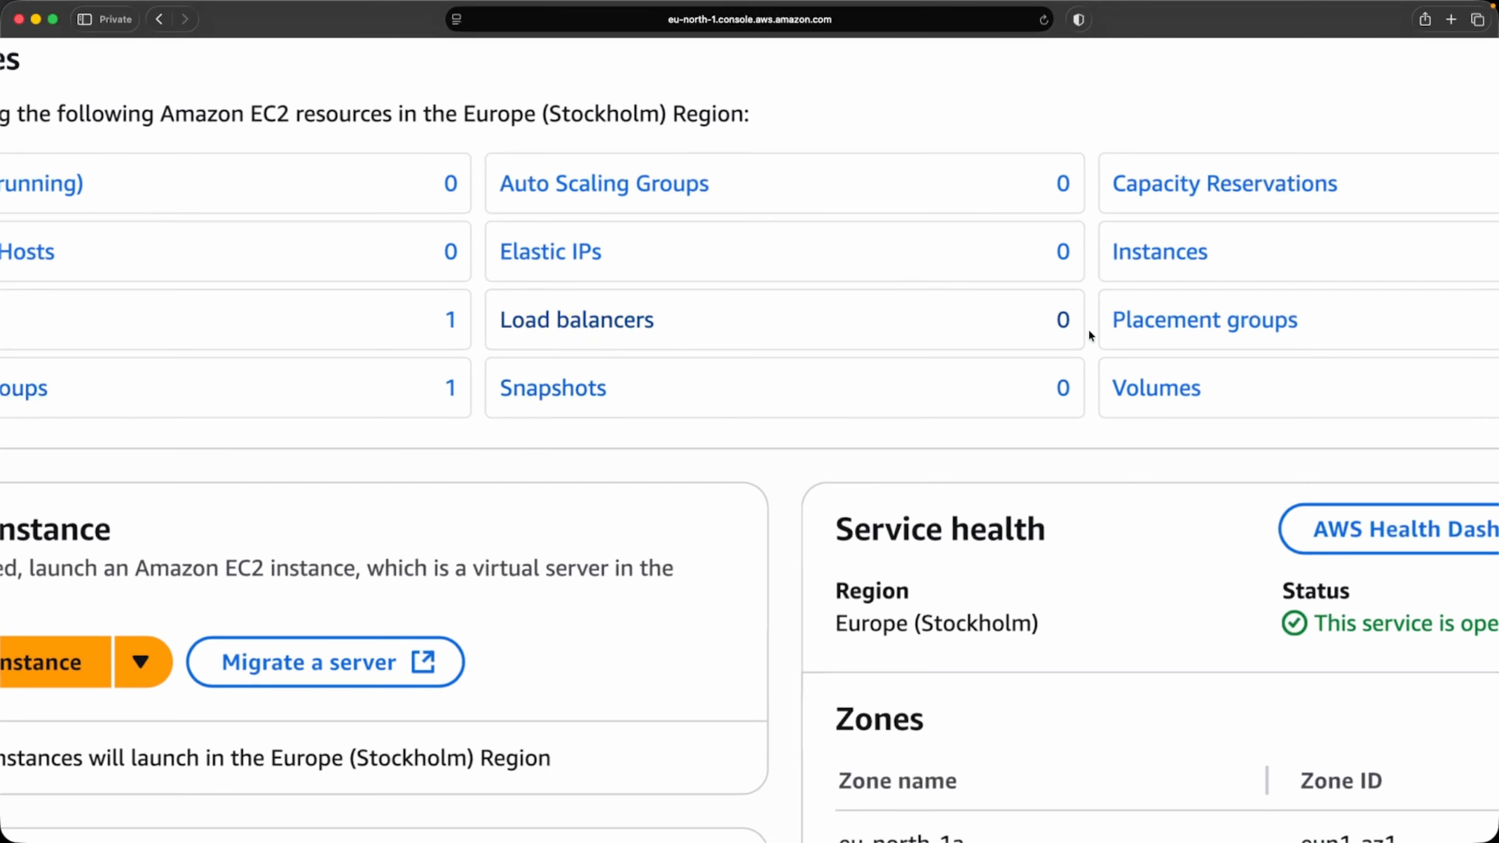
scroll(1088, 330, "right", 5)
scroll(1088, 335, "right", 3)
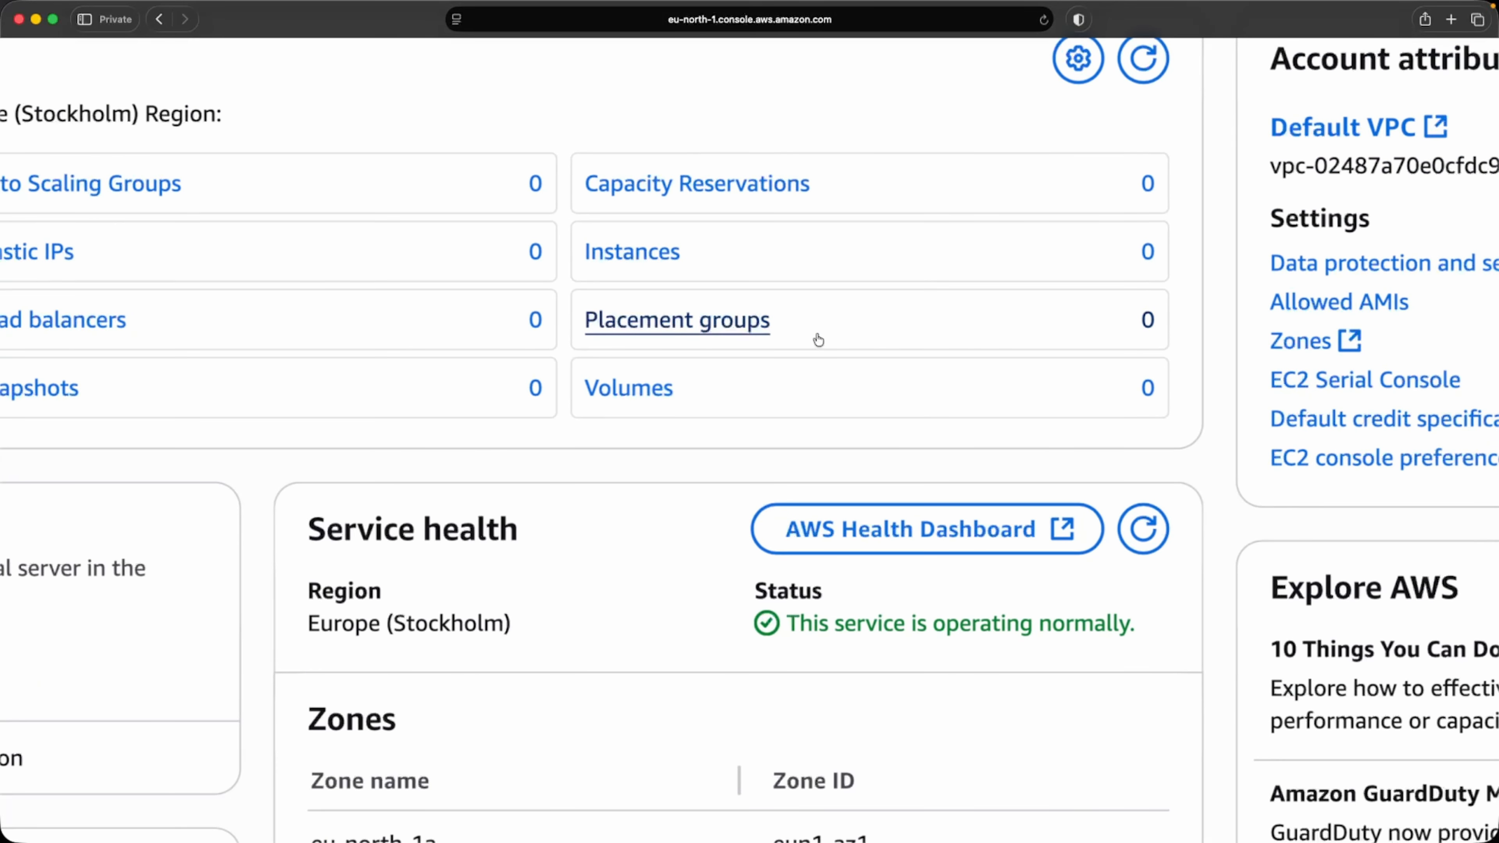
scroll(818, 340, "left", 12)
scroll(817, 339, "left", 4)
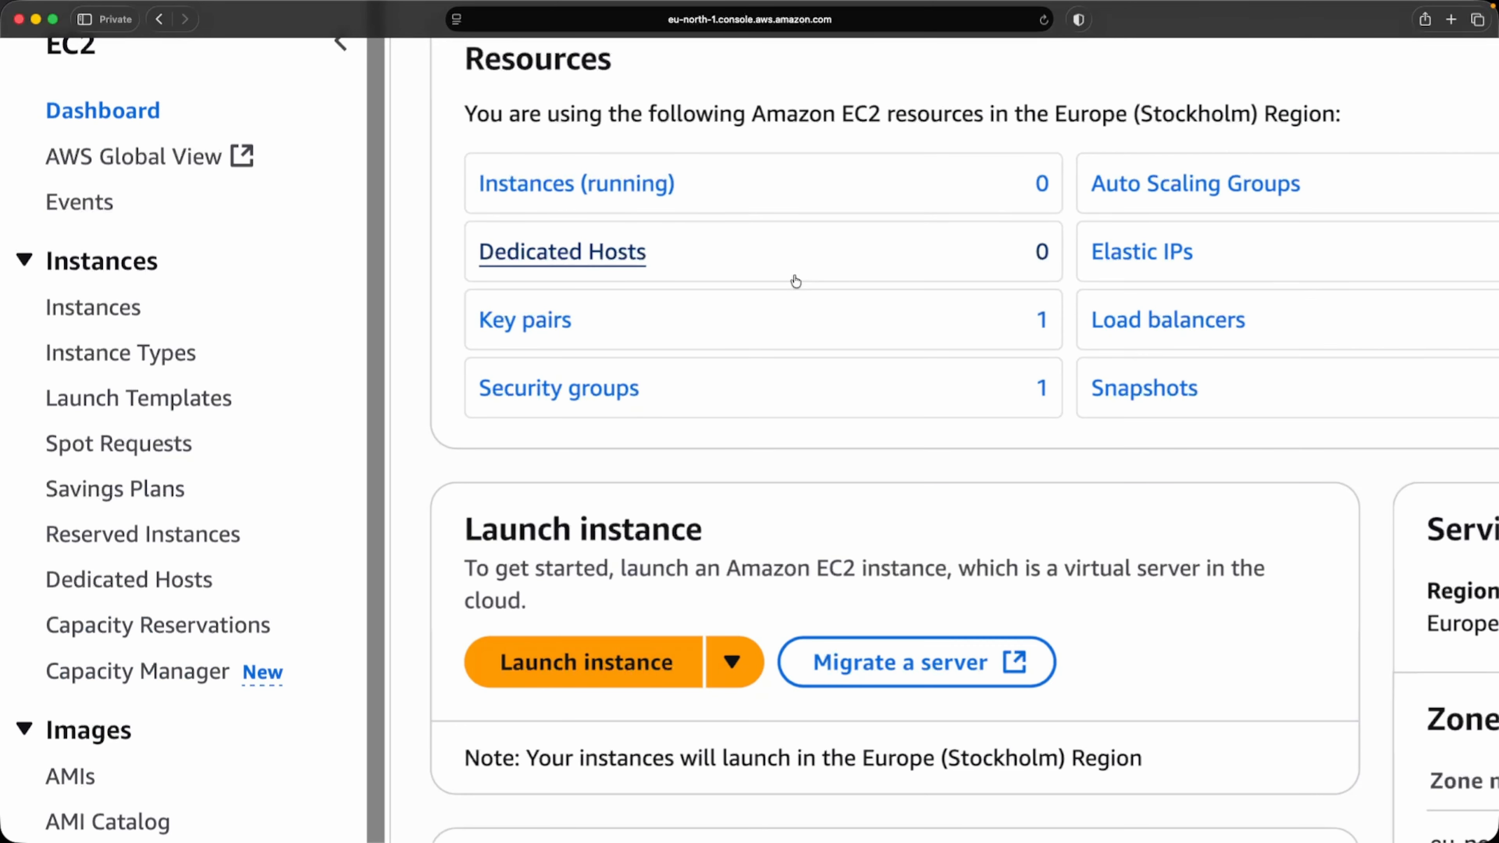
scroll(796, 282, "down", 5)
scroll(4, 250, "up", 5)
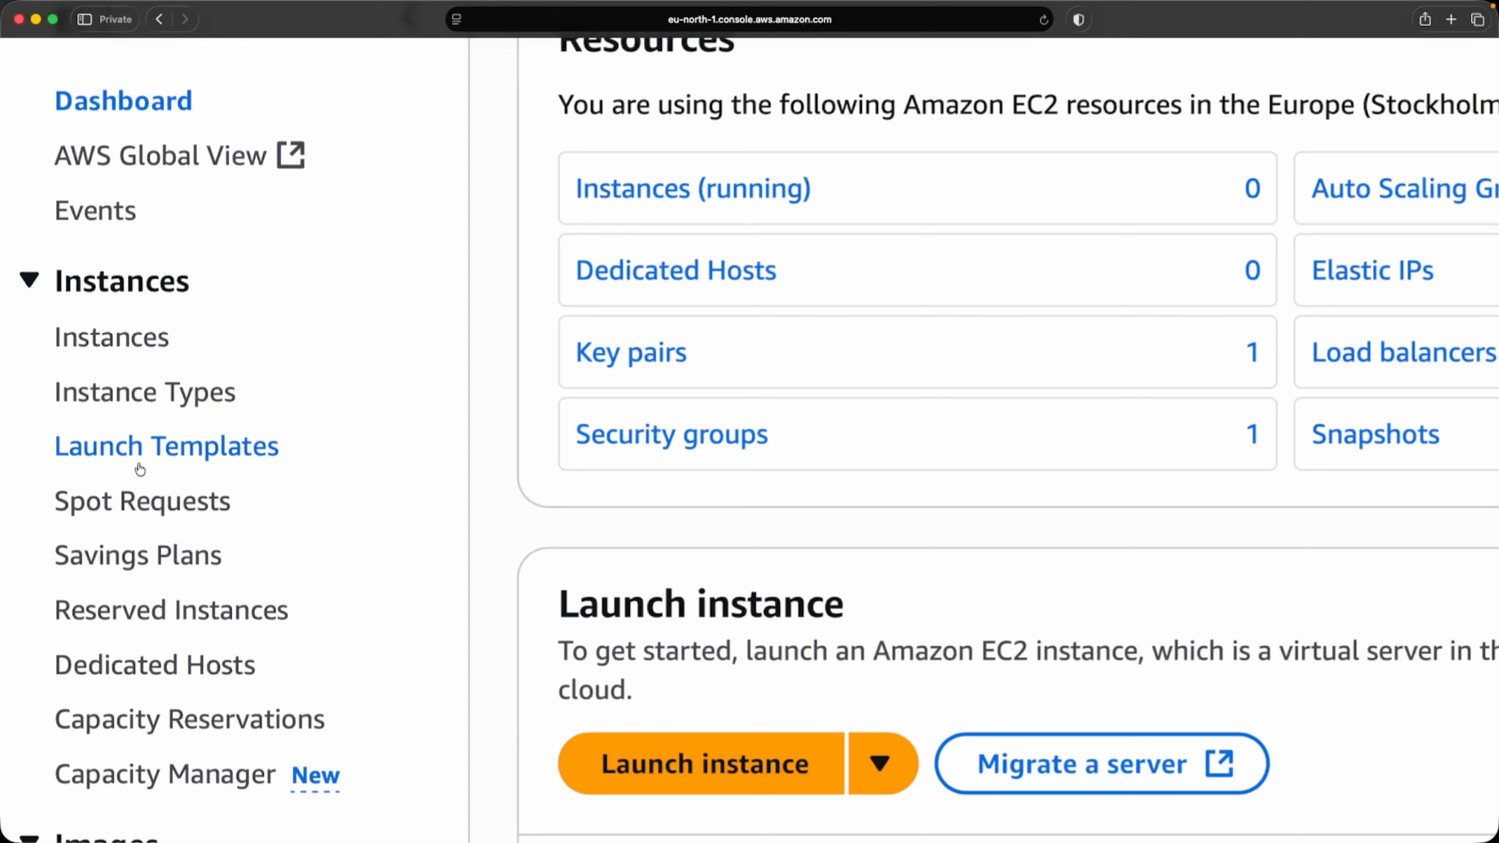
scroll(143, 502, "down", 3)
scroll(144, 502, "down", 3)
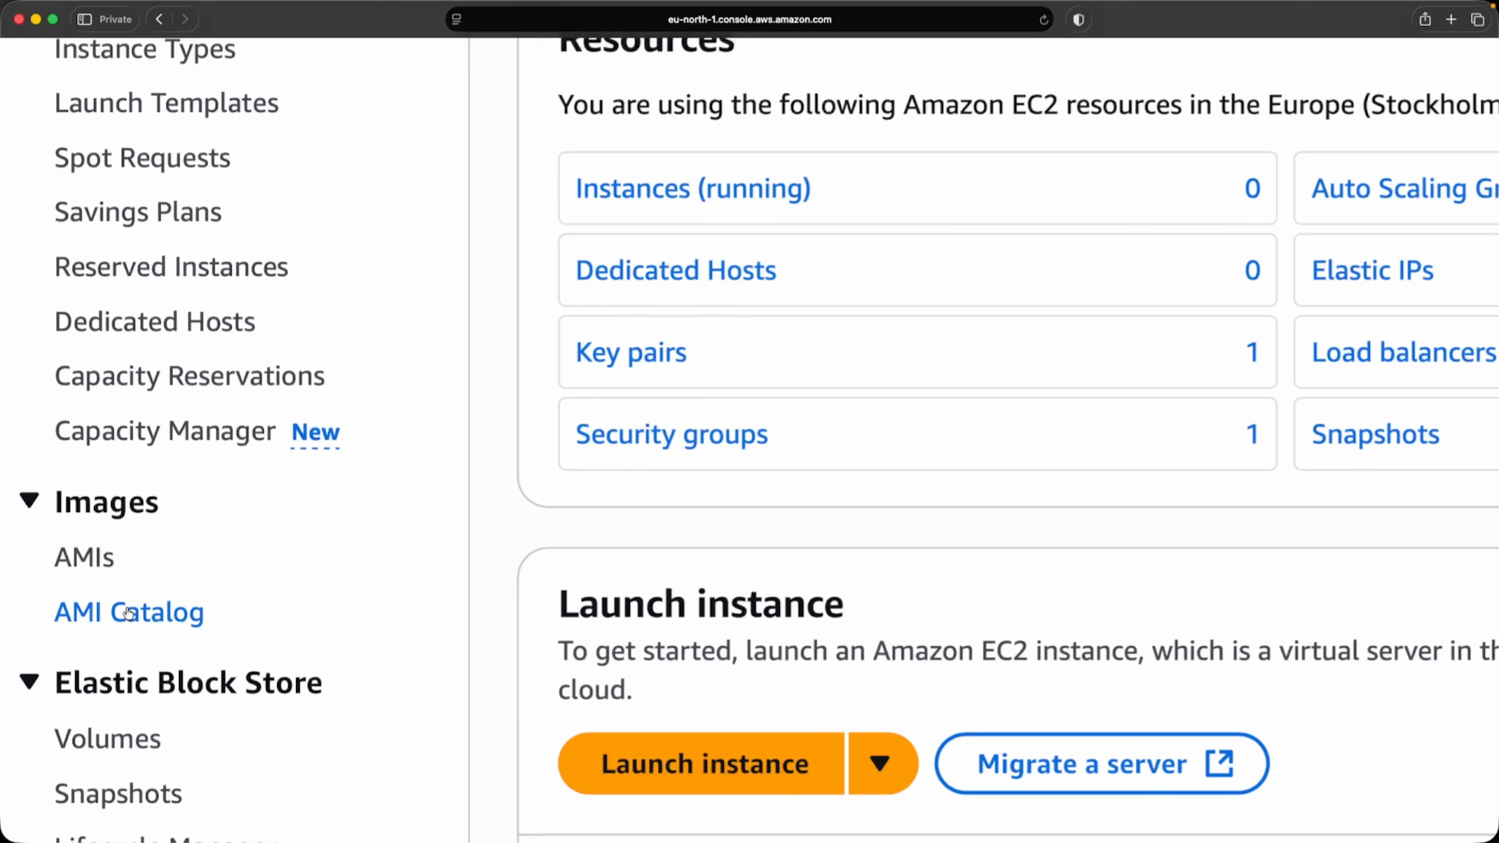
View the AMI Catalog, EBS Volumes and Snapshots pages.
left_click(129, 613)
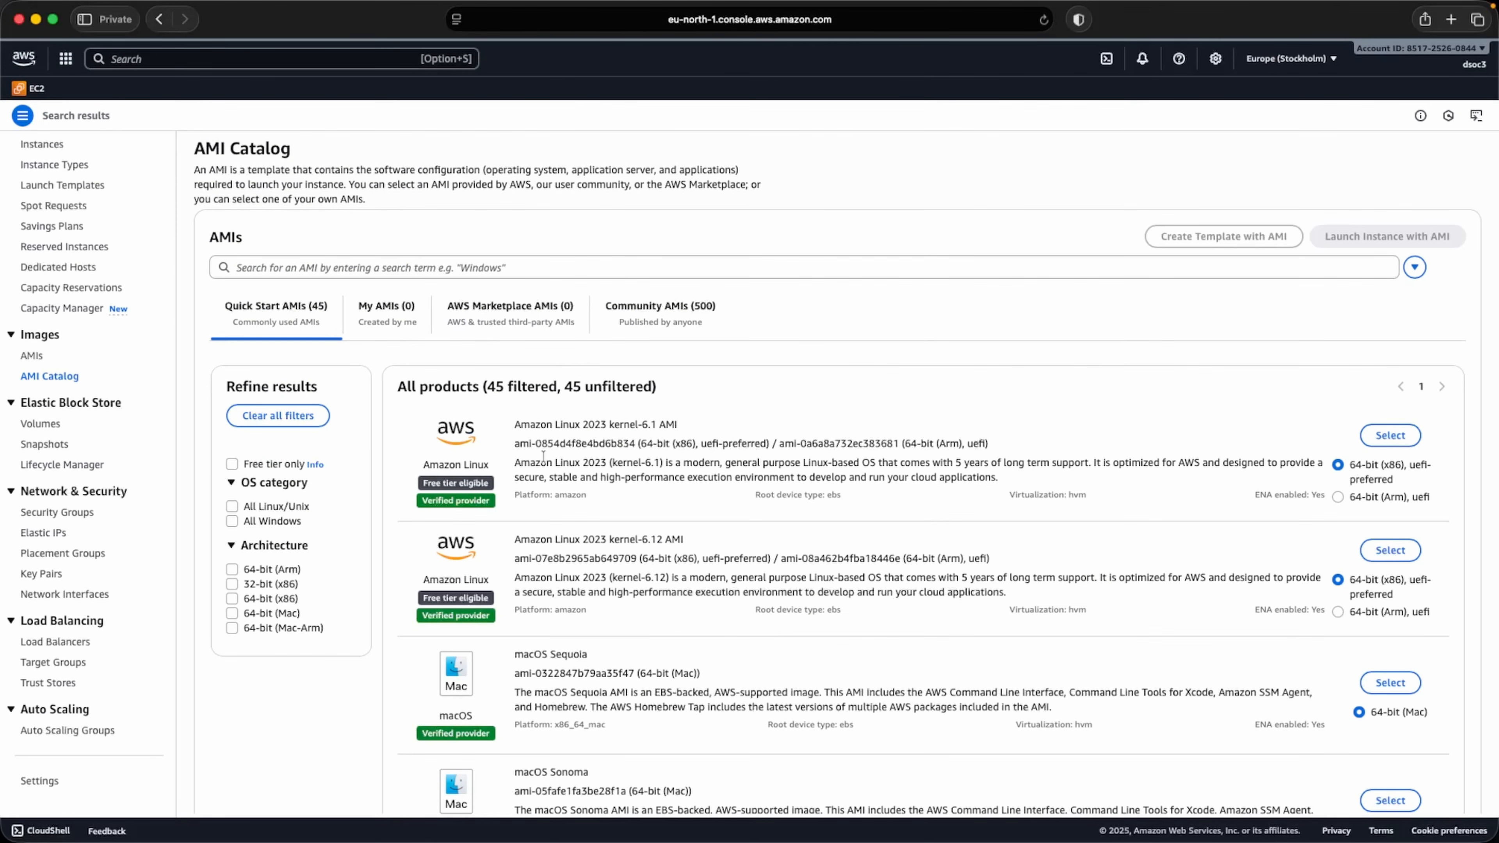
left_click(42, 422)
left_click(45, 444)
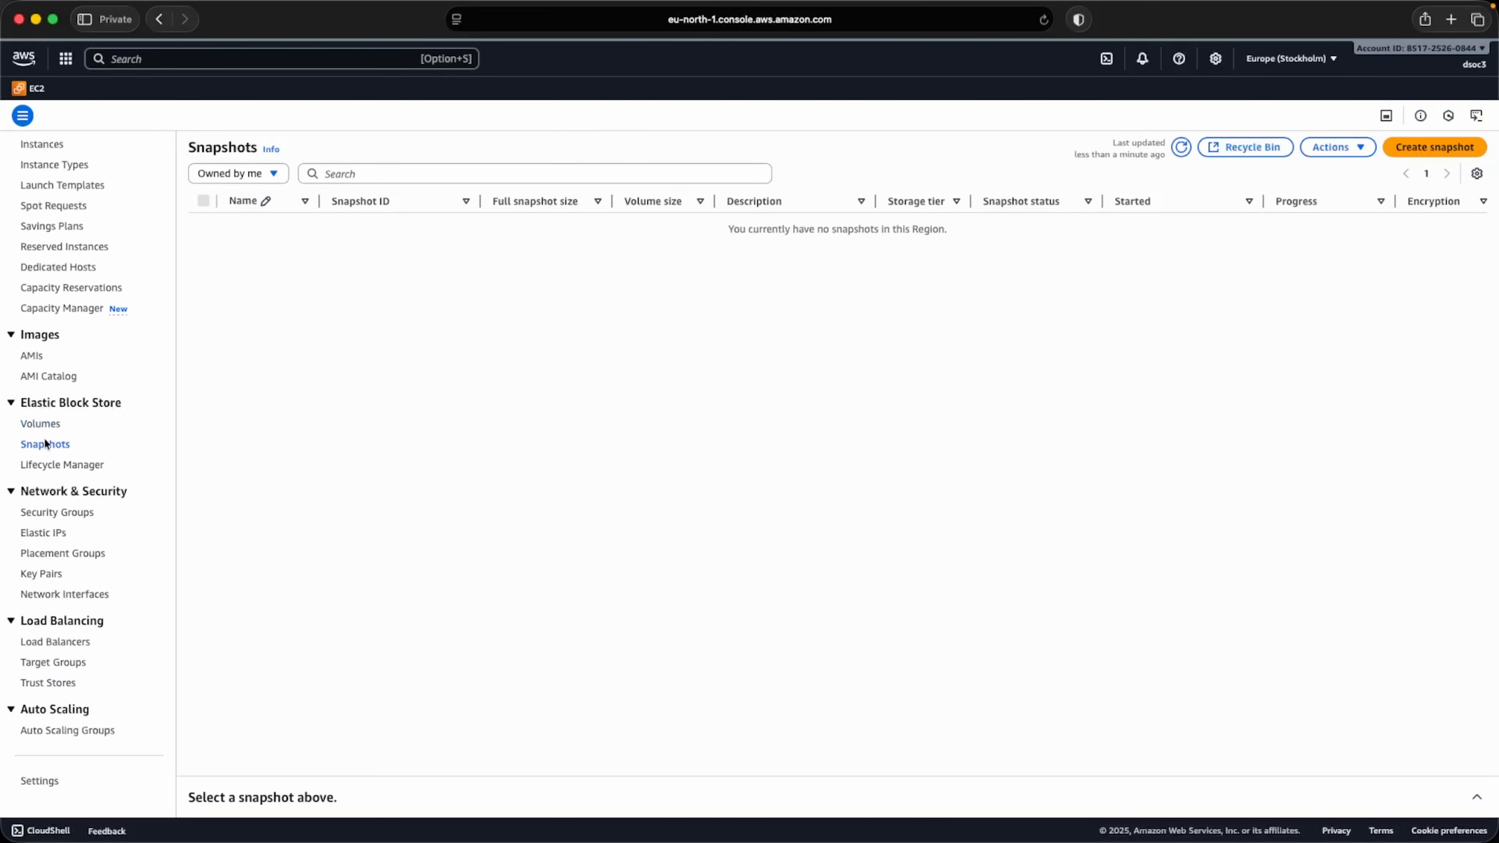
Open Amazon Data Lifecycle Manager and scroll through its create-policy page.
left_click(62, 466)
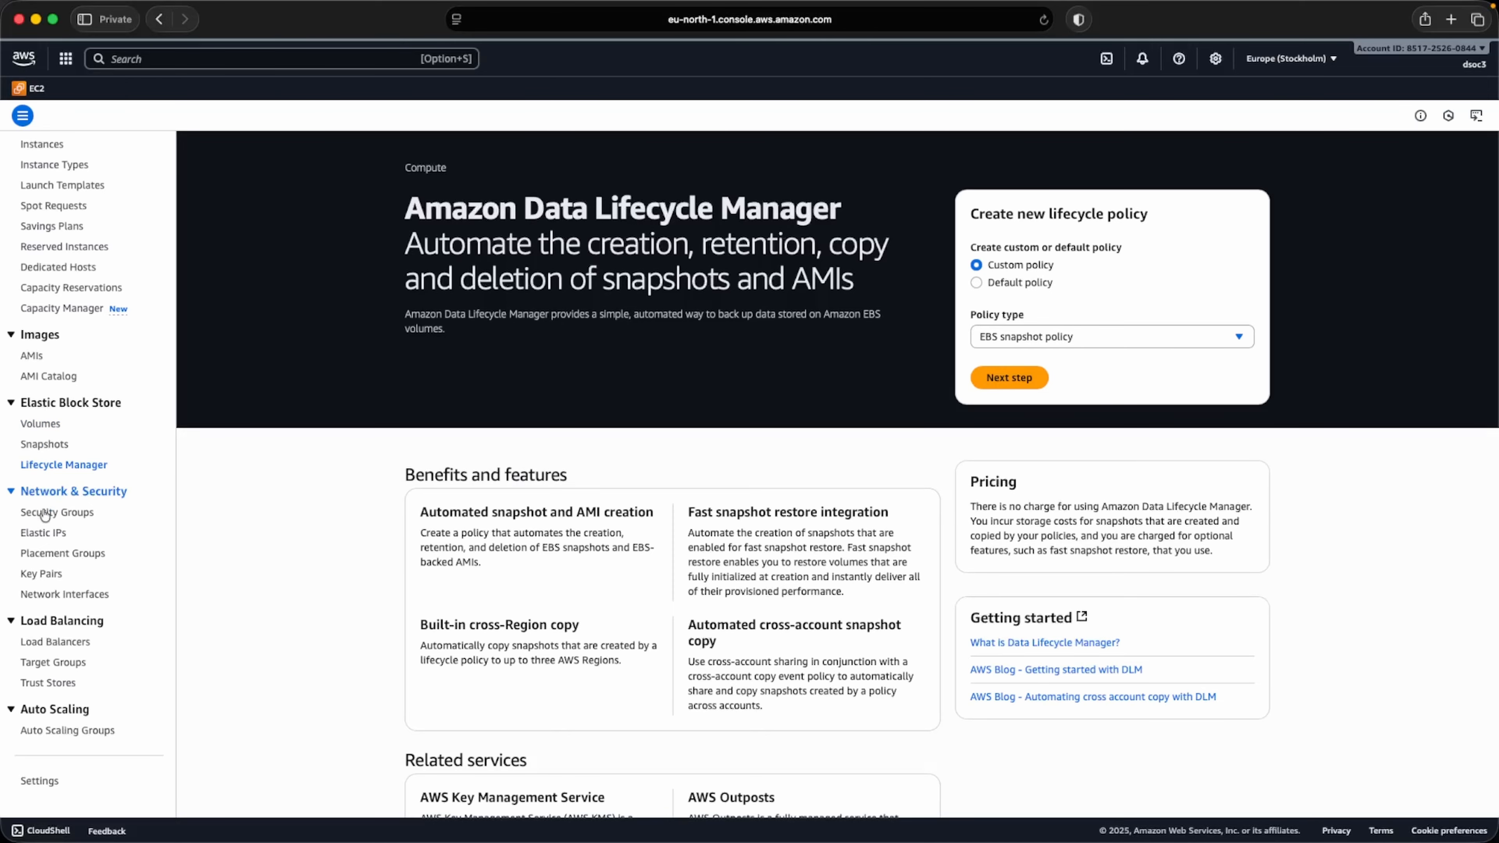
scroll(41, 527, "up", 1)
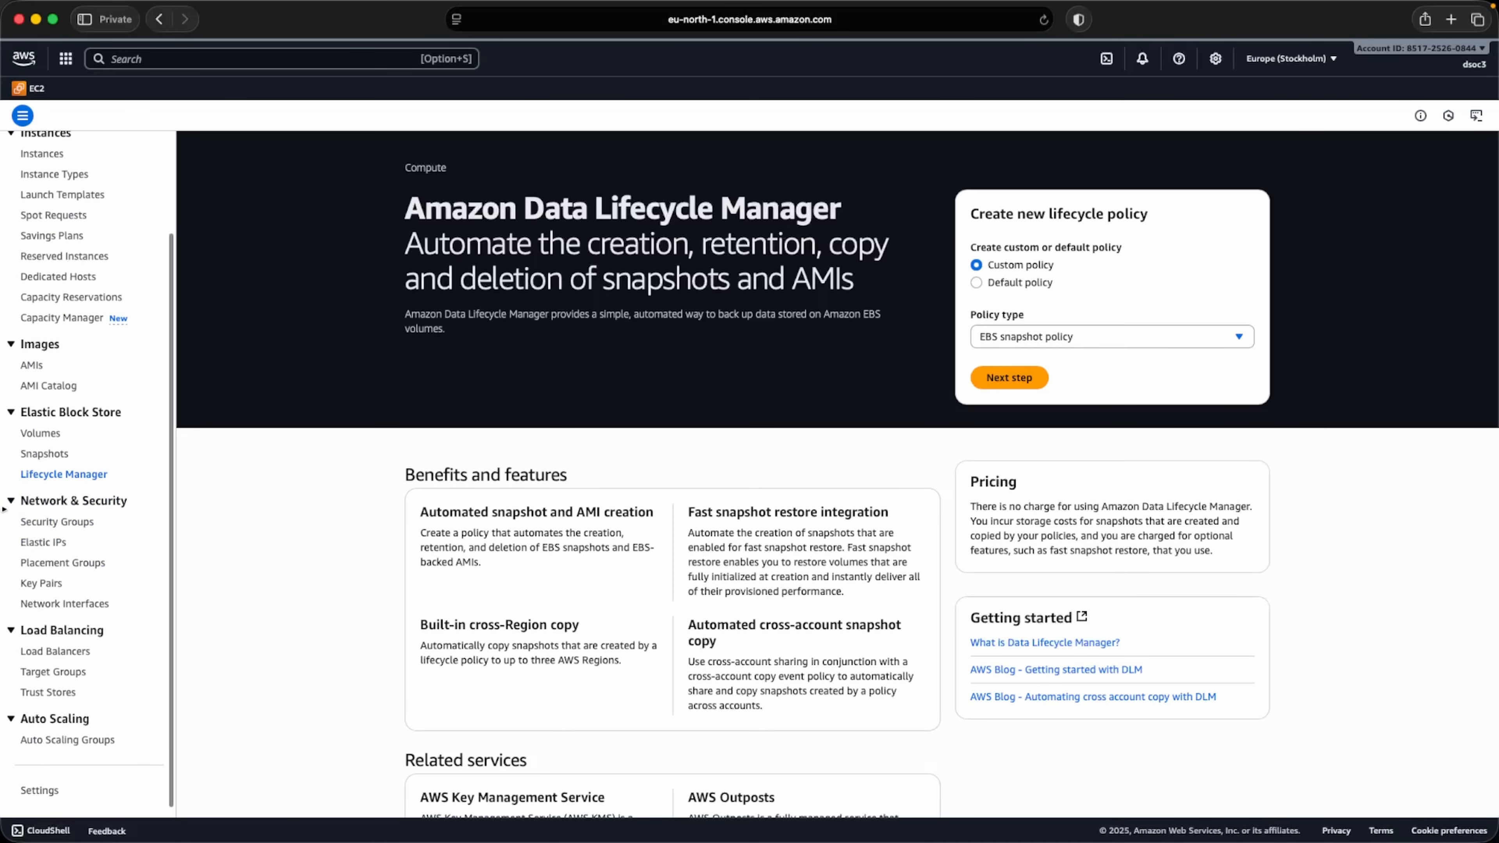
scroll(39, 508, "up", 5)
scroll(139, 527, "left", 2)
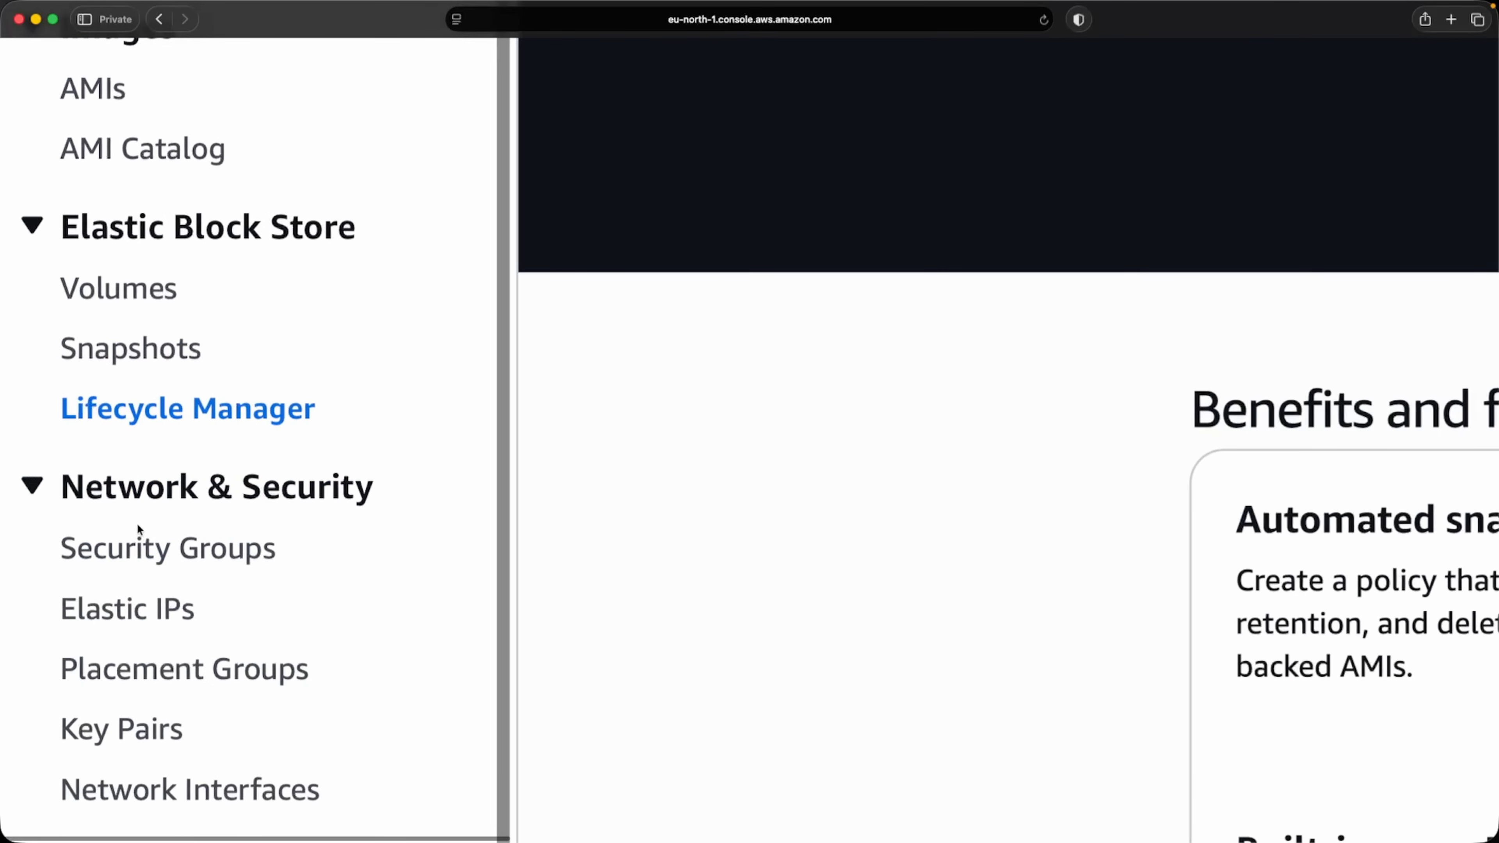
scroll(137, 527, "down", 1)
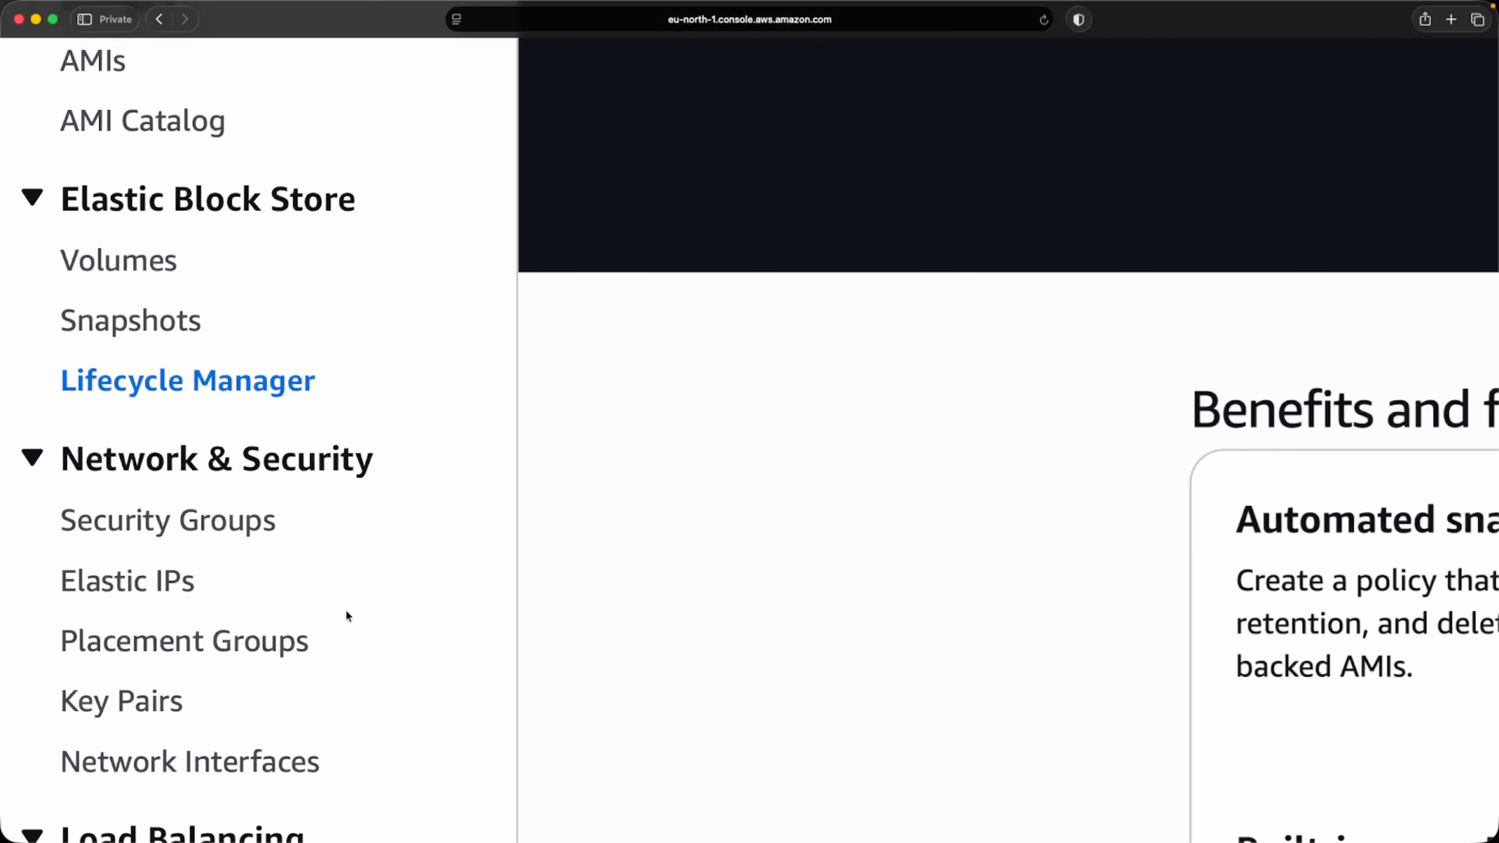
scroll(198, 581, "down", 1)
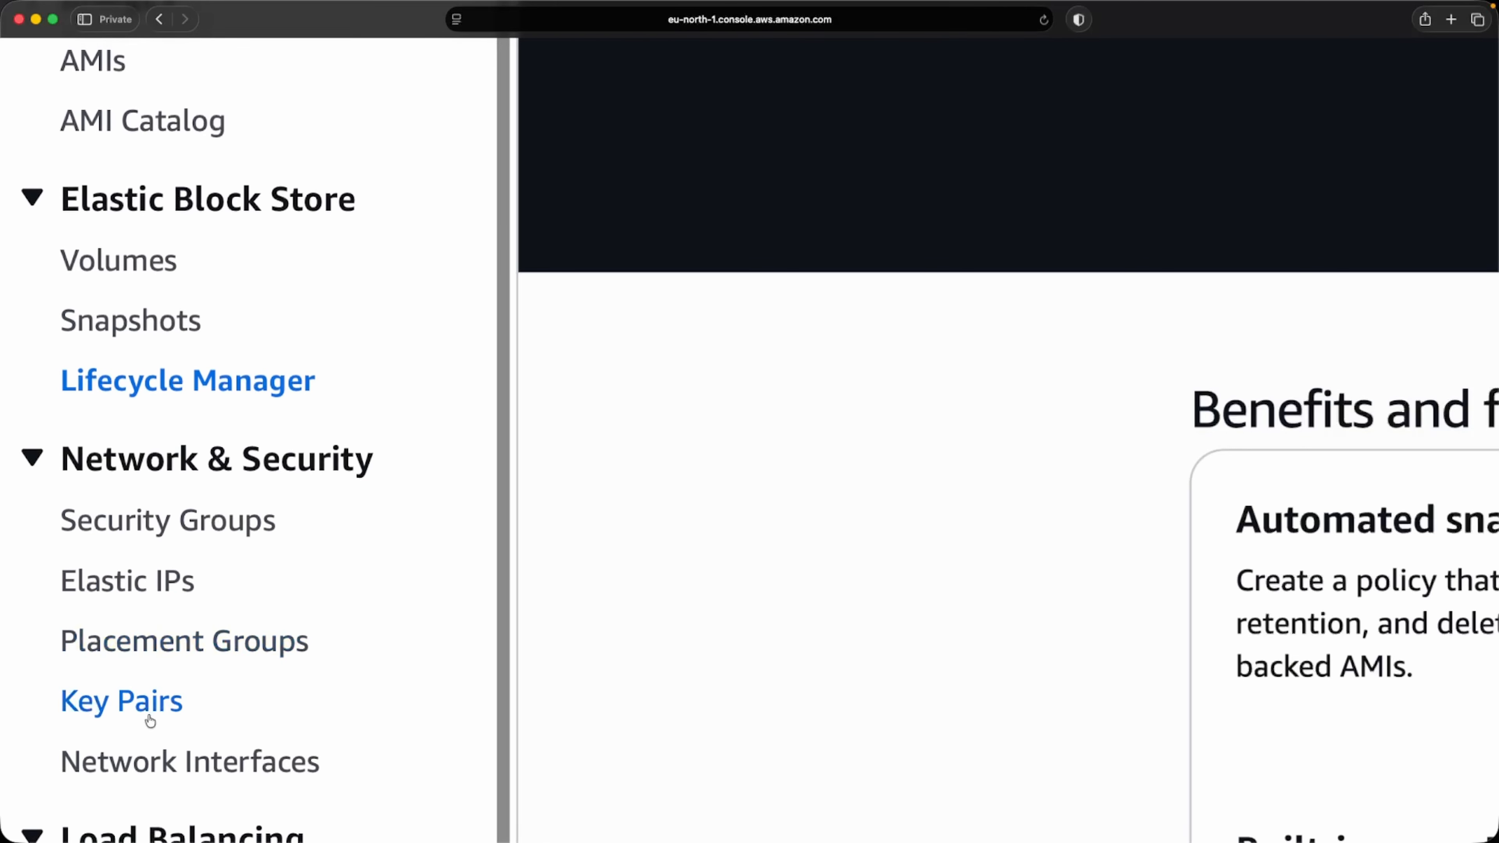
scroll(289, 739, "down", 1)
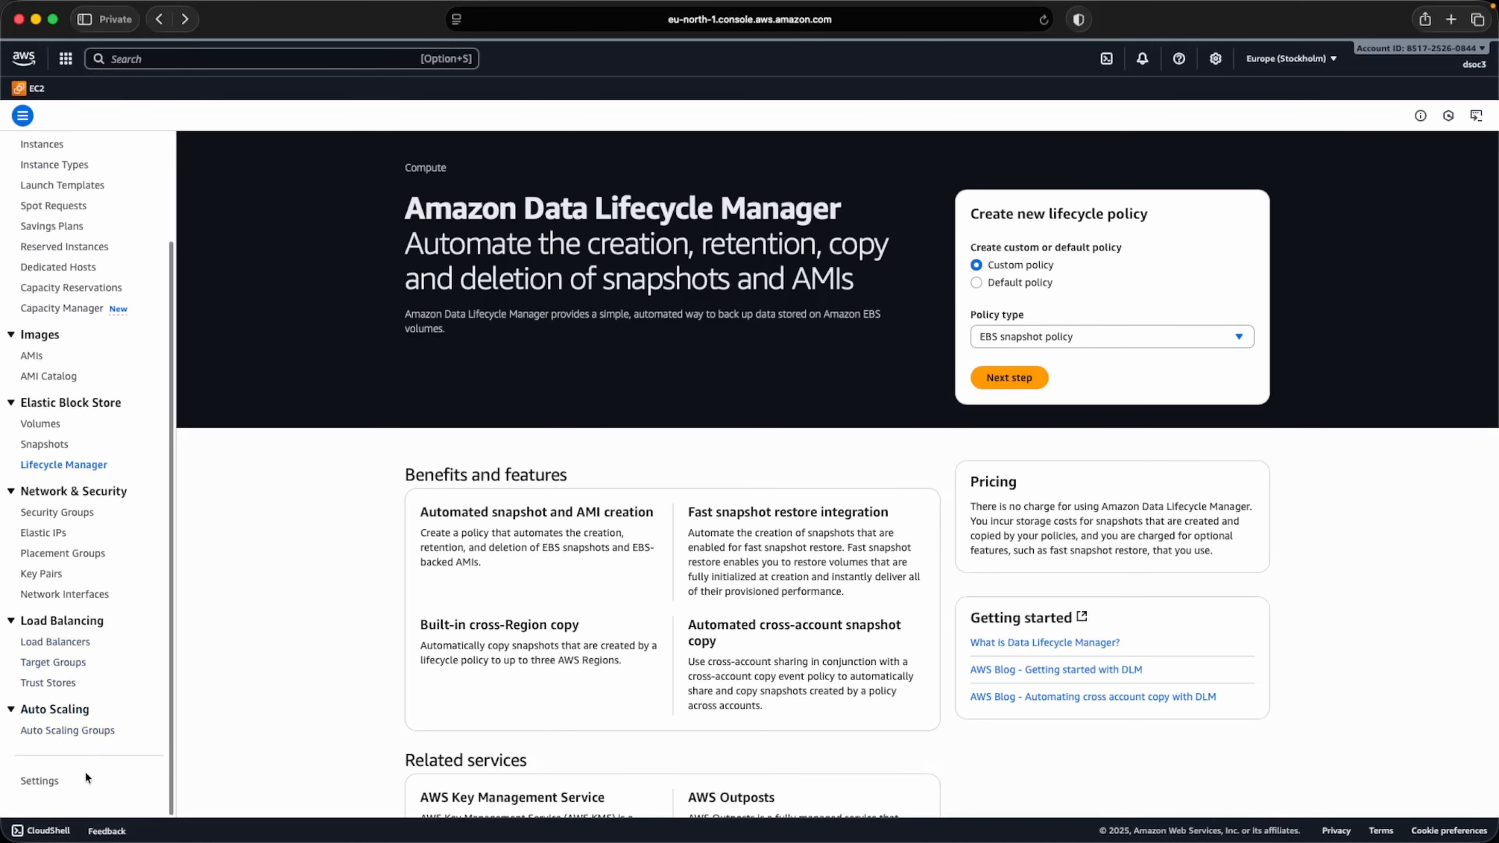
scroll(46, 471, "up", 3)
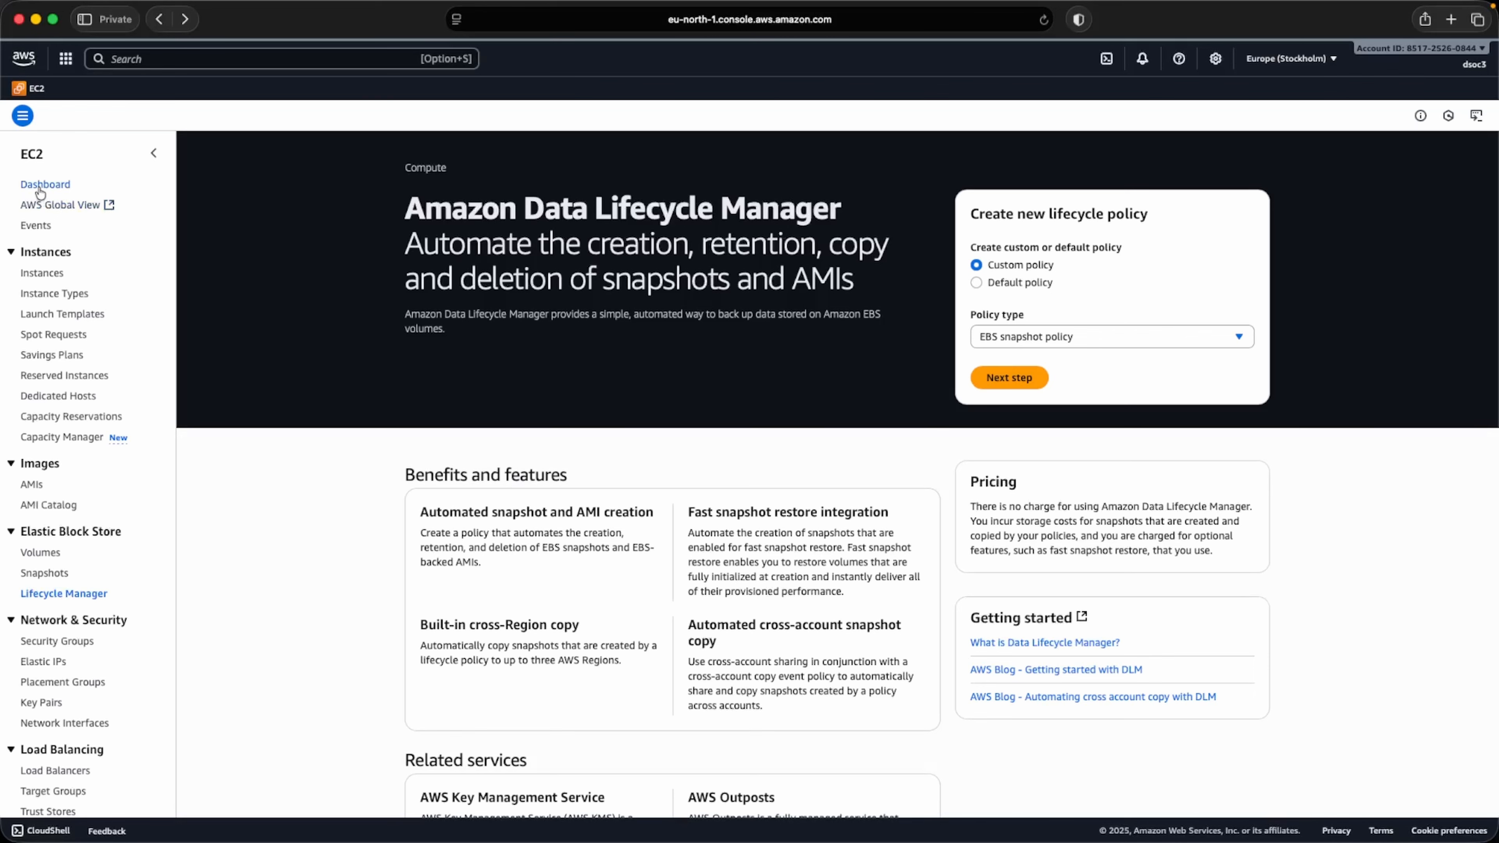
Go to the EC2 Instances list and start the Launch instances wizard.
left_click(48, 271)
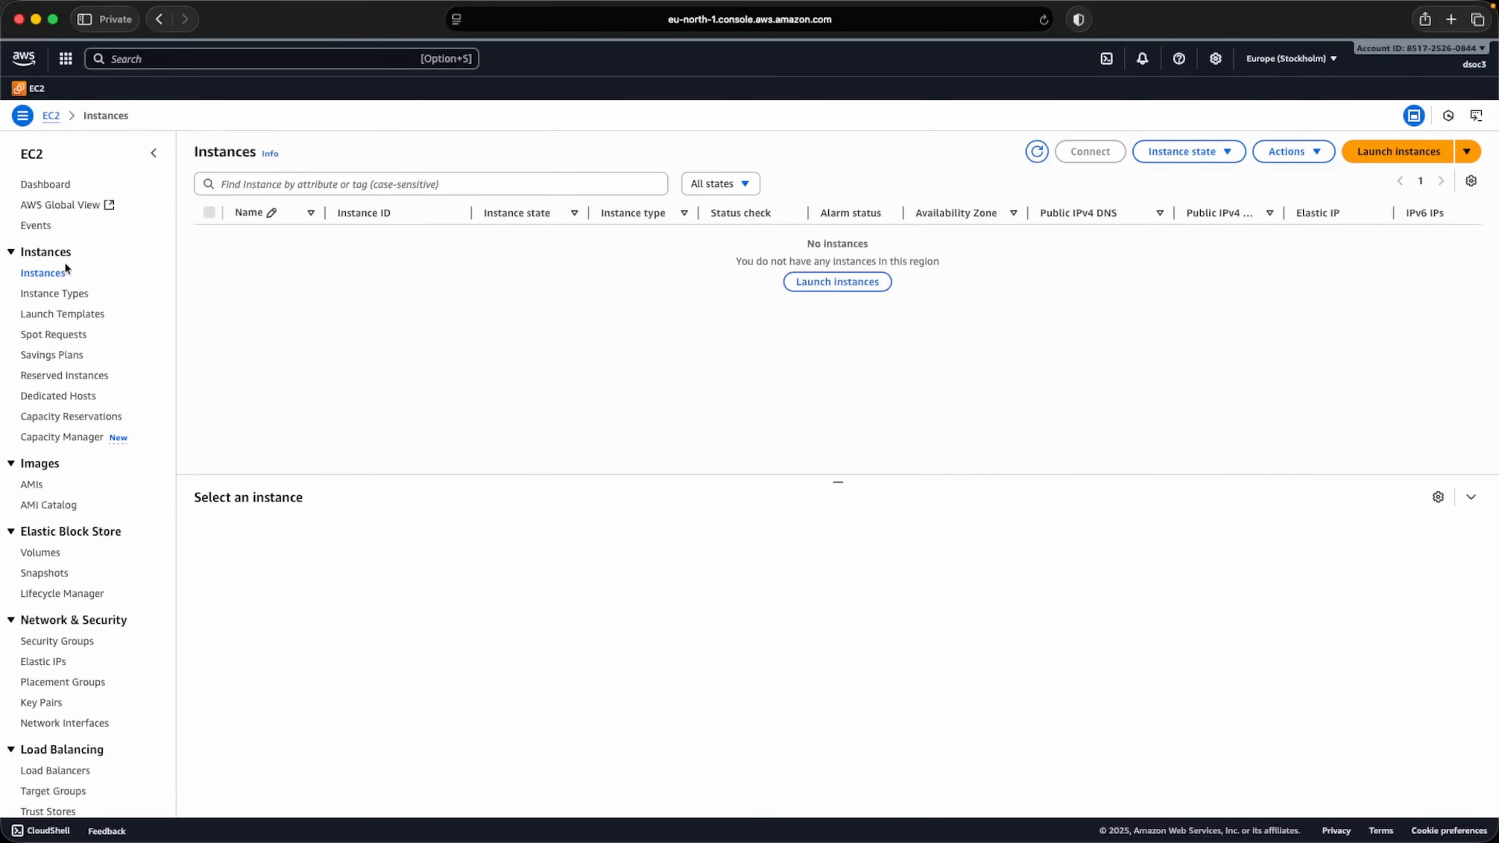
left_click(38, 185)
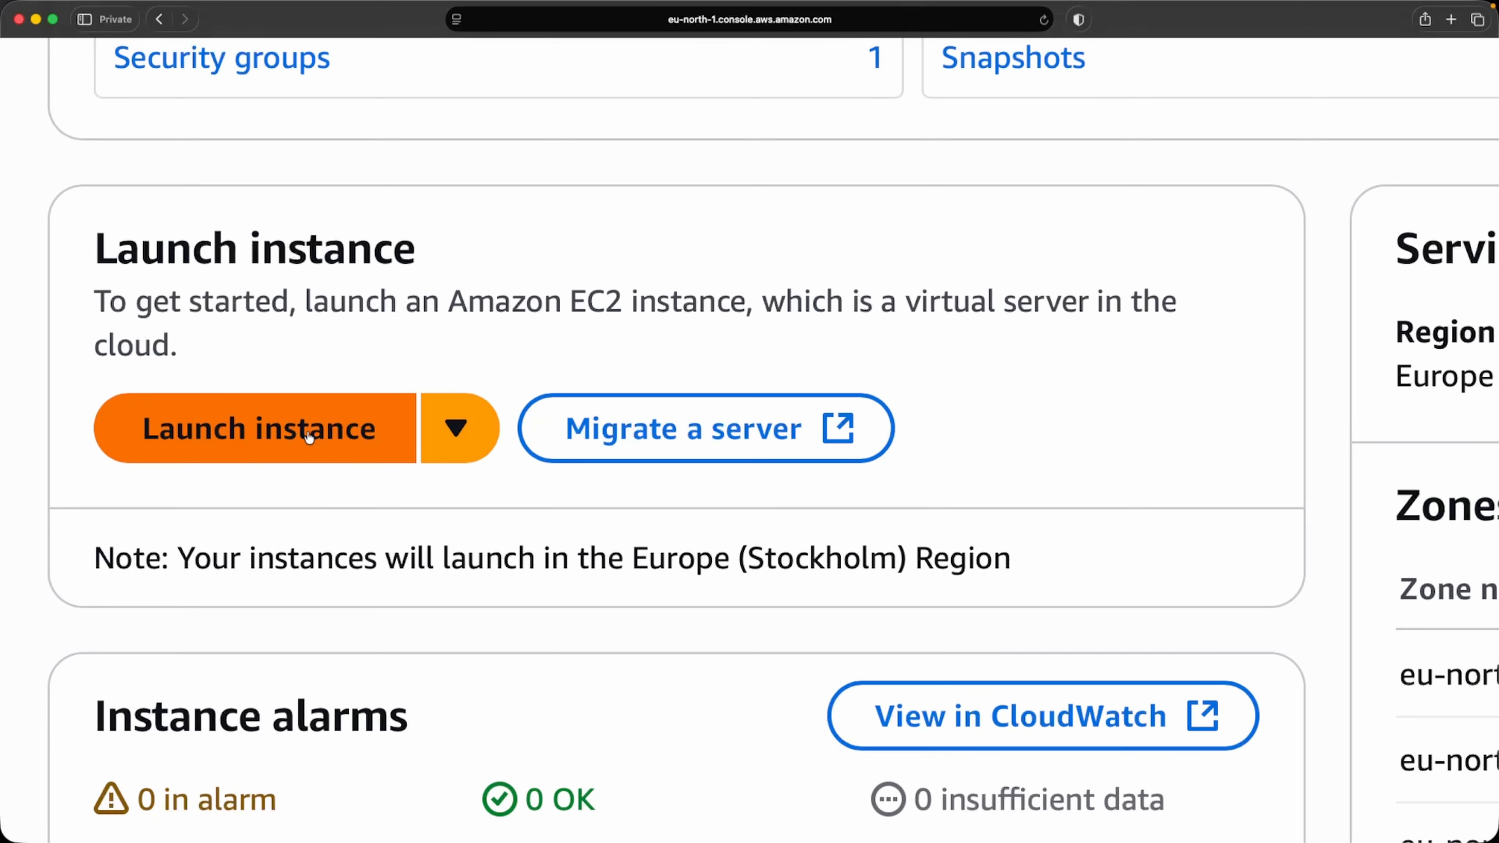
key("super+shift+backslash")
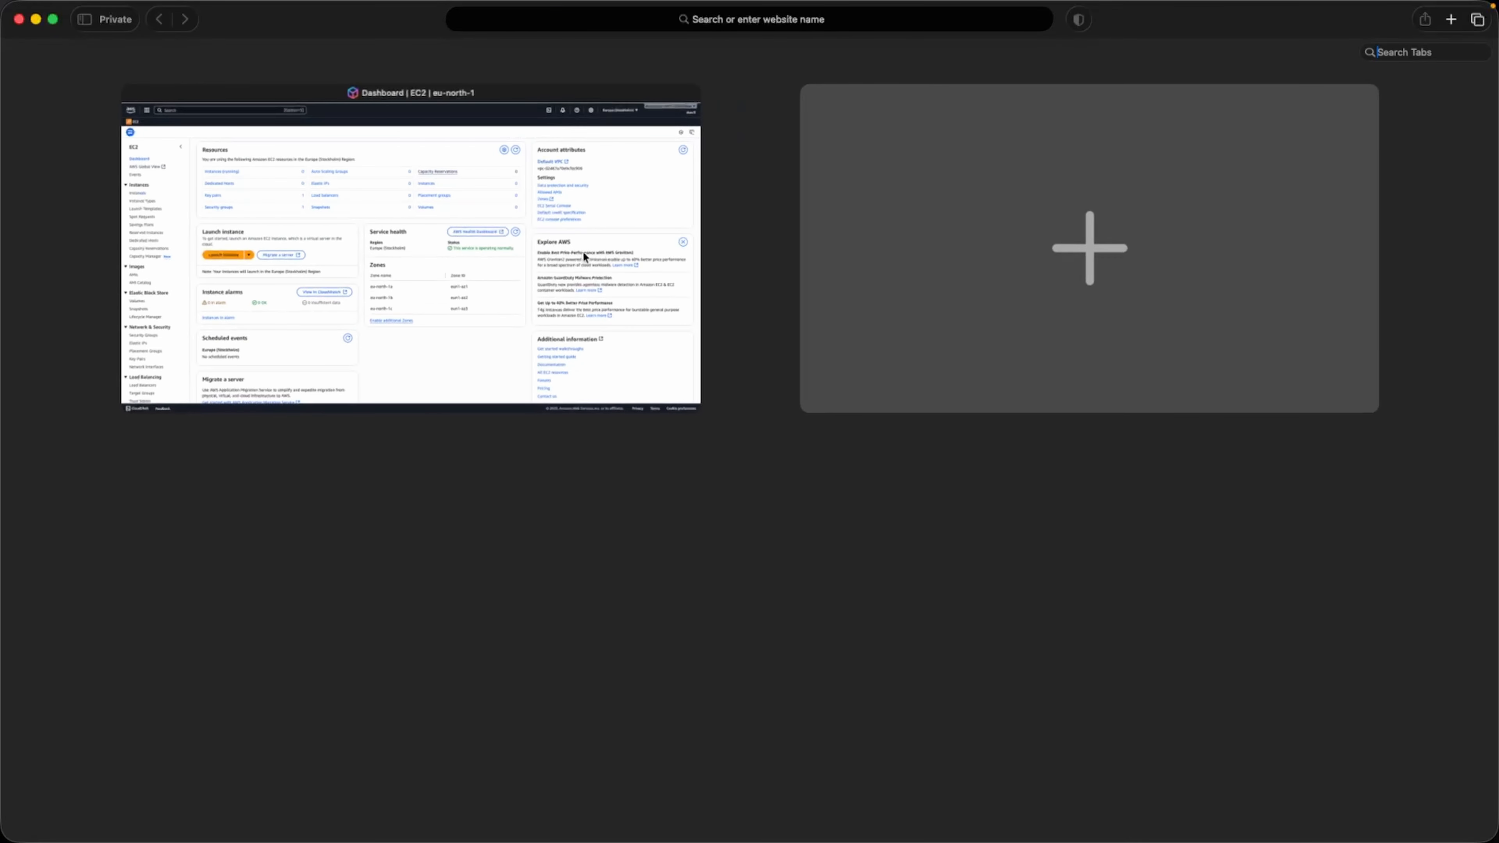
left_click(582, 251)
left_click(57, 281)
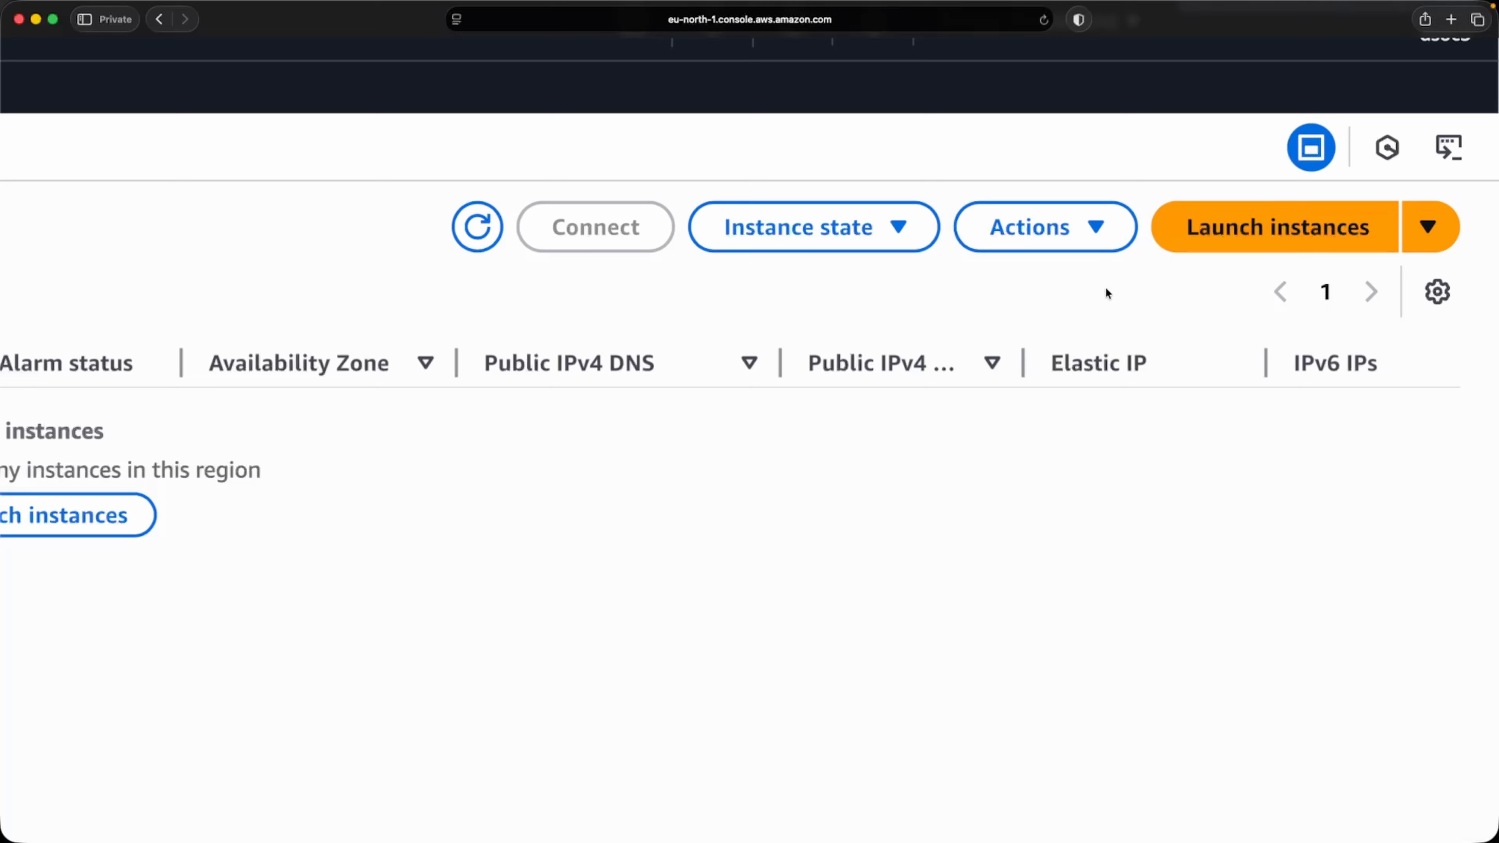
left_click(1230, 224)
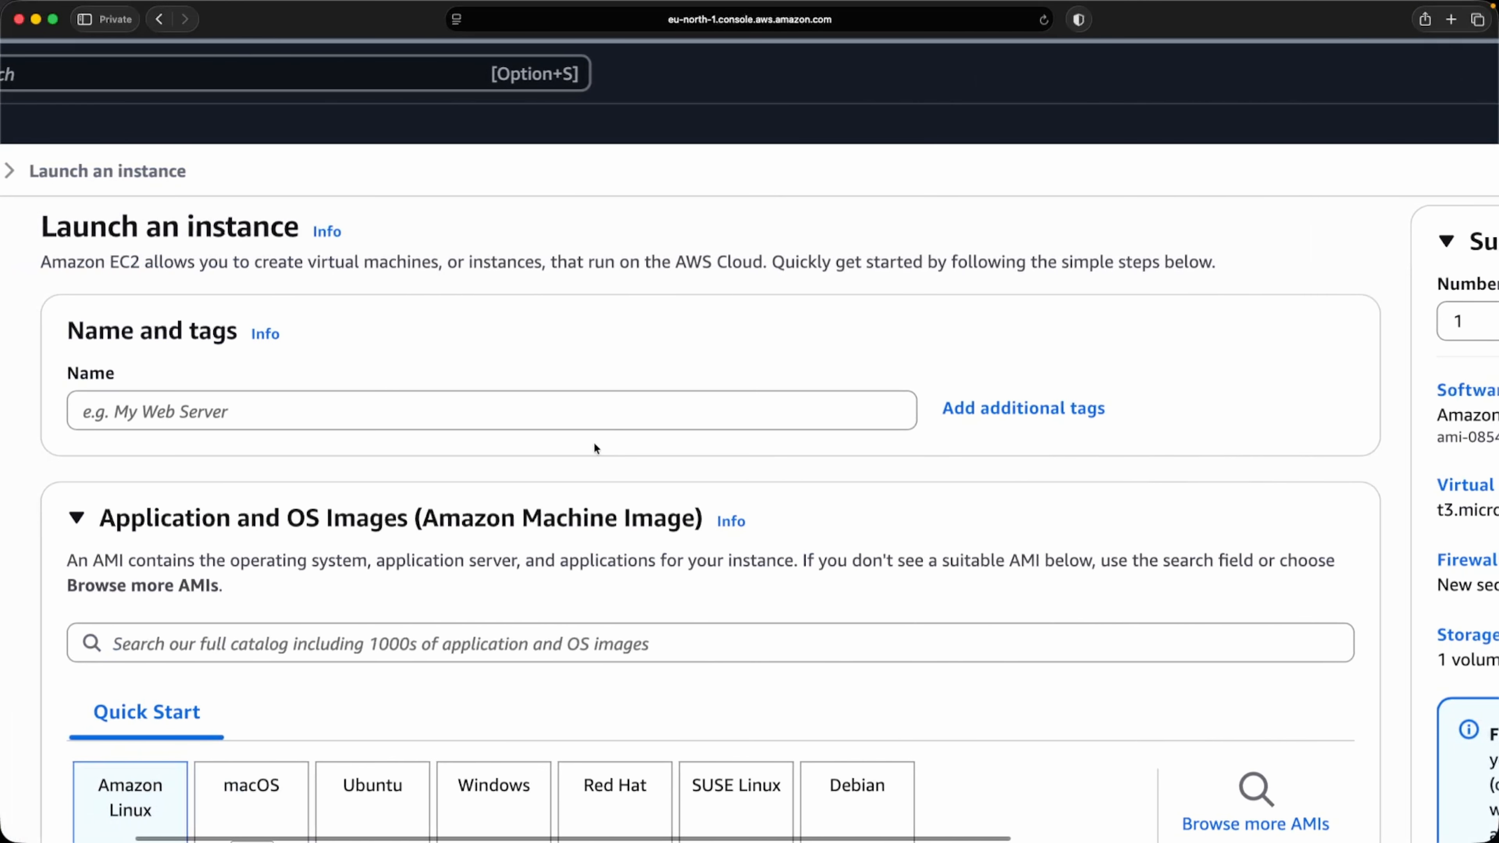
Enter DSOC3-Web-Server in the instance's Name field.
left_click(437, 410)
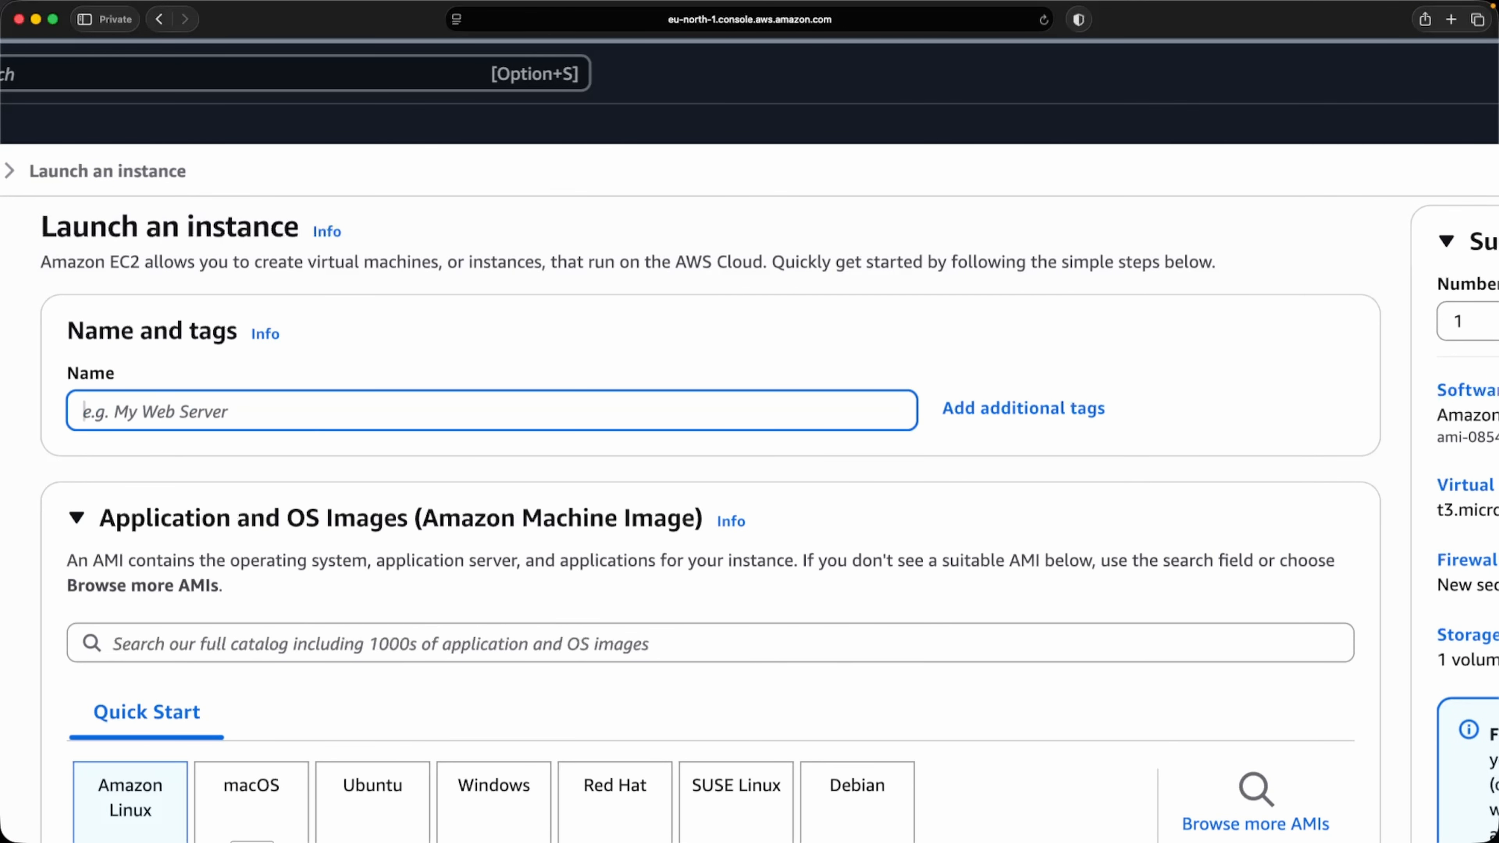
type("DSOC#")
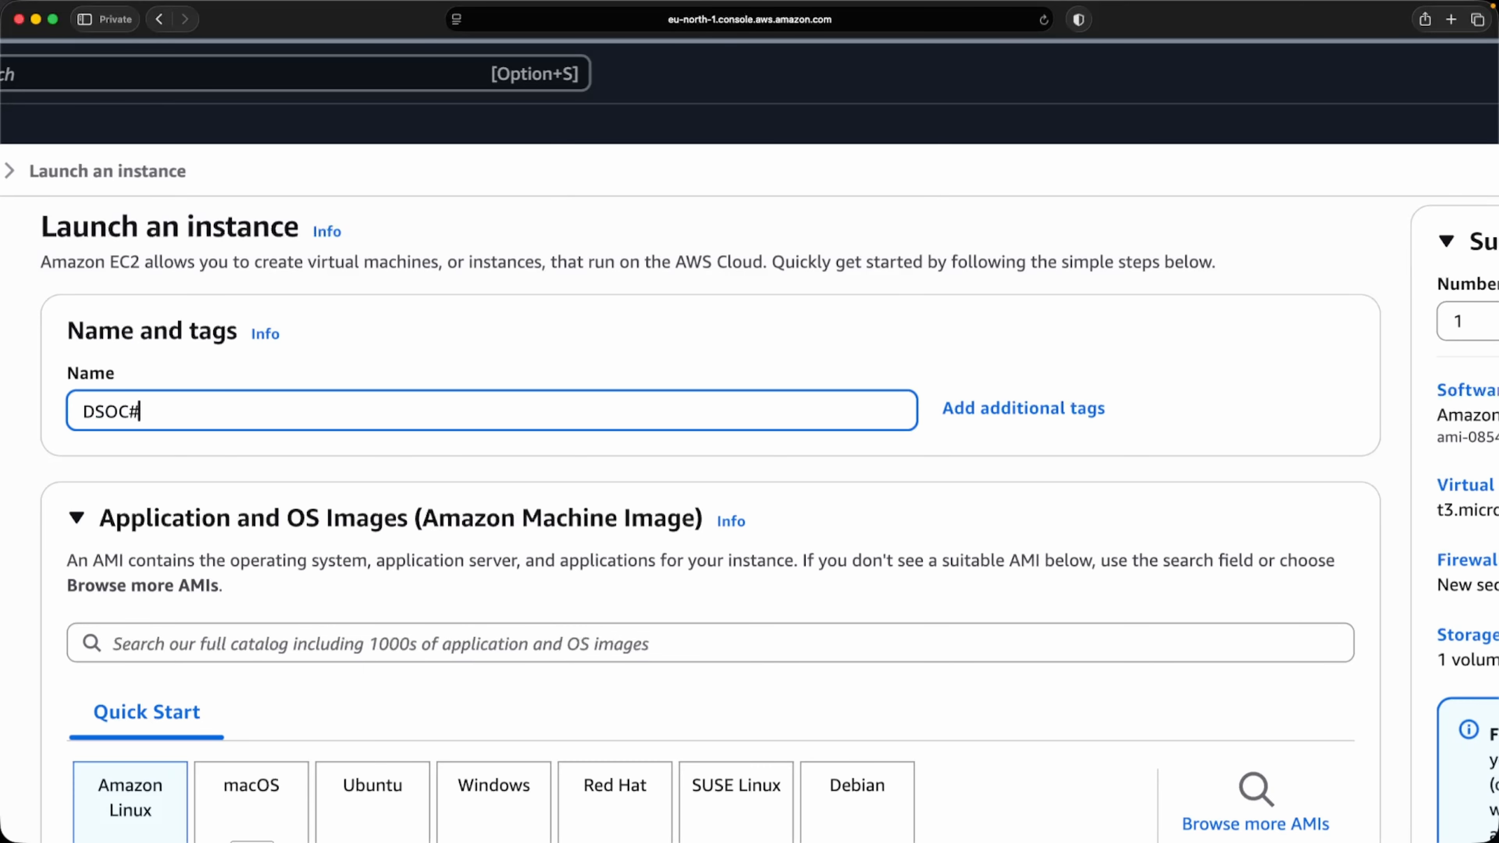
key("BackSpace")
type("3-Web-Server")
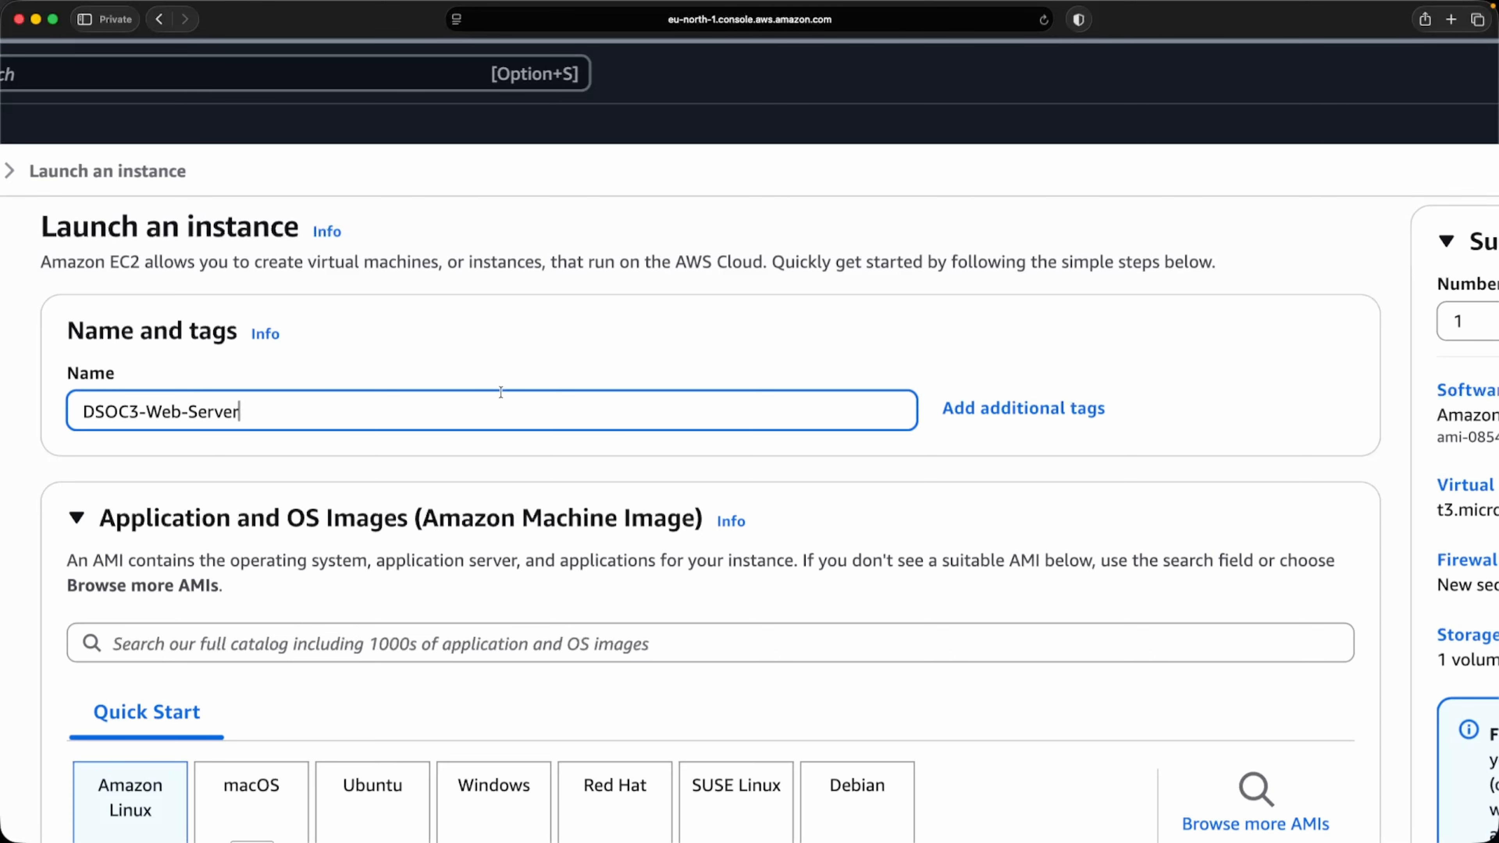
scroll(565, 355, "down", 2)
scroll(565, 355, "down", 5)
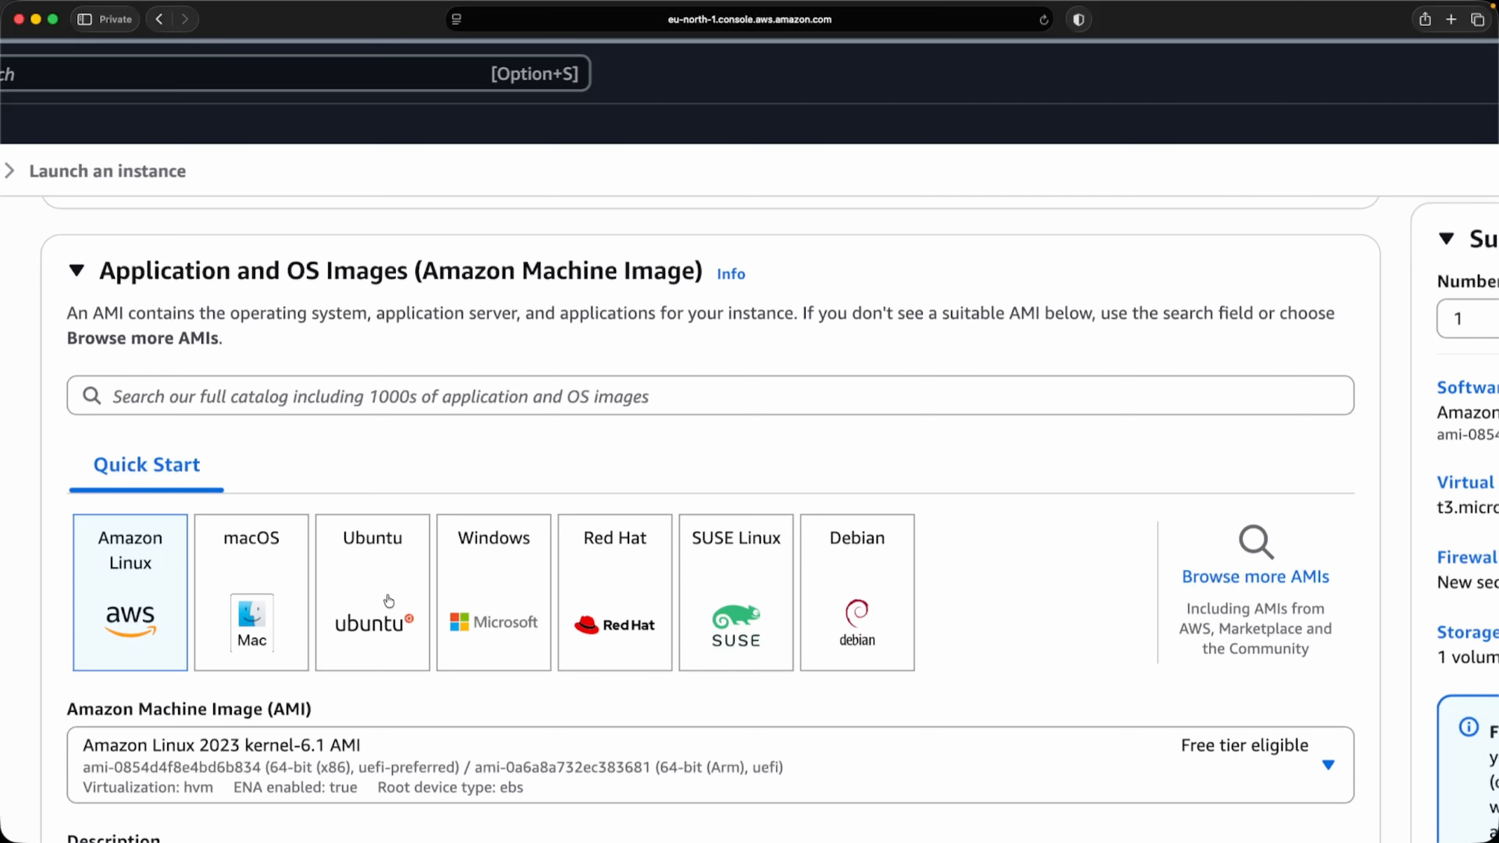
Select the Ubuntu Quick Start image, keeping Ubuntu Server 24.04 LTS as the AMI.
left_click(278, 618)
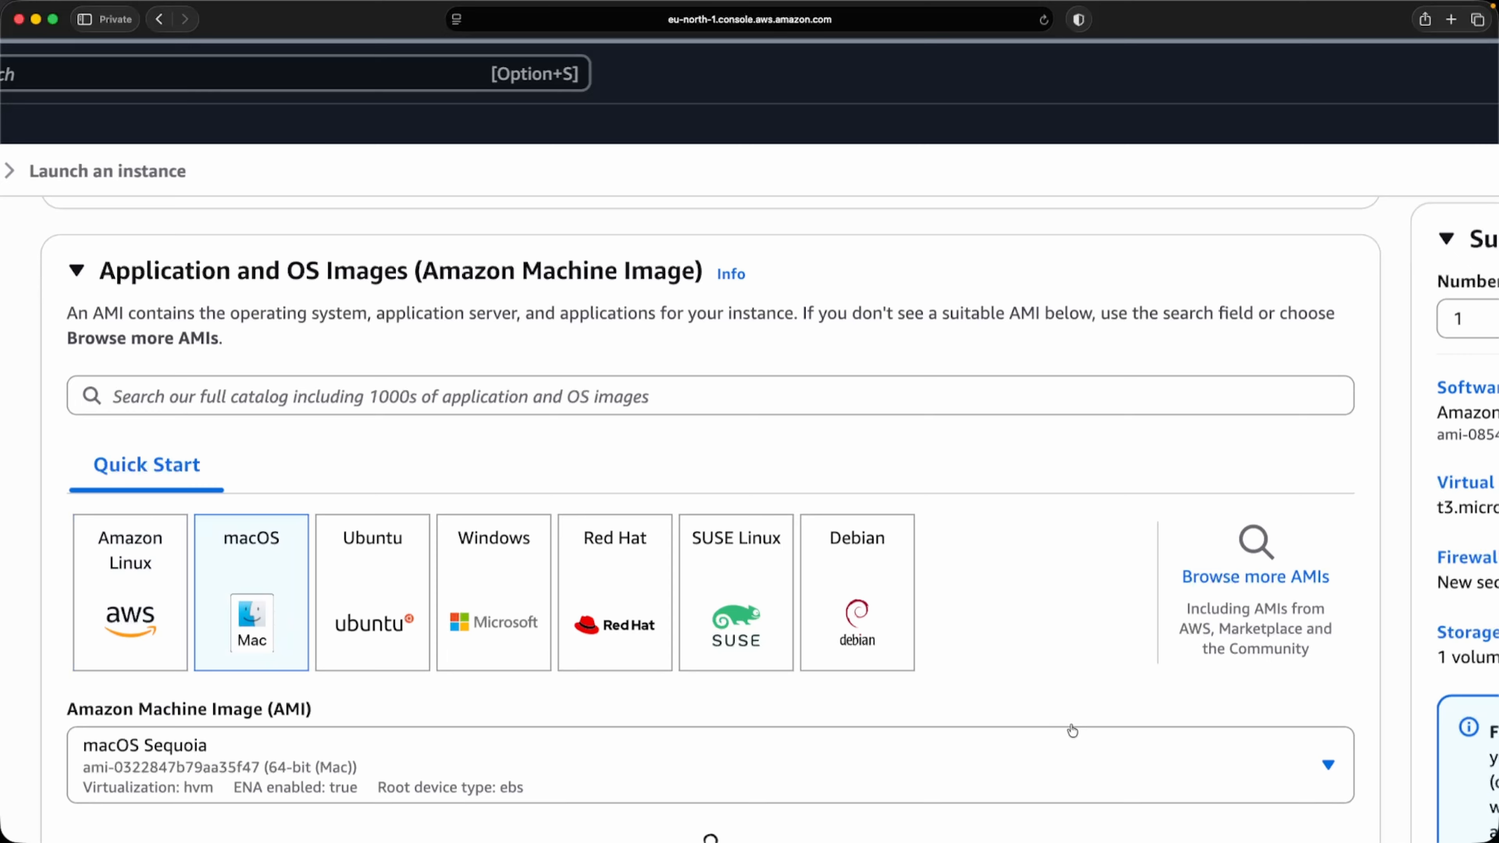
left_click(103, 592)
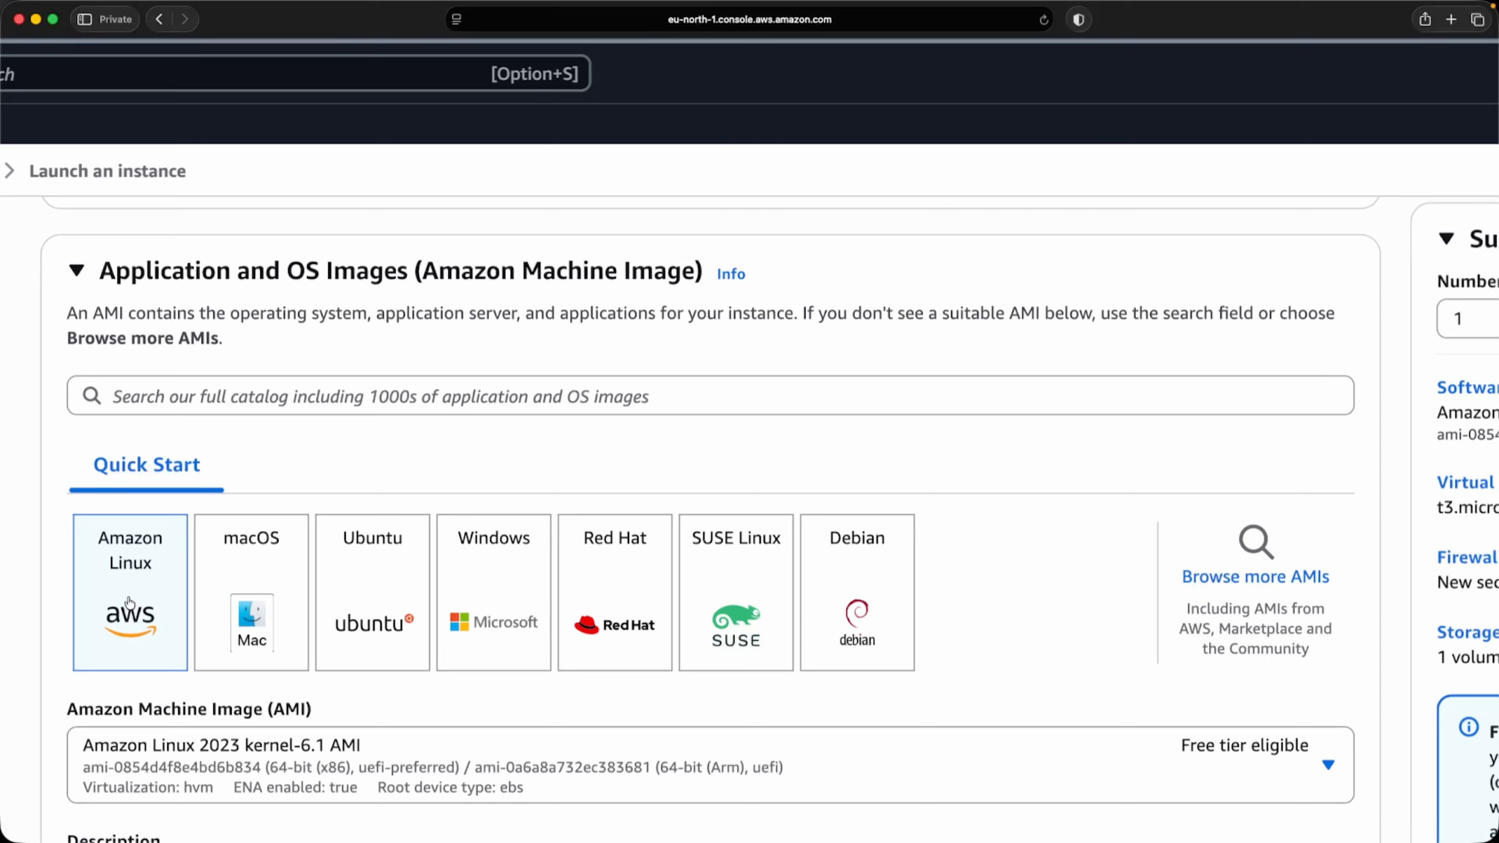
left_click(352, 577)
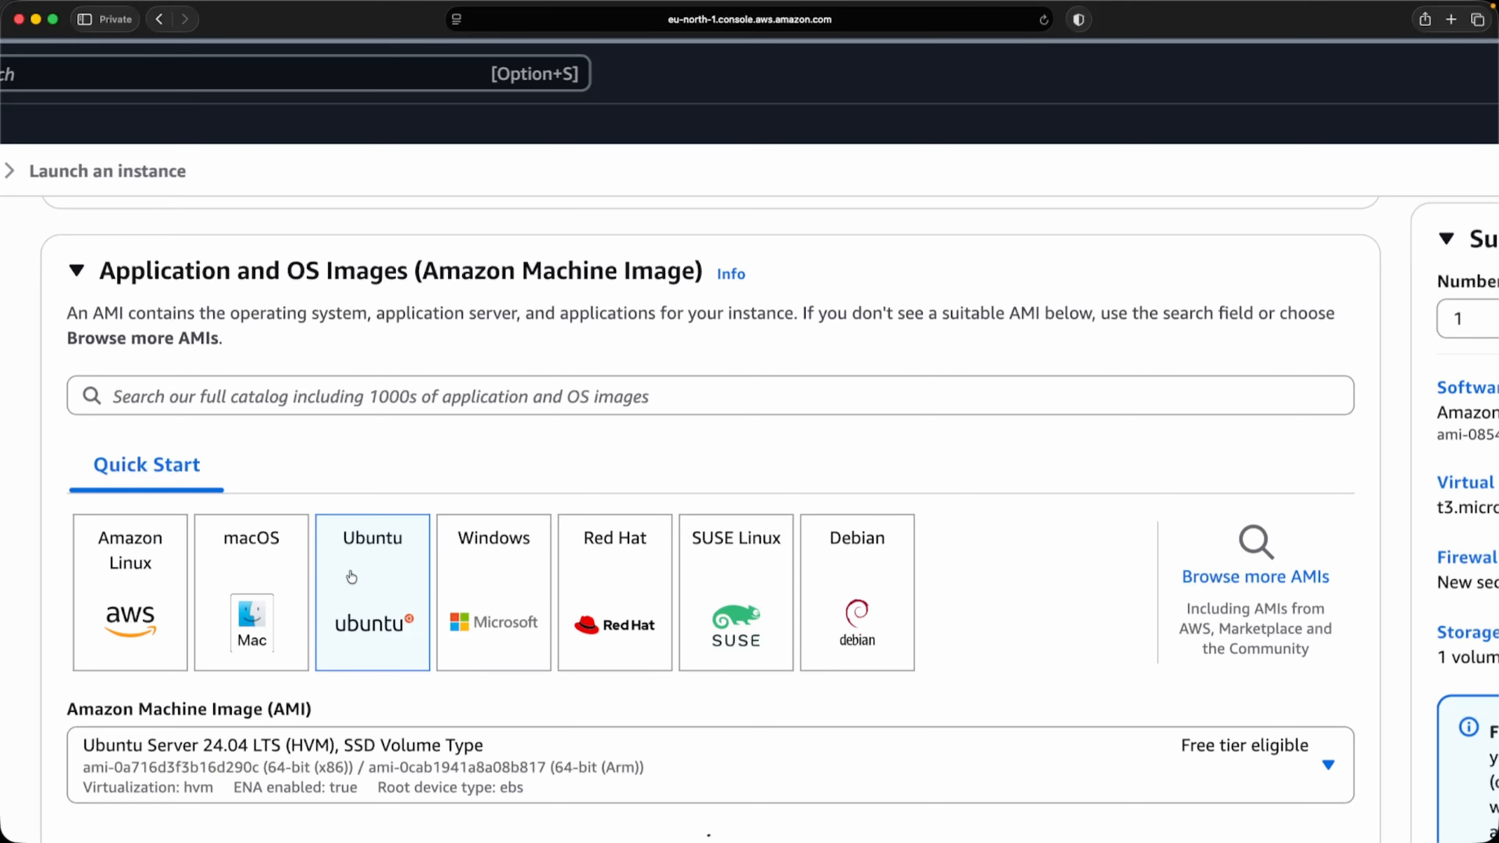
left_click(1330, 765)
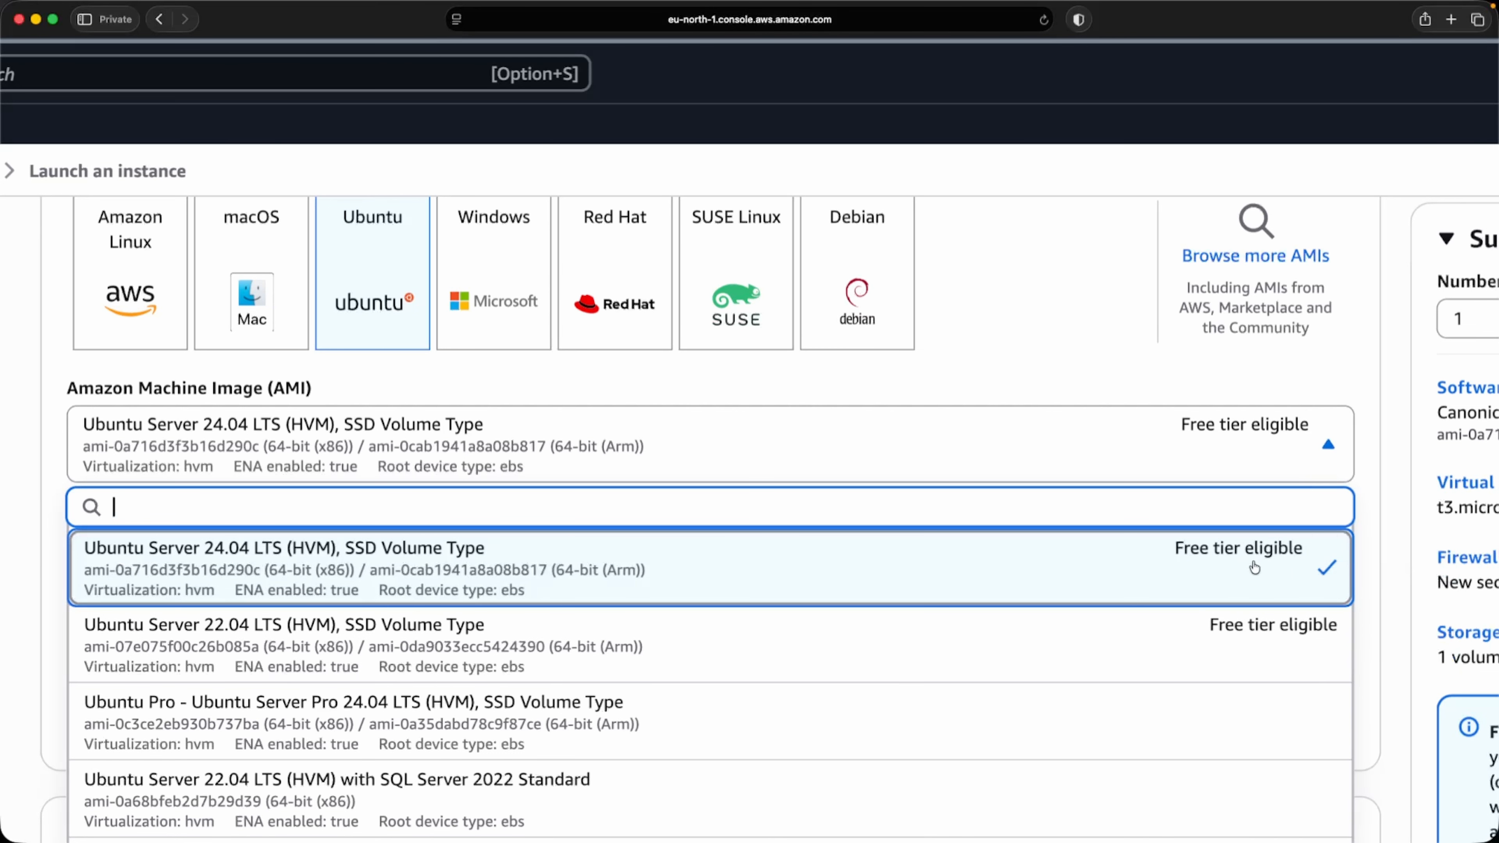
left_click(1368, 354)
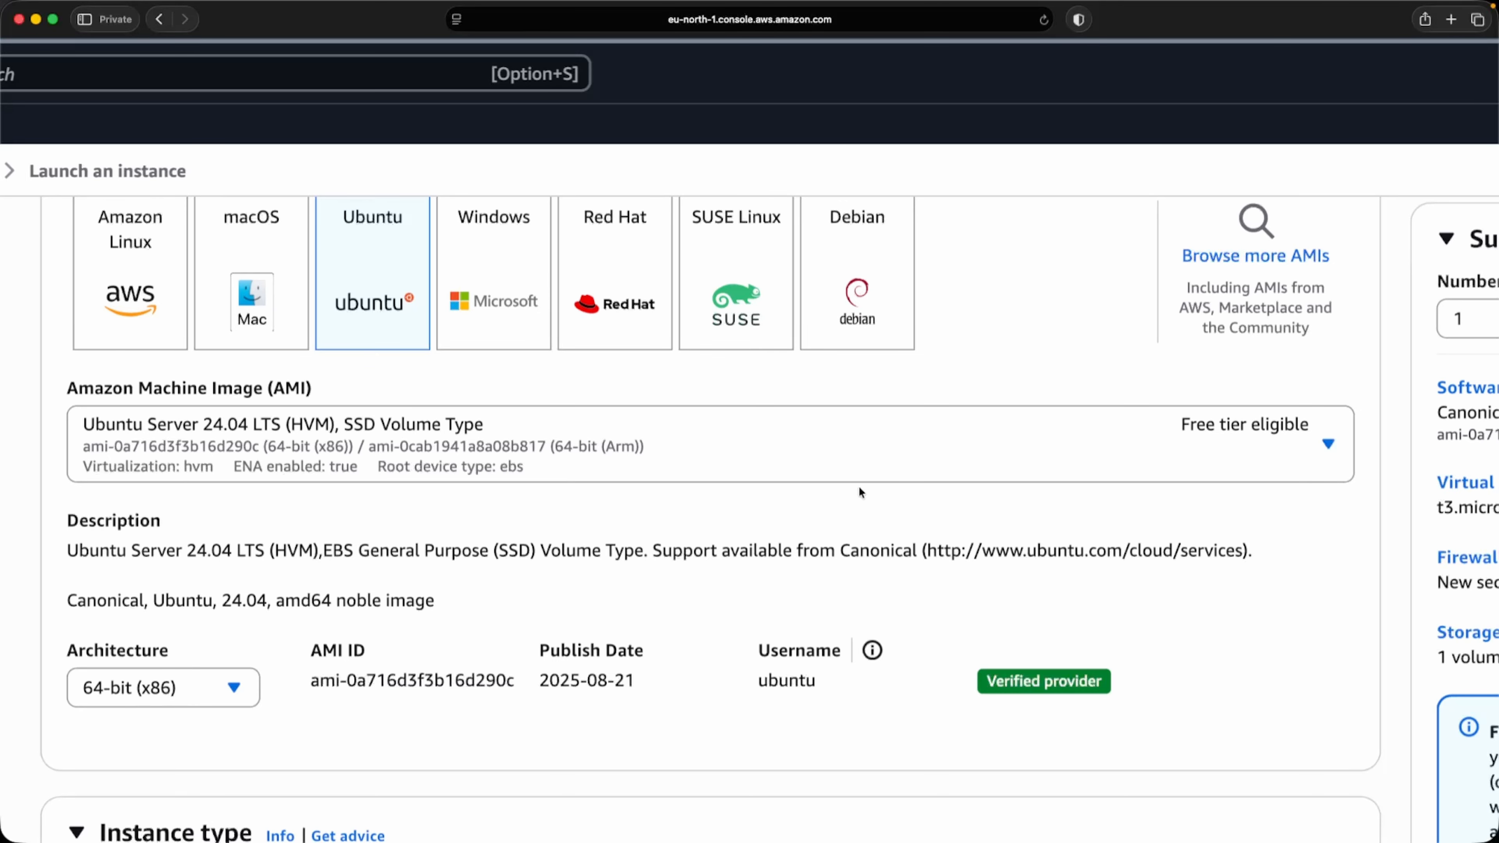
scroll(860, 491, "down", 3)
scroll(861, 491, "up", 2)
scroll(859, 485, "up", 1)
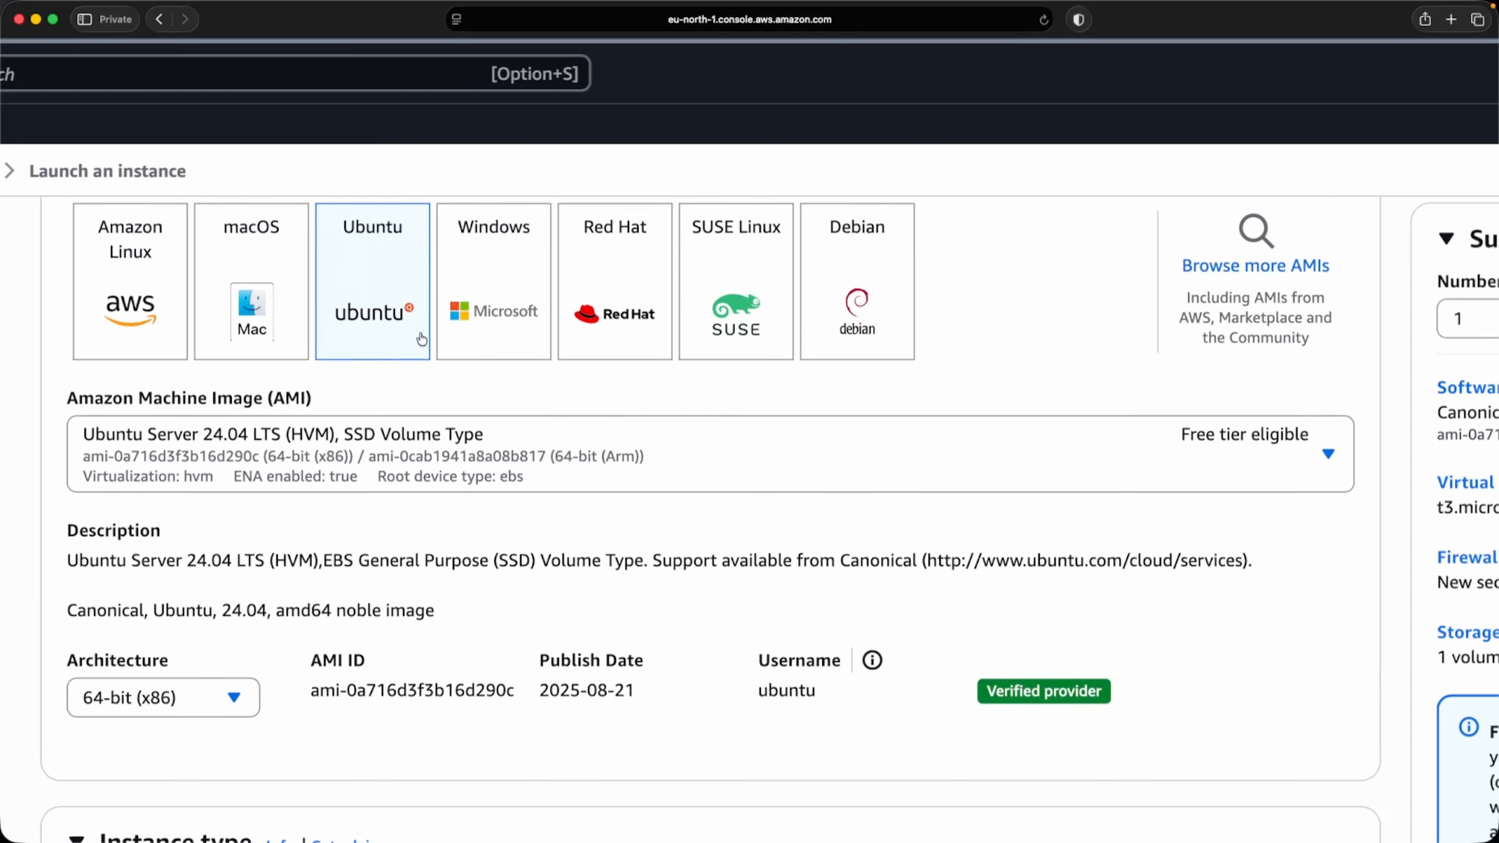
Try the Windows and Red Hat tiles, dismissing the change warning to keep Ubuntu.
left_click(488, 316)
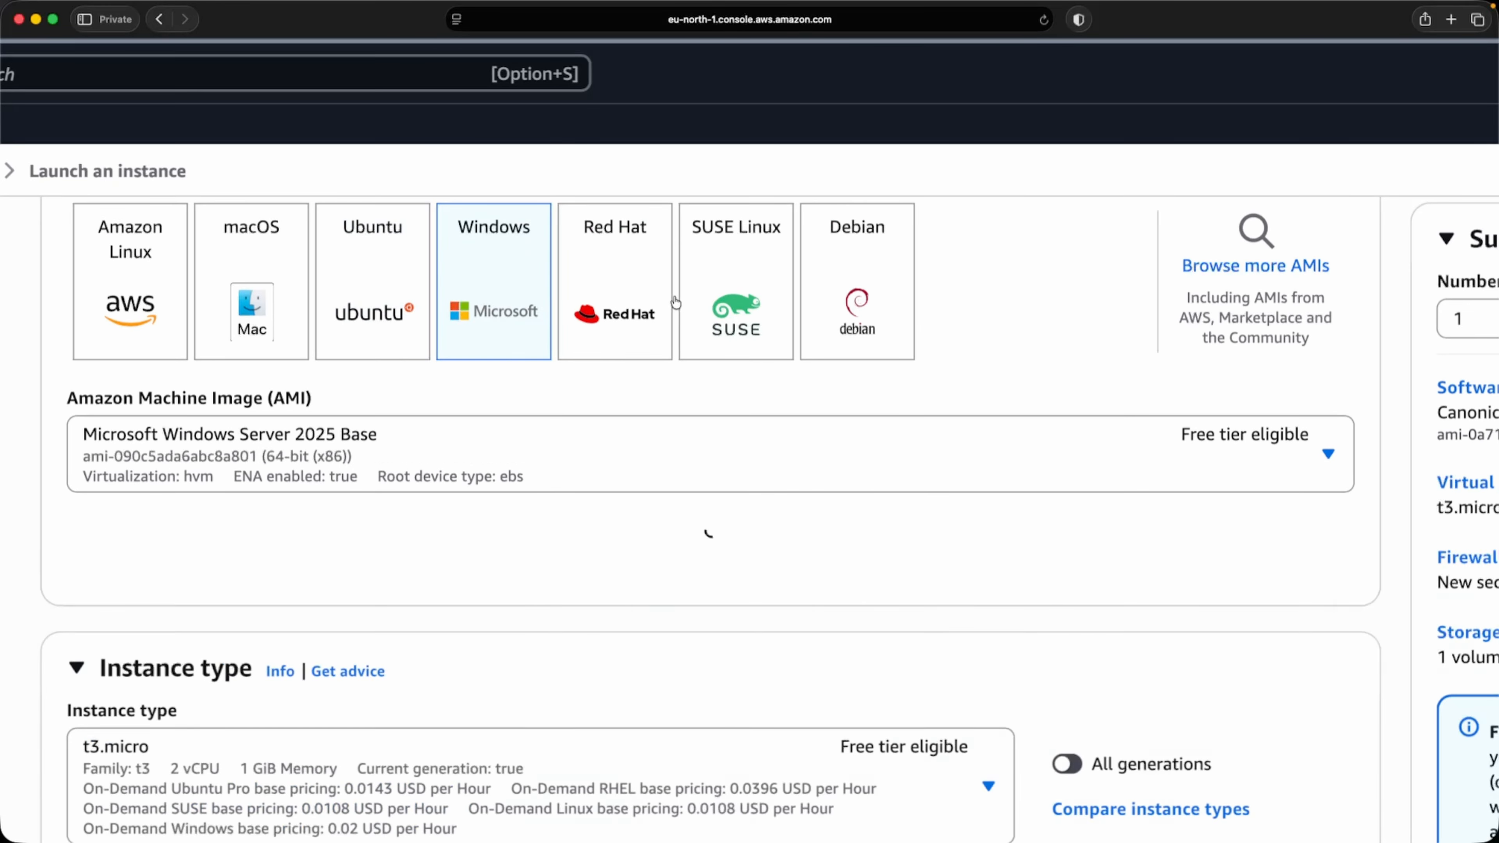
left_click(626, 300)
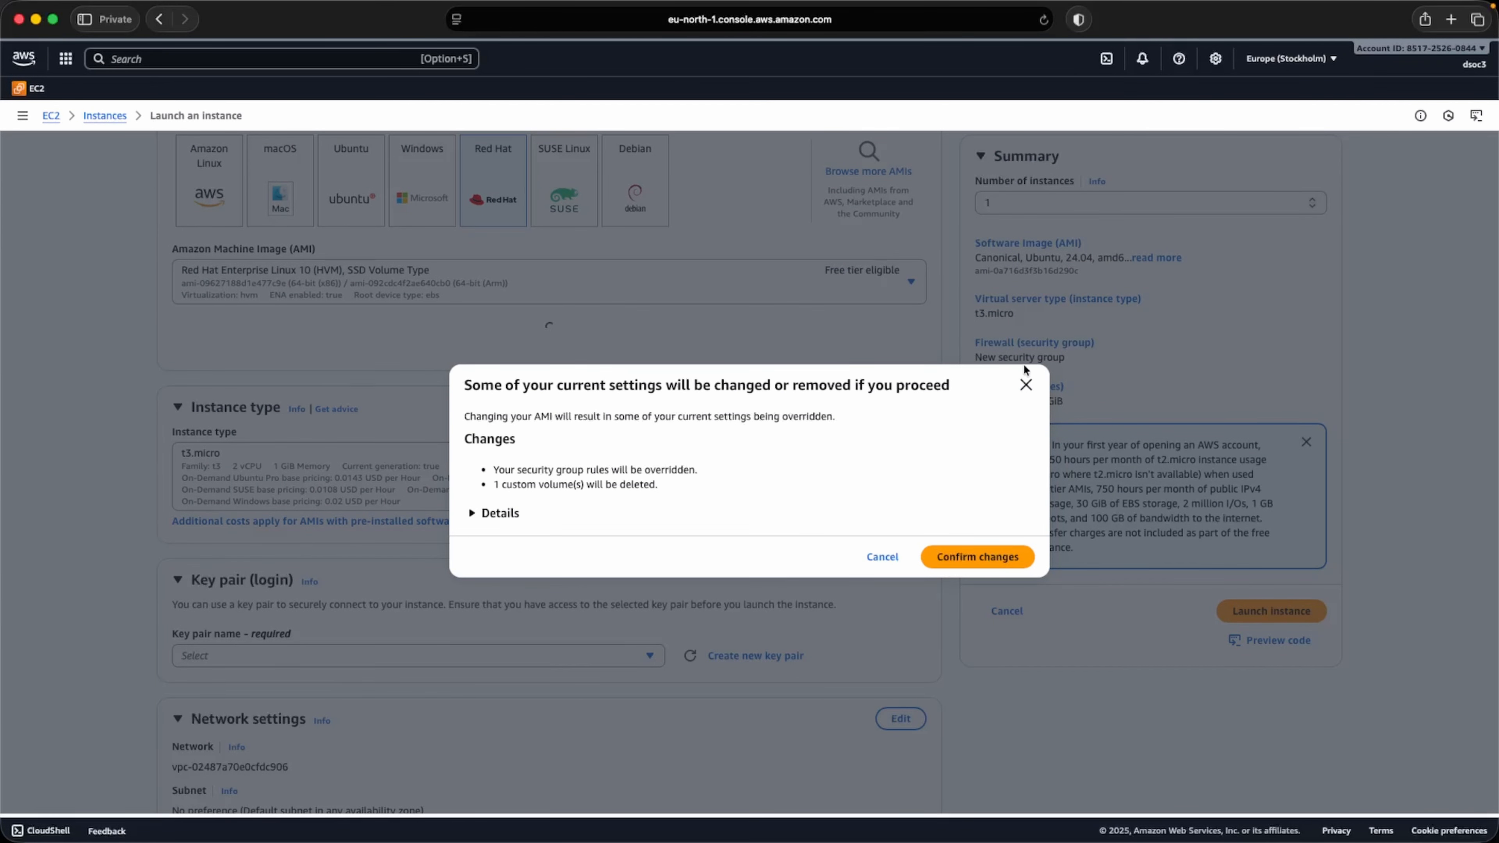
left_click(1025, 385)
scroll(723, 402, "up", 2)
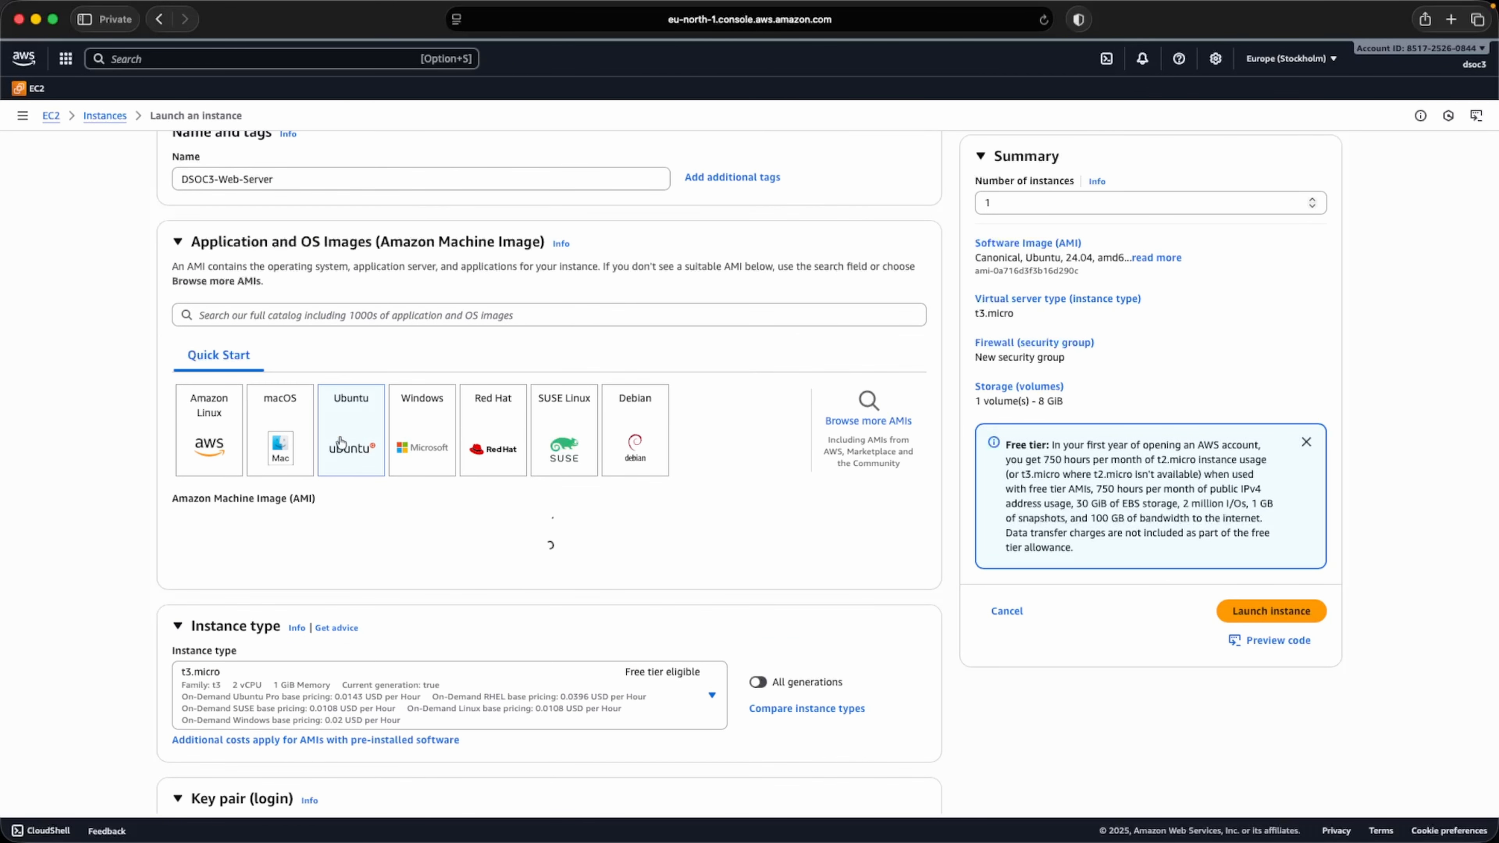
scroll(552, 531, "down", 4)
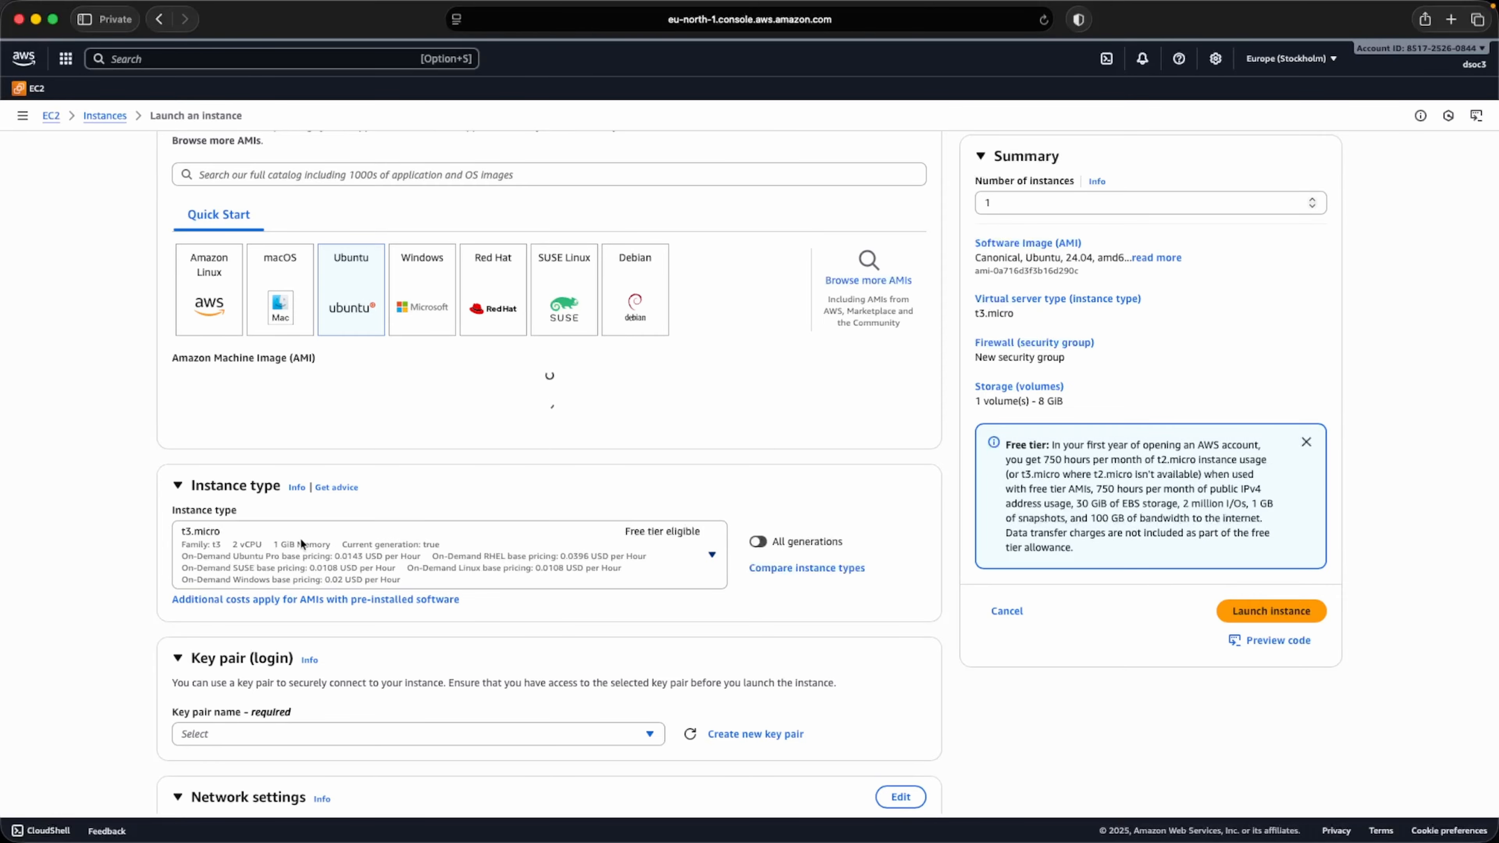
Review the instance type list and keep t3.micro.
left_click(712, 558)
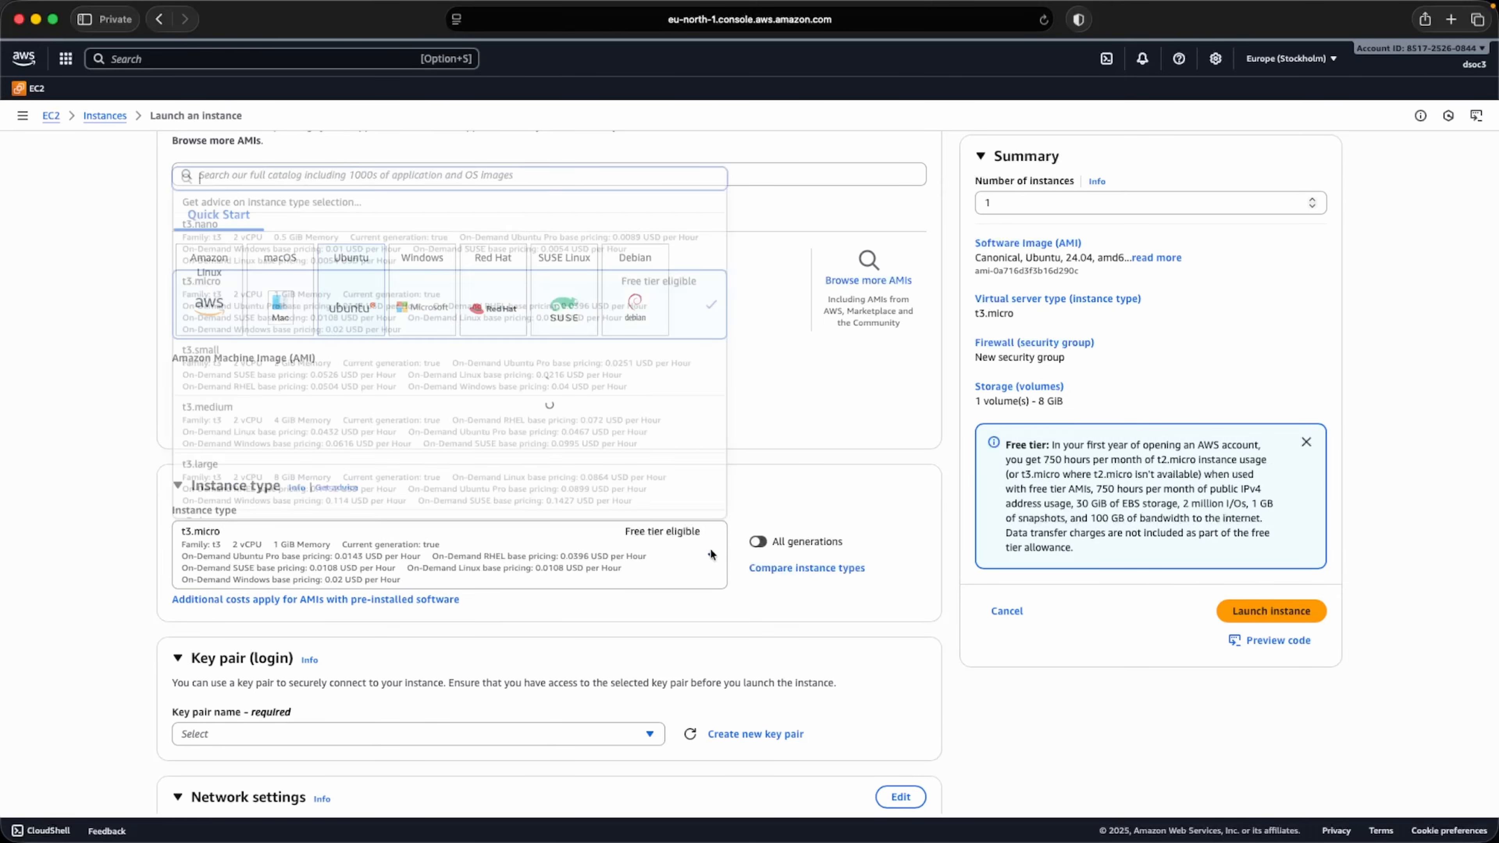
left_click(712, 558)
left_click(712, 558)
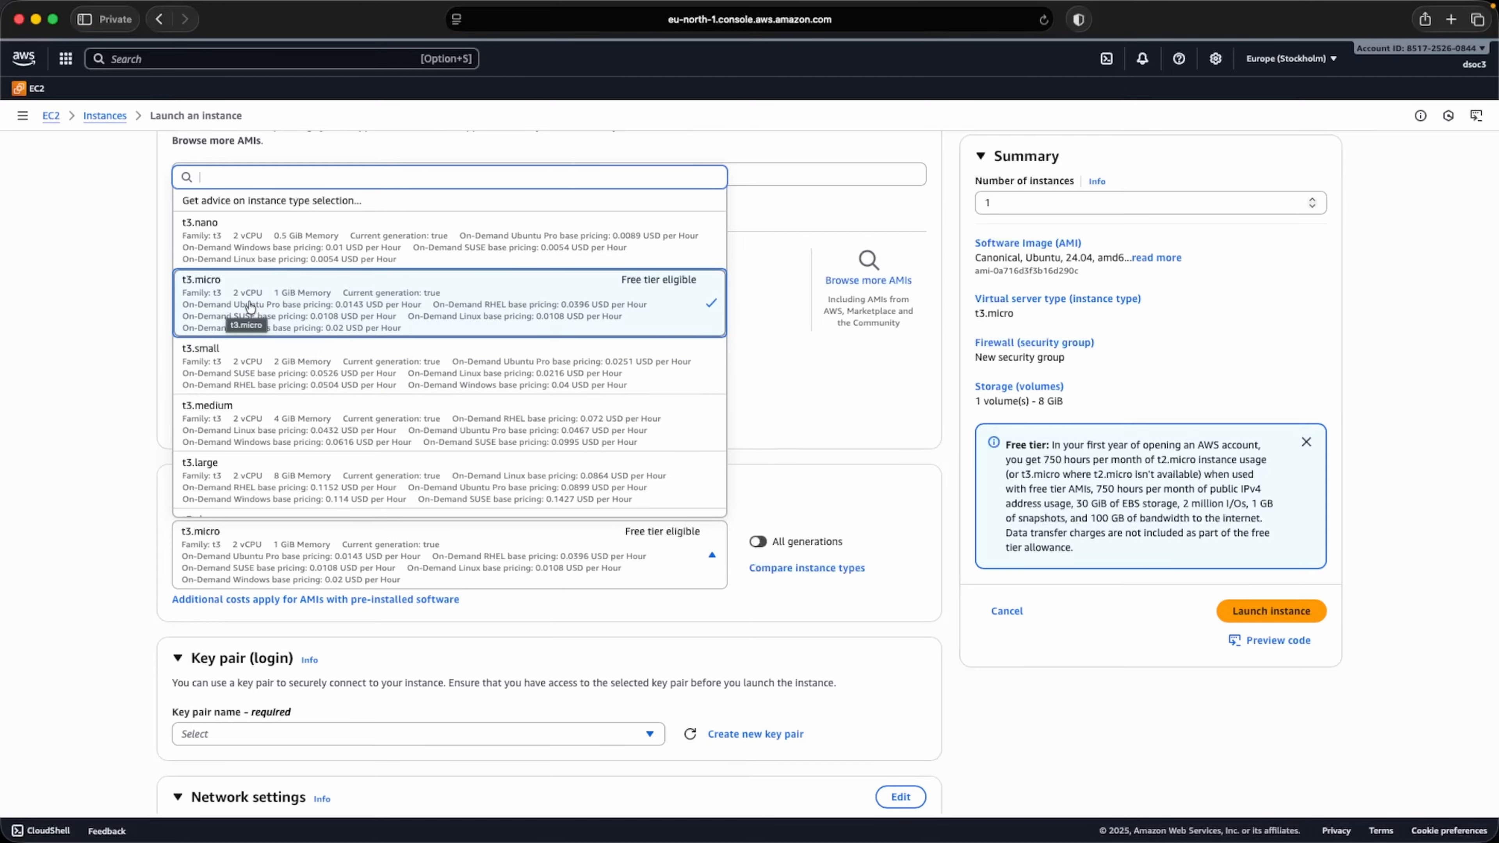
scroll(251, 307, "up", 5)
left_click(699, 308)
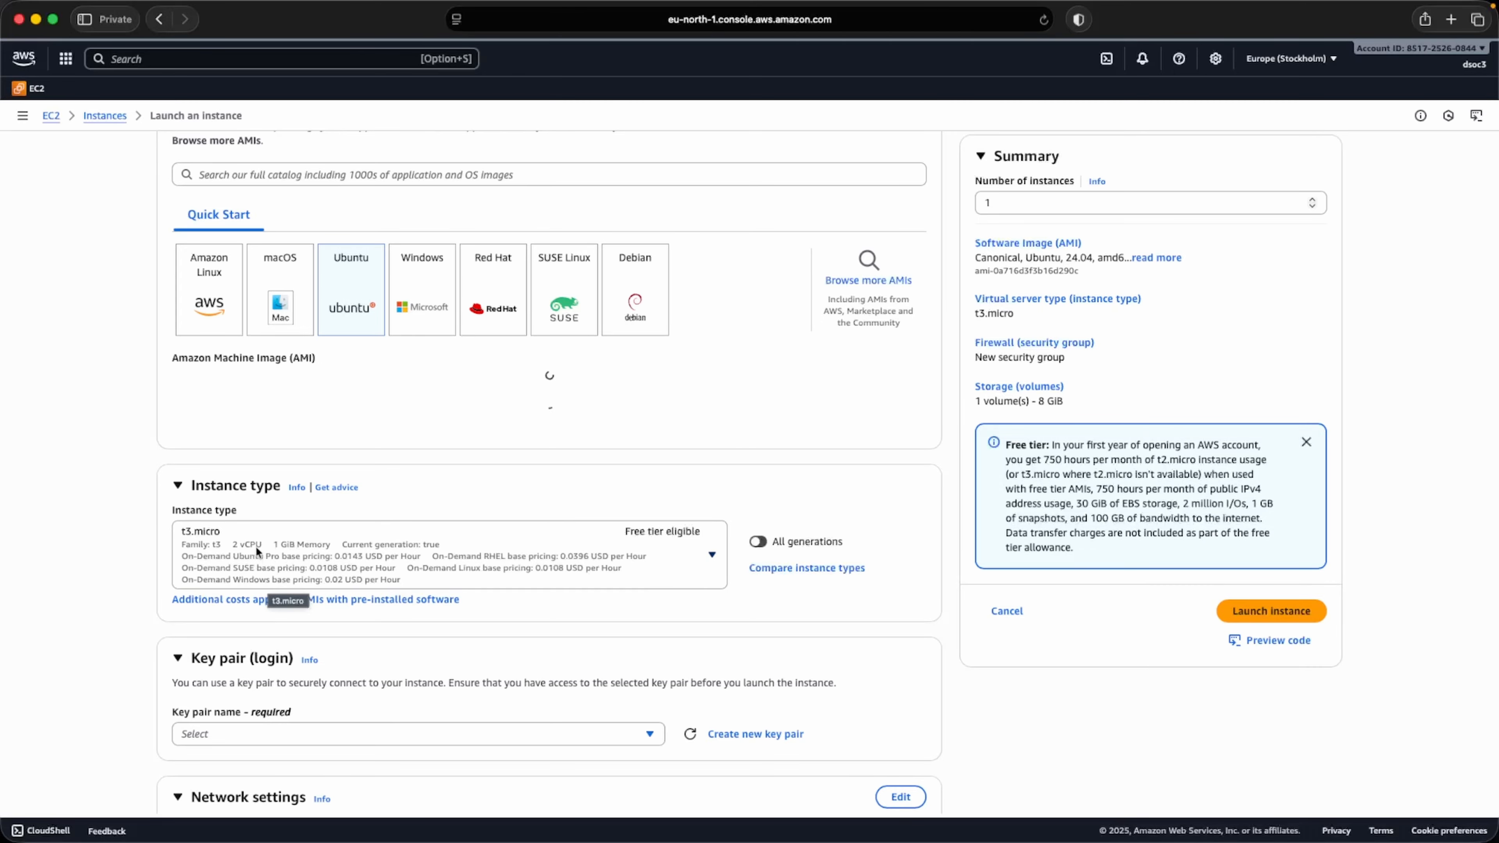
scroll(295, 558, "up", 5)
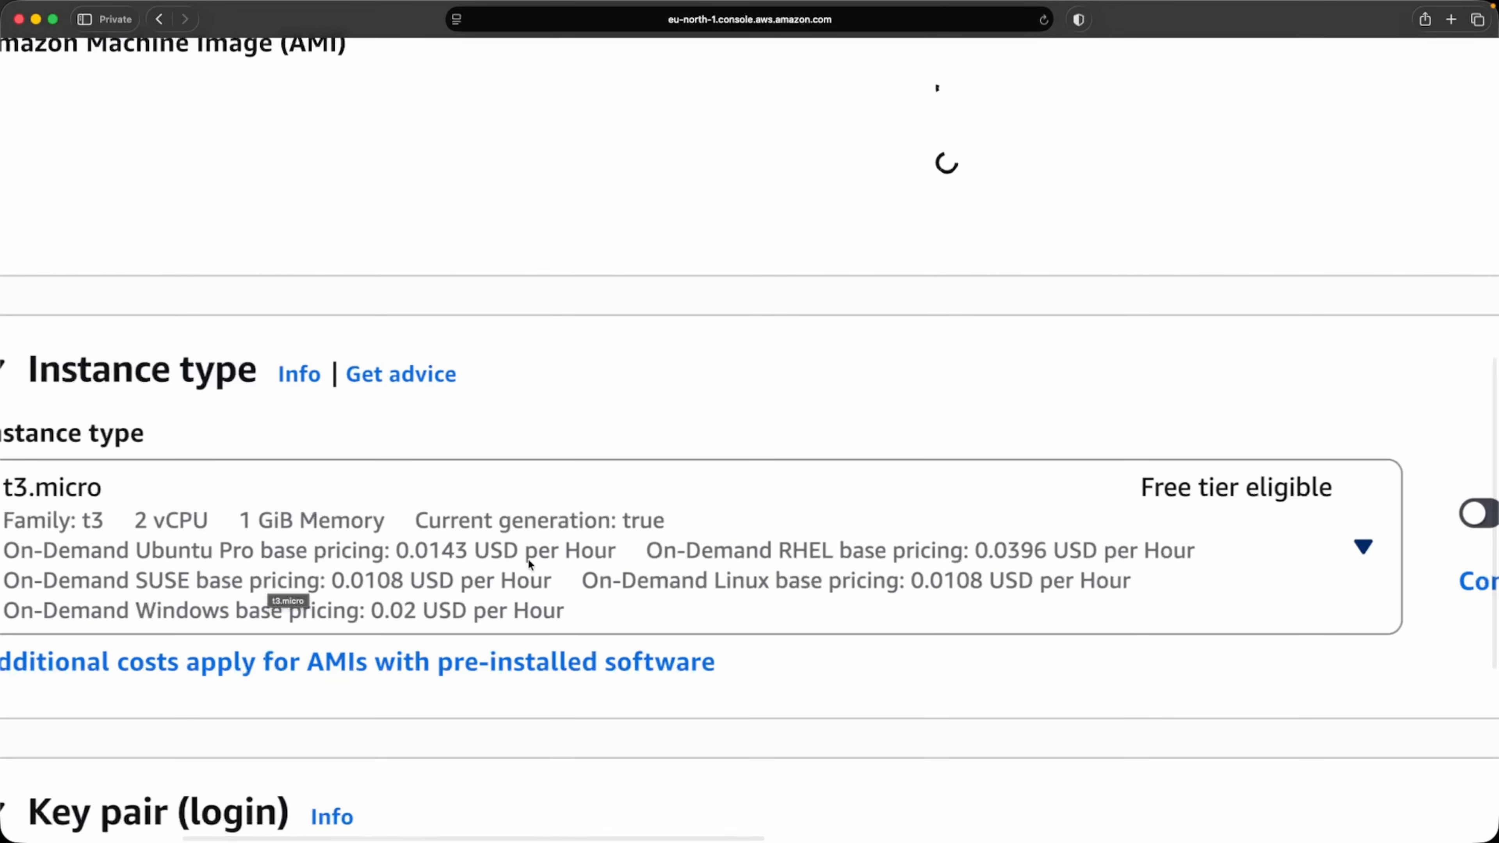
scroll(883, 549, "down", 2)
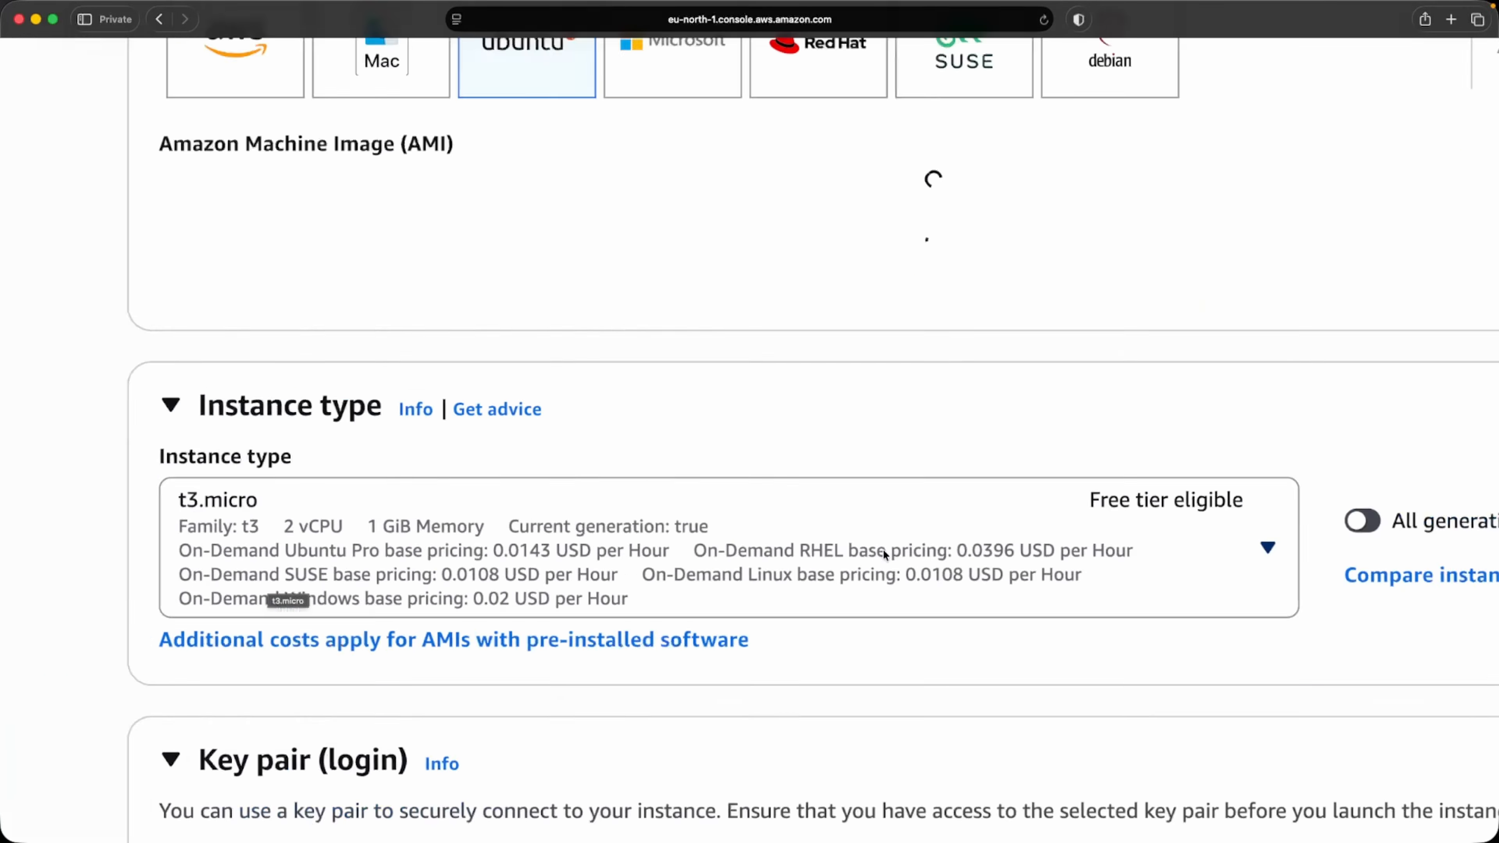
scroll(883, 549, "down", 3)
scroll(502, 545, "down", 5)
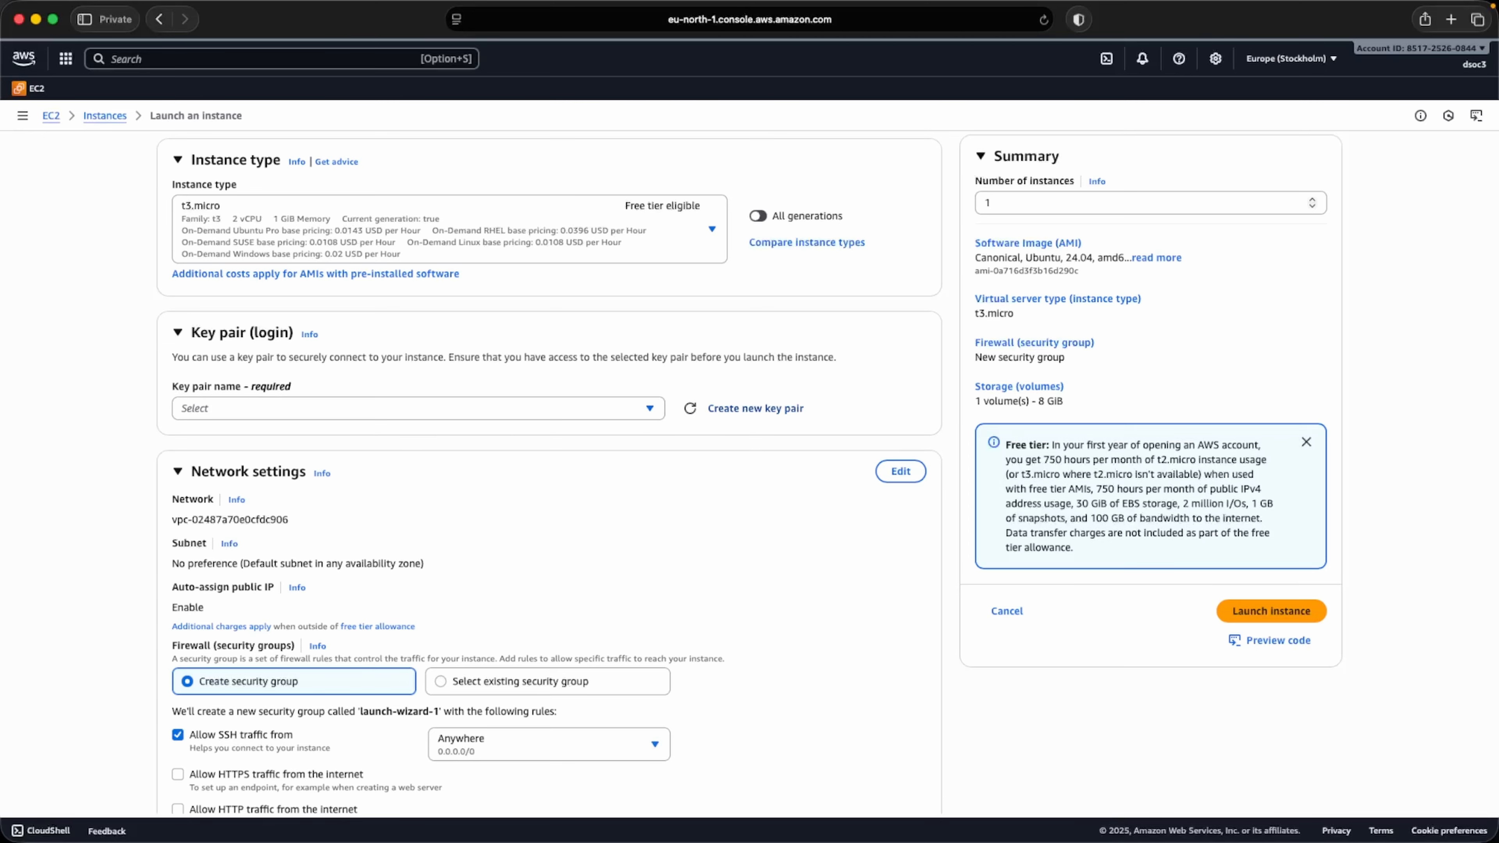
Check the existing key pairs without choosing one and open the Create key pair form.
key("super+Tab")
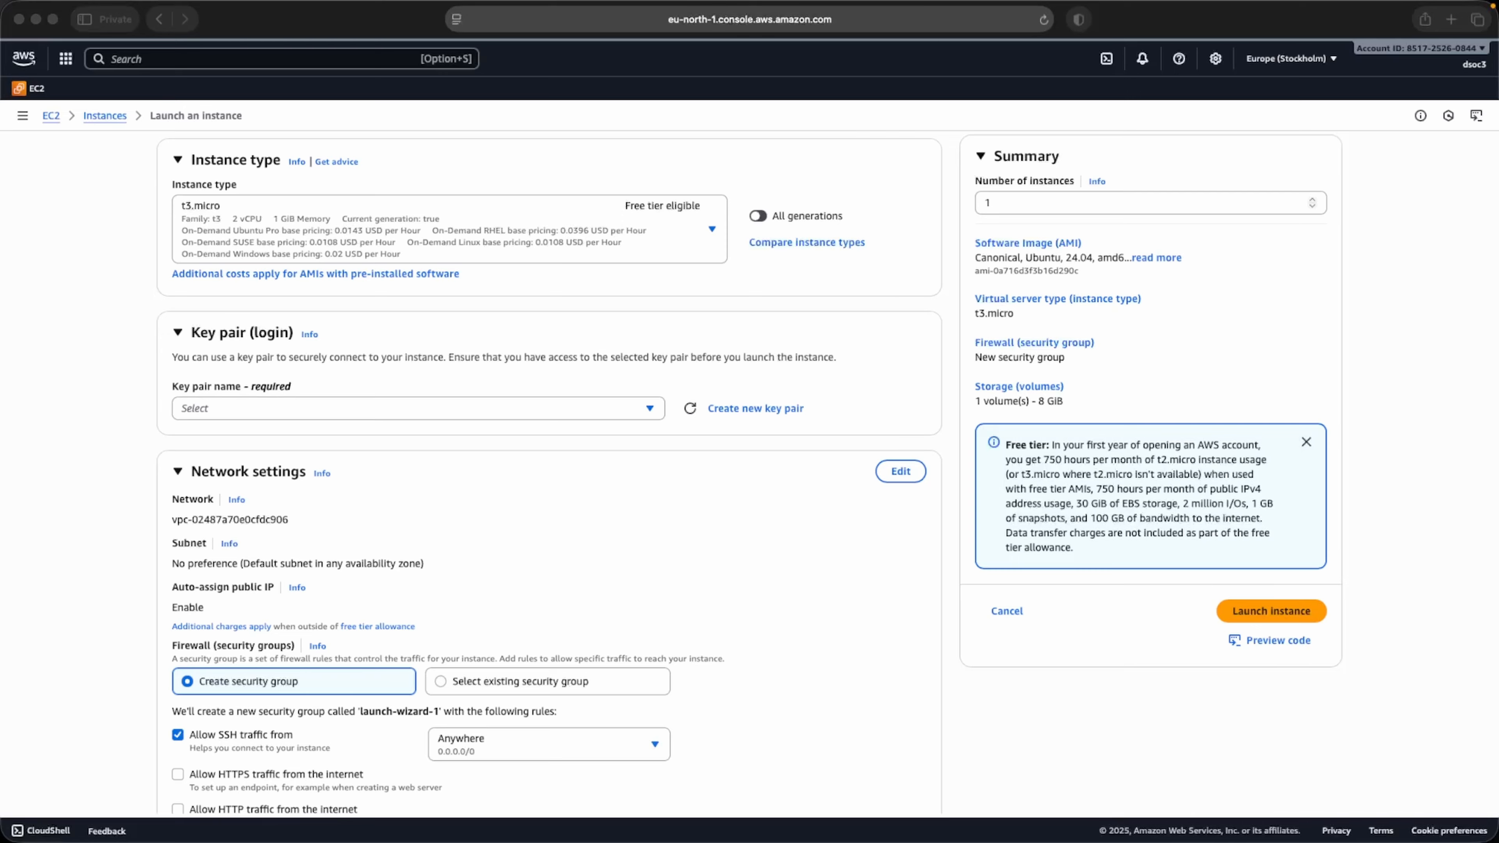
left_click(348, 406)
left_click(347, 406)
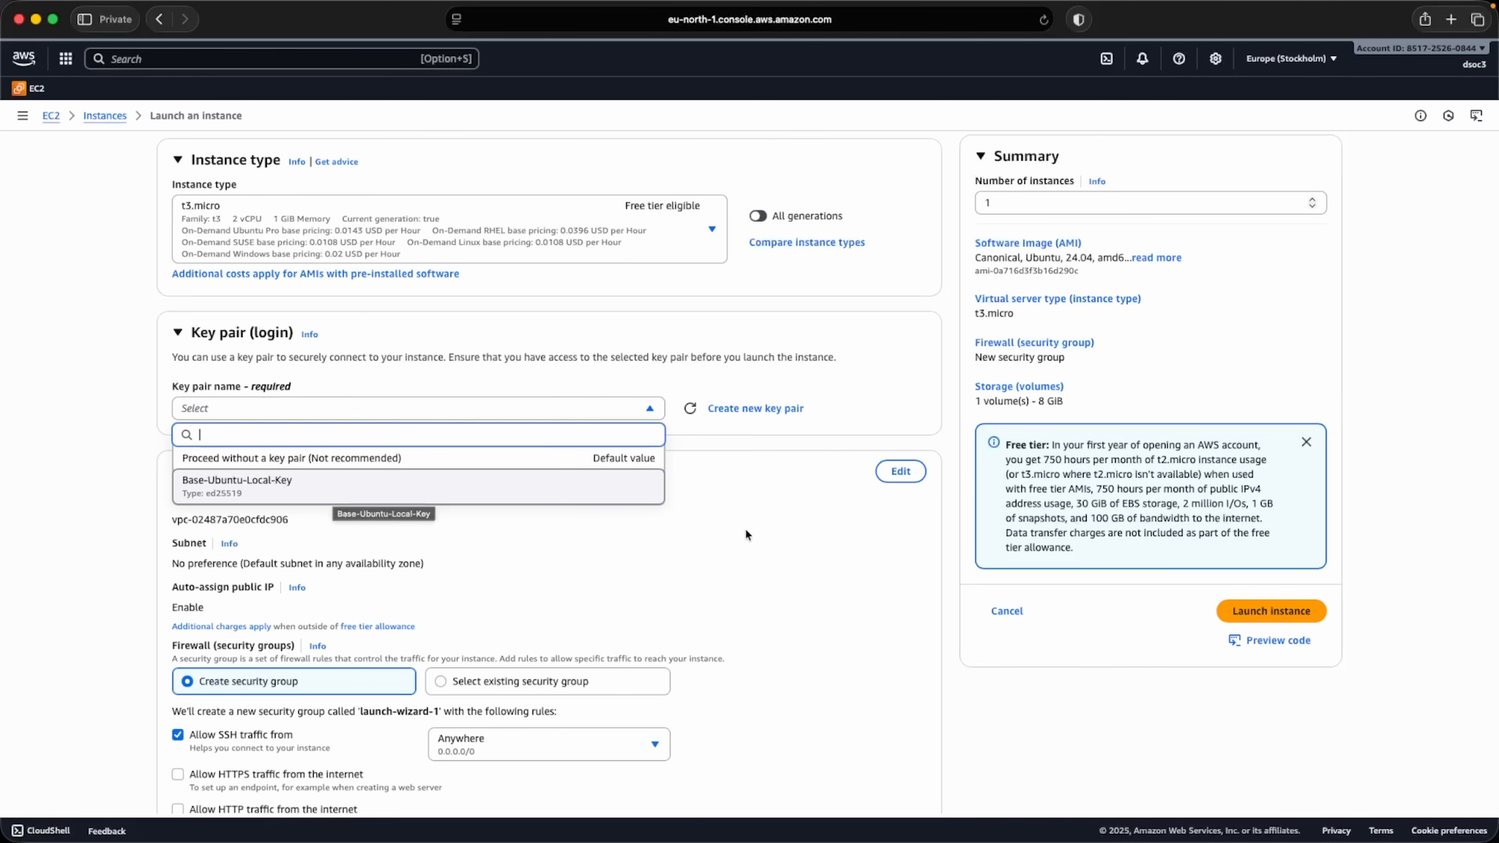
left_click(761, 531)
left_click(778, 408)
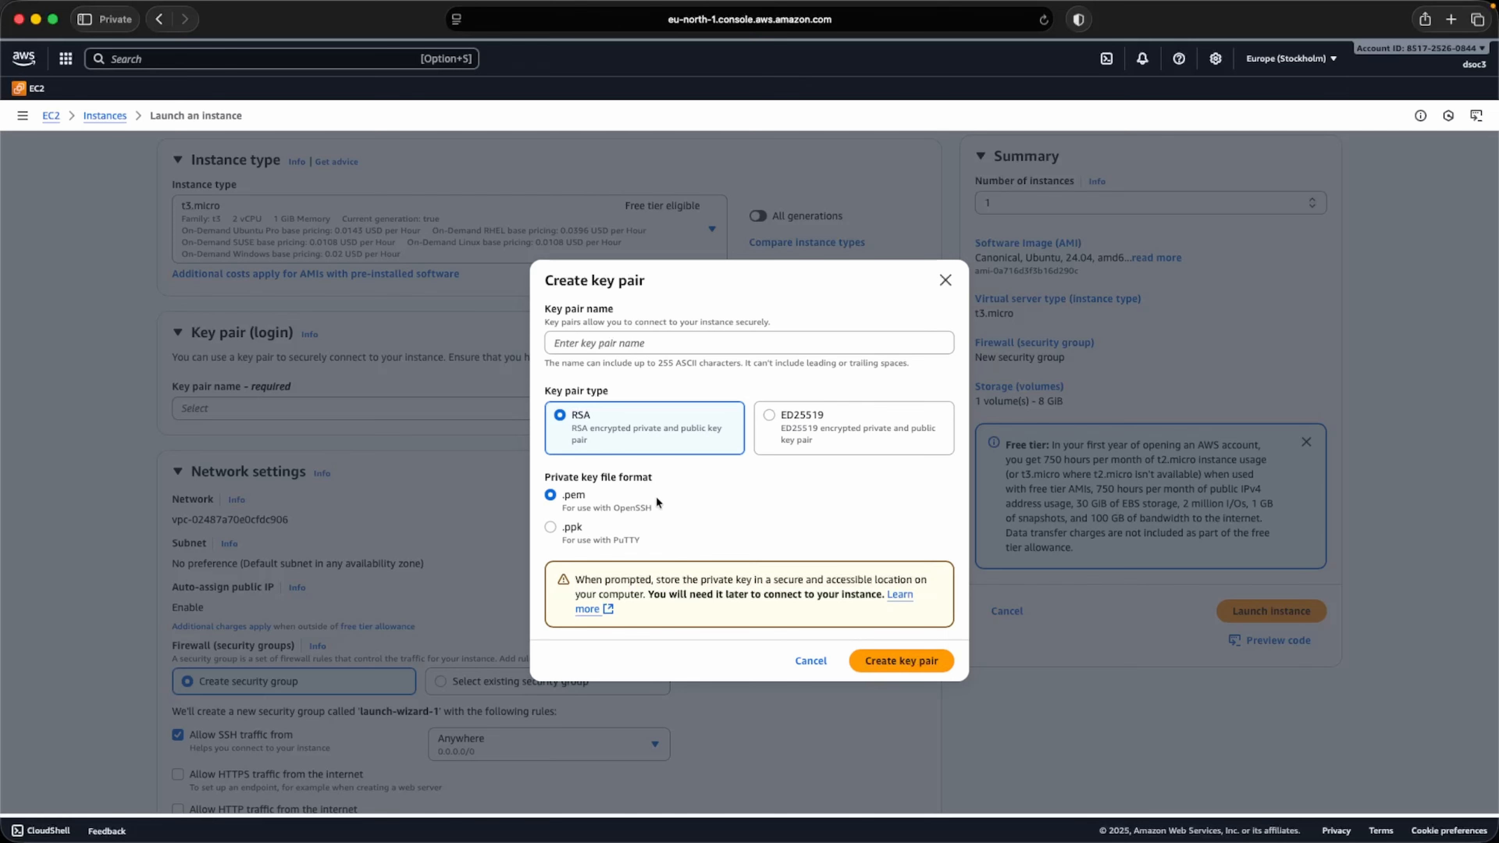
Create the RSA .pem key pair test-key-2BD and allow its private key download.
left_click(551, 528)
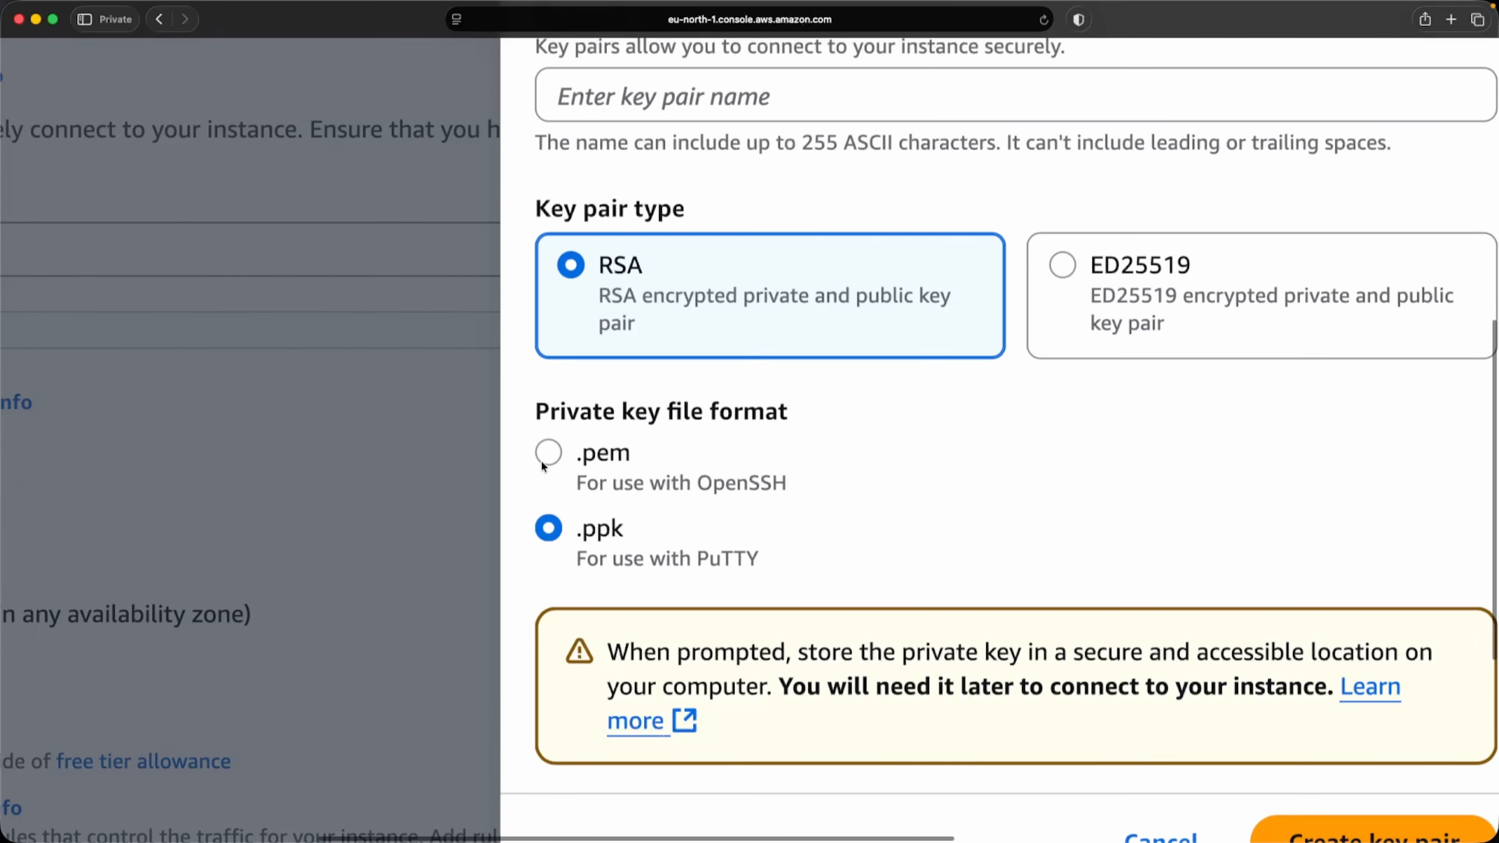
left_click(541, 462)
left_click(627, 99)
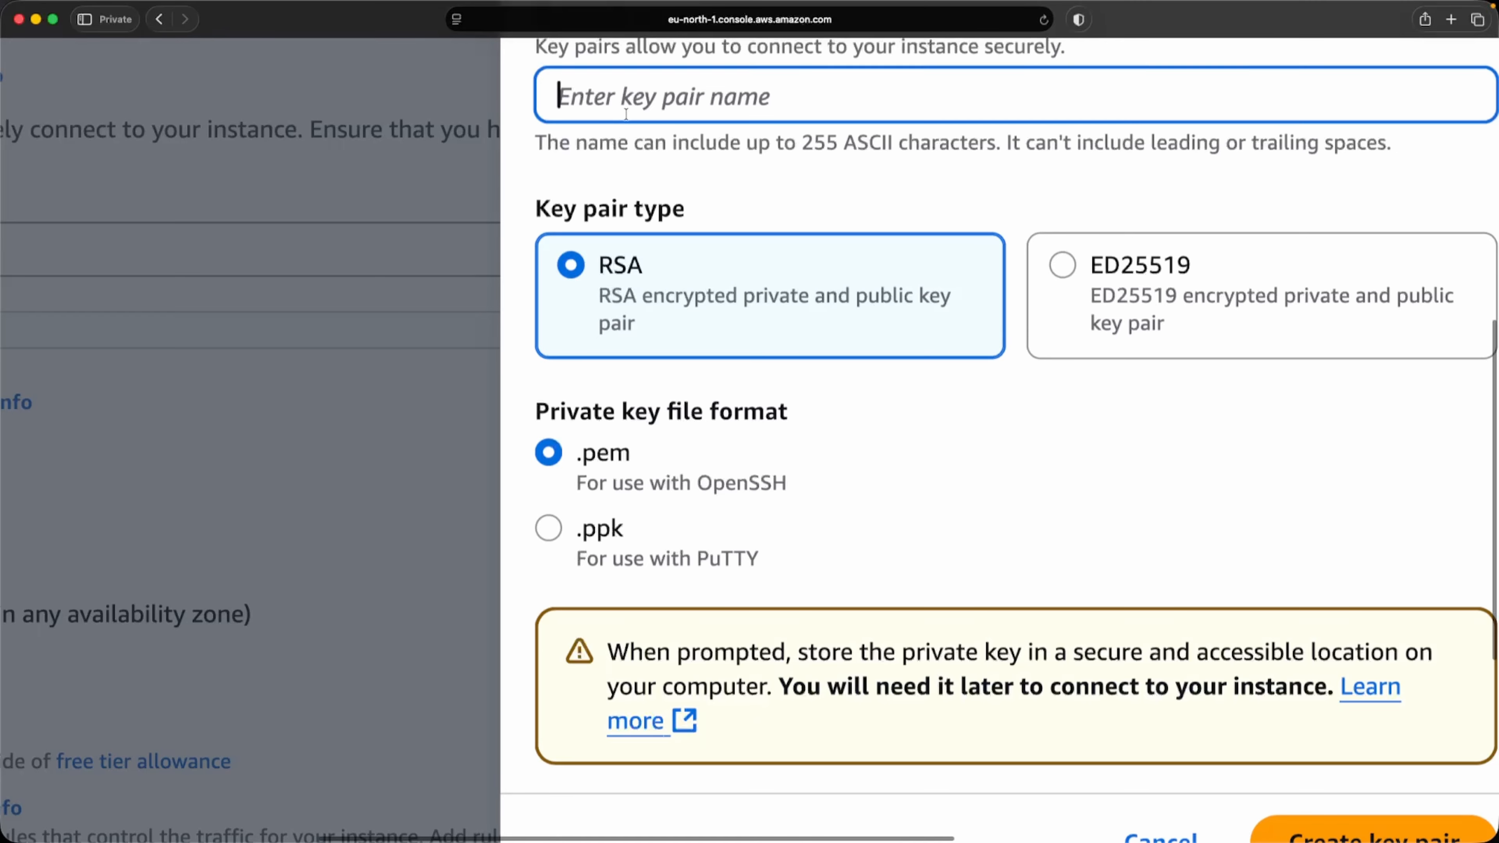
type("test")
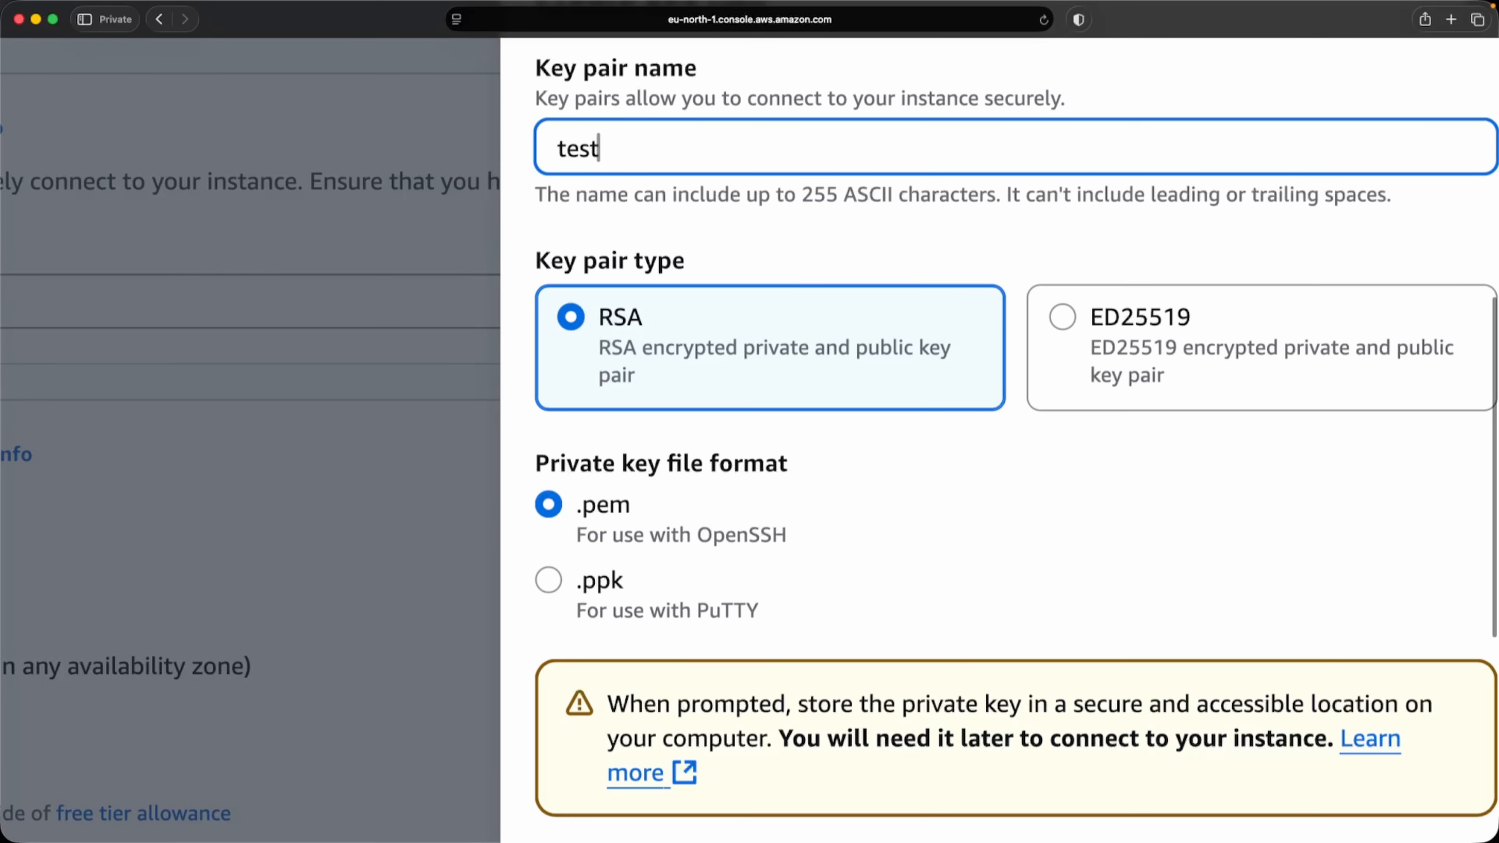
type("-key=2BD")
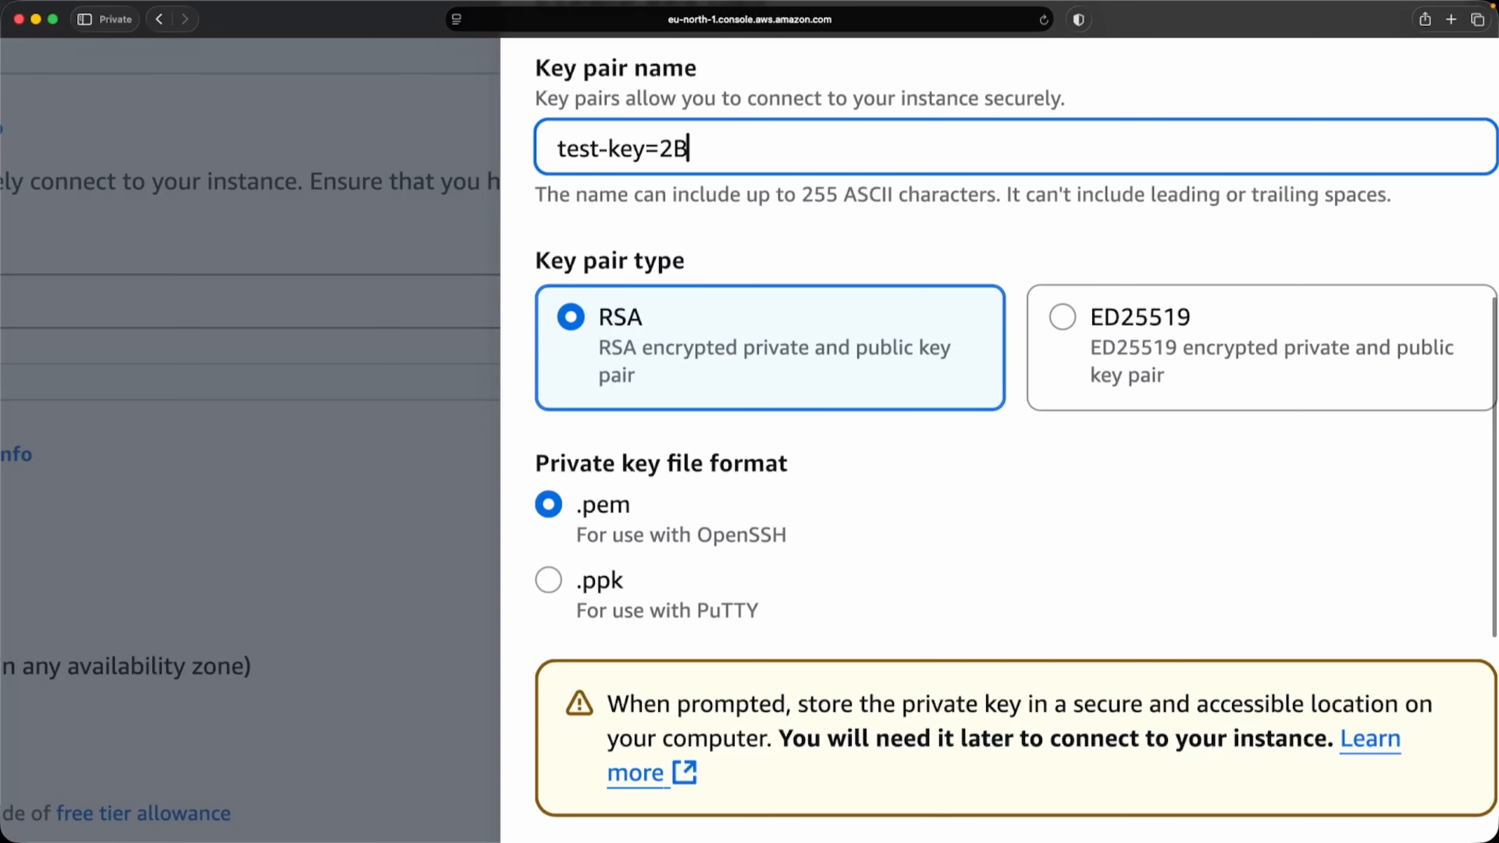
left_click(659, 144)
key("BackSpace")
type("-2BD")
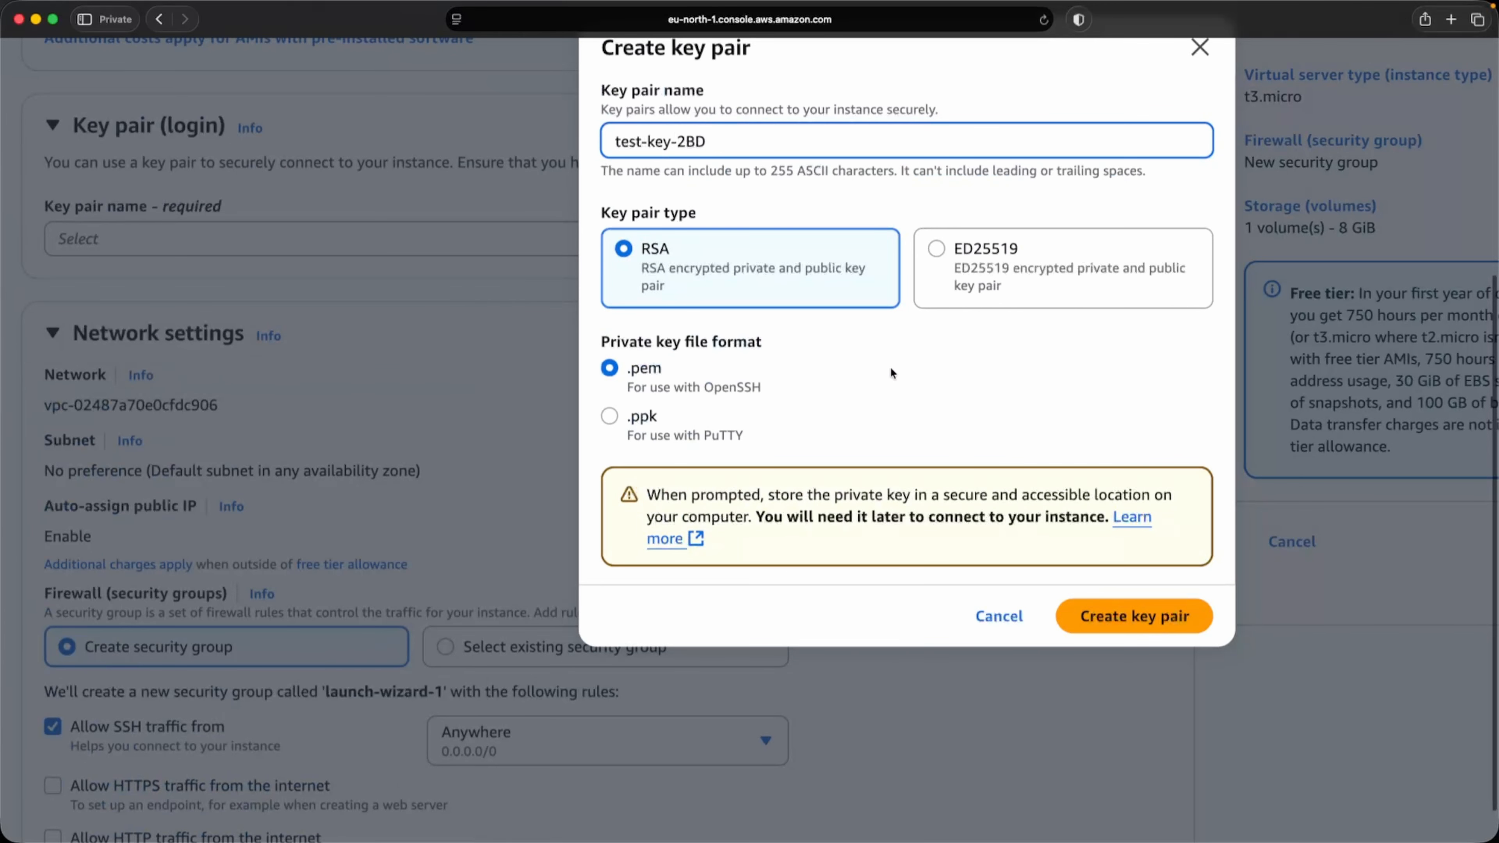
left_click(1155, 621)
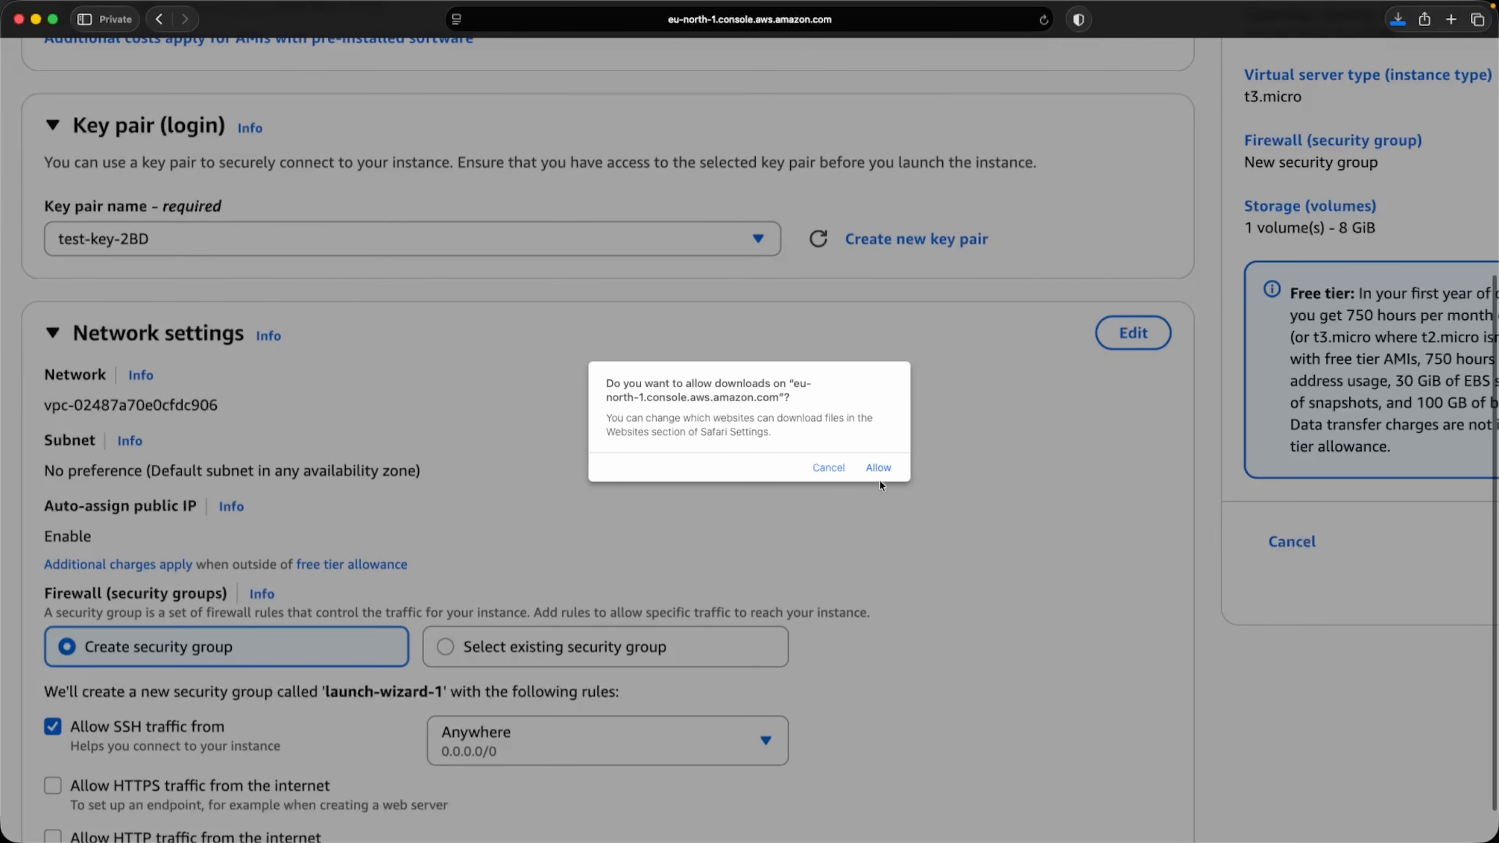
left_click(879, 470)
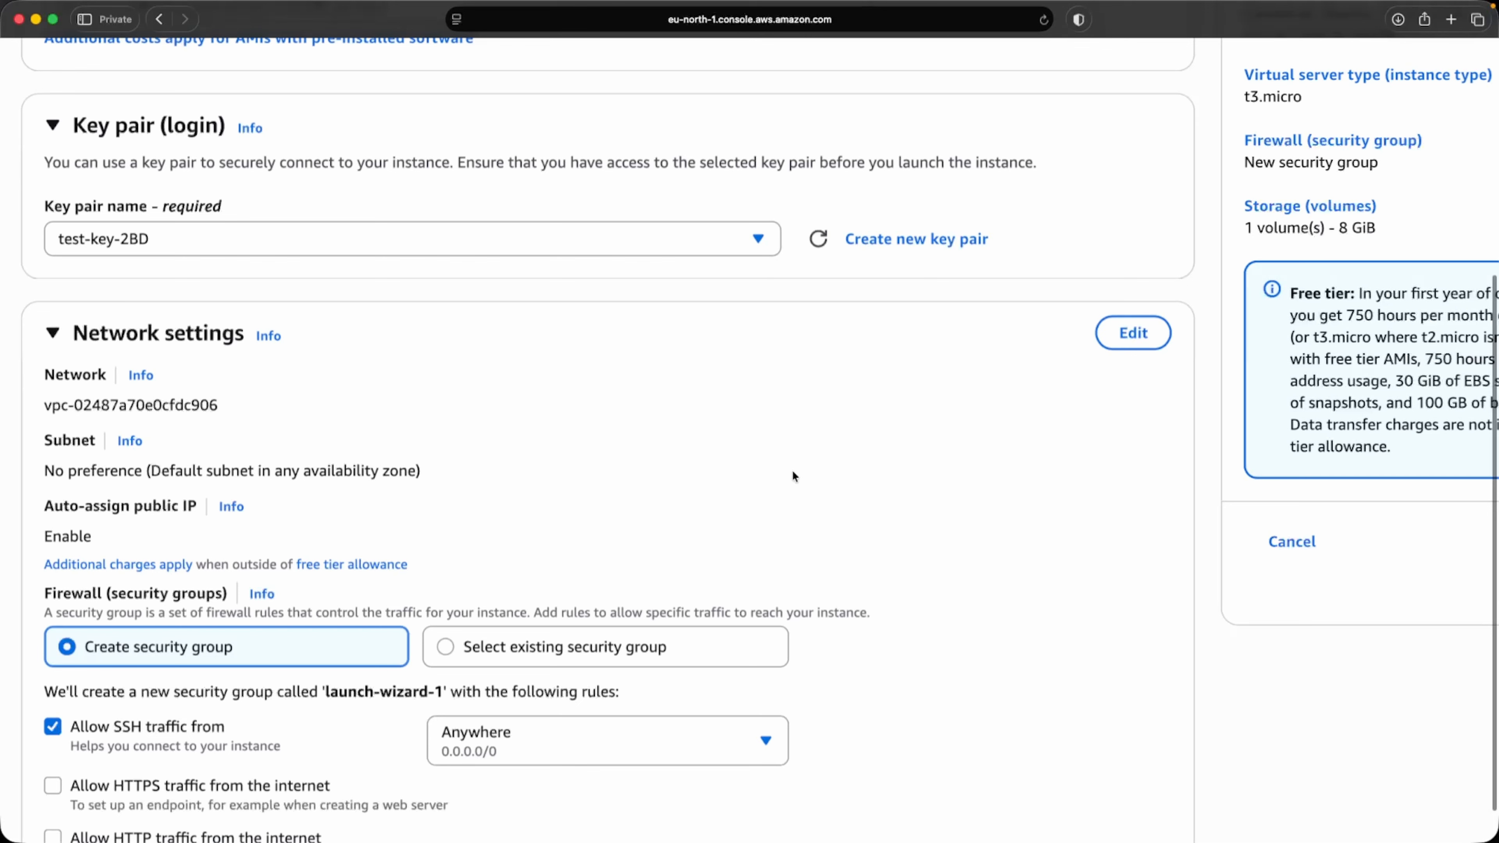
Switch the instance's key pair from test-key-2BD to Base-Ubuntu-Local-Key.
scroll(224, 710, "down", 5)
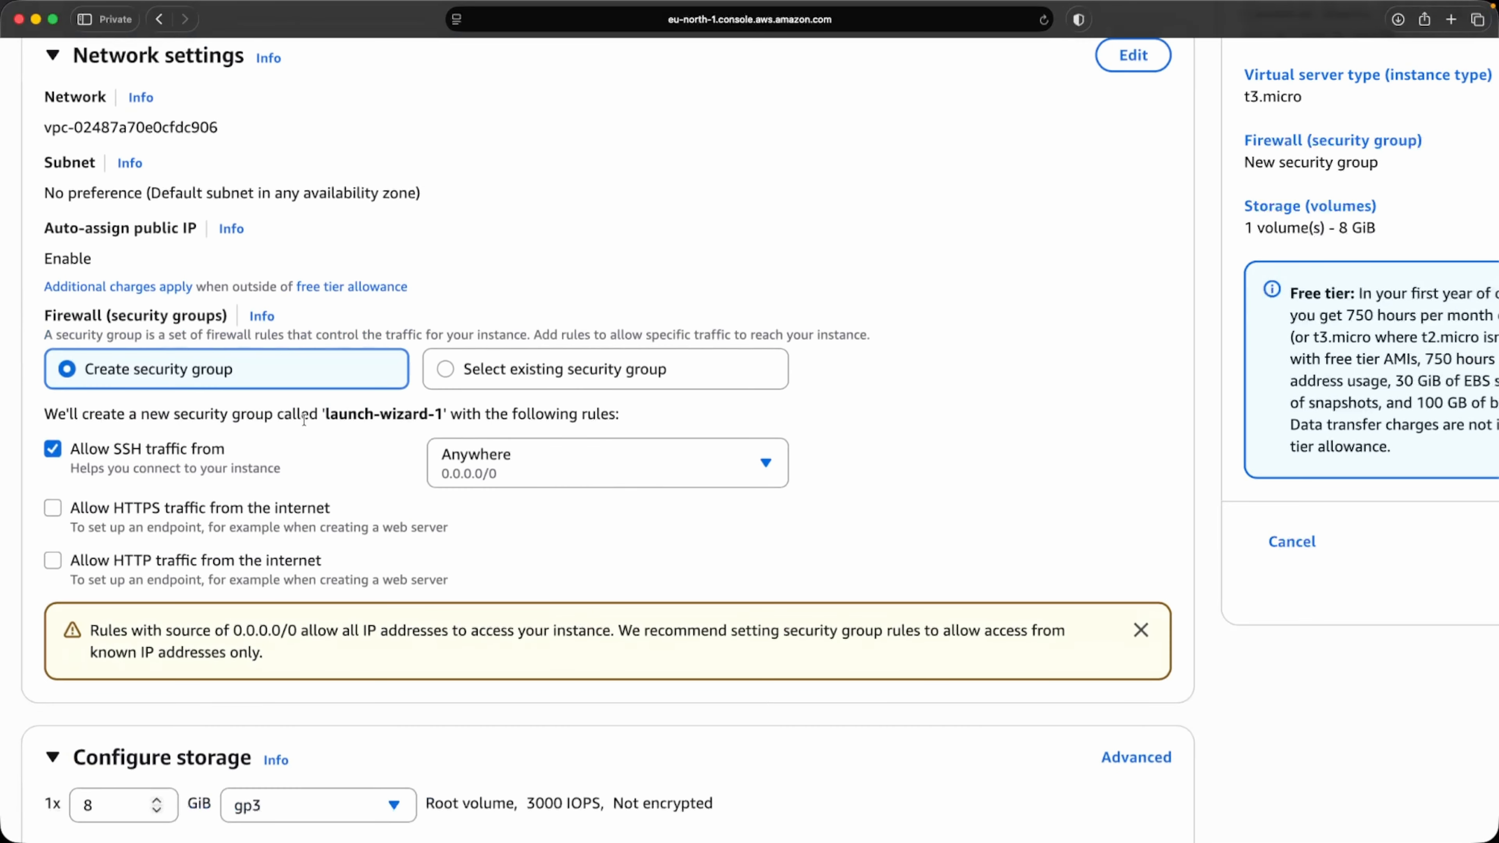
scroll(278, 354, "up", 7)
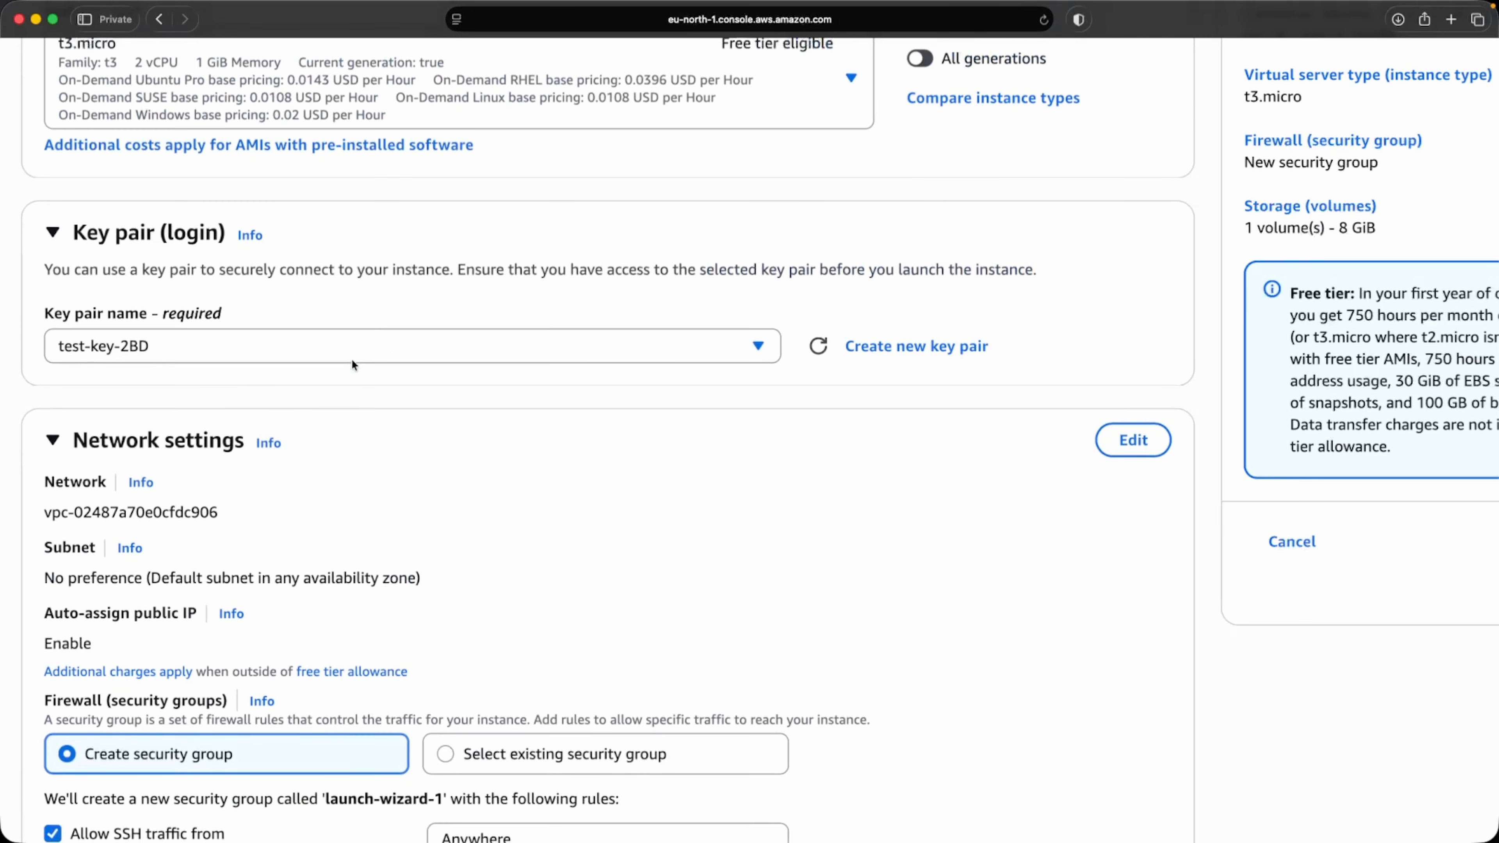
left_click(276, 350)
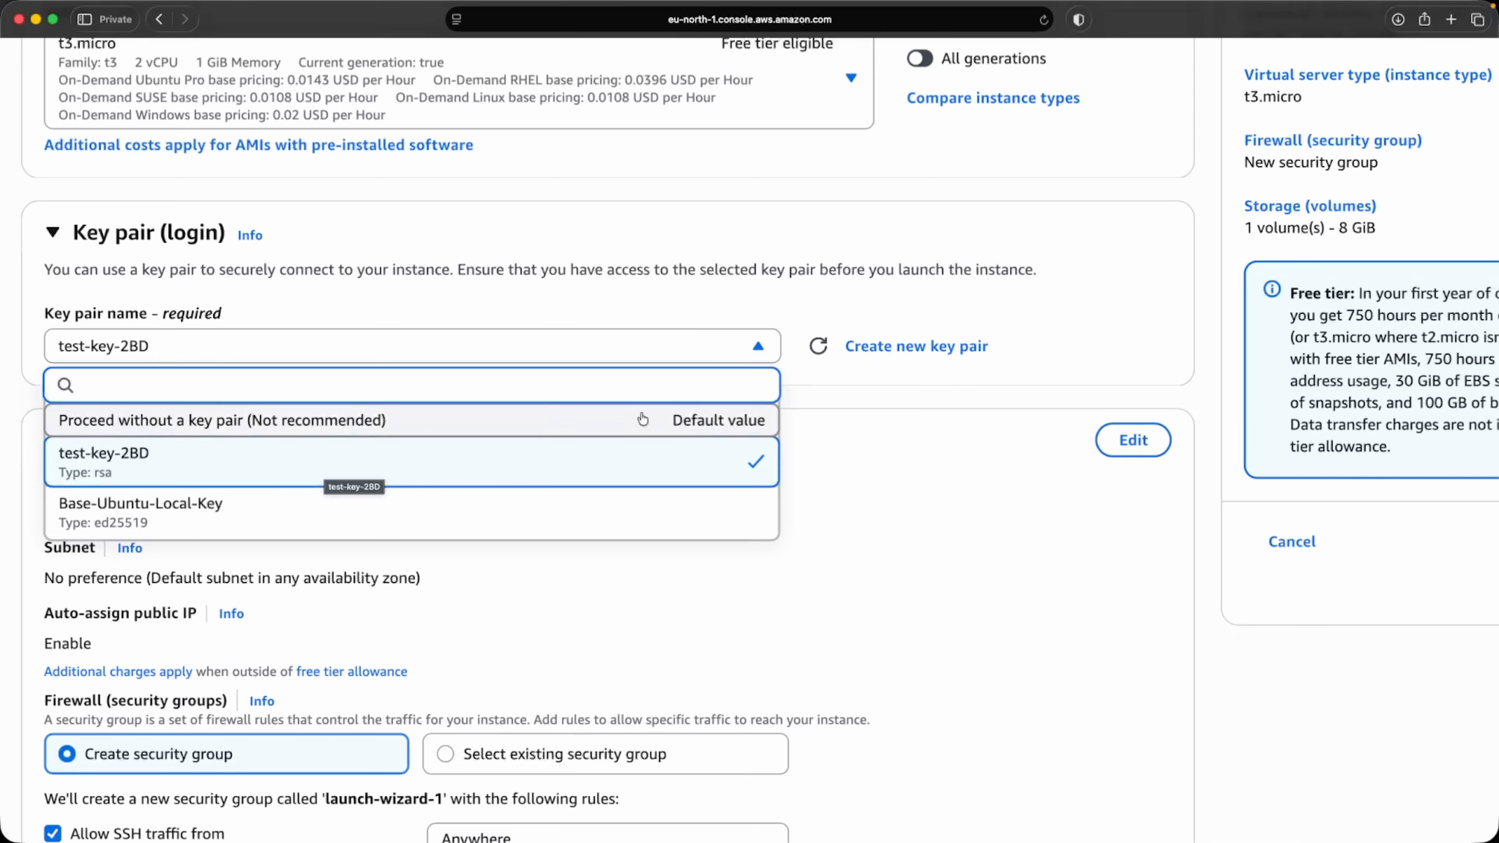
left_click(815, 450)
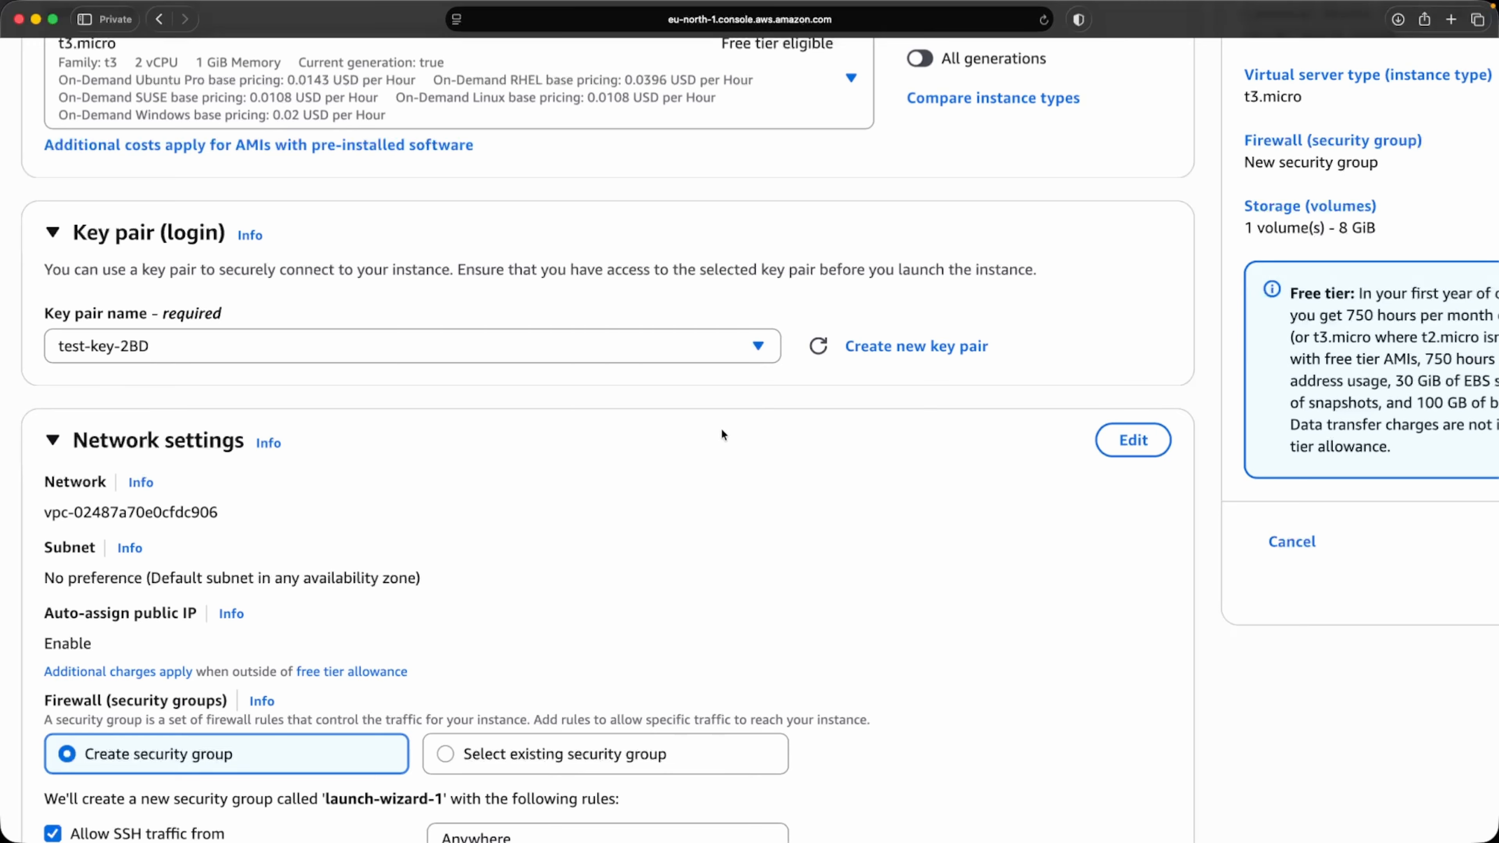
left_click(763, 348)
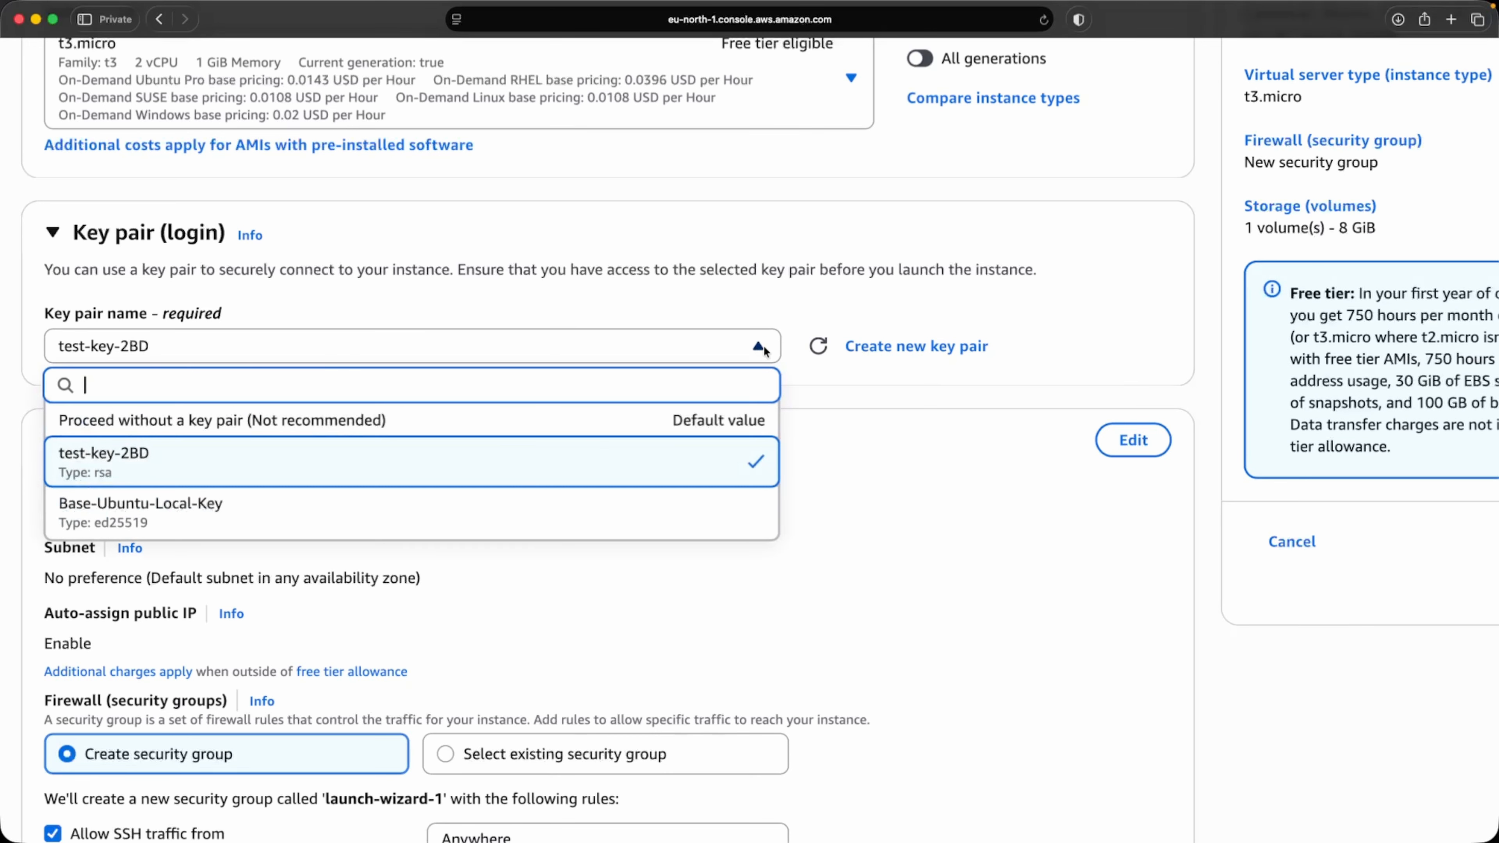
left_click(489, 518)
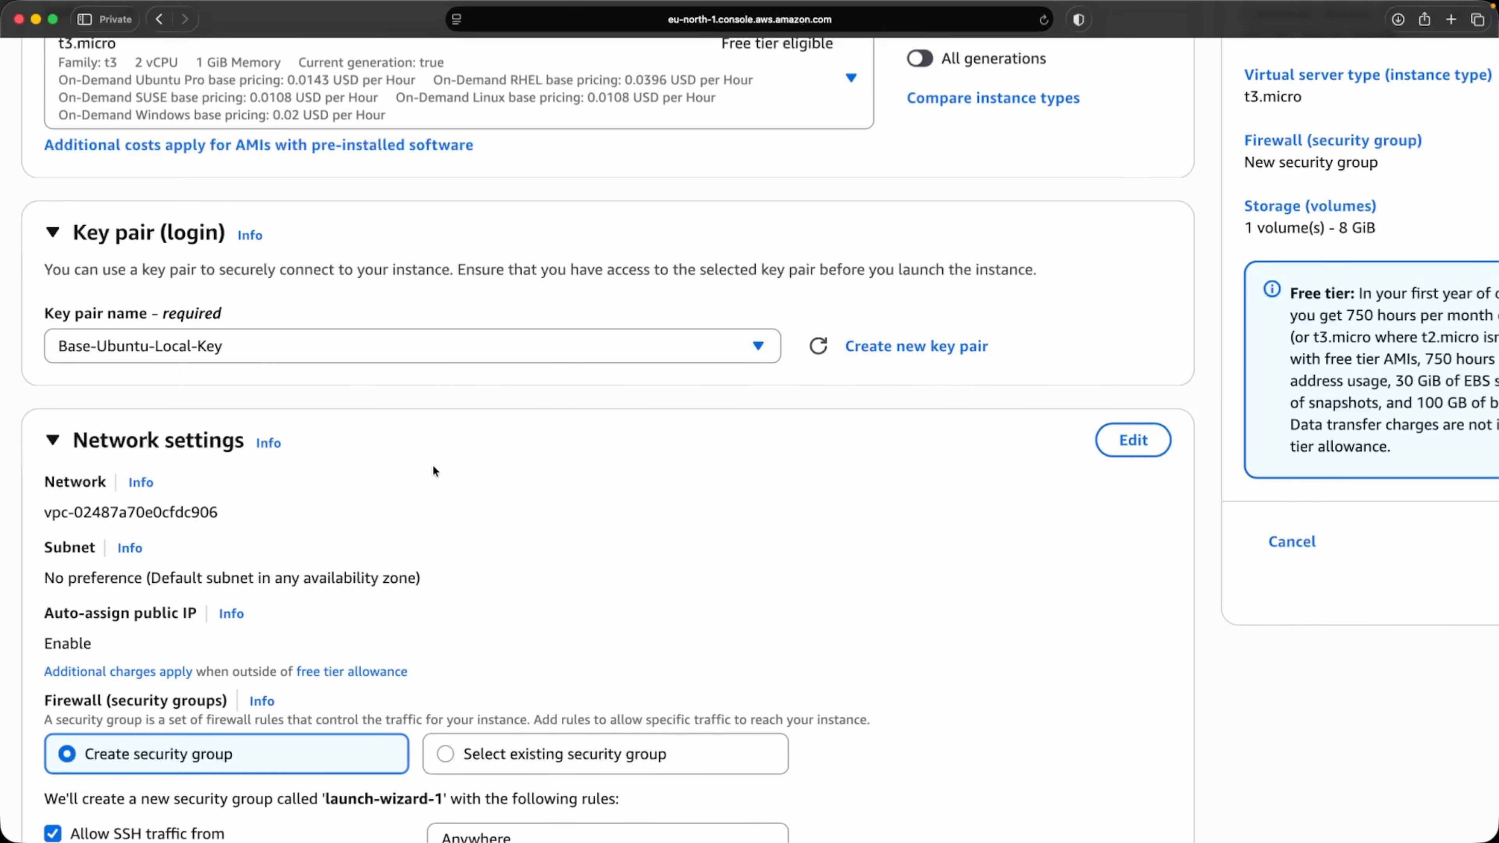
Try the existing default security group, then revert to creating a new one.
scroll(433, 497, "down", 5)
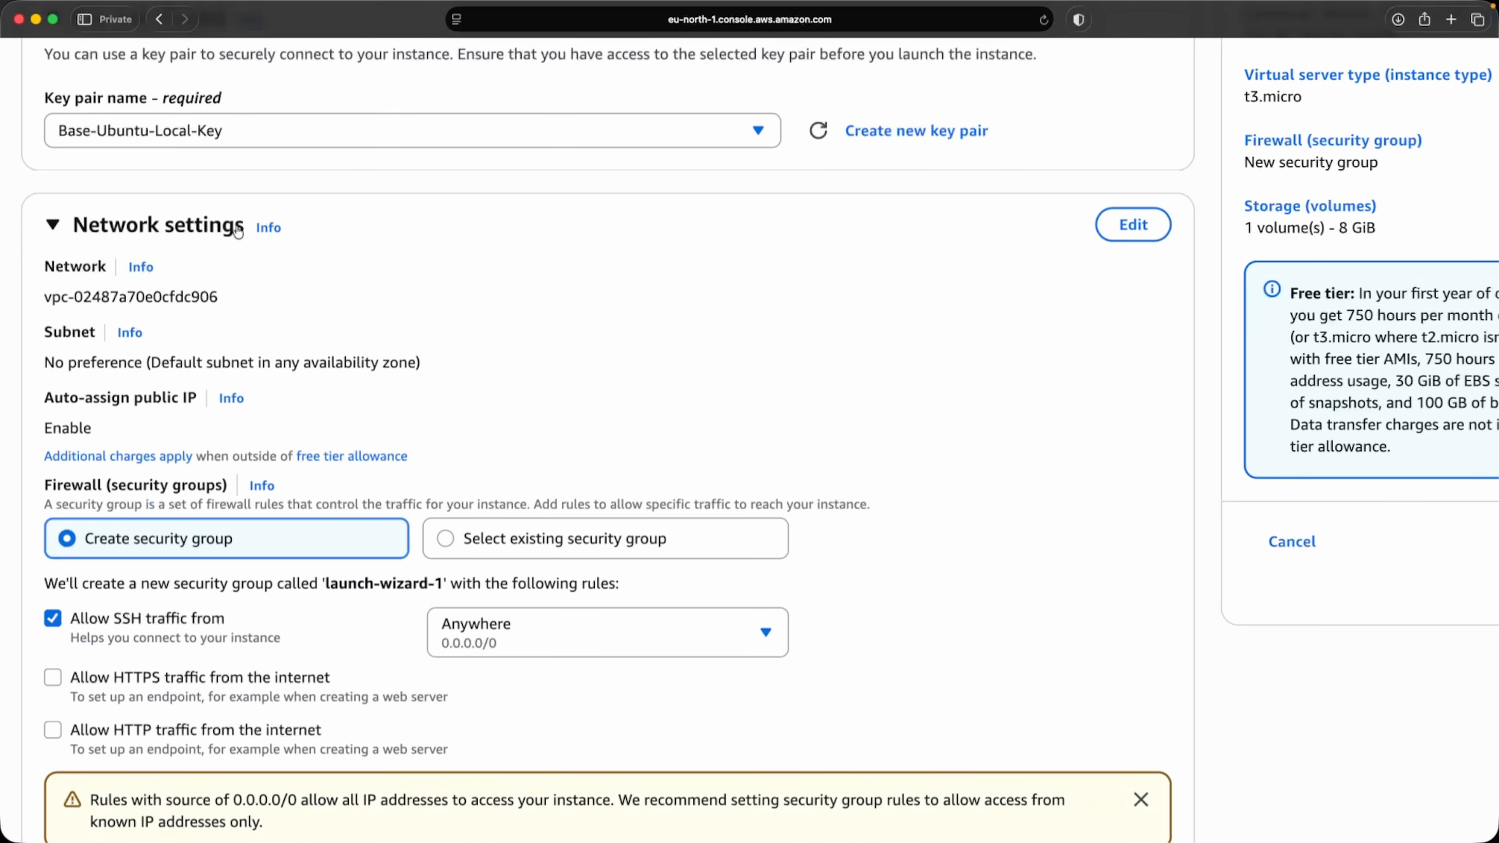
scroll(272, 240, "down", 3)
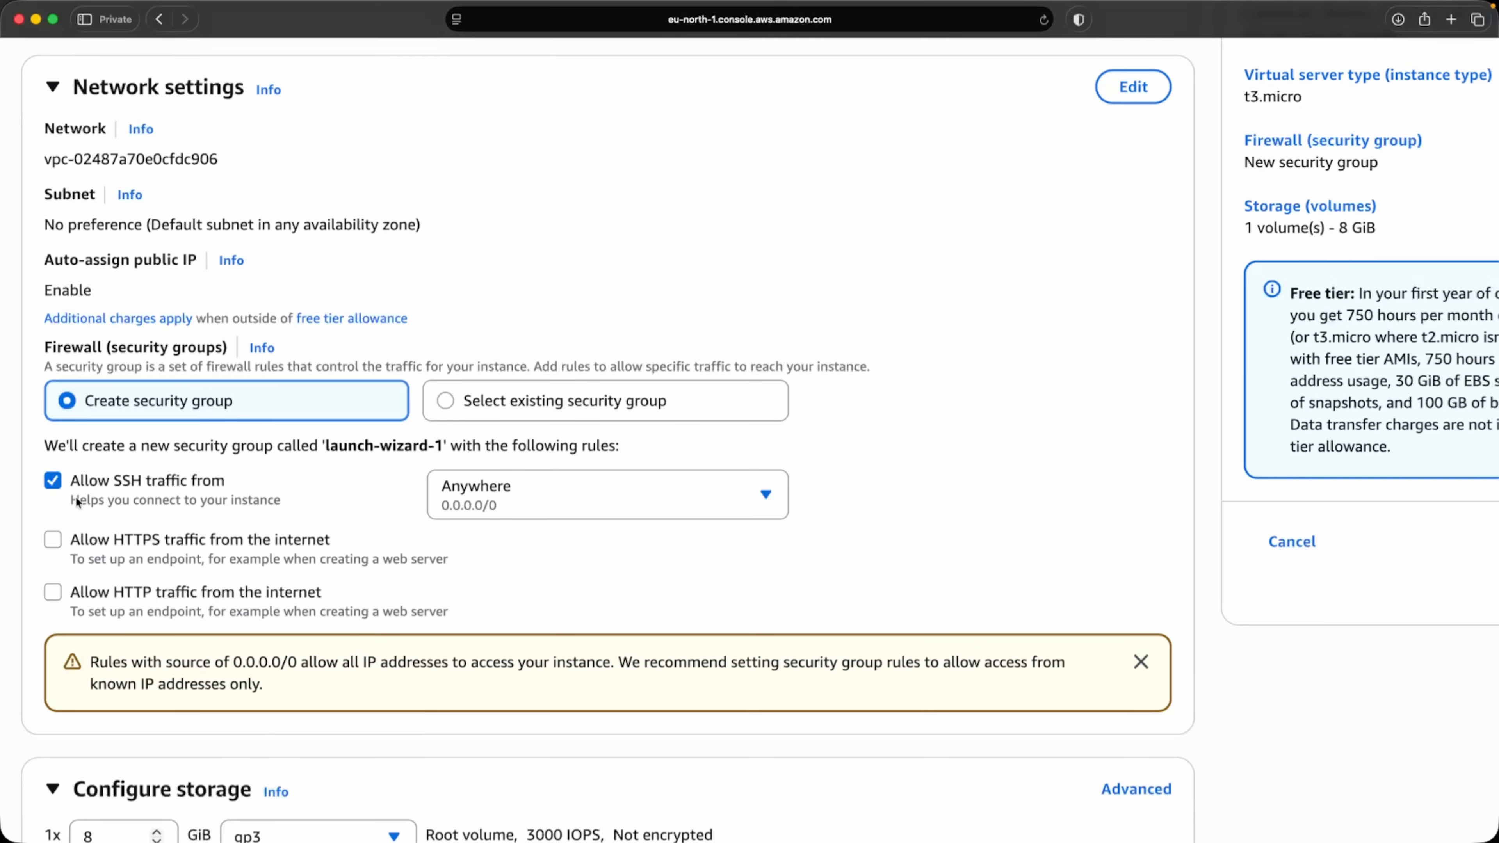
left_click(447, 401)
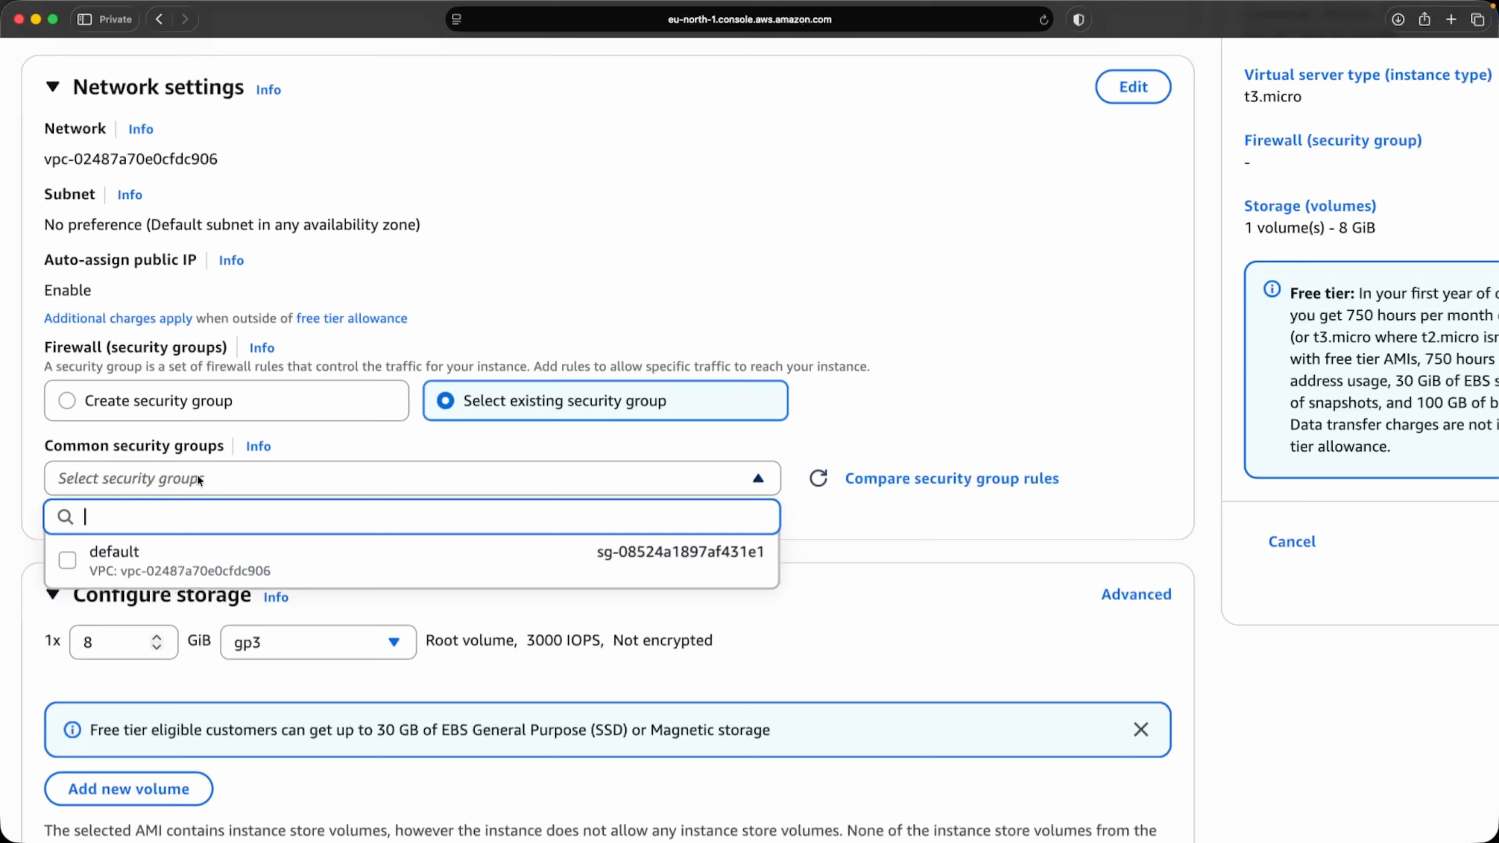
left_click(140, 569)
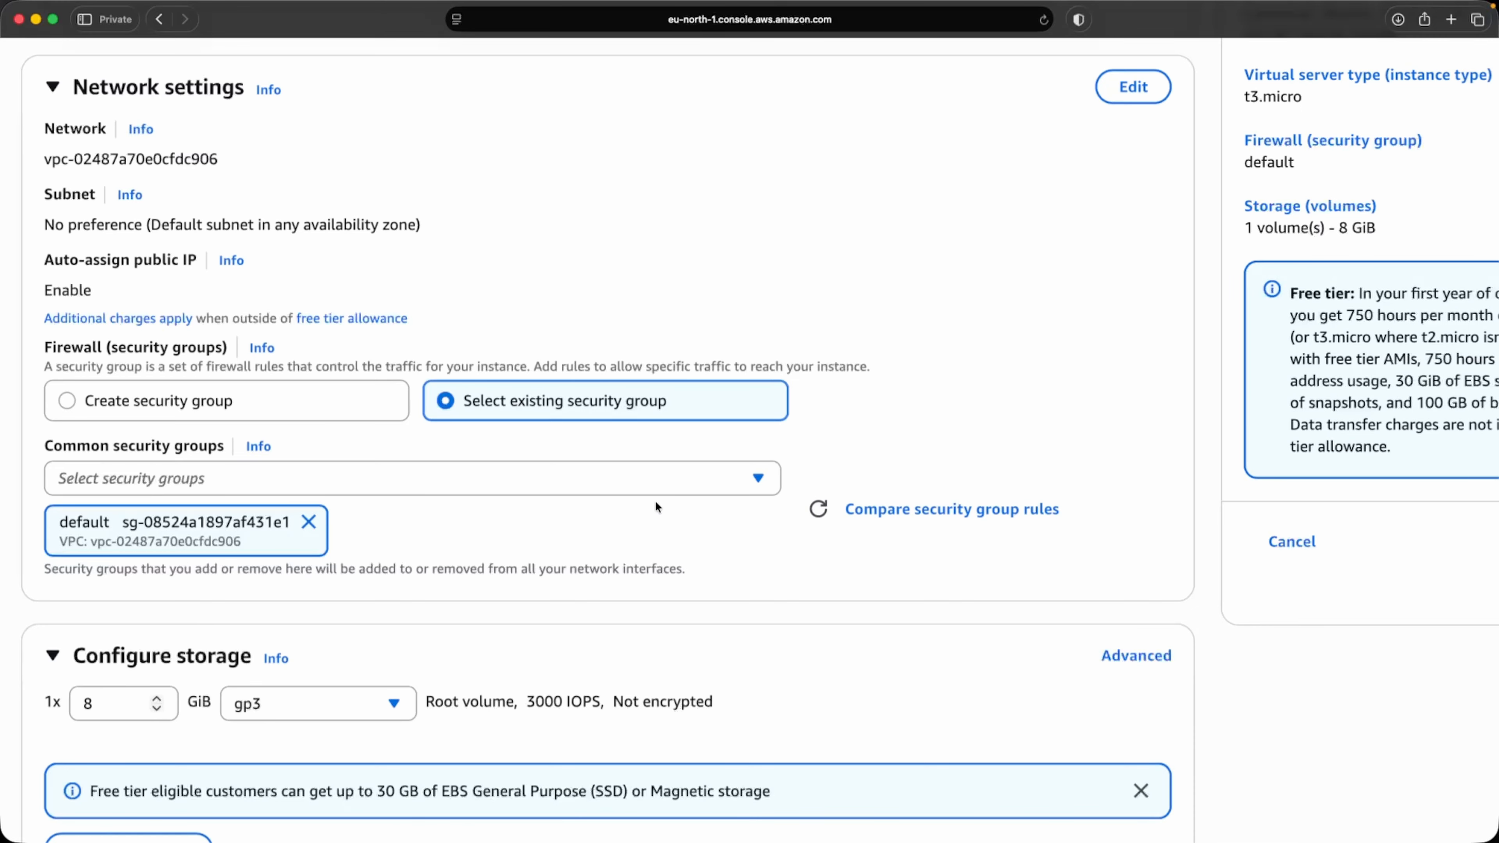
left_click(72, 401)
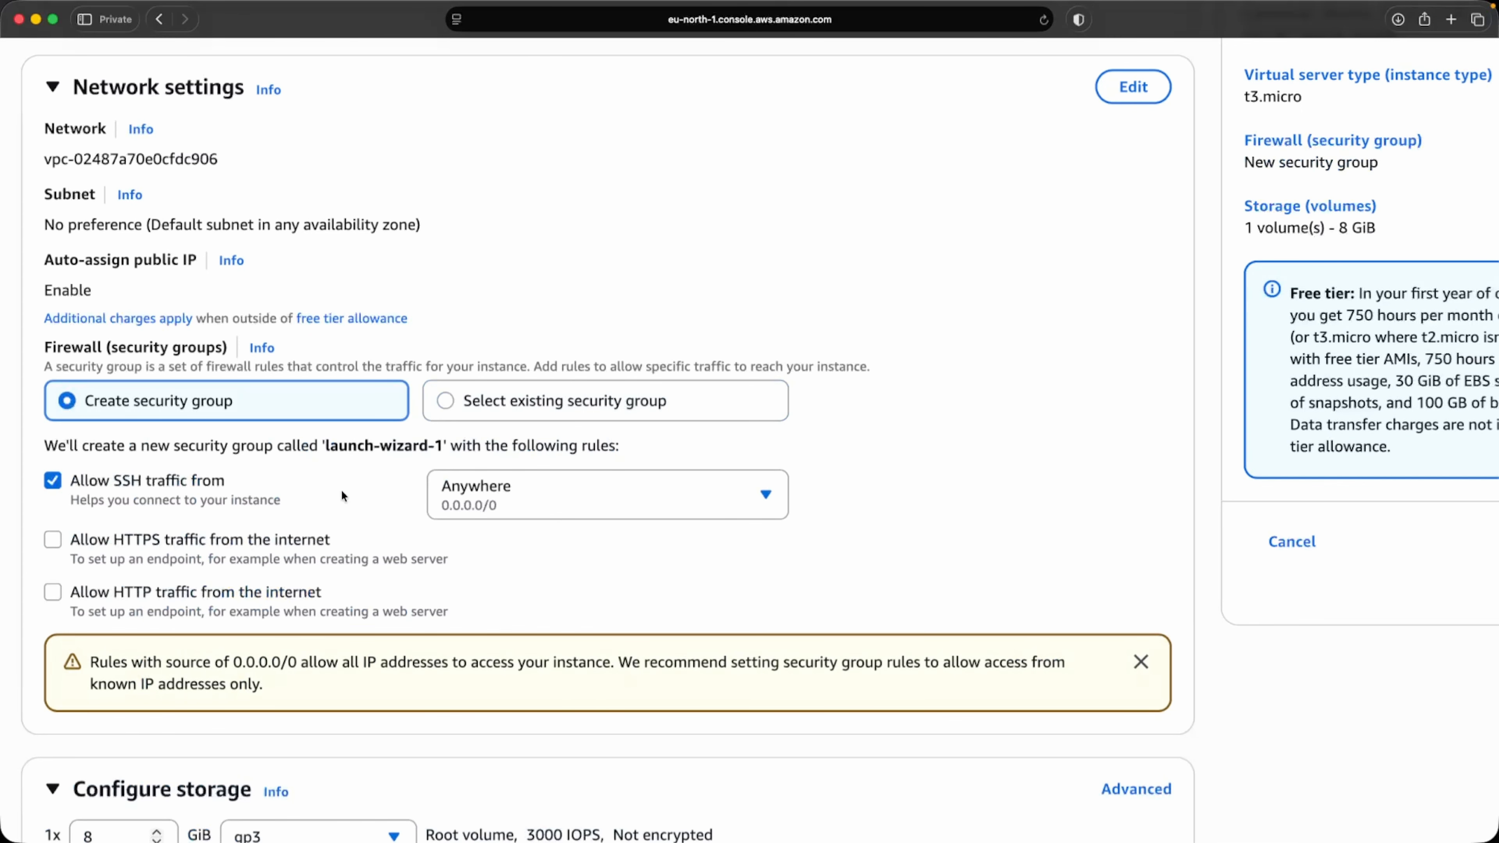
Make Network settings editable and review the proposed launch-wizard-1 group name.
scroll(686, 310, "up", 10)
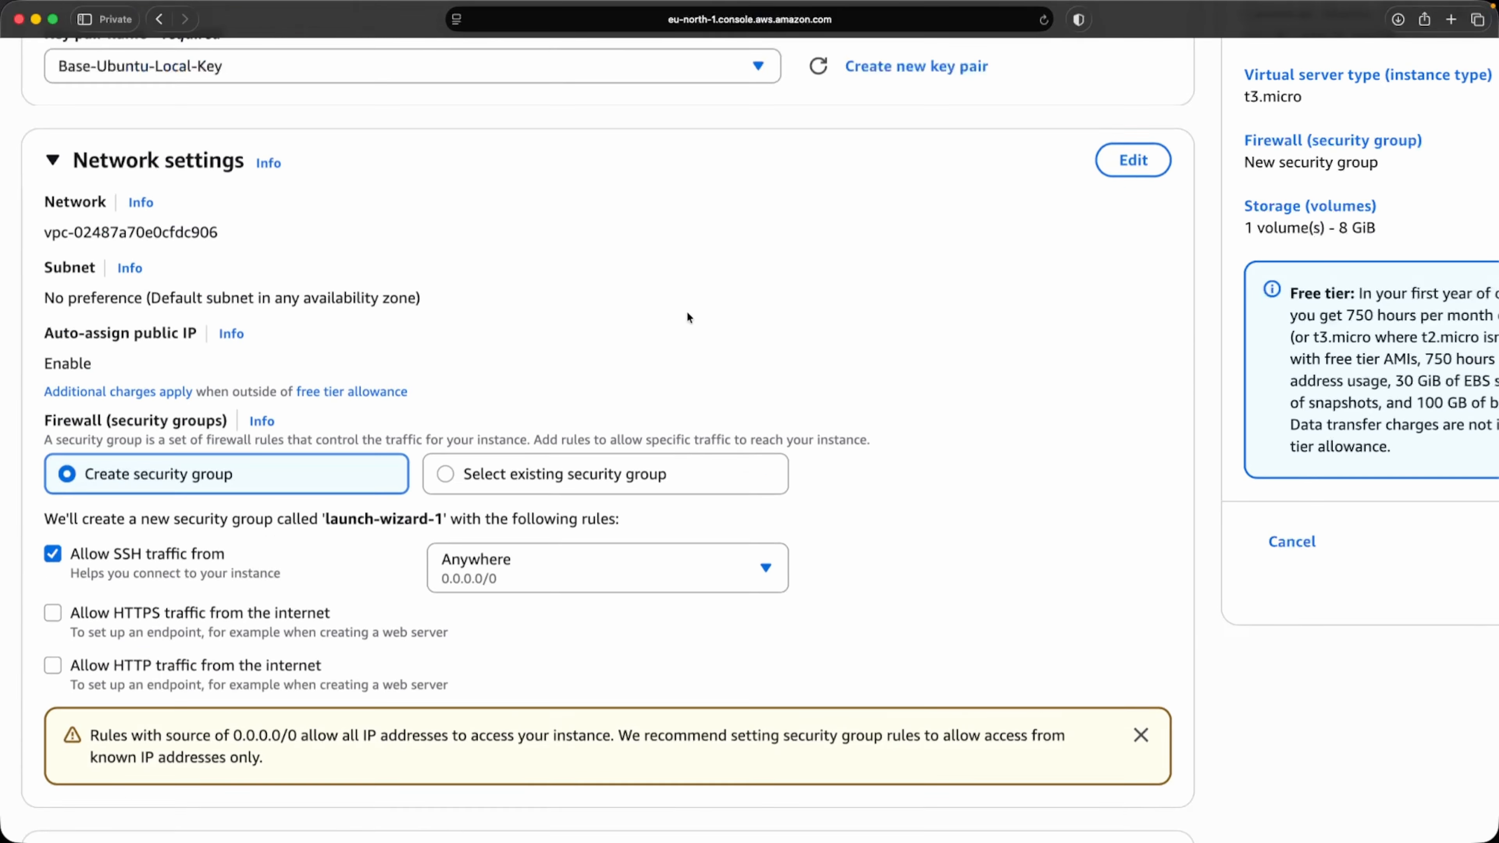
scroll(855, 388, "down", 5)
left_click(1133, 490)
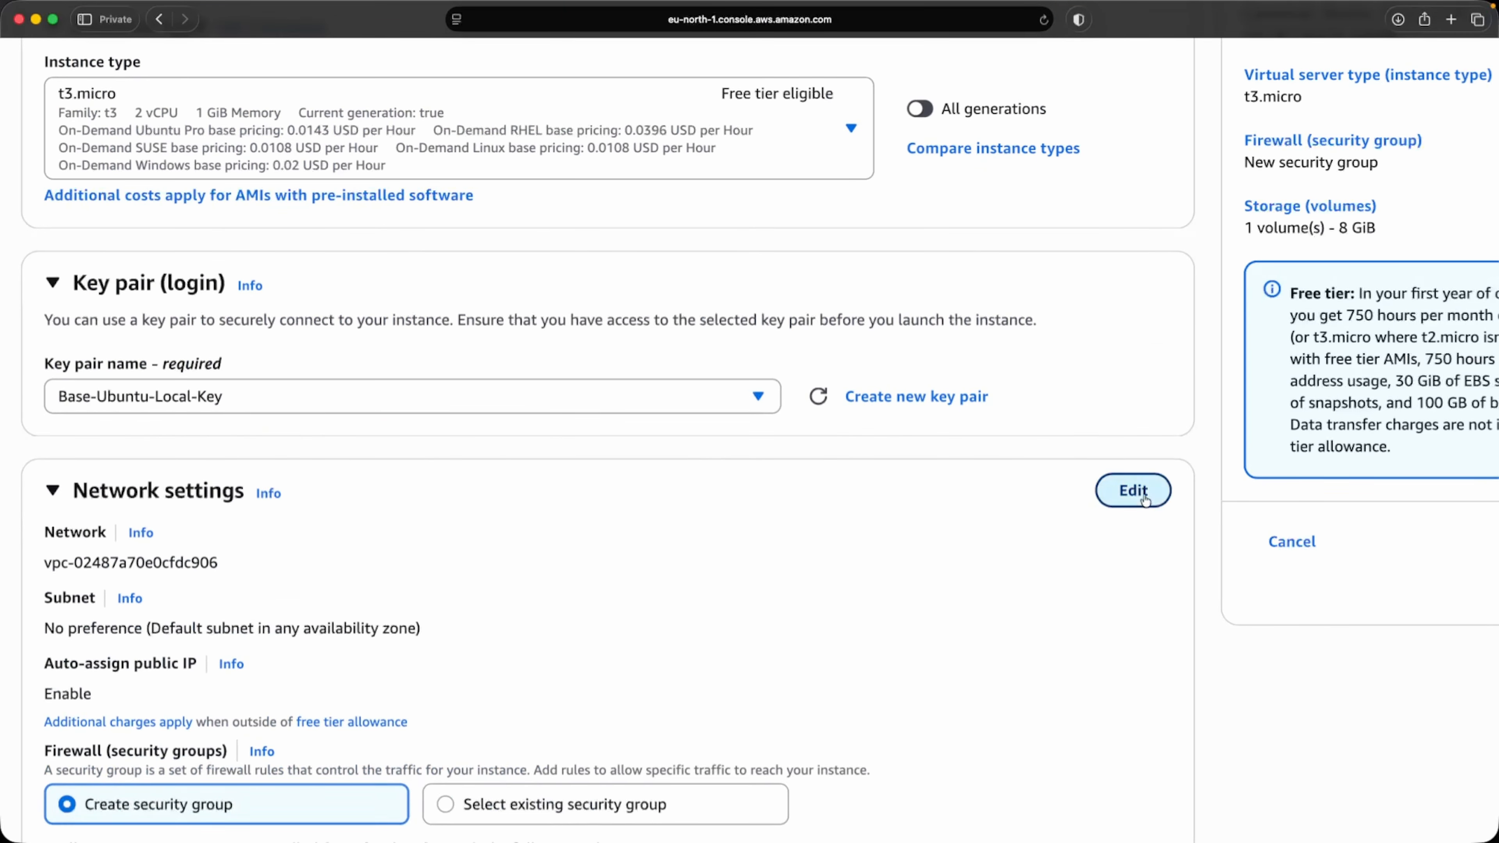
scroll(680, 496, "down", 4)
scroll(679, 492, "down", 9)
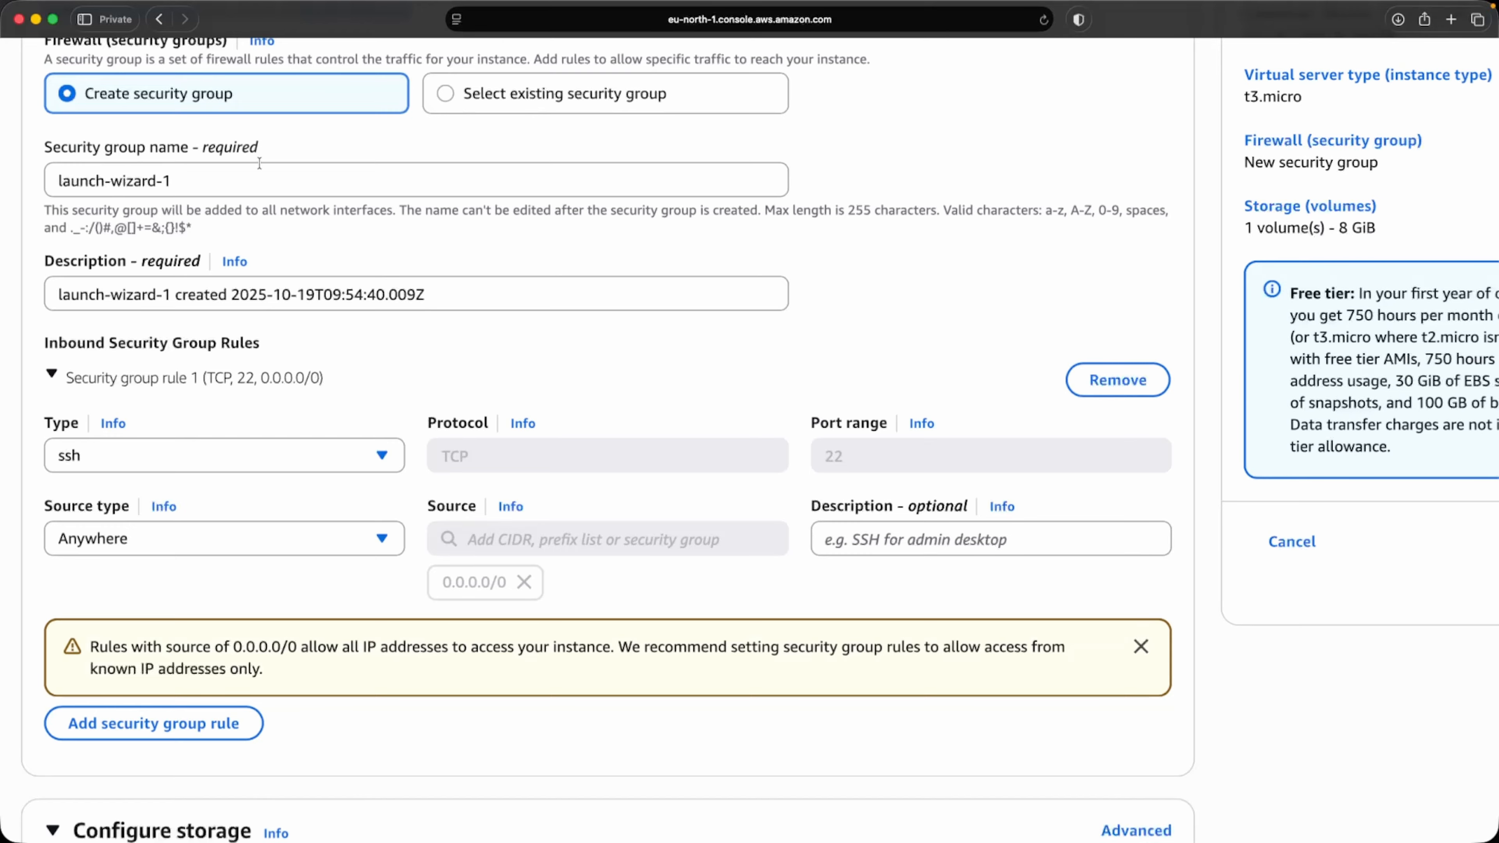
scroll(259, 164, "up", 5)
scroll(259, 161, "left", 3)
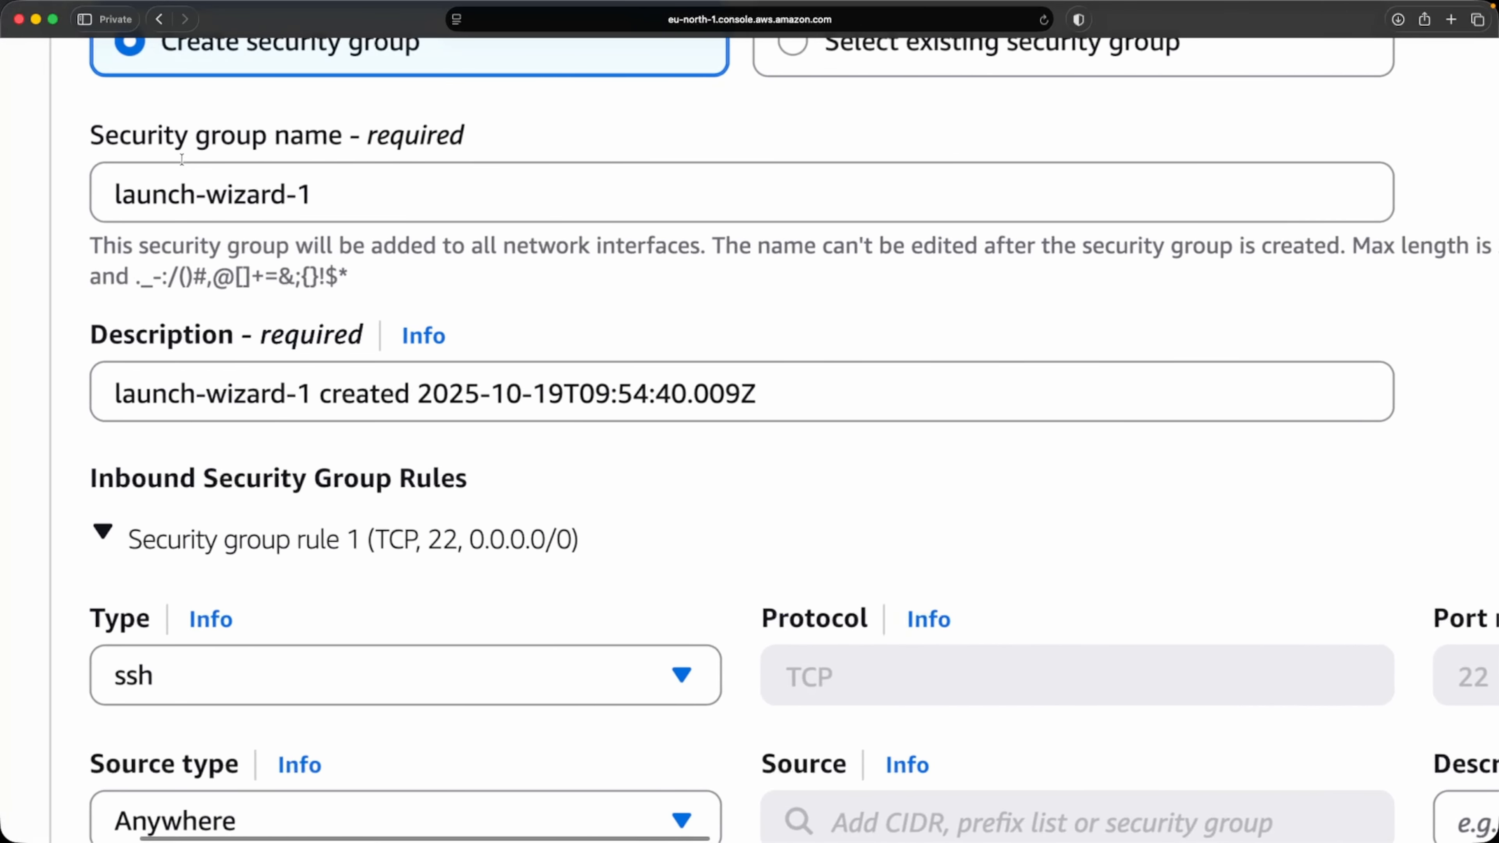
left_click_drag(70, 140, 501, 142)
left_click_drag(372, 209, 90, 200)
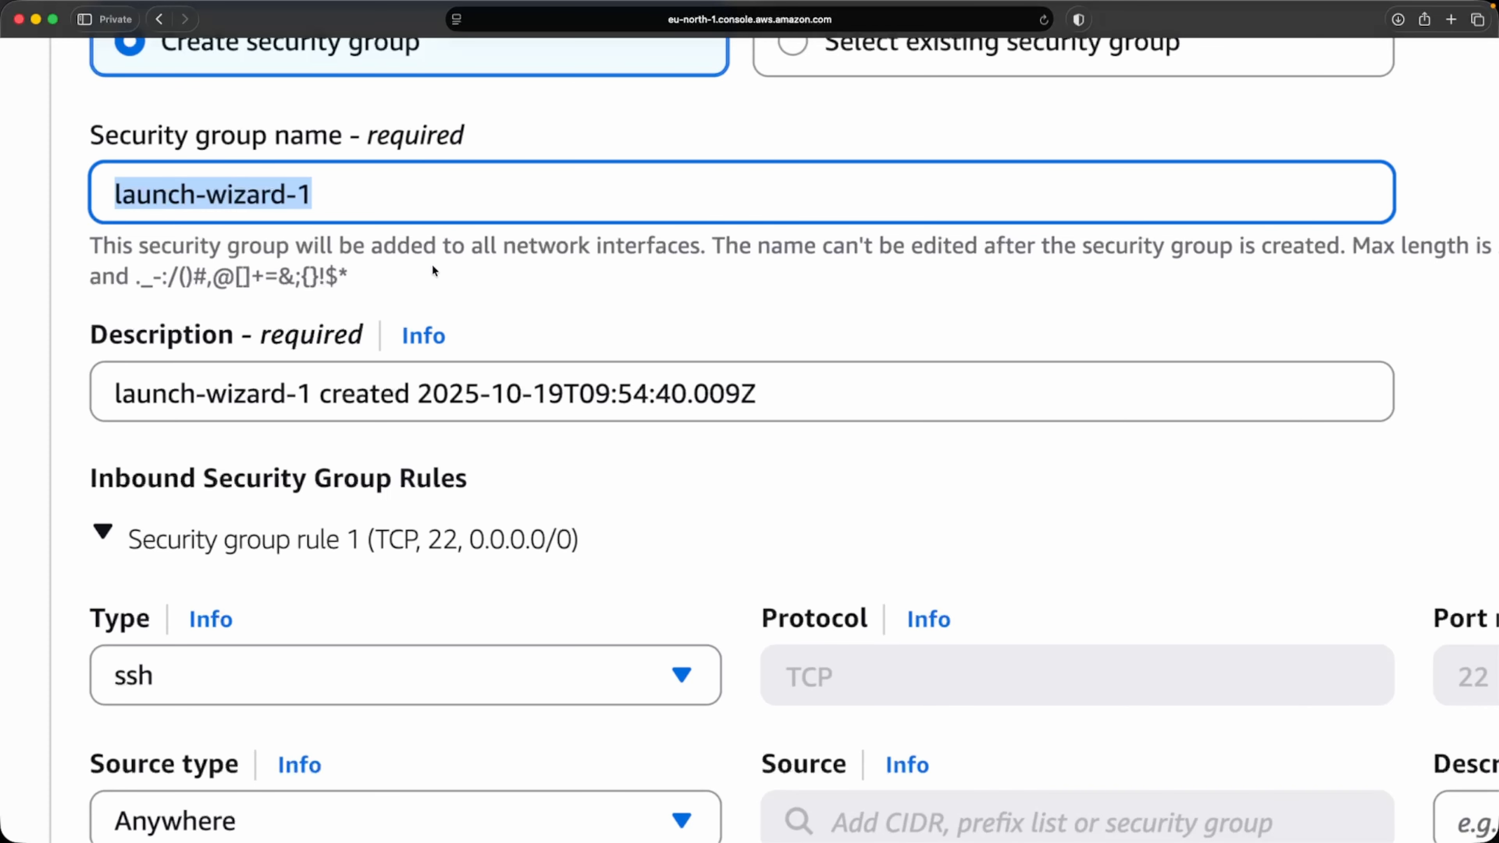
Switch to an existing security group and keep 'default' selected.
scroll(432, 264, "up", 5)
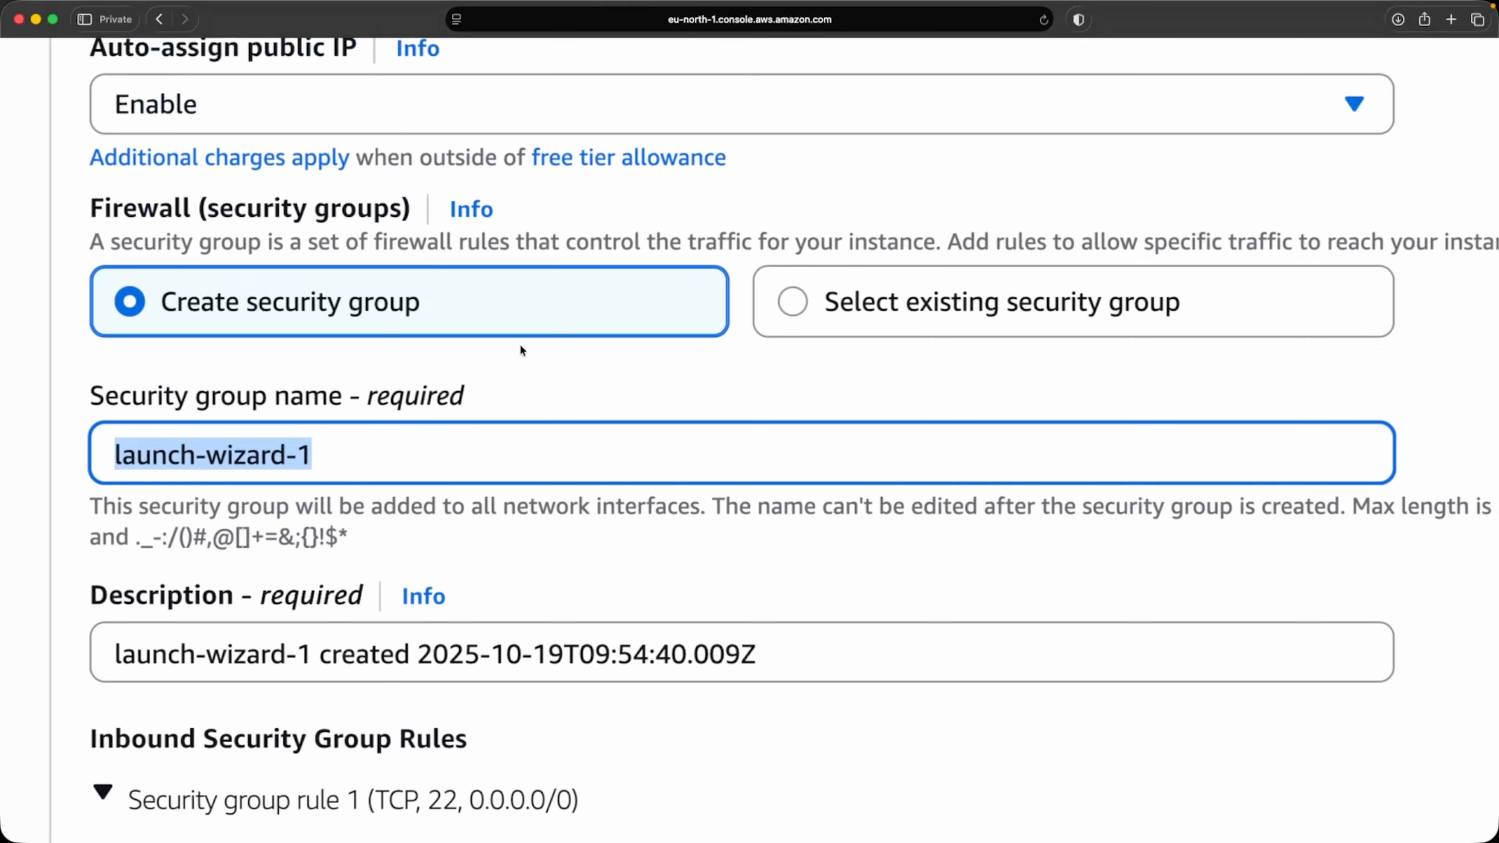
scroll(542, 343, "down", 5)
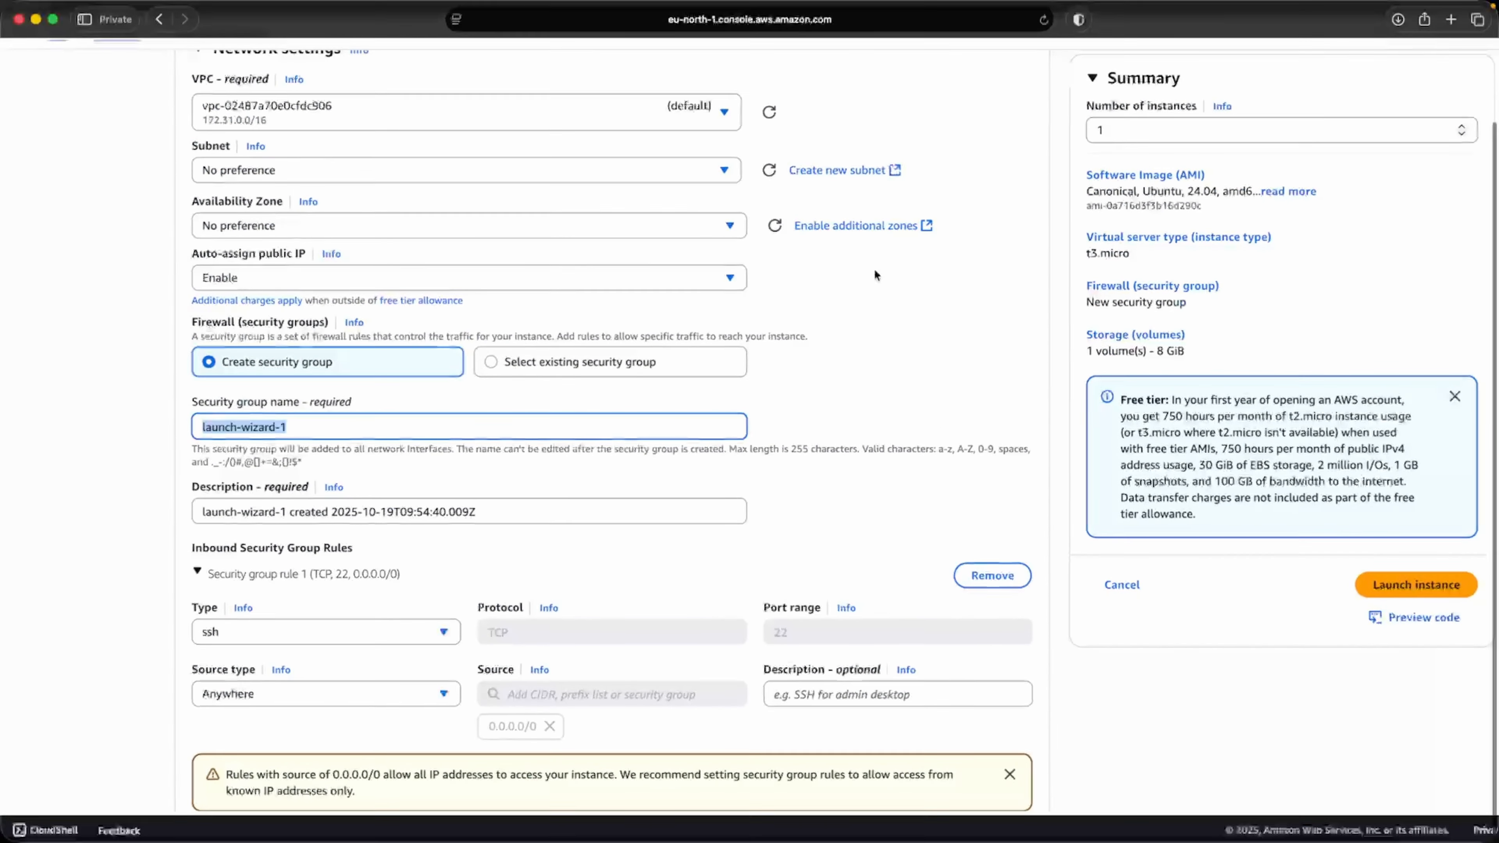
scroll(903, 236, "up", 4)
scroll(863, 413, "down", 3)
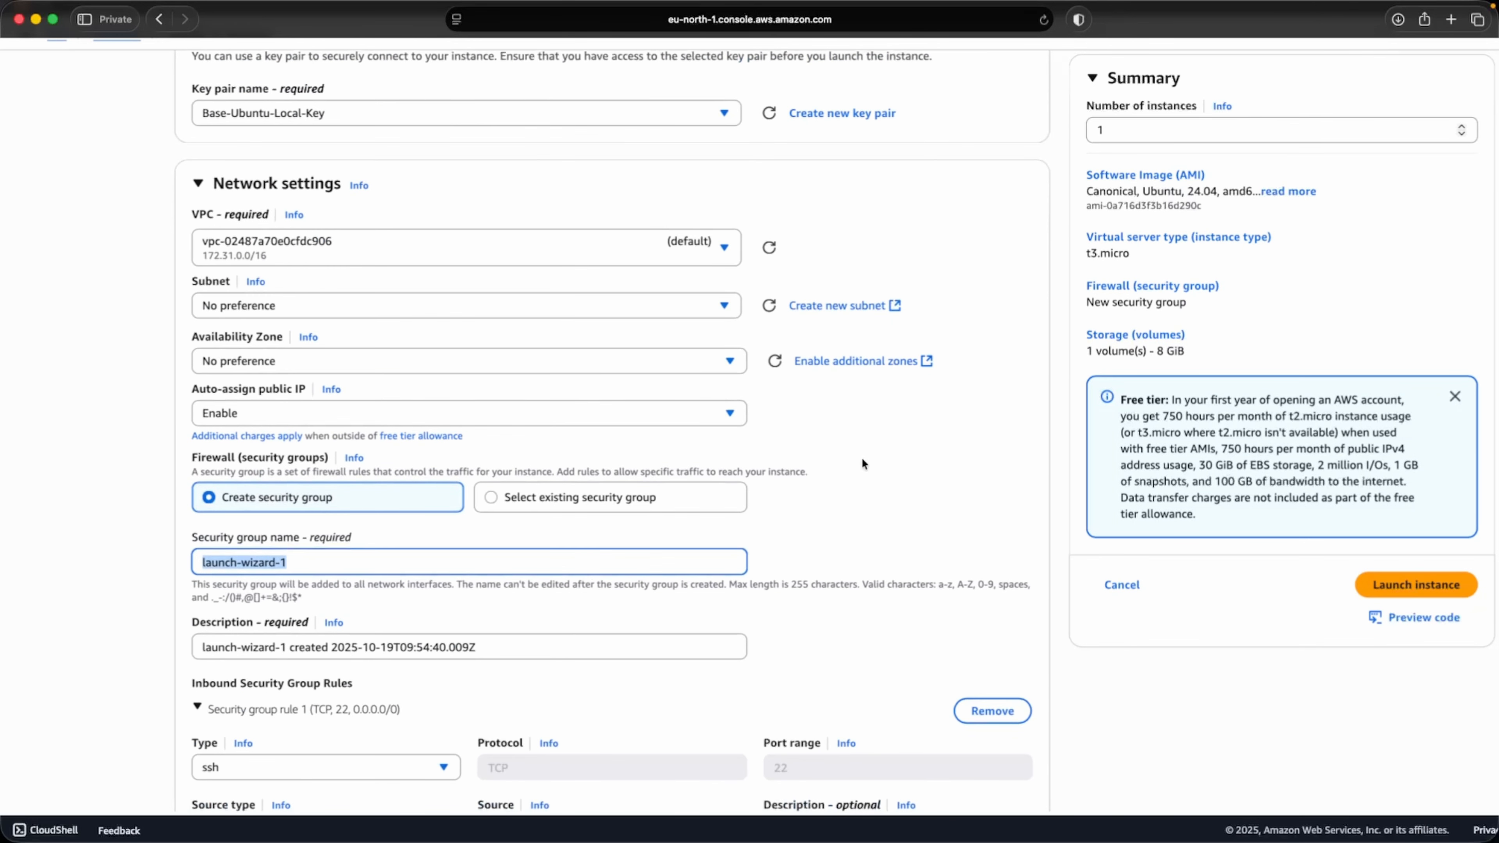
scroll(333, 283, "up", 5)
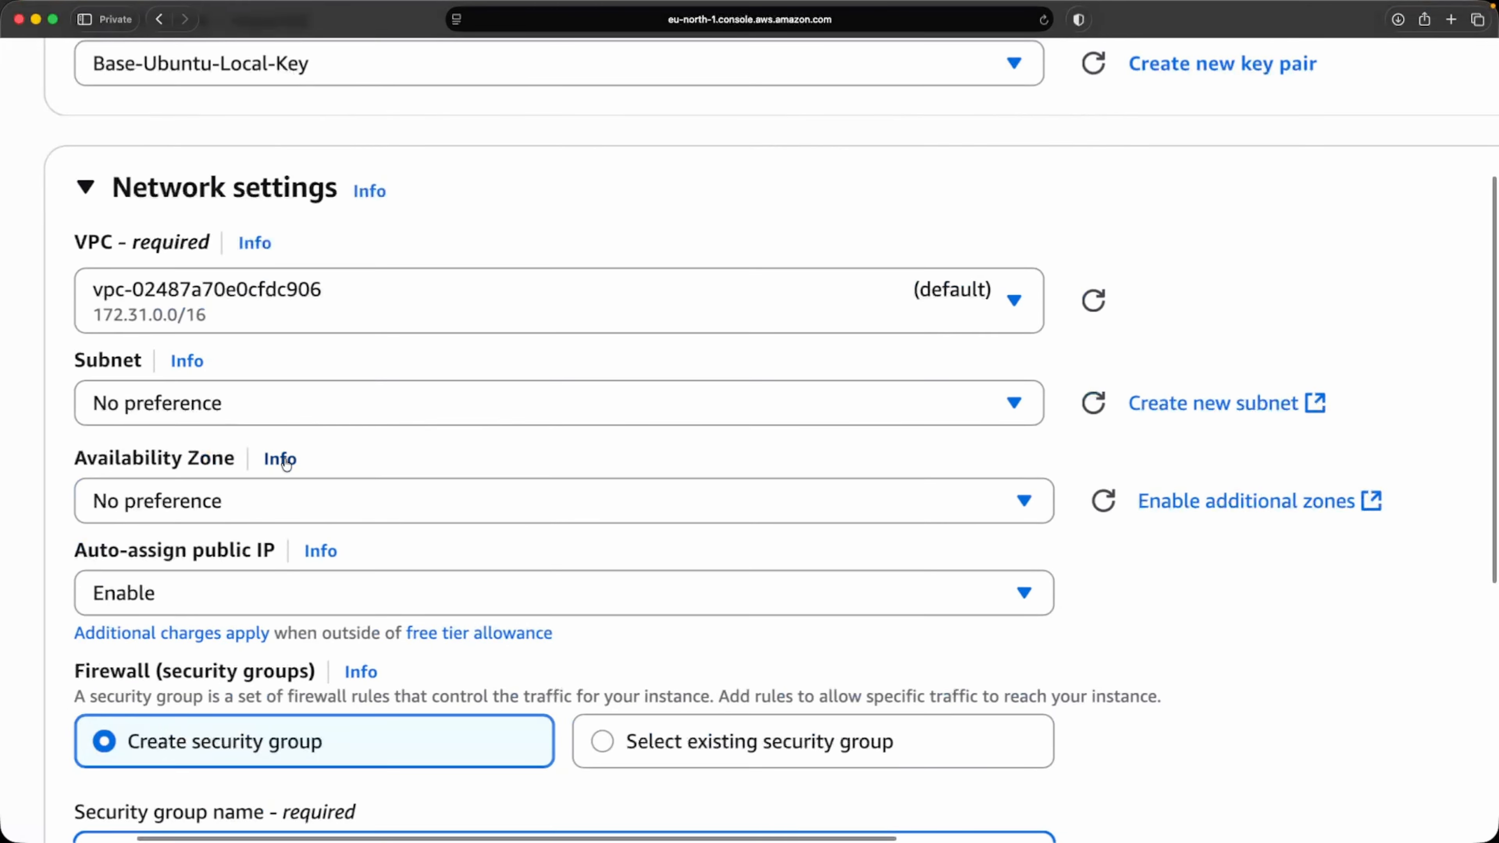
scroll(281, 460, "down", 5)
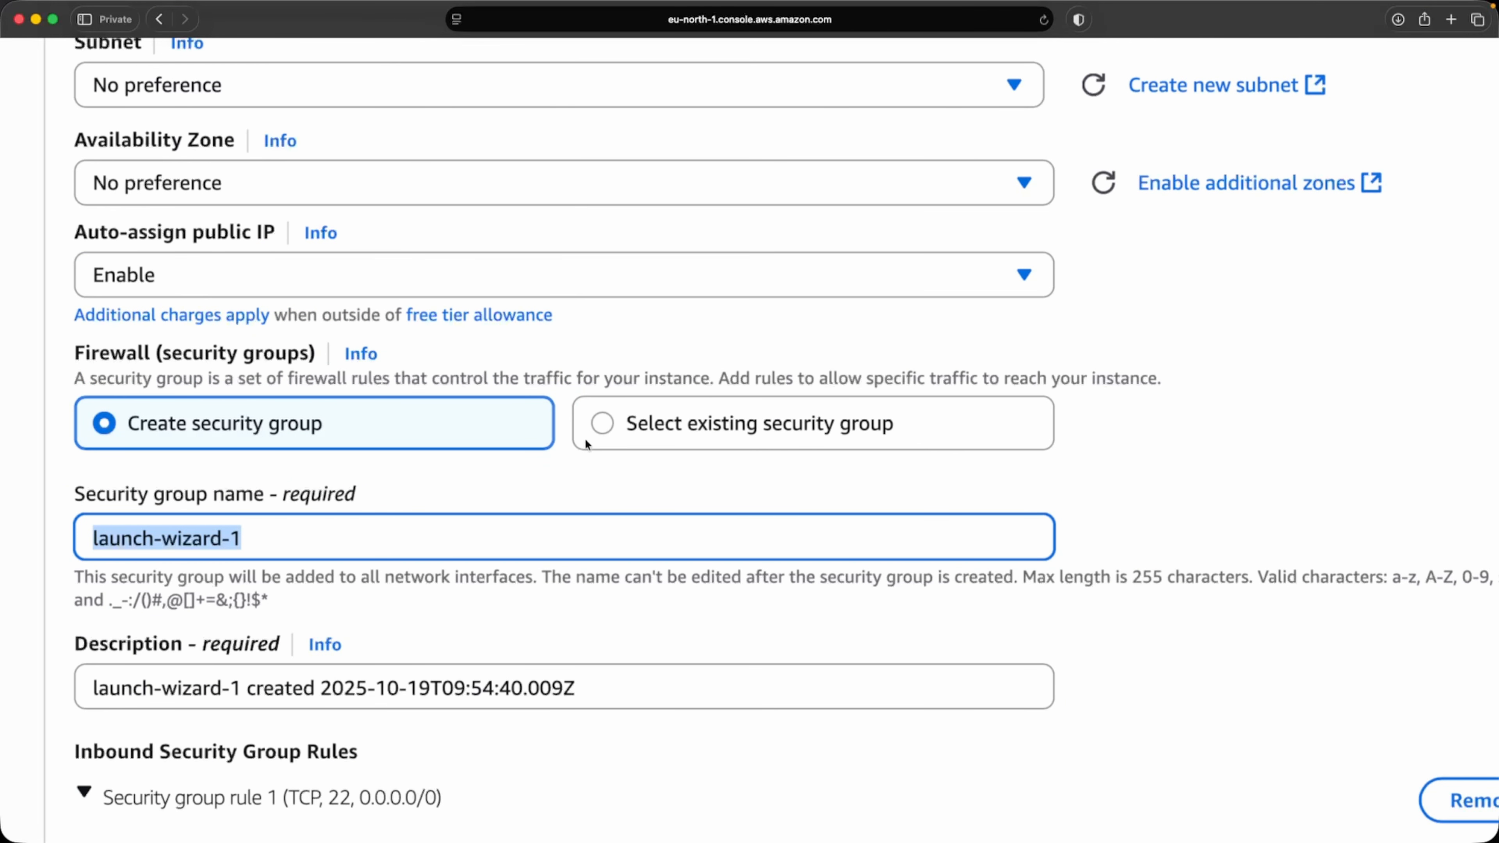
left_click(596, 428)
left_click(417, 526)
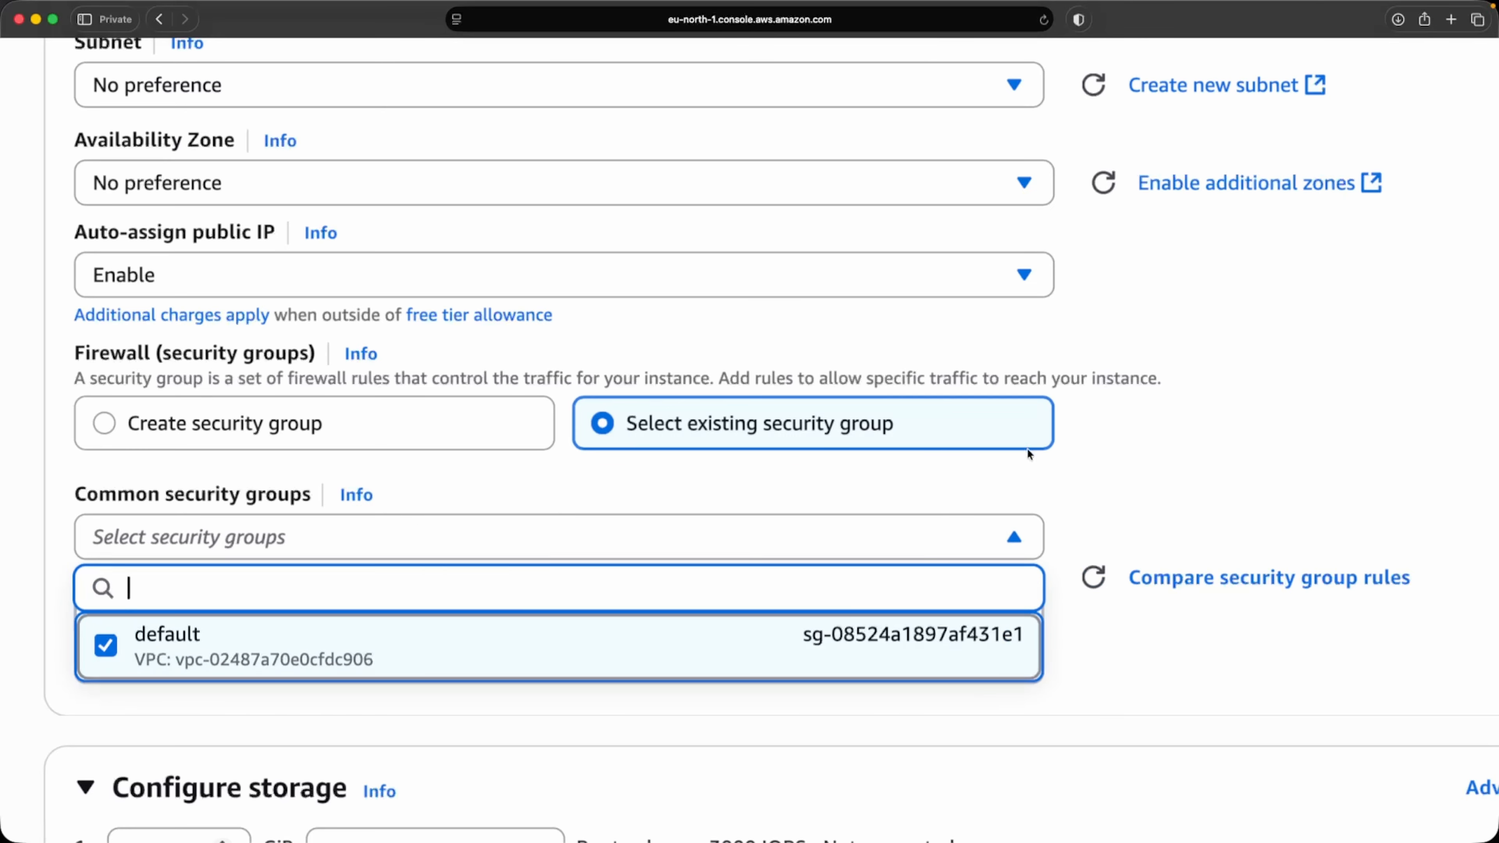
left_click(1170, 487)
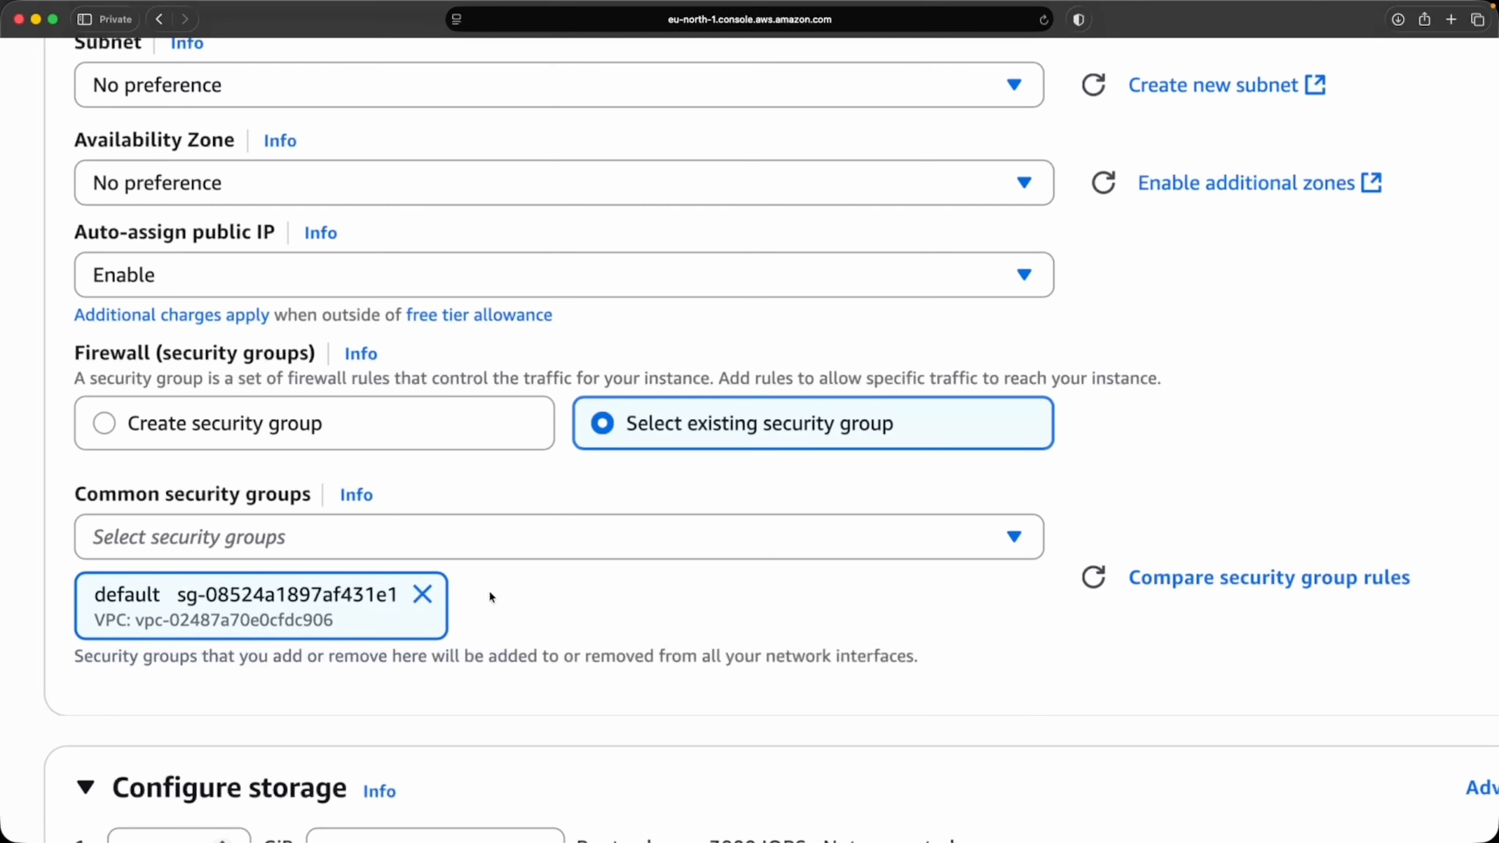
scroll(609, 613, "down", 5)
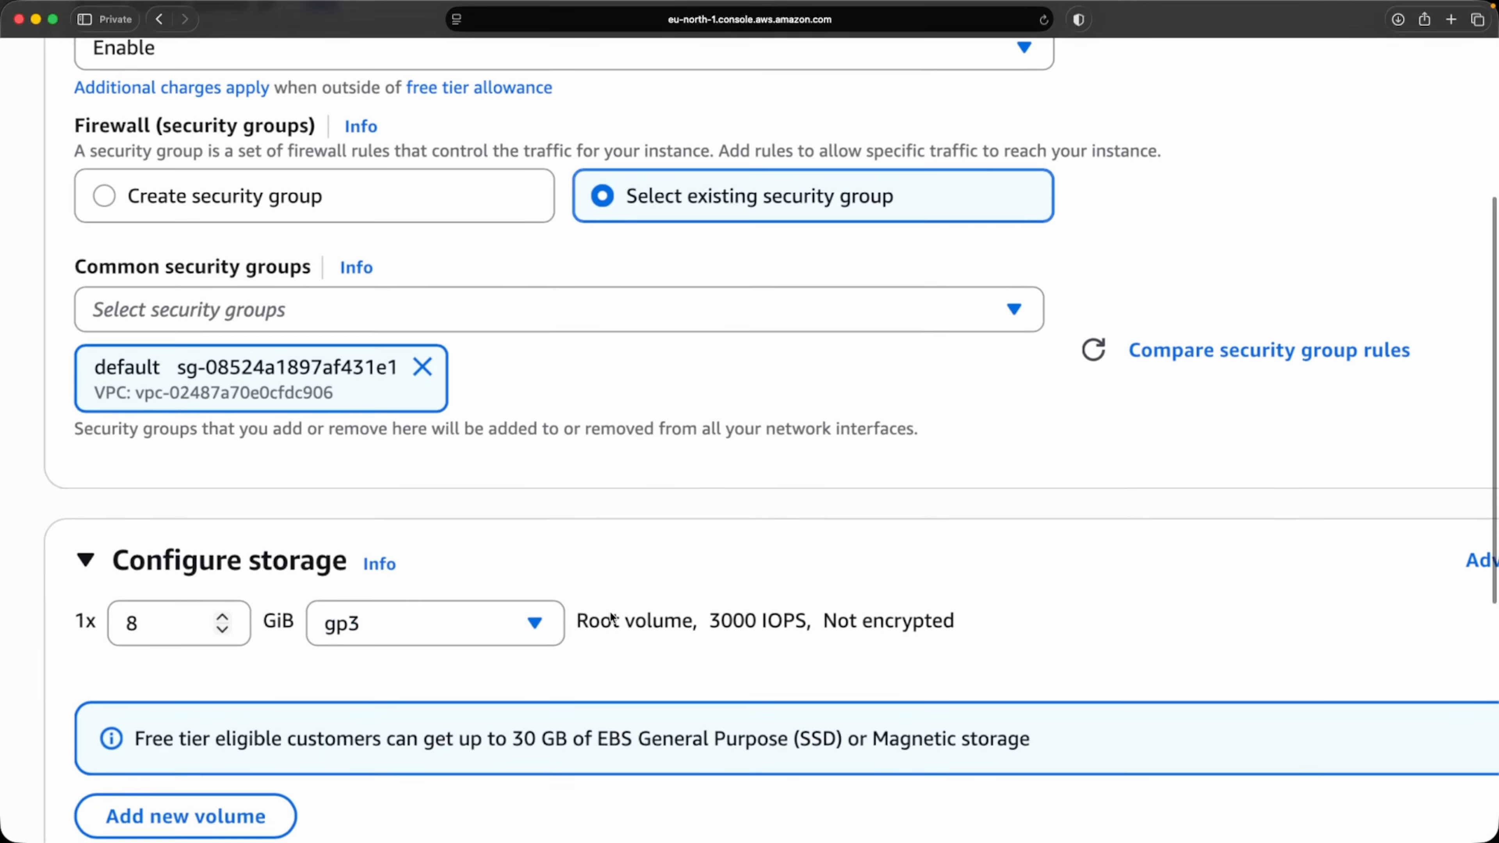
scroll(610, 613, "down", 2)
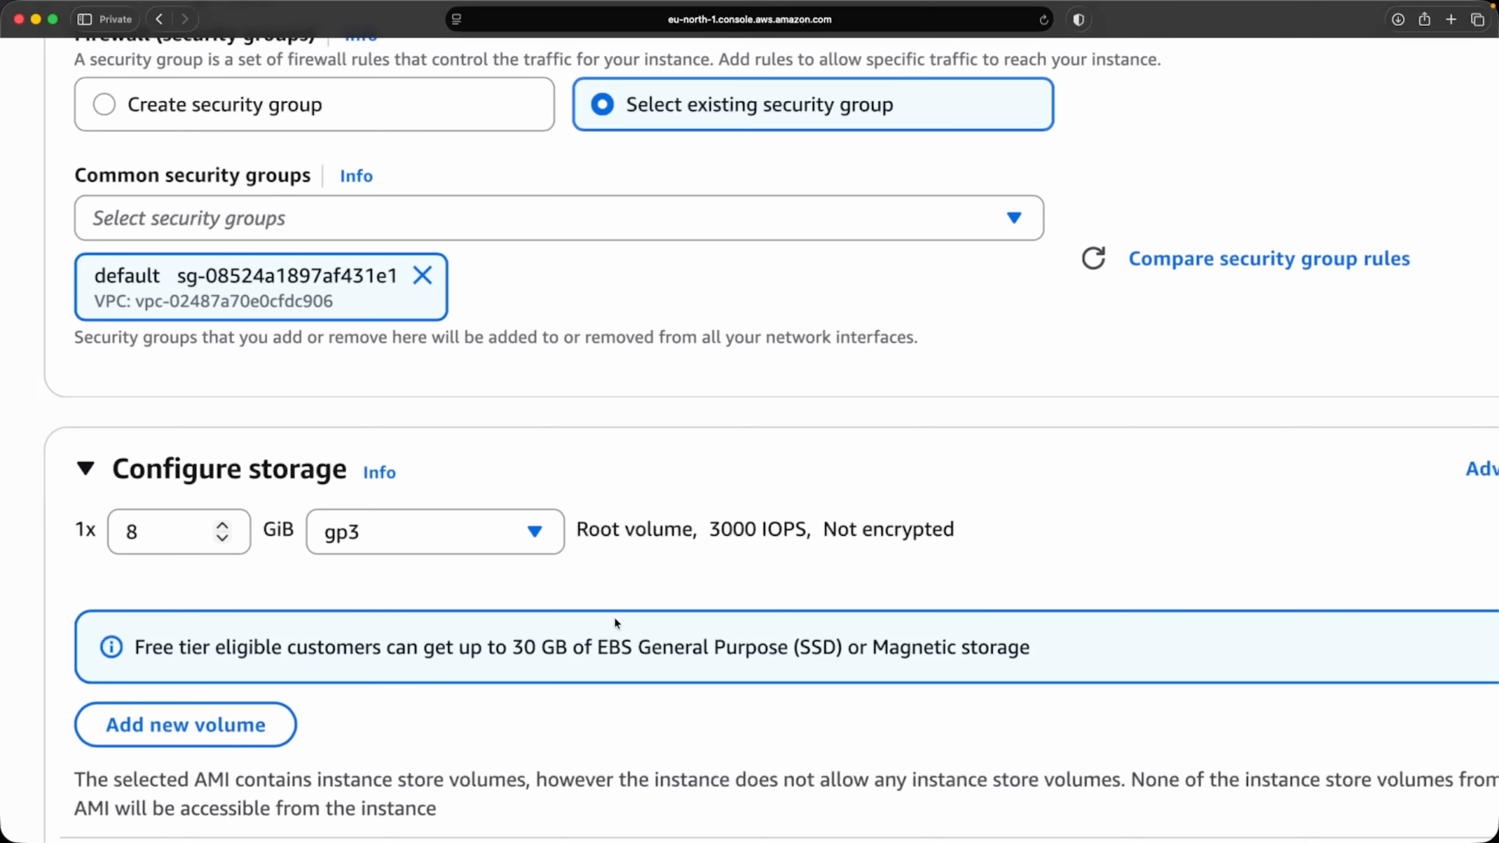
Replace the root volume size of 8 with 30 GiB and apply it.
left_click(164, 540)
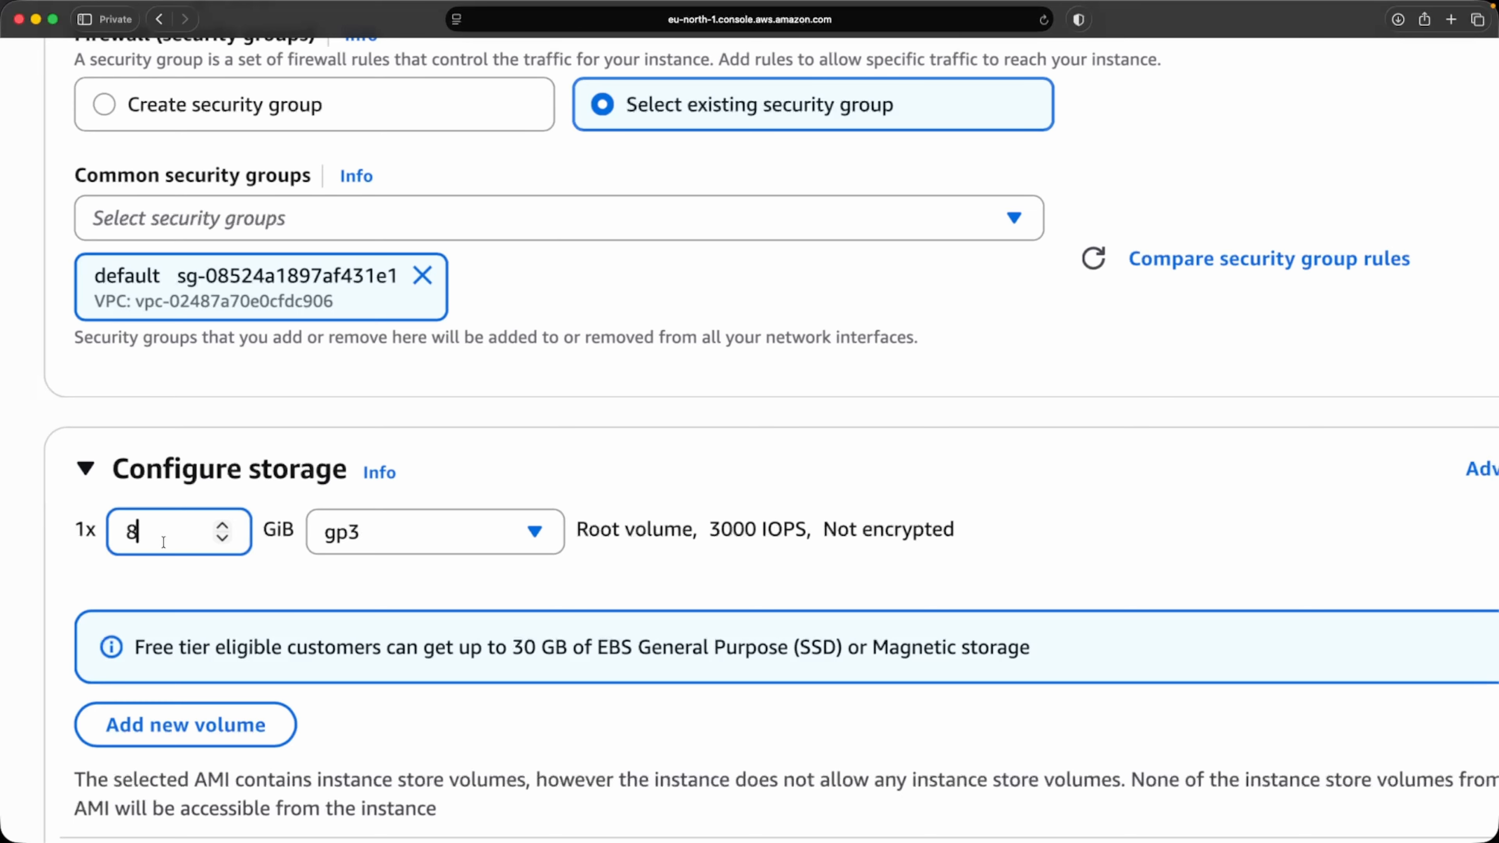
key("Left")
key("Delete")
type("30")
left_click(320, 595)
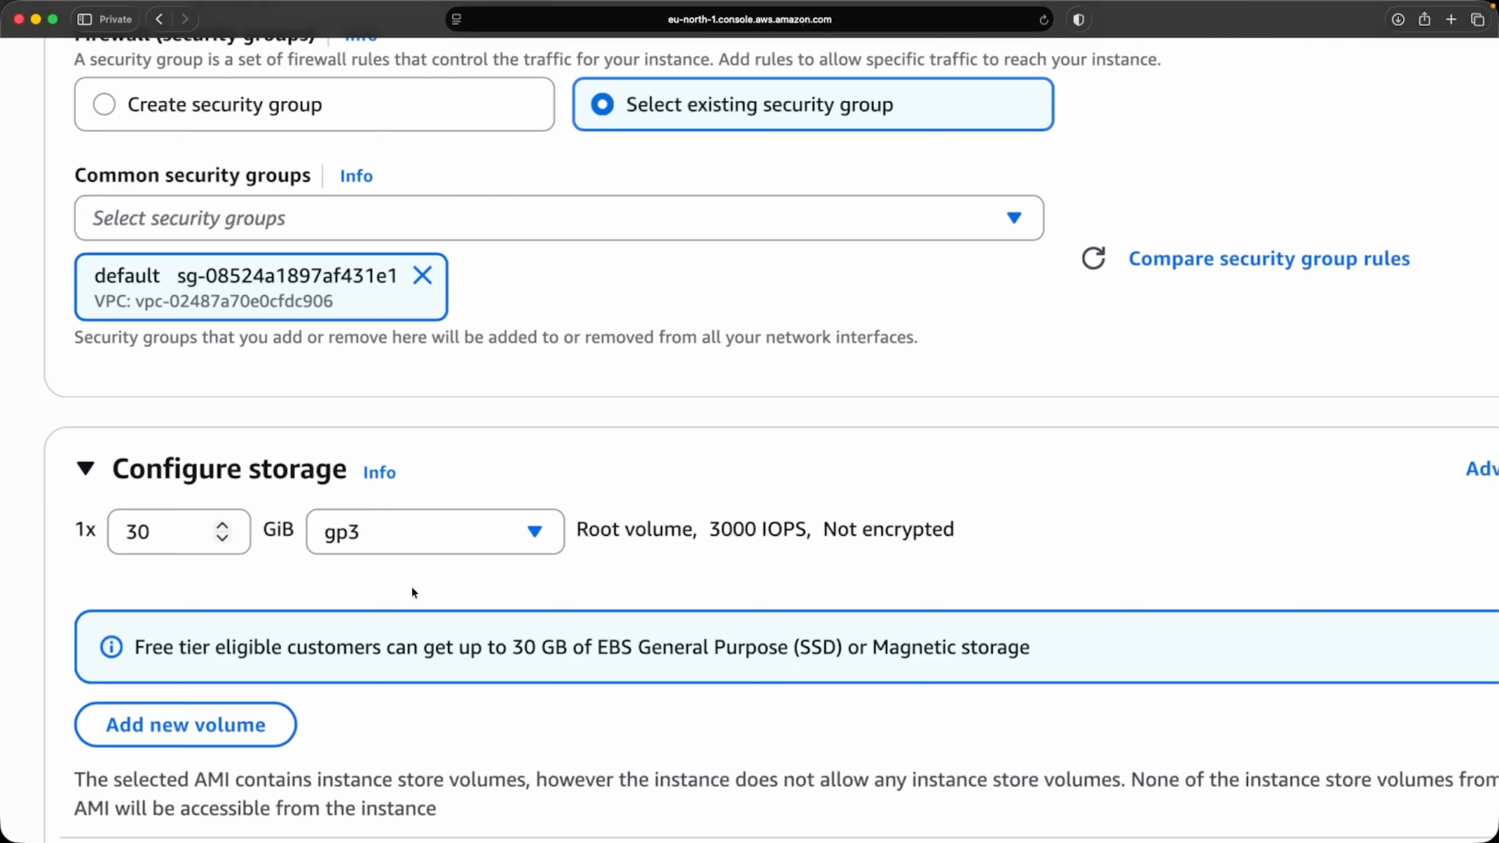
left_click(200, 528)
key("BackSpace")
key("BackSpace")
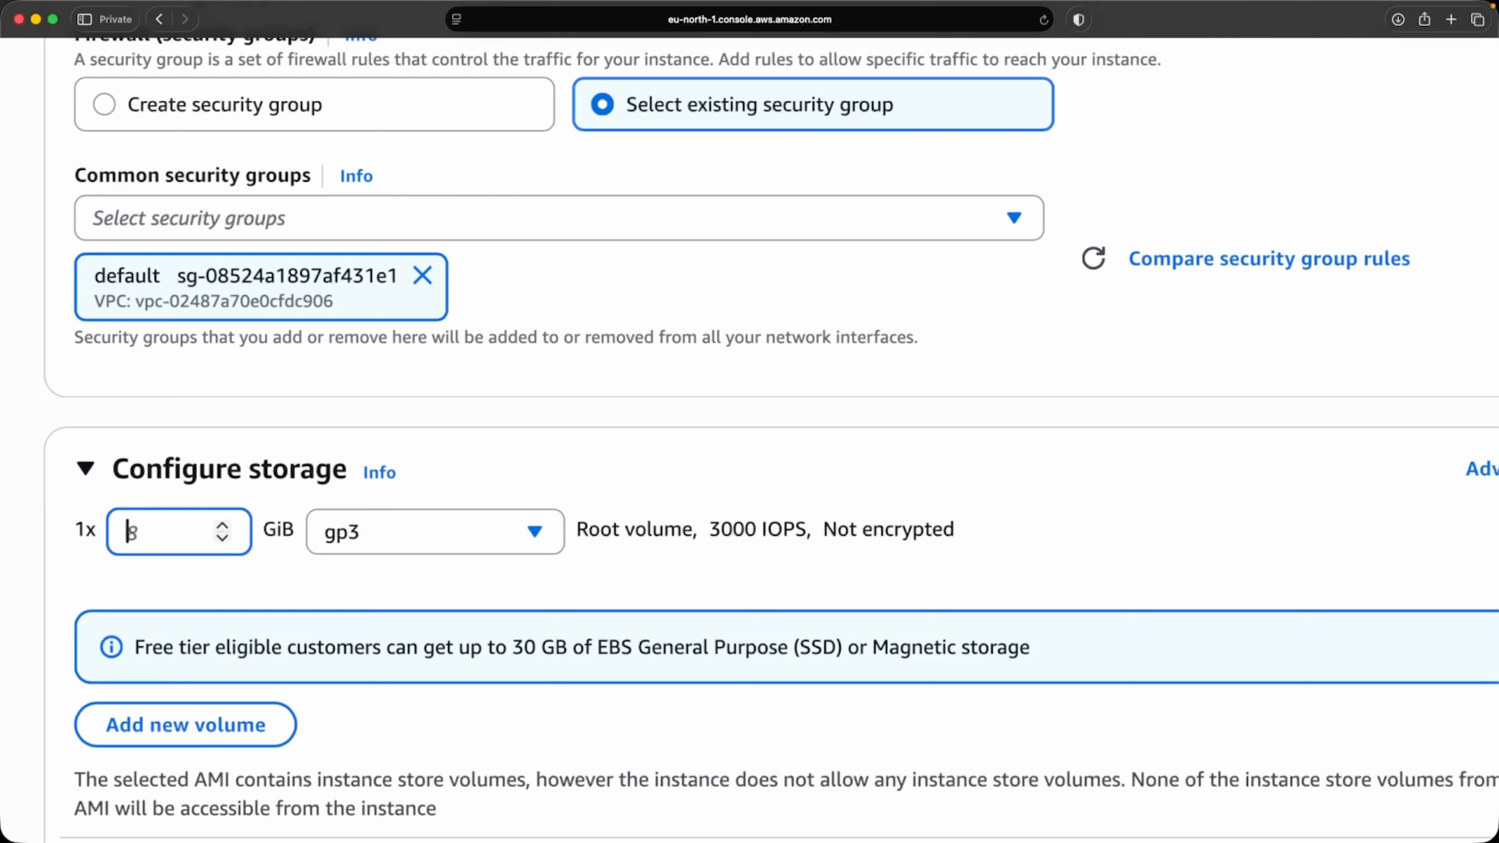
type("20")
key("BackSpace")
key("BackSpace")
type("30")
left_click(655, 562)
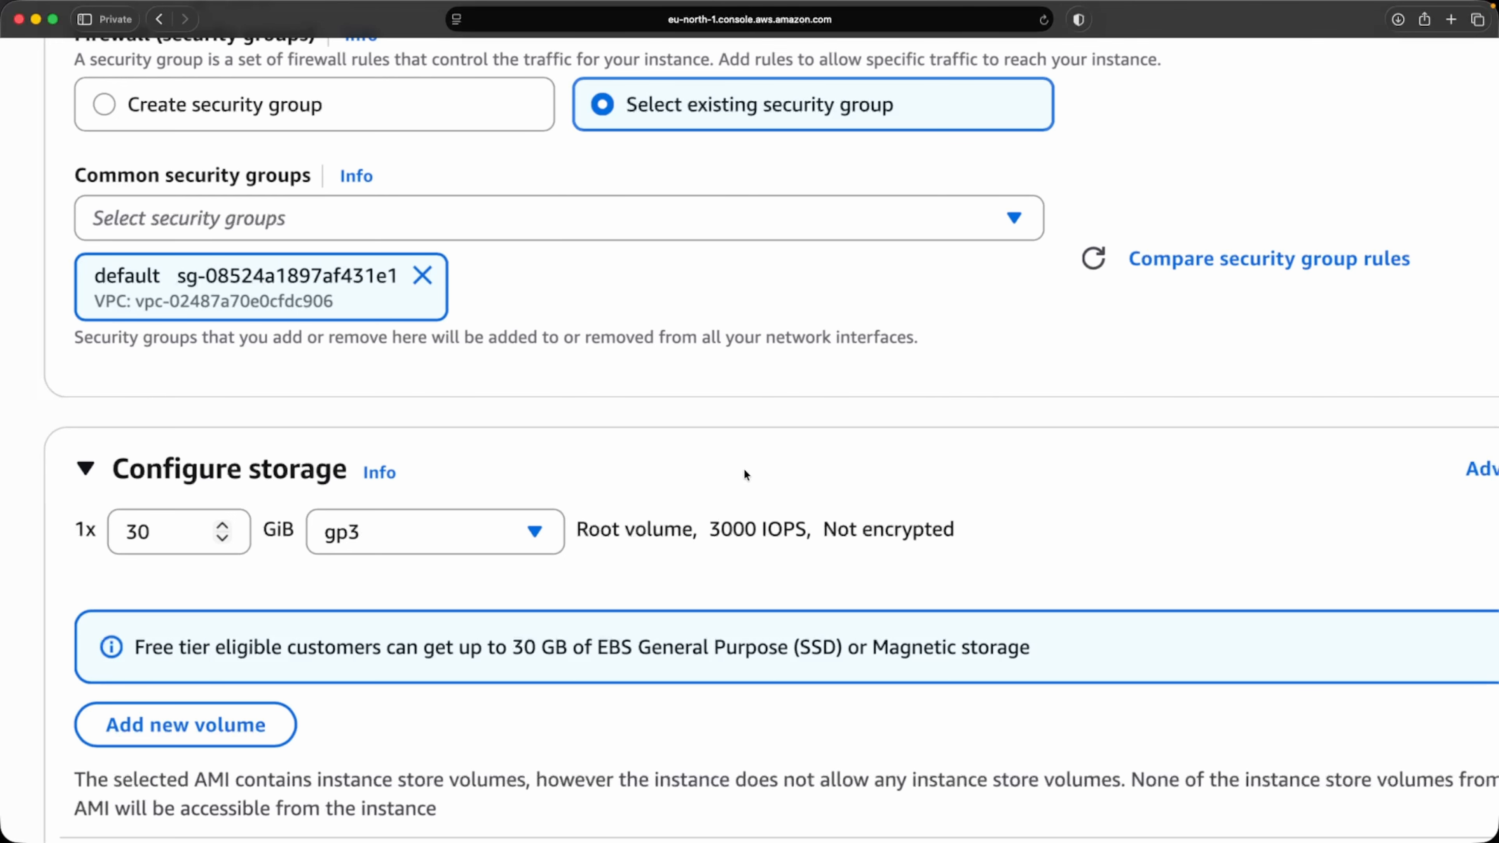
key("super+minus")
key("super+minus")
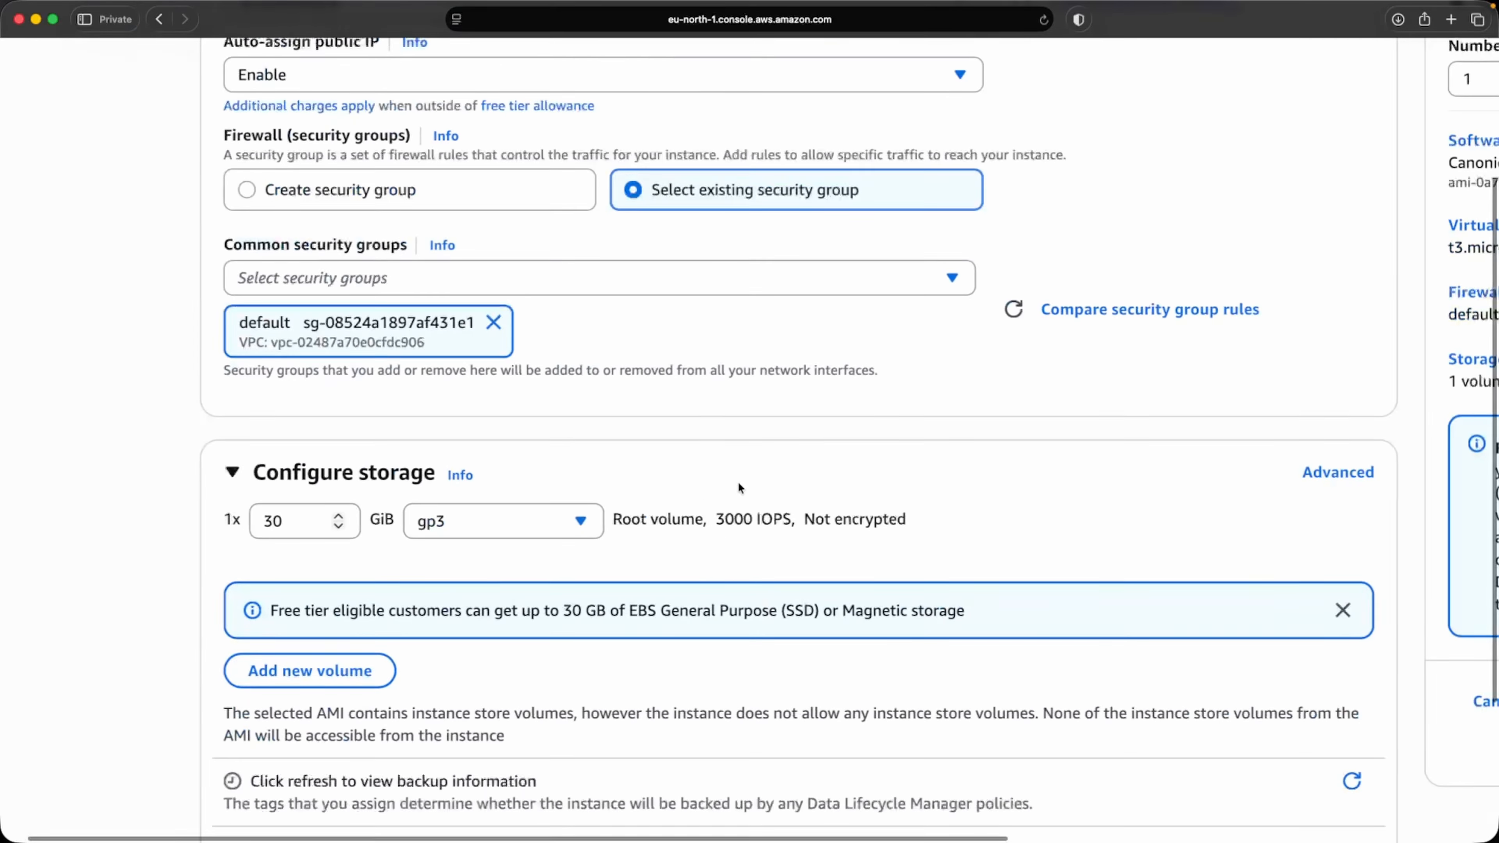
scroll(699, 489, "down", 5)
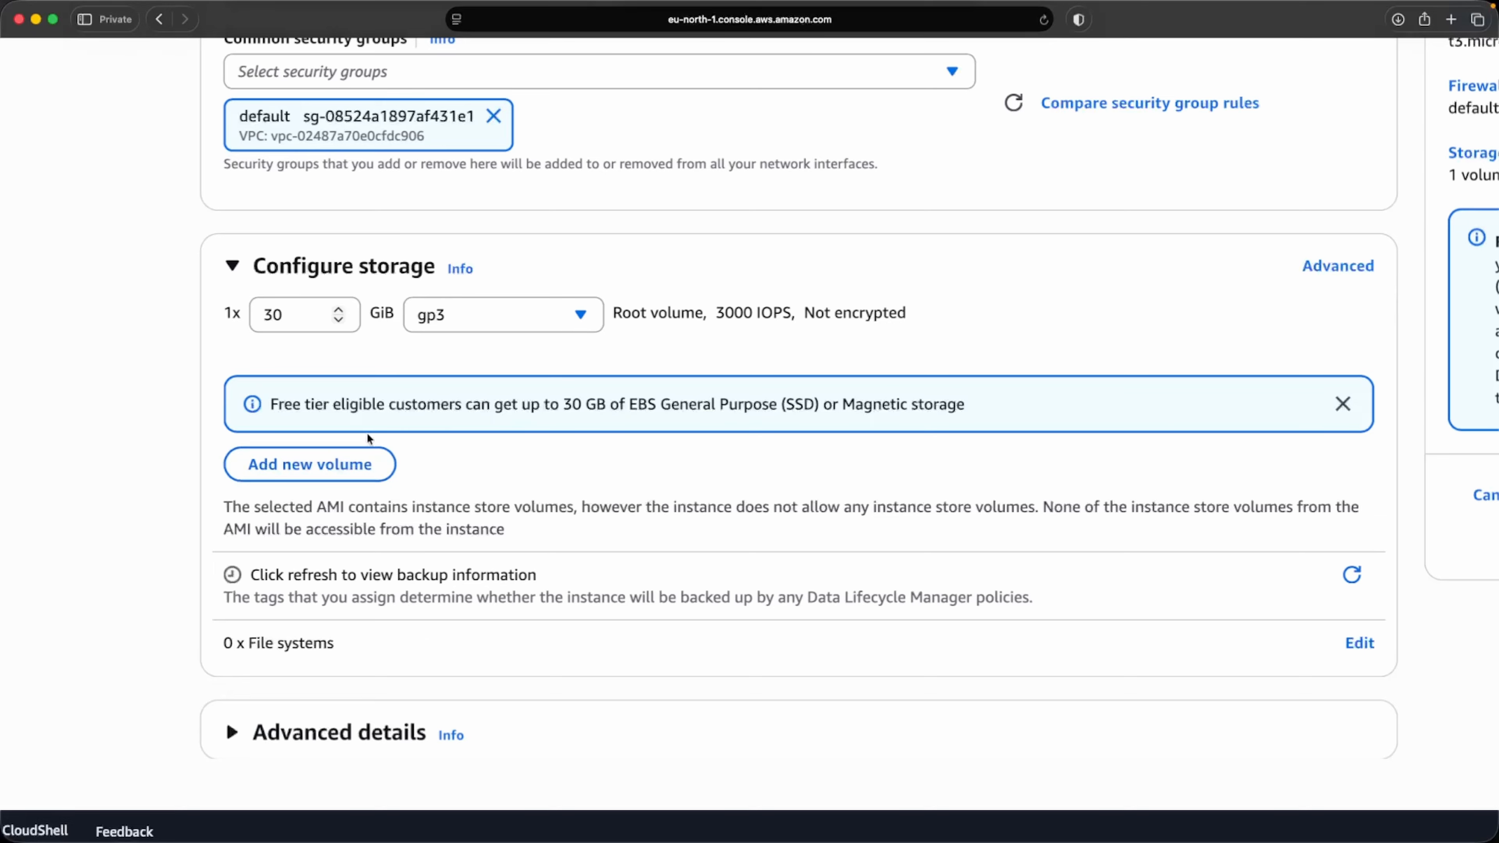
left_click(239, 733)
scroll(322, 685, "down", 10)
scroll(322, 683, "down", 1)
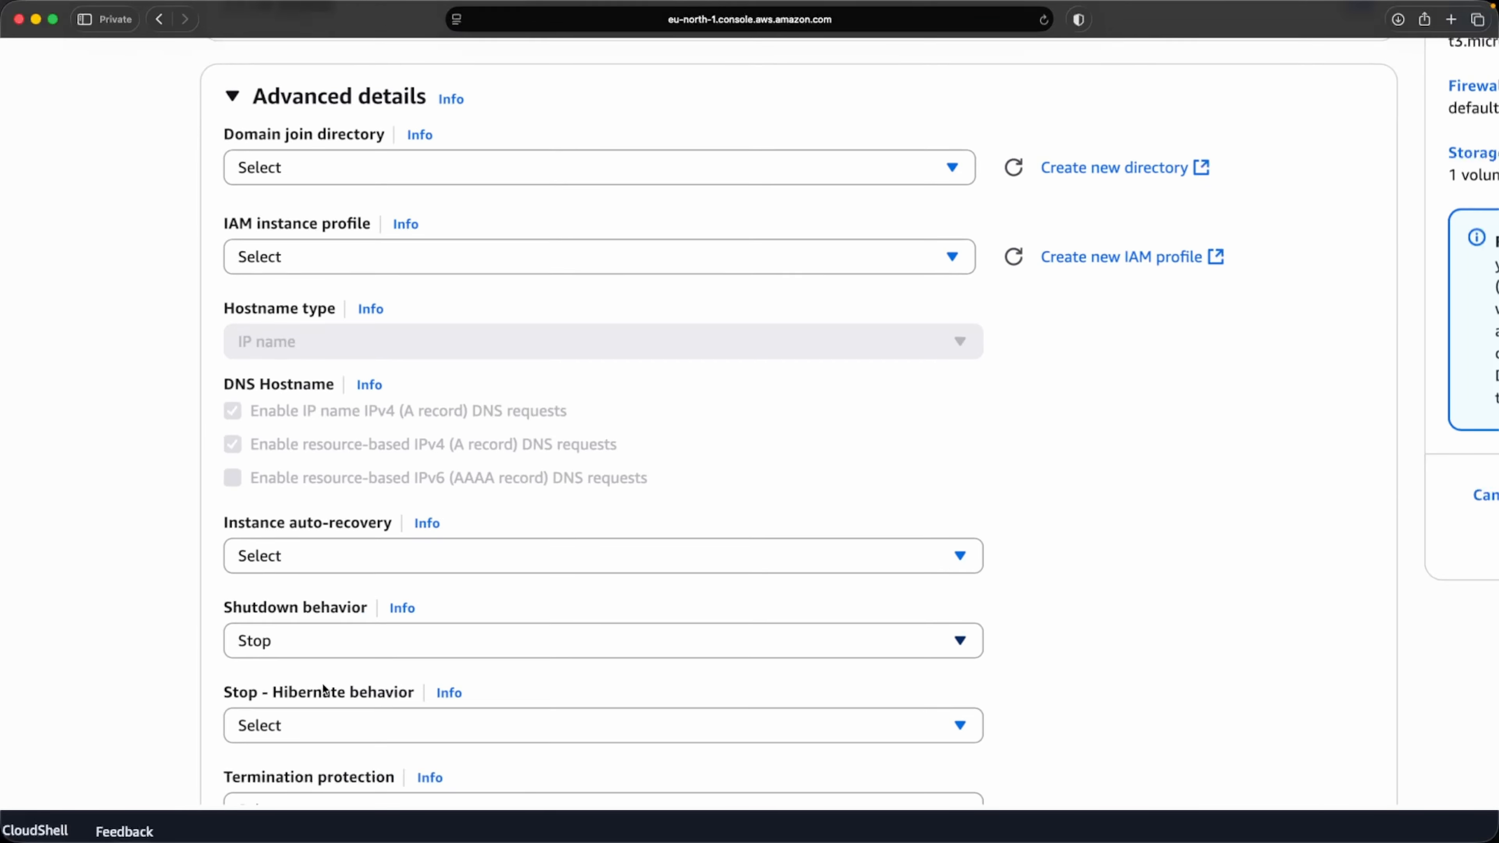
scroll(322, 683, "up", 7)
left_click(230, 536)
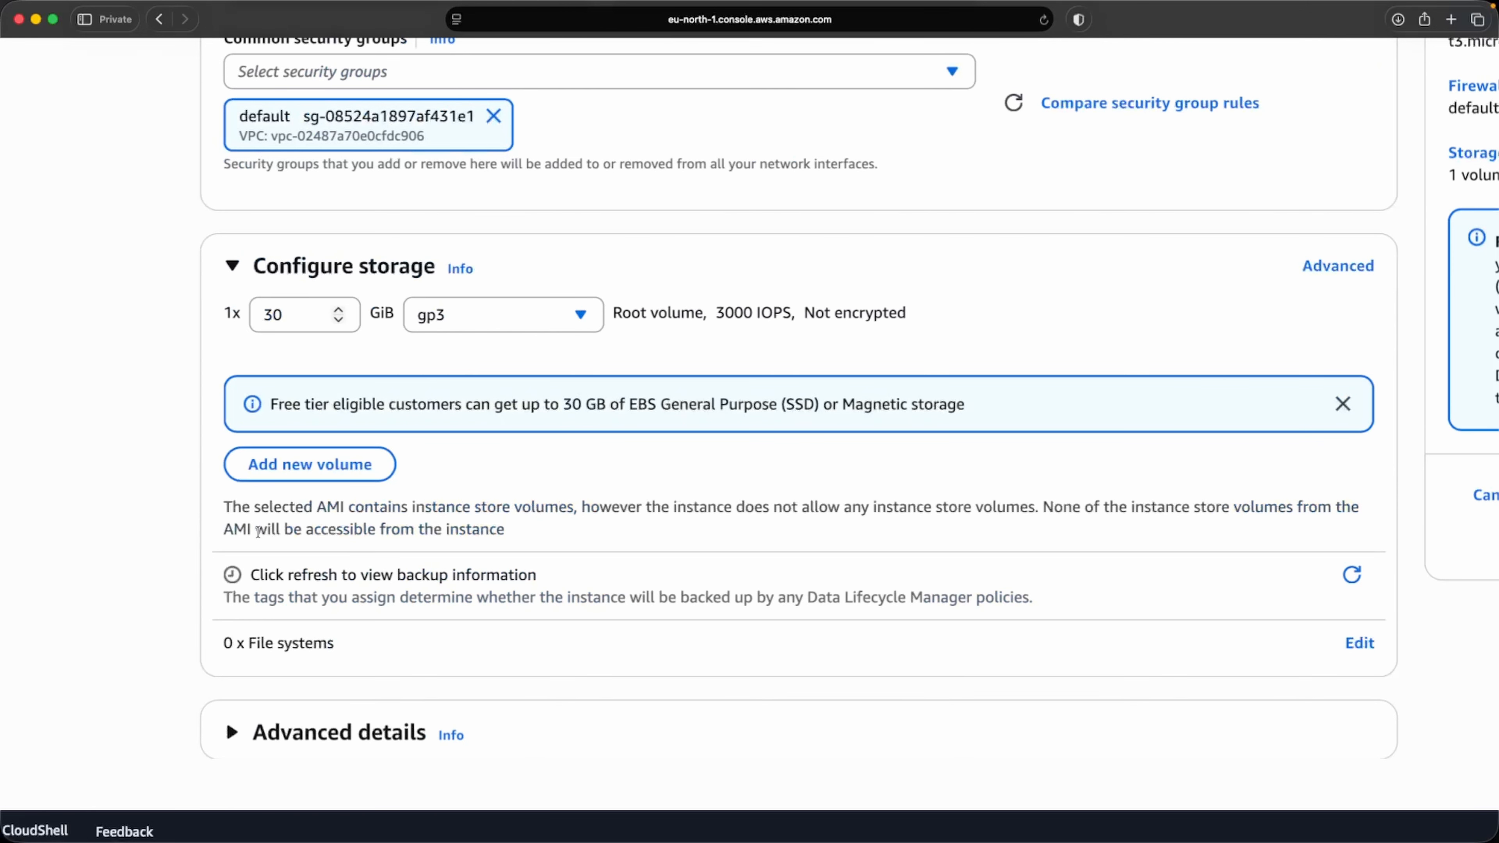
scroll(385, 475, "up", 10)
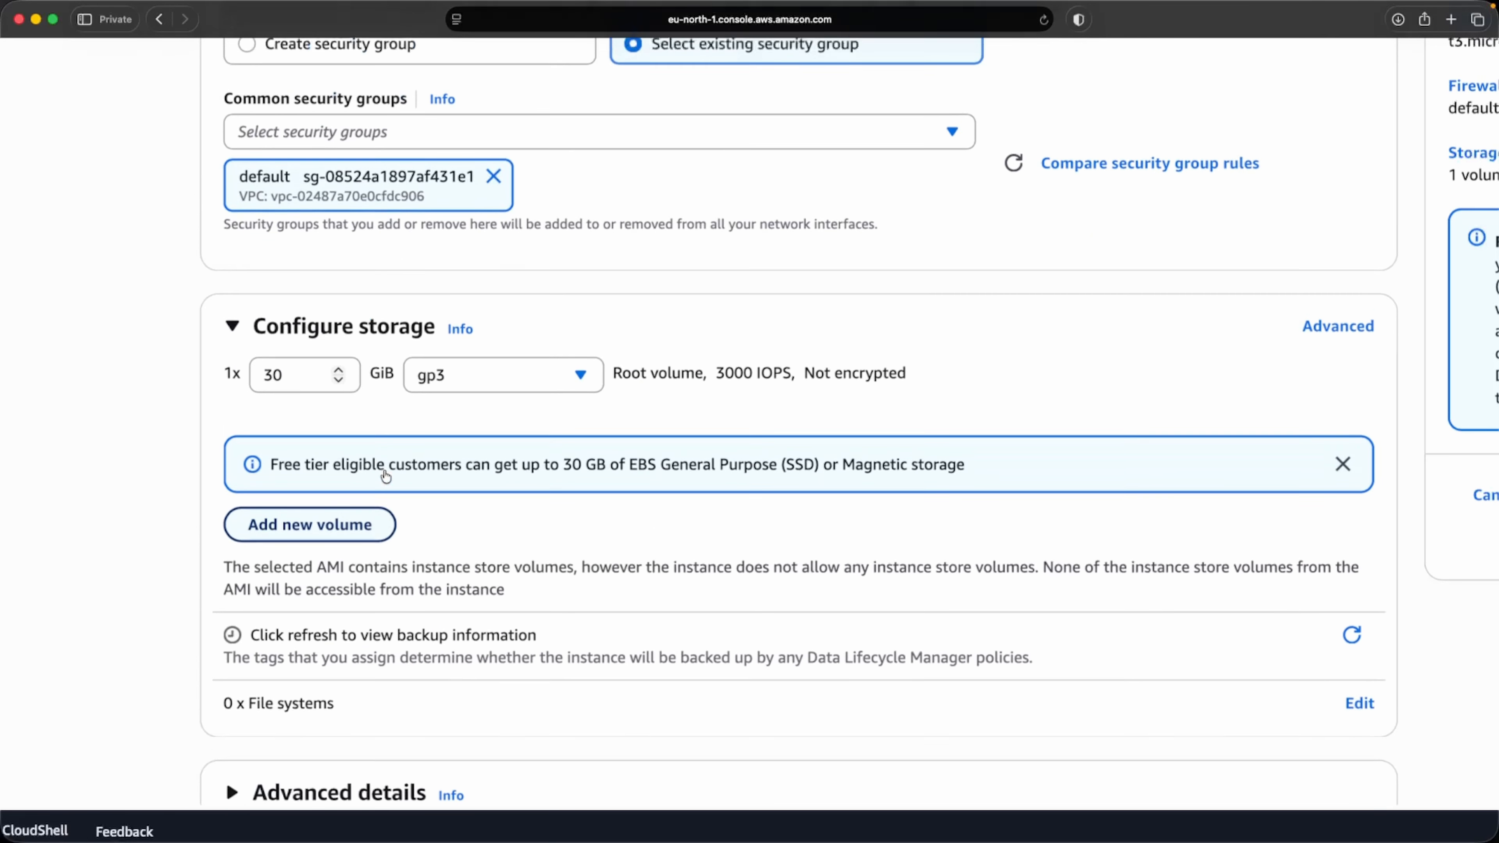
scroll(384, 475, "right", 4)
scroll(384, 473, "right", 5)
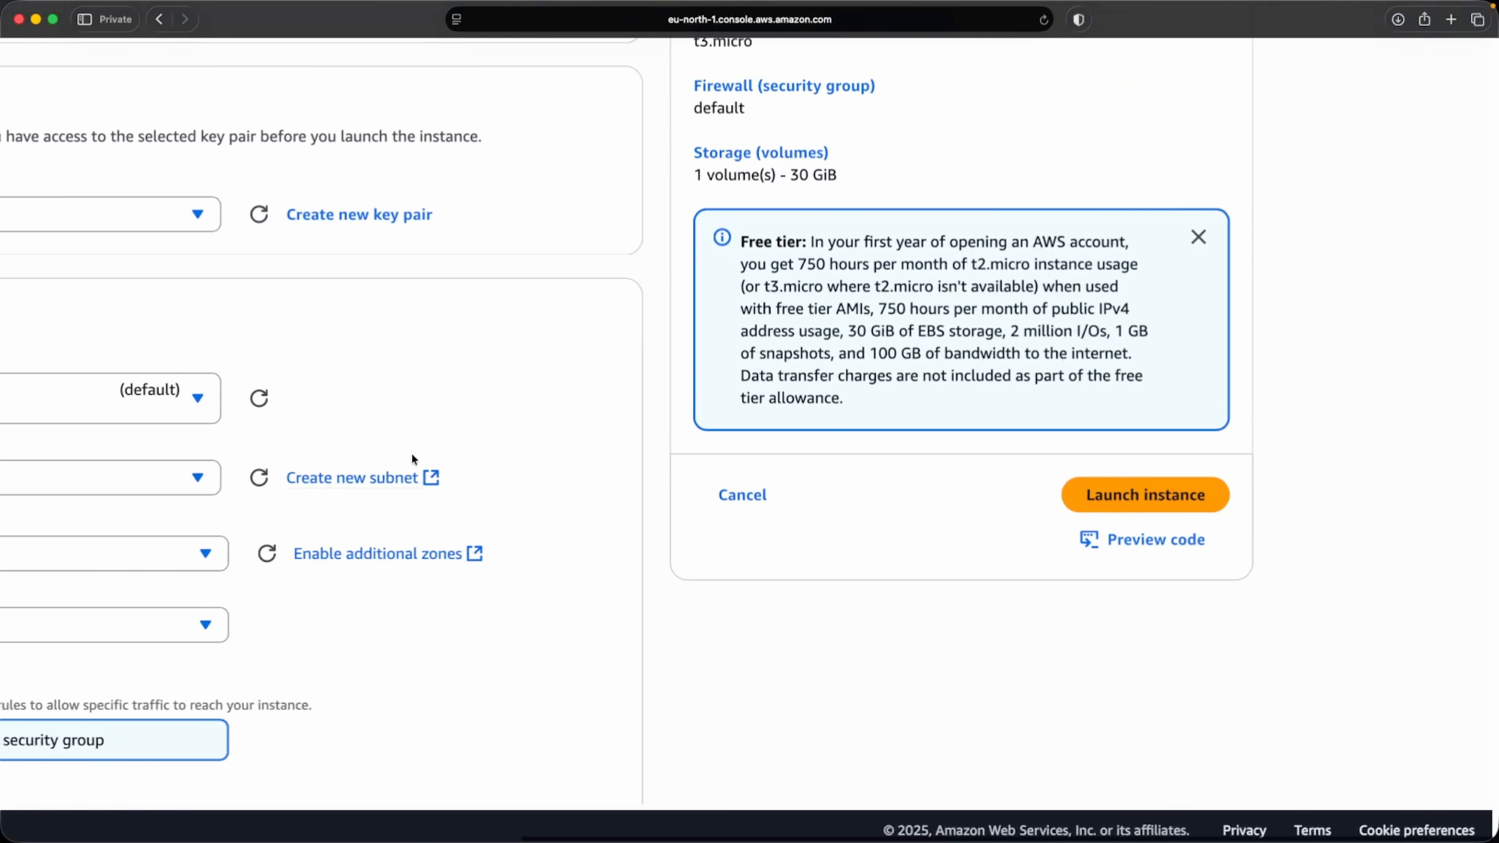
scroll(920, 187, "up", 10)
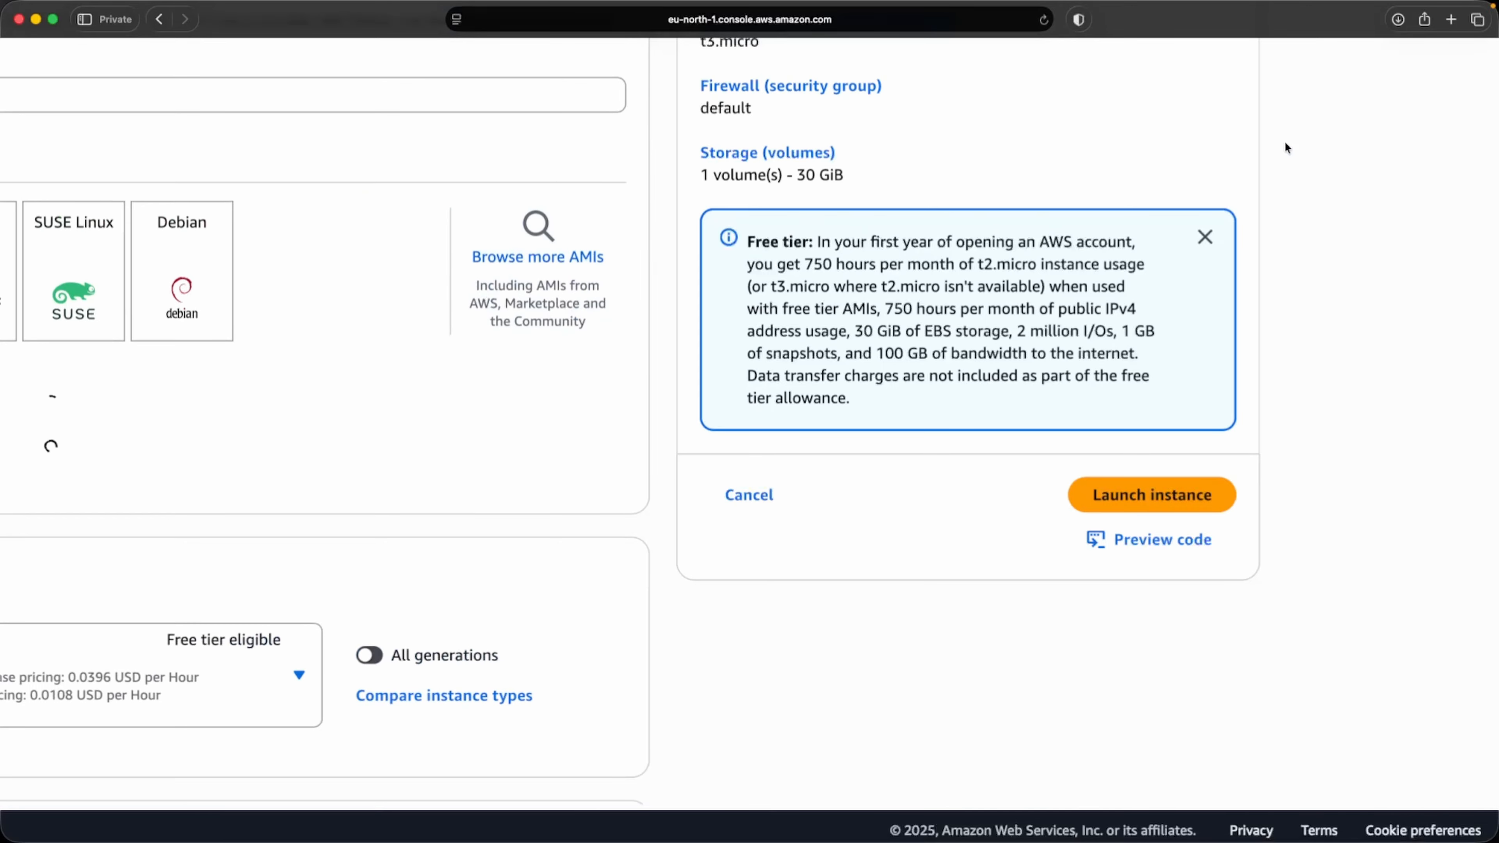
scroll(1379, 176, "up", 10)
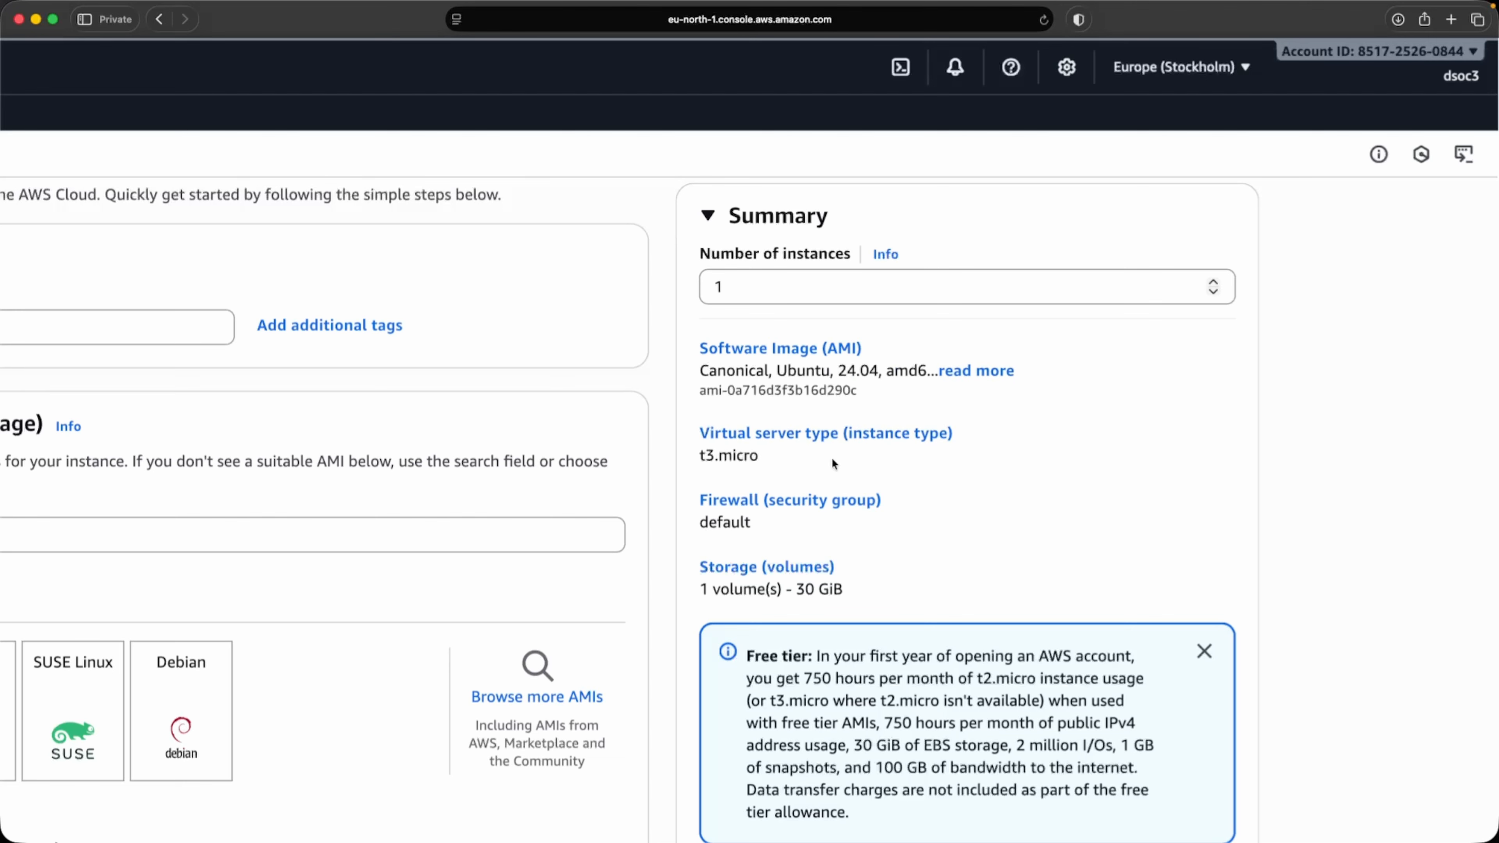
scroll(923, 448, "down", 3)
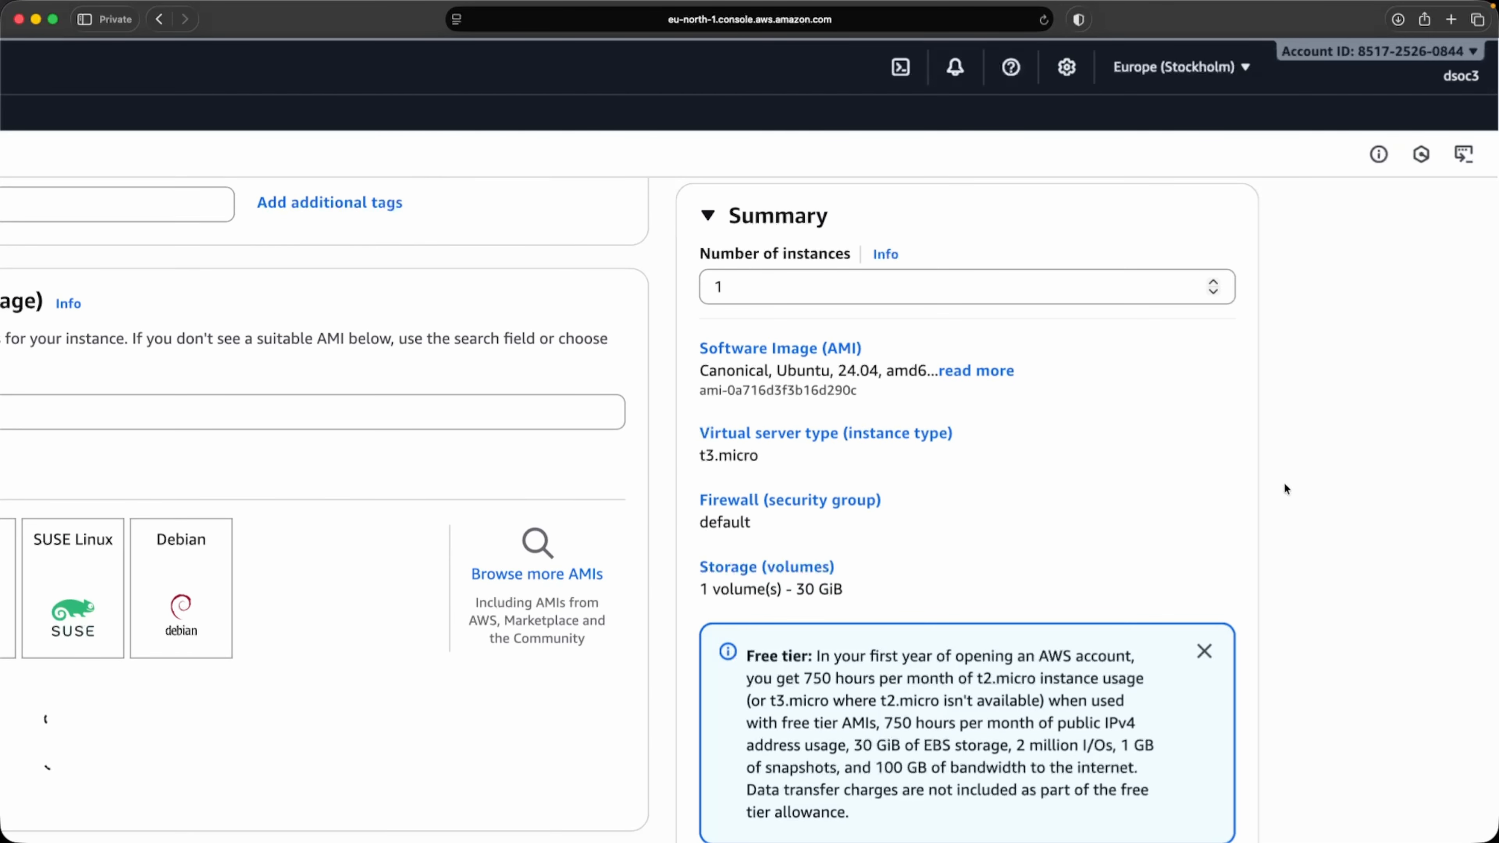
scroll(1311, 527, "up", 1)
scroll(1311, 526, "down", 3)
scroll(1154, 522, "down", 4)
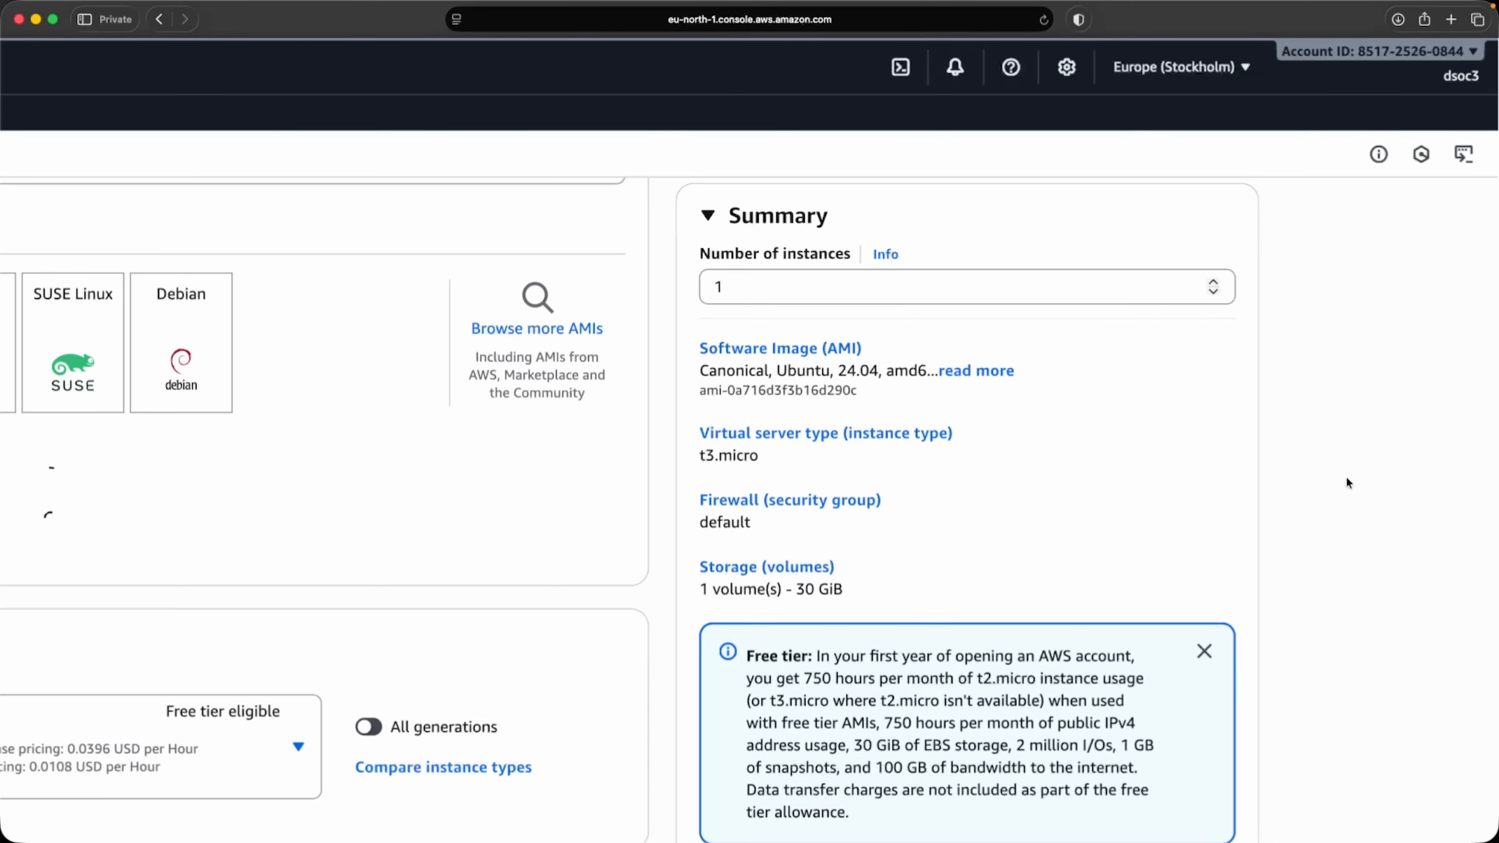
scroll(1025, 494, "down", 10)
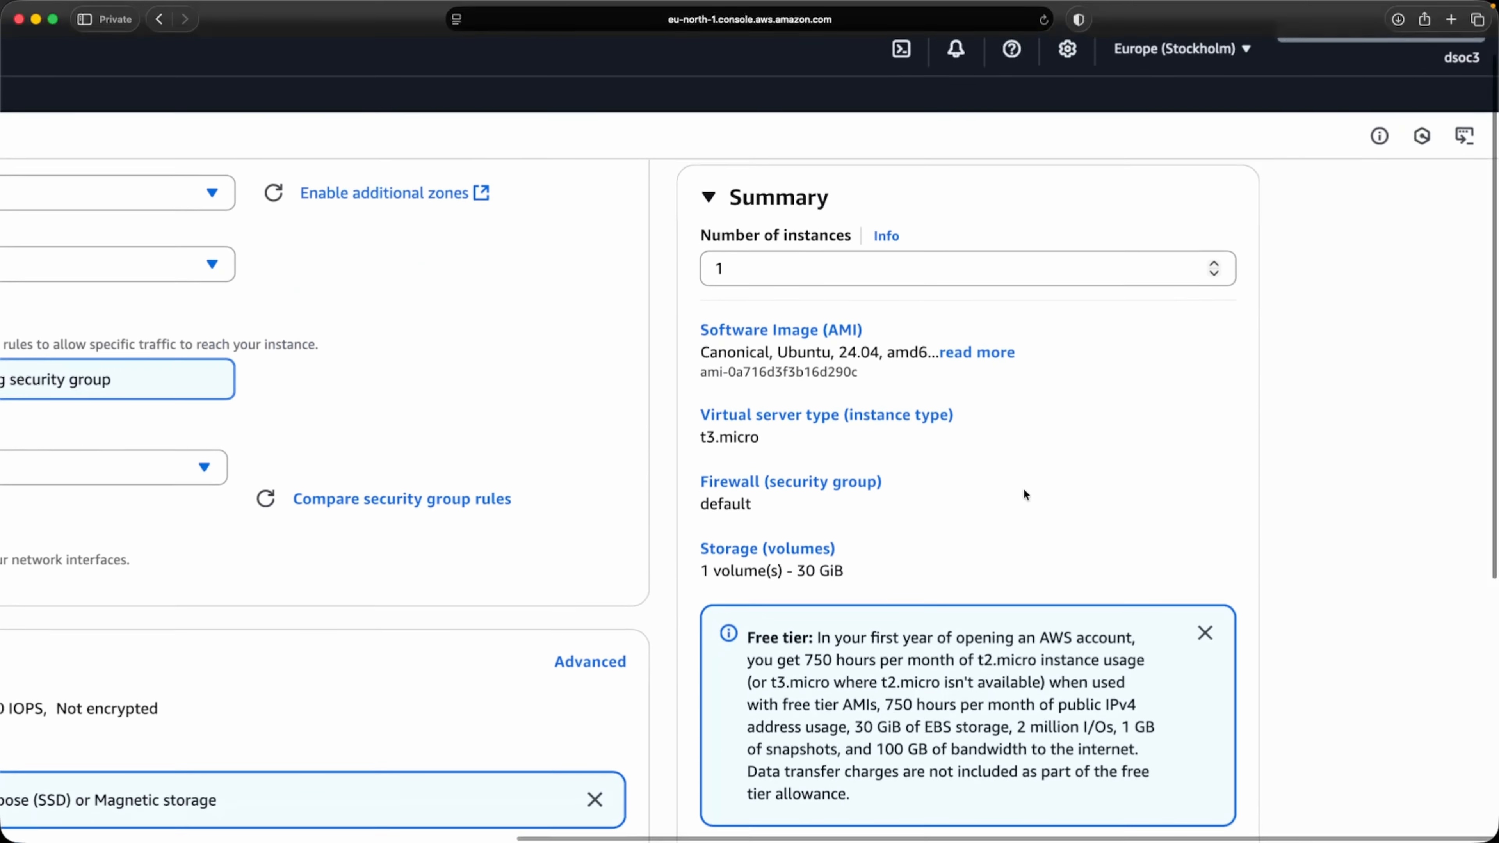
Preview the generated RunInstances CLI command for this launch, then close the preview.
scroll(1023, 488, "down", 1)
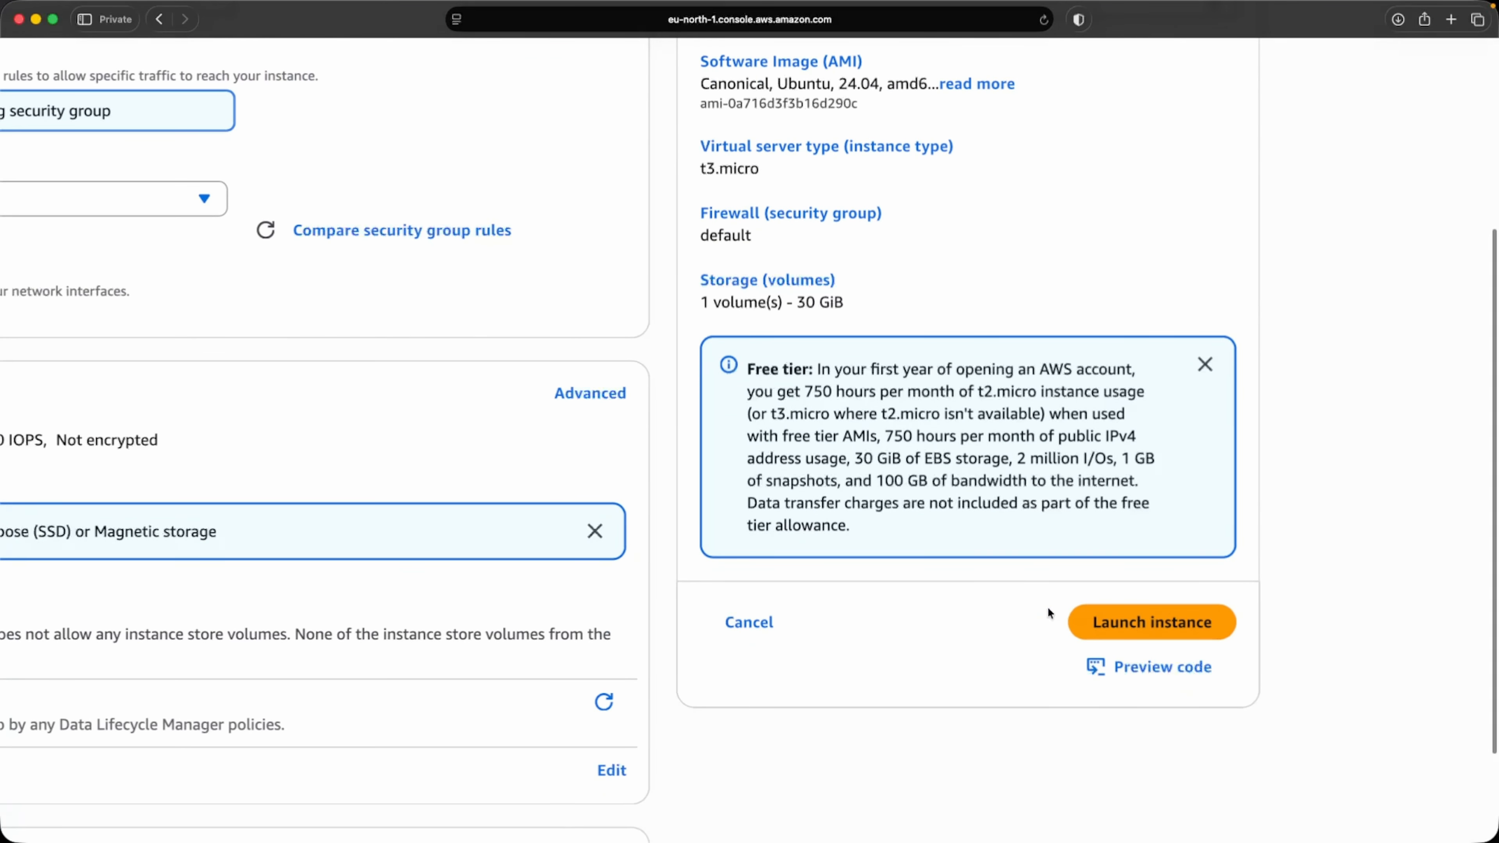
left_click(1198, 678)
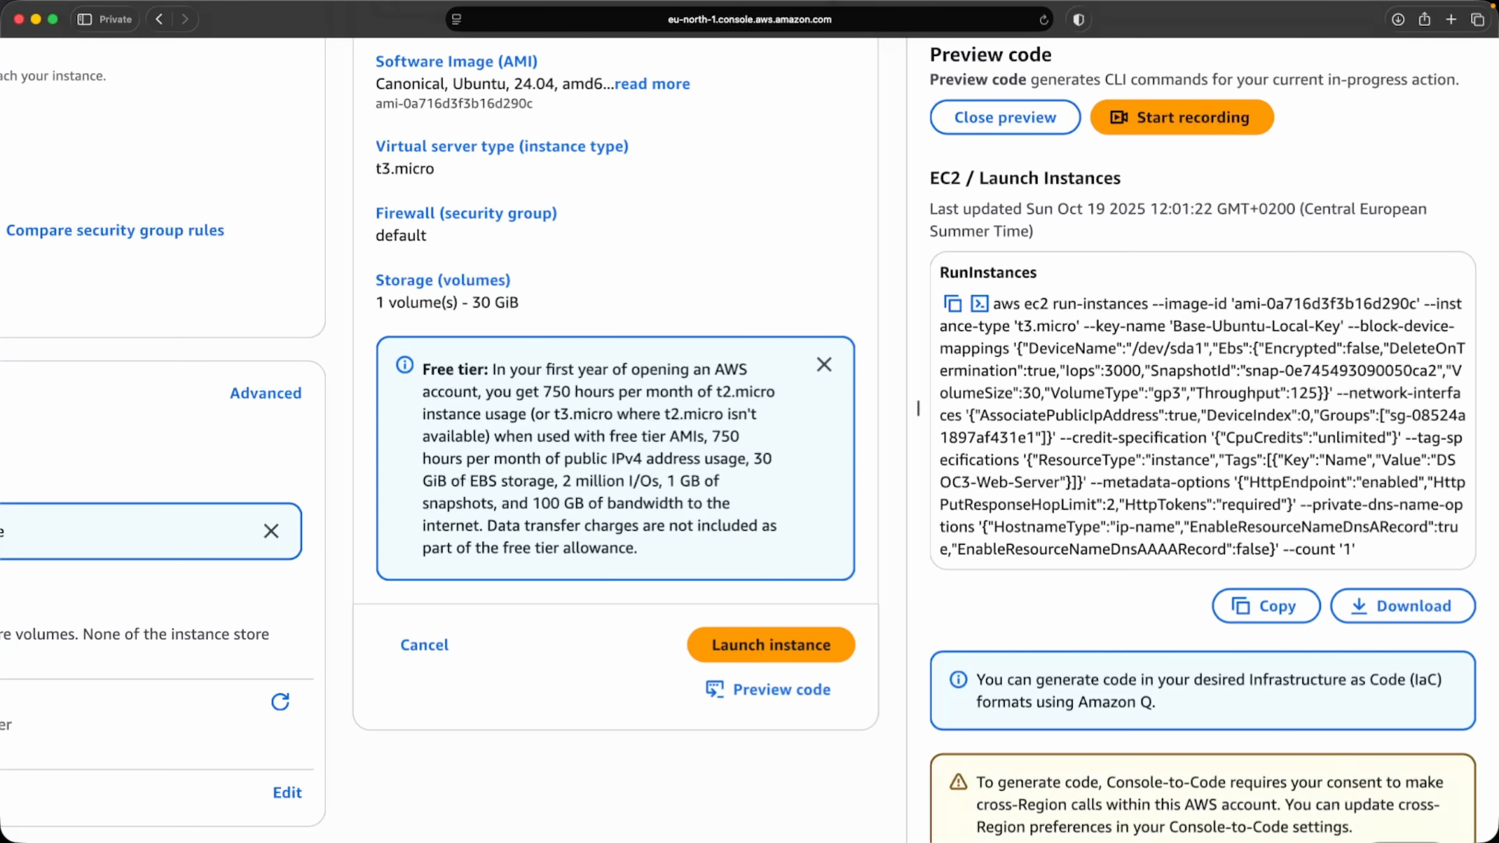
key("super+Tab")
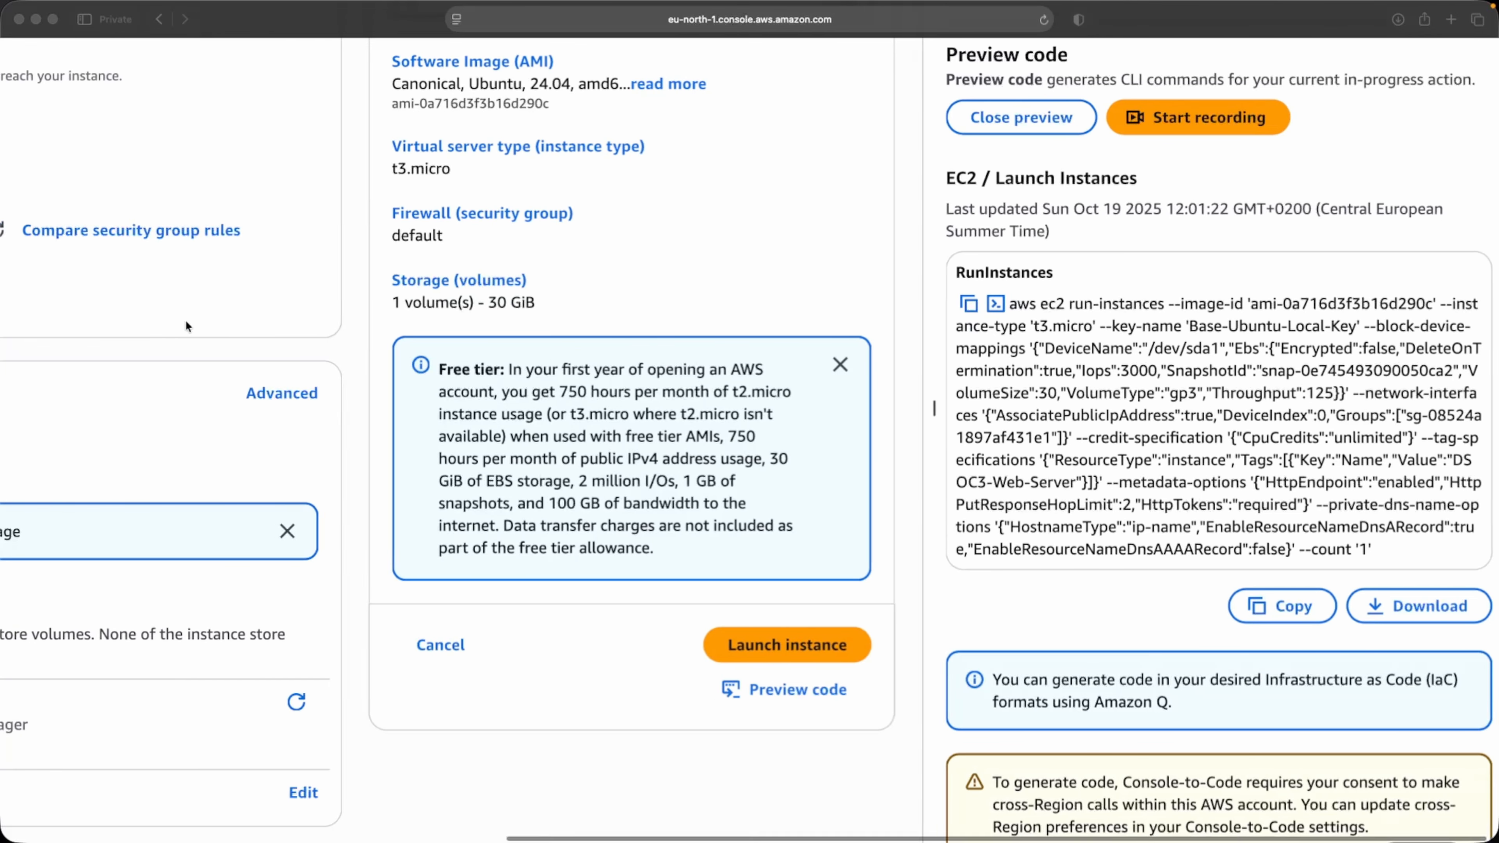
scroll(368, 312, "left", 10)
scroll(479, 353, "right", 10)
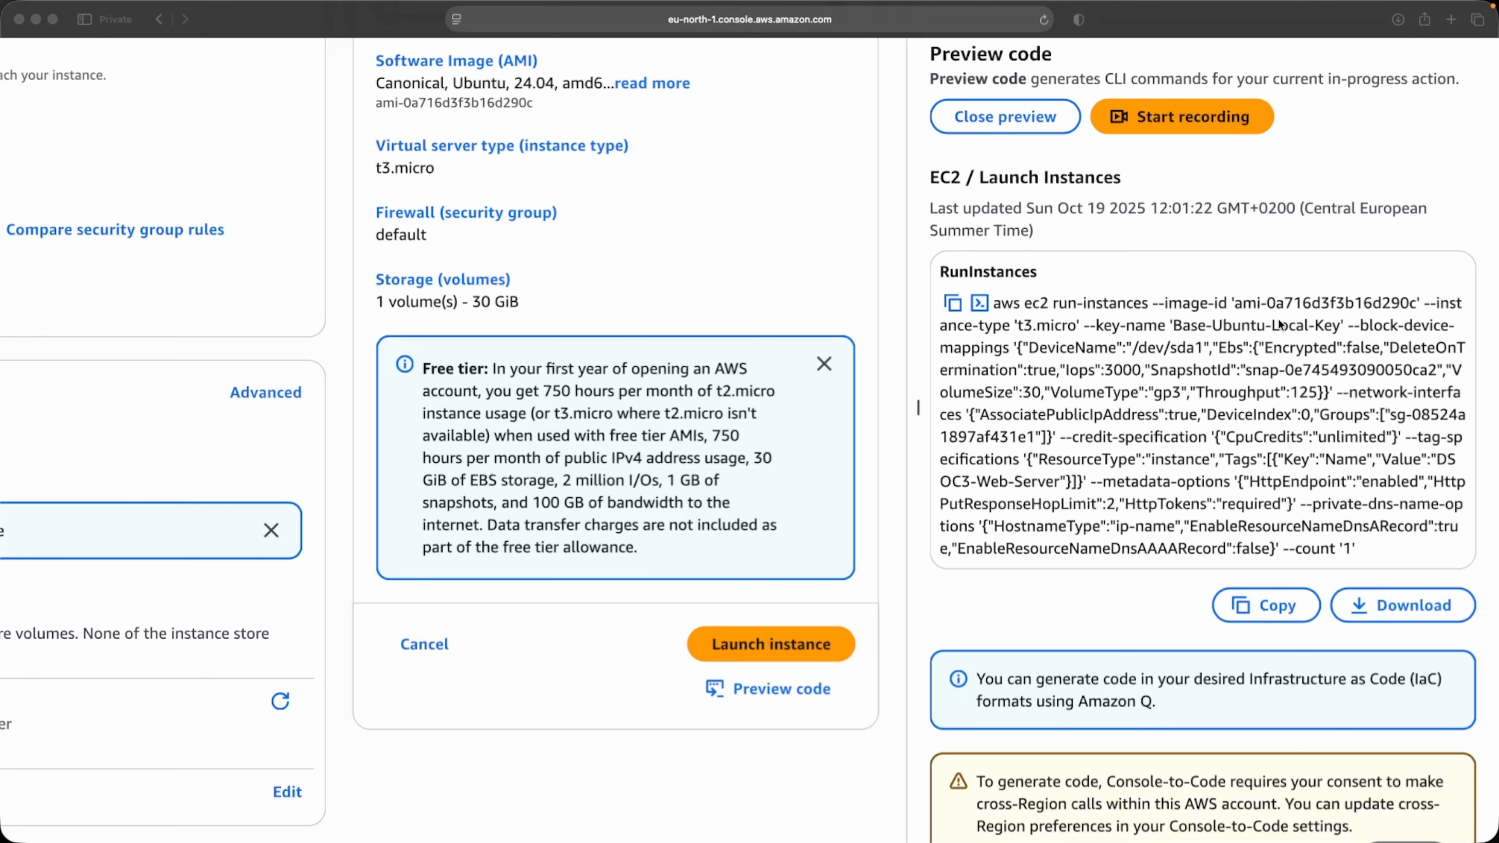
scroll(1278, 319, "down", 3)
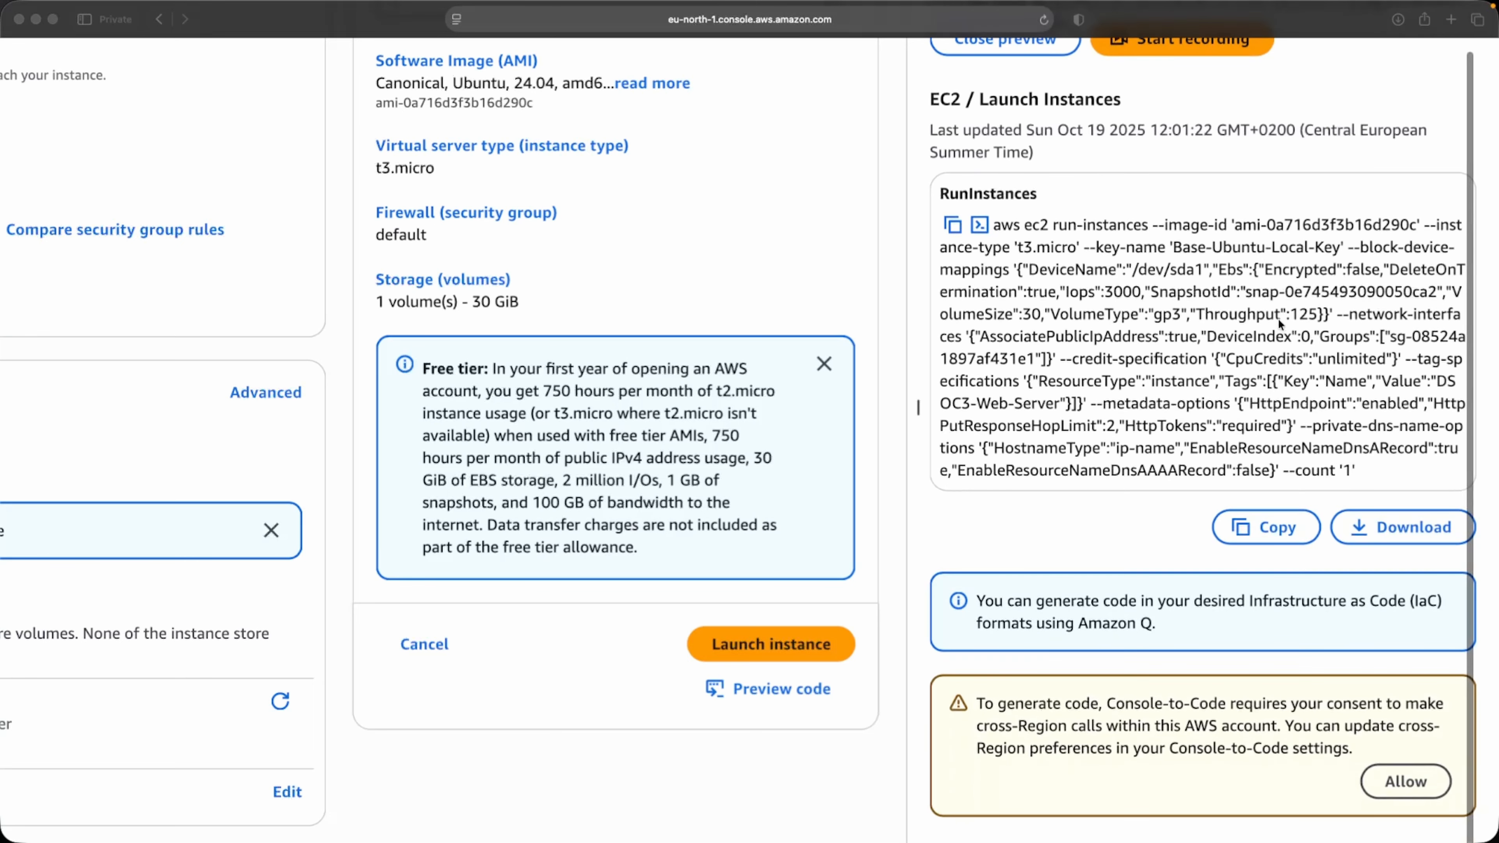
scroll(1278, 319, "up", 3)
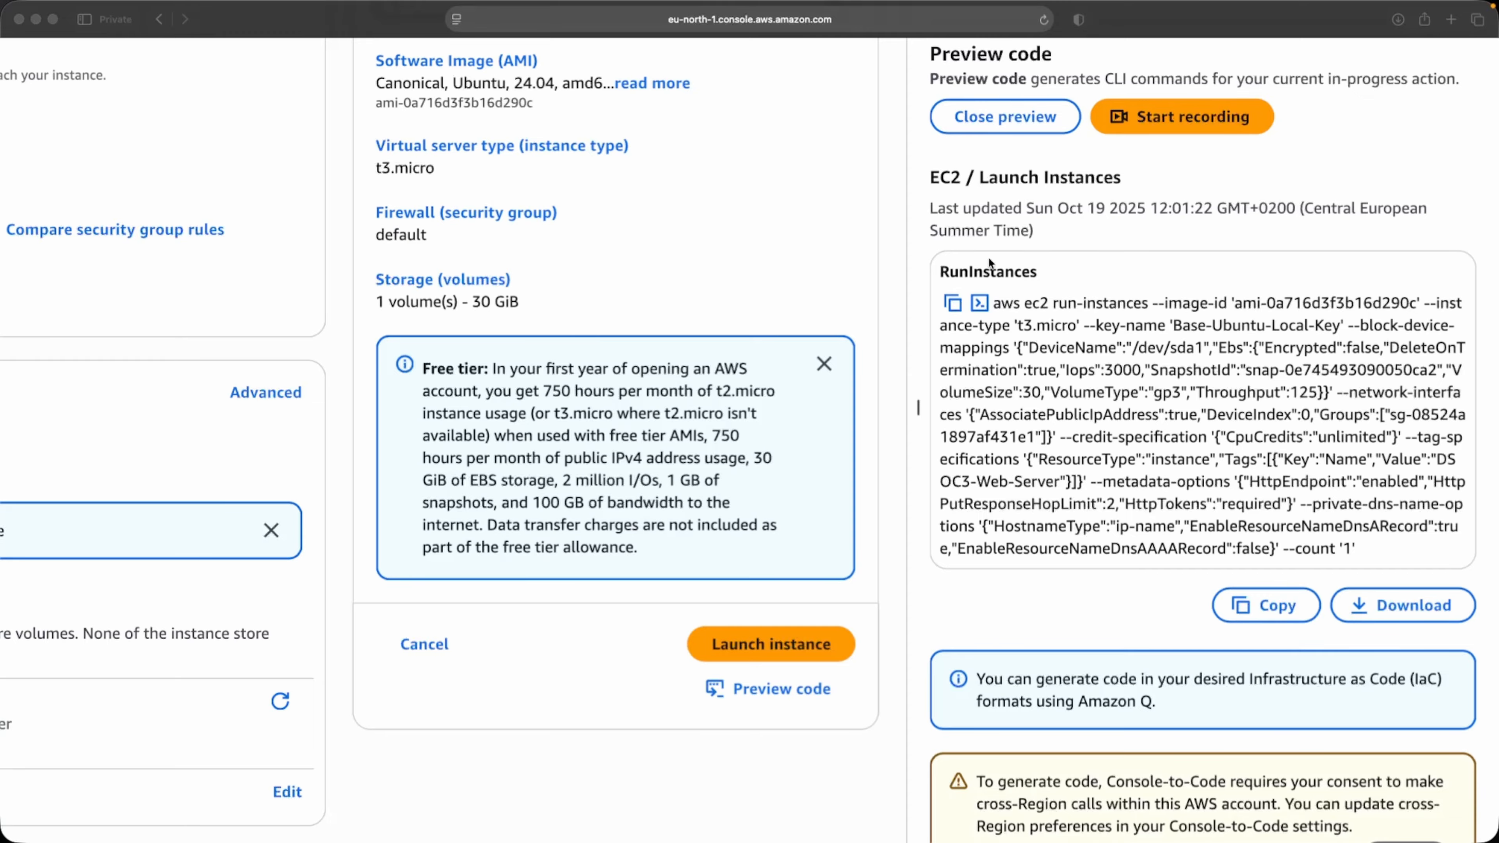
left_click(1012, 119)
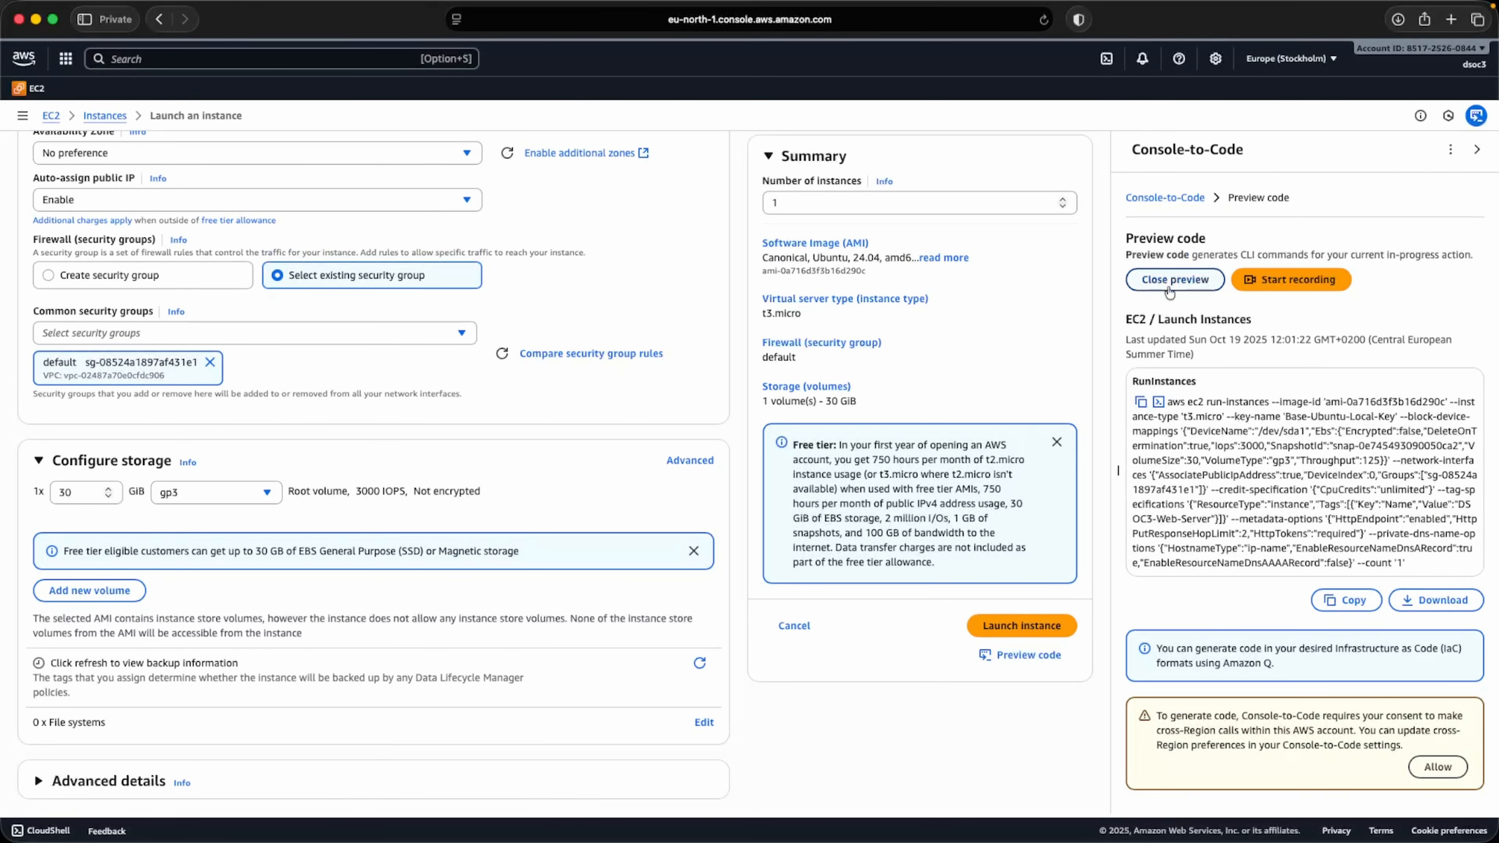
left_click(1169, 289)
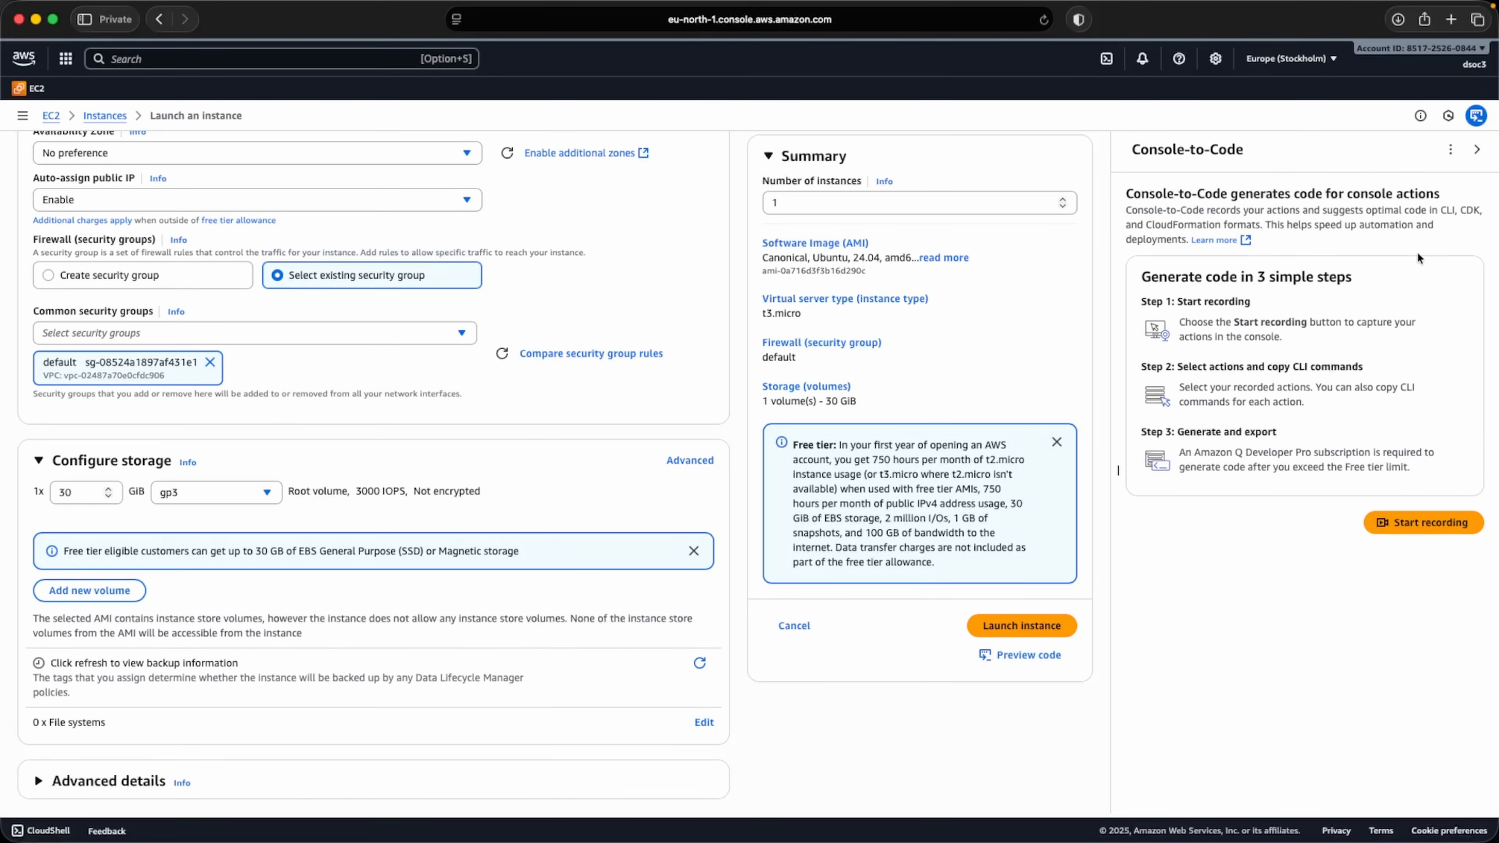
Collapse the Console-to-Code panel and launch the Ubuntu t3.micro instance.
left_click(1477, 149)
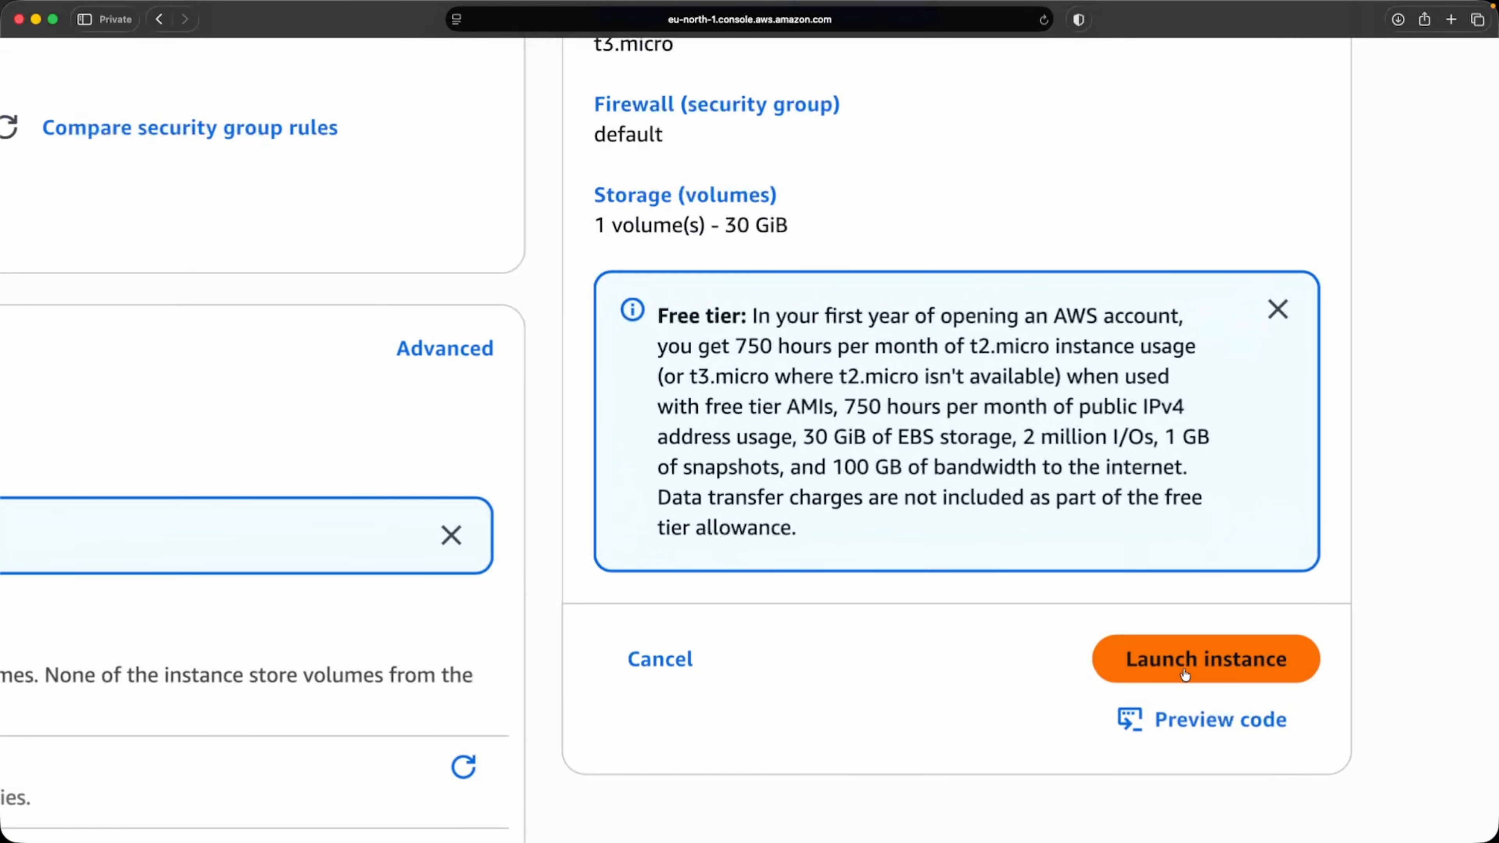
left_click(1185, 674)
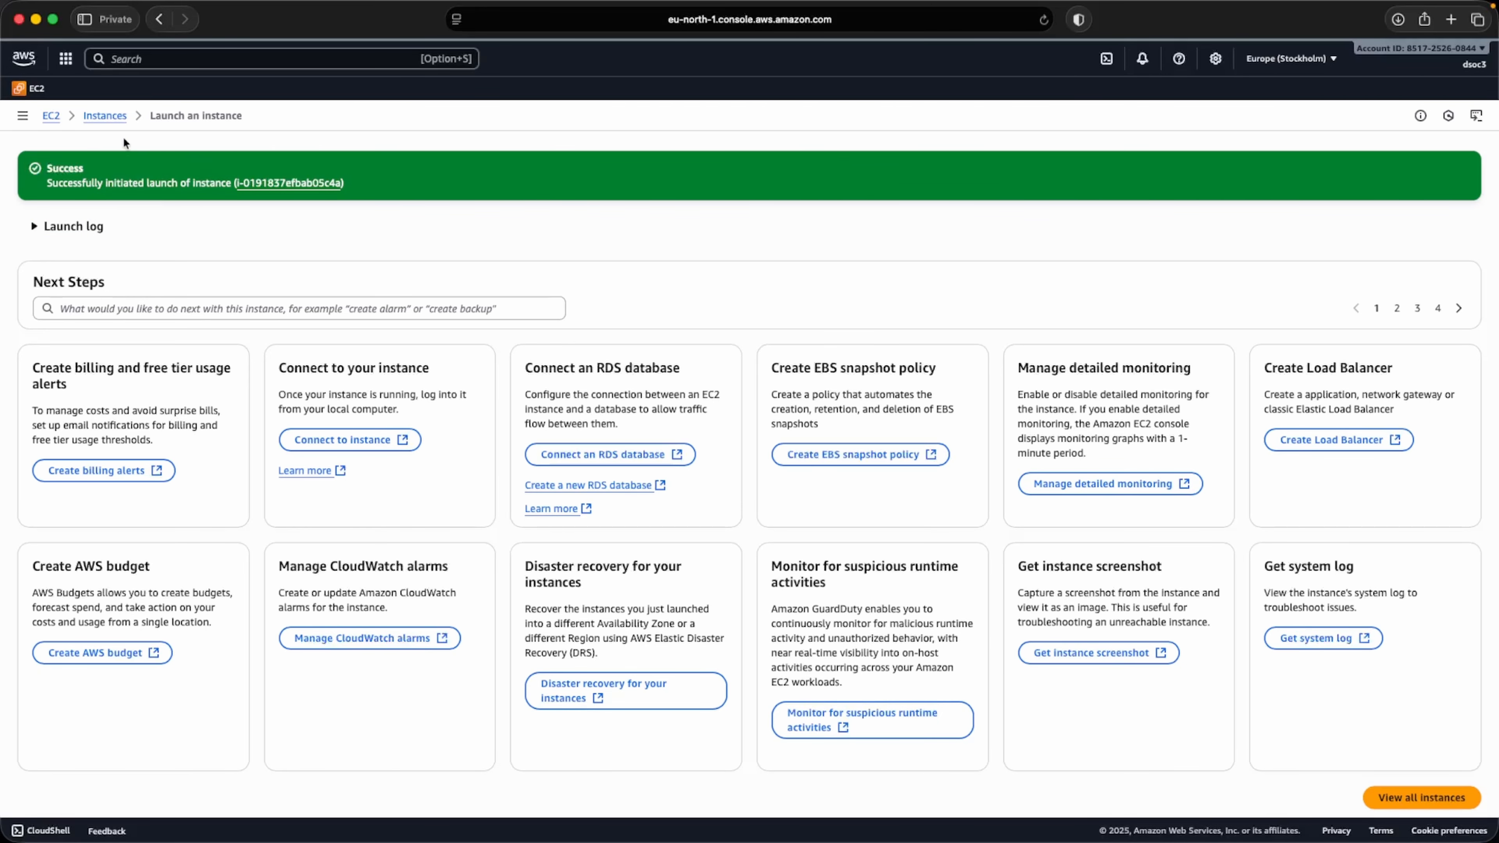
View the new instance's details and the instances list, then switch to N. Virginia (us-east-1).
left_click(315, 184)
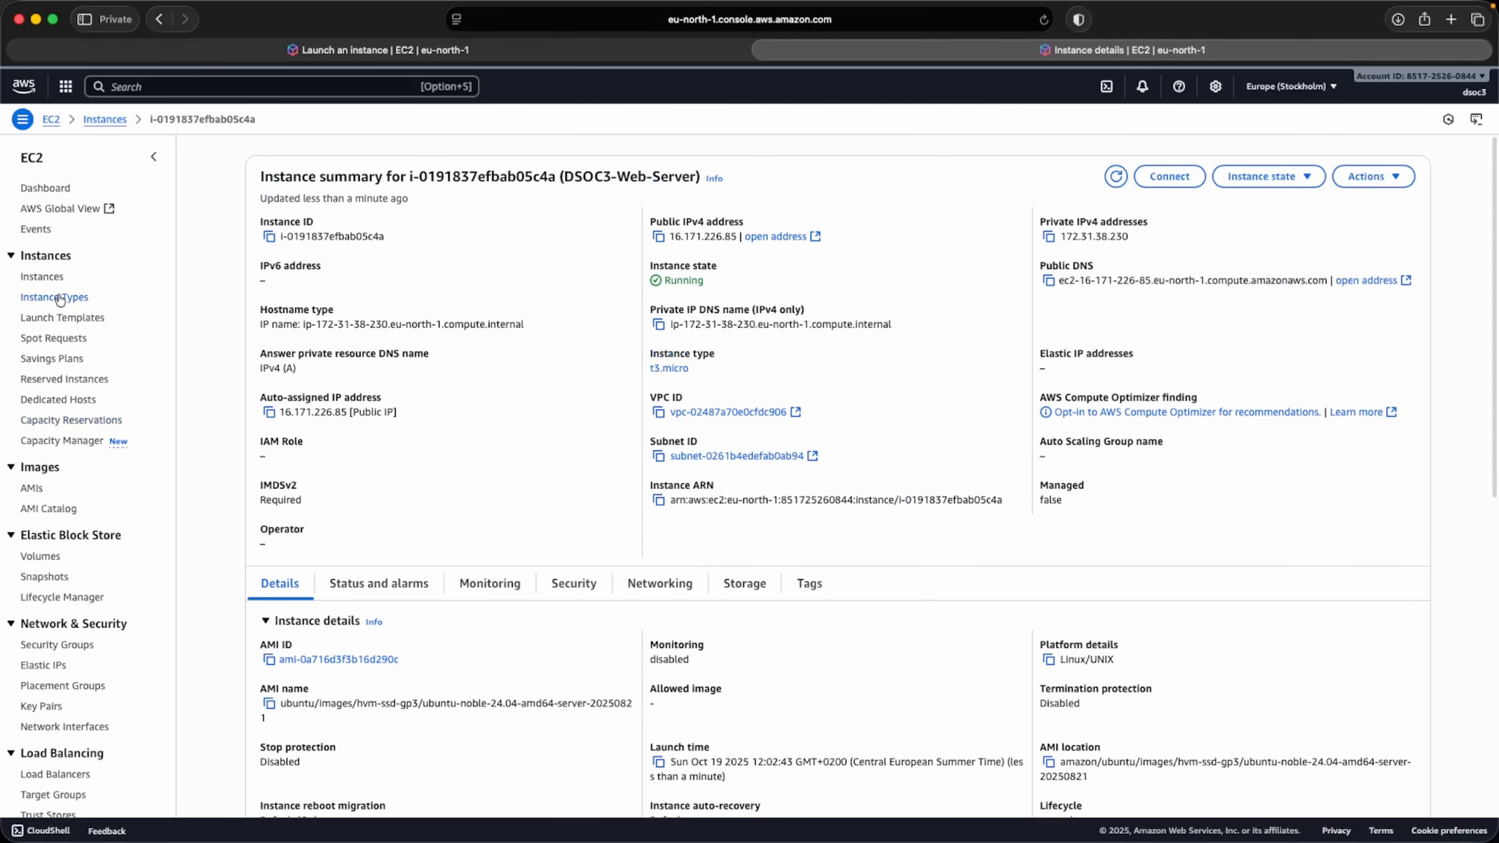
left_click(45, 300)
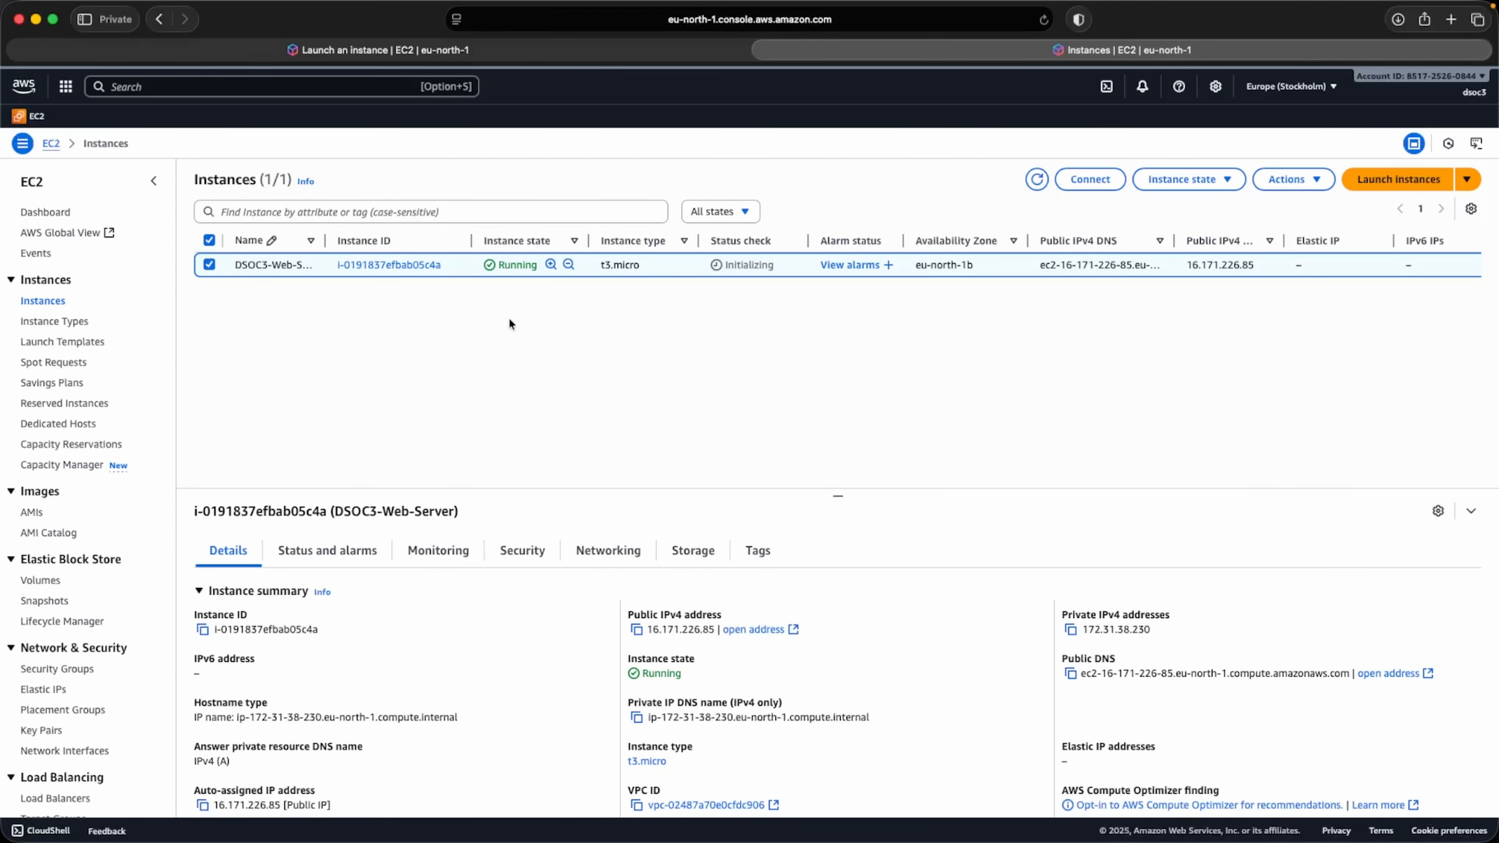
left_click(1326, 84)
left_click(1153, 149)
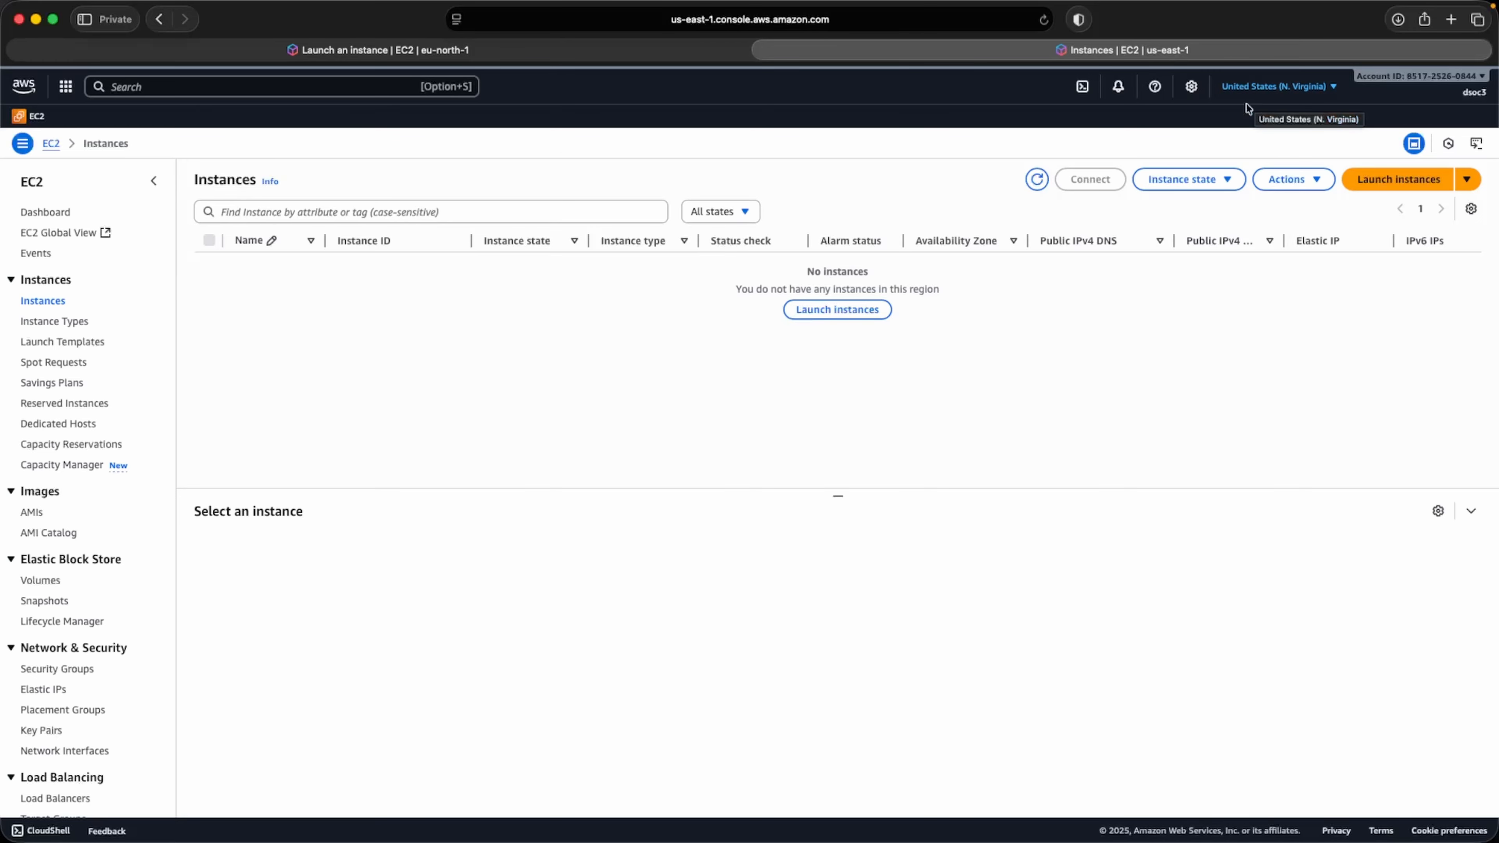
Return to Europe (Stockholm) and open the running instances list, clearing its filter.
left_click(54, 213)
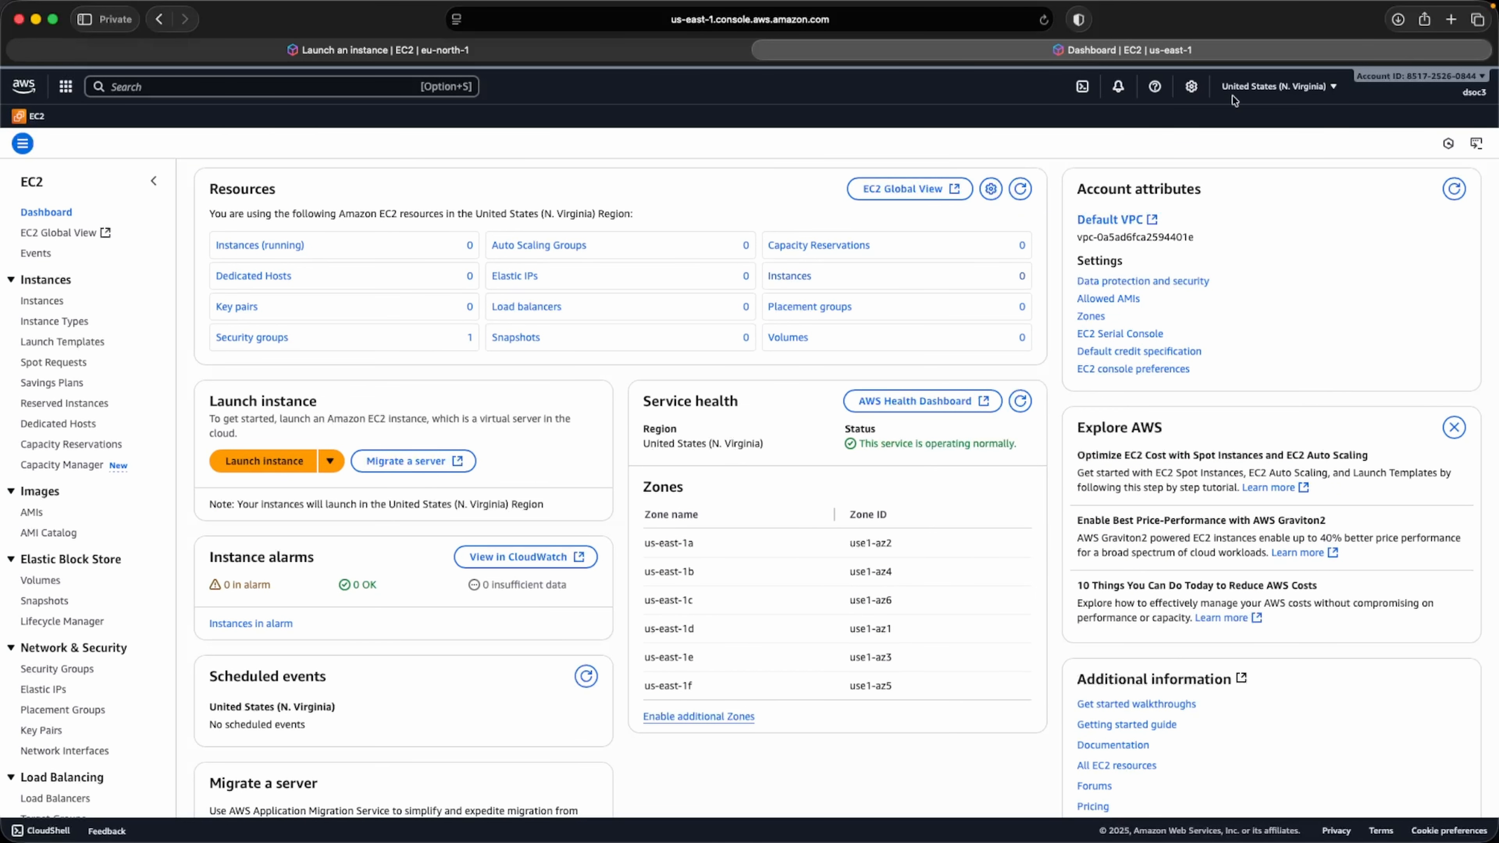
left_click(1315, 86)
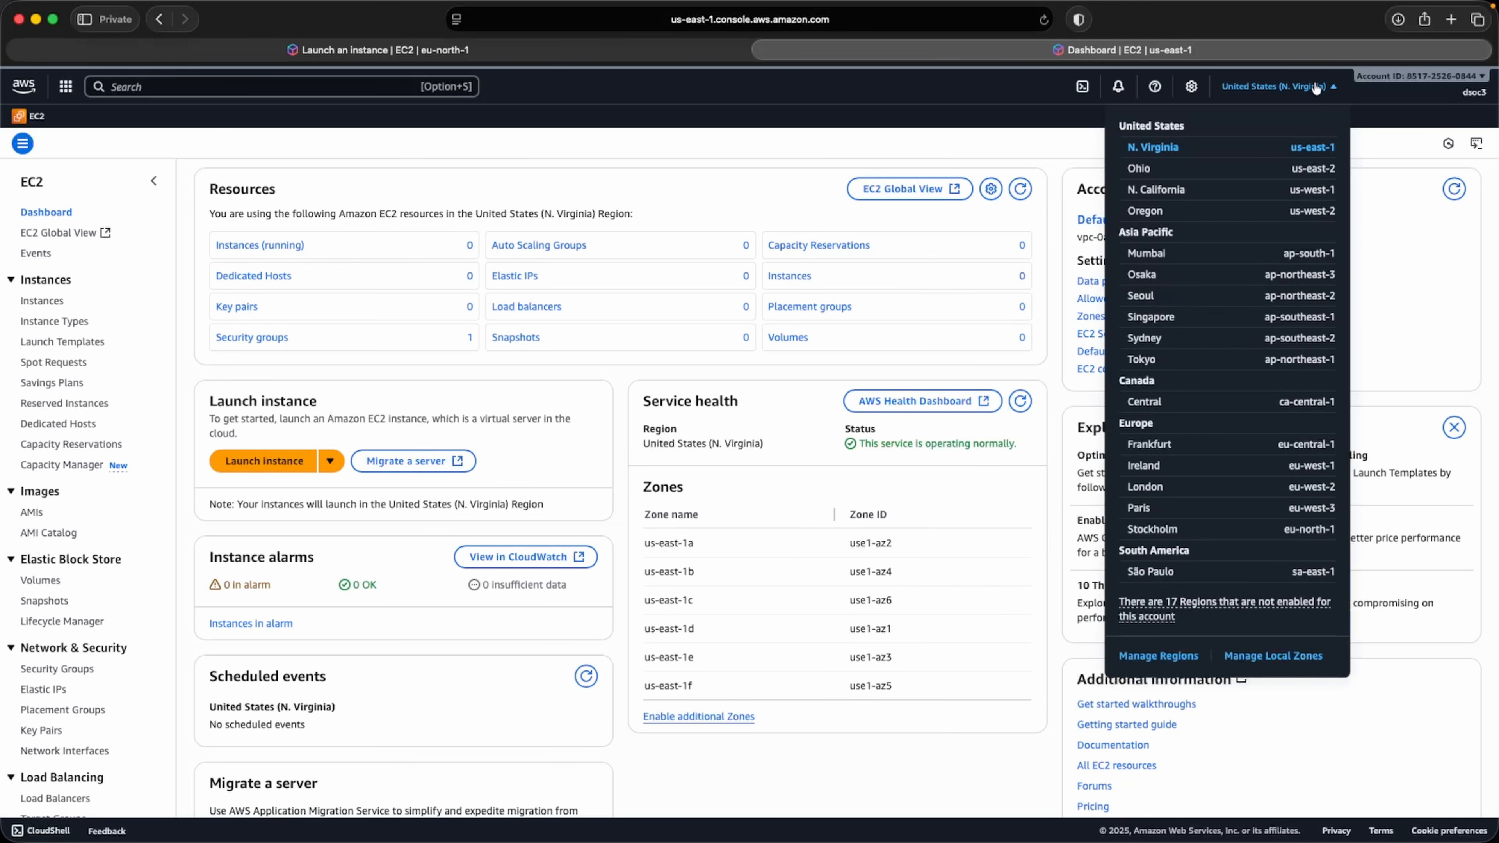
left_click(1215, 528)
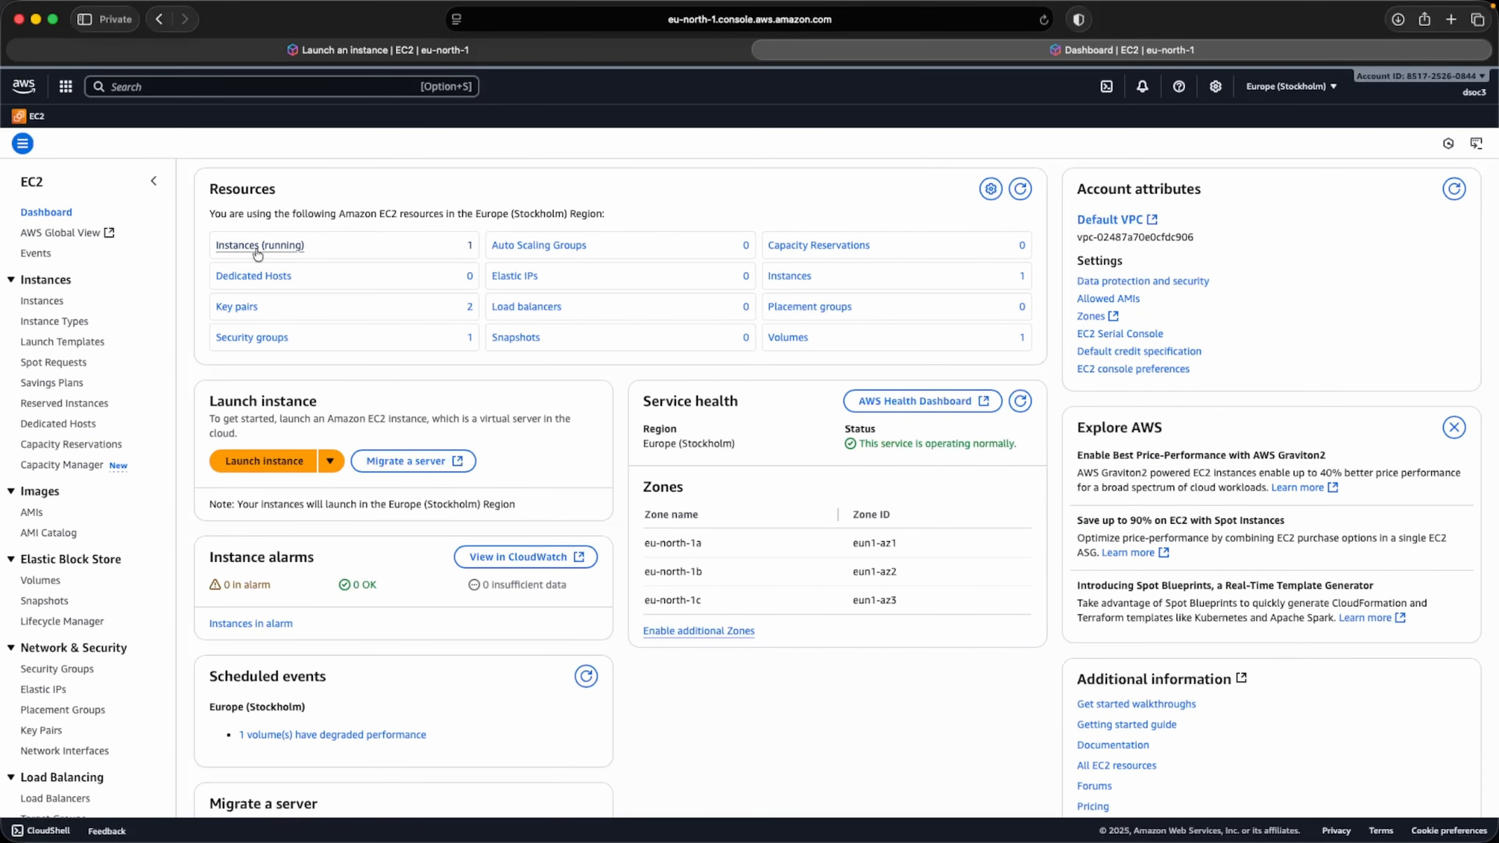
left_click(258, 245)
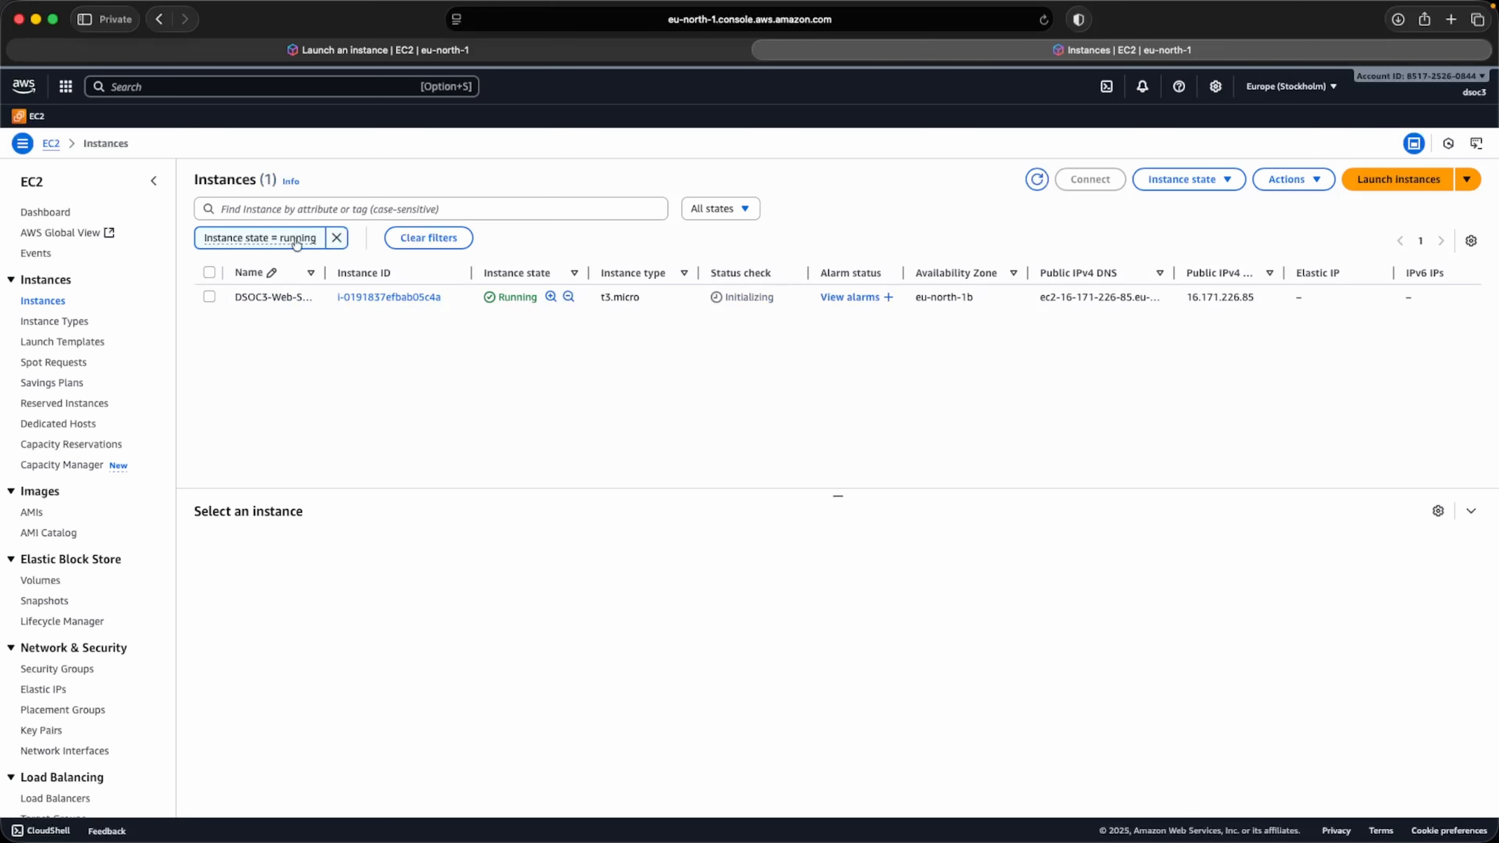
left_click(336, 237)
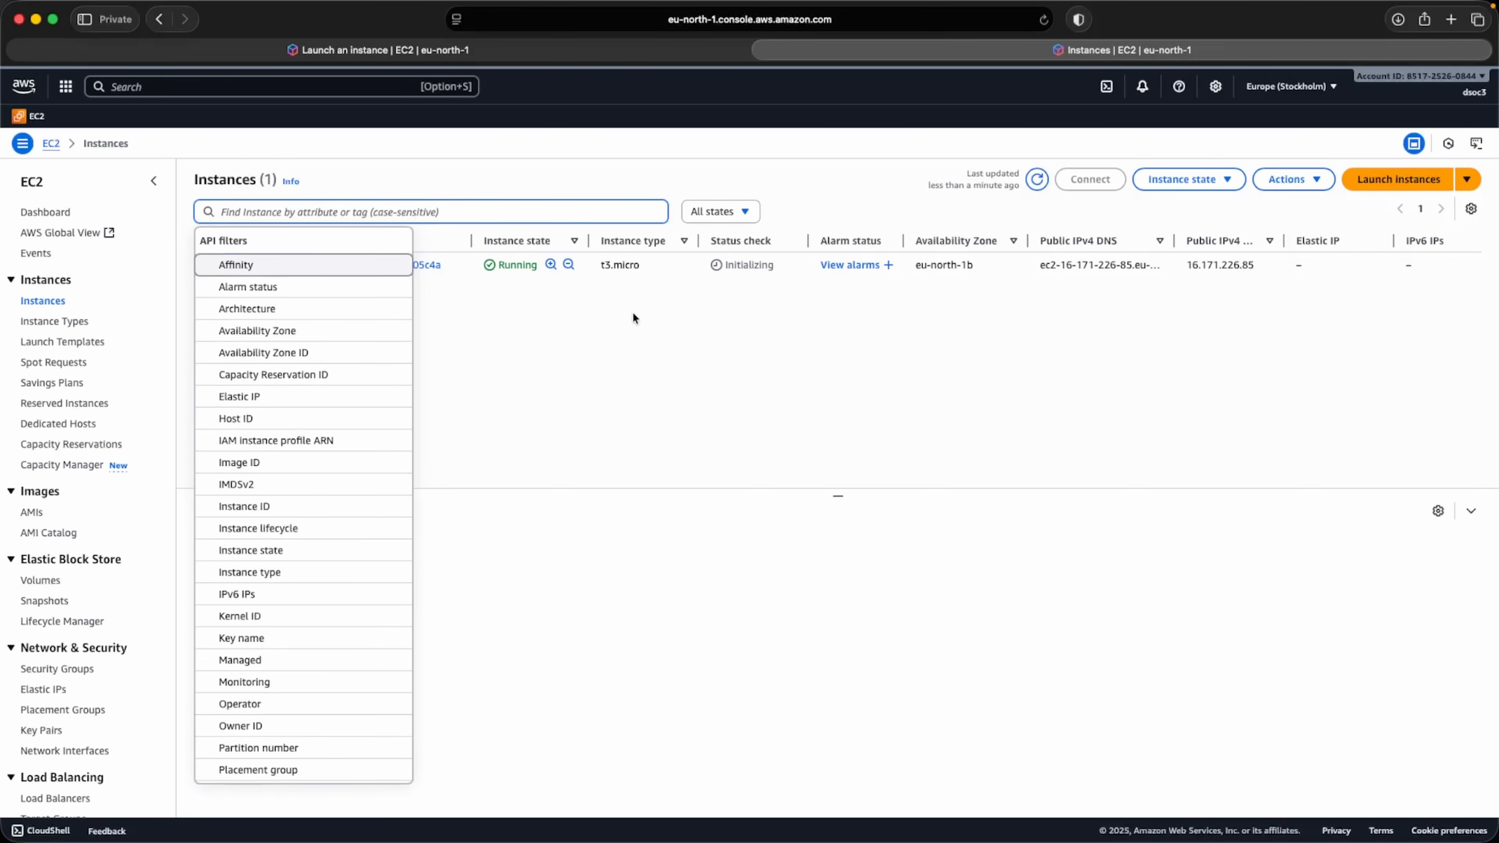
left_click(647, 331)
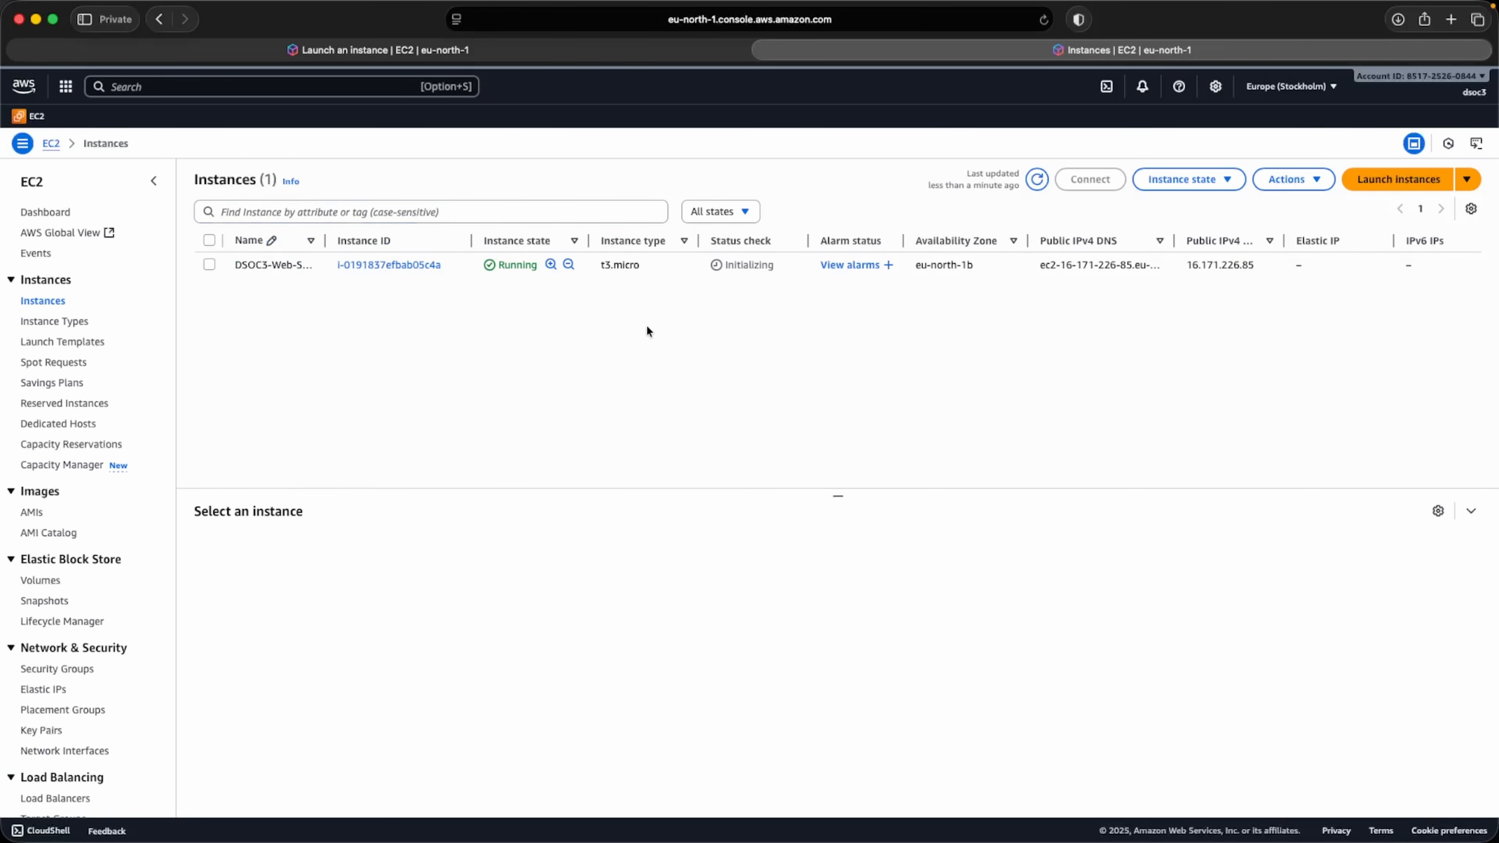
Toggle the instance state filter between Running and All states, then refresh the list.
left_click(45, 212)
left_click(62, 299)
left_click(717, 211)
left_click(732, 257)
left_click(732, 211)
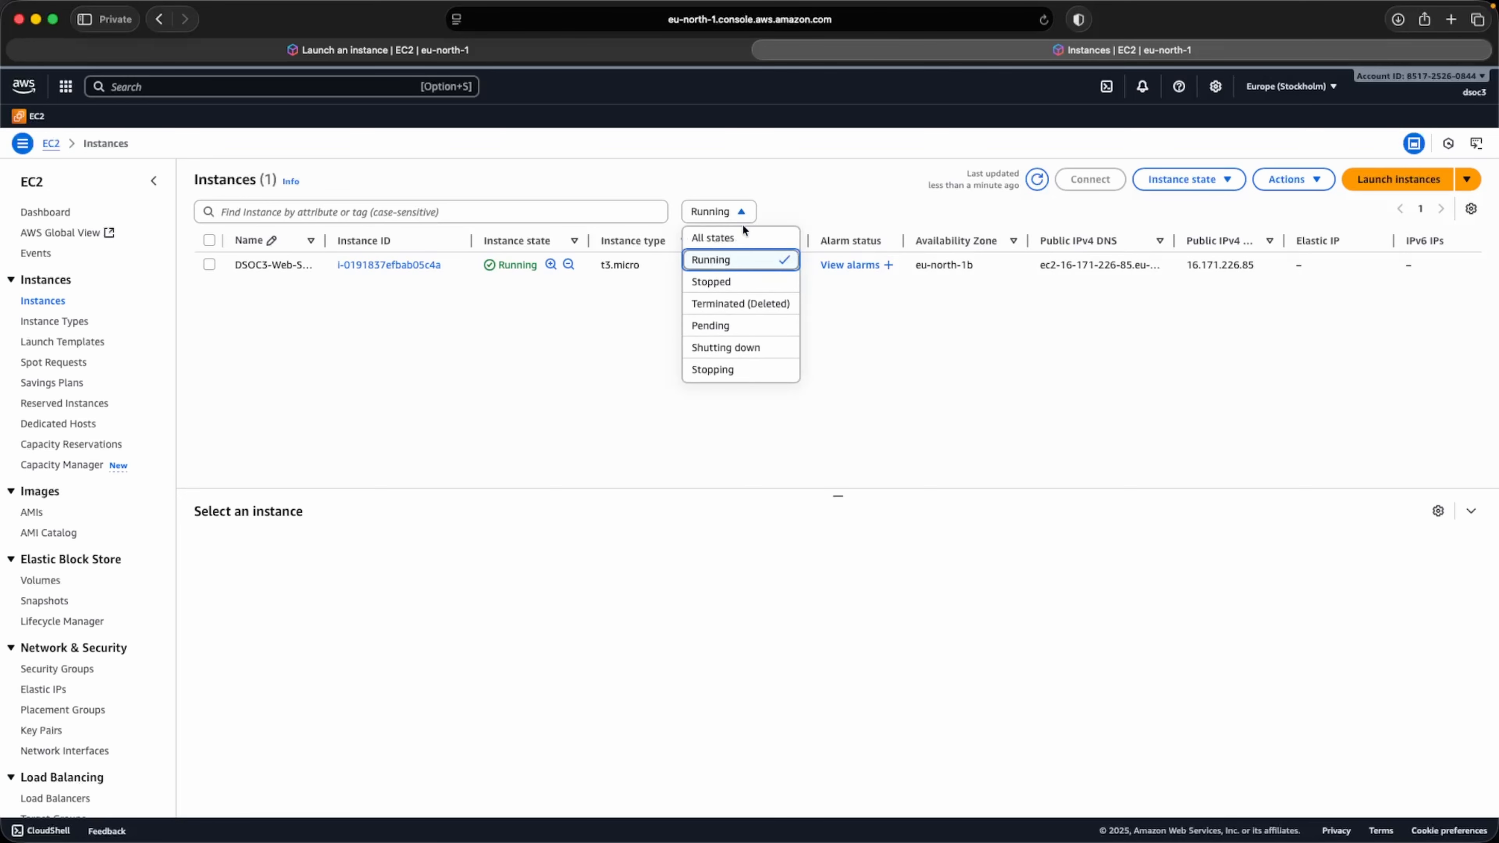
left_click(741, 236)
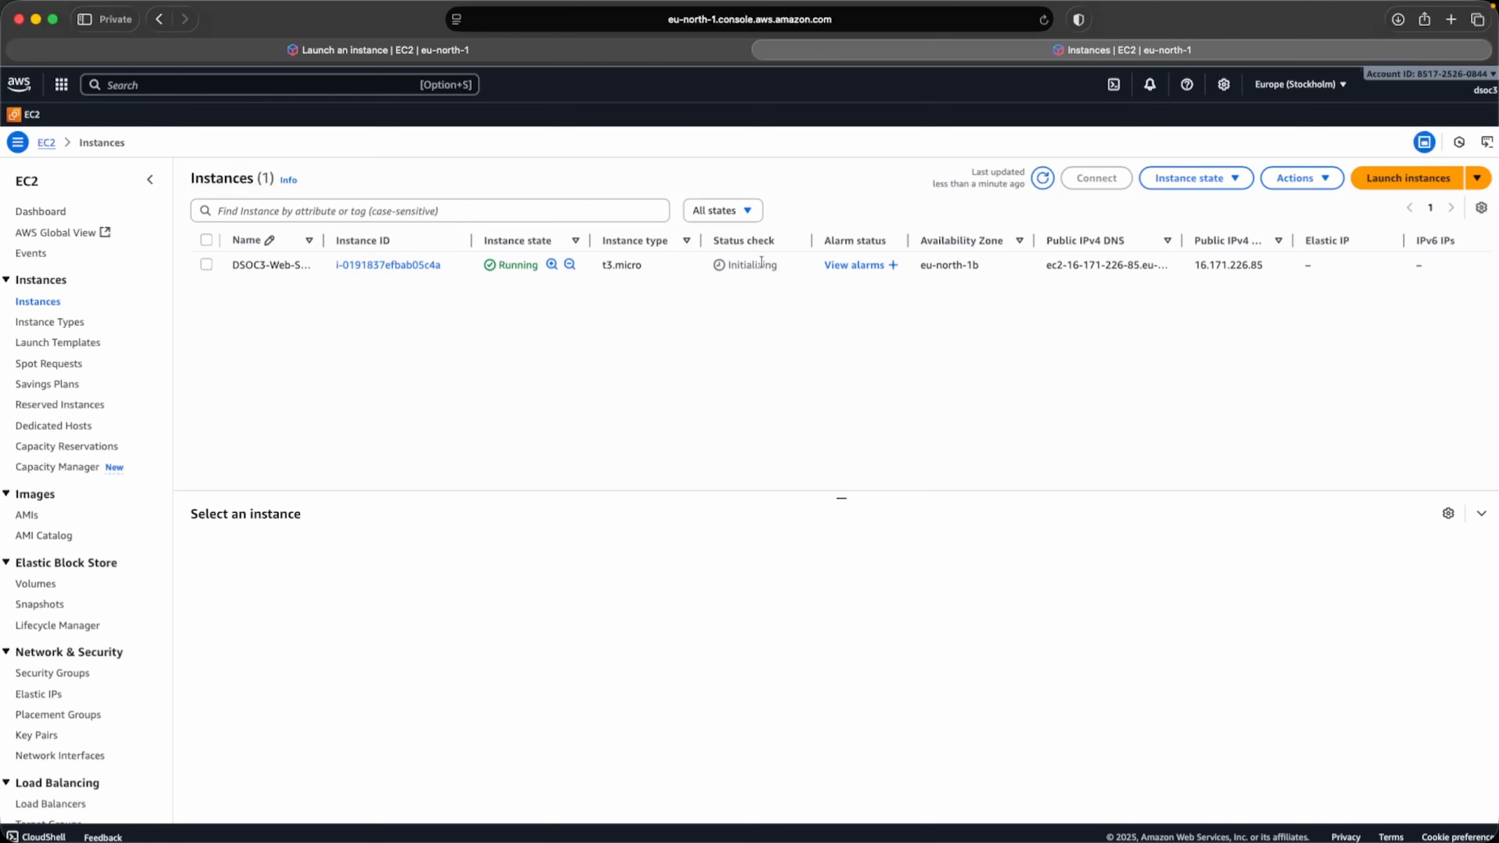
left_click(1053, 178)
scroll(52, 503, "down", 3)
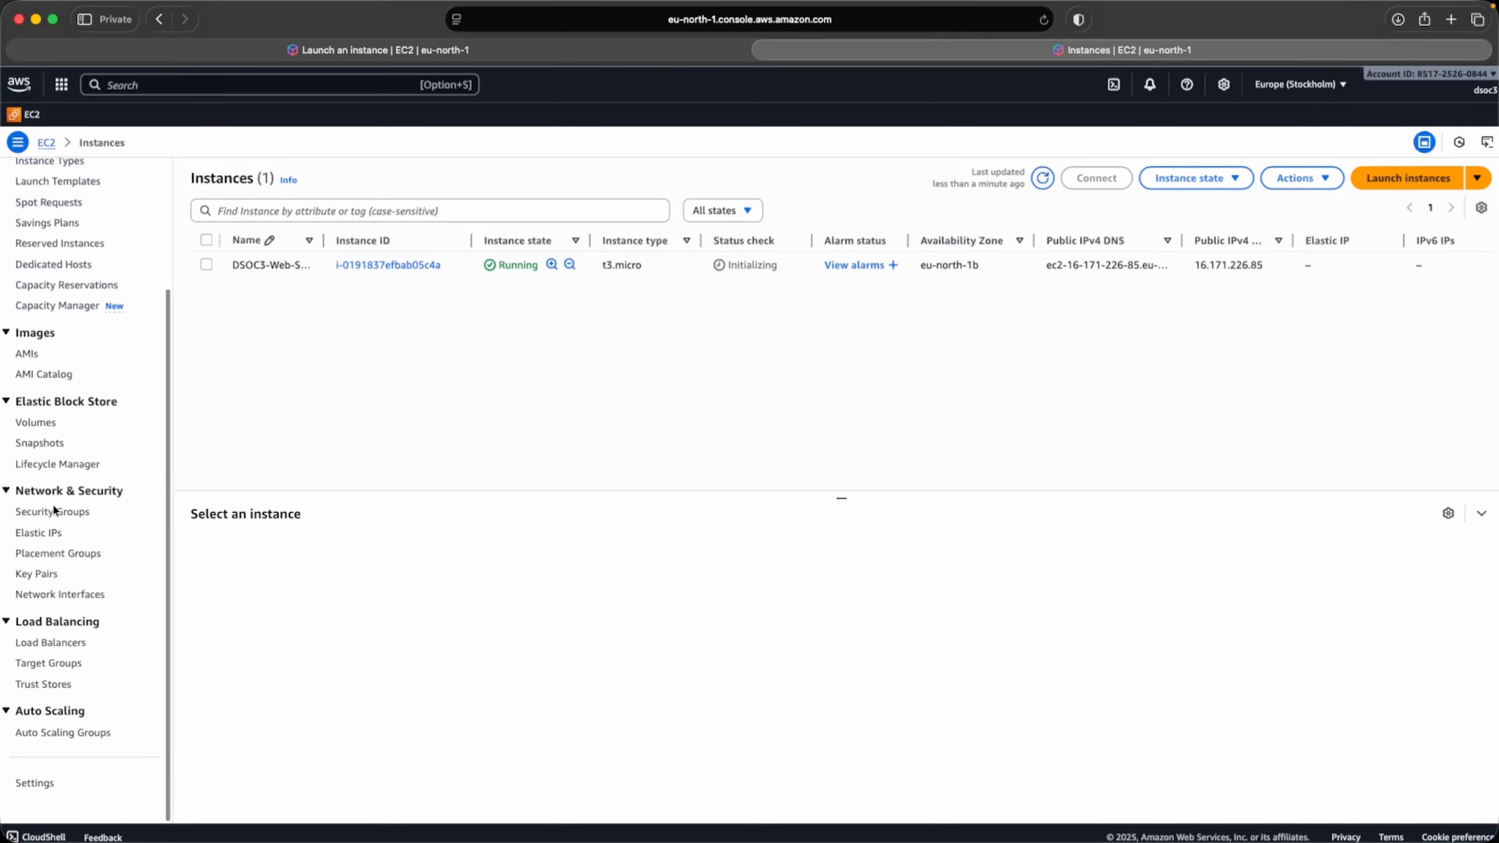
Open DSOC3-Web-Server's details and copy its public IPv4 address 16.171.226.85.
left_click(387, 265)
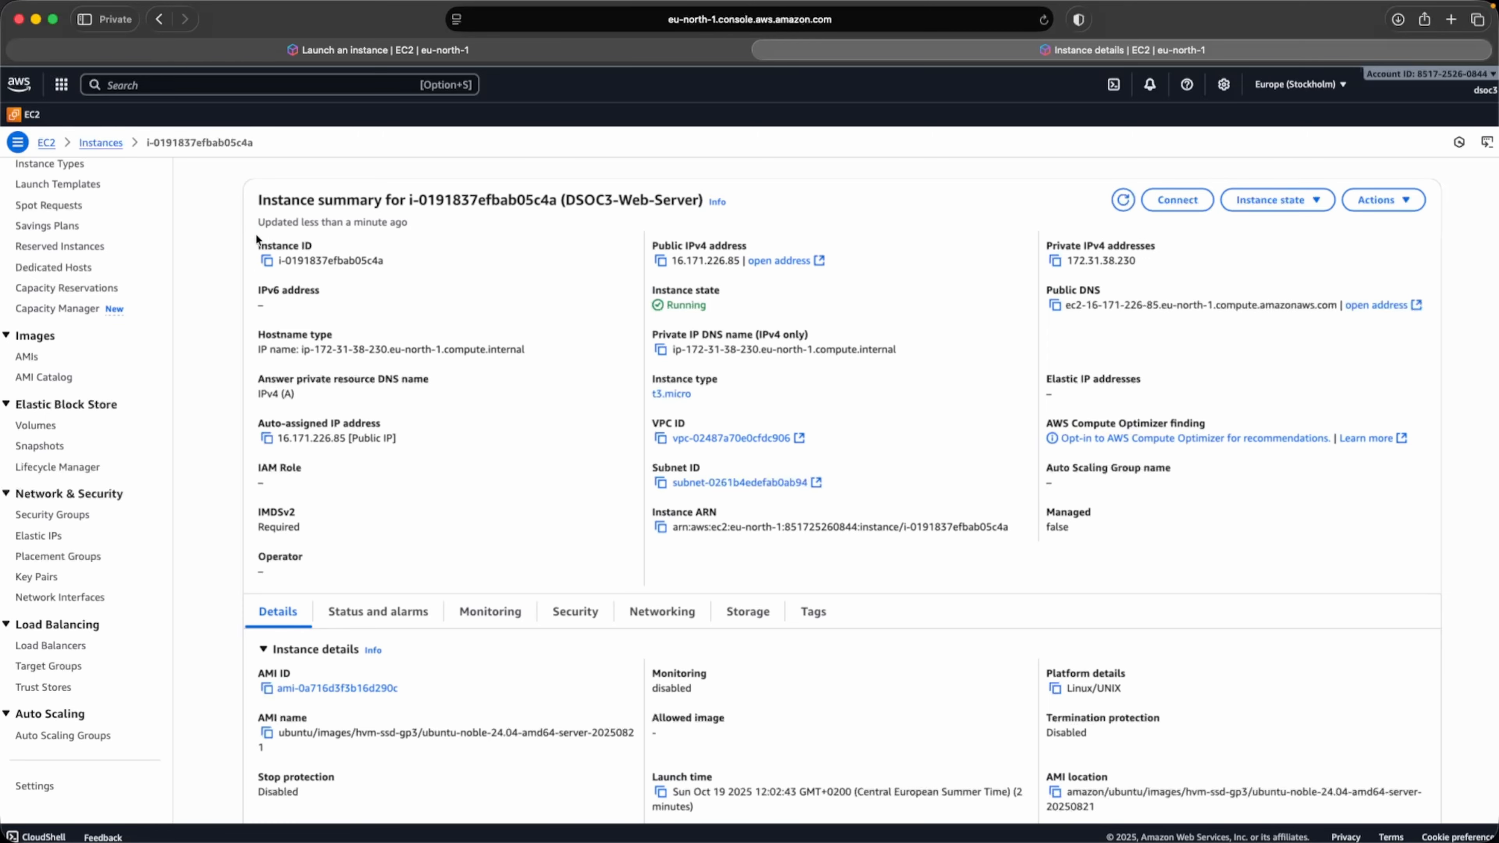
scroll(206, 246, "up", 5)
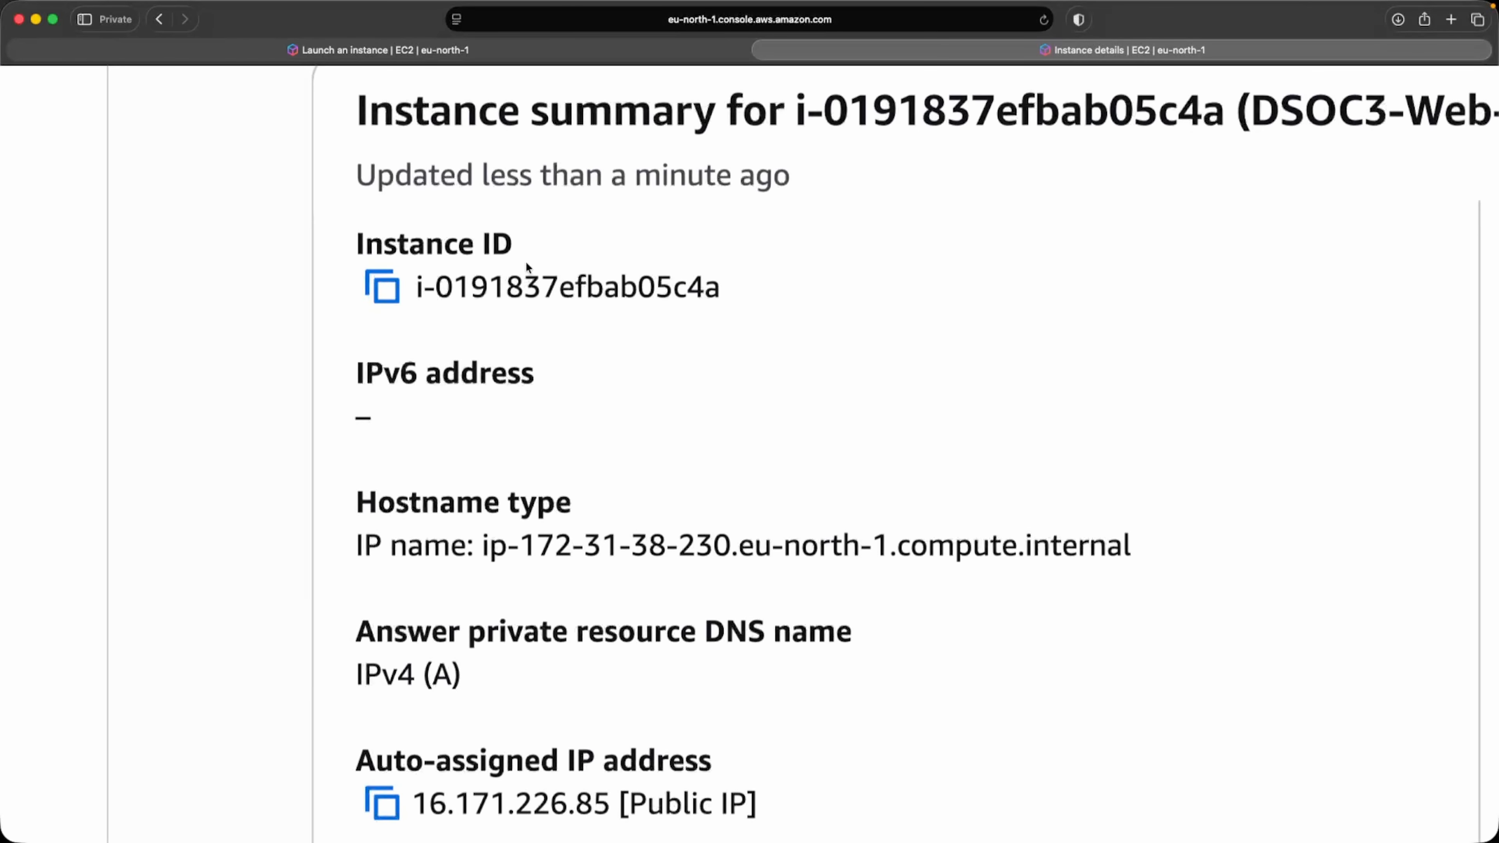
scroll(526, 262, "right", 10)
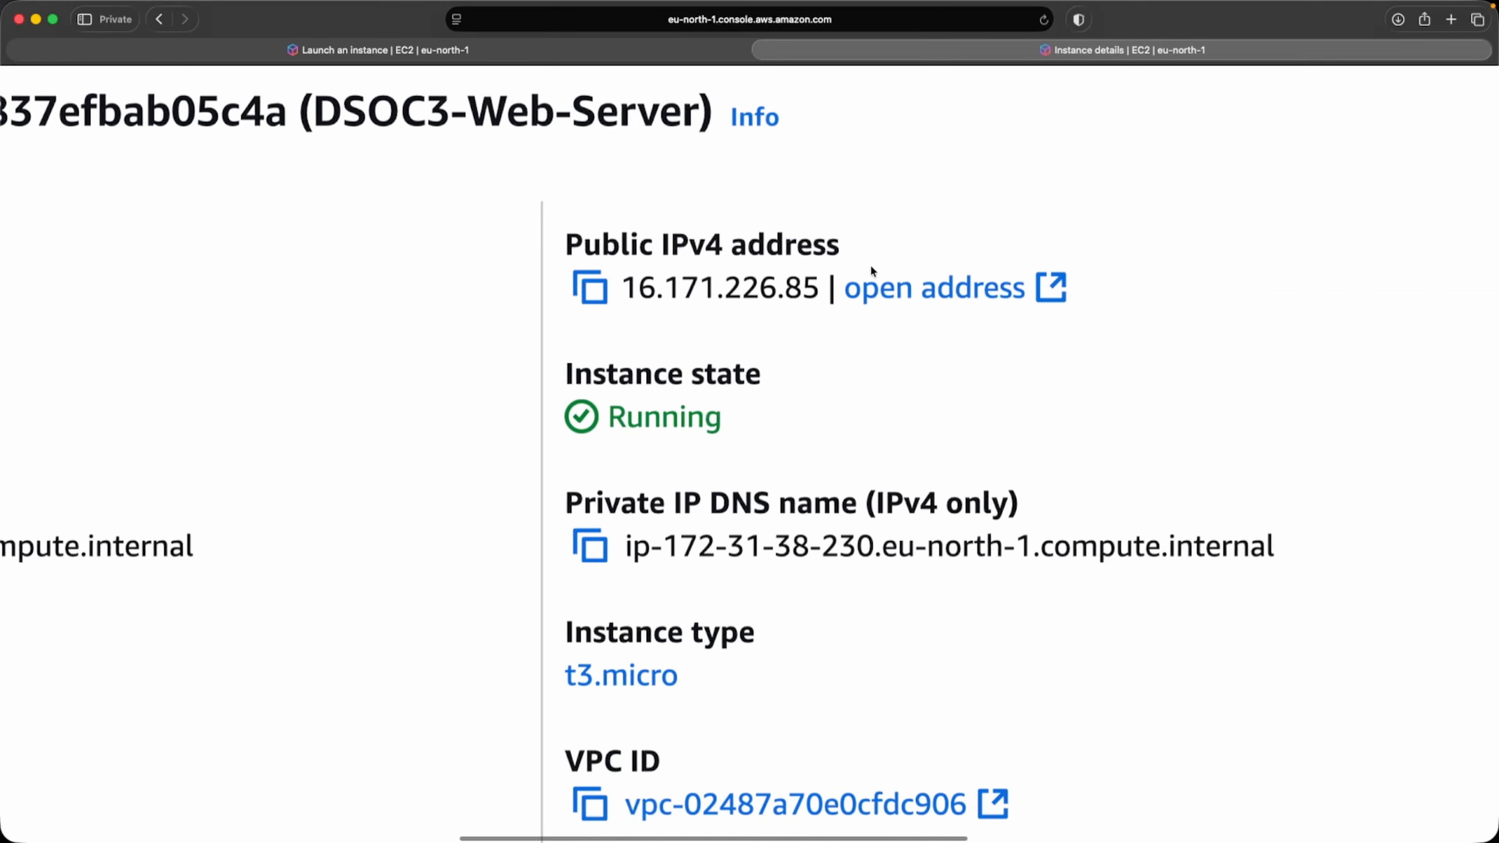
left_click(579, 283)
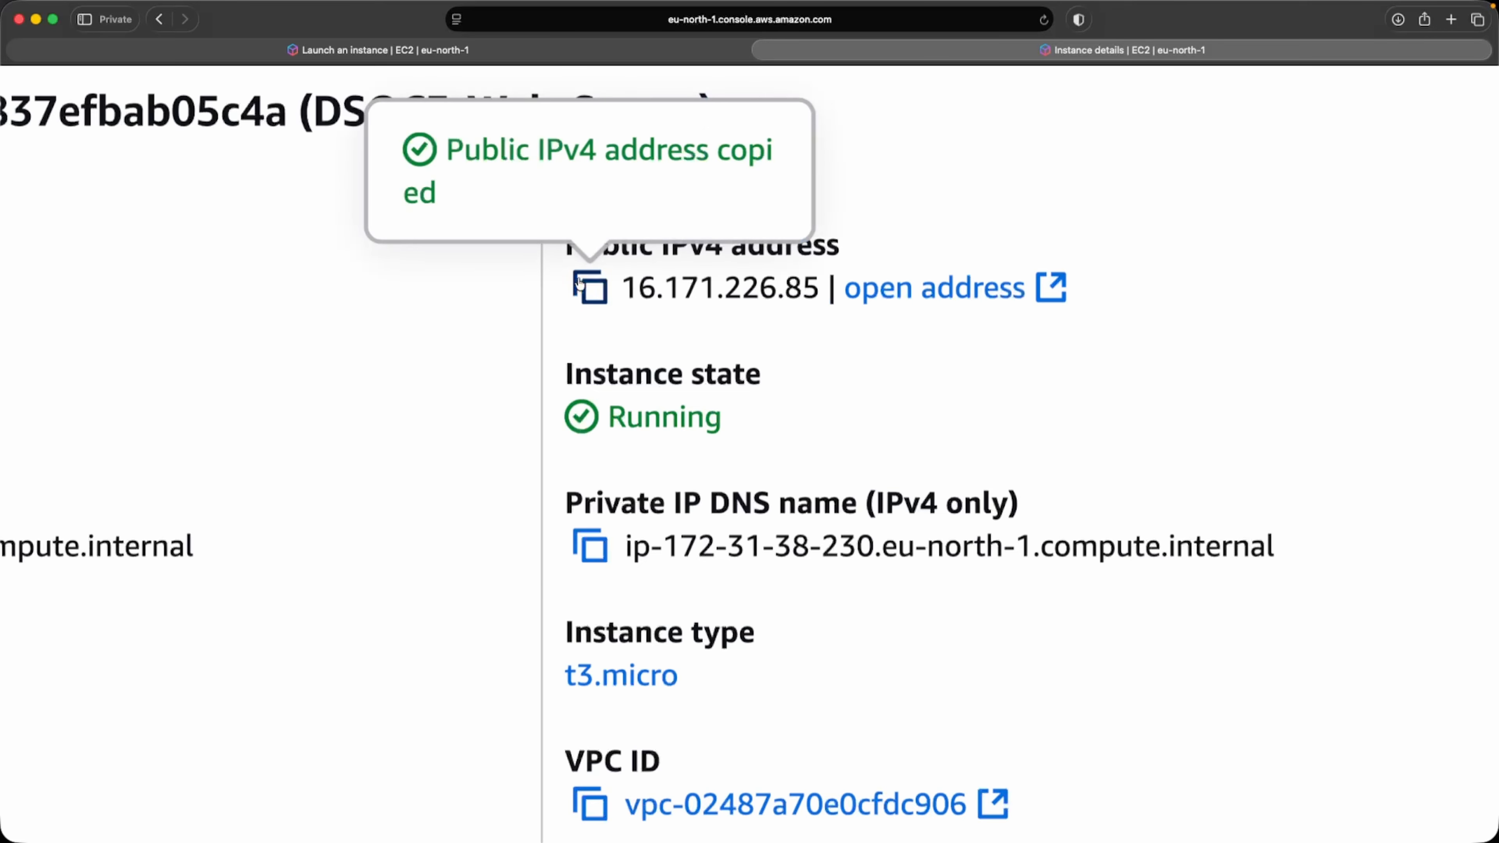
Show the instance's Security tab with the default security group.
scroll(807, 313, "right", 10)
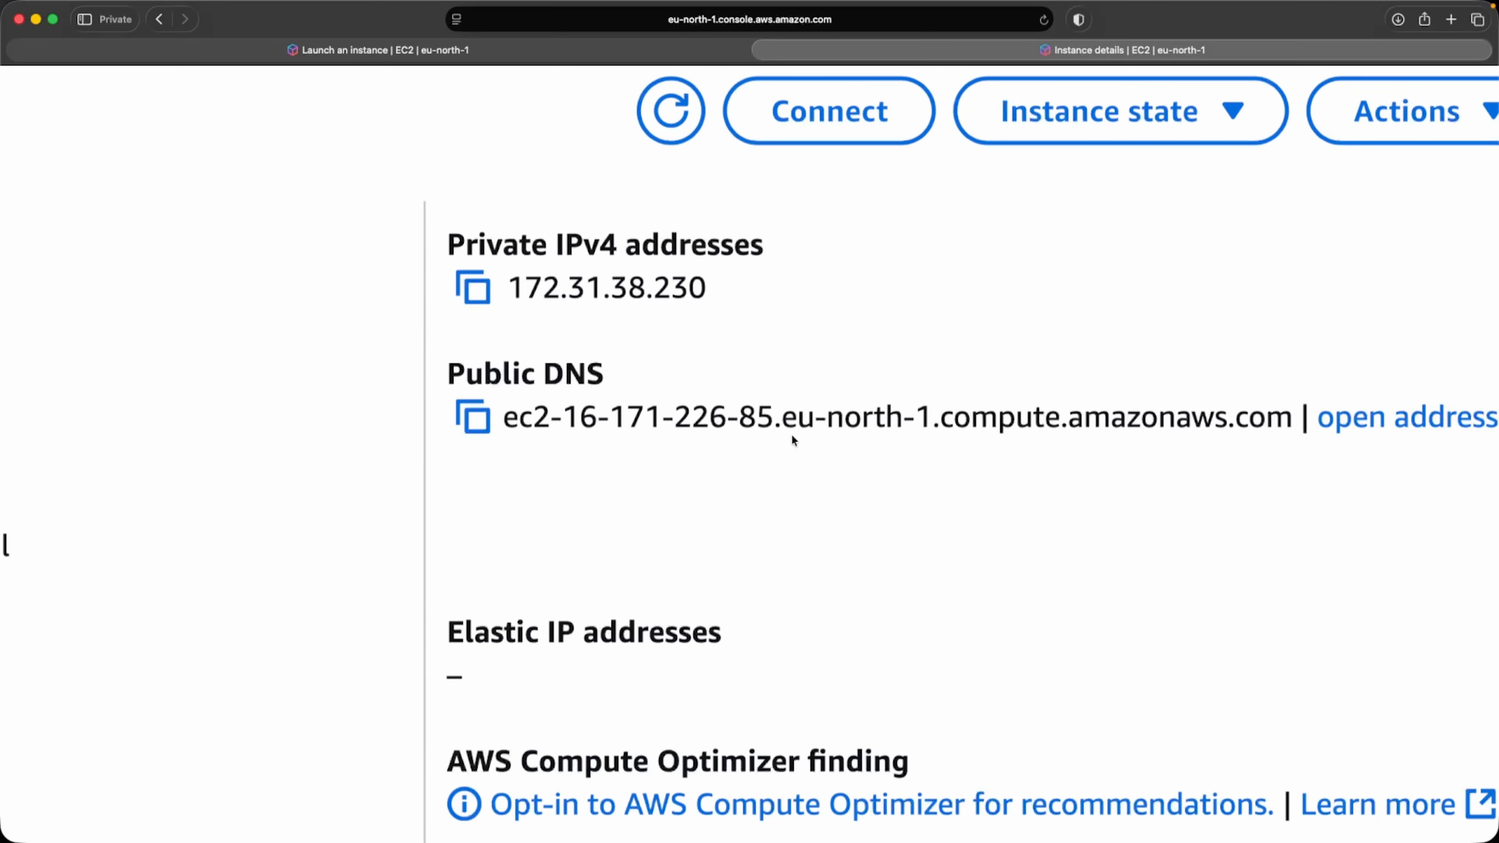
scroll(793, 441, "down", 8)
scroll(399, 437, "left", 4)
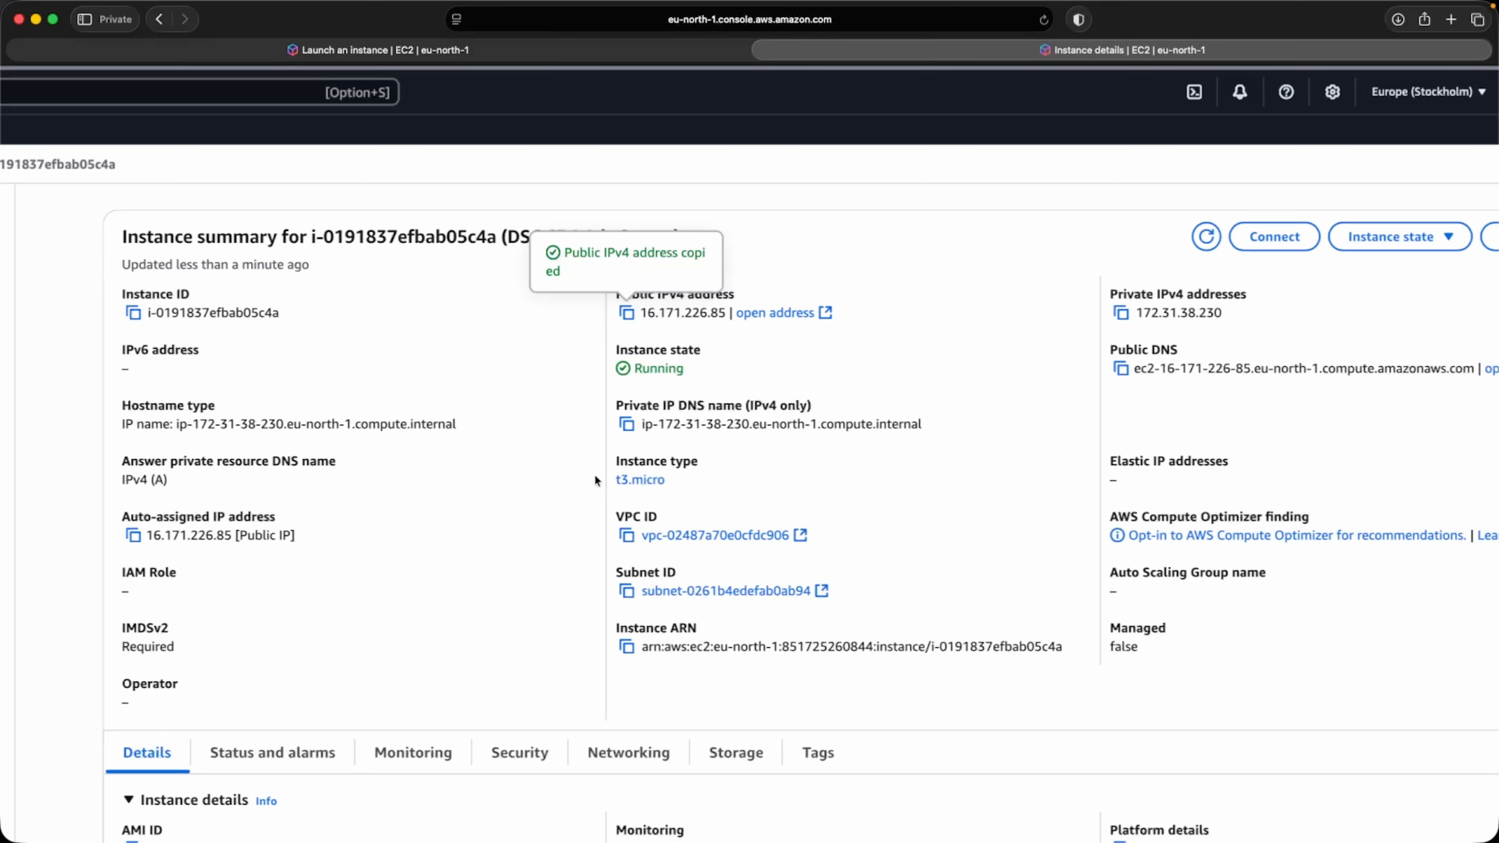
scroll(436, 546, "down", 3)
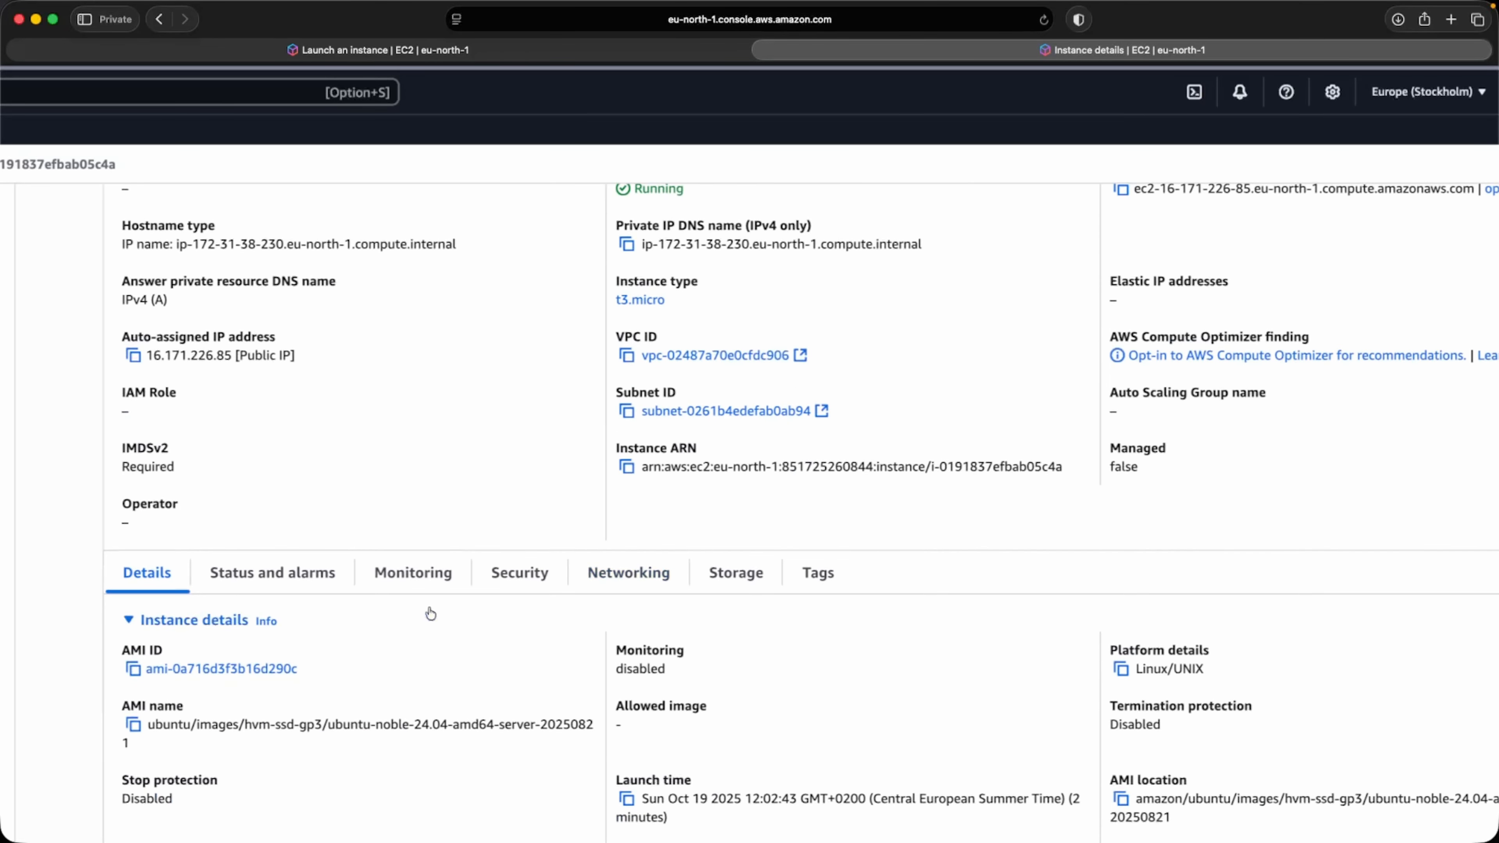
scroll(173, 650, "down", 3)
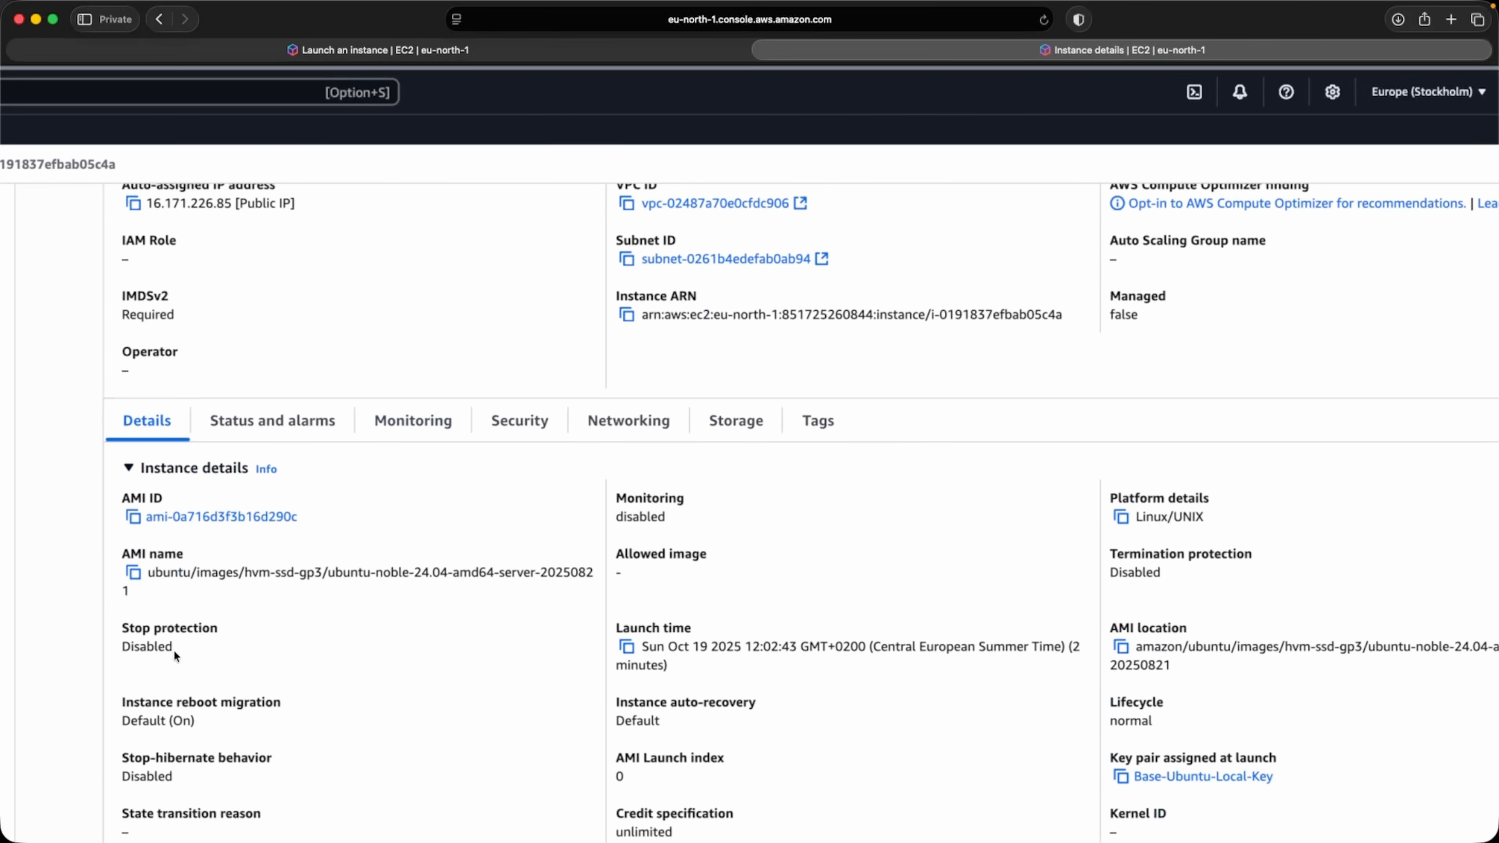
left_click(500, 419)
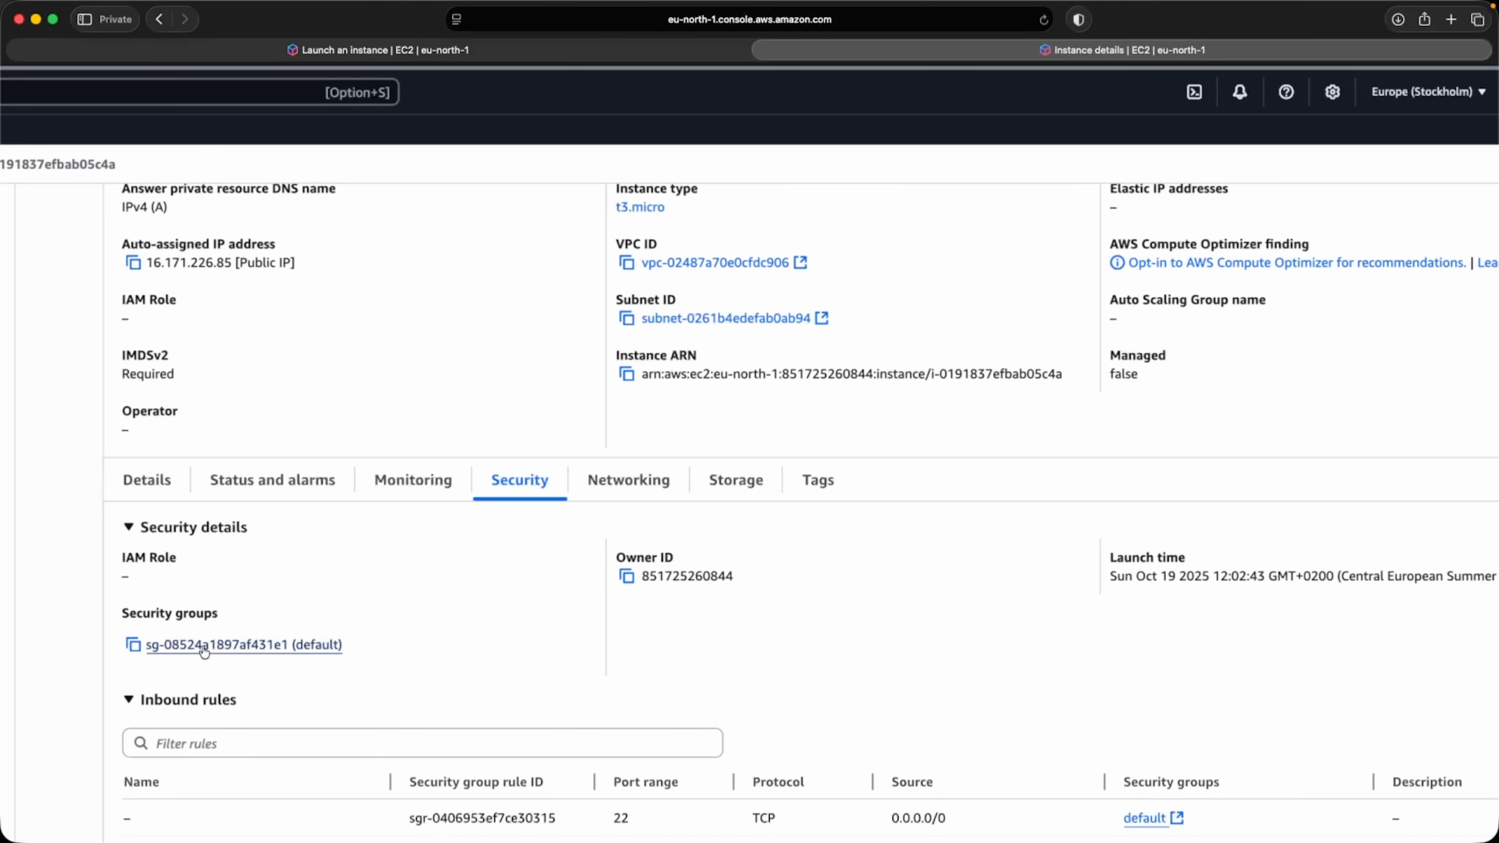
Open the default security group, select the SSH port 22 rule, and edit inbound rules.
left_click(204, 648)
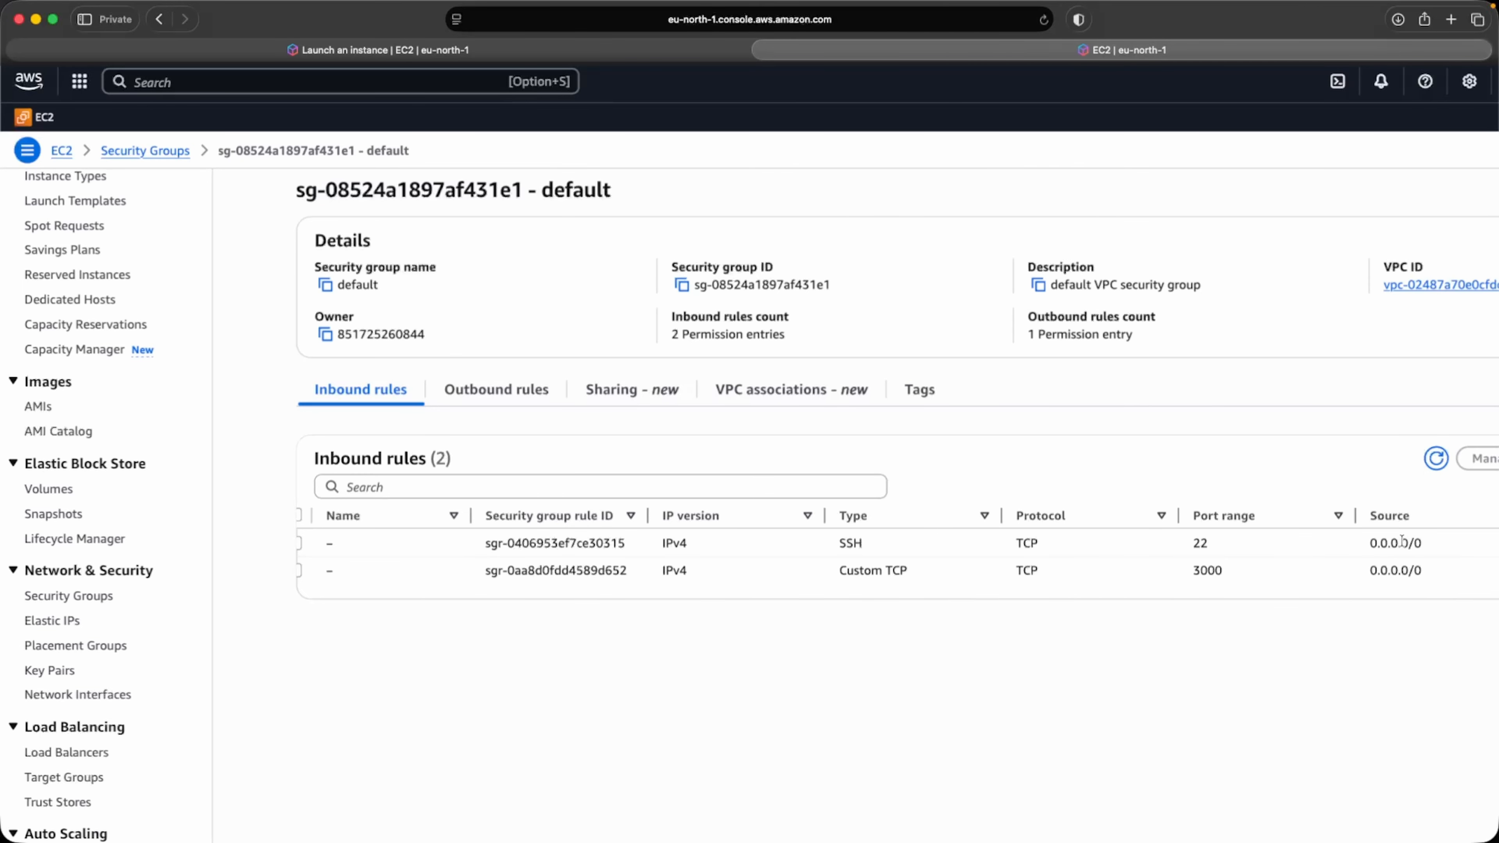
left_click(985, 542)
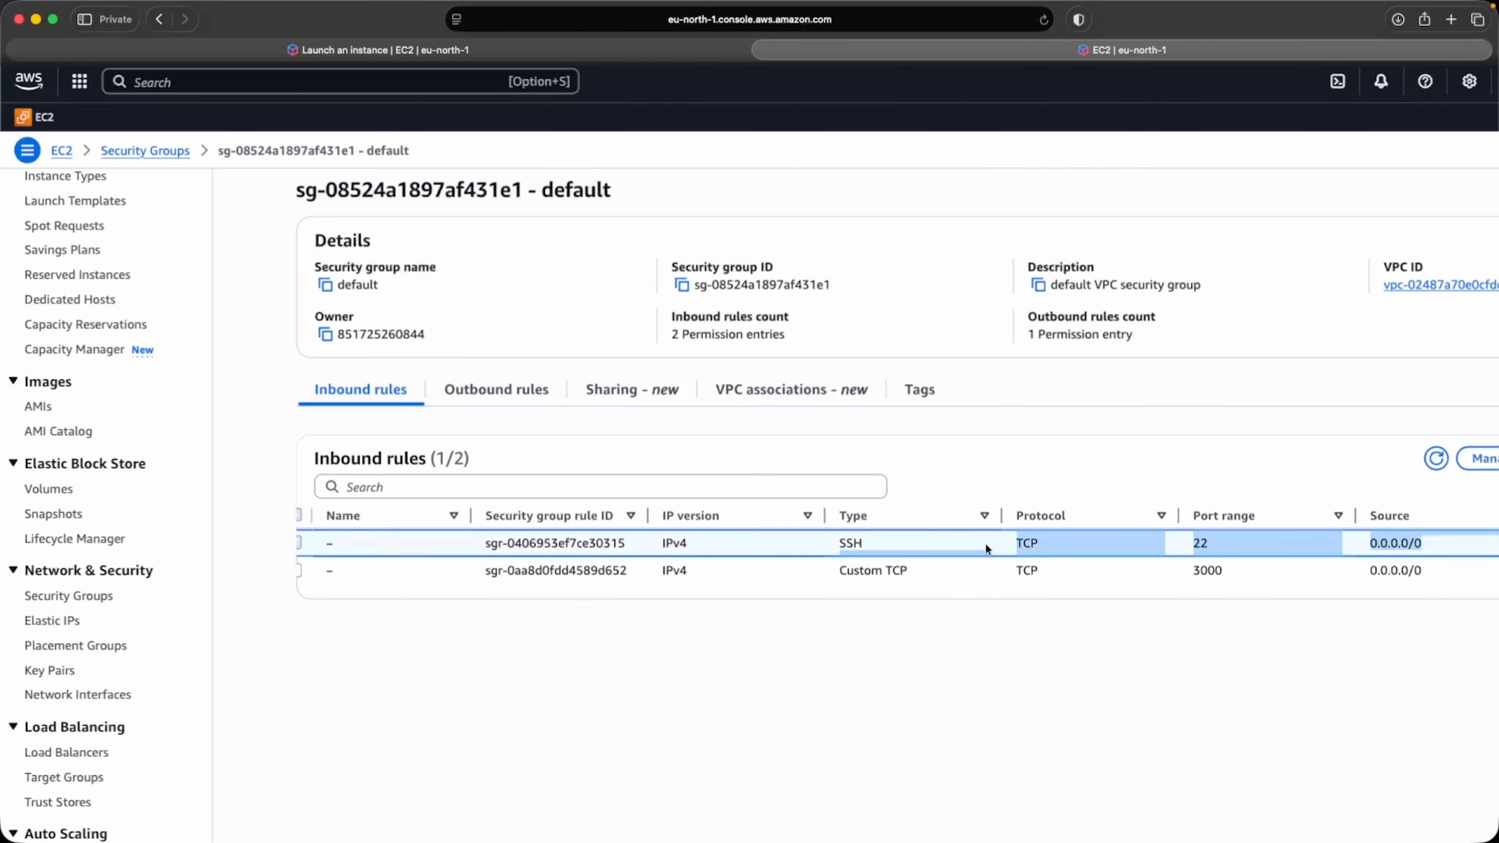
scroll(1203, 461, "right", 3)
scroll(1203, 461, "right", 3)
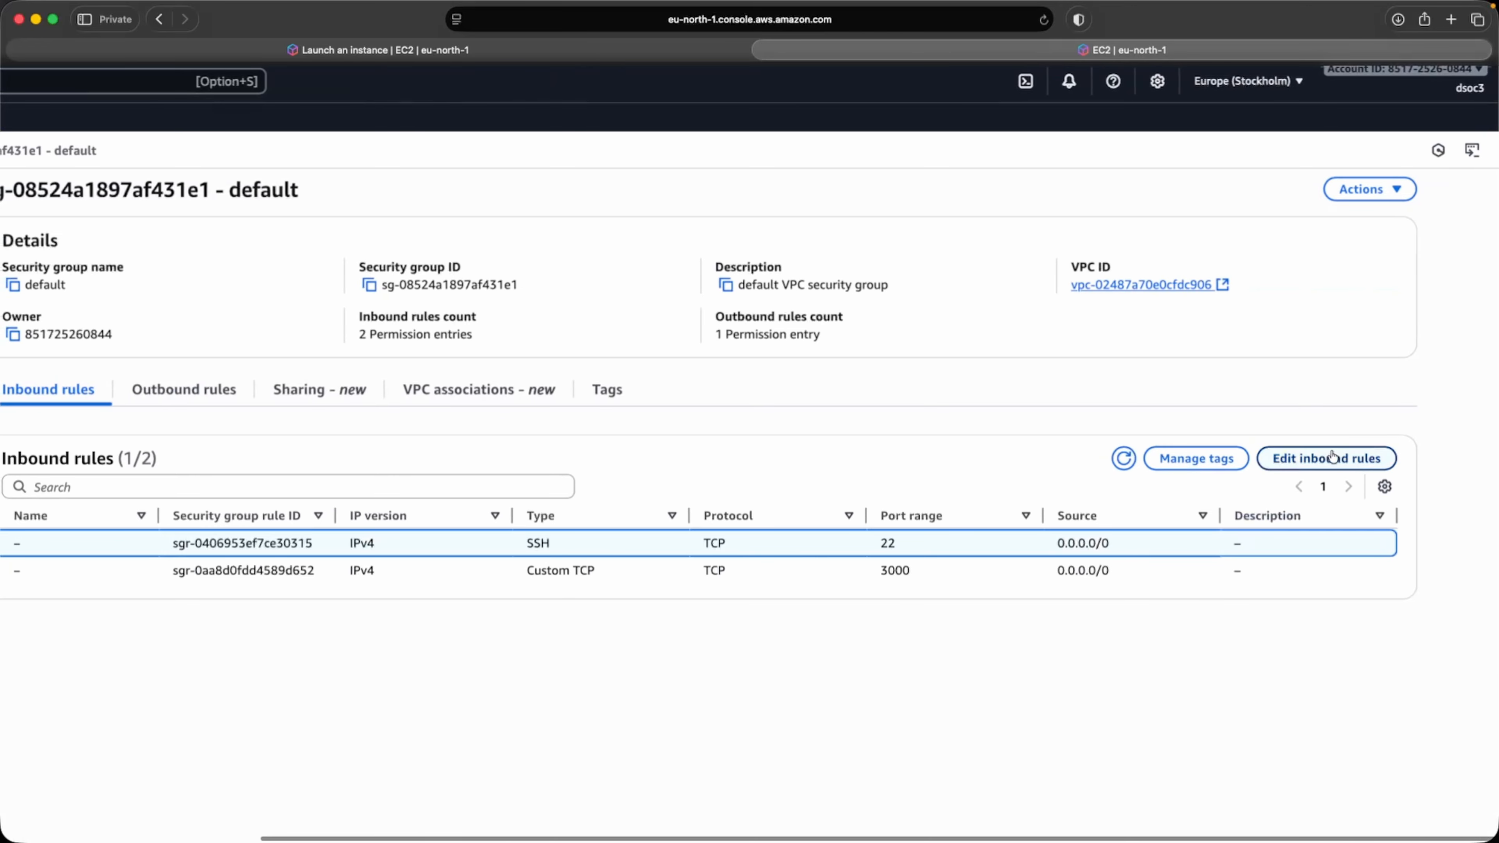
left_click(1331, 549)
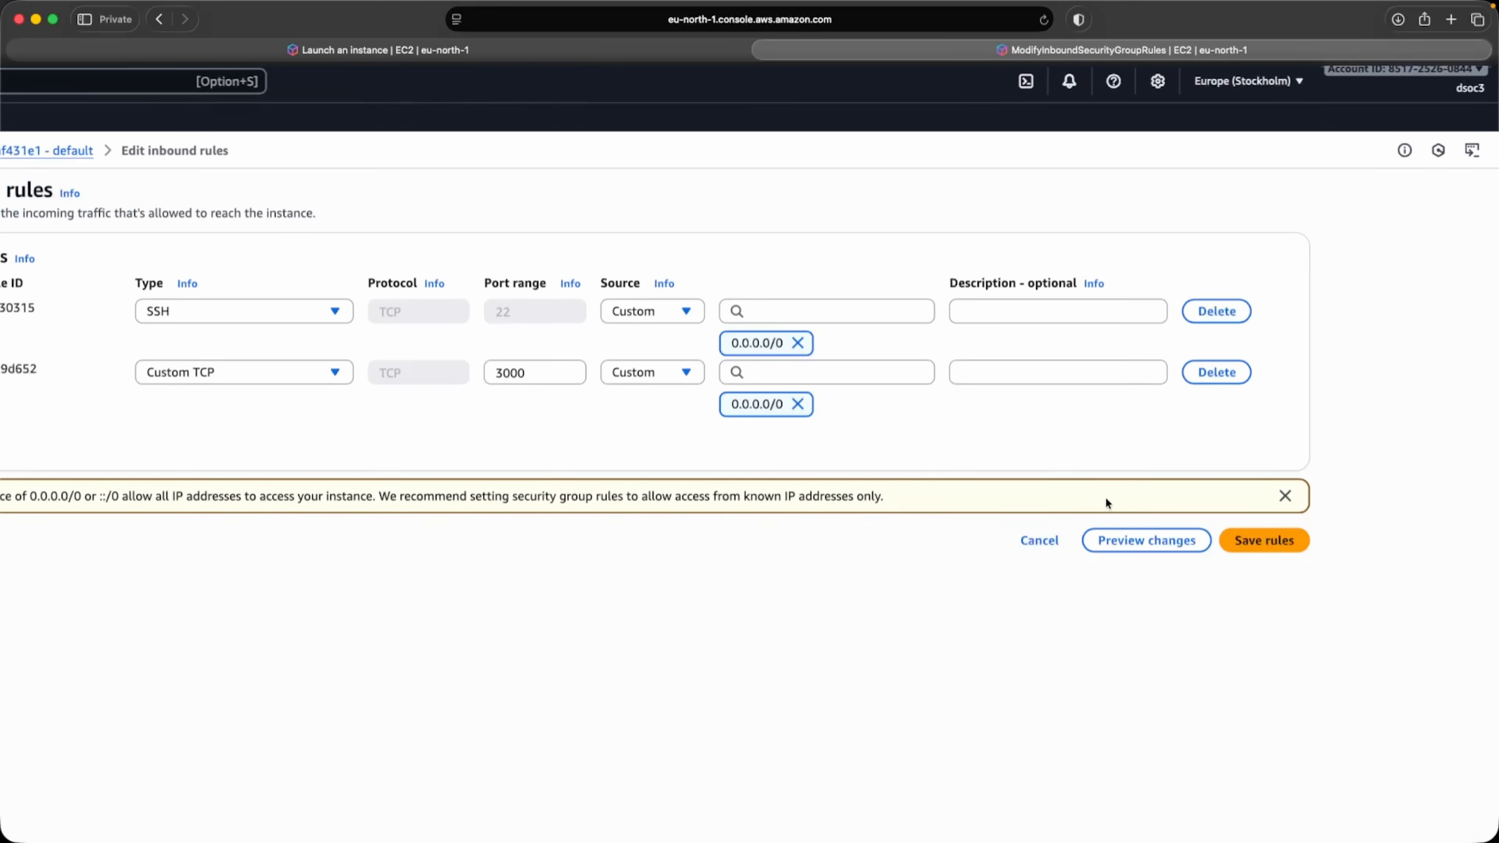
Delete the Custom TCP inbound rule for port 3000.
left_click(1221, 373)
scroll(1035, 366, "left", 5)
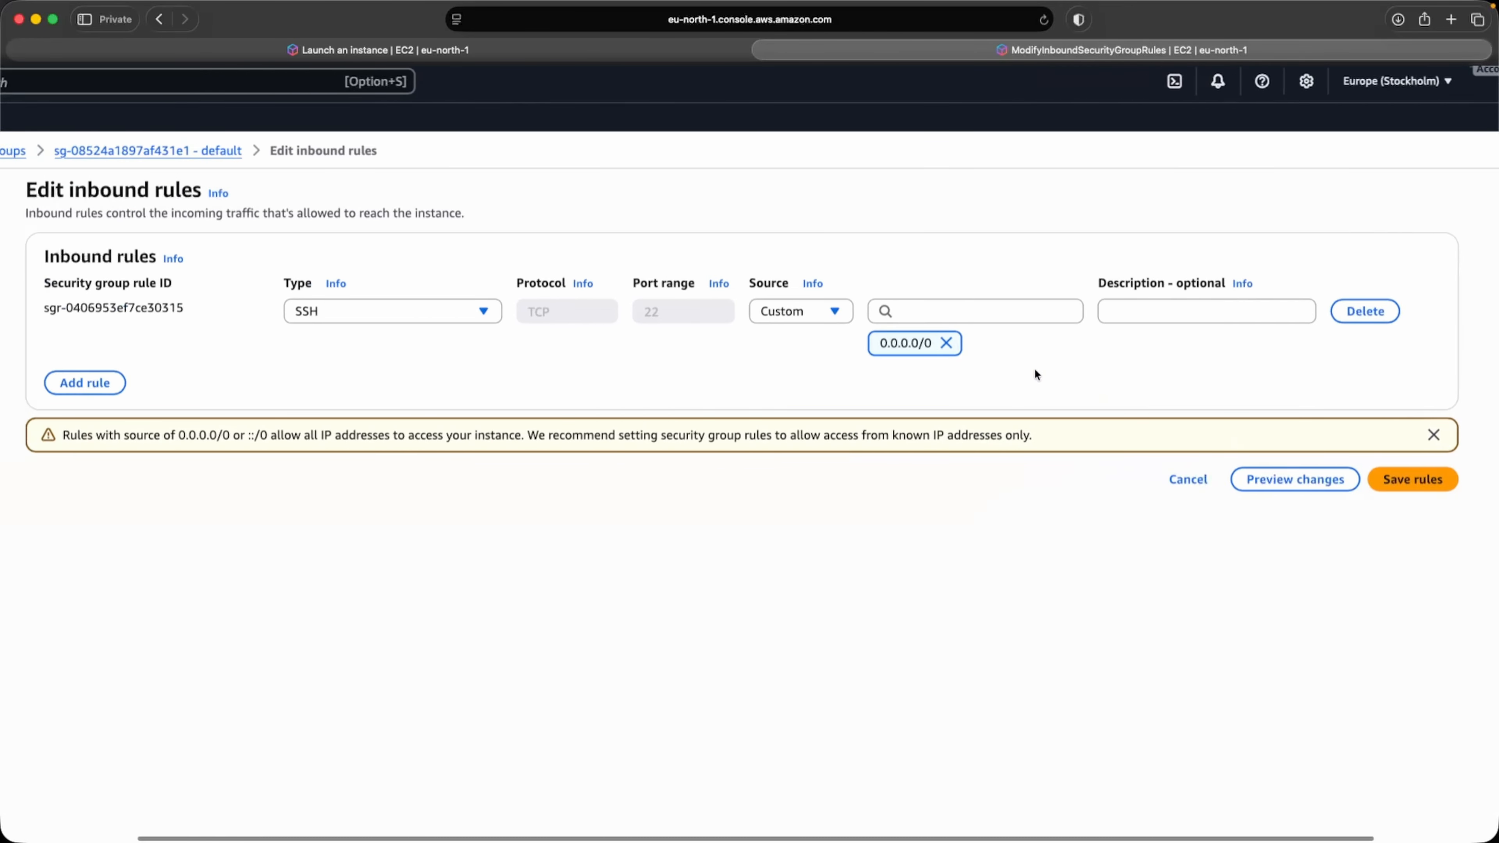
scroll(1034, 368, "down", 3)
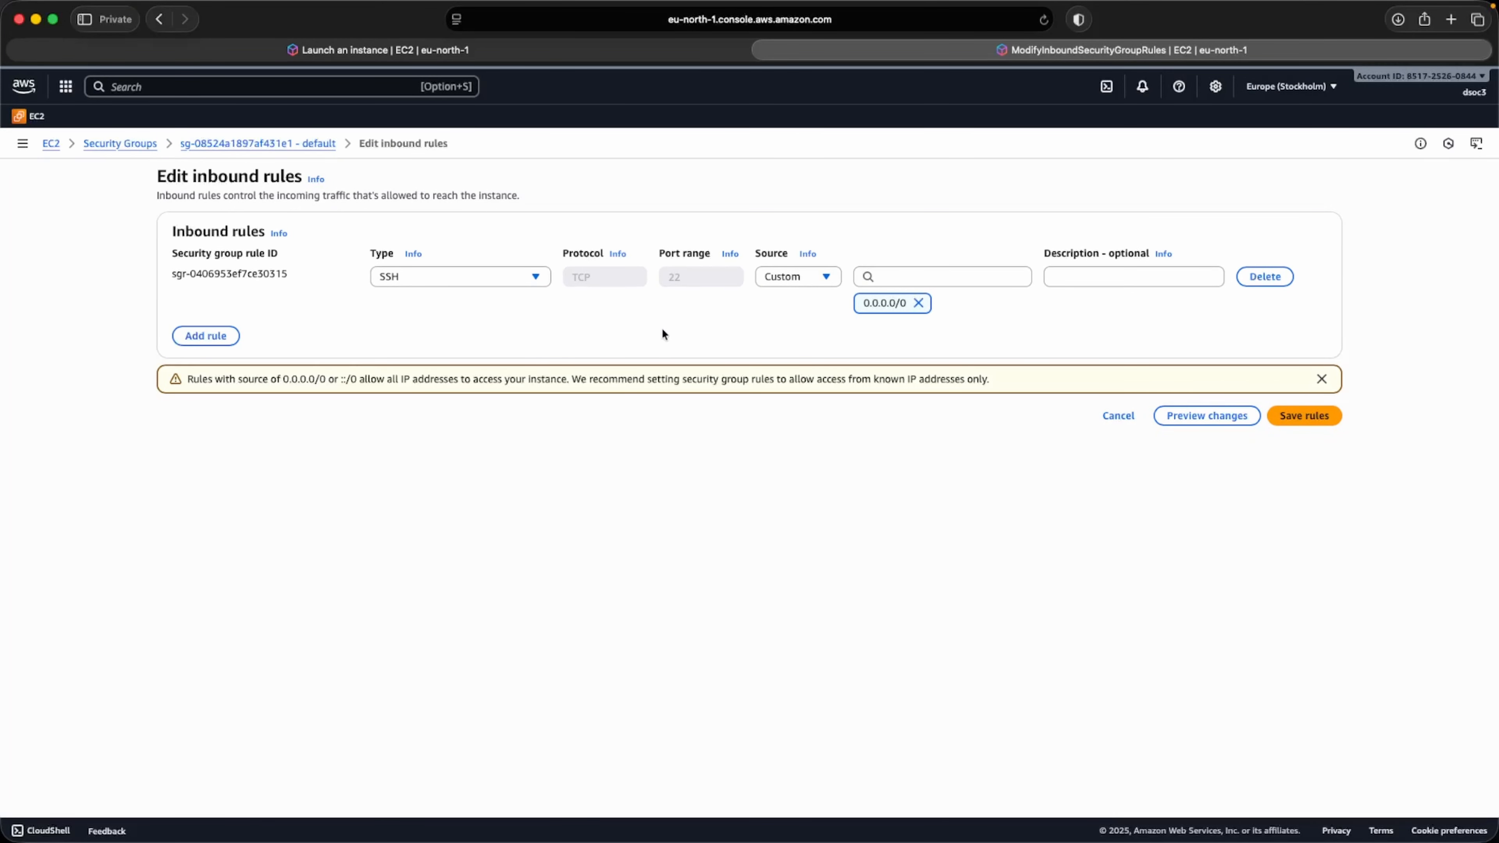
Add a test SSH rule from 0.0.0.0/0, then delete it as a duplicate.
left_click(182, 337)
left_click(395, 324)
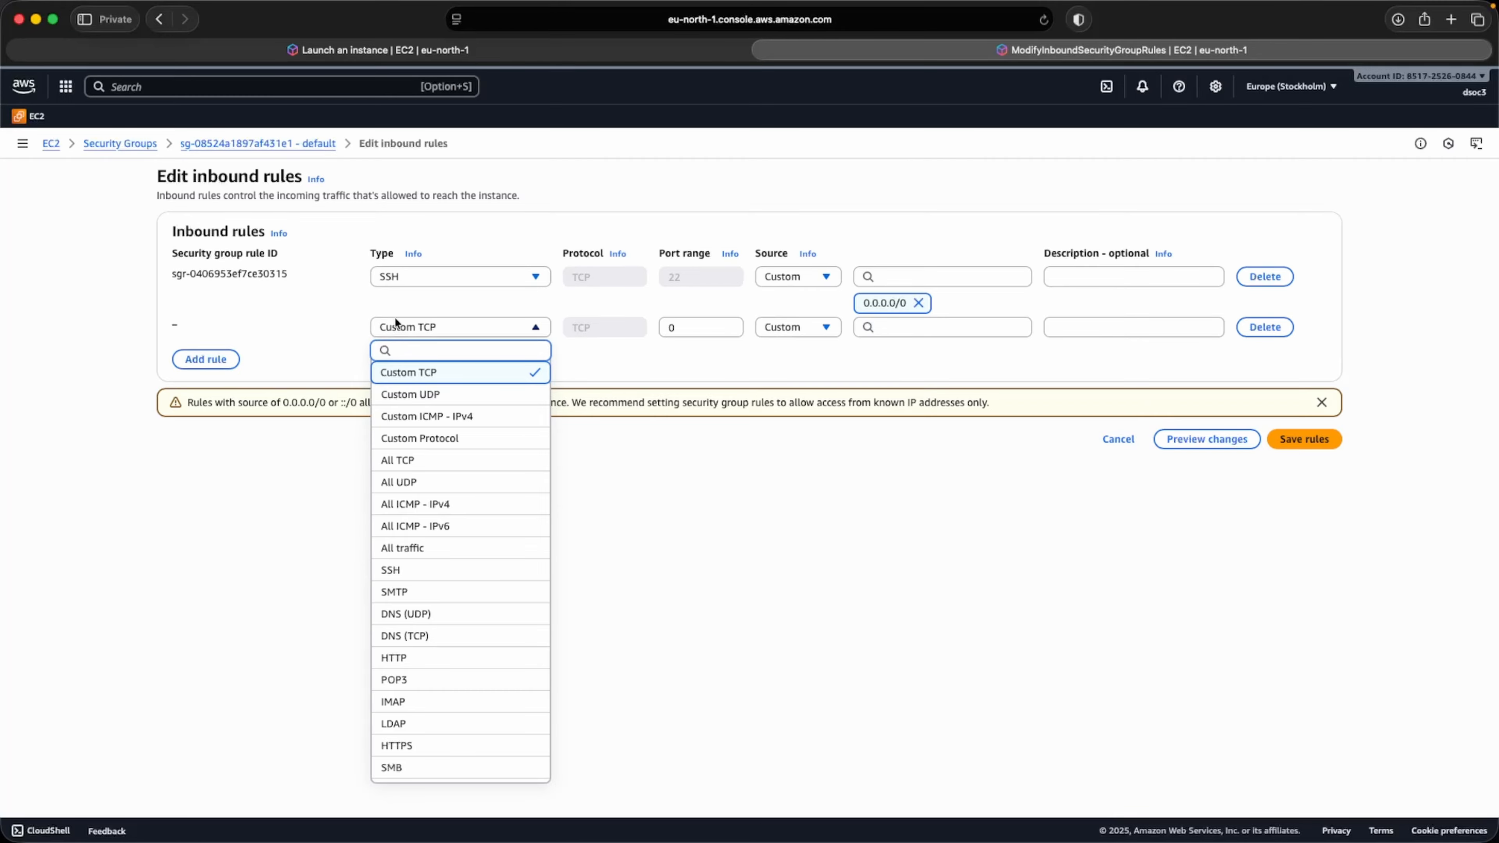
type("ss")
left_click(401, 371)
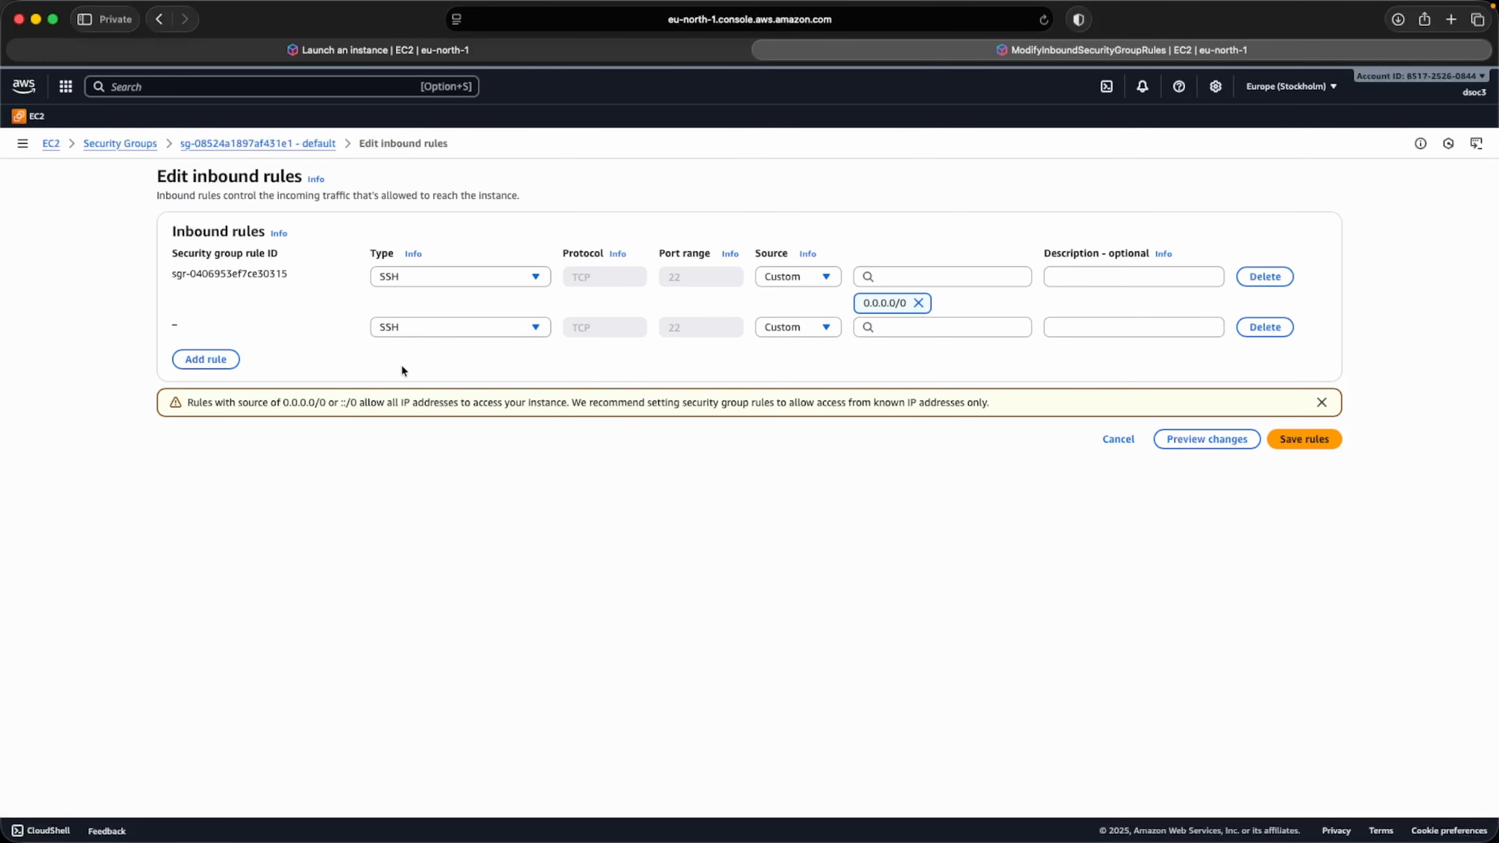
left_click(915, 327)
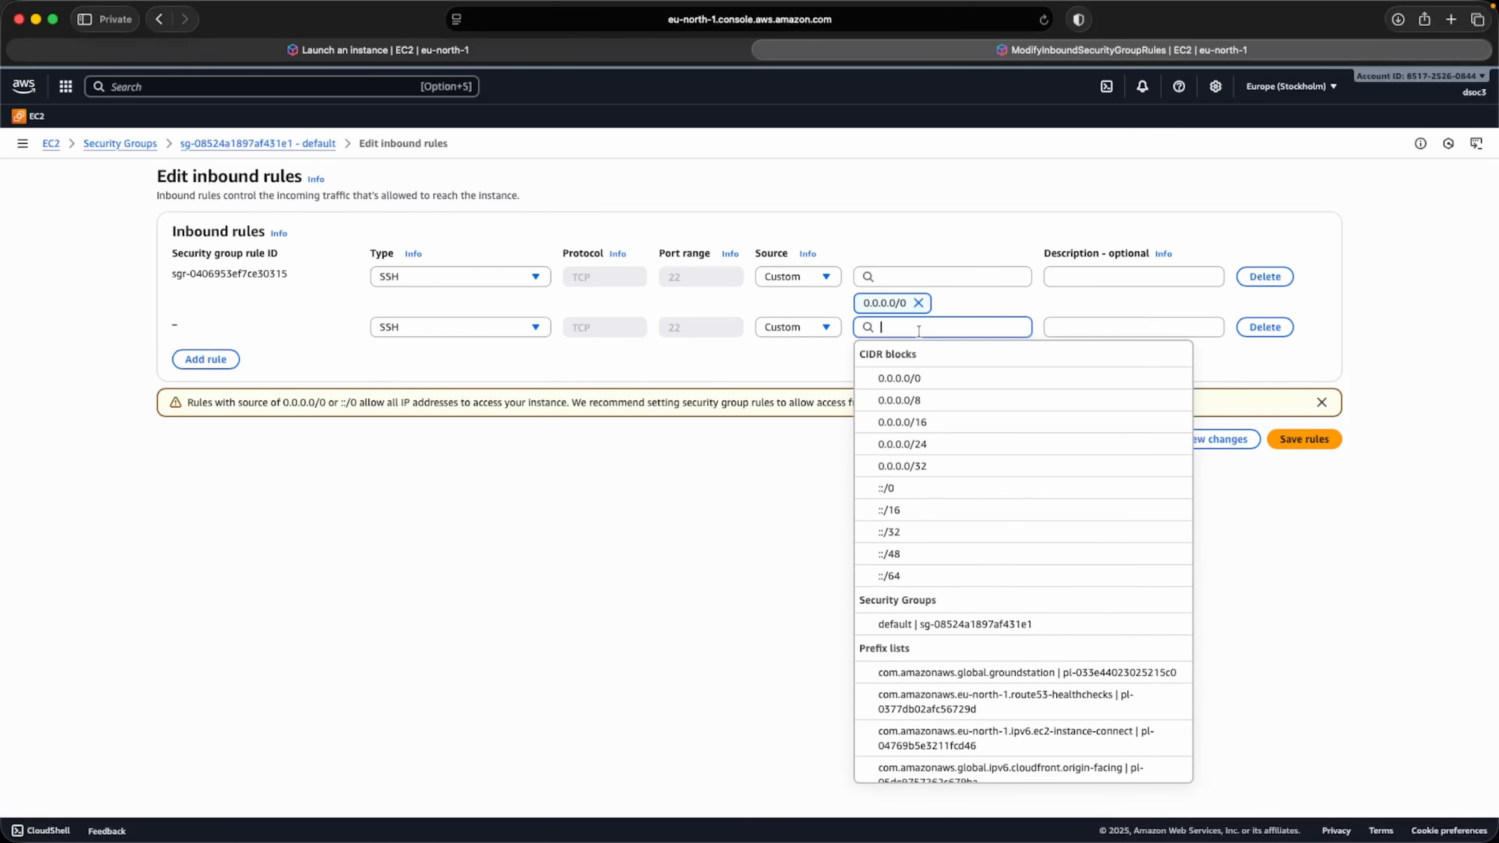
left_click(943, 379)
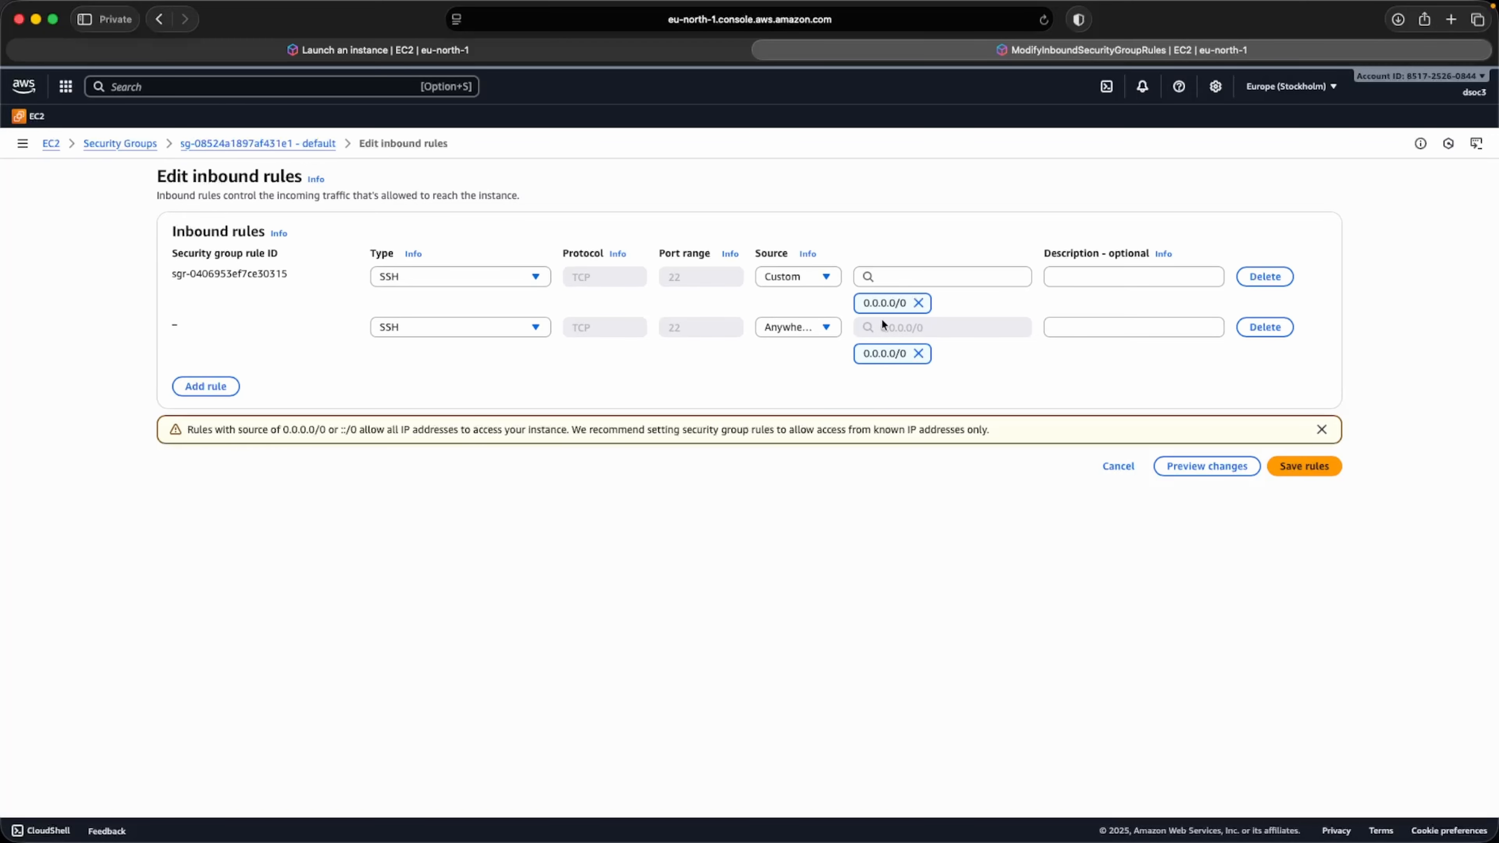
left_click(819, 324)
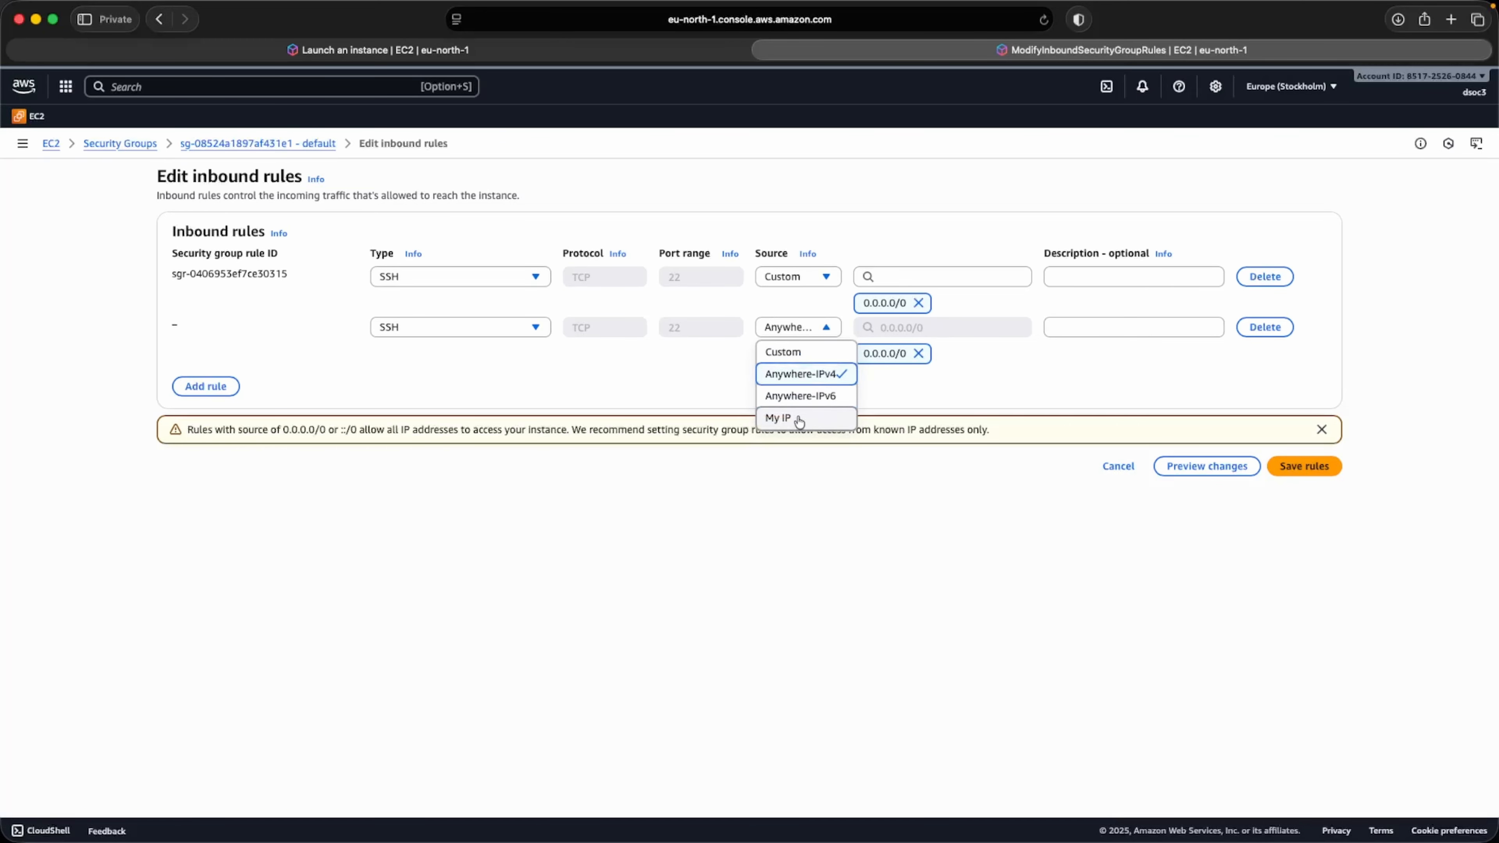
left_click(1034, 375)
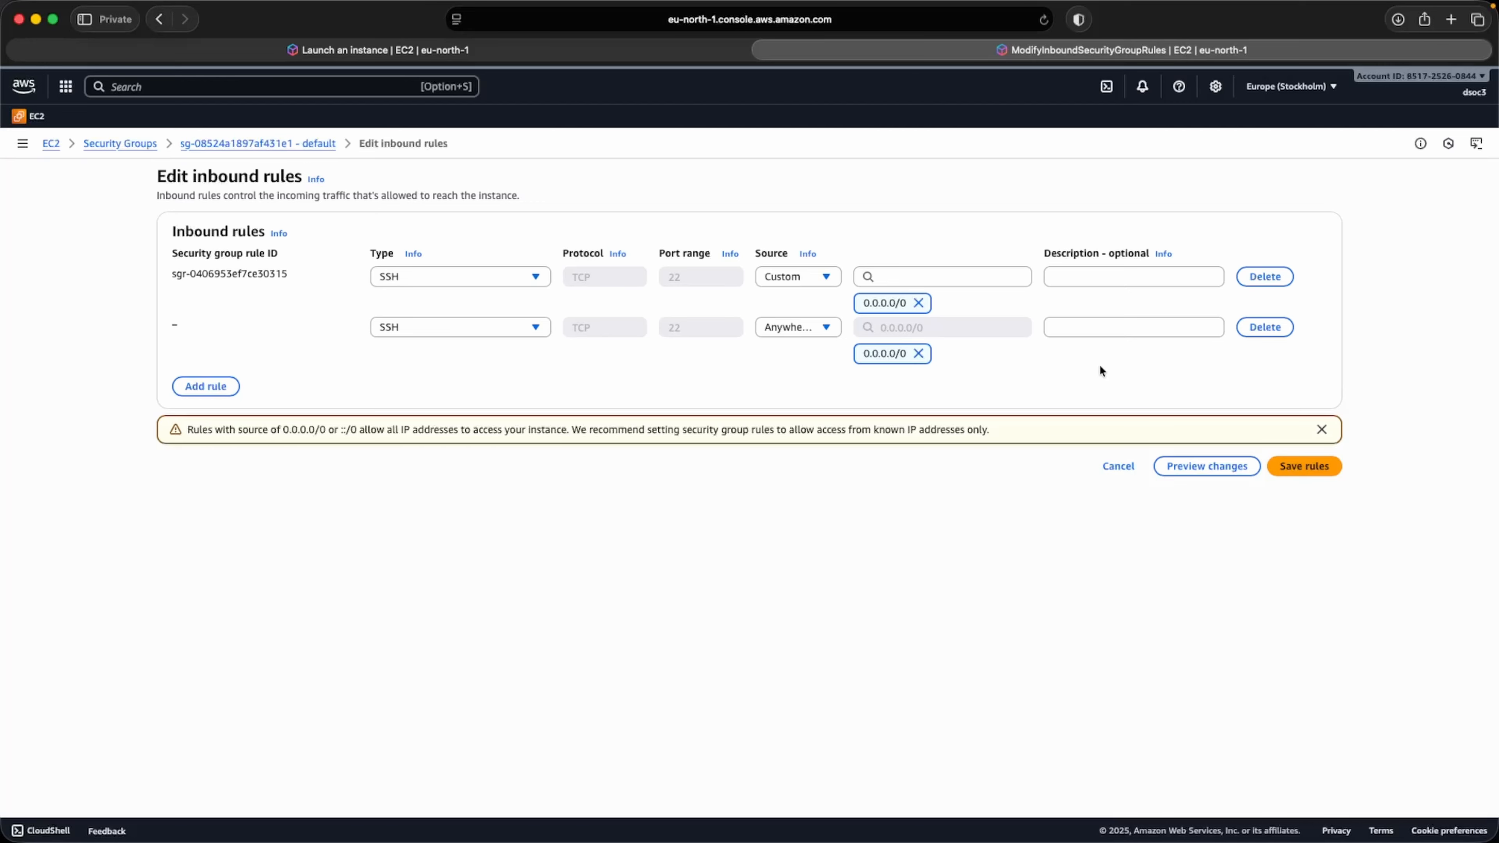
left_click(1248, 331)
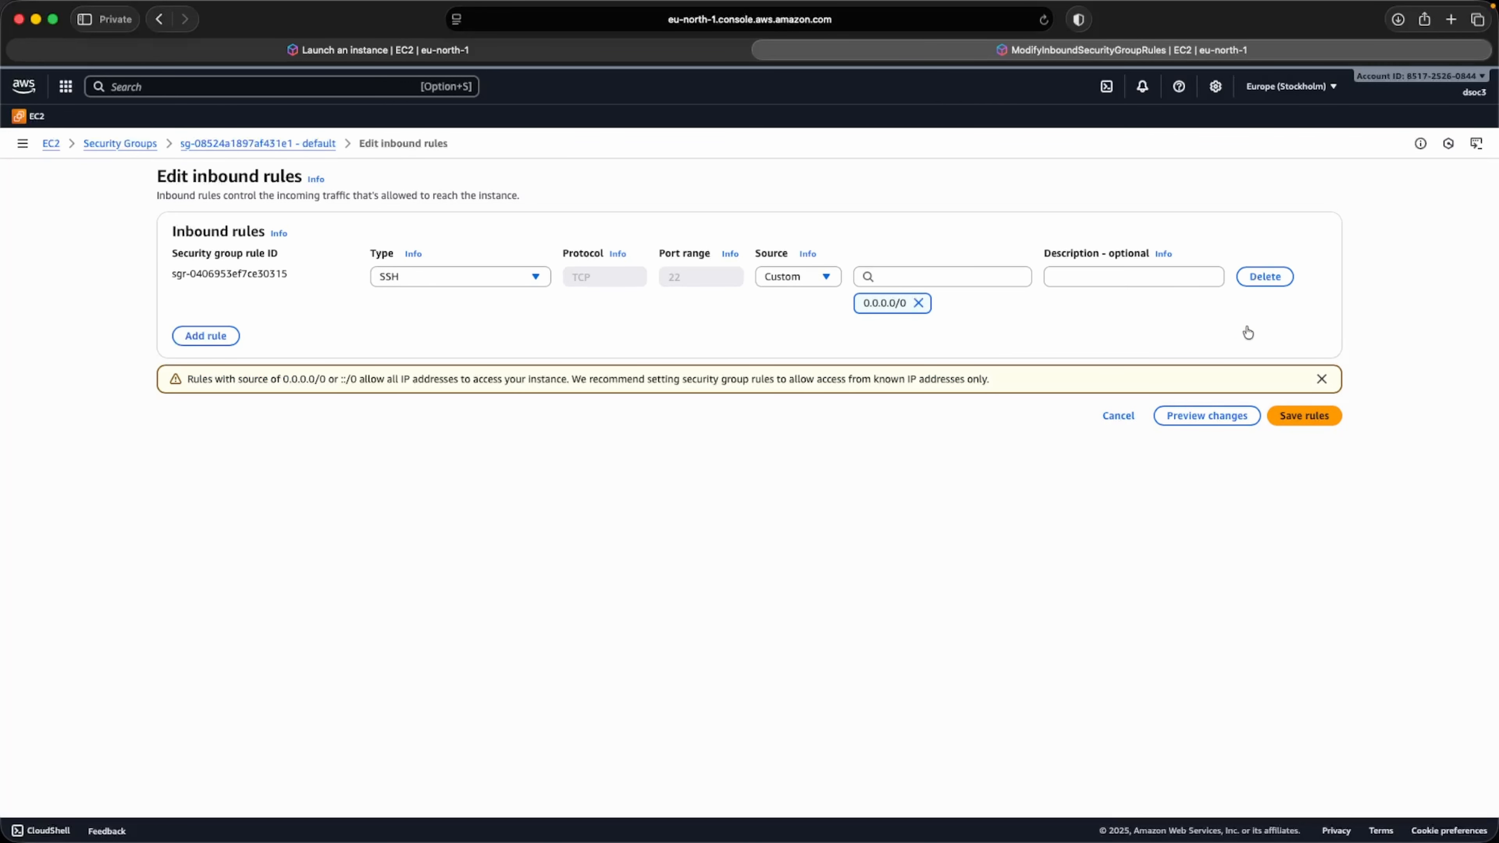
Save the inbound rules, leaving only SSH on port 22, and return to Instances.
left_click(1290, 421)
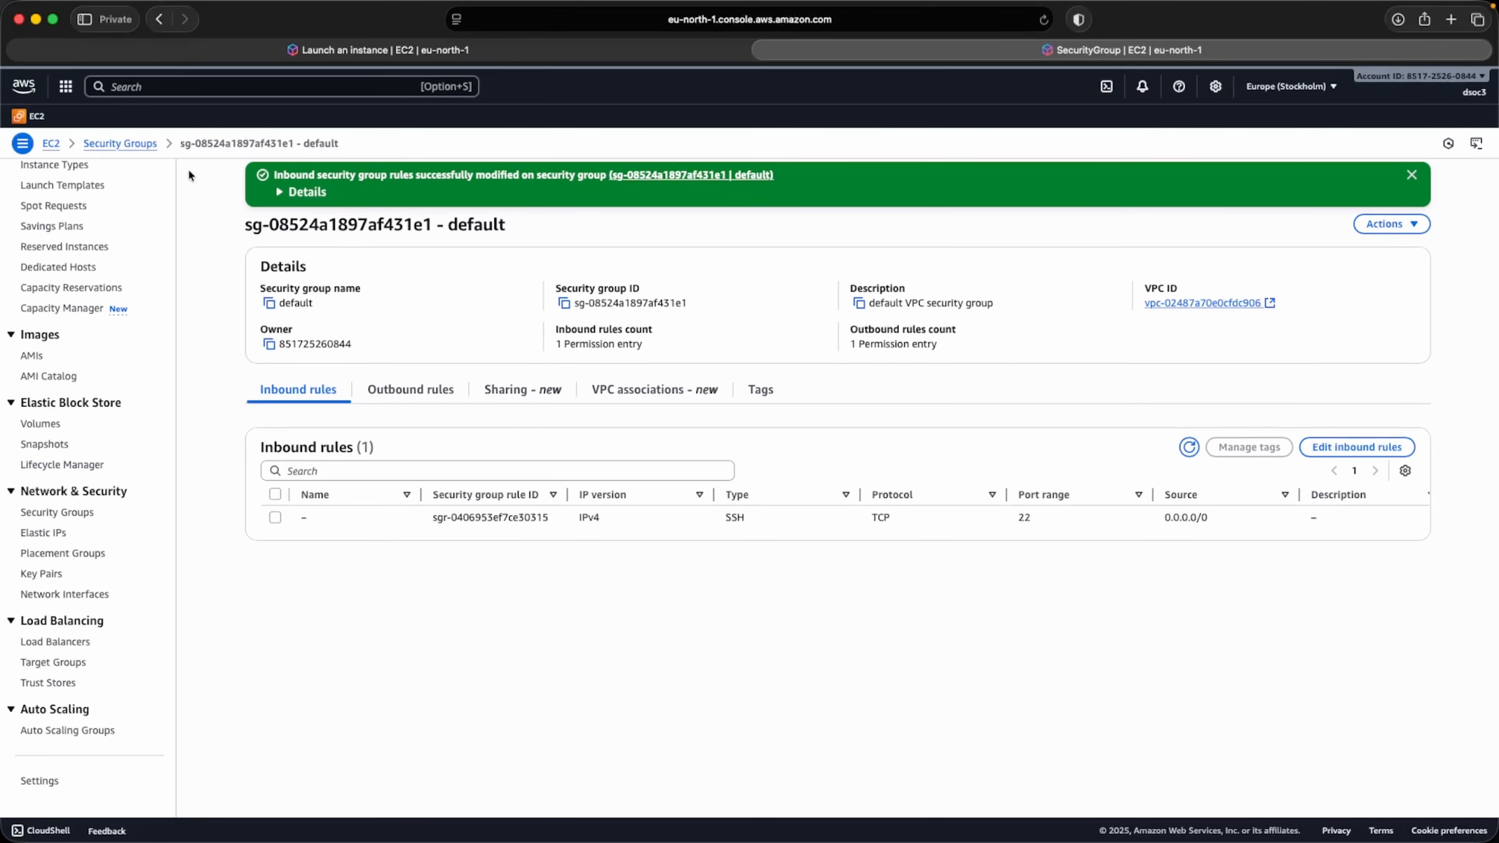
scroll(77, 232, "up", 5)
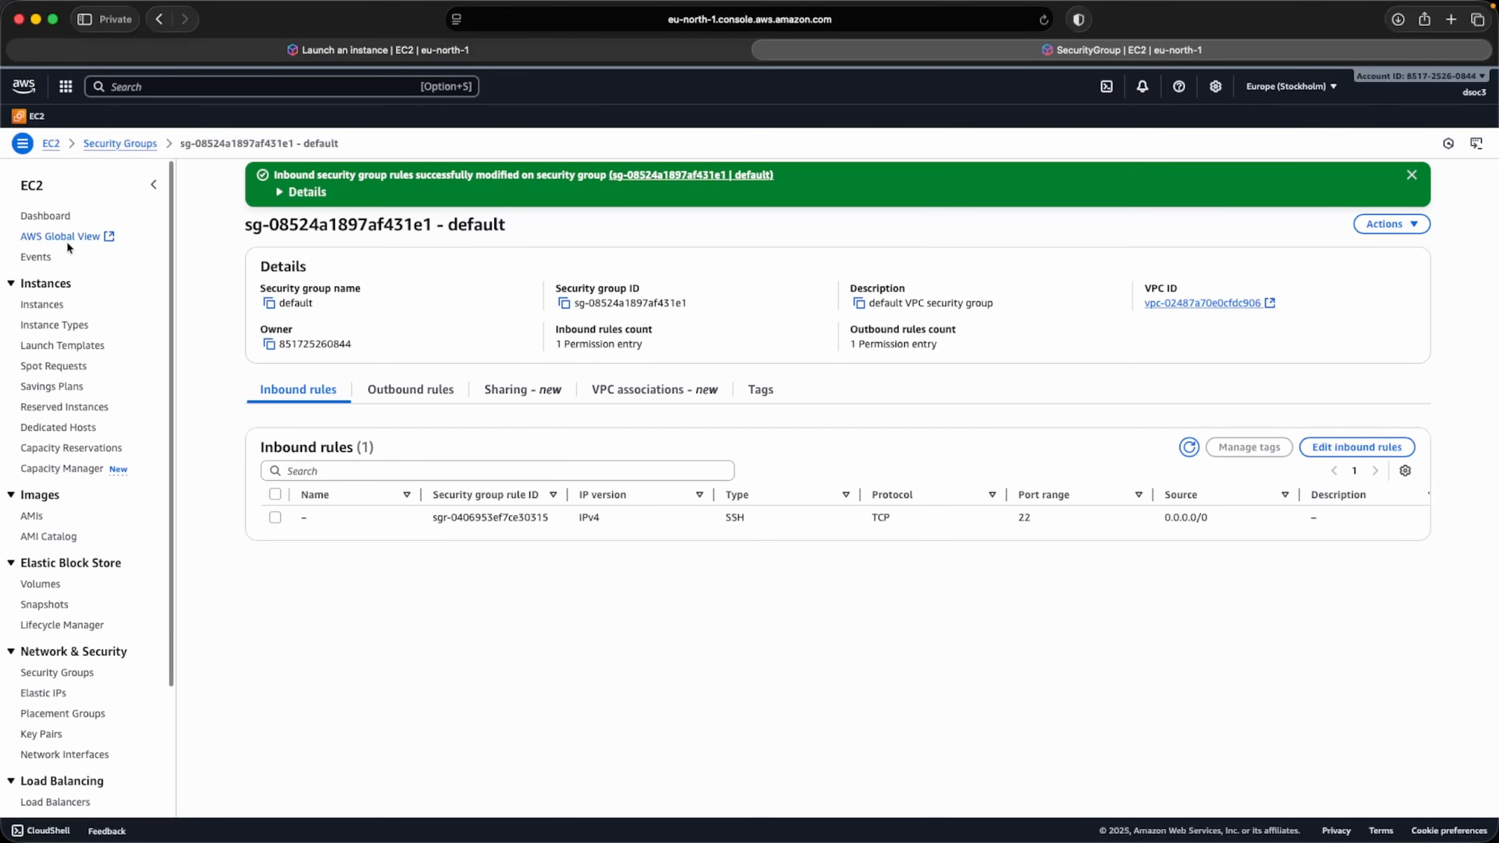
left_click(45, 300)
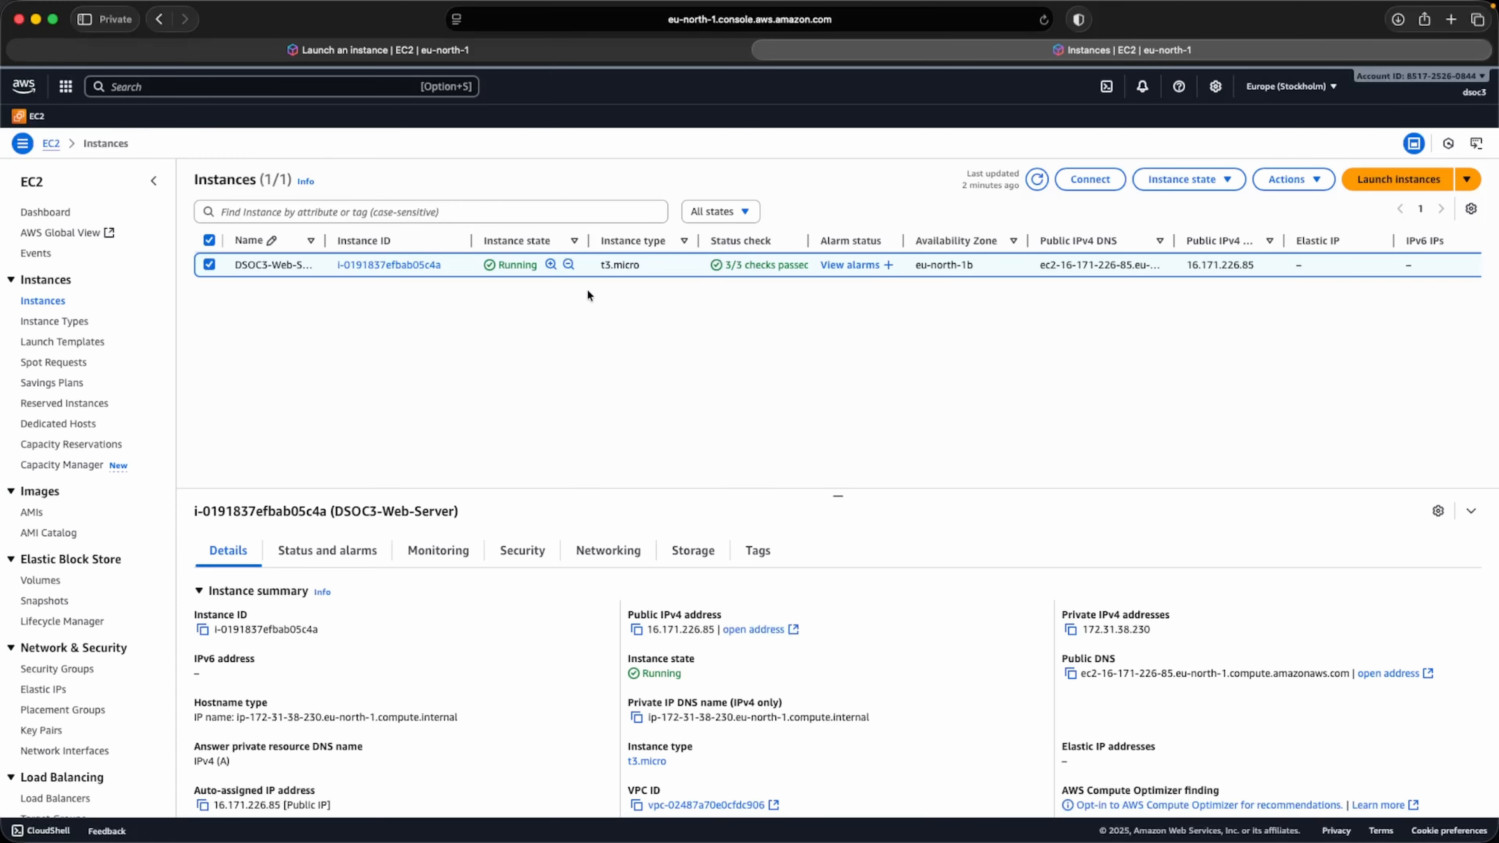
Open Connect to instance for the selected DSOC3-Web-Server.
scroll(653, 244, "up", 5)
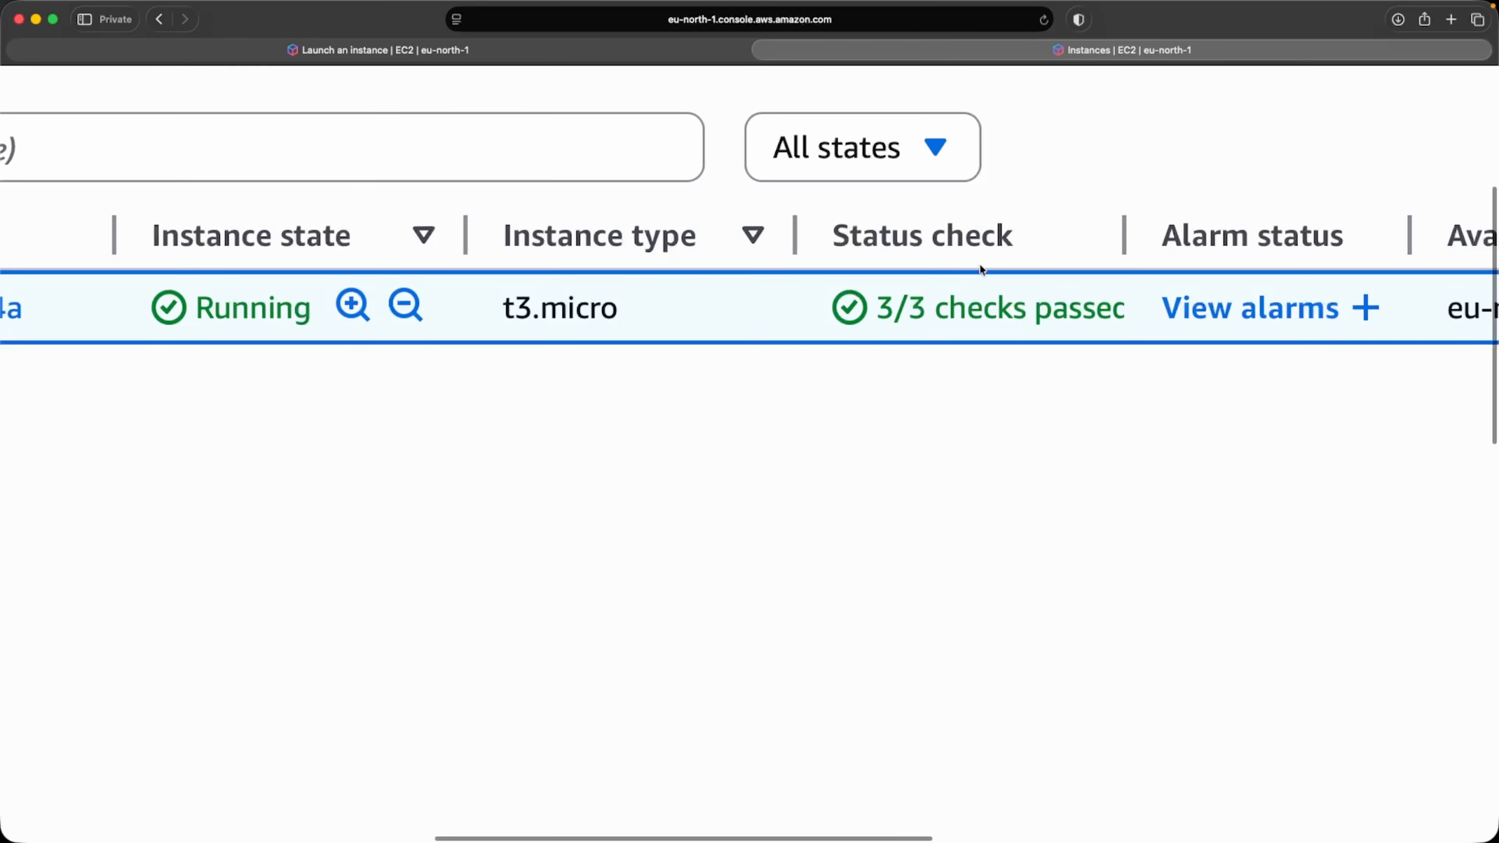
scroll(980, 265, "right", 5)
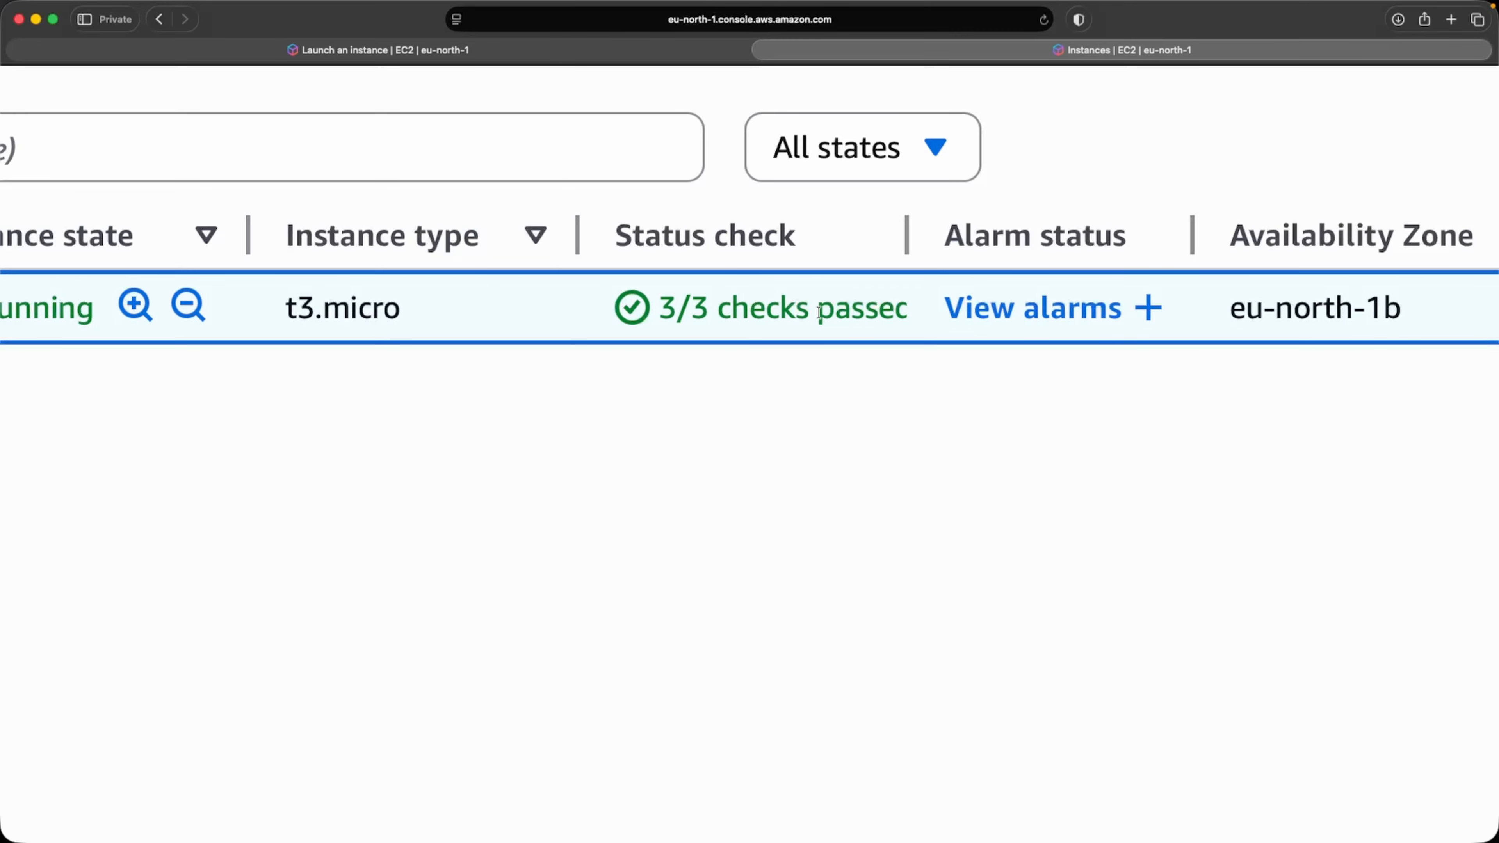
scroll(819, 313, "down", 5)
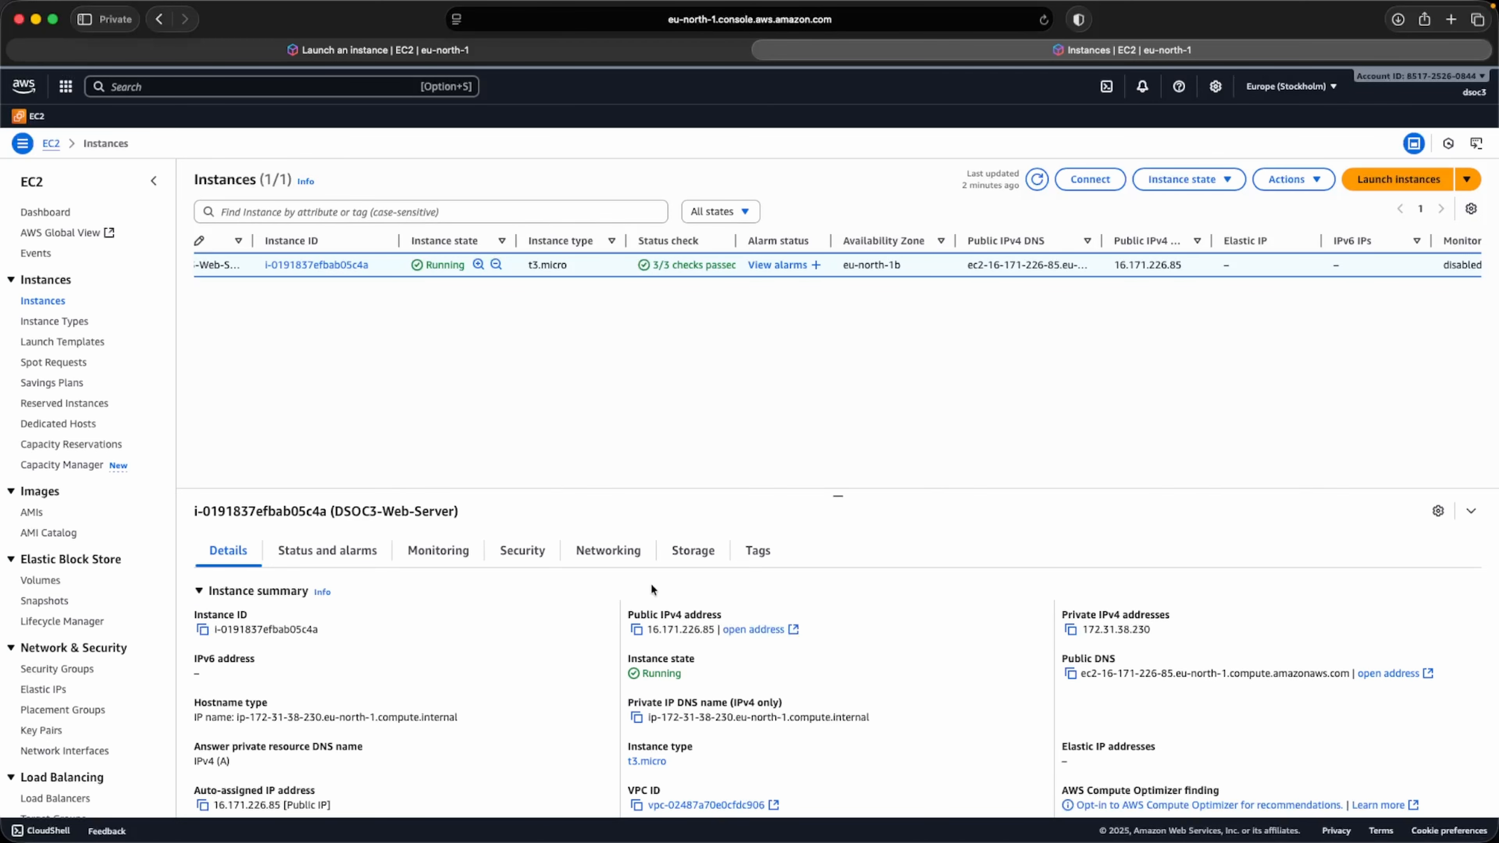
scroll(885, 272, "left", 5)
scroll(1060, 188, "up", 3)
scroll(1059, 188, "up", 3)
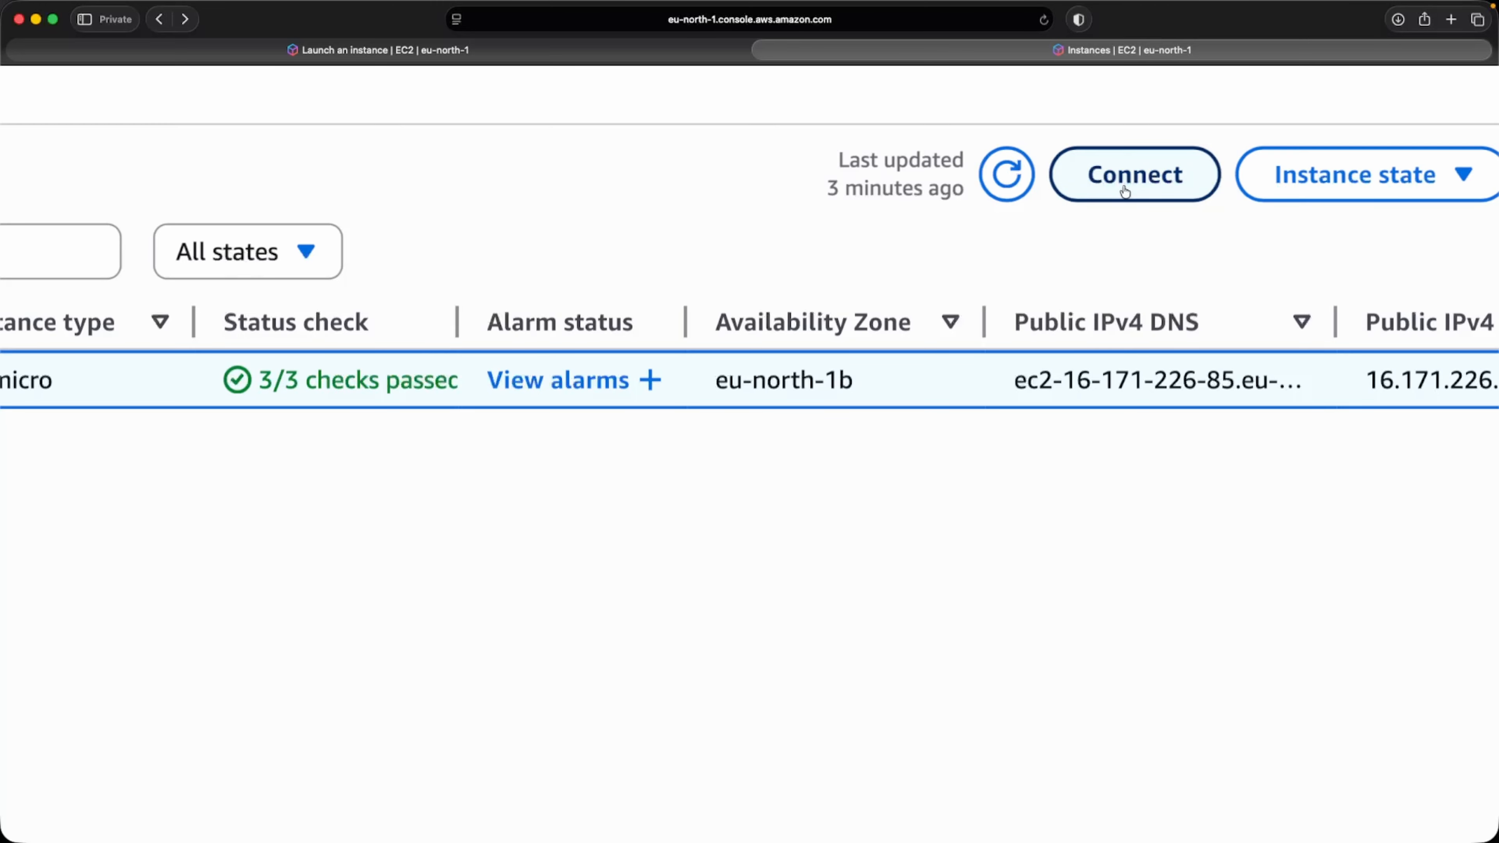
scroll(1116, 204, "up", 1)
left_click(1102, 221)
Check Session Manager, then show SSH client instructions using Base-Ubuntu-Local-Key.pem.
scroll(1100, 222, "right", 3)
scroll(554, 305, "down", 5)
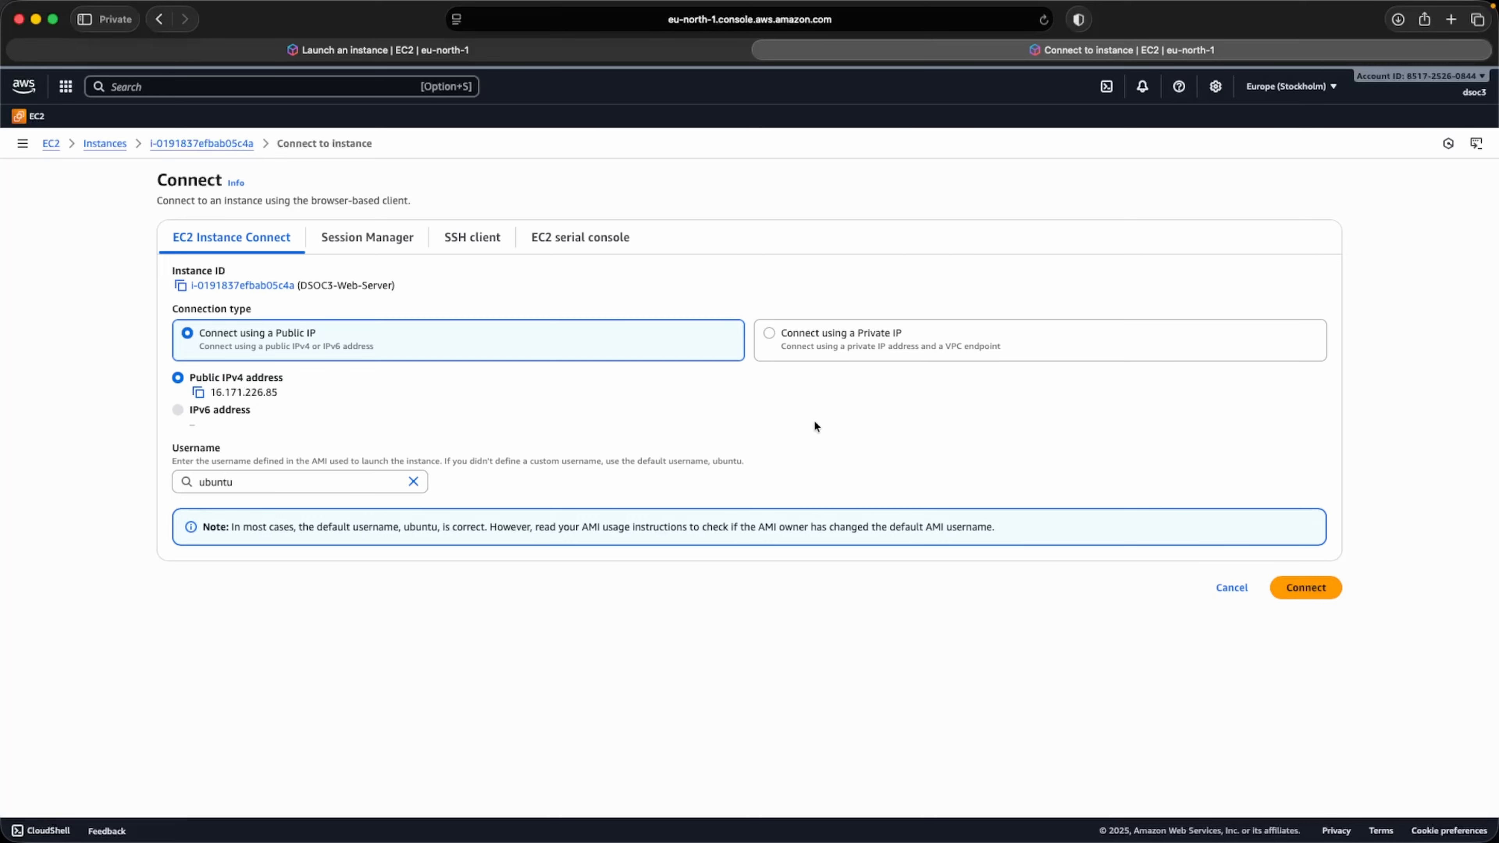
left_click(397, 240)
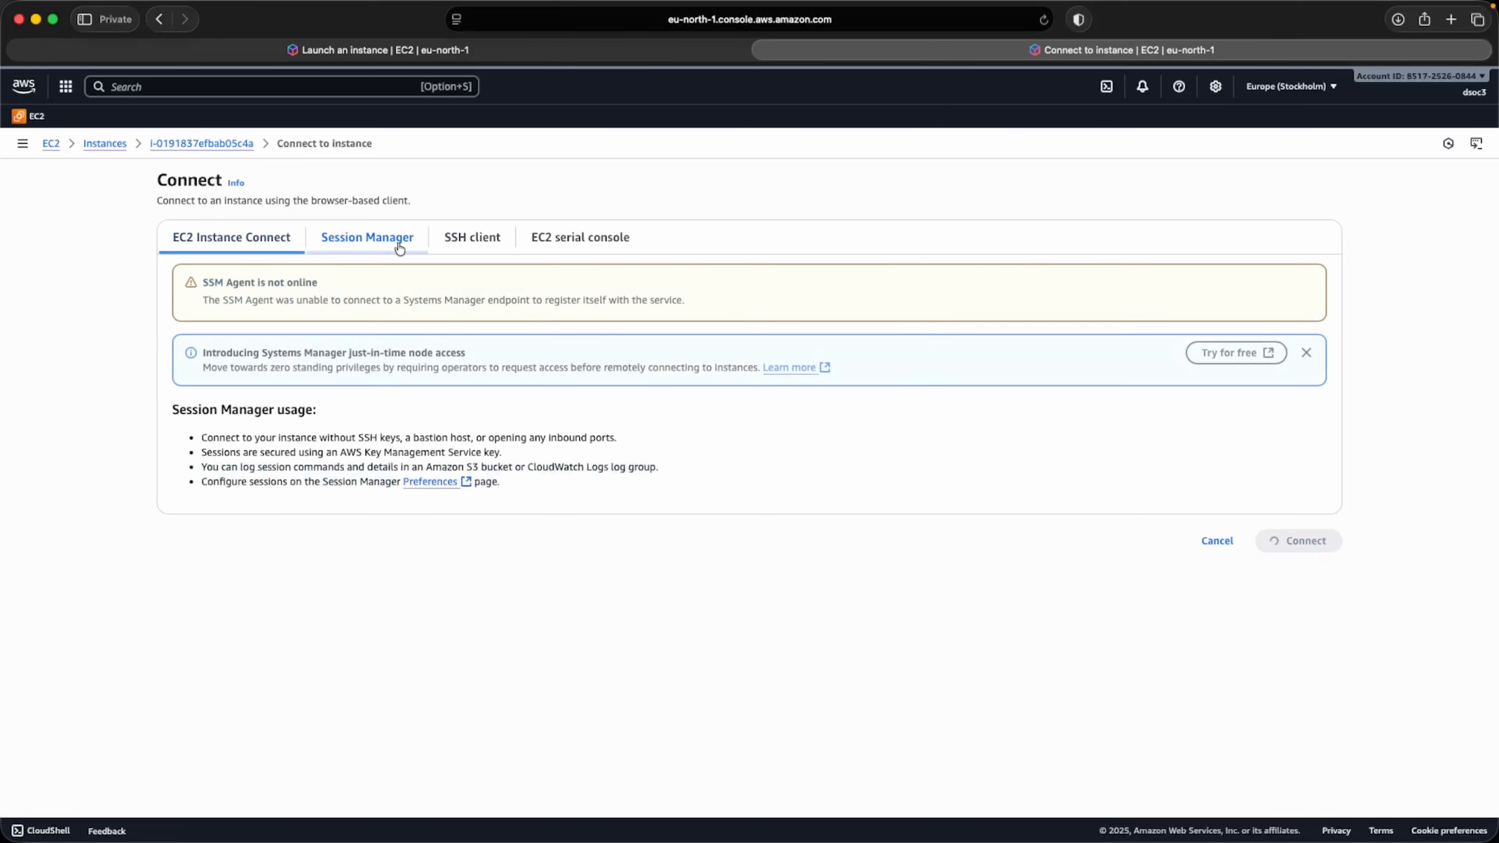
left_click(462, 249)
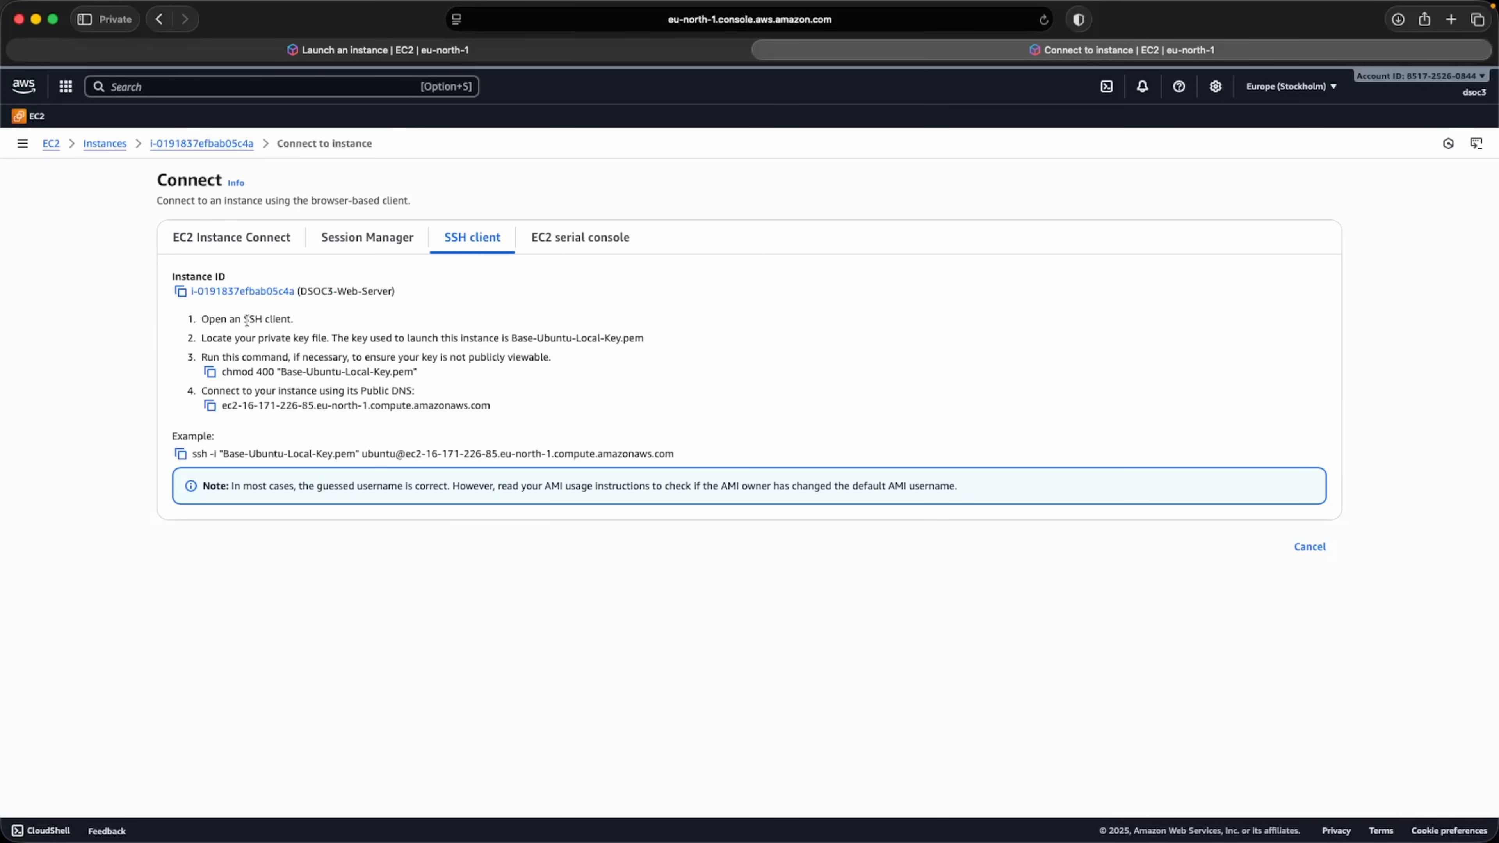
scroll(258, 315, "up", 5)
Highlight the Base-Ubuntu-Local-Key.pem key name, the private-key step and the chmod 400 command.
scroll(257, 310, "up", 1)
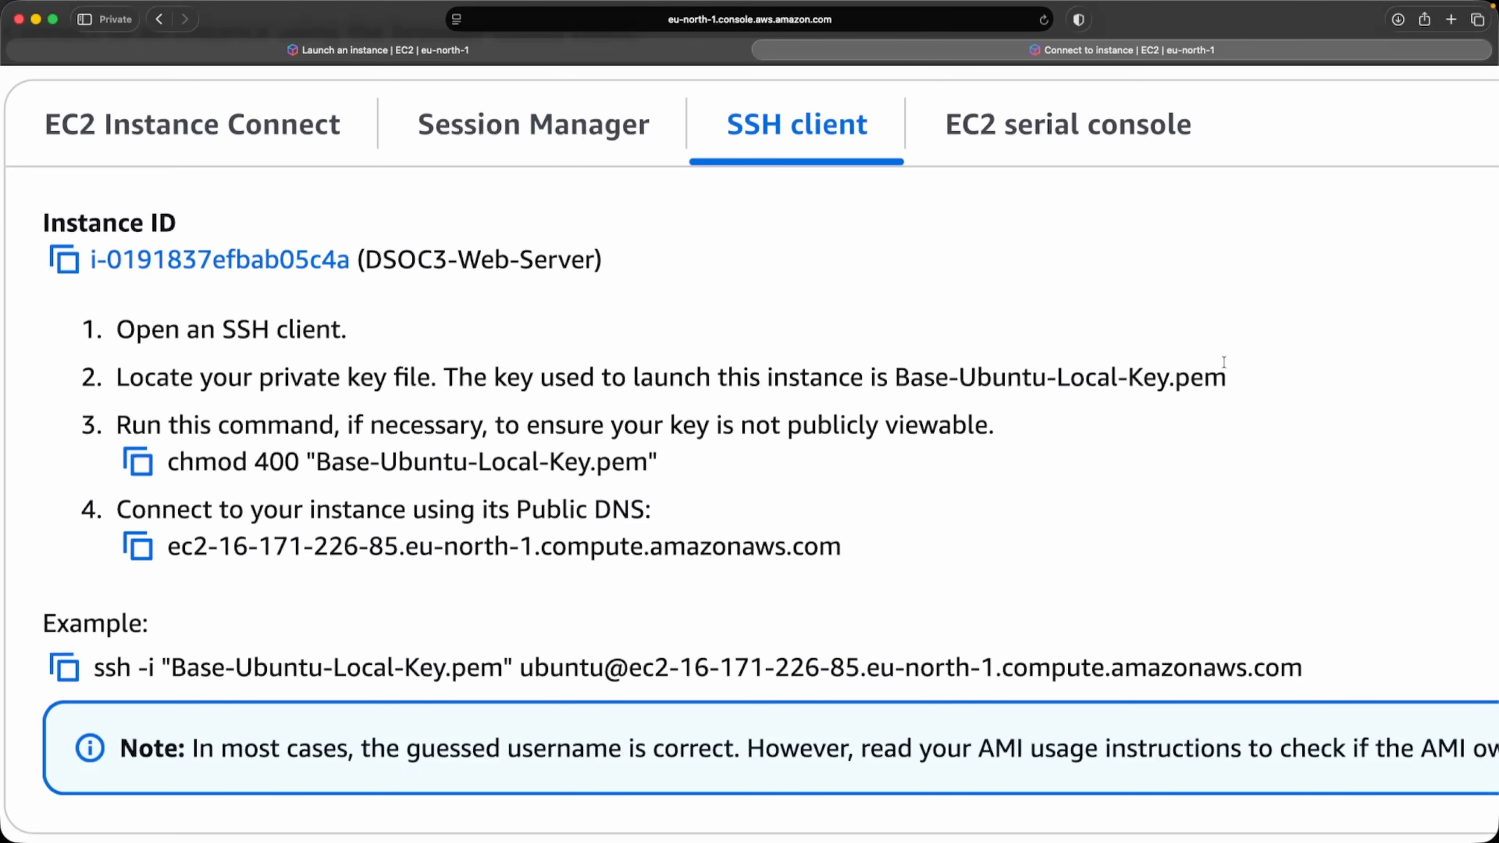
left_click_drag(1229, 378, 887, 377)
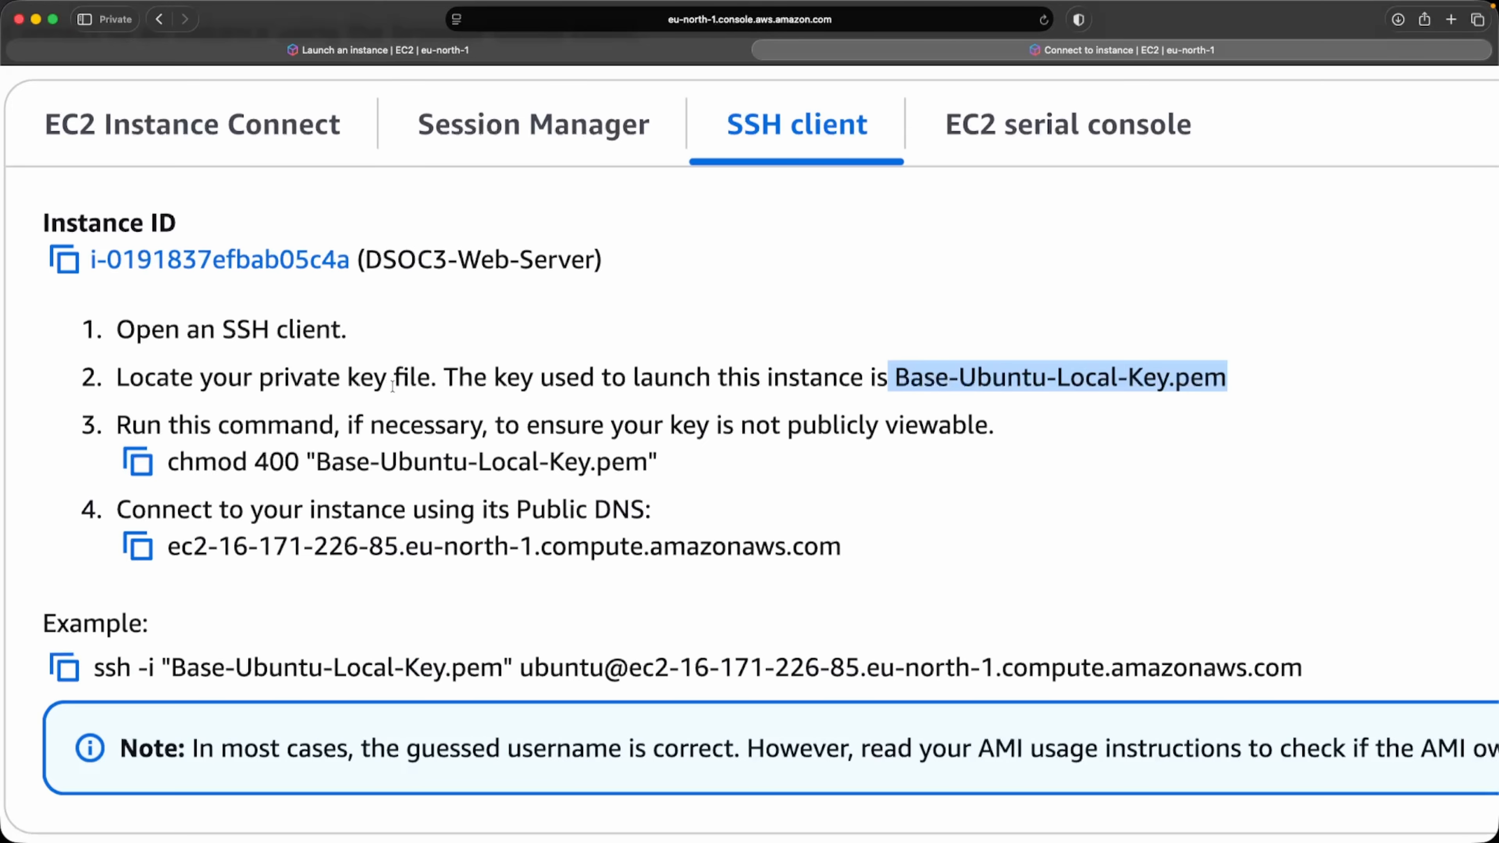
left_click_drag(432, 380, 109, 376)
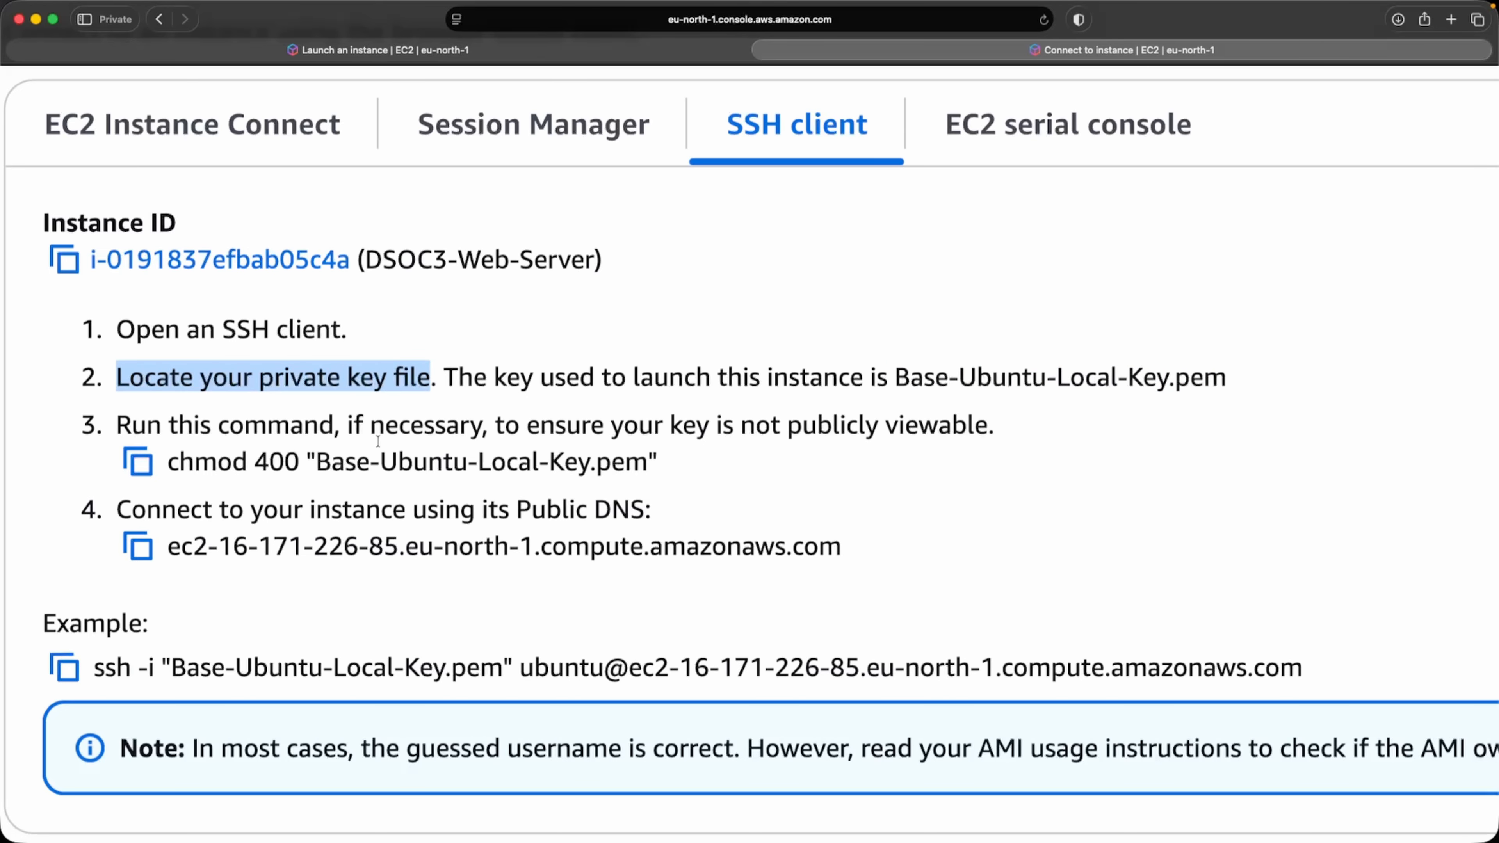
scroll(201, 464, "up", 2)
left_click(161, 460)
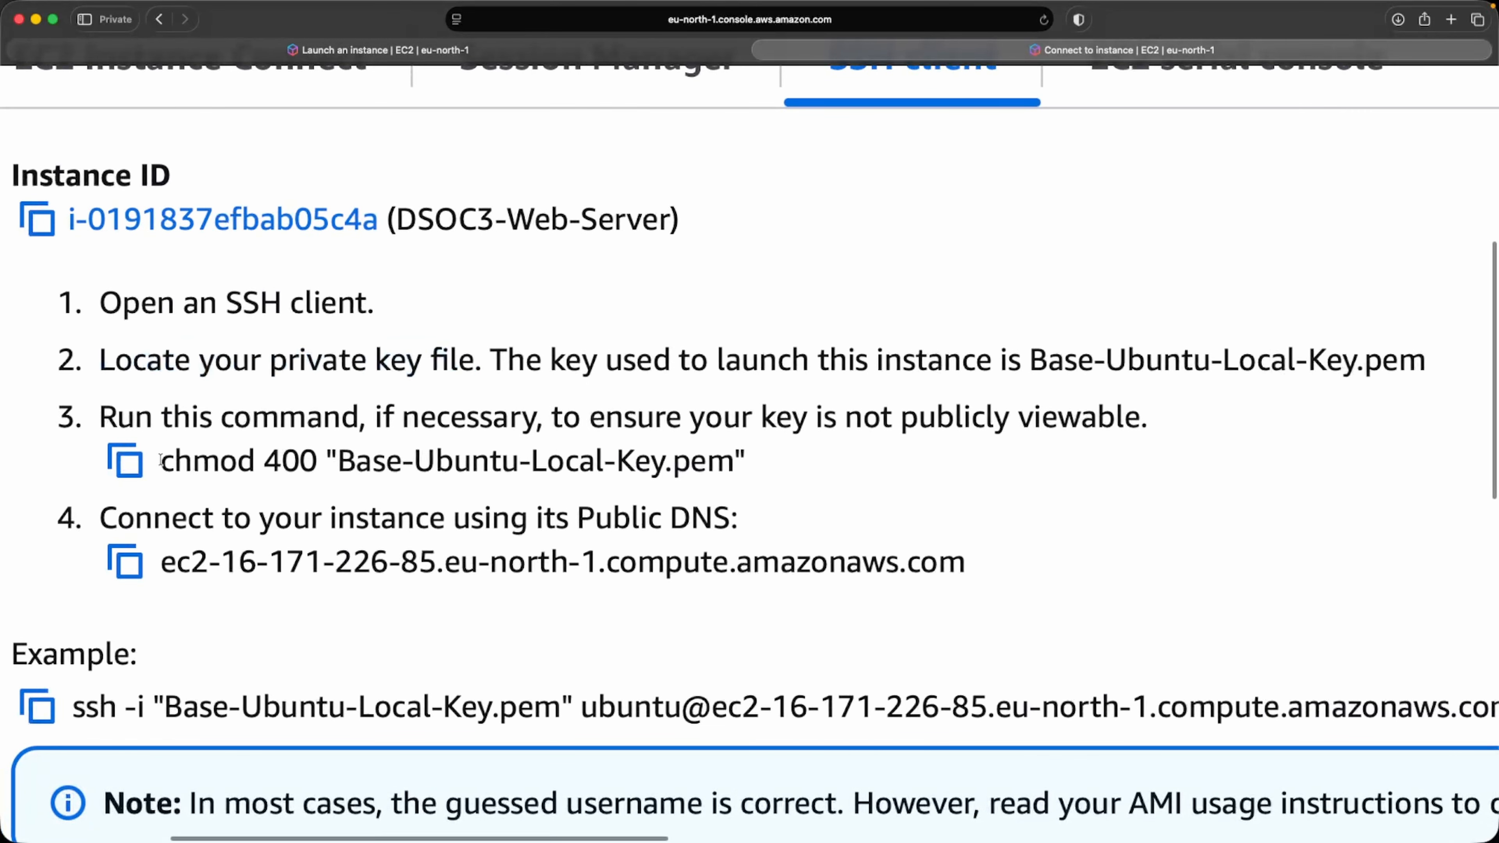
left_click_drag(160, 461, 751, 476)
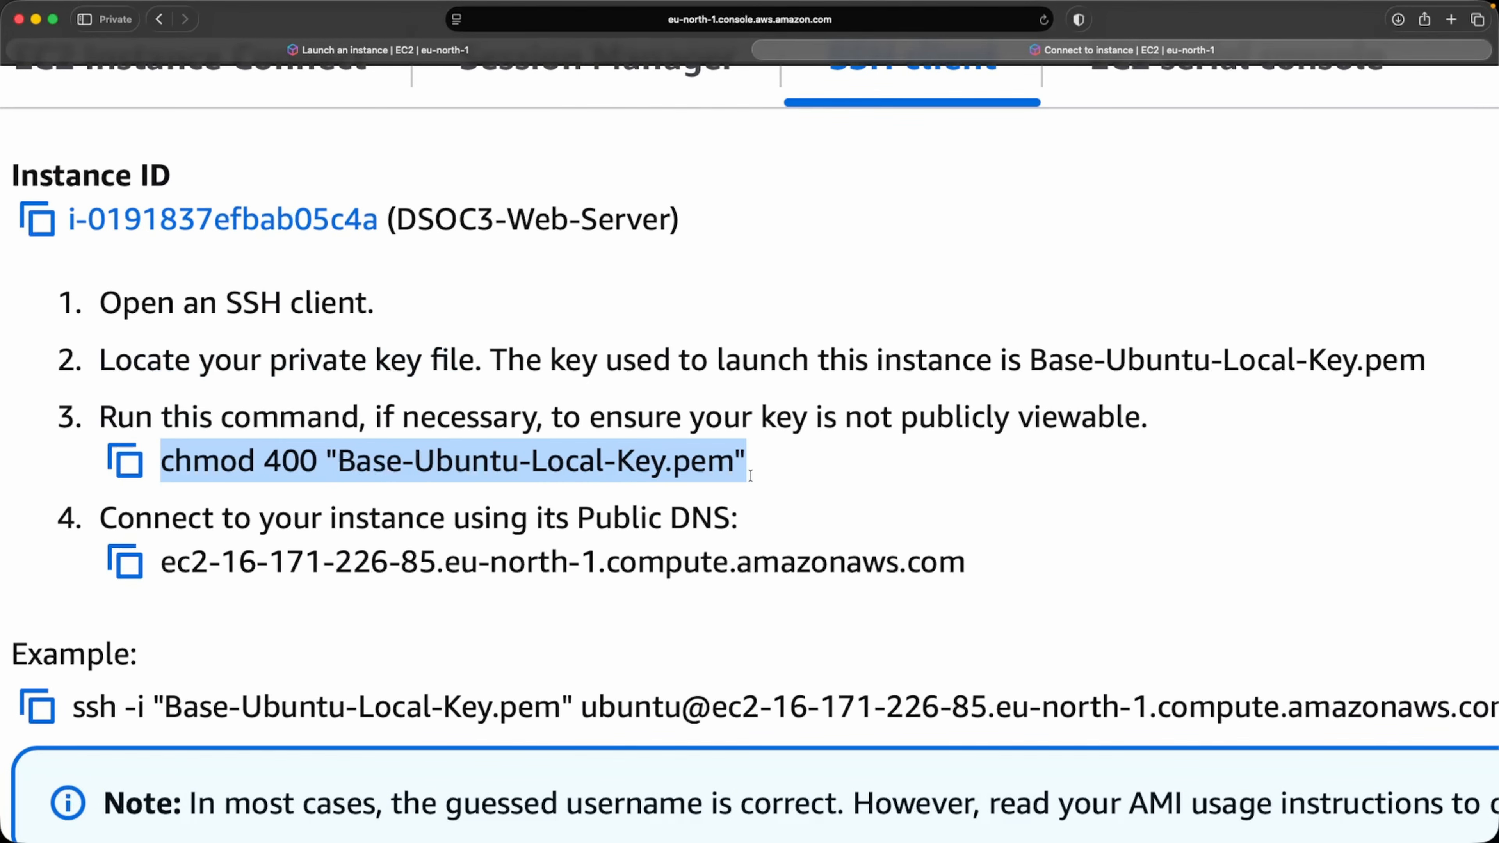
left_click(271, 441)
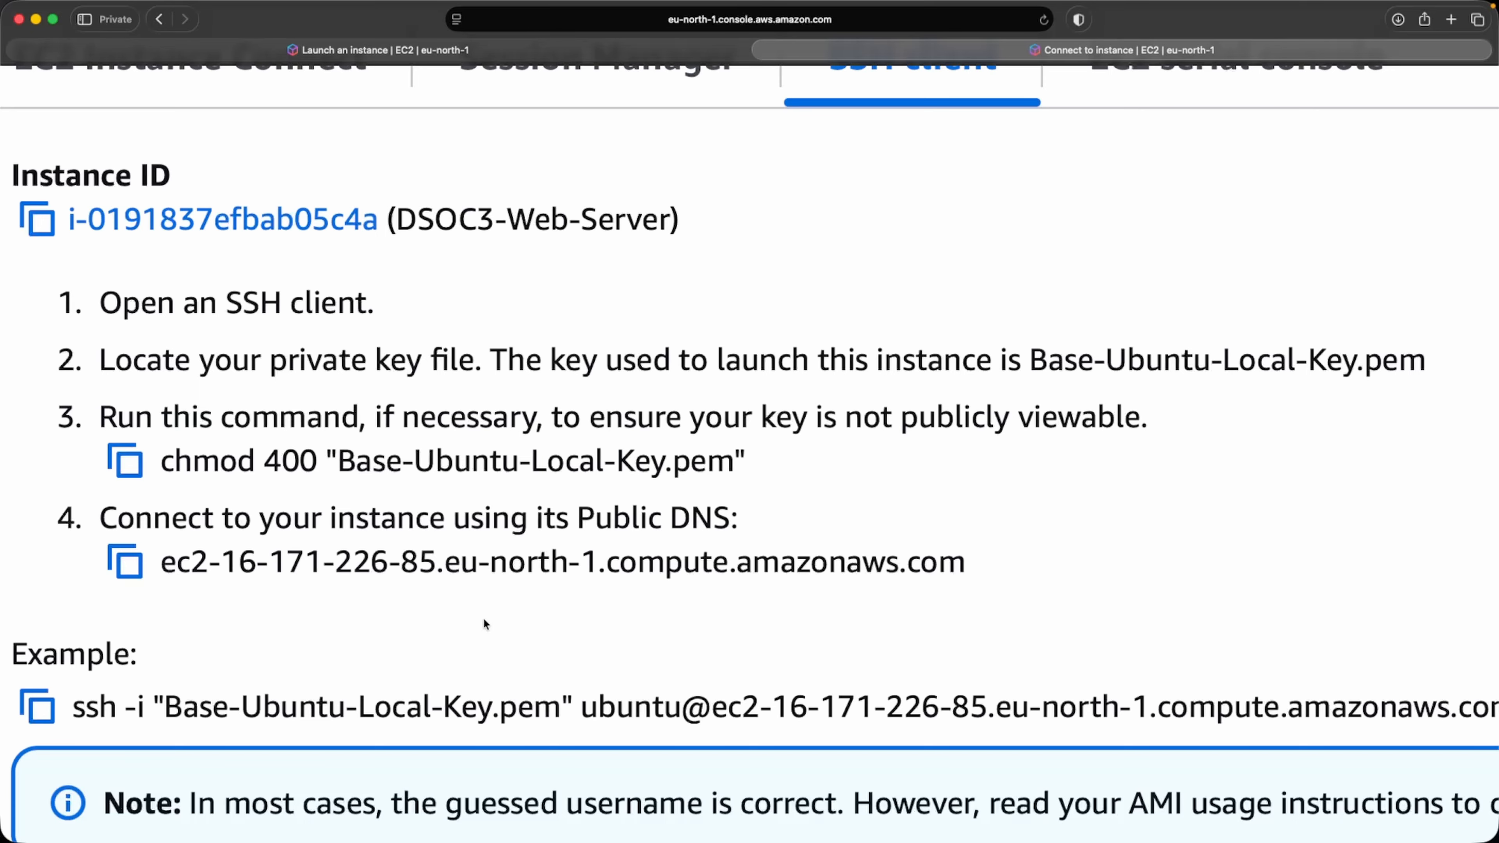
Copy the example ssh command, inspect its key file, ubuntu username and hostname, then choose EC2 Instance Connect.
scroll(177, 656, "down", 3)
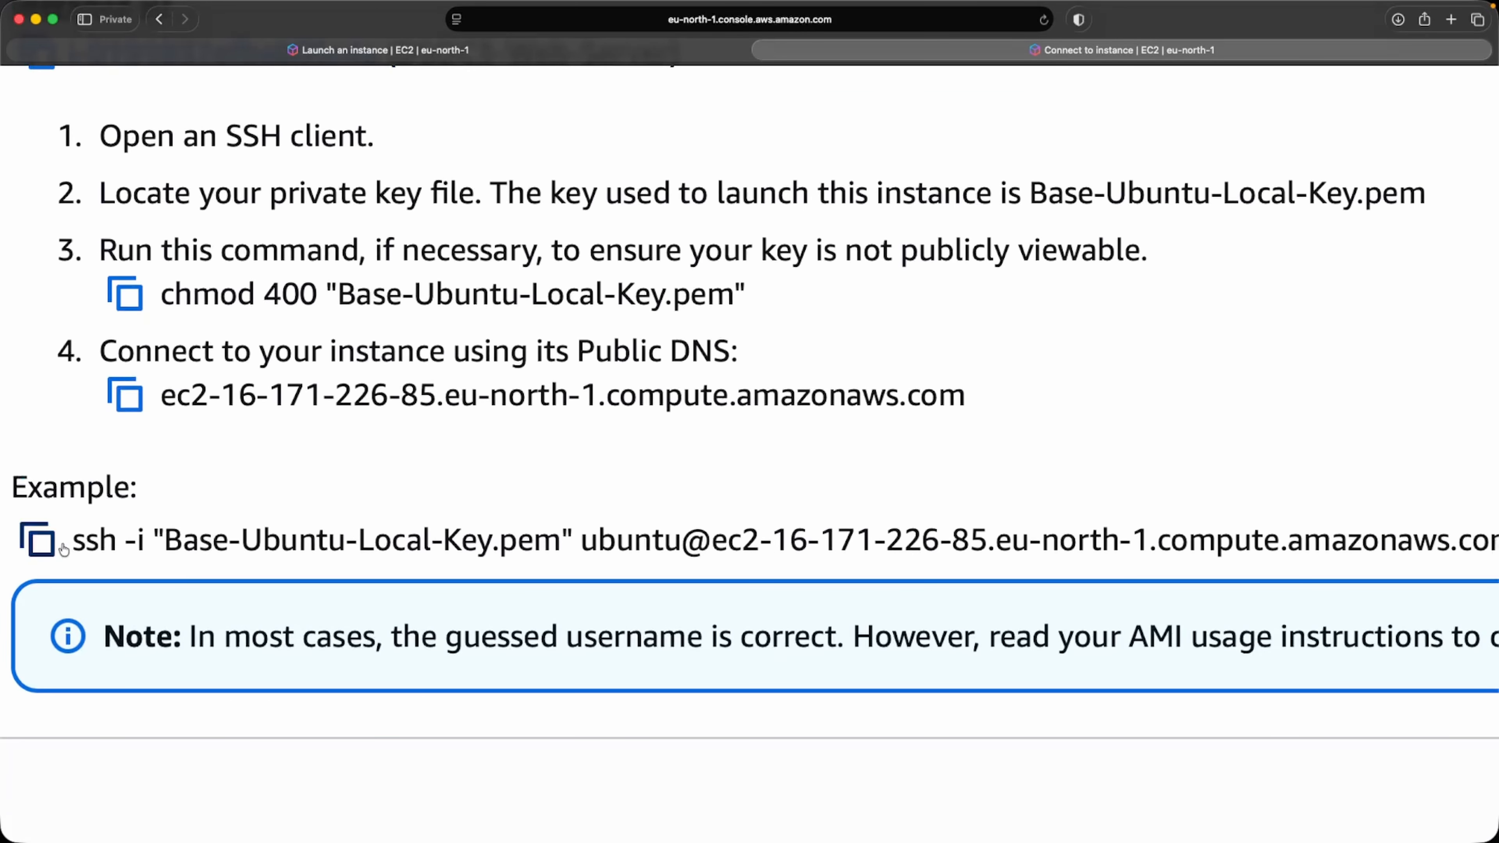
left_click(59, 547)
left_click_drag(736, 295, 339, 293)
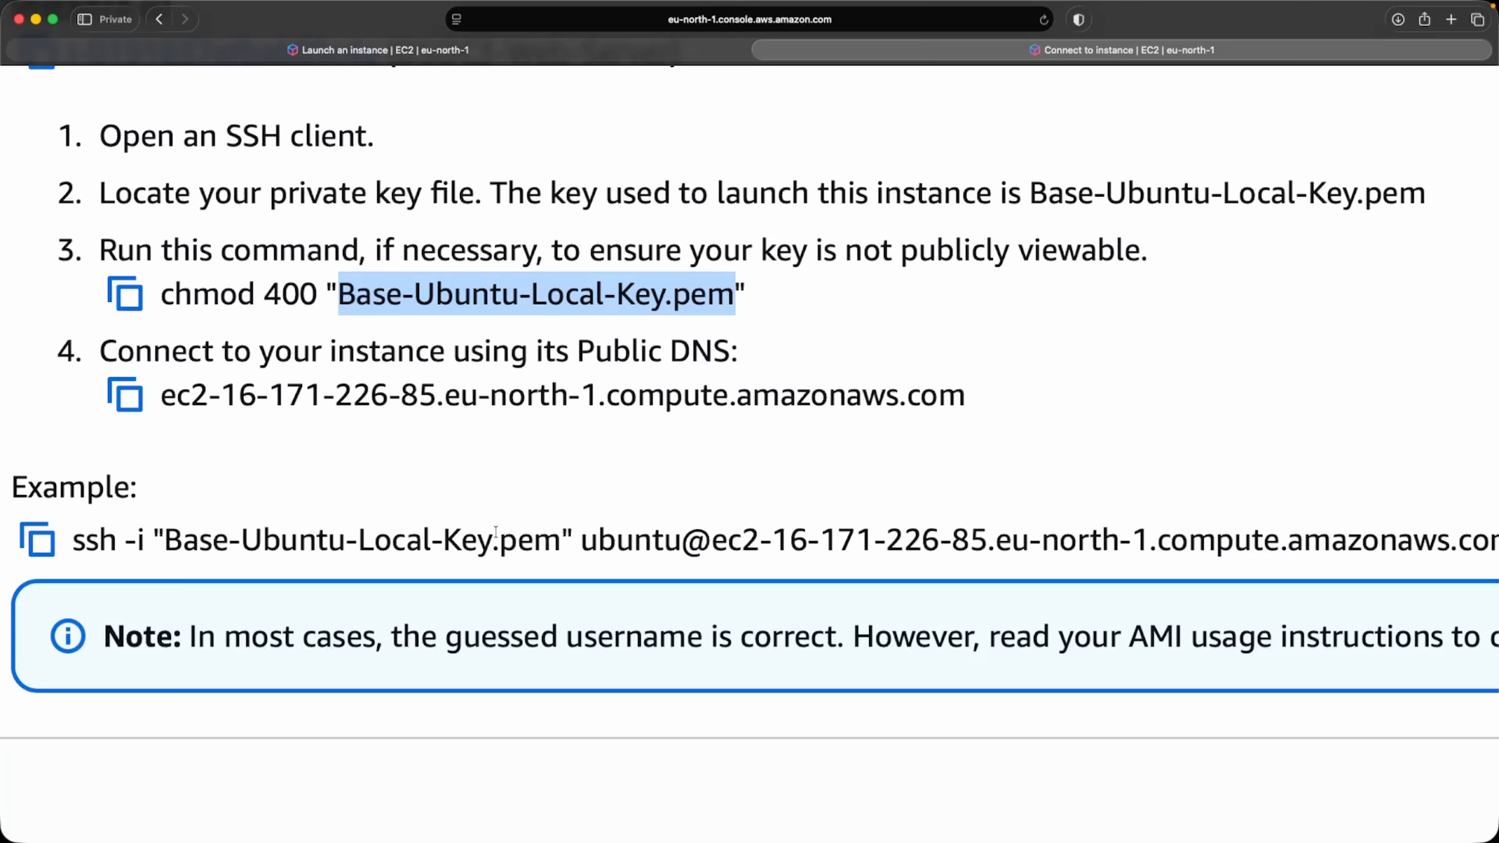
left_click_drag(561, 539, 167, 527)
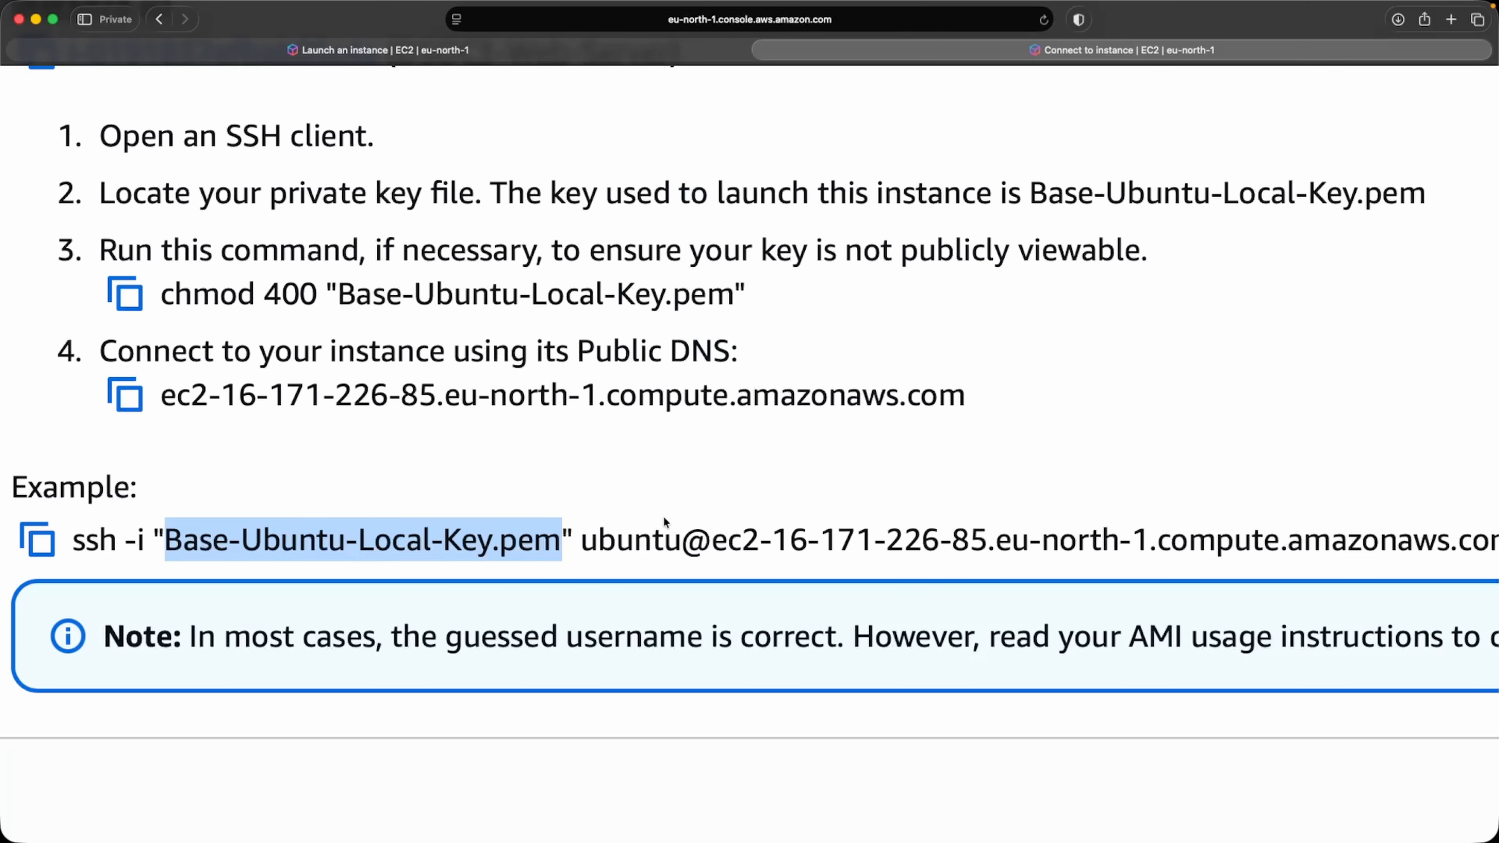
scroll(691, 503, "right", 4)
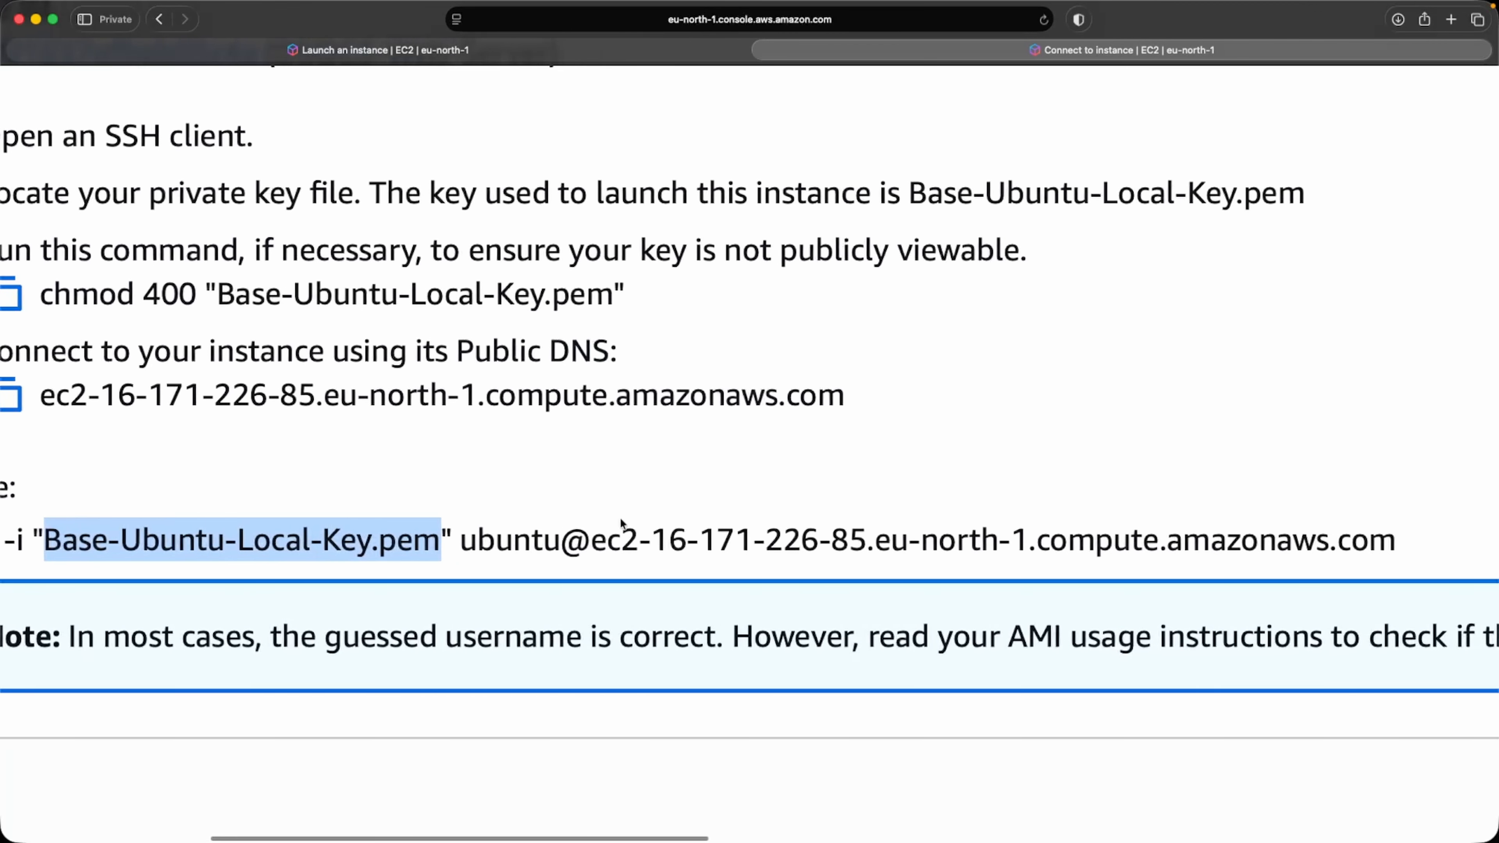
left_click_drag(565, 538, 461, 536)
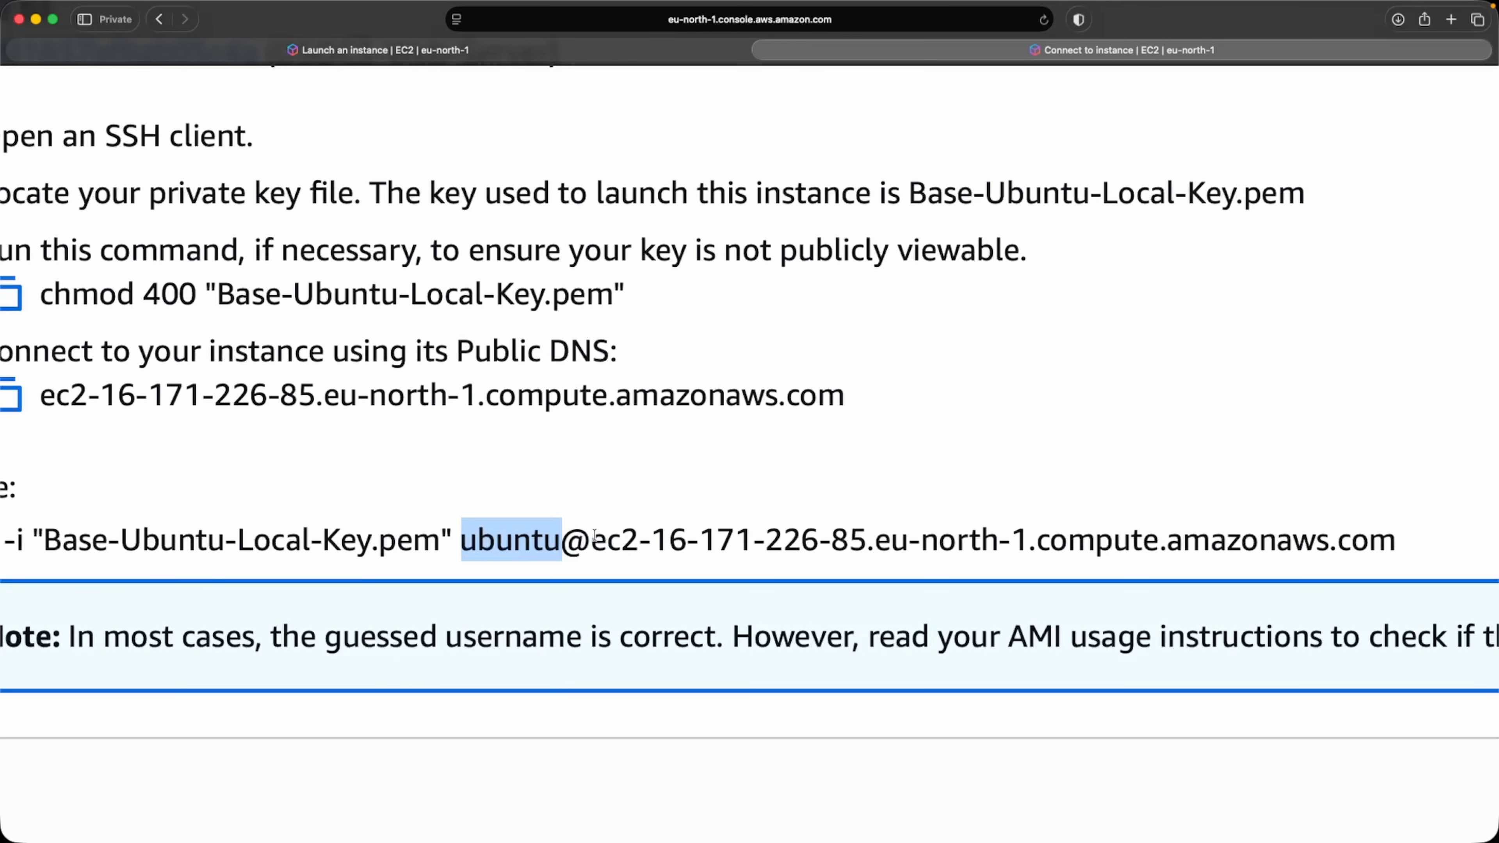
left_click_drag(591, 537, 1399, 536)
left_click(1187, 479)
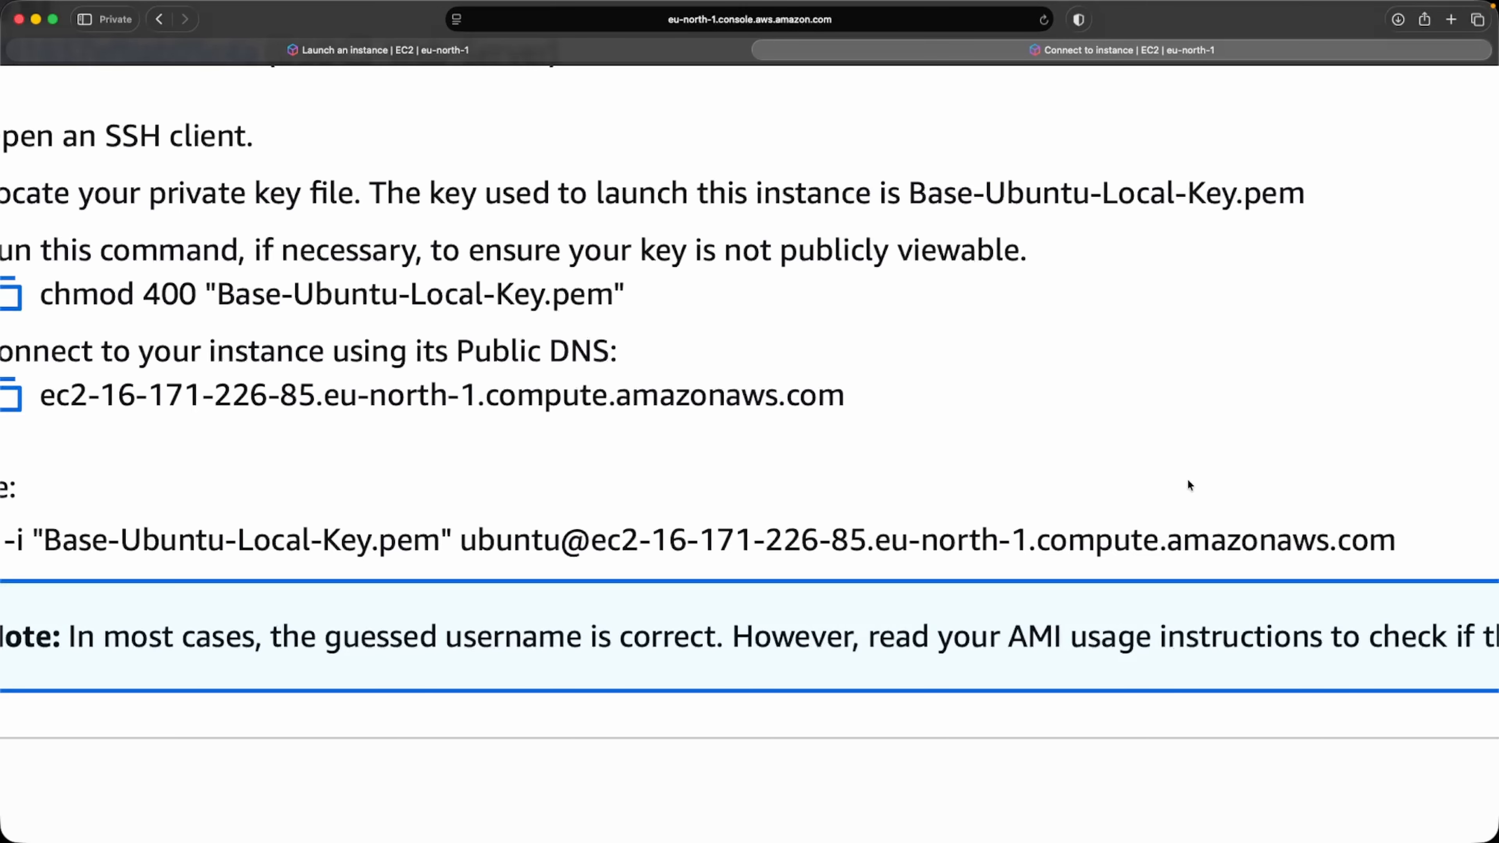
scroll(889, 502, "down", 5)
left_click(392, 158)
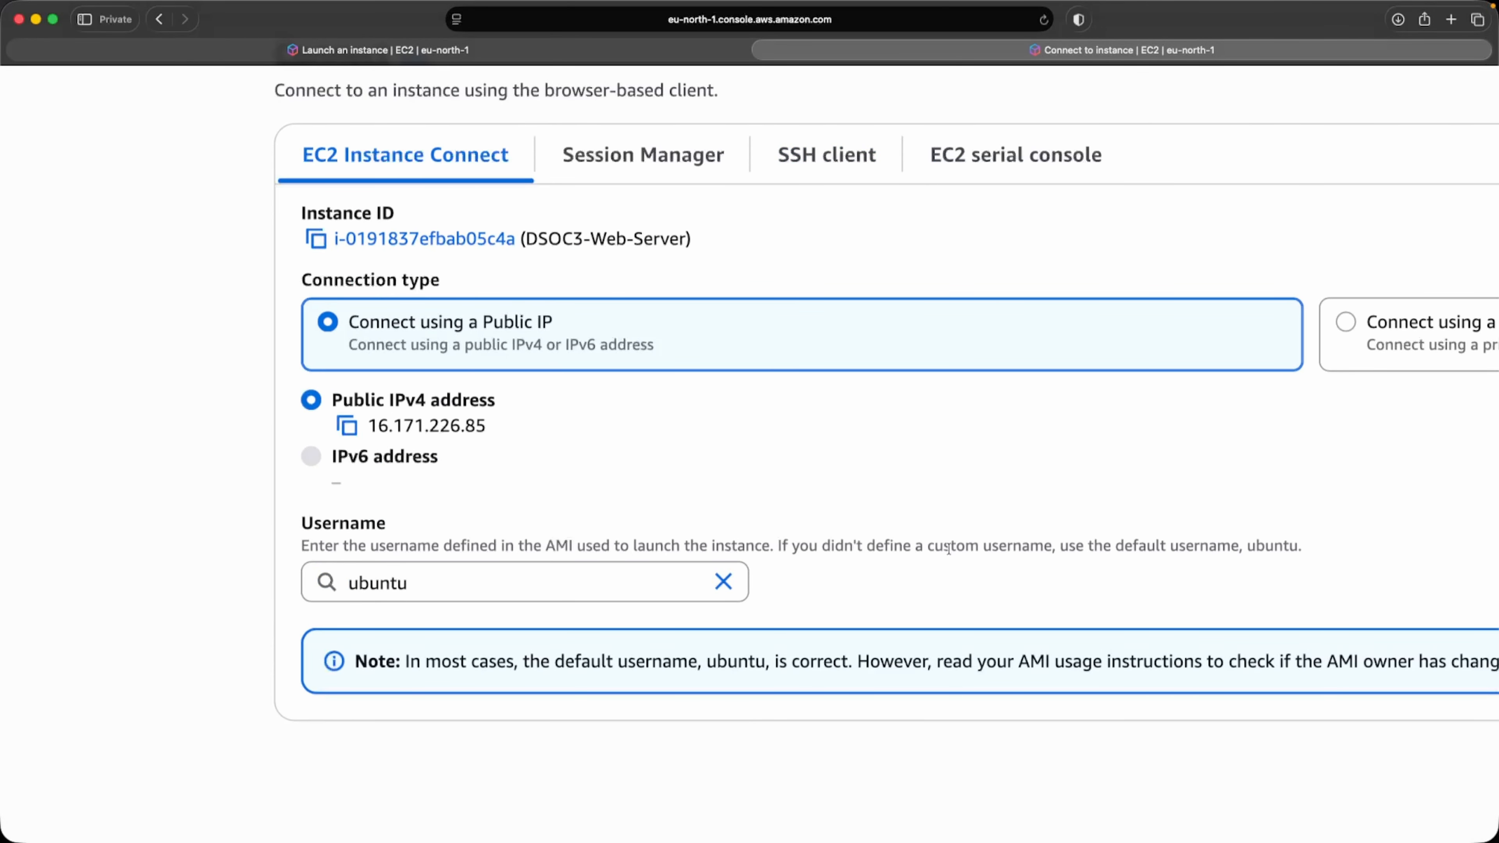
Connect to DSOC3-Web-Server in a browser terminal and clear the screen.
scroll(966, 568, "right", 10)
left_click(1333, 766)
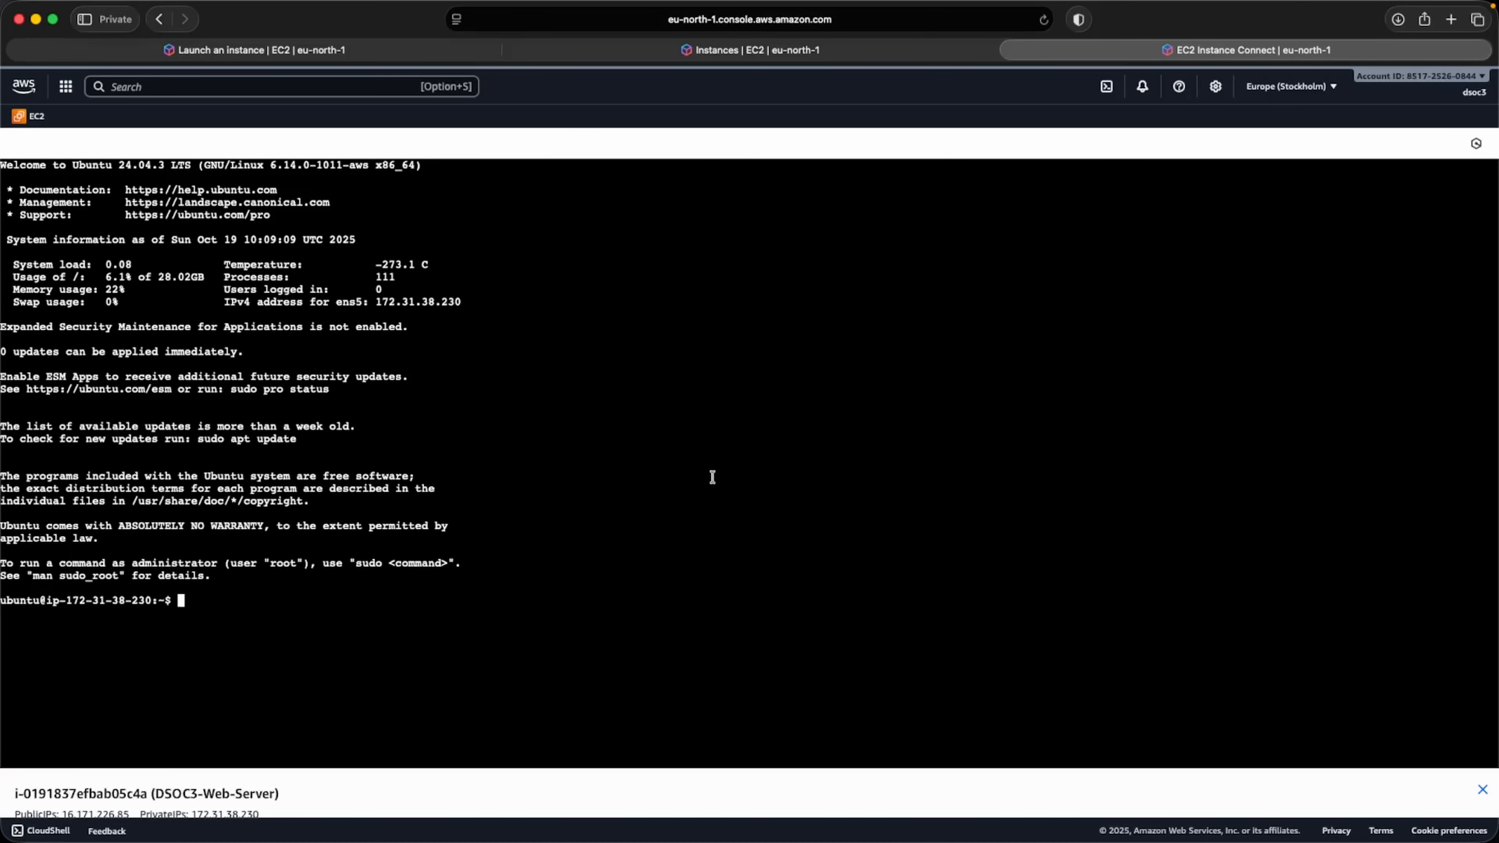
key("ctrl+l")
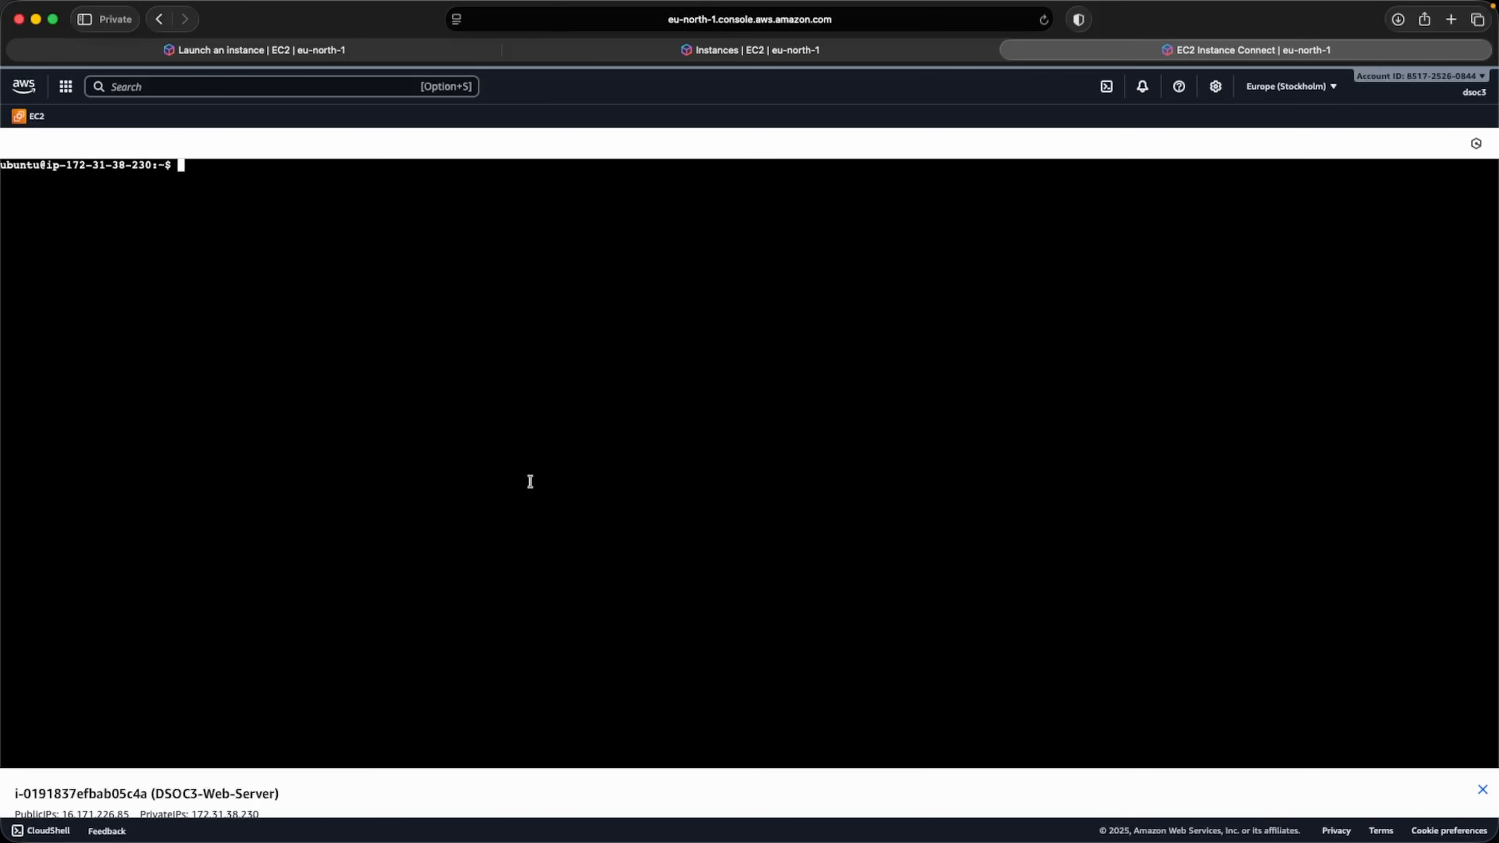
Exit the Ubuntu shell session and close the terminal tab to return to Instances.
type("exit")
key("Return")
scroll(802, 526, "down", 2)
scroll(801, 555, "up", 2)
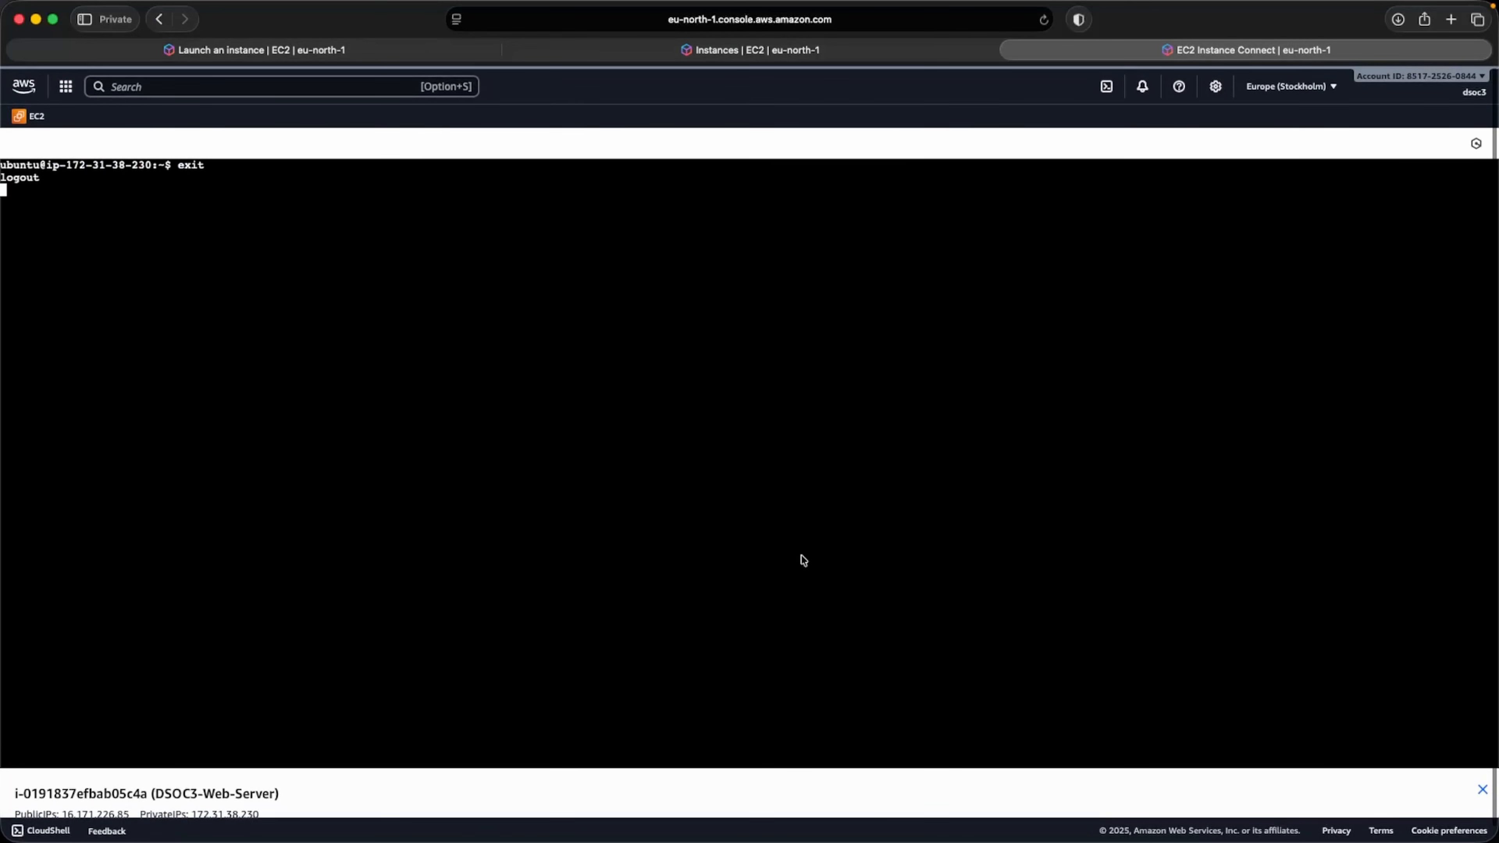
key("super+w")
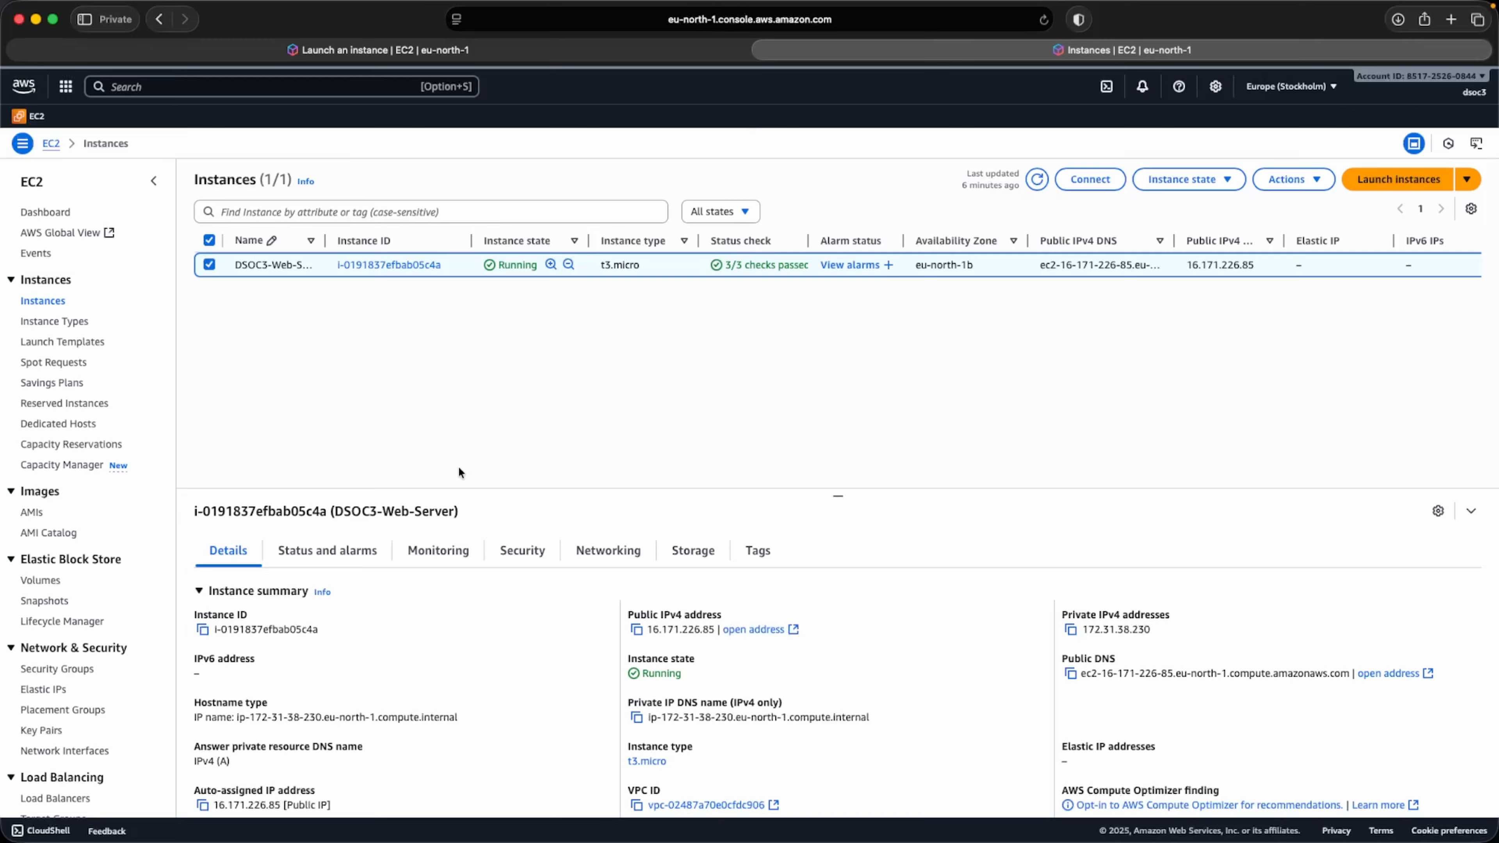
Search 'rds' to open Aurora and RDS, check the empty Databases list, then view the Dashboard.
left_click(161, 85)
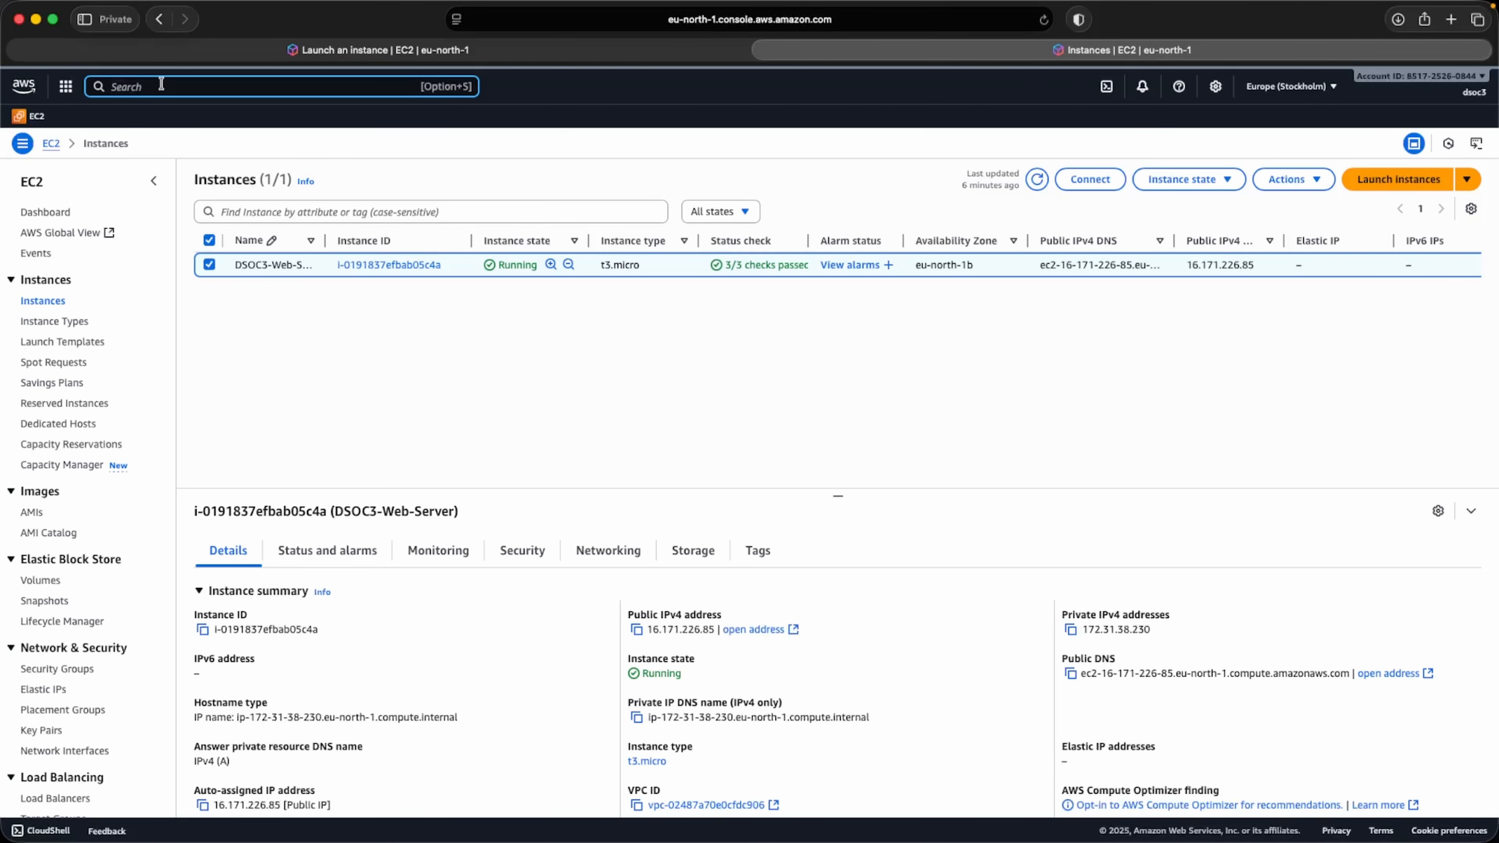
type("rds")
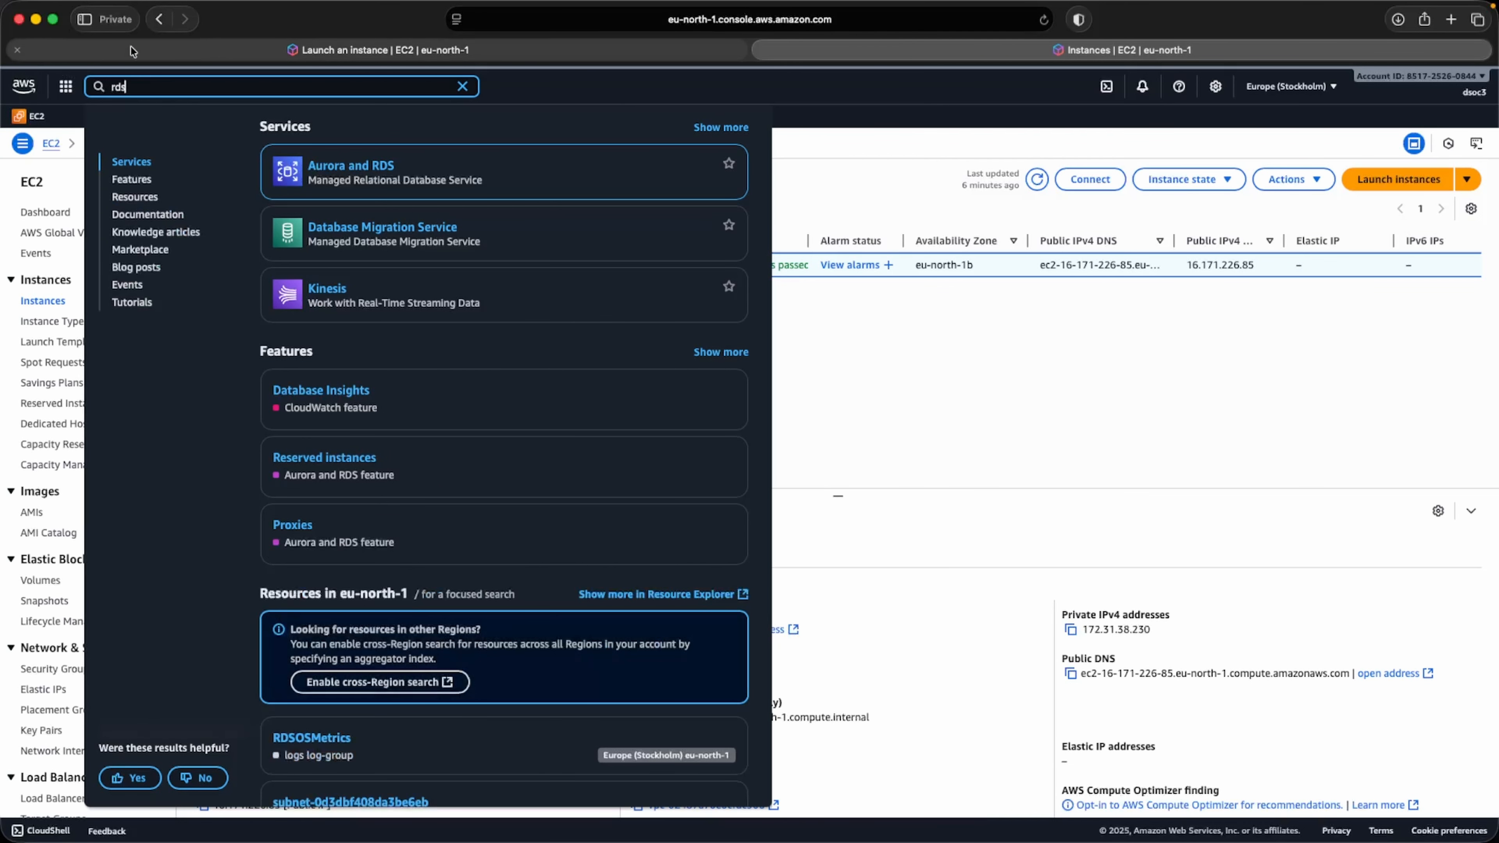
mouse_move(422, 173)
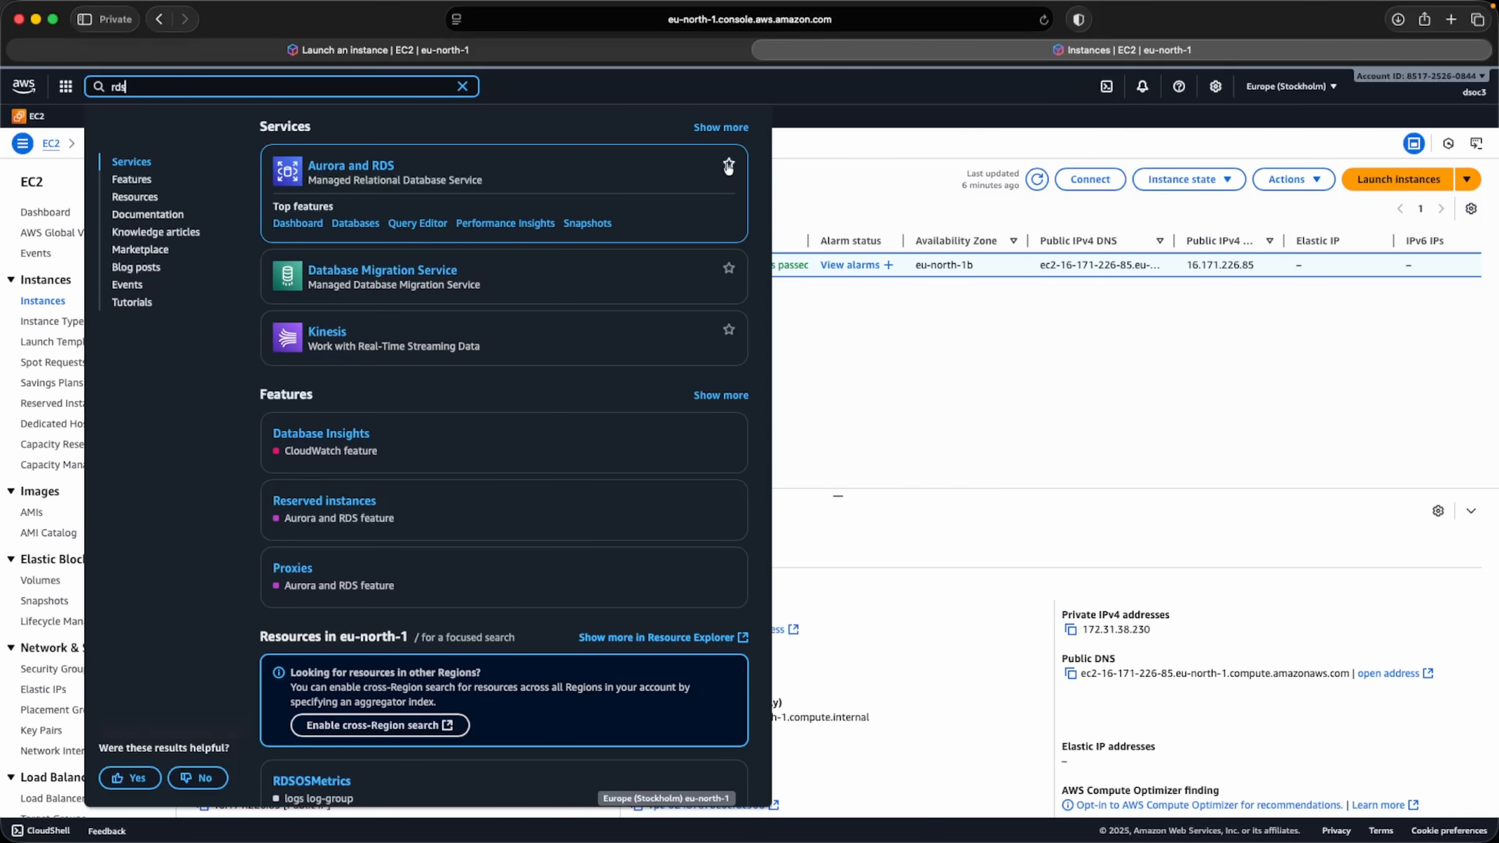
left_click(354, 166)
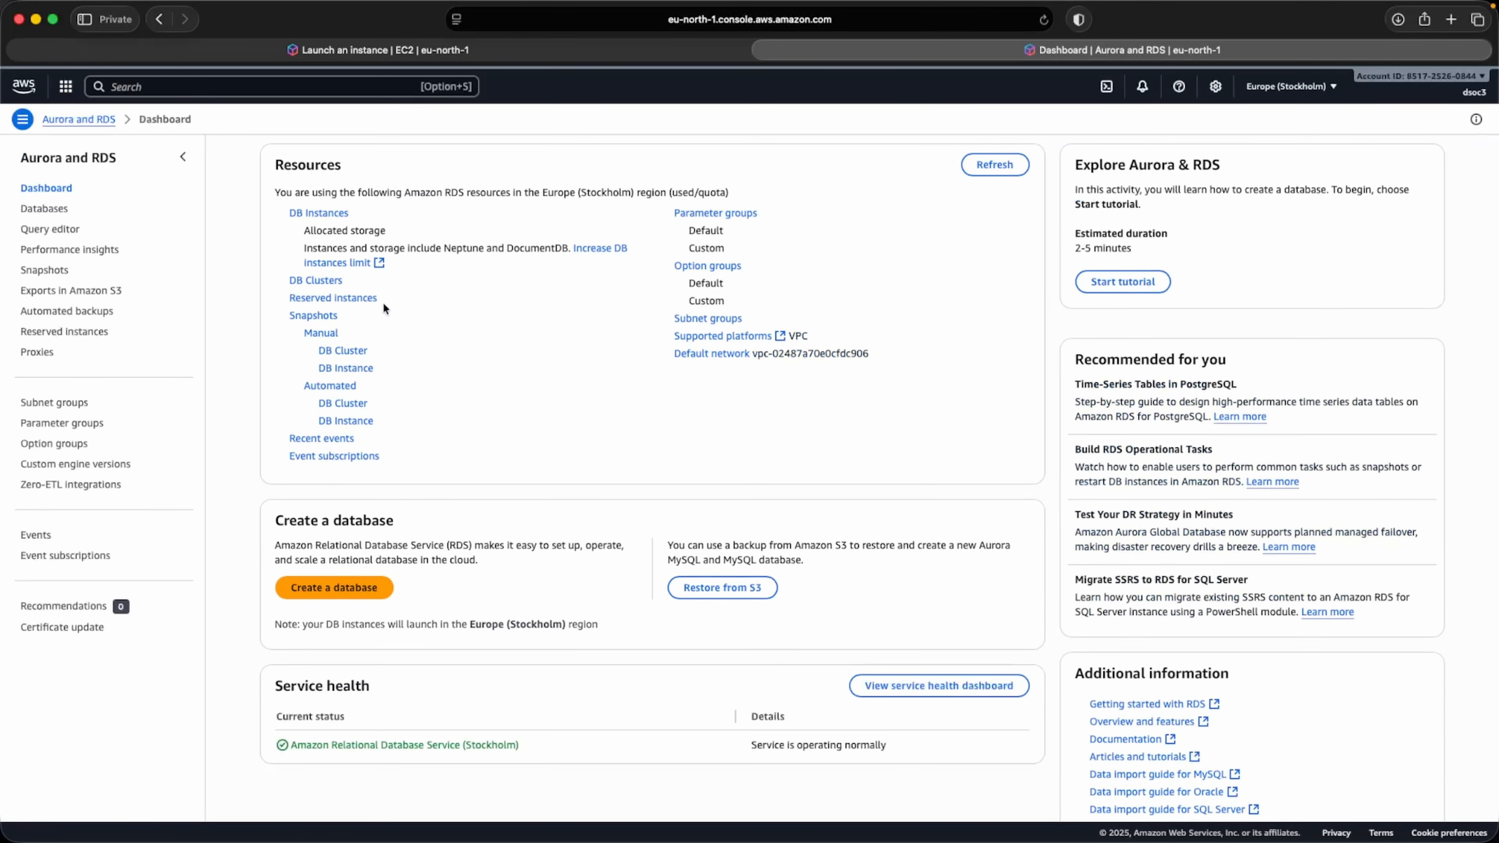
left_click(55, 233)
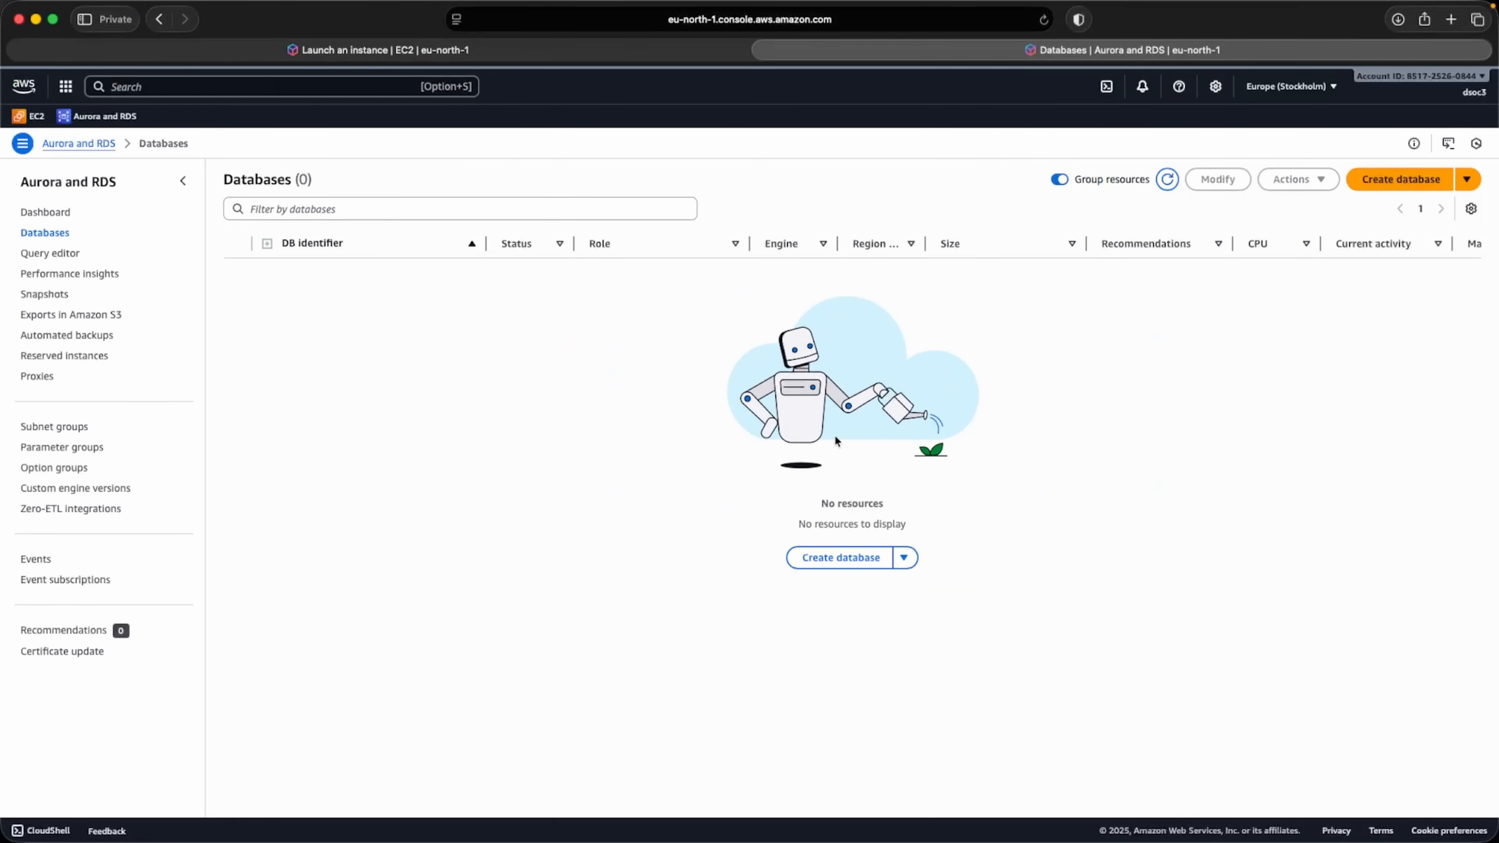
left_click(67, 213)
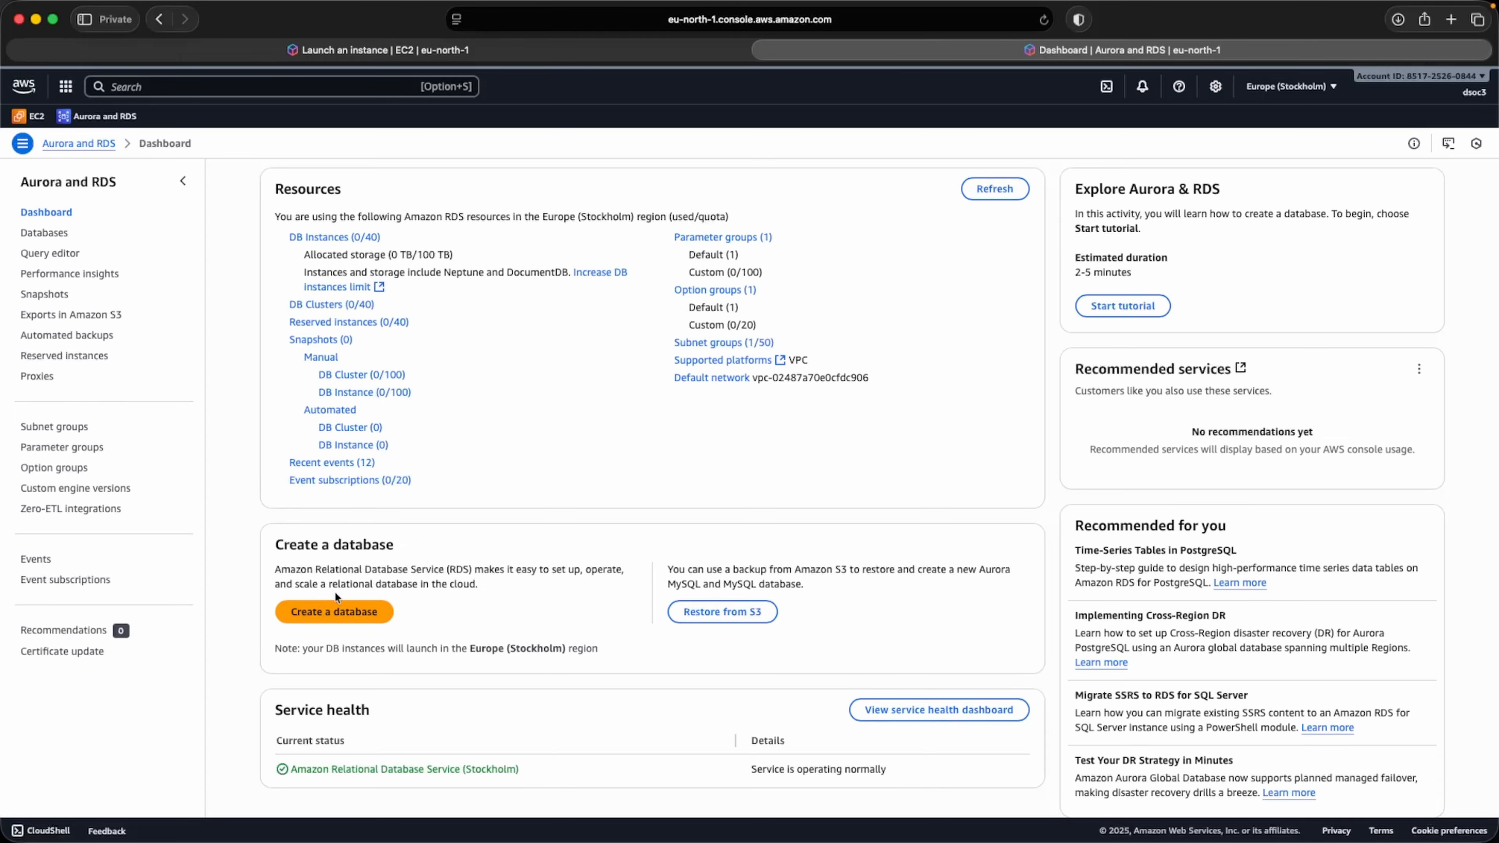
Start a new database using the Easy create method.
left_click(346, 613)
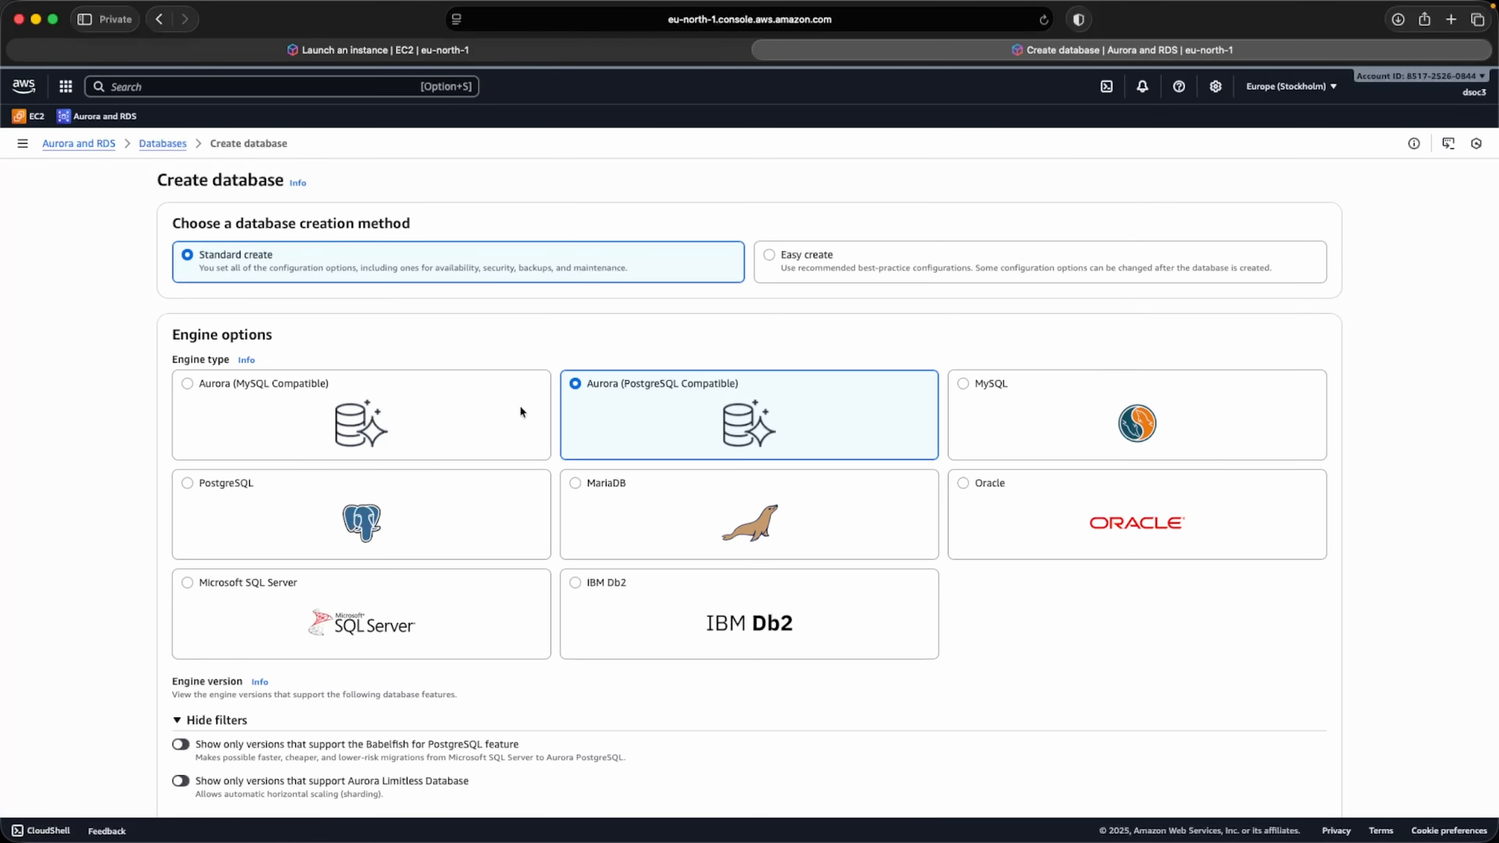
left_click(772, 257)
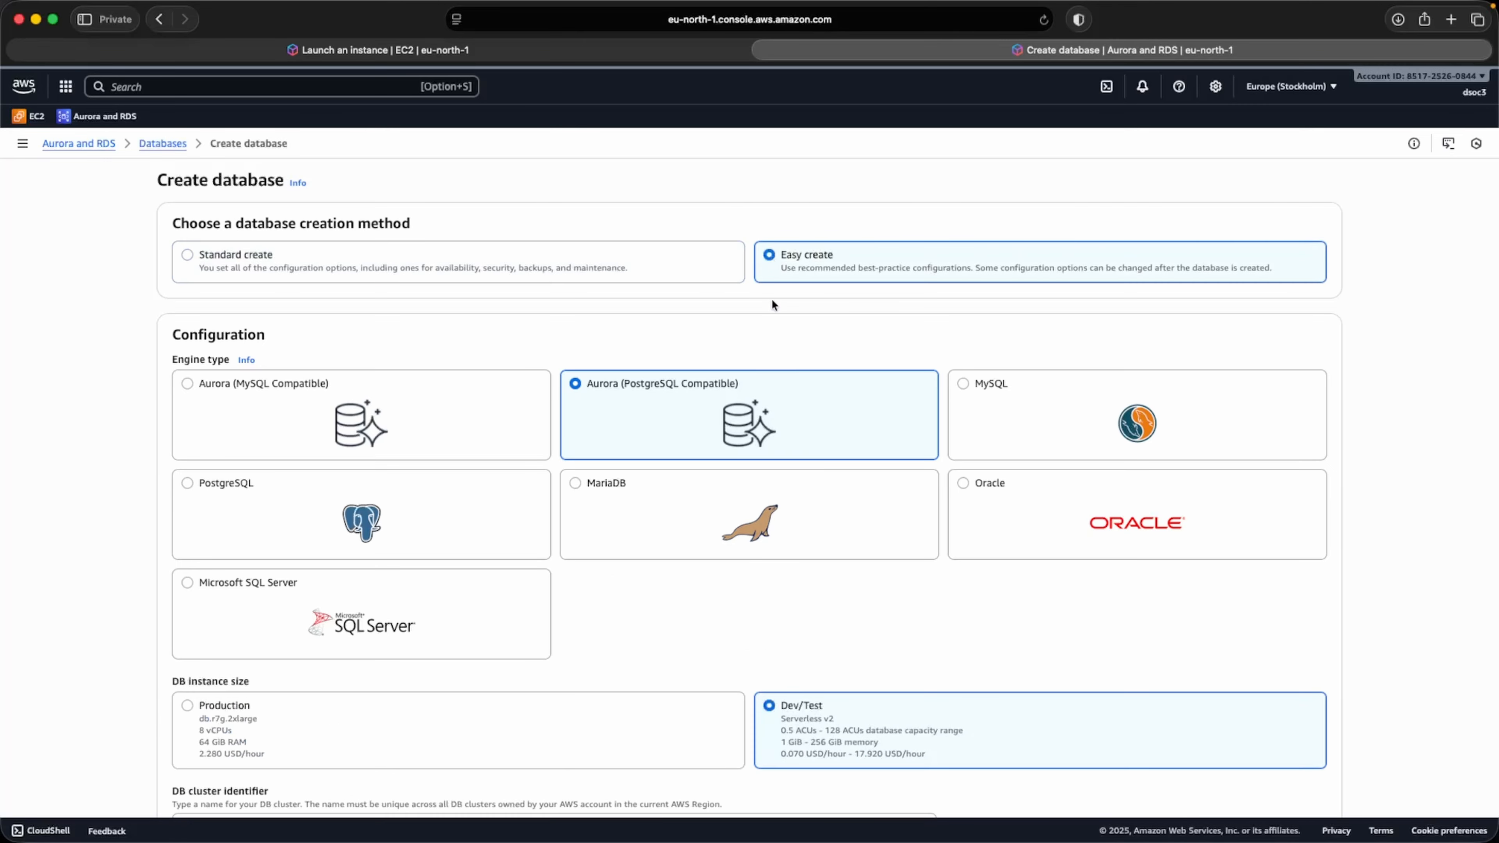
scroll(764, 385, "down", 4)
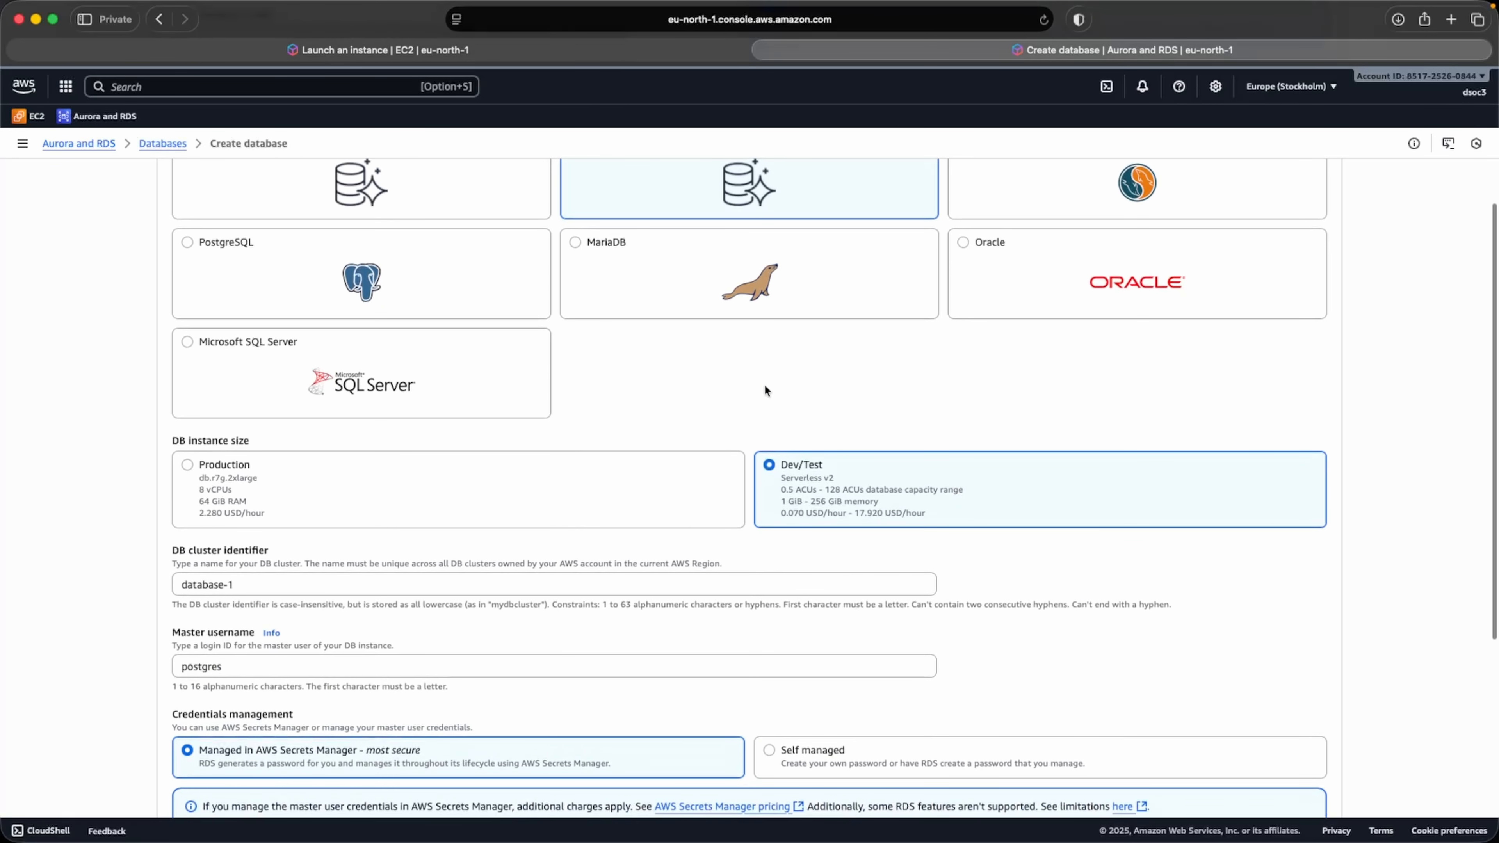
scroll(764, 390, "down", 5)
scroll(765, 390, "up", 8)
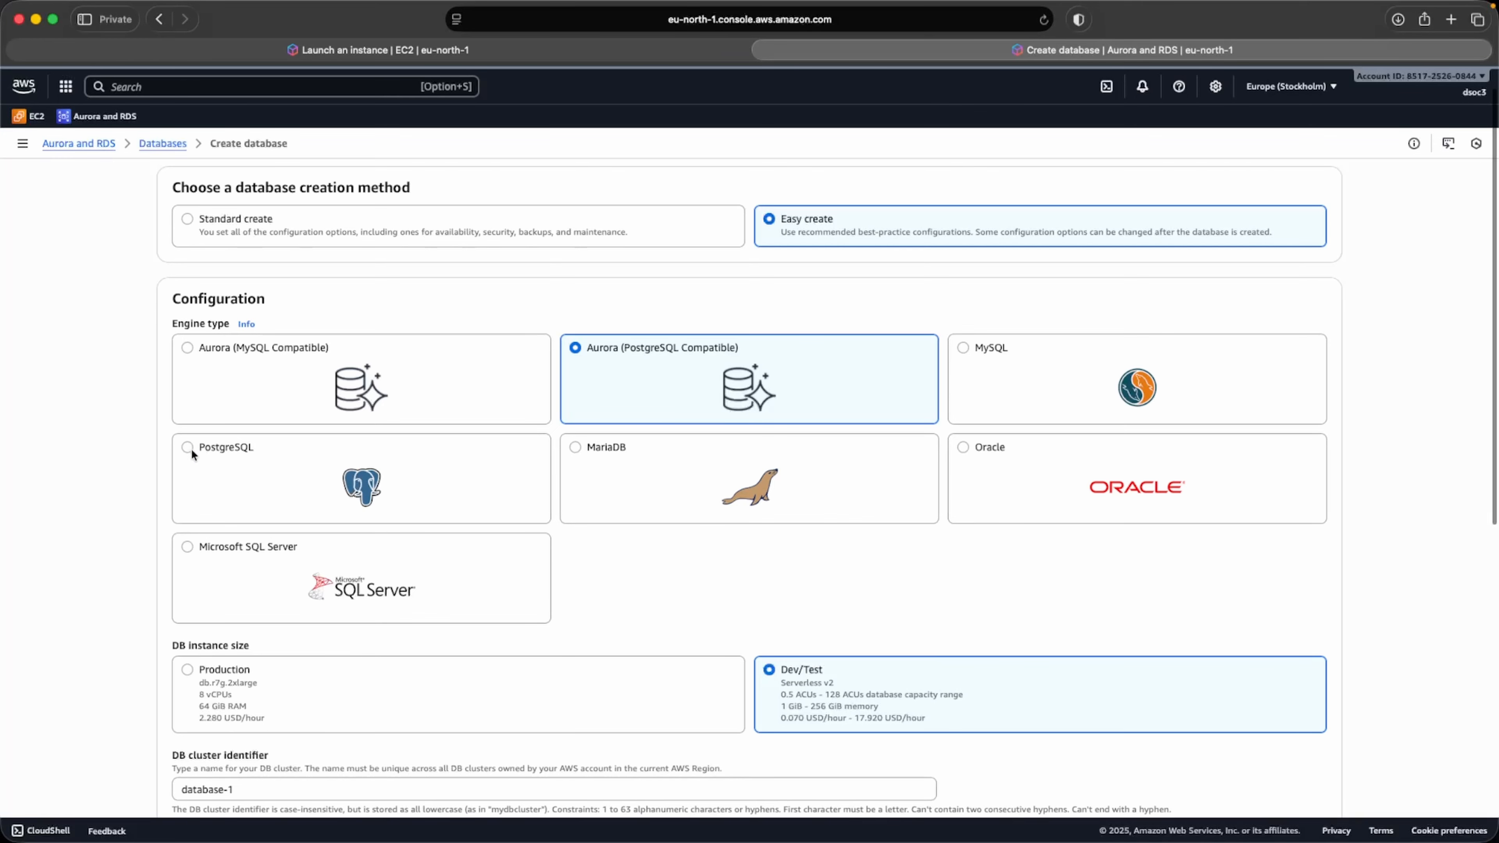
Choose the PostgreSQL engine and the Free tier db.t4g.micro size, then open Amazon Q.
left_click(188, 448)
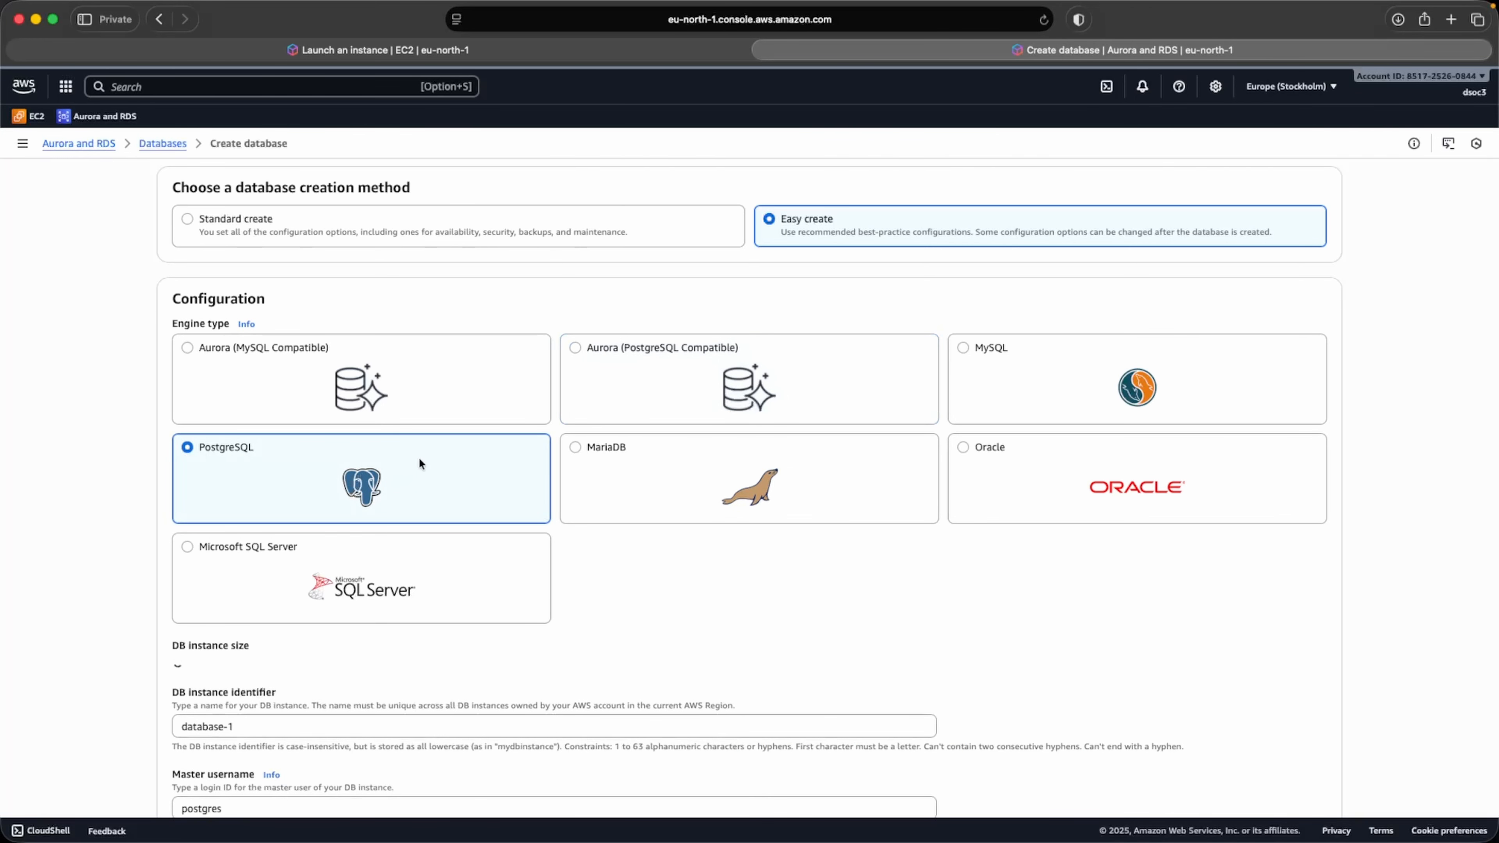
scroll(429, 456, "down", 3)
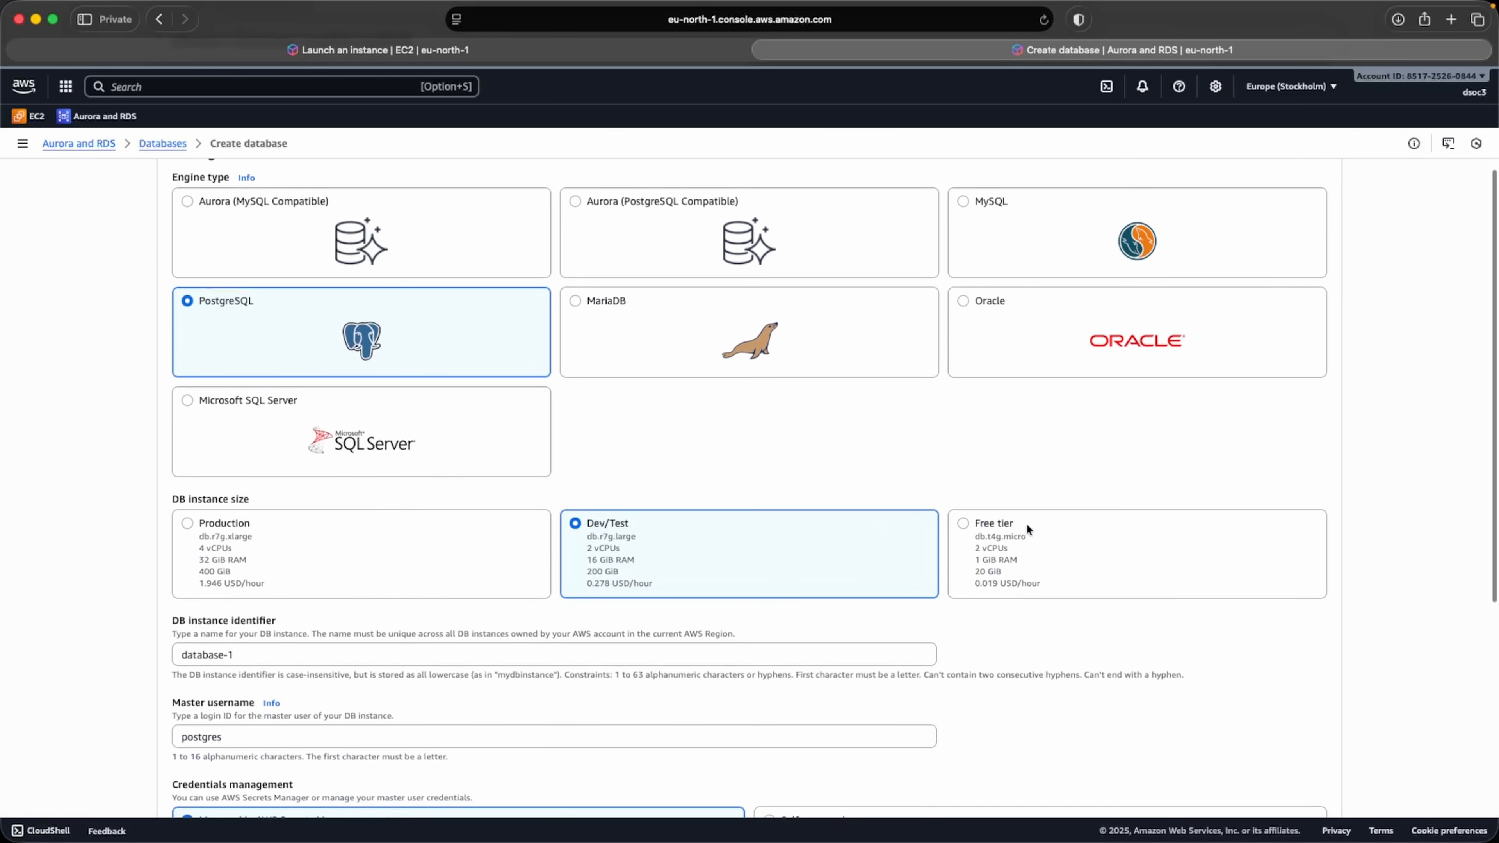
left_click(971, 527)
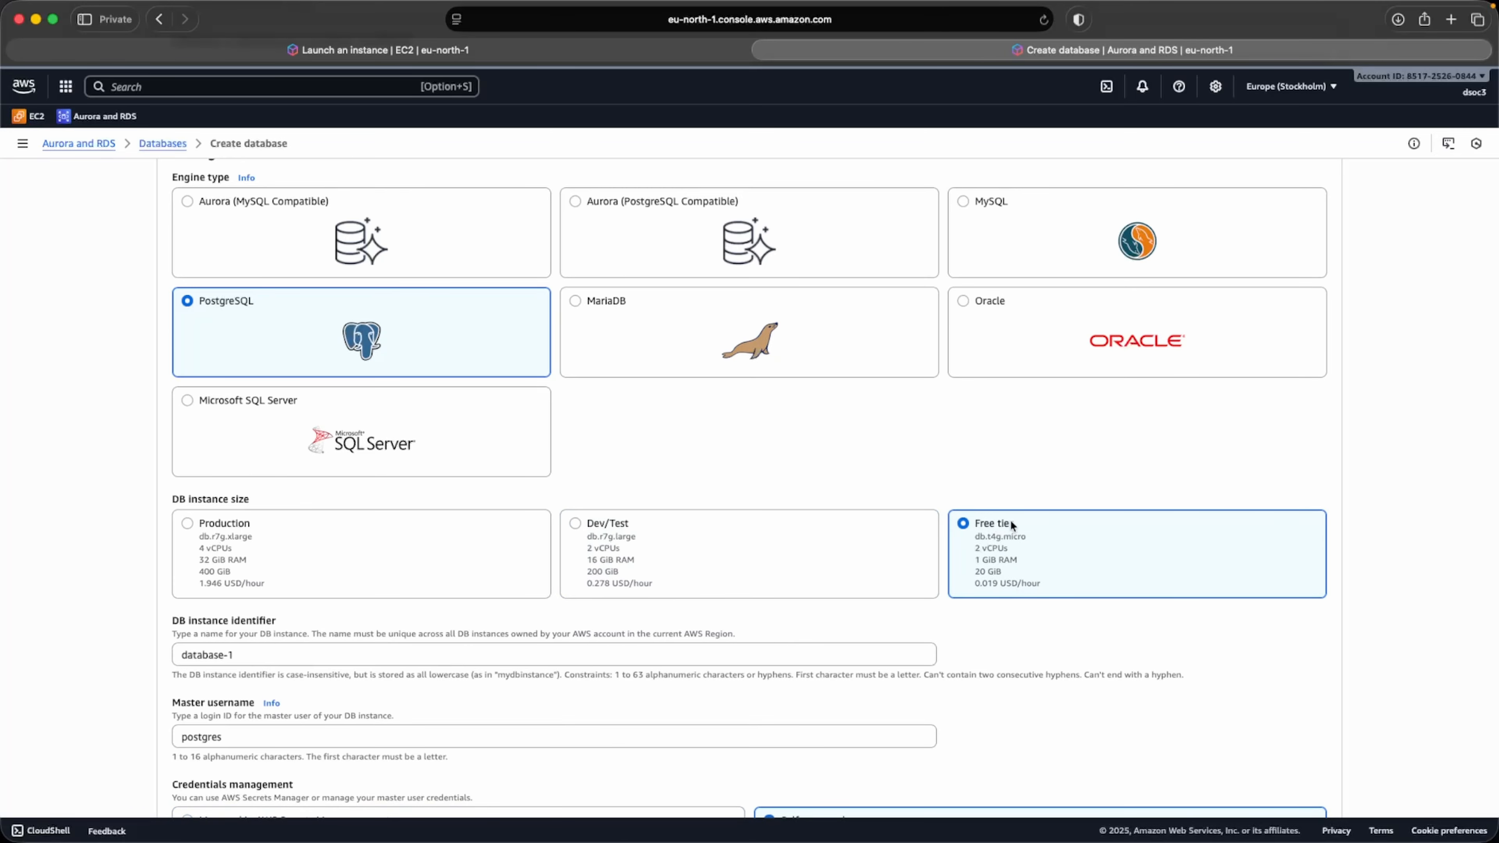
scroll(830, 510, "up", 2)
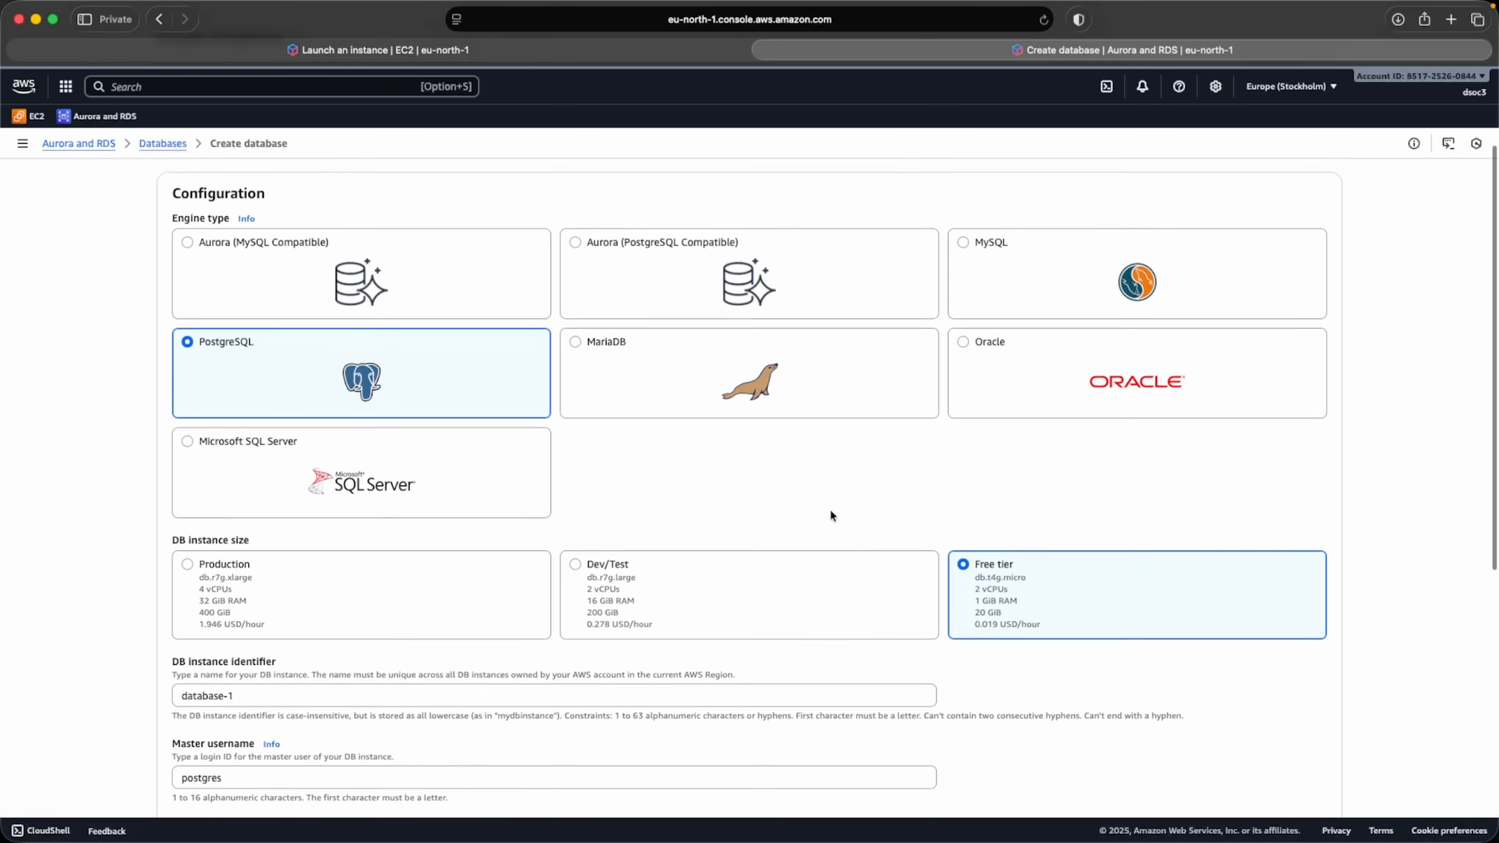
scroll(830, 516, "up", 3)
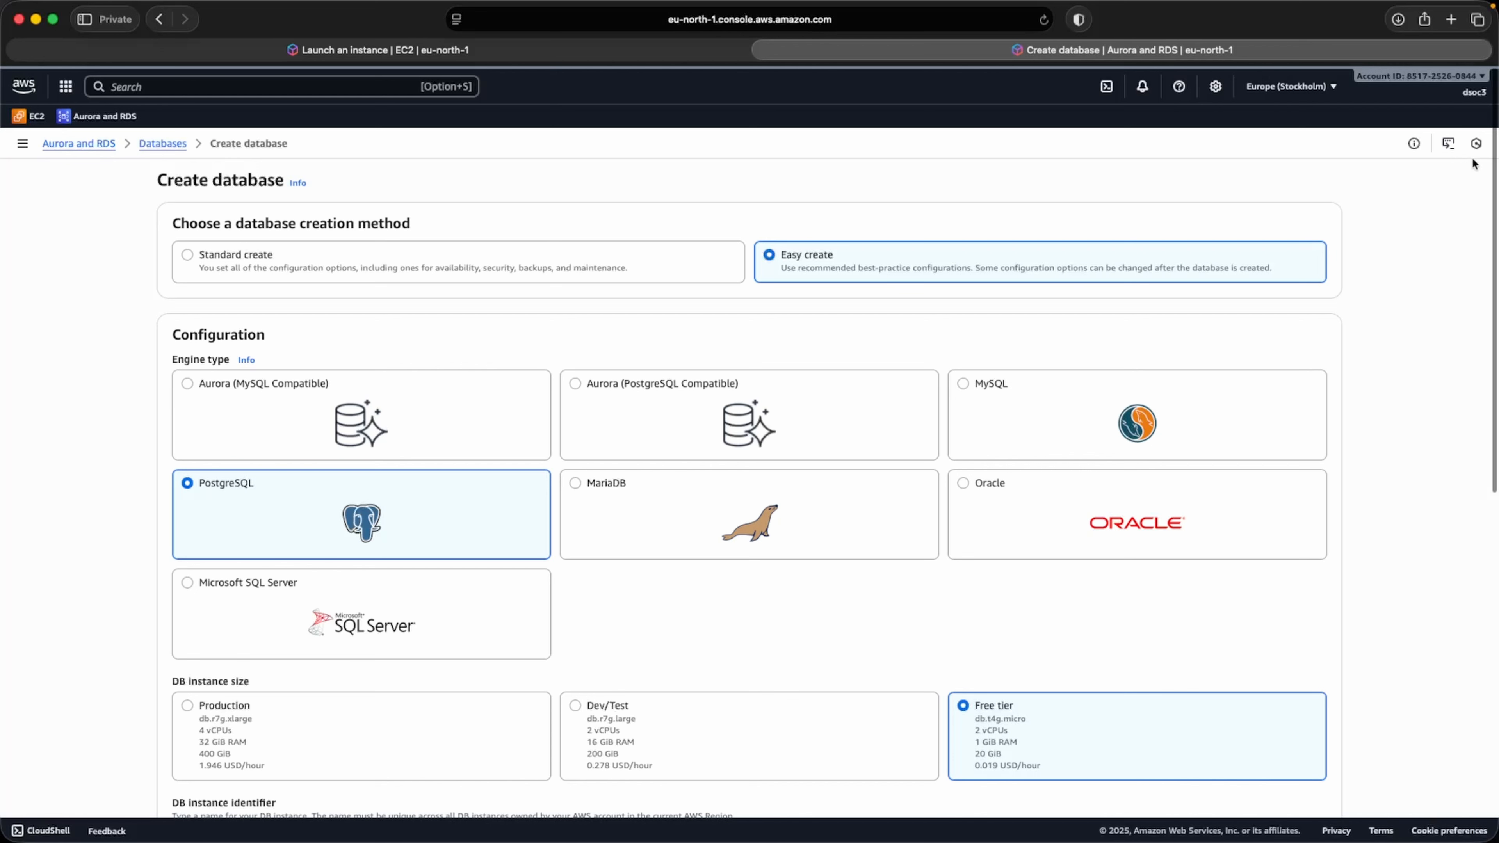
left_click(1476, 144)
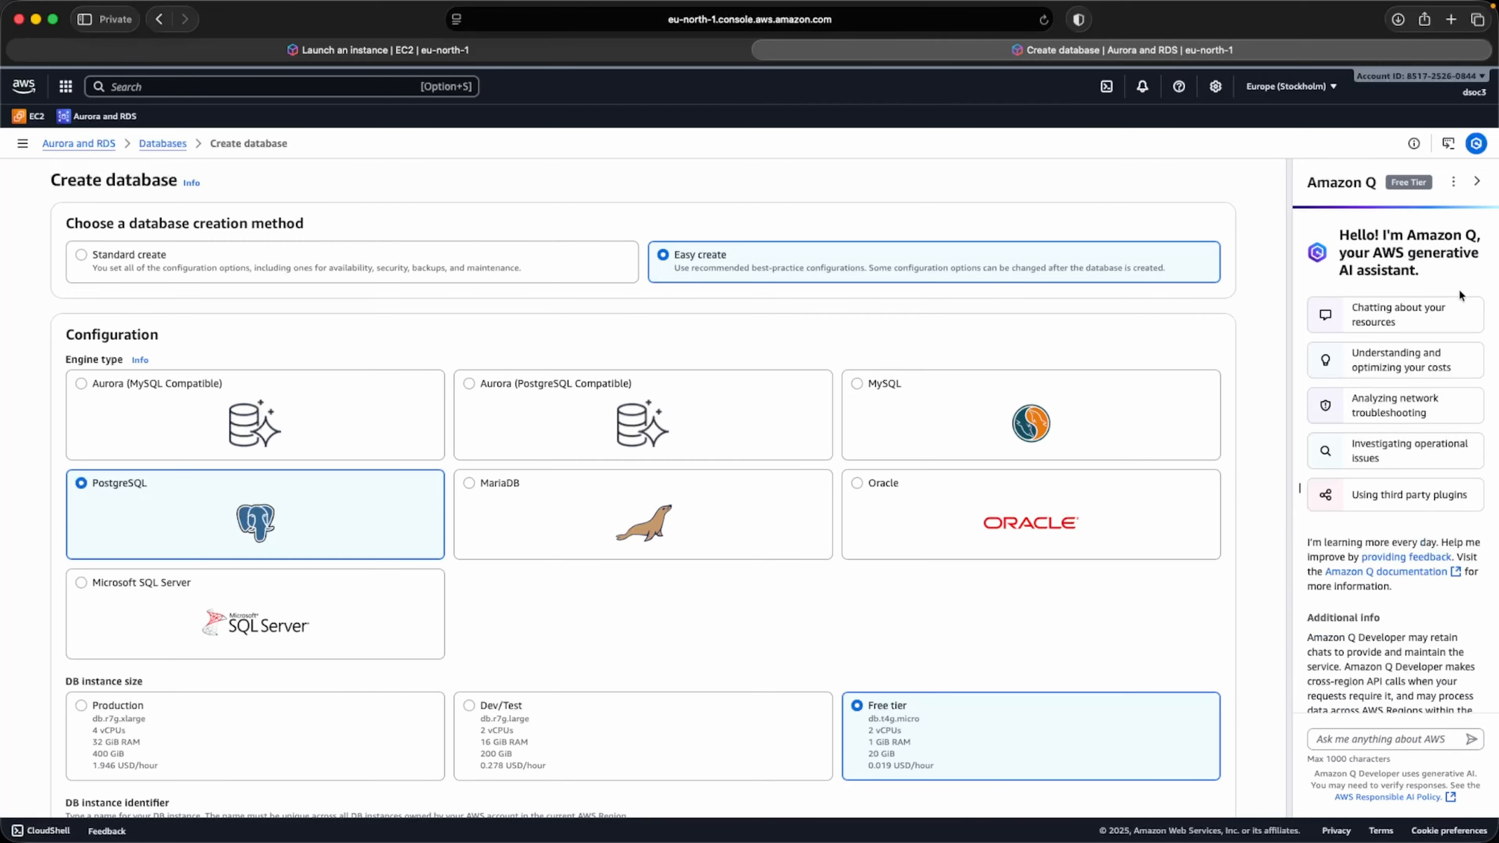
Close Amazon Q, dismiss the Support menu, and review the database-1 PostgreSQL Free tier form.
left_click(1477, 183)
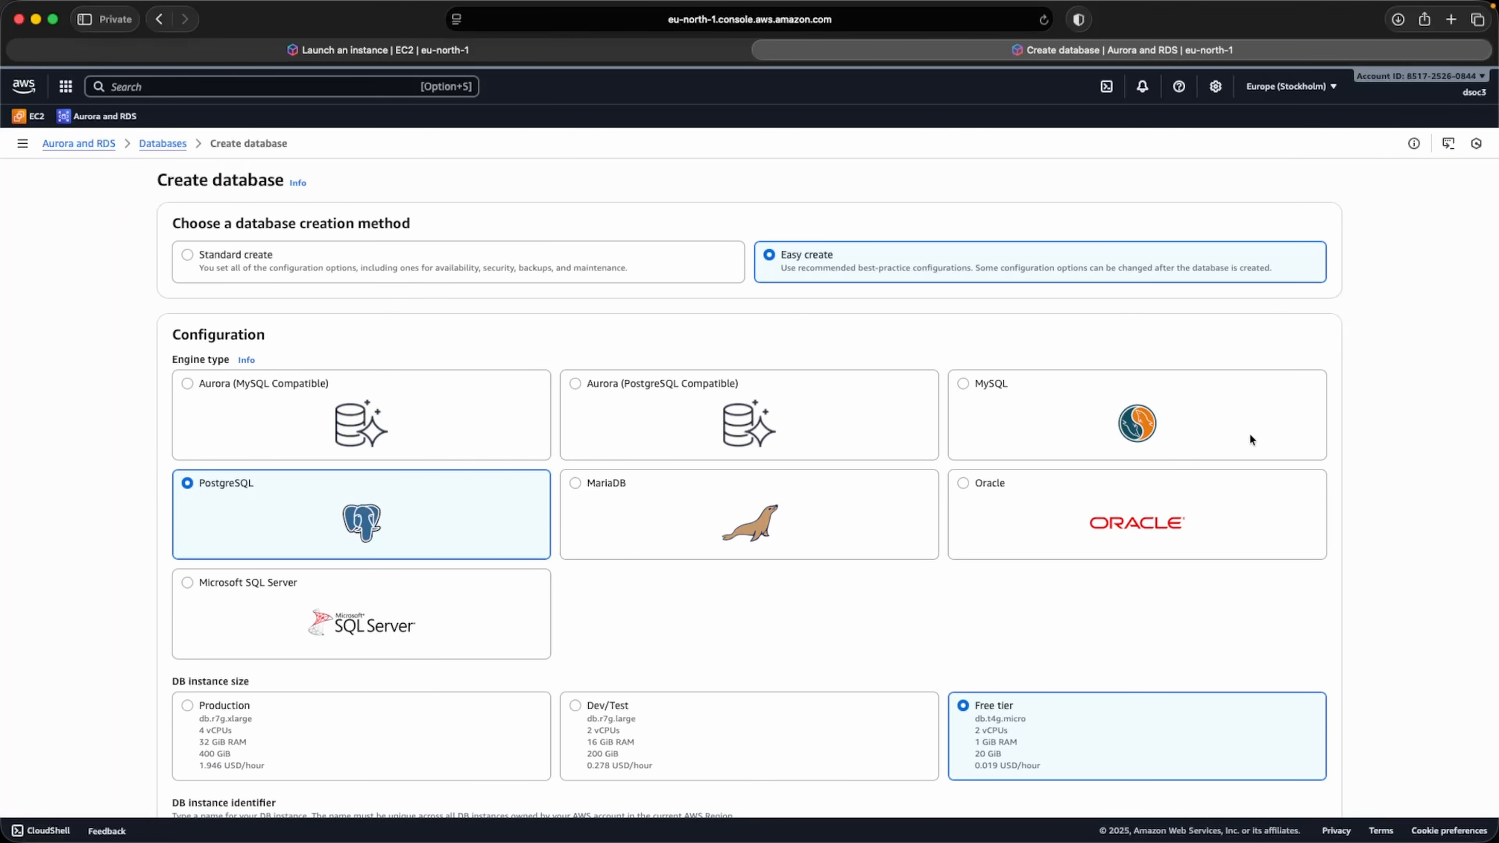
left_click(1179, 87)
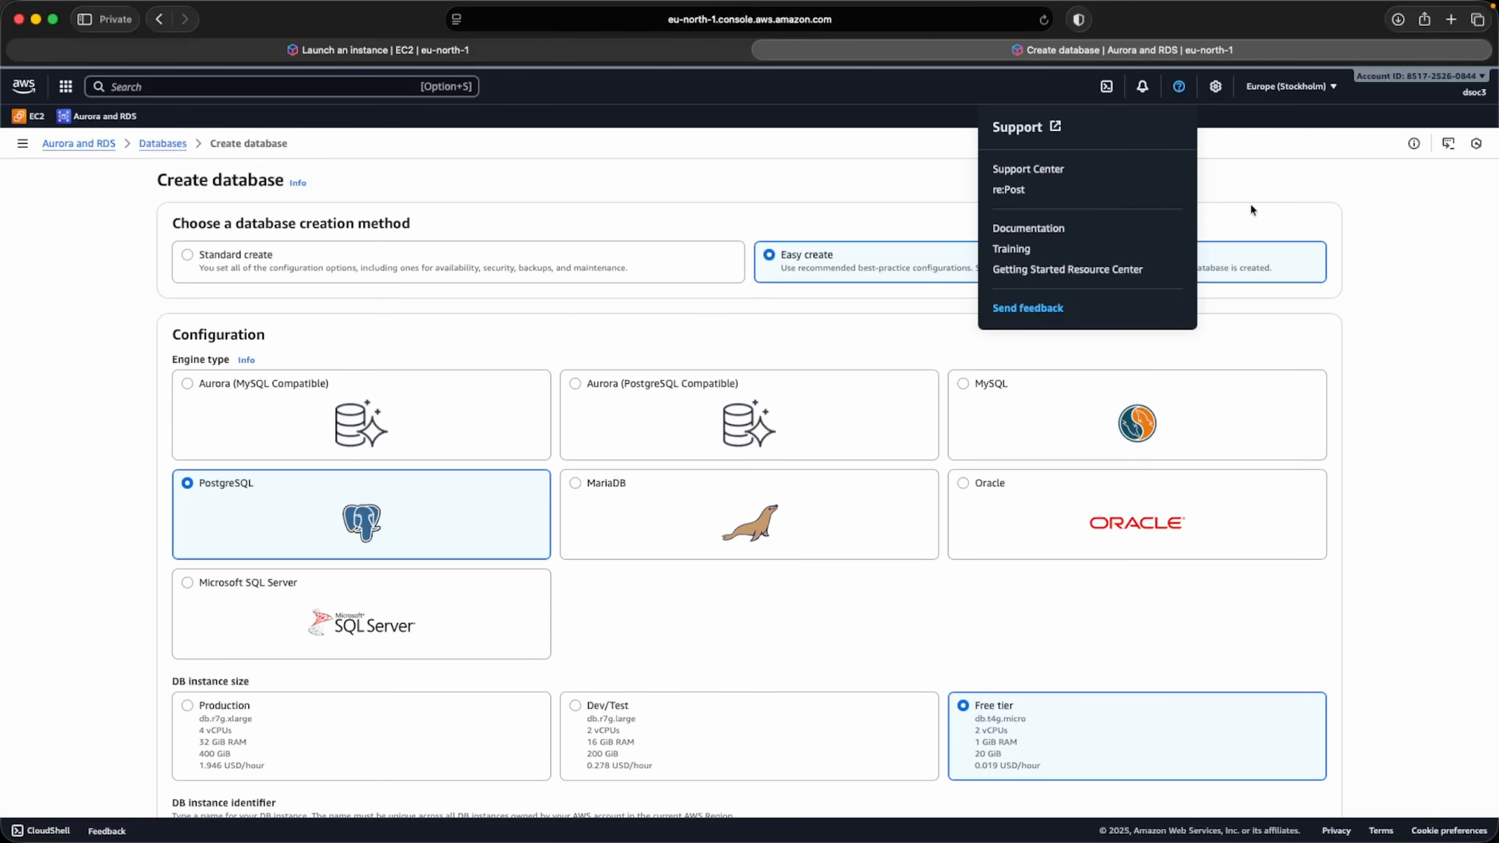
left_click(1421, 339)
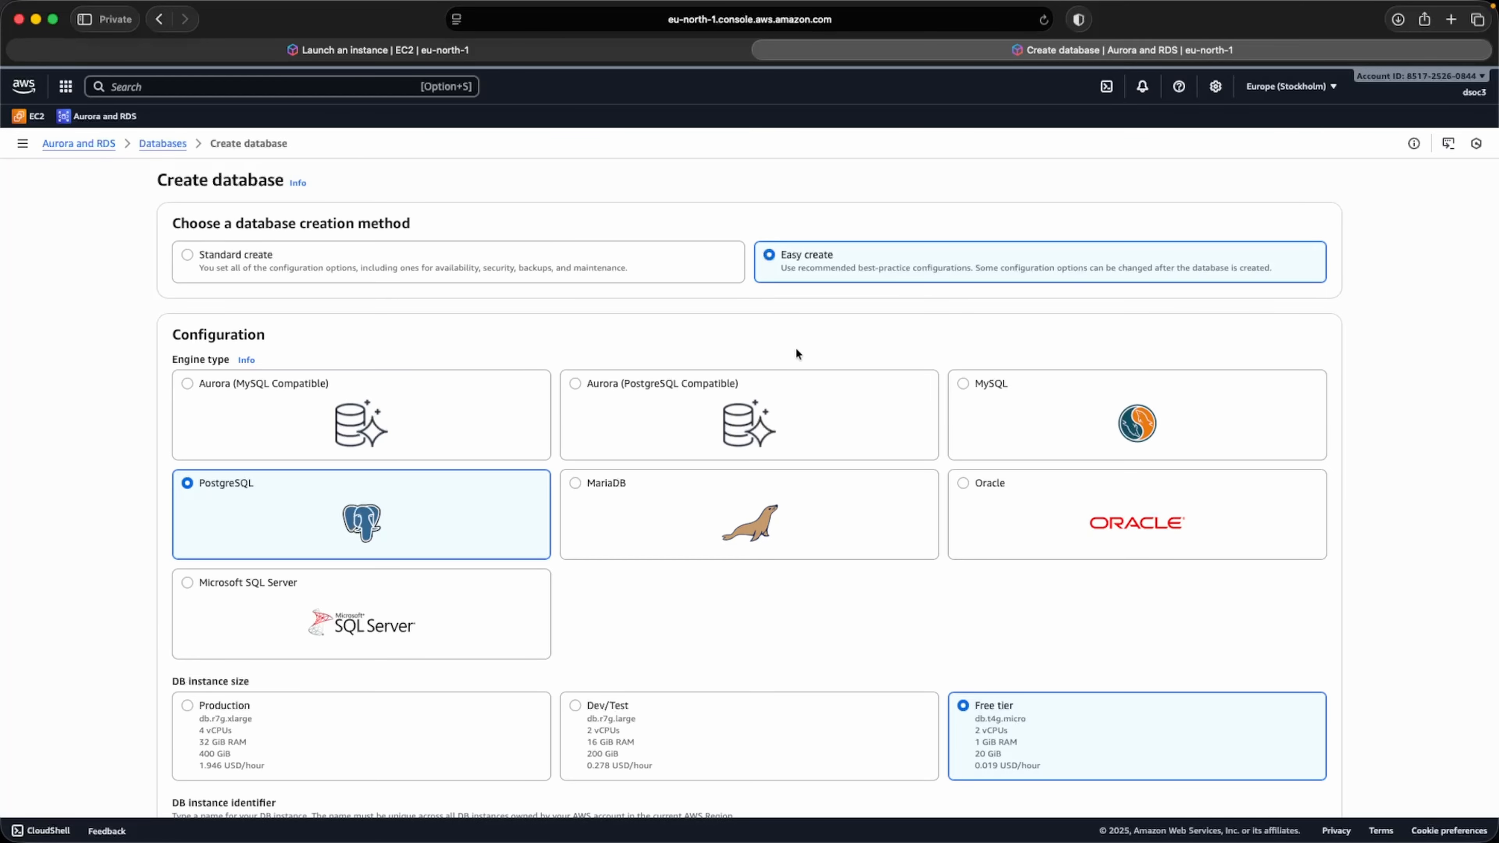
scroll(796, 349, "up", 1)
scroll(796, 306, "up", 5)
scroll(795, 305, "down", 5)
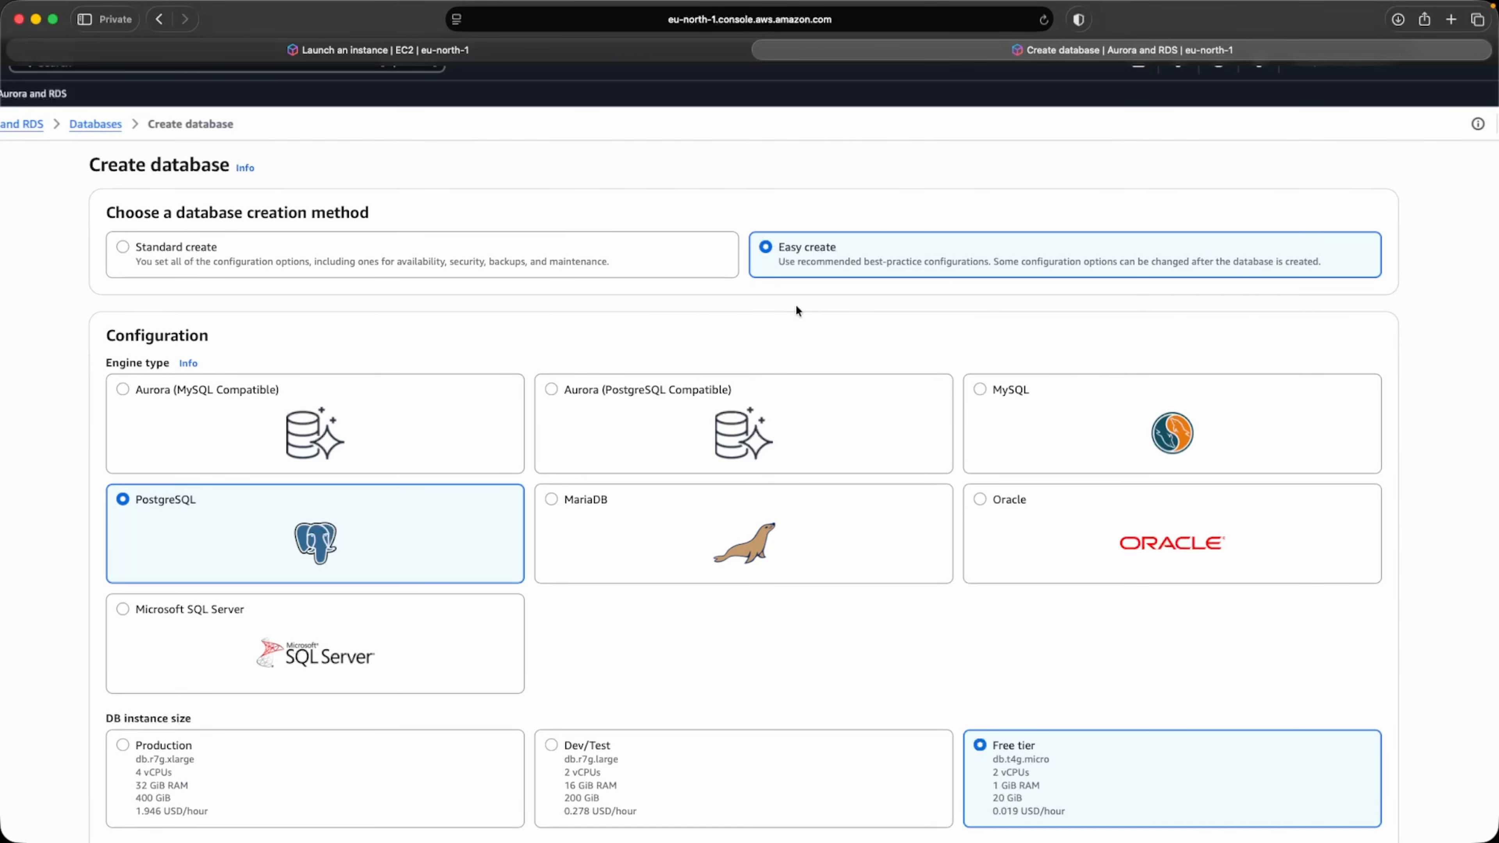
scroll(795, 305, "down", 2)
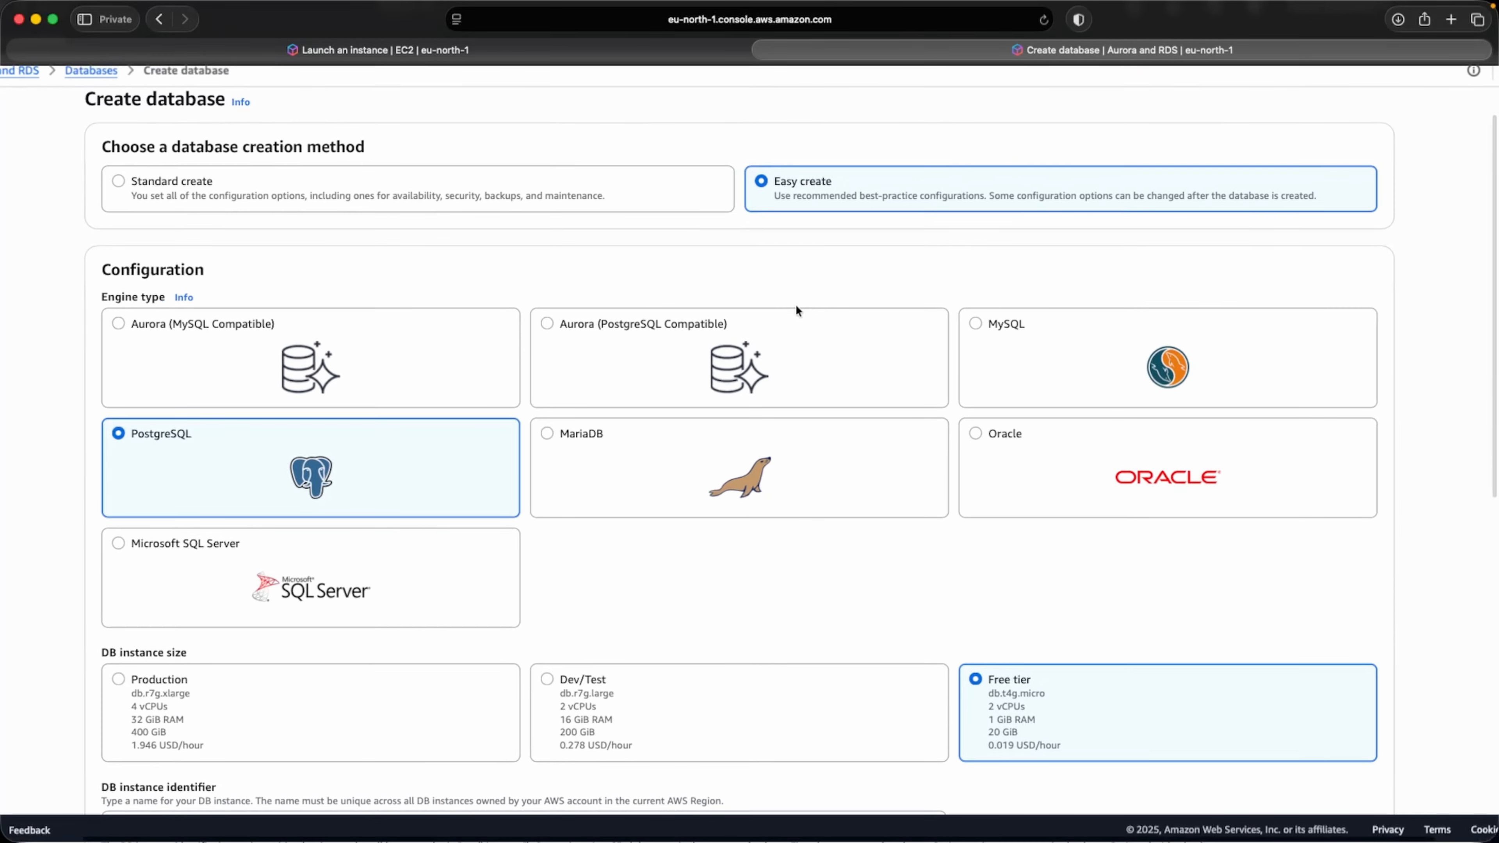
scroll(795, 305, "down", 4)
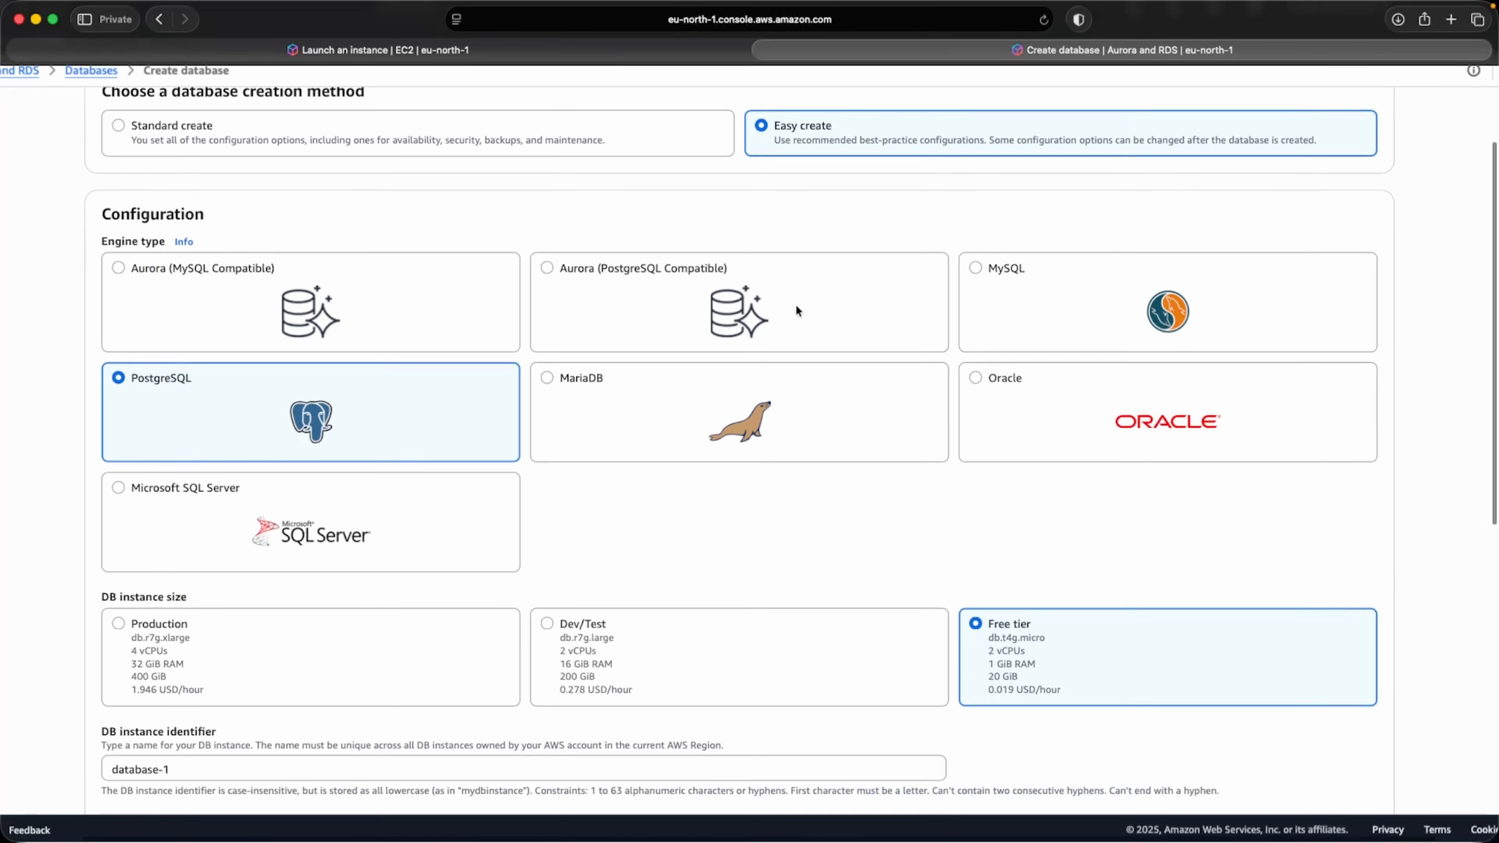
scroll(795, 305, "up", 7)
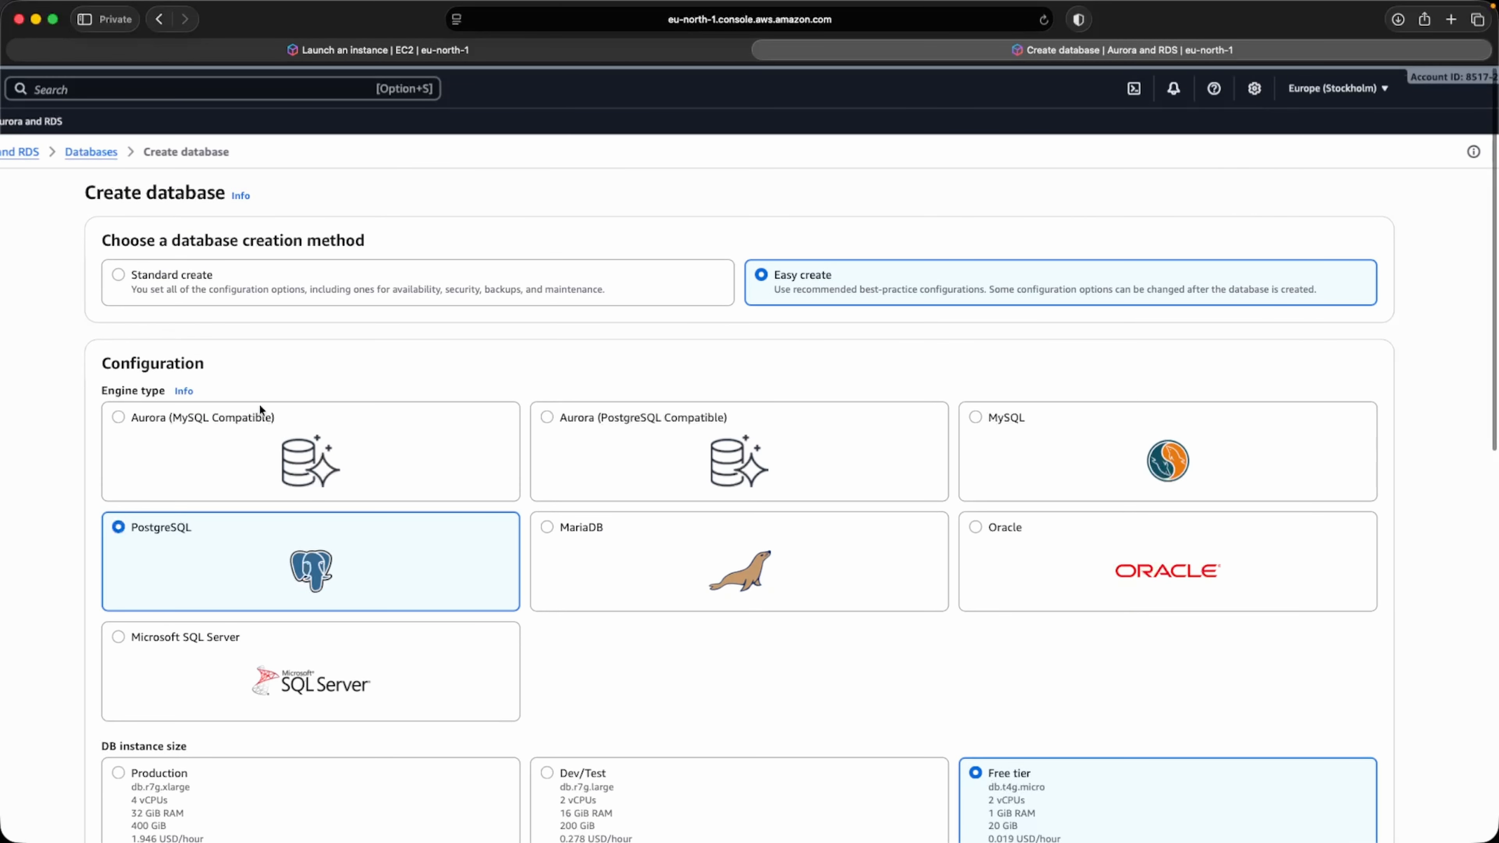
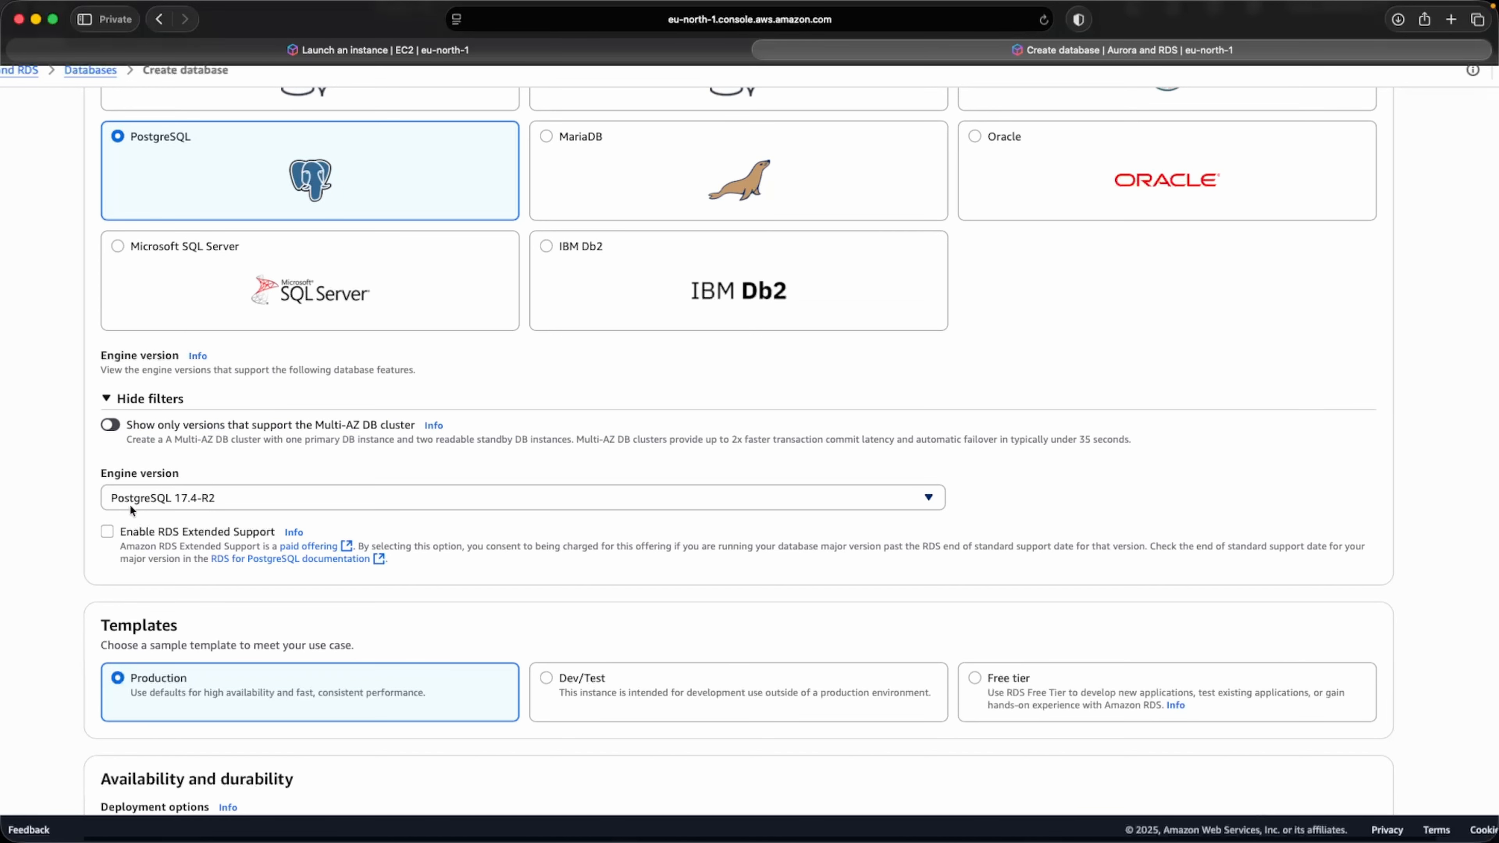
Scroll through the create-database form to review the PostgreSQL 17.4-R2 engine settings.
scroll(201, 512, "up", 5)
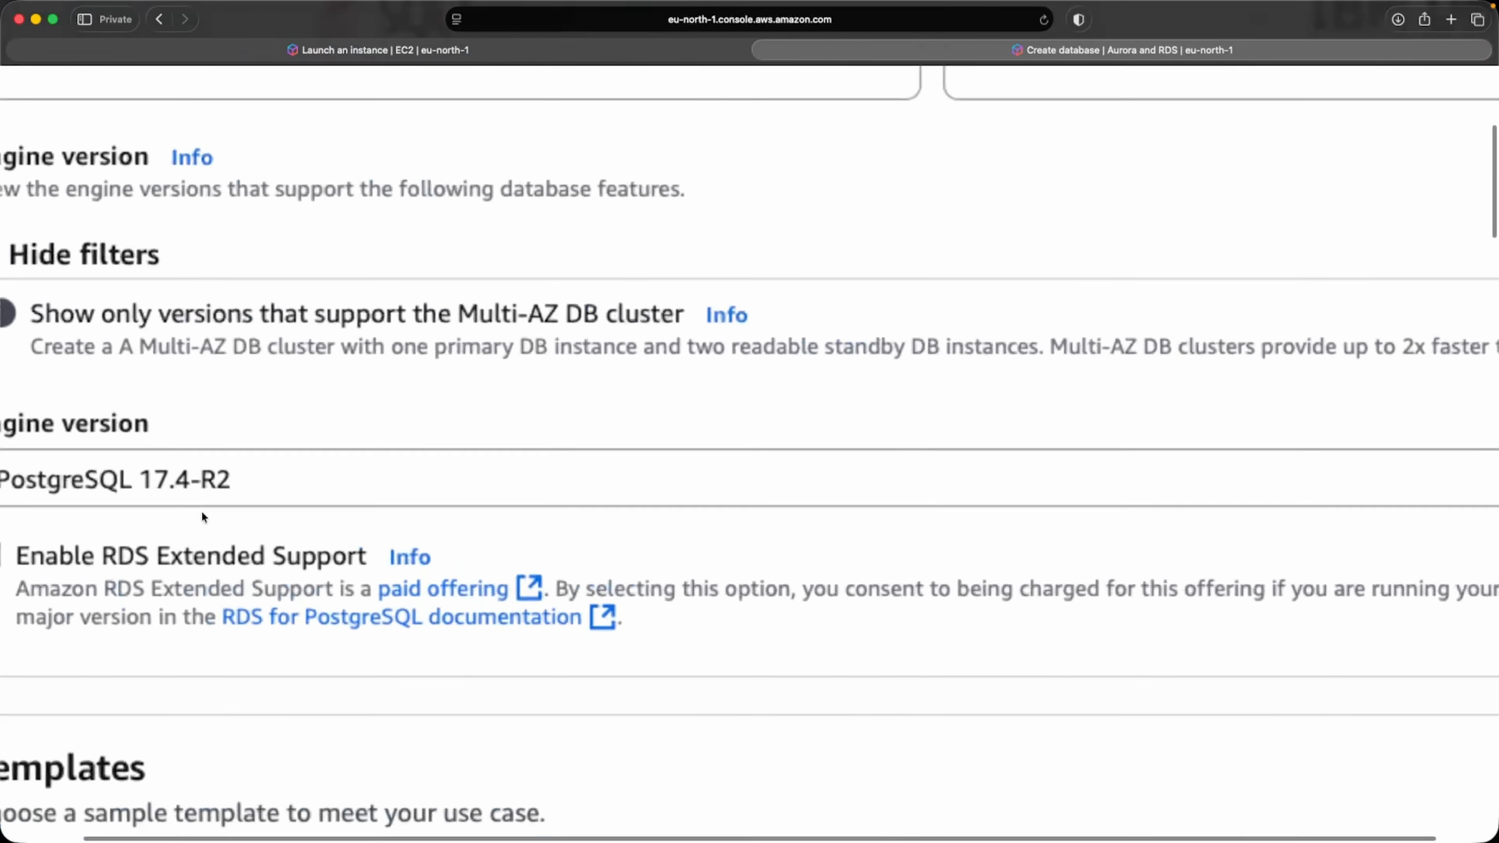
scroll(201, 514, "down", 5)
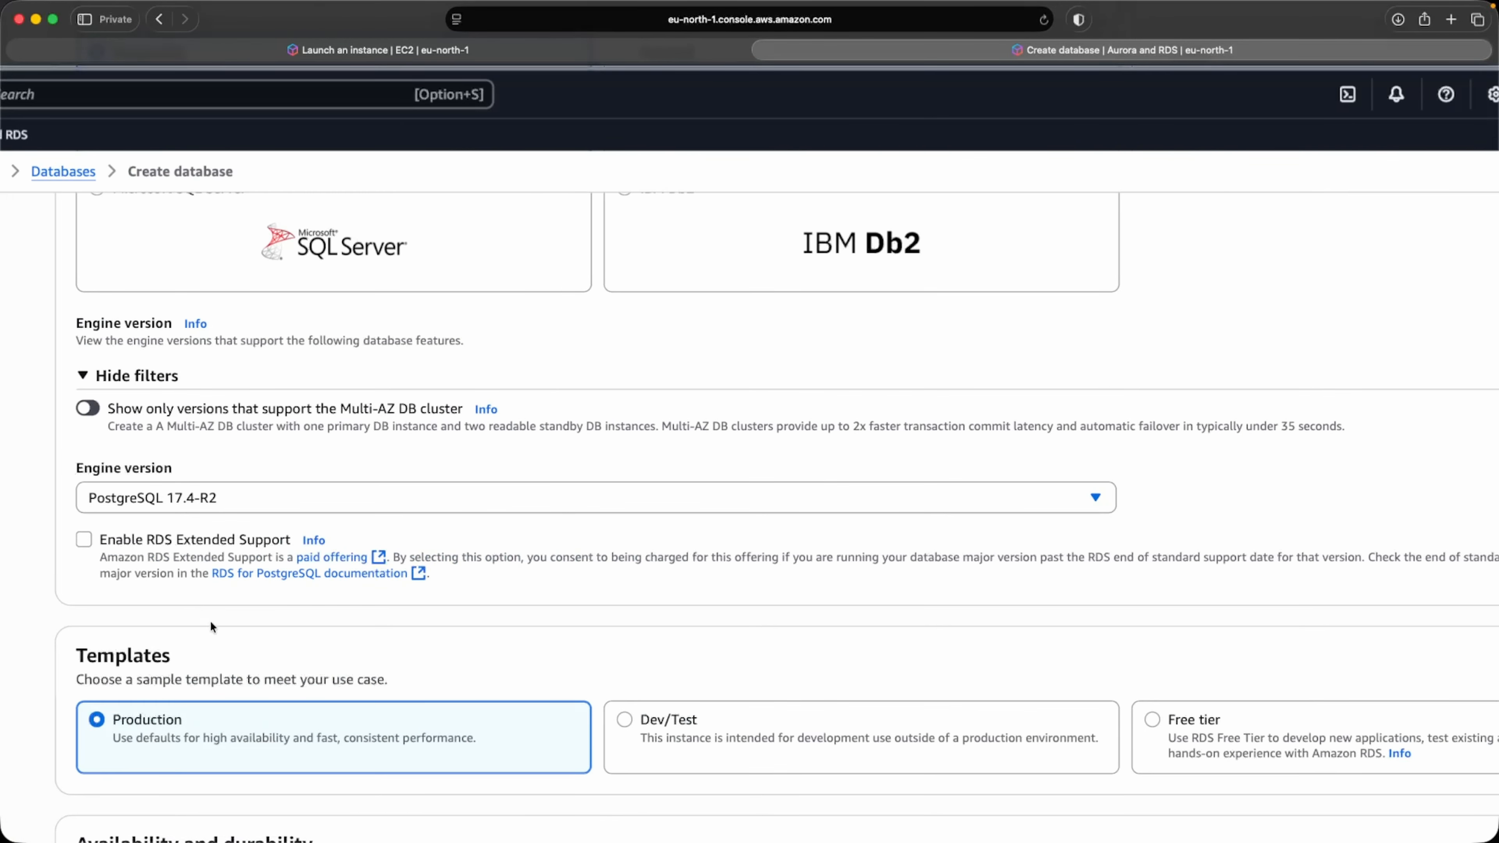
scroll(209, 621, "down", 1)
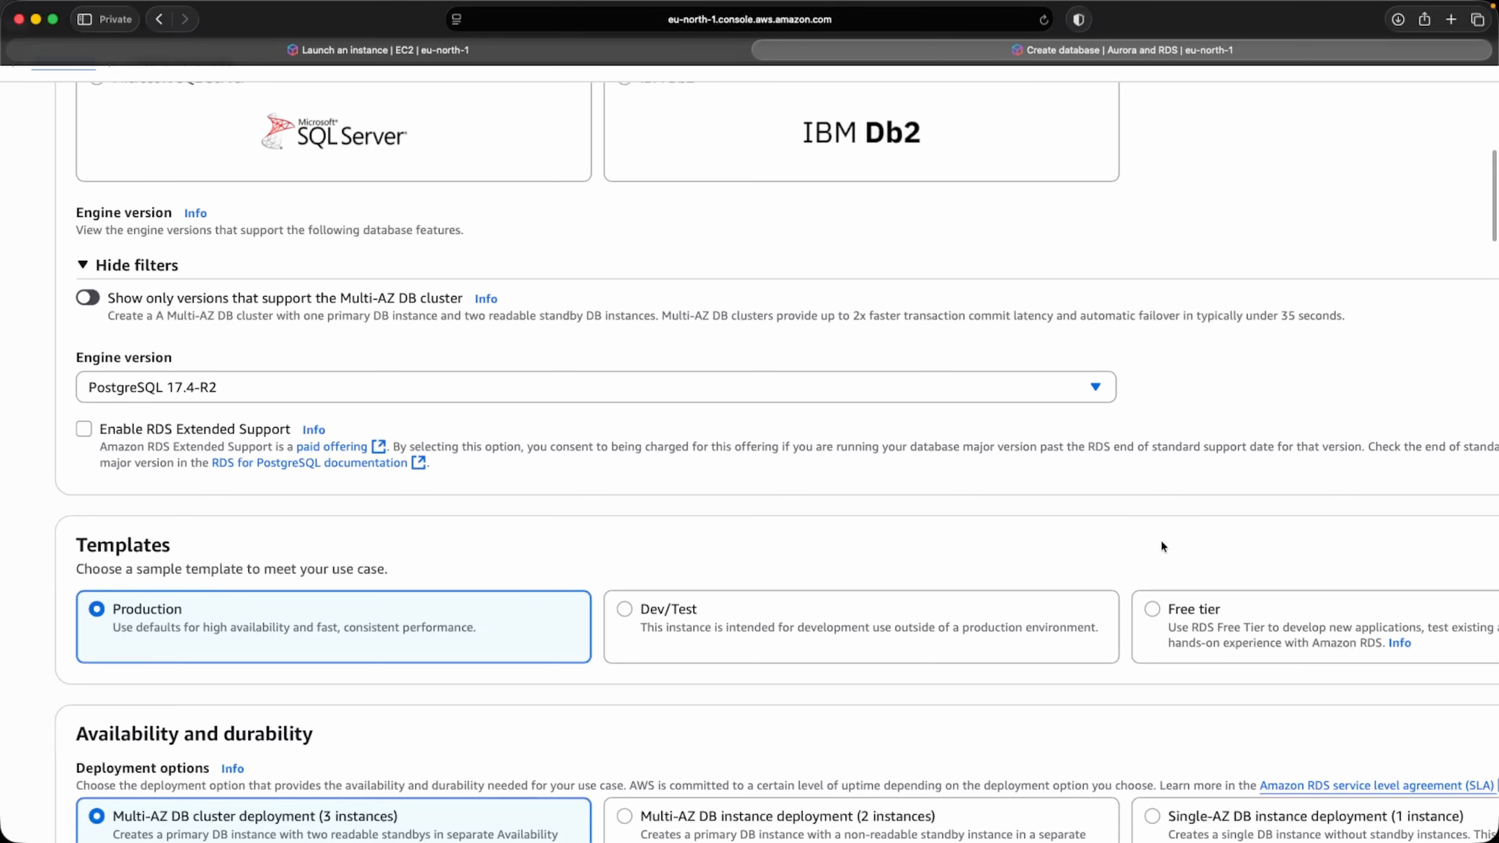
scroll(1123, 602, "down", 10)
scroll(1123, 601, "down", 5)
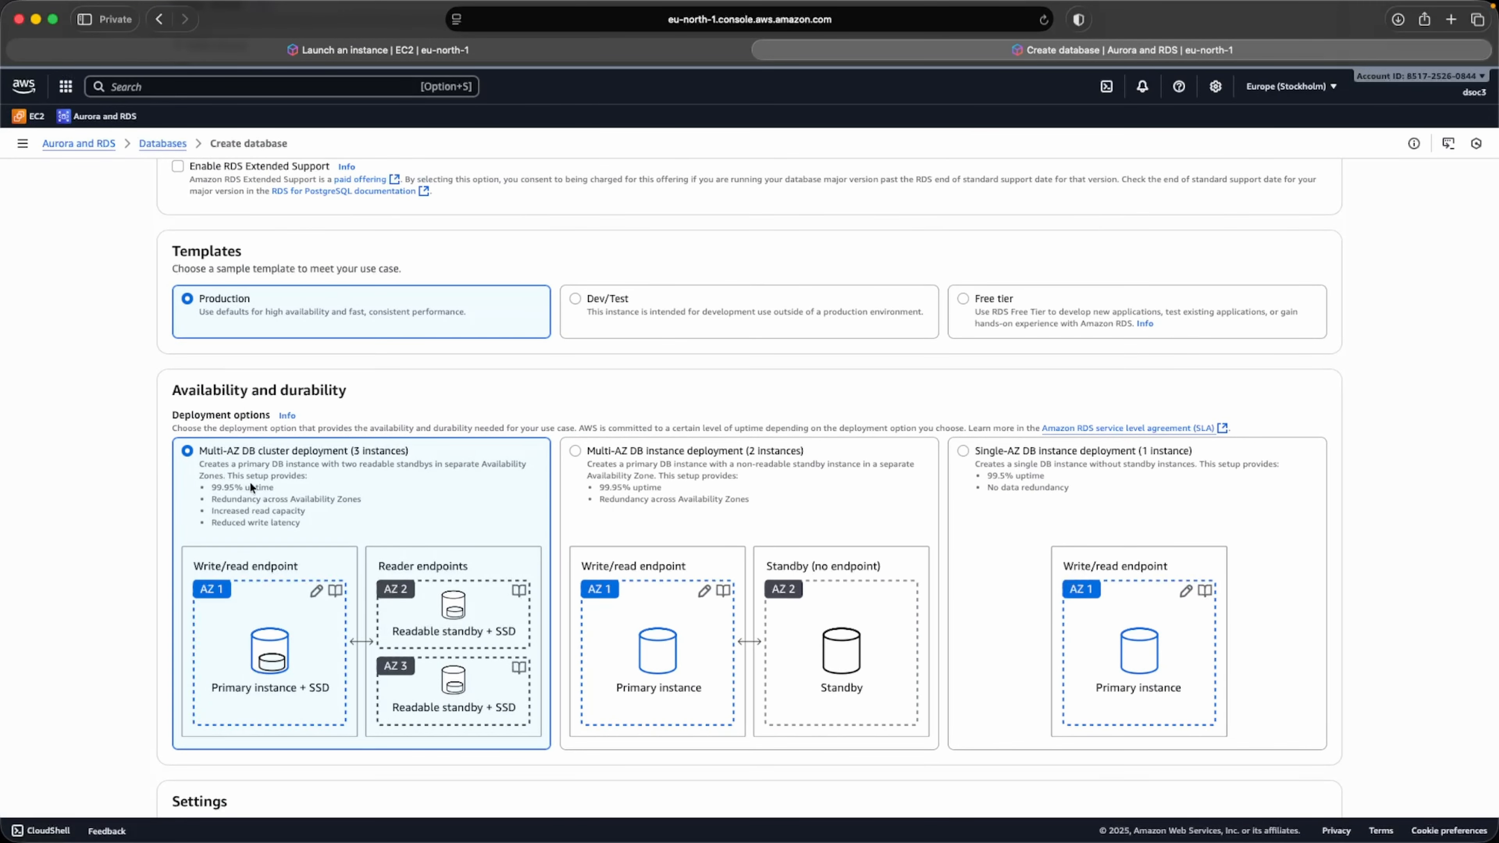
Try the Dev/Test and Production templates, then settle on Free tier with Single-AZ deployment.
left_click(573, 298)
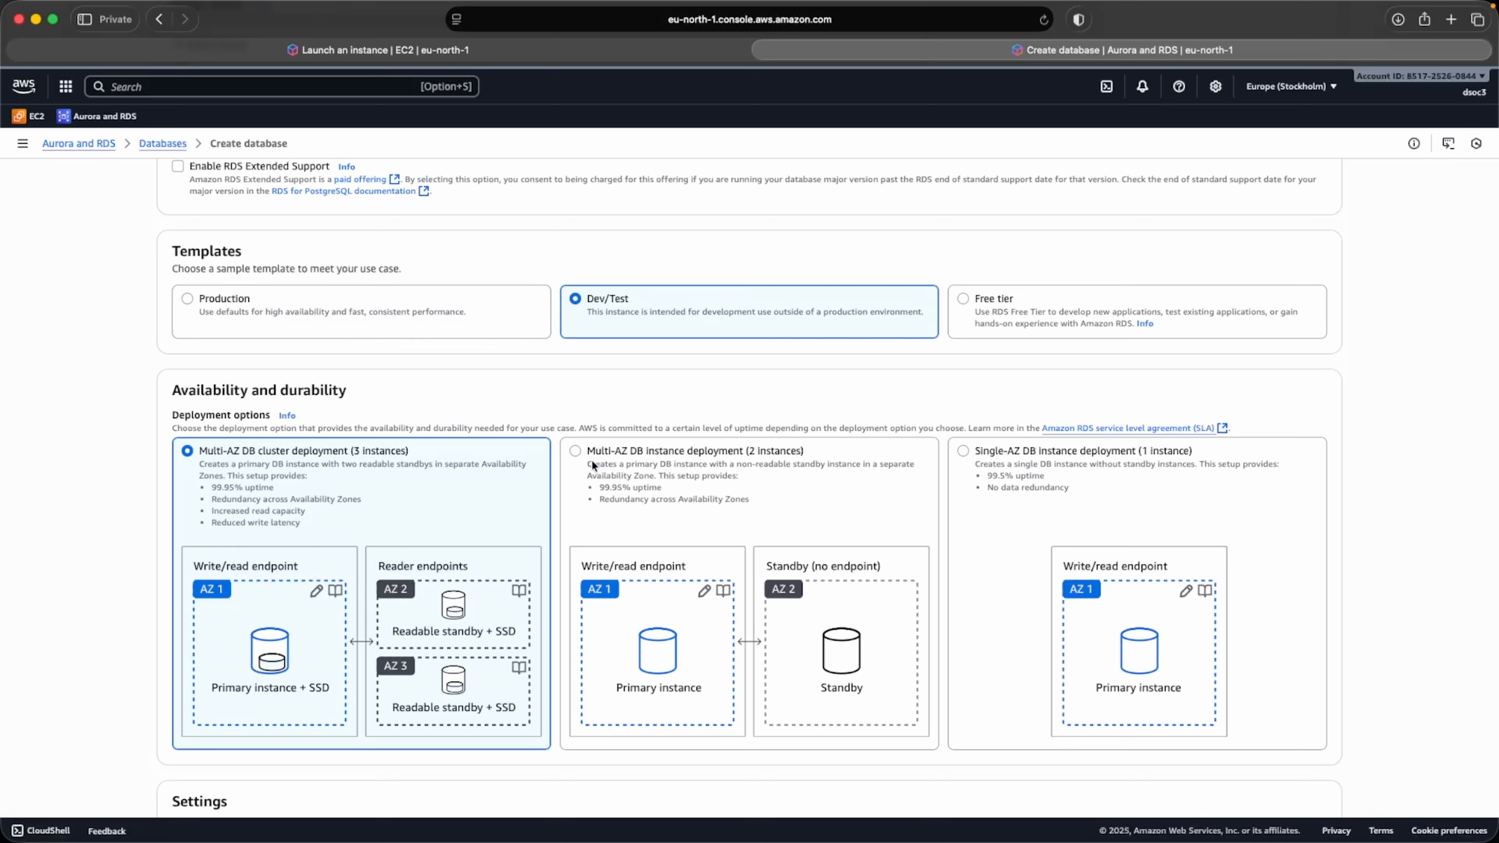
left_click(199, 299)
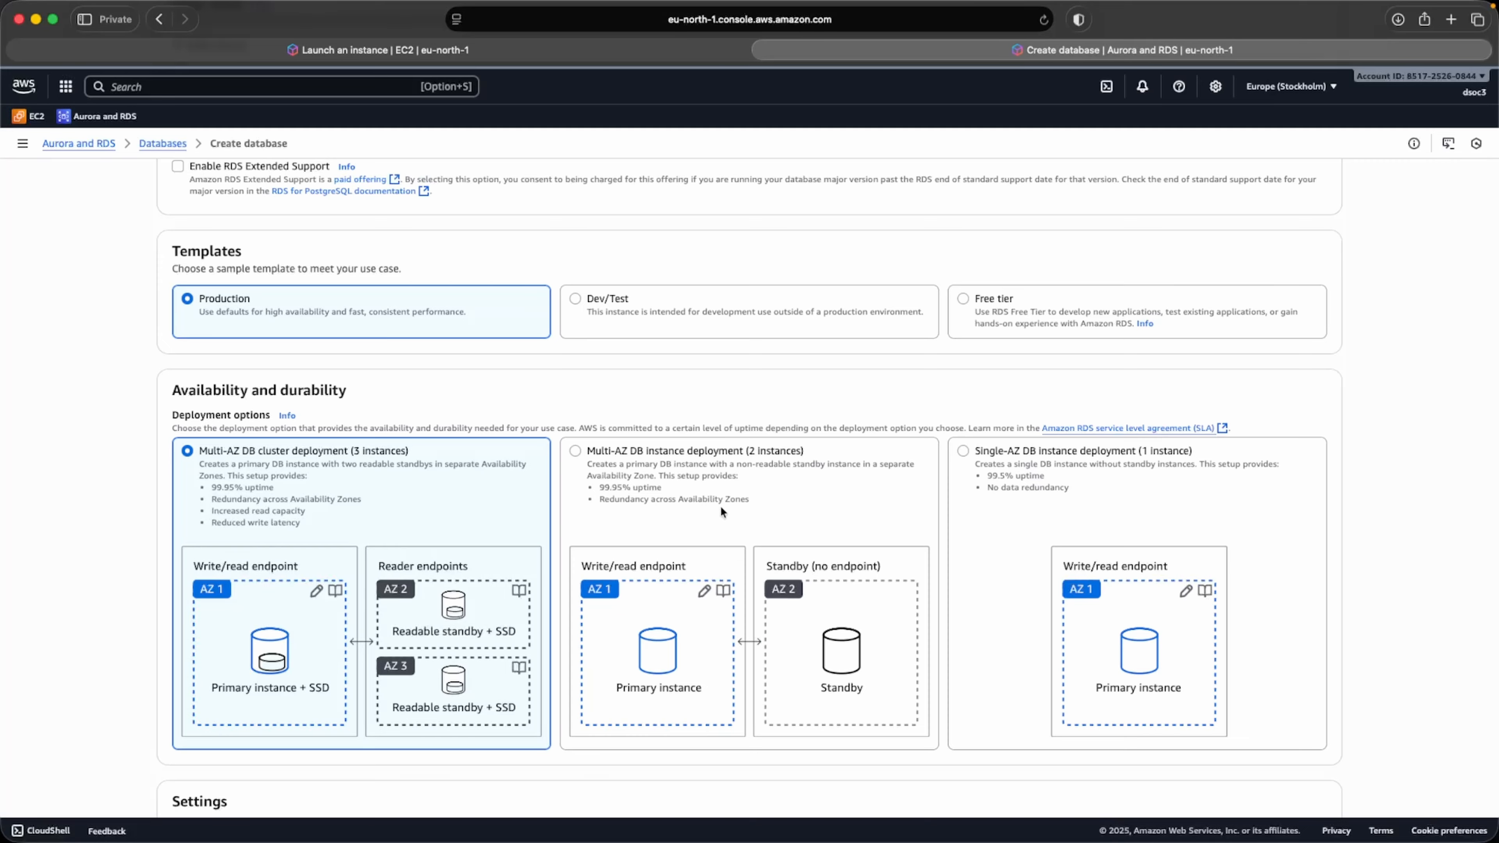
left_click(576, 451)
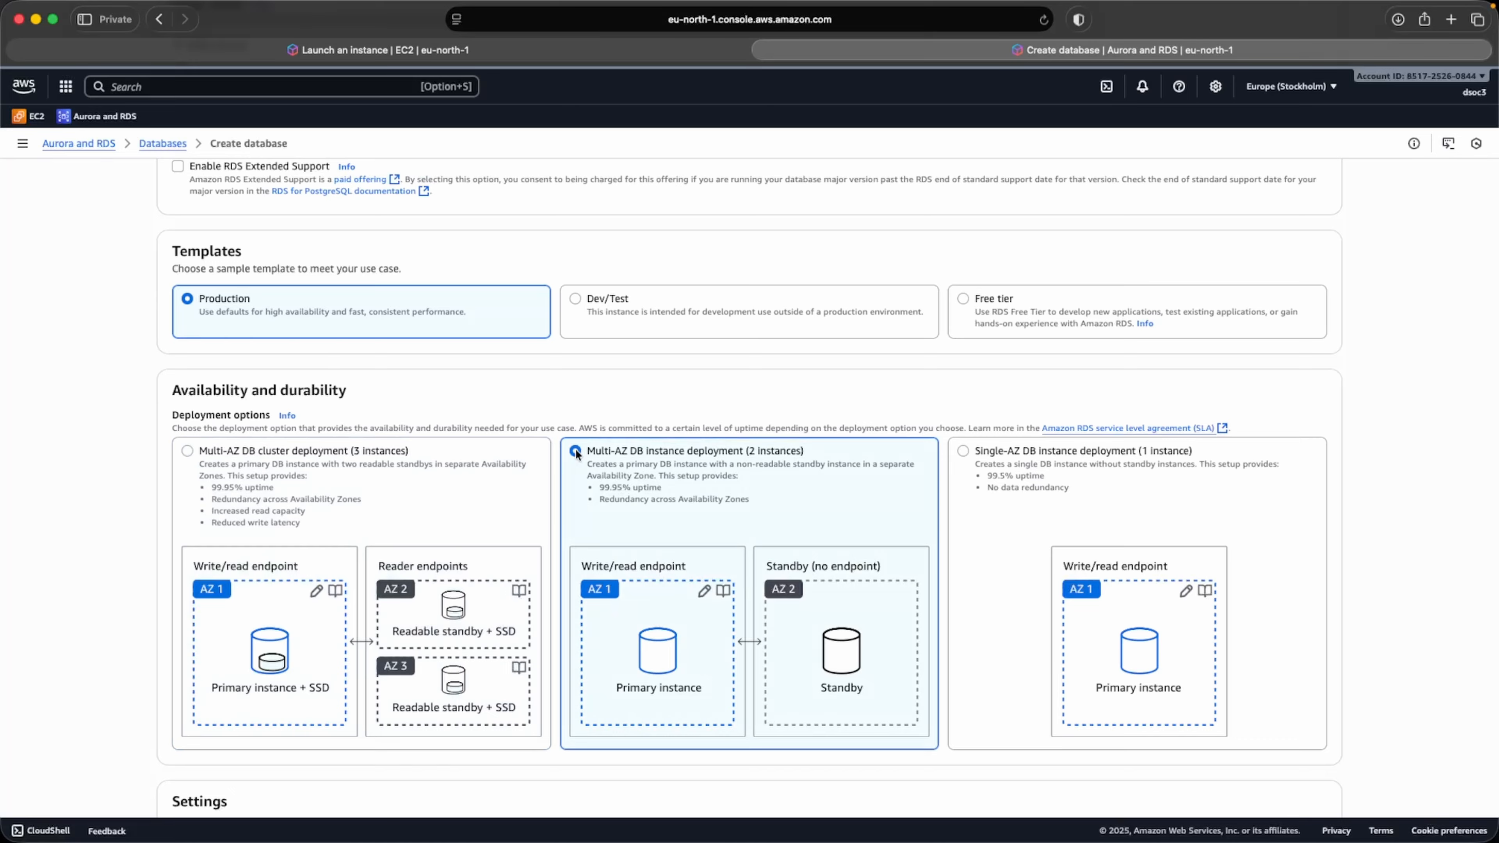
left_click(963, 298)
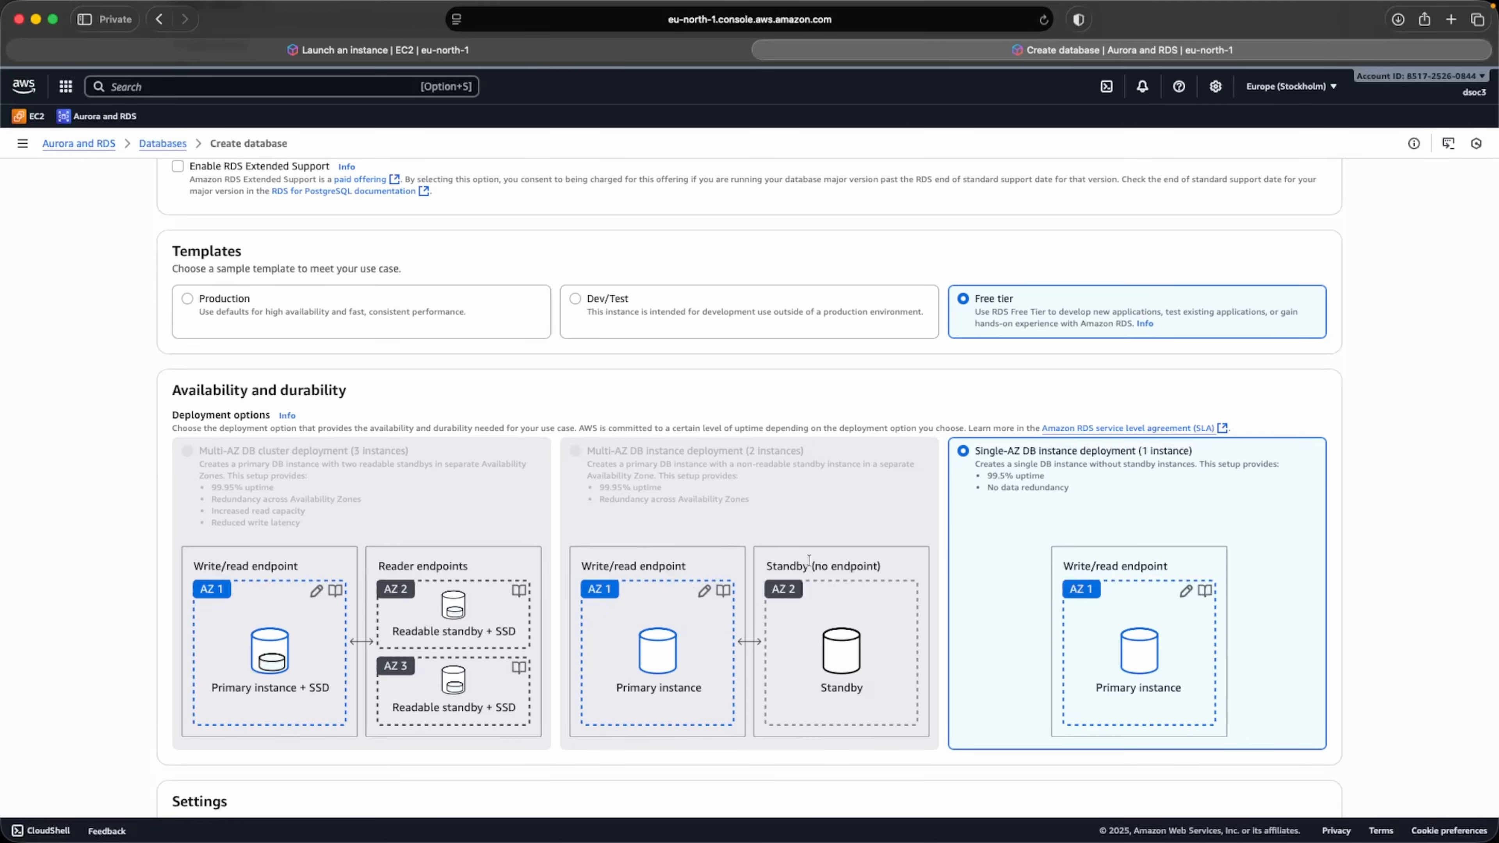
scroll(1025, 500, "down", 5)
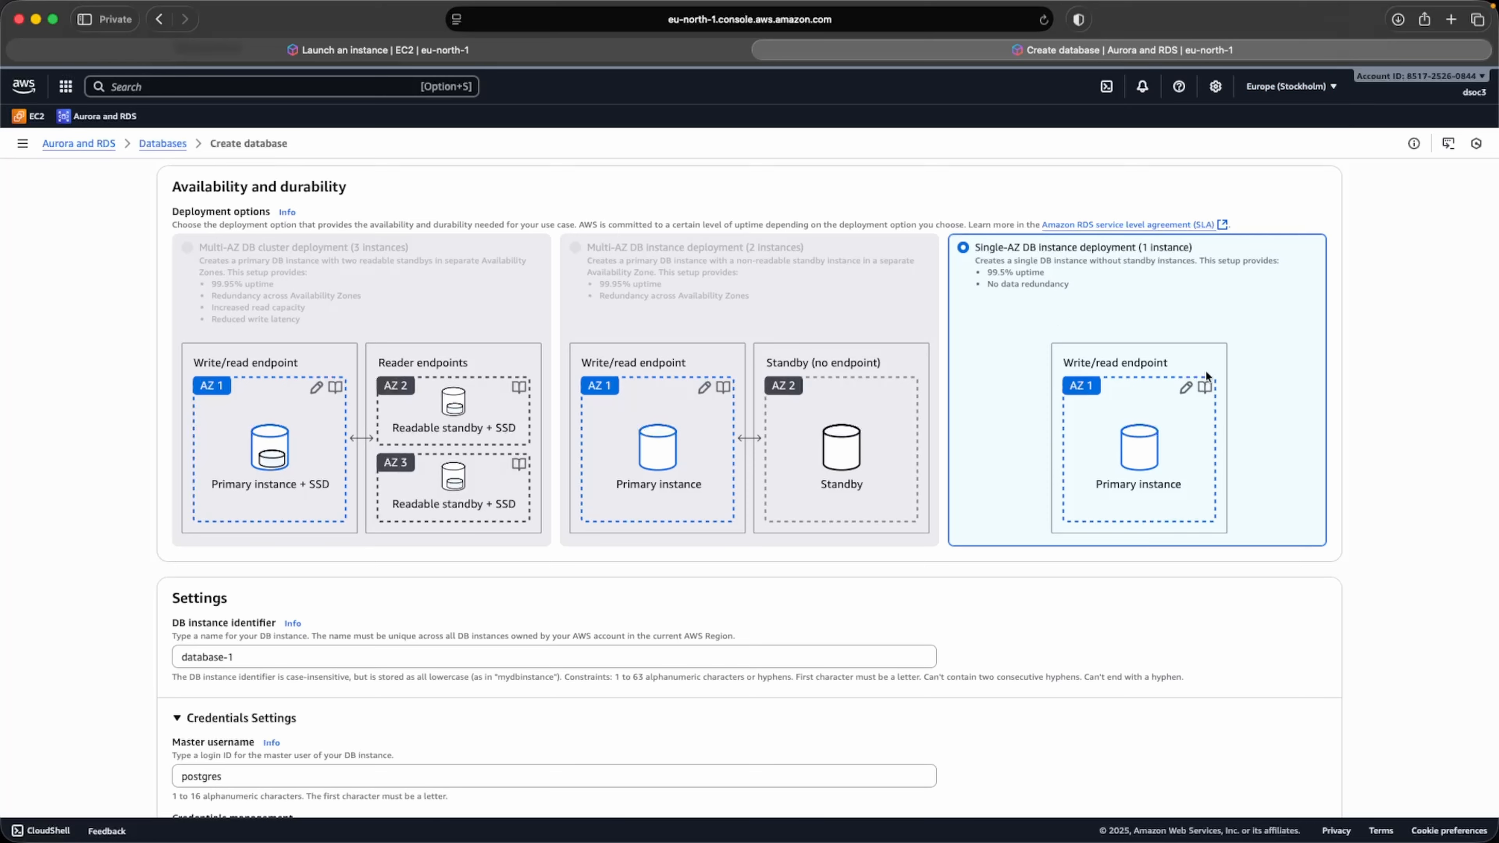
Rename the DB instance identifier to database-DSOC3-Web-Server.
scroll(470, 629, "down", 2)
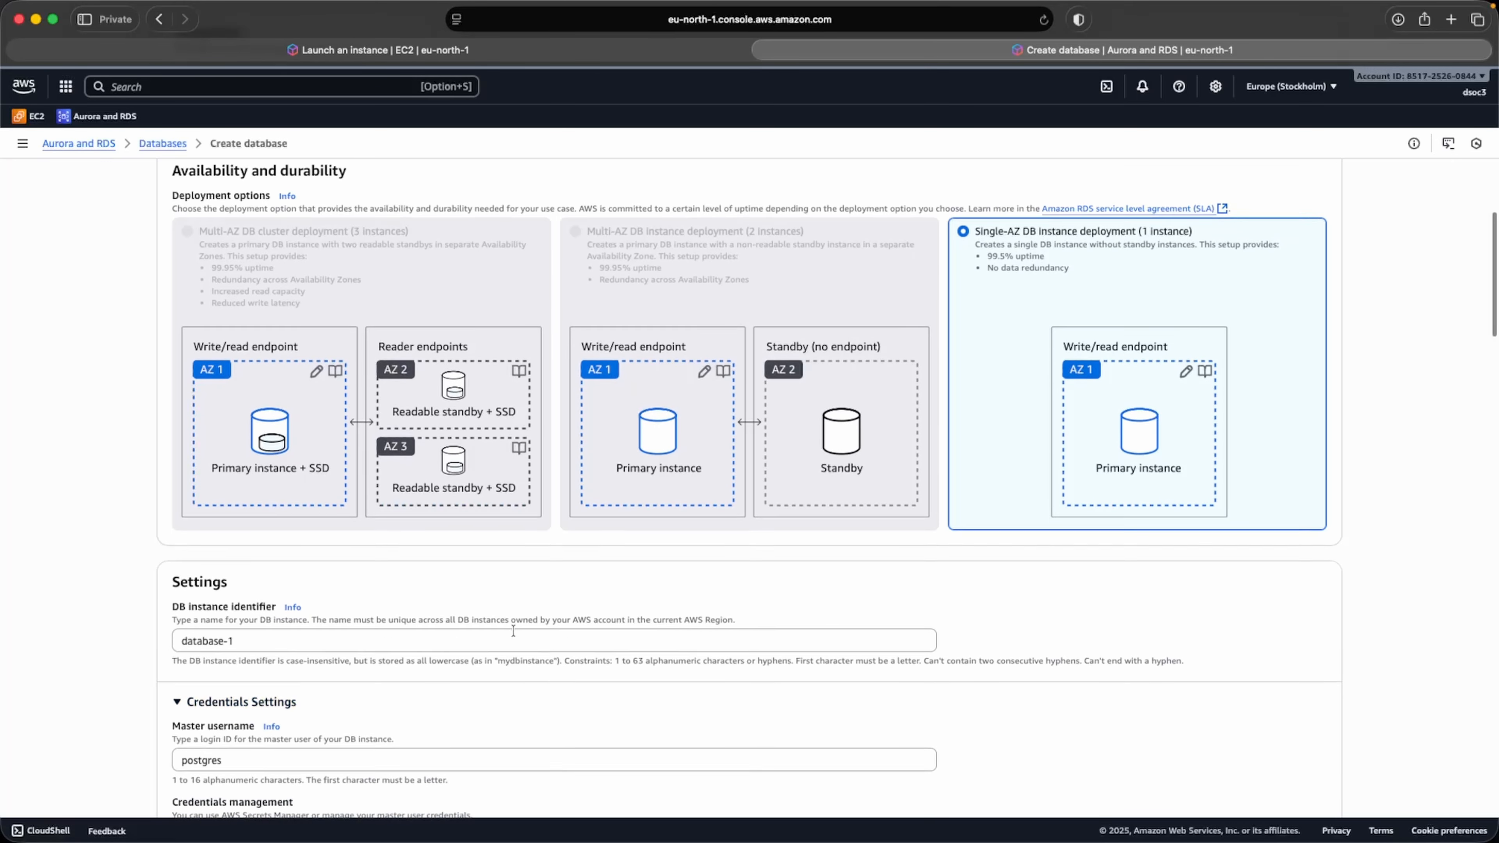
left_click(255, 599)
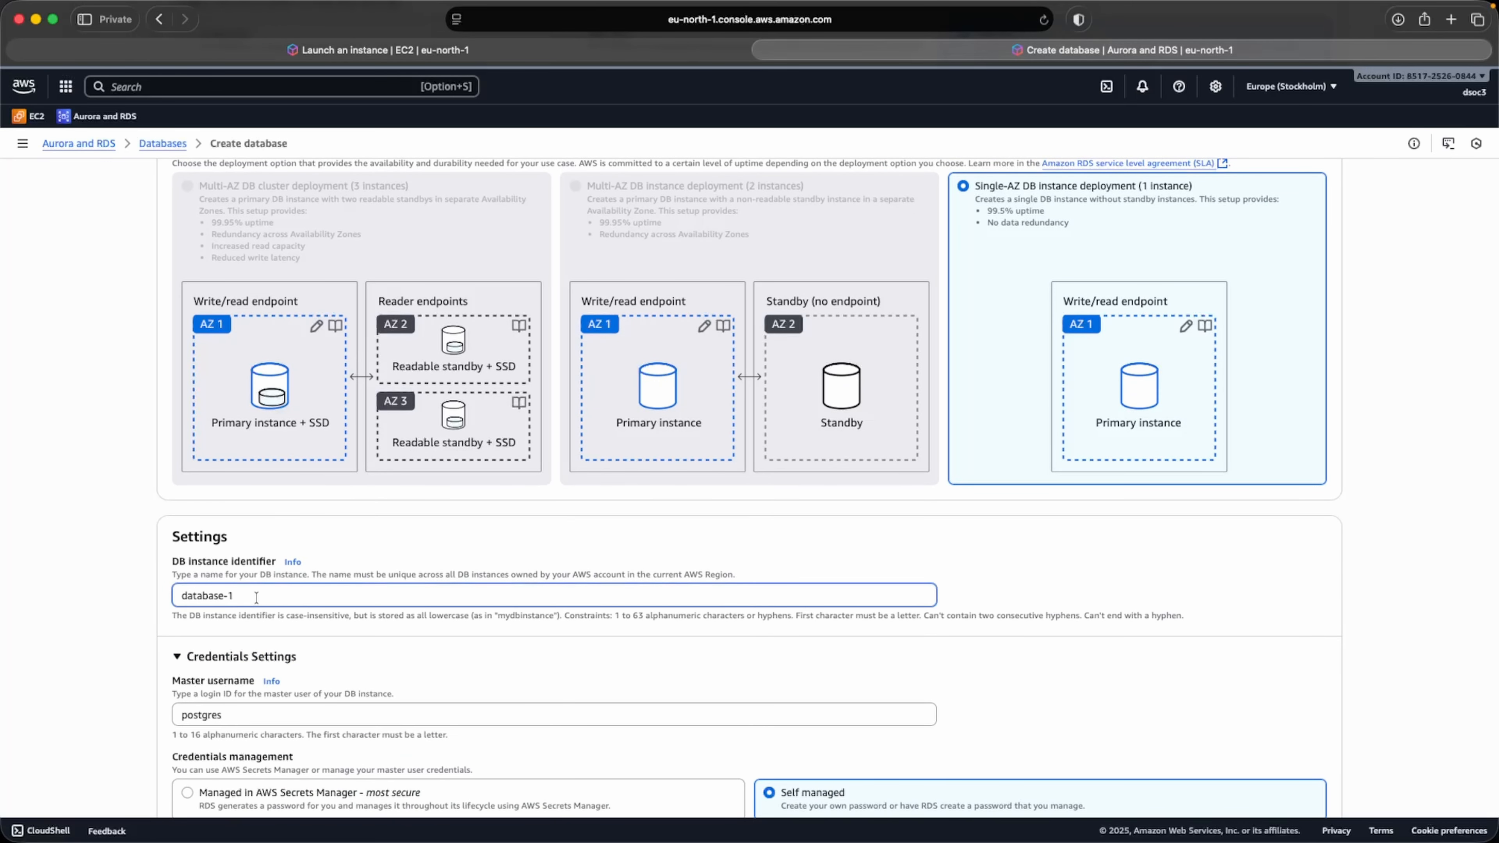
key("BackSpace")
type("DSOC3-Web-Server")
Copy the master username postgres and set credentials to Managed in AWS Secrets Manager.
scroll(450, 560, "down", 3)
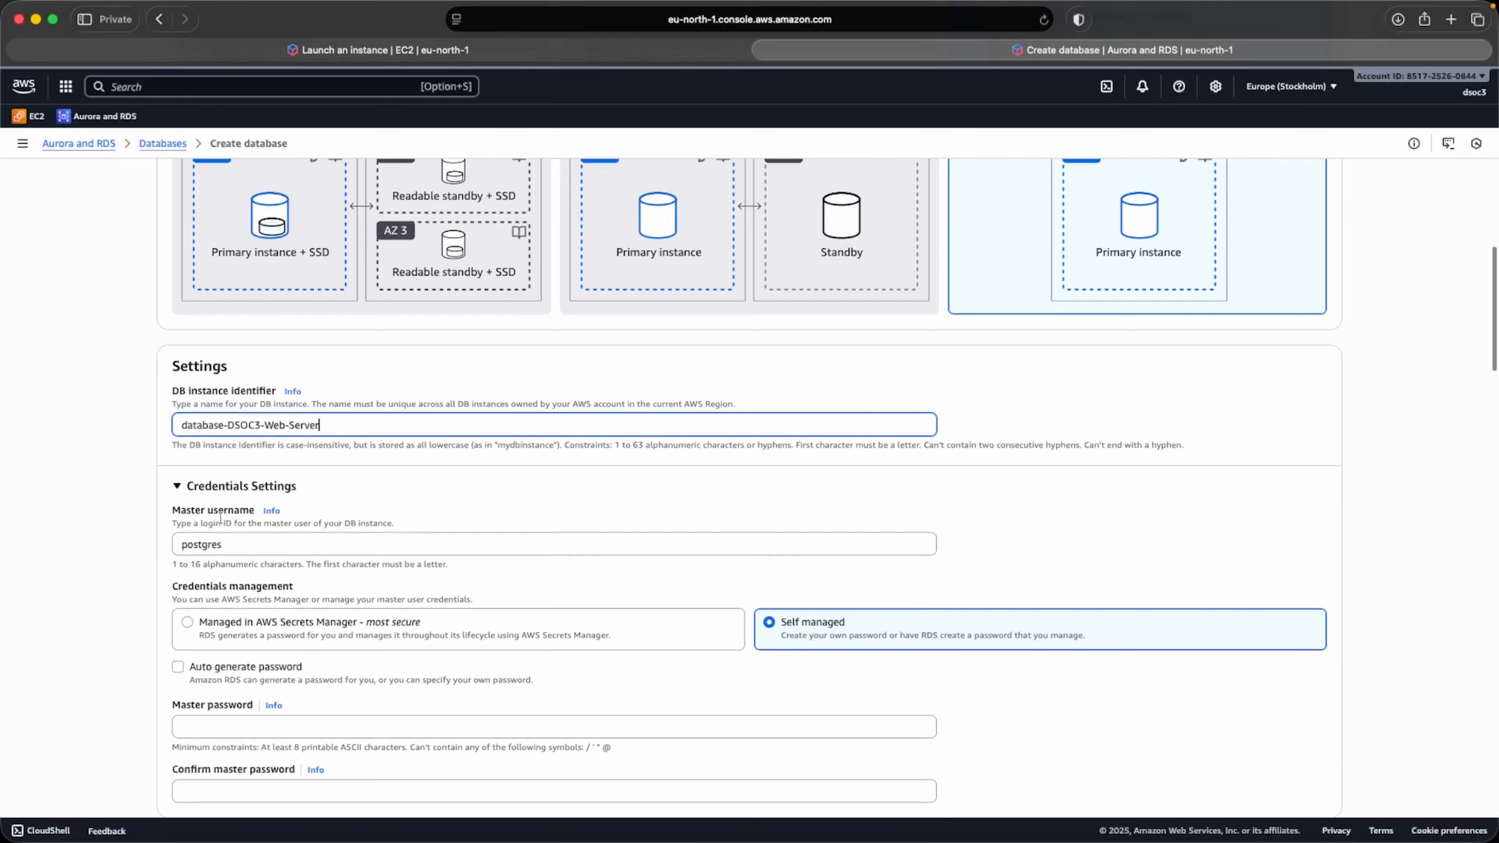
scroll(220, 518, "down", 1)
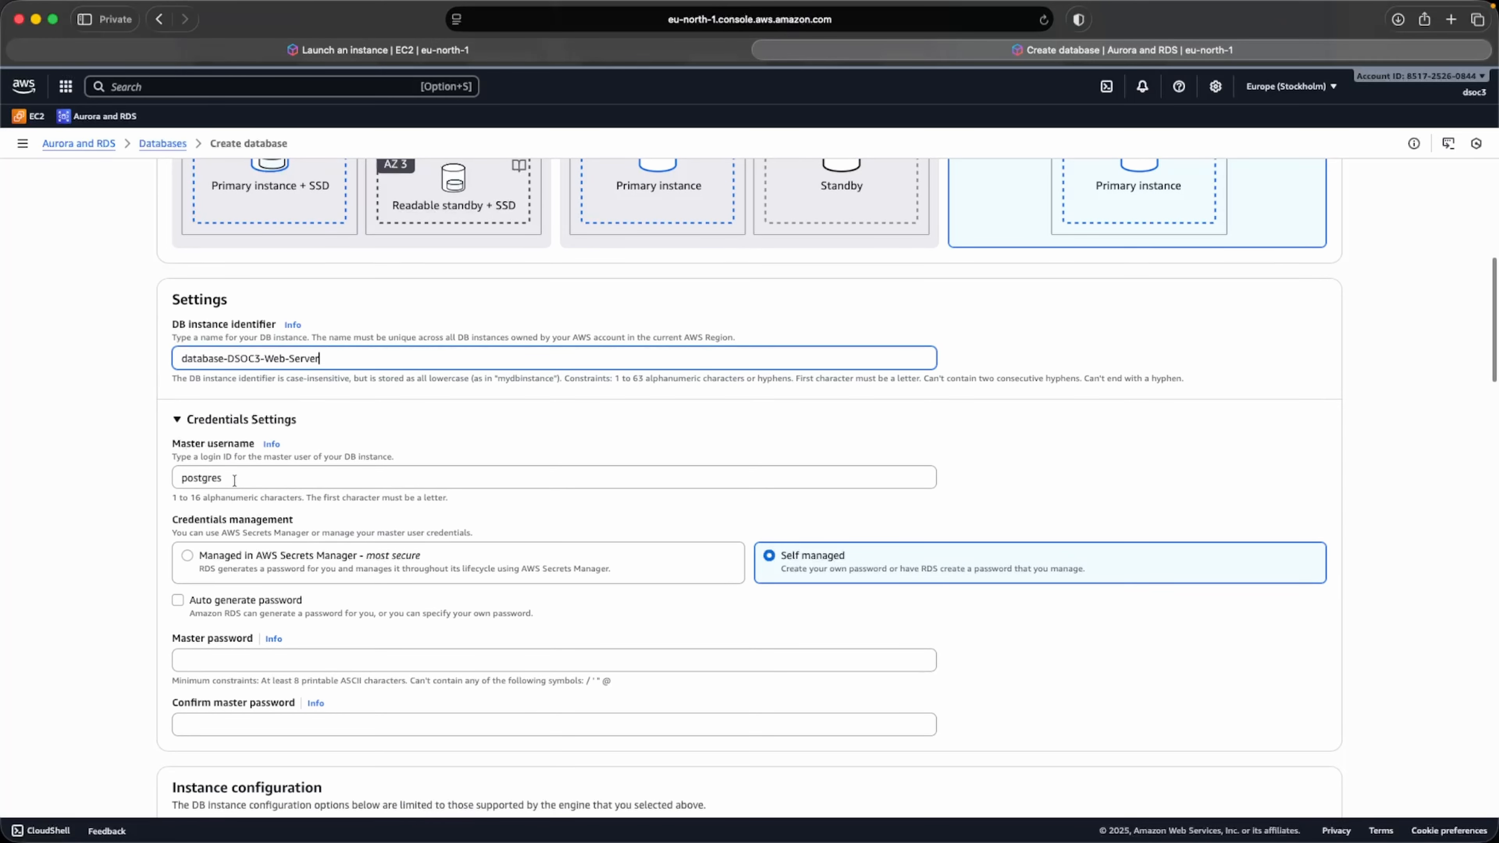
left_click_drag(222, 477, 148, 477)
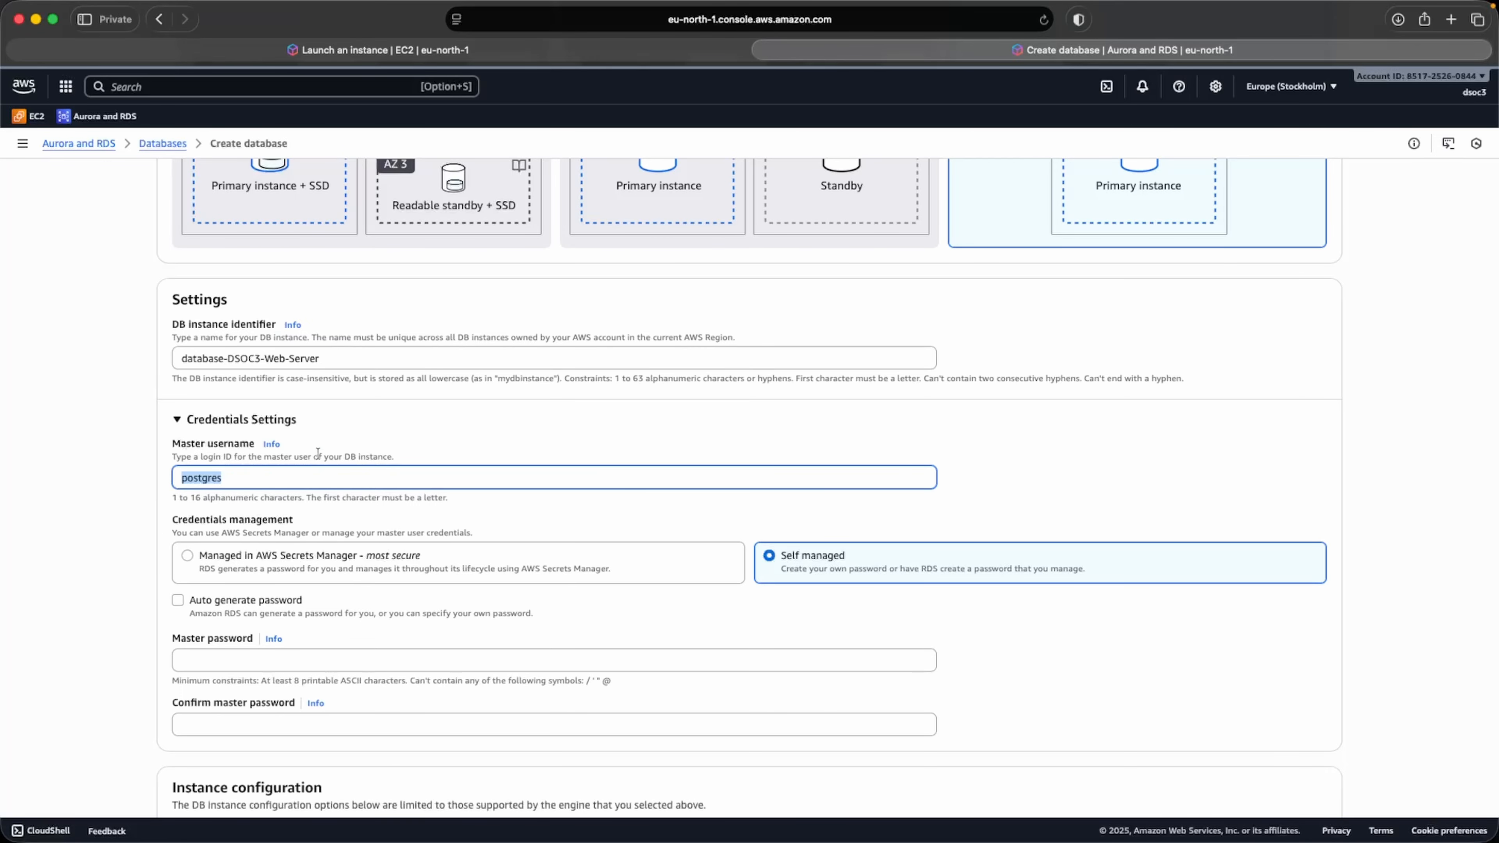
scroll(331, 442, "up", 5)
scroll(332, 442, "left", 4)
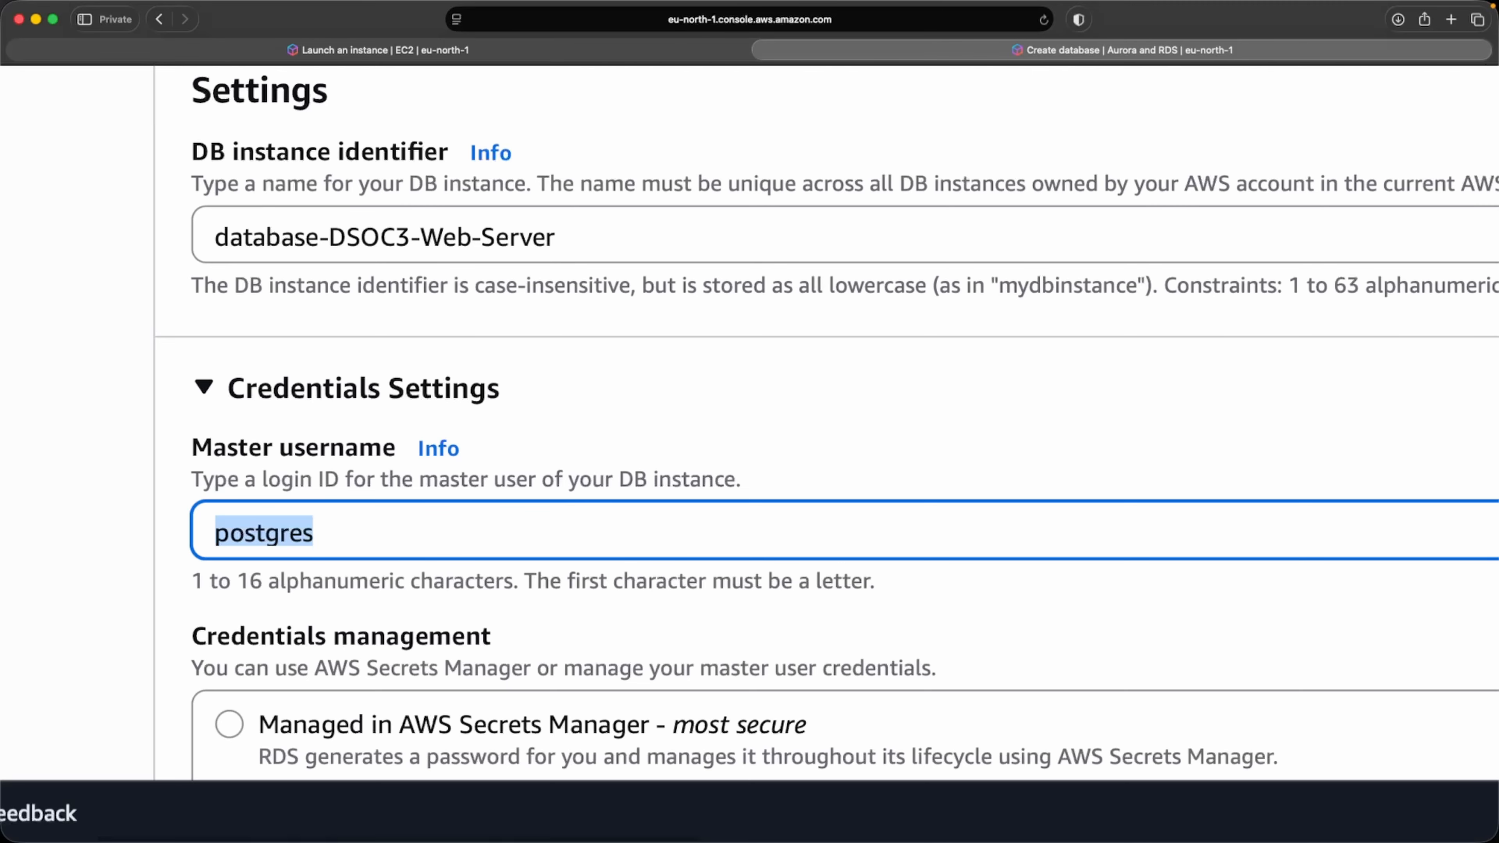
key("super+Tab")
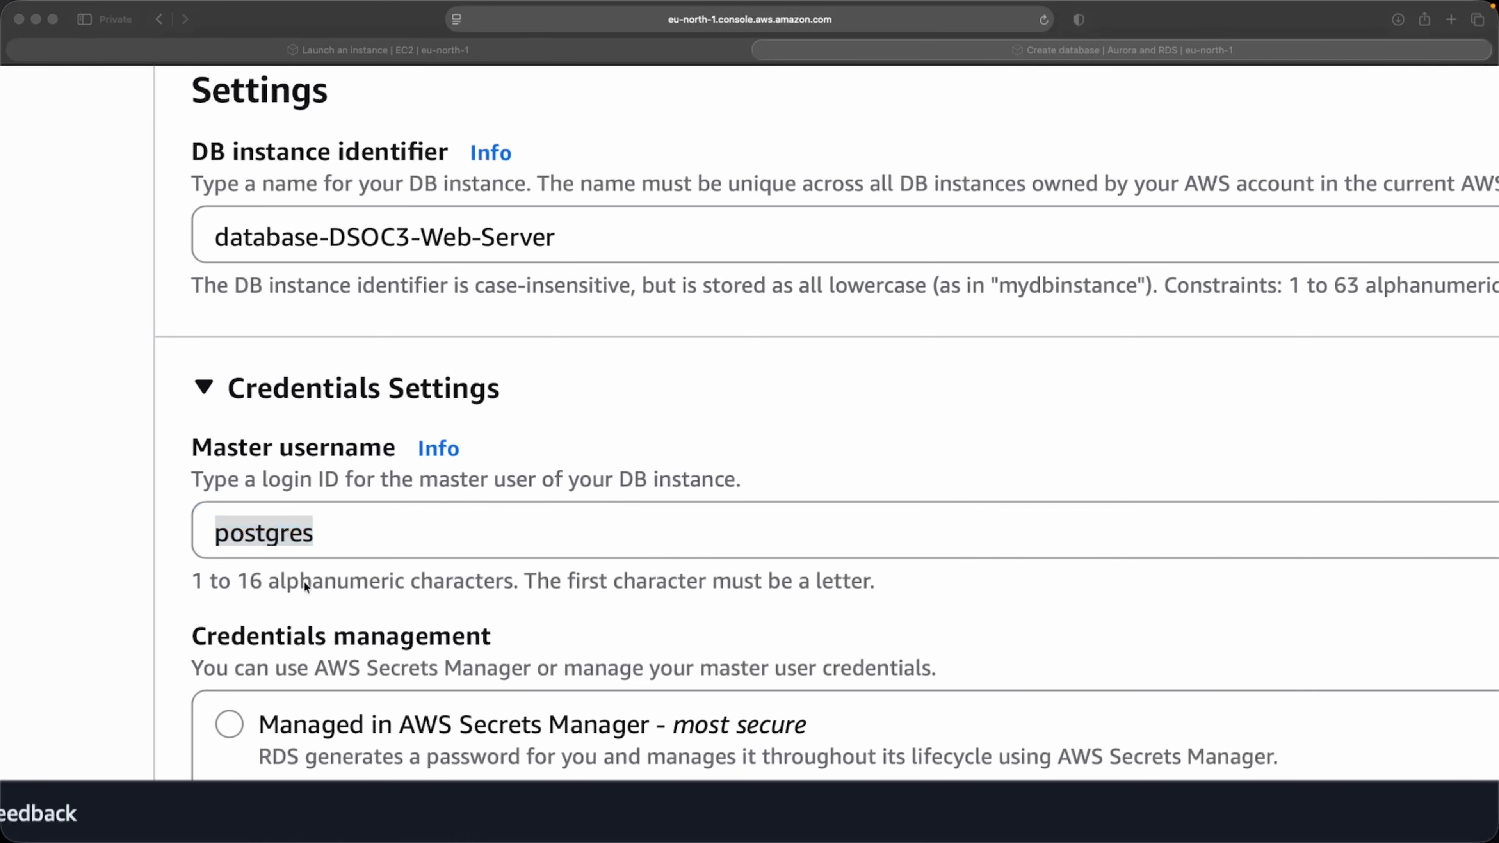
key("super+Tab")
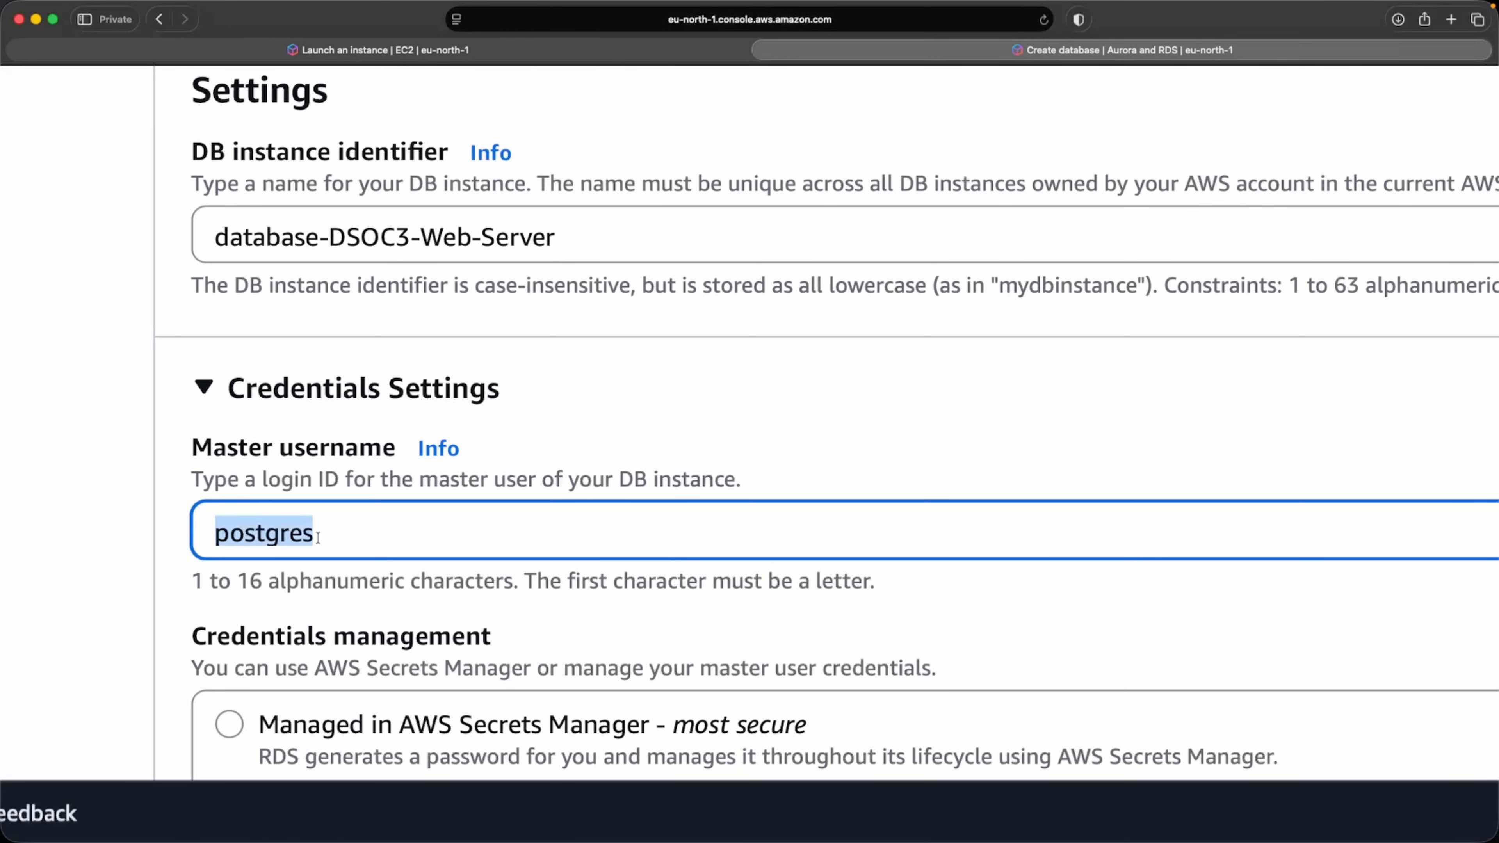
scroll(317, 537, "down", 3)
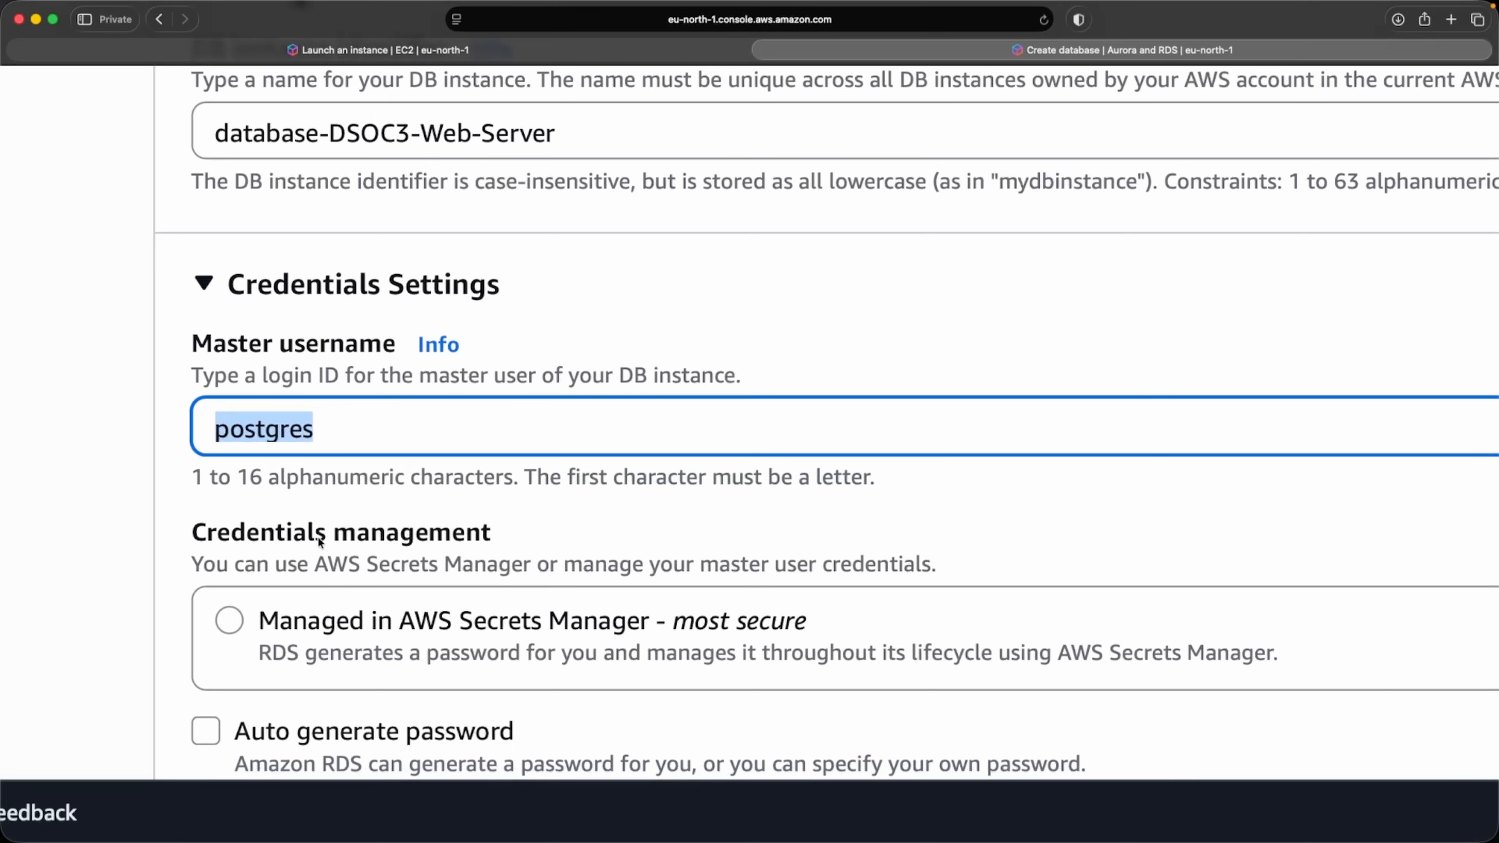
scroll(317, 537, "down", 3)
scroll(318, 540, "down", 1)
left_click(264, 535)
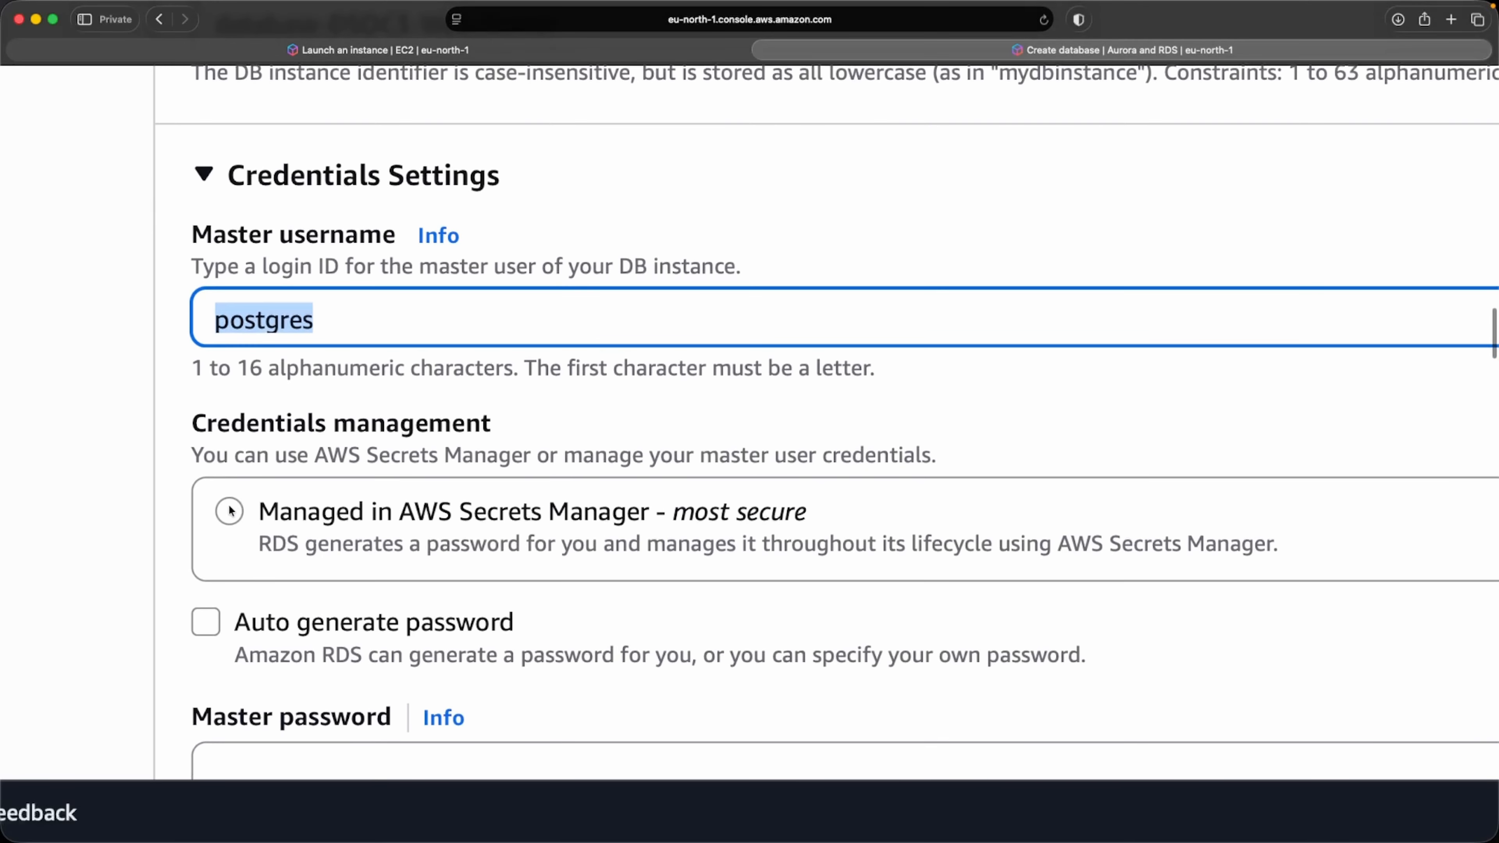
scroll(367, 485, "right", 3)
scroll(367, 485, "down", 5)
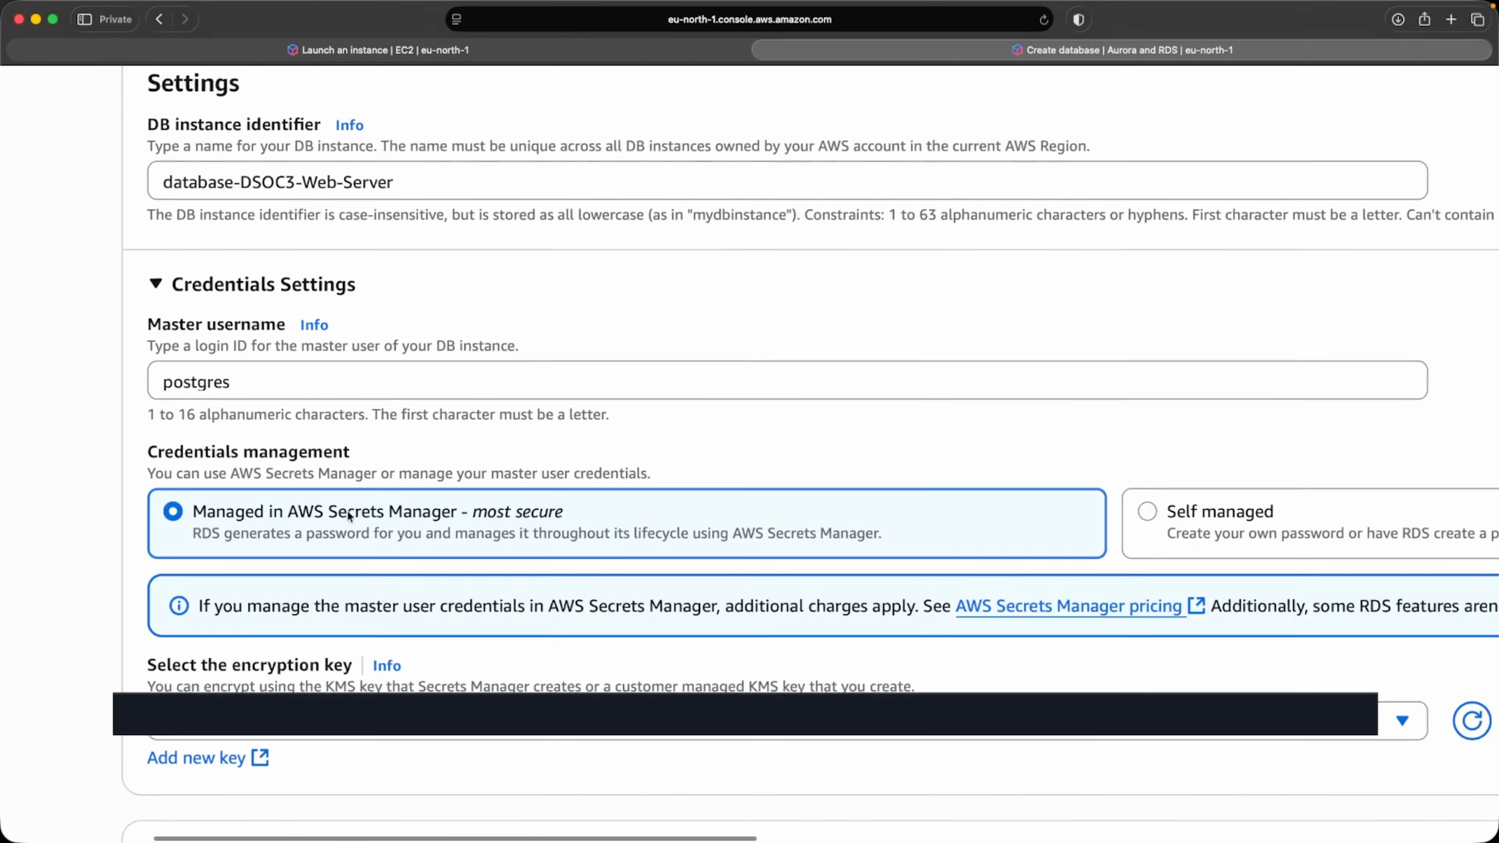
scroll(348, 516, "right", 1)
scroll(348, 516, "down", 1)
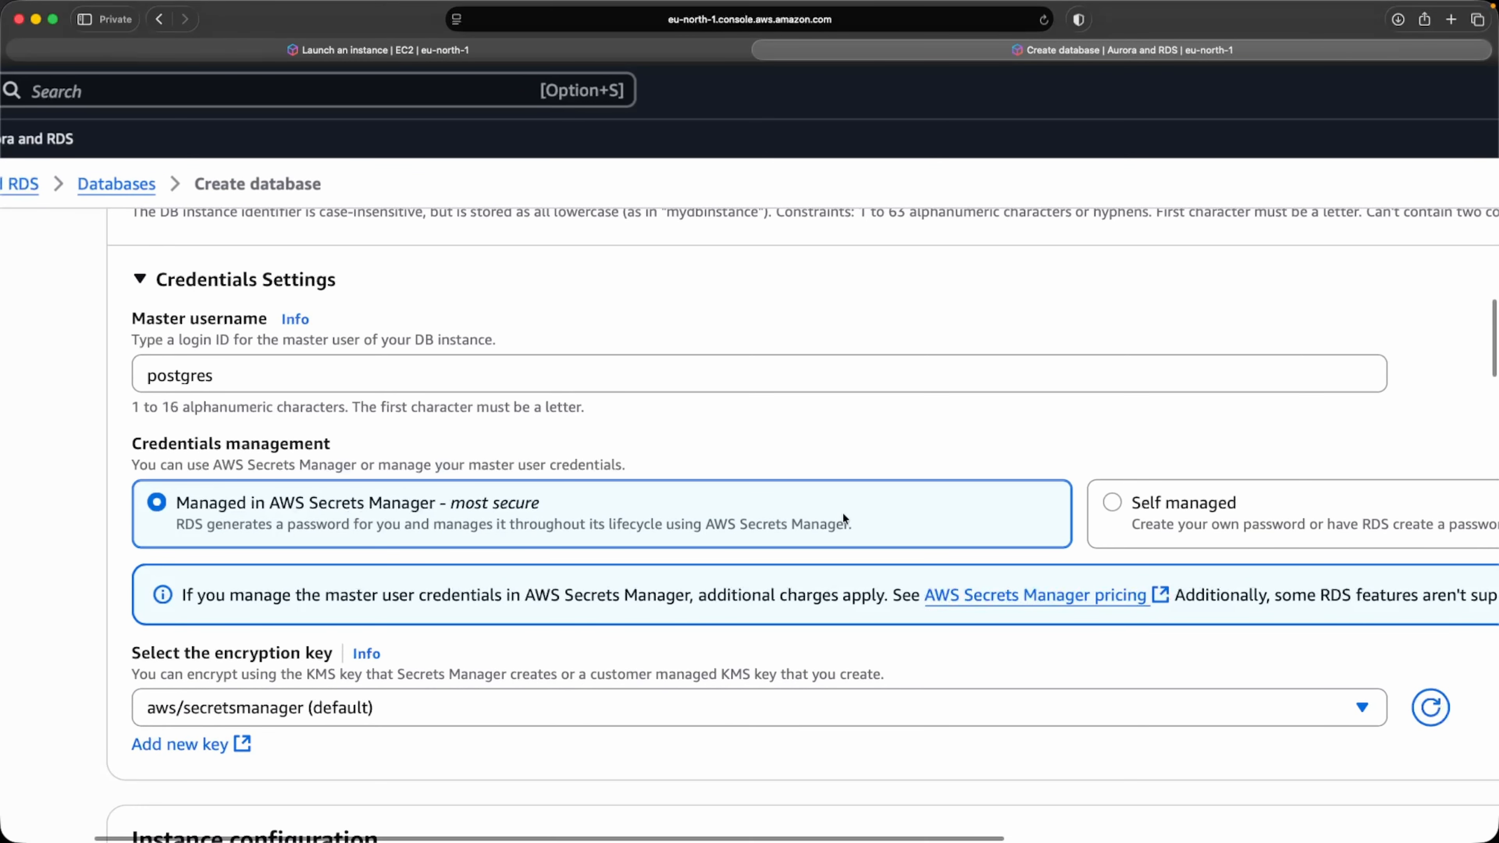
Switch to Self managed credentials with automatic password generation left off.
left_click(1121, 506)
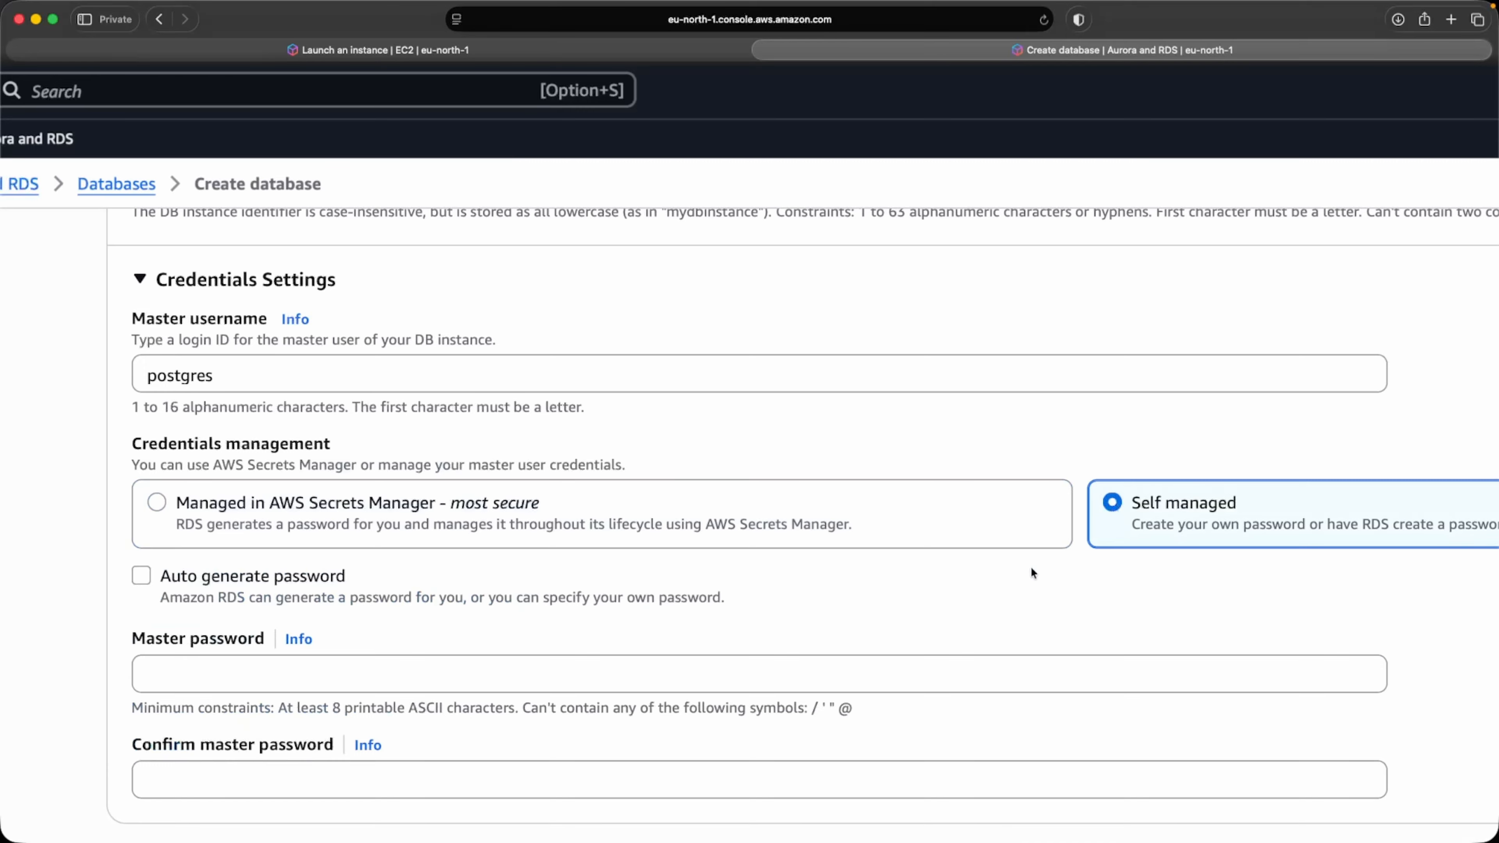
scroll(1032, 570, "down", 1)
left_click(139, 545)
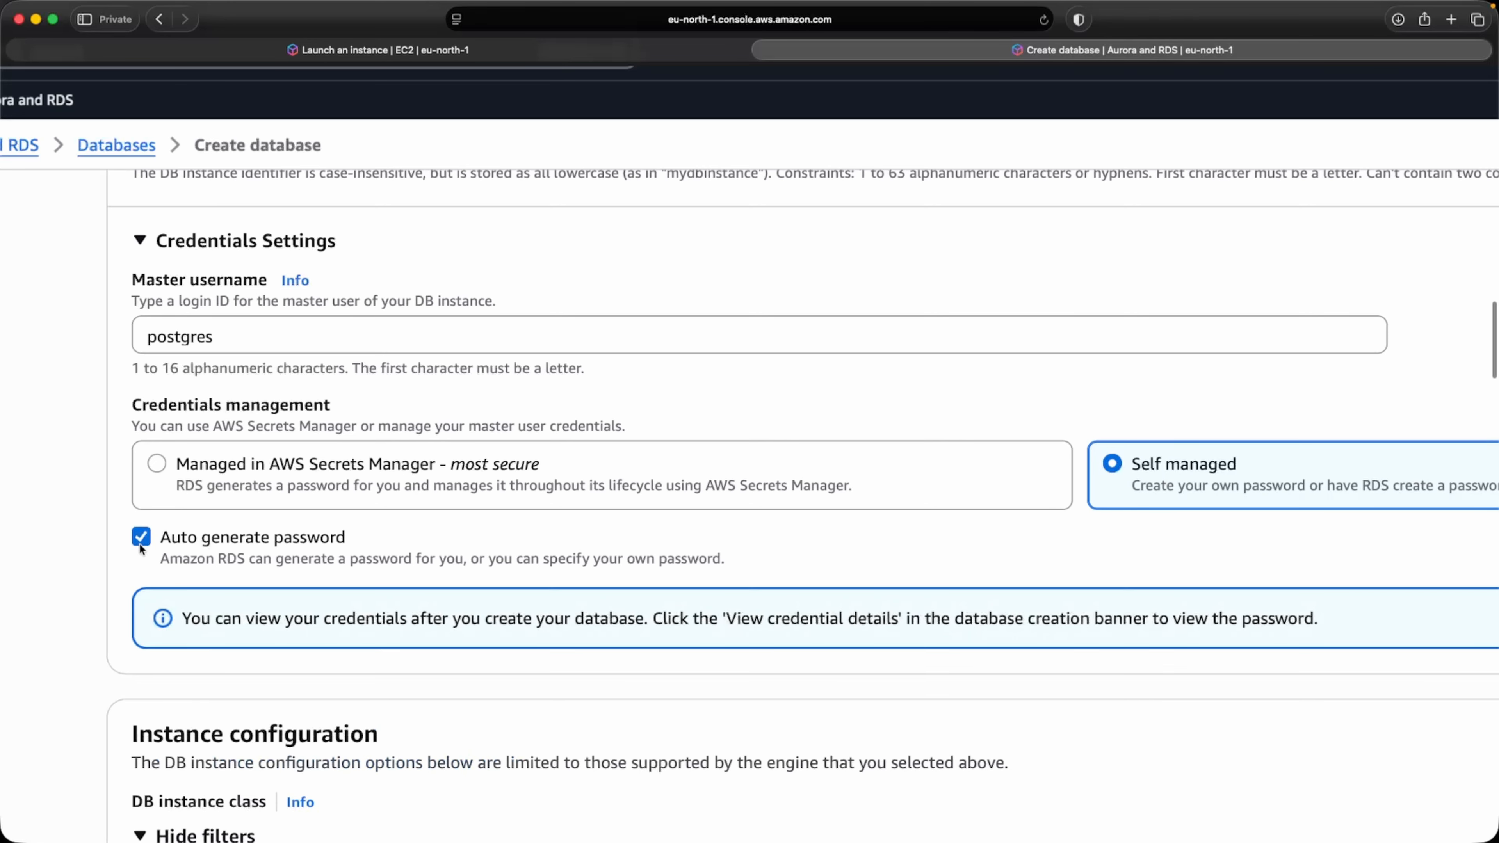
left_click(140, 545)
Enter and confirm the master password for user postgres.
left_click(310, 648)
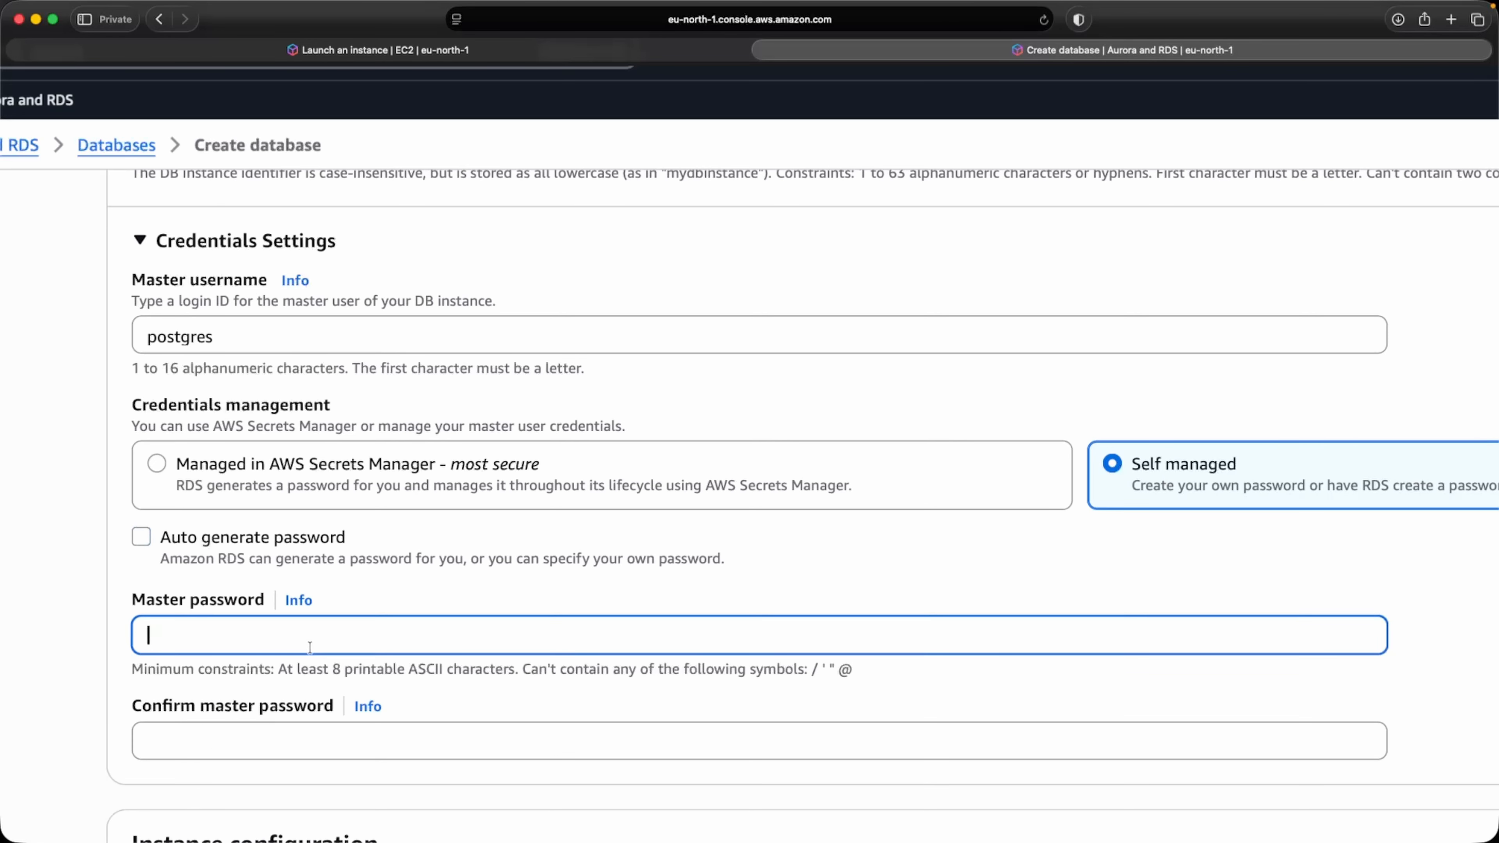
left_click_drag(248, 329, 85, 327)
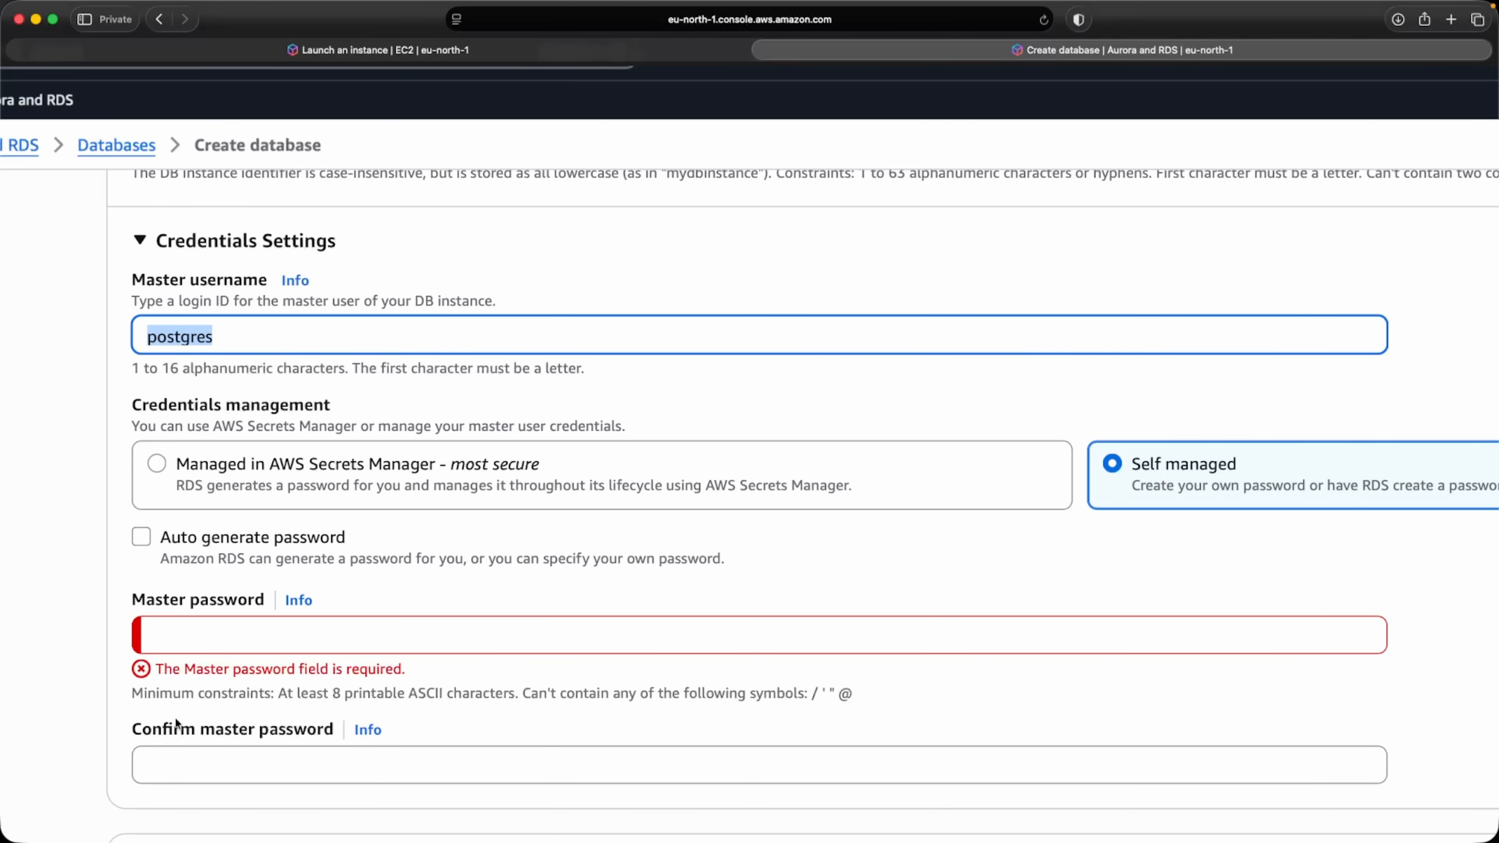
left_click(166, 628)
key("super+v")
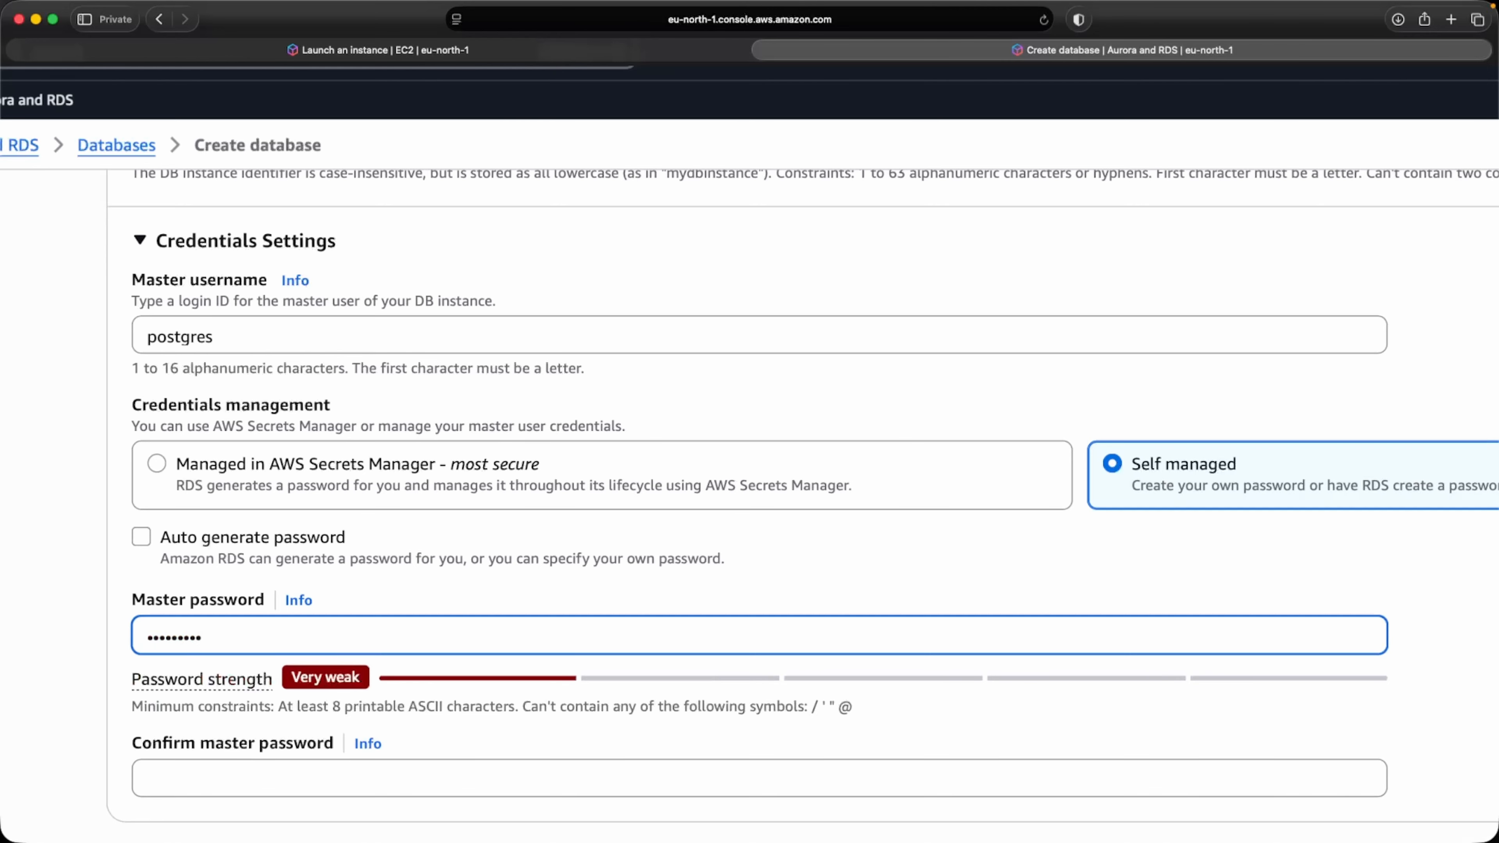
key("Tab")
key("Tab")
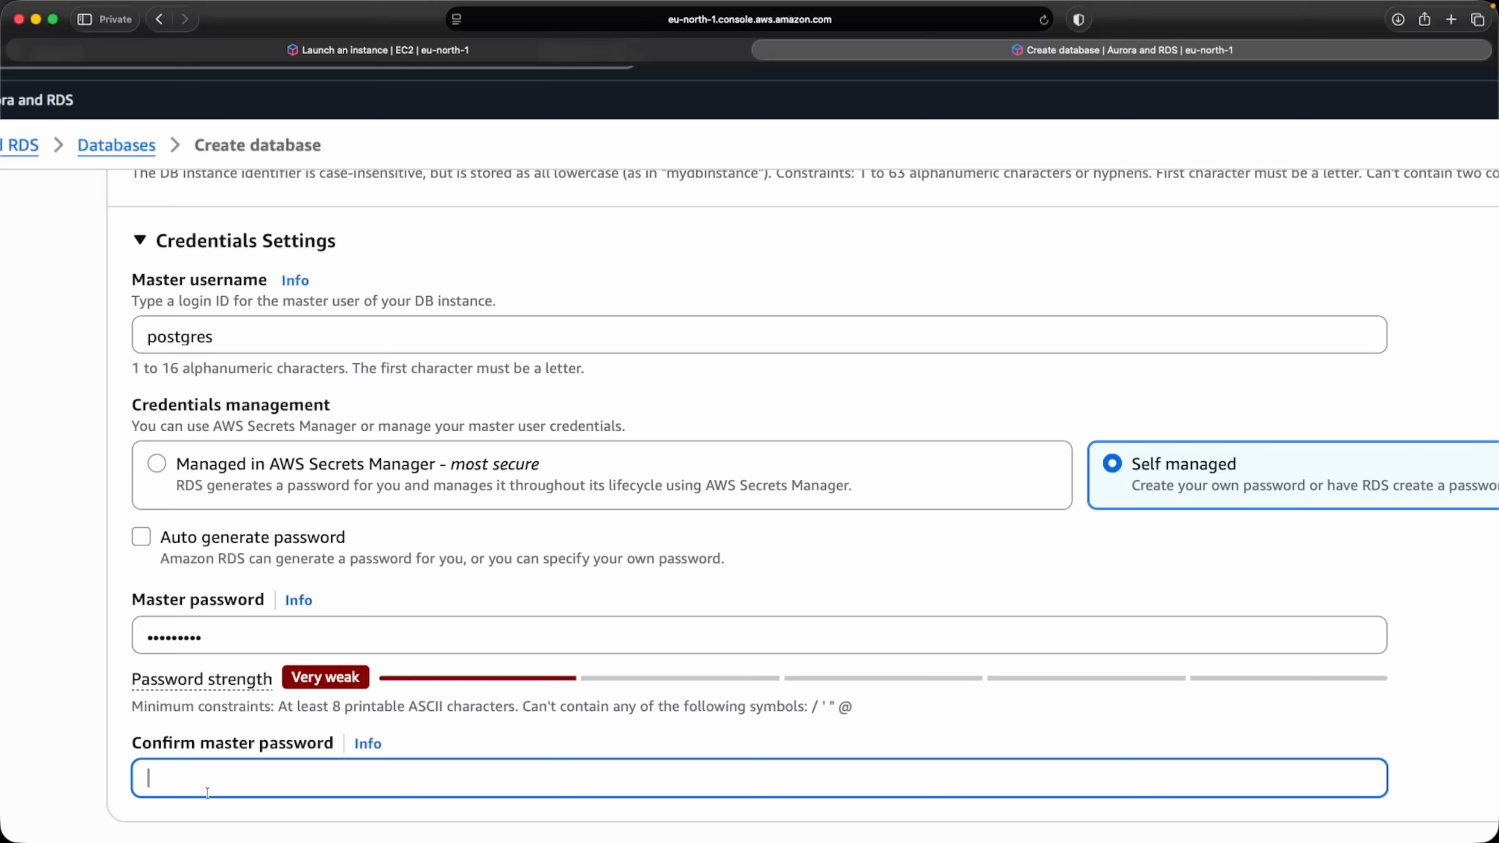
type("•••••••••")
scroll(199, 694, "down", 3)
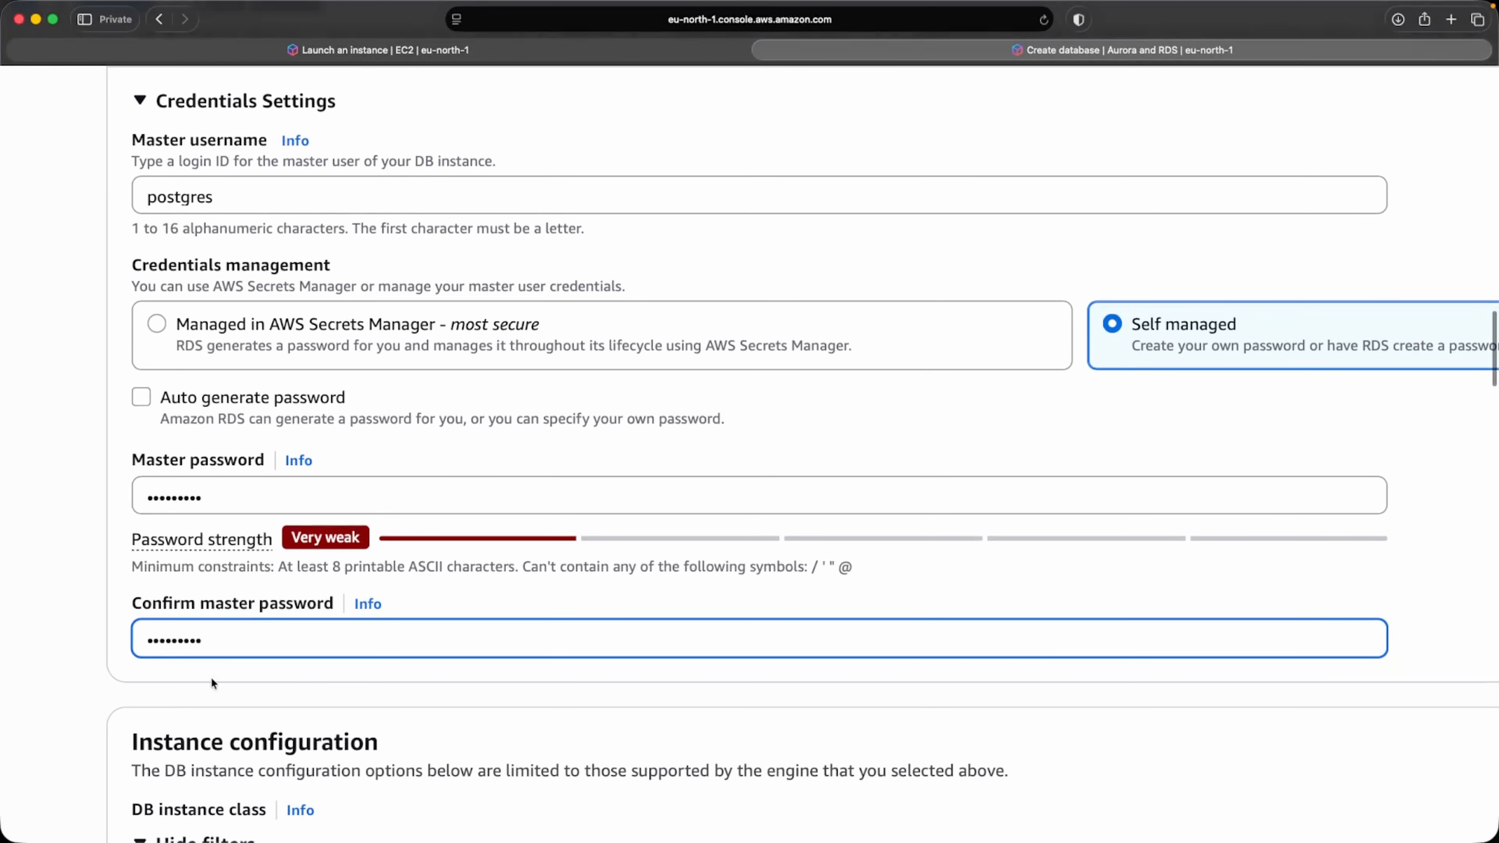
key("Tab")
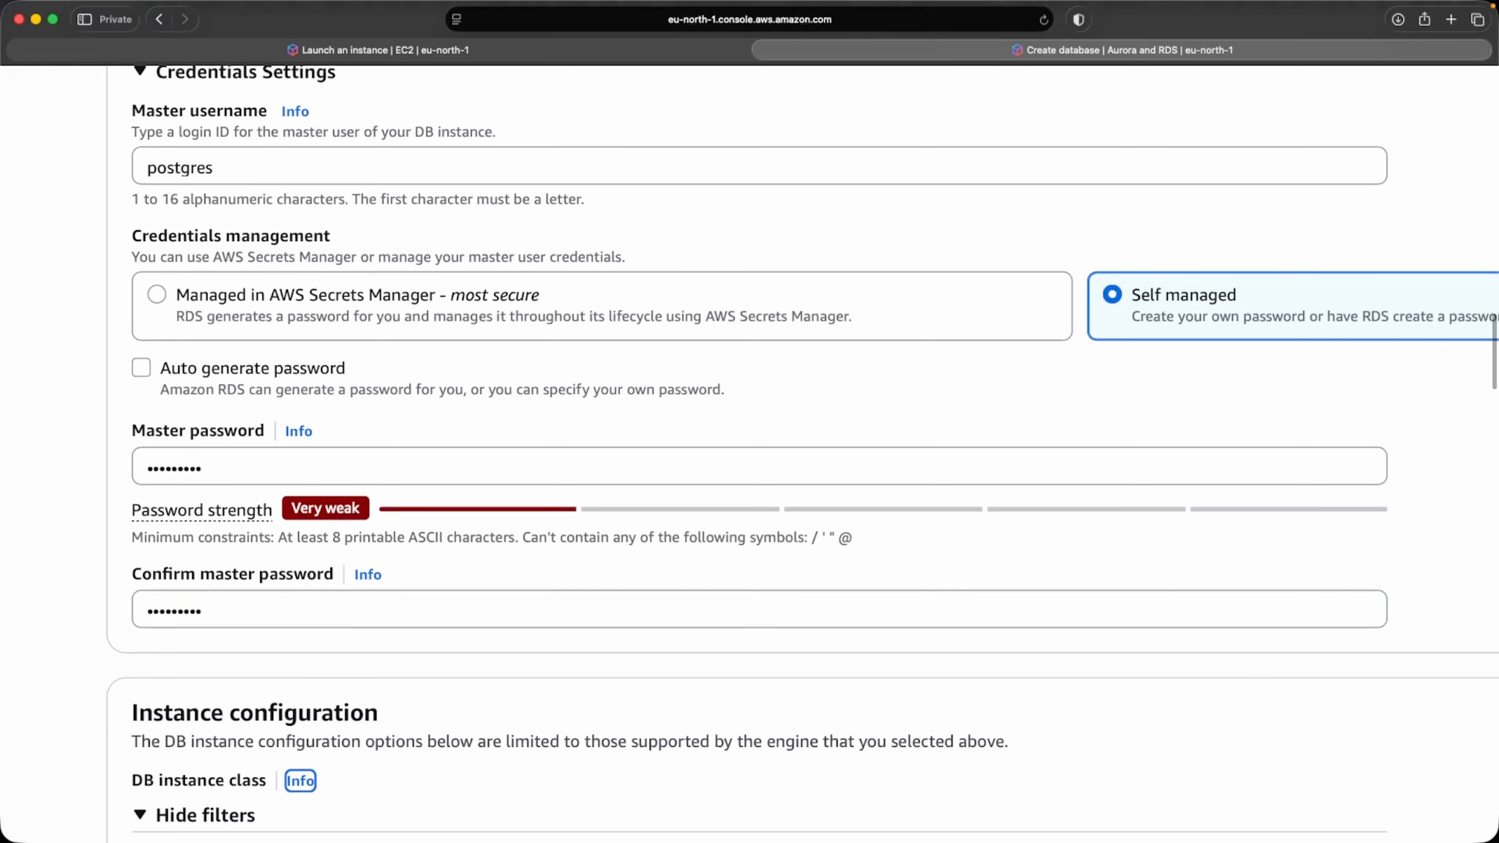
scroll(290, 626, "down", 3)
scroll(290, 626, "down", 4)
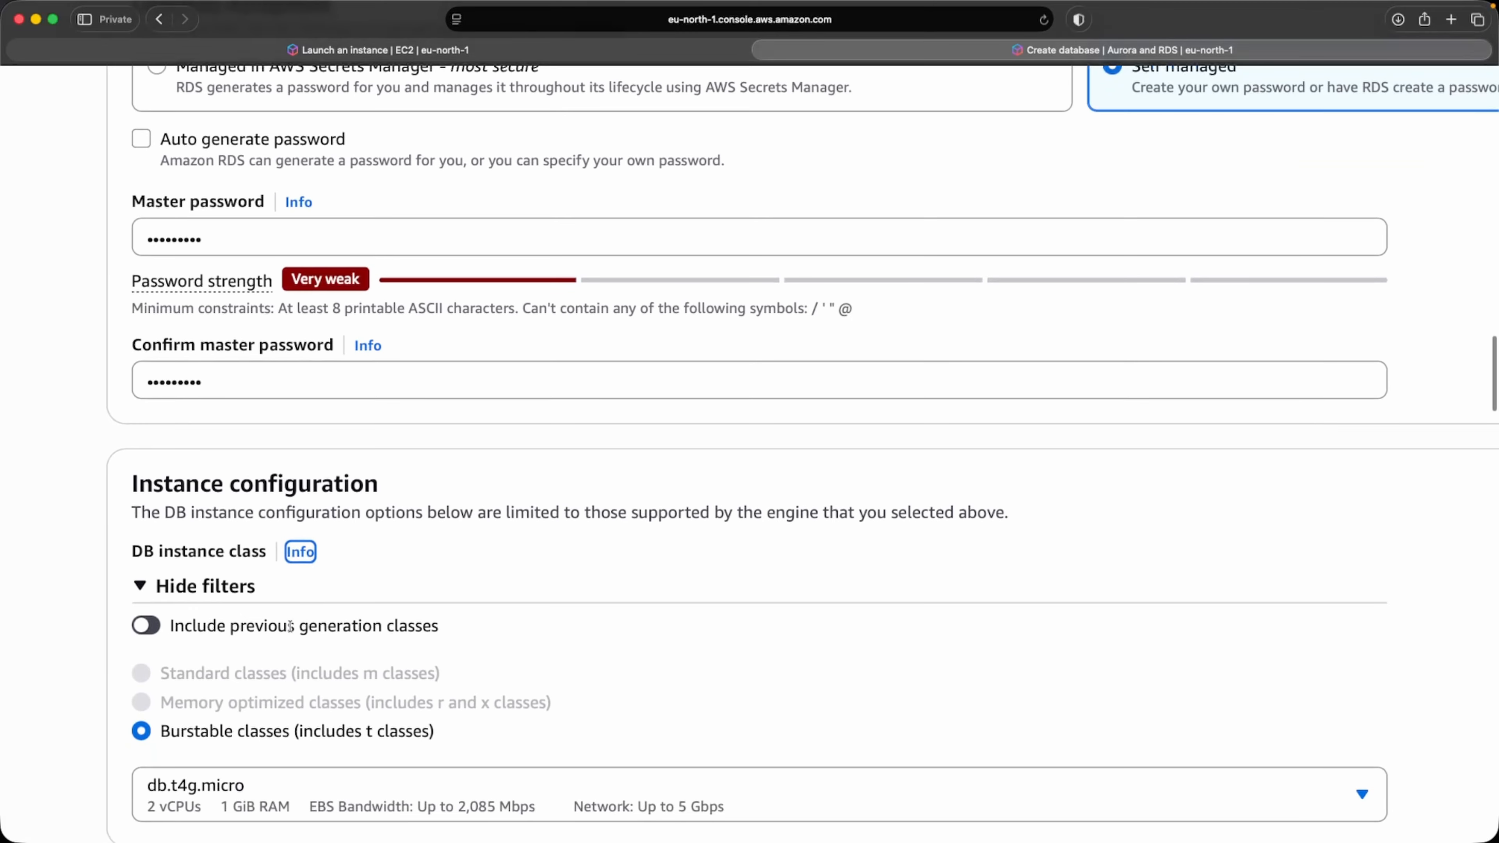
scroll(291, 627, "down", 2)
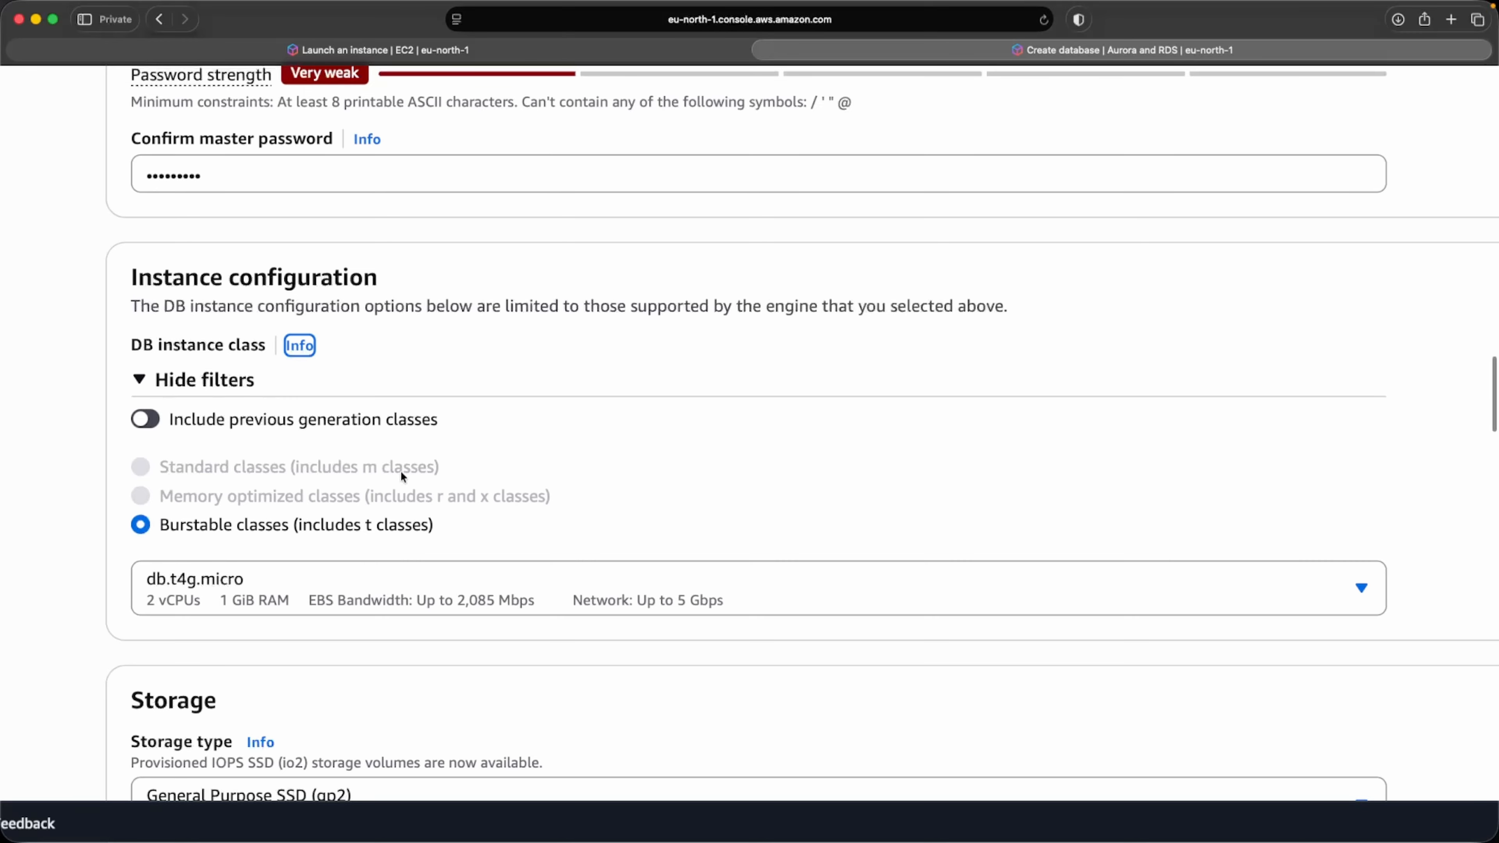
scroll(401, 475, "down", 1)
scroll(401, 476, "down", 2)
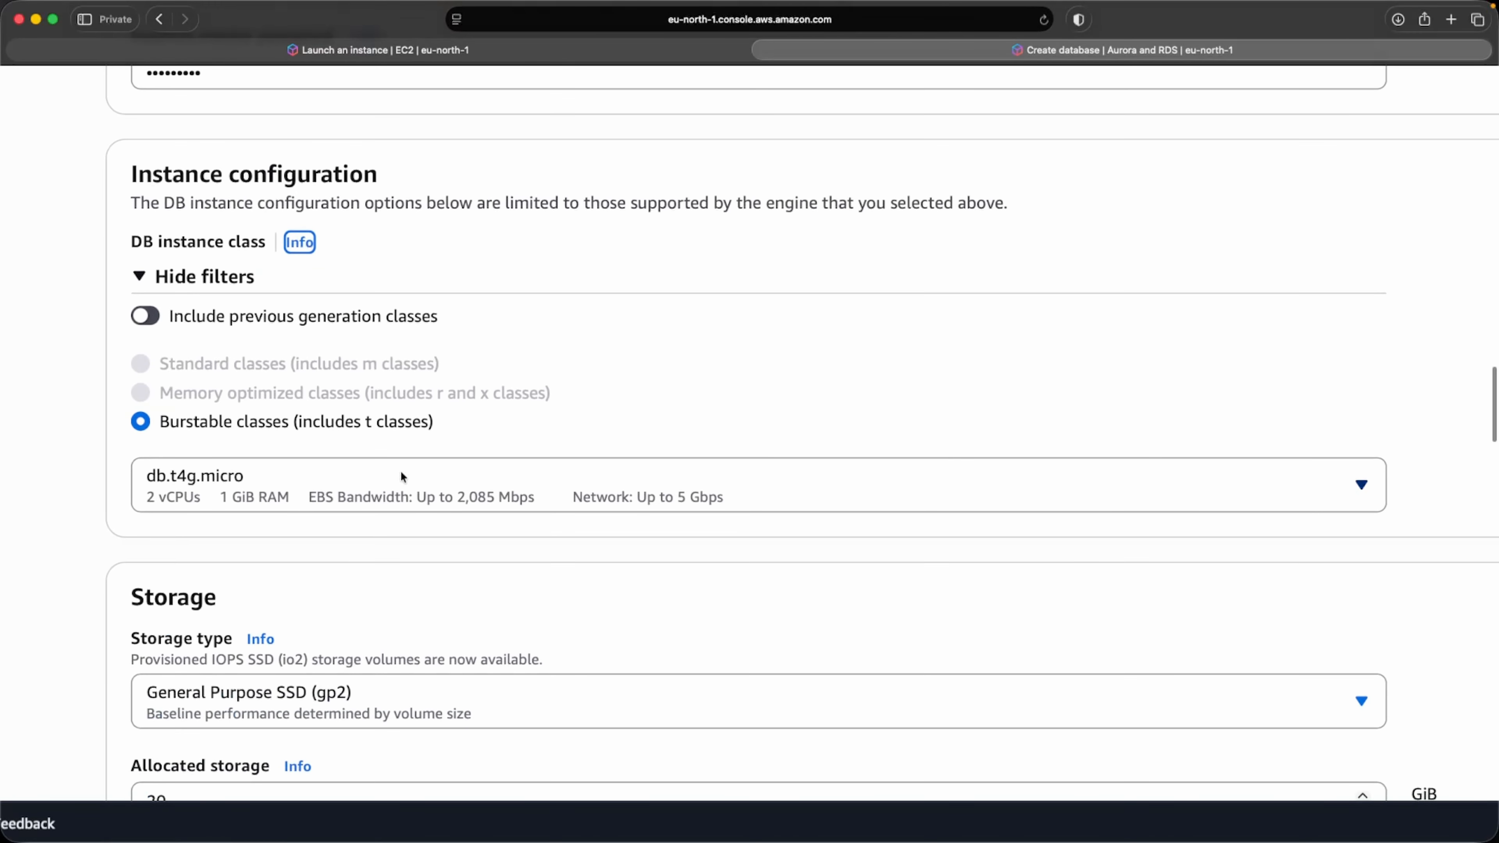
left_click(1365, 487)
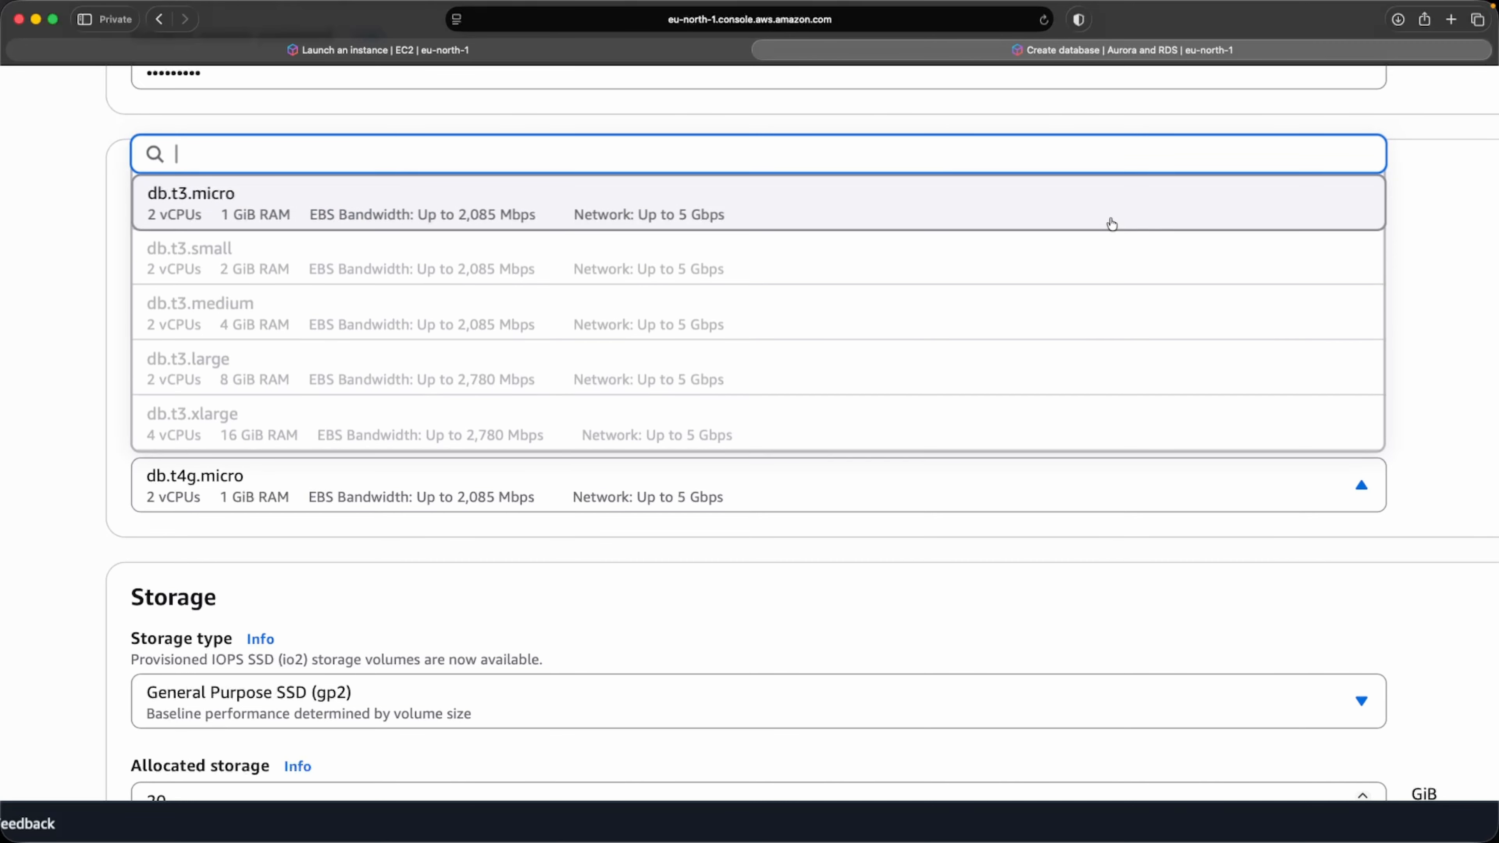
scroll(1111, 224, "down", 3)
scroll(1071, 239, "up", 3)
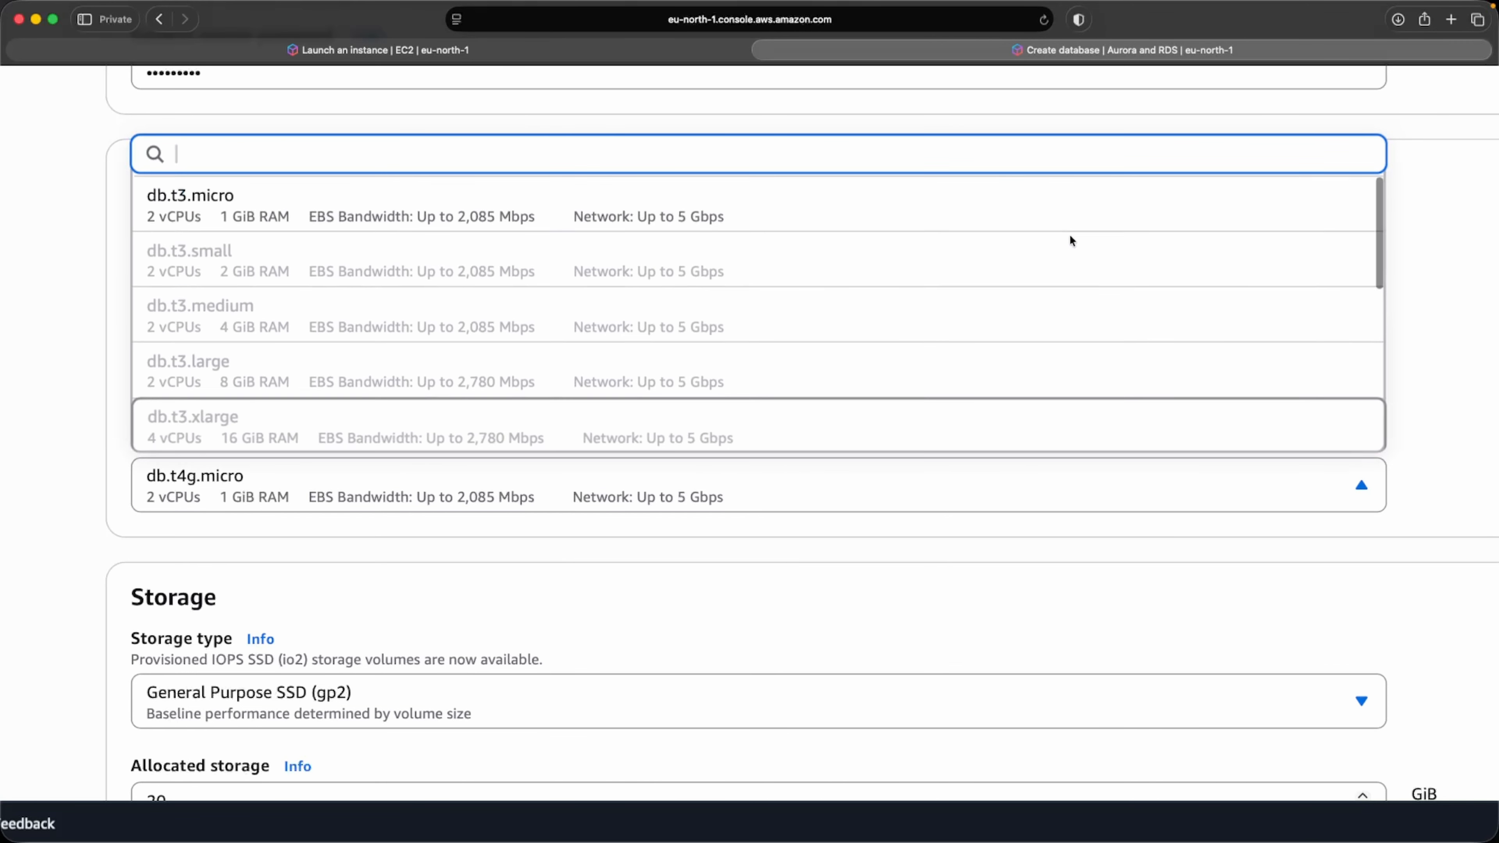
scroll(1069, 240, "down", 4)
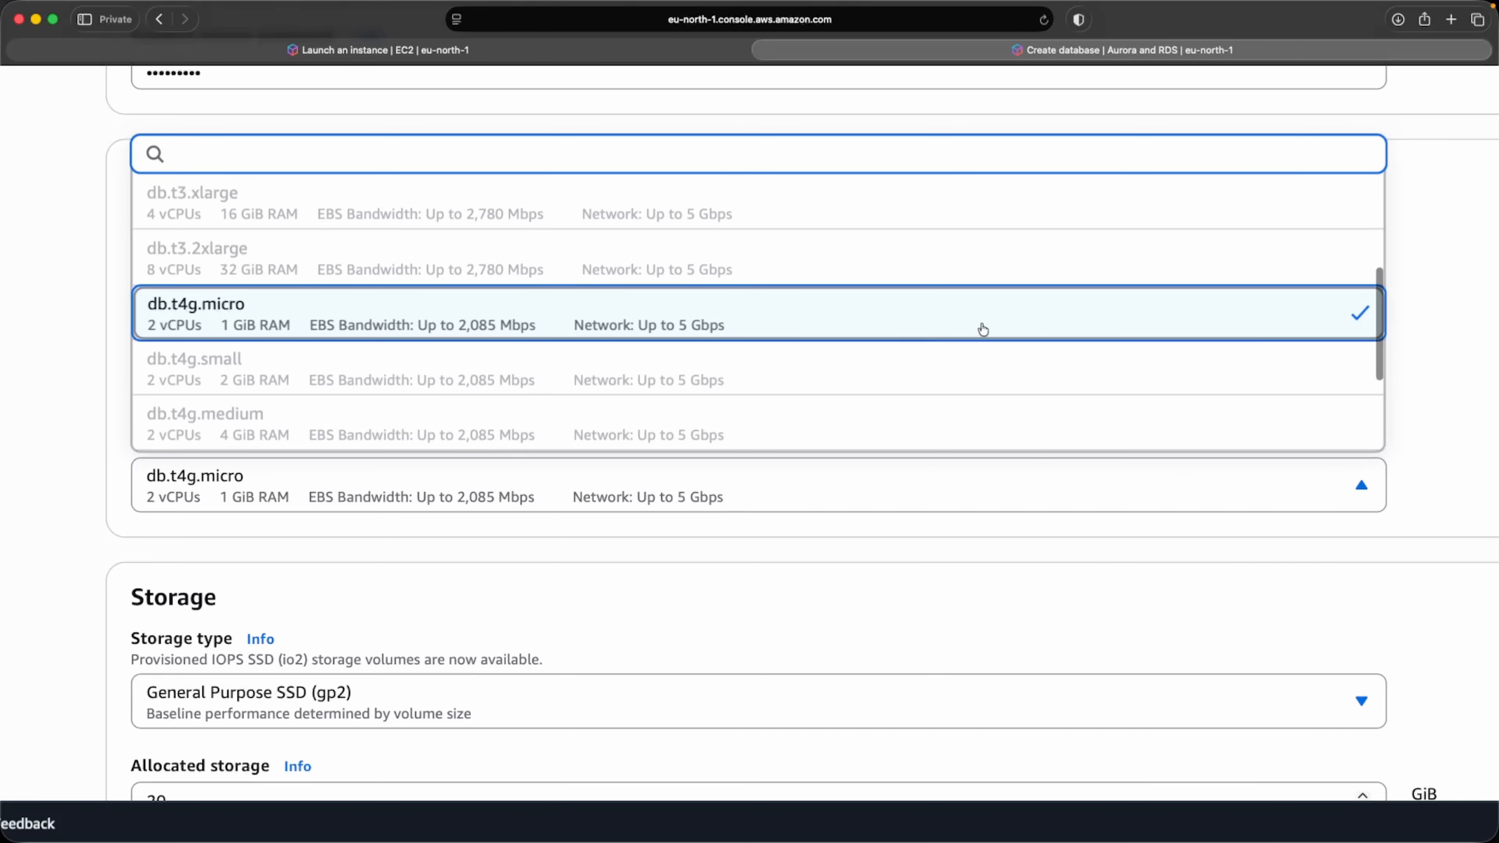
scroll(1040, 356, "up", 4)
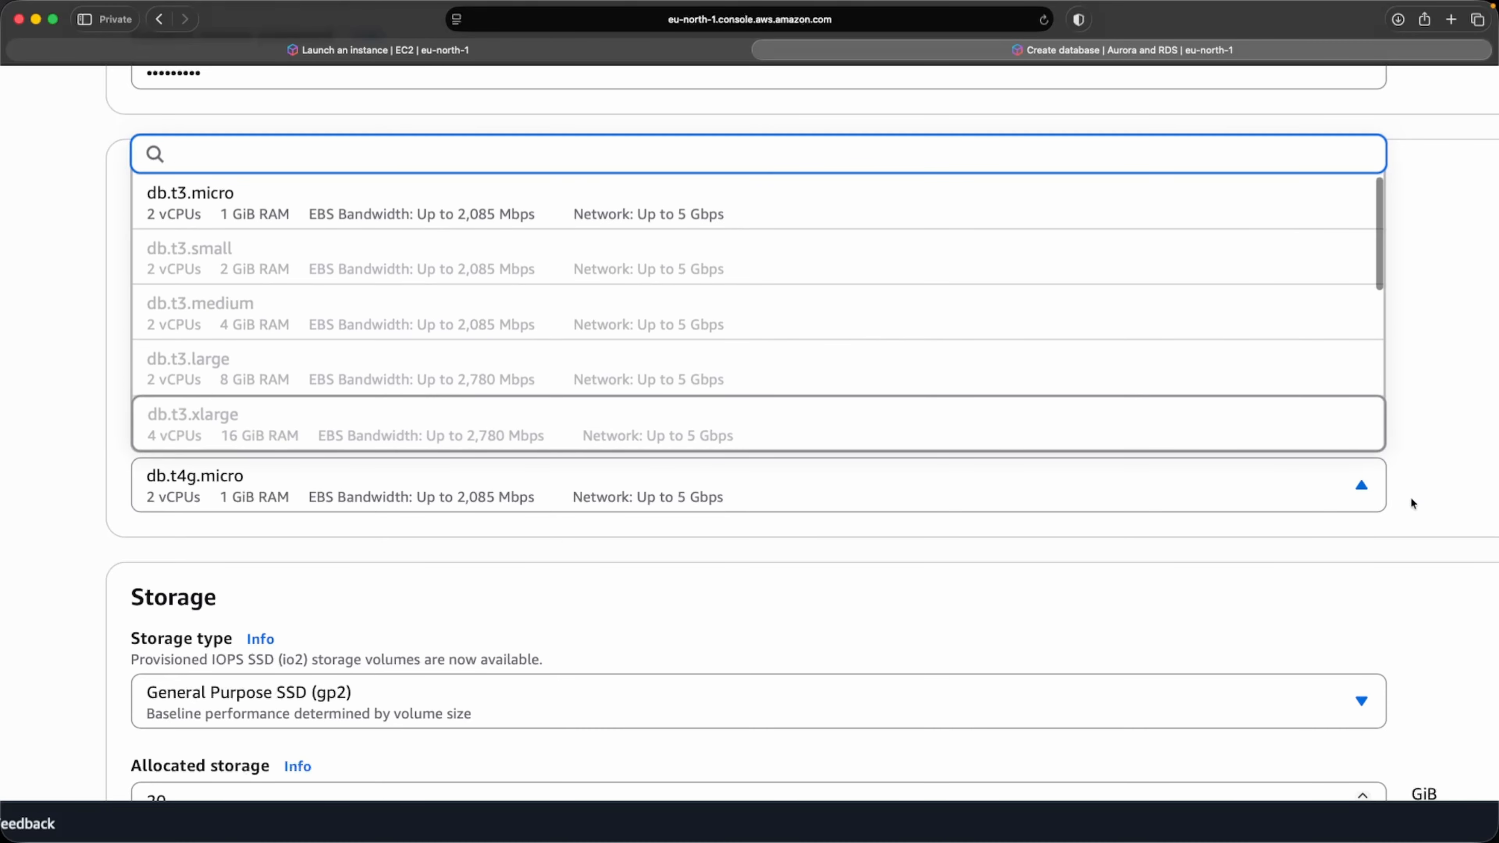
left_click(1419, 505)
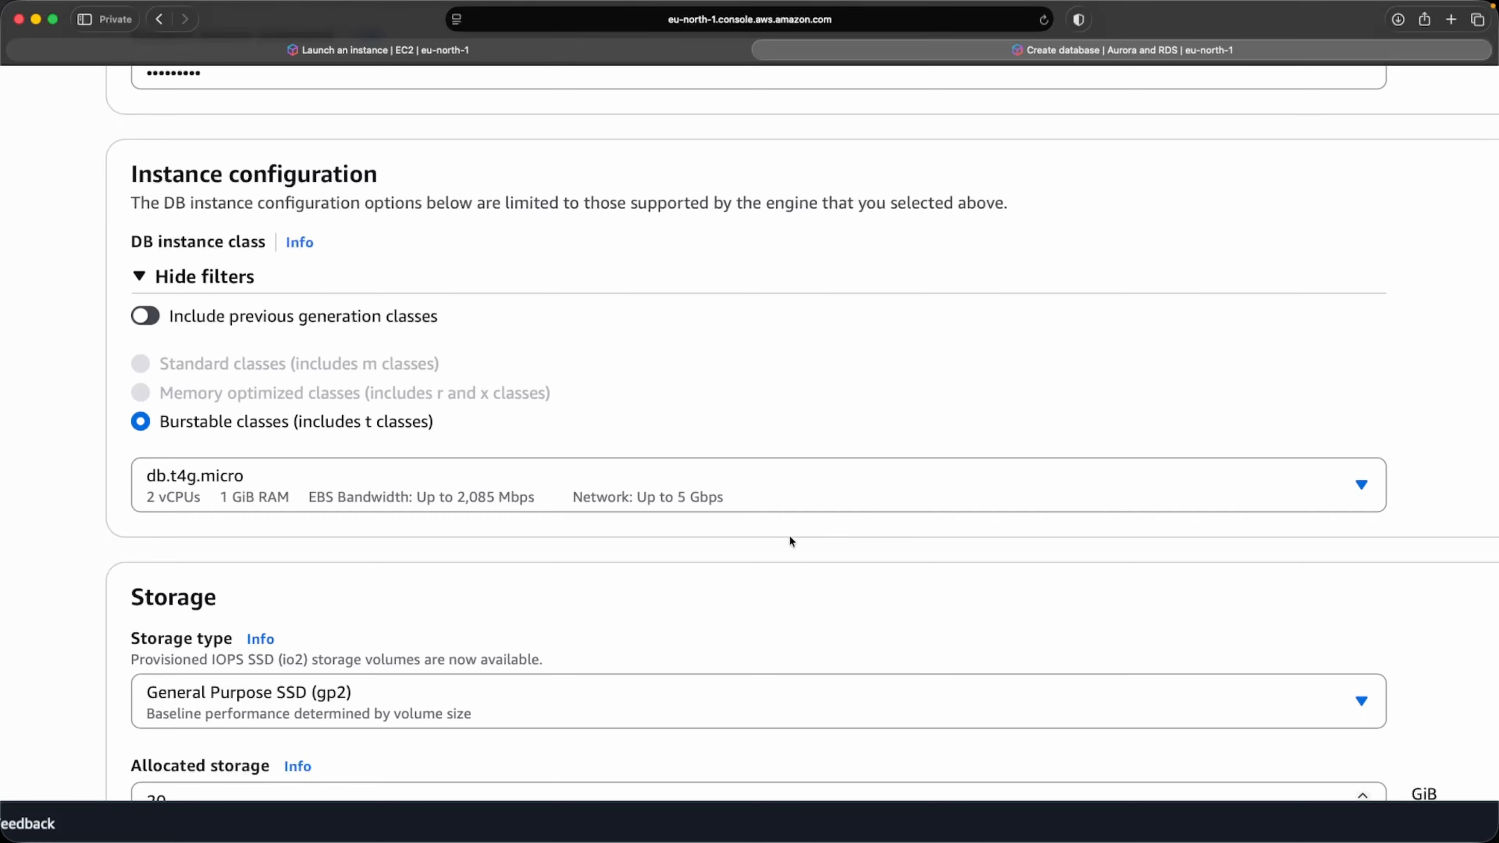
scroll(789, 541, "down", 3)
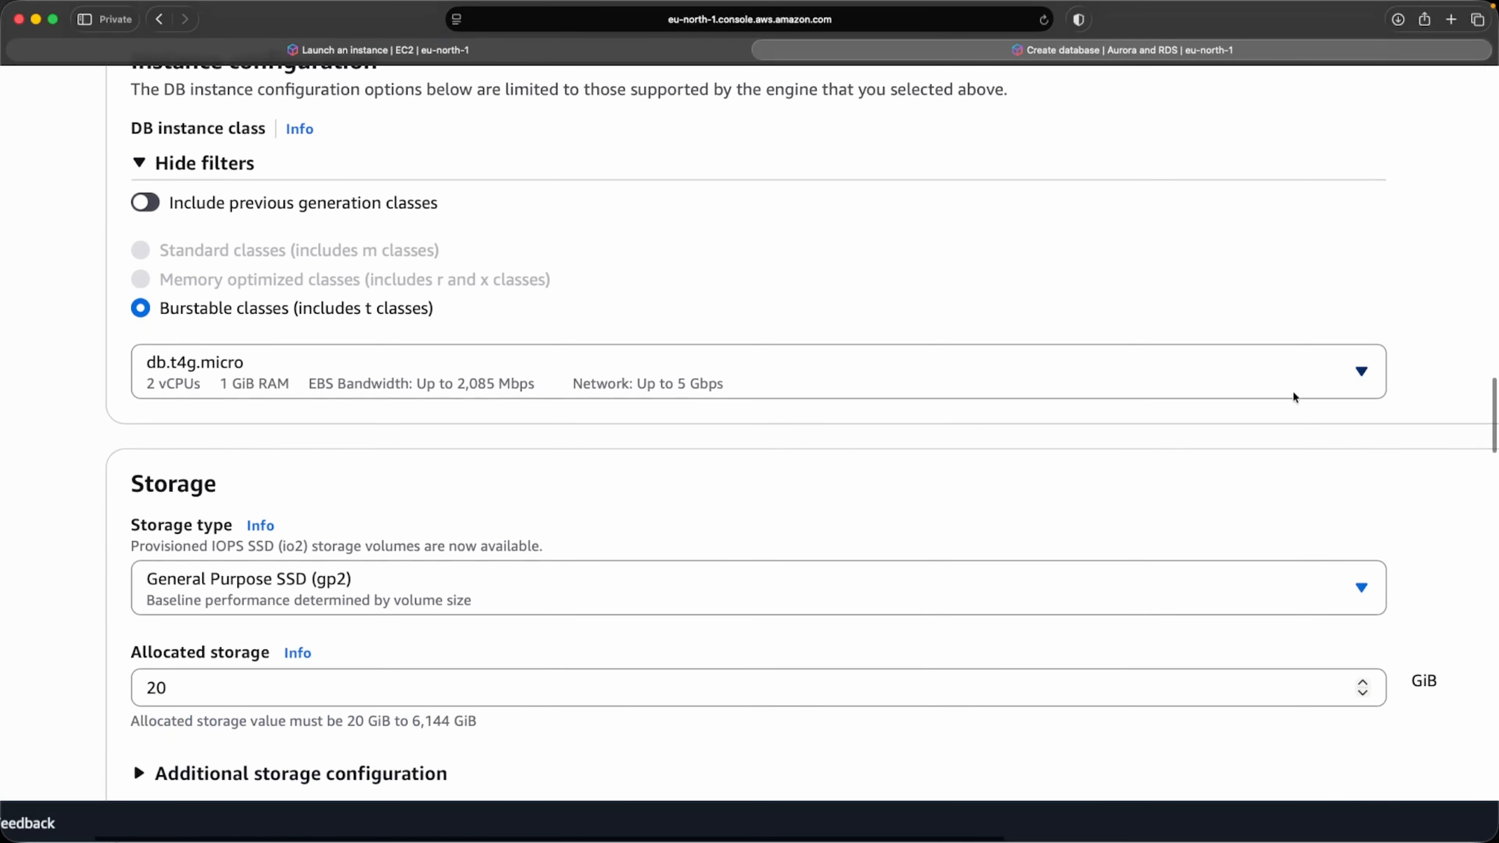
left_click(1362, 367)
scroll(1203, 514, "down", 2)
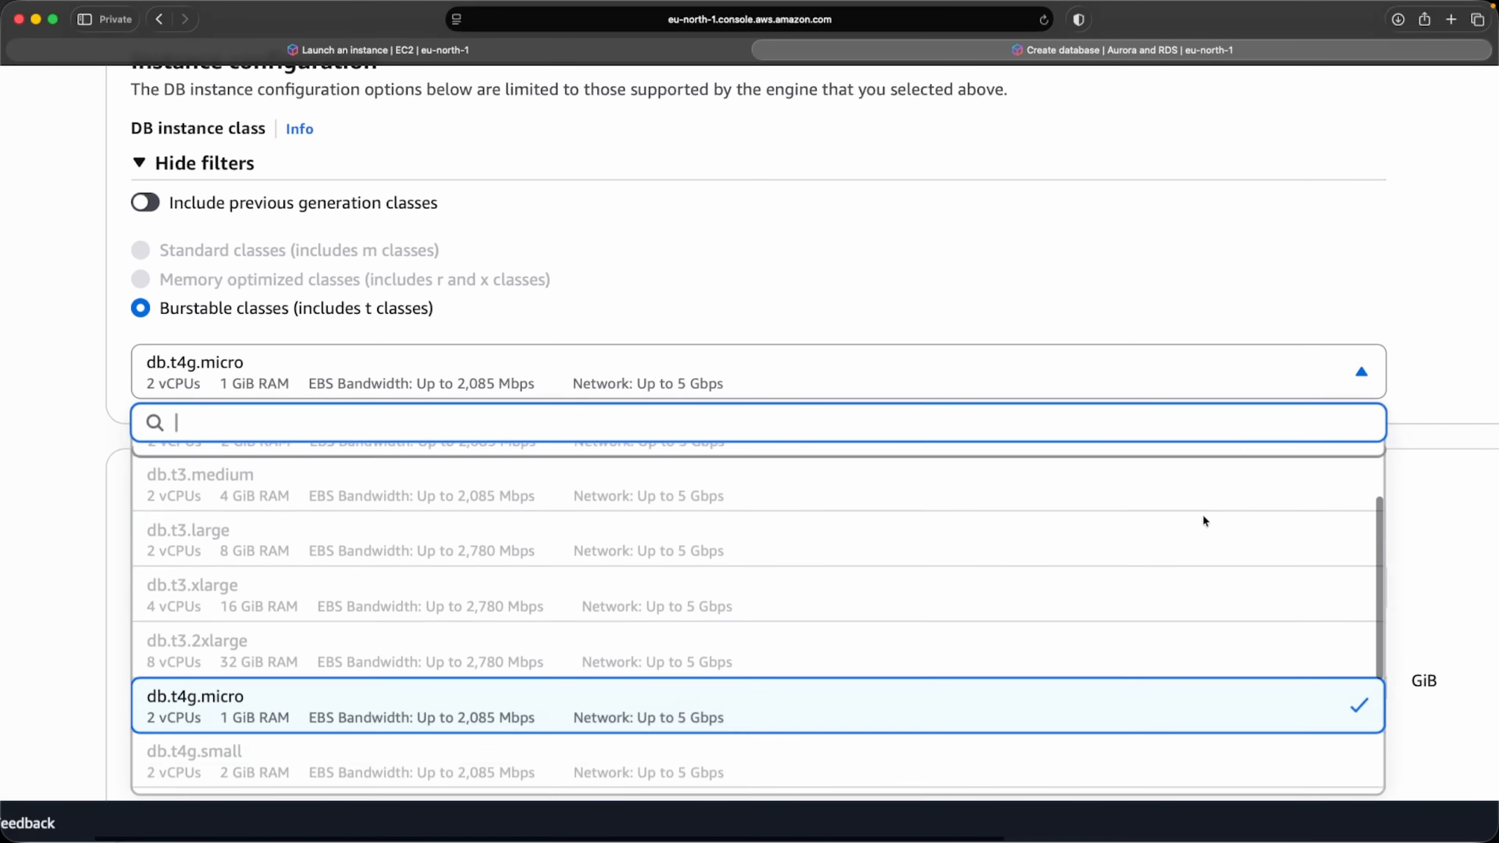
scroll(1203, 514, "down", 1)
left_click(1377, 236)
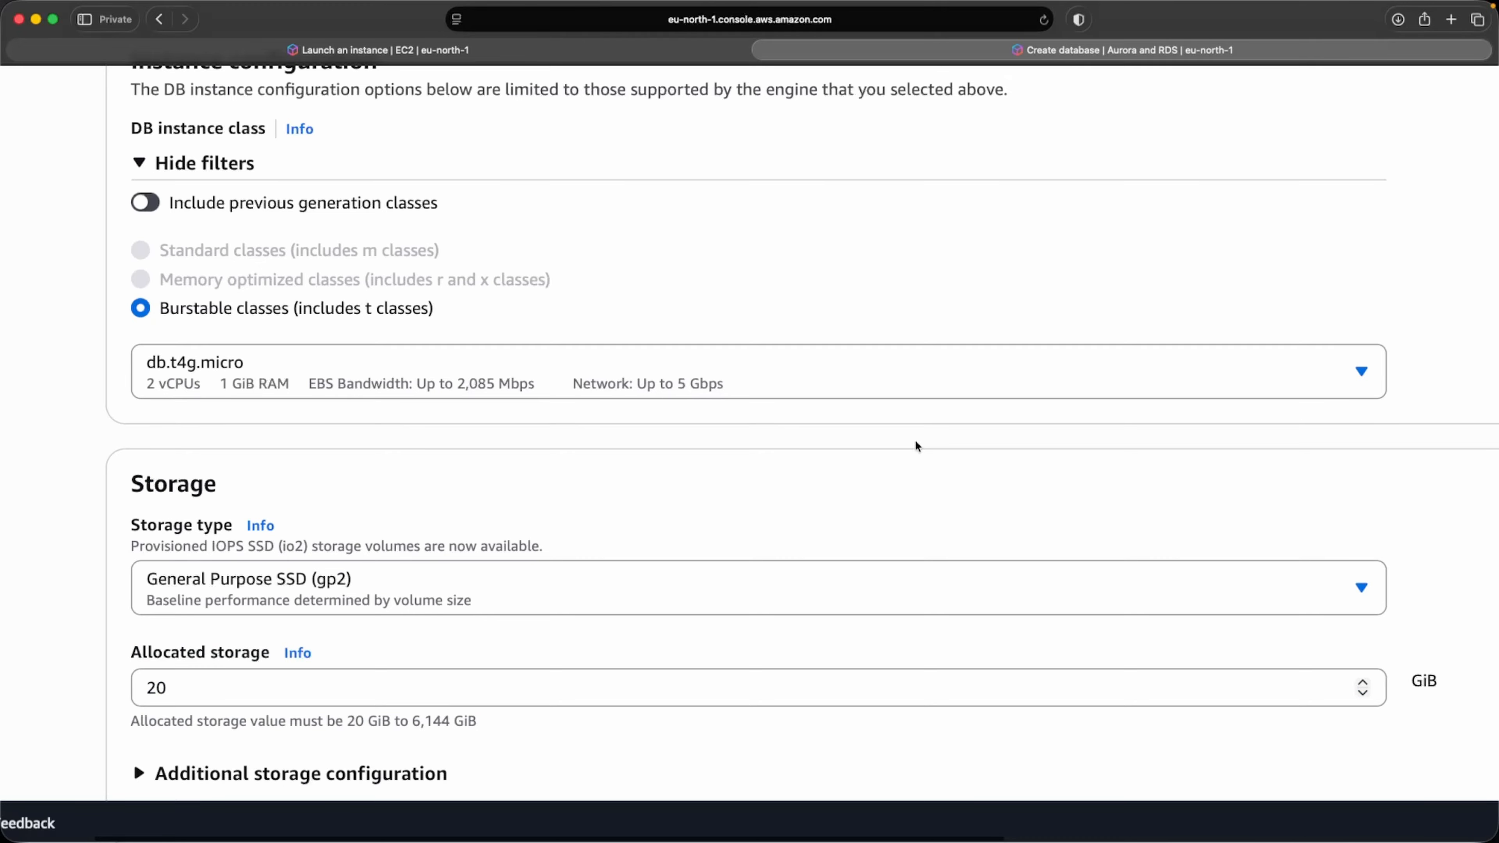
scroll(901, 483, "down", 5)
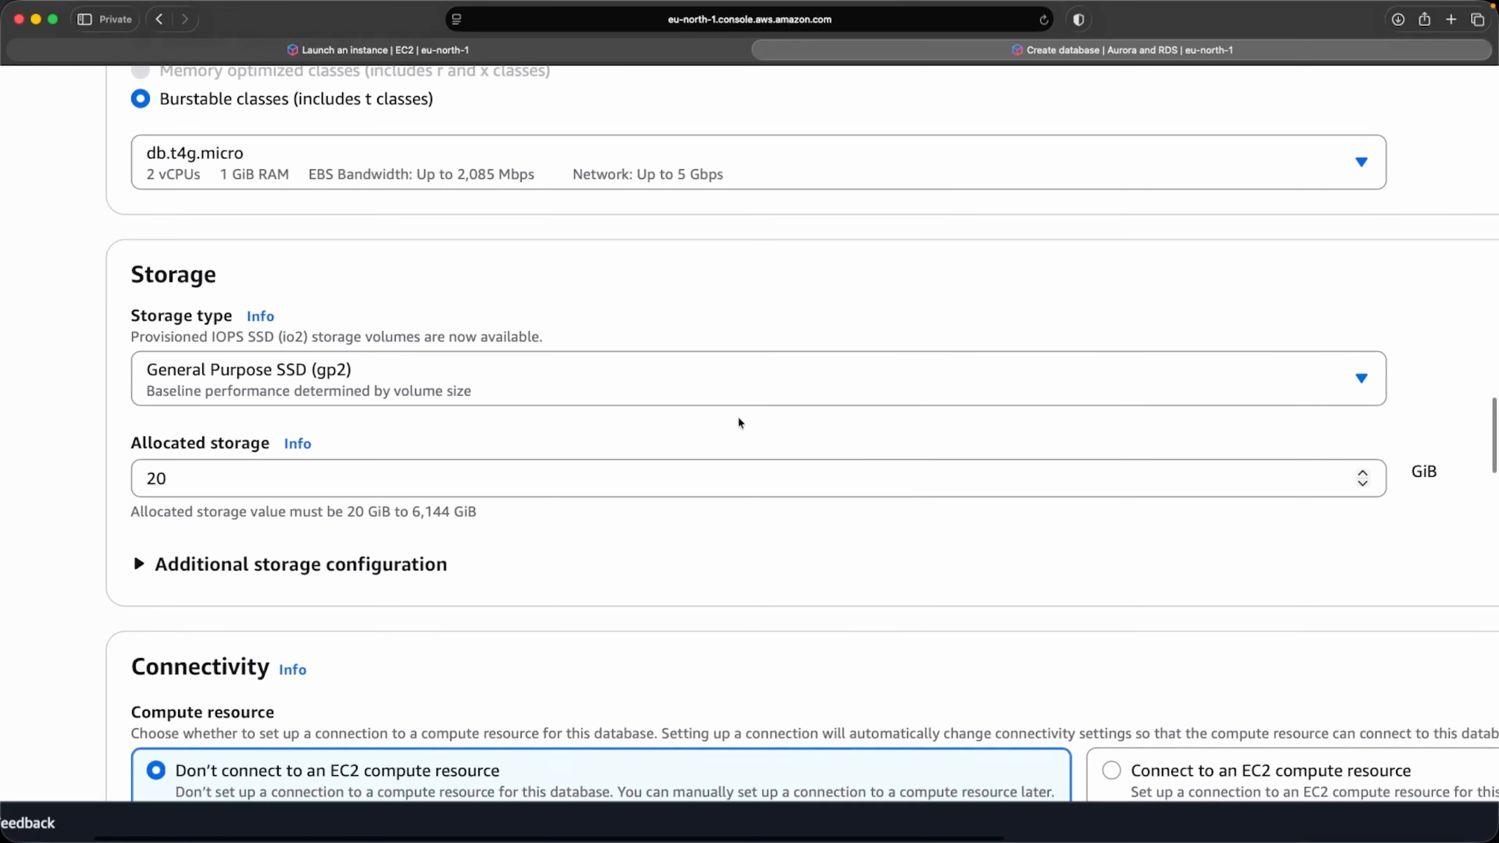
scroll(538, 333, "down", 8)
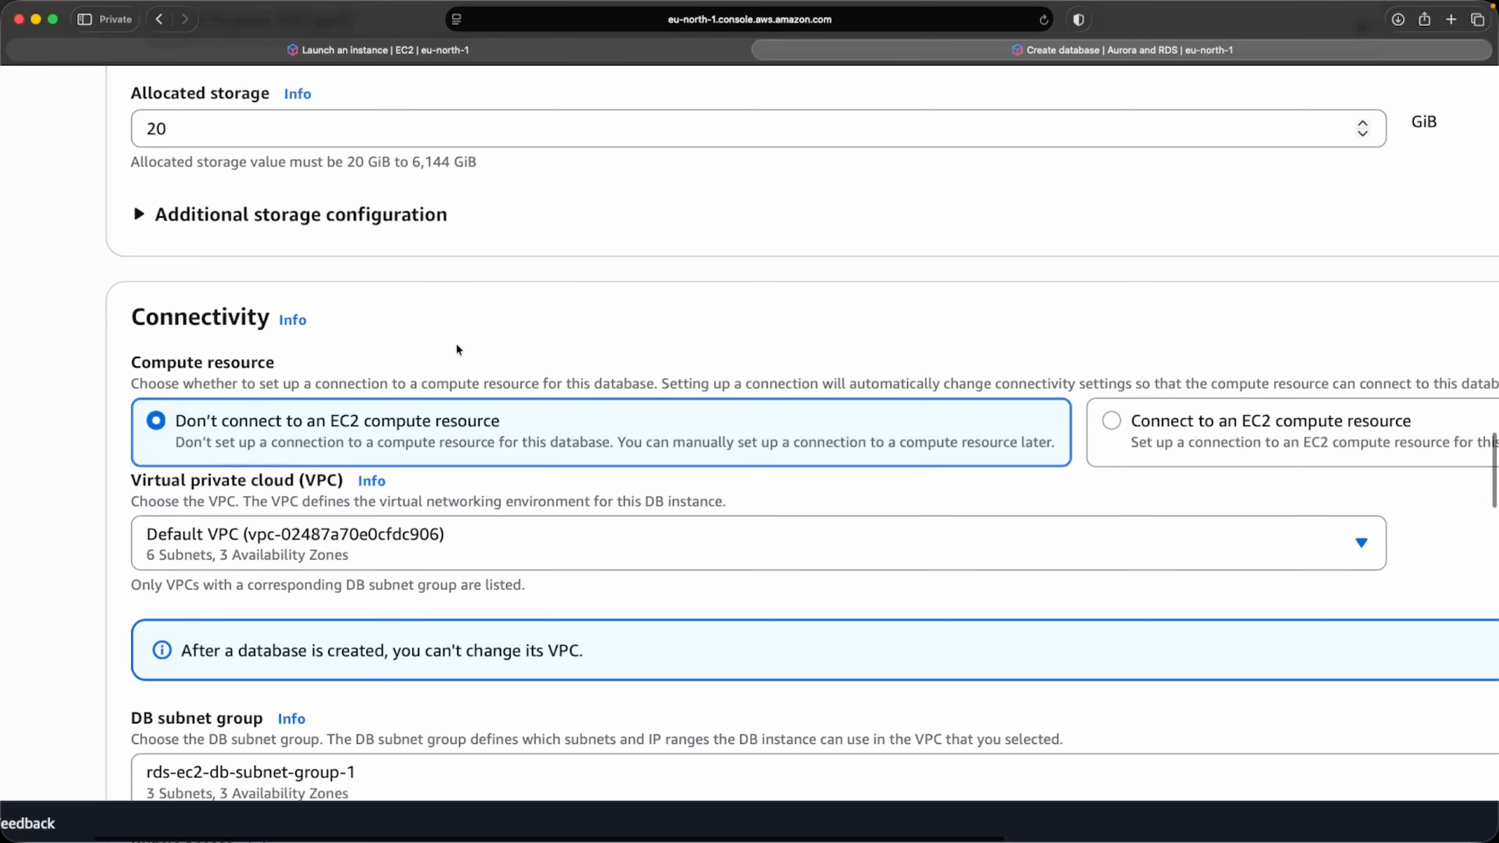
scroll(459, 347, "up", 10)
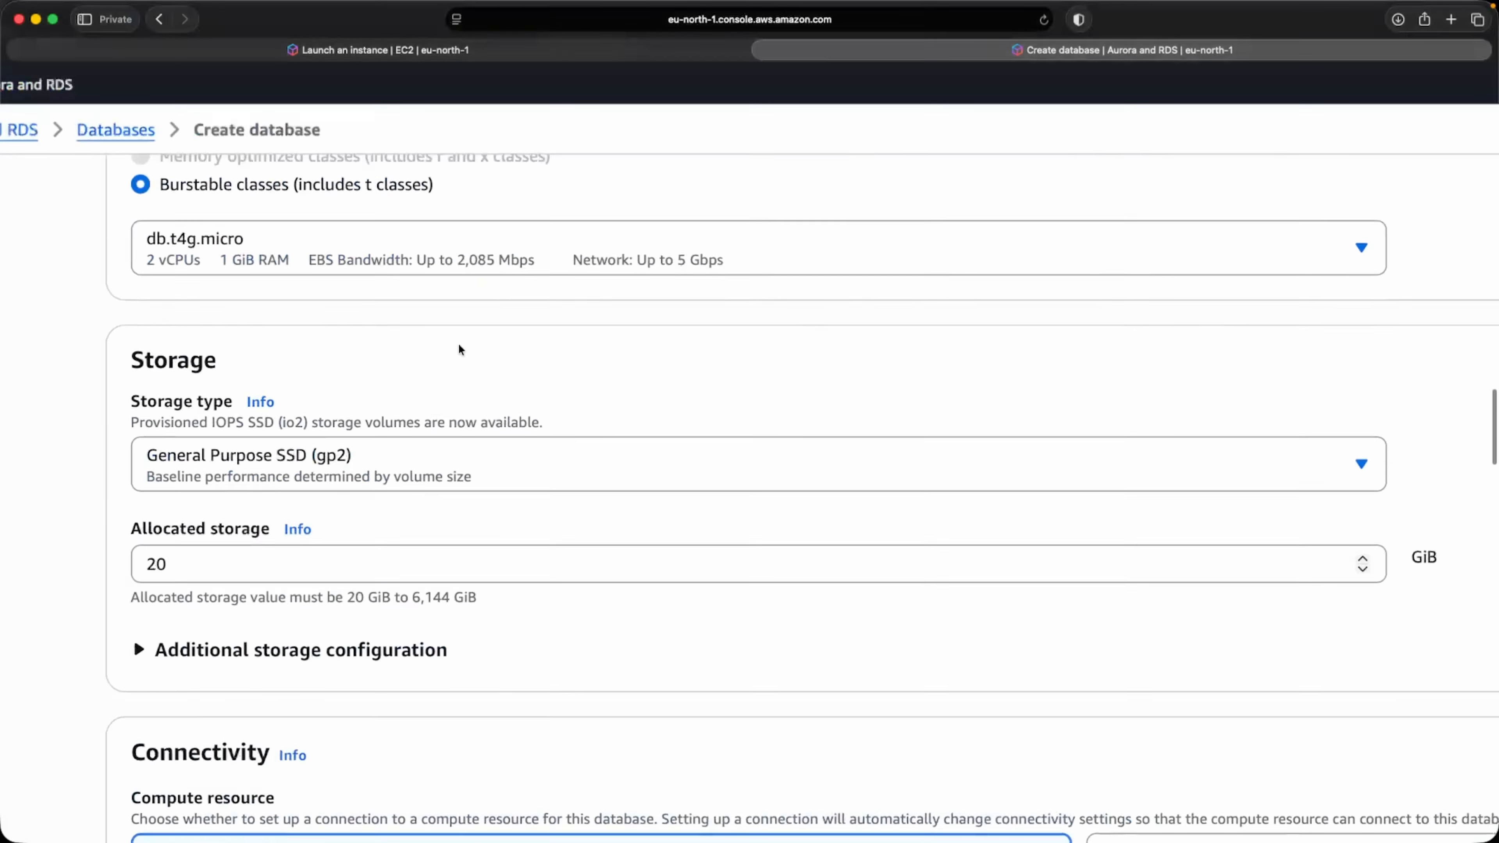
scroll(459, 349, "up", 20)
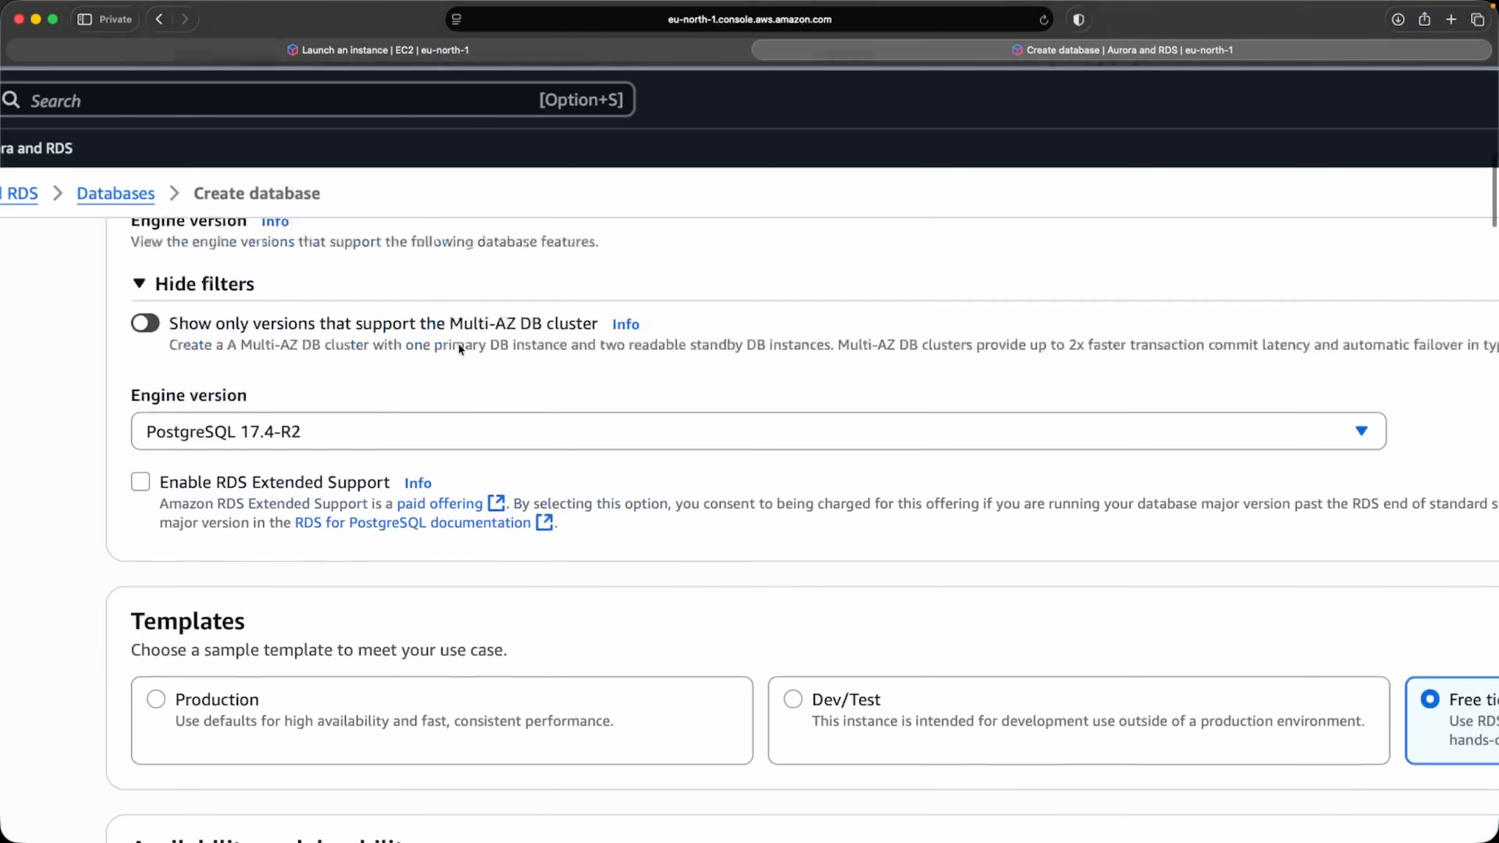
scroll(458, 343, "up", 15)
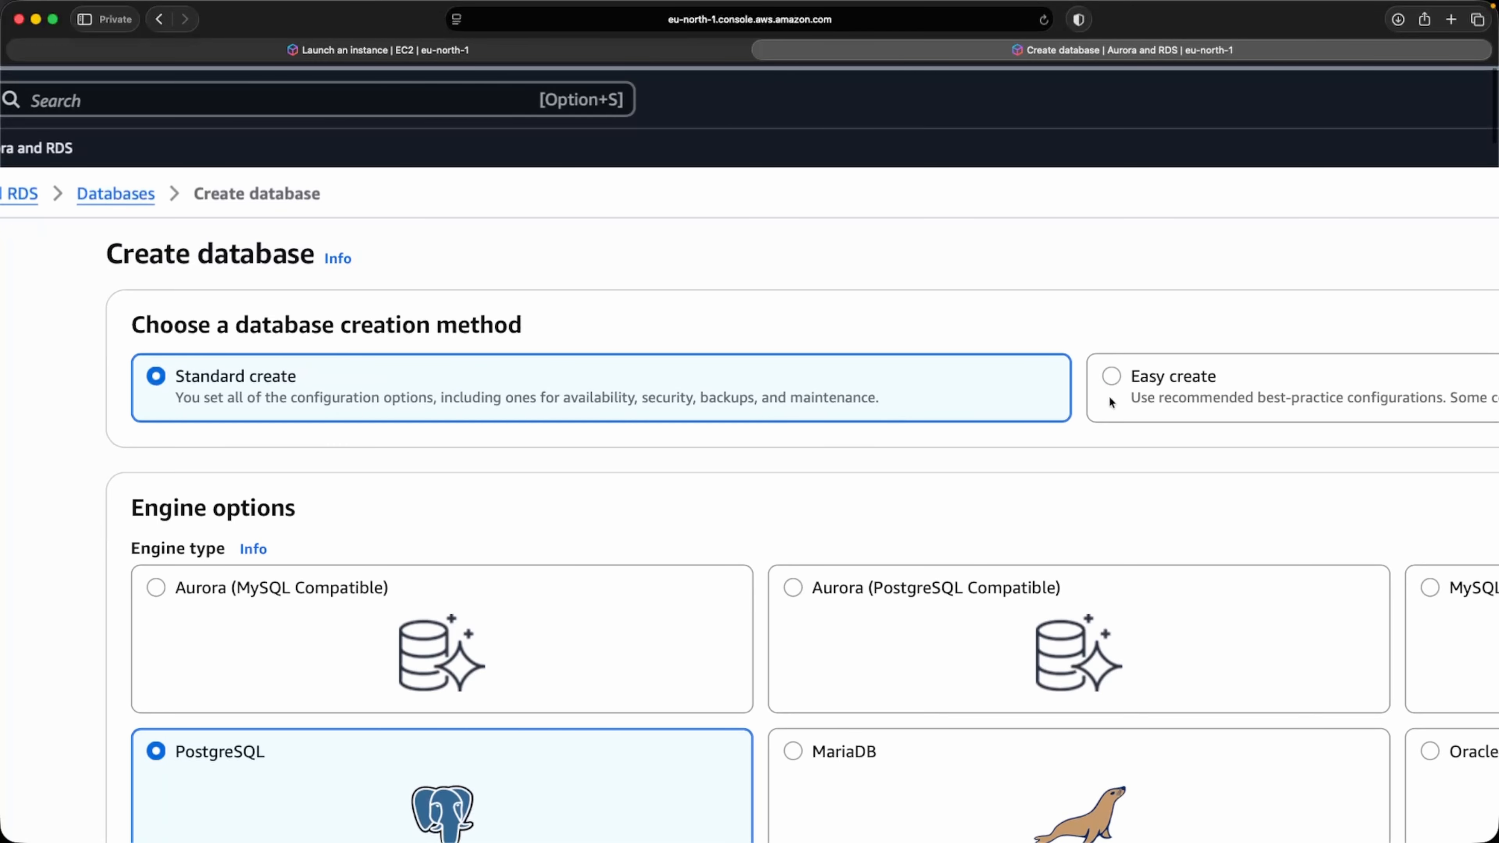
scroll(640, 452, "down", 20)
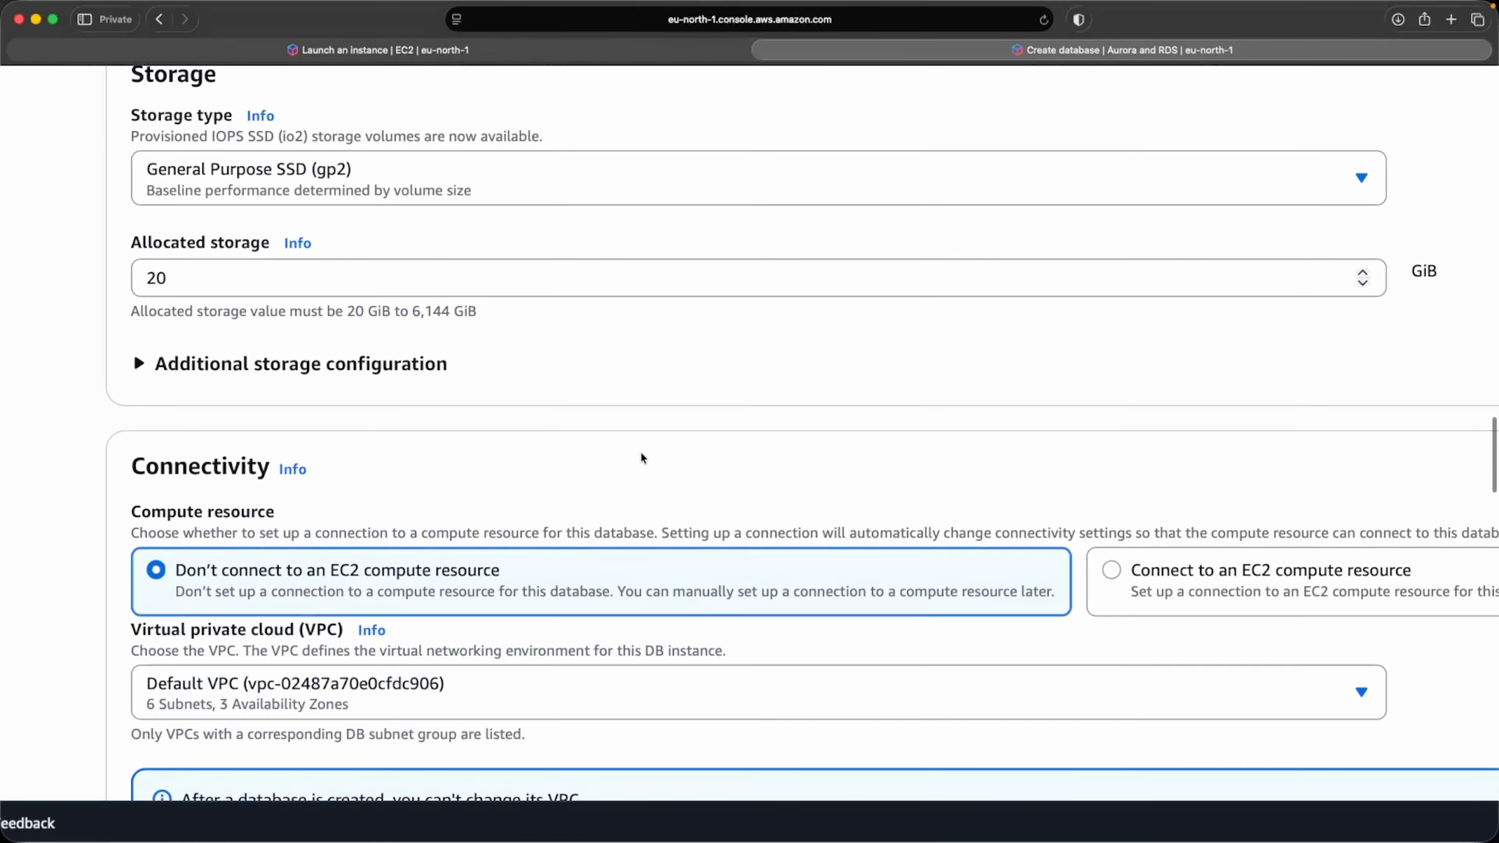
scroll(798, 420, "right", 3)
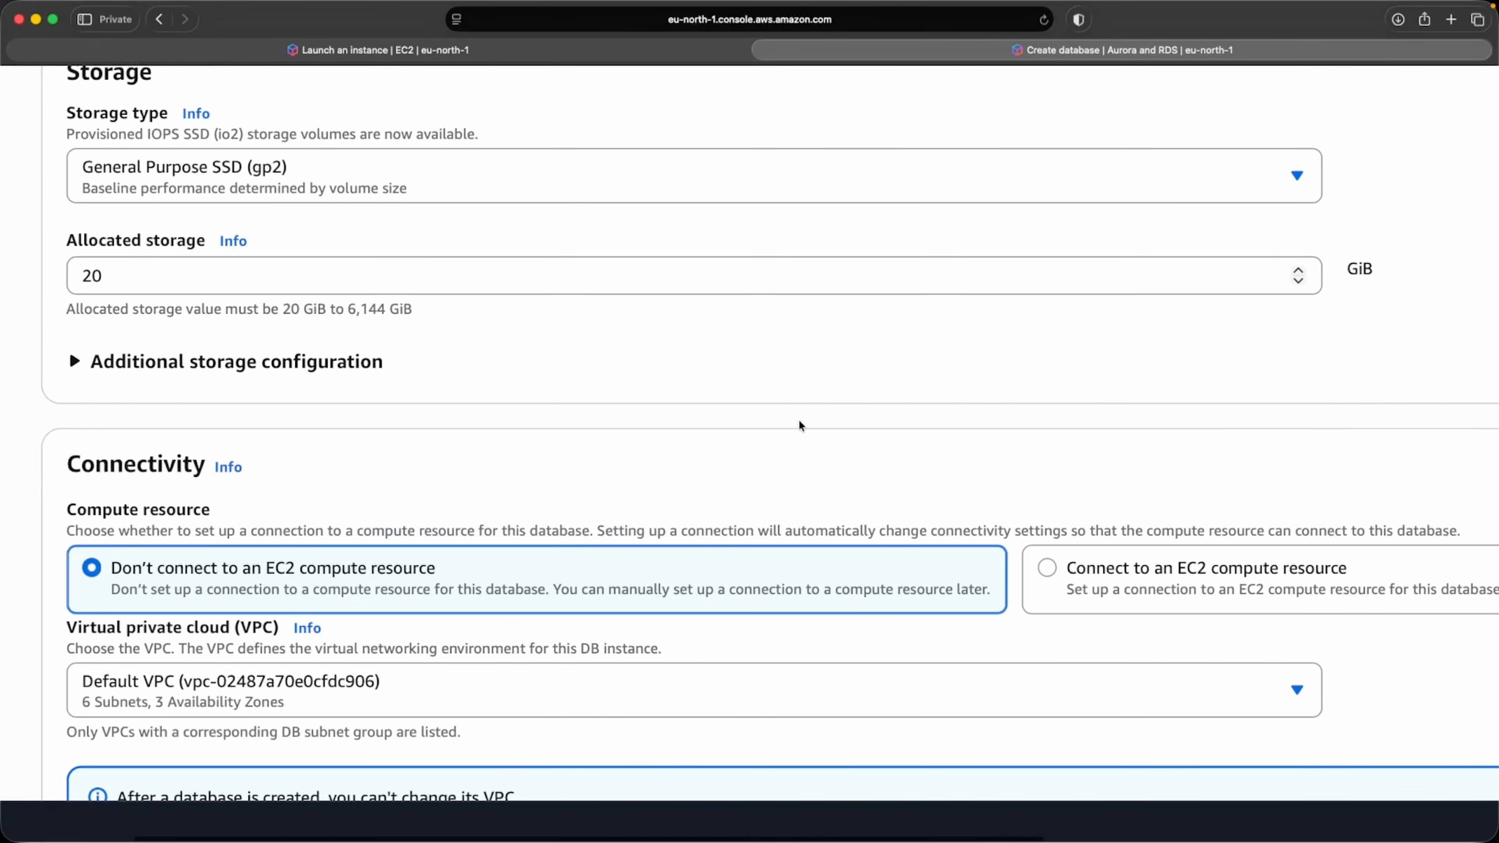
scroll(798, 420, "right", 5)
scroll(799, 420, "left", 8)
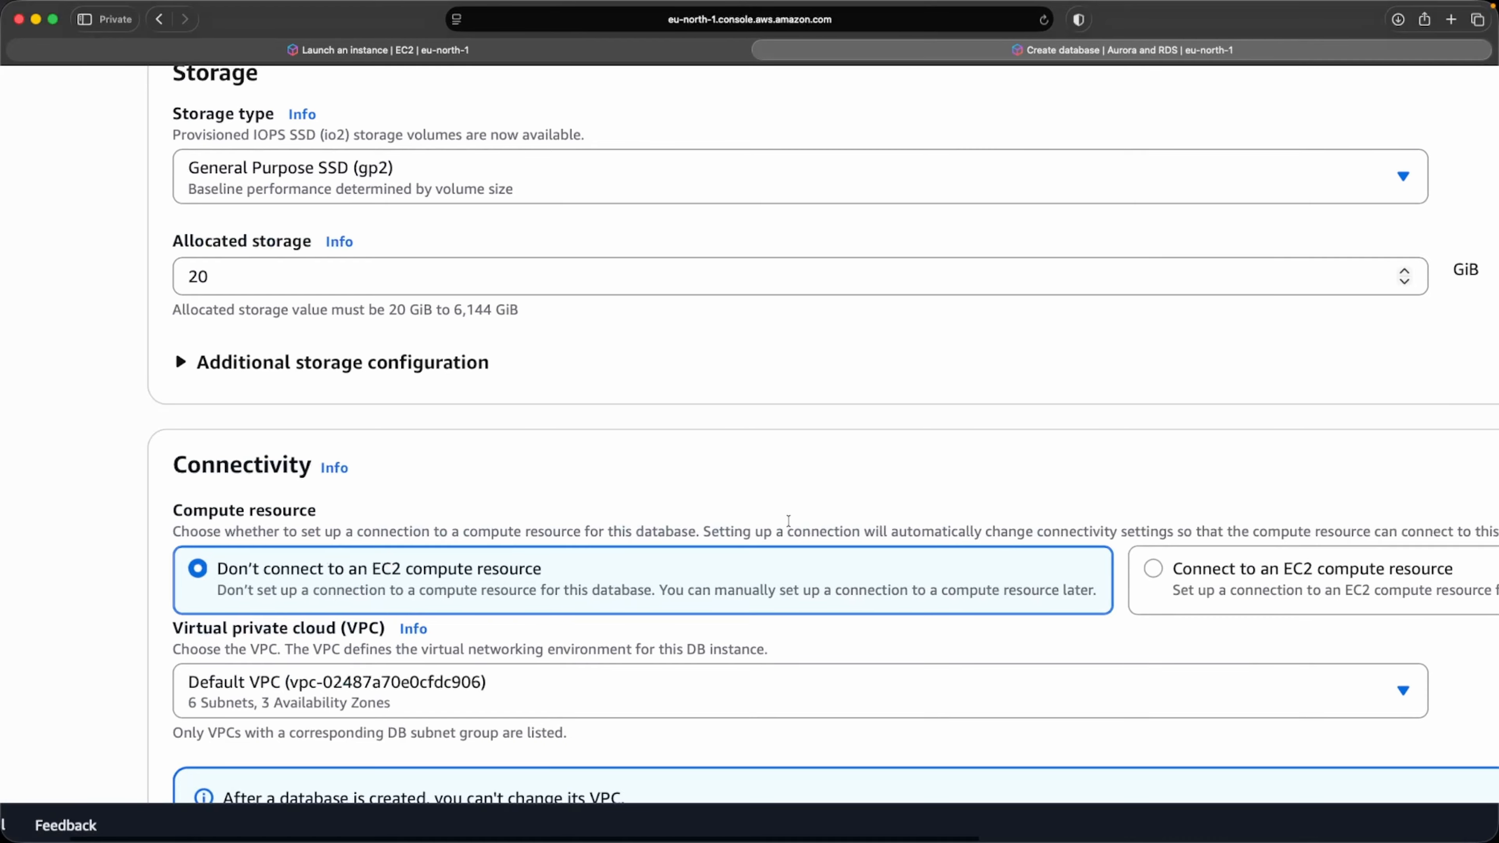
scroll(1089, 461, "right", 10)
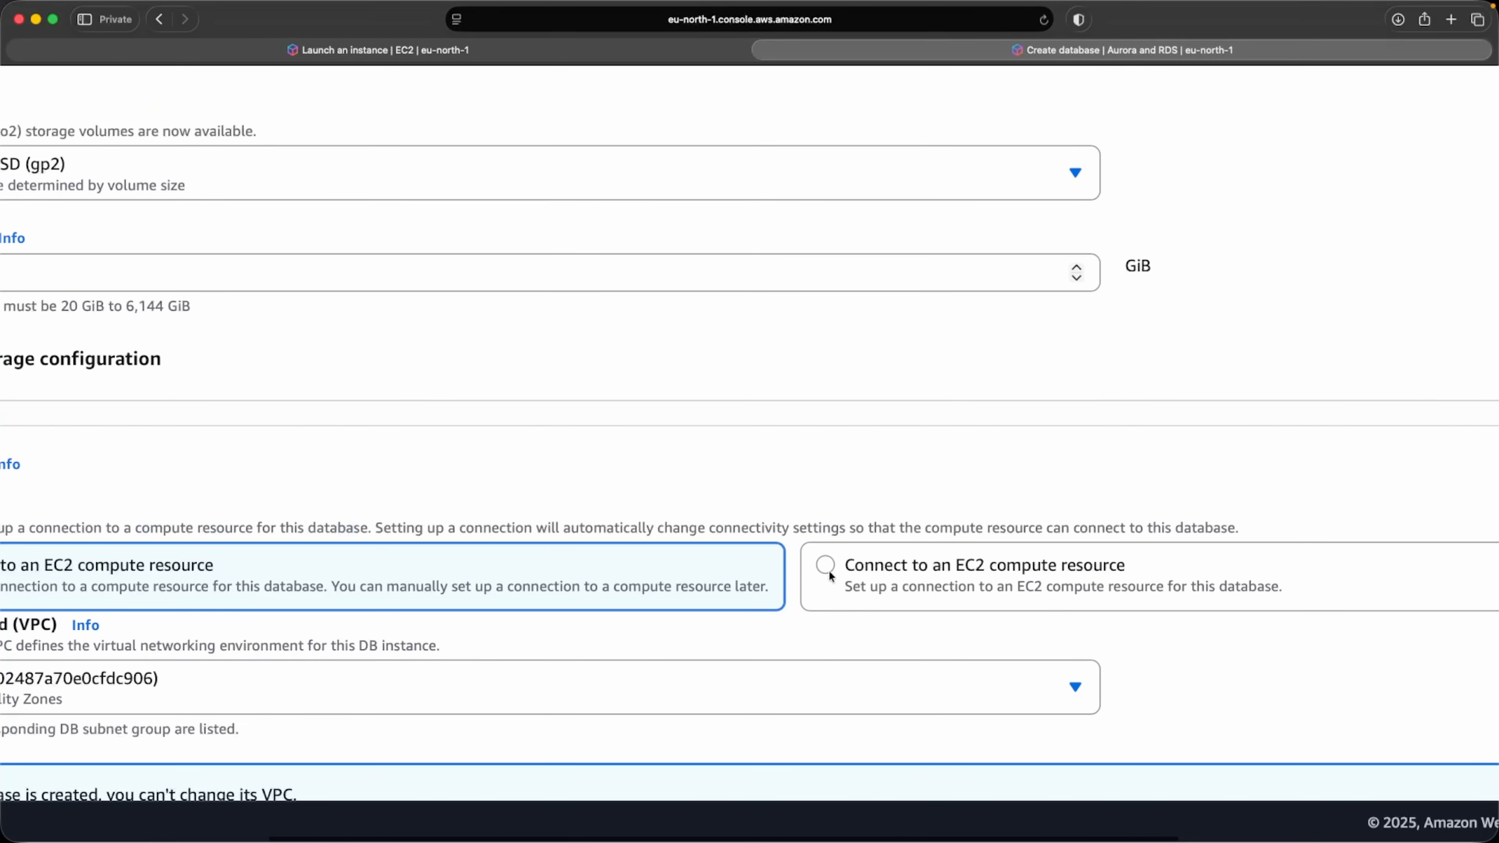
Connect the database to EC2 instance DSOC3-Web-Server and review VPC, subnet group and public access.
left_click(828, 569)
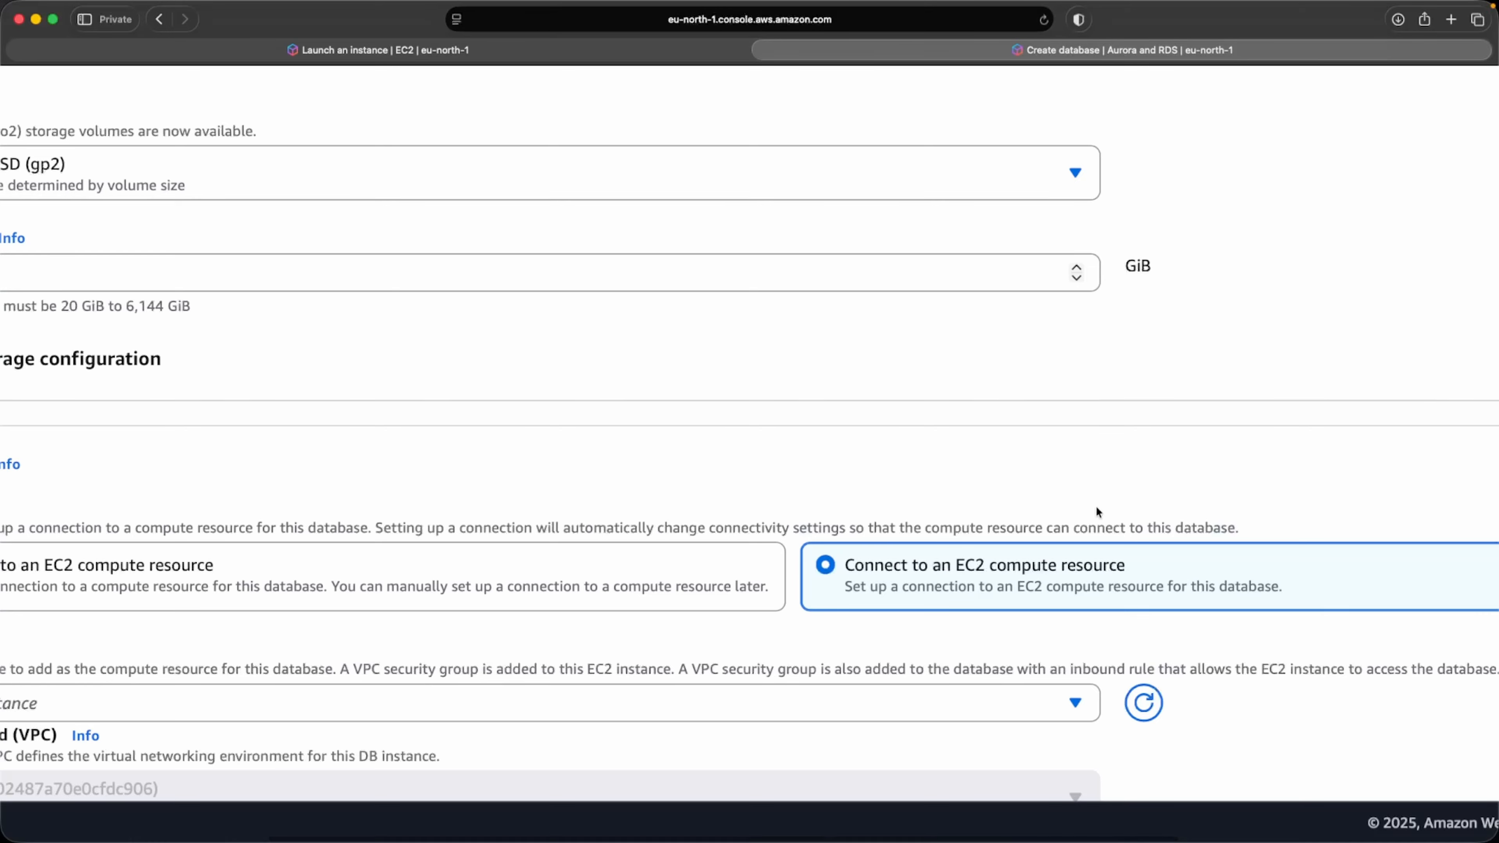
scroll(1097, 512, "down", 5)
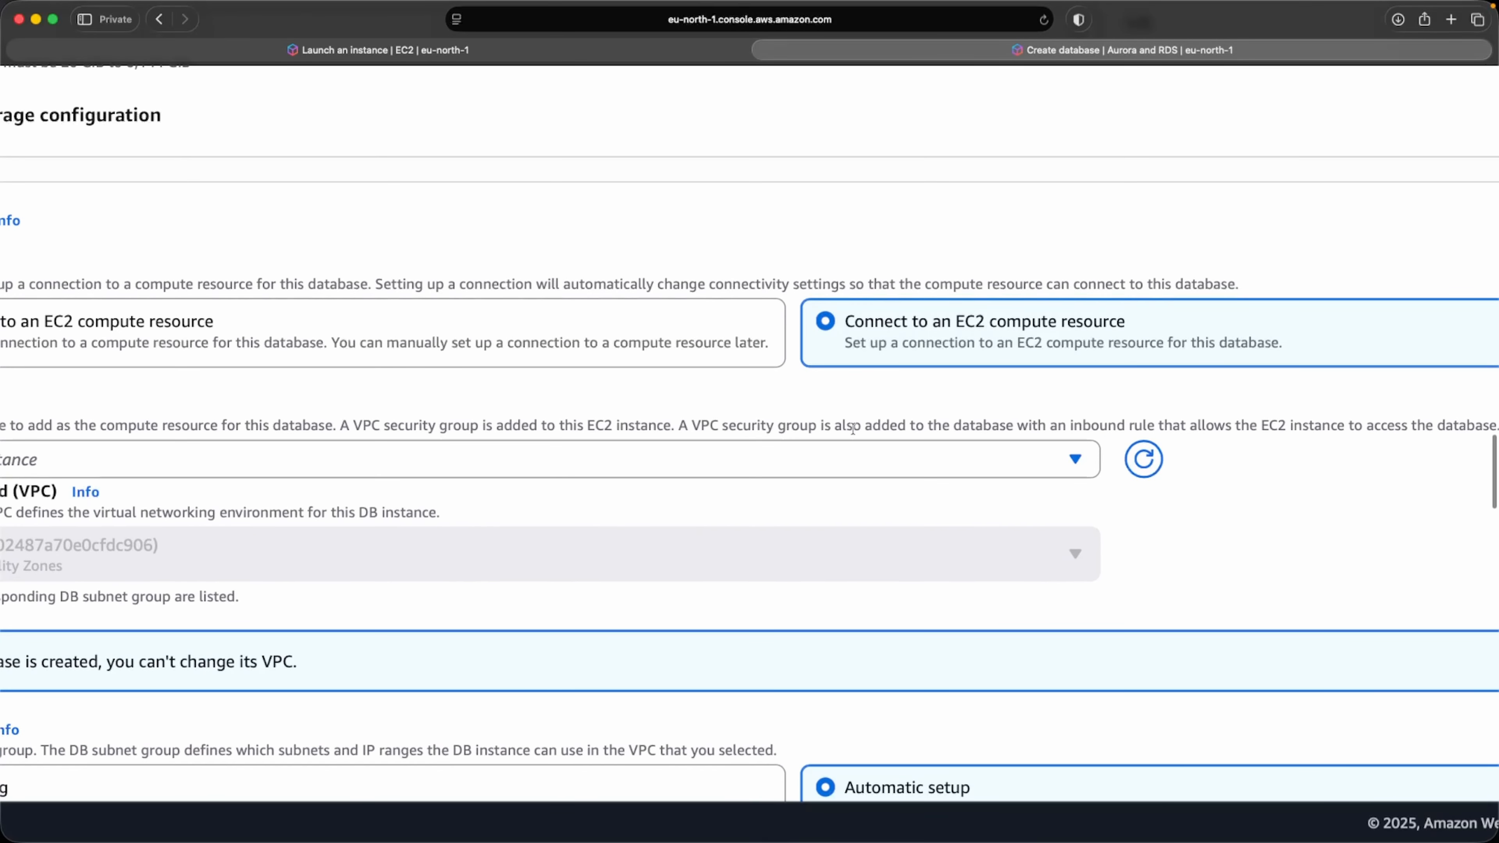
scroll(839, 461, "down", 5)
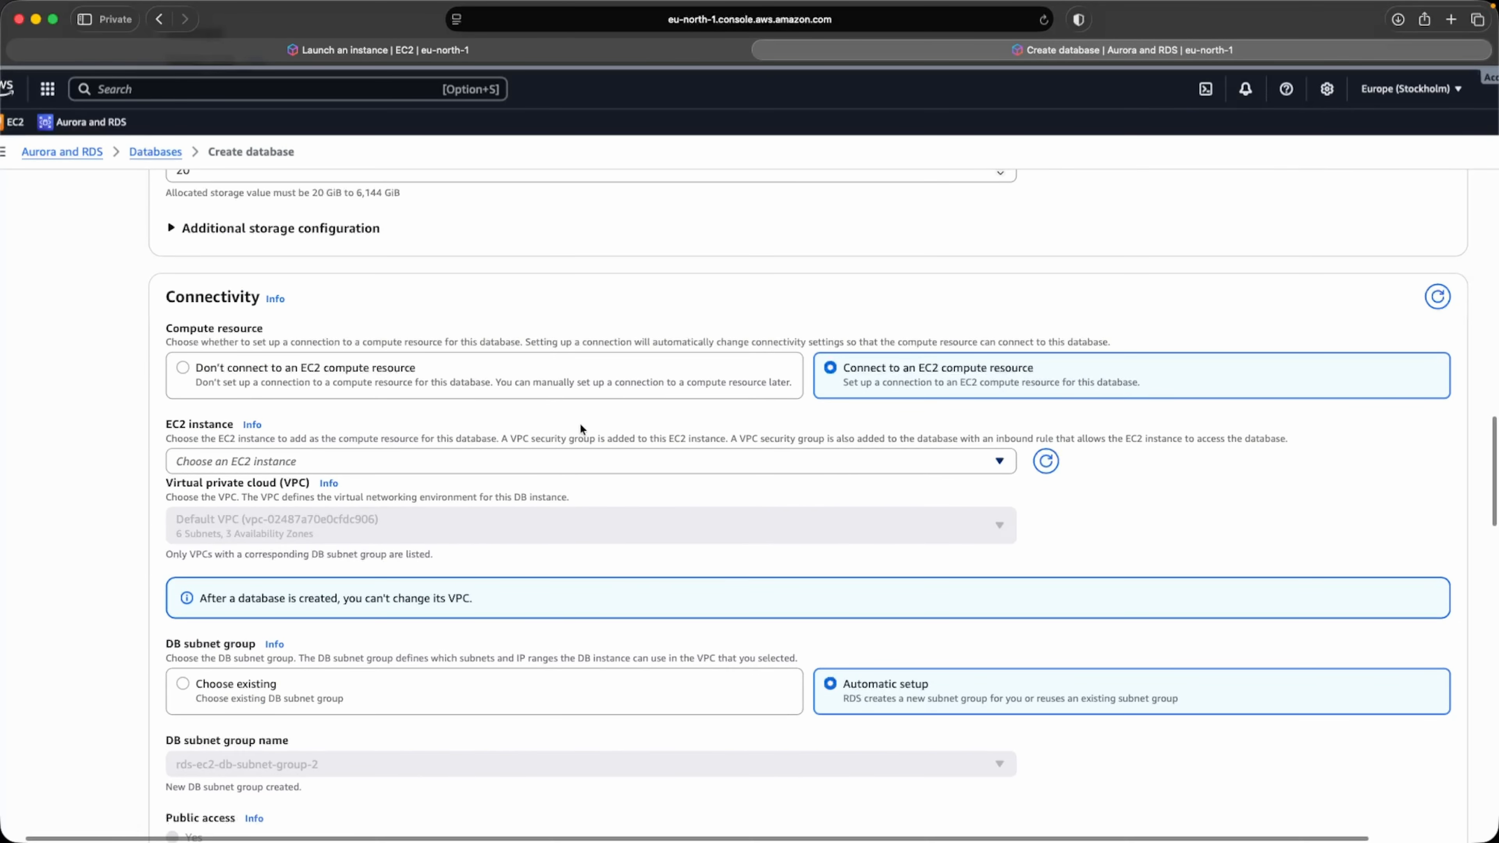
scroll(580, 423, "up", 3)
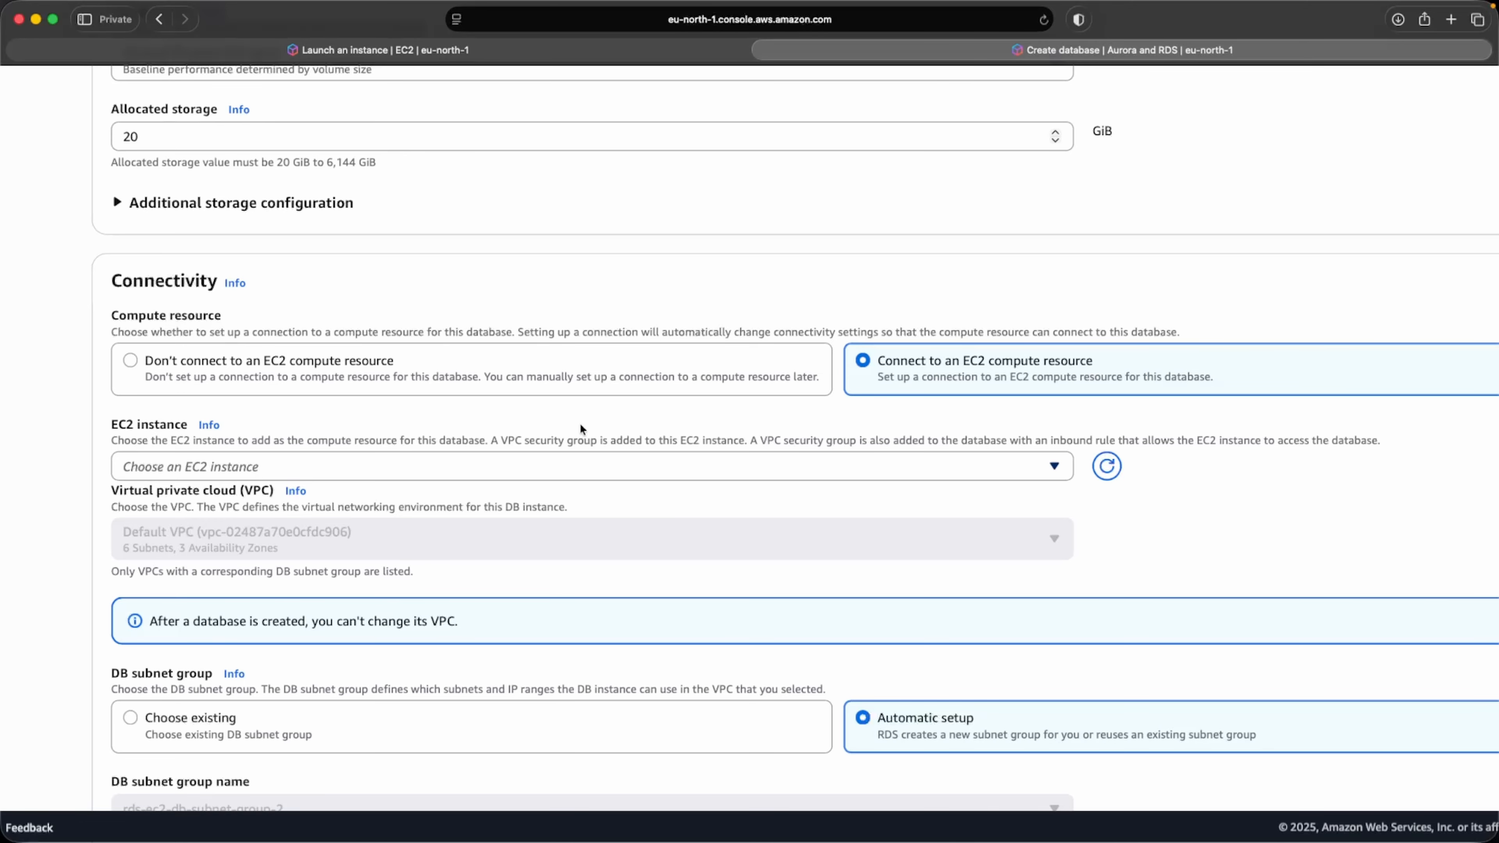
left_click(1055, 467)
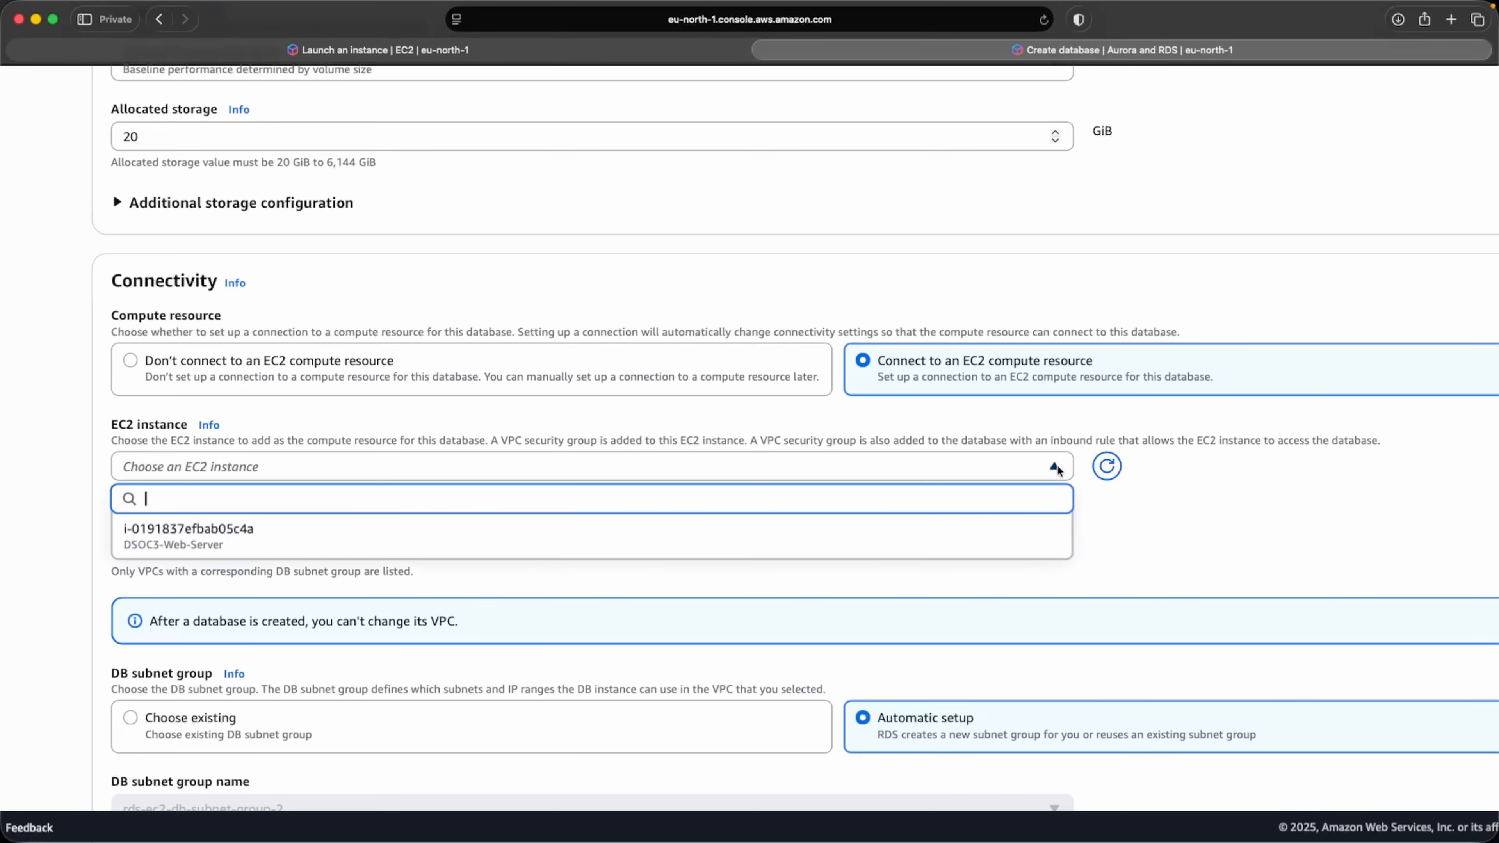
scroll(226, 527, "up", 5)
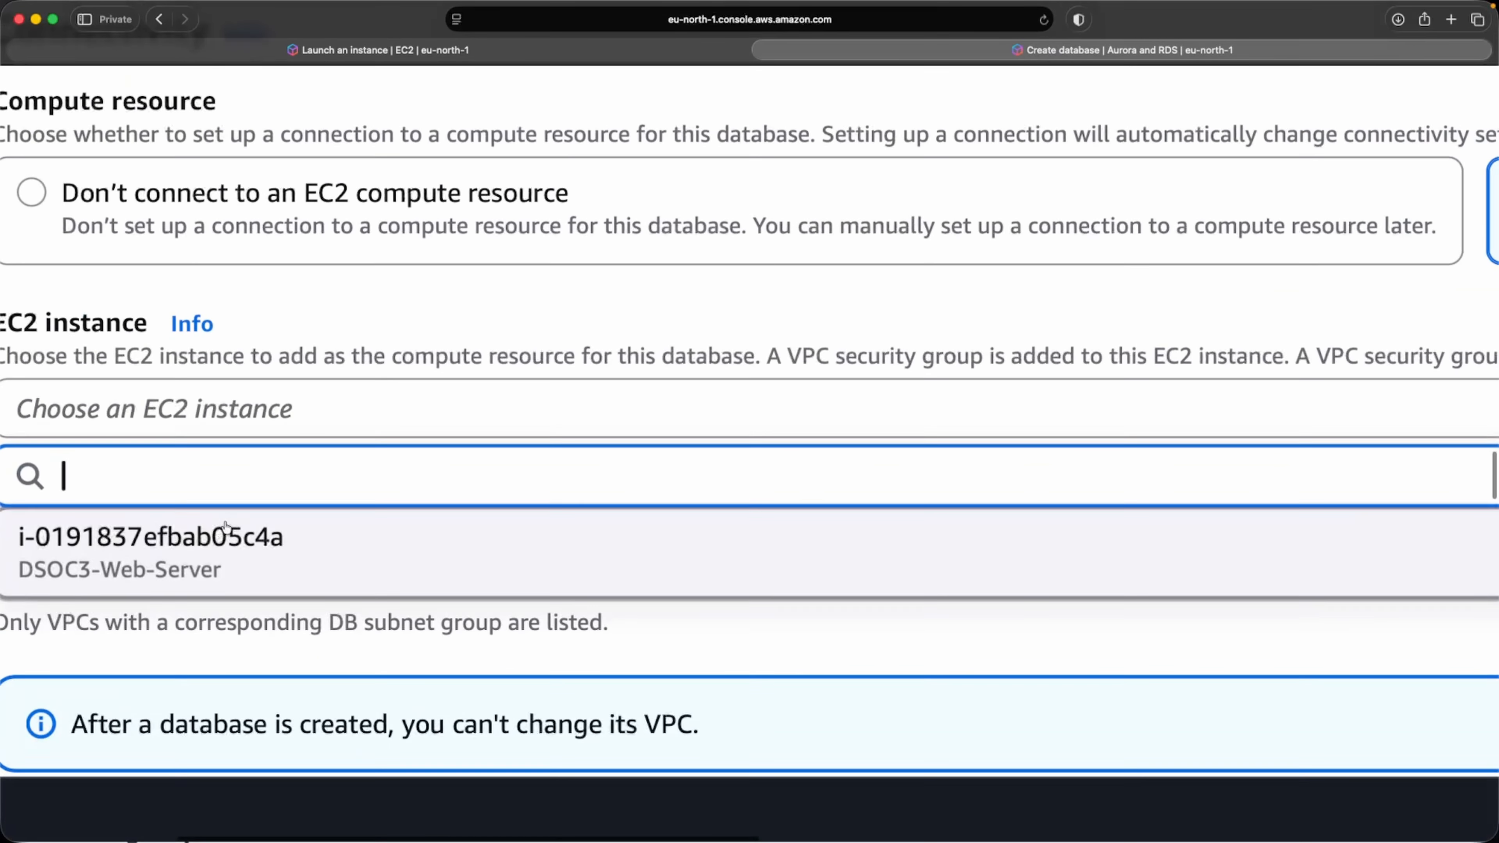
scroll(226, 527, "left", 4)
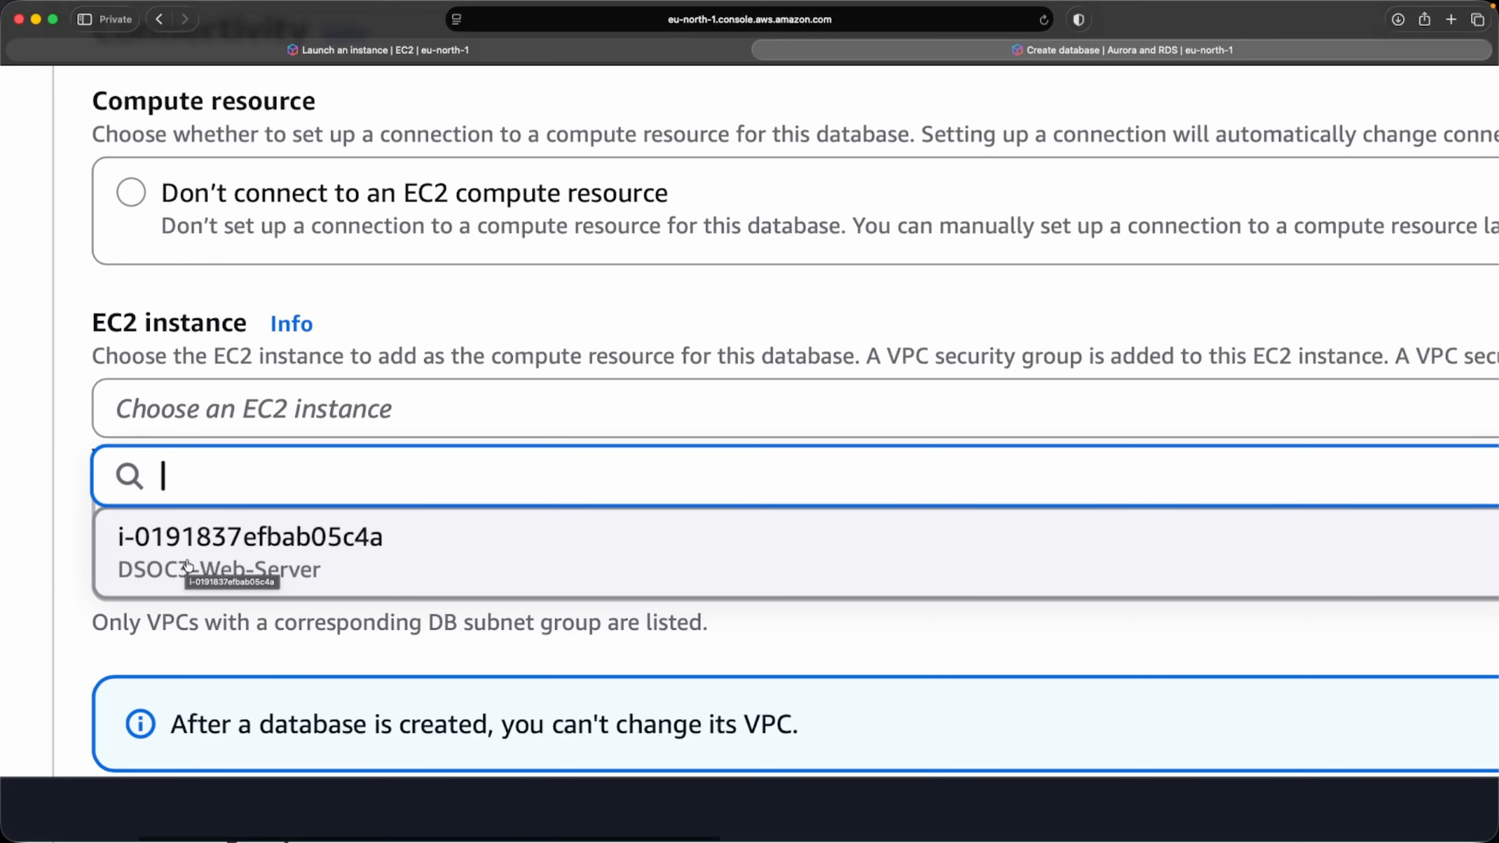
left_click(308, 560)
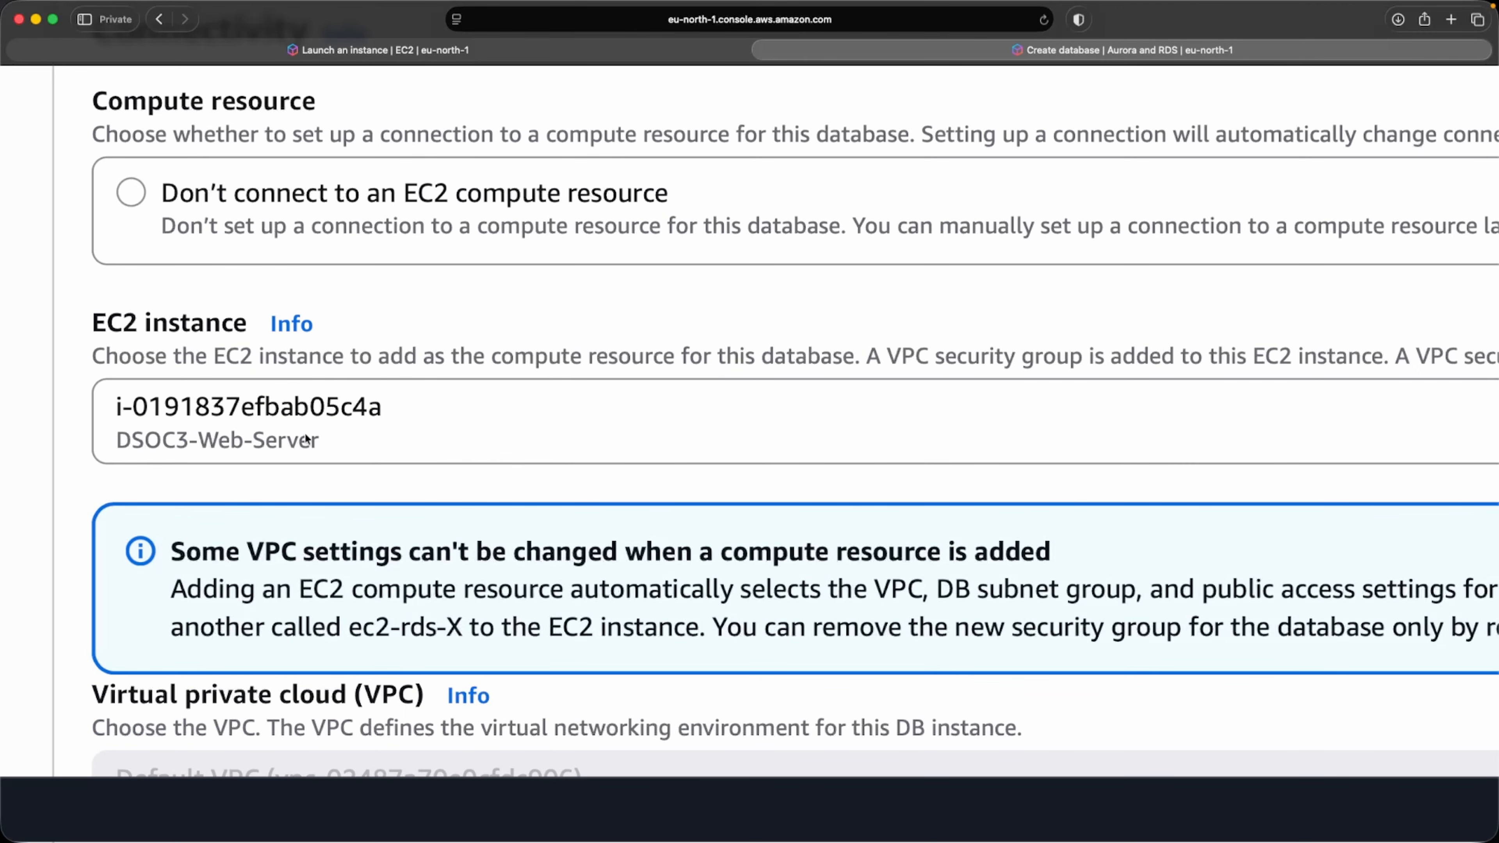
scroll(306, 438, "down", 5)
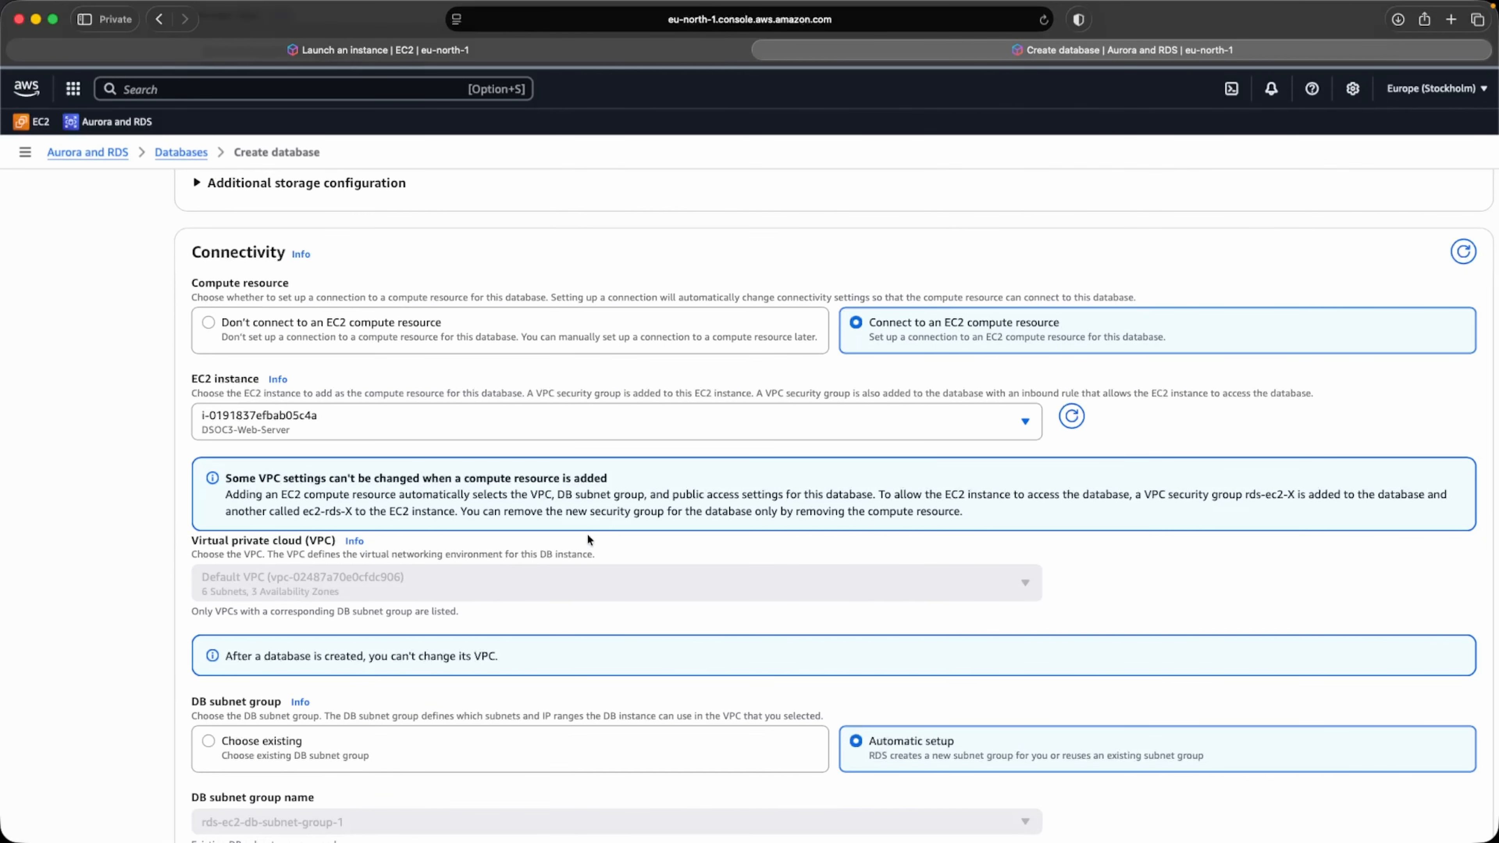
scroll(587, 533, "down", 3)
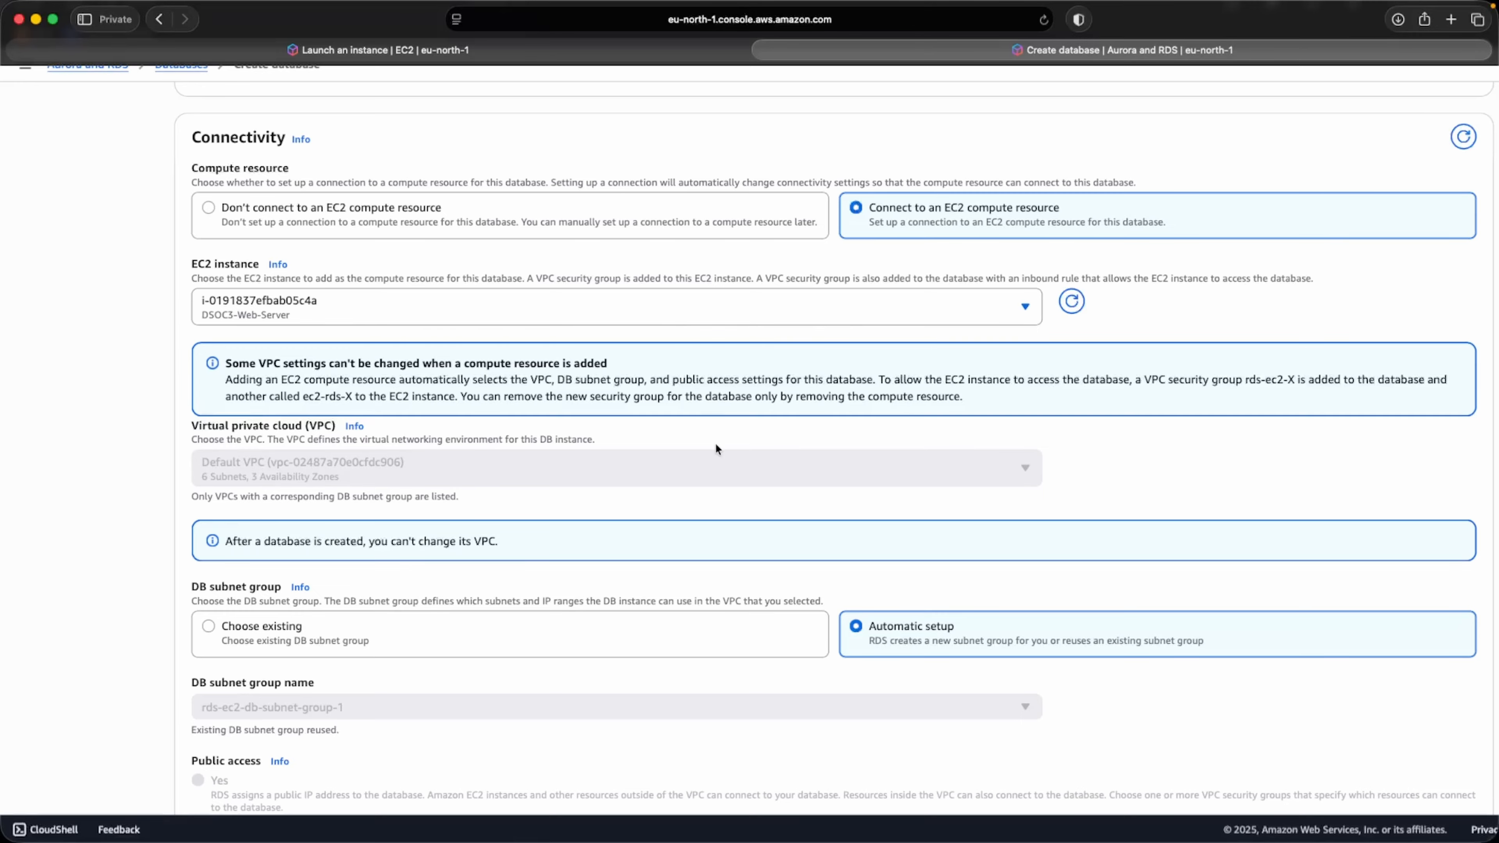
scroll(715, 447, "down", 3)
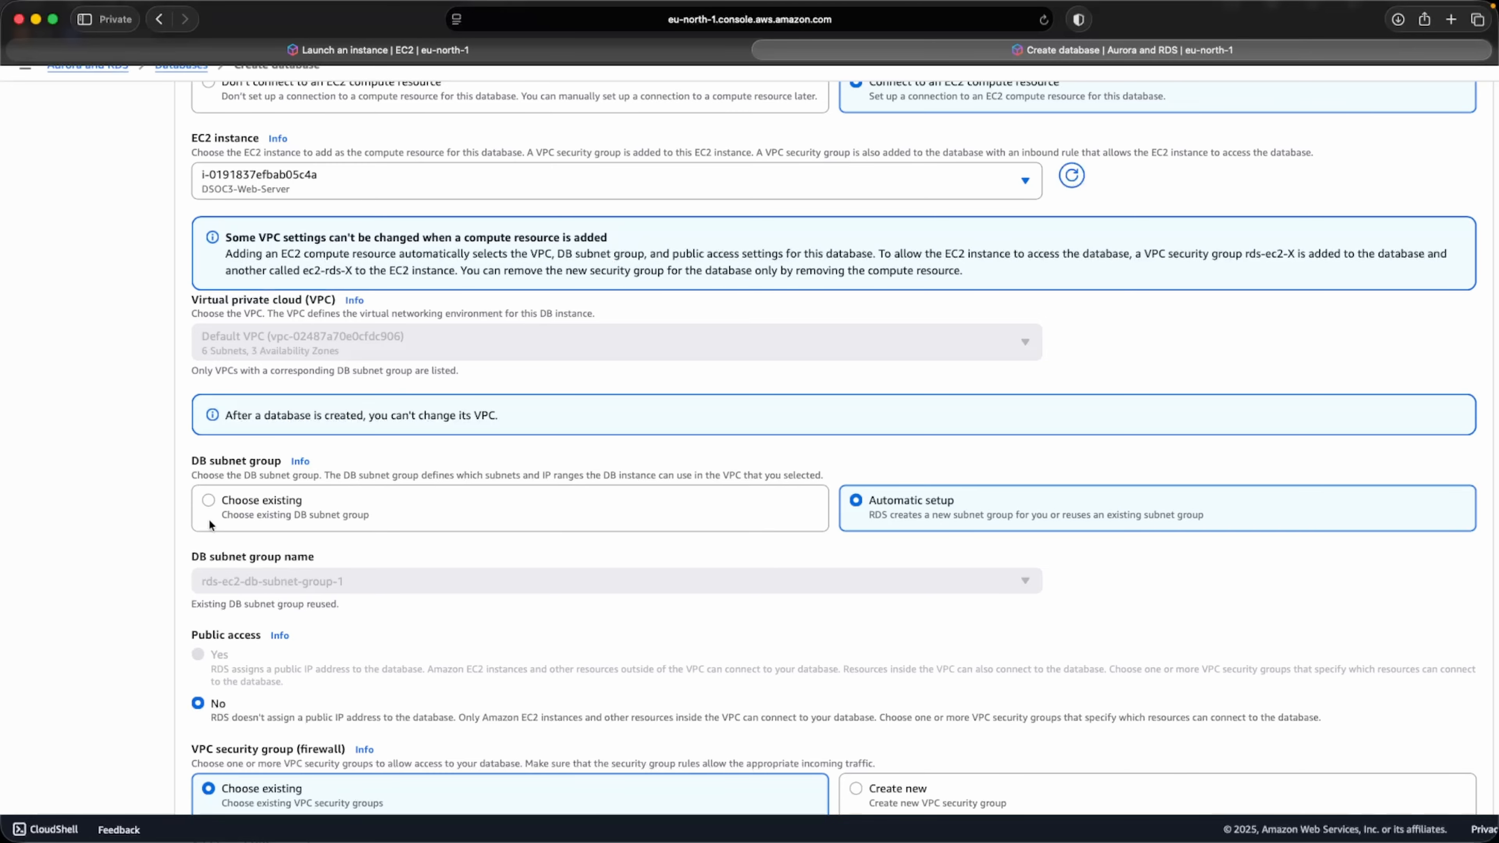
left_click(208, 502)
left_click(417, 599)
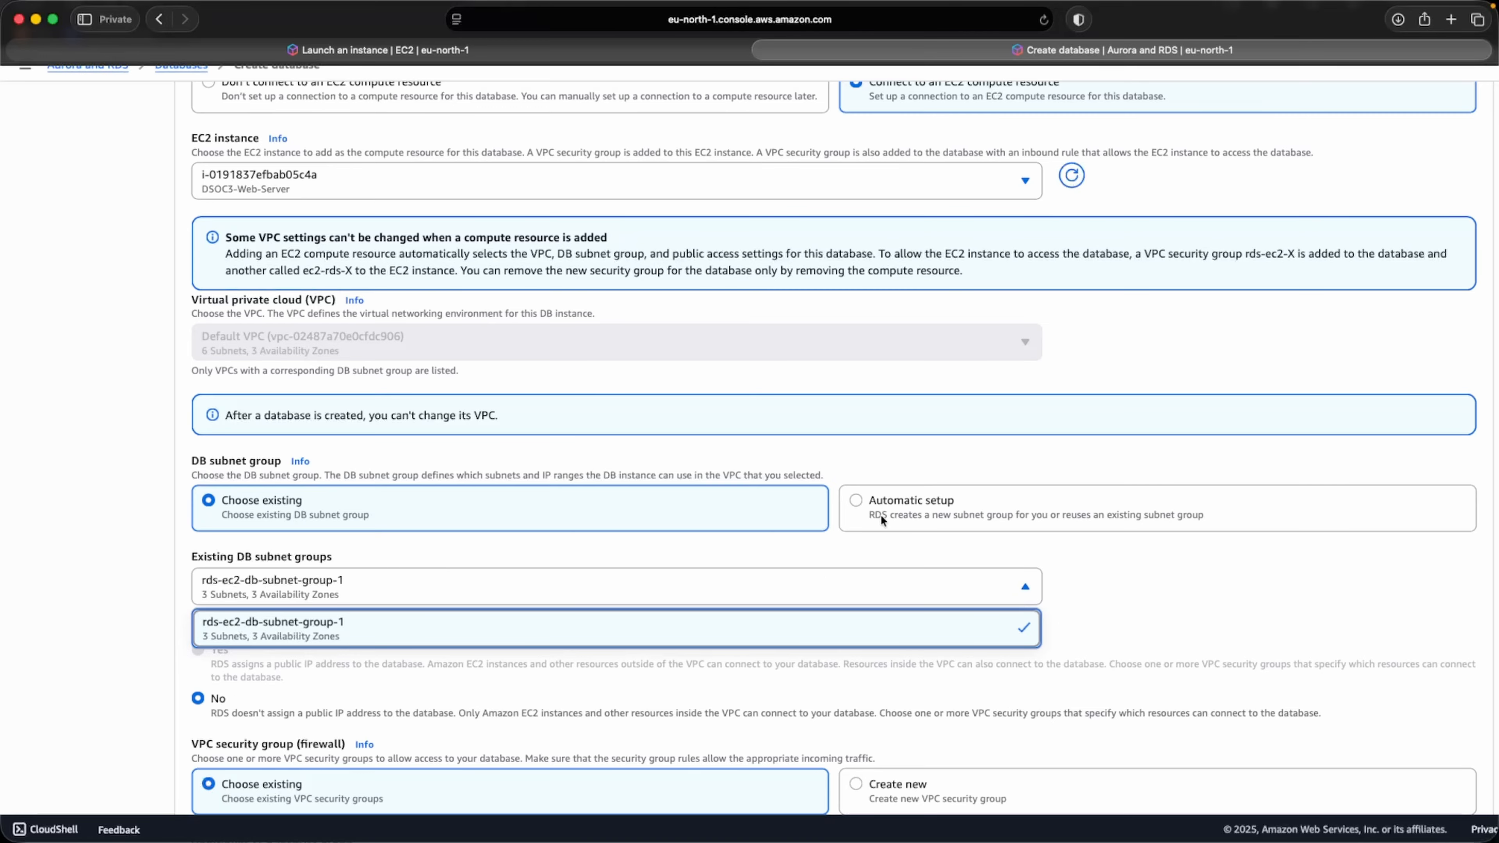
left_click(856, 502)
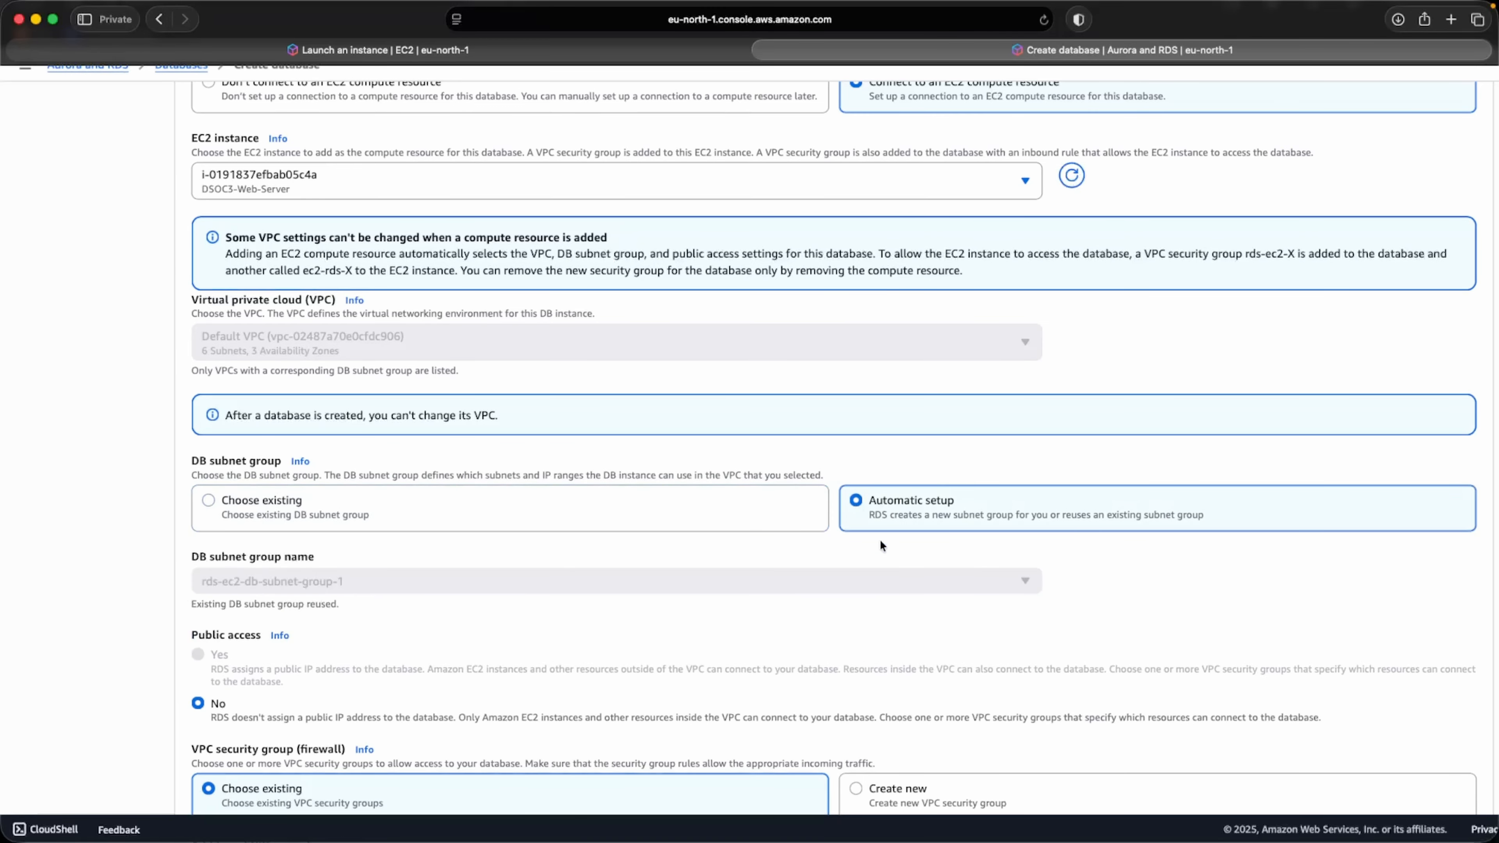
scroll(860, 608, "down", 5)
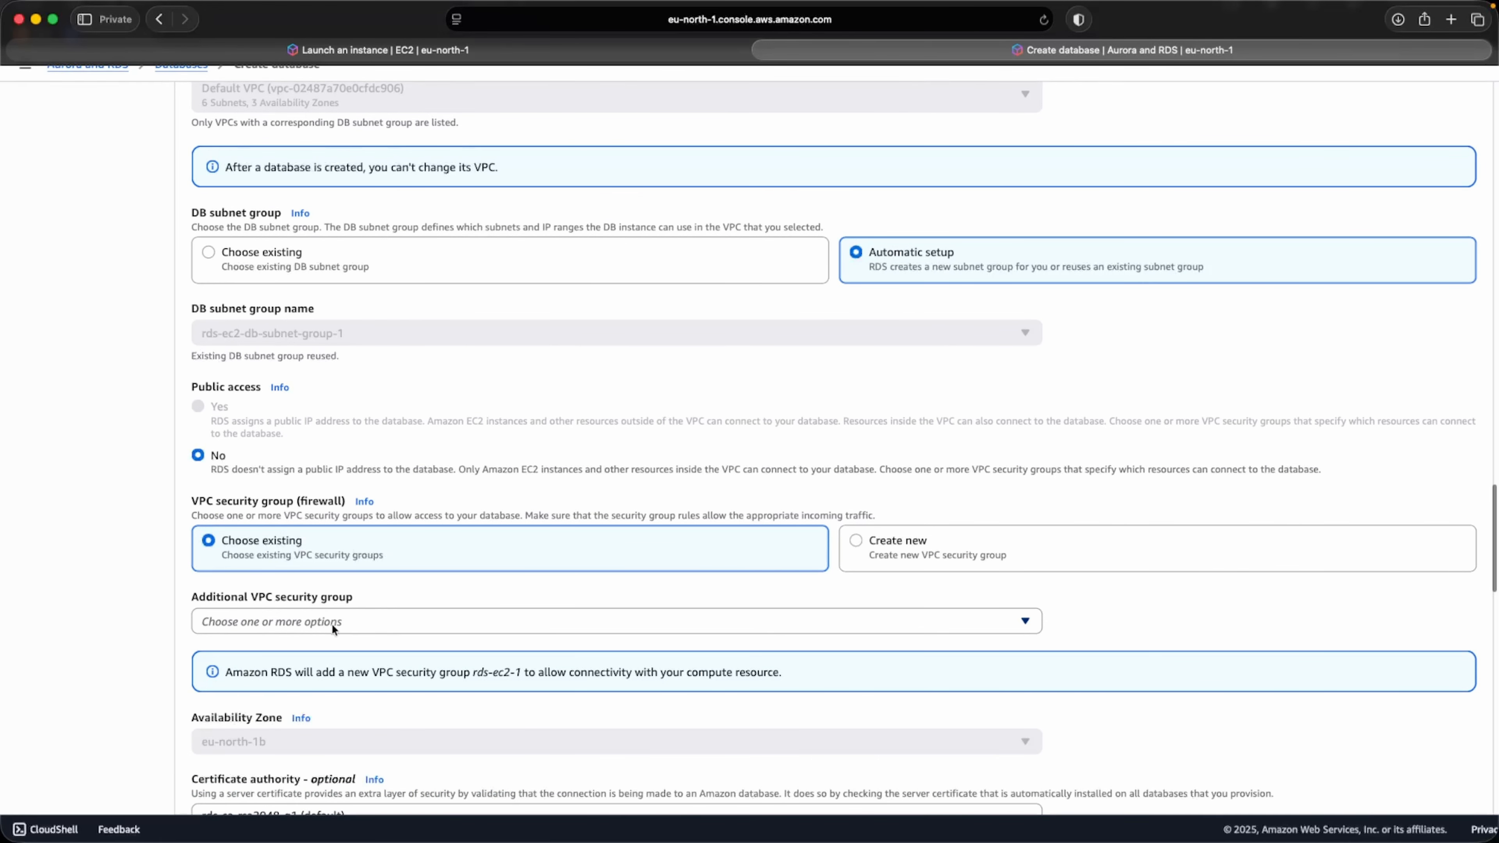
scroll(718, 518, "down", 8)
scroll(718, 518, "down", 10)
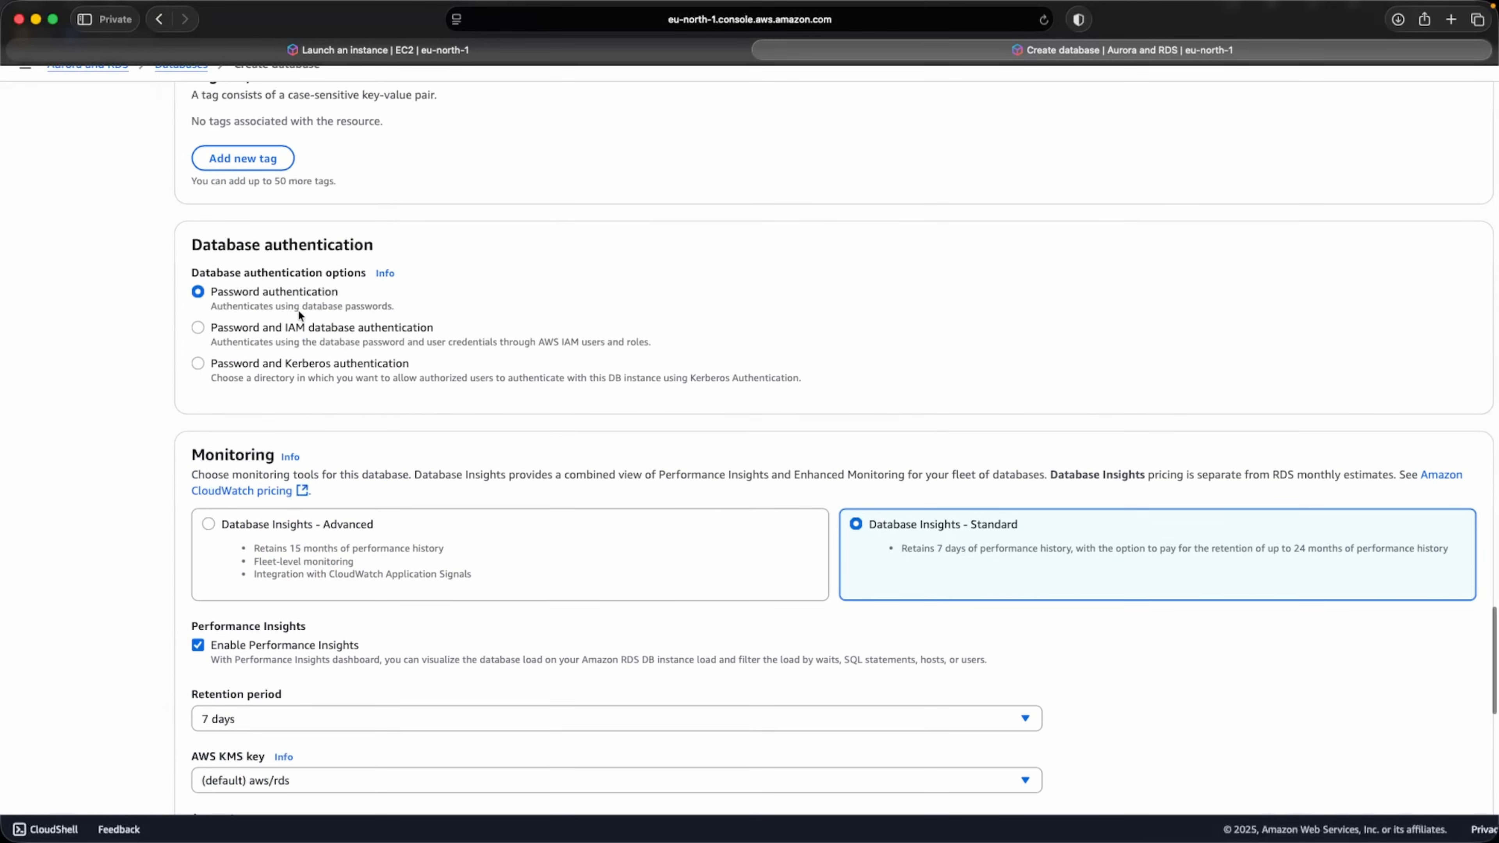
Submit the form to create database-dsoc3-web-server.
scroll(491, 325, "down", 3)
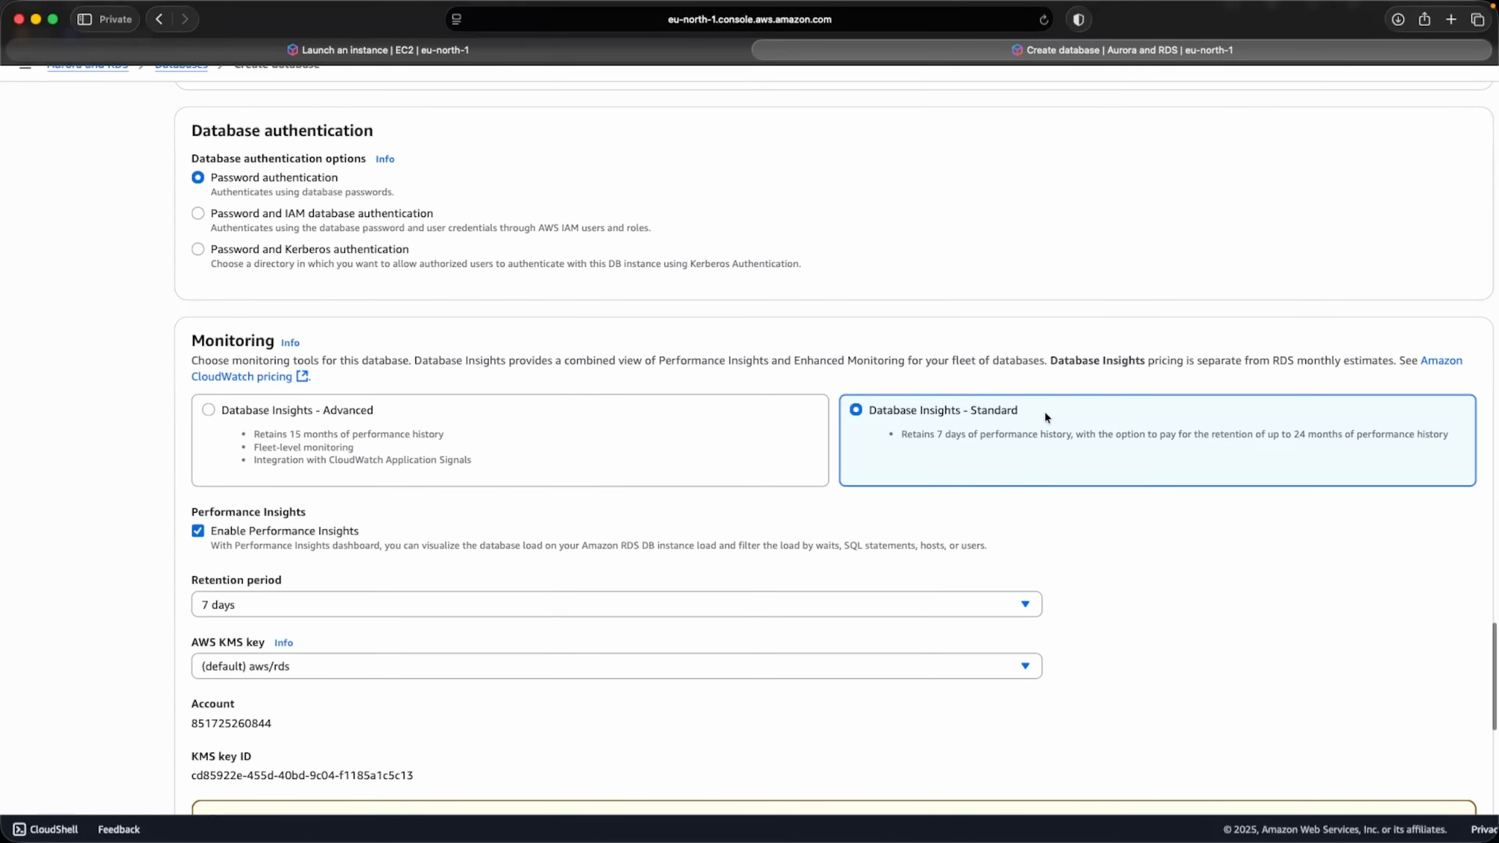
scroll(546, 481, "down", 9)
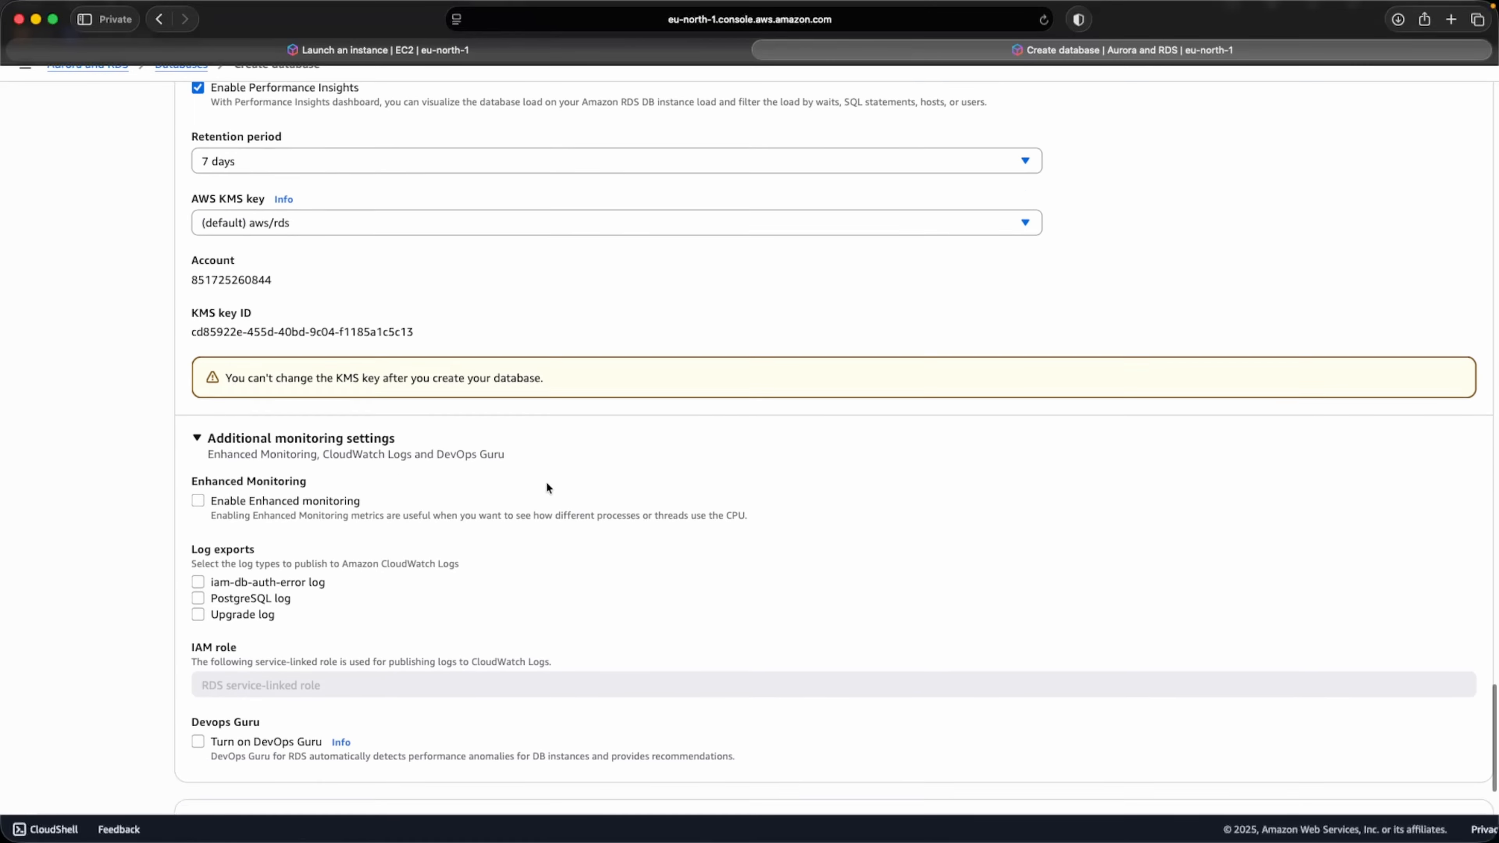
scroll(546, 482, "down", 7)
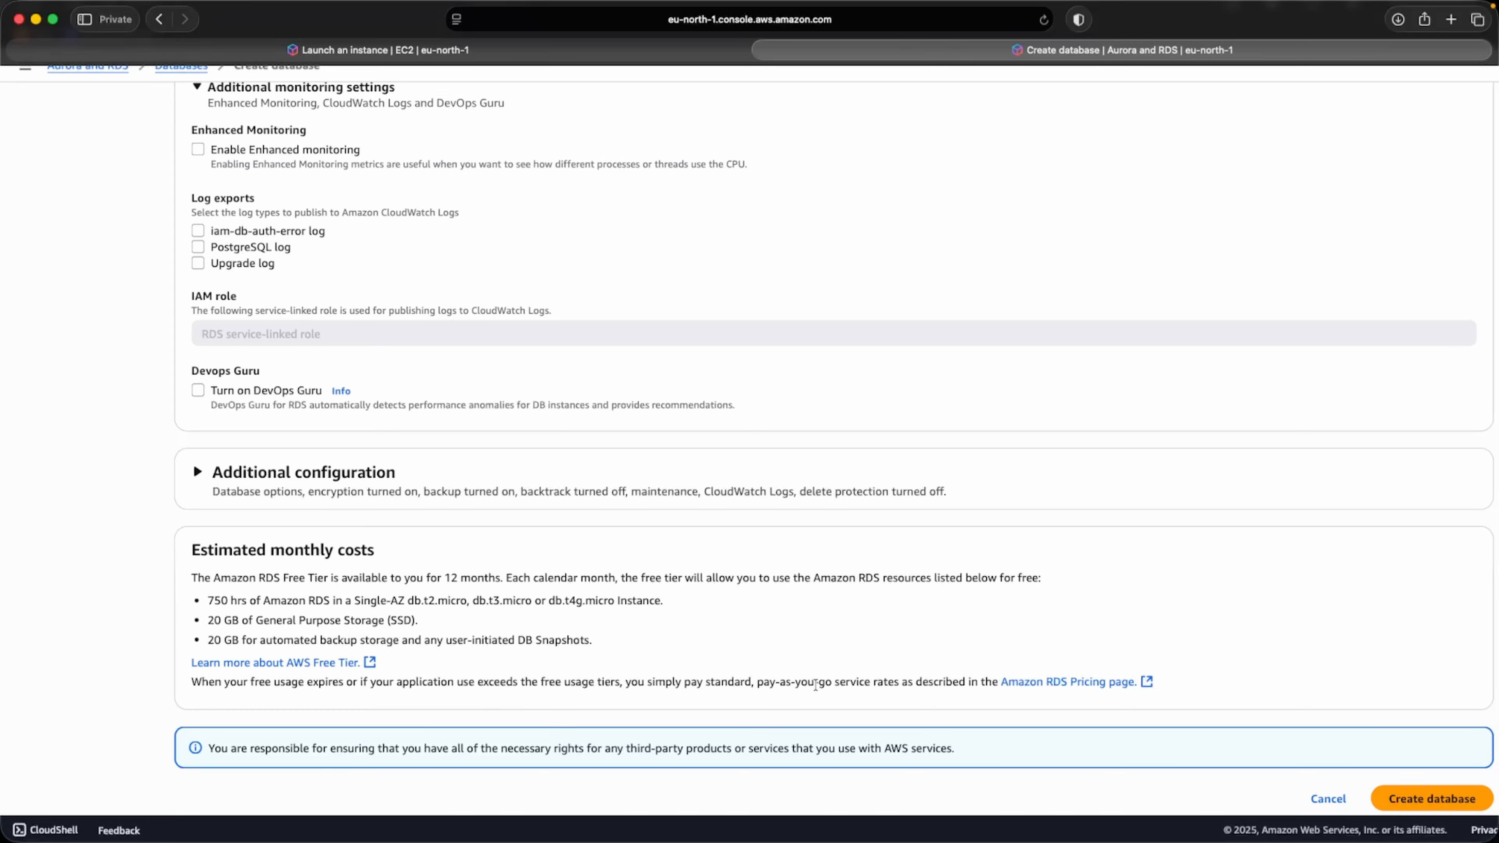
left_click(1452, 792)
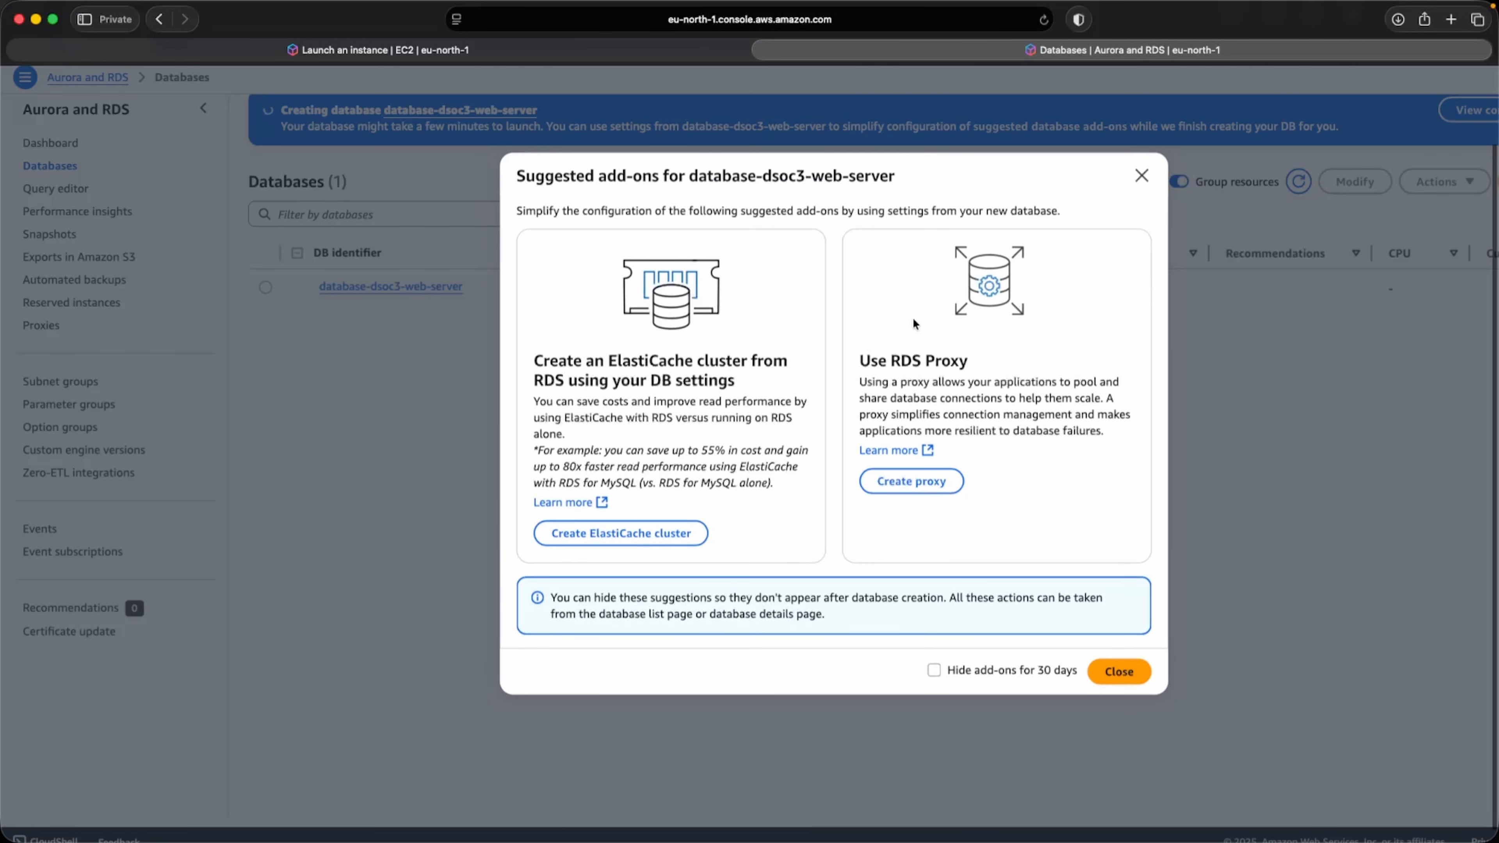
Close the Suggested add-ons dialog and open the database-dsoc3-web-server details page.
left_click(1141, 176)
left_click(393, 275)
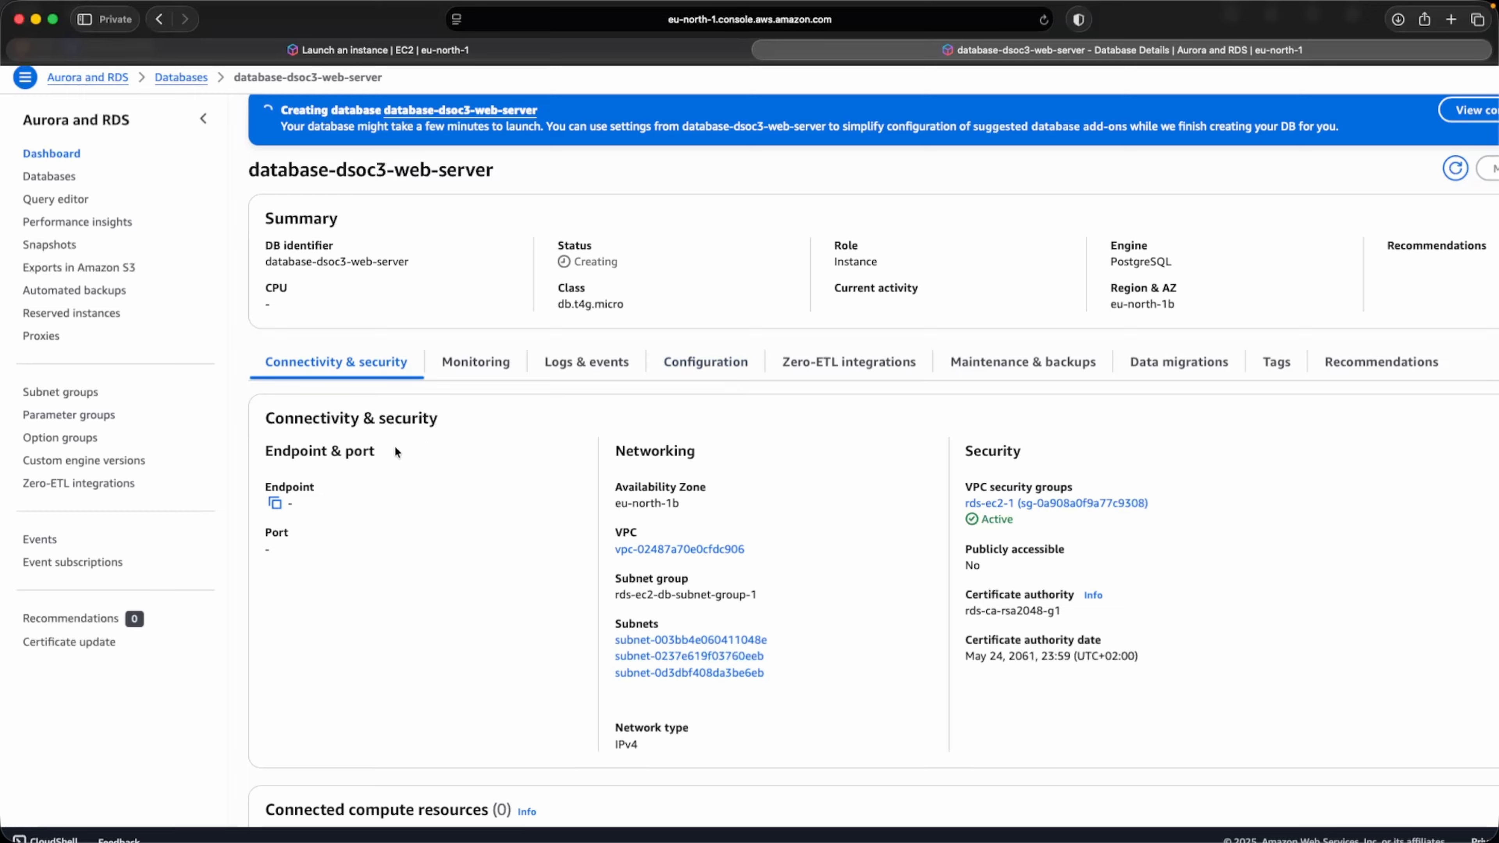
Check the Endpoint & port section on the database's Connectivity & security tab.
left_click_drag(396, 452, 268, 447)
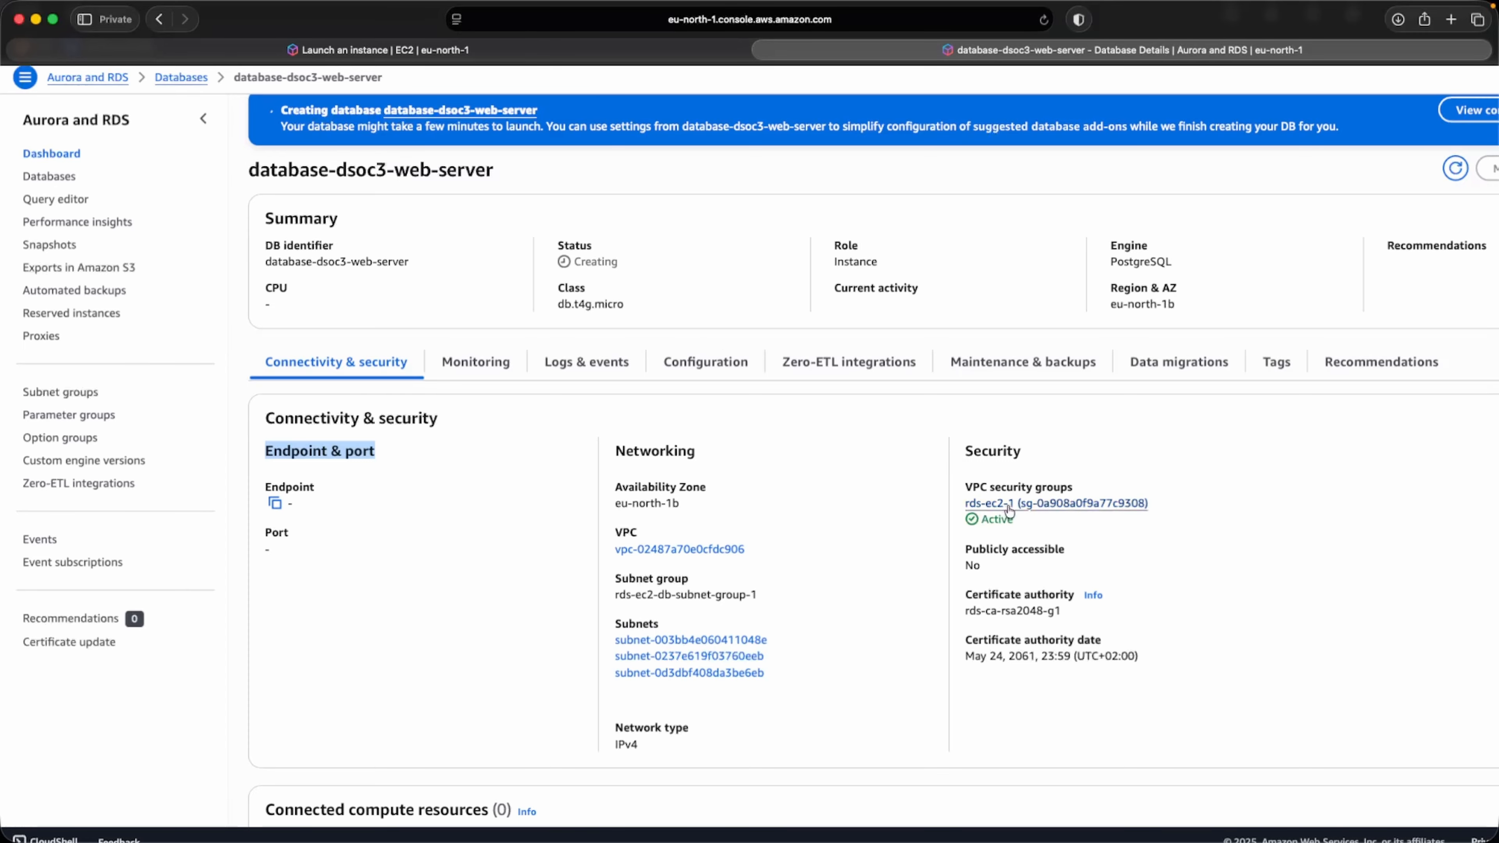
scroll(1045, 494, "up", 2)
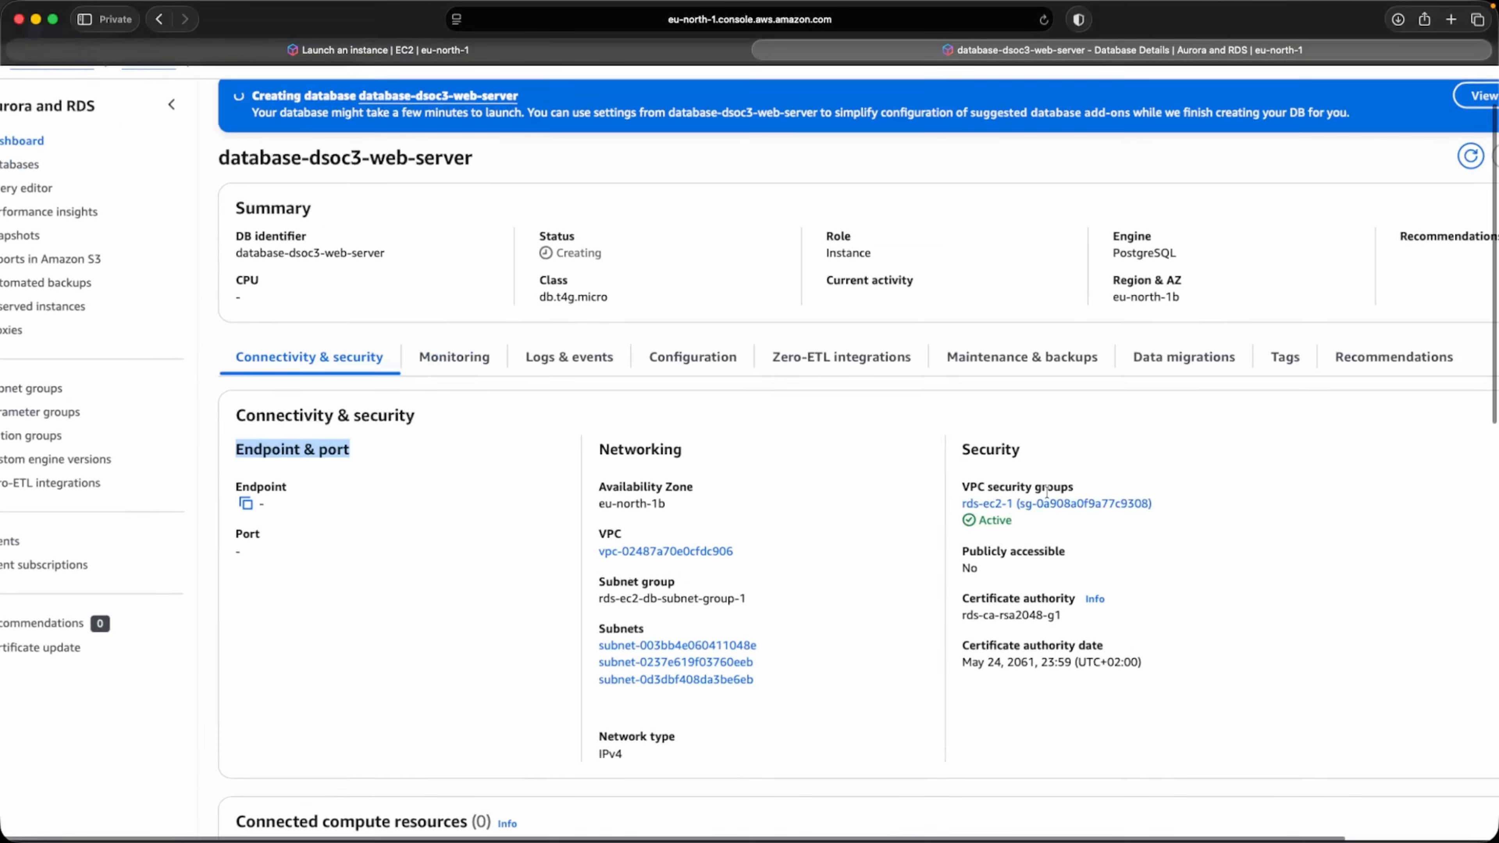
scroll(1047, 491, "up", 3)
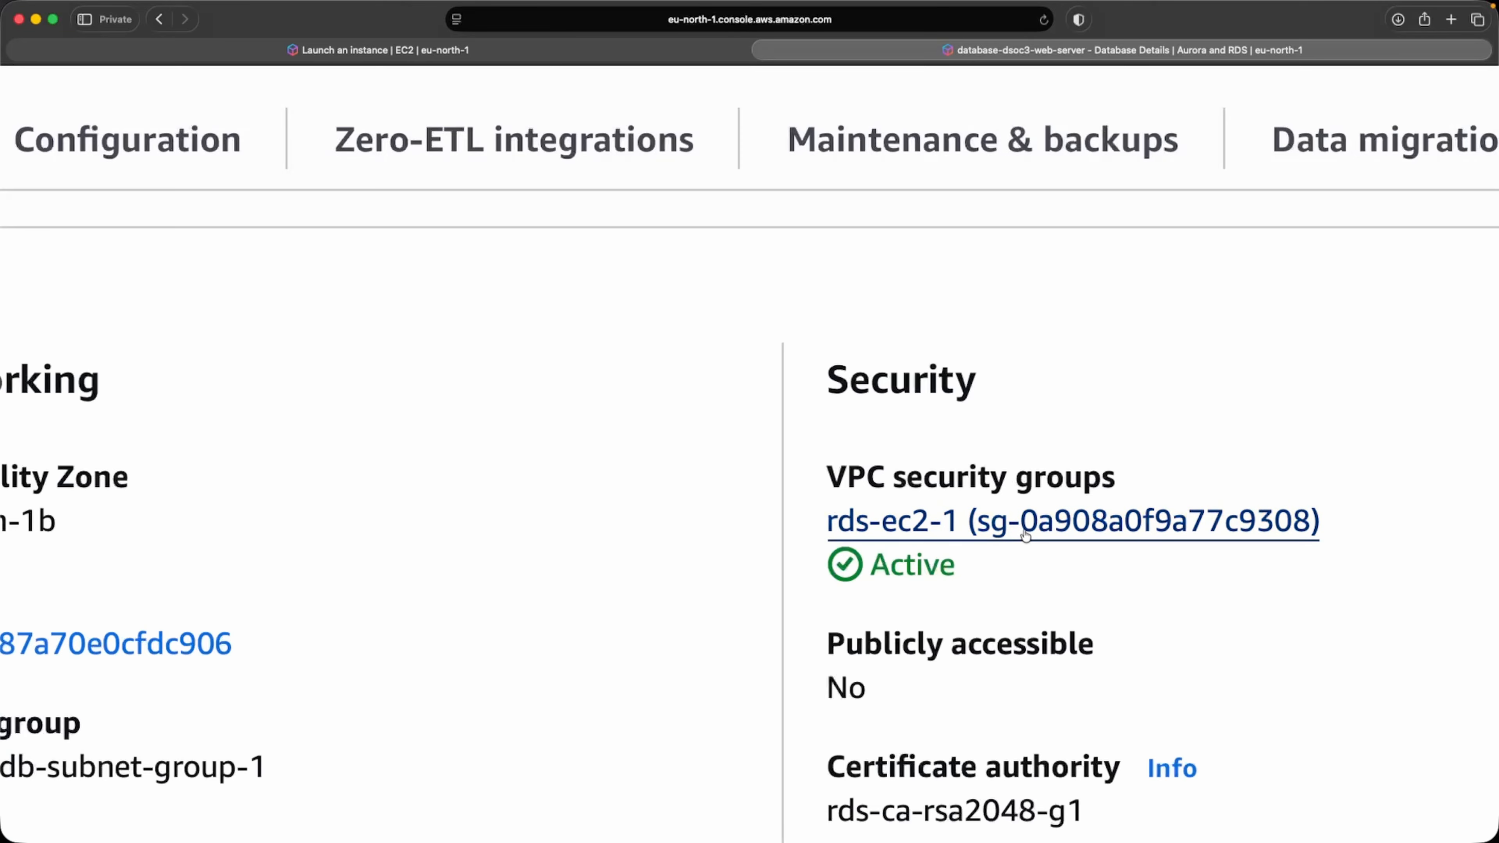
scroll(1026, 535, "down", 5)
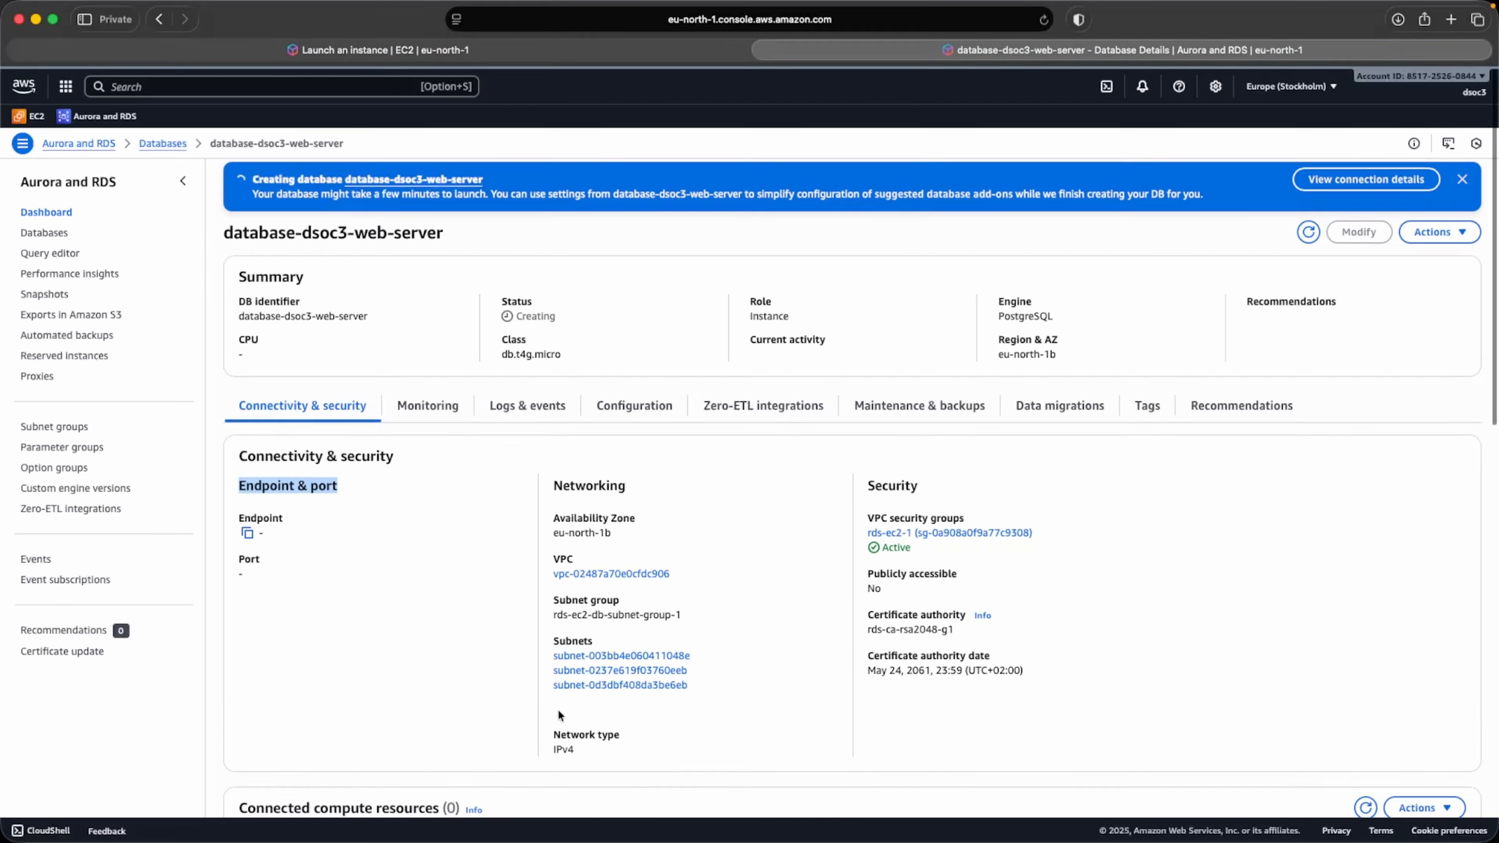
scroll(559, 712, "down", 2)
scroll(558, 710, "up", 2)
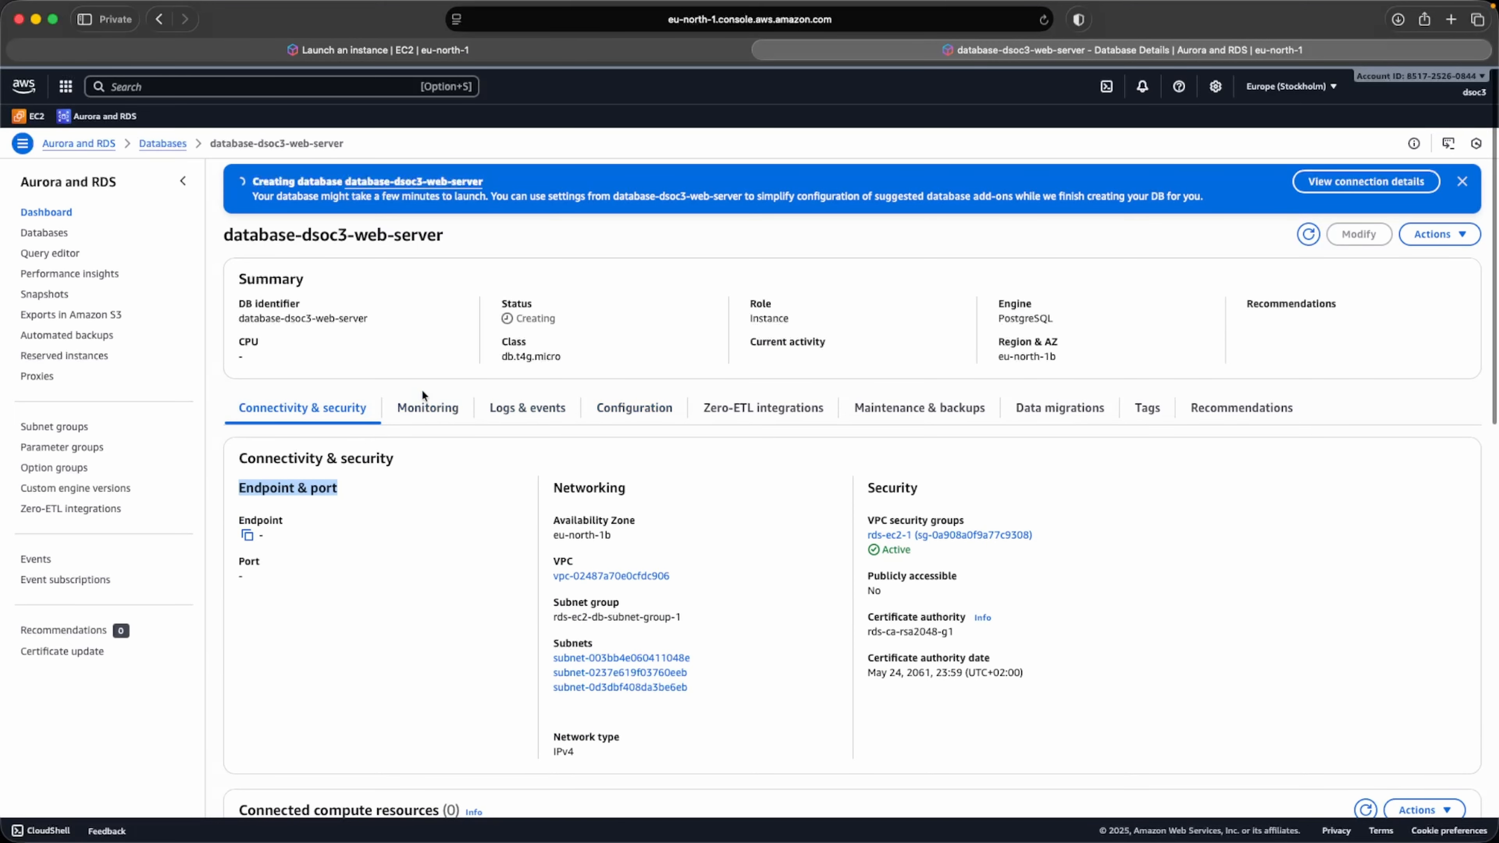
Review the Monitoring, Logs & events, Configuration and Maintenance & backups tabs.
left_click(427, 411)
left_click(510, 415)
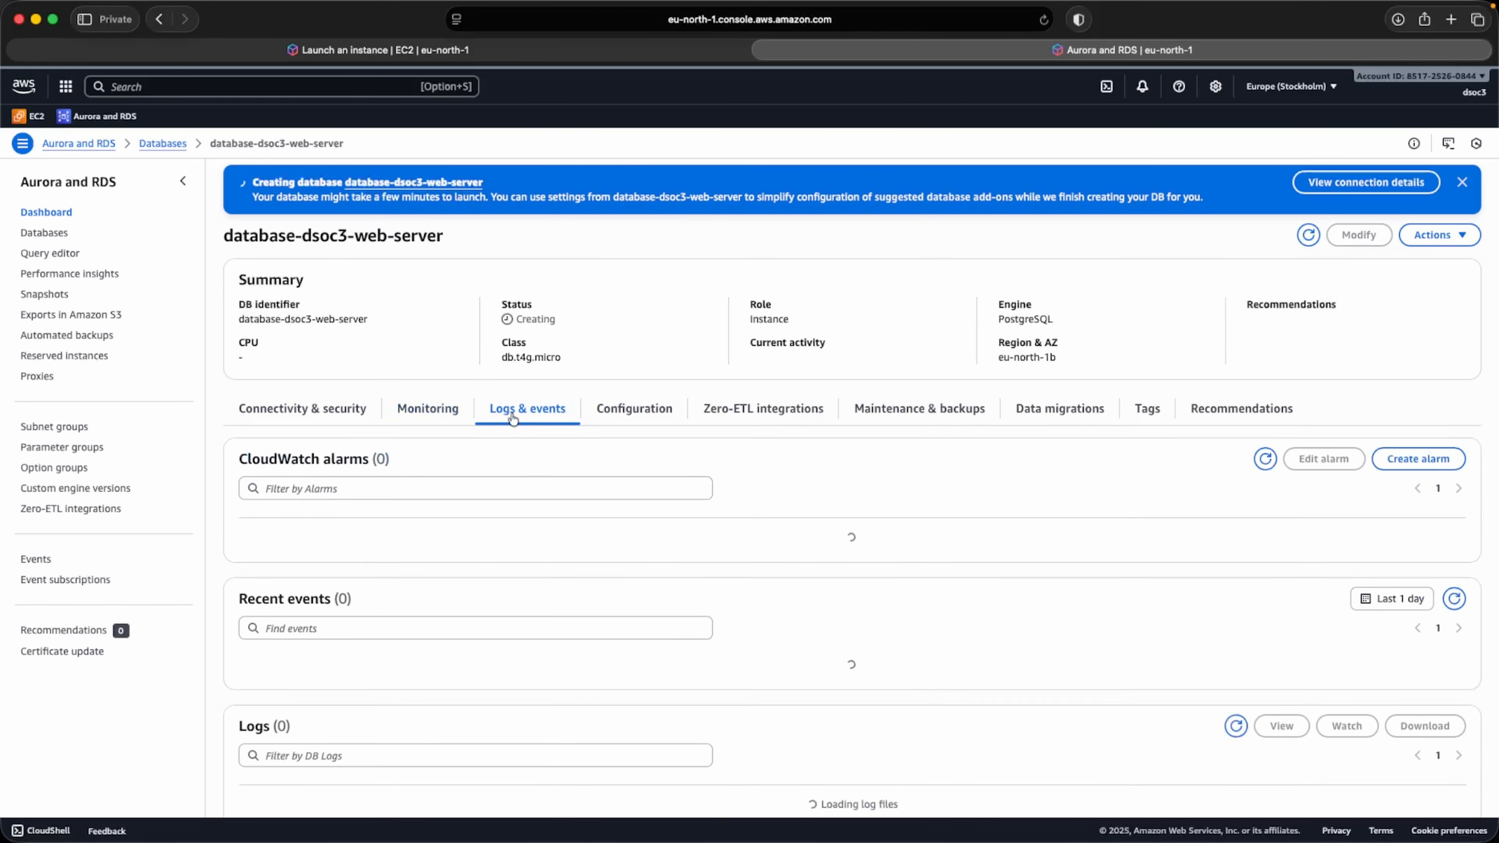
left_click(649, 415)
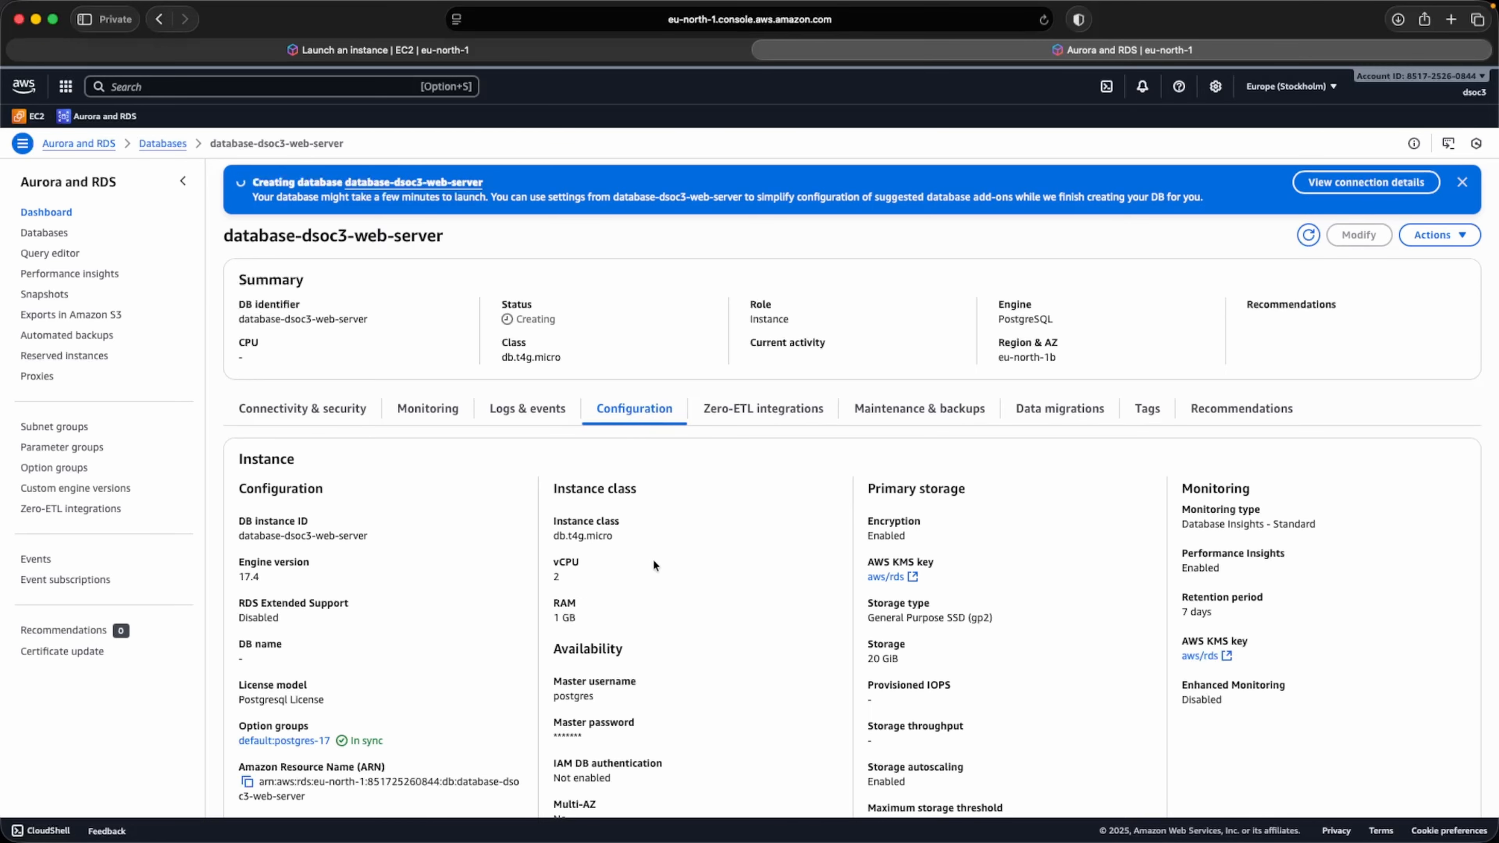
scroll(653, 559, "down", 1)
scroll(653, 559, "down", 2)
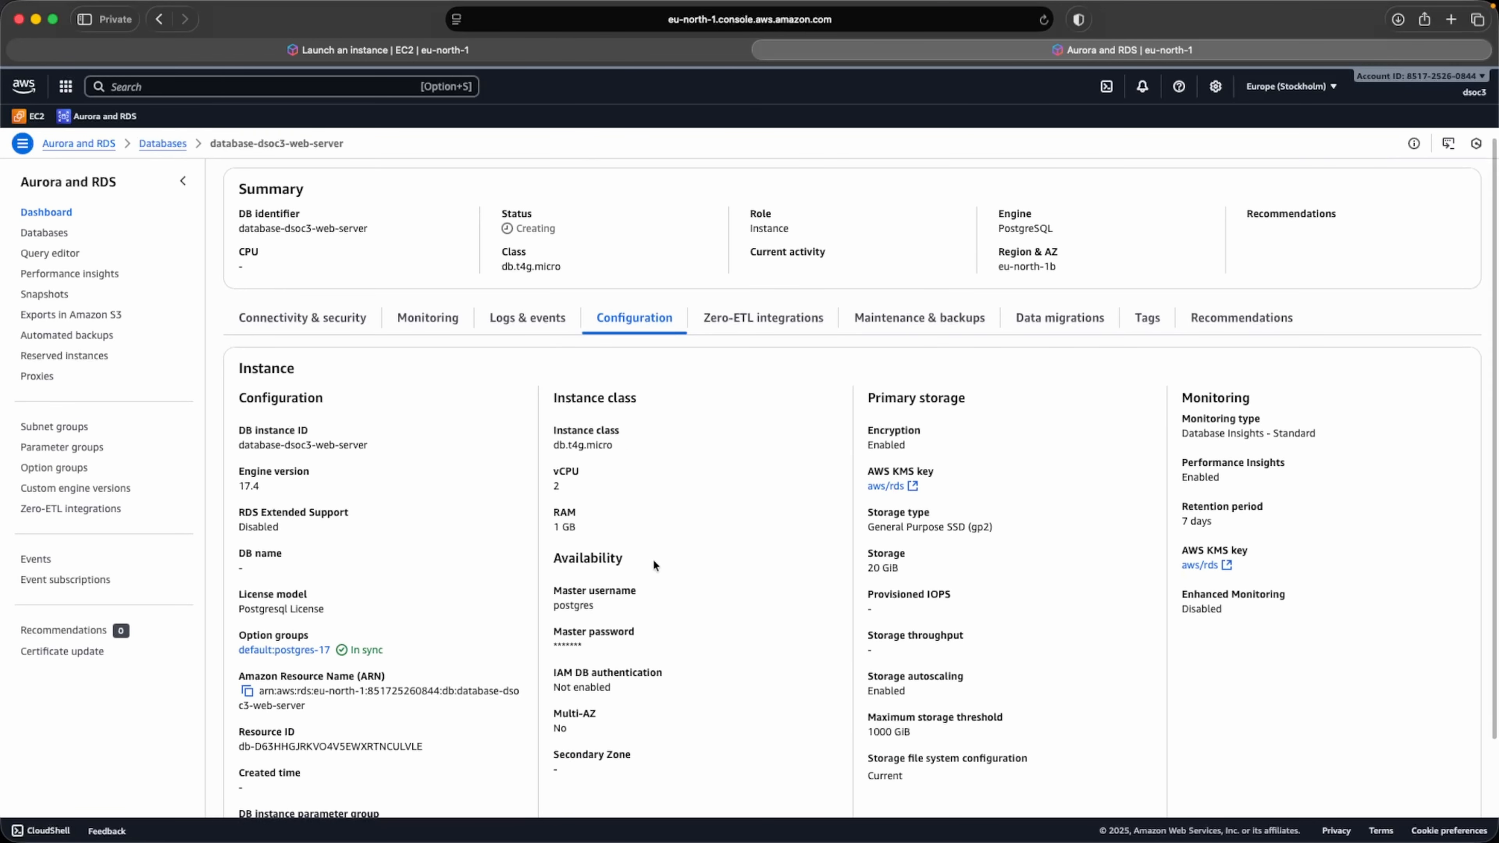
scroll(652, 559, "down", 3)
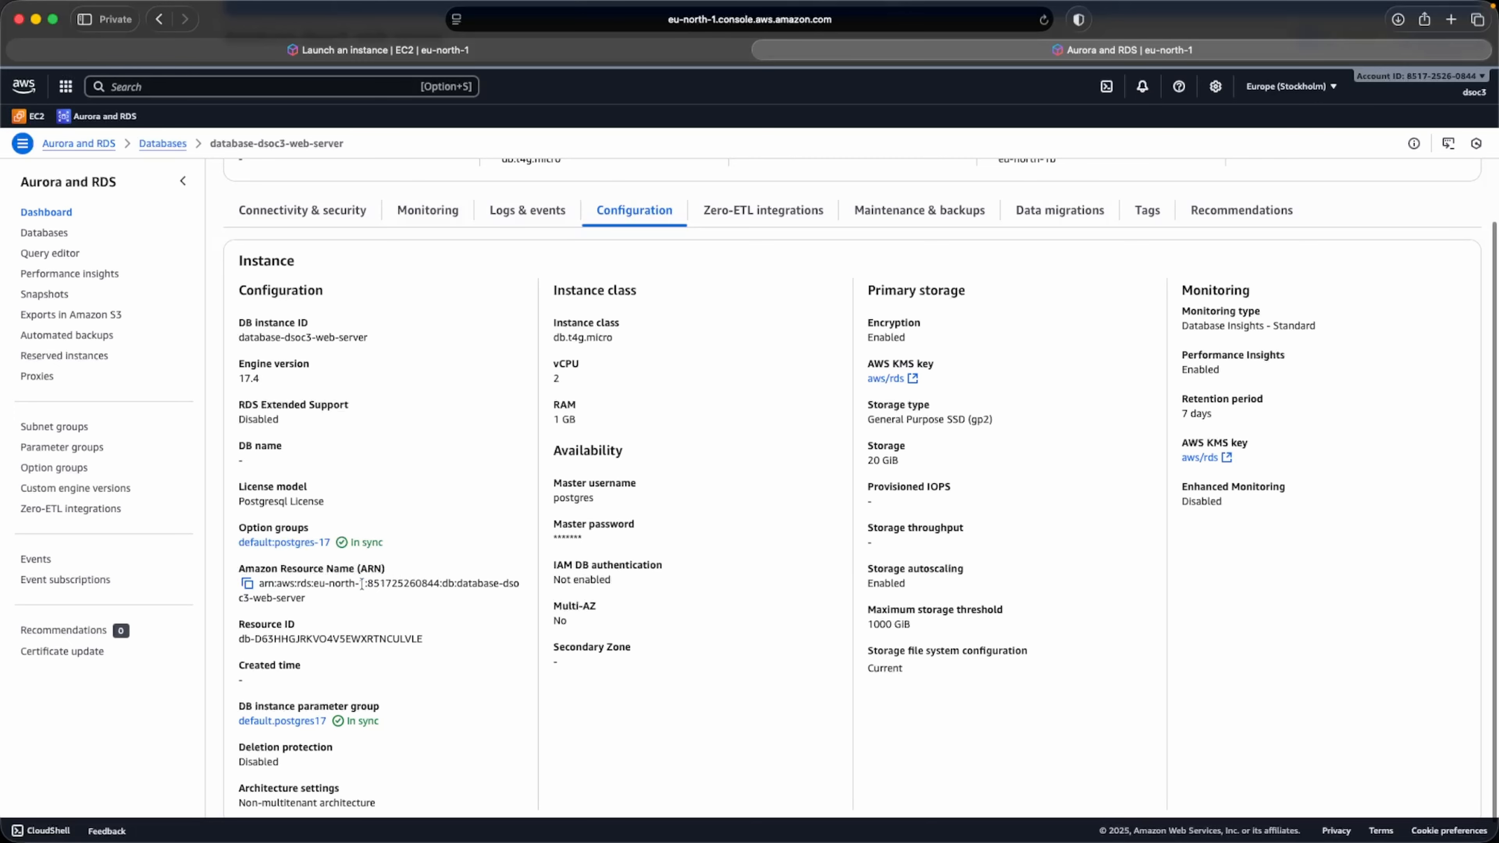
scroll(521, 544, "up", 2)
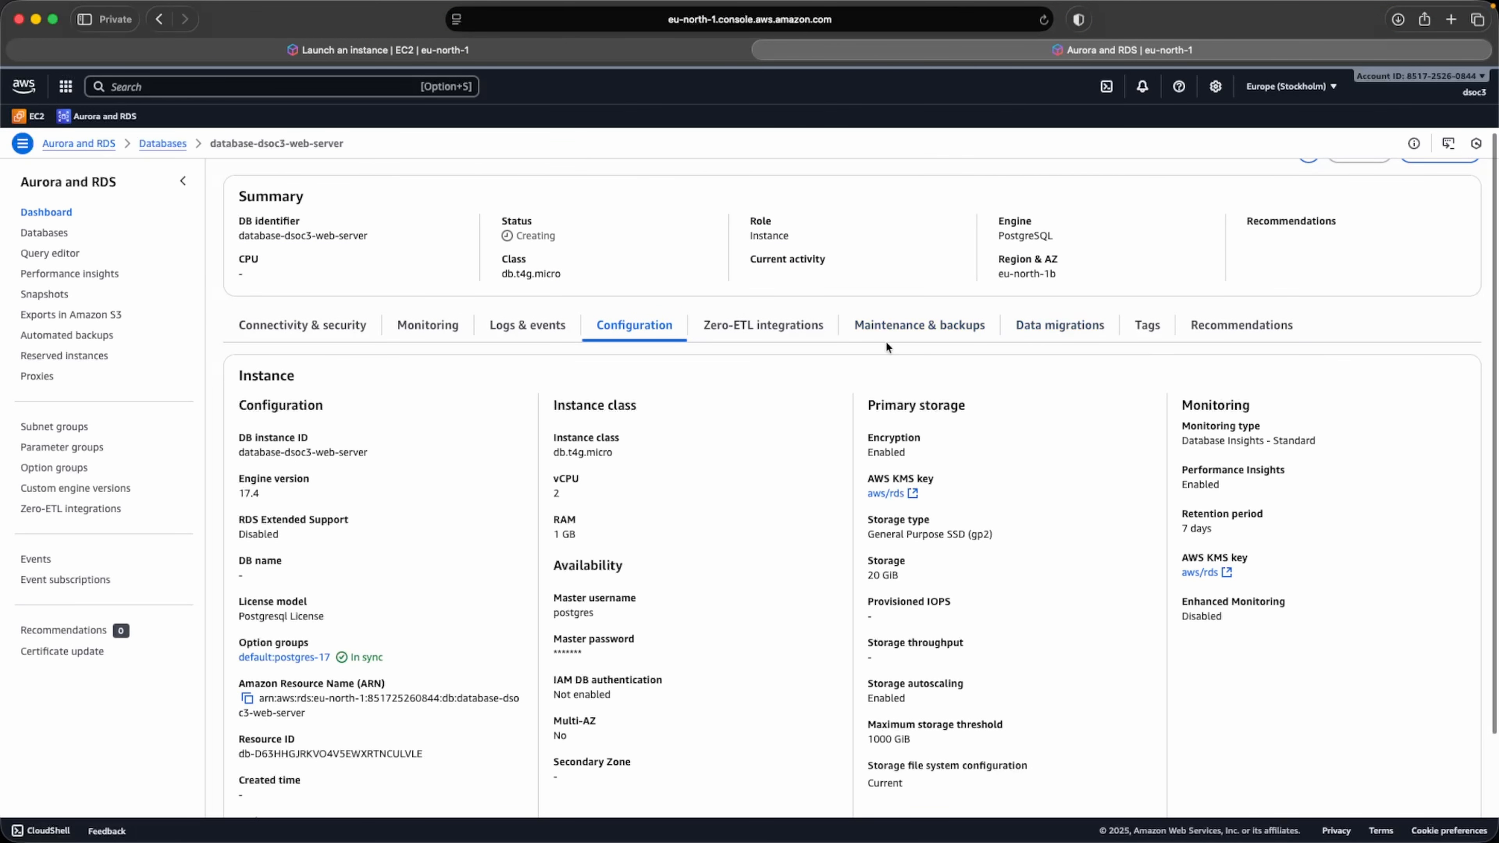
left_click(928, 337)
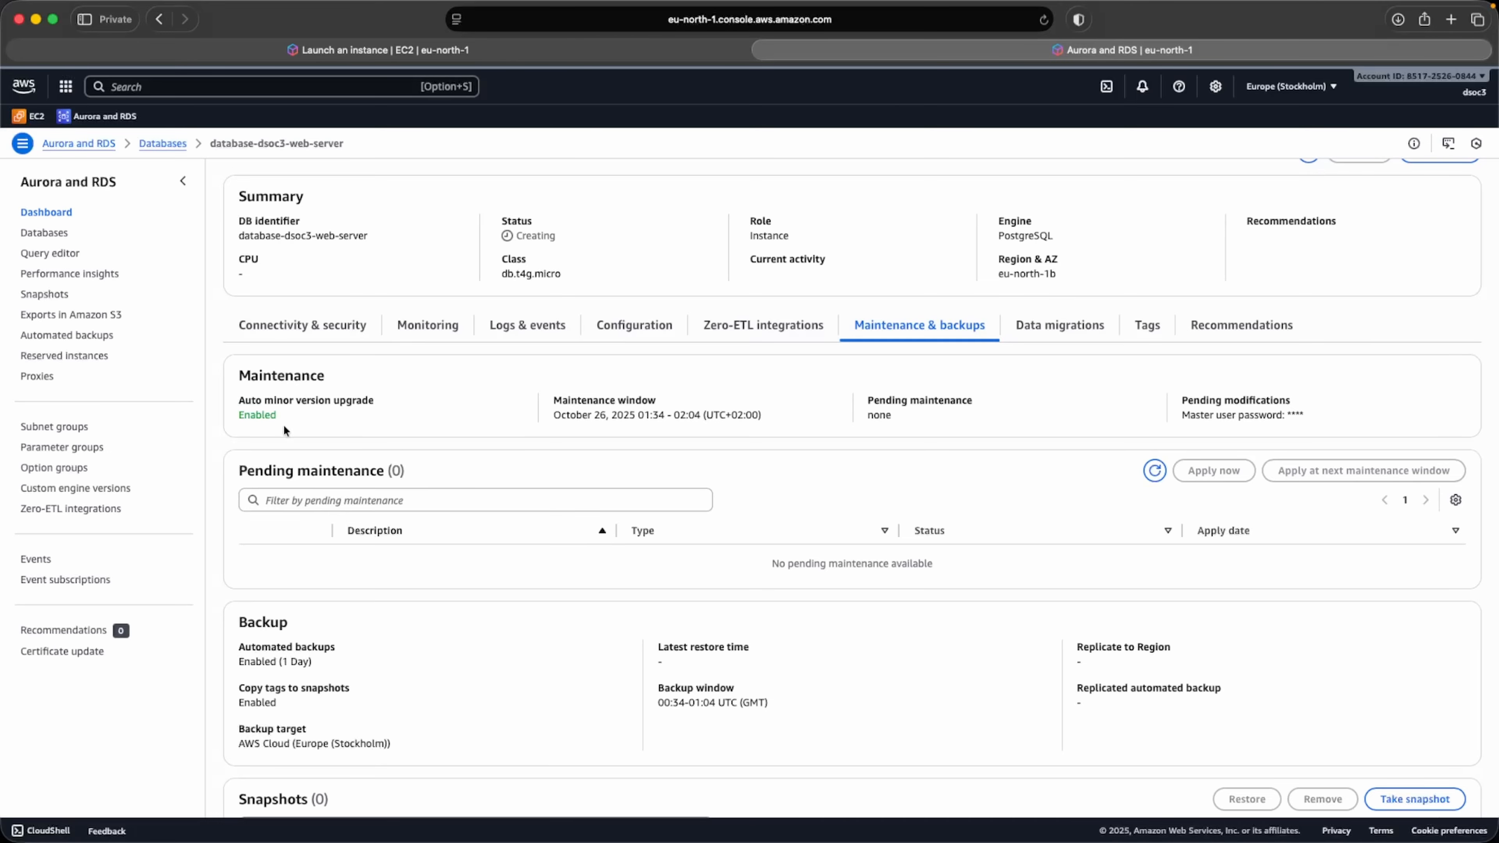
scroll(638, 543, "down", 3)
scroll(638, 543, "up", 4)
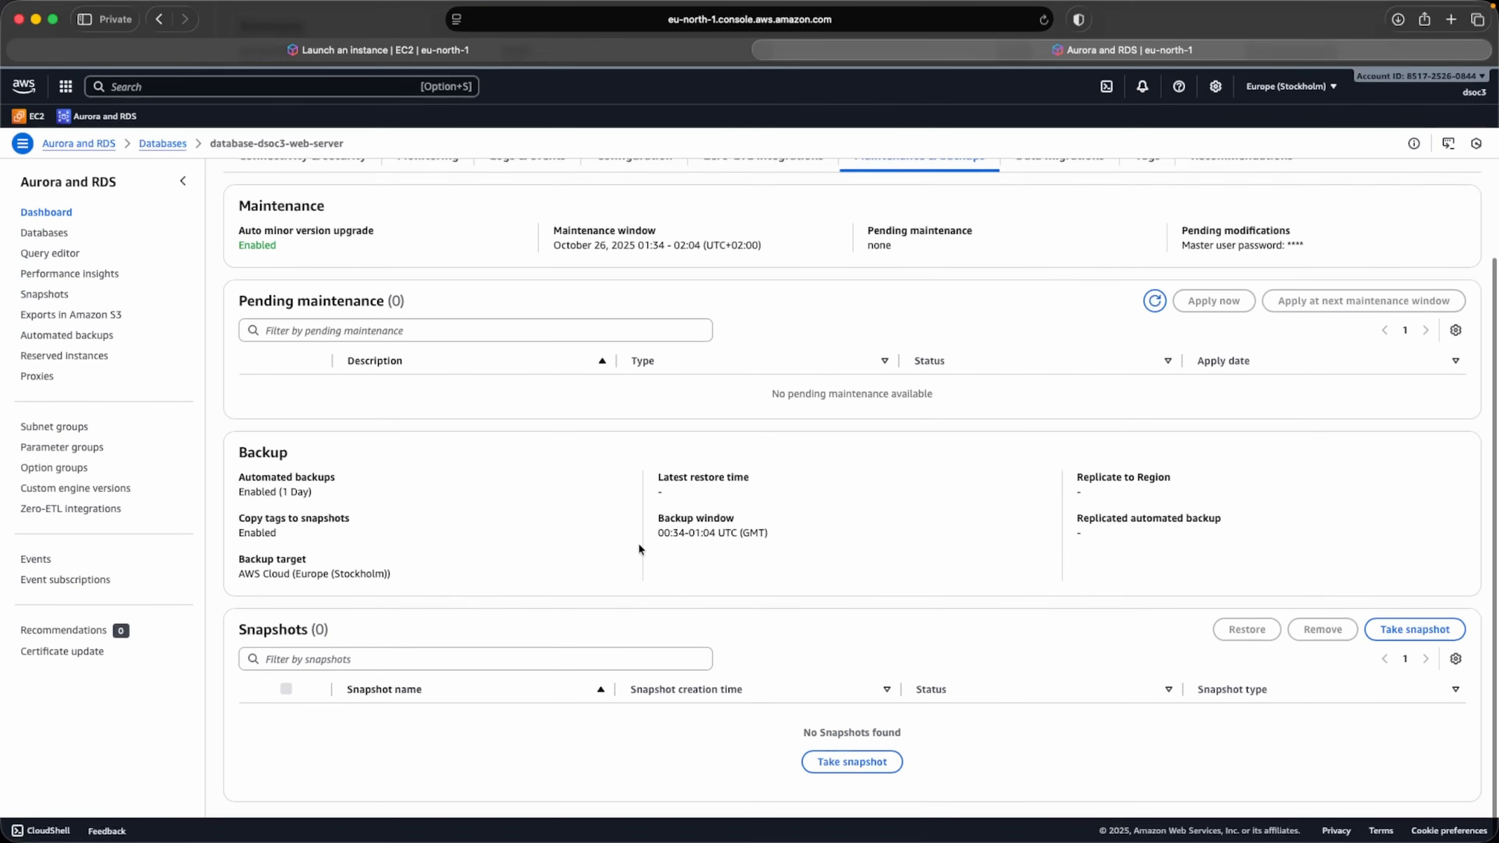
Return to Connectivity & security and copy the database endpoint.
left_click(337, 358)
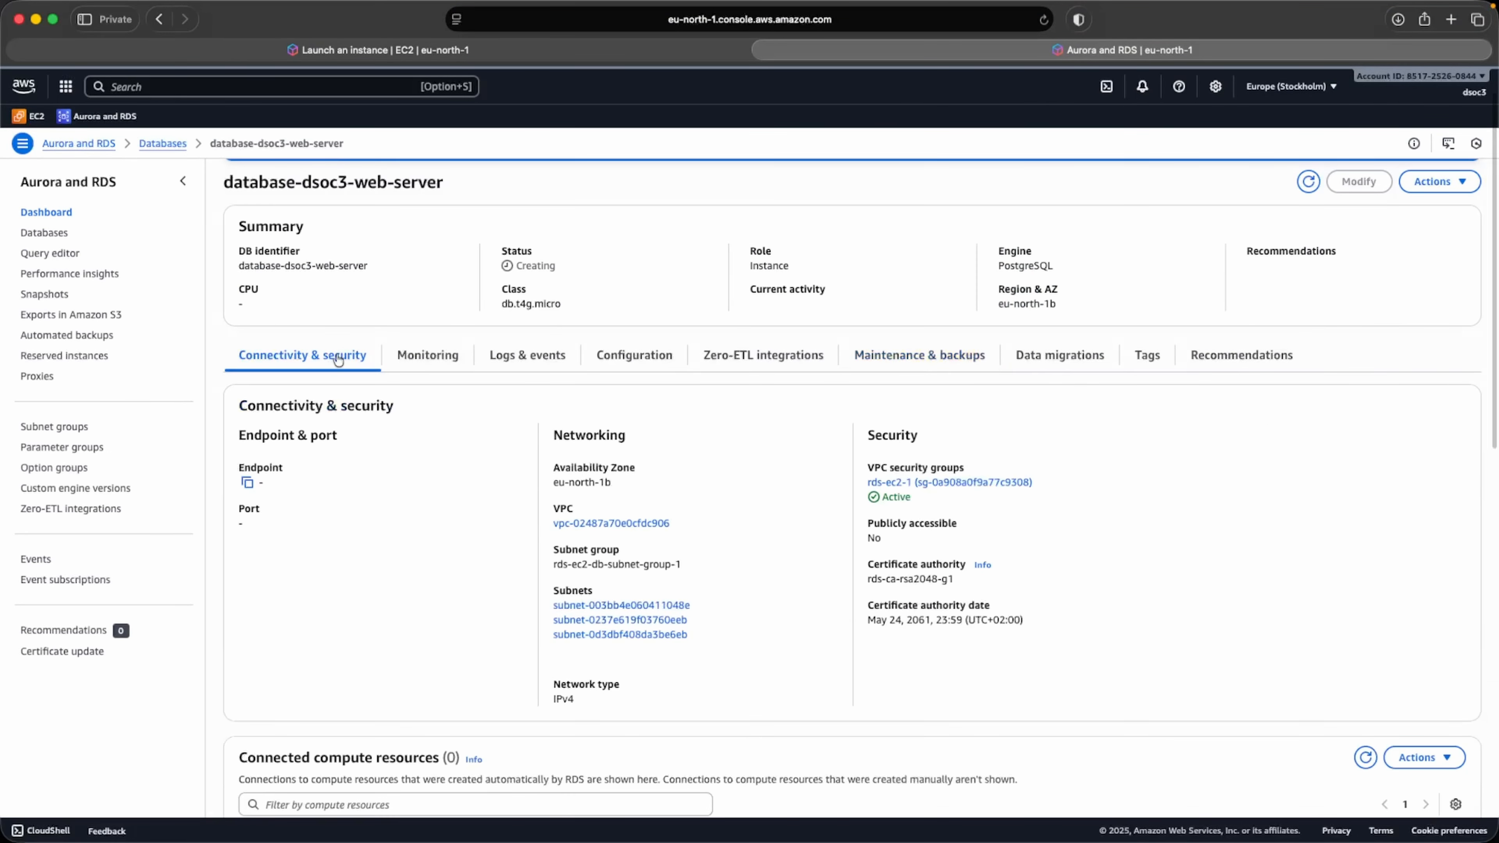
left_click(248, 483)
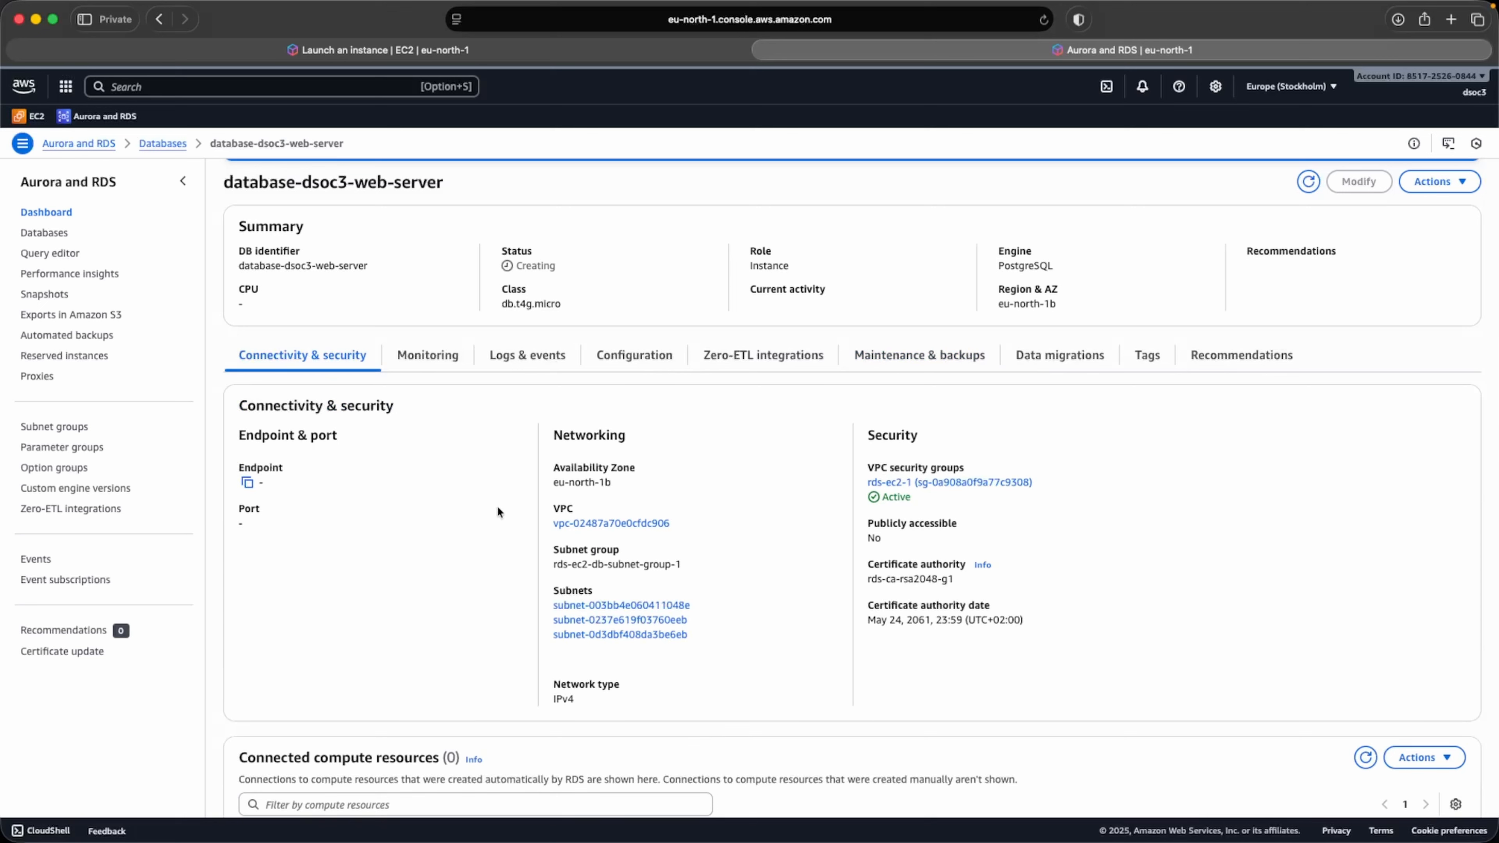
left_click(187, 88)
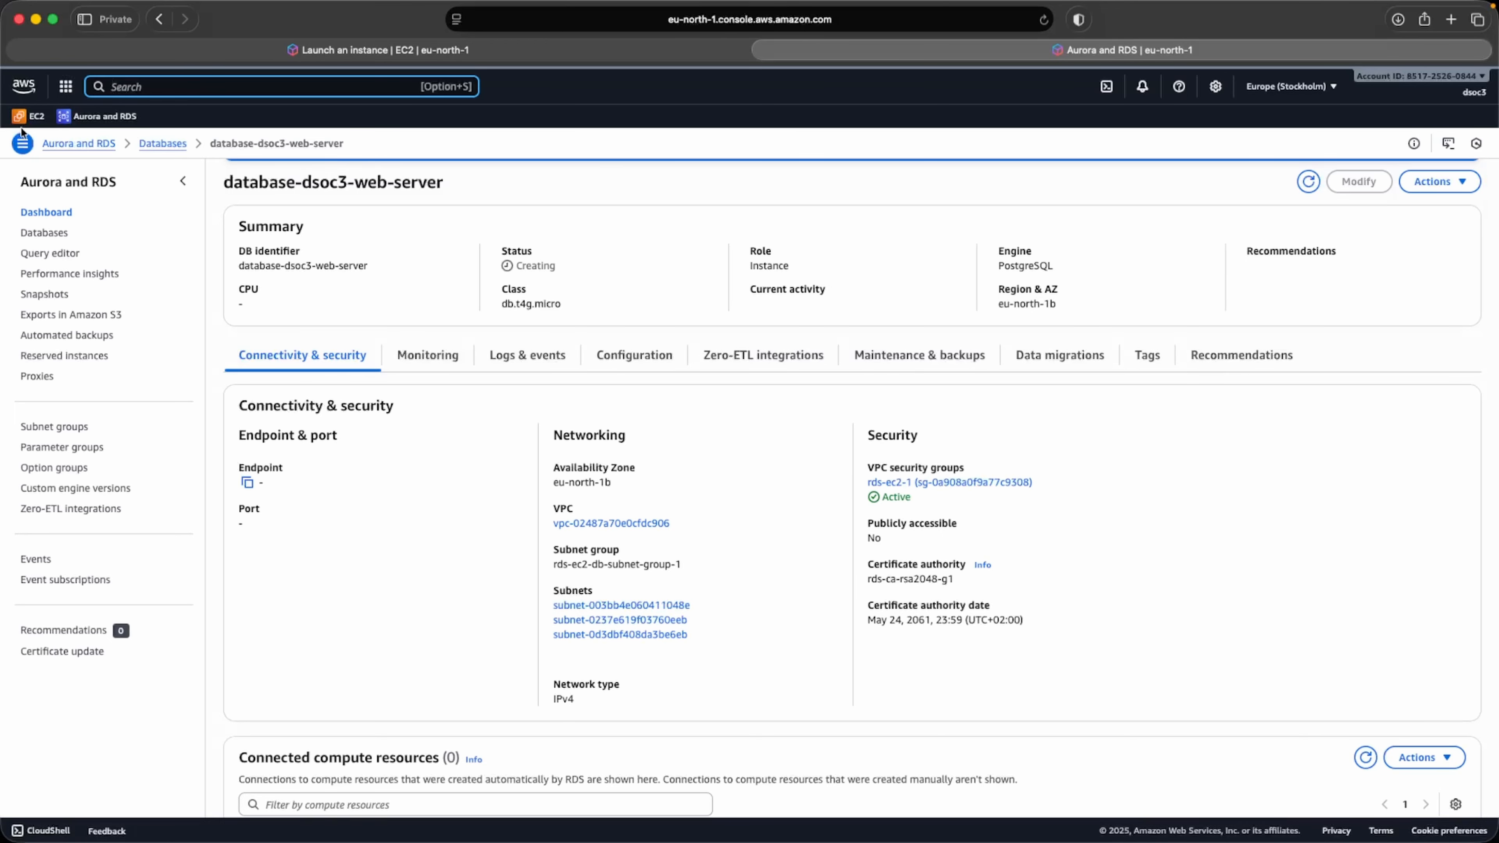
Search for IAM, add it to the favourites and open it.
type("iam")
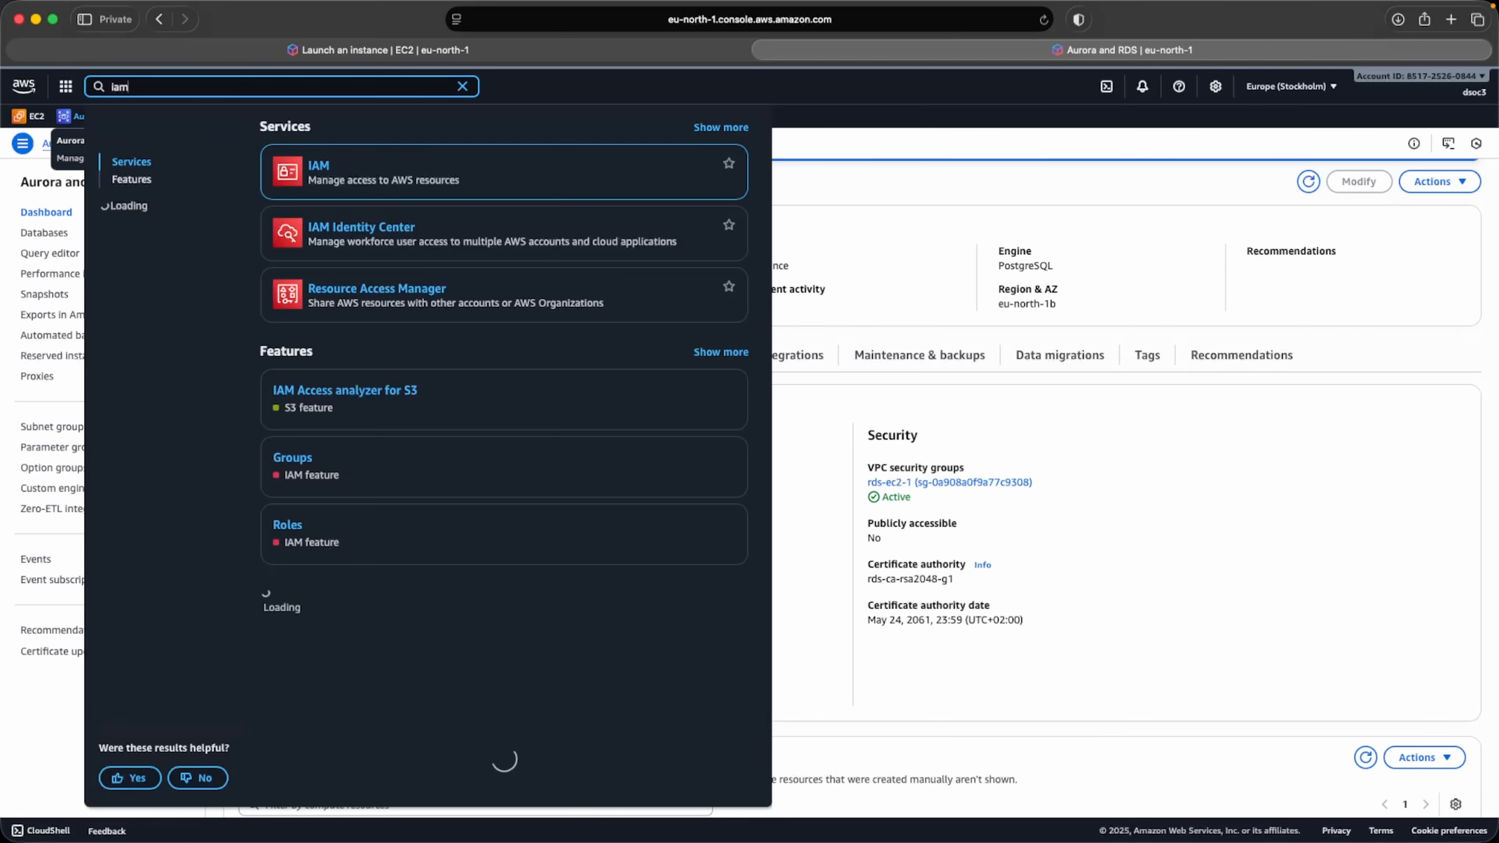
left_click(729, 163)
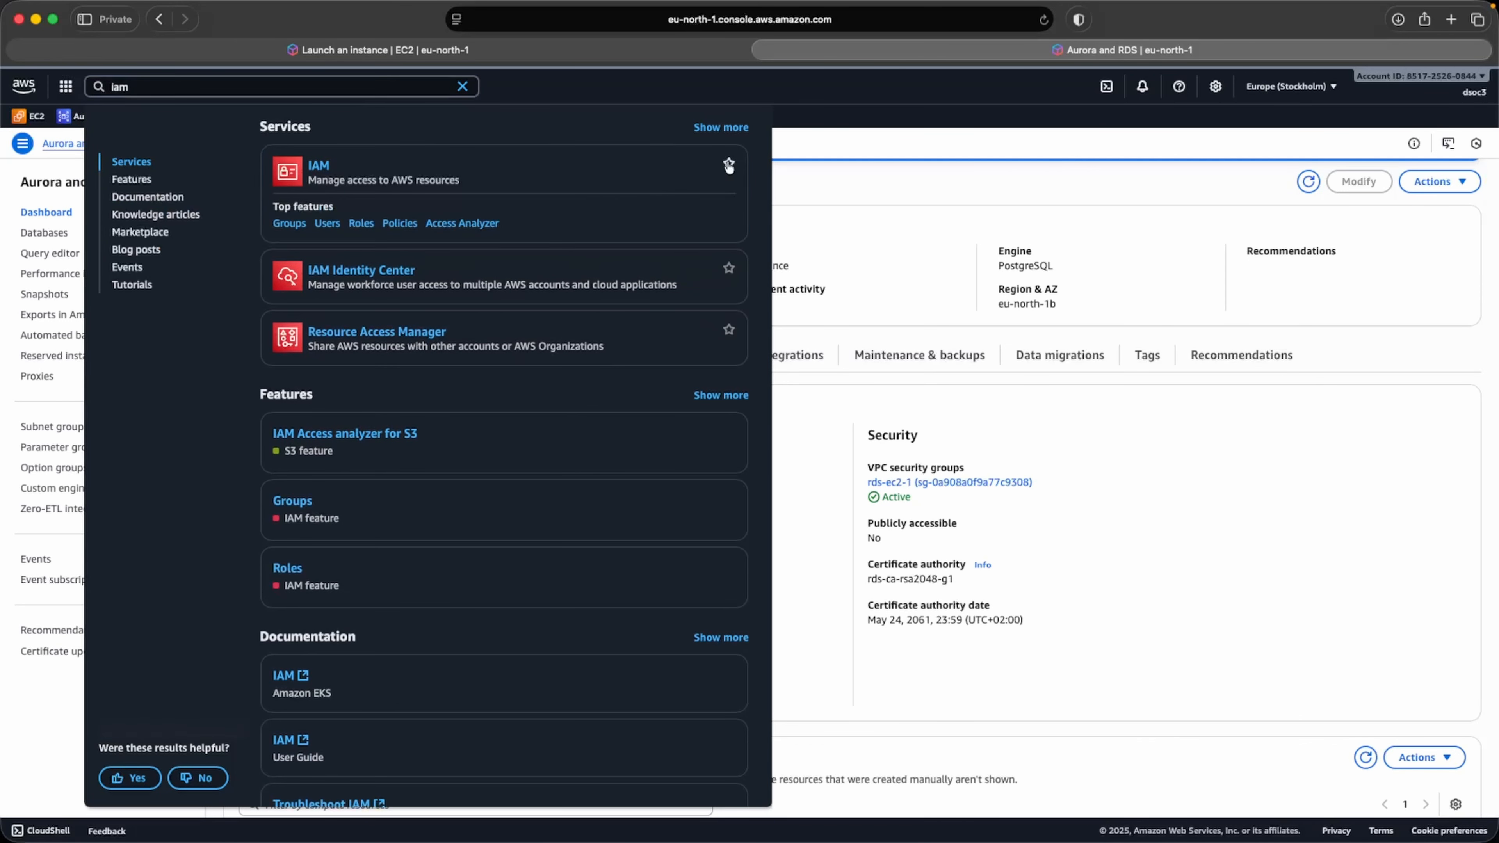
left_click(321, 165)
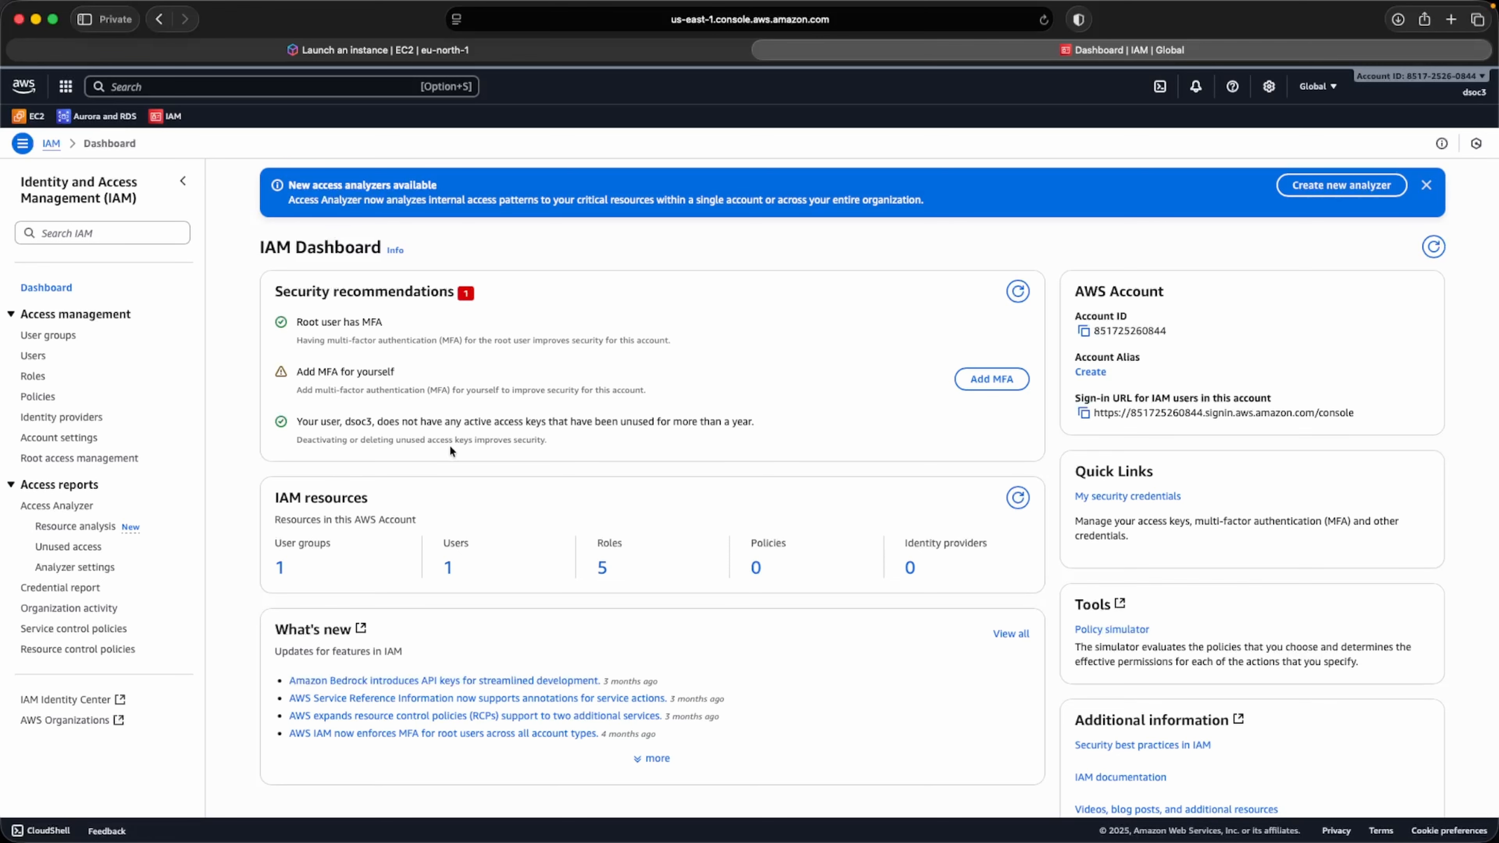
Go through EC2 to Aurora and RDS and list the DB instances.
left_click(33, 117)
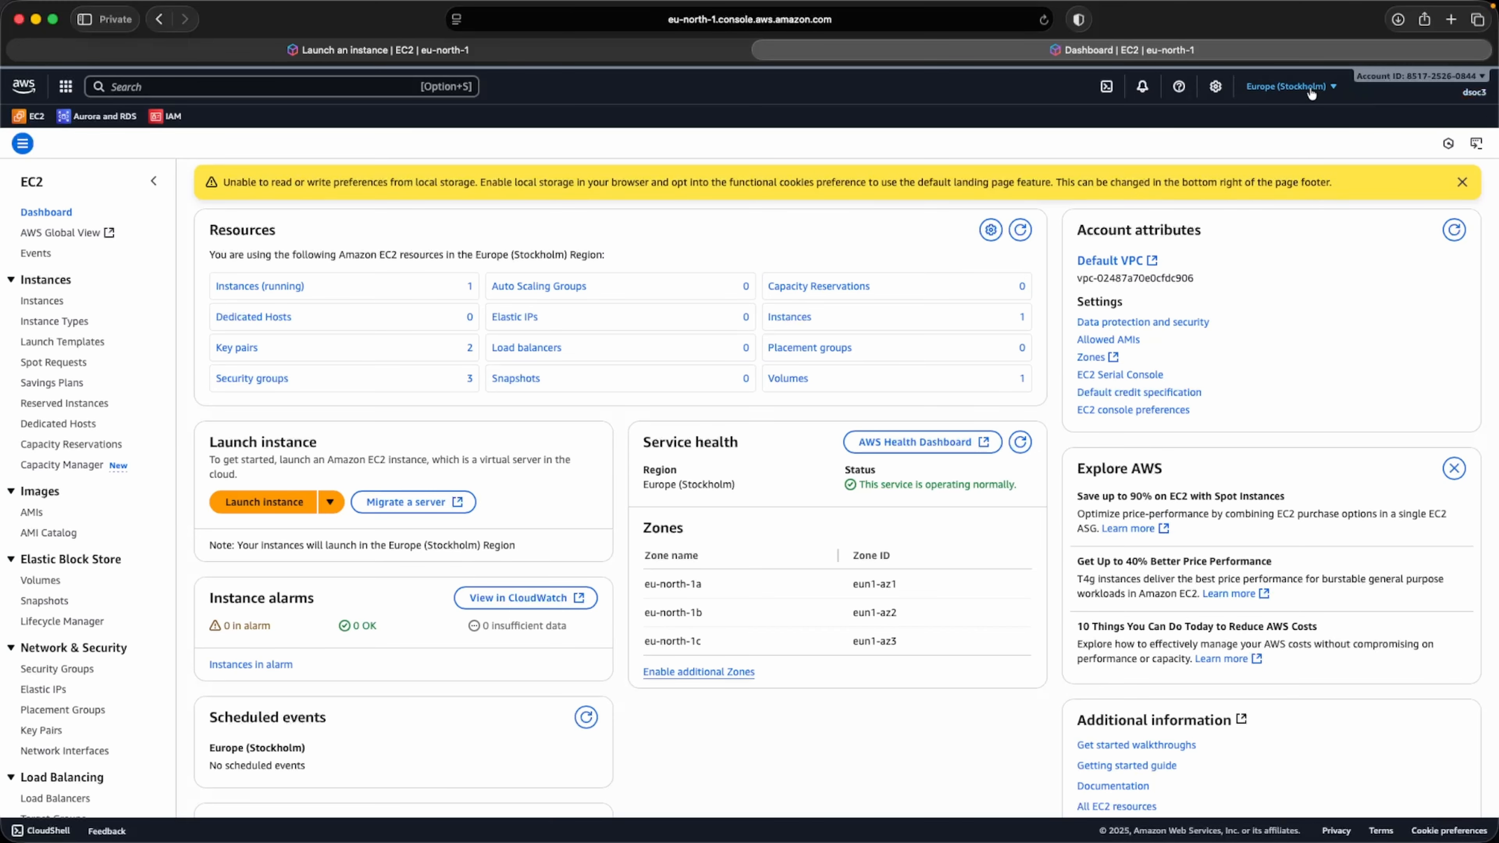
left_click(105, 119)
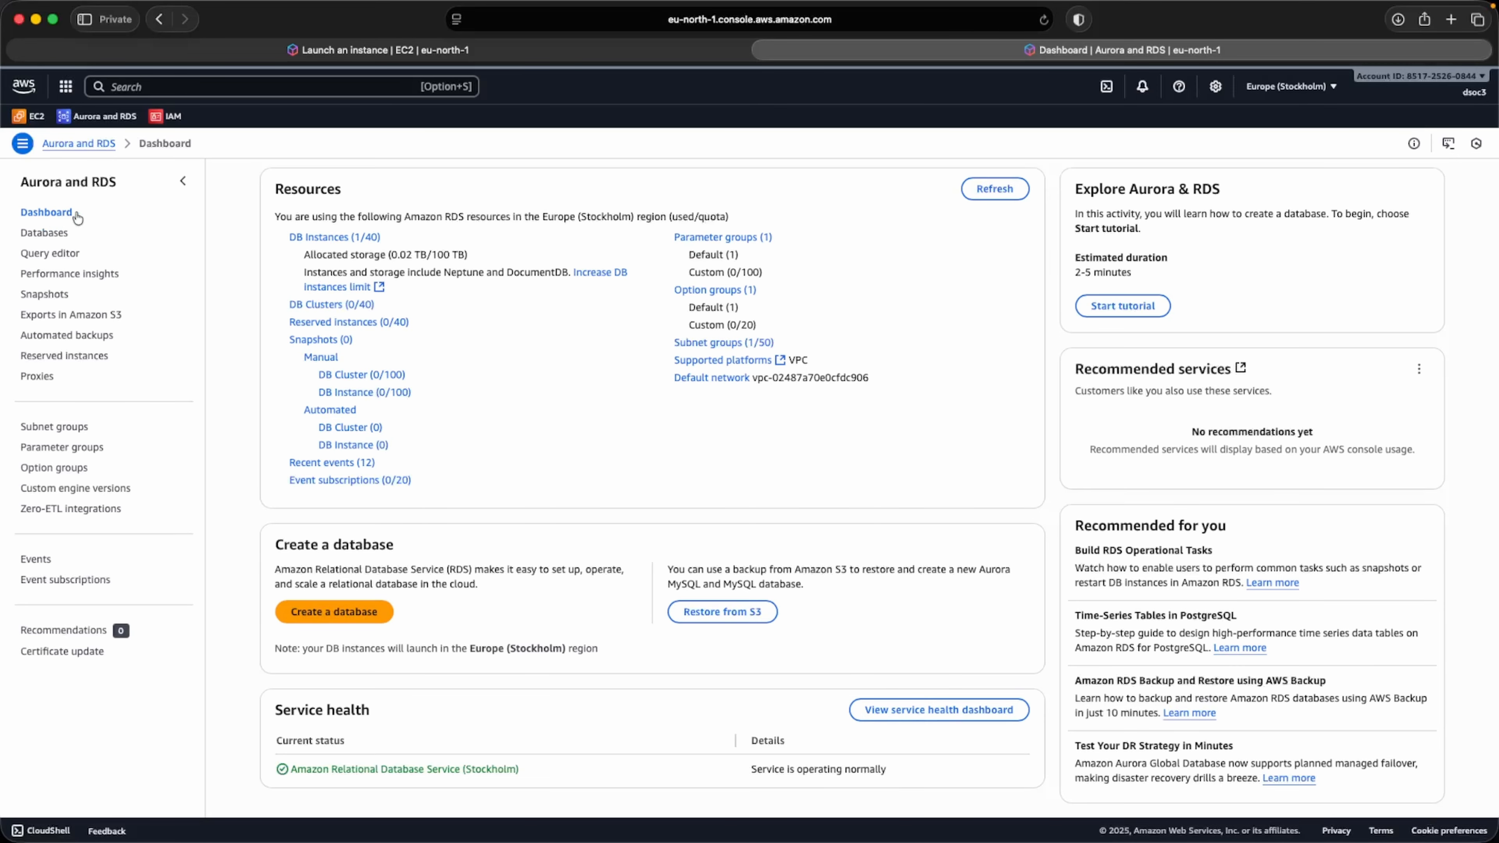
left_click(321, 238)
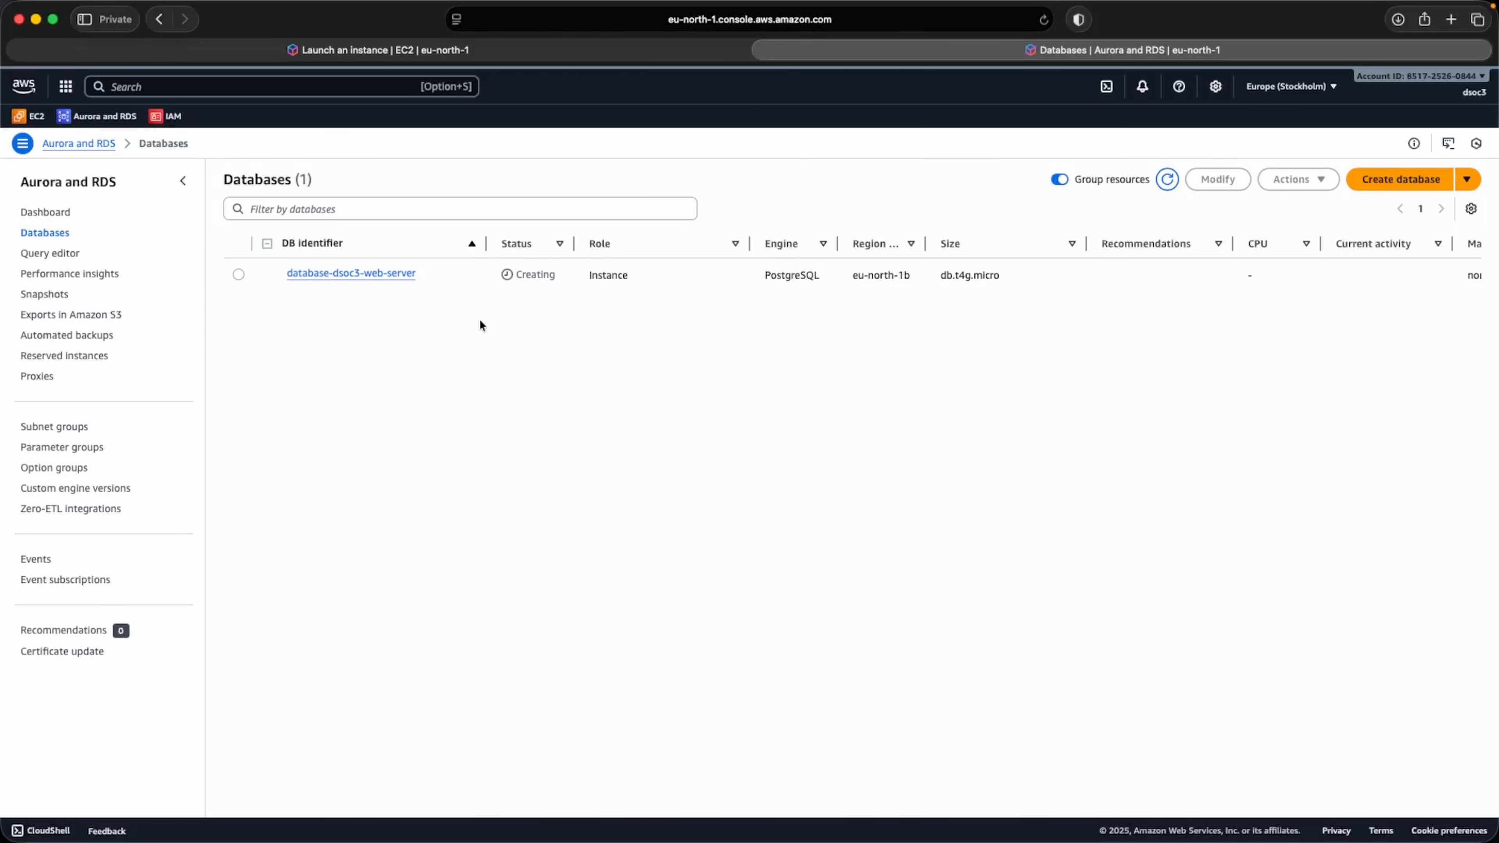
Search for S3 and add it to the favourites.
left_click(321, 87)
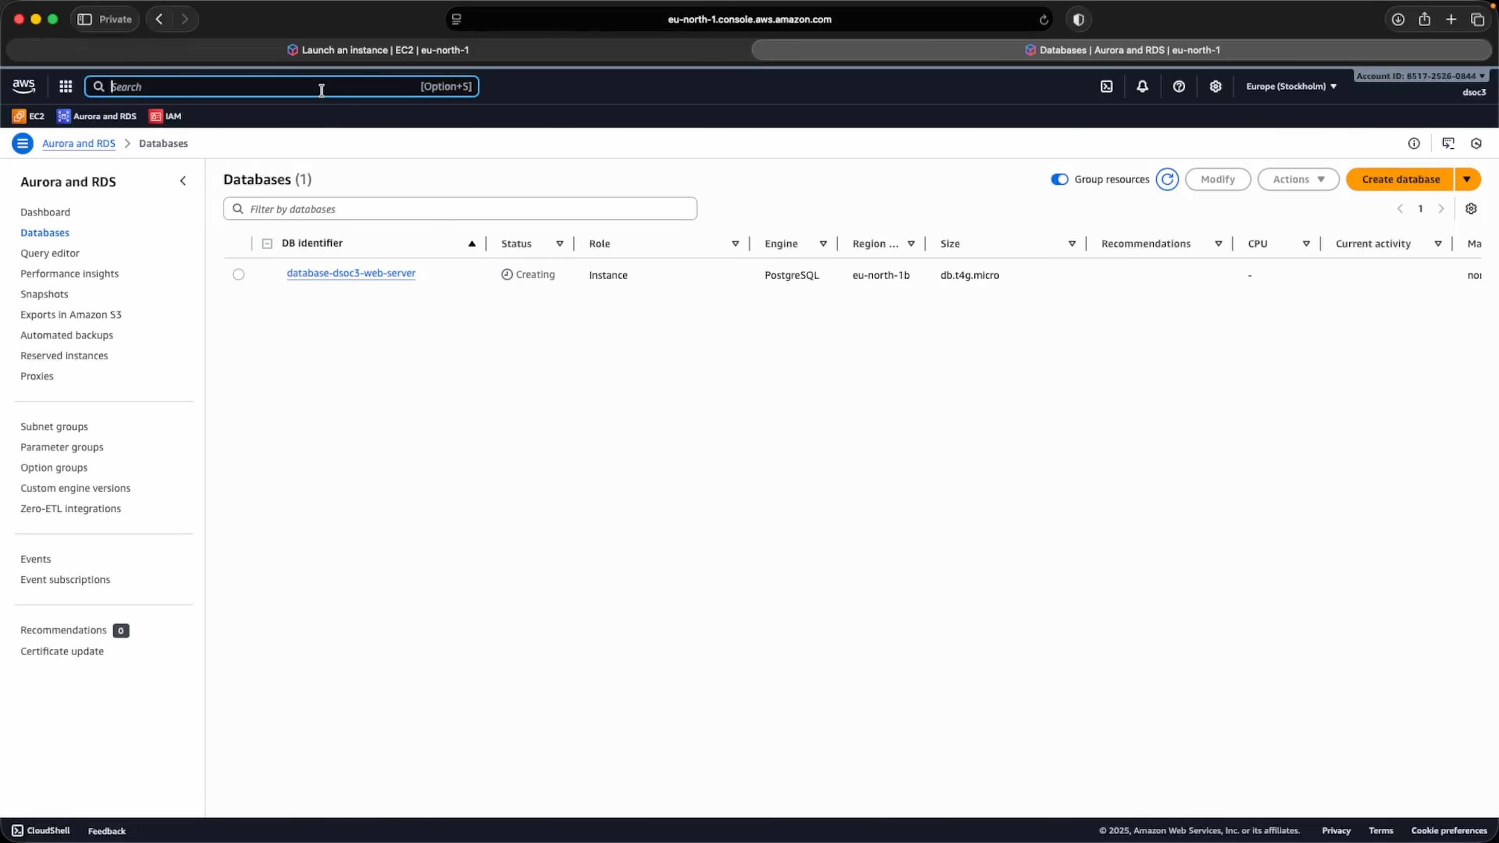
type("s3")
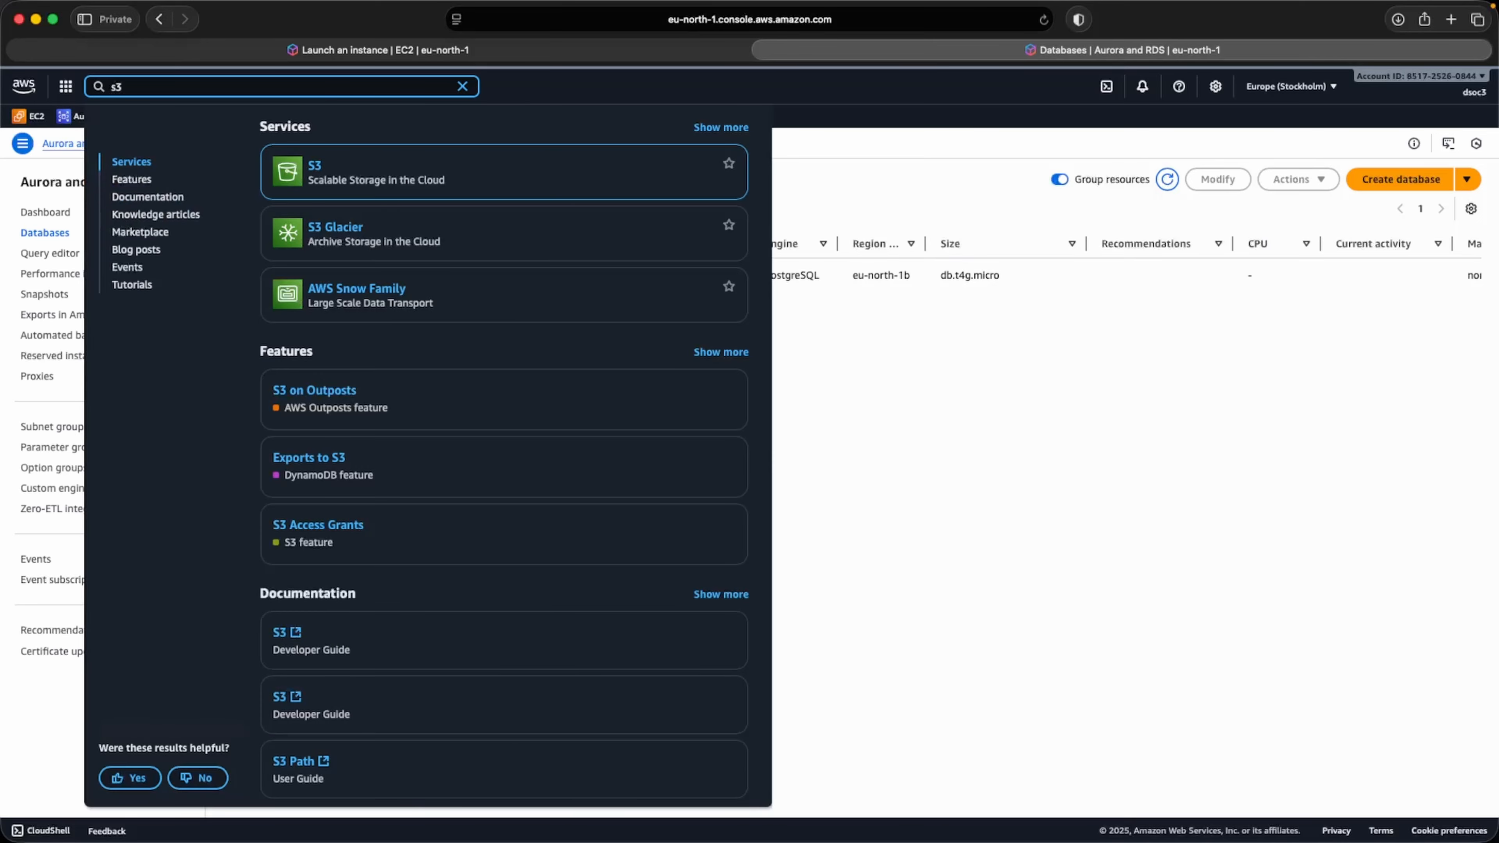
left_click(729, 162)
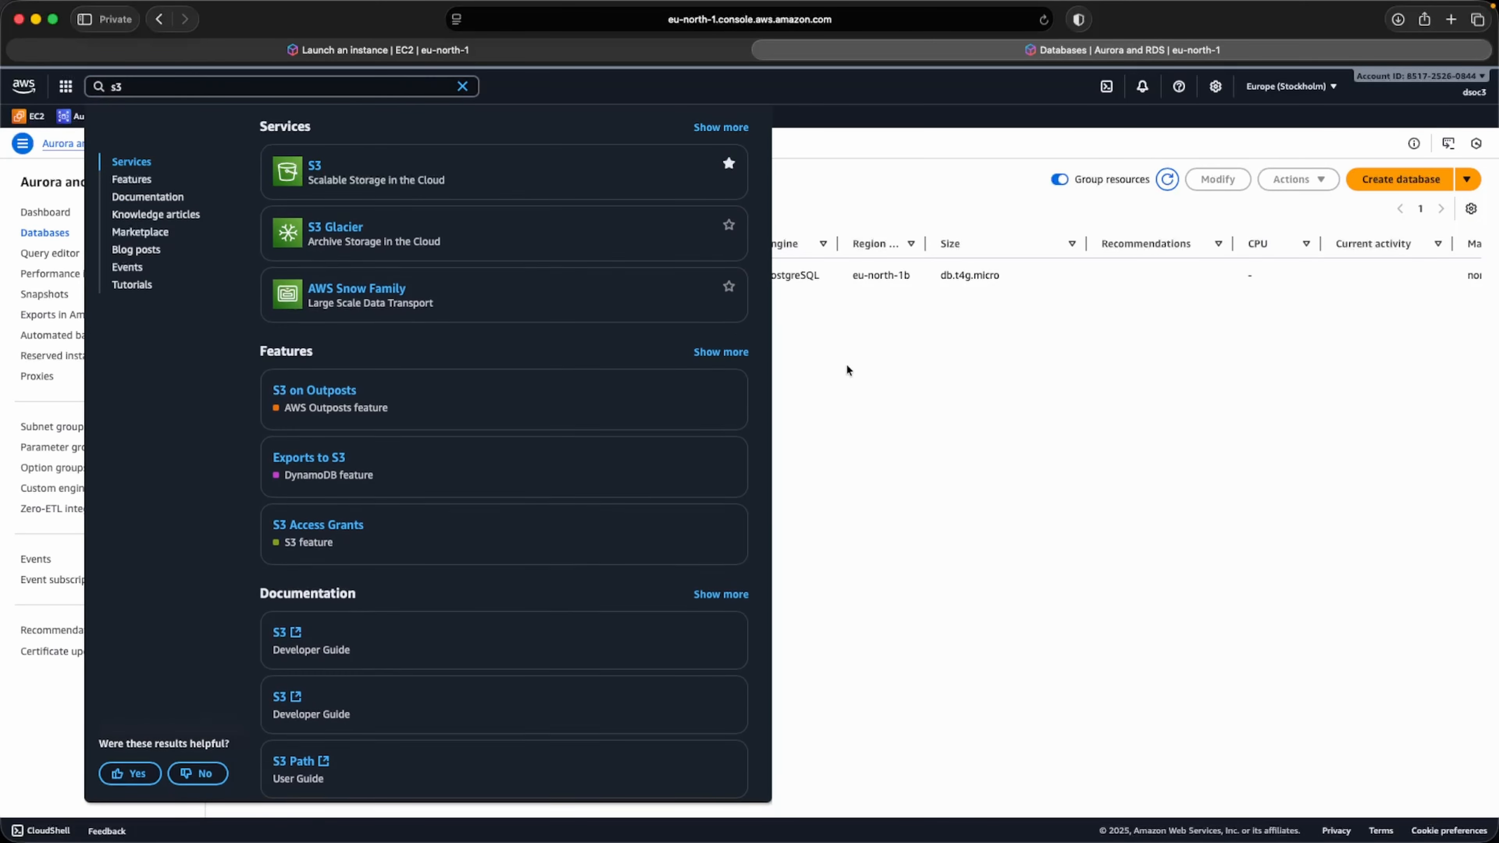
left_click(899, 447)
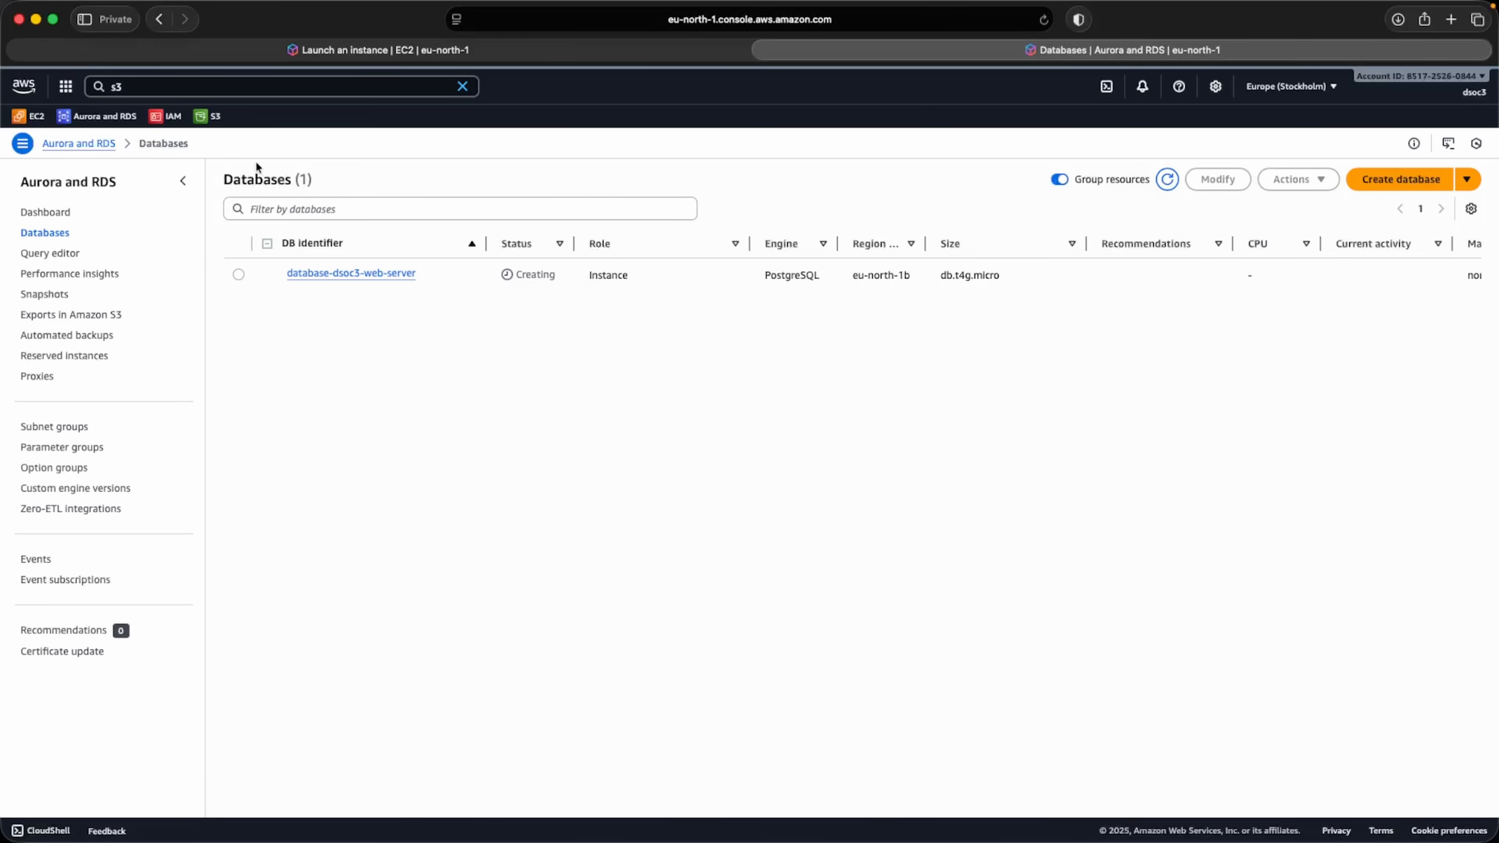
Open S3, view the General purpose buckets list, then start creating a new bucket.
left_click(212, 116)
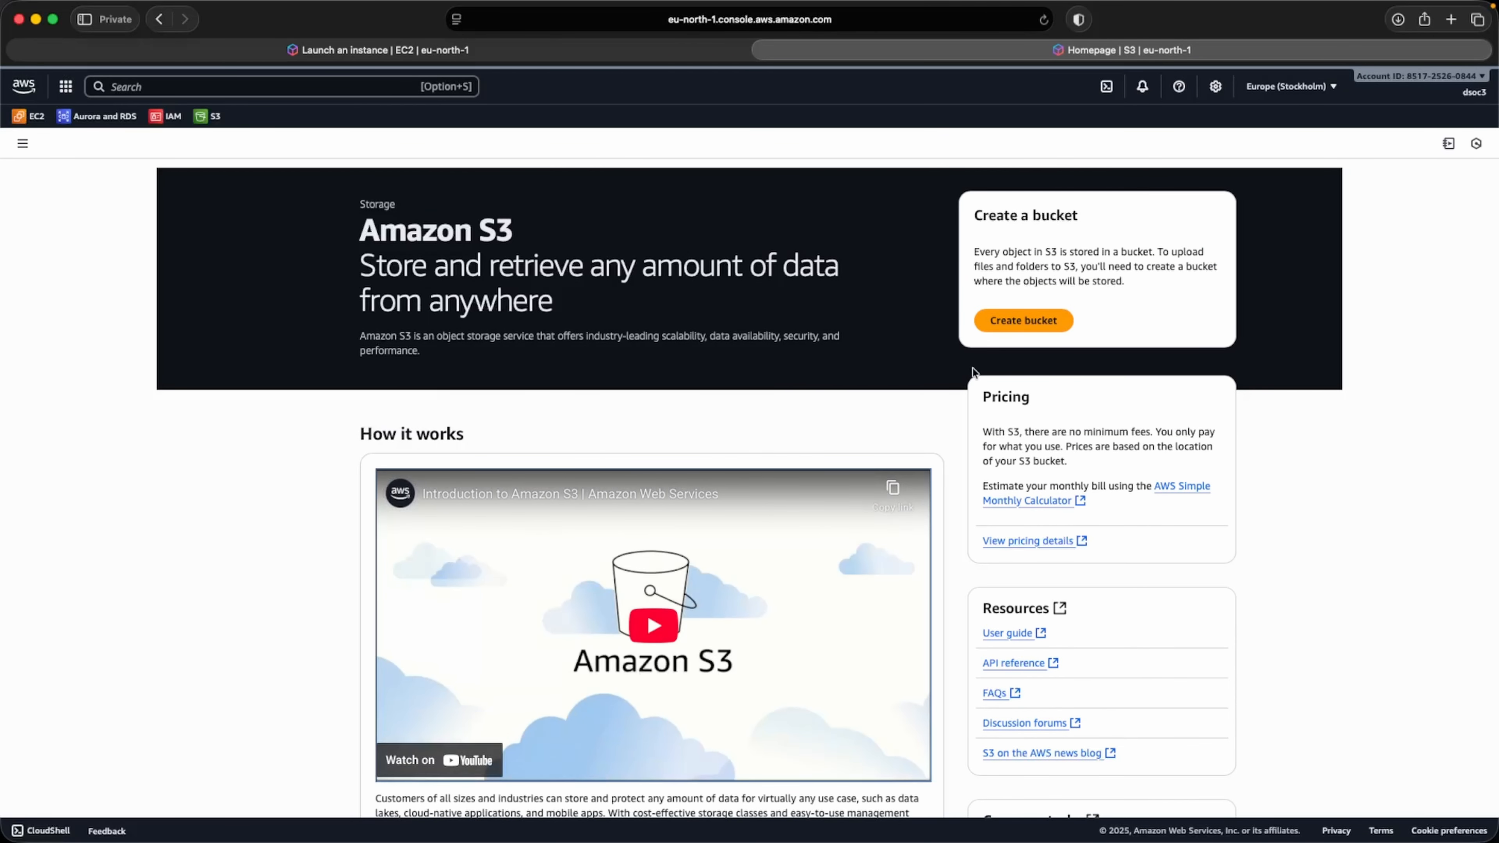
left_click(22, 143)
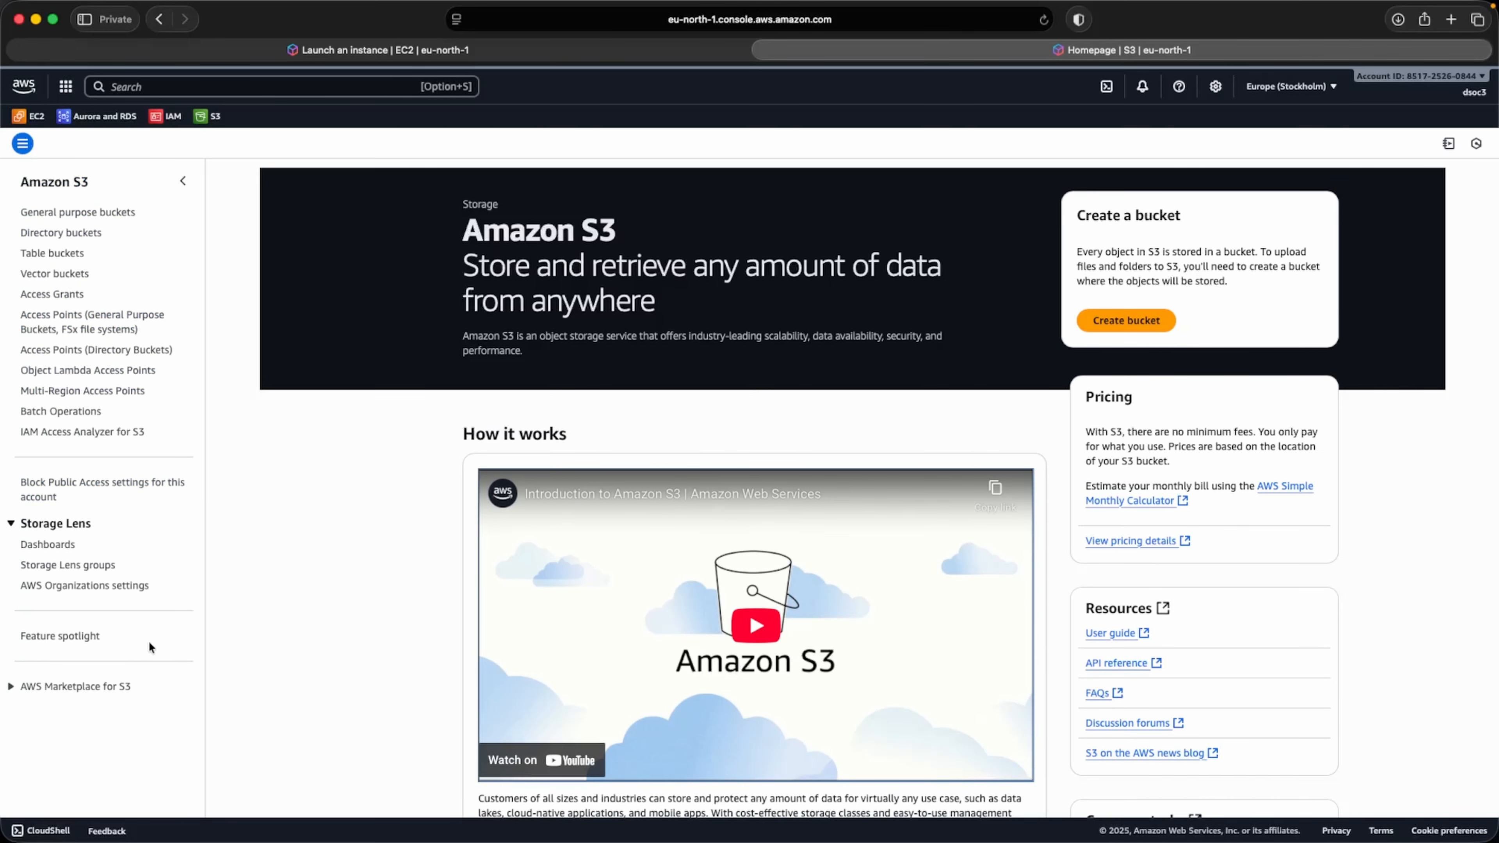
left_click(117, 218)
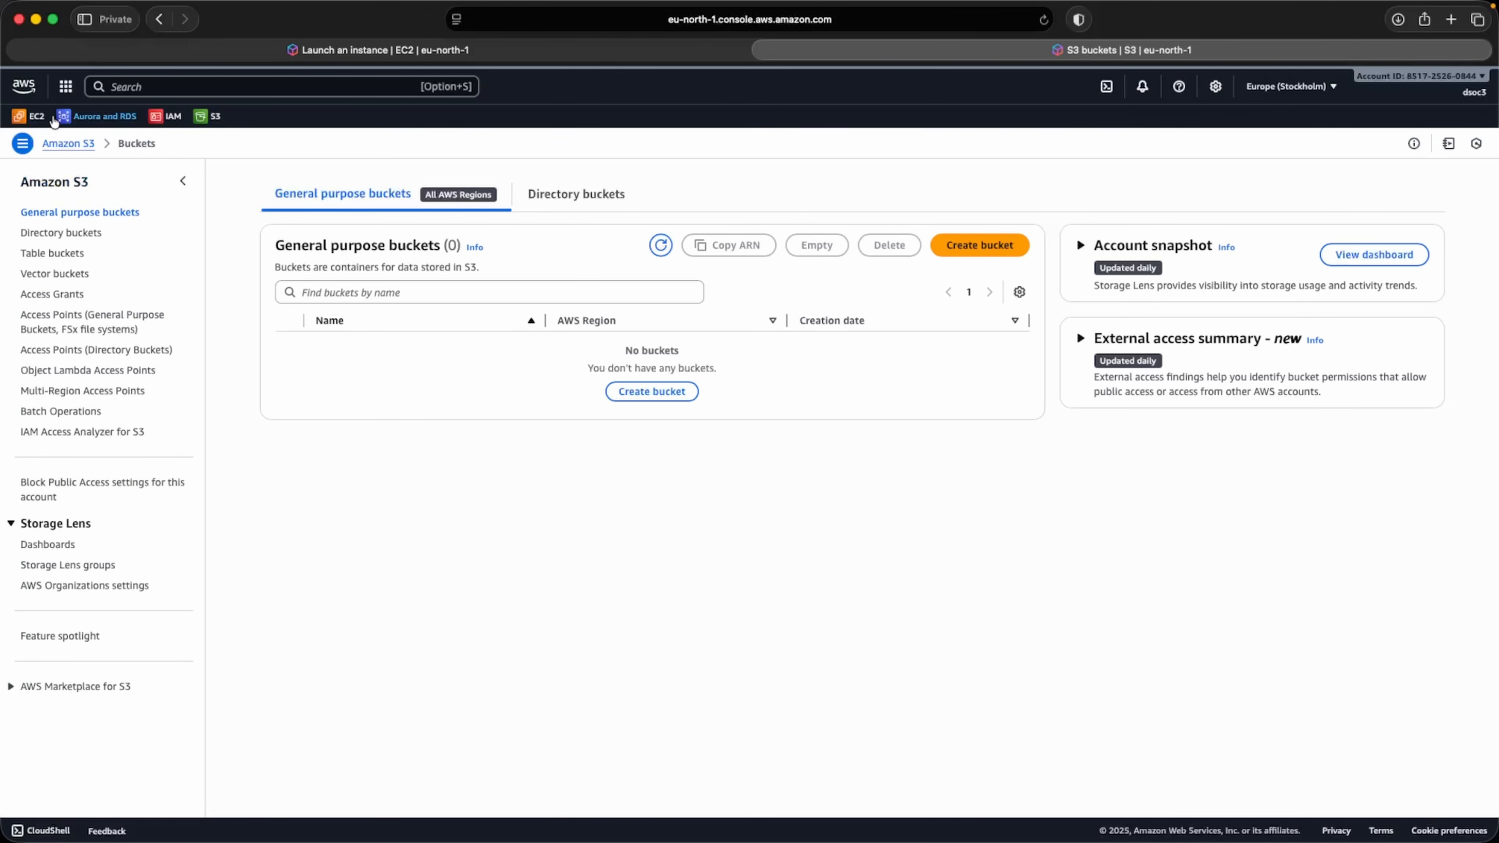
left_click(79, 144)
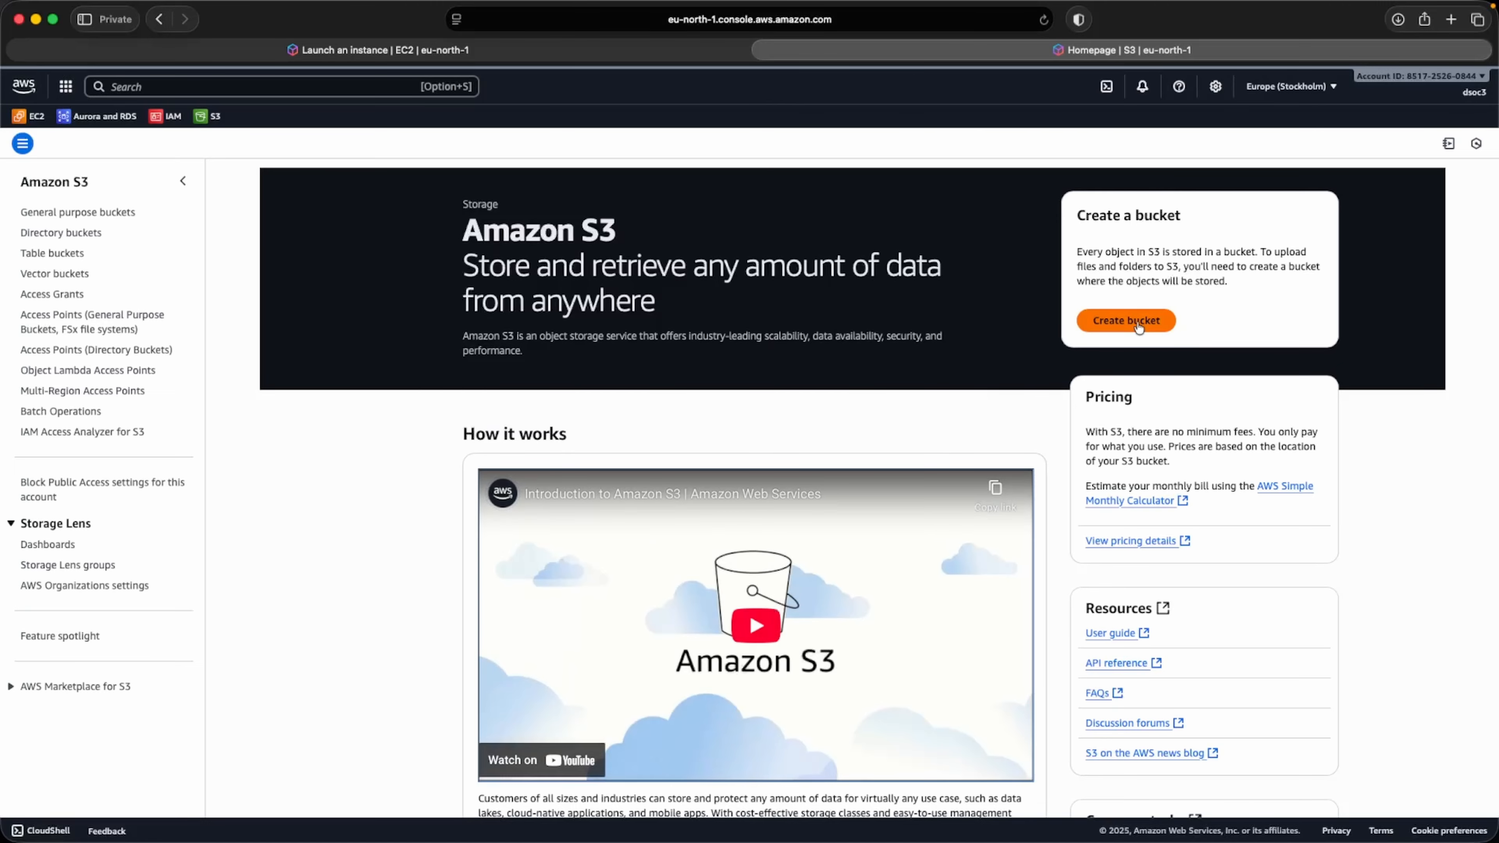
left_click(1138, 325)
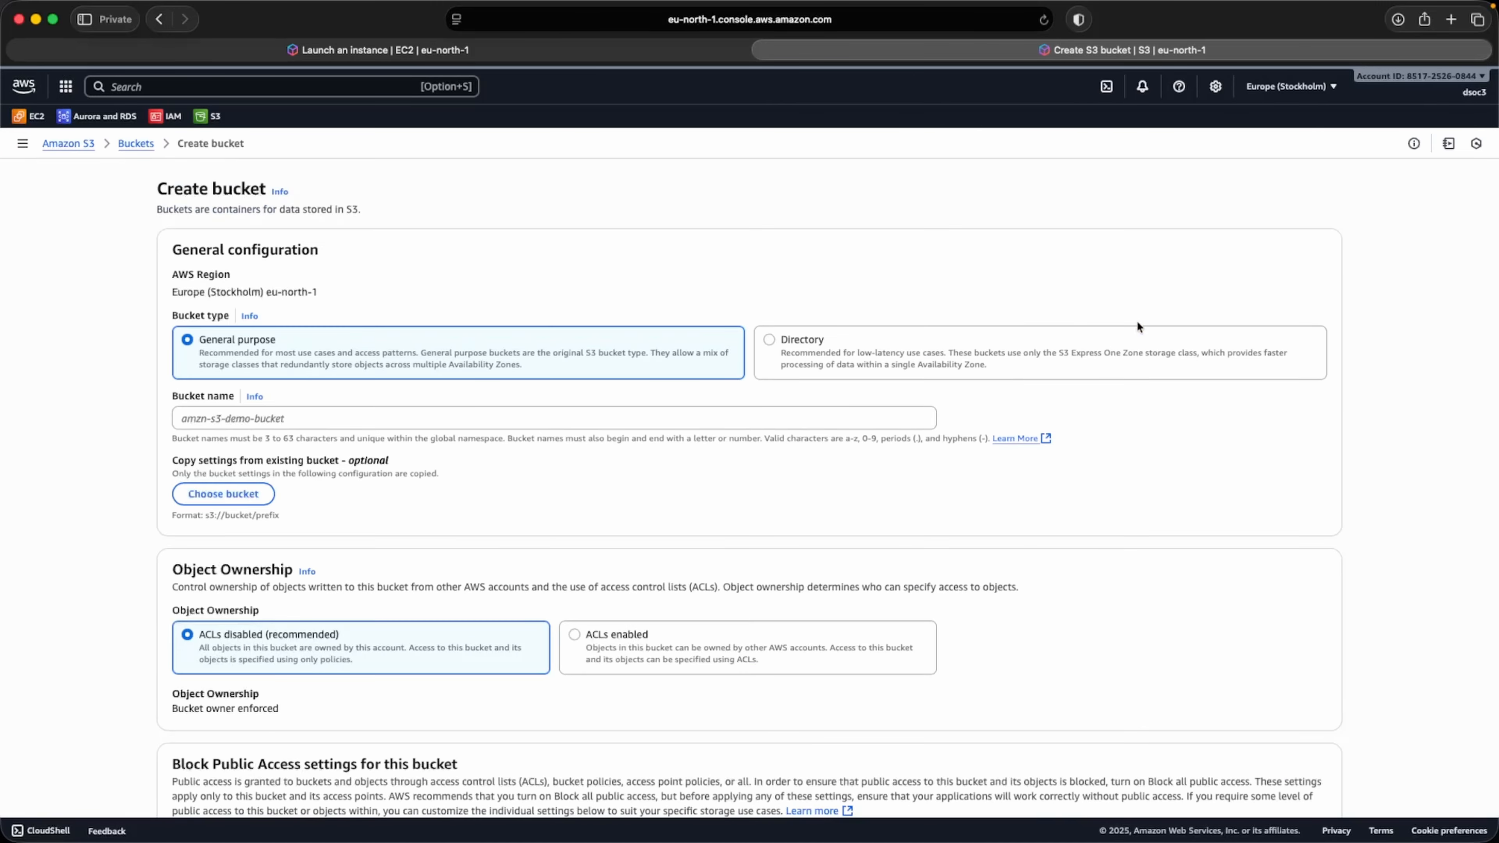
Navigate from the S3 homepage to the general purpose bucket creation form.
left_click(70, 145)
left_click(67, 213)
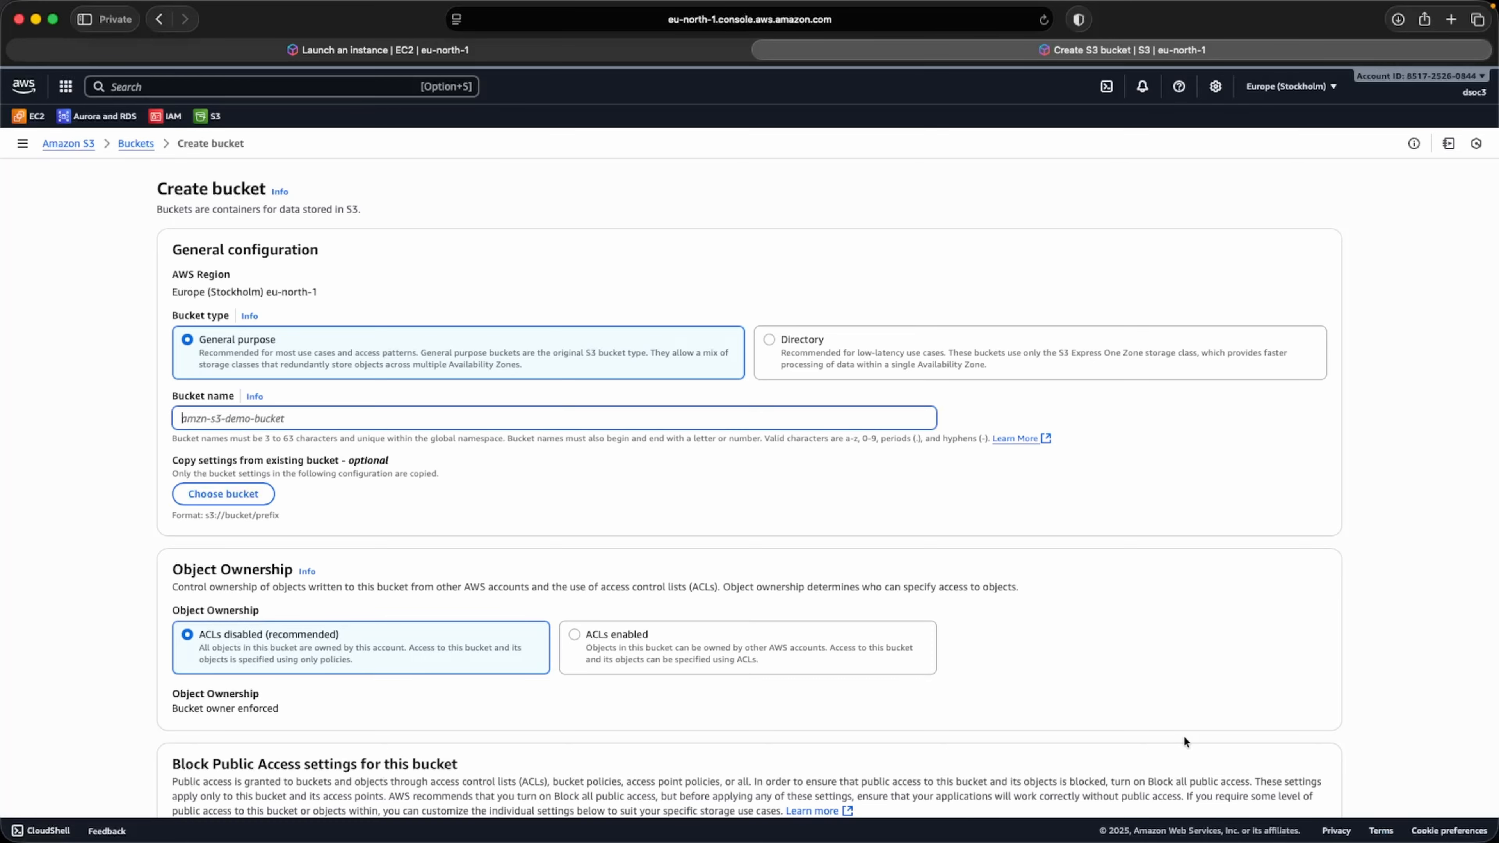
type("dsoc3-frontend-assets")
scroll(158, 402, "up", 5)
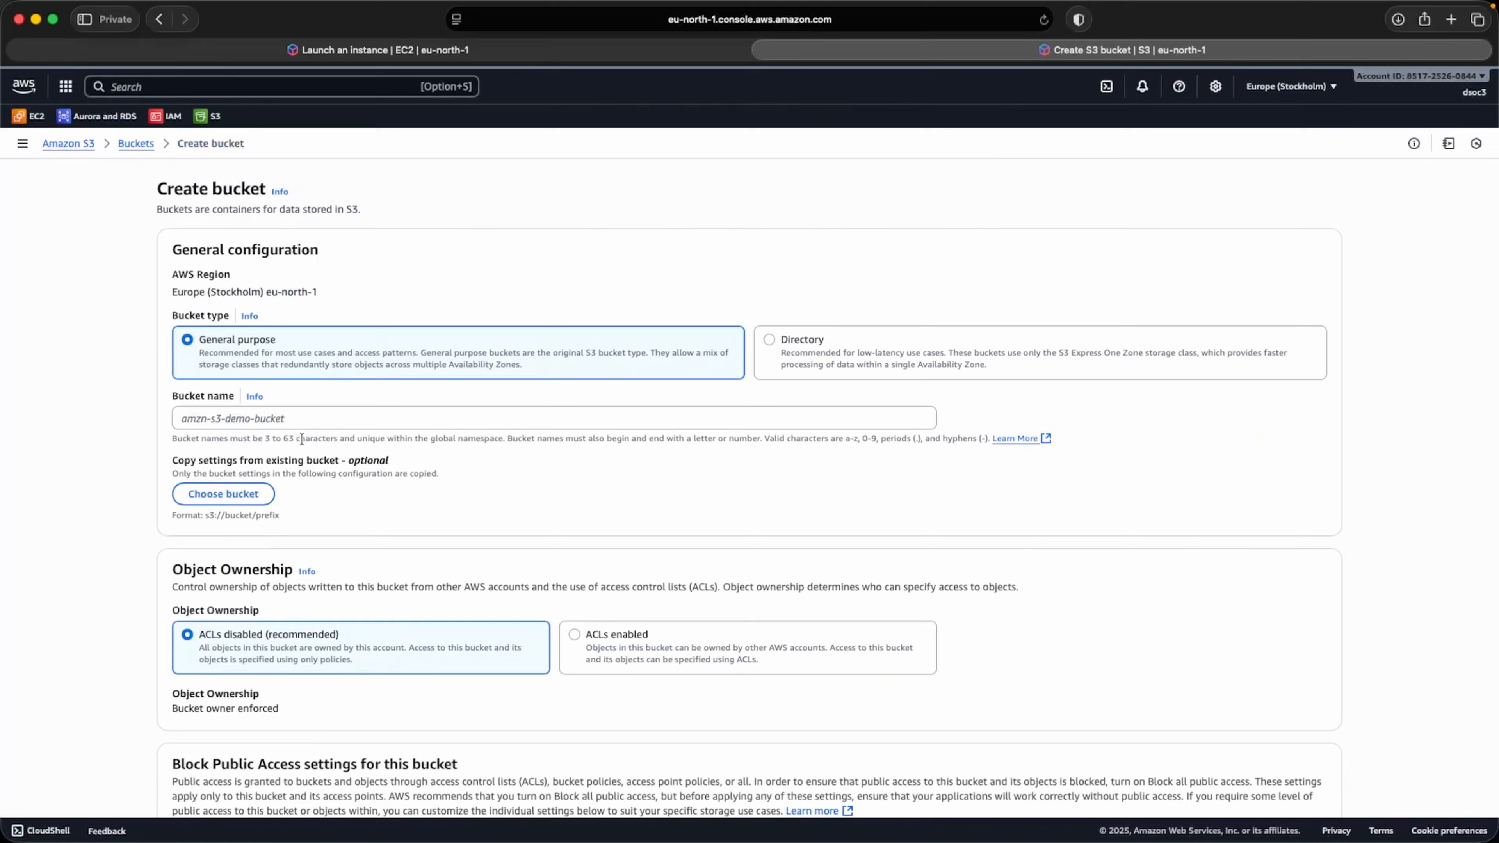
scroll(303, 443, "up", 5)
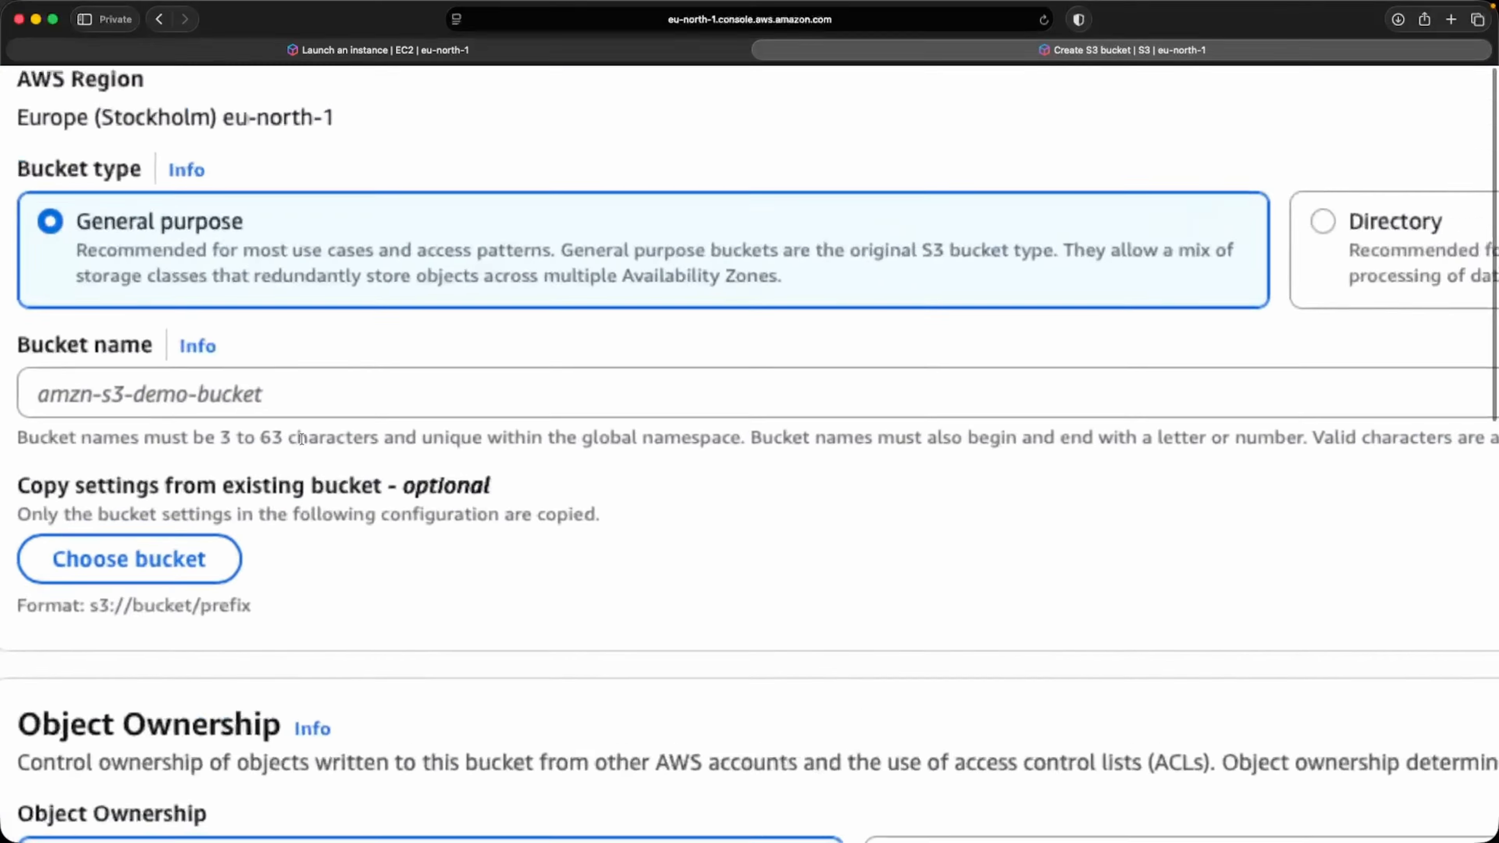
scroll(304, 444, "up", 2)
Enter dsoc3-frontend-assets as the bucket name, correcting the mistyped final letter.
left_click(297, 355)
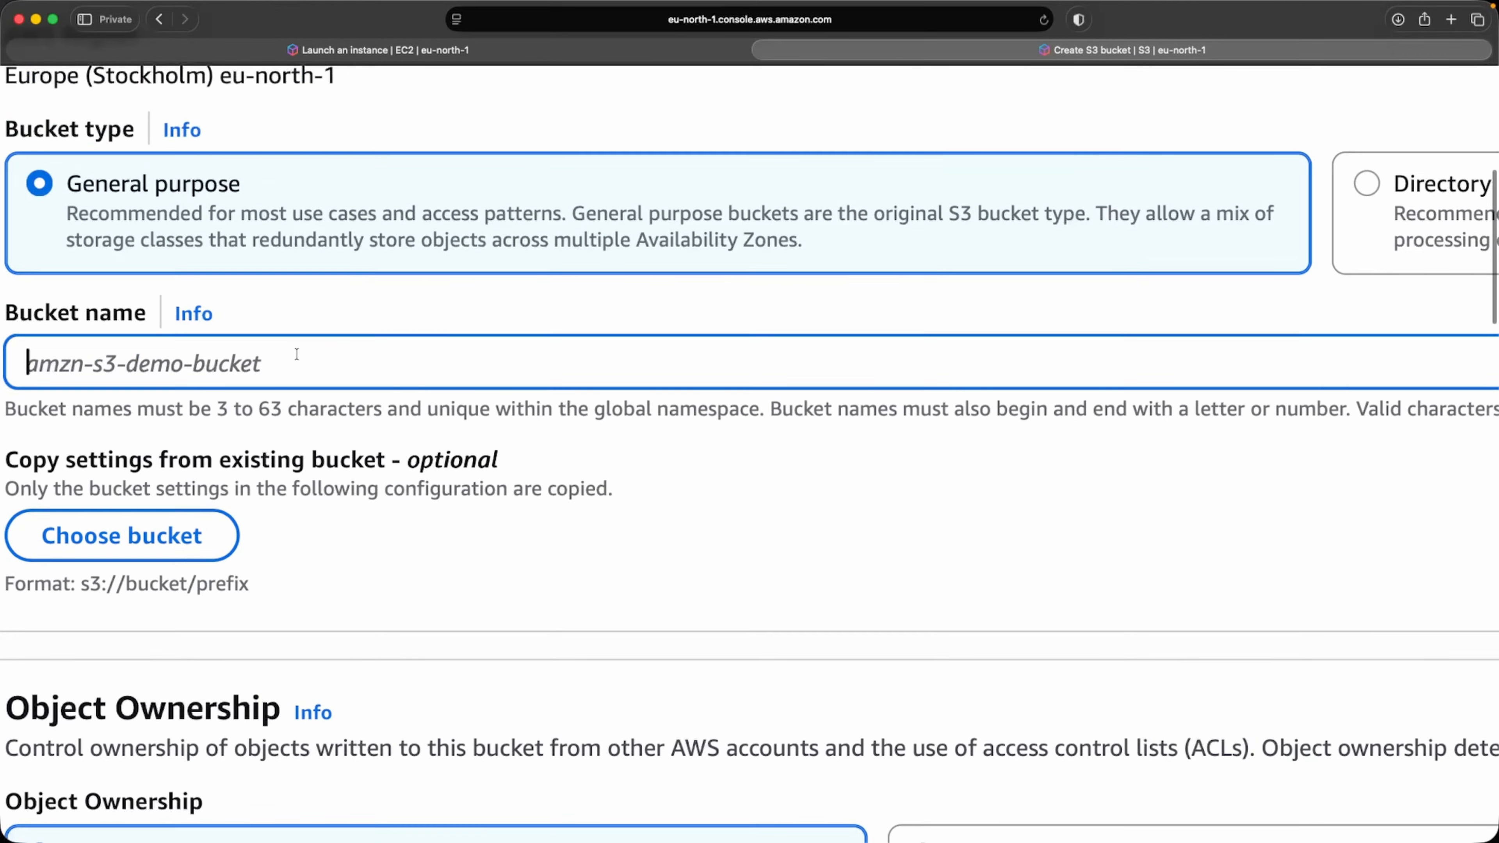
scroll(297, 355, "down", 5)
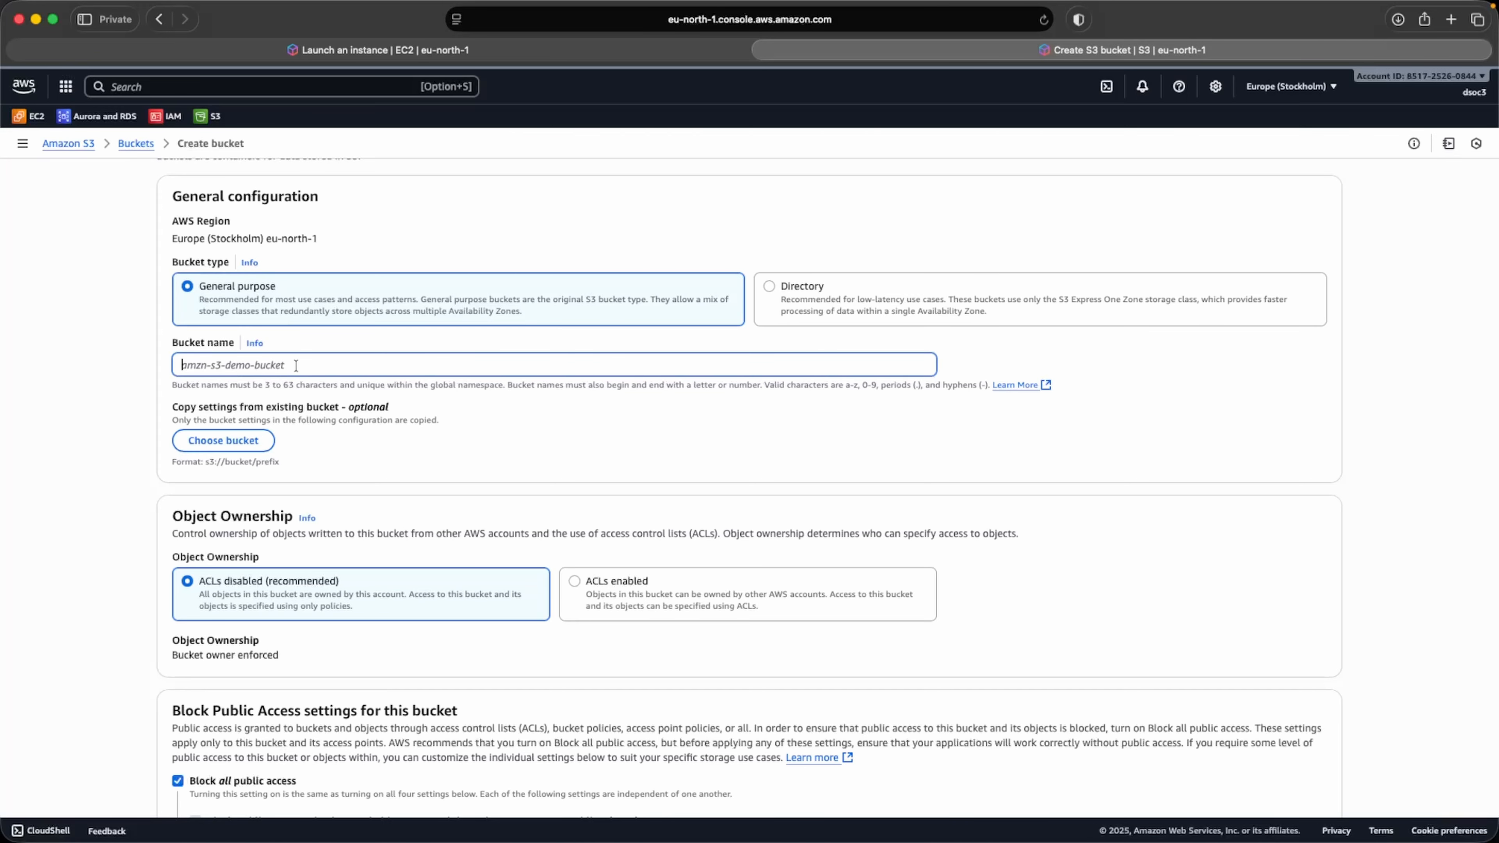
type("dsoc3-frontend-assers")
key("BackSpace")
type("ts")
scroll(246, 356, "up", 5)
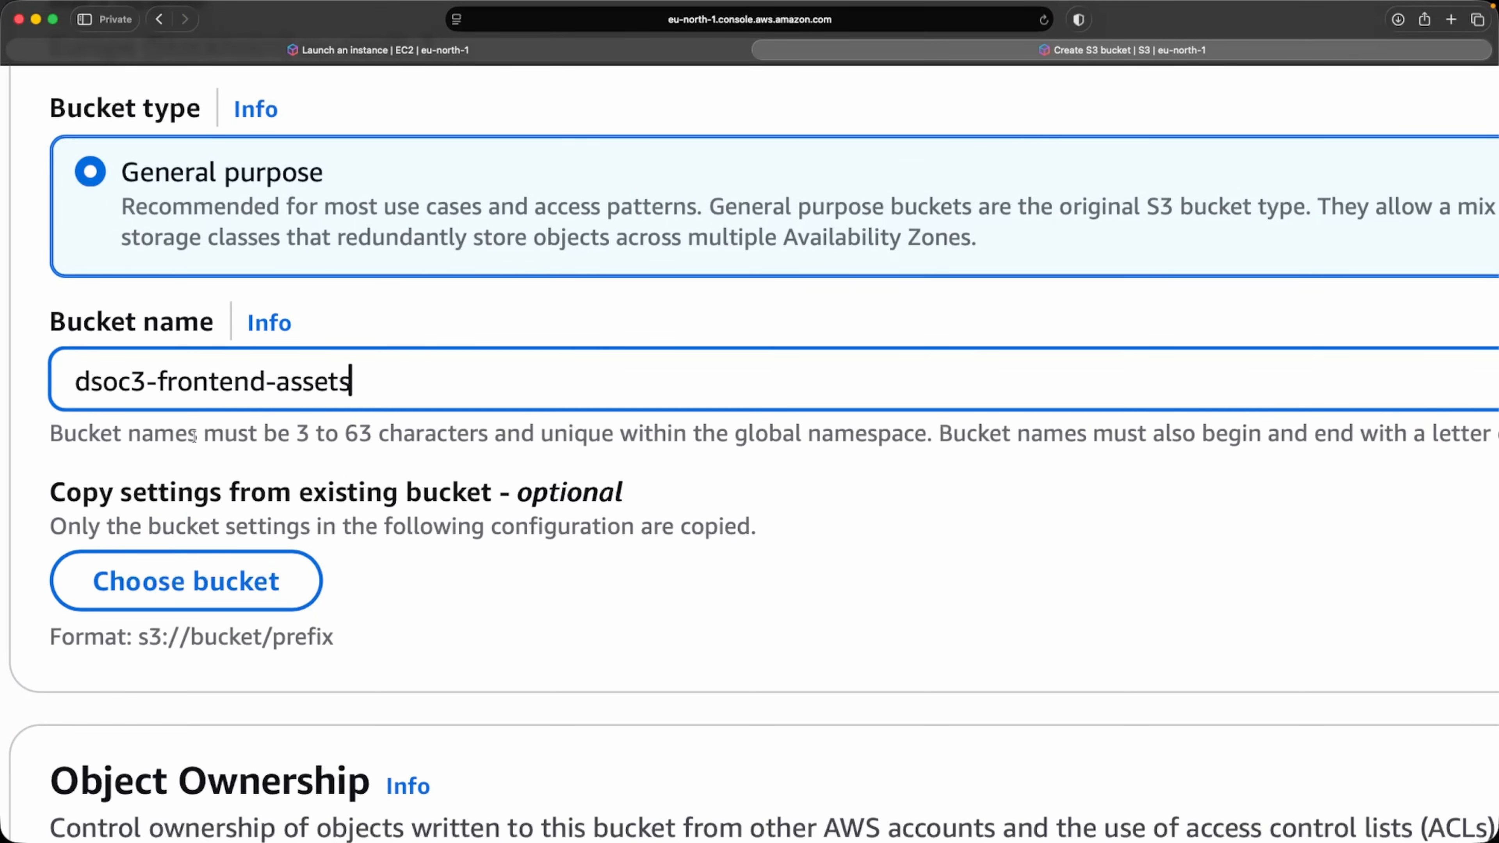
Briefly enable ACLs, then leave Object Ownership at ACLs disabled.
scroll(194, 436, "down", 1)
scroll(194, 437, "down", 10)
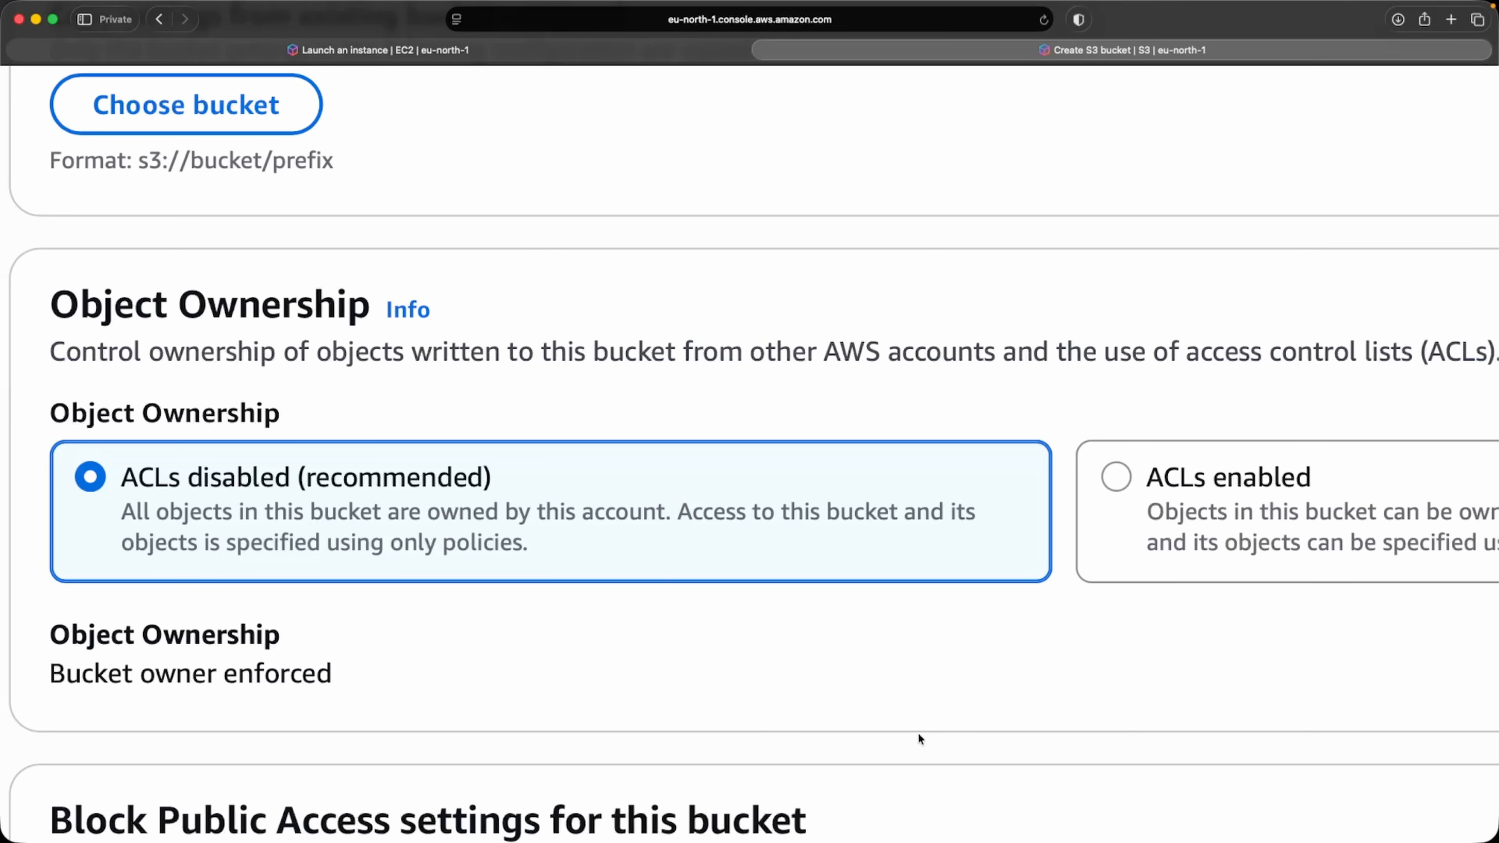
scroll(600, 495, "down", 4)
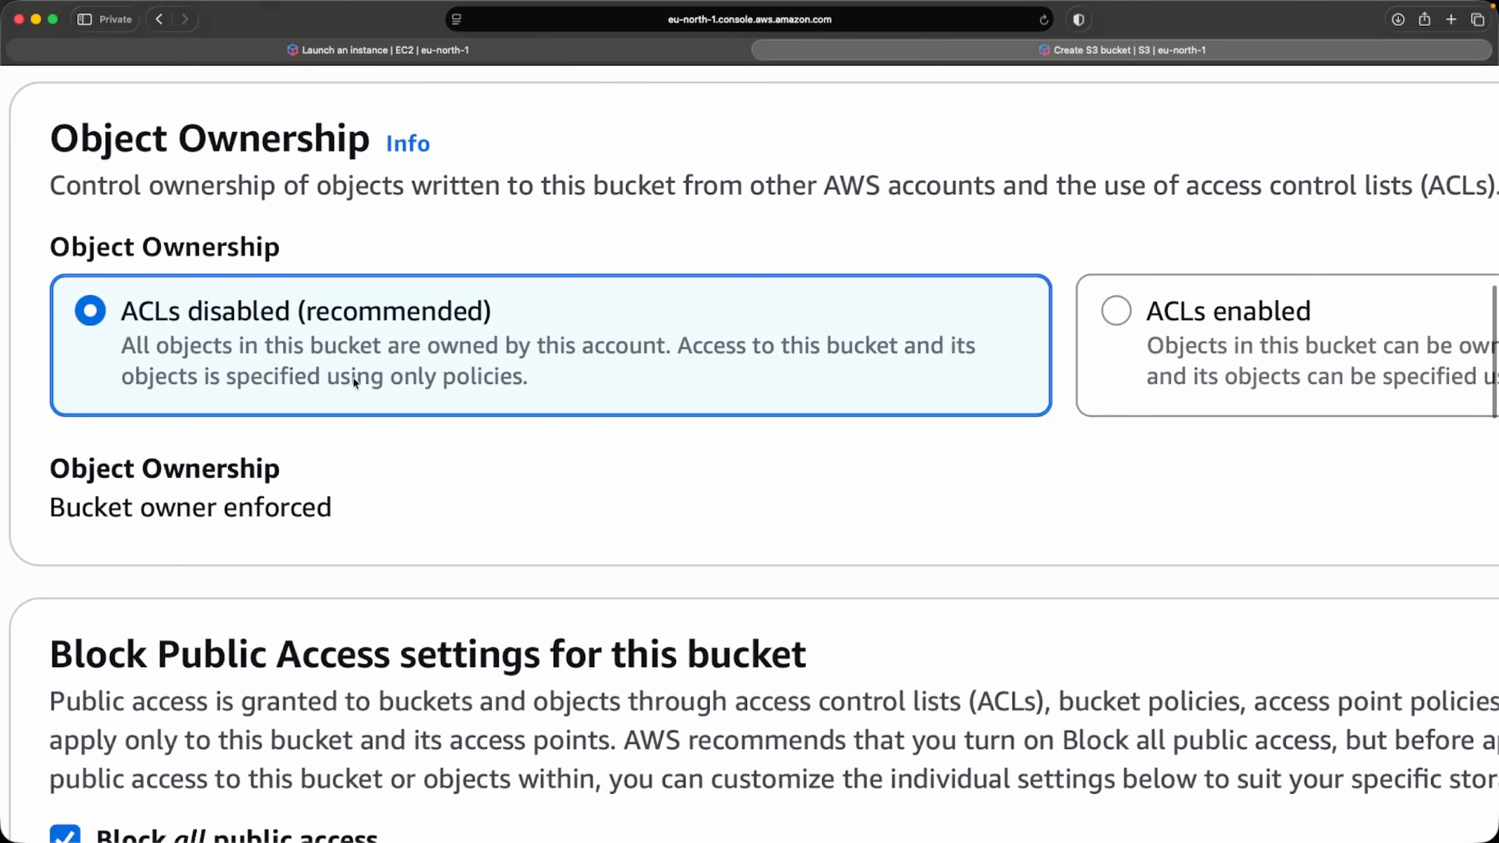
scroll(231, 304, "down", 2)
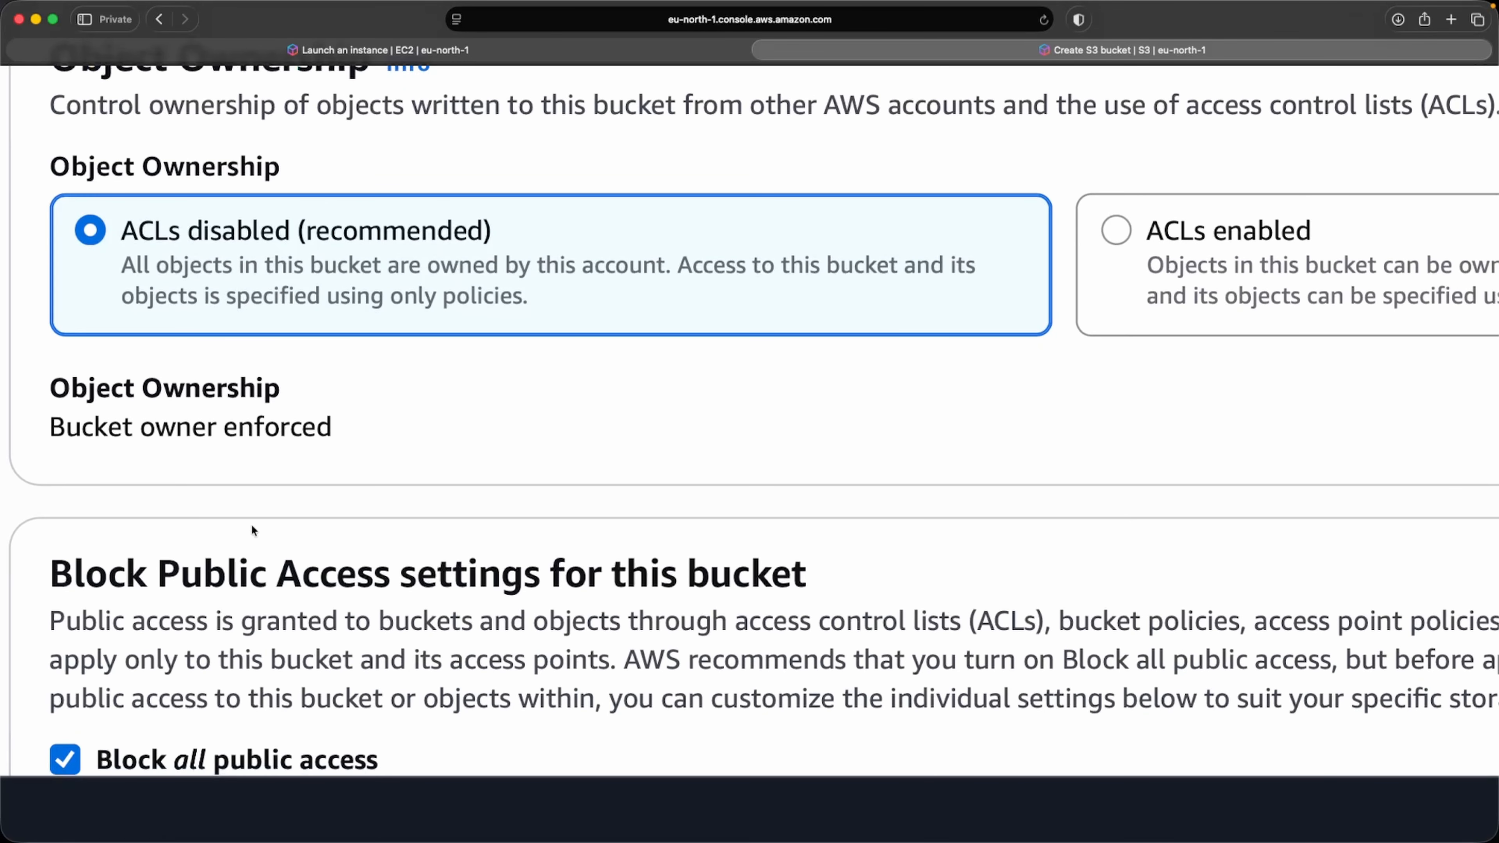
scroll(966, 264, "right", 6)
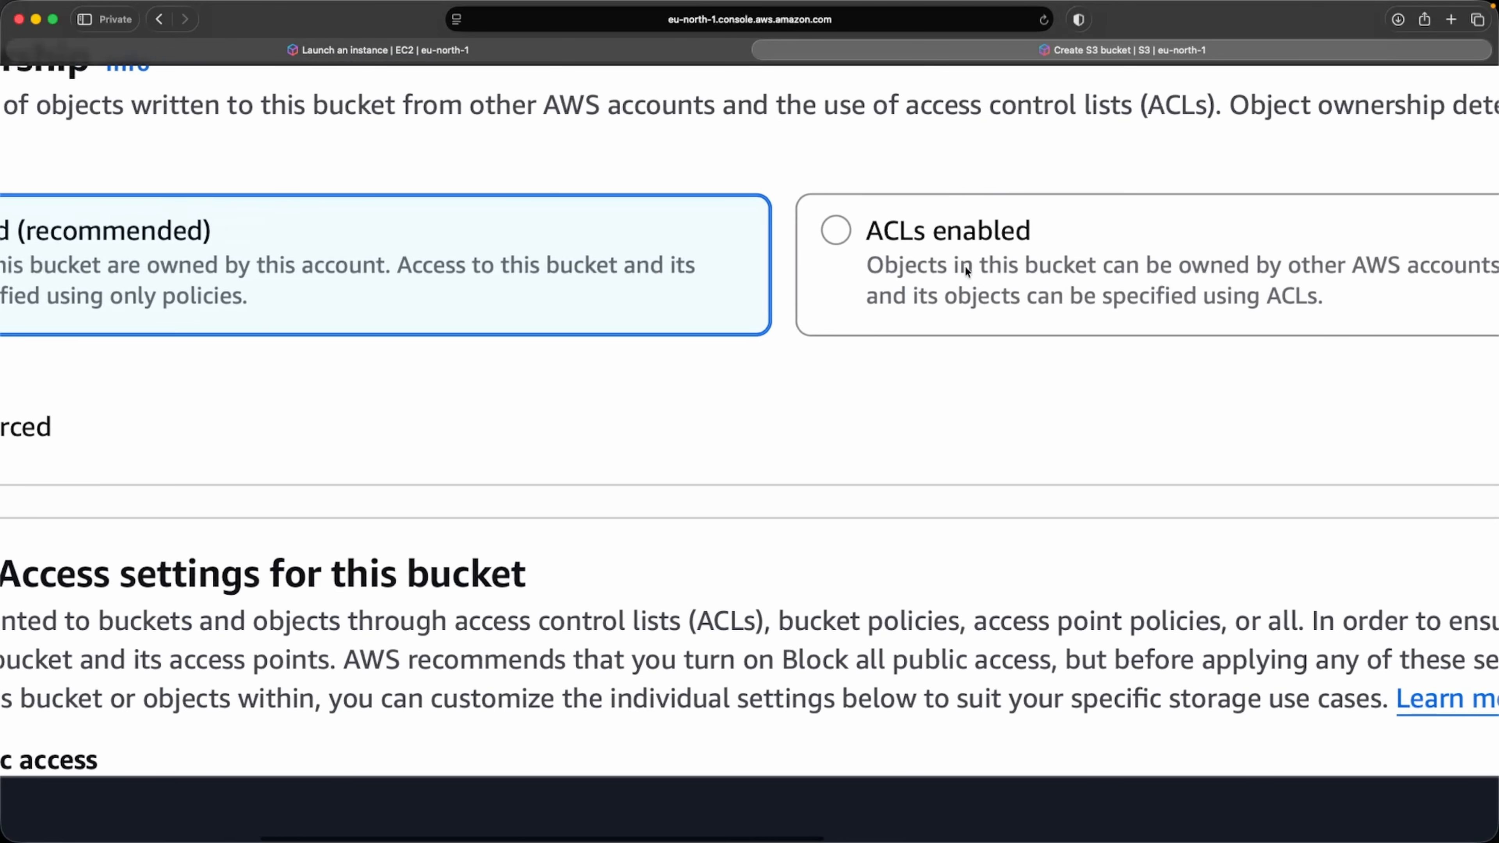
scroll(974, 253, "left", 6)
left_click(1065, 235)
scroll(764, 371, "down", 1)
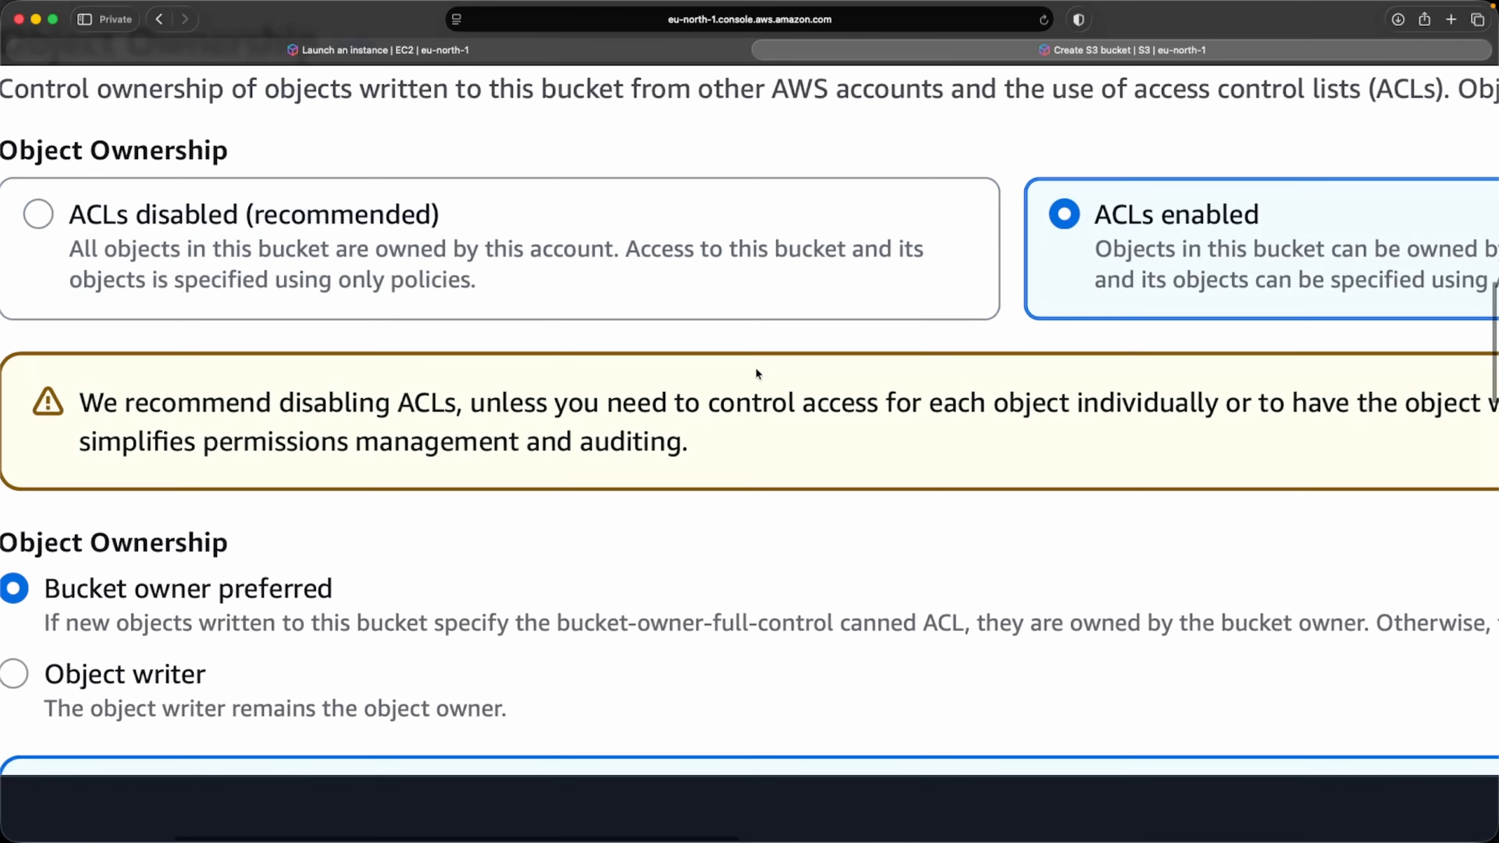
scroll(609, 372, "up", 2)
left_click(36, 251)
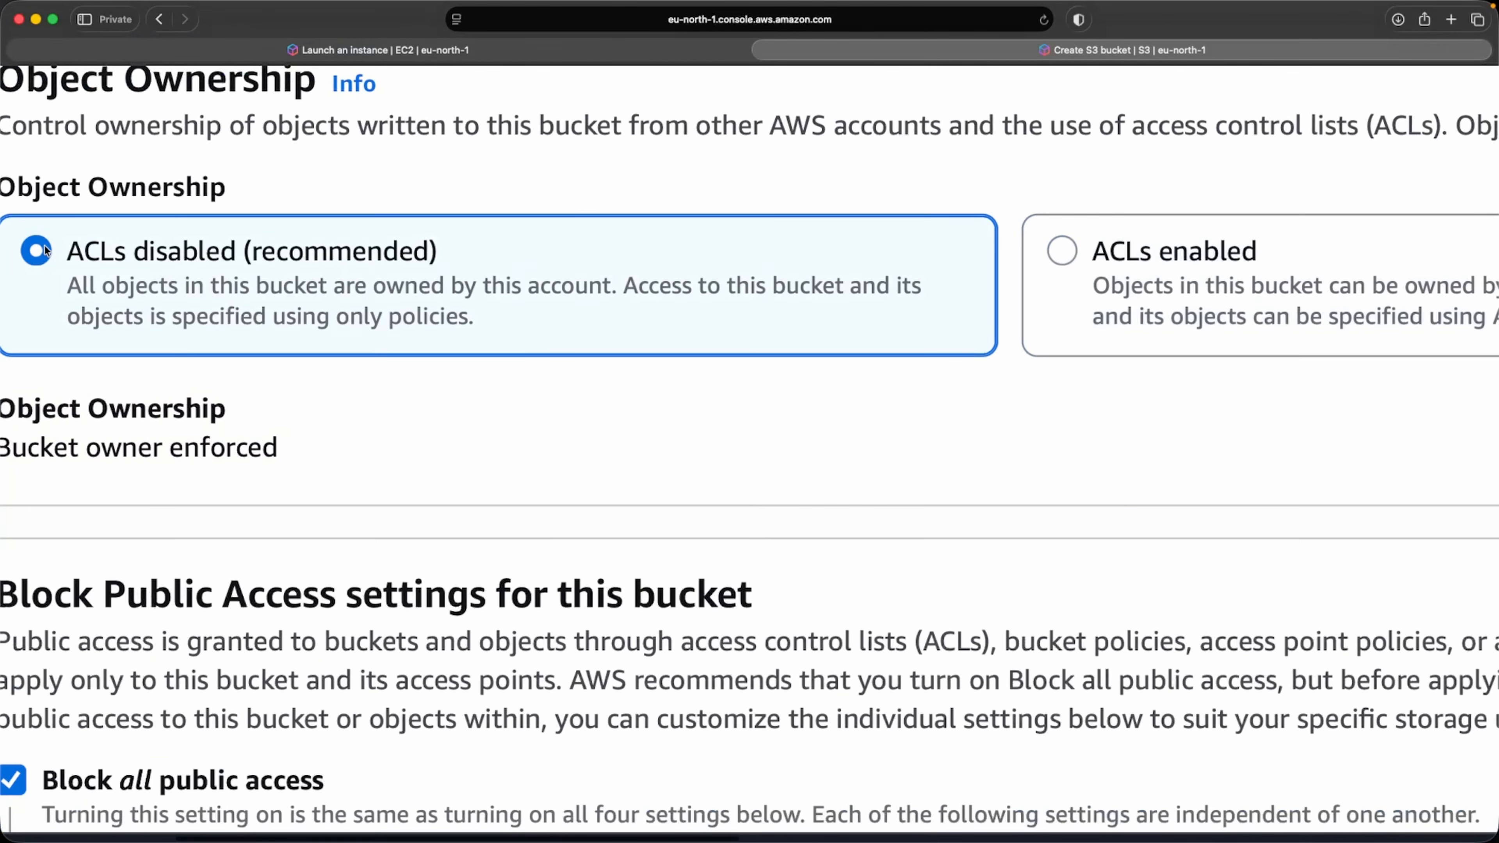
Turn off Block all public access for the new bucket.
scroll(463, 476, "down", 5)
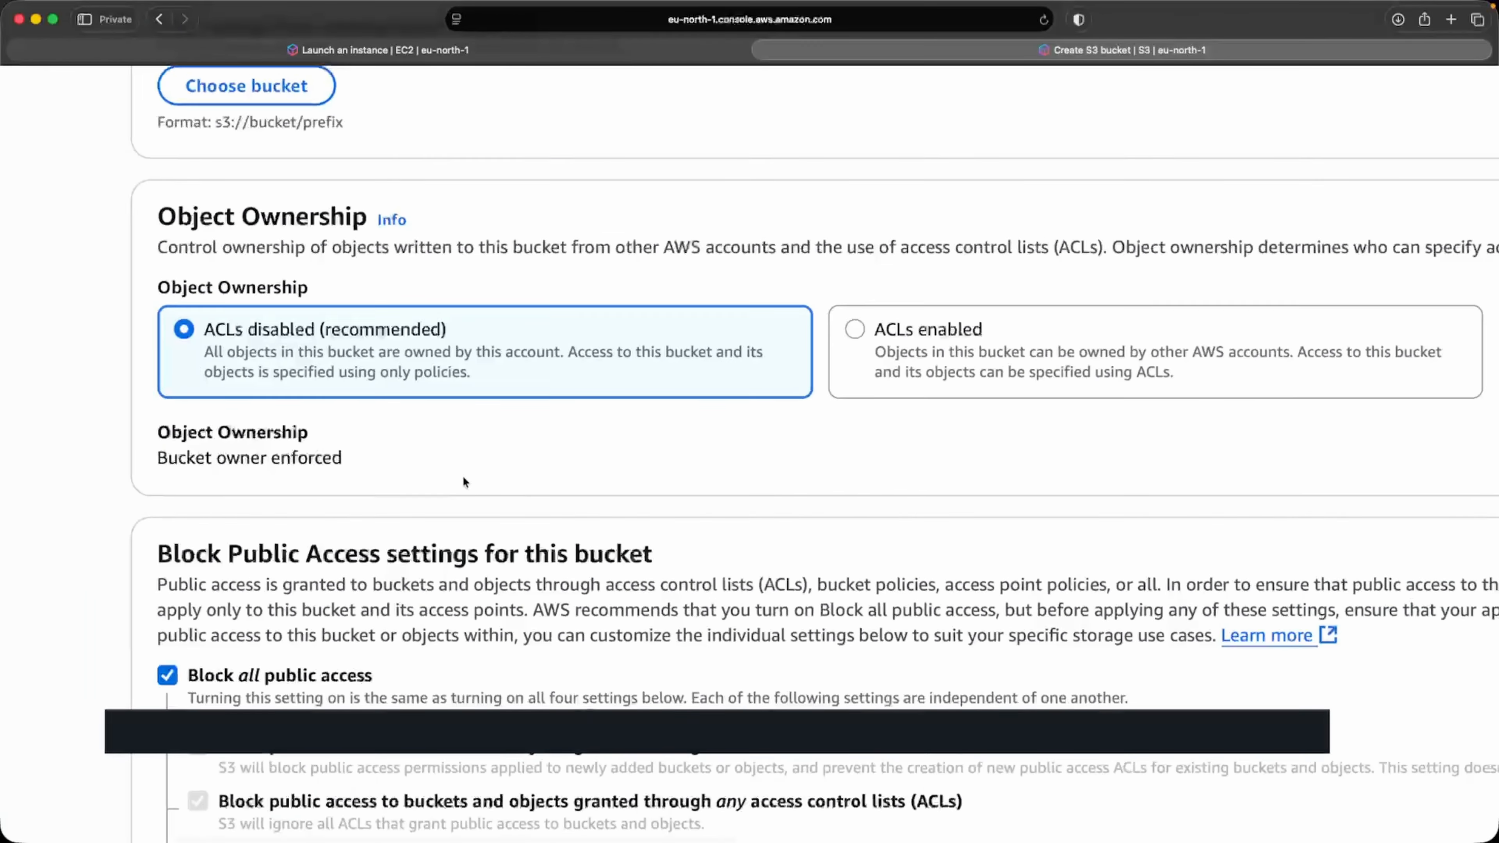
scroll(463, 476, "up", 1)
scroll(462, 476, "up", 3)
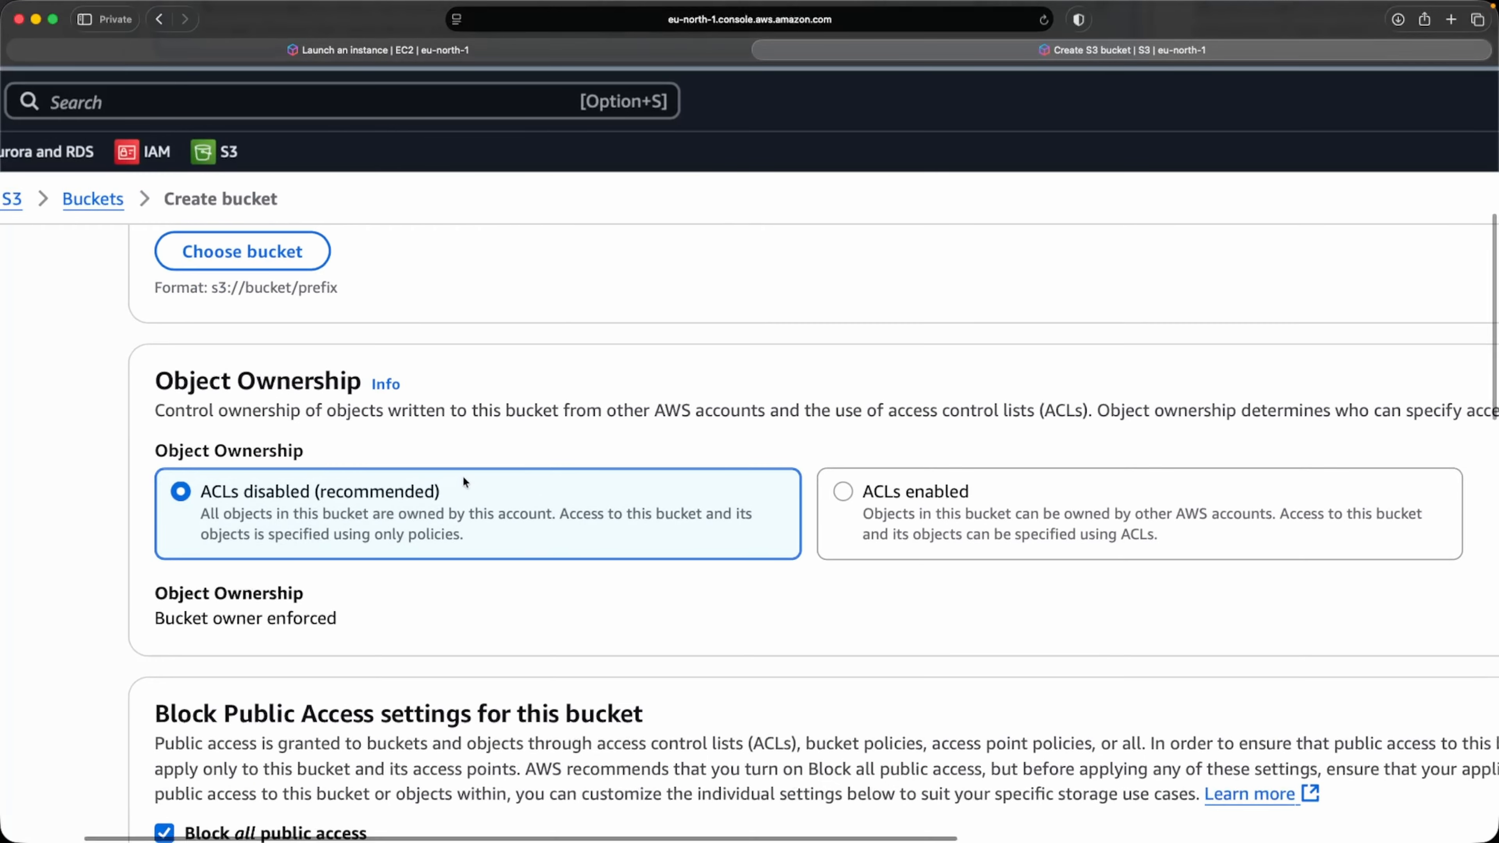
scroll(462, 476, "right", 2)
scroll(463, 476, "down", 5)
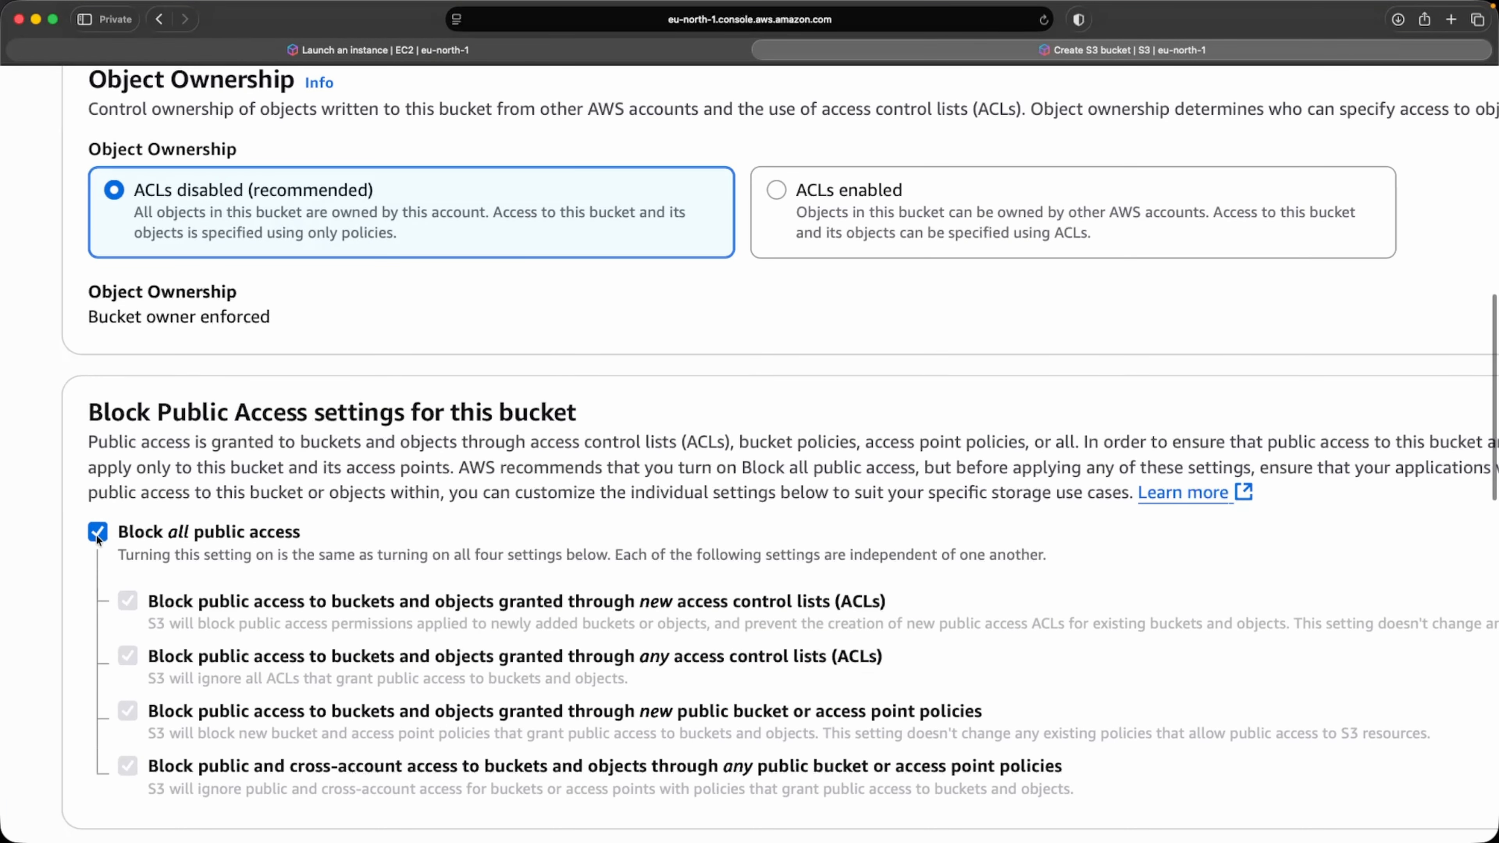
scroll(96, 534, "down", 2)
left_click(96, 467)
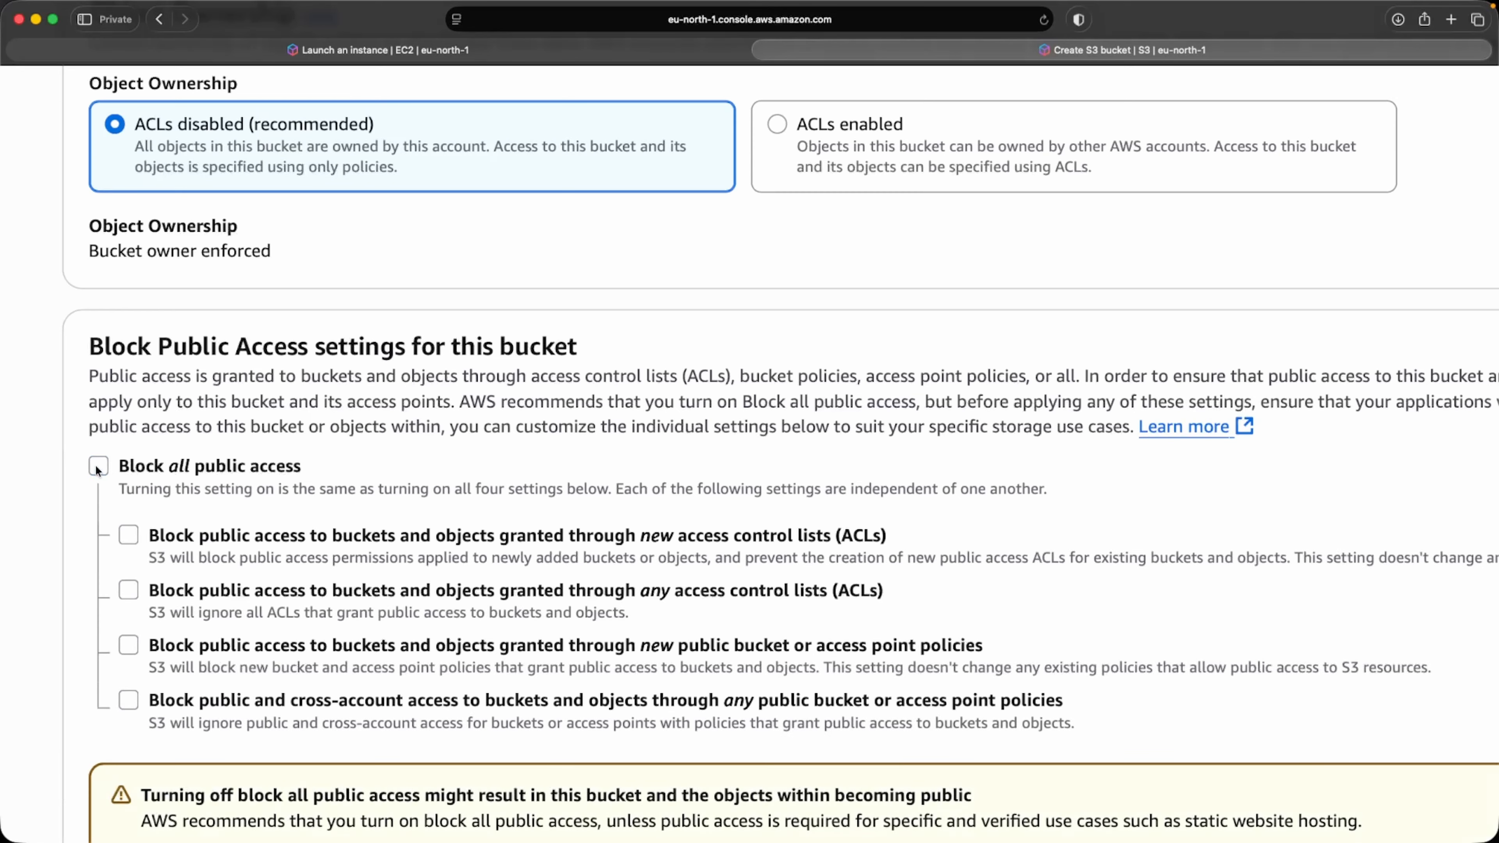
Review the remaining bucket options, returning to the creation page from the tab overview.
scroll(298, 492, "down", 1)
scroll(298, 492, "down", 4)
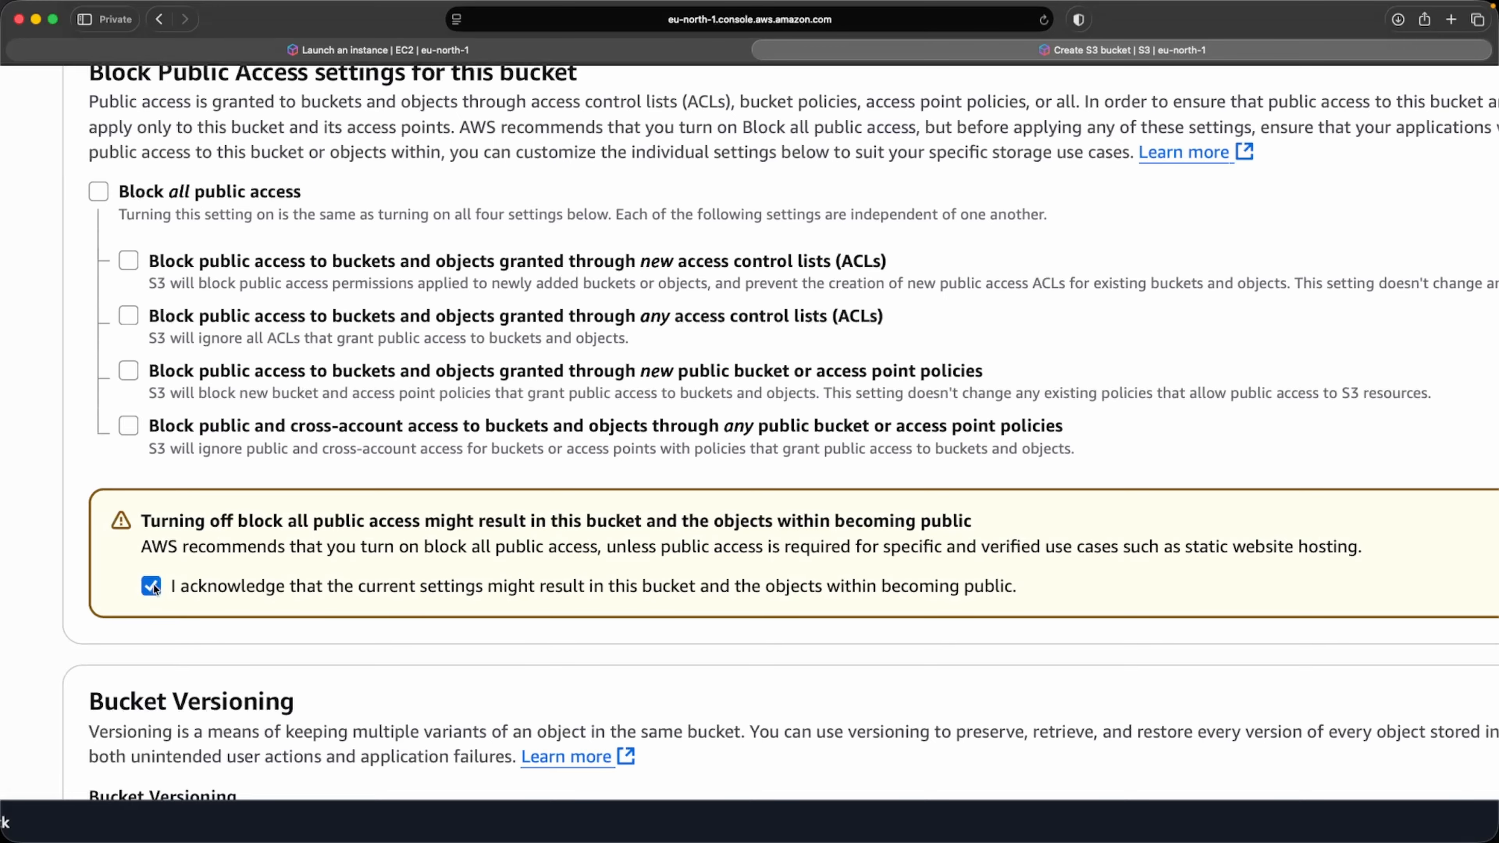
scroll(154, 585, "down", 4)
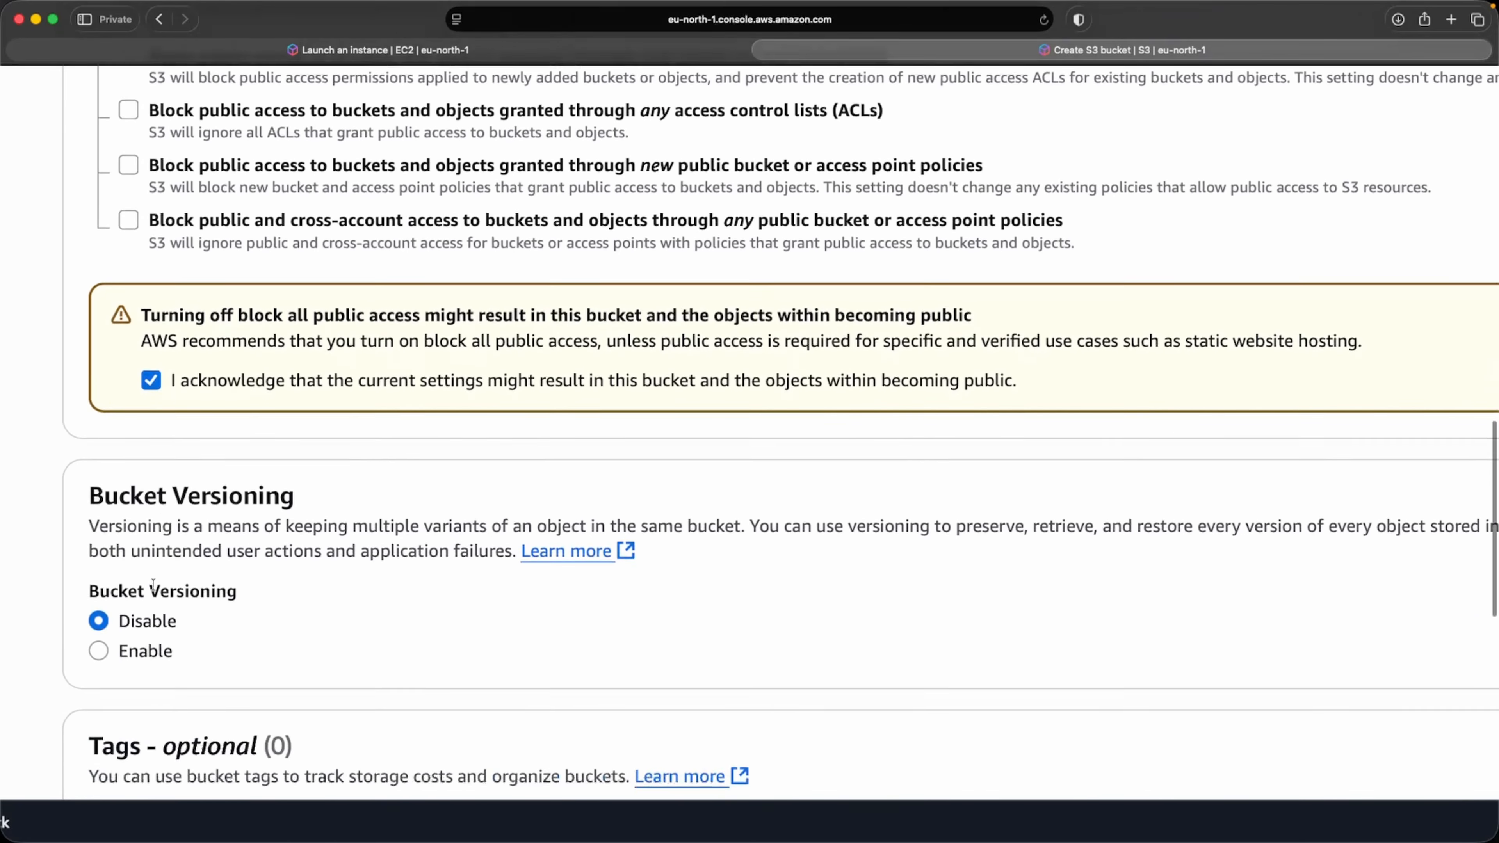
scroll(153, 583, "down", 10)
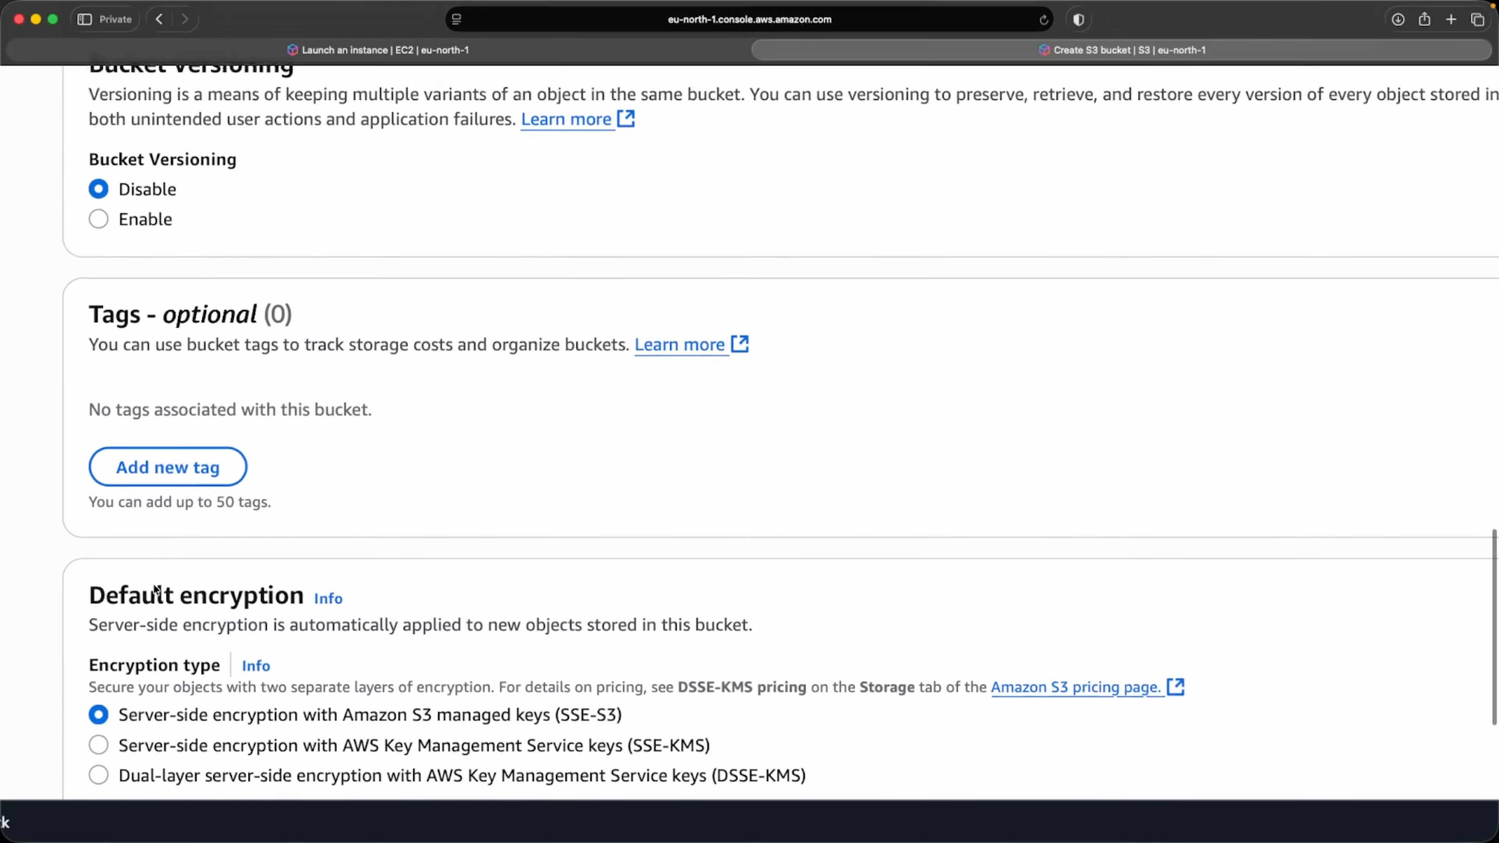
scroll(153, 583, "down", 5)
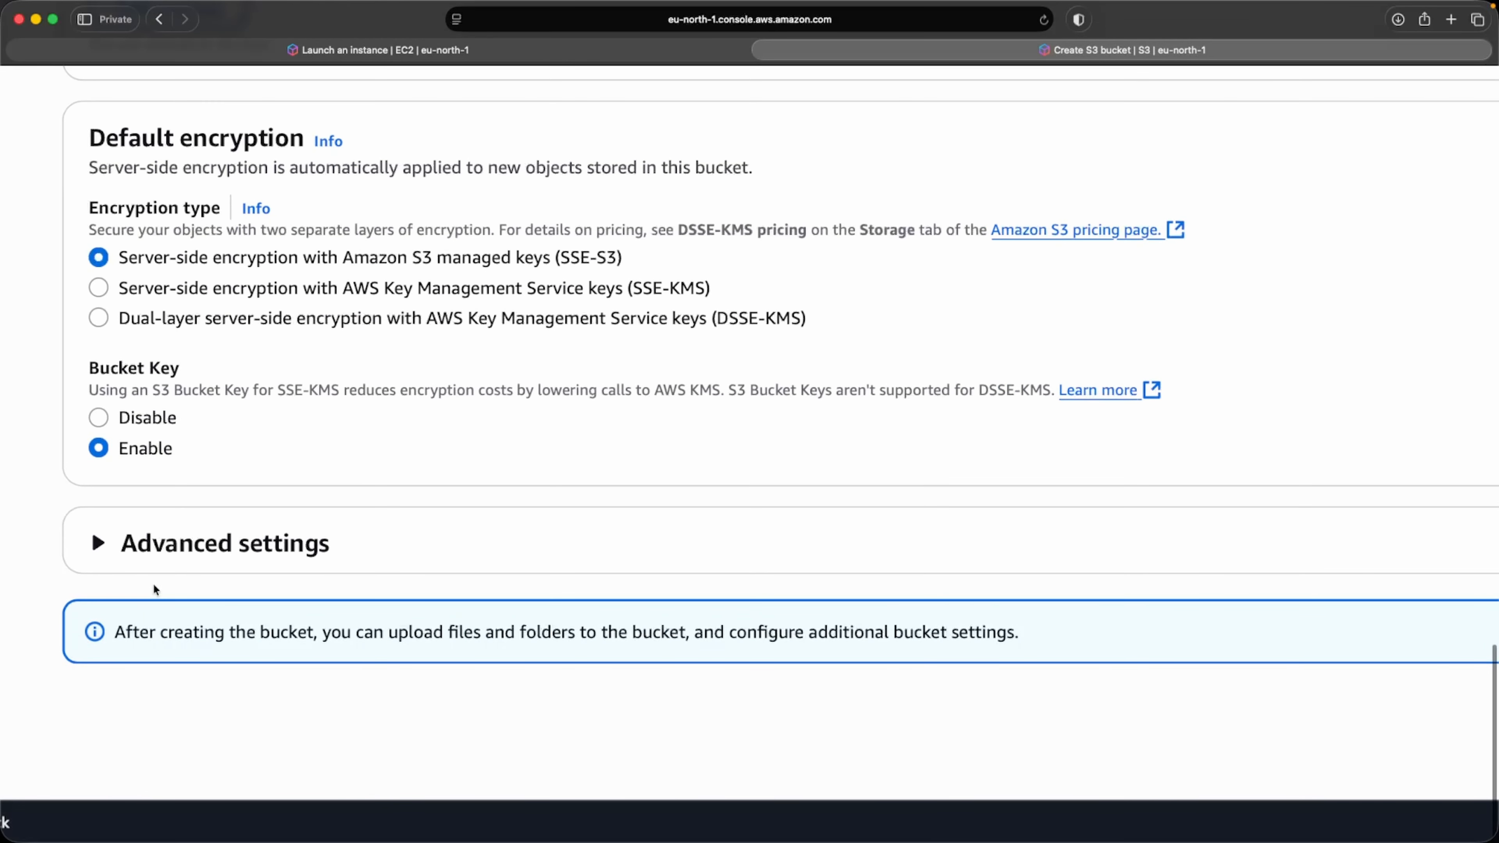
scroll(154, 583, "right", 15)
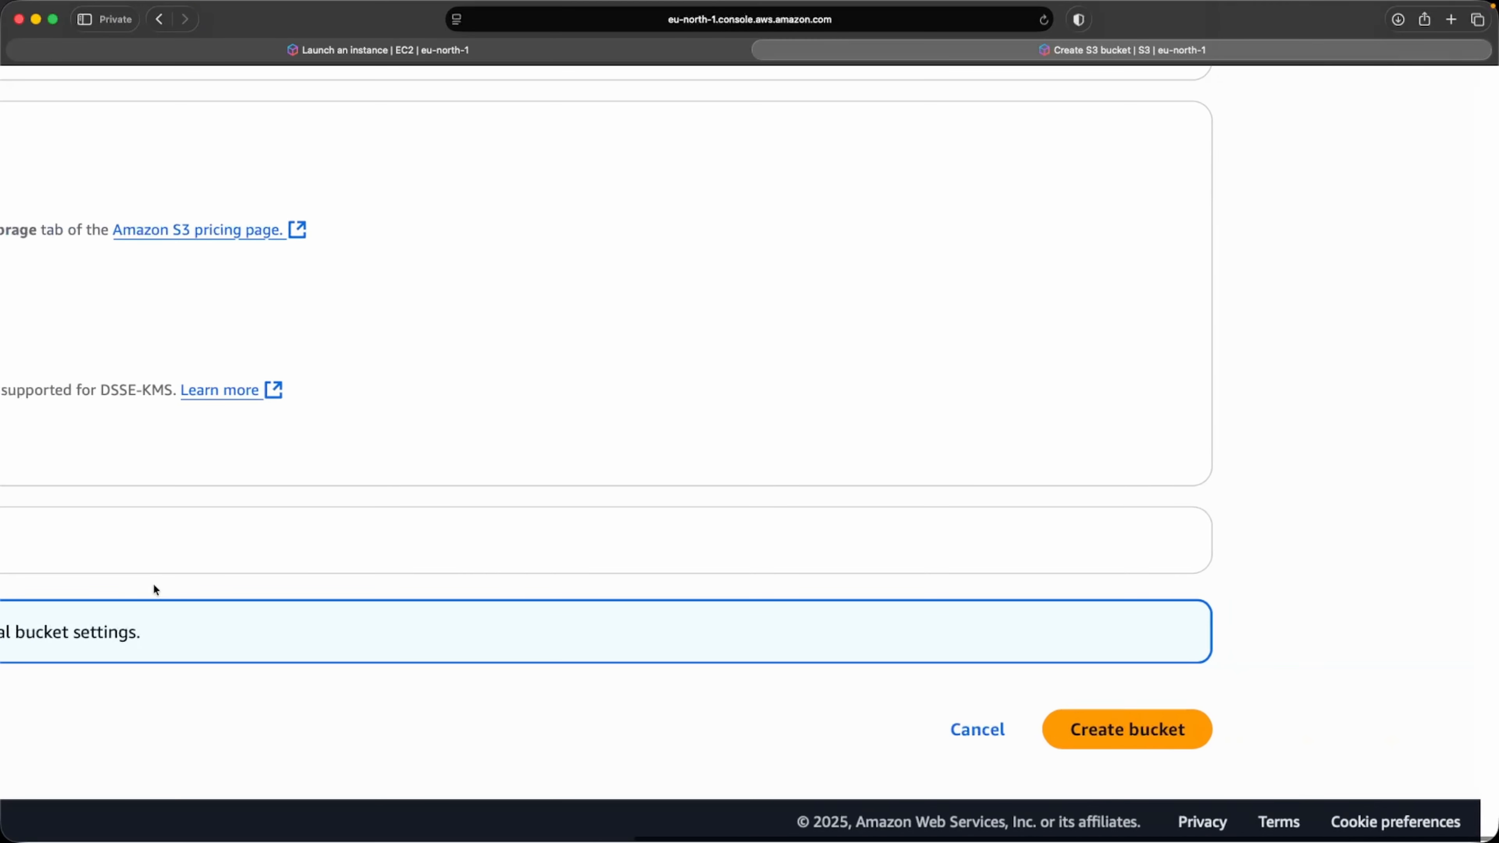
scroll(998, 571, "down", 5)
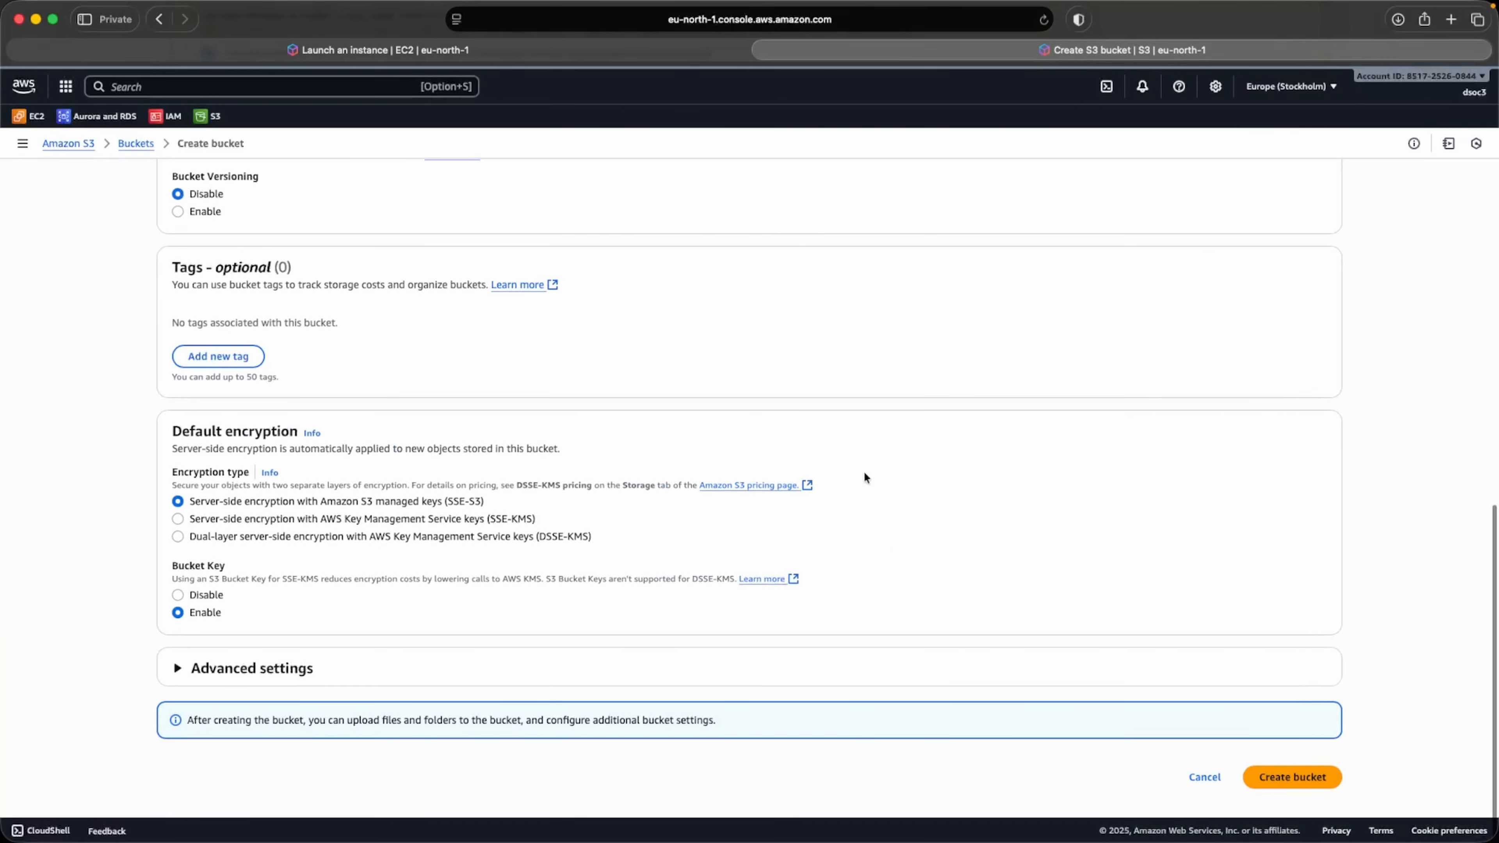
key("super+shift+backslash")
left_click(687, 174)
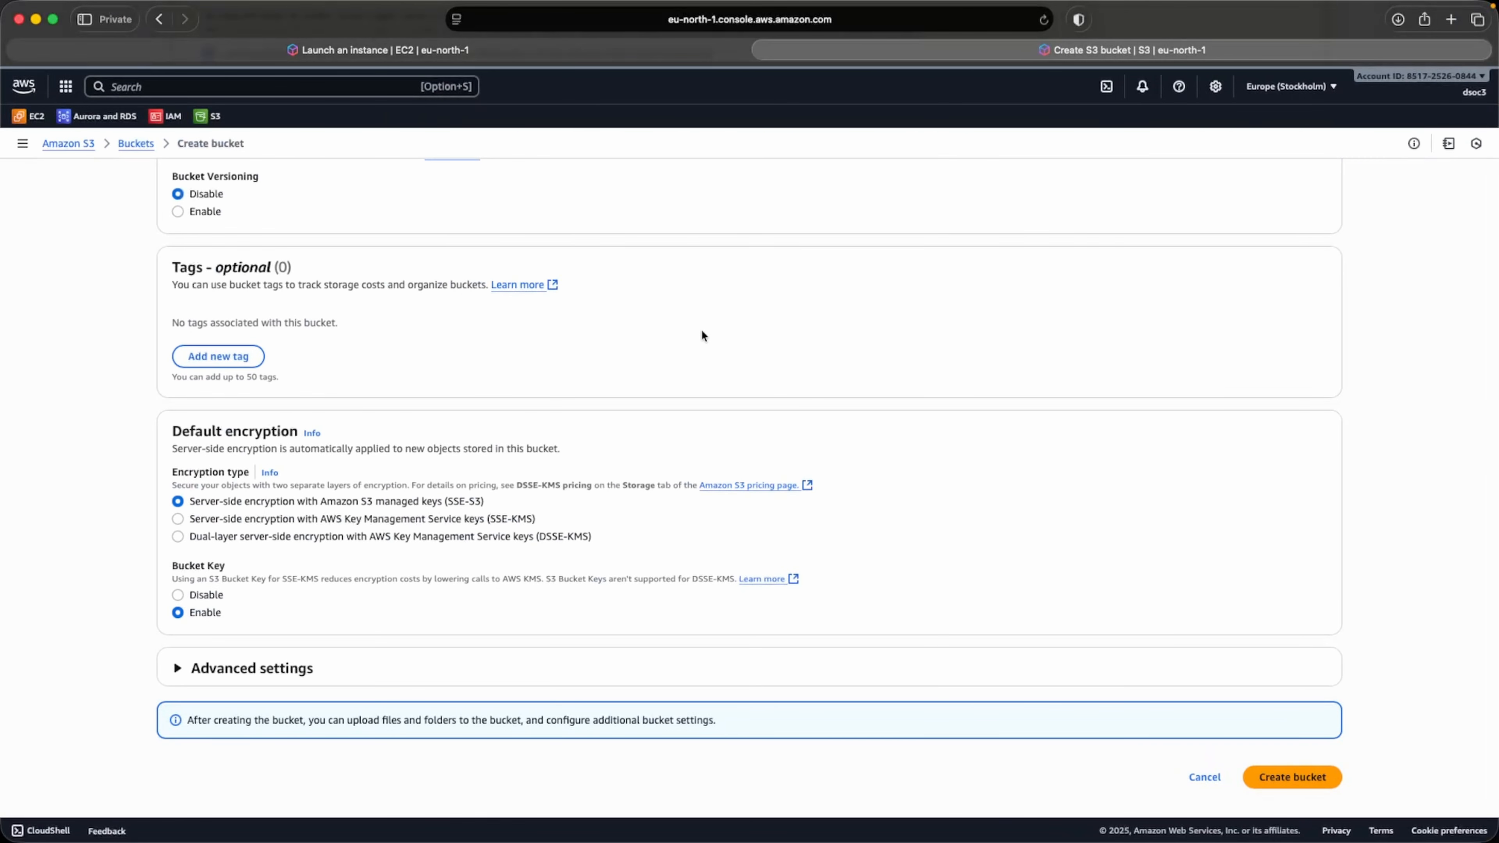
Confirm the name dsoc3-frontend-assets and settings, then create the bucket.
scroll(595, 376, "up", 15)
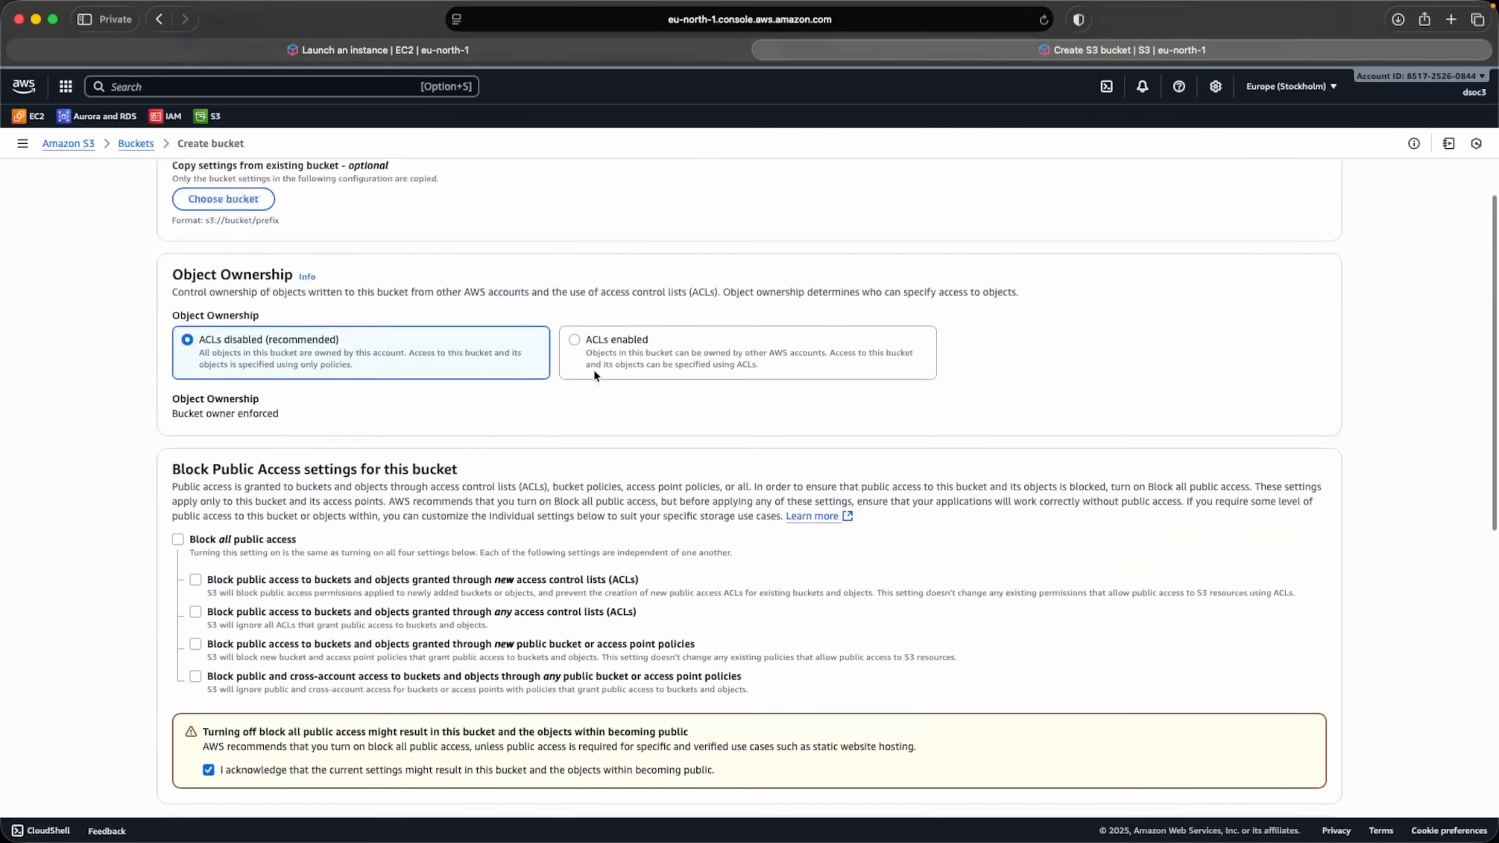
scroll(593, 375, "up", 3)
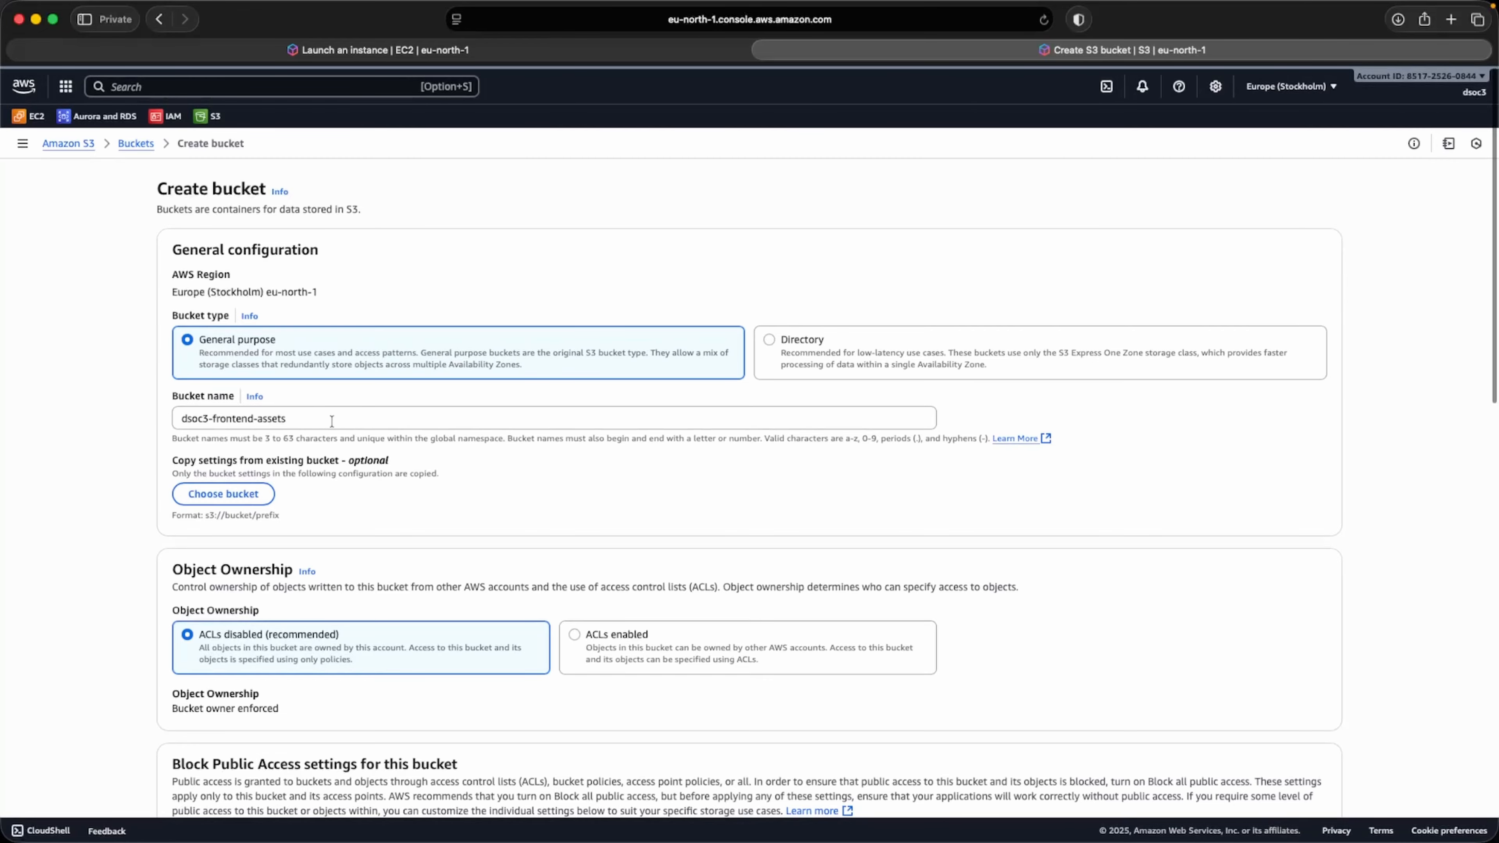
triple_click(313, 418)
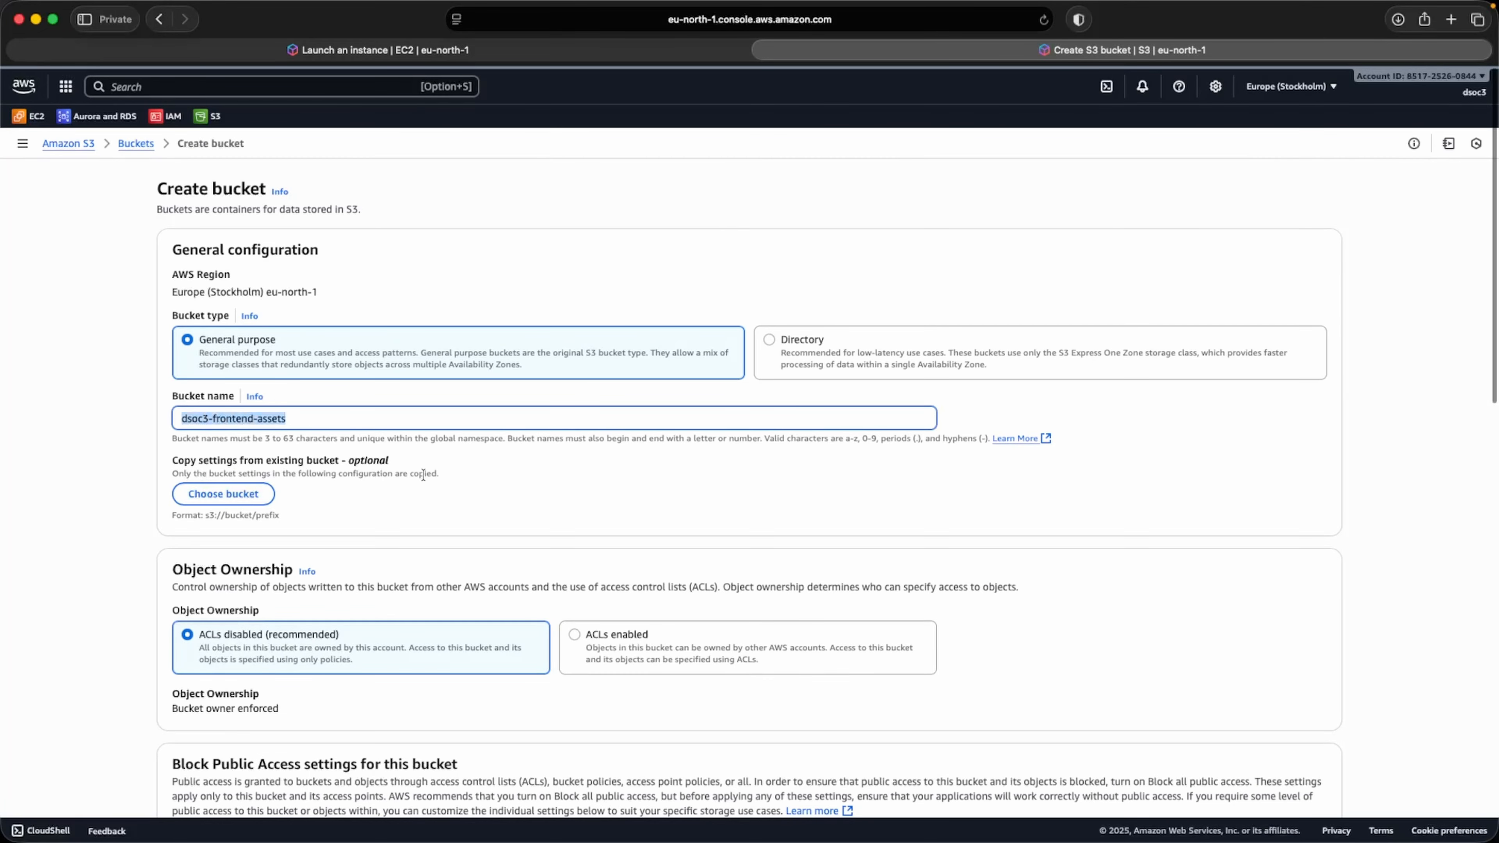
scroll(422, 473, "down", 6)
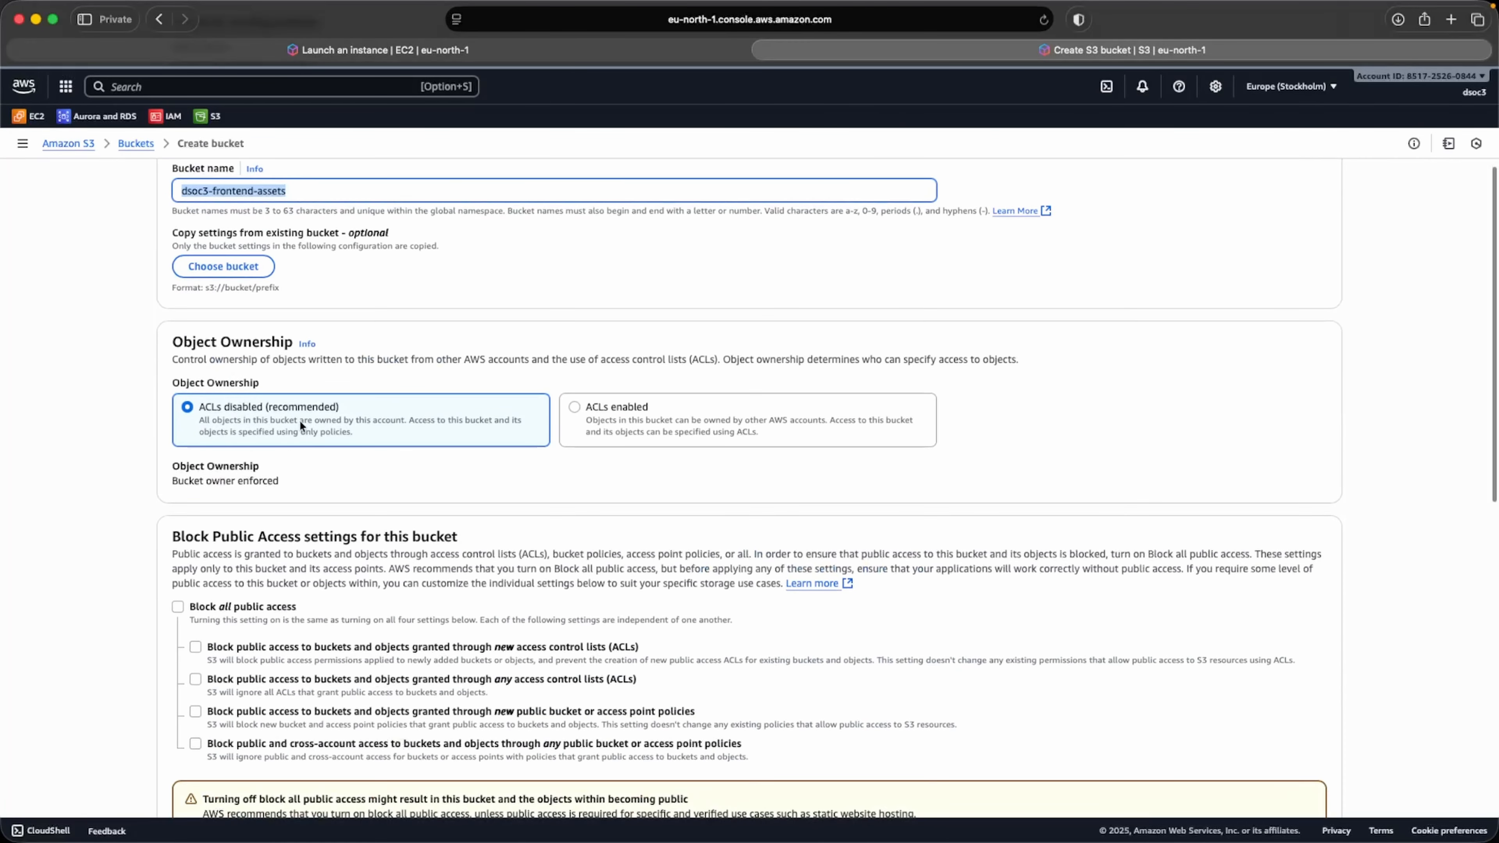
scroll(395, 463, "down", 6)
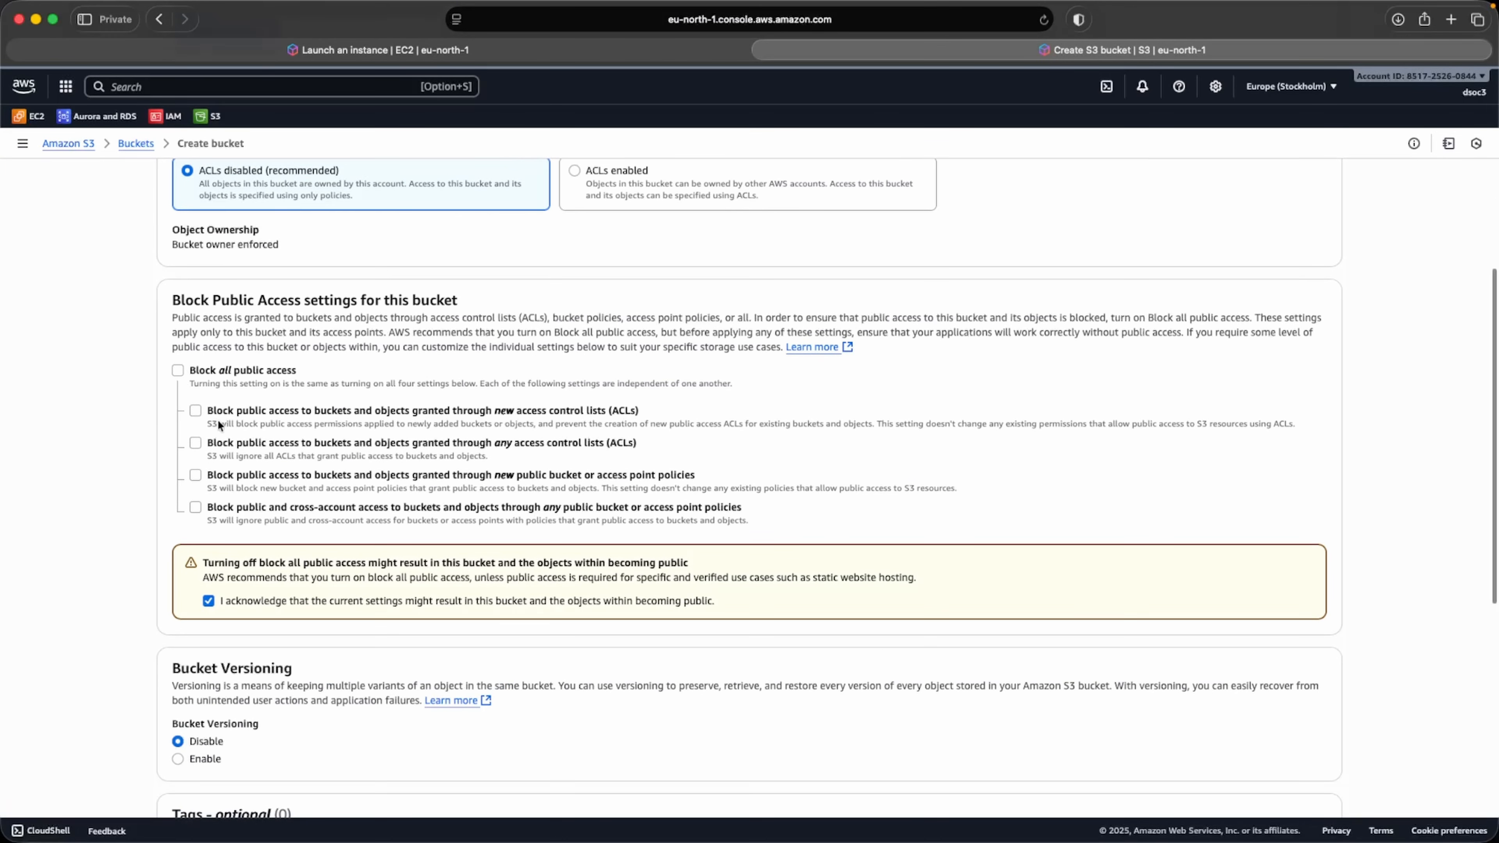
scroll(246, 603, "down", 12)
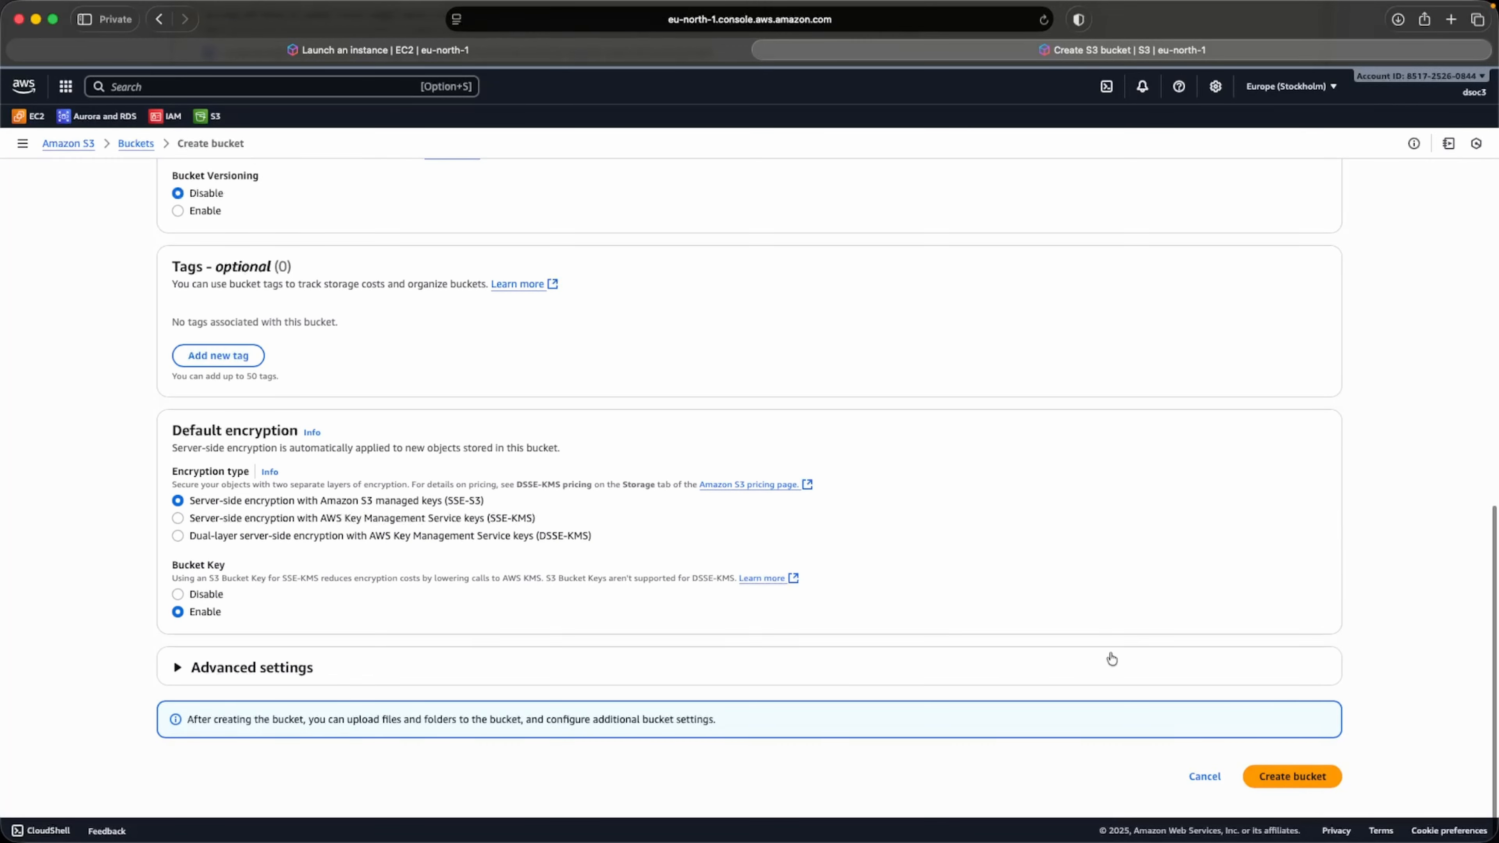
scroll(769, 473, "up", 4)
scroll(769, 473, "up", 10)
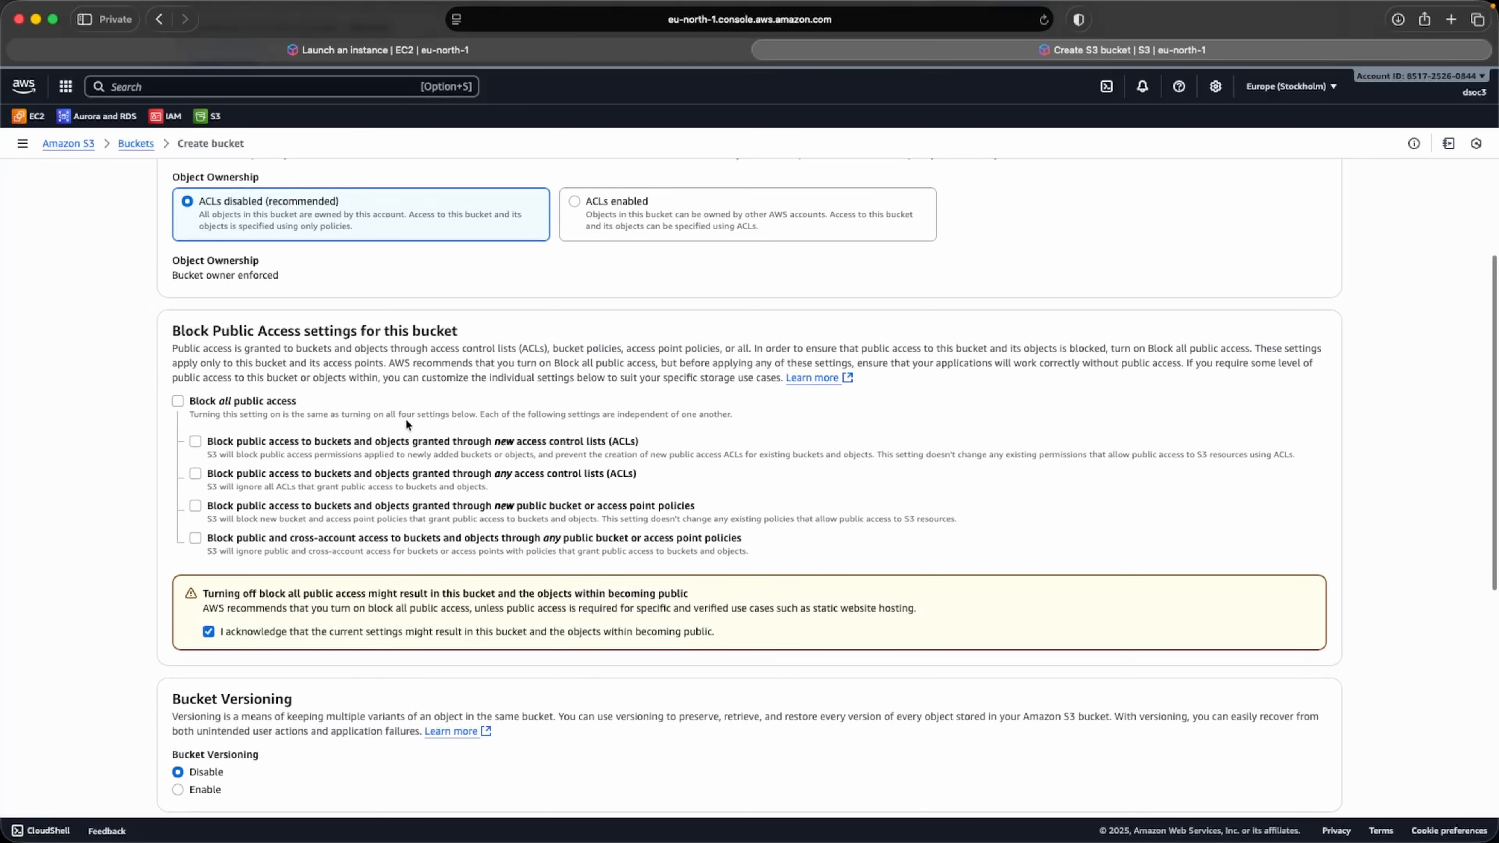
scroll(647, 455, "down", 9)
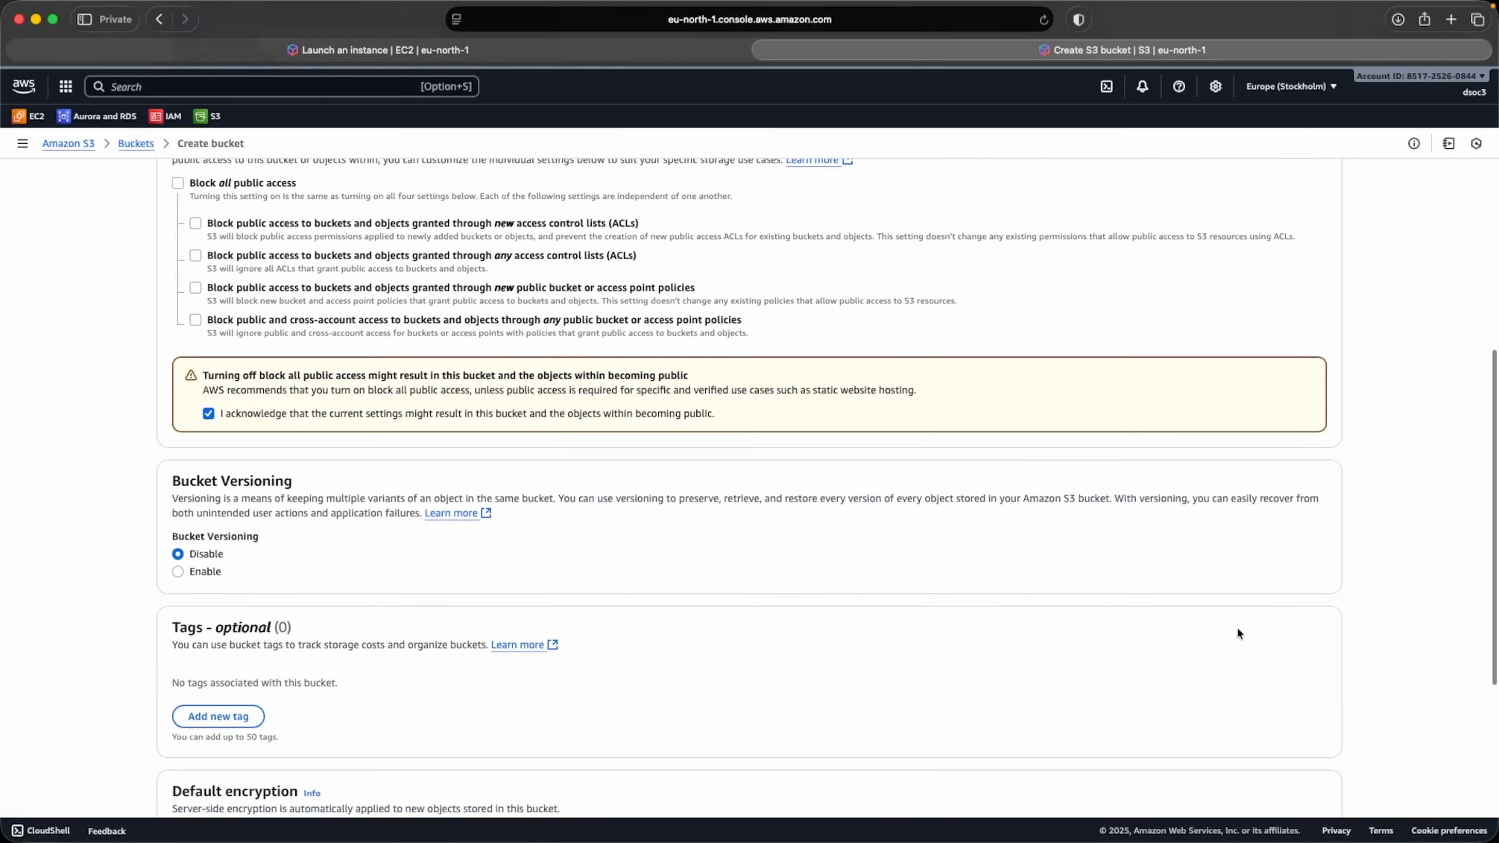
scroll(1353, 800, "down", 4)
left_click(1295, 775)
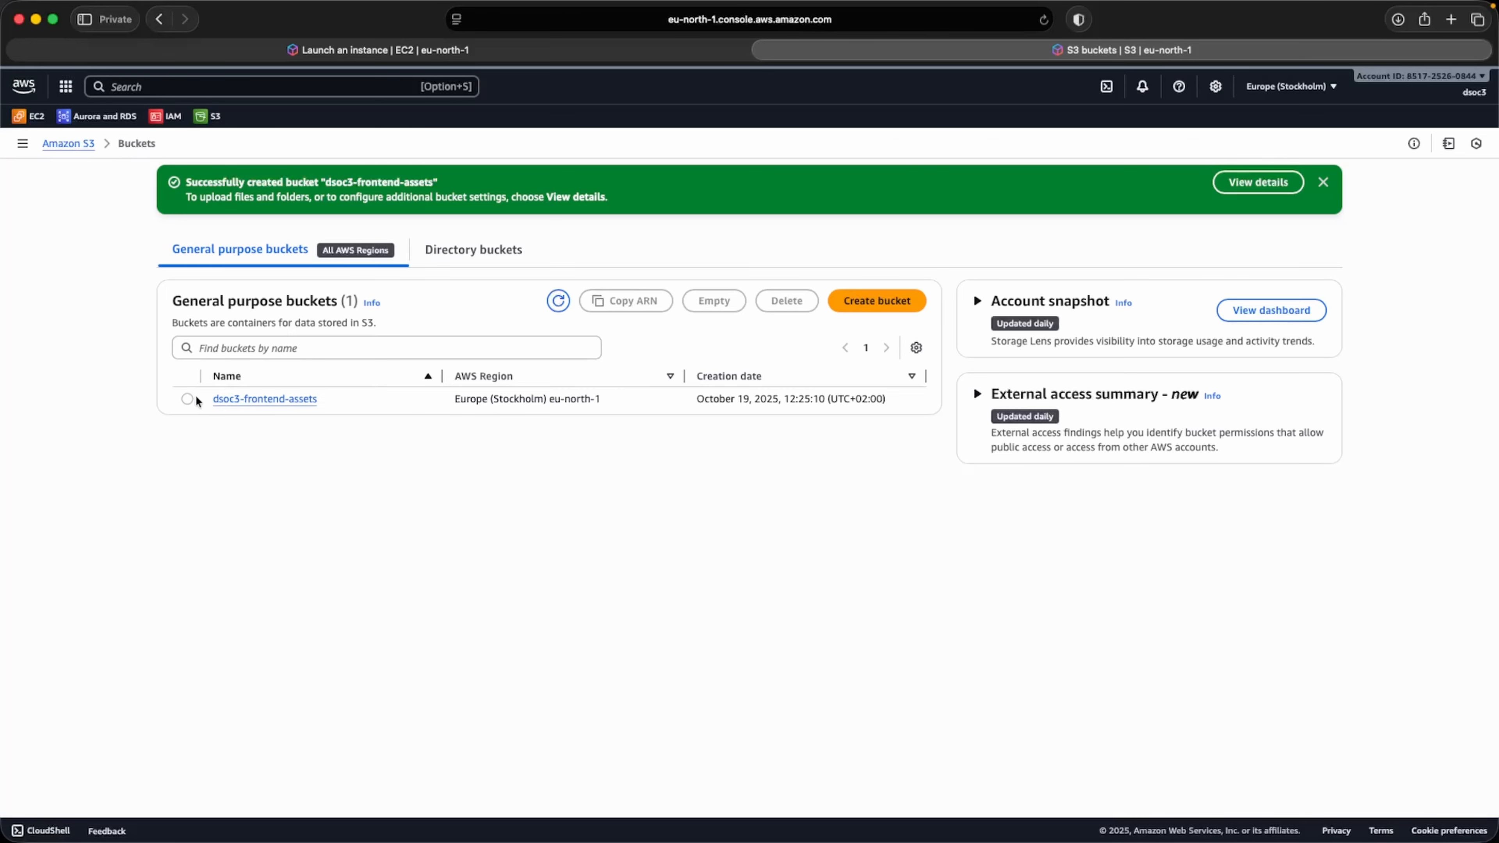
Open dsoc3-frontend-assets and browse its Properties, Permissions, Metrics, Management and Access Points tabs.
left_click(188, 399)
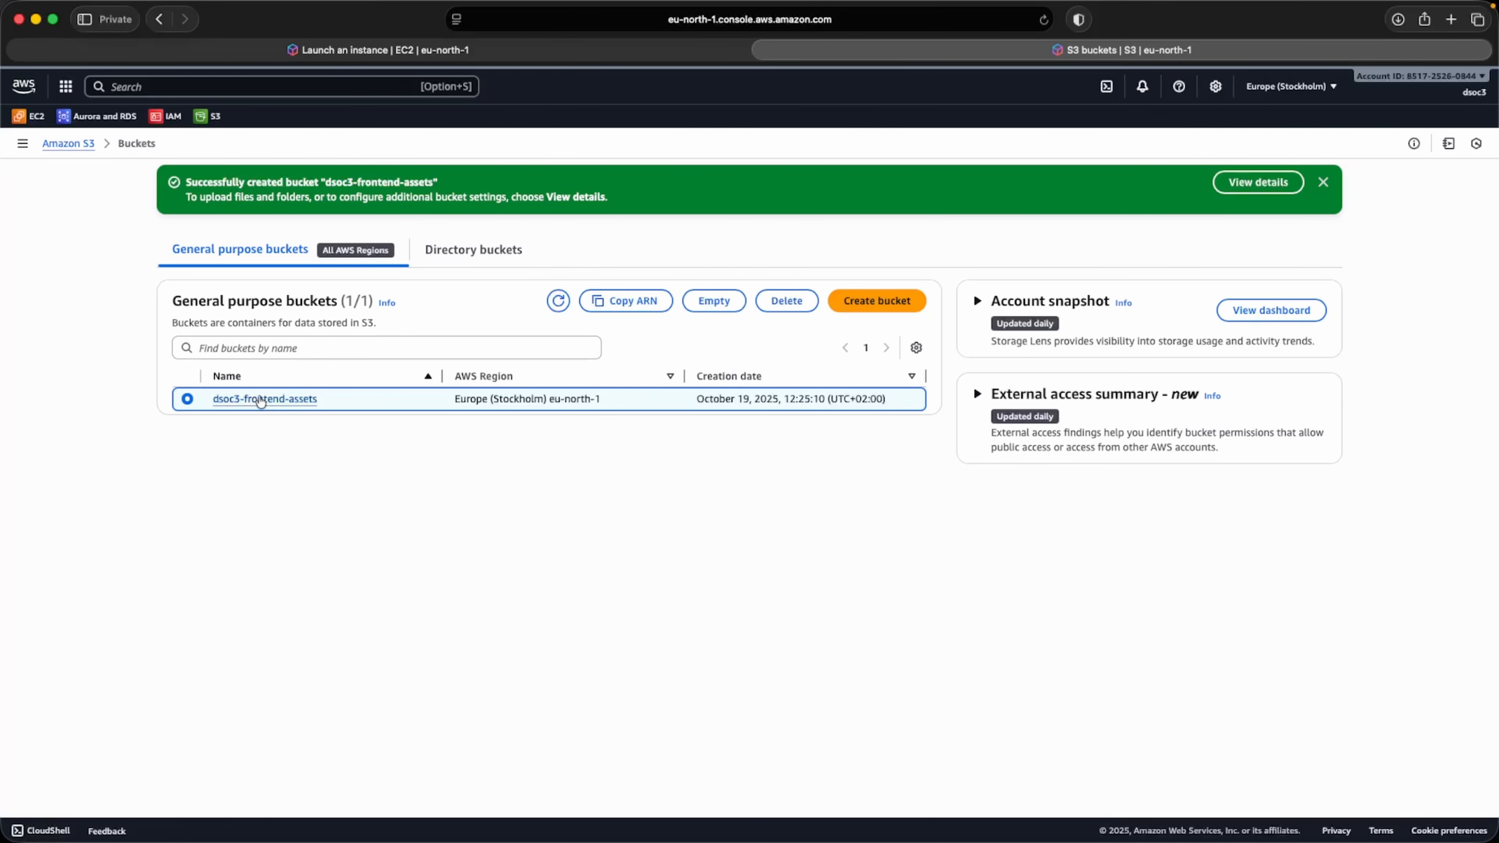
left_click(260, 399)
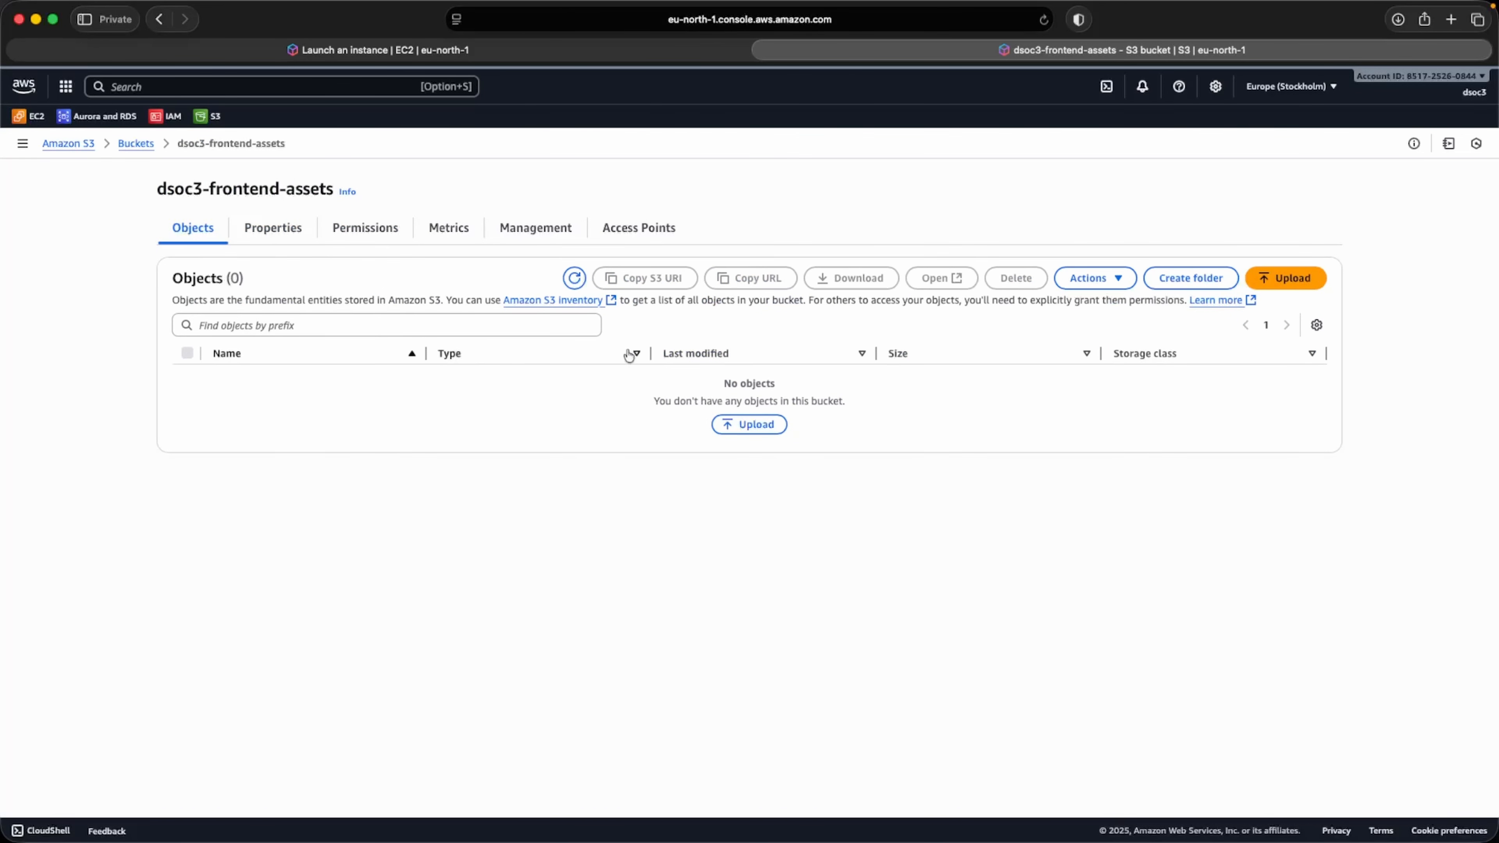
left_click(277, 232)
left_click(394, 236)
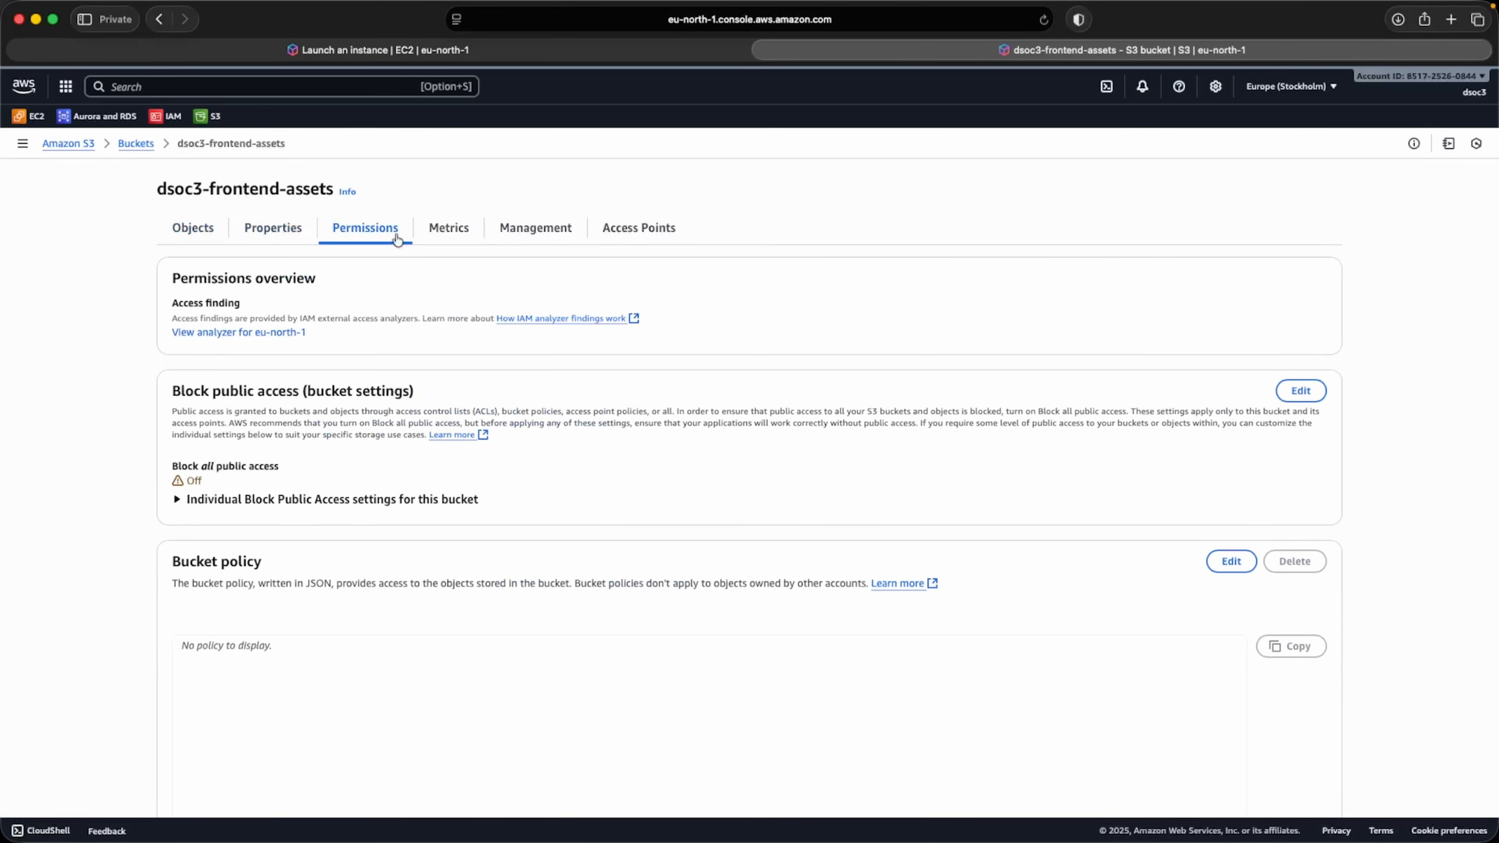
left_click(452, 230)
left_click(527, 230)
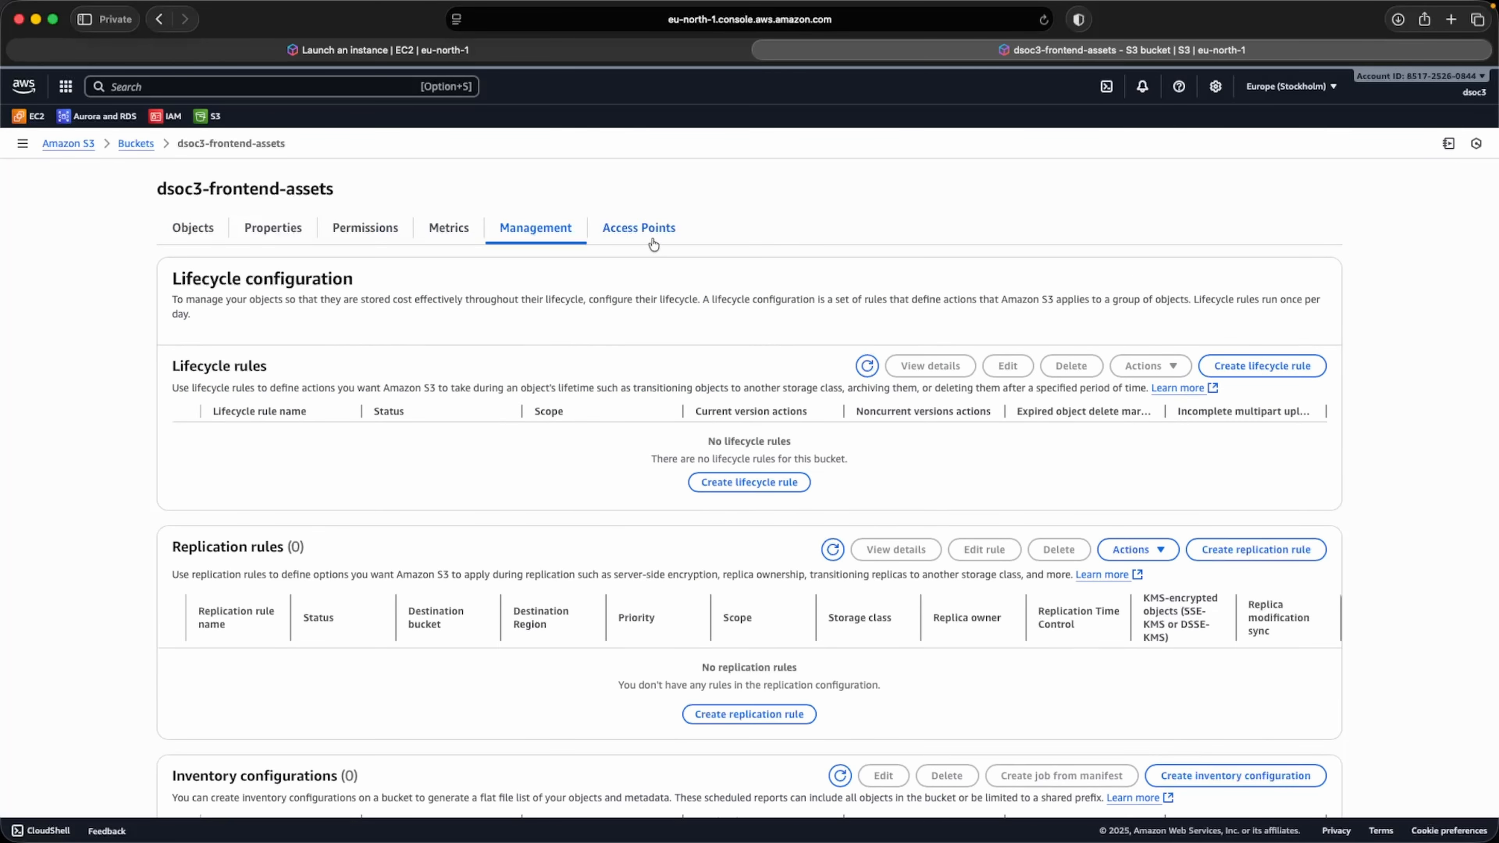
left_click(651, 243)
Start editing the bucket policy under Permissions.
left_click(244, 237)
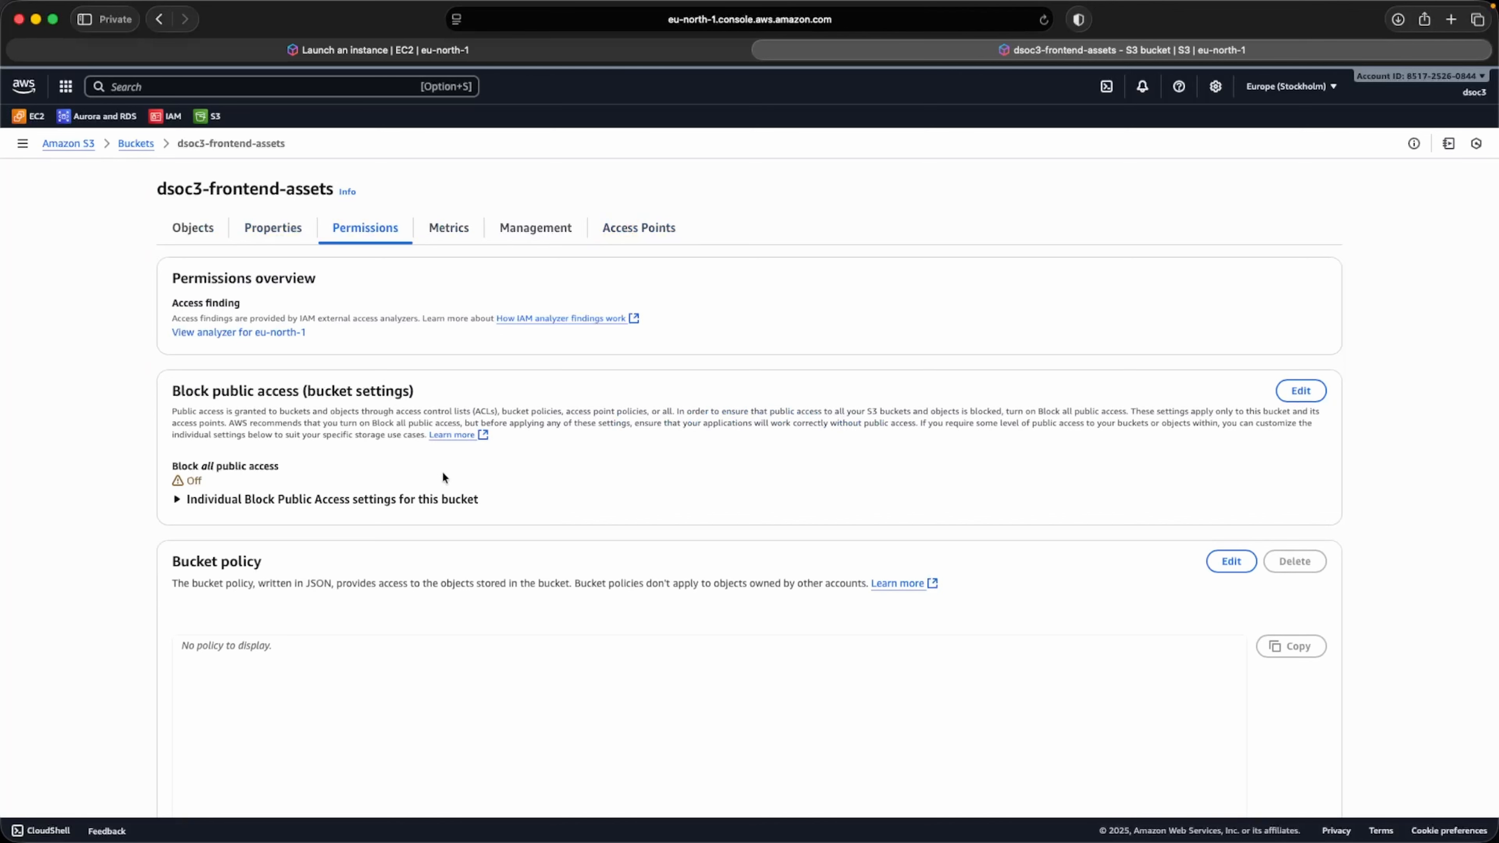
scroll(450, 604, "down", 3)
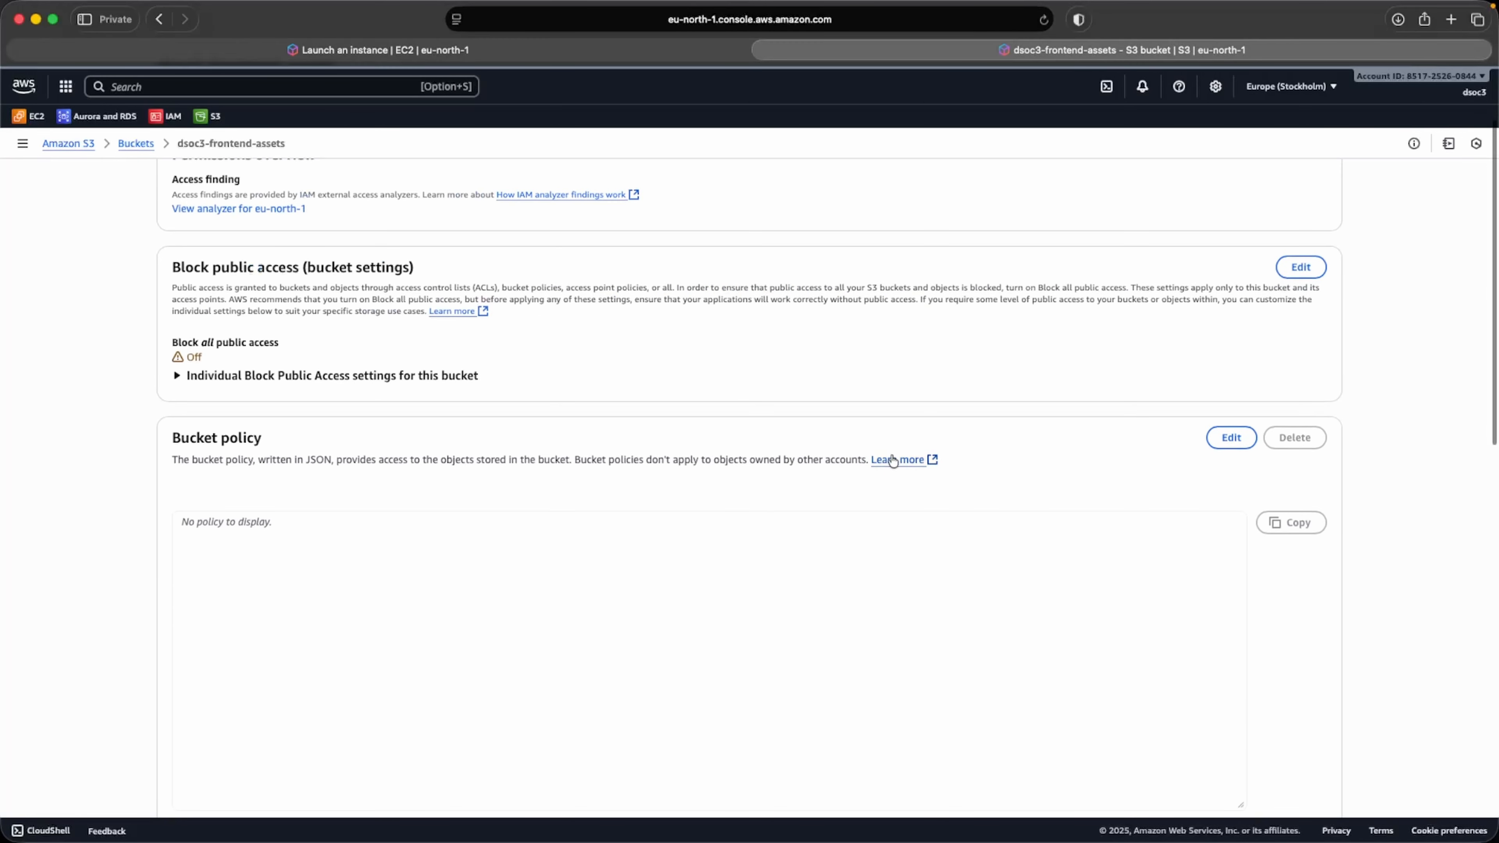
left_click(1232, 438)
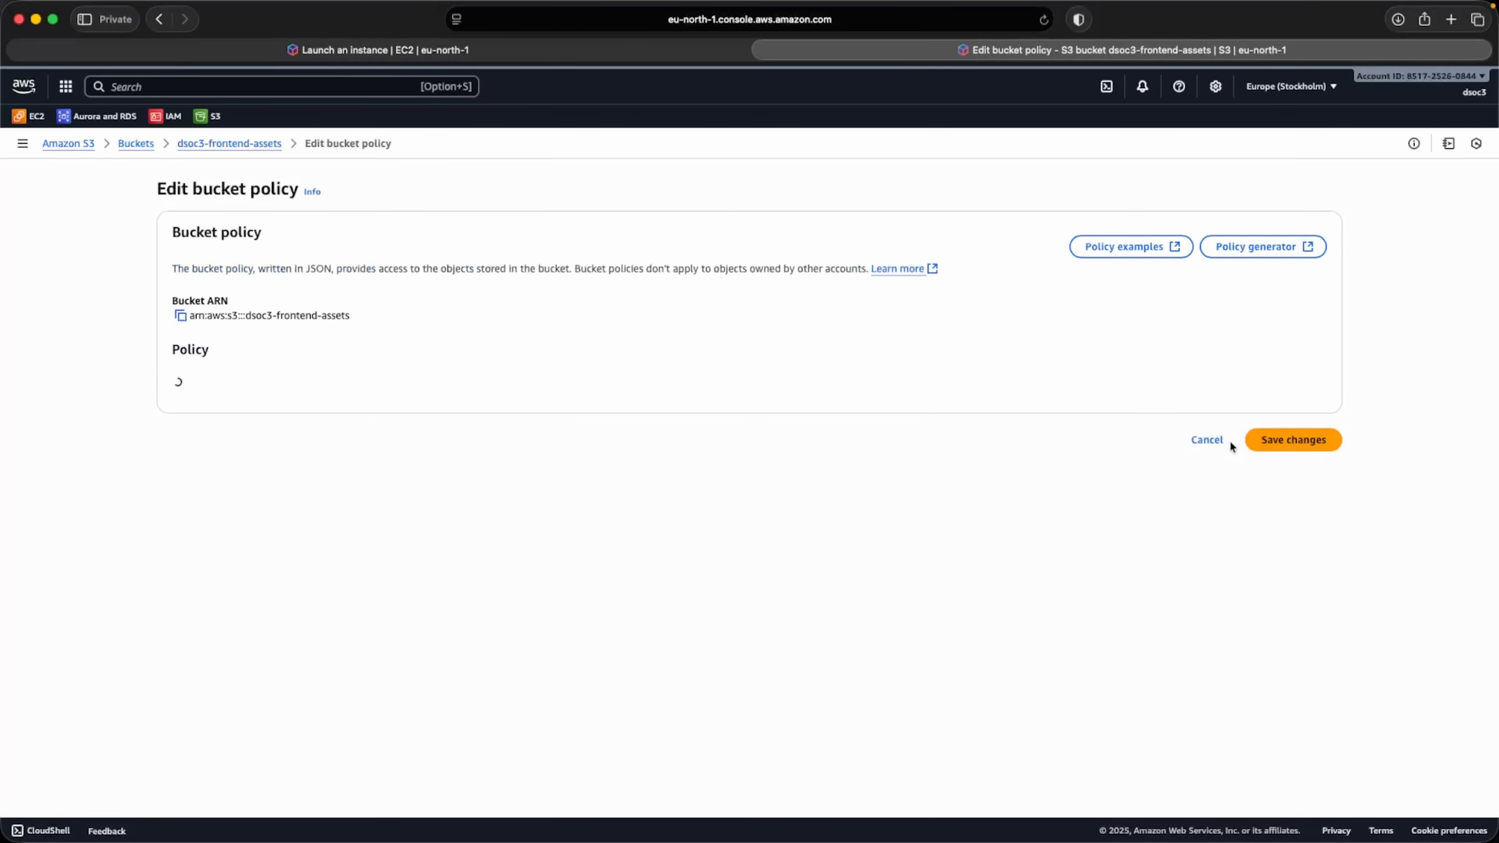
Paste the AllowPublicRead policy JSON into the bucket policy editor.
type("{   \"Version\": \"2012-10-17\",   \"Statement\": [     {       \"Sid\": \"AllowPublicRead\",       \"Effect\": \"Allow\",       \"Principal\": \"*\",       \"Action\": \"s3:GetObject\",       \"Resource\": \"arn:aws:s3:::dsoc3-frontend-assets/*\"     }   ] }")
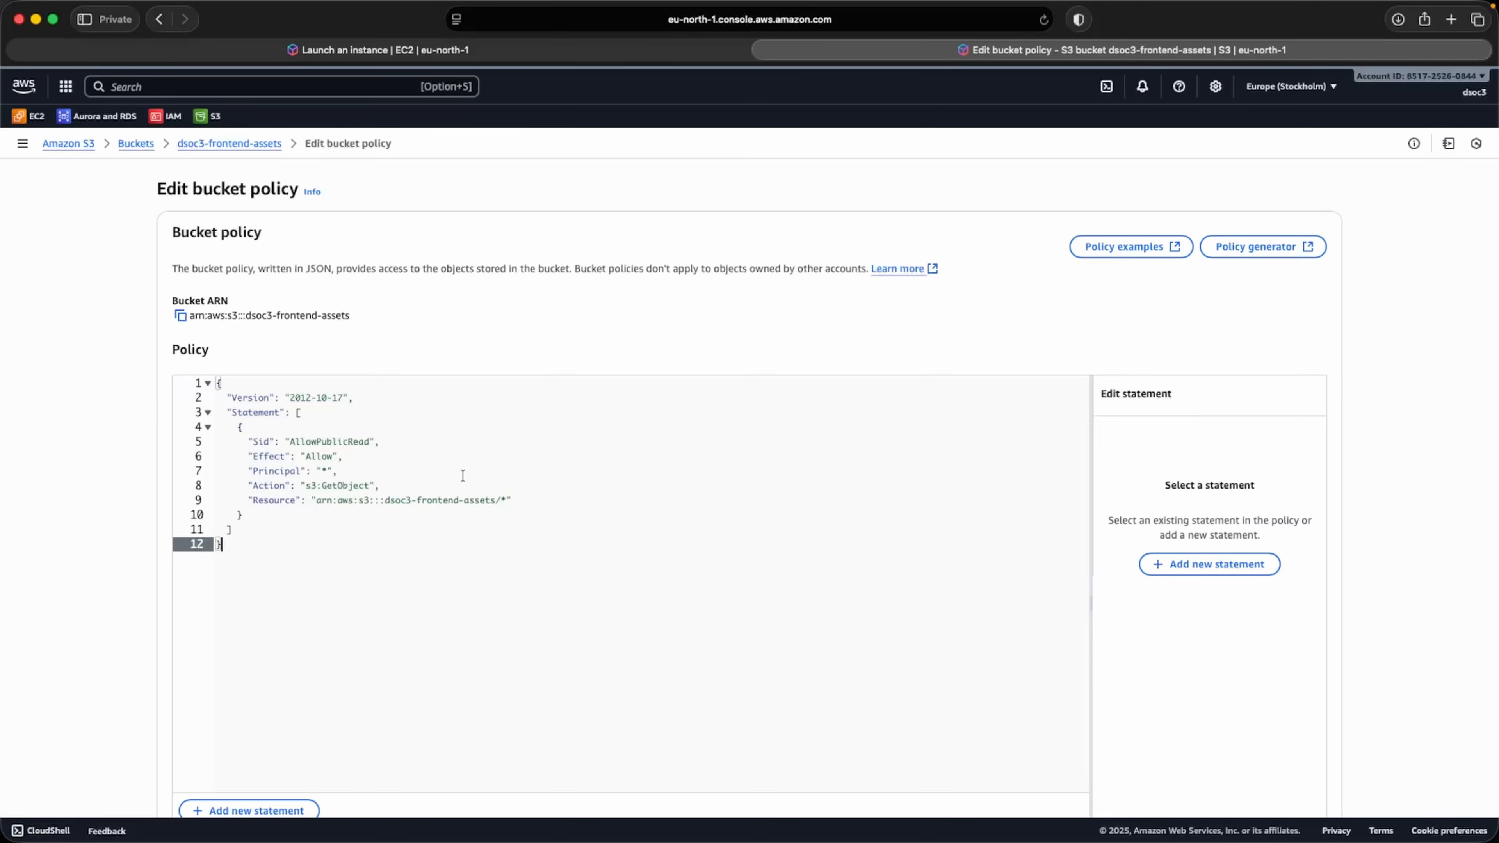
scroll(463, 475, "up", 5)
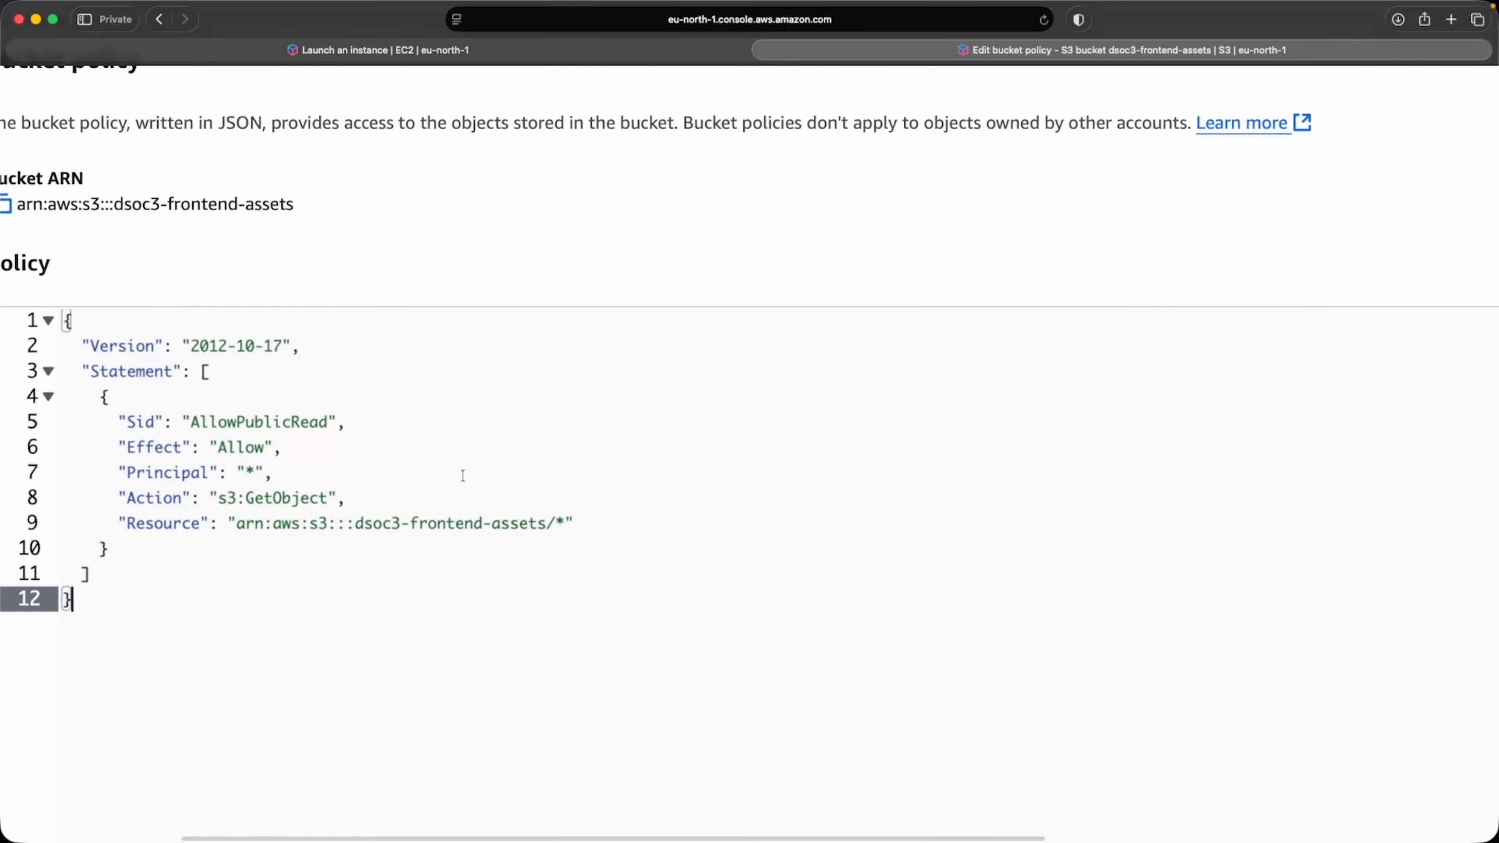
key("super+a")
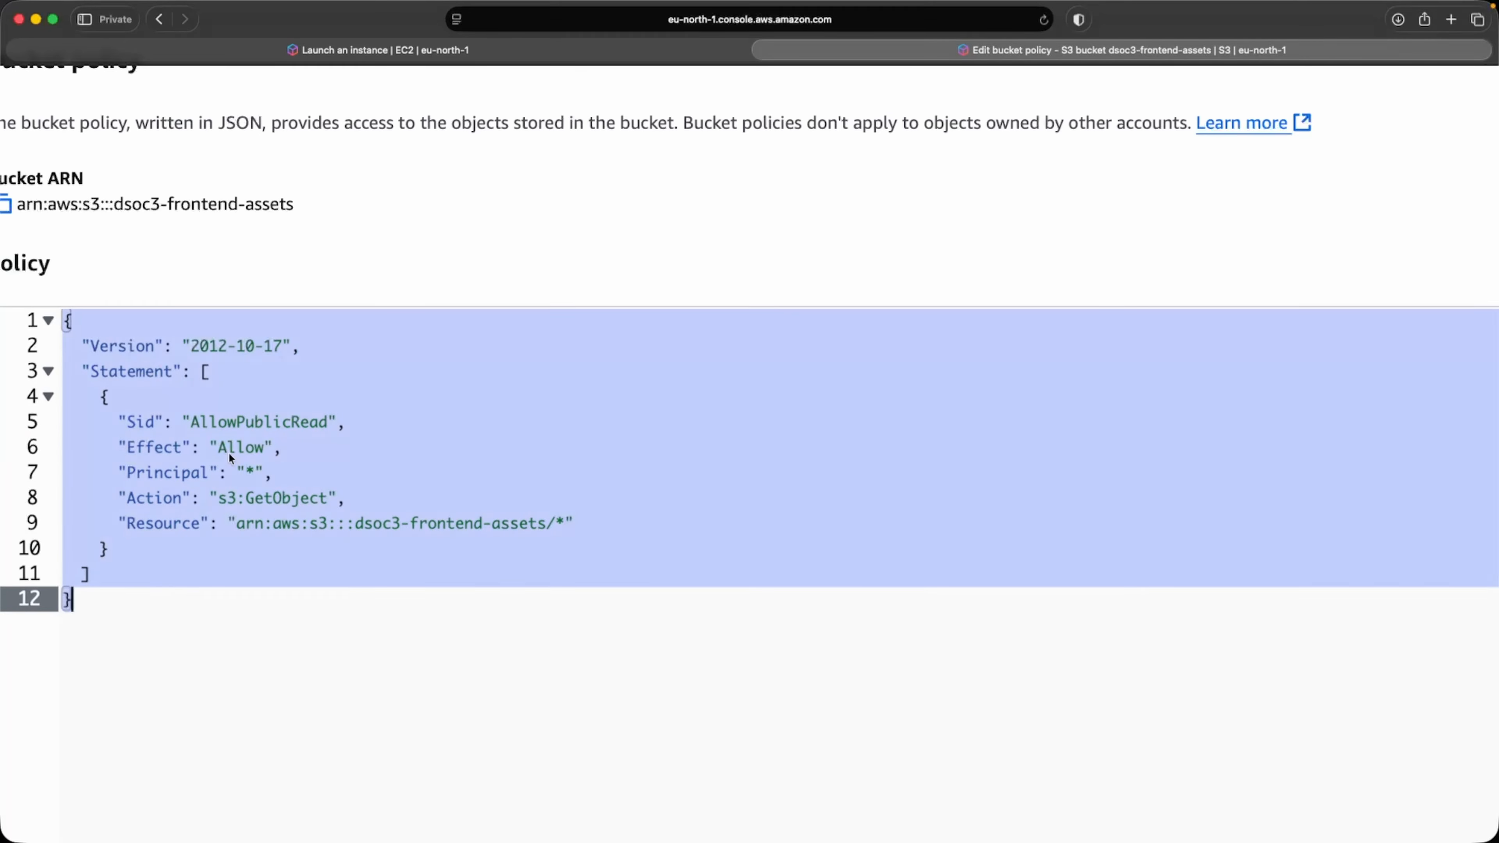
scroll(157, 408, "up", 5)
Review the Effect, Principal '*', s3:GetObject Action and Resource lines, then save the policy.
left_click(130, 421)
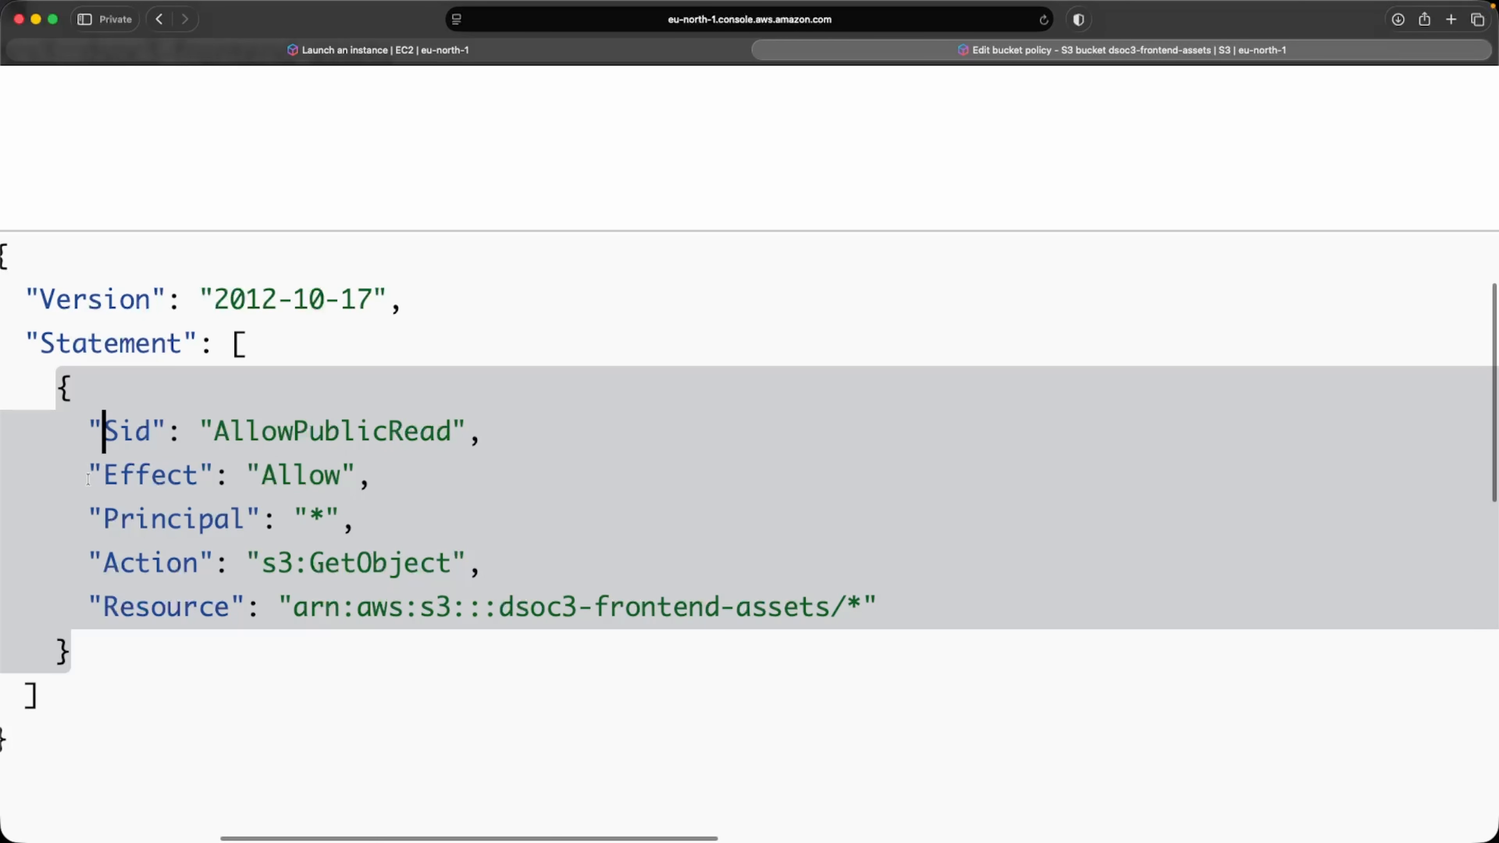
left_click_drag(88, 475, 375, 478)
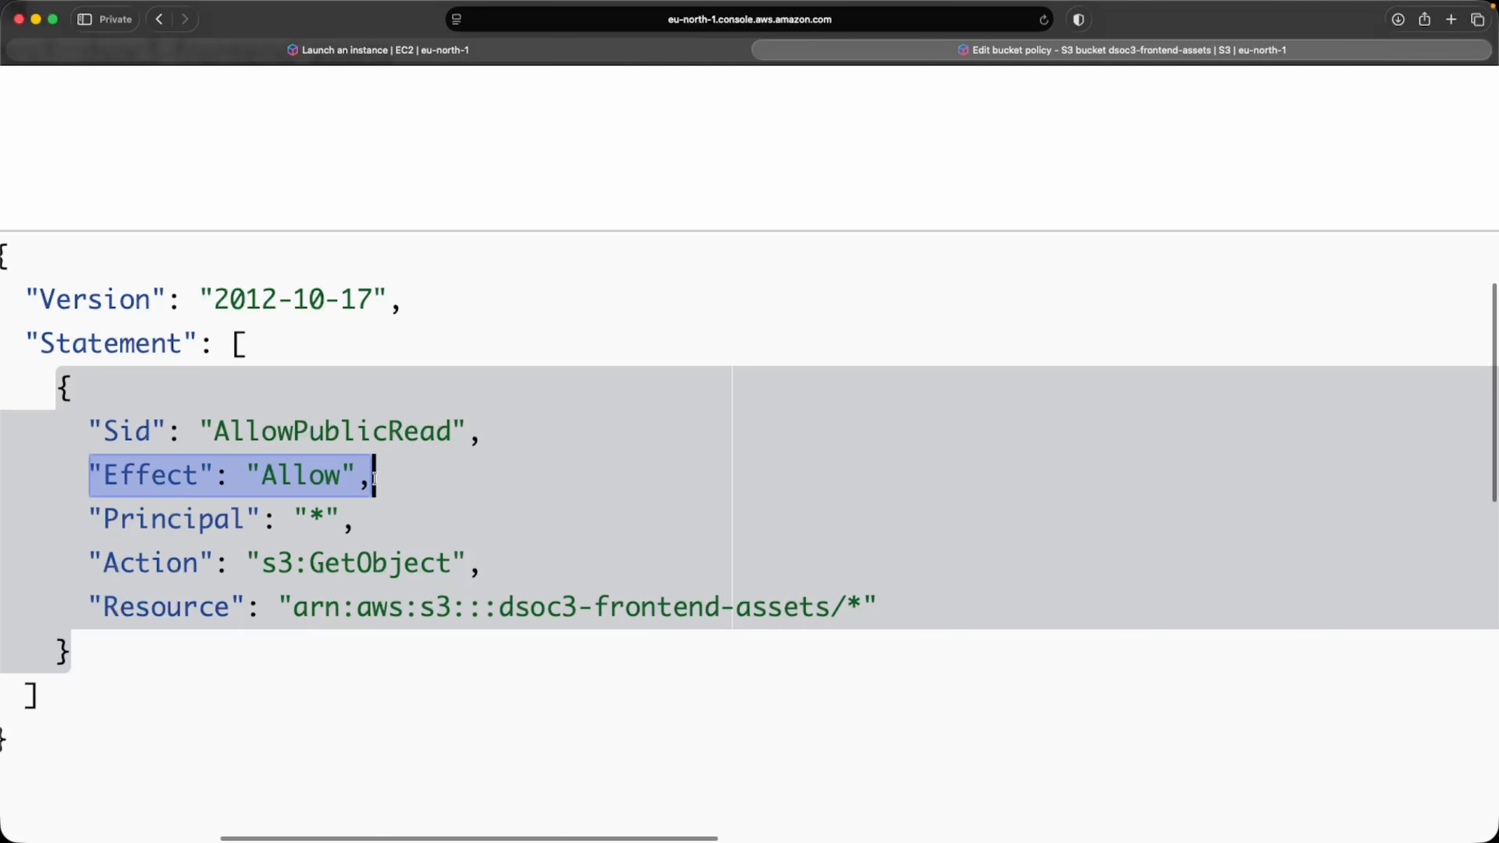
left_click(361, 520)
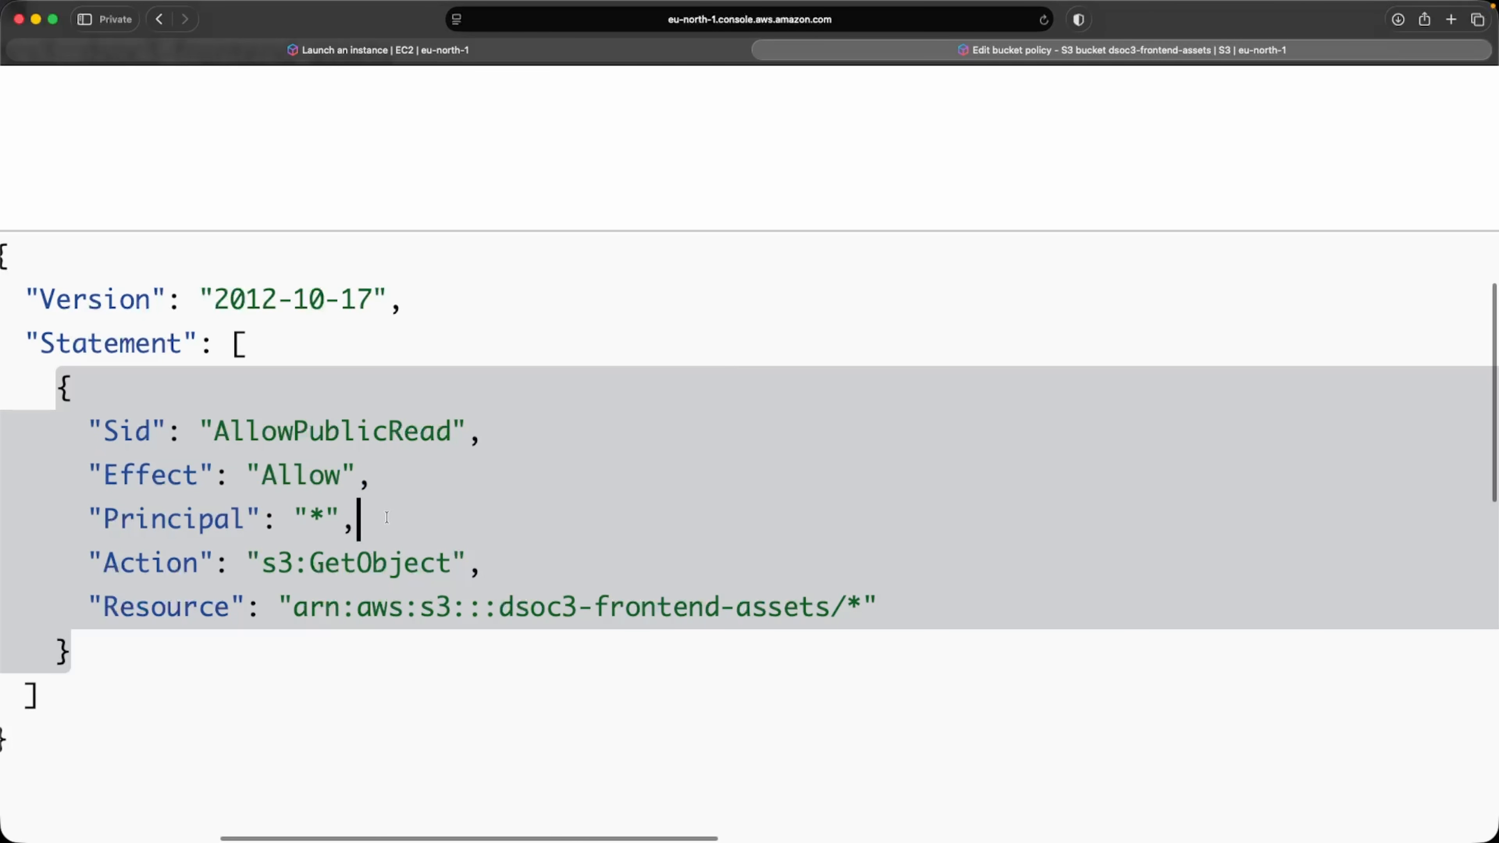
left_click_drag(361, 520, 89, 519)
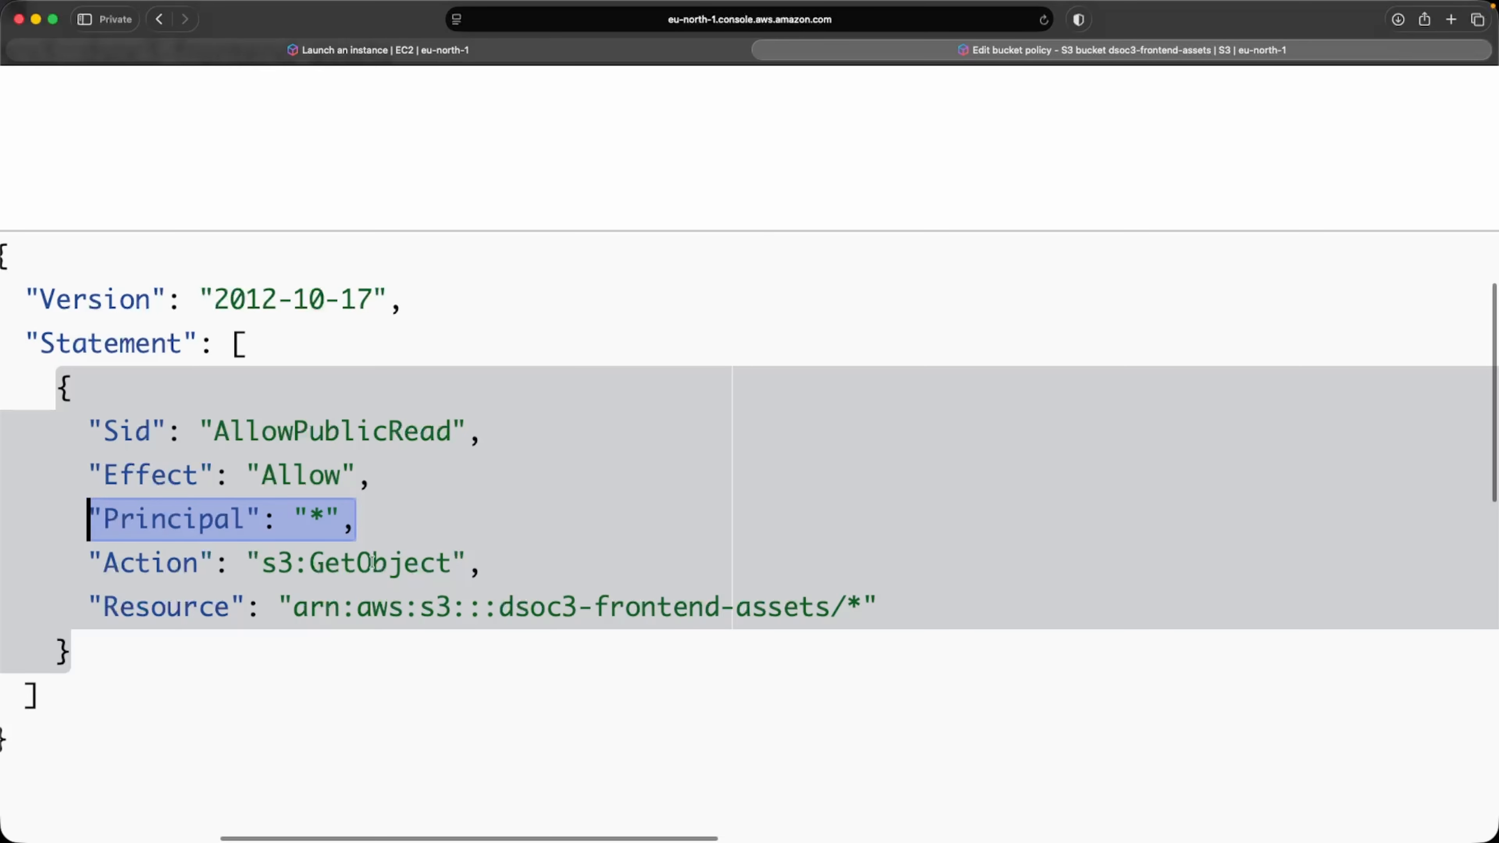
left_click_drag(481, 564, 104, 564)
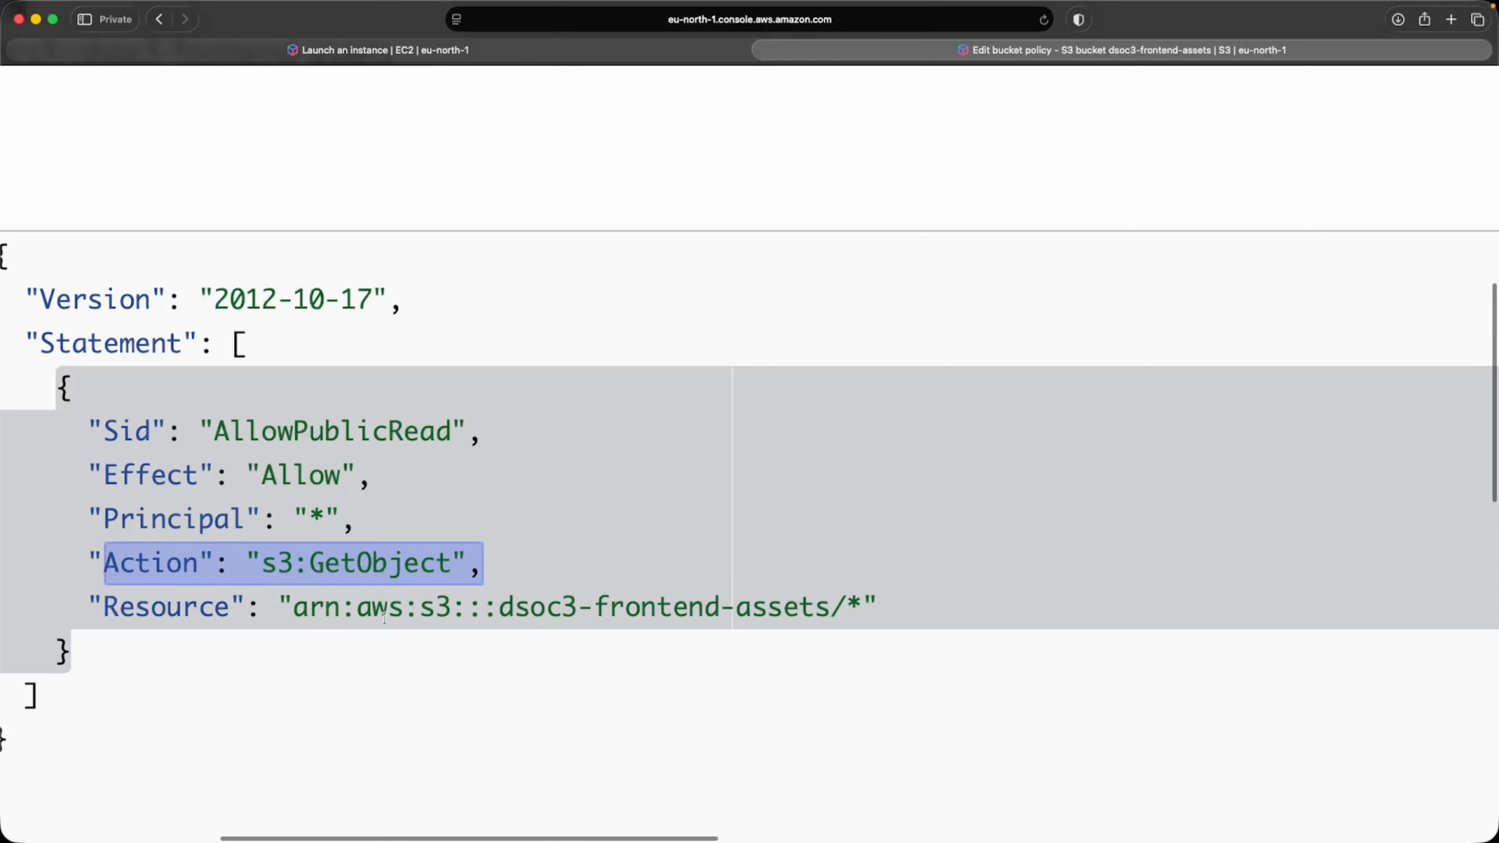
left_click_drag(496, 608, 871, 611)
left_click(878, 600)
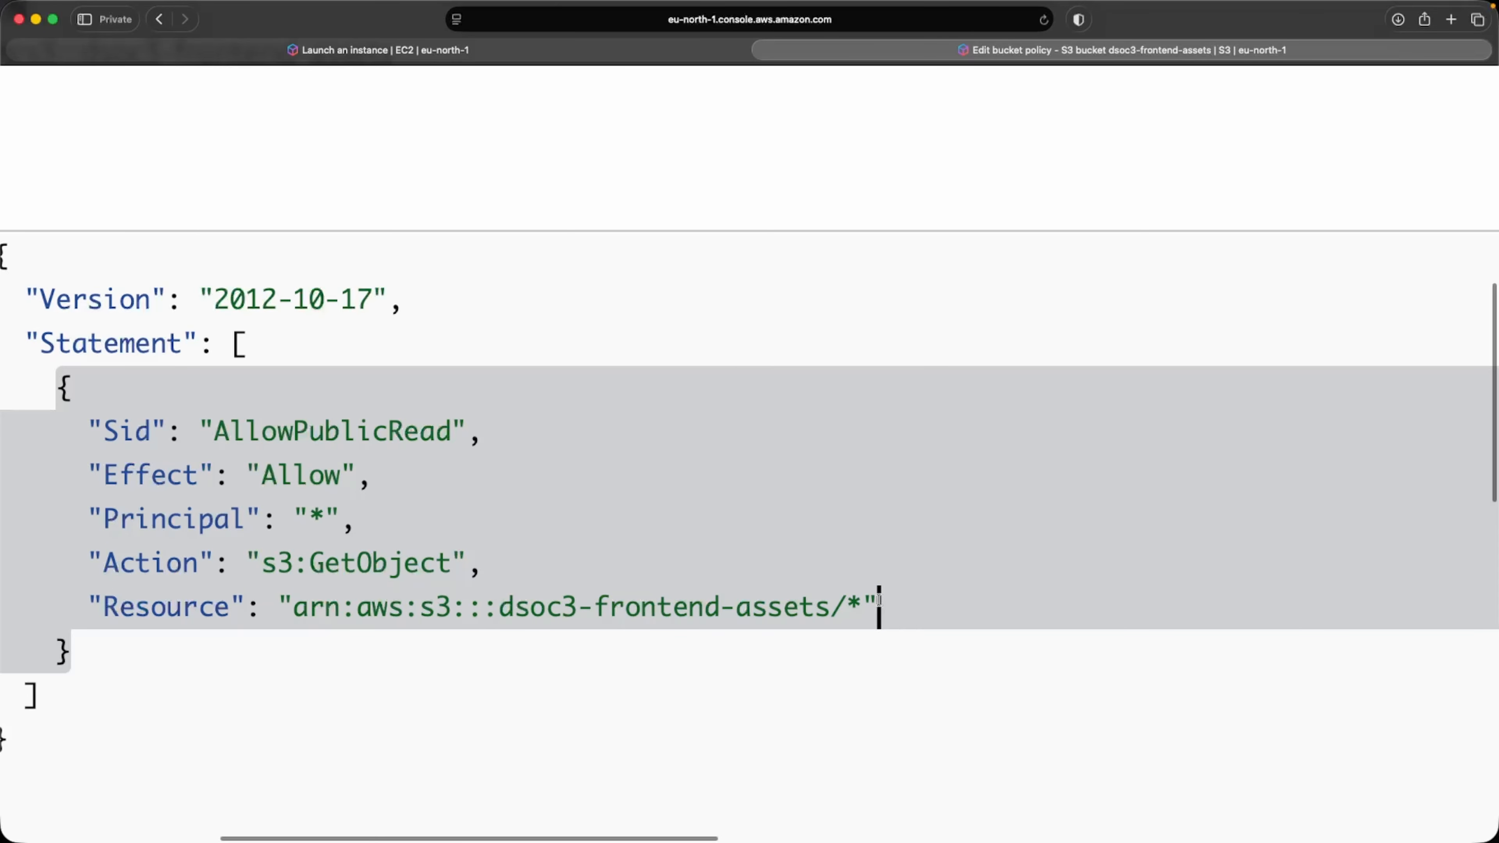
scroll(878, 600, "down", 5)
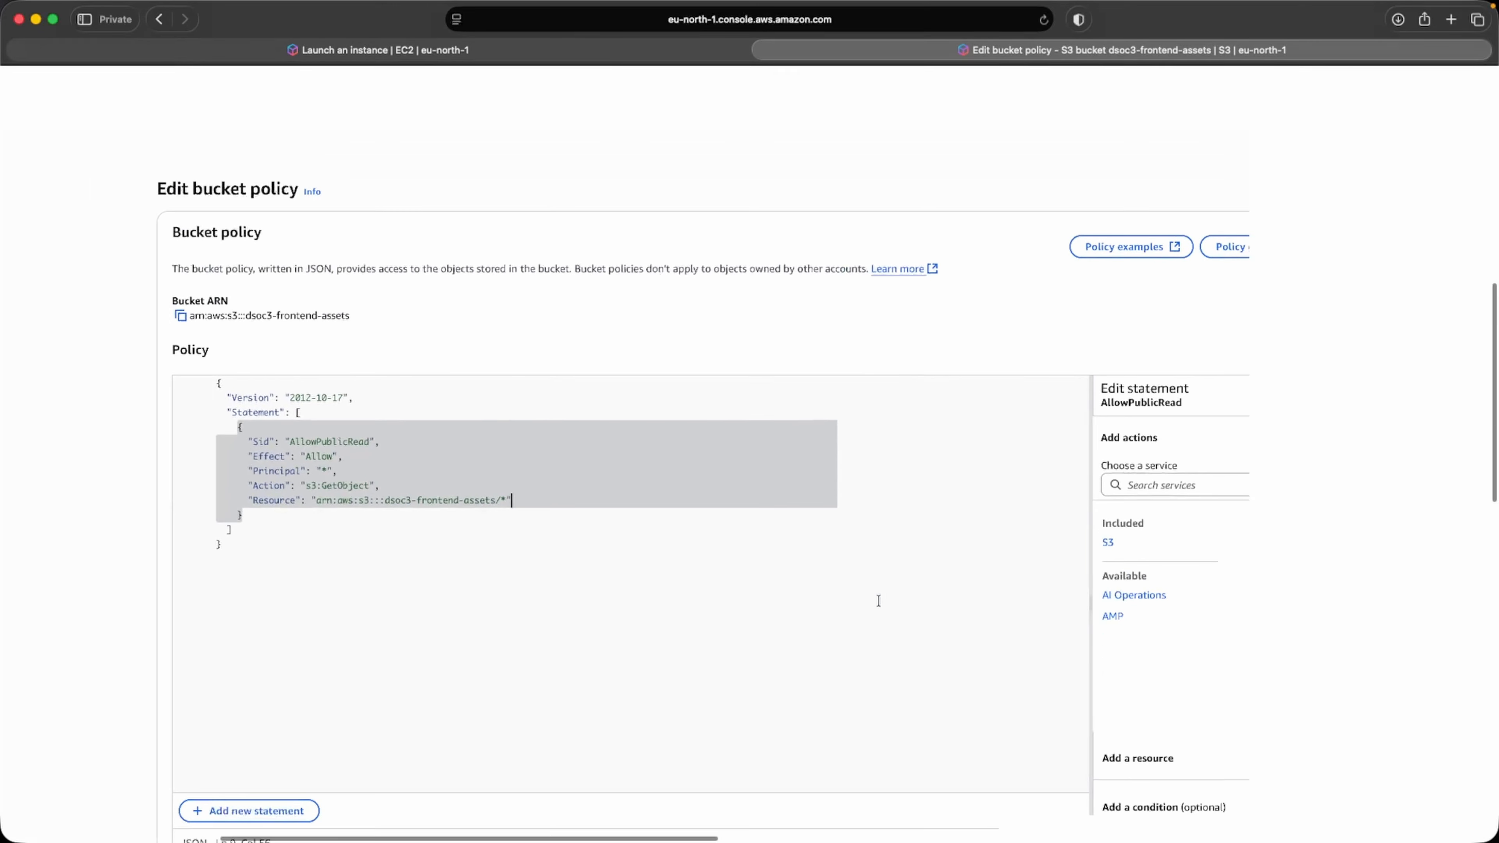
scroll(760, 516, "down", 3)
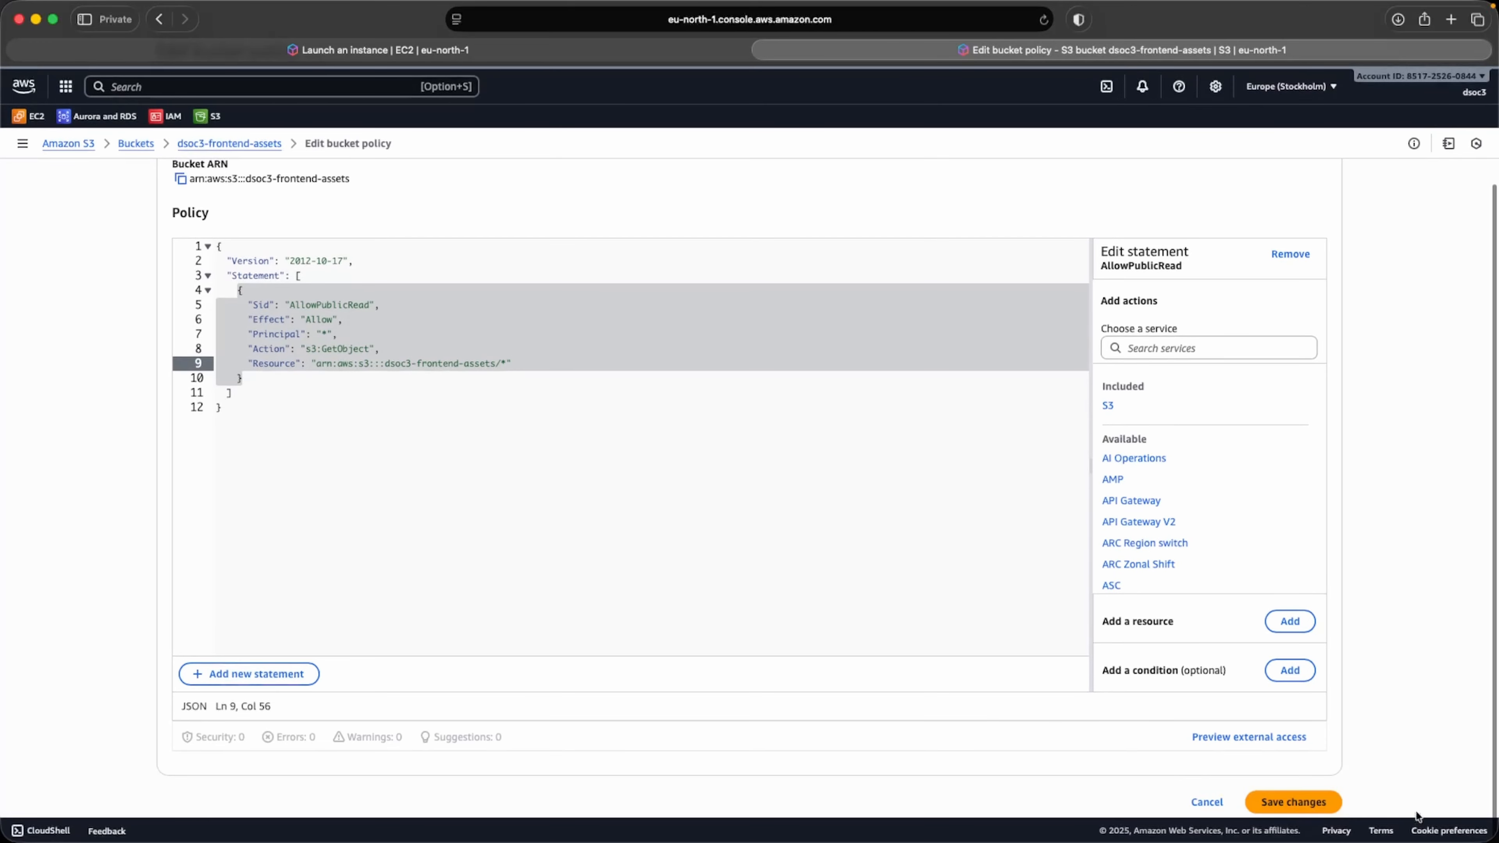
left_click(1315, 801)
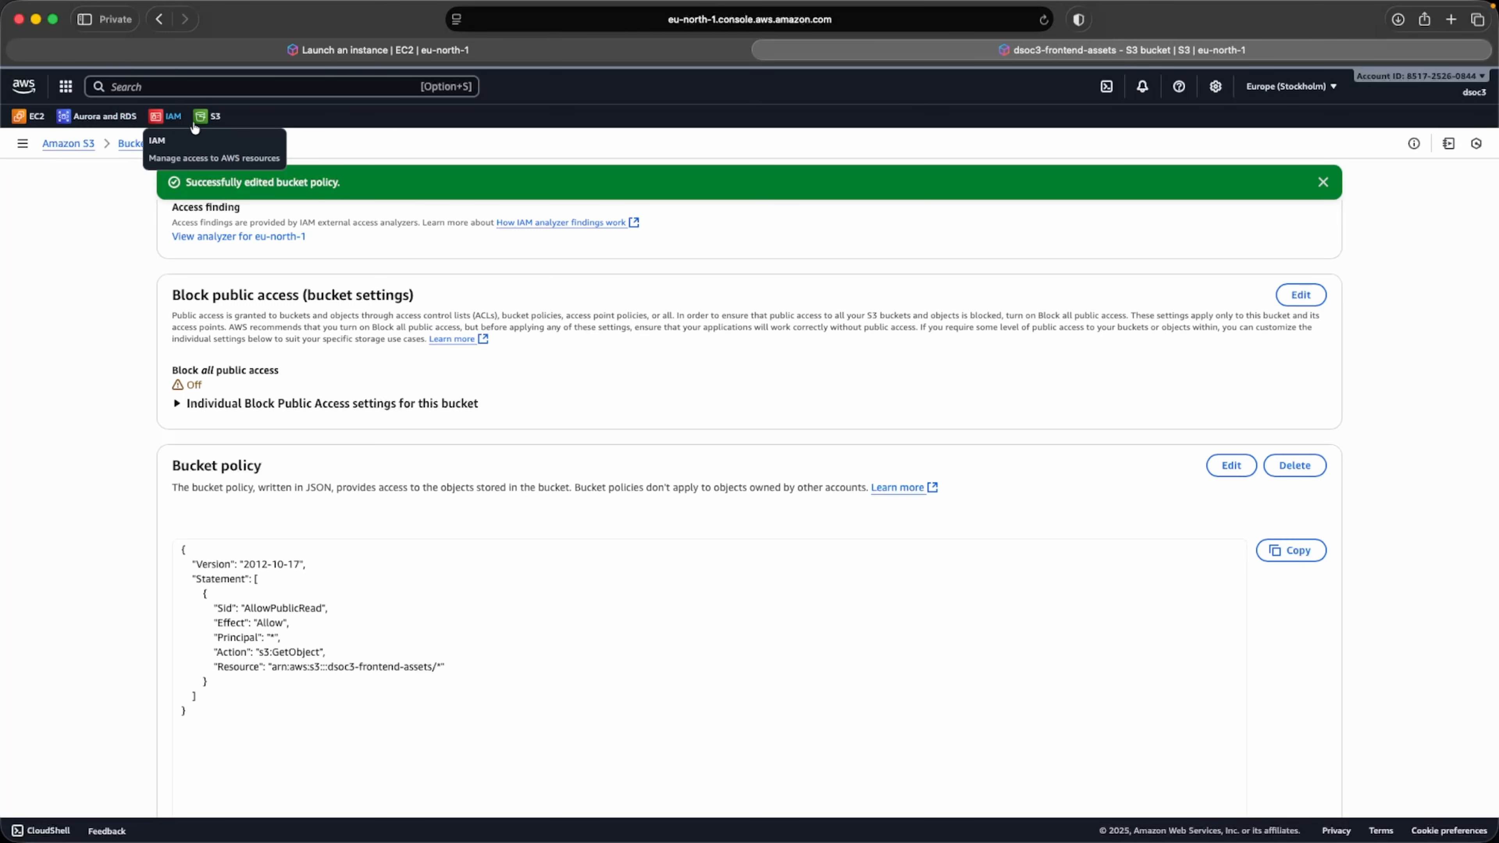
Open database-dsoc3-web-server under RDS DB Instances and copy its endpoint address.
left_click(88, 112)
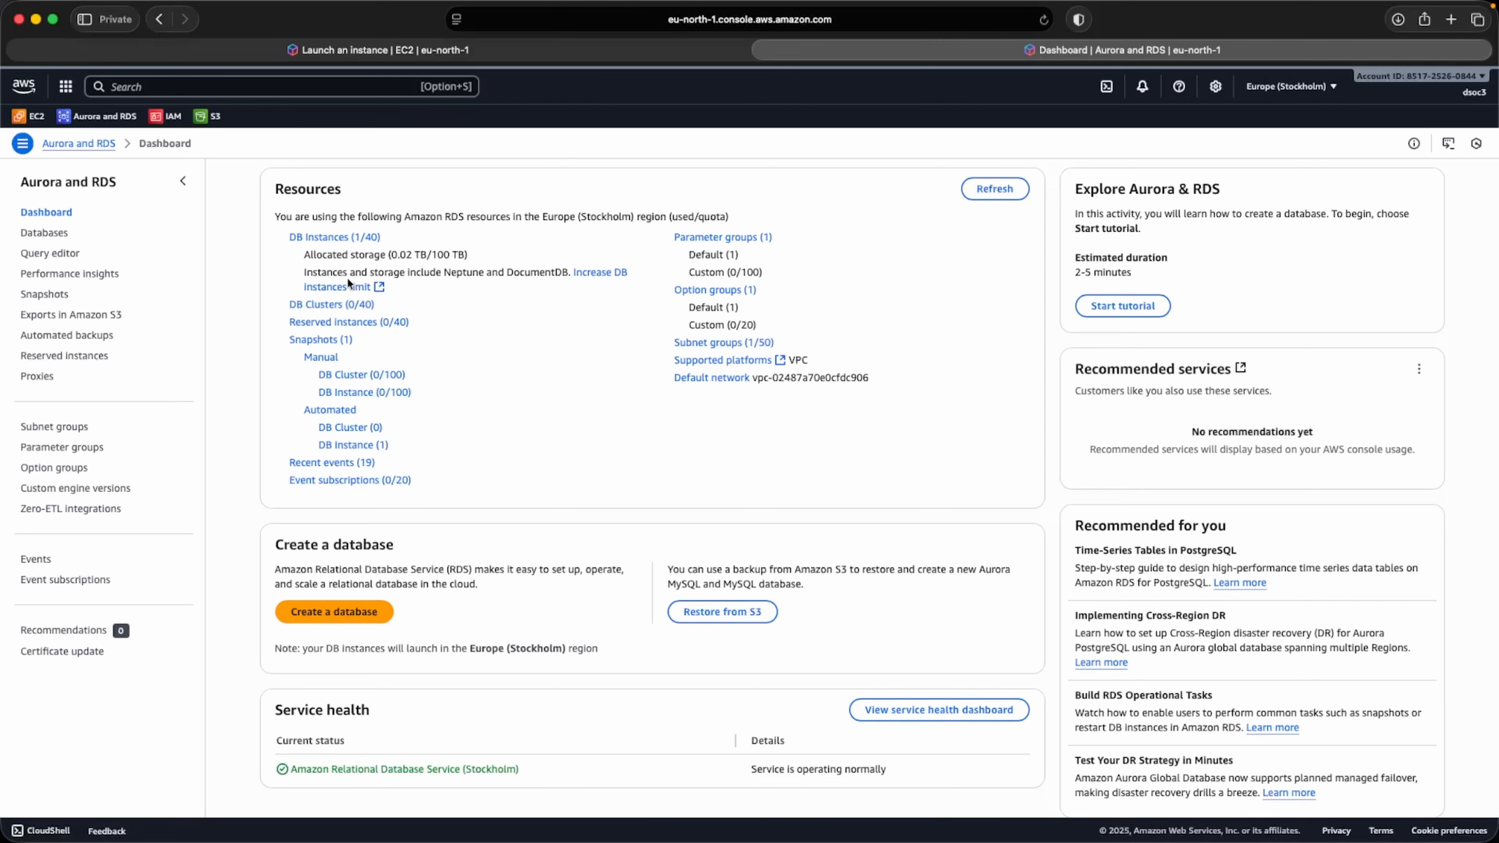
left_click(333, 238)
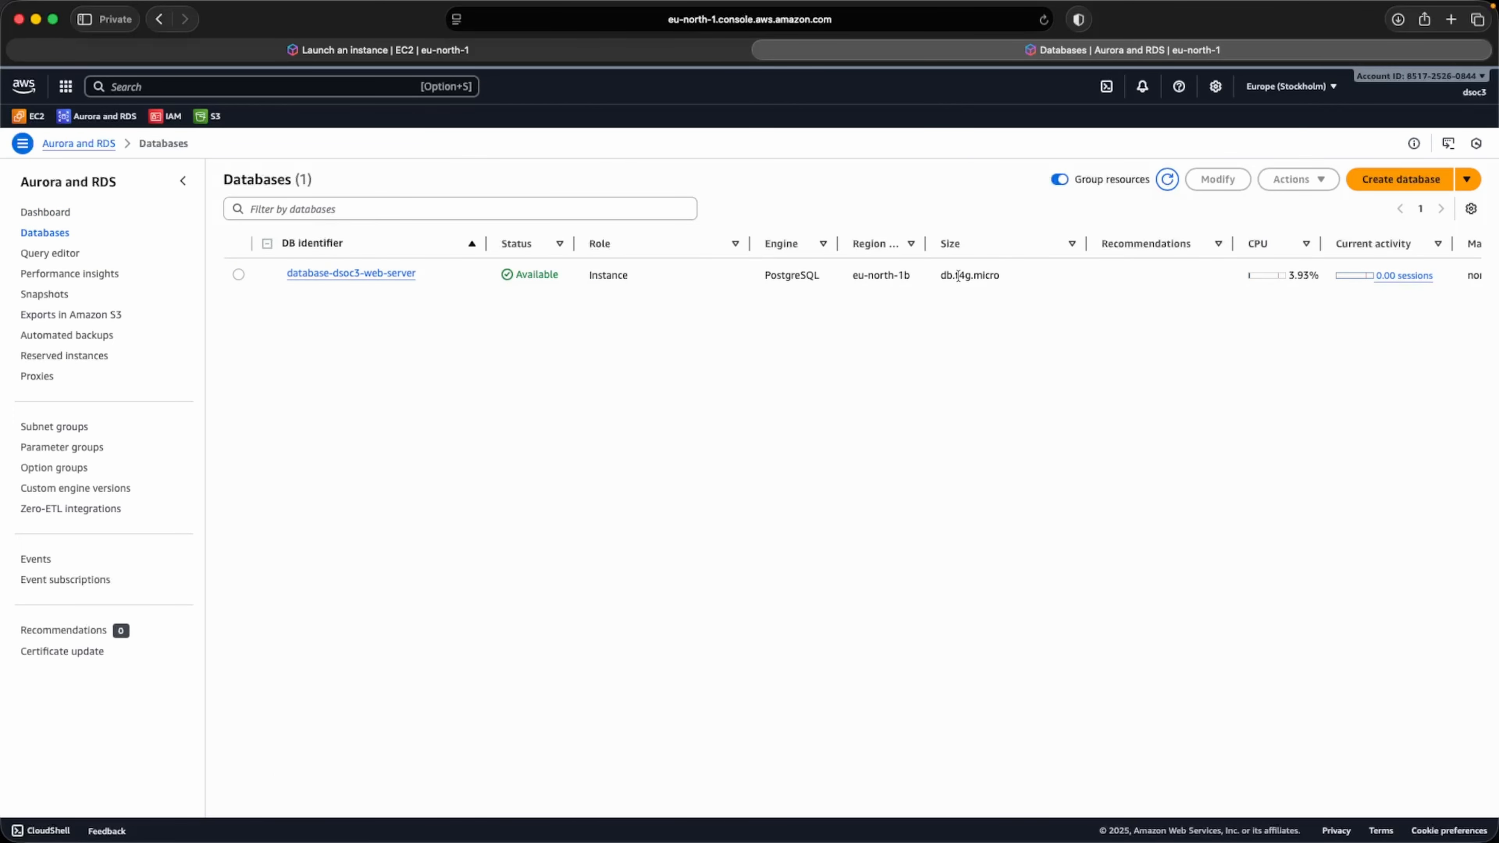
left_click(326, 275)
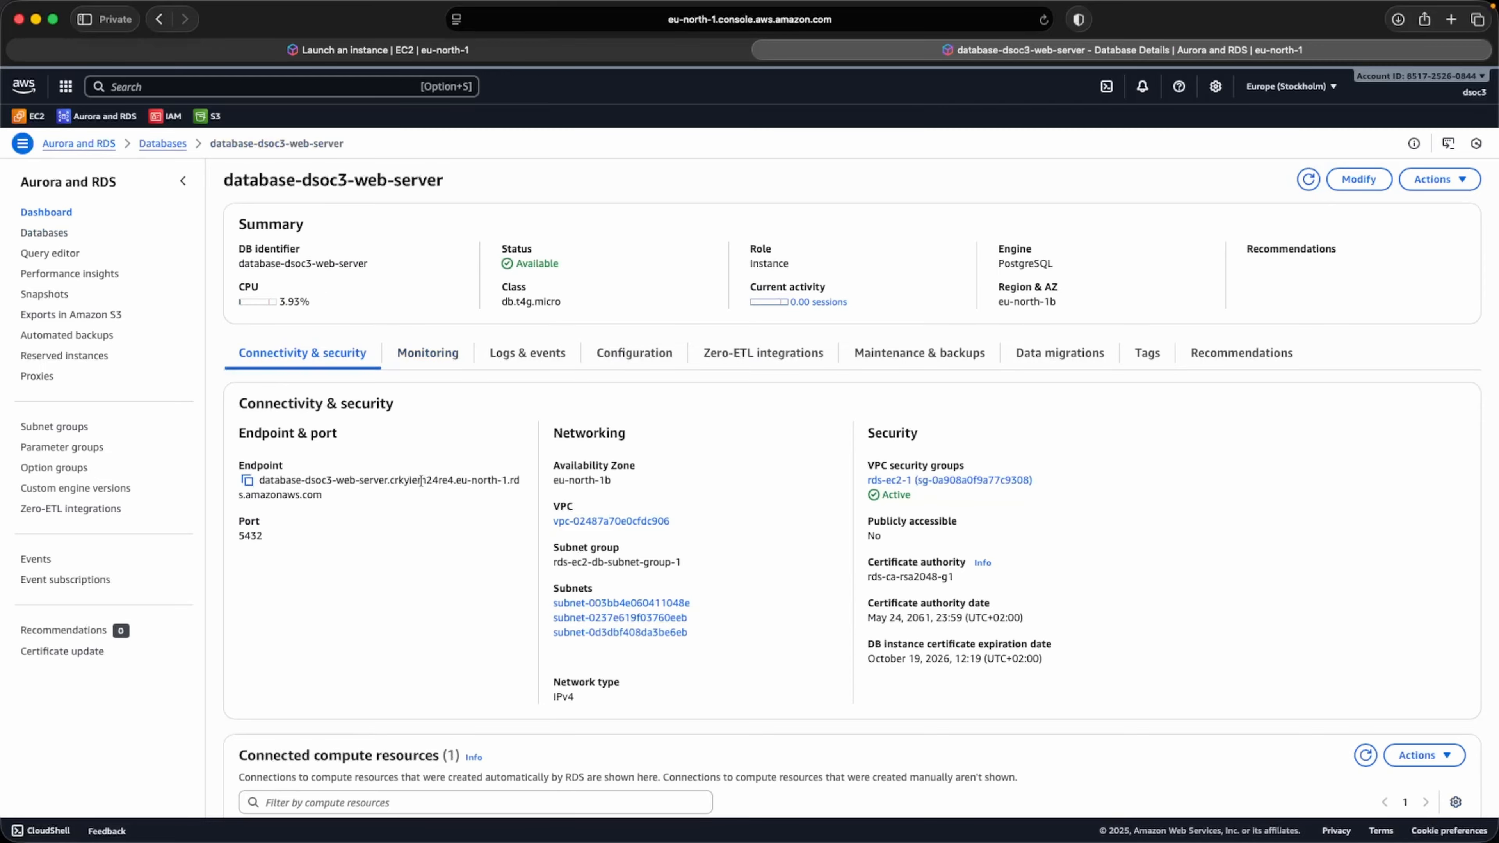
left_click(247, 481)
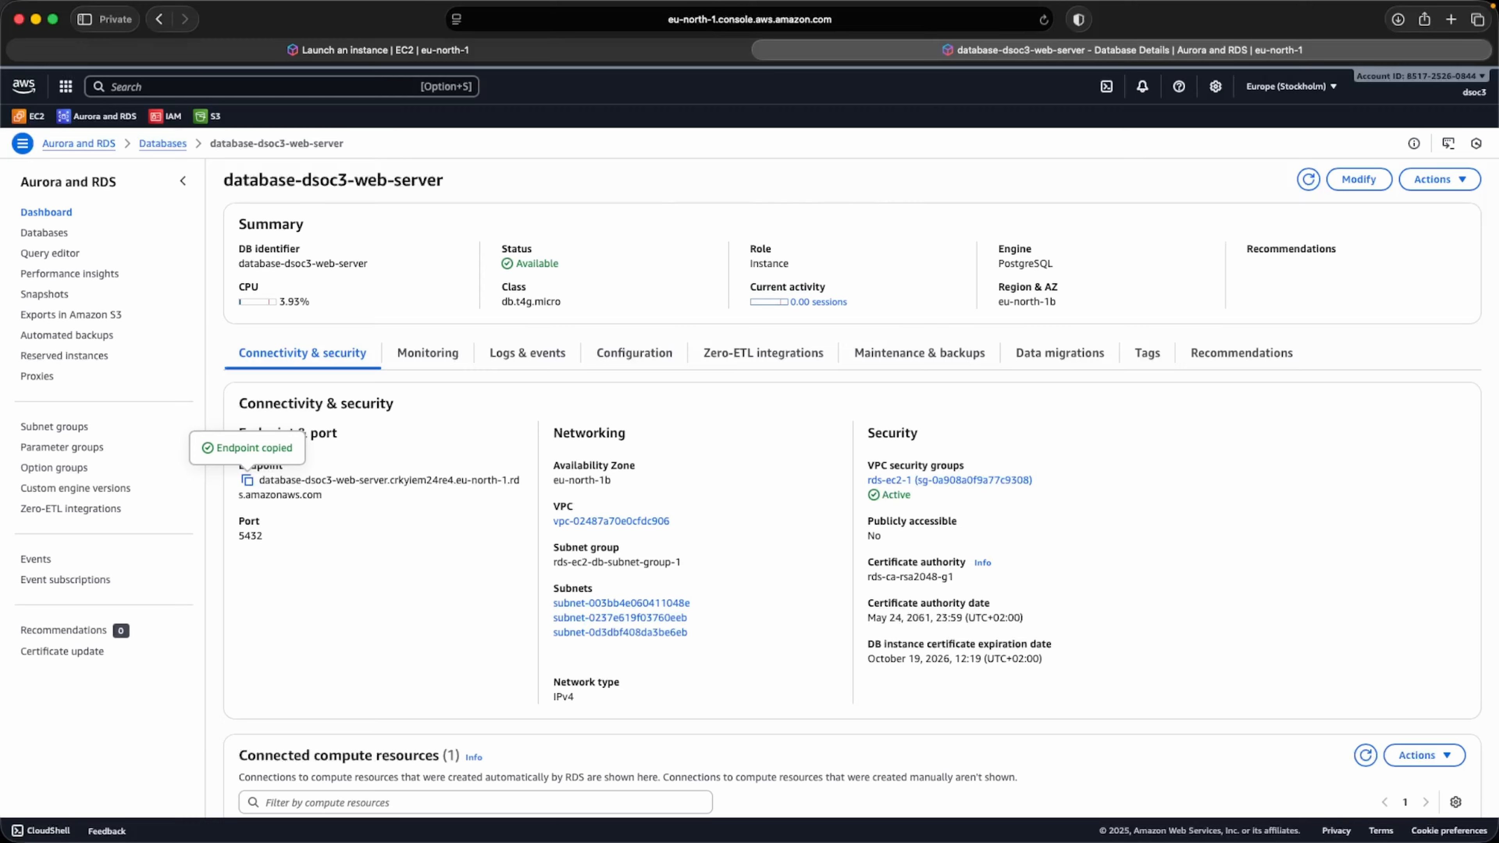
key("super+Tab")
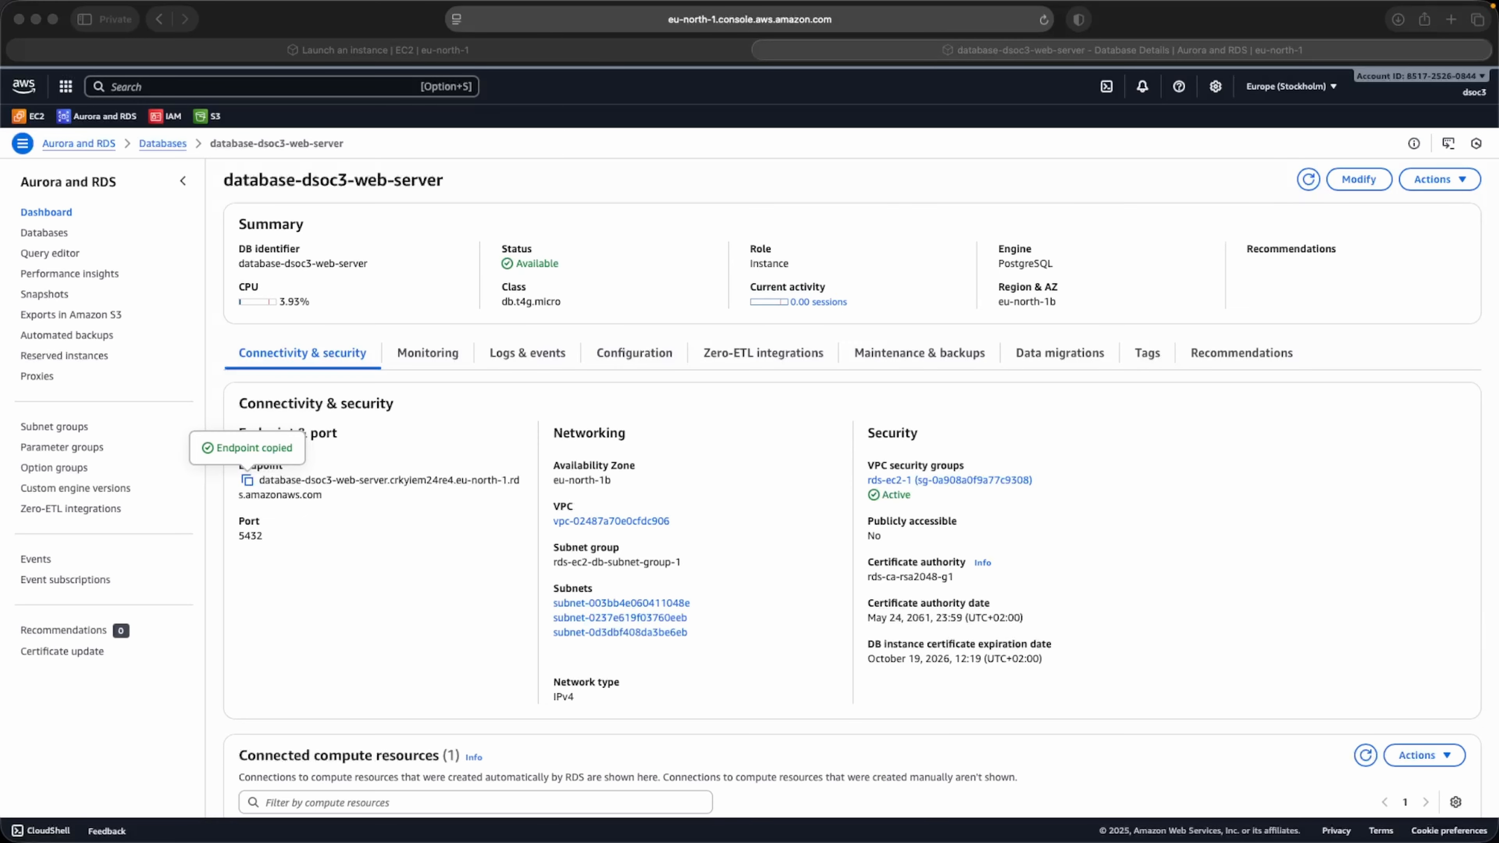
left_click(445, 400)
scroll(445, 400, "down", 3)
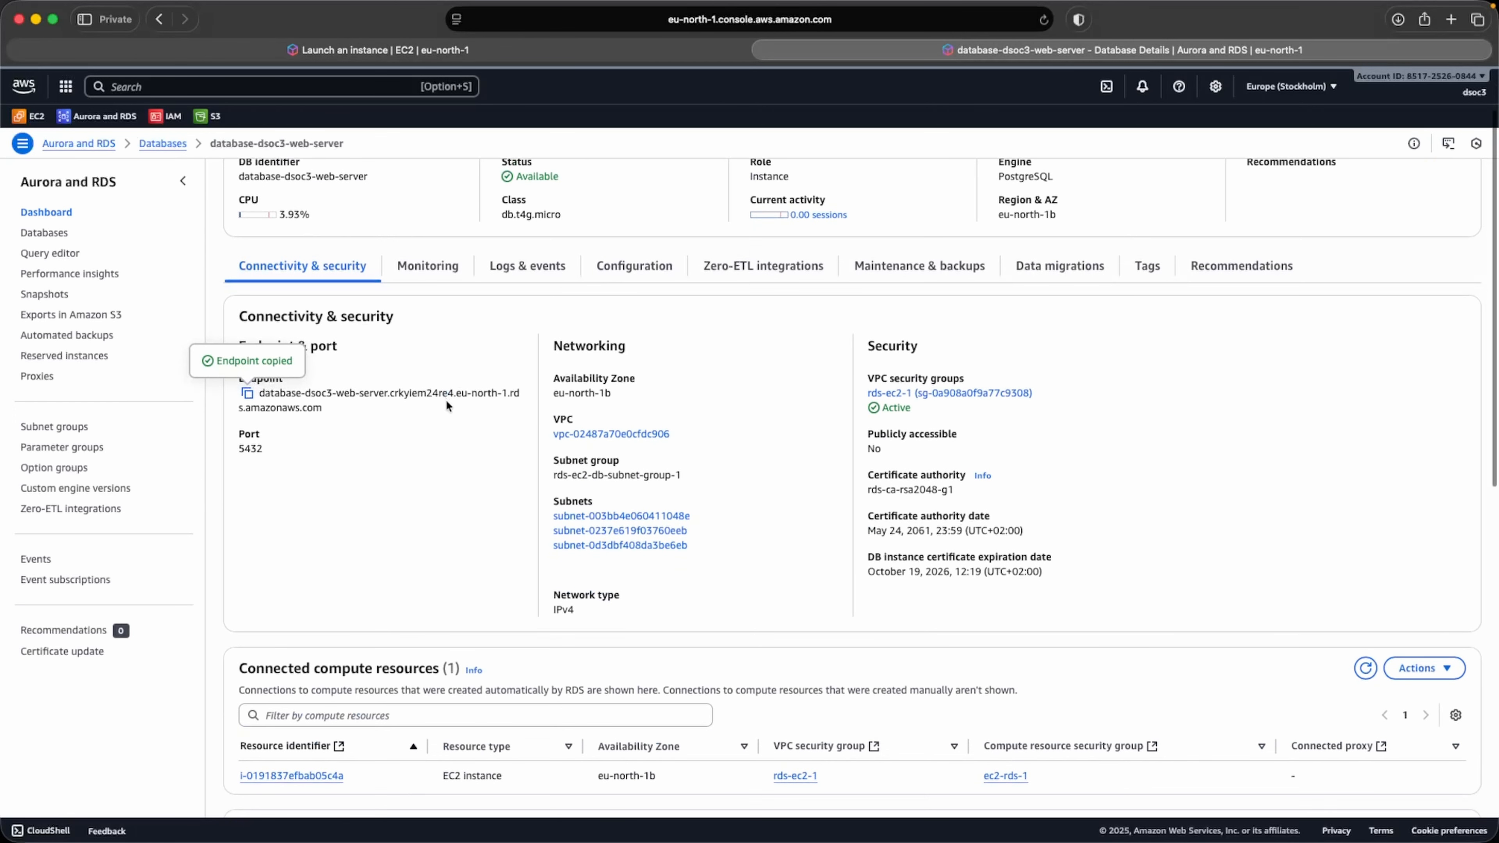
scroll(827, 378, "up", 3)
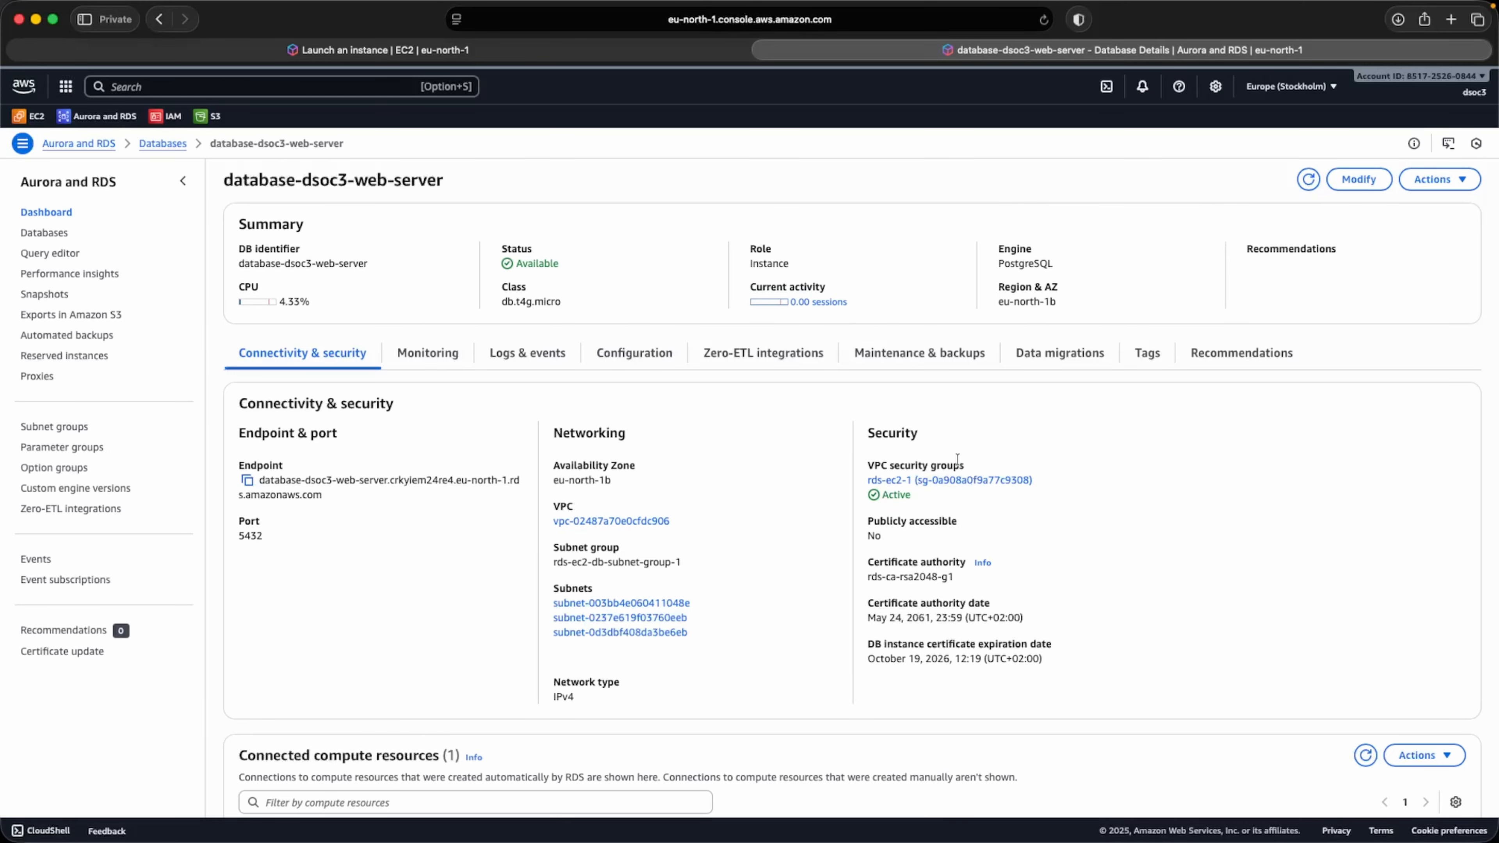
scroll(970, 470, "up", 5)
scroll(770, 510, "left", 5)
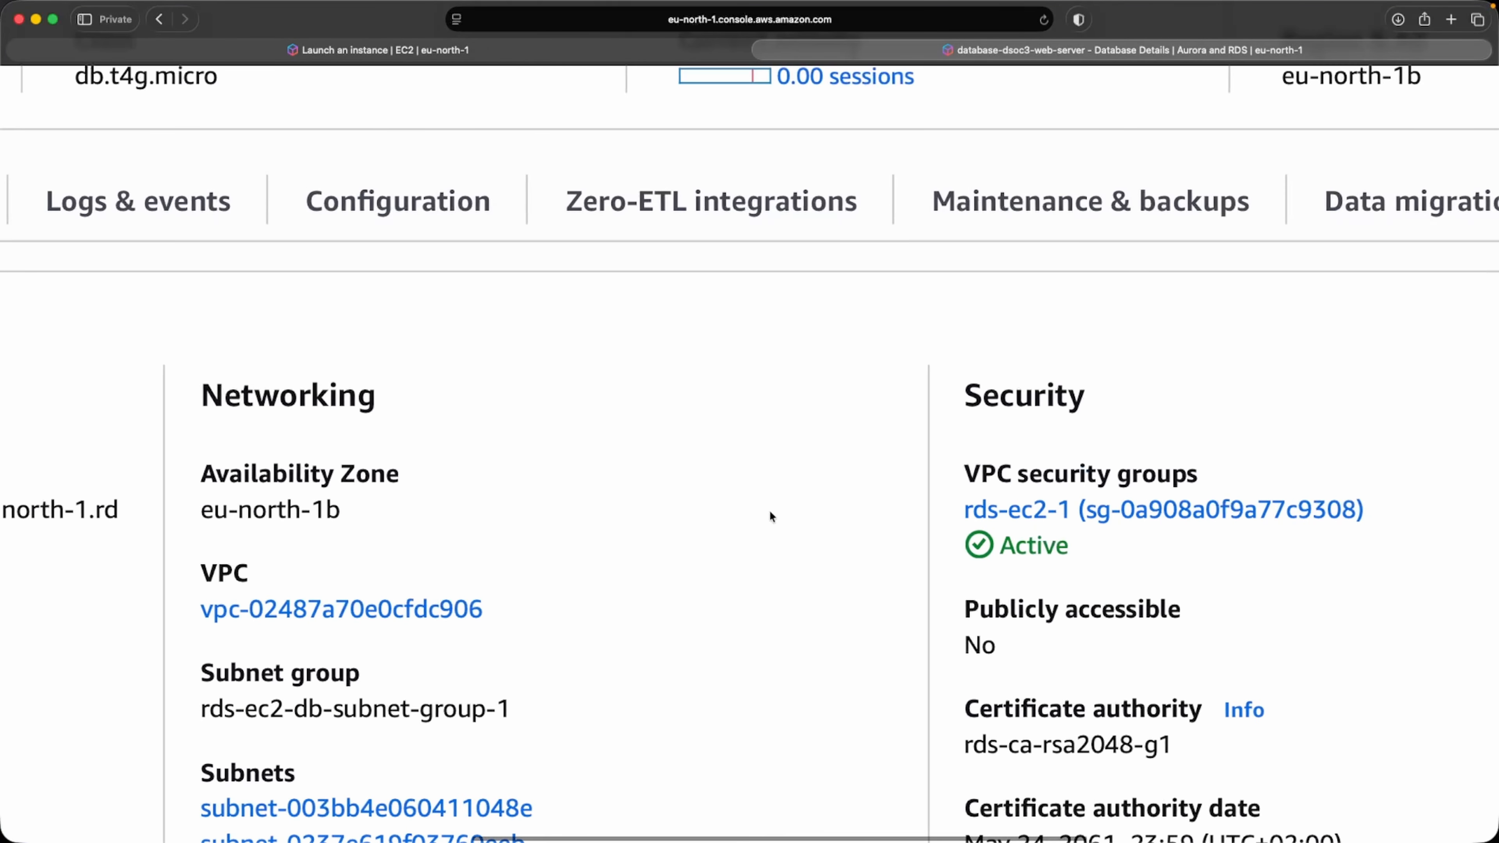
scroll(498, 478, "down", 3)
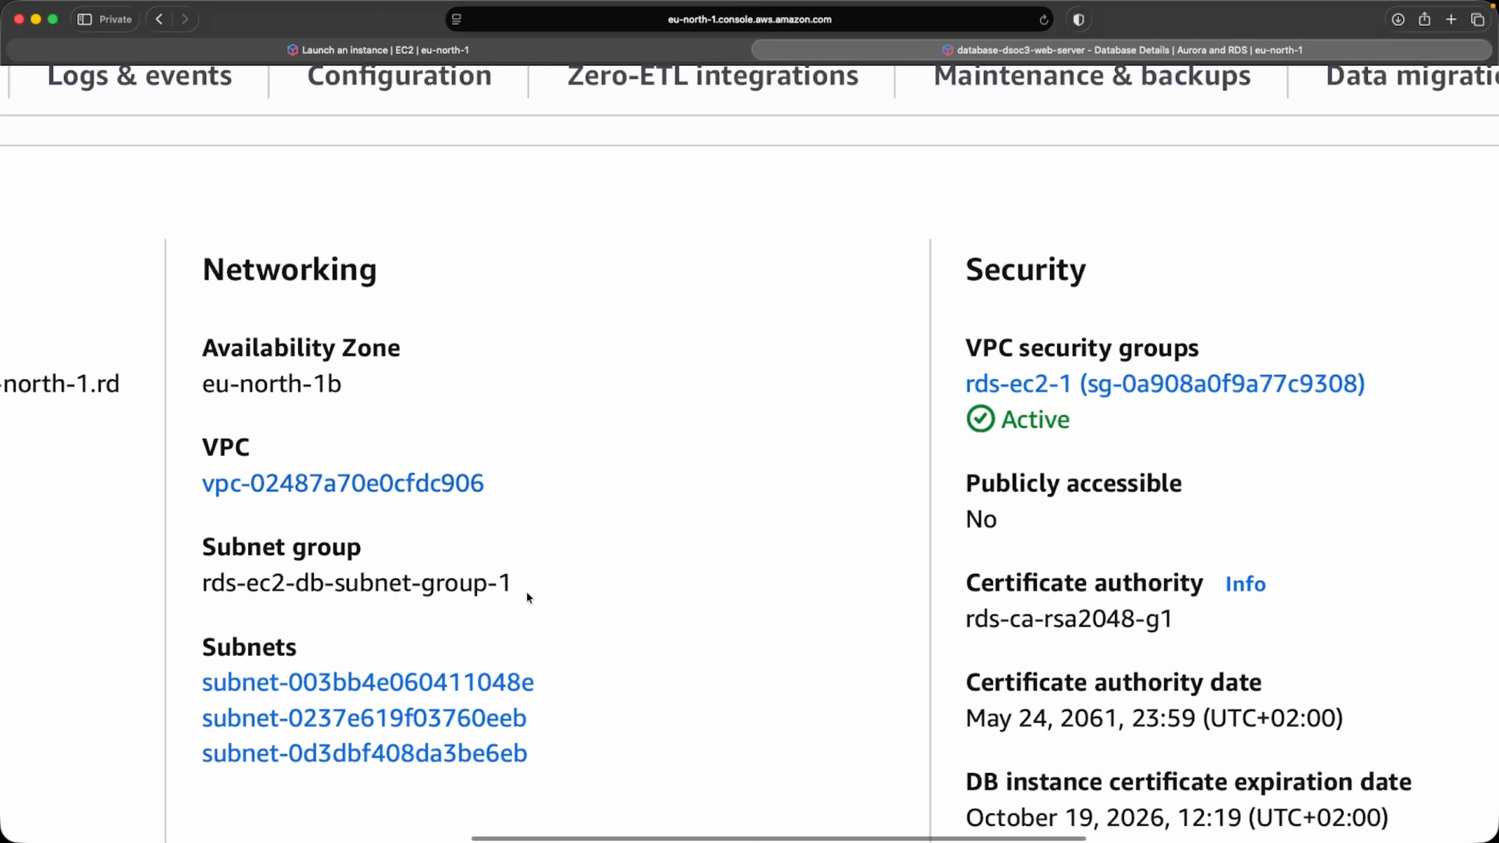
scroll(869, 686, "down", 5)
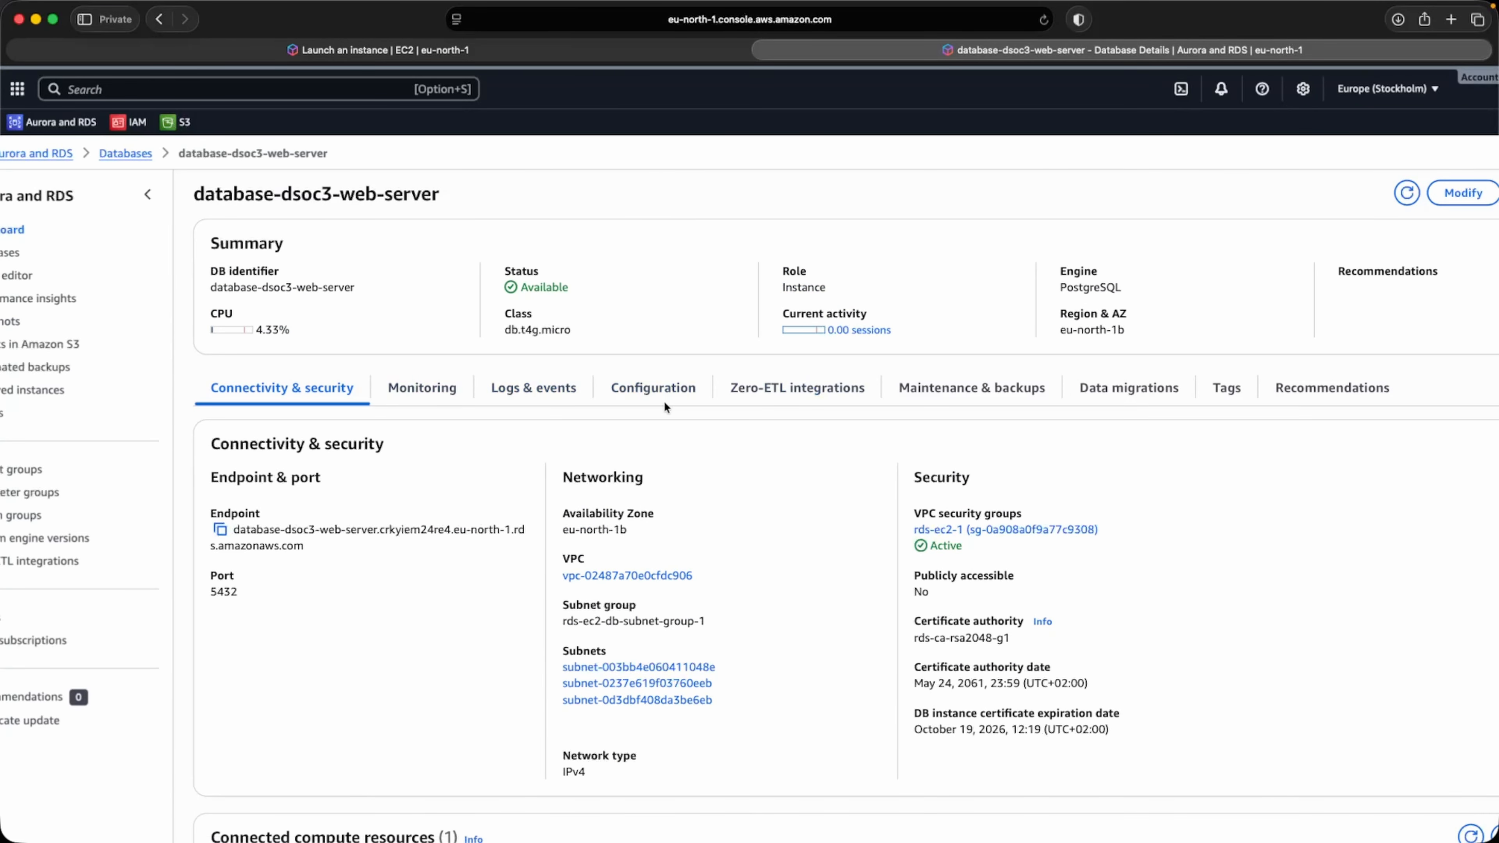
Check the instance's Configuration tab, noting zone eu-north-1b, then its Monitoring metrics.
left_click(660, 394)
scroll(462, 615, "down", 5)
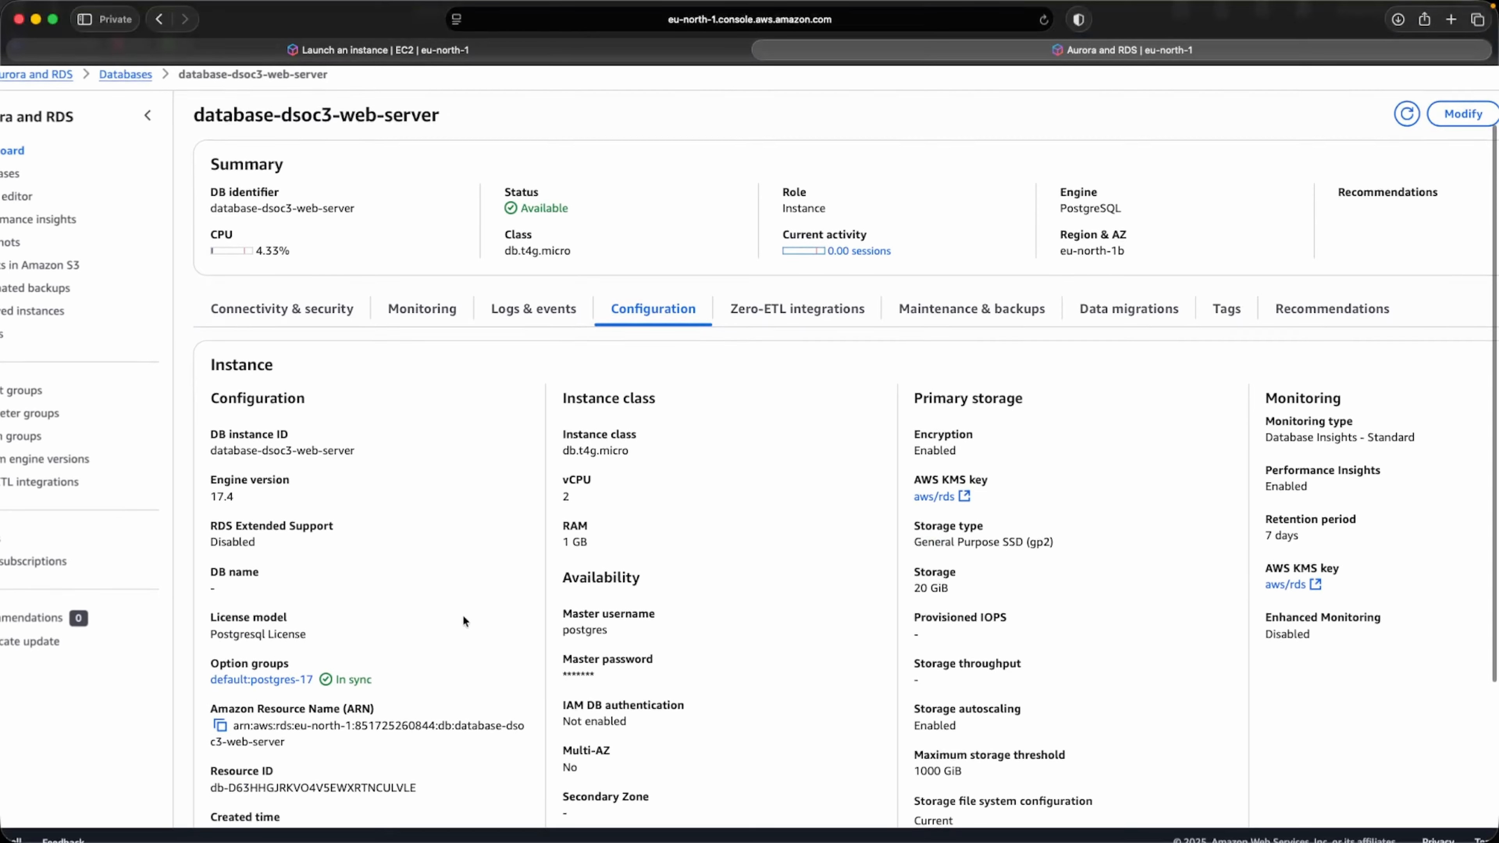
scroll(462, 615, "down", 1)
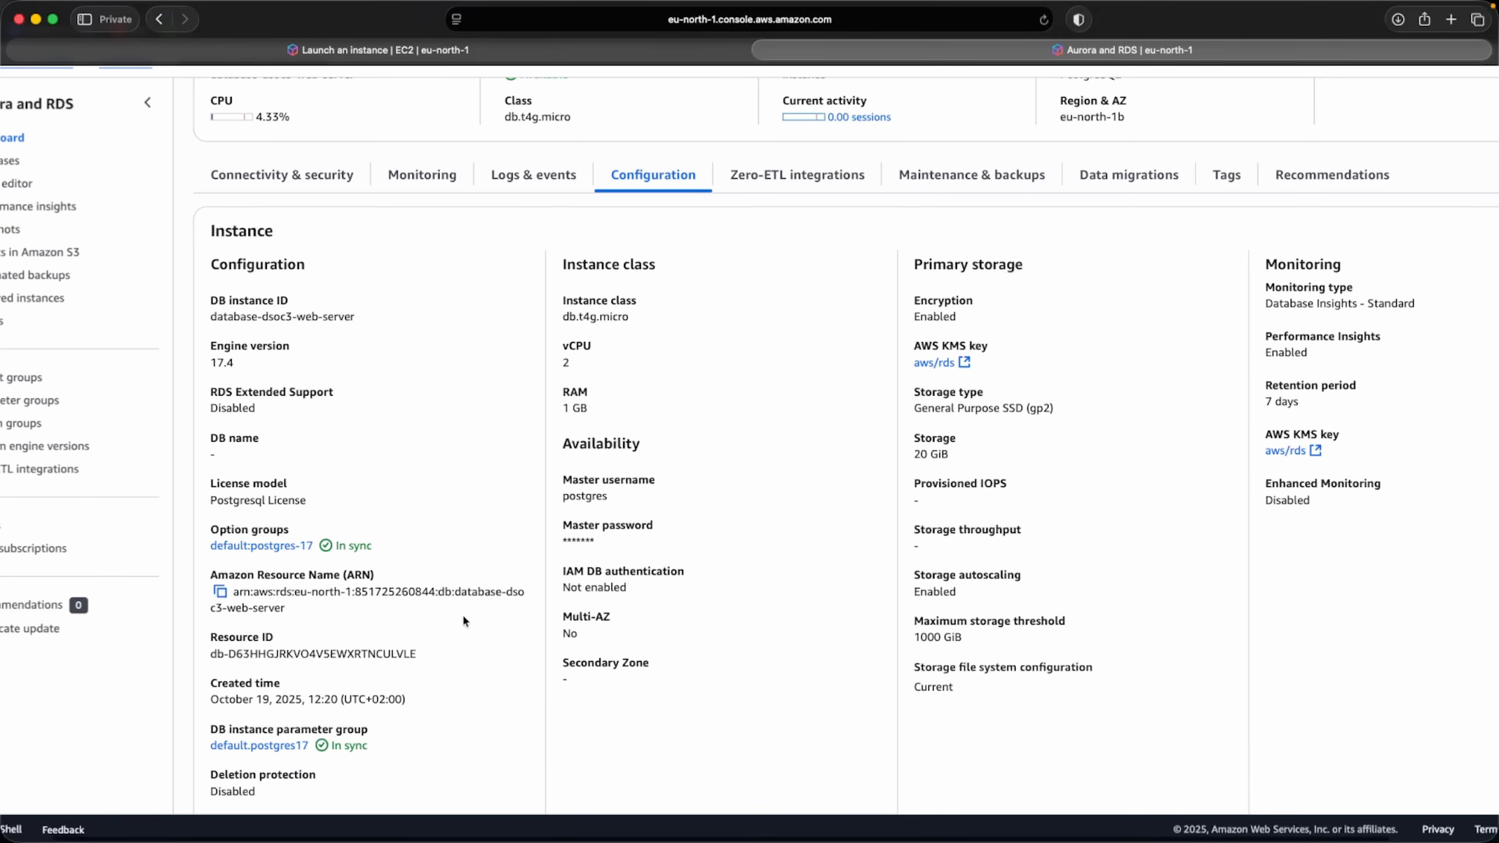
scroll(463, 616, "up", 5)
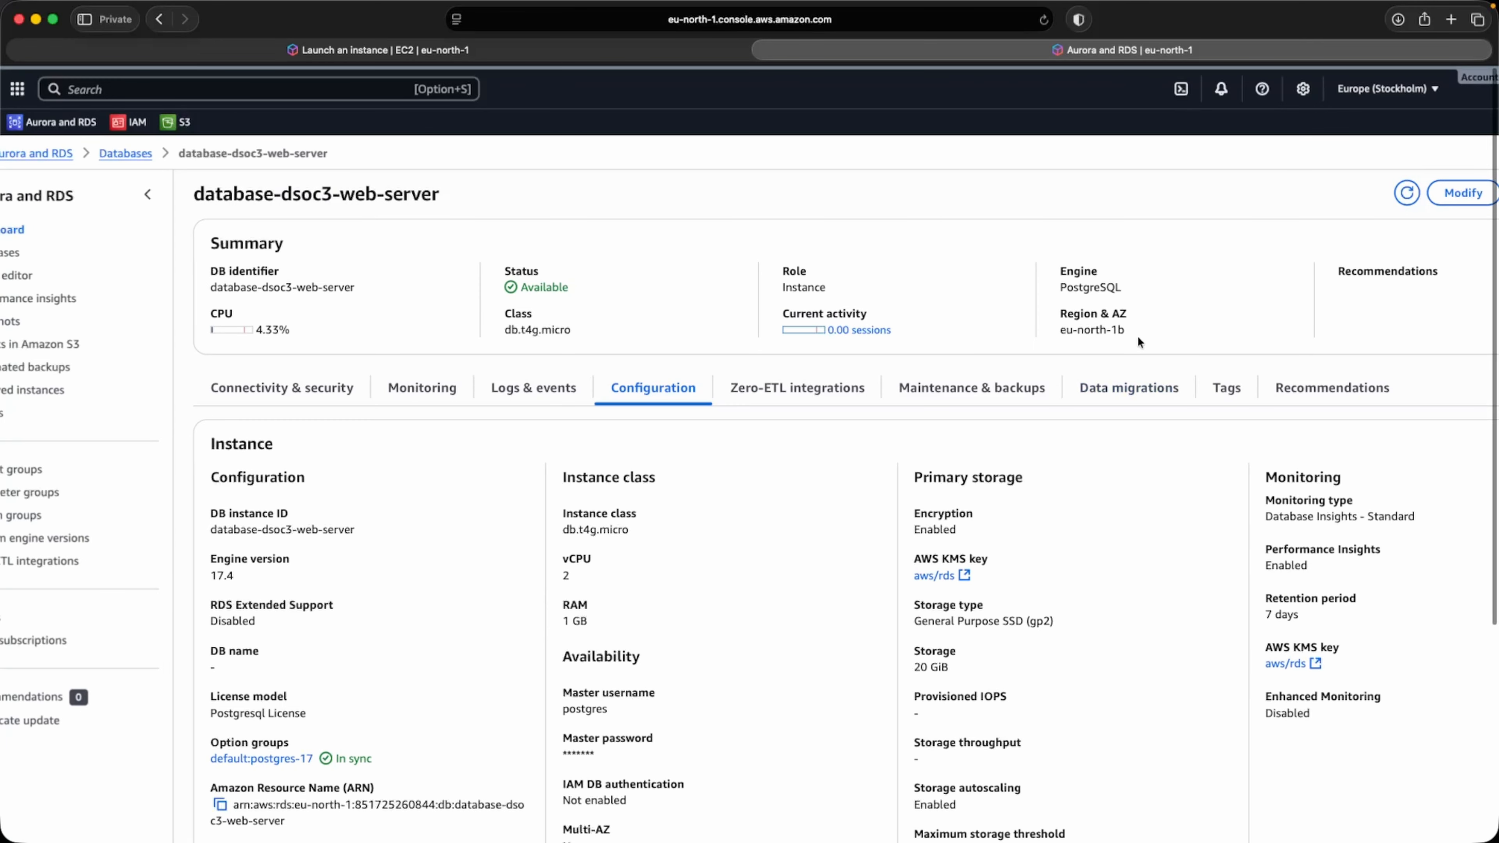
left_click_drag(1128, 330, 1059, 330)
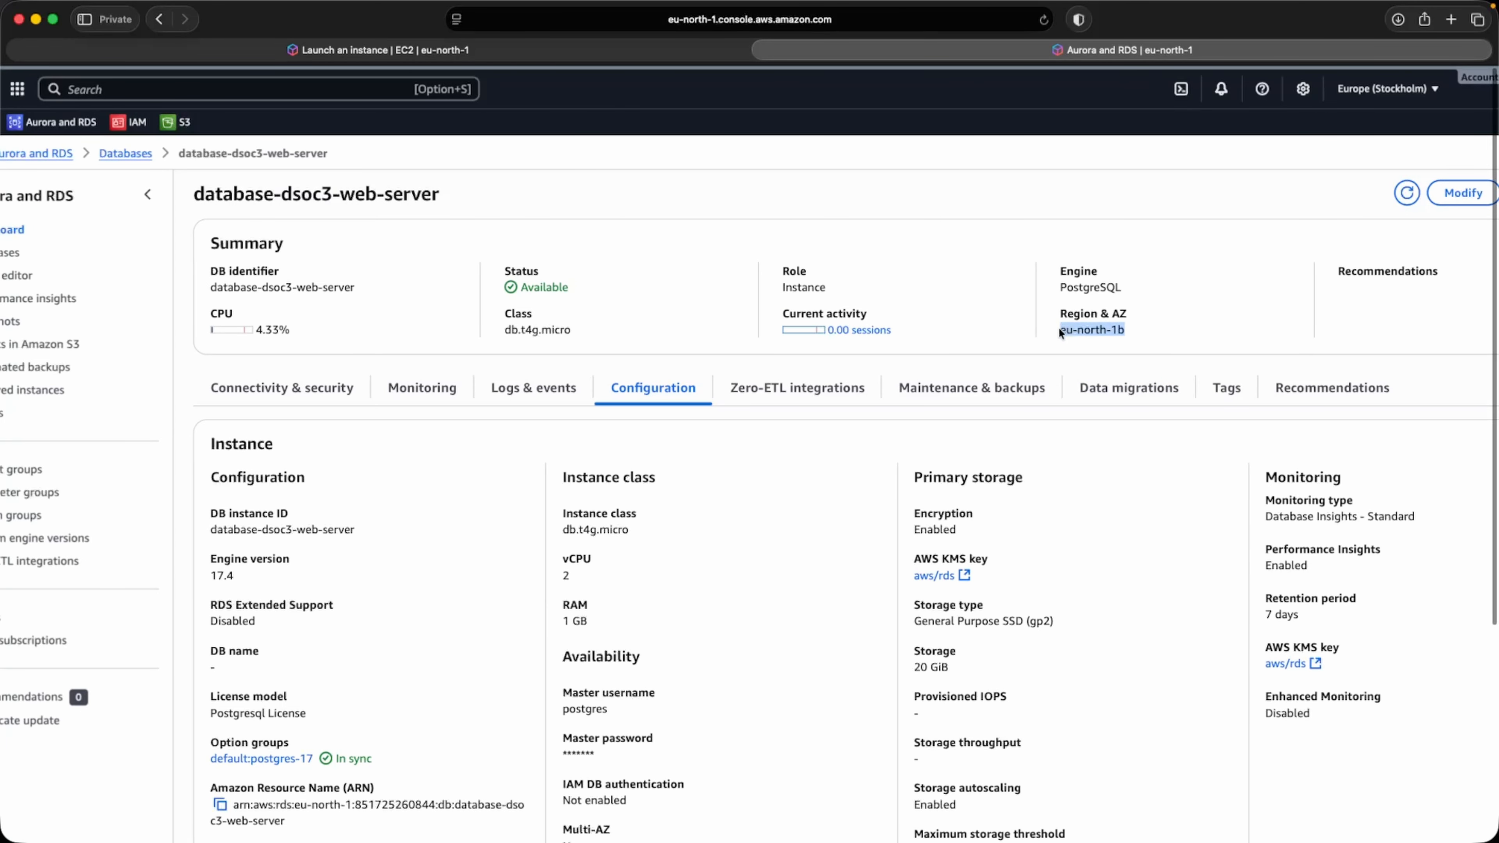
left_click(1129, 326)
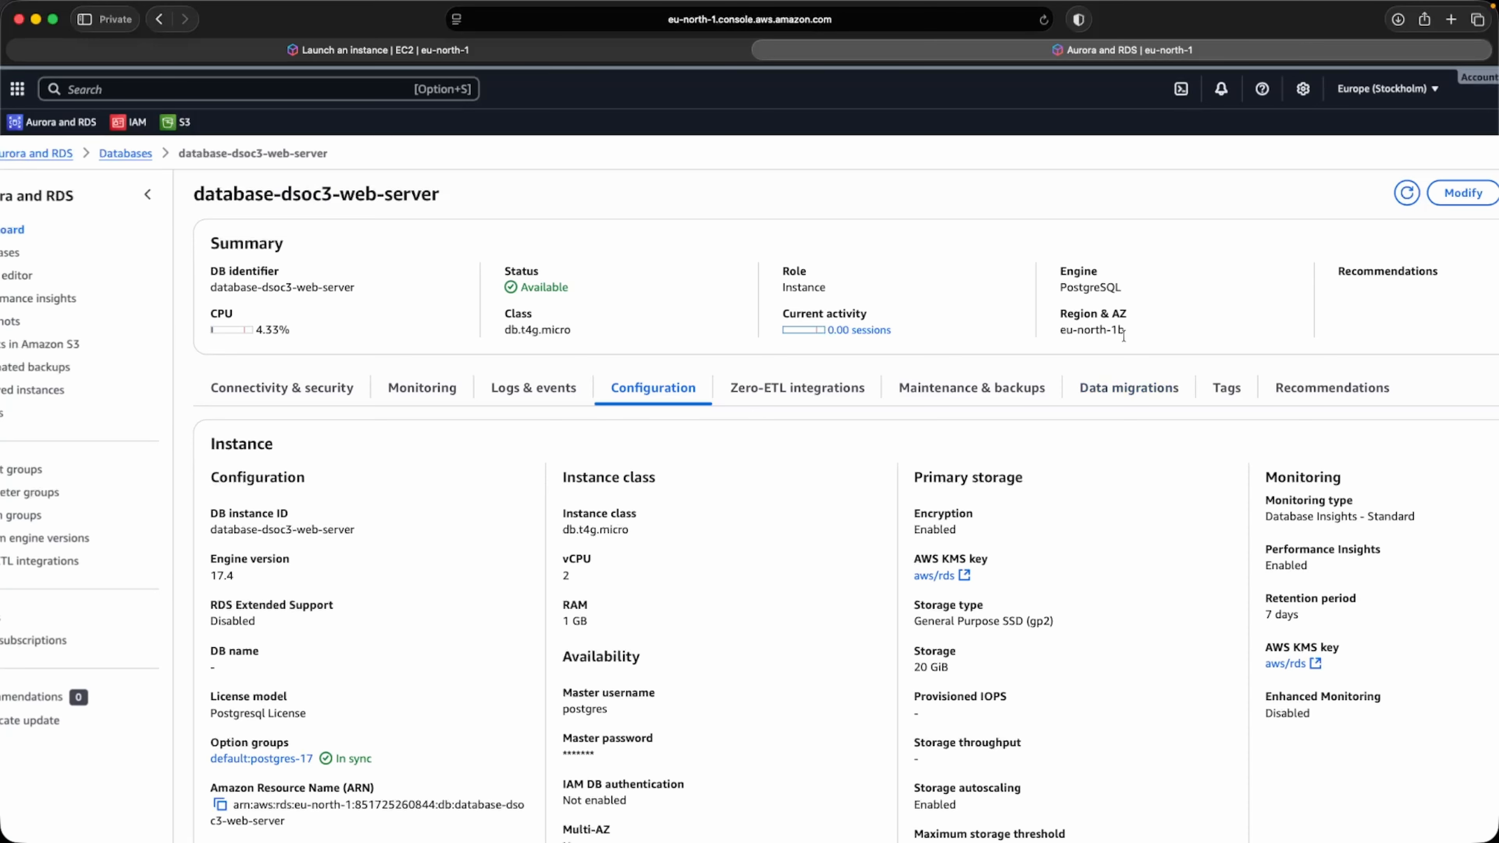
left_click(413, 388)
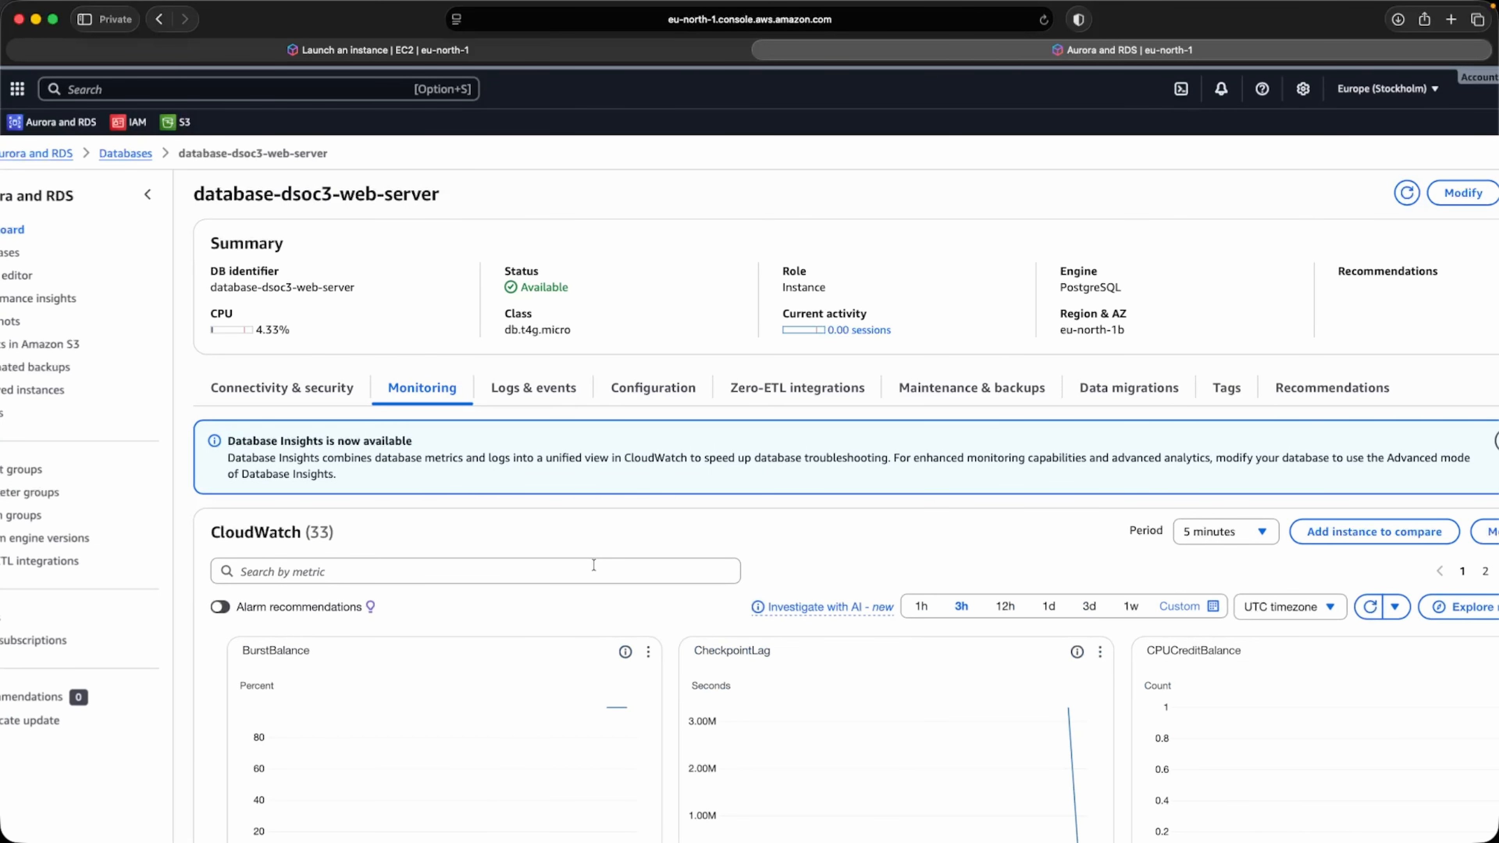
scroll(593, 565, "down", 3)
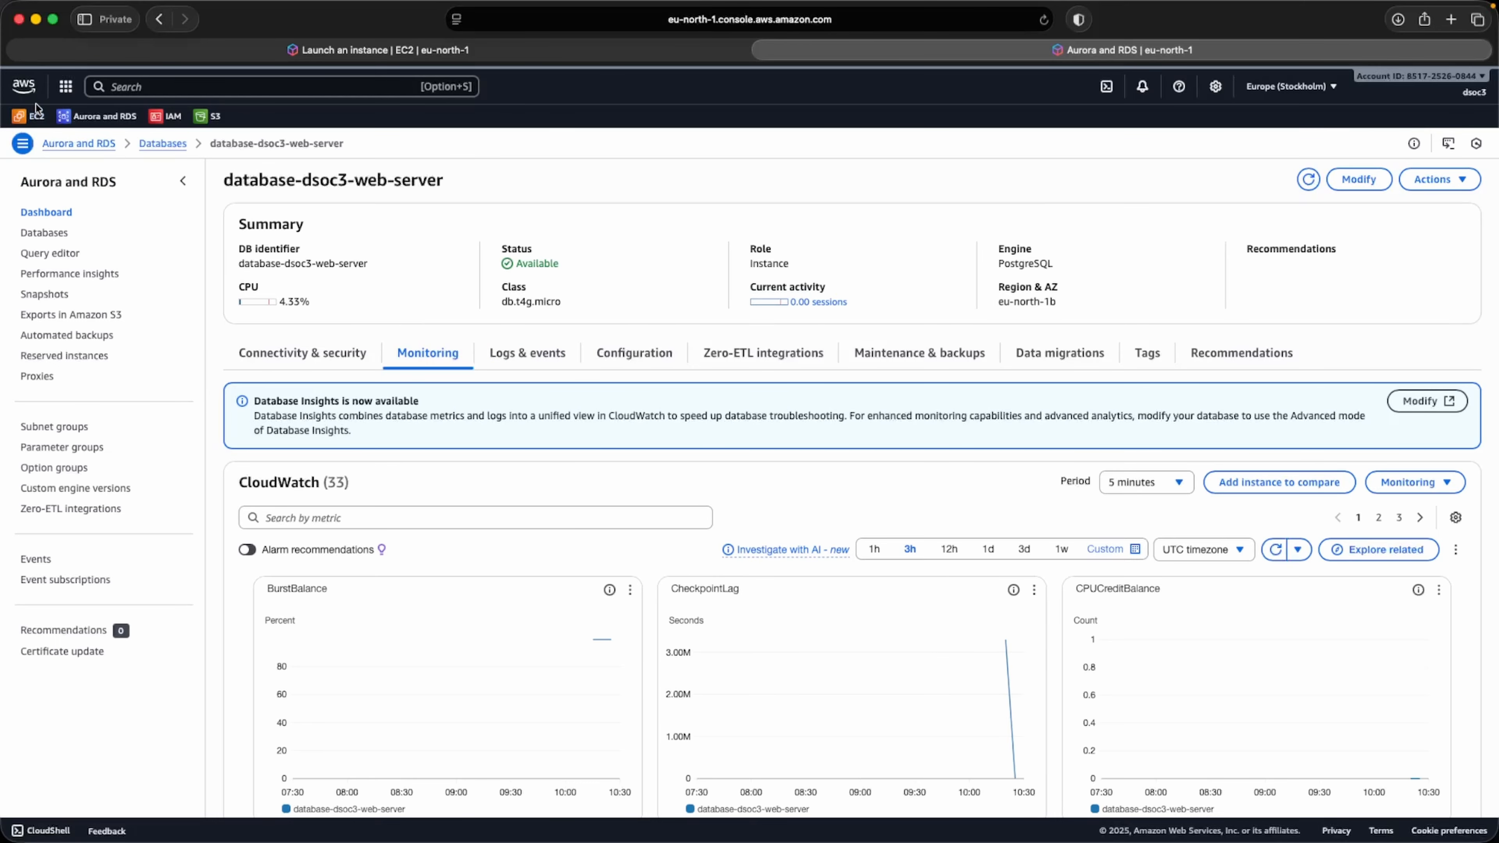
From Console Home, search for budgets and open Billing and Cost Management.
left_click(25, 86)
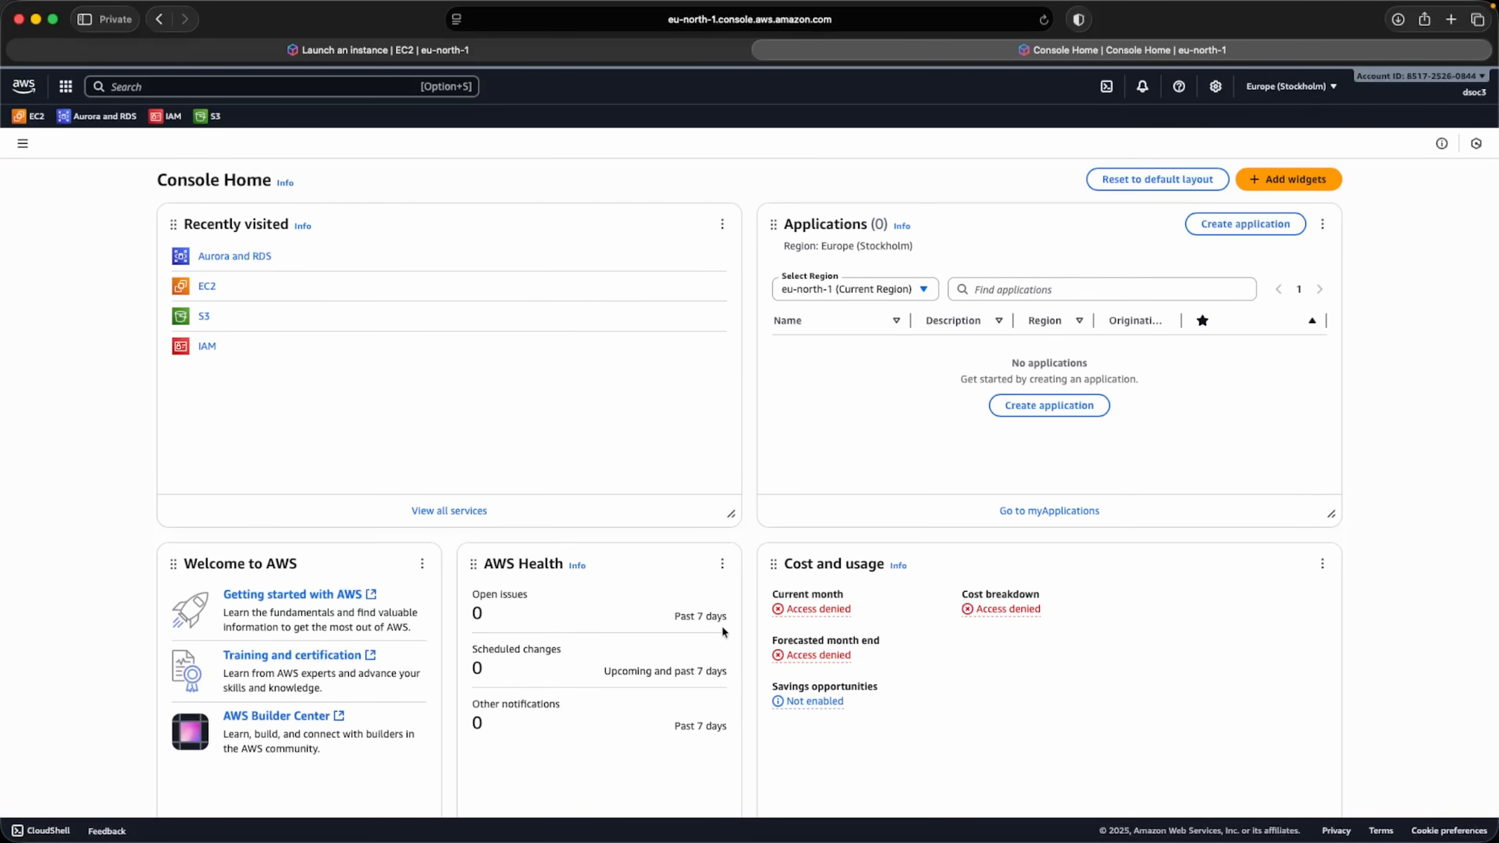
left_click(317, 76)
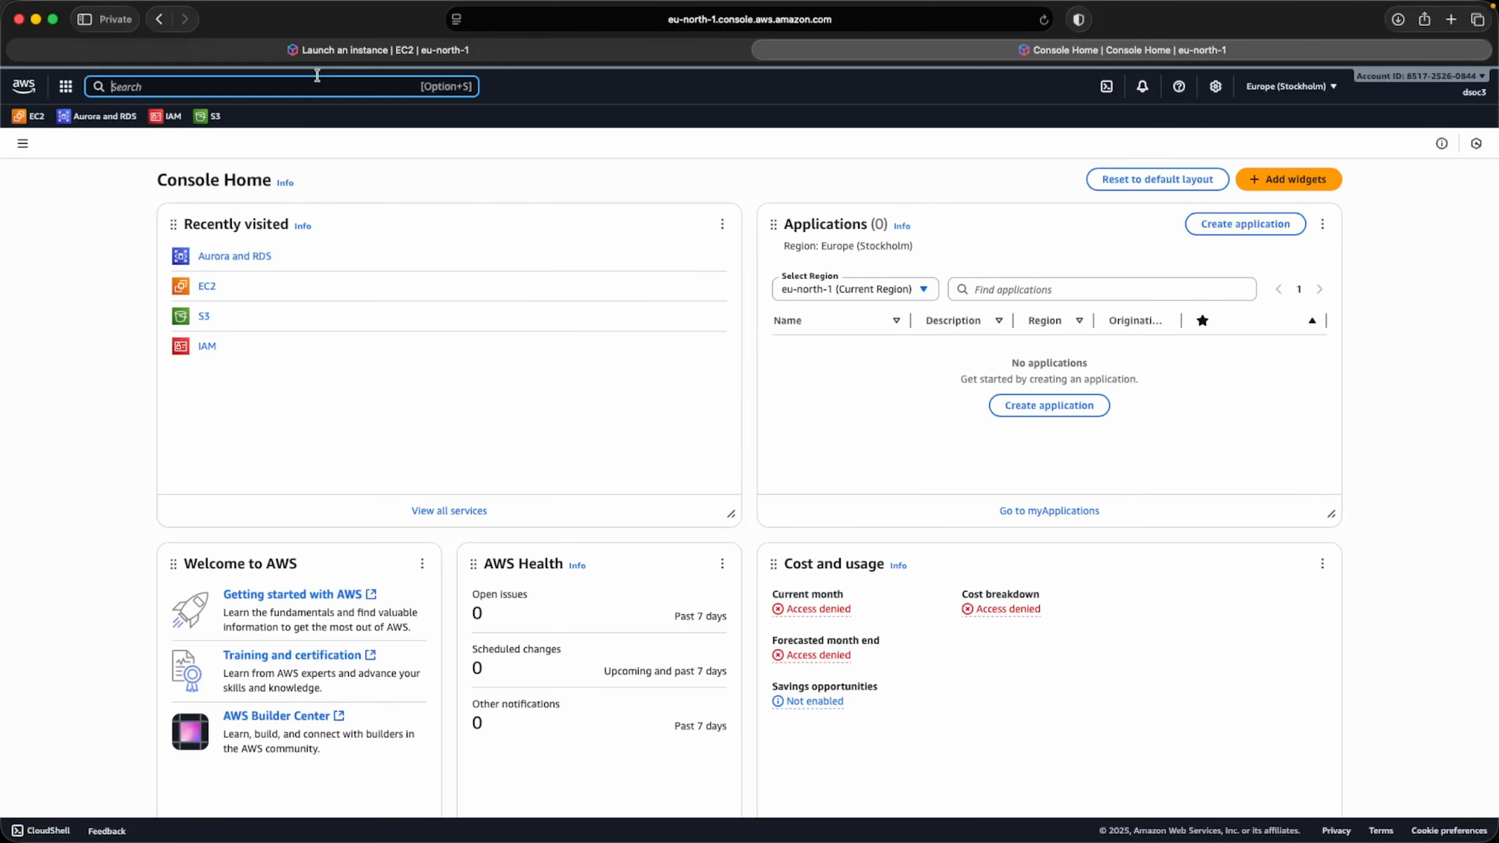
type("budgets")
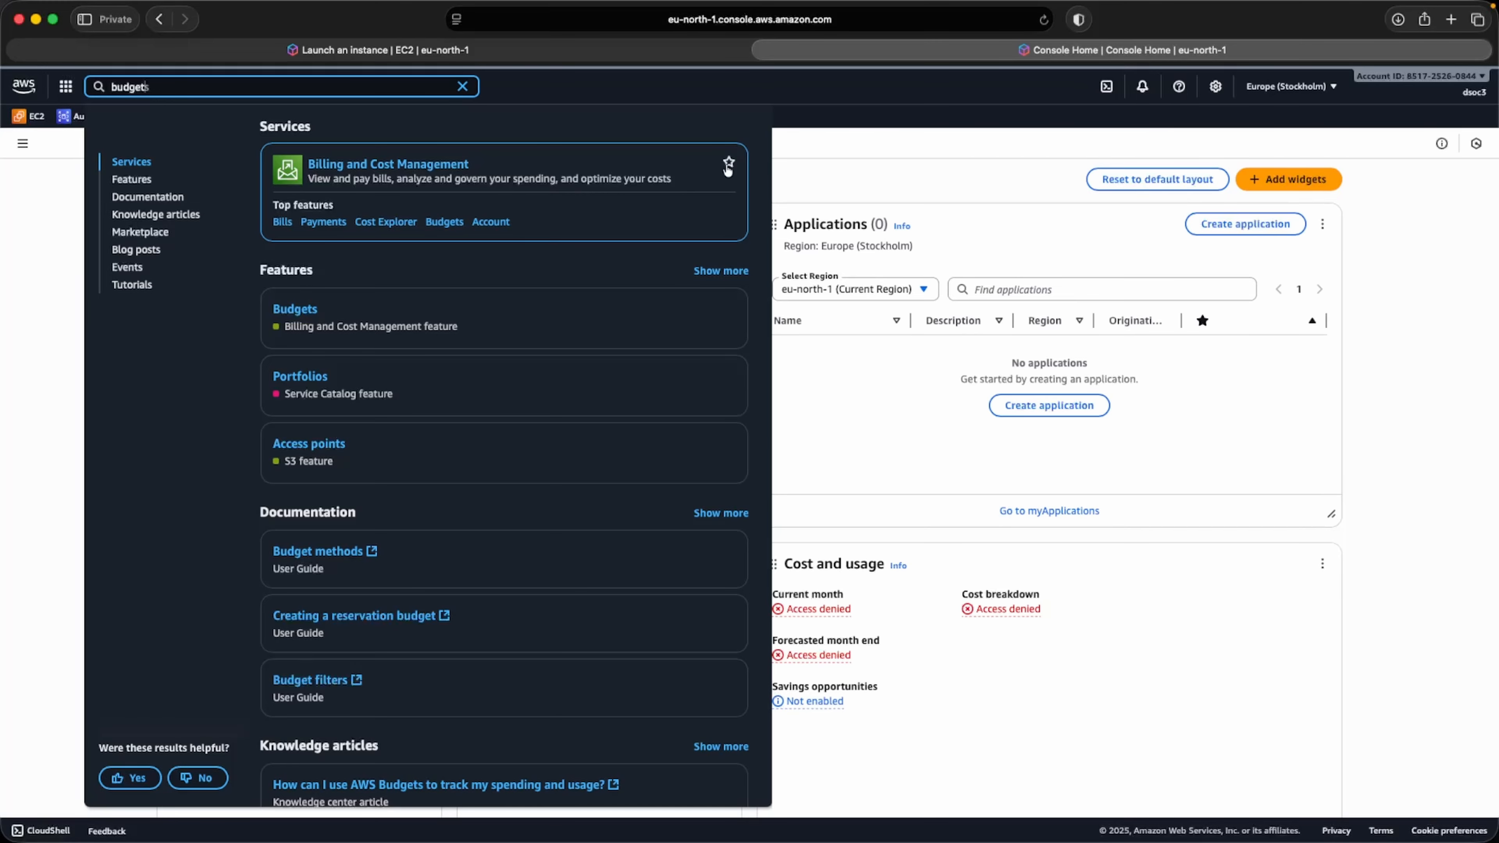
left_click(729, 163)
left_click(389, 166)
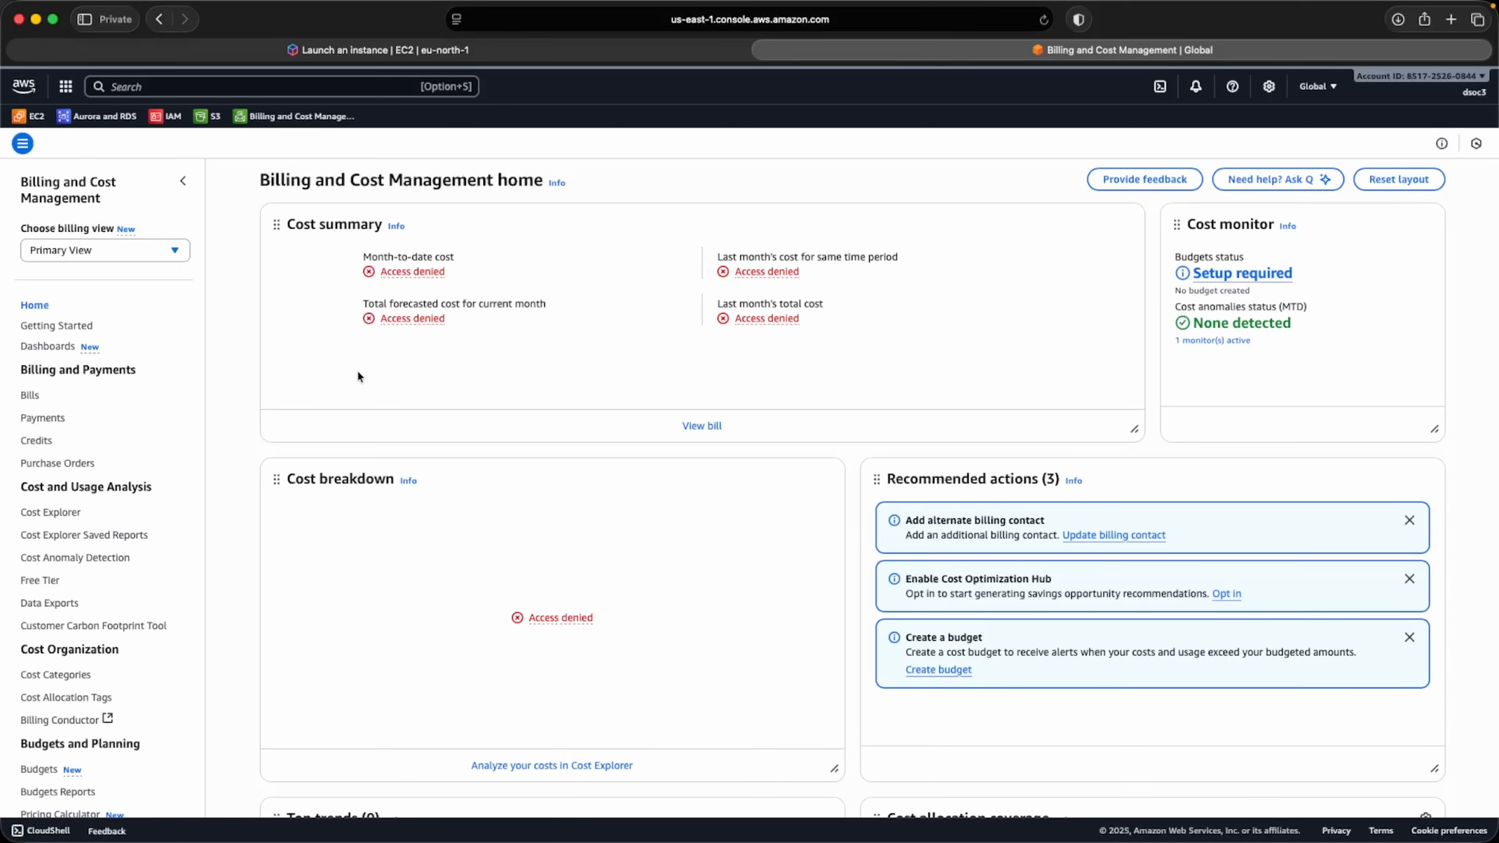
Visit the billing Getting started and Bills pages.
scroll(359, 376, "down", 5)
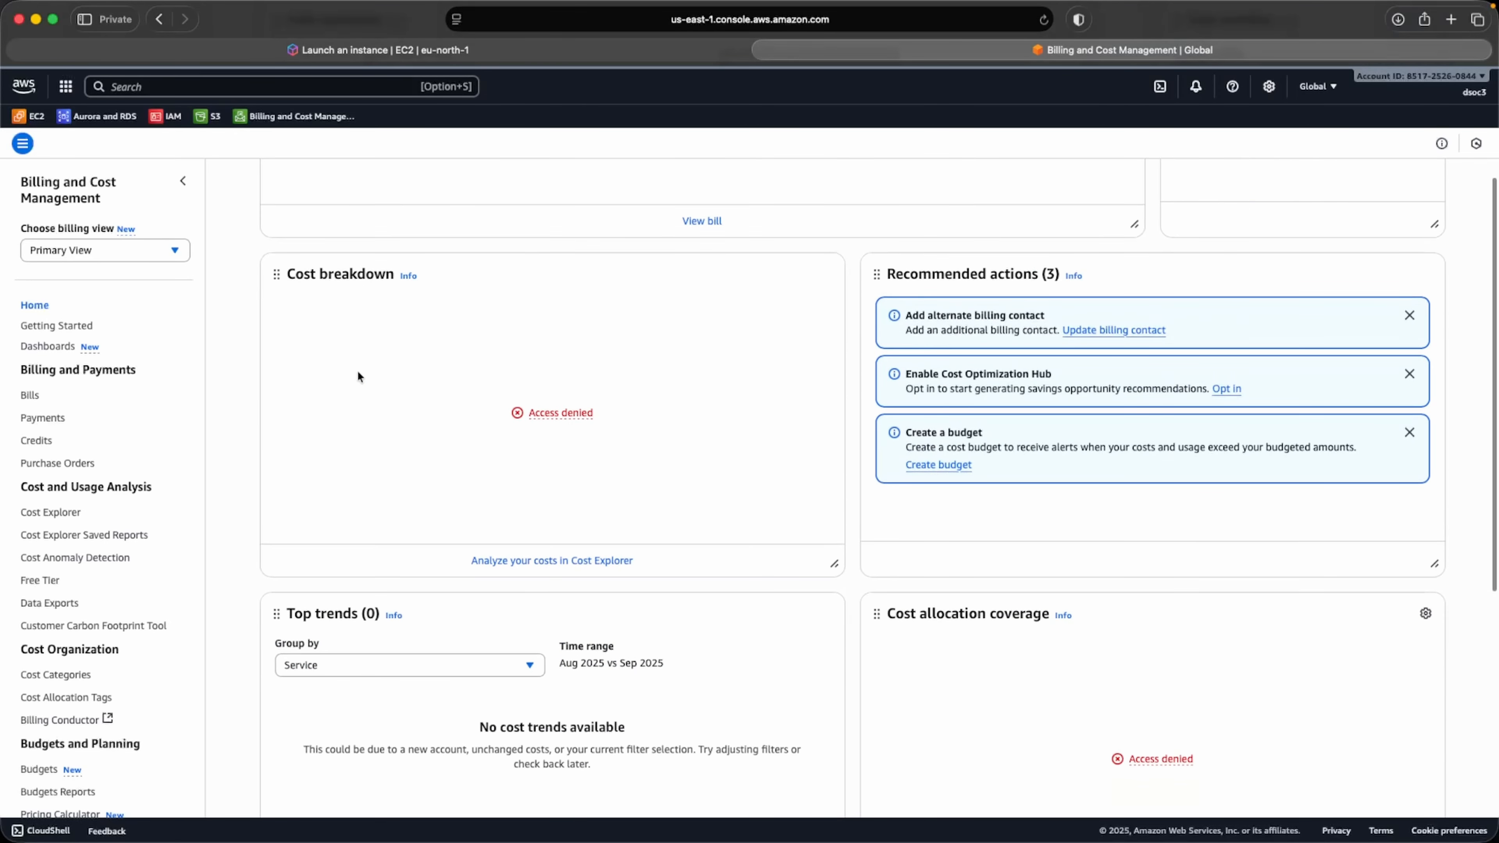
scroll(358, 373, "up", 5)
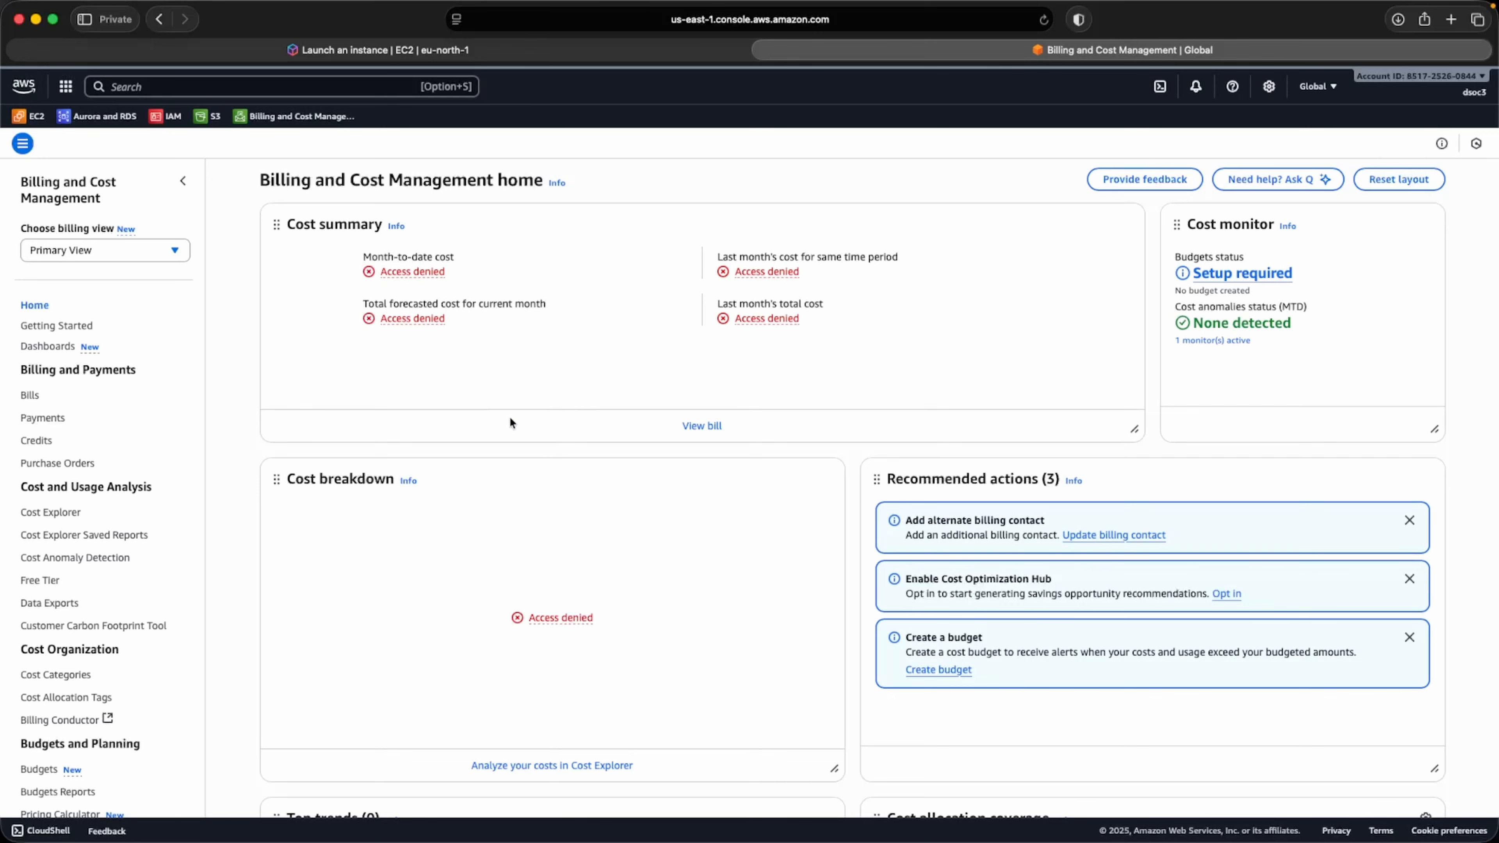
left_click(52, 326)
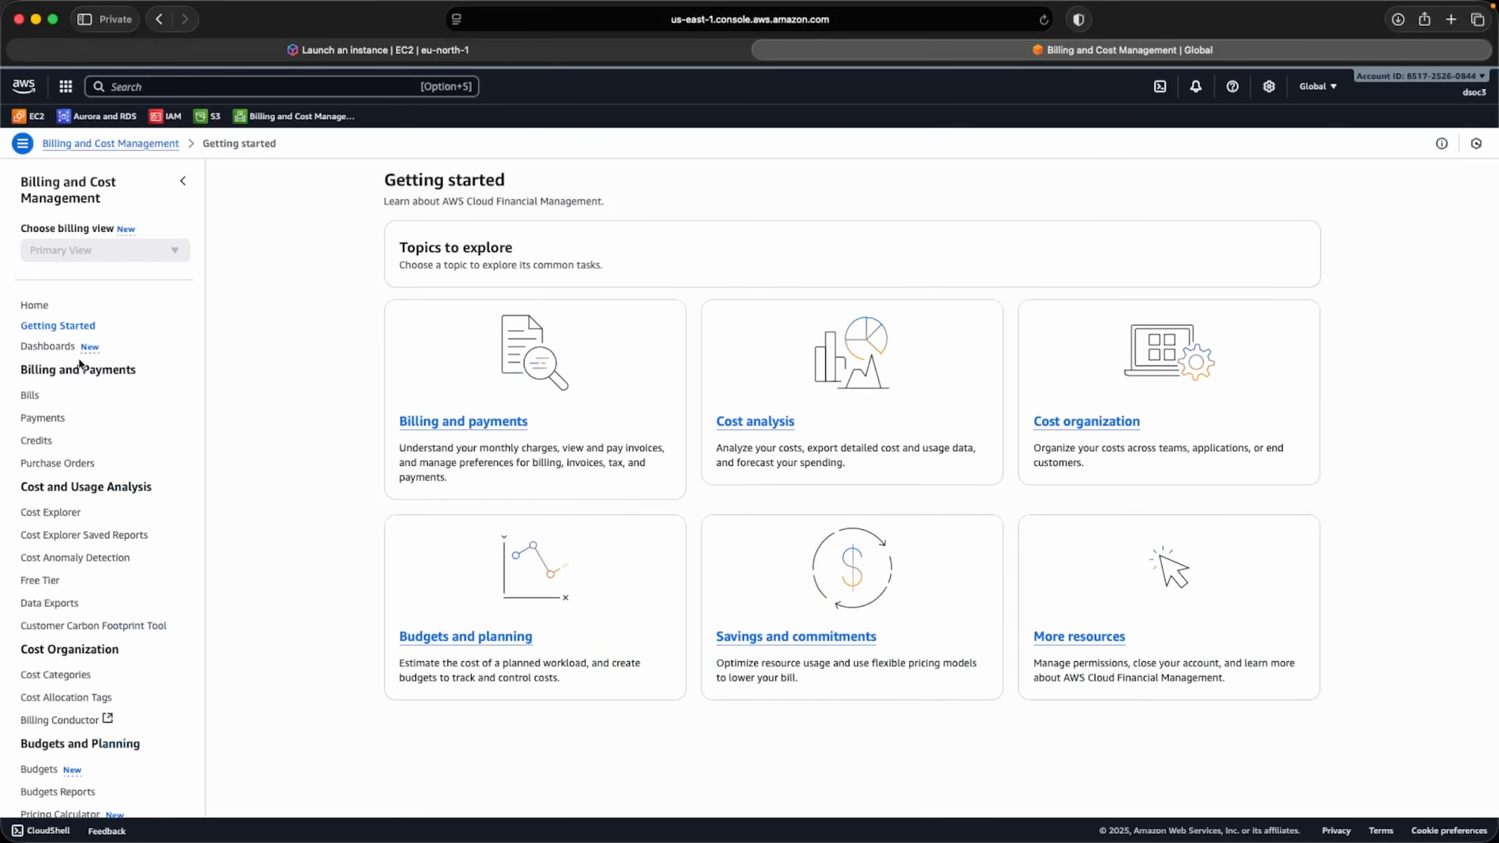
left_click(28, 395)
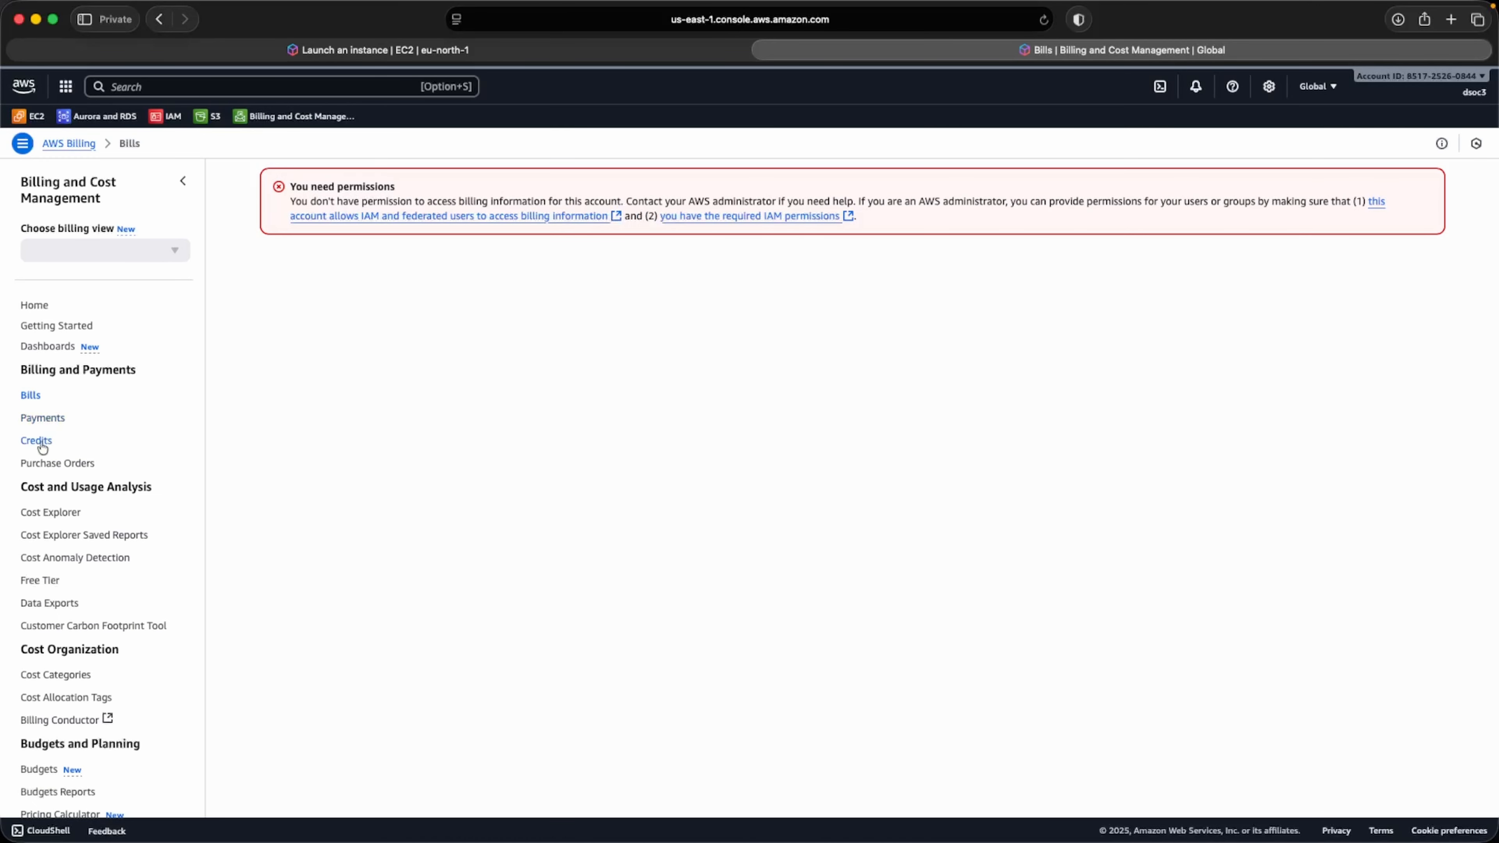
Open Budgets under Budgets and Planning in the sidebar.
scroll(77, 623, "down", 1)
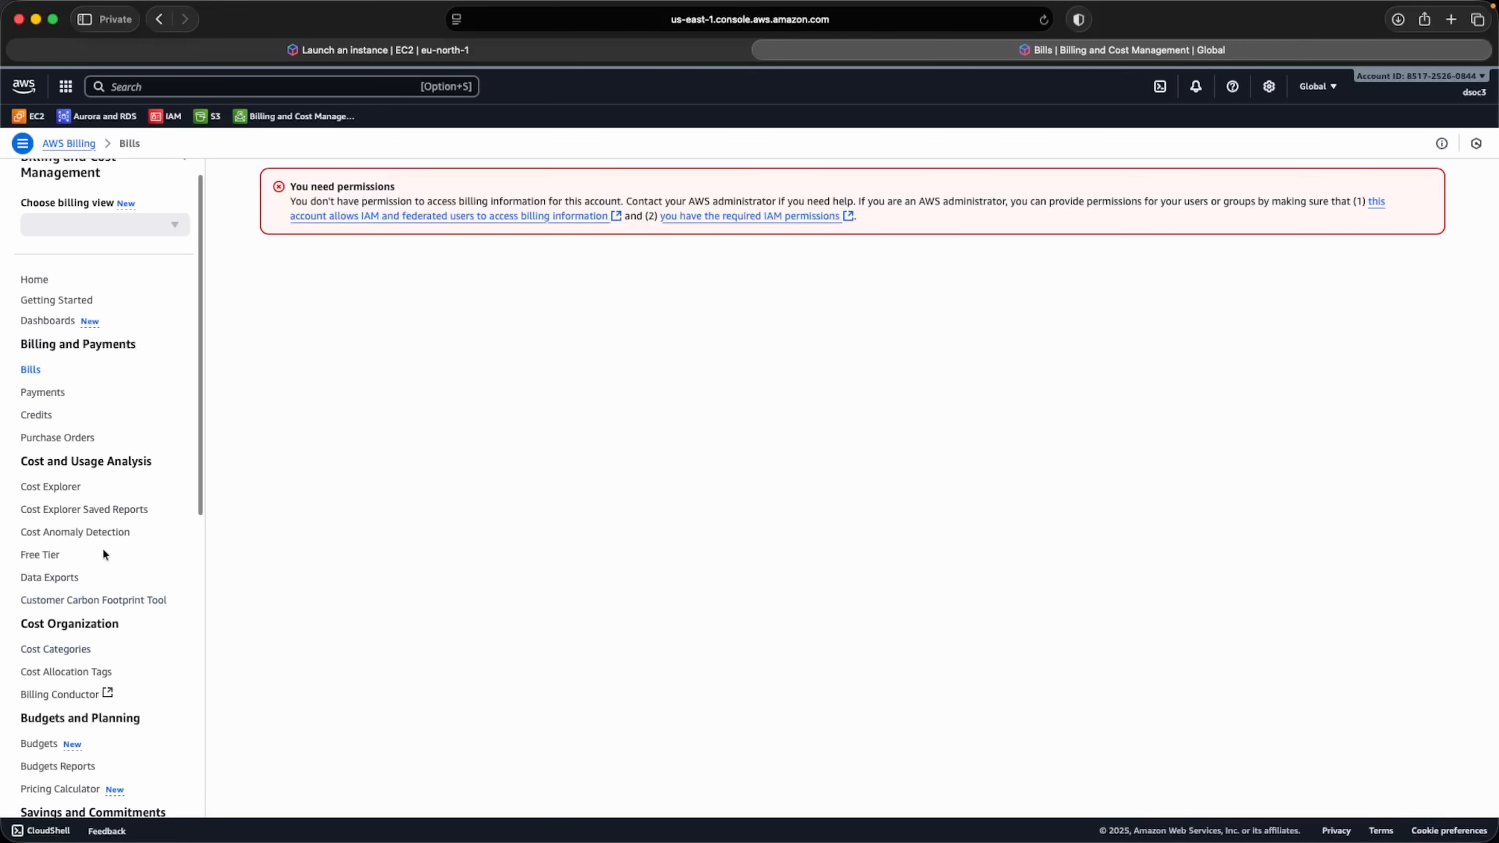
scroll(104, 555, "down", 3)
scroll(88, 591, "down", 1)
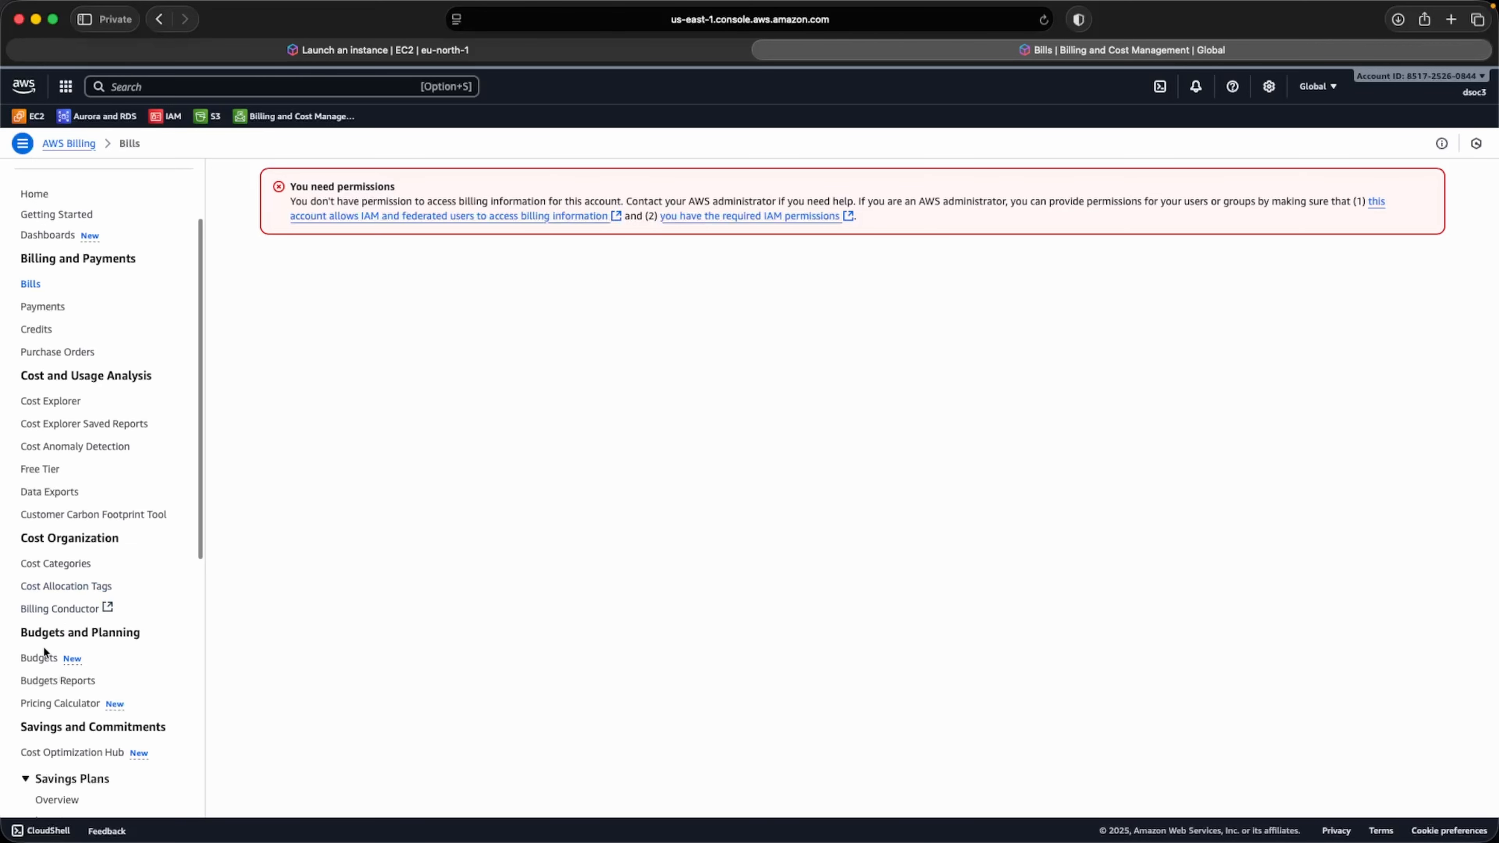
scroll(44, 651, "down", 14)
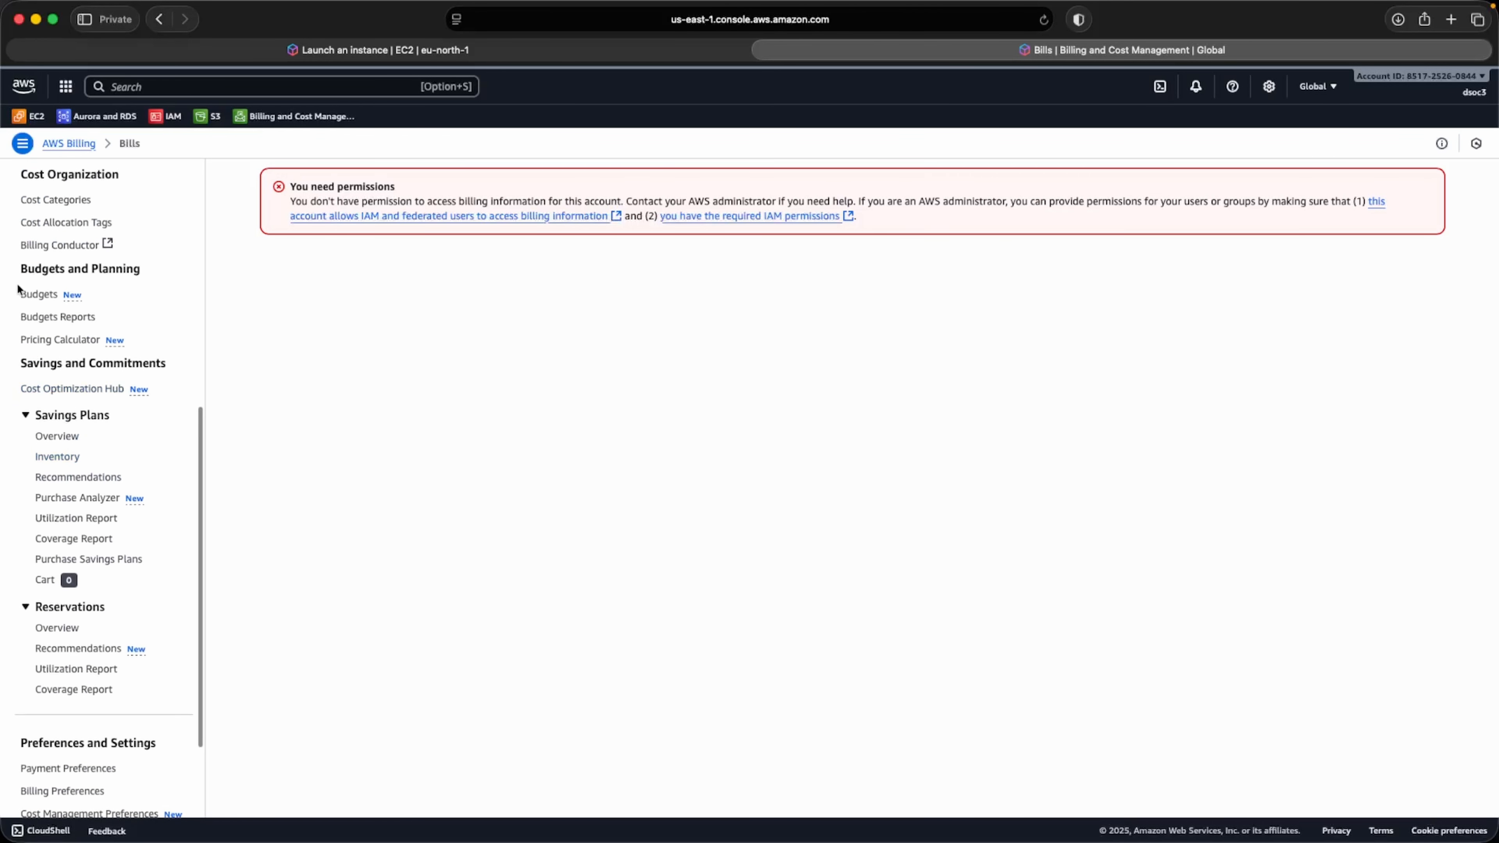
left_click(32, 300)
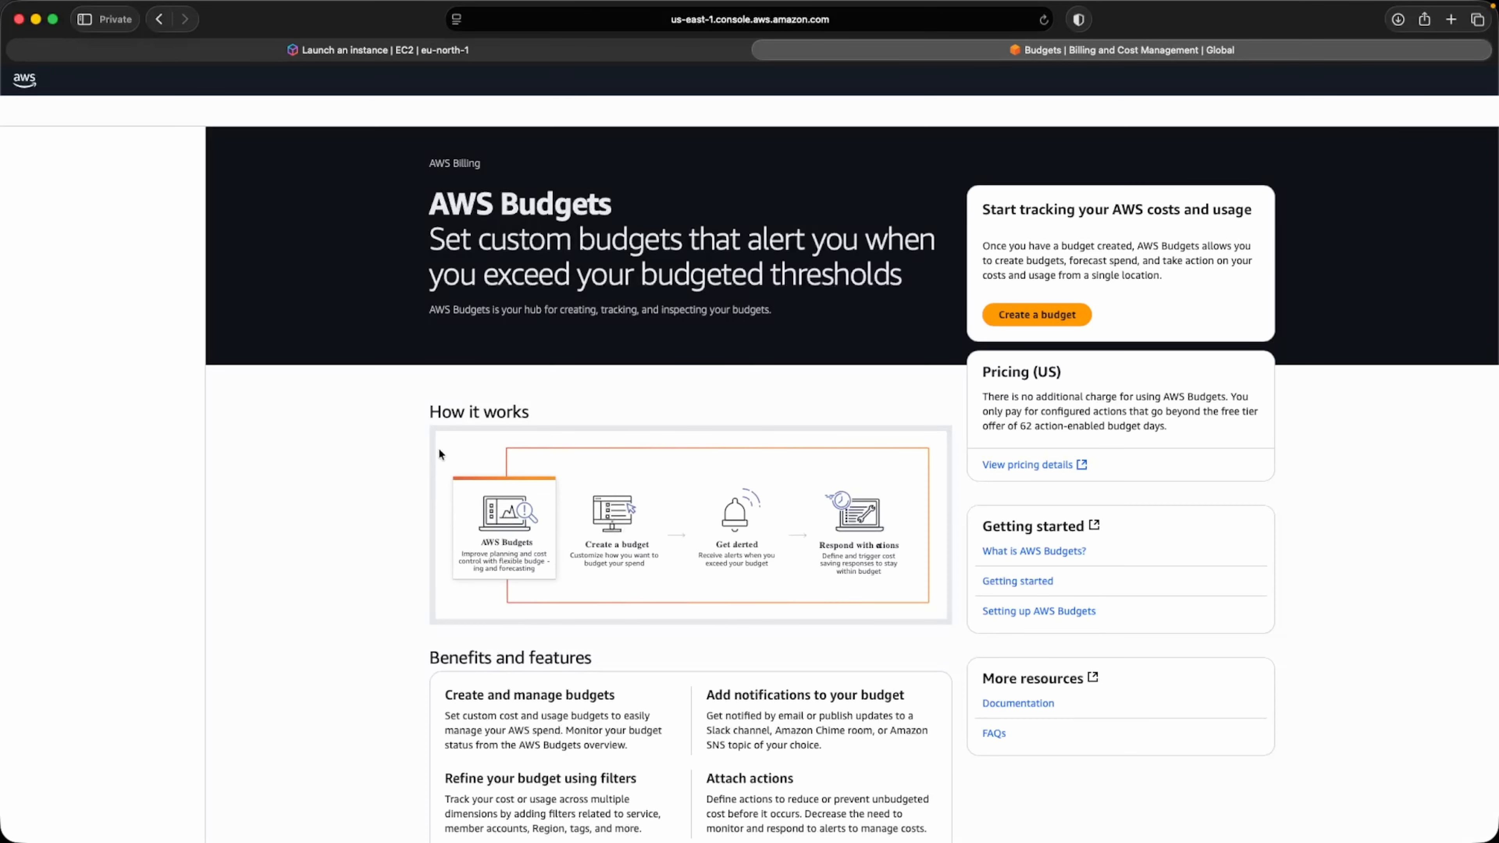
Start a budget from the Zero spend template, keeping the name My Zero-Spend Budget.
left_click(1071, 312)
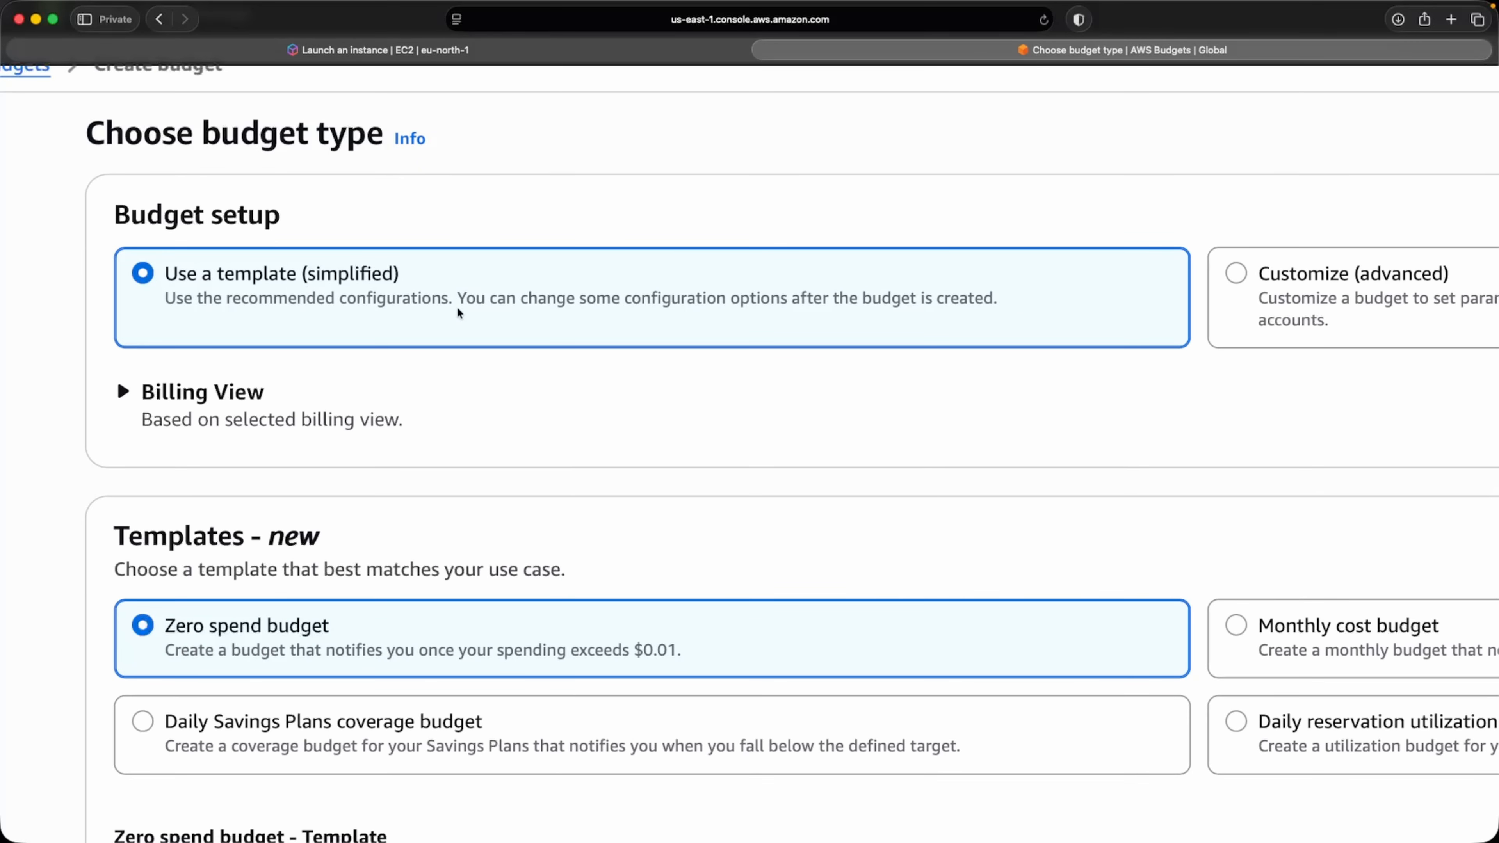
left_click(123, 393)
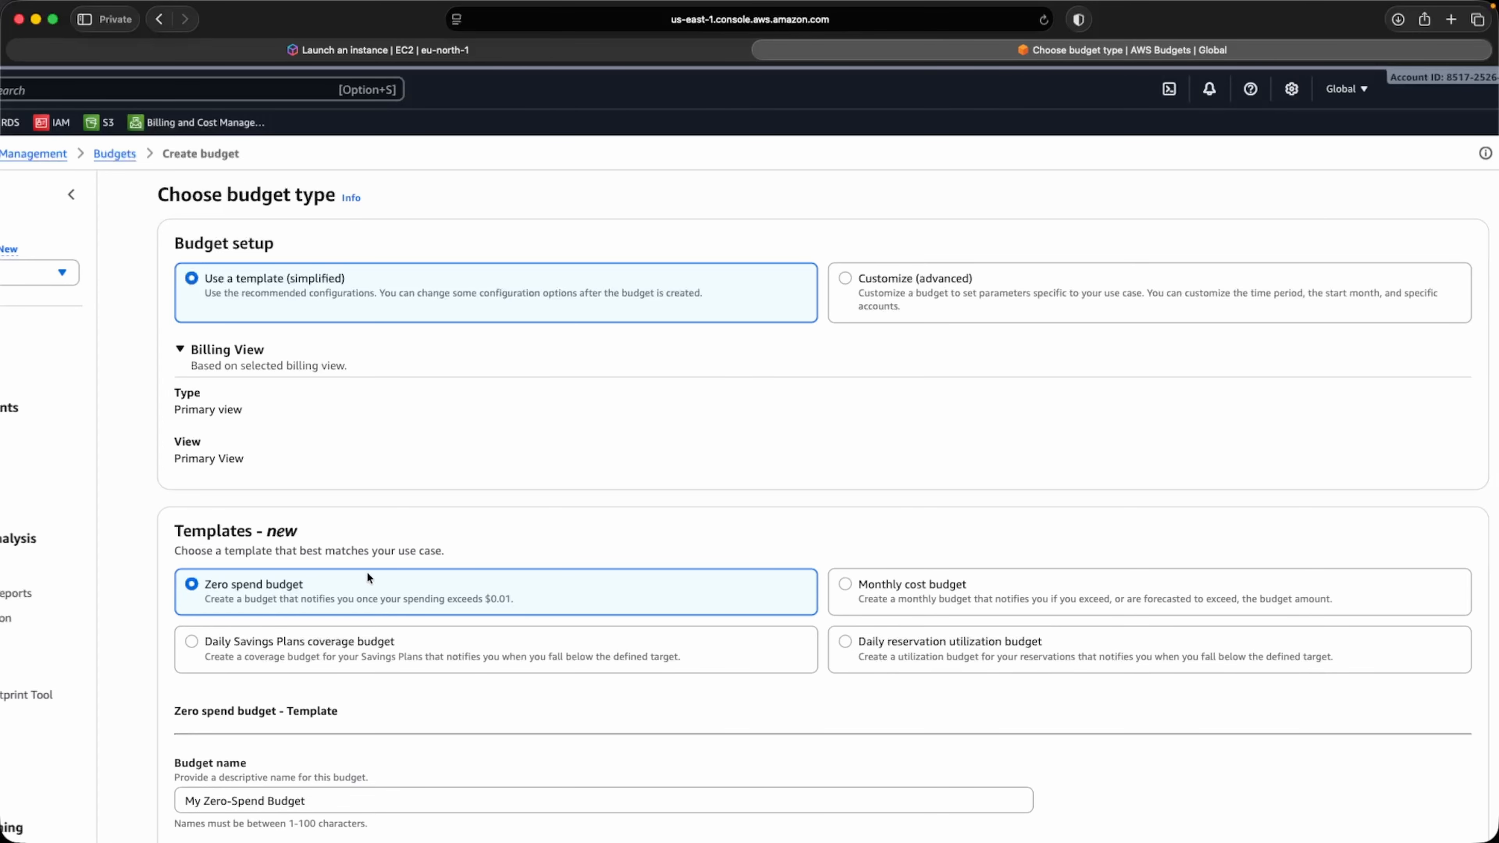
scroll(367, 572, "down", 5)
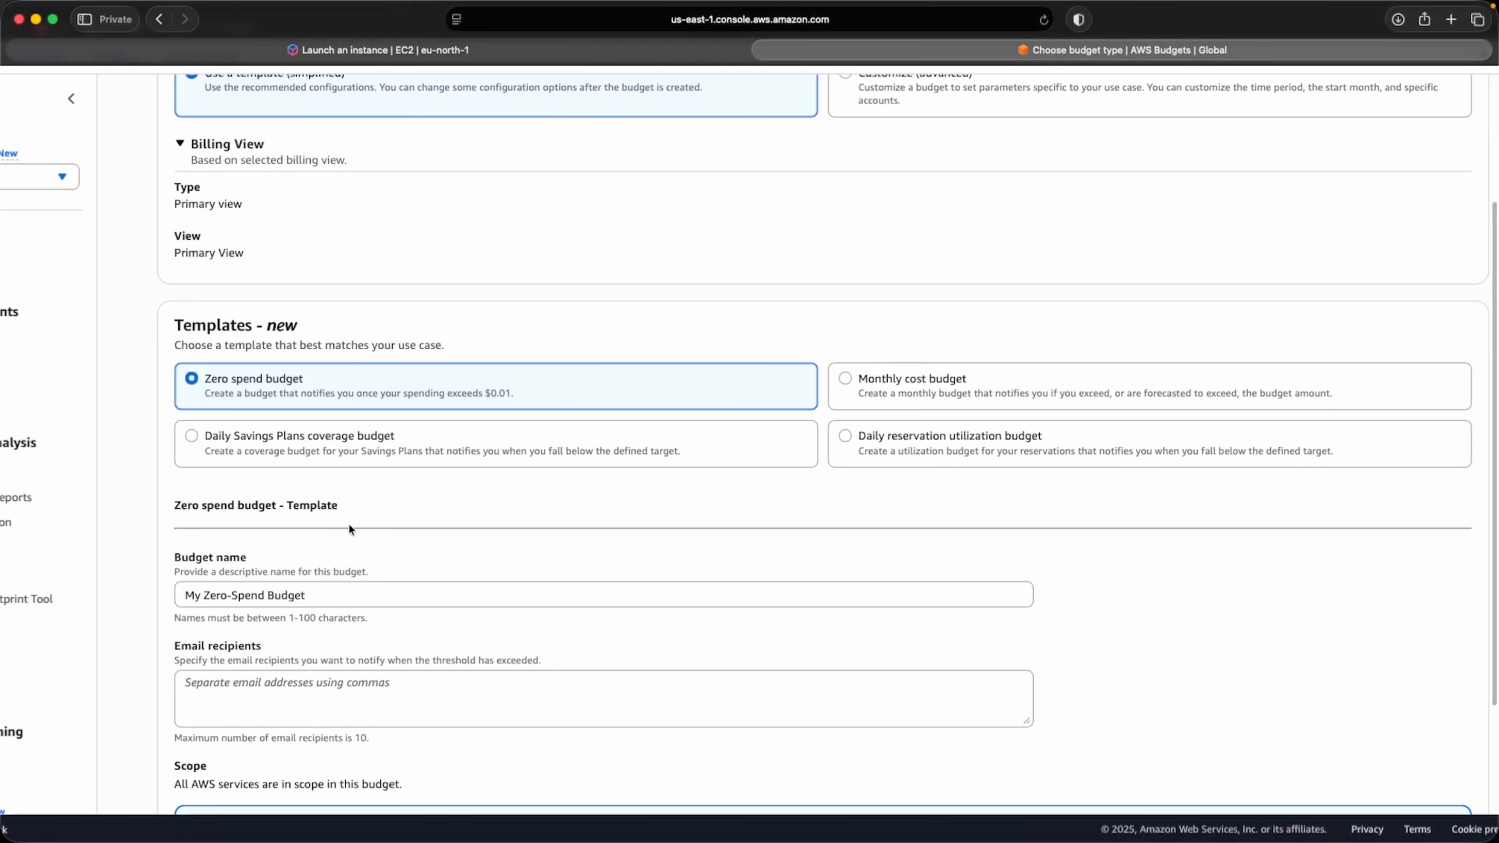
scroll(251, 518, "down", 2)
double_click(286, 499)
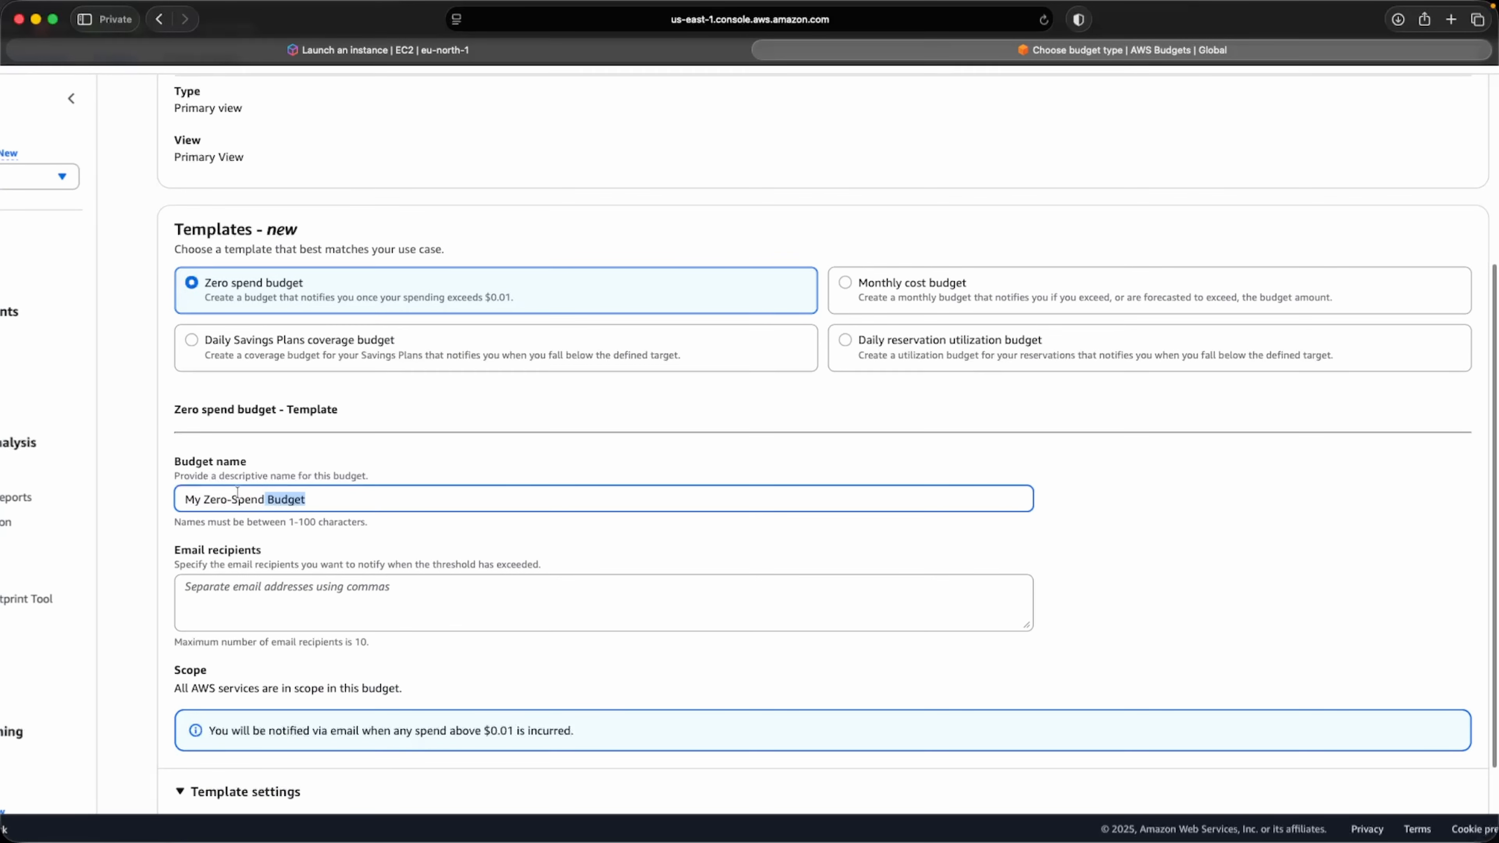
left_click_drag(238, 492, 123, 489)
scroll(124, 490, "up", 5)
Enter the alert recipient's e-mail address and create the zero spend budget.
left_click(316, 653)
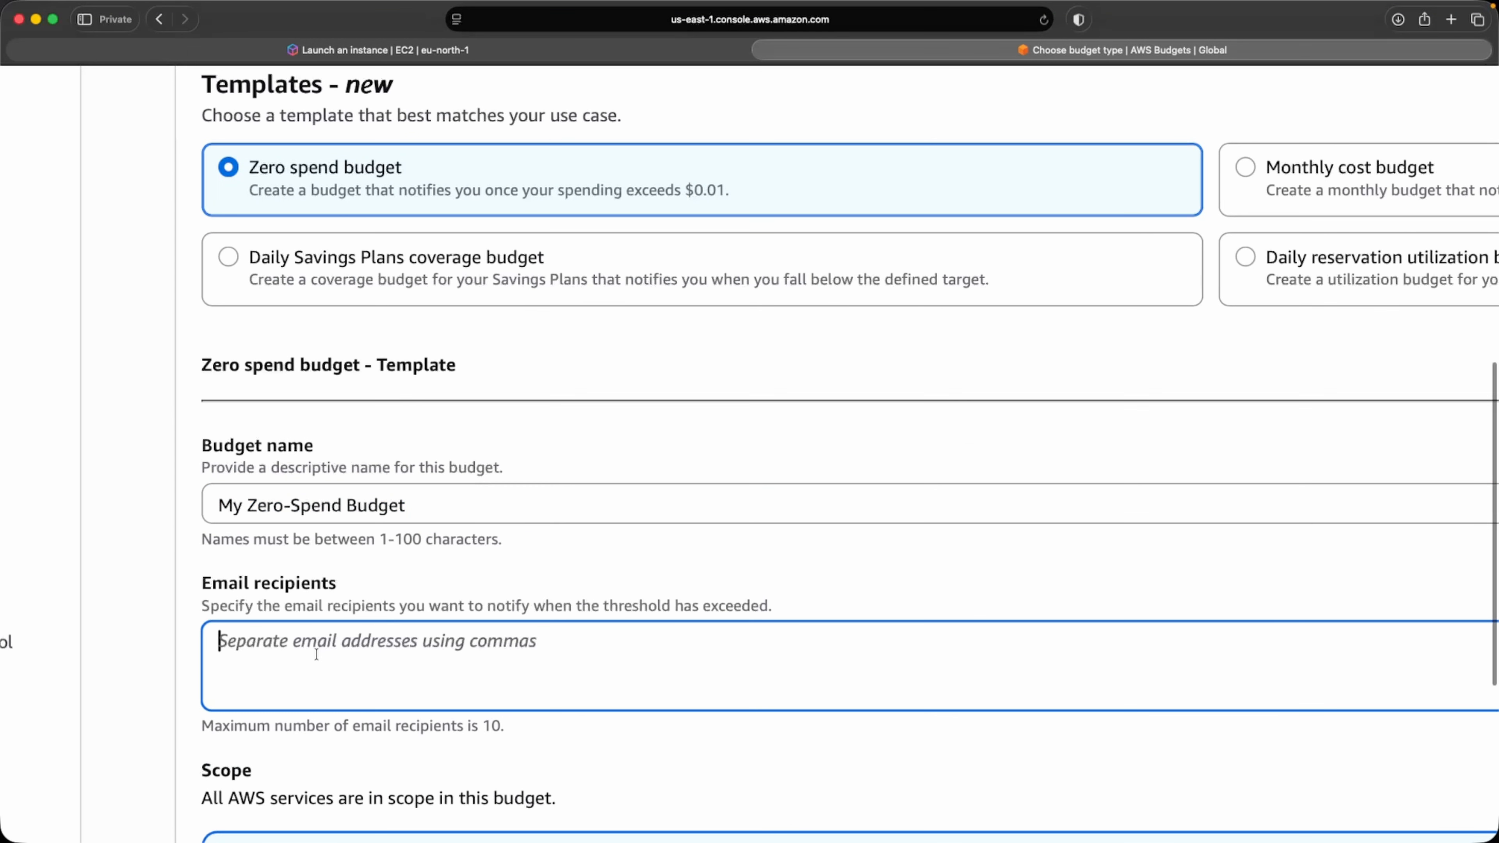
scroll(316, 654, "down", 1)
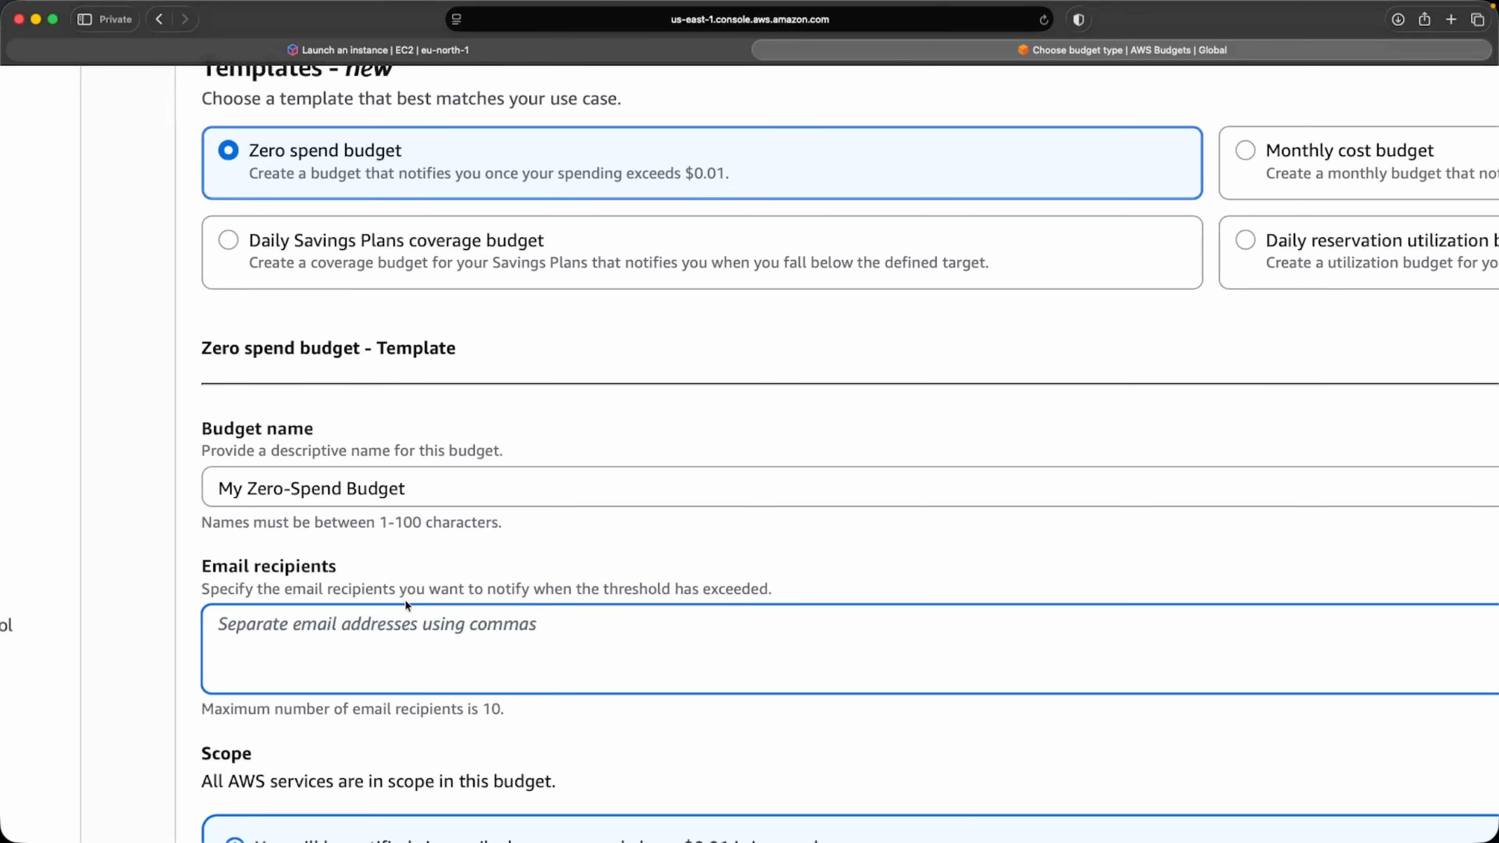
scroll(405, 601, "down", 3)
scroll(406, 604, "down", 1)
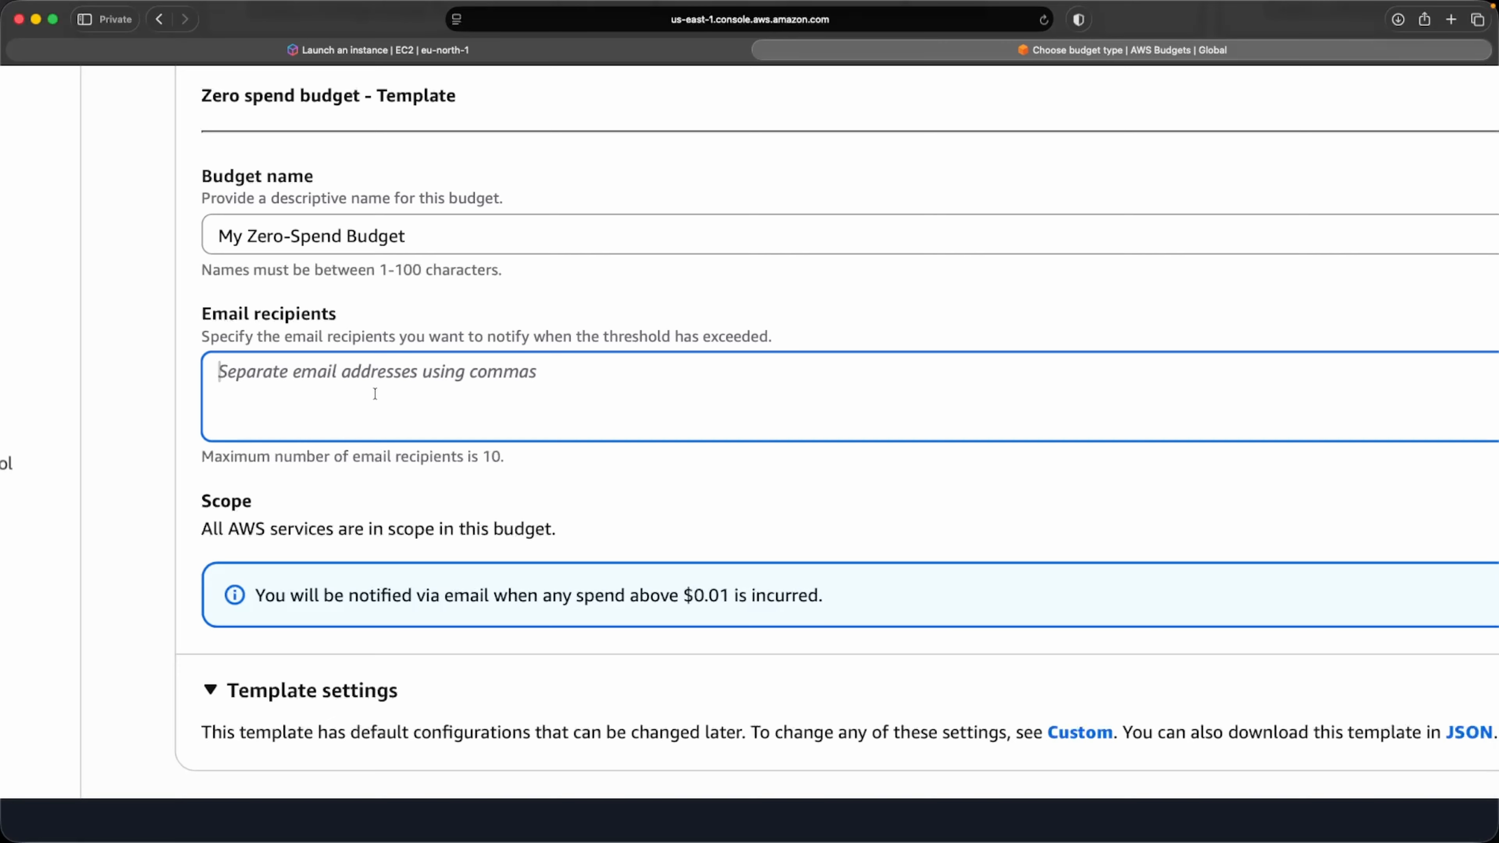
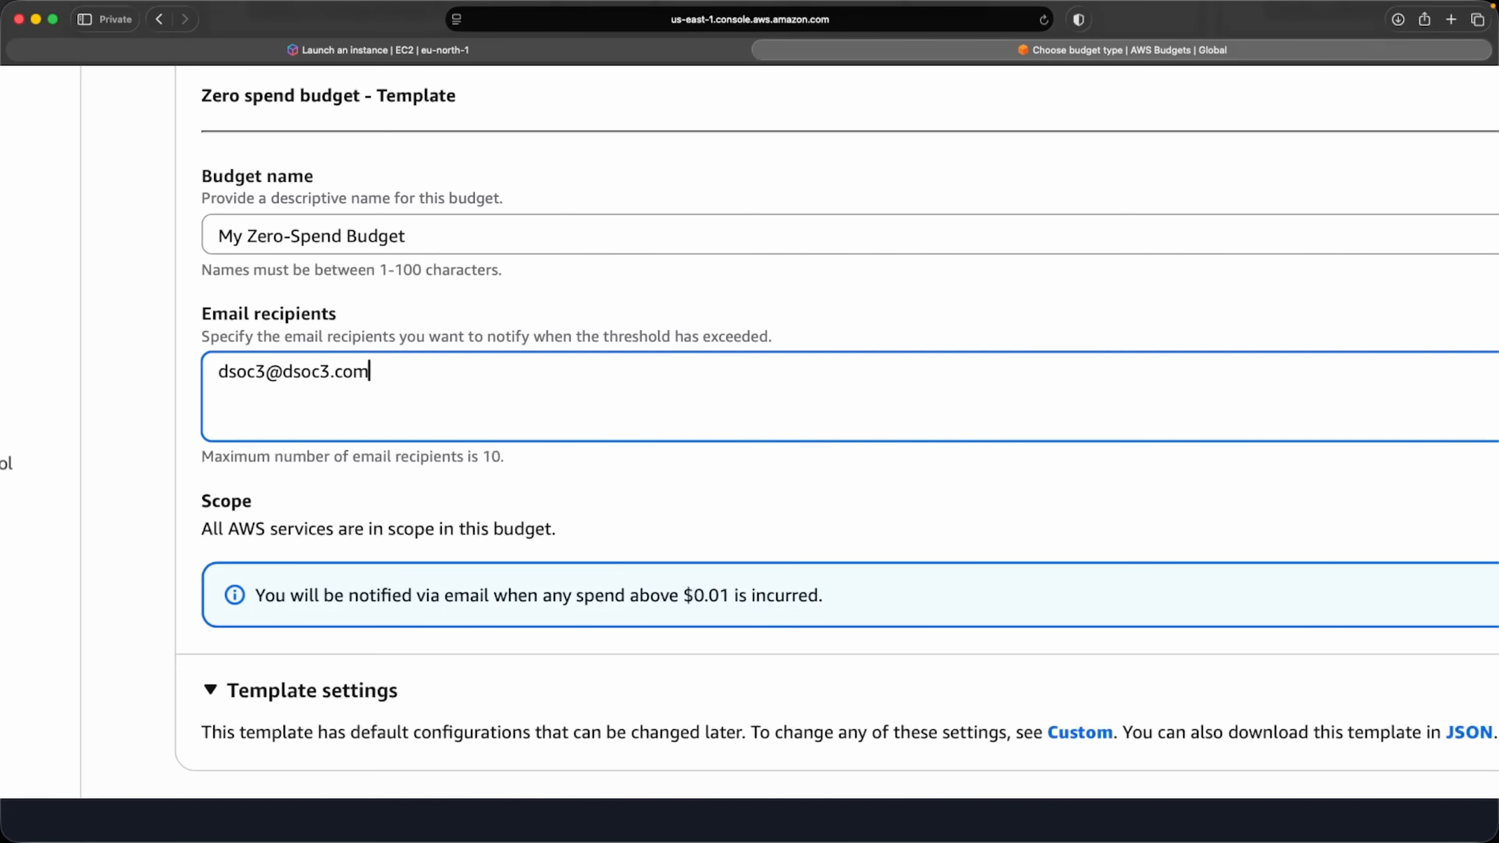
scroll(354, 419, "down", 2)
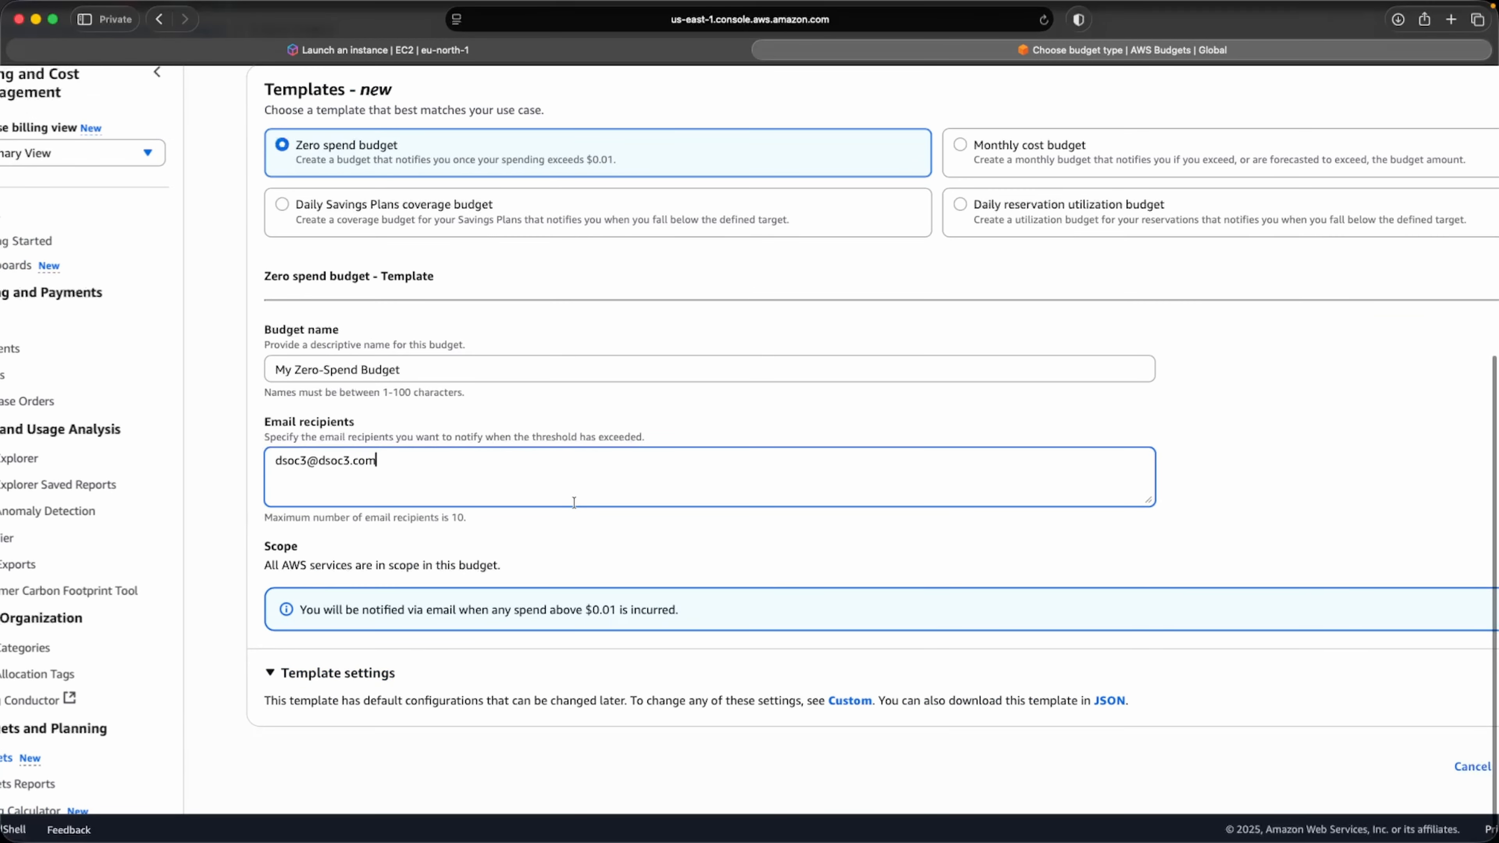
scroll(573, 502, "up", 7)
key("super+minus")
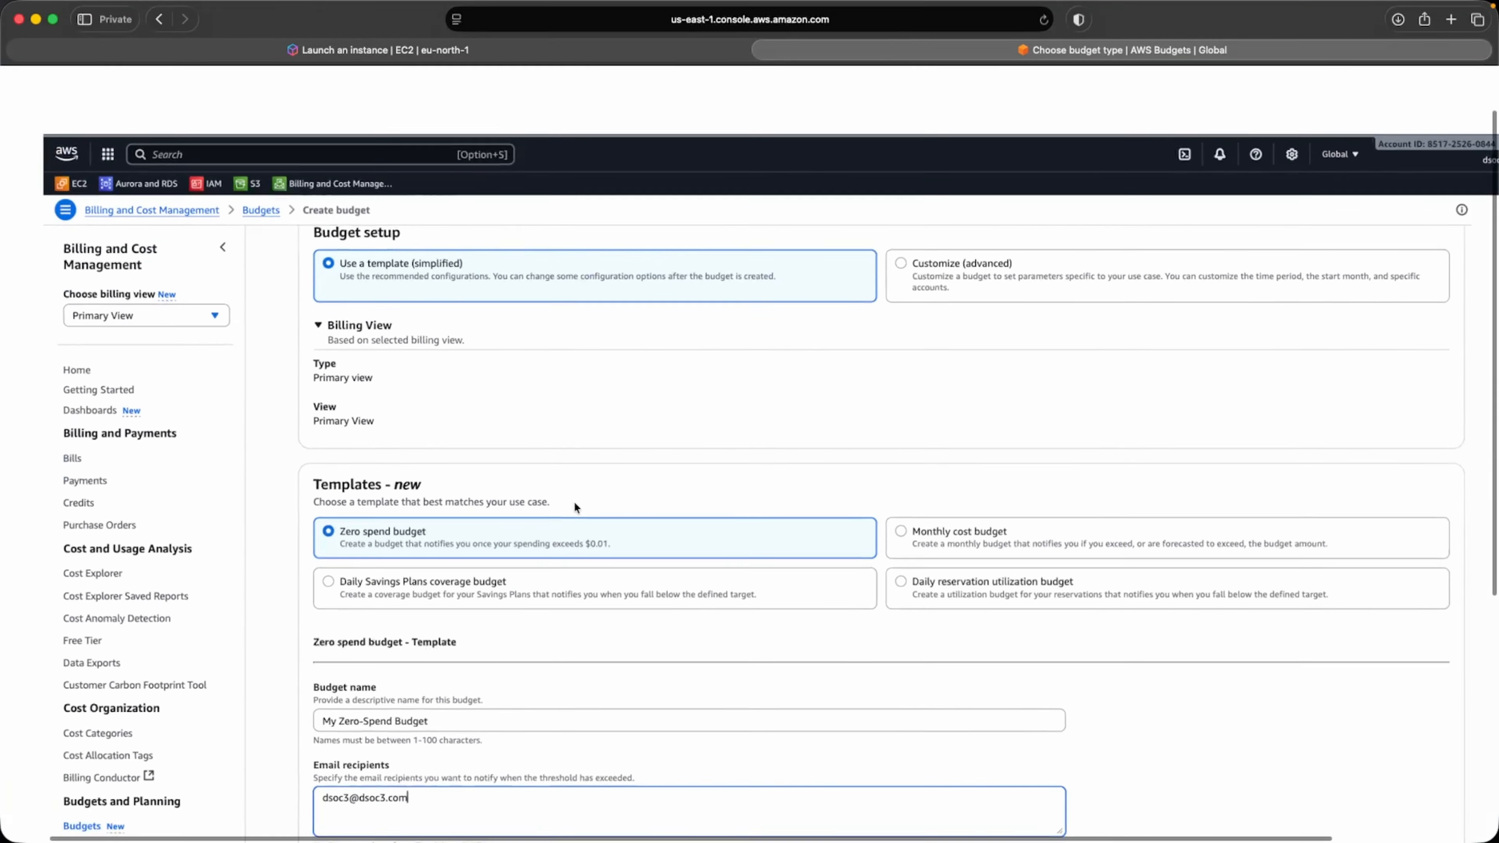
scroll(1135, 572, "down", 4)
left_click(1395, 773)
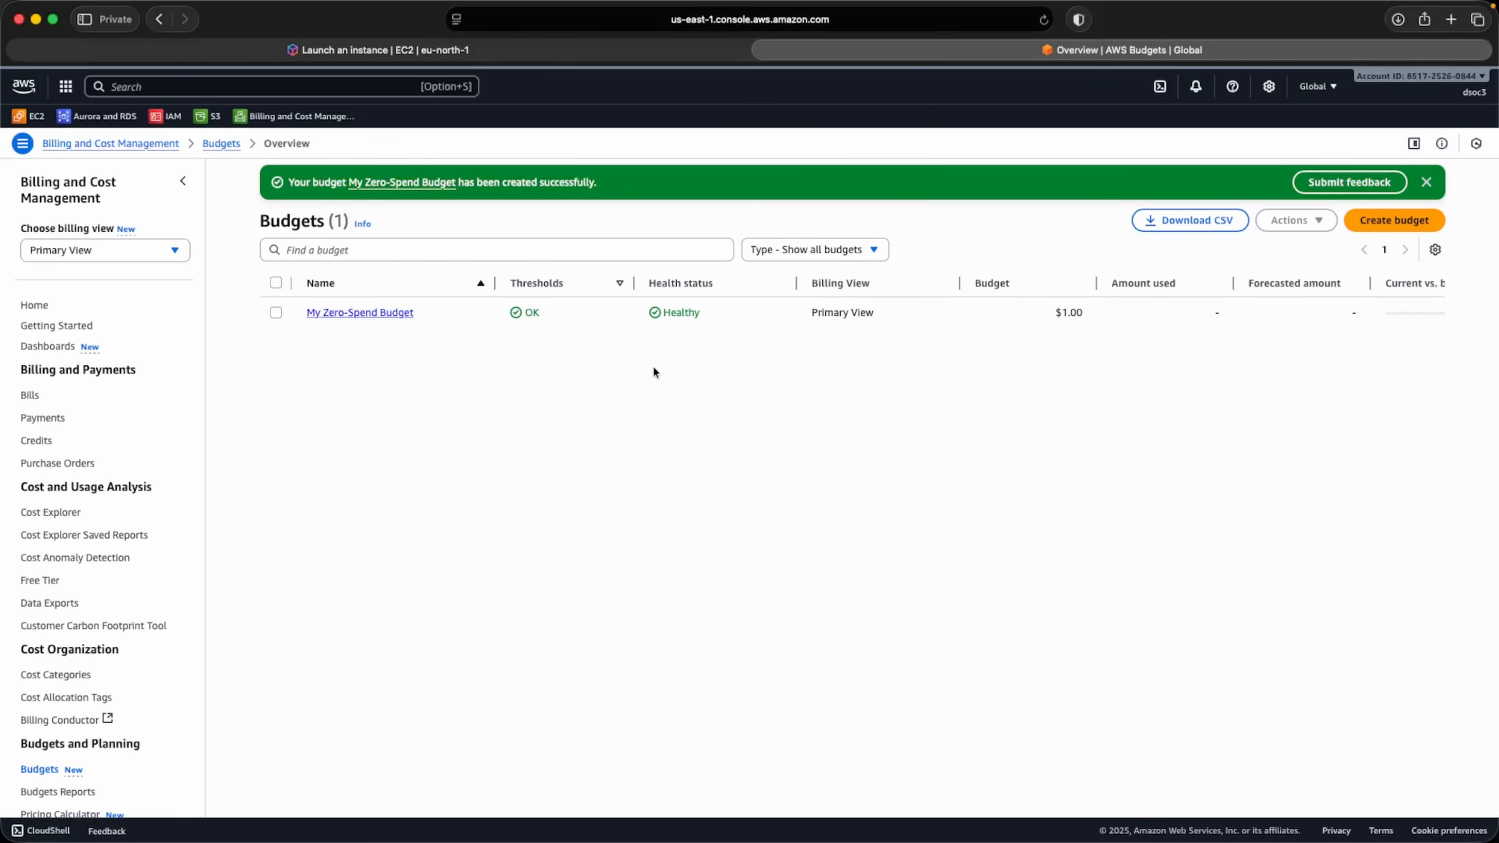
View My Zero-Spend Budget's details and Cost Management Preferences, then return to Console Home.
left_click(357, 313)
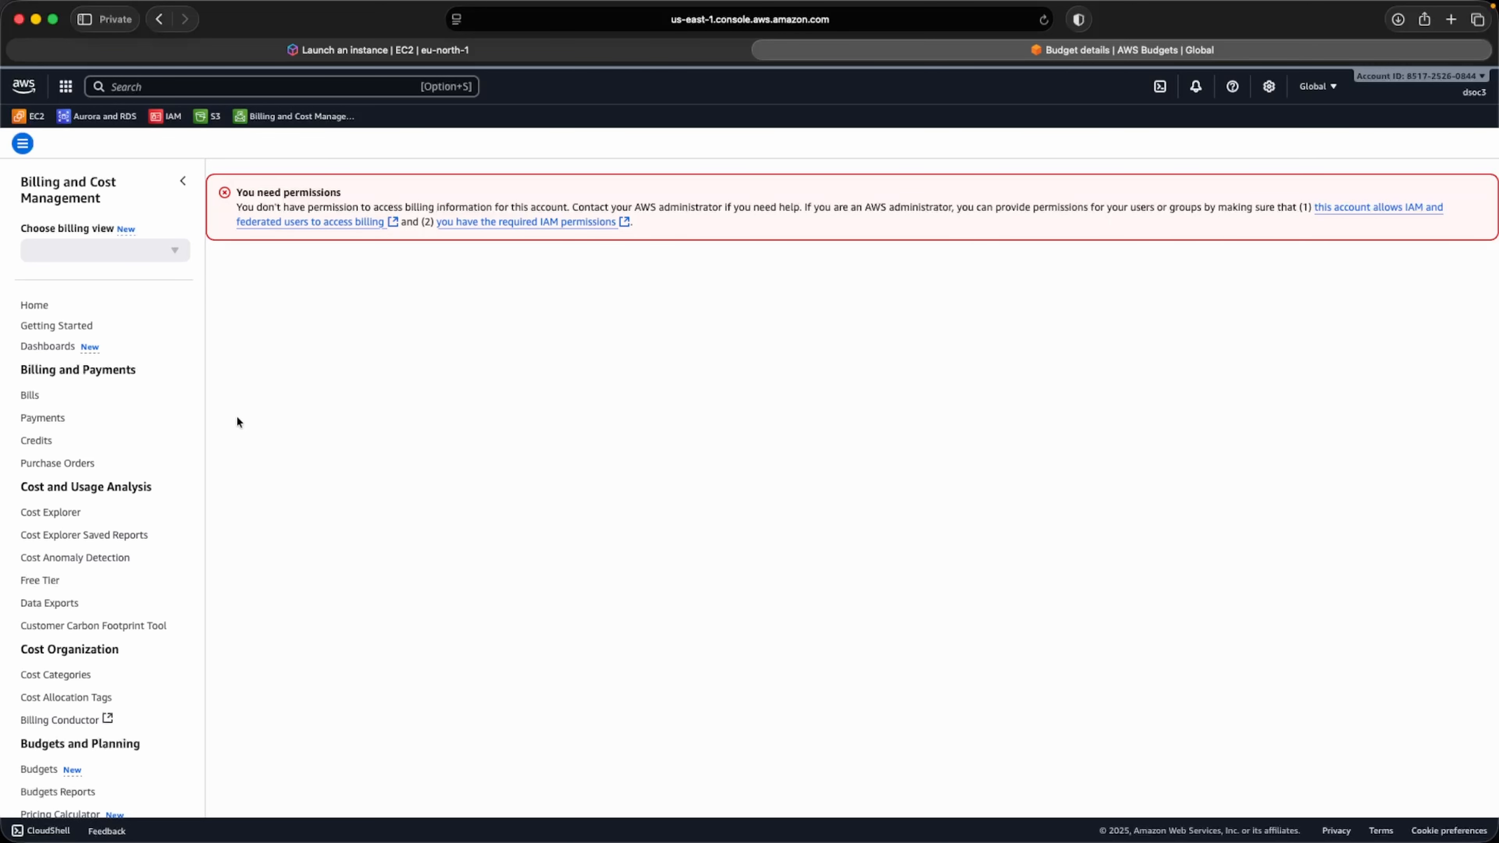
scroll(77, 526, "down", 5)
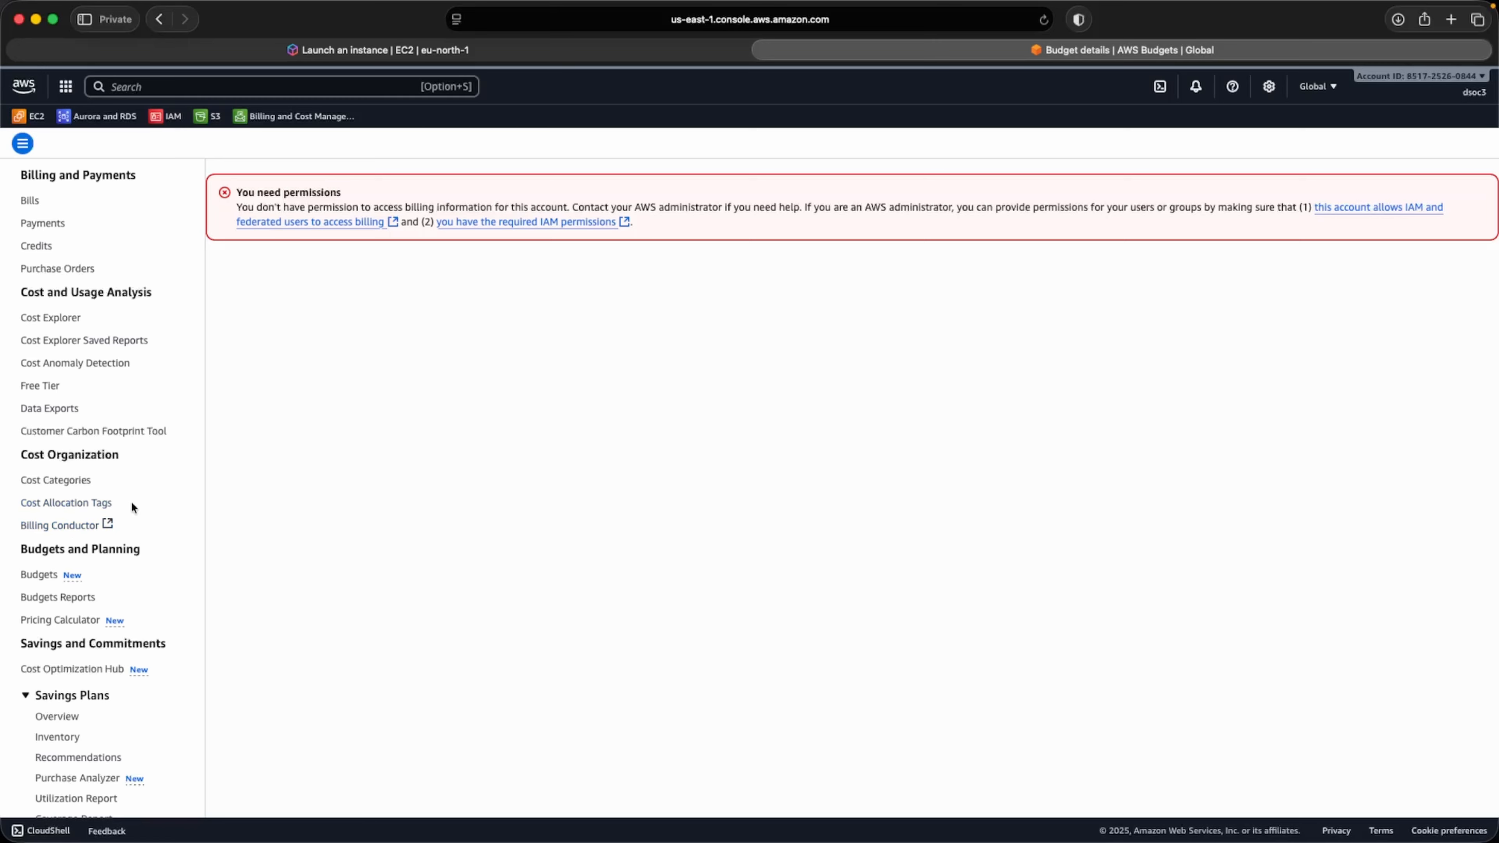
scroll(100, 557, "down", 6)
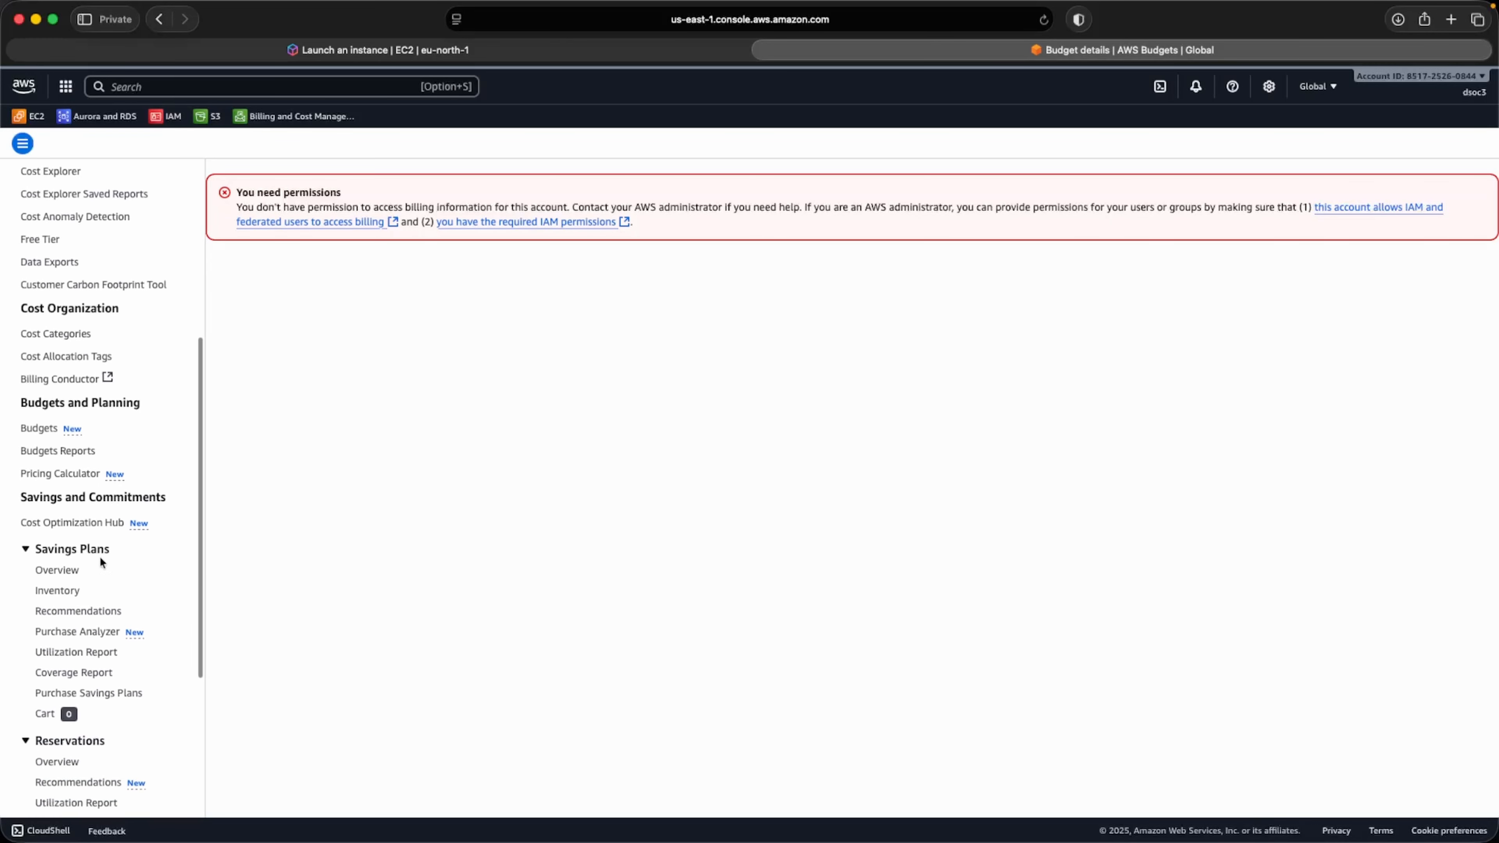
scroll(100, 561, "down", 5)
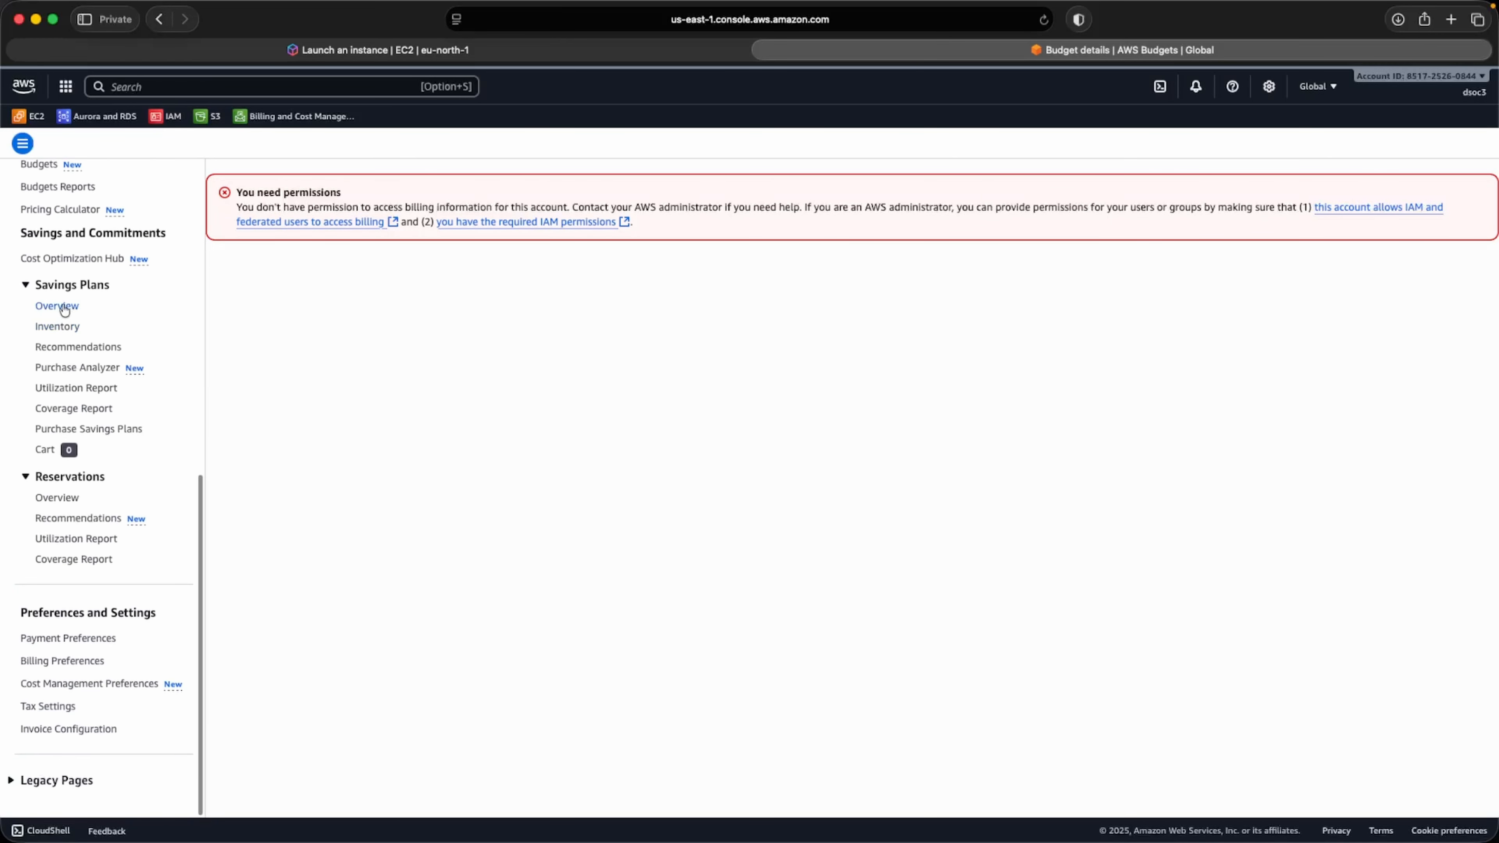
scroll(106, 673, "down", 1)
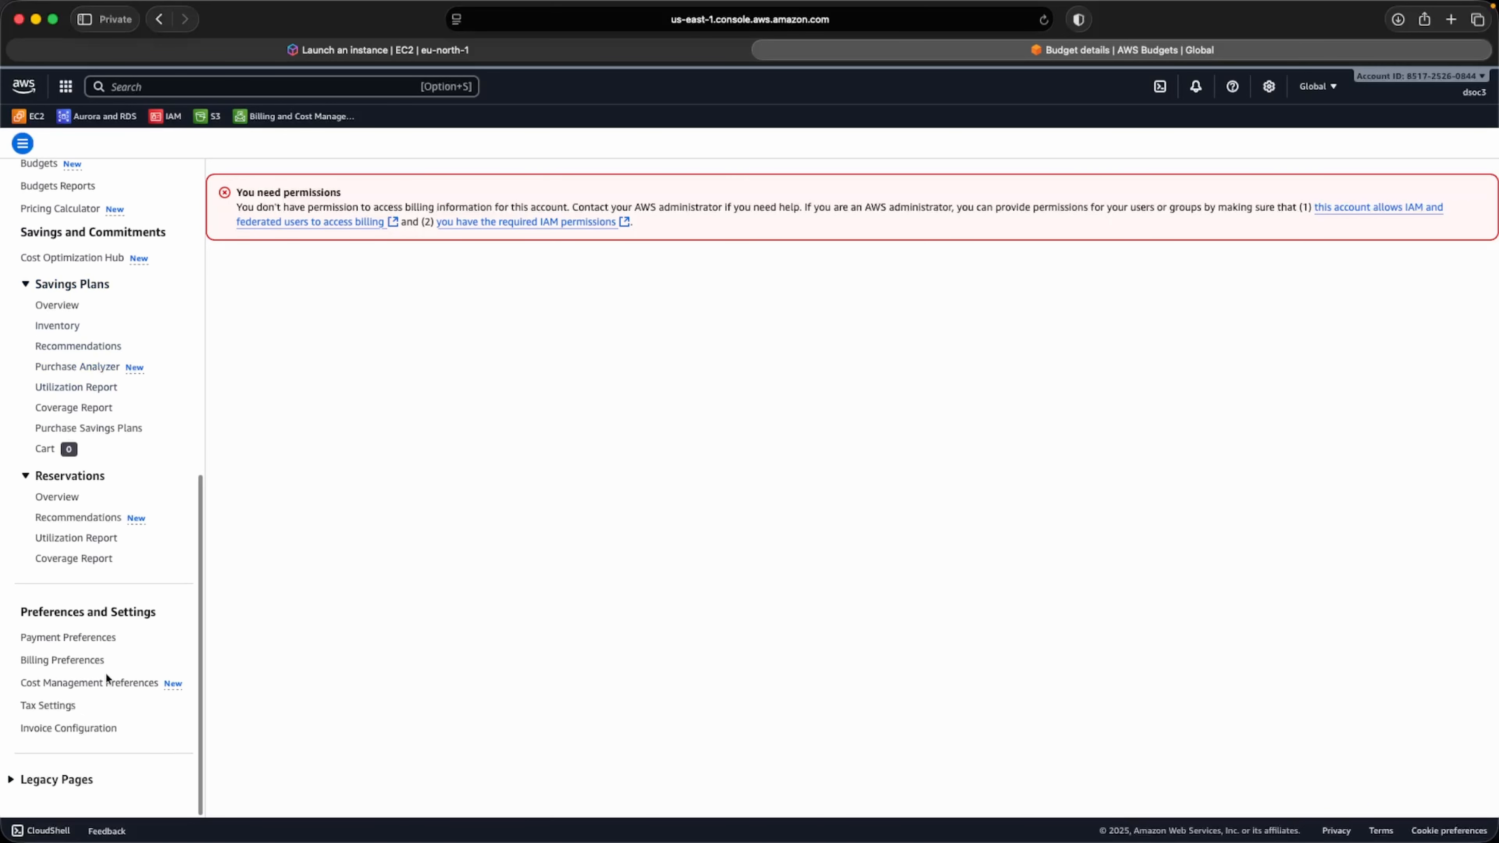
left_click(106, 677)
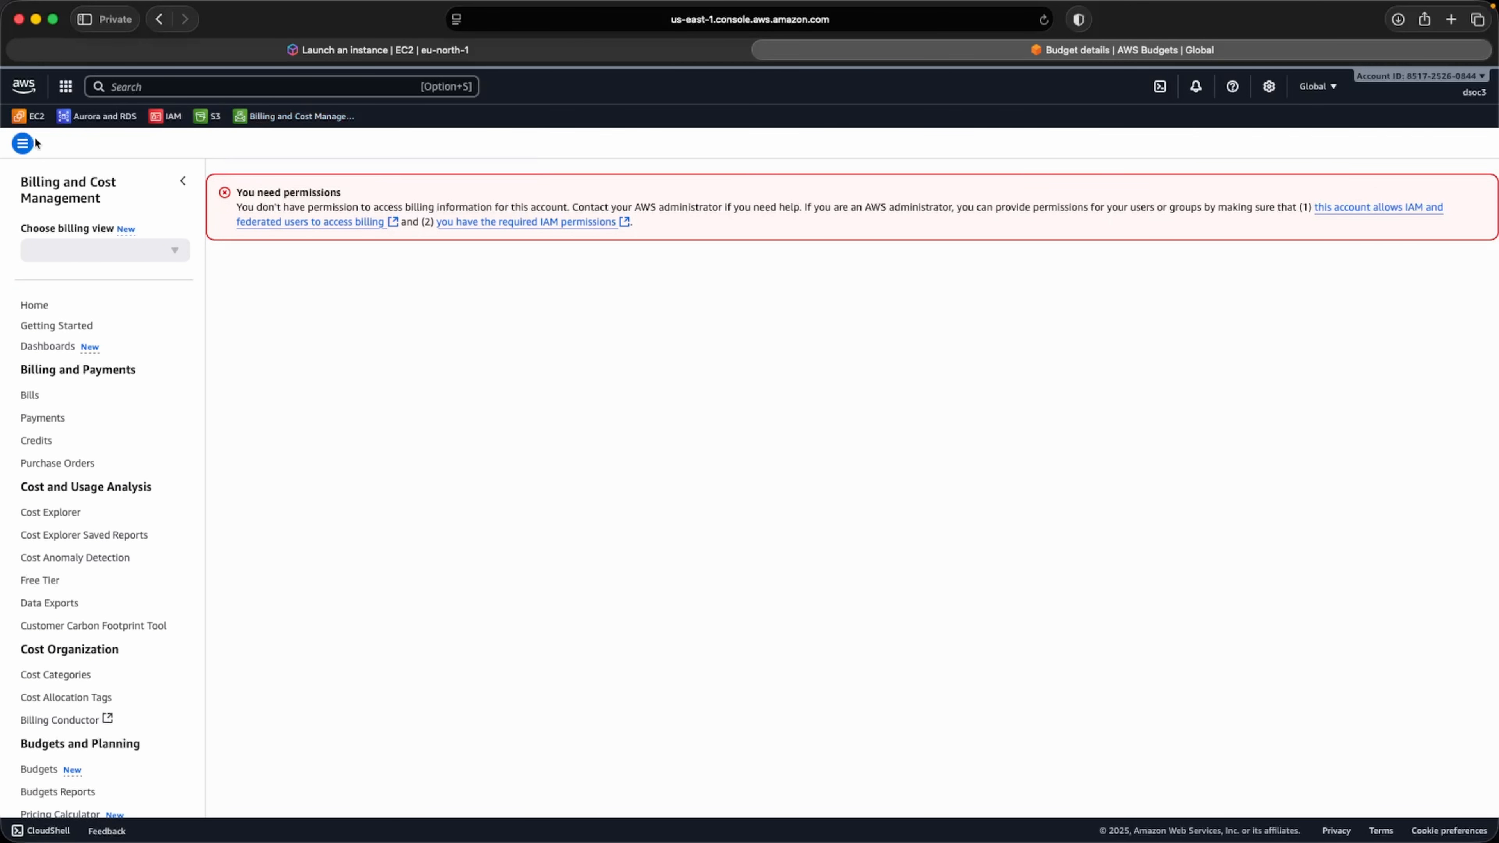
left_click(60, 87)
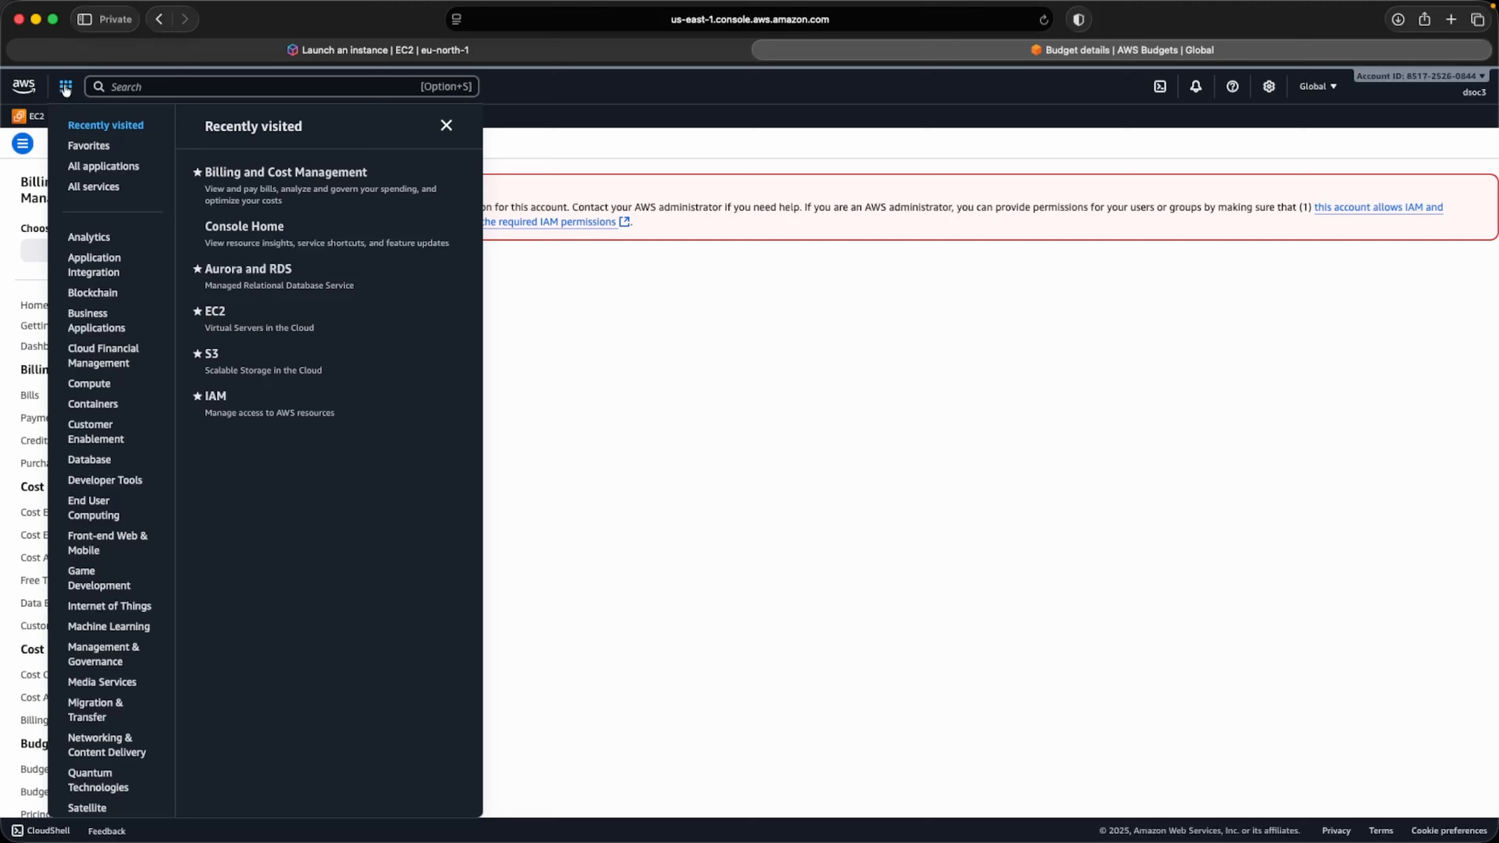
left_click(26, 89)
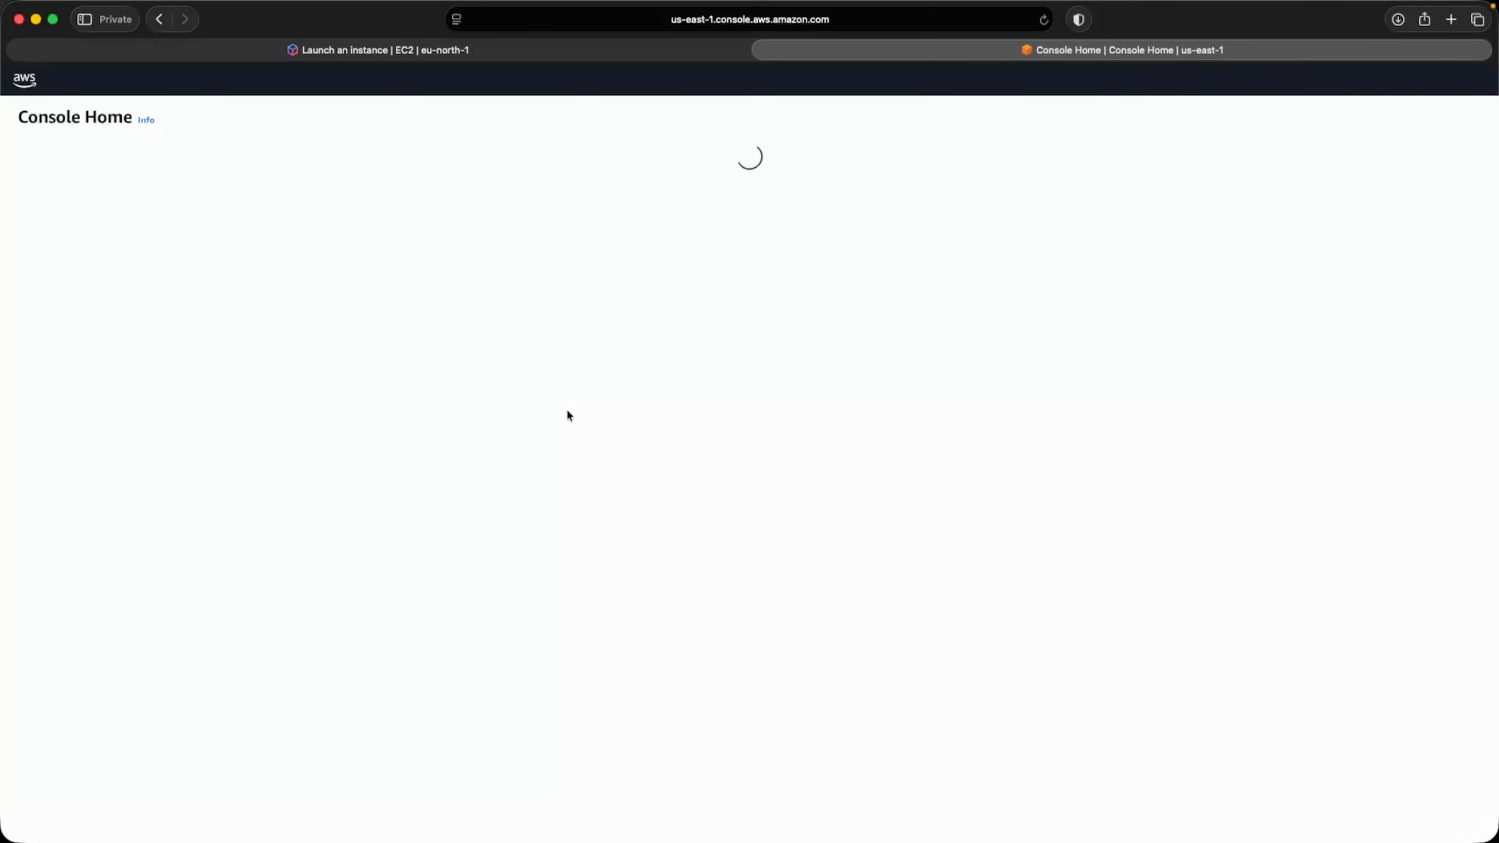
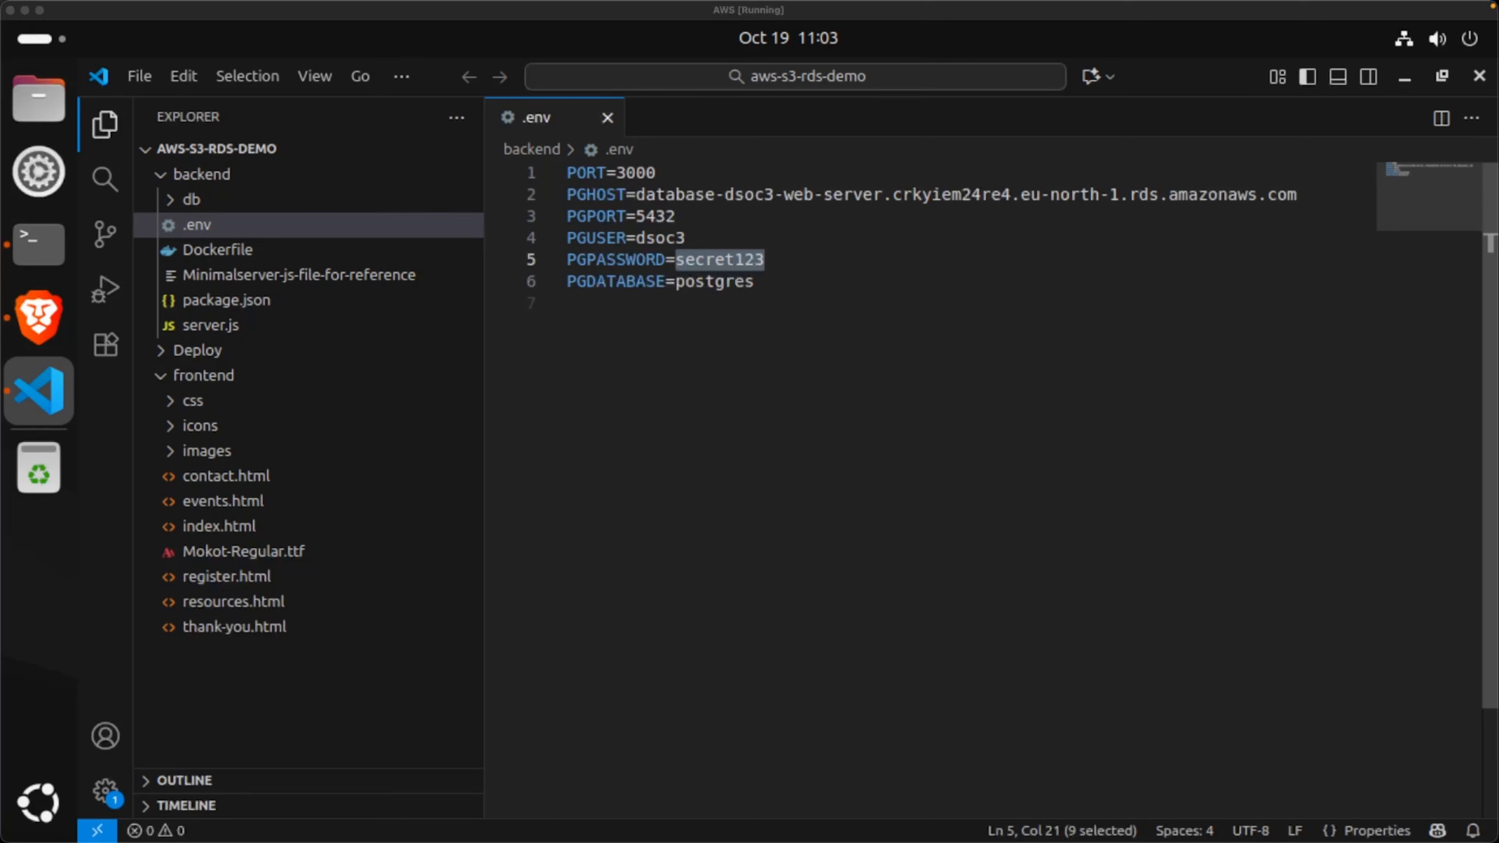
Review the server's password authentication failure for database user dsoc3 in the terminal output.
left_click(38, 244)
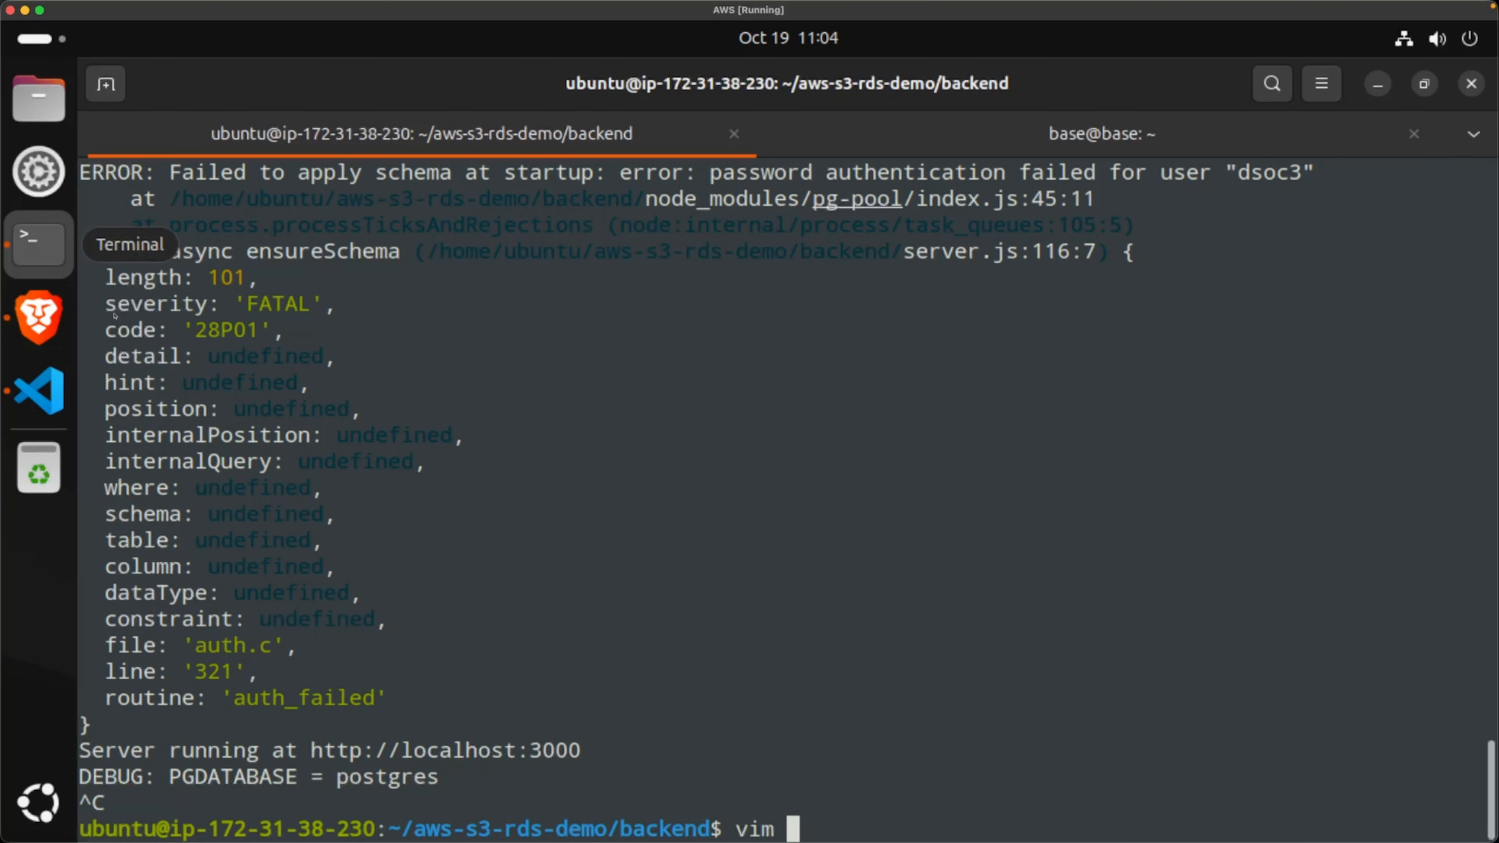
scroll(621, 452, "up", 1)
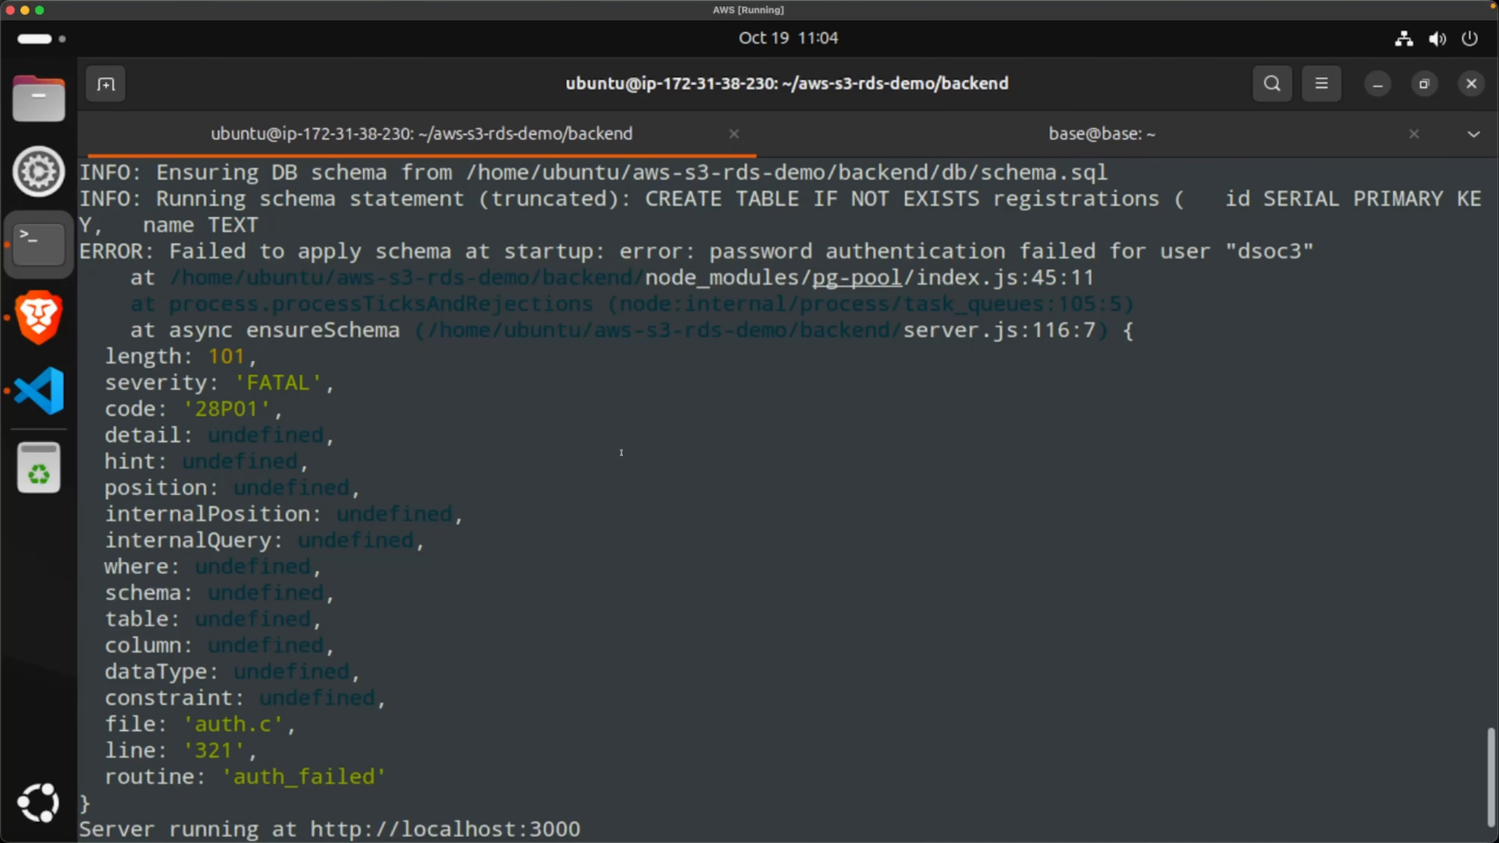
scroll(621, 453, "up", 1)
scroll(621, 452, "up", 1)
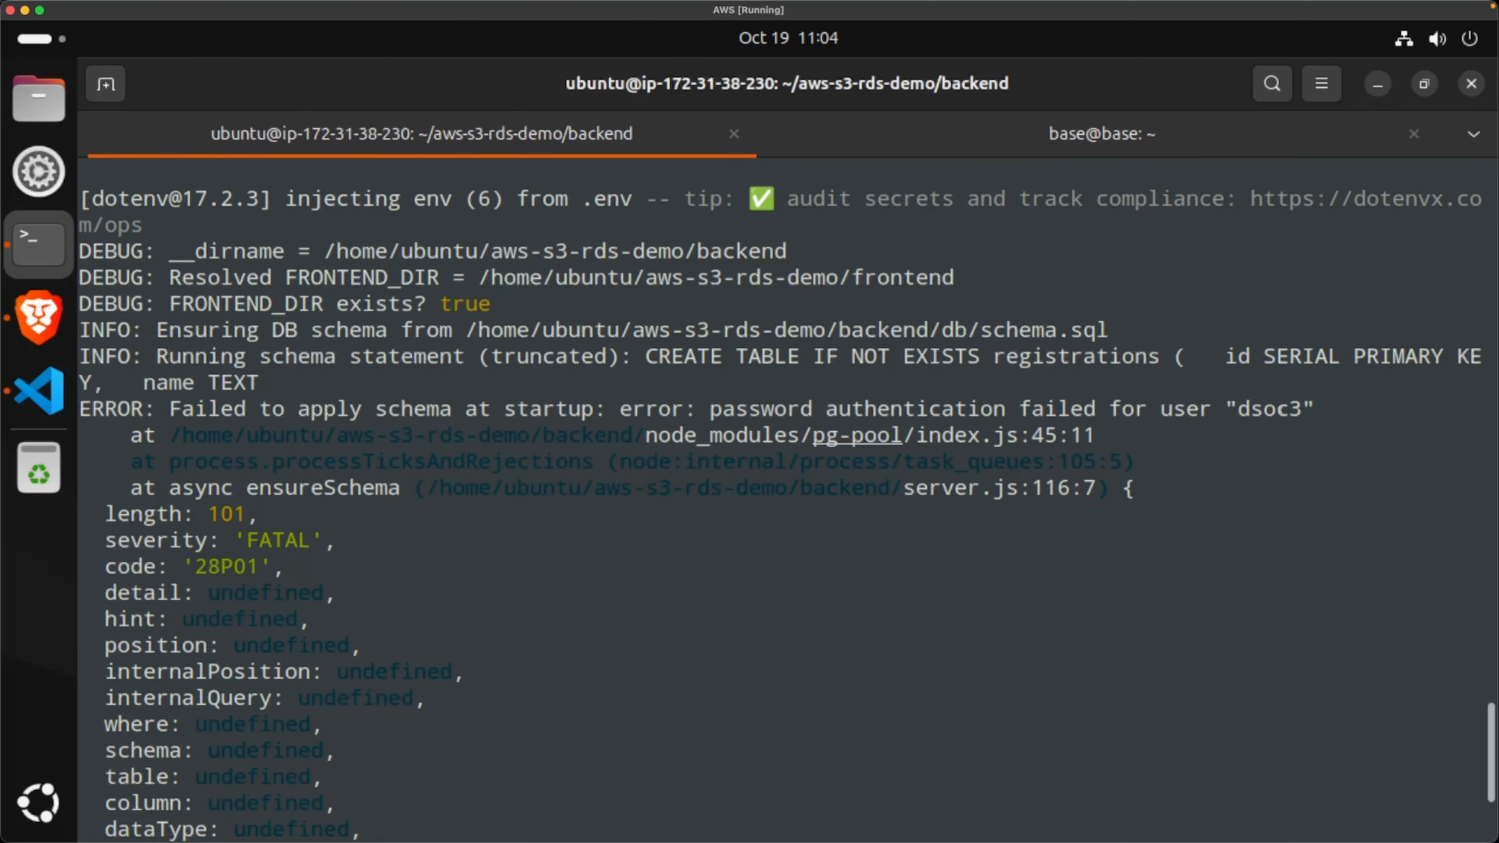
double_click(1269, 409)
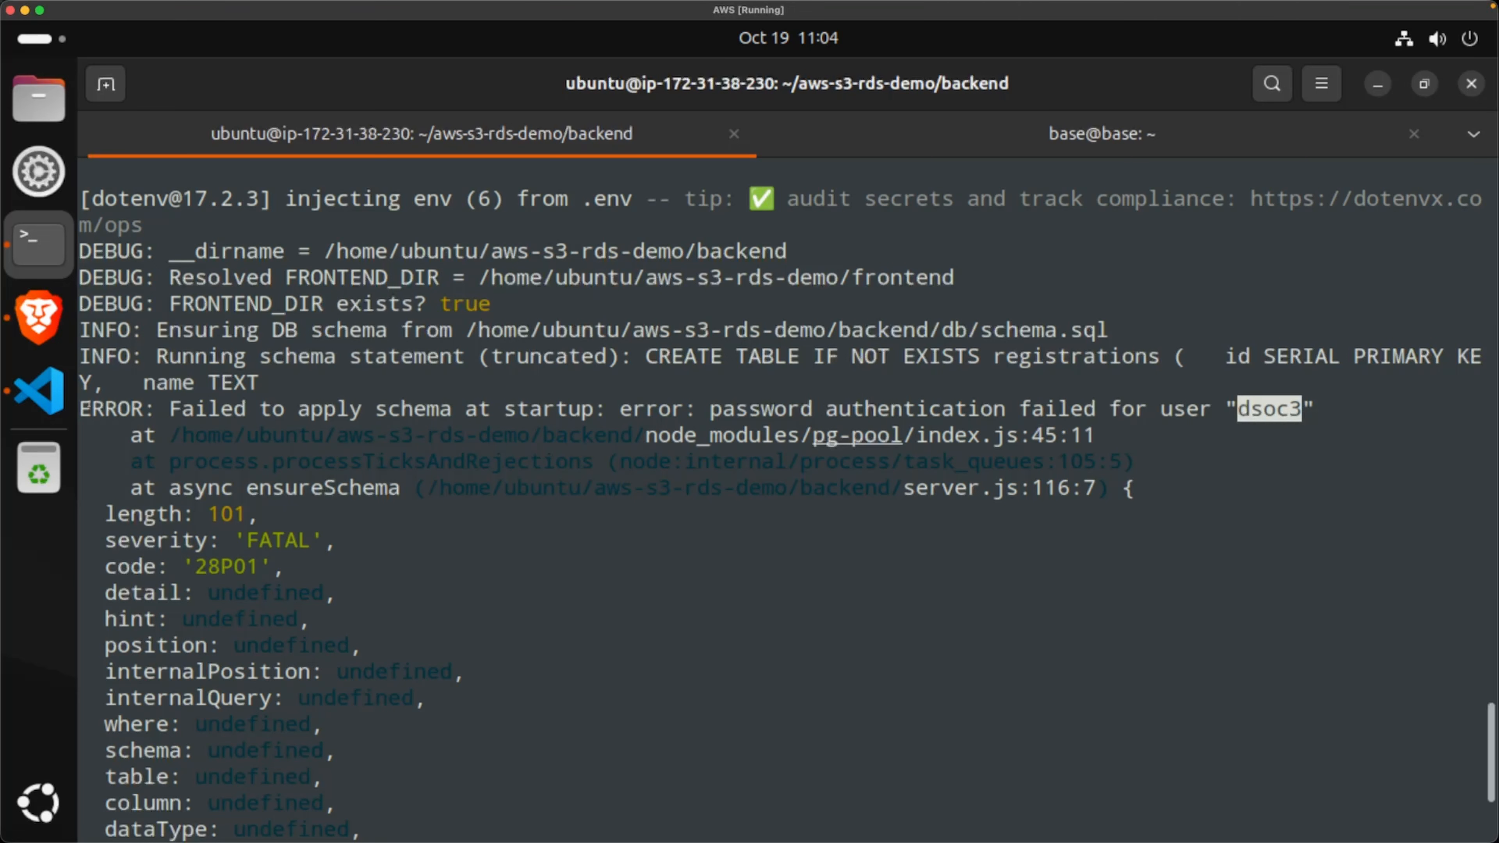
left_click_drag(81, 408, 643, 436)
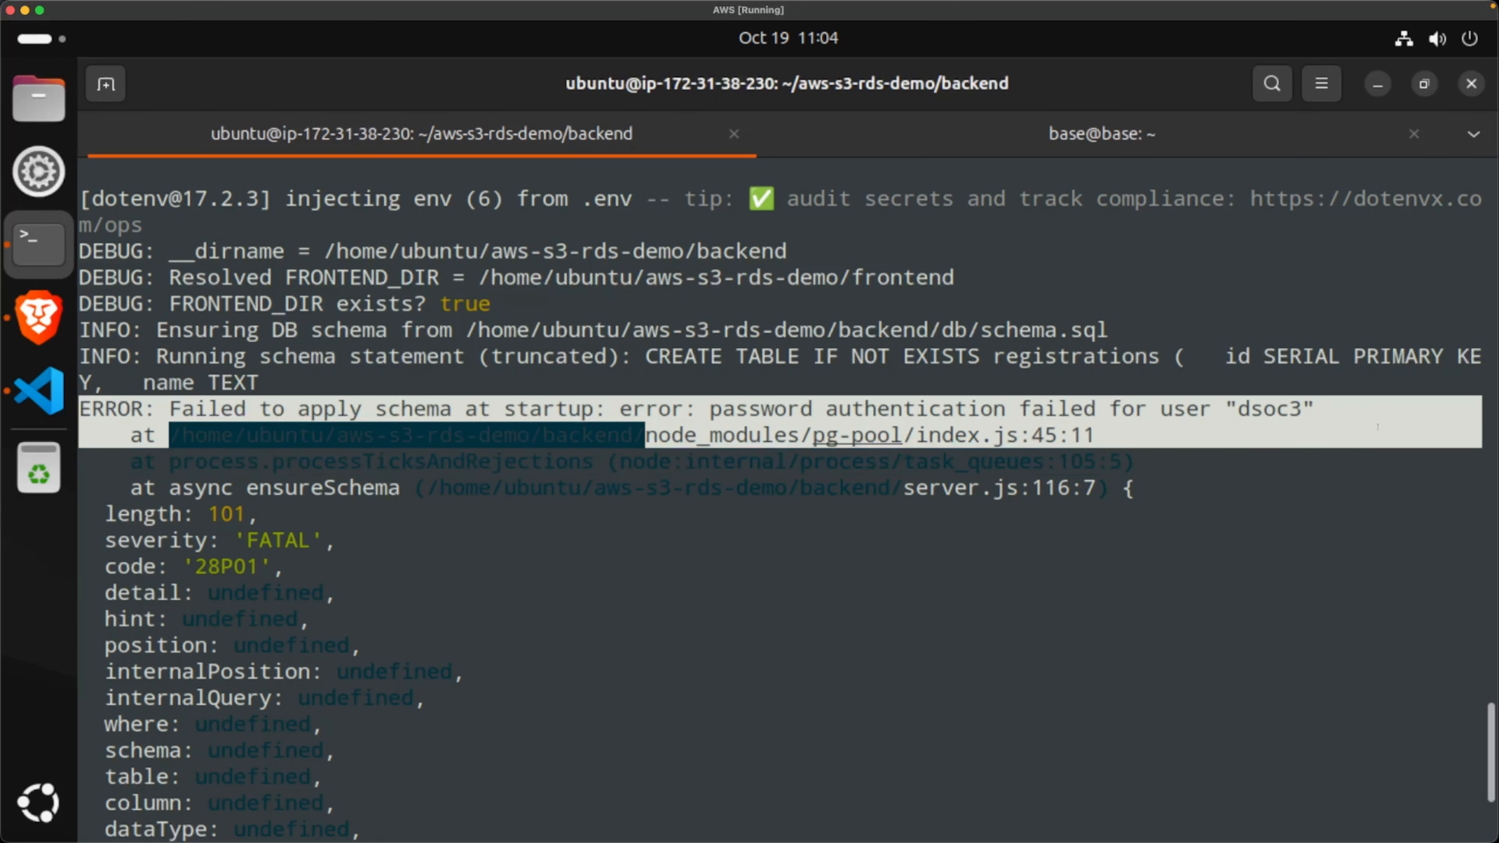
left_click(1060, 501)
Change PGUSER in the backend .env from dsoc3 to postgres in vim and save with :wq!
type("vim ")
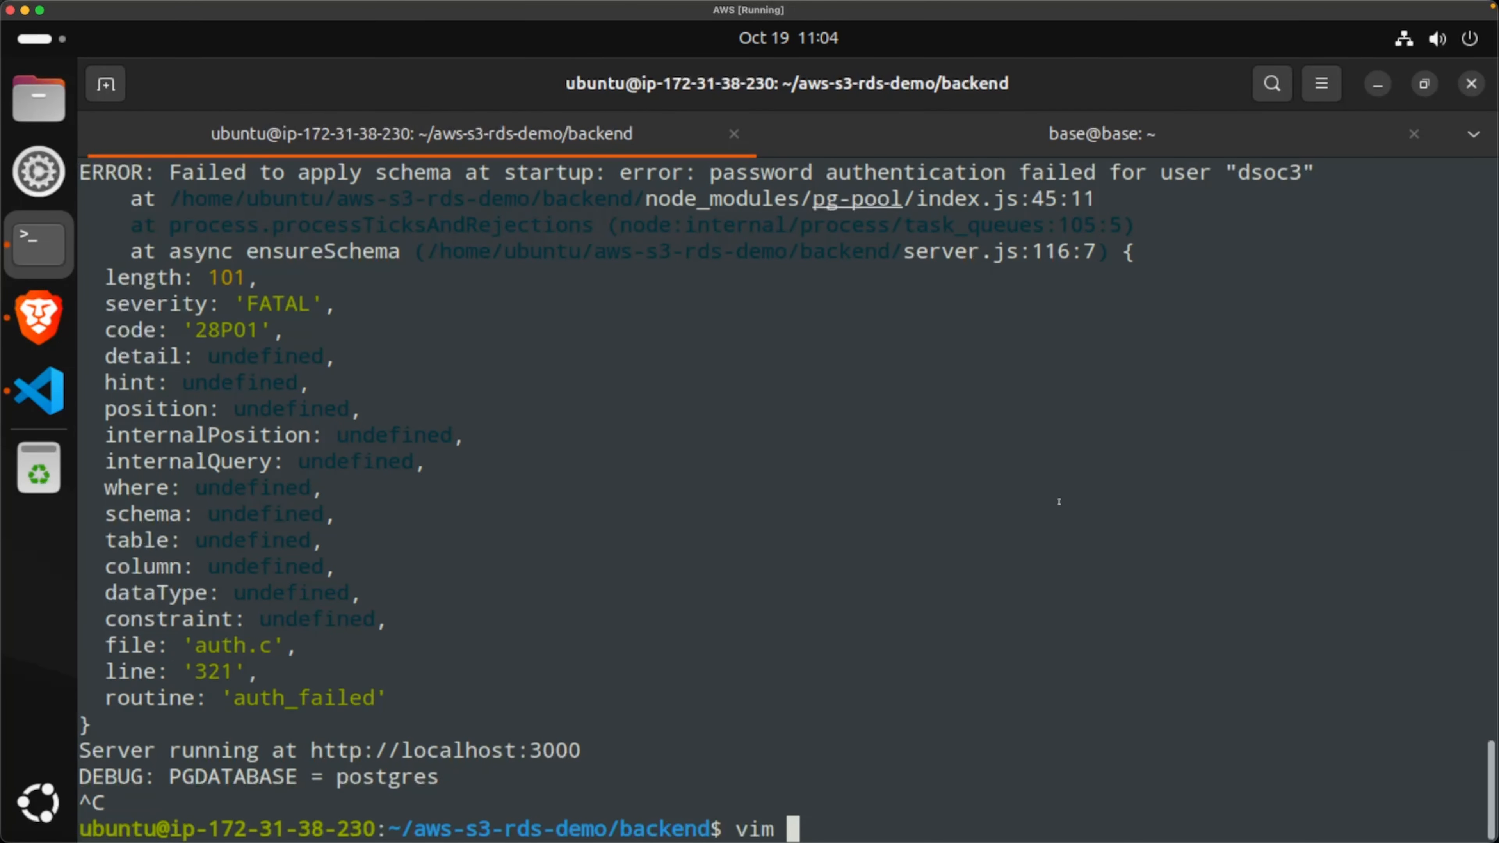
type(".env")
key("Return")
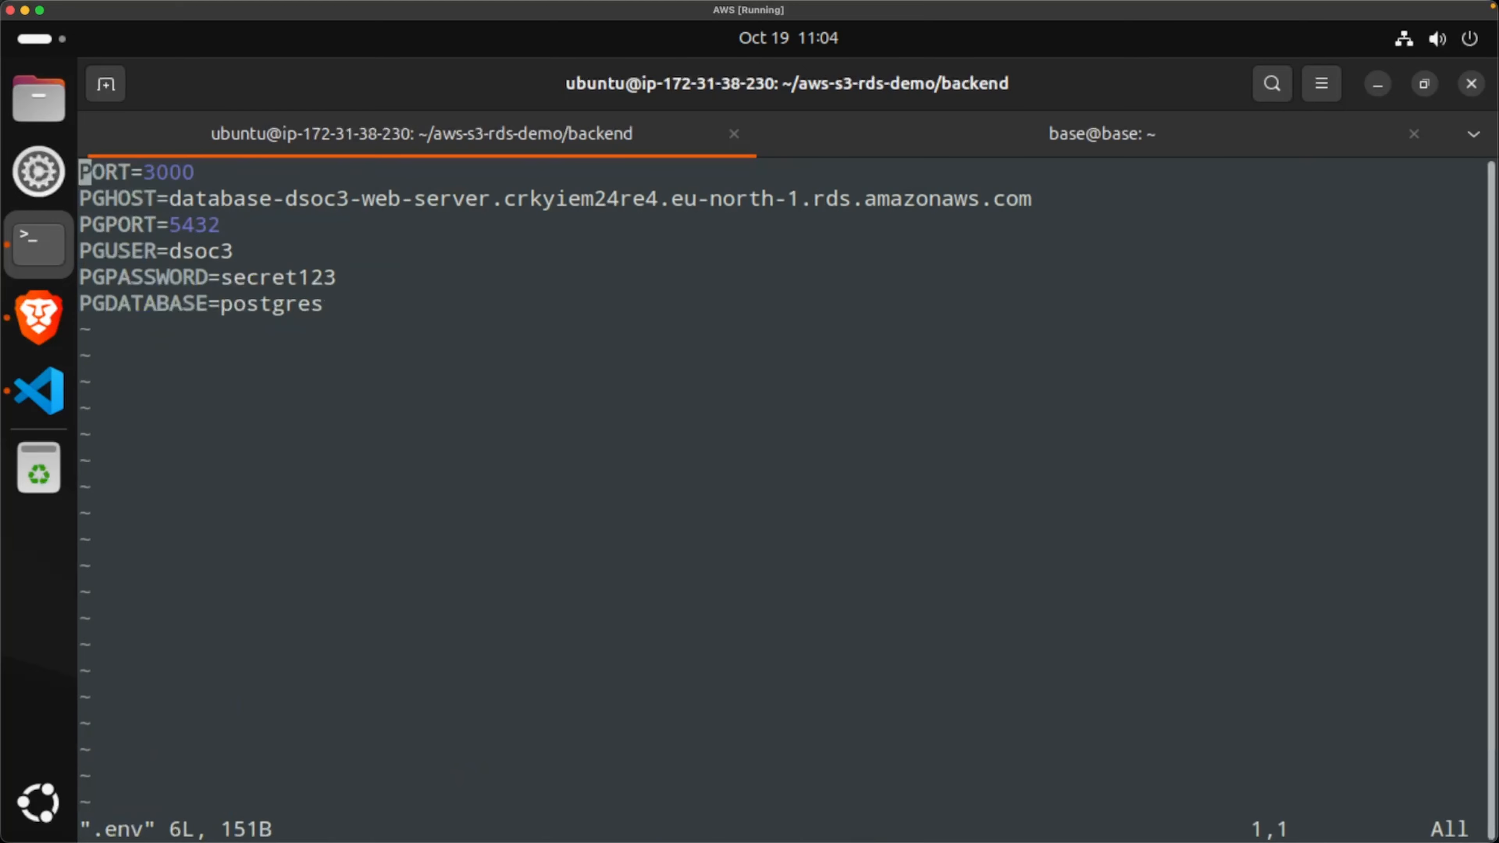
key("Down")
key("Down")
key("Down")
key("Down")
key("Up")
key("Right")
key("Right")
key("Right")
key("Right")
key("End")
key("Left")
key("Left")
key("Left")
key("Left")
key("4")
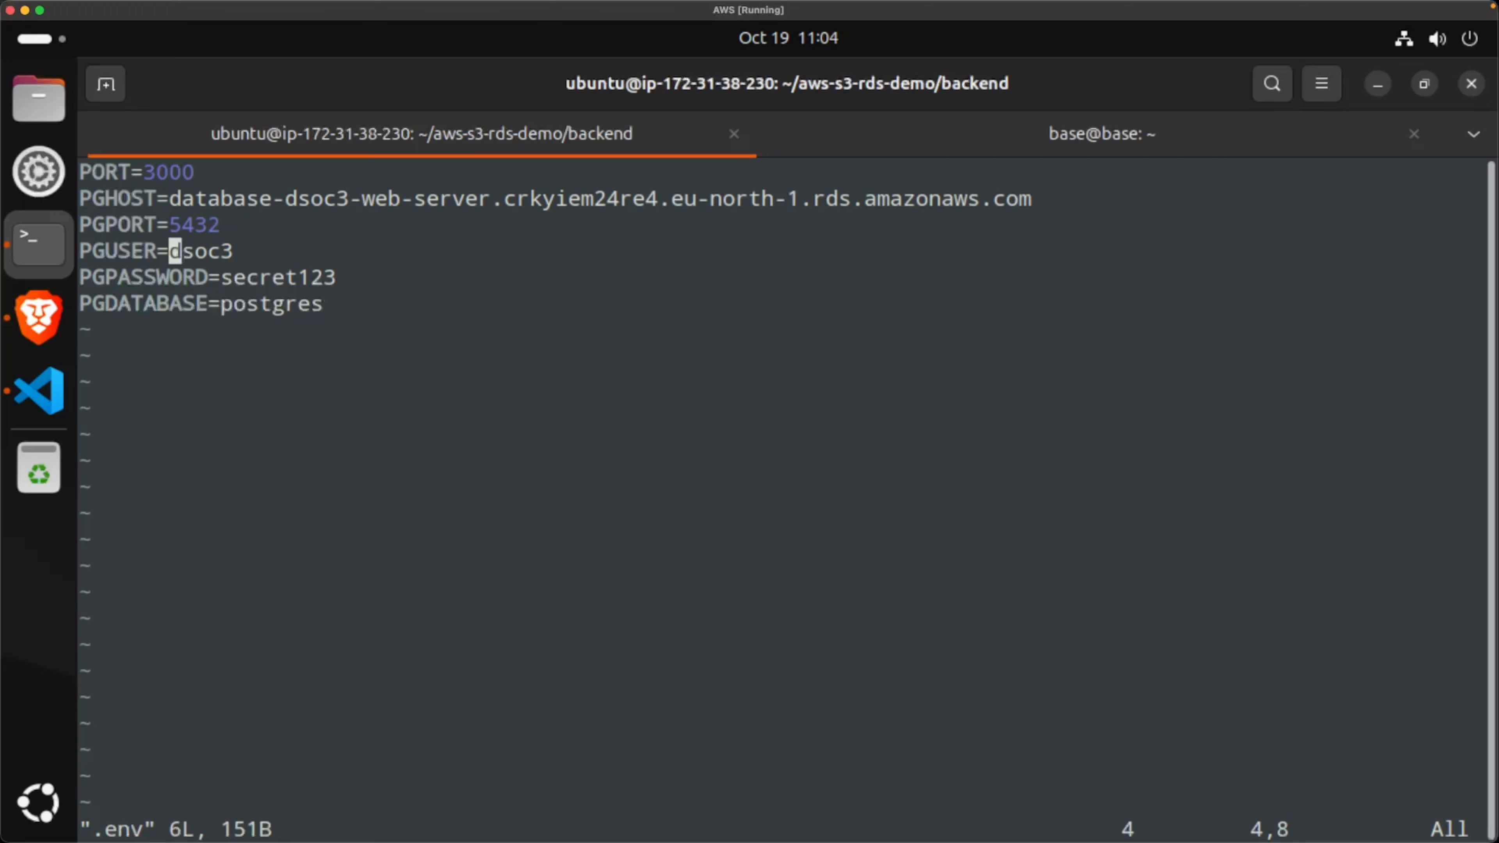
key("x")
type("xa")
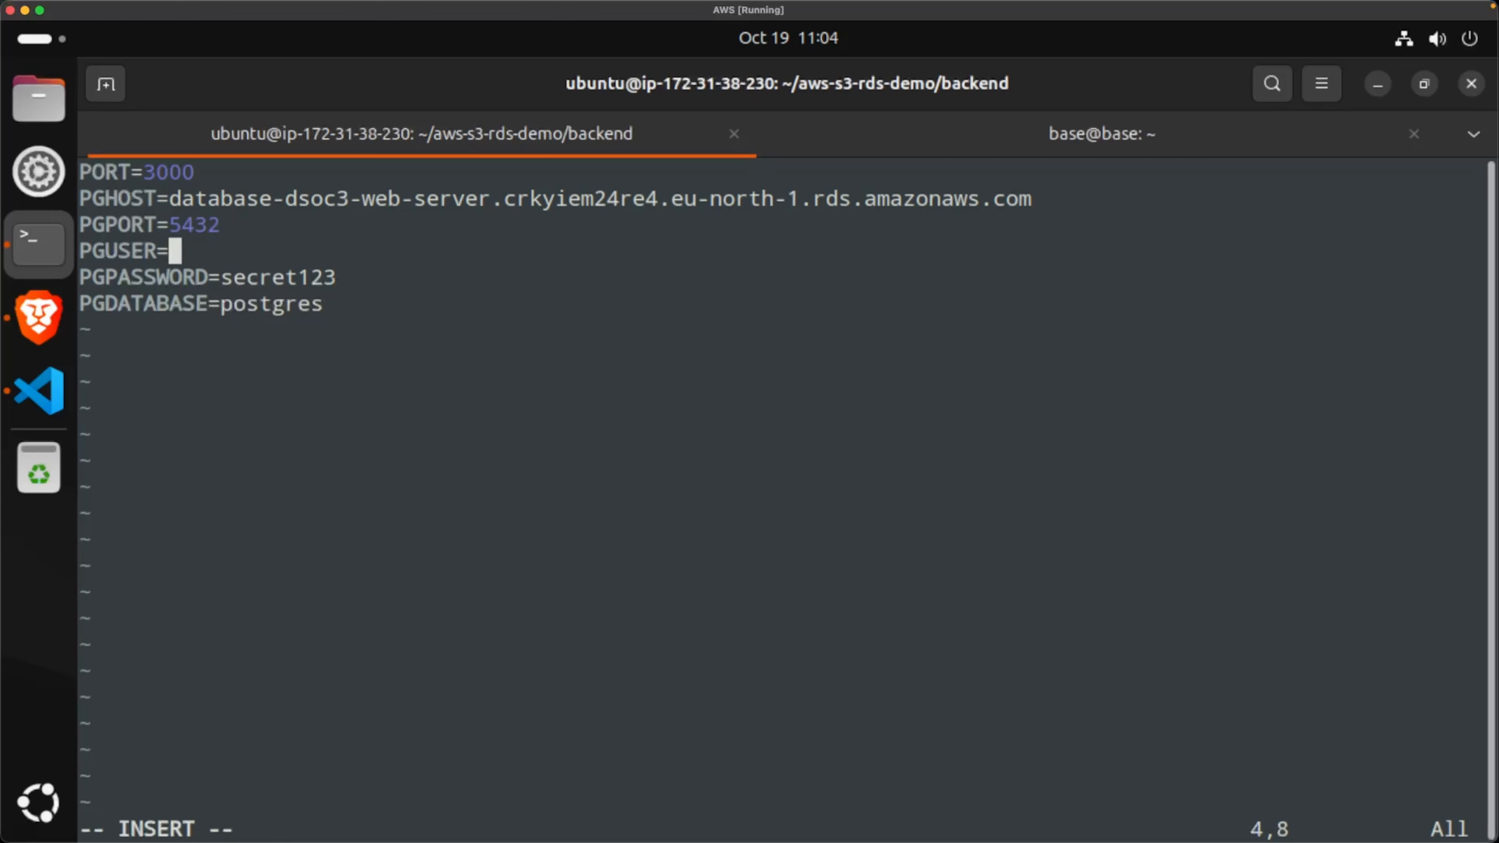
type("postgres")
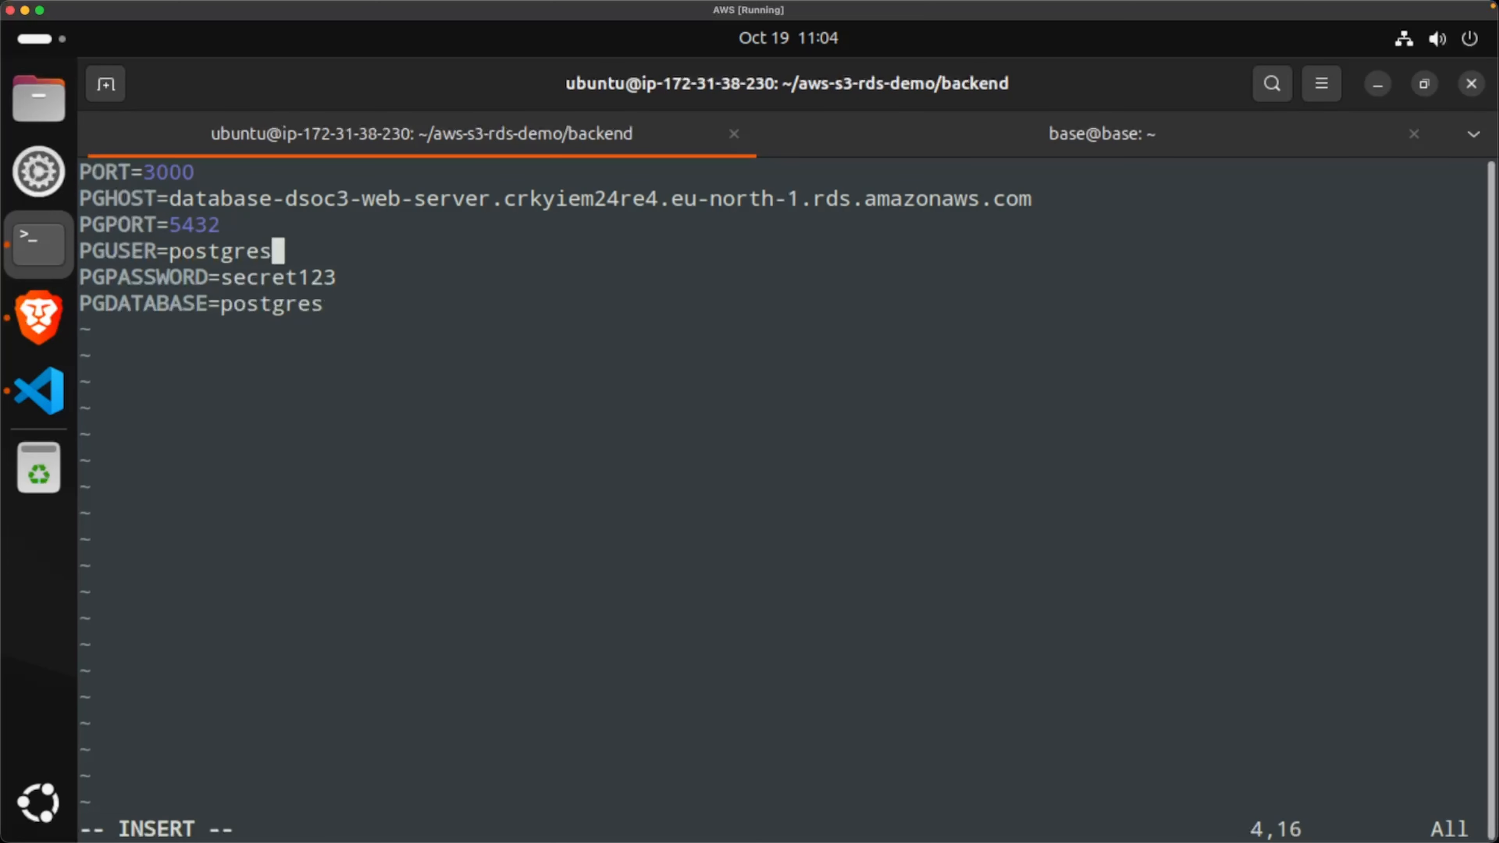
key("Escape")
type(":wq!")
key("Return")
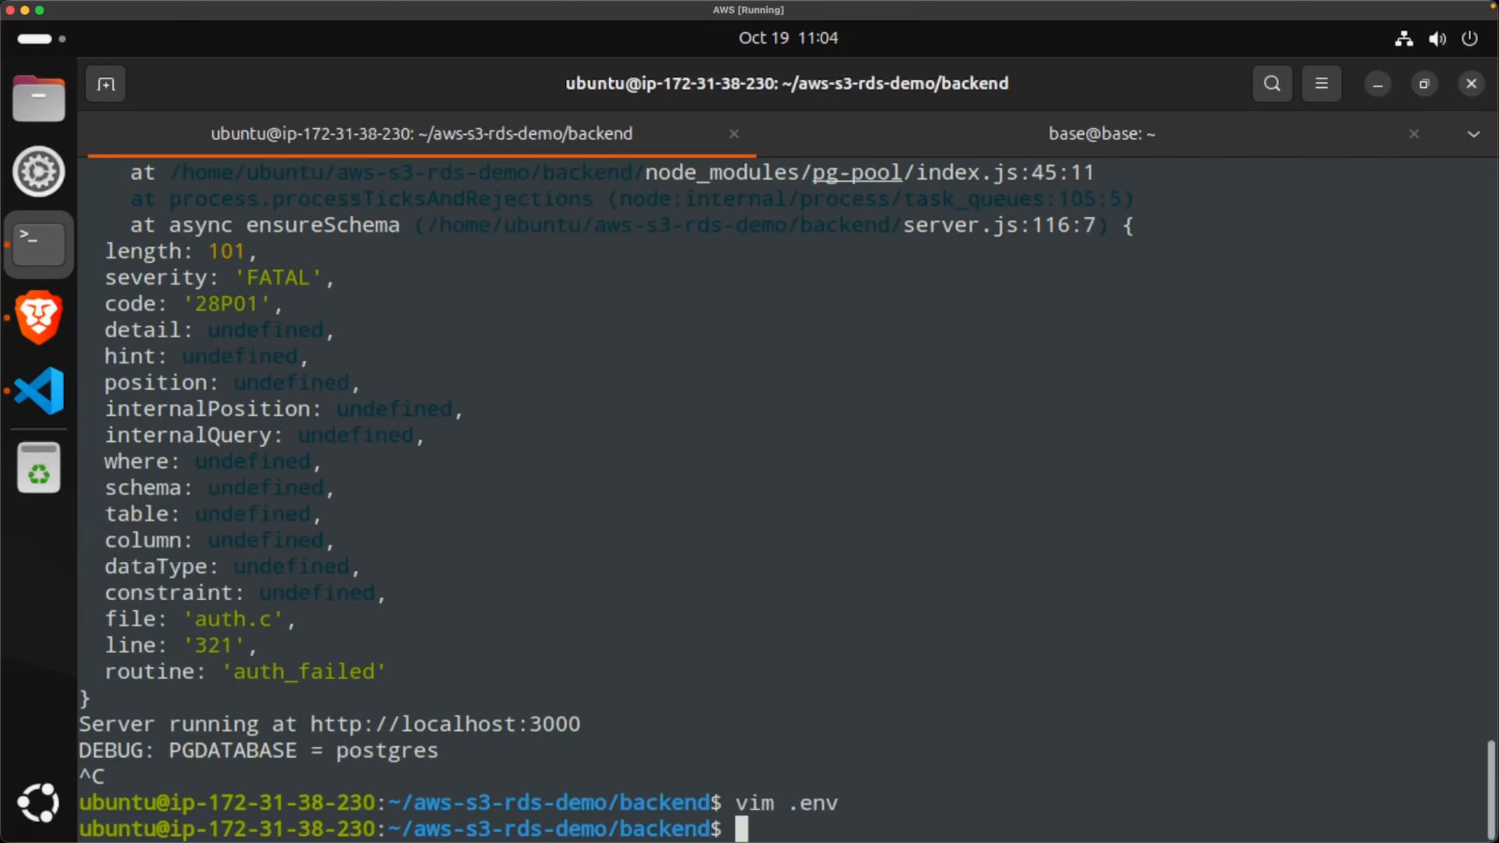
Reinstall the dotenv package with npm install dotenv and clear the terminal.
key("Up")
key("Up")
key("Up")
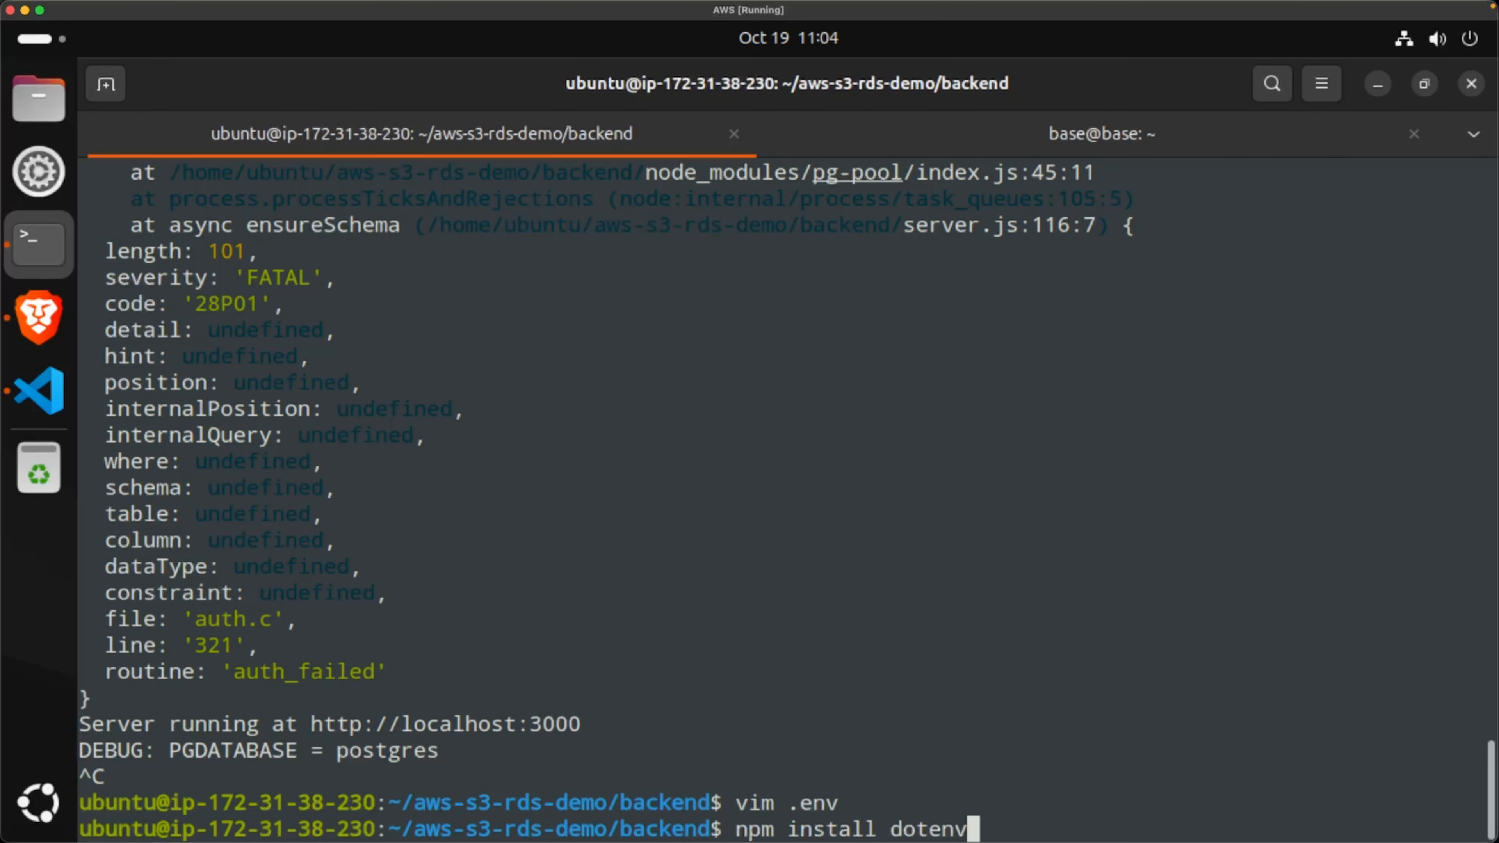
key("Up")
key("Down")
key("Return")
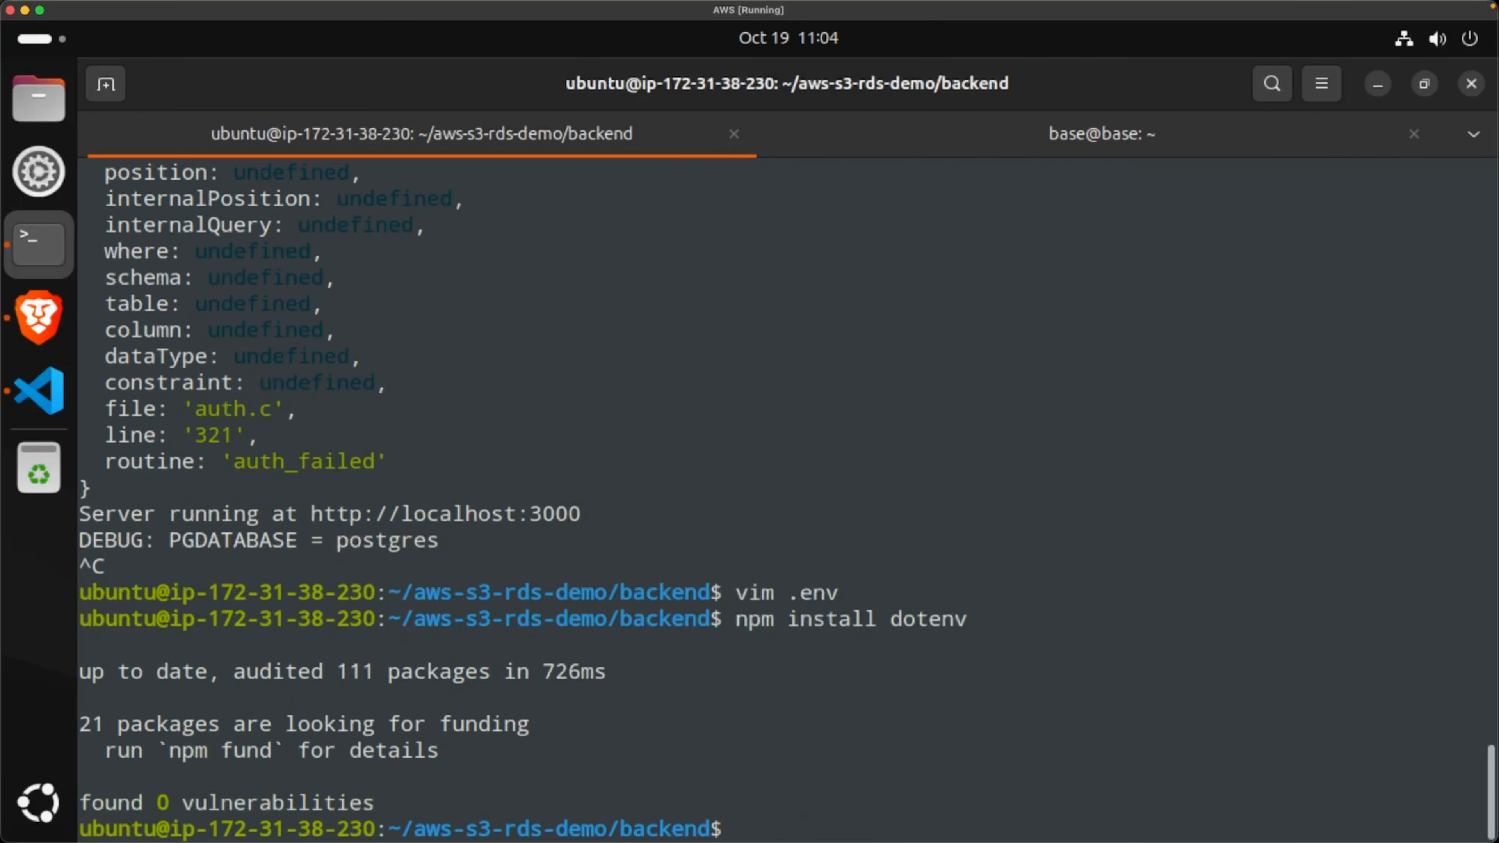
key("ctrl+l")
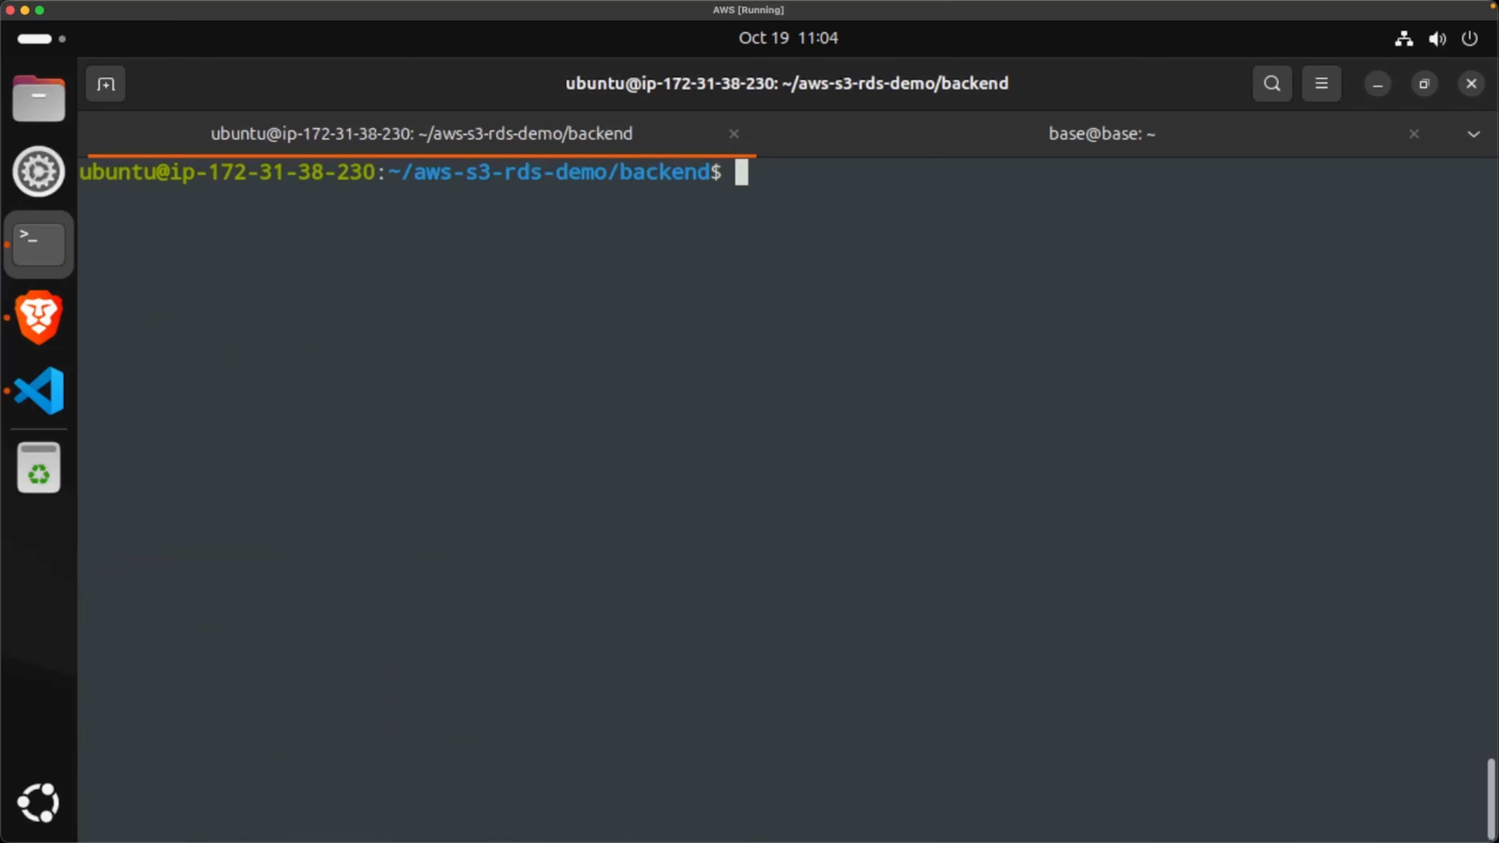
Run npm start and confirm the schema is ensured and the server runs on localhost:3000.
key("Up")
key("Up")
key("Up")
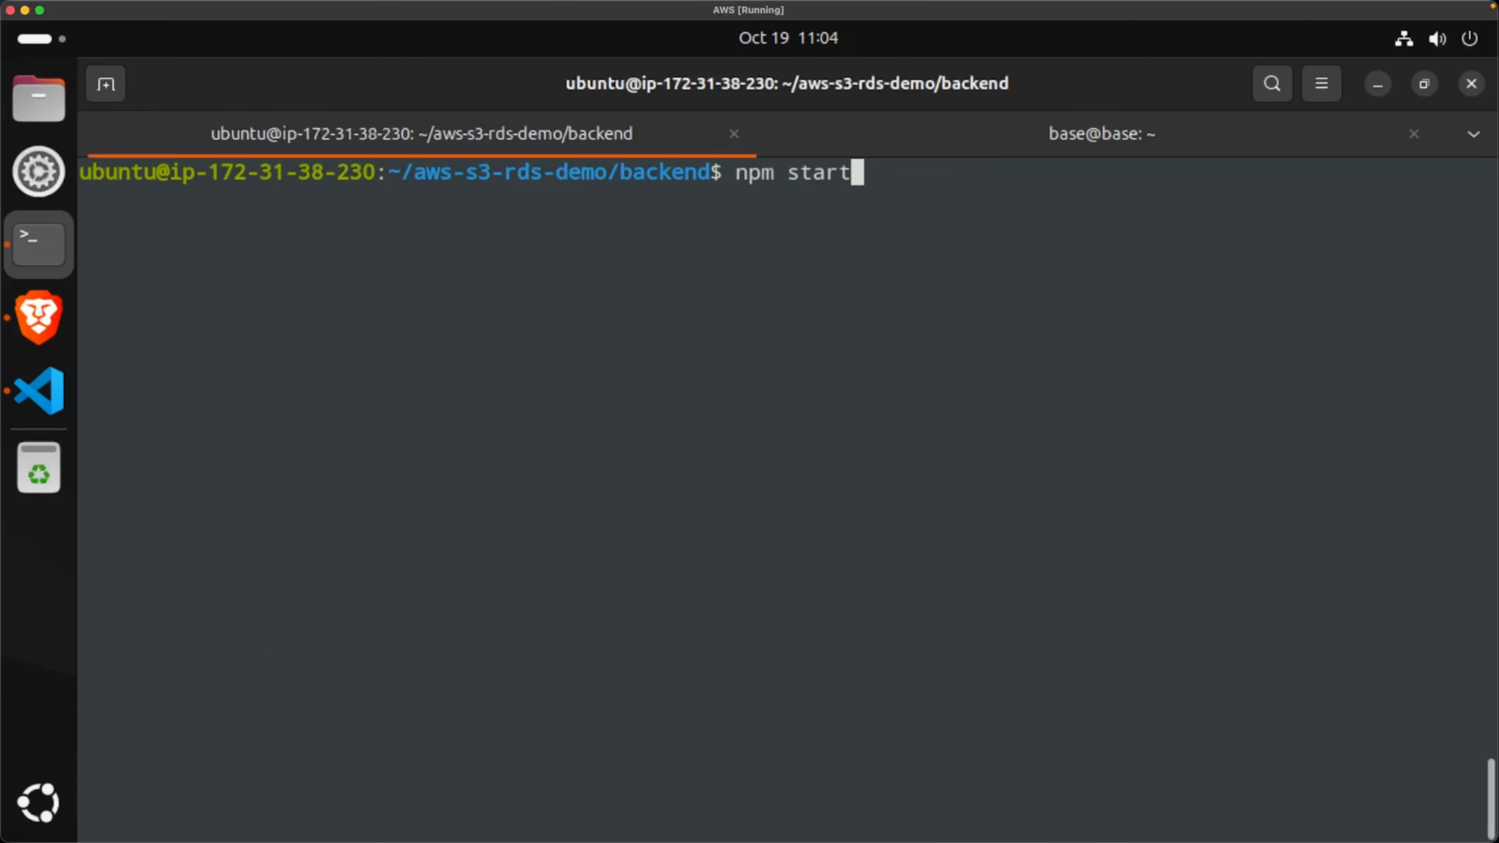
key("Return")
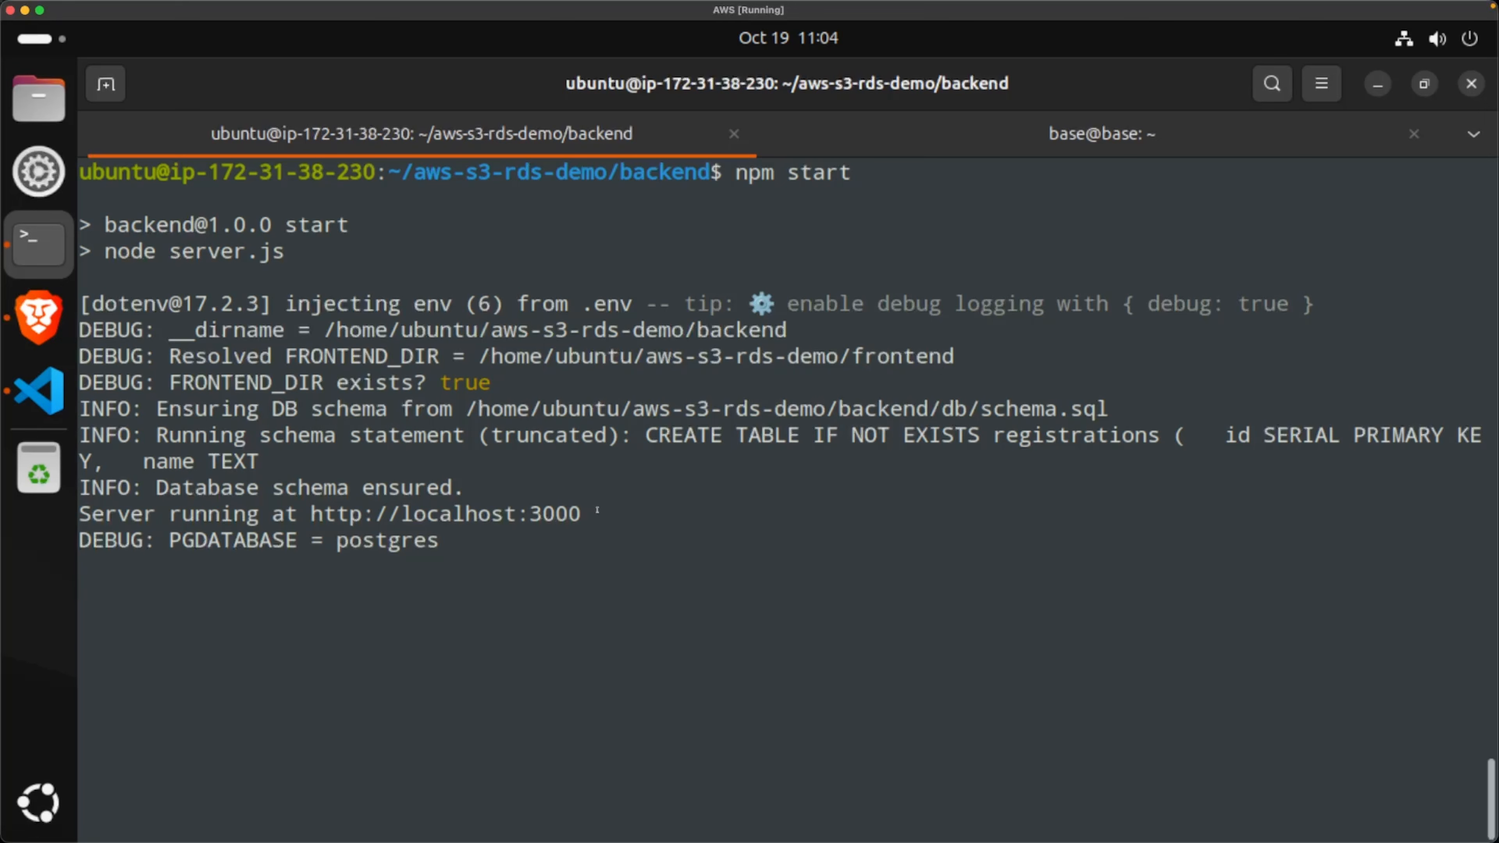
left_click_drag(596, 512, 75, 485)
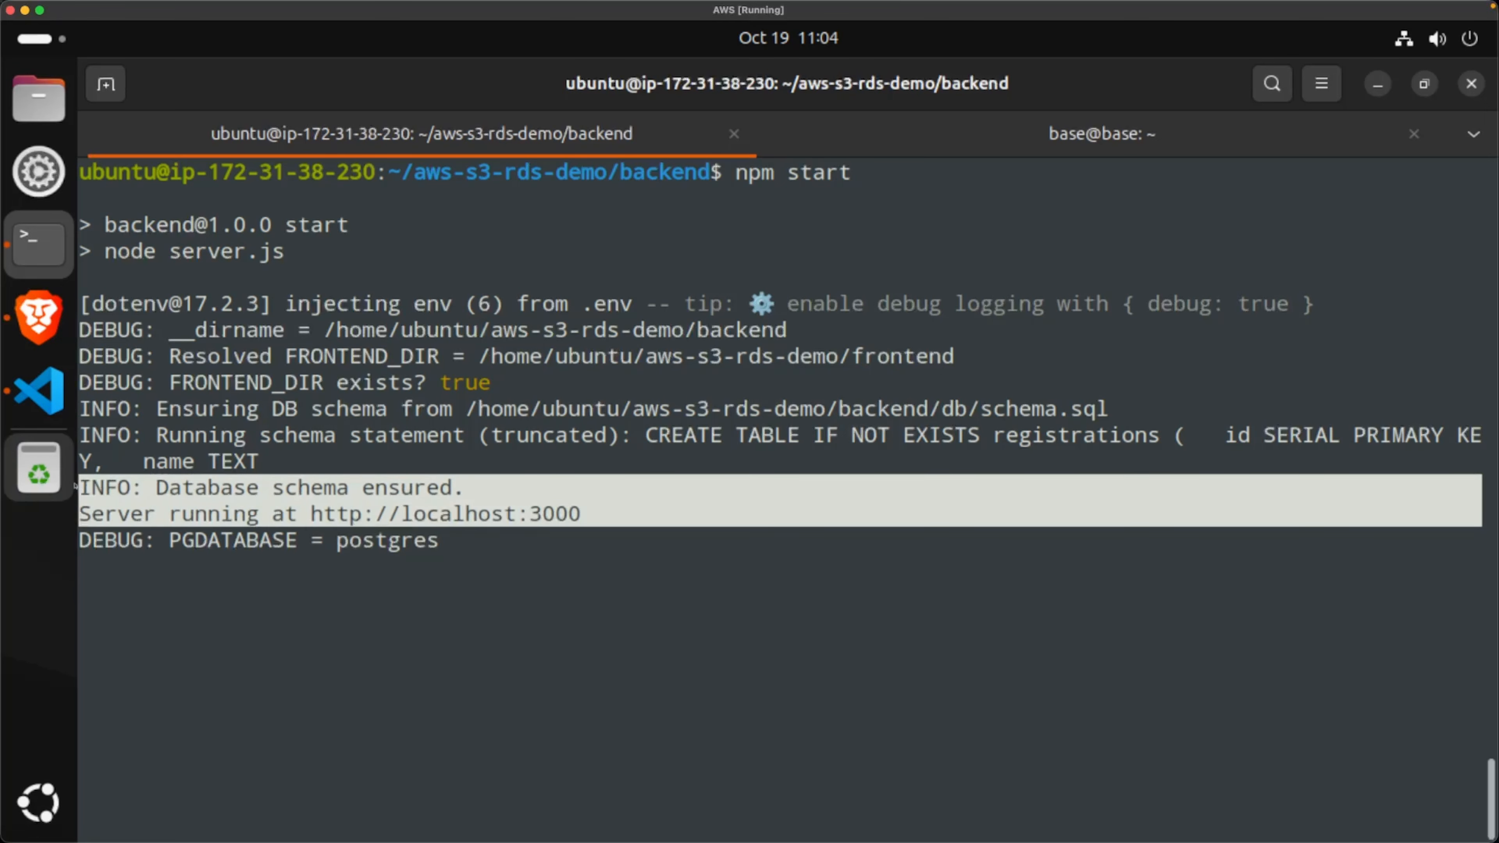
left_click(362, 361)
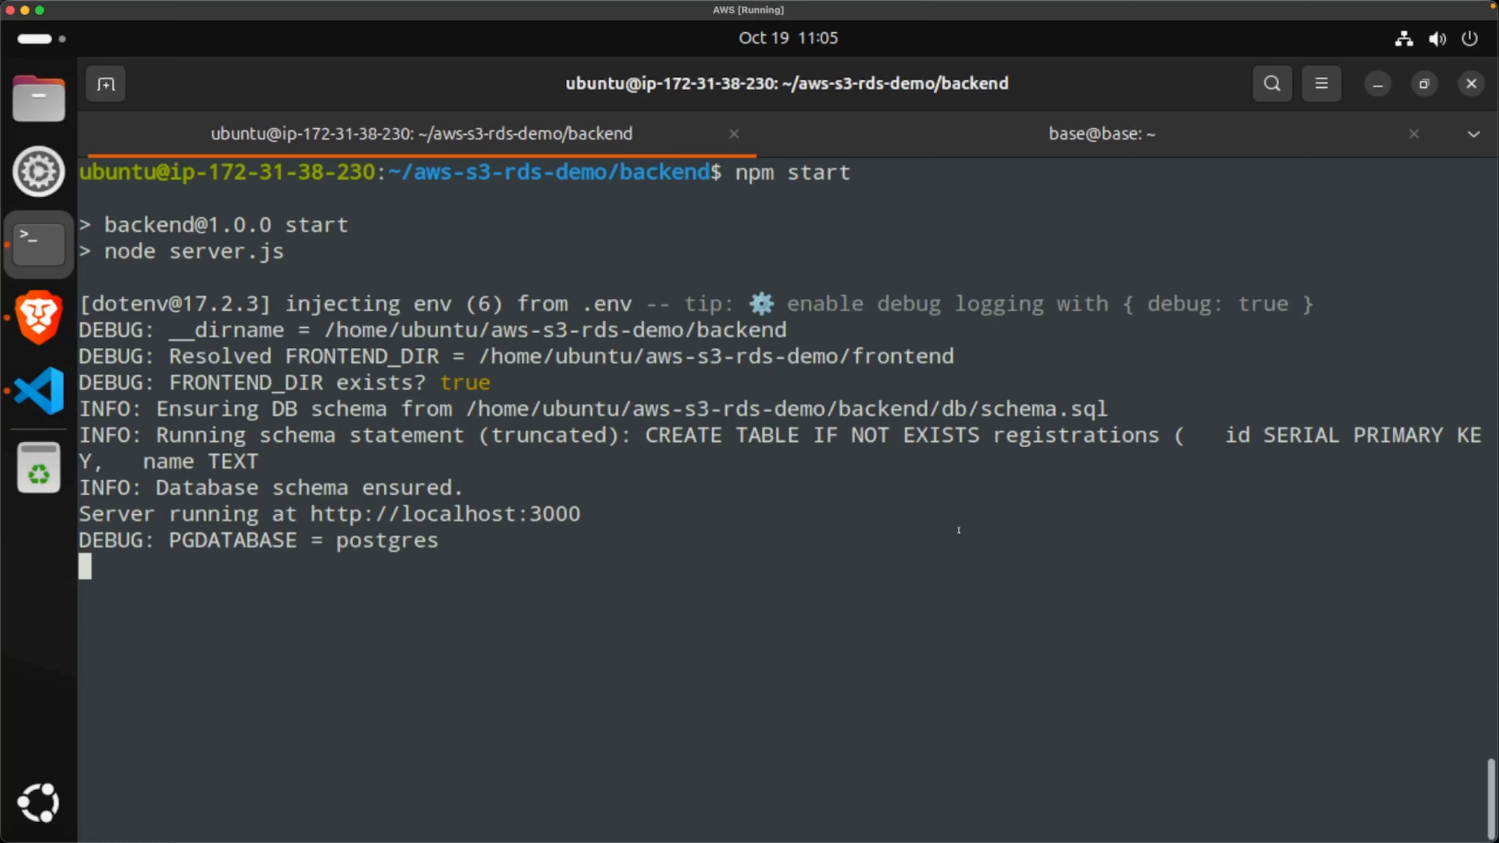
double_click(1050, 440)
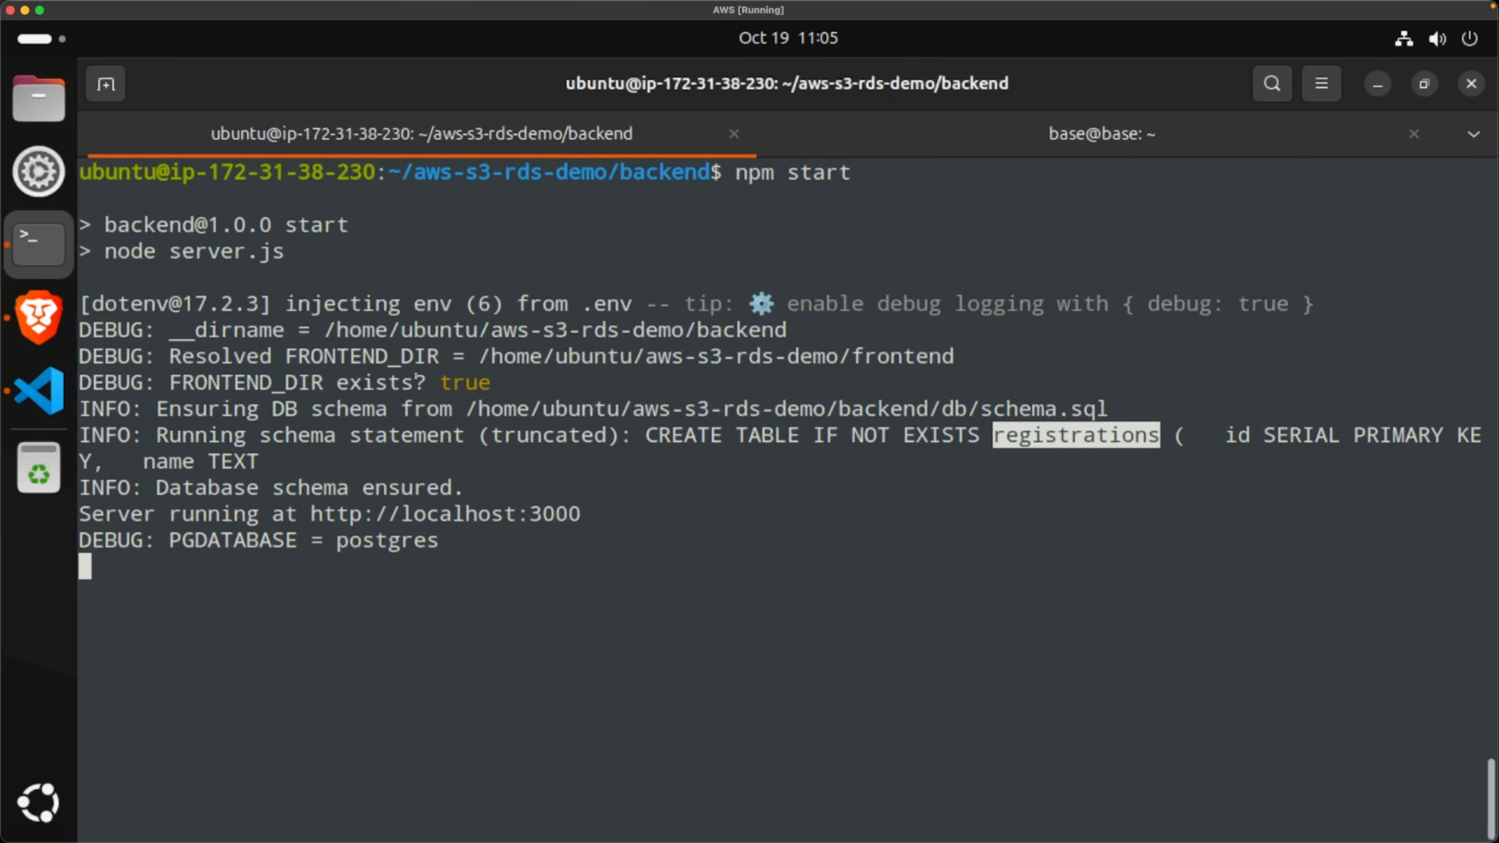
key("ctrl+Right")
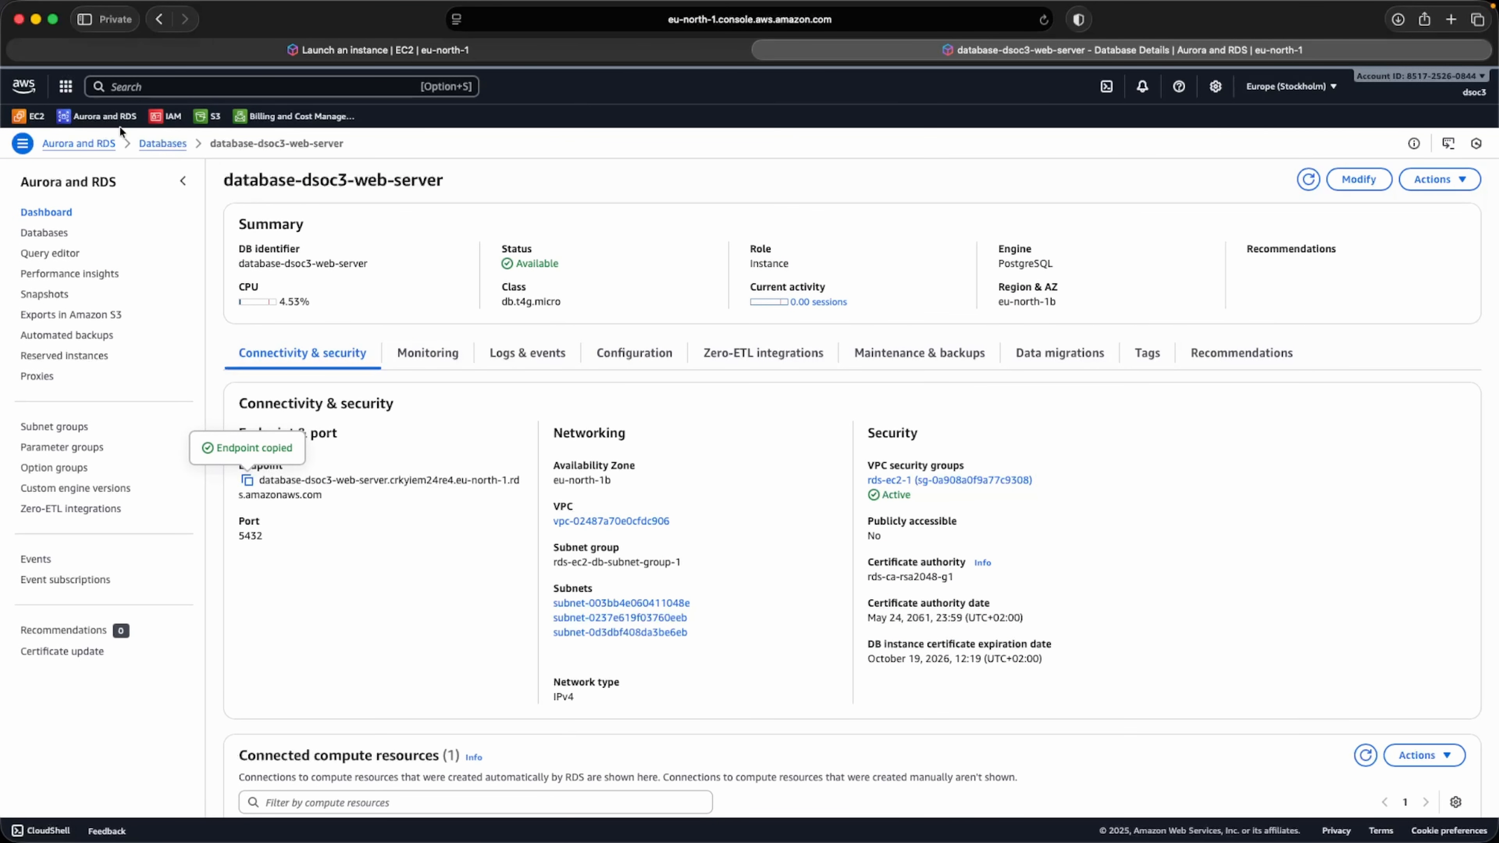
Open the DSOC3-Web-Server instance from the running EC2 instances list.
left_click(31, 116)
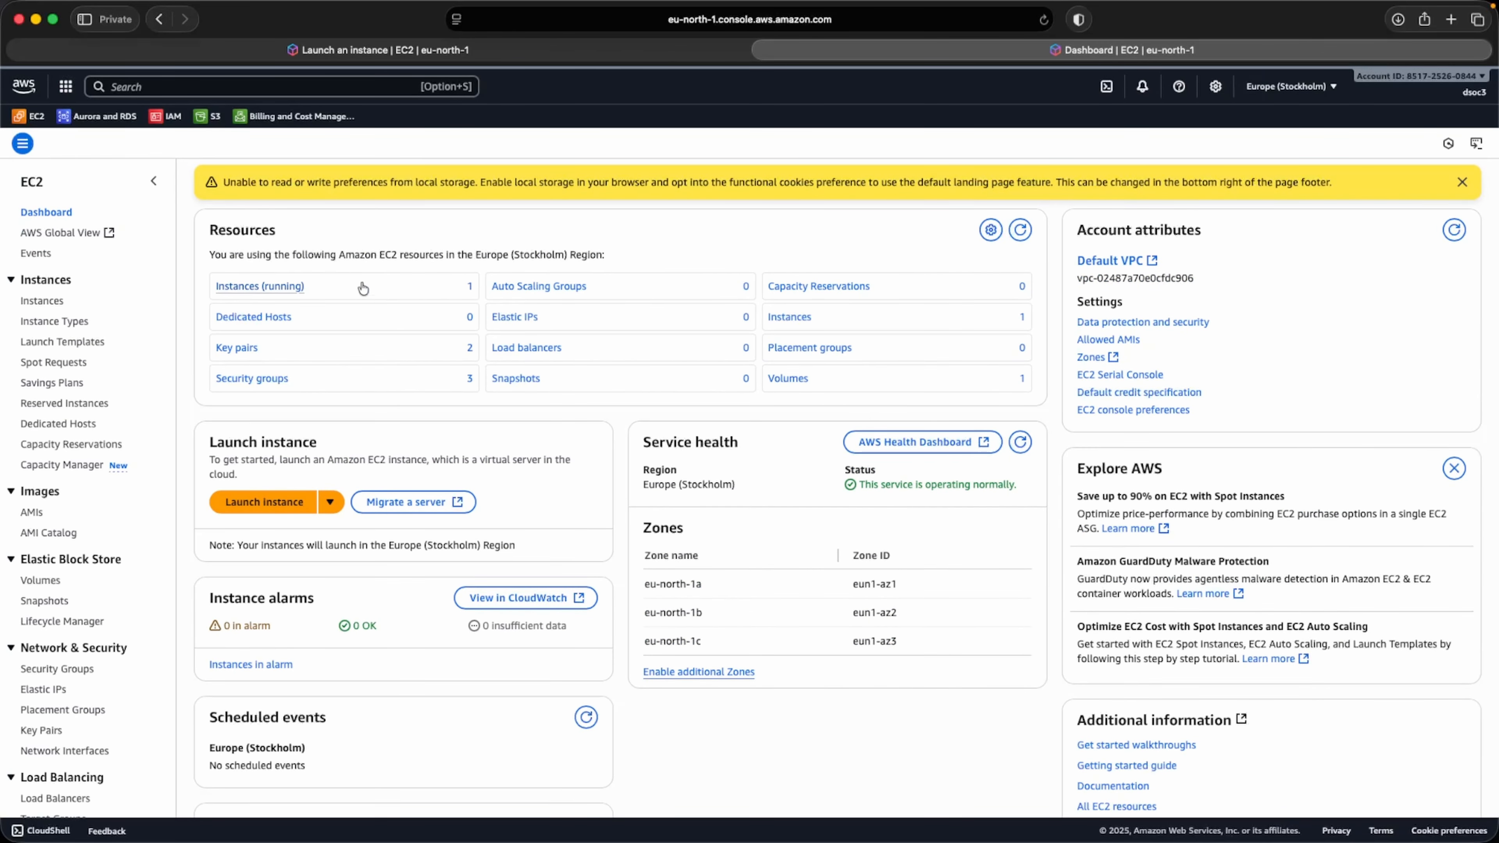
left_click(292, 286)
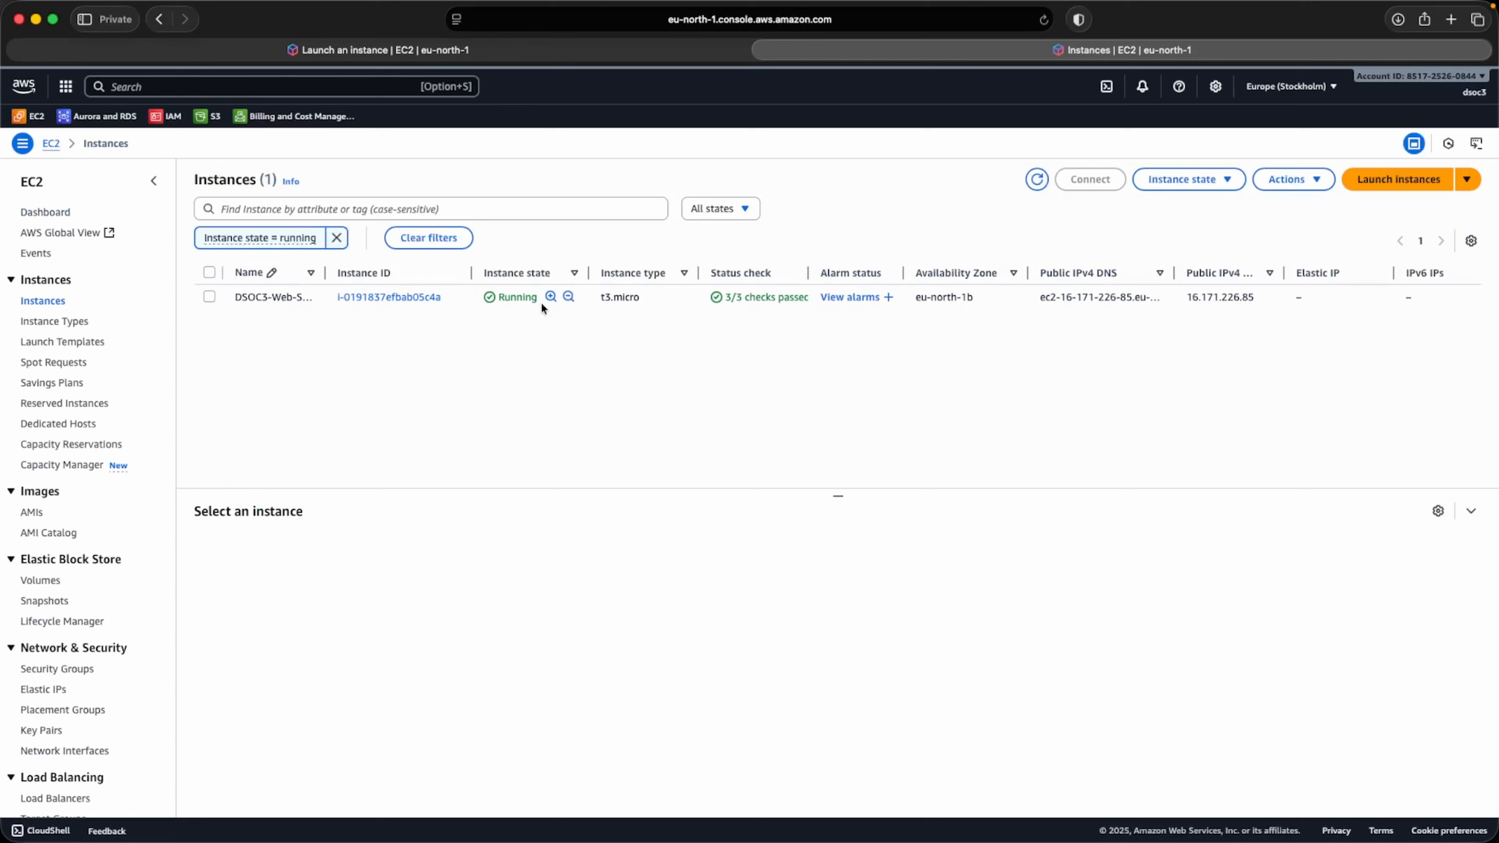
left_click(280, 296)
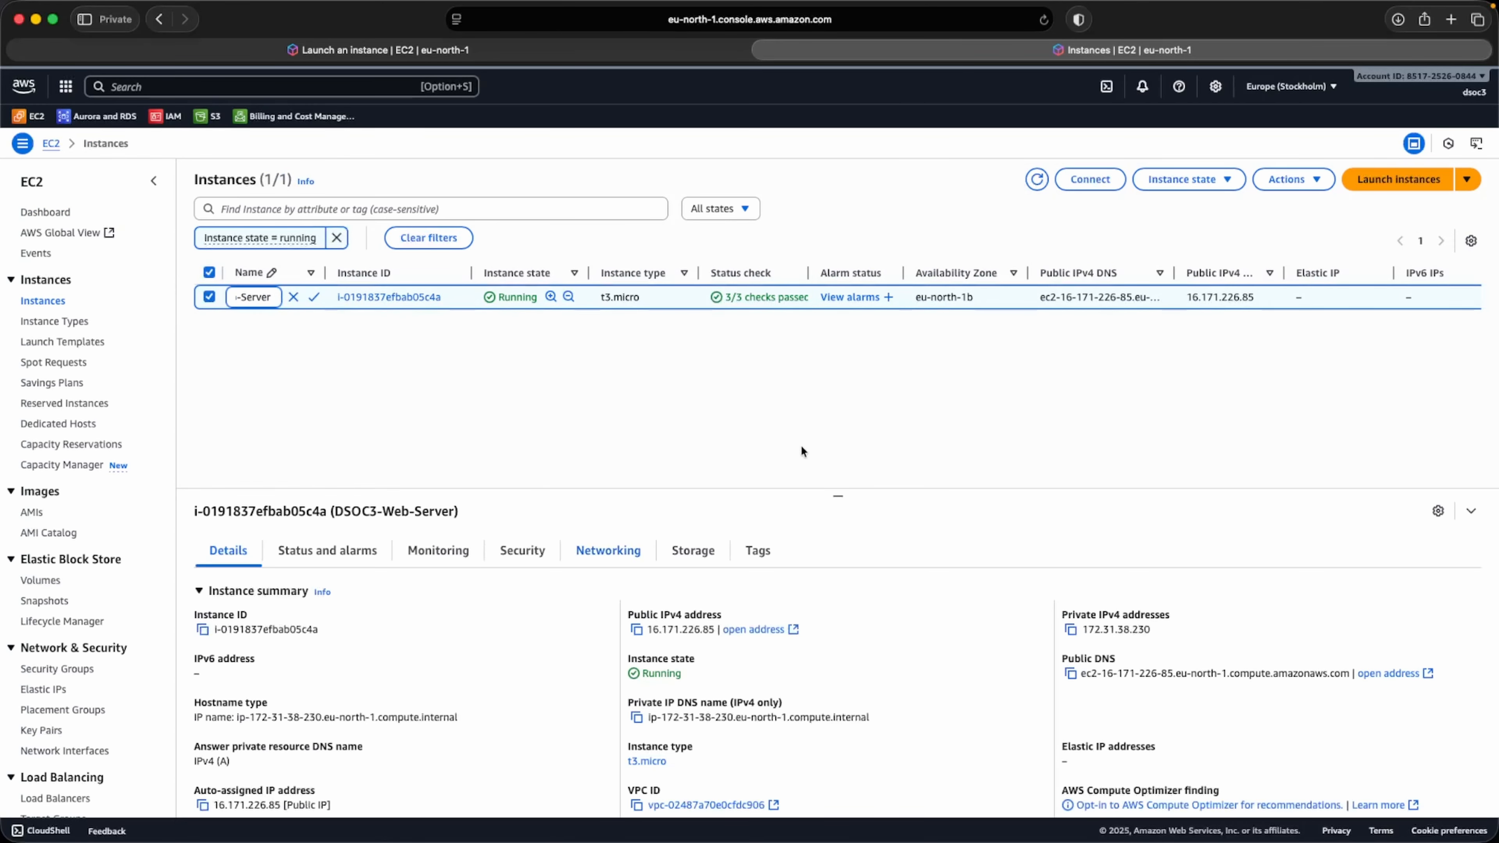
left_click(827, 420)
Copy the public IPv4 address 16.171.226.85 and paste it into a new browser tab.
left_click(1399, 676)
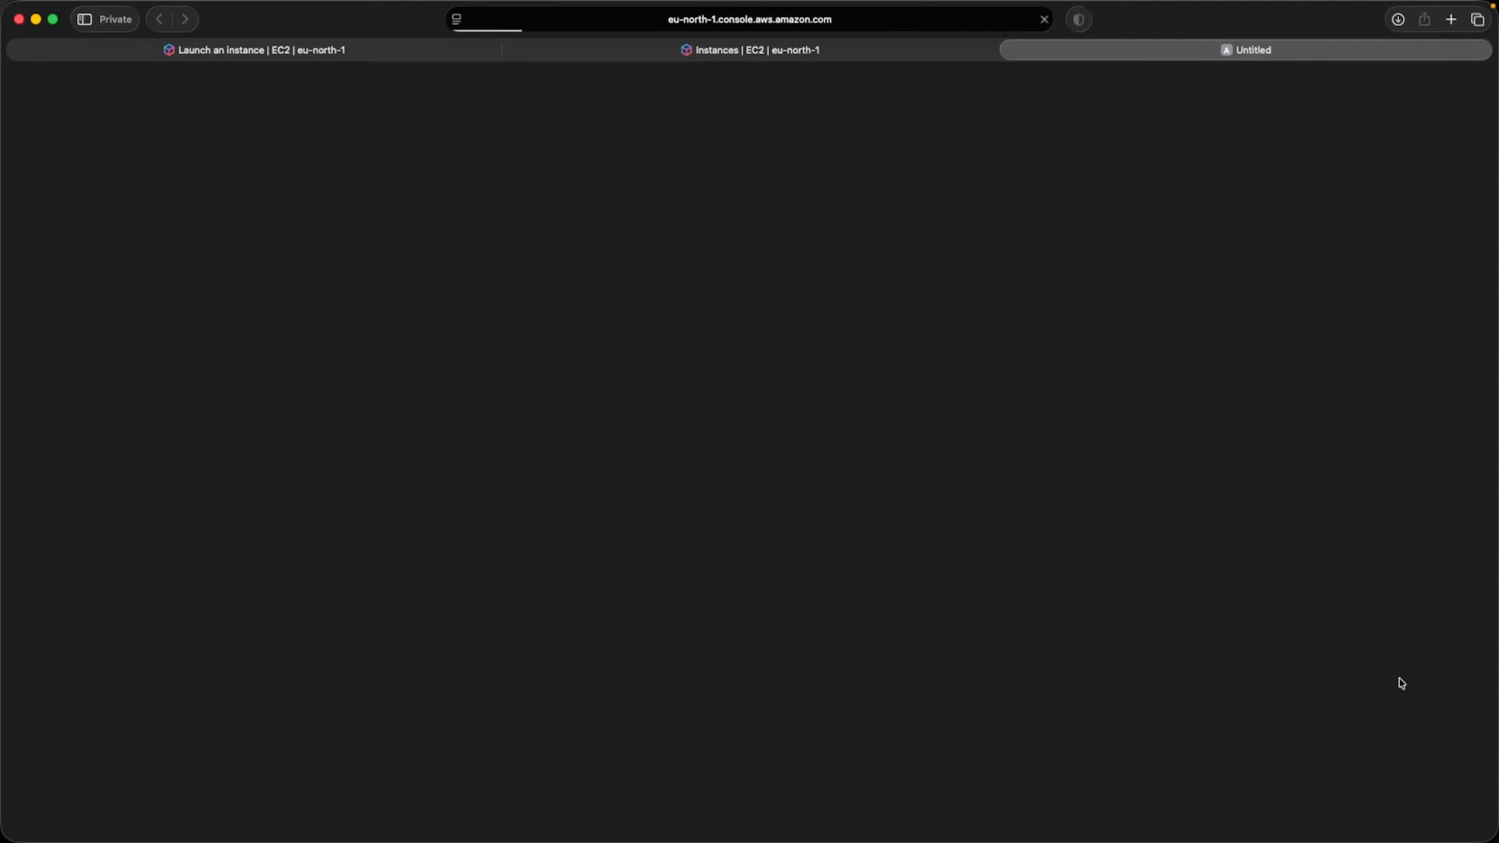
key("ctrl+shift+Tab")
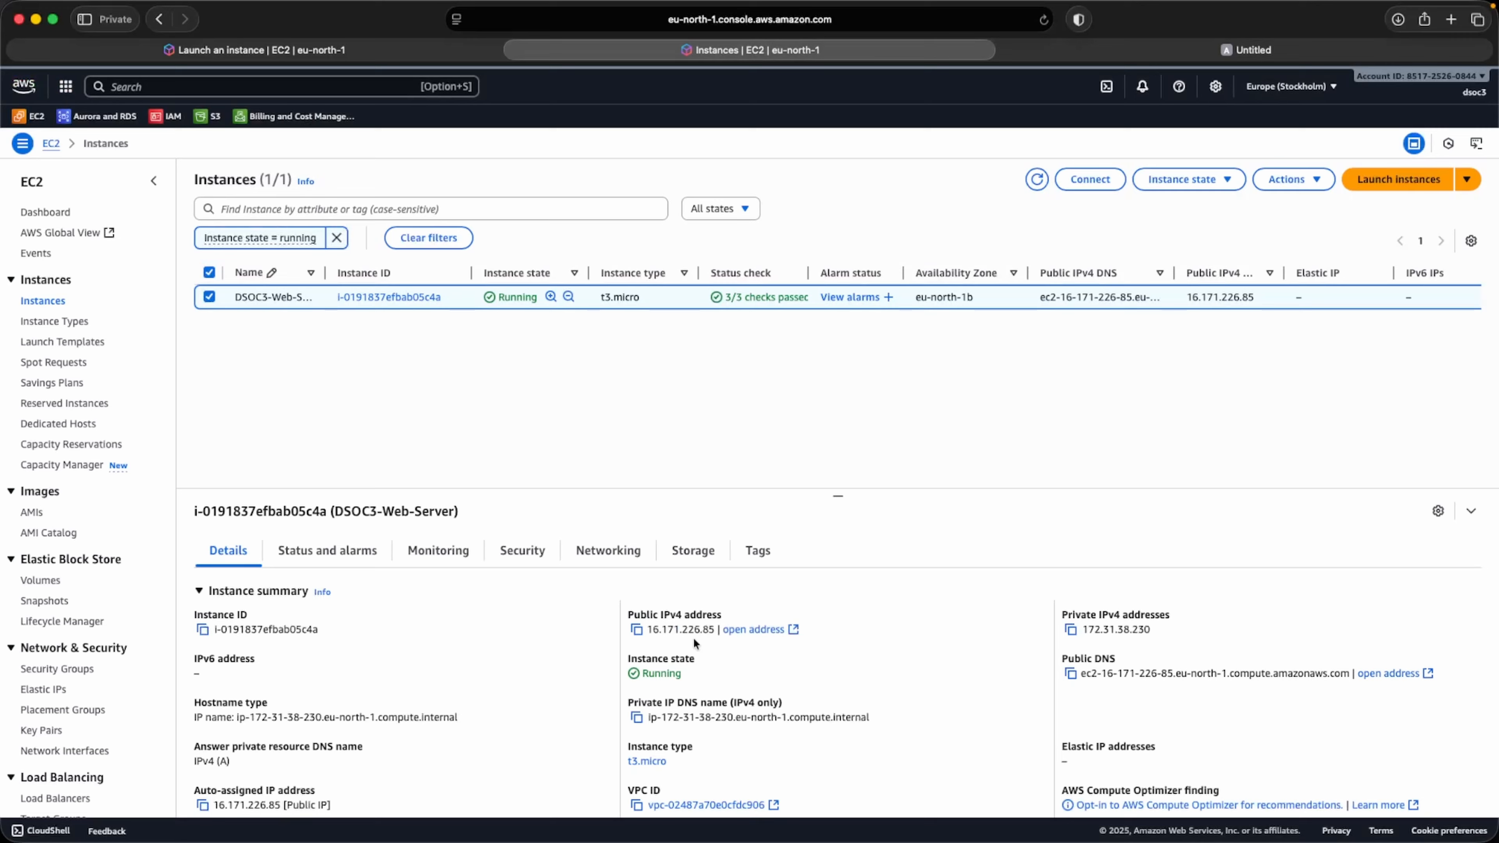
left_click(636, 629)
key("ctrl+Tab")
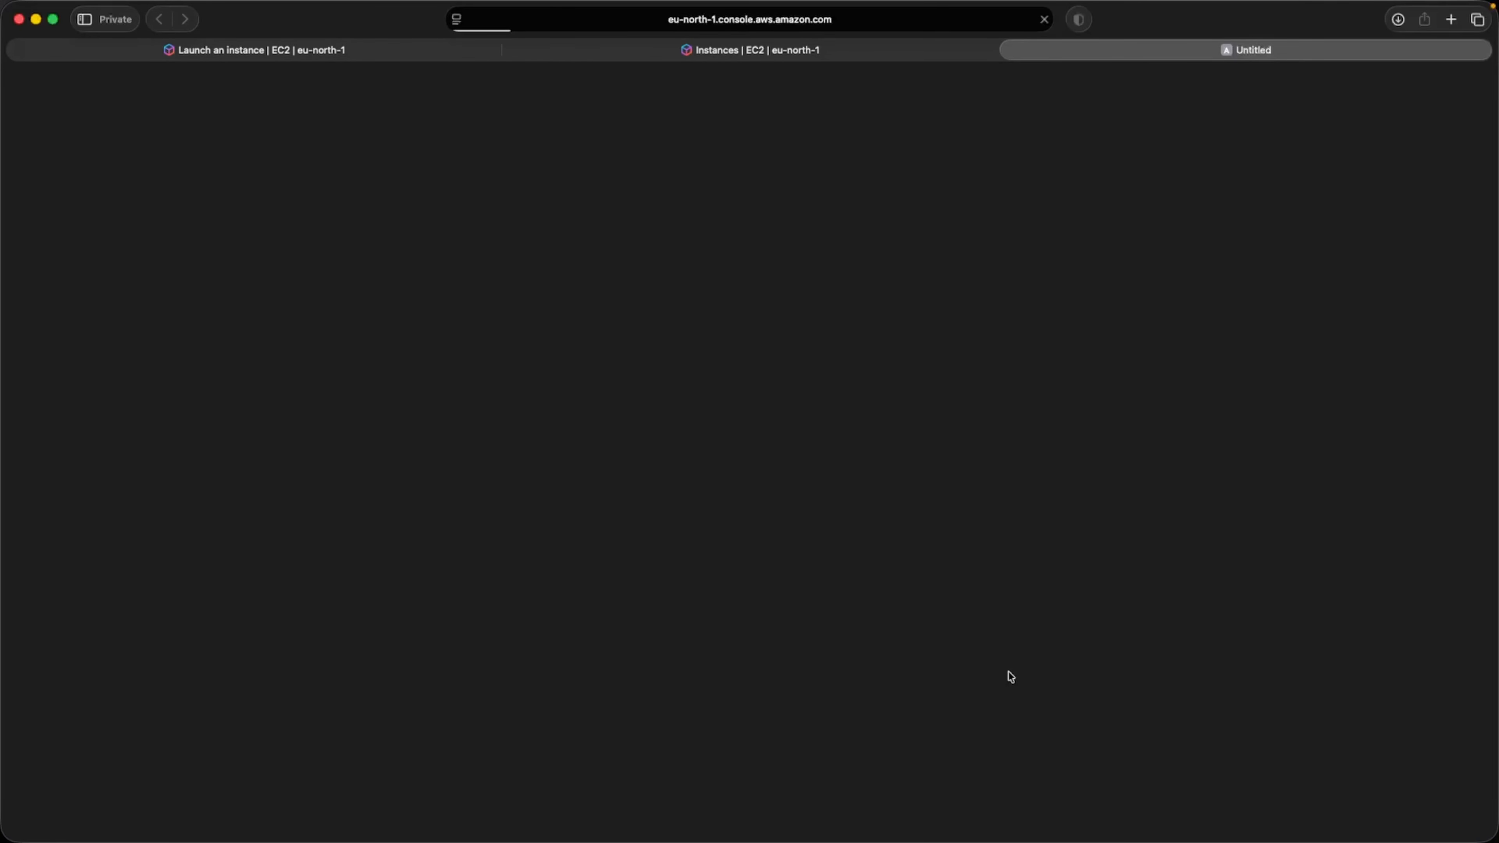
key("super+t")
key("super+v")
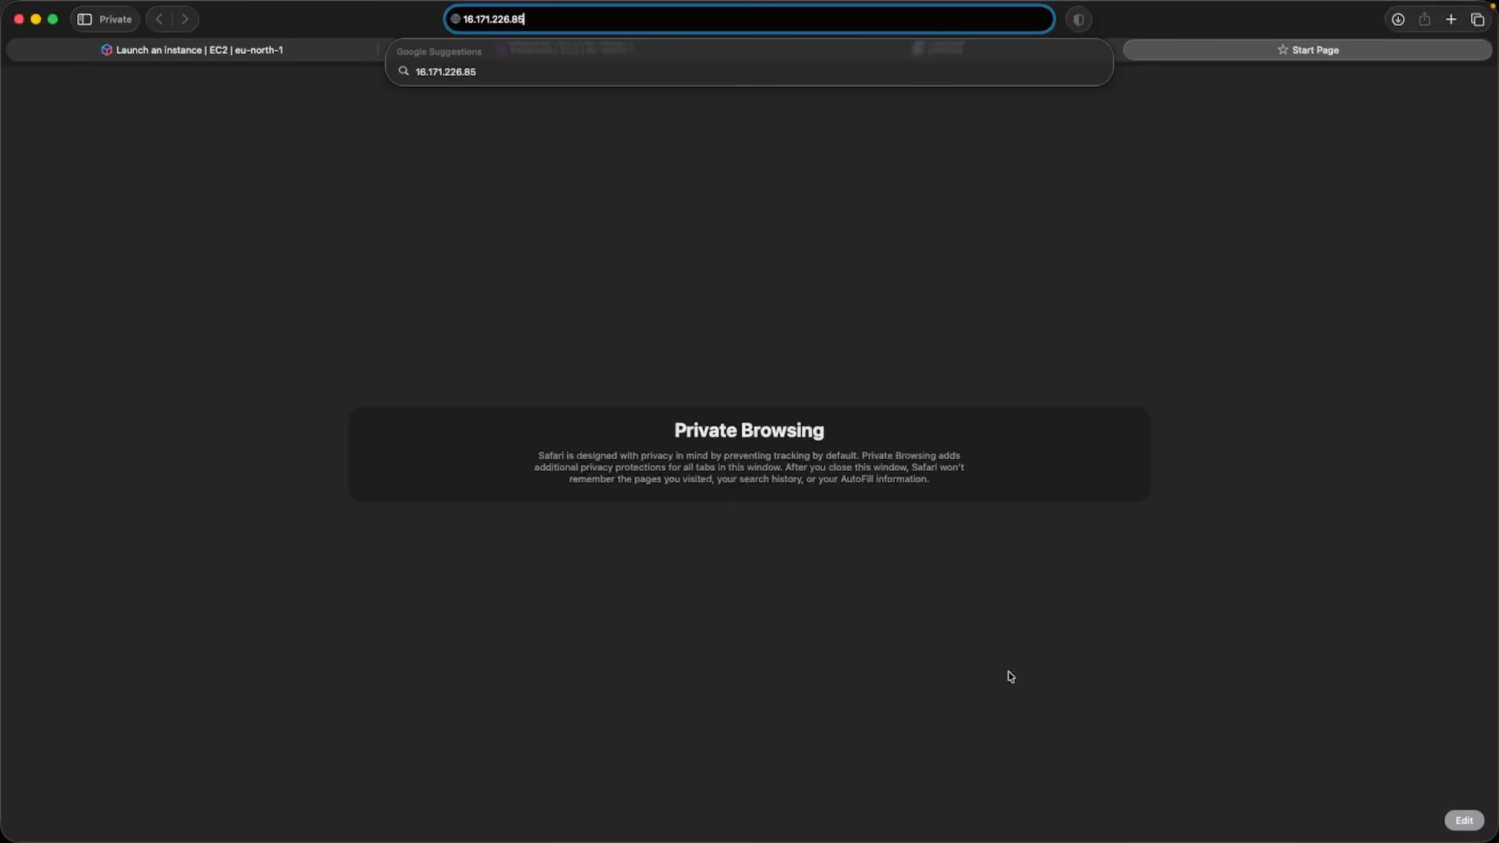
Load 16.171.226.85:3000 in the new browser tab.
type(":")
key("ctrl+Left")
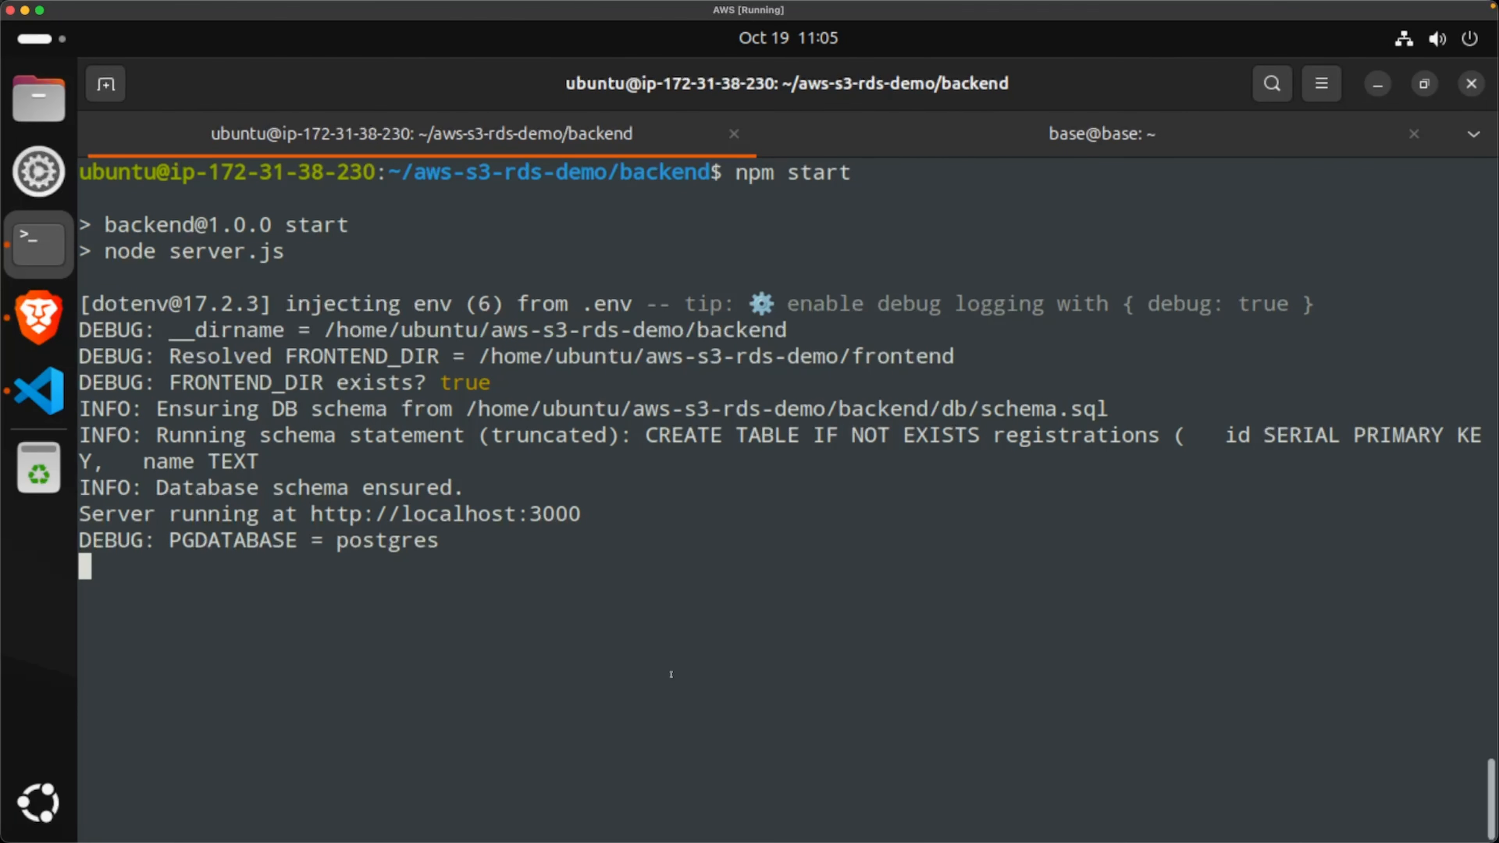
key("ctrl+Right")
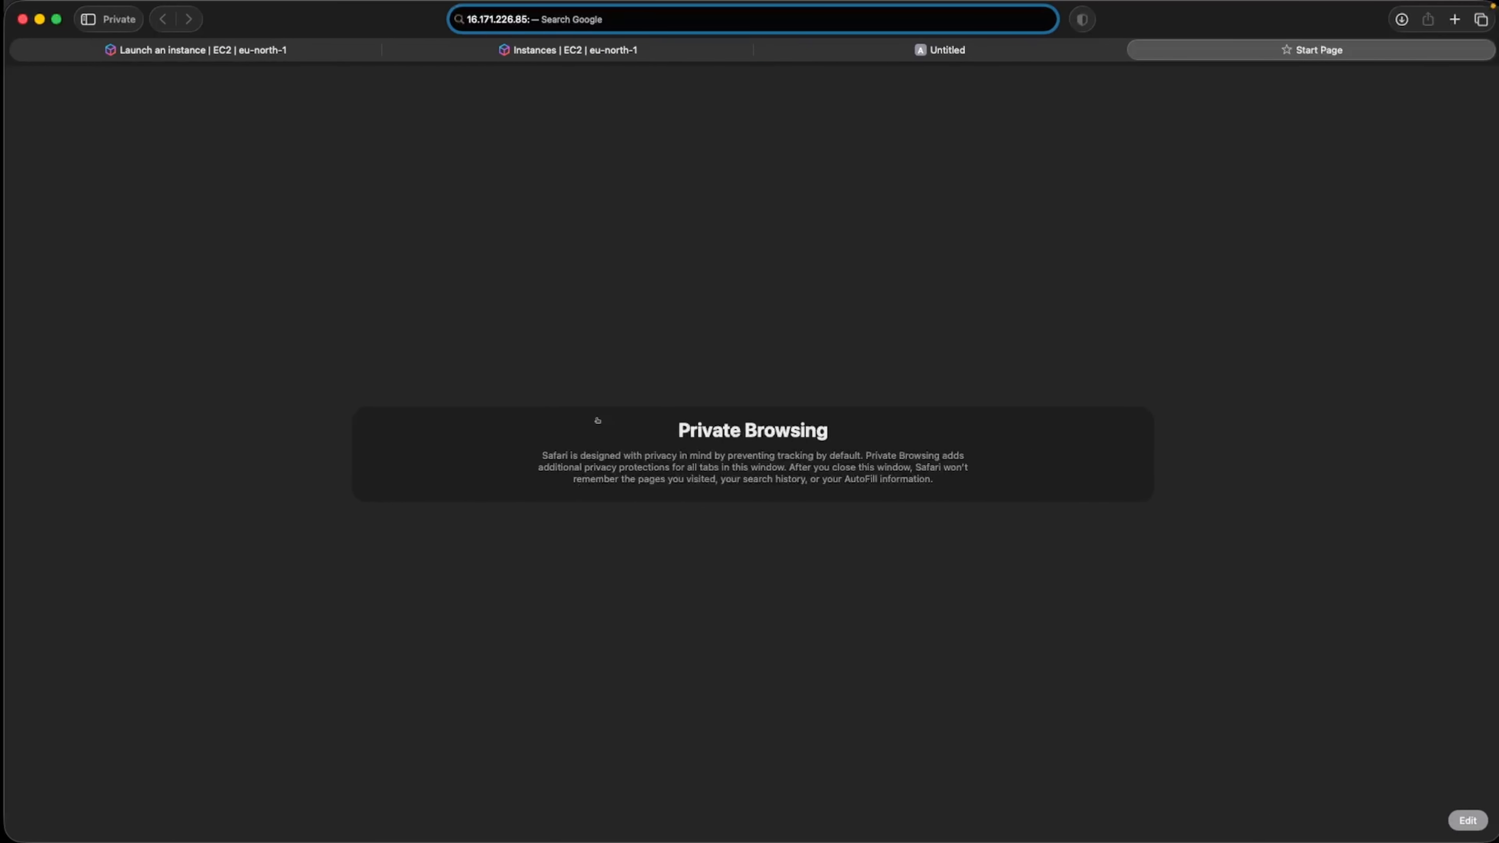
type("3000")
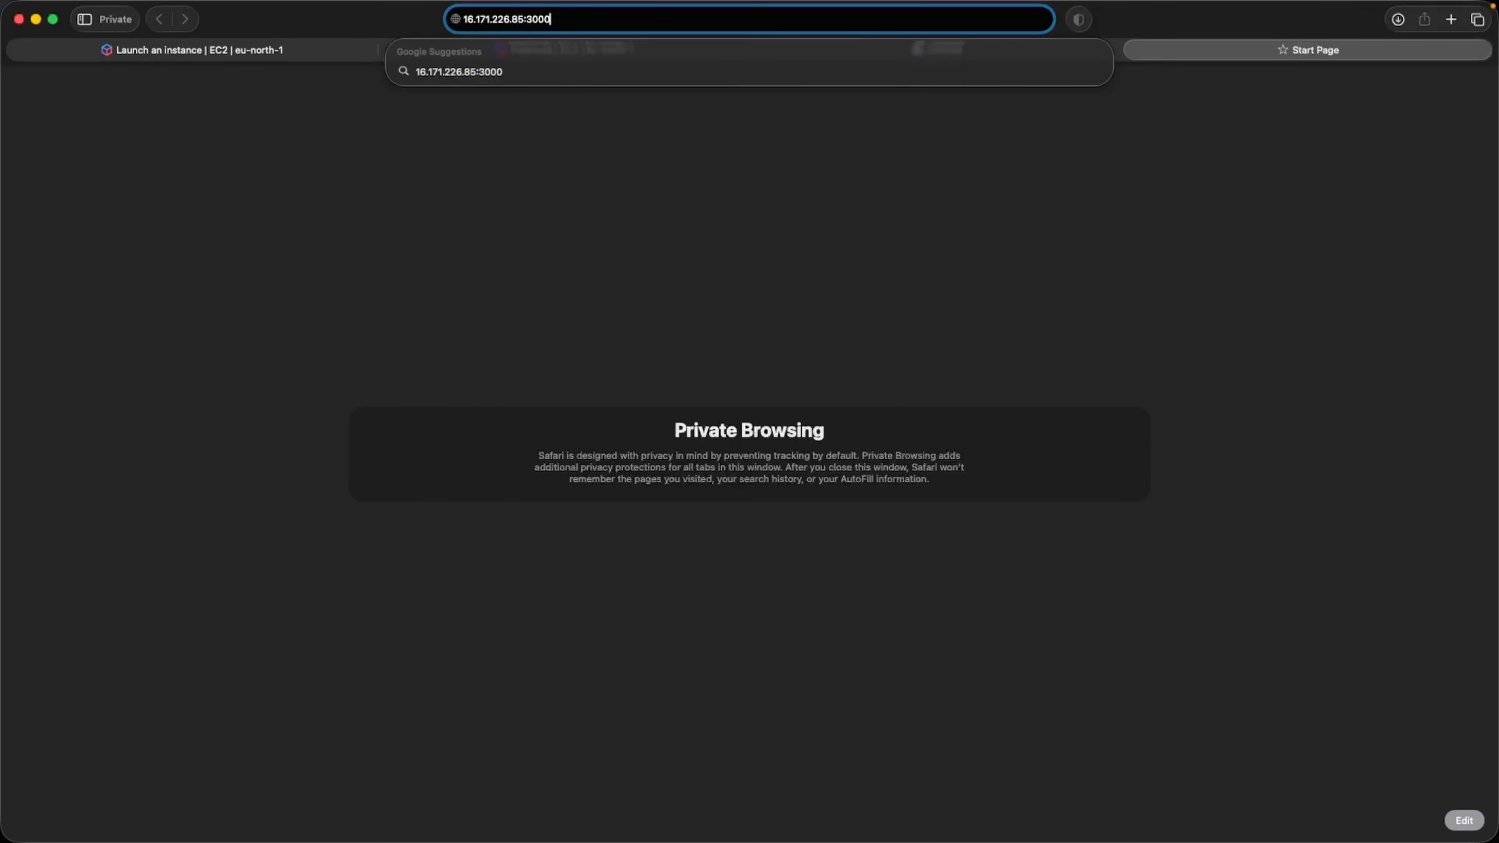
key("Return")
Close the extra Instances tab, retry the server address, and return to the EC2 instances list.
key("ctrl+shift+Tab")
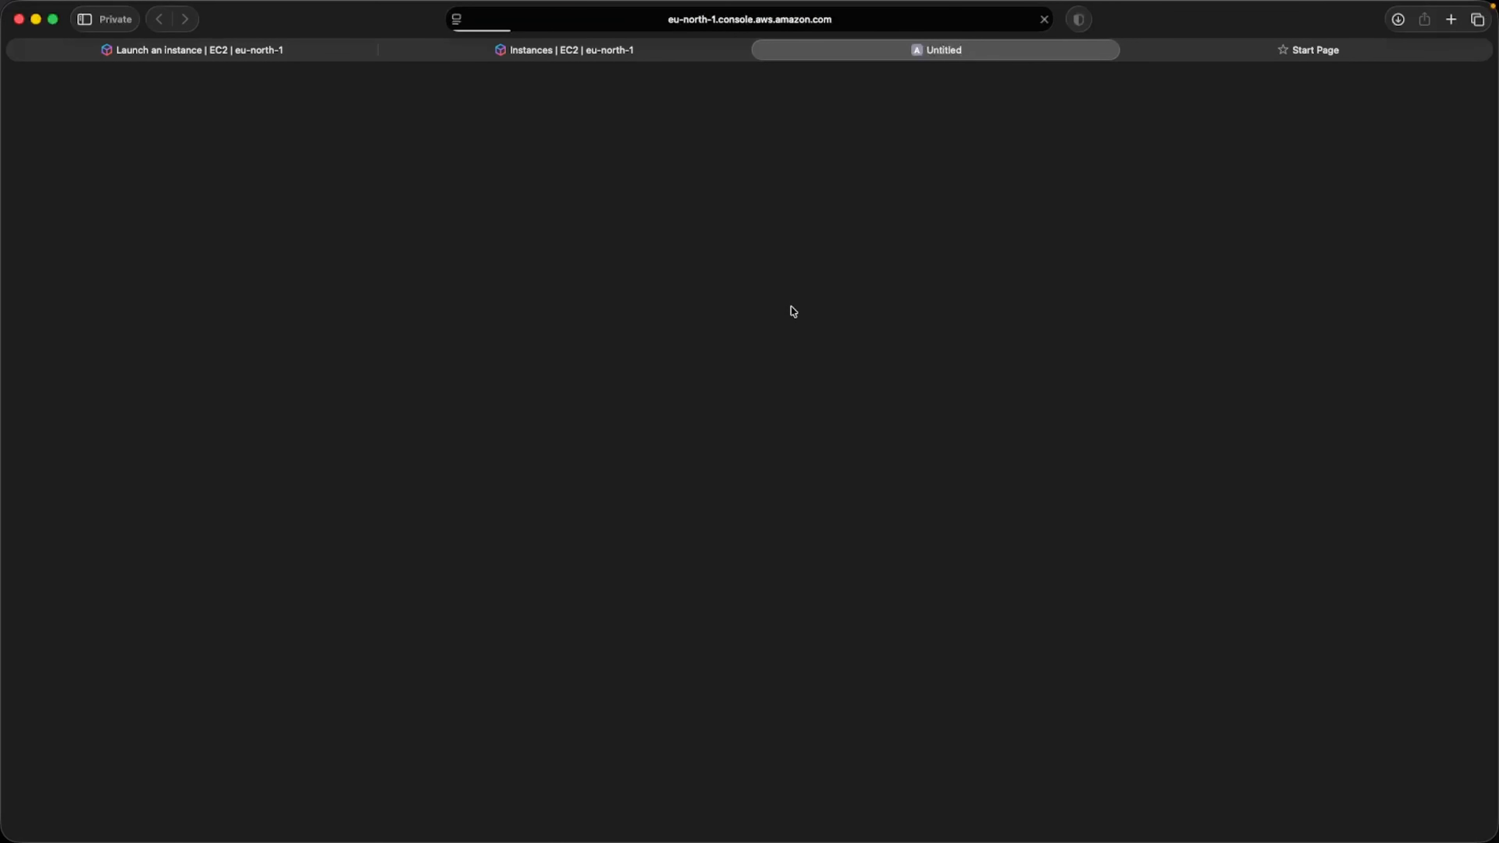
key("super+l")
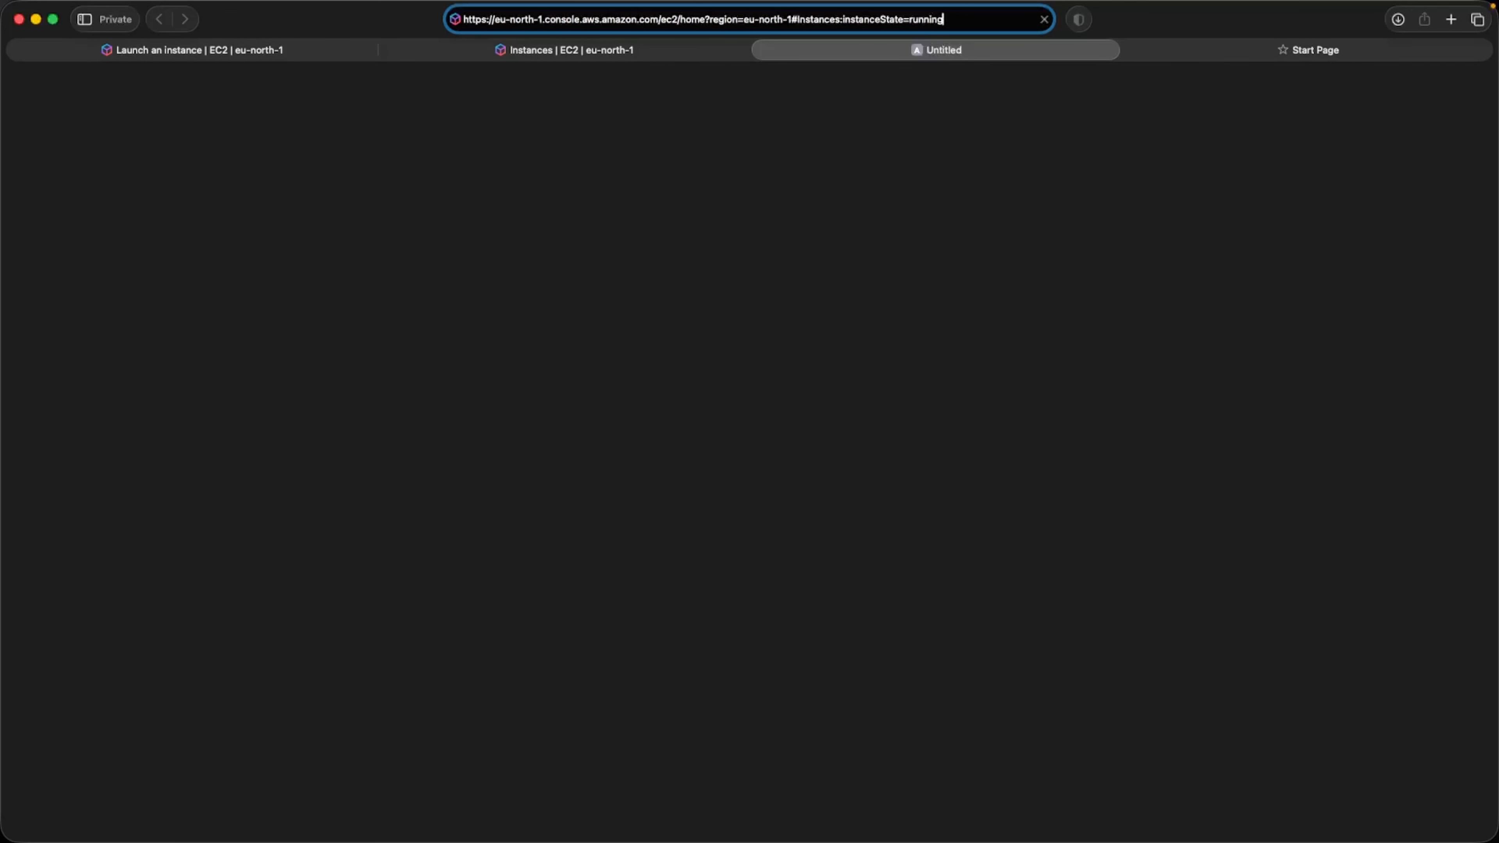
type(":3000")
key("Return")
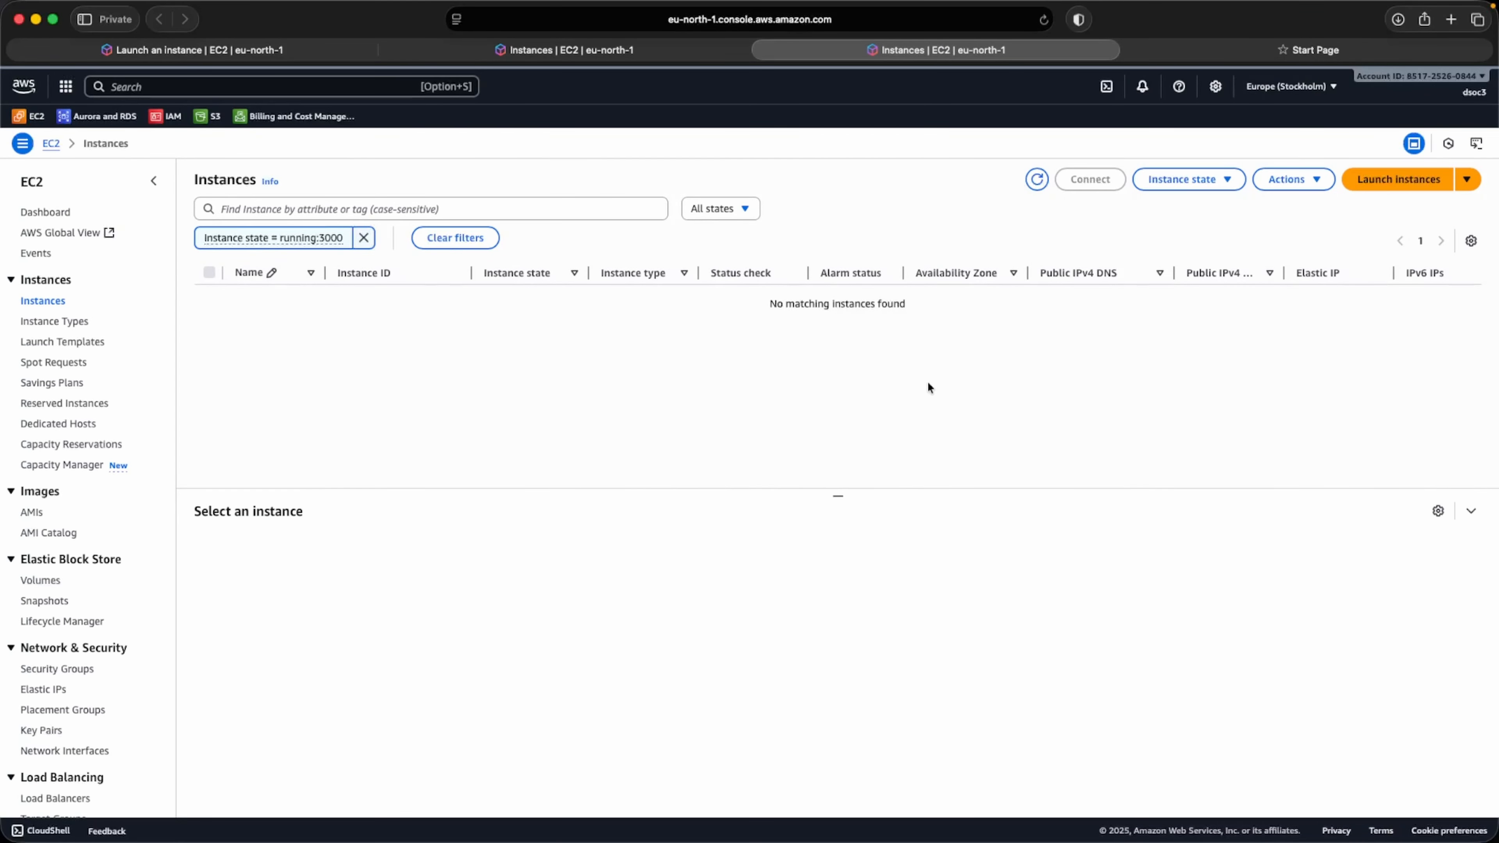
key("super+w")
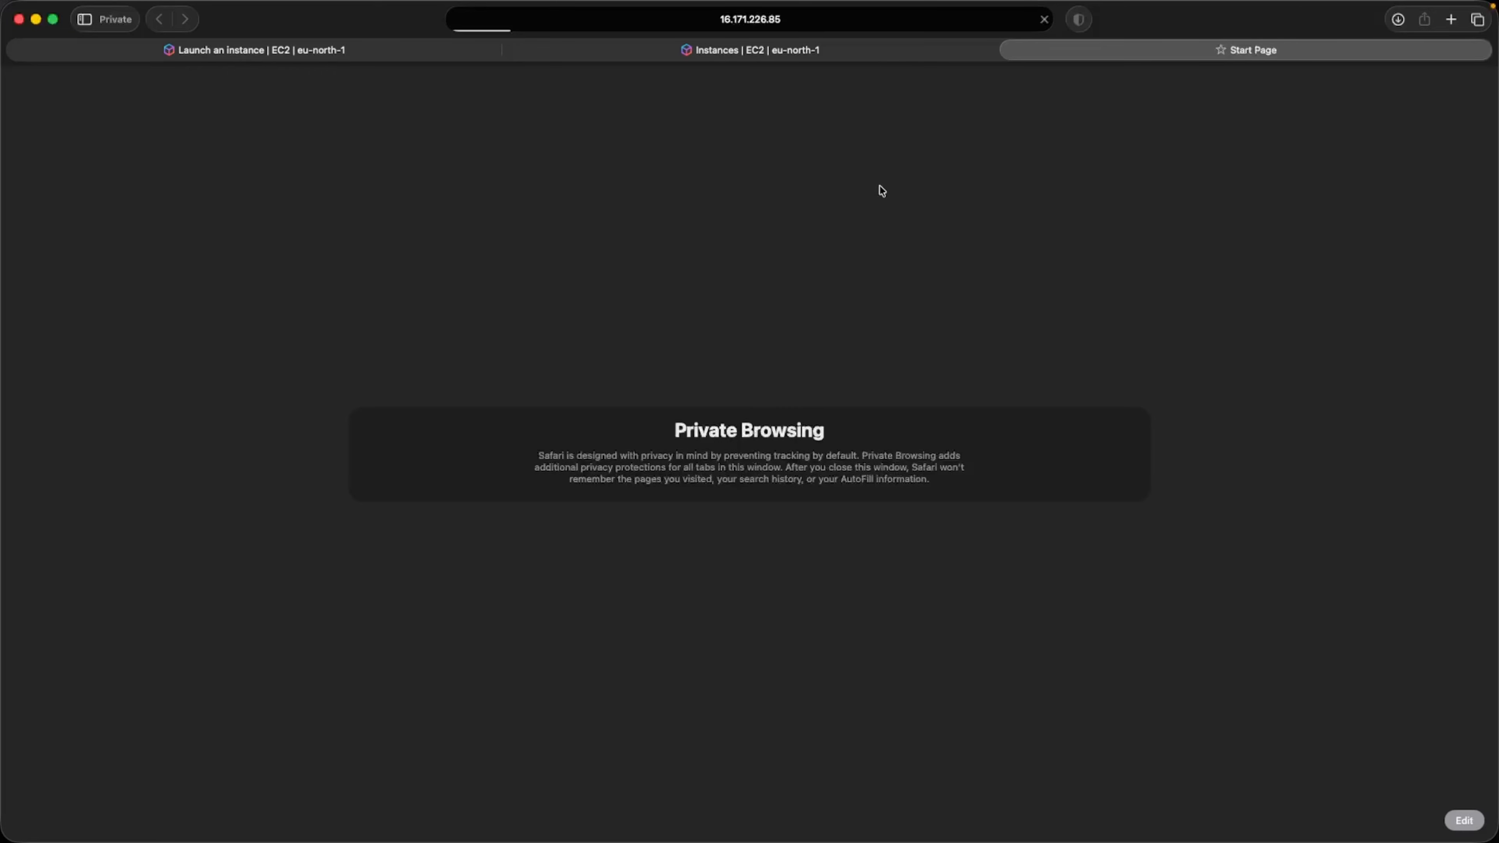
key("super+l")
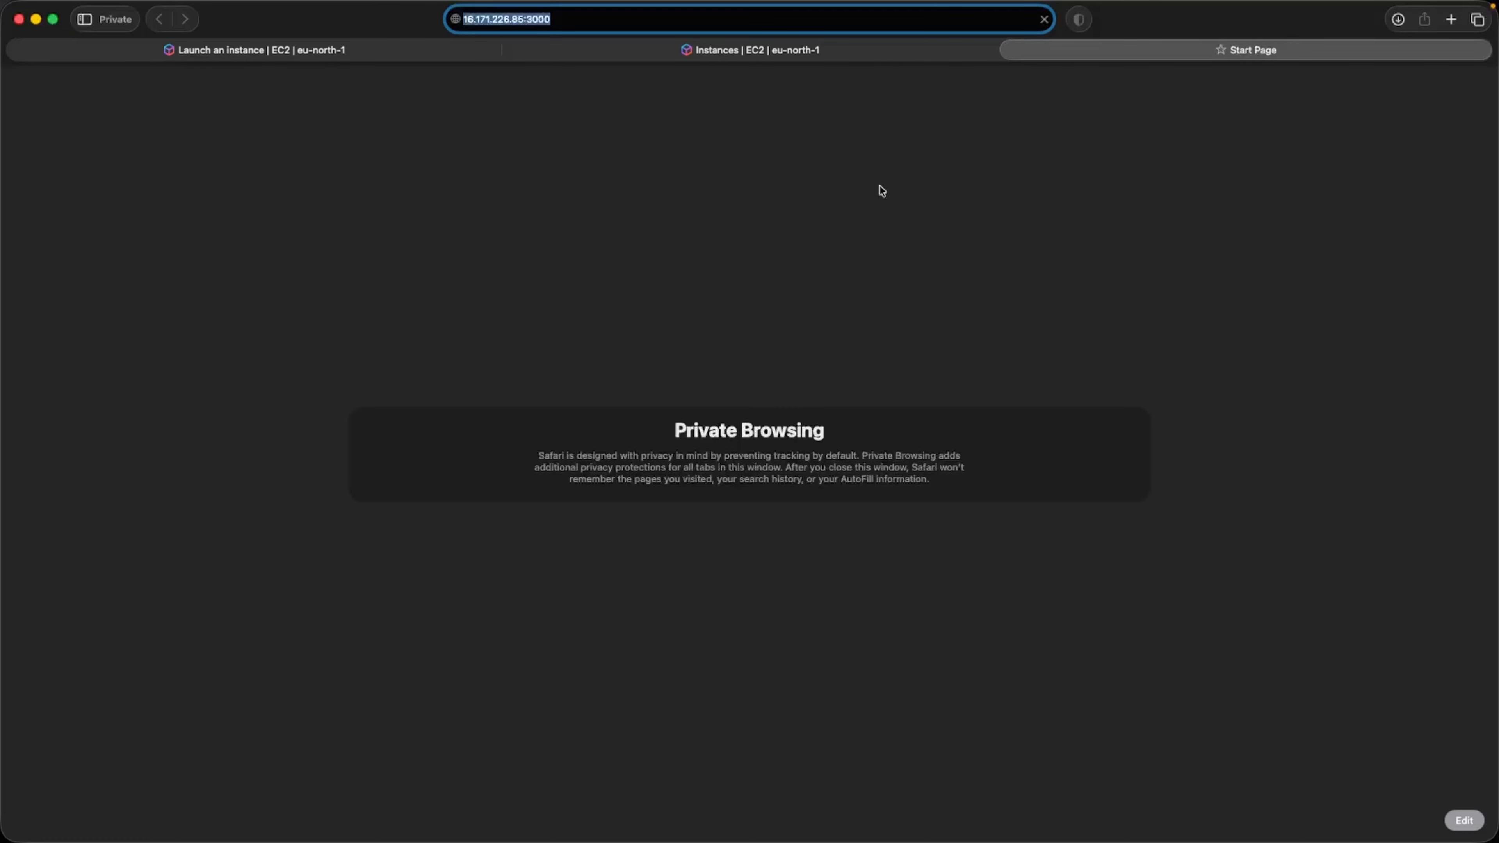
key("Return")
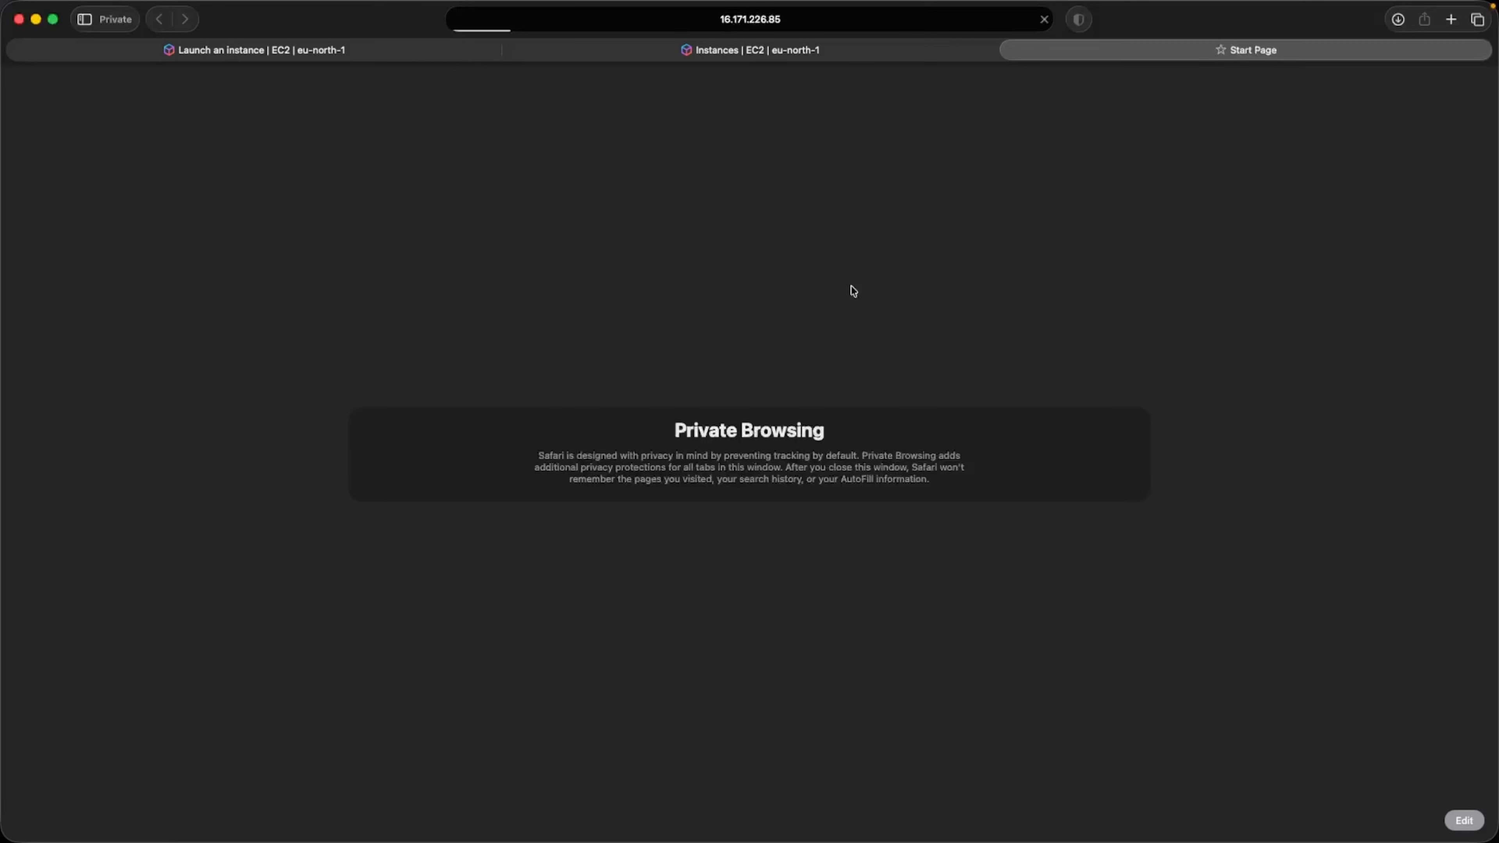
key("ctrl+shift+Tab")
scroll(809, 573, "down", 2)
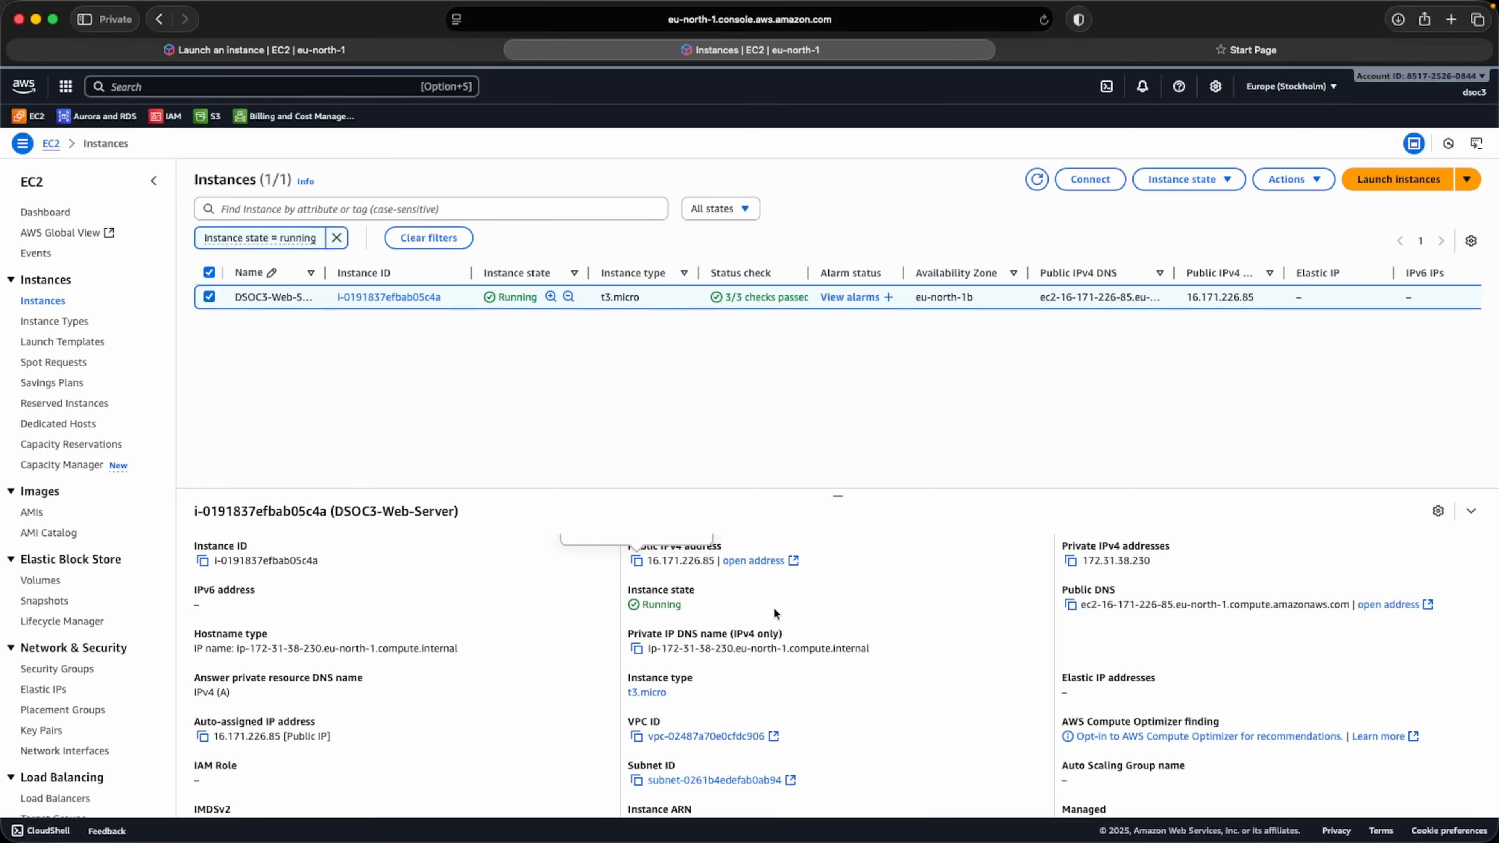
Open the instance's default security group and name its port 22 inbound rule SSH.
scroll(915, 597, "up", 2)
left_click(523, 549)
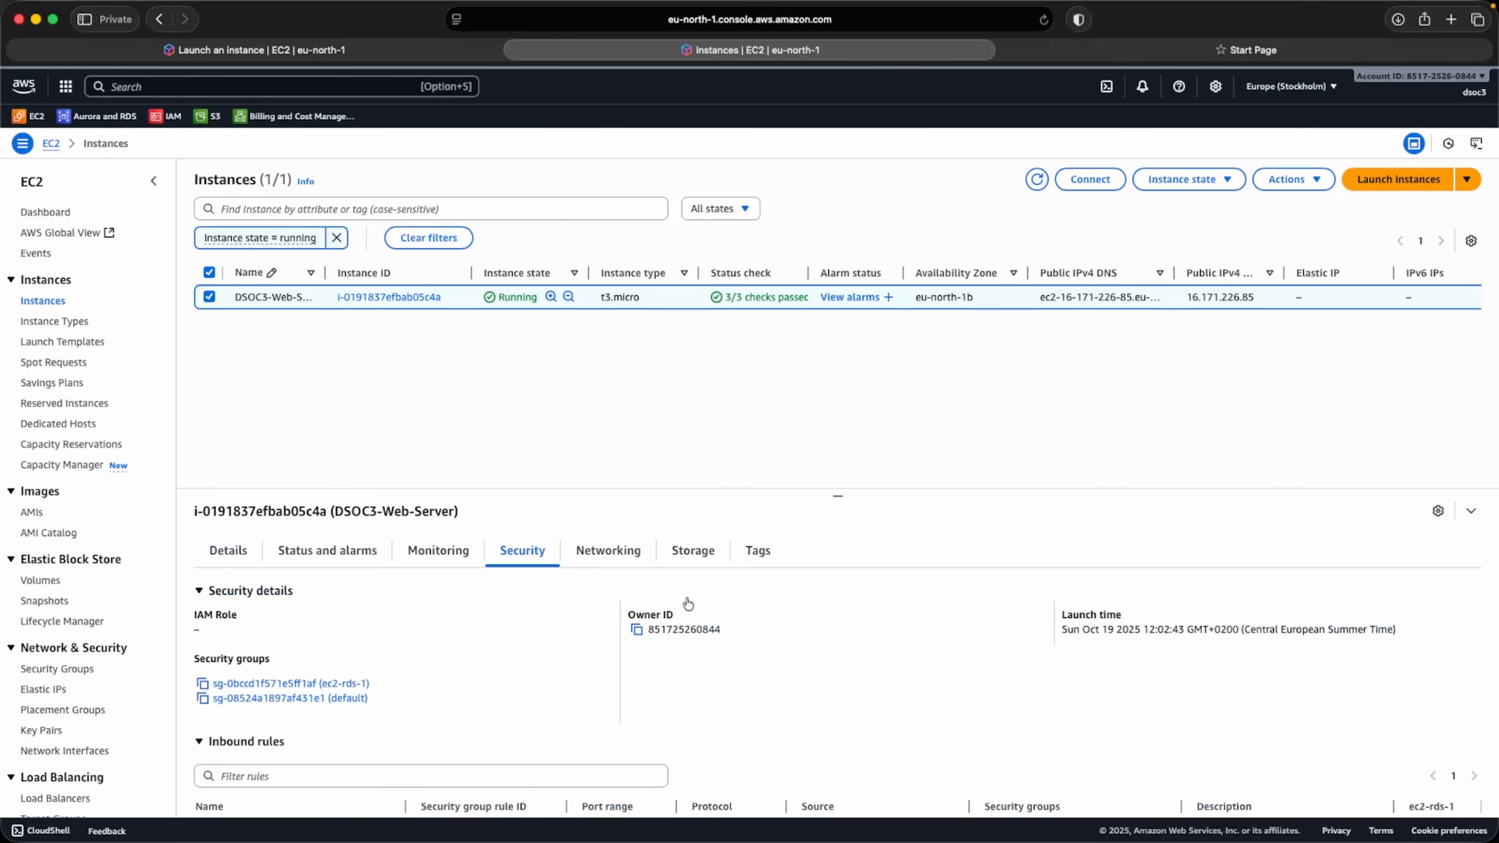
scroll(896, 715, "down", 2)
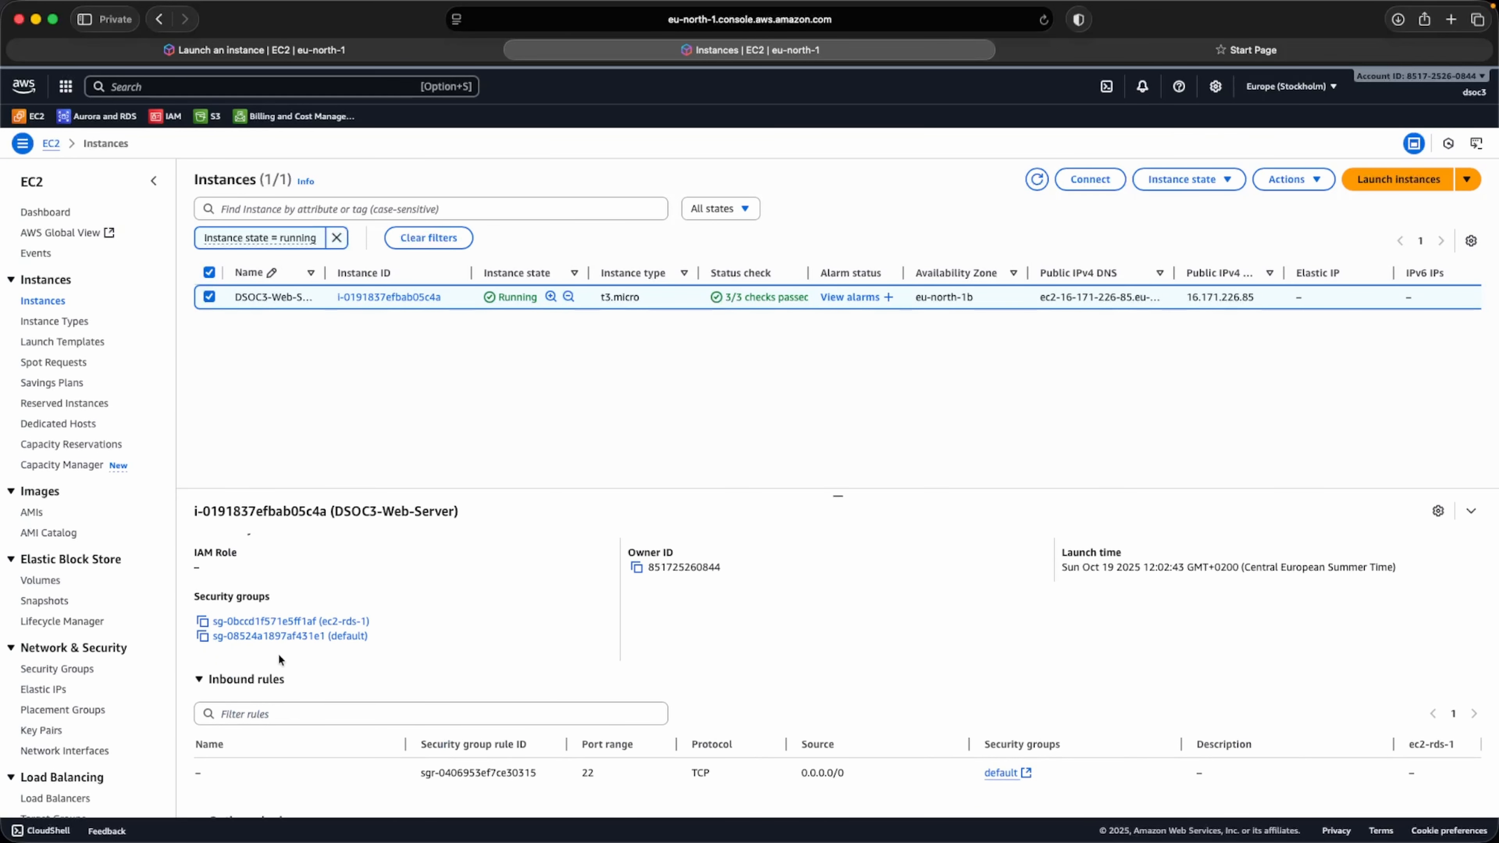
left_click(306, 636)
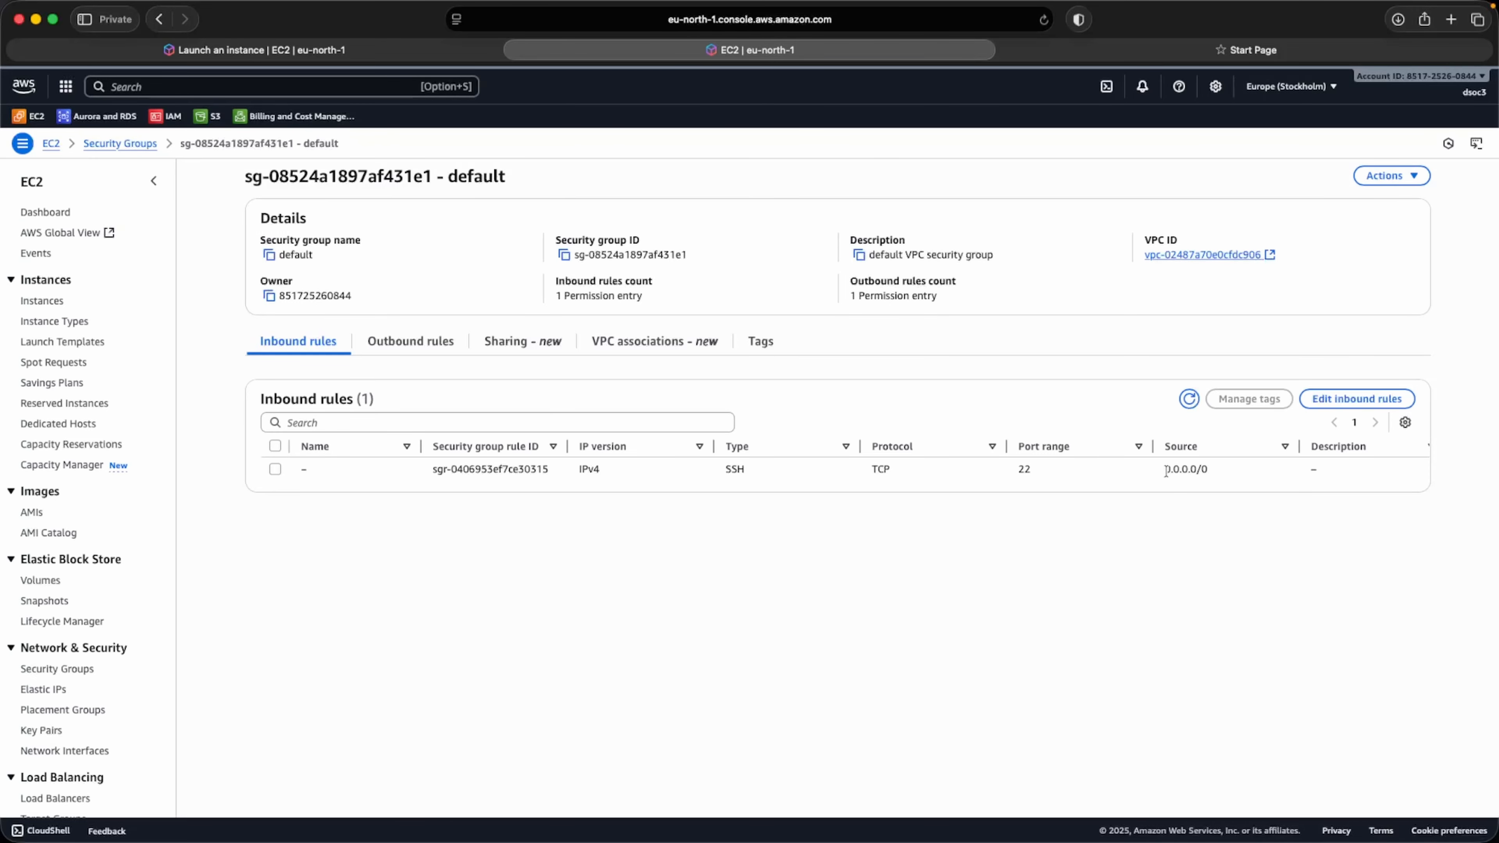
scroll(1166, 471, "up", 5)
scroll(1166, 471, "left", 10)
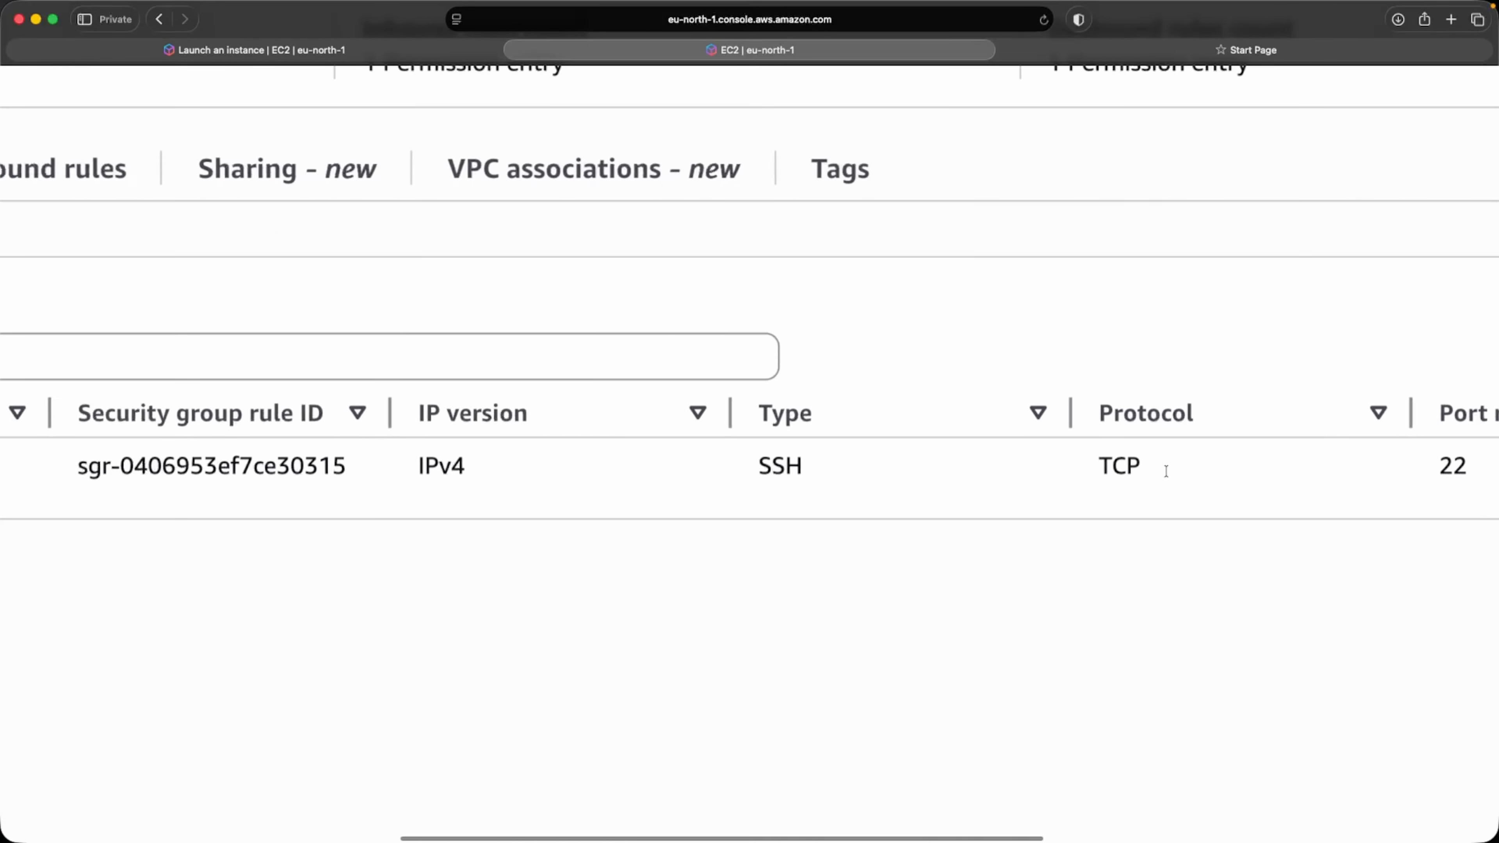
scroll(1166, 471, "left", 10)
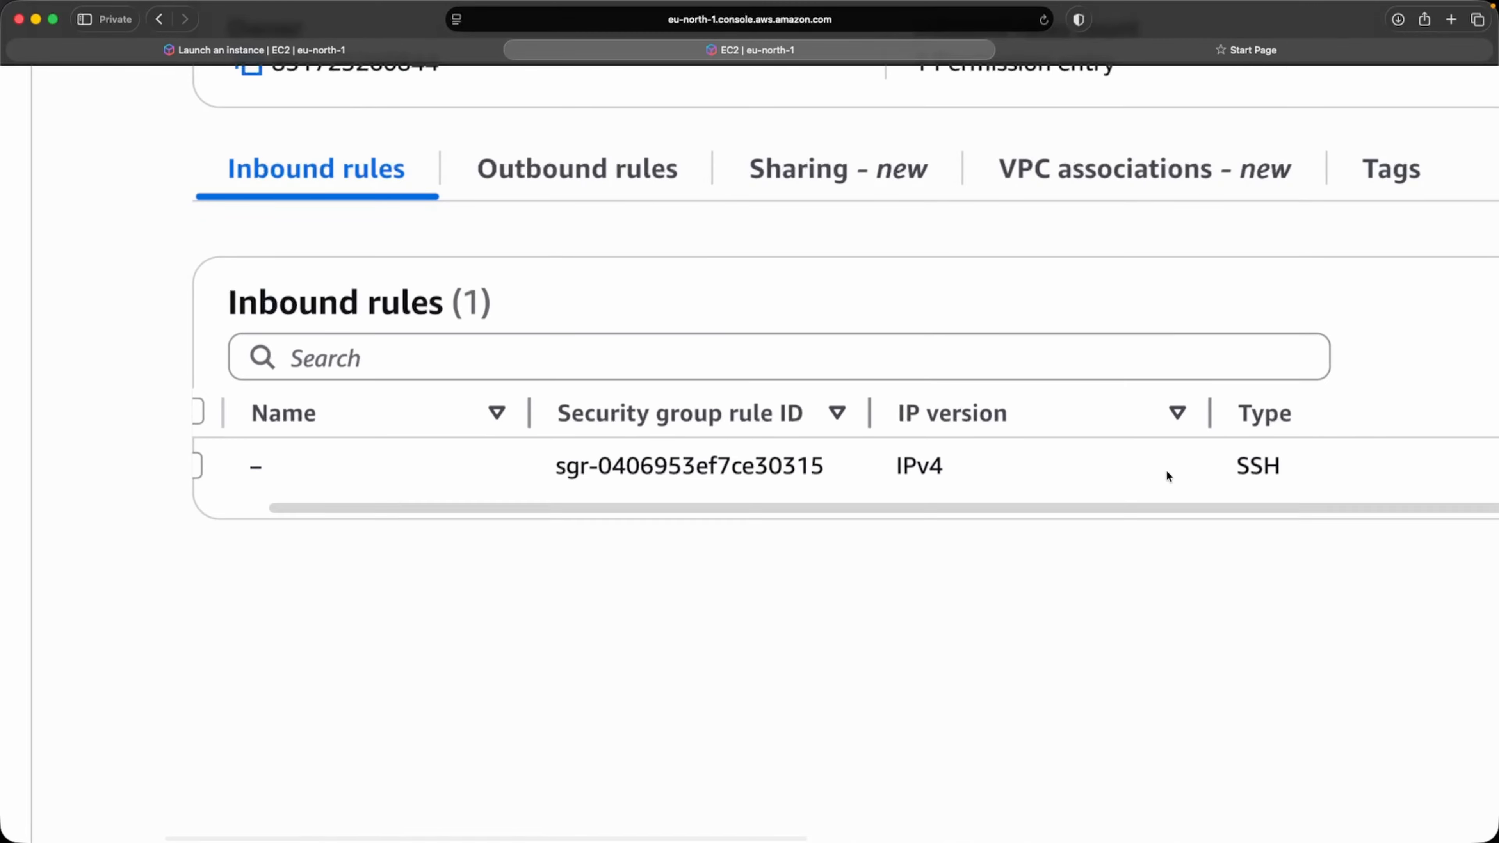
scroll(1166, 470, "right", 10)
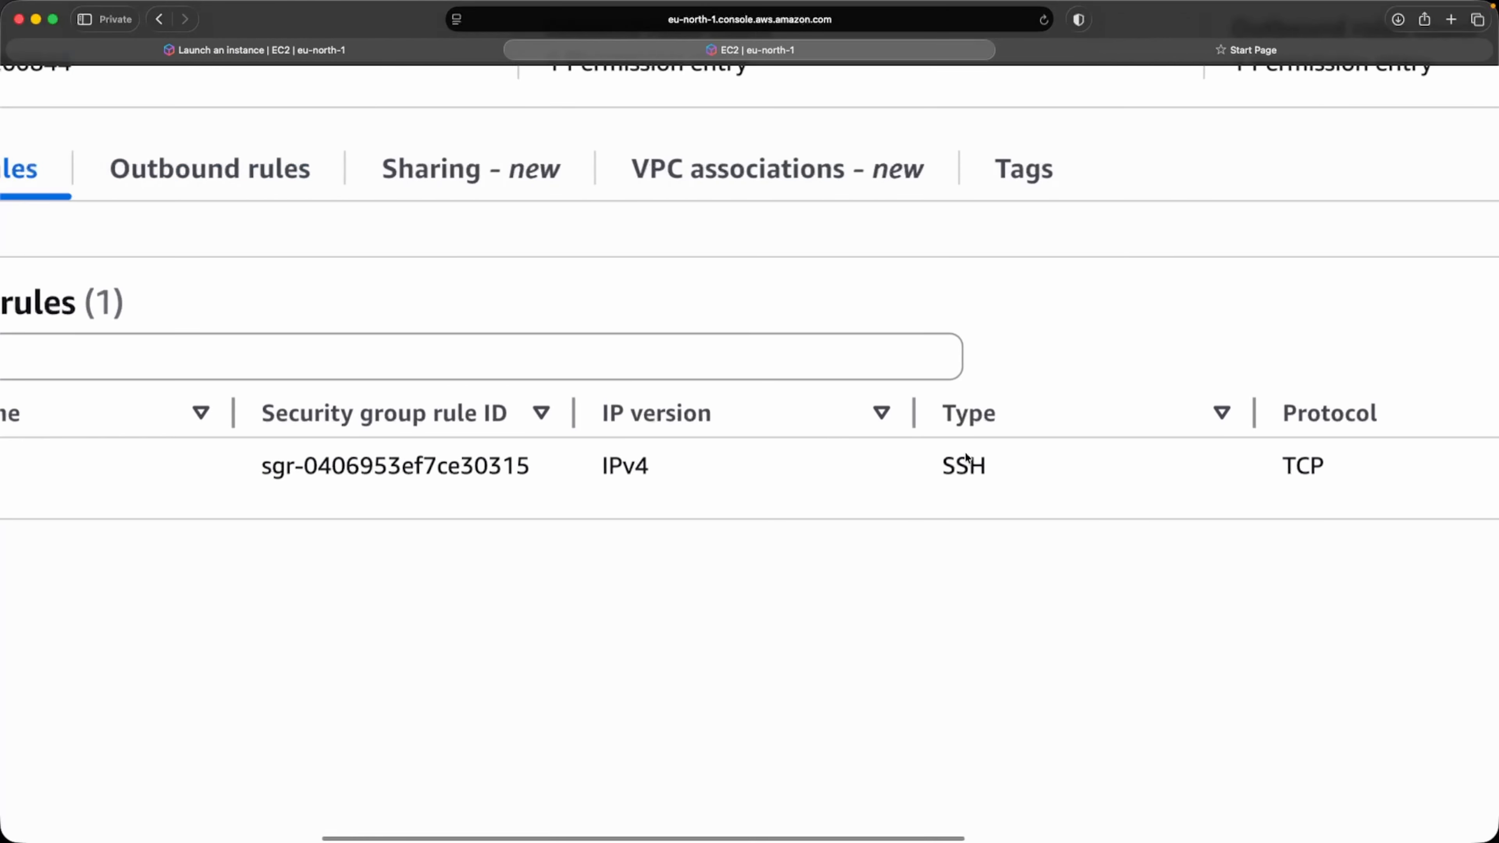
scroll(966, 458, "left", 10)
left_click(736, 463)
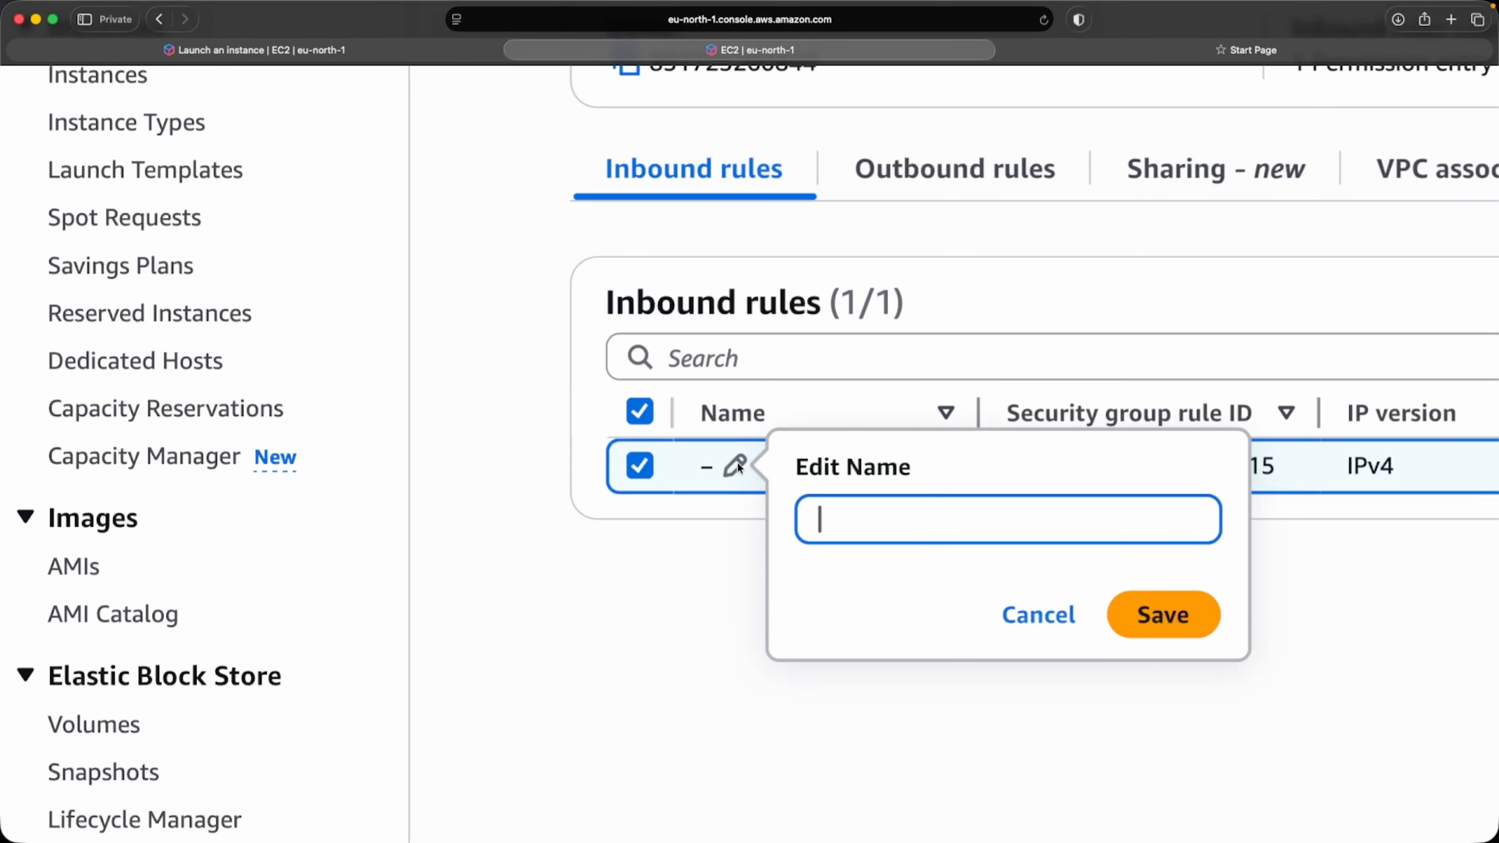
type("SSH")
key("Return")
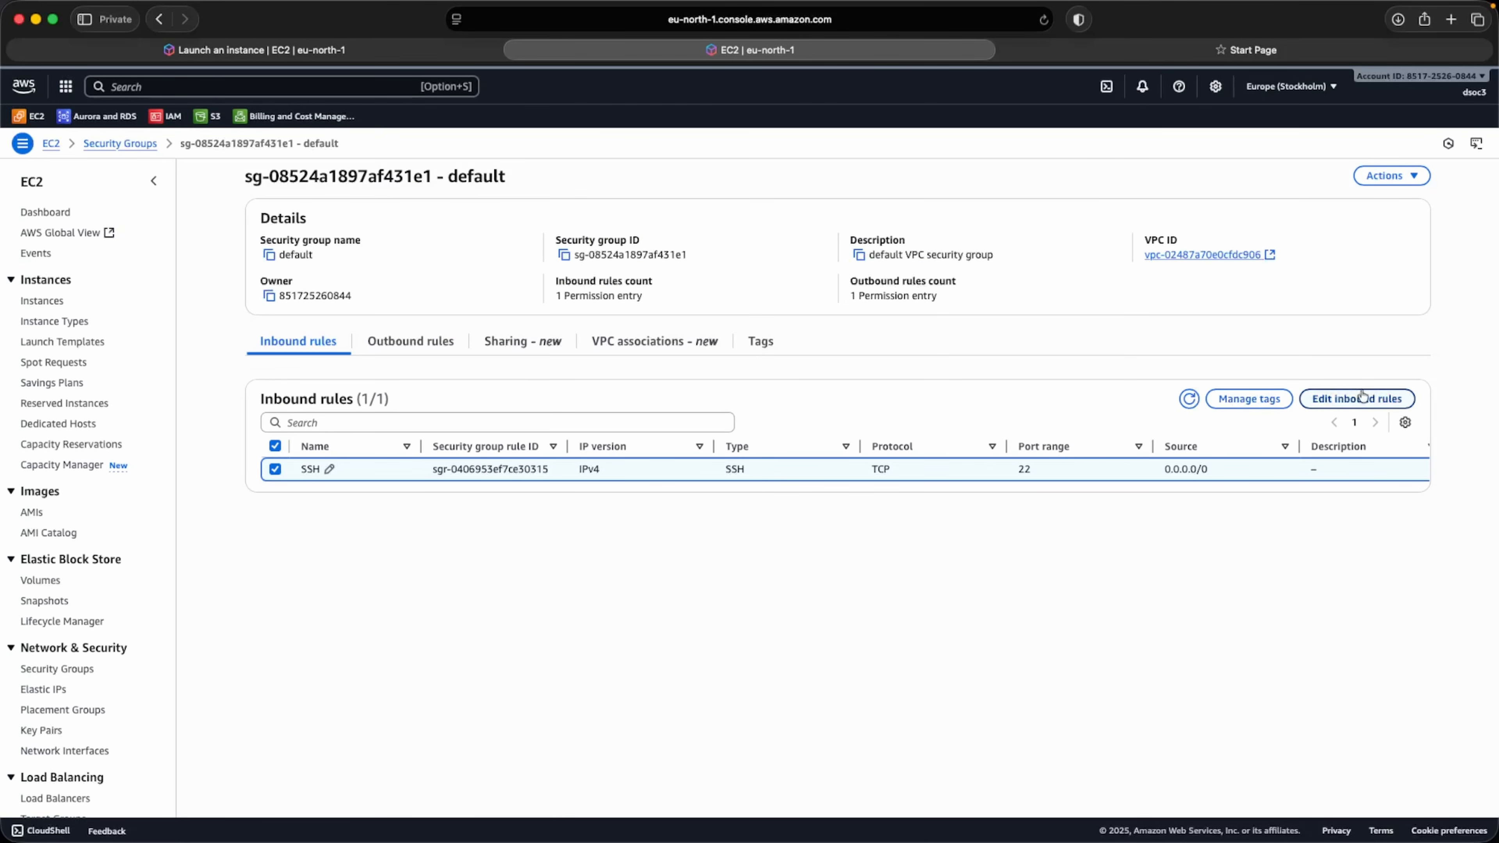
Add and save an inbound Custom TCP rule for port 3000 from 0.0.0.0/0.
left_click(1361, 397)
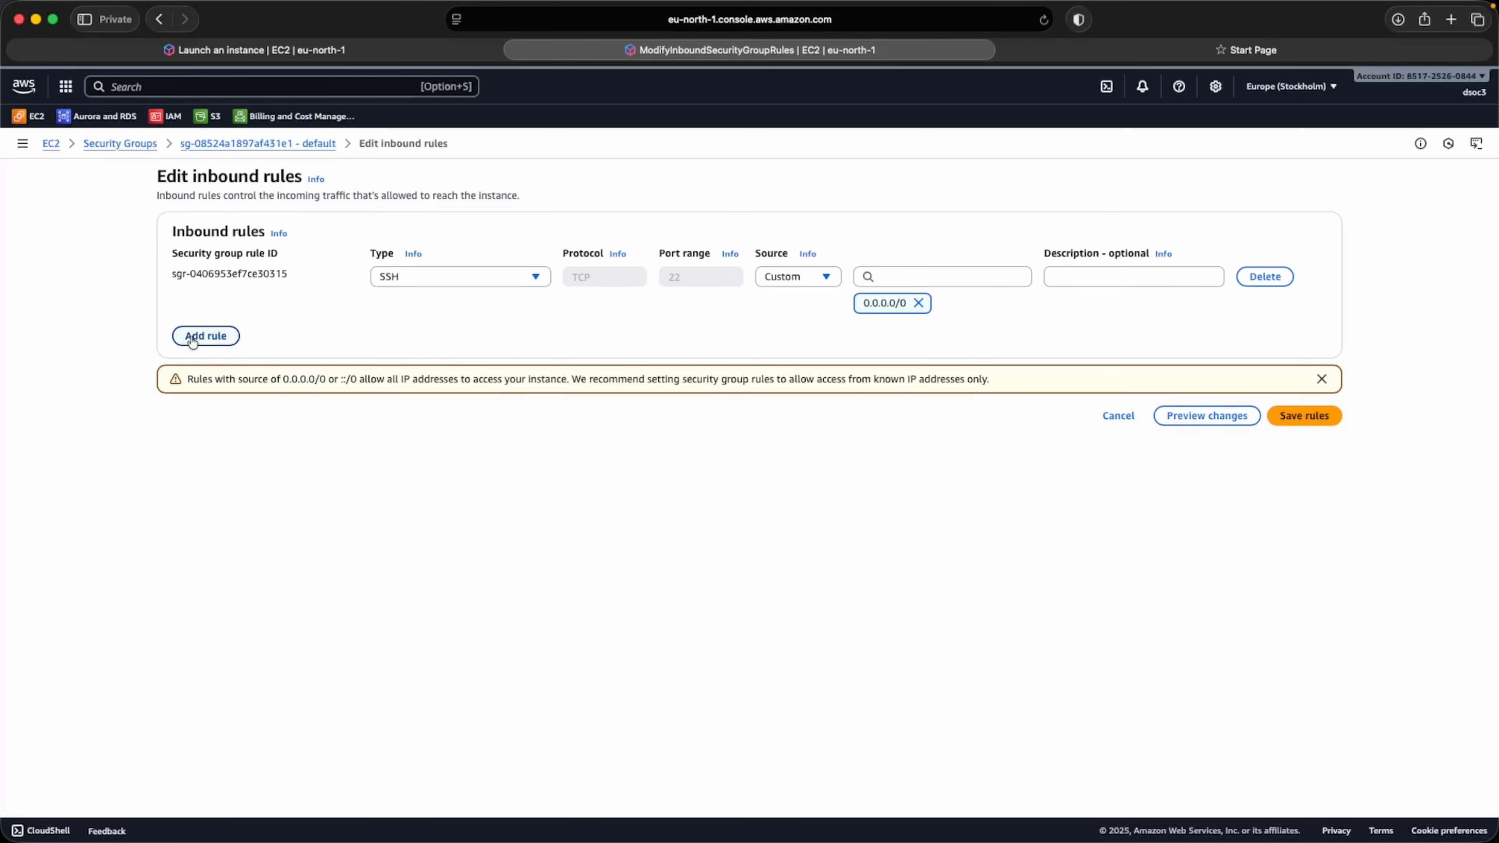
left_click(192, 338)
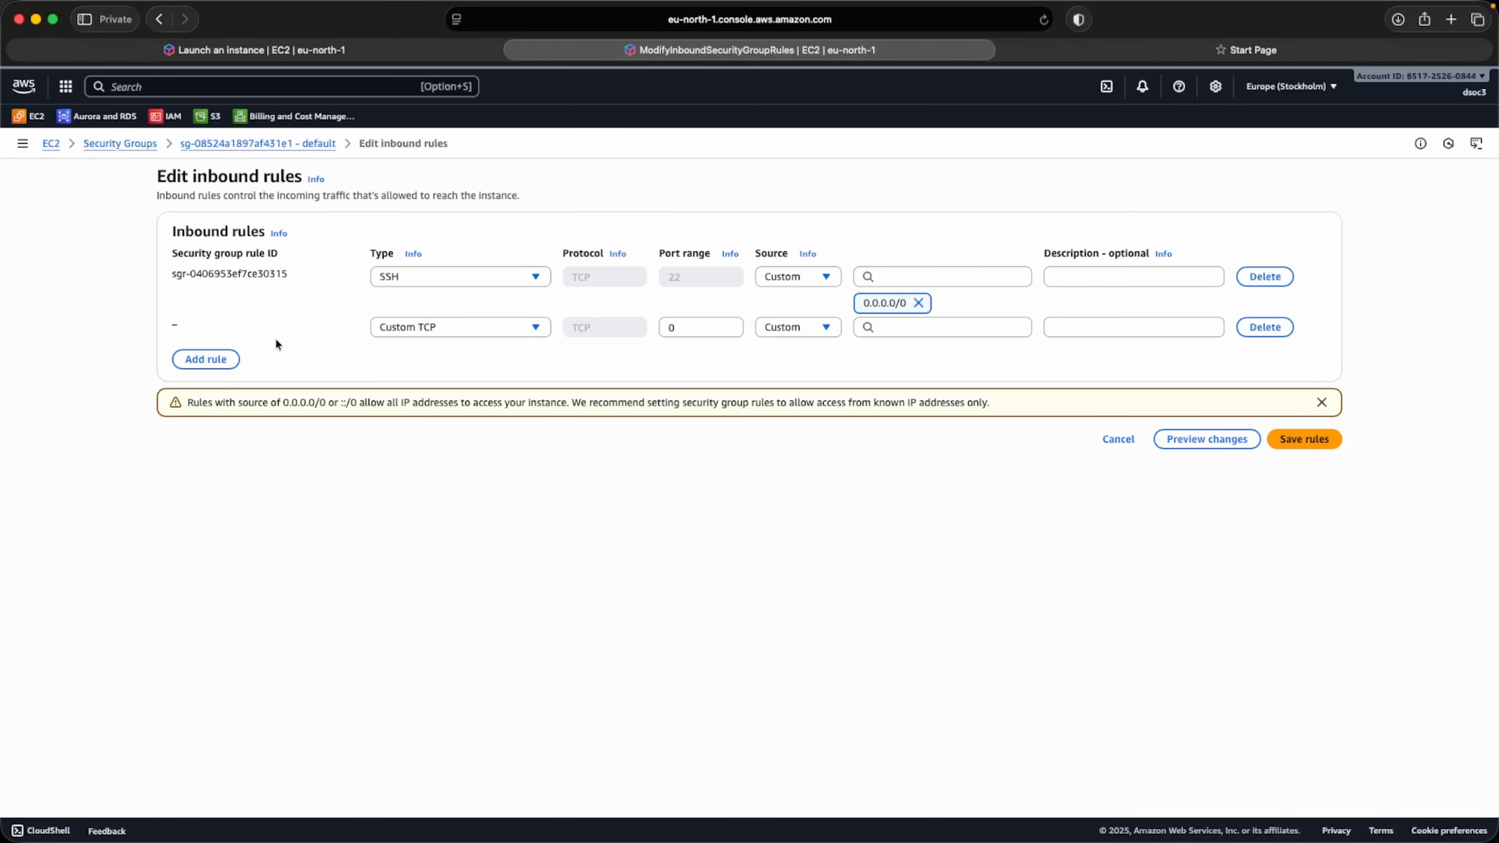
left_click(697, 325)
key("BackSpace")
type("3000")
left_click(824, 326)
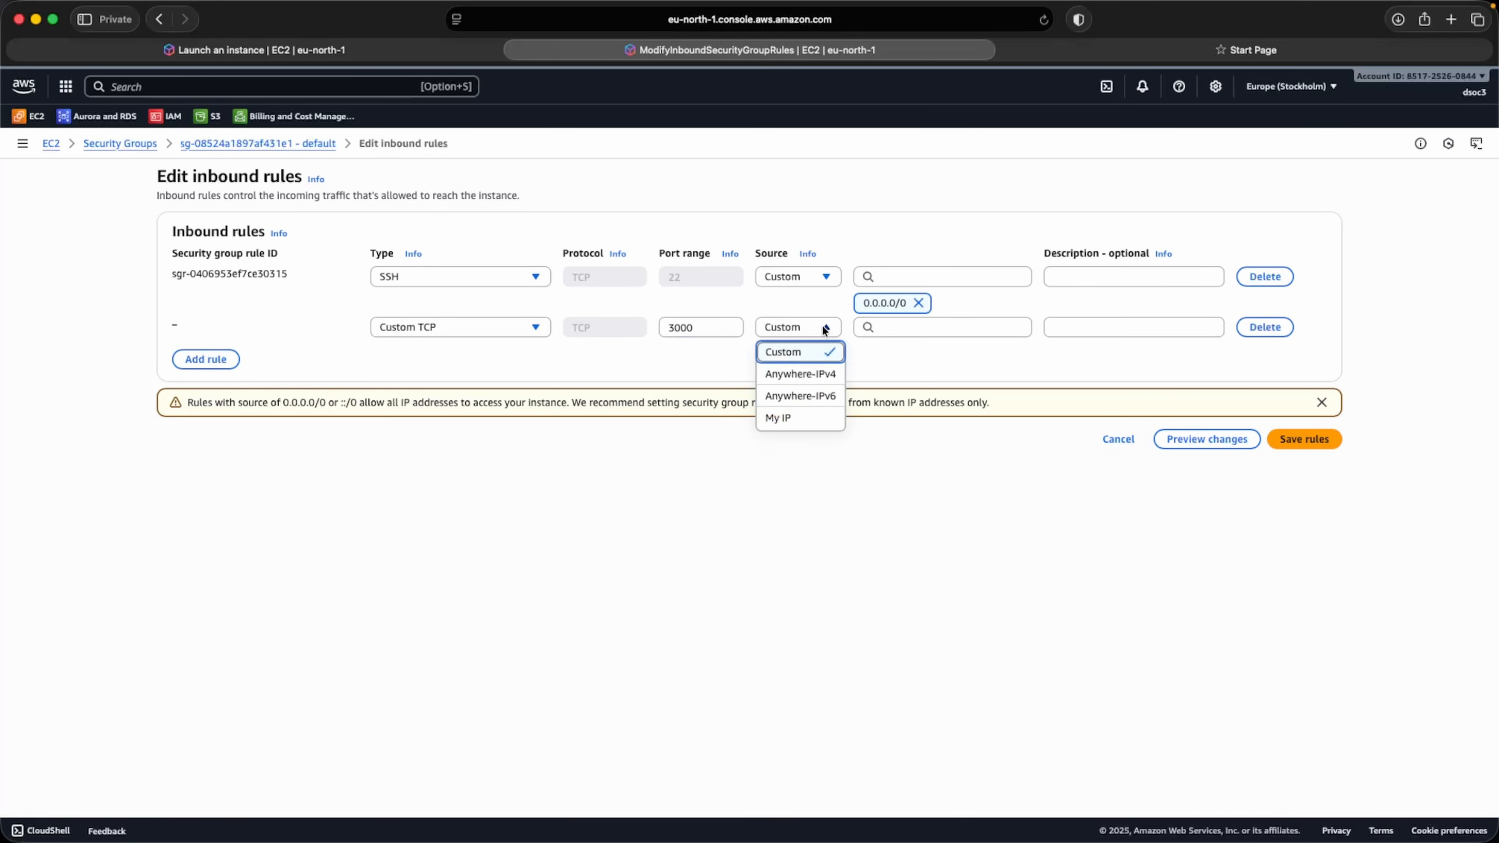
left_click(918, 369)
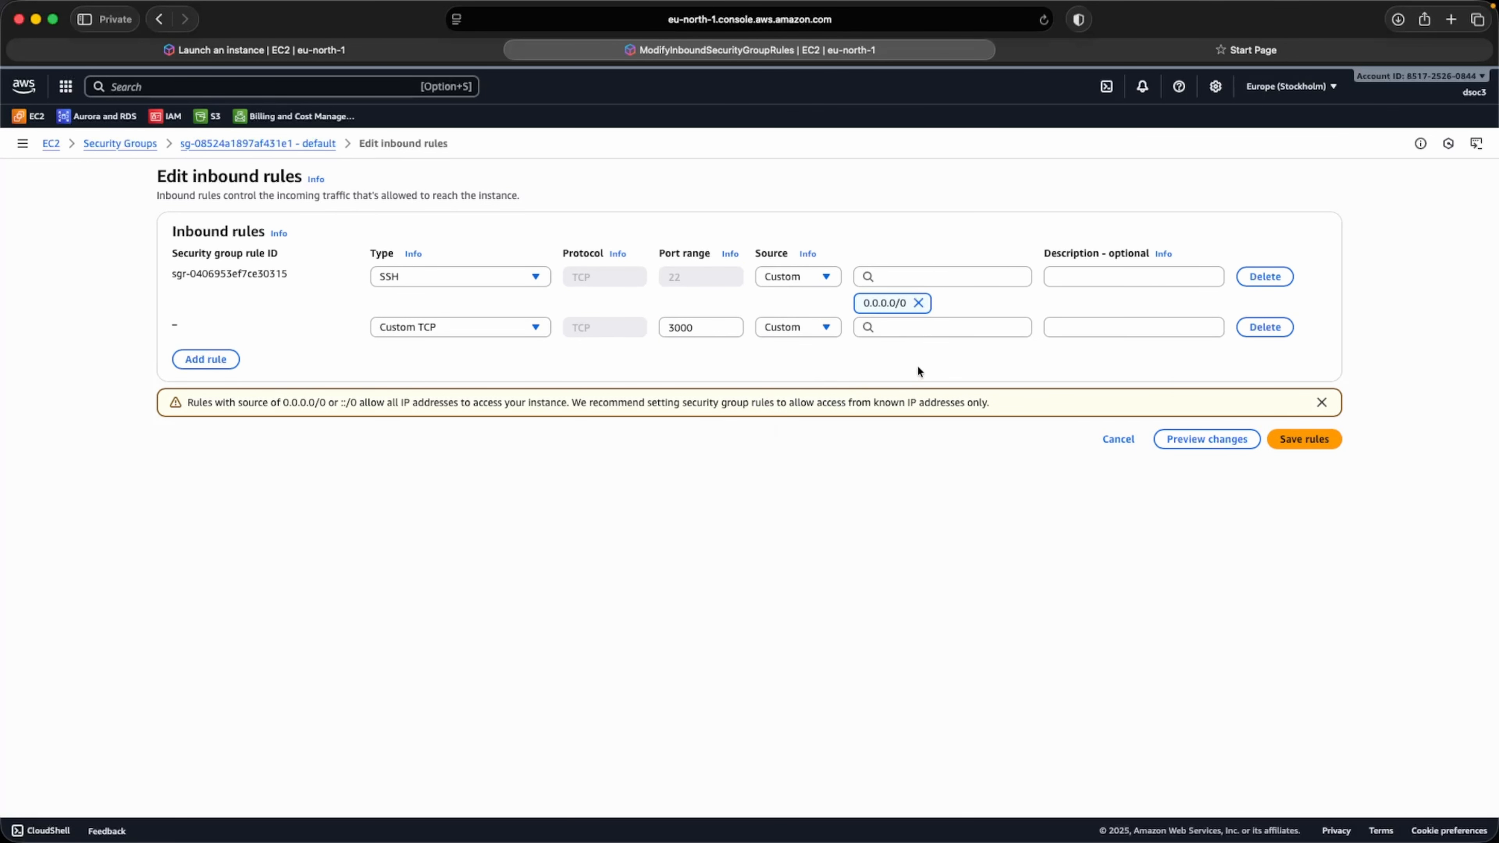
left_click(920, 326)
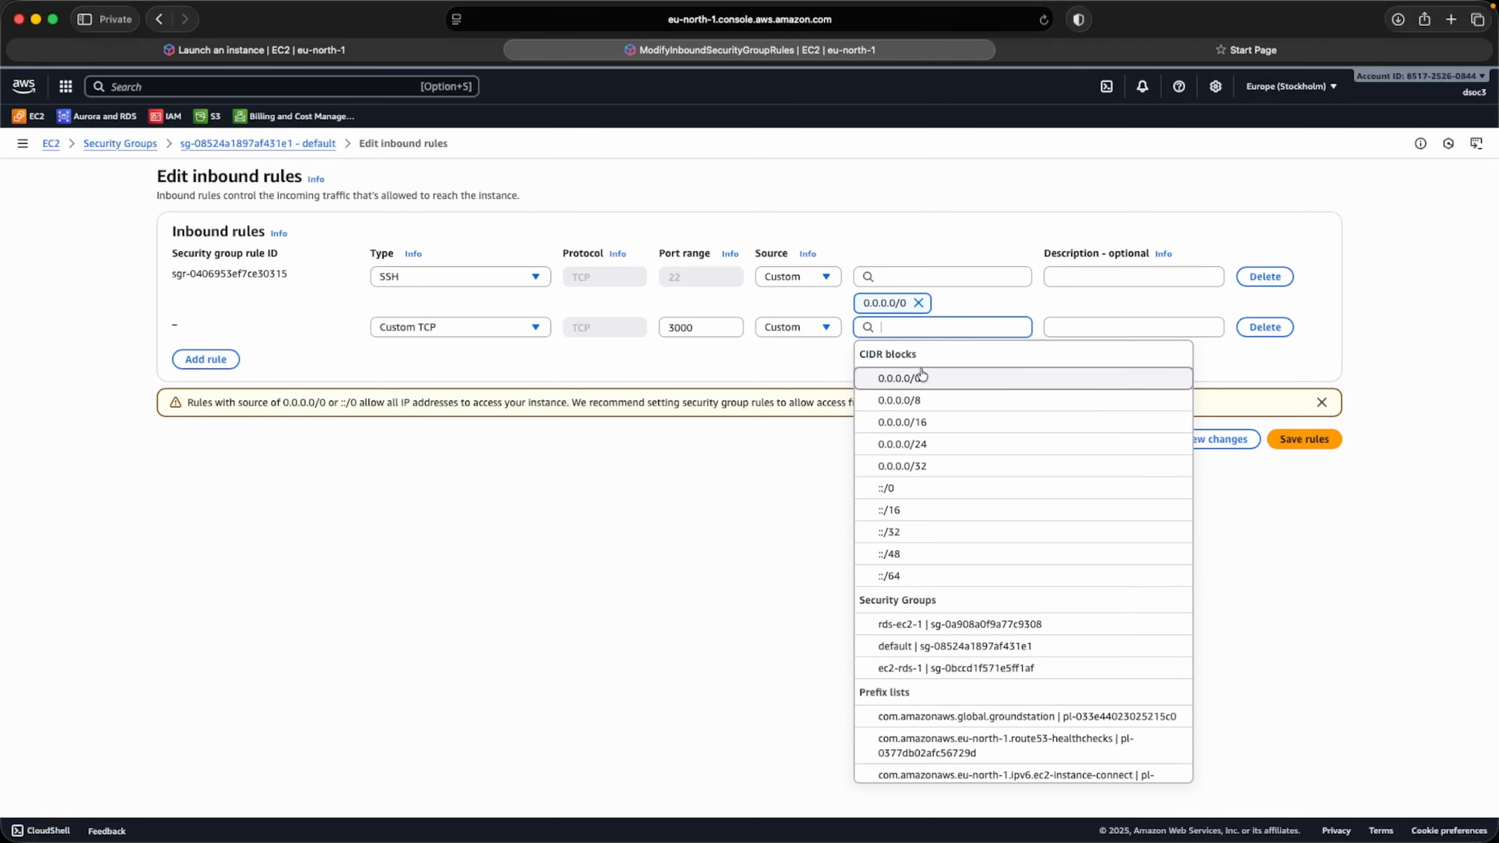
left_click(921, 372)
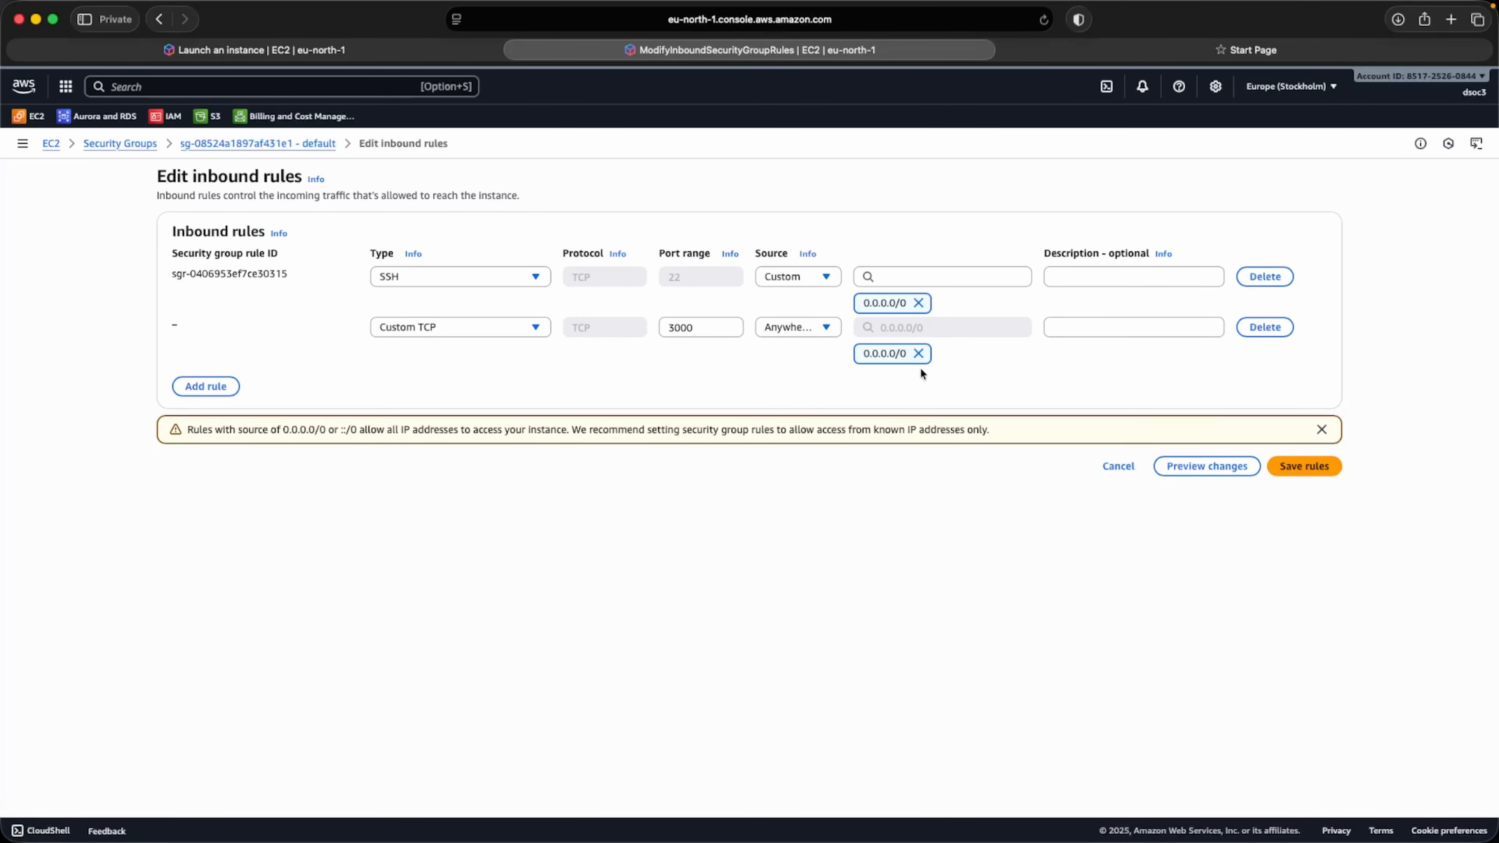
left_click(1276, 464)
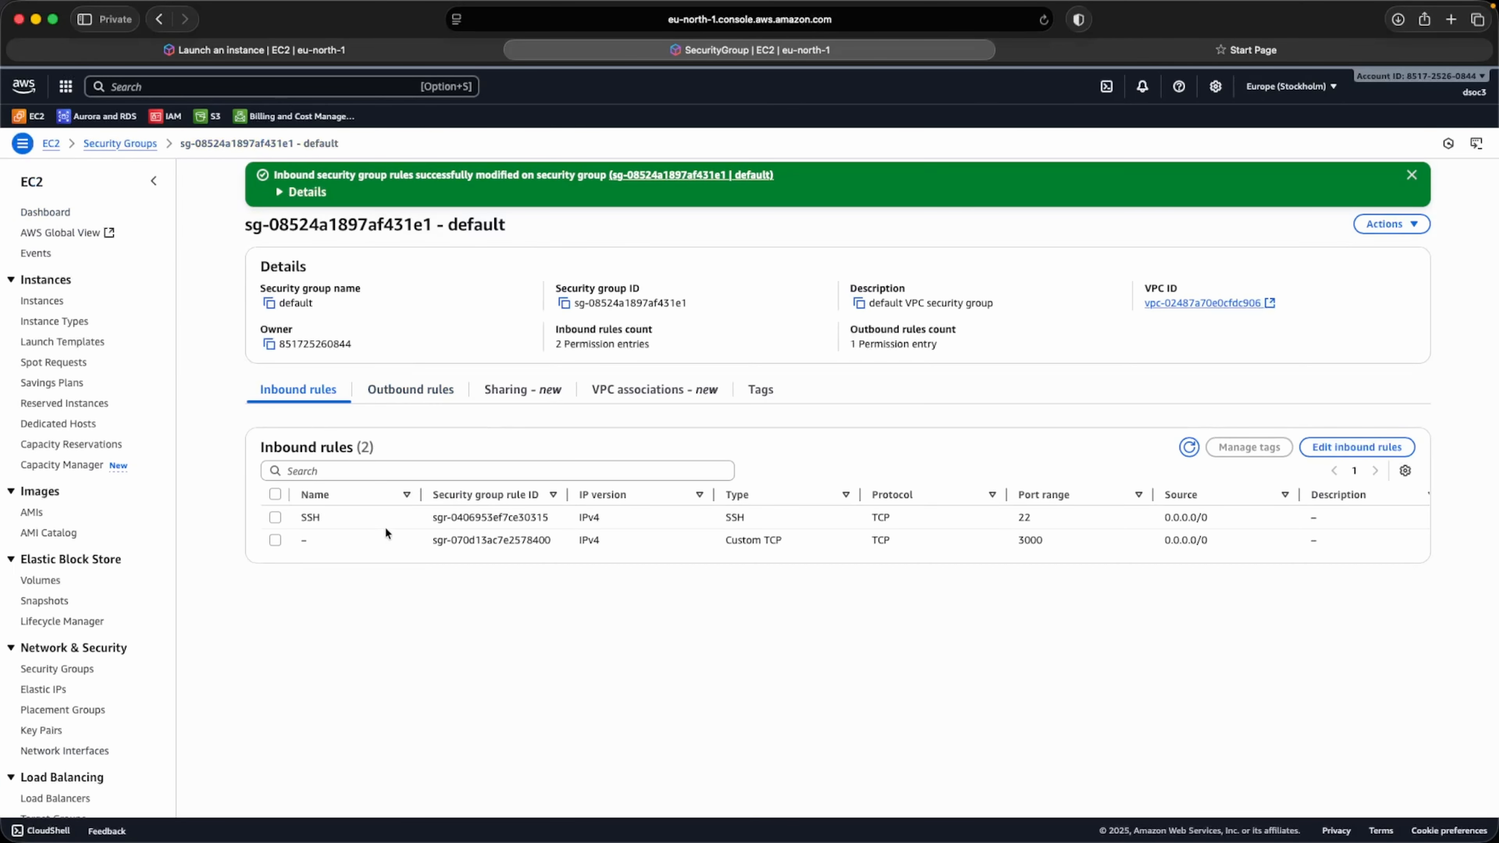
Label the port 3000 inbound rule DSOC3-Web-Site, fixing a capitalisation typo, and save.
left_click(311, 538)
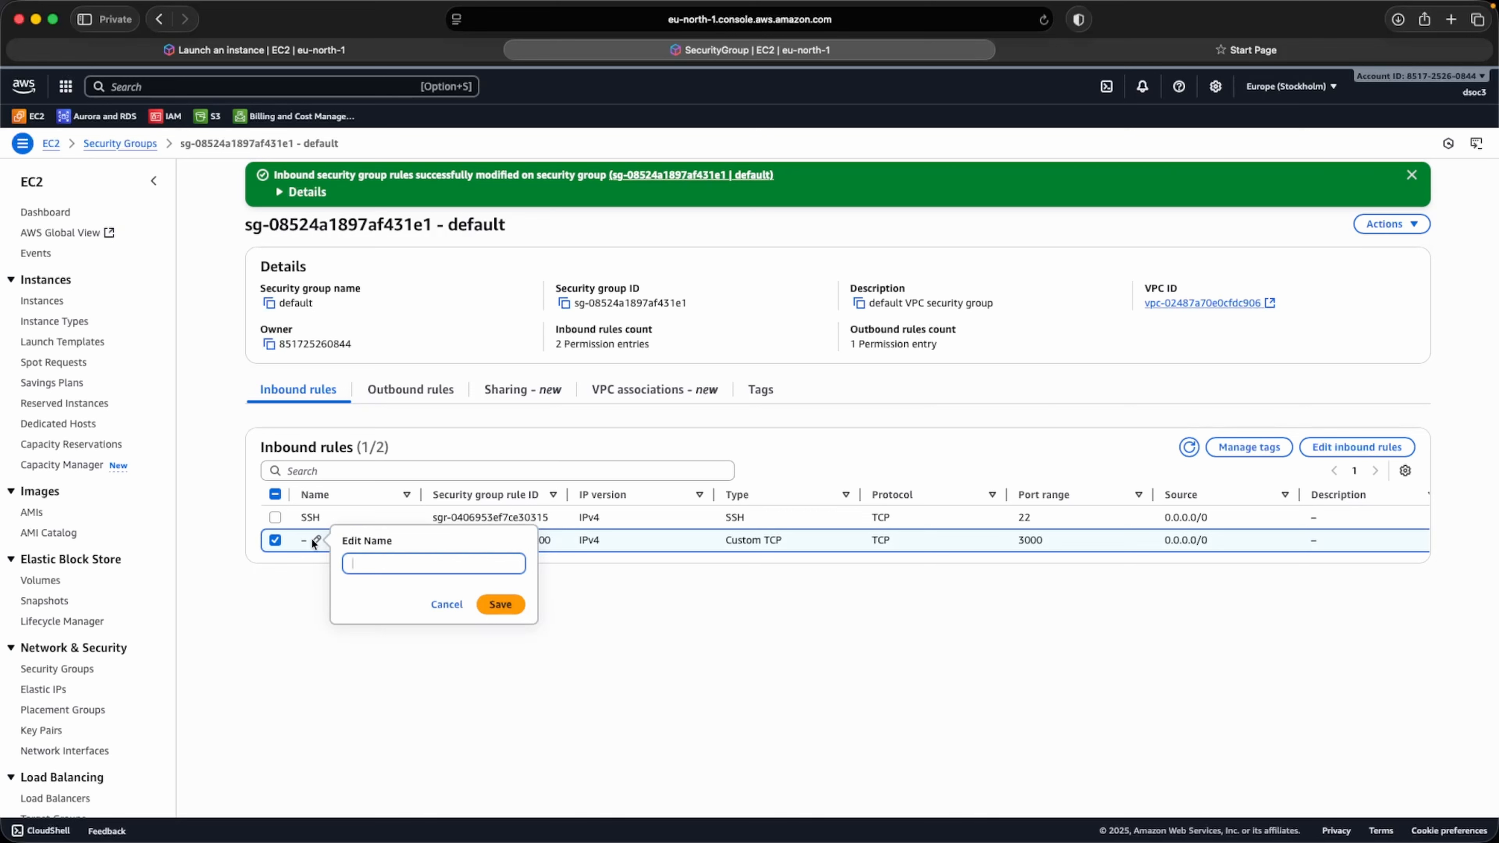
type("DSOC3-Web-Site")
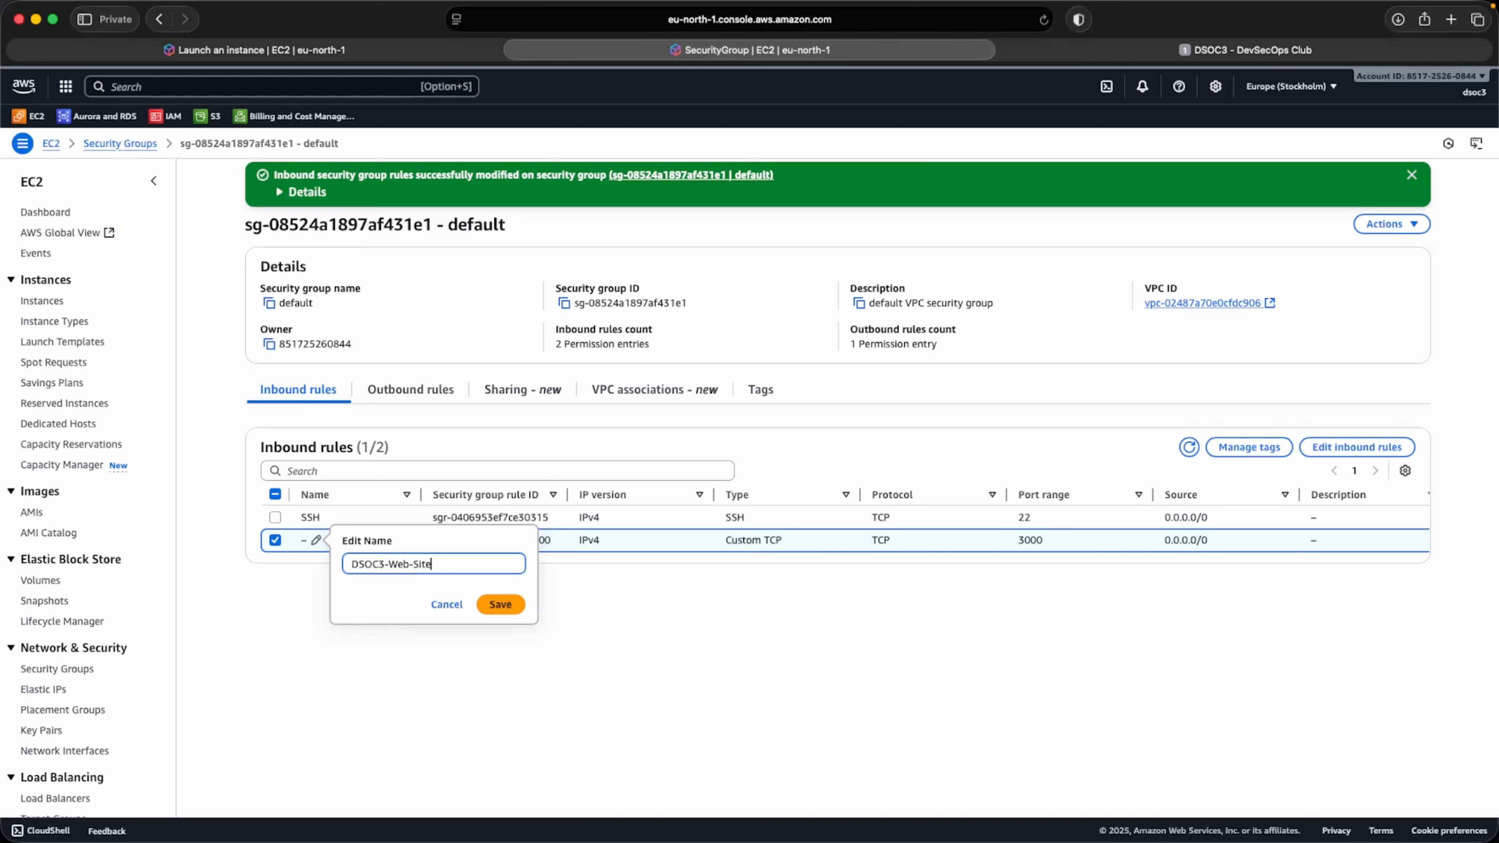
left_click(491, 603)
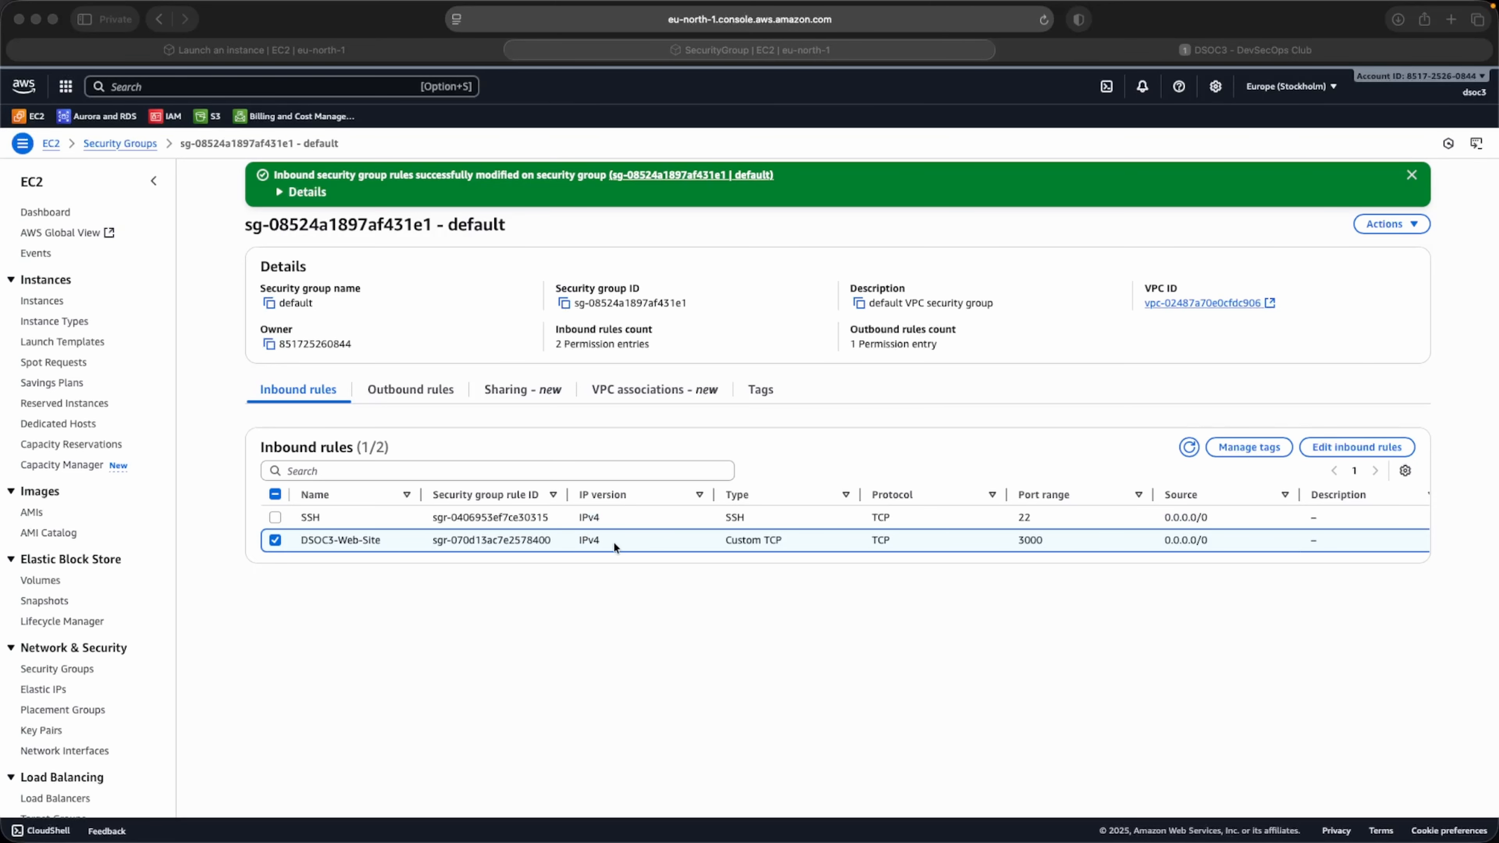
left_click(945, 560)
Reload the DSOC3 site at 16.171.226.85 with reduced privacy protections and check its zoom level.
key("ctrl+Tab")
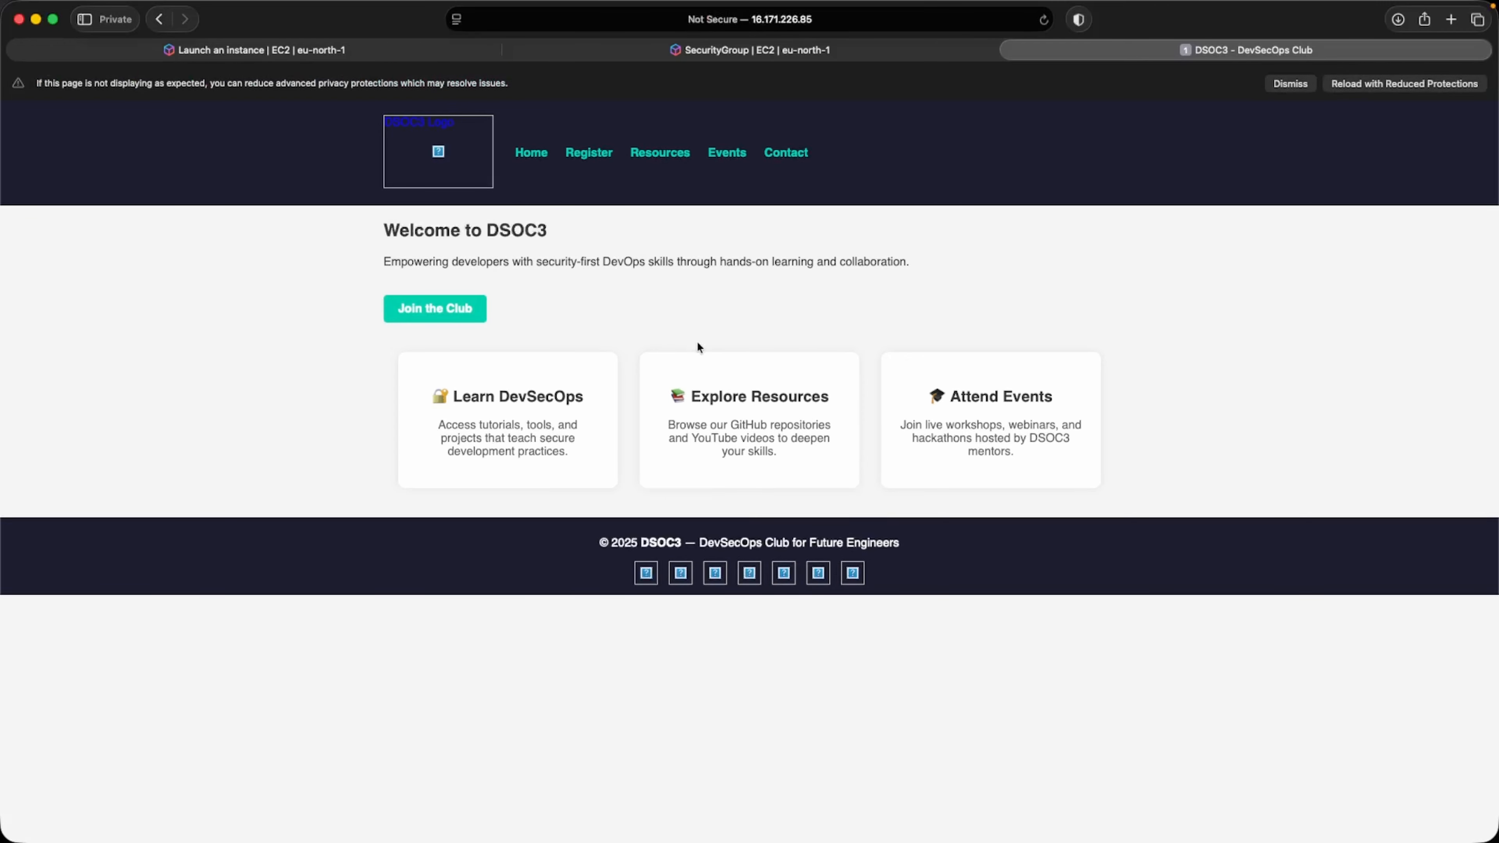
left_click(1387, 90)
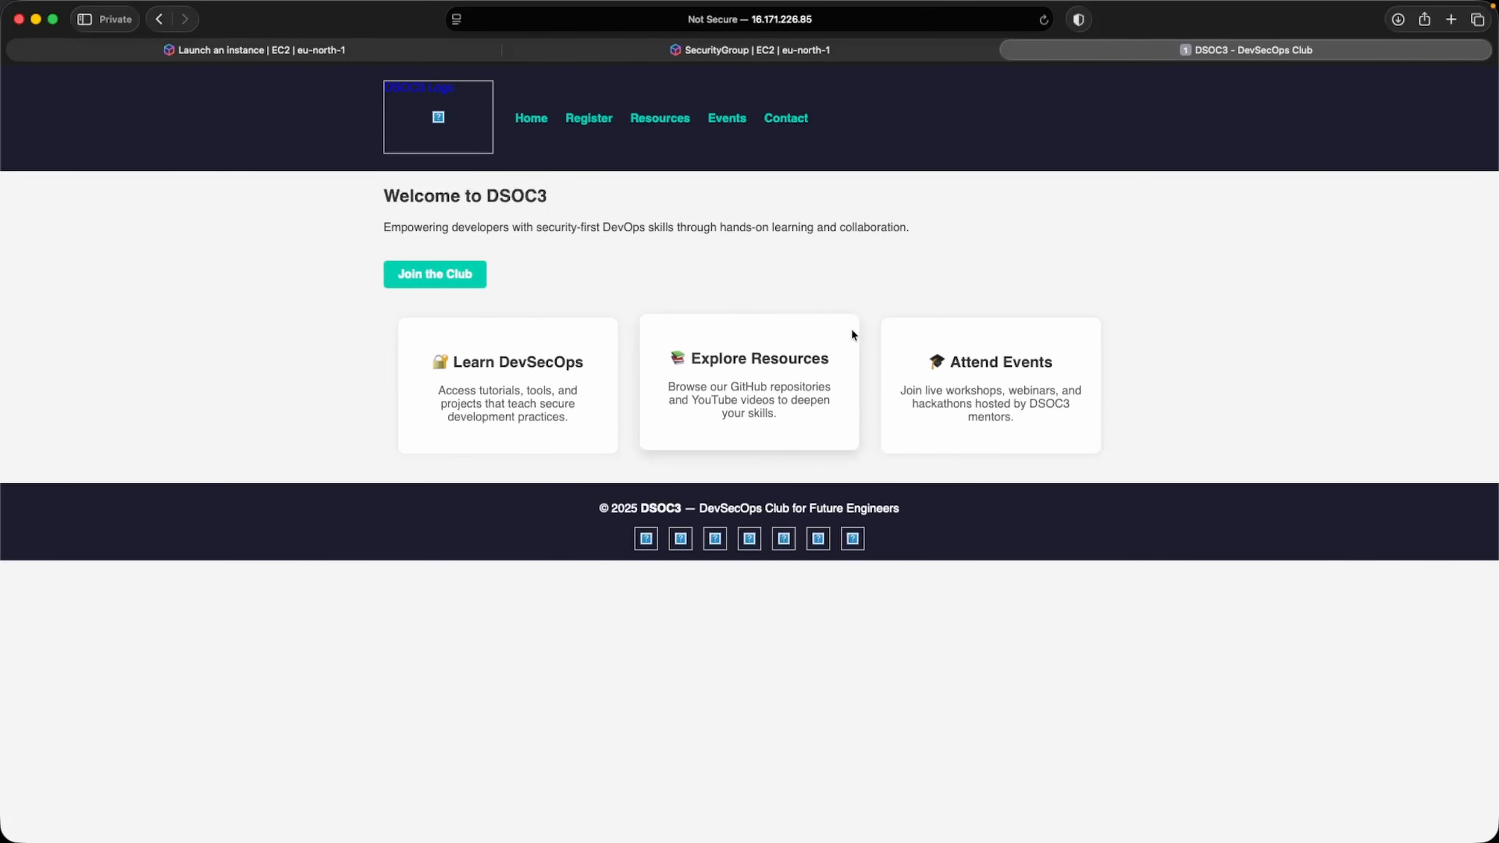
key("ctrl+shift+Tab")
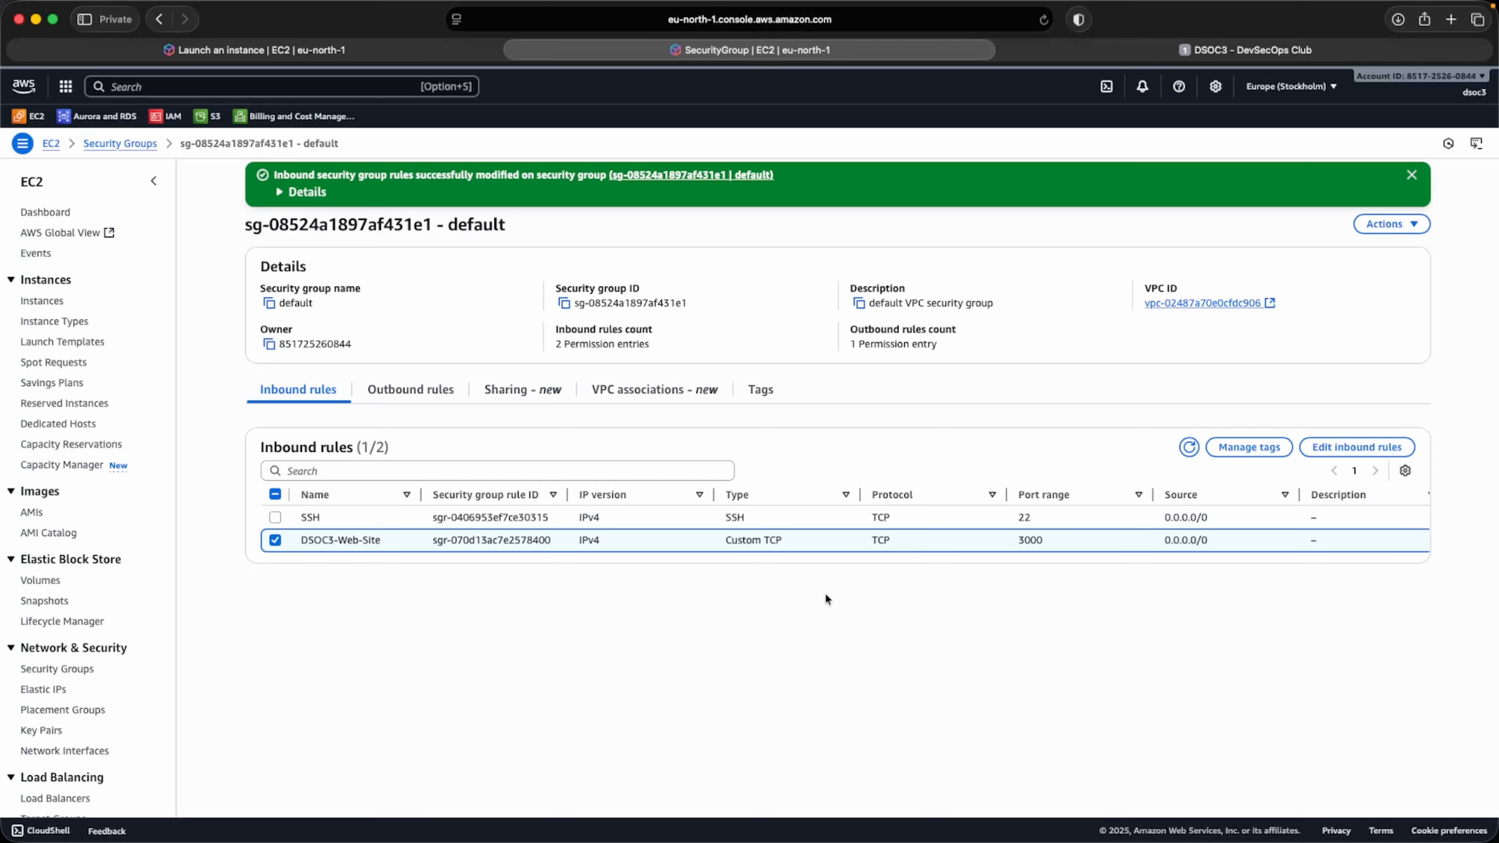
left_click(1262, 48)
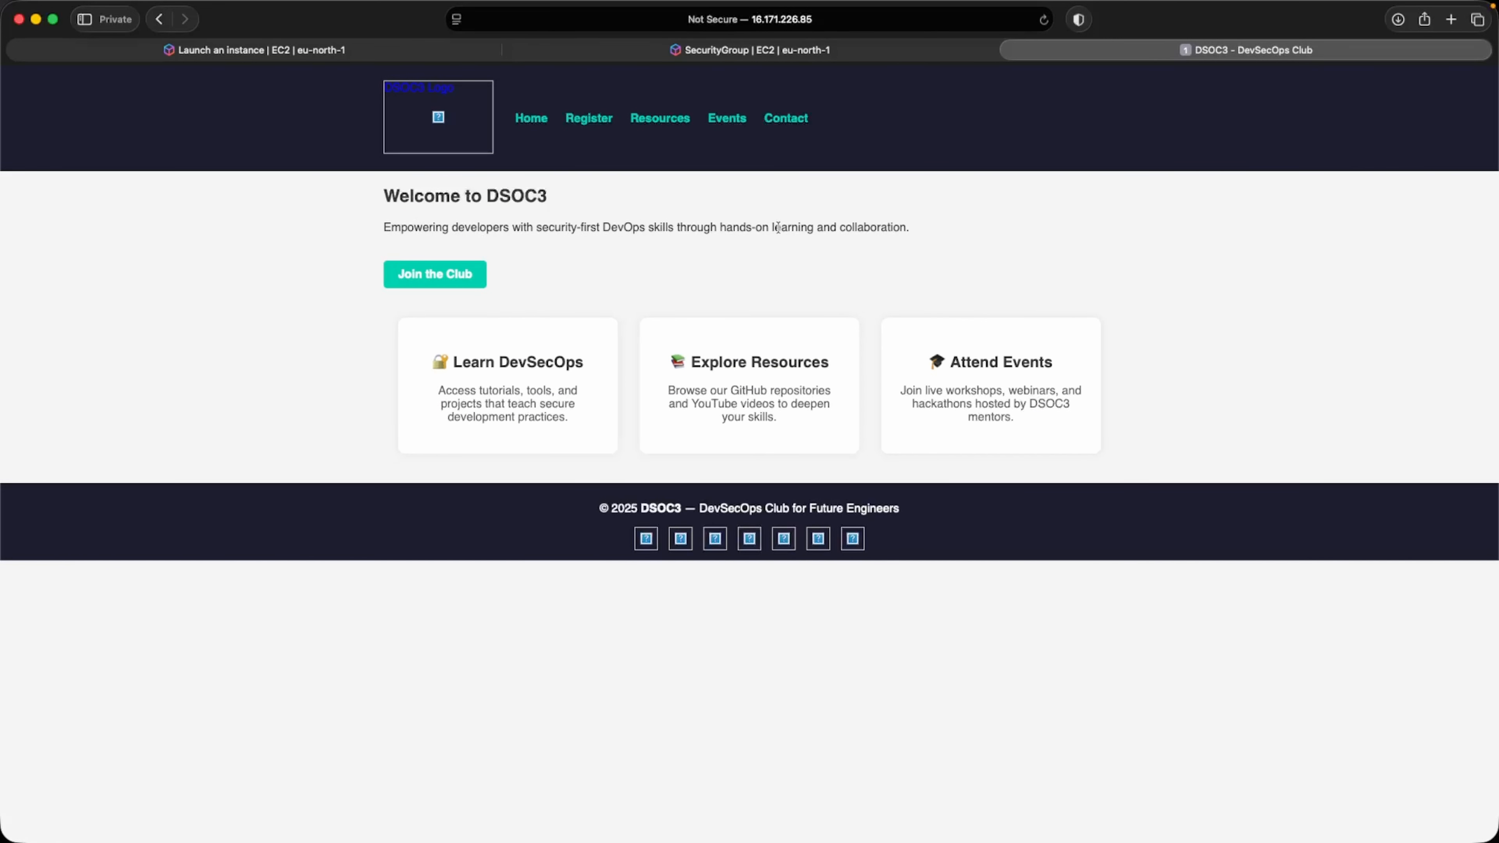
key("super+minus")
key("super+minus")
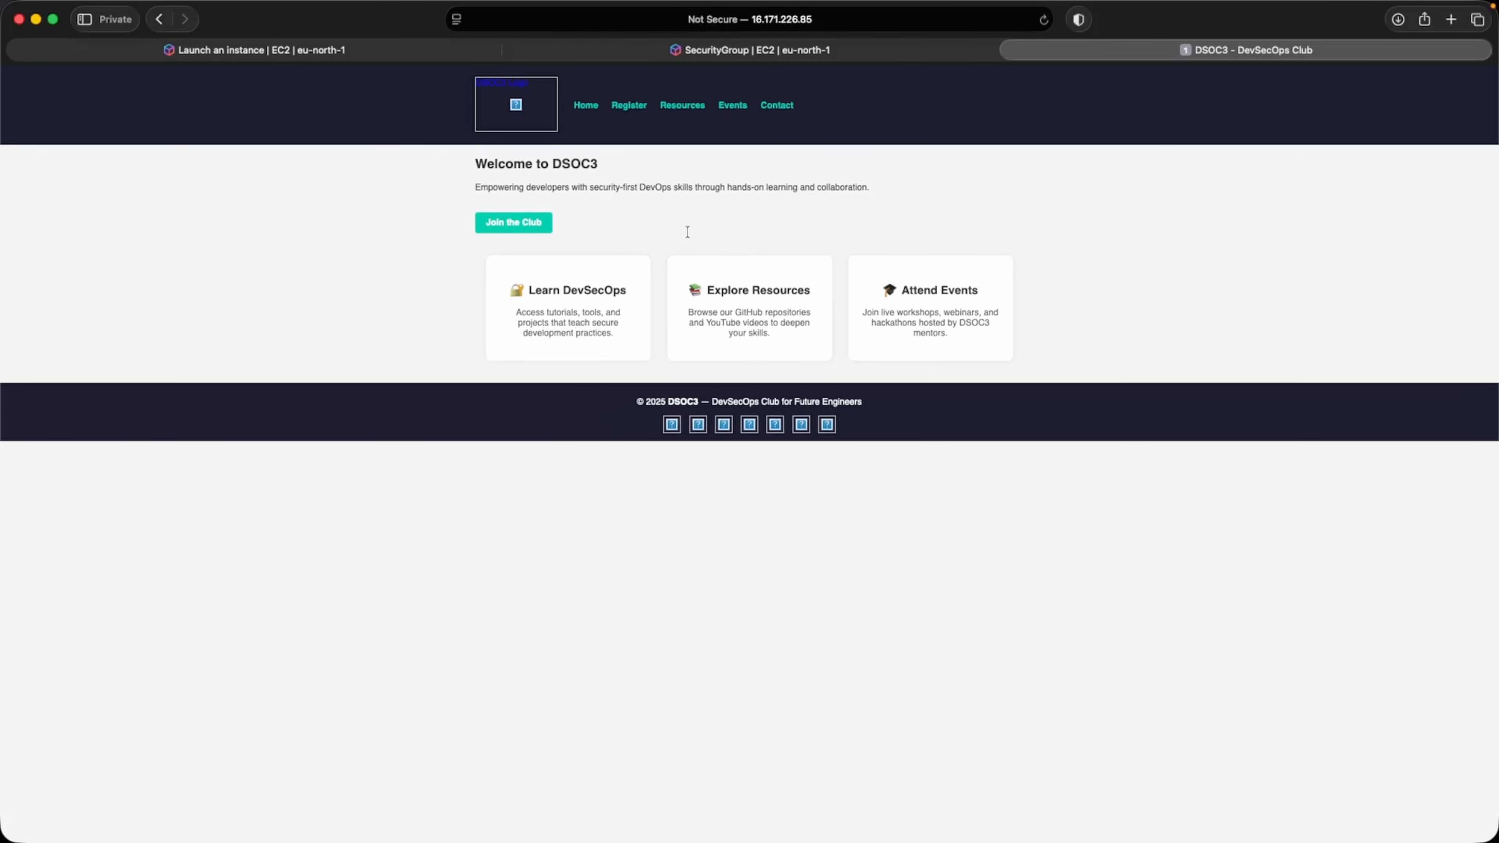
key("super+plus")
key("super+plus")
key("super+minus")
key("super+plus")
key("super+plus")
key("super+plus")
key("super+plus")
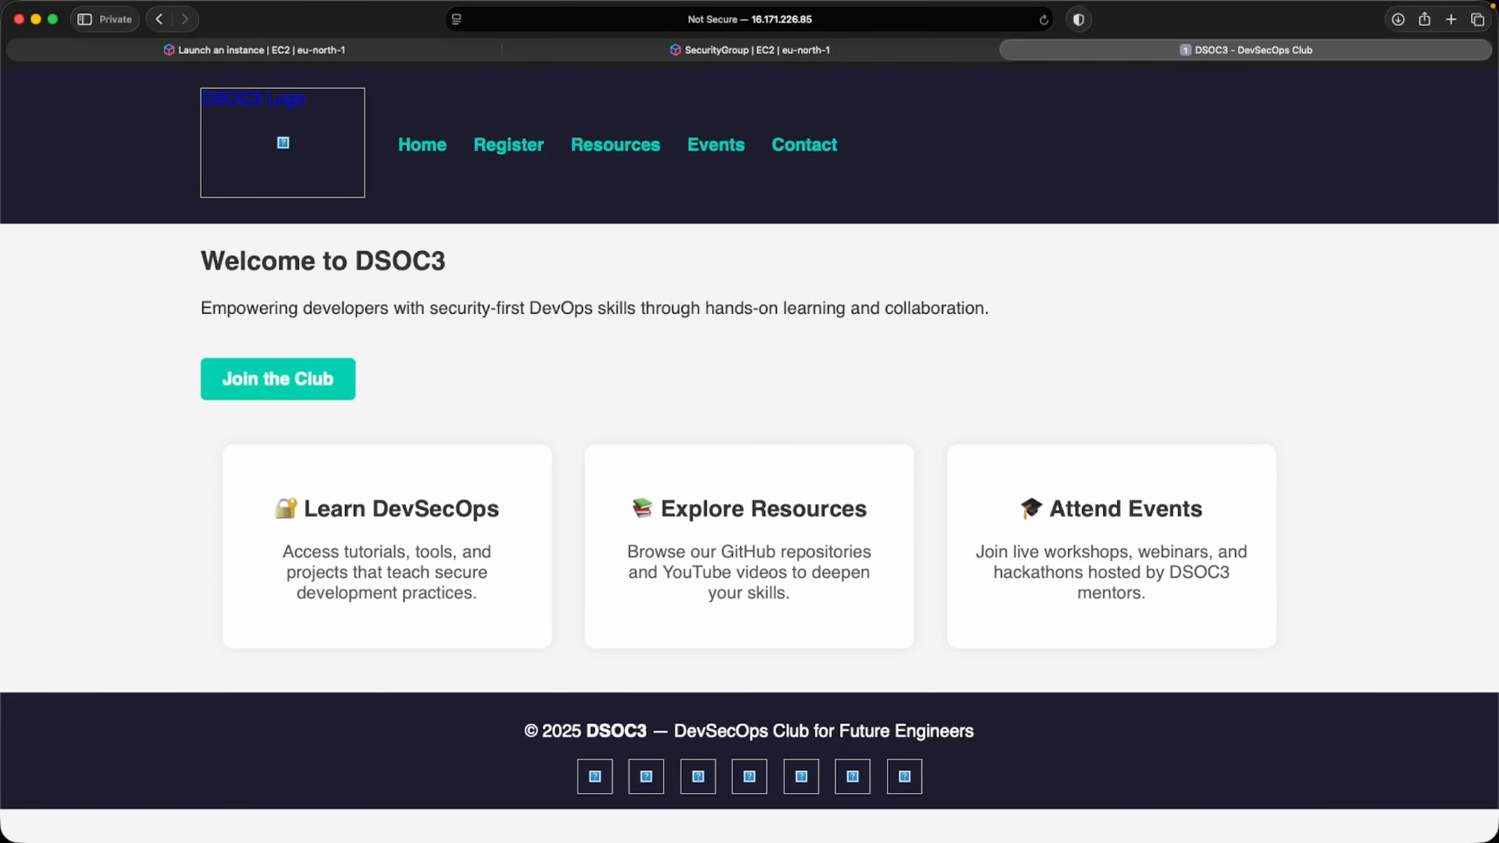
key("super+Tab")
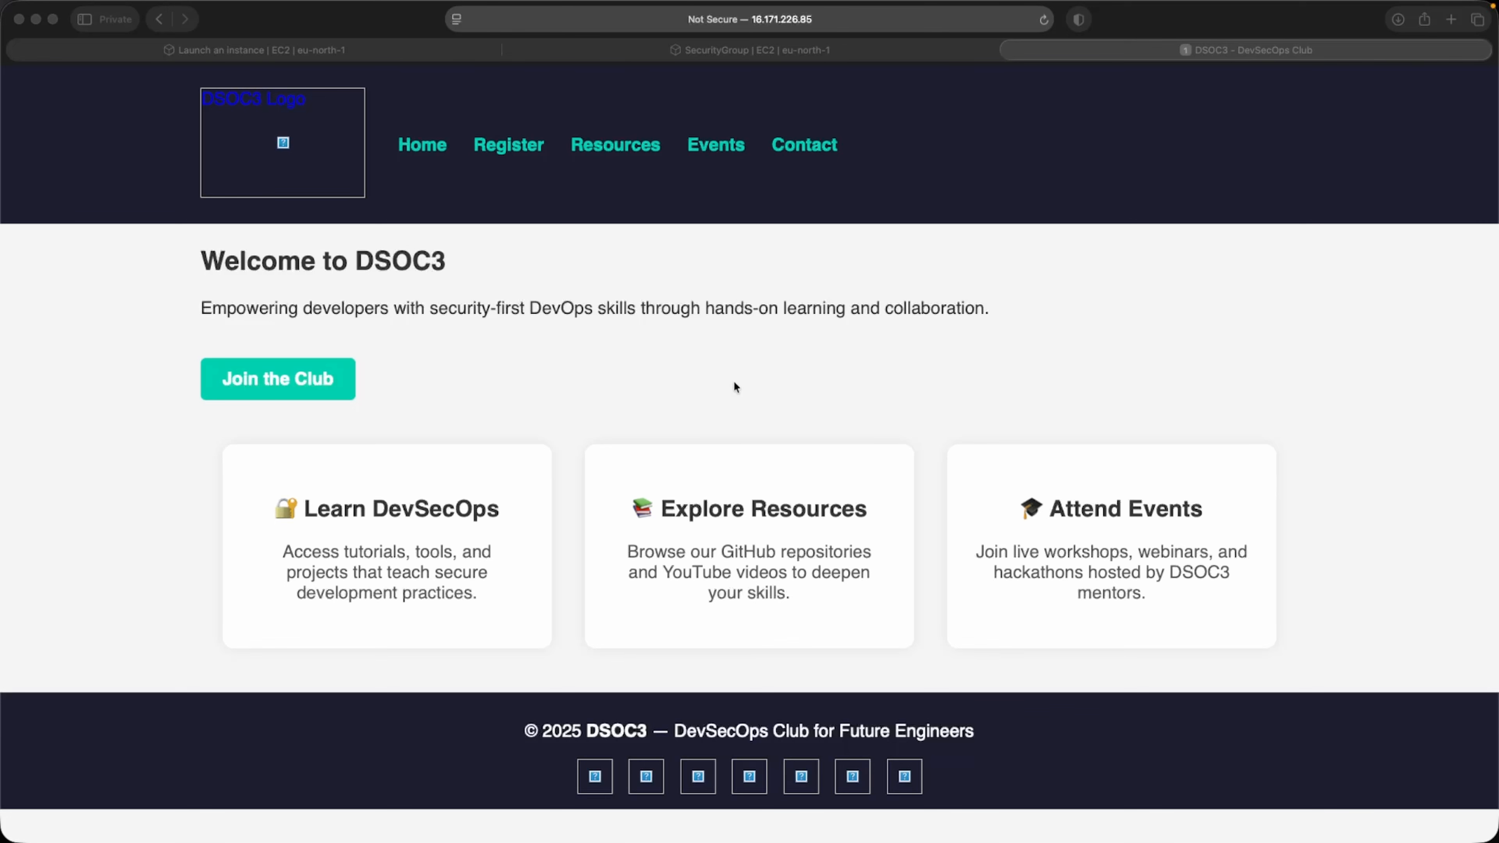
Go via Register to the Resources page and play the Day 1: Linux for DevOps video muted.
left_click(335, 381)
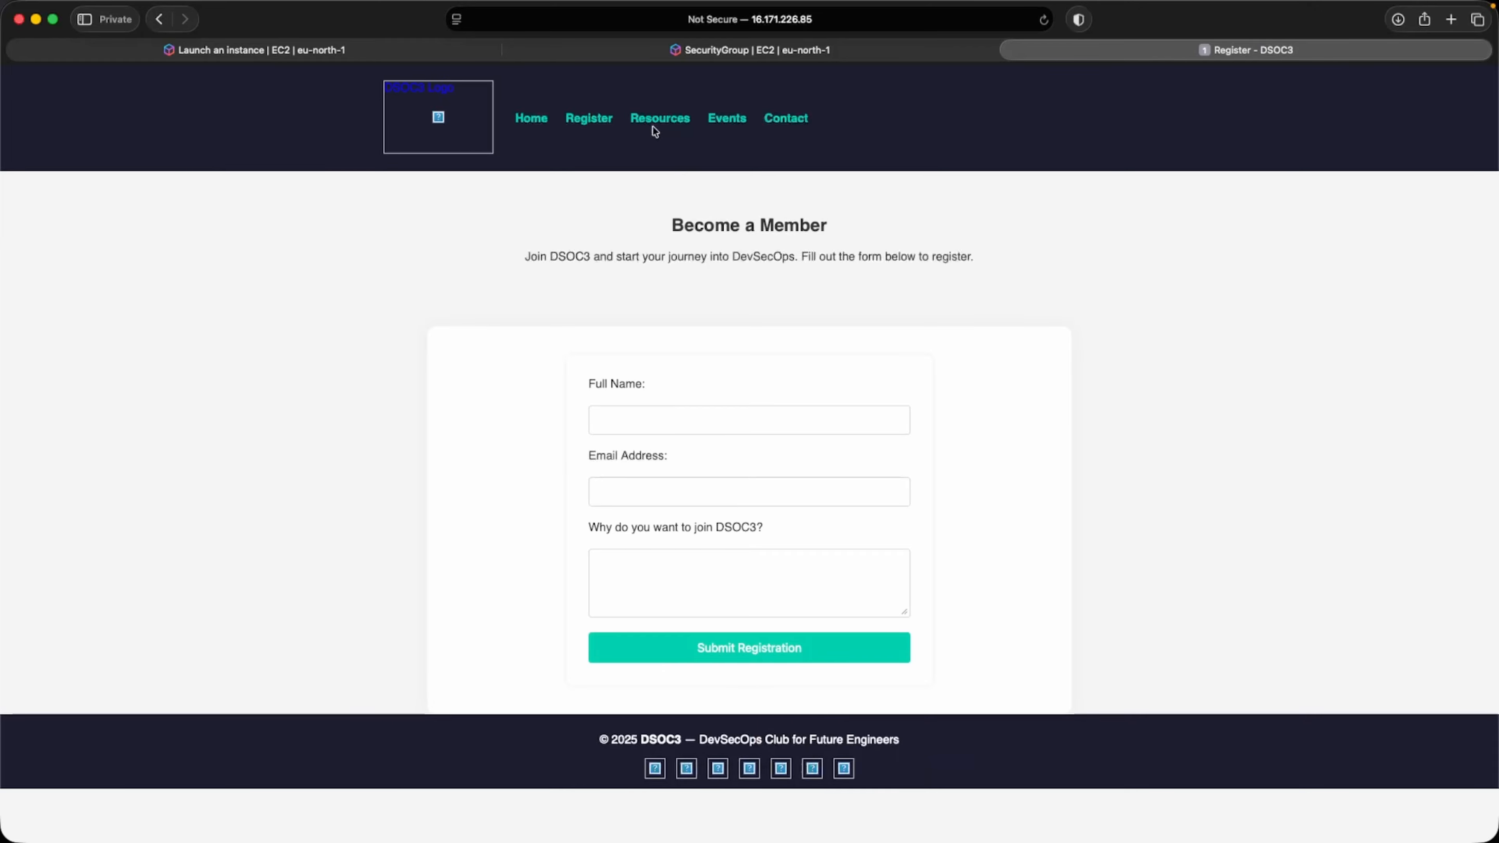
left_click(653, 124)
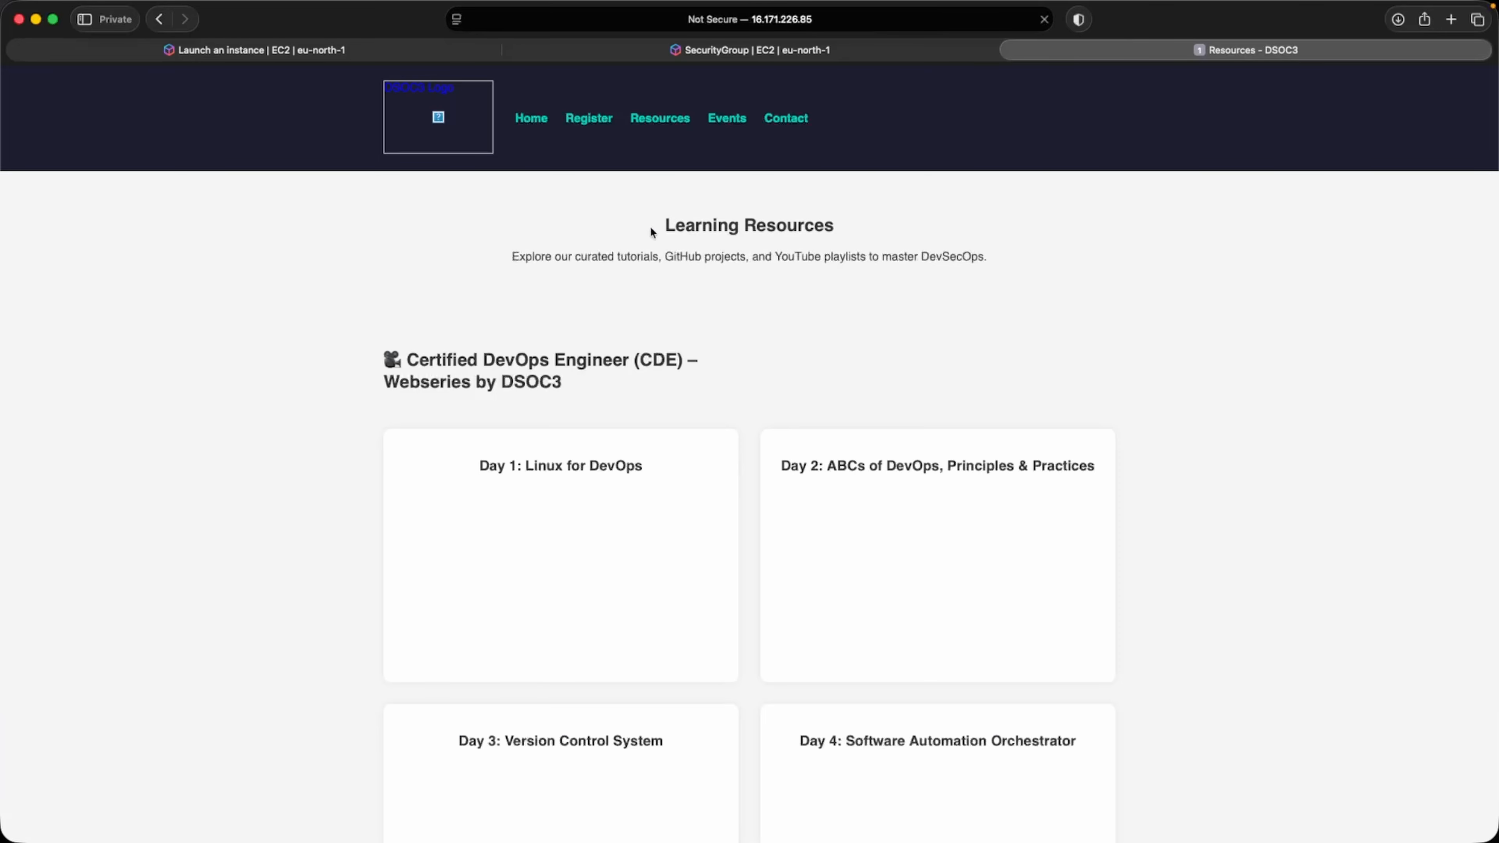
scroll(652, 231, "down", 3)
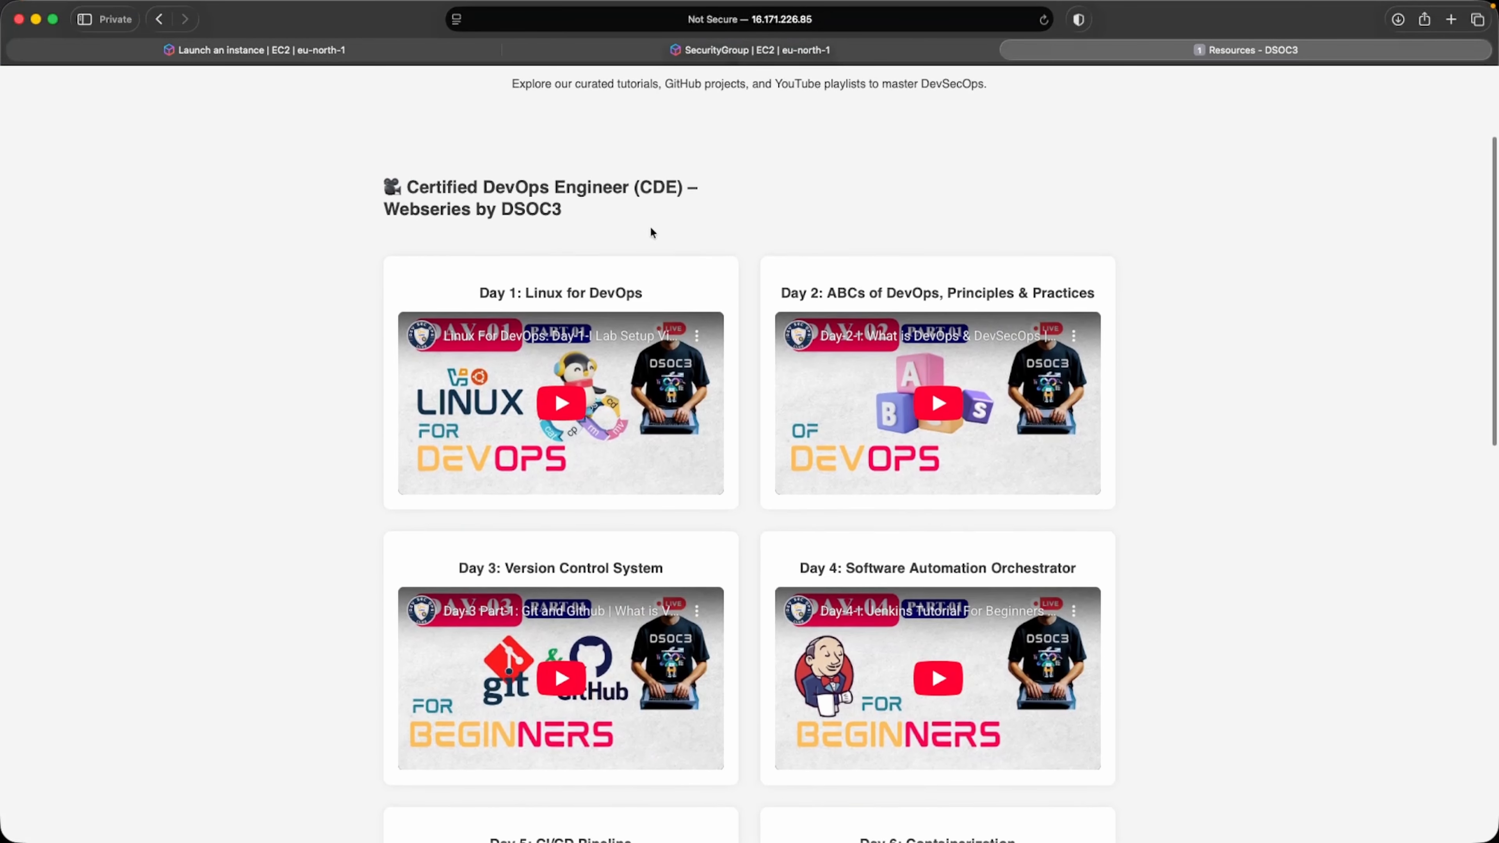
scroll(652, 230, "down", 4)
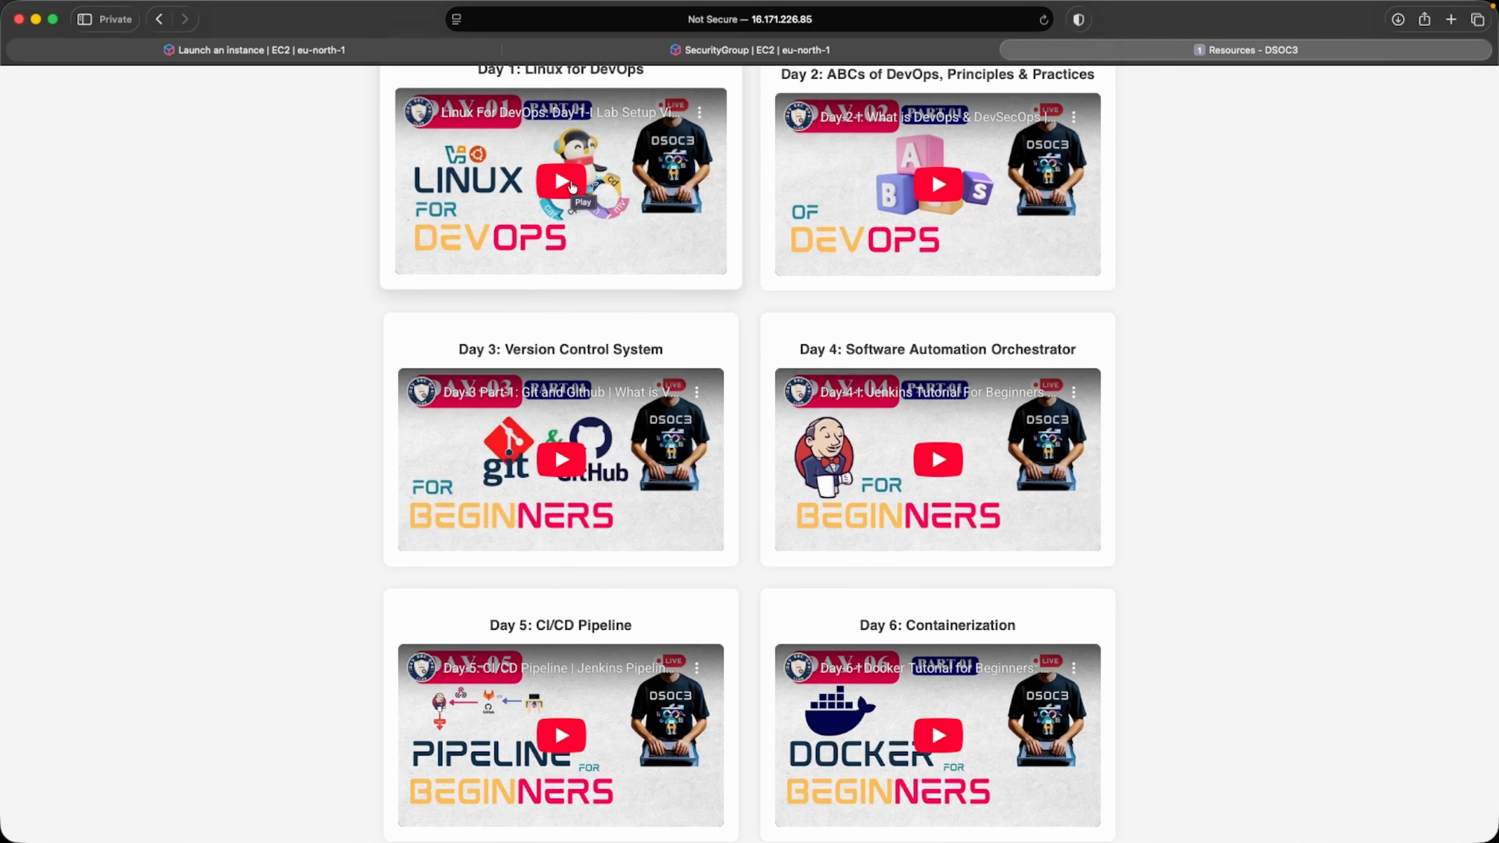
left_click(572, 185)
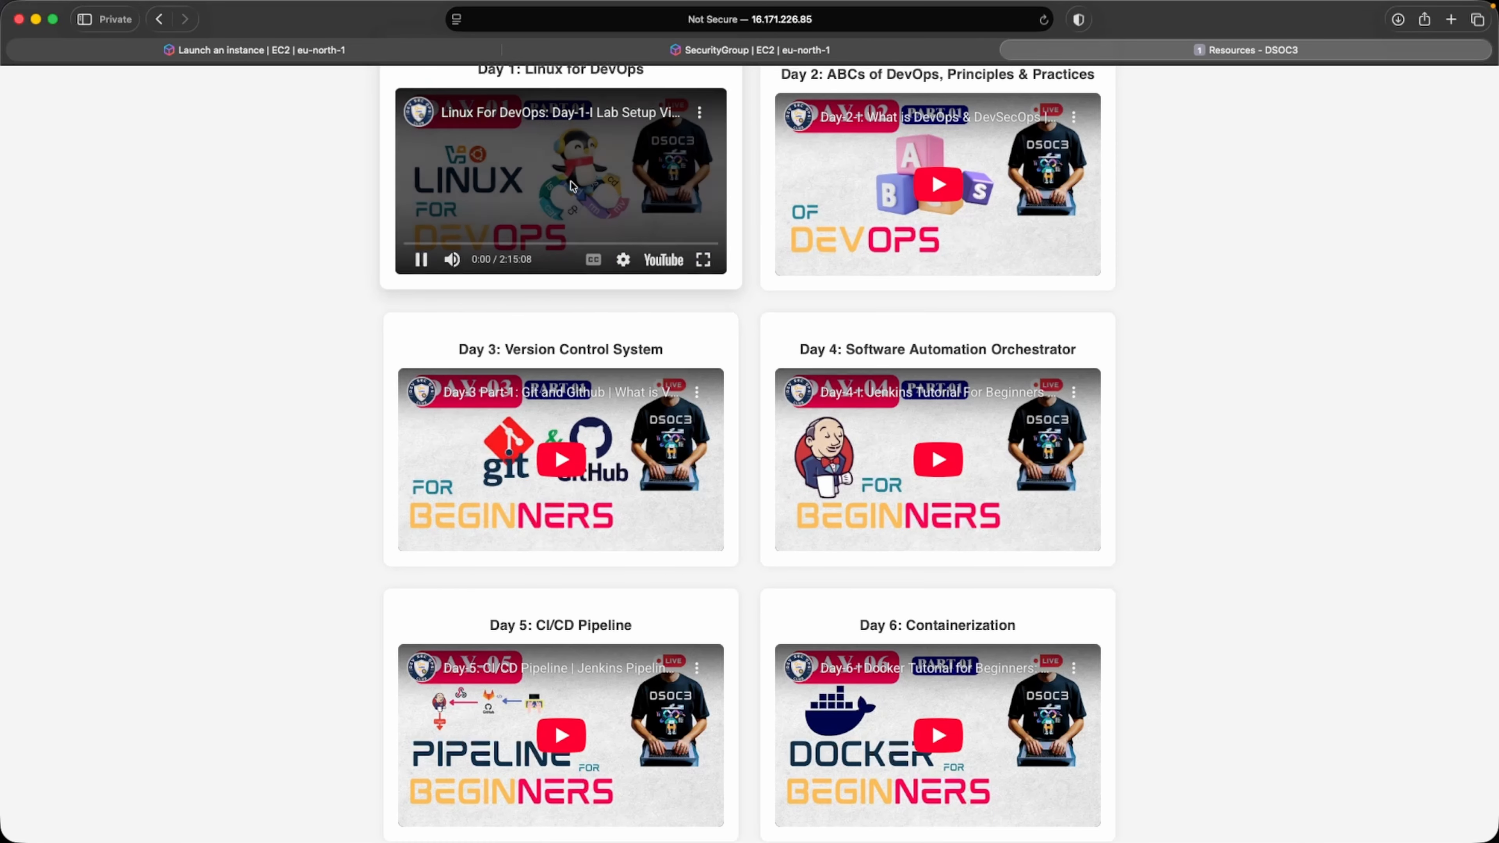
left_click(453, 260)
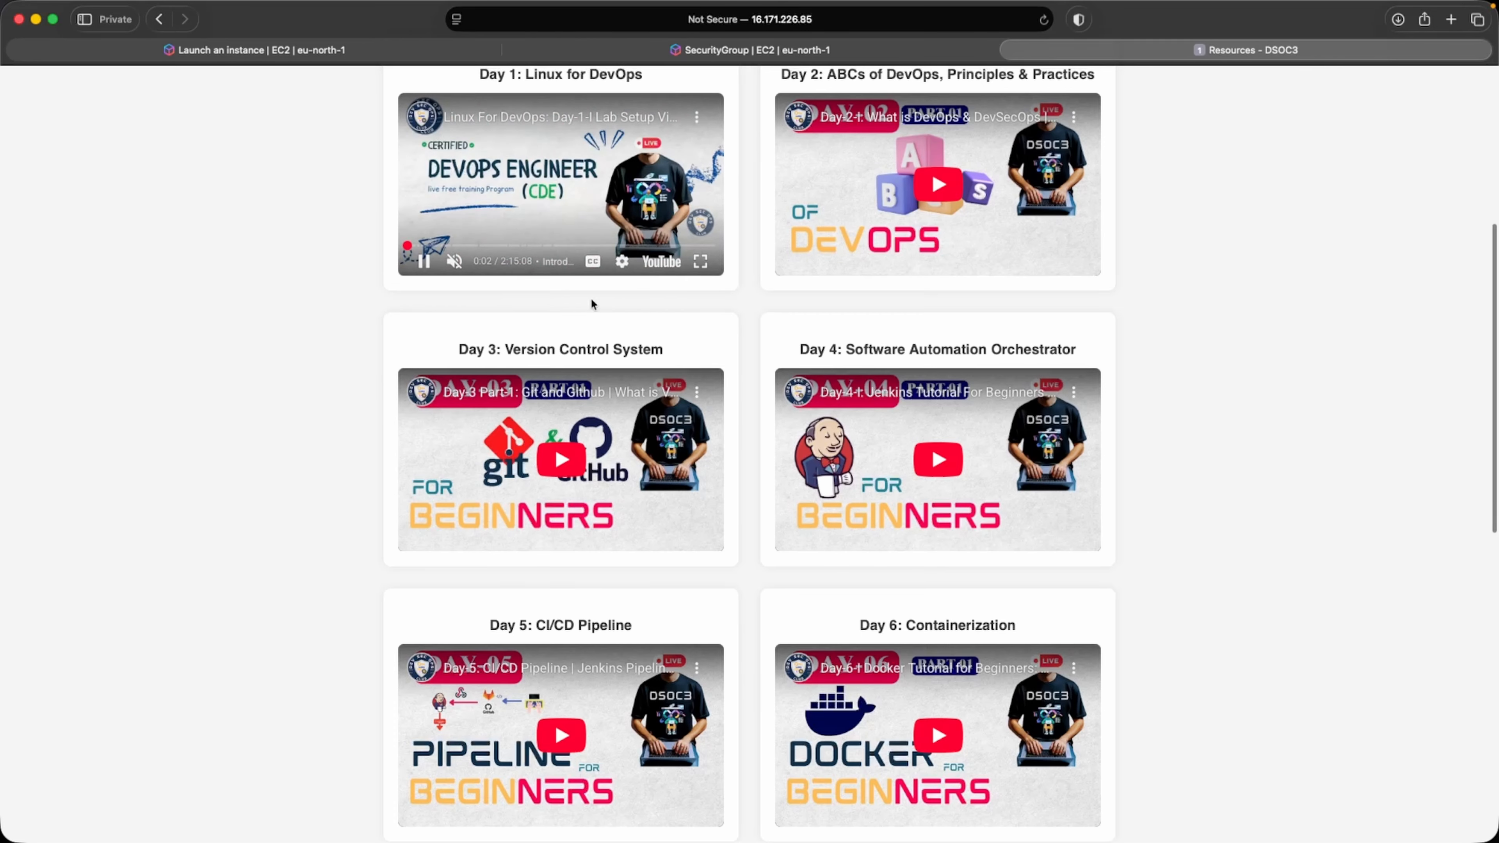
scroll(591, 298, "up", 3)
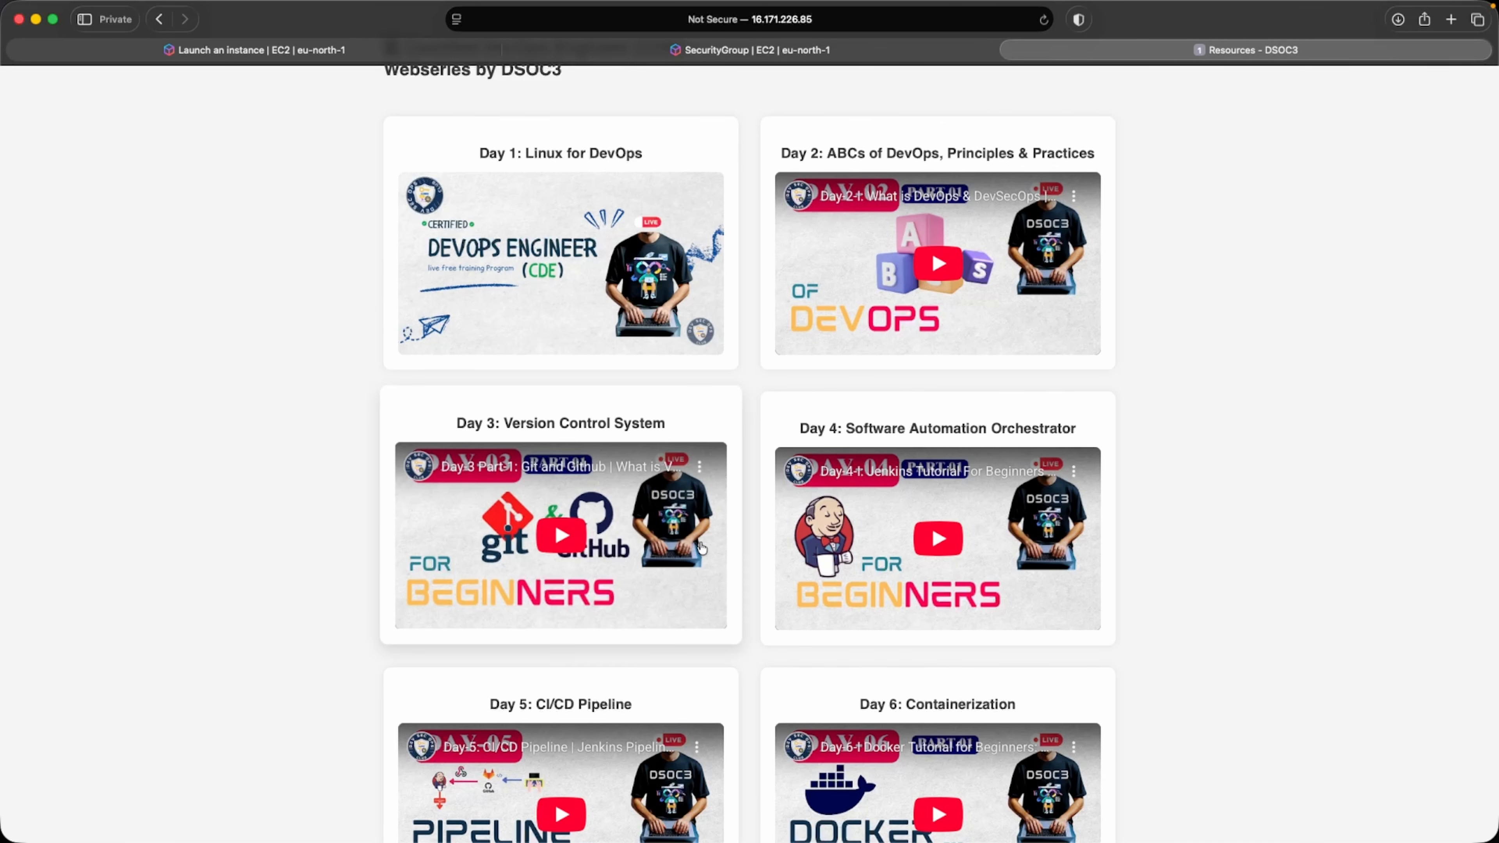
scroll(701, 548, "down", 10)
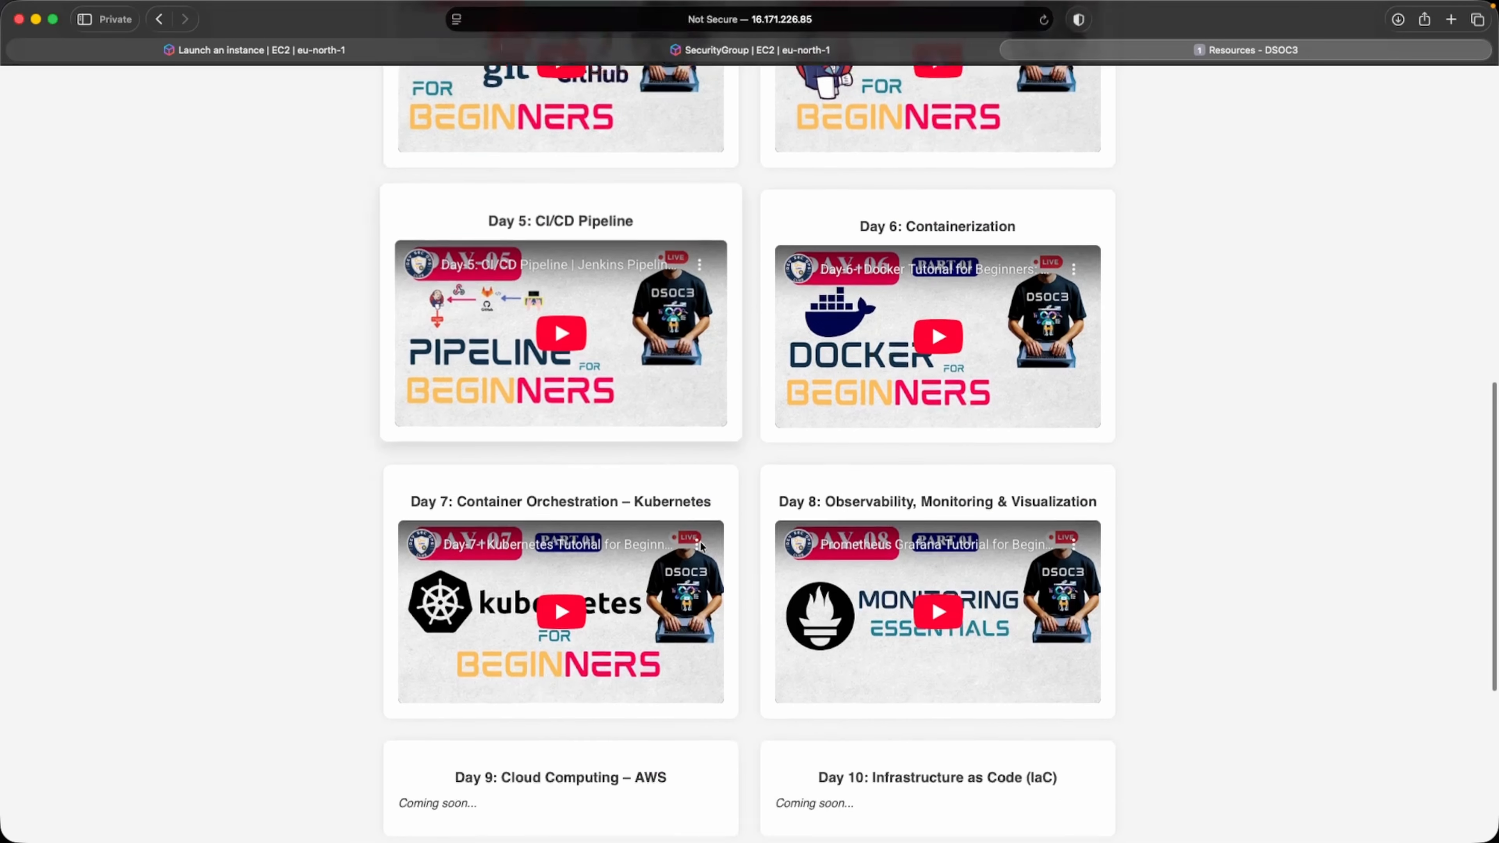
scroll(700, 544, "down", 5)
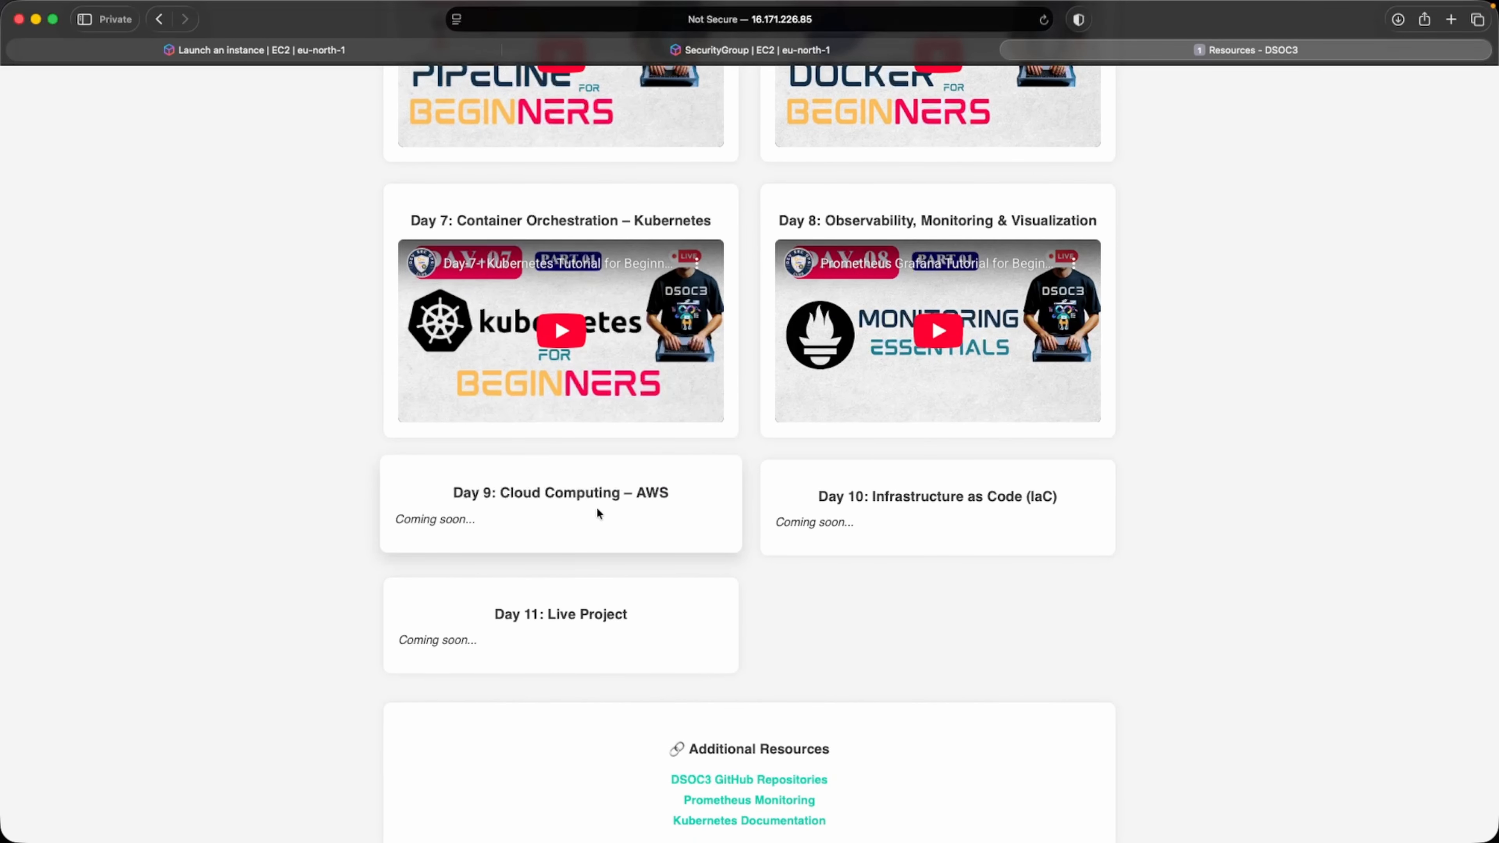
scroll(598, 514, "up", 19)
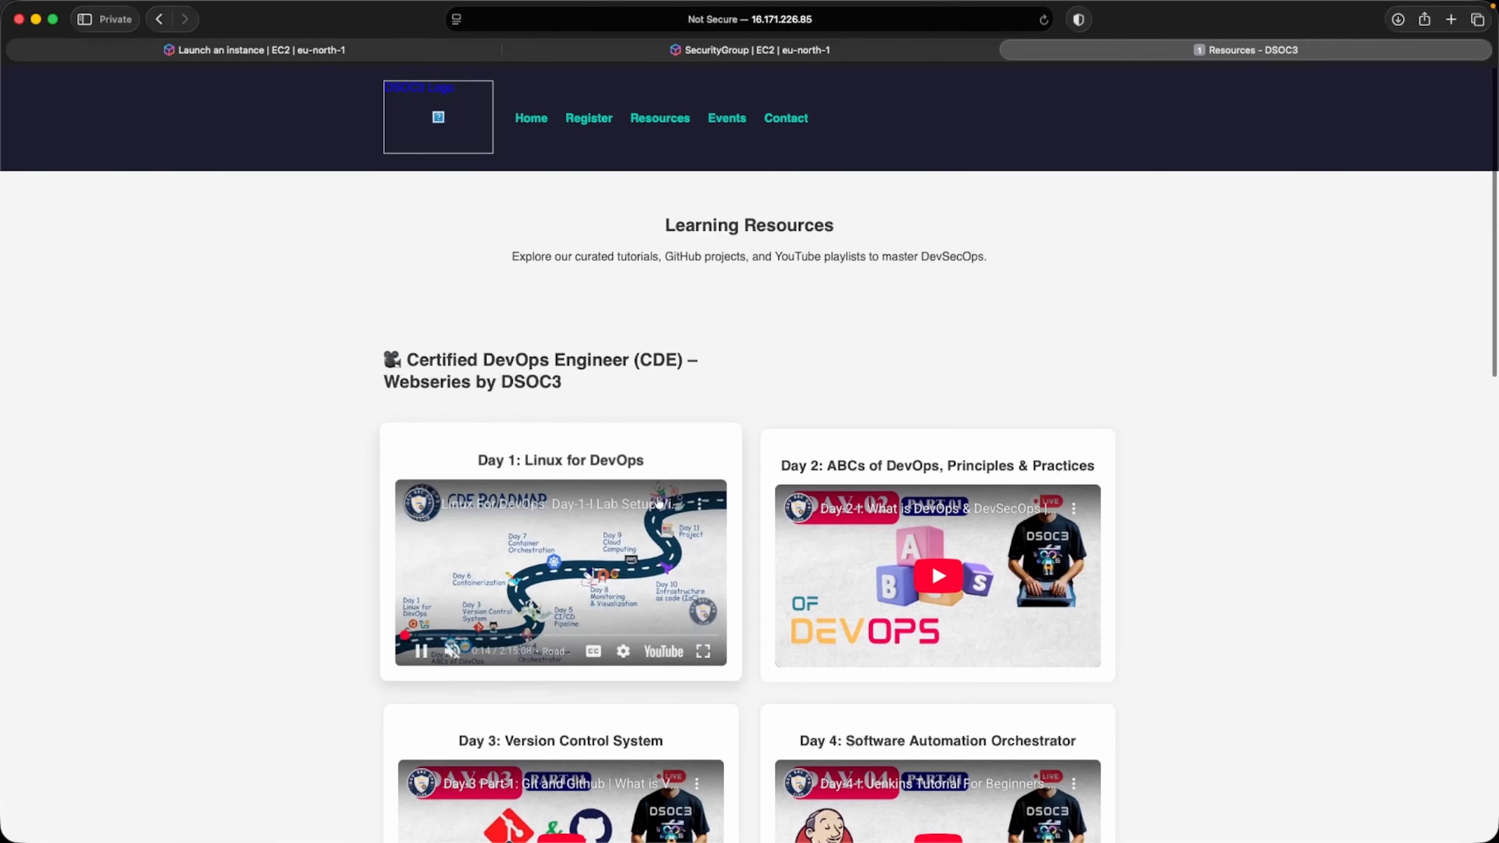
Visit the Home, Register, Contact Us and Events pages, briefly selecting the LOL: Lust of Linux title.
left_click(531, 119)
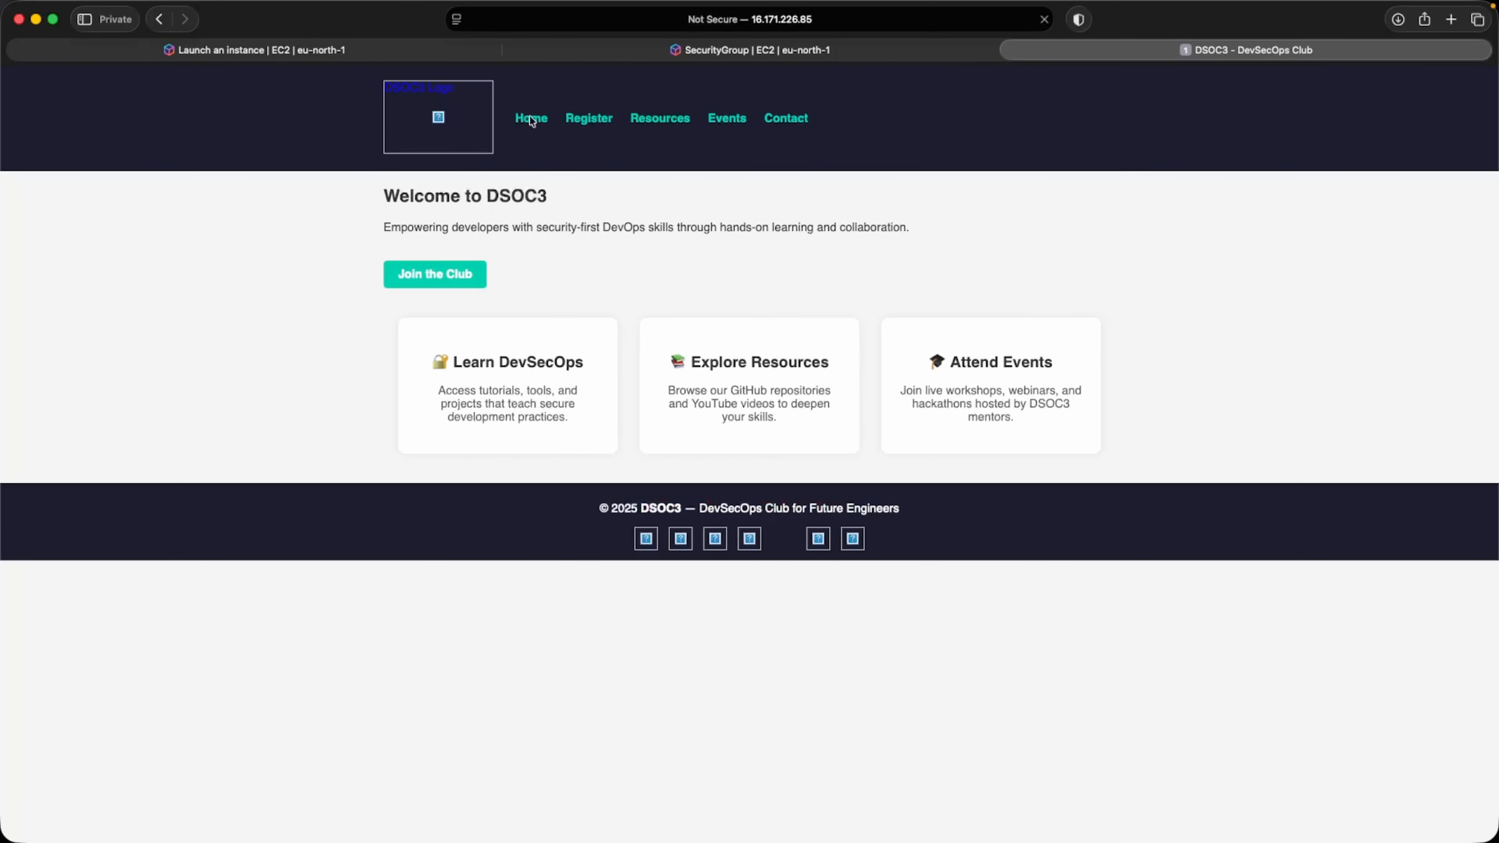
left_click(581, 125)
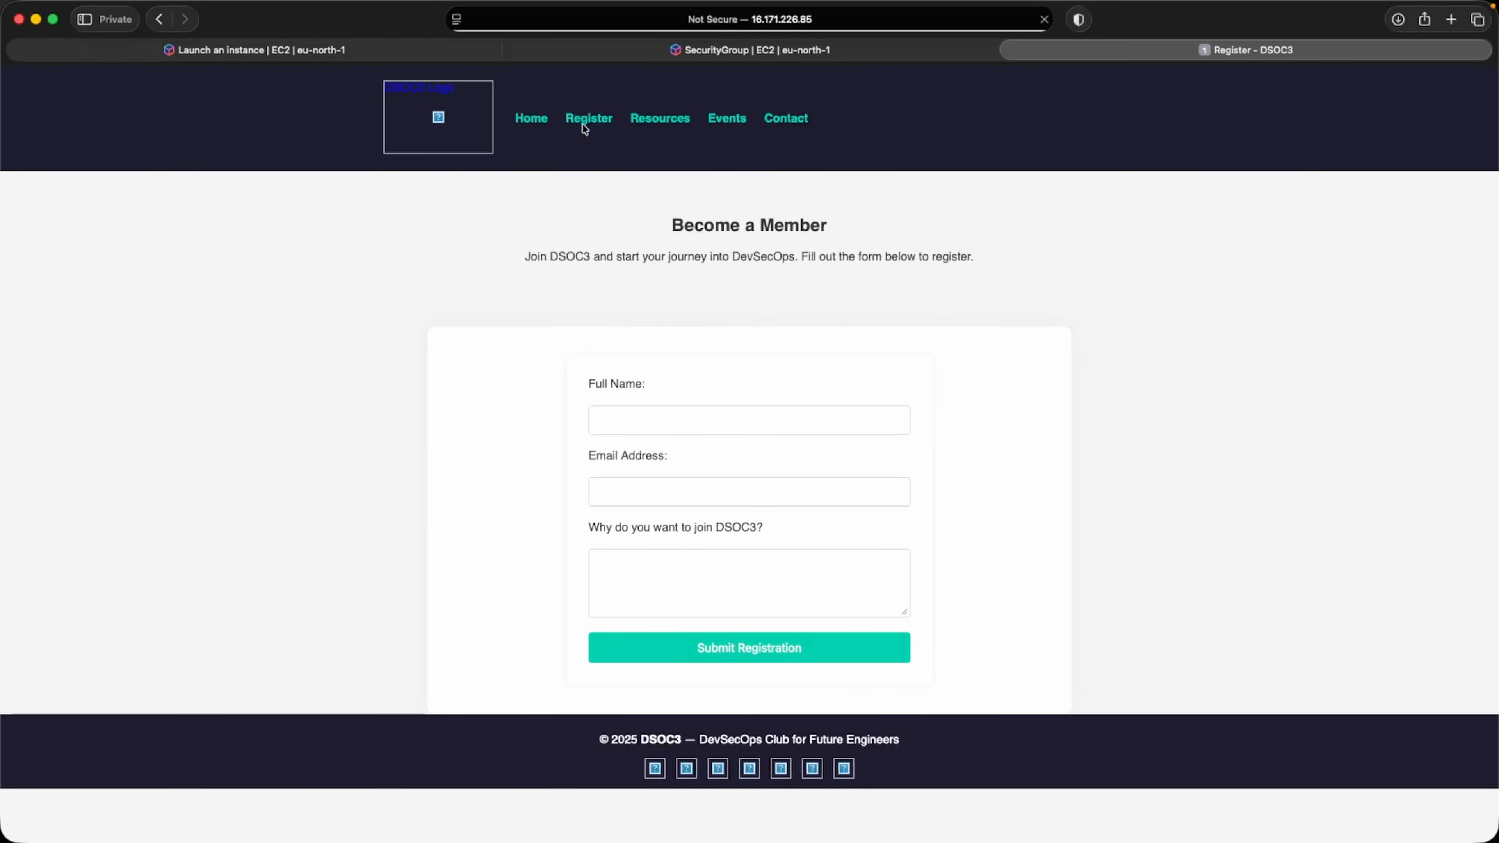
left_click(773, 118)
left_click(729, 121)
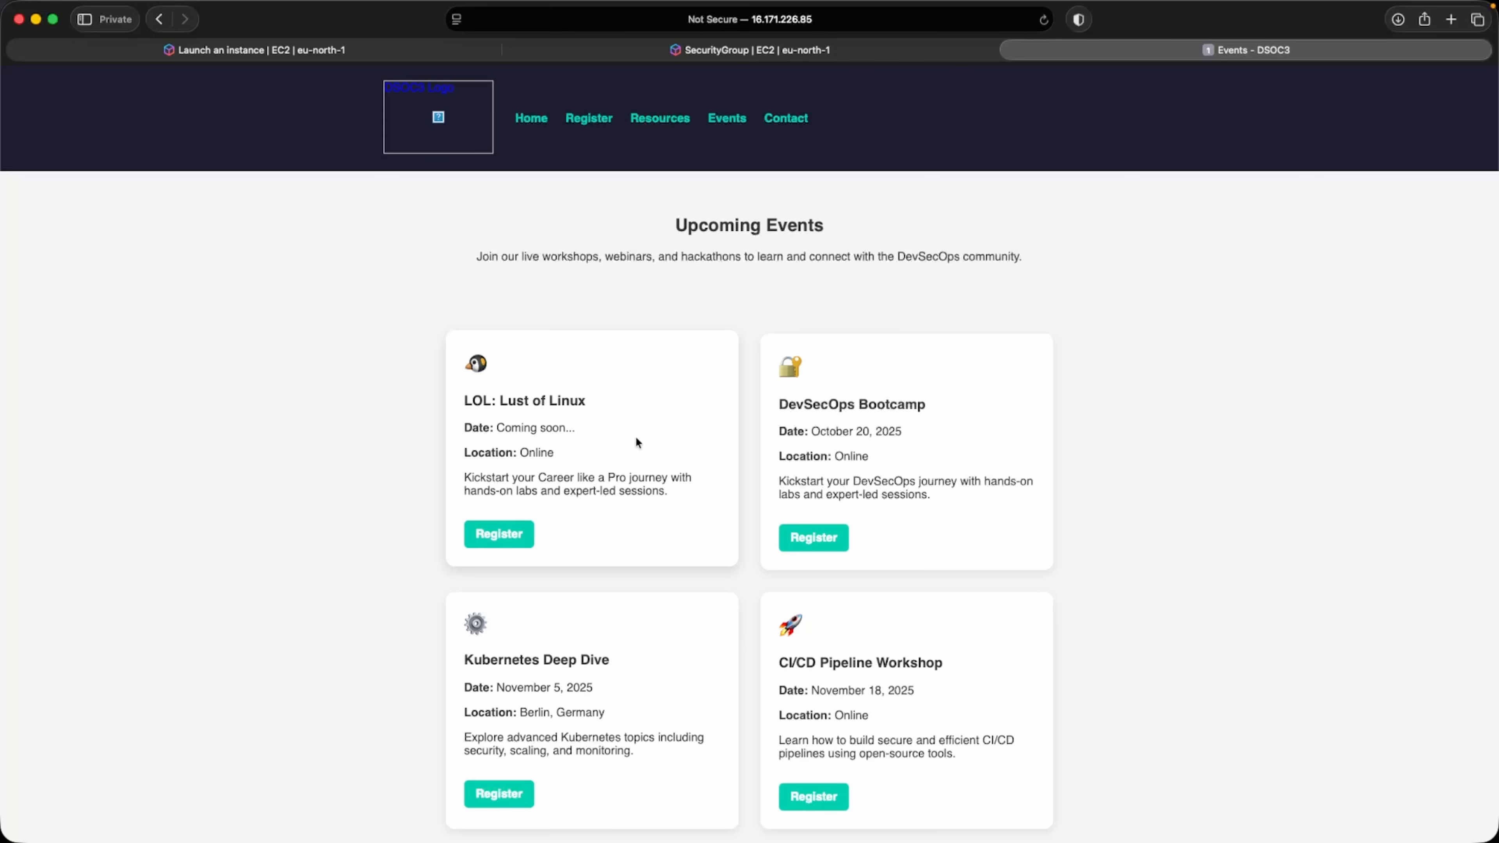
left_click_drag(598, 398, 425, 395)
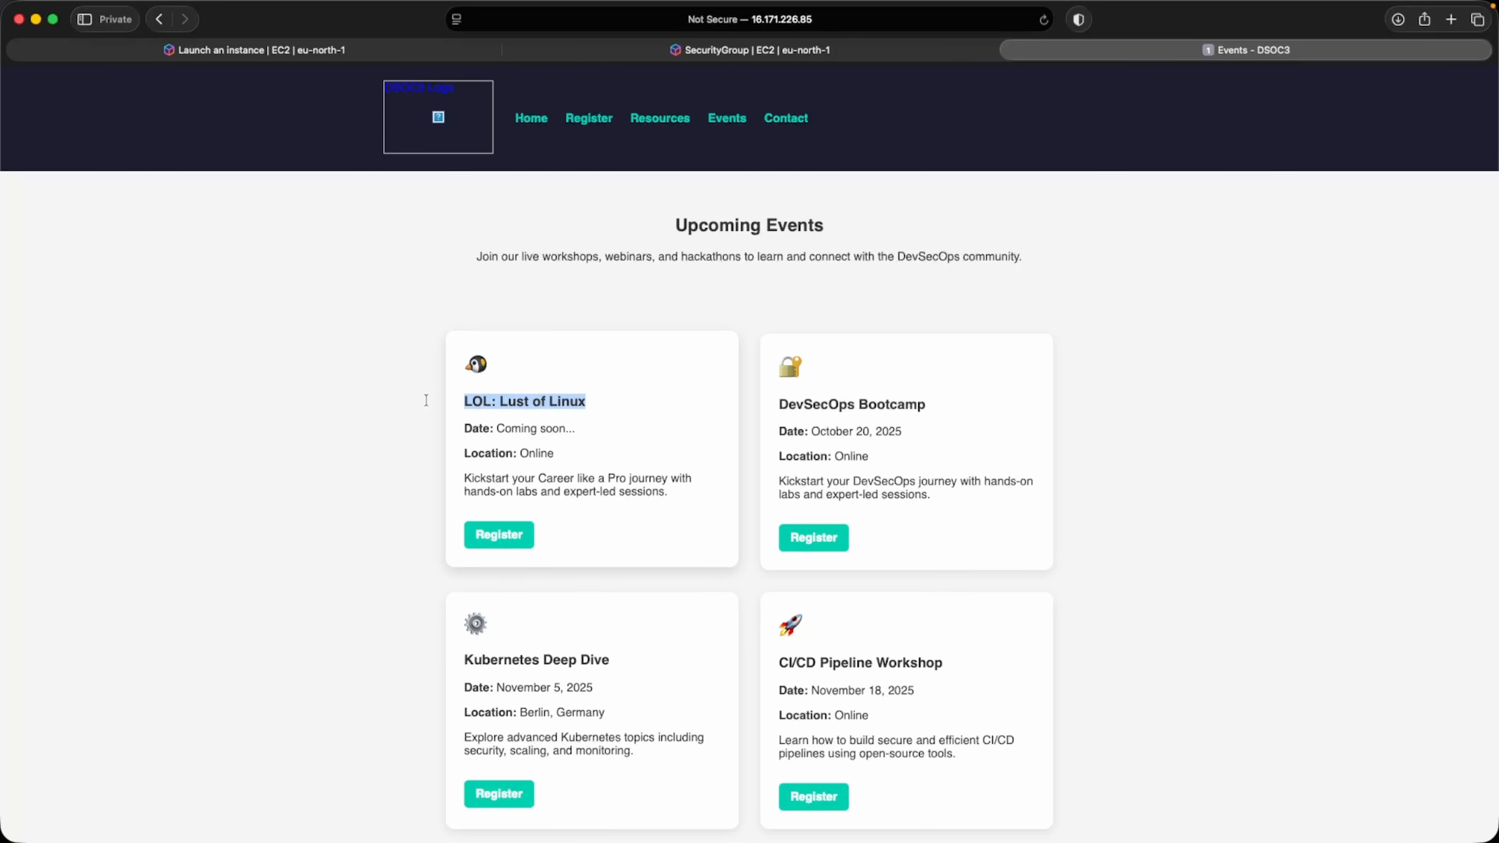
left_click(370, 386)
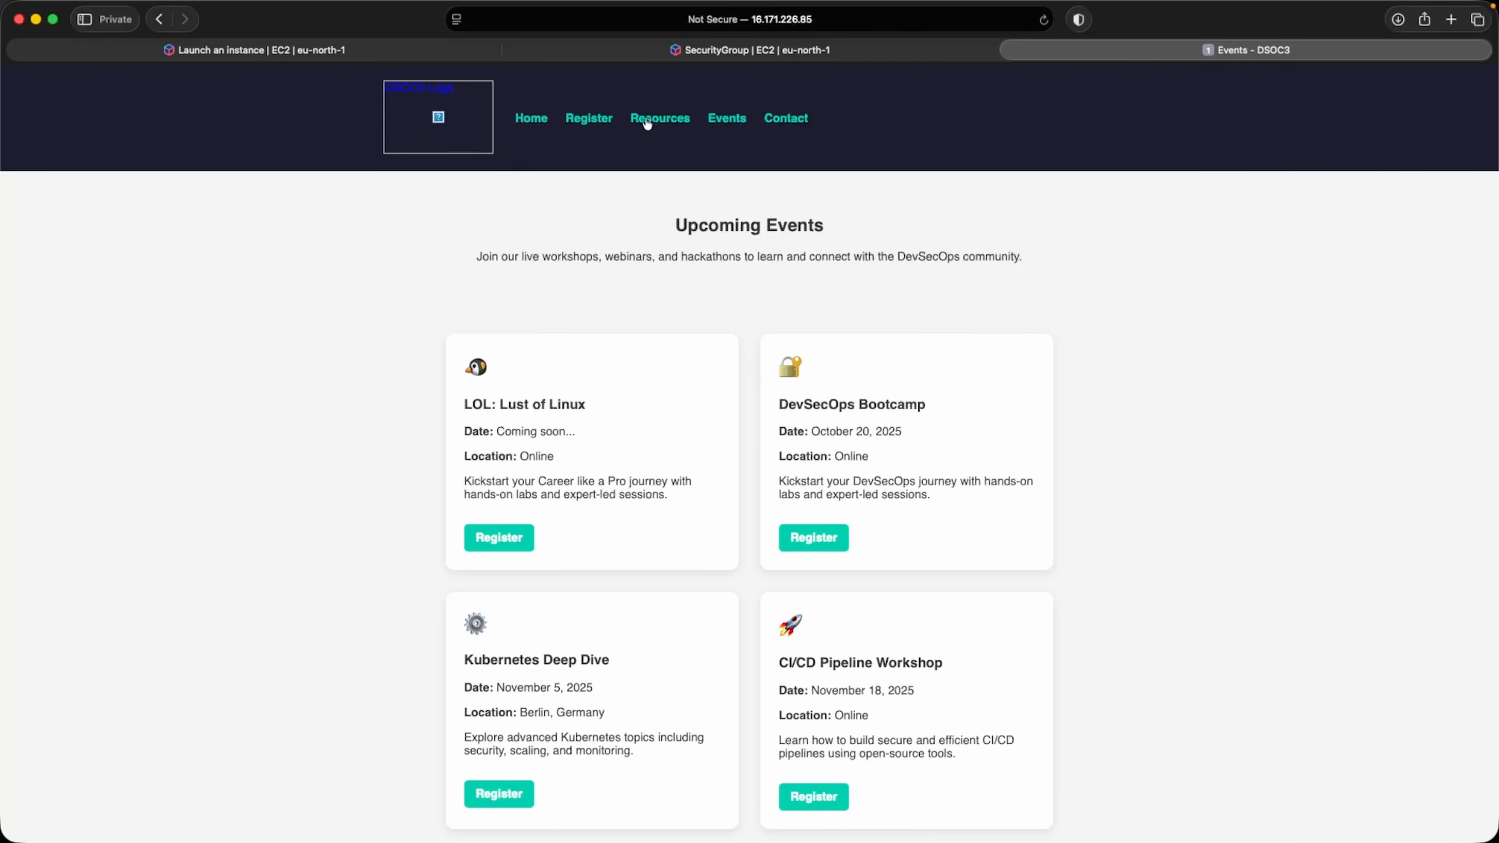
scroll(647, 403, "down", 3)
scroll(646, 396, "up", 3)
Open frontend index.html and check the line 26 logo URL points to the bucket's images folder.
key("ctrl+Left")
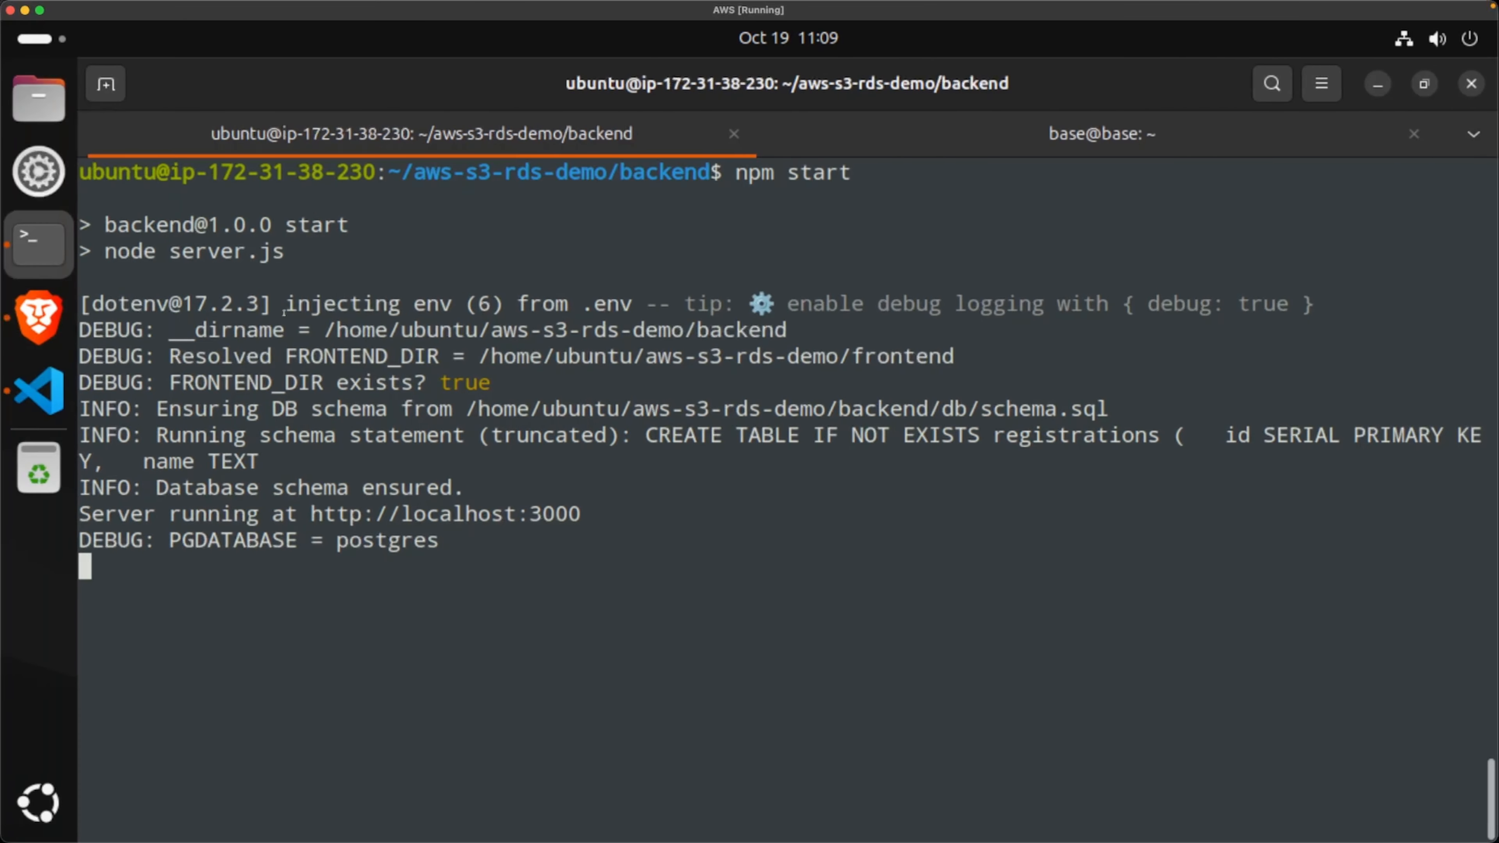
left_click(50, 385)
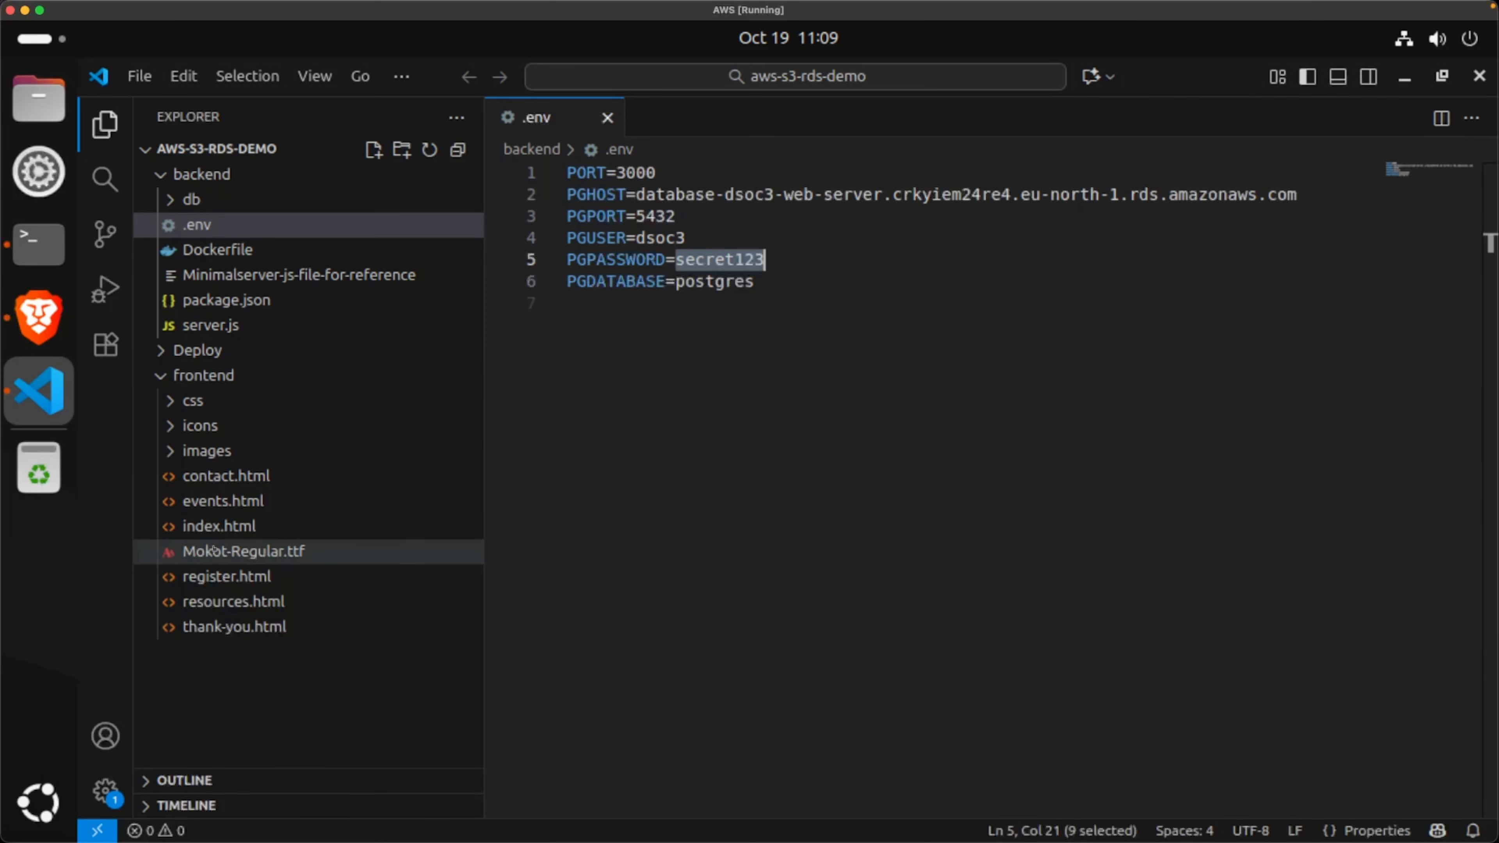
left_click(219, 527)
scroll(910, 477, "down", 3)
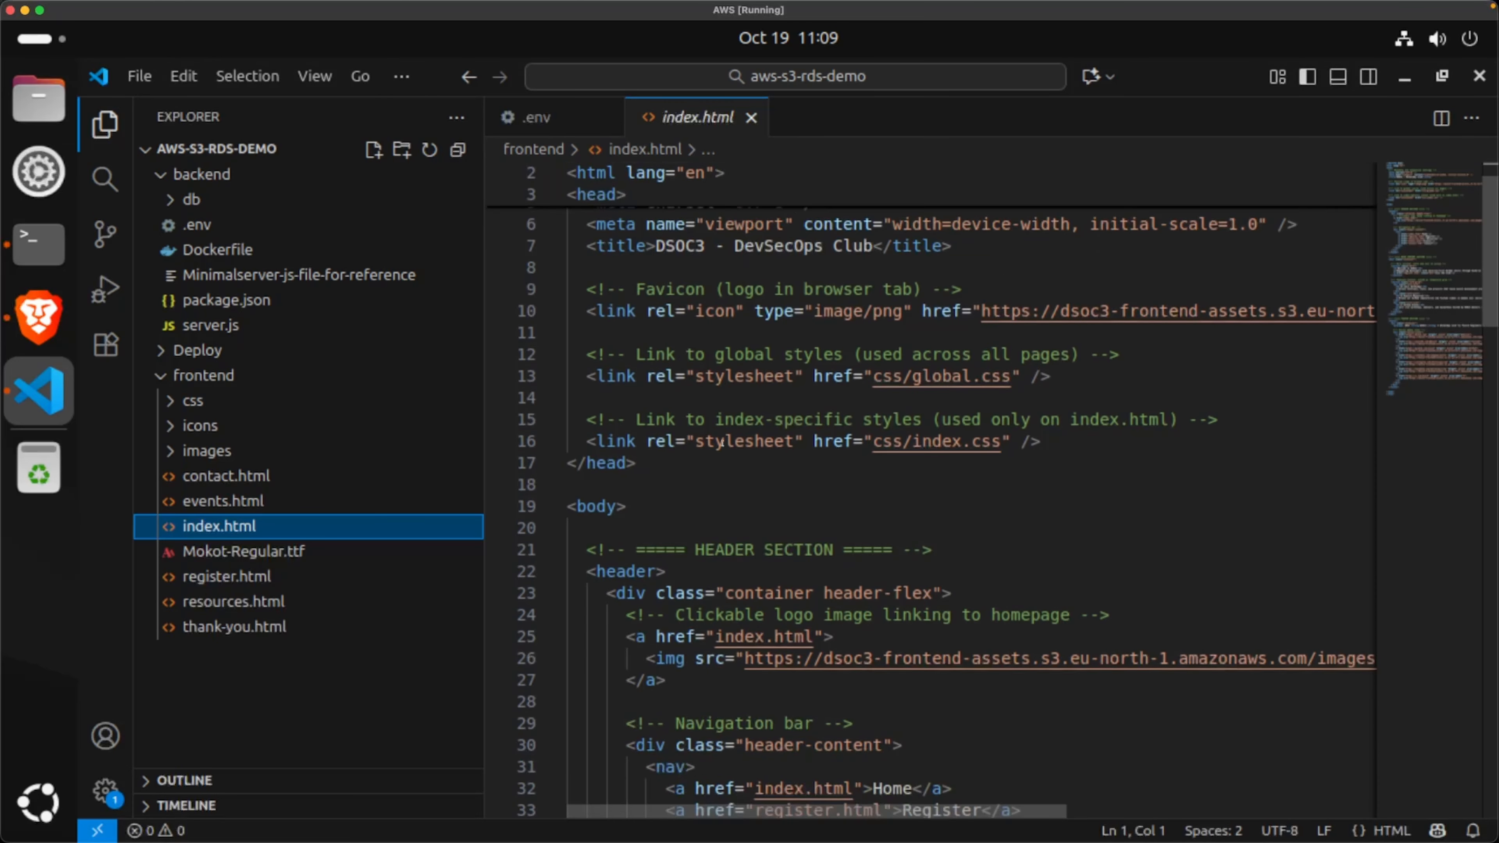
scroll(909, 569, "down", 1)
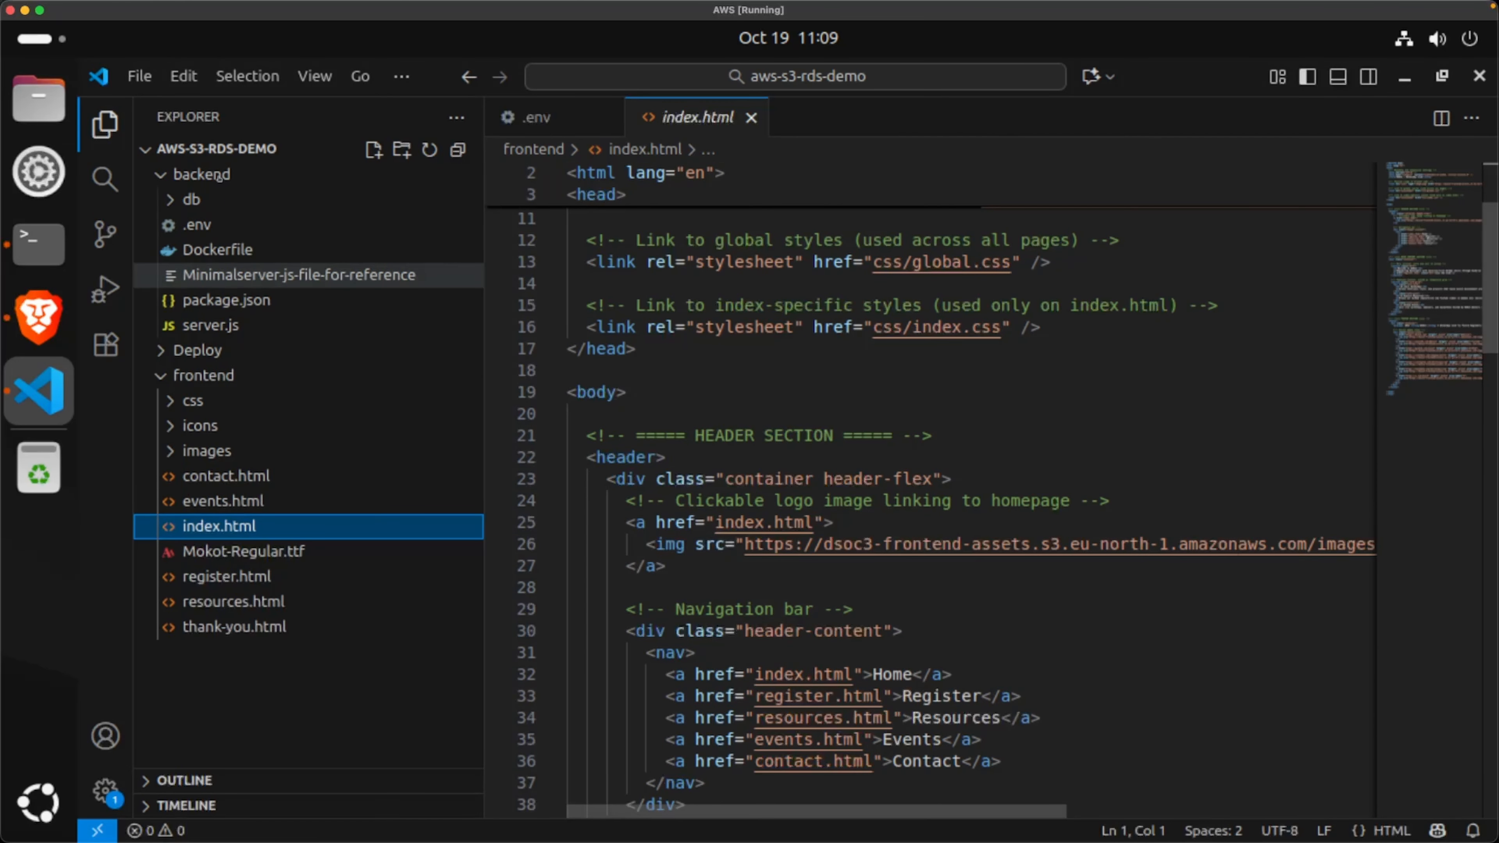
left_click(106, 124)
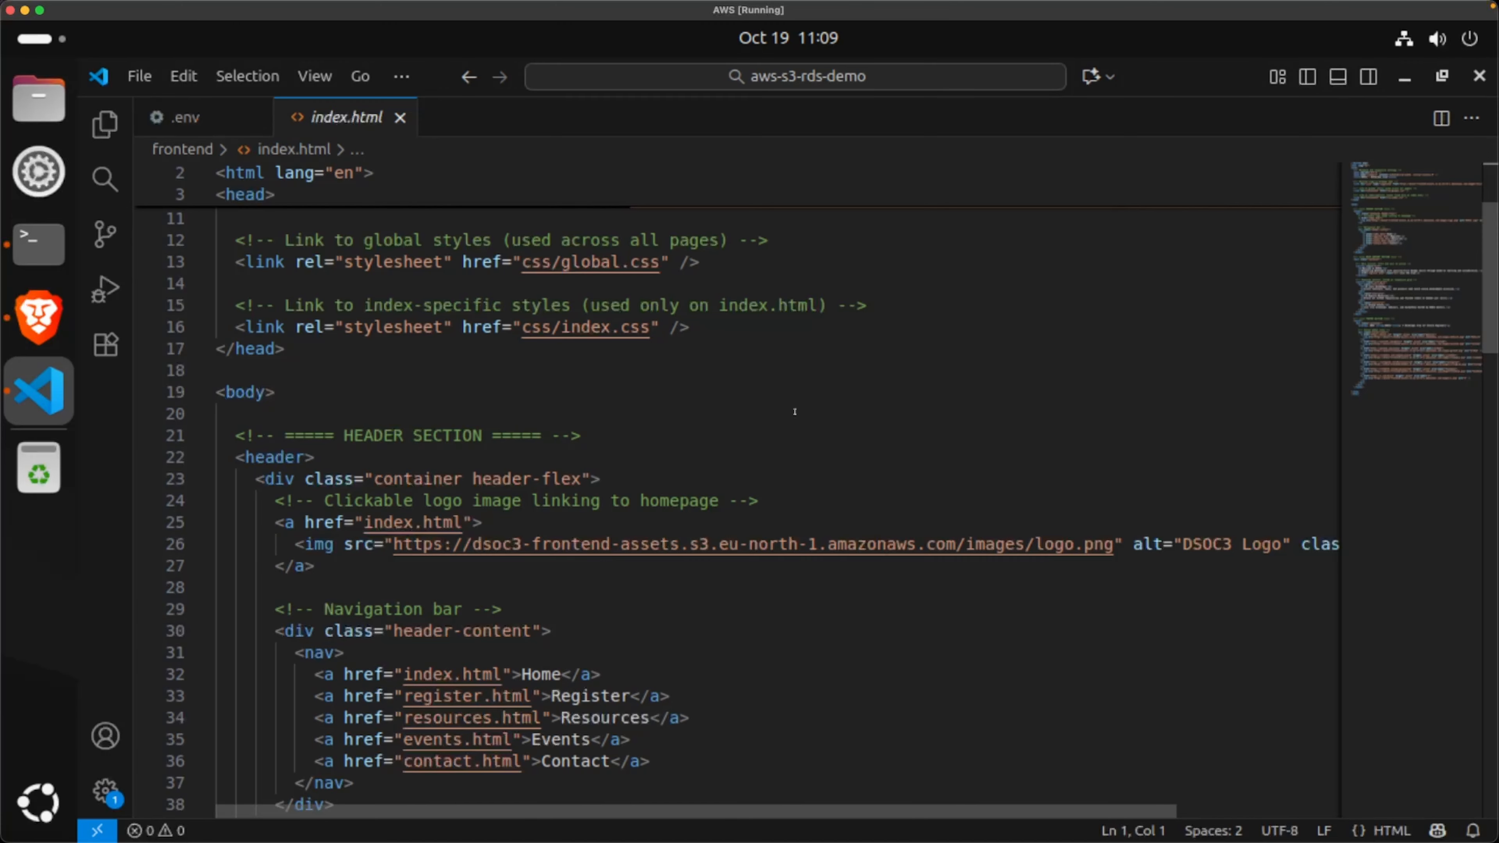
left_click_drag(1115, 544, 390, 544)
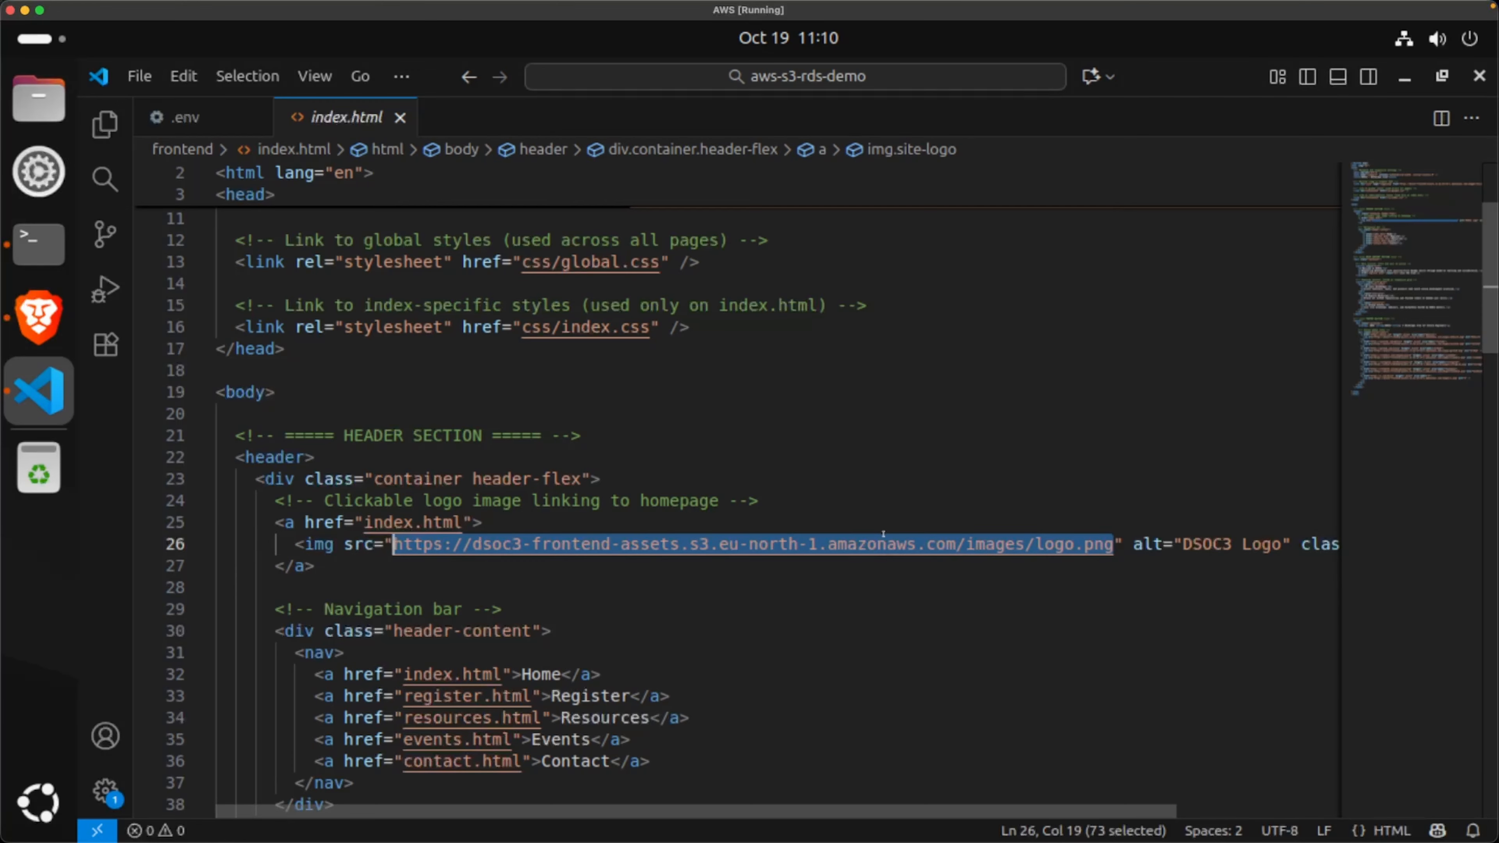
left_click(817, 555)
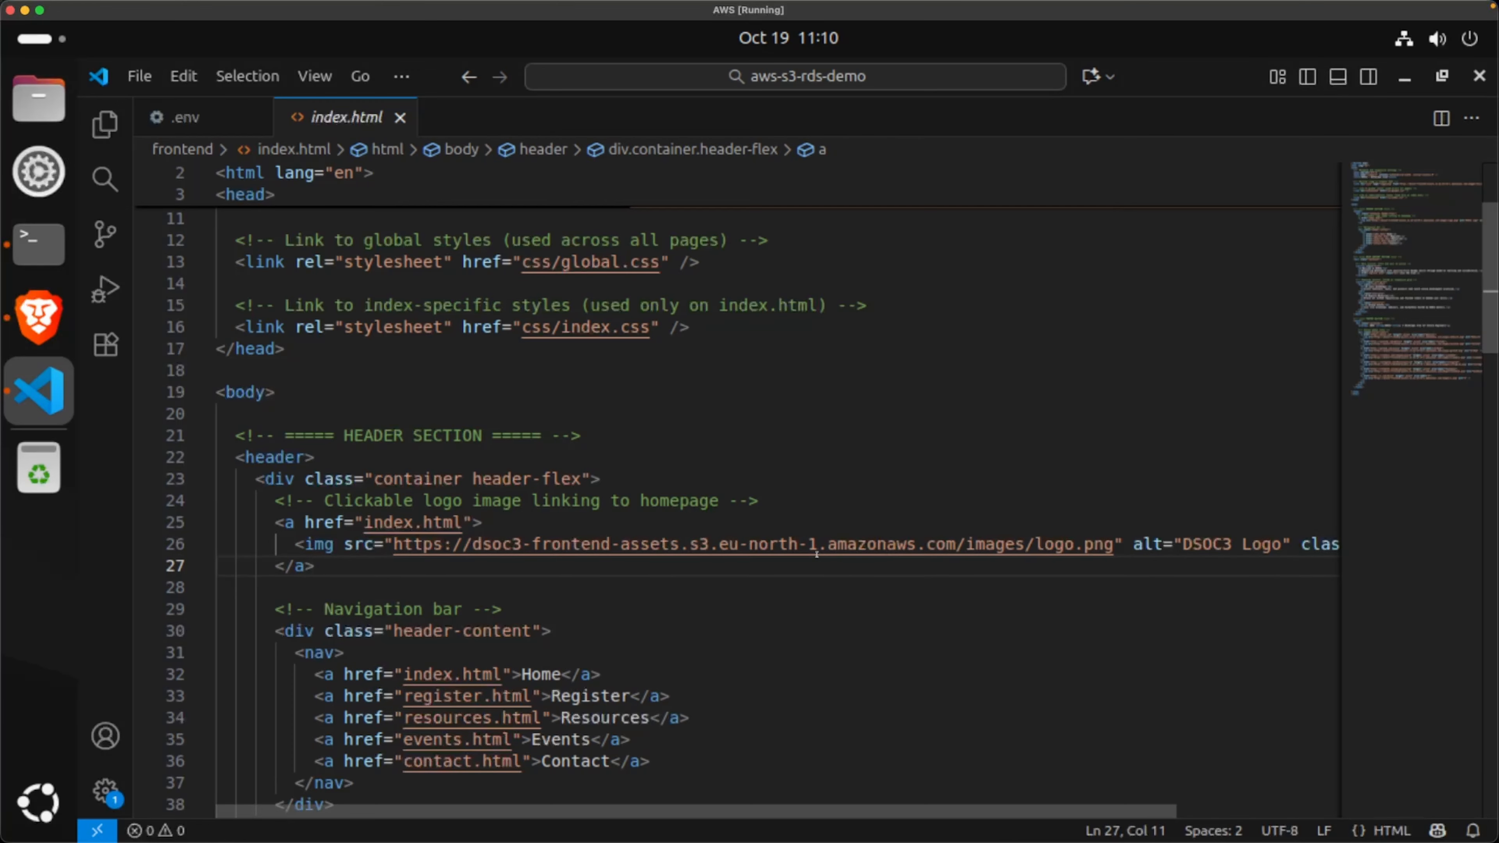
double_click(996, 544)
Clear the selection in index.html and bring up the Node.js download page in the browser.
key("ctrl+Left")
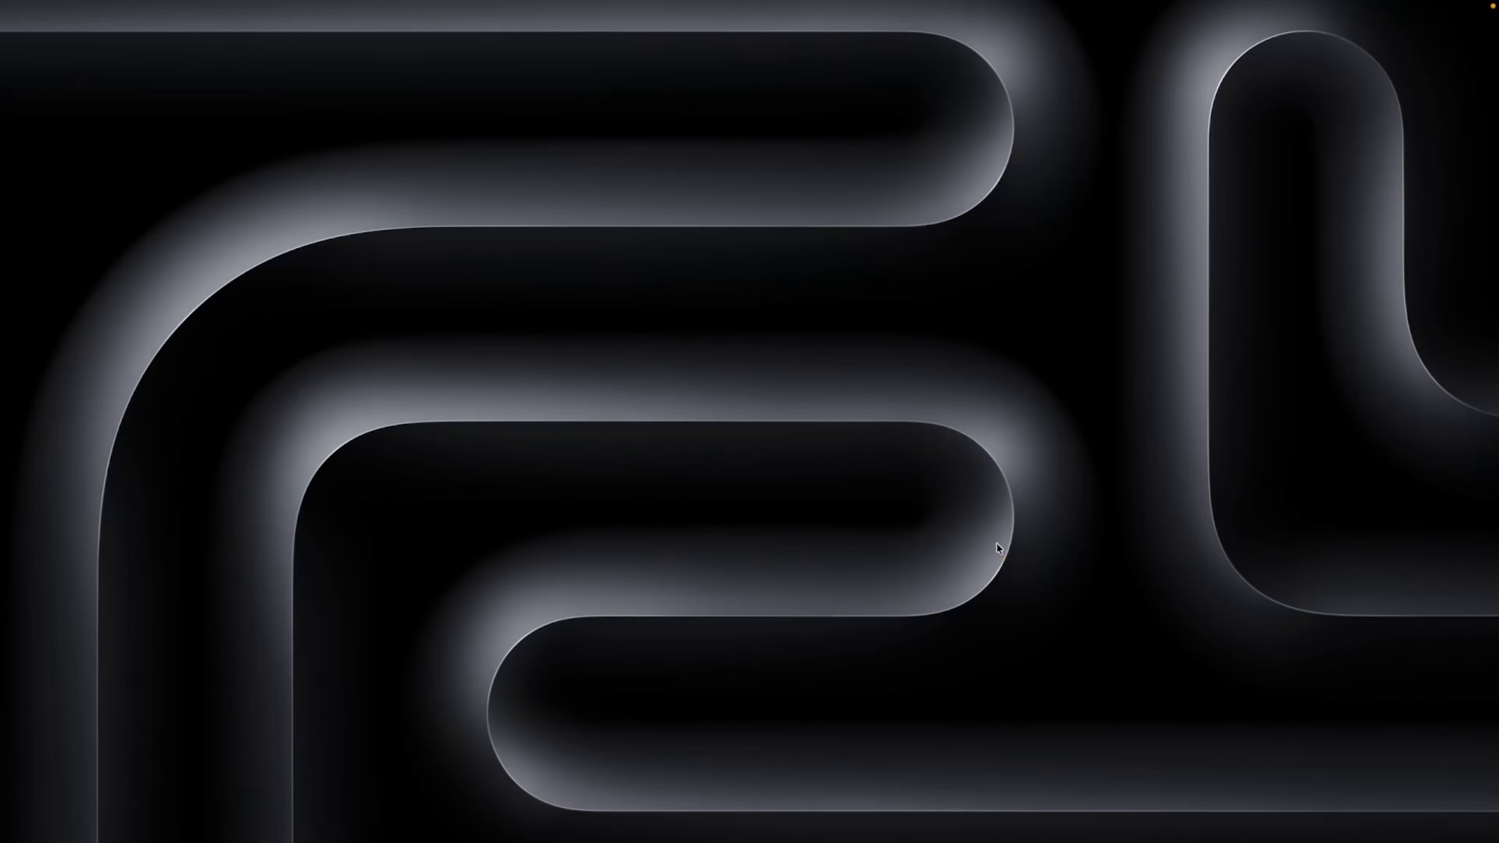
key("ctrl+Right")
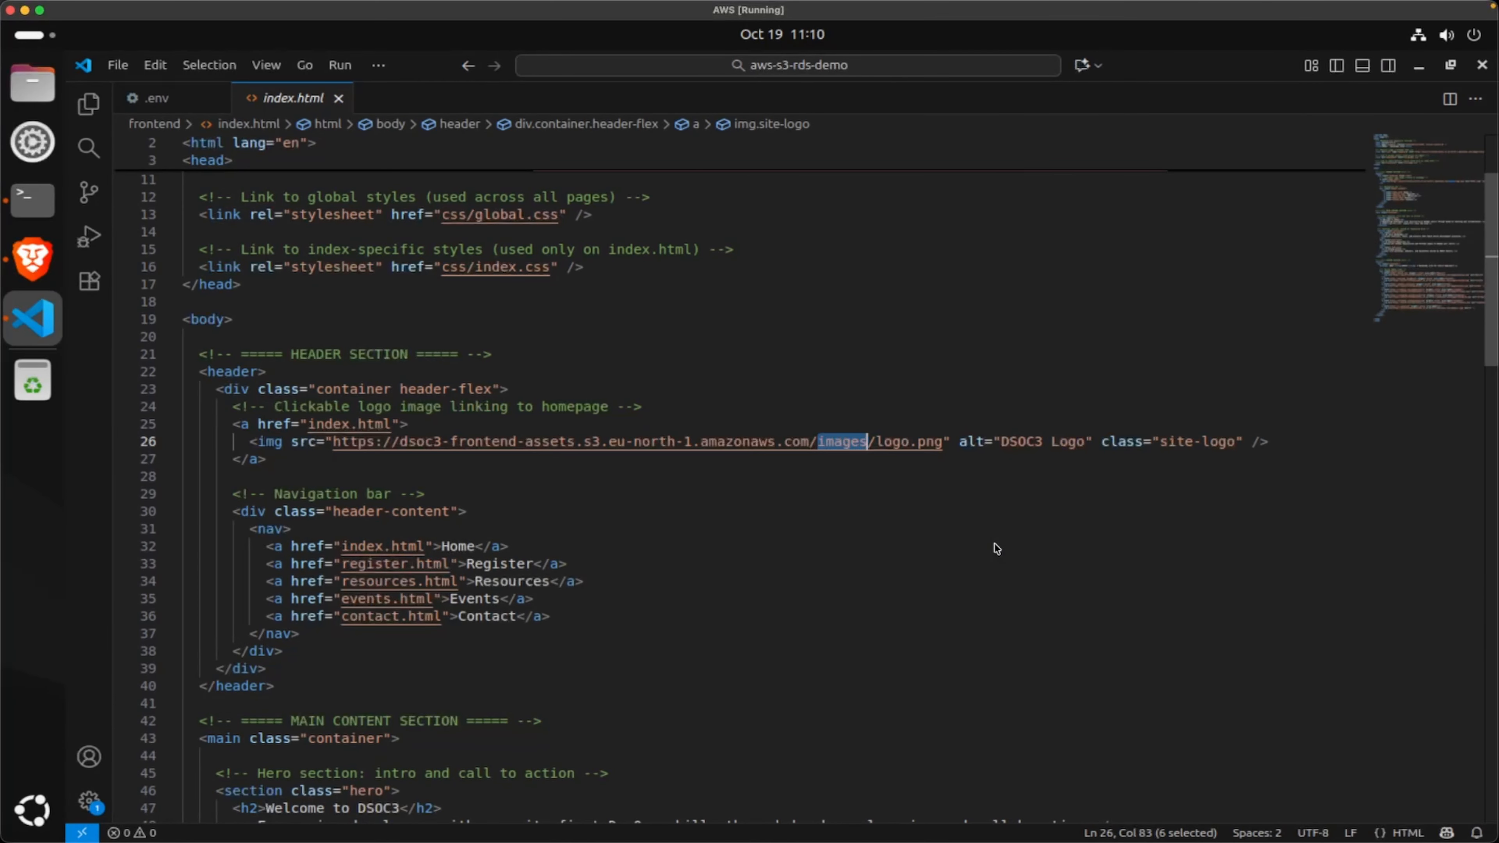
left_click(931, 561)
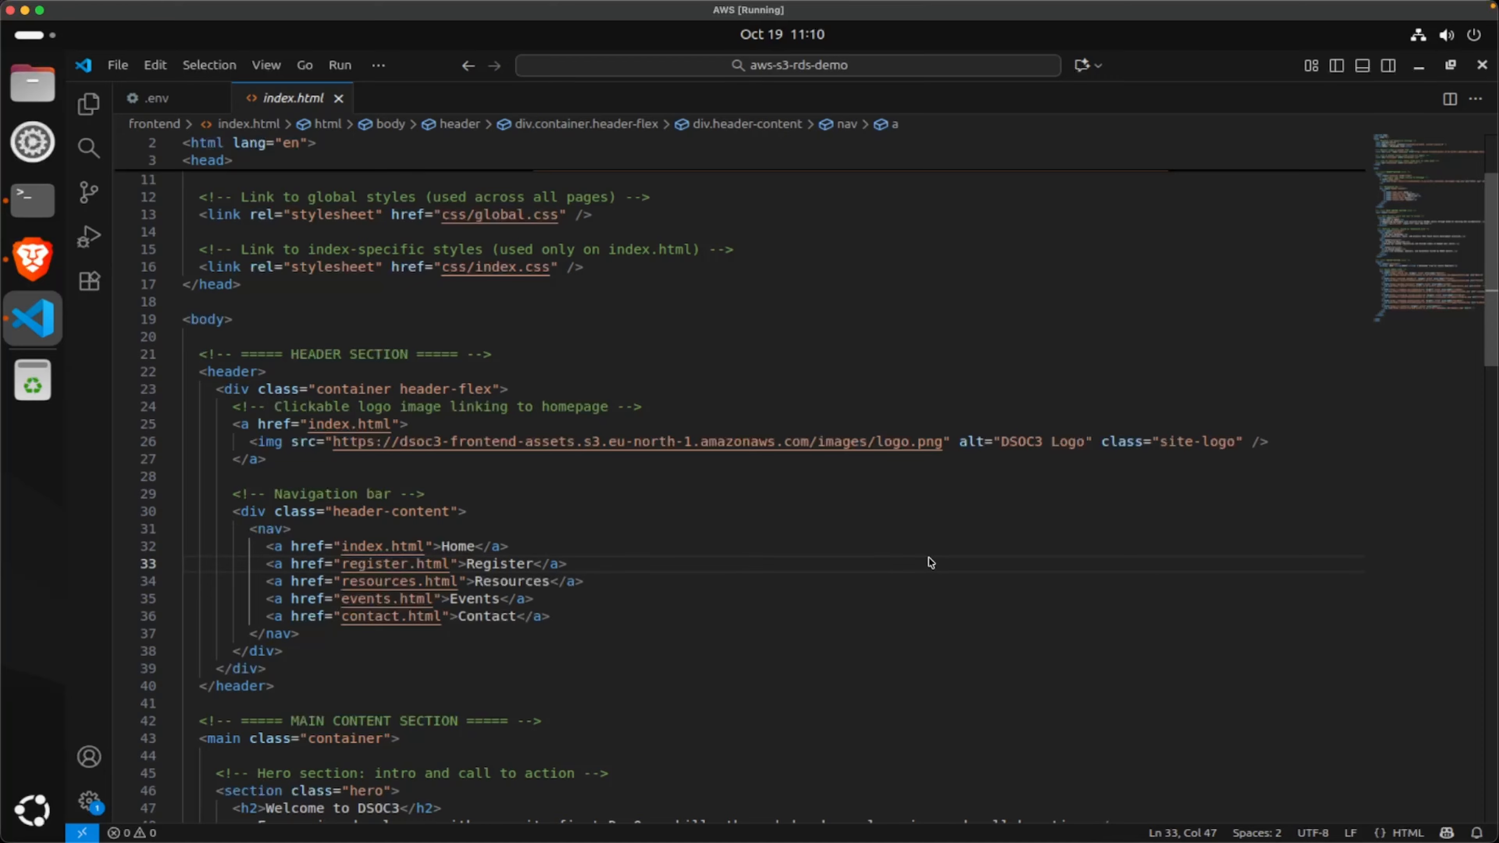
key("ctrl+Right")
left_click(32, 260)
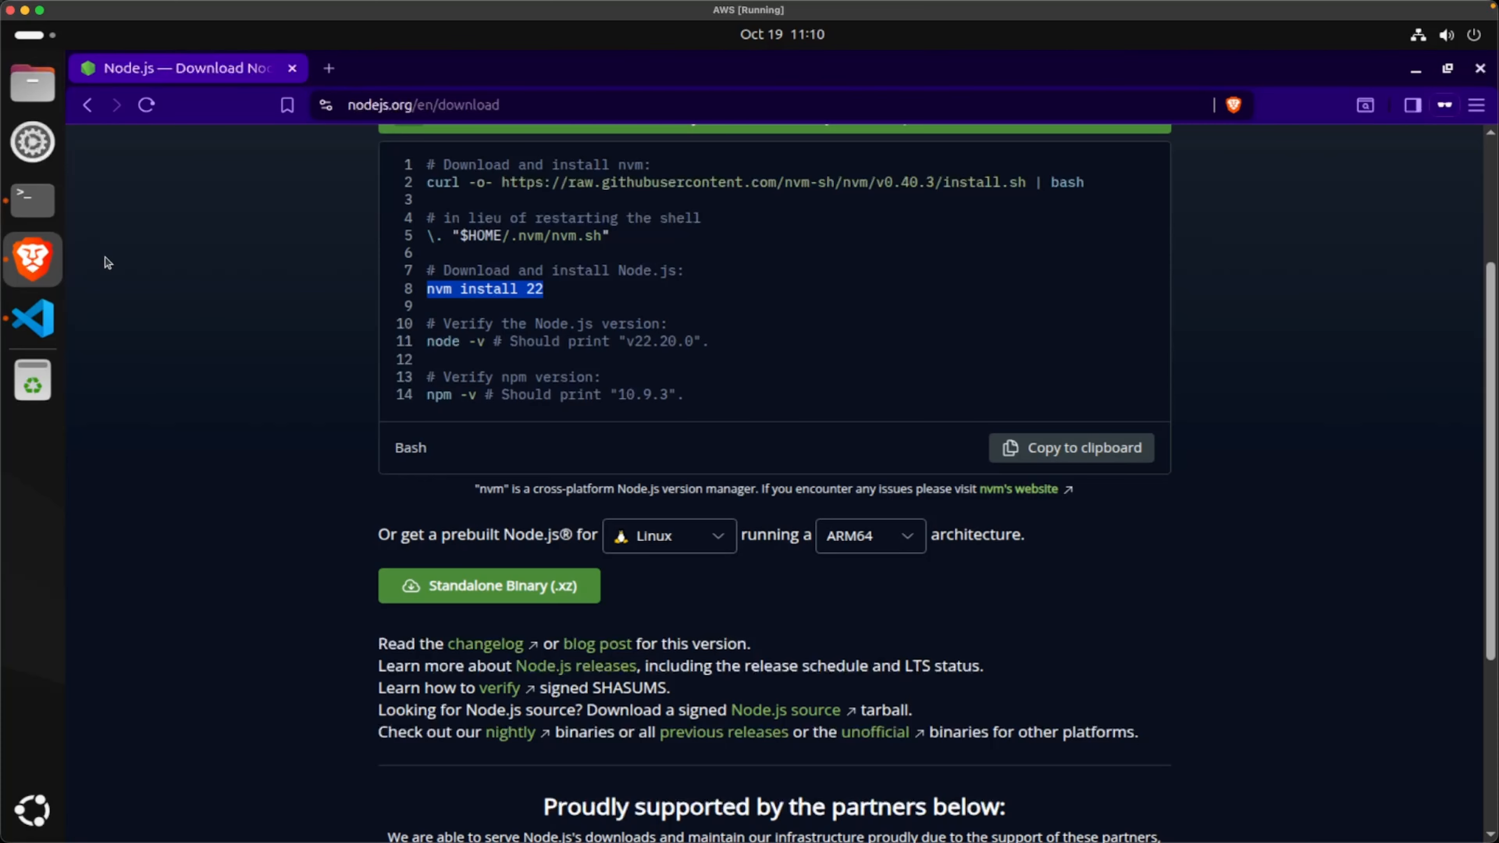
Bring Brave back to the front and open a new private tab.
left_click(32, 199)
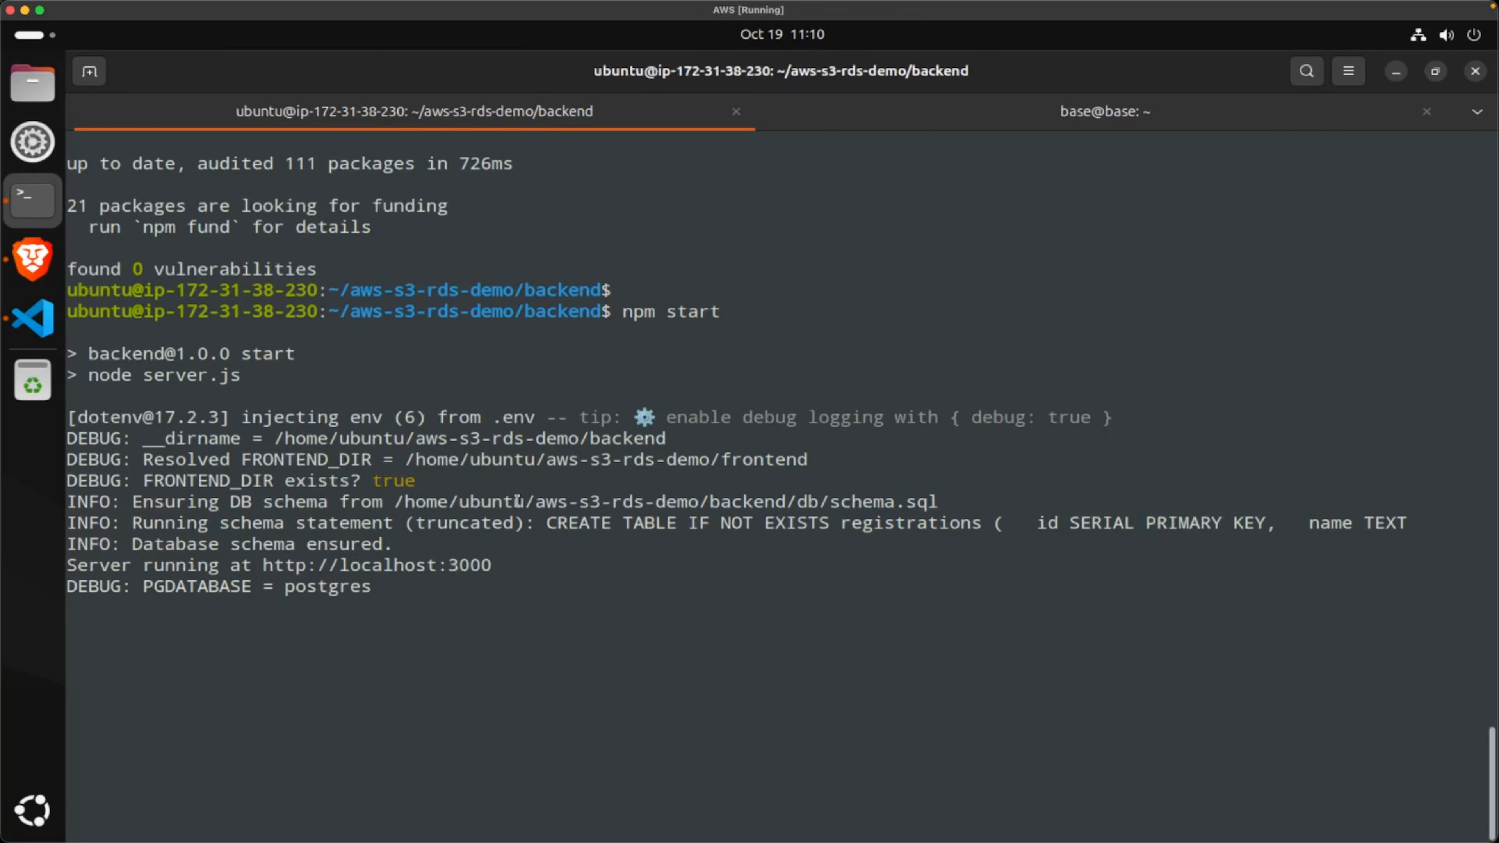
left_click(32, 258)
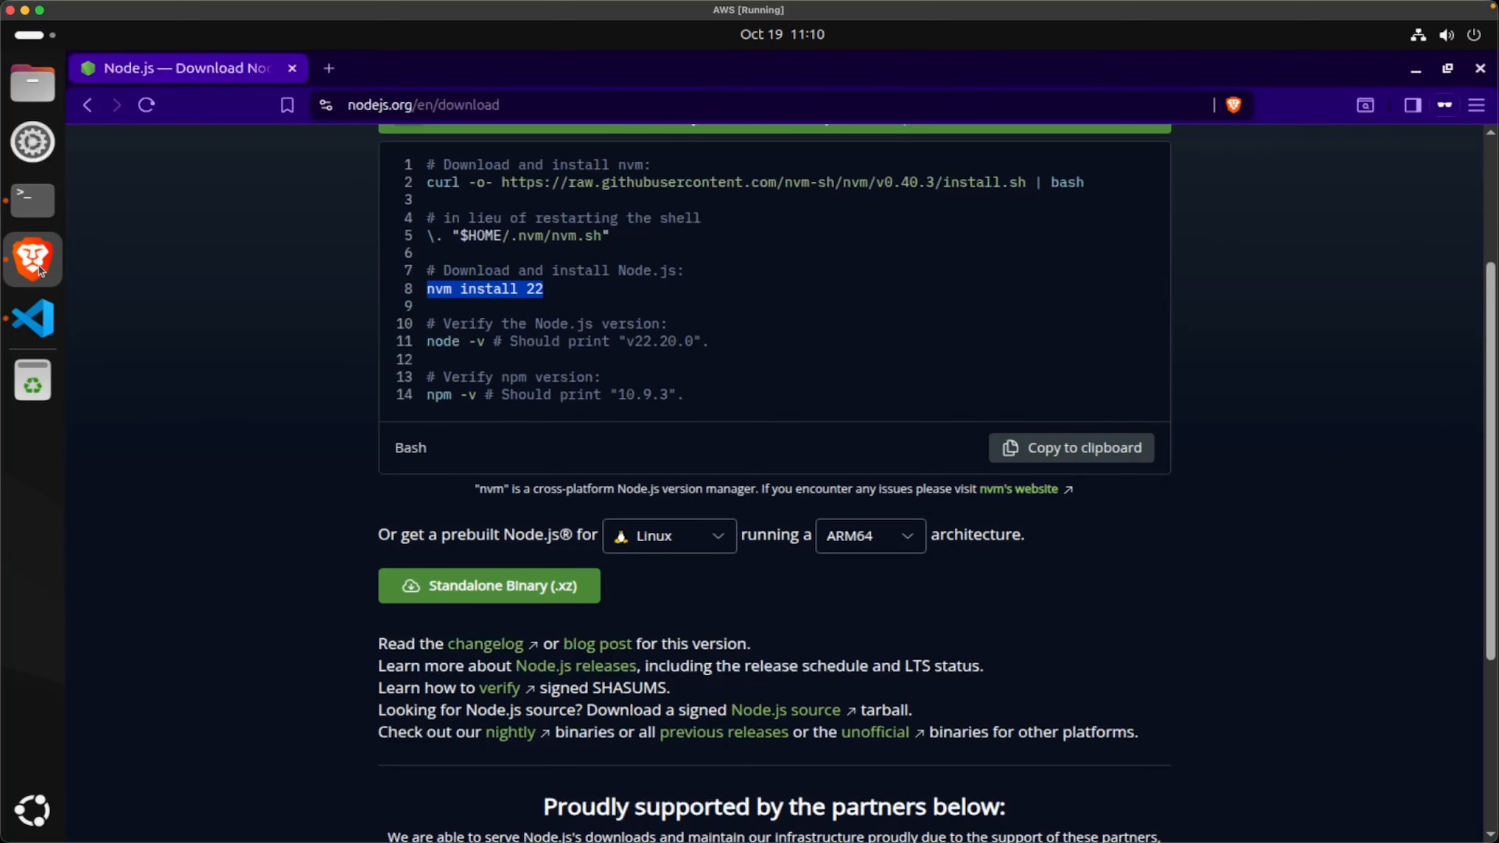
left_click(330, 69)
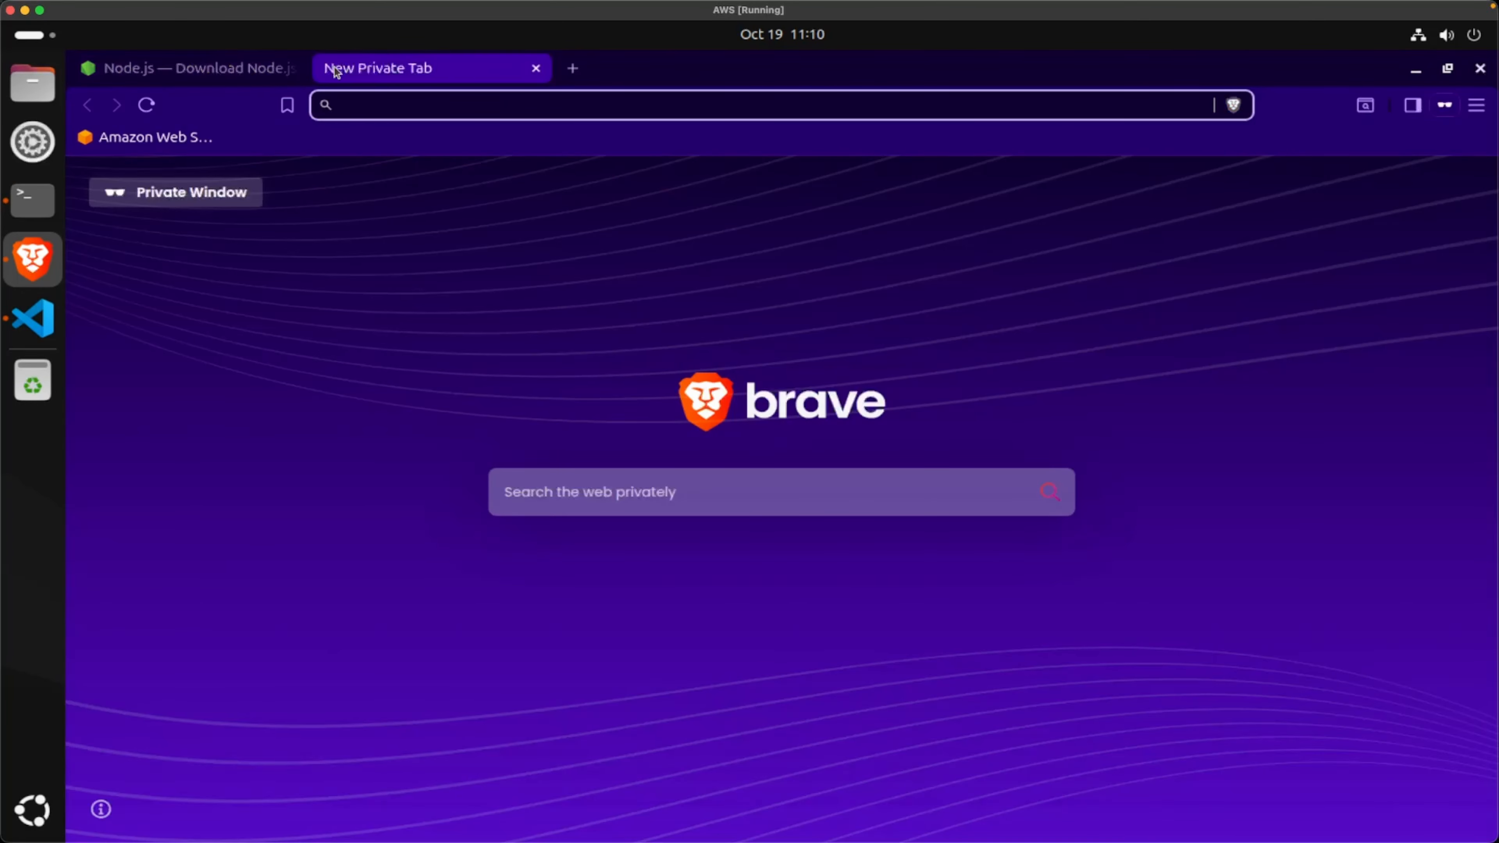
Return to the AWS security group page in Safari and go to the S3 service.
key("ctrl+Right")
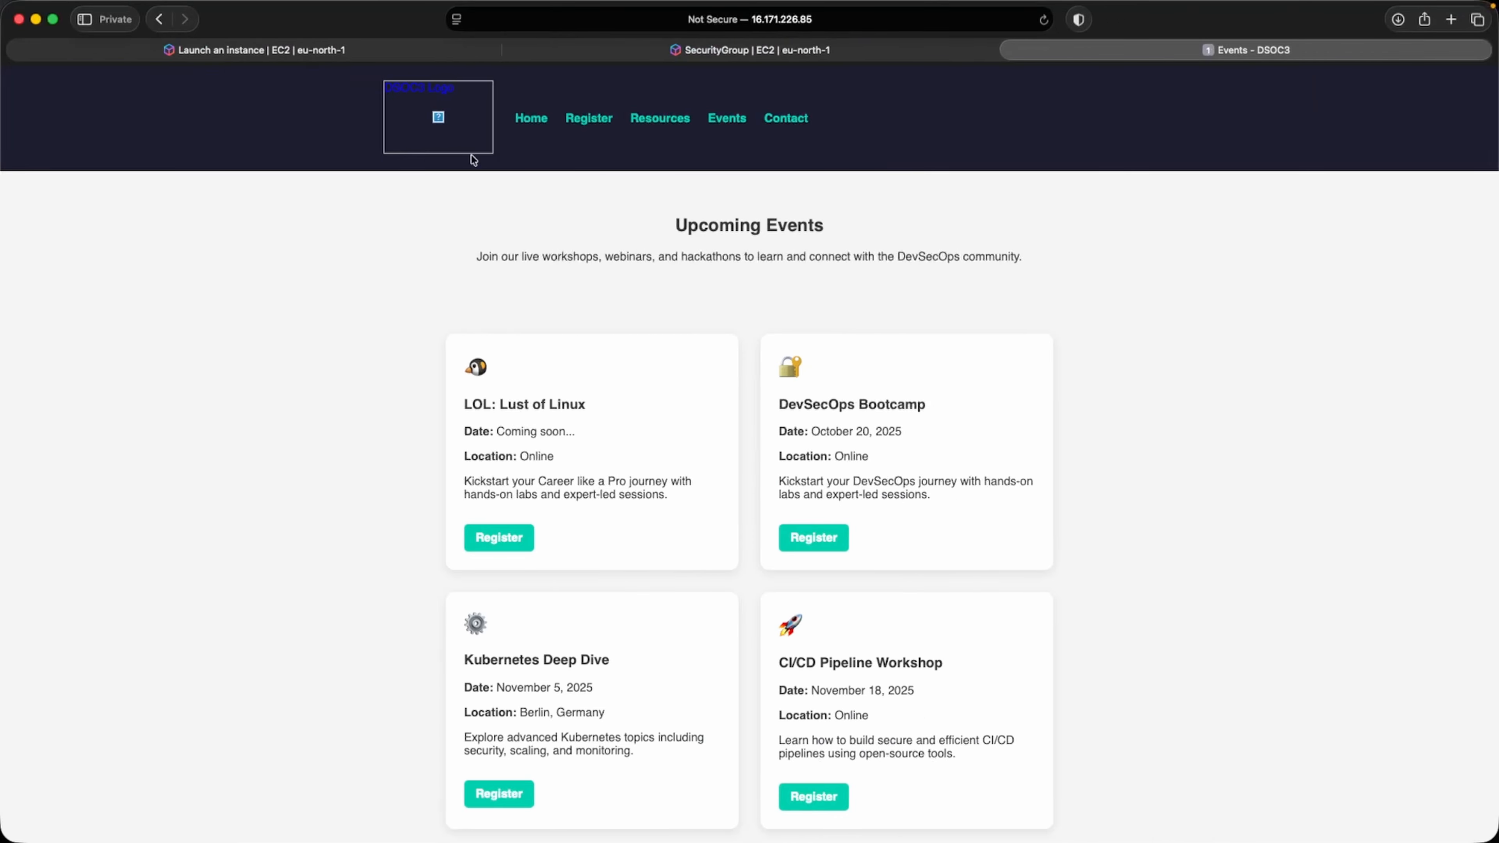
left_click(682, 50)
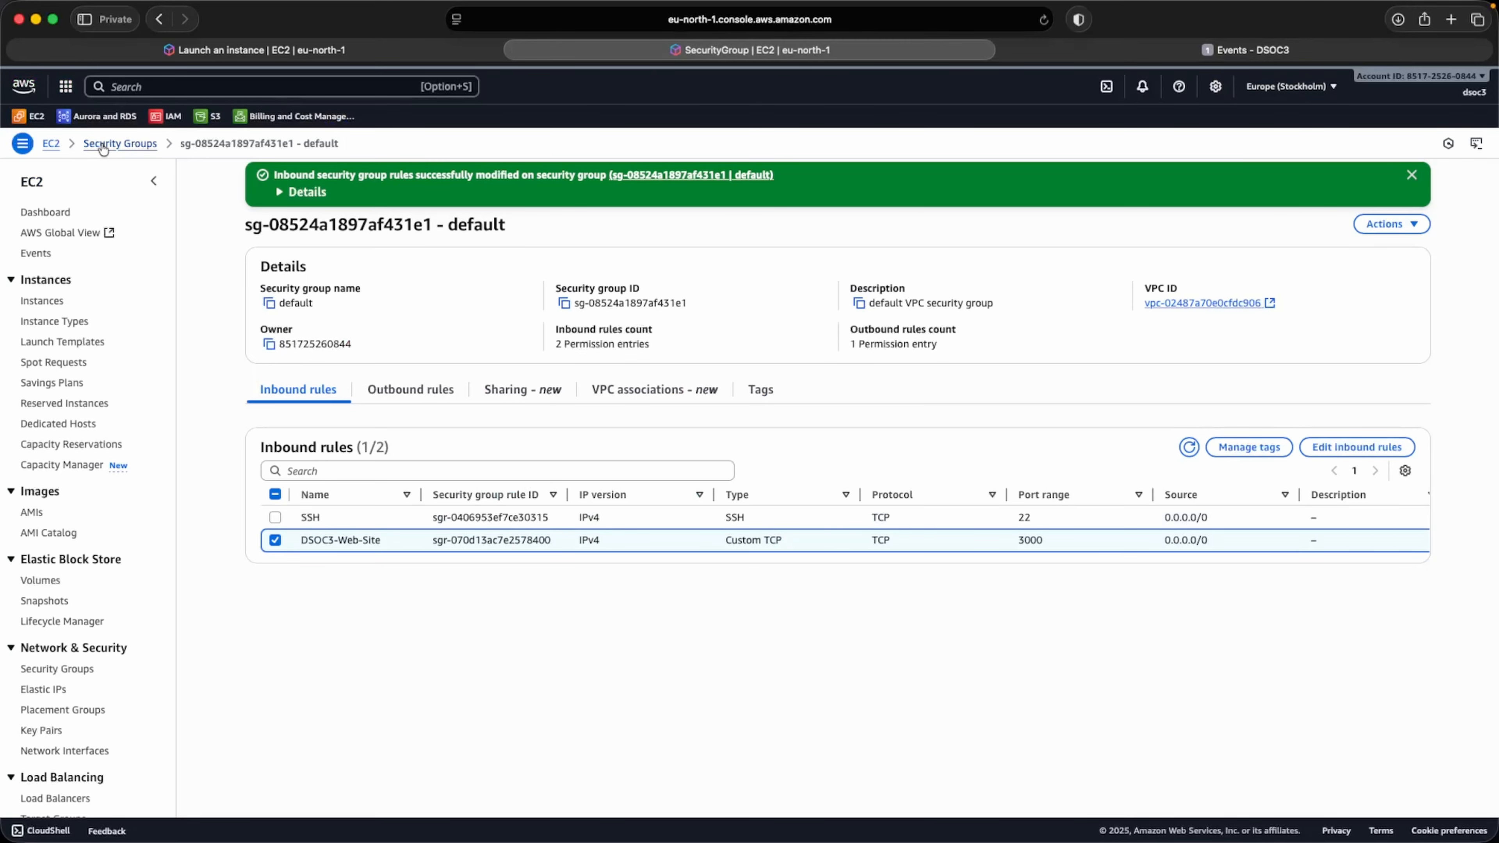
left_click(217, 116)
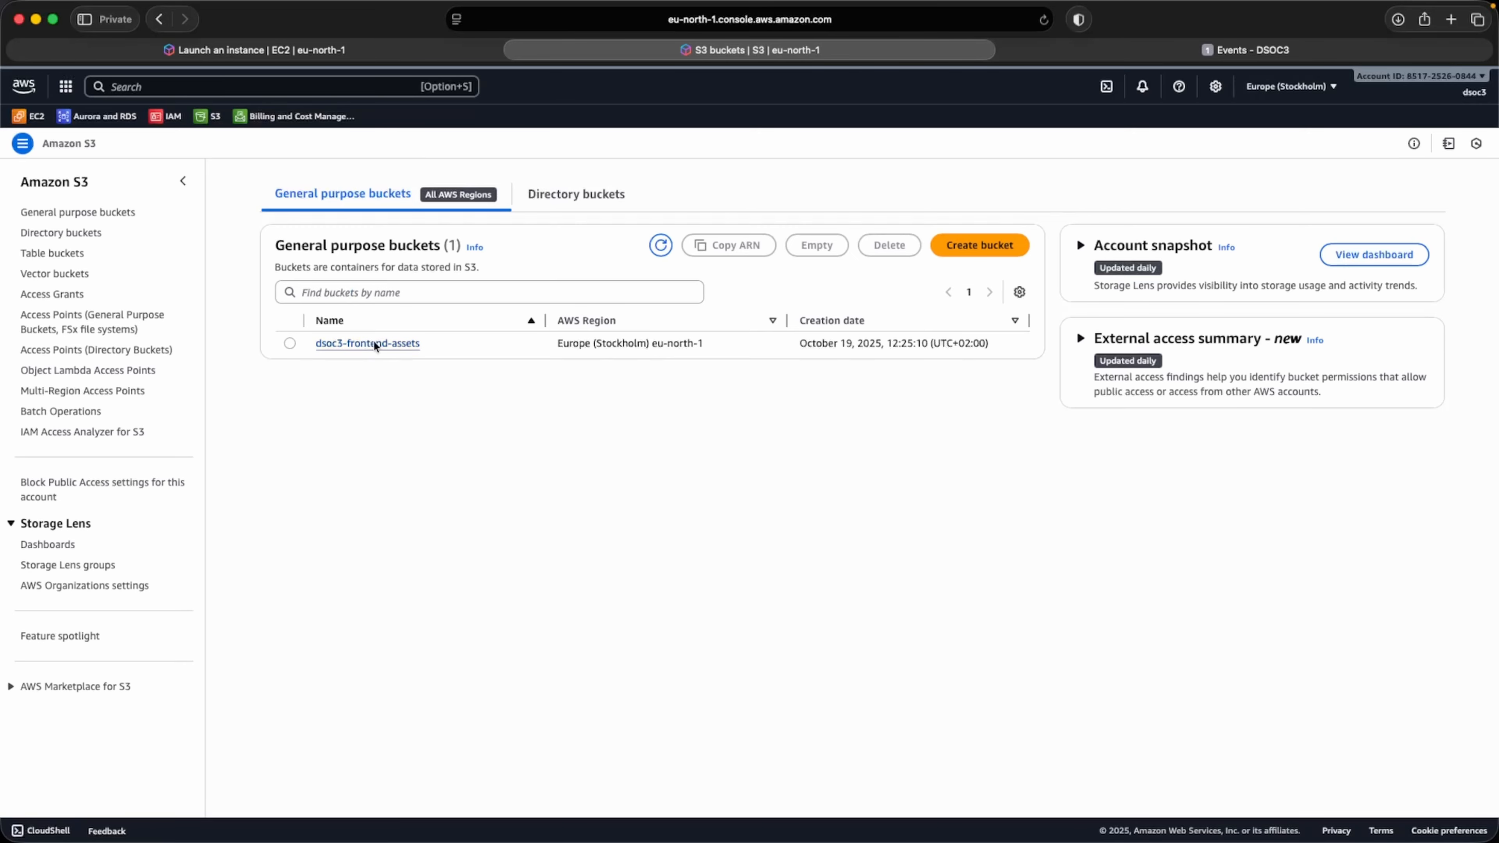
In the dsoc3-frontend-assets bucket, create a folder named 'images' and open images/.
left_click(374, 343)
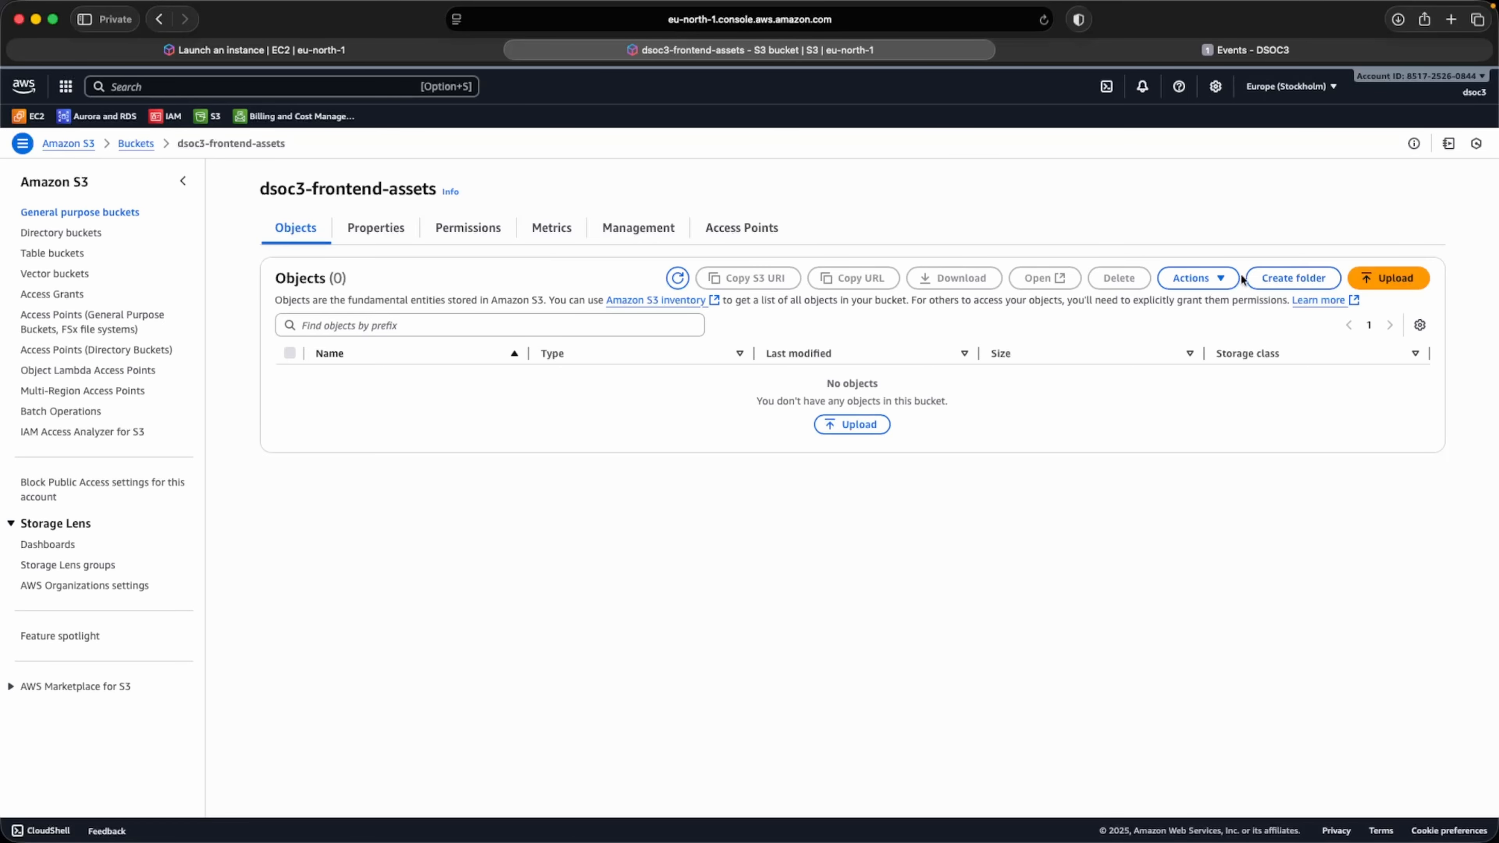
left_click(1287, 278)
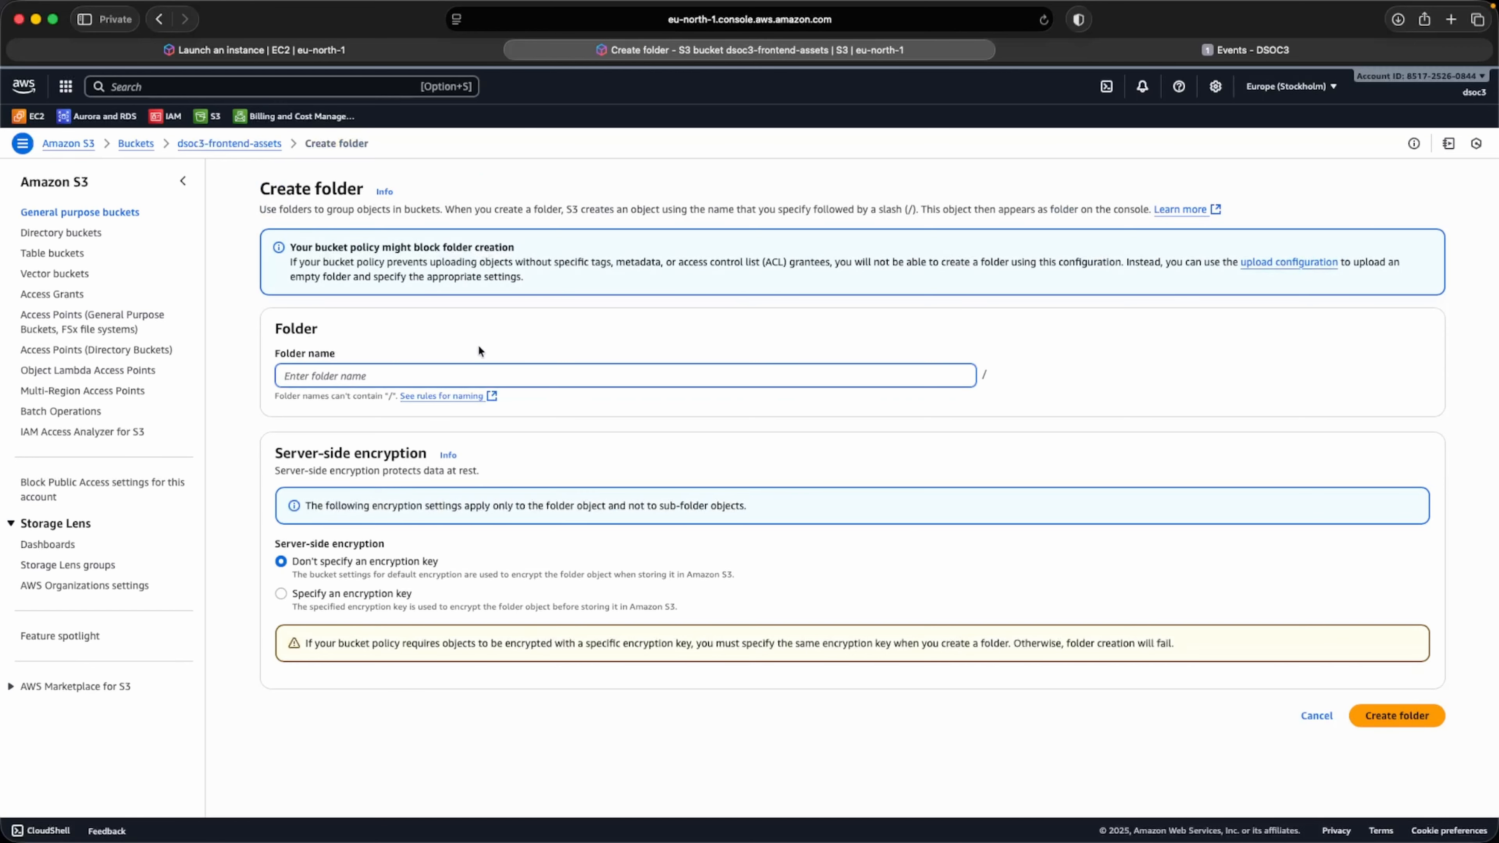
type("images")
left_click(1382, 710)
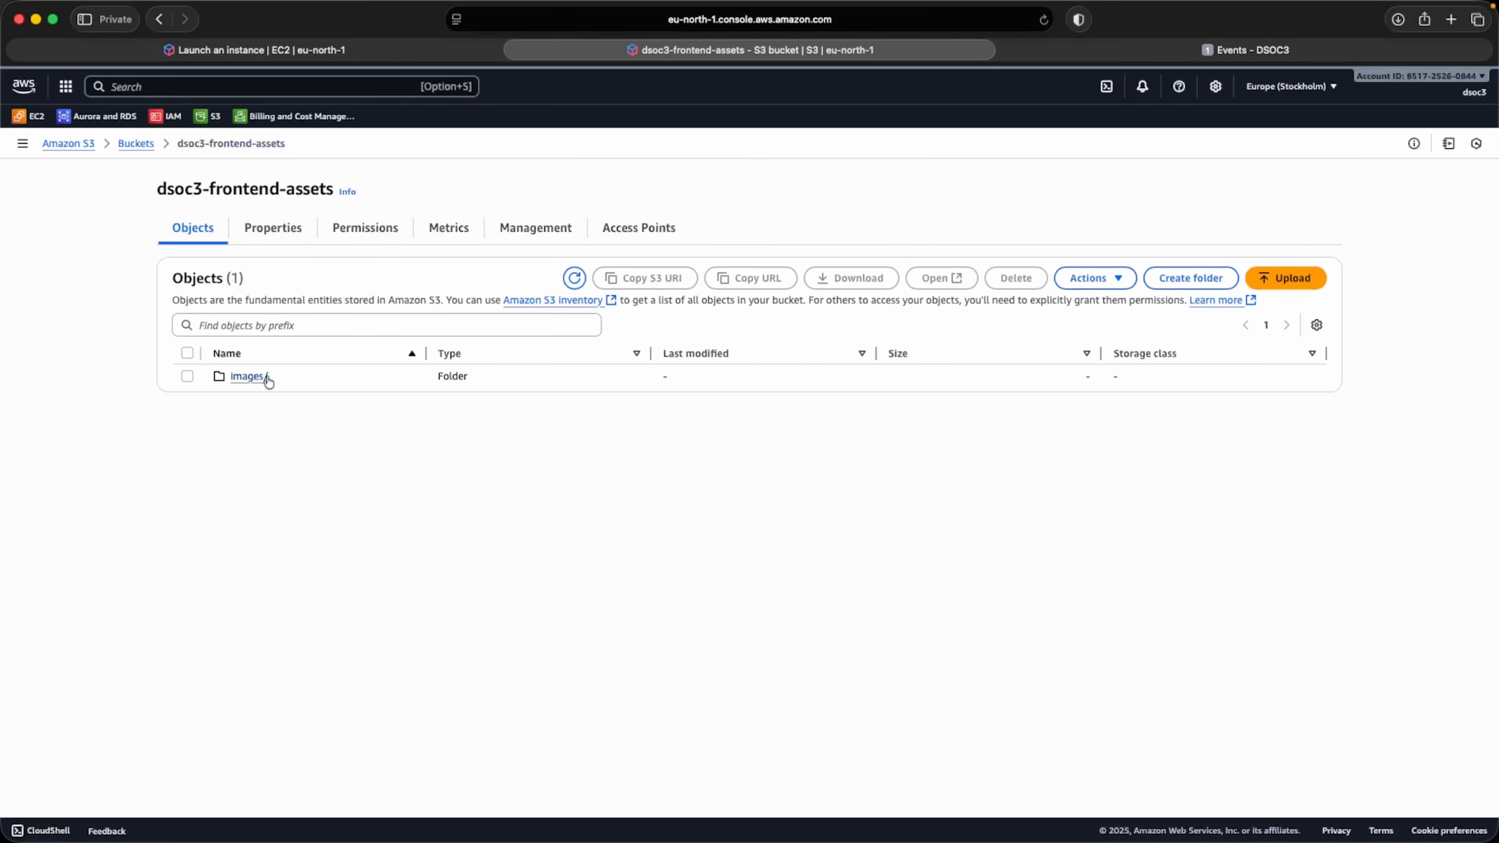
left_click(249, 376)
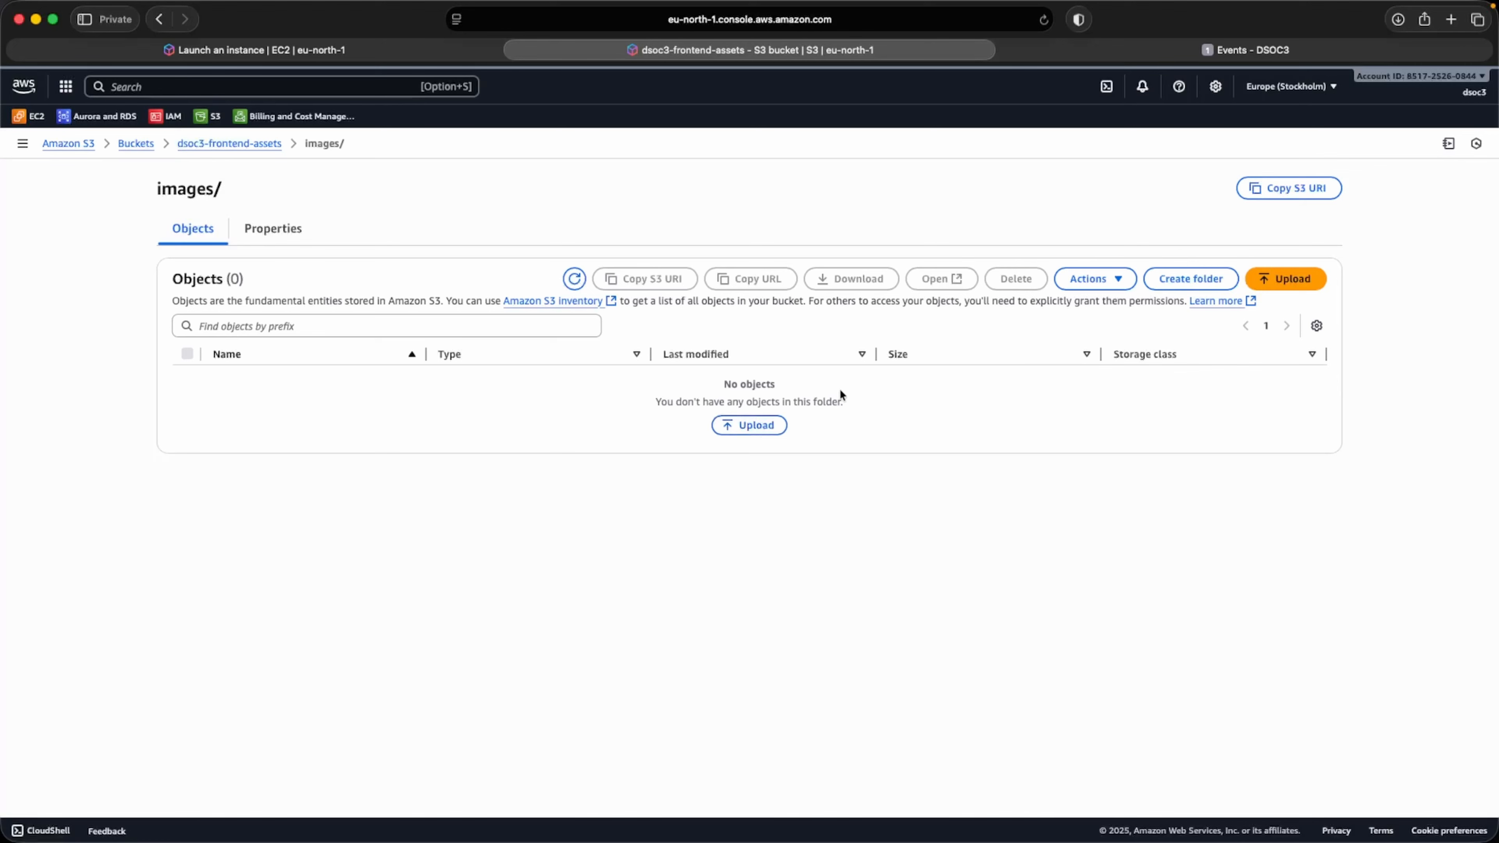
Upload facebook, favicon, github, instagram, linkedin, website, x and youtube PNGs into images/.
left_click(754, 428)
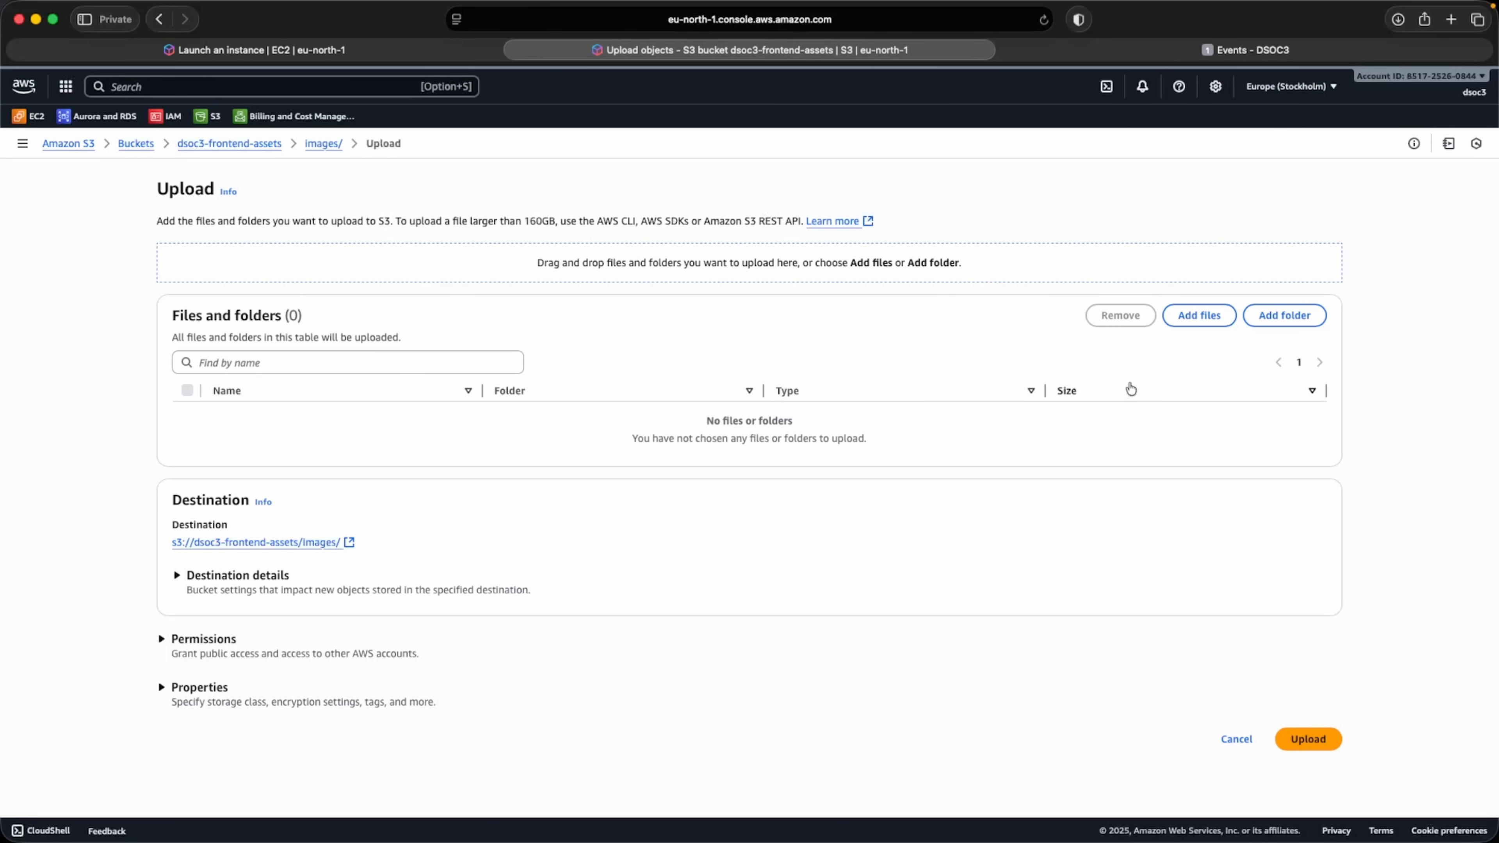
left_click(1200, 315)
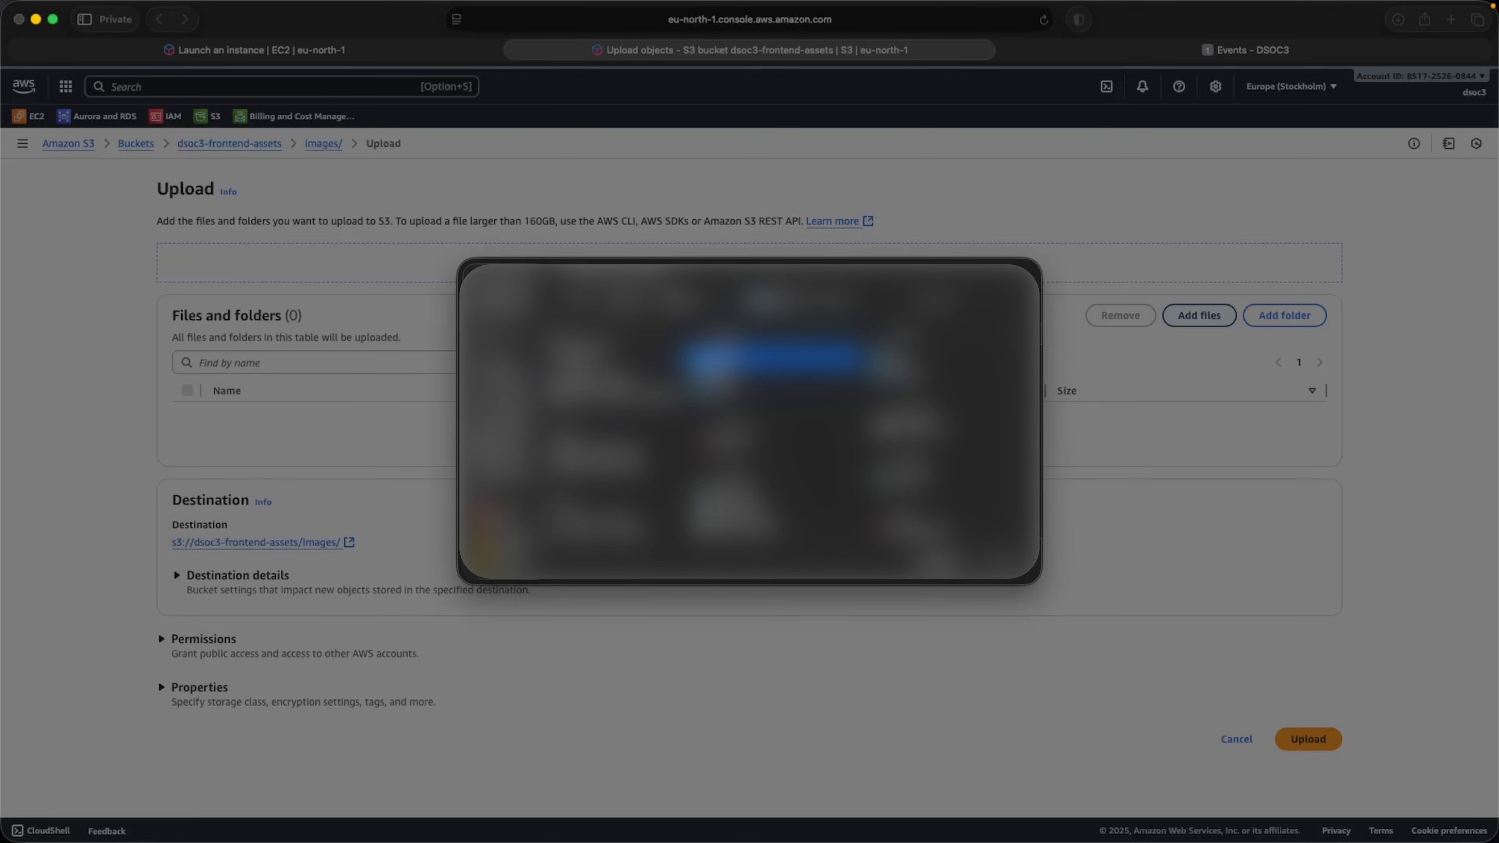
key("Return")
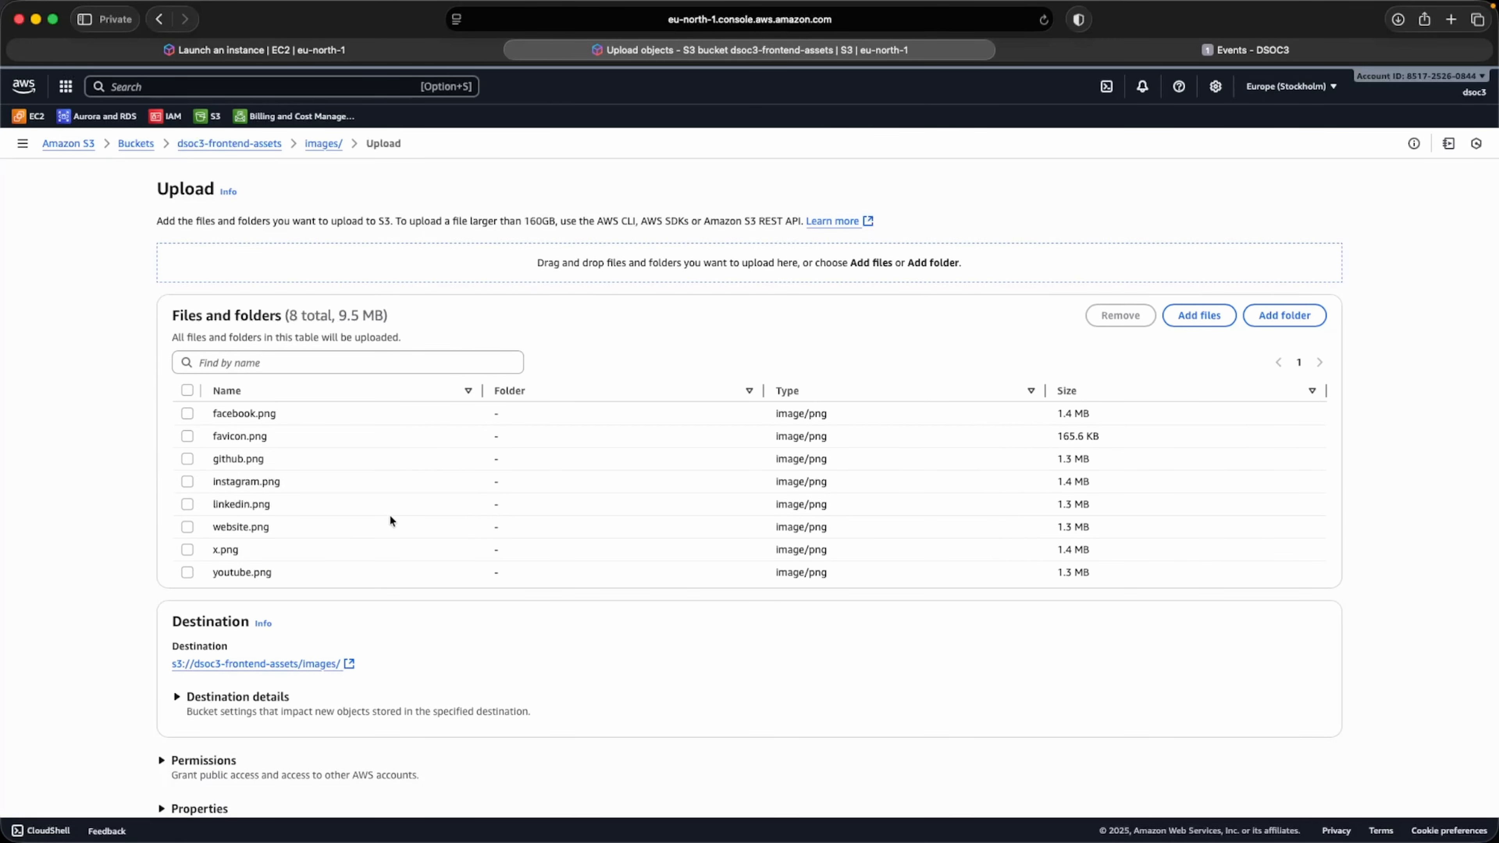
scroll(678, 448, "down", 3)
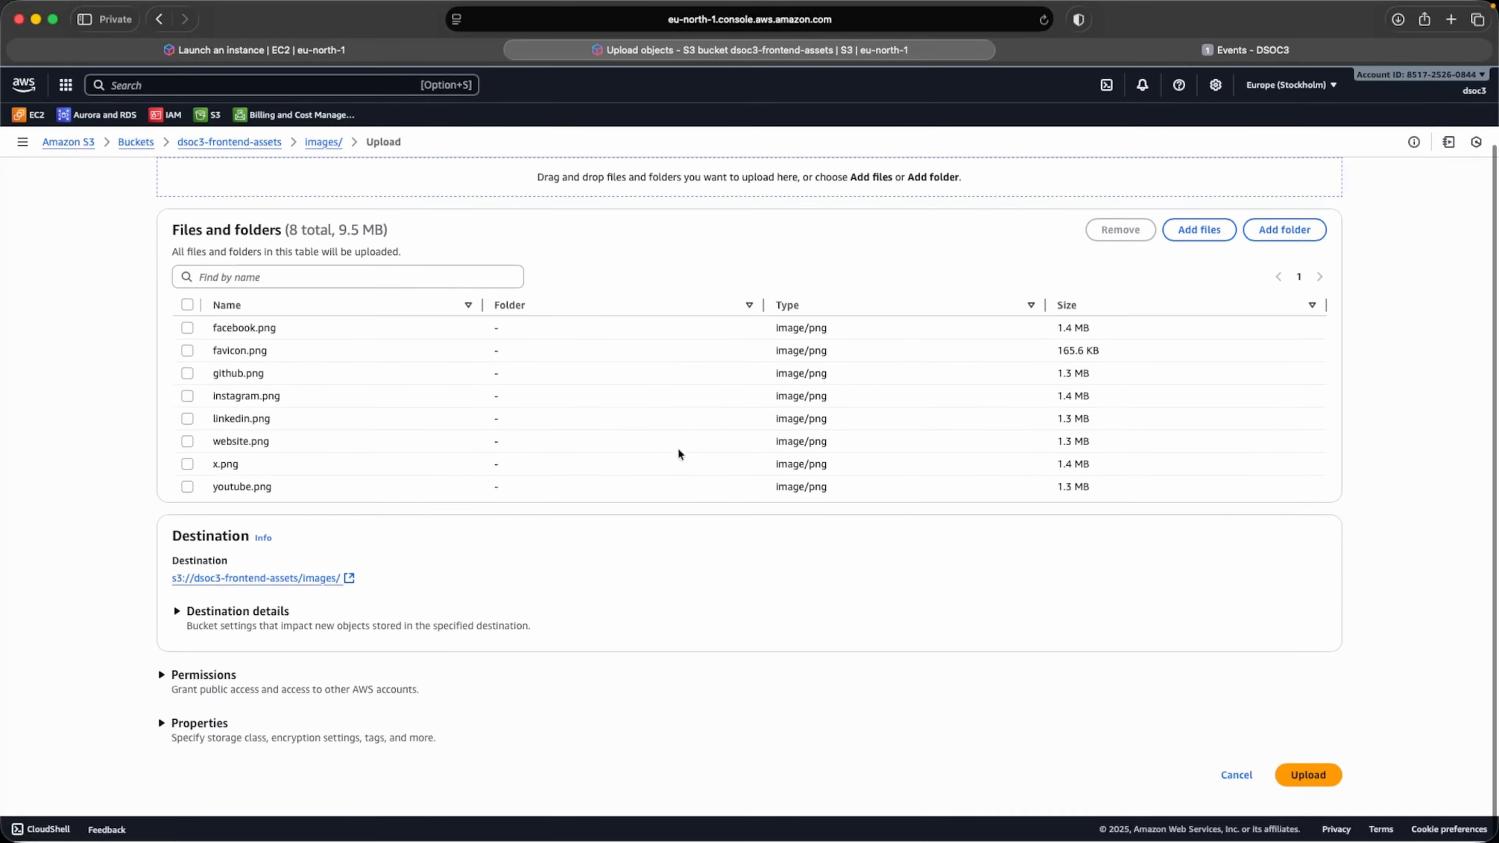
left_click(1313, 776)
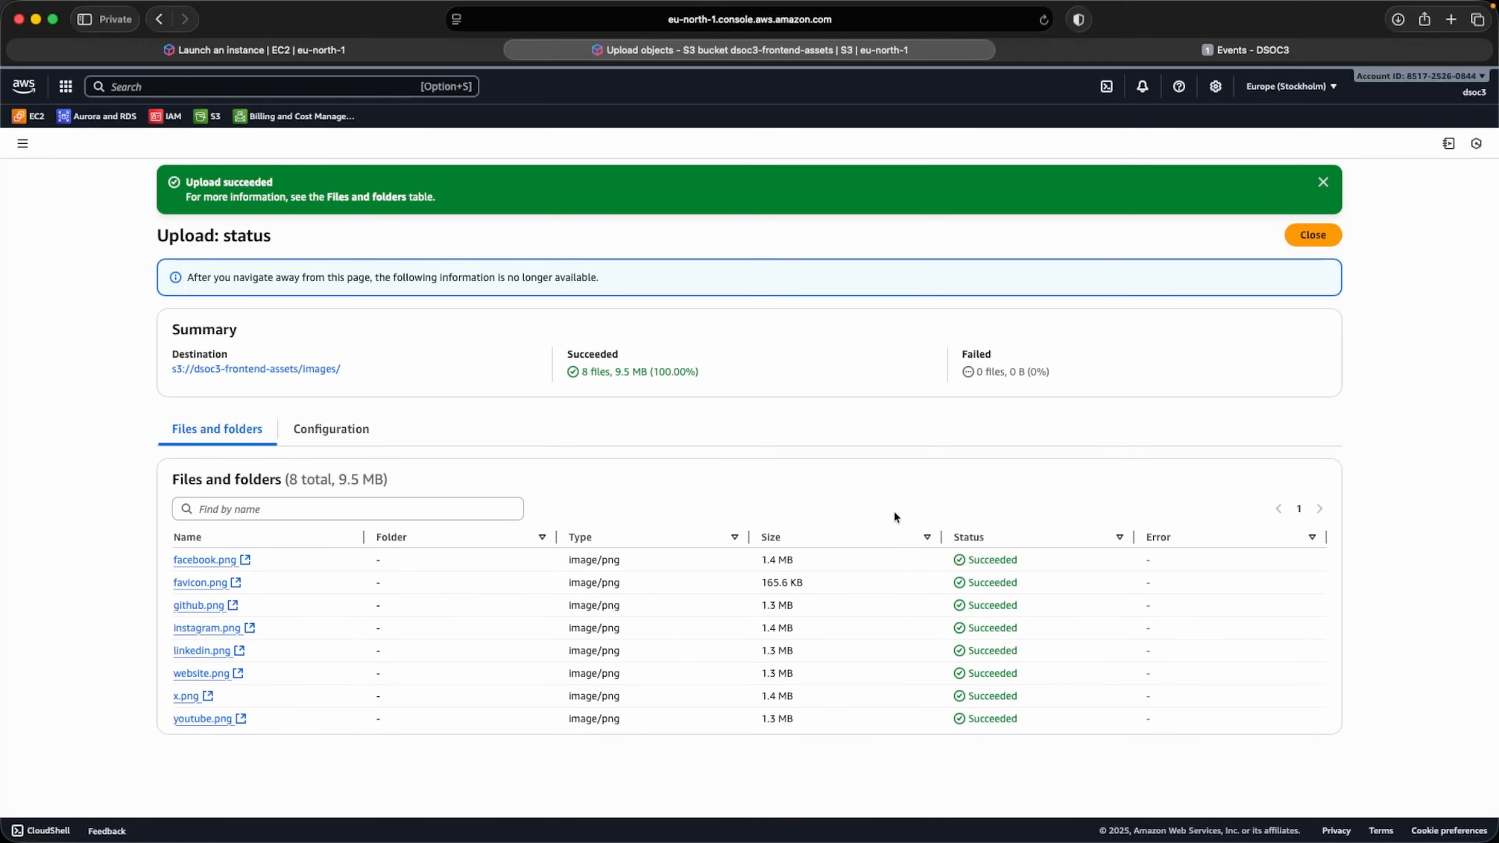
Reload the DSOC3 Events page and browse the Home, Register, Learning Resources and Events pages.
key("ctrl+Tab")
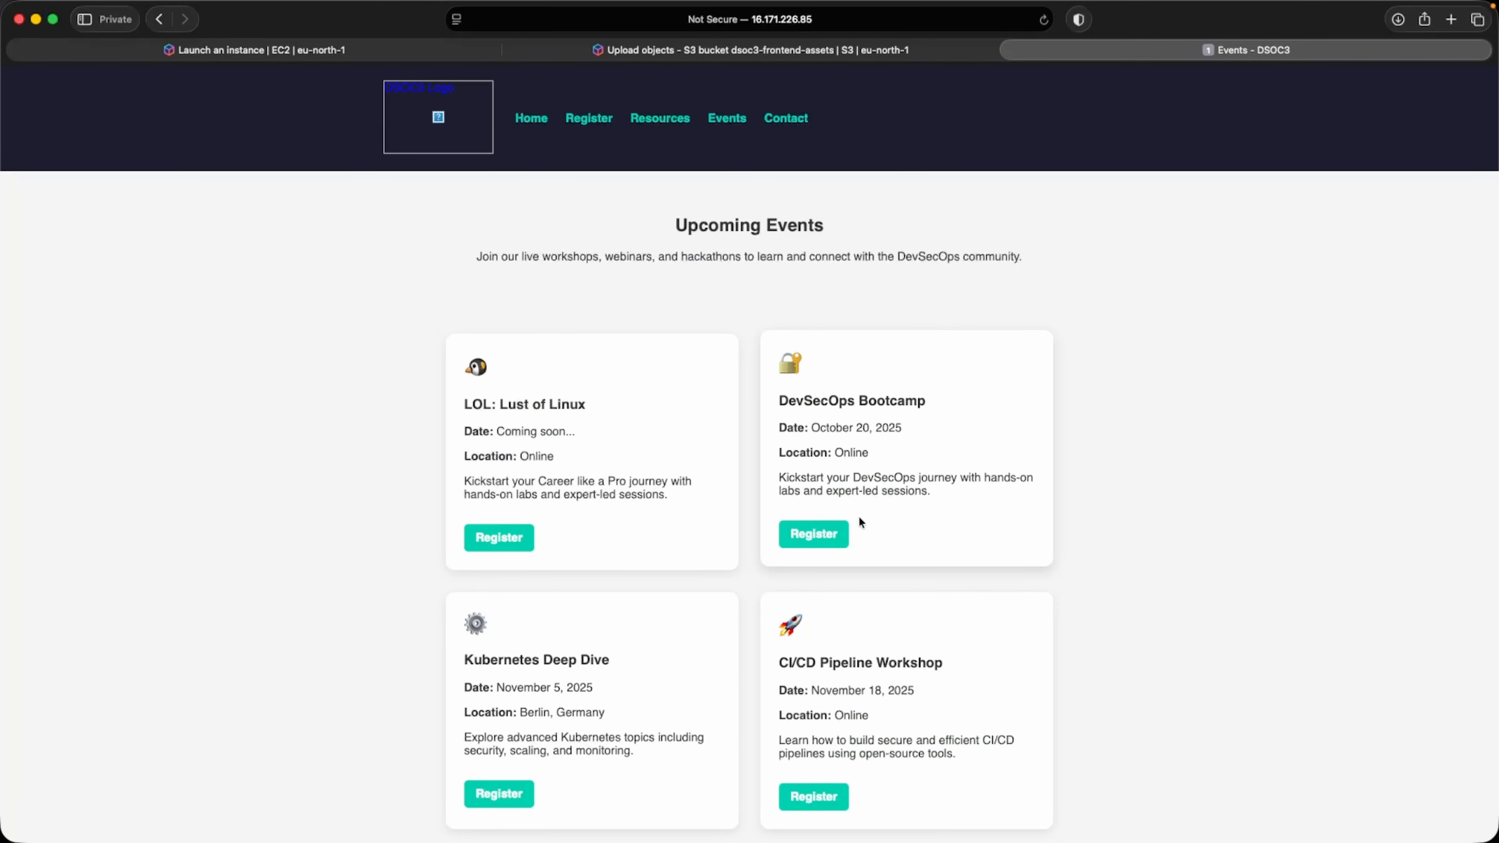
key("super+r")
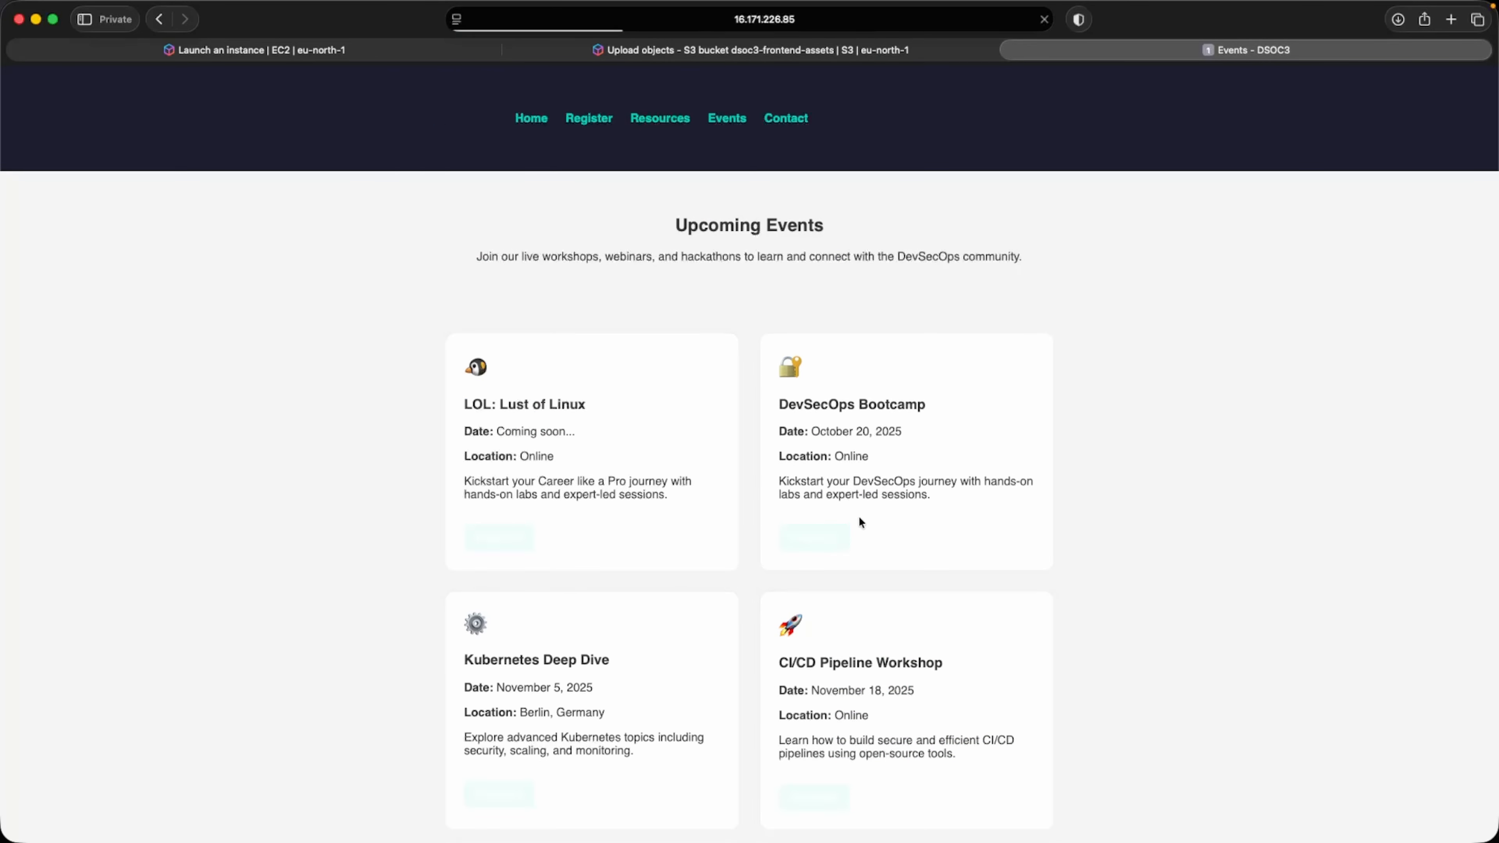
scroll(615, 544, "down", 3)
scroll(615, 544, "up", 3)
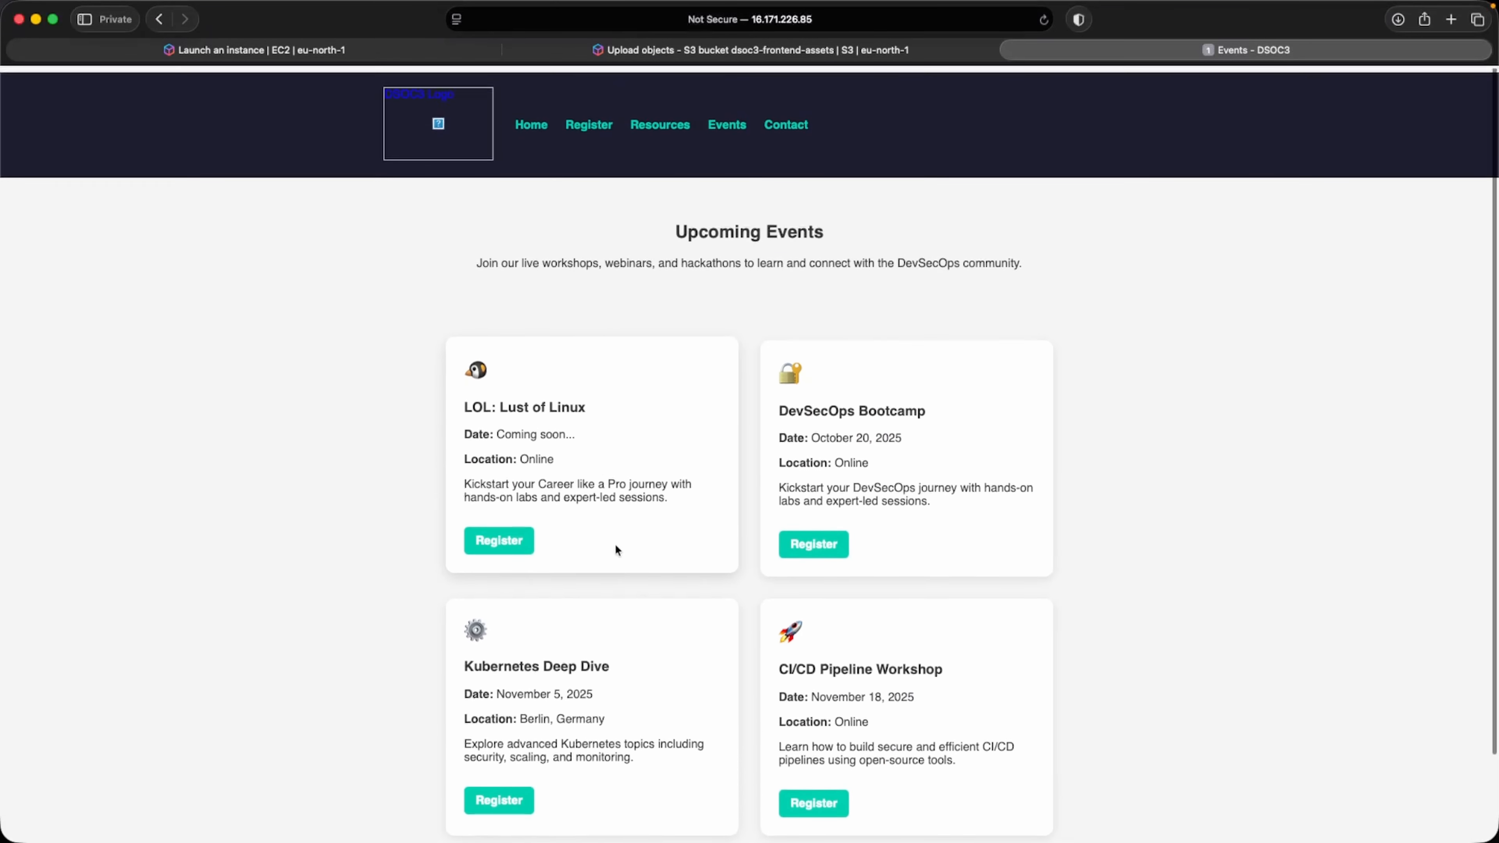
left_click(529, 115)
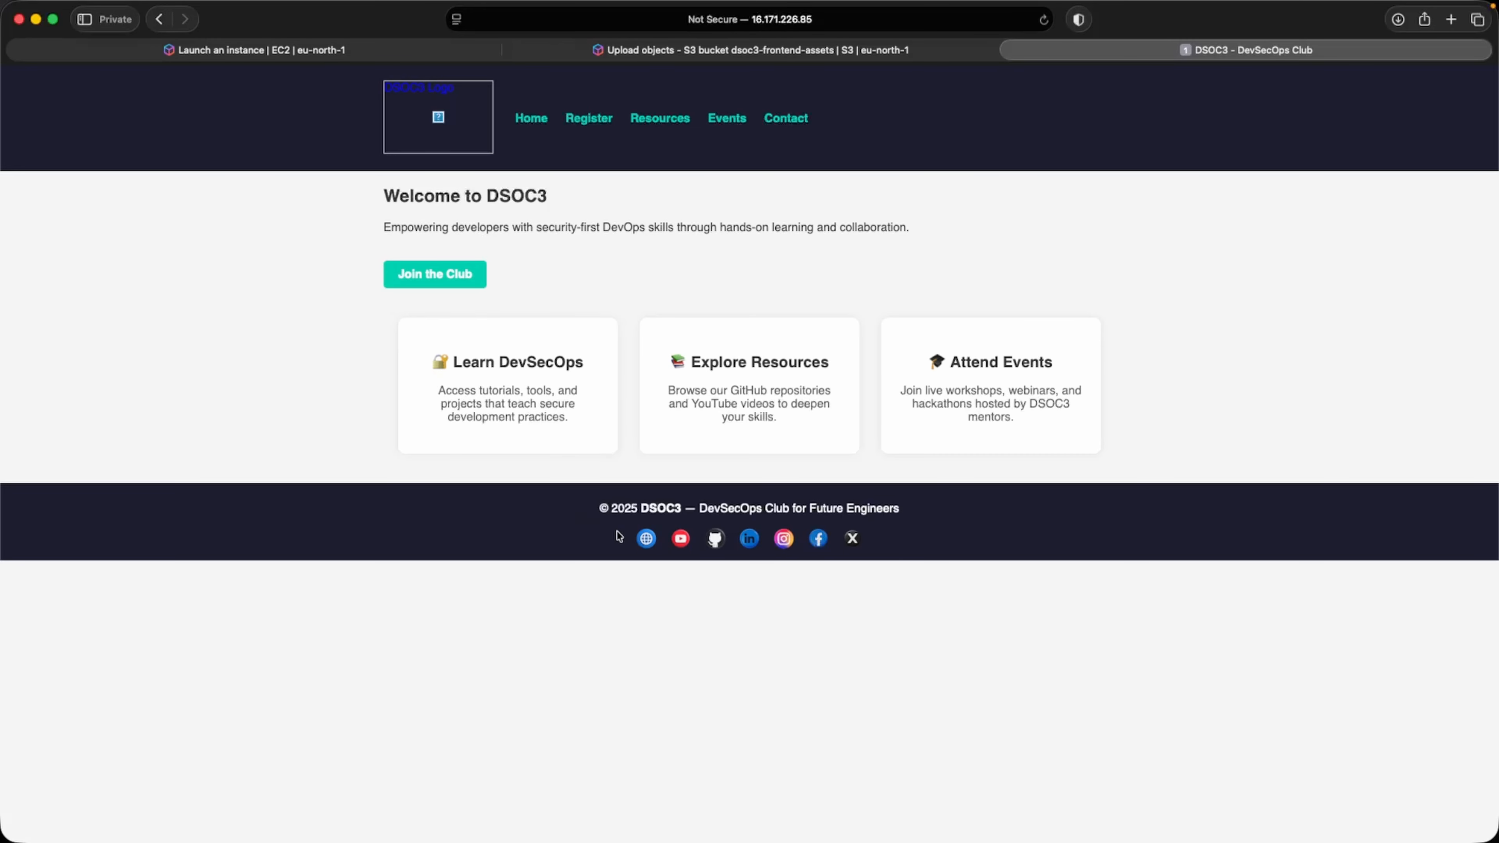
left_click(600, 118)
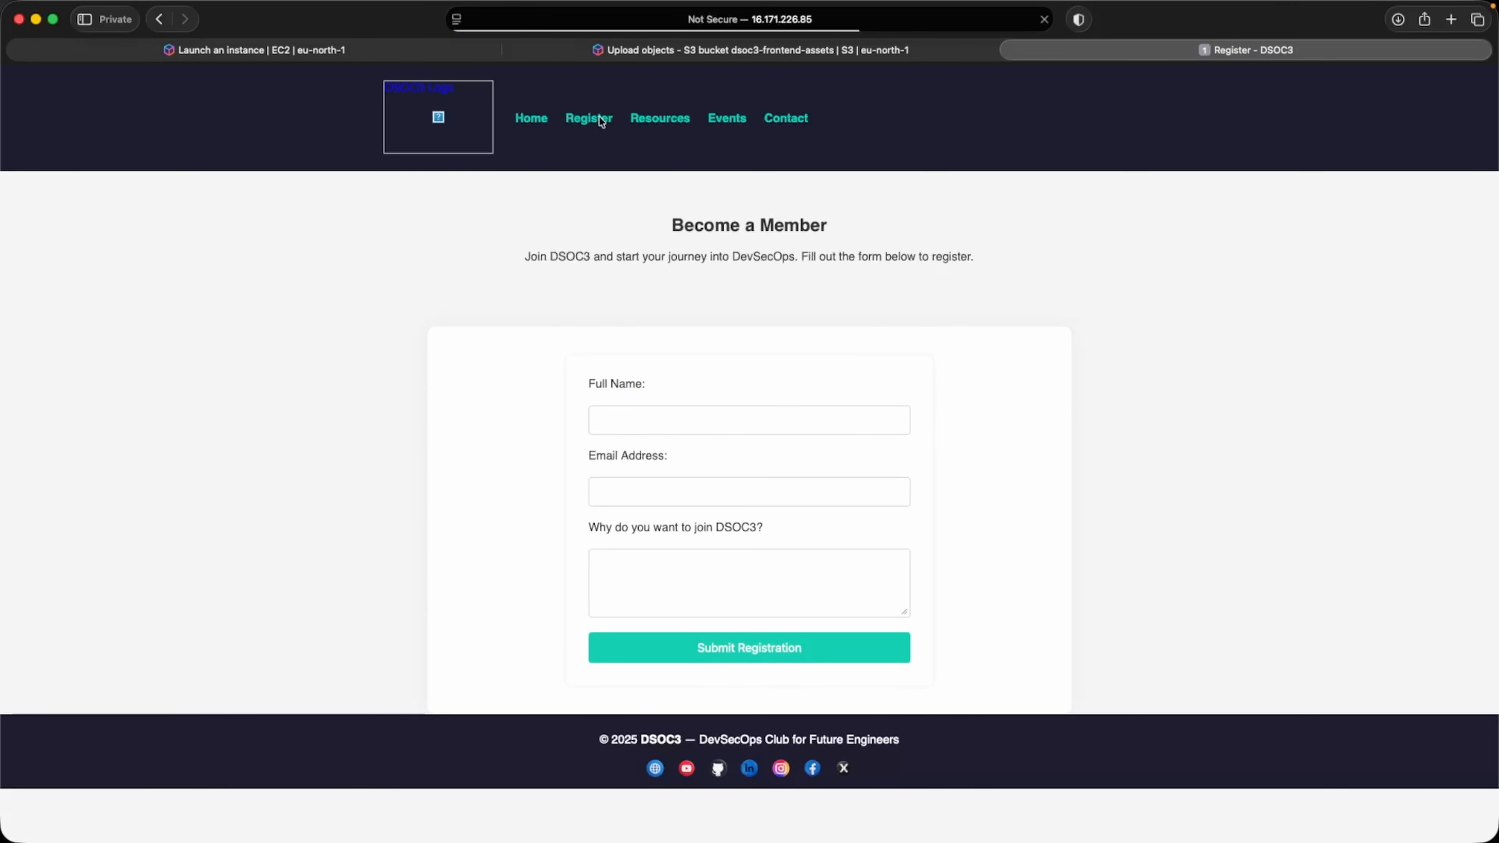
left_click(660, 118)
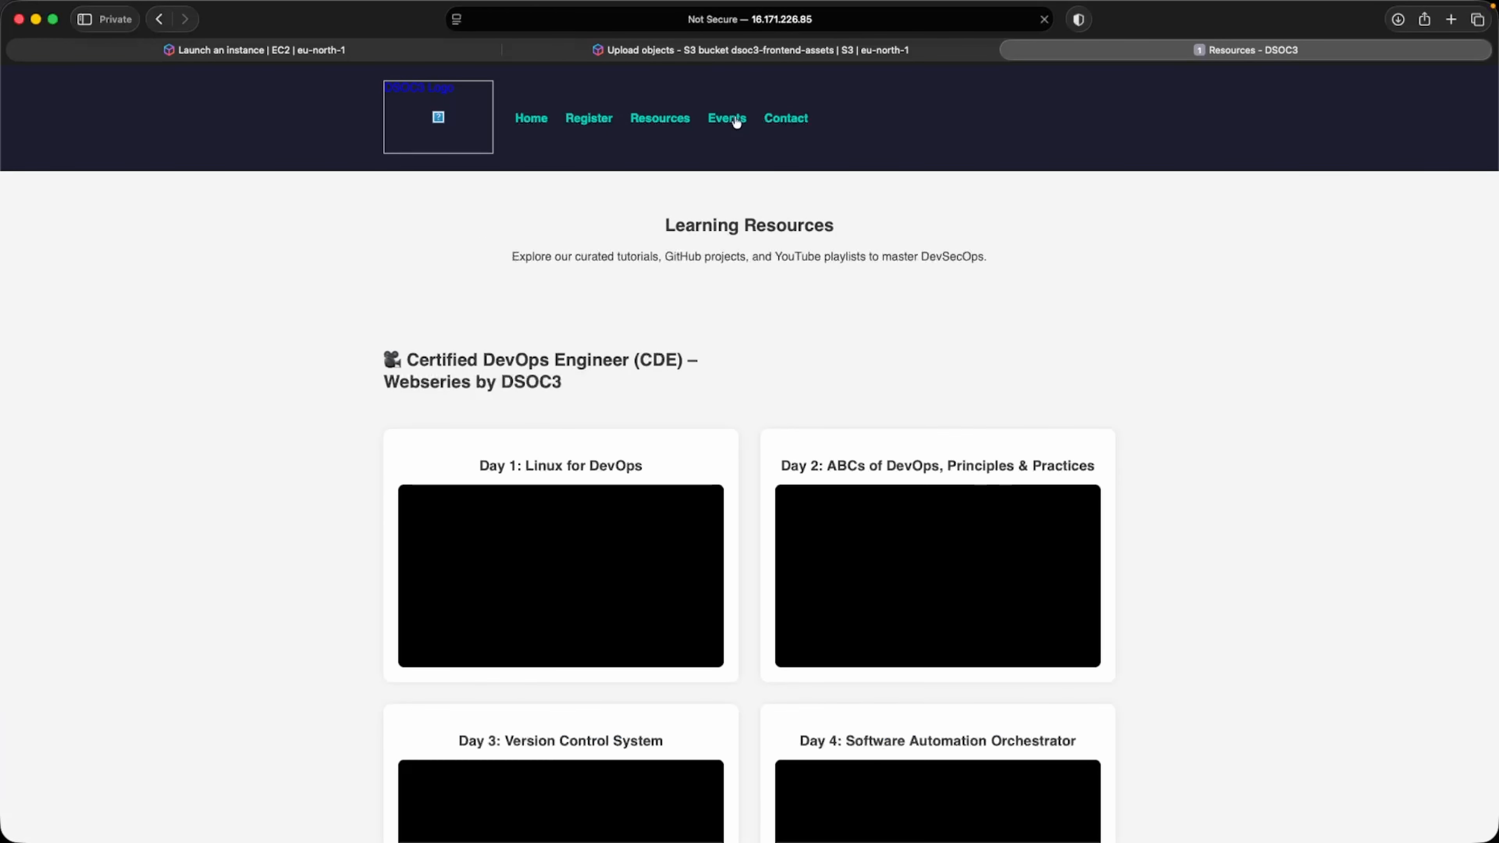
left_click(725, 118)
left_click(736, 127)
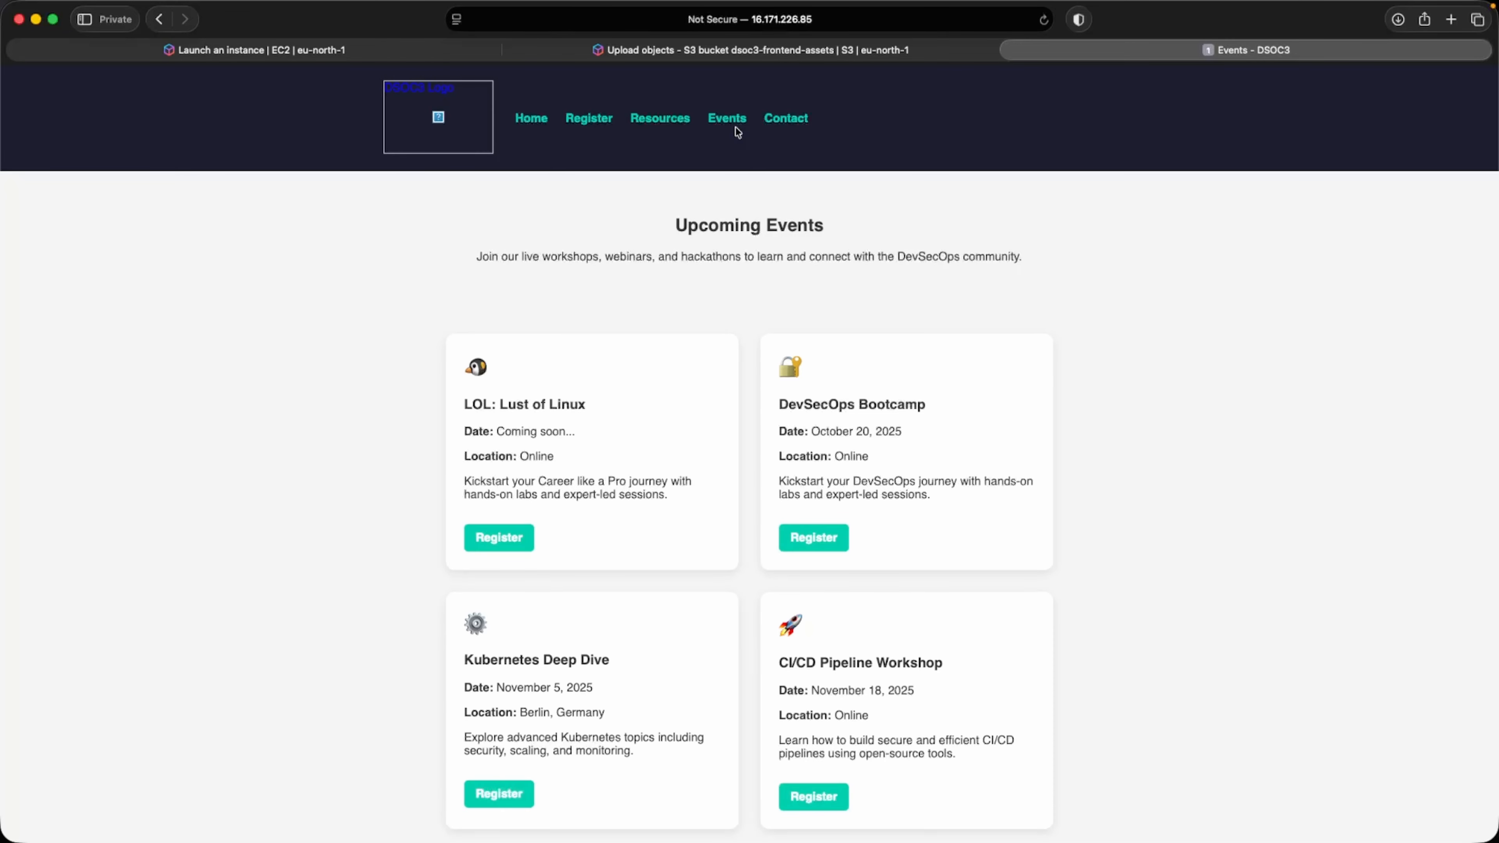
Return to the S3 upload status page and dismiss the Upload succeeded message.
key("ctrl+Left")
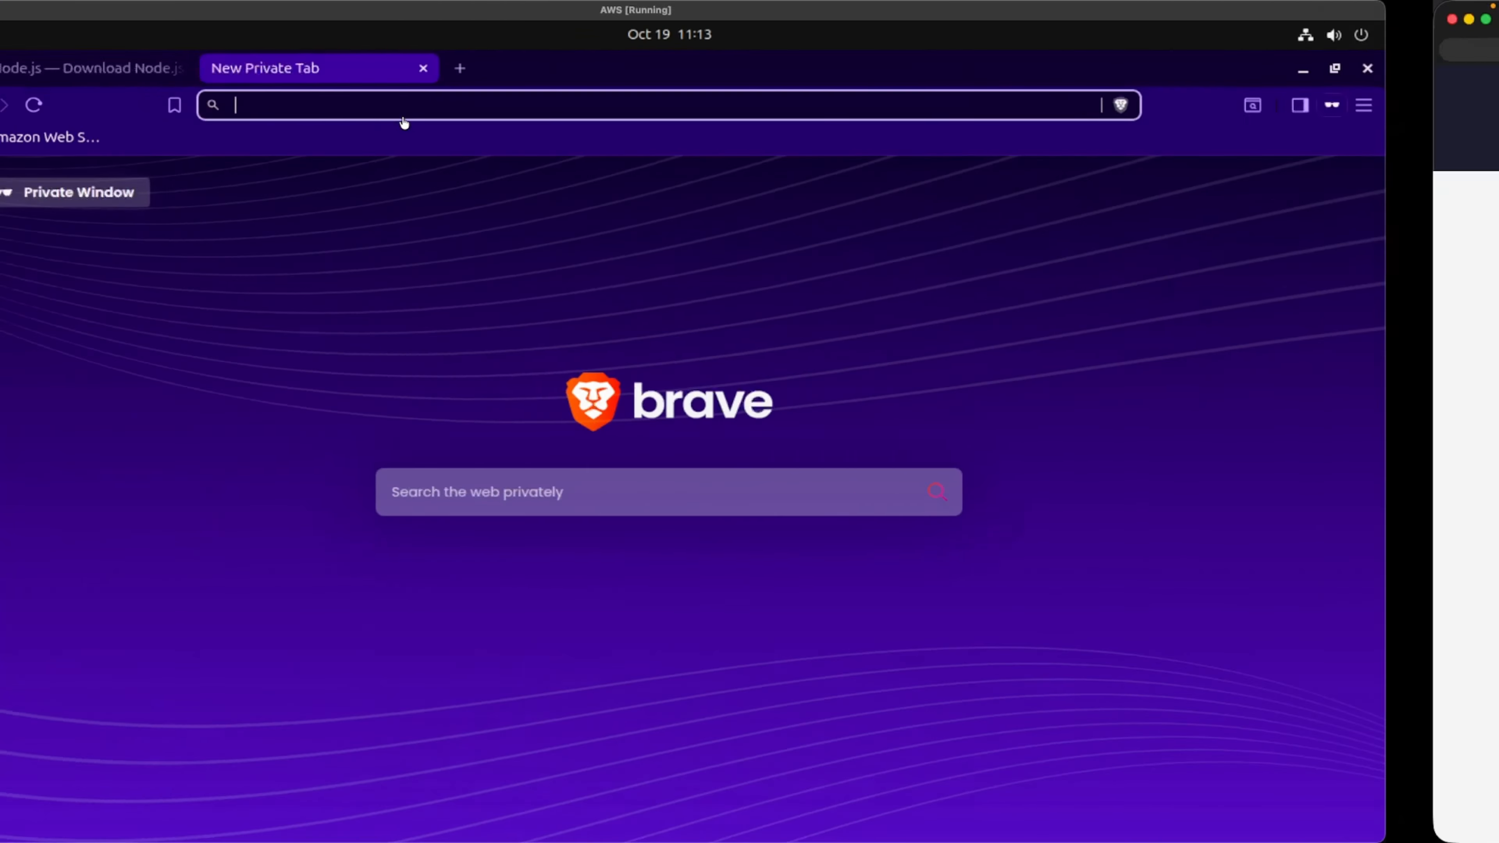
key("ctrl+Right")
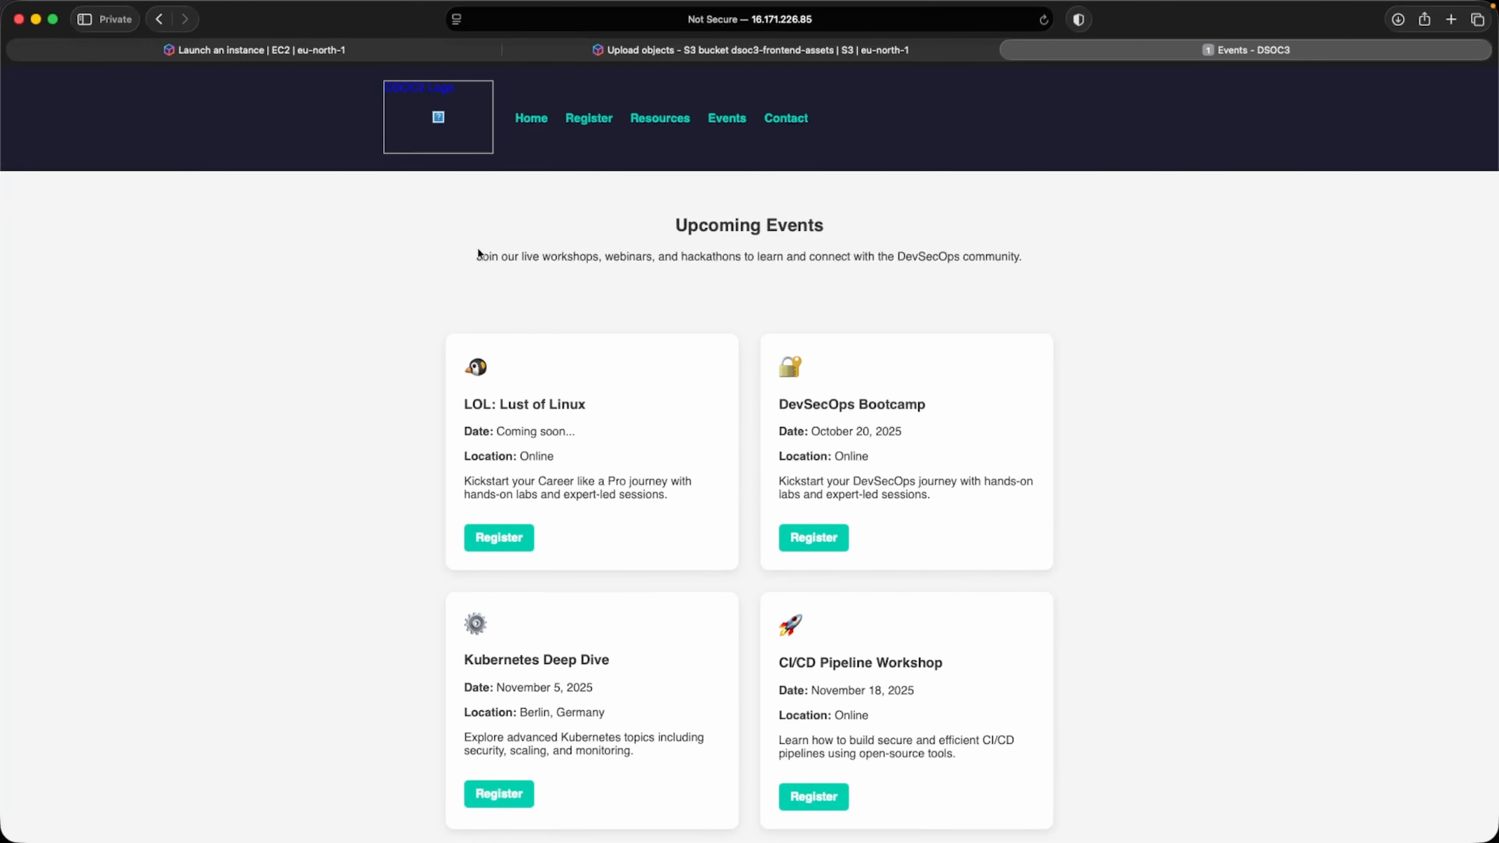
key("ctrl+shift+Tab")
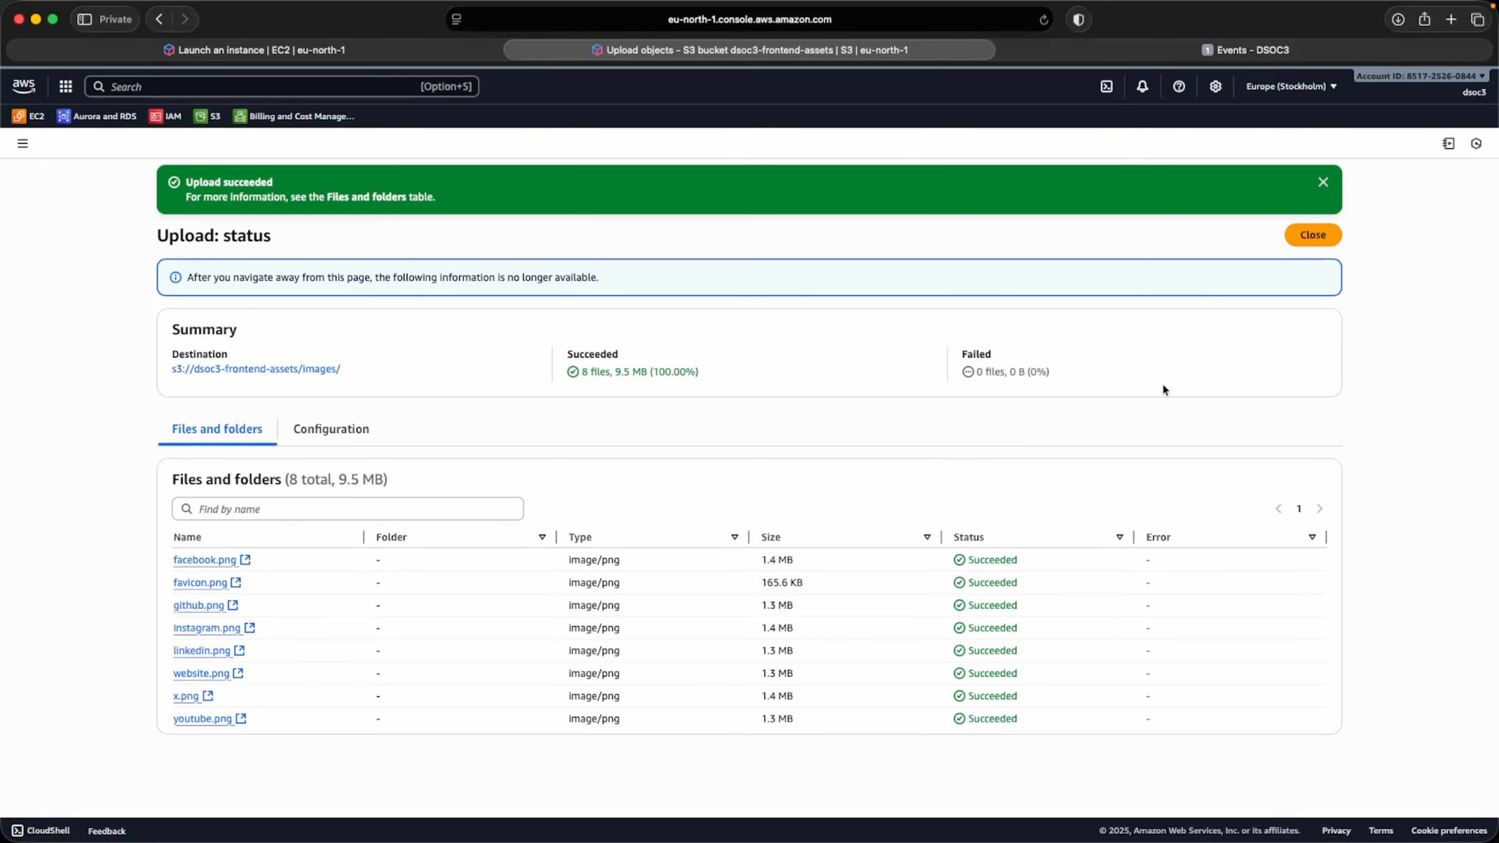
left_click(1323, 186)
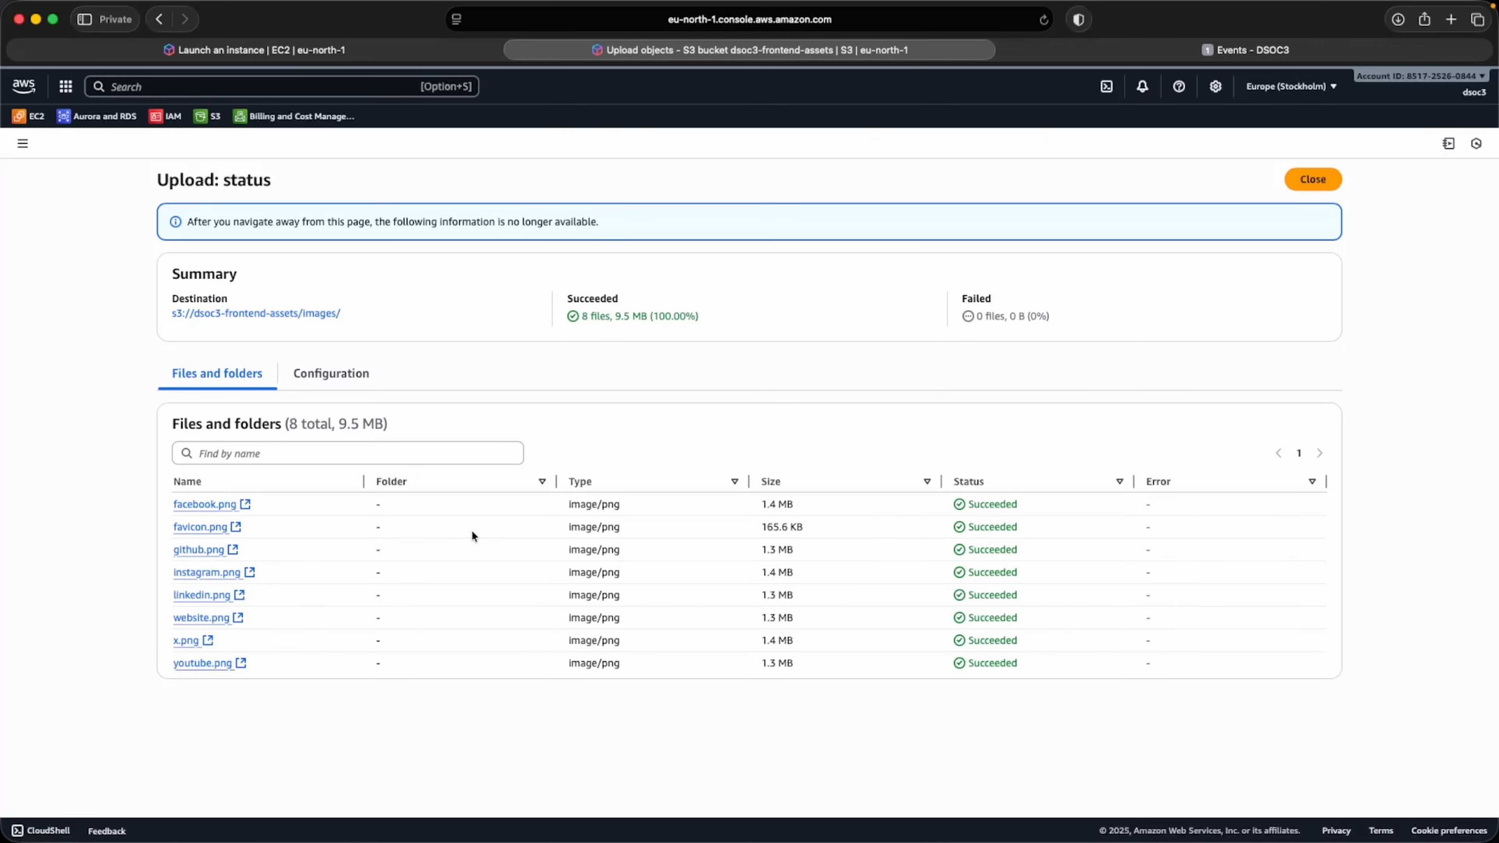
Confirm the footer website link opens the dsoc3.com Coming Soon page, then close it.
key("ctrl+Tab")
scroll(570, 534, "down", 3)
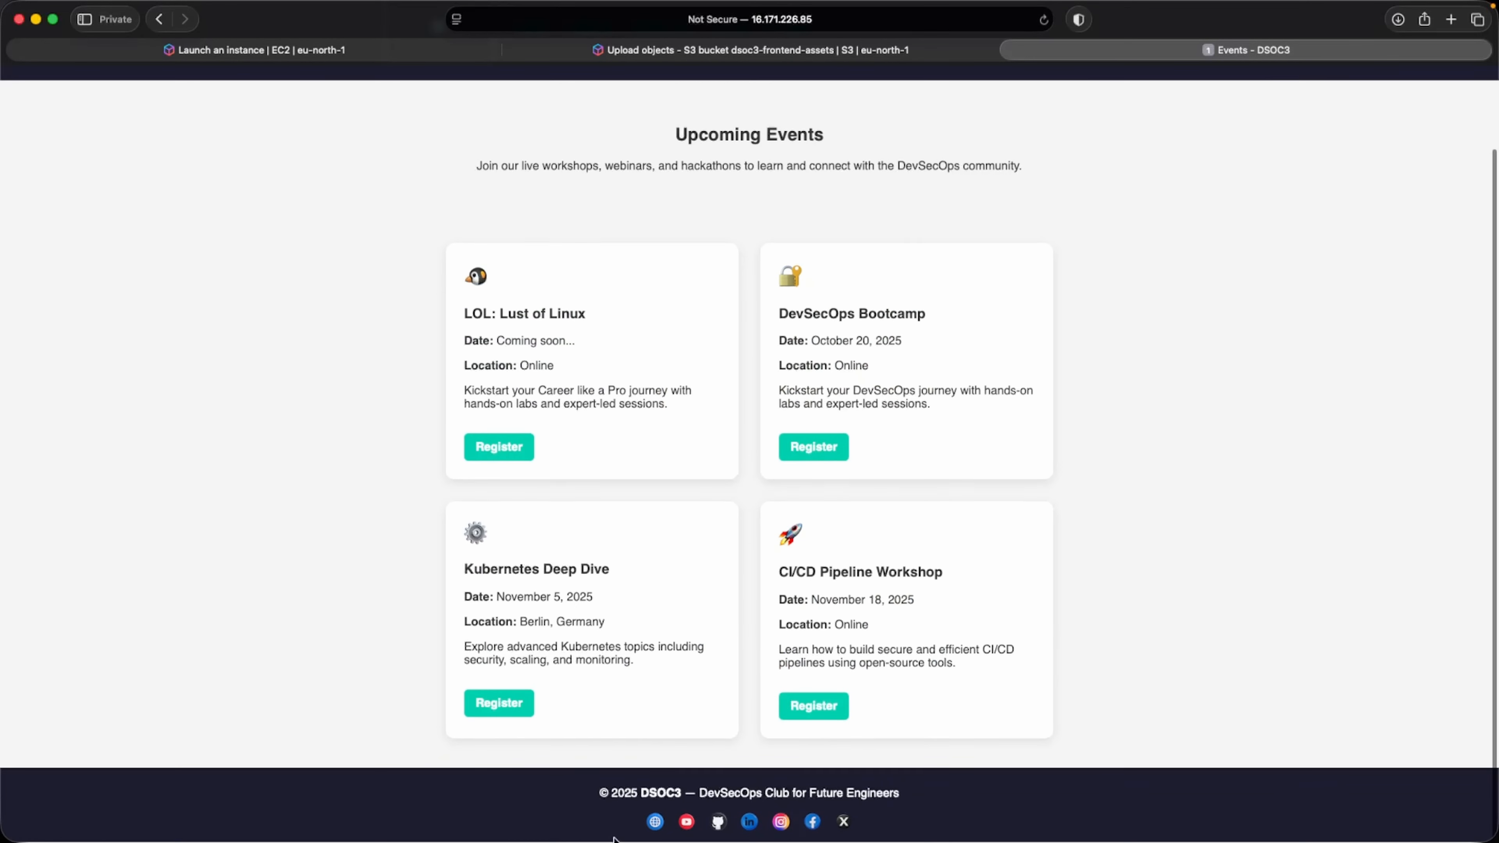
scroll(660, 832, "up", 5)
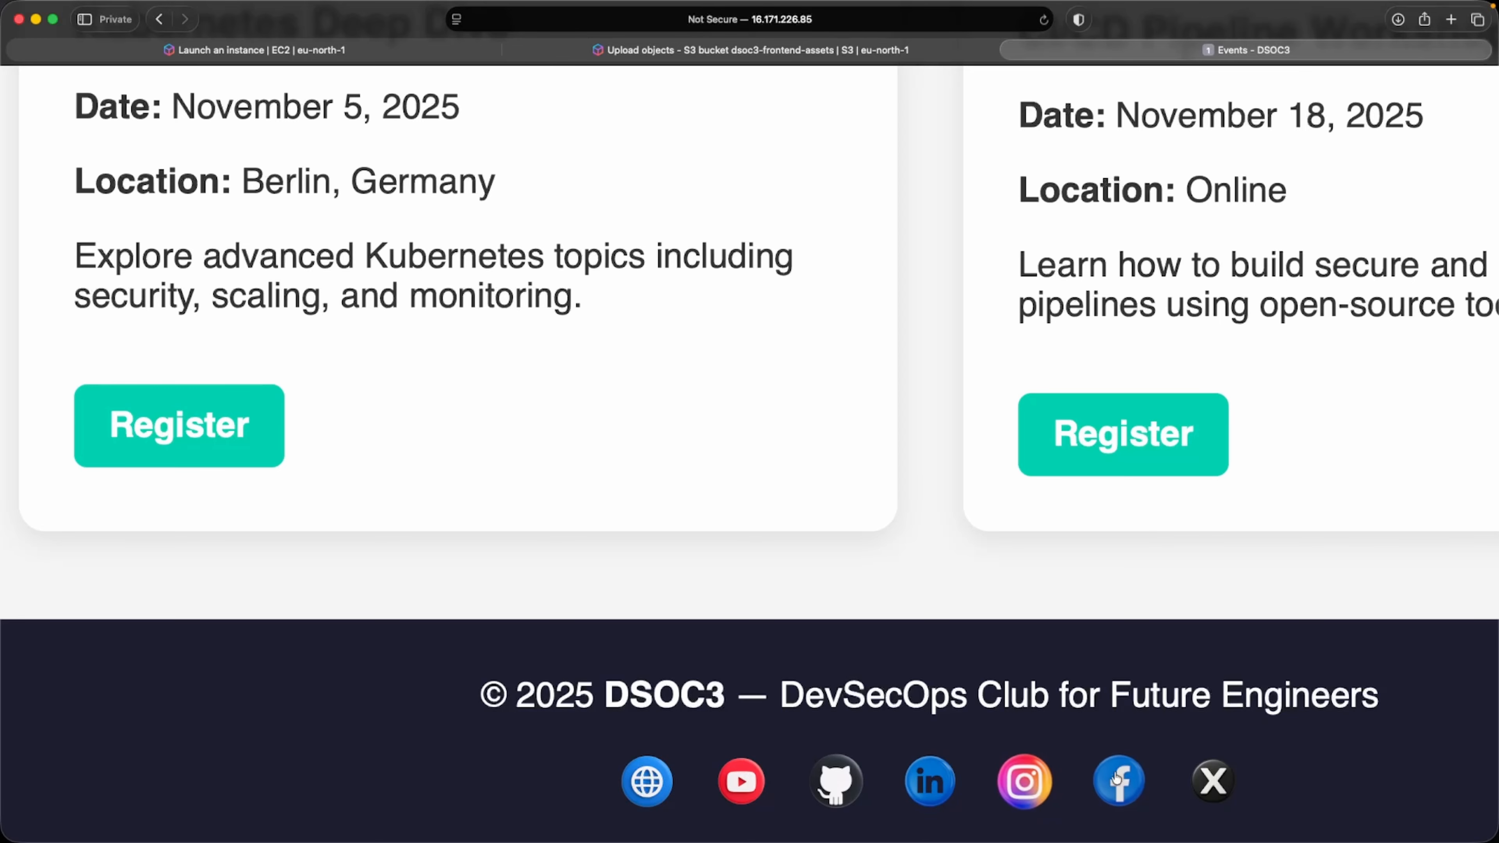
left_click(663, 771)
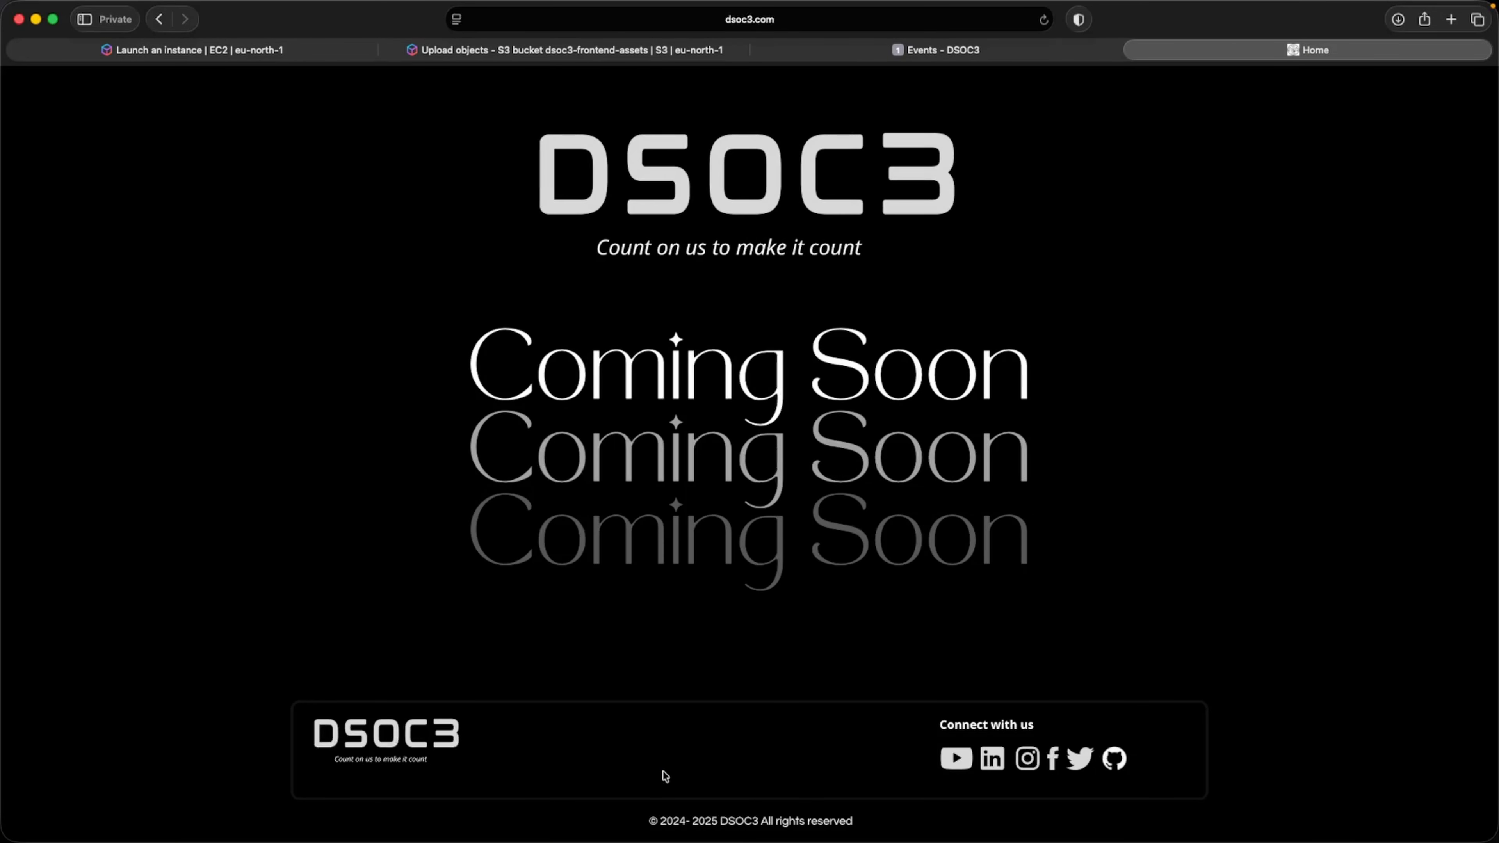
key("super+w")
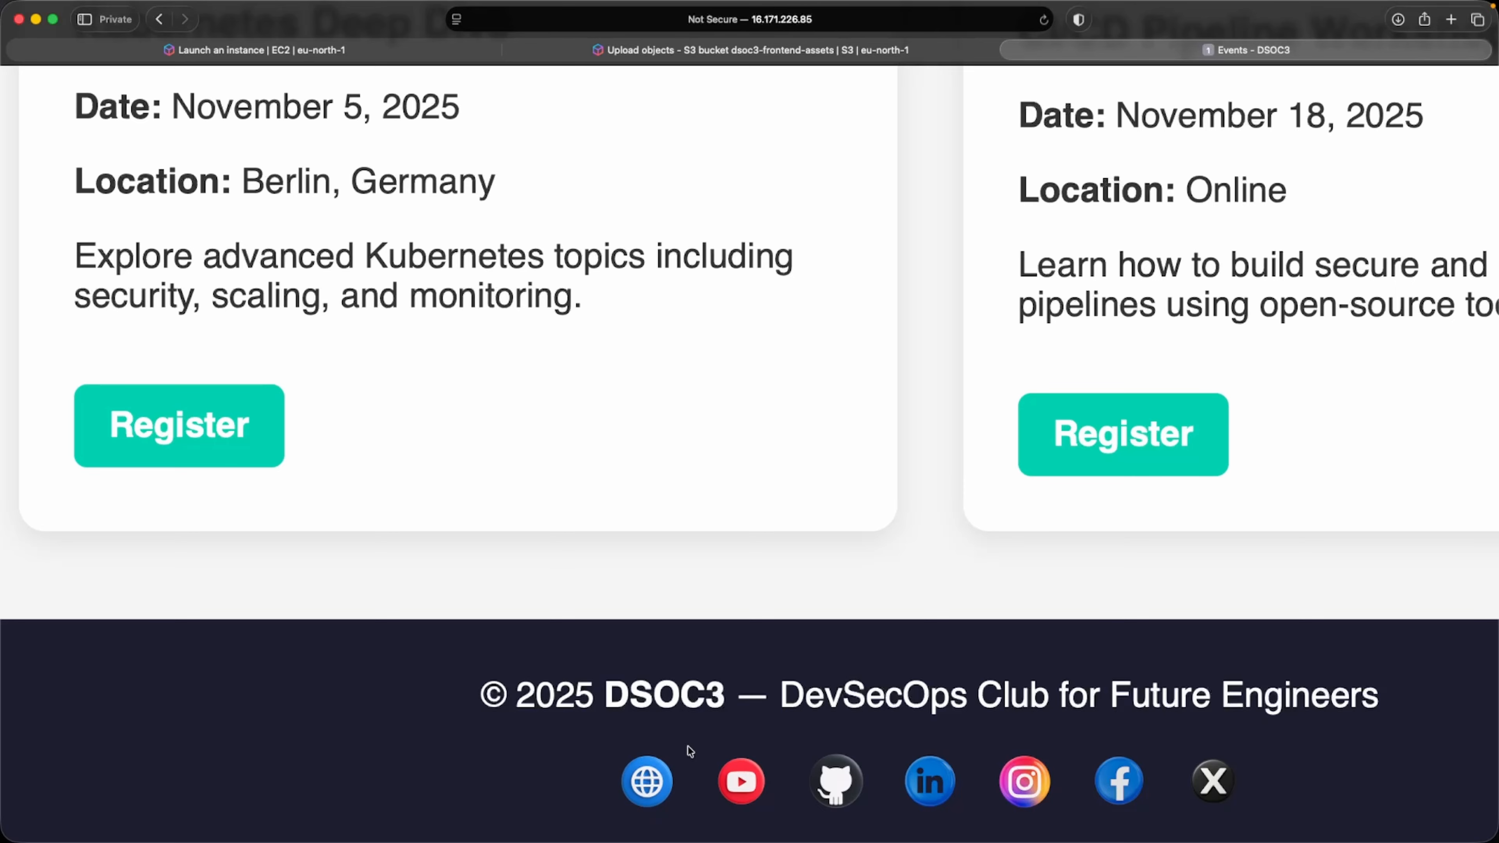
Scroll back to the top of the Events page and return to the 'Upload objects - S3' tab.
scroll(641, 710, "up", 1)
scroll(642, 712, "down", 5)
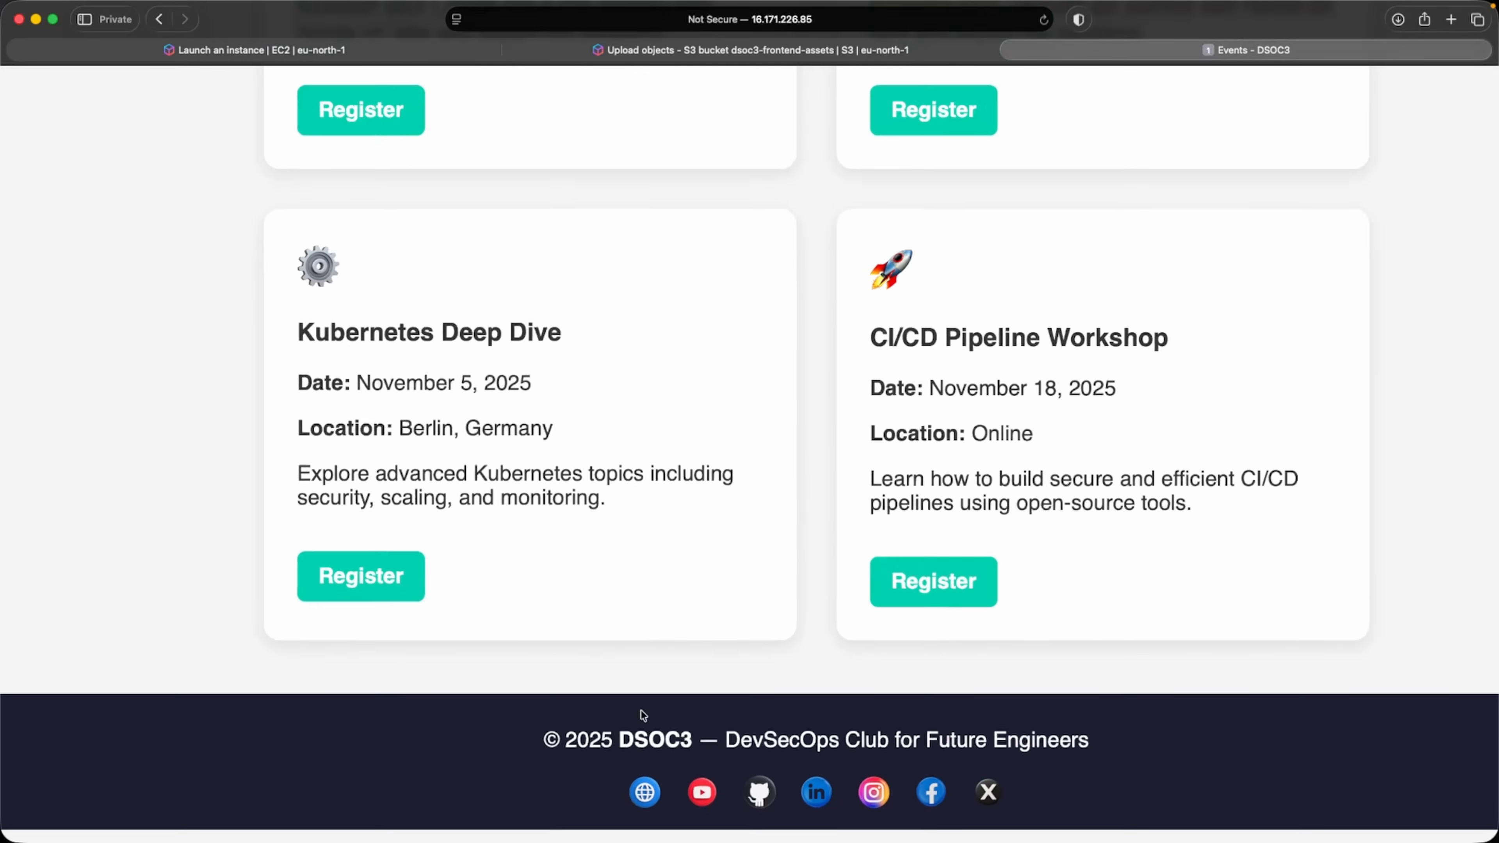
scroll(642, 712, "up", 1)
scroll(641, 705, "up", 10)
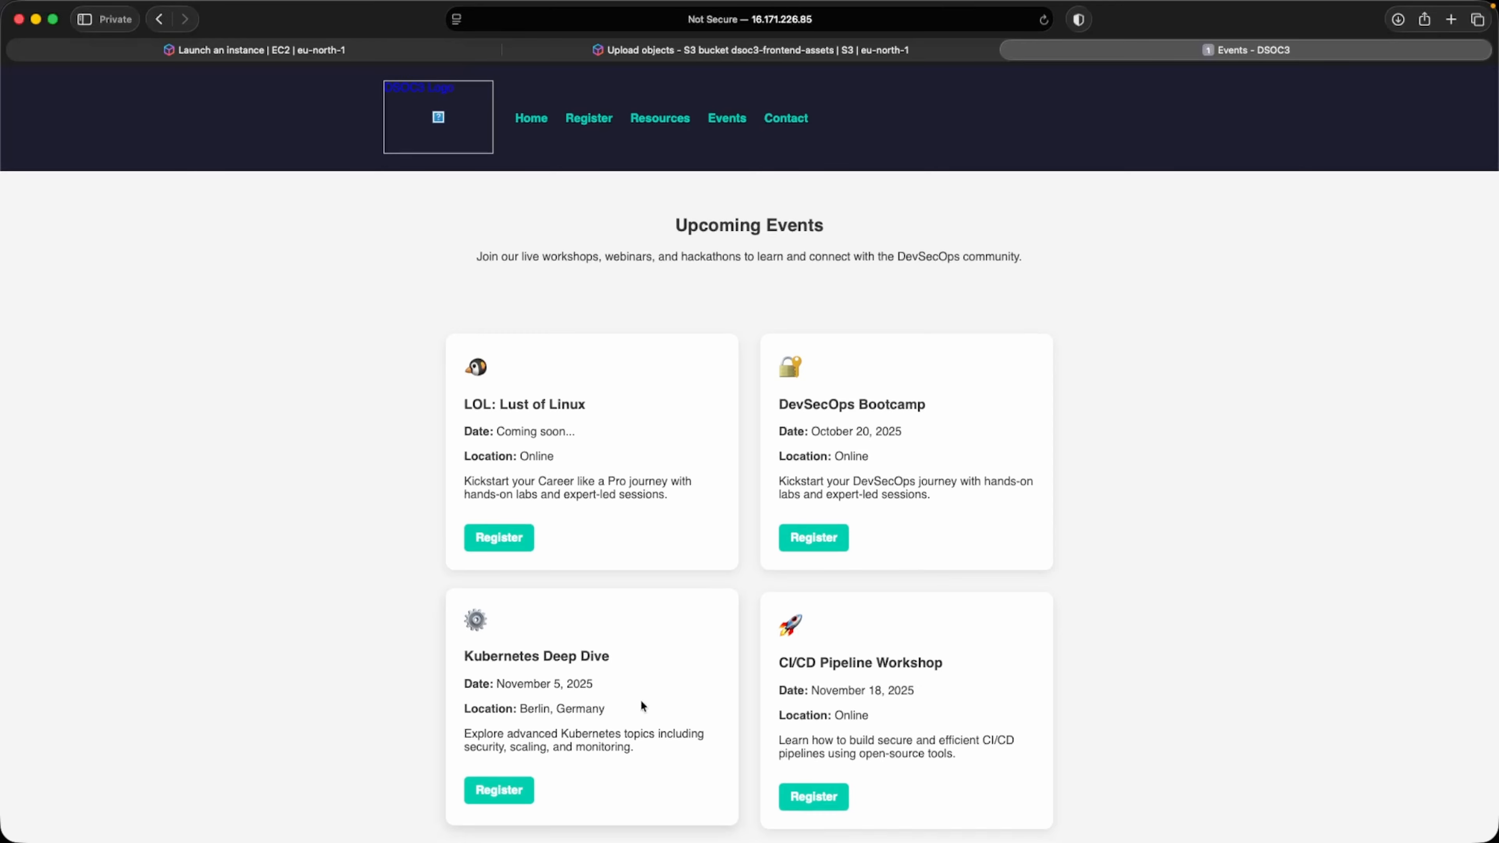
key("ctrl+Left")
key("ctrl+Right")
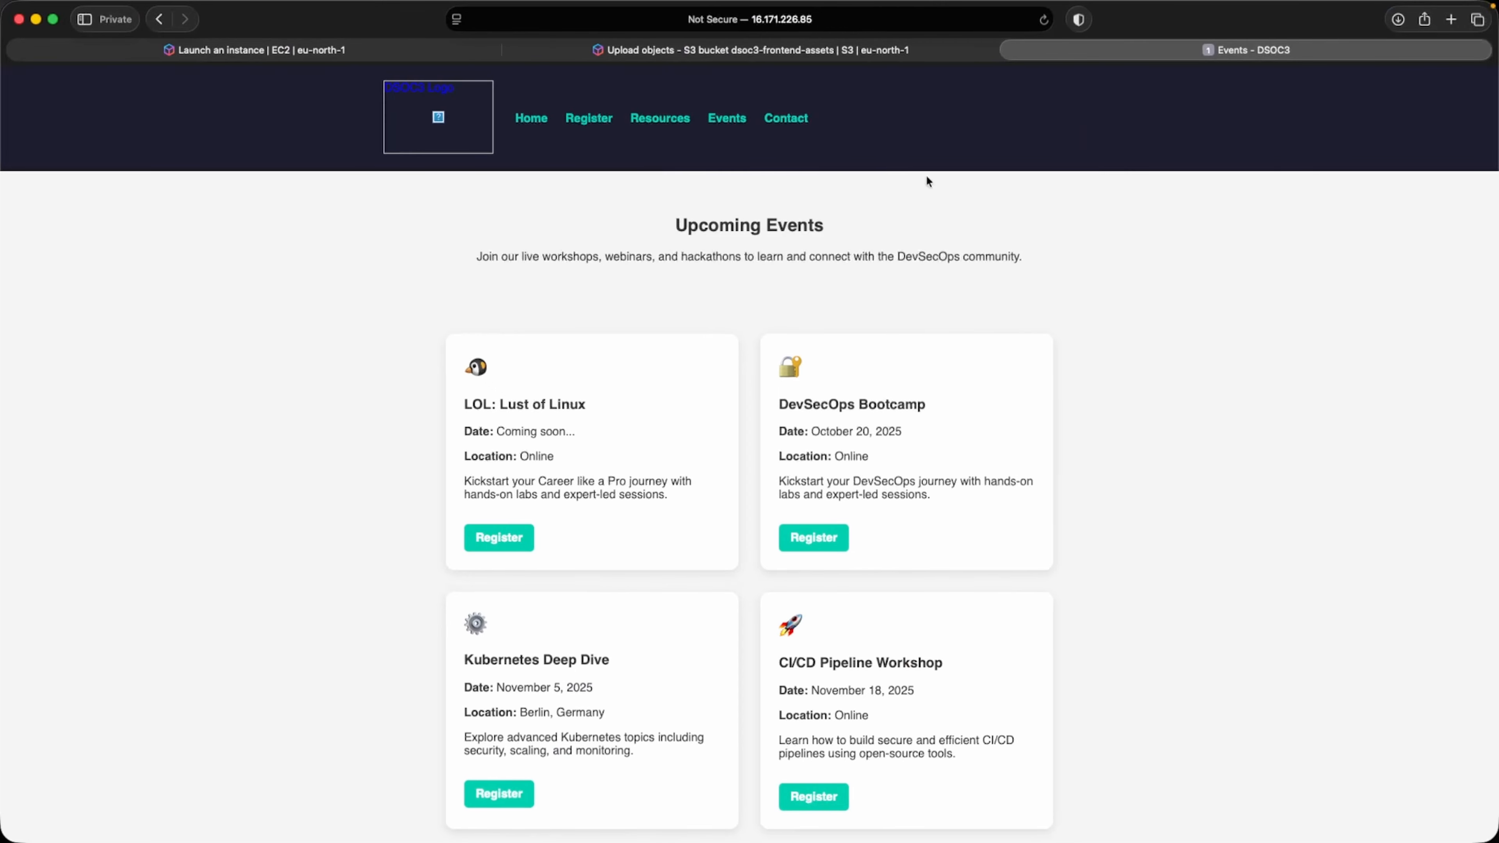
left_click(878, 49)
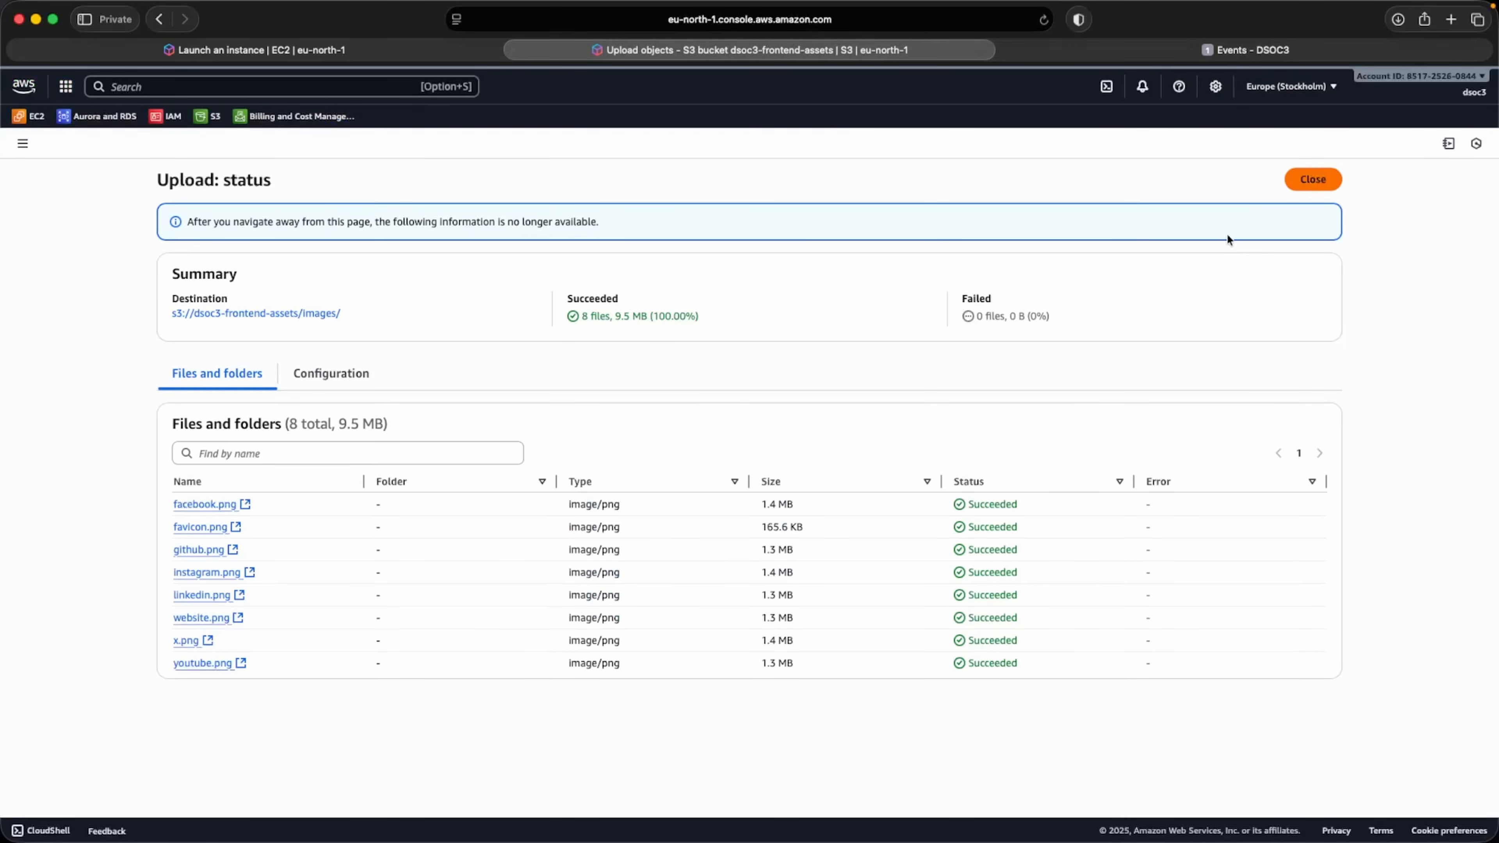
Upload logo.png (44.9 KB) to the images folder, then return to the Events - DSOC3 tab.
left_click(285, 312)
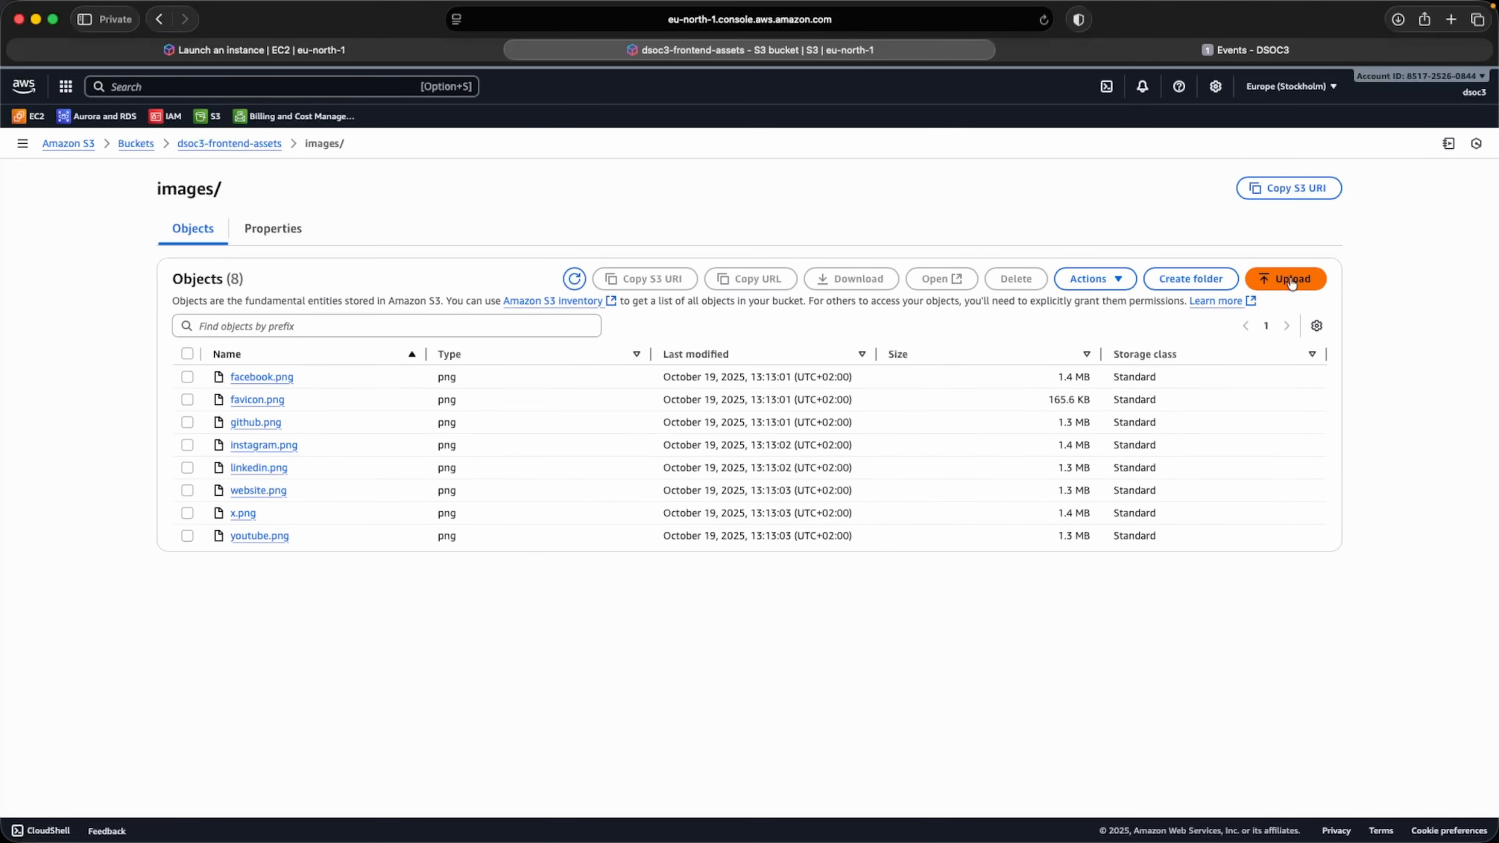
left_click(1290, 280)
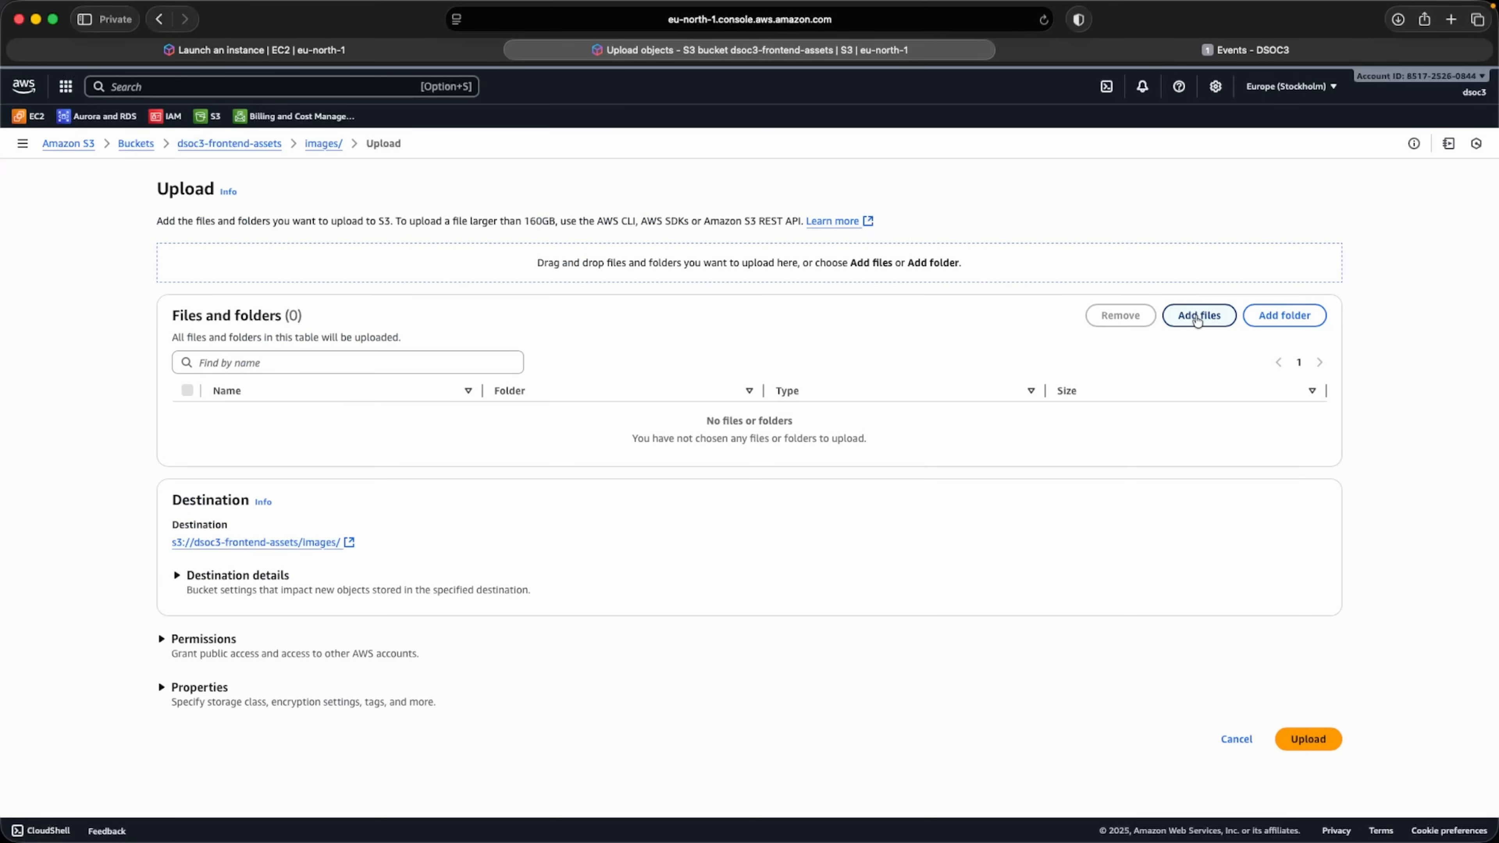
left_click(1197, 317)
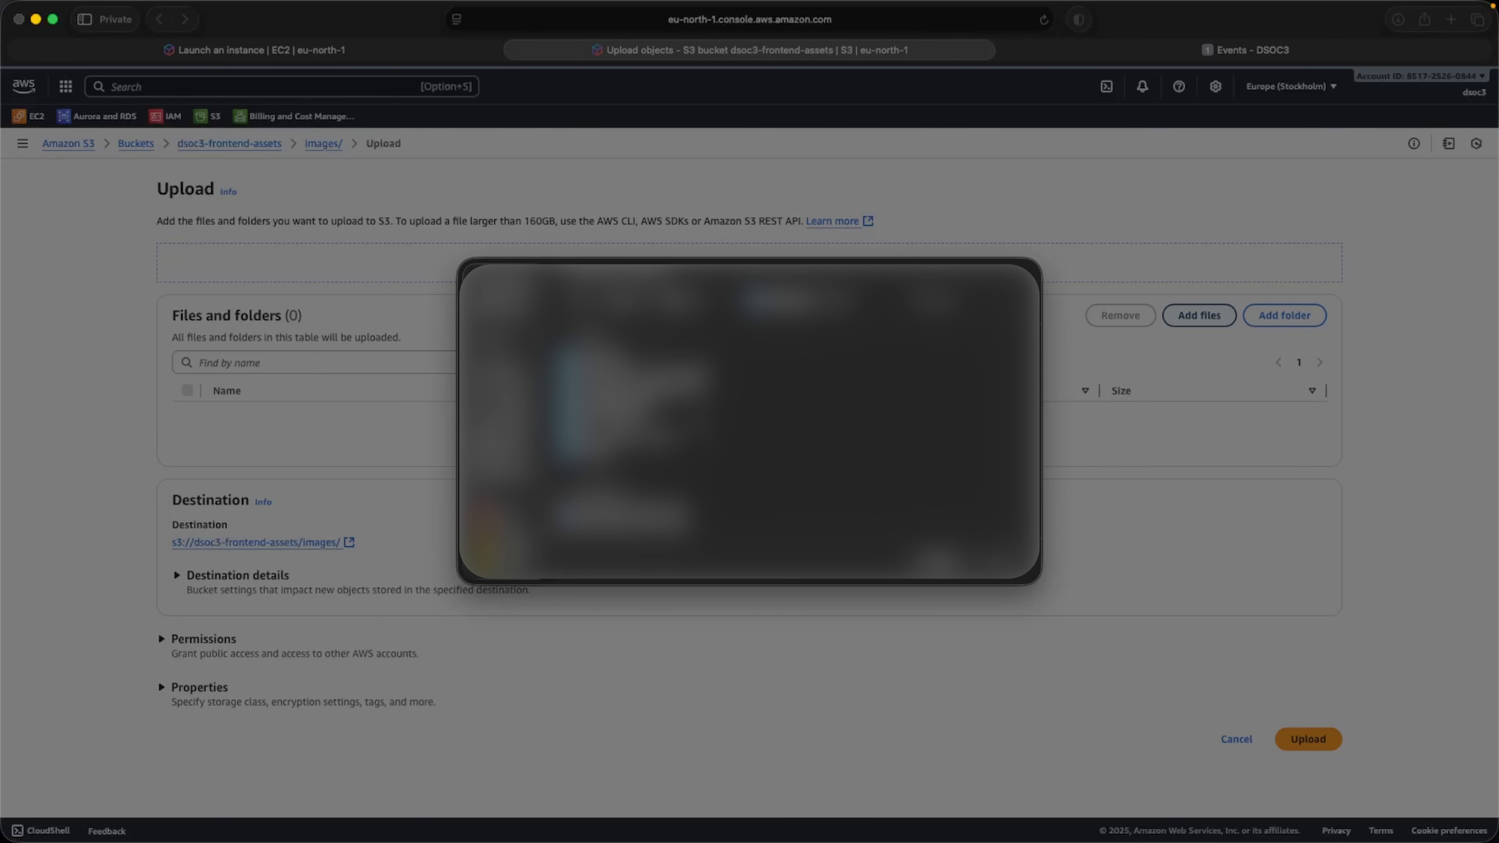
scroll(726, 363, "down", 8)
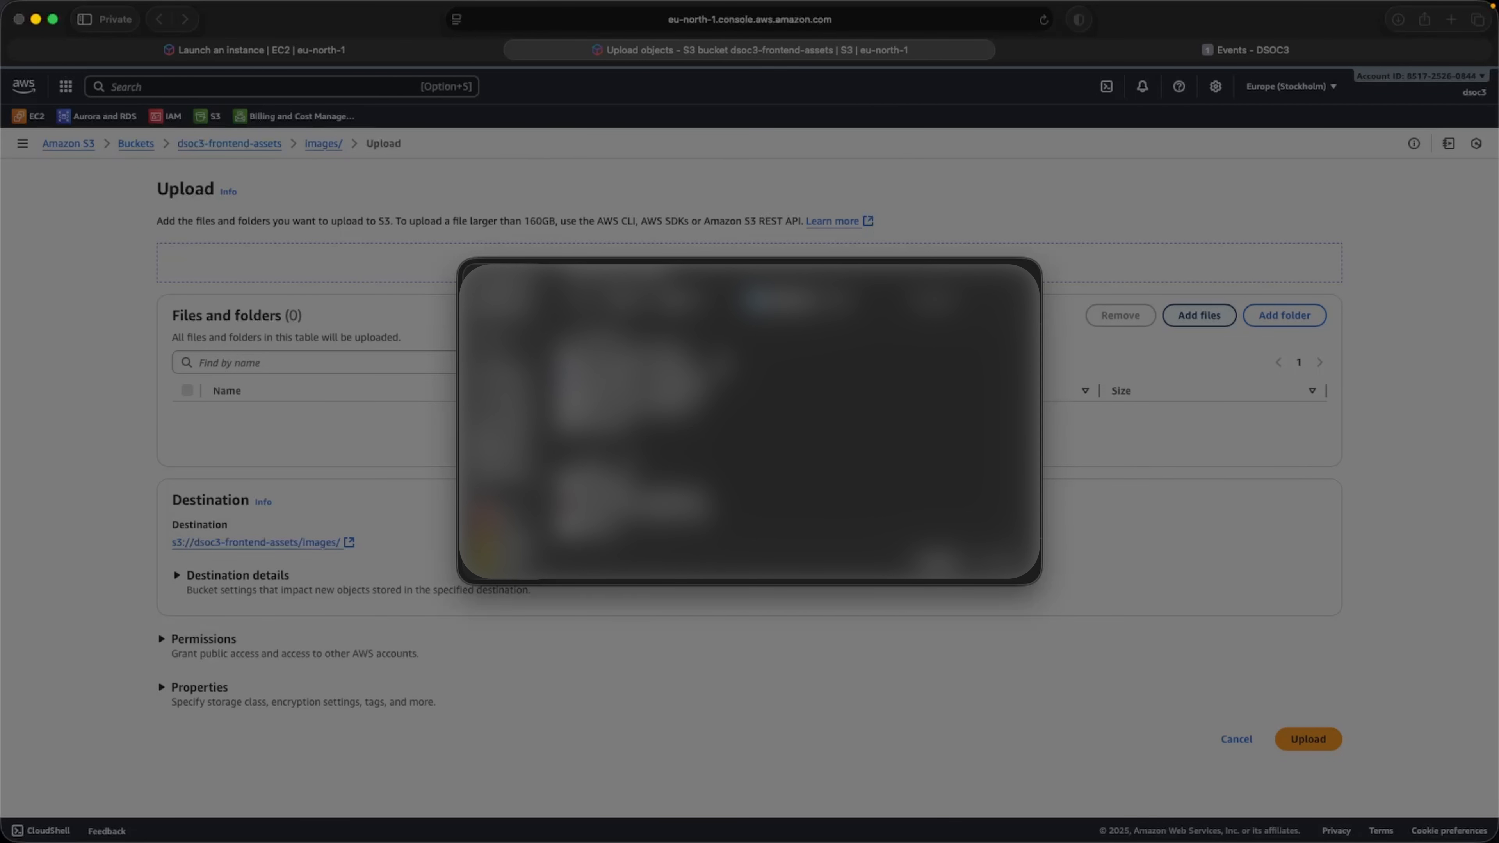
scroll(724, 374, "down", 3)
double_click(638, 462)
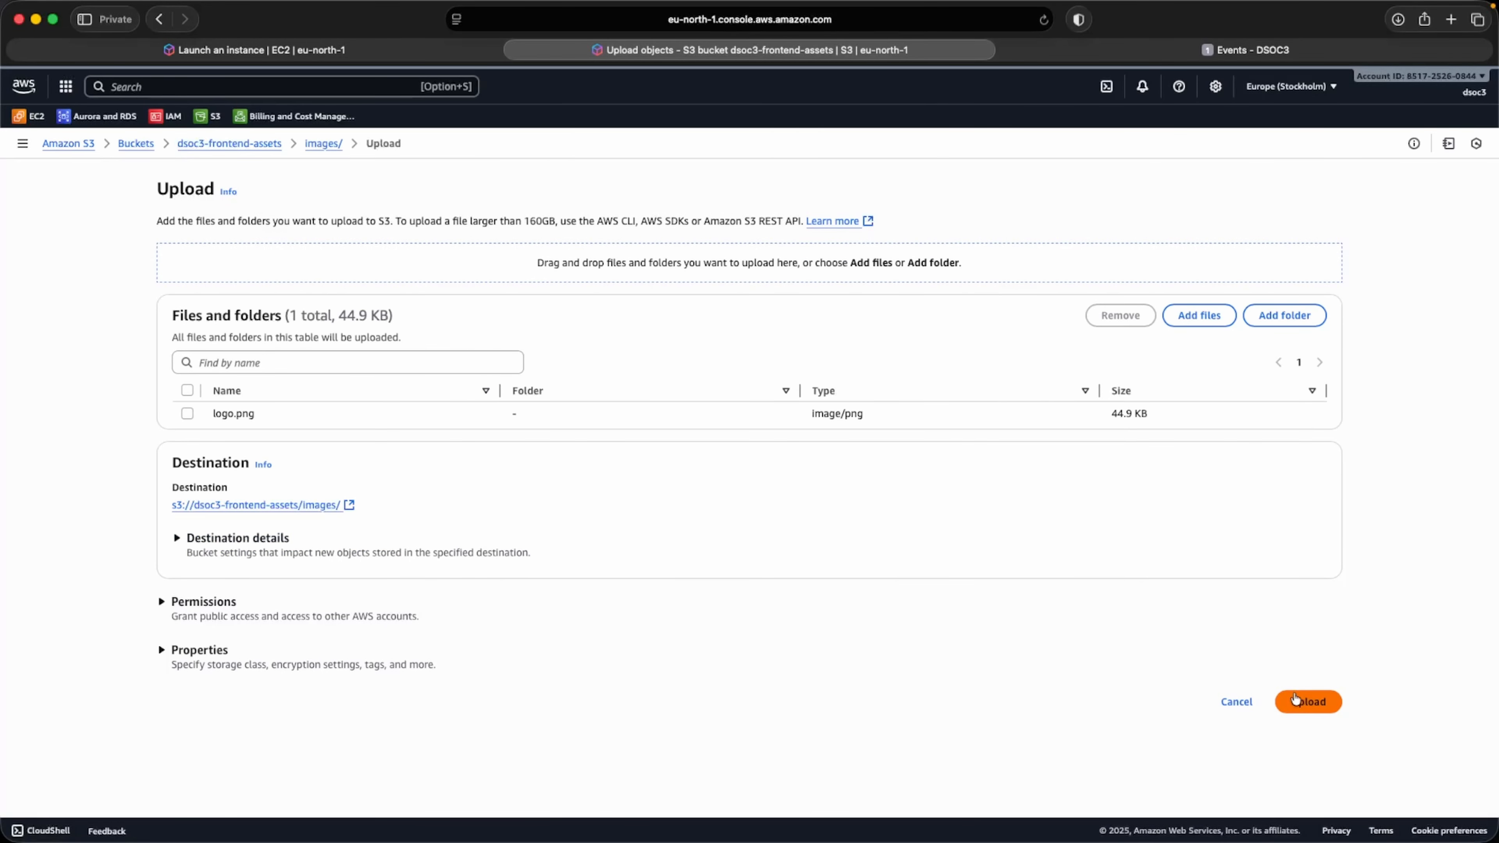
left_click(1307, 702)
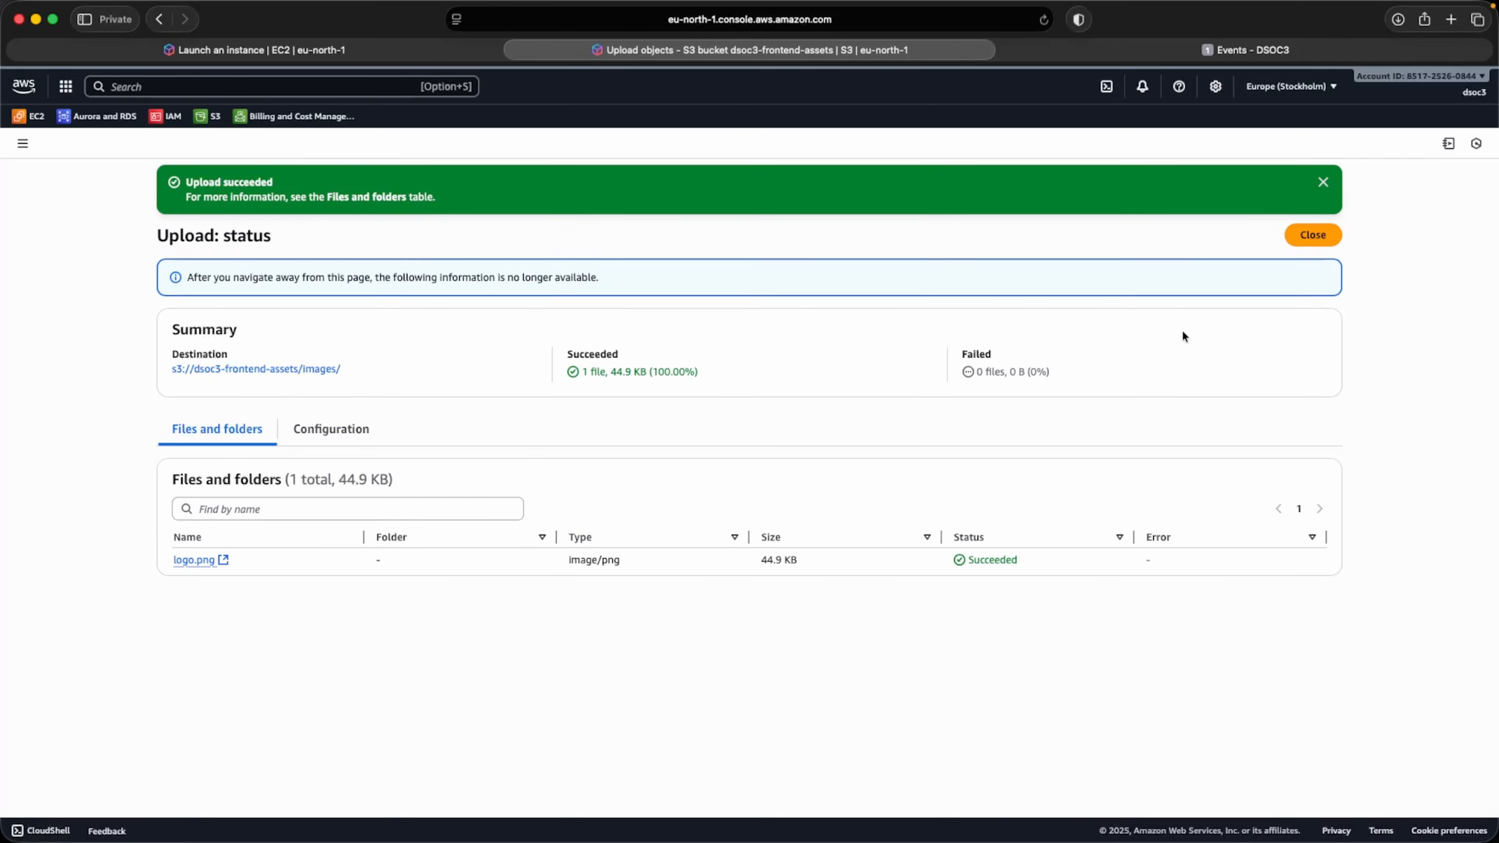
key("ctrl+Tab")
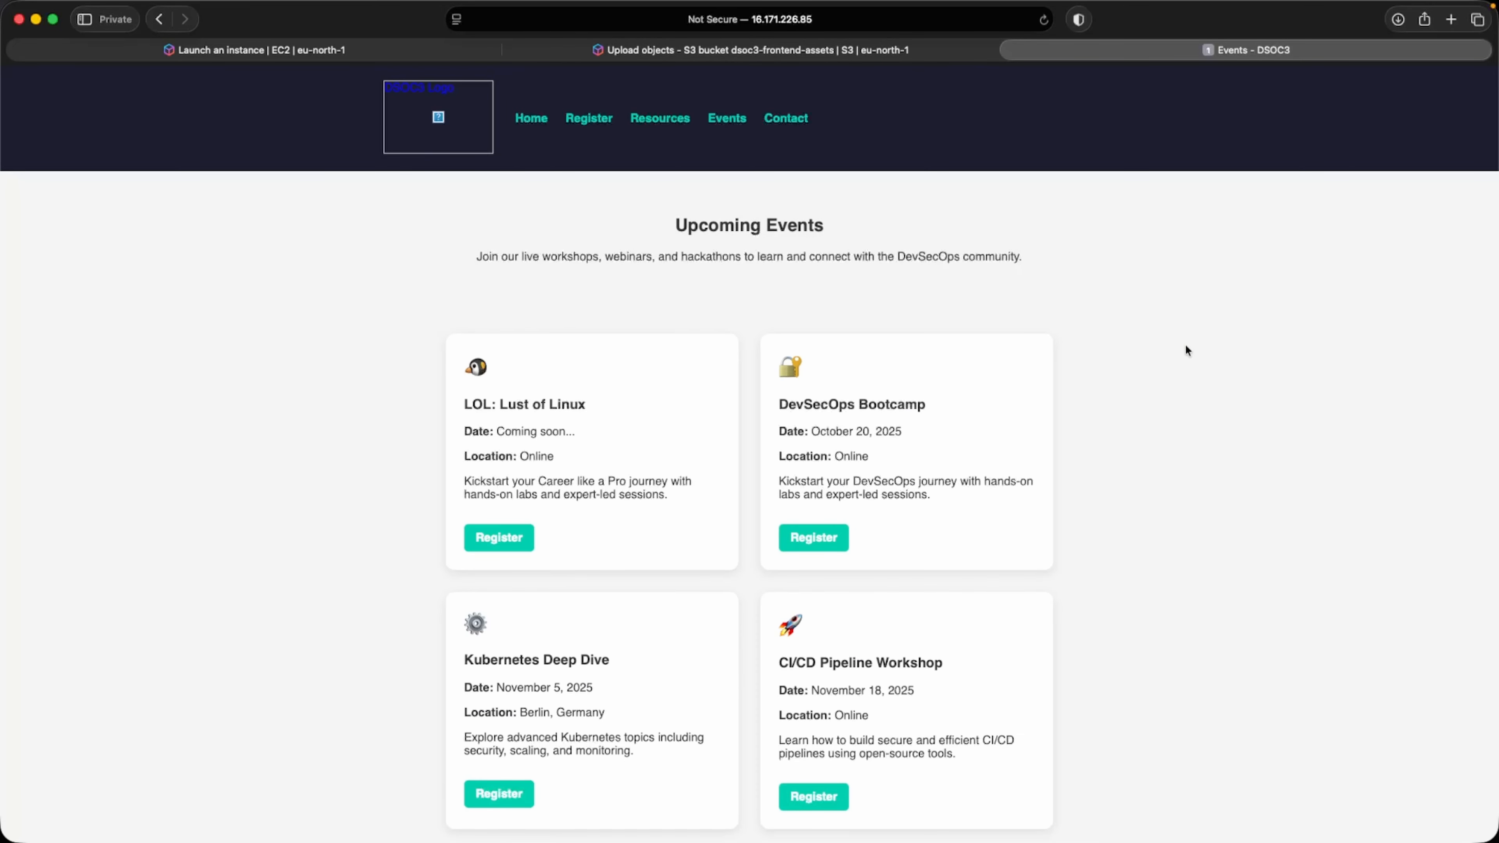
Open the DSOC3 home page, zoom and reload to confirm the new logo appears.
left_click(529, 122)
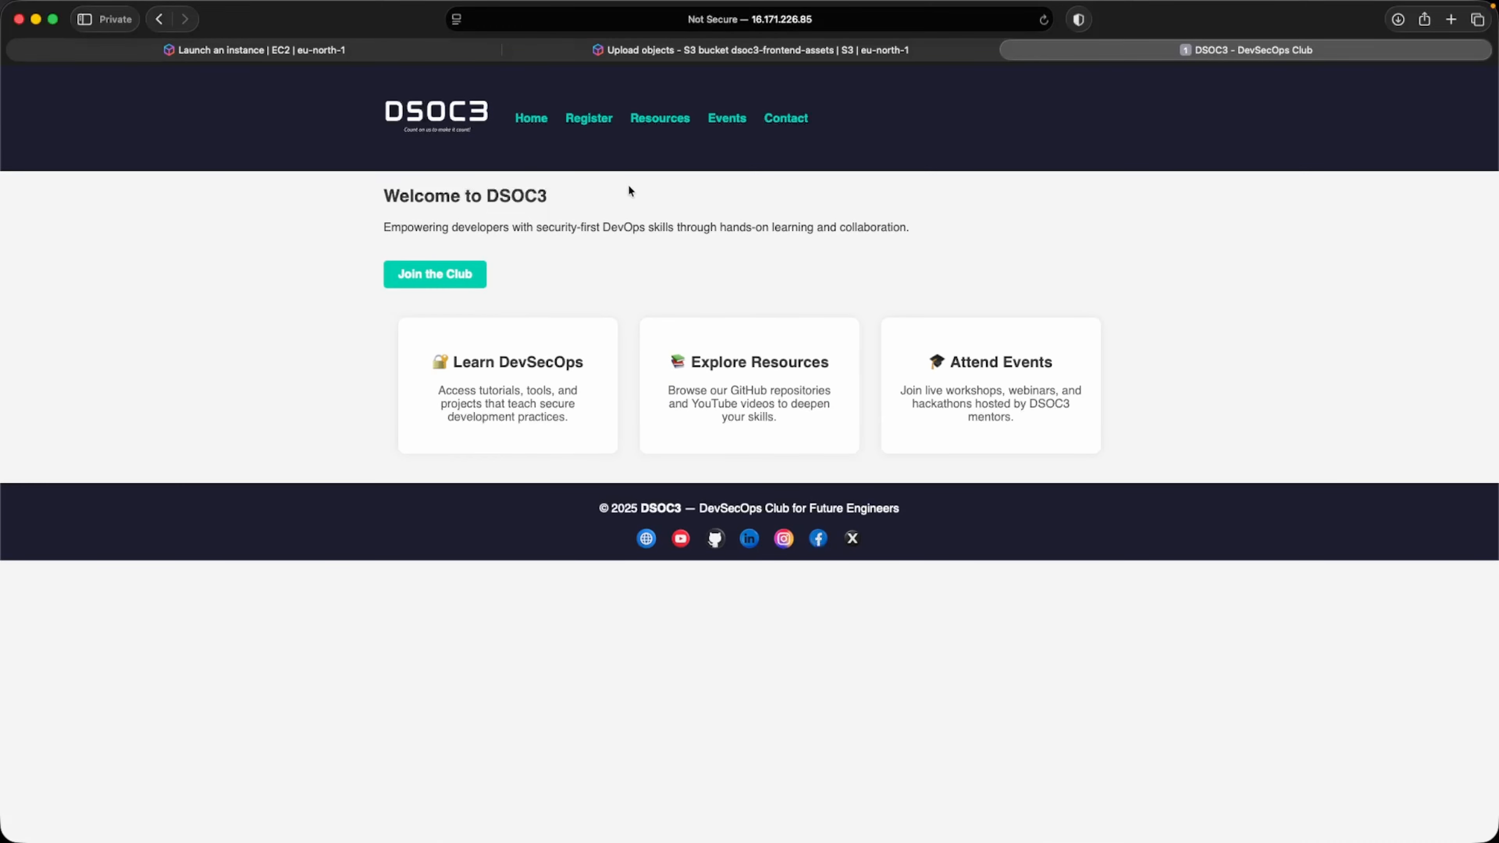
key("super+minus")
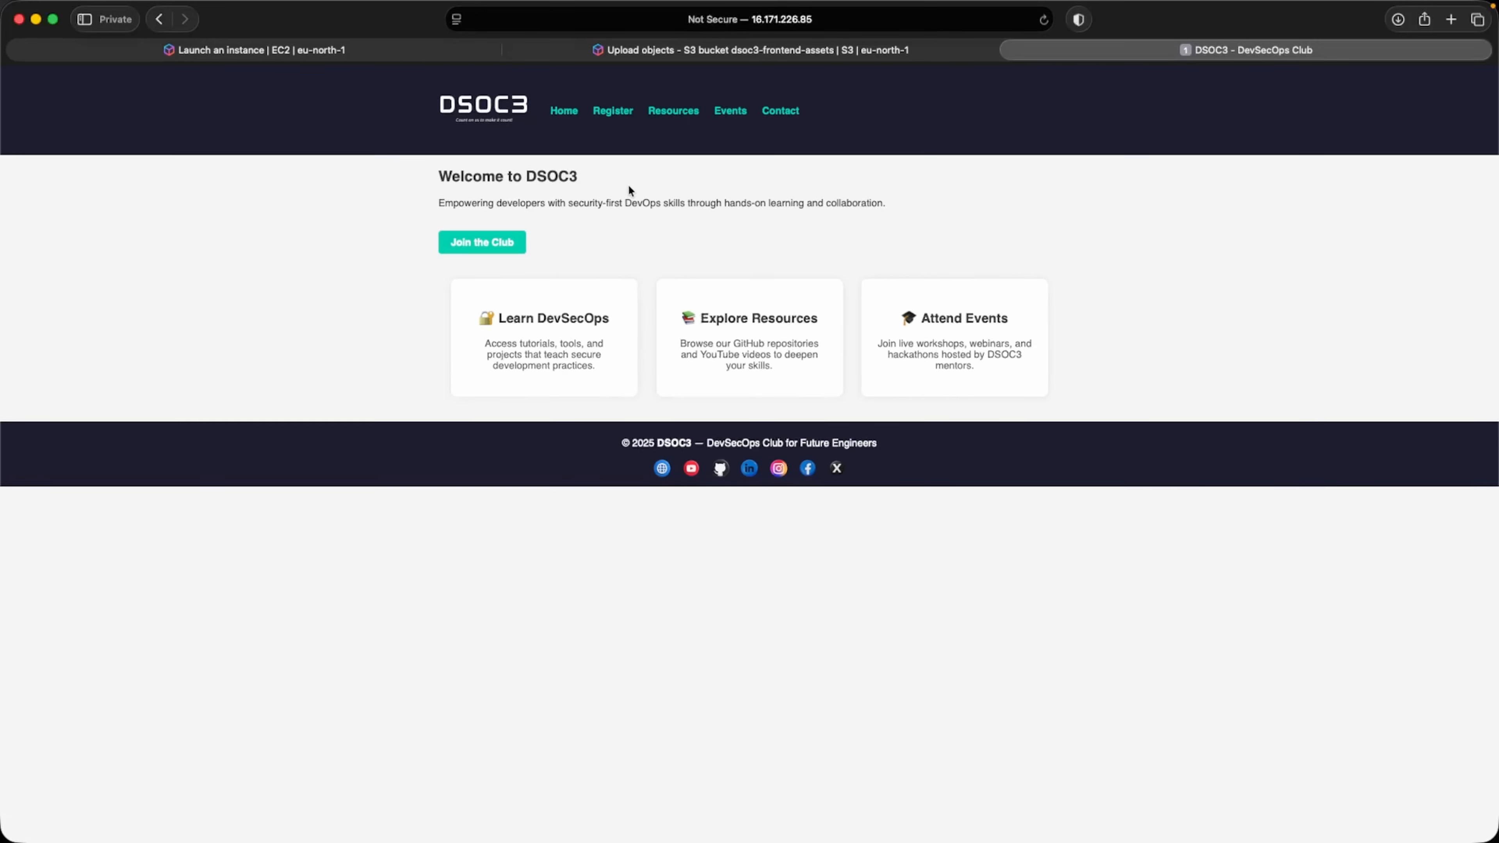
key("super+minus")
key("super+equal")
key("super+equal")
key("super+equal")
key("super+equal")
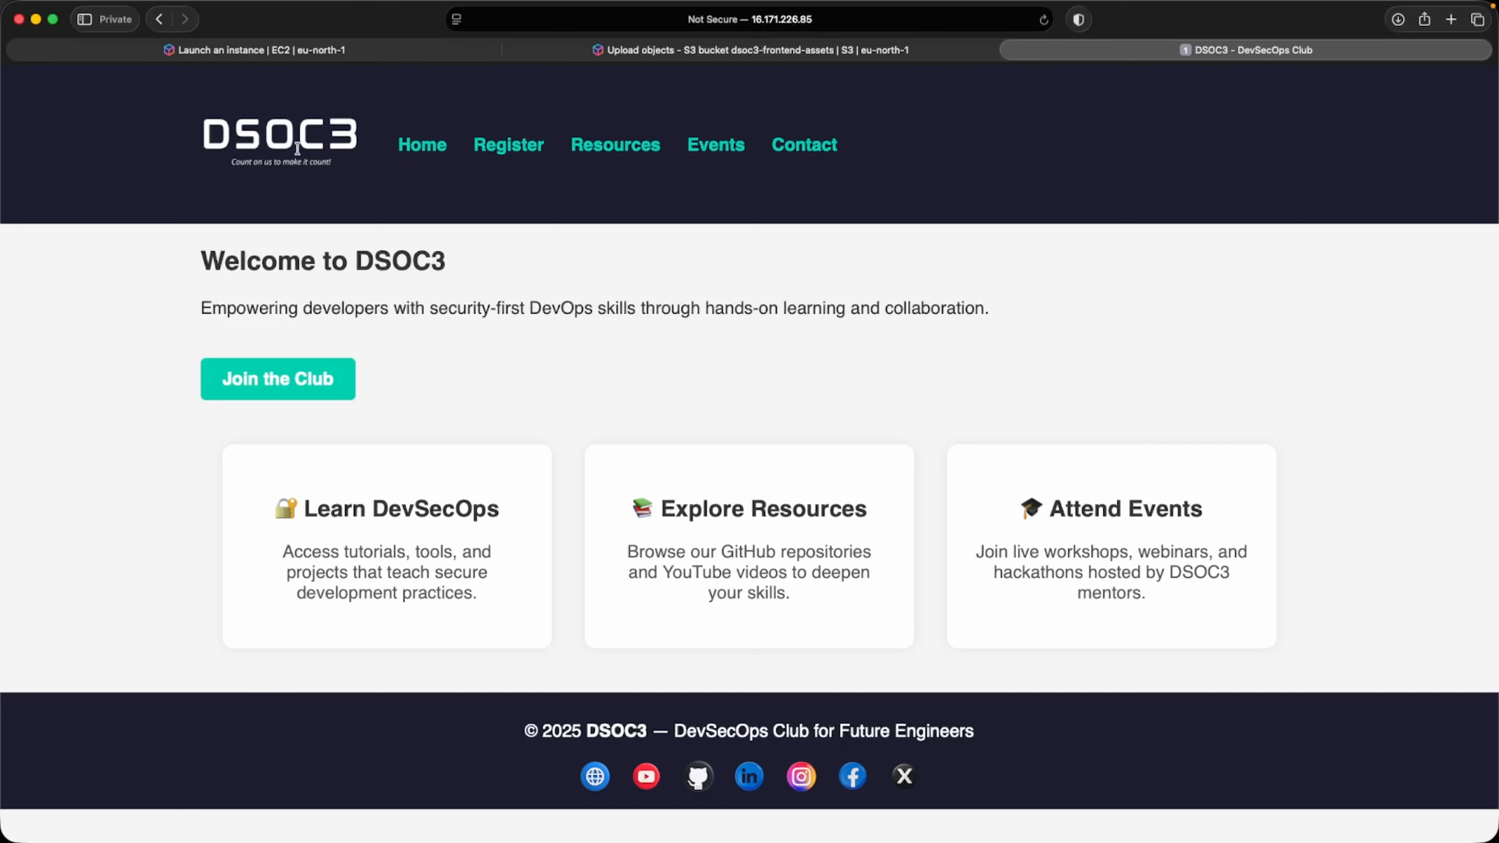
key("super+r")
key("super+r")
key("super+r")
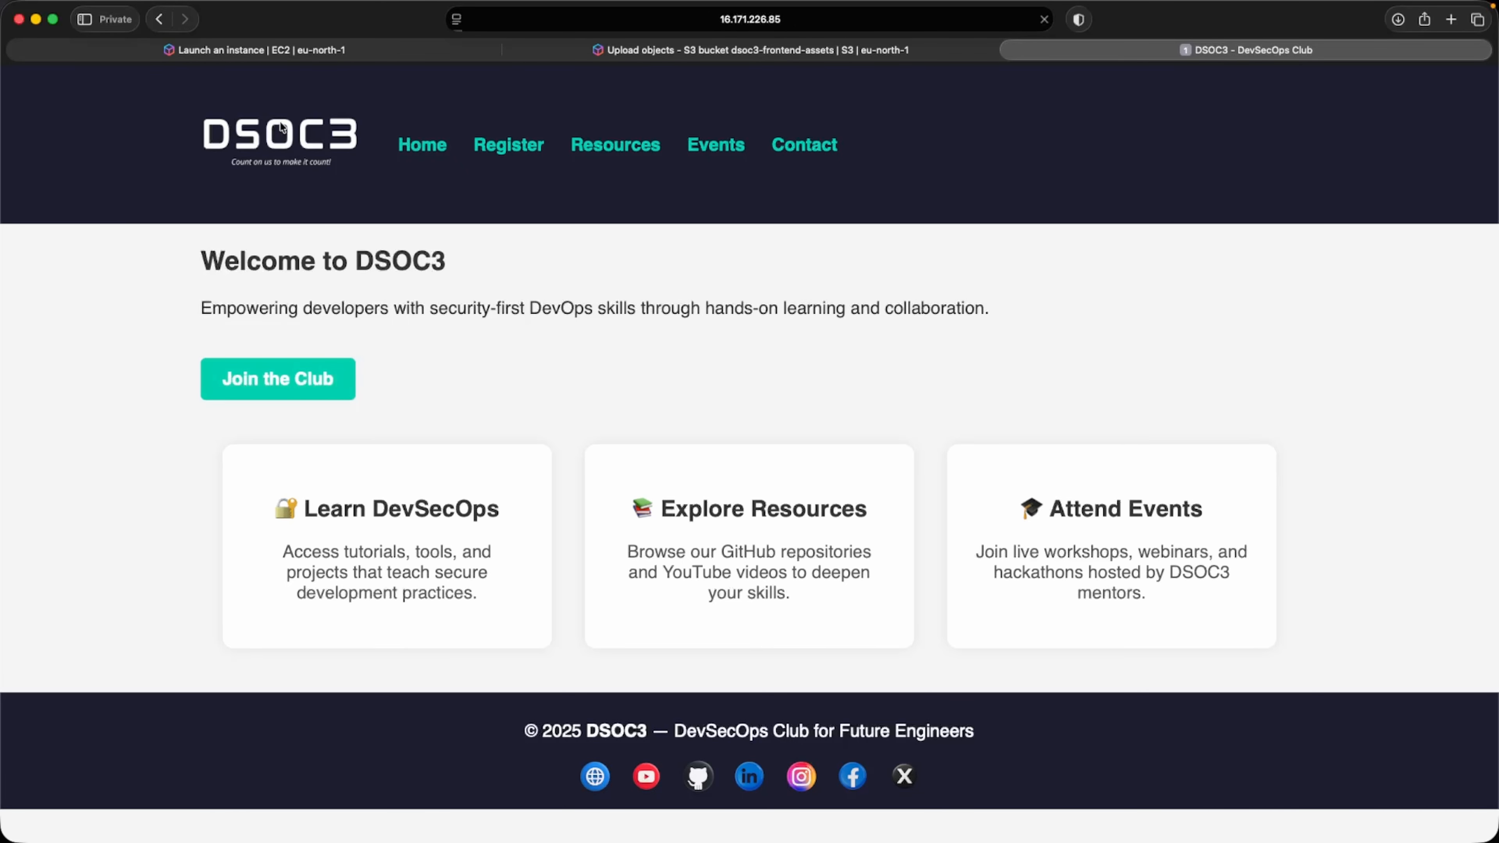
Navigate to the membership Register page and reload it.
left_click(292, 378)
left_click(527, 118)
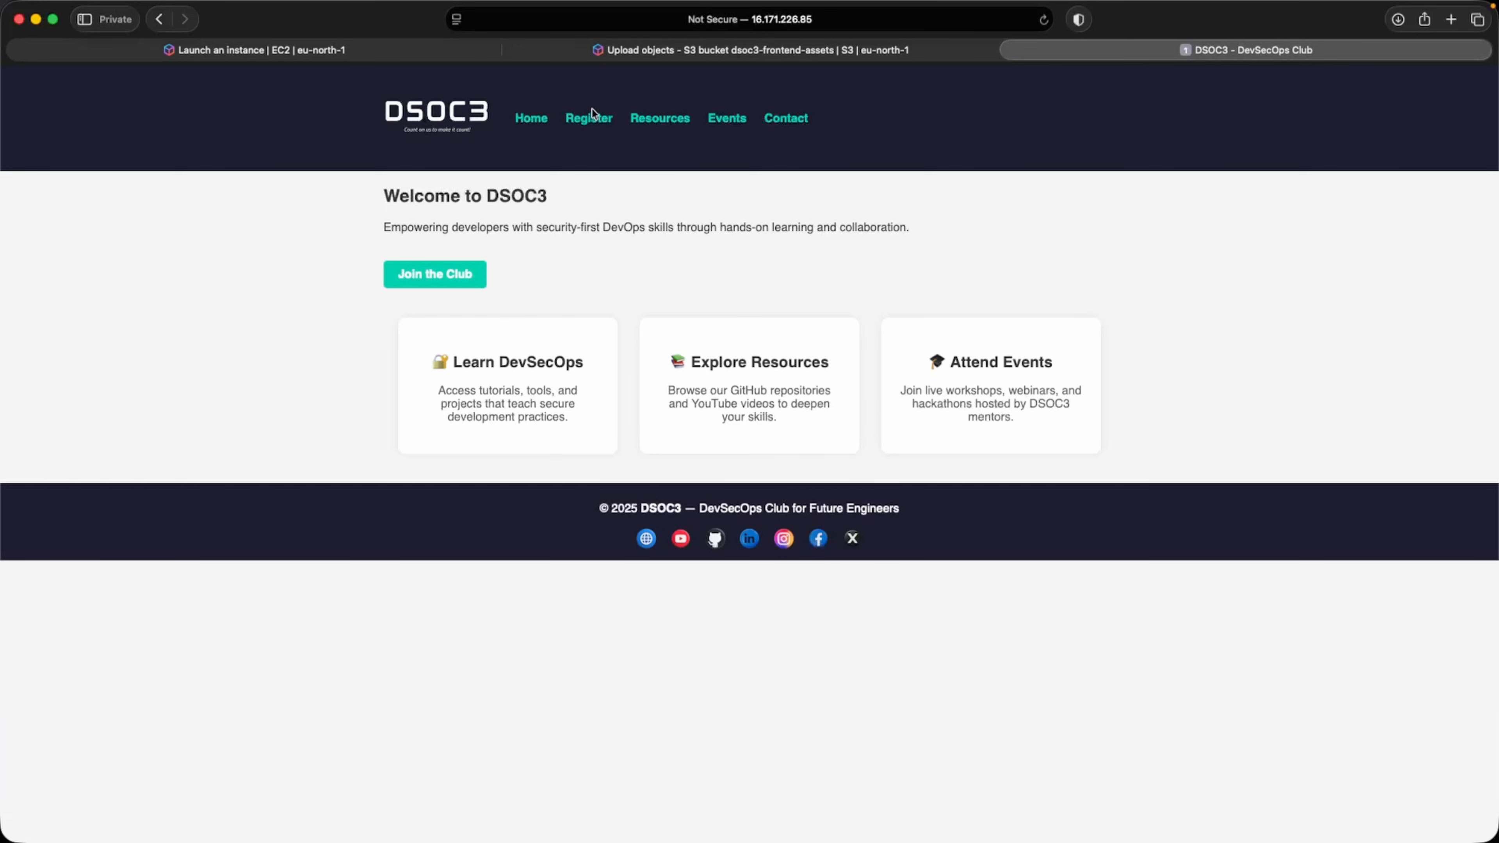
left_click(786, 121)
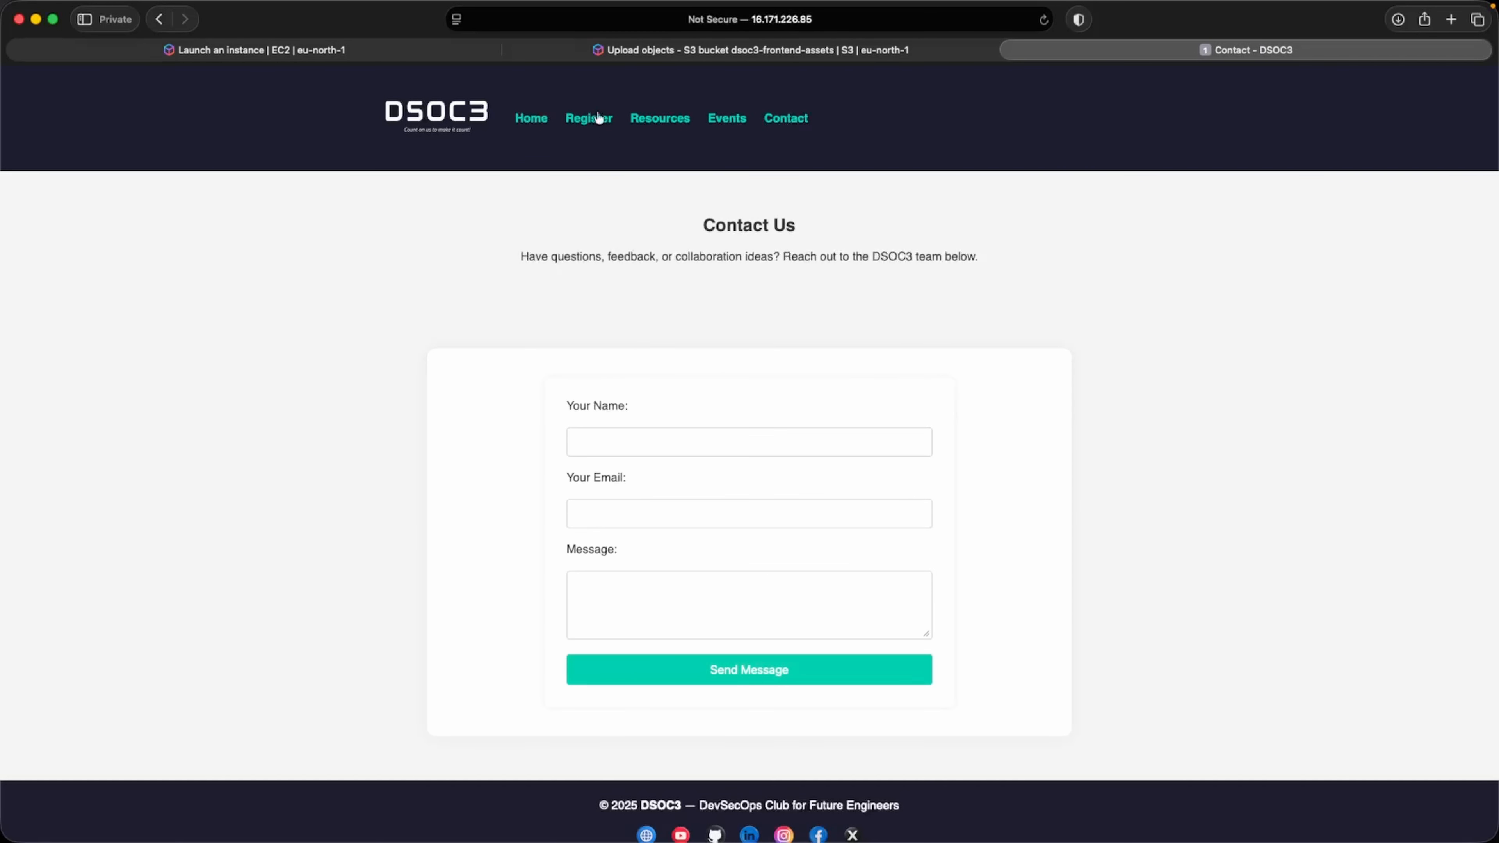
left_click(596, 116)
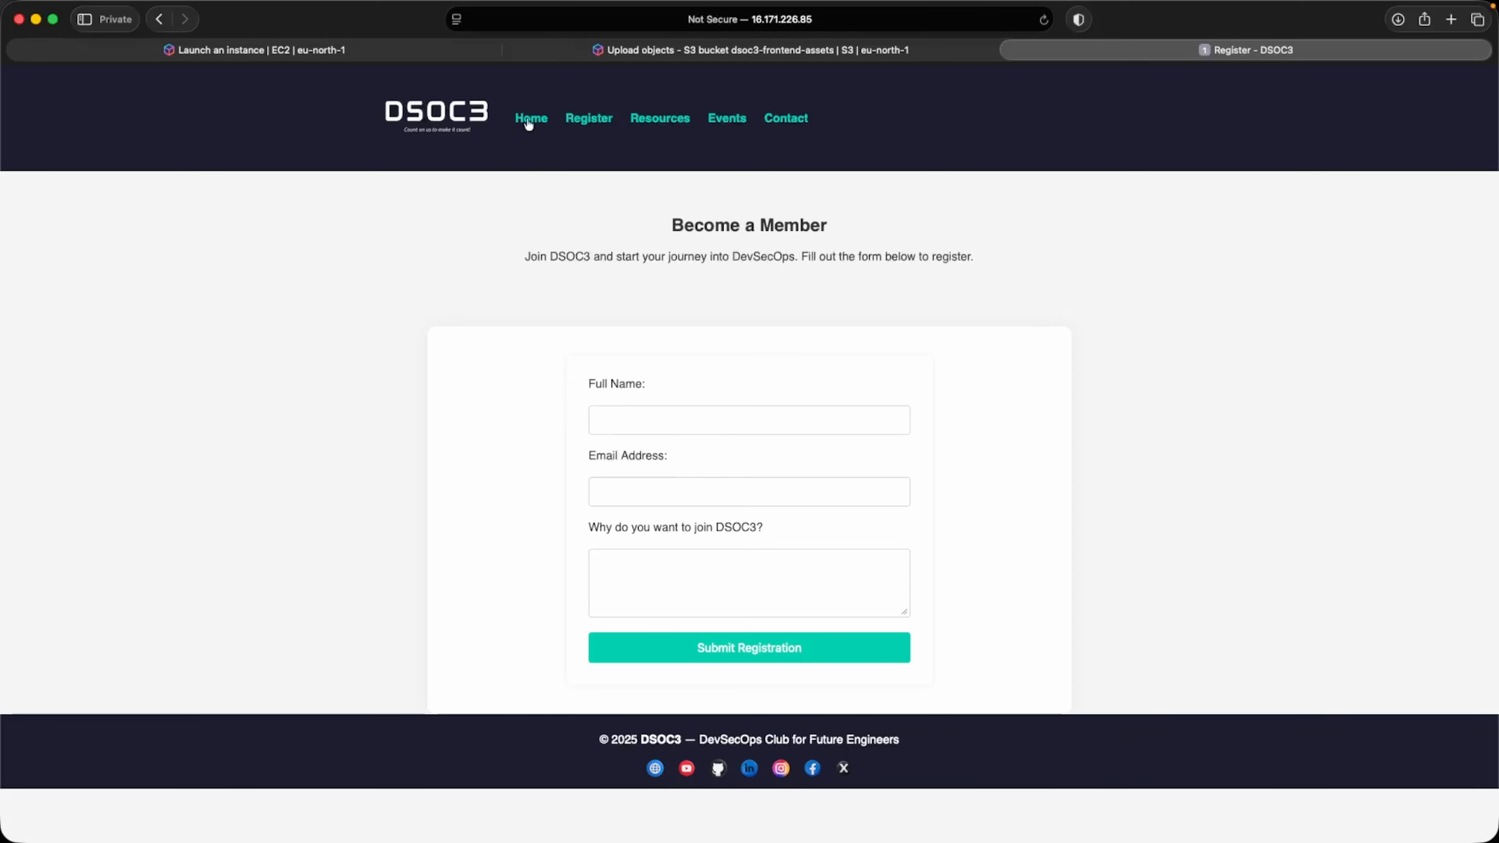
left_click(591, 121)
Fill in the full name and e-mail address, and enter 'Hello DSOC' as the reason for joining.
left_click(613, 428)
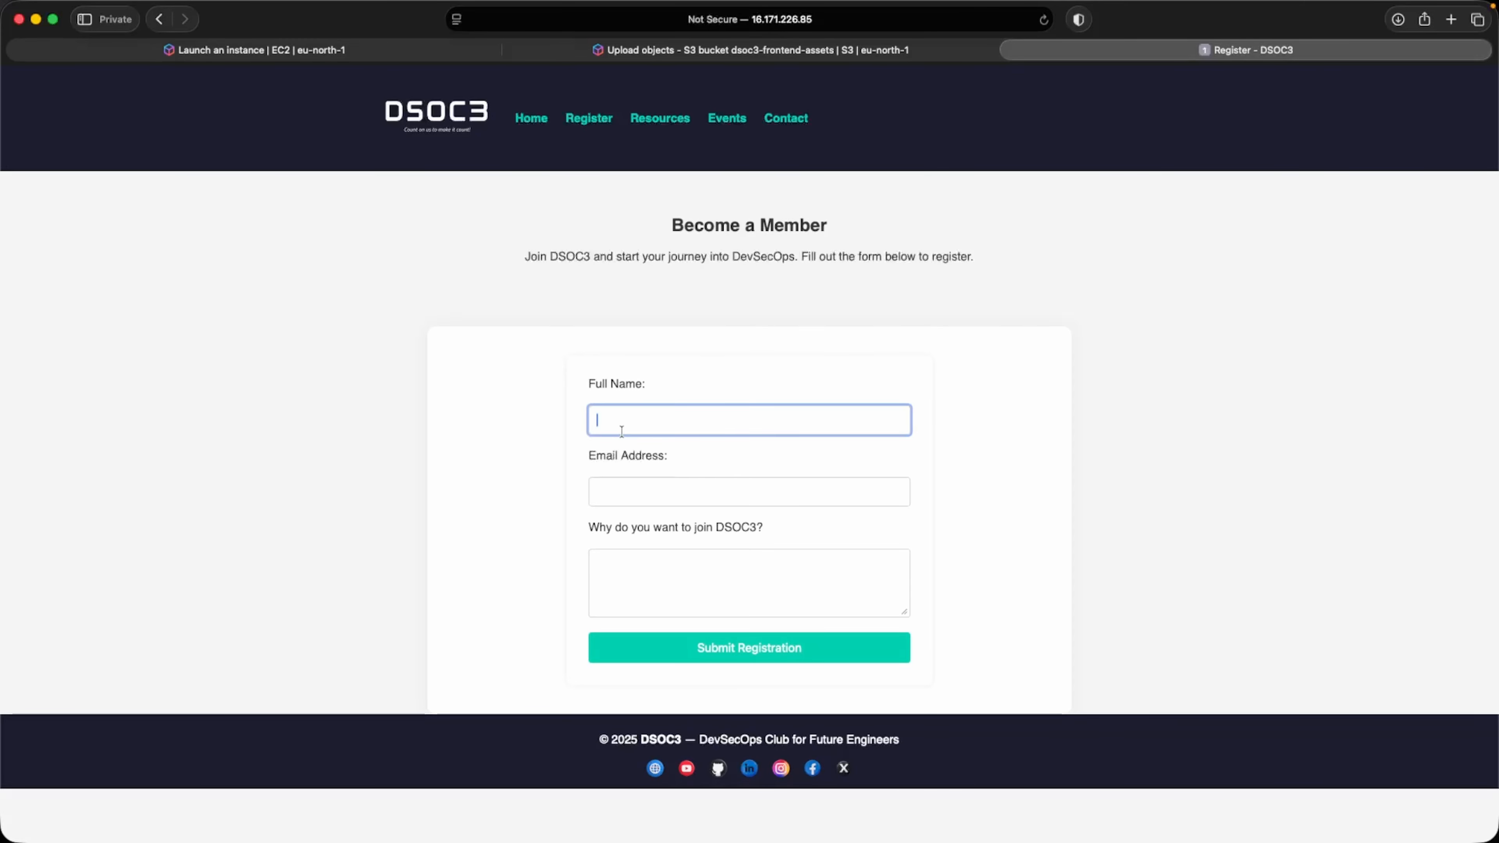
type("dsoc3")
key("Tab")
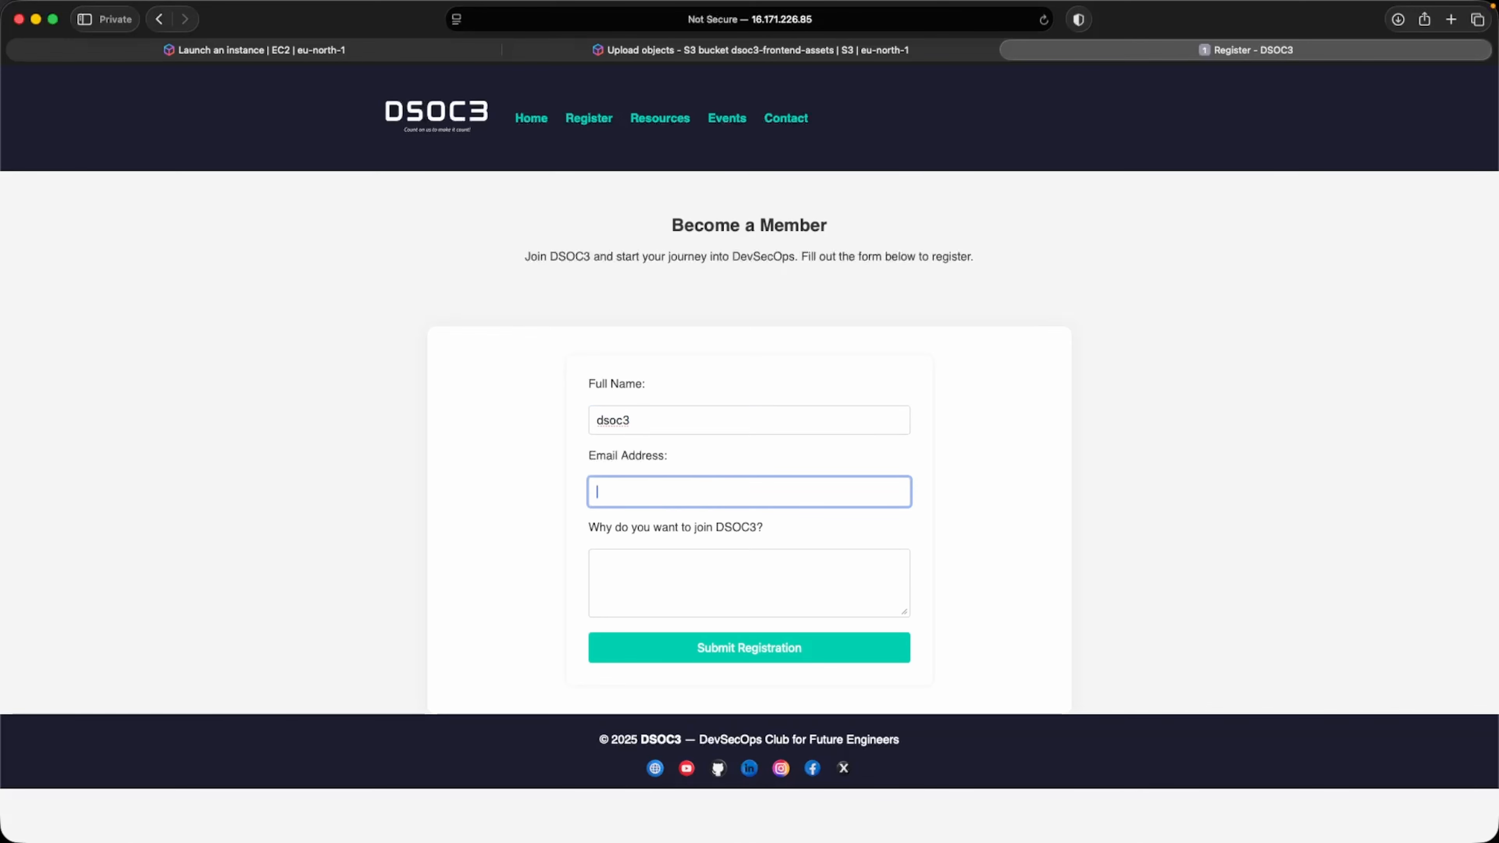
left_click(599, 564)
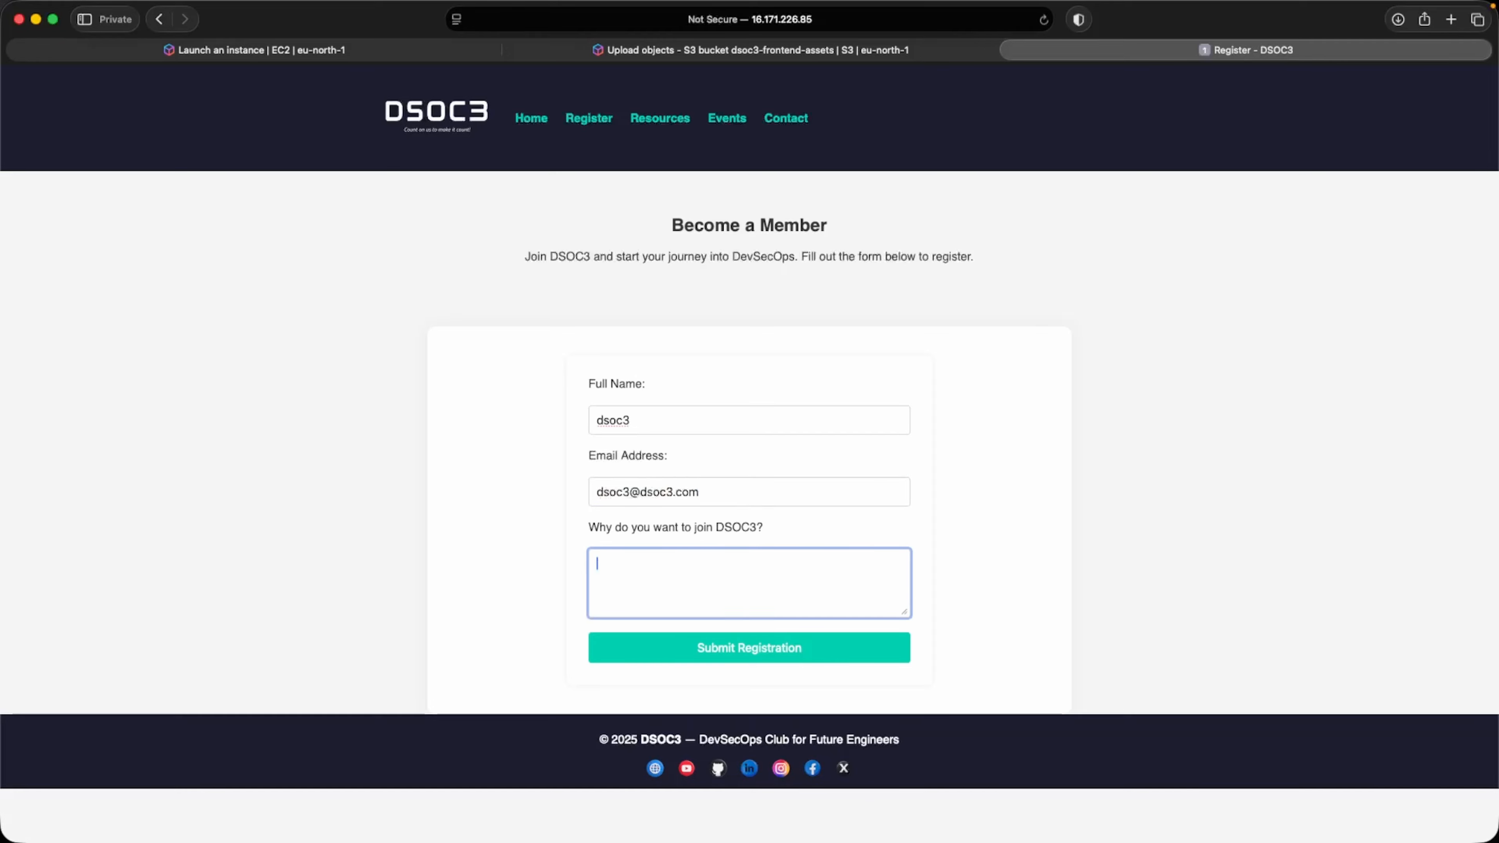
type("Hello DSOC3")
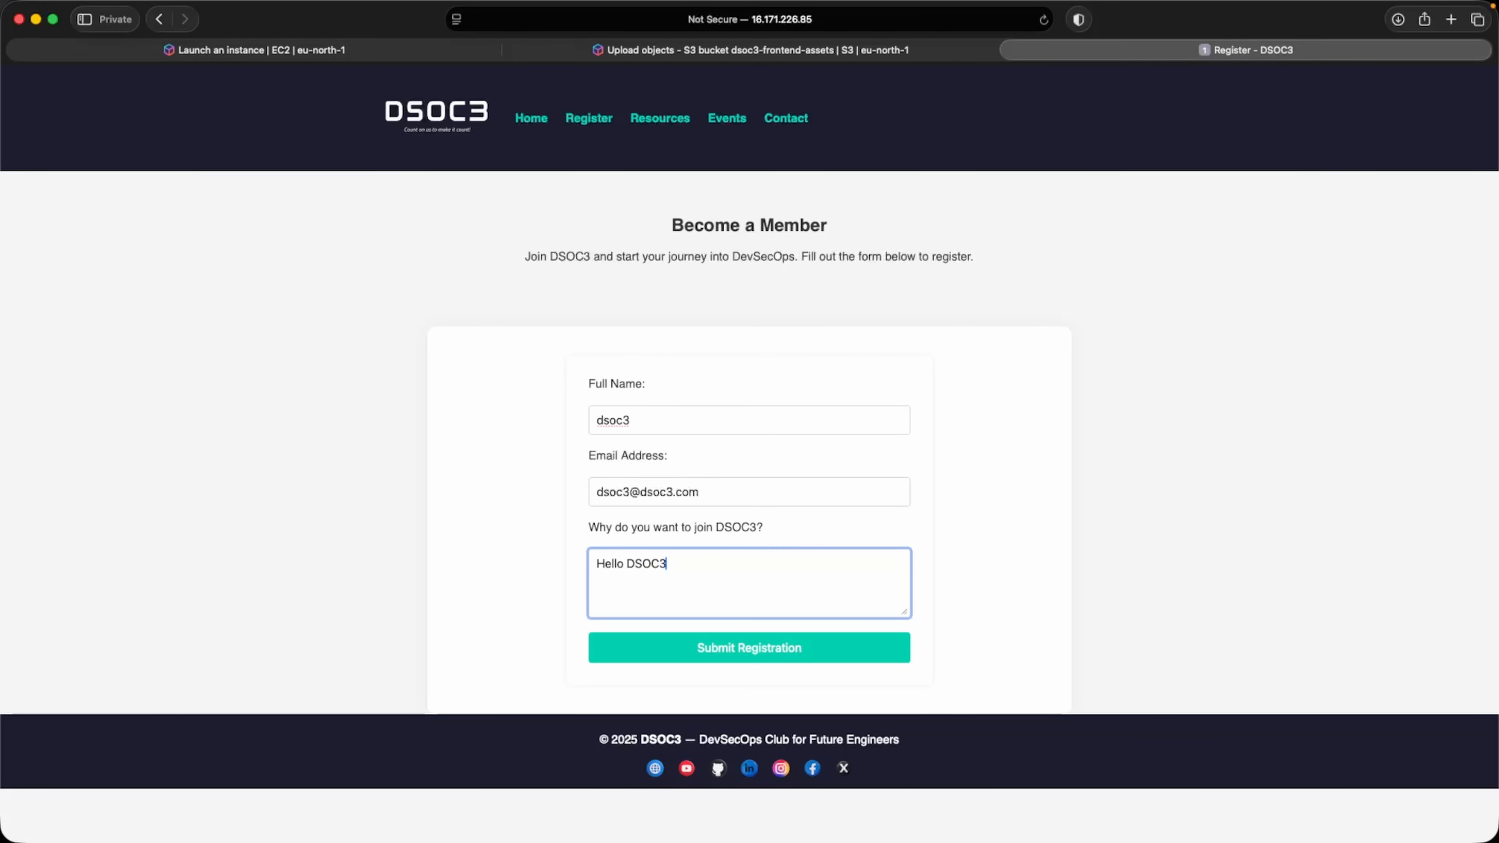
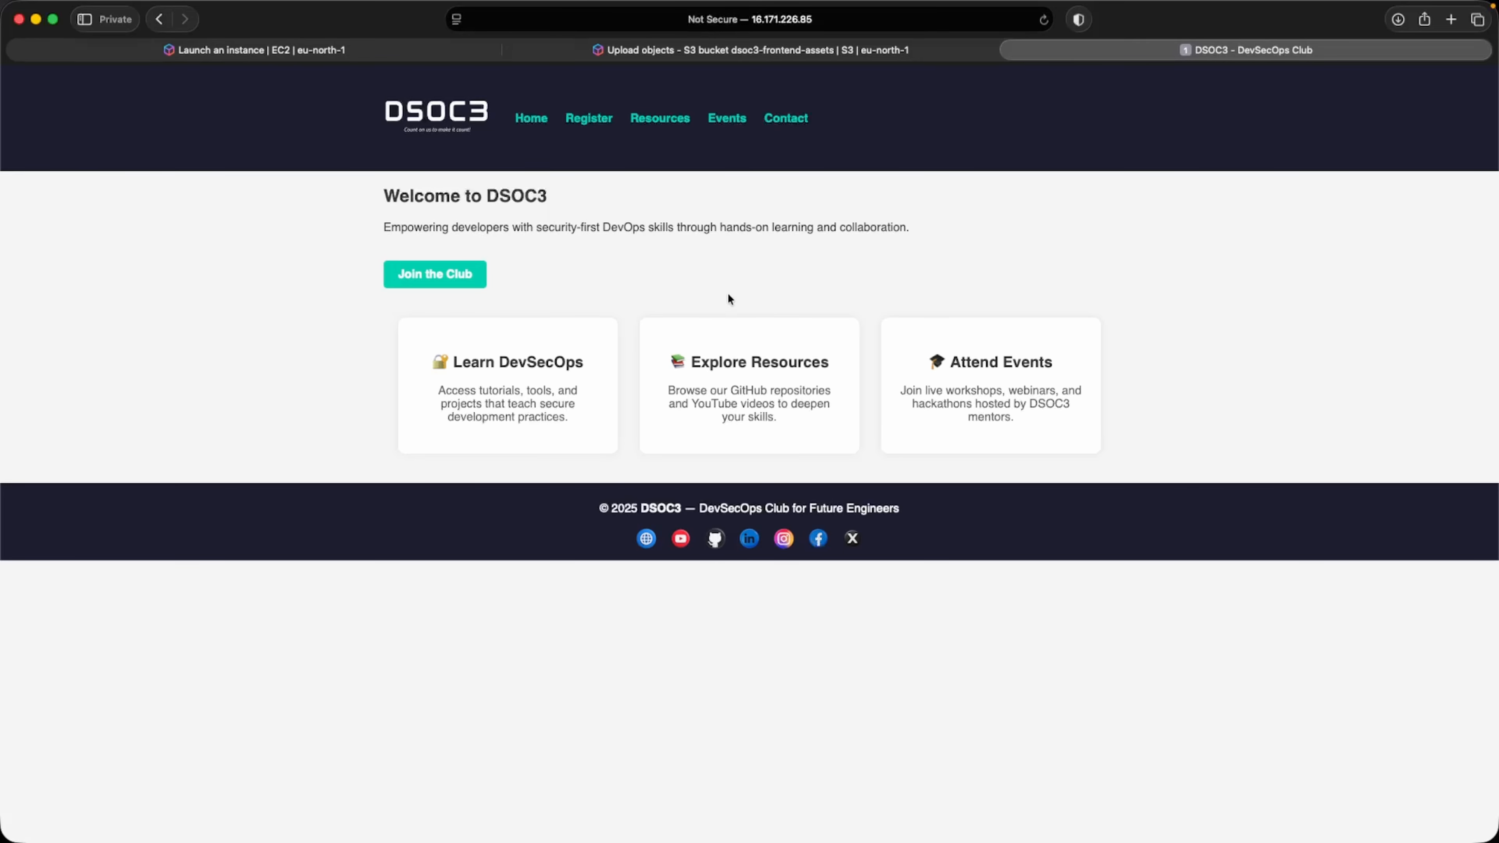
Show the S3 upload status confirming logo.png (44.9 KB) uploaded to the images folder.
left_click(767, 52)
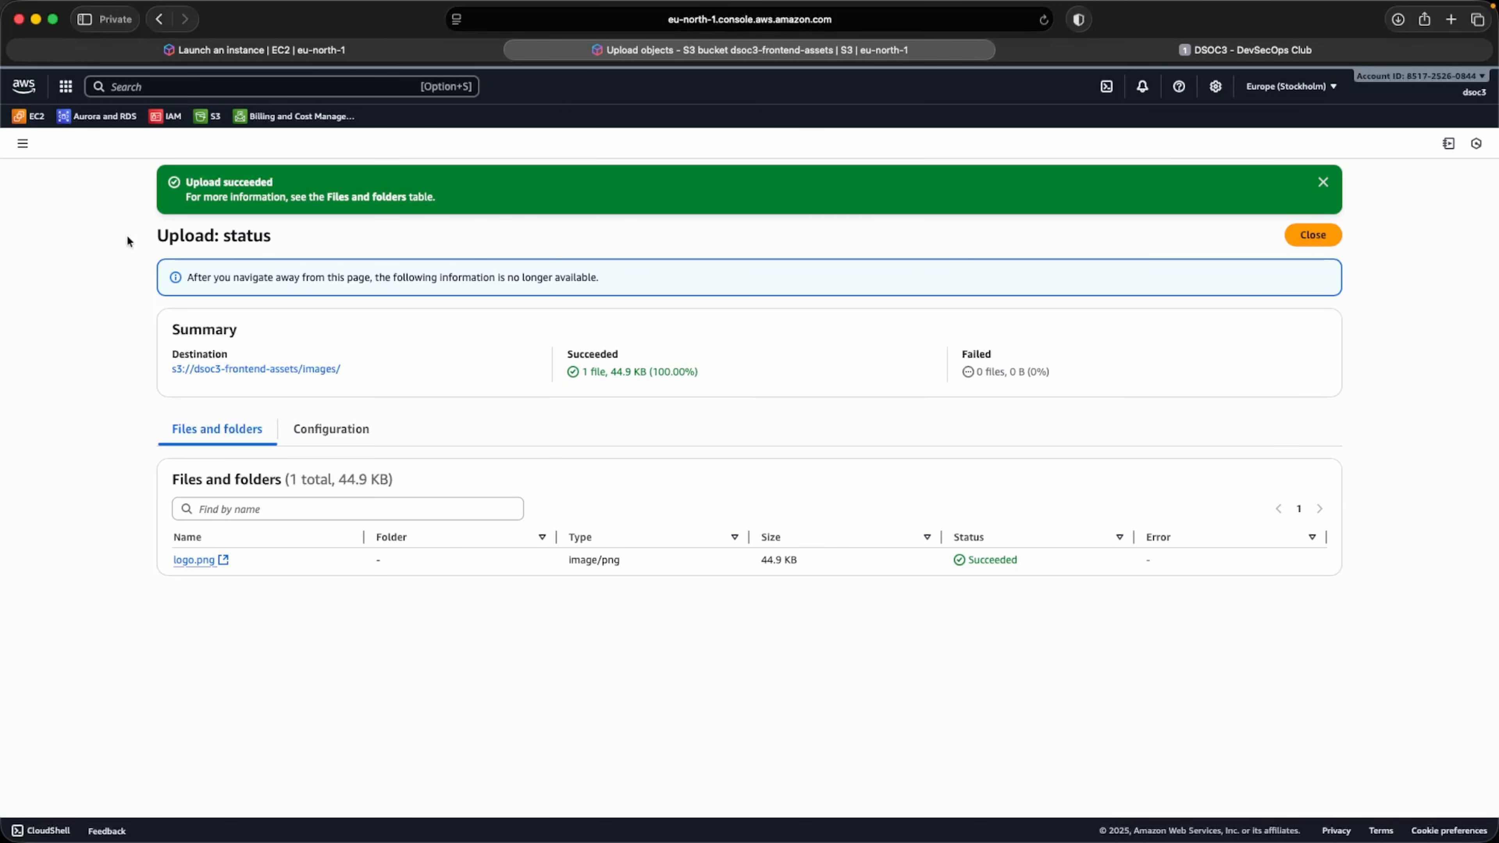
Select all nine files in dsoc3-frontend-assets/images and start deleting them.
left_click(207, 116)
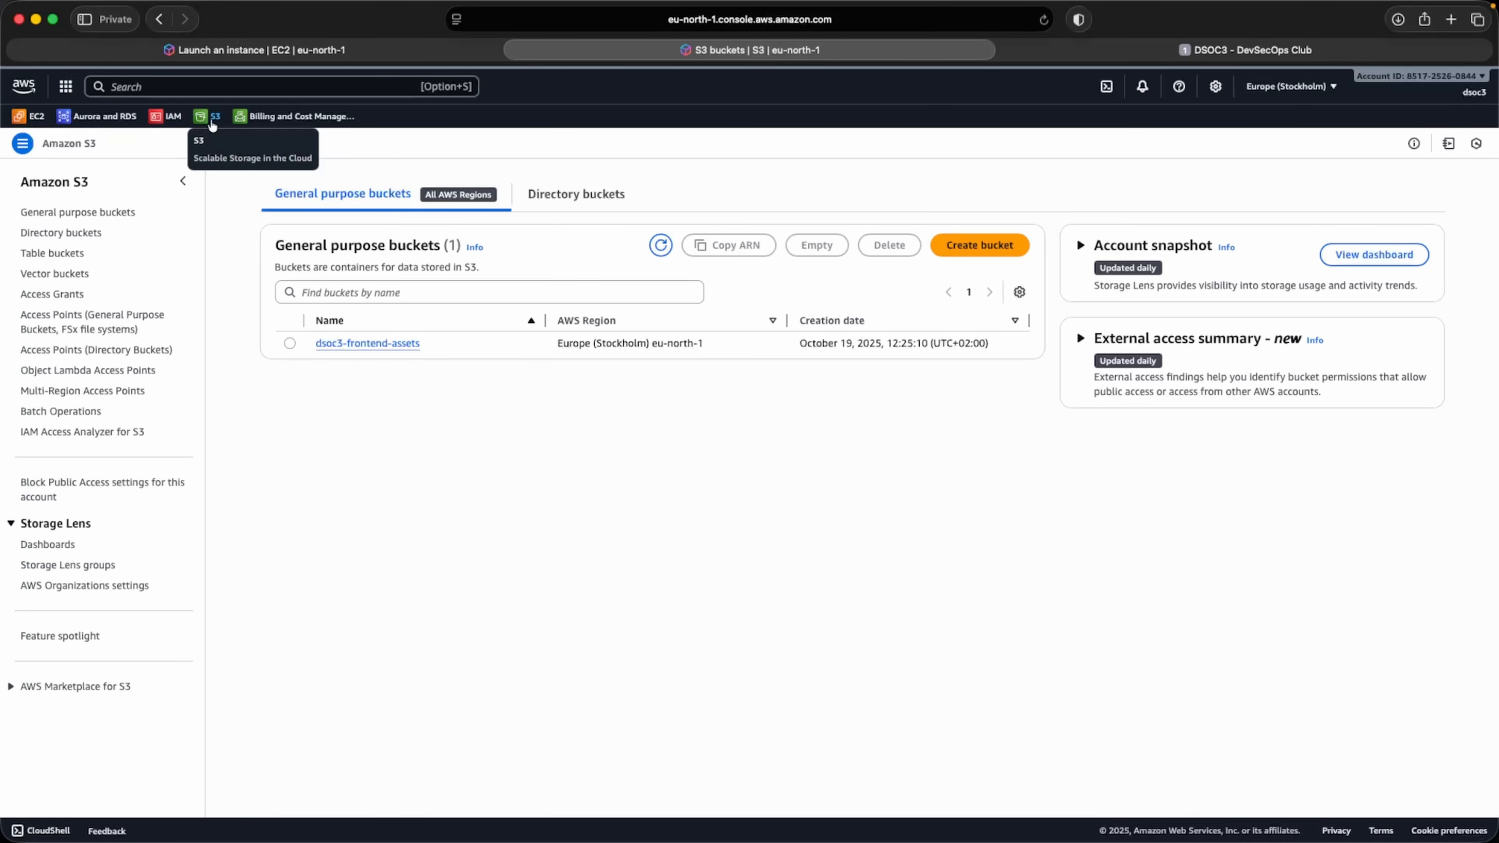
left_click(368, 343)
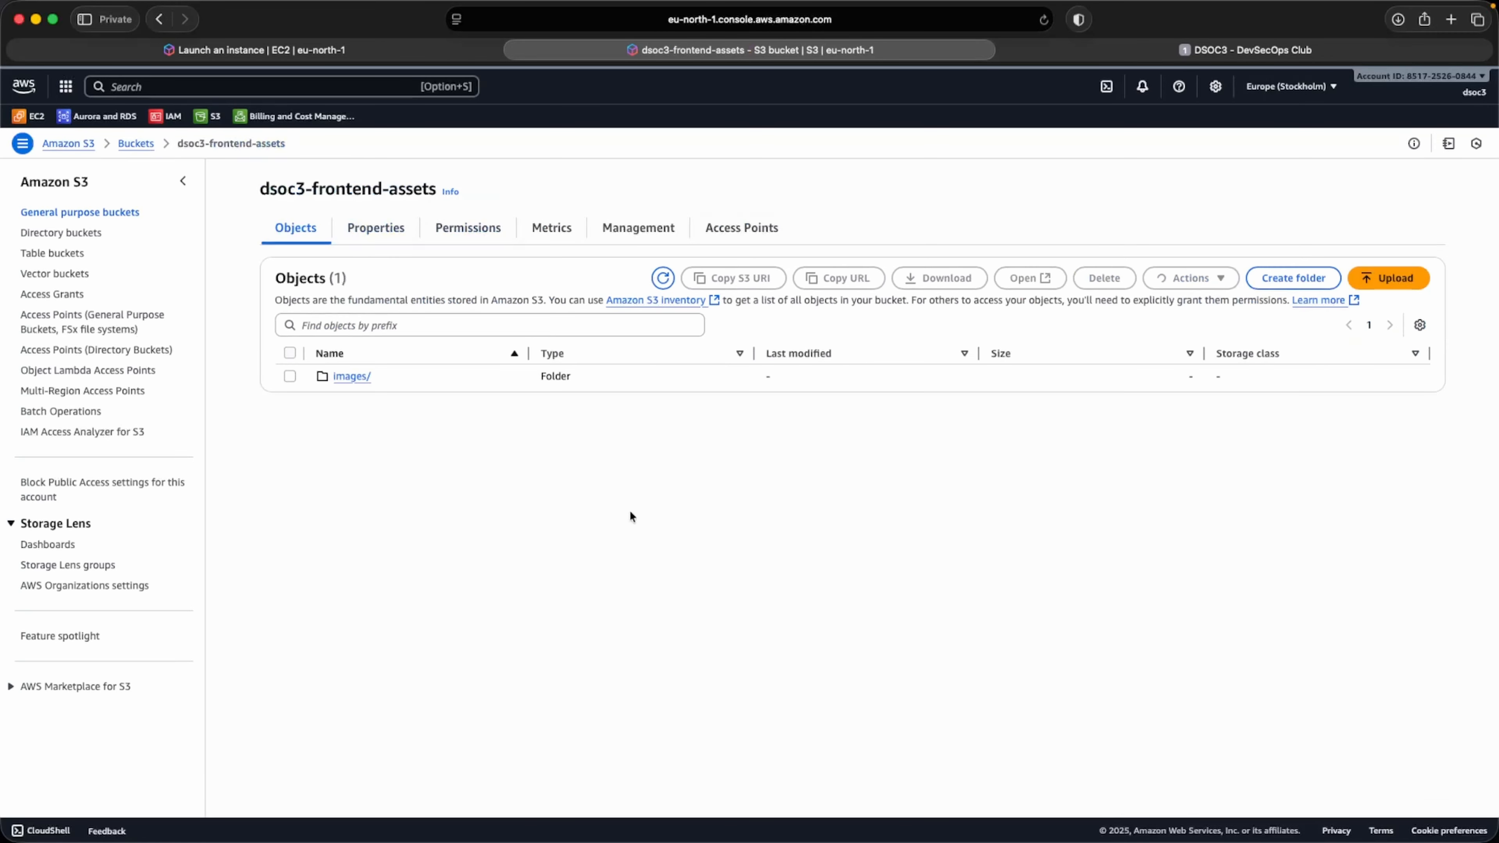
left_click(353, 377)
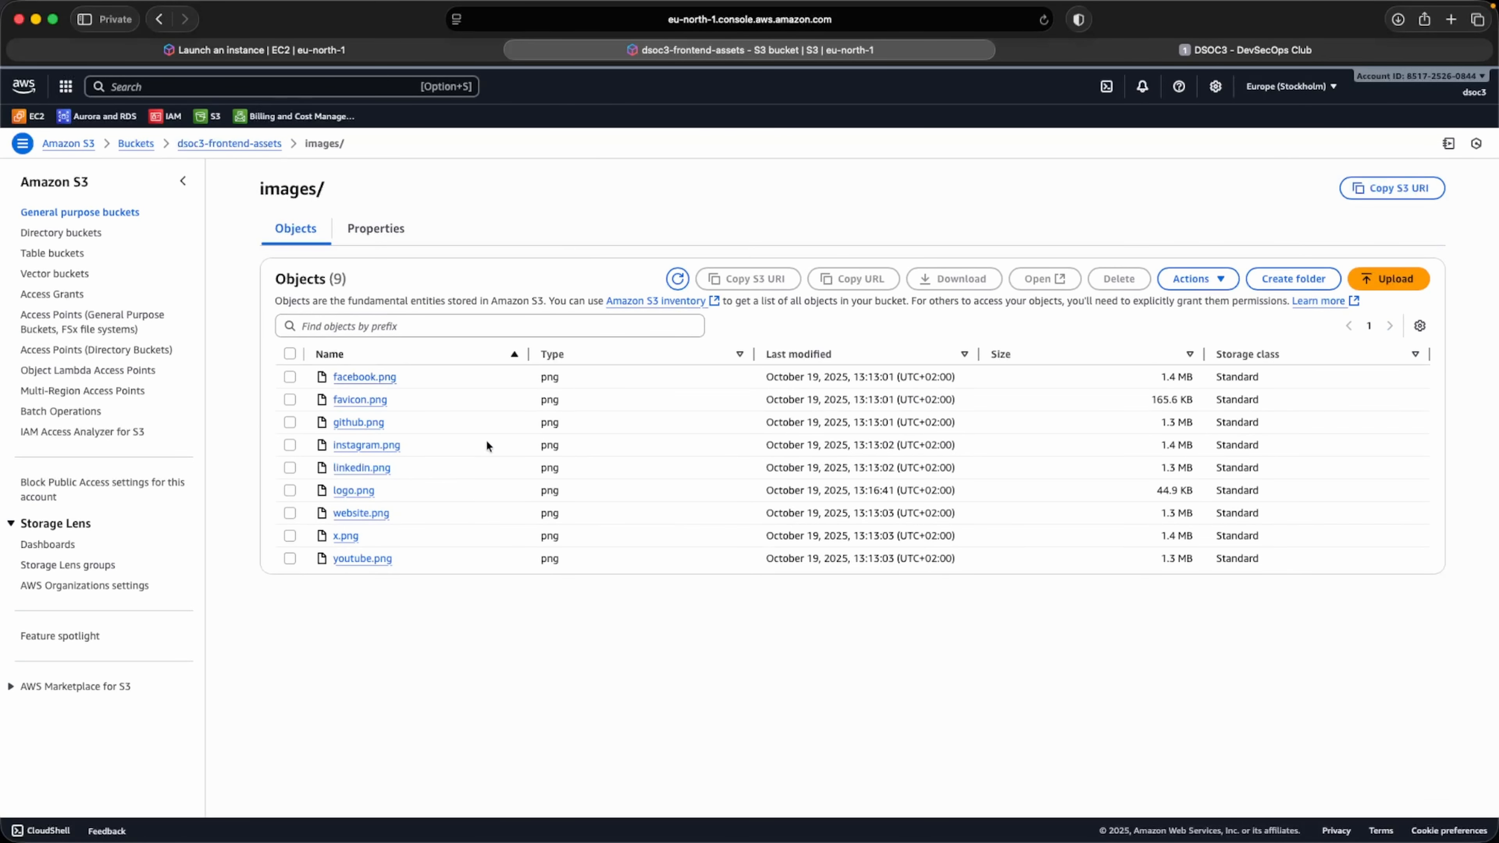
key("ctrl+Tab")
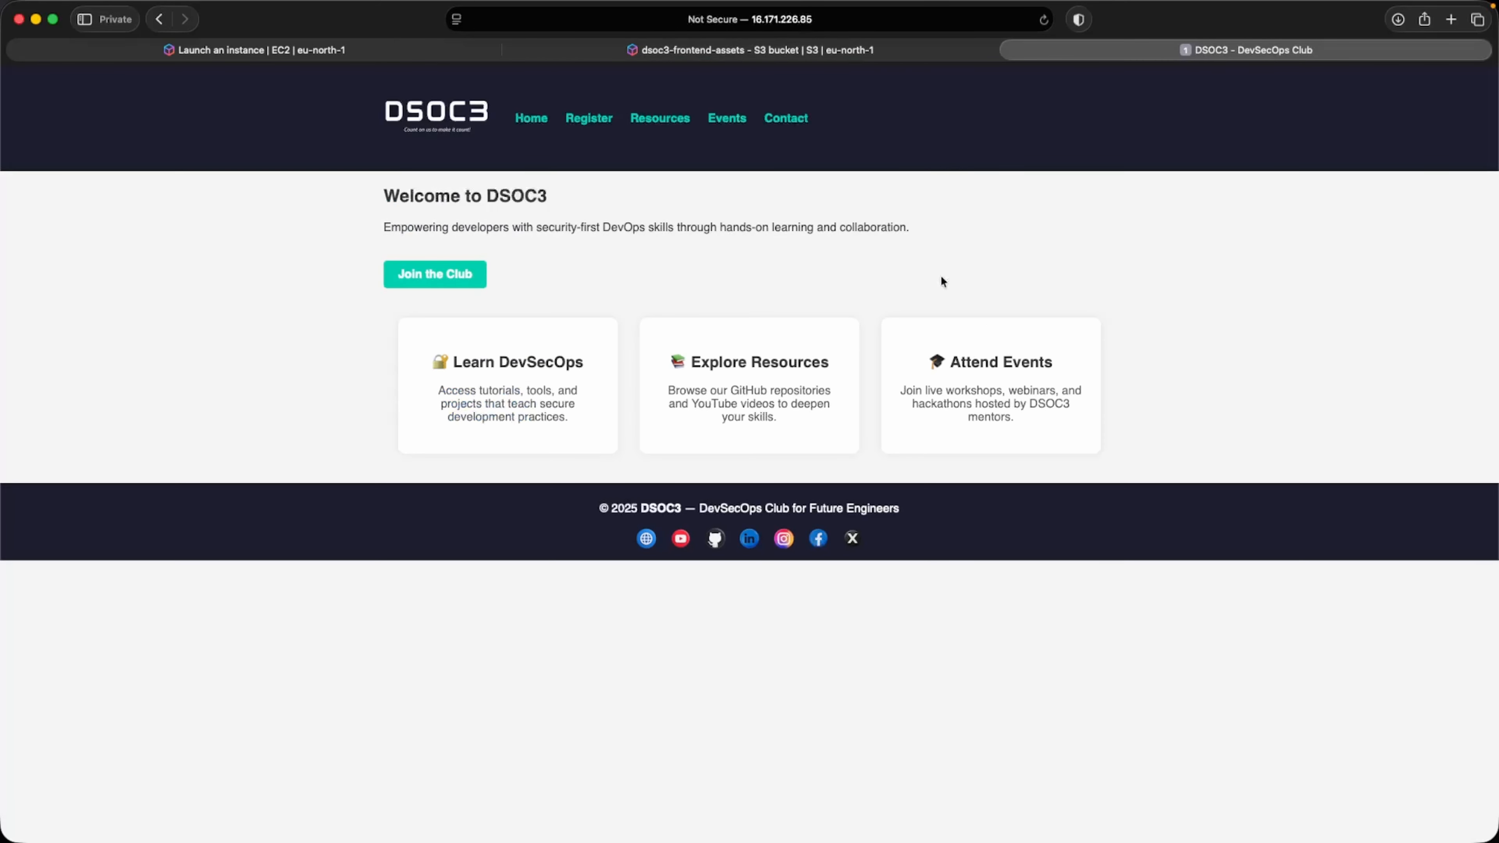
scroll(839, 429, "up", 5)
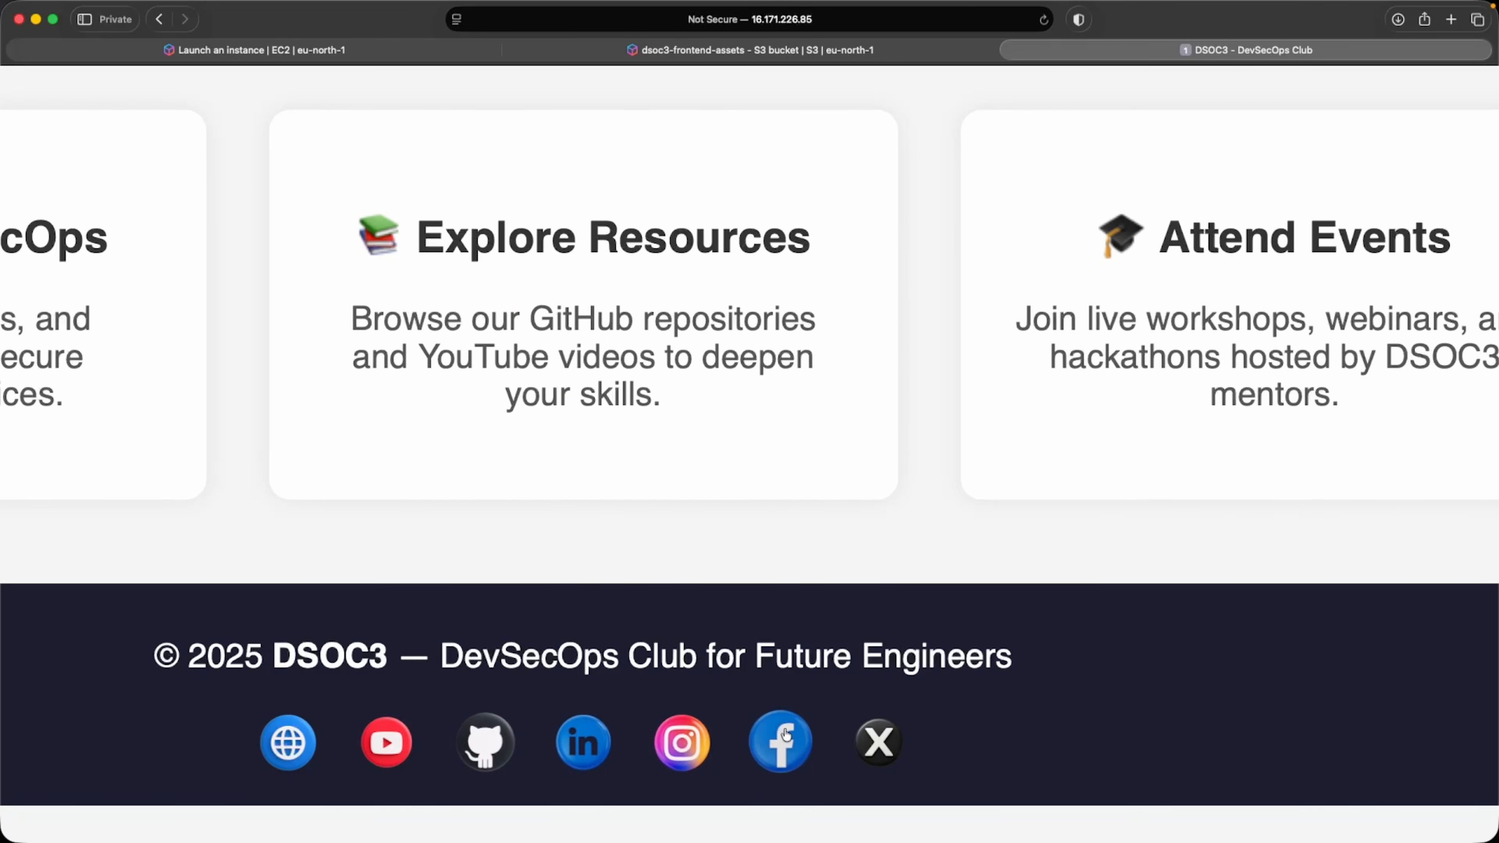
key("ctrl+shift+Tab")
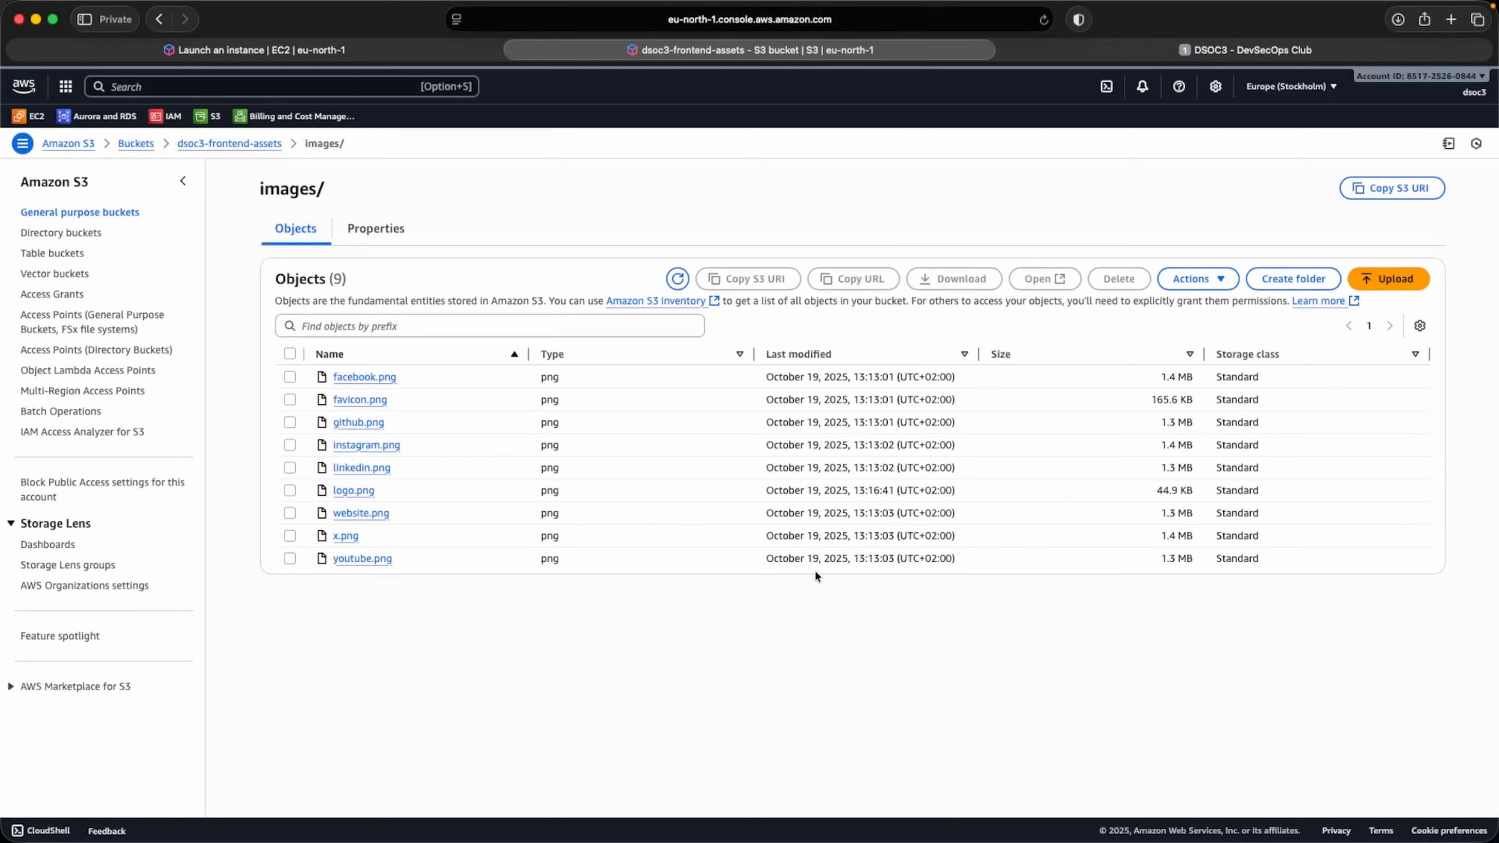
left_click(289, 354)
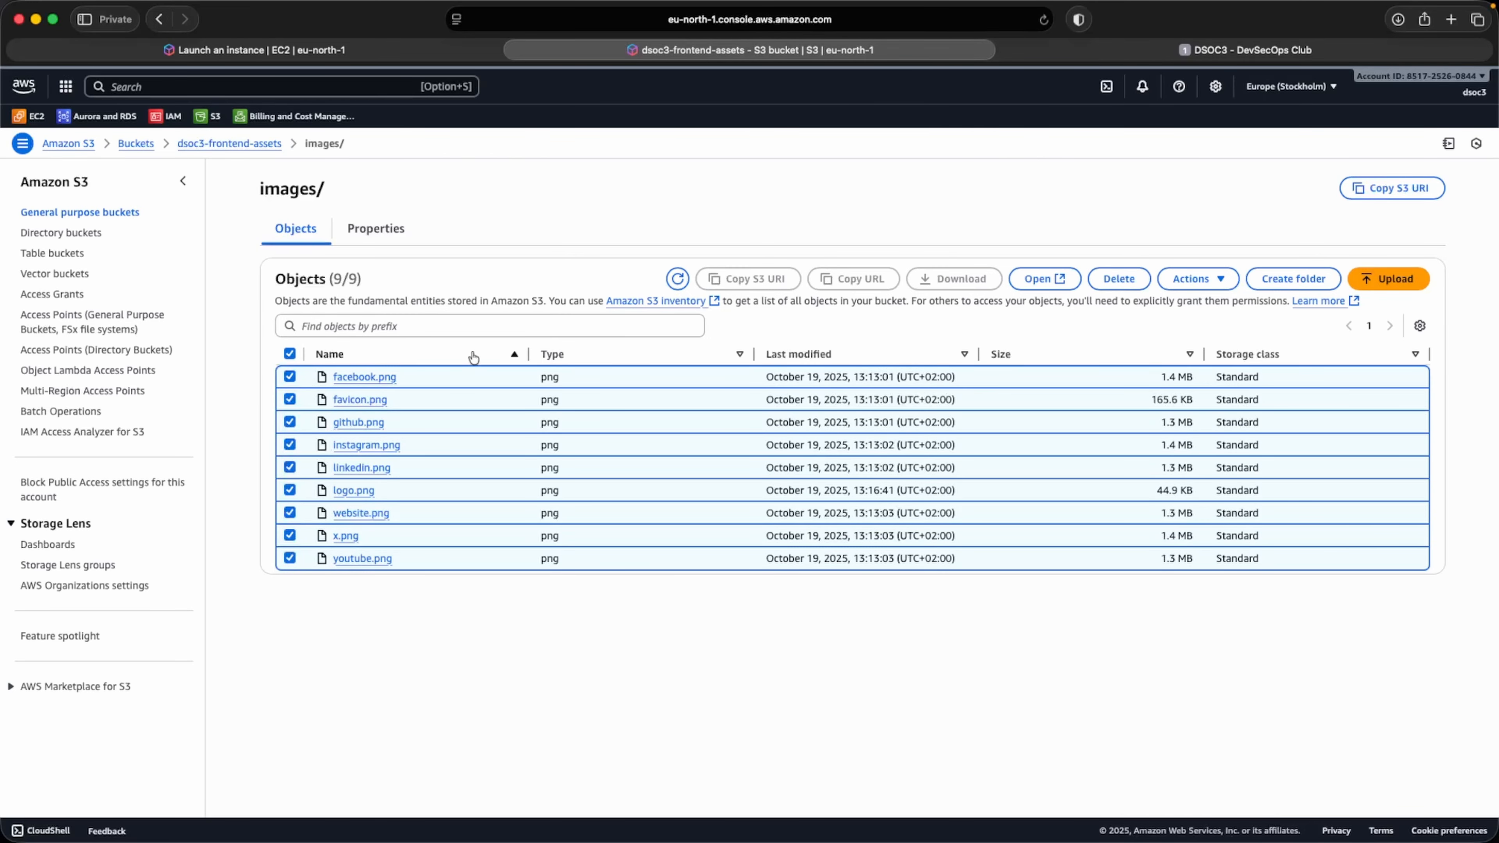
left_click(1119, 278)
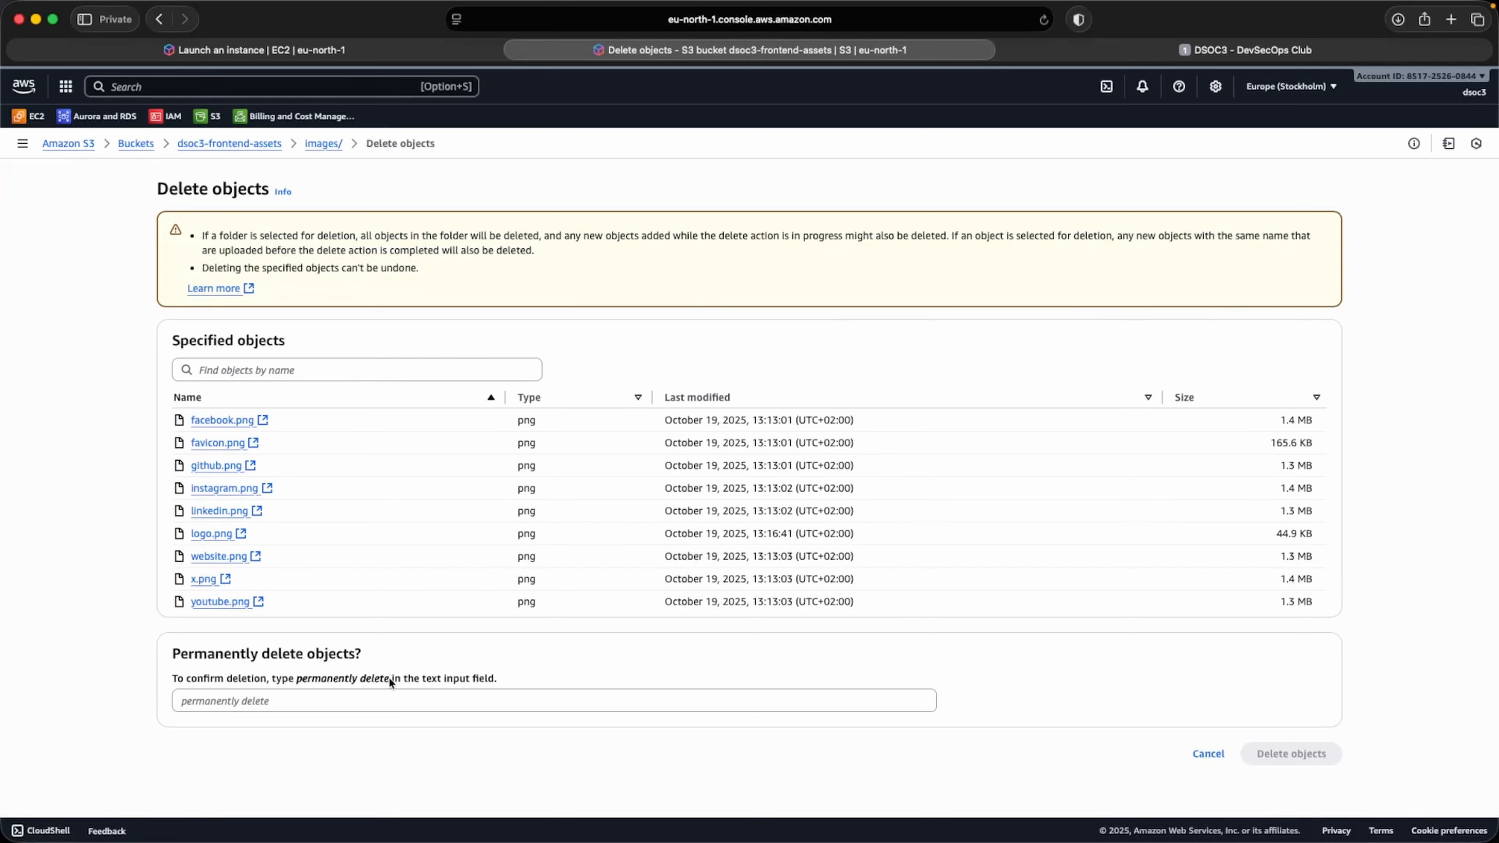
Copy the confirmation phrase 'permanently delete' from the deletion instructions.
left_click(348, 677)
left_click_drag(390, 678, 295, 677)
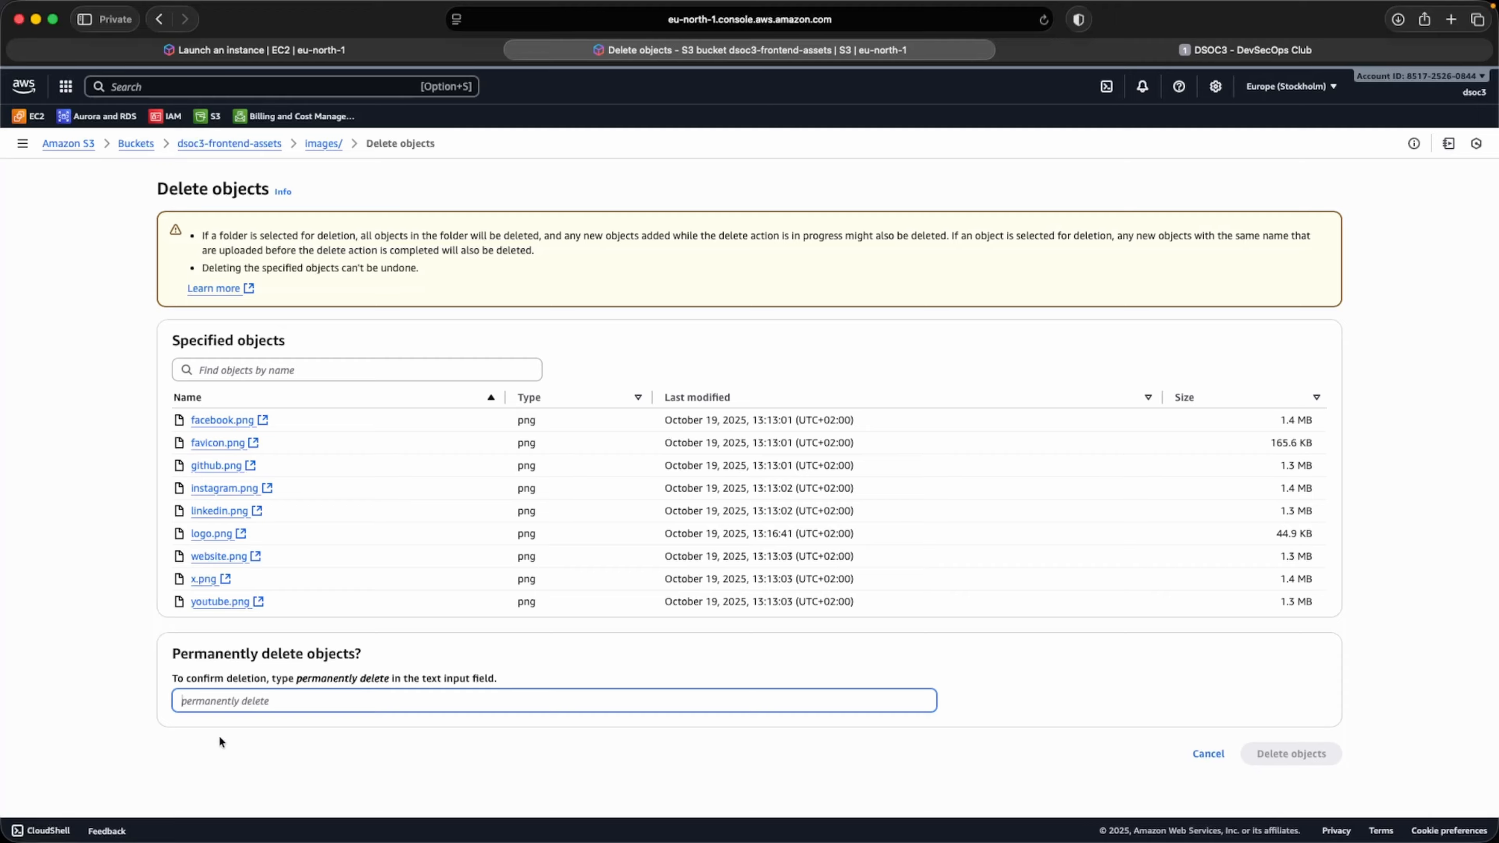
left_click(387, 678)
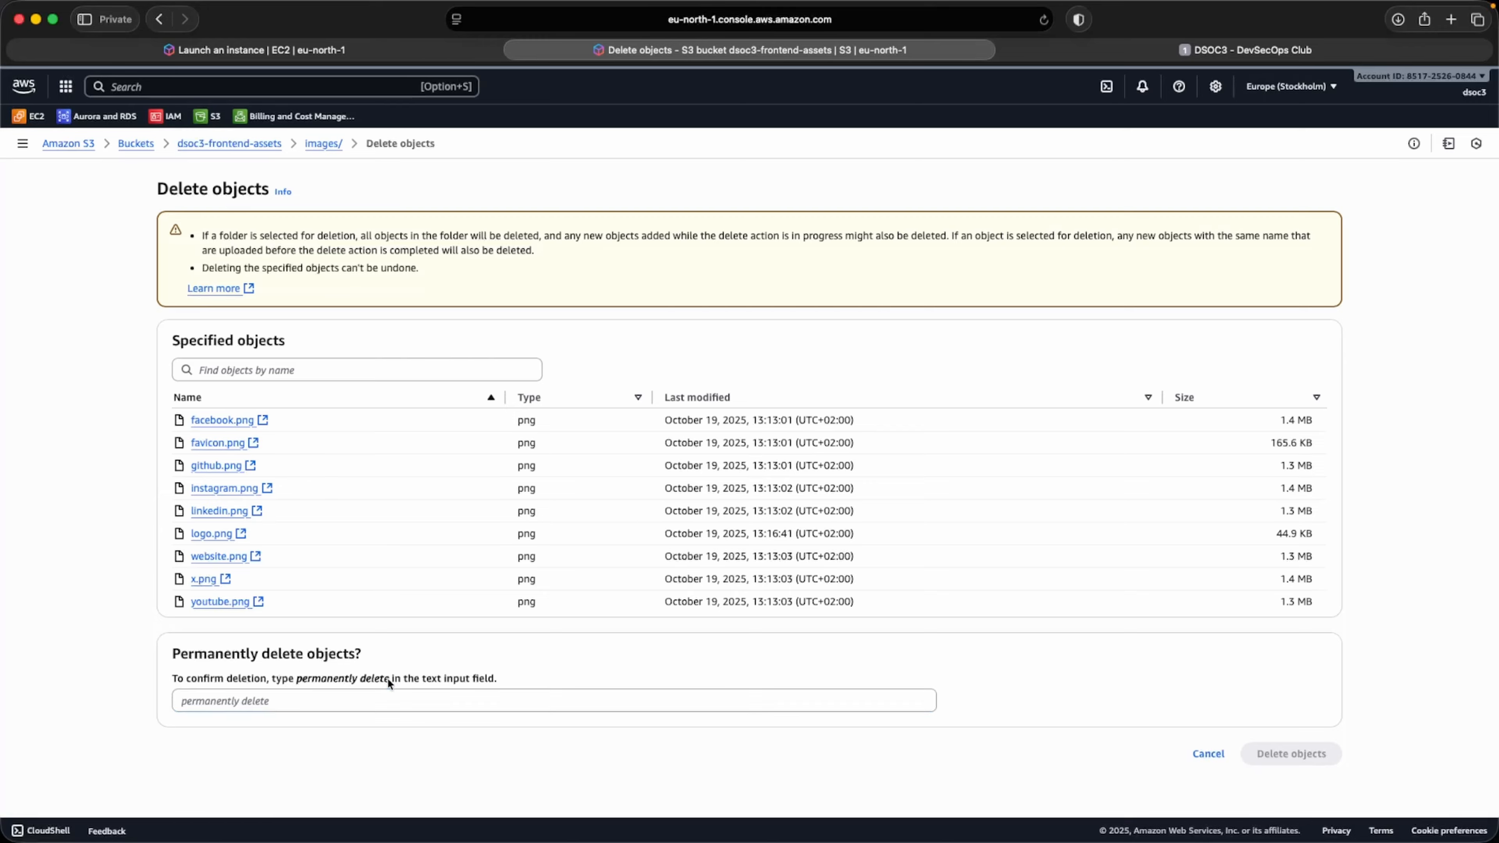
left_click_drag(321, 676, 297, 679)
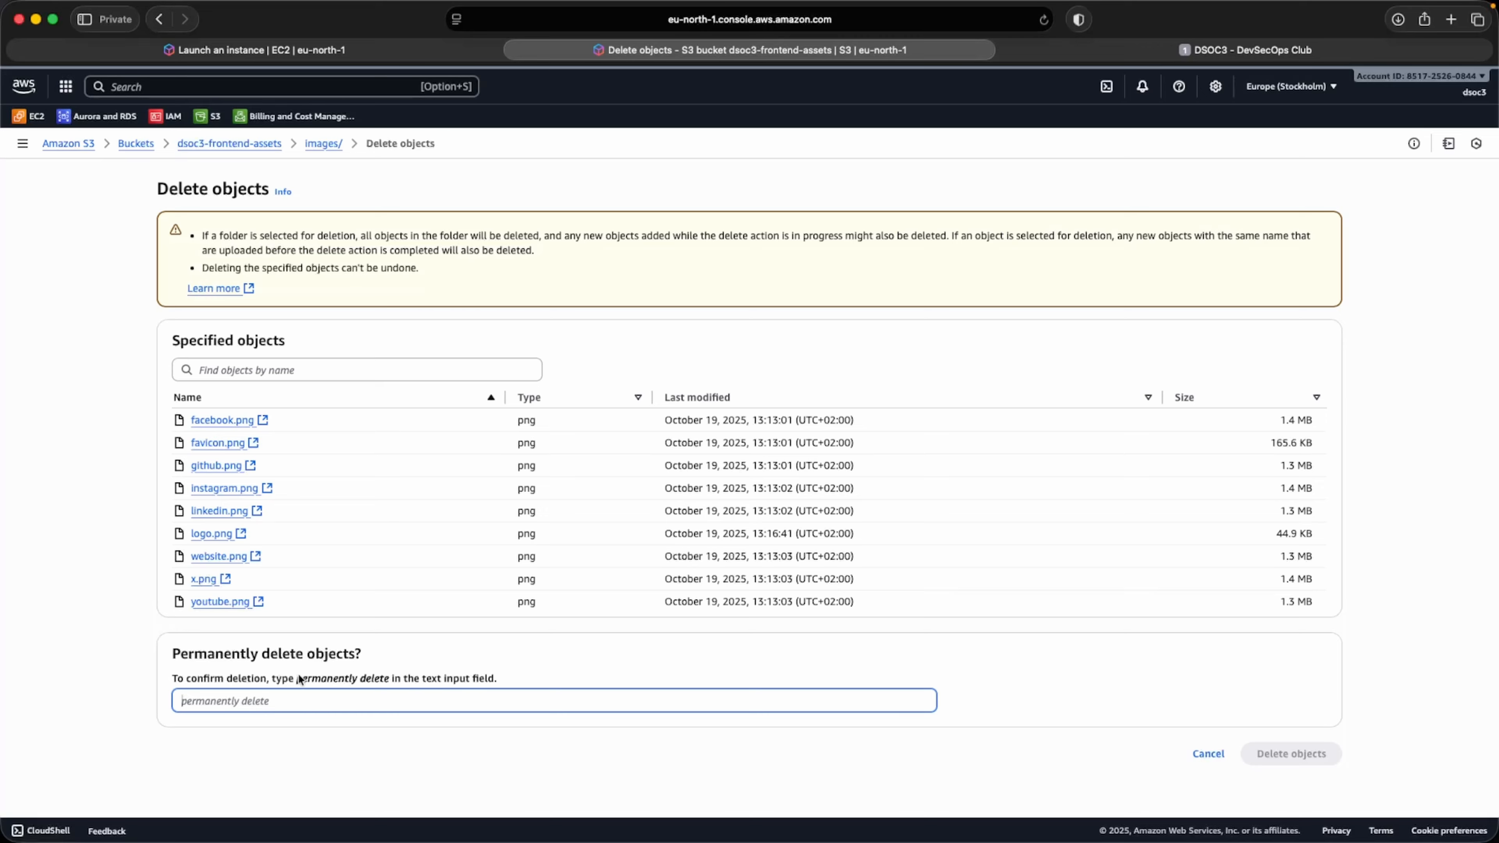
left_click_drag(298, 678, 378, 696)
key("super+c")
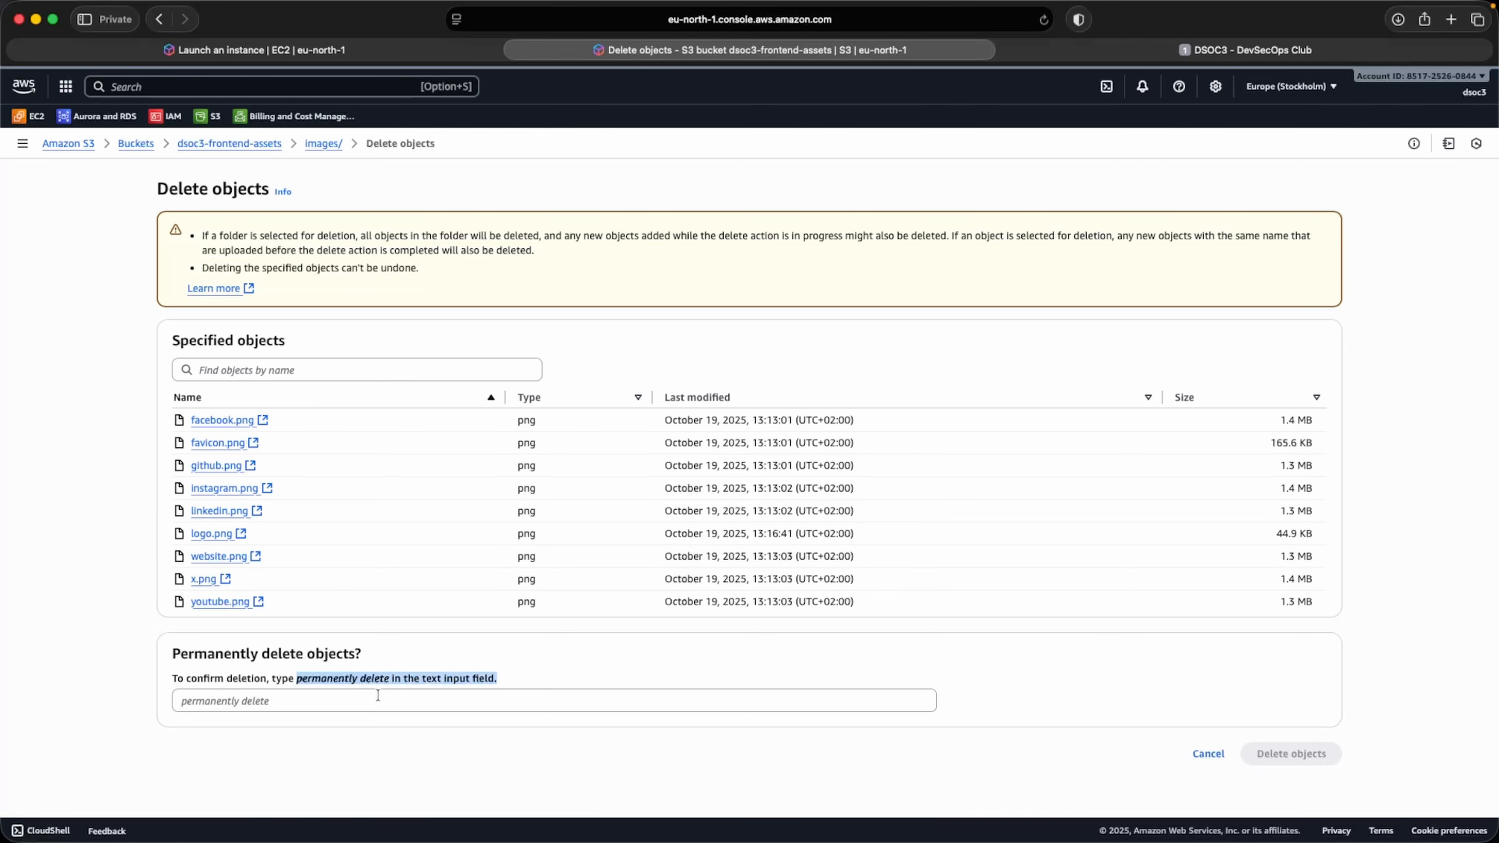
Enter 'permanently delete' in the confirmation box and delete the nine image objects.
left_click(378, 696)
key("super+v")
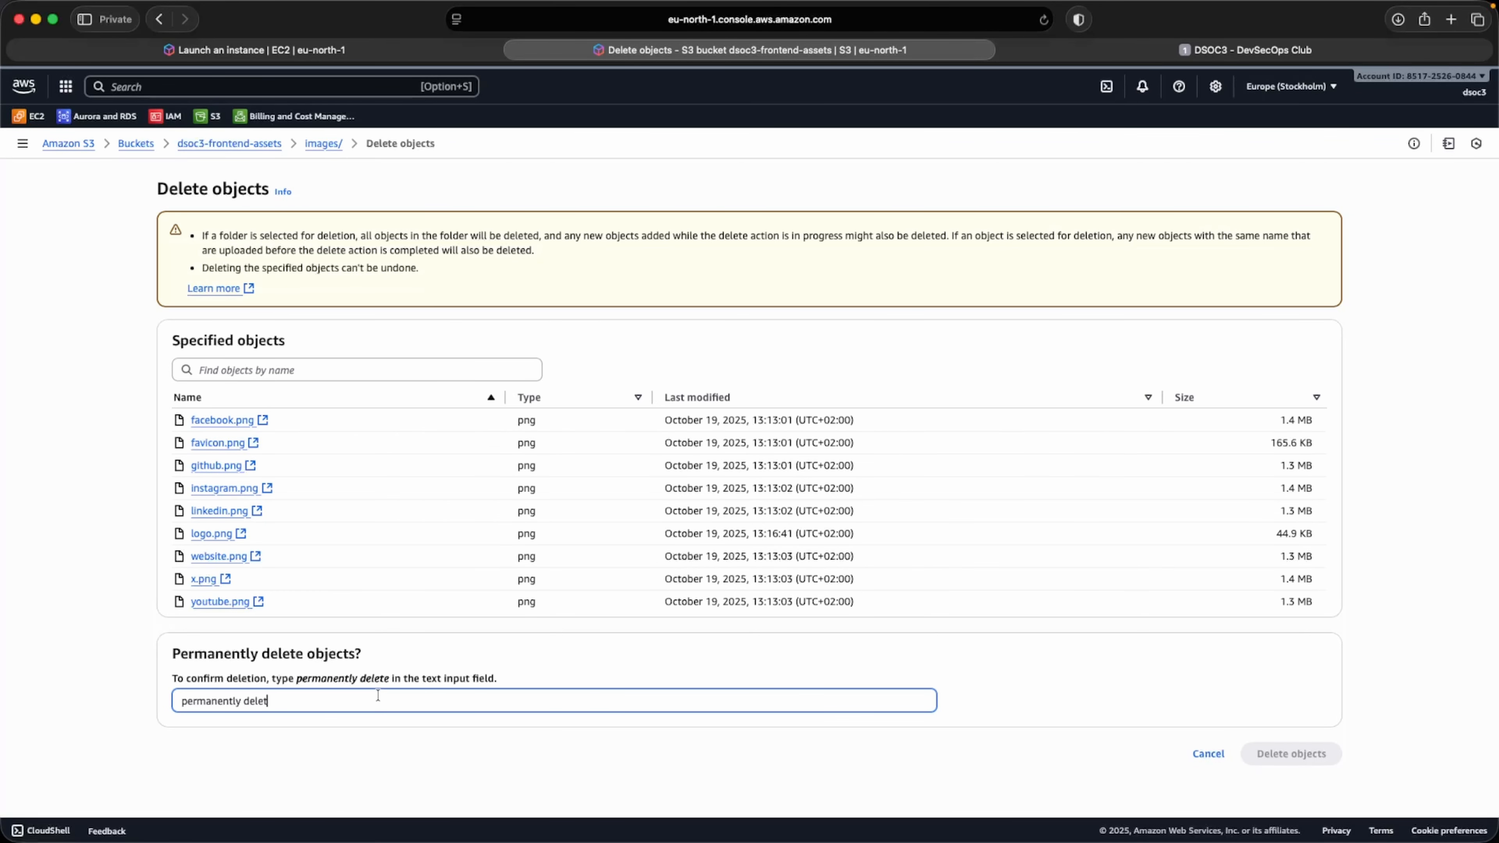
type("e")
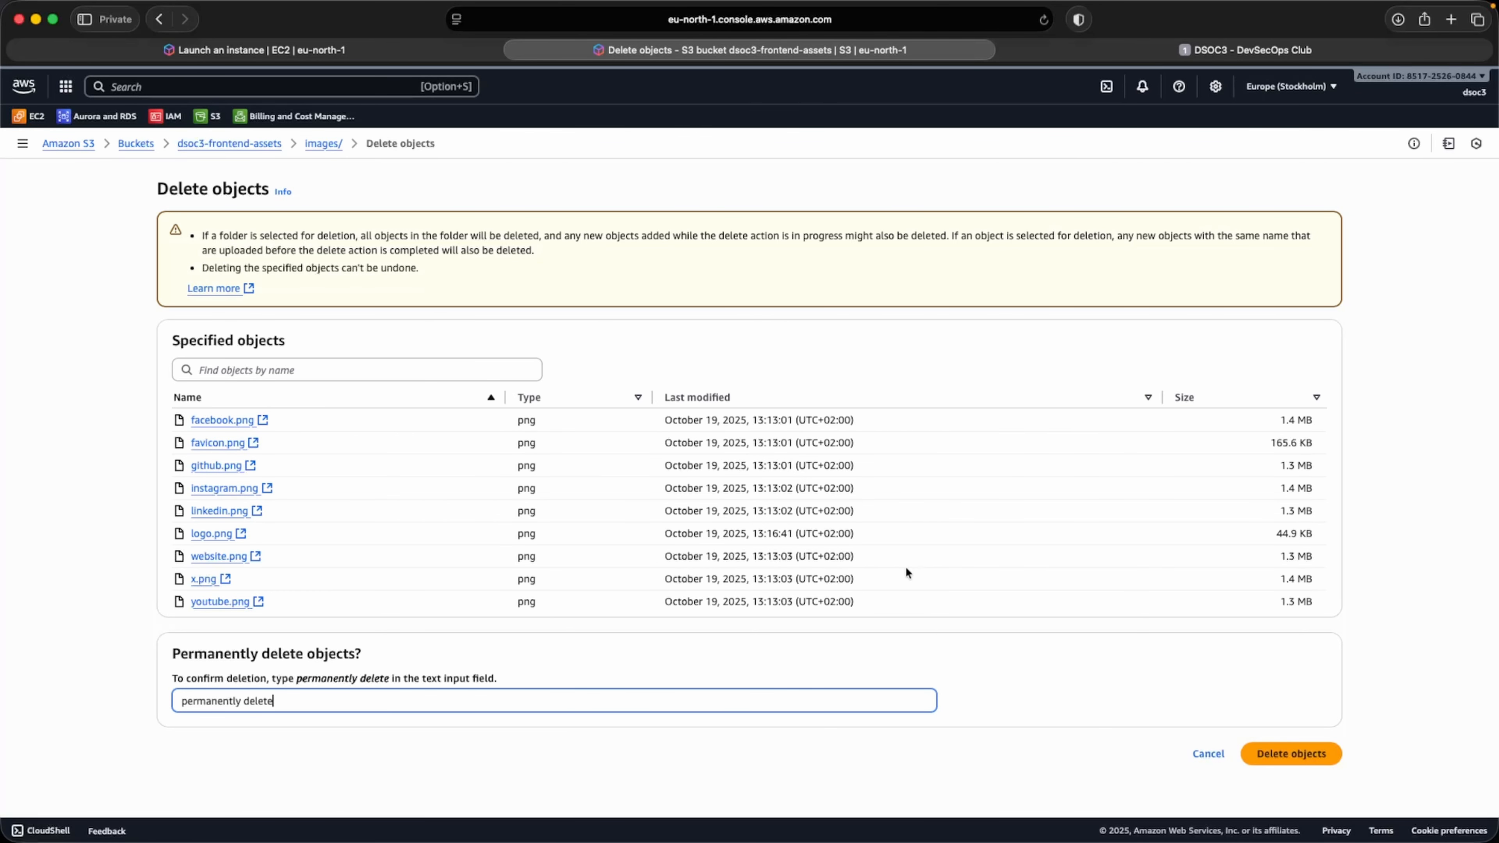
scroll(906, 568, "up", 5)
scroll(907, 568, "down", 5)
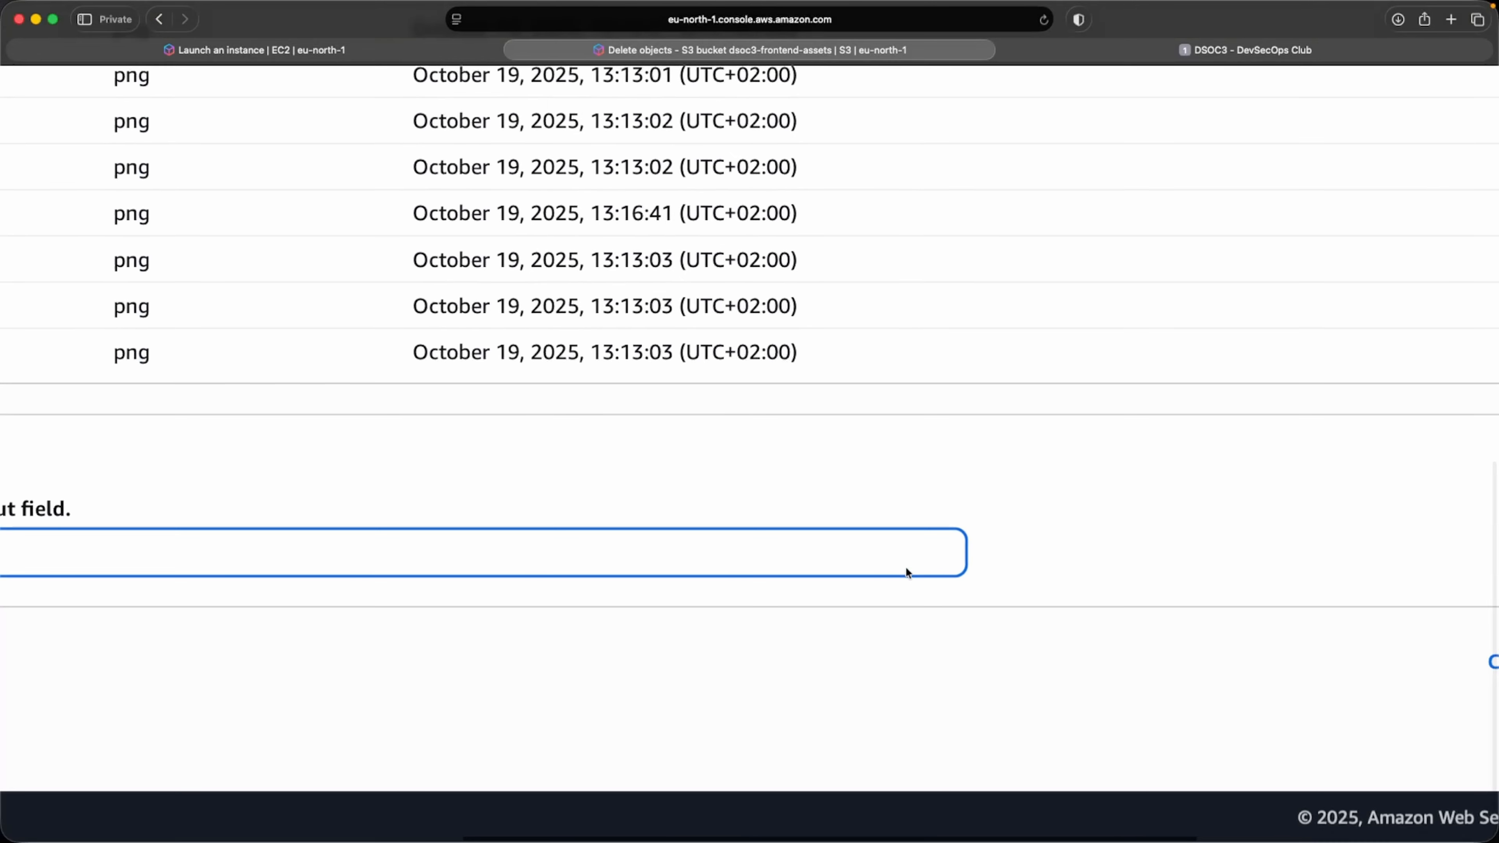
scroll(907, 568, "left", 8)
scroll(907, 570, "right", 10)
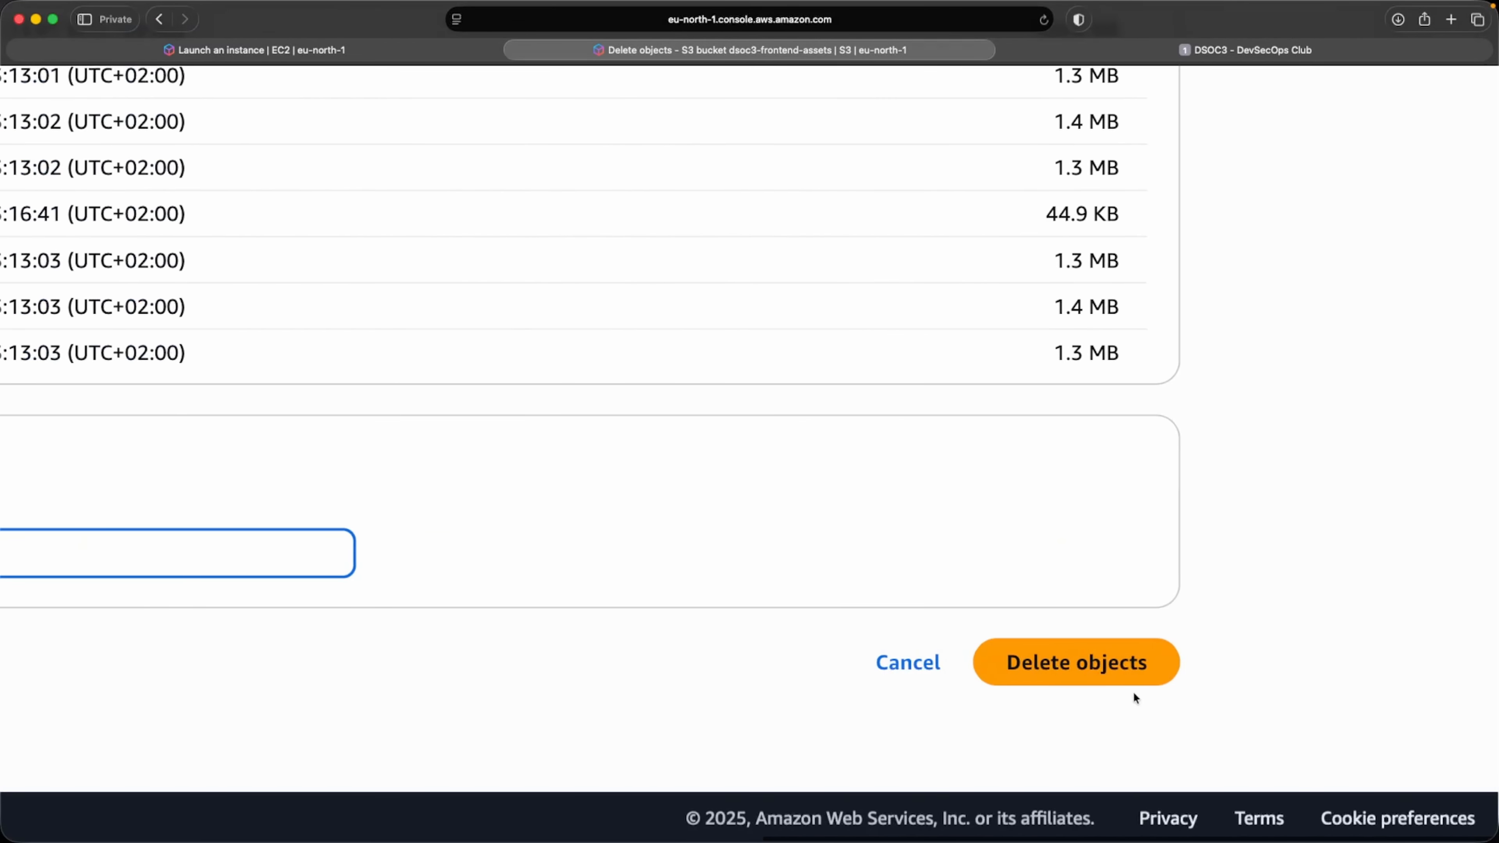
left_click(1107, 670)
scroll(981, 502, "down", 5)
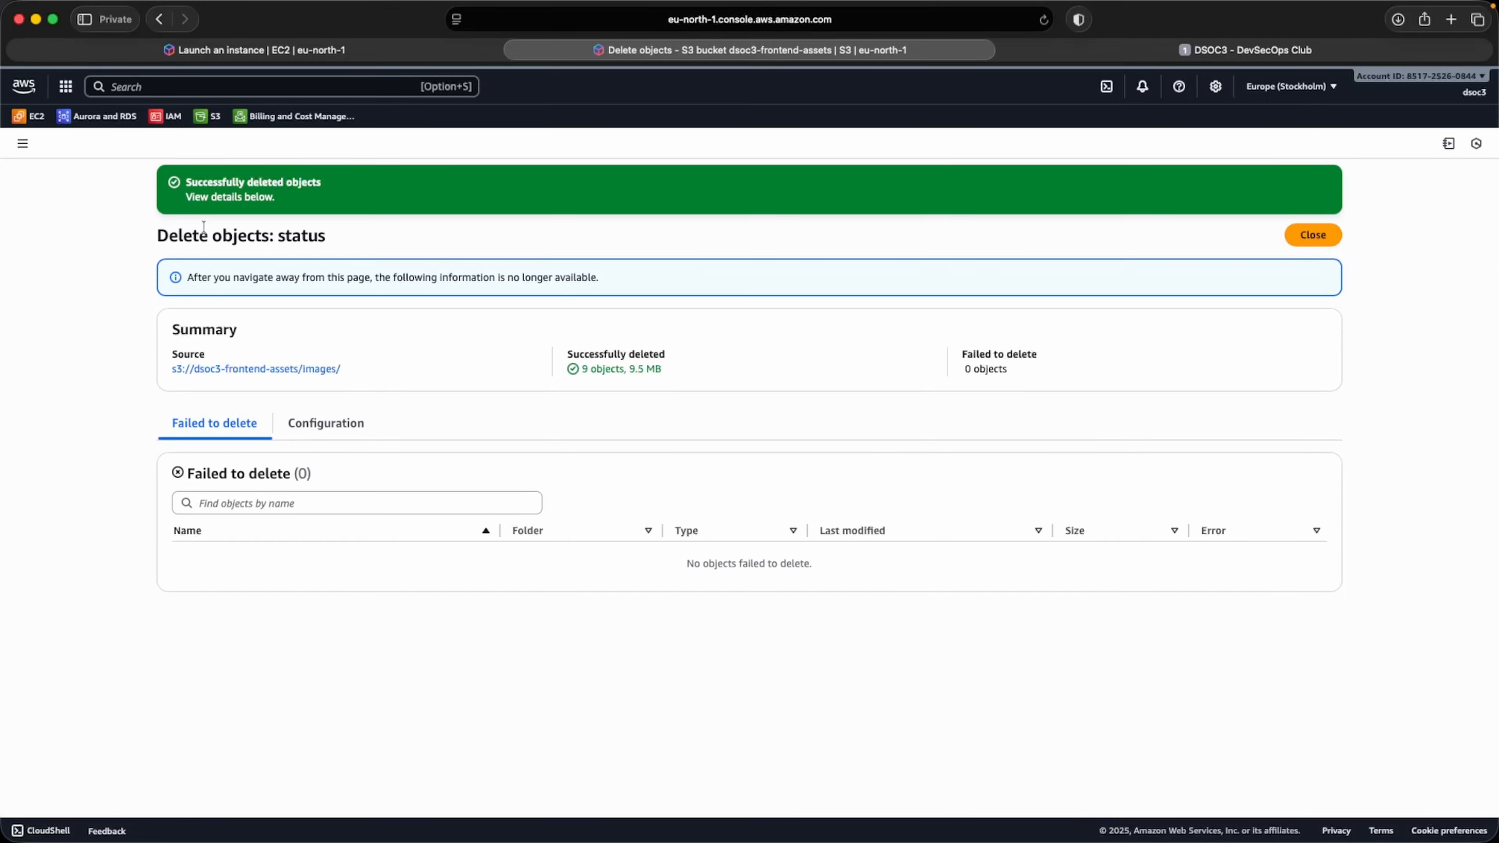
Check that the images folder is empty and reload the DSOC3 site to see the missing images.
left_click(312, 368)
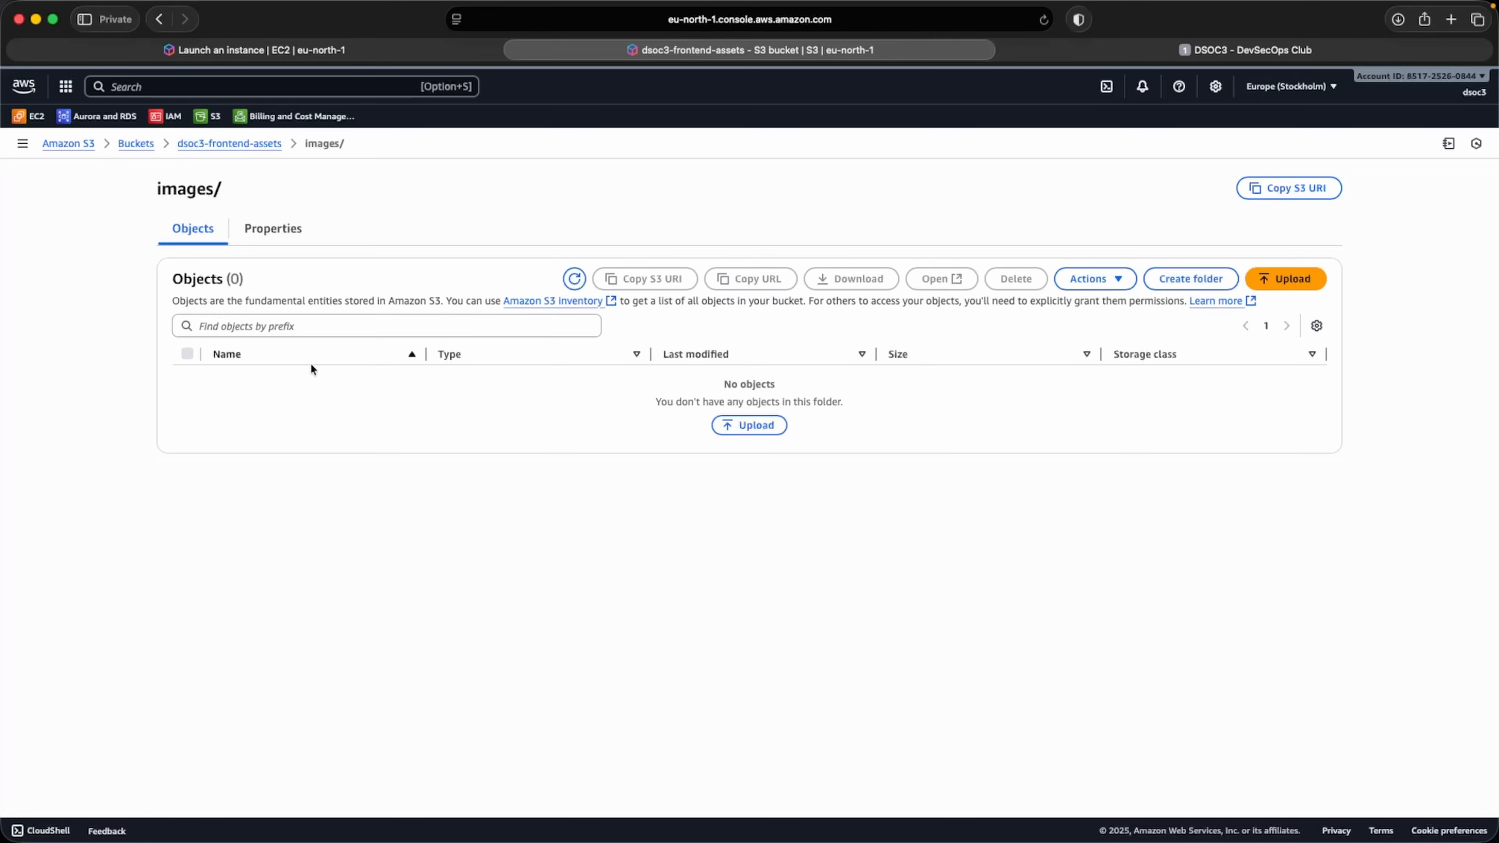
left_click(247, 140)
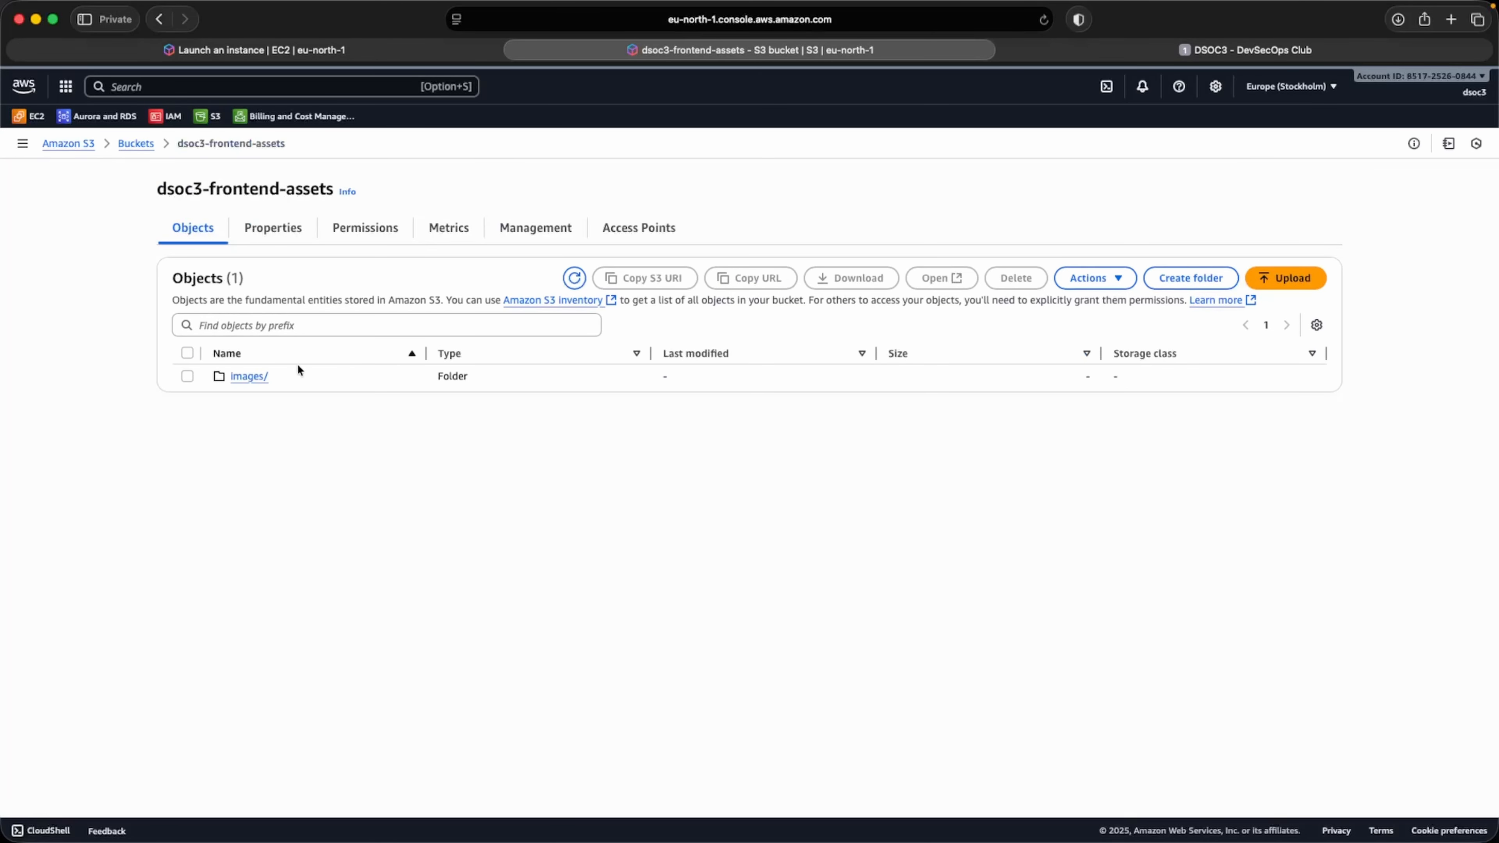
key("ctrl+Tab")
key("super+r")
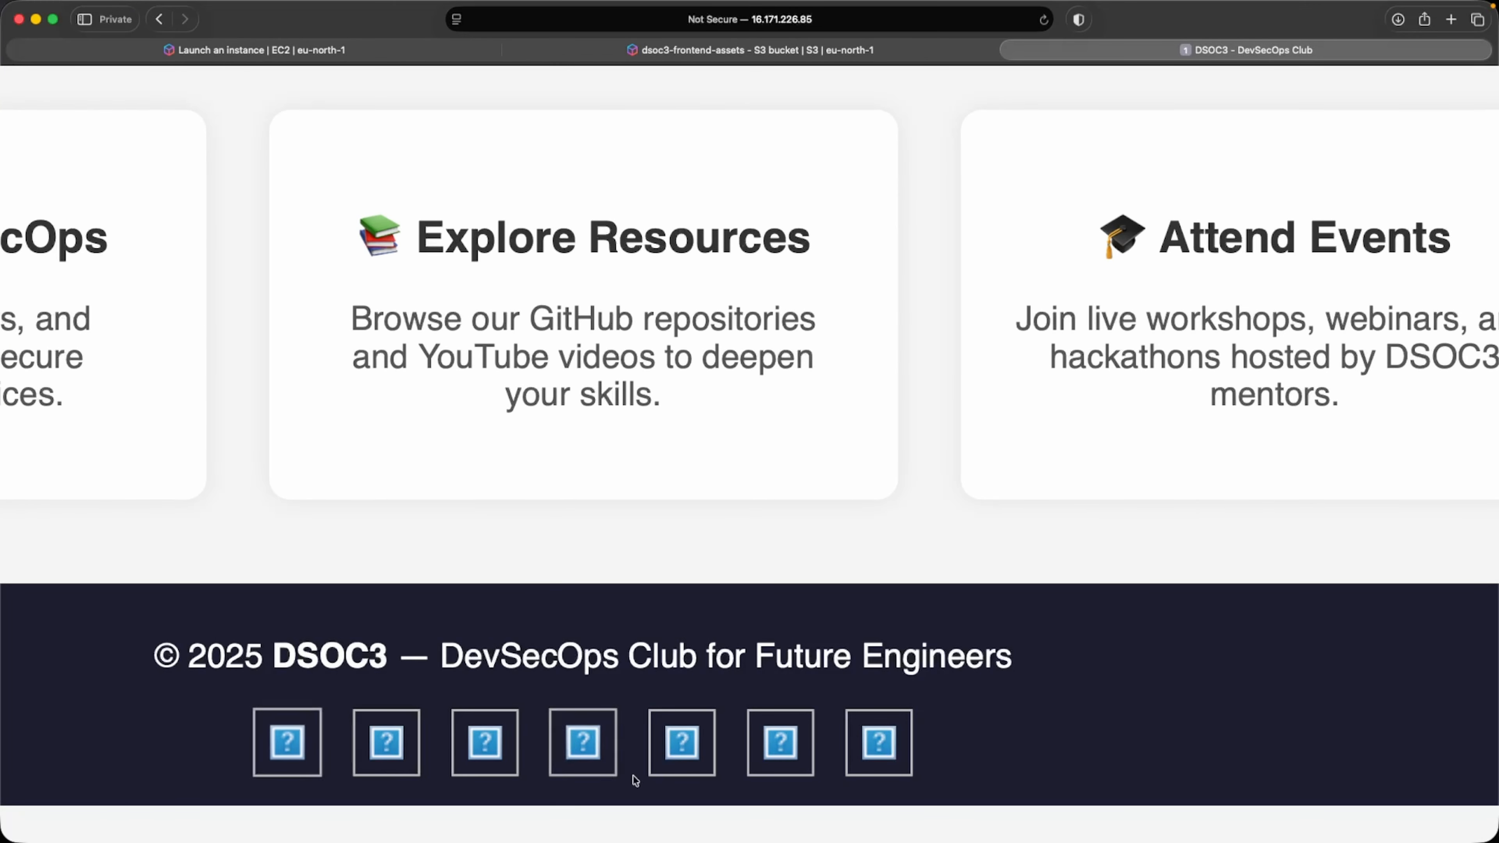
scroll(382, 583, "up", 10)
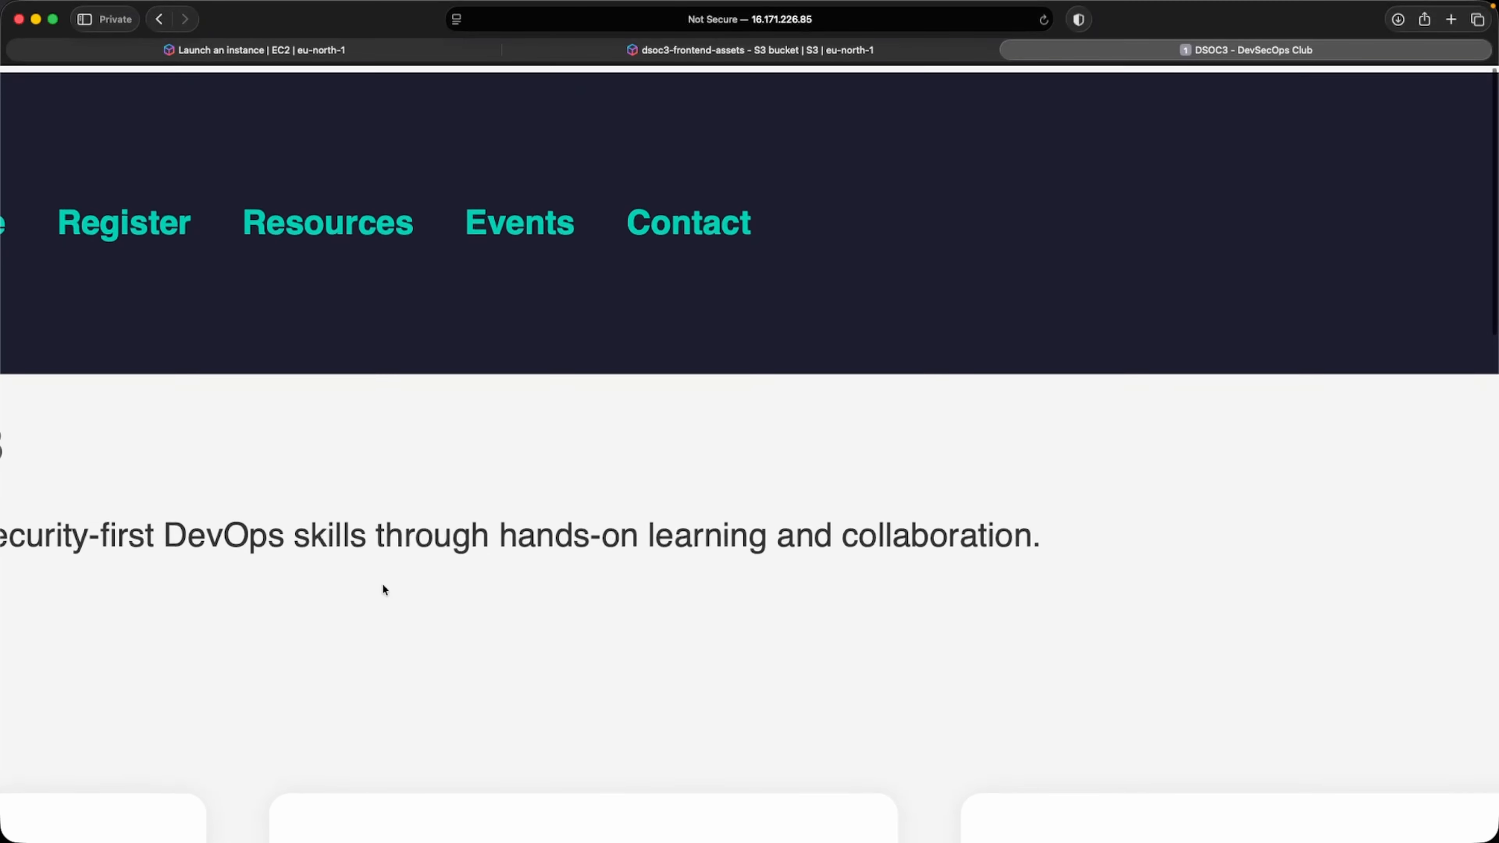
scroll(452, 489, "down", 5)
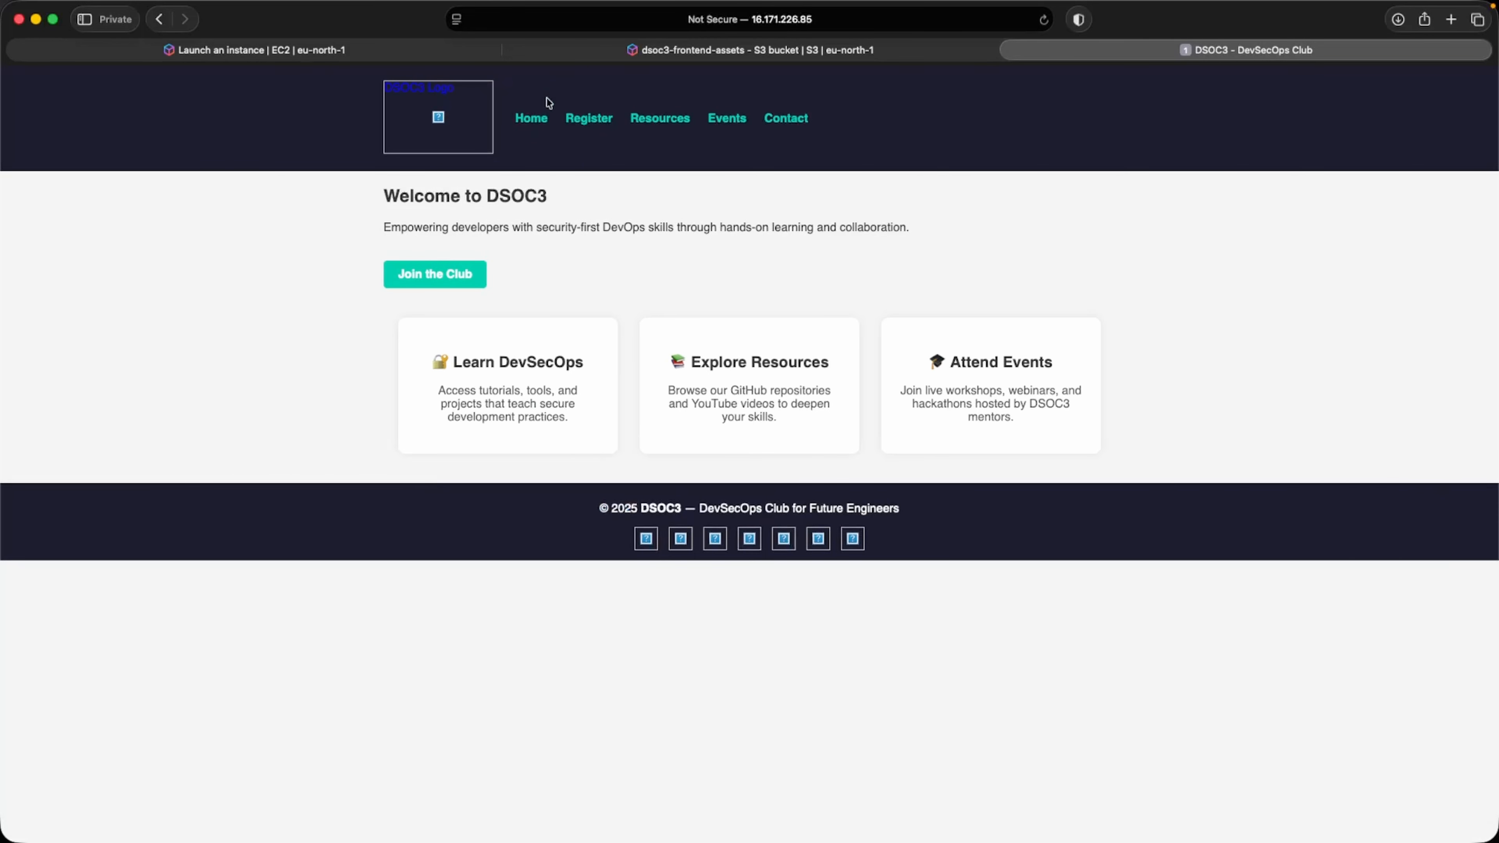
Select the dsoc3-frontend-assets bucket in the Buckets list and start deleting it.
key("ctrl+shift+Tab")
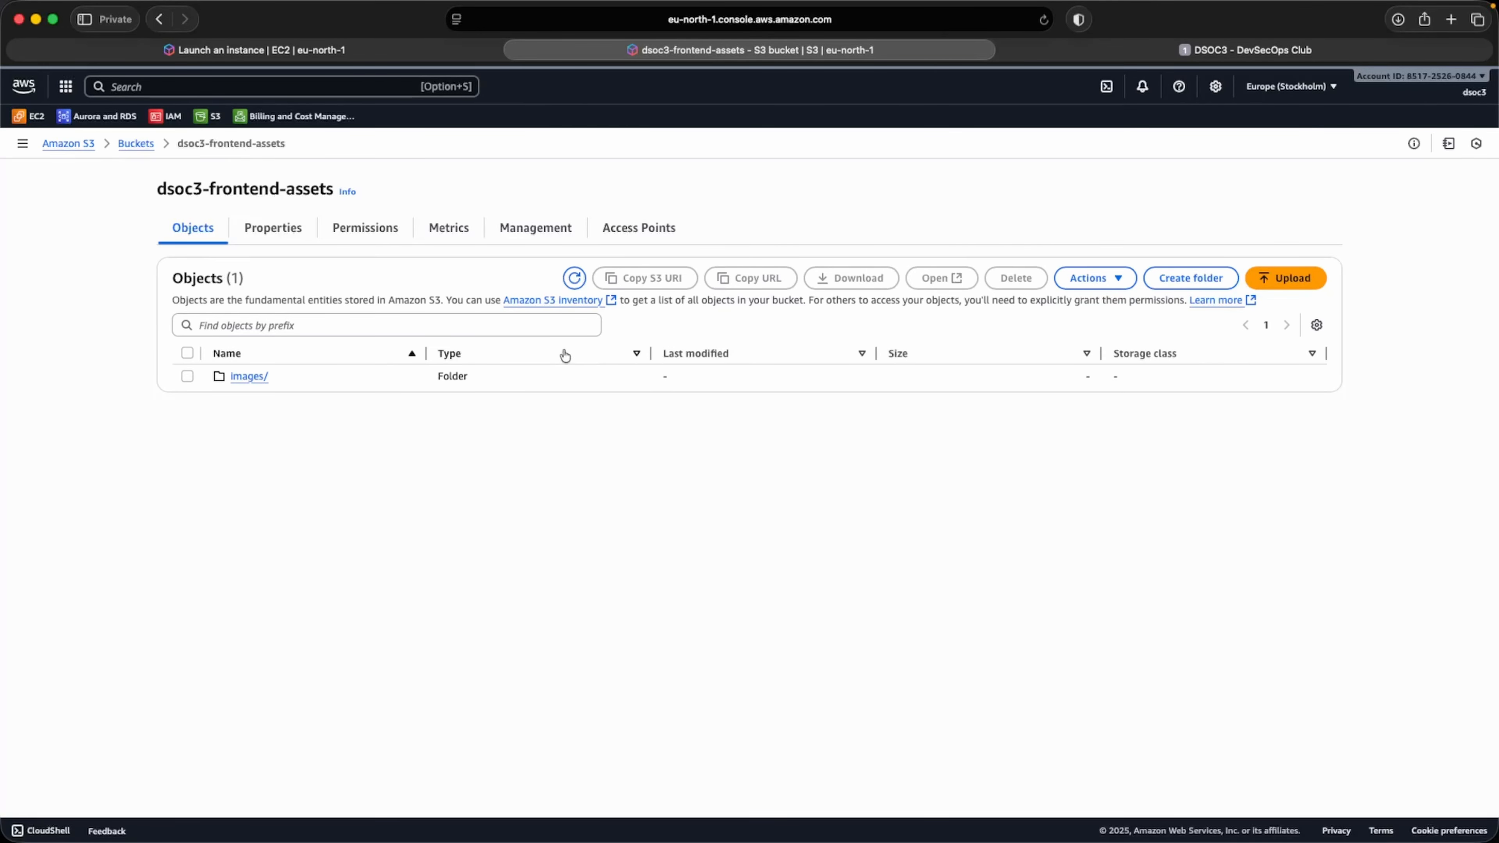
left_click(187, 354)
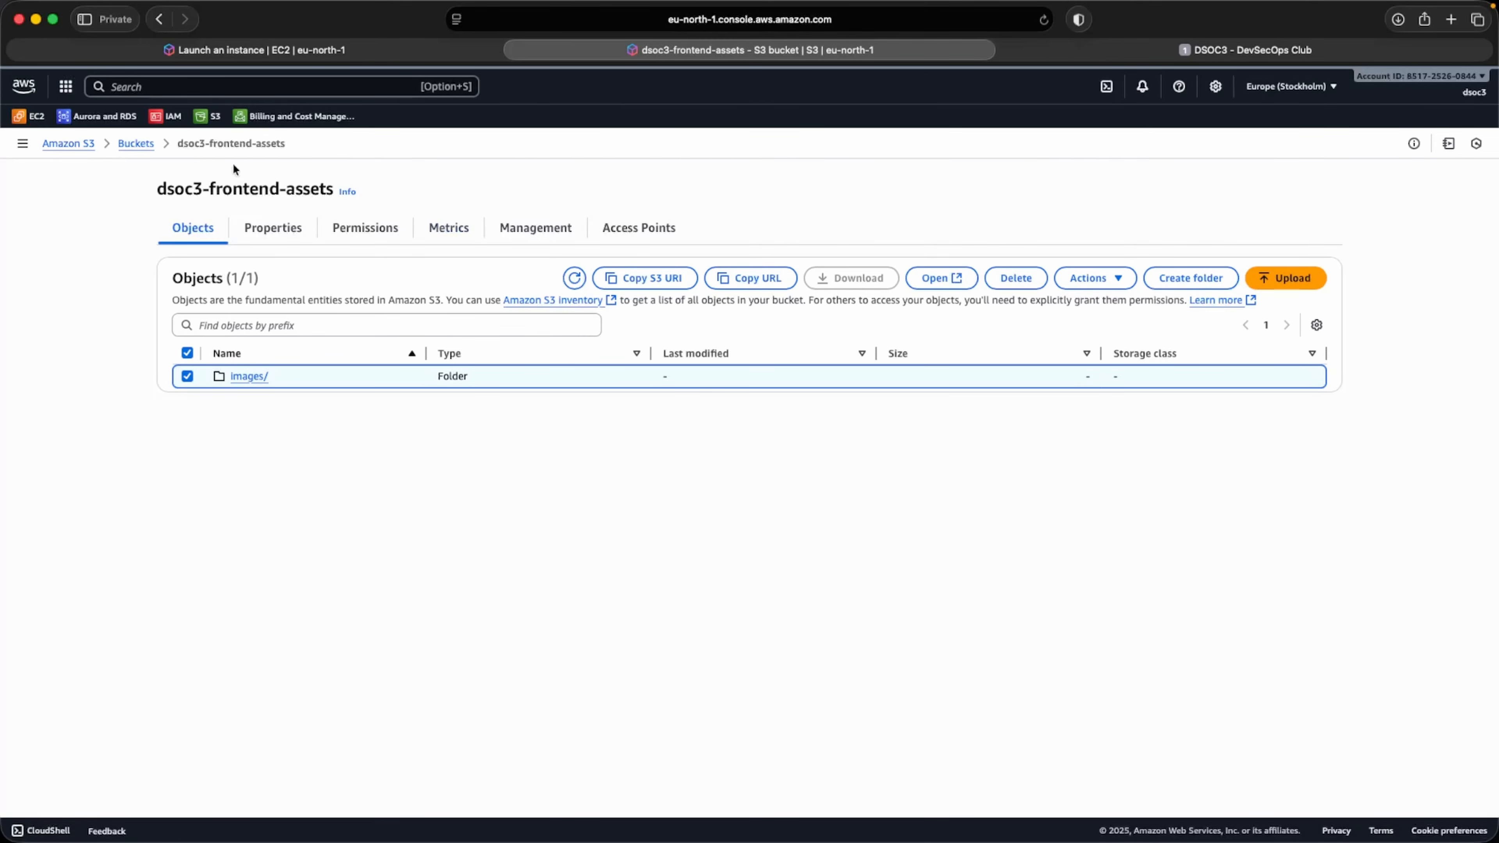
left_click(147, 145)
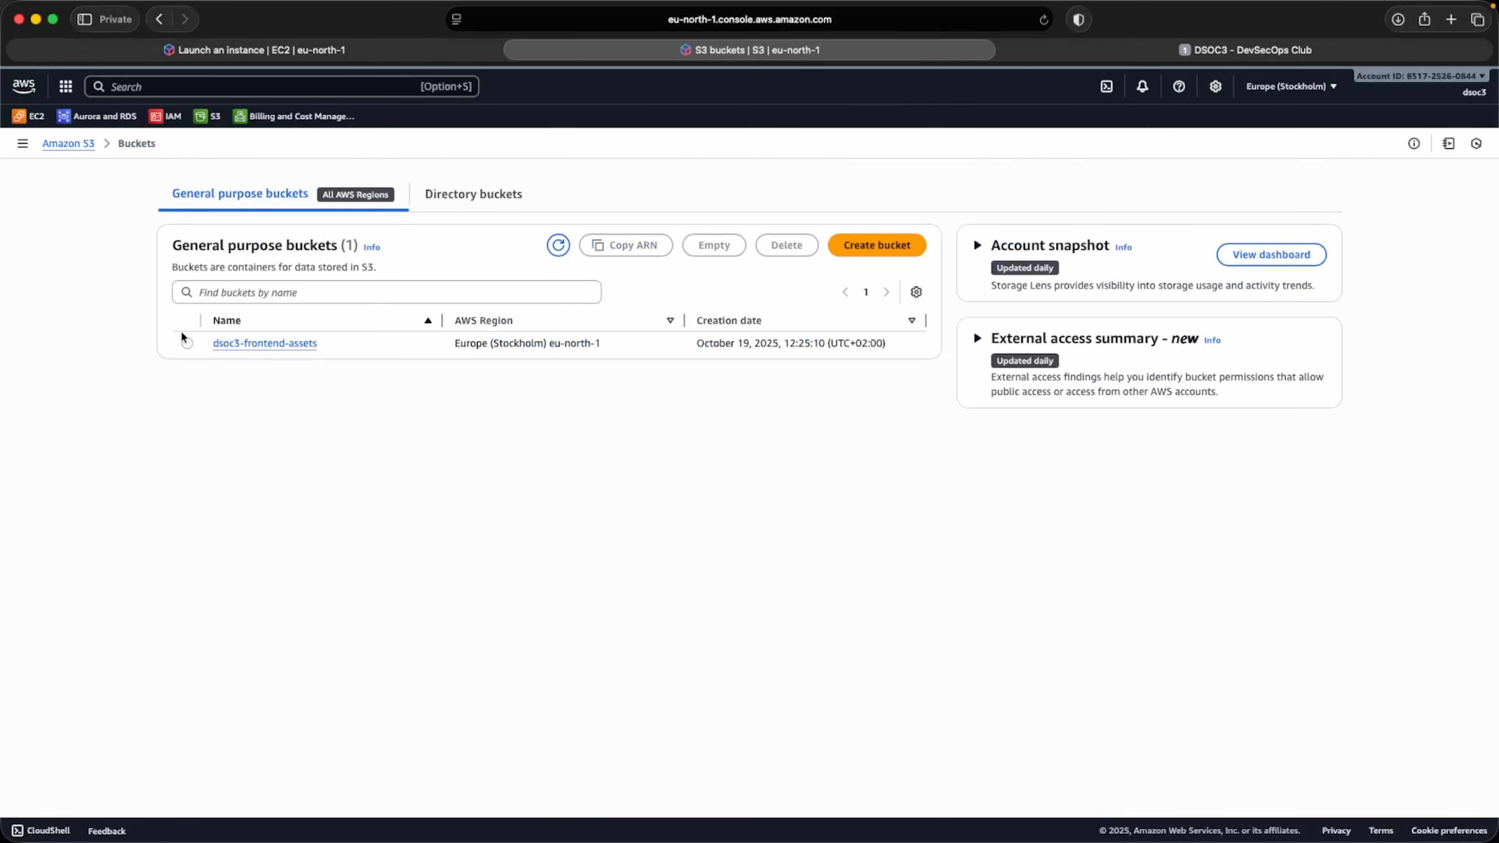
left_click(187, 342)
left_click(785, 245)
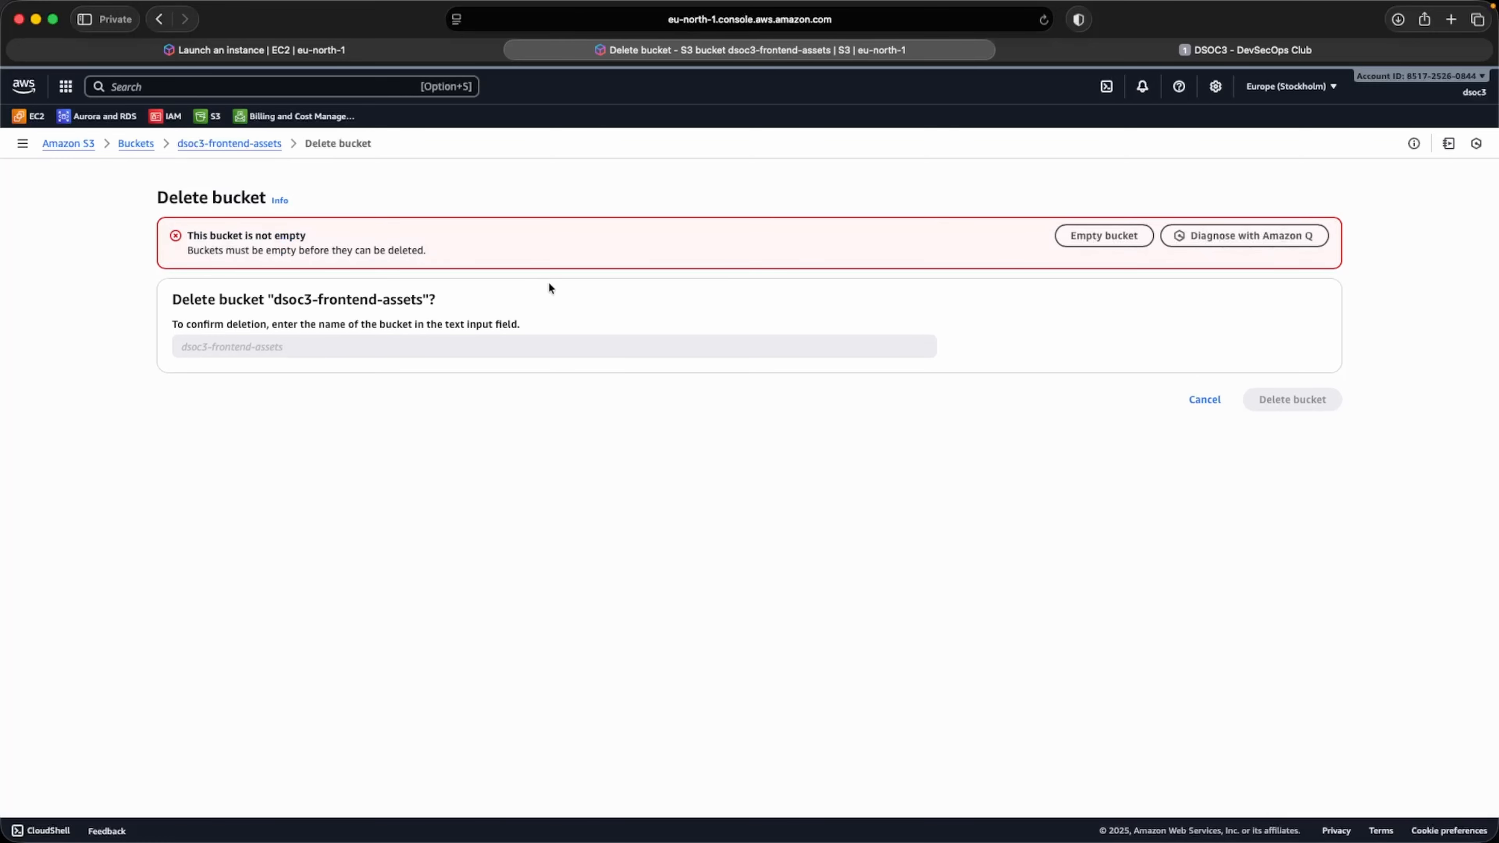
Empty dsoc3-frontend-assets, confirming with 'permanently delete', removing its one remaining object.
left_click(1102, 240)
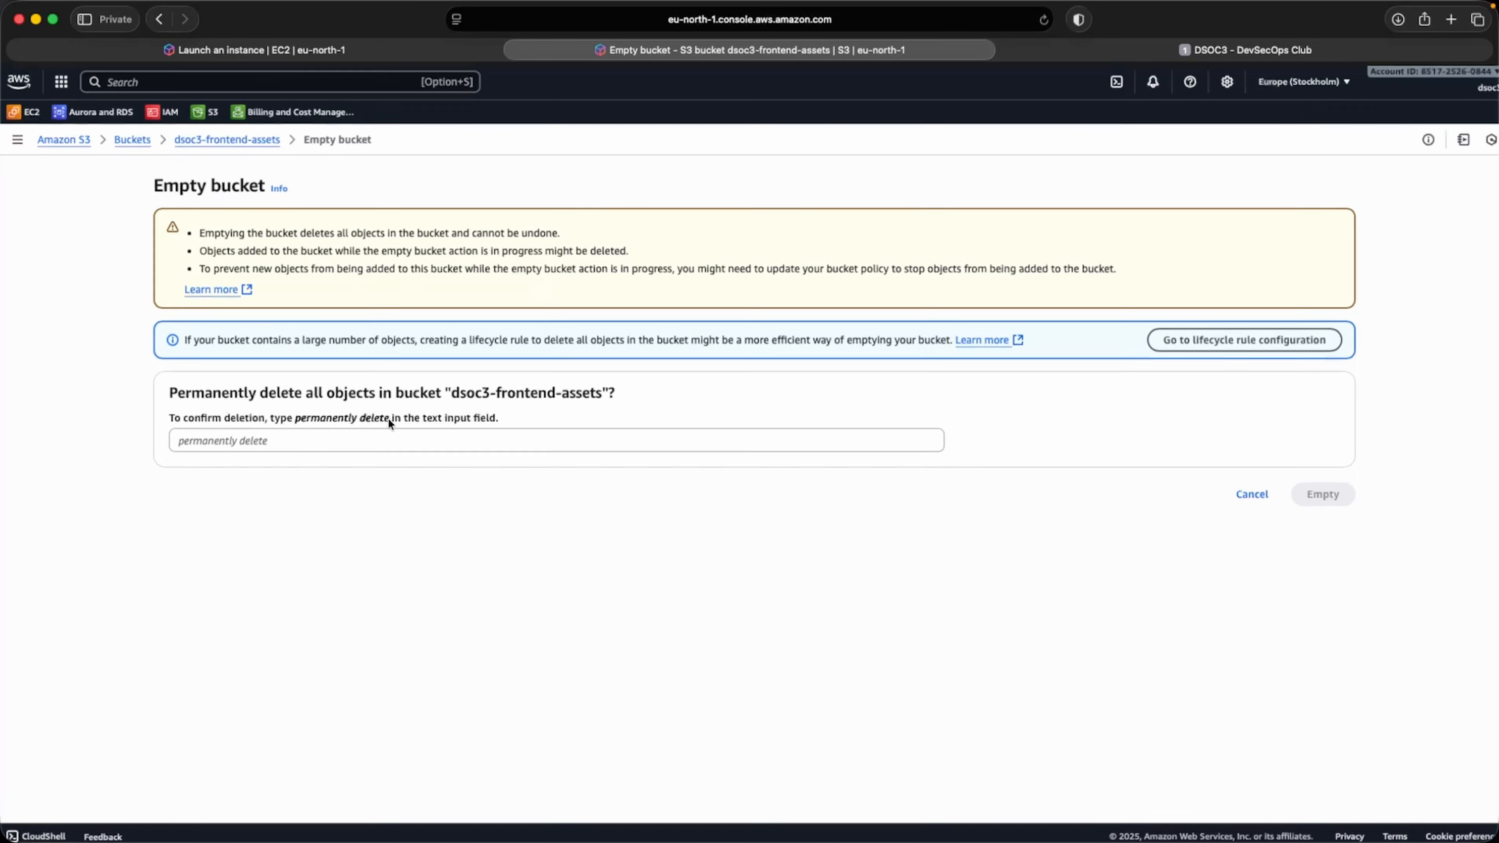
scroll(388, 417, "up", 5)
left_click_drag(474, 422, 182, 414)
key("super+c")
key("Tab")
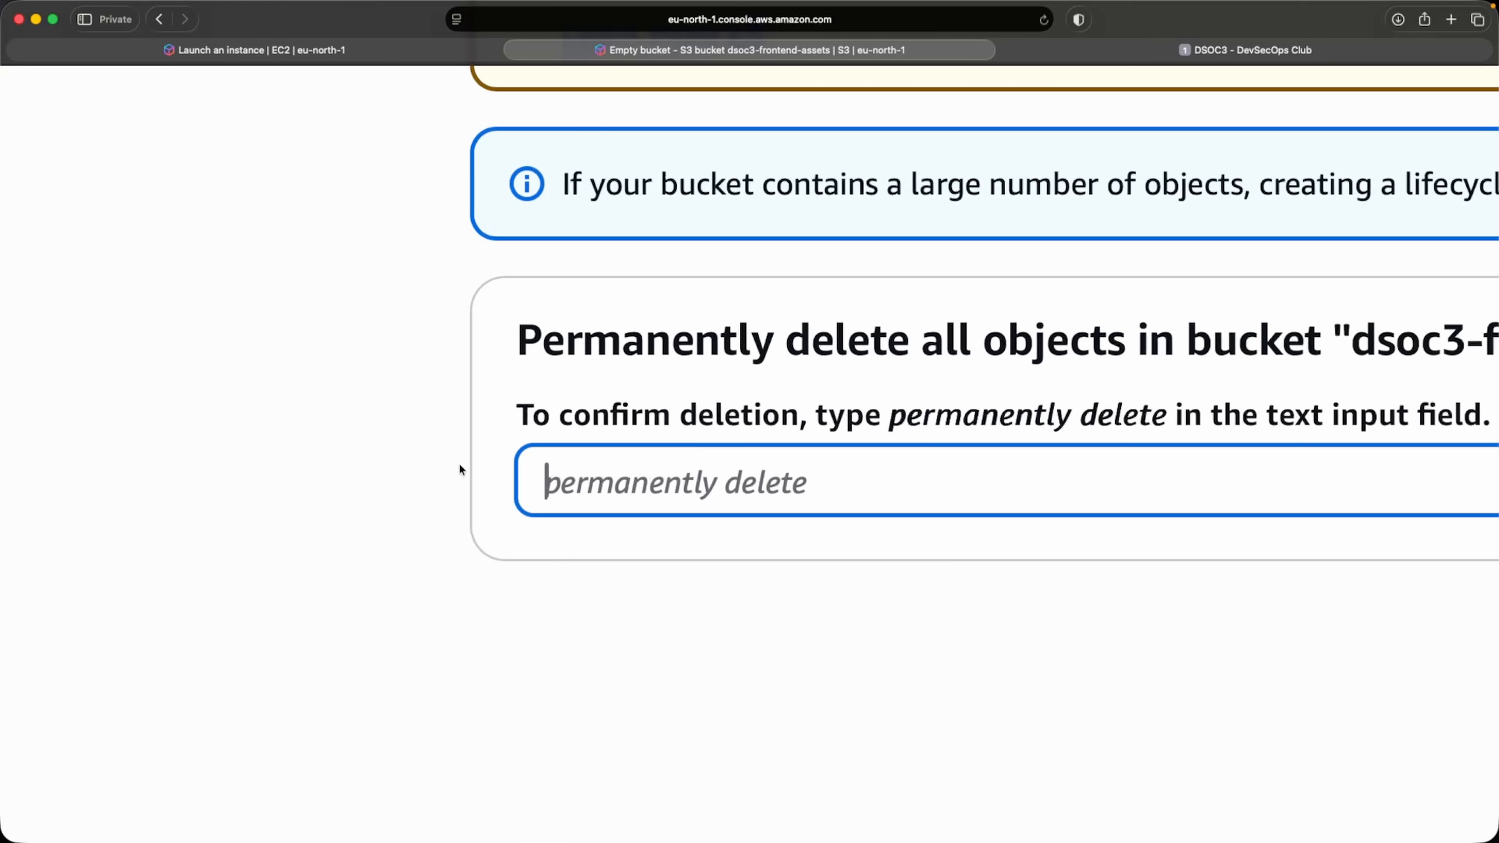
key("super+v")
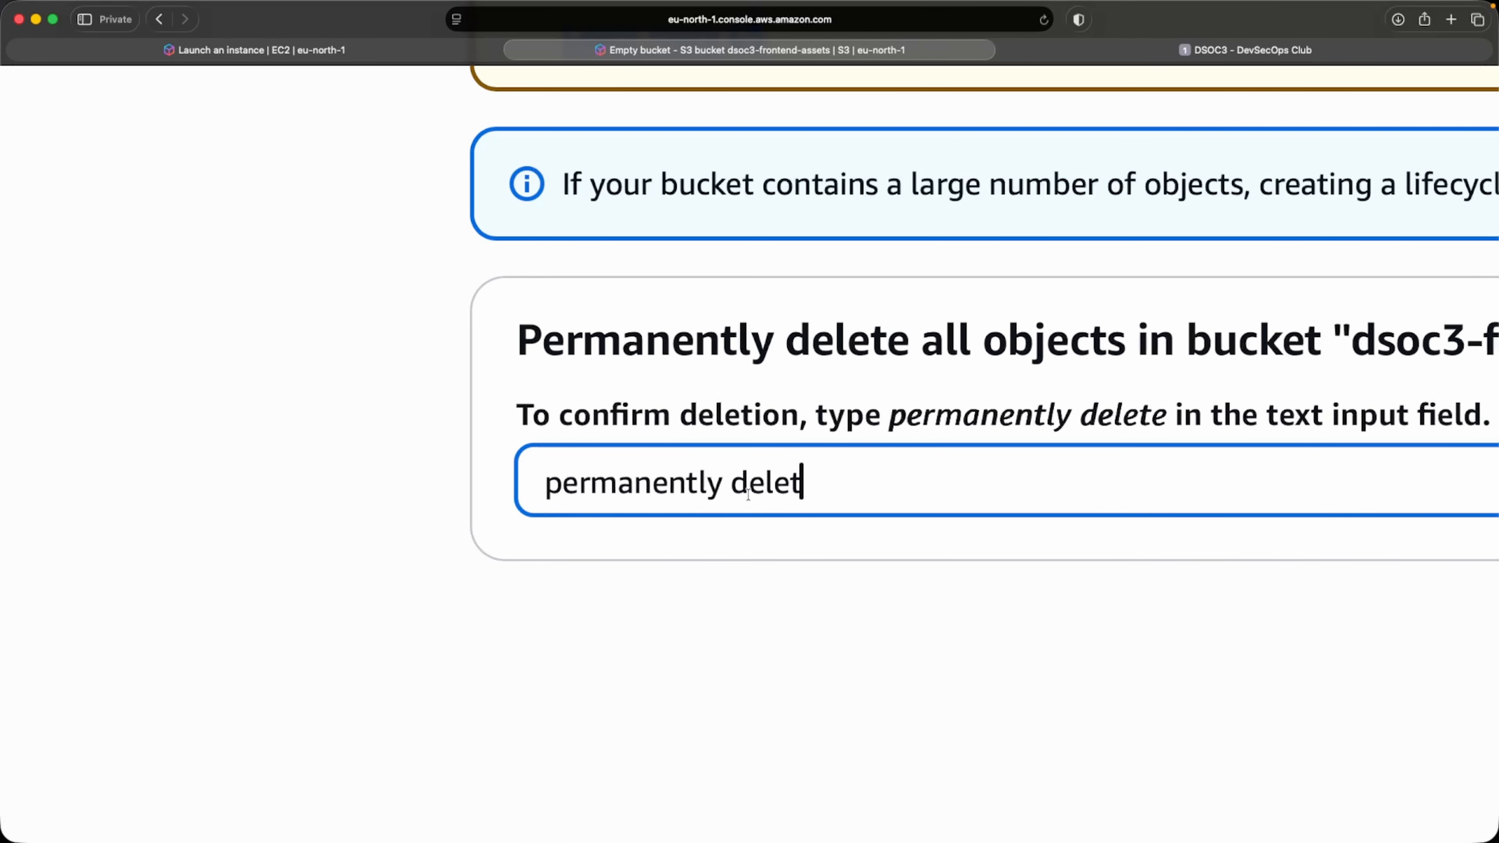
type("e")
scroll(589, 509, "right", 5)
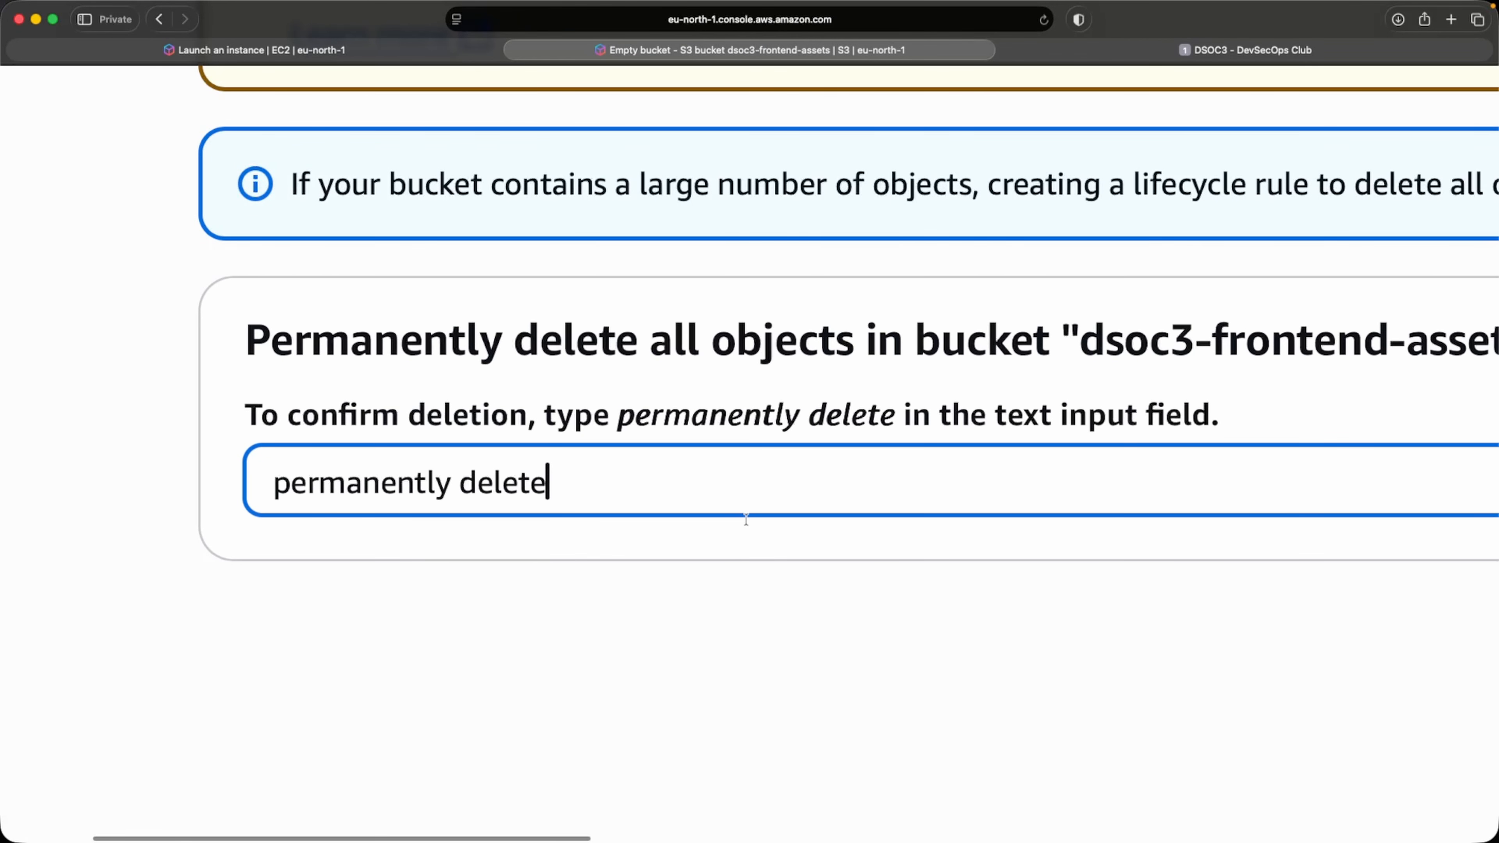
scroll(731, 607, "down", 5)
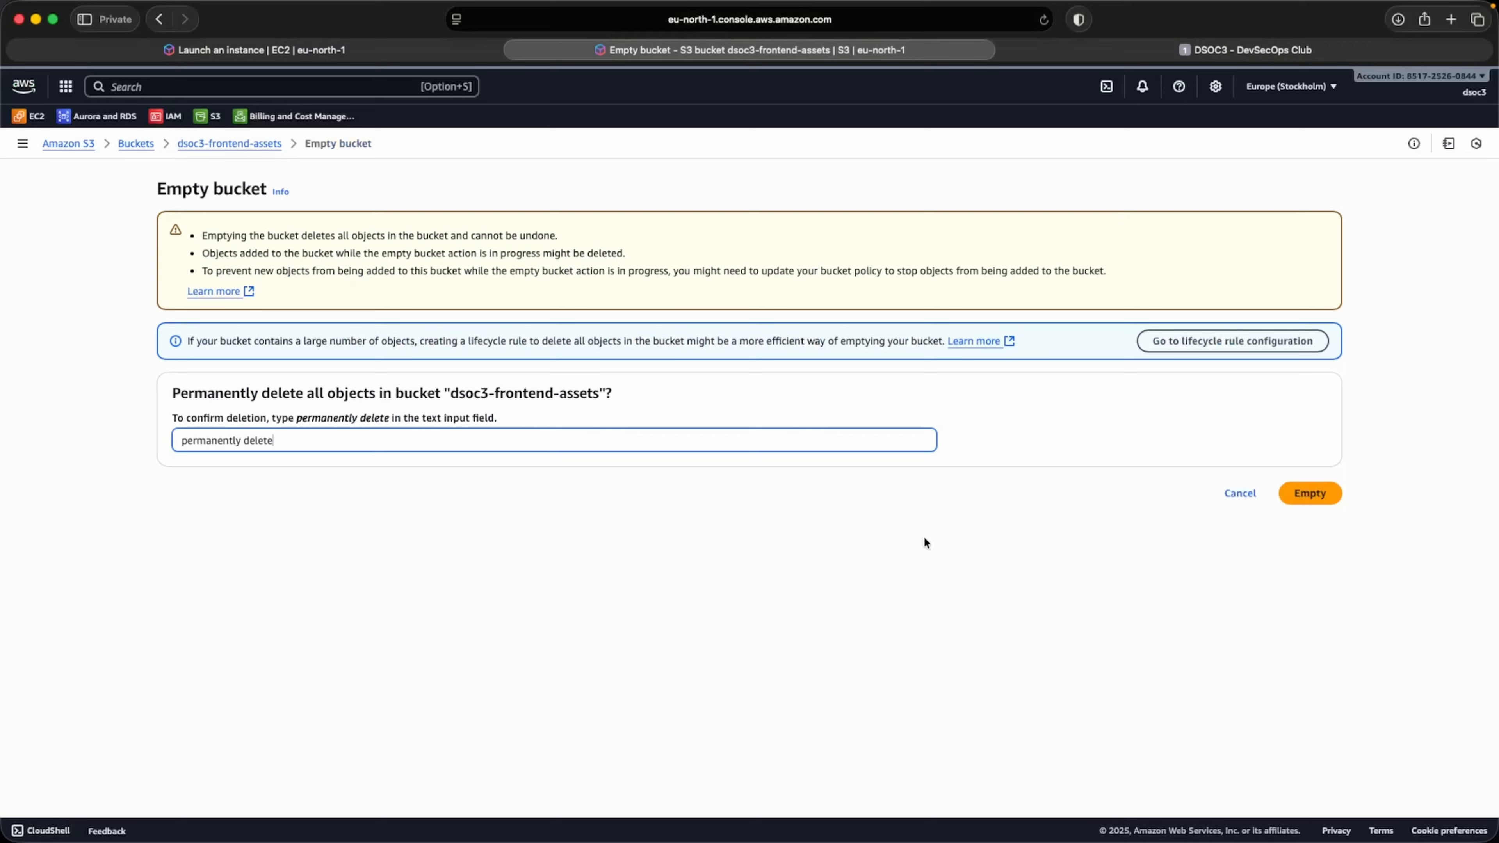
left_click(1307, 499)
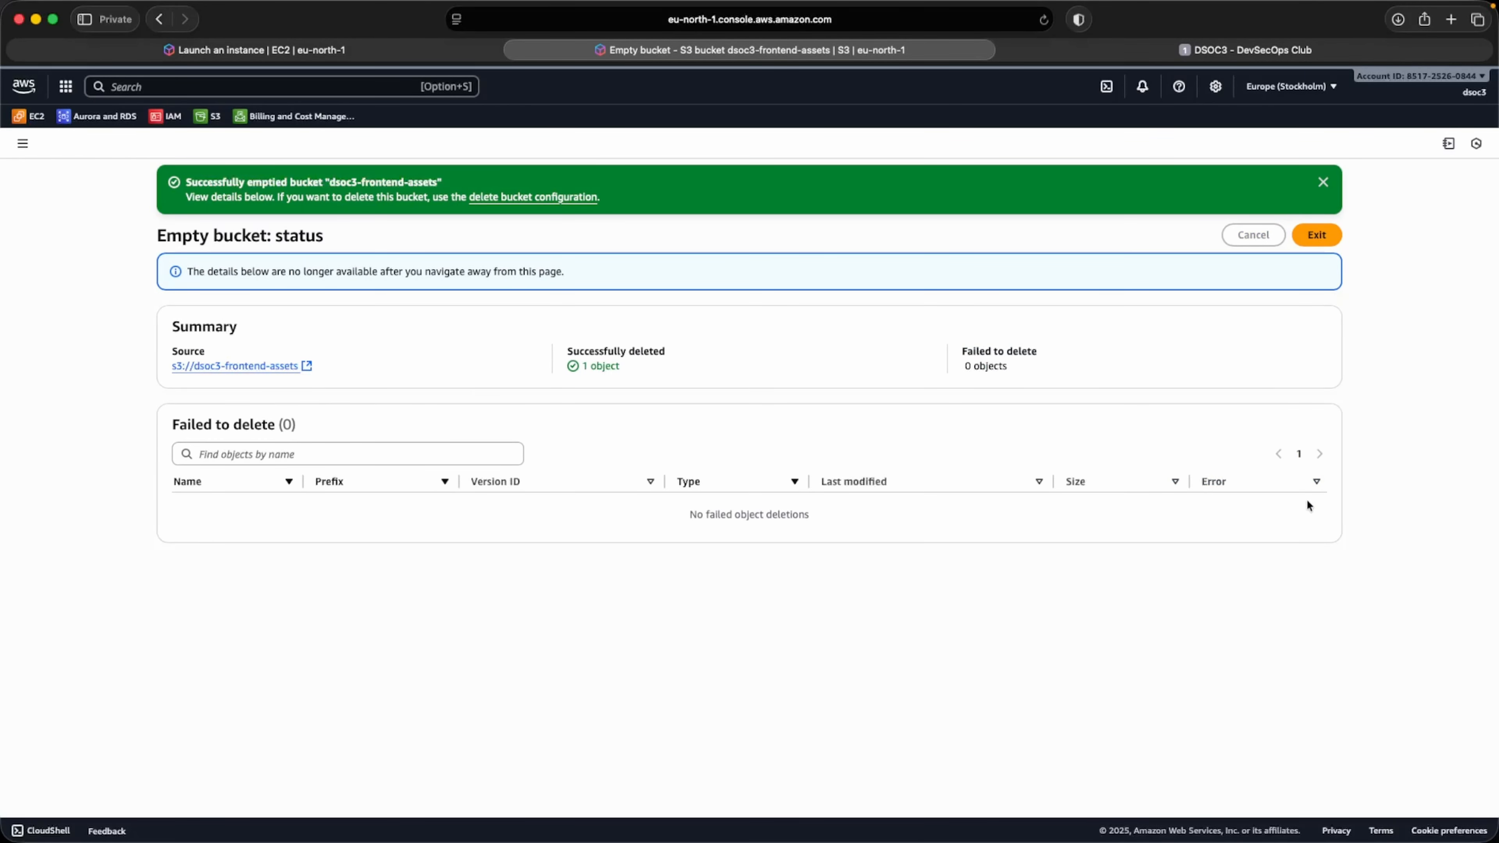
Confirm from the S3 buckets list that dsoc3-frontend-assets is now empty.
left_click(226, 361)
key("super+w")
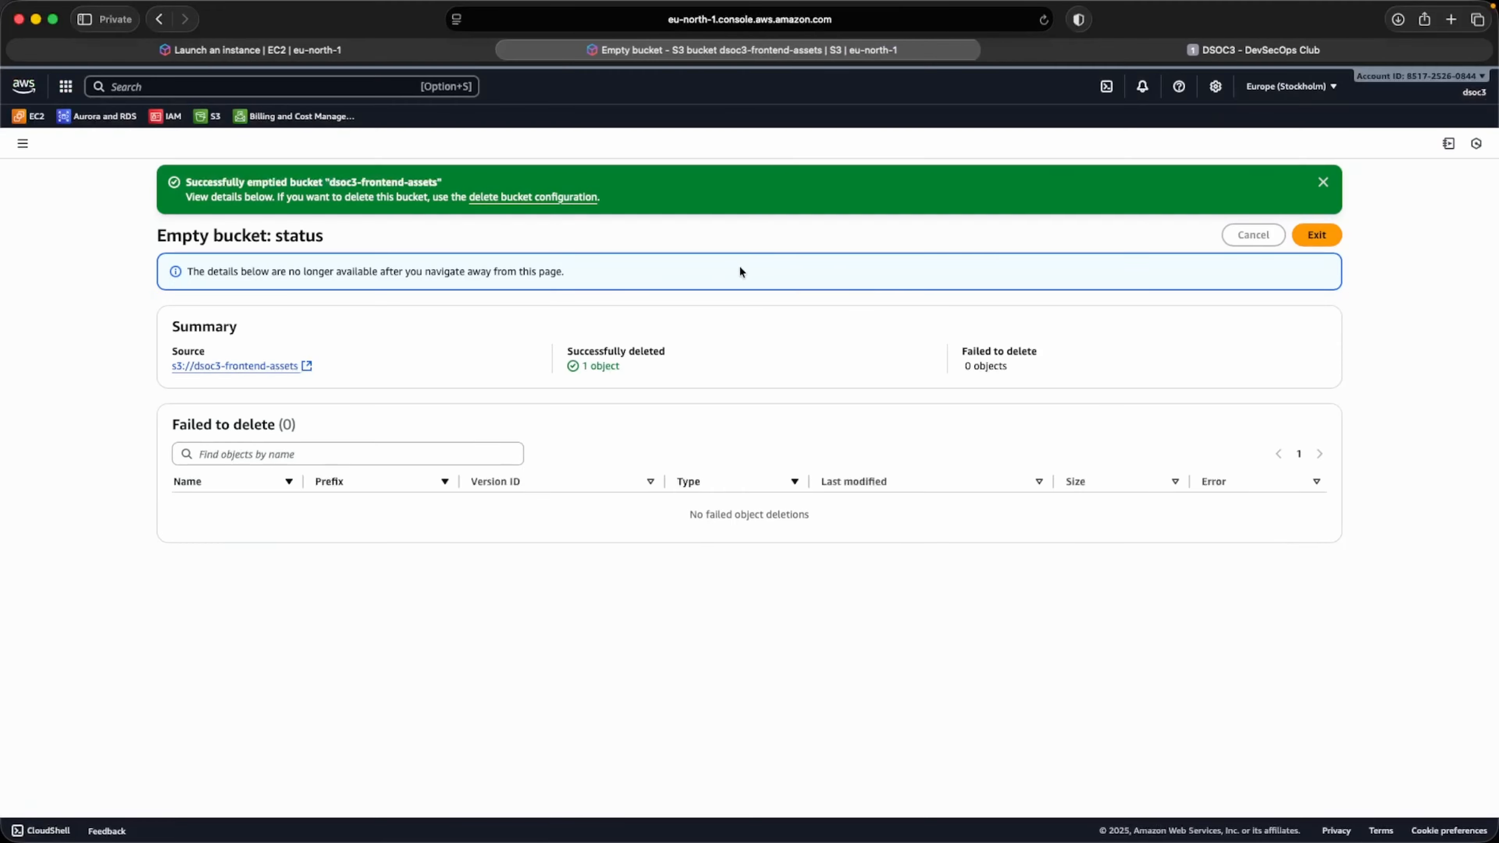
left_click(207, 115)
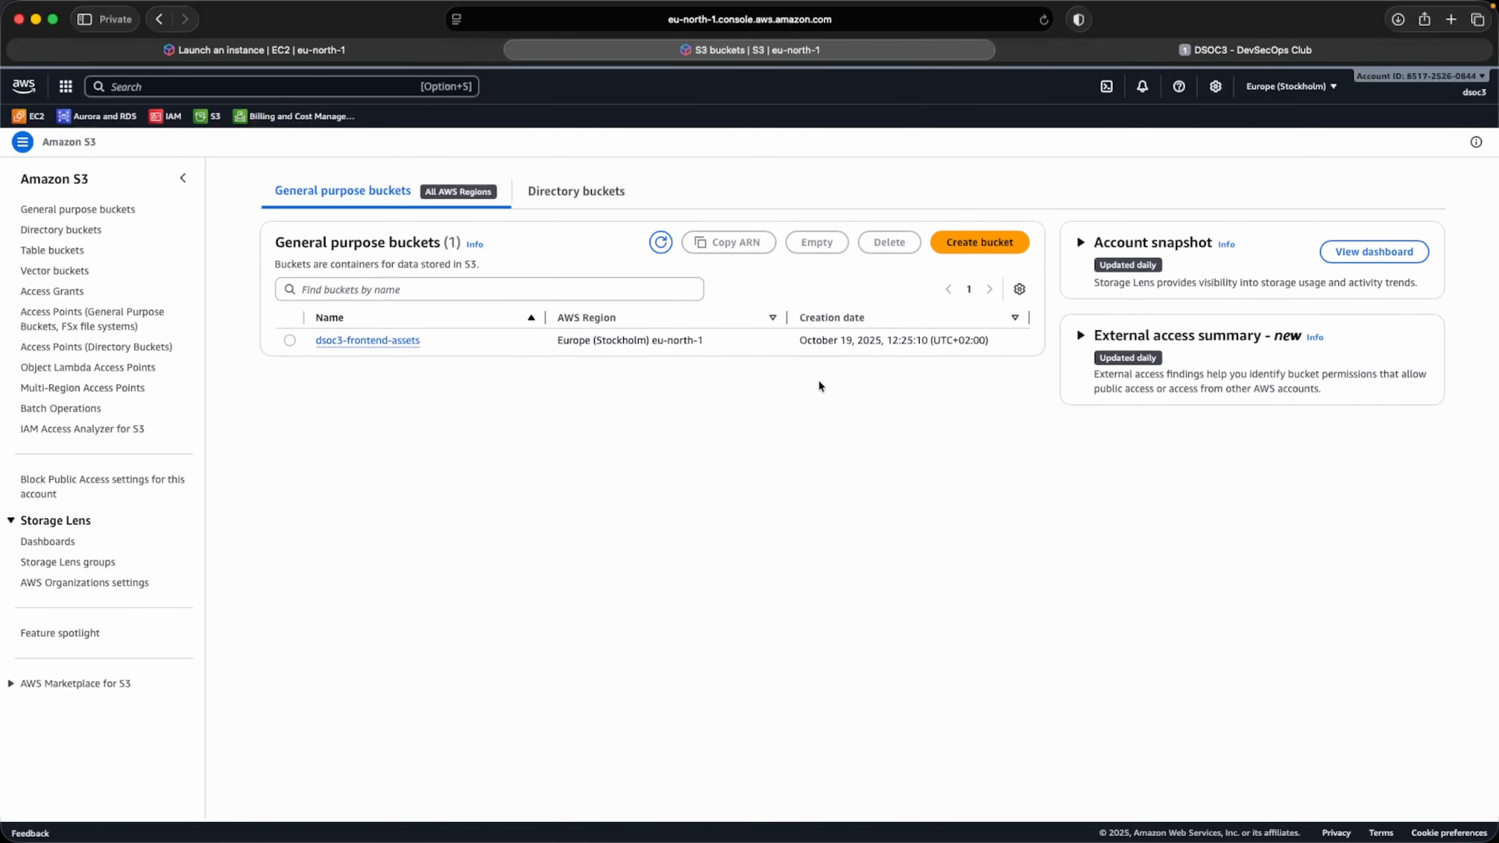
left_click(346, 346)
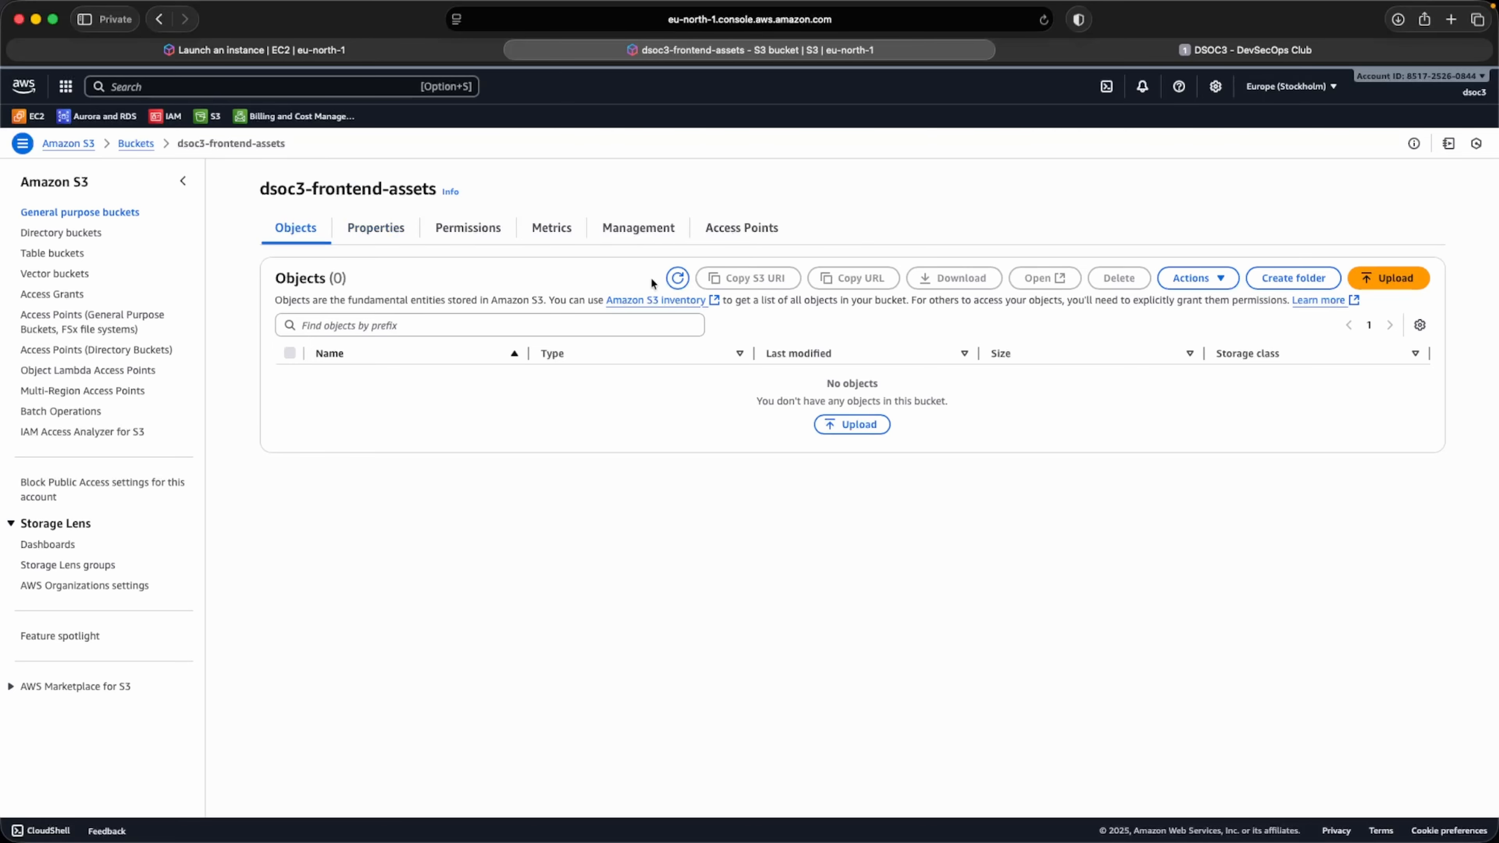
left_click(1195, 278)
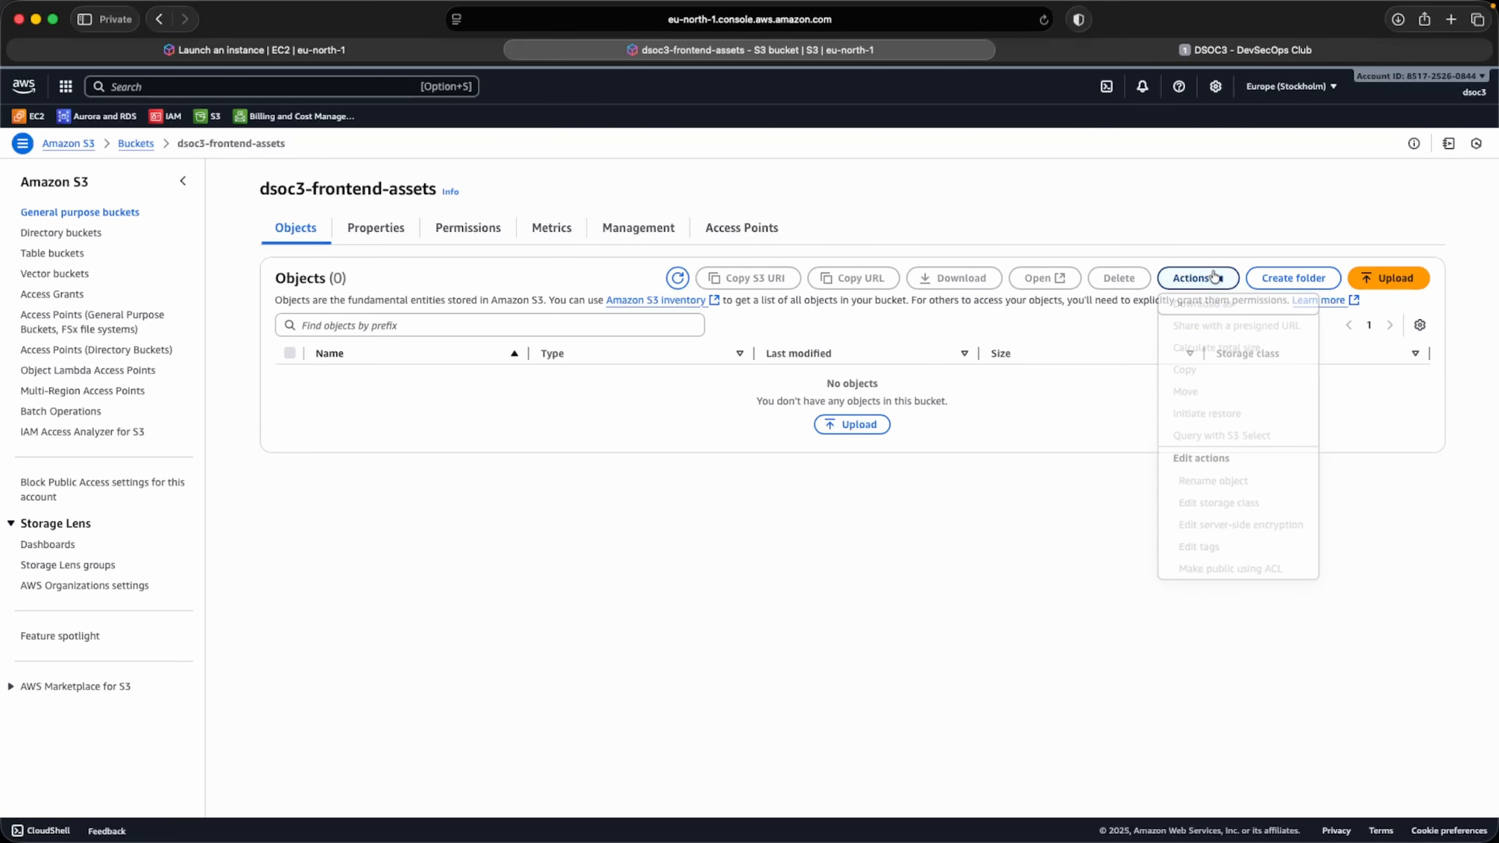
left_click(945, 486)
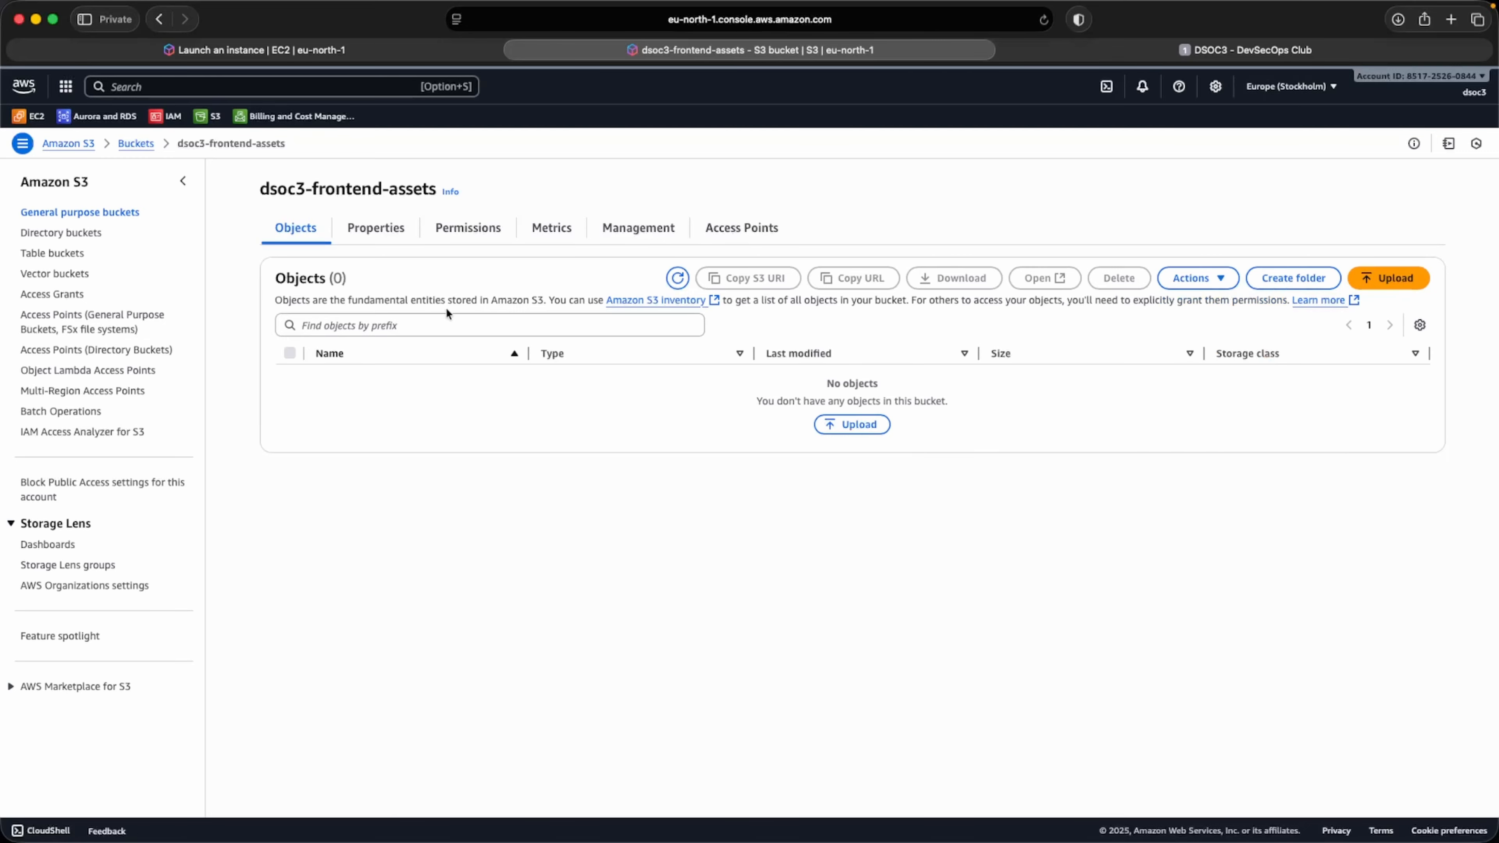
left_click(140, 143)
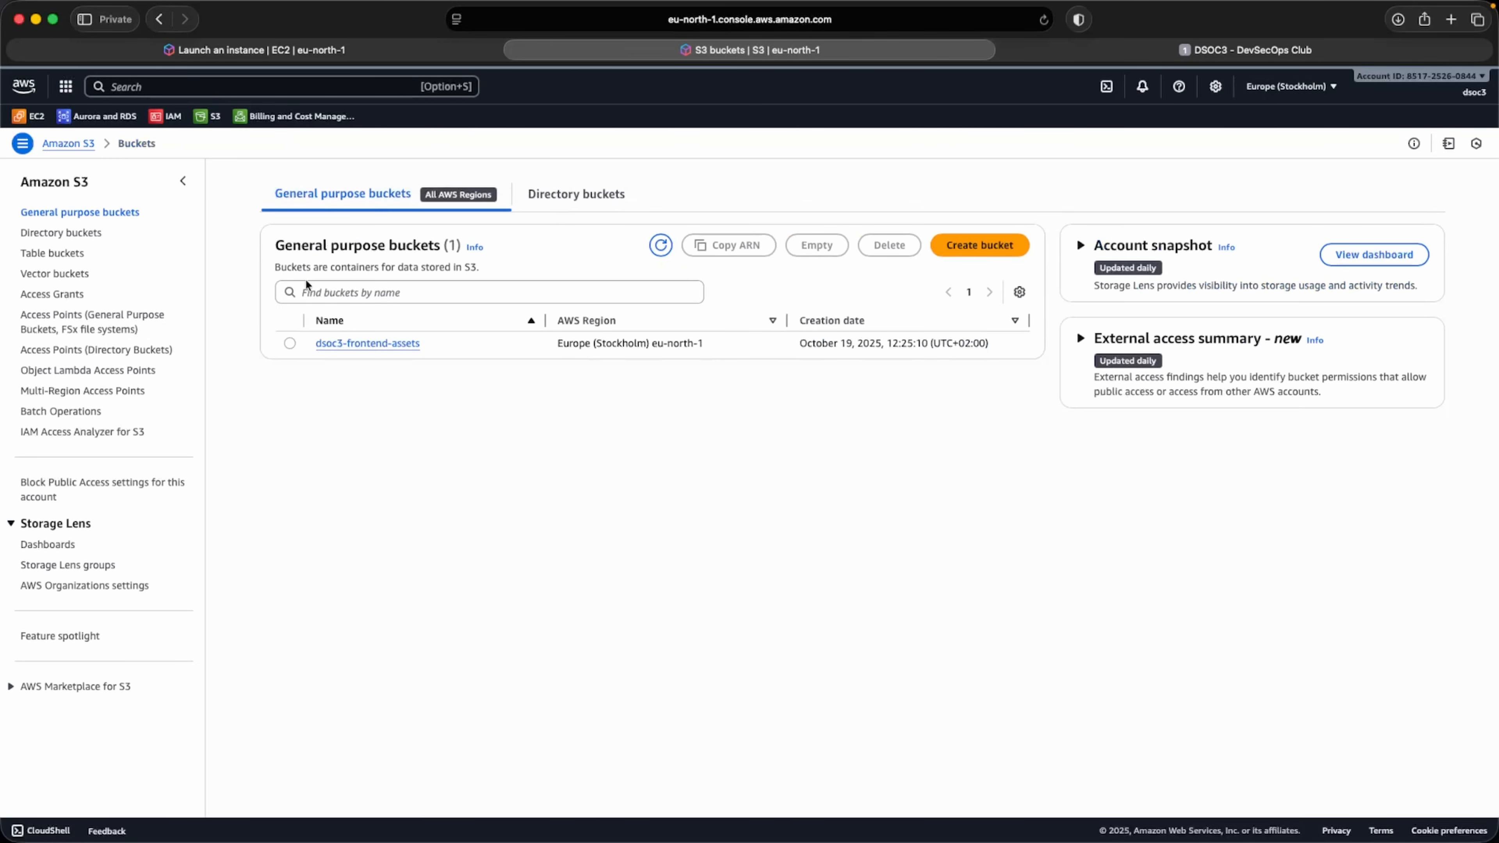
Delete the dsoc3-frontend-assets bucket, confirming with its bucket name.
left_click(289, 343)
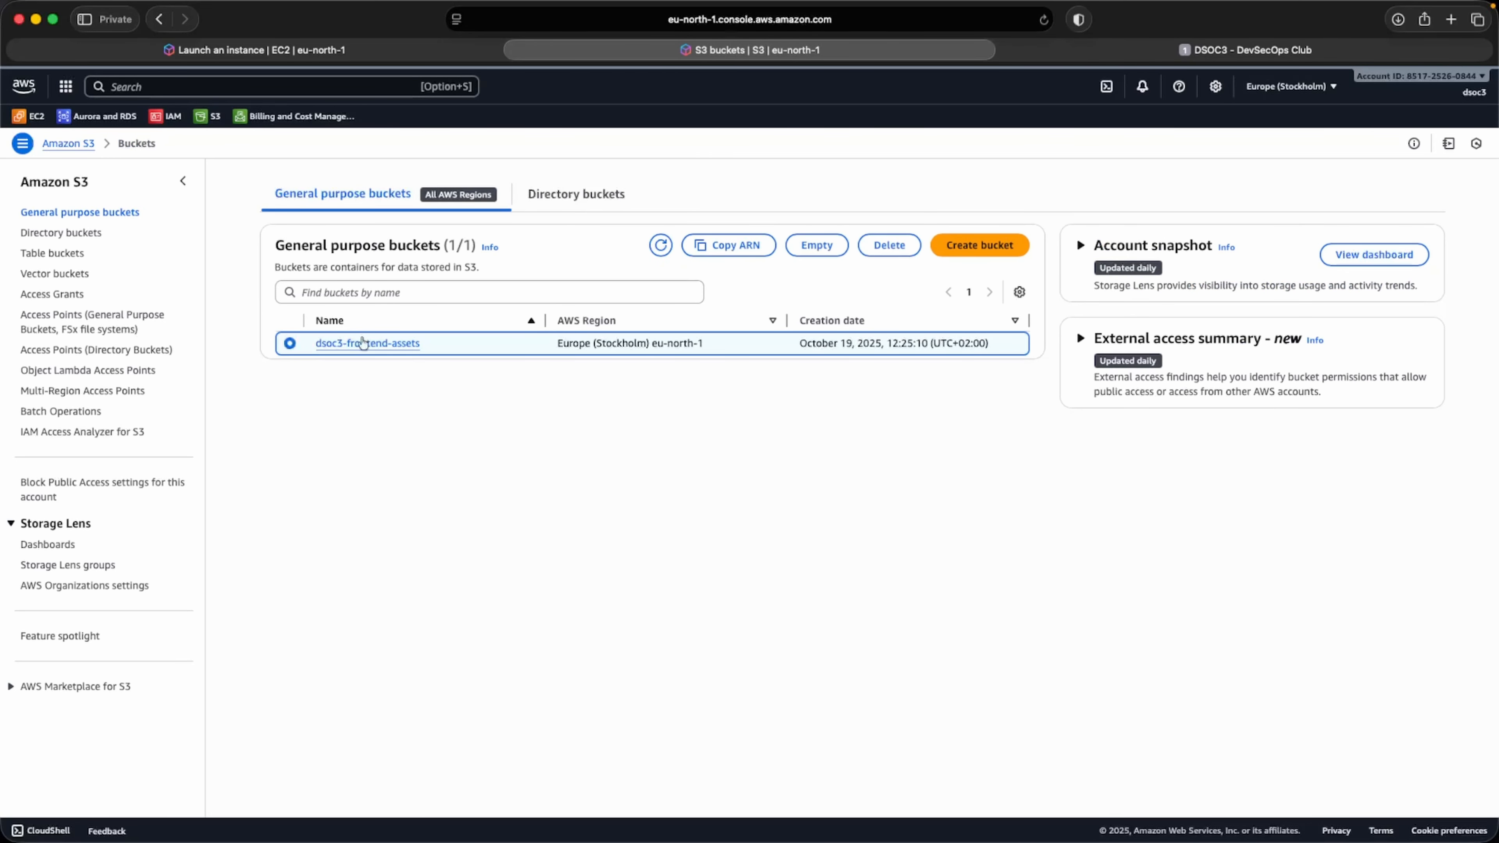
left_click(890, 246)
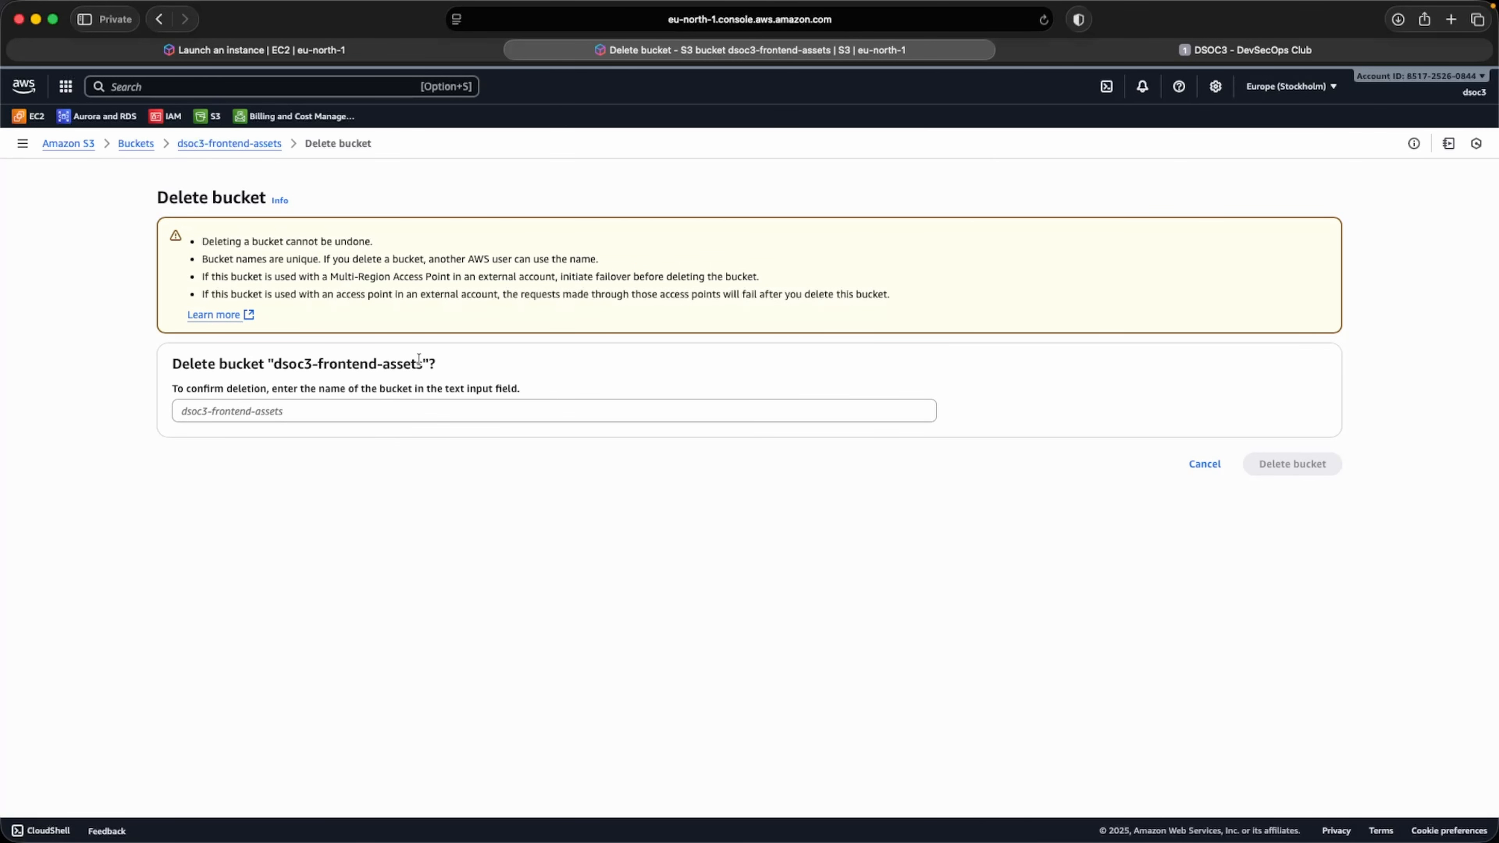
left_click_drag(416, 363, 271, 369)
key("super+c")
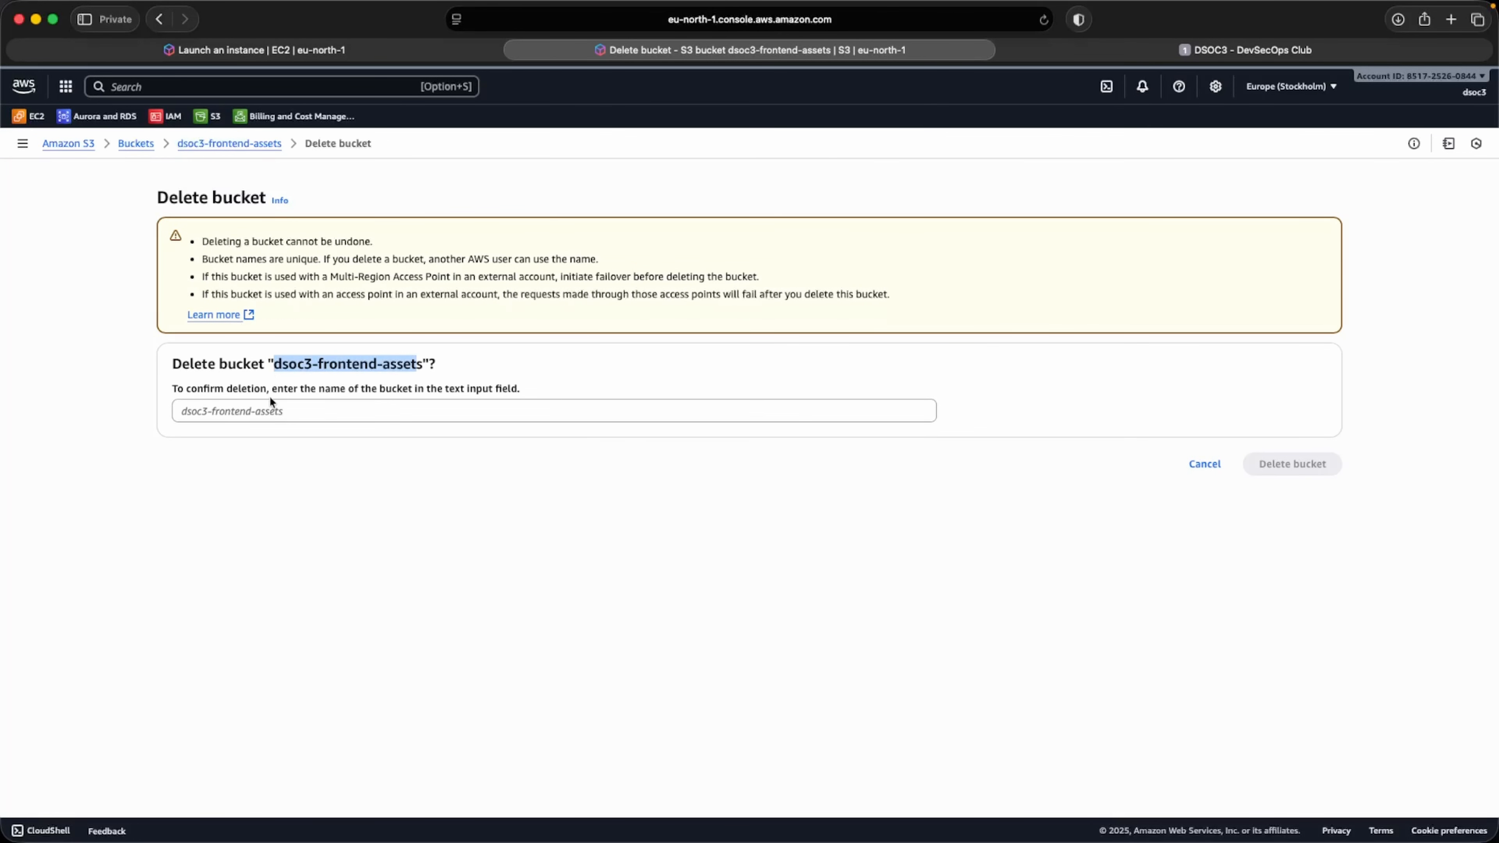
left_click(263, 413)
key("super+v")
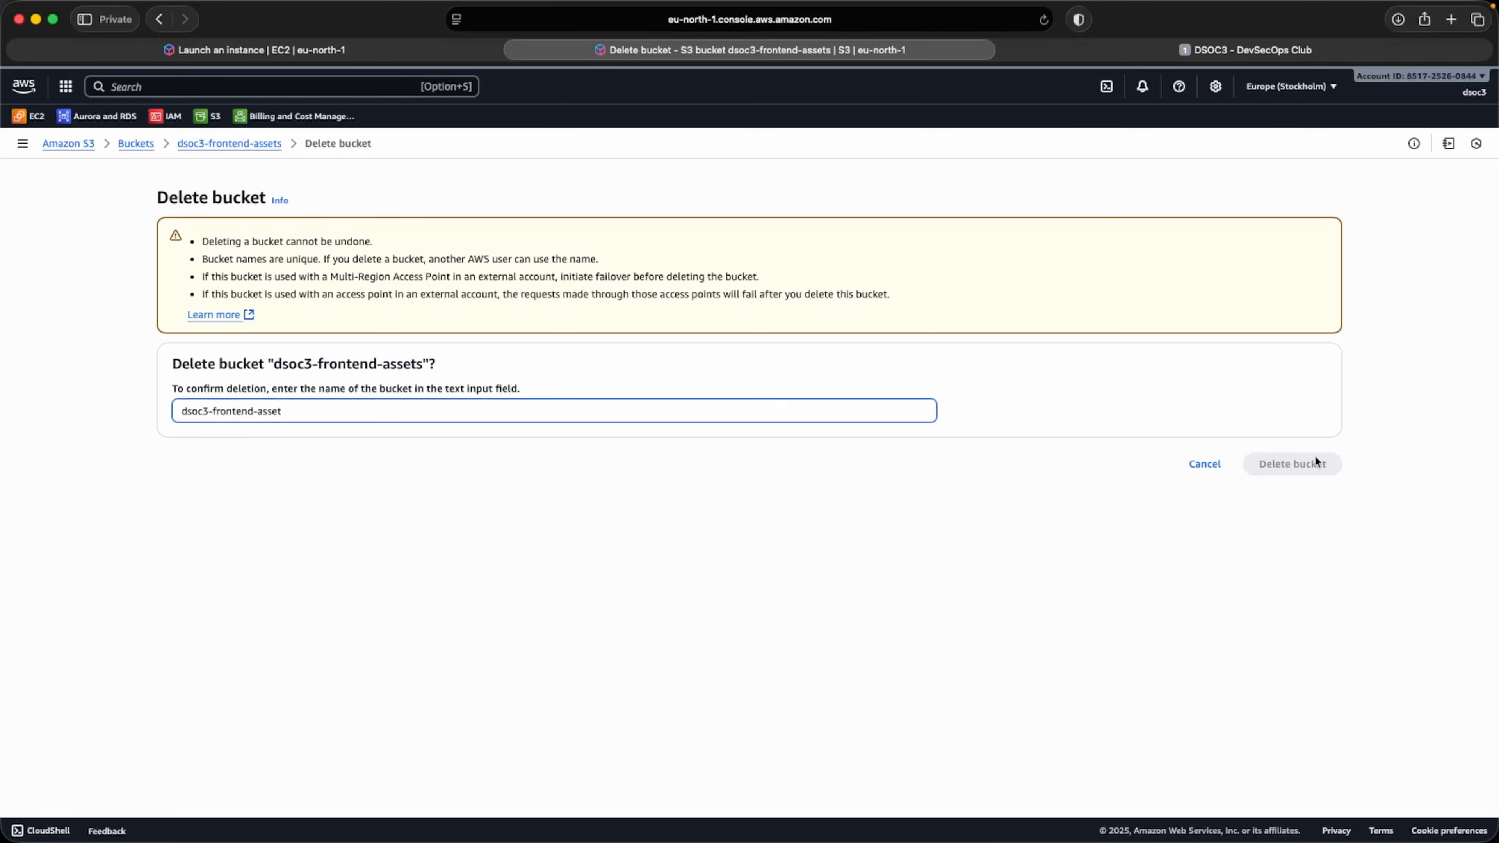
type("s")
left_click(1270, 461)
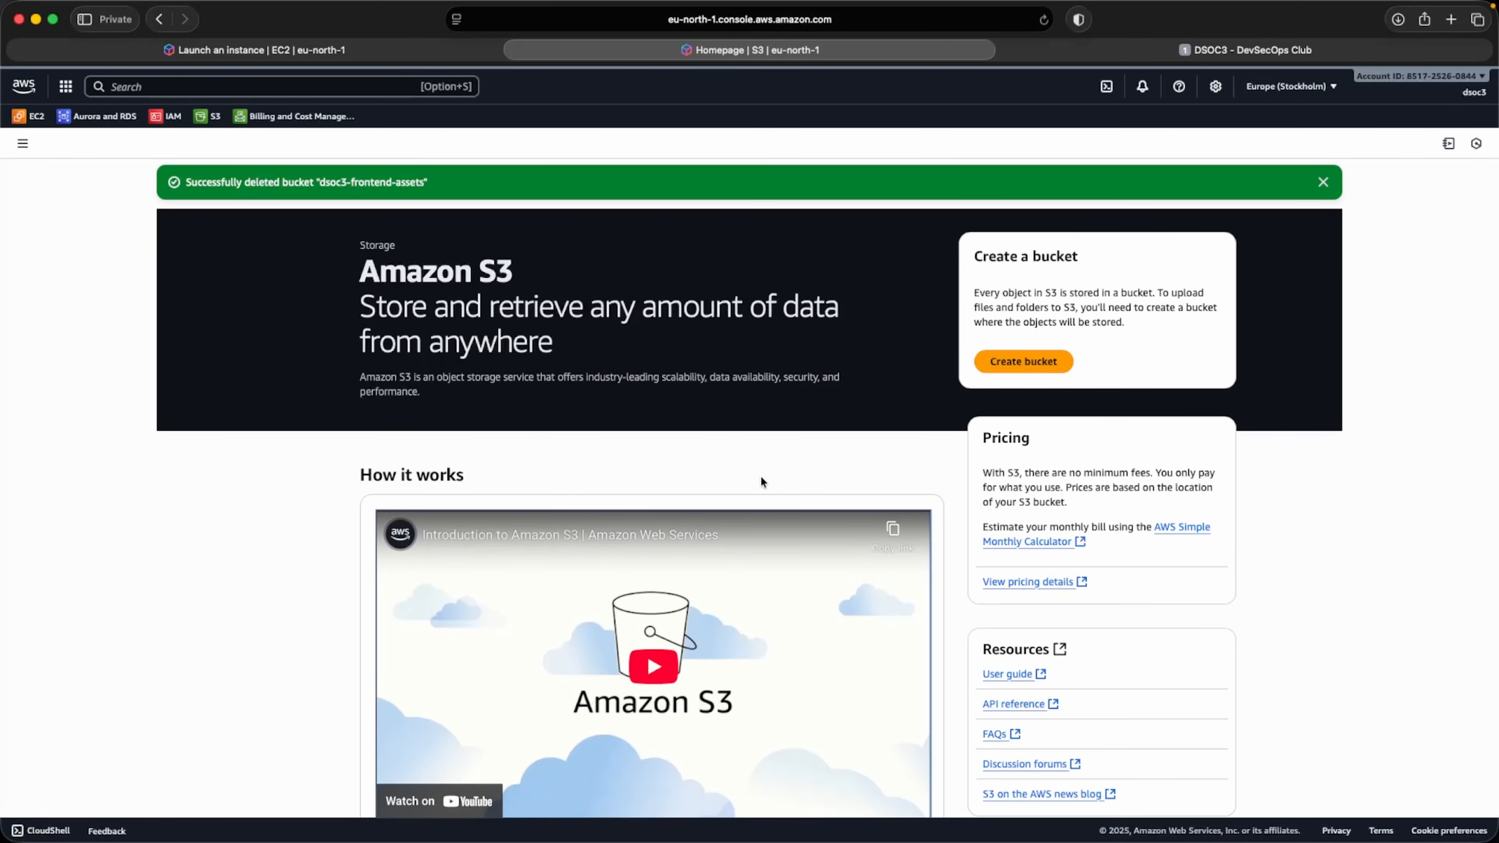
Reload the DSOC3 site to check it, then bring up the Aurora and RDS dashboard.
key("ctrl+Tab")
key("super+r")
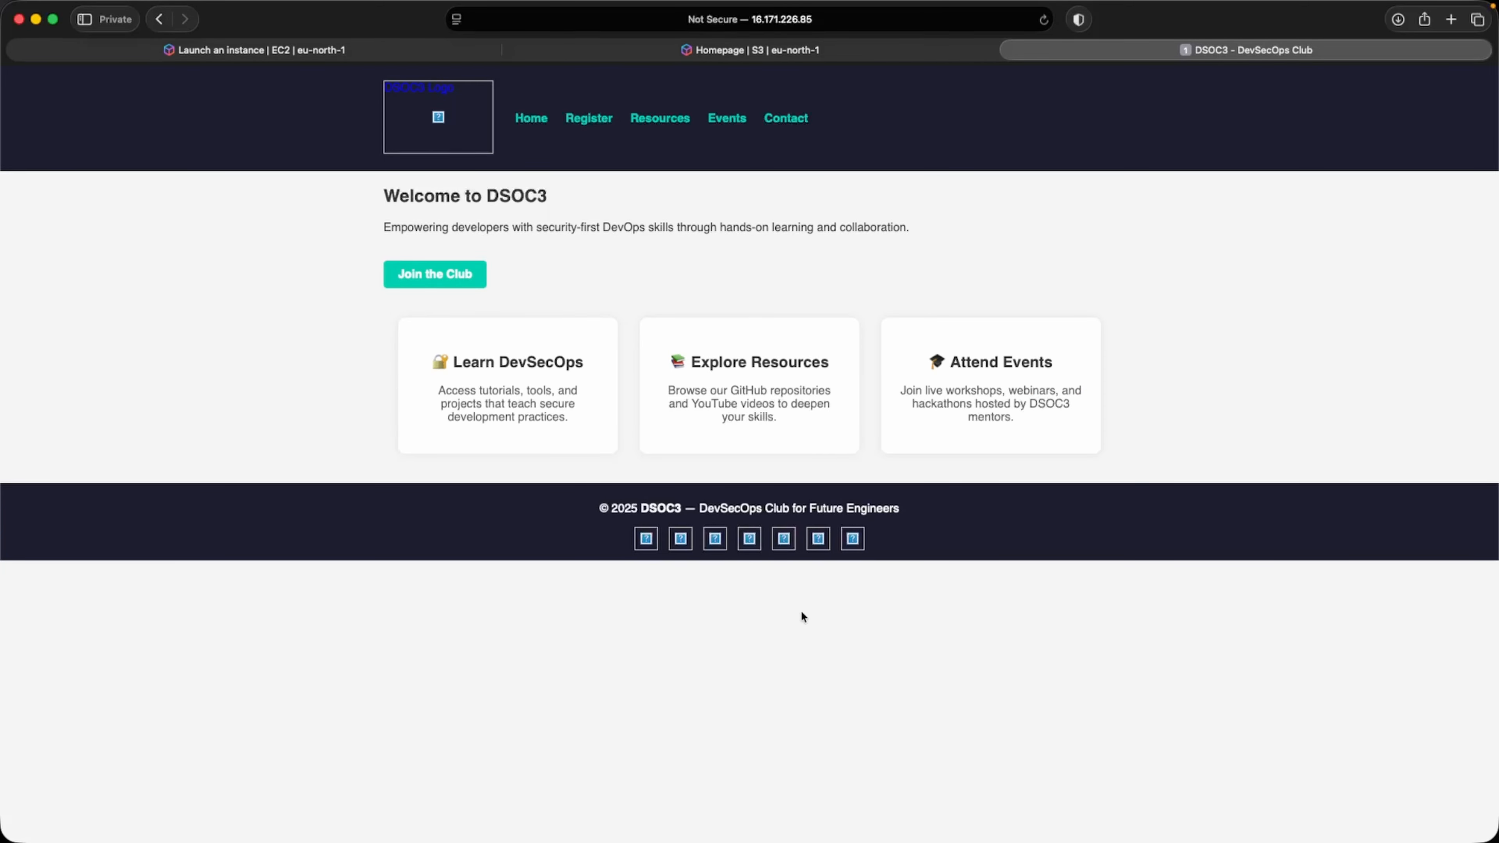
key("ctrl+shift+Tab")
key("ctrl+shift+Tab")
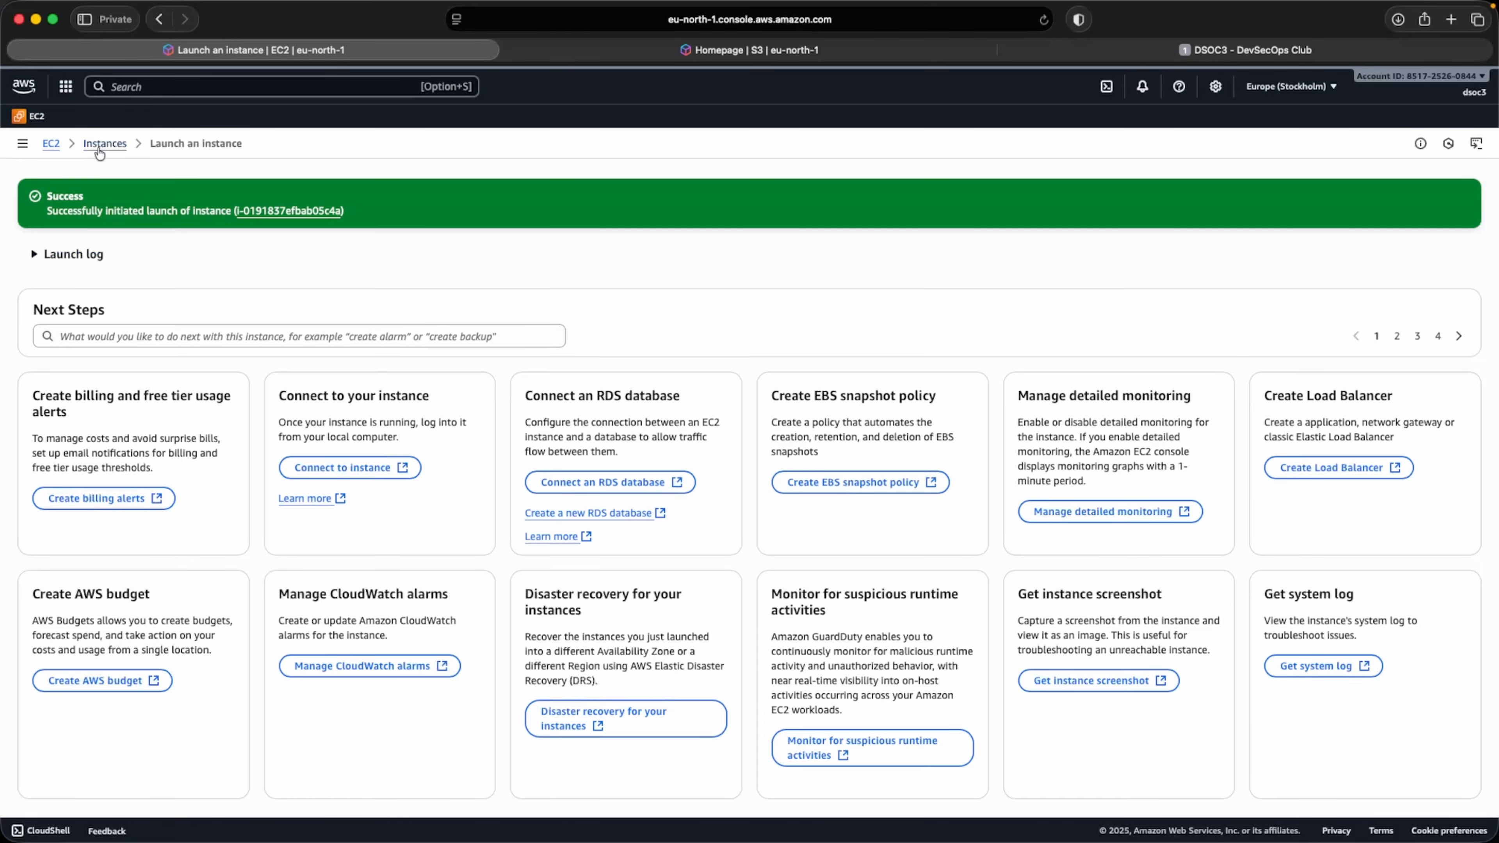
key("ctrl+Tab")
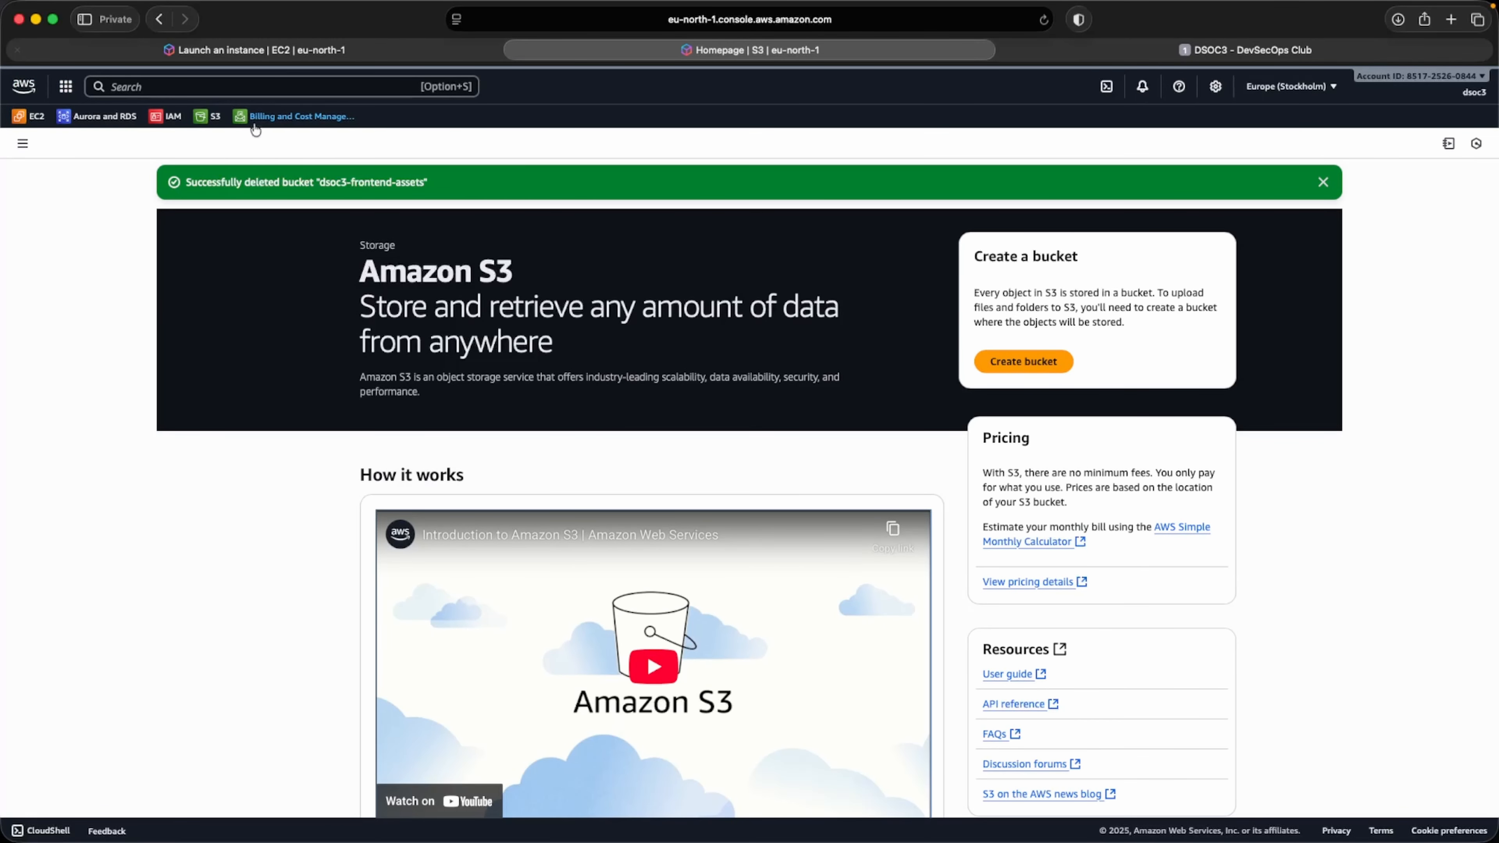
left_click(131, 116)
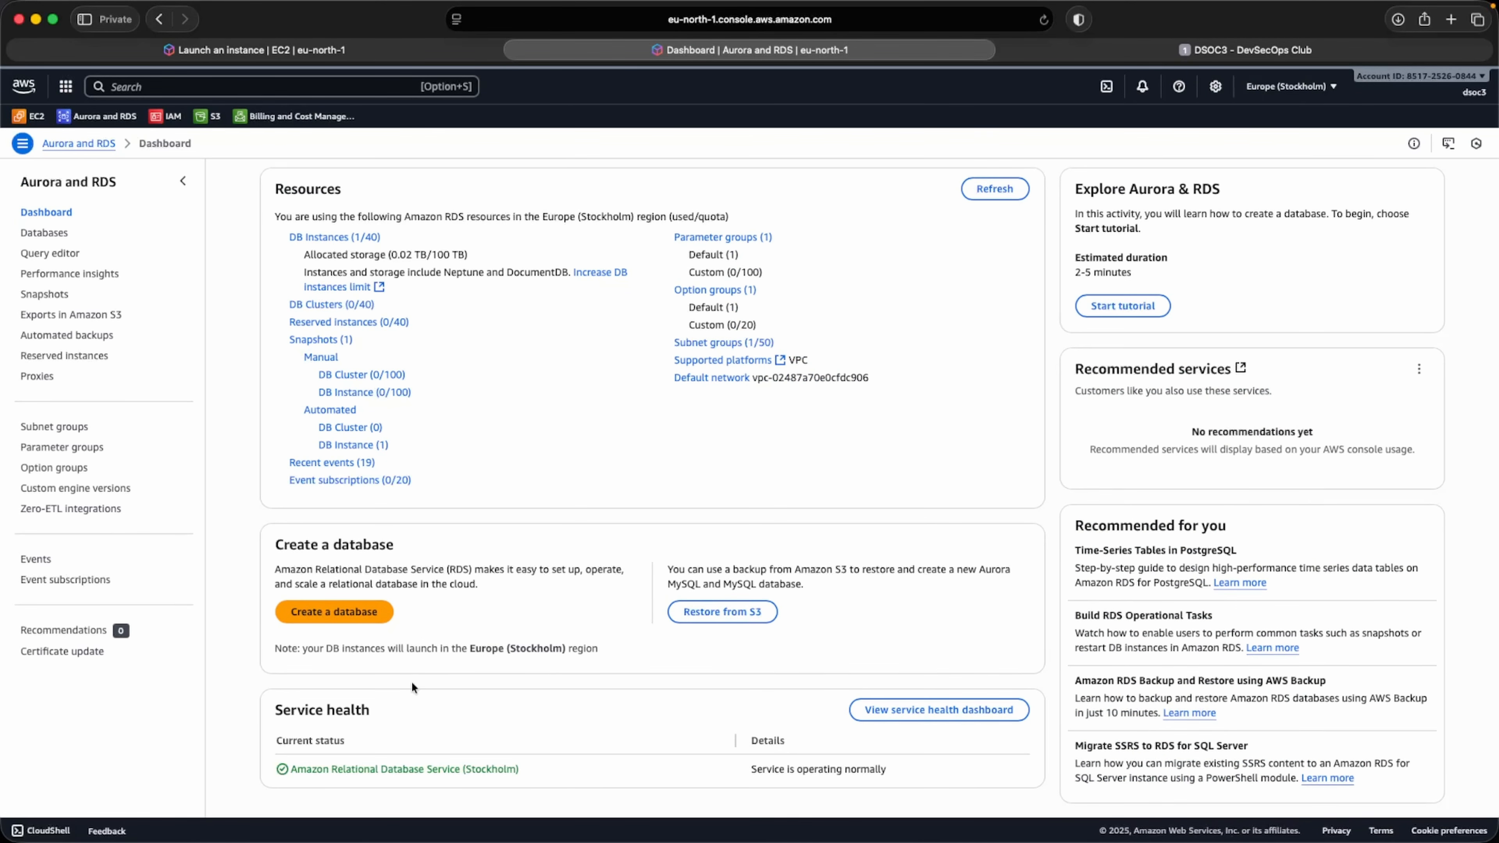
Start deleting database-dsoc3-web-server with no final snapshot and no retained automated backups.
left_click(339, 231)
left_click(238, 273)
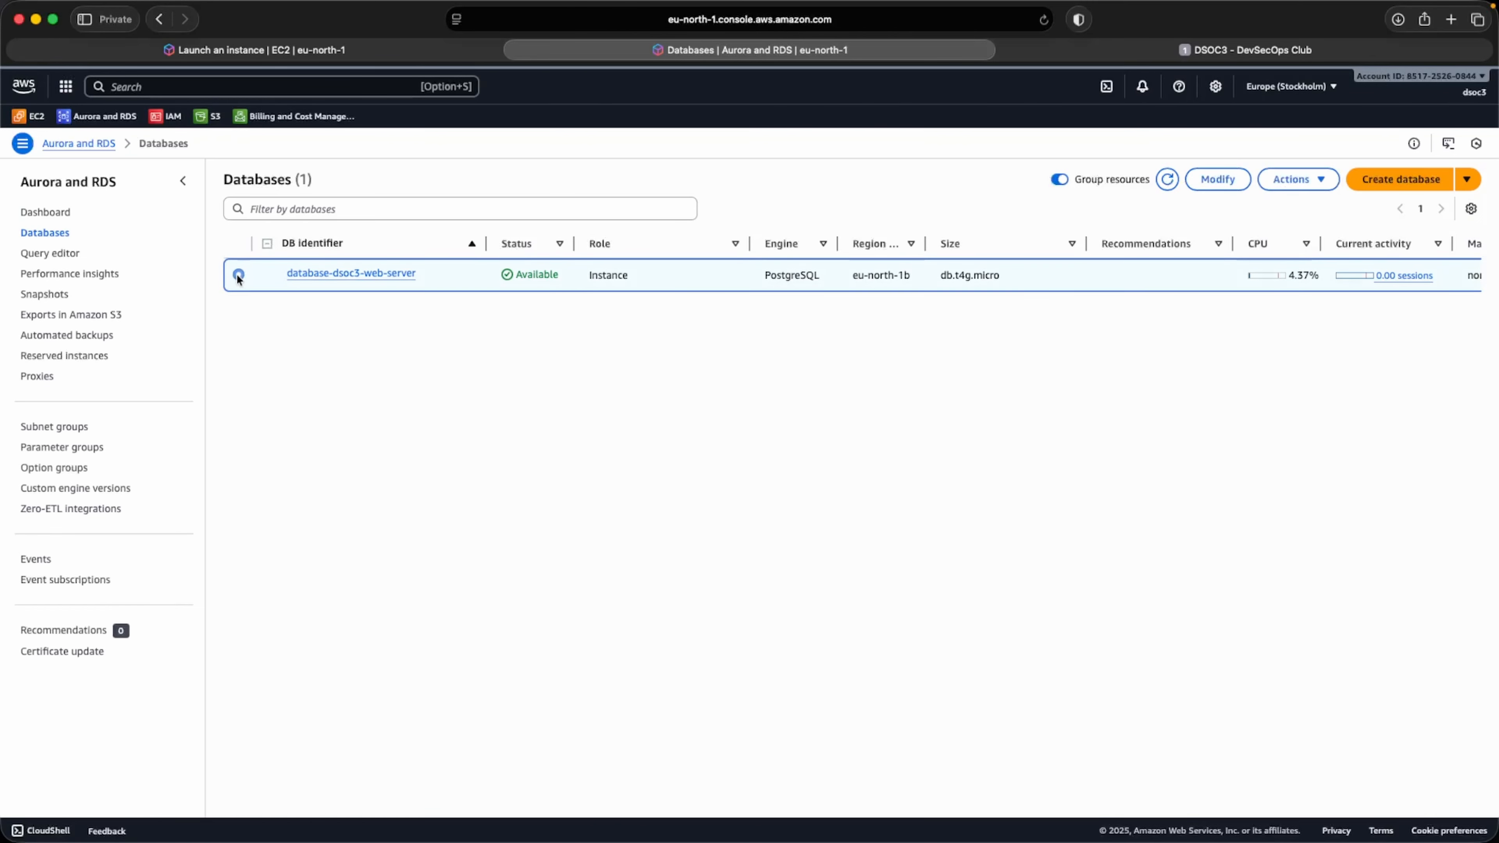
left_click(1319, 185)
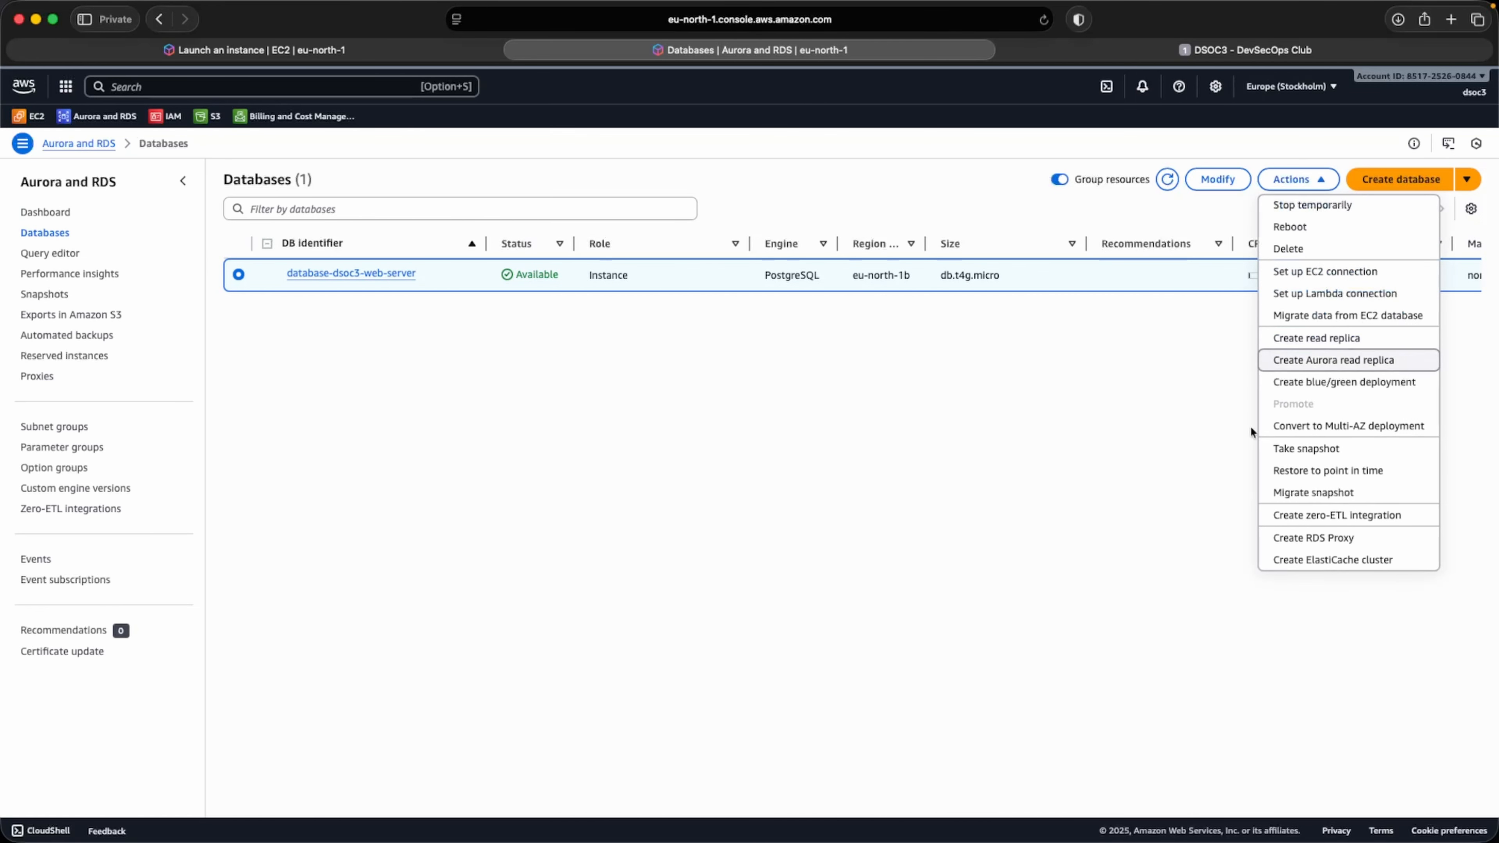
left_click(1325, 261)
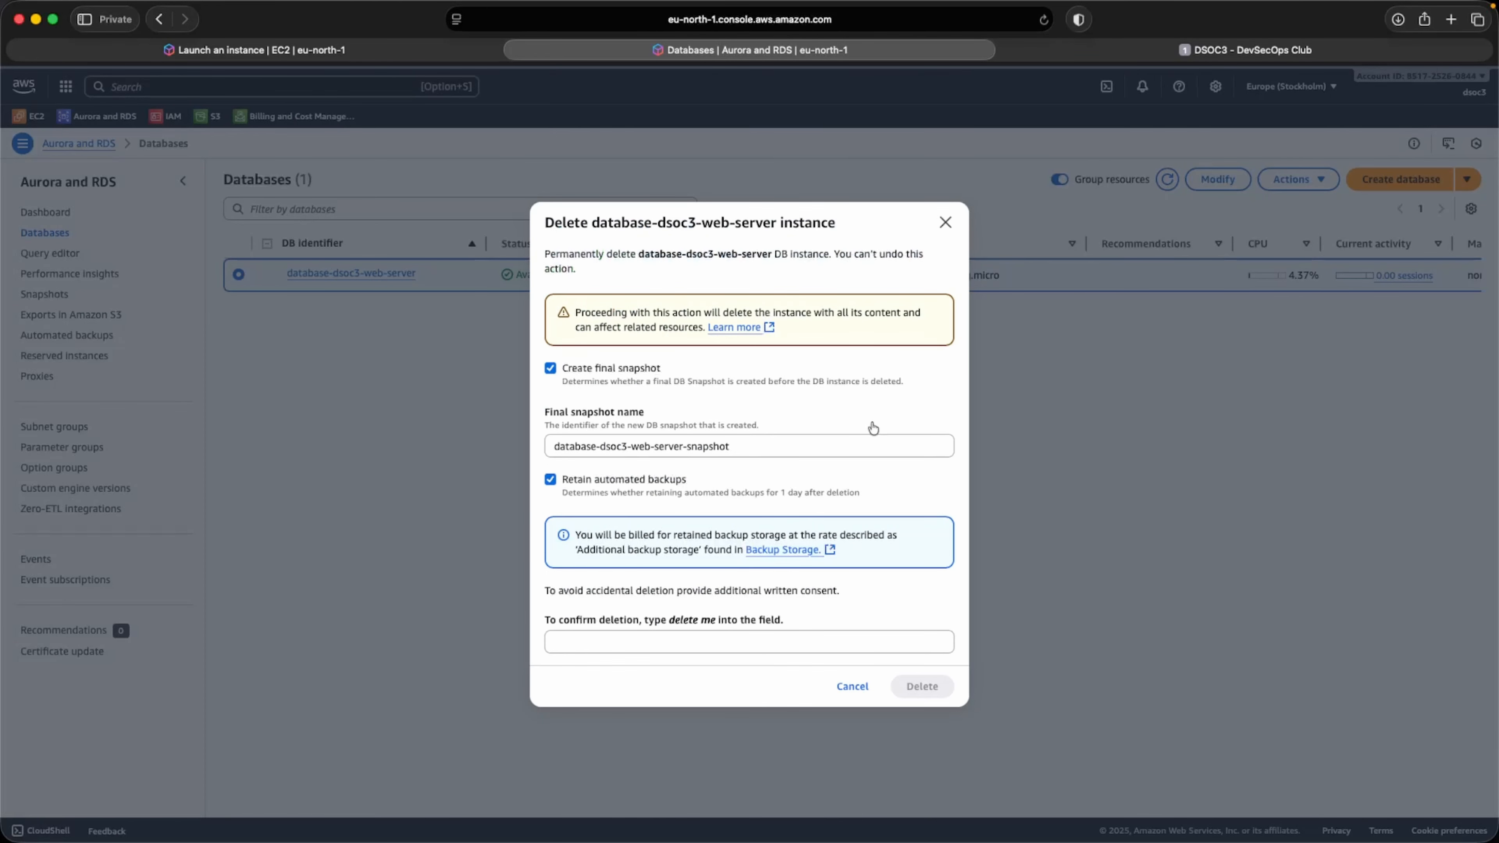
left_click(553, 370)
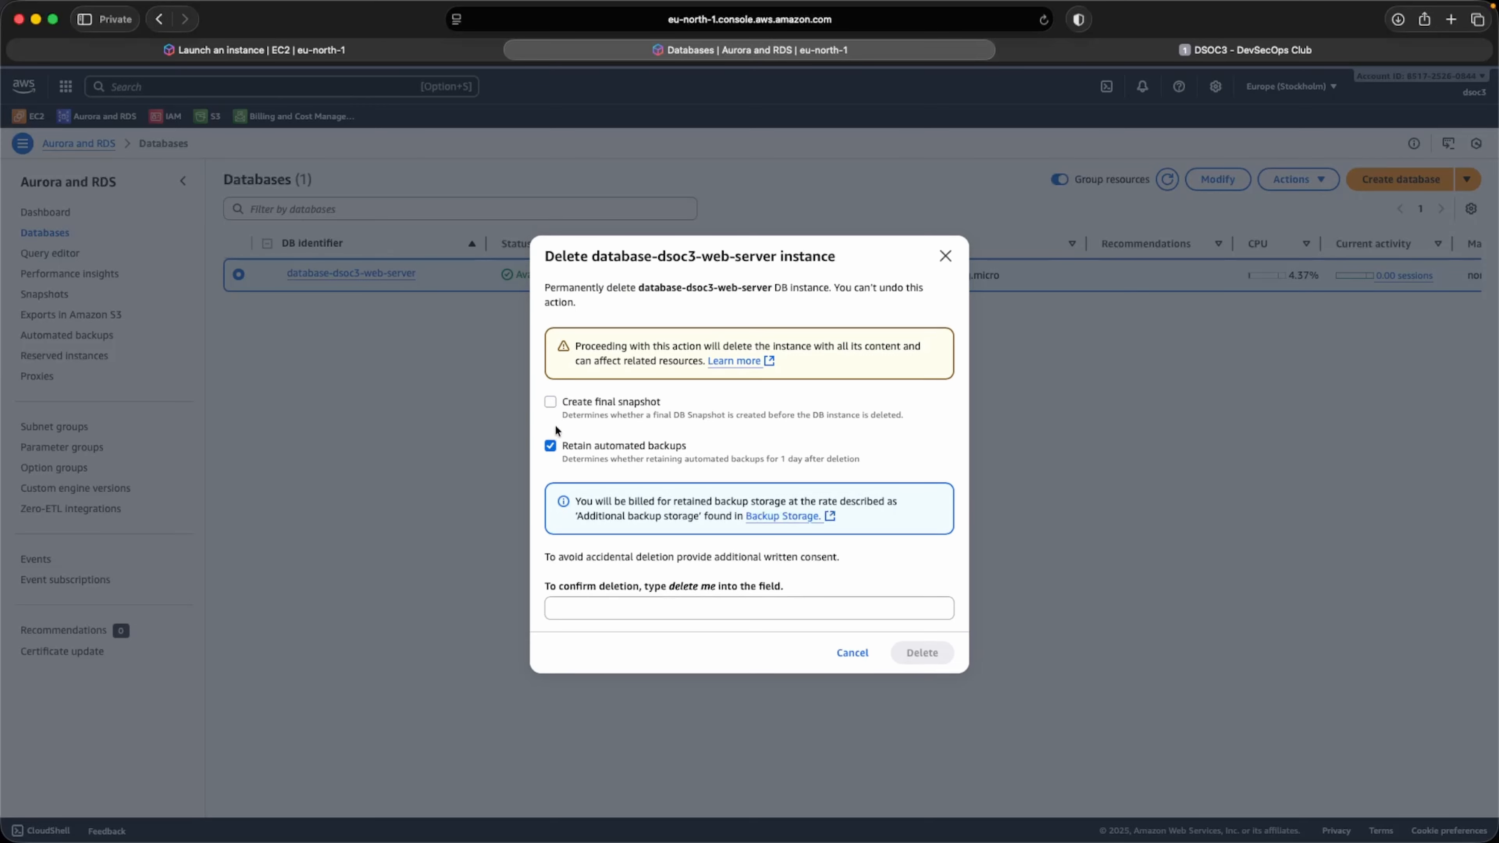
left_click(550, 445)
left_click(550, 447)
left_click(550, 447)
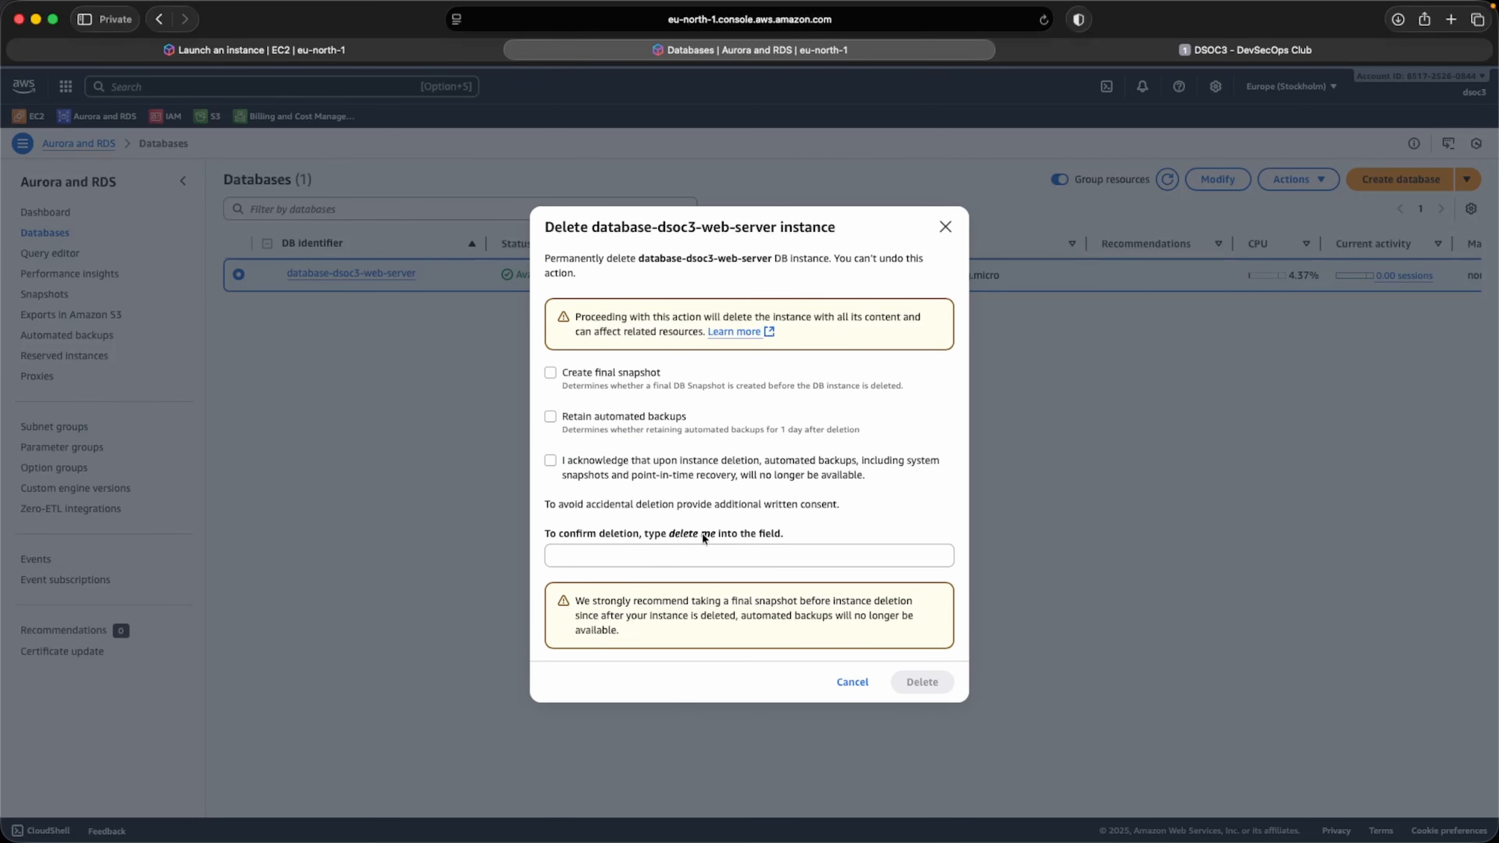
Enter 'delete me', acknowledge the backup loss, and confirm deleting the database.
left_click_drag(717, 533, 666, 535)
left_click(634, 561)
key("super+v")
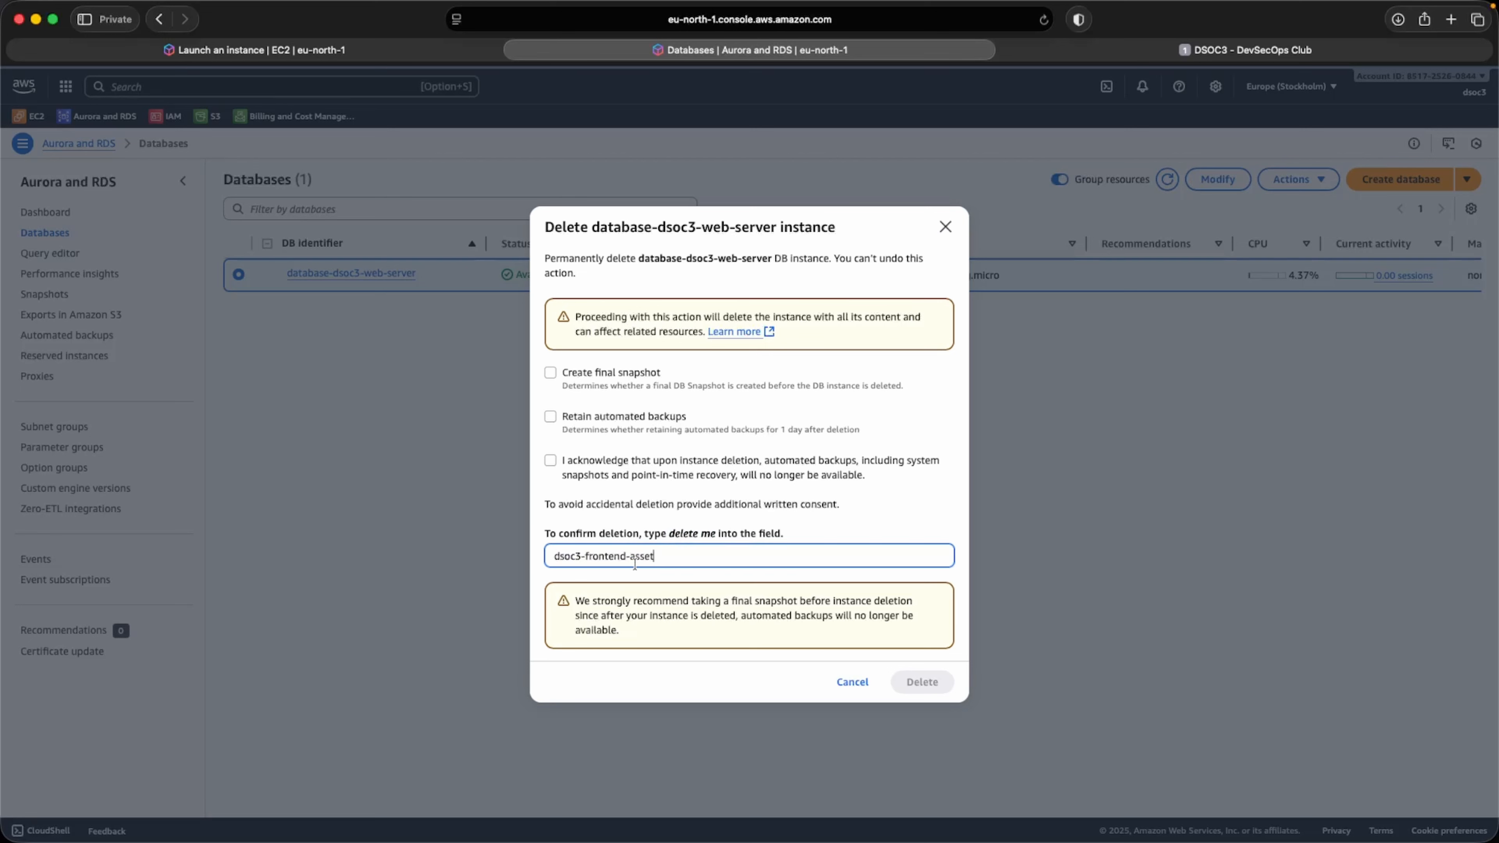
key("super+a")
key("BackSpace")
mouse_move(667, 534)
left_mouse_down()
mouse_move(713, 537)
mouse_move(663, 534)
left_mouse_up()
key("super+c")
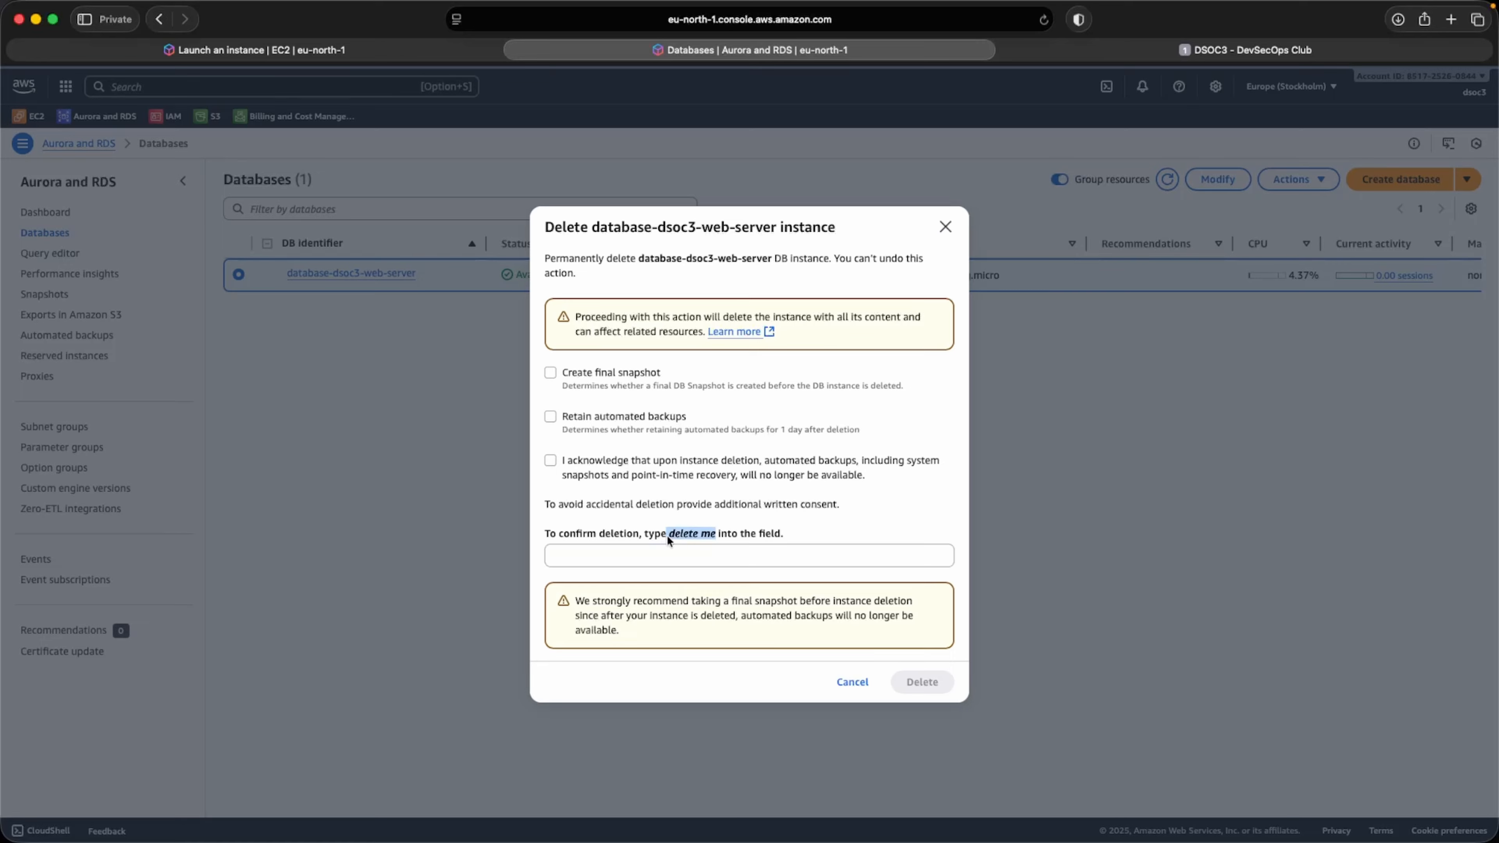
left_click(661, 546)
key("super+v")
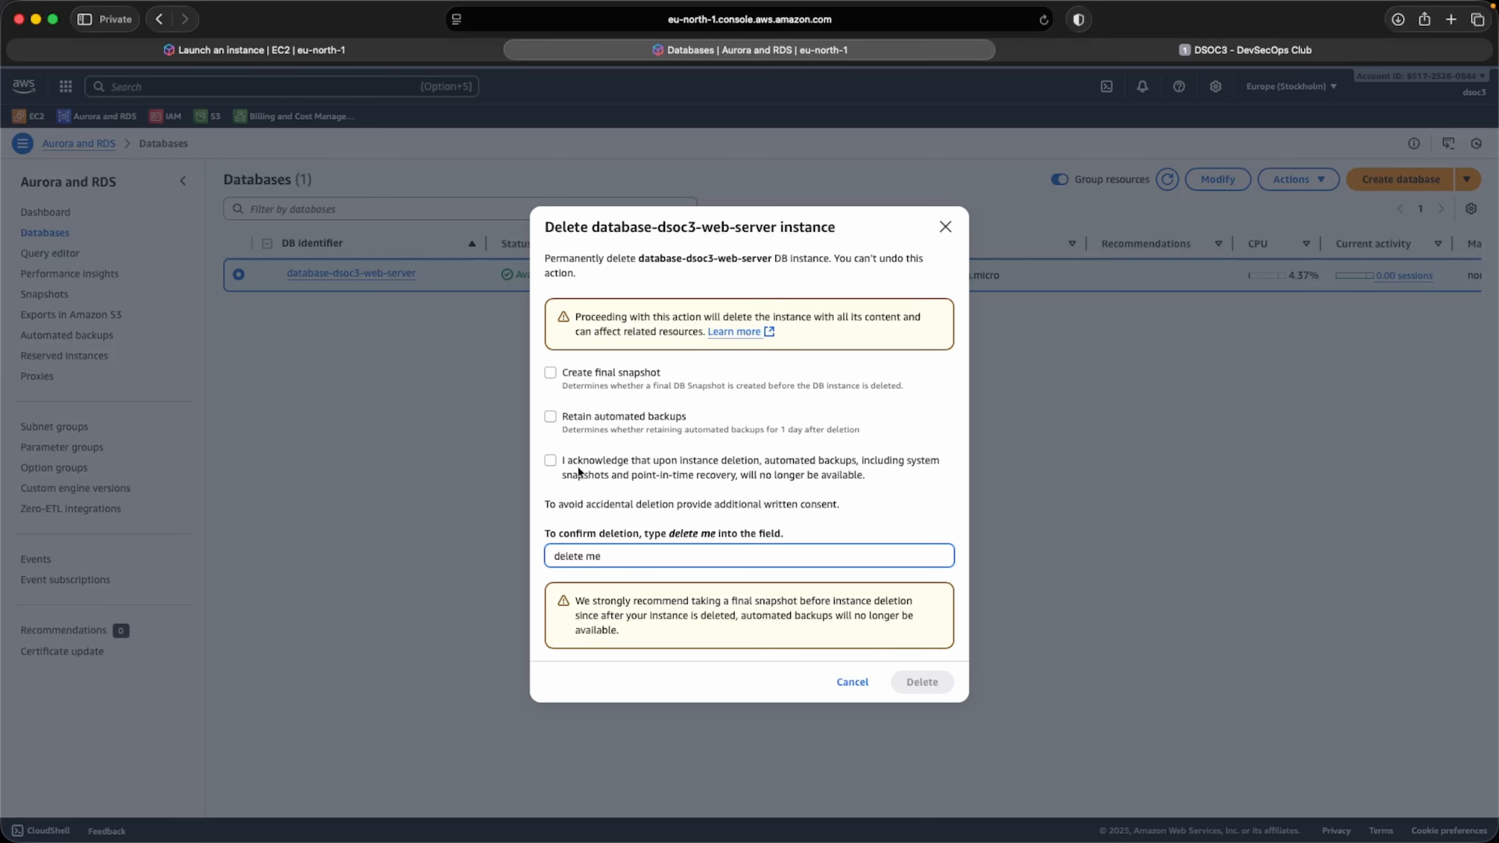
left_click(552, 464)
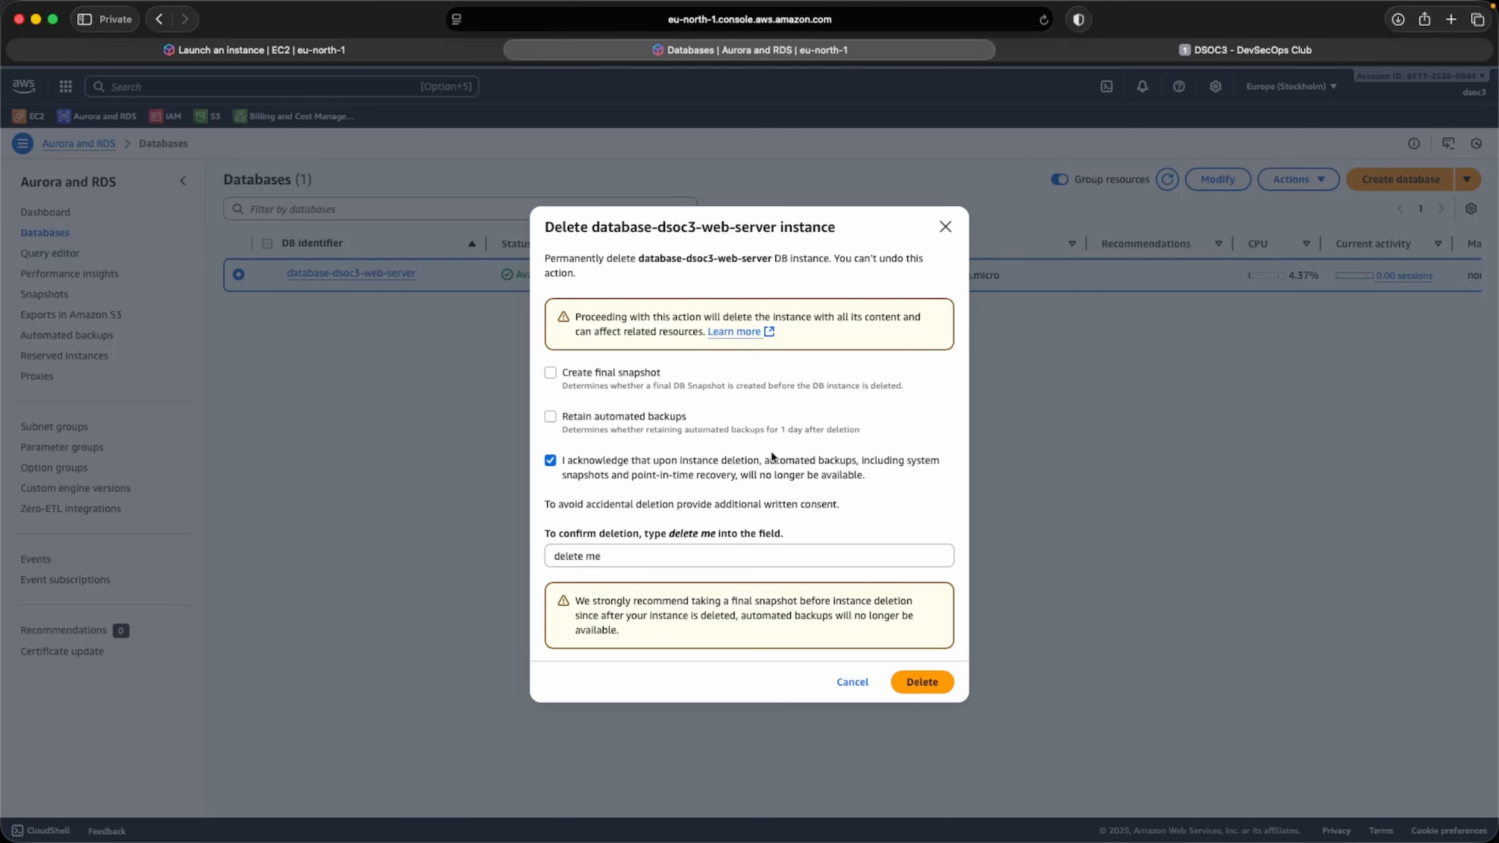
scroll(772, 455, "up", 5)
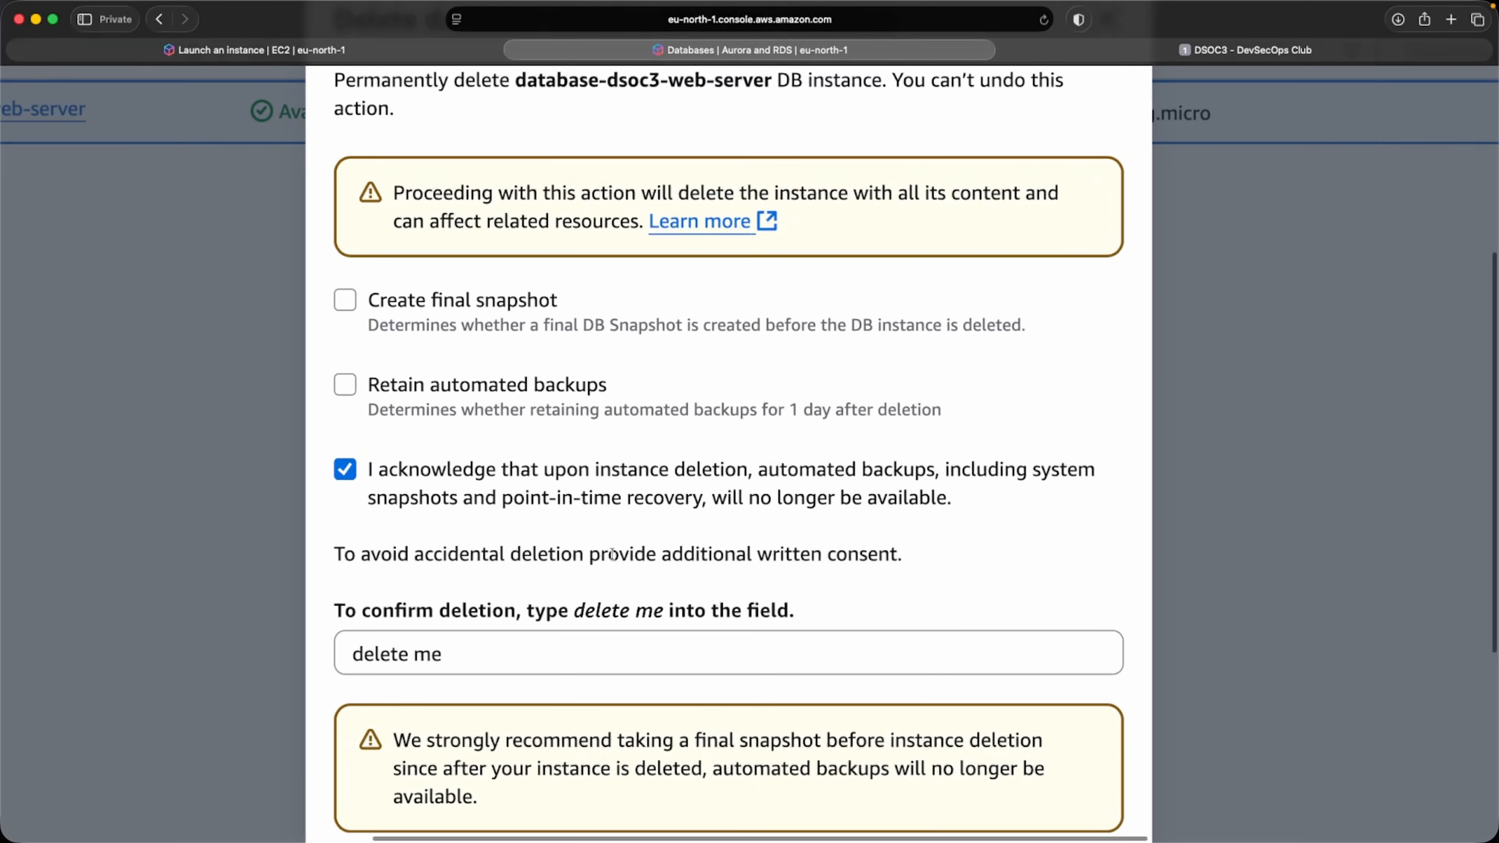
scroll(756, 531, "down", 3)
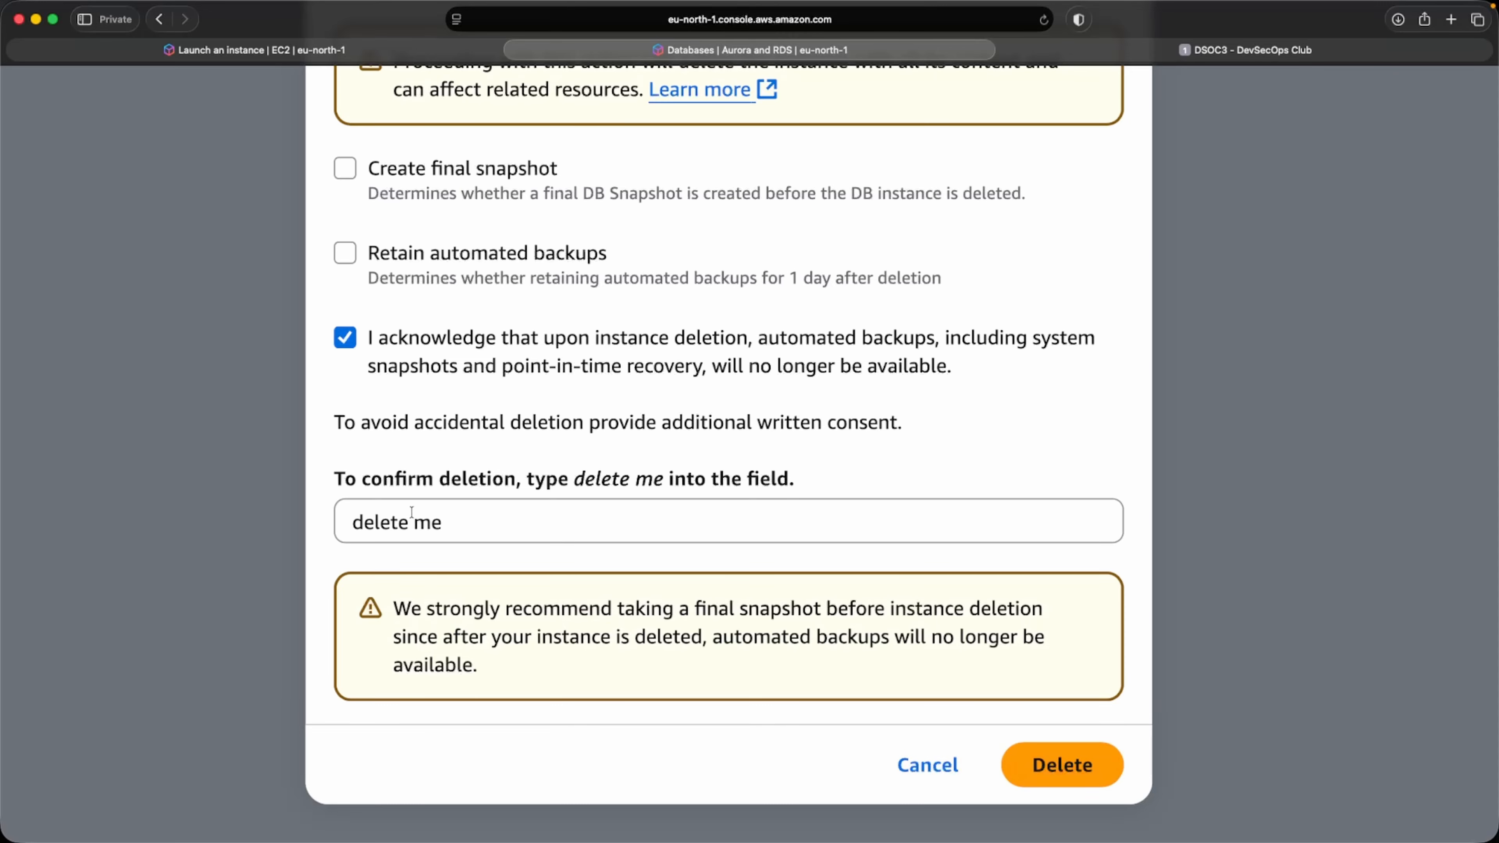
left_click(1064, 765)
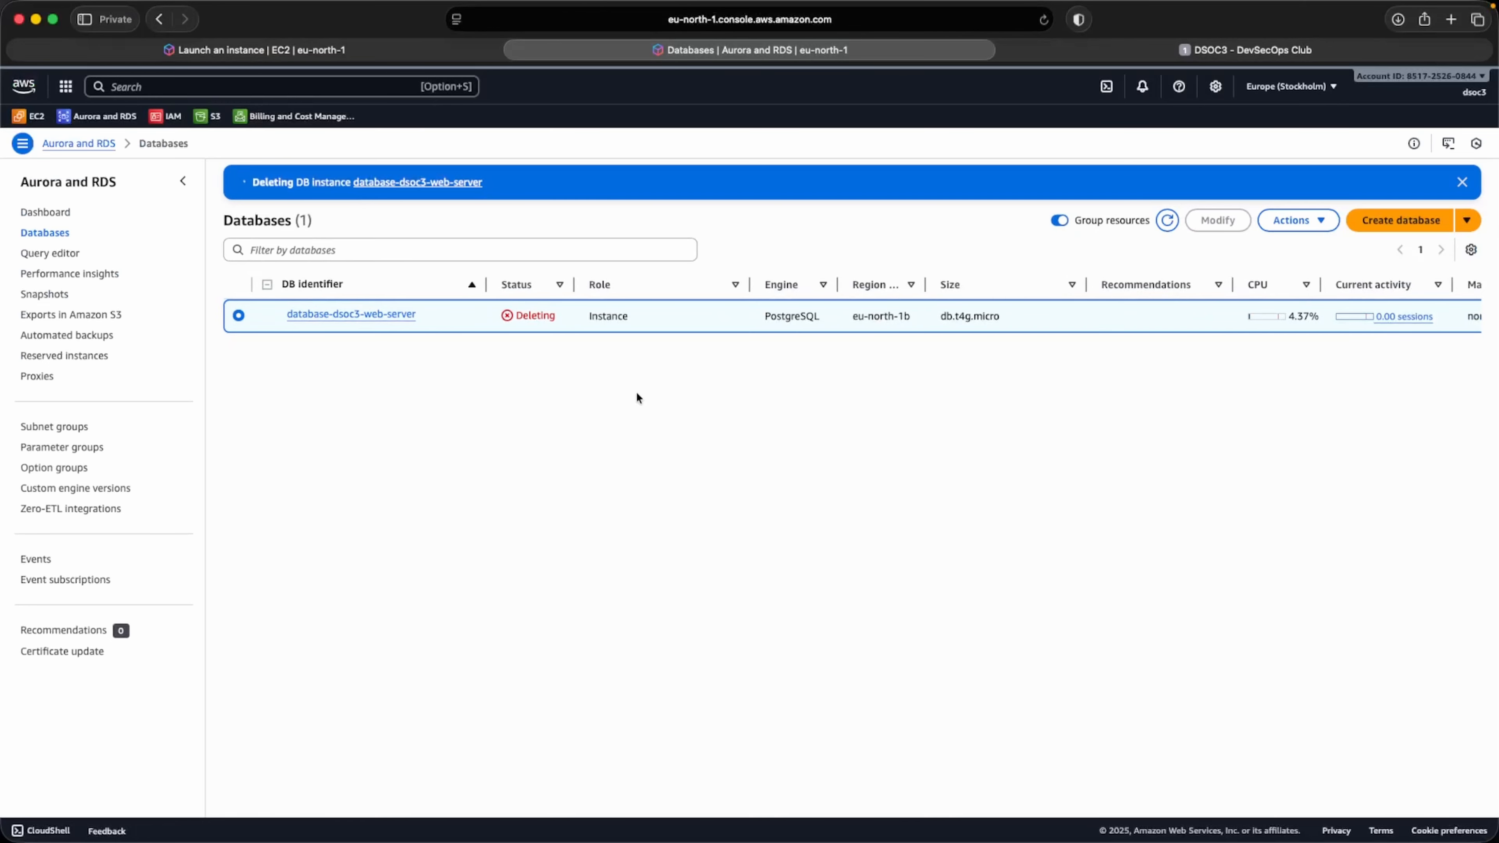
left_click(1222, 52)
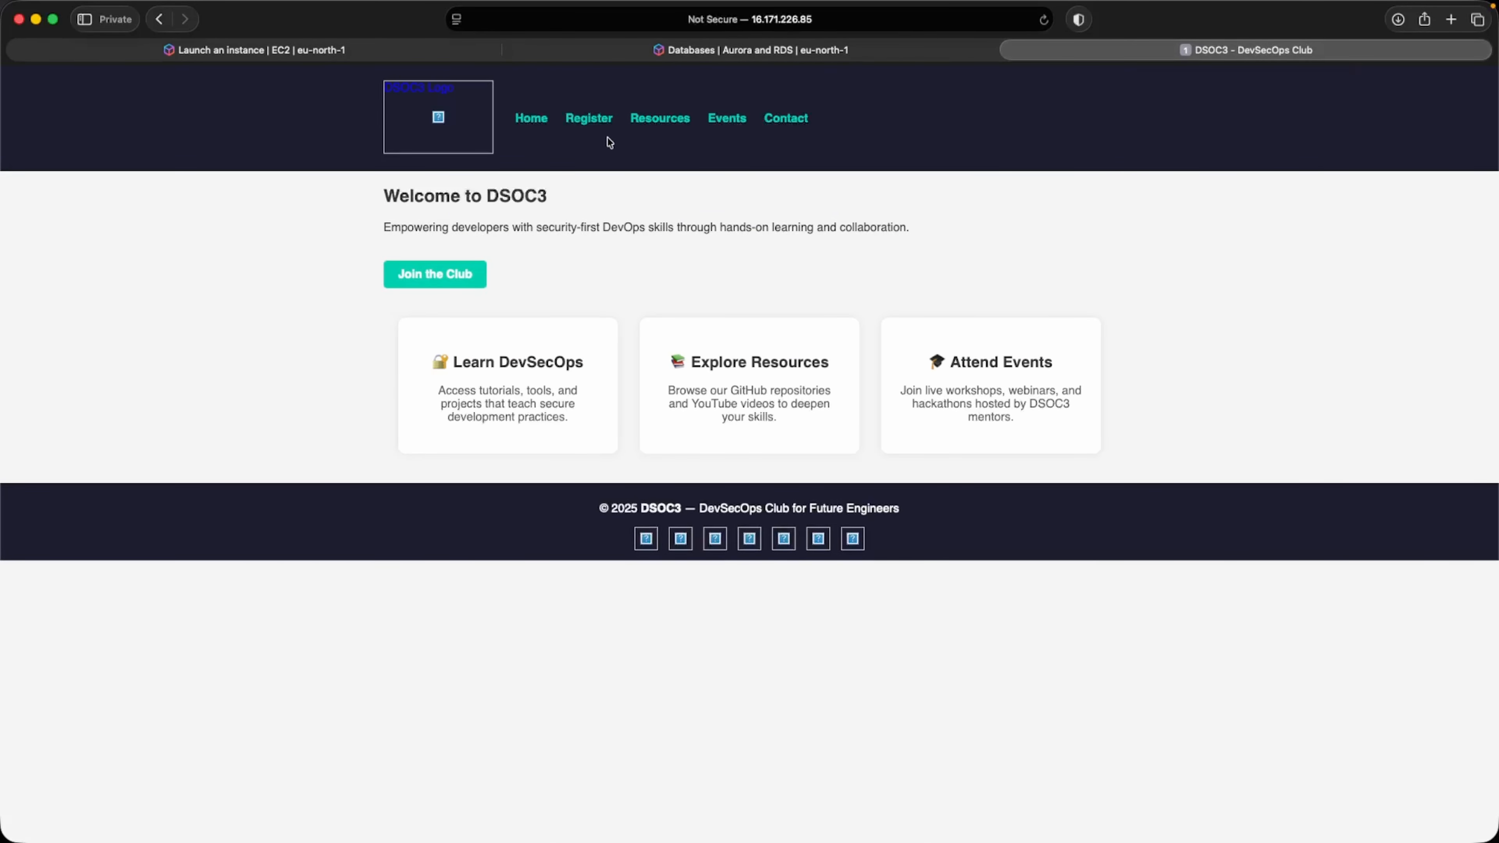
left_click(590, 120)
left_click(636, 420)
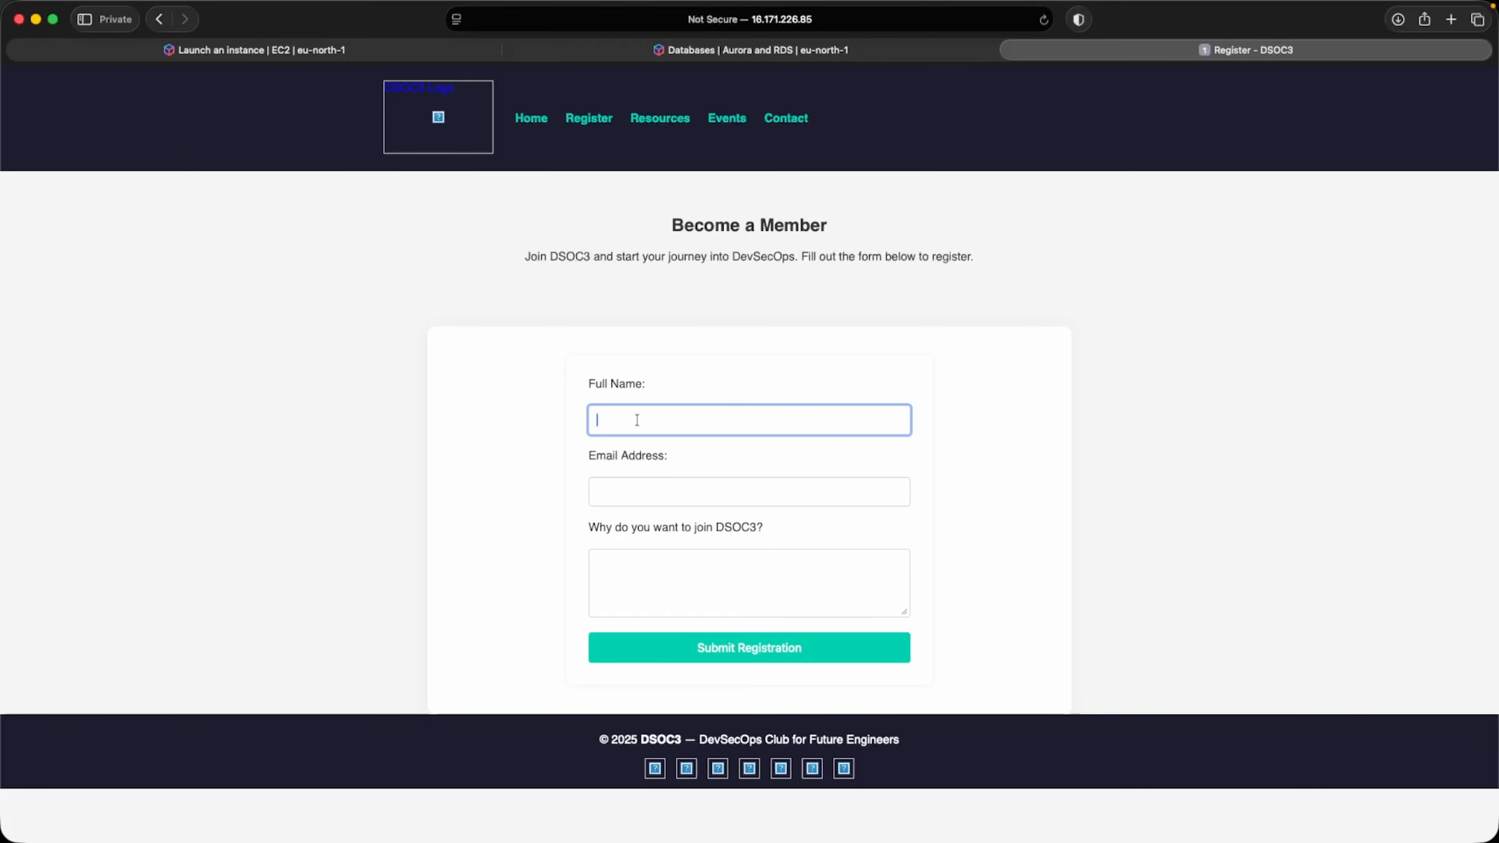
type("dsoc3")
type("-1")
key("BackSpace")
key("BackSpace")
key("BackSpace")
key("BackSpace")
key("BackSpace")
key("BackSpace")
key("BackSpace")
key("super+a")
key("super+c")
key("Tab")
key("super+v")
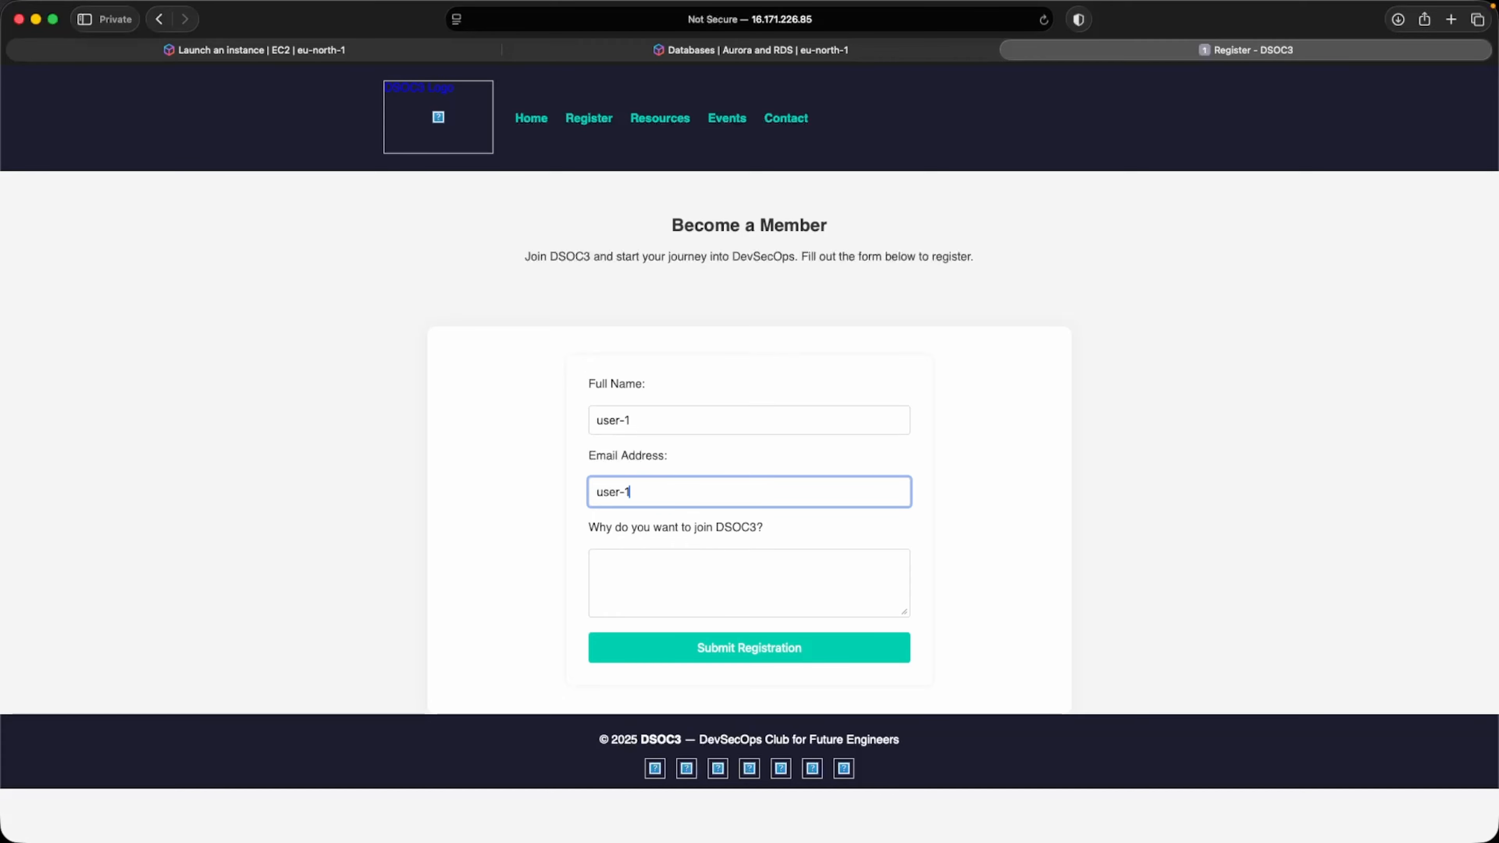
key("Tab")
key("super+v")
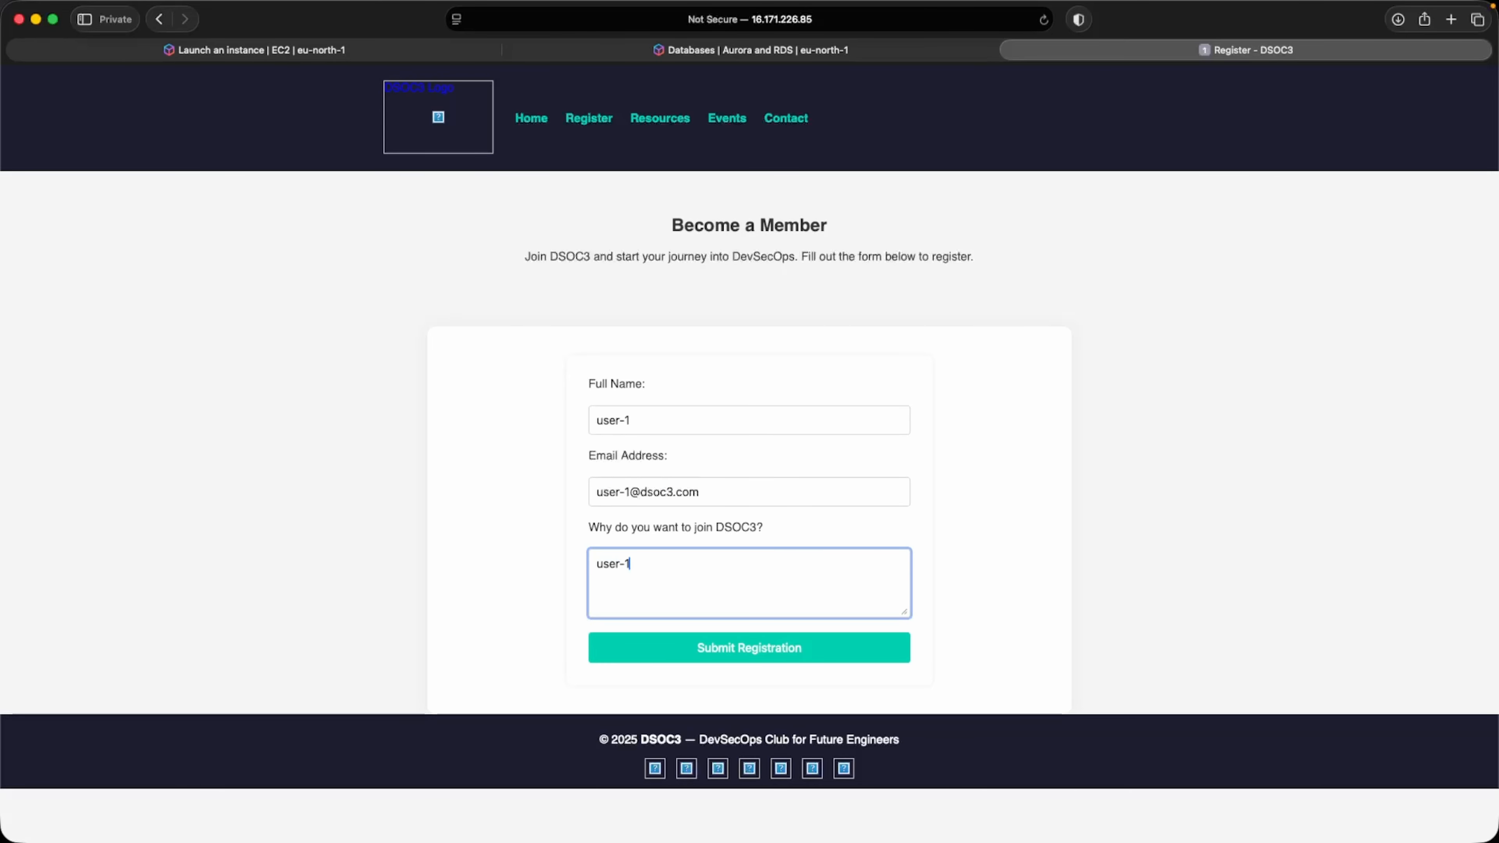
left_click(743, 640)
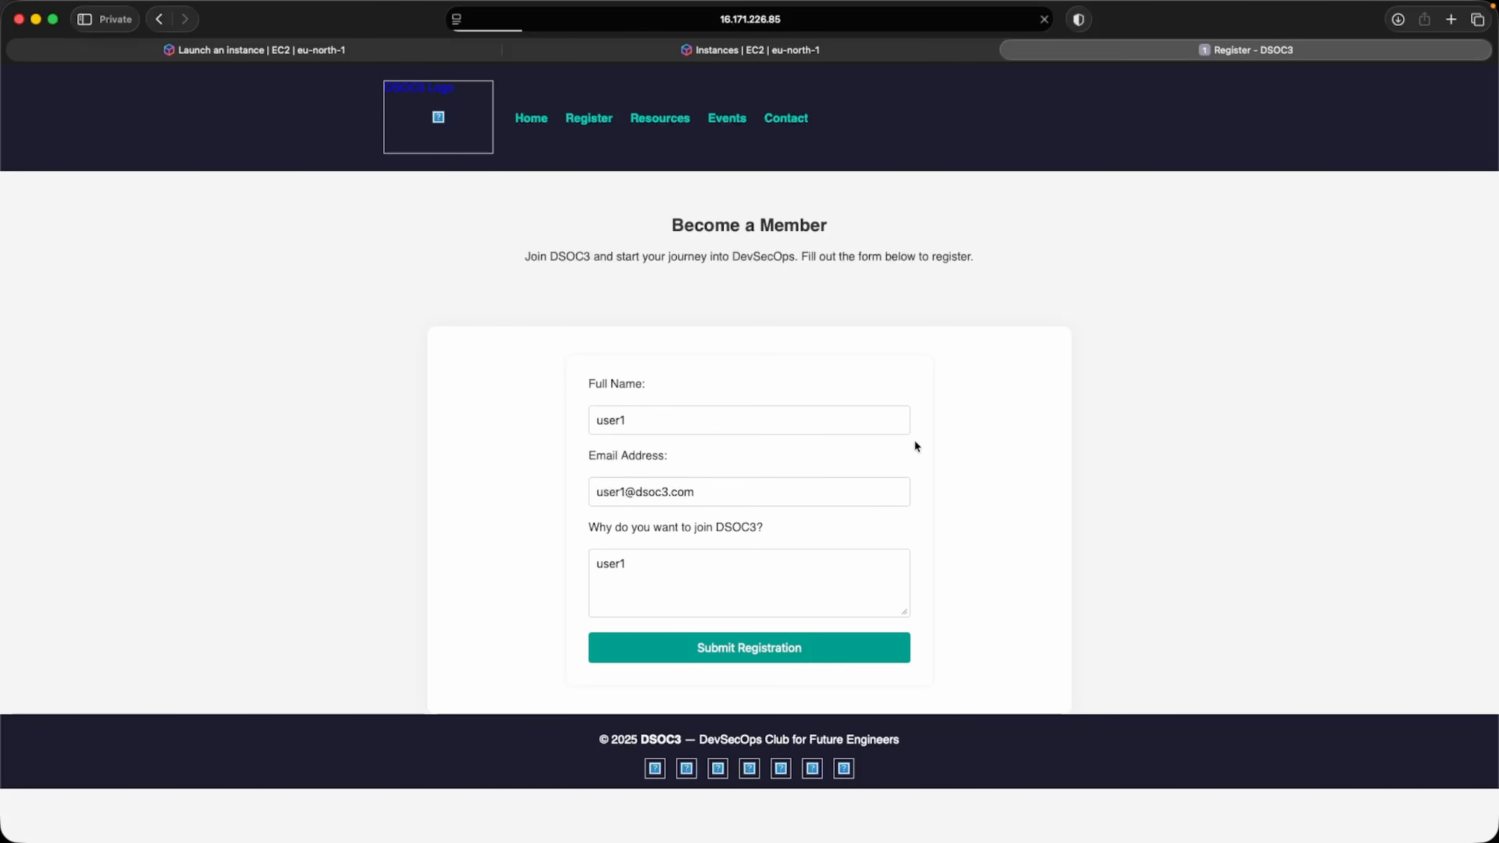
Check the server log on the Ubuntu VM, then go to the EC2 Instances list.
key("ctrl+Left")
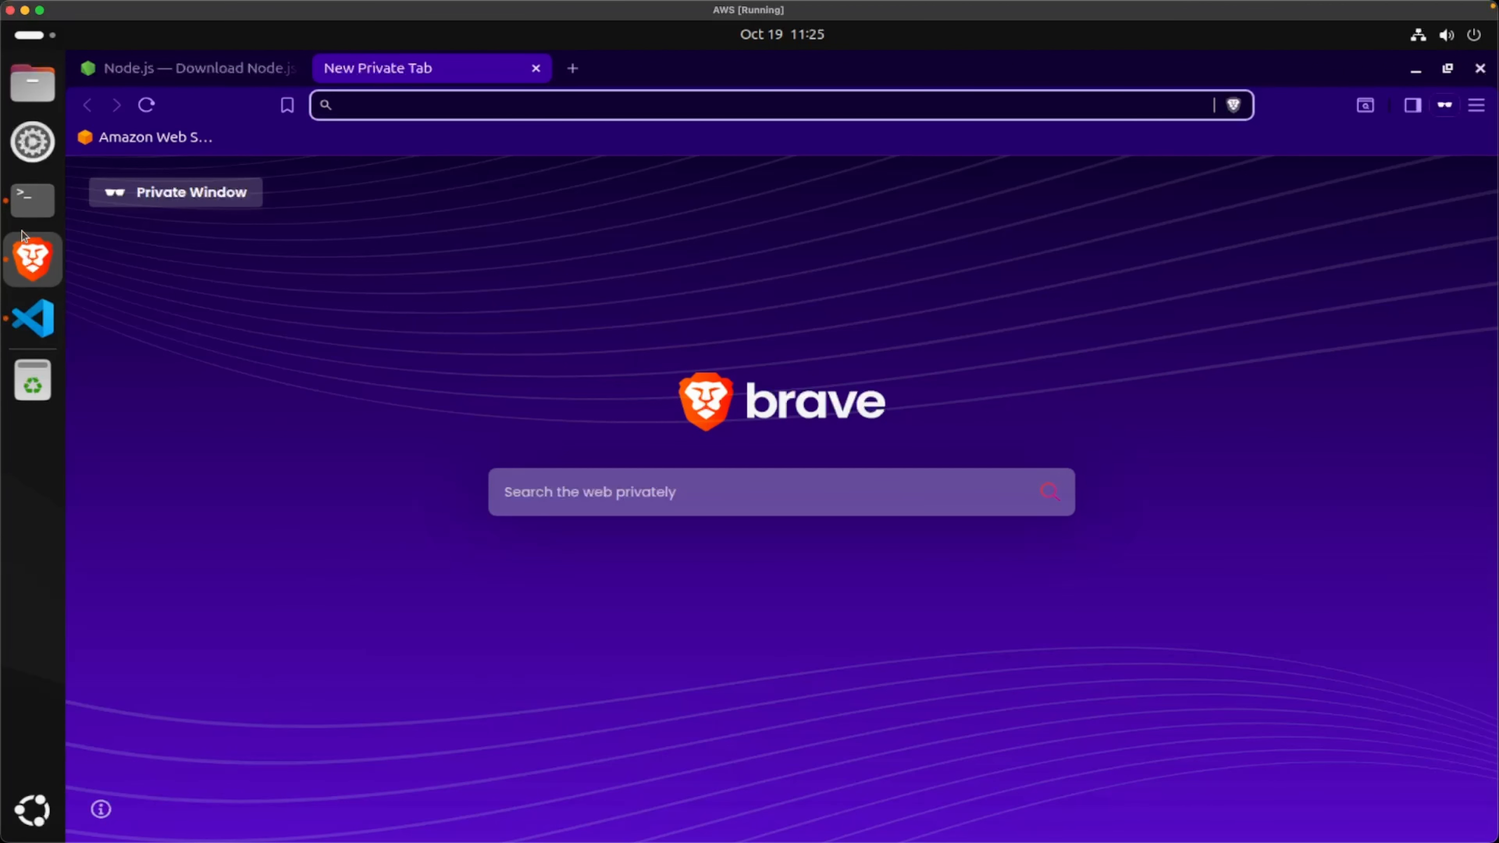
left_click(30, 201)
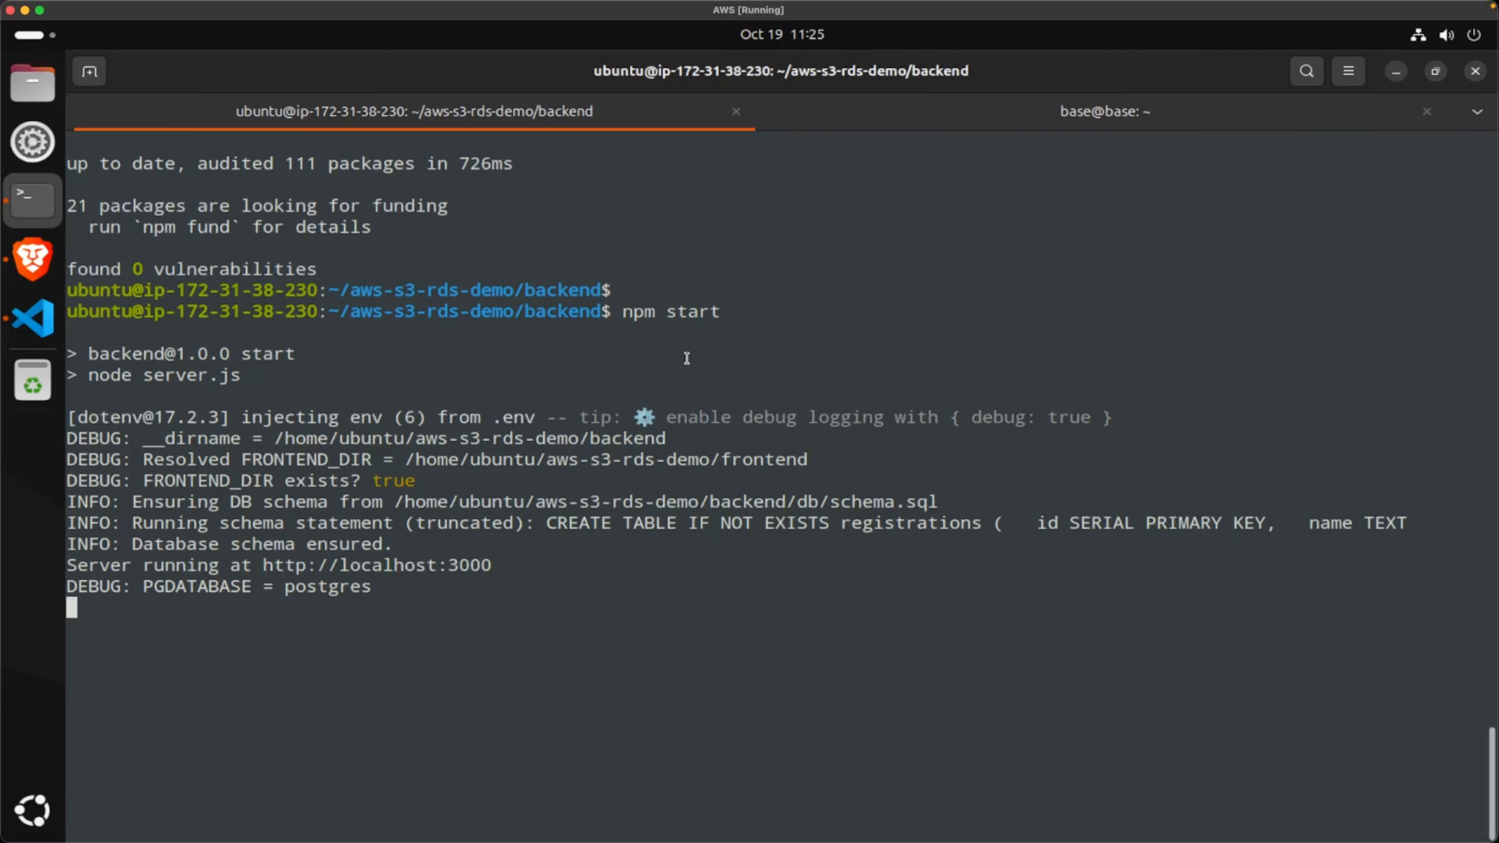
key("ctrl+Right")
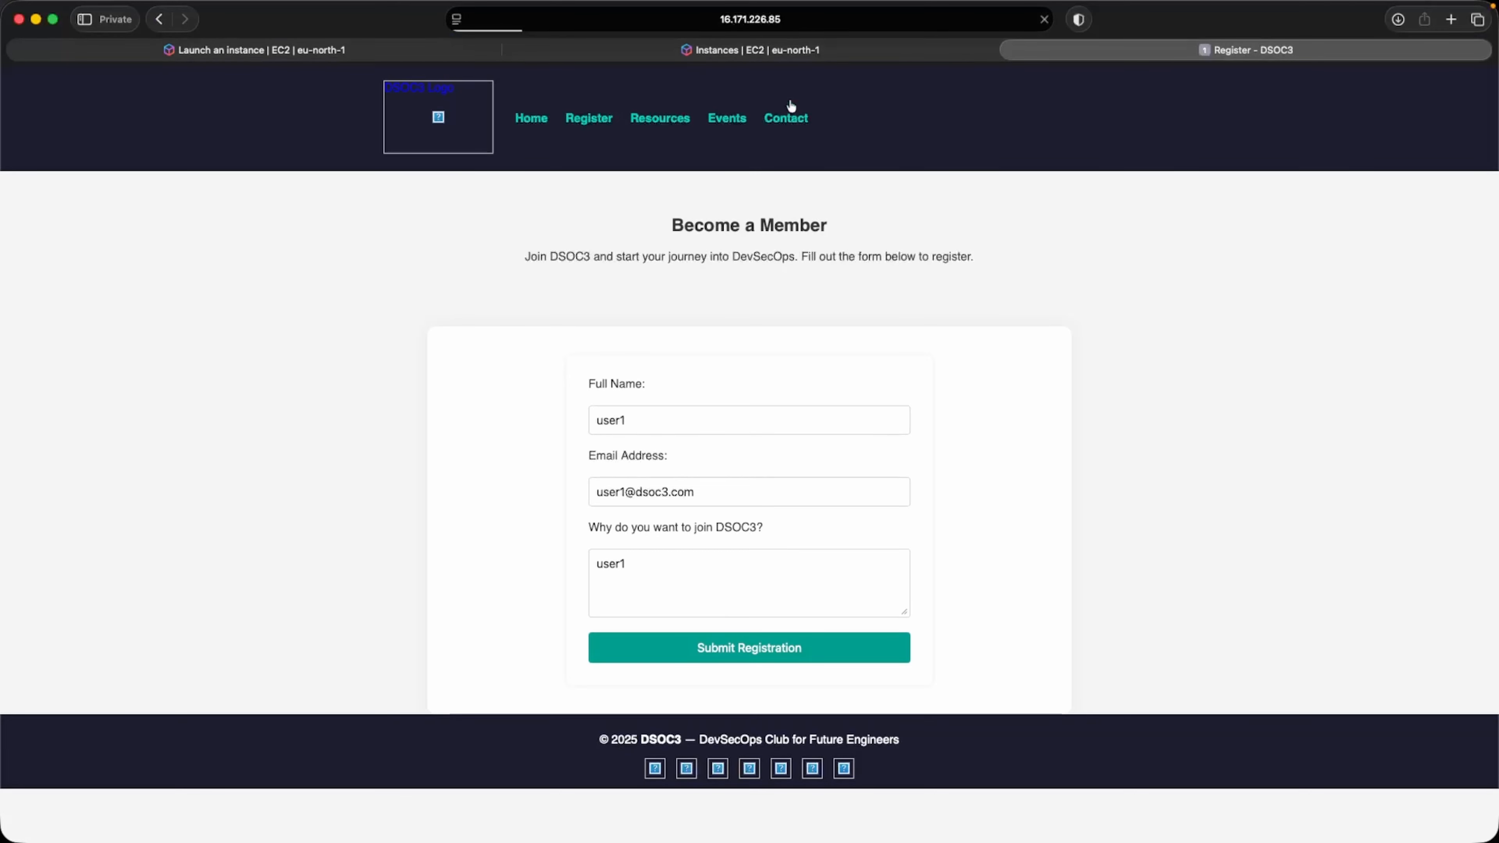
left_click(819, 53)
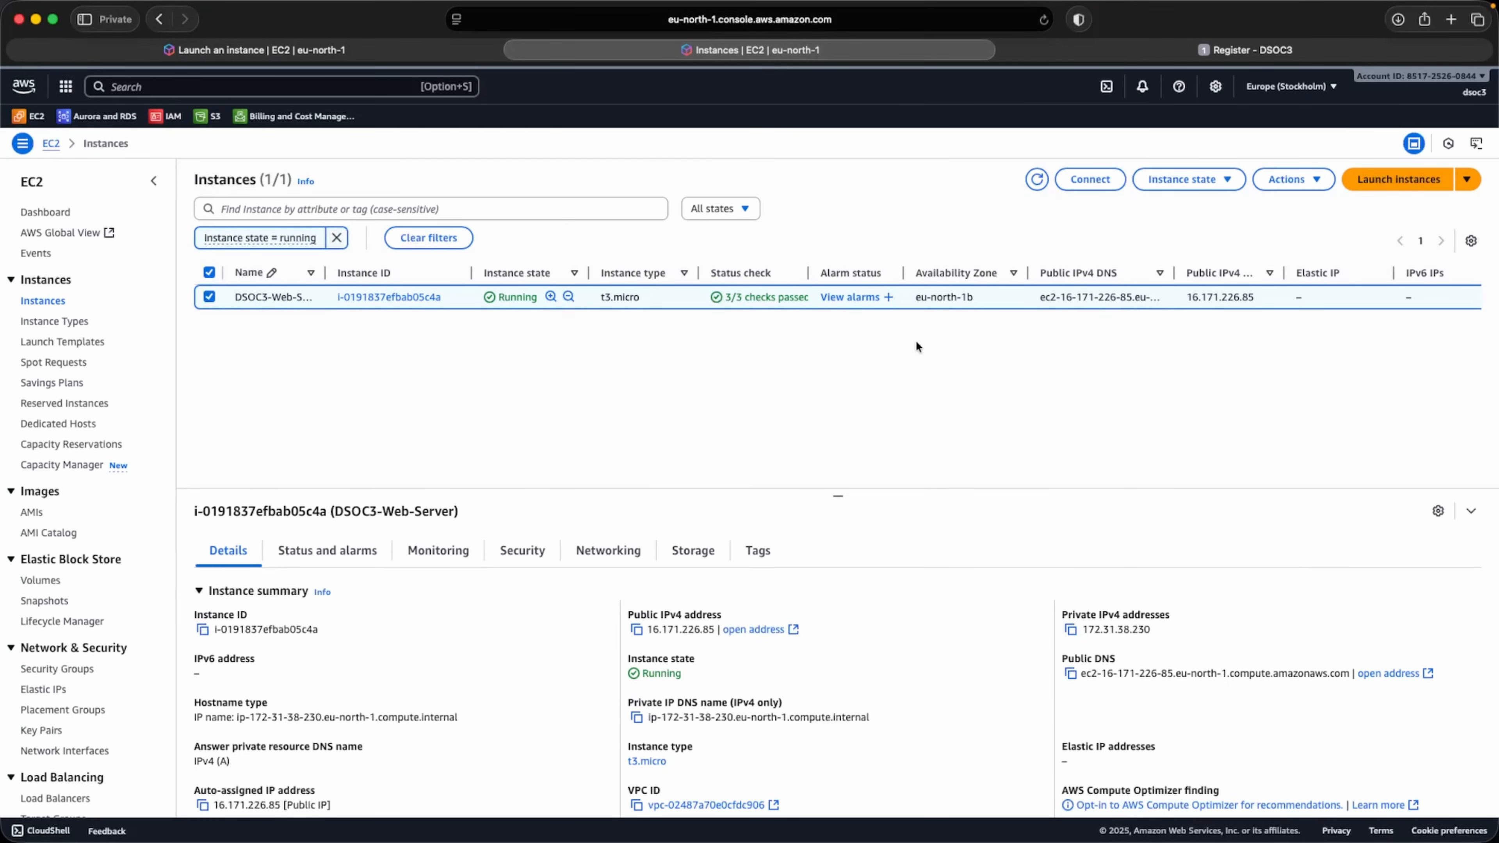
Terminate the DSOC3-Web-Server instance, skipping OS shutdown.
left_click(1182, 179)
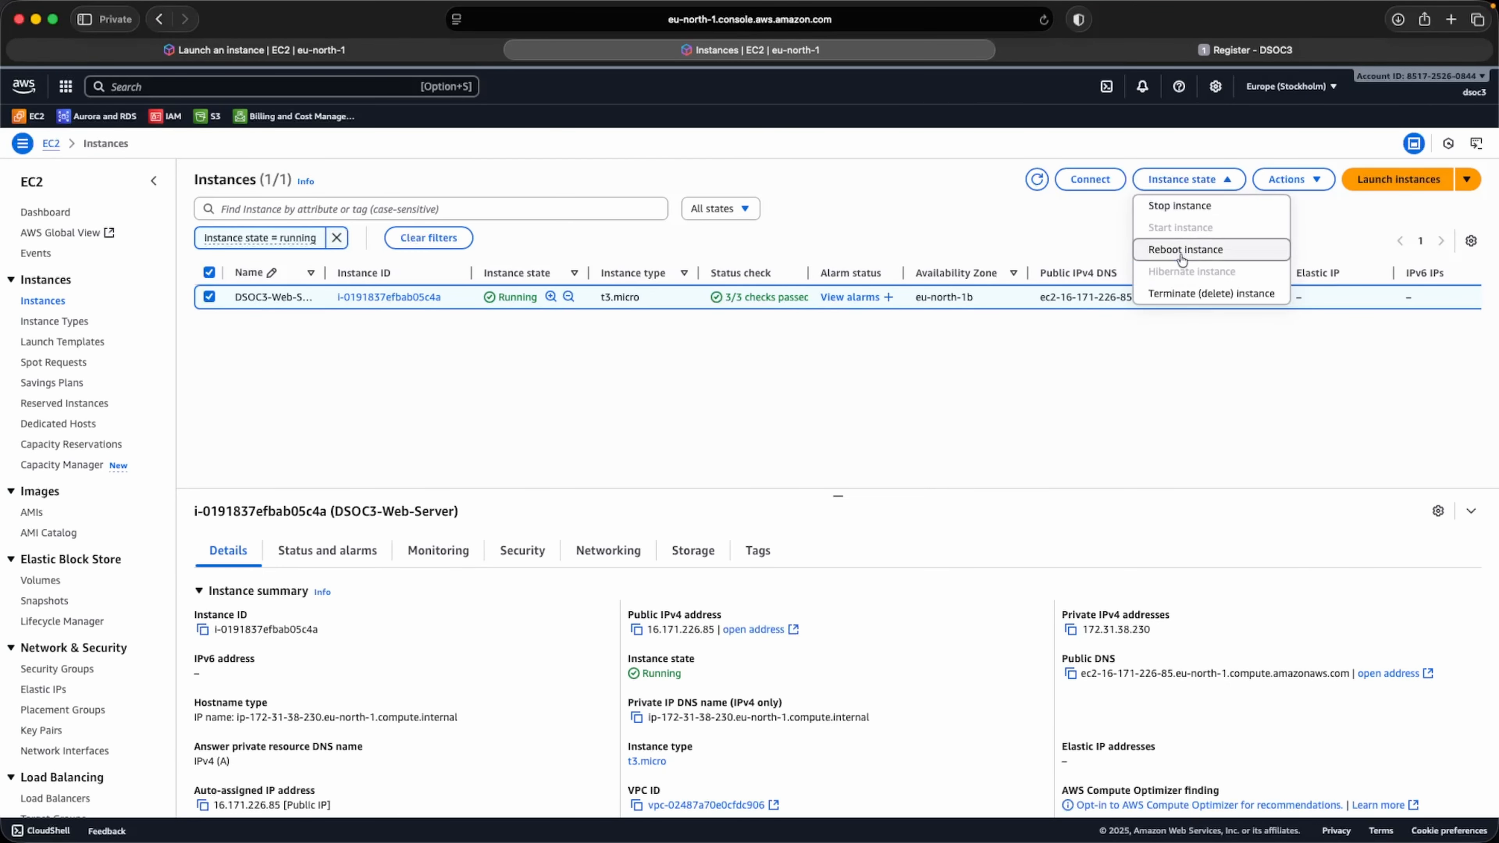
left_click(1177, 294)
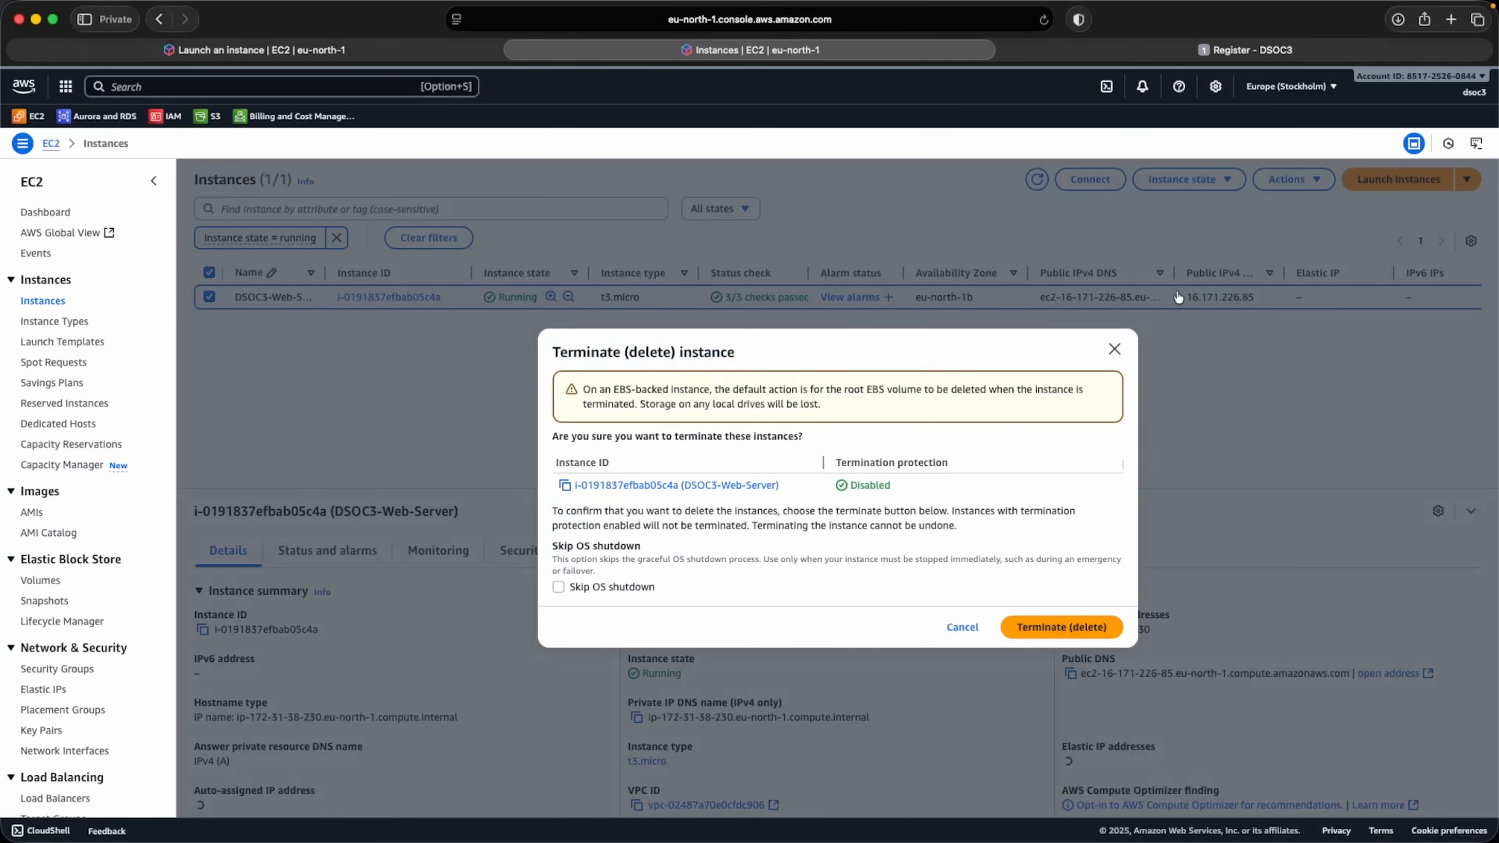
left_click(558, 588)
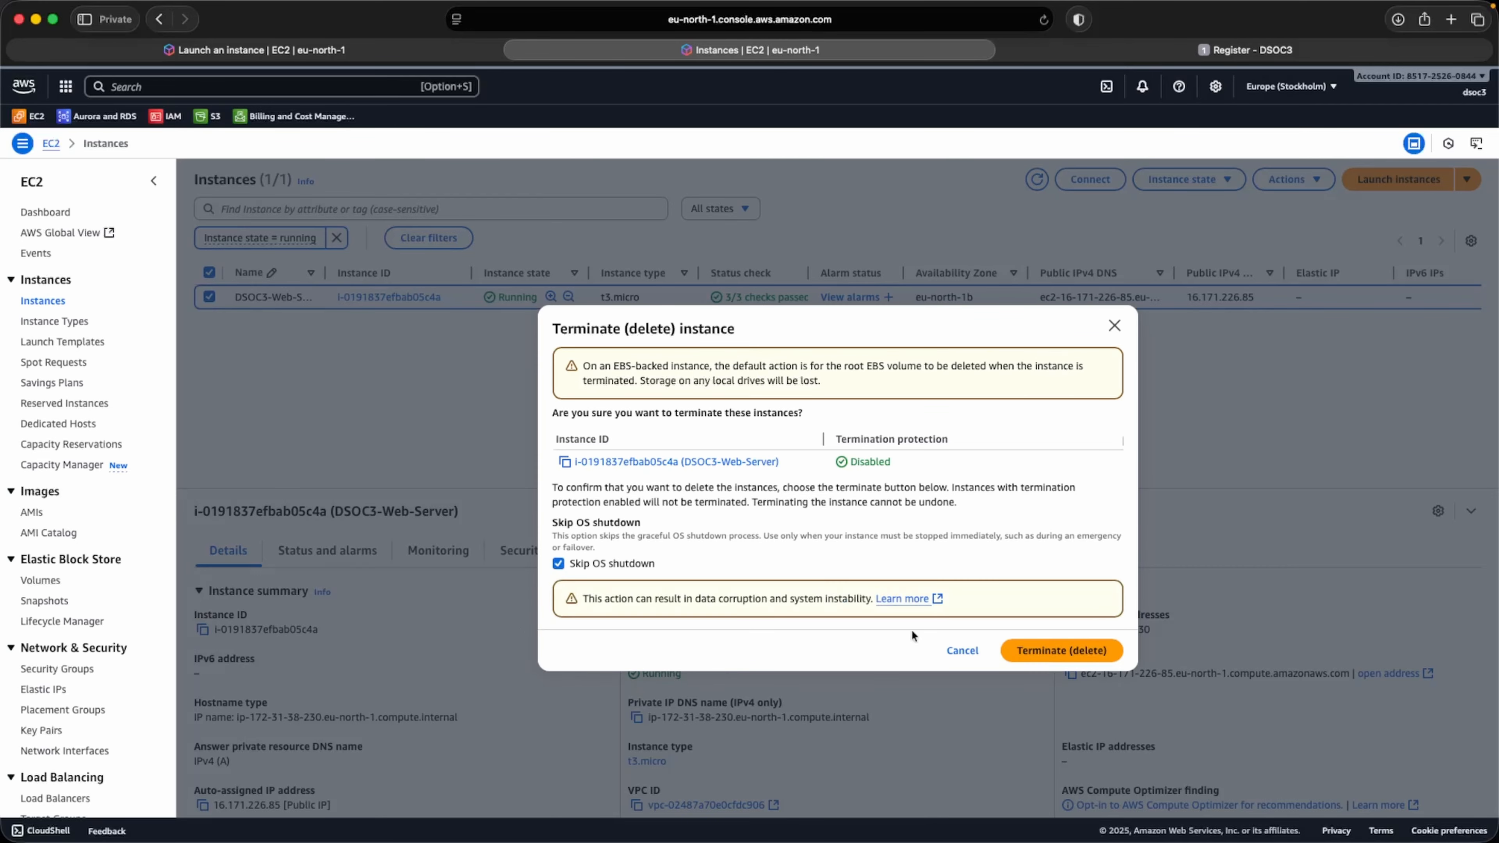
left_click(1058, 651)
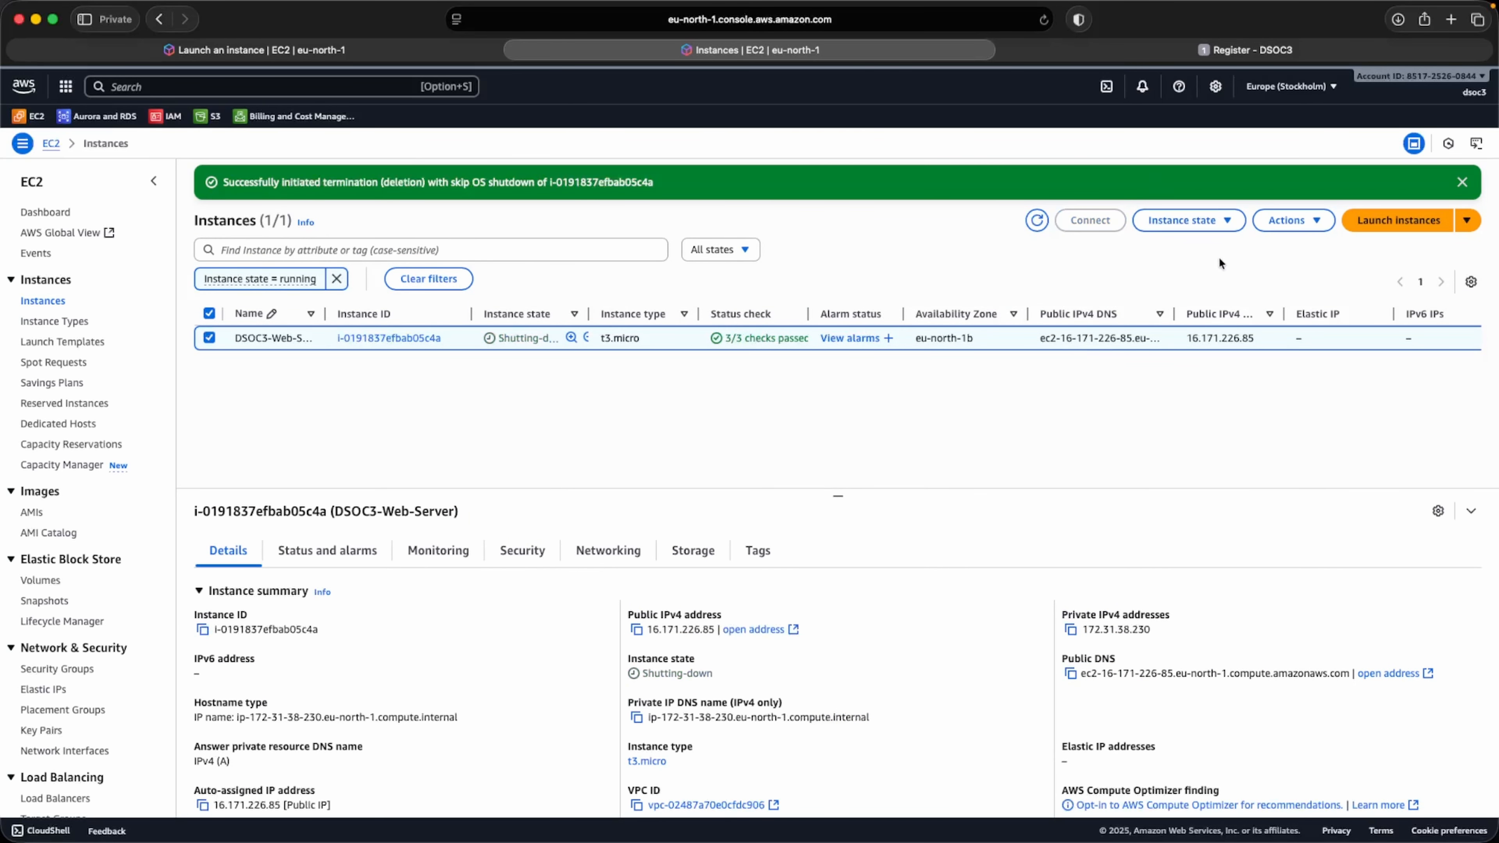
Check the registration site, then close the leftover Launch an instance tab.
left_click(1178, 49)
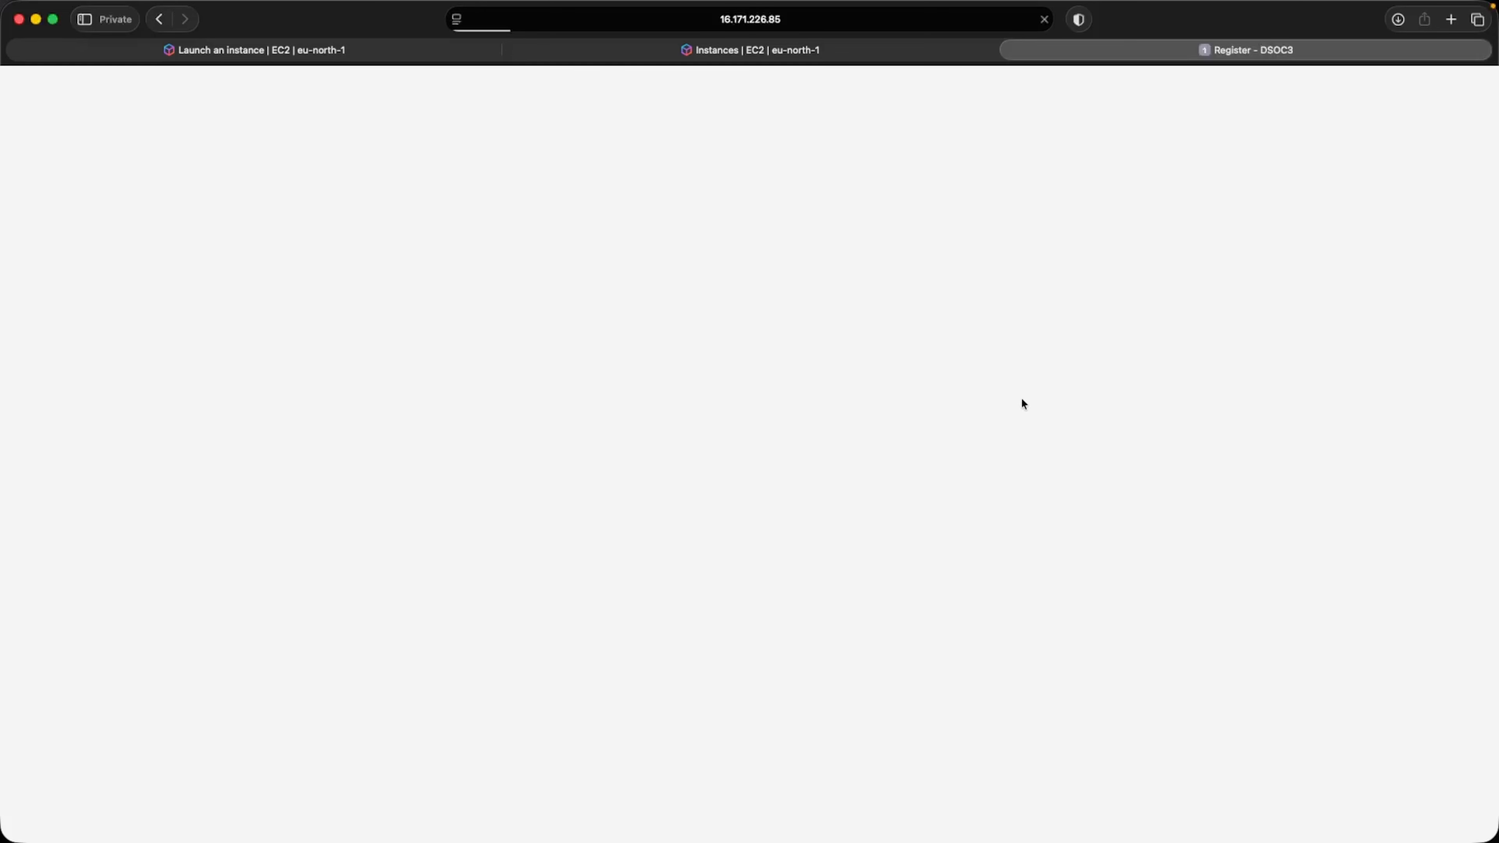
left_click(317, 52)
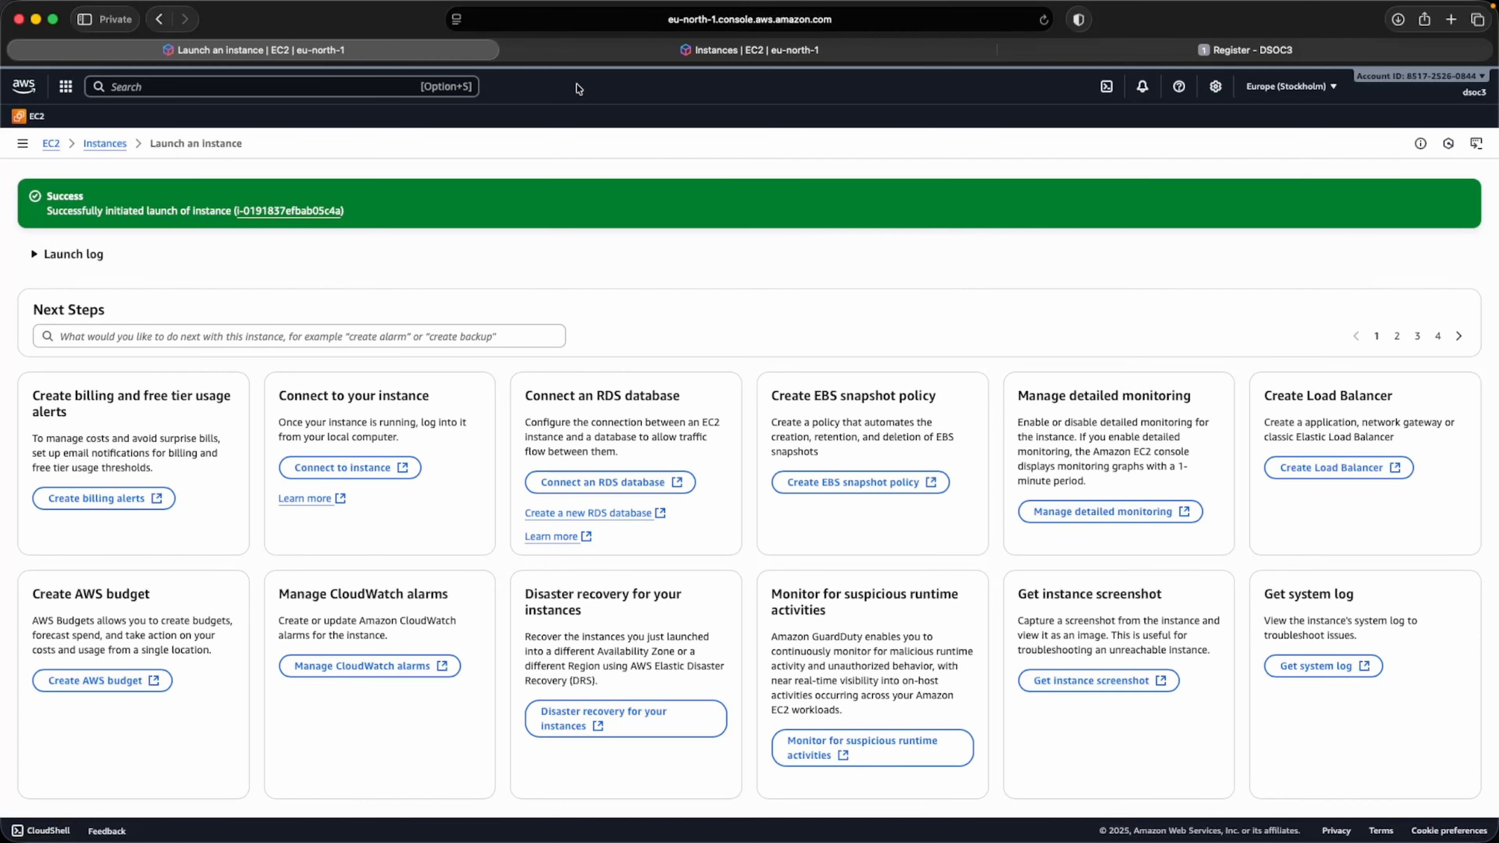
key("super+w")
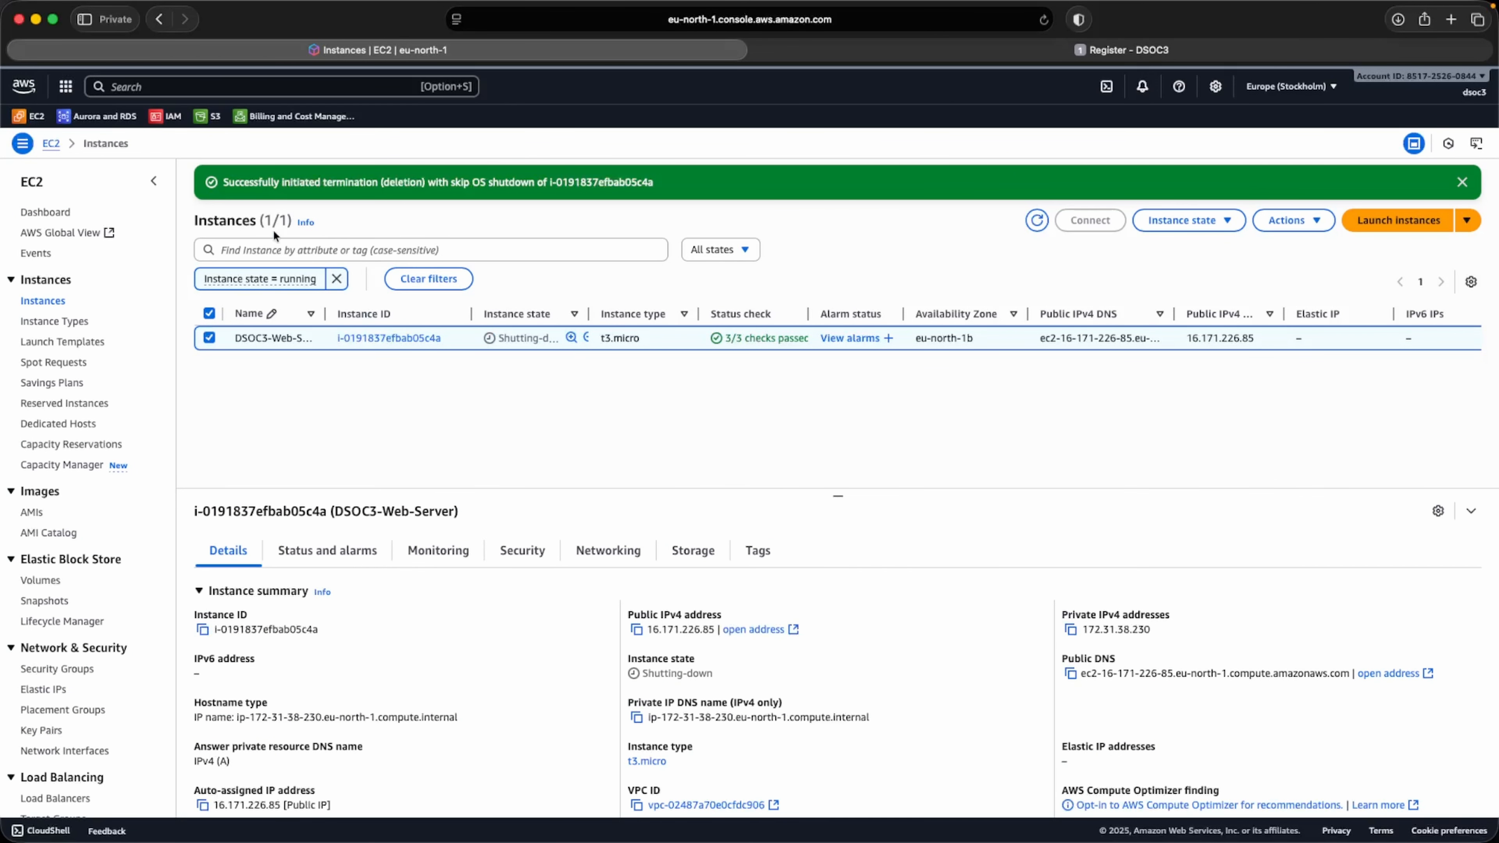
Check in RDS DB Instances that the DSOC3 database shows Deleting, then open EC2.
left_click(32, 86)
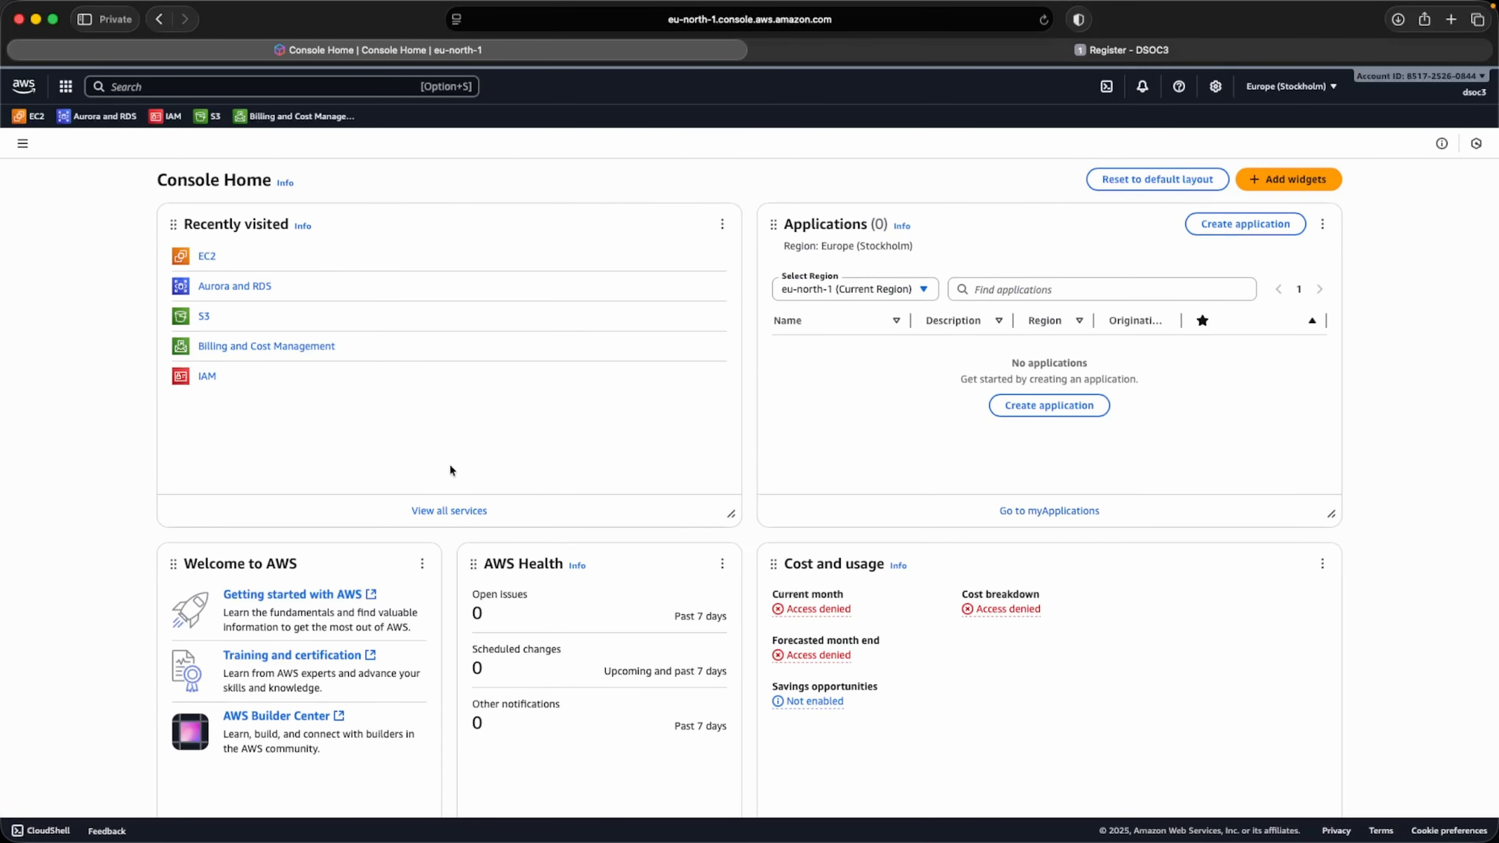
scroll(491, 509, "down", 1)
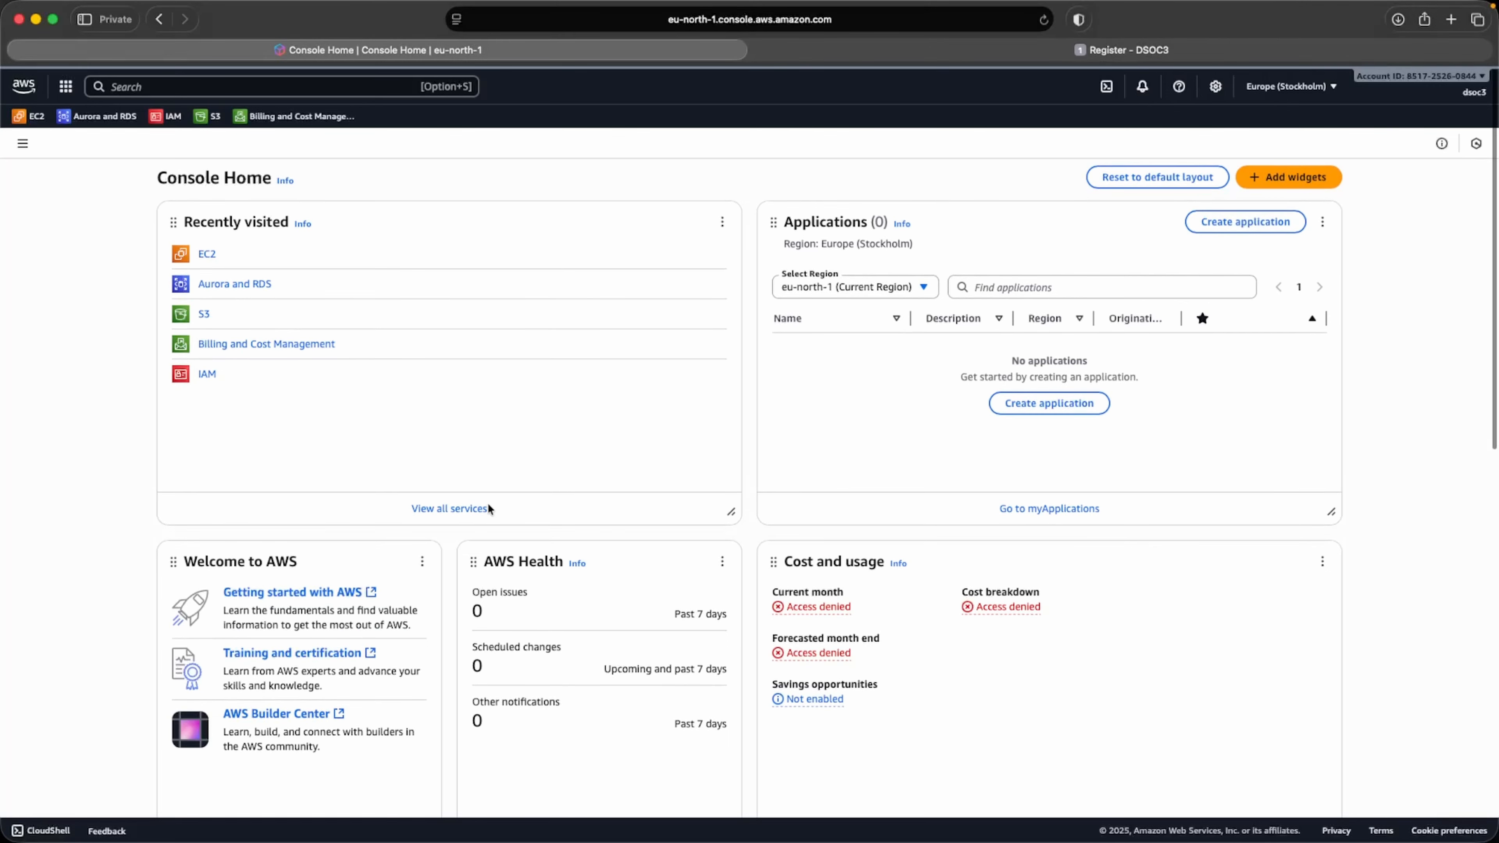
left_click(236, 285)
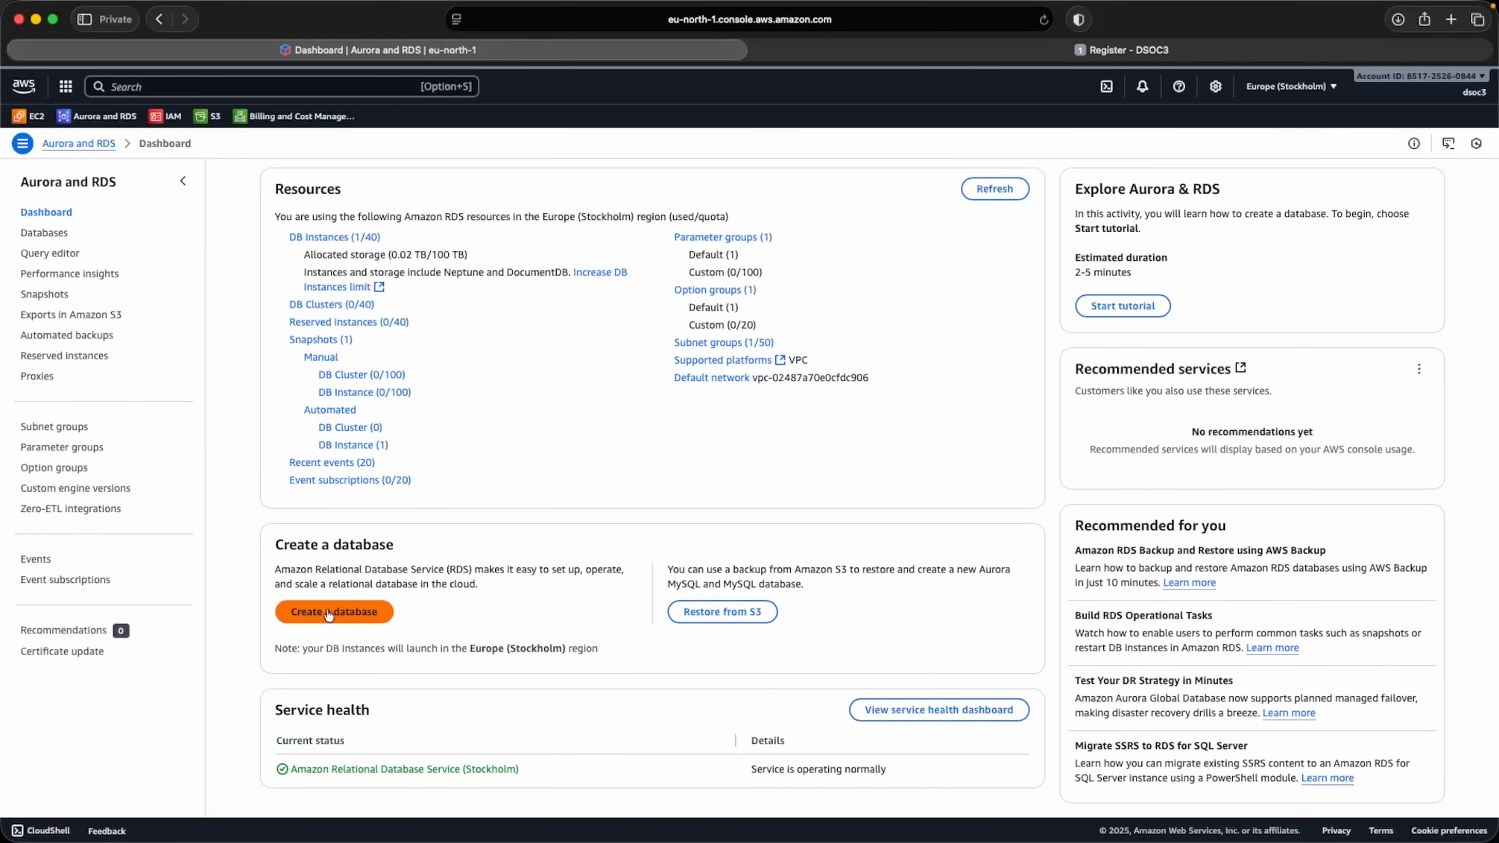
left_click(348, 238)
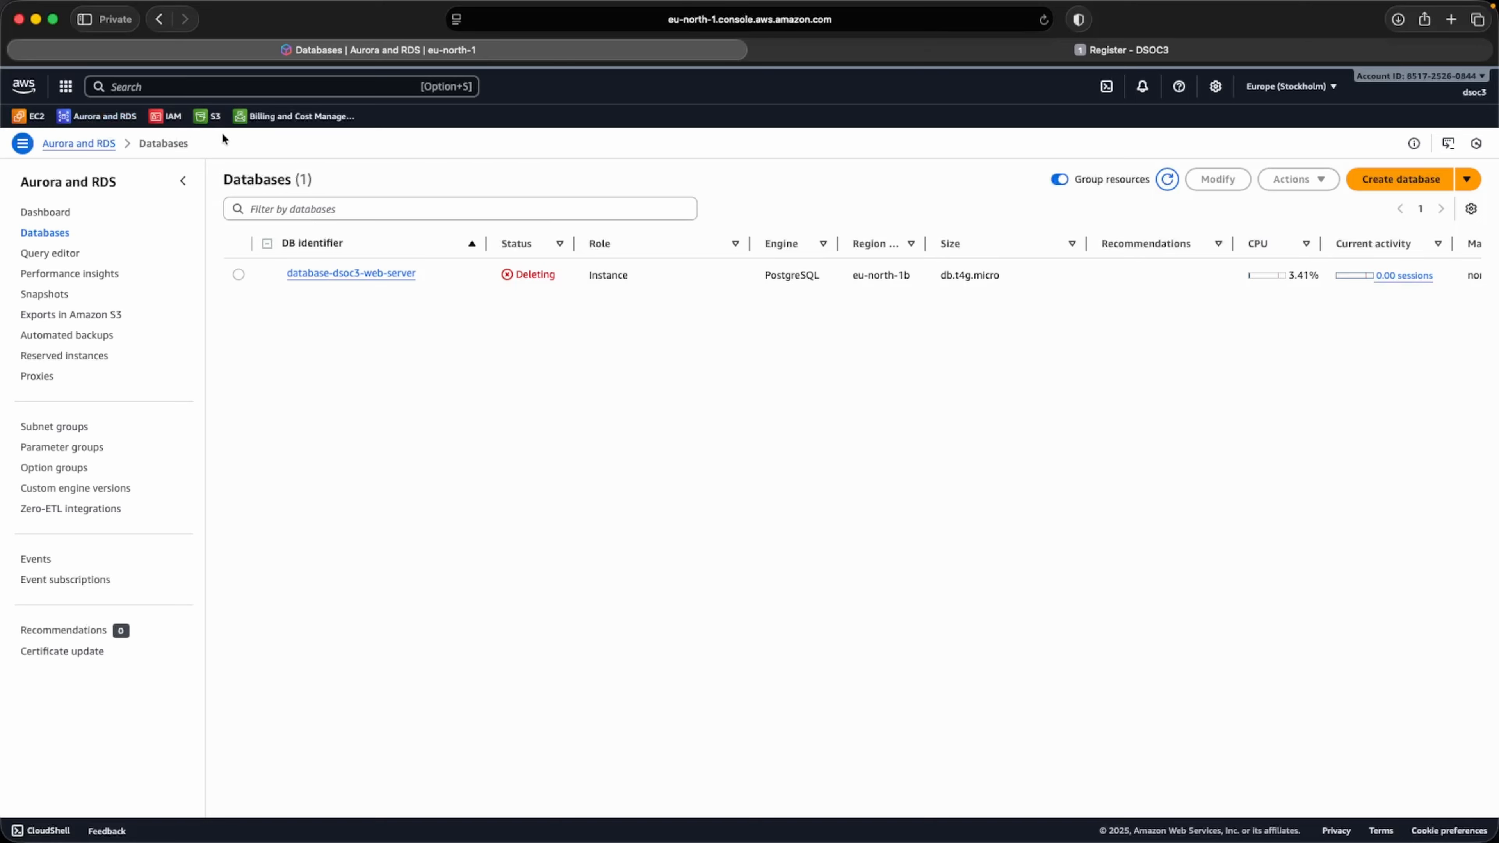
left_click(28, 117)
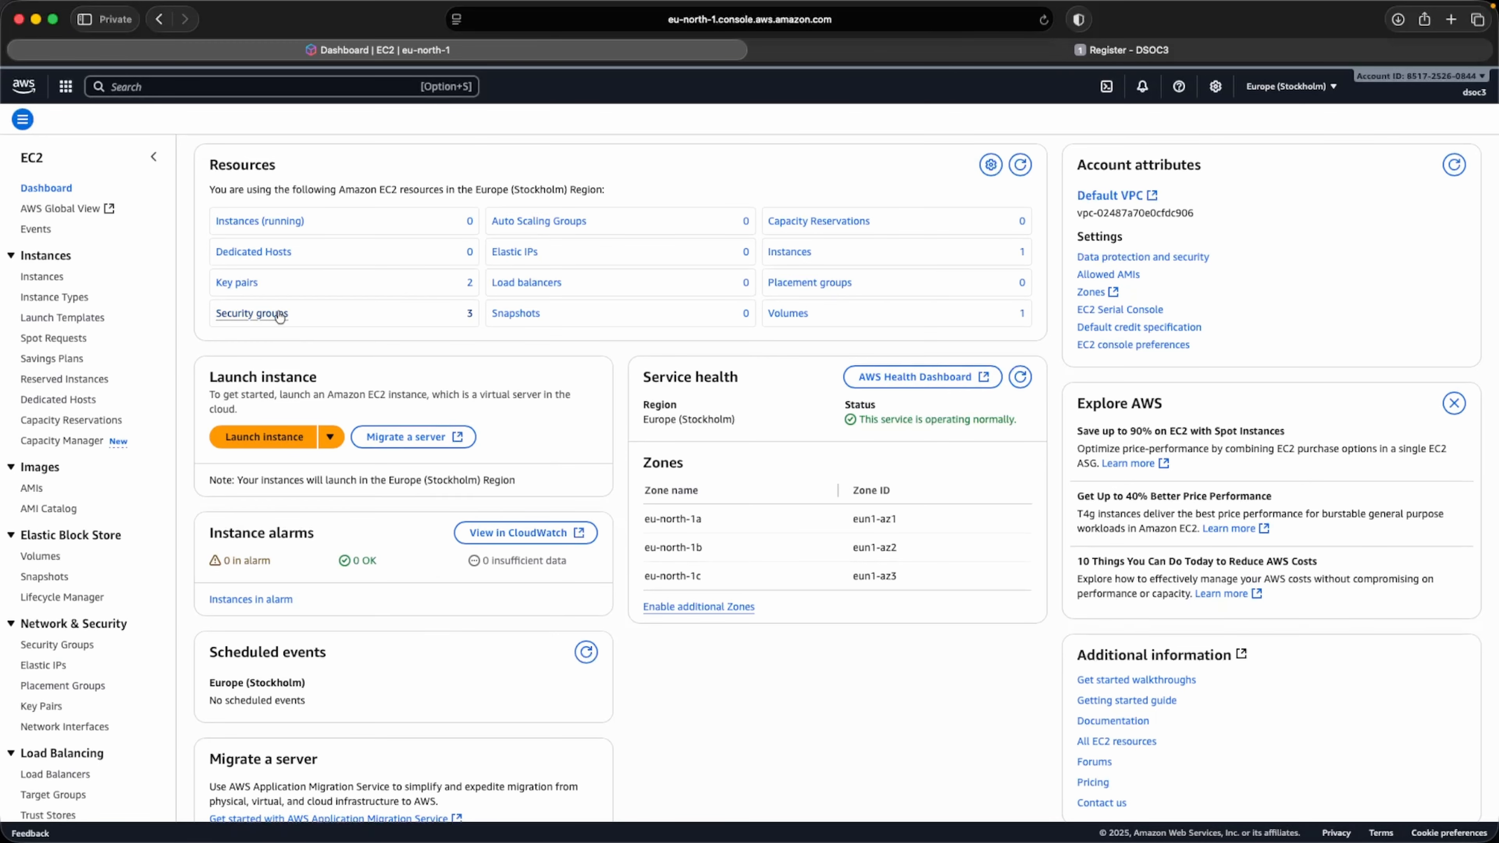
Try deleting all three security groups, then open the default group after the deletion is blocked.
left_click(281, 313)
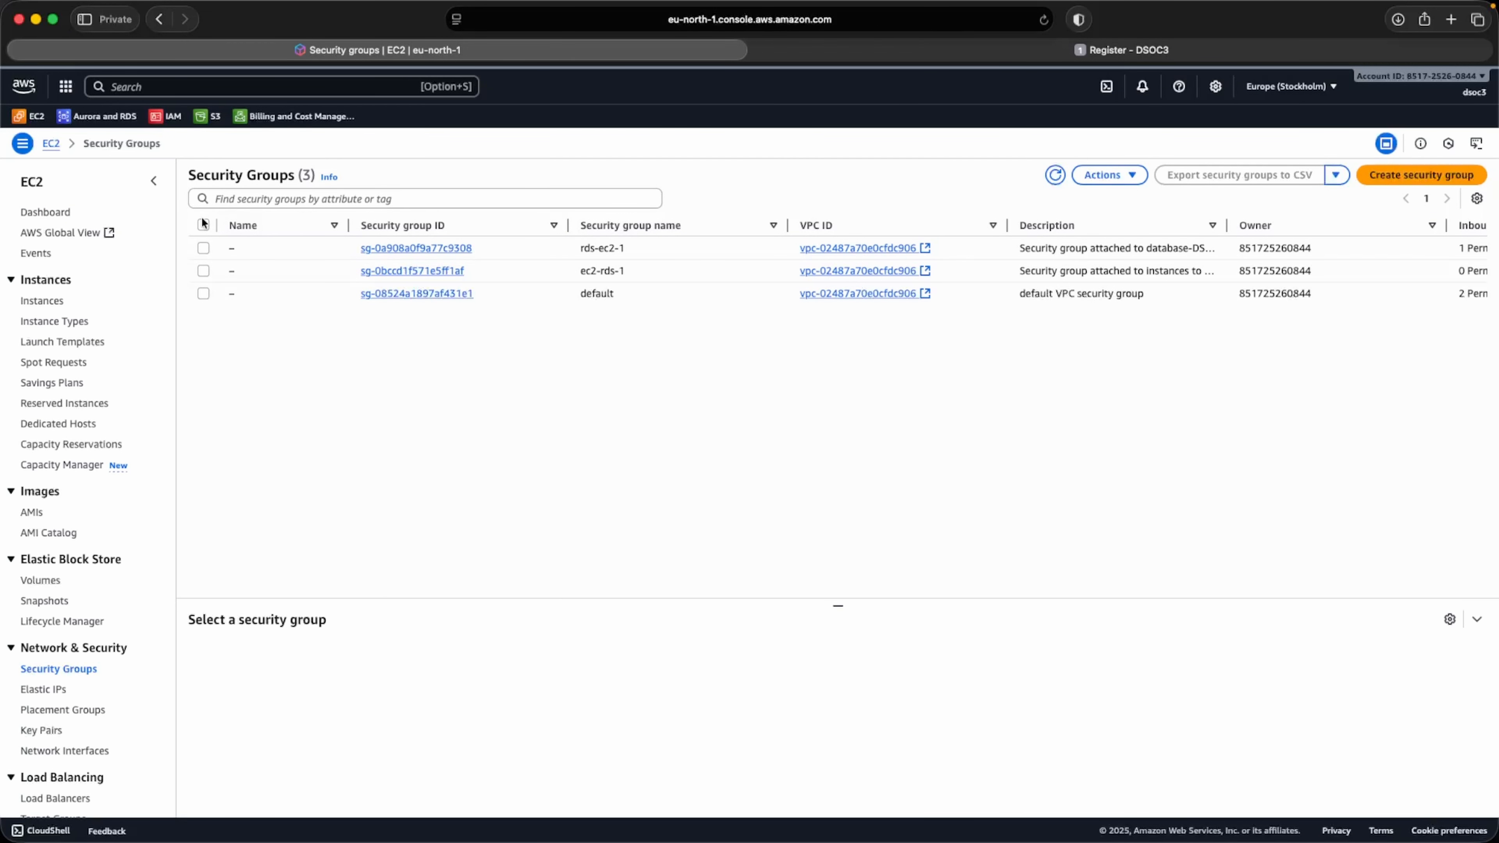
left_click(204, 248)
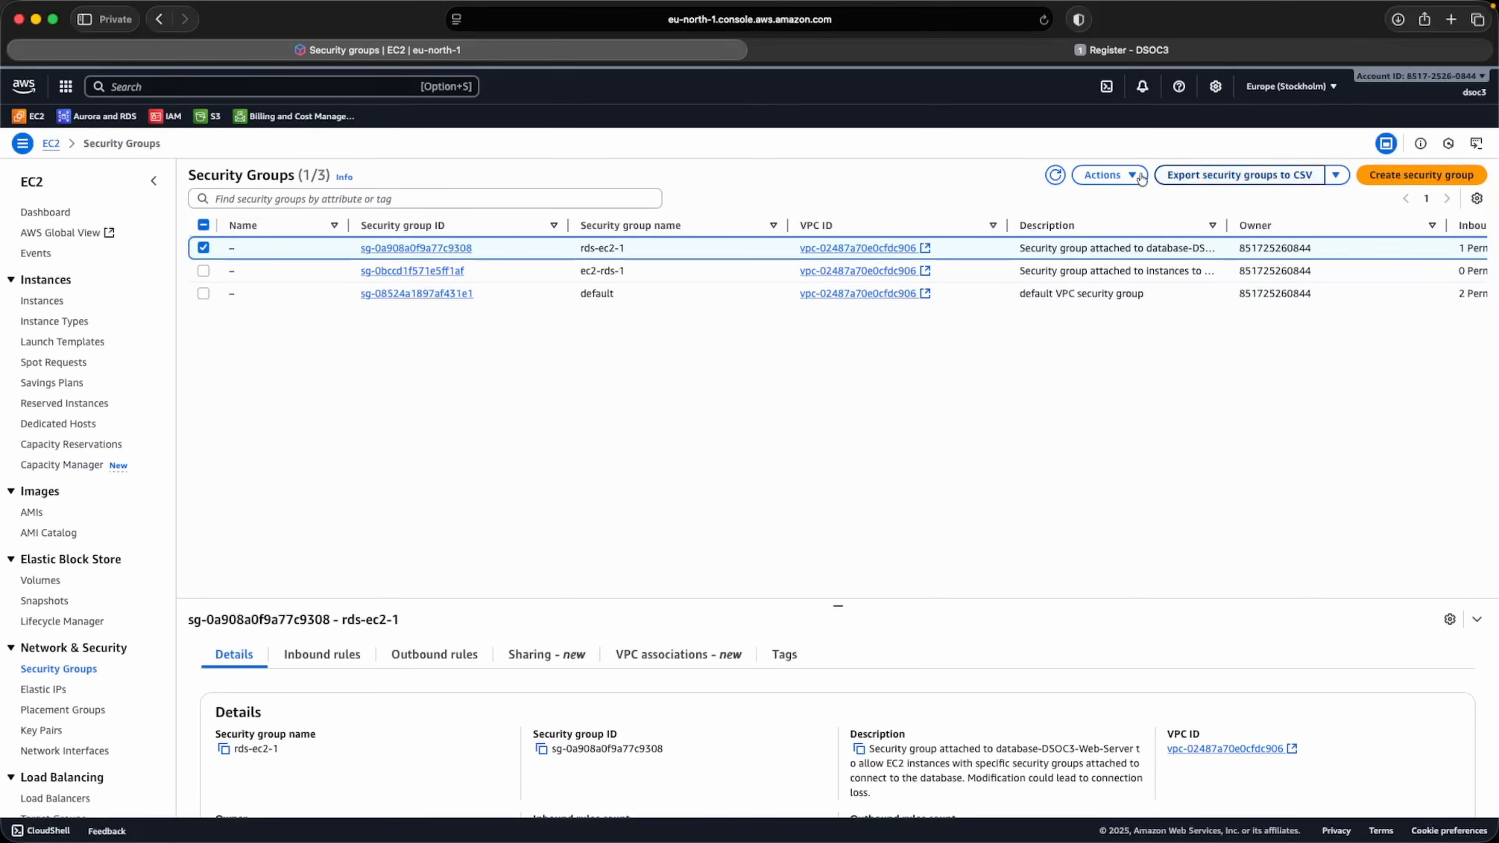
left_click(204, 224)
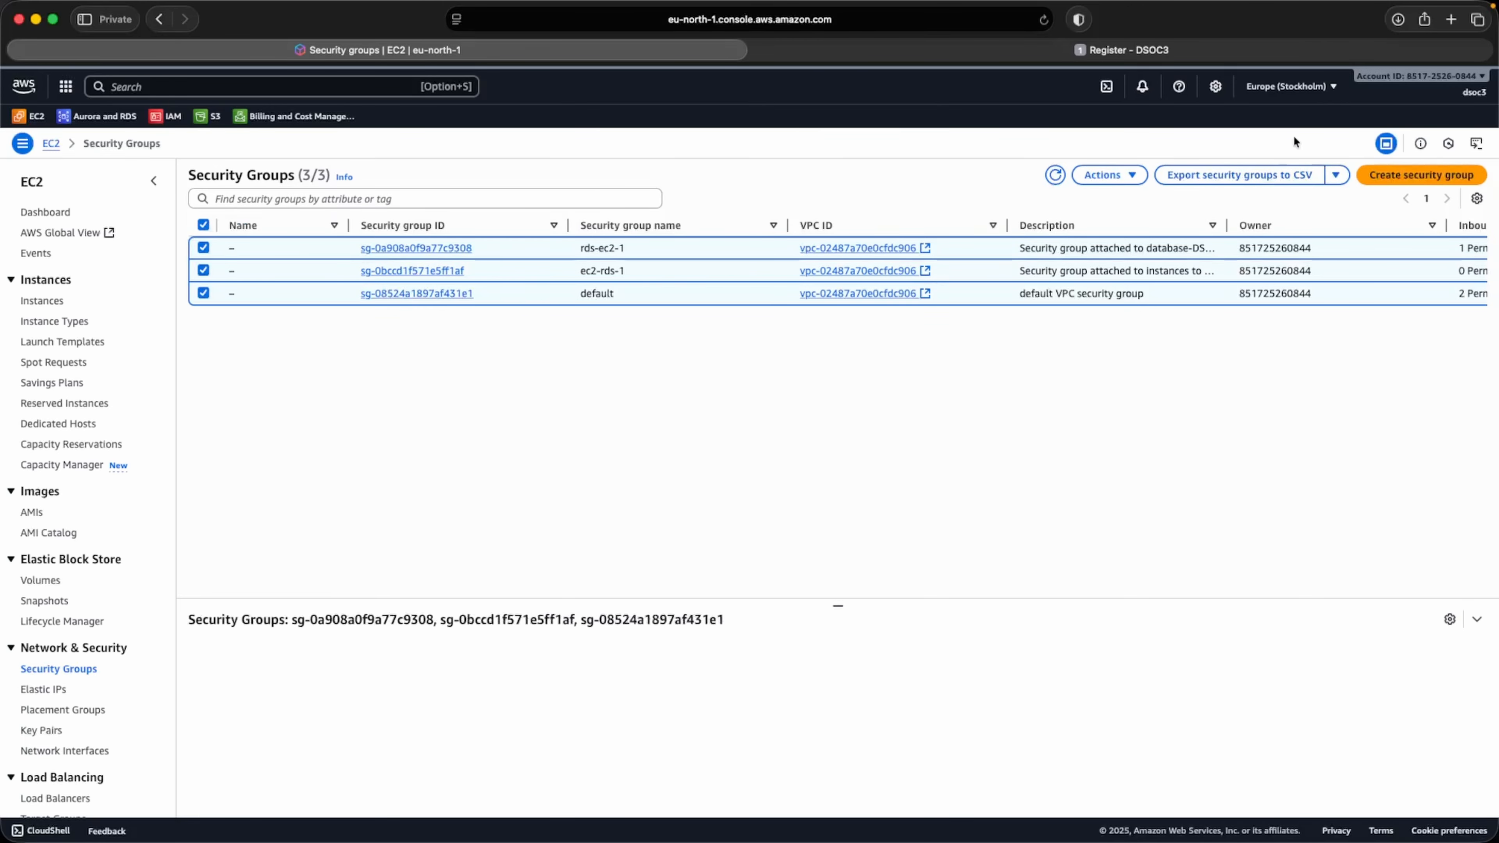
left_click(1104, 175)
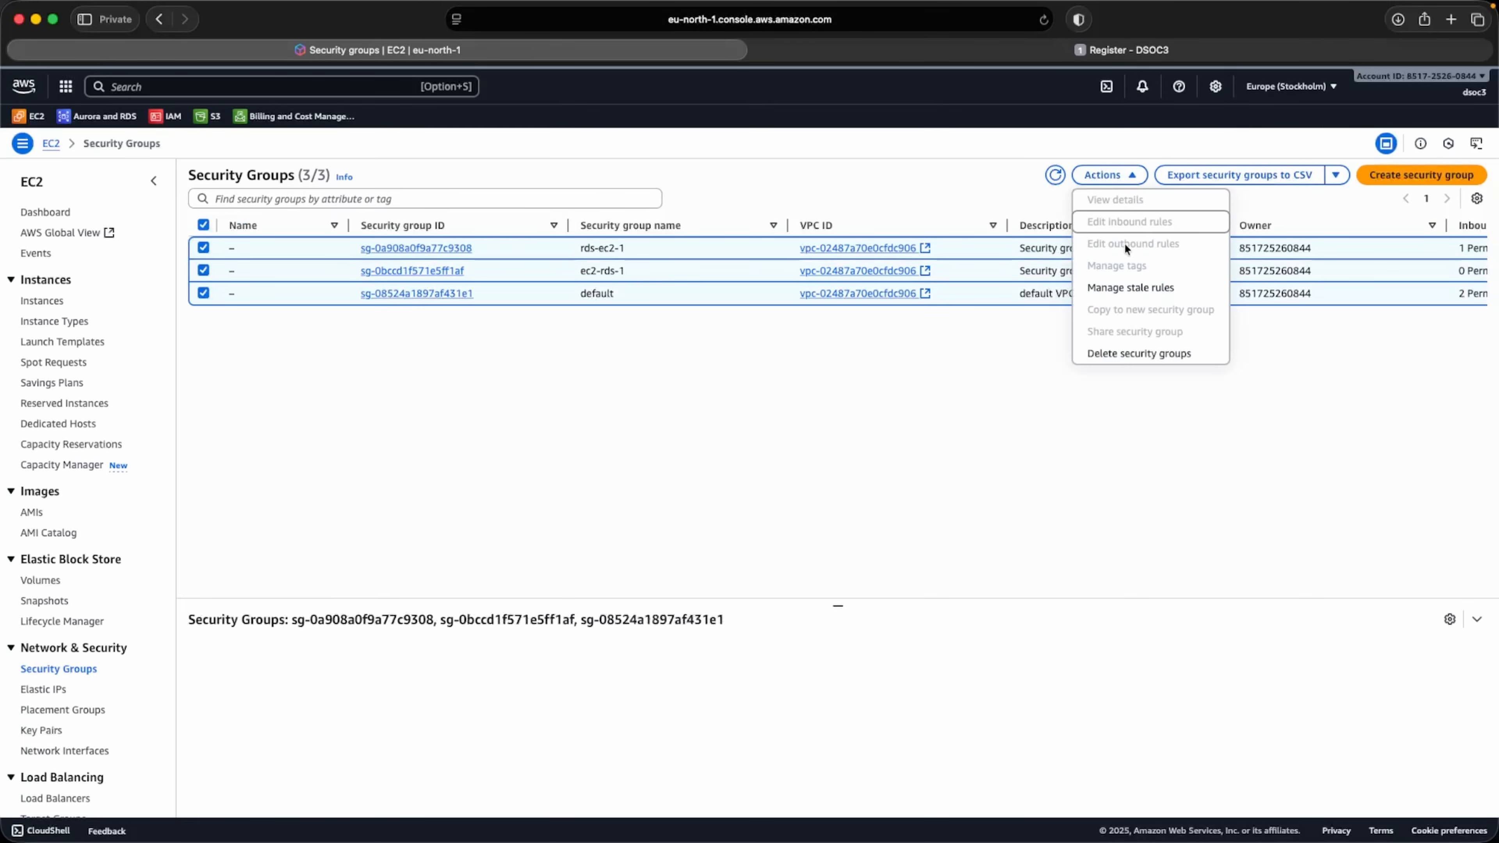
left_click(1162, 355)
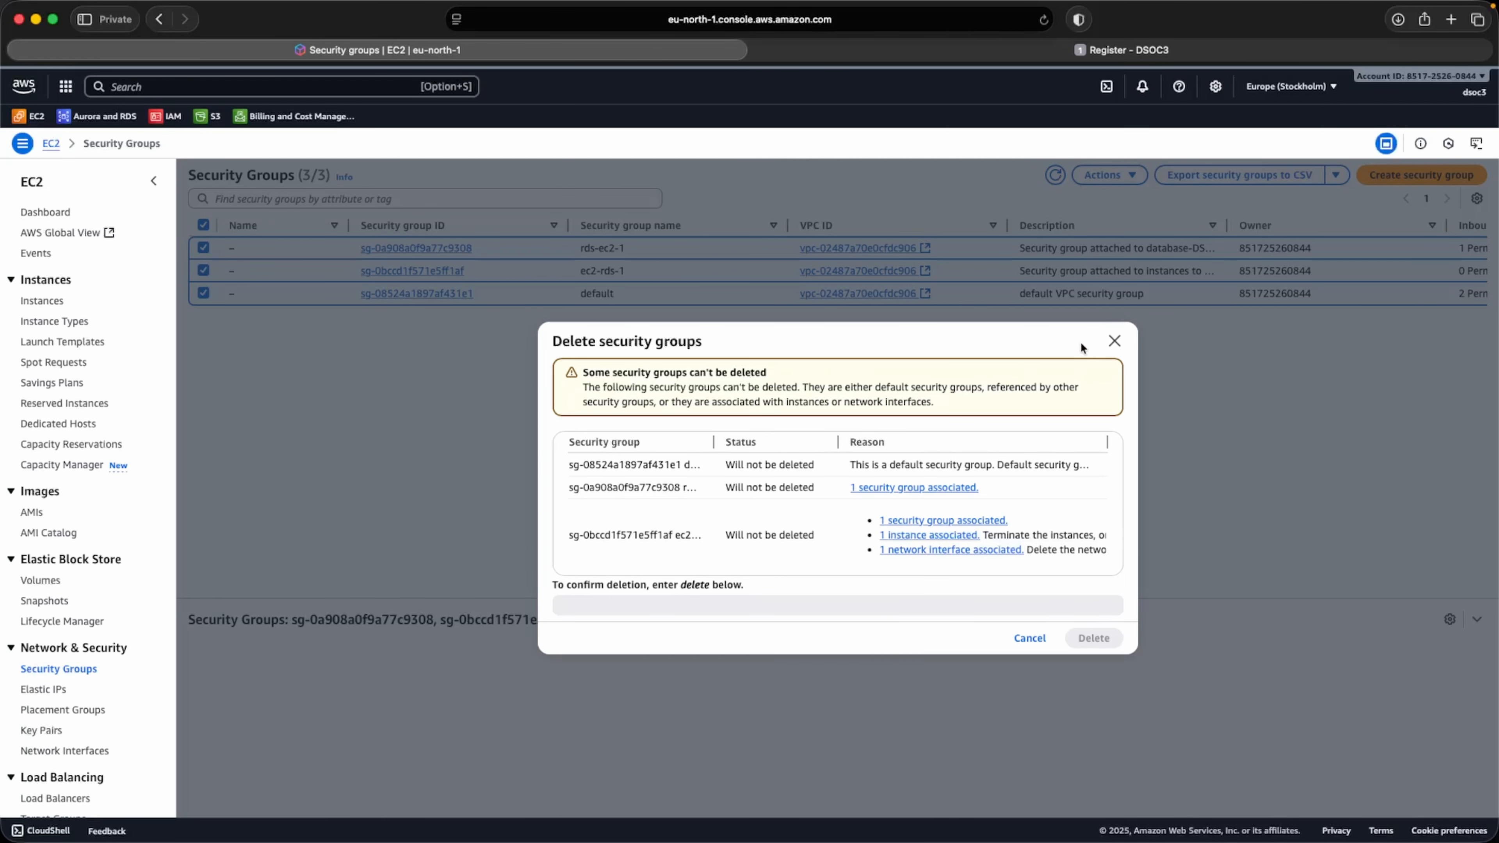
left_click(1114, 341)
left_click(417, 292)
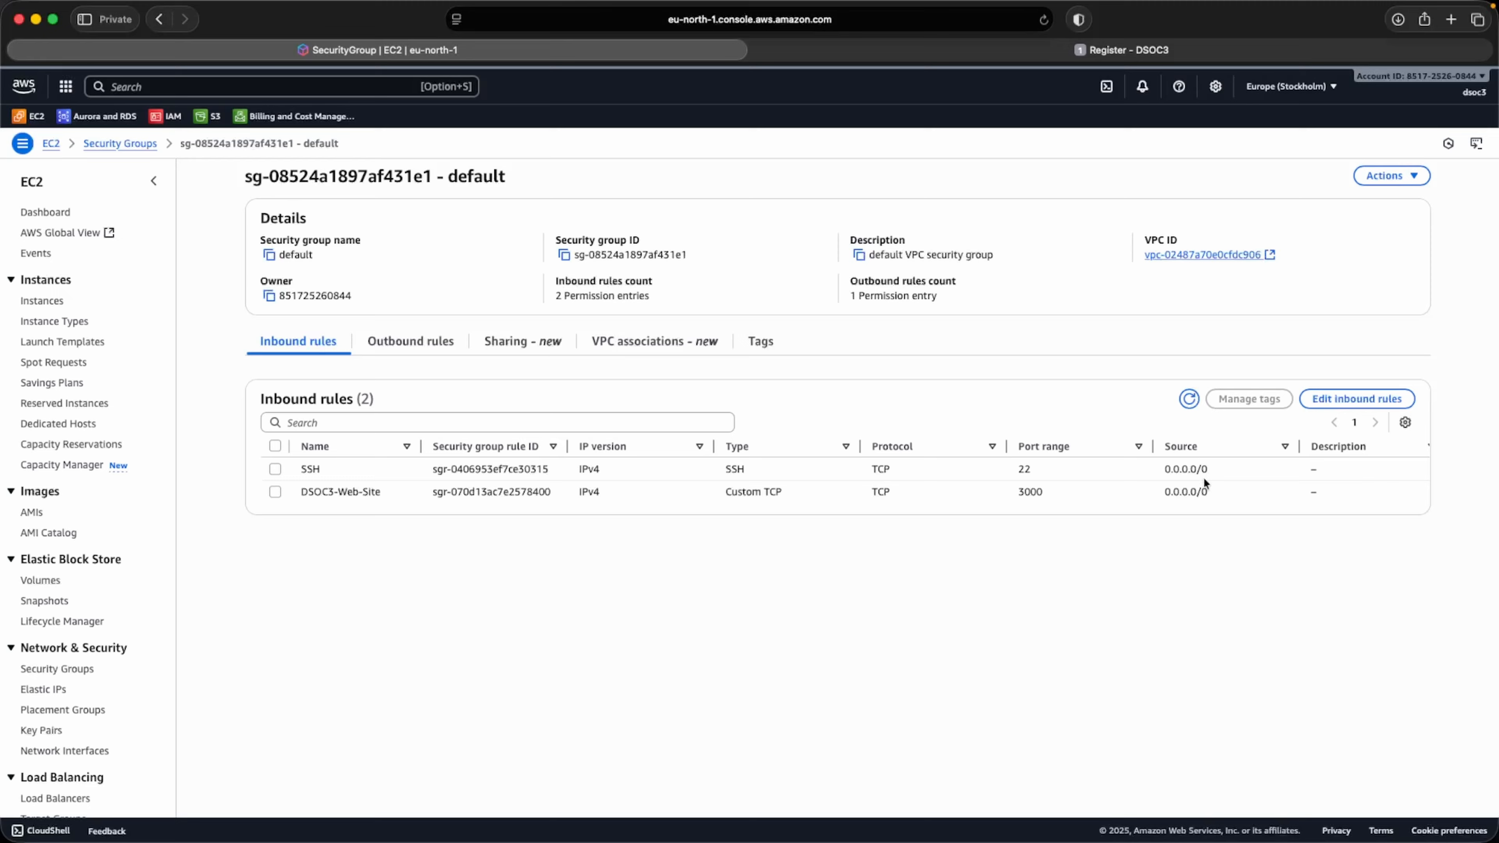
Delete the default group's SSH port 22 and TCP port 3000 inbound rules and save.
left_click(1349, 399)
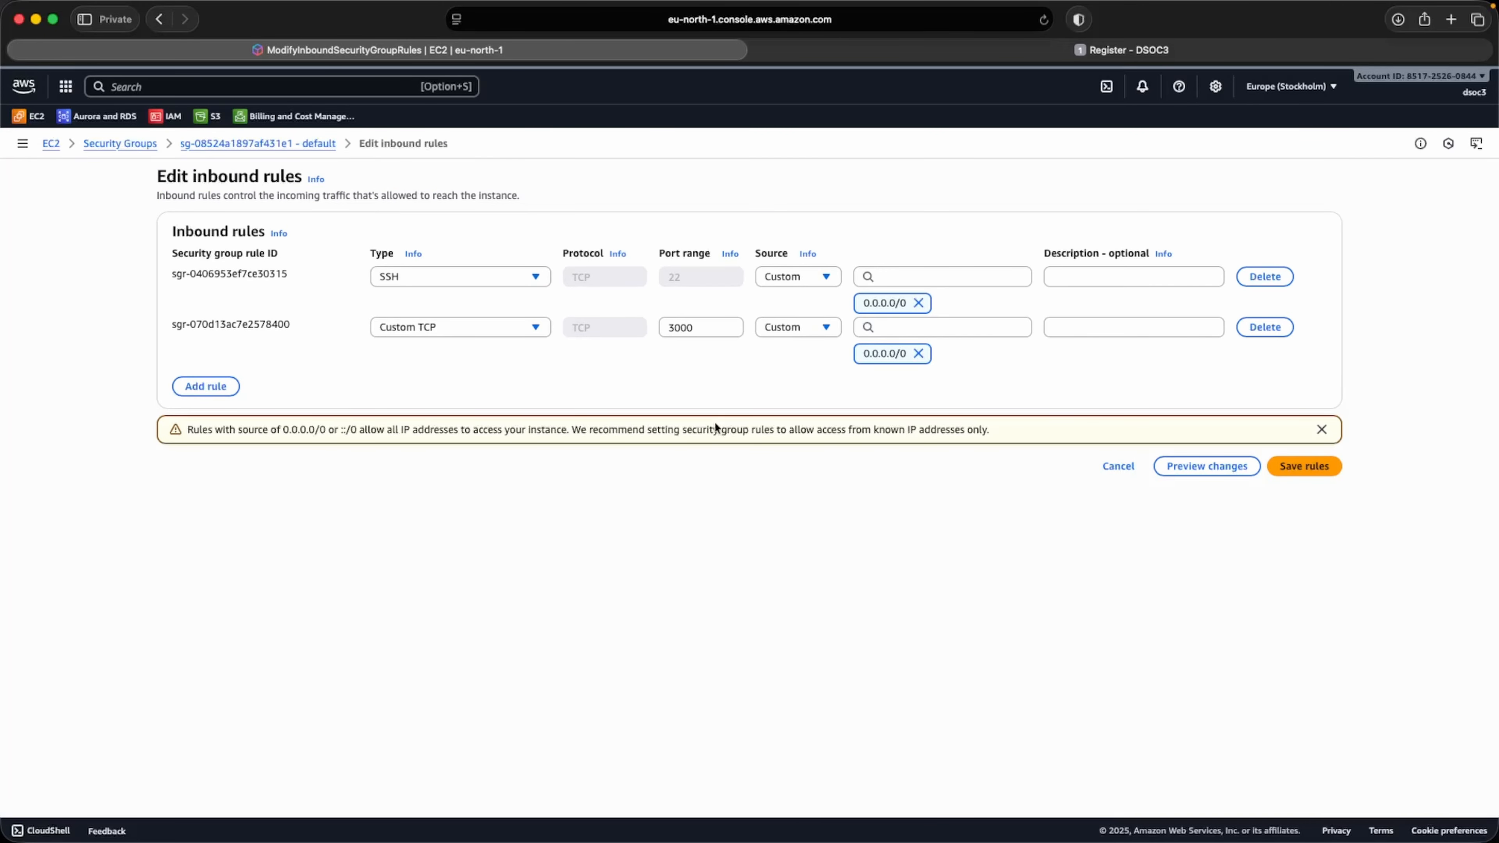
left_click(1265, 331)
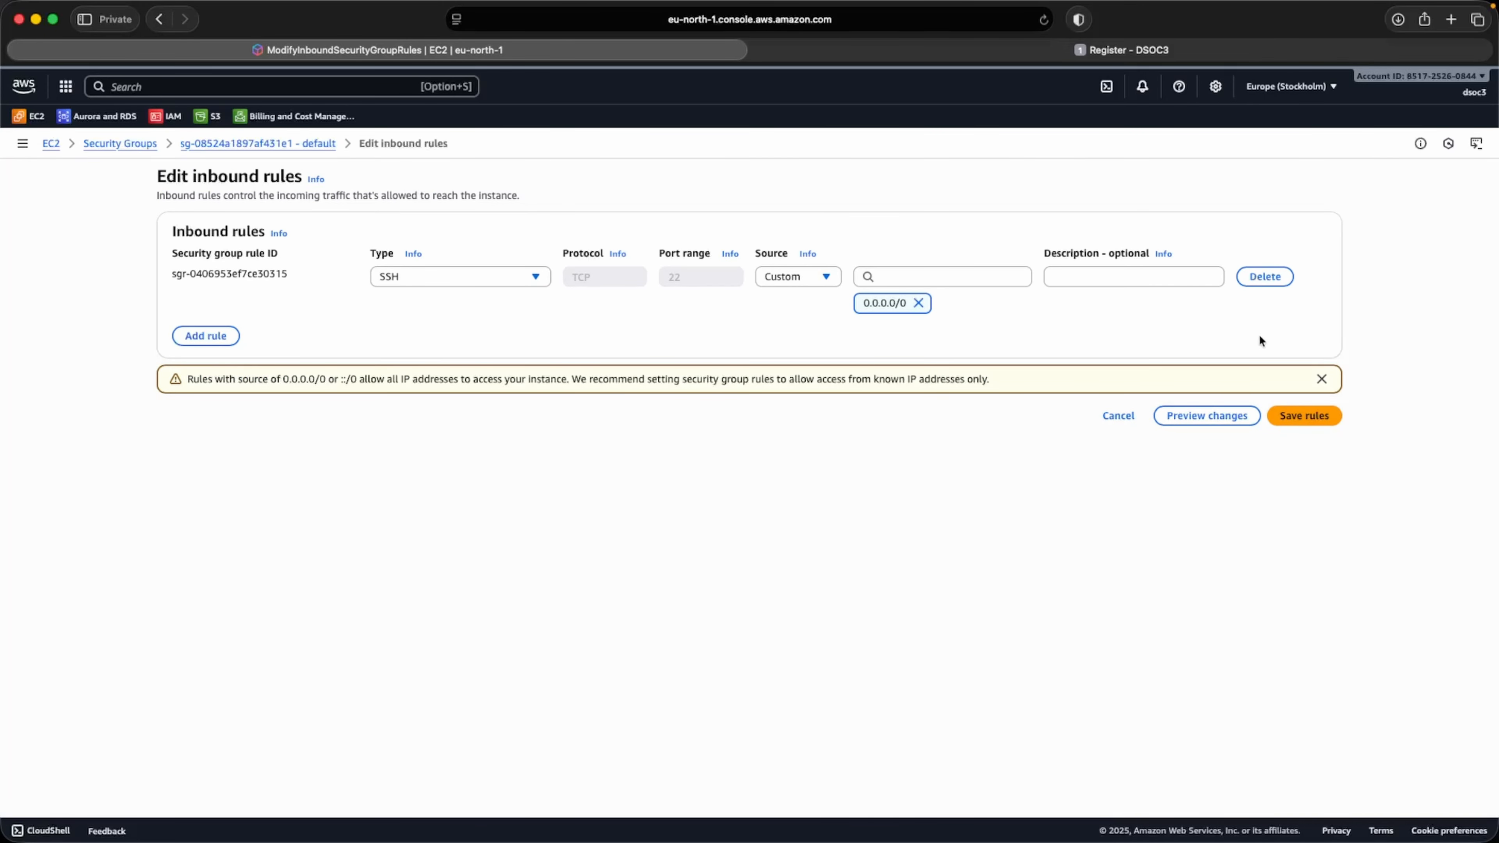
left_click(1264, 277)
left_click(1316, 347)
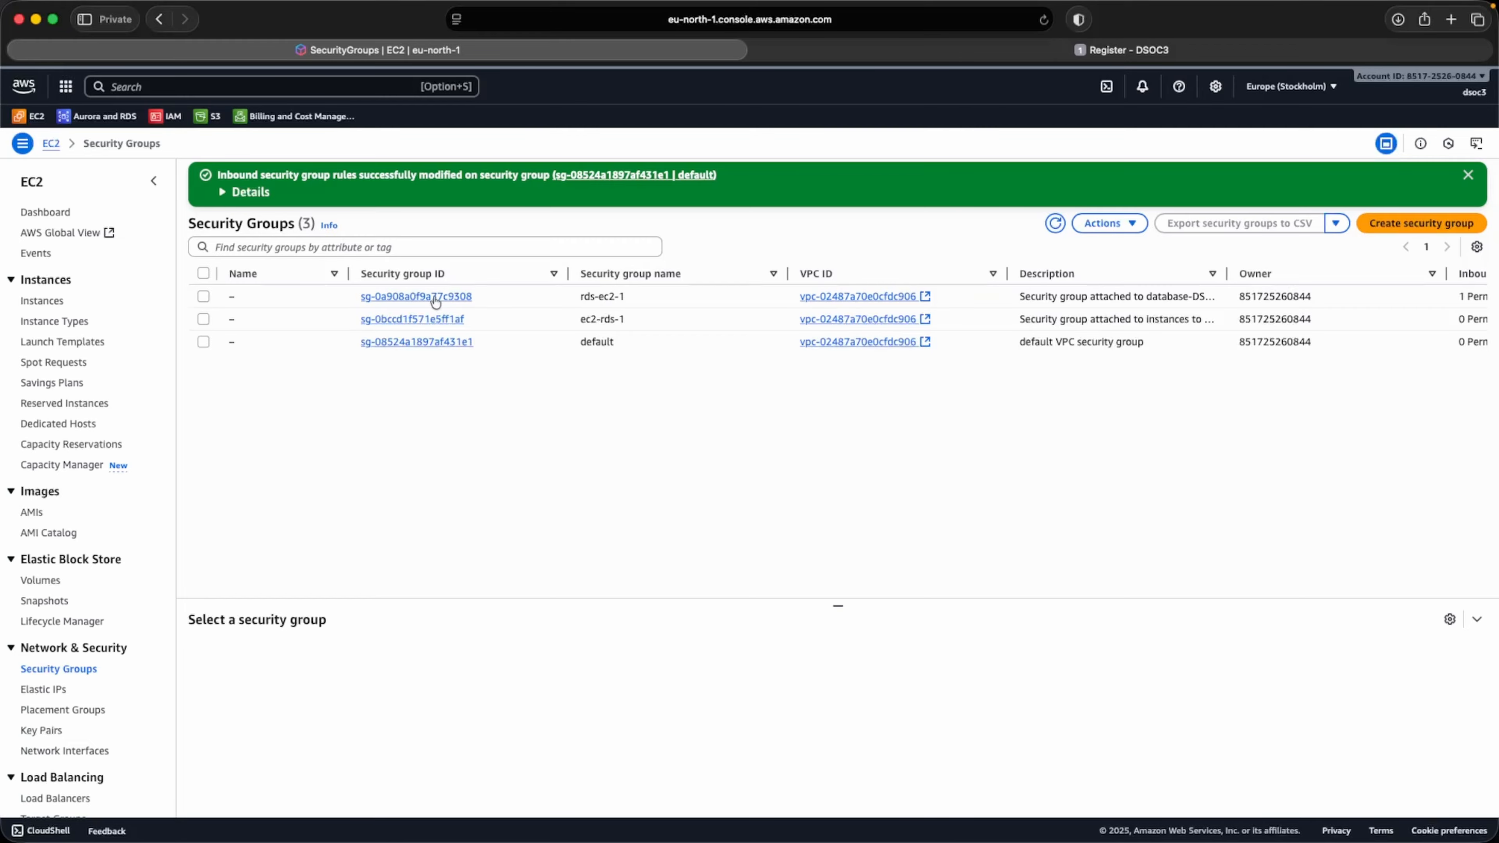
Remove rds-ec2-1's PostgreSQL port 5432 inbound rule, save, and reopen the group to confirm it's empty.
left_click(419, 297)
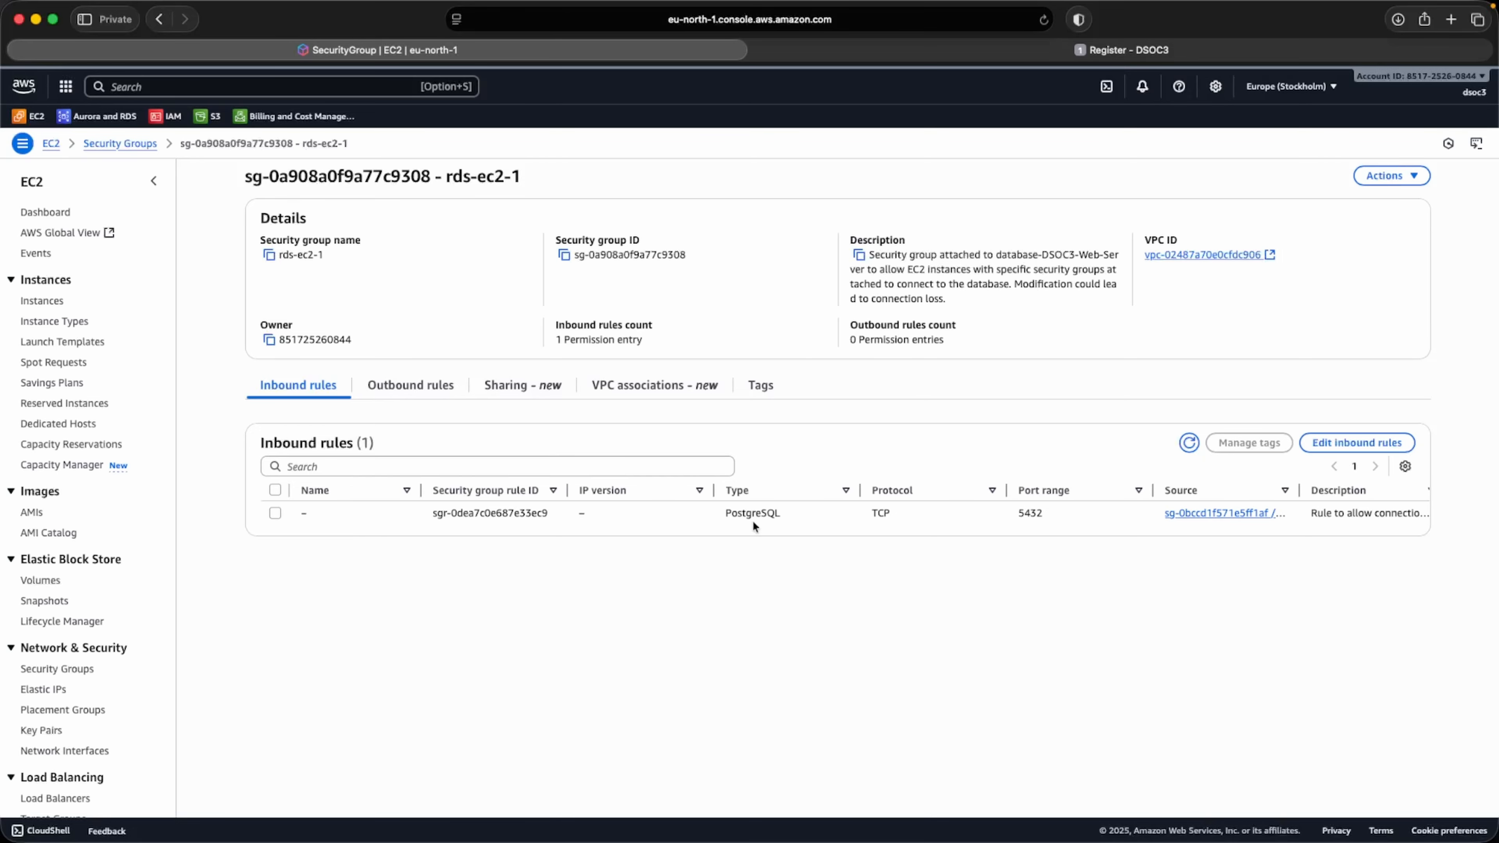
left_click(1323, 449)
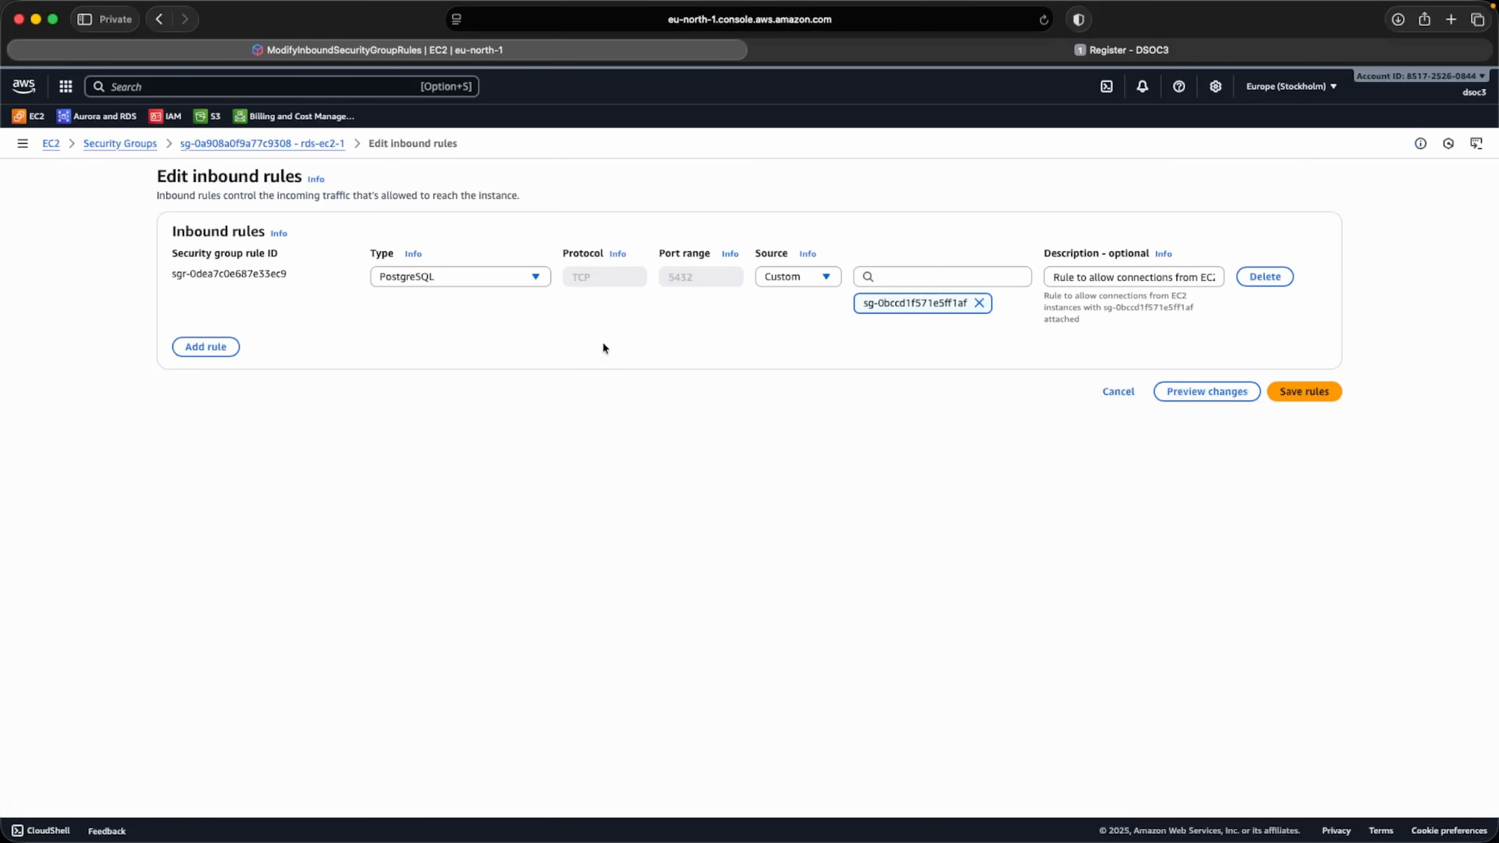
left_click(1261, 277)
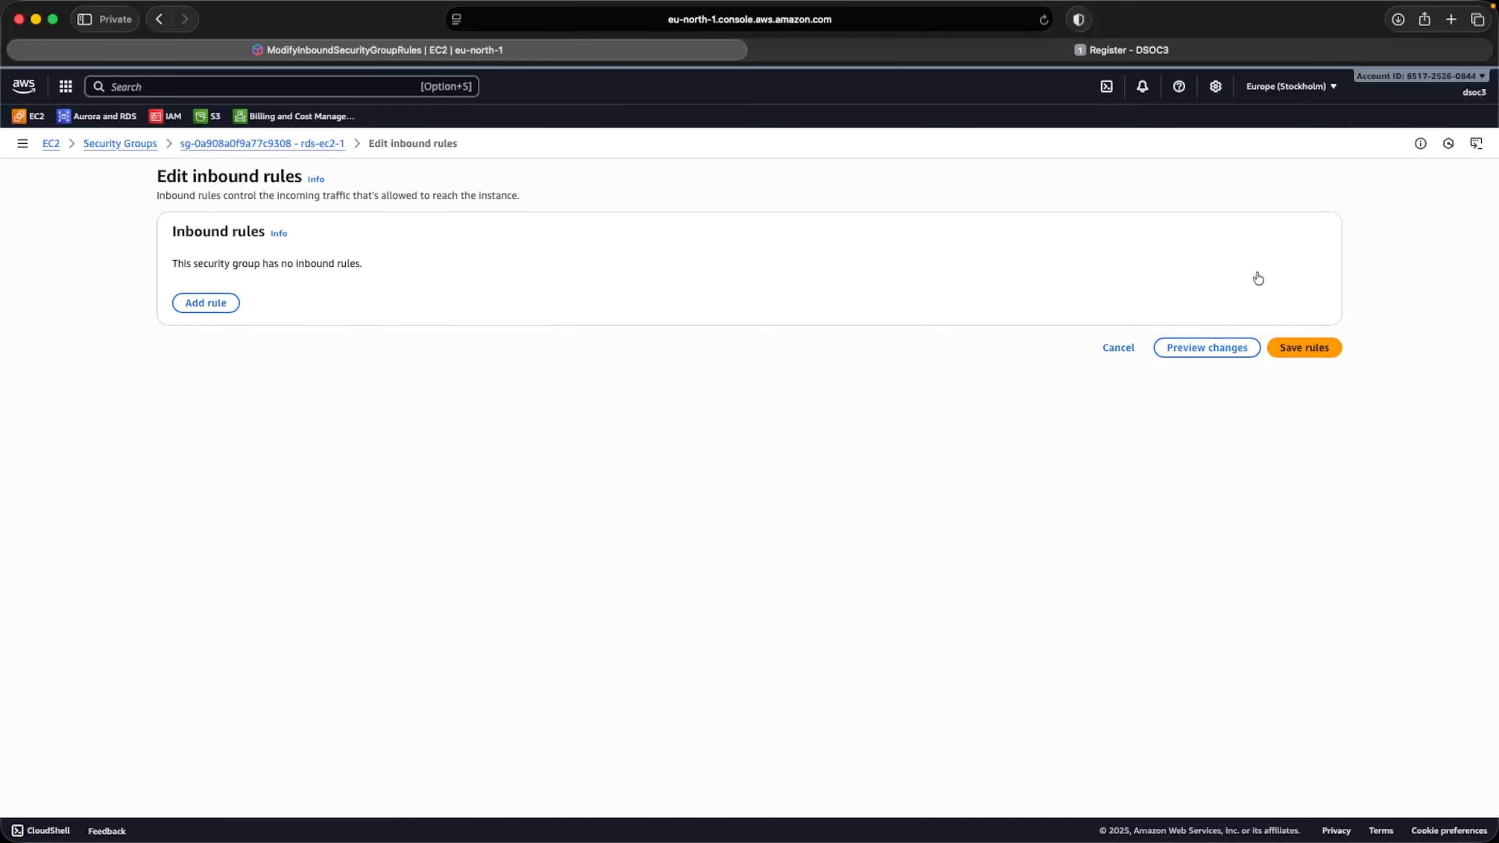
left_click(1335, 346)
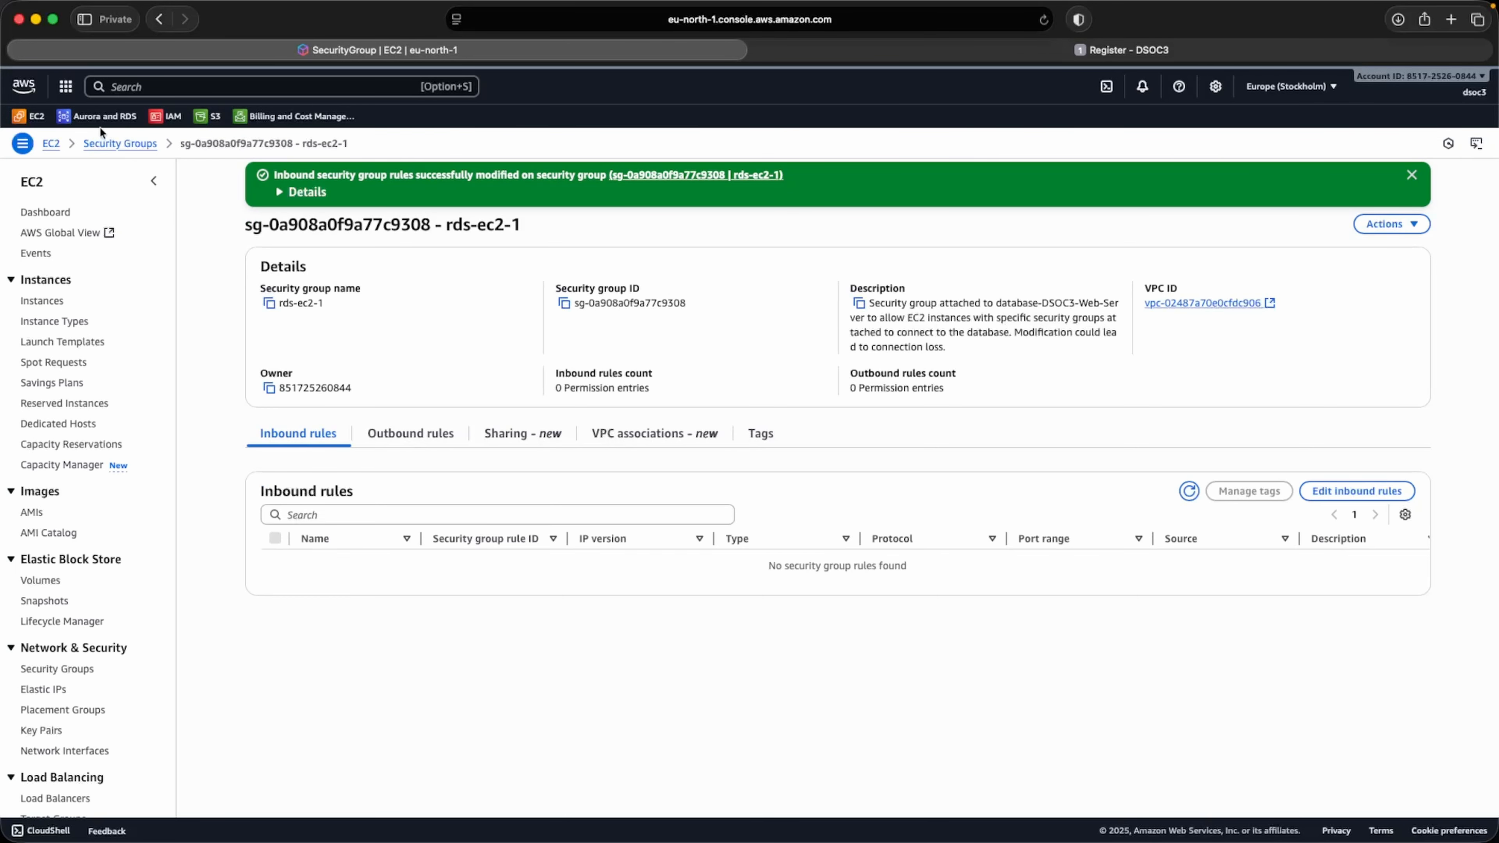
left_click(105, 146)
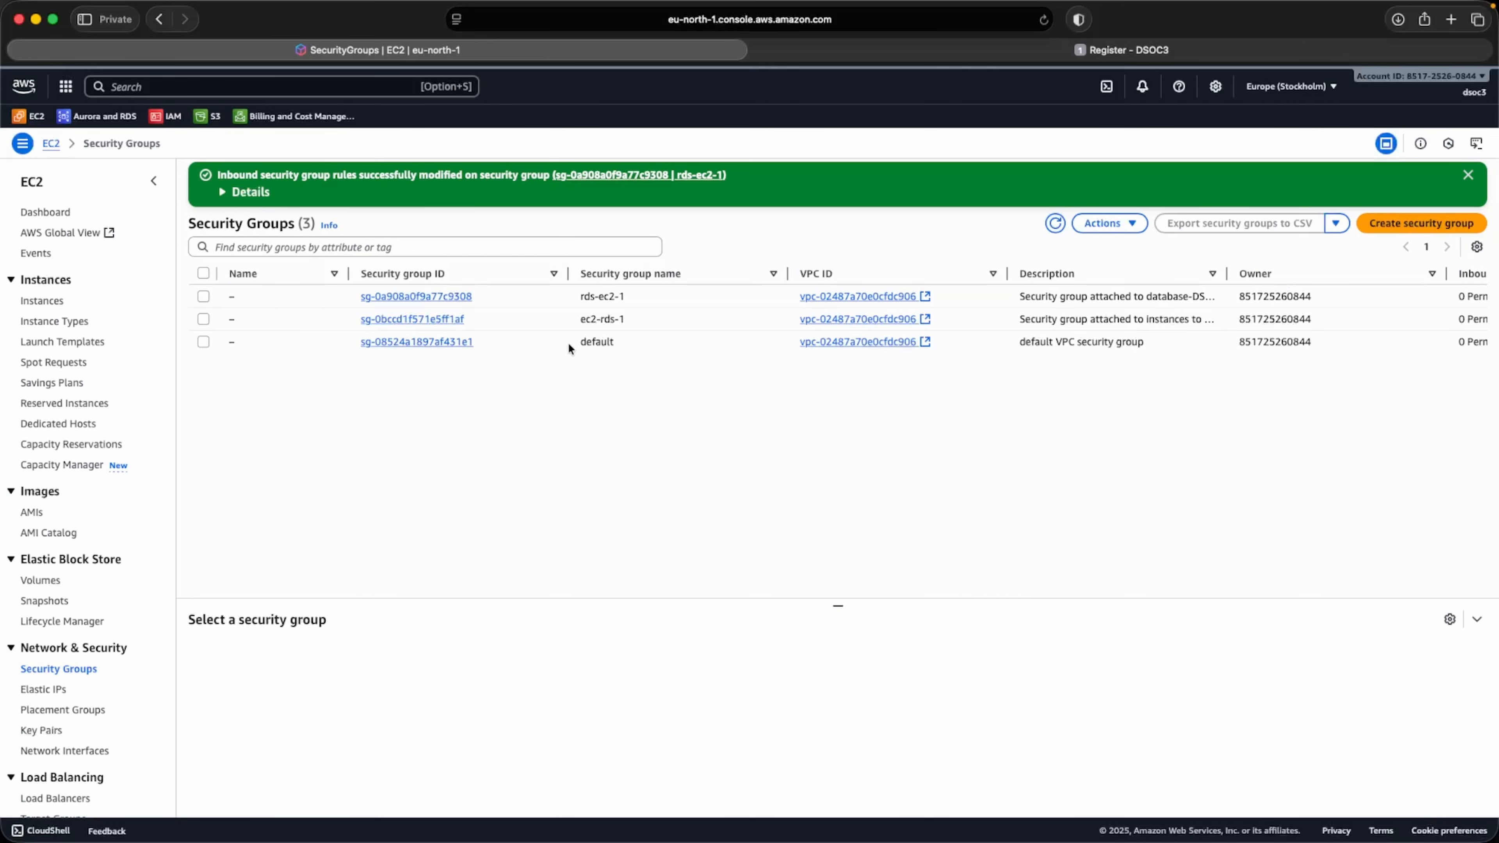
left_click(421, 294)
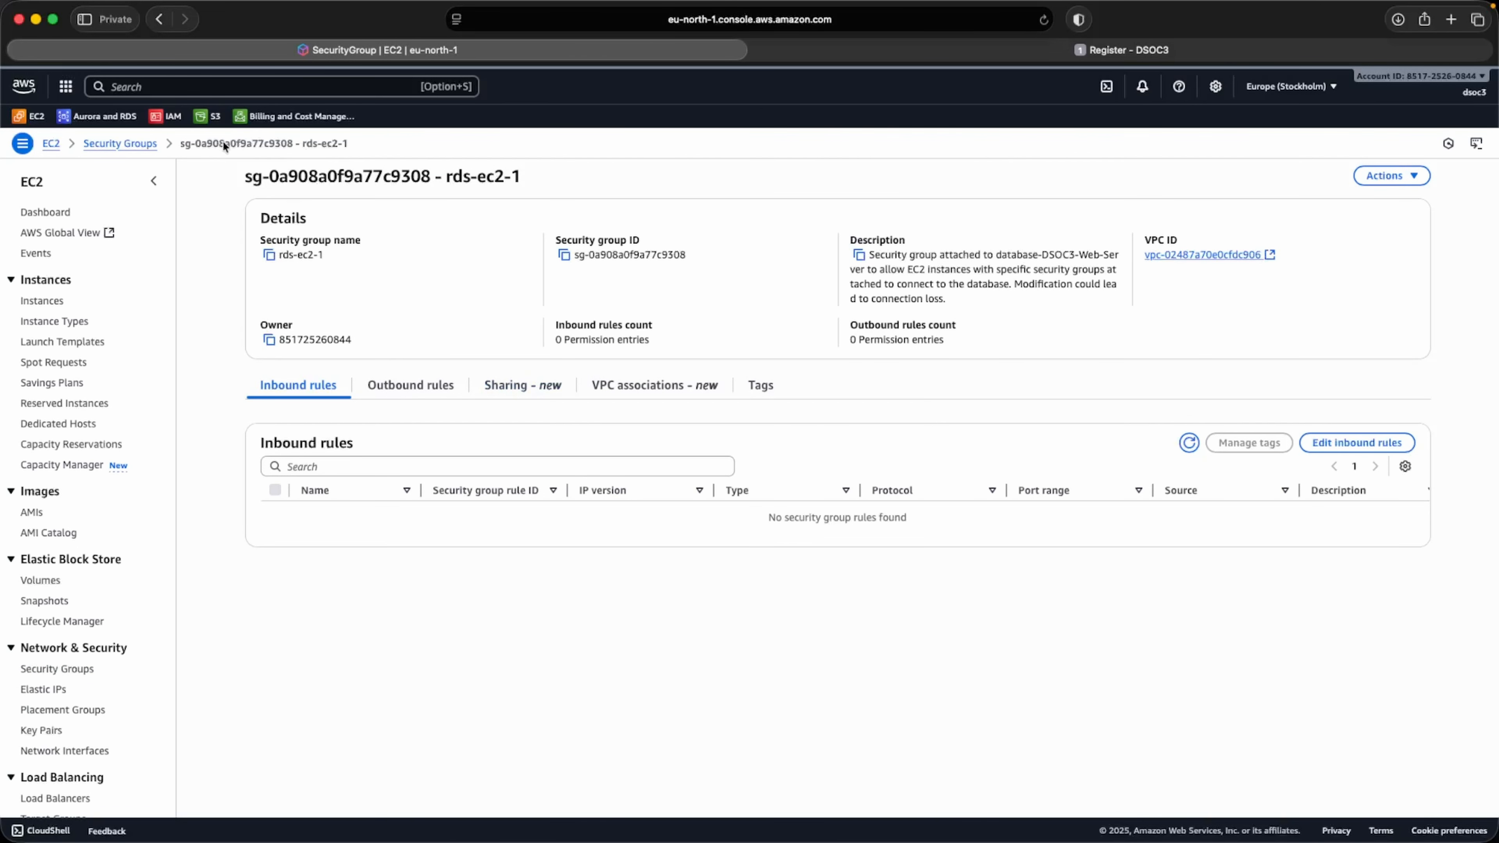
Review the ec2-rds-1 security group's details and return to the groups list.
left_click(137, 145)
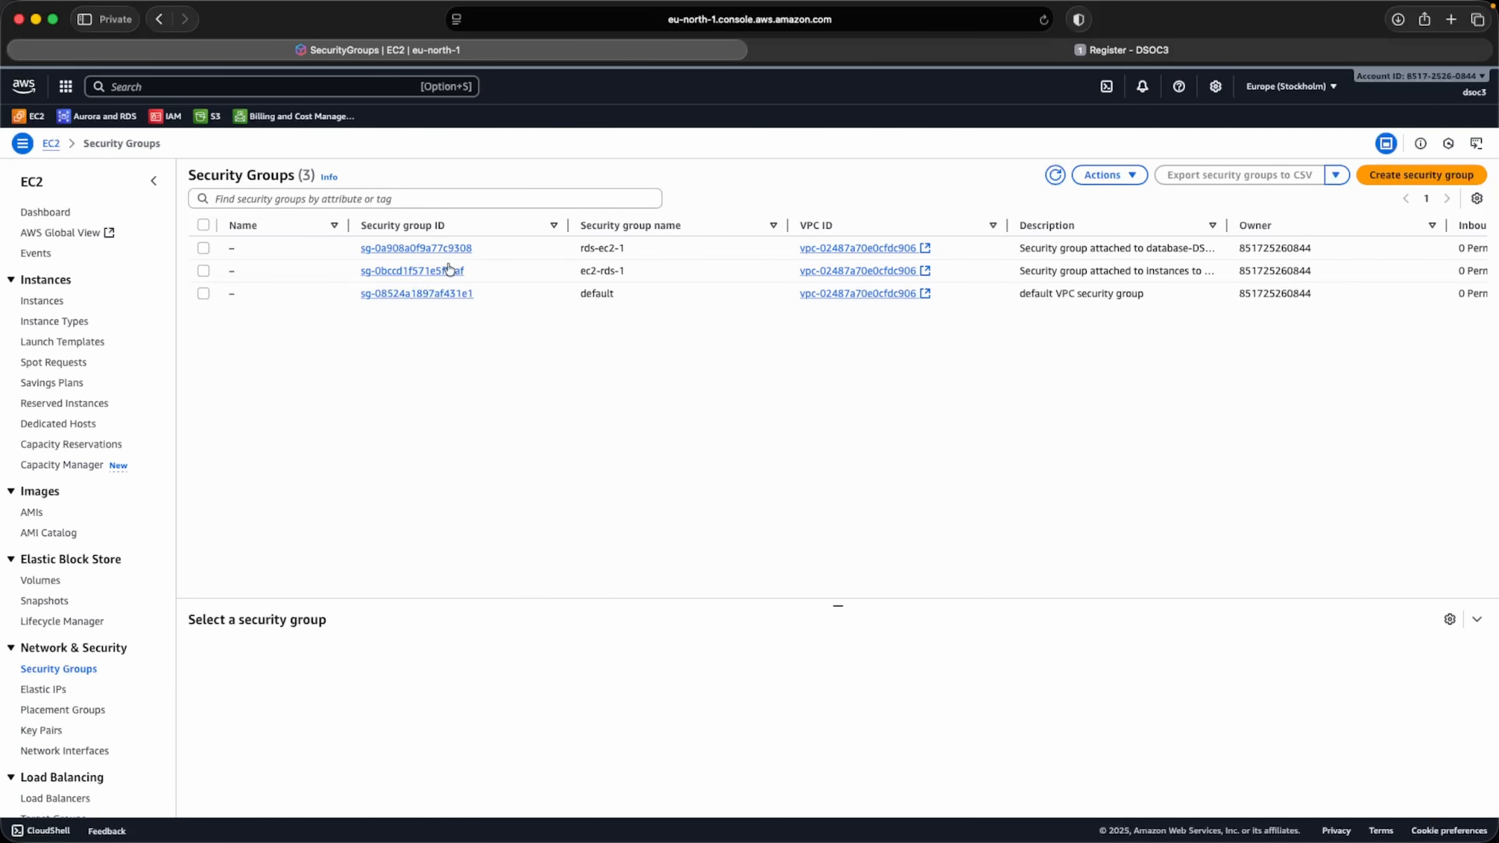
left_click(434, 271)
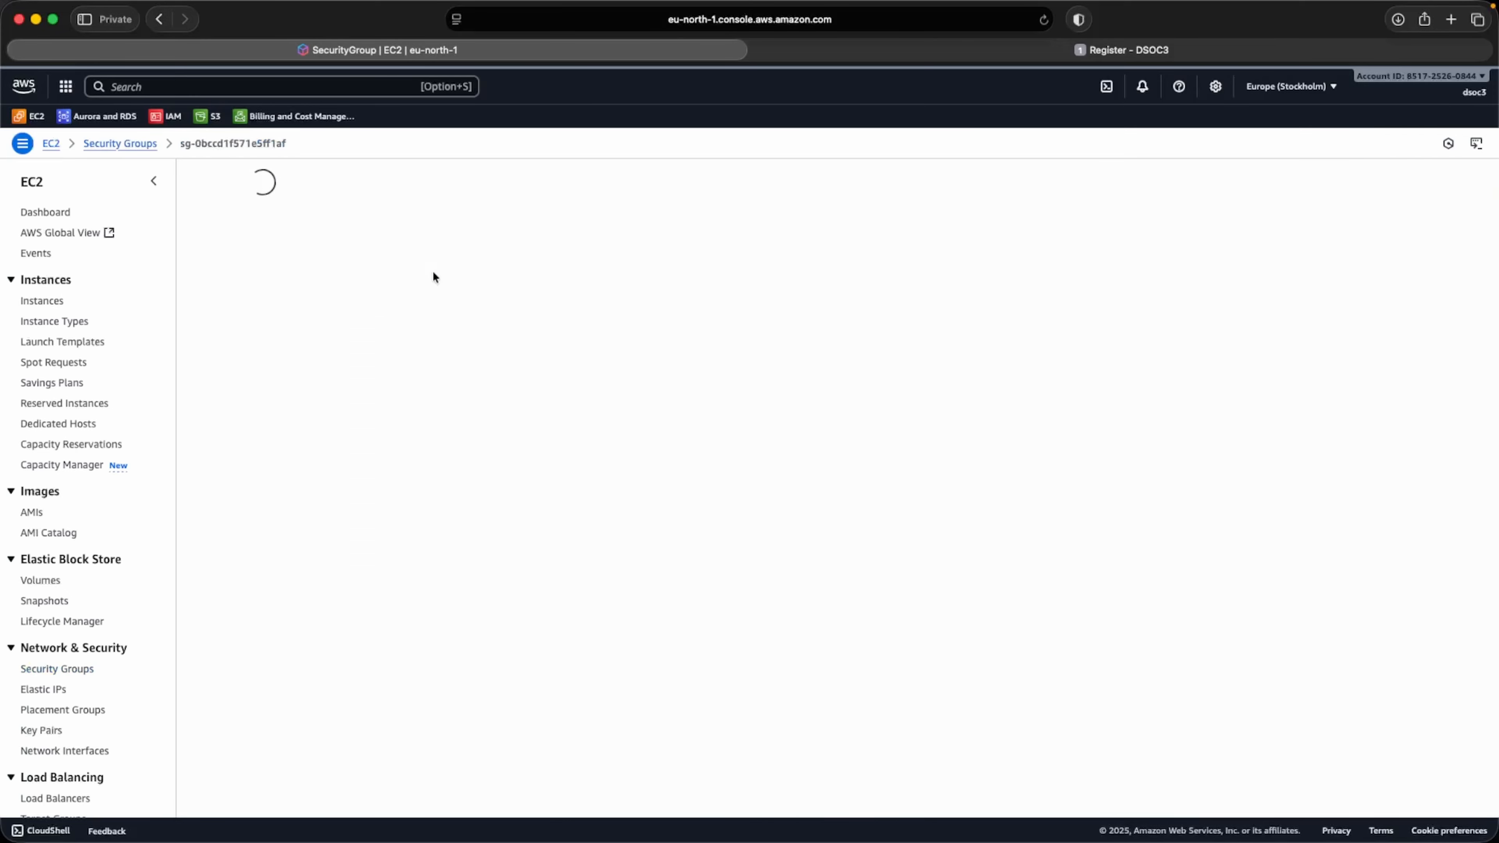
left_click(120, 144)
Delete the selected security groups, confirming with 'delete', then refresh the list.
left_click(204, 225)
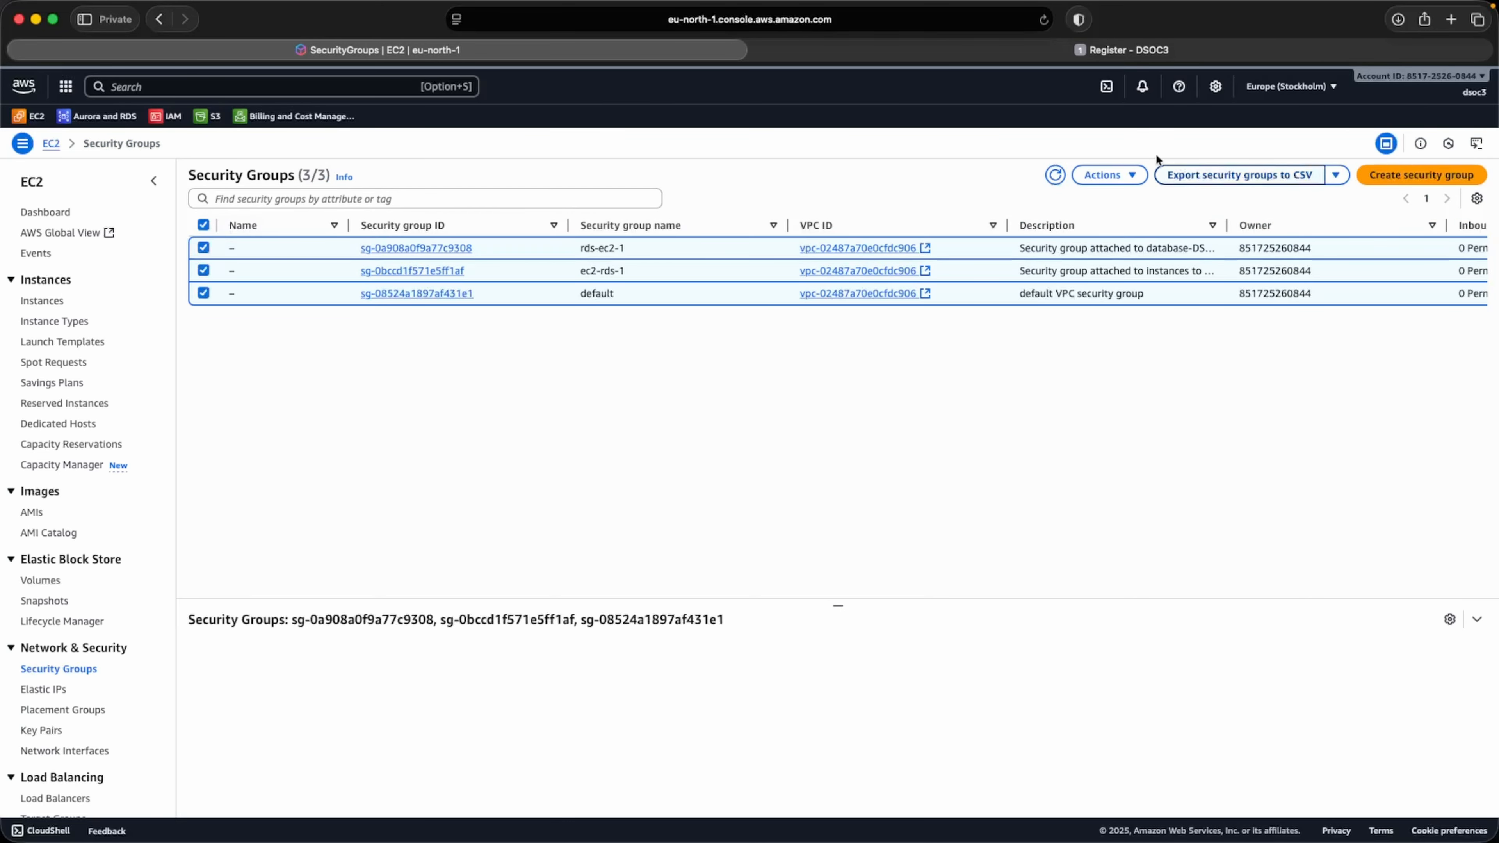
left_click(1106, 175)
left_click(1124, 353)
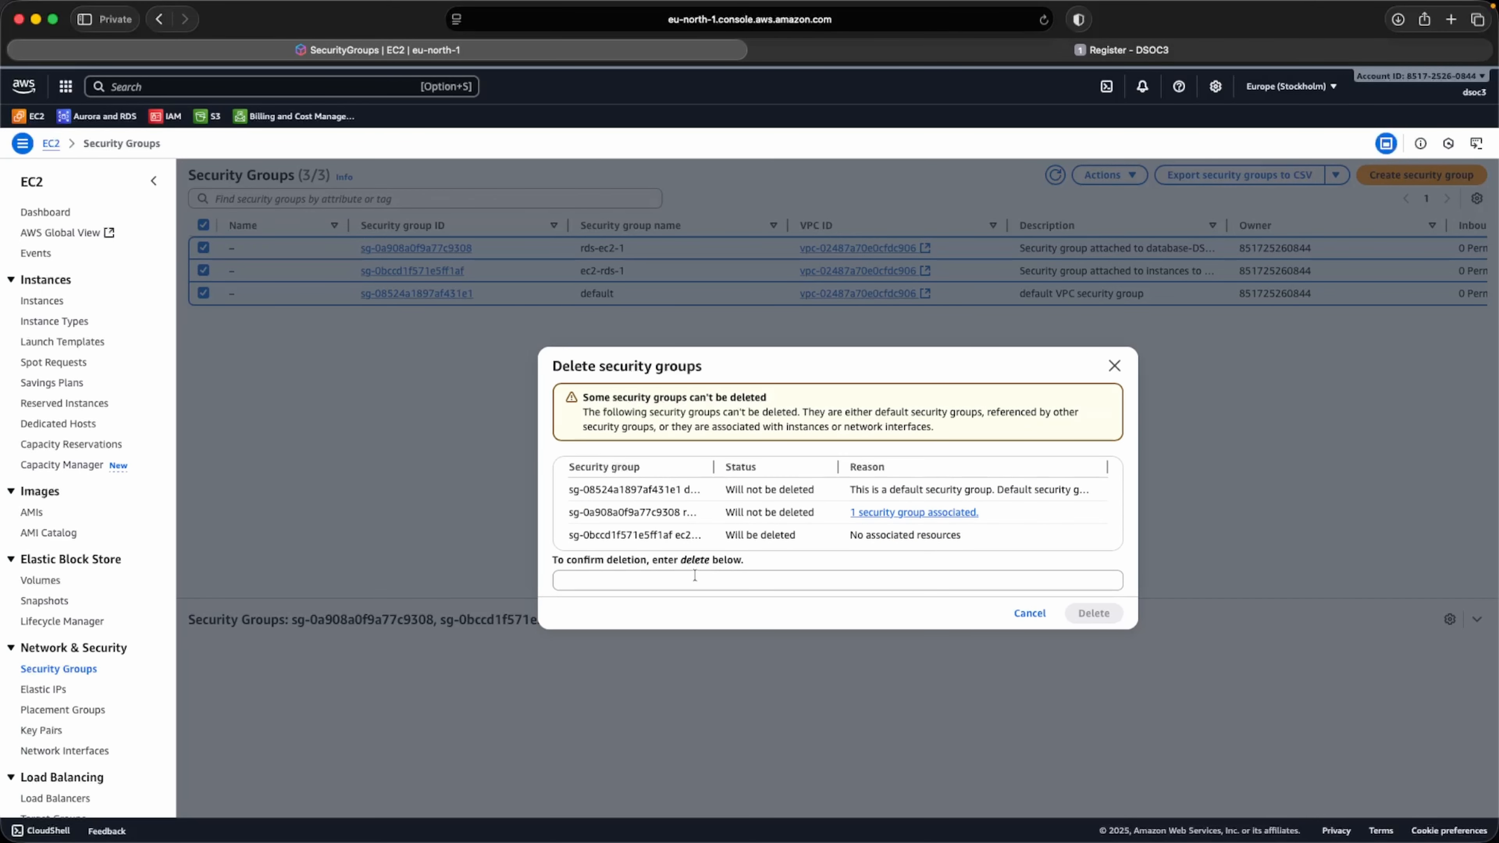
left_click(696, 579)
type("delete")
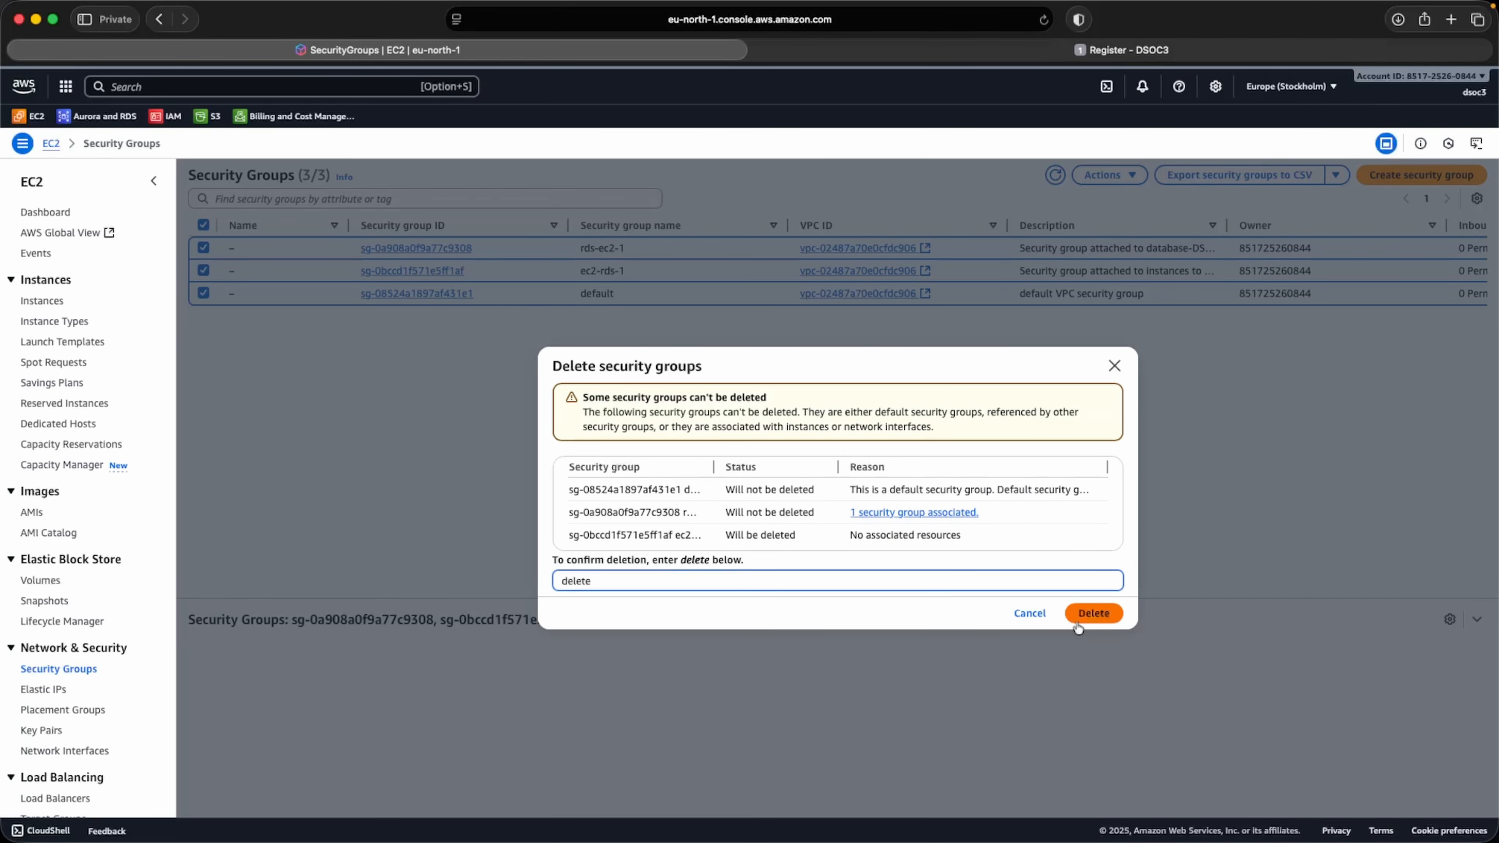
left_click(1083, 614)
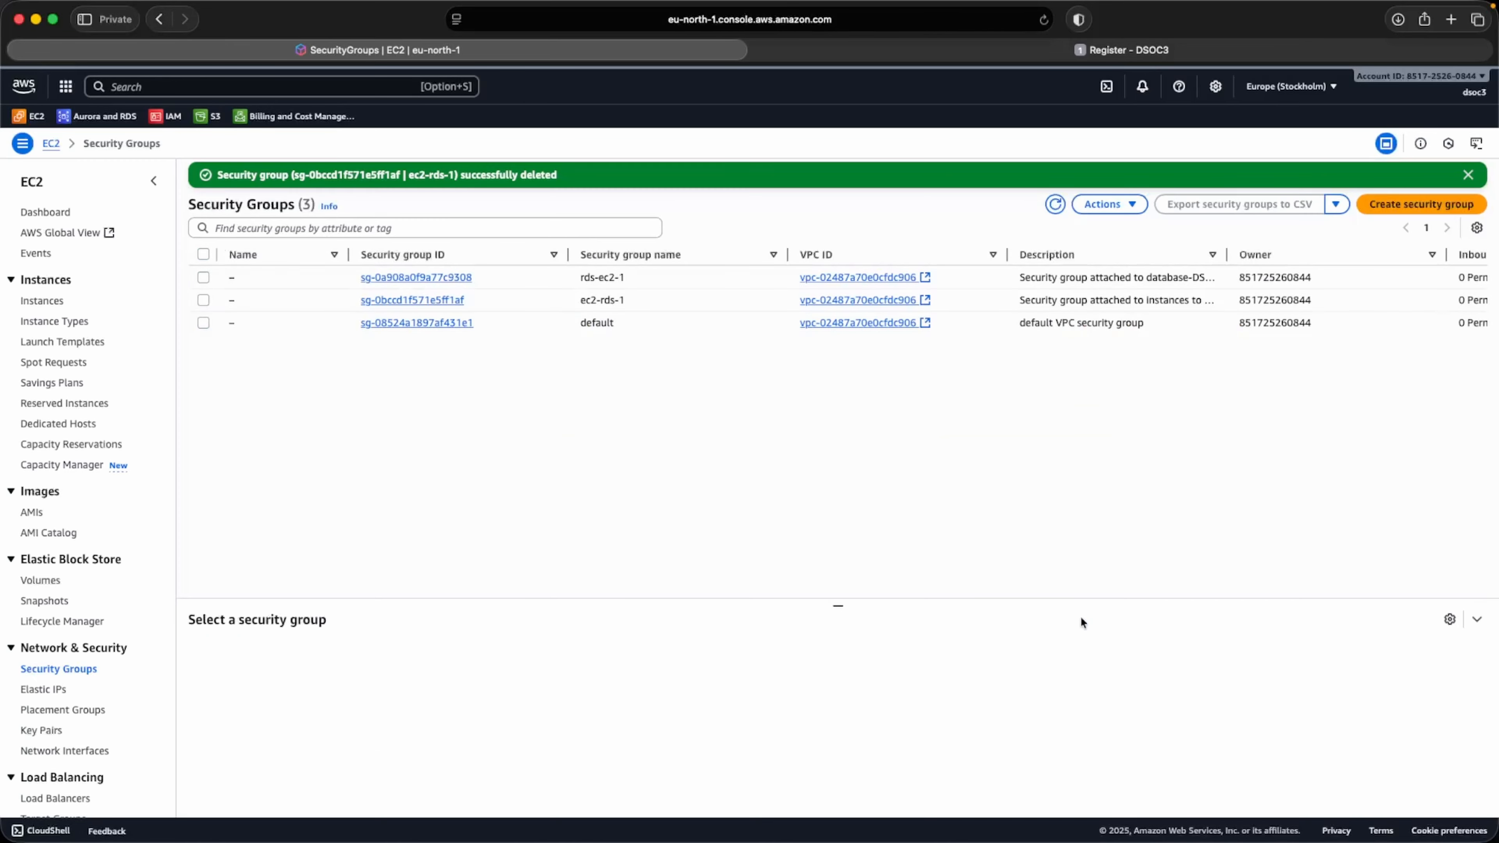
left_click(1055, 205)
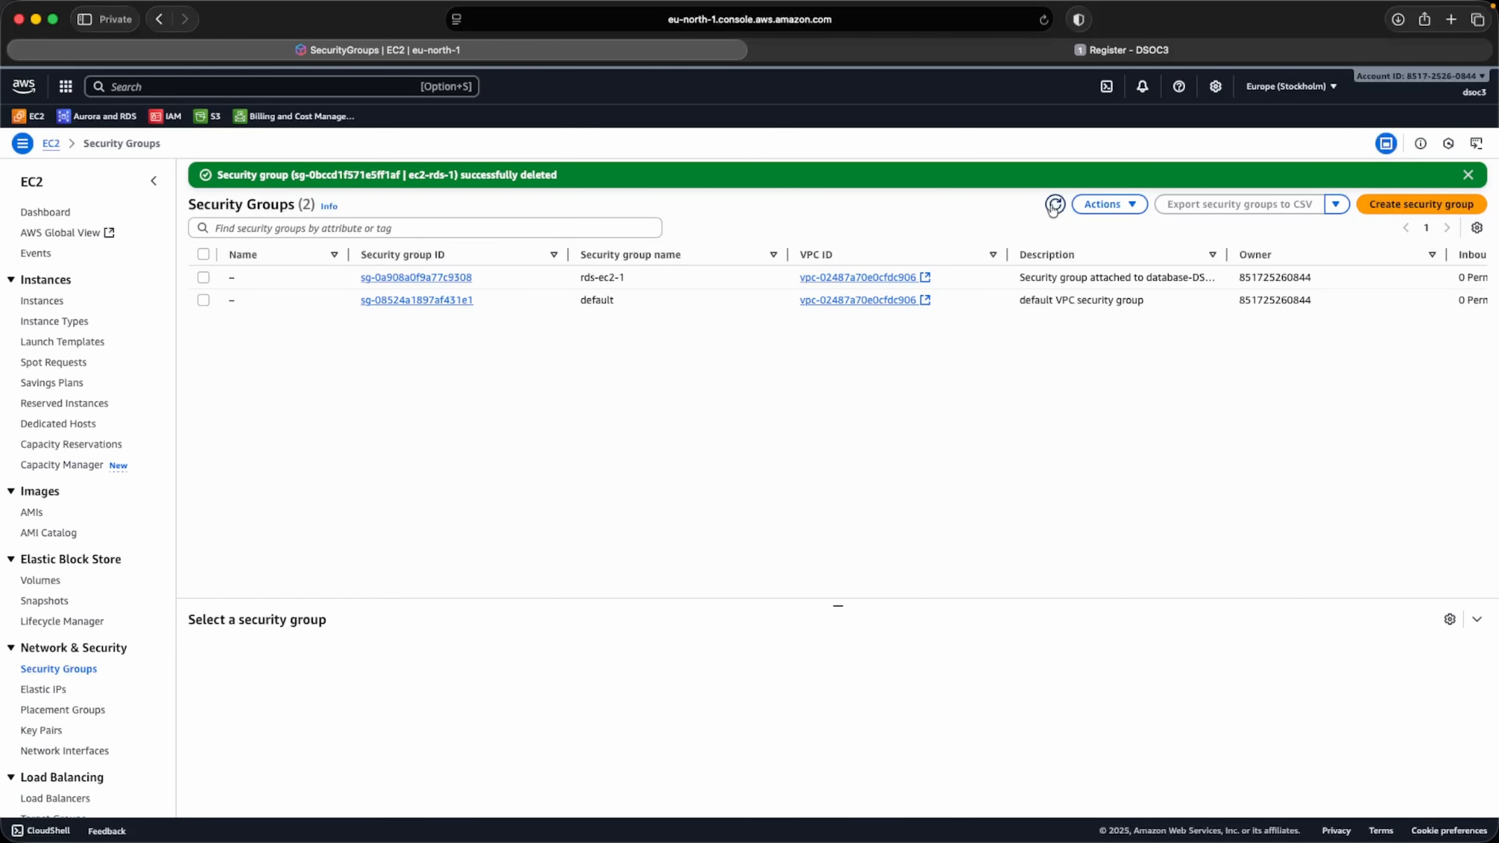
left_click(1054, 205)
Check the remaining rds-ec2-1 group, then move from the EC2 dashboard to IAM.
left_click(1054, 205)
left_click(416, 278)
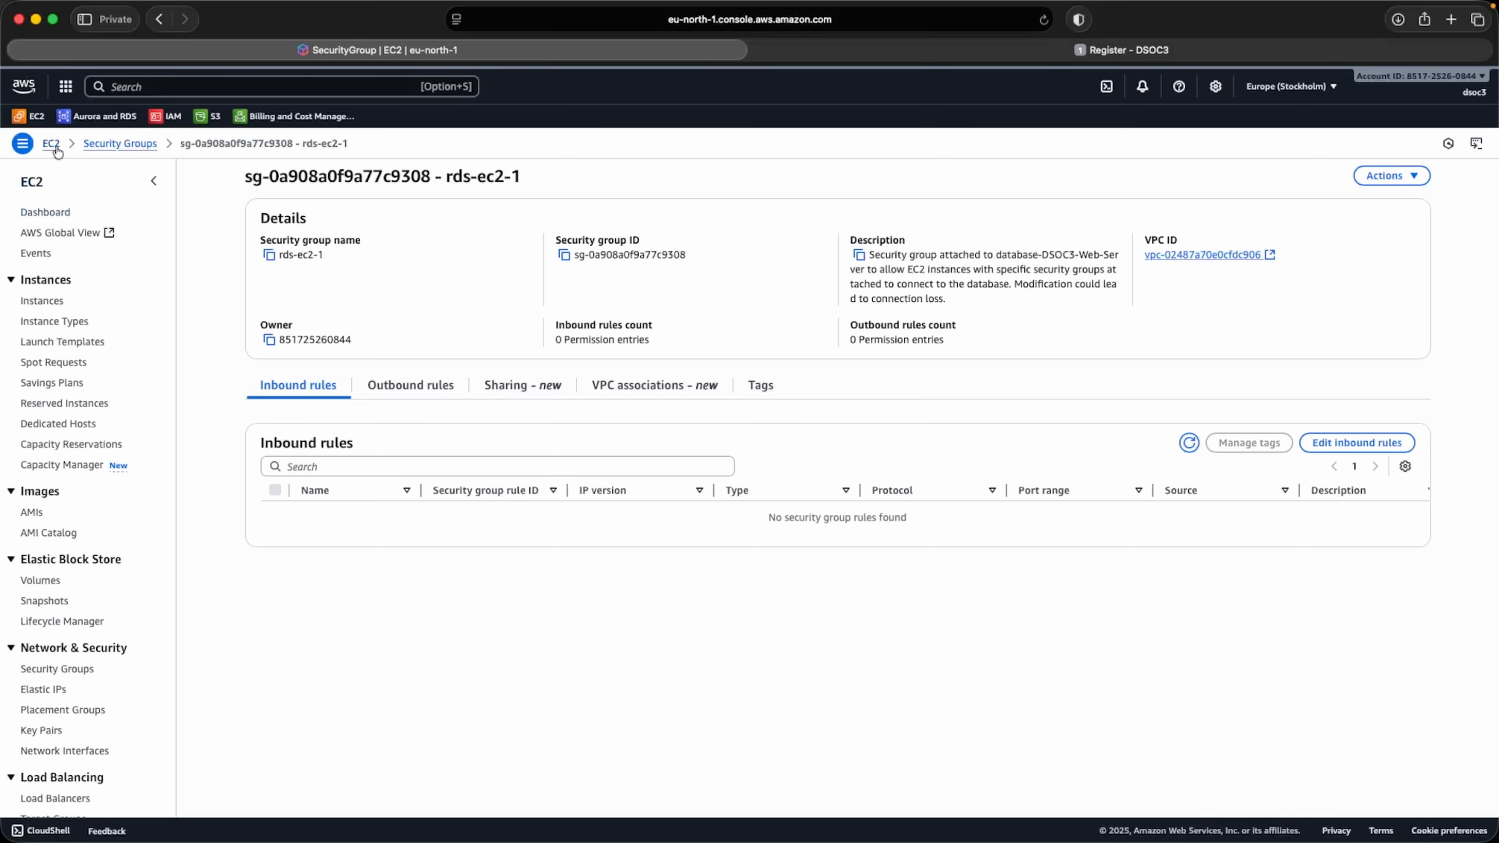
left_click(39, 116)
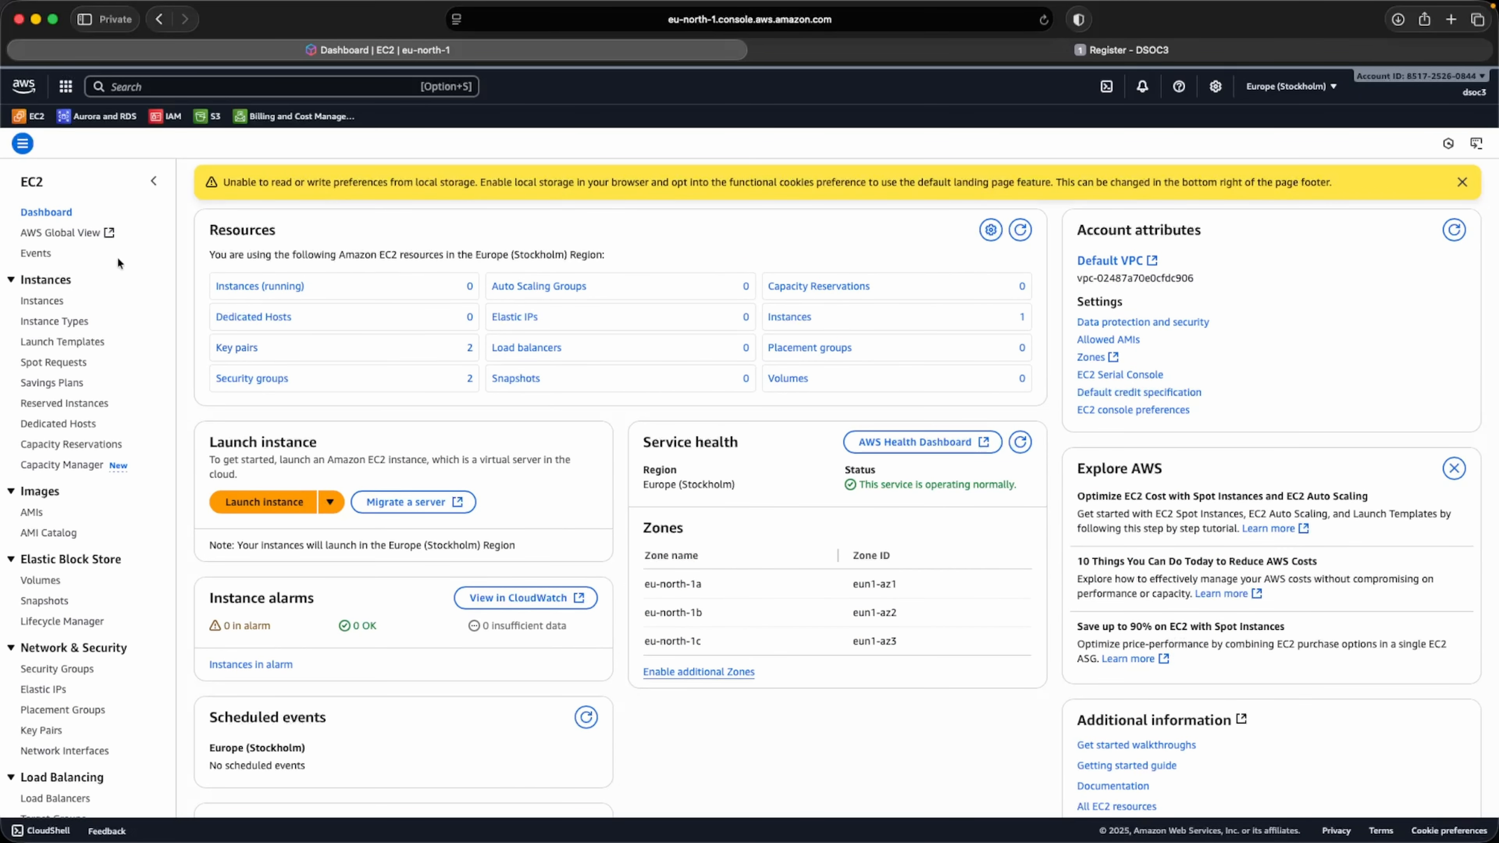
left_click(173, 117)
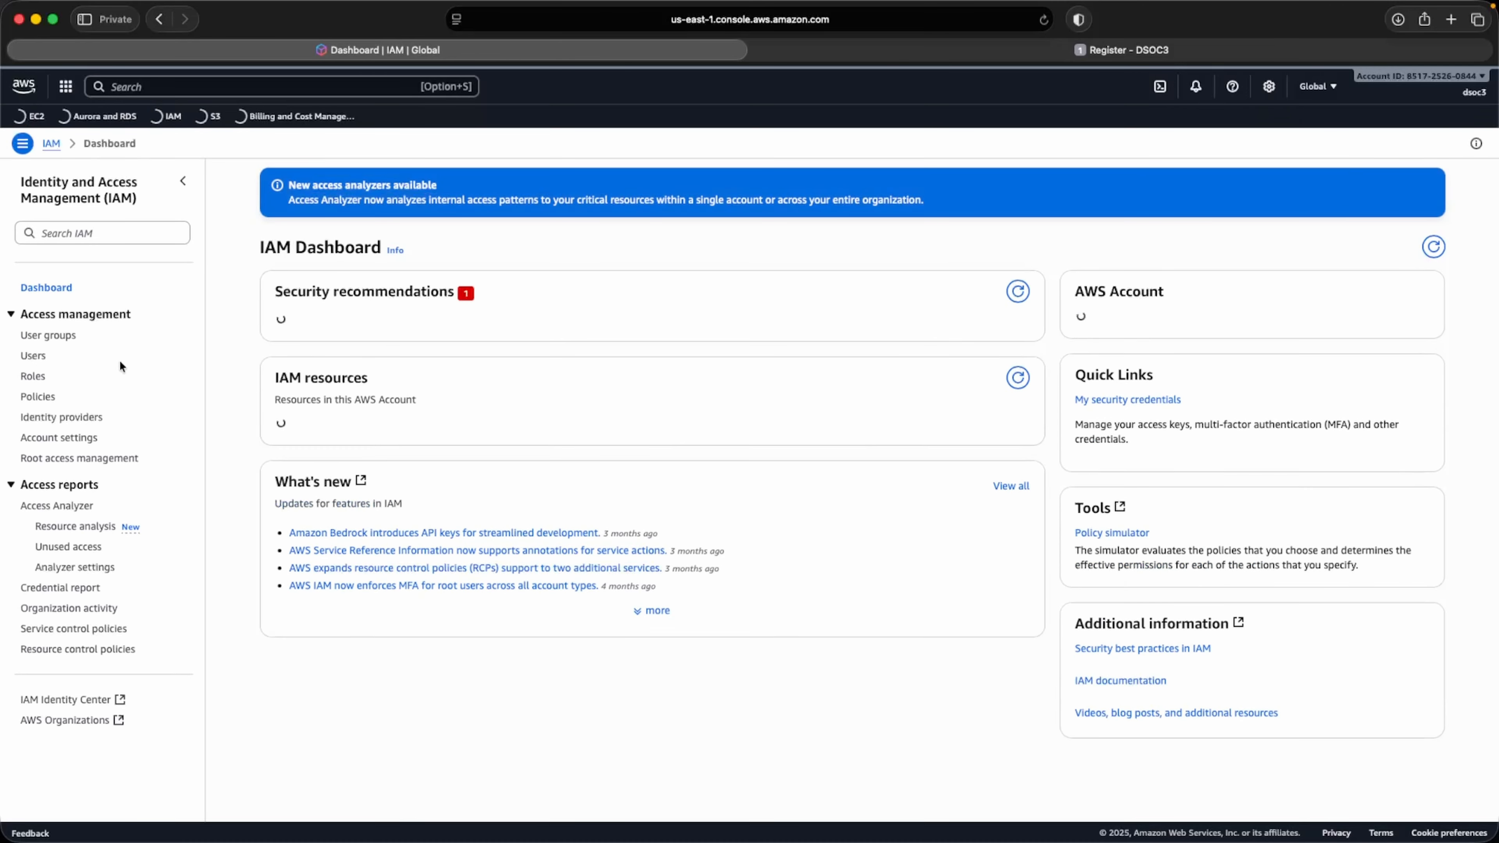
Permanently delete the only IAM user by pasting the confirmation word, then view User groups.
left_click(30, 356)
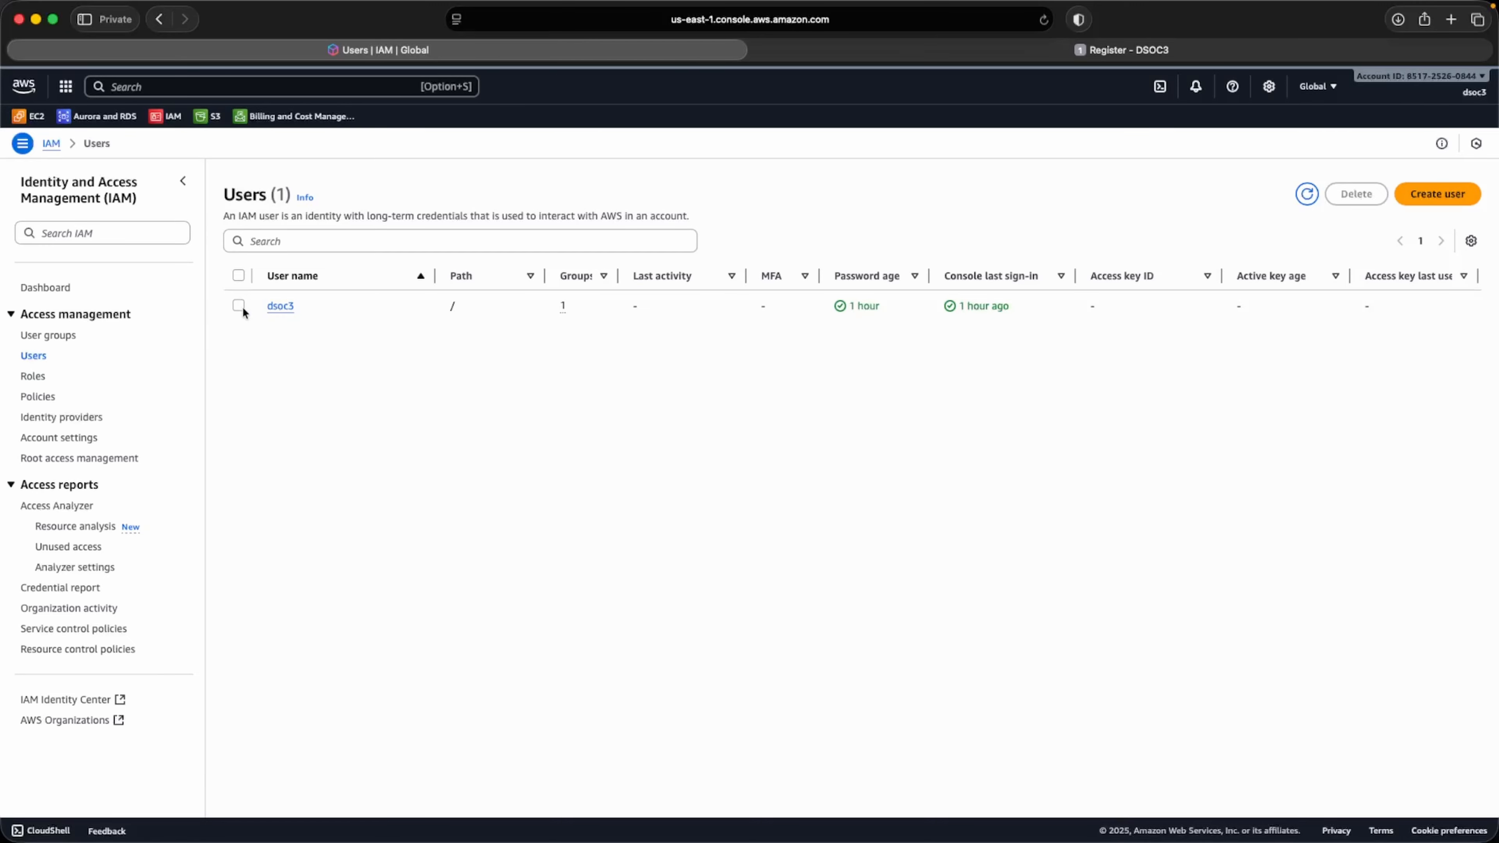
left_click(239, 305)
left_click(1363, 198)
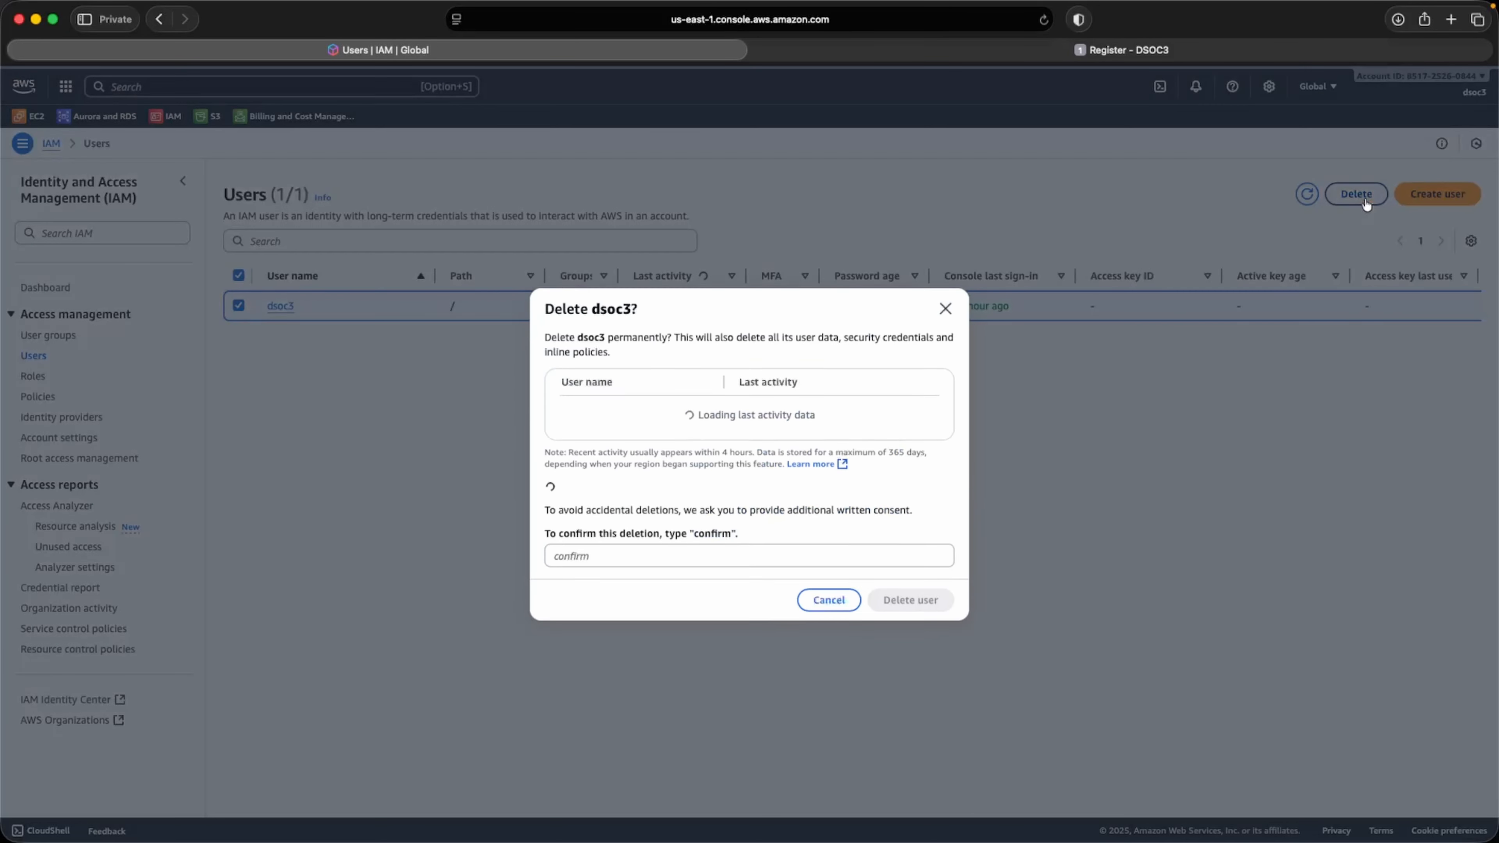
left_click(712, 521)
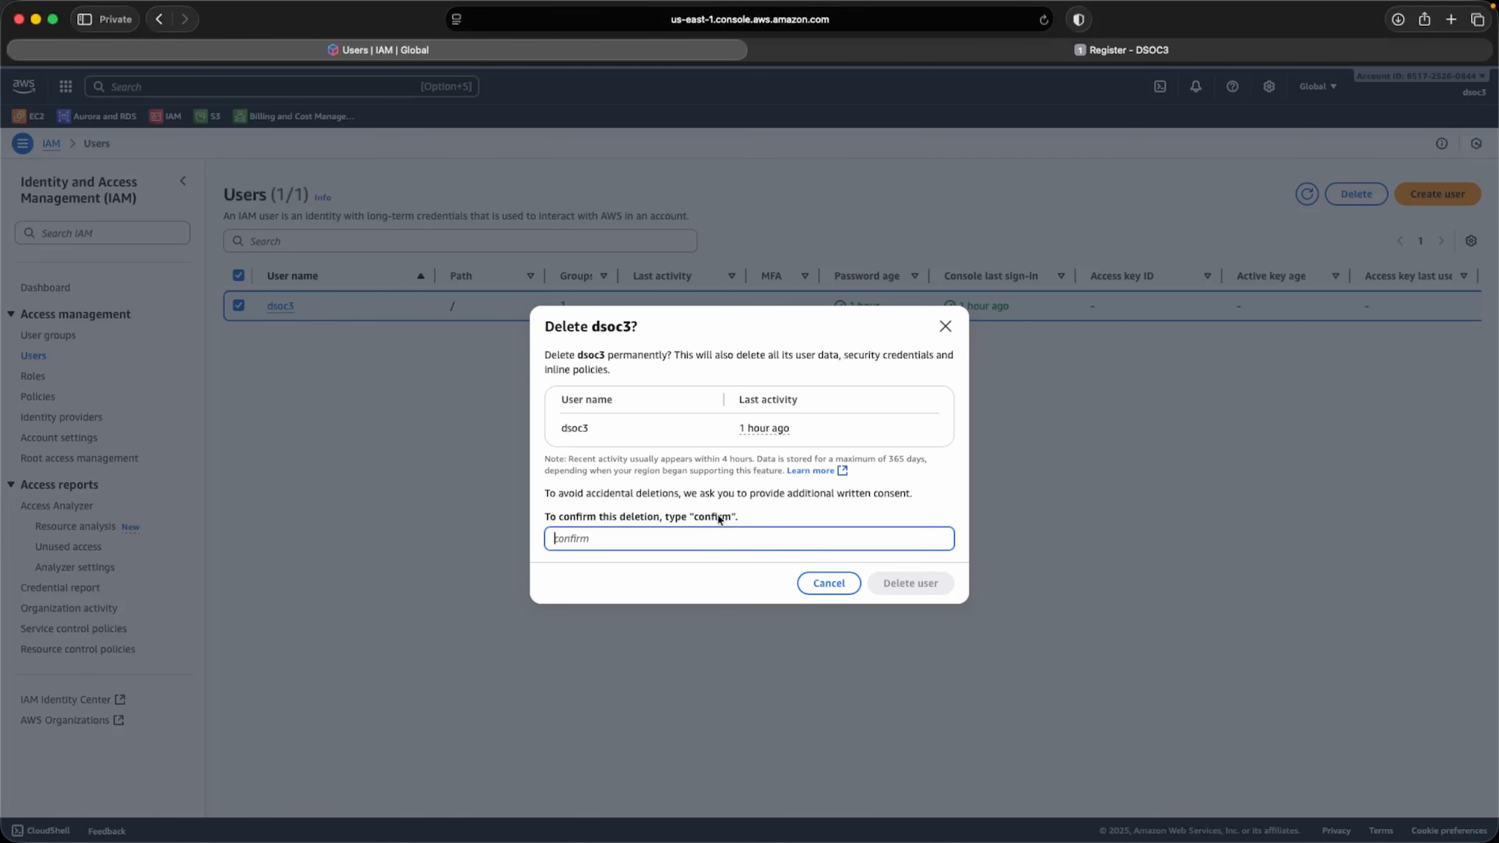
double_click(718, 517)
key("super+c")
left_click(718, 518)
key("super+v")
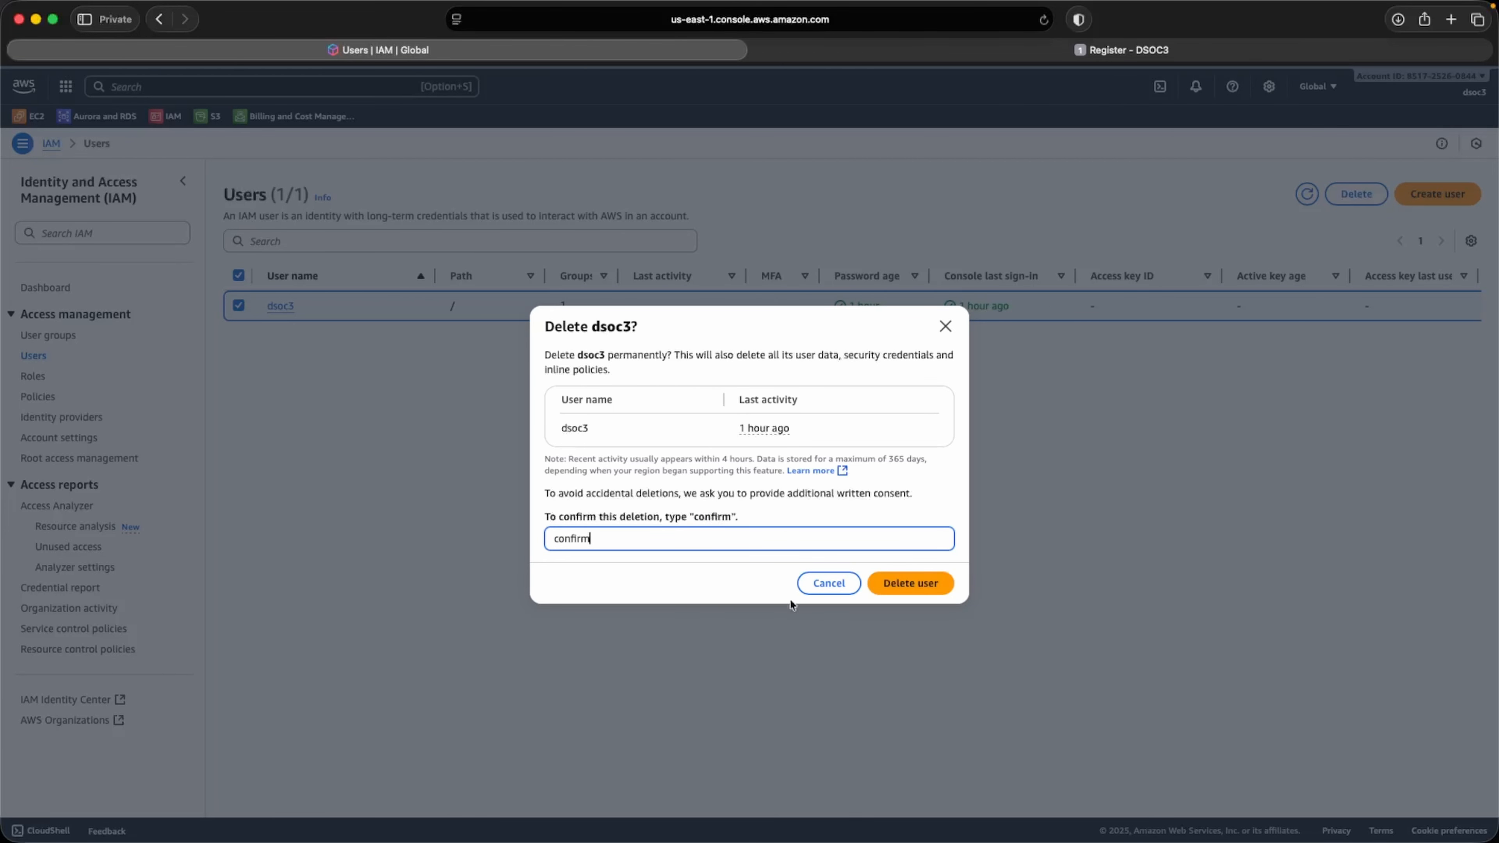
left_click(898, 587)
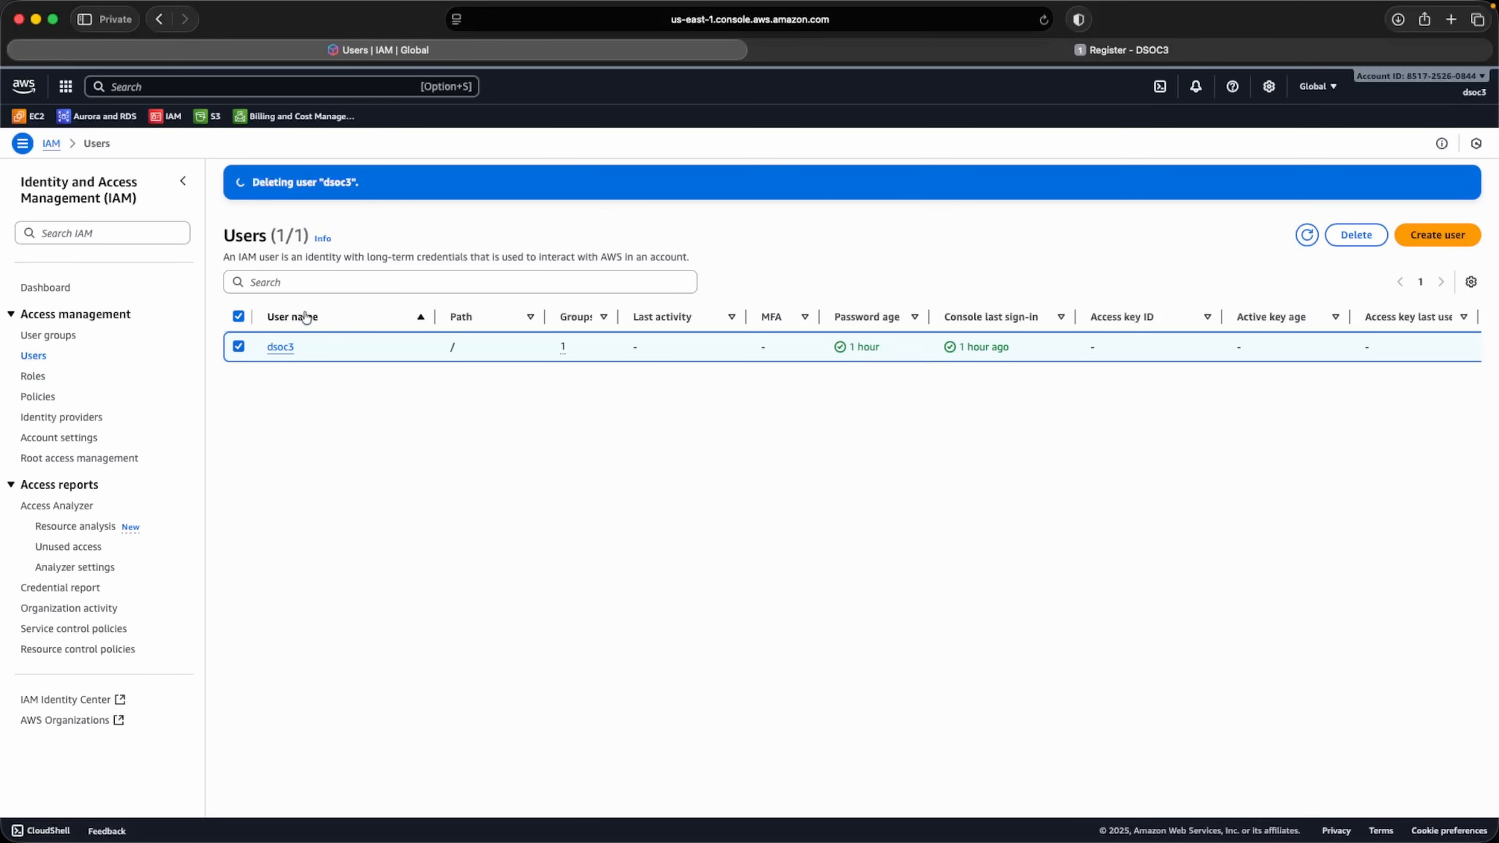
left_click(69, 334)
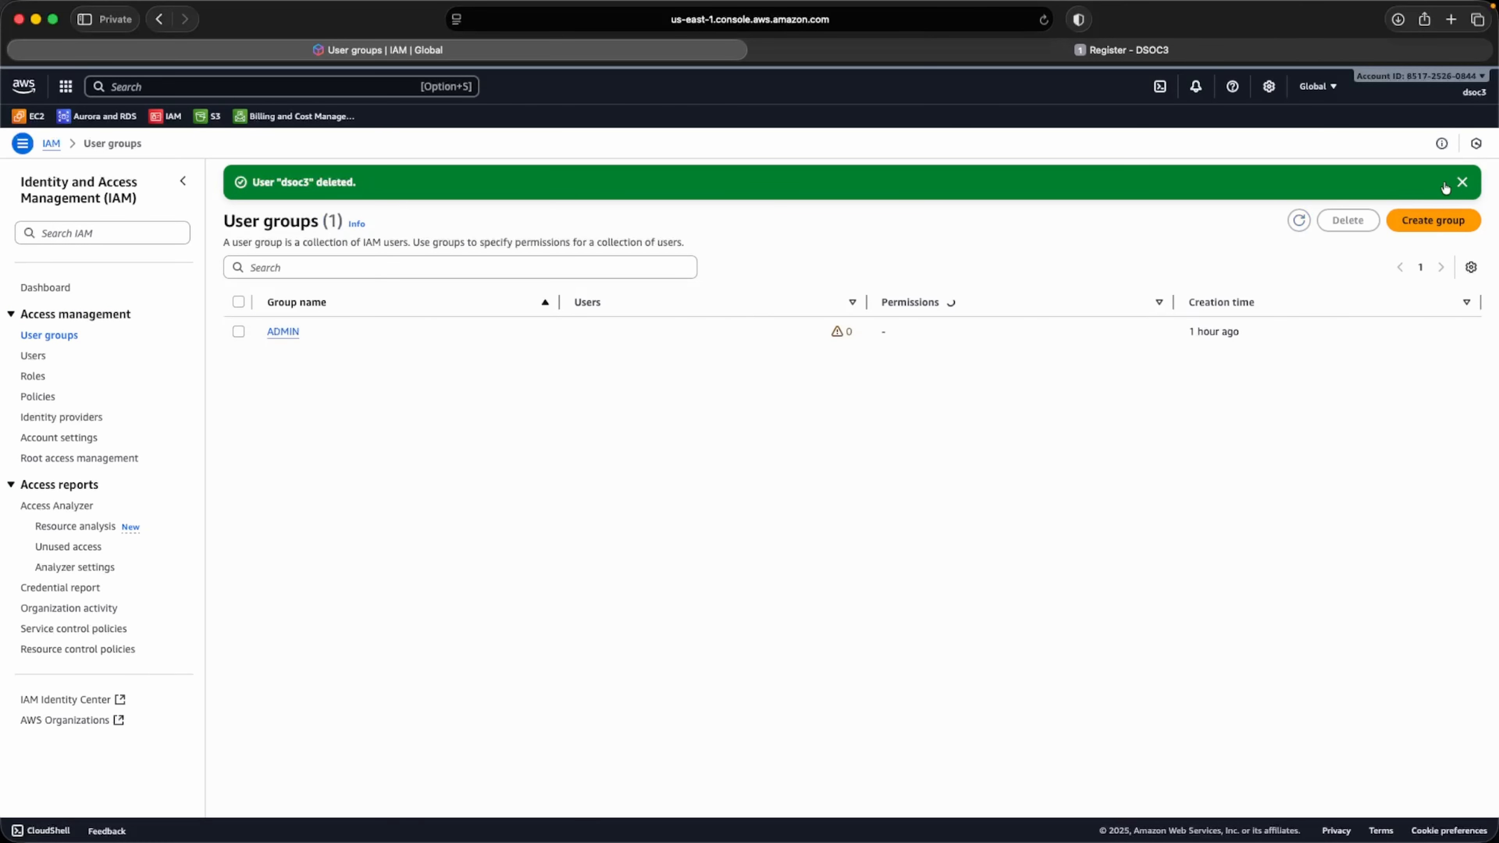
Try deleting the ADMIN user group, confirming with 'ADMIN', then dismiss notifications and reload.
left_click(239, 303)
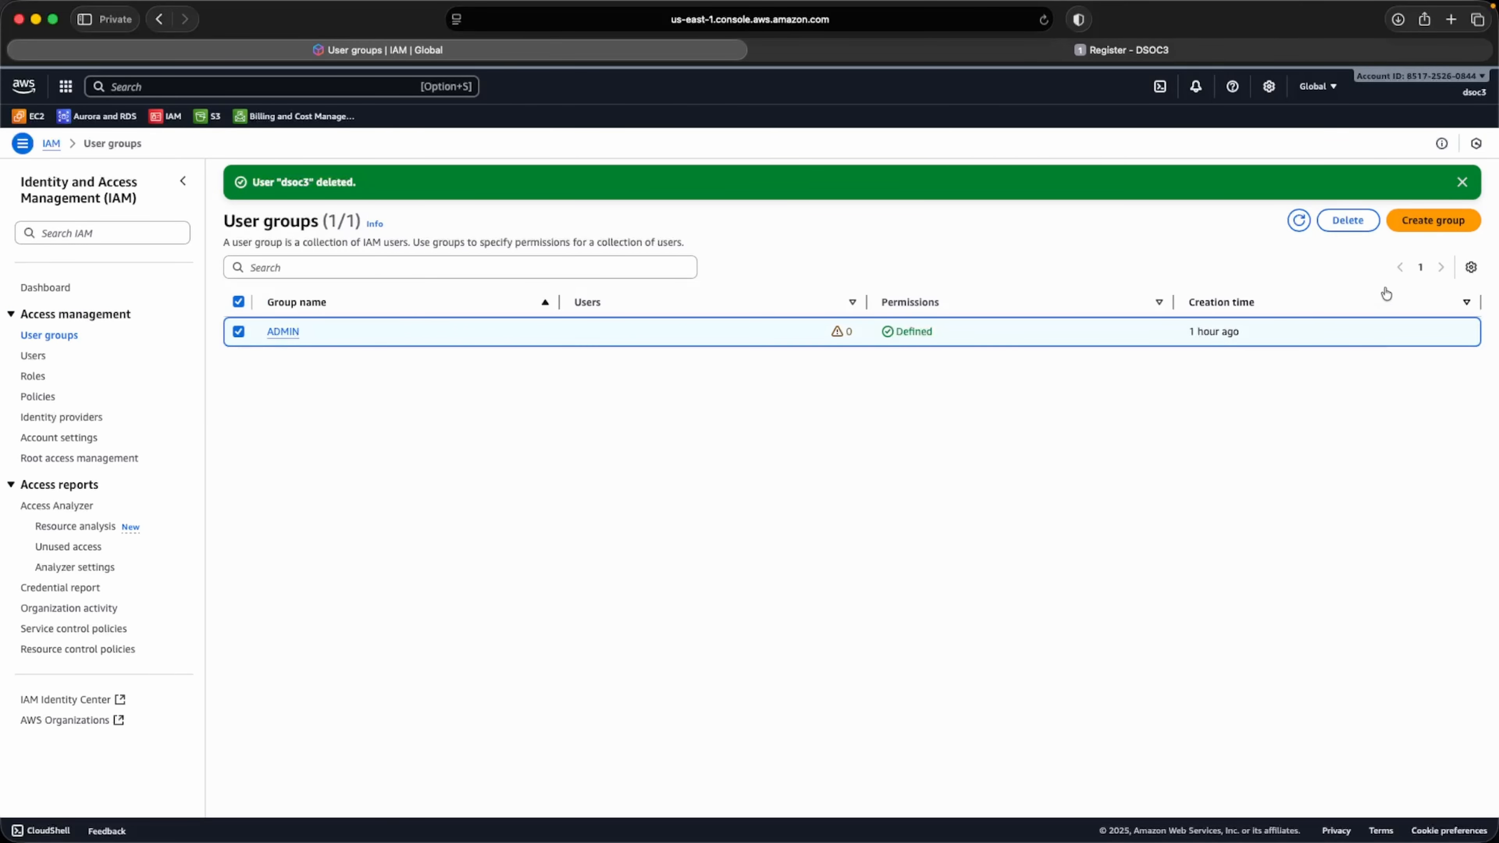
left_click(1349, 220)
left_click(658, 488)
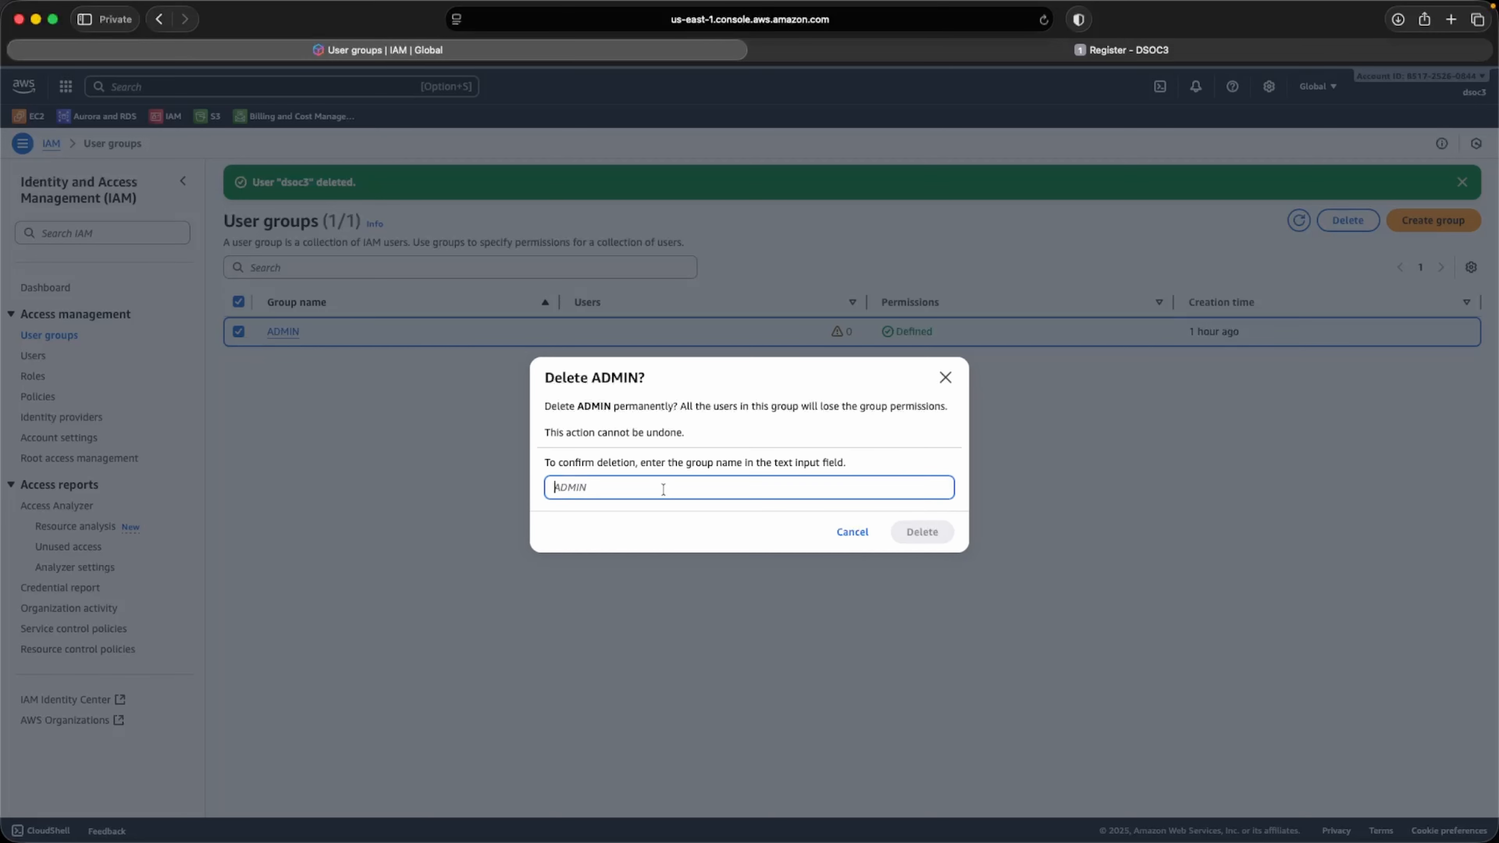
type("ADMIN")
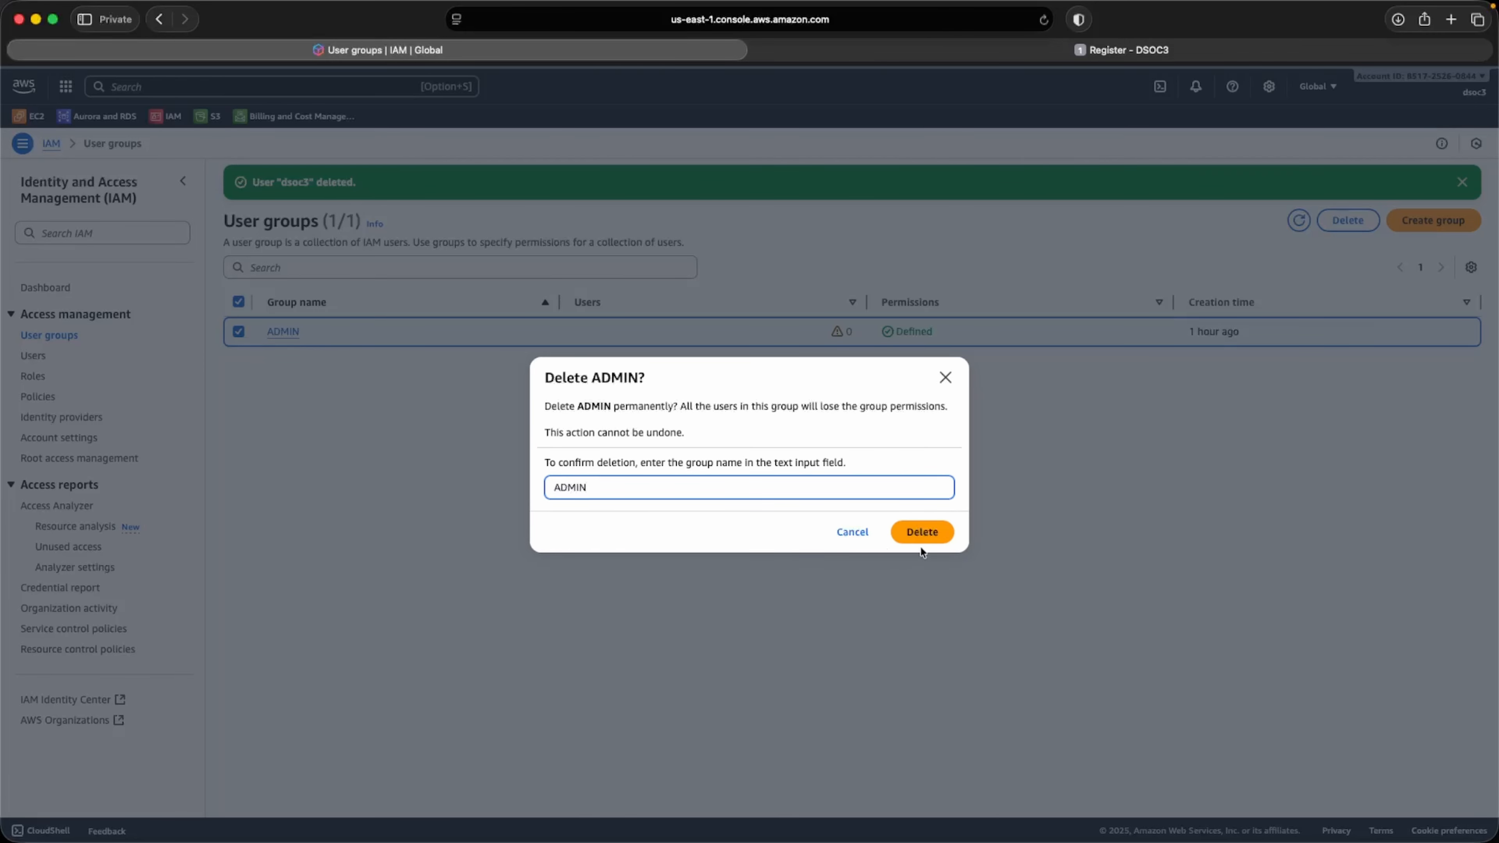
left_click(922, 533)
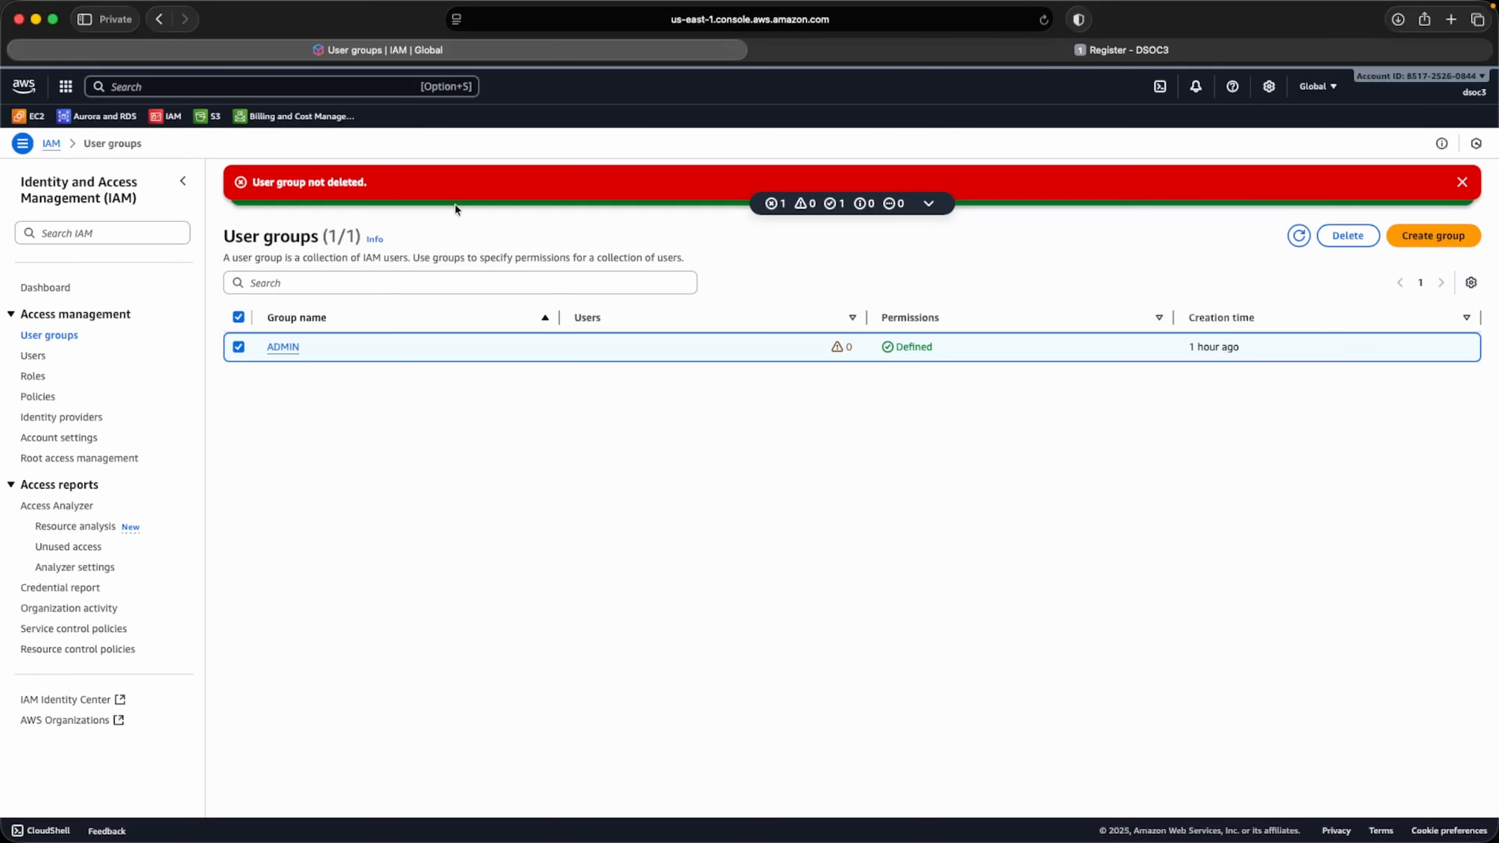
left_click(931, 207)
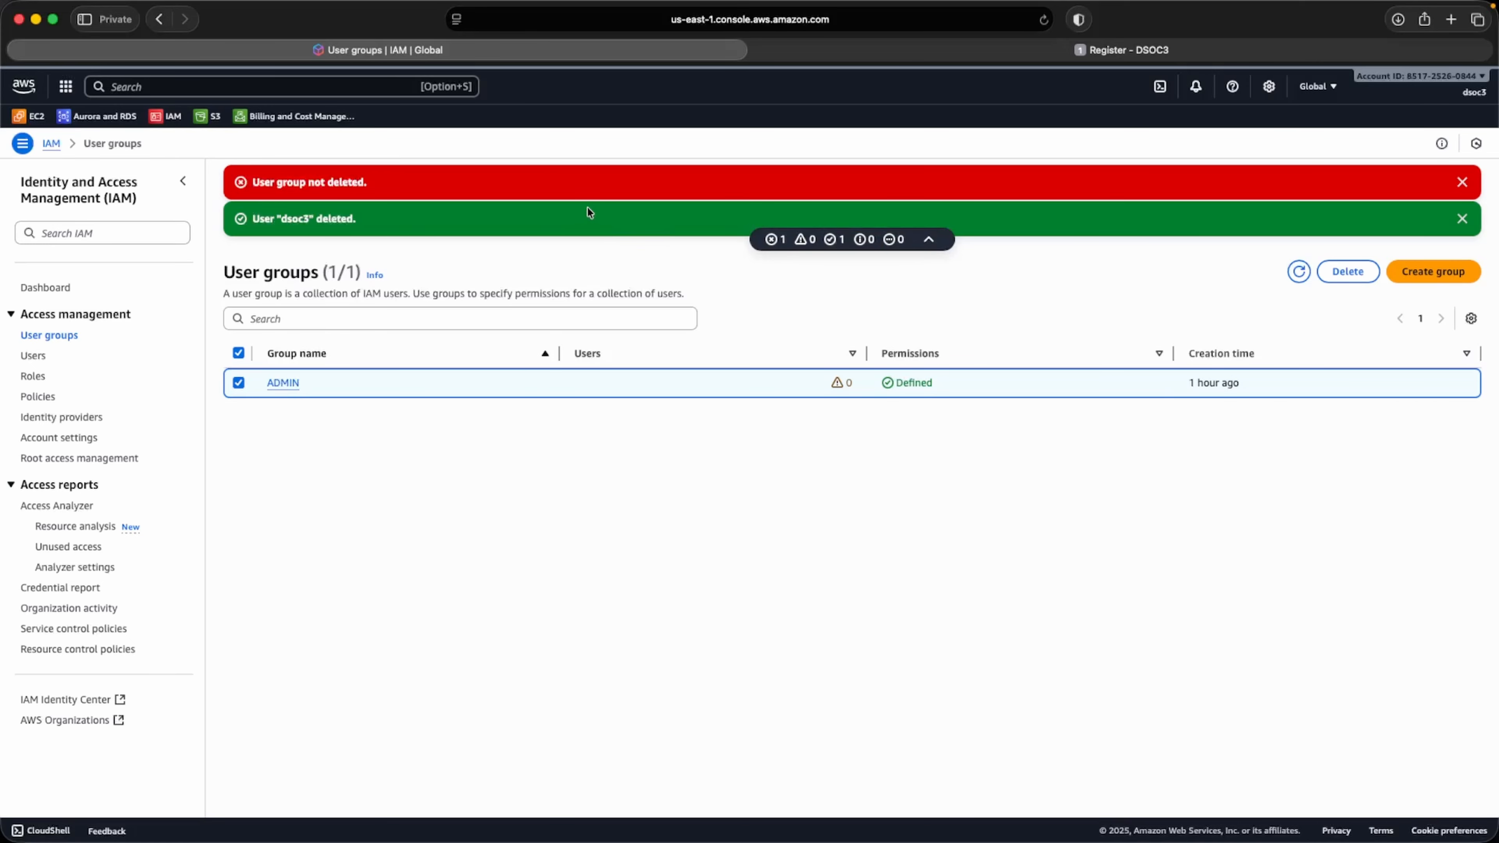
left_click(1463, 219)
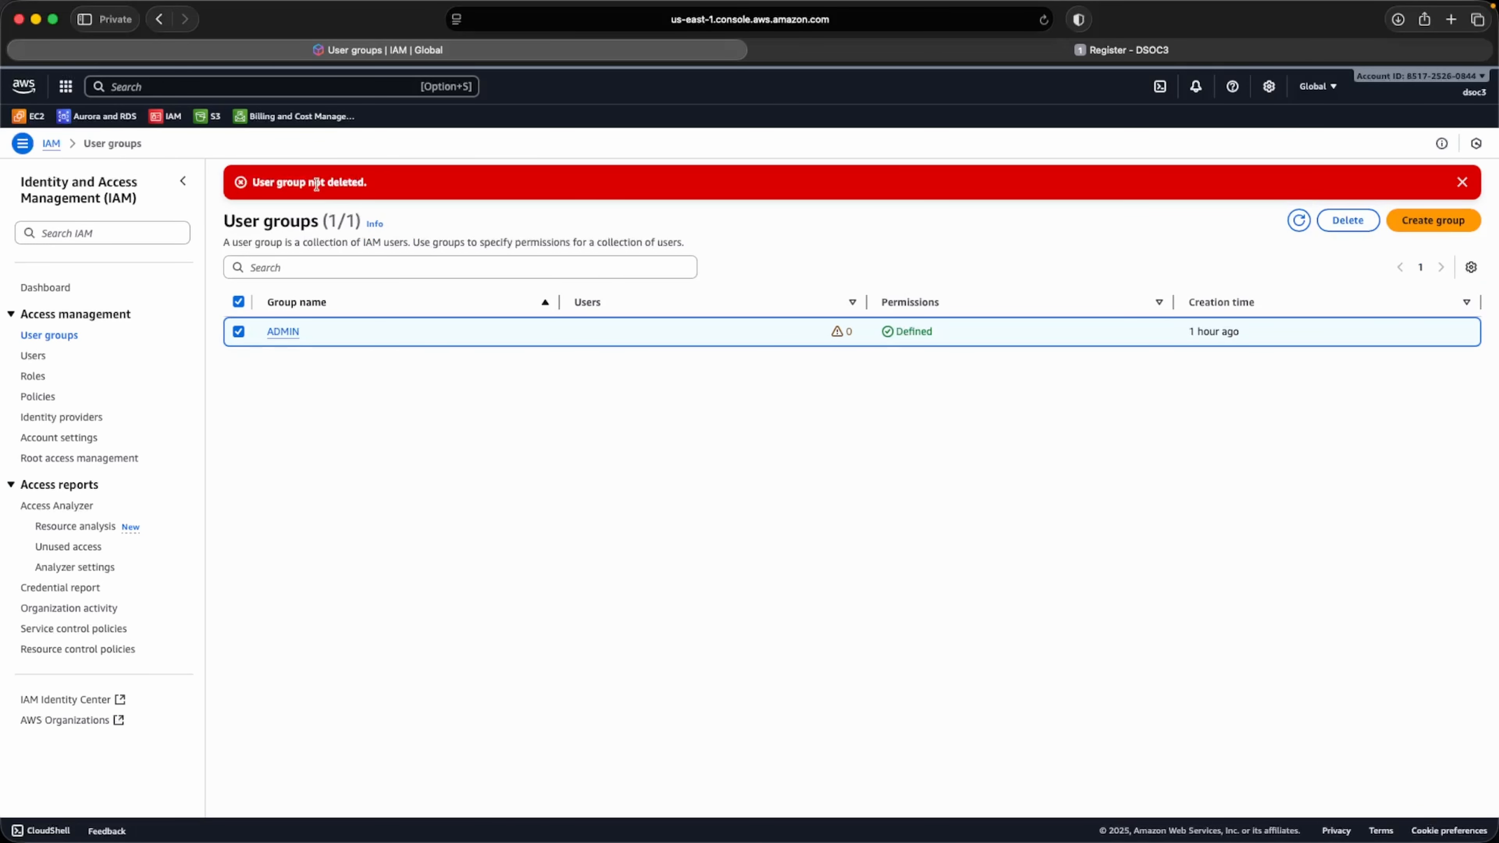
key("super+r")
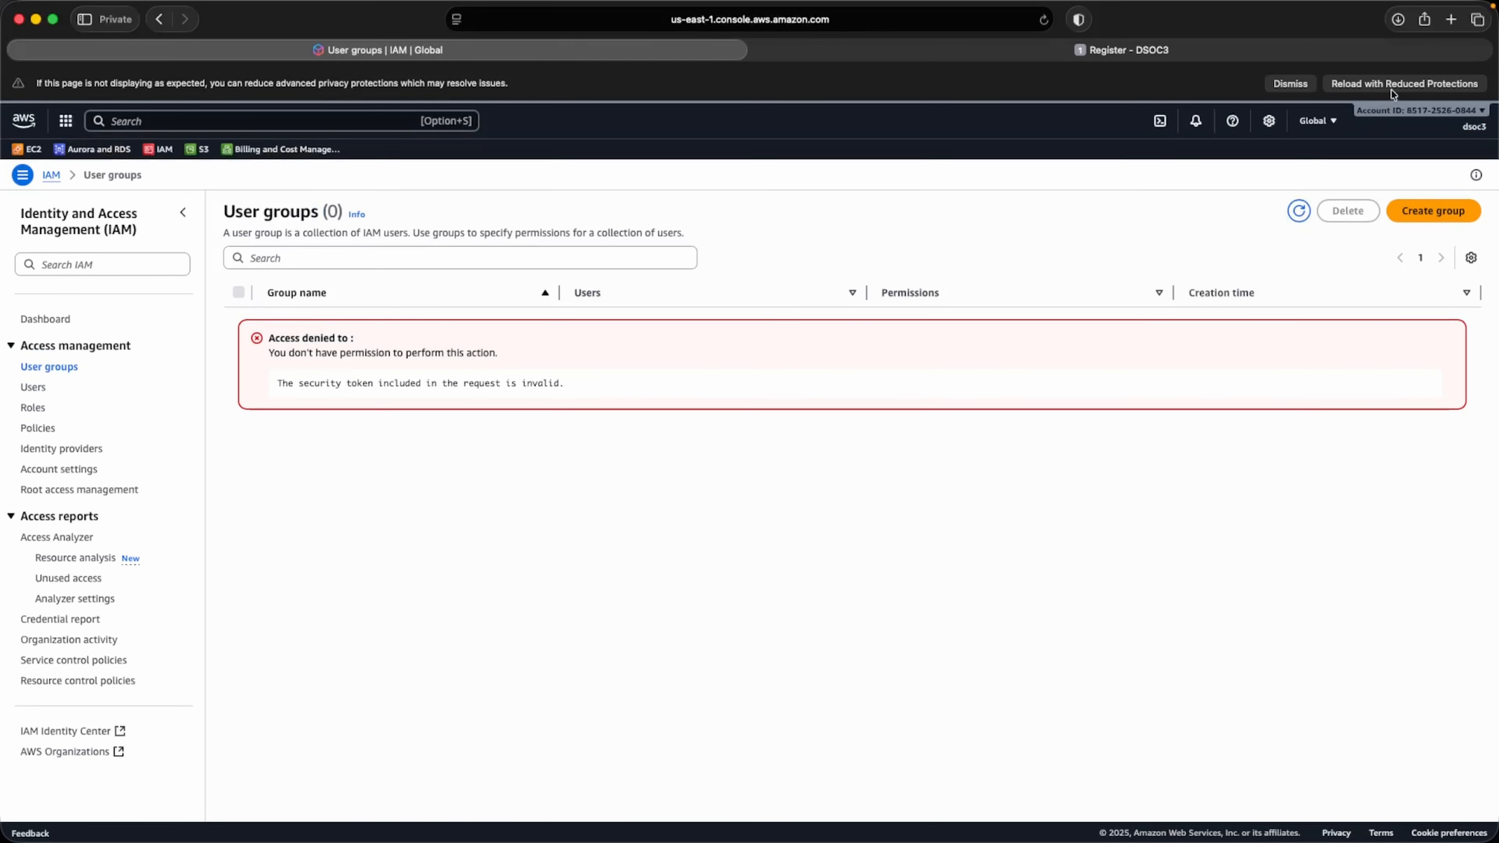
Reload with reduced protections, check the IAM Users list, then return to the EC2 dashboard.
left_click(1396, 87)
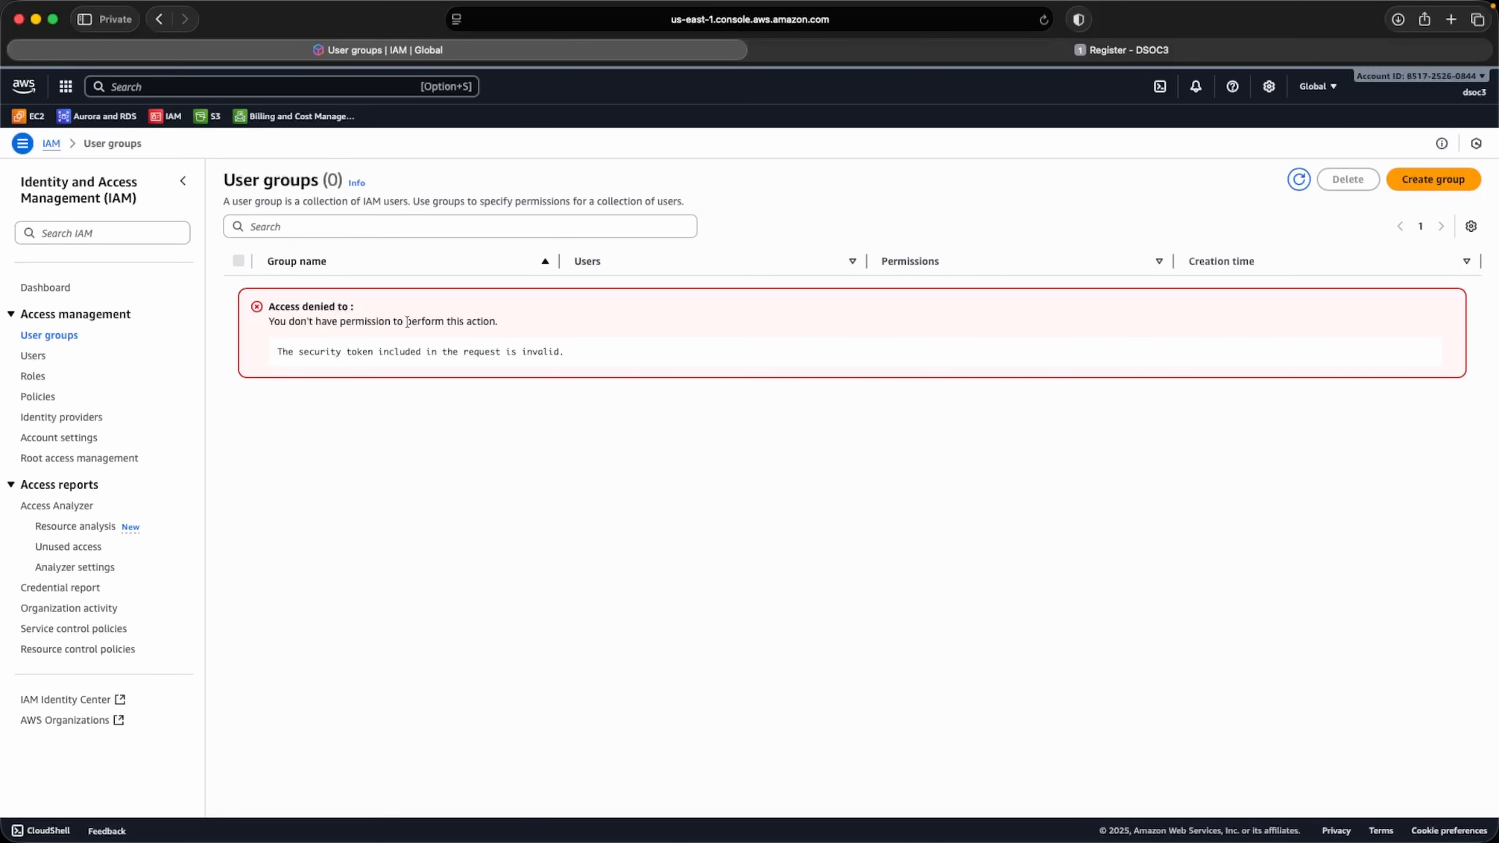
left_click(43, 355)
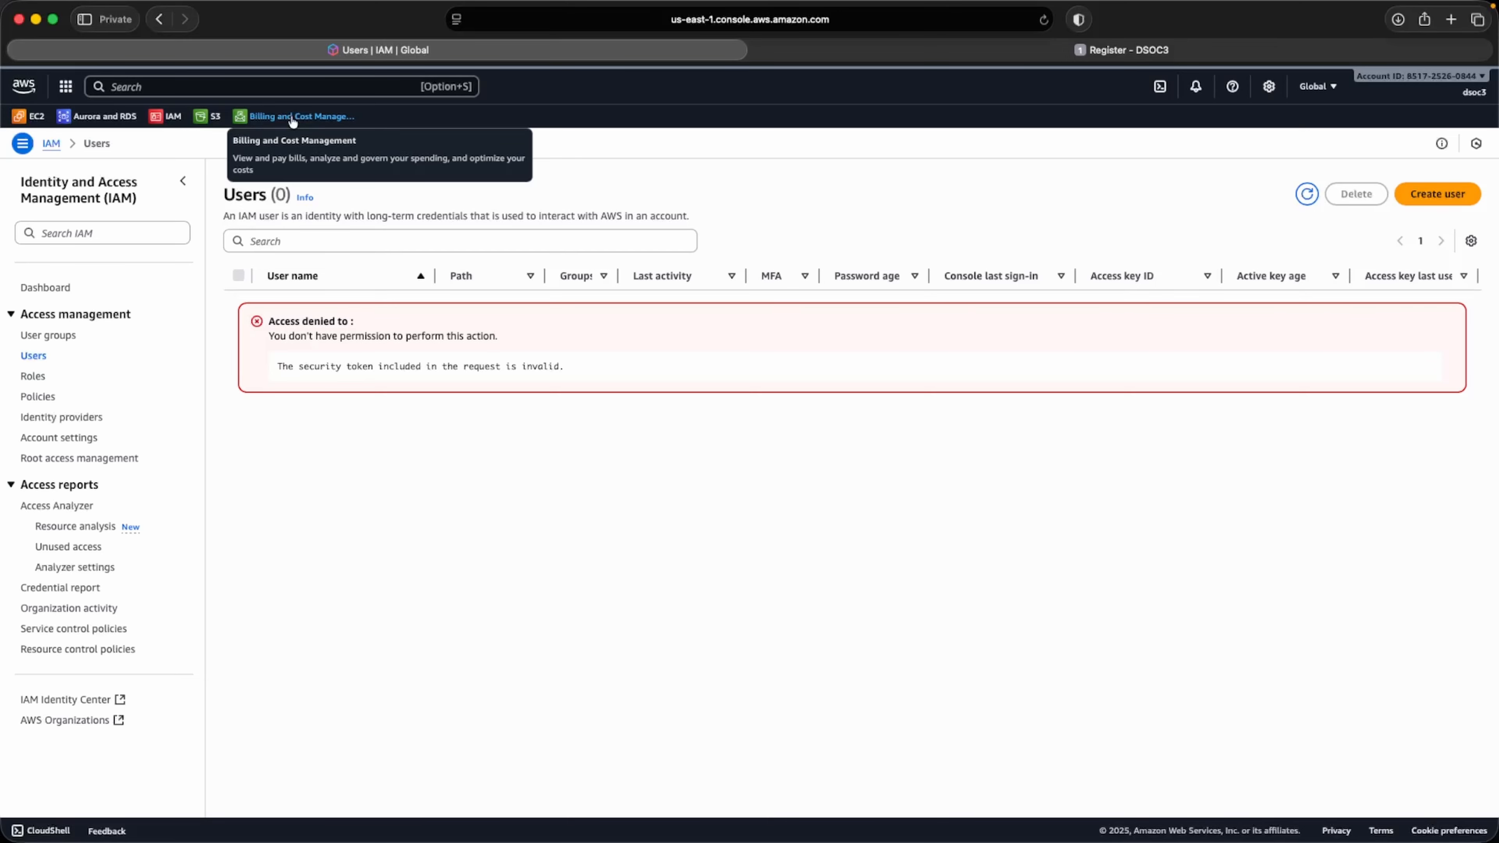
left_click(36, 118)
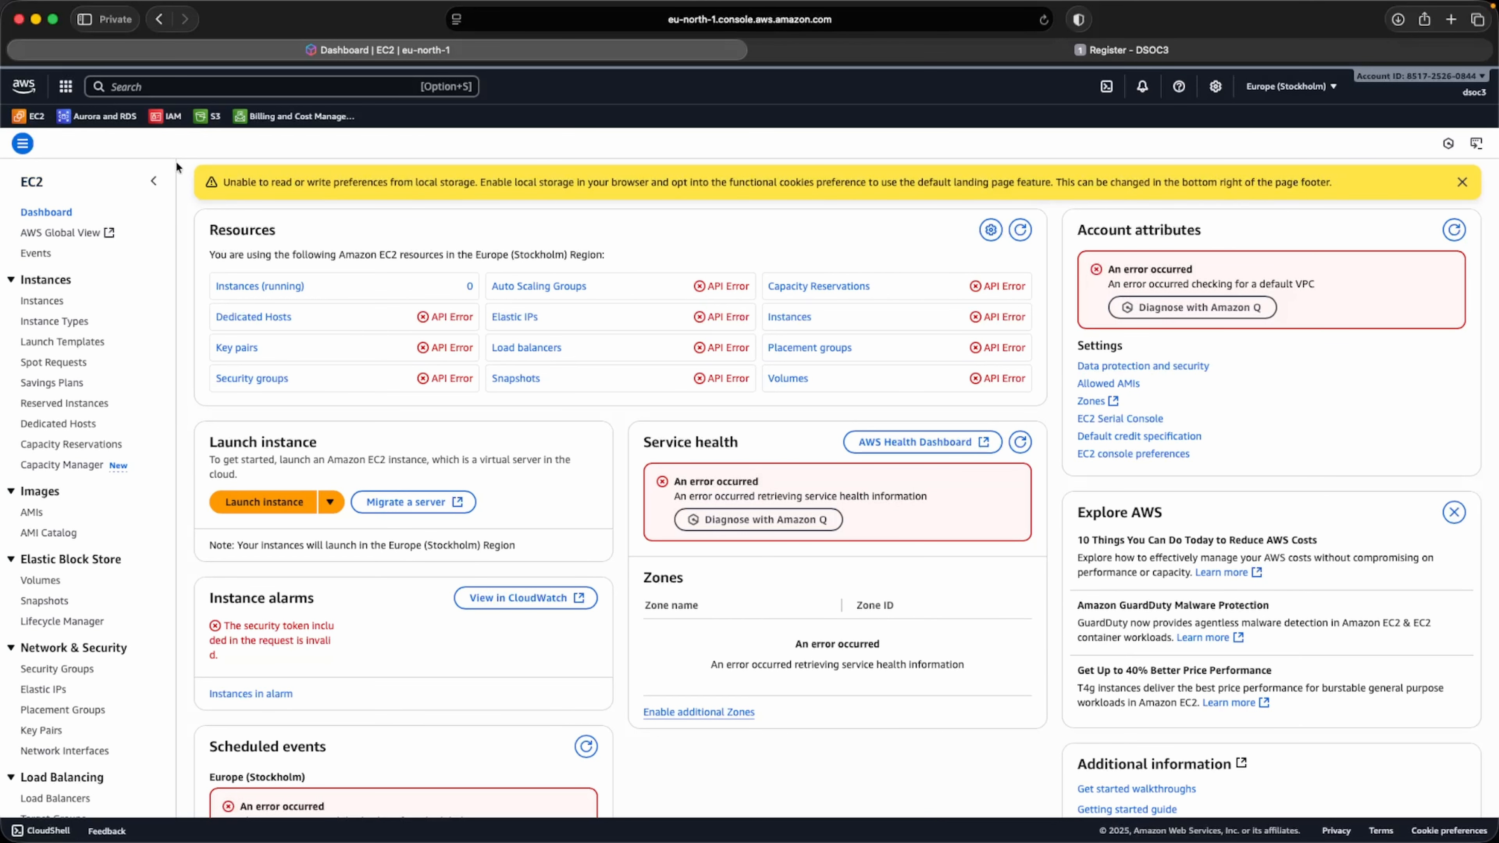
Check the Billing and Cost Management overview, then go to Console Home and reload it.
left_click(277, 116)
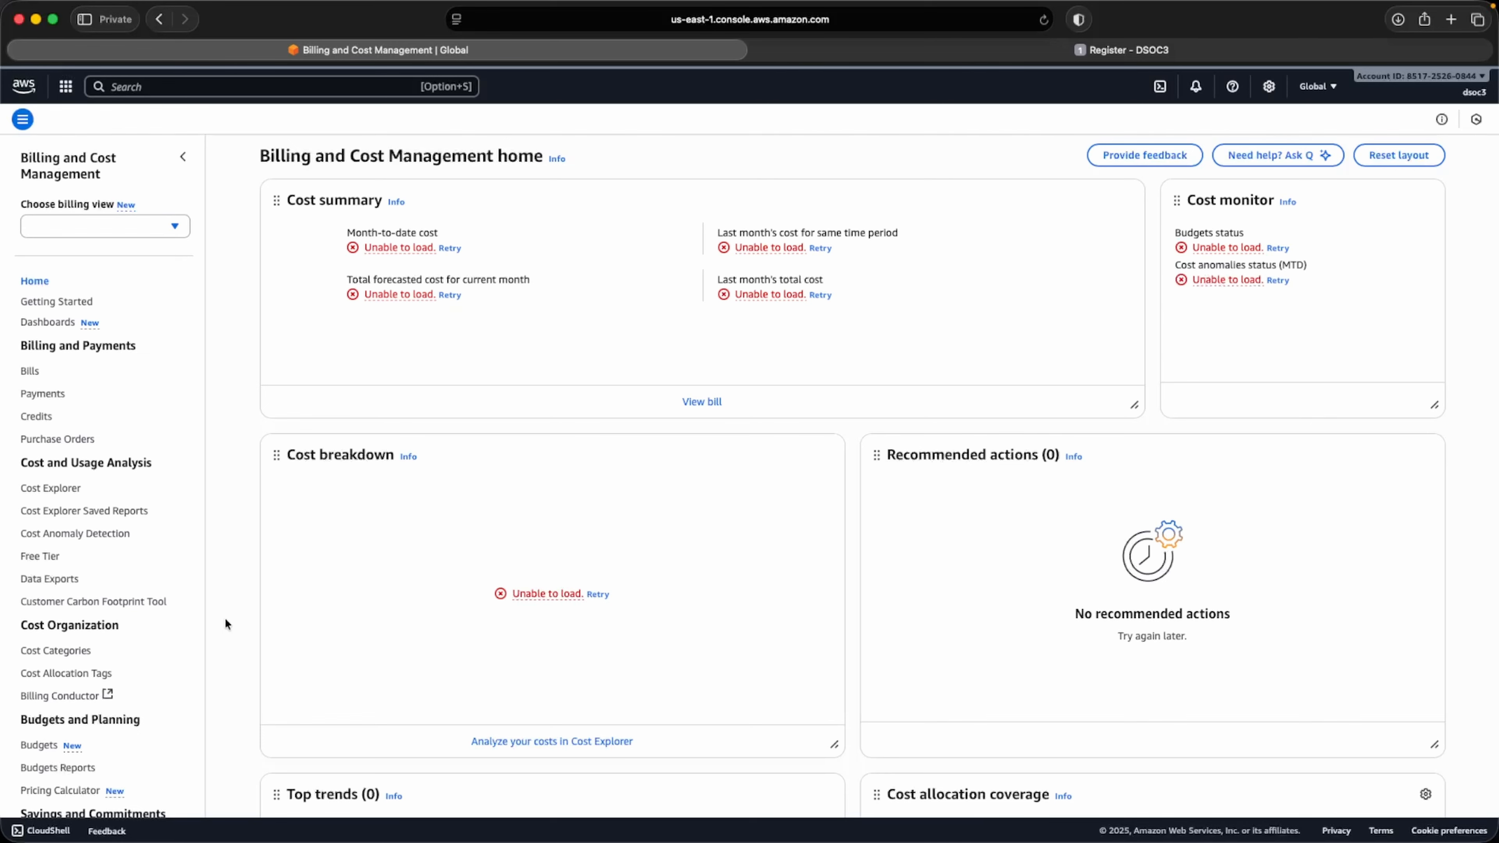
scroll(53, 686, "down", 4)
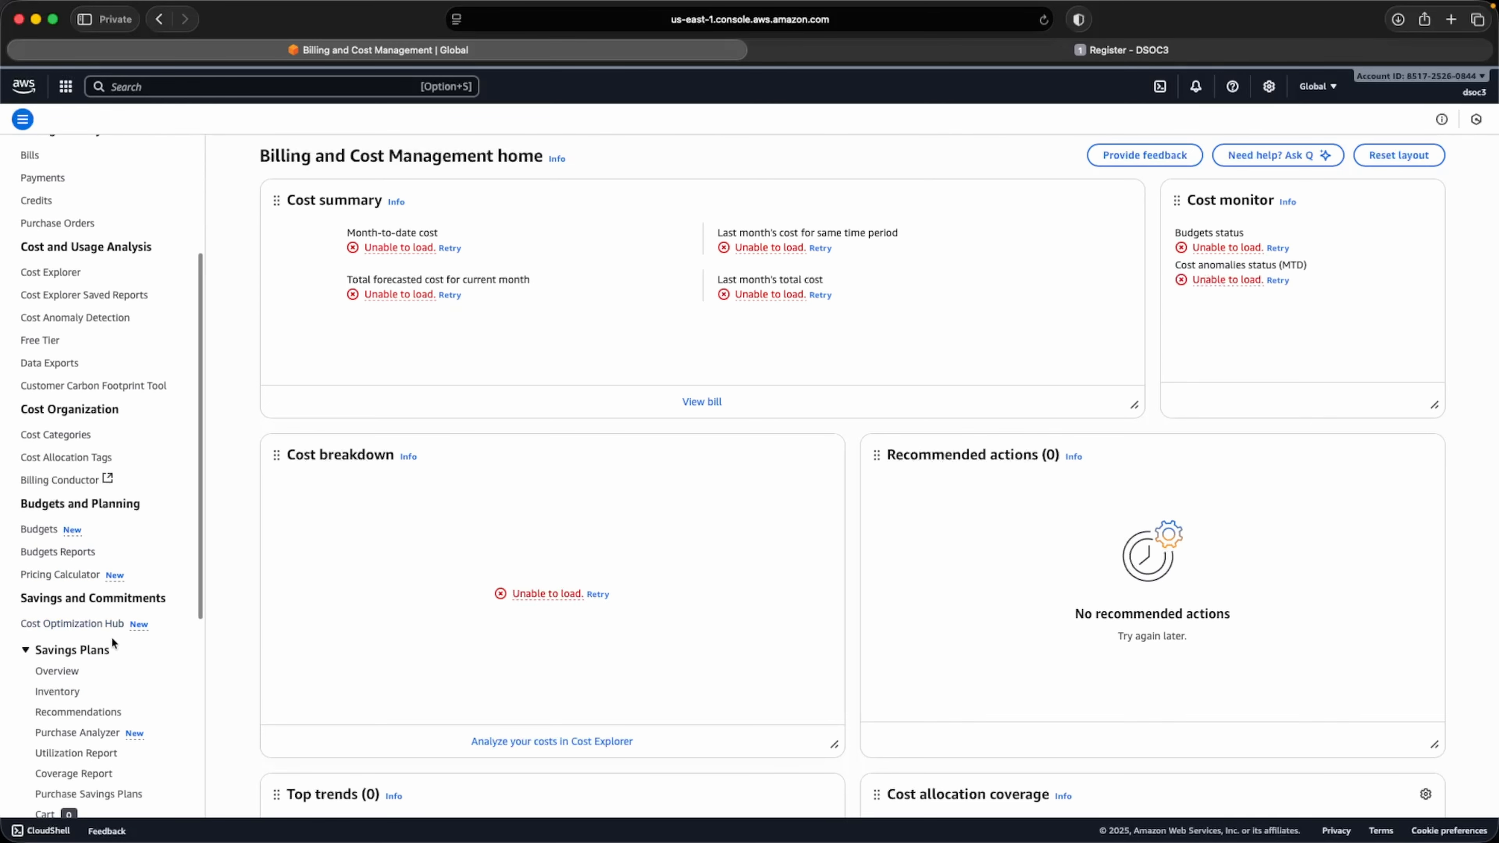
scroll(124, 542, "up", 4)
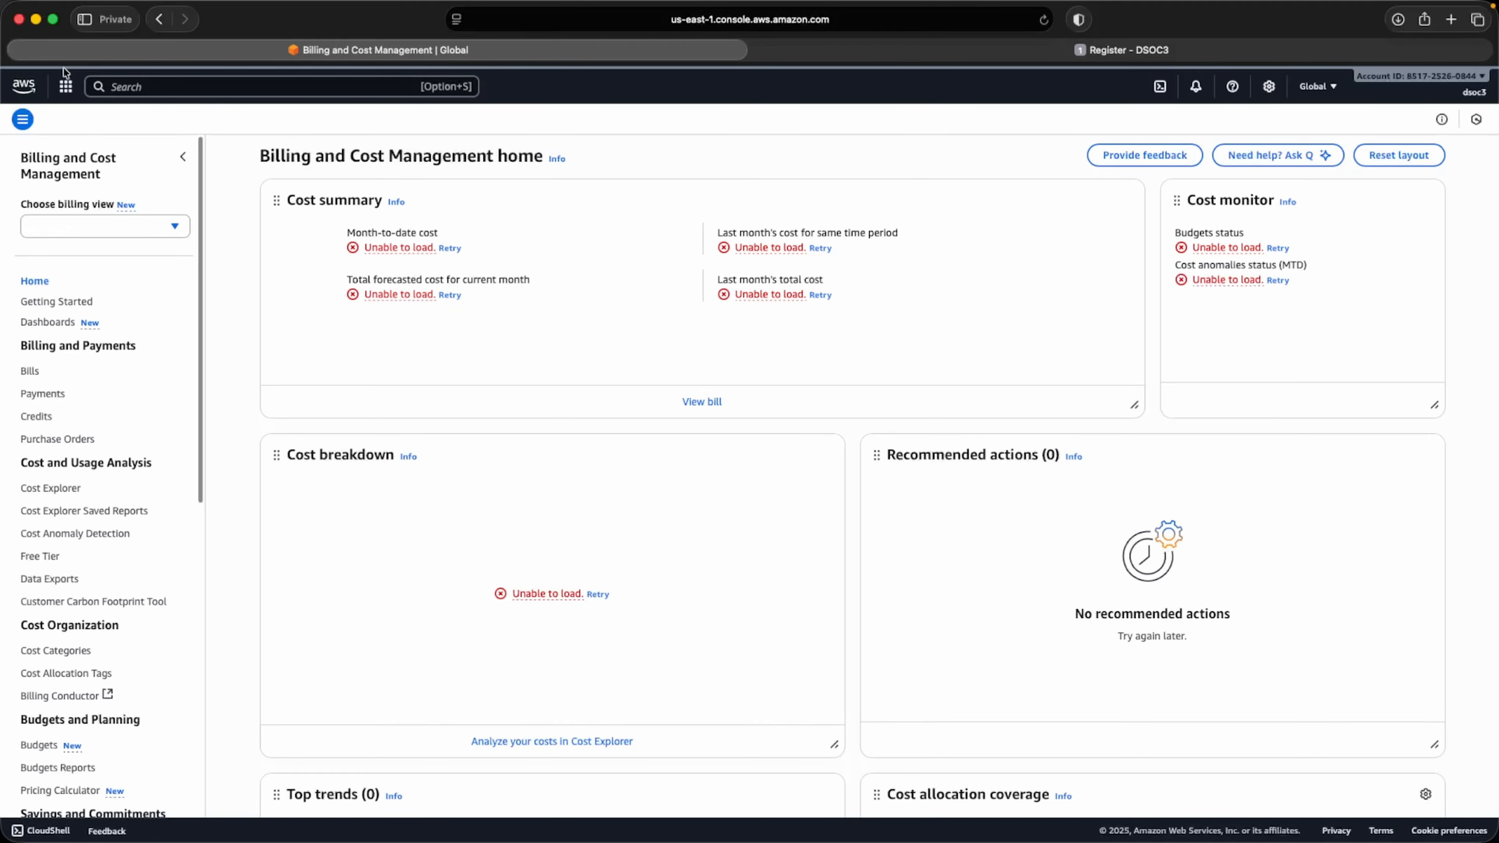
left_click(23, 86)
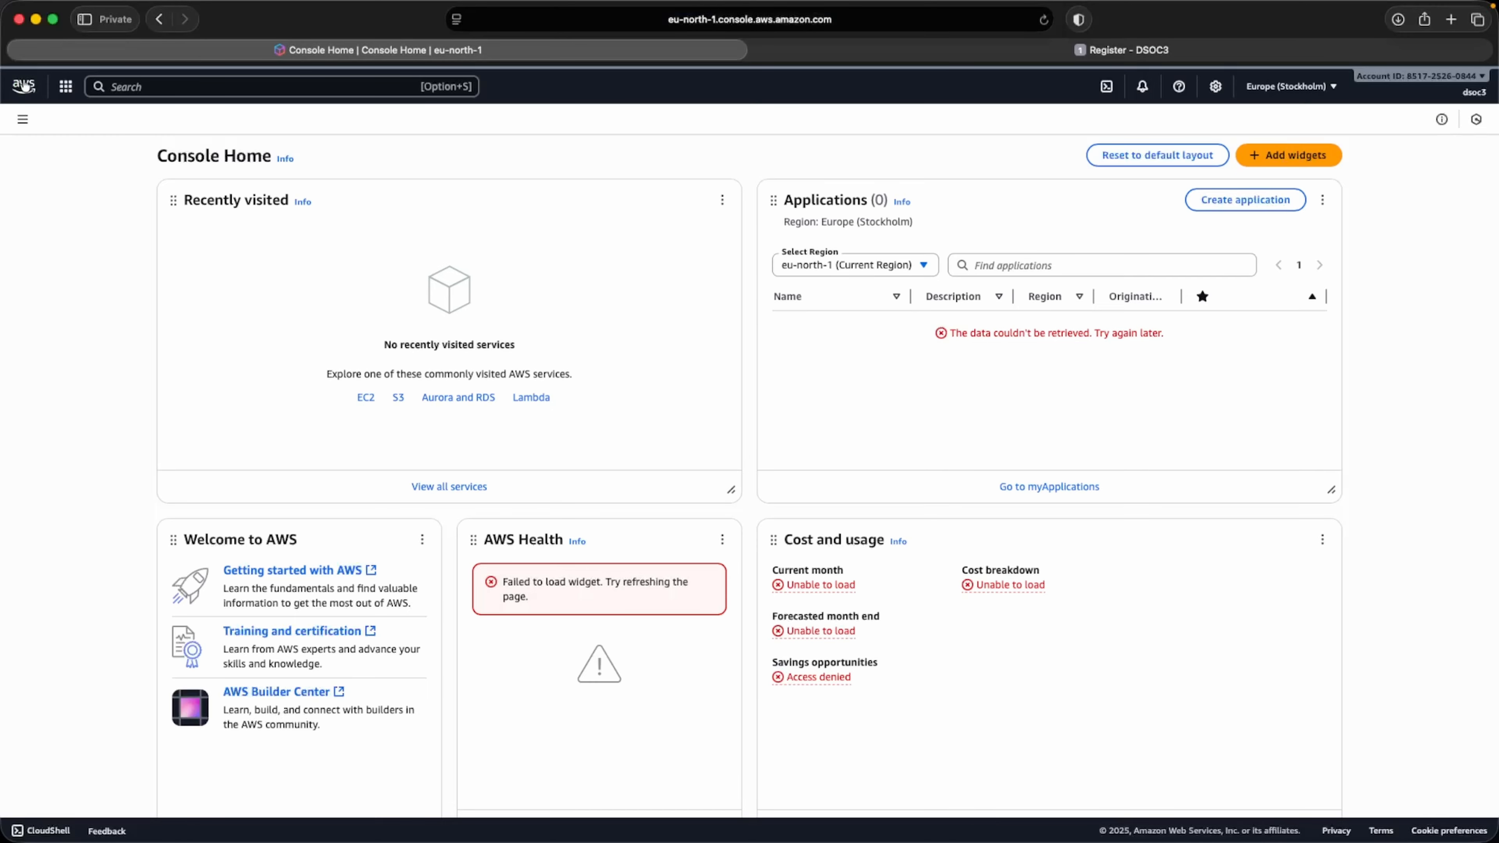
left_click(23, 86)
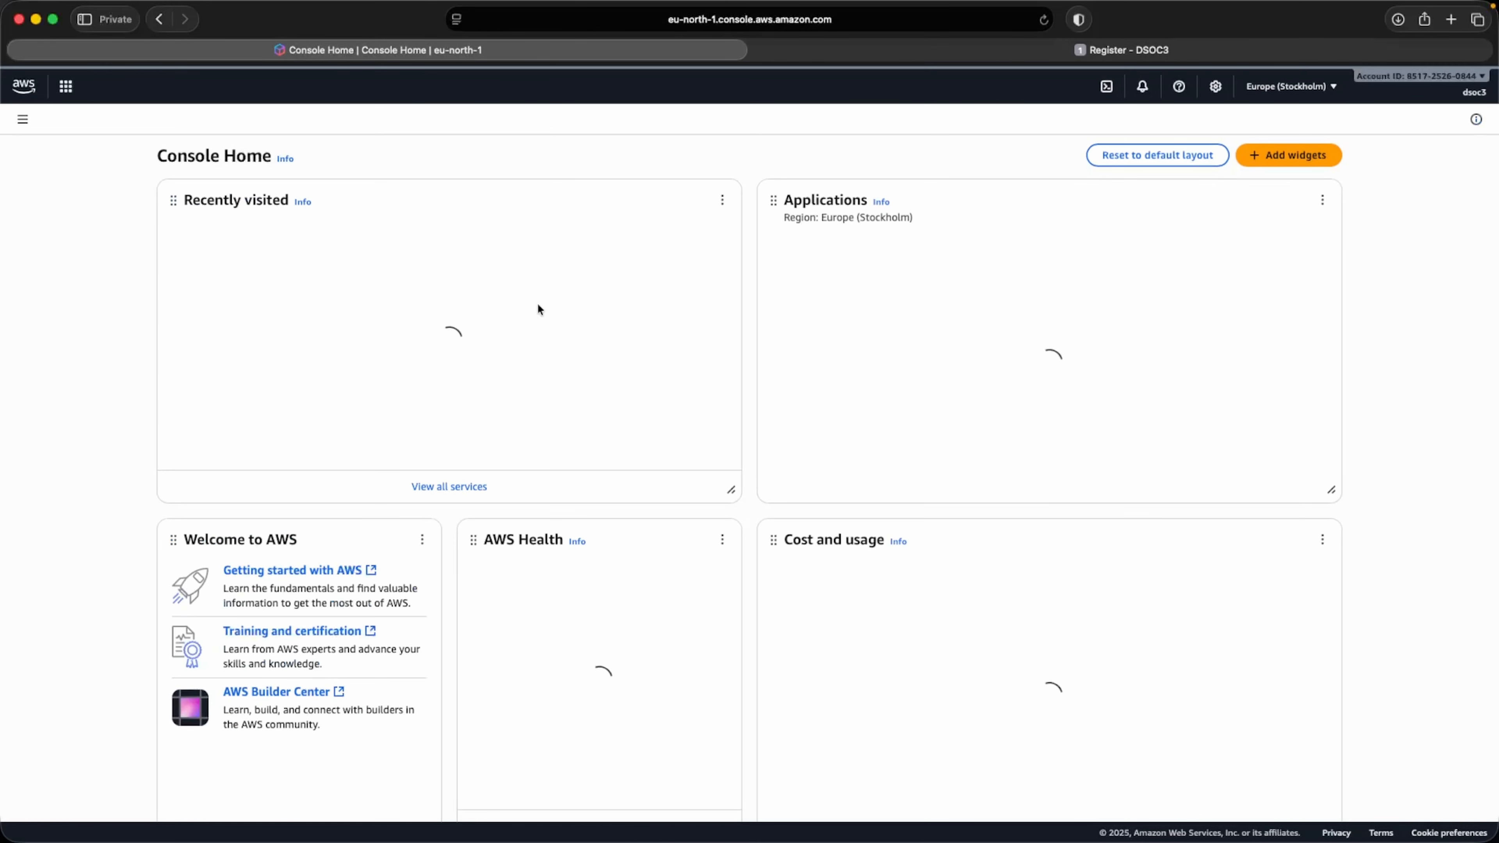